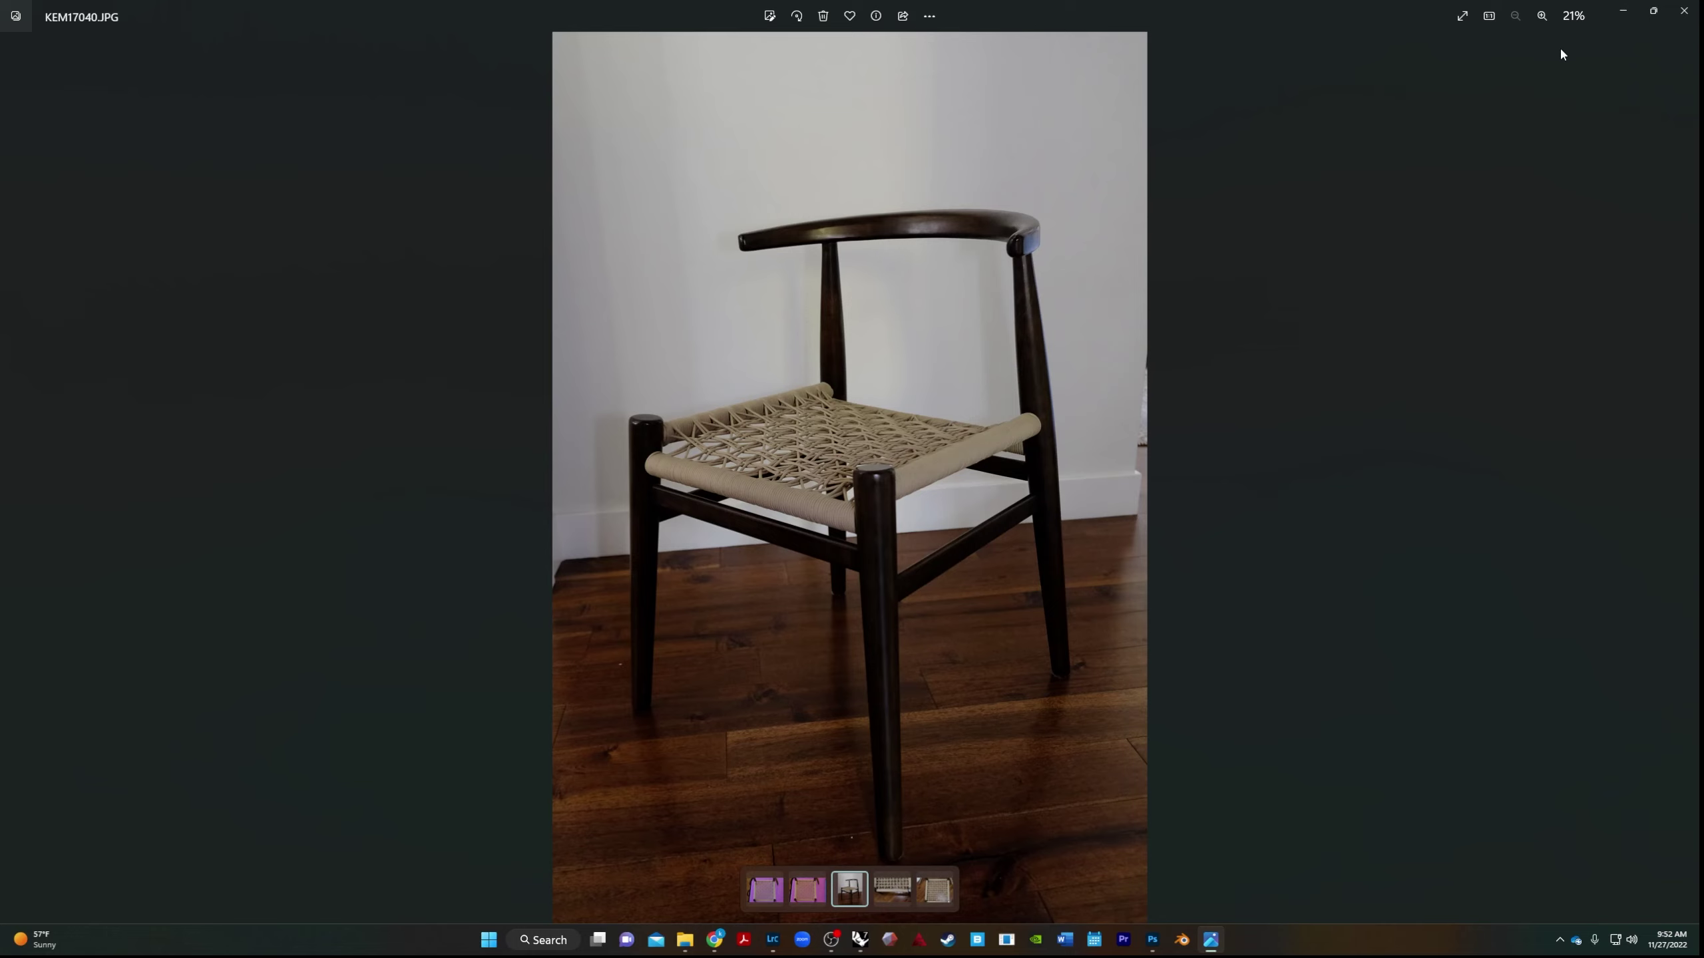
Minimize the chair reference photo and bring Kitchen_Chair.3dm in Rhino 7 to the front.
{"action": "left_click", "coordinate": [1623, 19]}
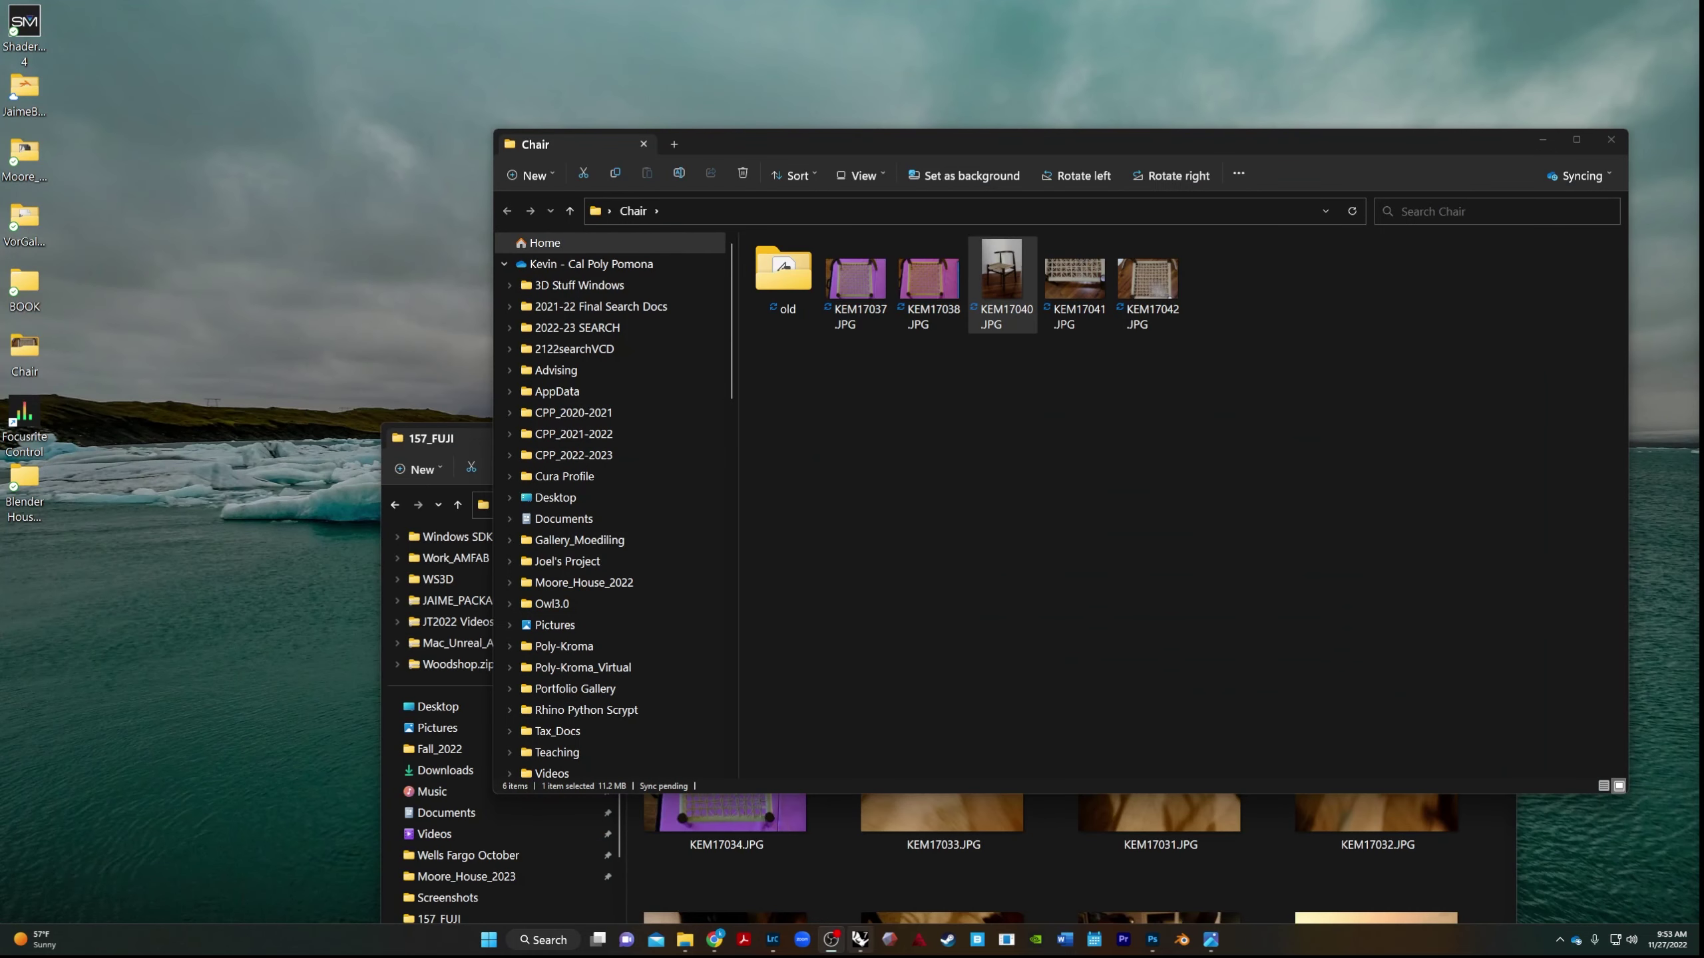
{"action": "left_click", "coordinate": [857, 947]}
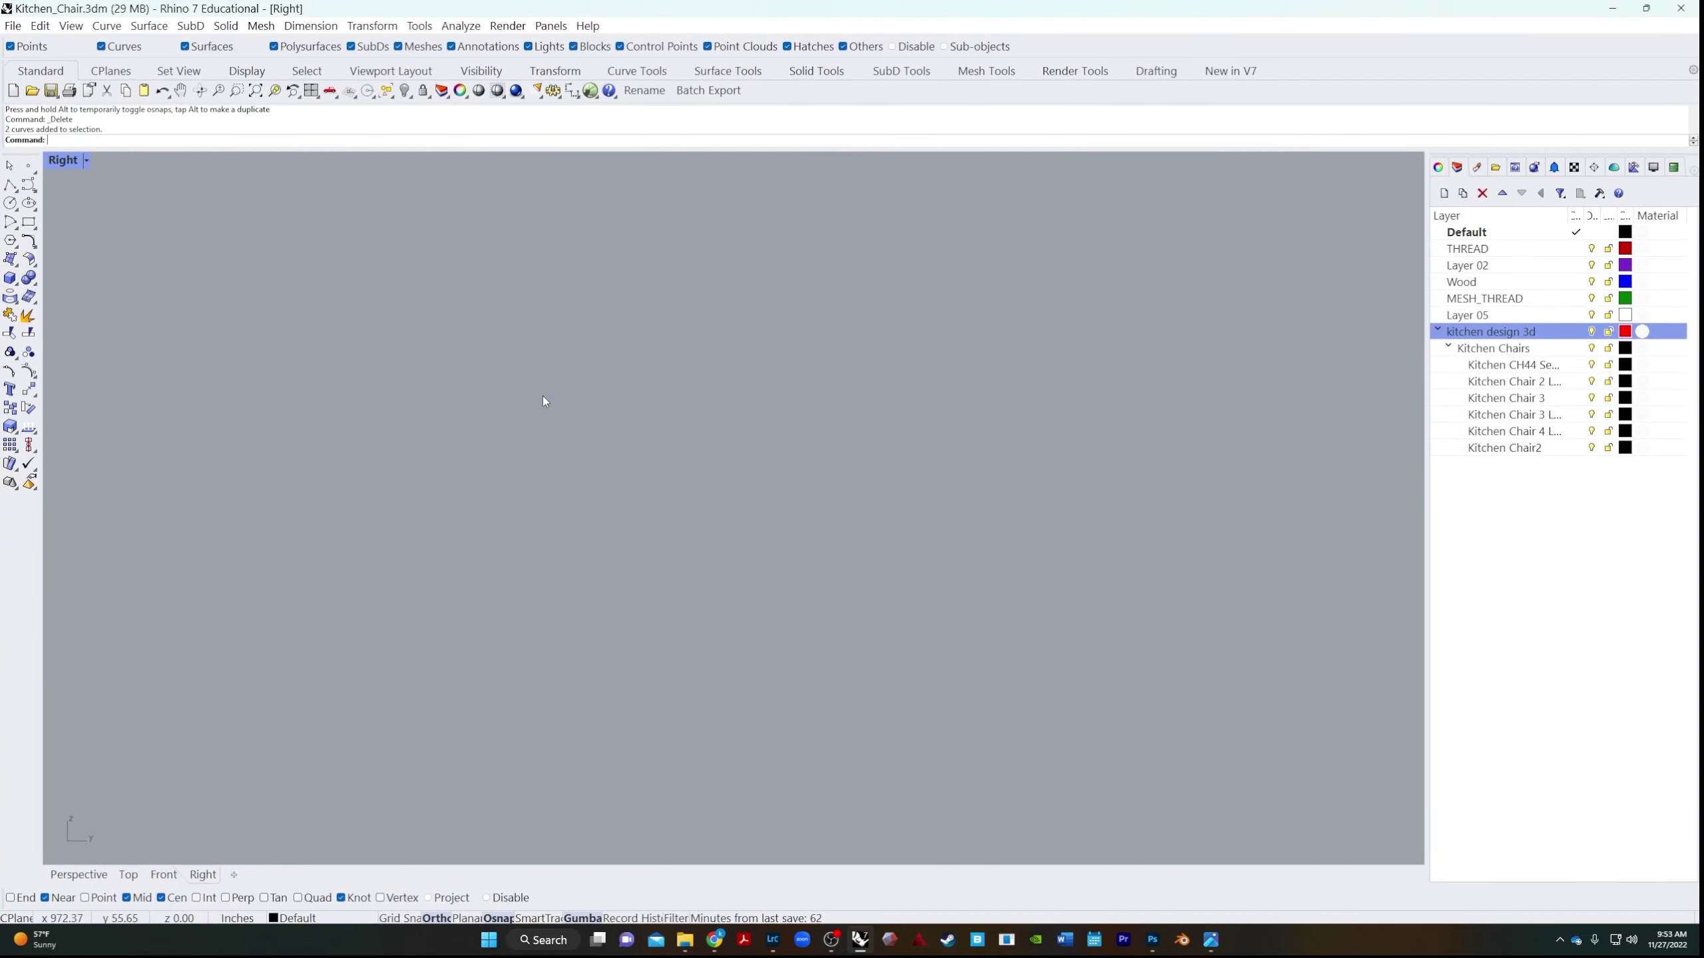
Edit the absolute tolerance under Document Properties > Units down to 0.001 and apply it.
{"action": "left_click", "coordinate": [13, 25]}
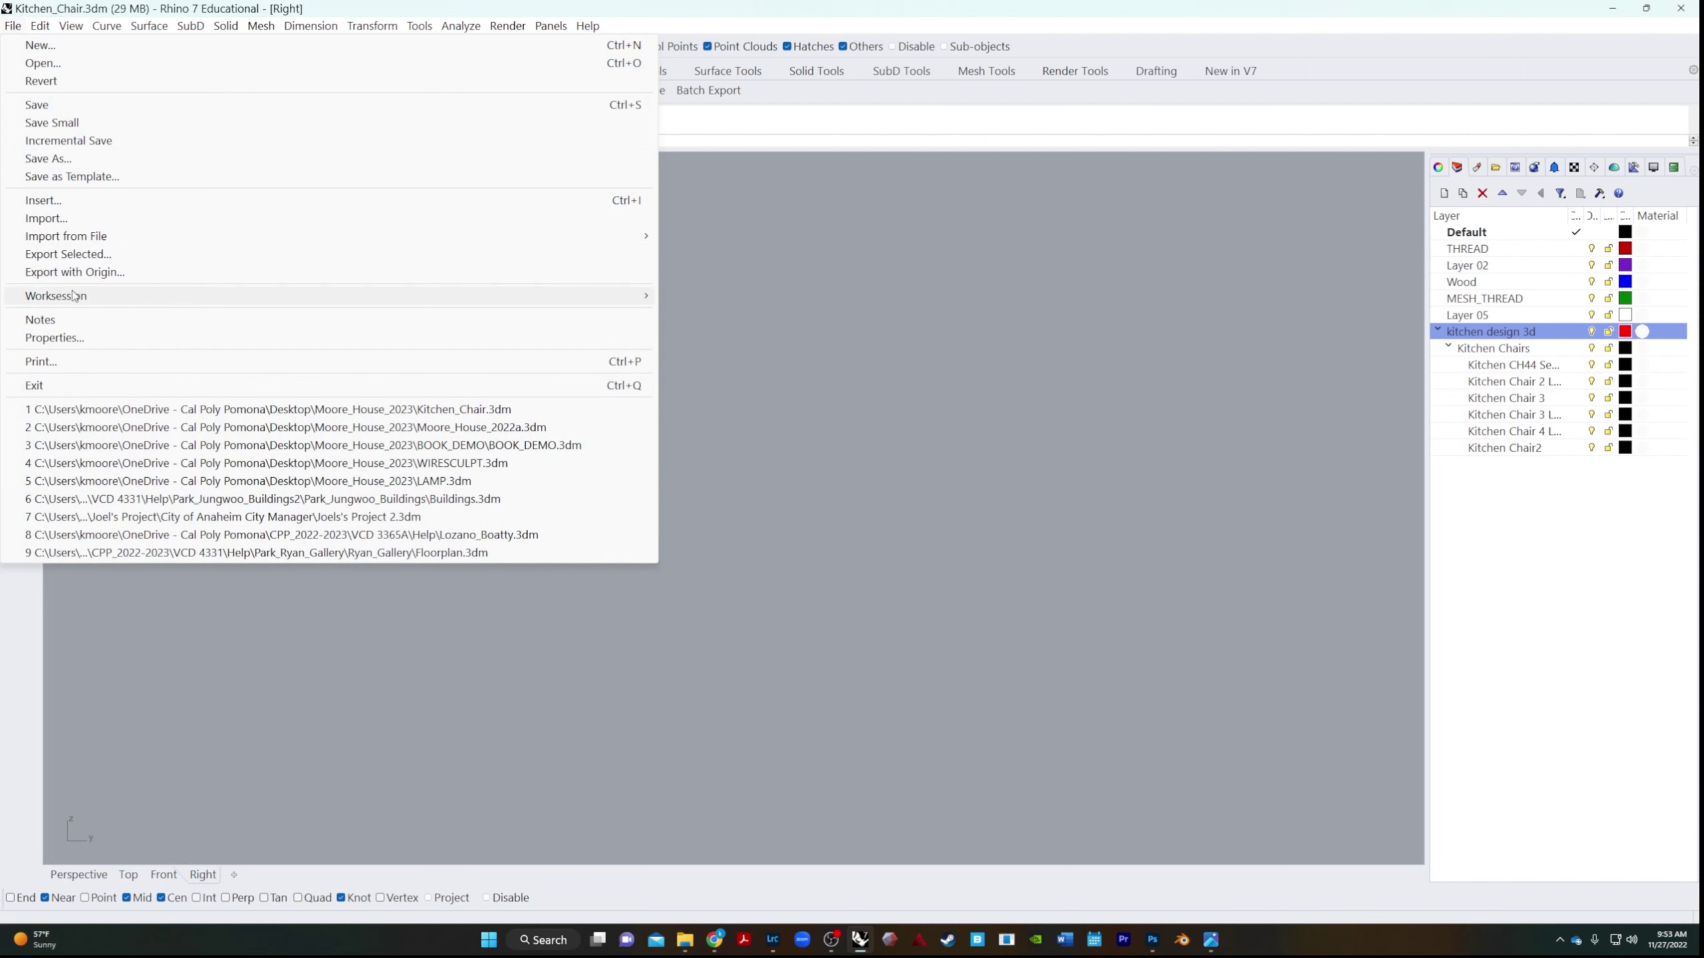
{"action": "left_click", "coordinate": [54, 339]}
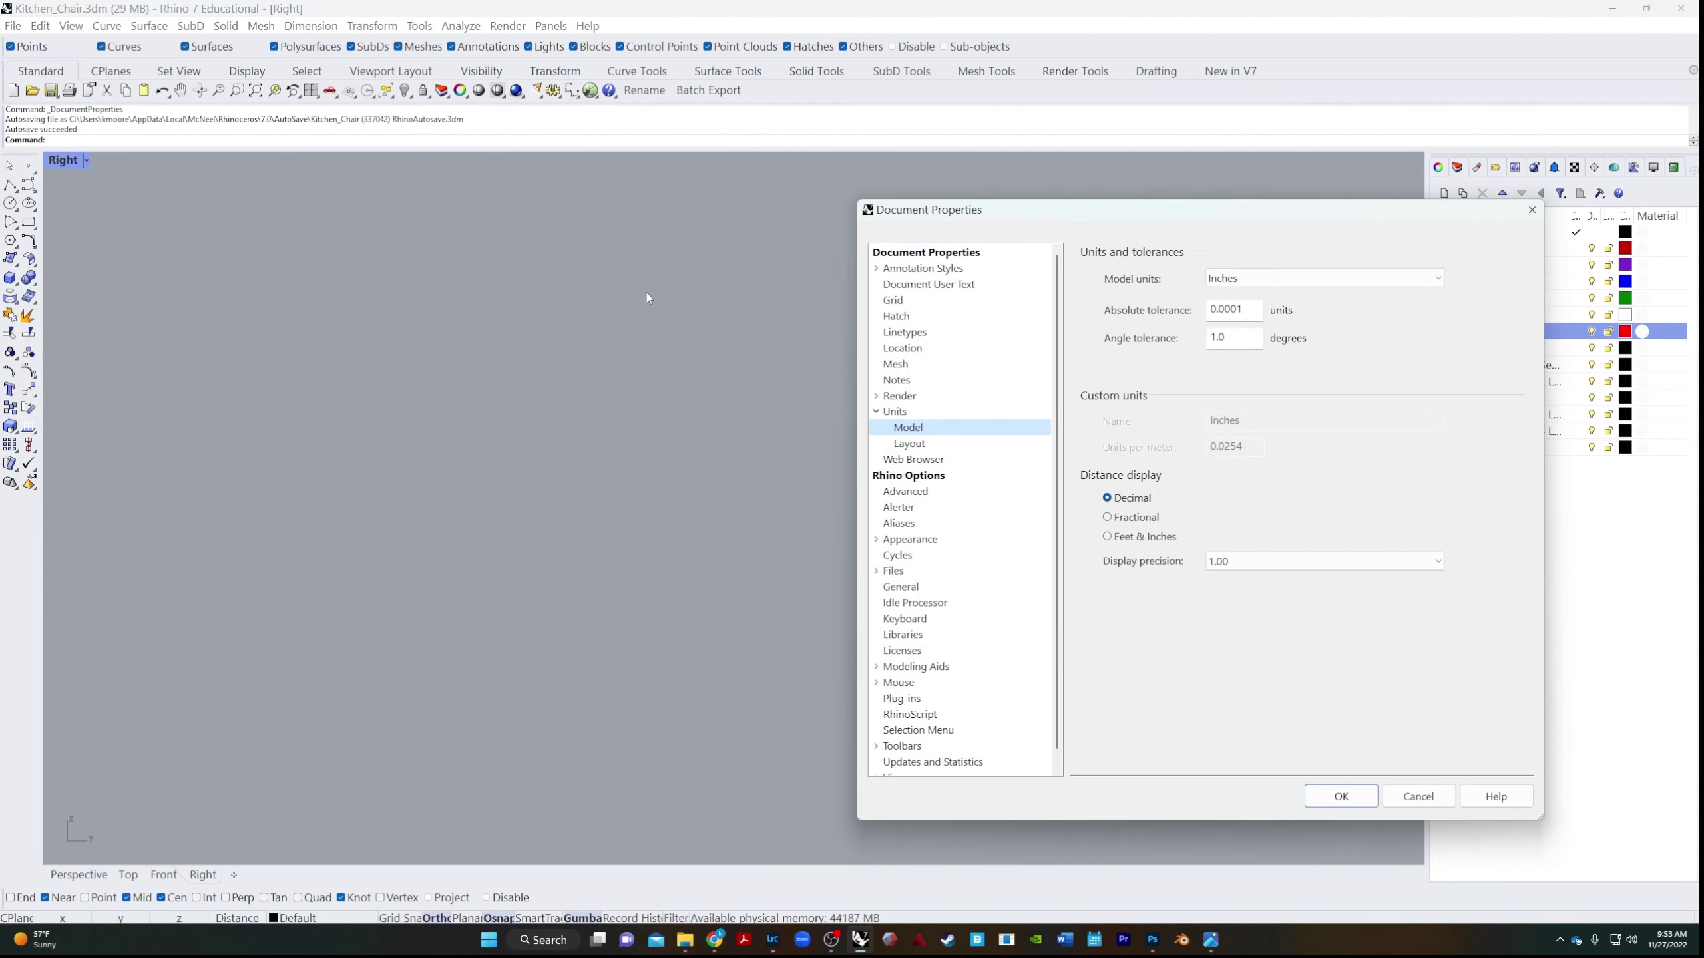
{"action": "left_click", "coordinate": [1240, 308]}
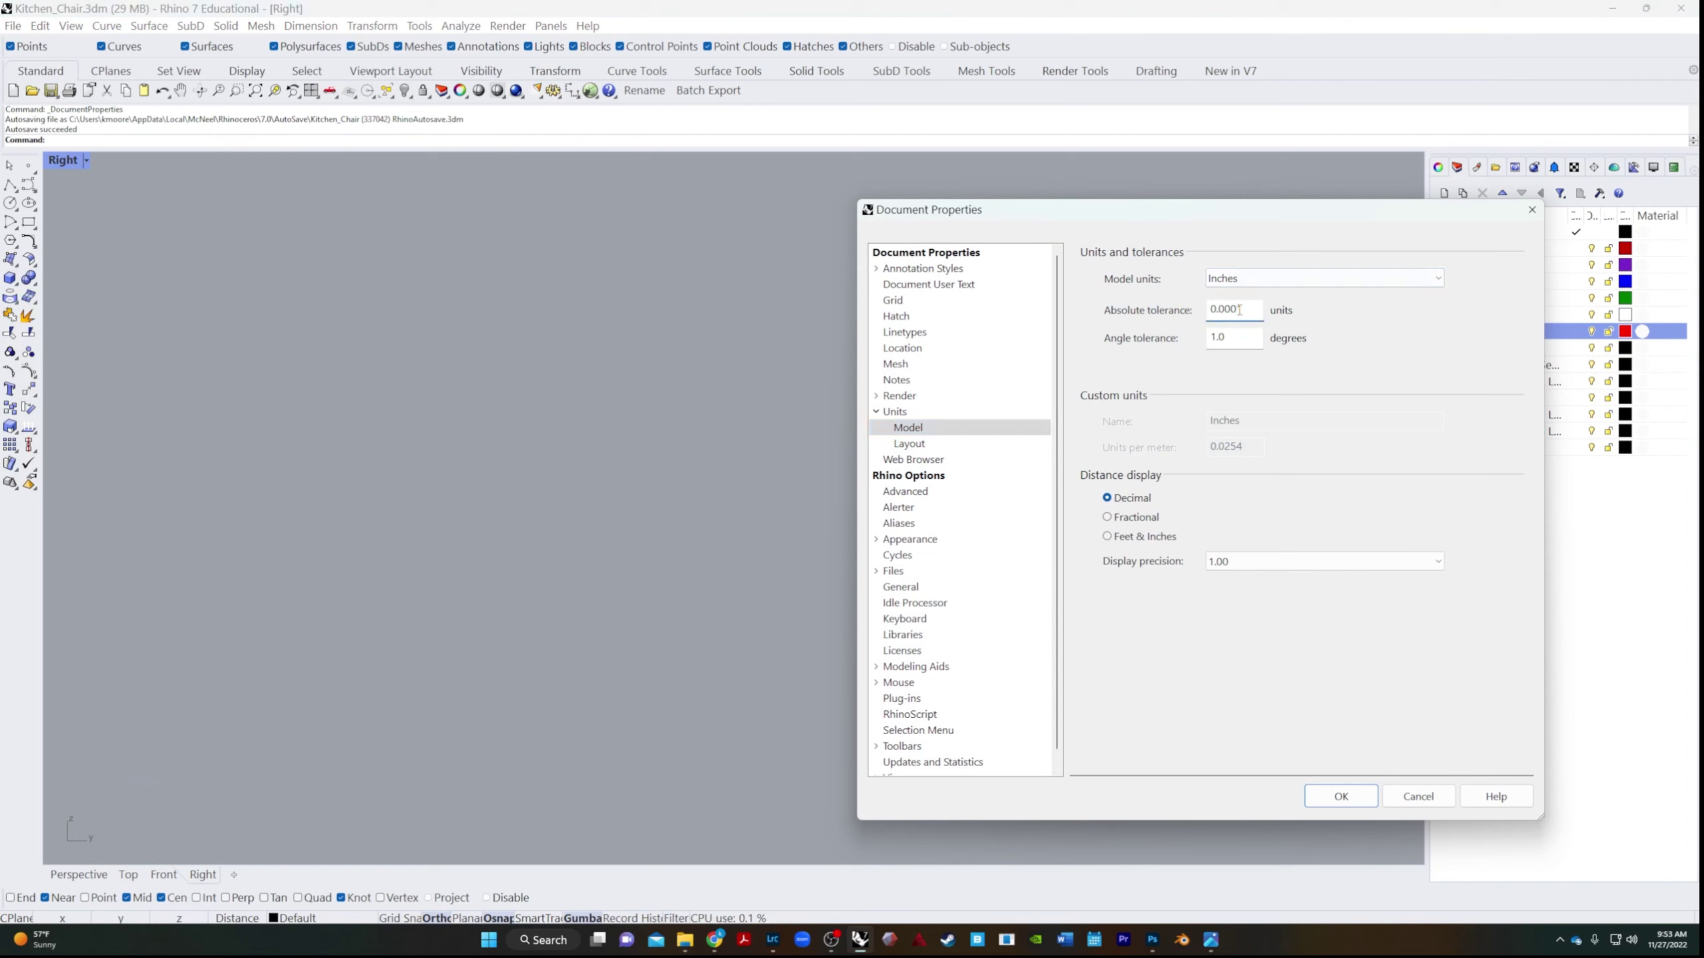
{"action": "type", "text": "1"}
{"action": "left_click", "coordinate": [1242, 308]}
{"action": "key", "text": "BackSpace"}
{"action": "left_click", "coordinate": [1225, 310]}
{"action": "key", "text": "BackSpace"}
{"action": "left_click", "coordinate": [1340, 797]}
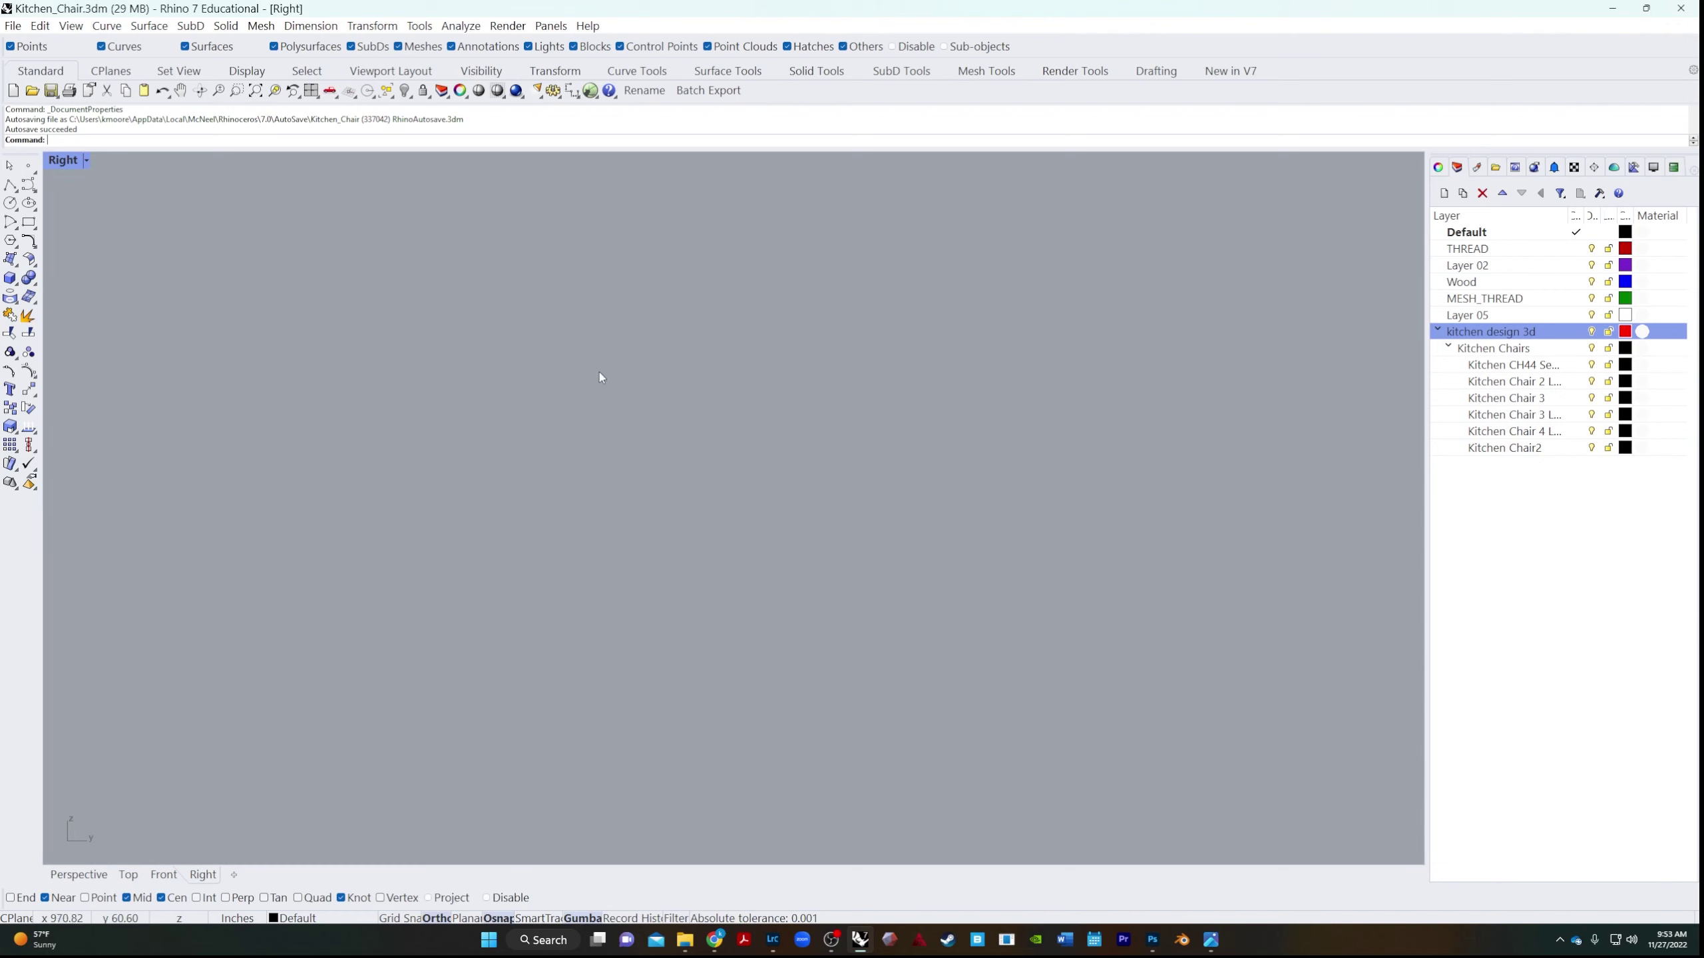
Draw a 1.3 × 1.3 inch rectangle in the Right view and zoom in on it.
{"action": "right_click_drag", "start_coordinate": [862, 374], "coordinate": [789, 458]}
{"action": "type", "text": "Re"}
{"action": "key", "text": "Return"}
{"action": "left_click", "coordinate": [613, 386]}
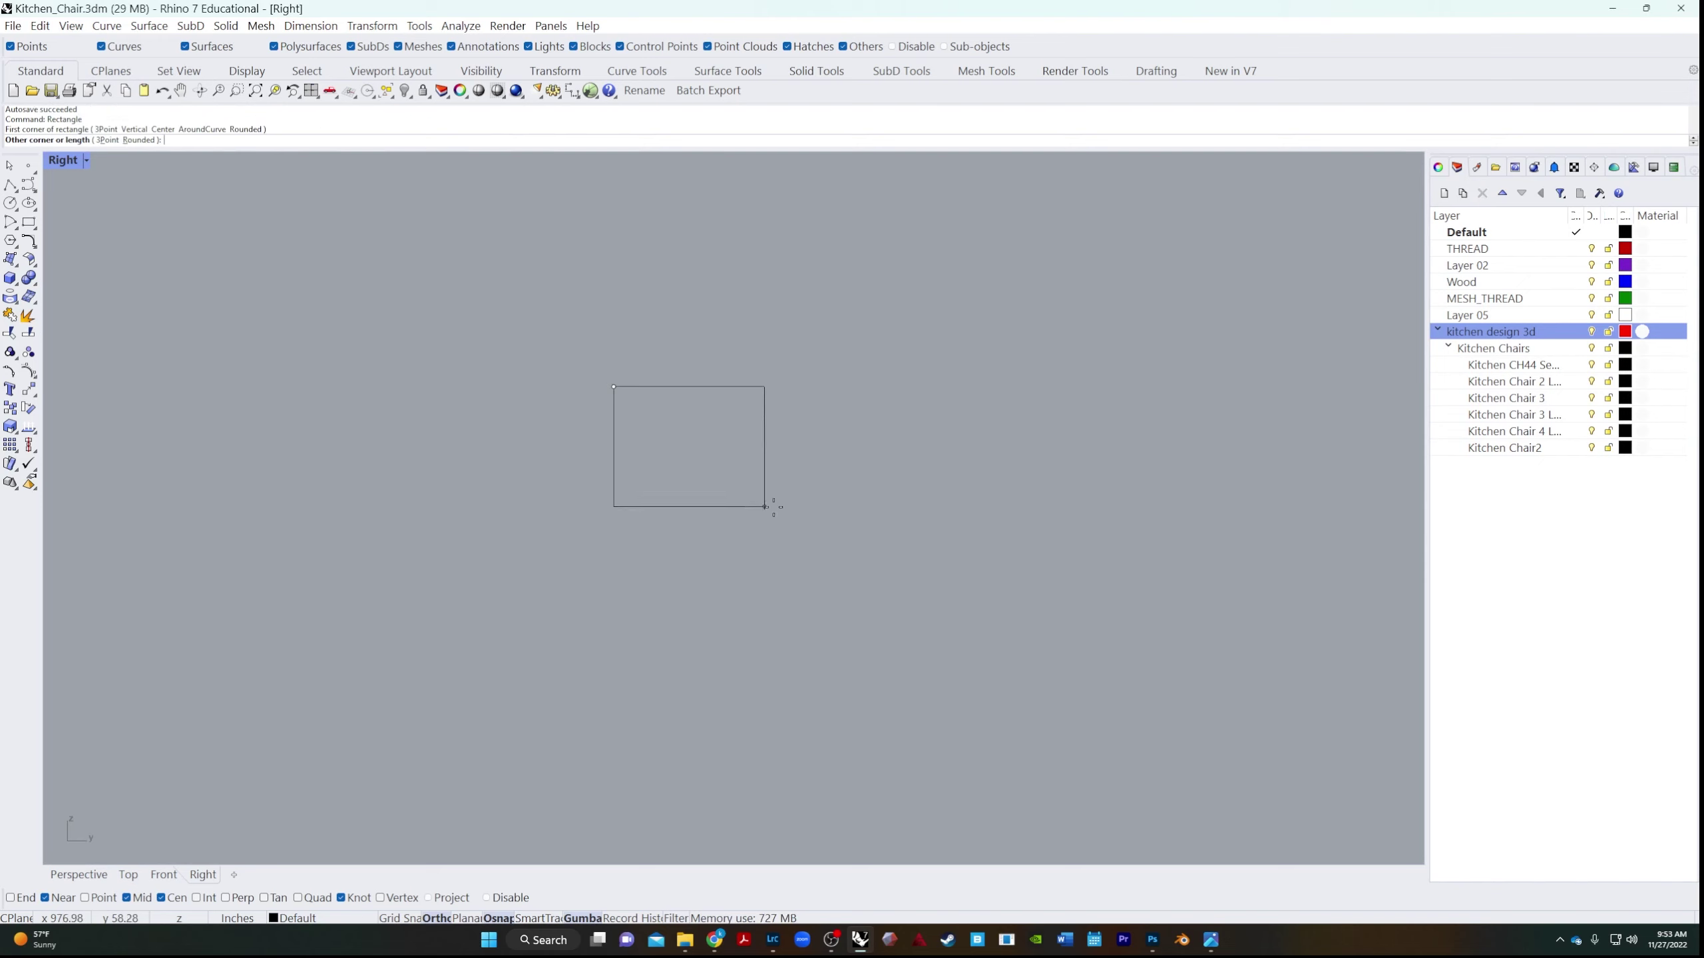
{"action": "type", "text": "1.3"}
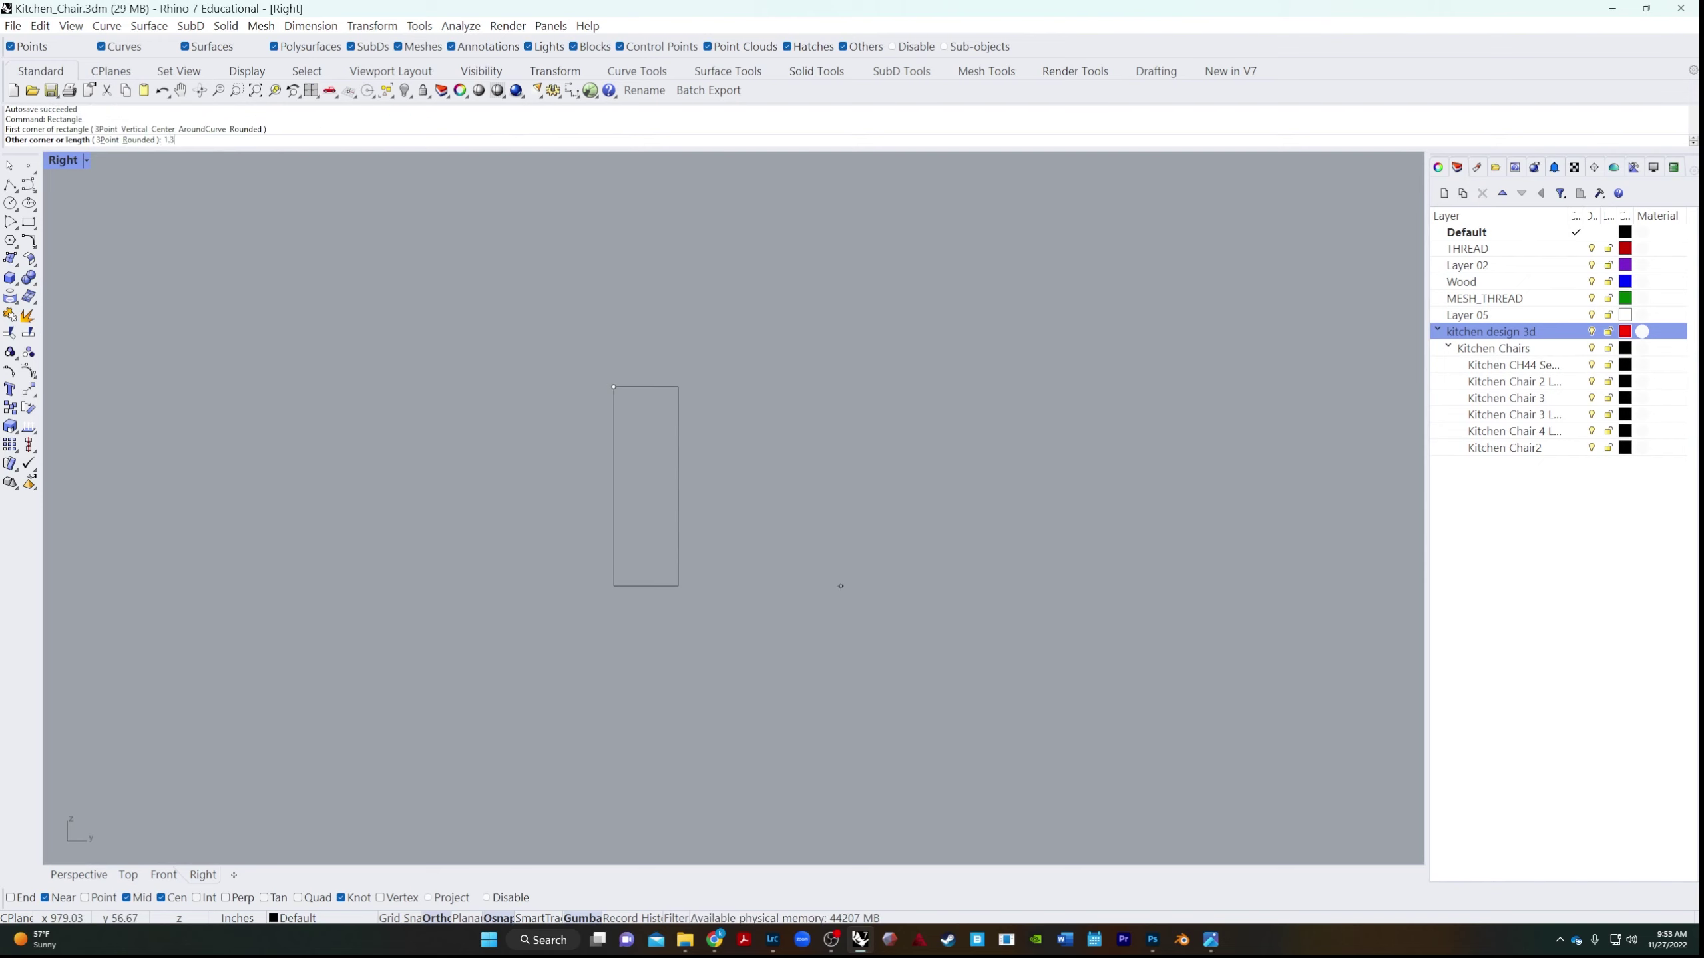
{"action": "key", "text": "Return"}
{"action": "type", "text": "1.3"}
{"action": "key", "text": "Return"}
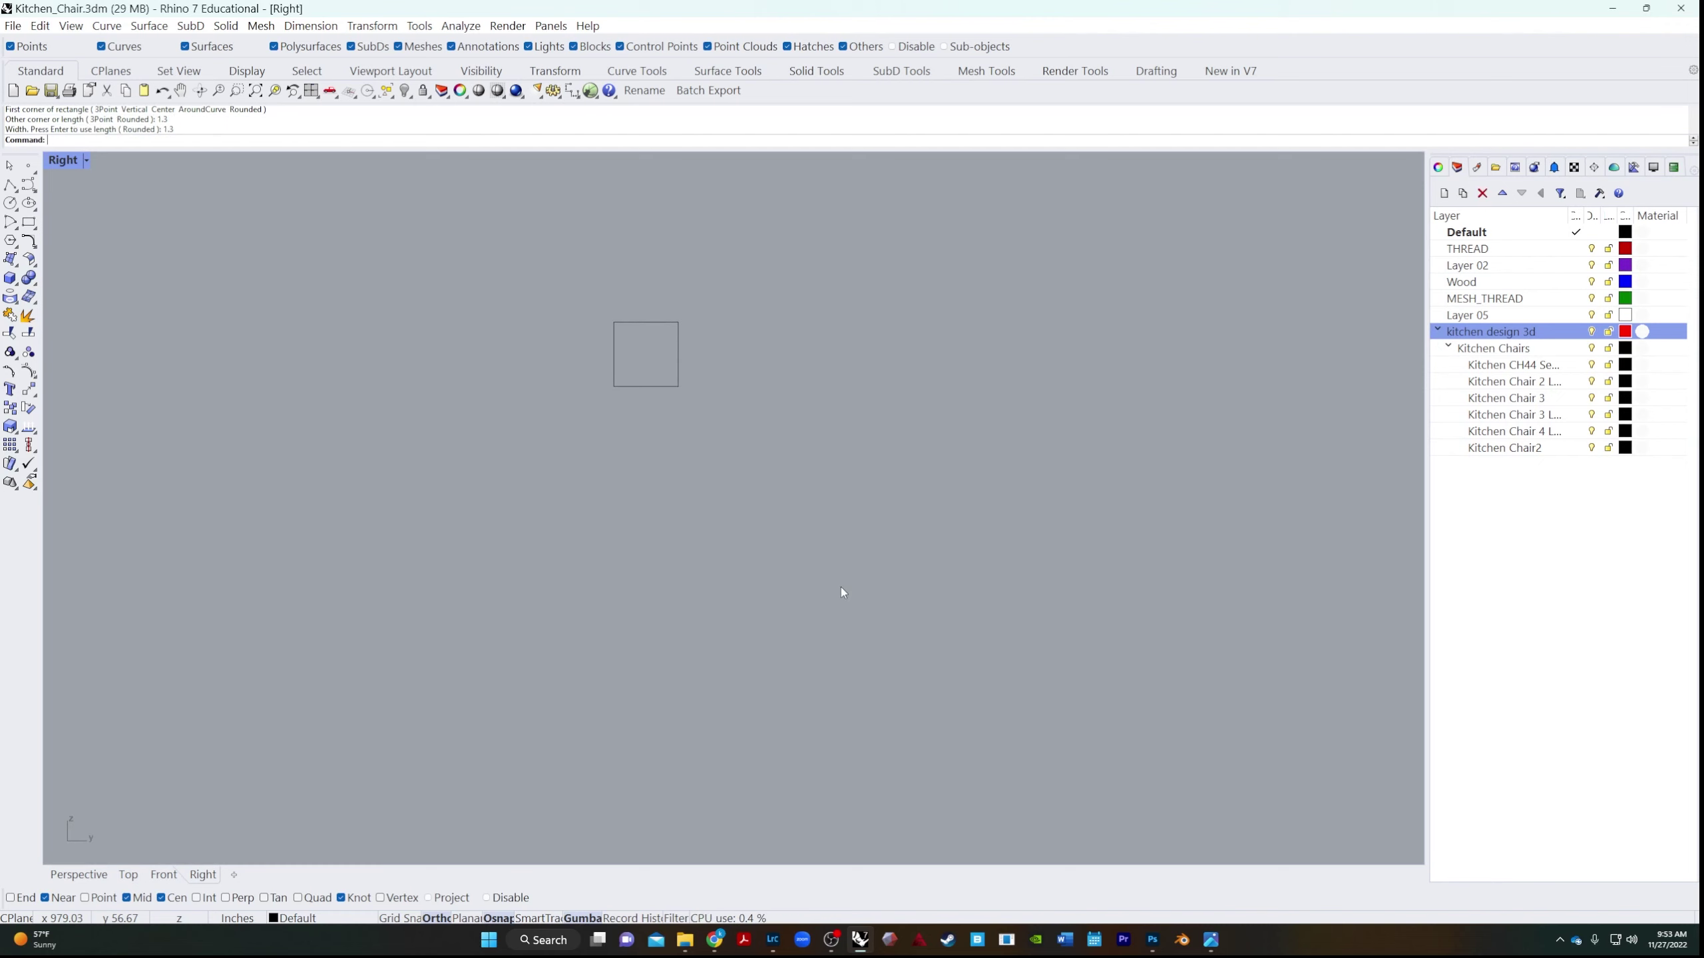
{"action": "scroll", "coordinate": [650, 326], "scroll_direction": "up", "scroll_amount": 5}
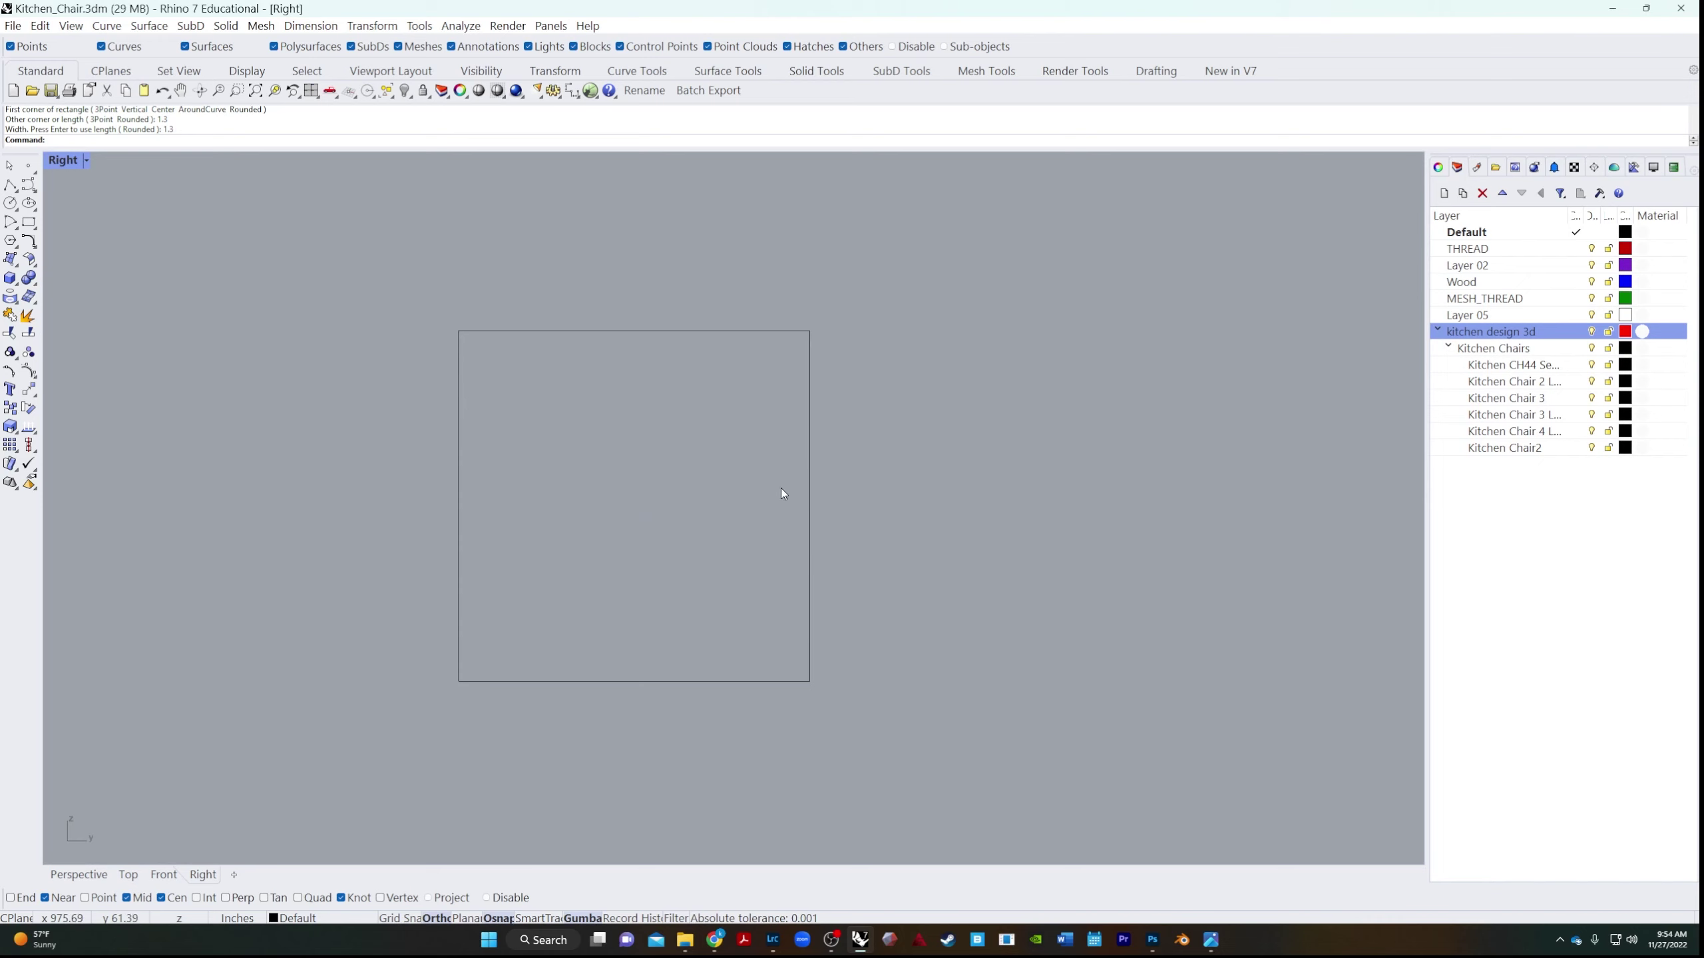
{"action": "type", "text": "Fillet"}
{"action": "key", "text": "Return"}
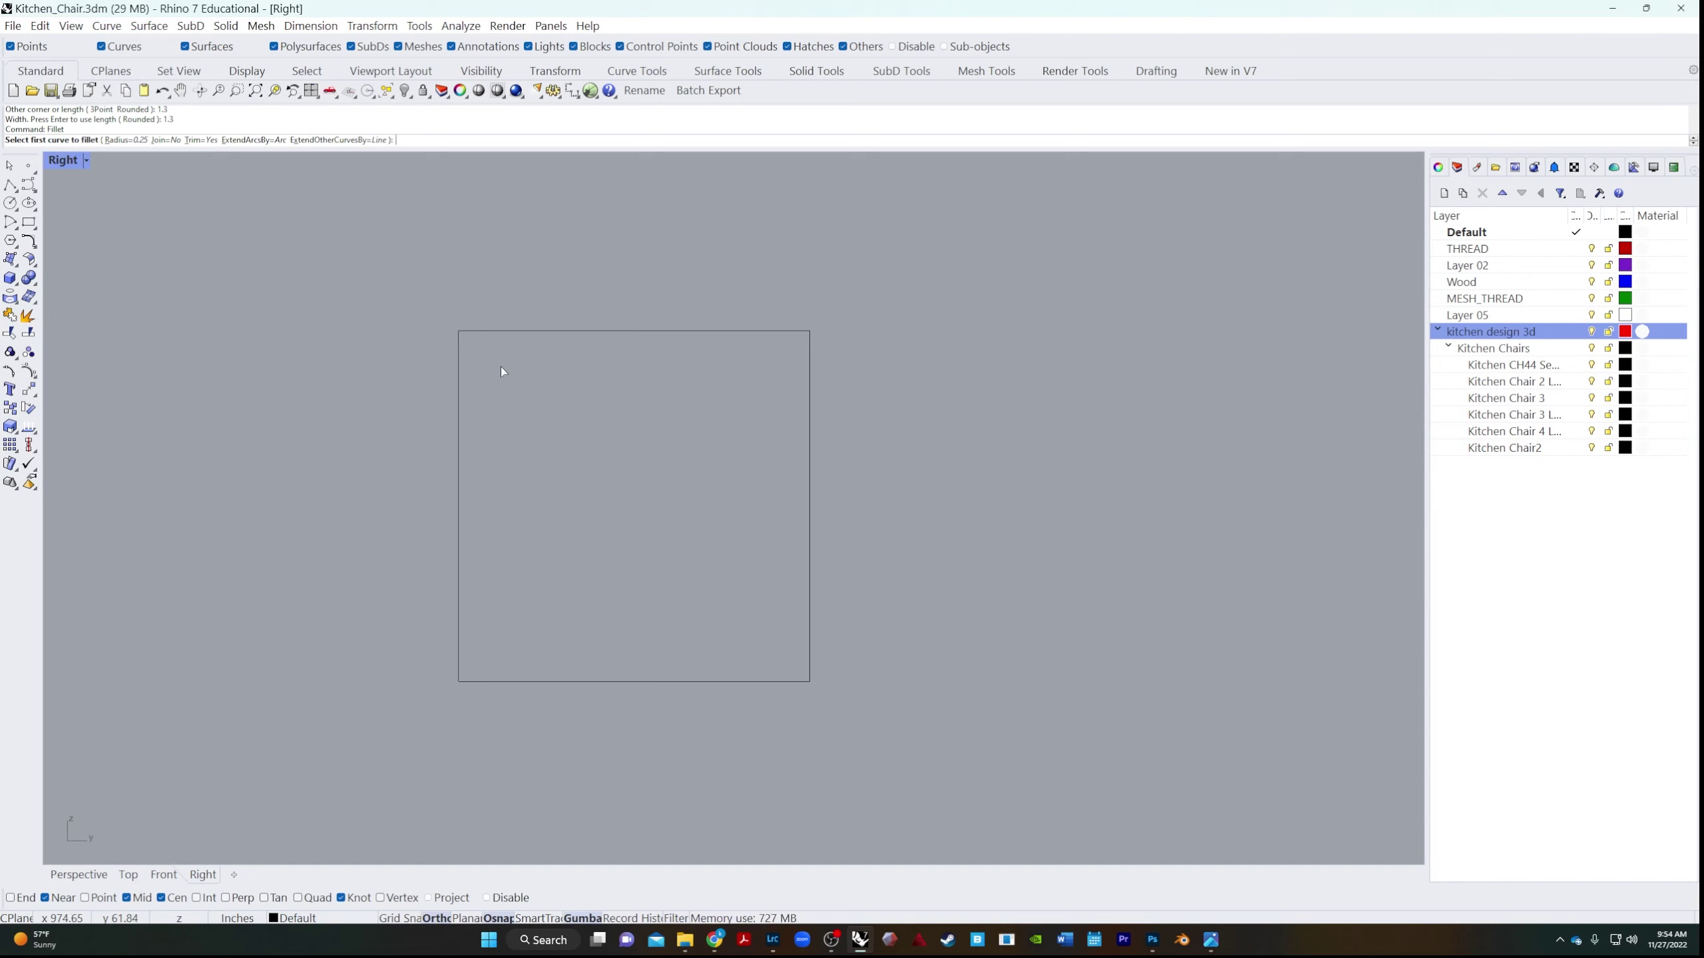
Fillet the top-left, bottom-left and bottom-right corners of the square at radius 0.25.
{"action": "type", "text": "r"}
{"action": "key", "text": "Return"}
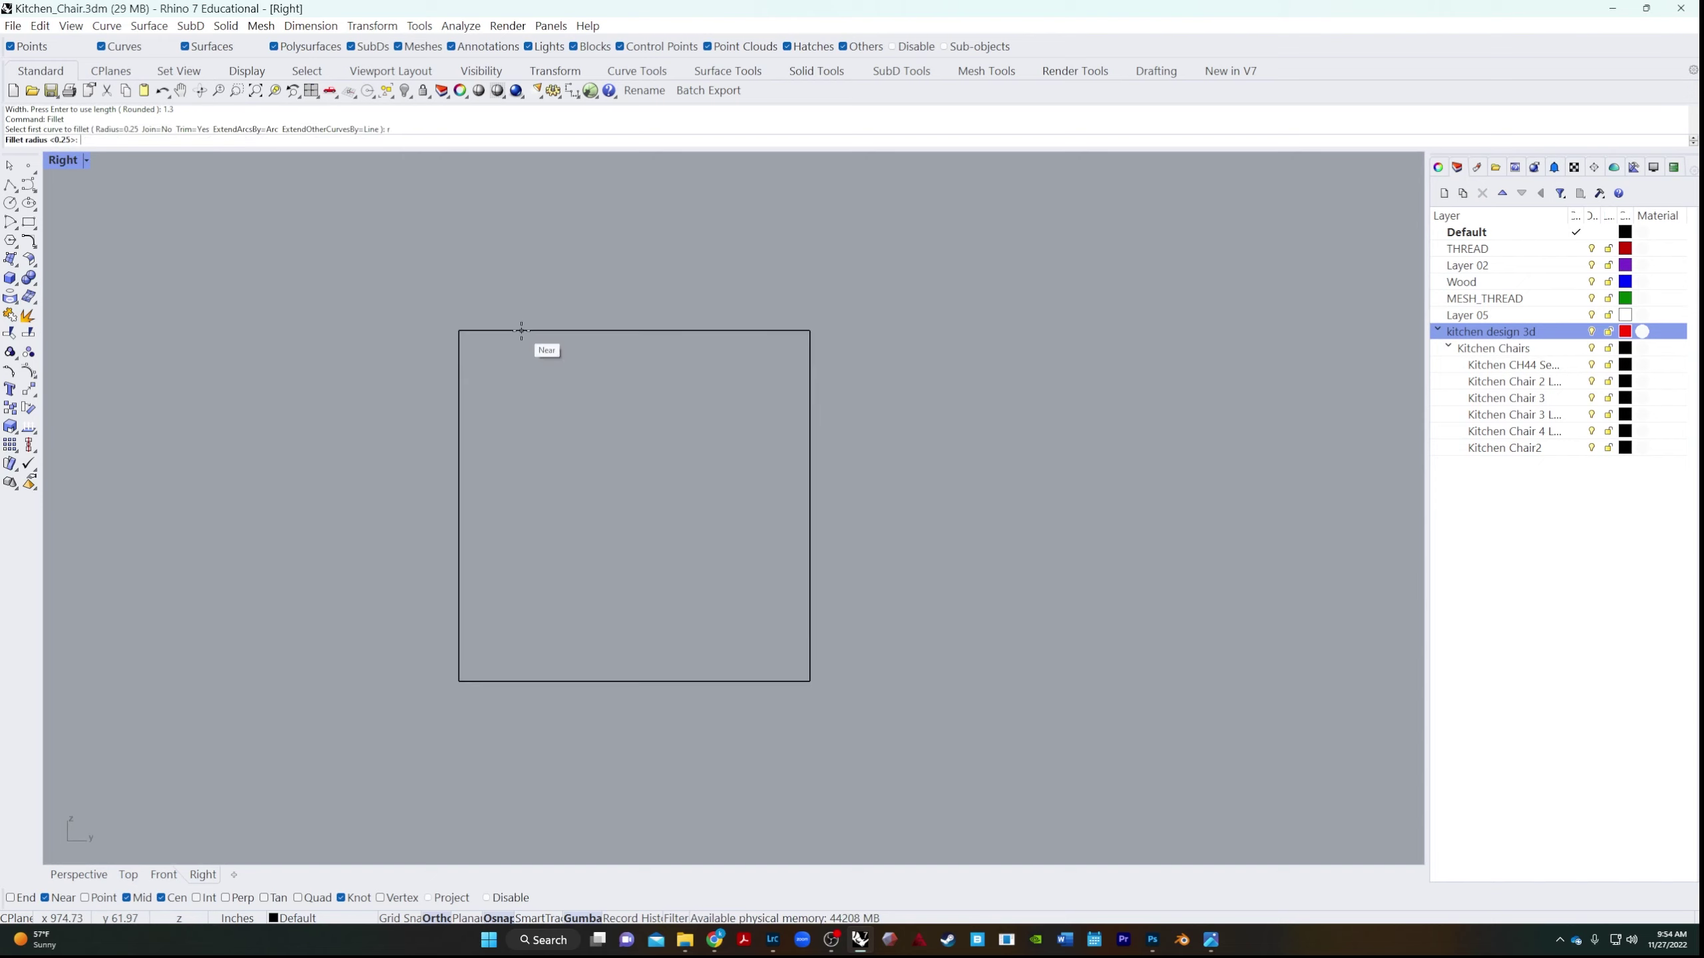
{"action": "type", "text": ".25"}
{"action": "key", "text": "Return"}
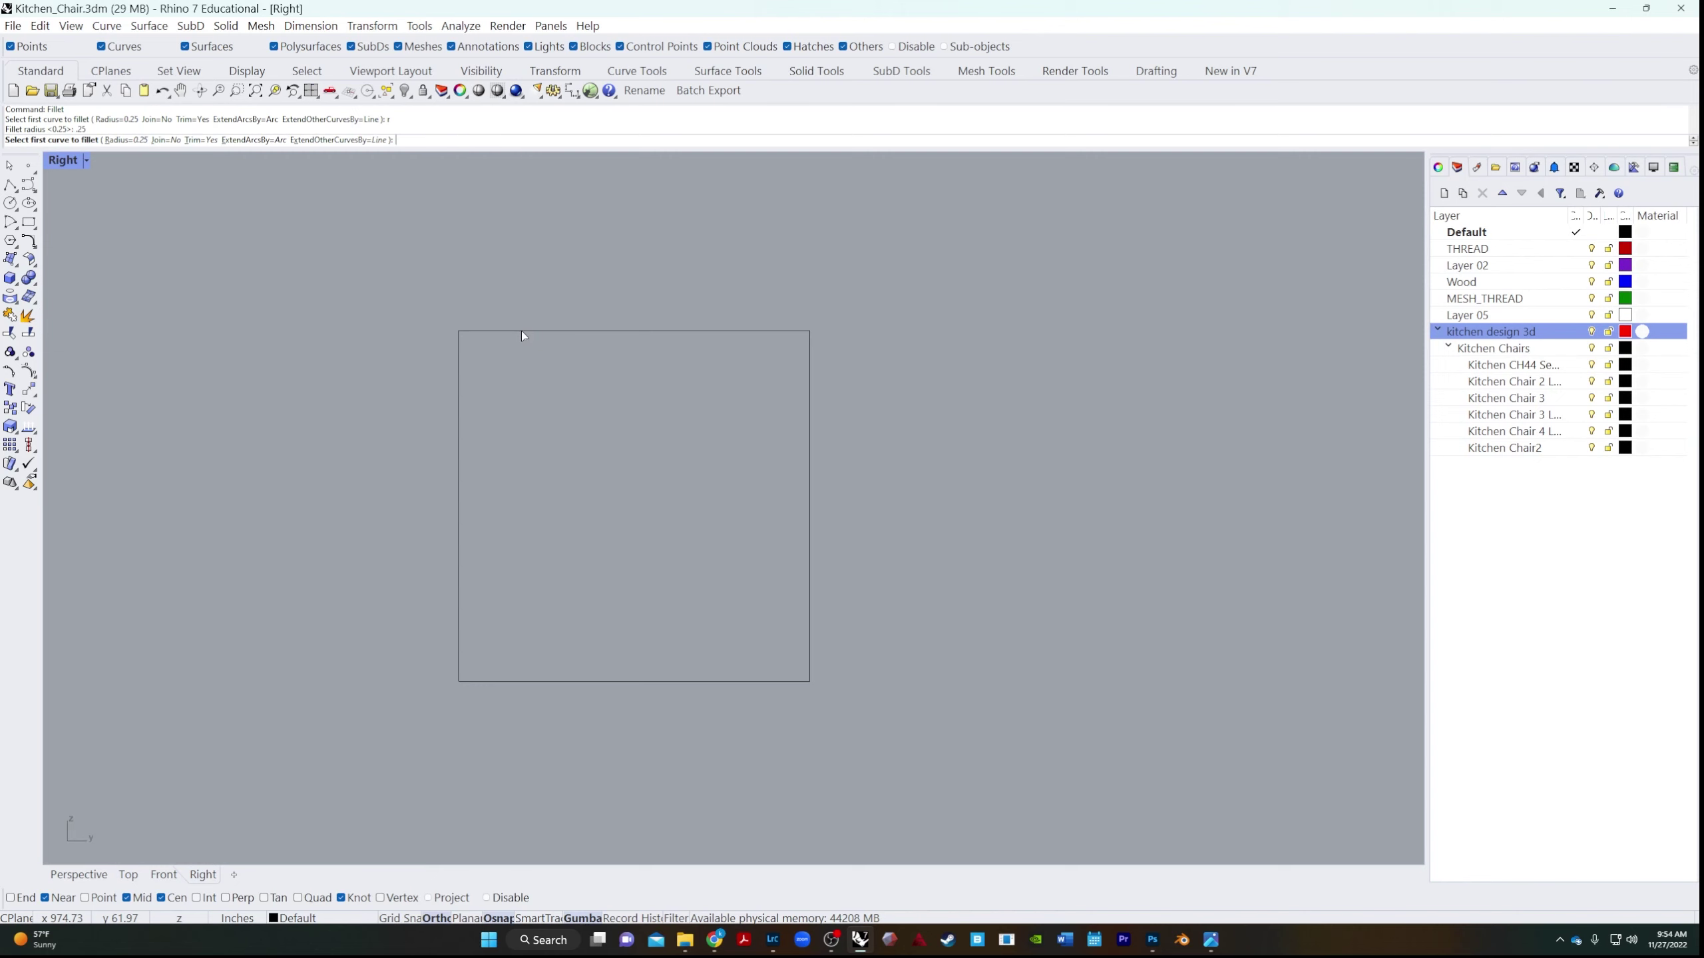
{"action": "left_click", "coordinate": [521, 330]}
{"action": "left_click", "coordinate": [462, 403]}
{"action": "key", "text": "Return"}
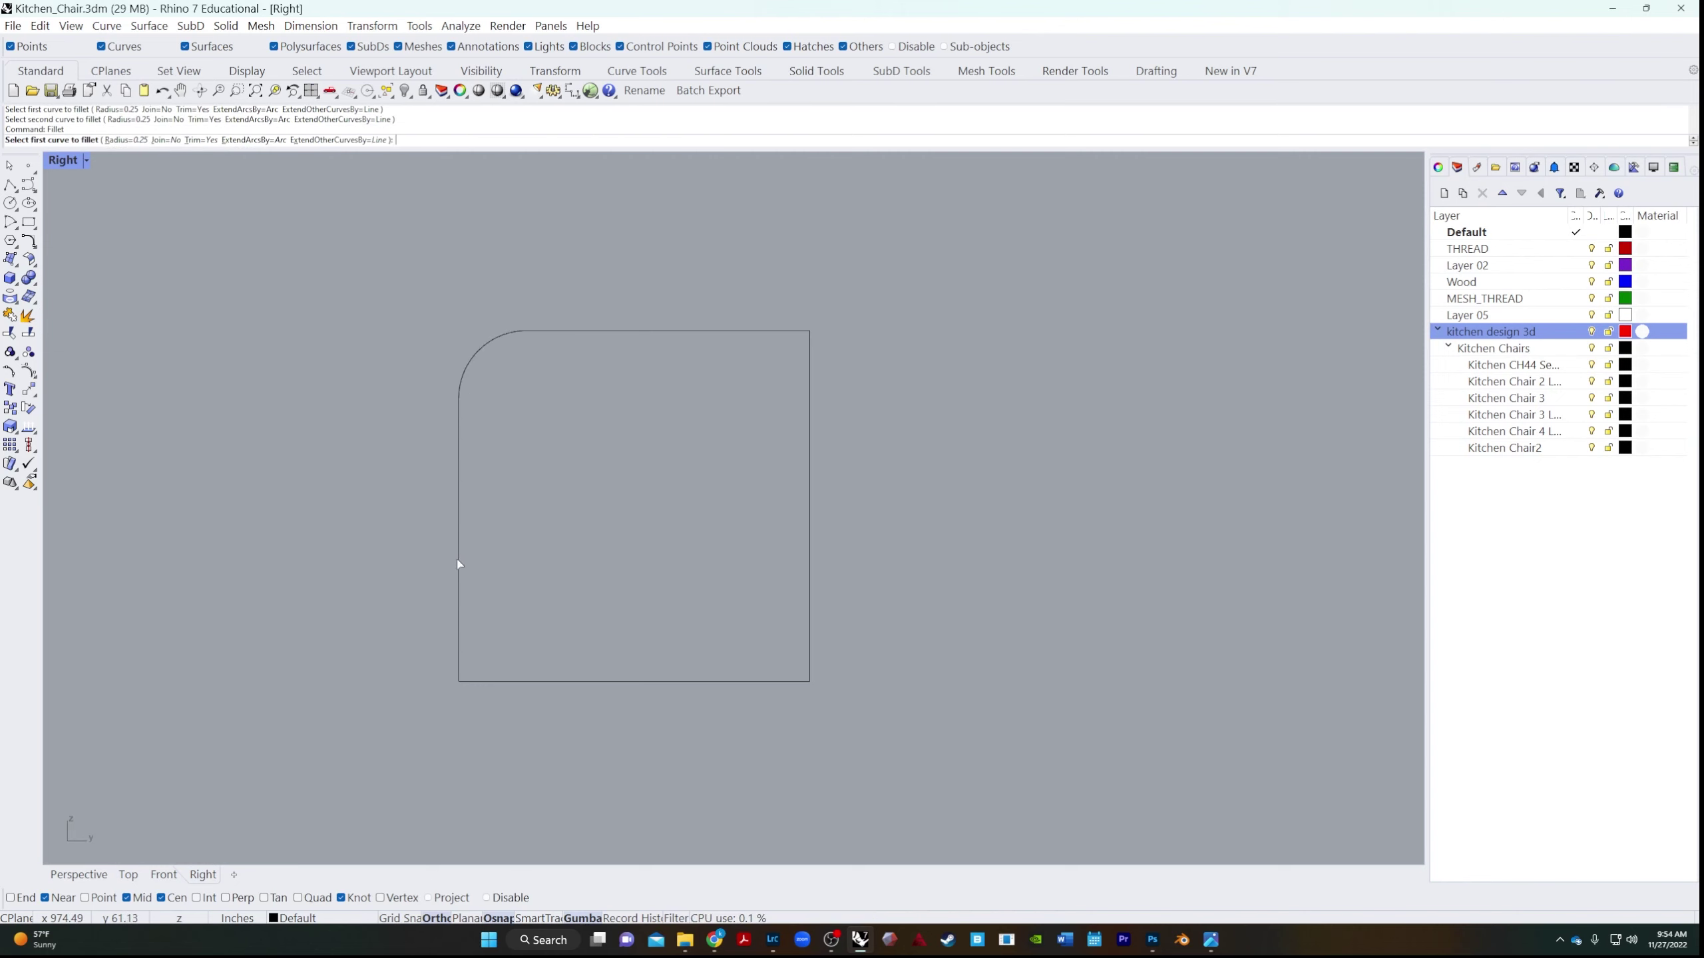
{"action": "left_click", "coordinate": [458, 563]}
{"action": "left_click", "coordinate": [546, 680]}
{"action": "key", "text": "Return"}
{"action": "left_click", "coordinate": [754, 681]}
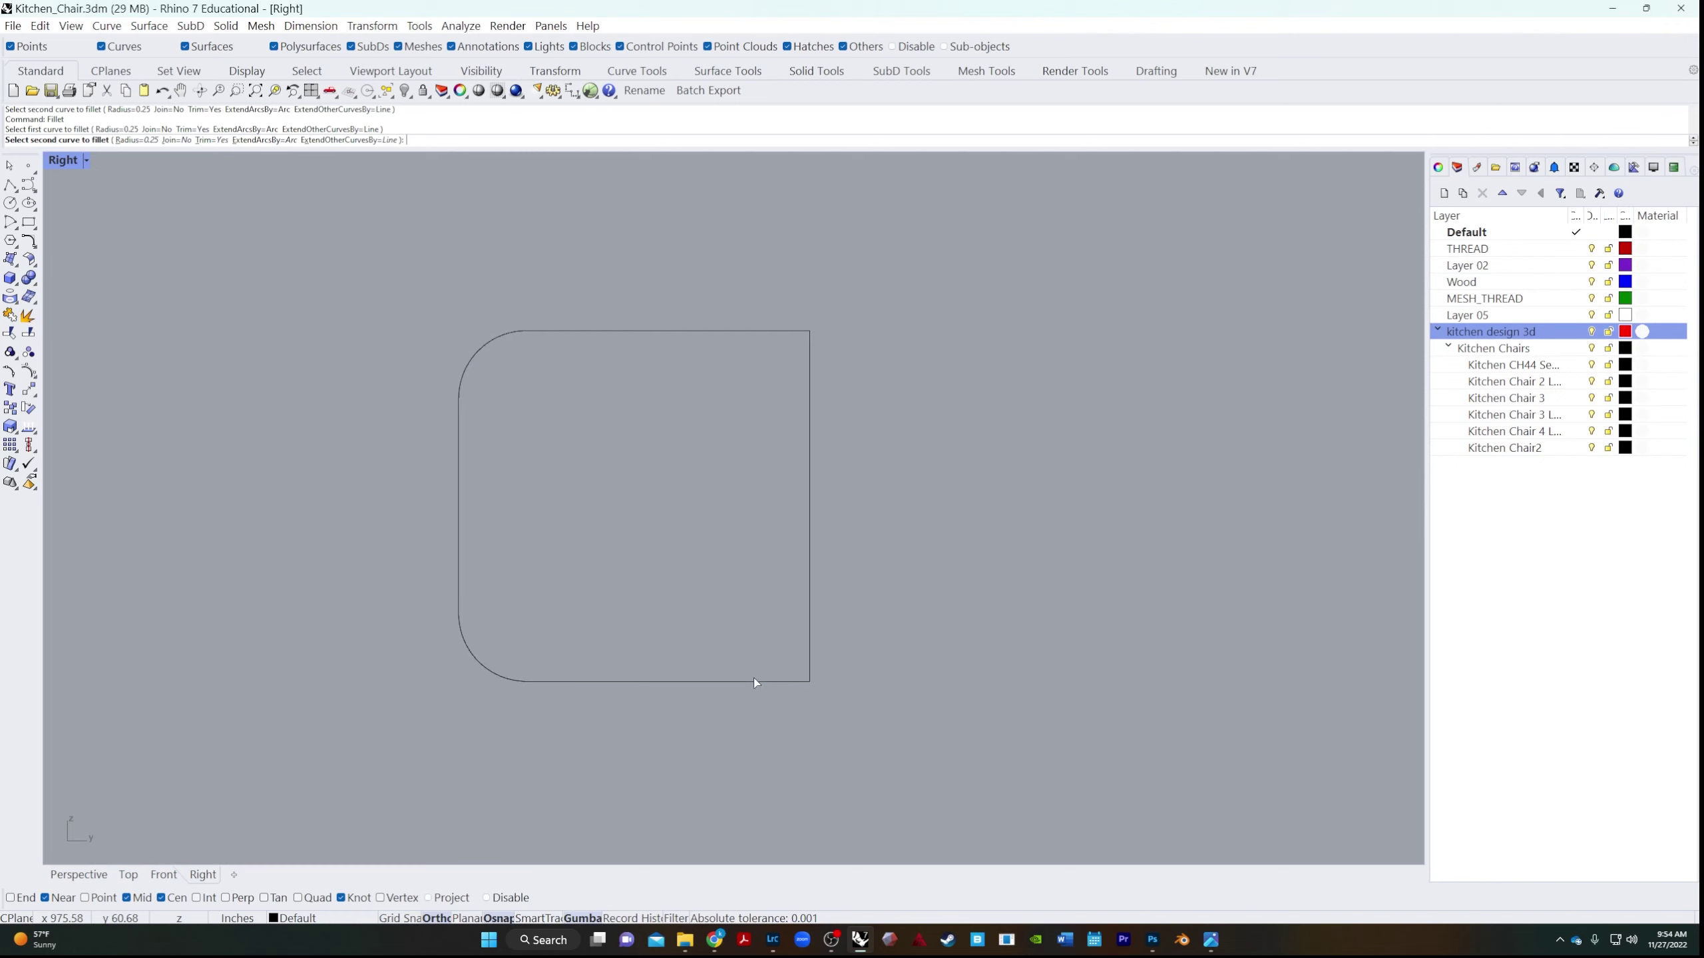
{"action": "left_click", "coordinate": [807, 629]}
{"action": "key", "text": "Return"}
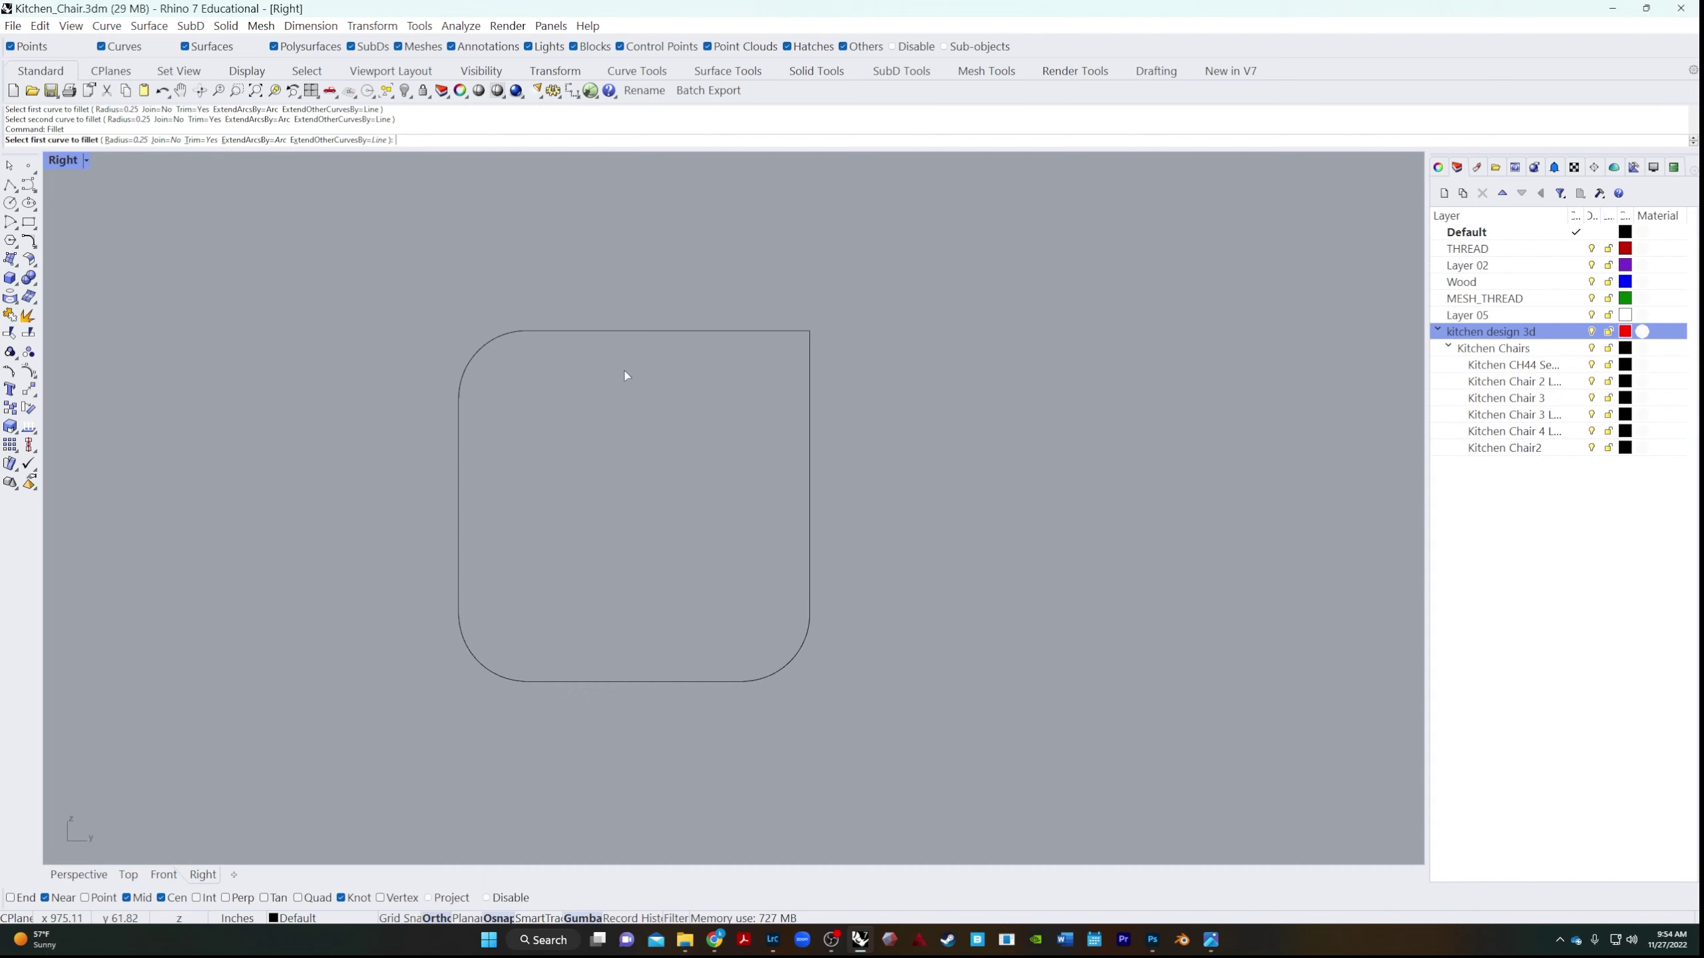
Try filleting the top-right corner with a 1.25 radius.
{"action": "type", "text": "r"}
{"action": "key", "text": "Return"}
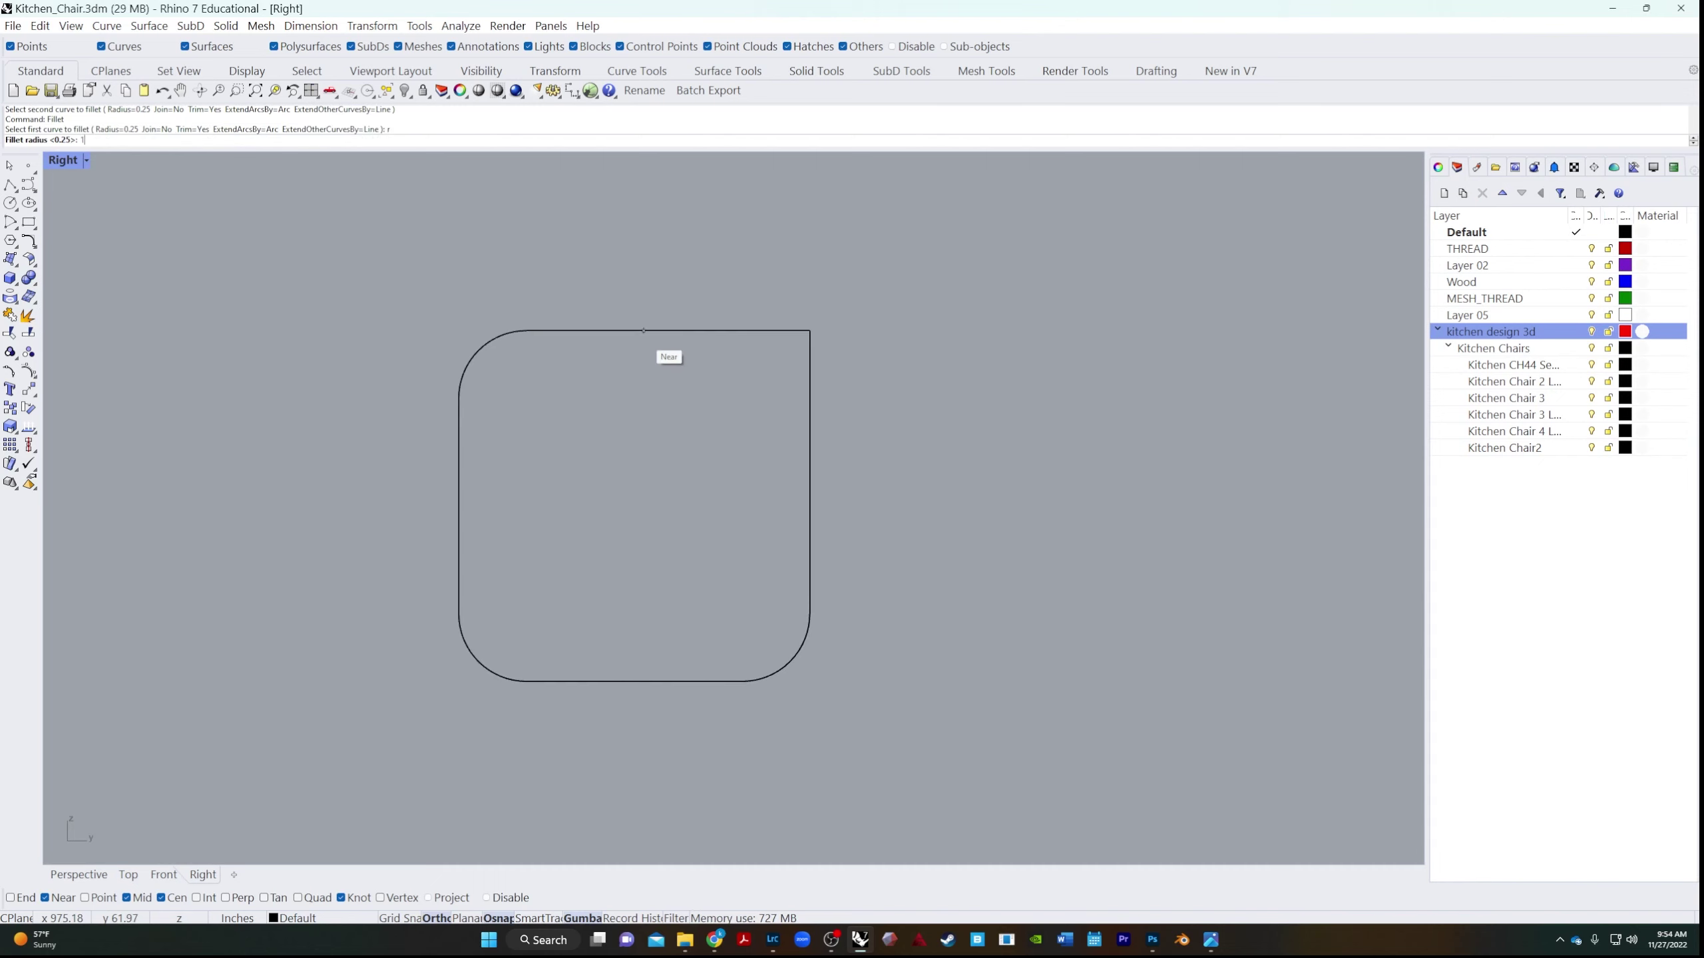
{"action": "type", "text": "1.25"}
{"action": "key", "text": "Return"}
{"action": "left_click", "coordinate": [654, 331]}
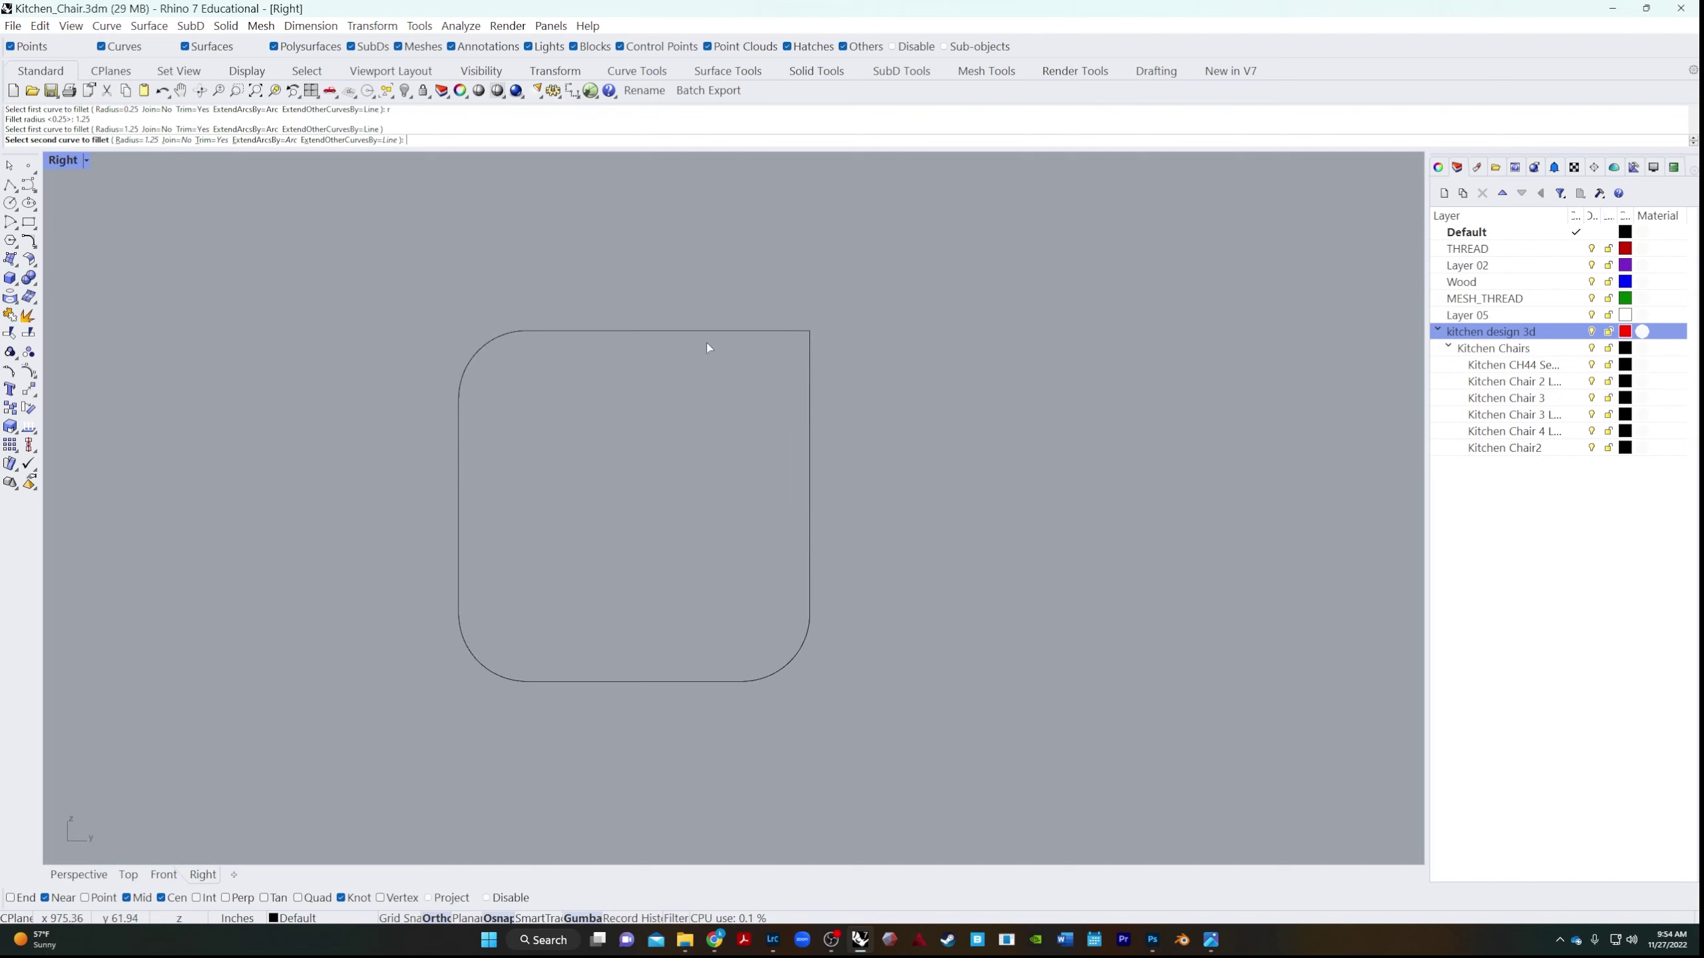
{"action": "left_click", "coordinate": [809, 452]}
{"action": "key", "text": "Return"}
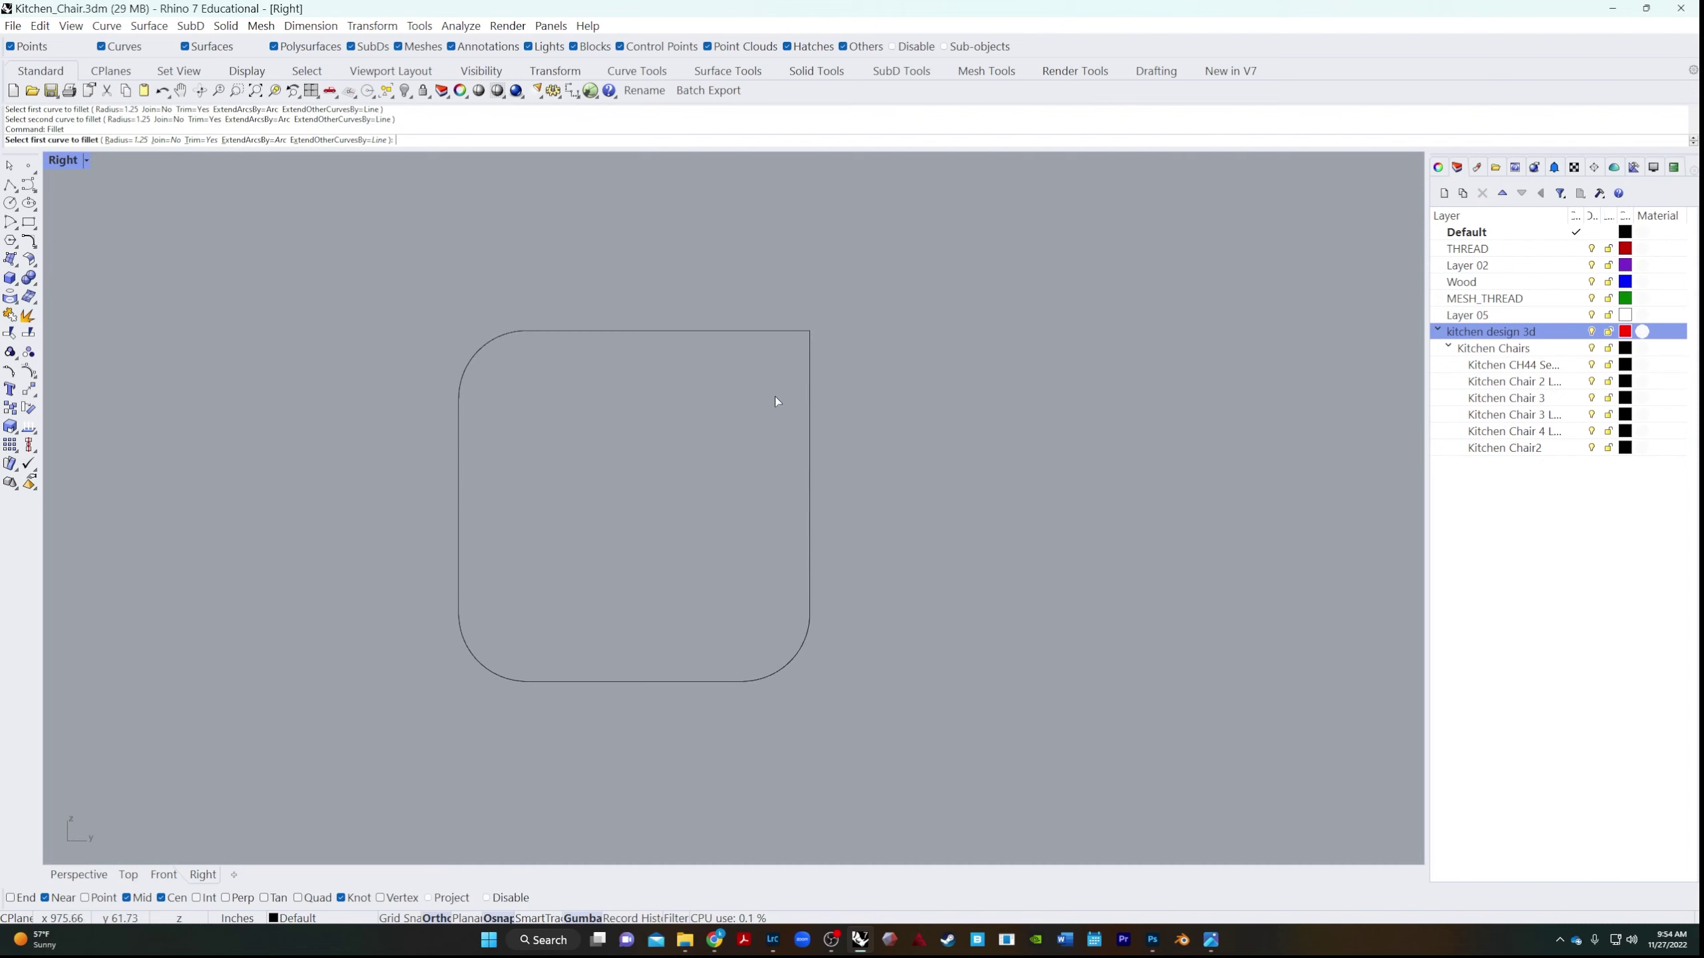
Fillet the top-right corner between the top and right edges with radius 1.
{"action": "type", "text": "r"}
{"action": "key", "text": "Return"}
{"action": "type", "text": "1"}
{"action": "key", "text": "Return"}
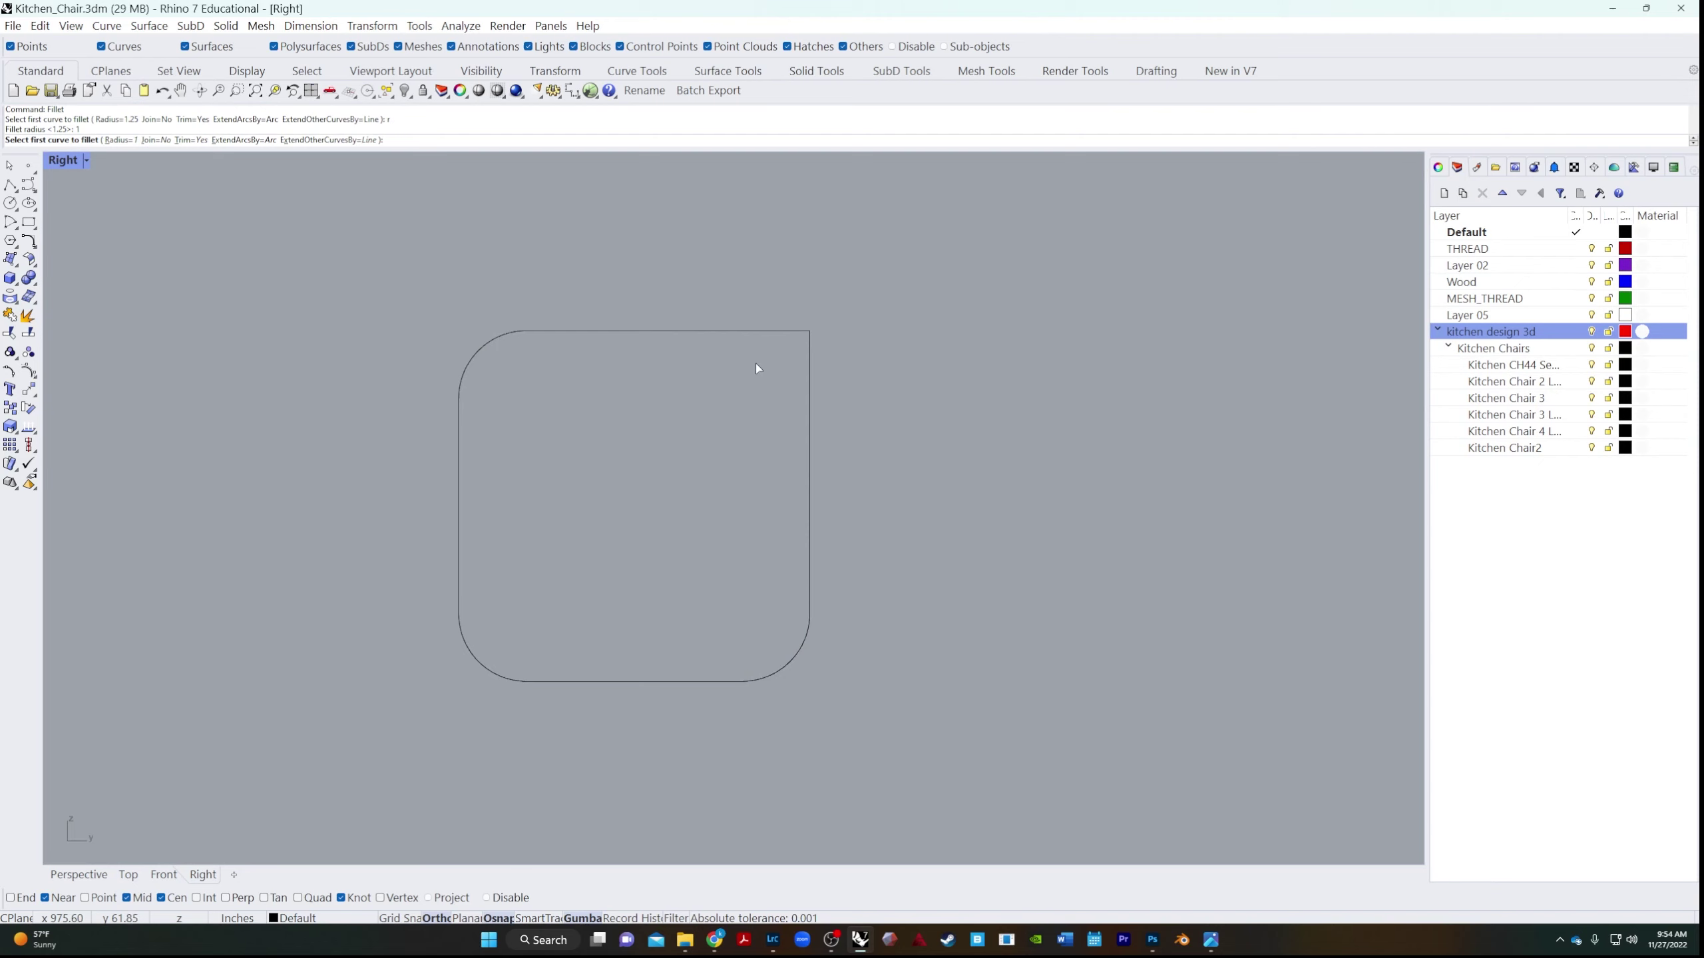
{"action": "left_click", "coordinate": [649, 330]}
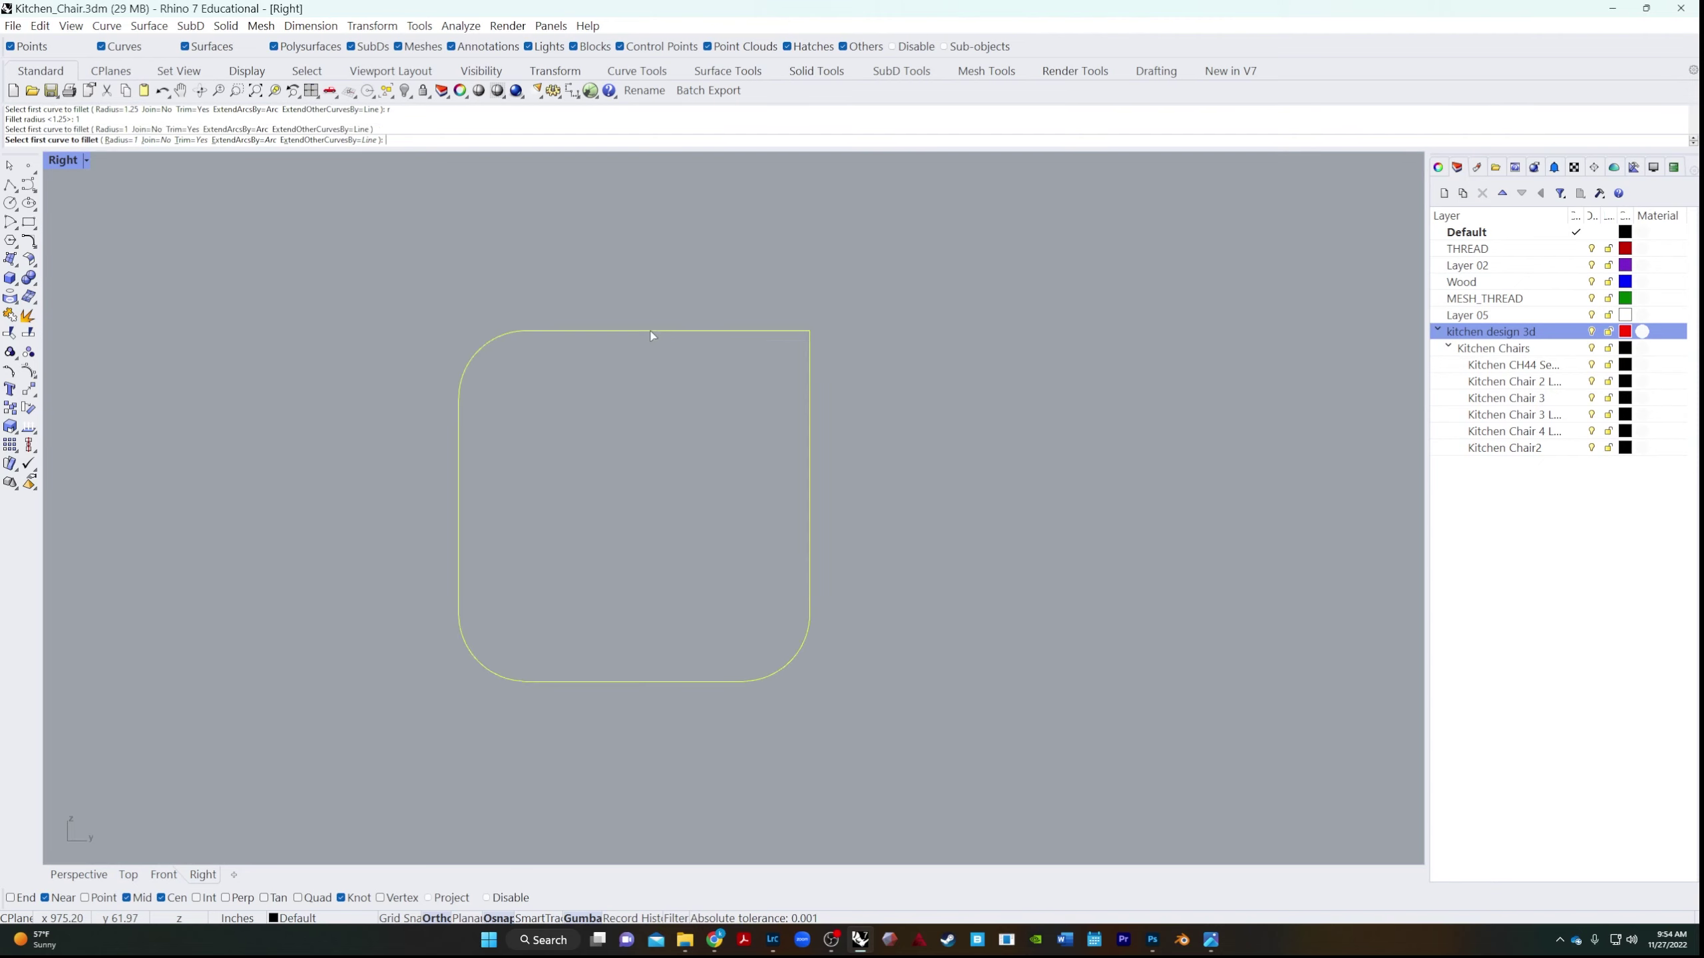
{"action": "left_click", "coordinate": [810, 510]}
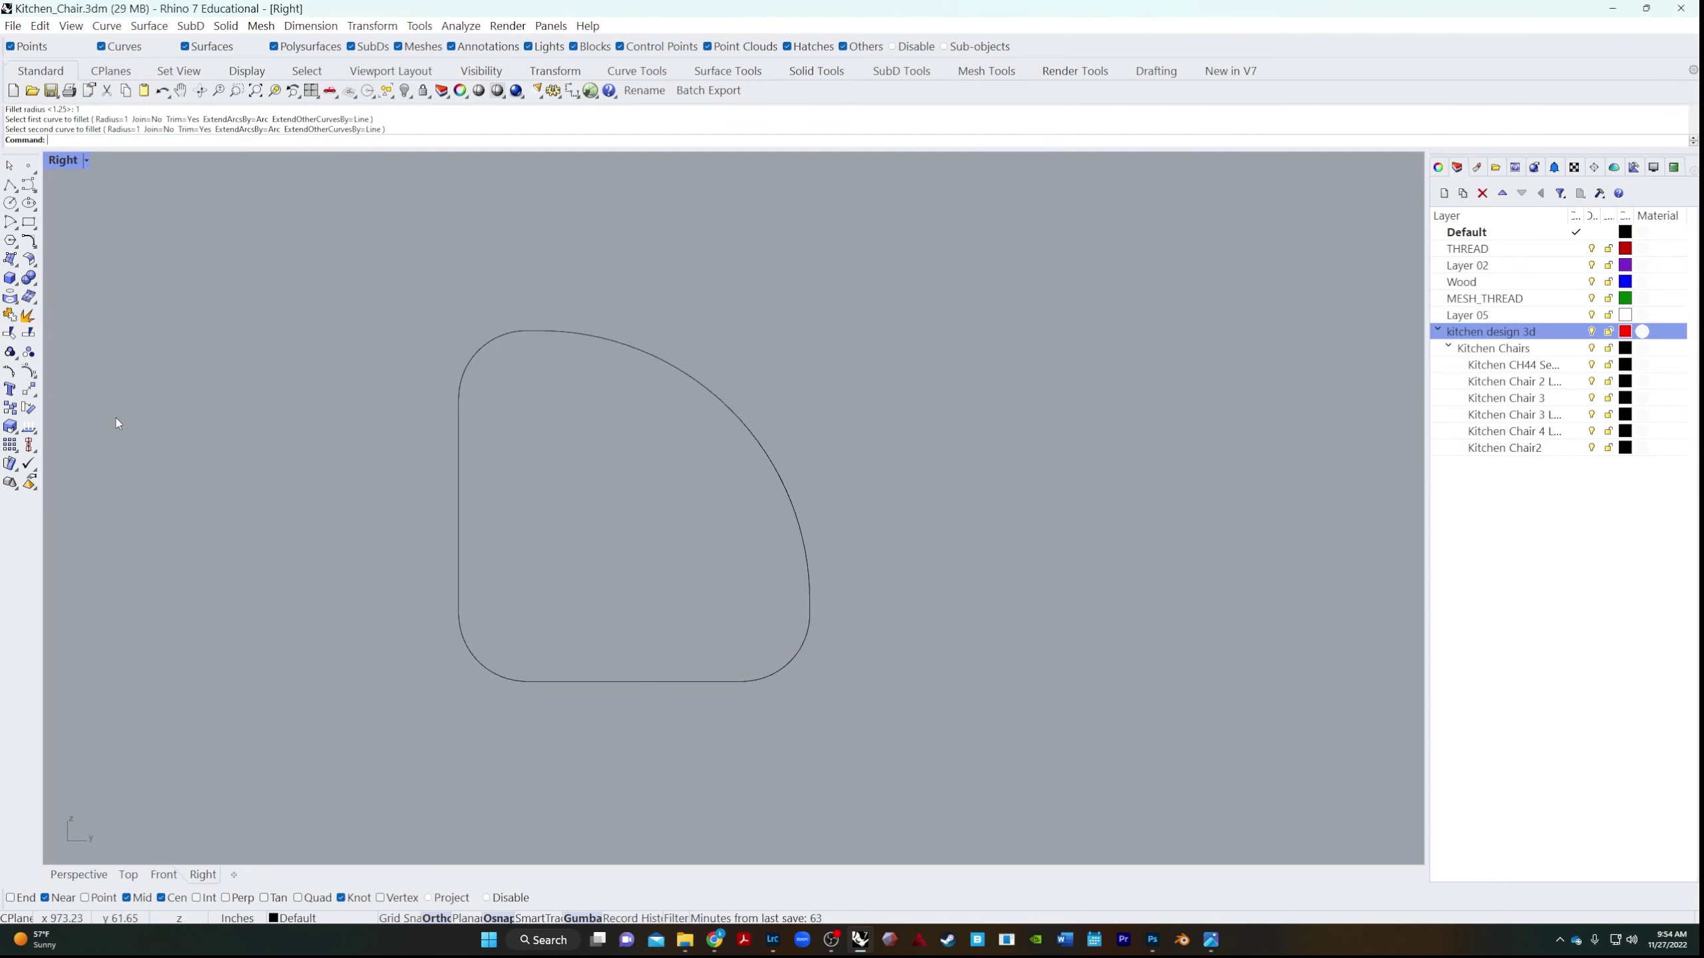
Draw a 20-inch line rightward from the midpoint of the profile's left side.
{"action": "scroll", "coordinate": [454, 461], "scroll_direction": "down", "scroll_amount": 6}
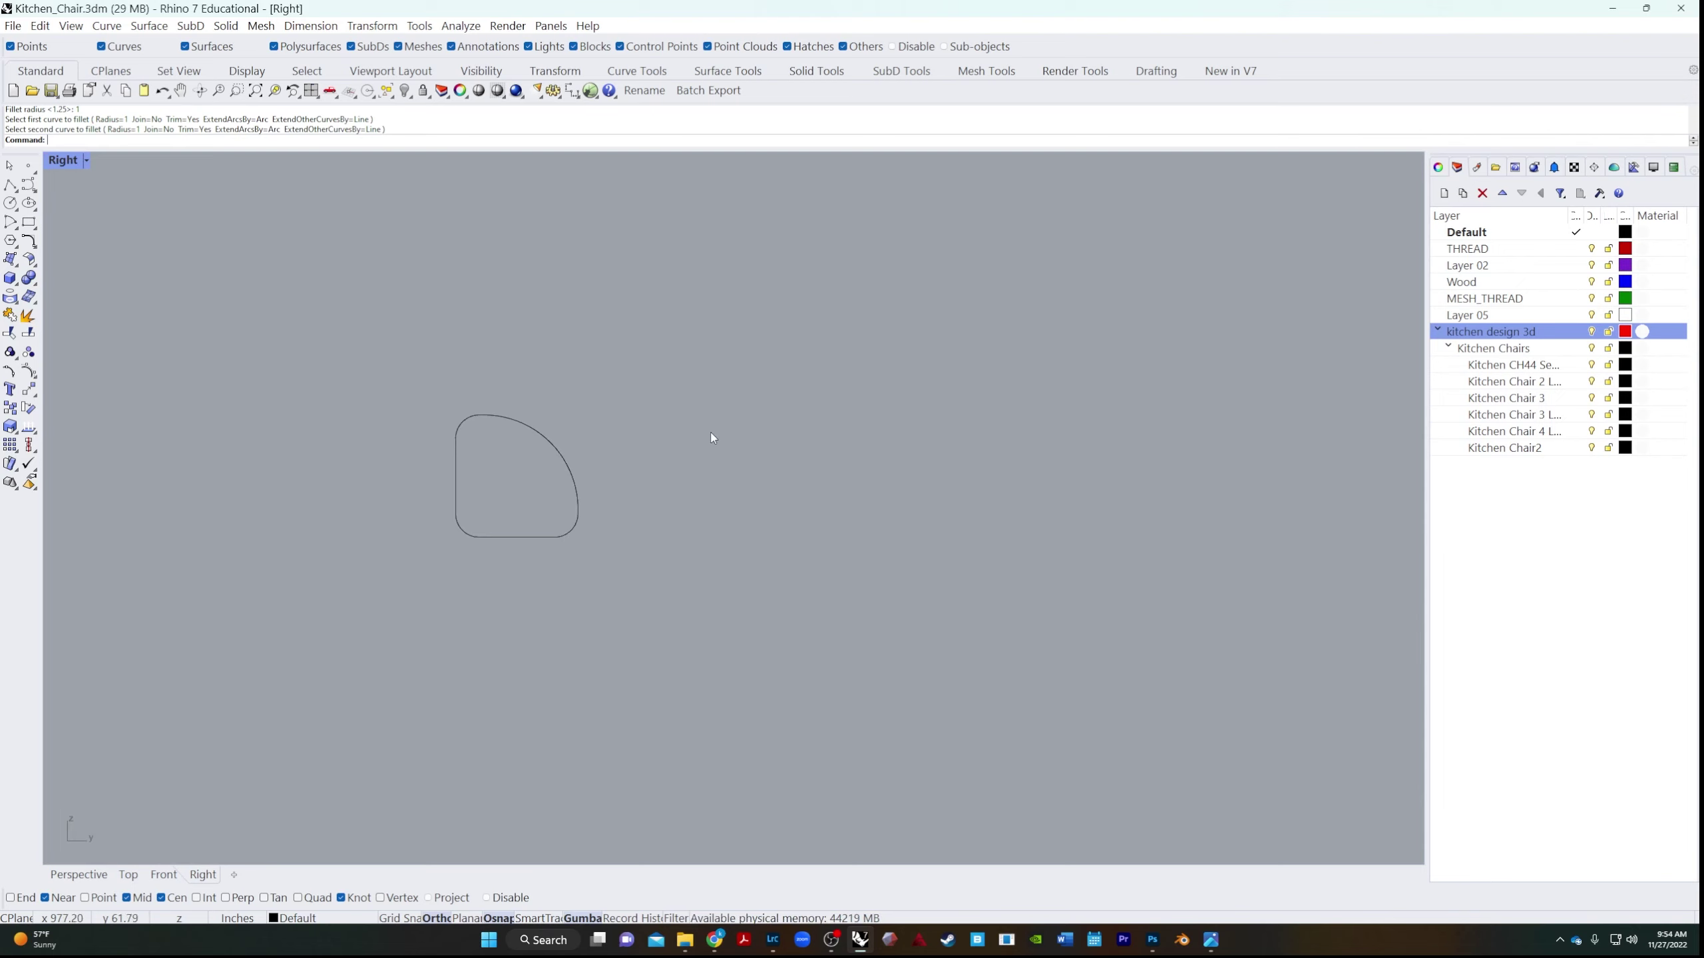
{"action": "type", "text": "L"}
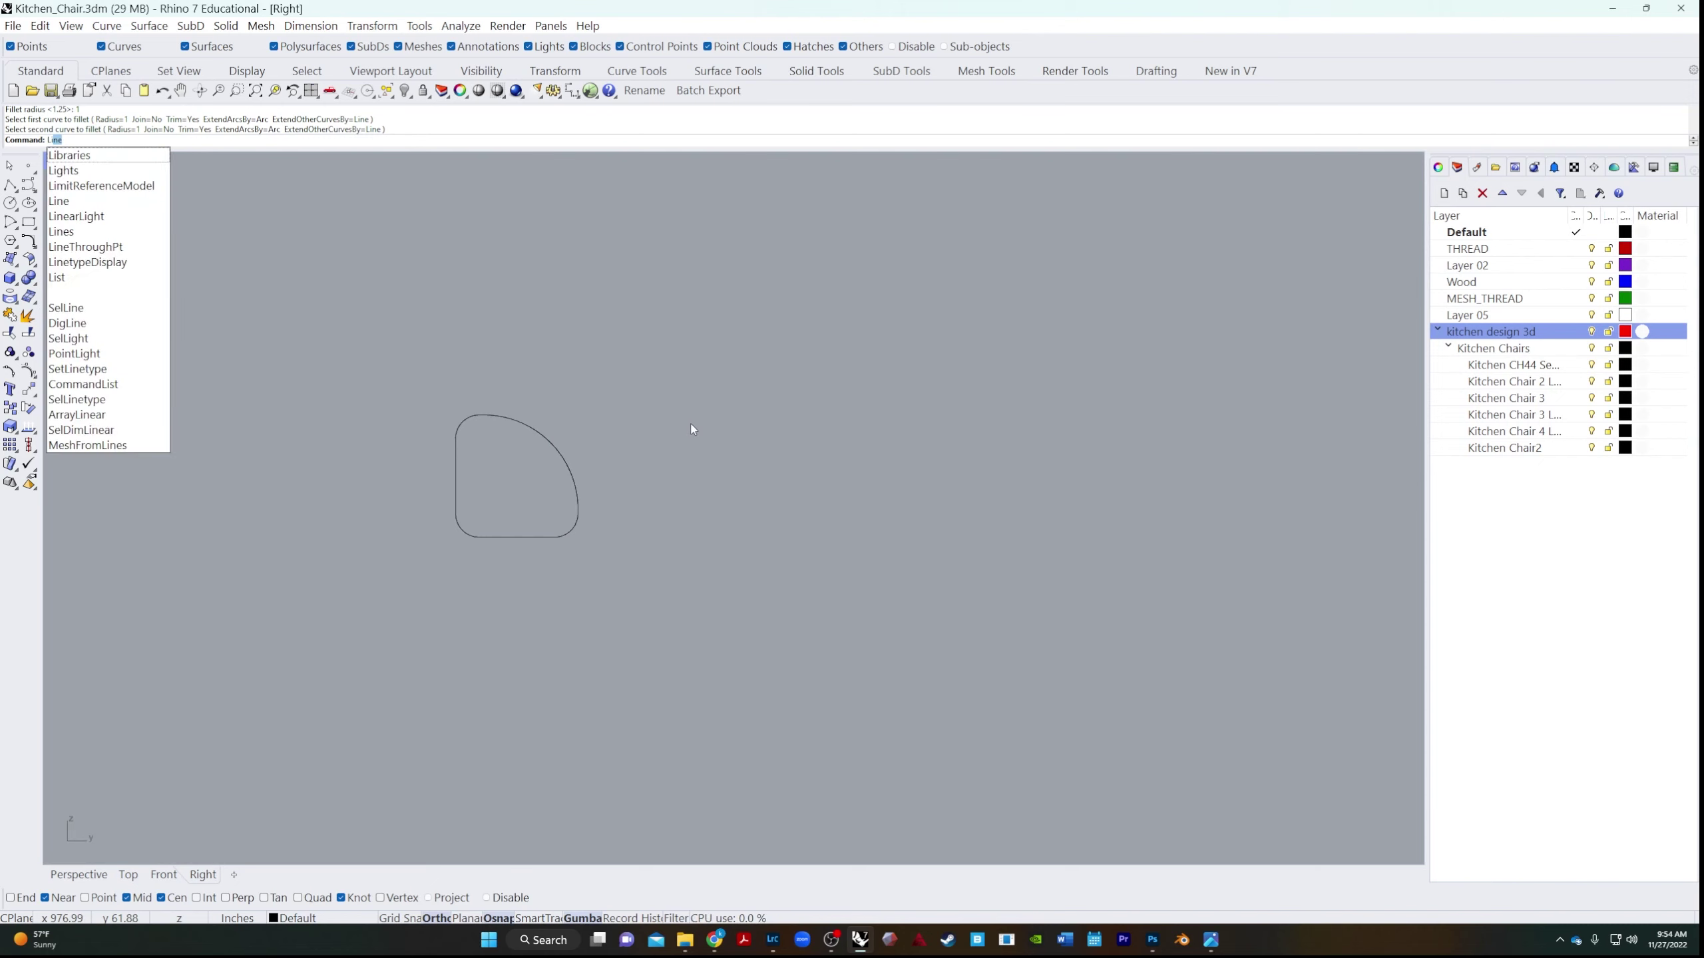
{"action": "type", "text": "in"}
{"action": "key", "text": "Return"}
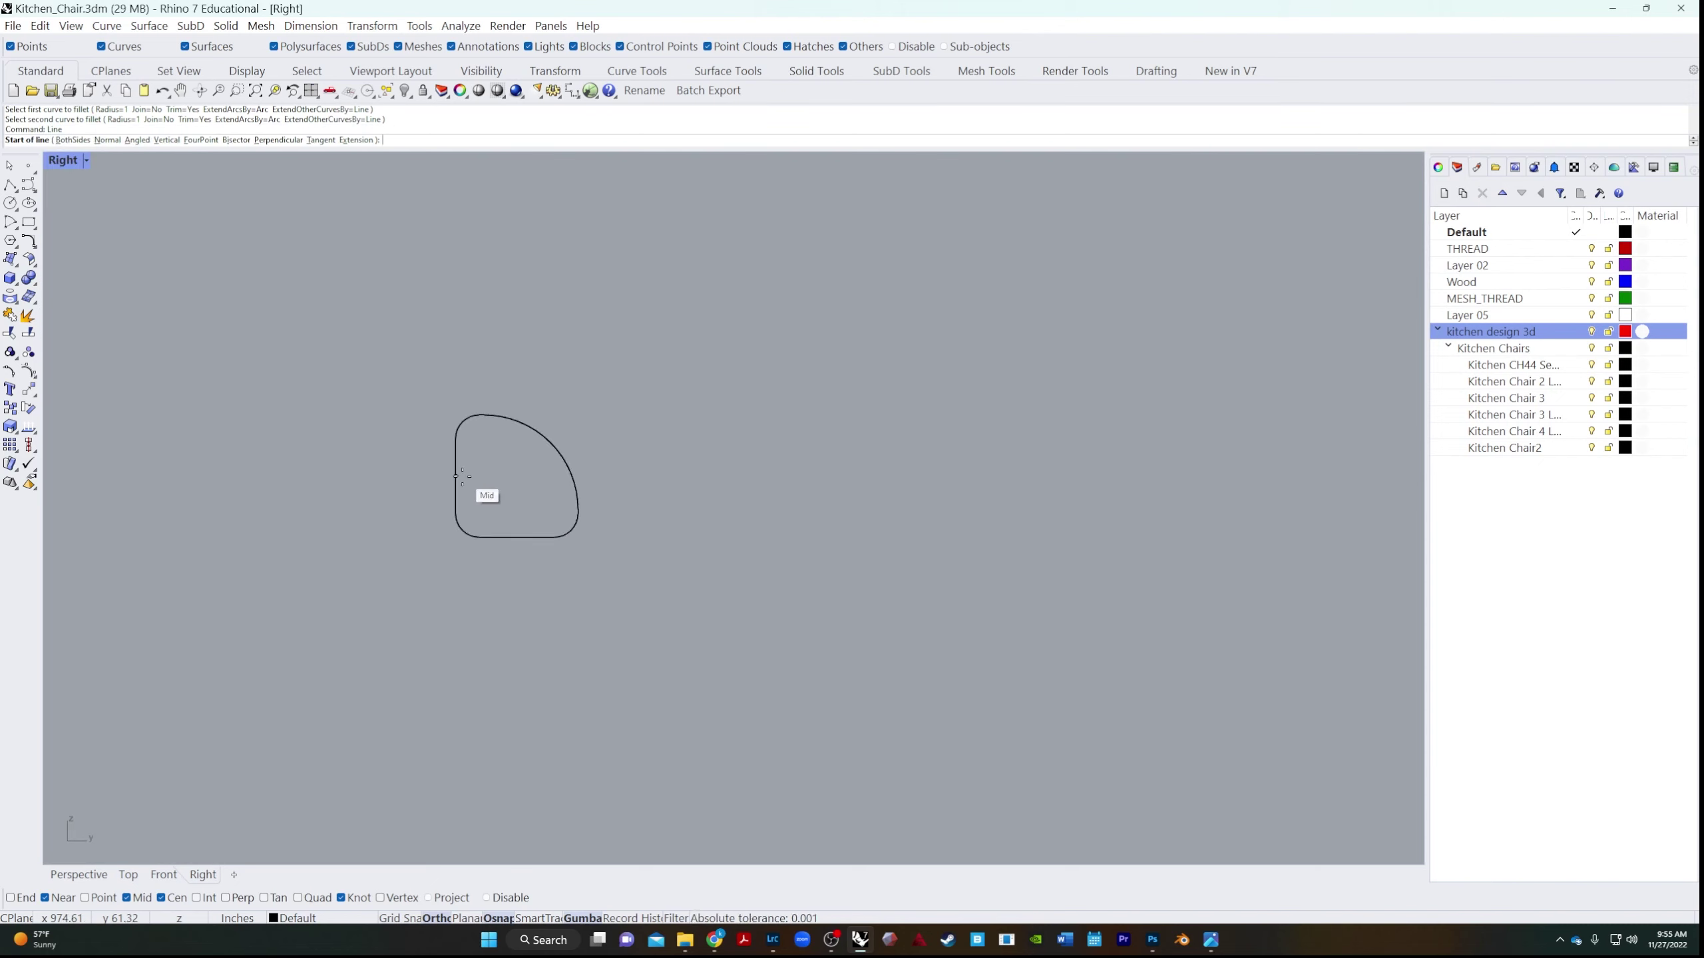
{"action": "left_click", "coordinate": [456, 477]}
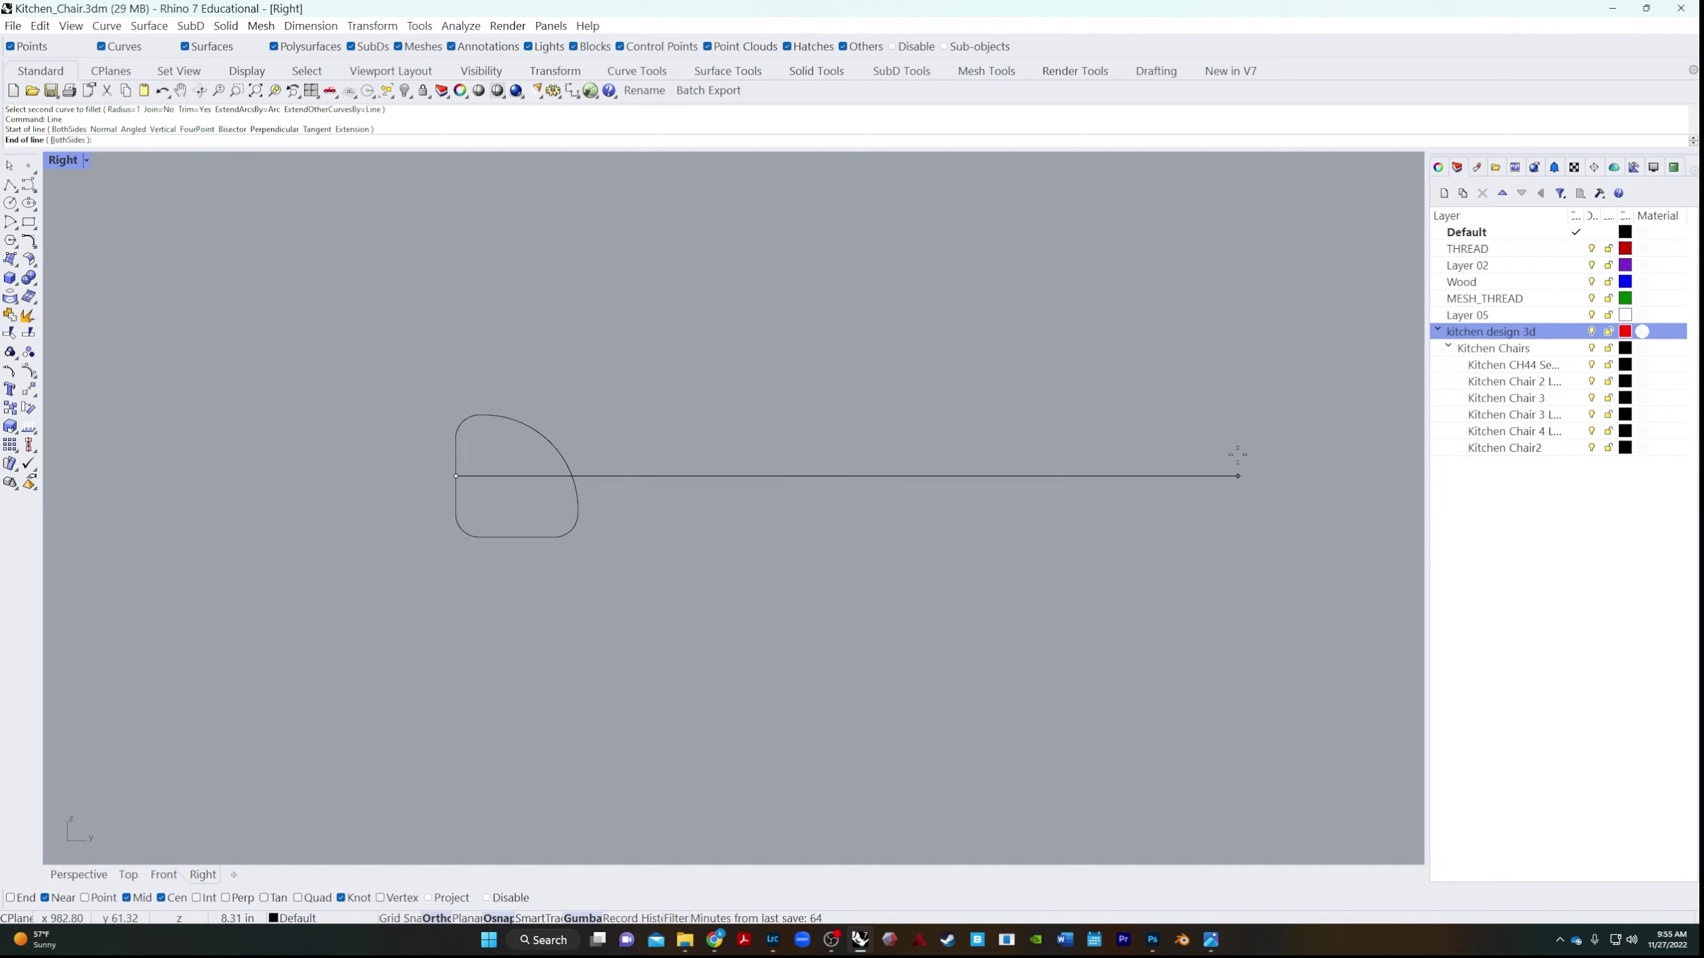
{"action": "type", "text": "20"}
{"action": "key", "text": "Return"}
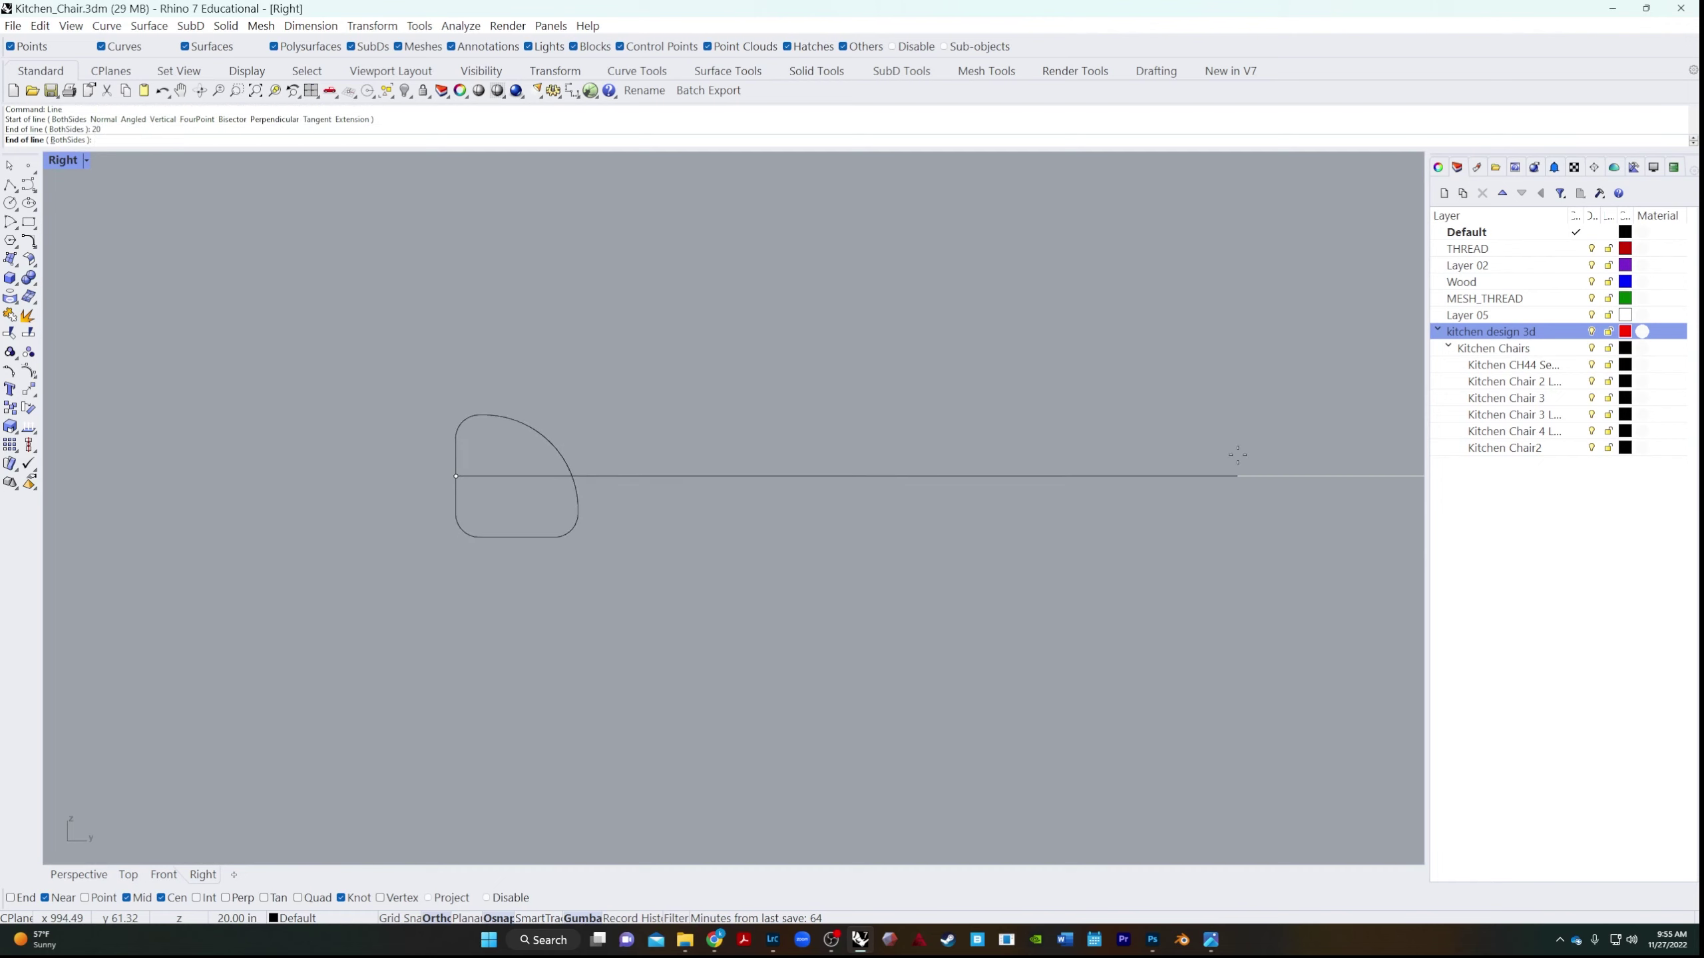
{"action": "left_click", "coordinate": [1309, 464]}
Pan to show the whole line and window-select the rounded profile.
{"action": "scroll", "coordinate": [1227, 667], "scroll_direction": "down", "scroll_amount": 8}
{"action": "right_click_drag", "start_coordinate": [1092, 578], "coordinate": [341, 580]}
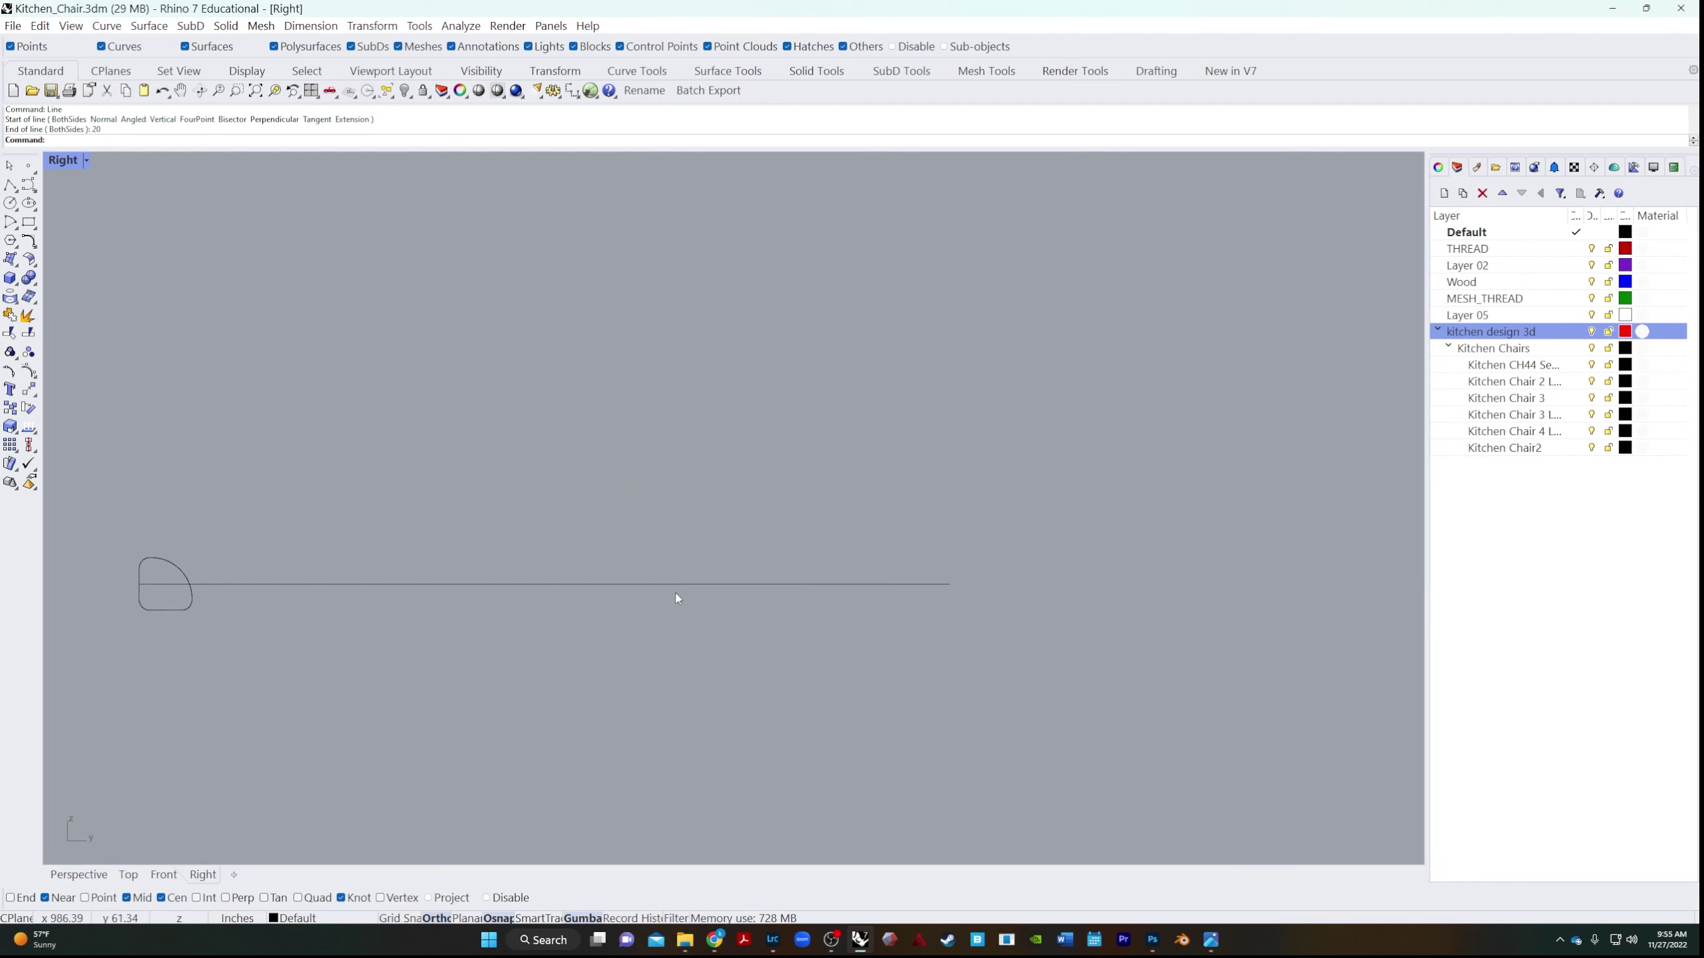
{"action": "left_click_drag", "start_coordinate": [96, 660], "coordinate": [245, 506]}
Mirror the profile to the far end of the rail line.
{"action": "type", "text": "Mirror"}
{"action": "key", "text": "Return"}
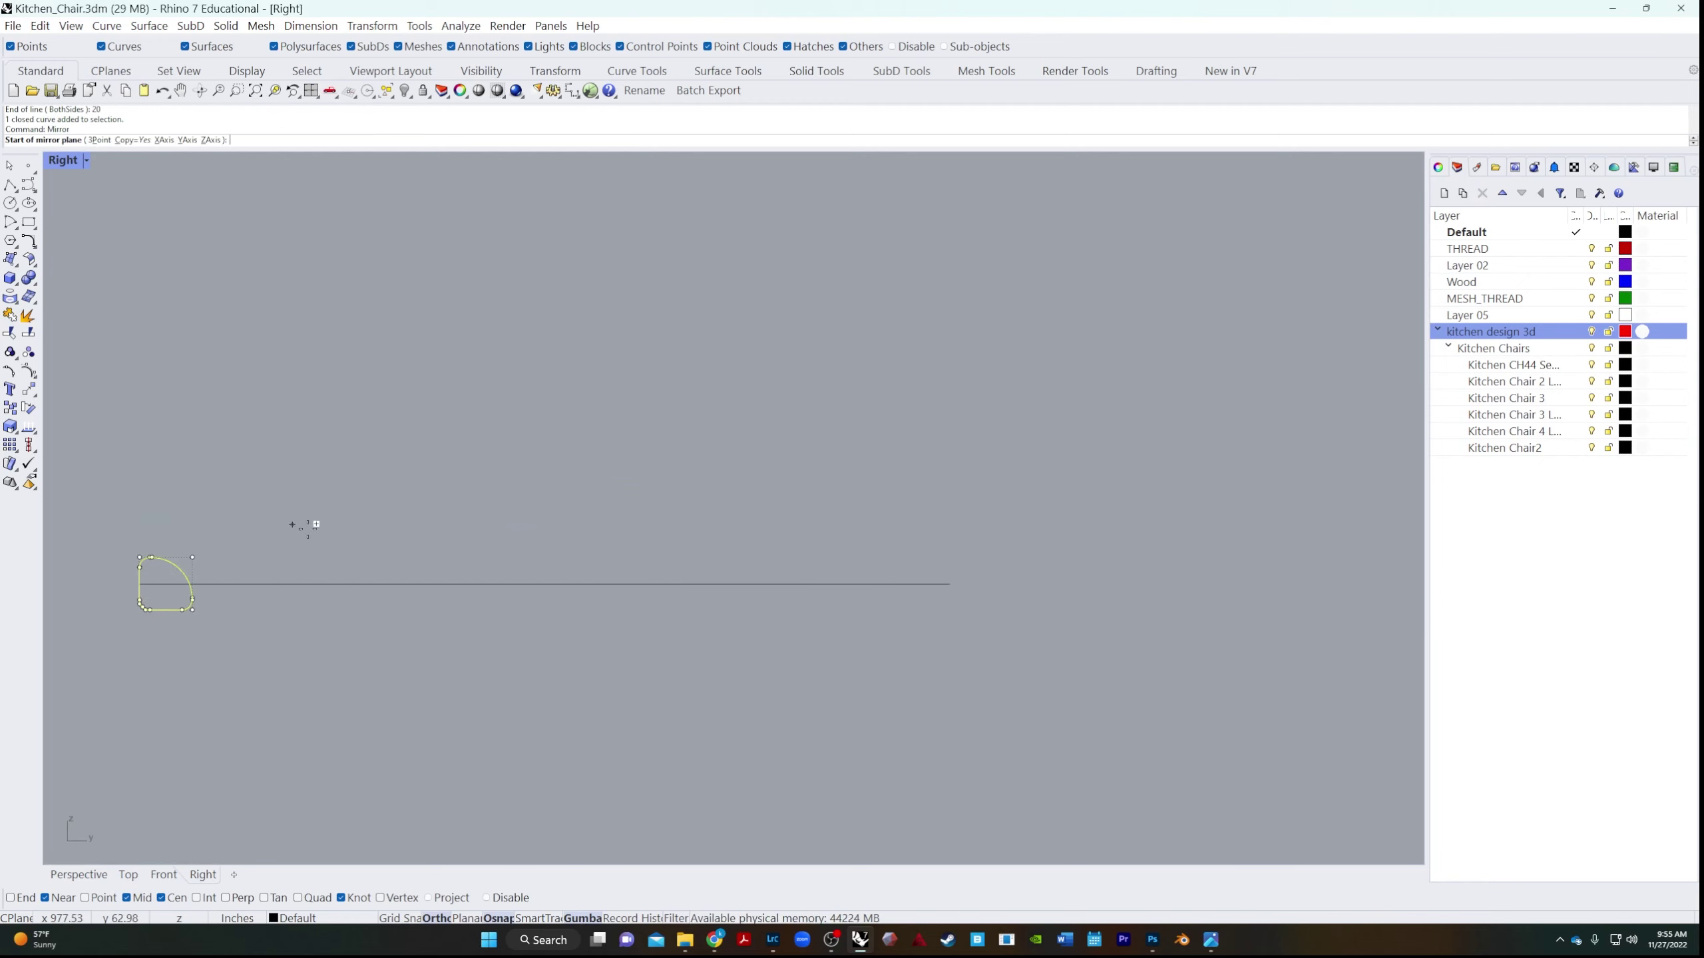
{"action": "left_click", "coordinate": [545, 583]}
{"action": "left_click", "coordinate": [536, 326]}
{"action": "key", "text": "Escape"}
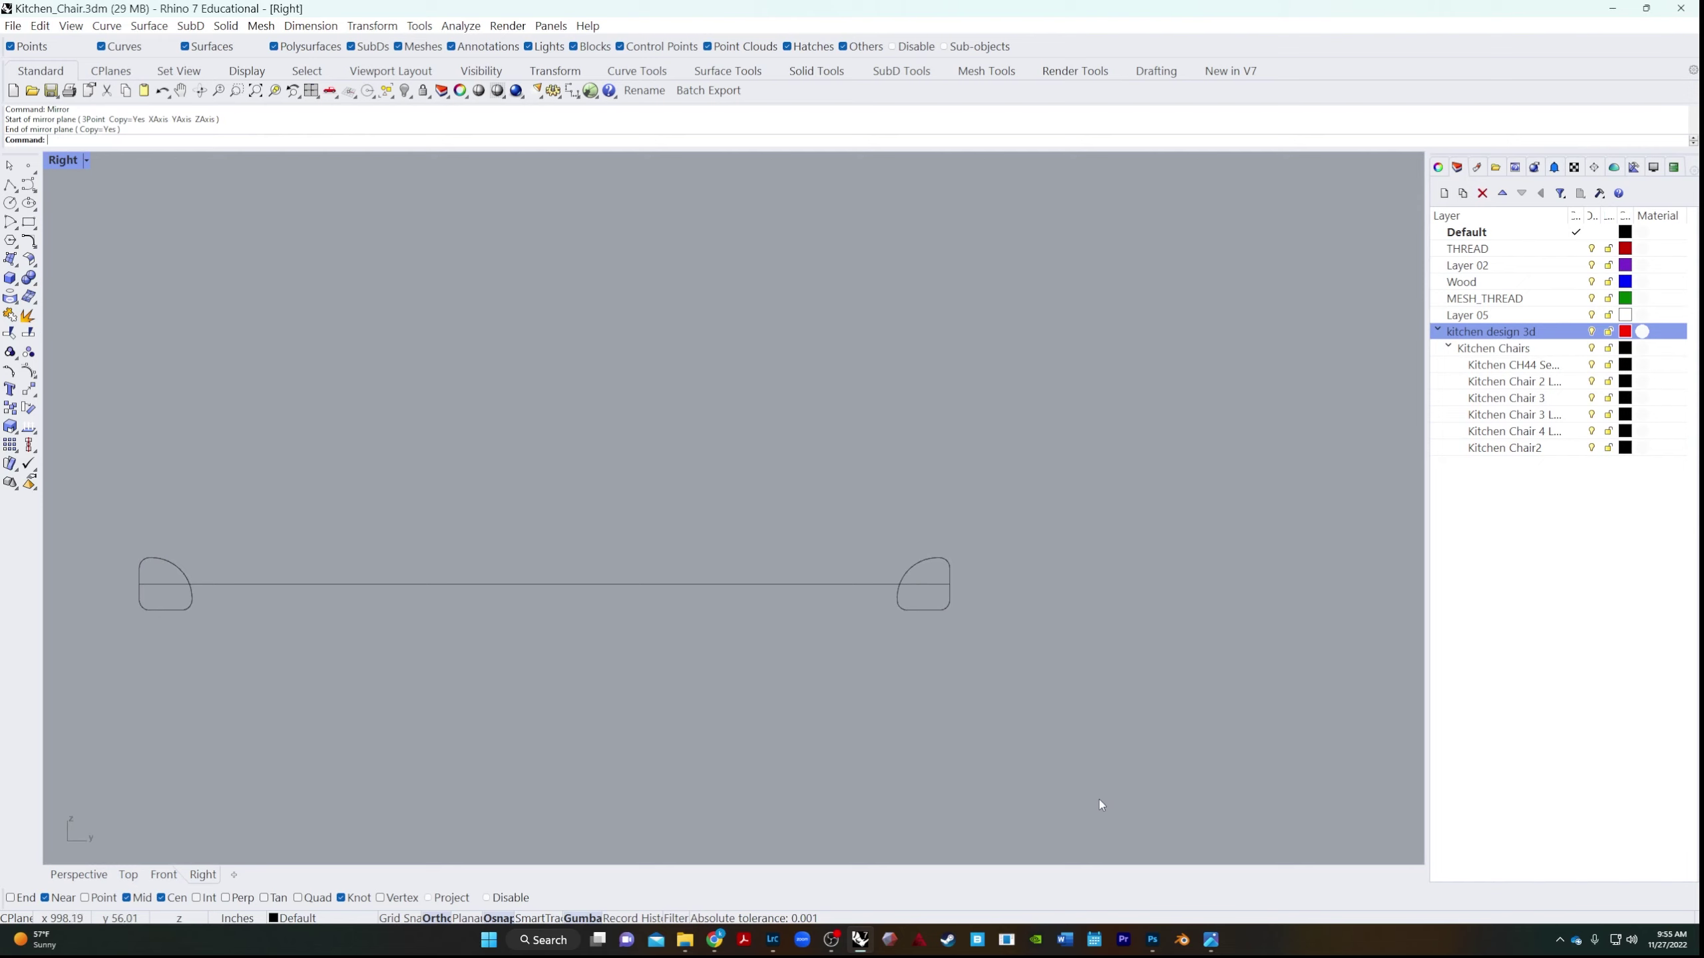
Duplicate the mirrored profile and move it with Mid snap onto the line's midpoint.
{"action": "left_click_drag", "start_coordinate": [879, 645], "coordinate": [1032, 543]}
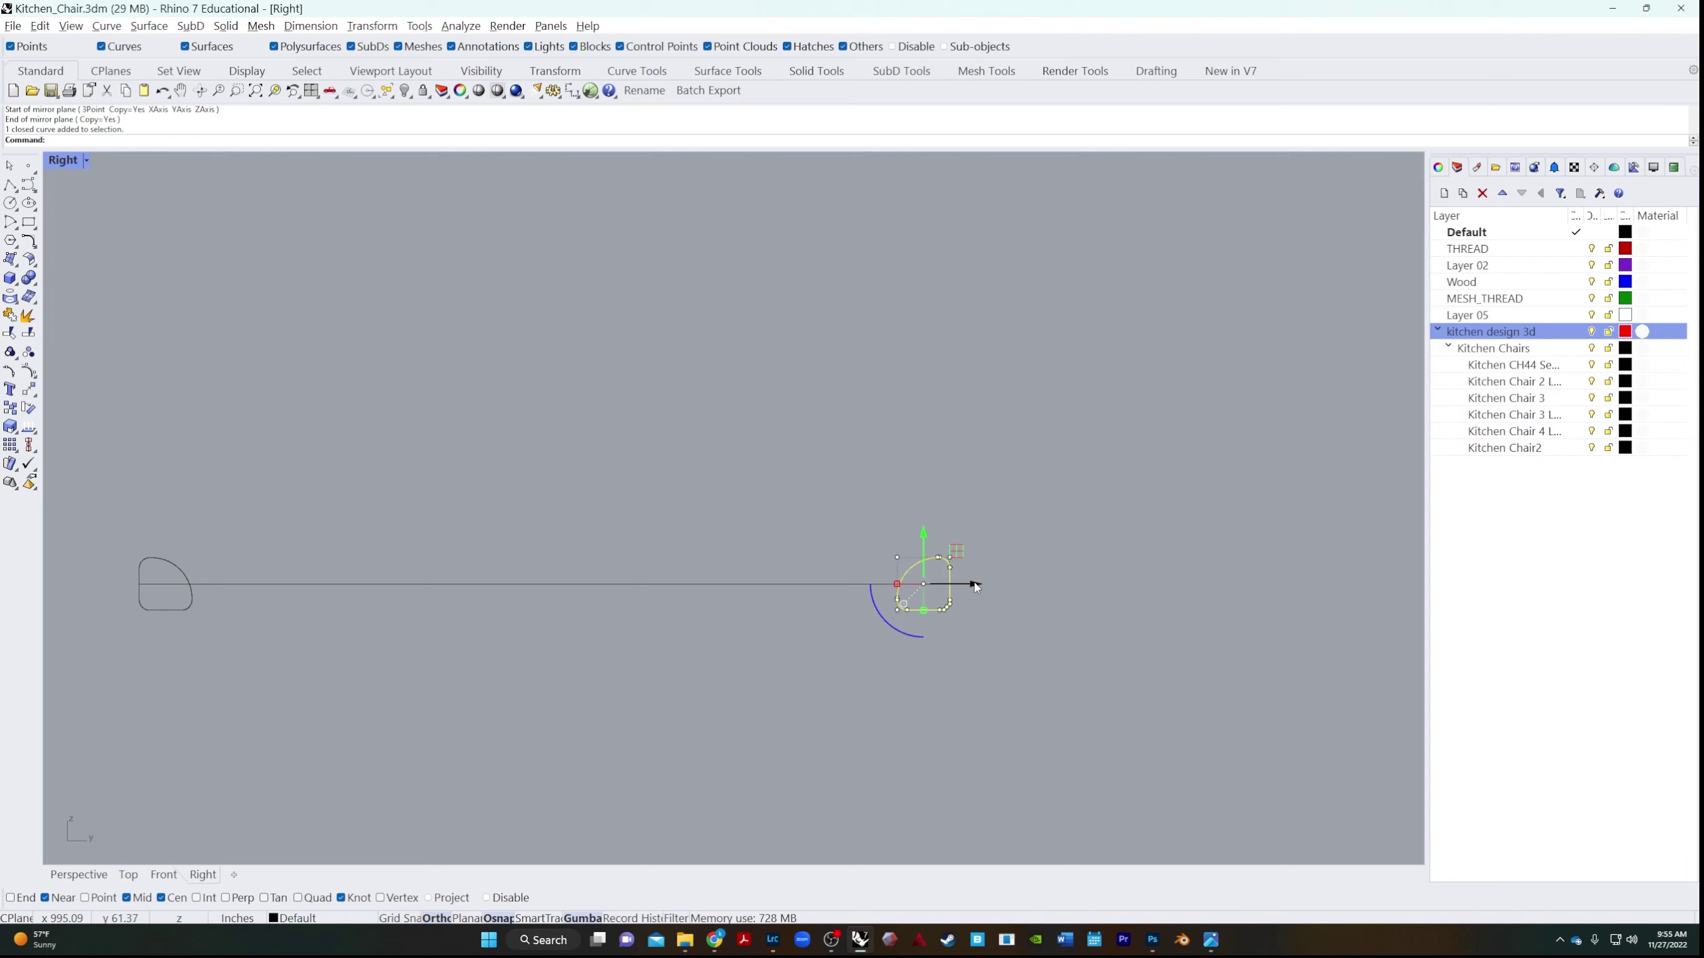
{"action": "left_click_drag", "start_coordinate": [975, 587], "coordinate": [655, 587]}
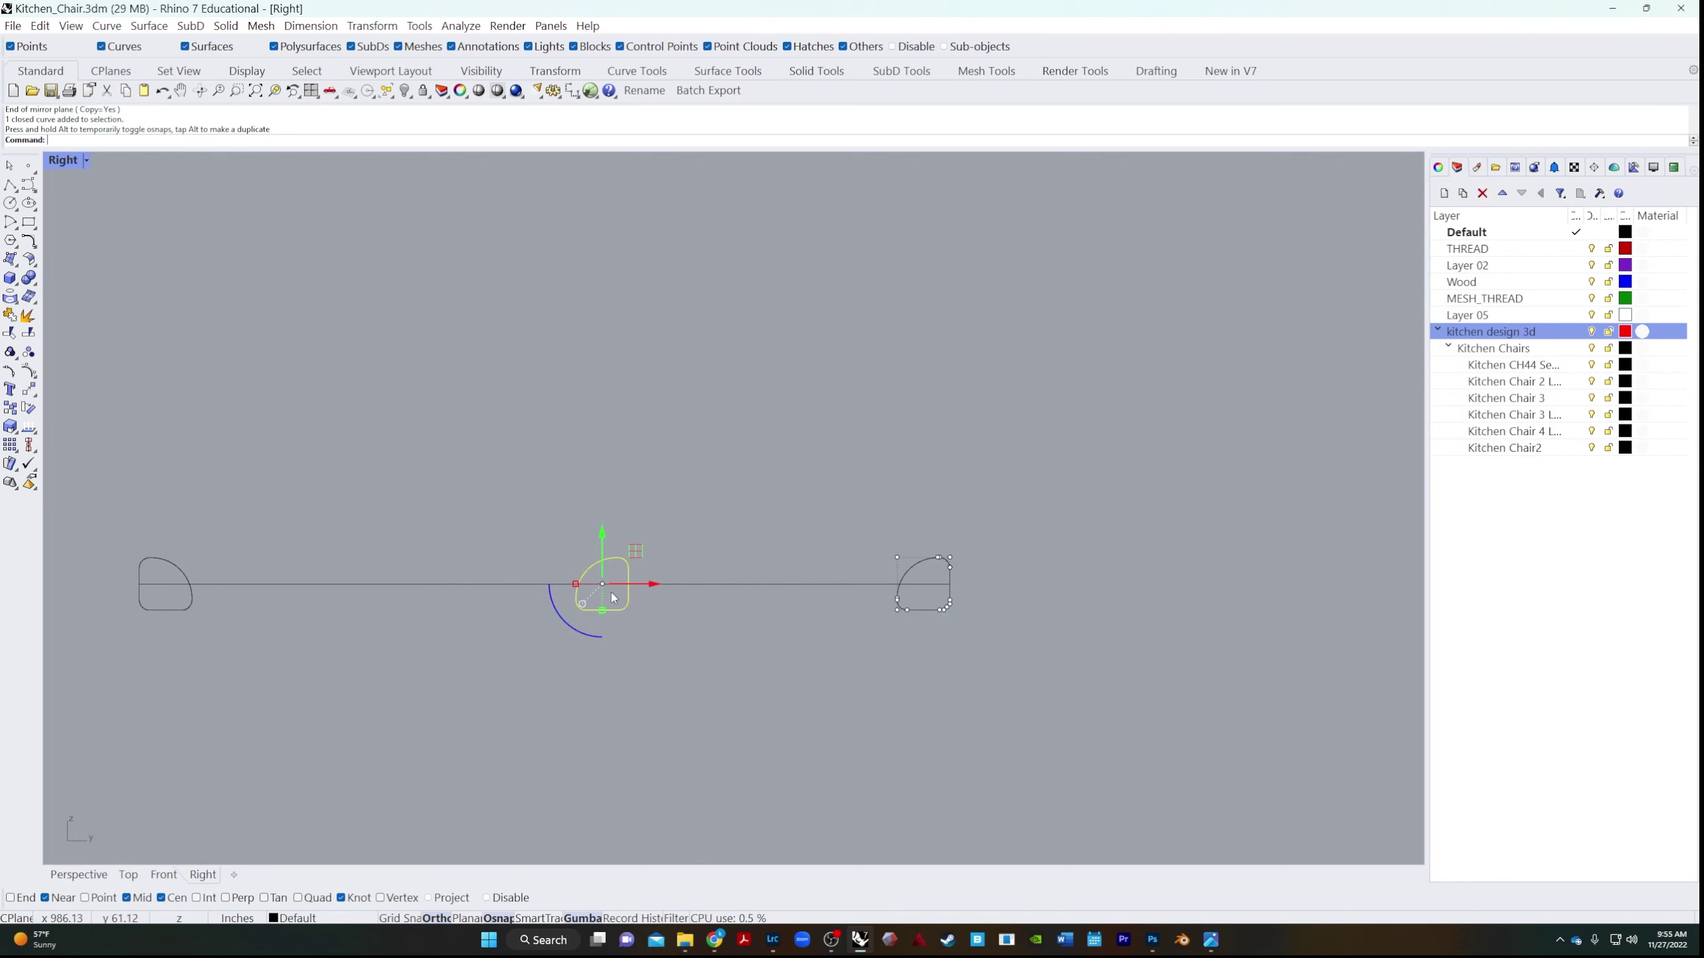
{"action": "scroll", "coordinate": [585, 587], "scroll_direction": "up", "scroll_amount": 8}
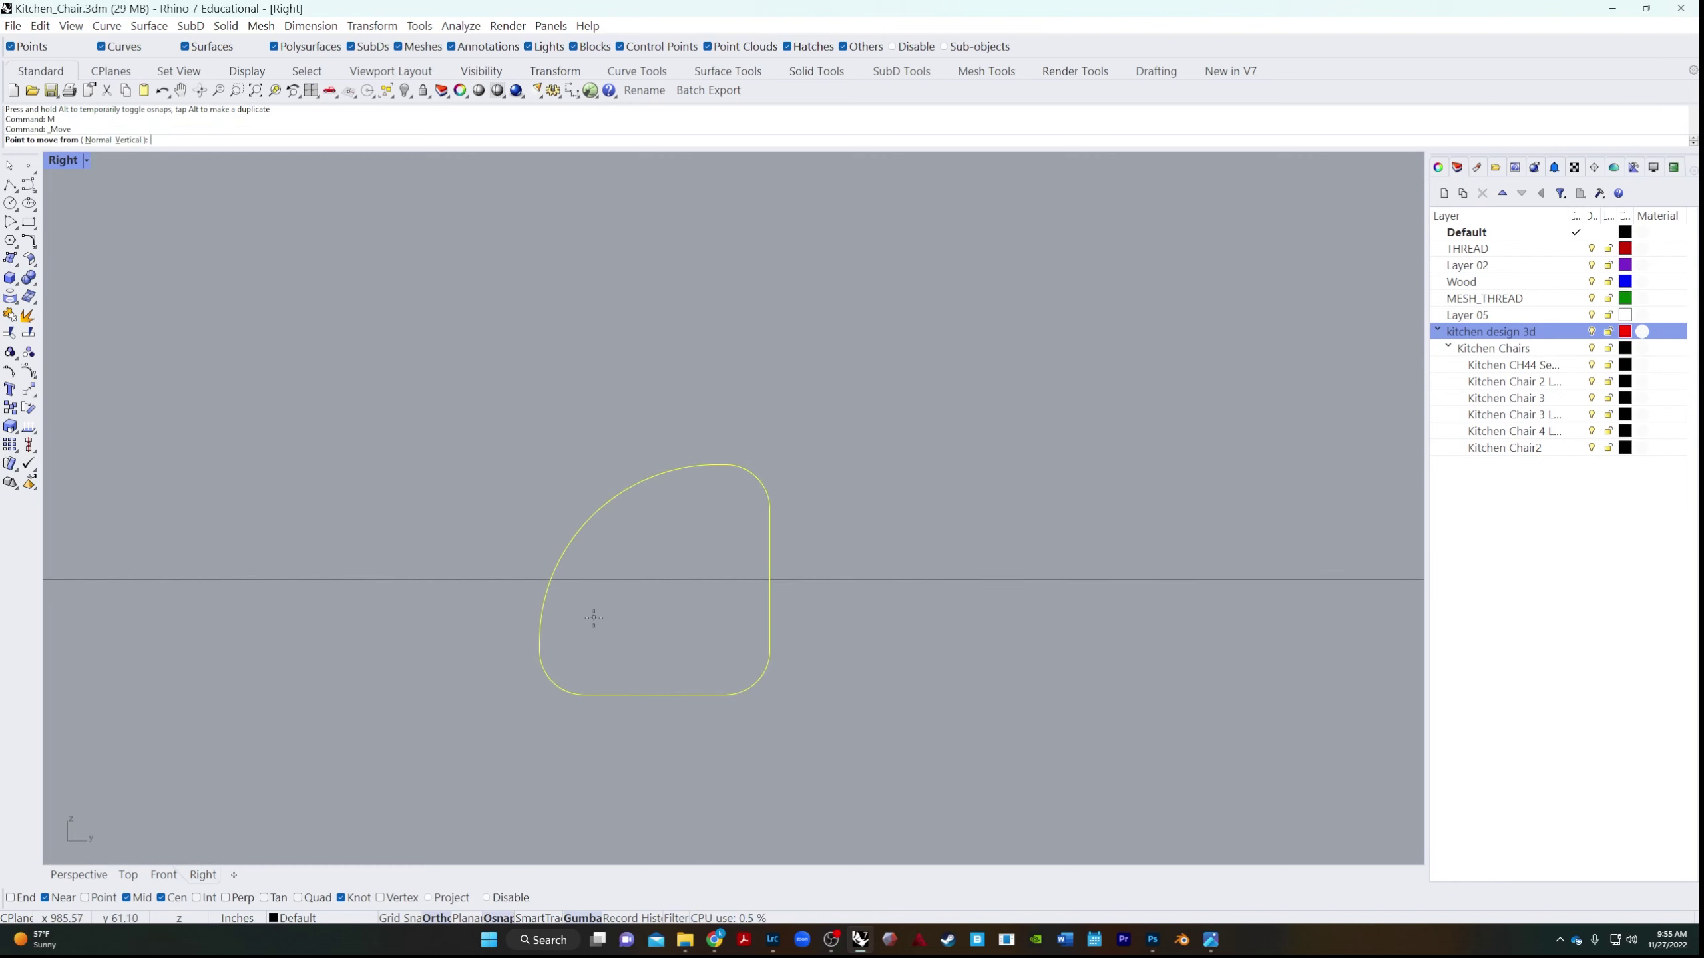
{"action": "type", "text": "M"}
{"action": "key", "text": "Return"}
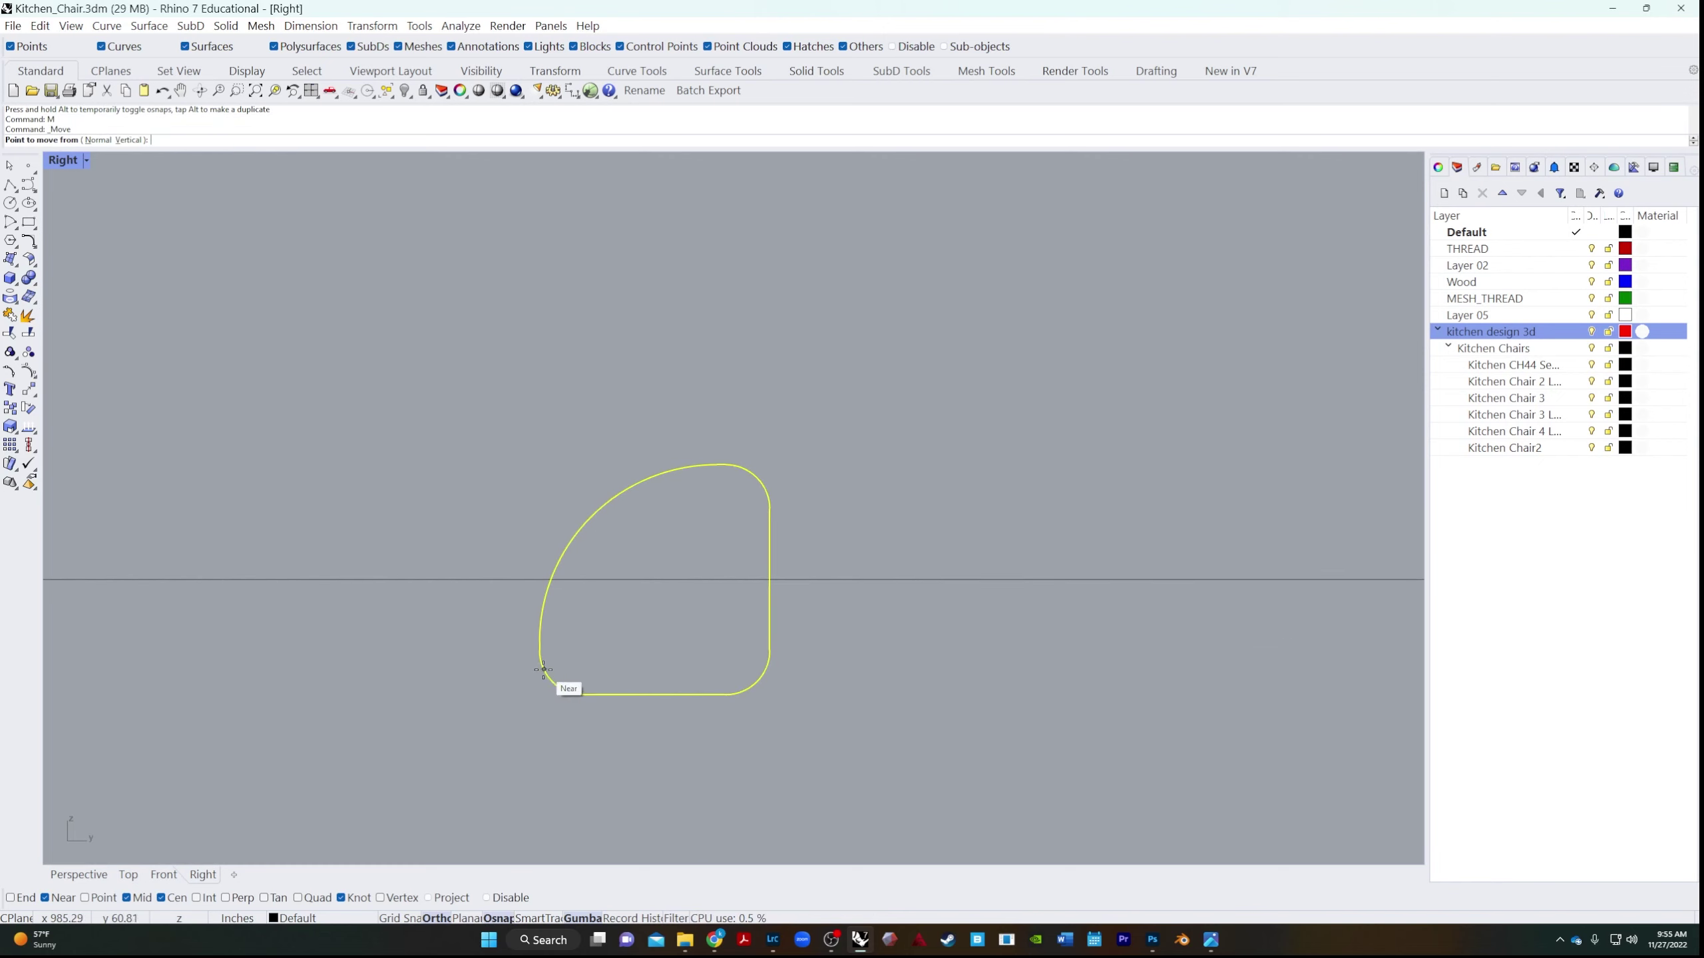
{"action": "left_click", "coordinate": [772, 579]}
{"action": "scroll", "coordinate": [655, 582], "scroll_direction": "down", "scroll_amount": 8}
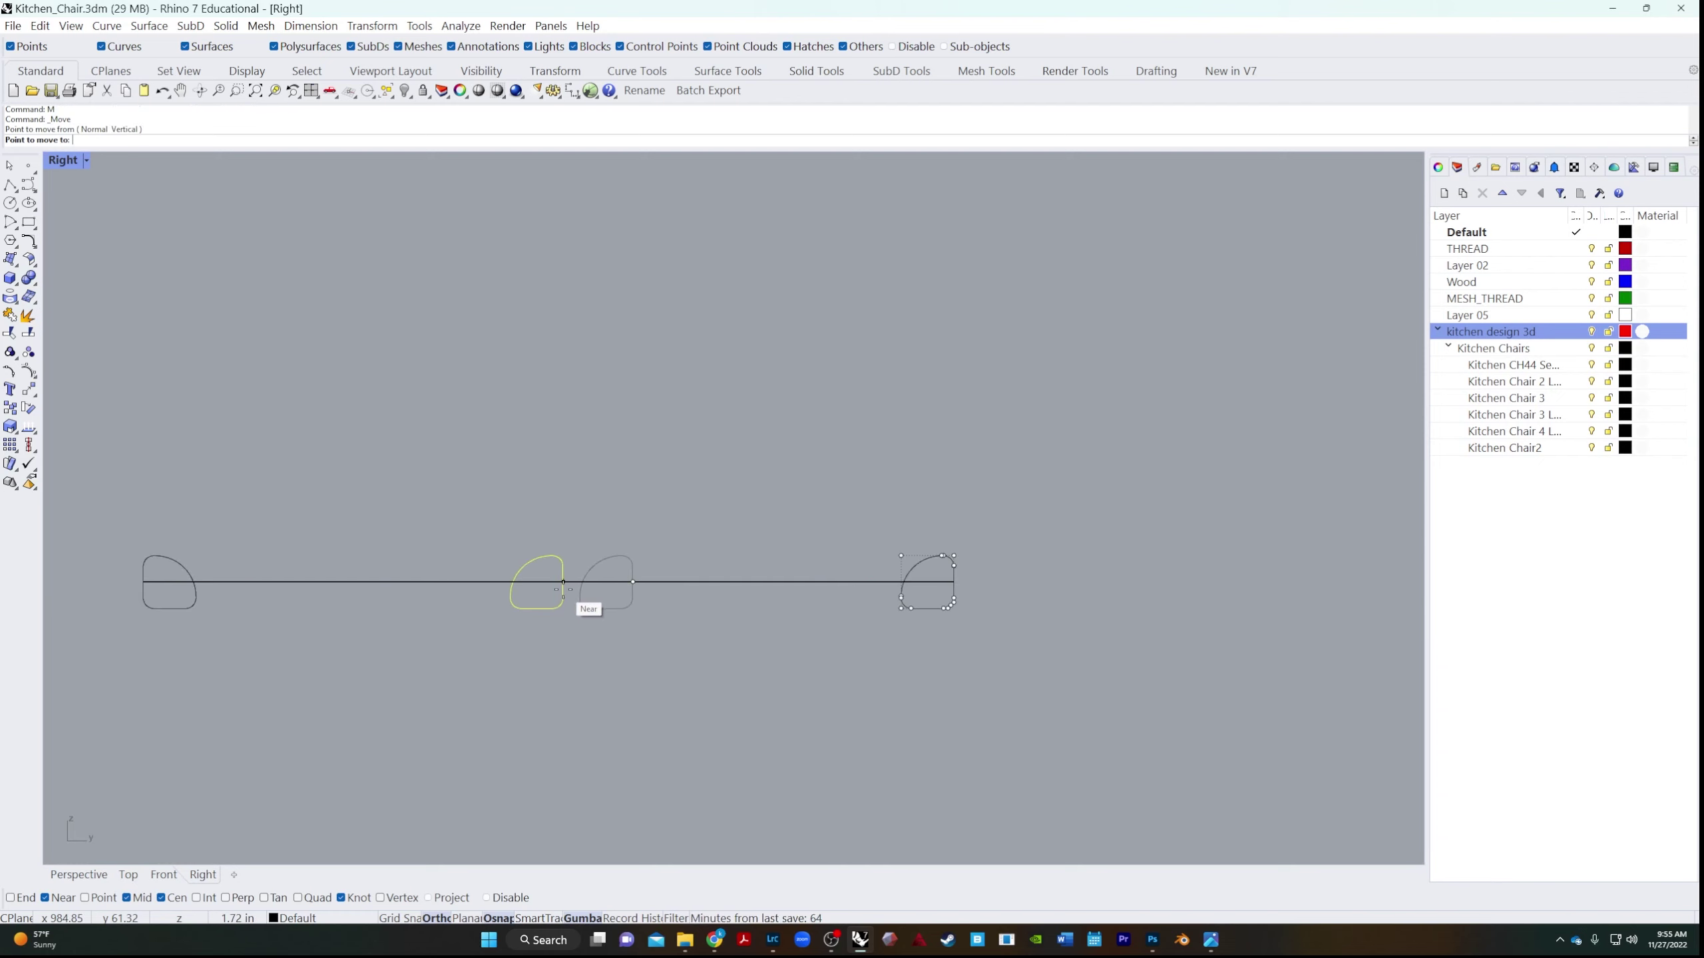
{"action": "left_click", "coordinate": [549, 583]}
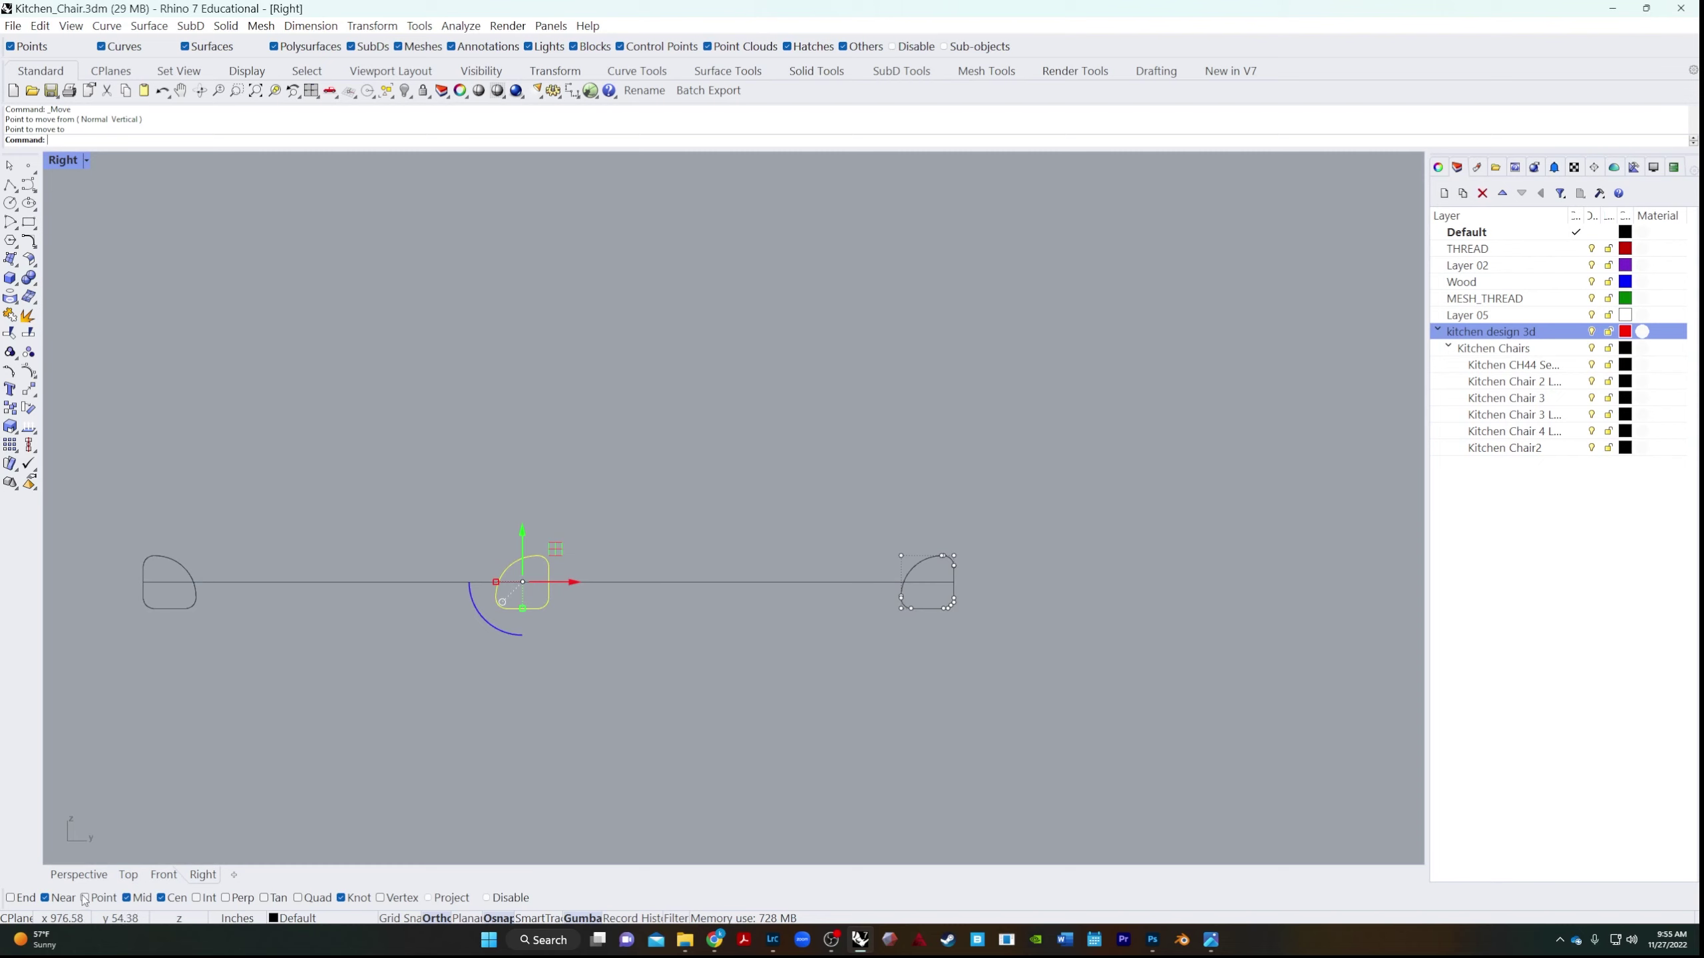
{"action": "left_click", "coordinate": [127, 875]}
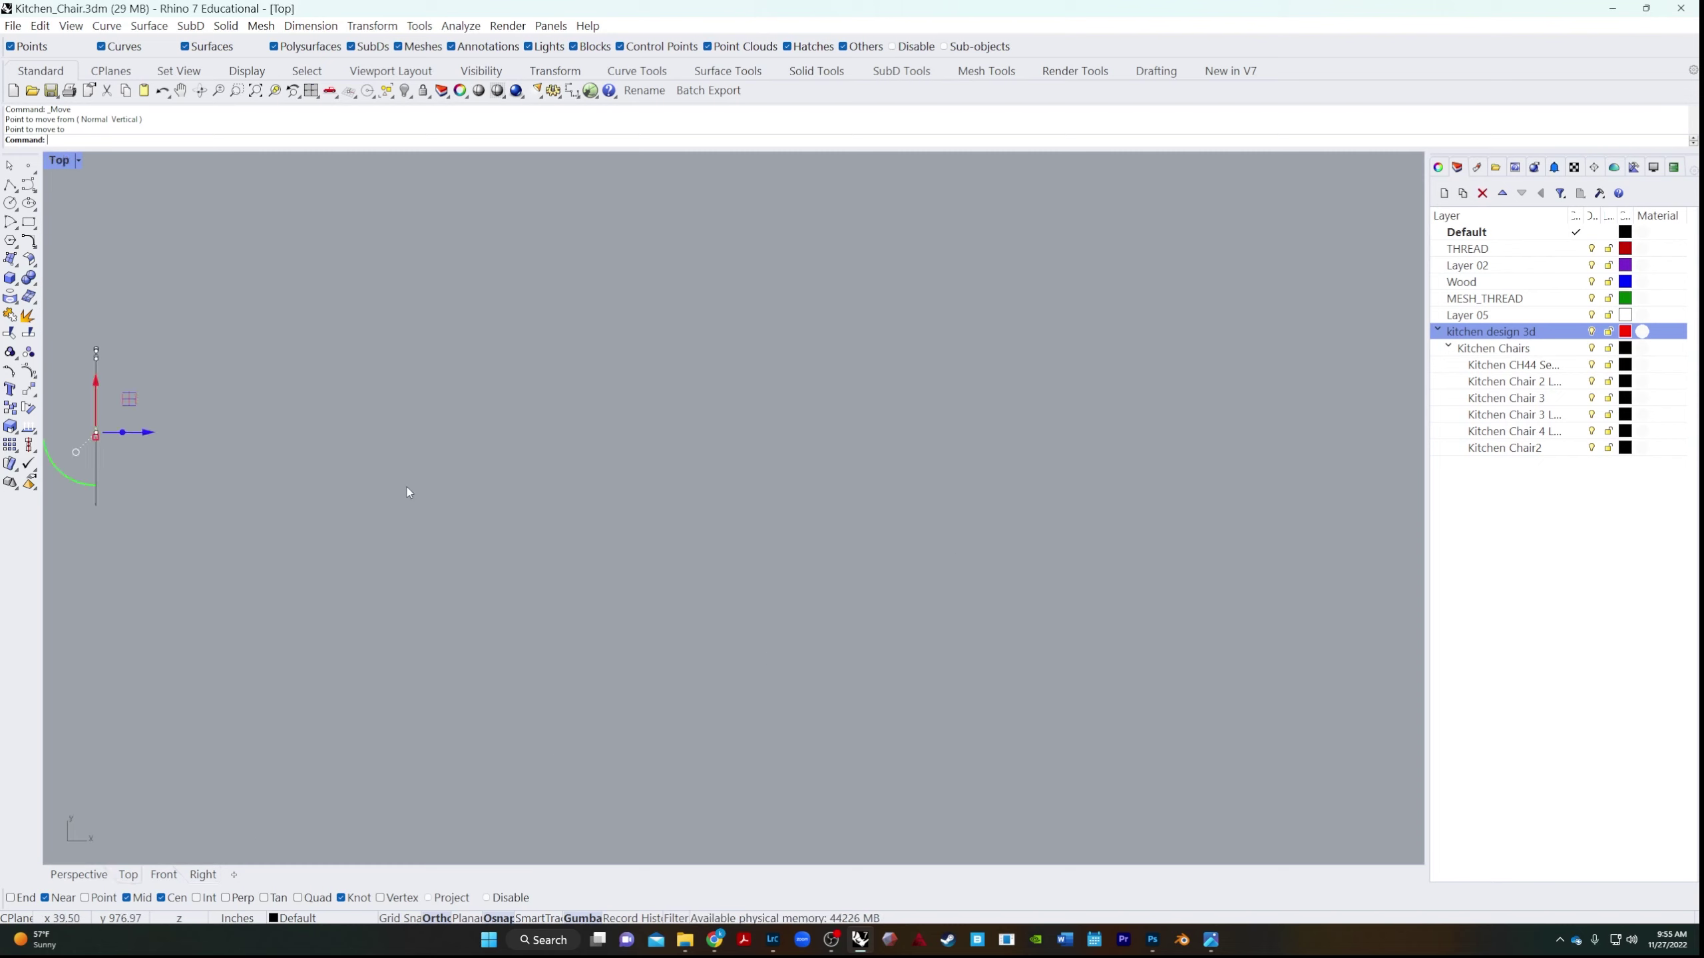
Rotate the middle profile 90° with the gumball in the Top view.
{"action": "scroll", "coordinate": [88, 411], "scroll_direction": "up", "scroll_amount": 20}
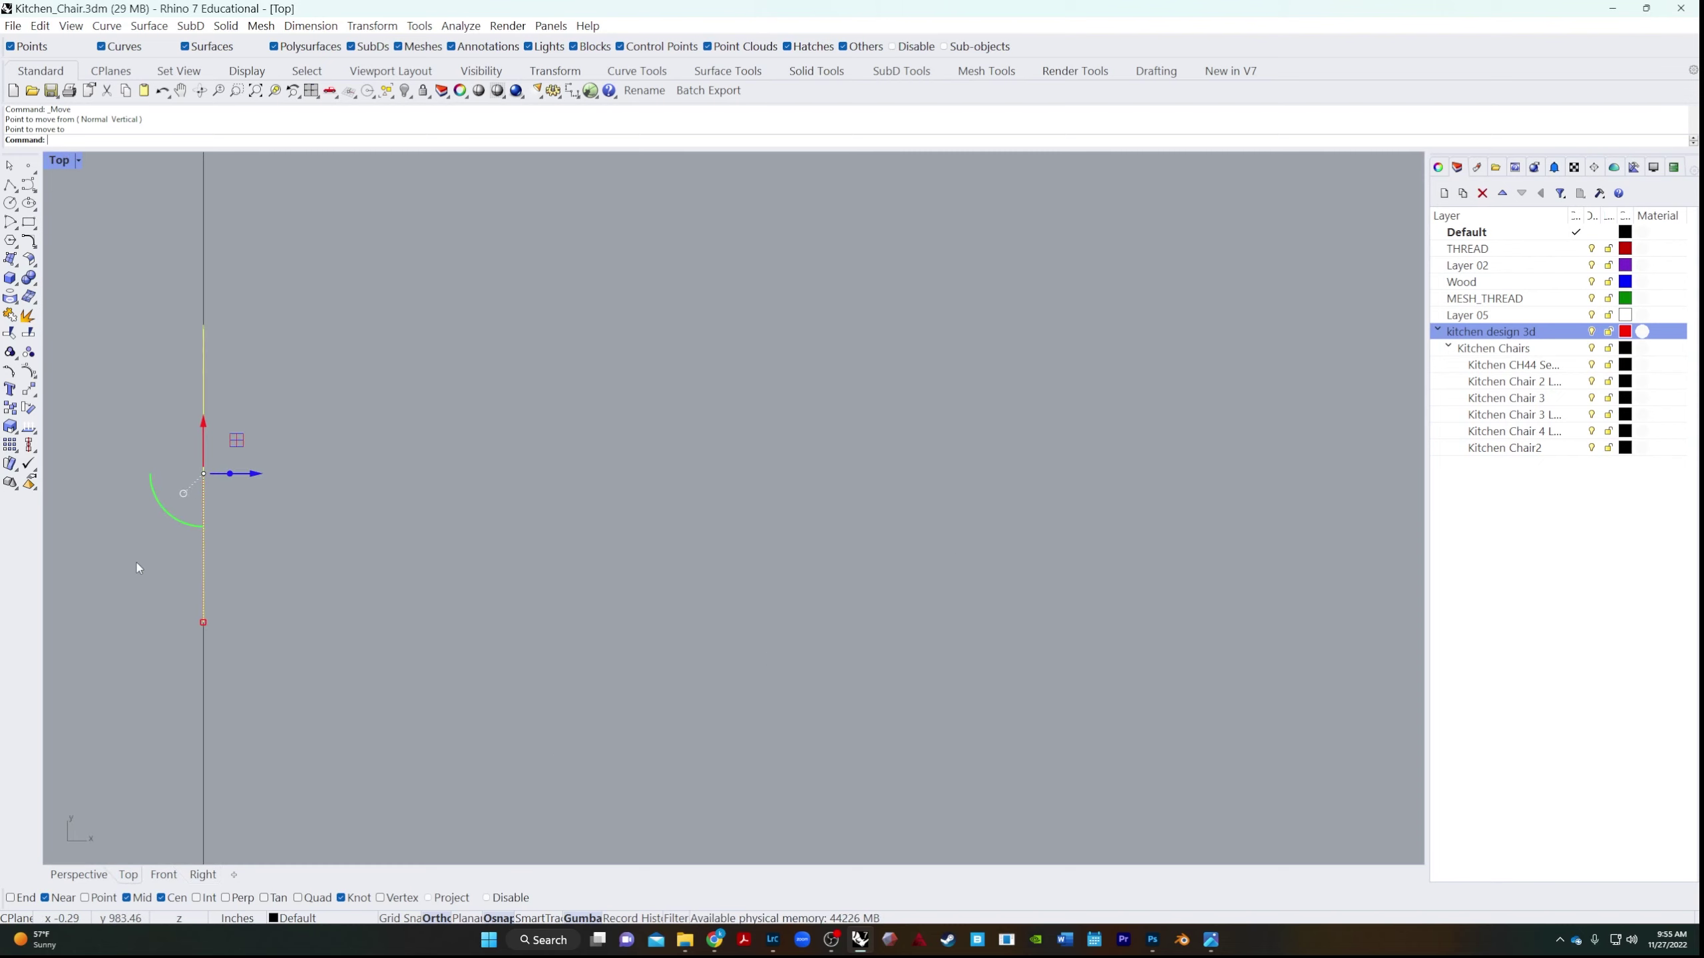
{"action": "right_click_drag", "start_coordinate": [141, 567], "coordinate": [288, 579]}
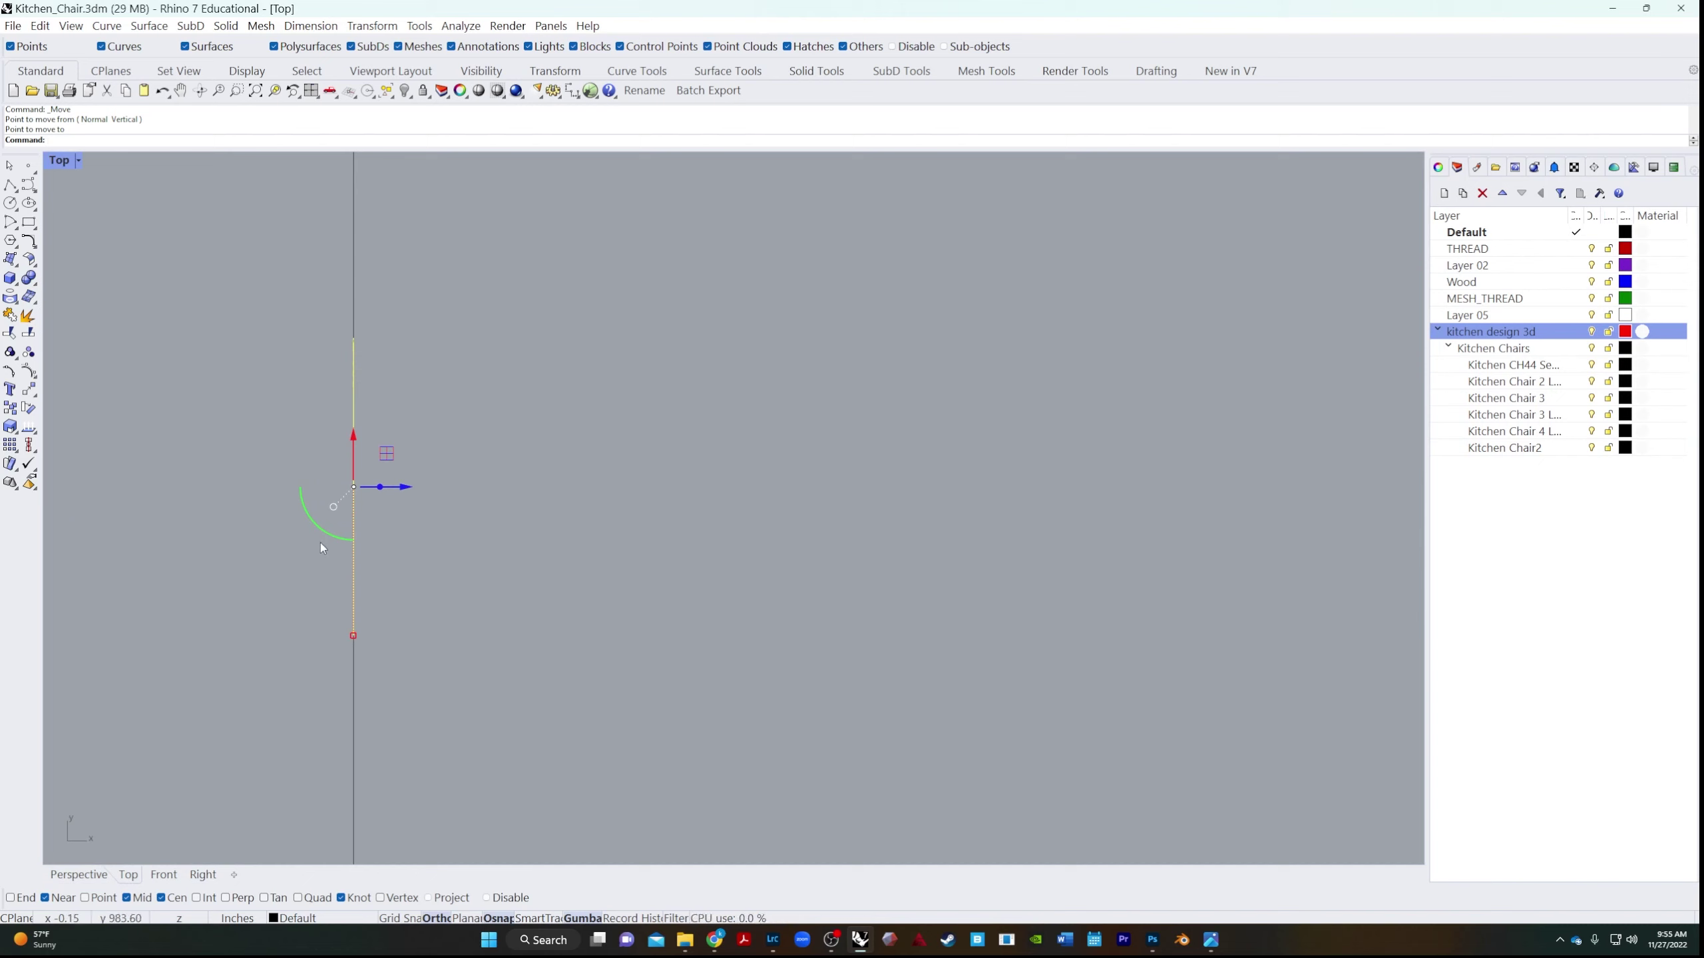
{"action": "left_click", "coordinate": [318, 523]}
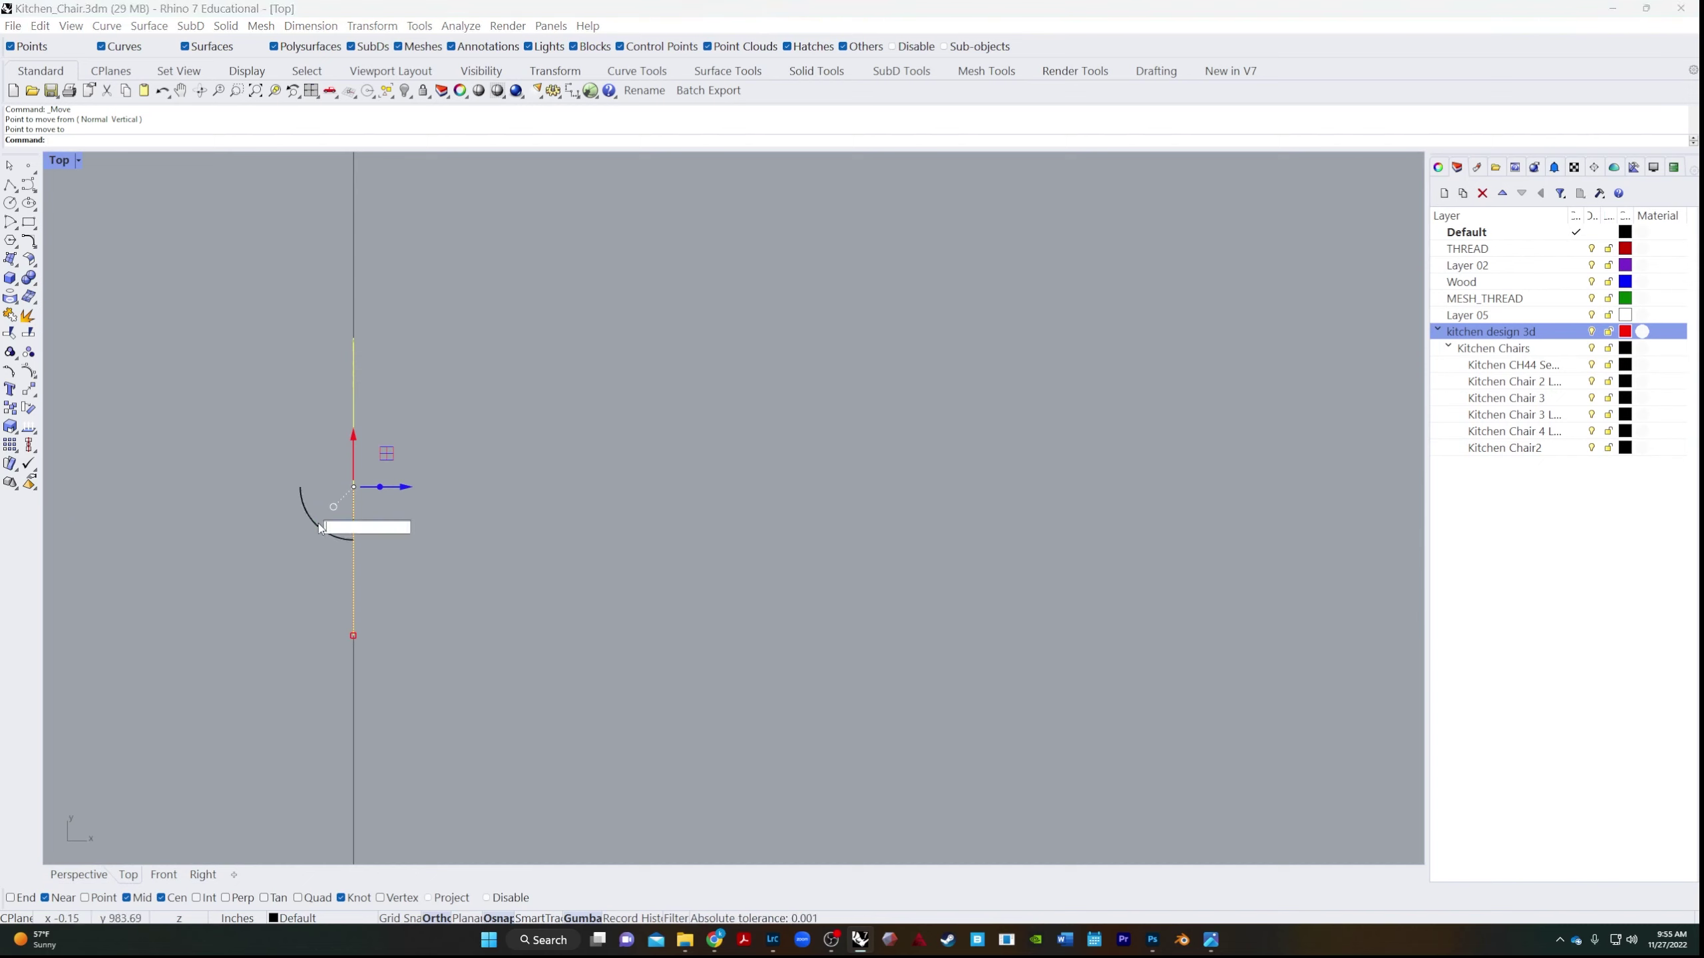
{"action": "type", "text": "90"}
{"action": "key", "text": "Return"}
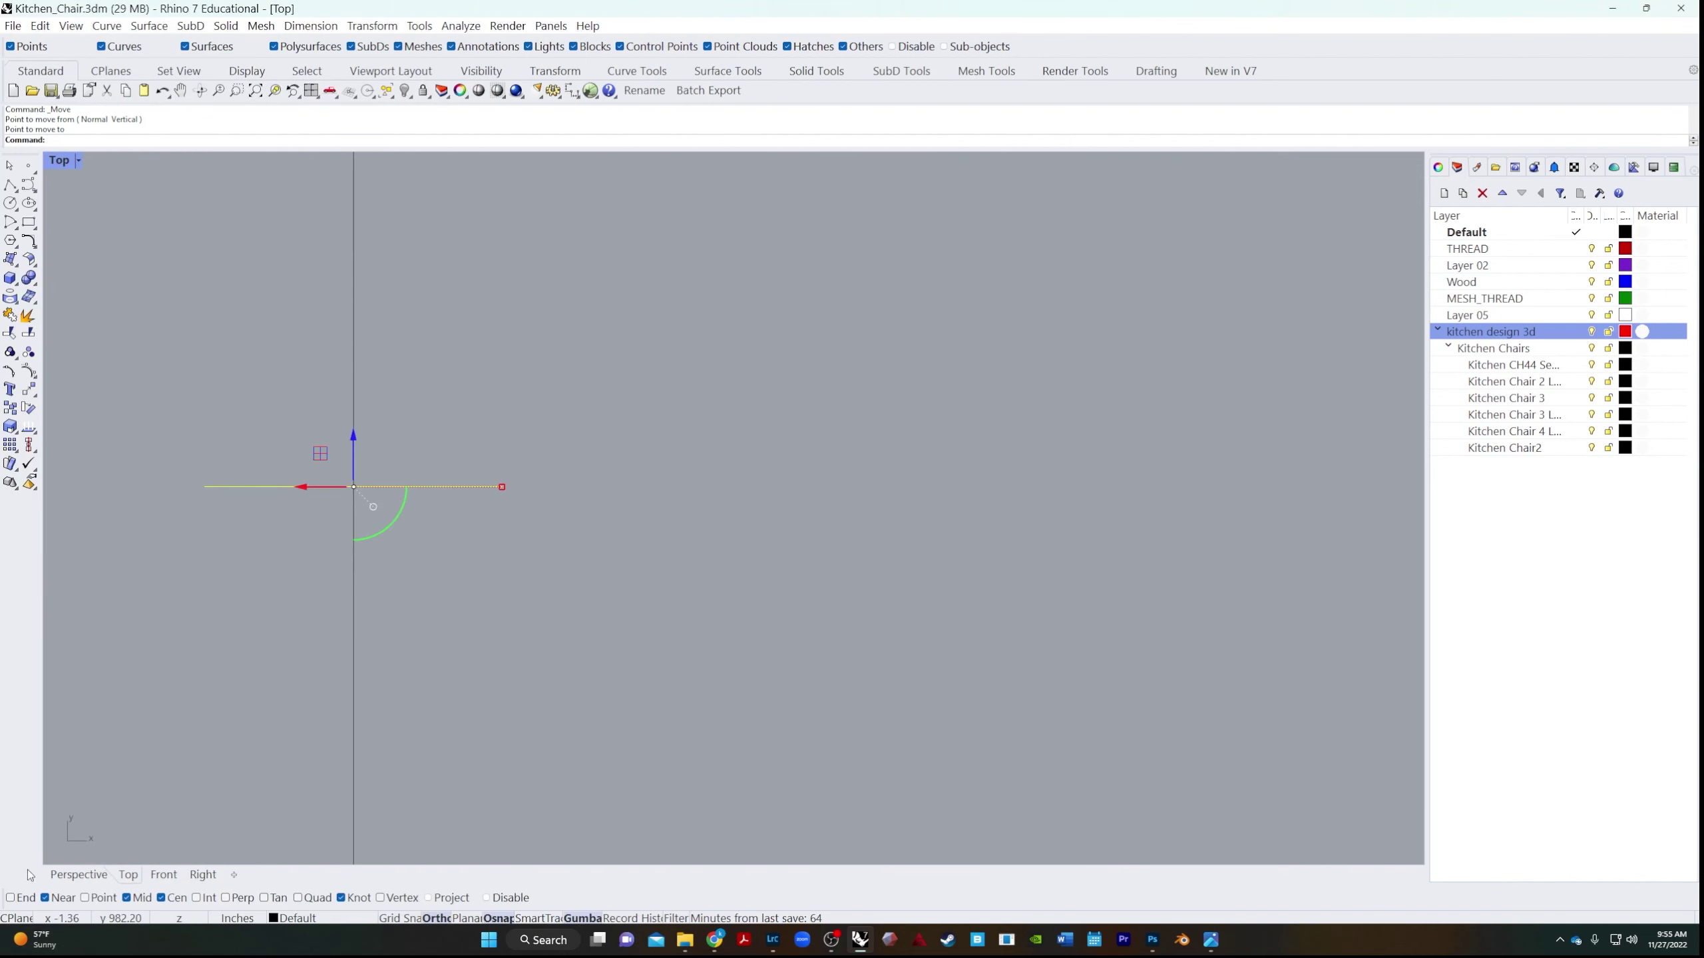
Show the Perspective view in Shaded mode and zoom to the selected profile.
{"action": "left_click", "coordinate": [99, 876]}
{"action": "right_click_drag", "start_coordinate": [597, 453], "coordinate": [656, 387]}
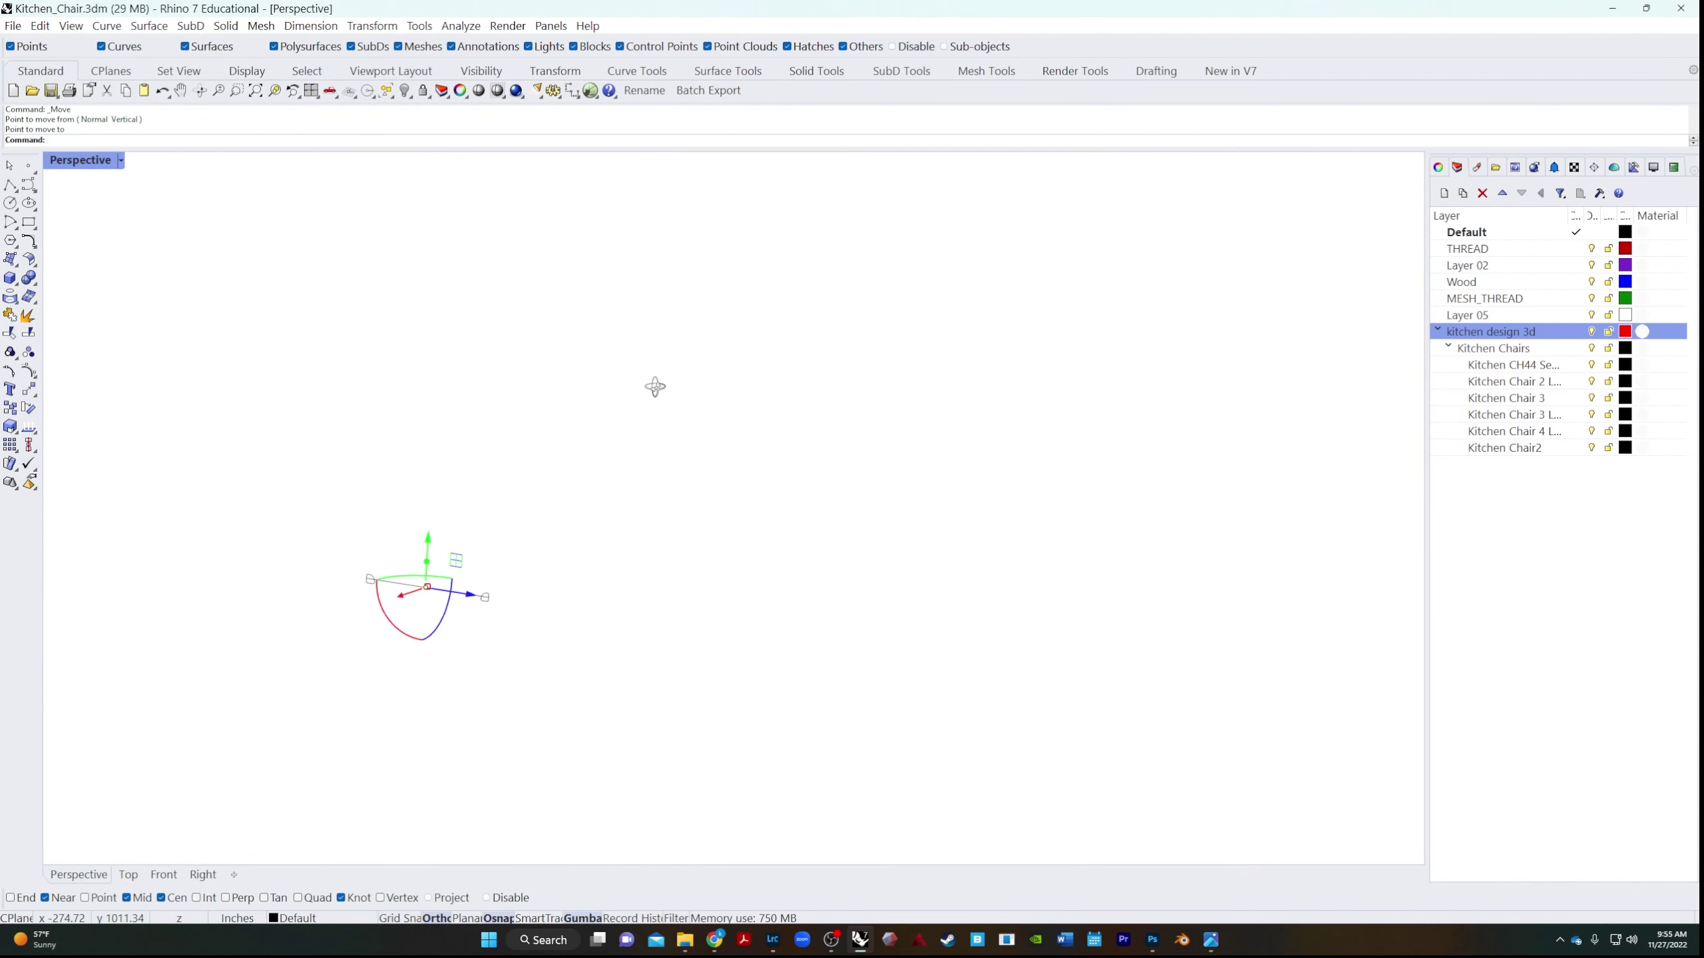
{"action": "left_click", "coordinate": [120, 162]}
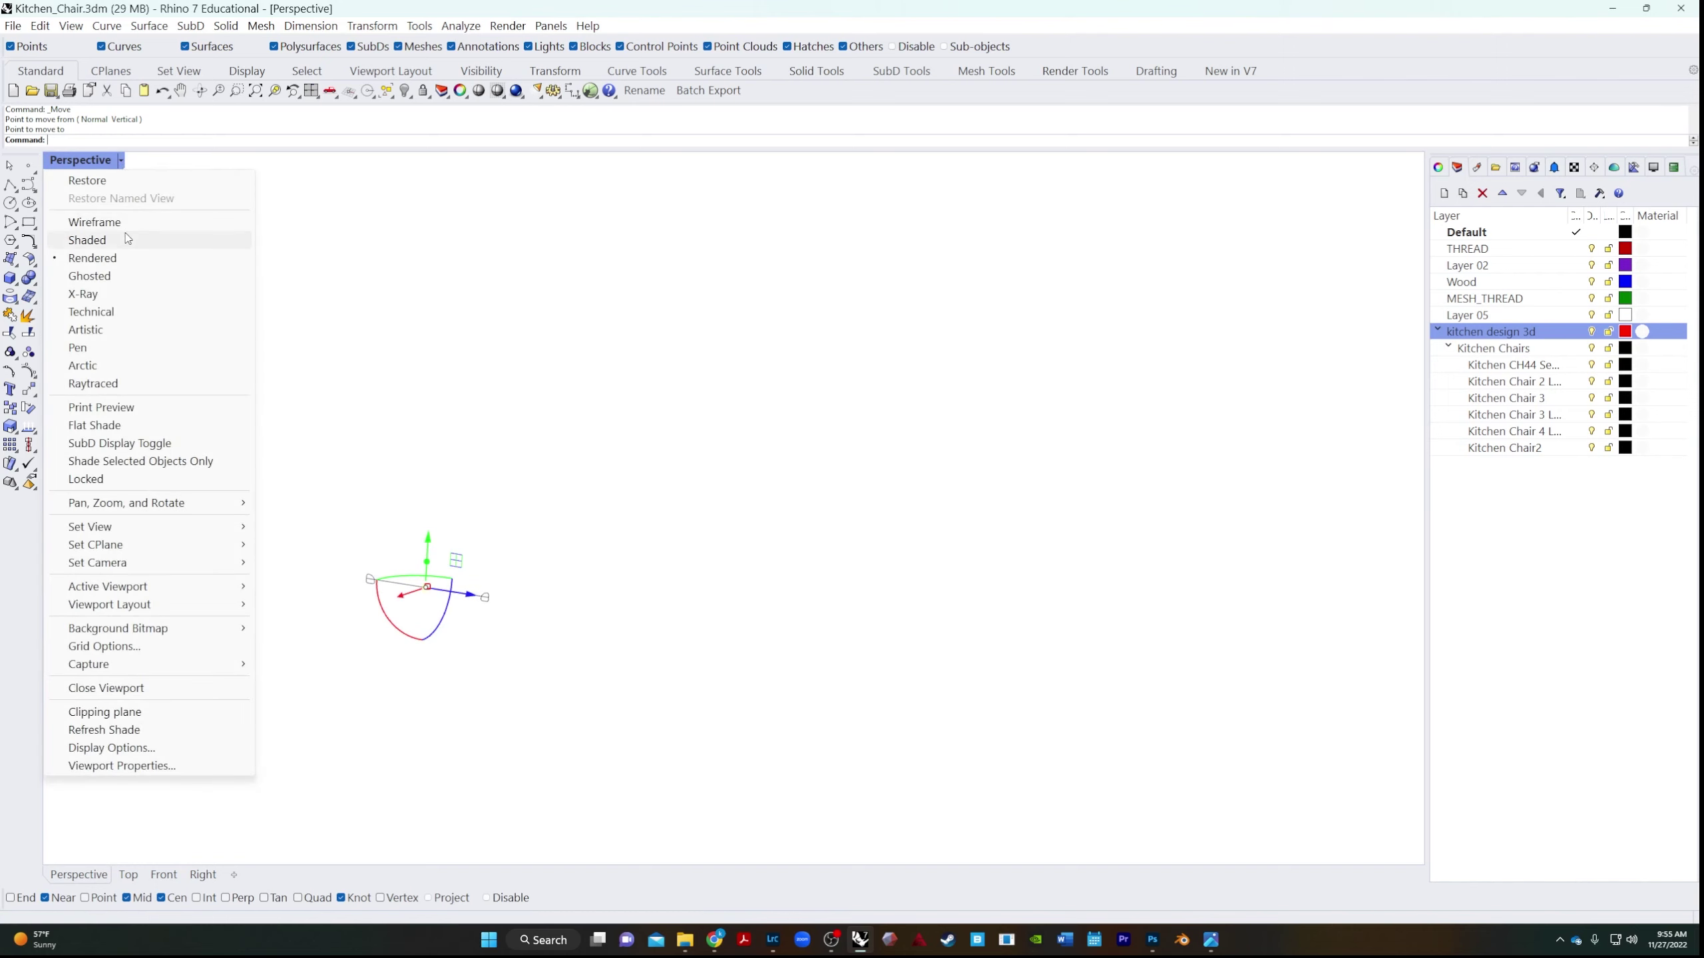
{"action": "left_click", "coordinate": [127, 238]}
{"action": "mouse_move", "coordinate": [126, 238]}
{"action": "right_mouse_down"}
{"action": "mouse_move", "coordinate": [259, 474]}
{"action": "mouse_move", "coordinate": [261, 423]}
{"action": "mouse_move", "coordinate": [330, 400]}
{"action": "mouse_move", "coordinate": [521, 541]}
{"action": "mouse_move", "coordinate": [471, 413]}
{"action": "mouse_move", "coordinate": [457, 471]}
{"action": "mouse_move", "coordinate": [479, 589]}
{"action": "mouse_move", "coordinate": [331, 551]}
{"action": "mouse_move", "coordinate": [354, 403]}
{"action": "mouse_move", "coordinate": [435, 240]}
{"action": "mouse_move", "coordinate": [570, 213]}
{"action": "mouse_move", "coordinate": [754, 228]}
{"action": "mouse_move", "coordinate": [1031, 186]}
{"action": "mouse_move", "coordinate": [758, 363]}
{"action": "mouse_move", "coordinate": [851, 609]}
{"action": "right_mouse_up"}
{"action": "type", "text": "z"}
{"action": "key", "text": "Return"}
{"action": "type", "text": "s"}
{"action": "key", "text": "Return"}
{"action": "left_click", "coordinate": [442, 685]}
Drag one control point of the middle profile to reshape it.
{"action": "scroll", "coordinate": [443, 664], "scroll_direction": "up", "scroll_amount": 1}
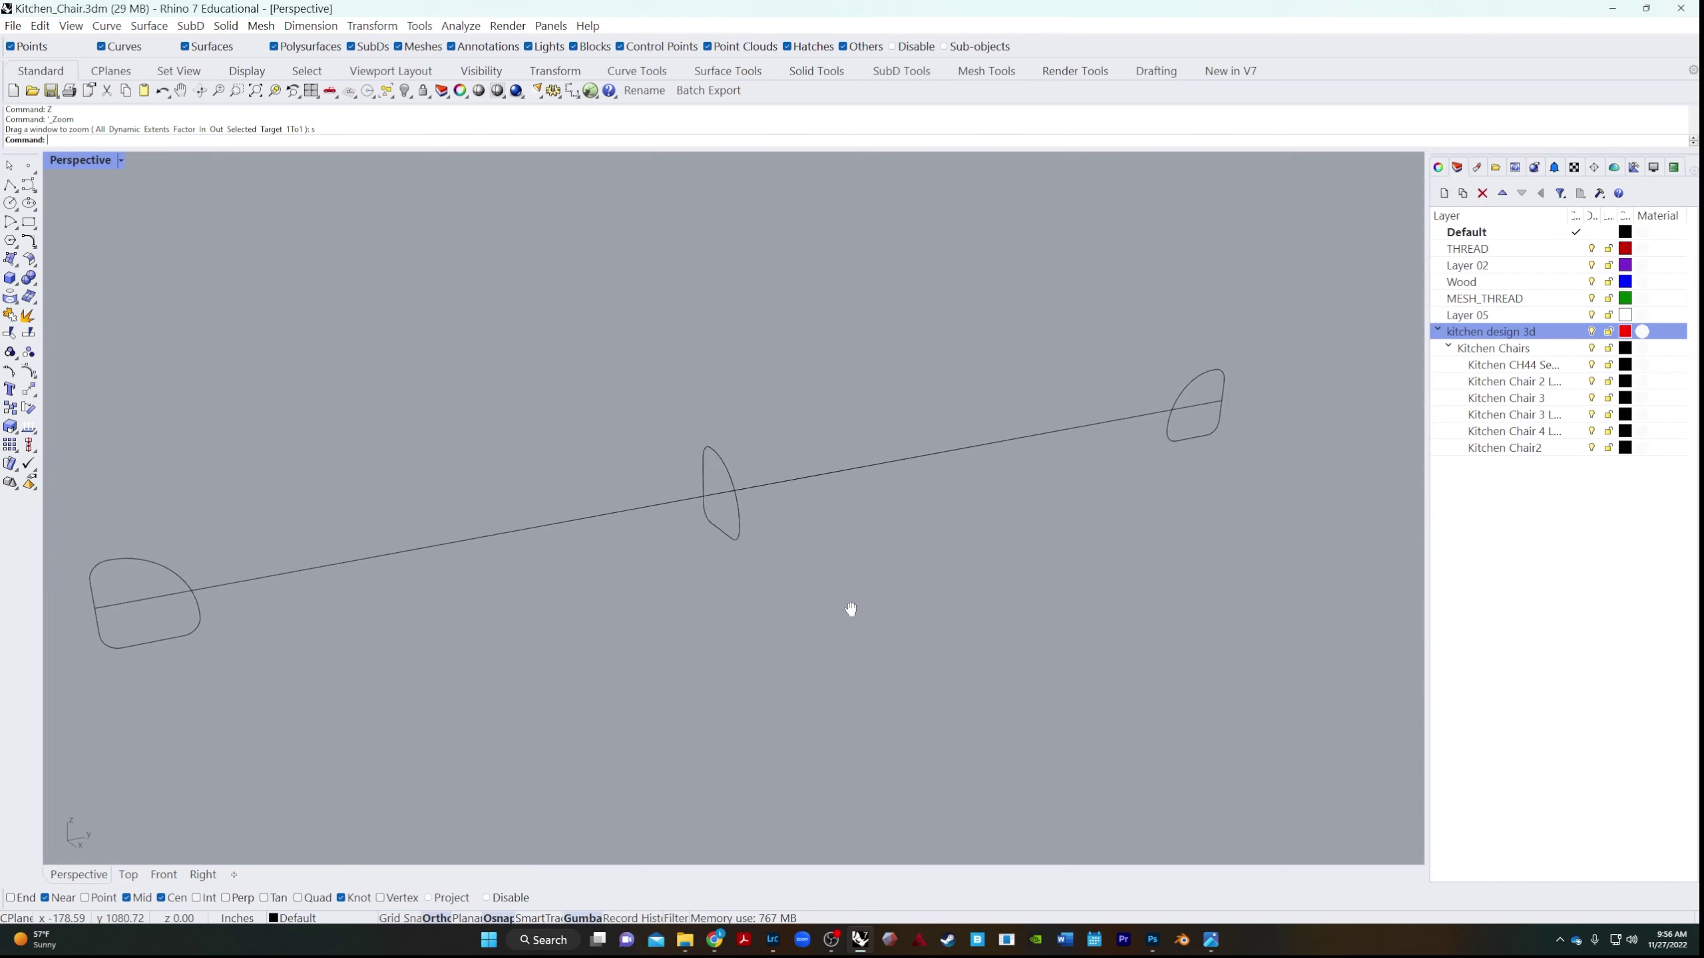
{"action": "scroll", "coordinate": [759, 547], "scroll_direction": "up", "scroll_amount": 5}
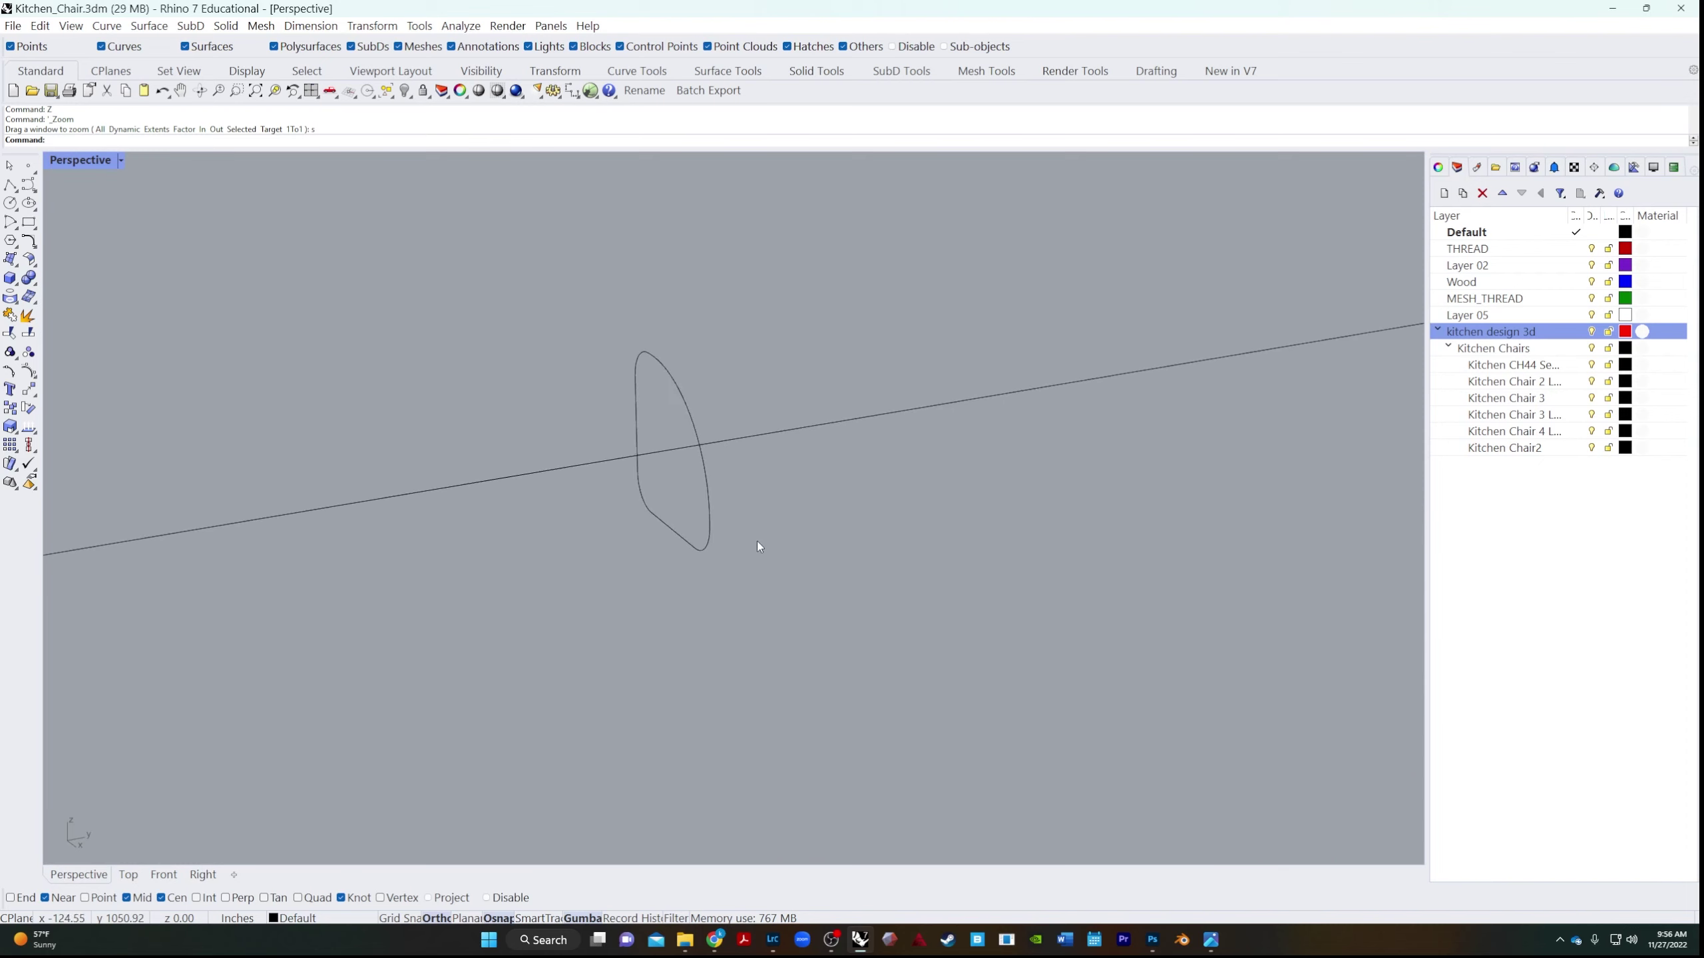
{"action": "left_click", "coordinate": [711, 505]}
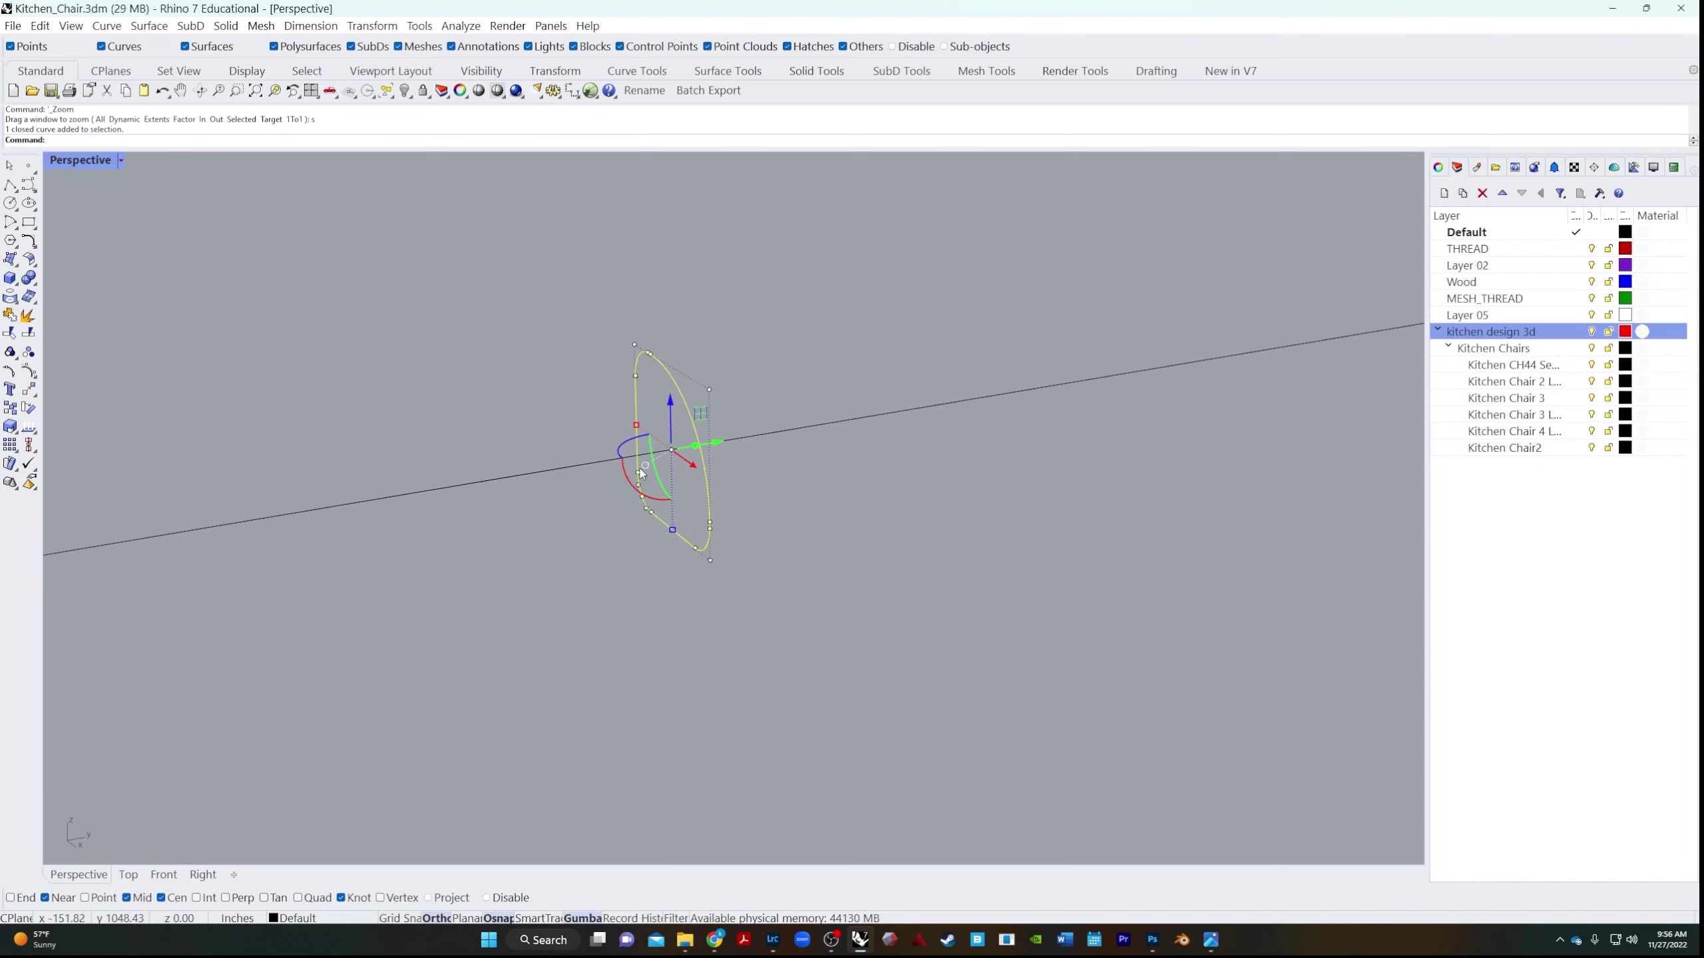
{"action": "right_click_drag", "start_coordinate": [578, 597], "coordinate": [927, 631], "text": "shift"}
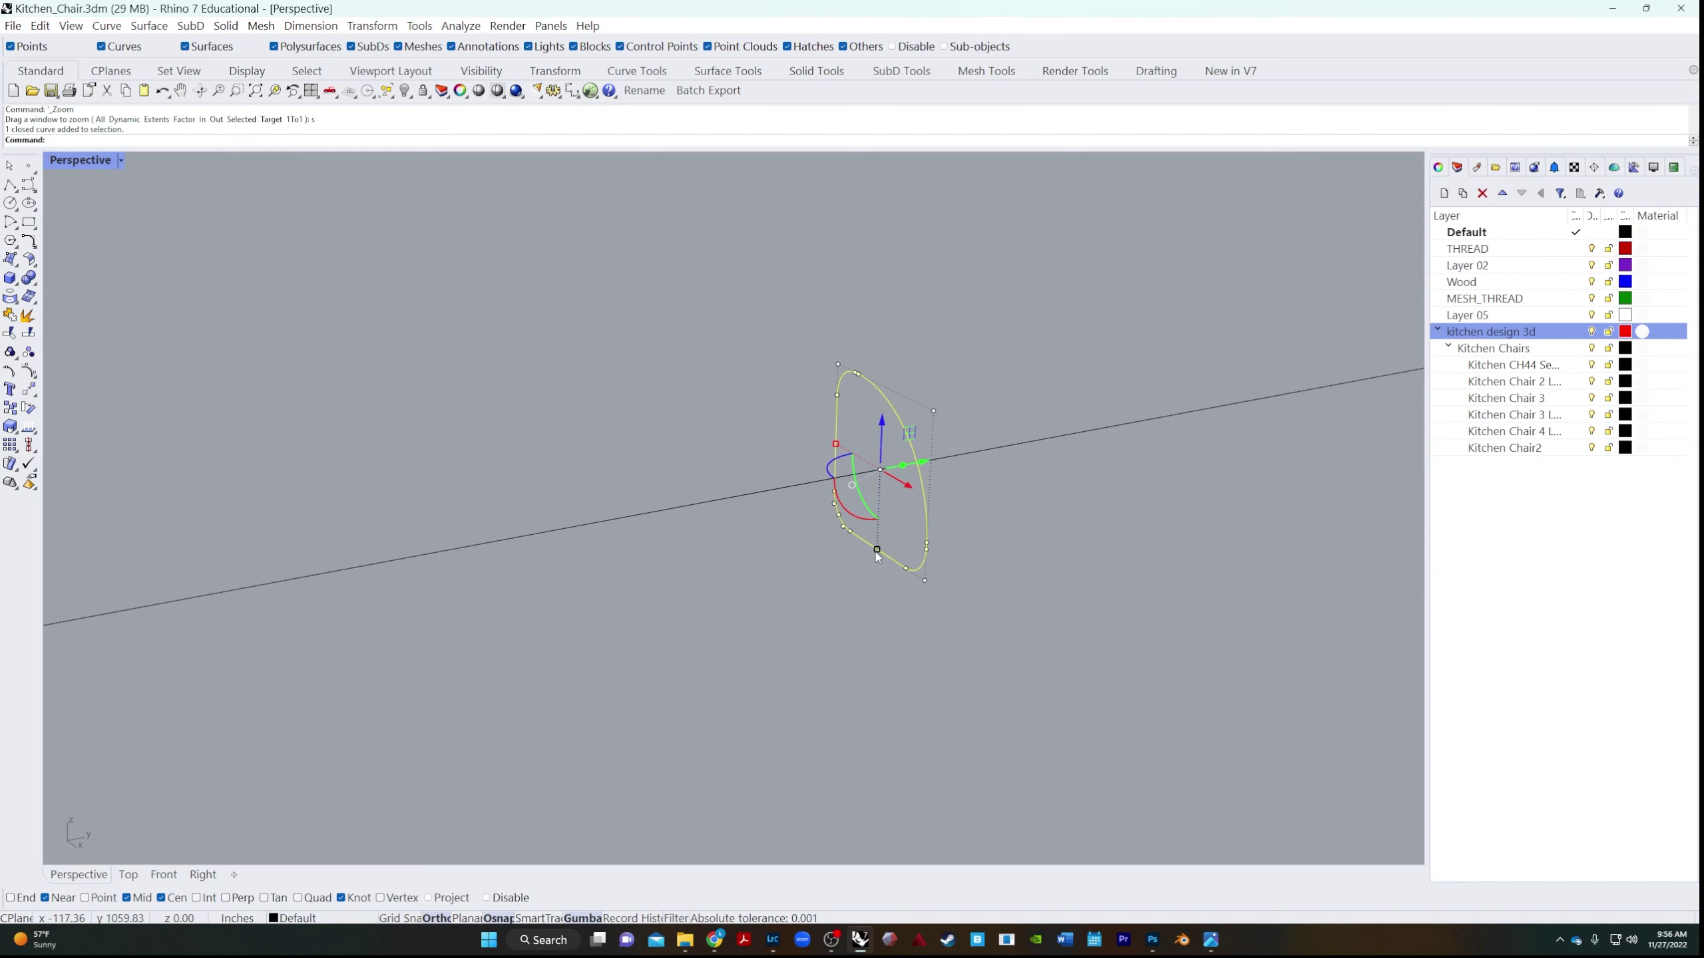
{"action": "left_click_drag", "start_coordinate": [876, 554], "coordinate": [875, 564]}
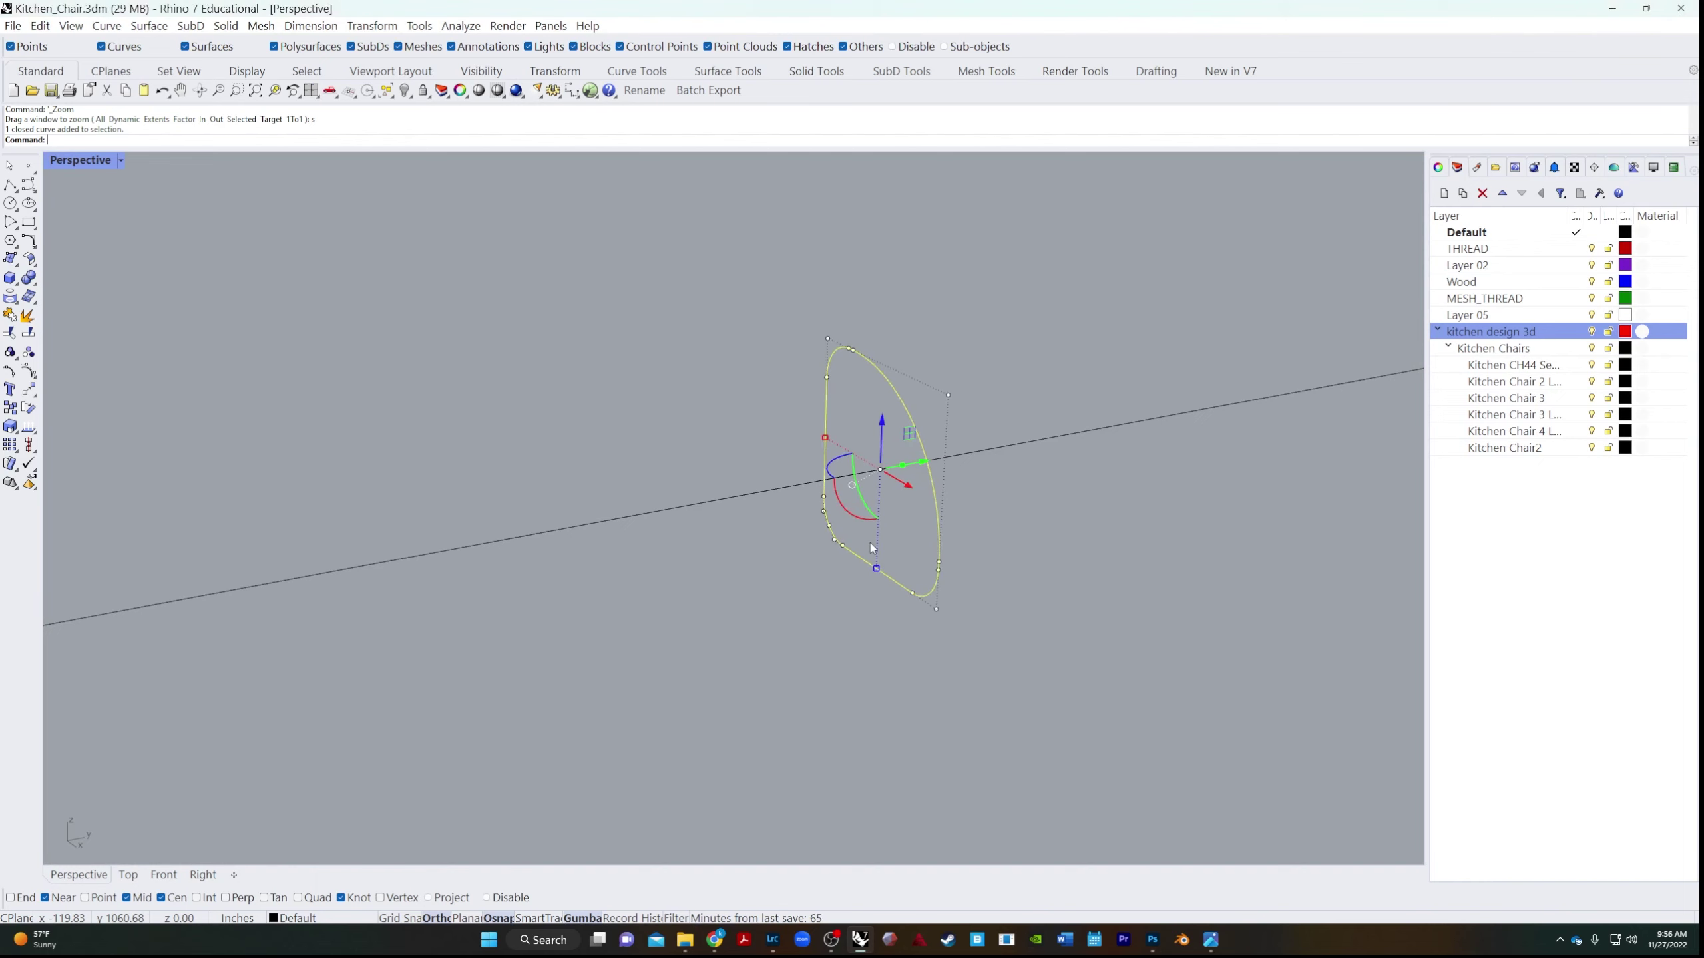
{"action": "scroll", "coordinate": [870, 542], "scroll_direction": "down", "scroll_amount": 5}
{"action": "scroll", "coordinate": [885, 574], "scroll_direction": "up", "scroll_amount": 8}
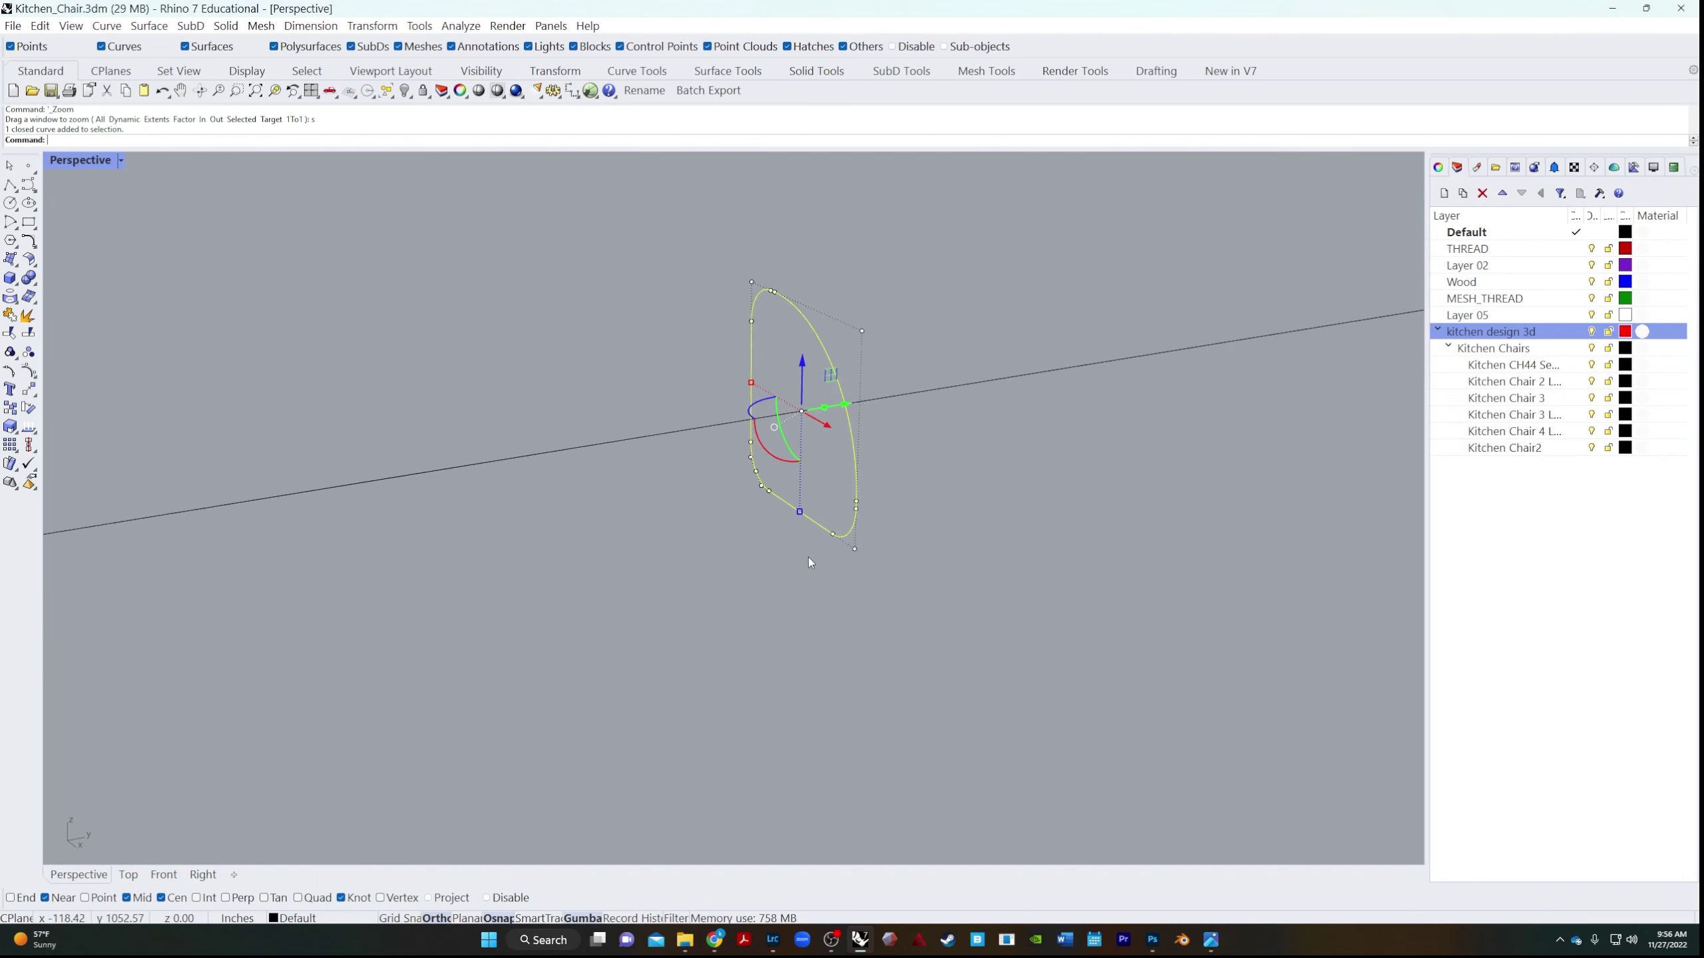
{"action": "scroll", "coordinate": [796, 518], "scroll_direction": "down", "scroll_amount": 7}
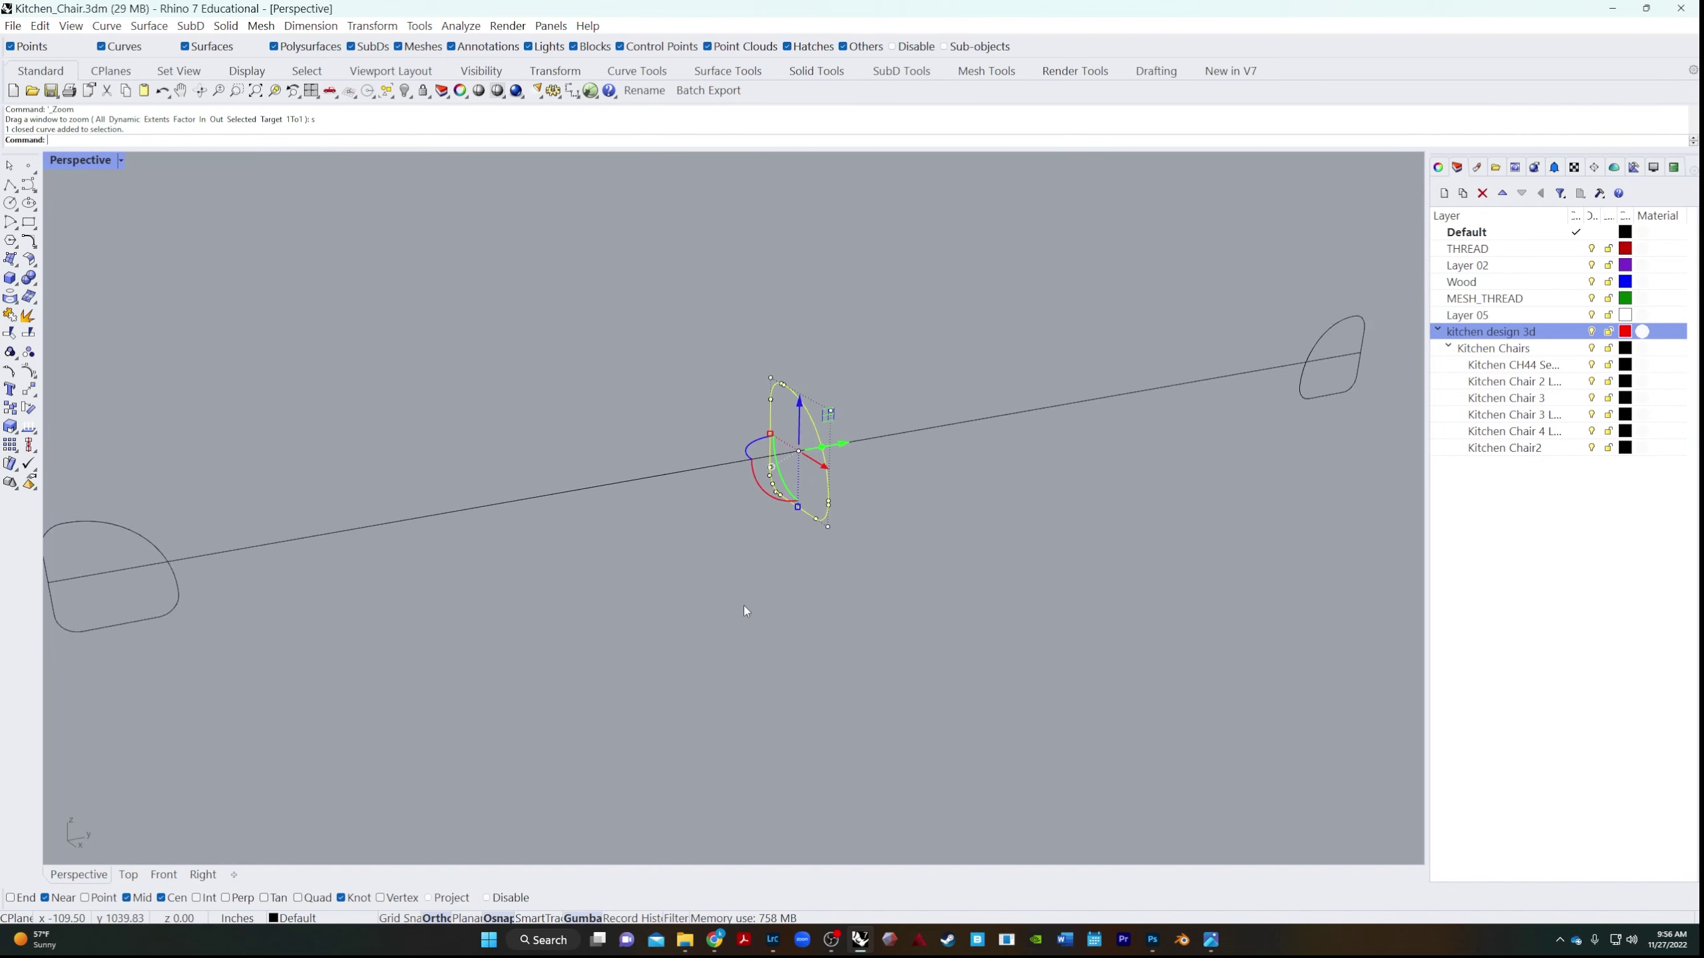
{"action": "left_click", "coordinate": [743, 605]}
{"action": "mouse_move", "coordinate": [743, 605]}
{"action": "right_mouse_down"}
{"action": "mouse_move", "coordinate": [790, 574]}
{"action": "mouse_move", "coordinate": [884, 592]}
{"action": "mouse_move", "coordinate": [707, 597]}
{"action": "mouse_move", "coordinate": [734, 589]}
{"action": "right_mouse_up"}
{"action": "scroll", "coordinate": [794, 569], "scroll_direction": "up", "scroll_amount": 3}
{"action": "scroll", "coordinate": [793, 570], "scroll_direction": "down", "scroll_amount": 4}
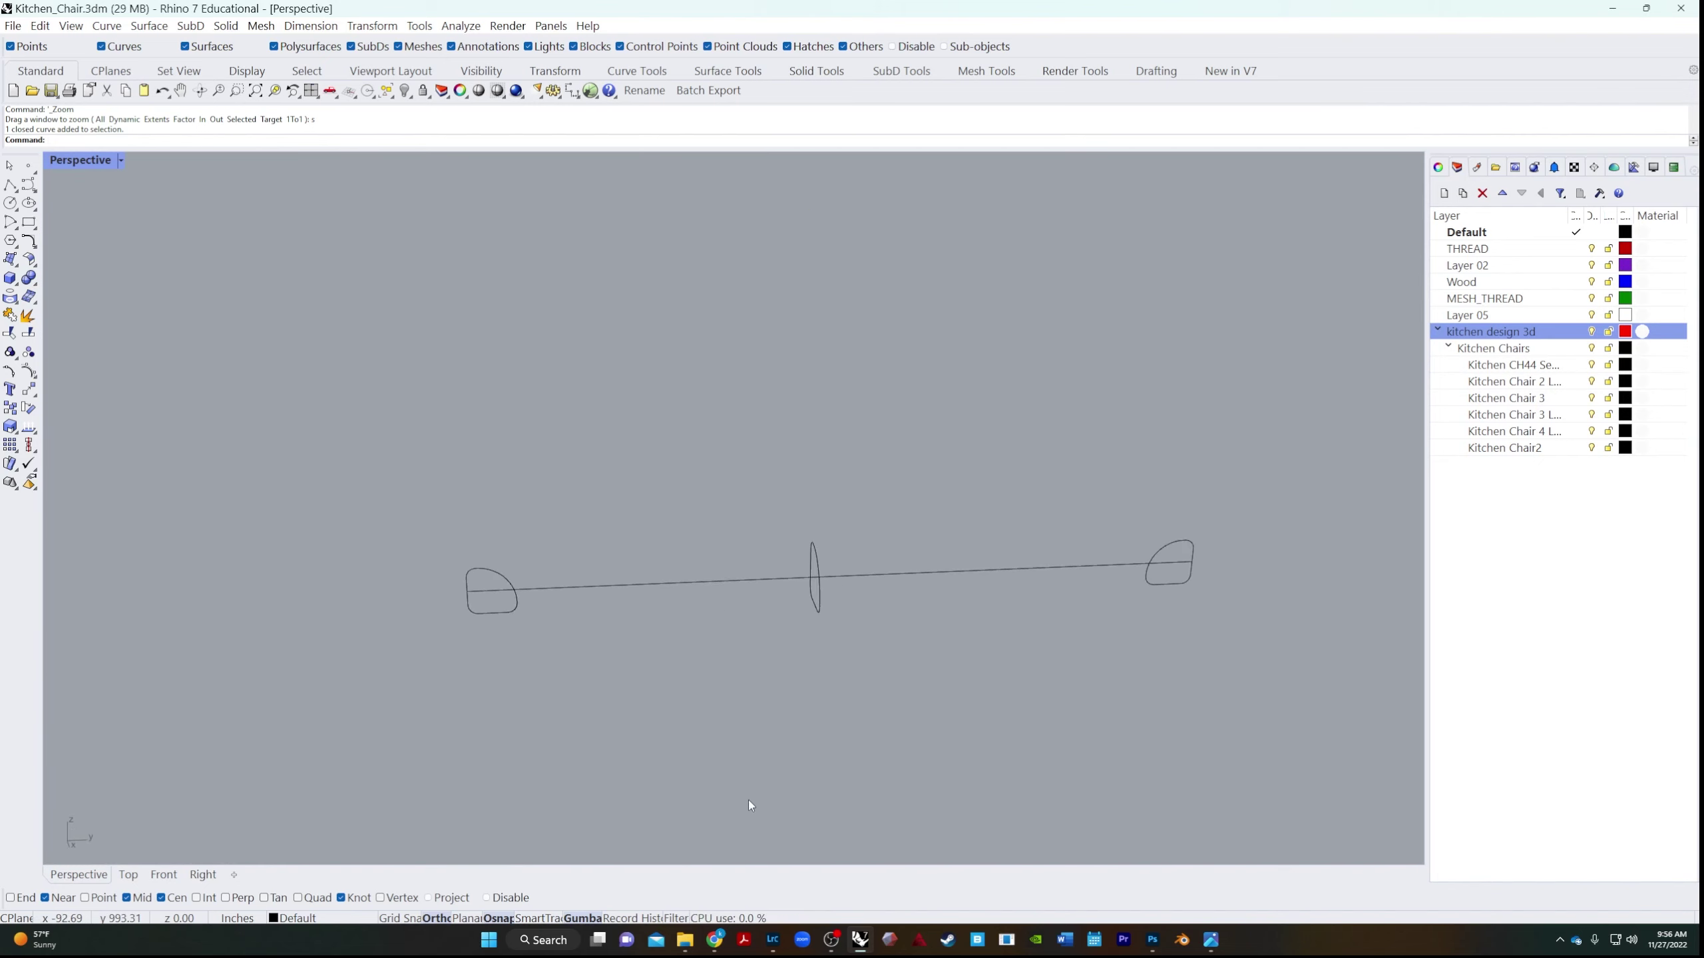
Move the middle profile along the gumball X arrow by a typed distance, off the rail.
{"action": "left_click", "coordinate": [808, 603]}
{"action": "right_click_drag", "start_coordinate": [806, 604], "coordinate": [643, 594]}
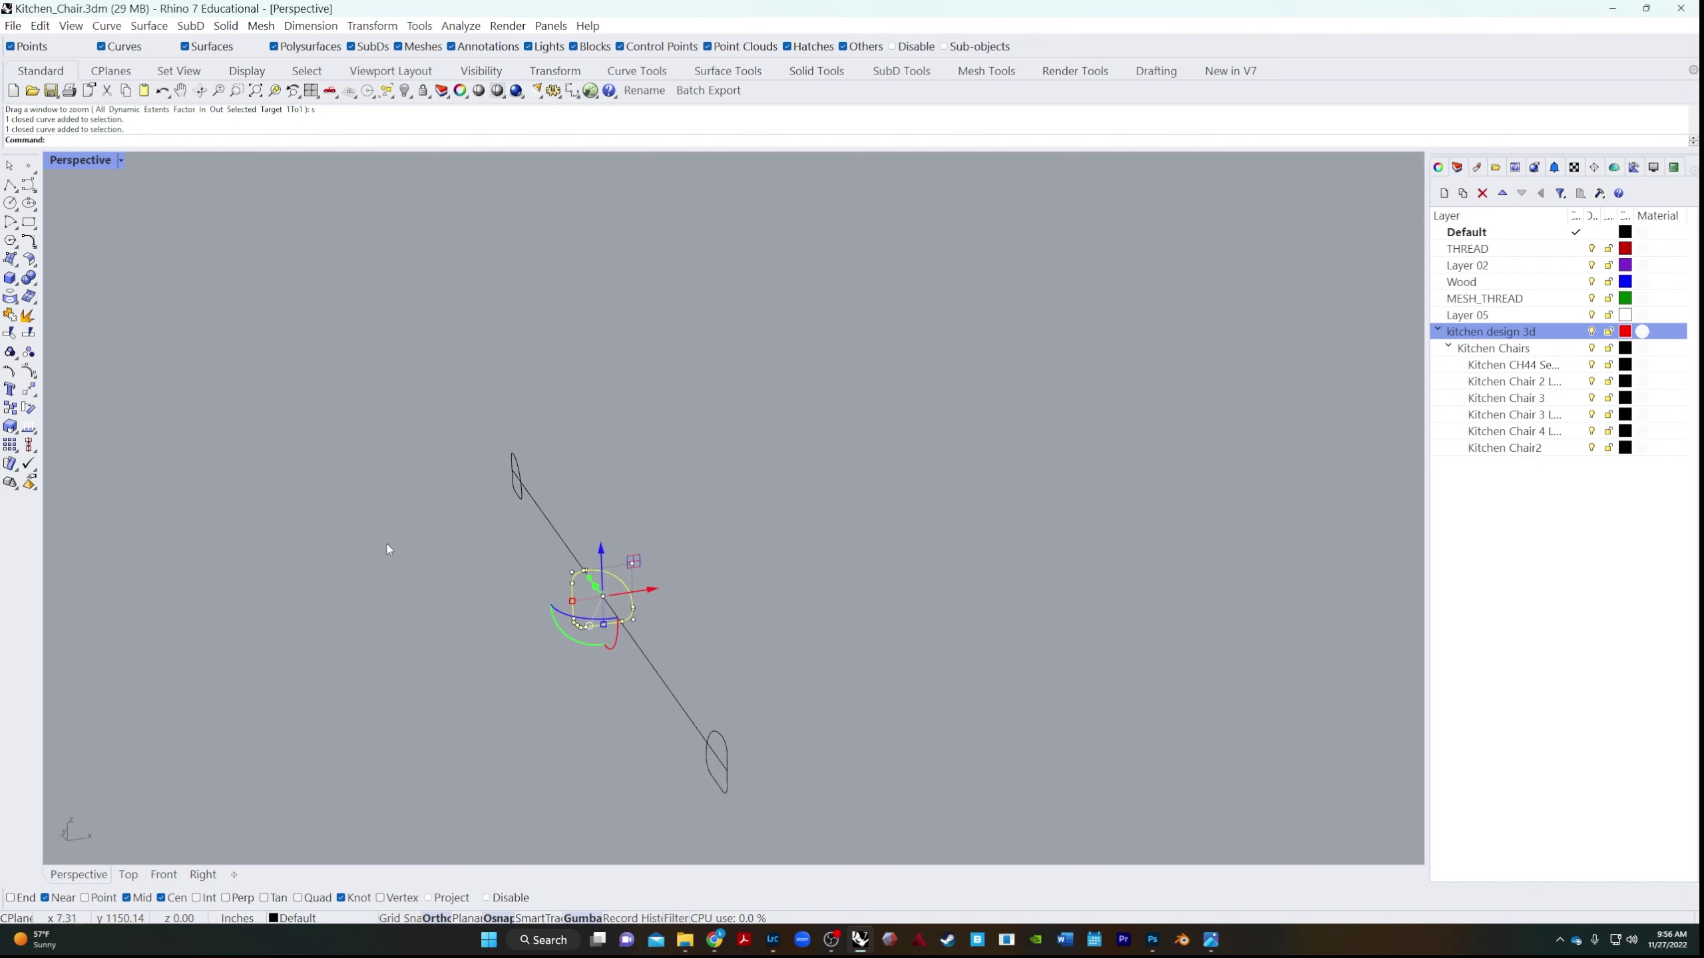
{"action": "left_click", "coordinate": [650, 591]}
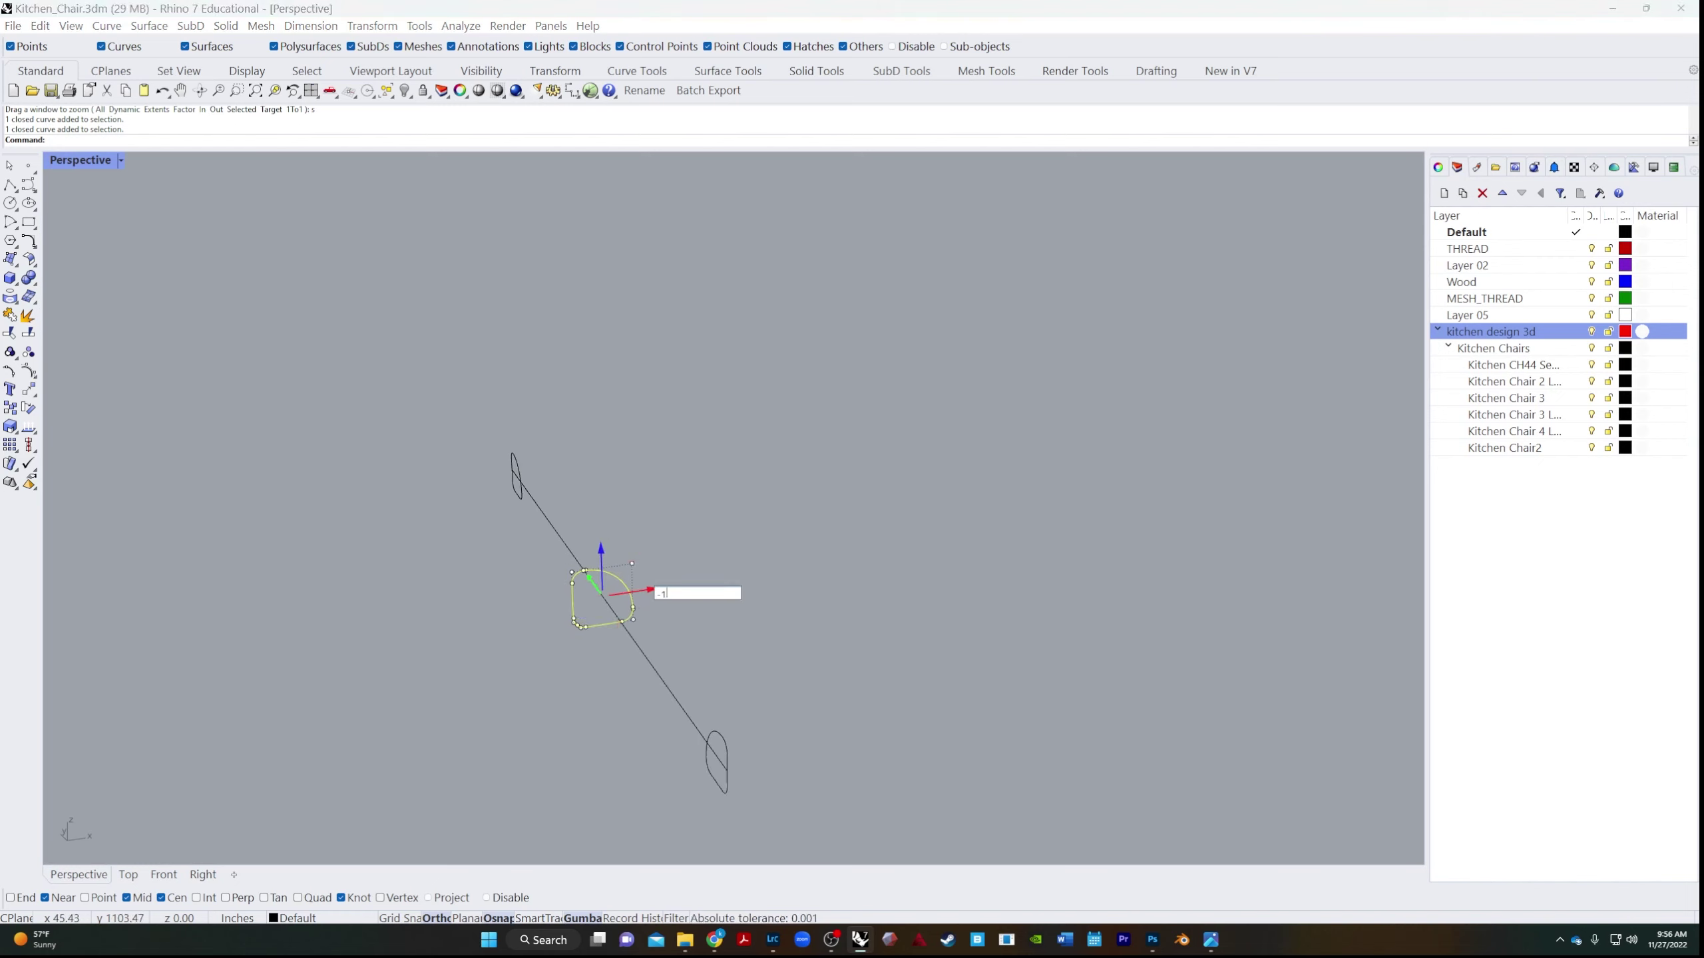
{"action": "key", "text": "Return"}
{"action": "left_click", "coordinate": [994, 660]}
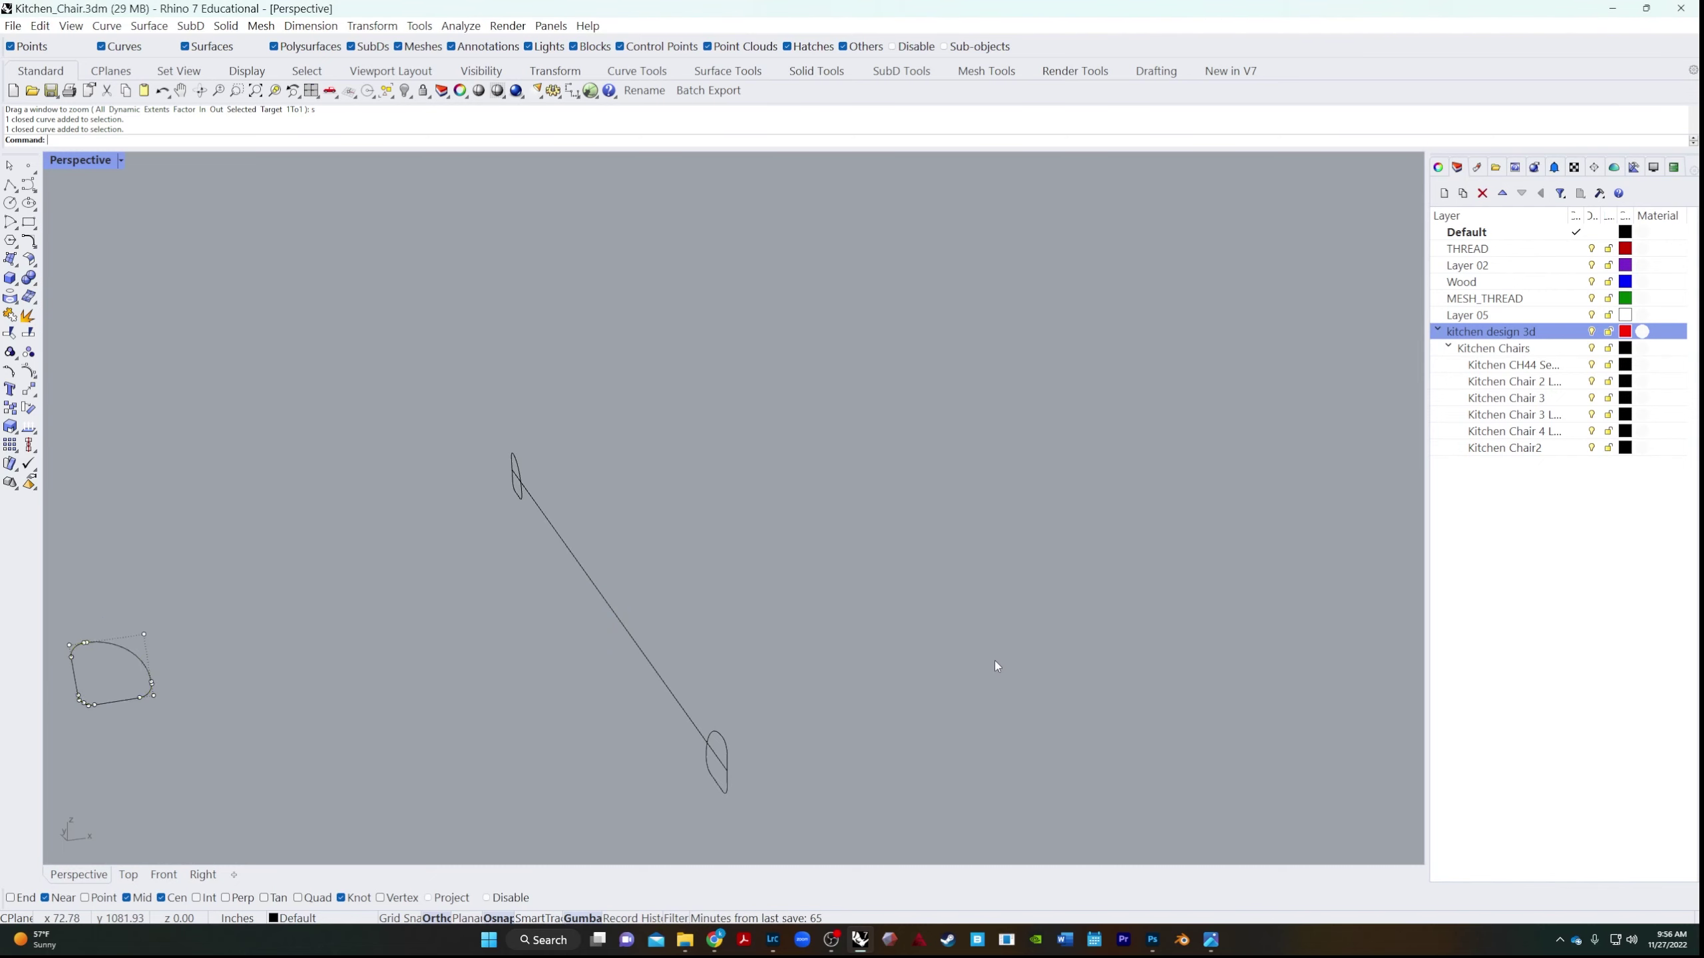
{"action": "right_click_drag", "start_coordinate": [995, 661], "coordinate": [777, 716]}
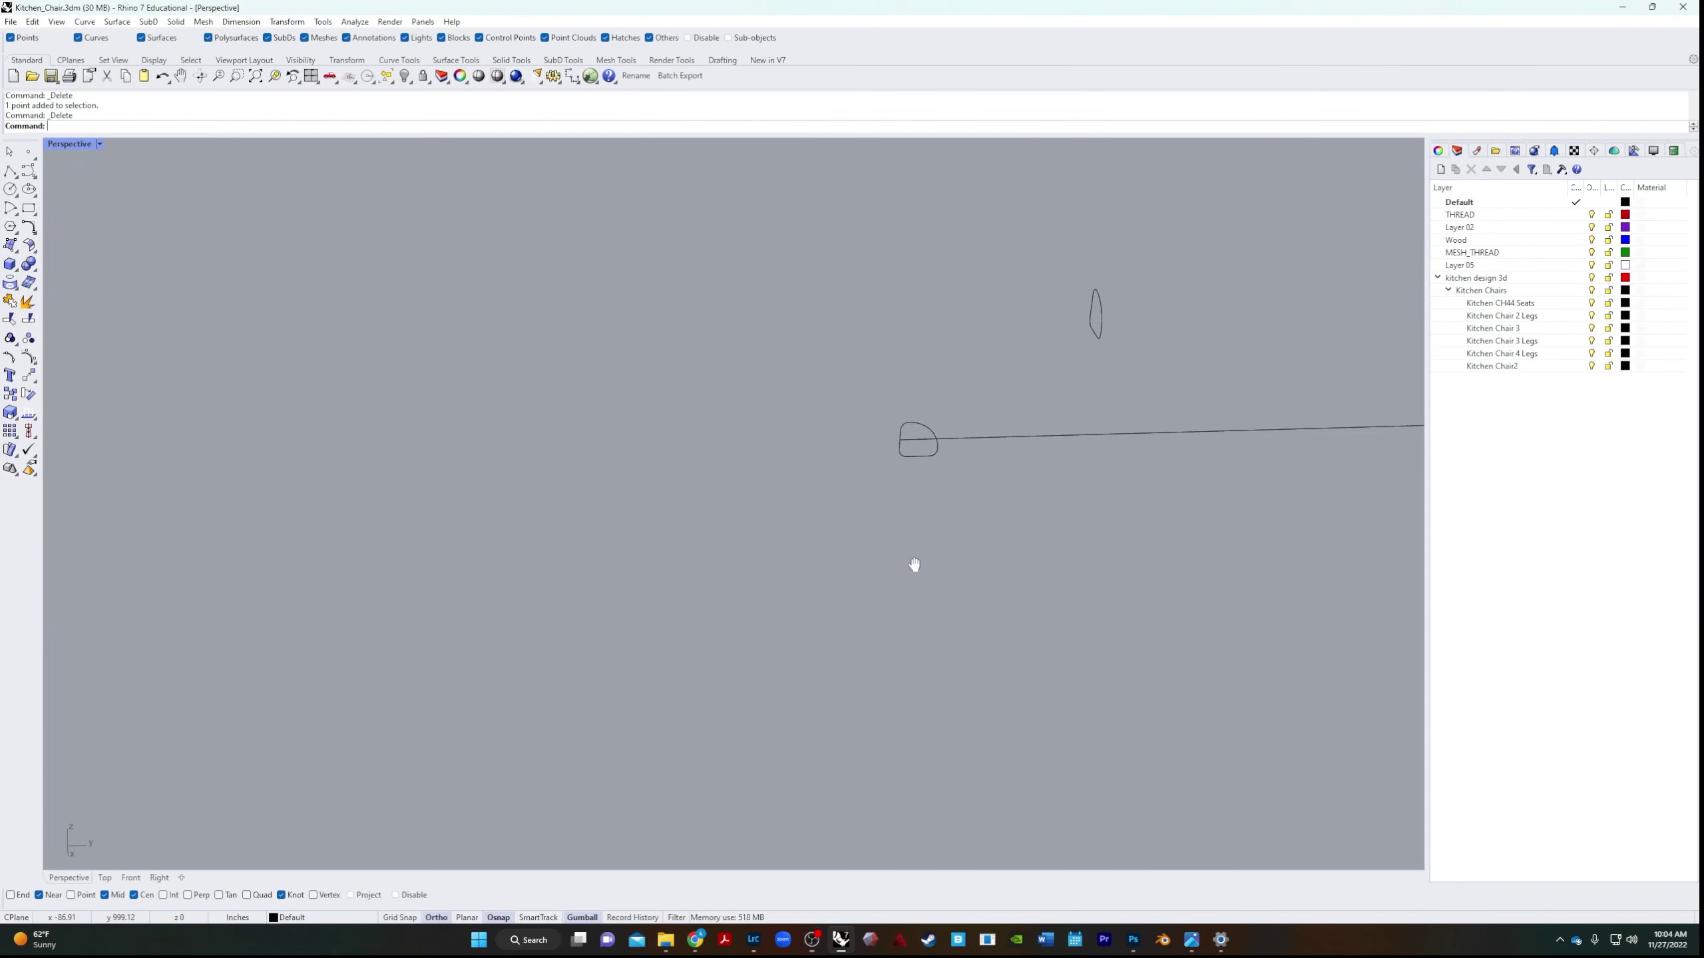
{"action": "right_click_drag", "start_coordinate": [913, 563], "coordinate": [338, 633], "text": "shift"}
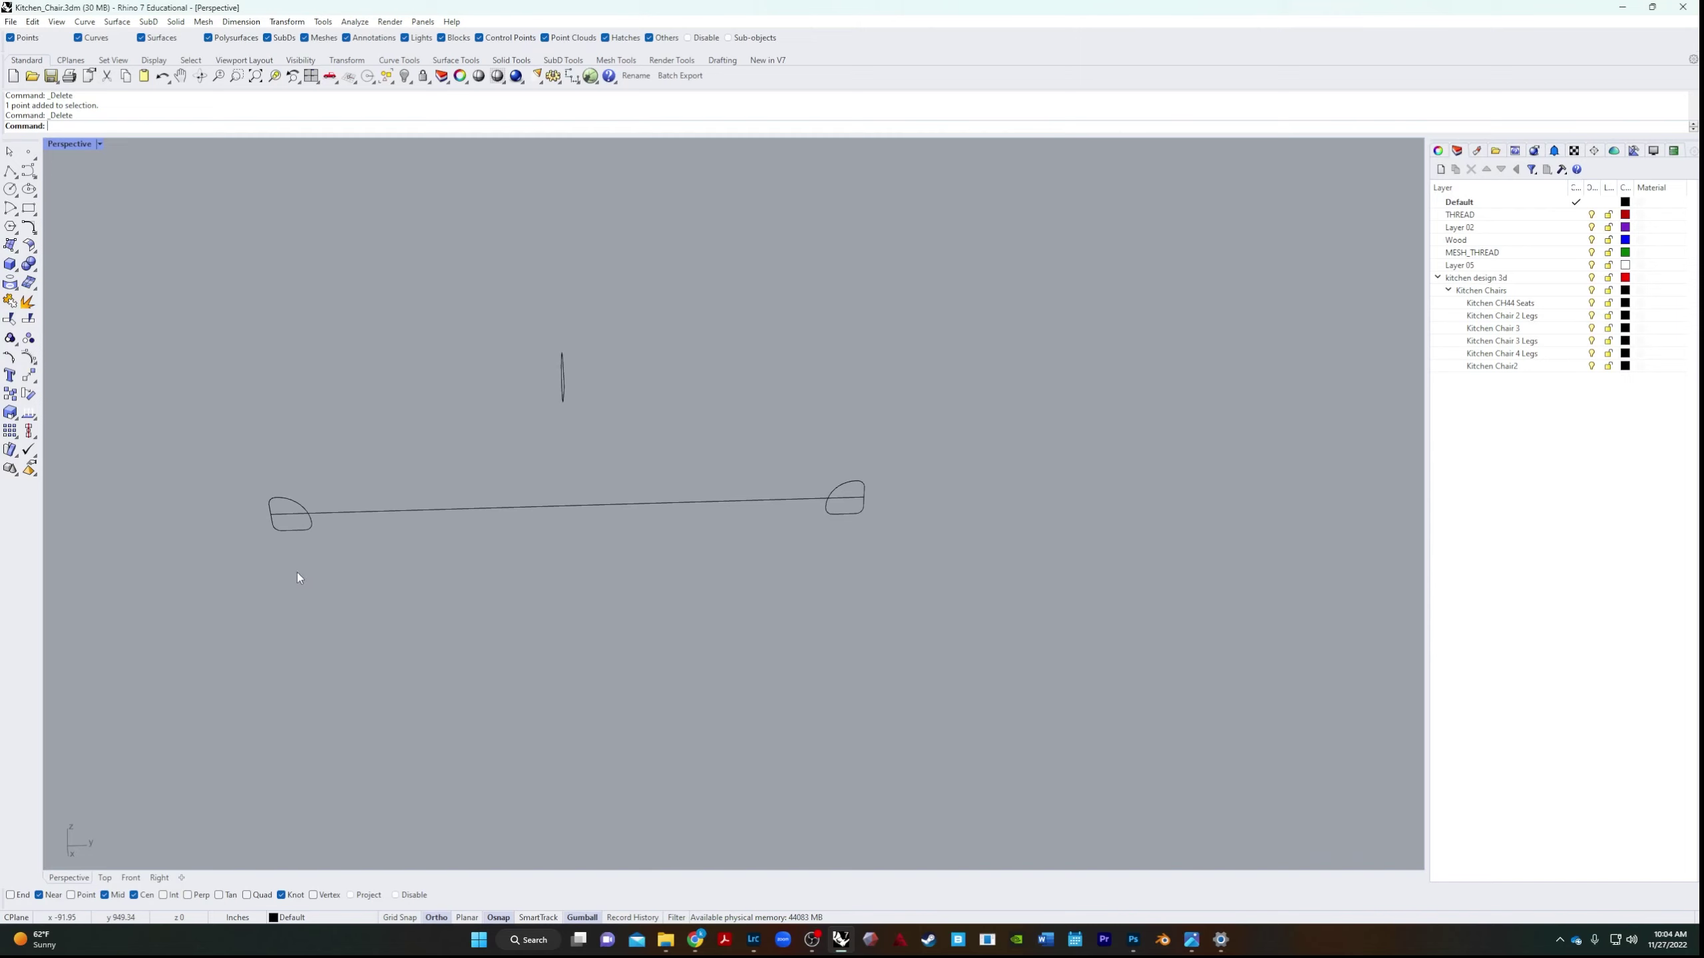
Place Mid-snapped points on the lower-left, upper-left and right profiles, in two passes.
{"action": "right_click_drag", "start_coordinate": [299, 577], "coordinate": [350, 584]}
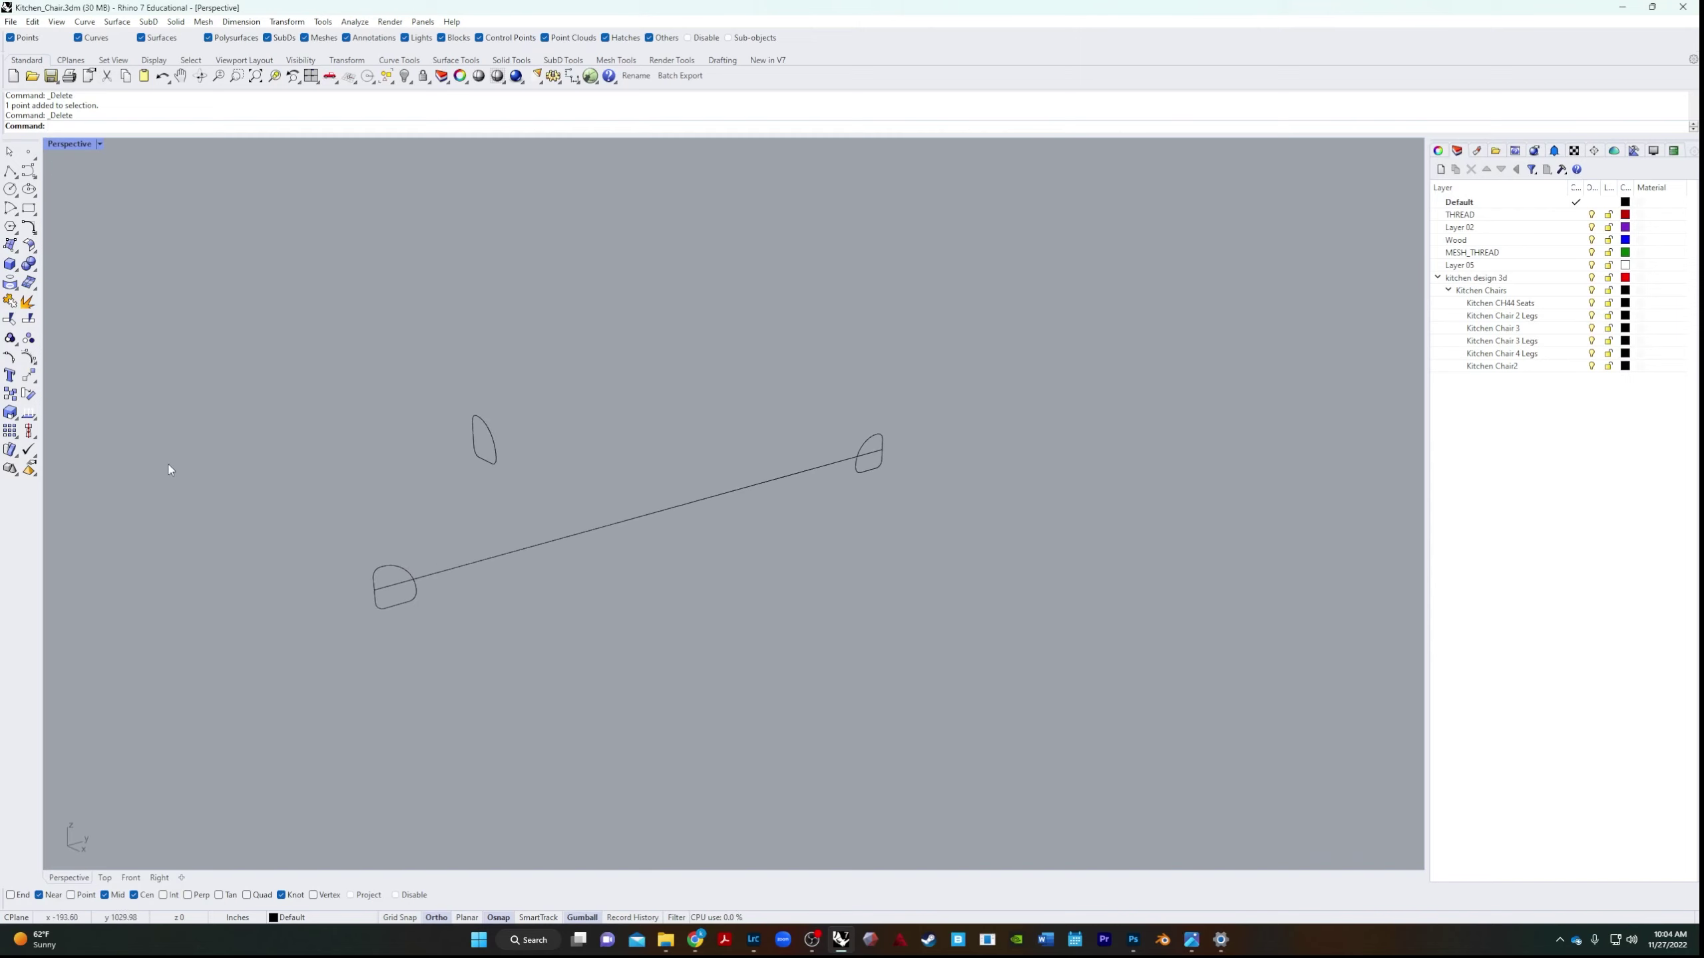
{"action": "left_click", "coordinate": [28, 154]}
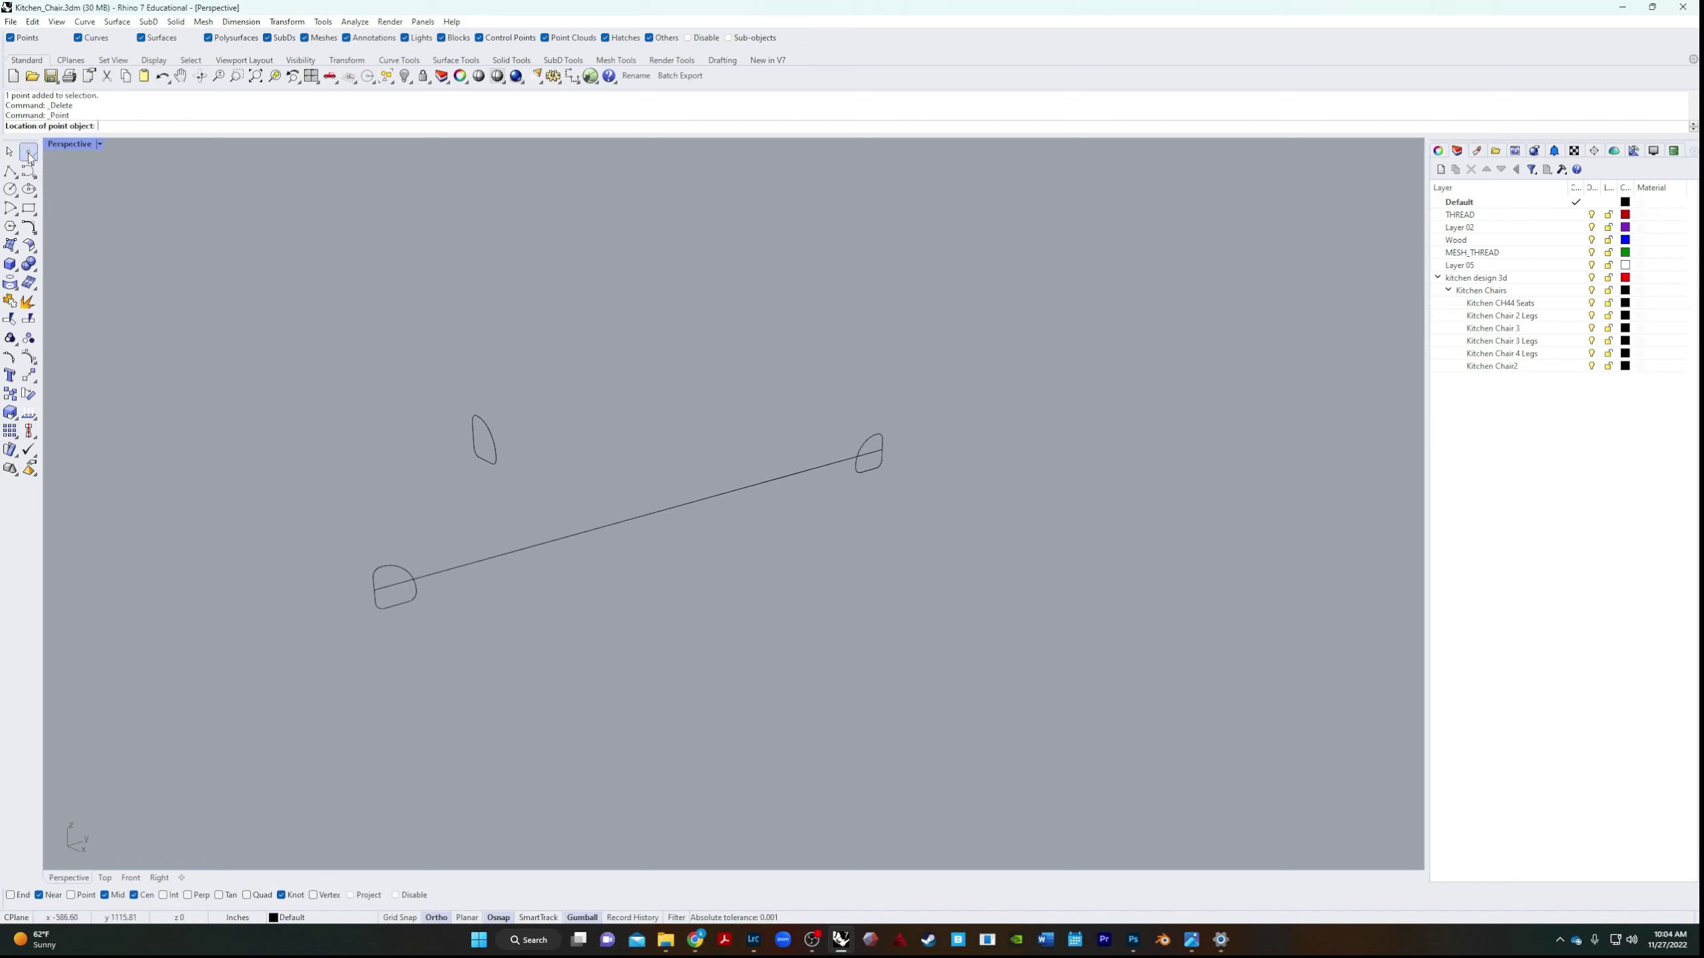
{"action": "left_click", "coordinate": [377, 608]}
{"action": "key", "text": "Return"}
{"action": "left_click", "coordinate": [477, 455]}
{"action": "key", "text": "Return"}
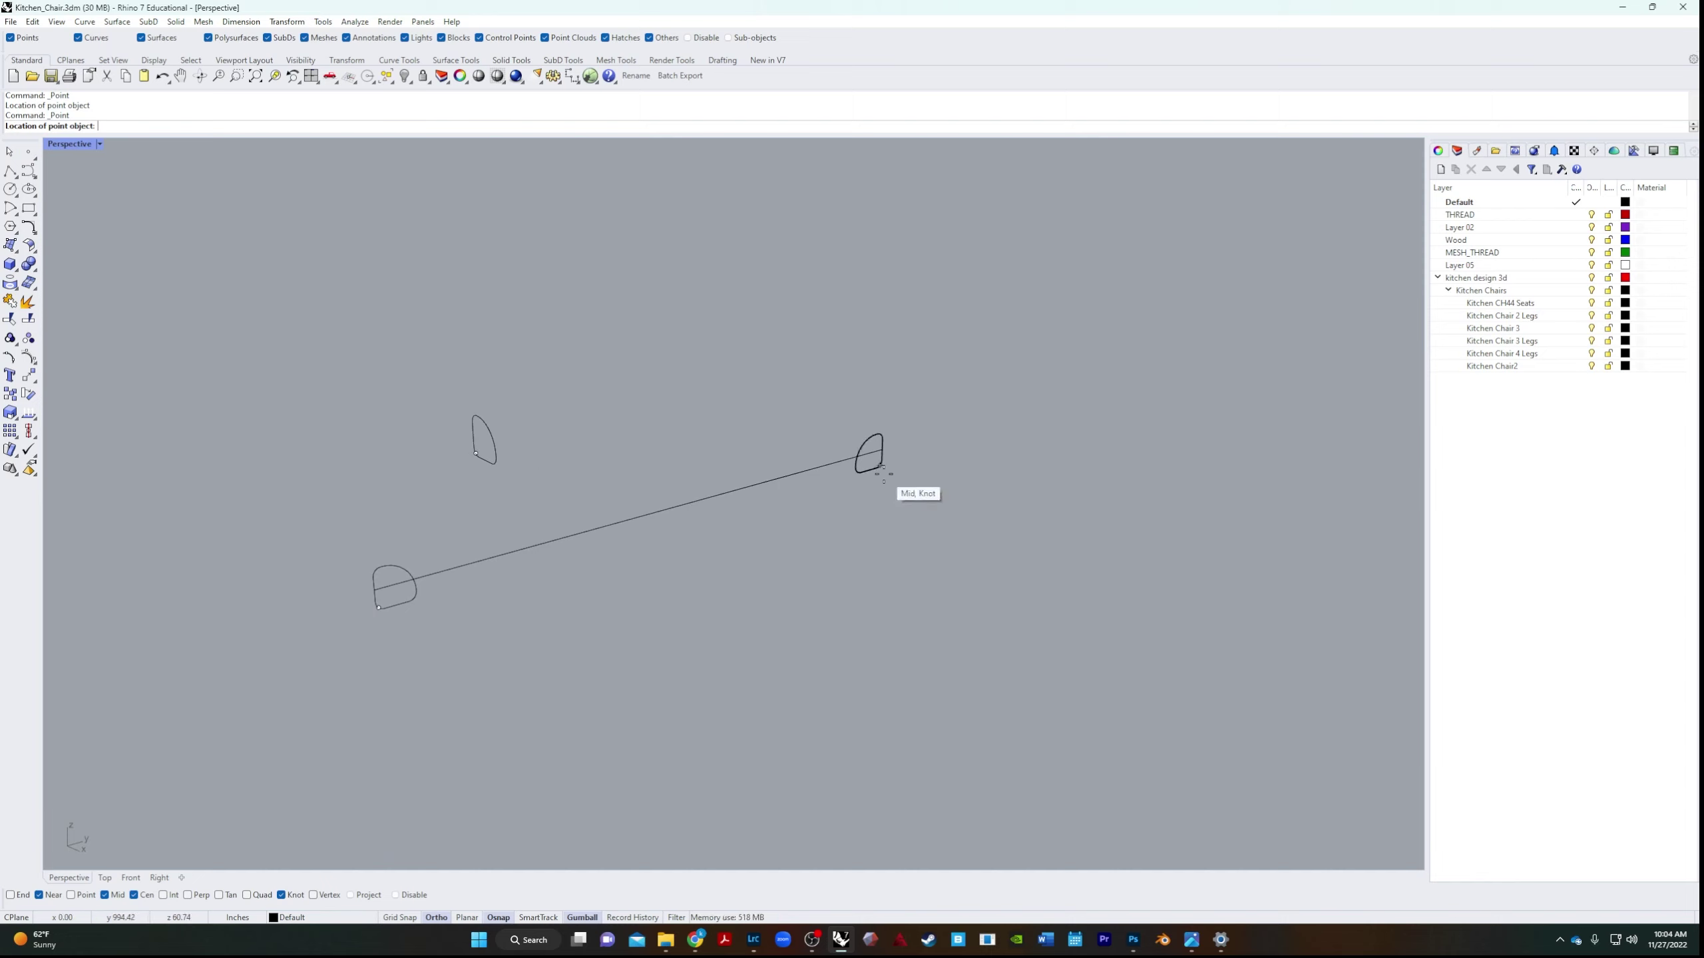
{"action": "left_click", "coordinate": [882, 467]}
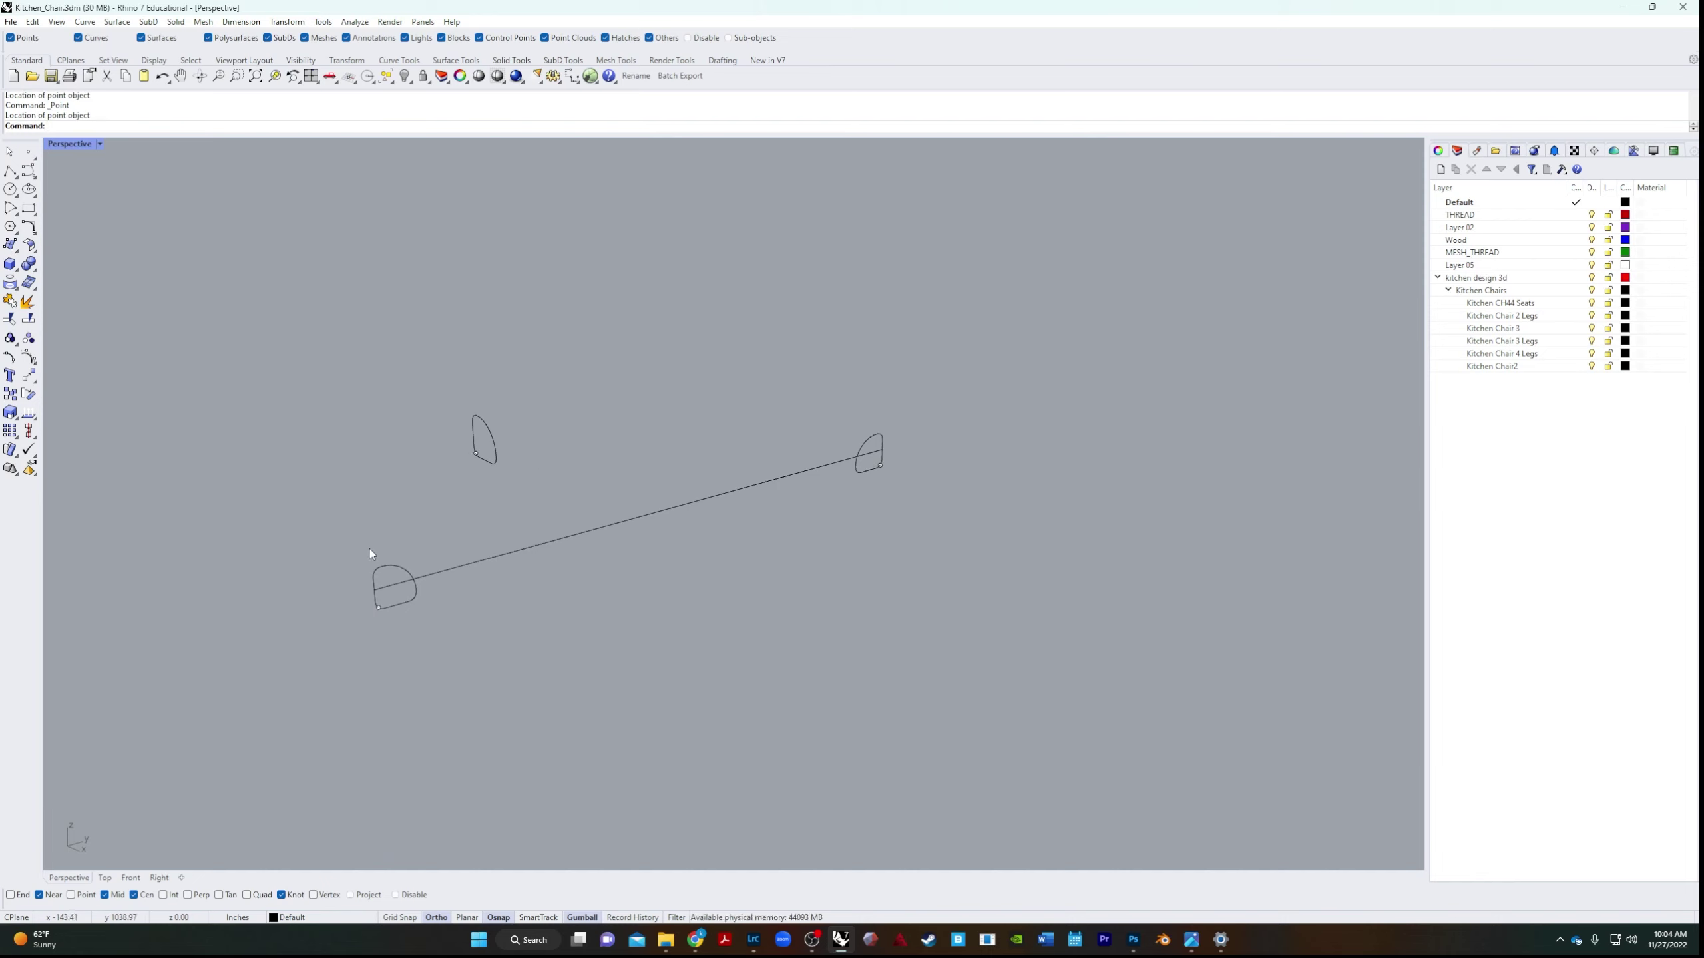
{"action": "key", "text": "Return"}
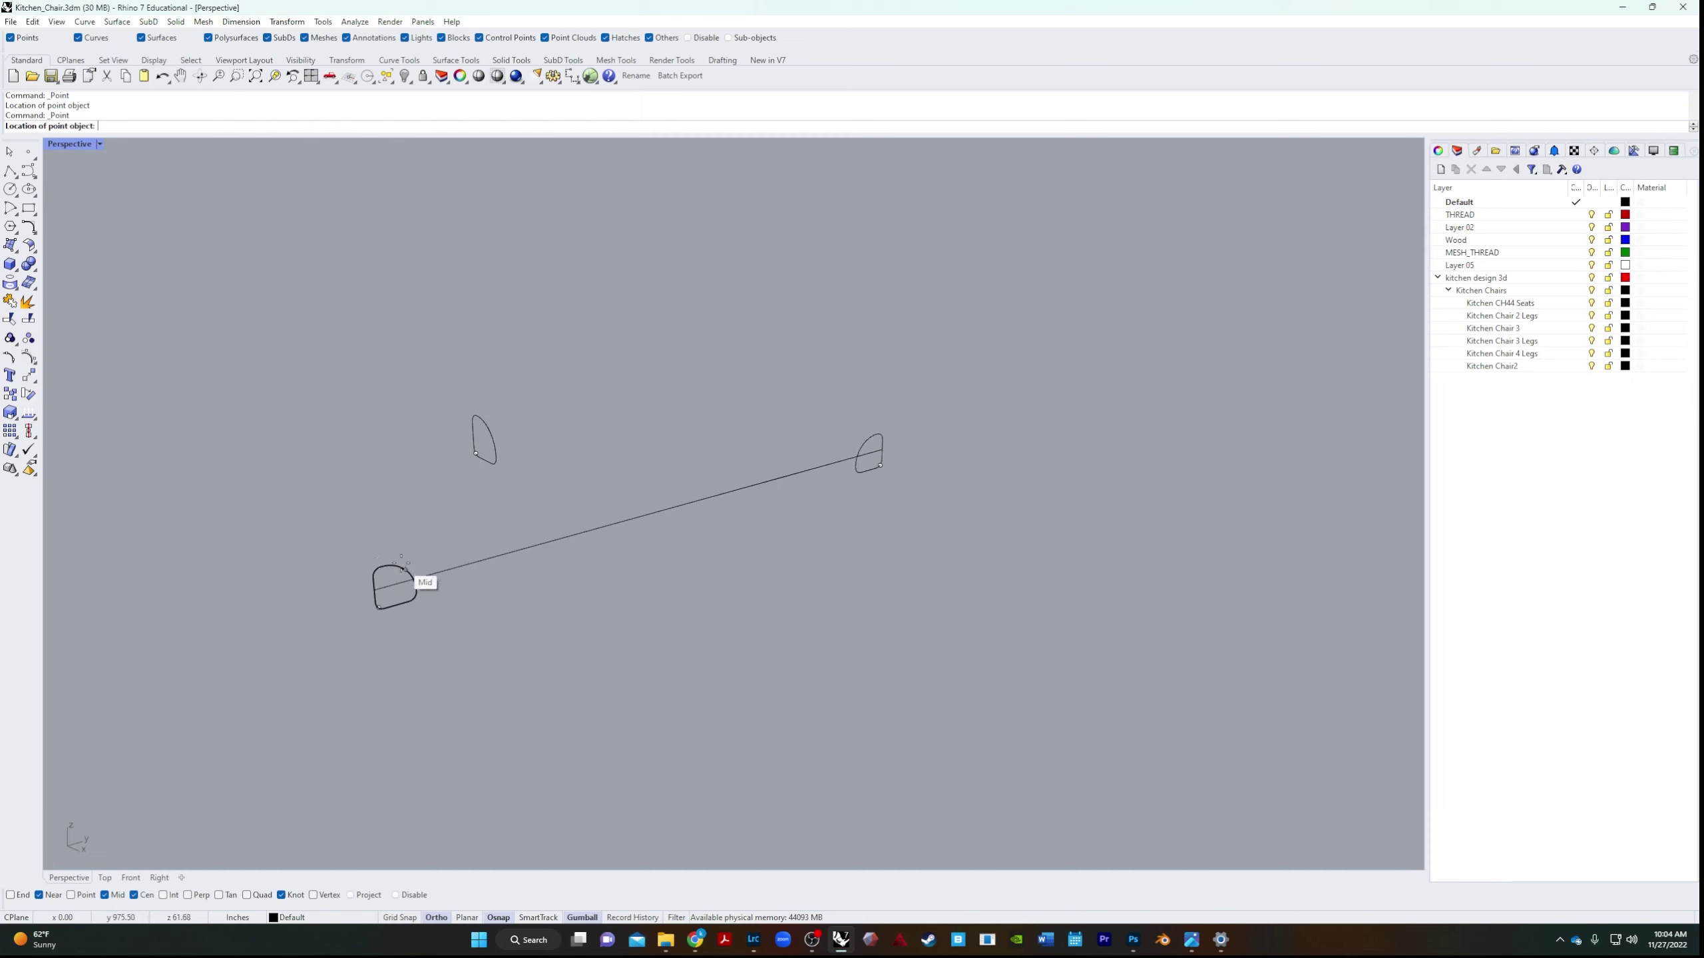
{"action": "left_click", "coordinate": [404, 568]}
{"action": "key", "text": "Return"}
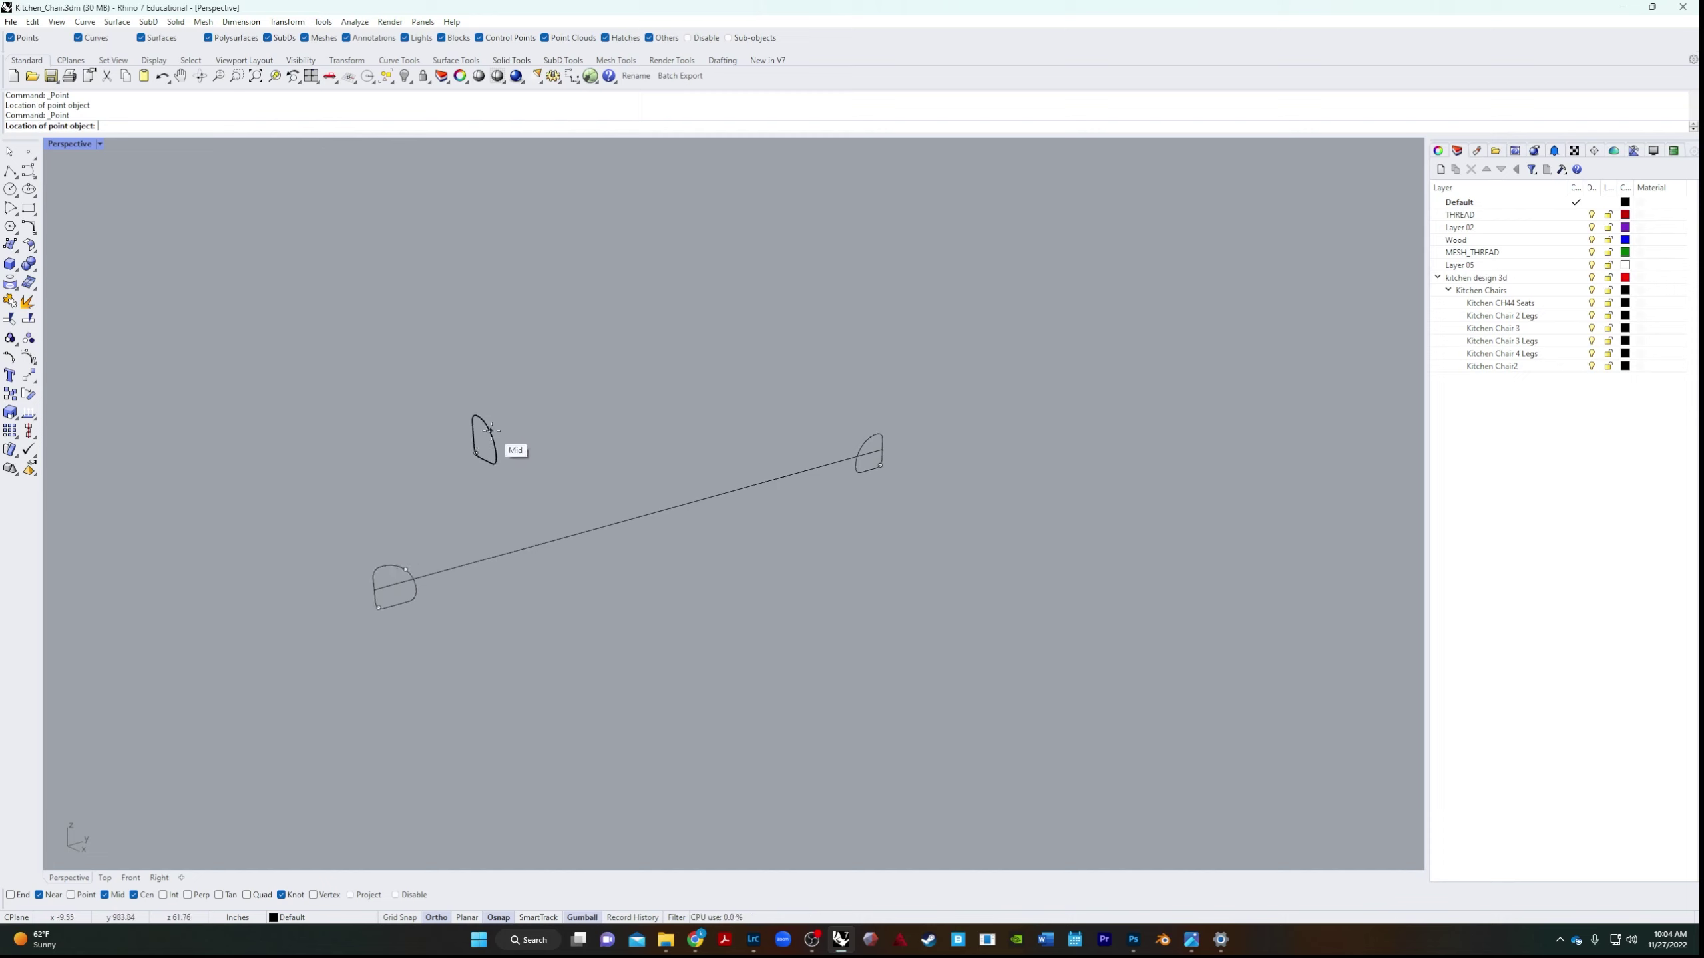
{"action": "left_click", "coordinate": [489, 431]}
{"action": "key", "text": "Return"}
{"action": "left_click", "coordinate": [862, 447]}
{"action": "mouse_move", "coordinate": [534, 642]}
{"action": "right_mouse_down"}
{"action": "mouse_move", "coordinate": [582, 609]}
{"action": "mouse_move", "coordinate": [529, 639]}
{"action": "mouse_move", "coordinate": [551, 628]}
{"action": "right_mouse_up"}
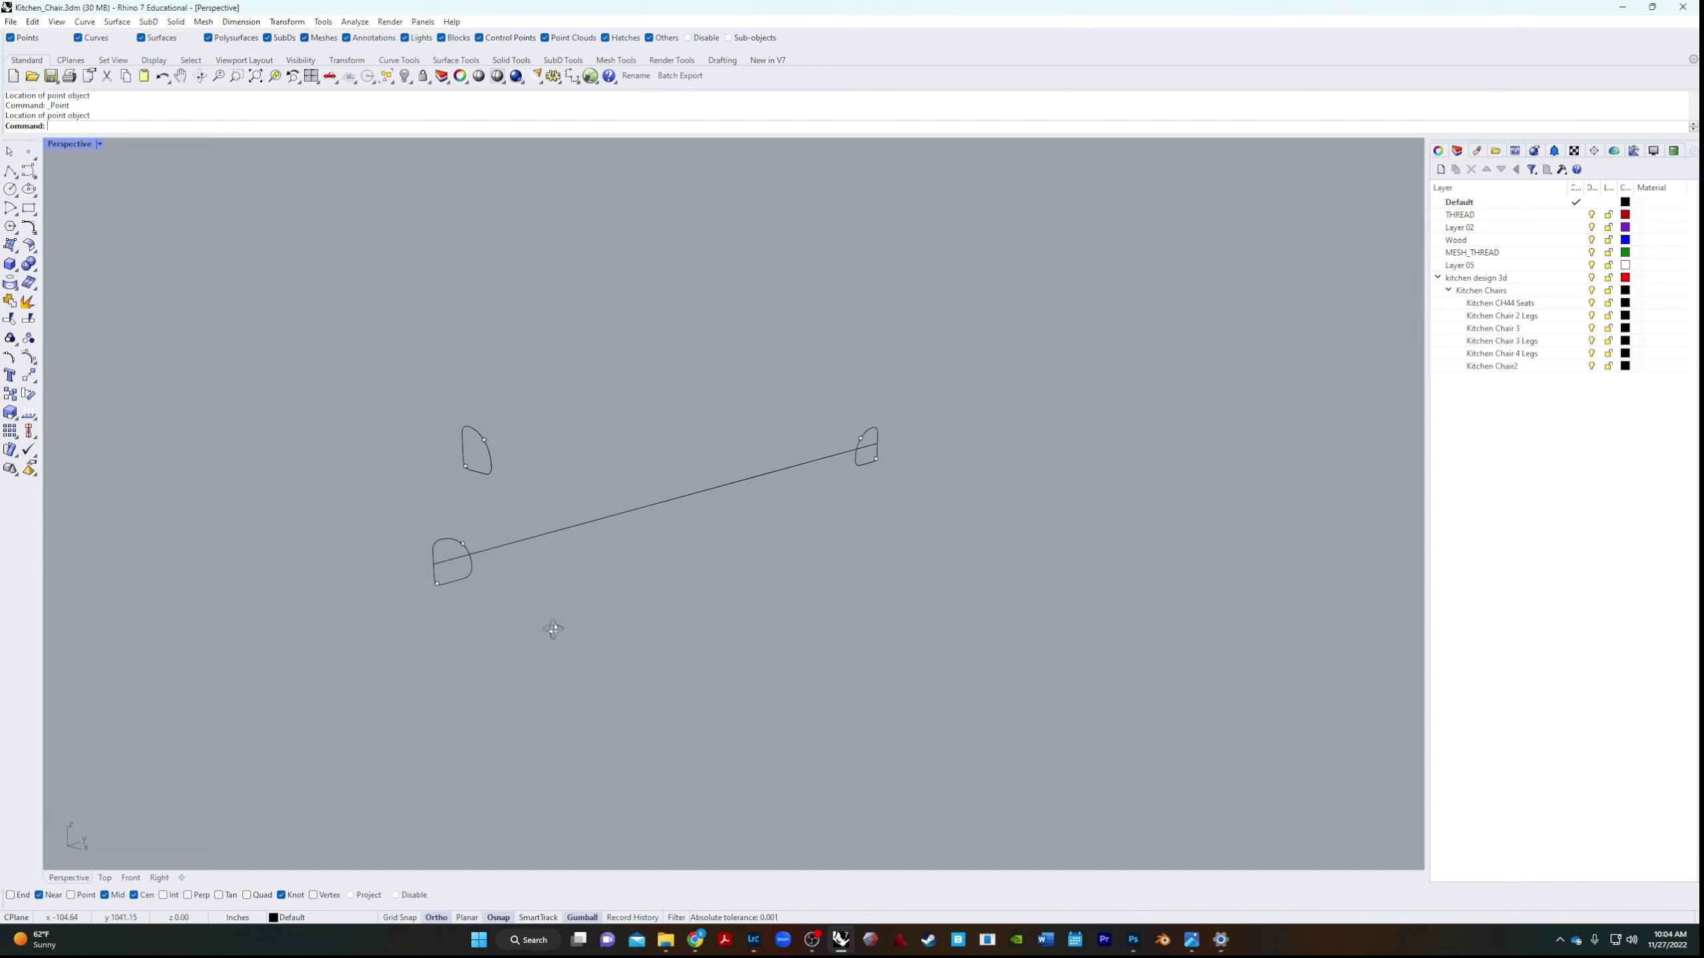
Build a degree-9 Curve Through Points from the three profile points.
{"action": "right_click", "coordinate": [28, 172]}
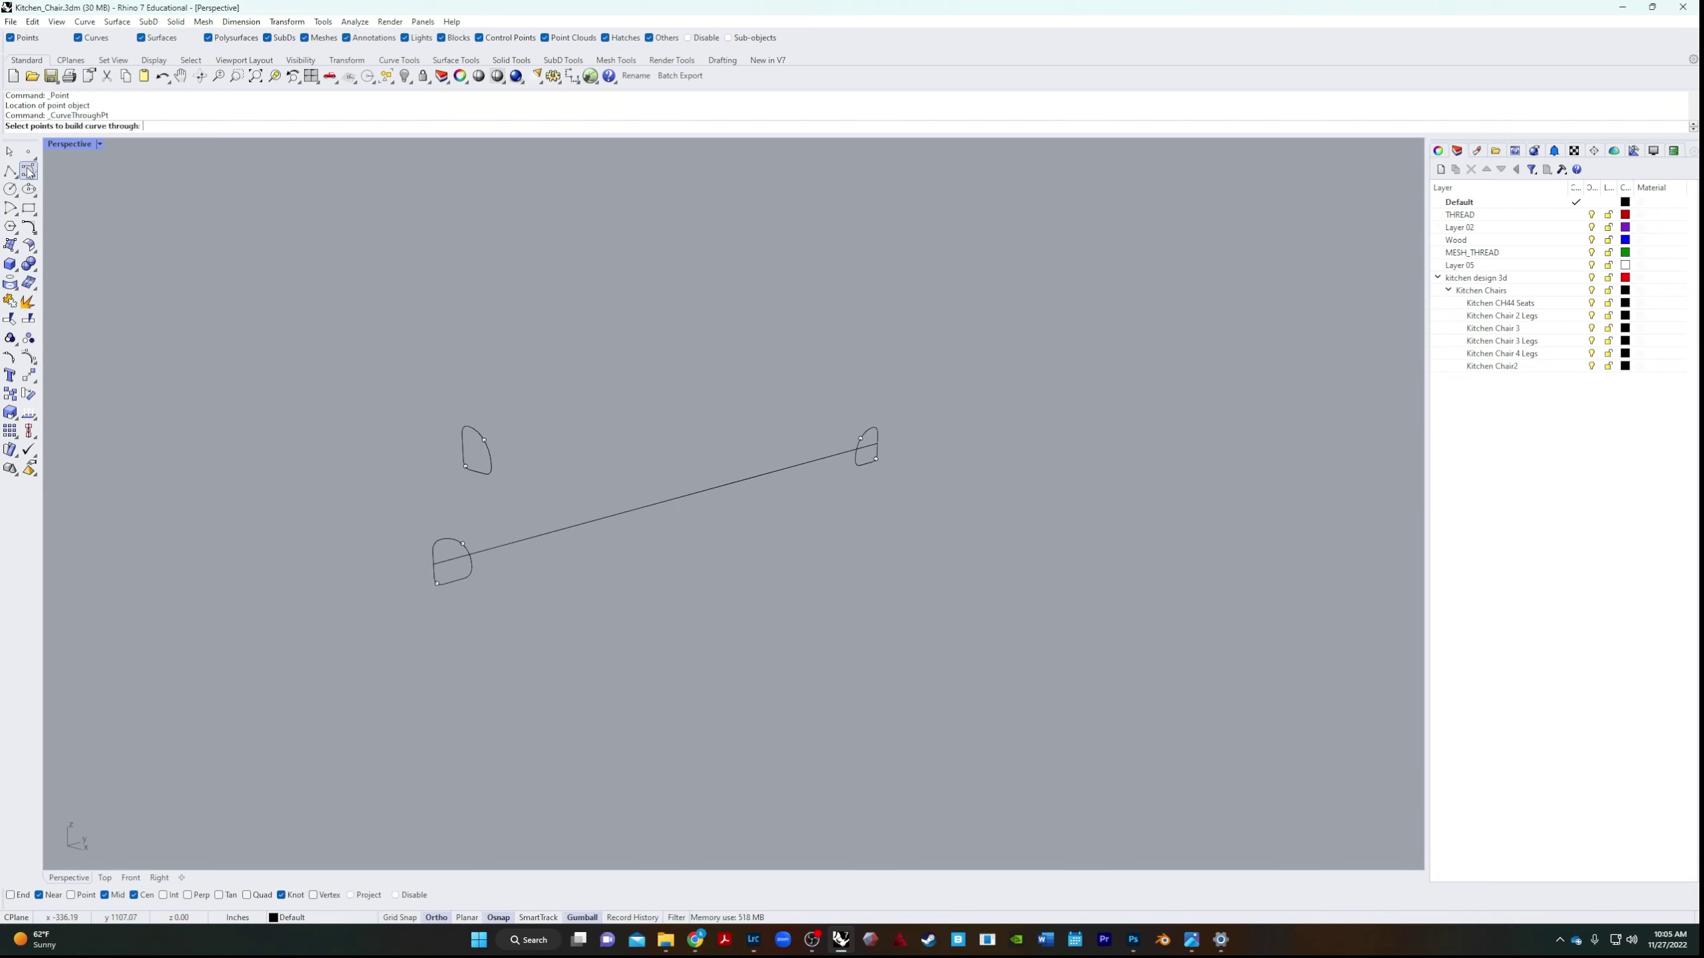
{"action": "left_click", "coordinate": [435, 584]}
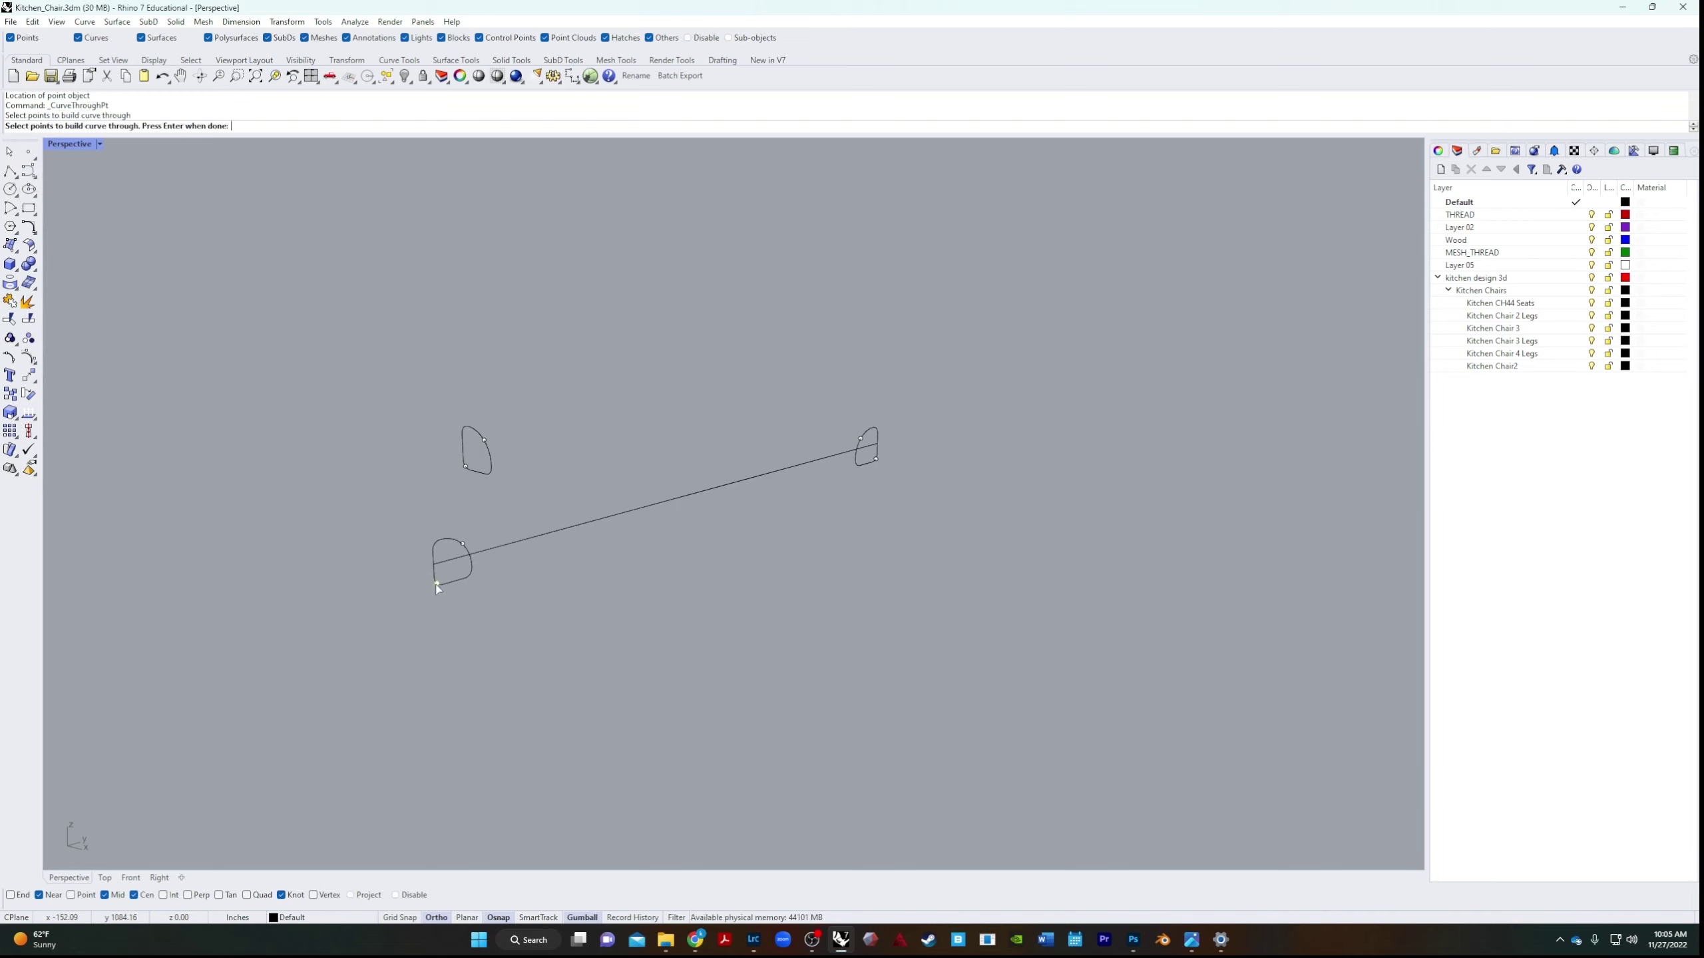
{"action": "left_click", "coordinate": [464, 467]}
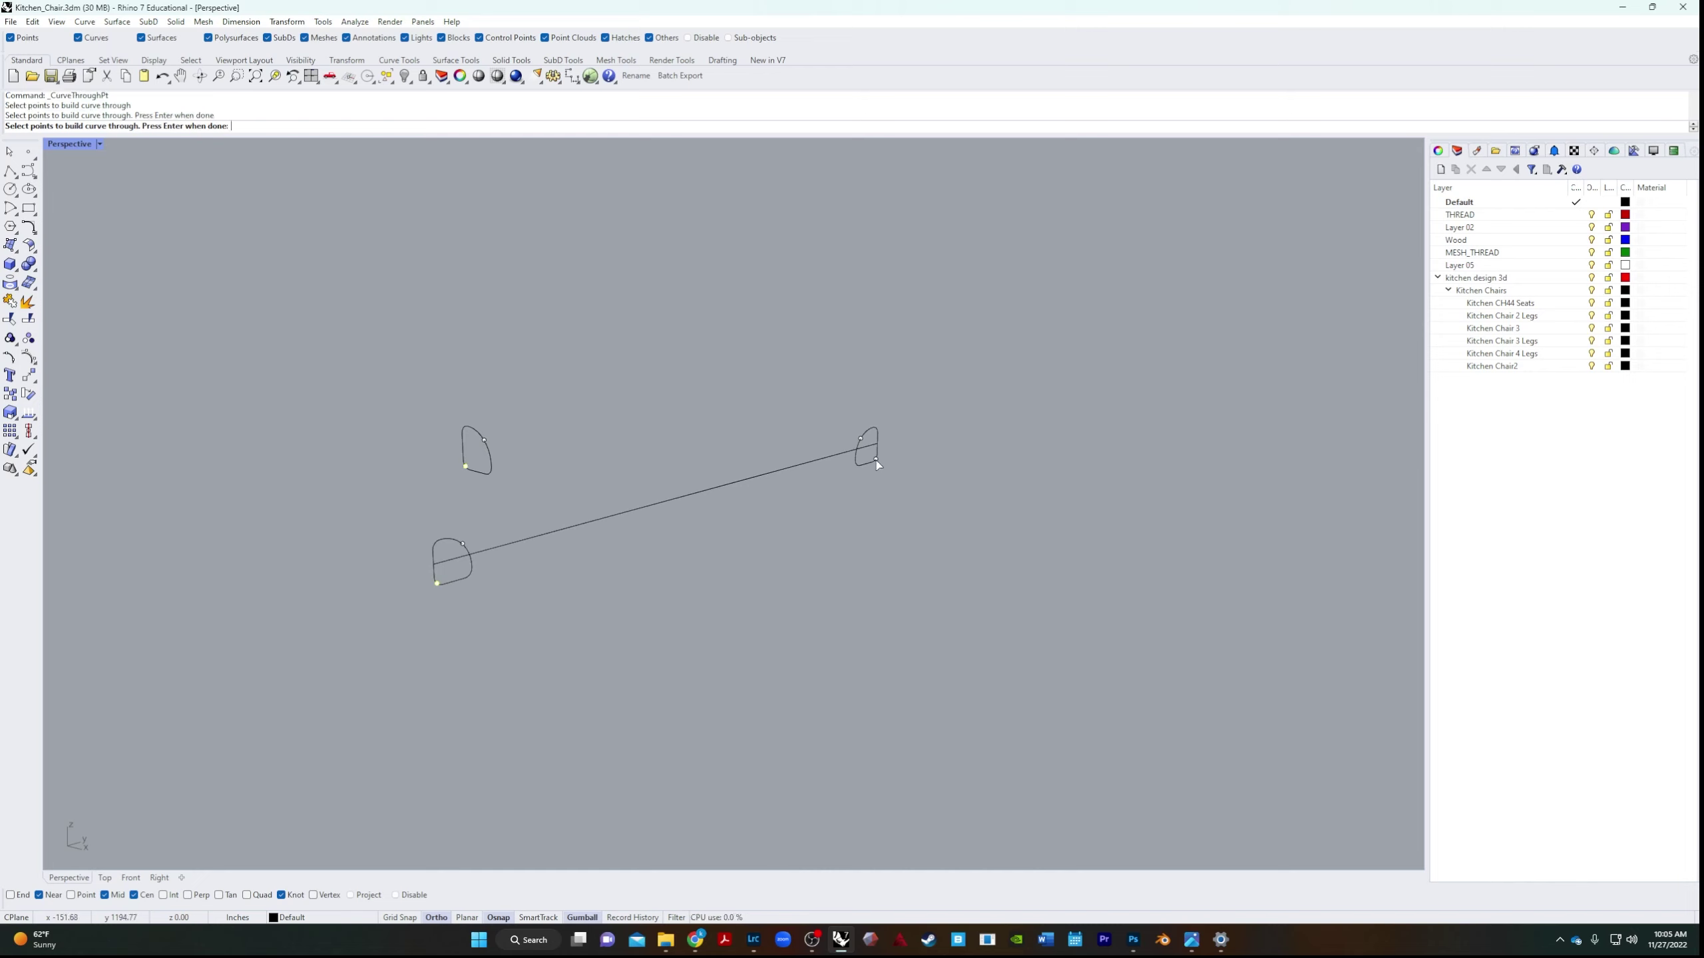
{"action": "left_click", "coordinate": [876, 461]}
{"action": "key", "text": "Return"}
{"action": "left_click", "coordinate": [138, 126]}
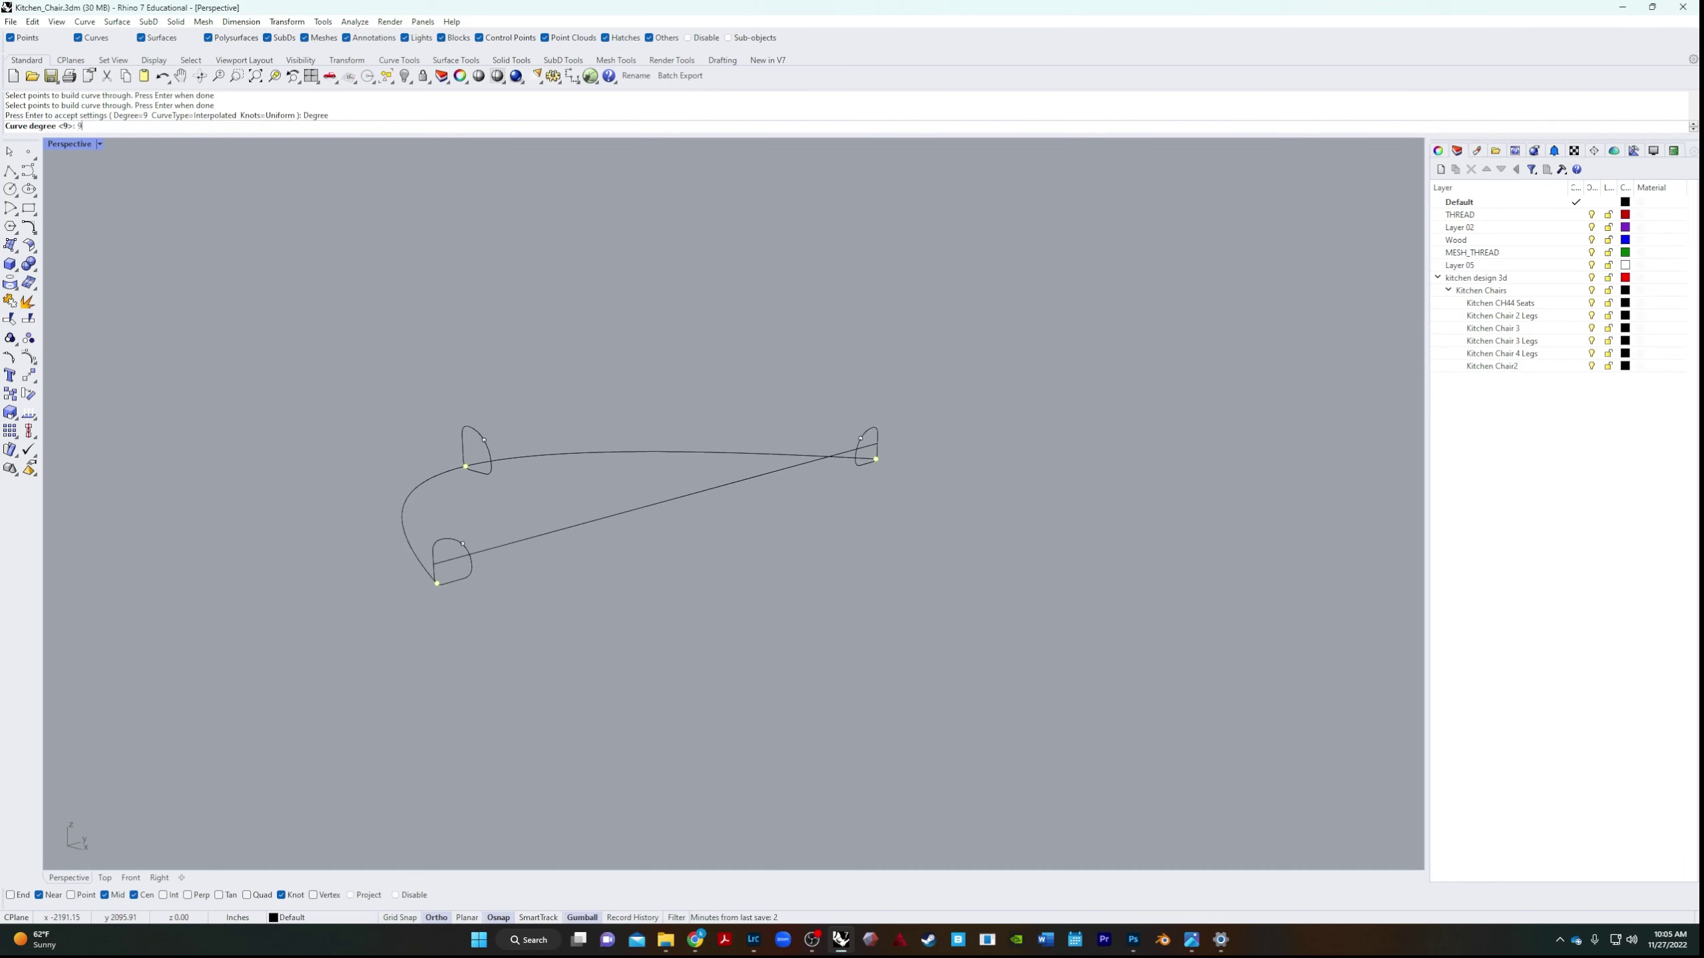
{"action": "key", "text": "Return"}
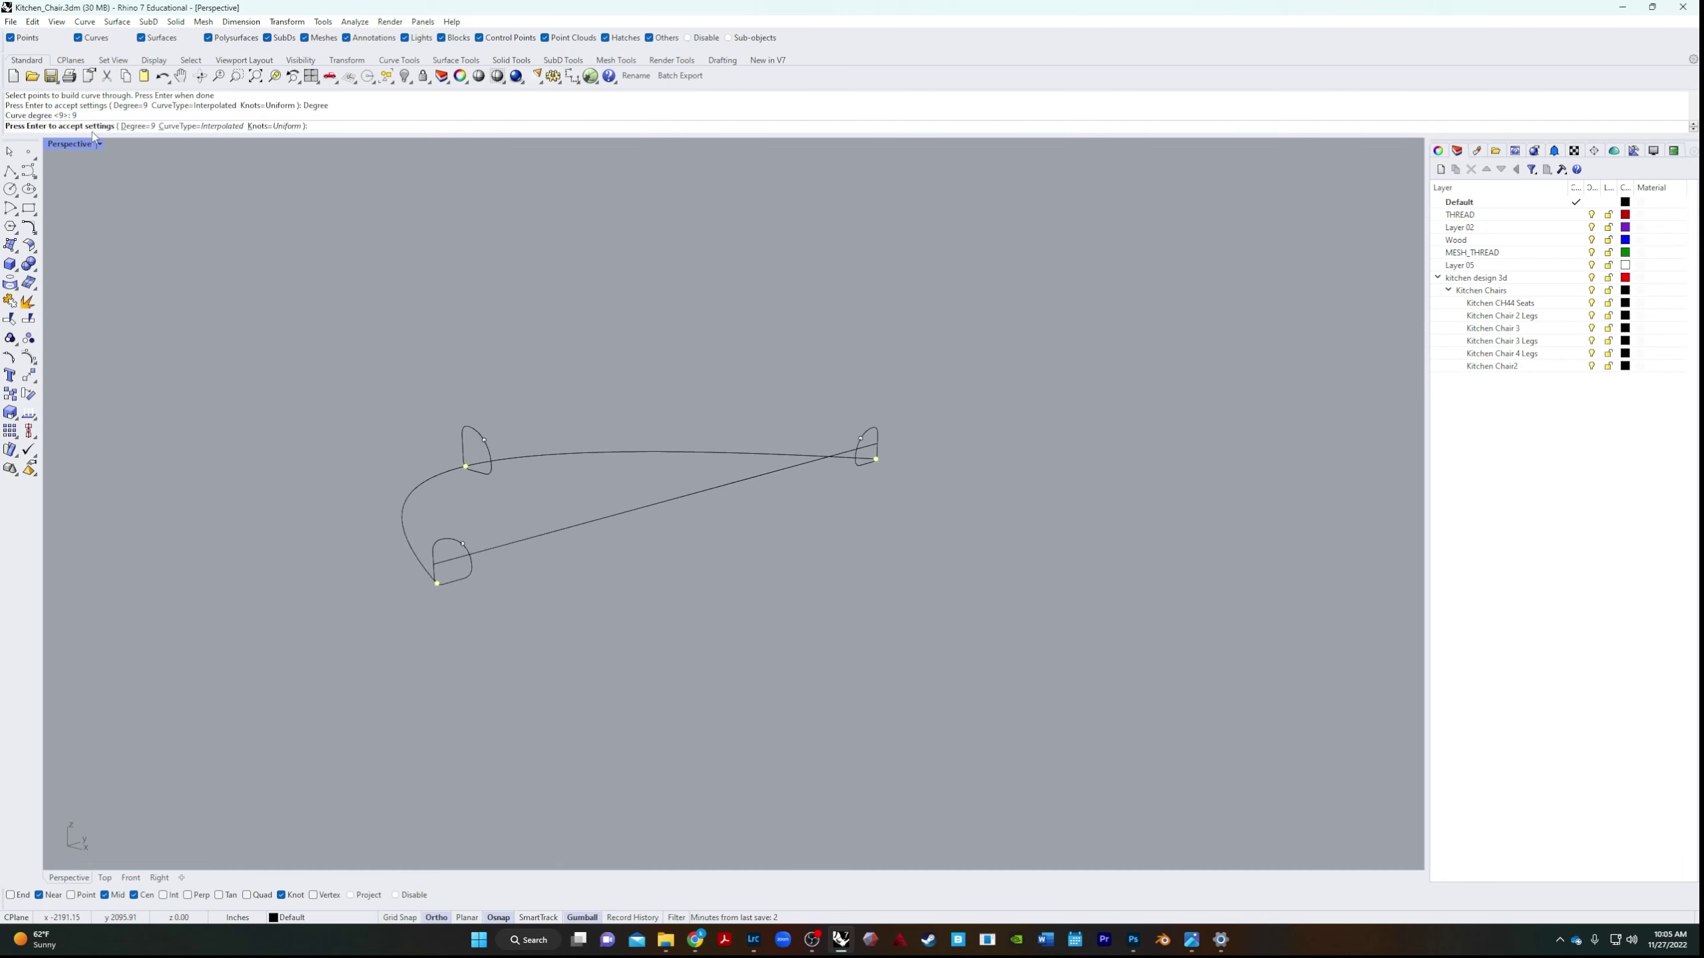
{"action": "key", "text": "Return"}
Select the new curve and orbit the view to inspect how it arches.
{"action": "right_click_drag", "start_coordinate": [429, 571], "coordinate": [423, 635]}
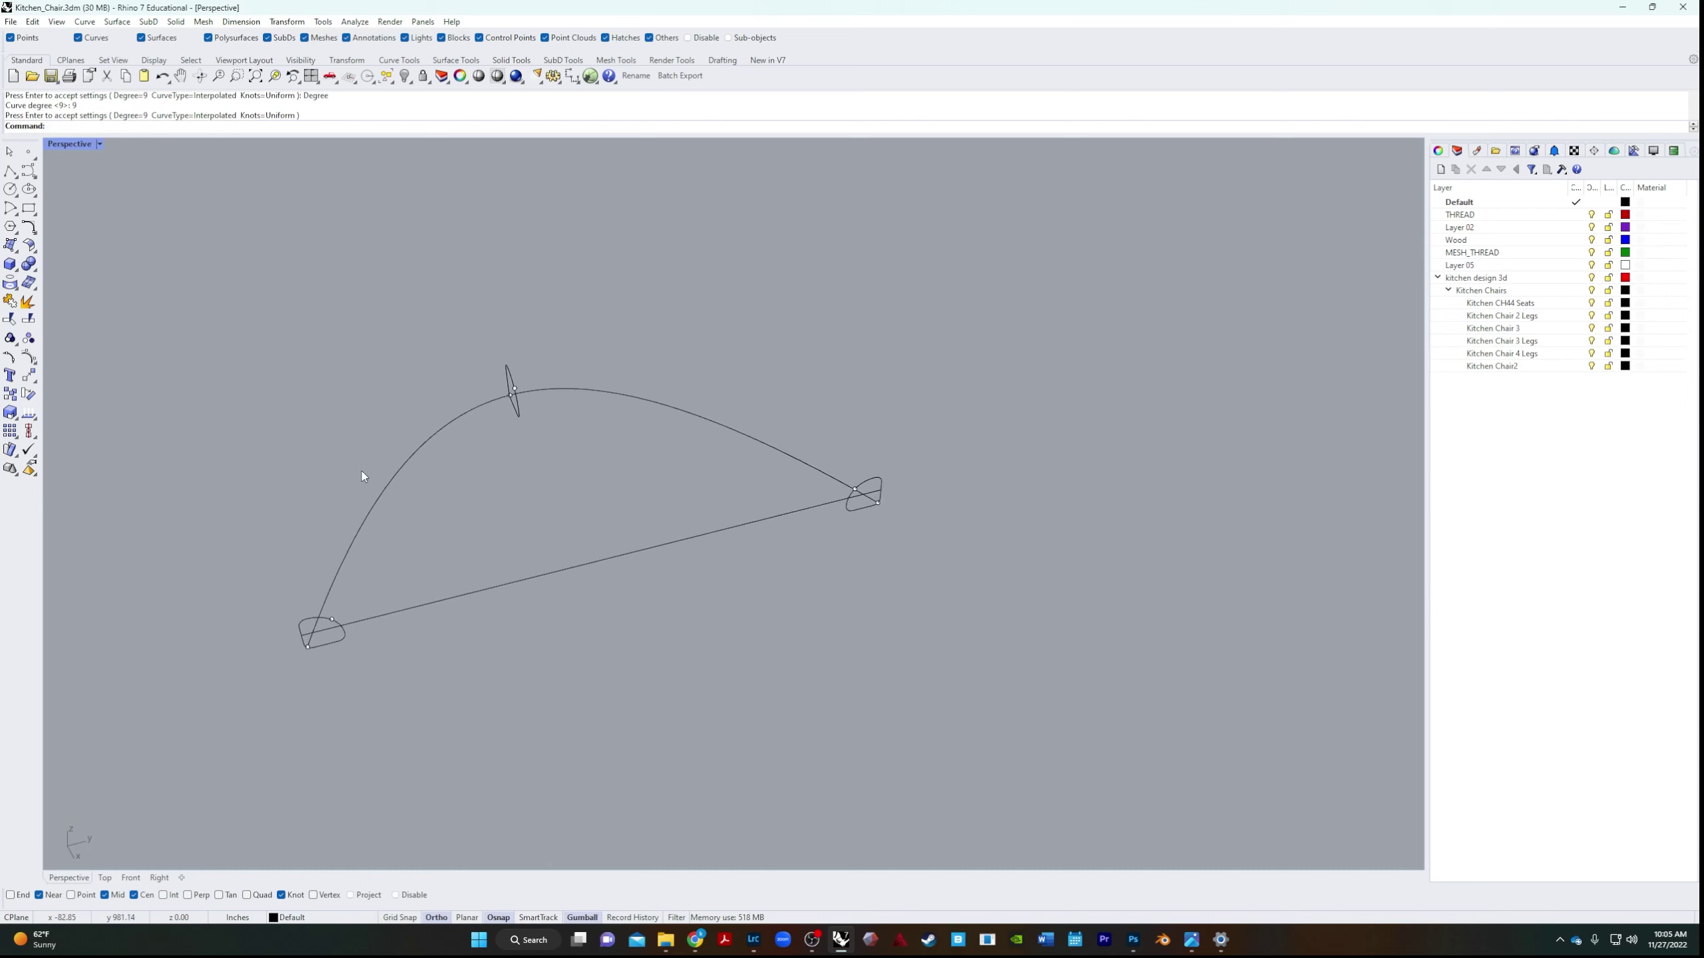
{"action": "left_click", "coordinate": [379, 498]}
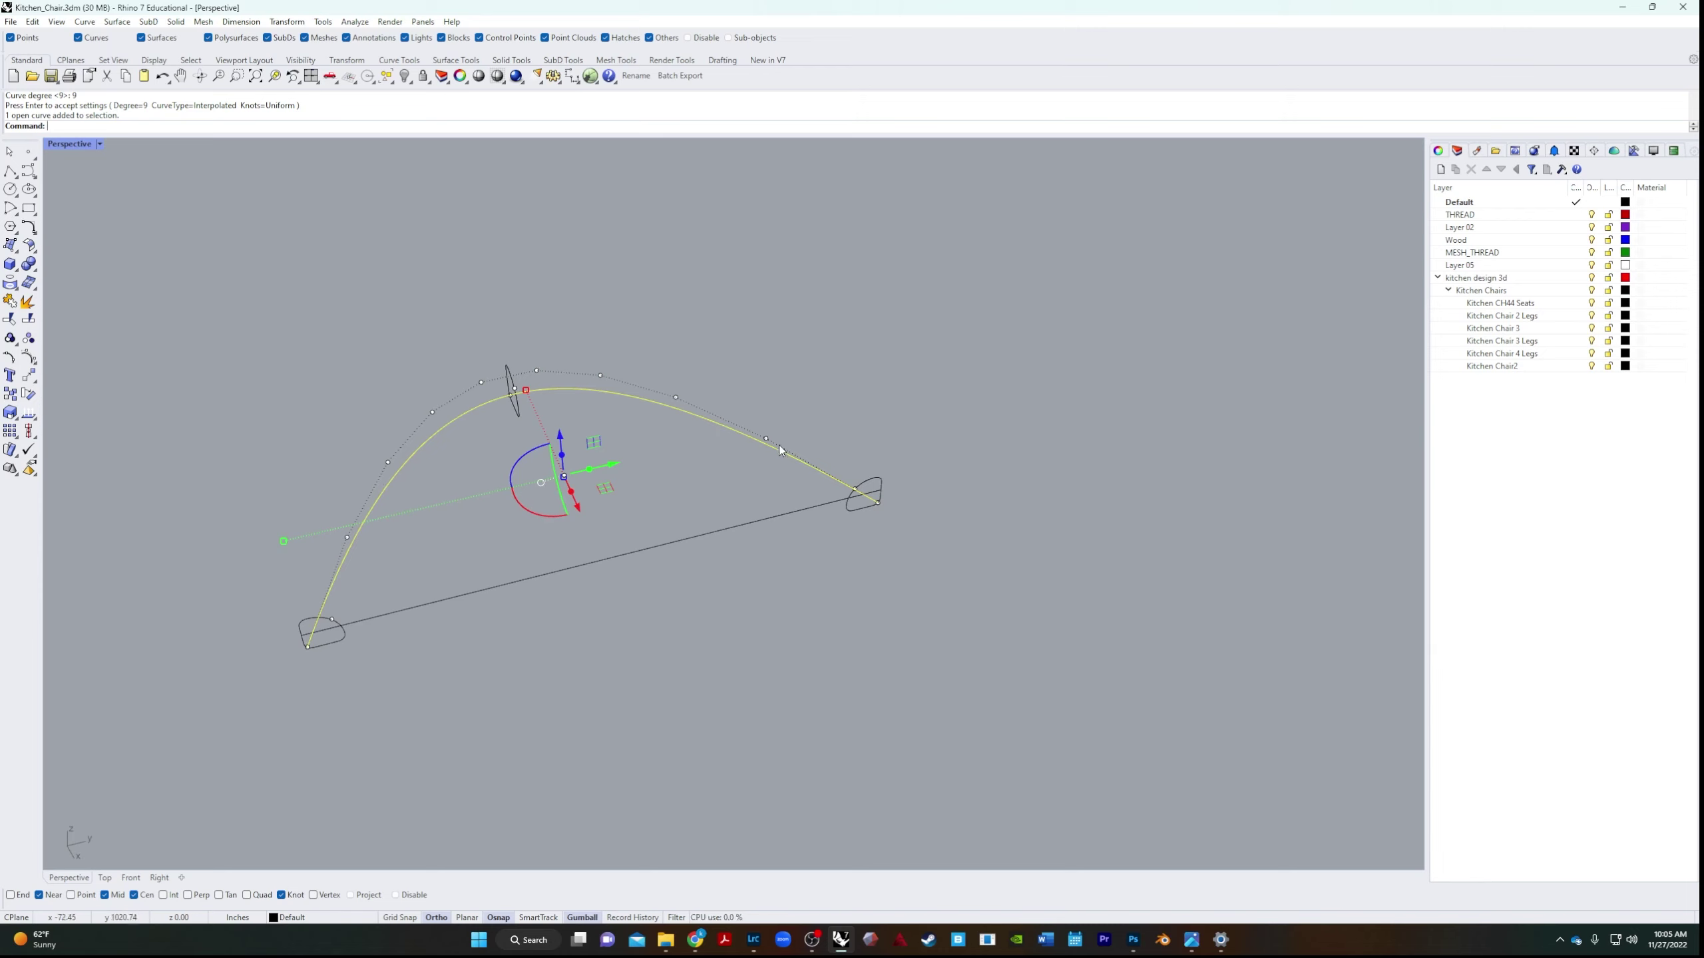
{"action": "right_click_drag", "start_coordinate": [642, 567], "coordinate": [701, 581]}
{"action": "left_click", "coordinate": [814, 753]}
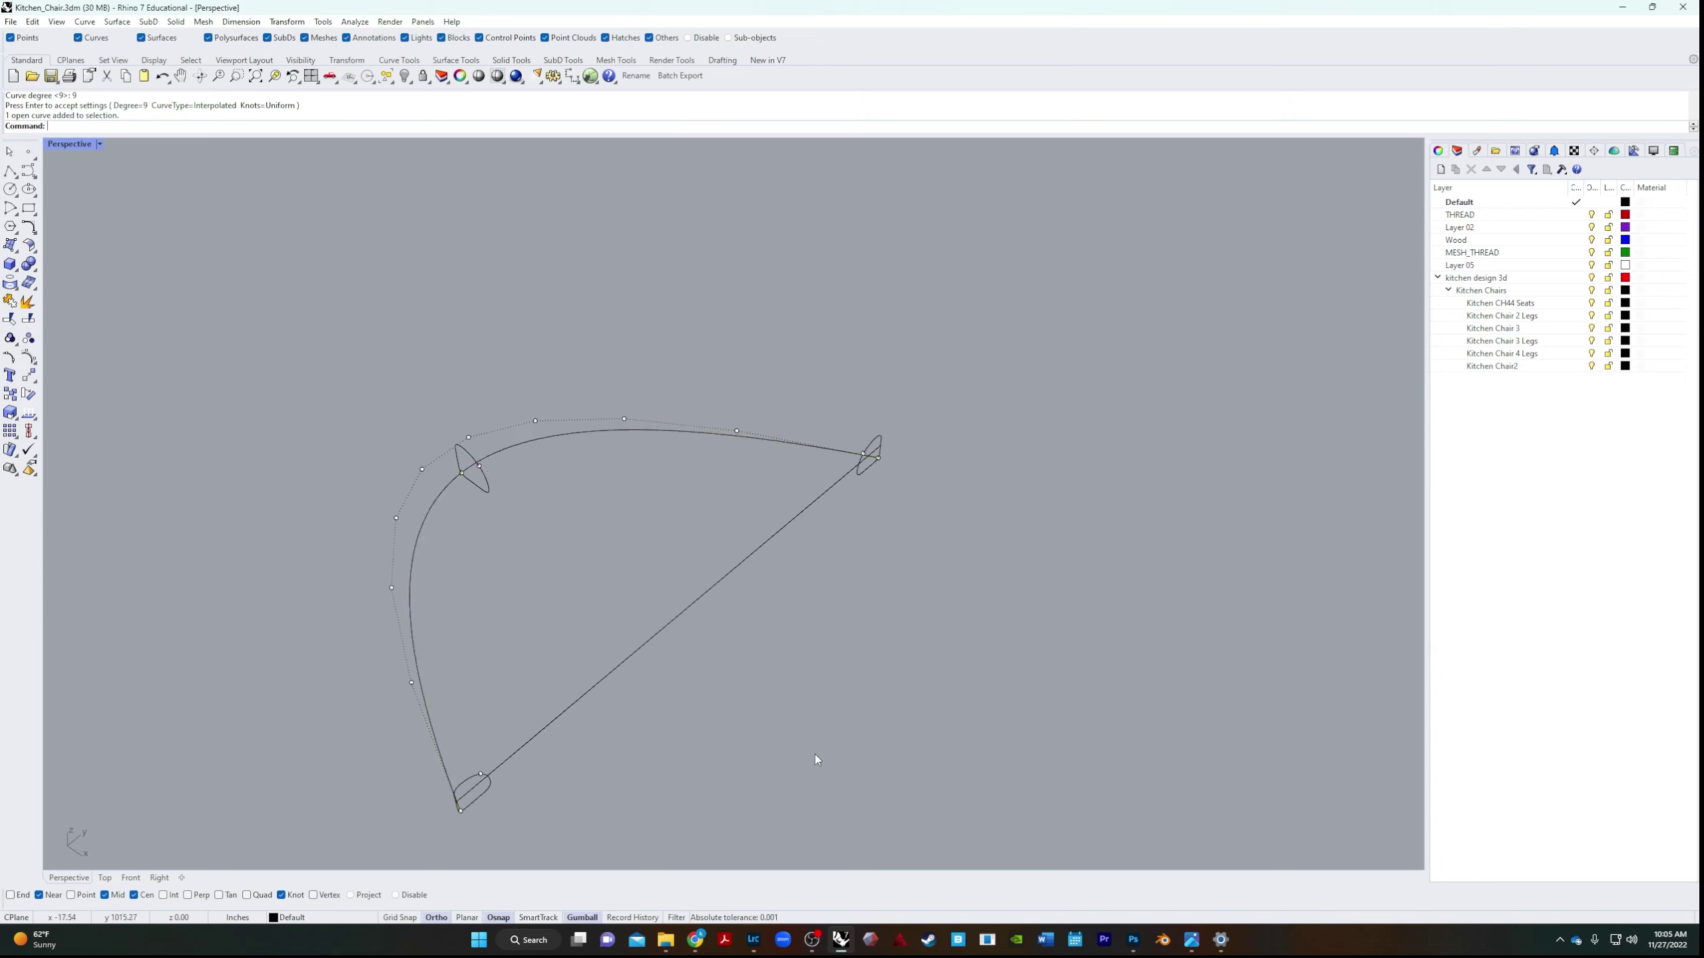
{"action": "right_click_drag", "start_coordinate": [551, 590], "coordinate": [528, 548]}
{"action": "scroll", "coordinate": [422, 769], "scroll_direction": "up", "scroll_amount": 6}
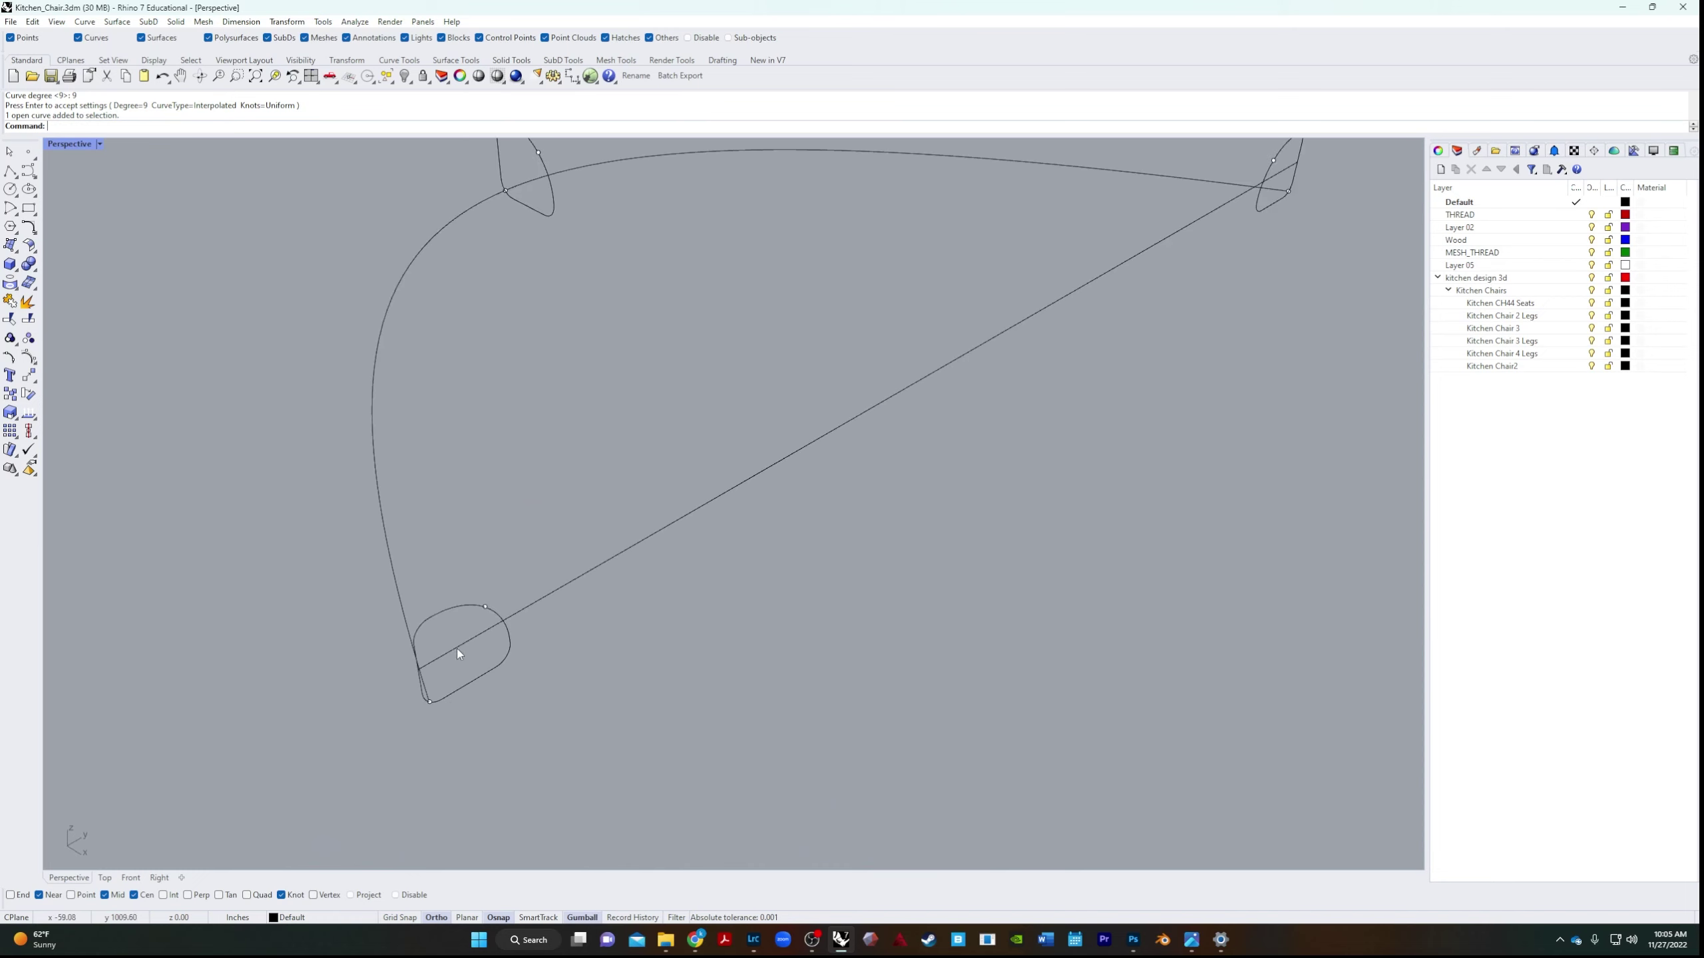
Draw a second curve through the lower, upper and right profile points.
{"action": "right_click", "coordinate": [466, 605]}
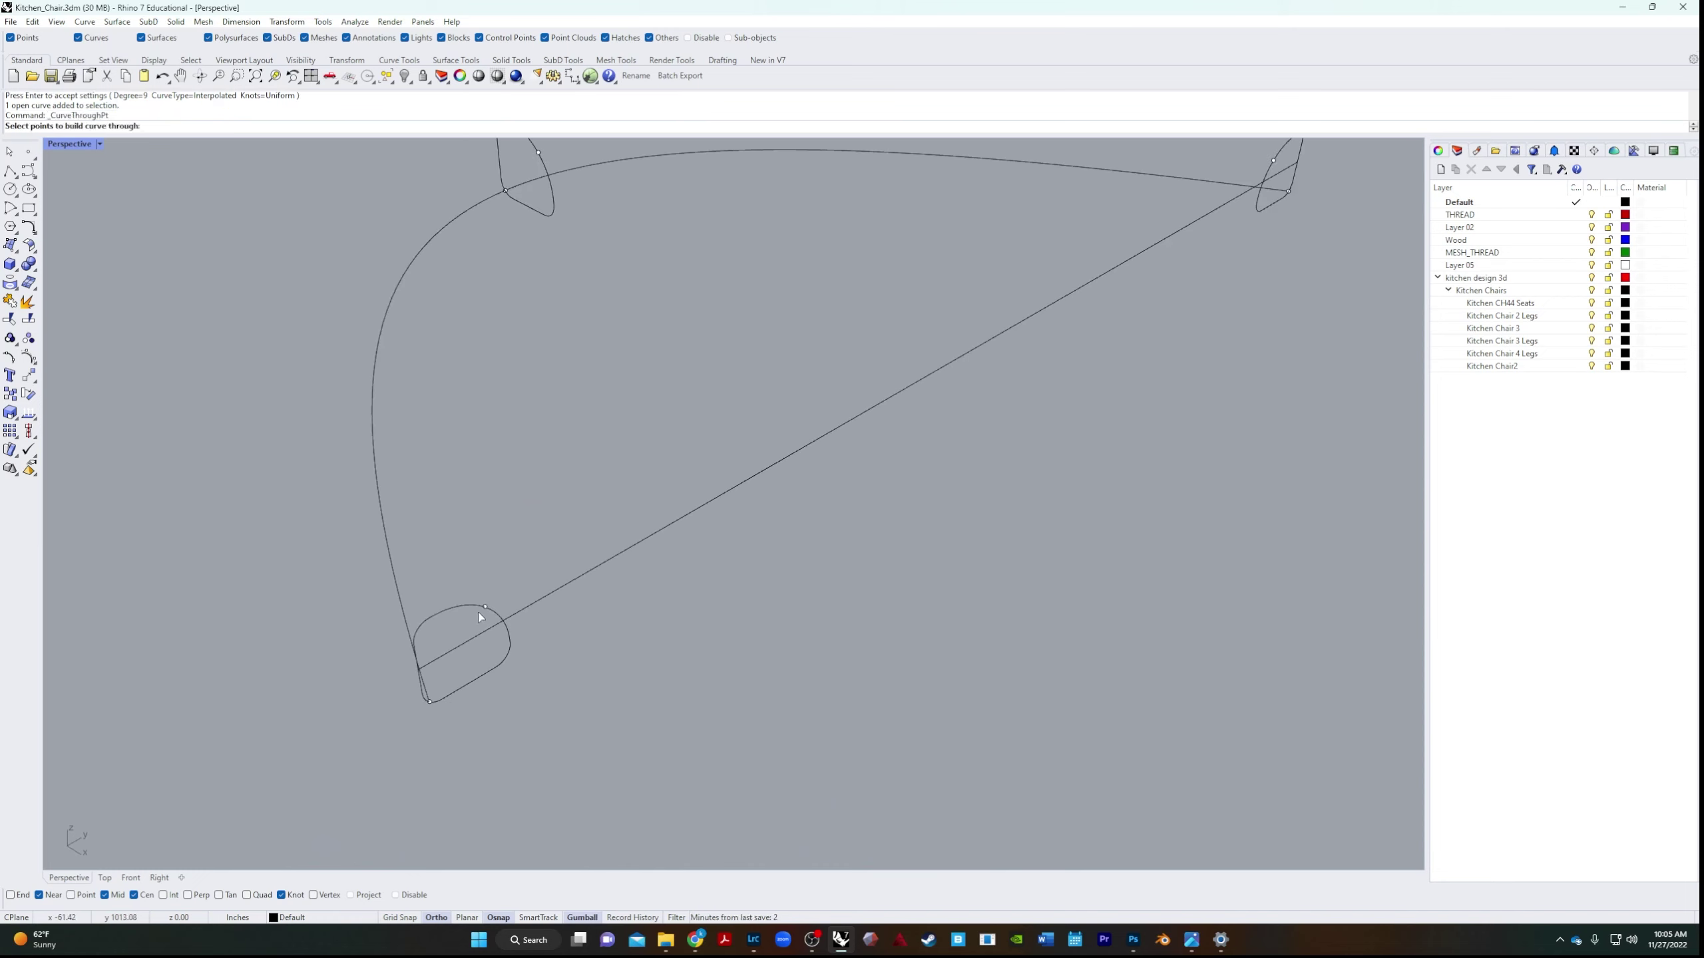
{"action": "left_click", "coordinate": [484, 610]}
{"action": "scroll", "coordinate": [503, 506], "scroll_direction": "down", "scroll_amount": 4}
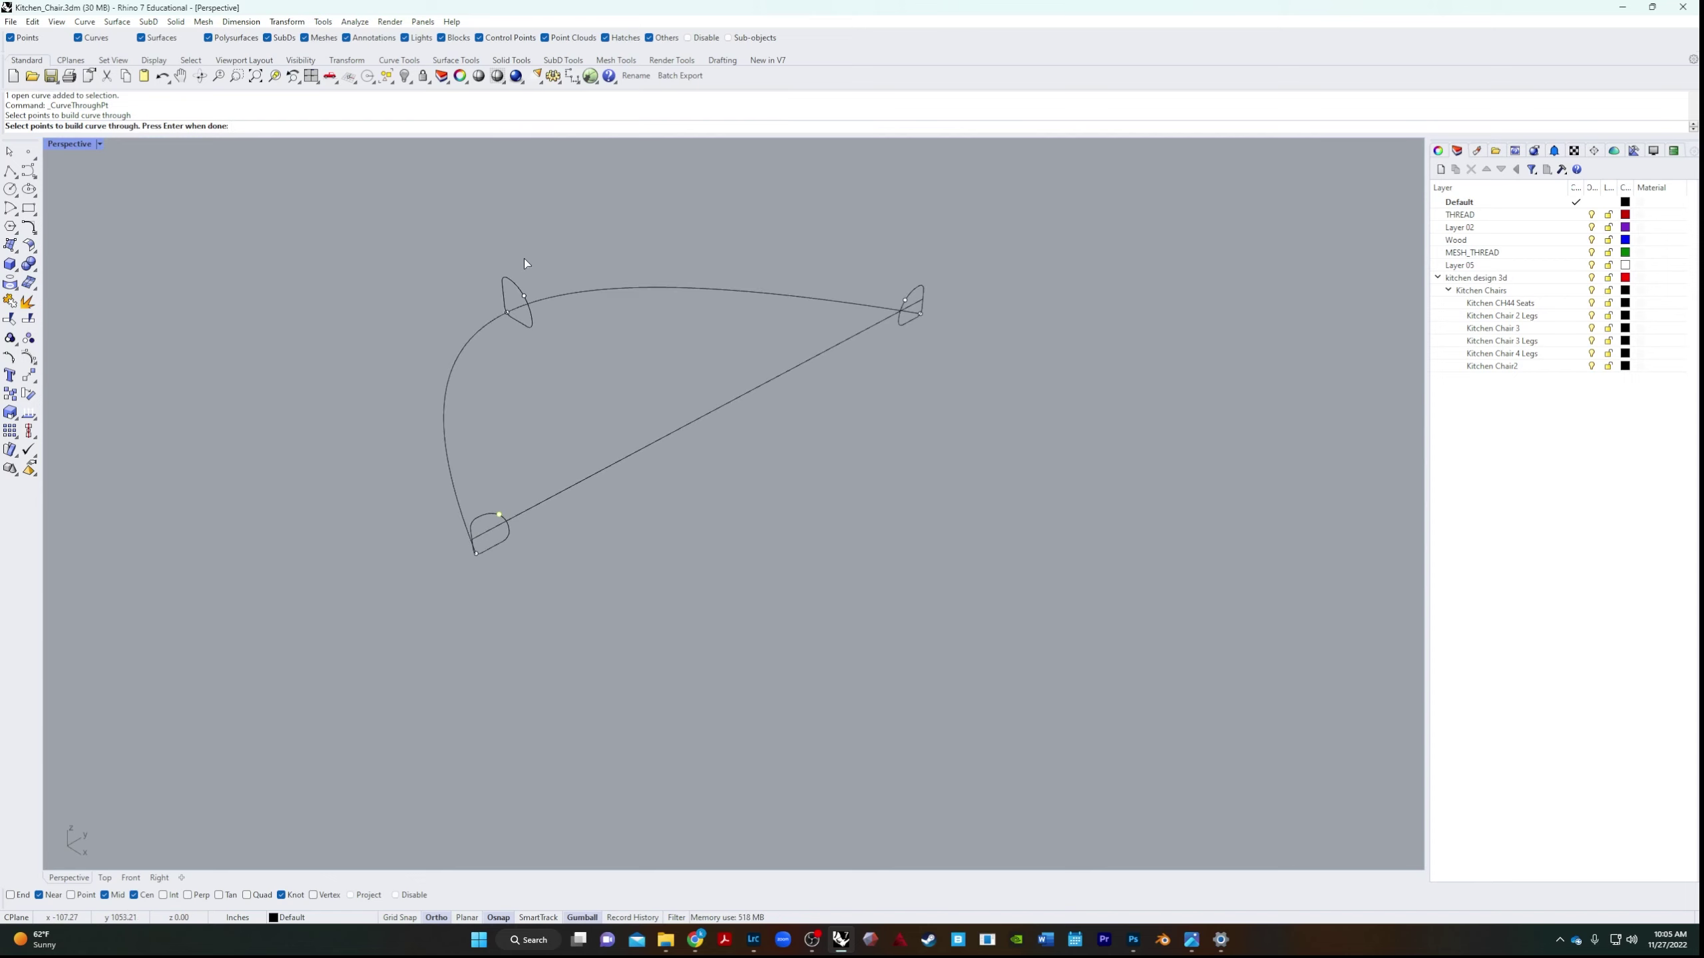
{"action": "scroll", "coordinate": [524, 258], "scroll_direction": "up", "scroll_amount": 4}
{"action": "left_click", "coordinate": [524, 357]}
{"action": "scroll", "coordinate": [537, 363], "scroll_direction": "down", "scroll_amount": 4}
{"action": "scroll", "coordinate": [927, 380], "scroll_direction": "up", "scroll_amount": 4}
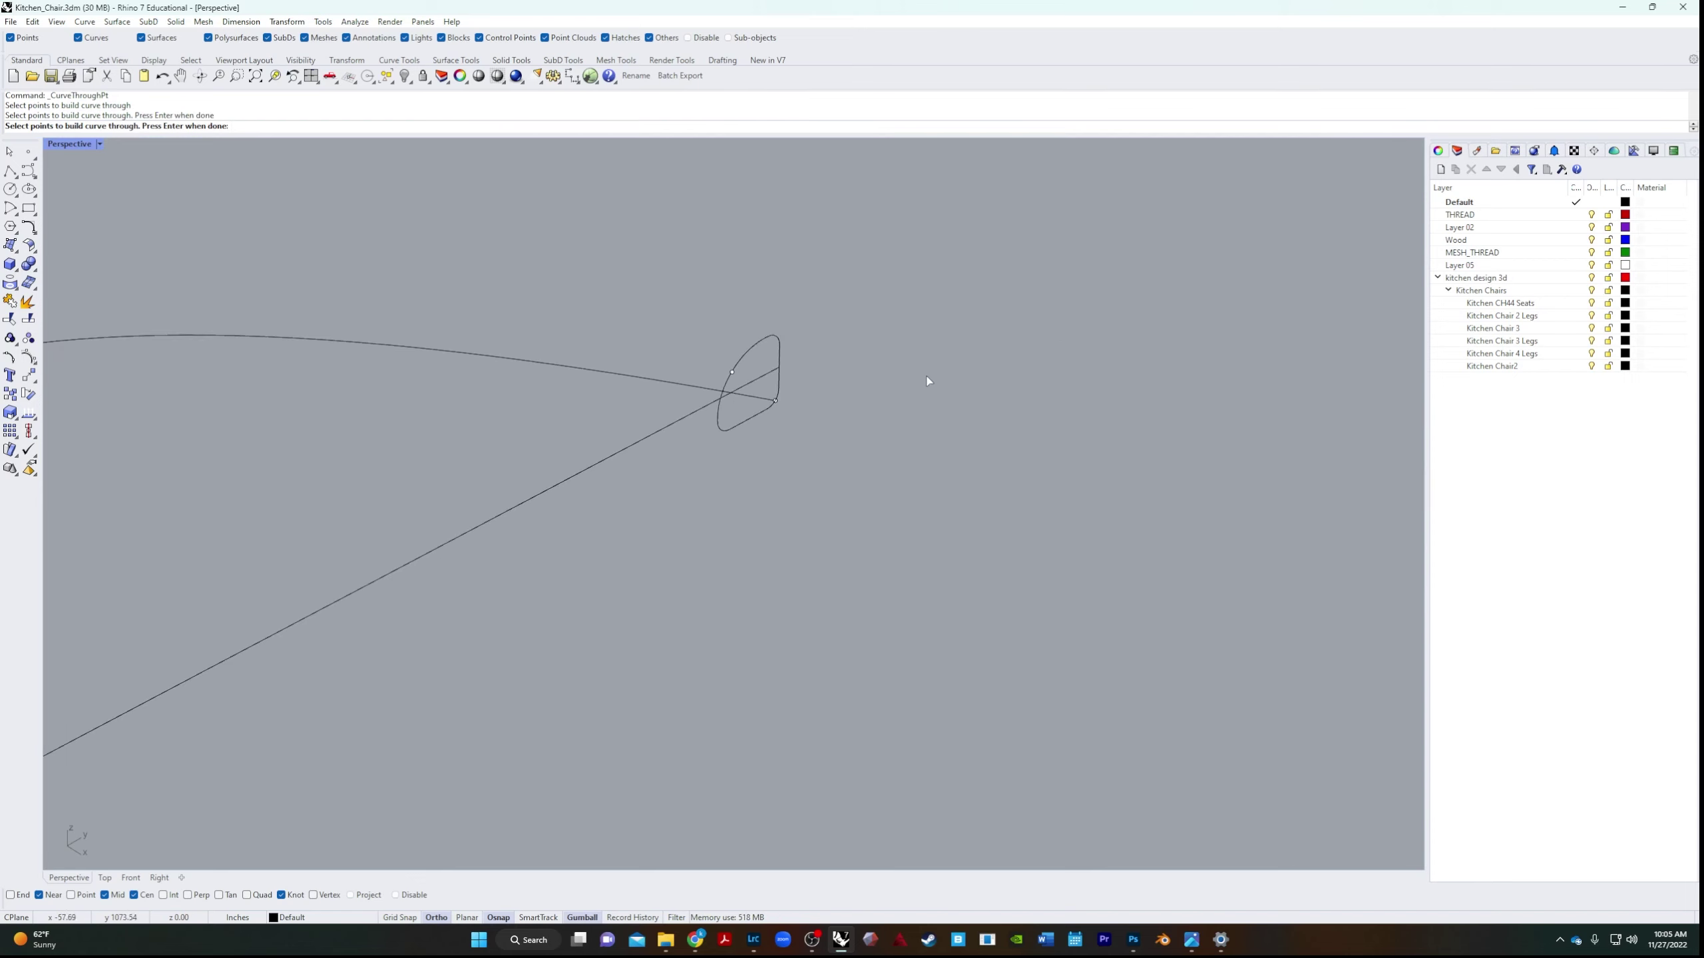
{"action": "left_click", "coordinate": [732, 373]}
{"action": "key", "text": "Return"}
{"action": "key", "text": "Return"}
Select three control points on the new arch and drag them outward to raise it.
{"action": "scroll", "coordinate": [242, 442], "scroll_direction": "down", "scroll_amount": 6}
{"action": "right_click_drag", "start_coordinate": [243, 443], "coordinate": [200, 555]}
{"action": "right_click_drag", "start_coordinate": [210, 263], "coordinate": [445, 525]}
{"action": "left_click", "coordinate": [479, 267]}
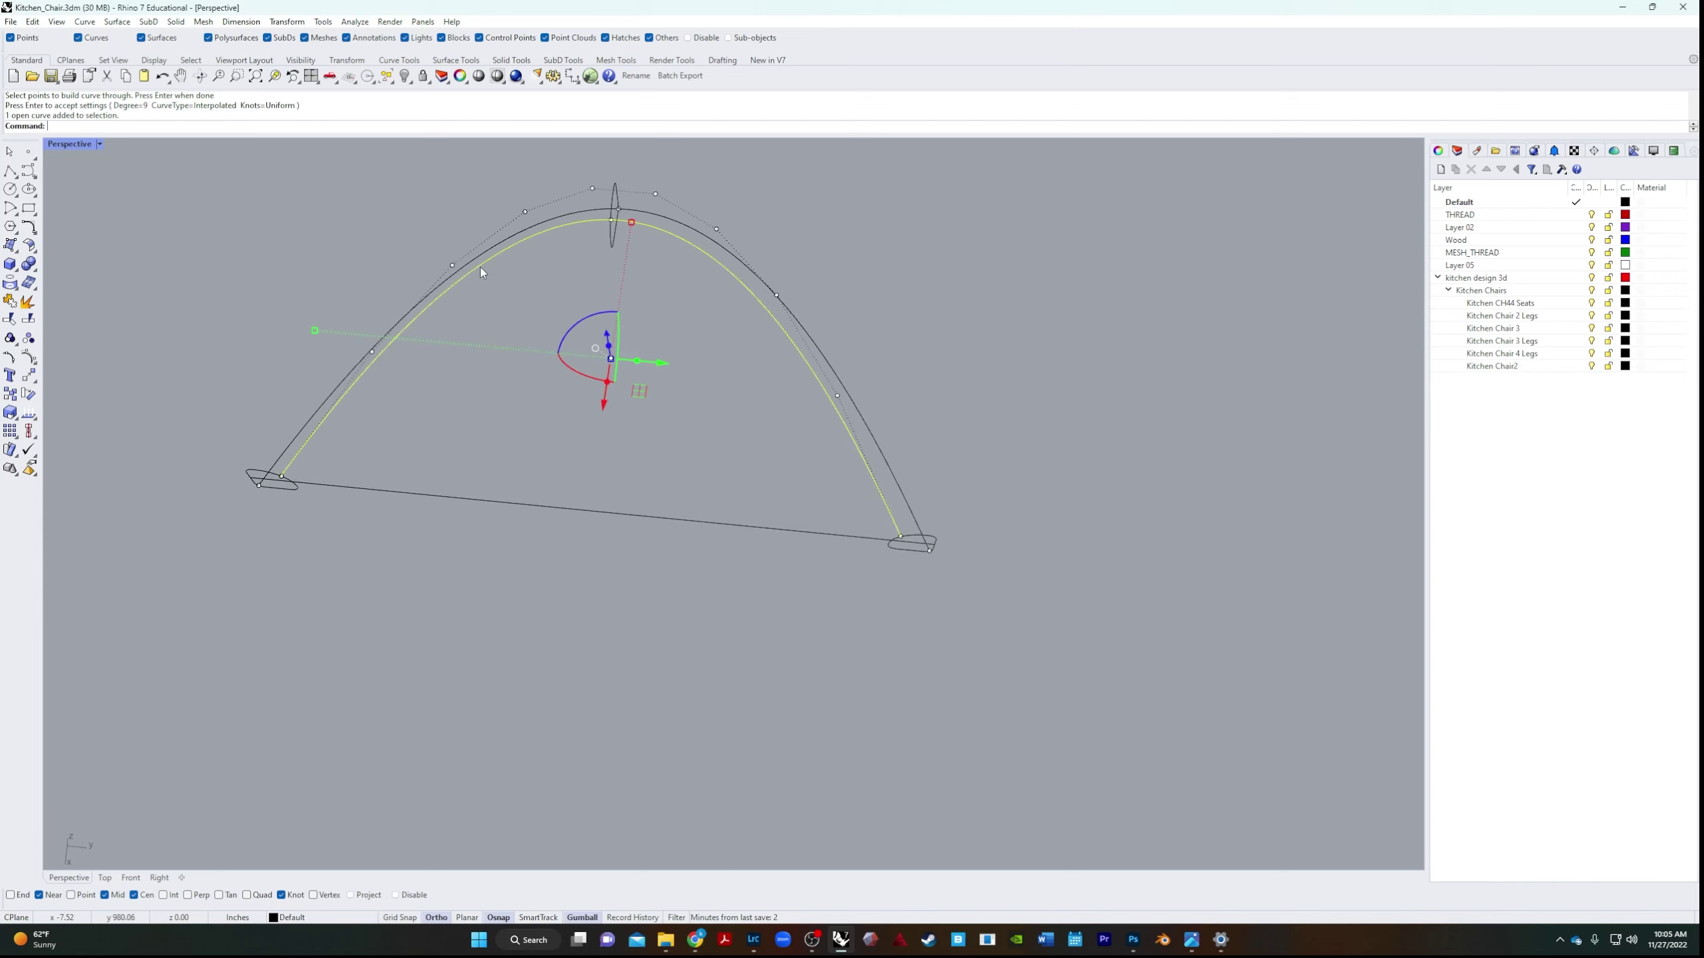
{"action": "right_click_drag", "start_coordinate": [435, 412], "coordinate": [431, 393]}
{"action": "scroll", "coordinate": [401, 342], "scroll_direction": "up", "scroll_amount": 7}
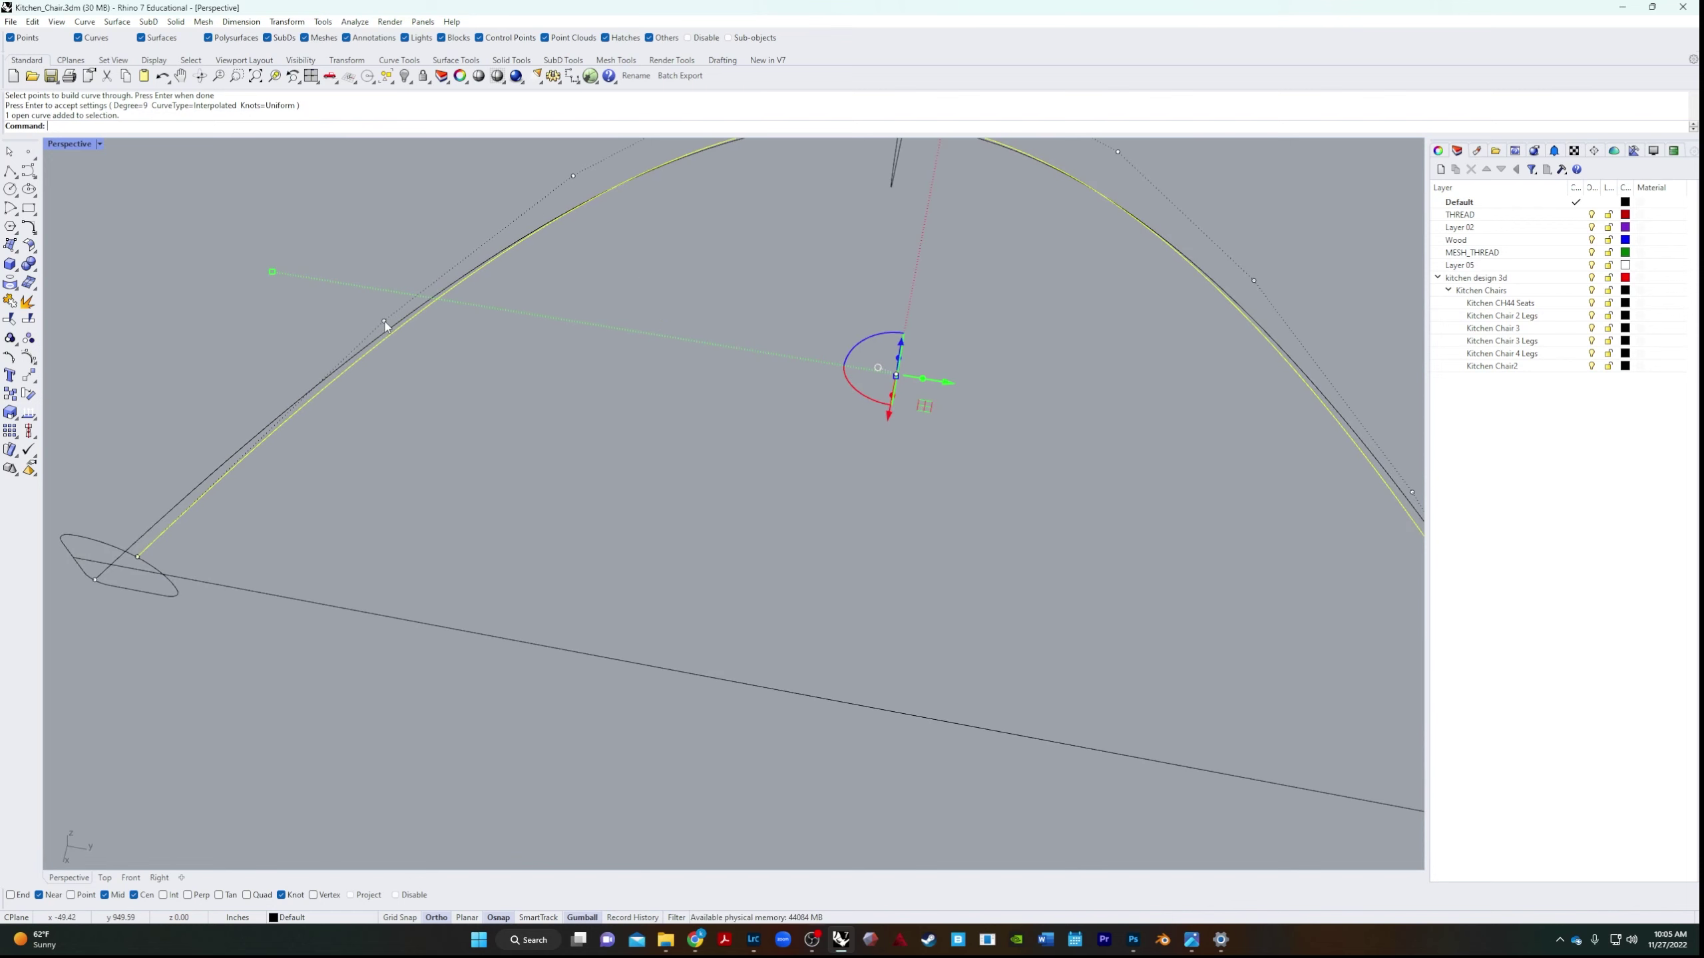
{"action": "left_click", "coordinate": [386, 322]}
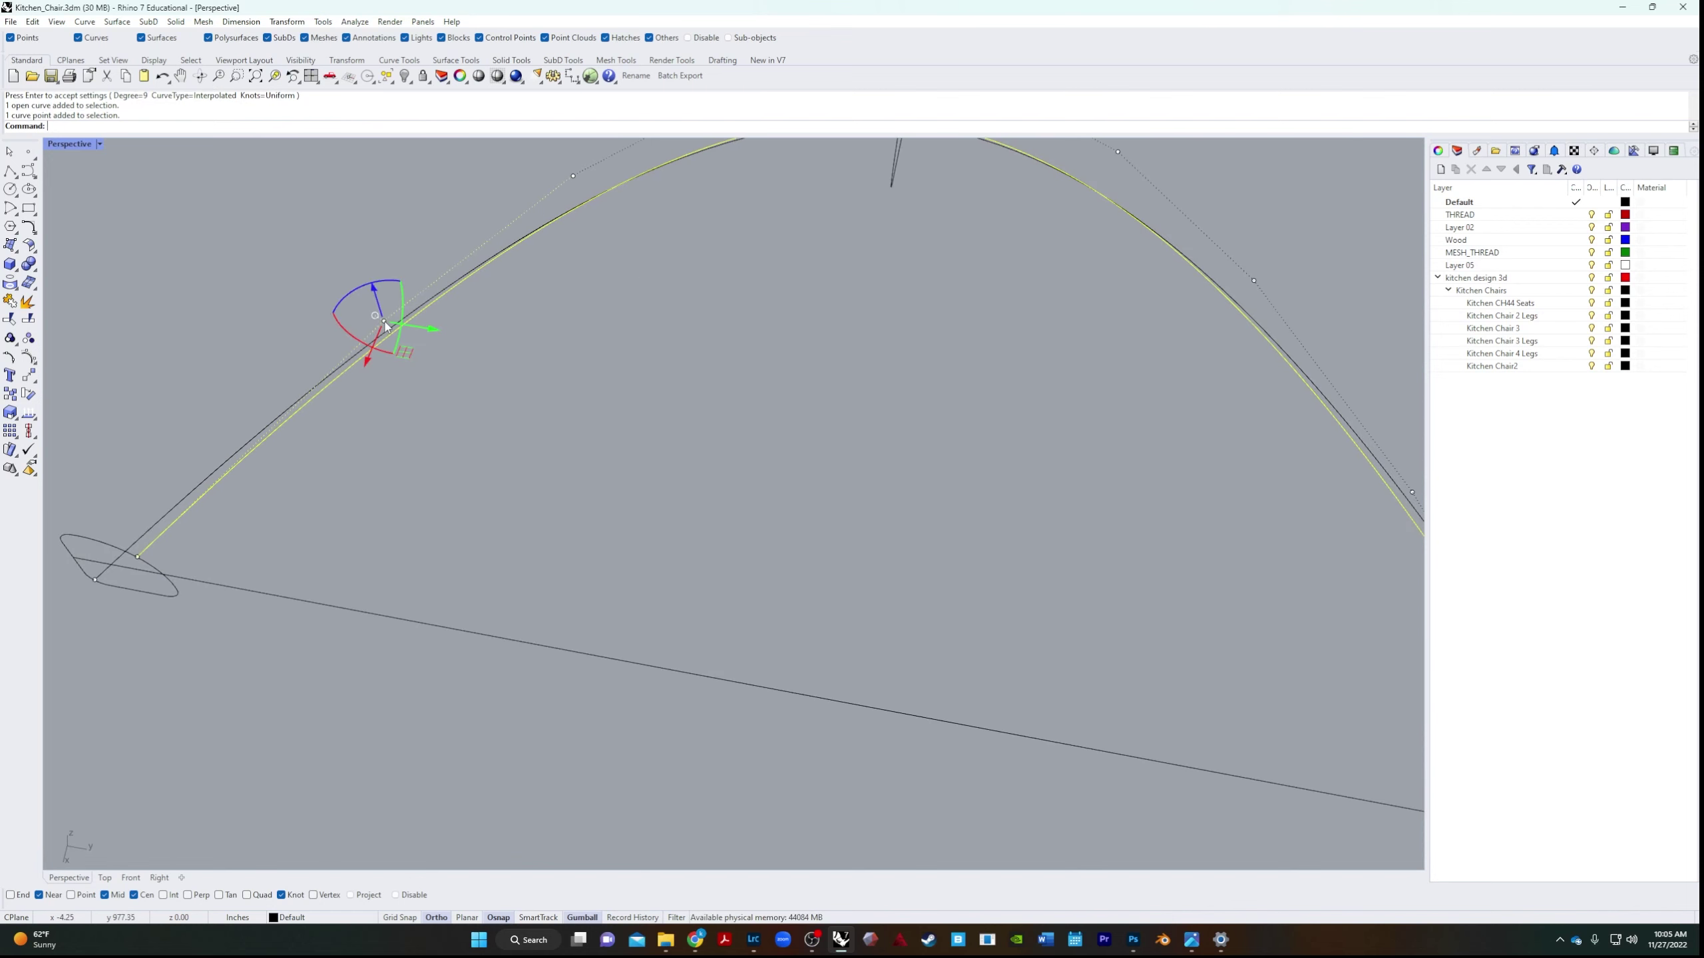
{"action": "left_click", "coordinate": [570, 177], "text": "shift"}
{"action": "scroll", "coordinate": [571, 184], "scroll_direction": "down", "scroll_amount": 3}
{"action": "left_click", "coordinate": [1026, 358], "text": "shift"}
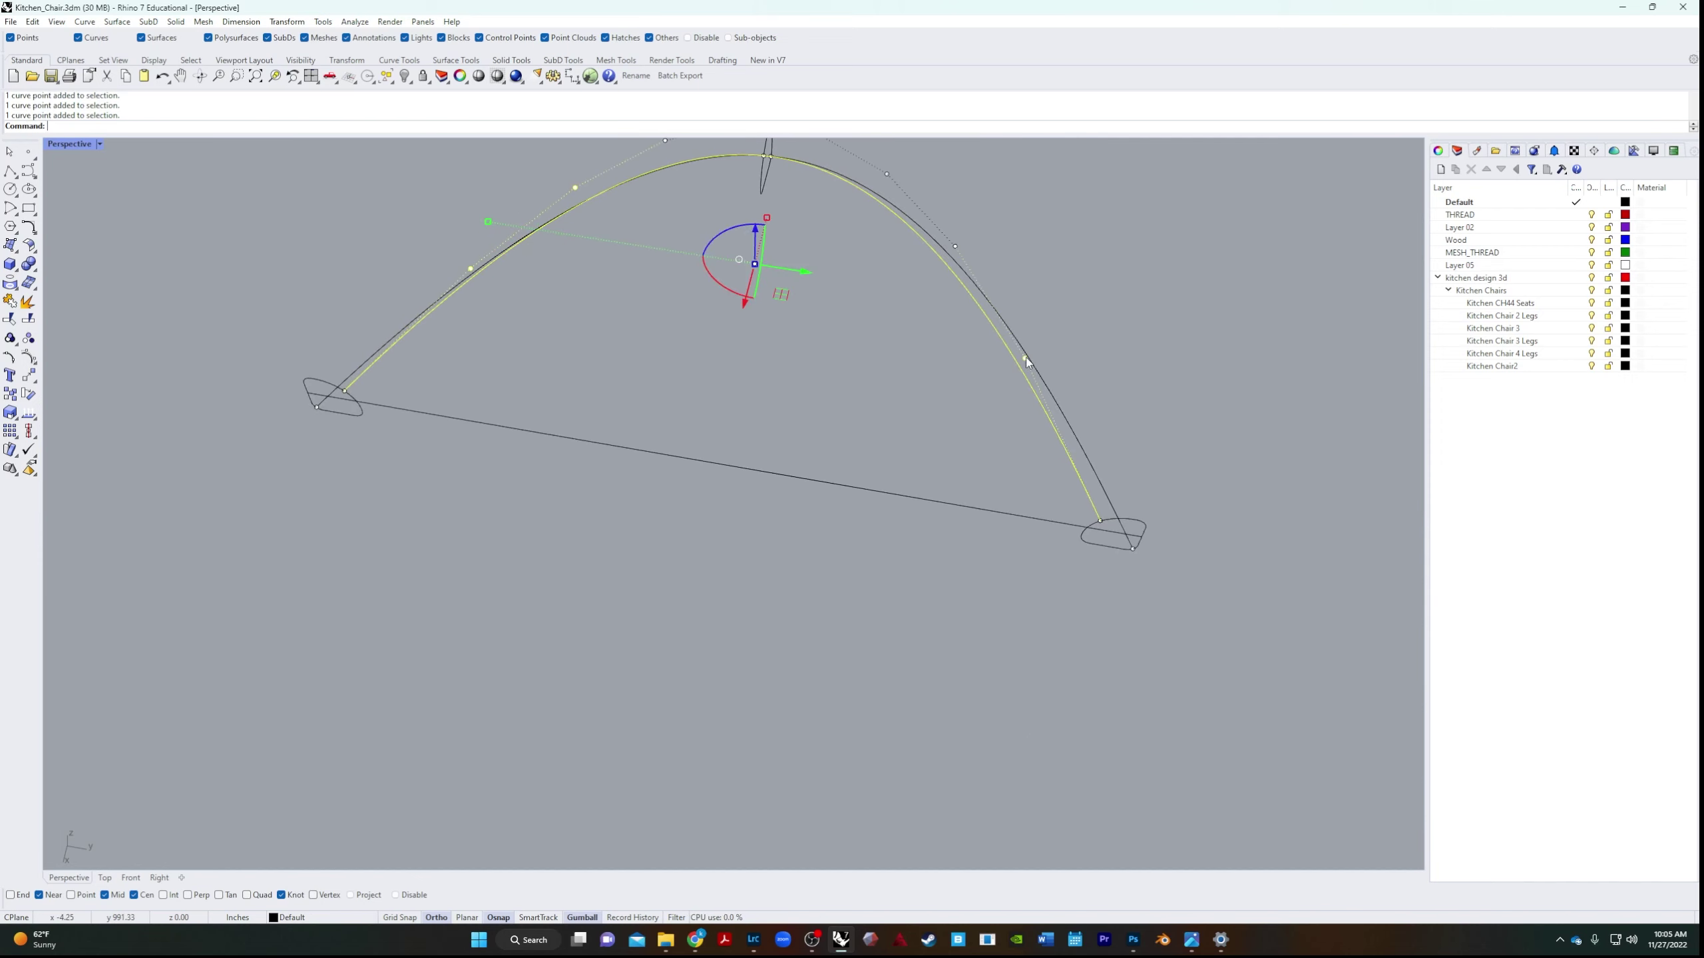
{"action": "right_click_drag", "start_coordinate": [868, 411], "coordinate": [873, 382]}
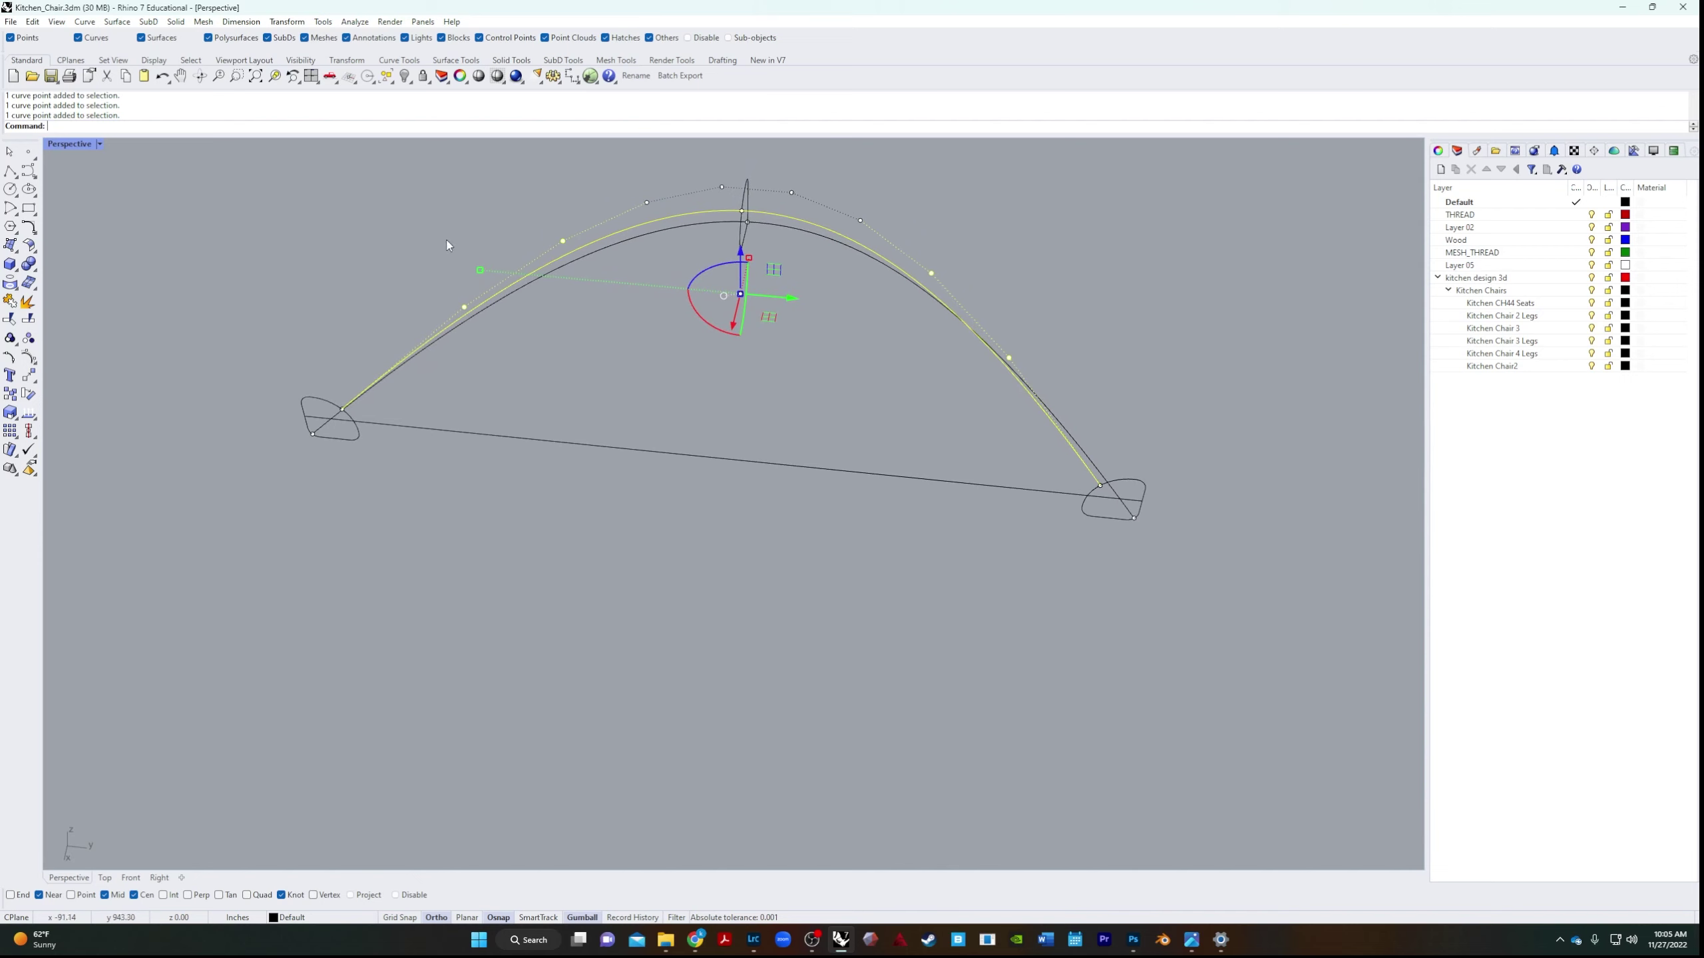
{"action": "left_click_drag", "start_coordinate": [480, 269], "coordinate": [409, 253]}
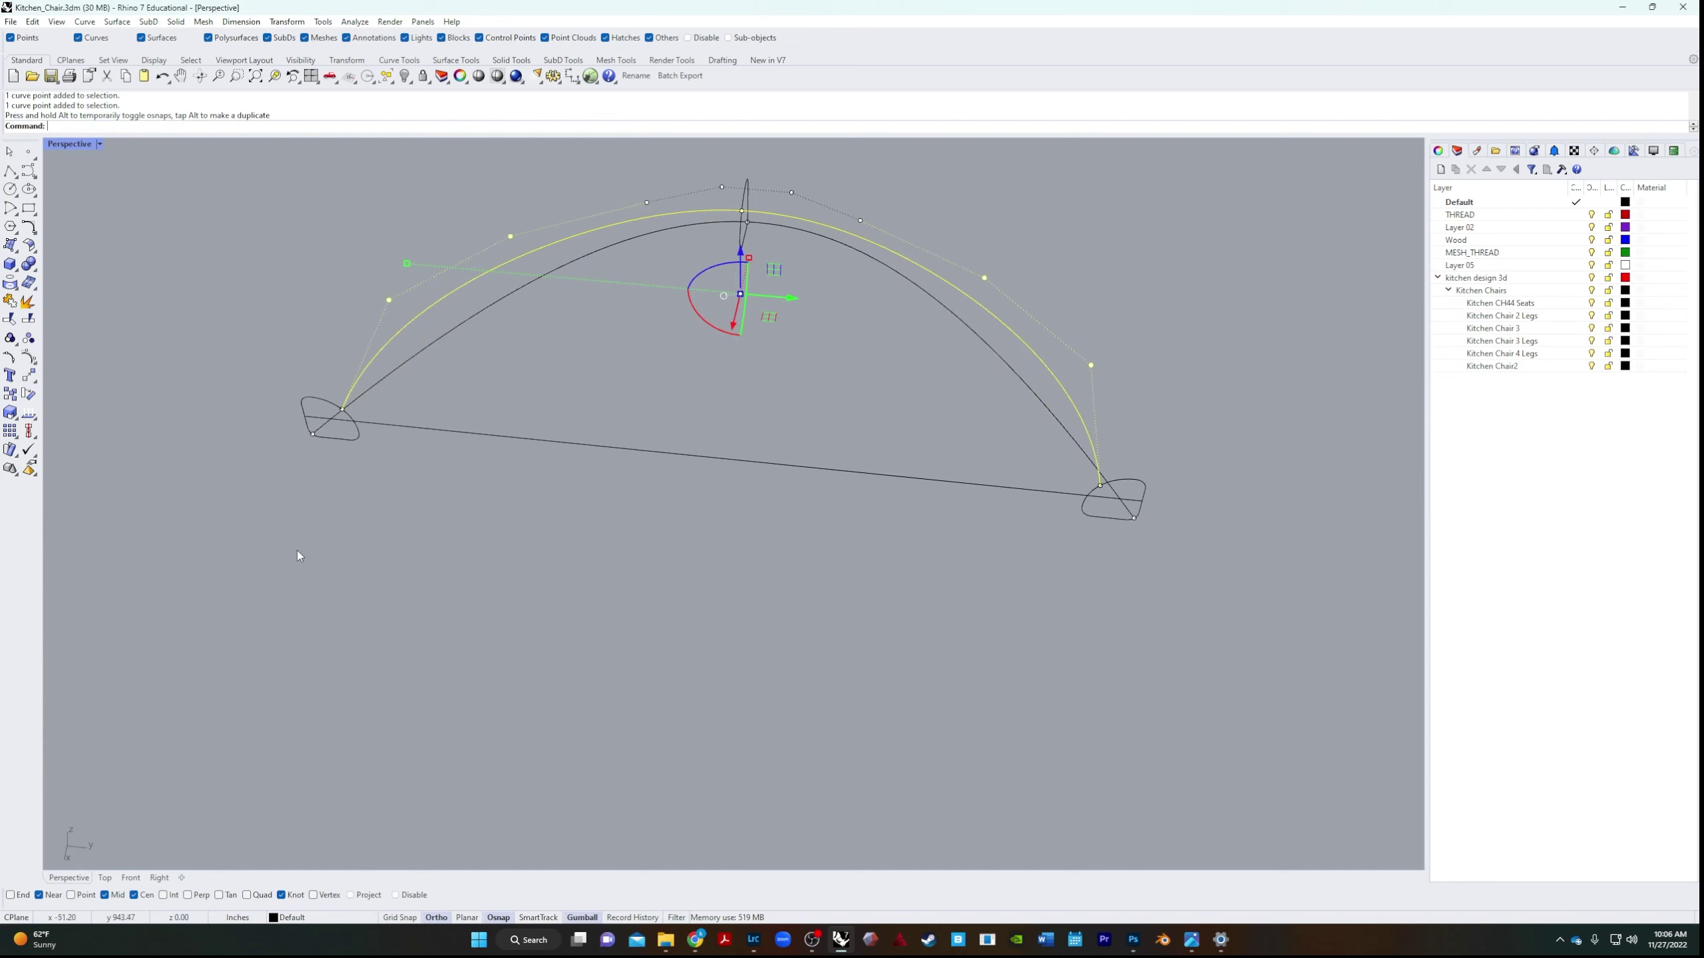
In Top view, clear the selection and select the outer rail curve.
{"action": "left_click", "coordinate": [104, 877]}
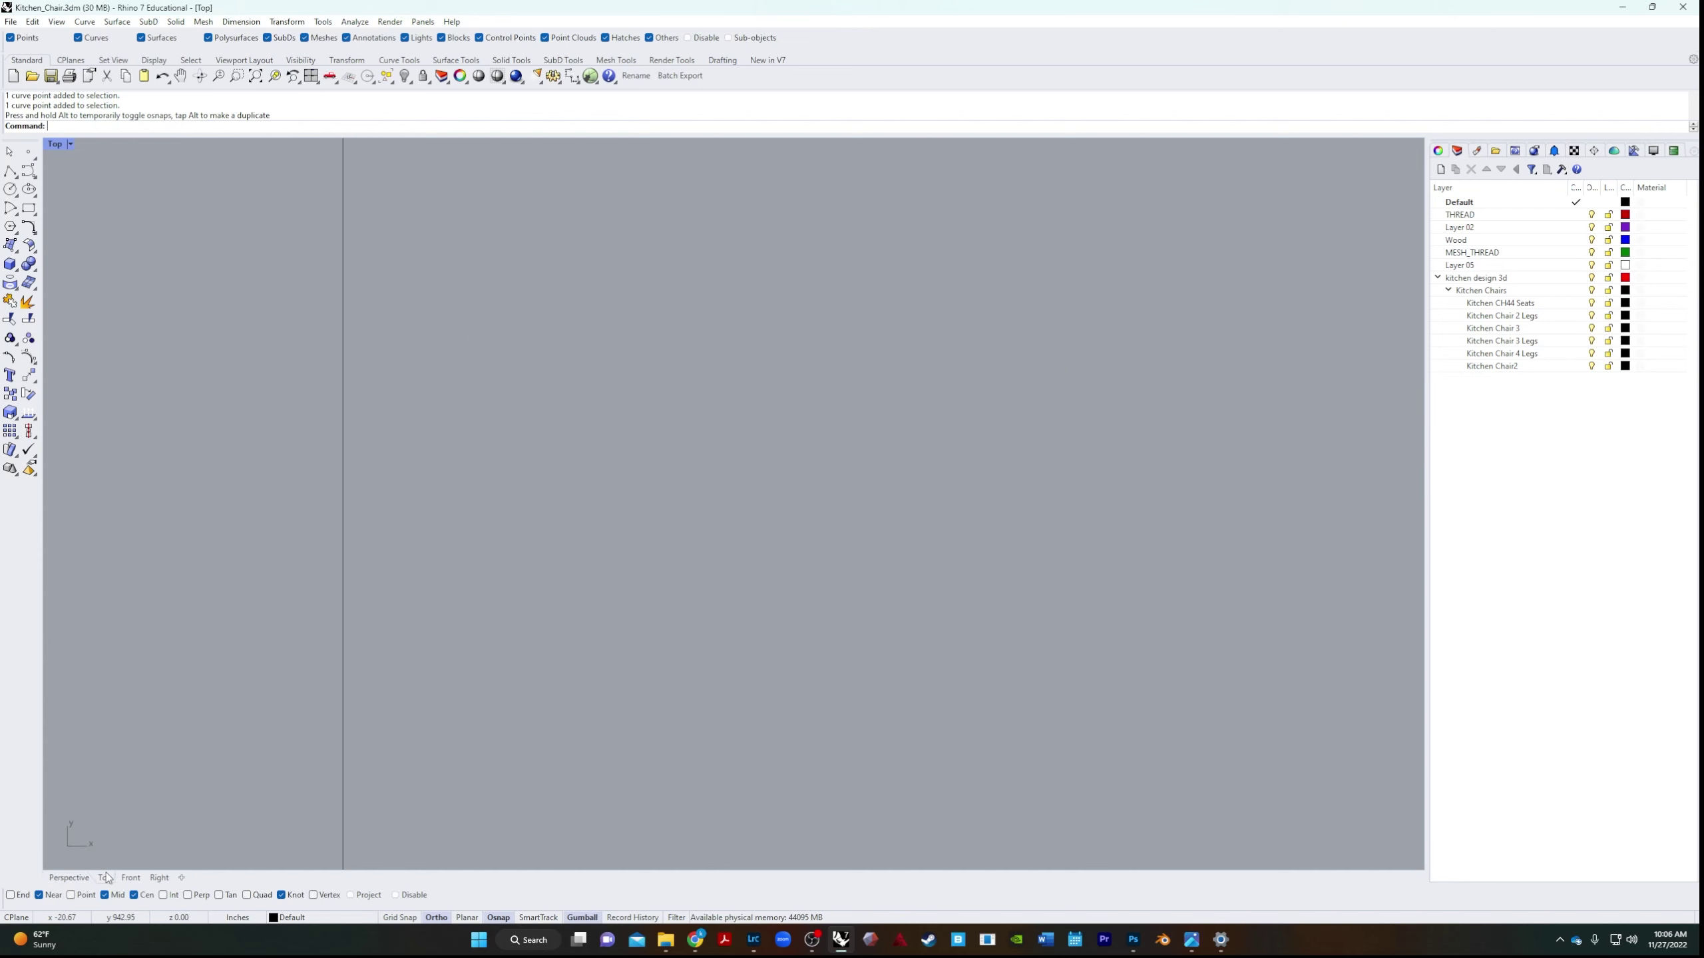
{"action": "scroll", "coordinate": [477, 656], "scroll_direction": "down", "scroll_amount": 5}
{"action": "scroll", "coordinate": [448, 601], "scroll_direction": "up", "scroll_amount": 3}
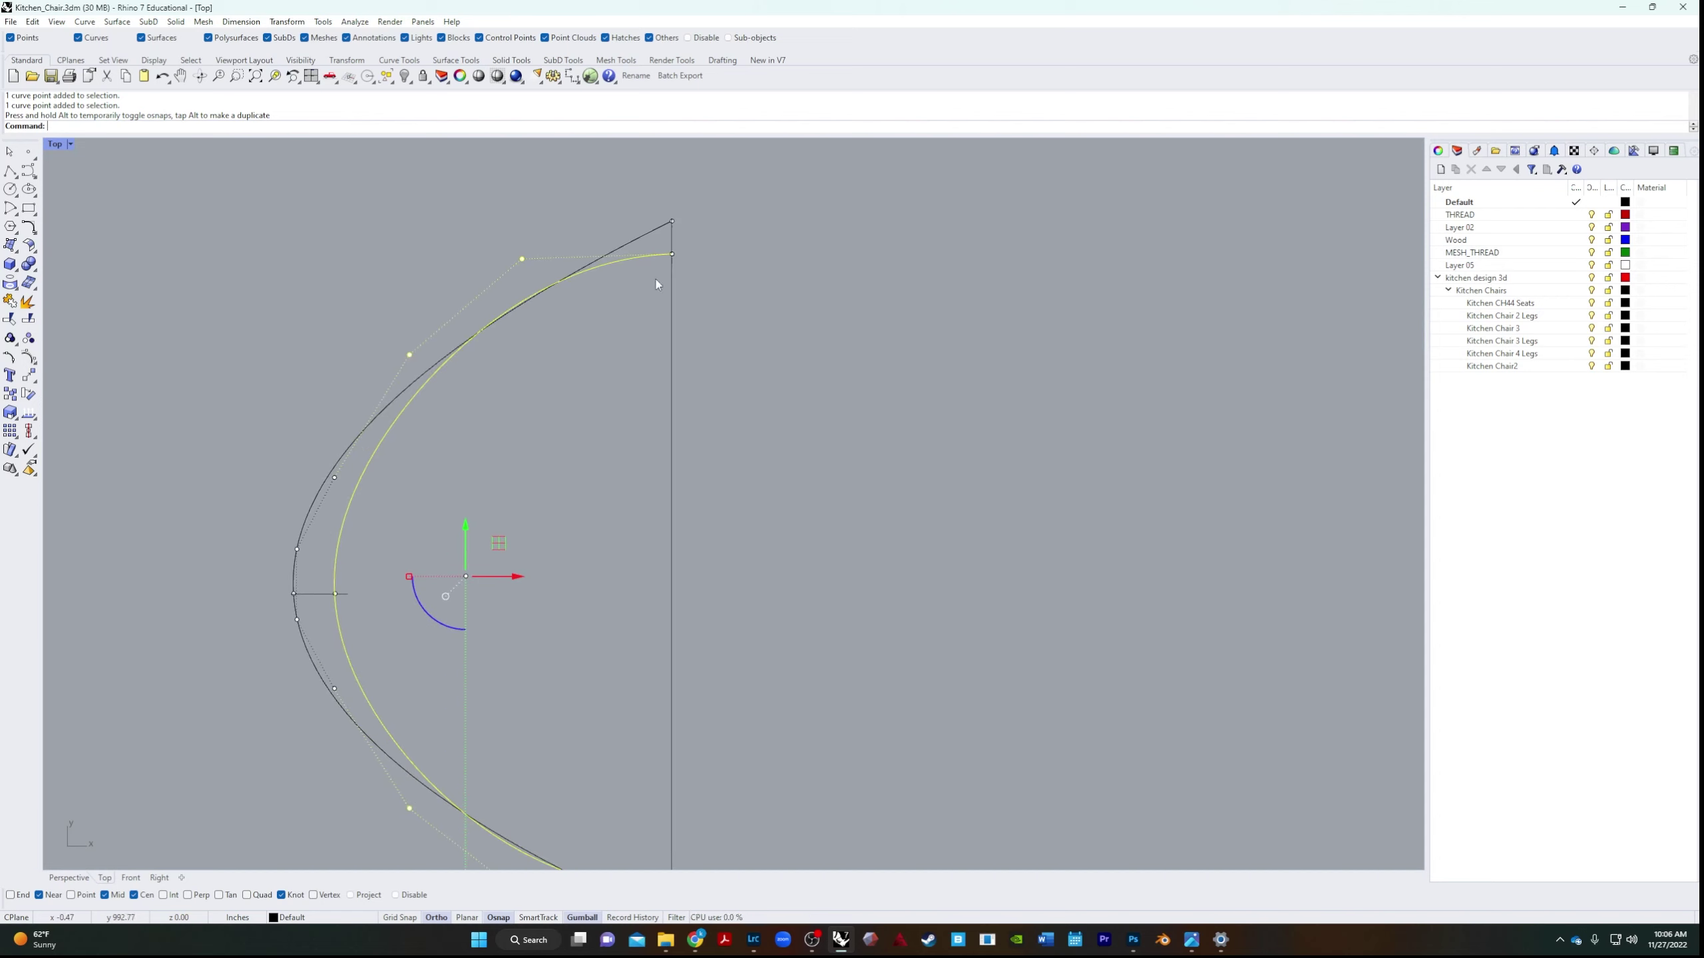
{"action": "scroll", "coordinate": [620, 302], "scroll_direction": "down", "scroll_amount": 5}
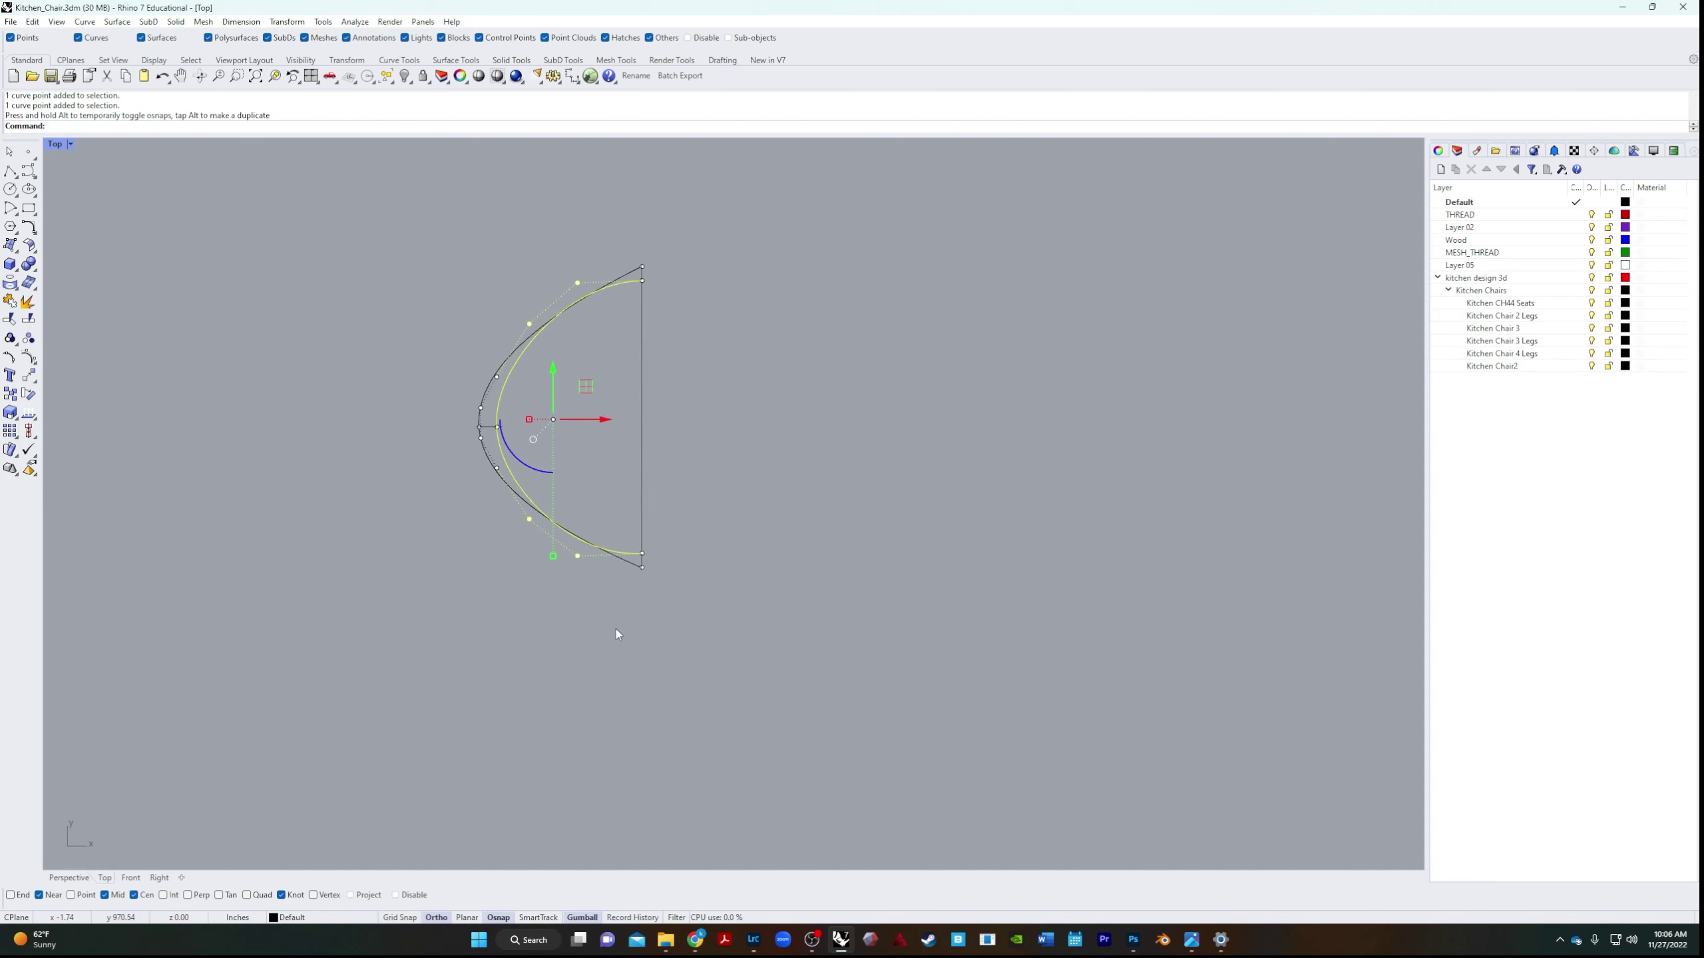
{"action": "scroll", "coordinate": [615, 631], "scroll_direction": "up", "scroll_amount": 3}
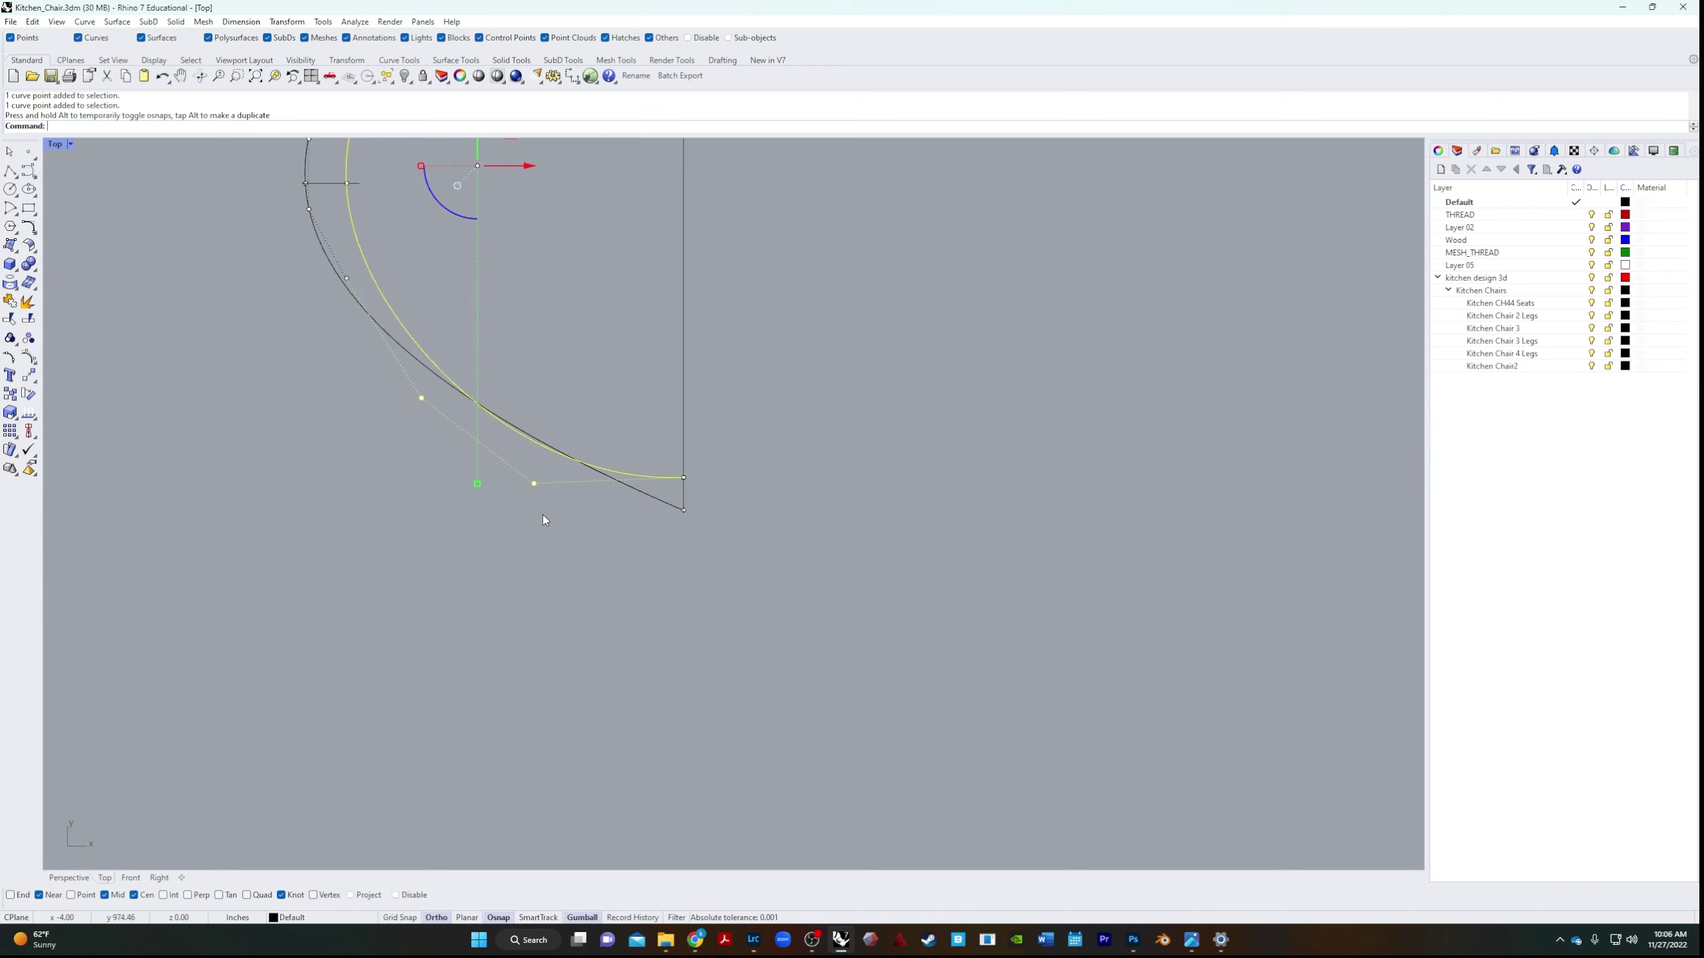
{"action": "scroll", "coordinate": [606, 541], "scroll_direction": "down", "scroll_amount": 5}
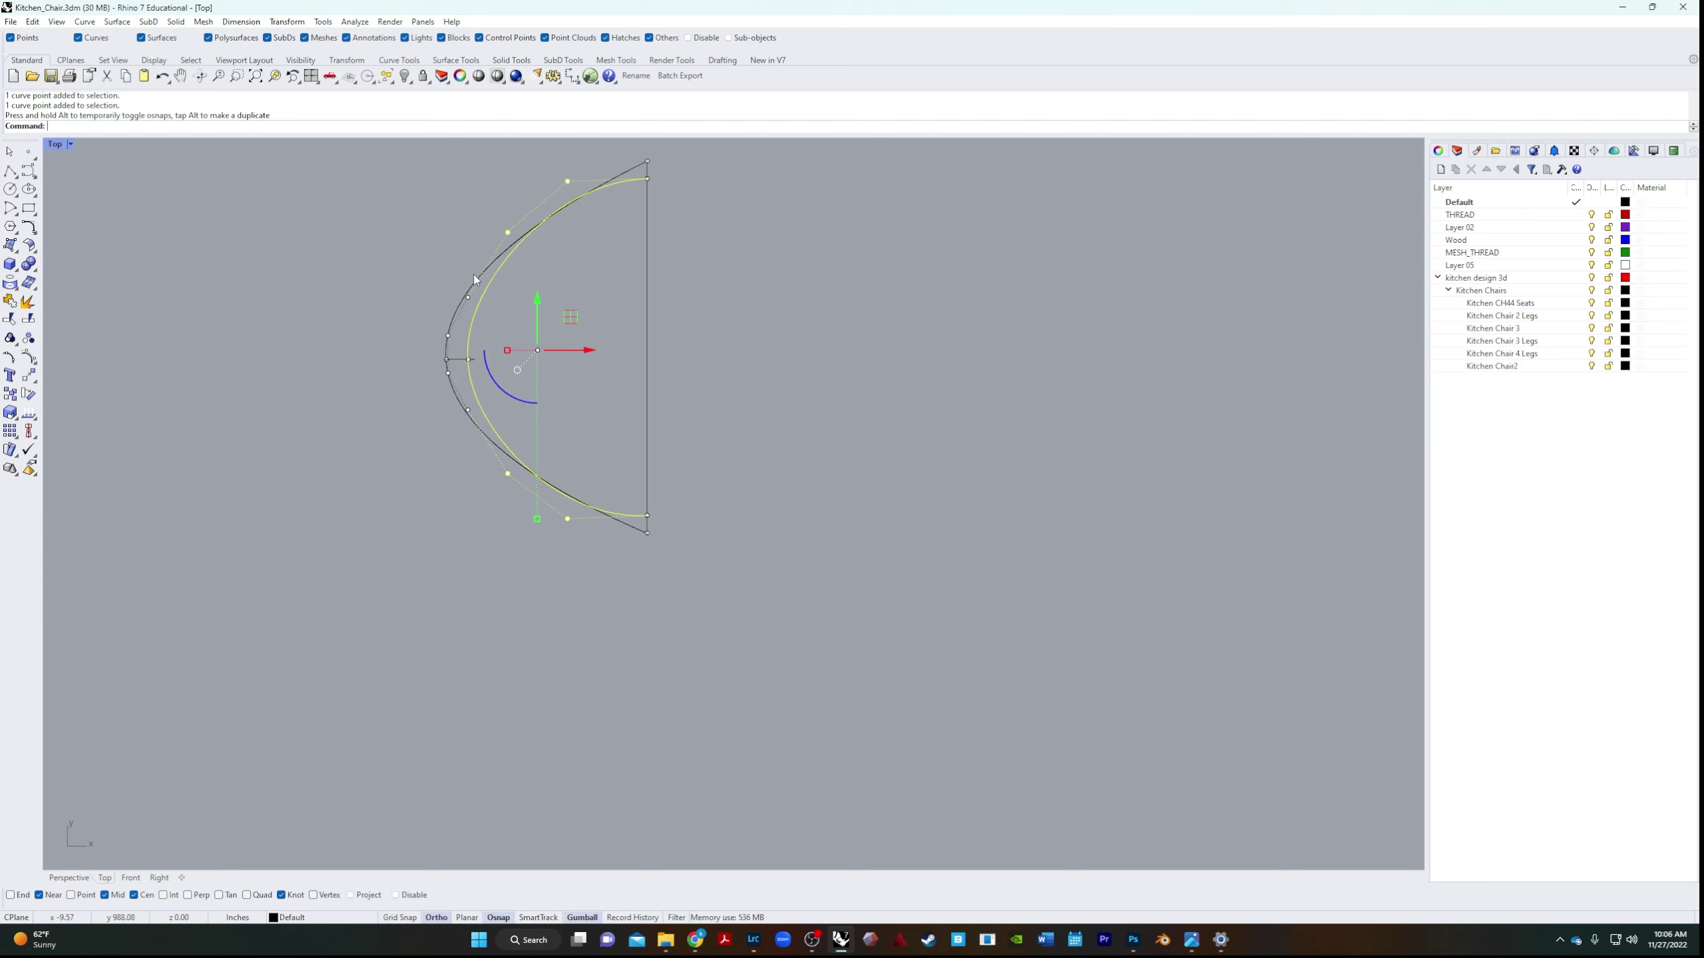
{"action": "scroll", "coordinate": [445, 399], "scroll_direction": "up", "scroll_amount": 5}
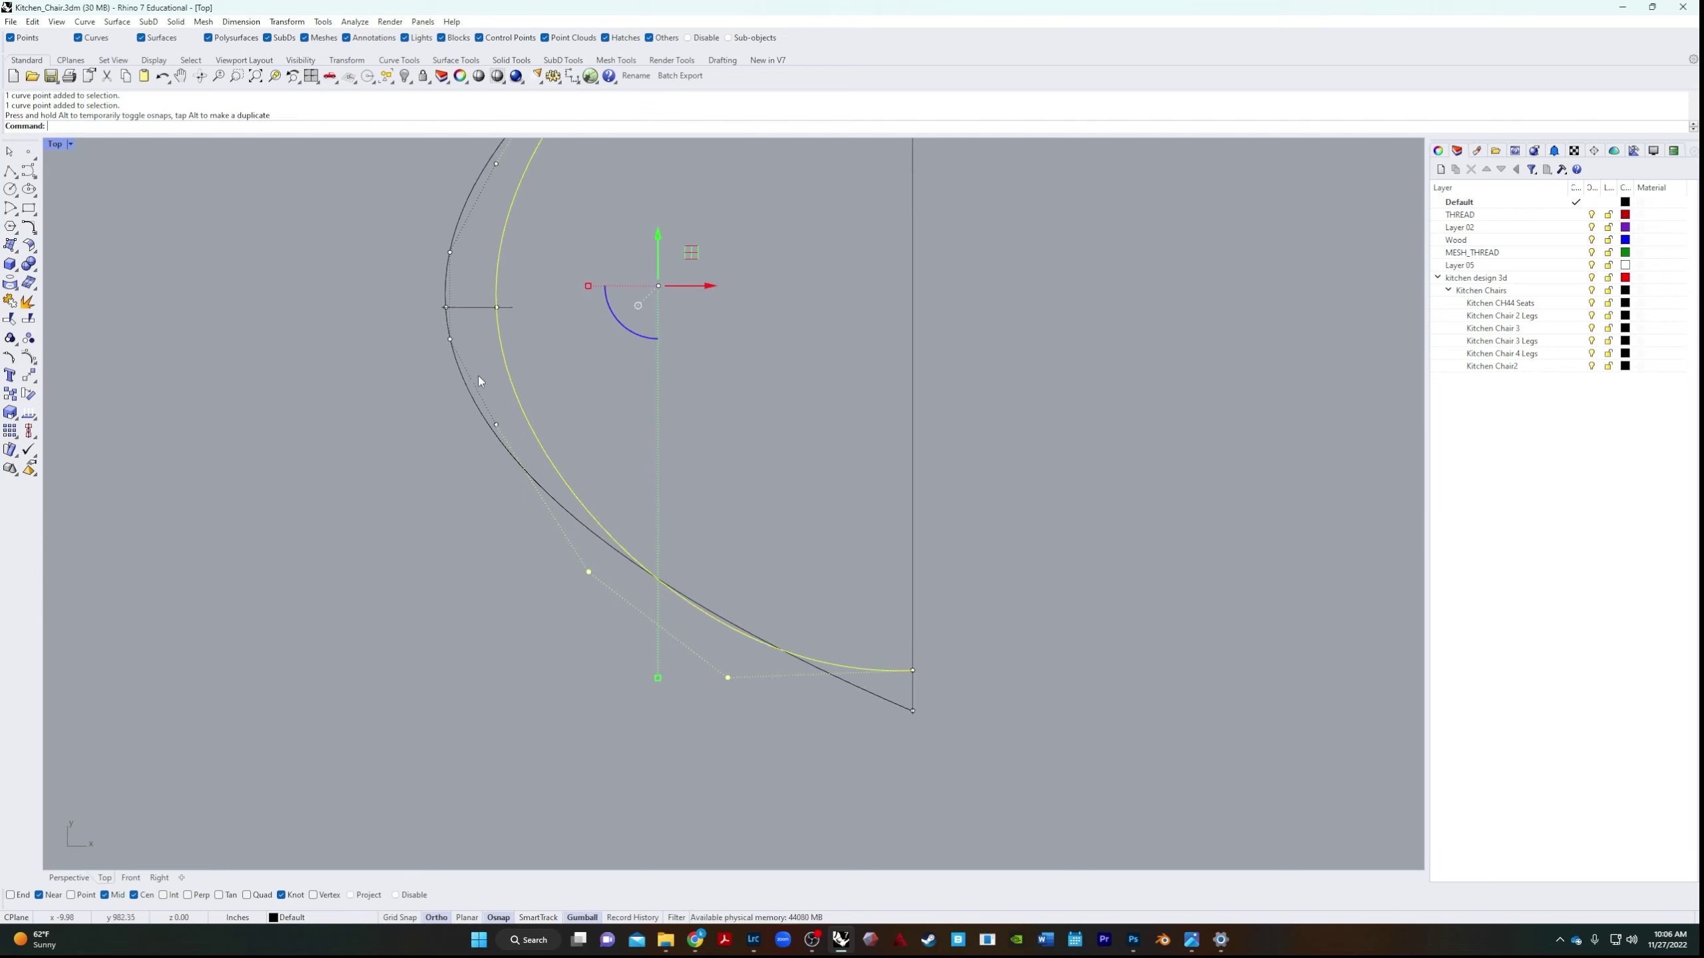
{"action": "key", "text": "Escape"}
{"action": "left_click", "coordinate": [493, 430]}
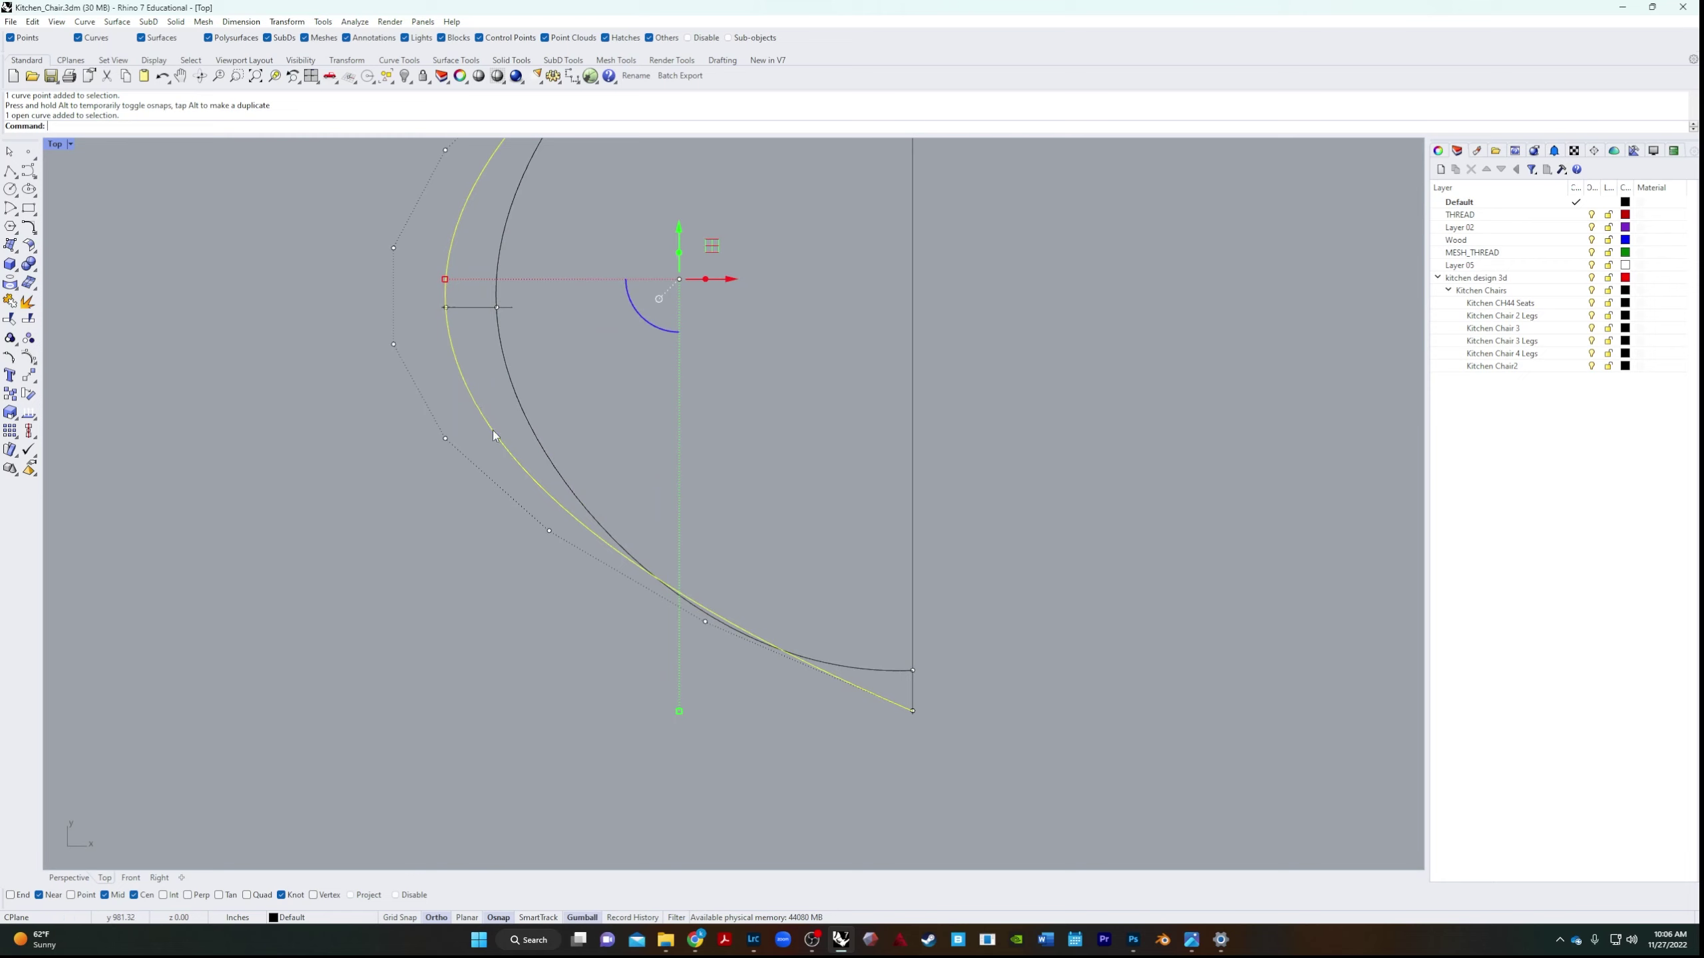
Move four control points of the outer curve so it arcs evenly beside the inner one.
{"action": "left_click", "coordinate": [547, 532]}
{"action": "left_click", "coordinate": [705, 622], "text": "shift"}
{"action": "scroll", "coordinate": [705, 624], "scroll_direction": "down", "scroll_amount": 5}
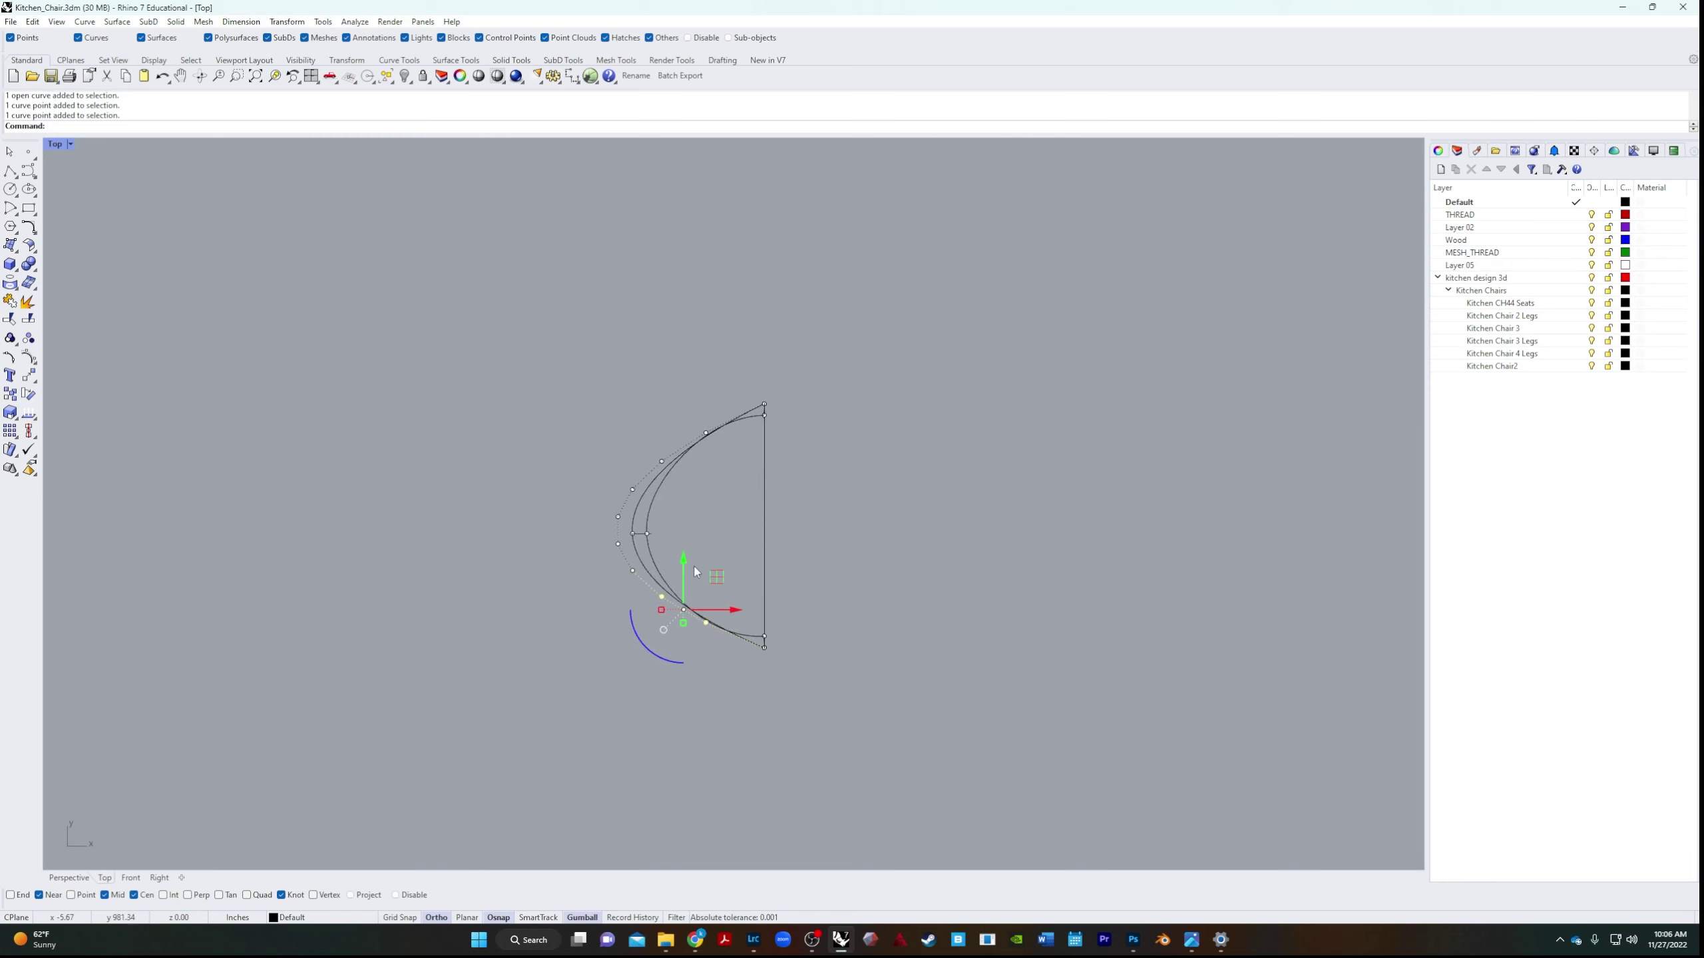
{"action": "scroll", "coordinate": [658, 490], "scroll_direction": "up", "scroll_amount": 5}
{"action": "left_click", "coordinate": [601, 603], "text": "shift"}
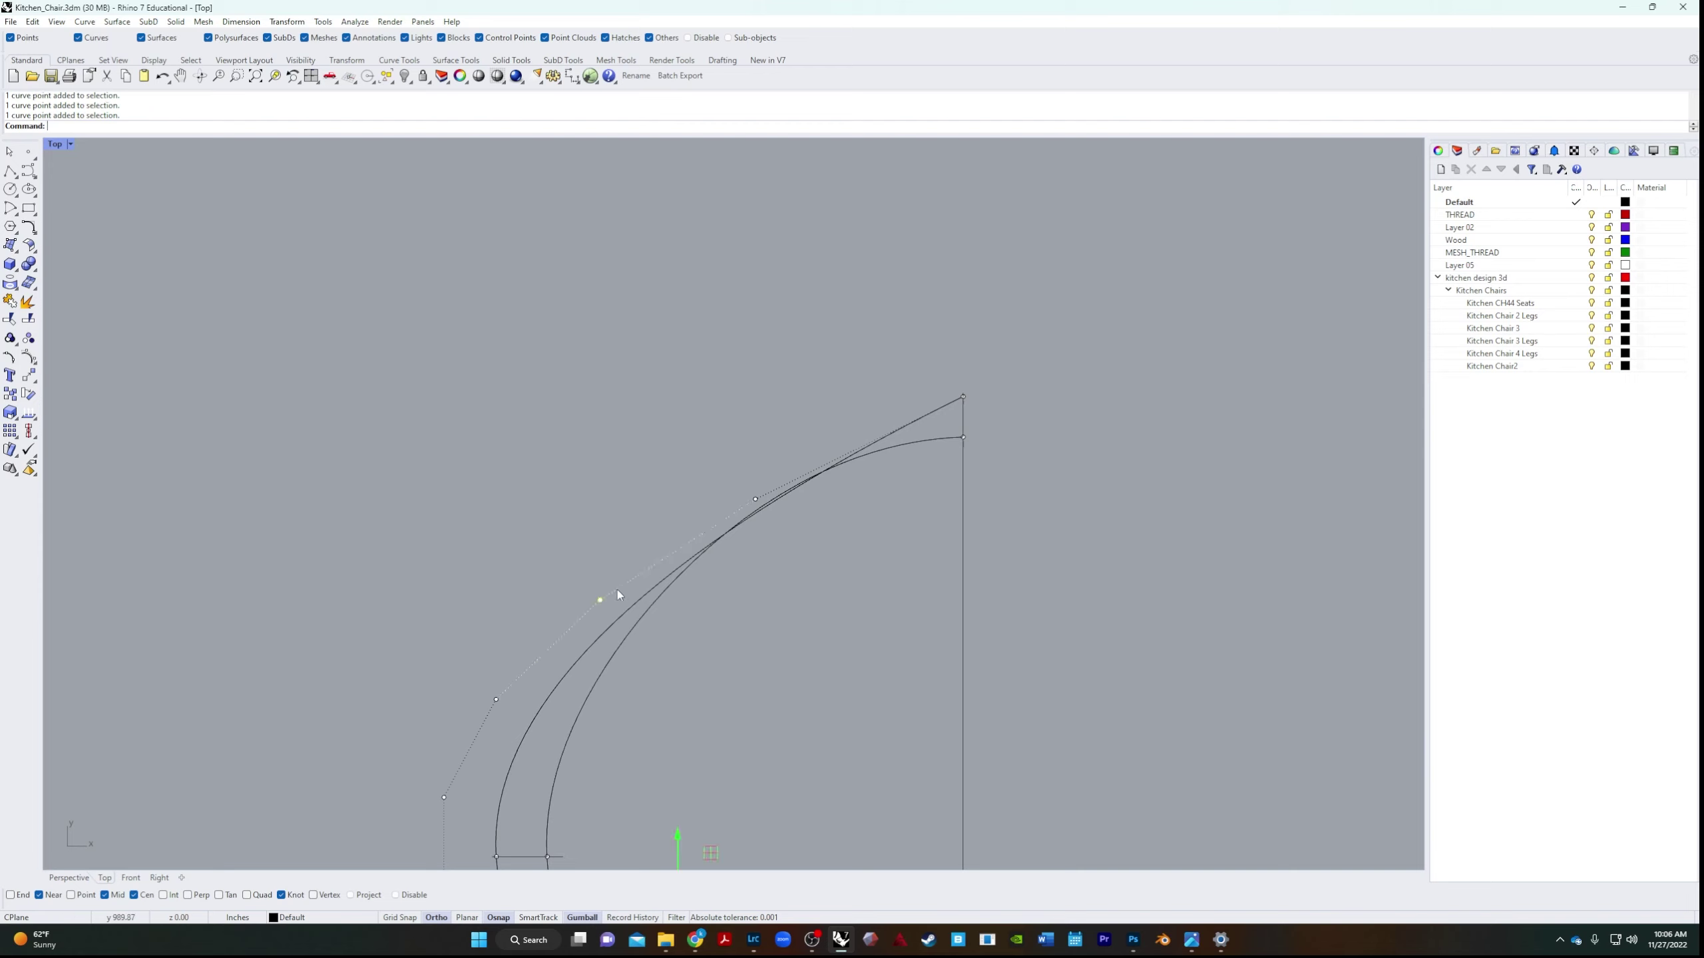
{"action": "left_click", "coordinate": [755, 499], "text": "shift"}
{"action": "scroll", "coordinate": [754, 498], "scroll_direction": "down", "scroll_amount": 3}
{"action": "scroll", "coordinate": [755, 500], "scroll_direction": "down", "scroll_amount": 3}
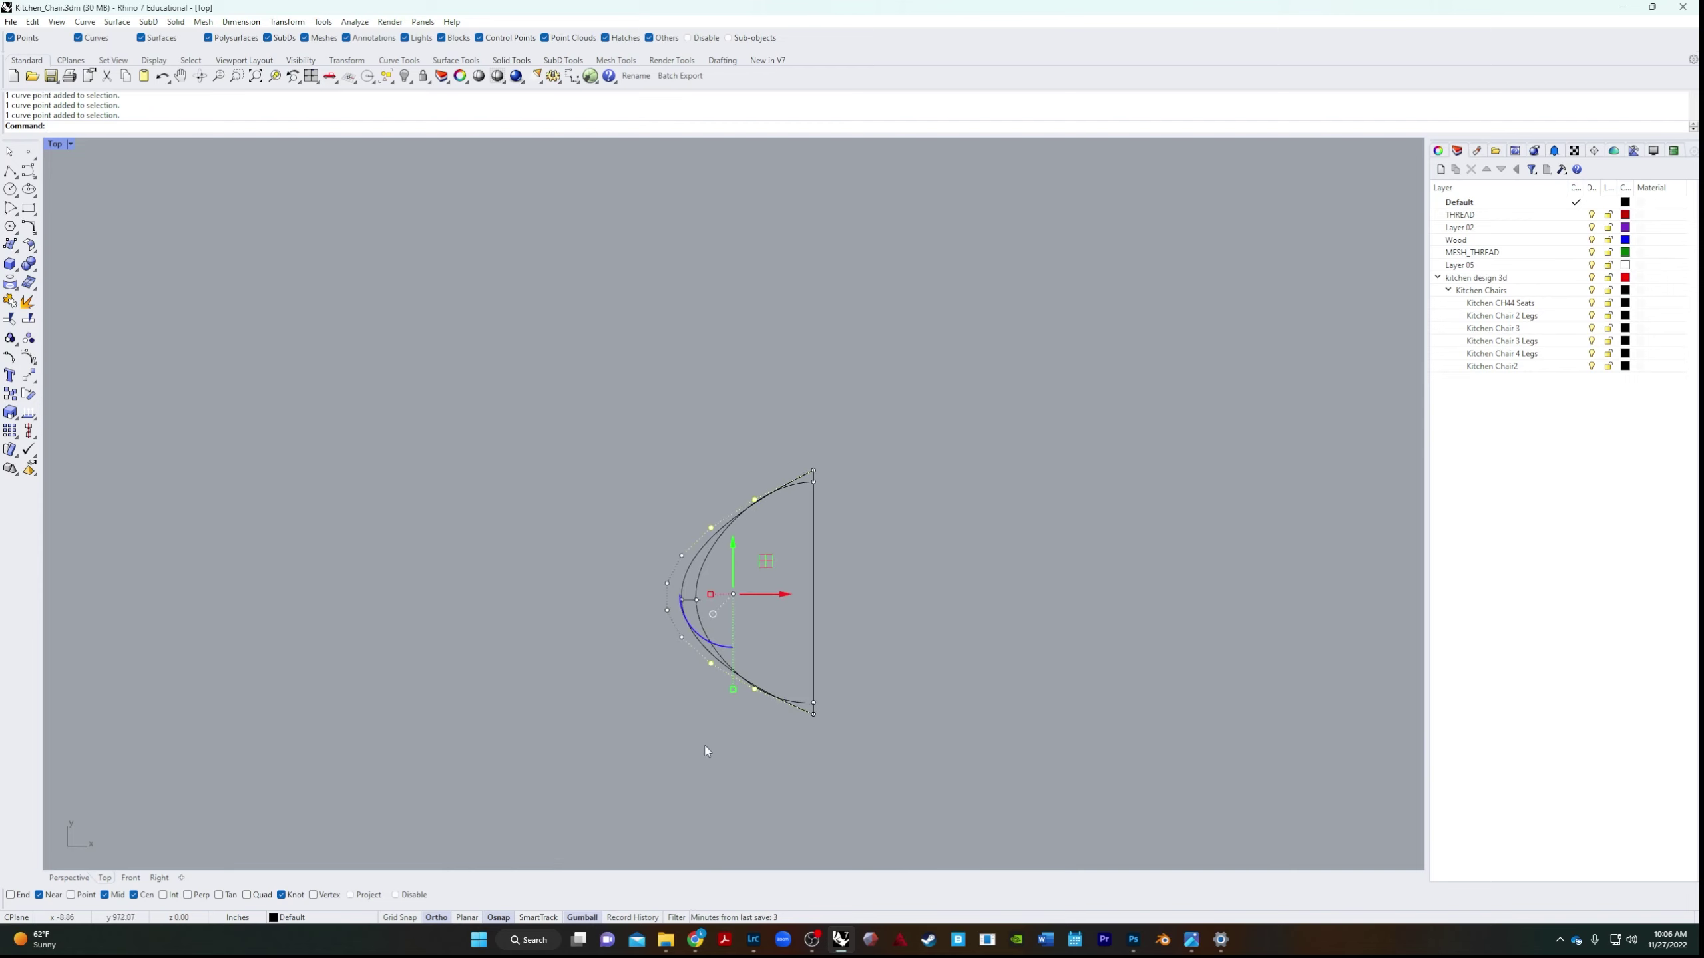
{"action": "left_click_drag", "start_coordinate": [732, 690], "coordinate": [733, 714]}
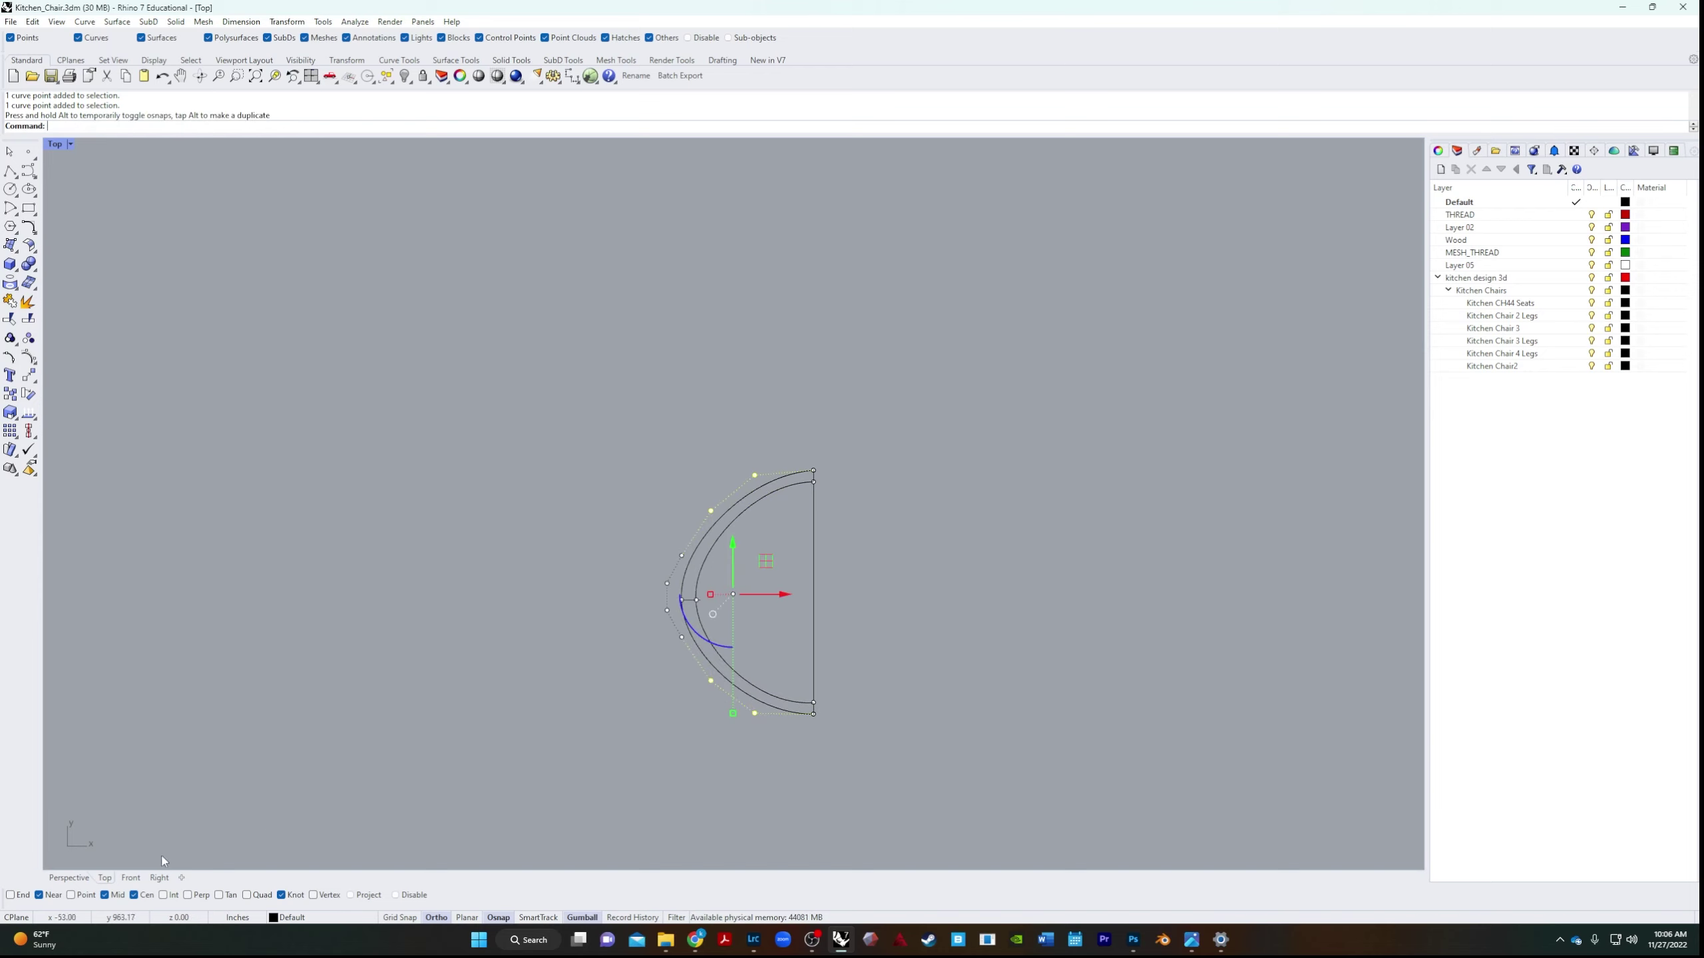
{"action": "left_click", "coordinate": [69, 877]}
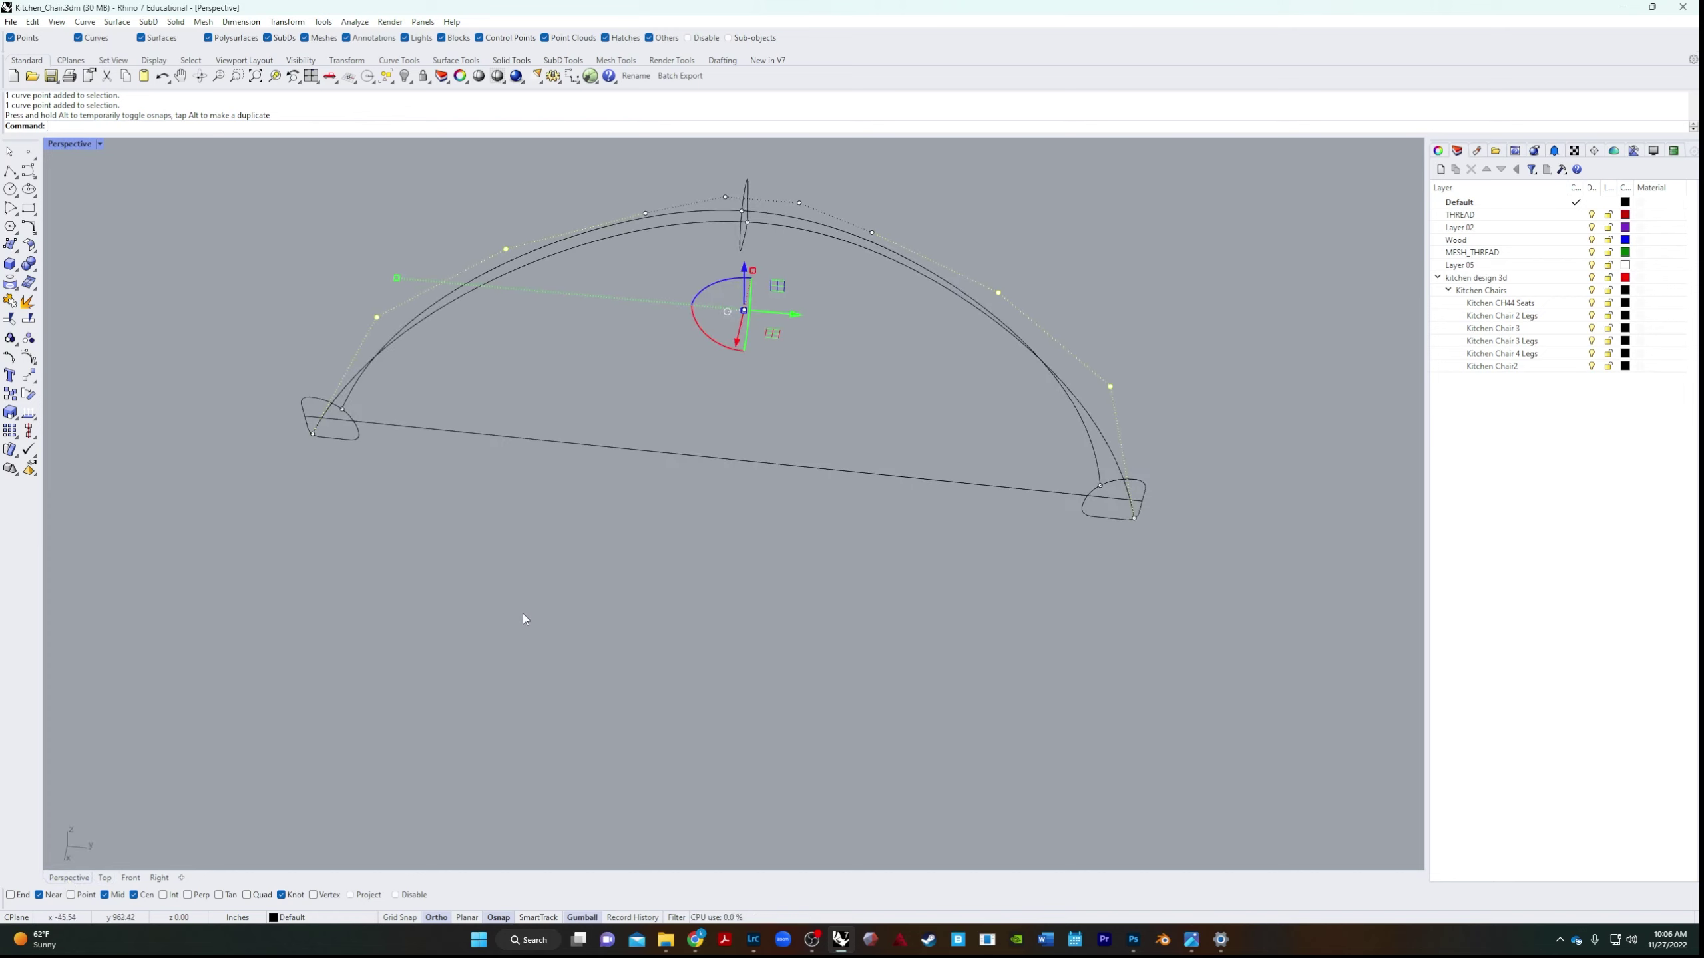
Delete the straight 20-inch line between the arc ends, keeping the two arched curves.
{"action": "right_click_drag", "start_coordinate": [516, 617], "coordinate": [430, 504]}
{"action": "scroll", "coordinate": [293, 436], "scroll_direction": "up", "scroll_amount": 10}
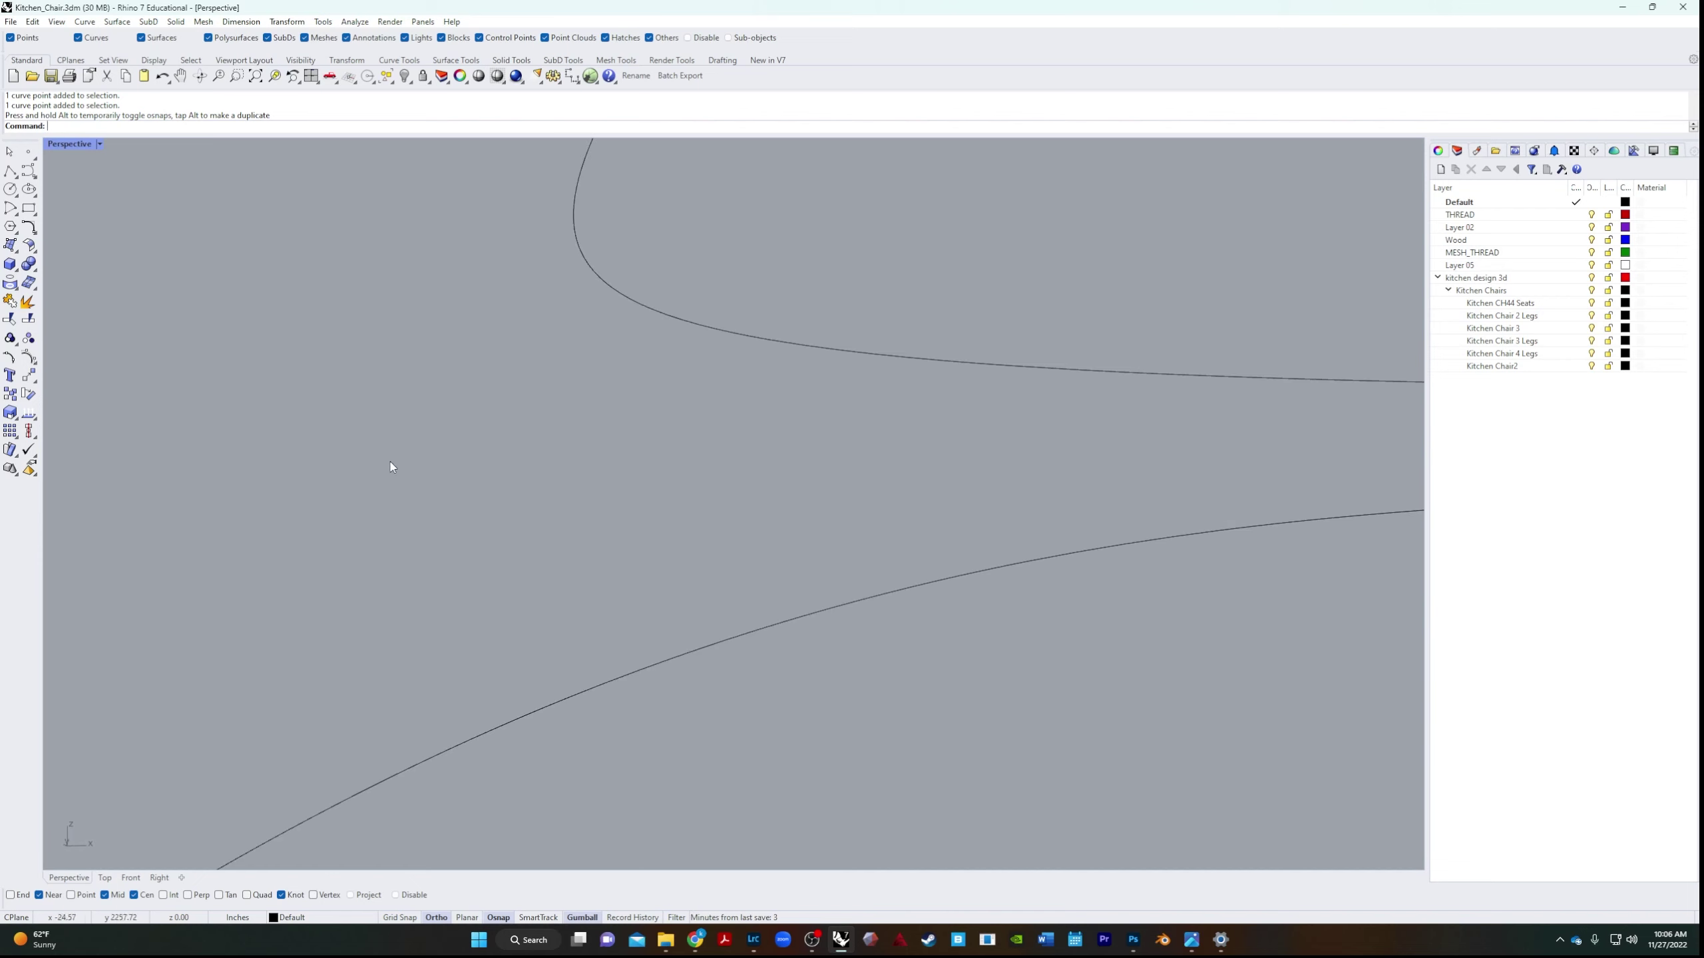
{"action": "scroll", "coordinate": [376, 487], "scroll_direction": "down", "scroll_amount": 5}
{"action": "scroll", "coordinate": [418, 361], "scroll_direction": "up", "scroll_amount": 5}
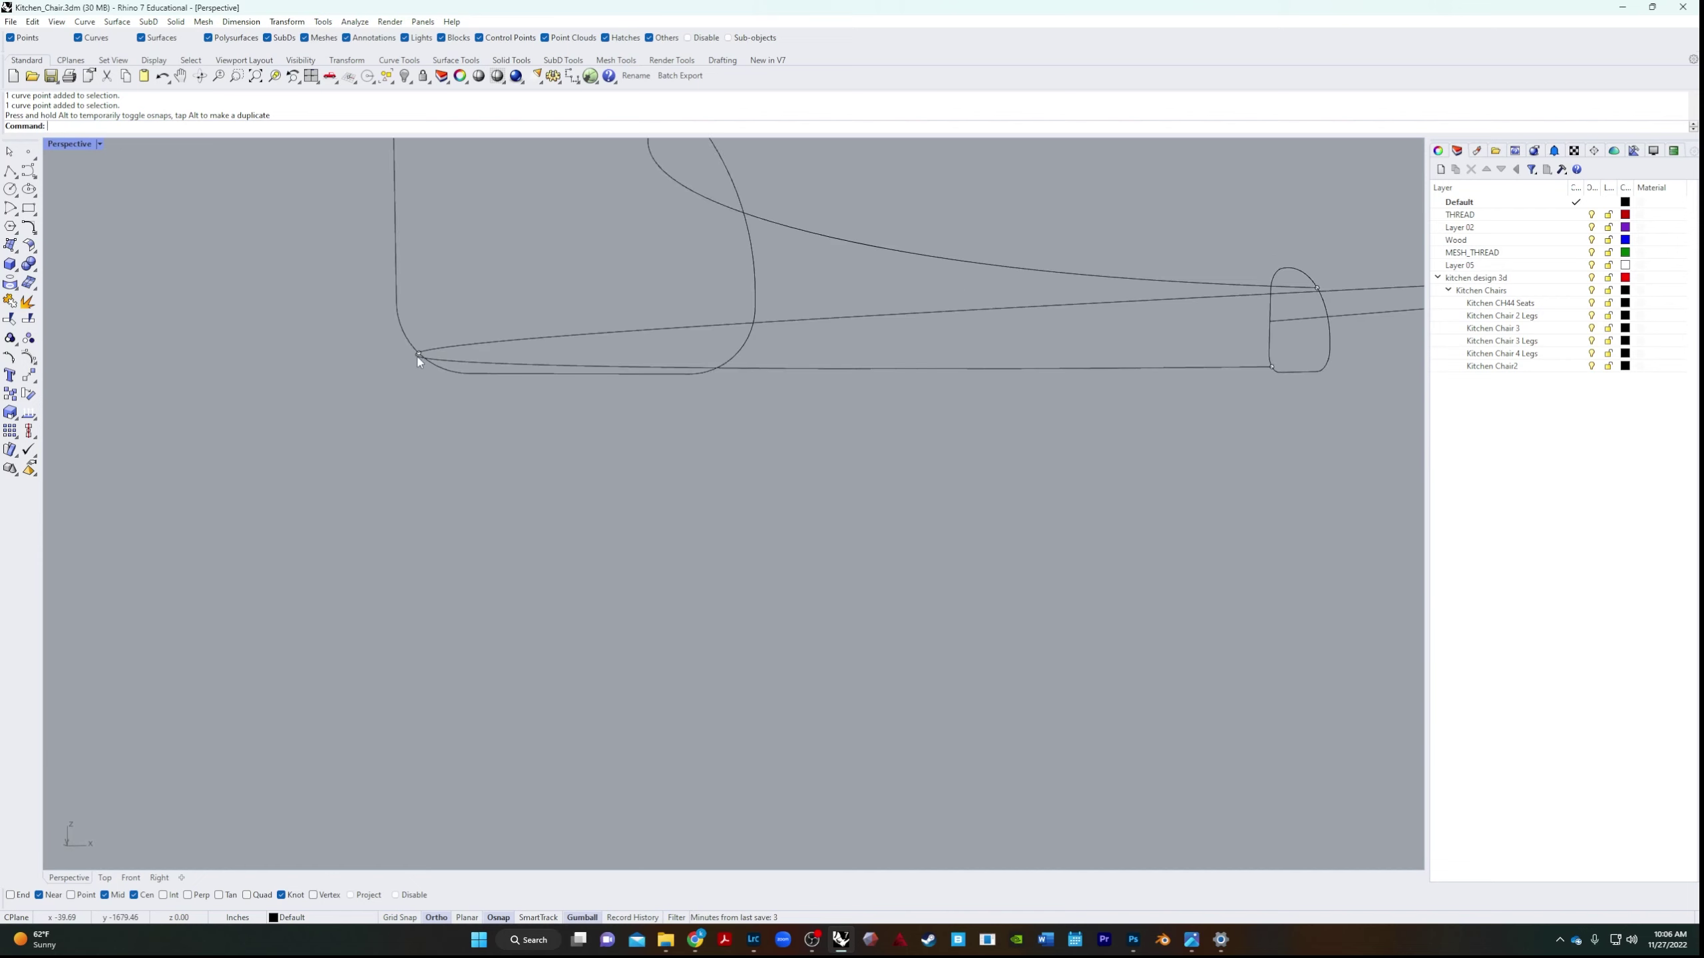
{"action": "scroll", "coordinate": [420, 356], "scroll_direction": "down", "scroll_amount": 5}
{"action": "right_click_drag", "start_coordinate": [422, 366], "coordinate": [407, 521]}
{"action": "scroll", "coordinate": [513, 634], "scroll_direction": "down", "scroll_amount": 6}
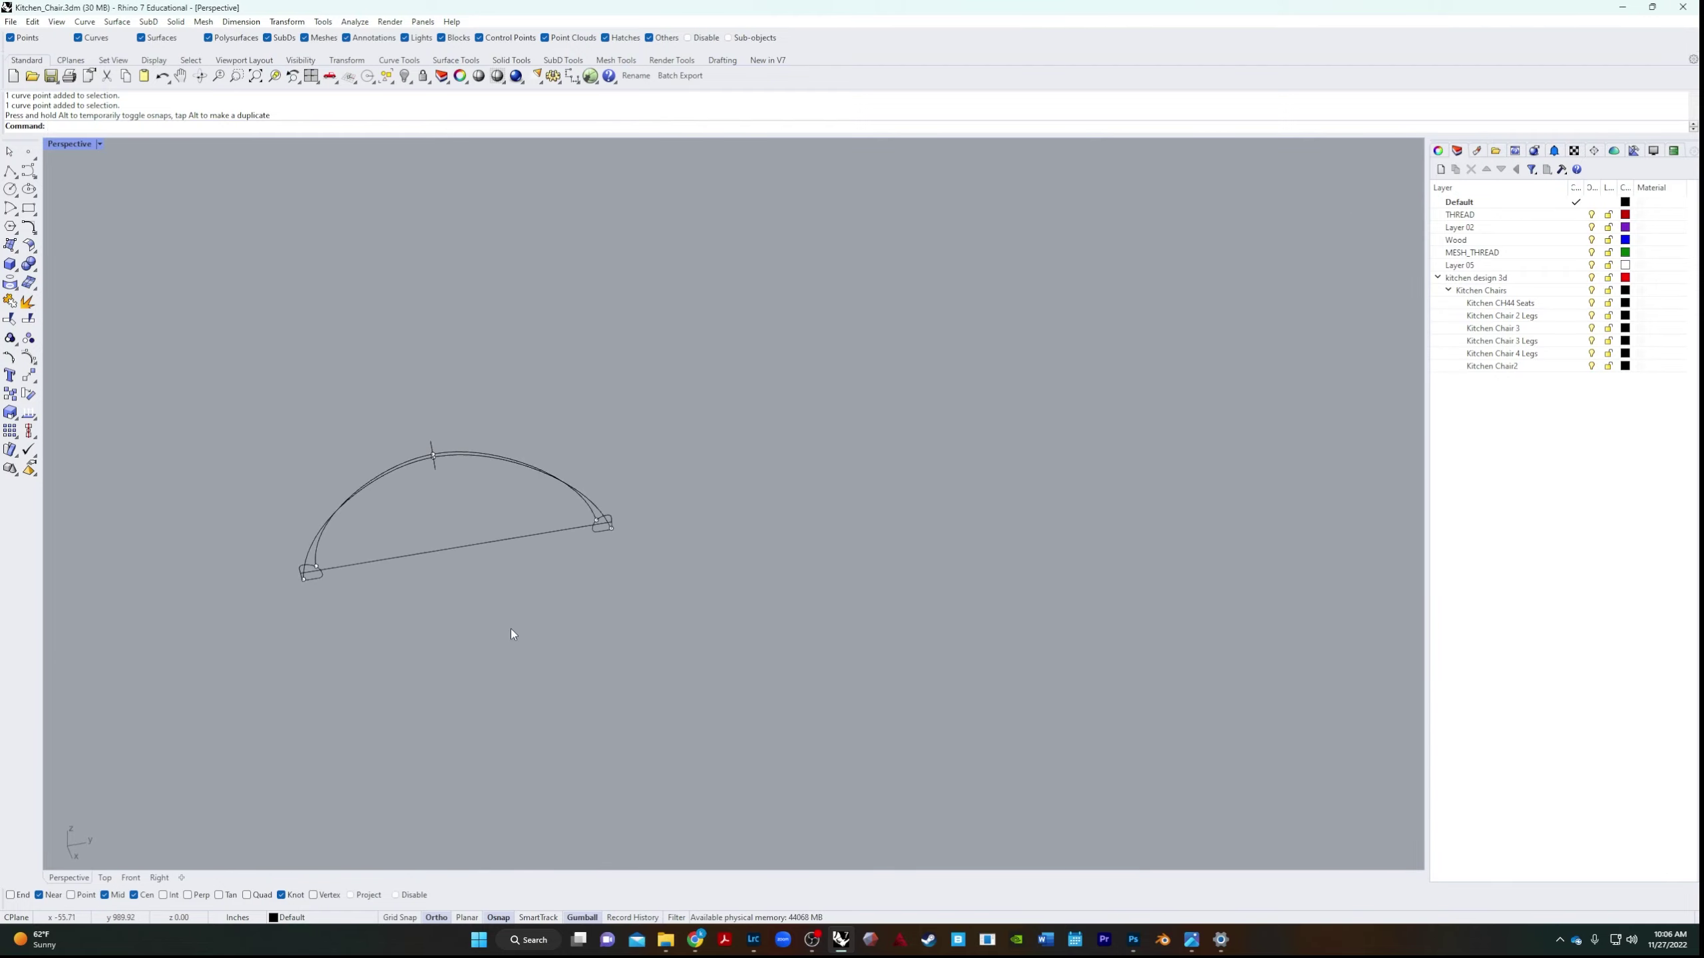
{"action": "left_click", "coordinate": [530, 509]}
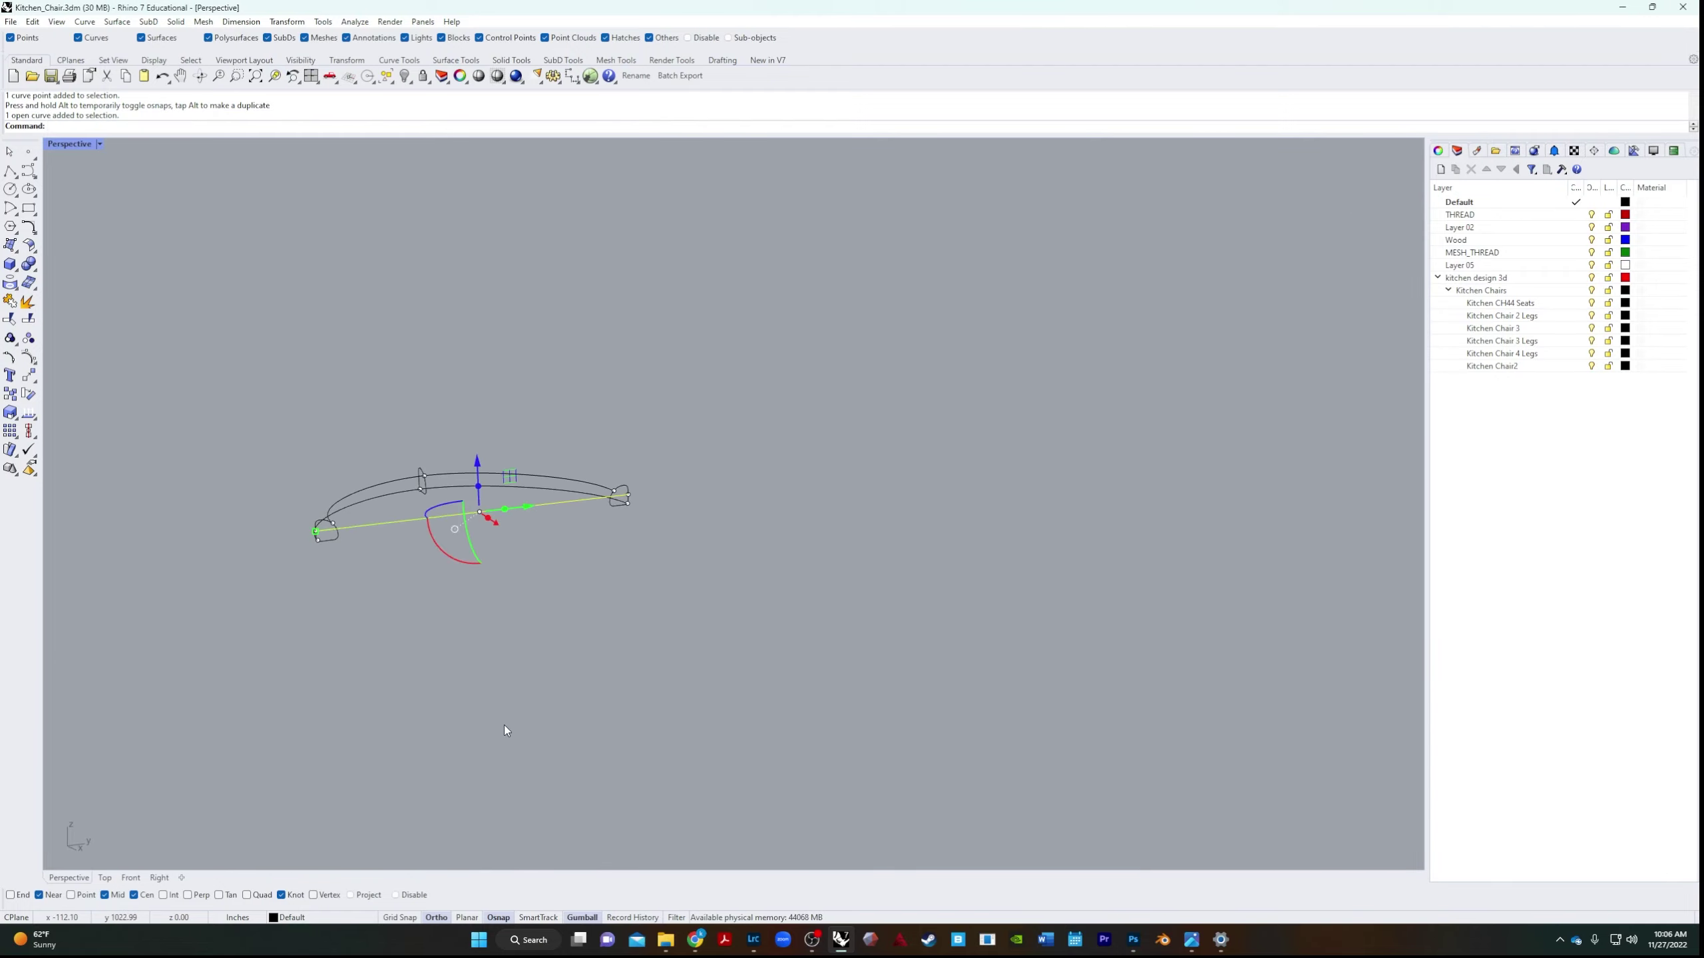
{"action": "key", "text": "Delete"}
{"action": "right_click_drag", "start_coordinate": [410, 730], "coordinate": [460, 731]}
{"action": "scroll", "coordinate": [449, 670], "scroll_direction": "up", "scroll_amount": 5}
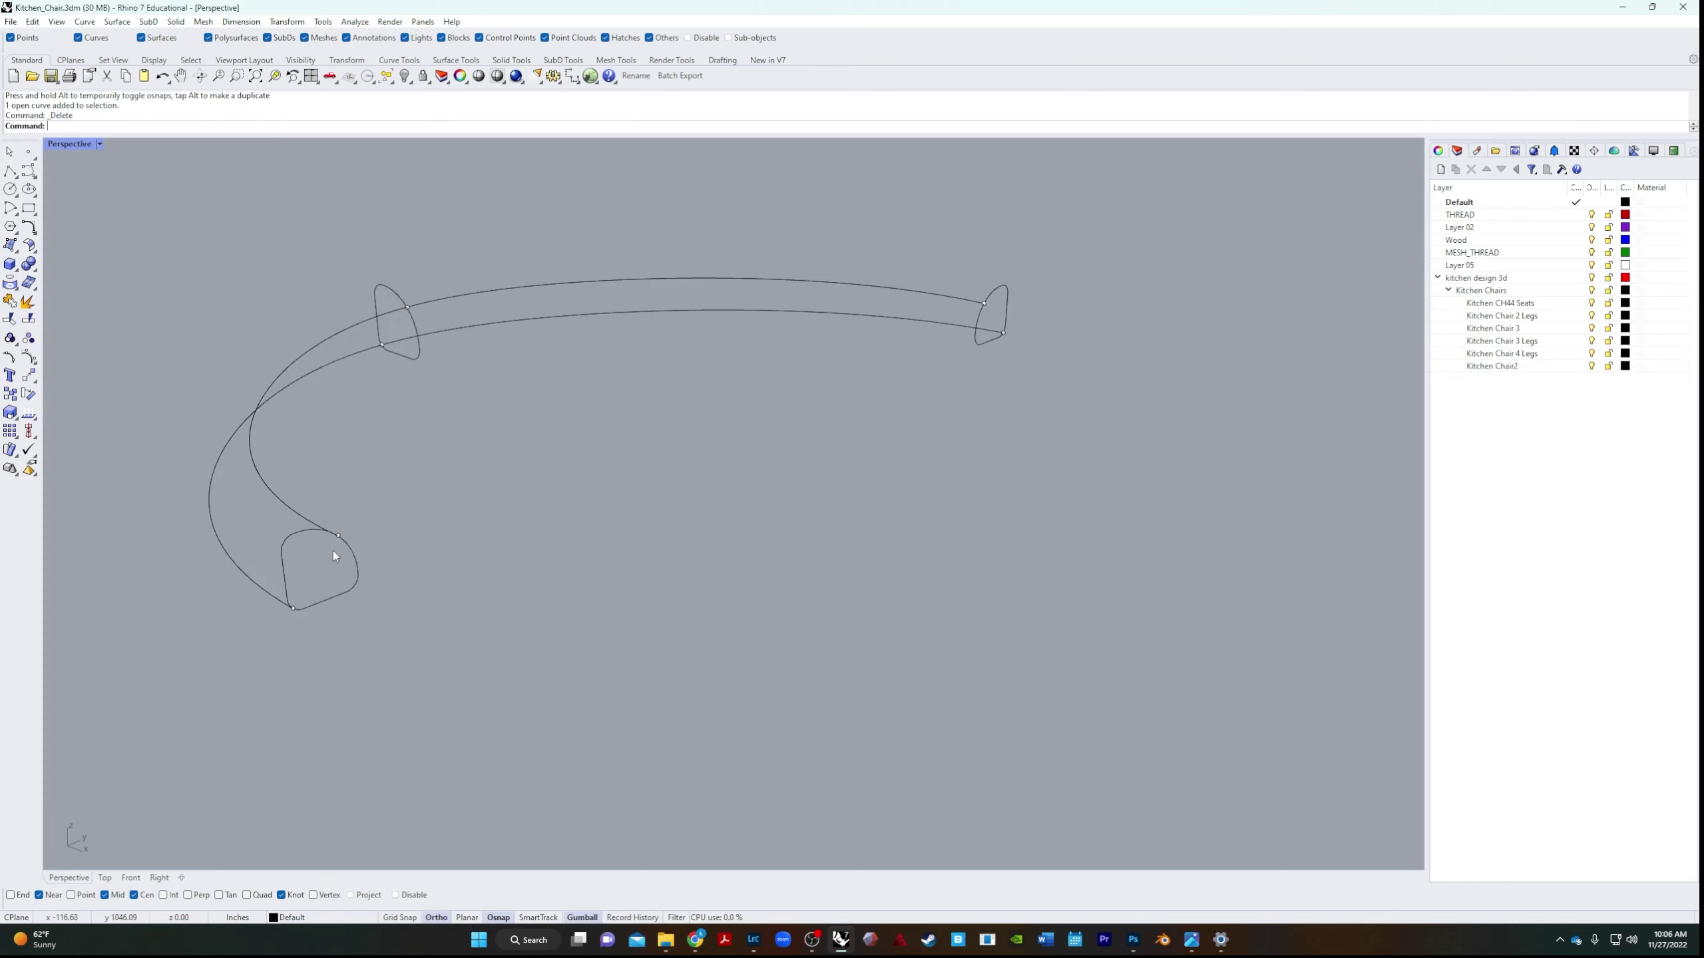
{"action": "right_click_drag", "start_coordinate": [333, 552], "coordinate": [551, 633]}
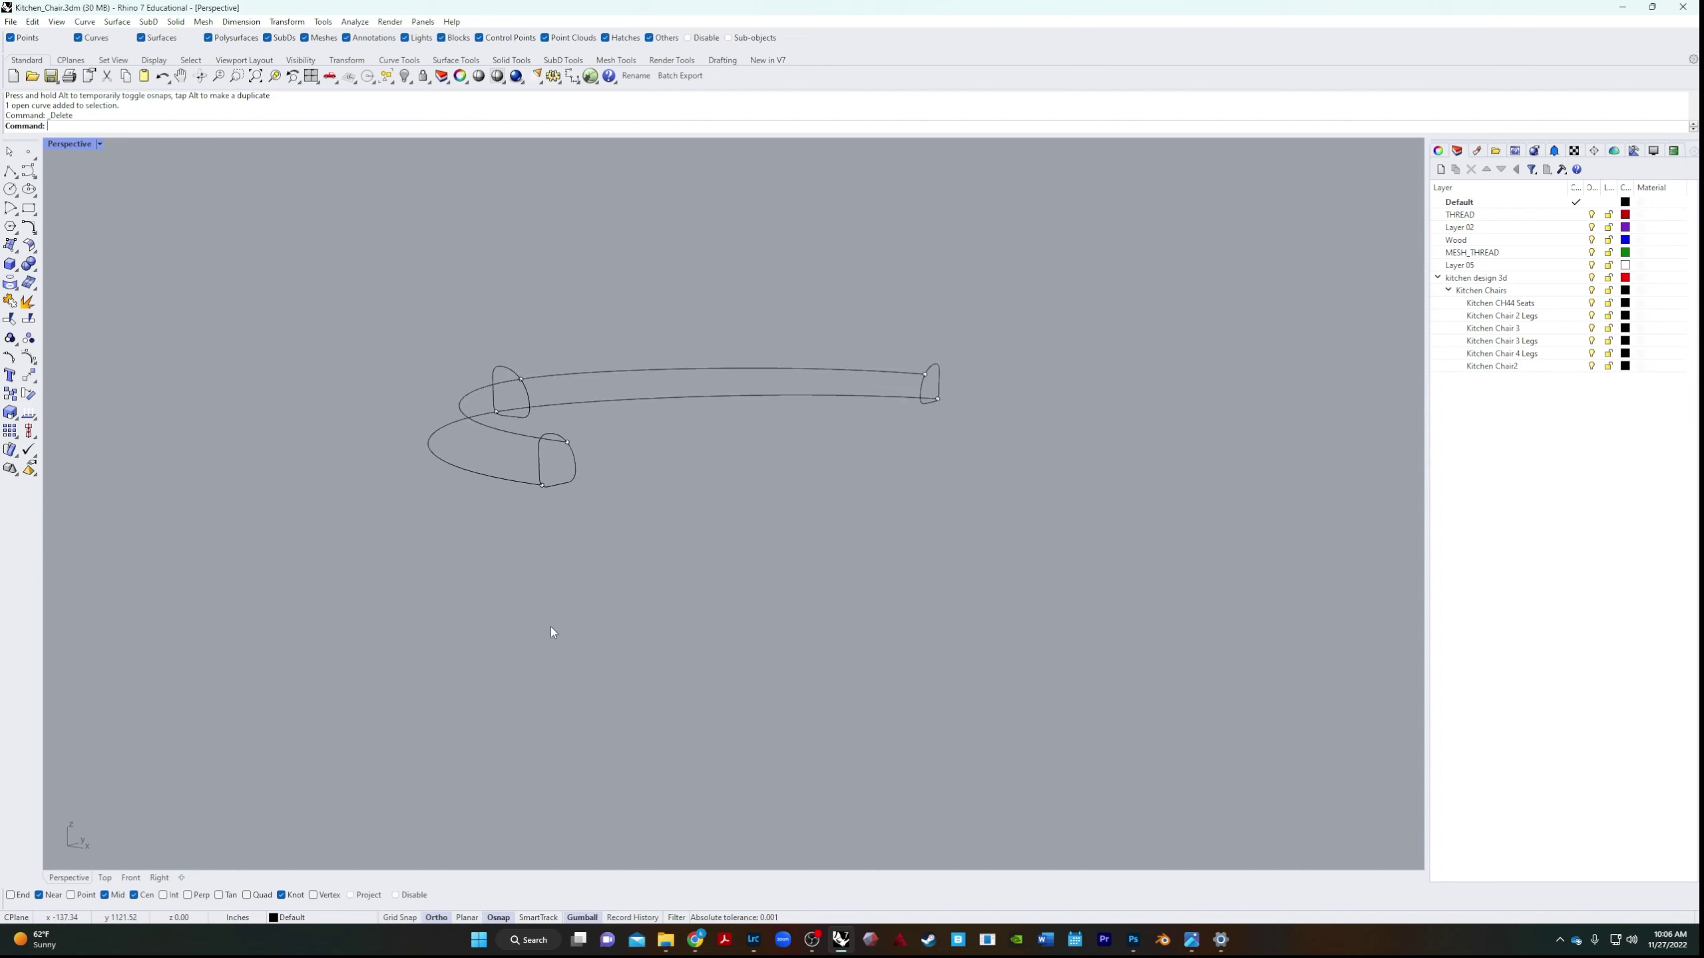
Run Sweep2 with the upper and lower arches as rails and three profile loops as shapes.
{"action": "type", "text": "sweep2"}
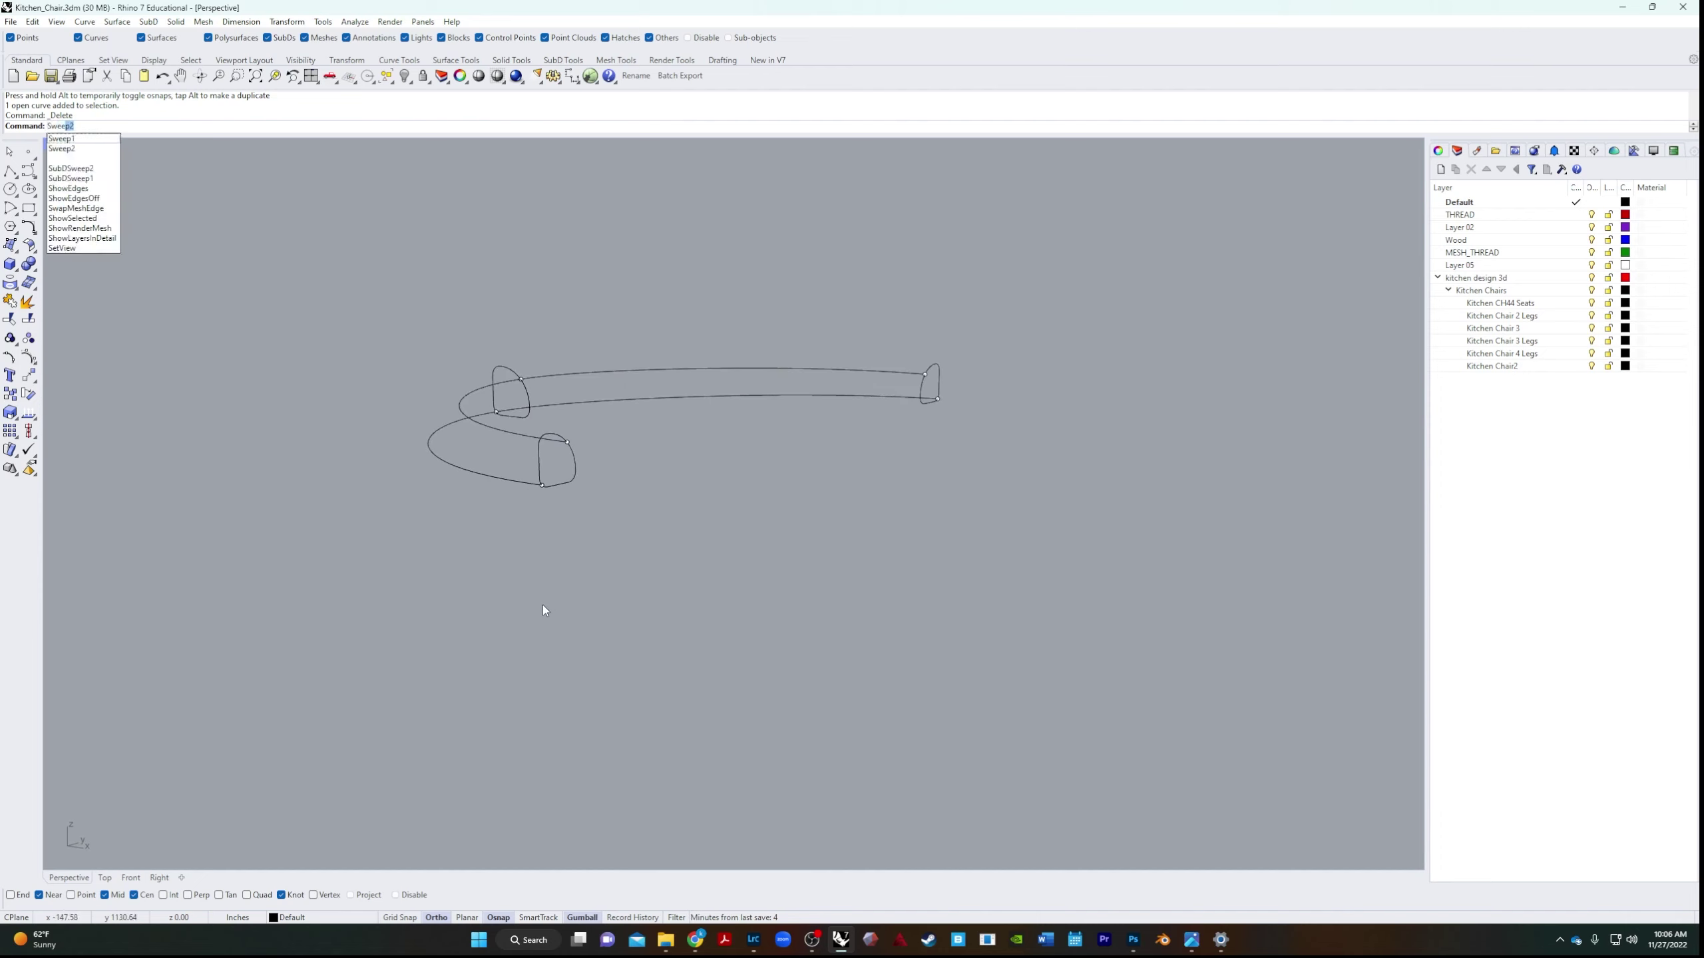
{"action": "key", "text": "Return"}
{"action": "right_click_drag", "start_coordinate": [792, 612], "coordinate": [646, 612]}
{"action": "left_click", "coordinate": [676, 396]}
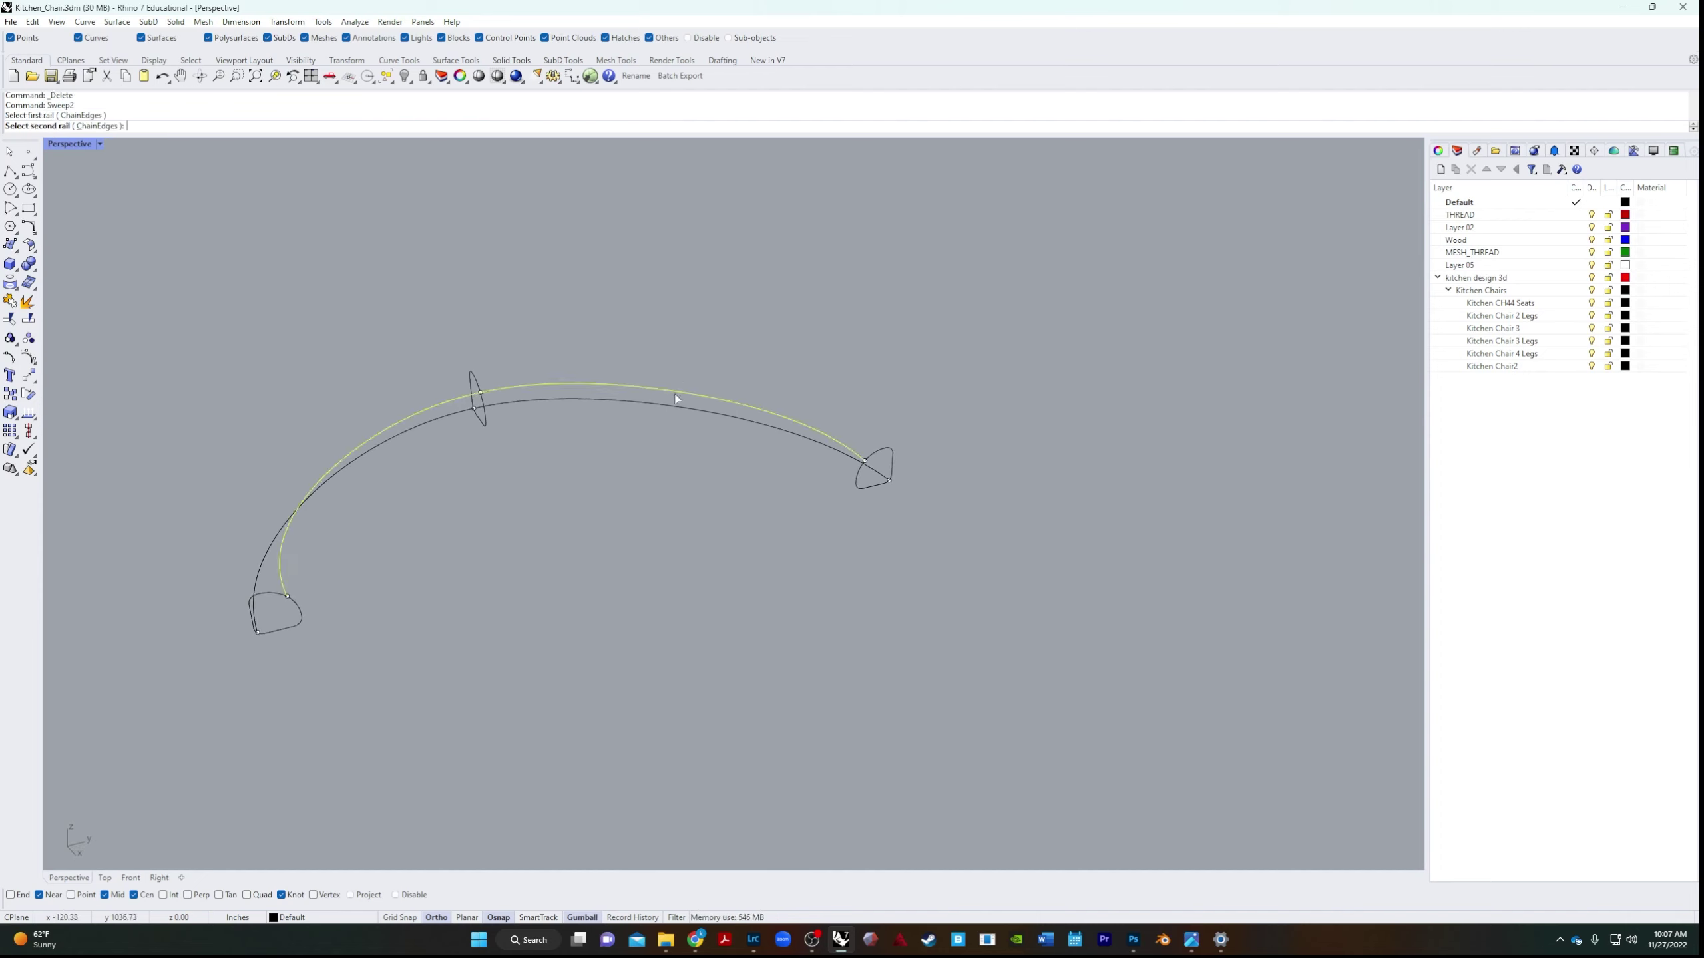
{"action": "left_click", "coordinate": [681, 412]}
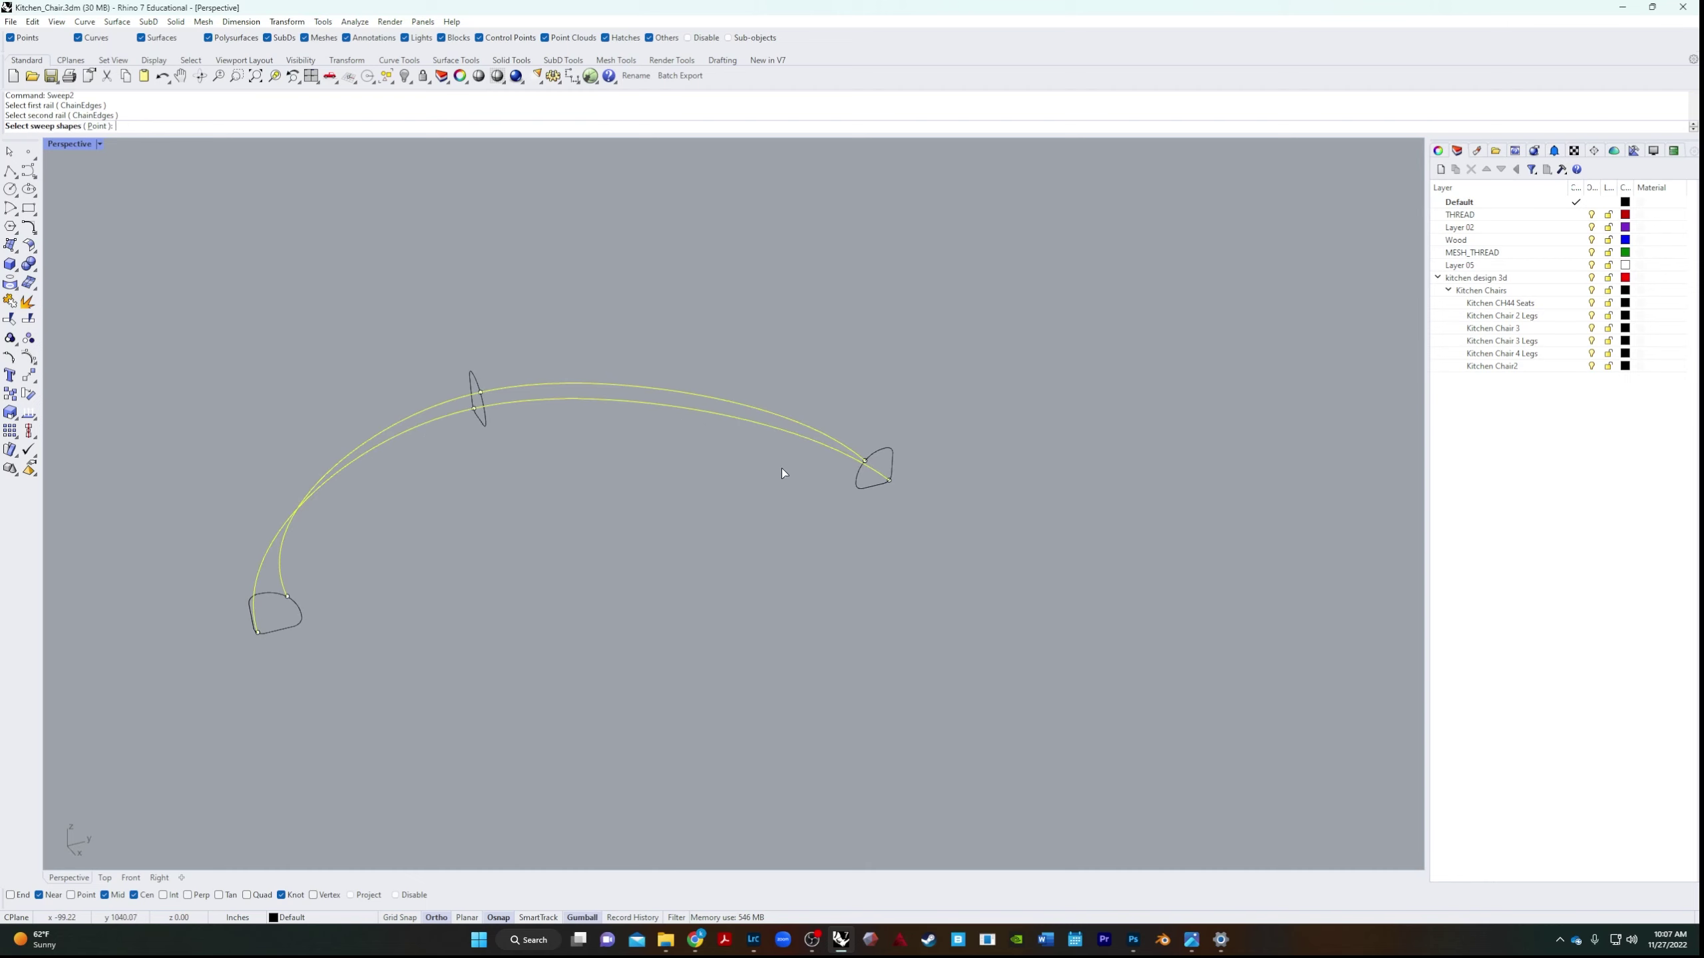
{"action": "left_click", "coordinate": [268, 596]}
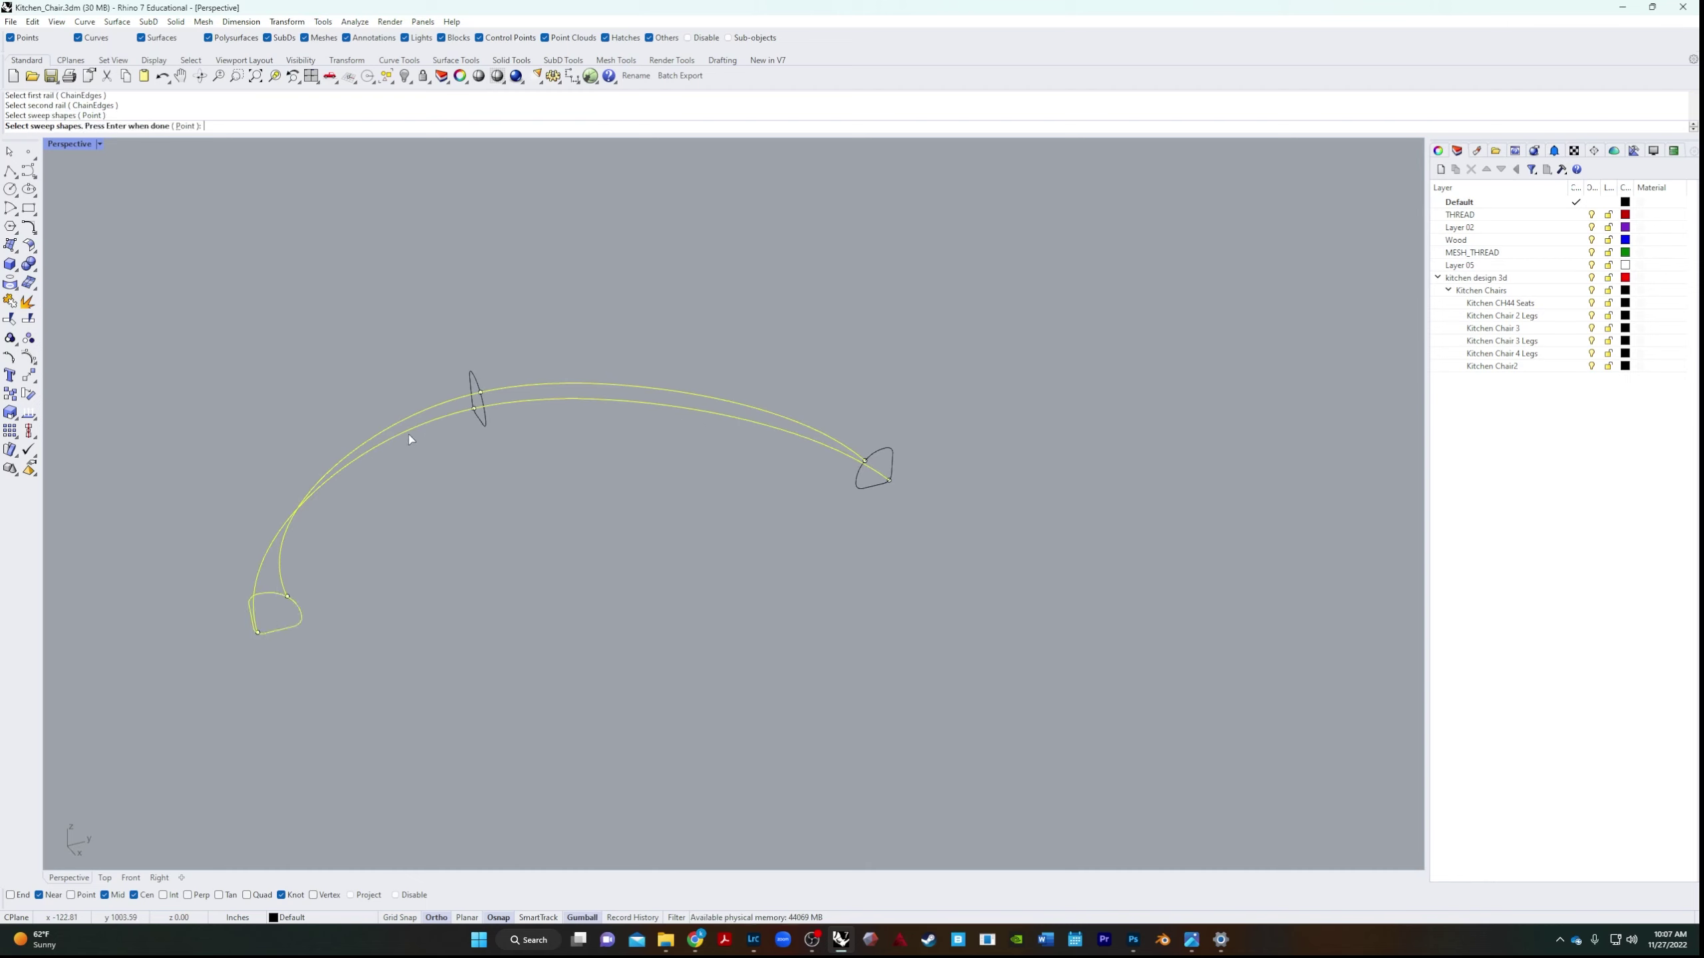
{"action": "left_click", "coordinate": [474, 380]}
{"action": "left_click", "coordinate": [887, 450]}
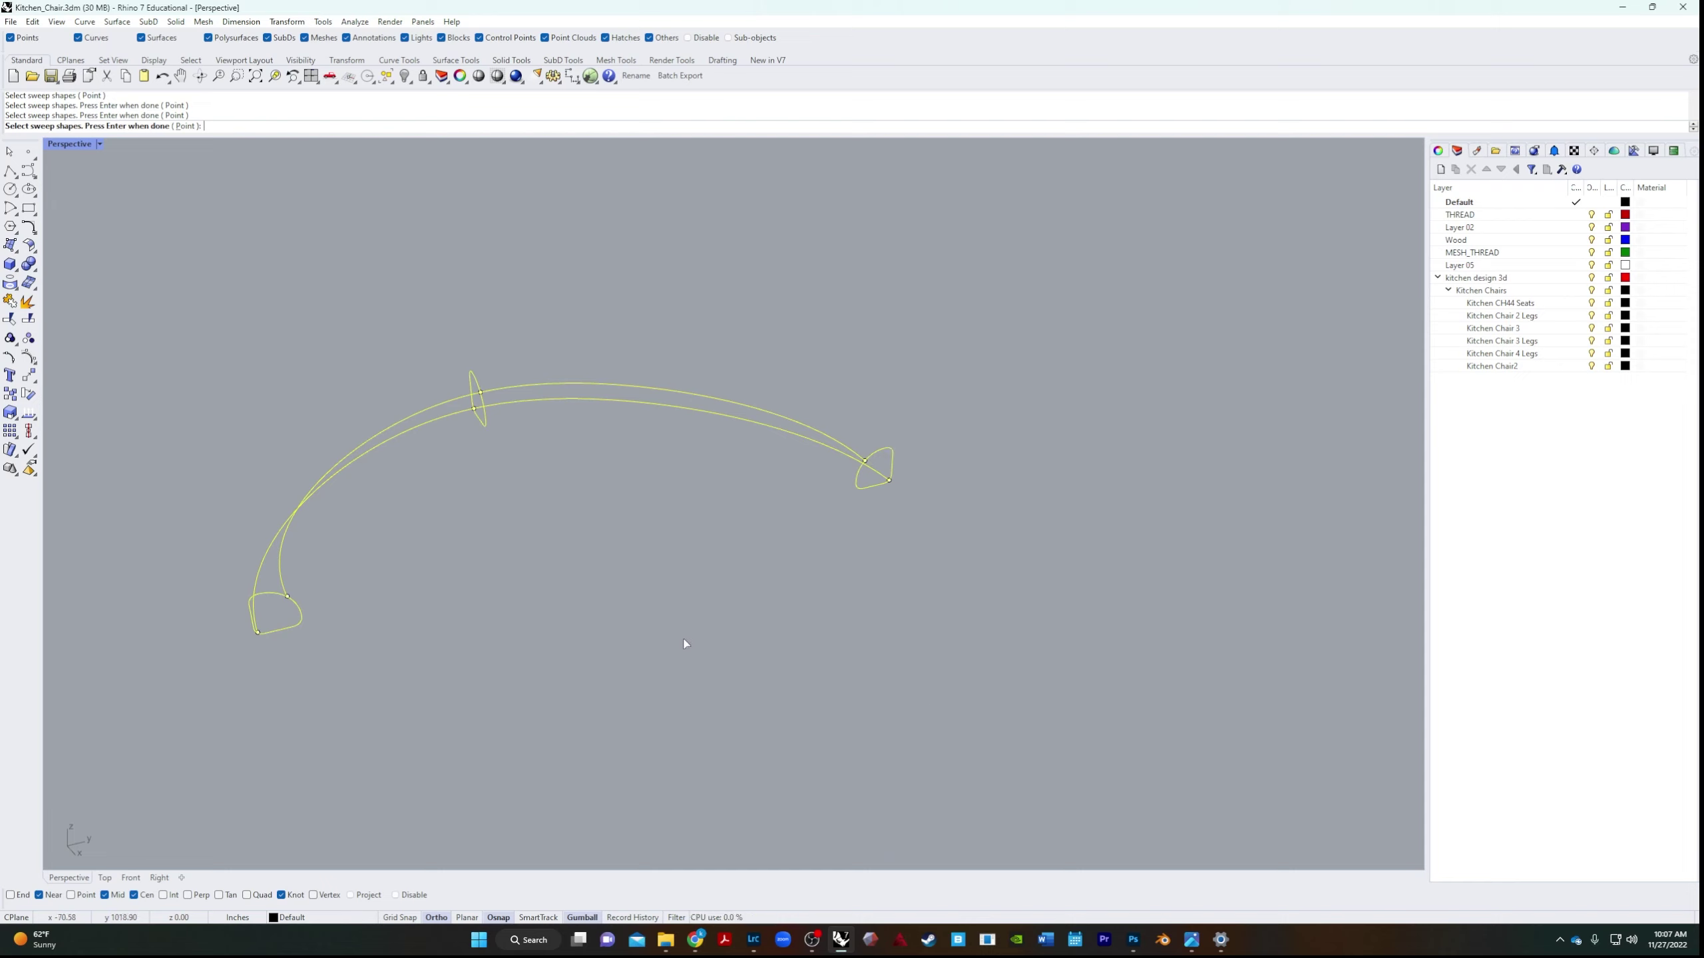
{"action": "key", "text": "Return"}
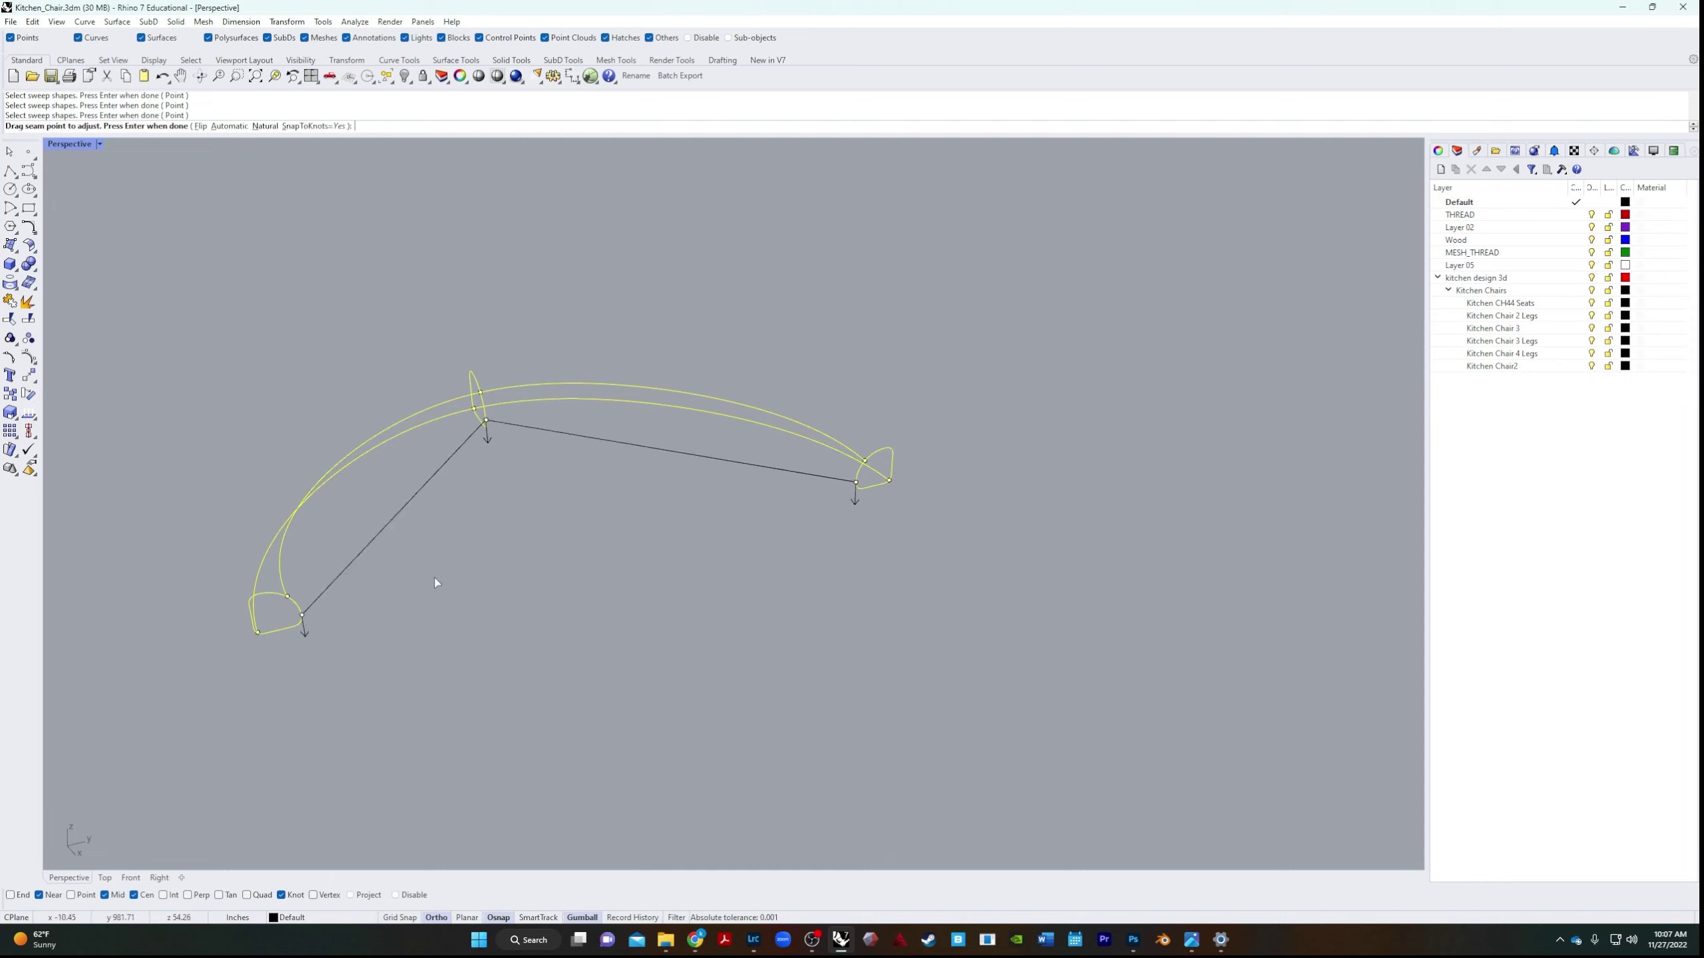
Set the sweep to refit cross sections within 0.01 and inspect the tube preview.
{"action": "key", "text": "Return"}
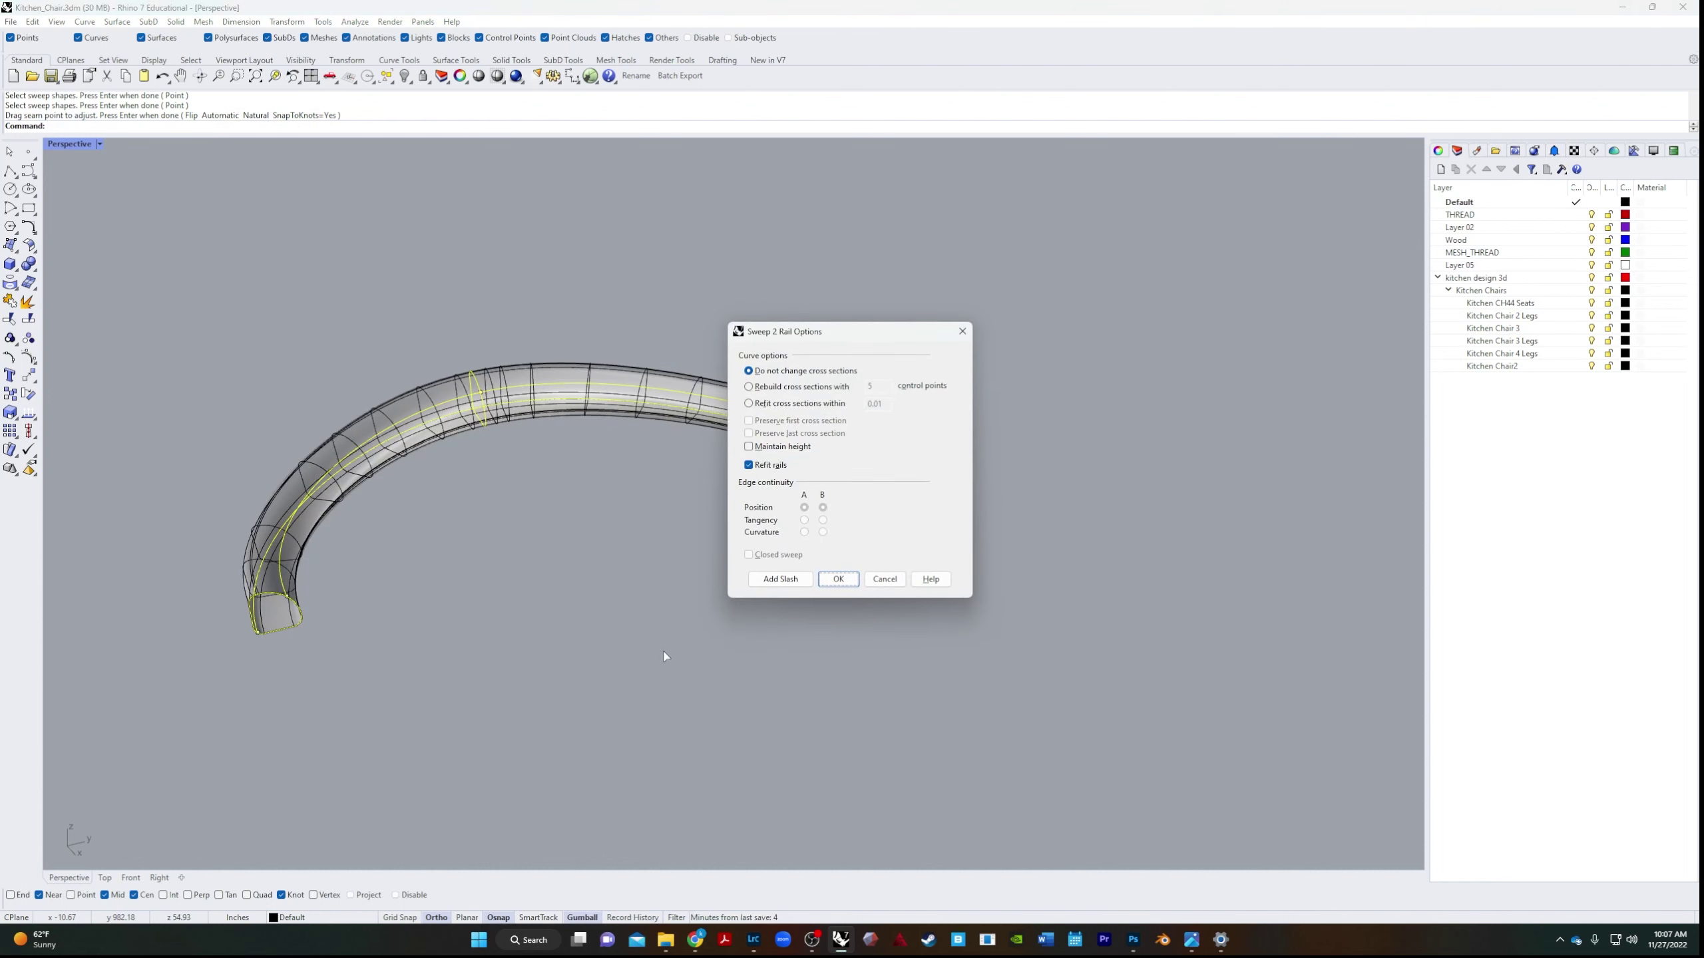
{"action": "right_click_drag", "start_coordinate": [542, 725], "coordinate": [476, 657]}
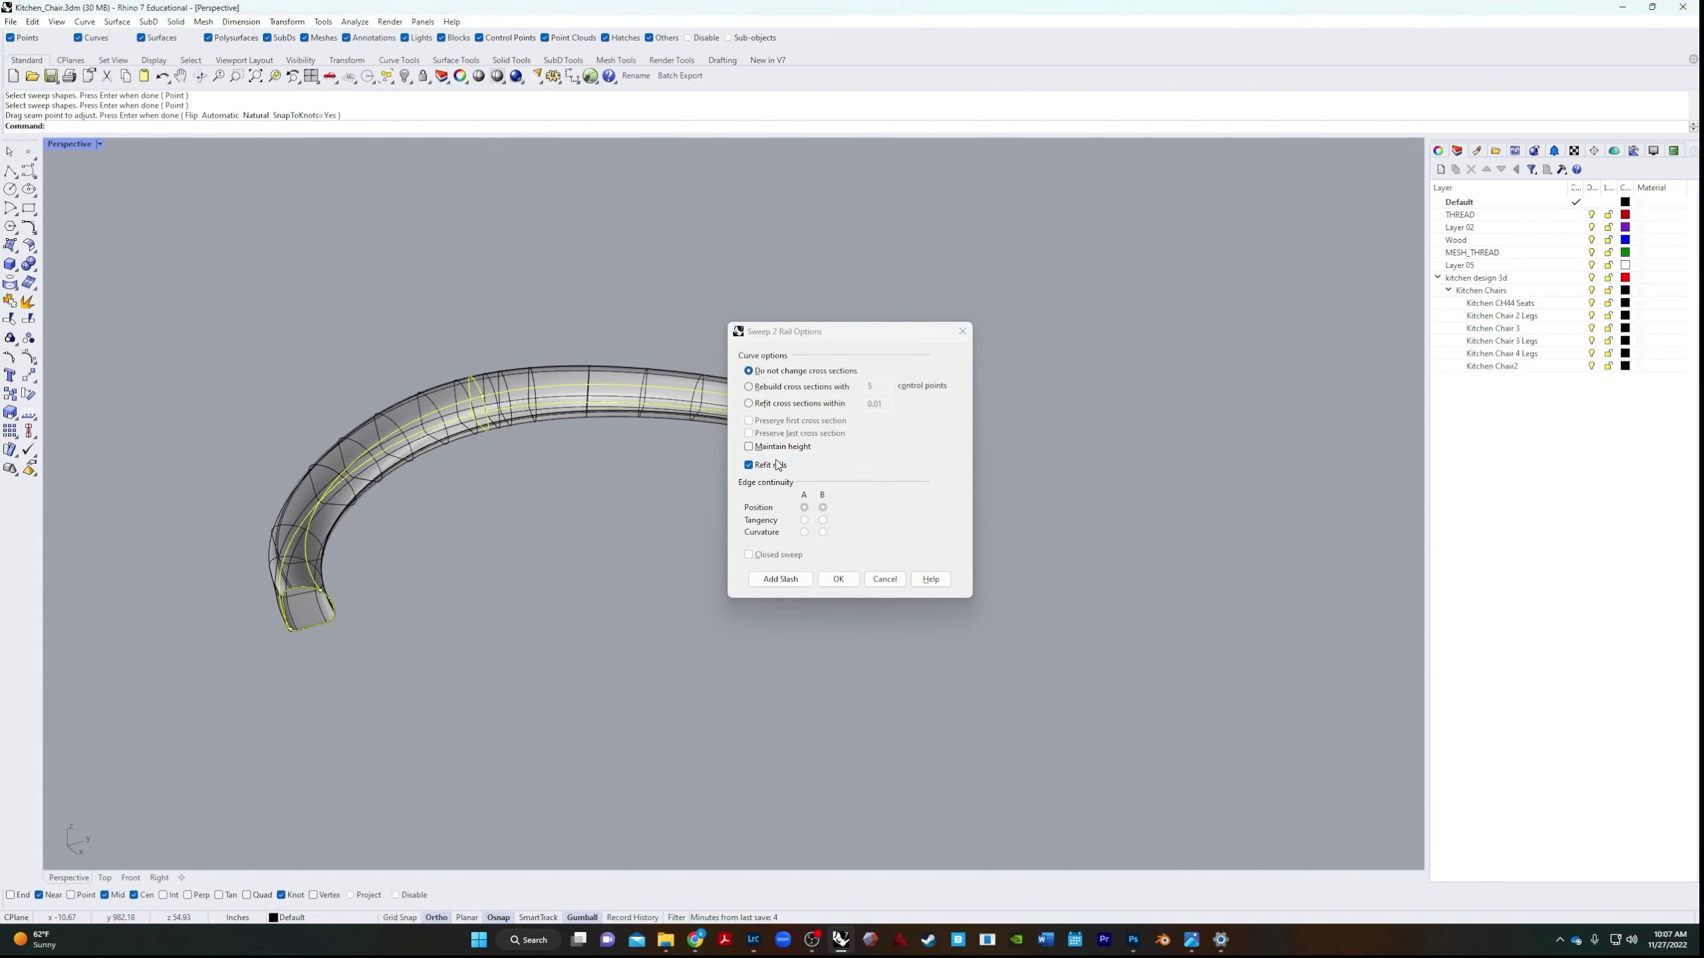
{"action": "left_click", "coordinate": [749, 407]}
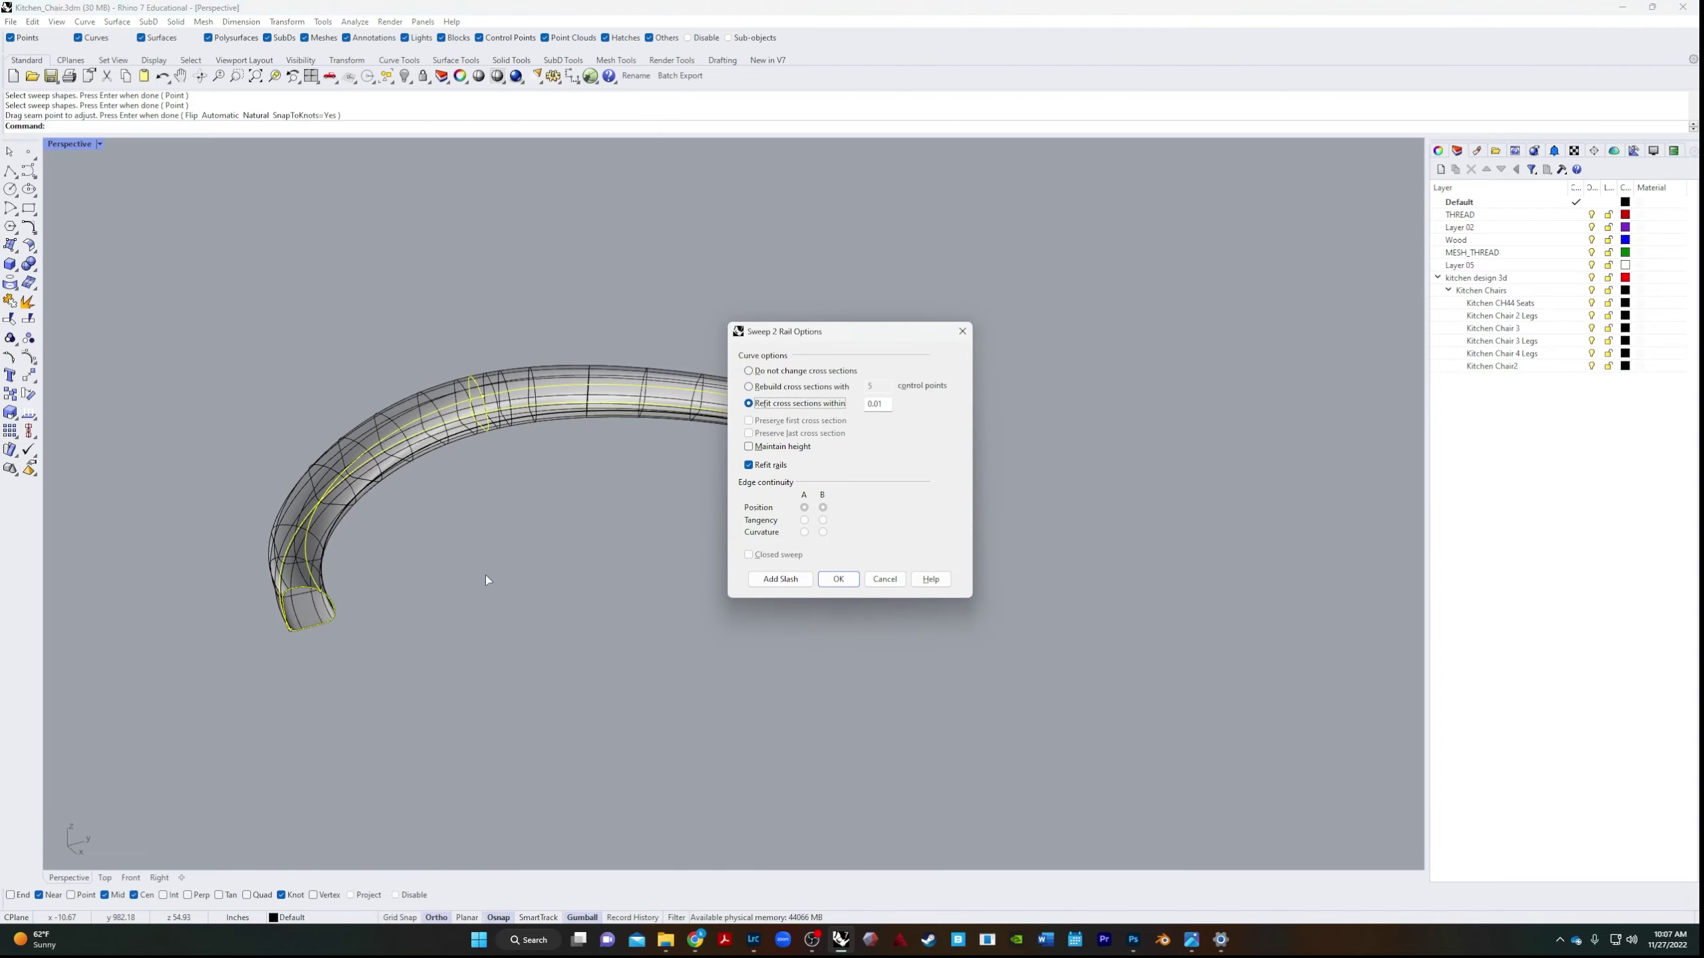
{"action": "mouse_move", "coordinate": [484, 575]}
{"action": "right_mouse_down"}
{"action": "mouse_move", "coordinate": [530, 544]}
{"action": "mouse_move", "coordinate": [263, 634]}
{"action": "mouse_move", "coordinate": [388, 639]}
{"action": "mouse_move", "coordinate": [523, 565]}
{"action": "mouse_move", "coordinate": [451, 624]}
{"action": "mouse_move", "coordinate": [431, 701]}
{"action": "mouse_move", "coordinate": [373, 711]}
{"action": "mouse_move", "coordinate": [292, 654]}
{"action": "mouse_move", "coordinate": [329, 564]}
{"action": "mouse_move", "coordinate": [551, 533]}
{"action": "mouse_move", "coordinate": [540, 556]}
{"action": "mouse_move", "coordinate": [472, 574]}
{"action": "right_mouse_up"}
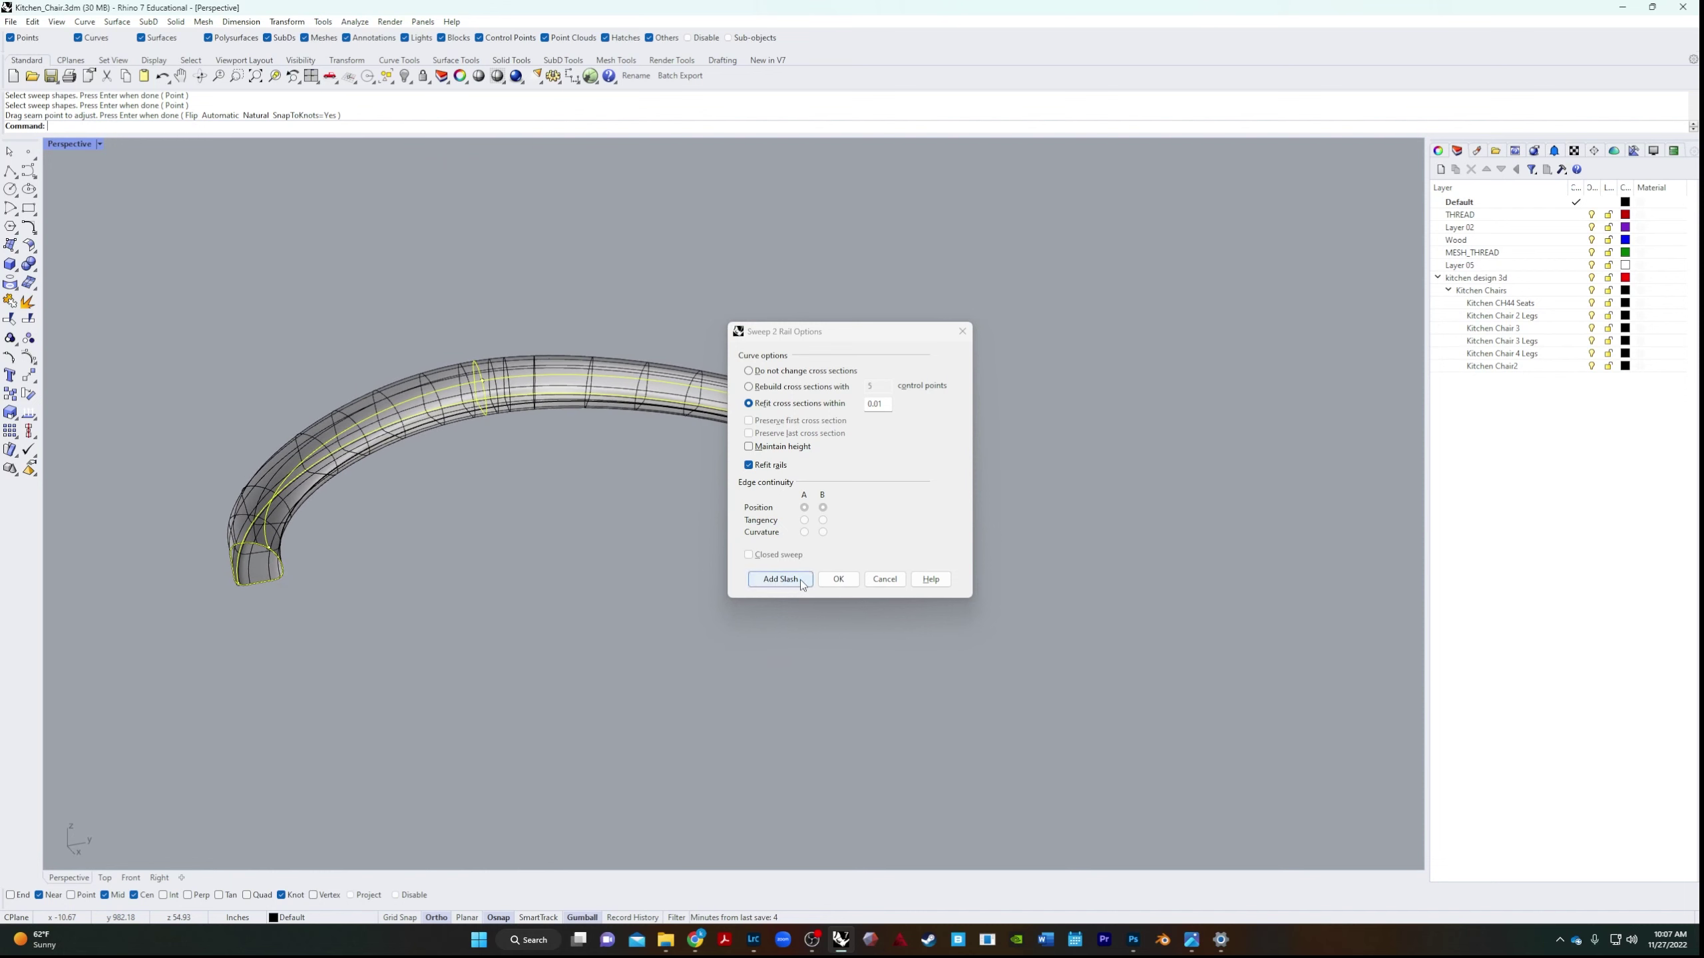
Create the swept tube and orbit to view it from the side.
{"action": "left_click", "coordinate": [838, 579]}
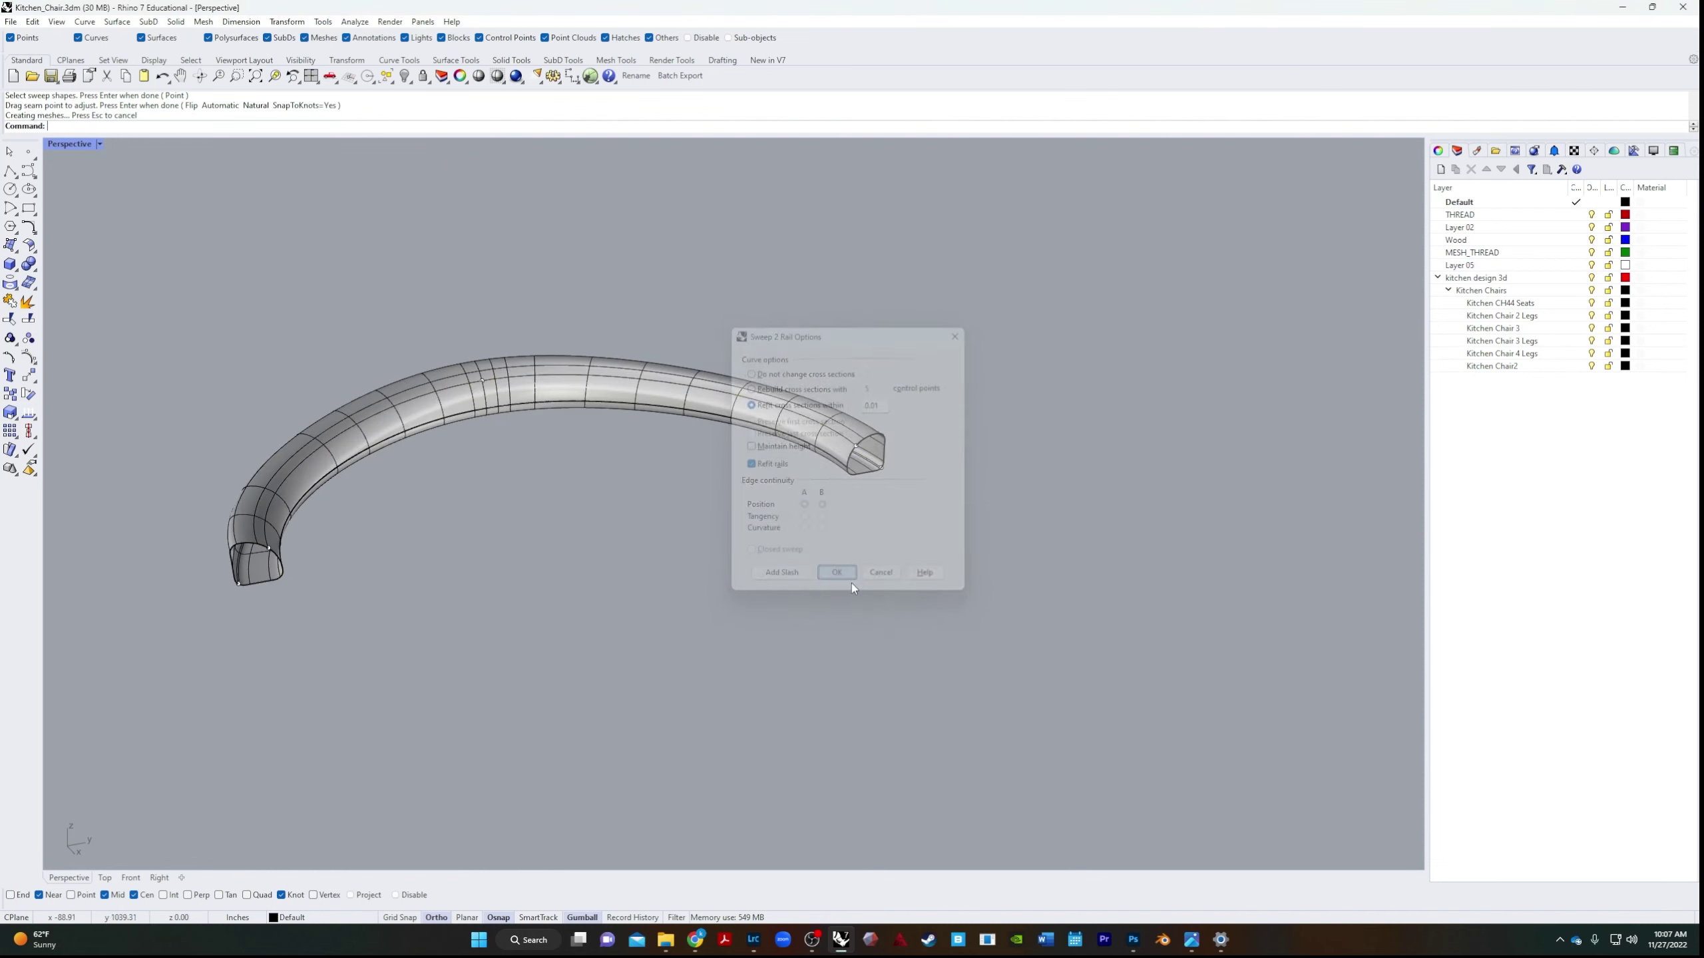
{"action": "right_click_drag", "start_coordinate": [580, 612], "coordinate": [587, 671]}
{"action": "scroll", "coordinate": [425, 470], "scroll_direction": "up", "scroll_amount": 4}
{"action": "right_click_drag", "start_coordinate": [426, 470], "coordinate": [439, 547]}
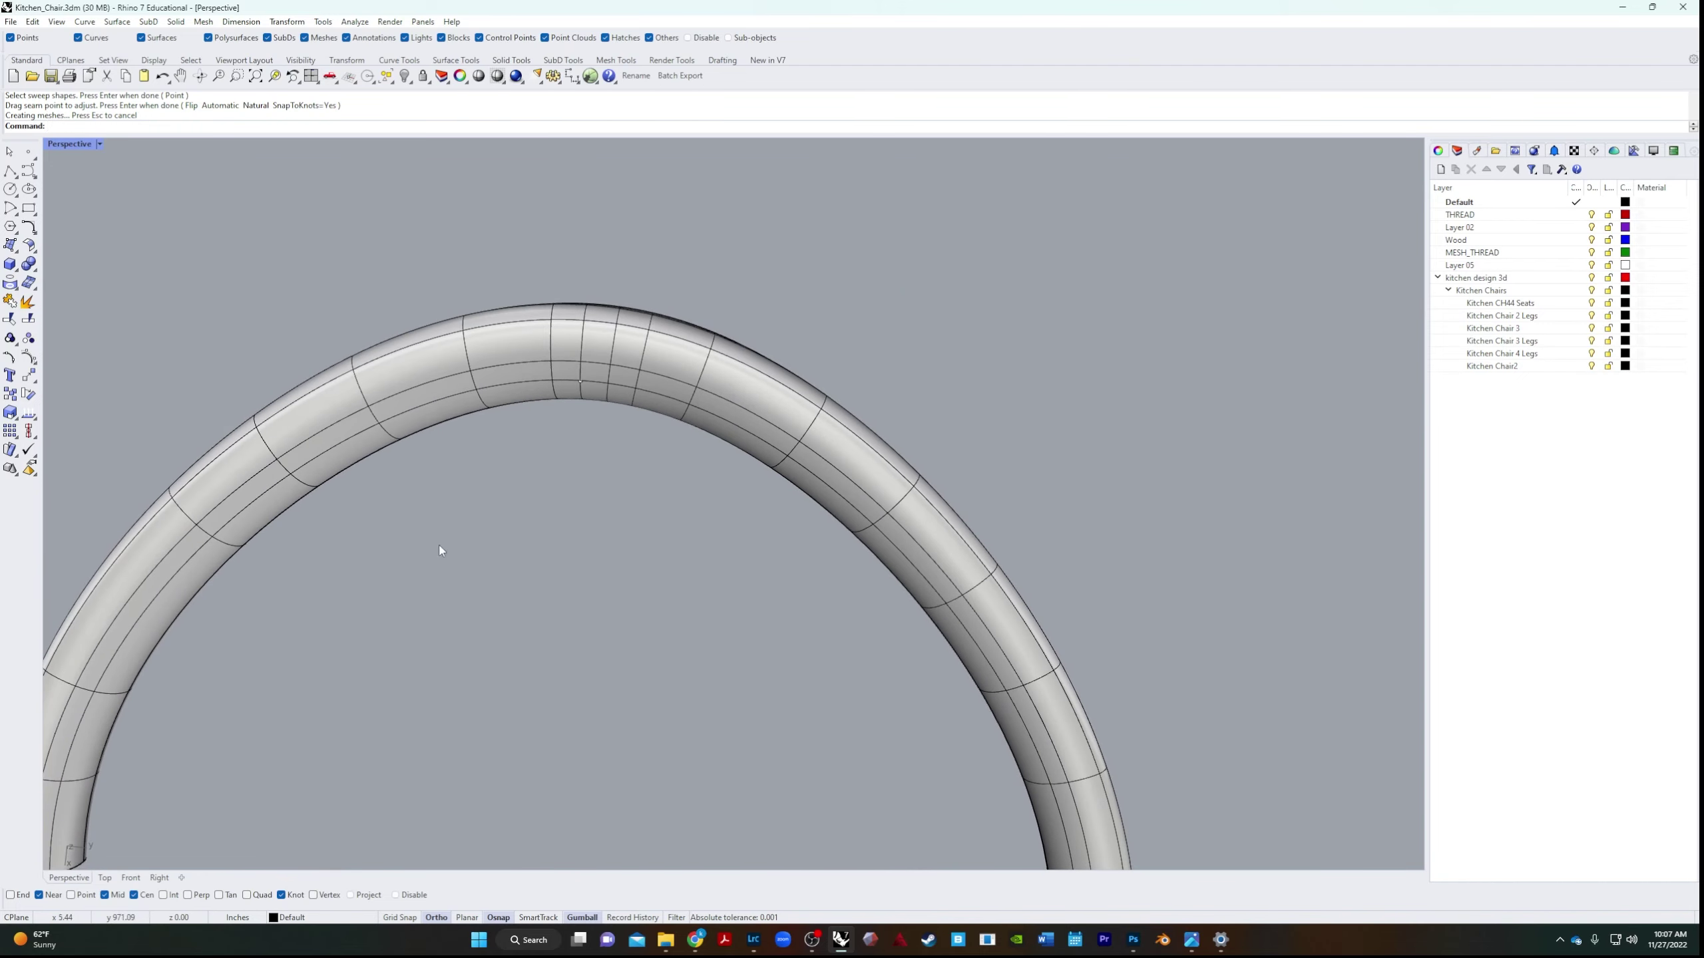
{"action": "scroll", "coordinate": [437, 467], "scroll_direction": "down", "scroll_amount": 12}
{"action": "scroll", "coordinate": [372, 565], "scroll_direction": "up", "scroll_amount": 4}
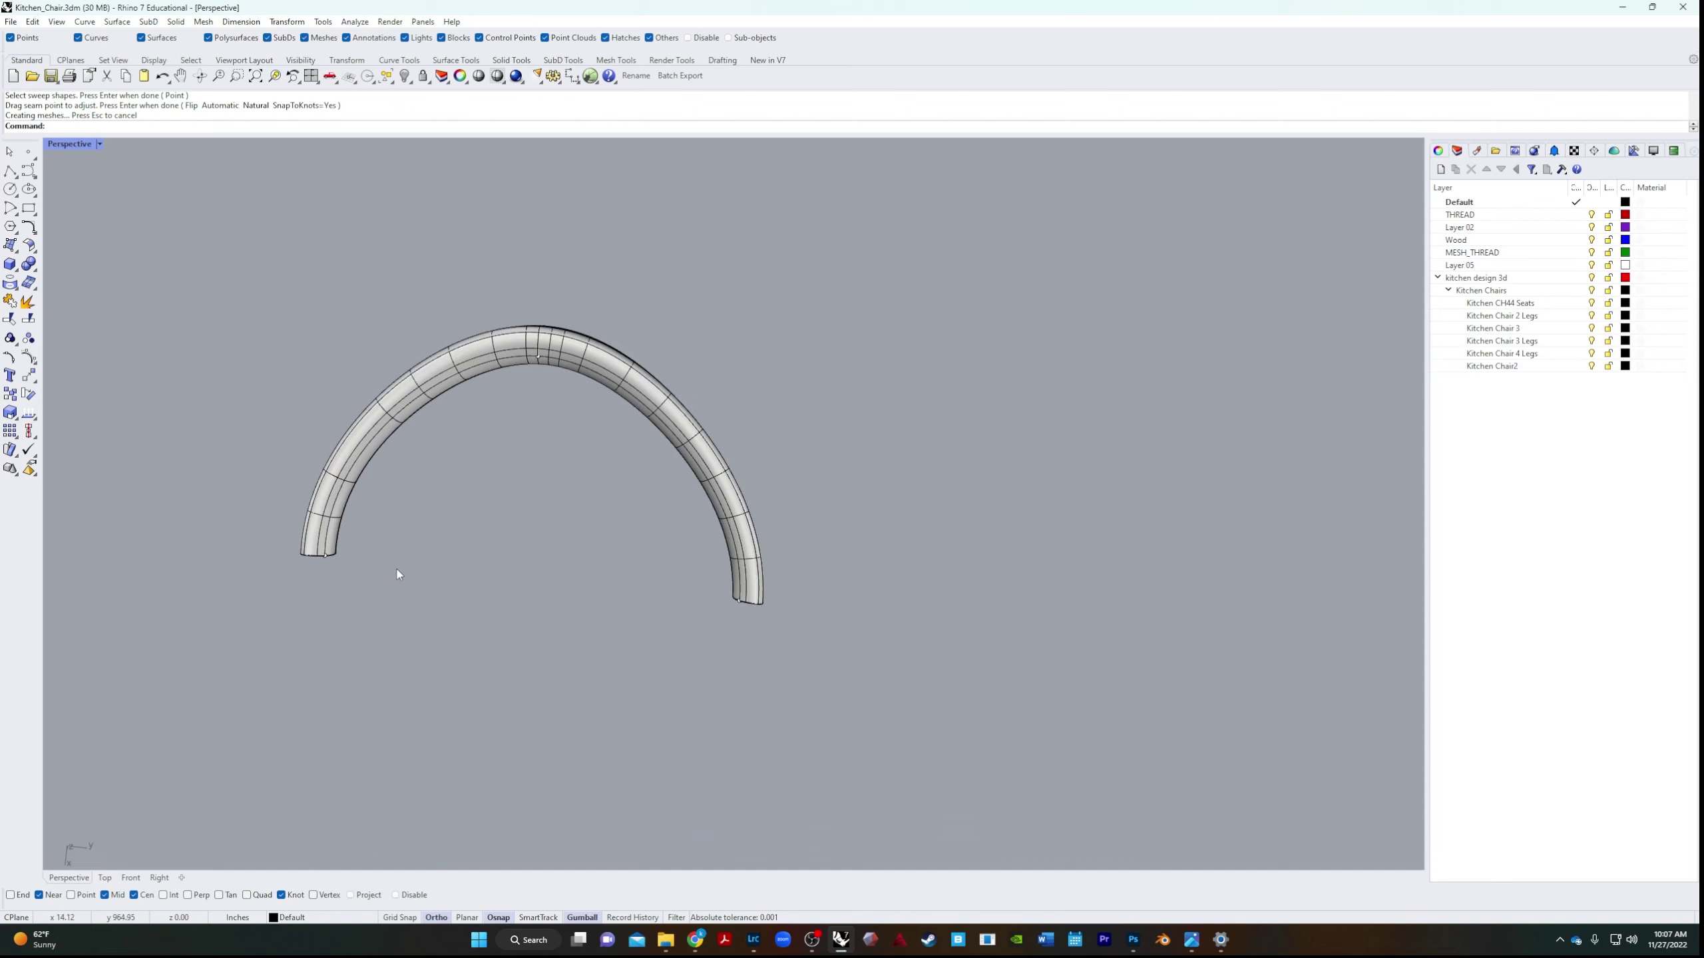
Check the C-shaped tube in Top view, then undo the sweep.
{"action": "left_click", "coordinate": [105, 878]}
{"action": "scroll", "coordinate": [681, 654], "scroll_direction": "up", "scroll_amount": 4}
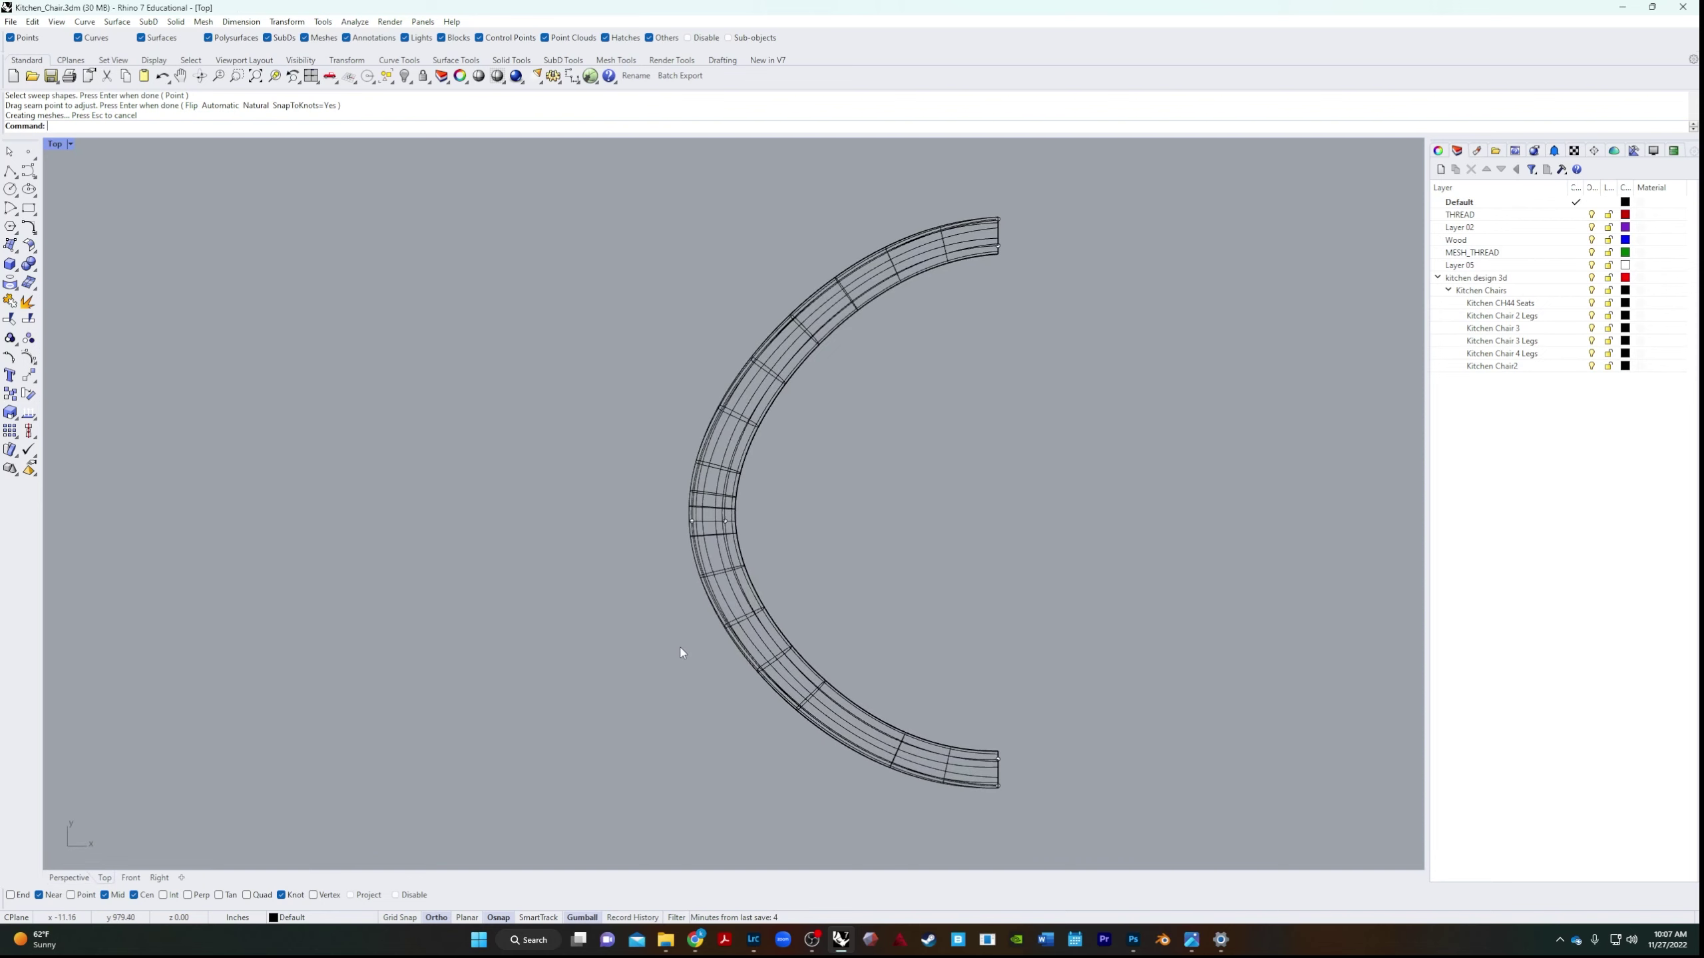
{"action": "right_click_drag", "start_coordinate": [681, 654], "coordinate": [543, 712]}
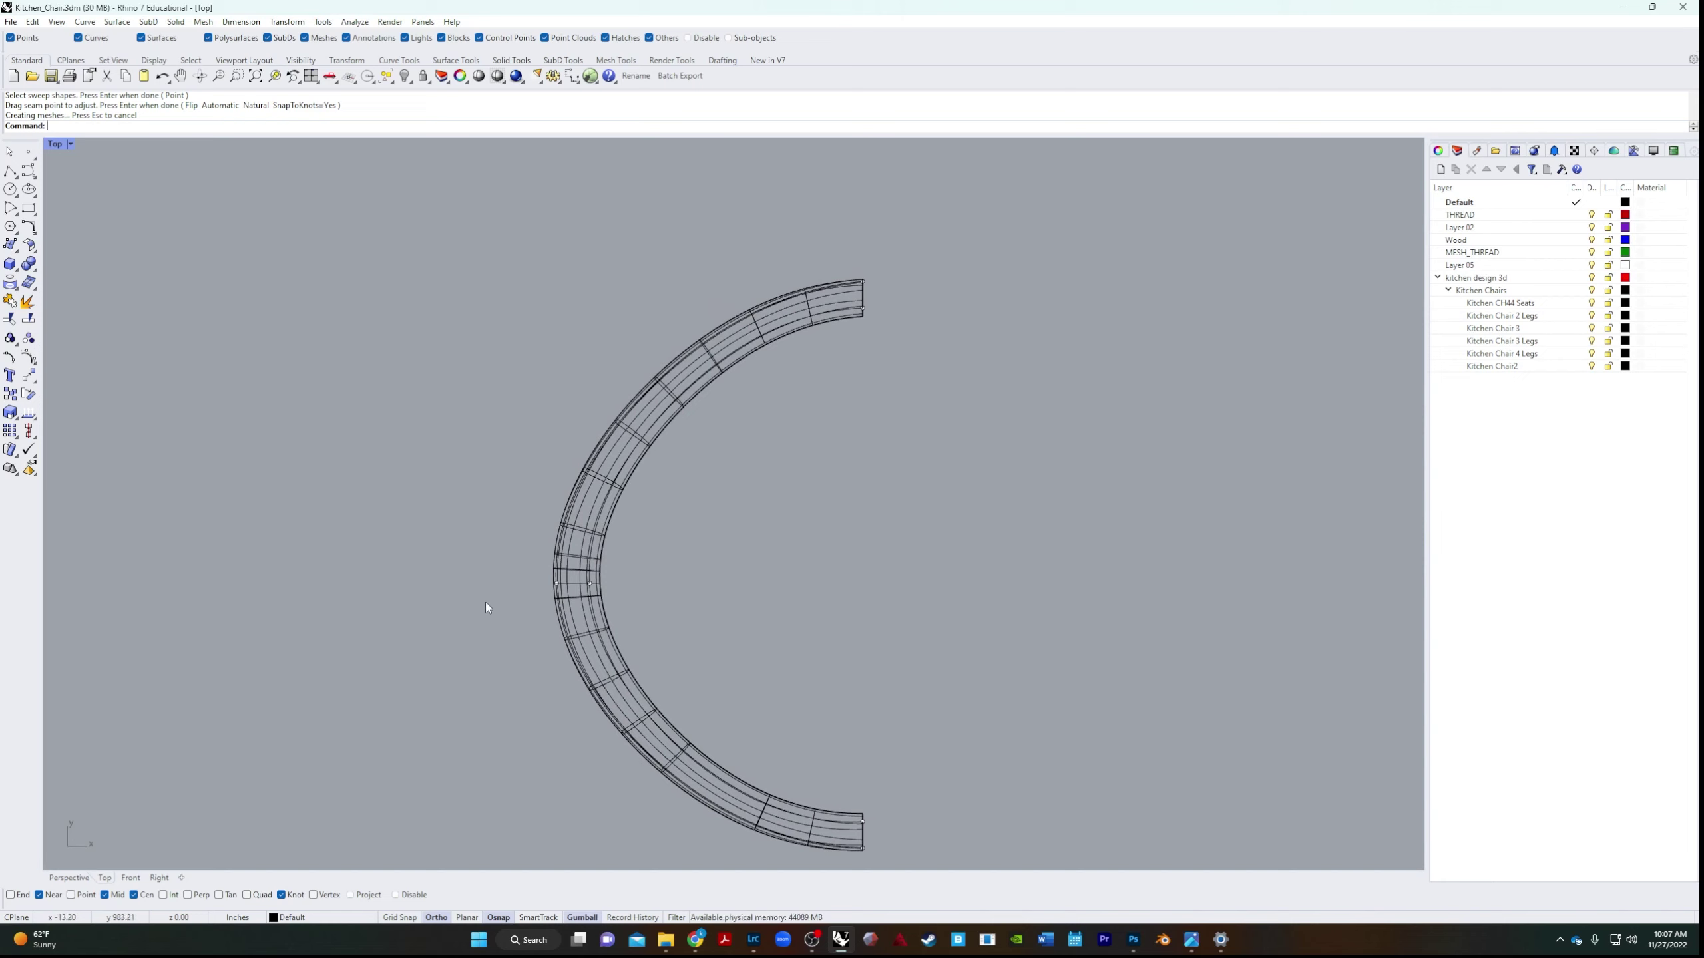
{"action": "key", "text": "ctrl+z"}
{"action": "right_click_drag", "start_coordinate": [723, 588], "coordinate": [807, 488]}
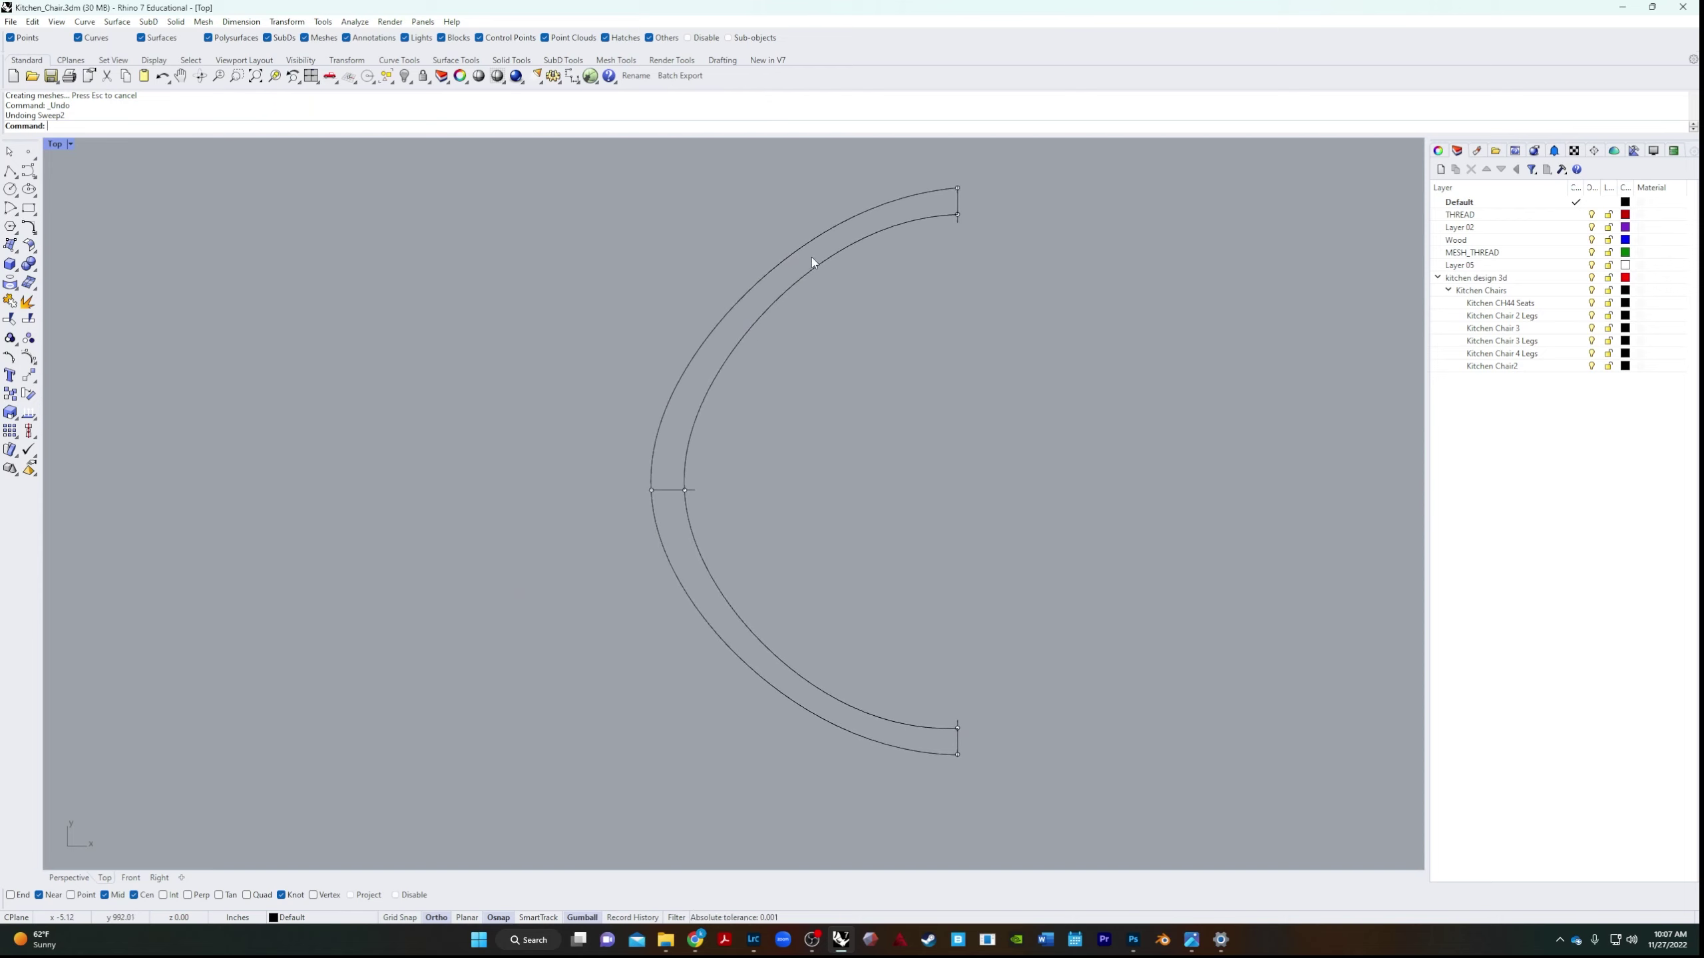
{"action": "mouse_move", "coordinate": [622, 523]}
{"action": "right_mouse_down"}
{"action": "mouse_move", "coordinate": [651, 445]}
{"action": "mouse_move", "coordinate": [603, 526]}
{"action": "right_mouse_up"}
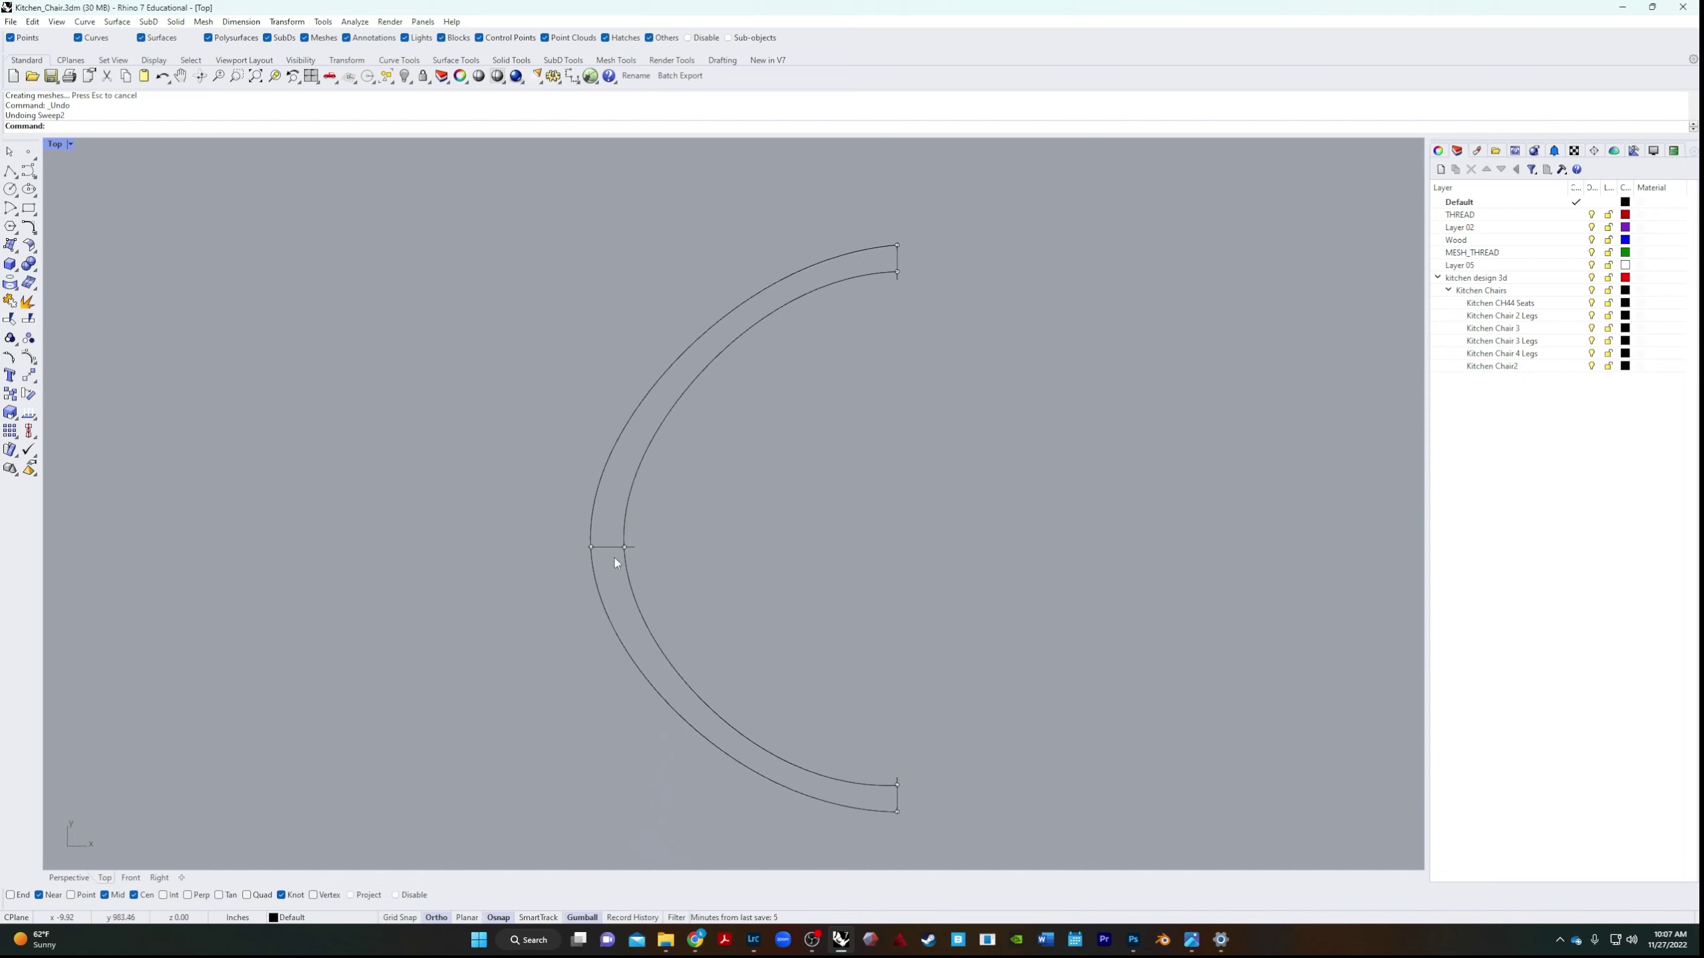
{"action": "right_click_drag", "start_coordinate": [744, 595], "coordinate": [777, 476]}
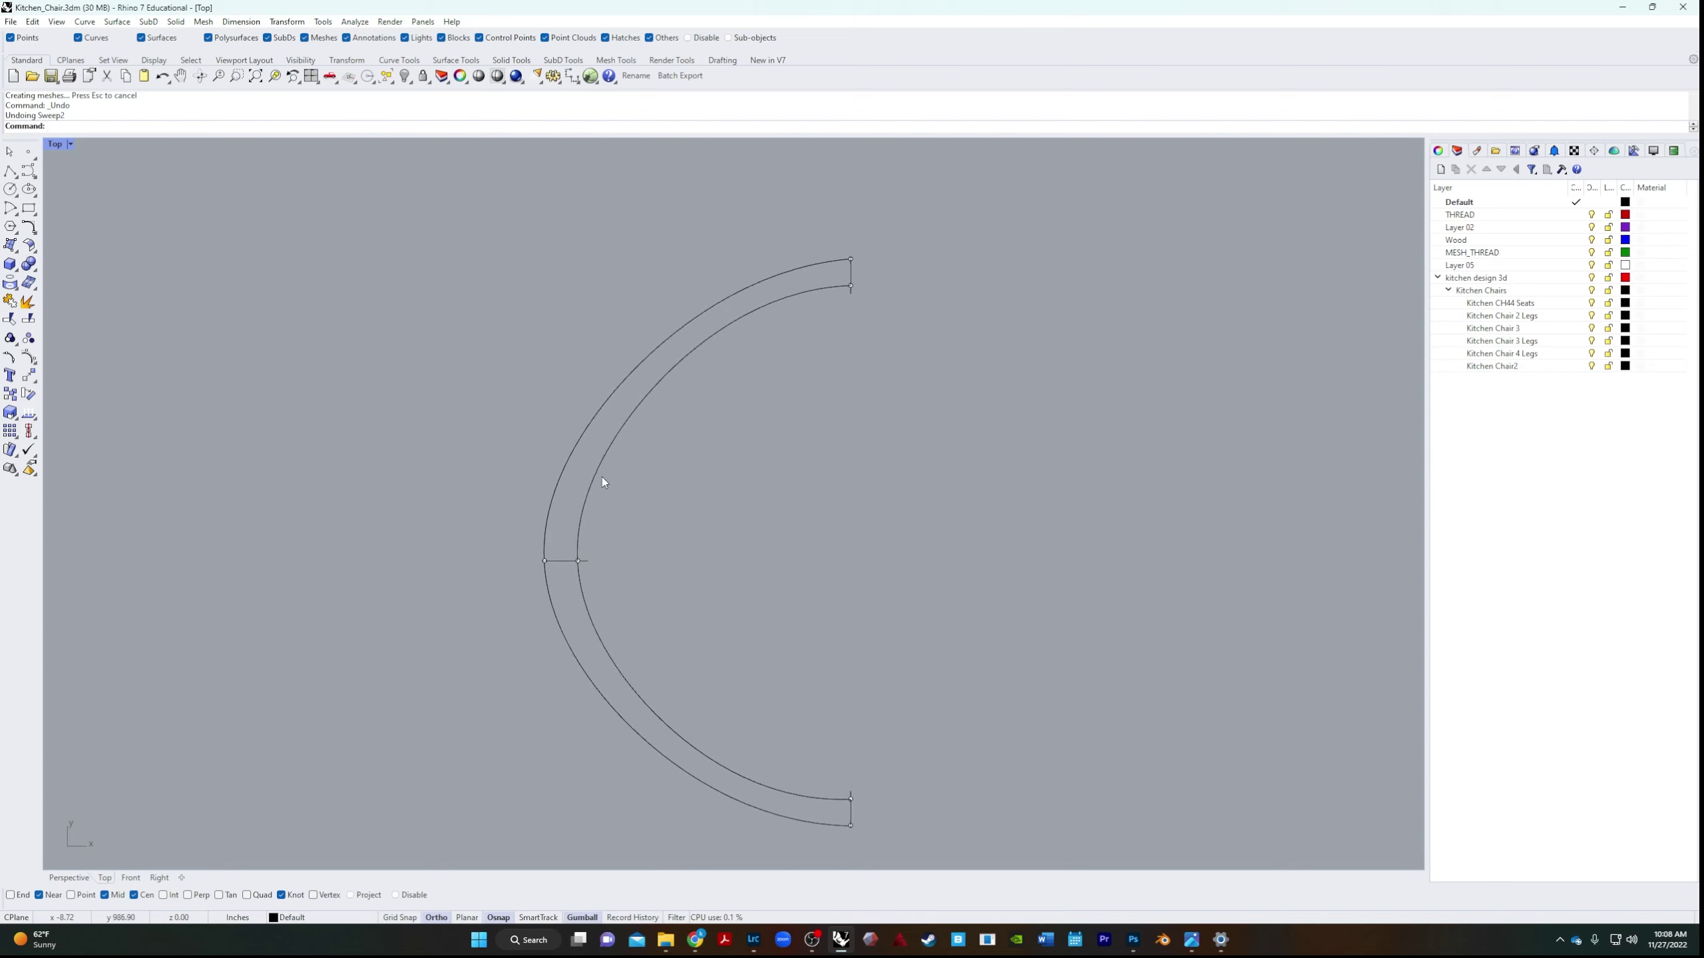
{"action": "right_click_drag", "start_coordinate": [561, 722], "coordinate": [650, 677]}
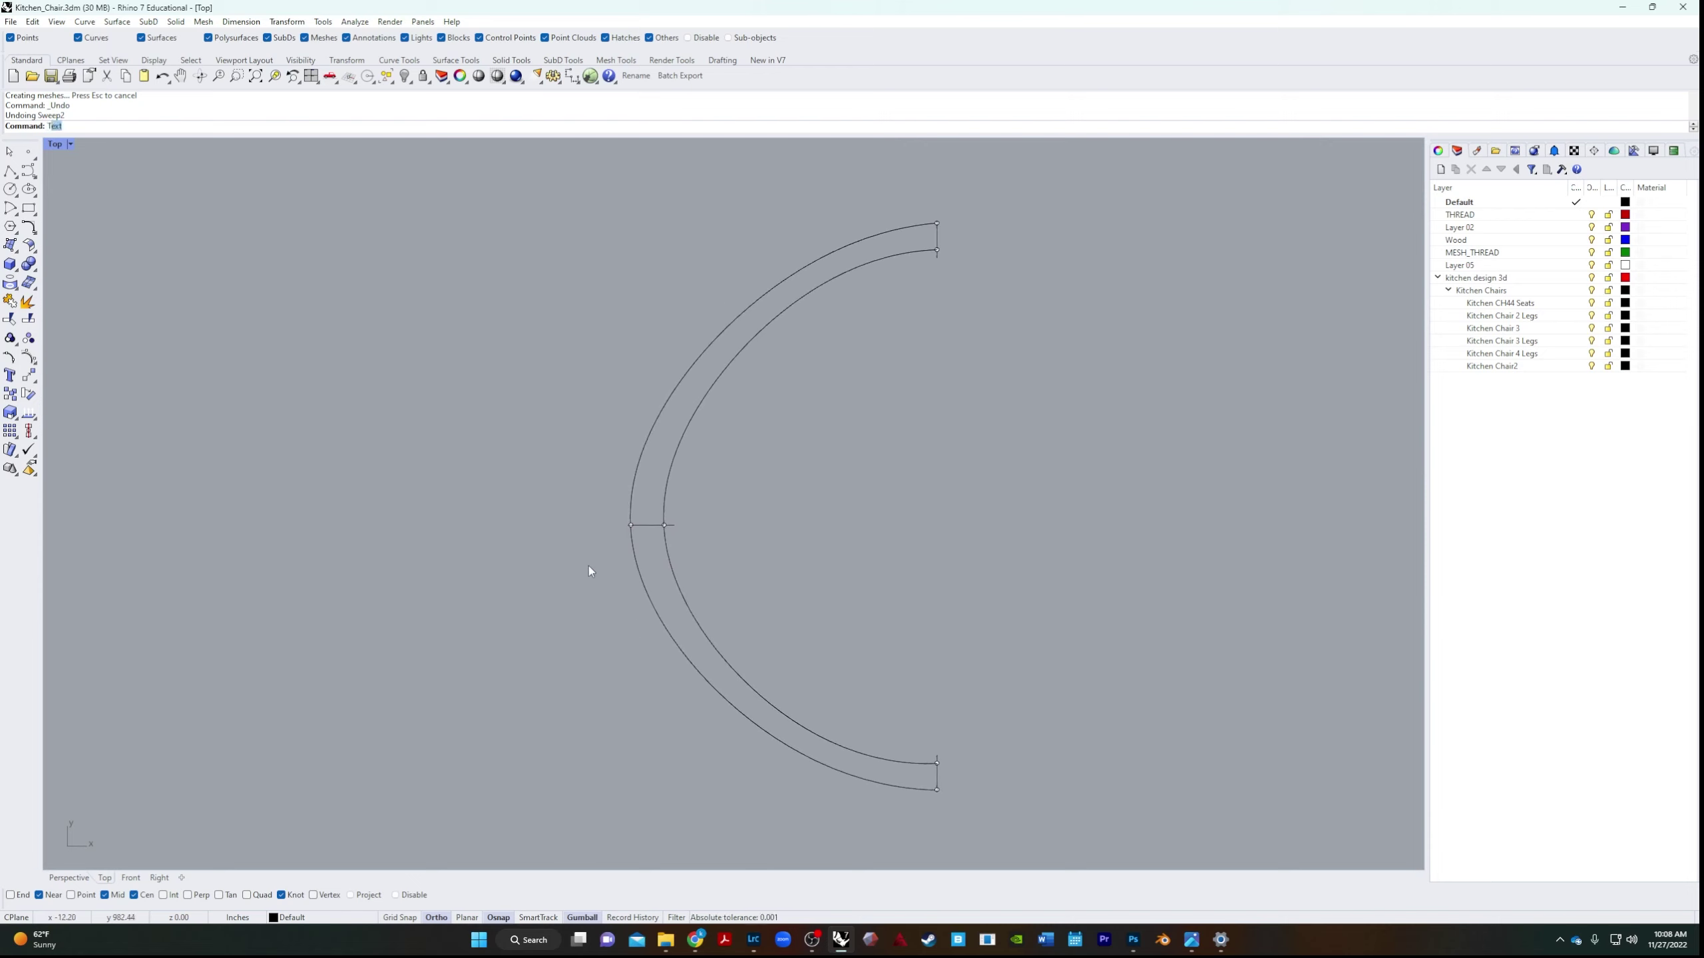
Trim off the upper parts of both arcs using the short connecting line as cutter.
{"action": "type", "text": "trim"}
{"action": "key", "text": "Return"}
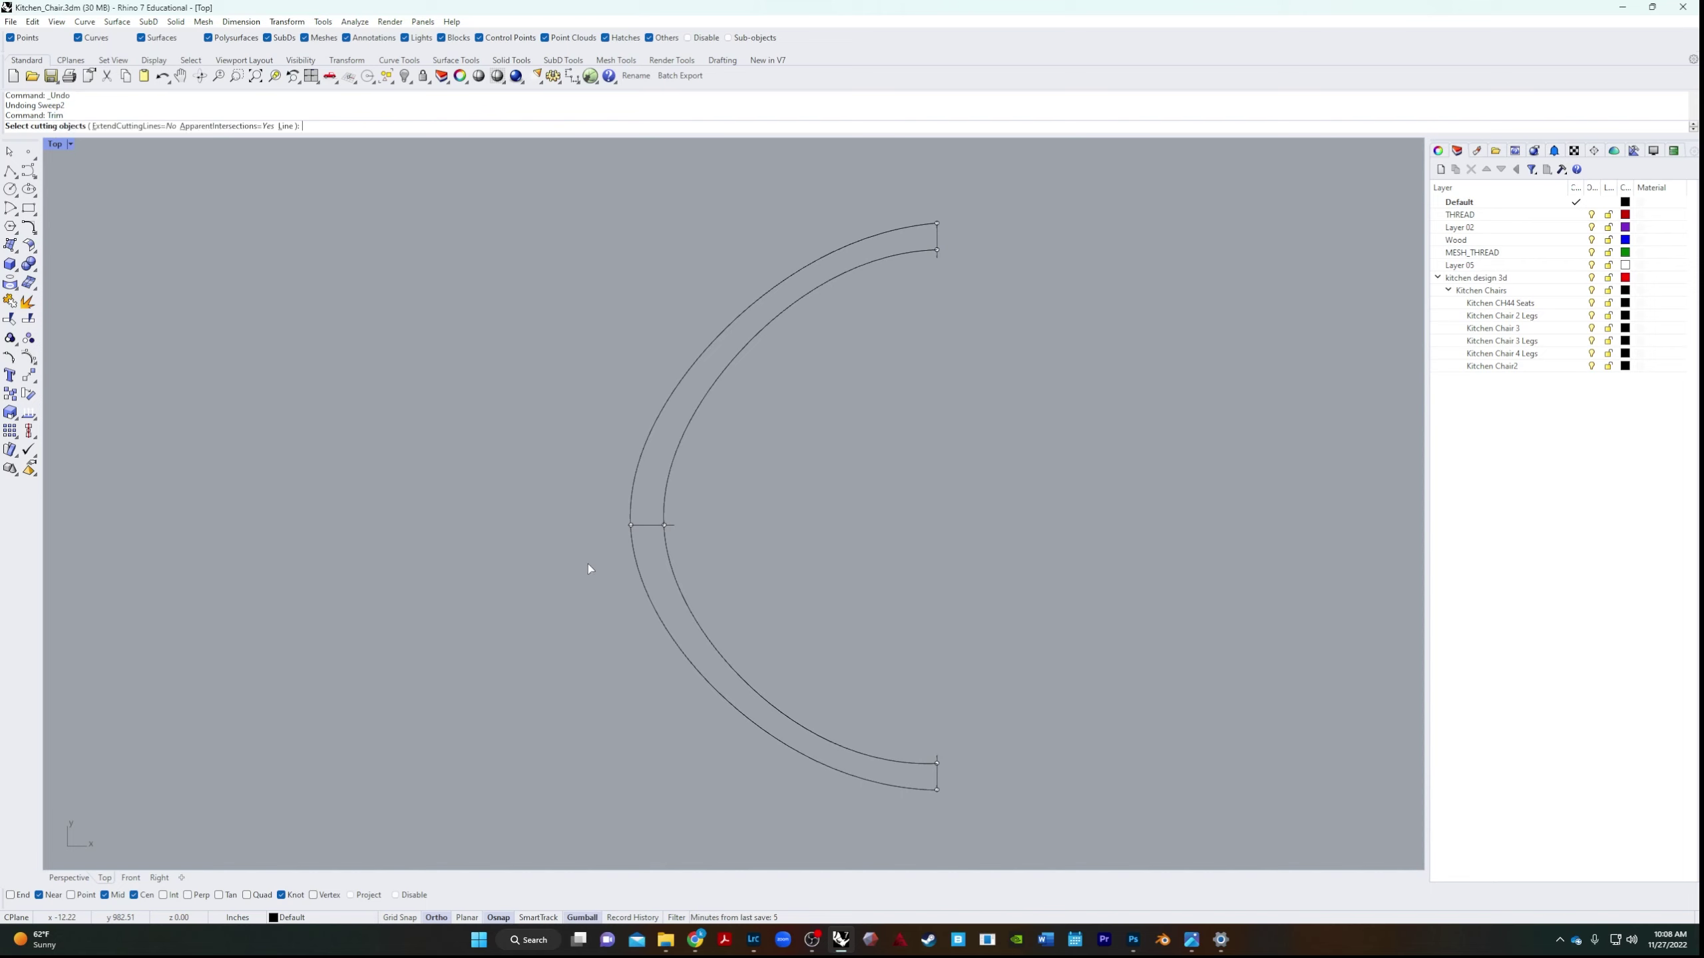
{"action": "left_click", "coordinate": [654, 527]}
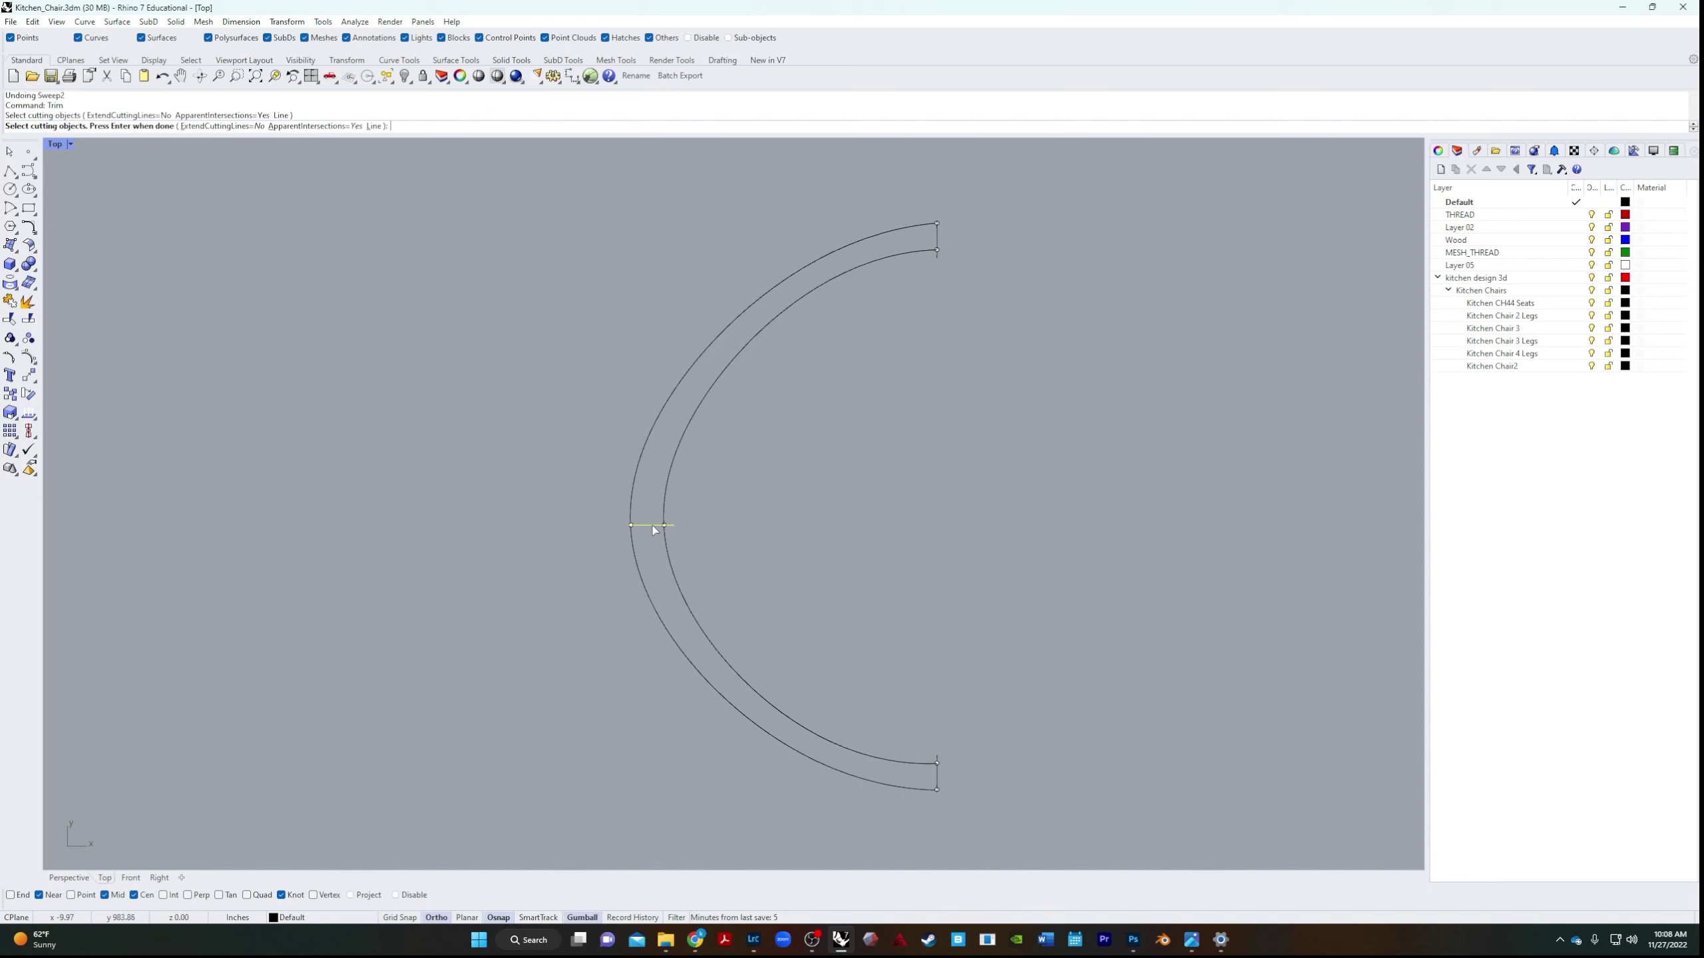
{"action": "key", "text": "Return"}
{"action": "left_click_drag", "start_coordinate": [715, 439], "coordinate": [543, 445]}
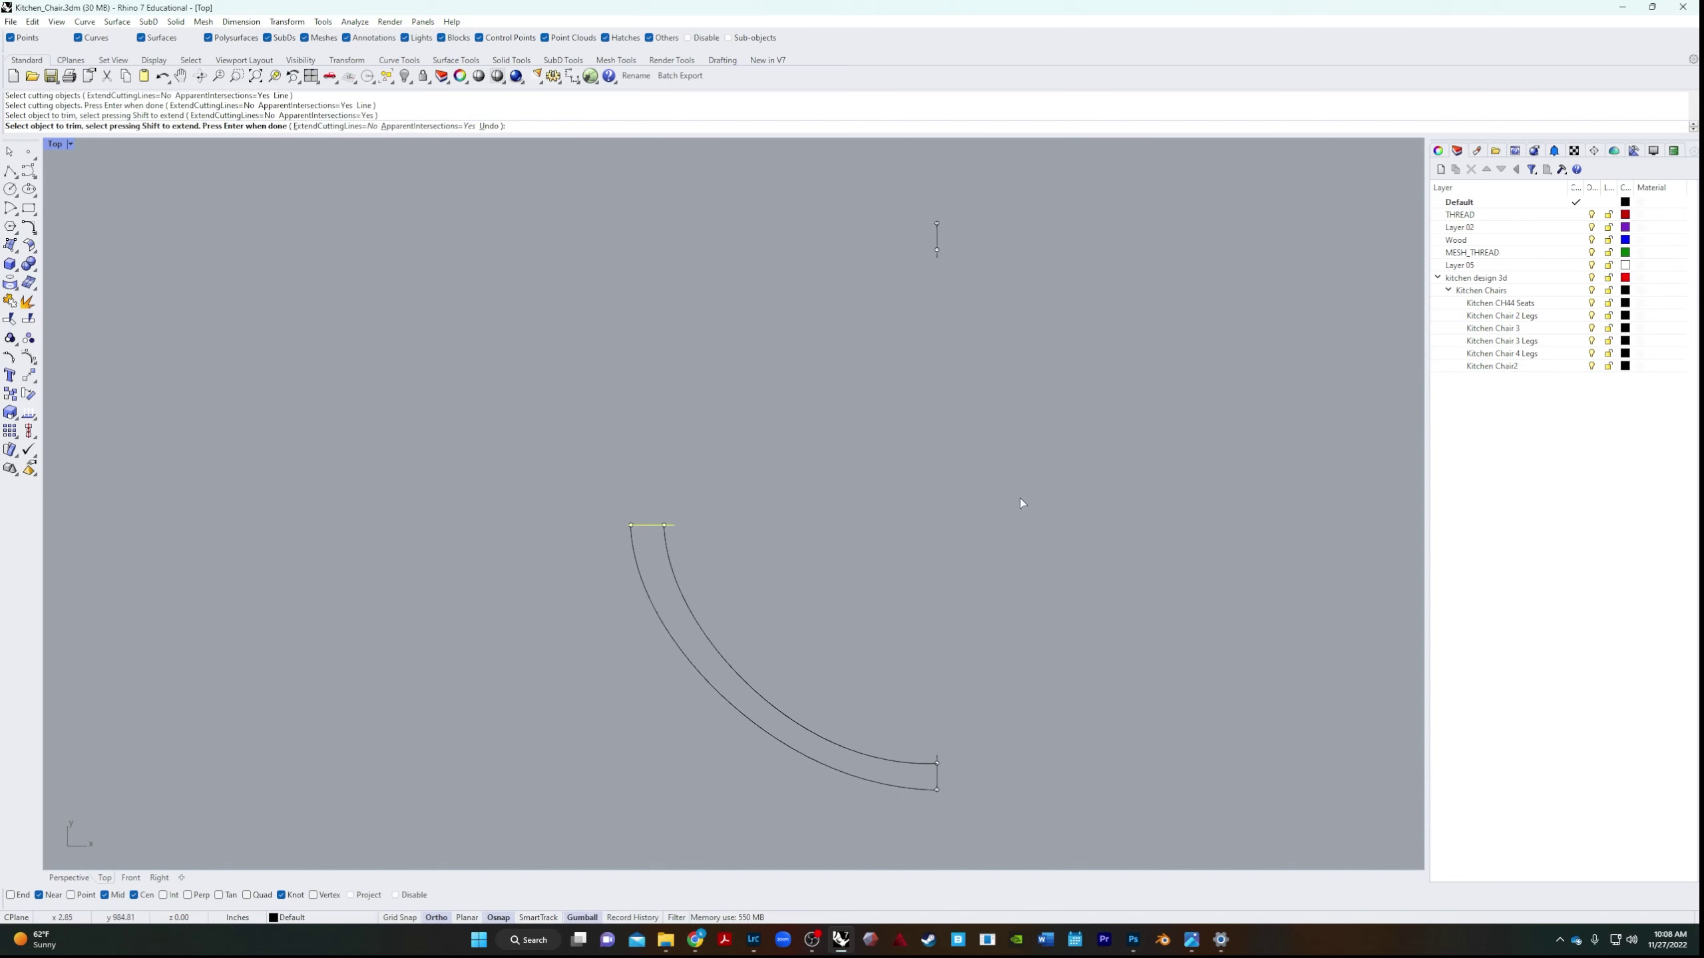
{"action": "left_click_drag", "start_coordinate": [839, 466], "coordinate": [888, 367]}
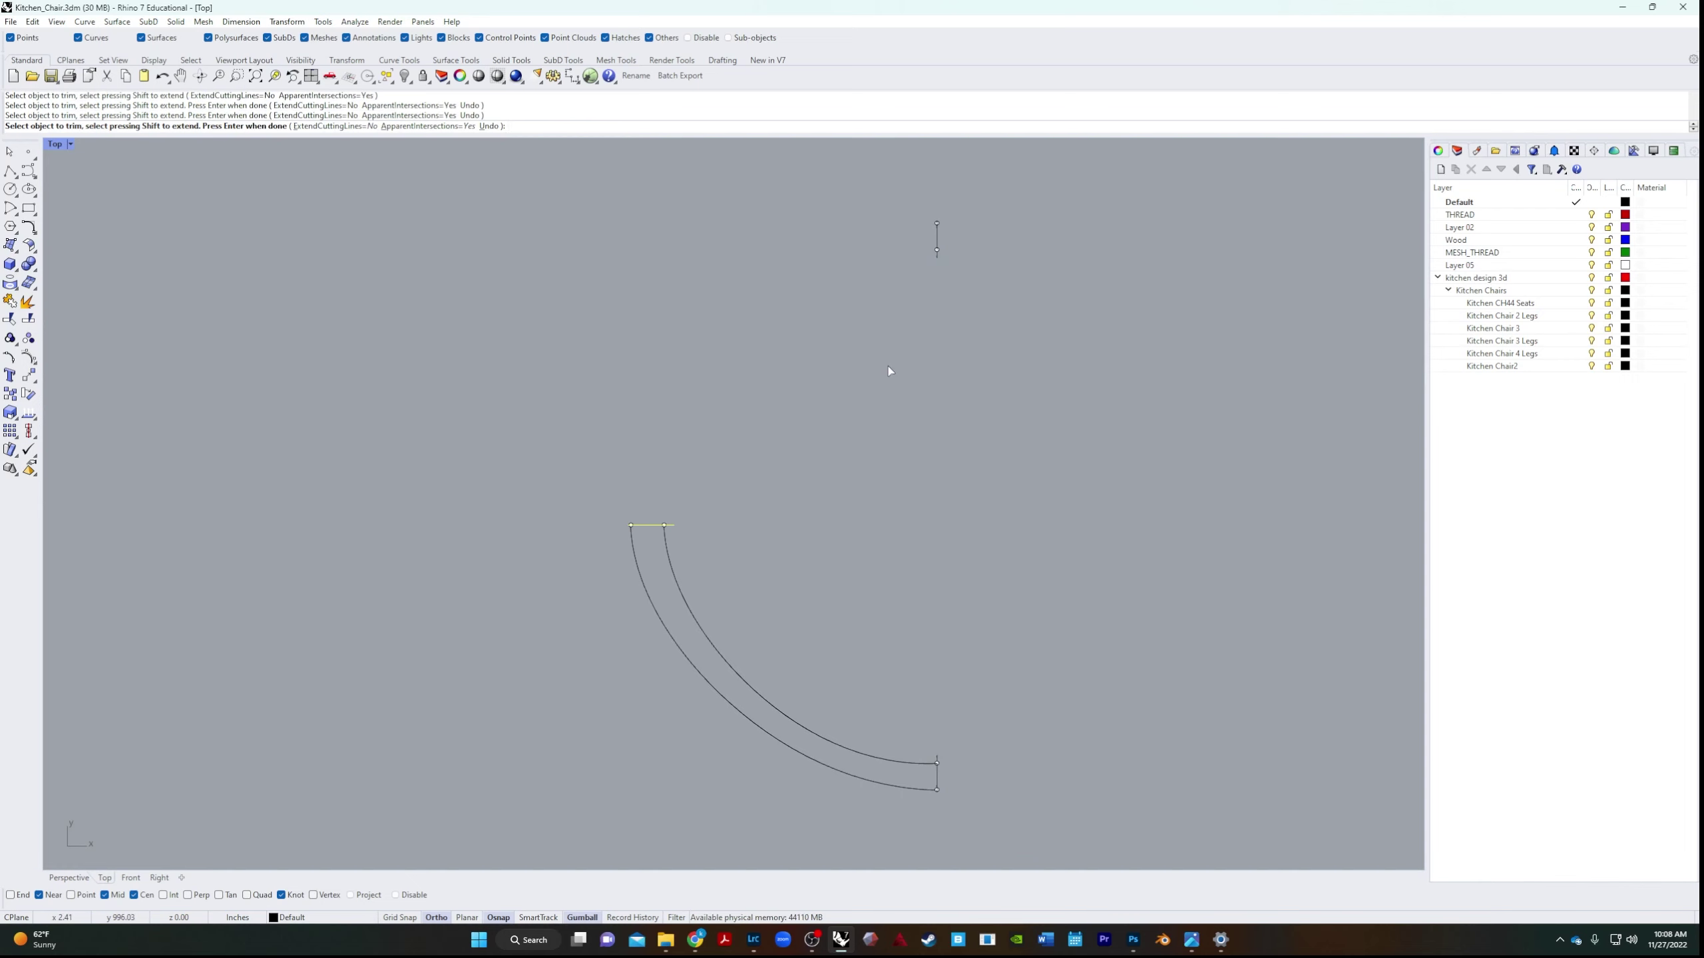
{"action": "key", "text": "Return"}
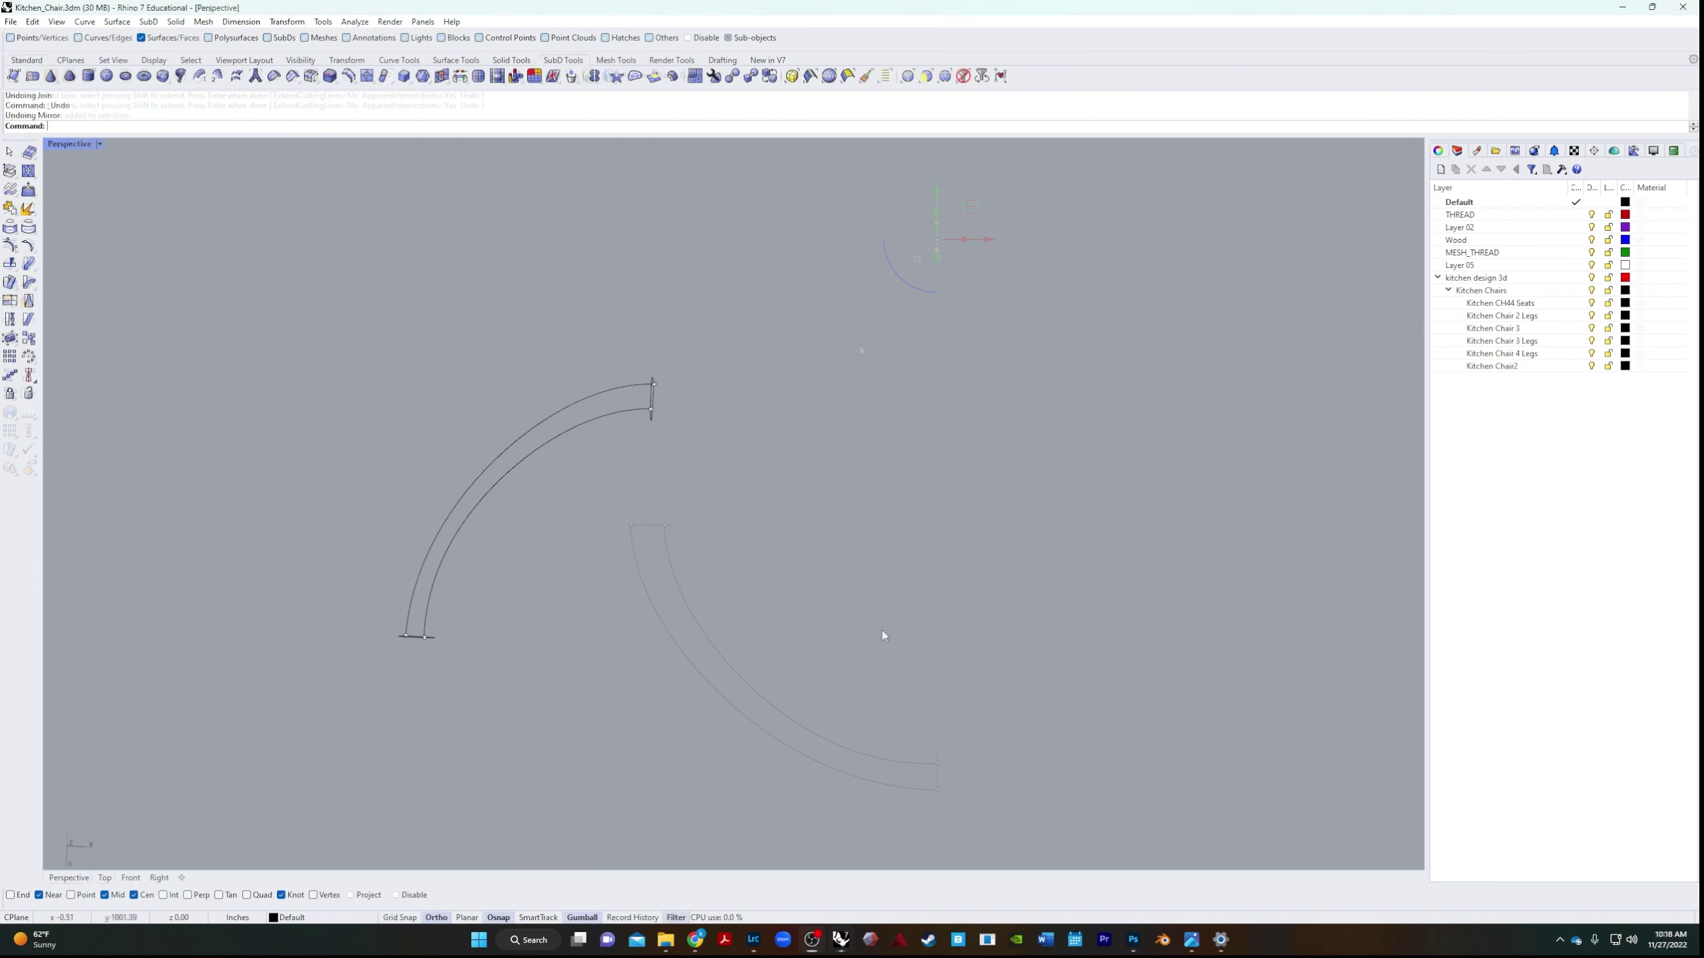
{"action": "mouse_move", "coordinate": [882, 636]}
{"action": "right_mouse_down"}
{"action": "mouse_move", "coordinate": [844, 567]}
{"action": "mouse_move", "coordinate": [874, 578]}
{"action": "mouse_move", "coordinate": [602, 514]}
{"action": "mouse_move", "coordinate": [764, 474]}
{"action": "mouse_move", "coordinate": [802, 583]}
{"action": "mouse_move", "coordinate": [793, 703]}
{"action": "mouse_move", "coordinate": [868, 658]}
{"action": "right_mouse_up"}
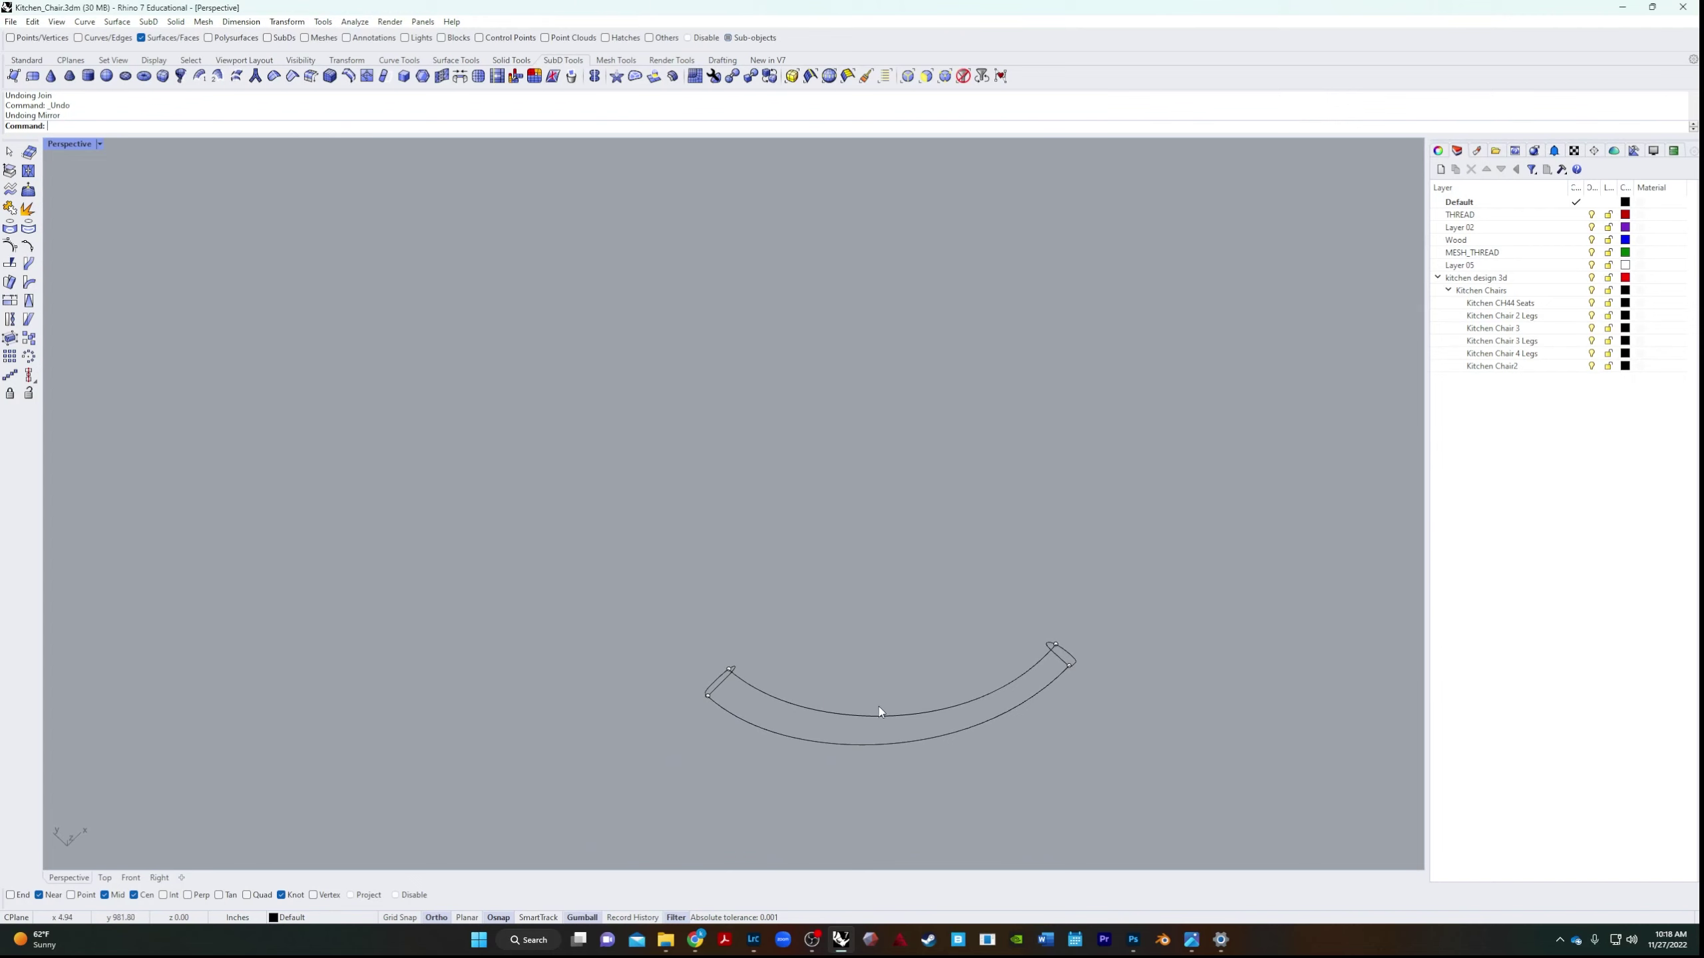
Mirror both lower arcs in Top view across a horizontal line through their end.
{"action": "left_click", "coordinate": [964, 78]}
{"action": "left_click_drag", "start_coordinate": [908, 668], "coordinate": [797, 754]}
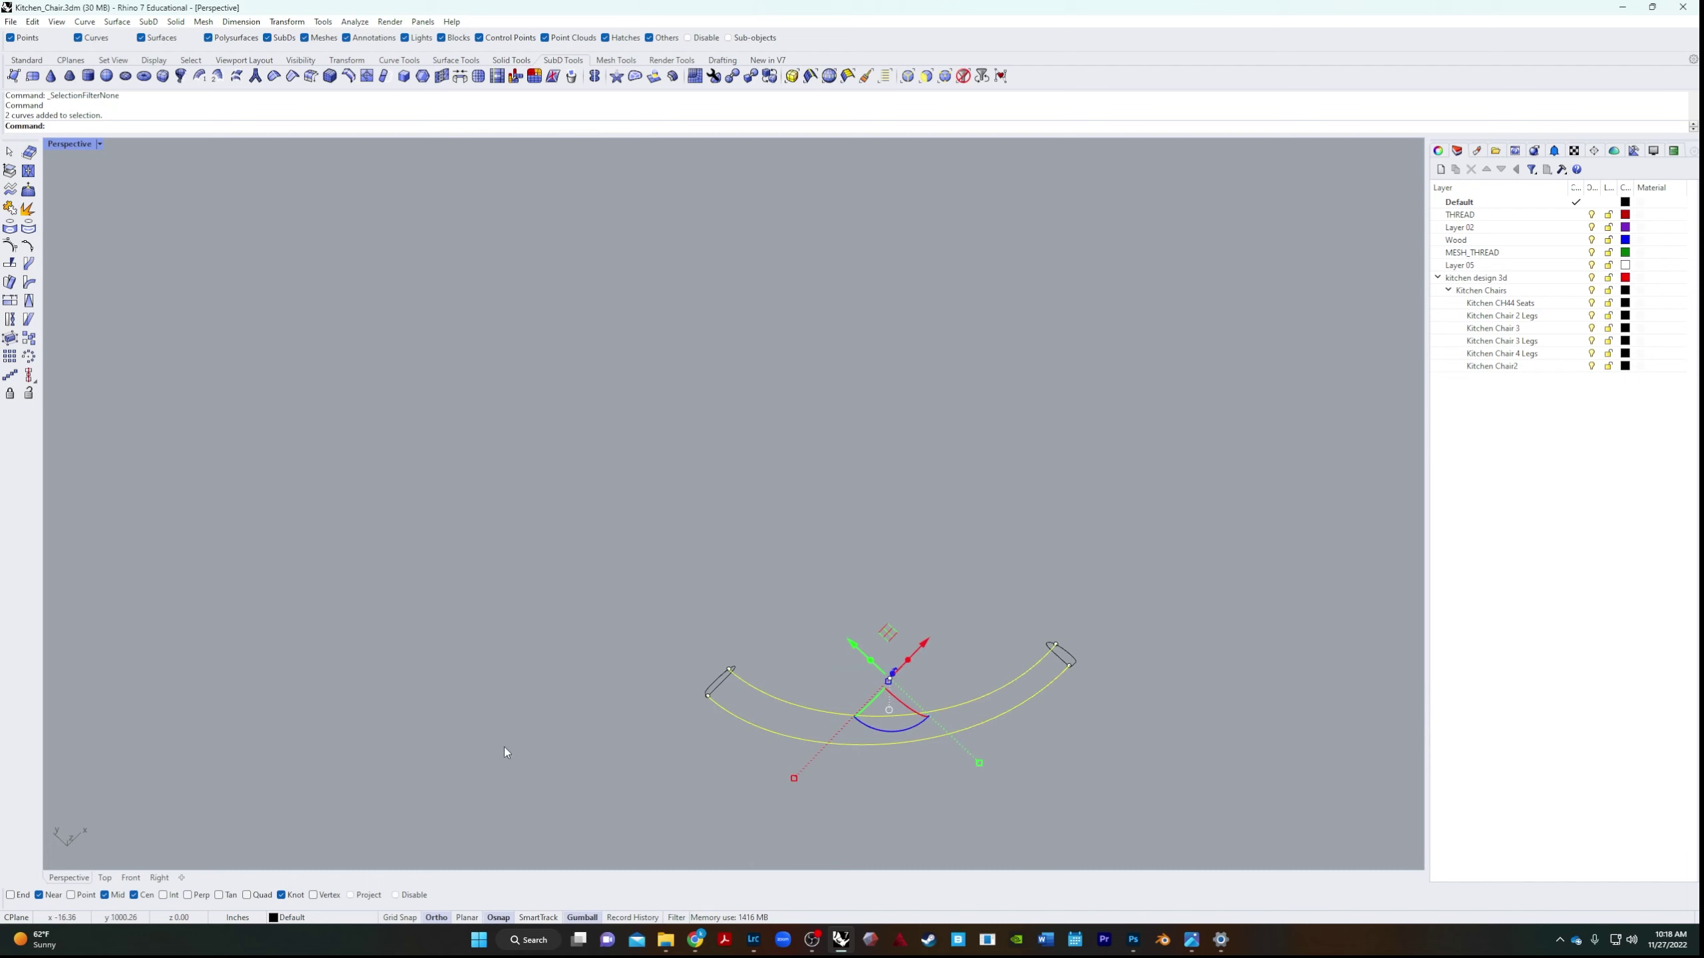
{"action": "left_click", "coordinate": [105, 877]}
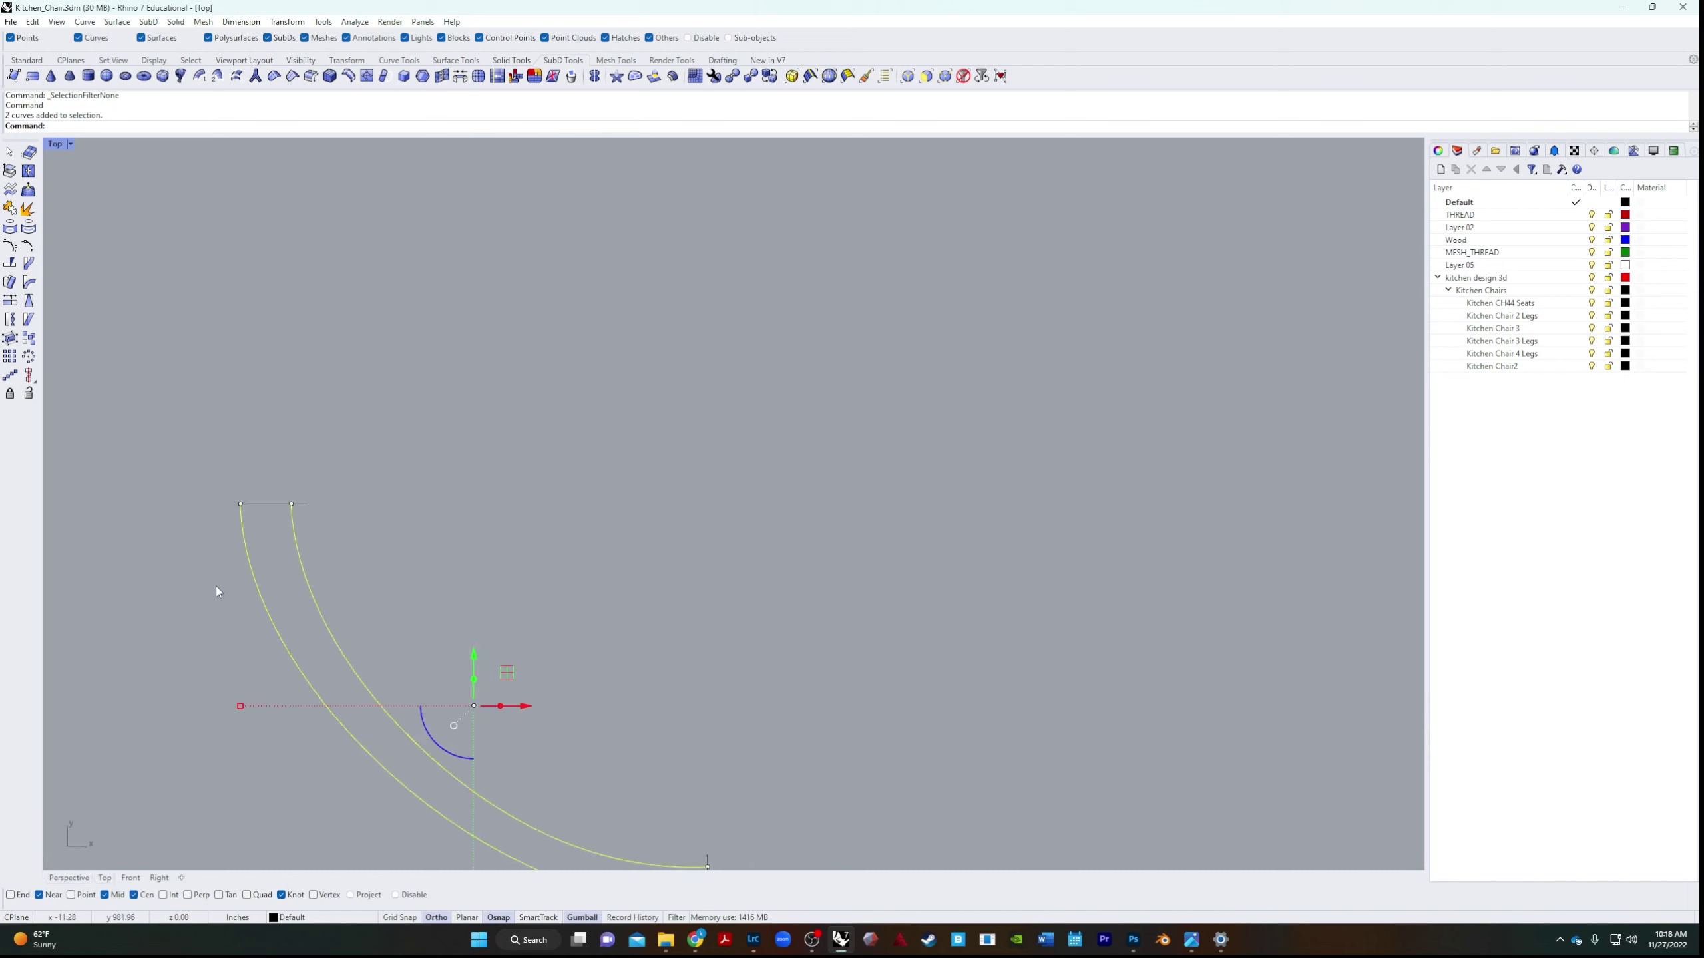
{"action": "type", "text": "mirror"}
{"action": "key", "text": "Return"}
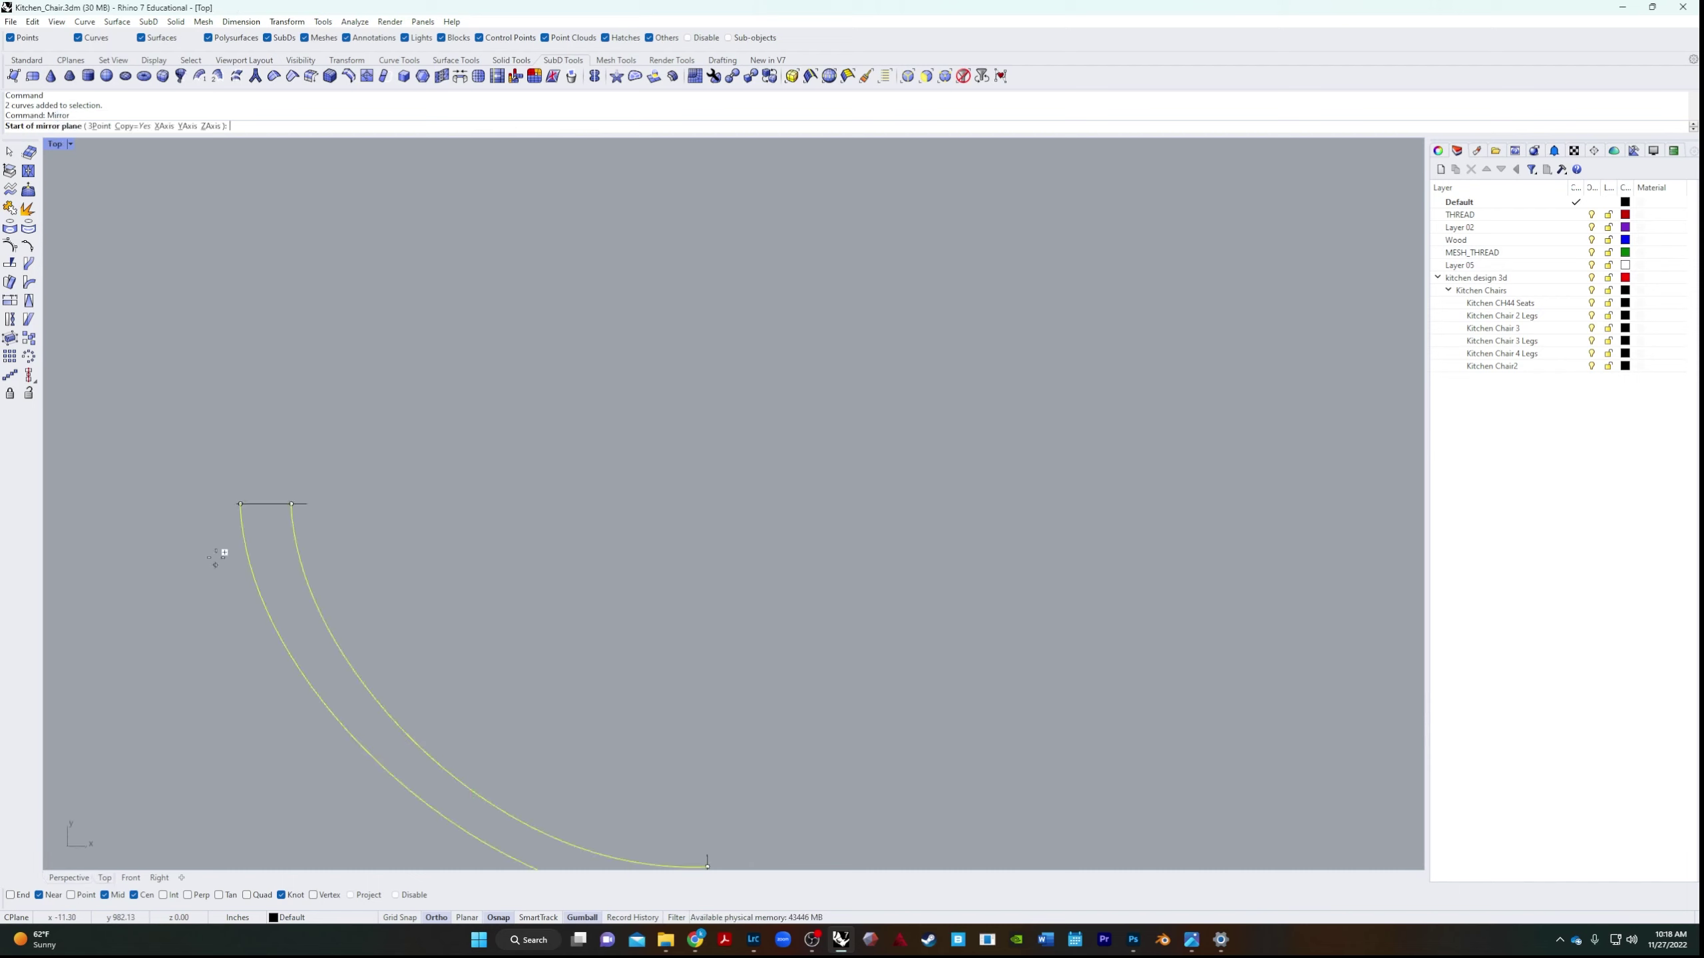
{"action": "left_click", "coordinate": [236, 502]}
{"action": "left_click", "coordinate": [537, 517]}
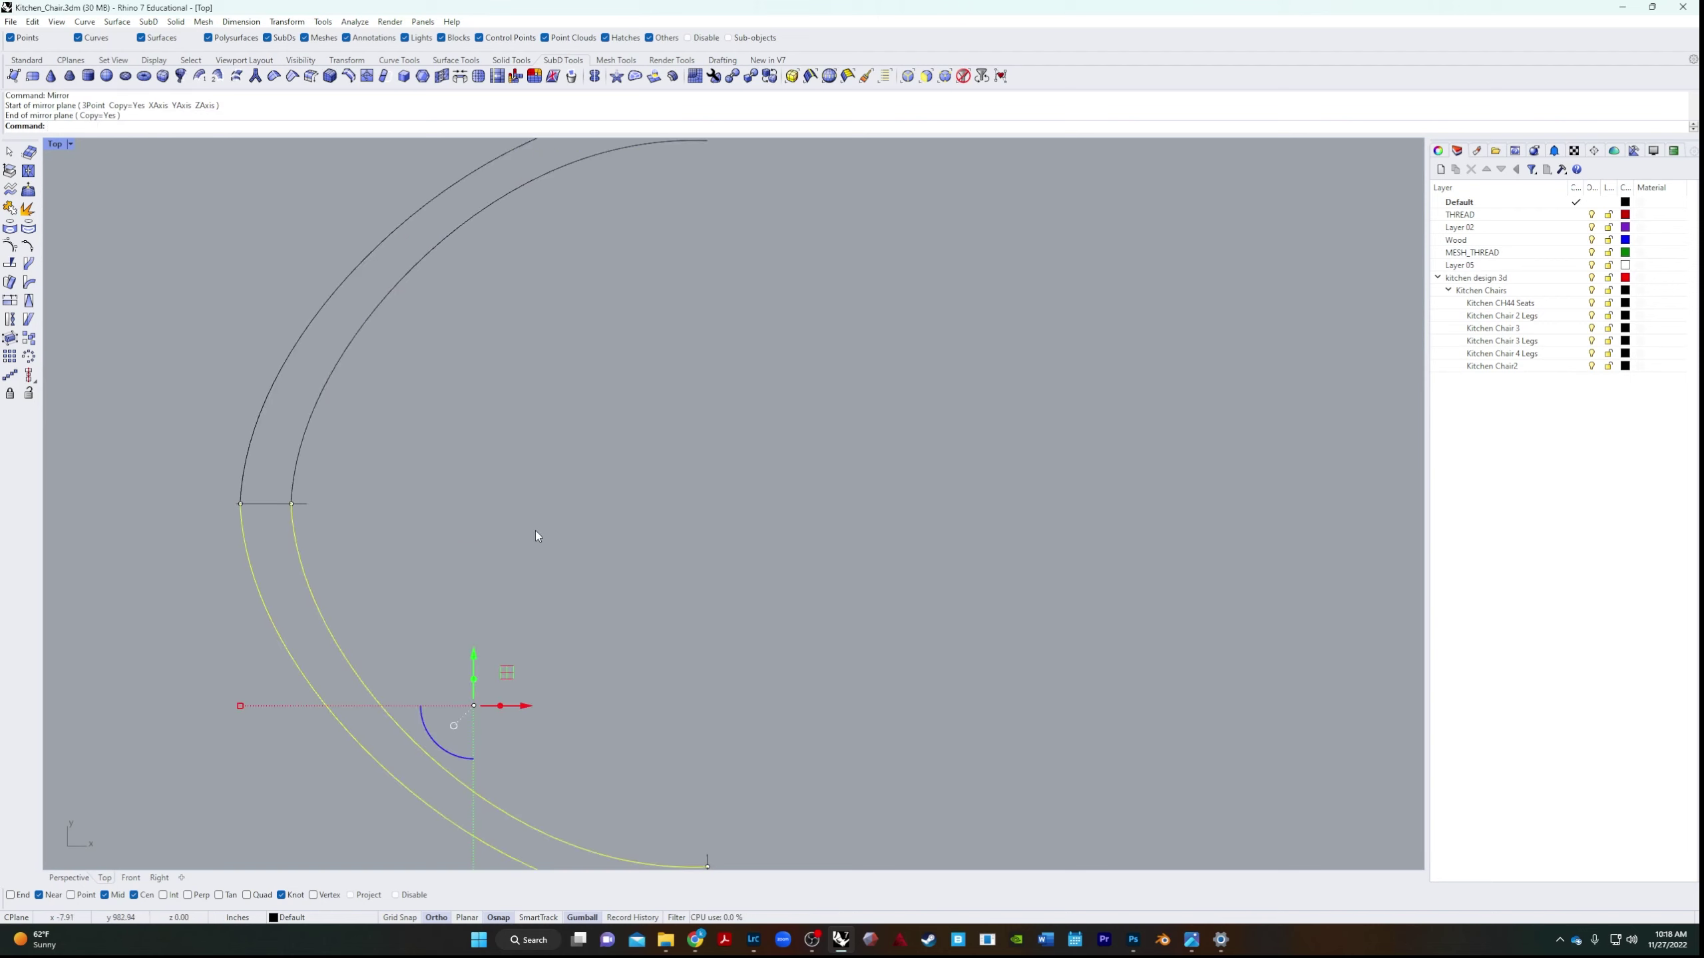
Select all four arc pieces, inner and outer, upper and lower.
{"action": "key", "text": "Escape"}
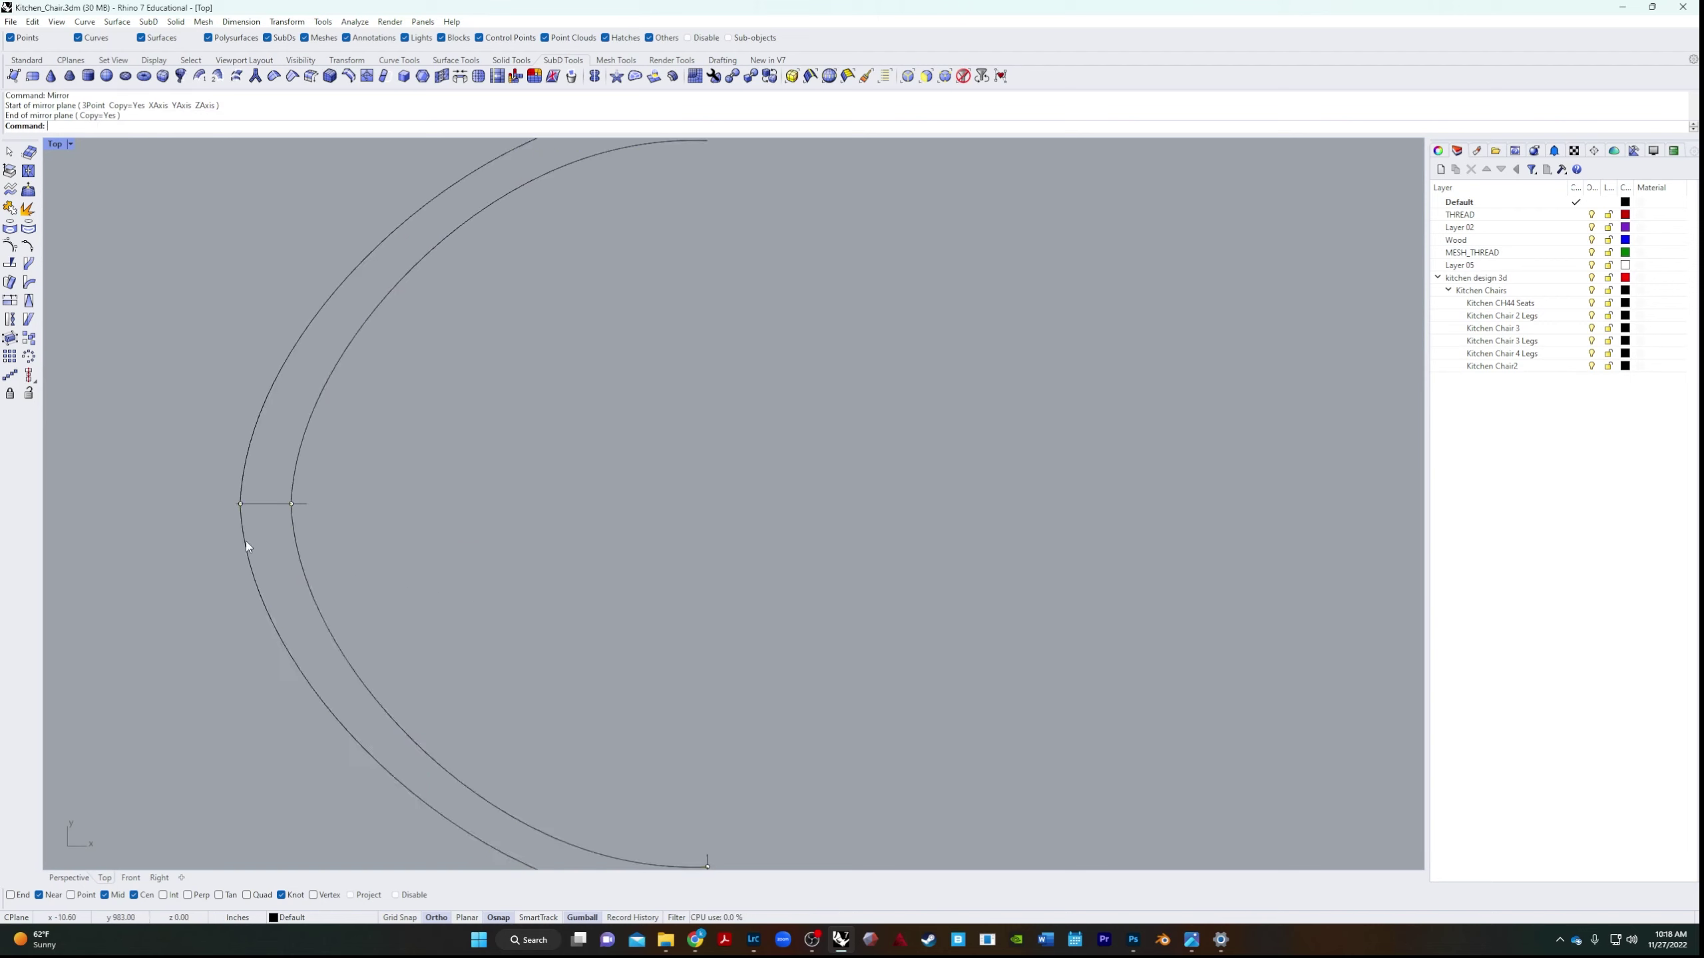
{"action": "left_click", "coordinate": [295, 545]}
{"action": "left_click", "coordinate": [296, 448]}
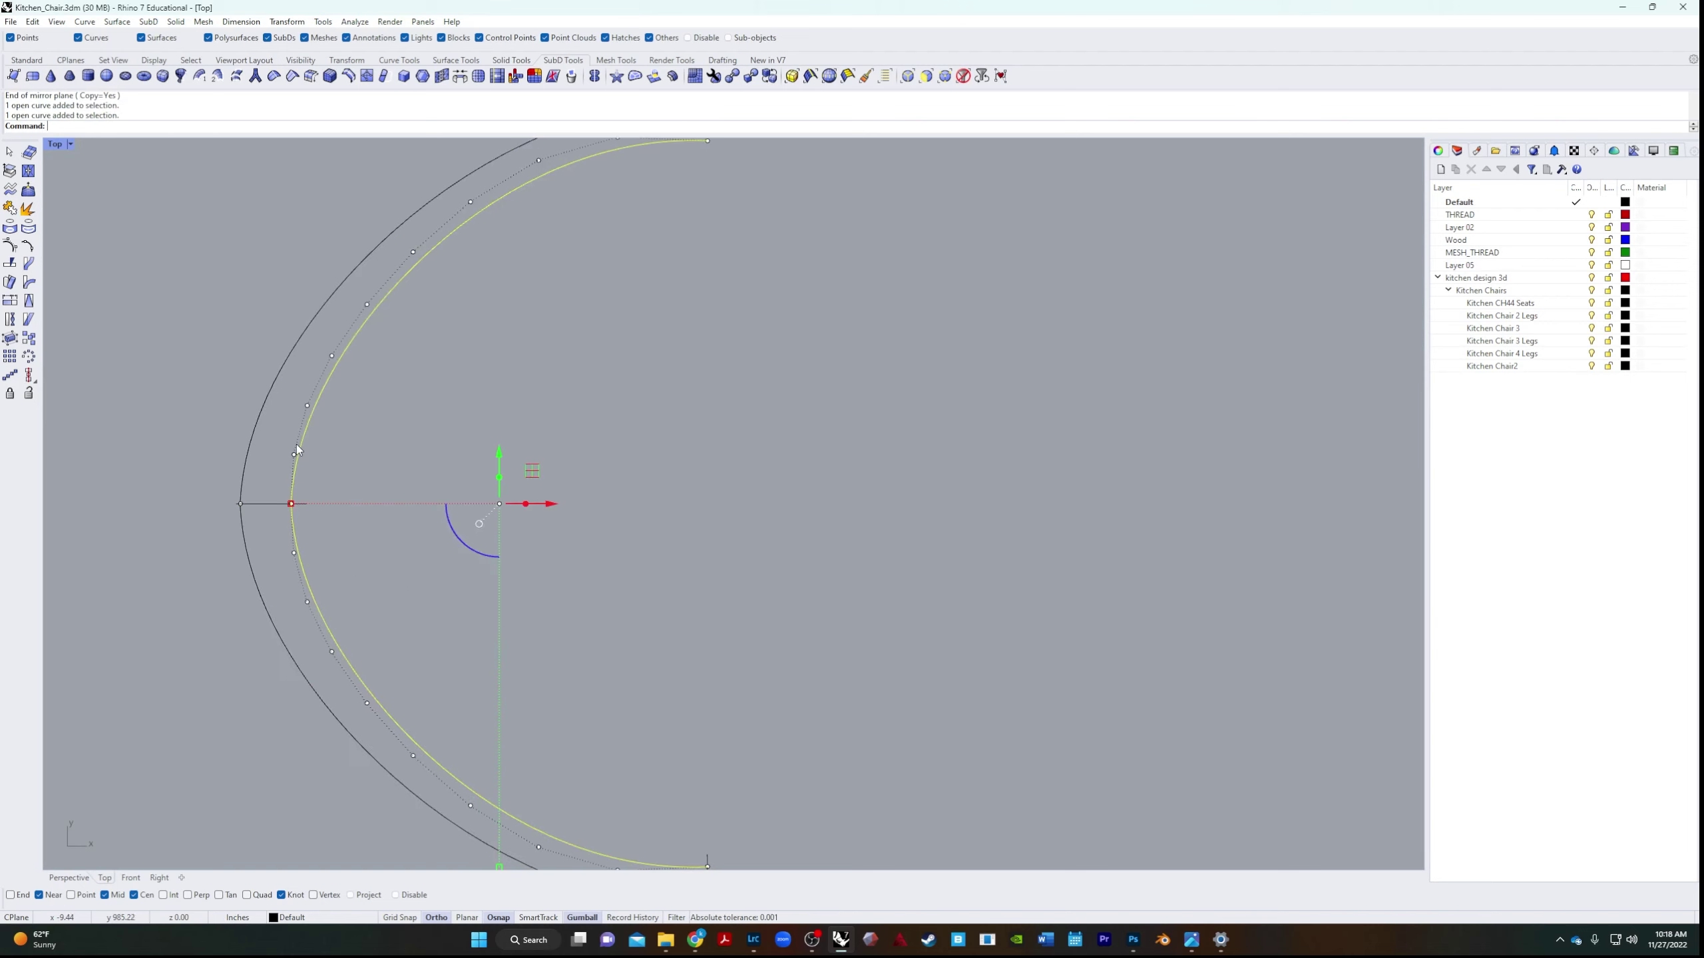
{"action": "left_click", "coordinate": [249, 429]}
{"action": "left_click", "coordinate": [242, 549]}
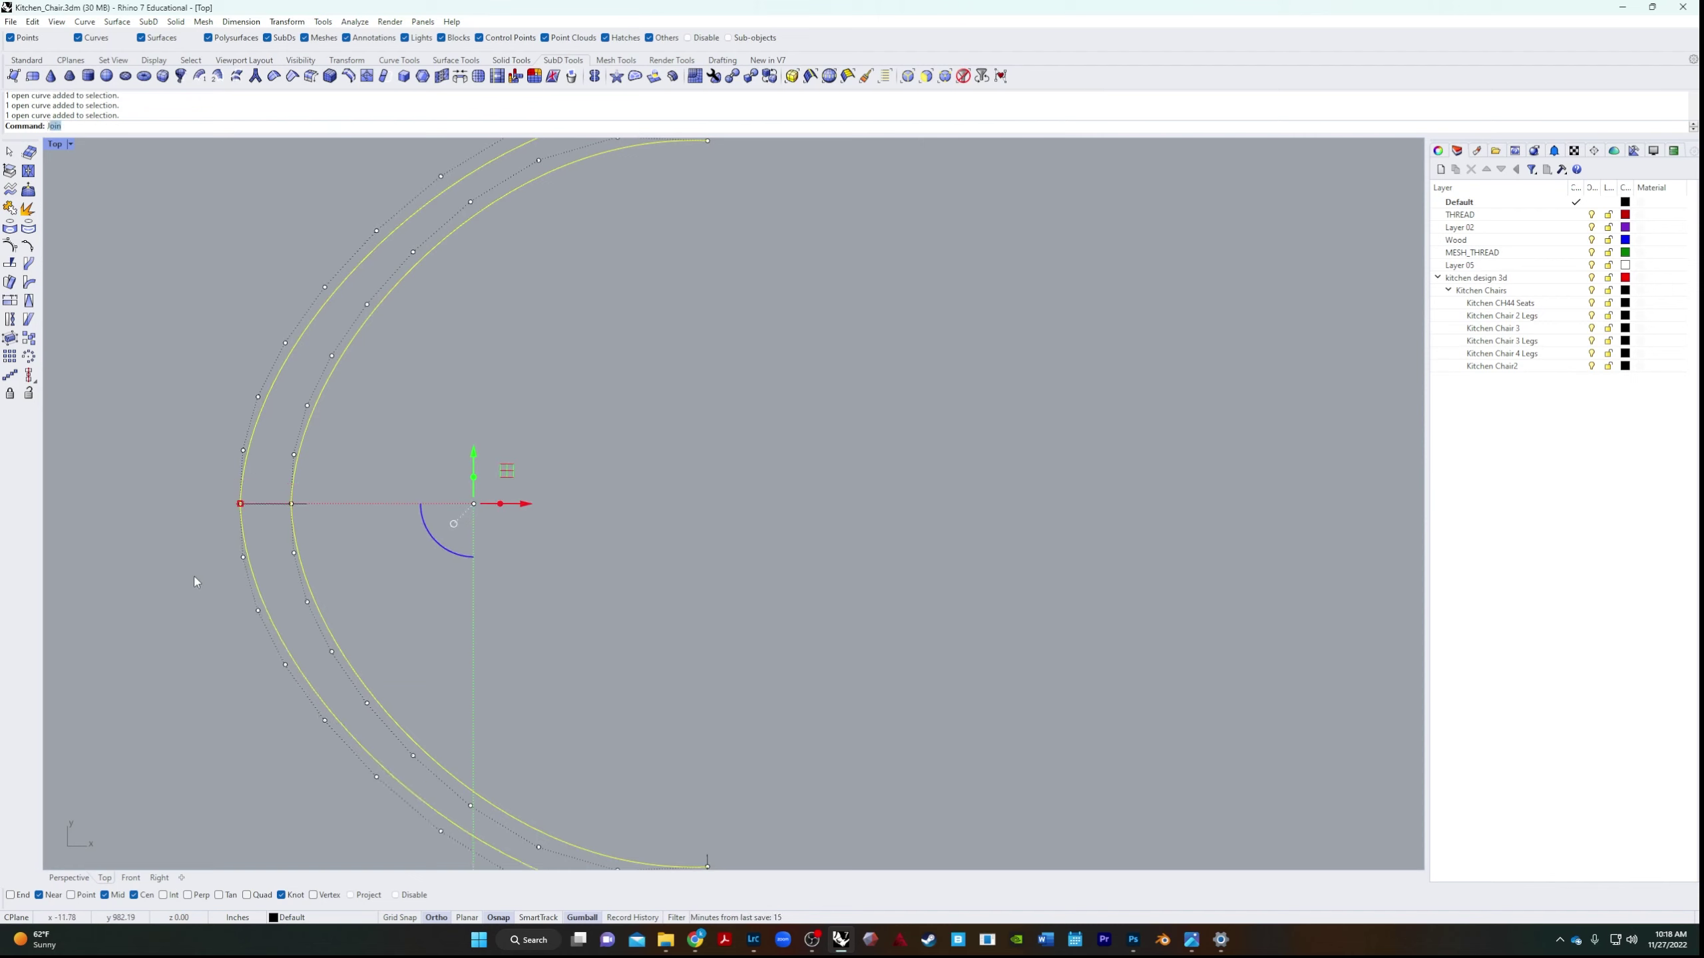
Join the arcs into two curves and rebuild both with 15 points, degree 3, SubD friendly.
{"action": "key", "text": "Return"}
{"action": "left_click", "coordinate": [245, 537]}
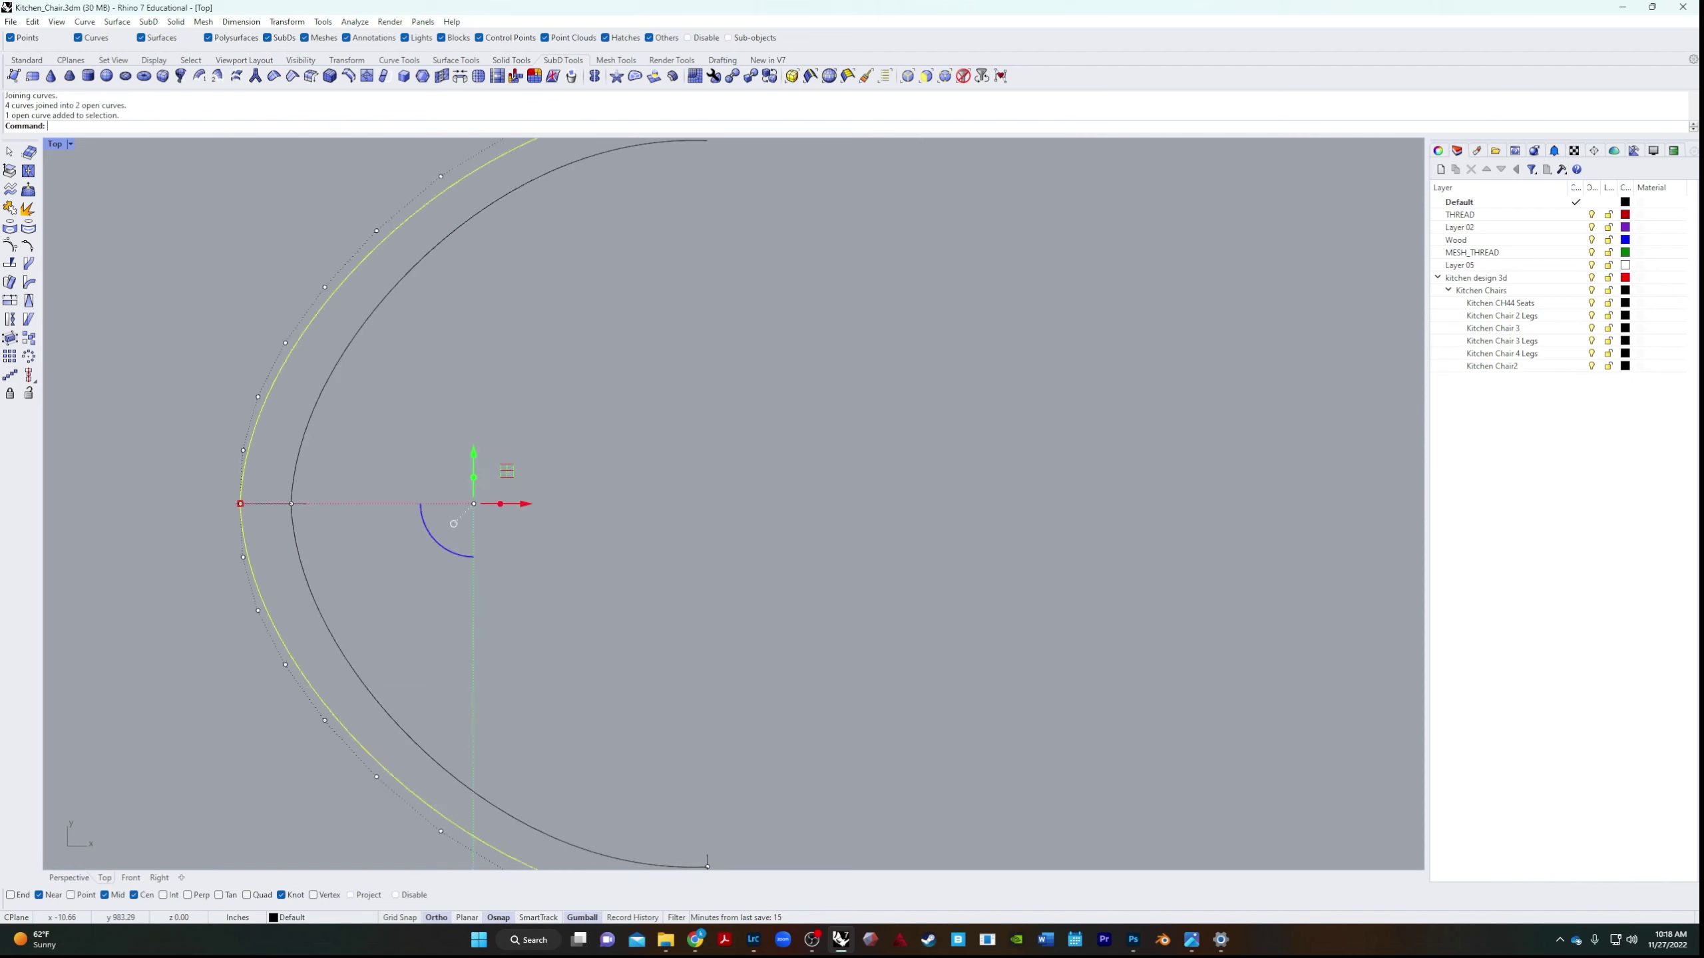
{"action": "left_click", "coordinate": [296, 553]}
{"action": "type", "text": "r"}
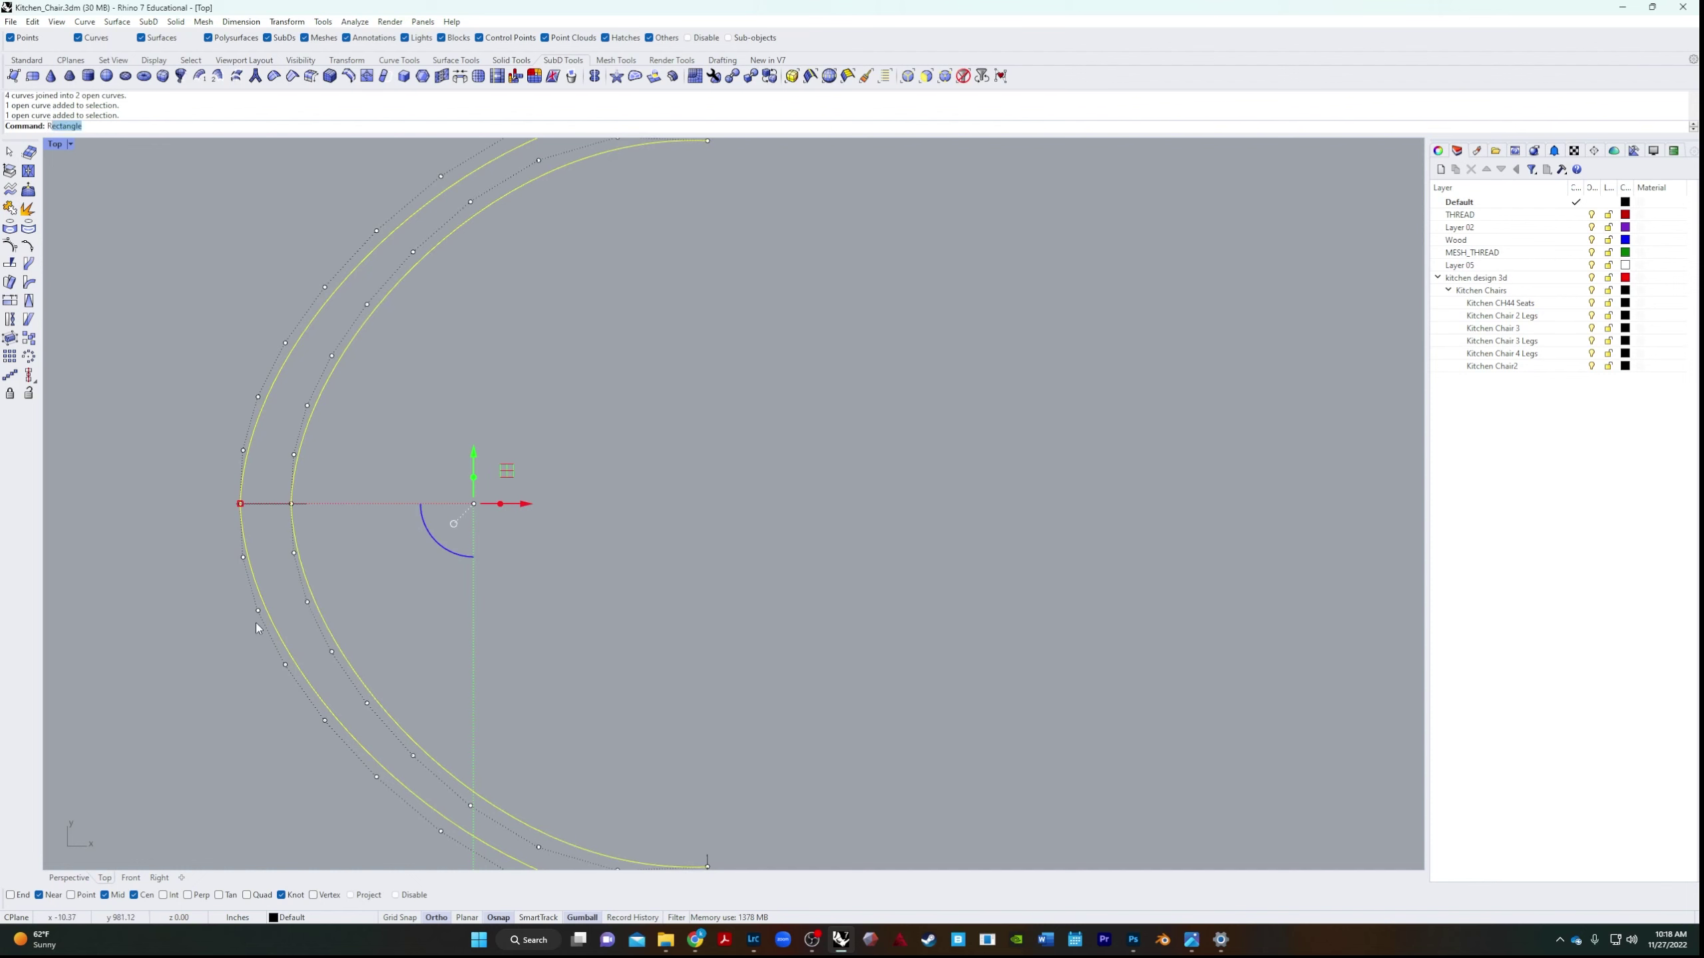
{"action": "type", "text": "eb"}
{"action": "key", "text": "Return"}
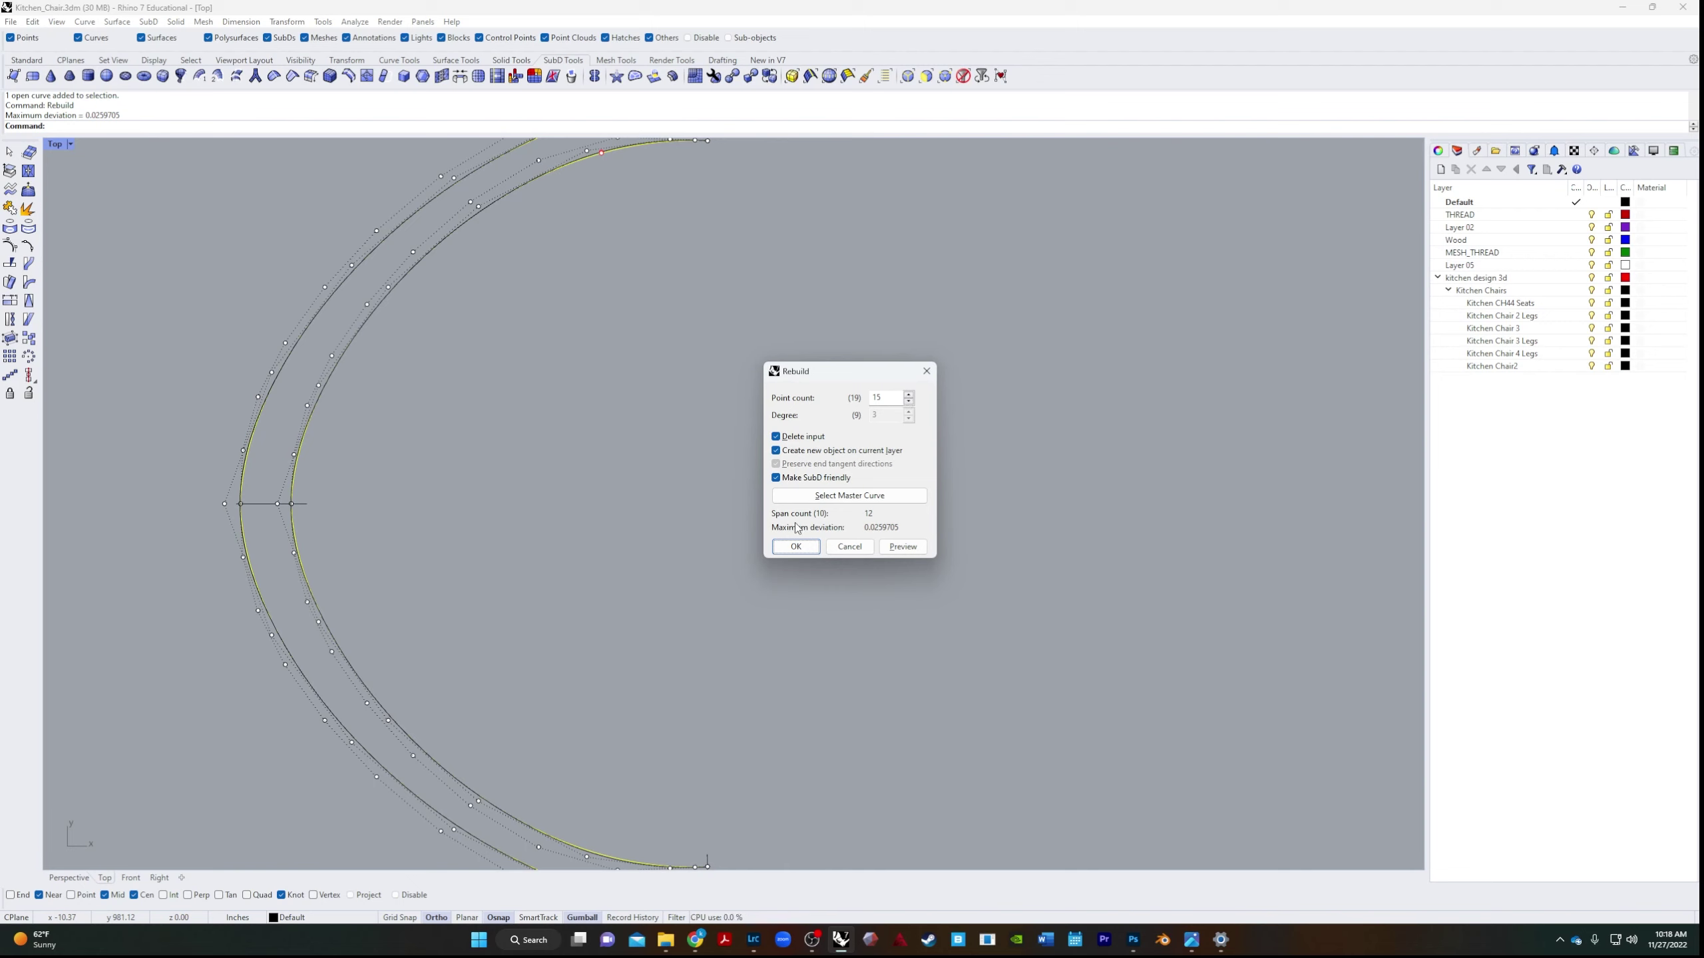
{"action": "left_click", "coordinate": [795, 546]}
{"action": "key", "text": "Escape"}
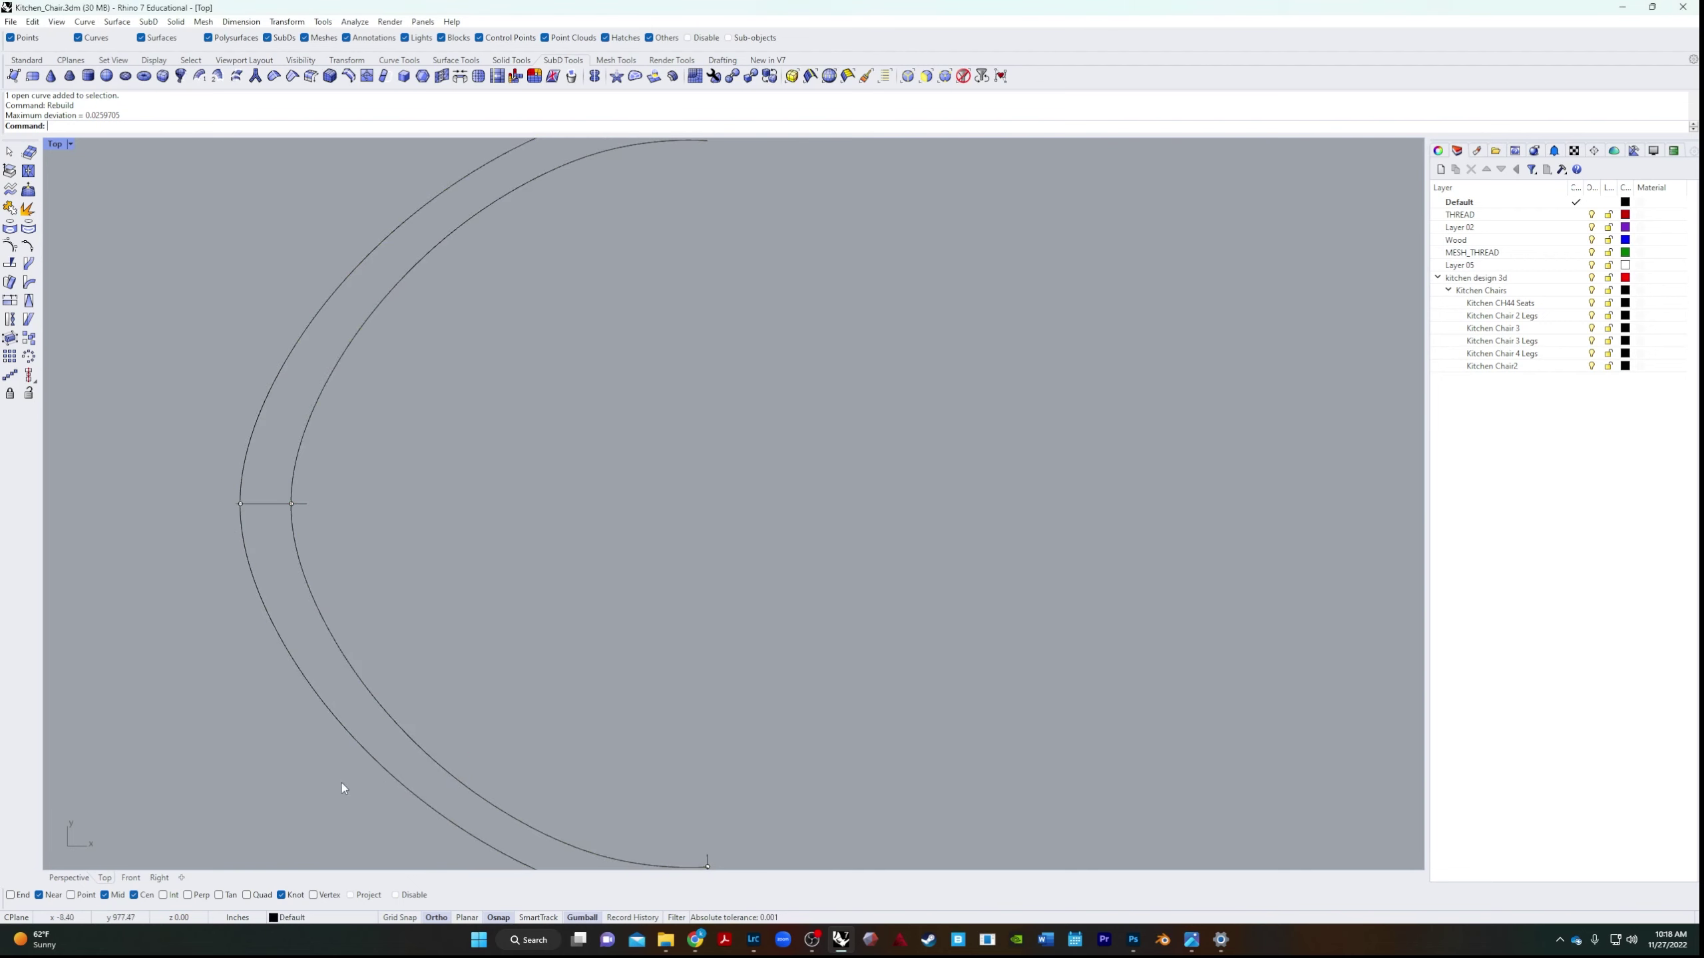
Zoom the Perspective view in on where the rebuilt curves meet.
{"action": "left_click", "coordinate": [69, 878]}
{"action": "right_click_drag", "start_coordinate": [858, 682], "coordinate": [722, 648]}
{"action": "scroll", "coordinate": [628, 583], "scroll_direction": "up", "scroll_amount": 5}
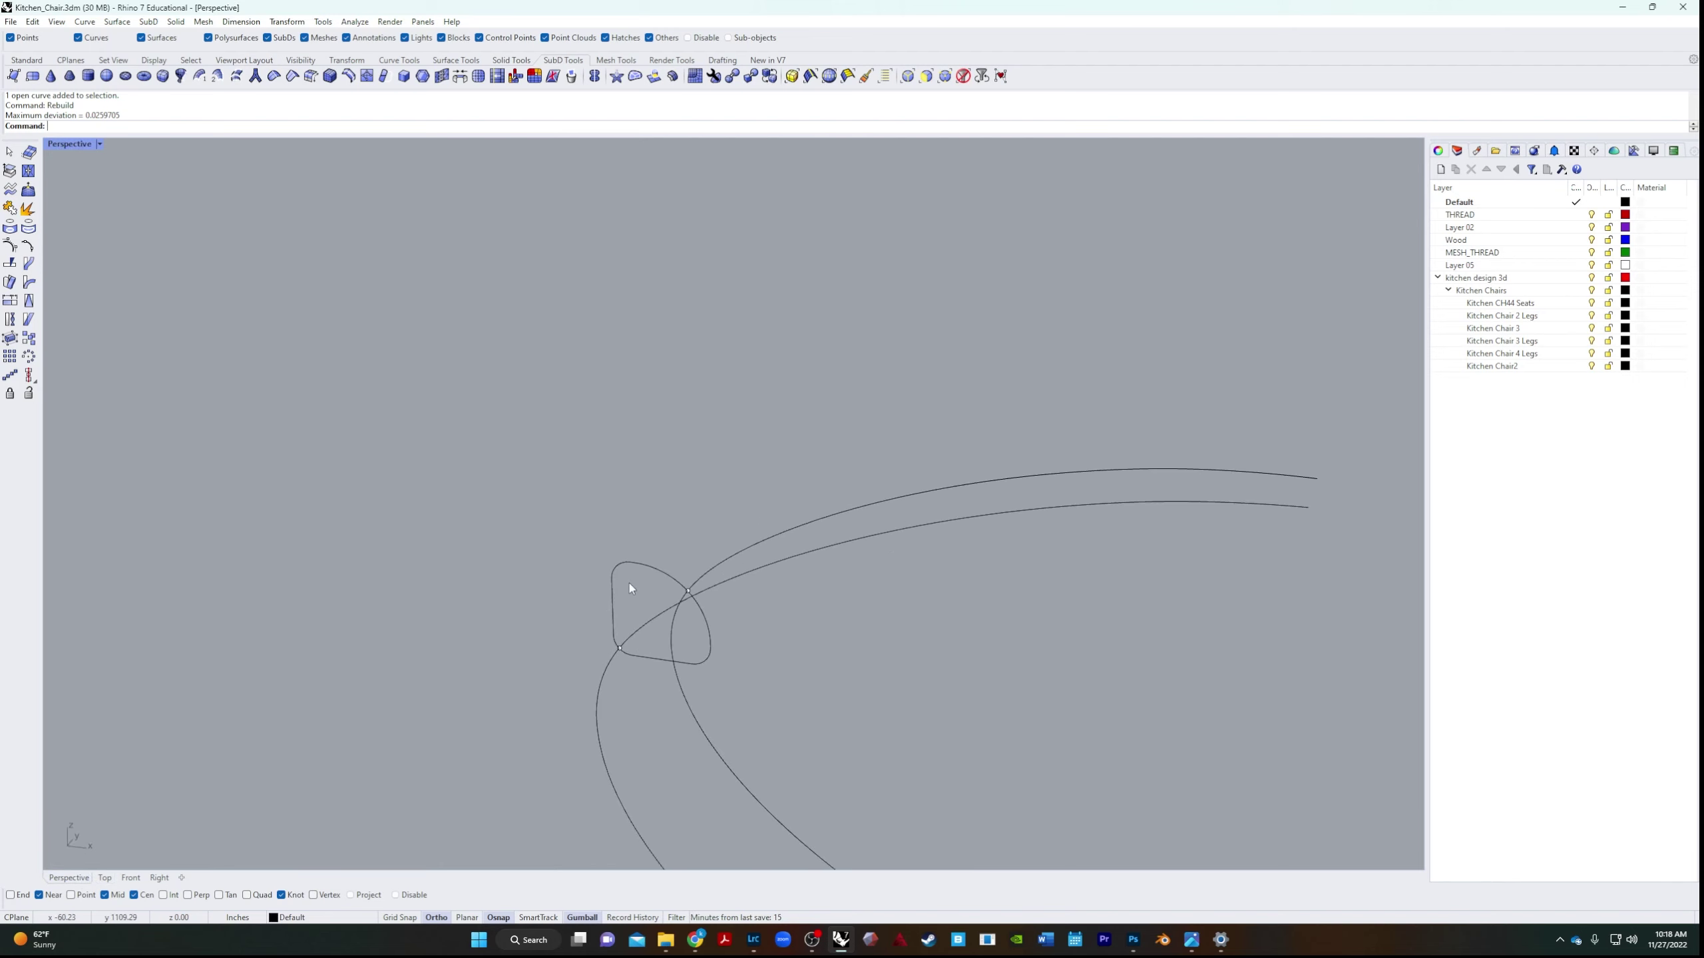
{"action": "type", "text": "Z"}
{"action": "key", "text": "Return"}
{"action": "left_click_drag", "start_coordinate": [706, 541], "coordinate": [635, 629]}
{"action": "right_click_drag", "start_coordinate": [647, 624], "coordinate": [806, 693]}
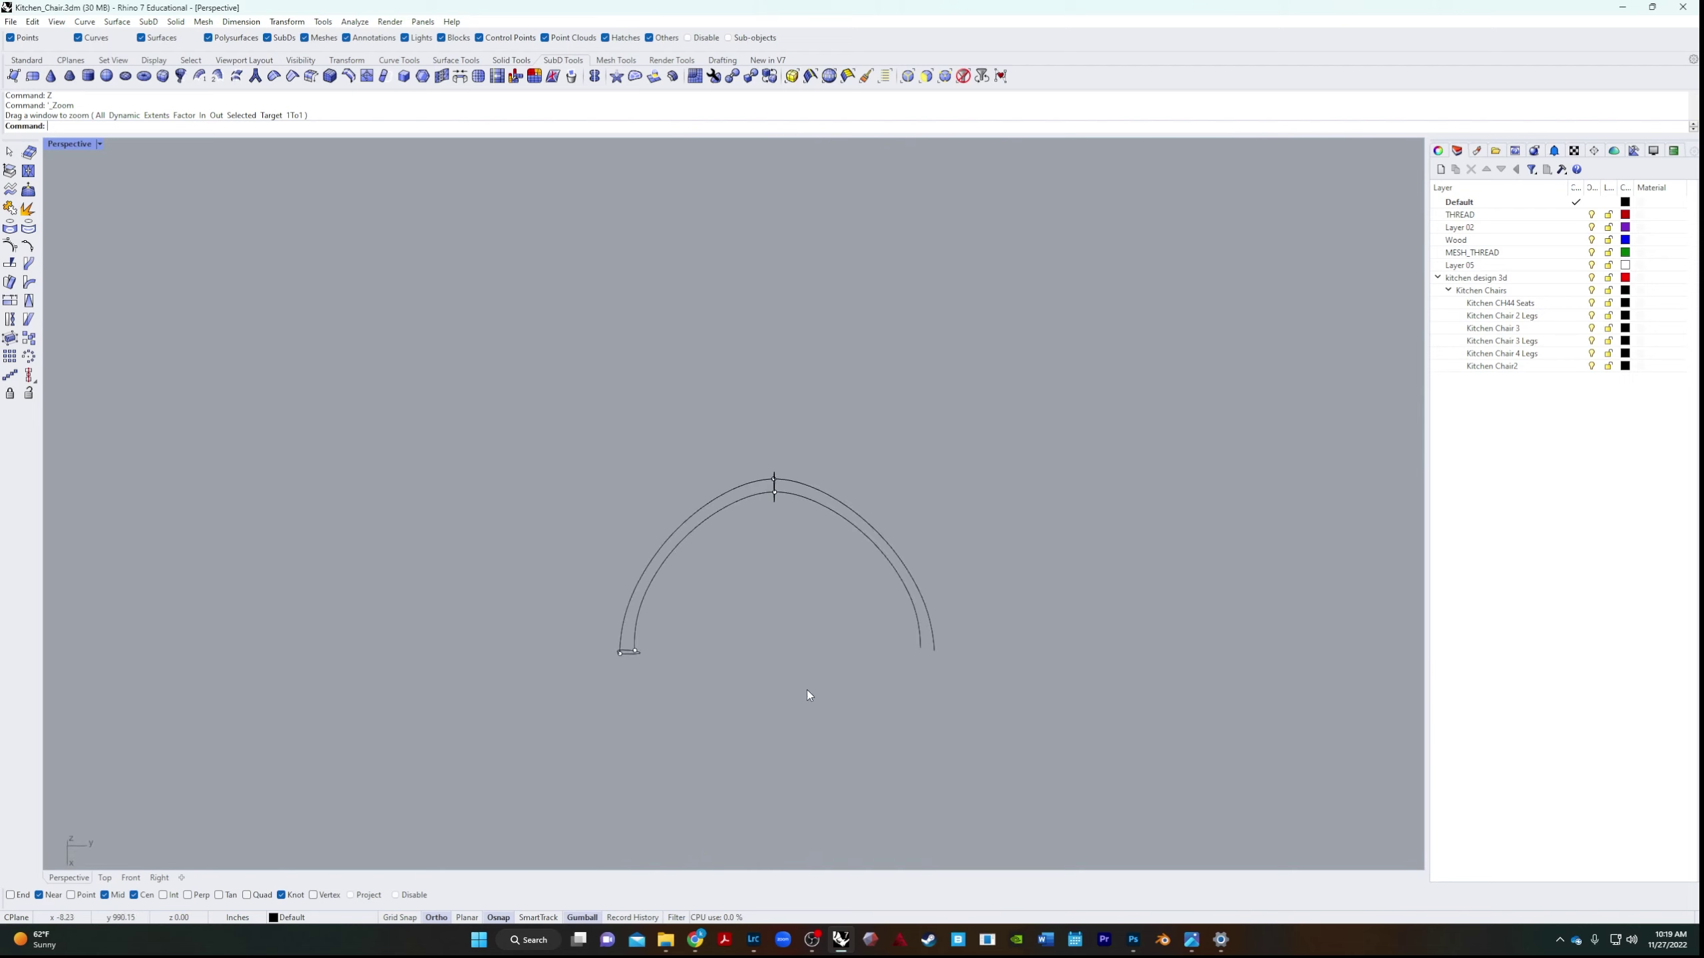
{"action": "scroll", "coordinate": [607, 695], "scroll_direction": "up", "scroll_amount": 2}
{"action": "scroll", "coordinate": [607, 695], "scroll_direction": "up", "scroll_amount": 3}
Mirror the small closed profile at the arch's base to the other end.
{"action": "left_click", "coordinate": [666, 608]}
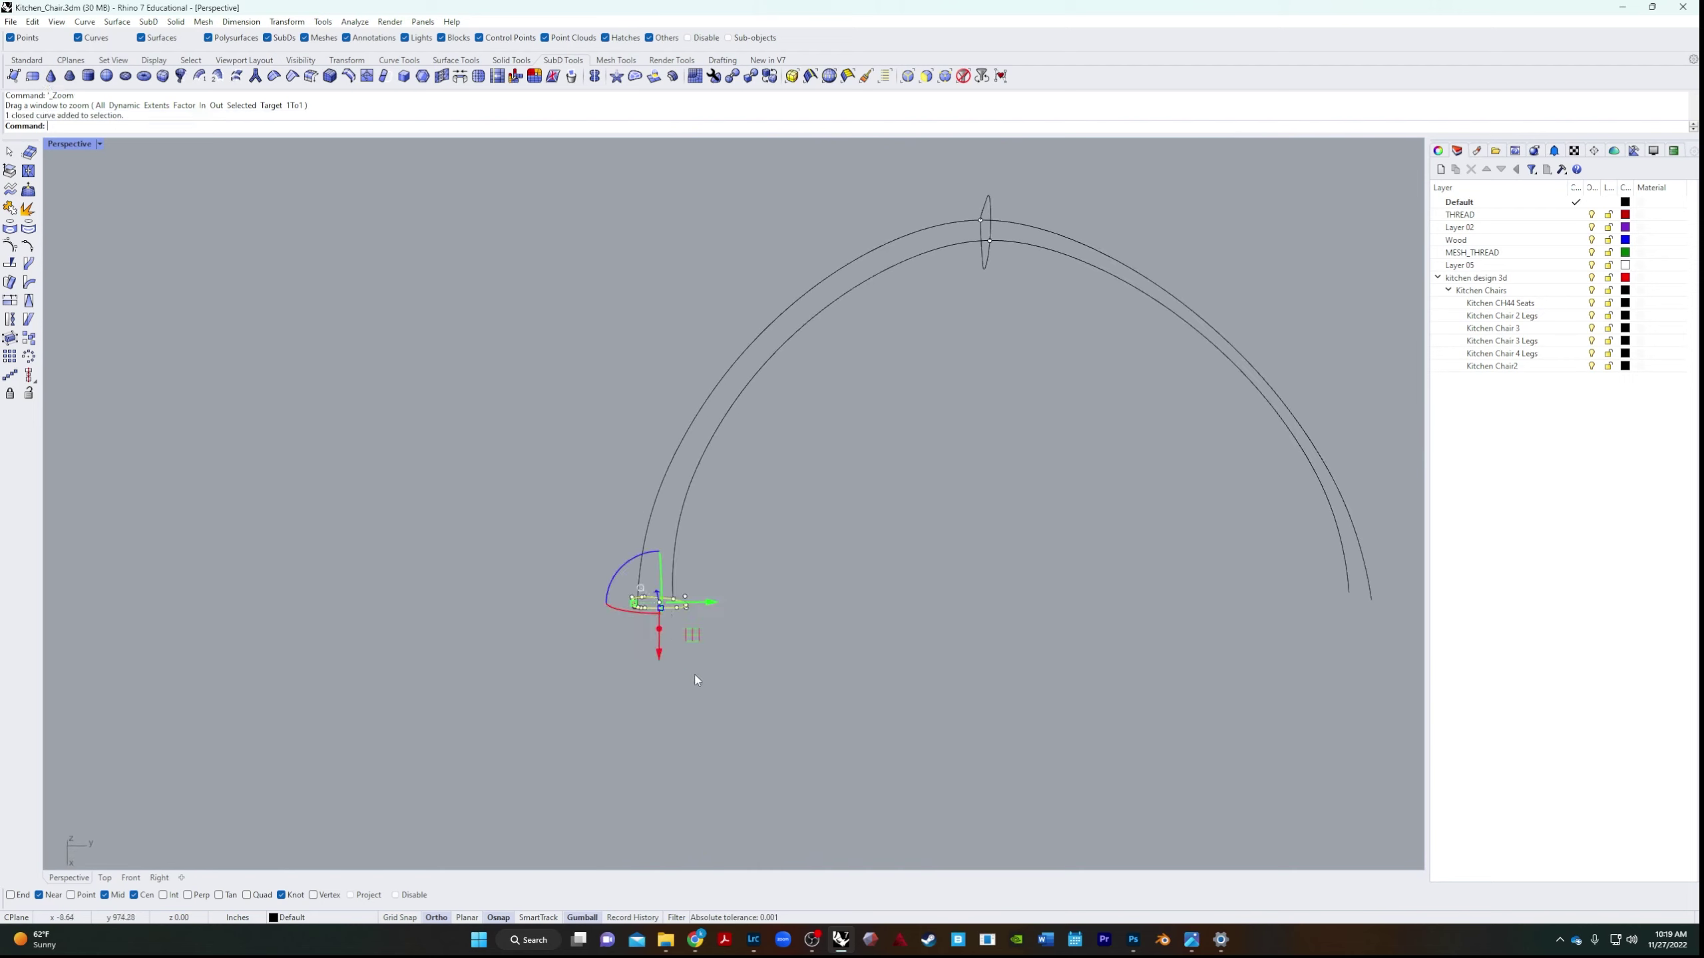
{"action": "type", "text": "mirror"}
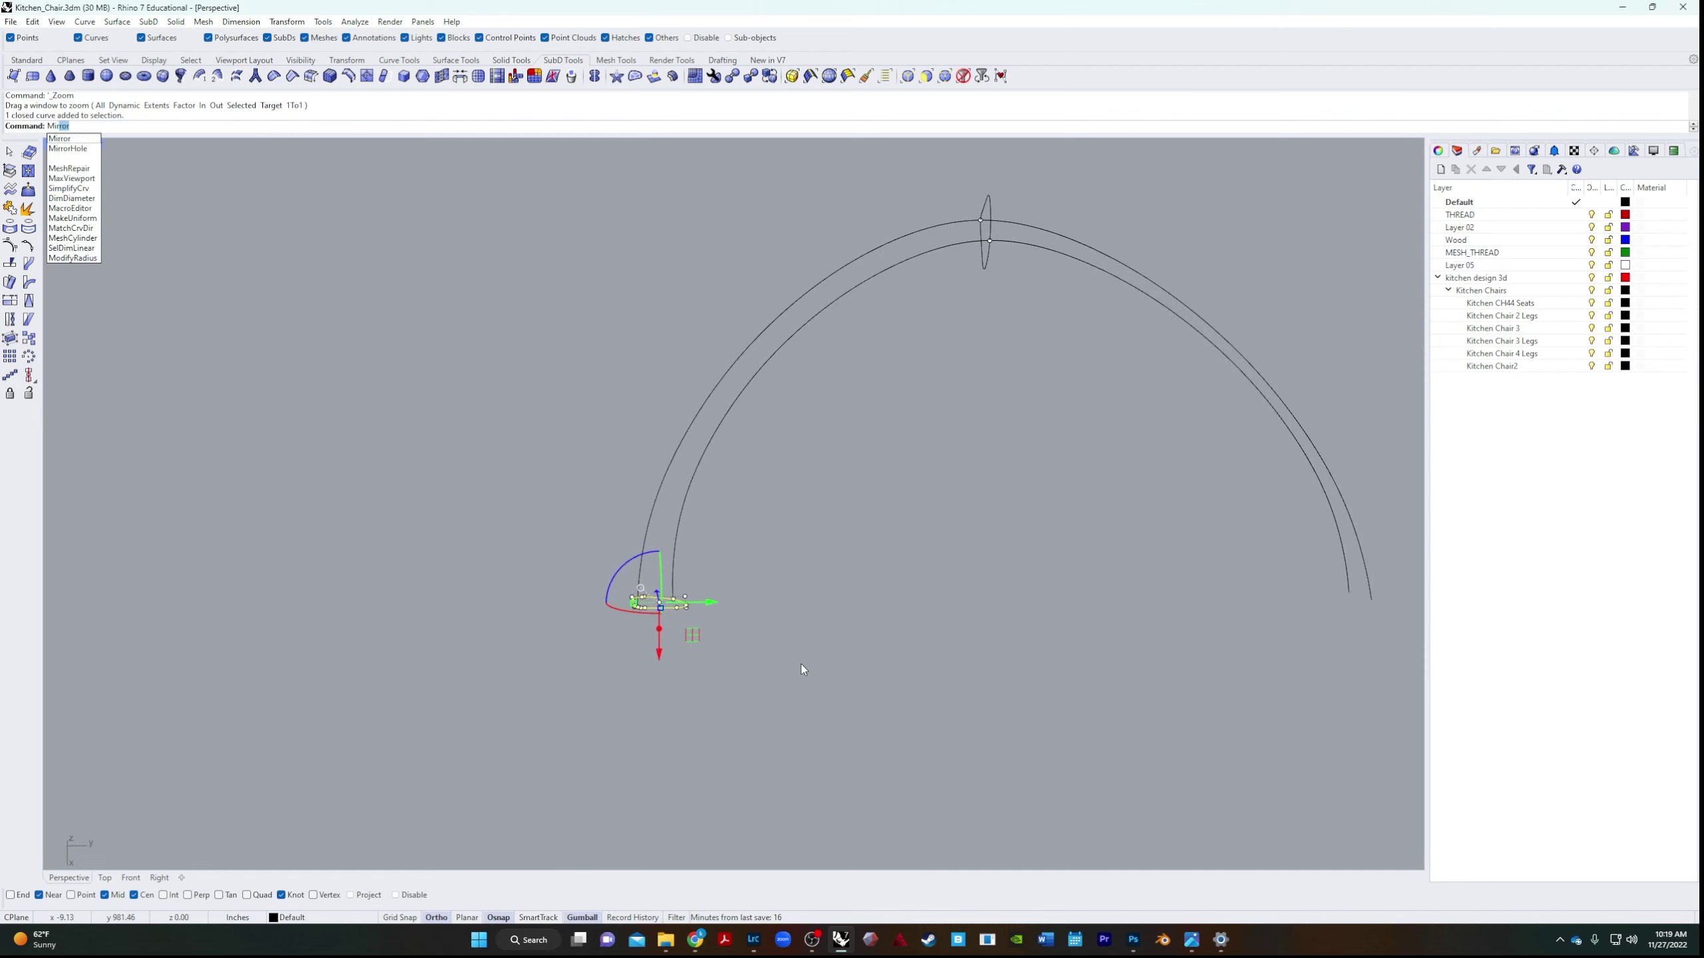
{"action": "key", "text": "Return"}
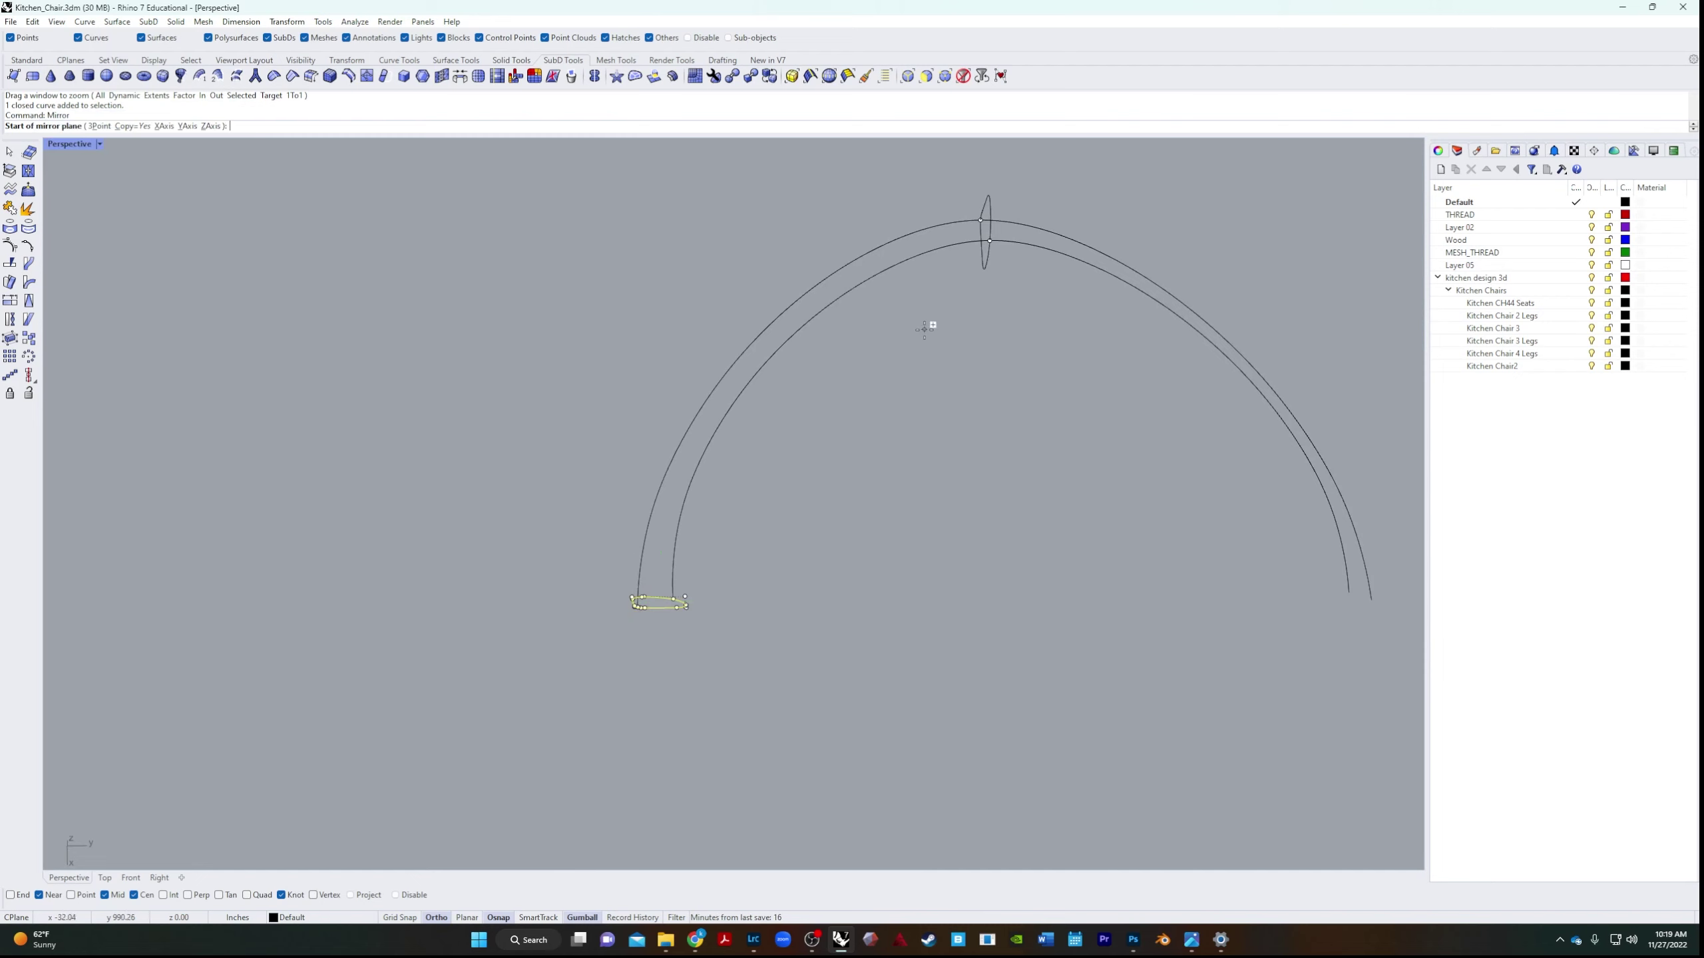
{"action": "left_click", "coordinate": [994, 249]}
{"action": "left_click", "coordinate": [899, 530]}
{"action": "key", "text": "Escape"}
Select the arch curves and both profiles and scale them along one axis.
{"action": "mouse_move", "coordinate": [1073, 689]}
{"action": "right_mouse_down"}
{"action": "mouse_move", "coordinate": [1027, 627]}
{"action": "mouse_move", "coordinate": [1012, 562]}
{"action": "mouse_move", "coordinate": [1068, 695]}
{"action": "right_mouse_up"}
{"action": "scroll", "coordinate": [1068, 695], "scroll_direction": "down", "scroll_amount": 9}
{"action": "right_click_drag", "start_coordinate": [959, 763], "coordinate": [1093, 621], "text": "shift"}
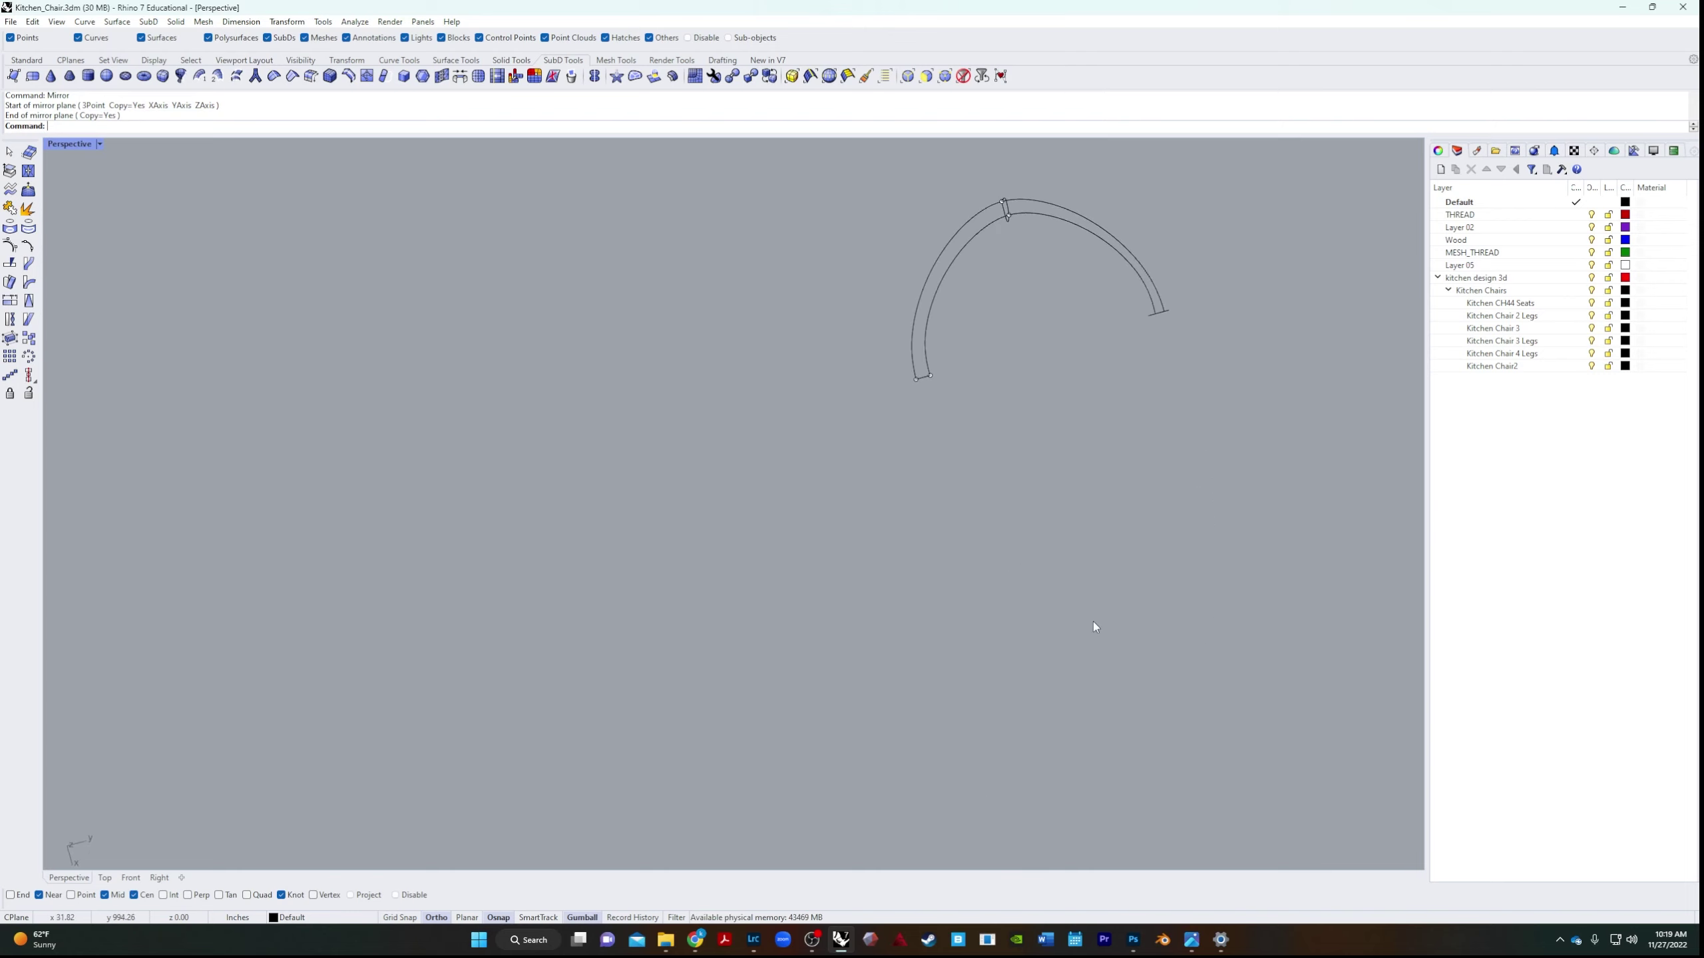
{"action": "left_click_drag", "start_coordinate": [846, 514], "coordinate": [847, 514]}
{"action": "right_click_drag", "start_coordinate": [868, 516], "coordinate": [867, 537]}
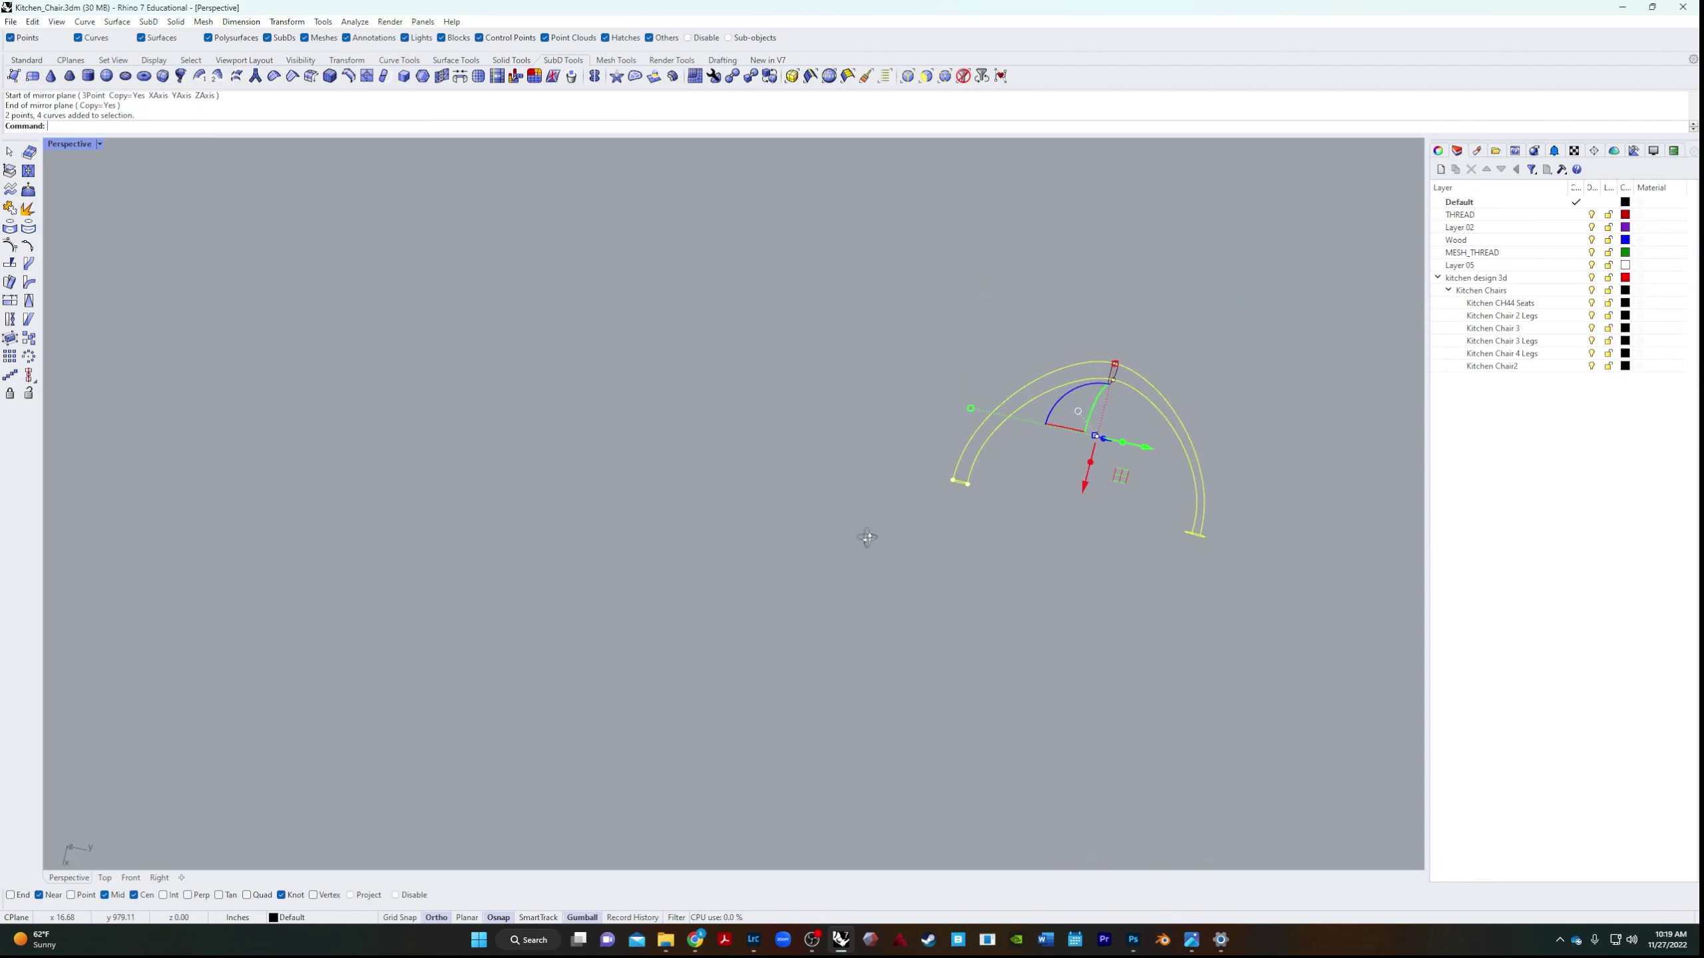
{"action": "left_click_drag", "start_coordinate": [967, 406], "coordinate": [929, 405]}
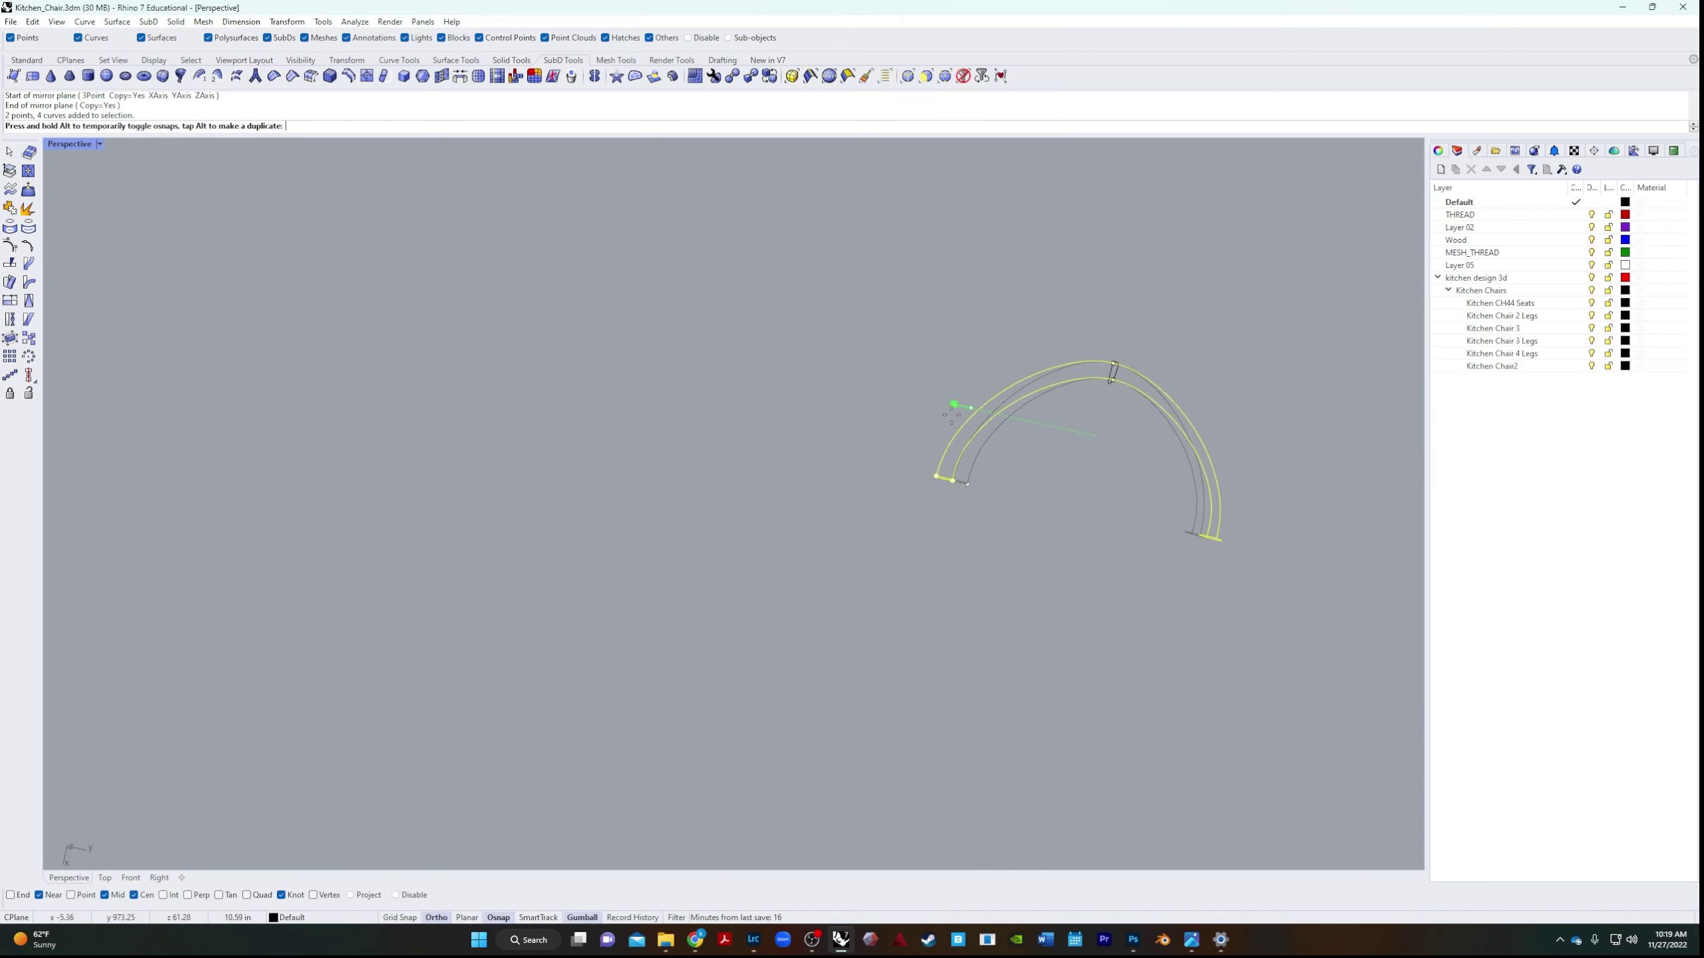
{"action": "left_click", "coordinate": [955, 418]}
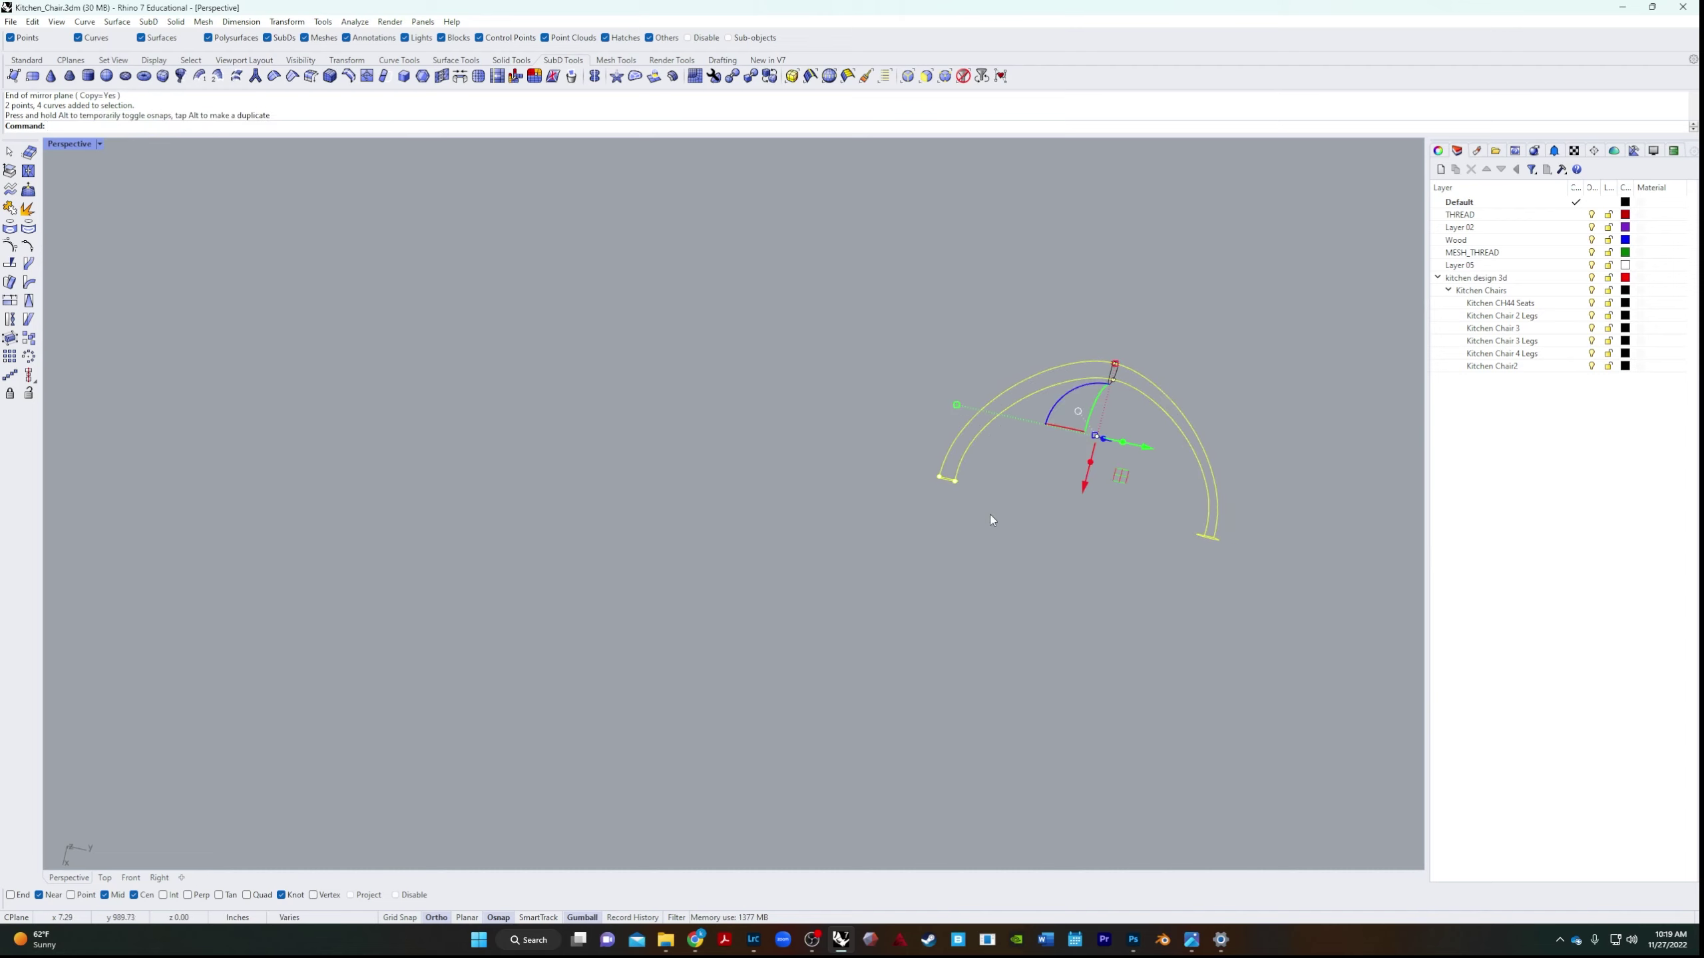
{"action": "key", "text": "Escape"}
Spread two control points of the outer rail outward to widen it.
{"action": "right_click_drag", "start_coordinate": [1092, 389], "coordinate": [901, 477]}
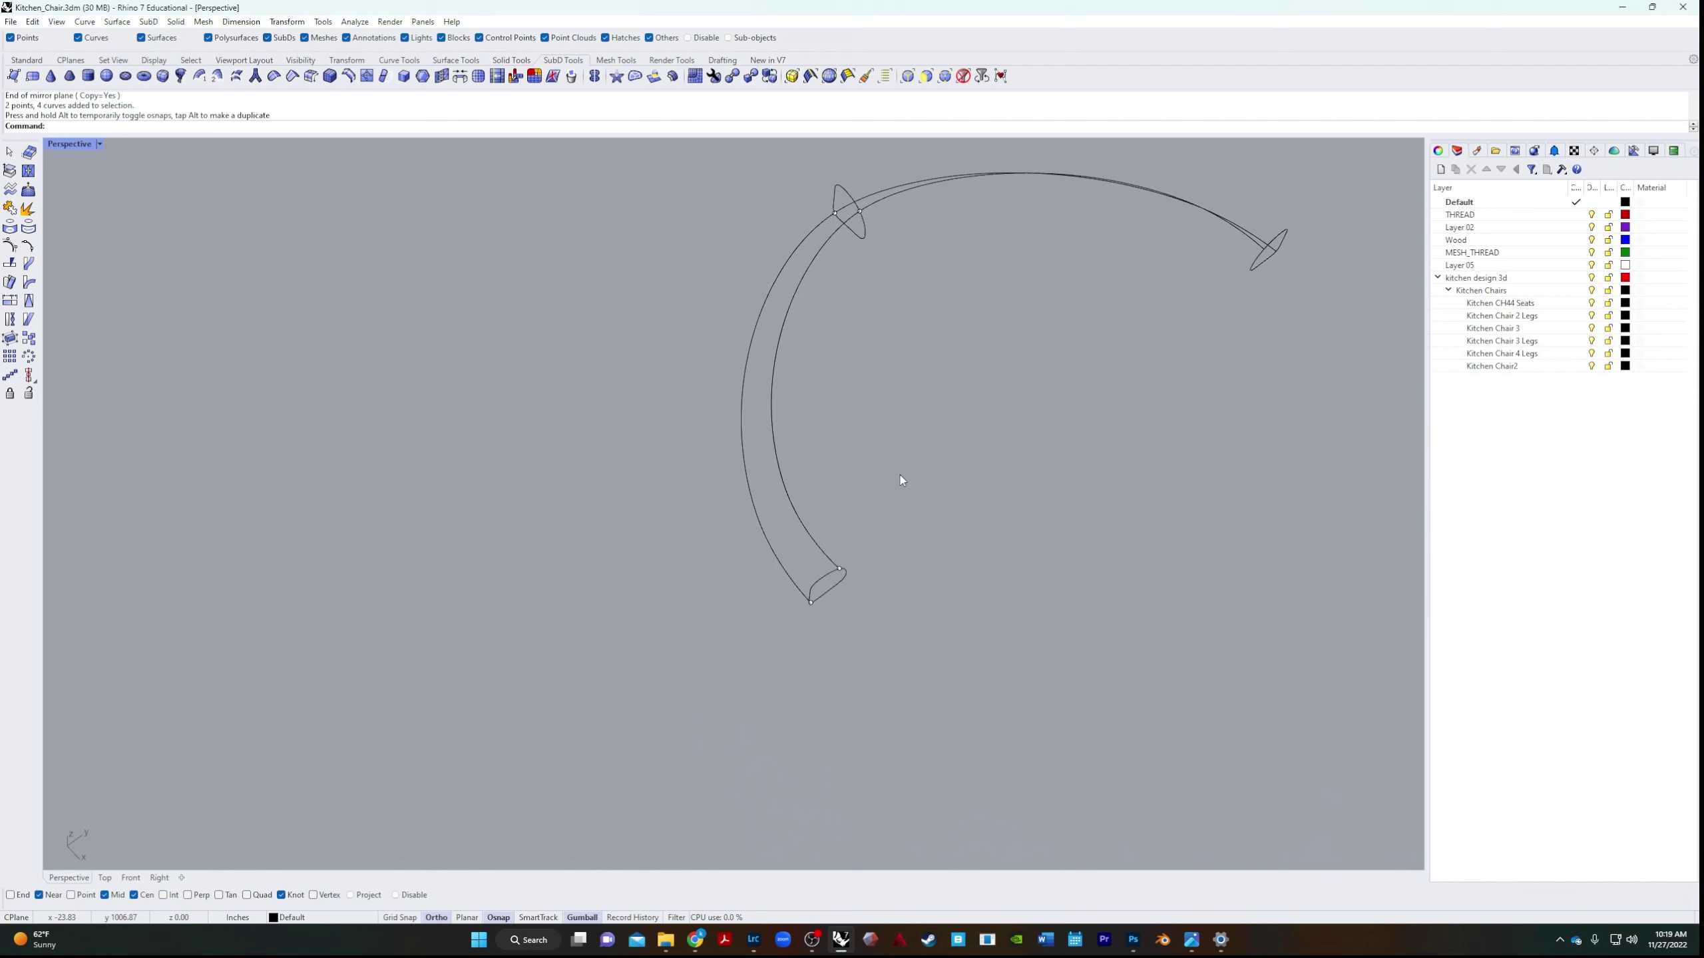
{"action": "left_click", "coordinate": [741, 422]}
{"action": "right_click_drag", "start_coordinate": [1067, 459], "coordinate": [1031, 551], "text": "shift"}
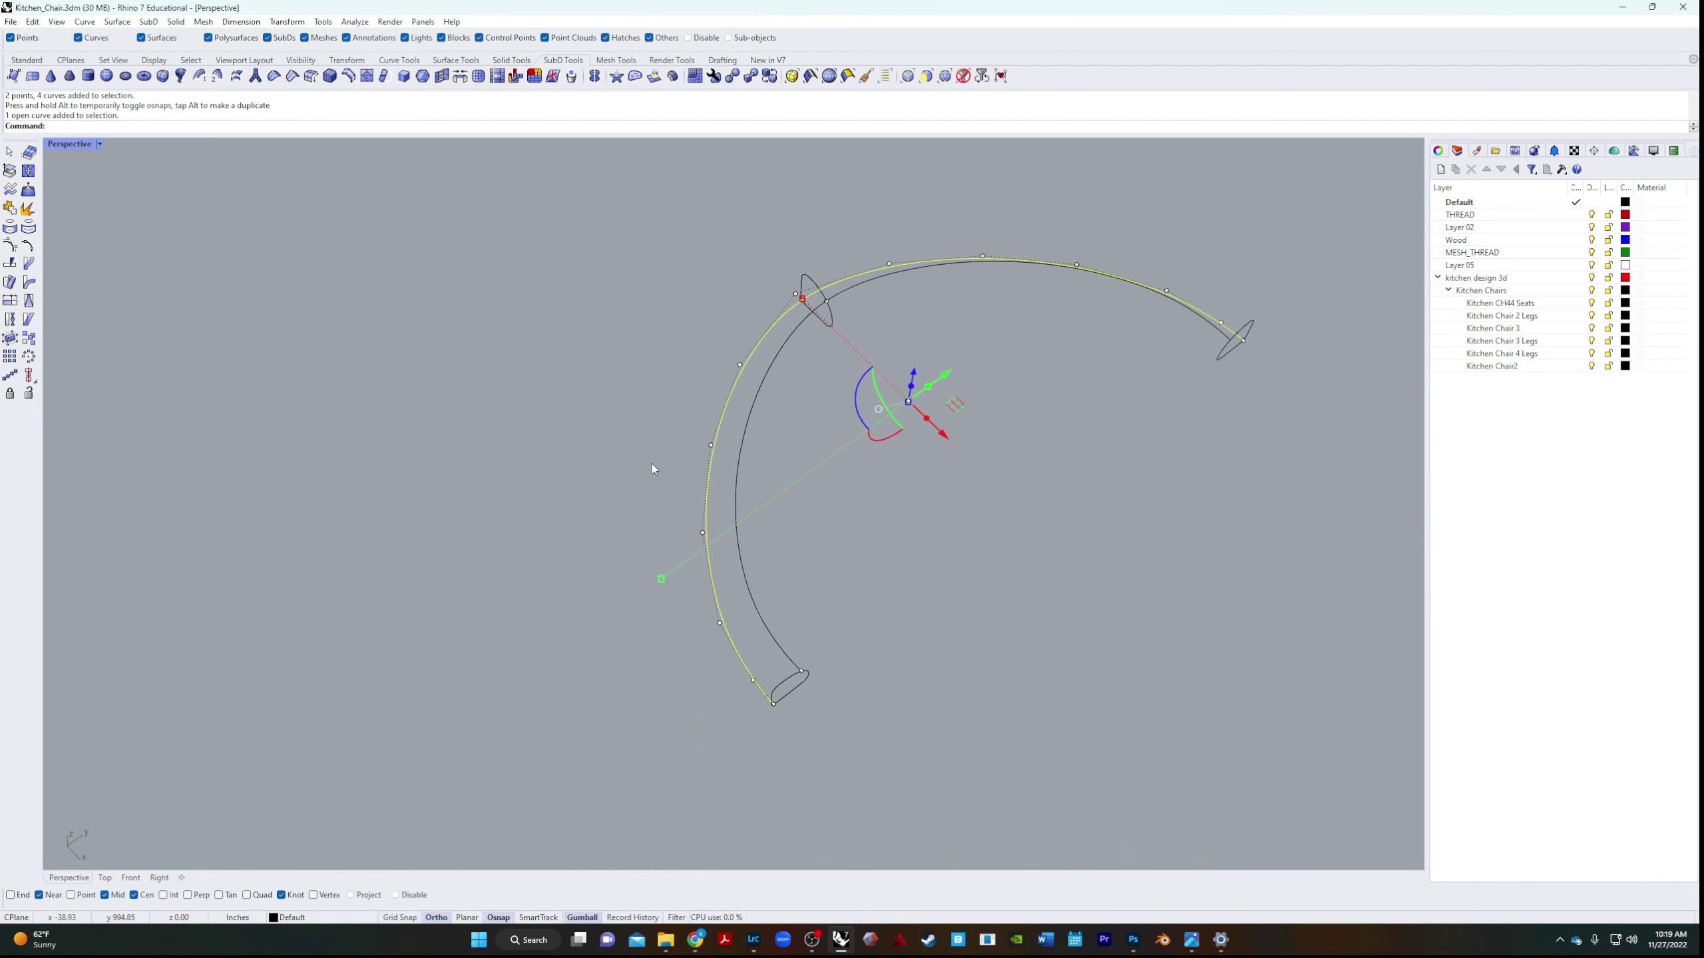
{"action": "left_click", "coordinate": [712, 447]}
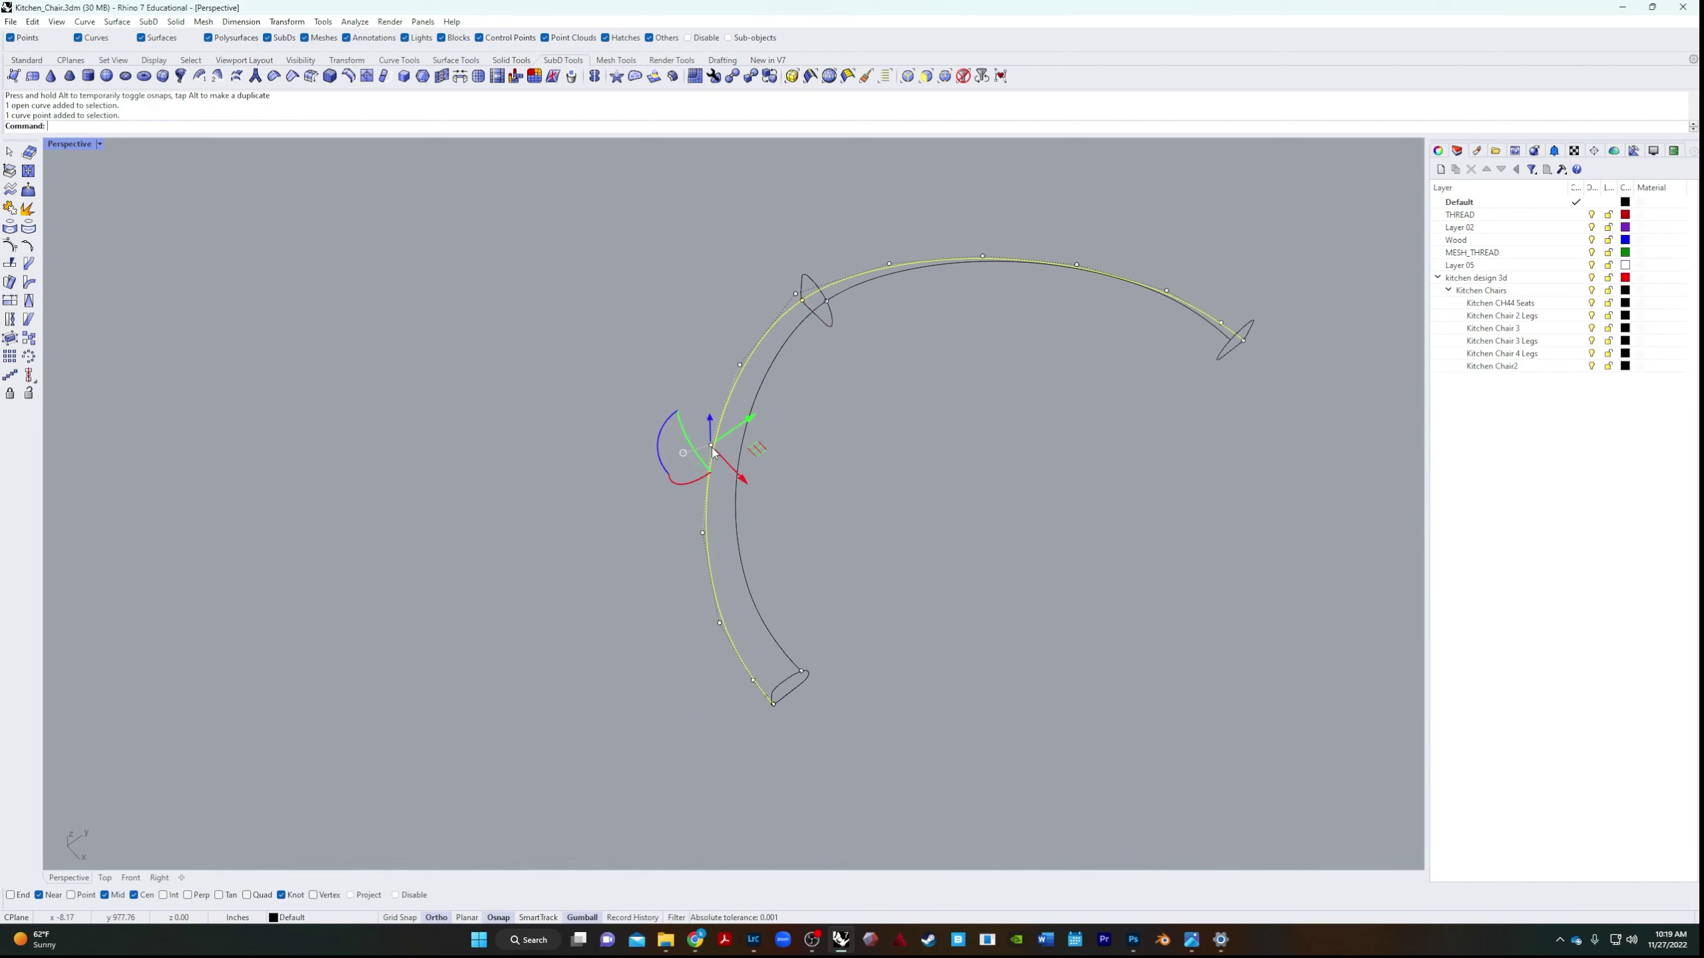
{"action": "left_click", "coordinate": [1078, 262], "text": "shift"}
{"action": "right_click_drag", "start_coordinate": [1031, 402], "coordinate": [804, 523]}
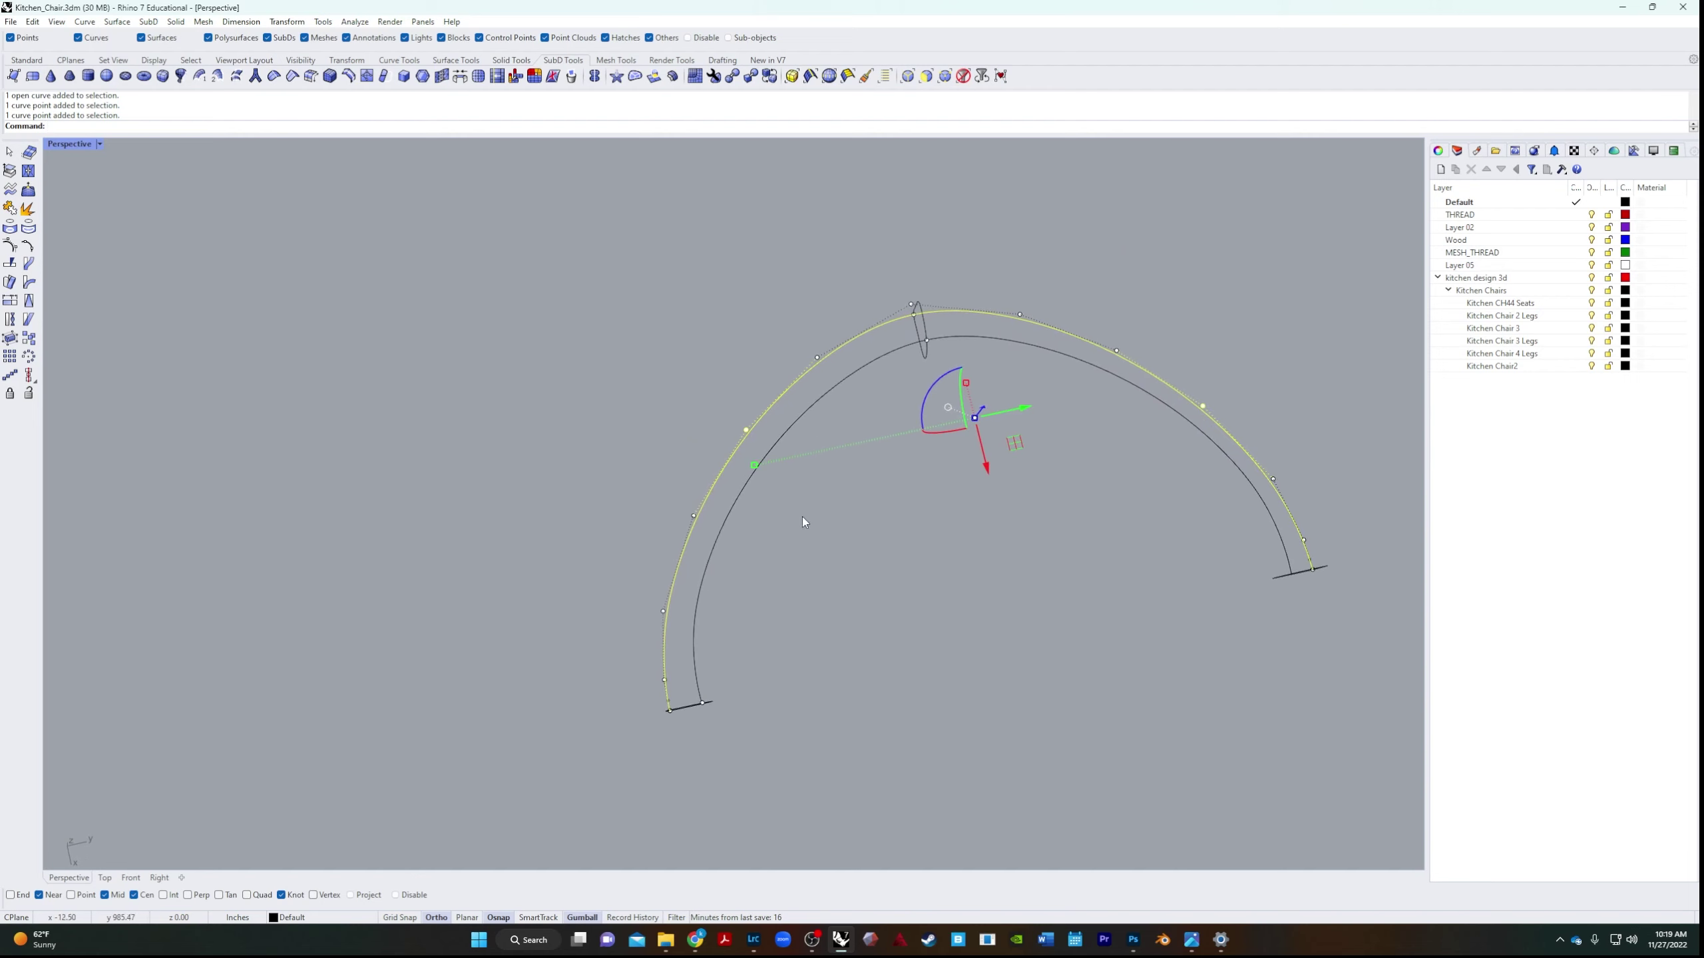
{"action": "left_click_drag", "start_coordinate": [754, 464], "coordinate": [738, 465]}
{"action": "left_click", "coordinate": [1049, 568]}
{"action": "right_click_drag", "start_coordinate": [1083, 600], "coordinate": [811, 539]}
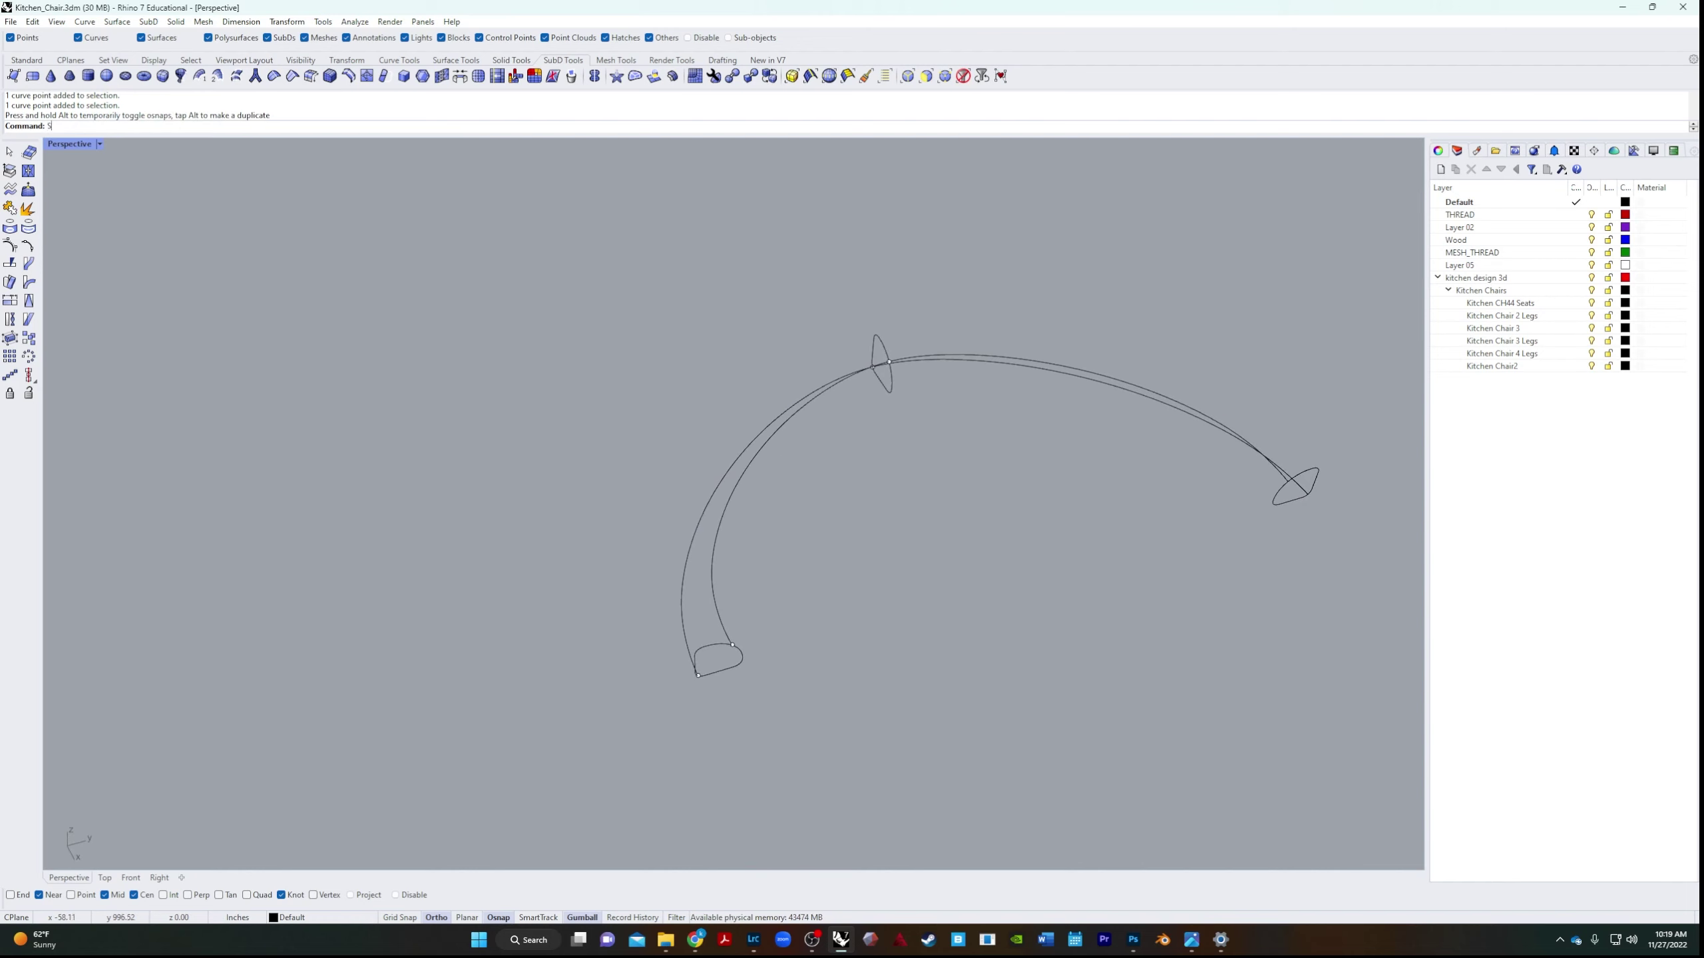
Sweep2 the bottom, middle and last cross-sections along both rails into the arched back-rail tube.
{"action": "type", "text": "Swee"}
{"action": "key", "text": "Return"}
{"action": "left_click", "coordinate": [769, 442]}
{"action": "left_click", "coordinate": [750, 444]}
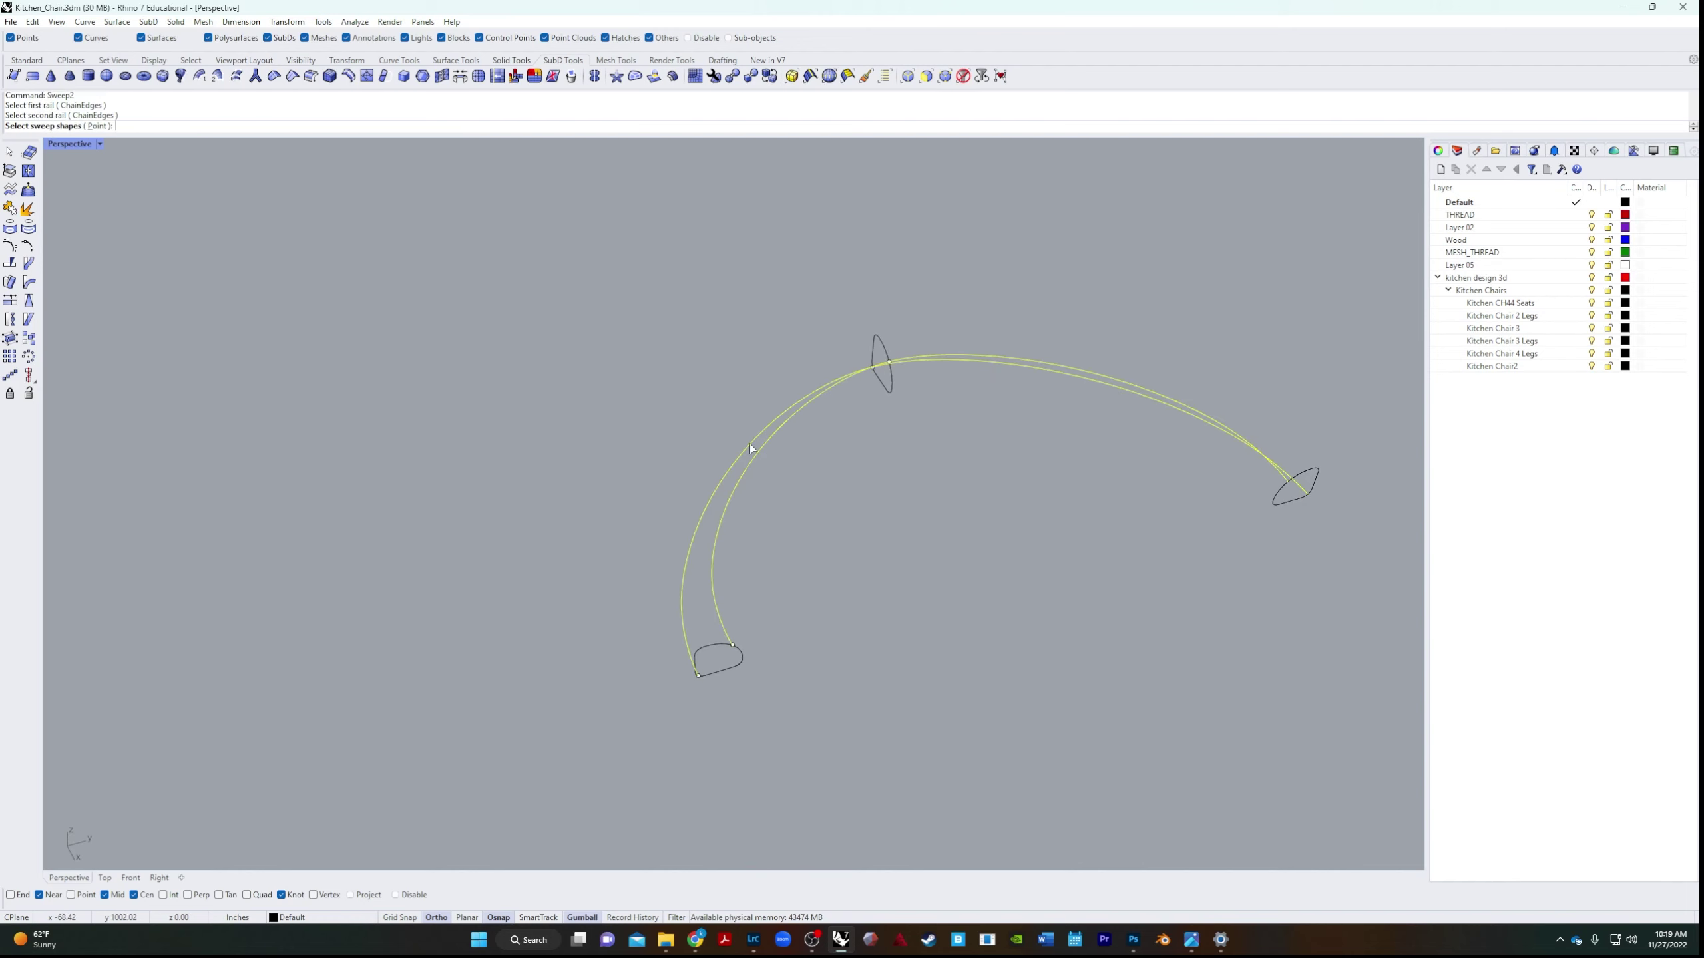
{"action": "left_click", "coordinate": [725, 652]}
{"action": "left_click", "coordinate": [891, 380]}
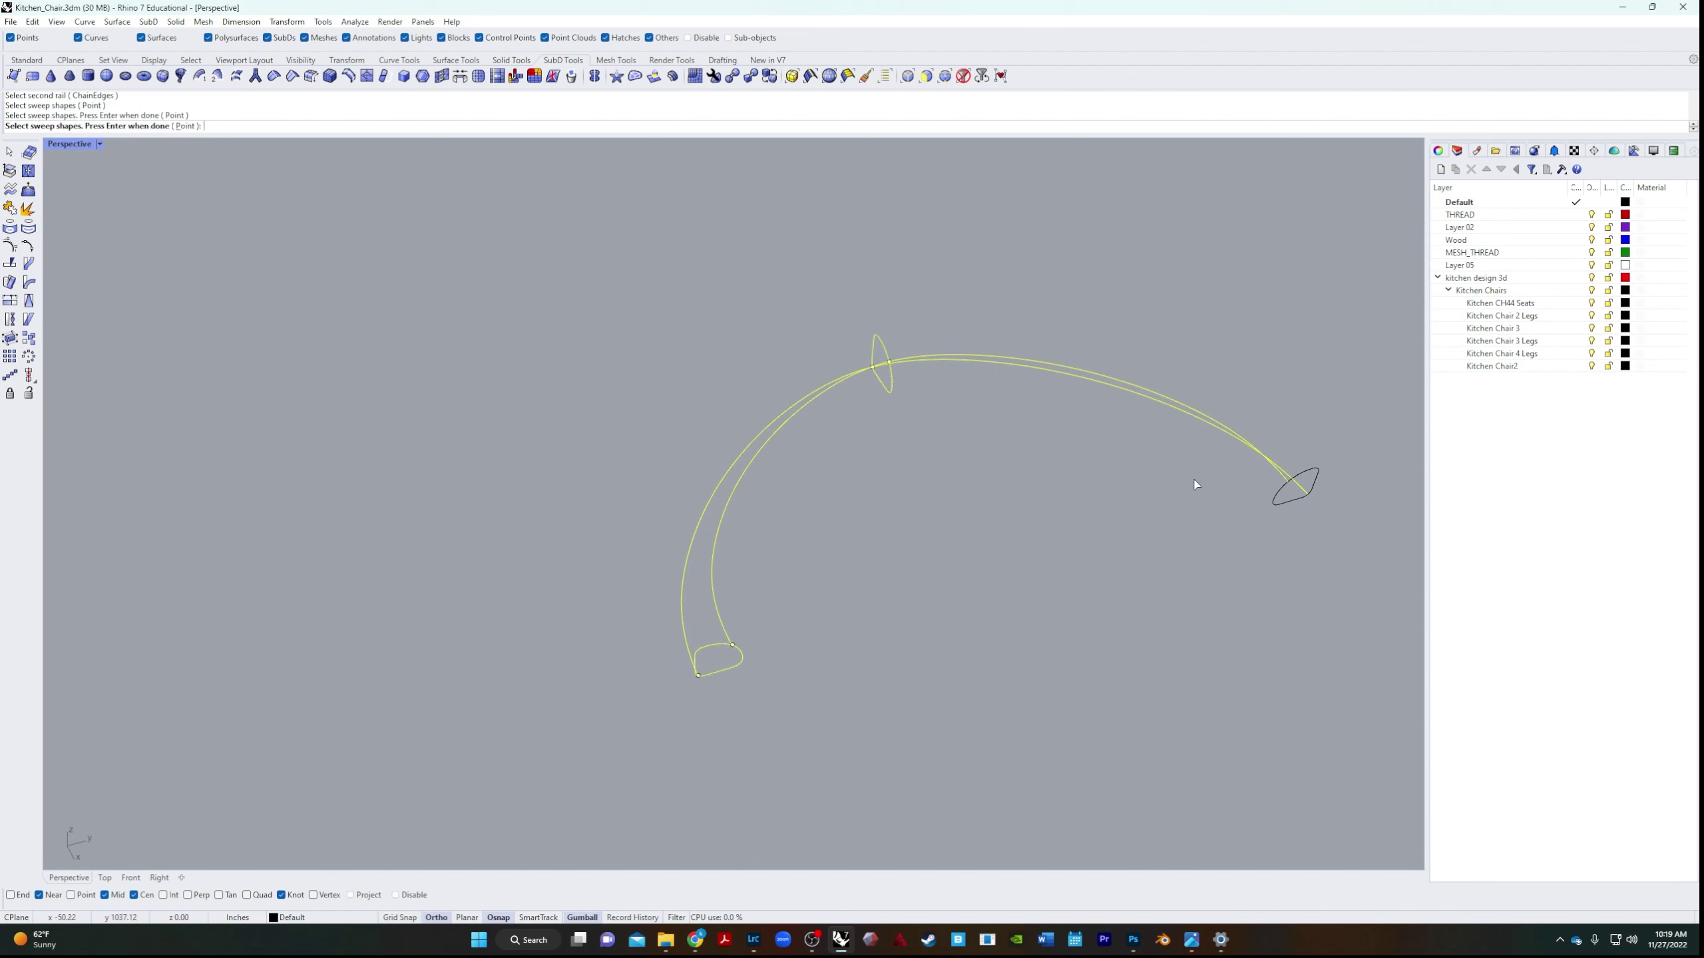
{"action": "left_click", "coordinate": [1269, 500]}
{"action": "key", "text": "Return"}
{"action": "key", "text": "Return"}
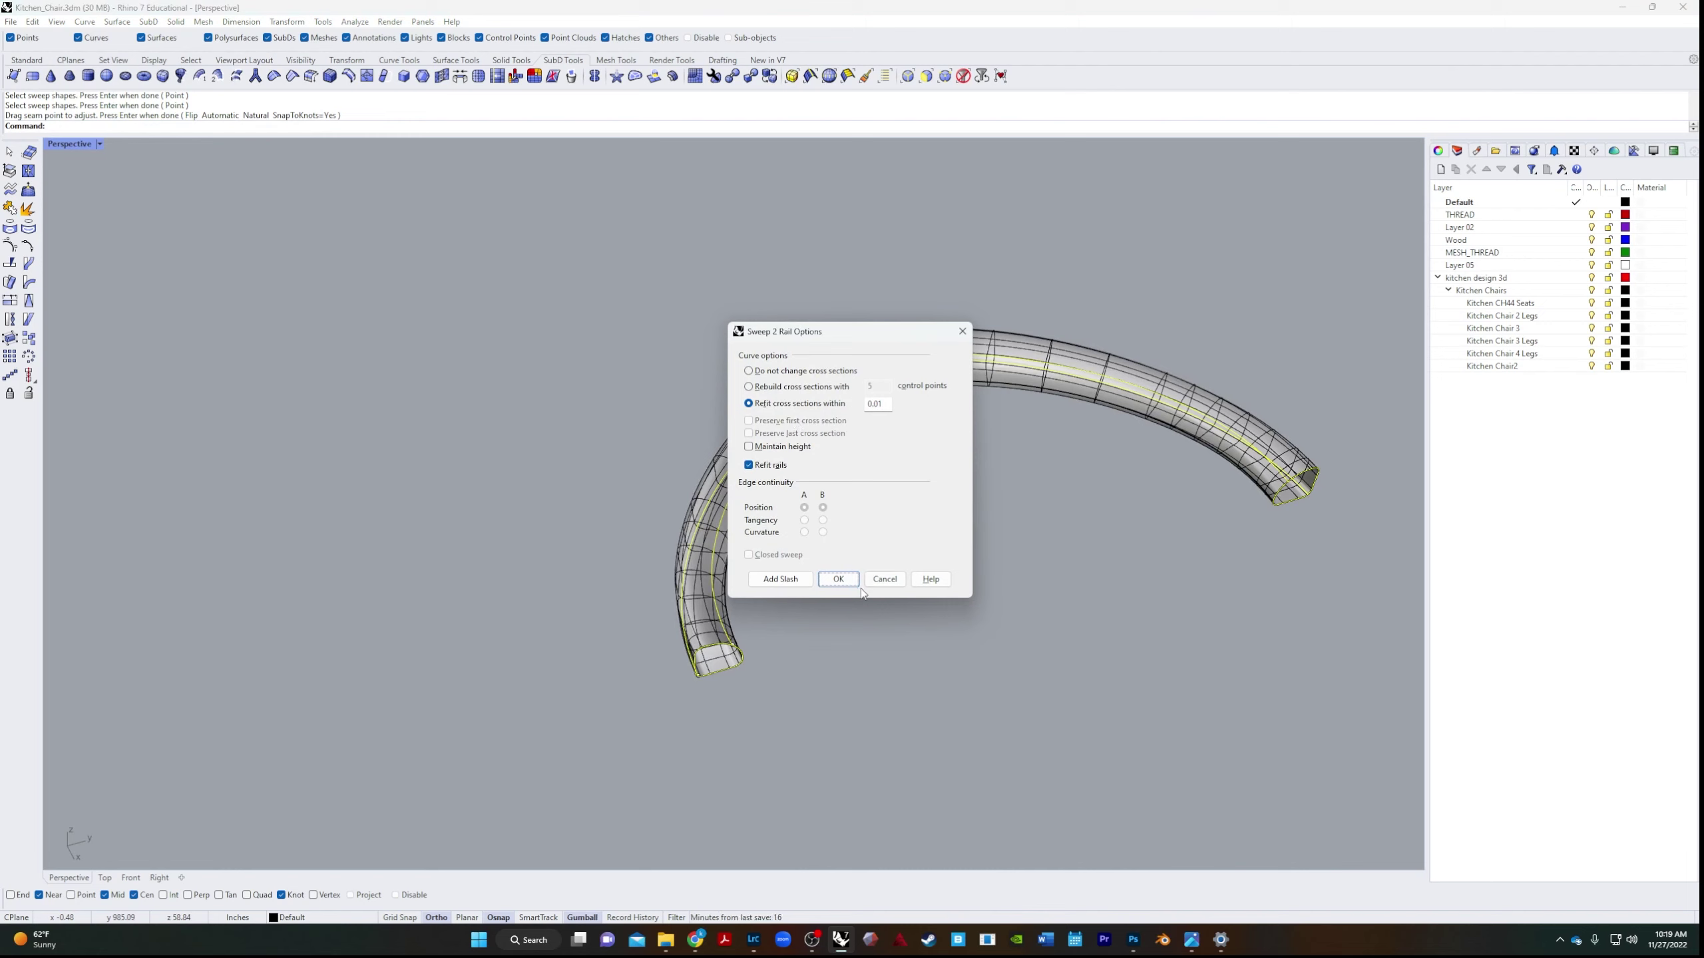
{"action": "left_click", "coordinate": [839, 579]}
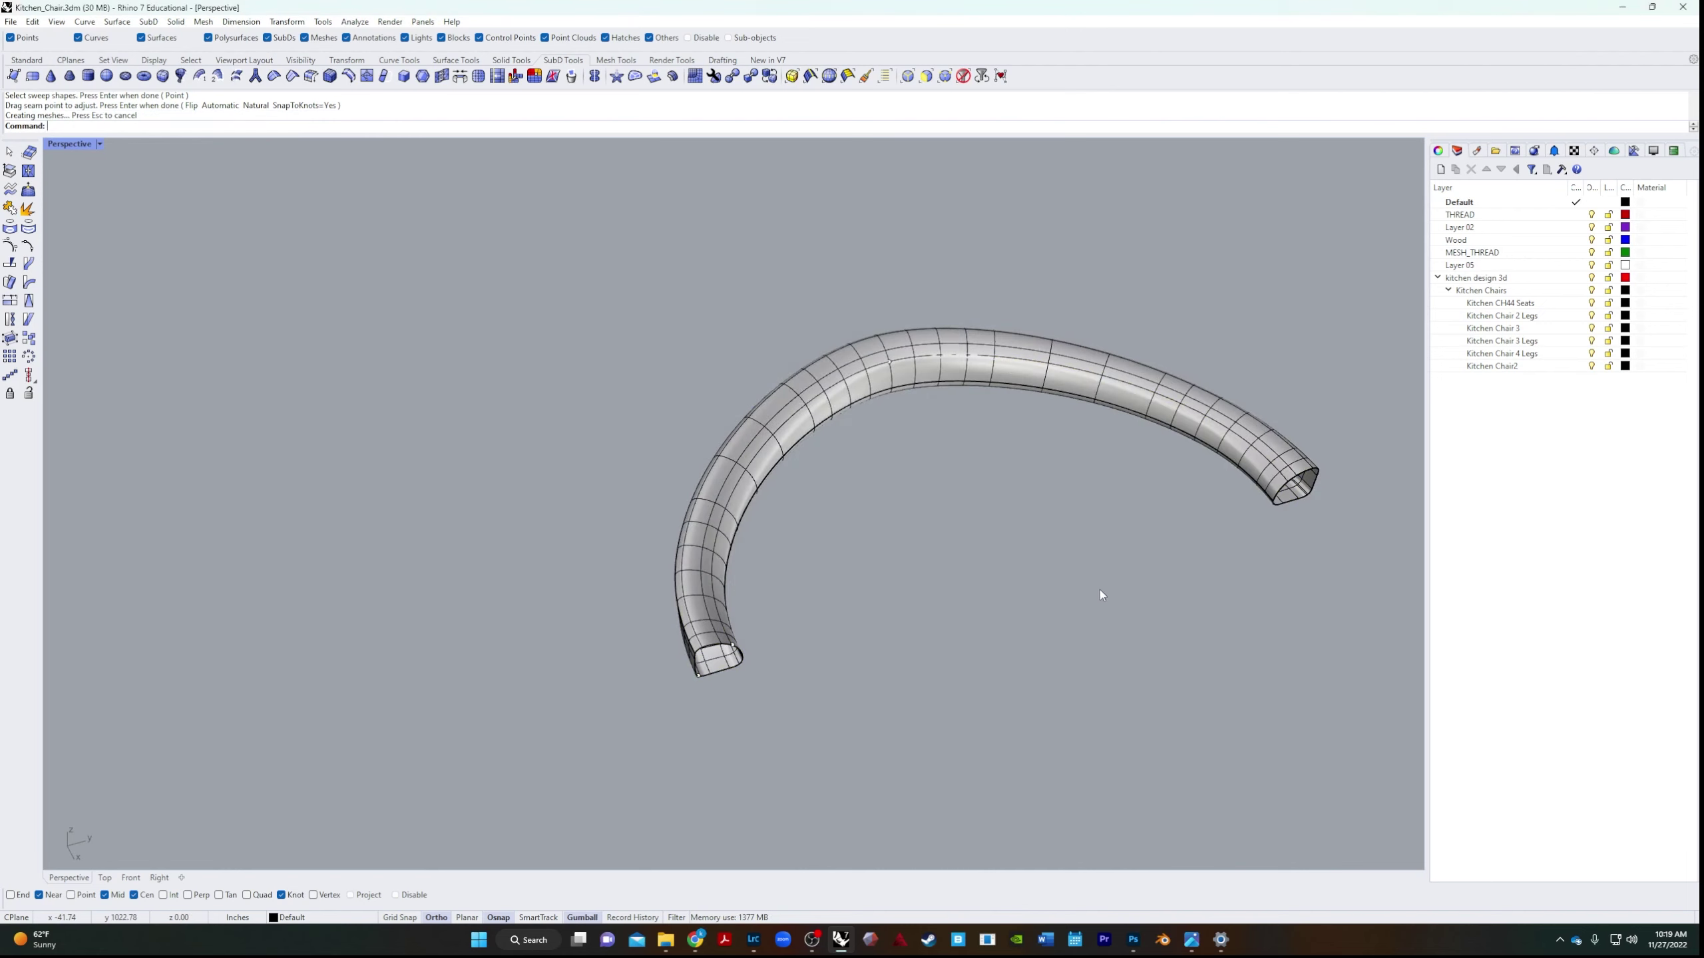
{"action": "right_click_drag", "start_coordinate": [1099, 595], "coordinate": [1024, 568]}
{"action": "left_click", "coordinate": [1051, 479]}
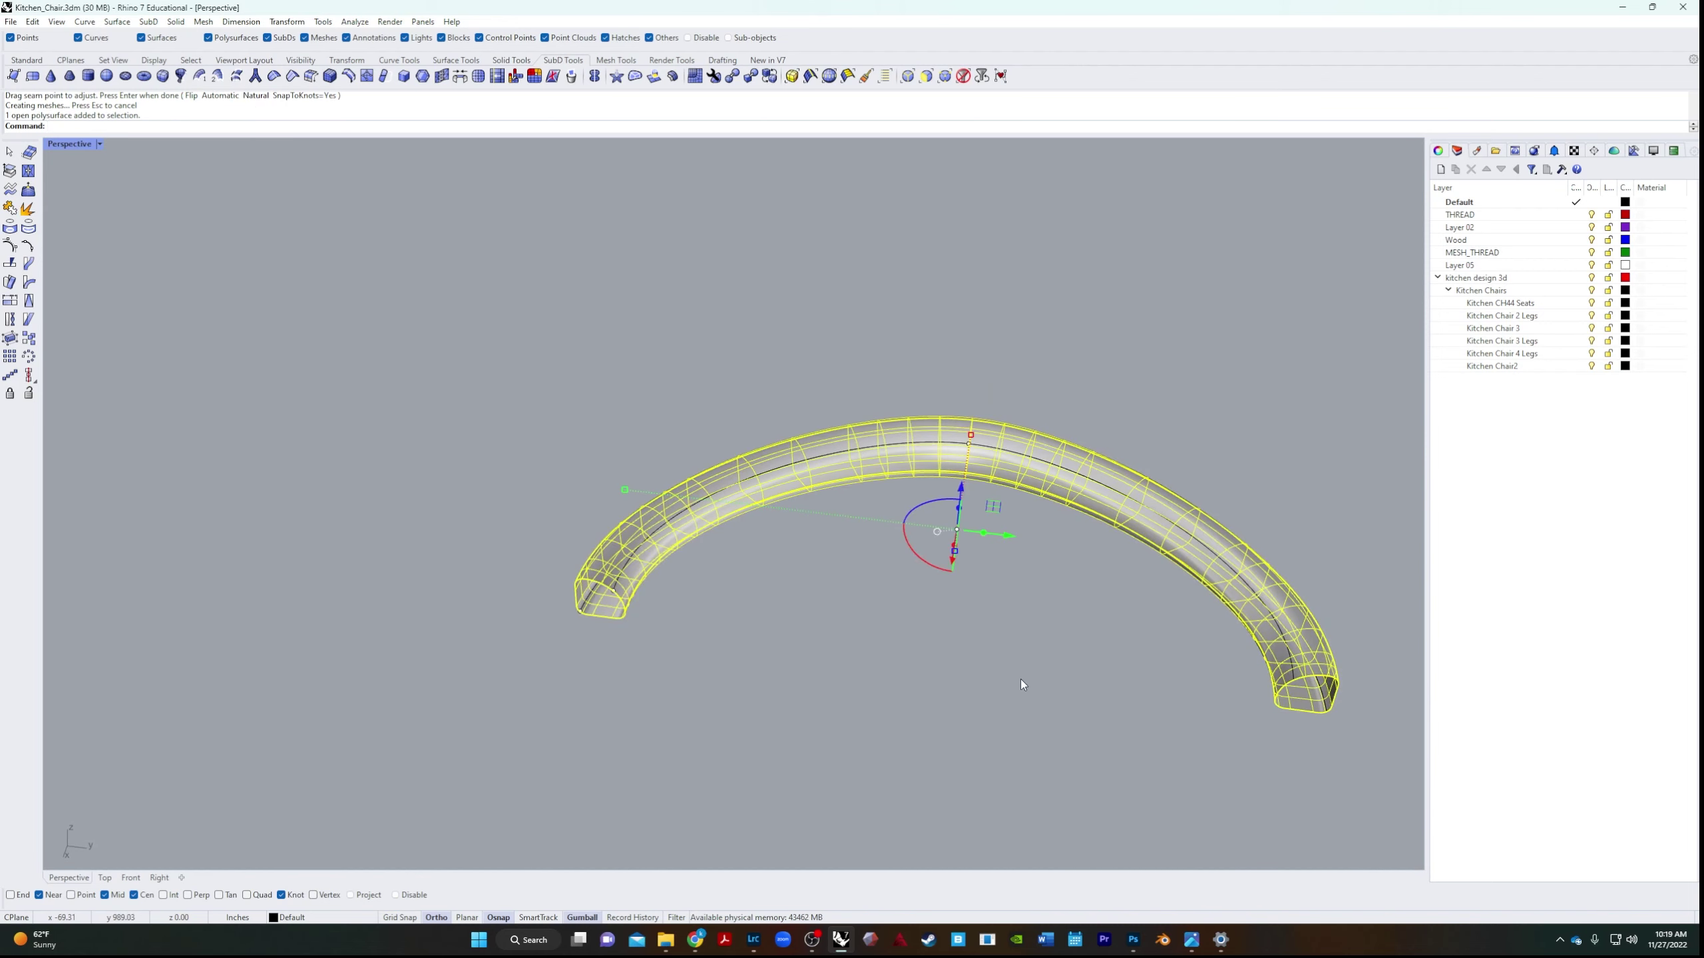
Cap both open ends of the swept tube into one closed polysurface.
{"action": "type", "text": "cap"}
{"action": "key", "text": "Return"}
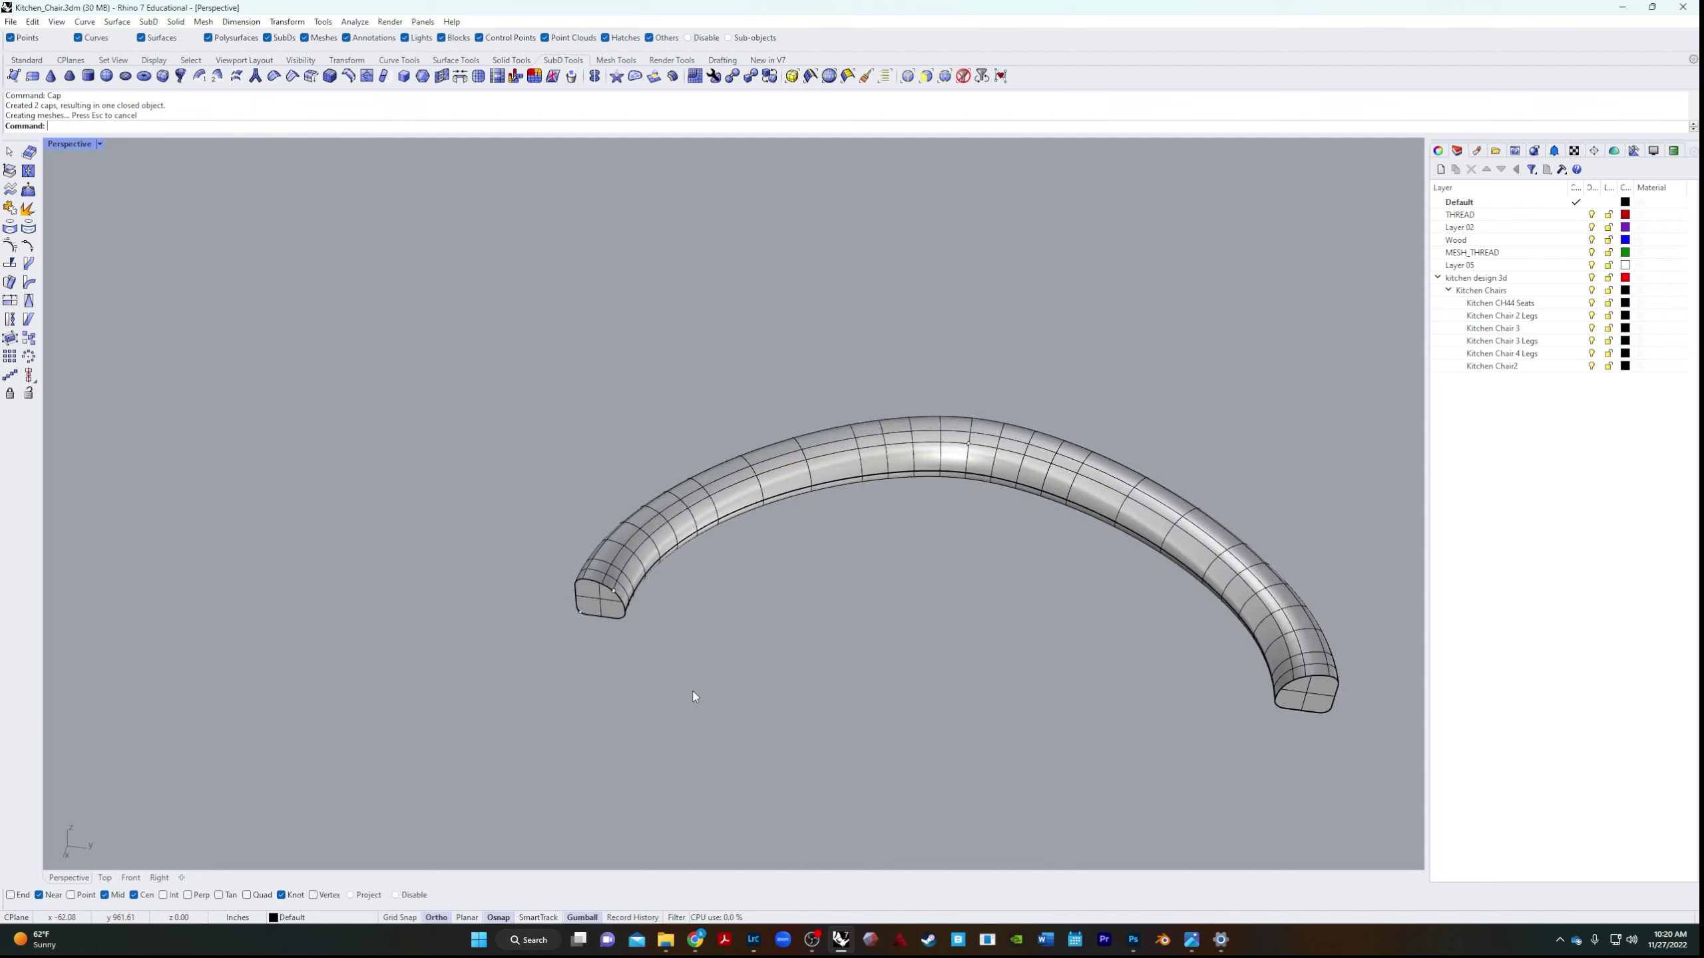
{"action": "left_click", "coordinate": [758, 486]}
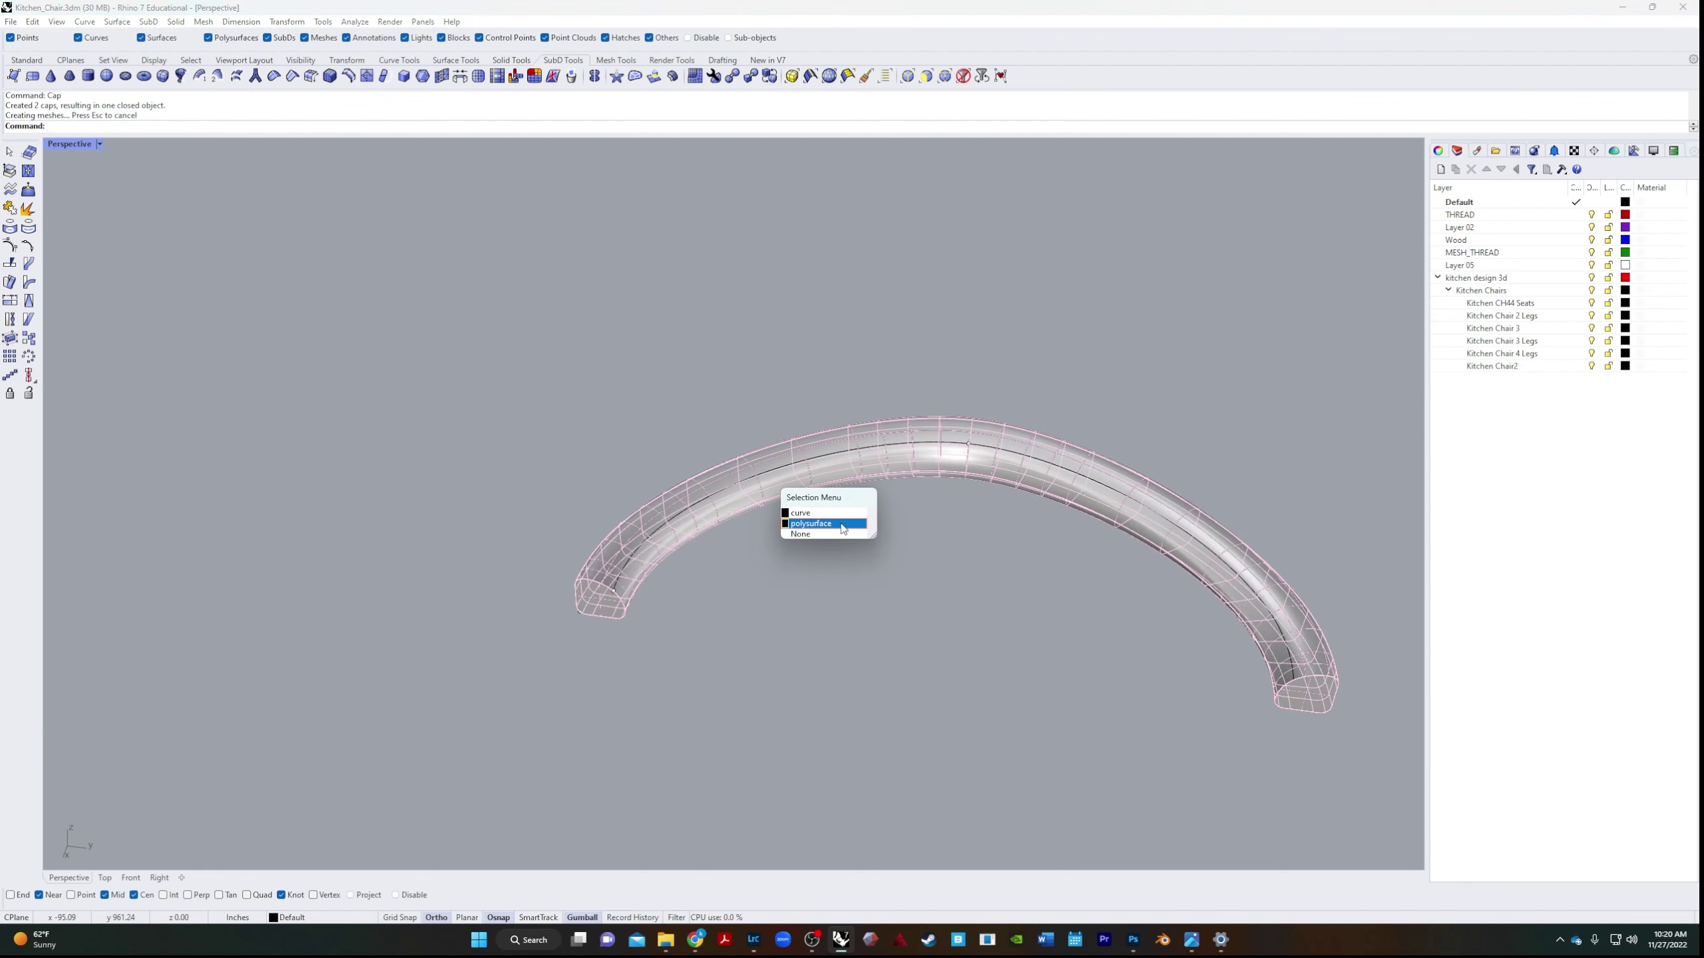
{"action": "left_click", "coordinate": [808, 521]}
{"action": "right_click_drag", "start_coordinate": [808, 522], "coordinate": [902, 623]}
{"action": "left_click", "coordinate": [761, 753]}
{"action": "scroll", "coordinate": [824, 666], "scroll_direction": "down", "scroll_amount": 9}
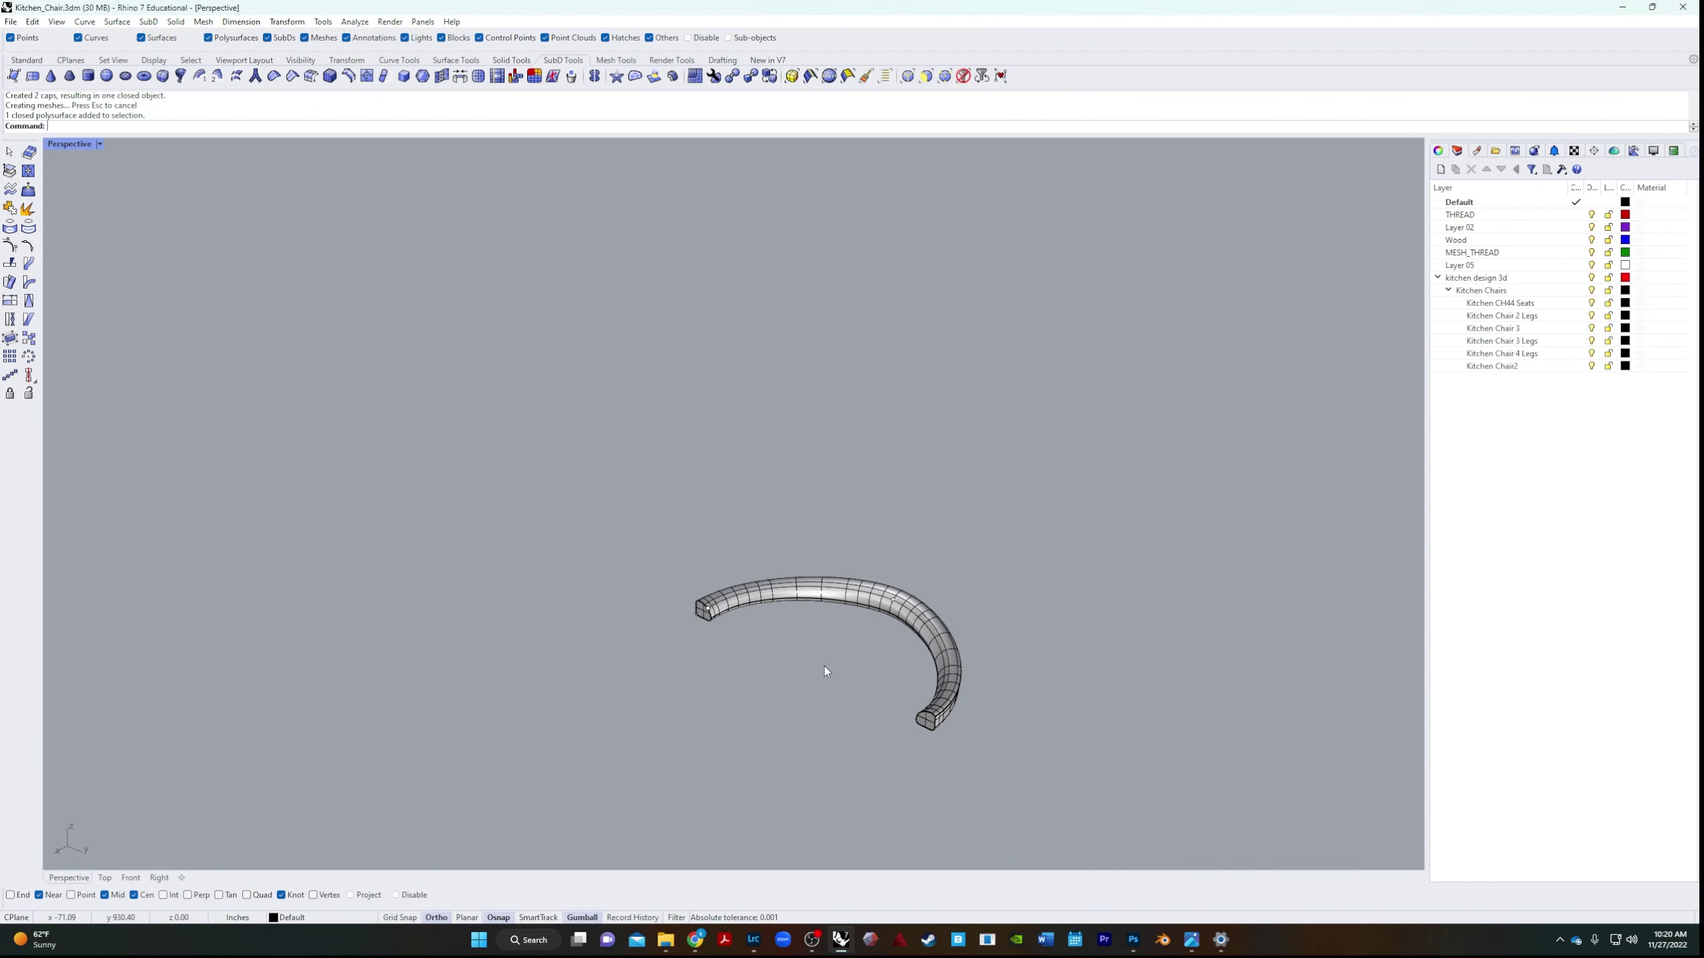
{"action": "scroll", "coordinate": [872, 609], "scroll_direction": "up", "scroll_amount": 9}
Move the capped tube up and to the right, clear of its rail curves.
{"action": "left_click", "coordinate": [882, 605]}
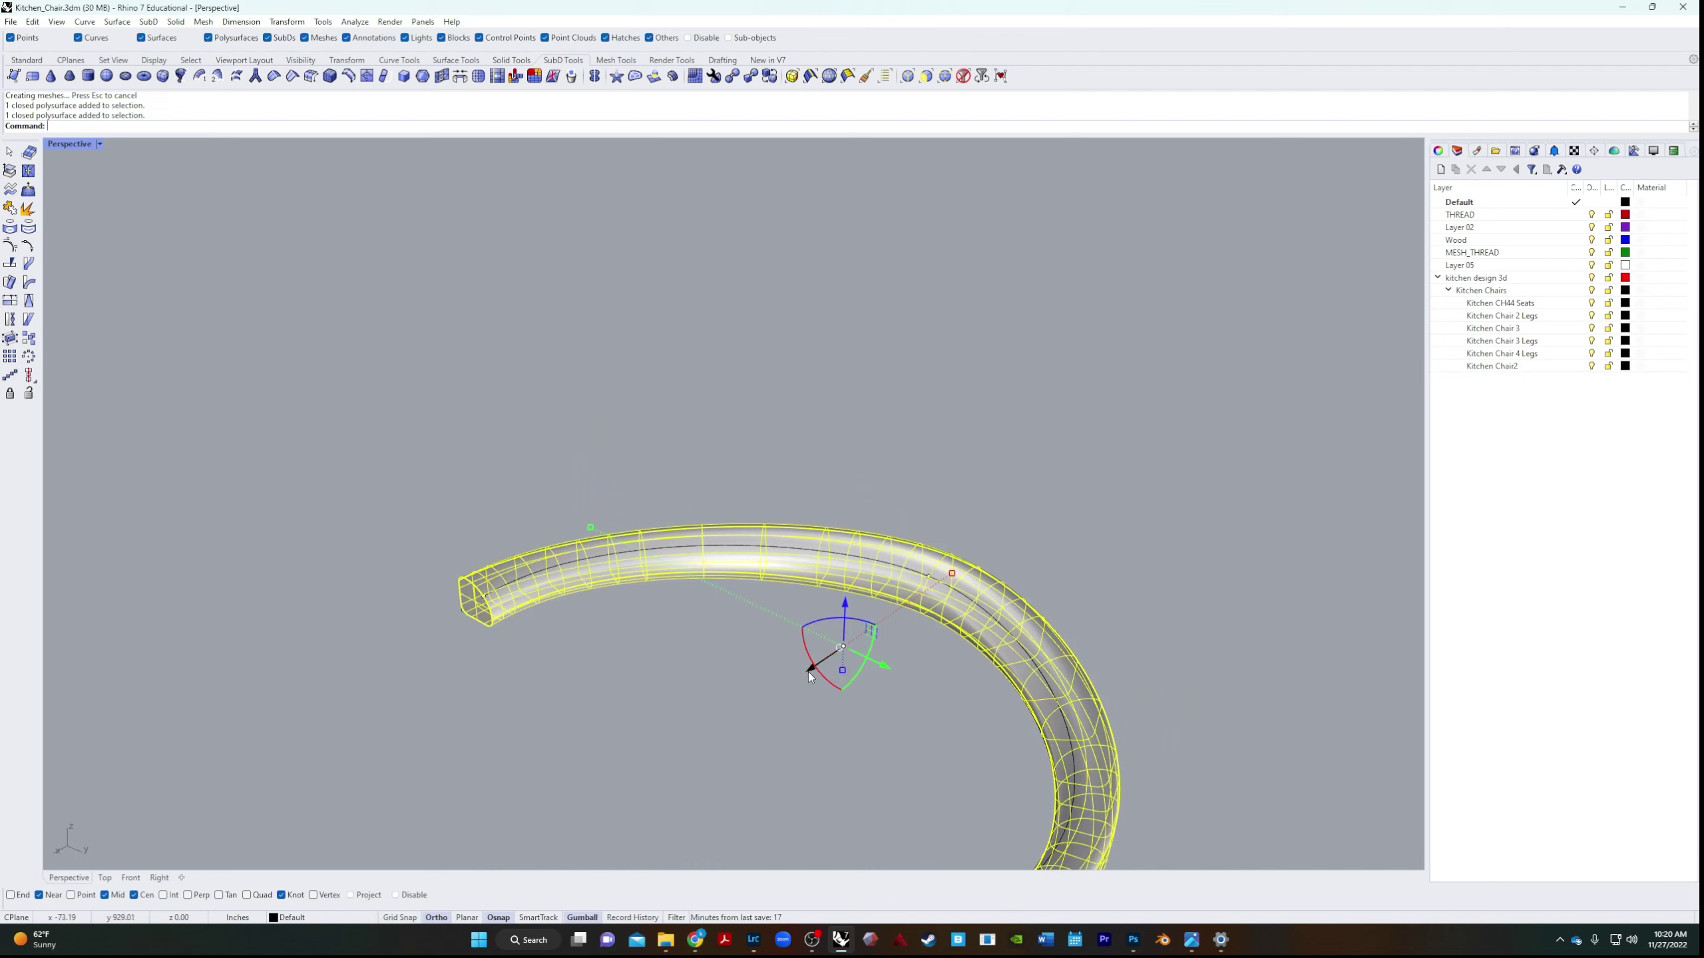
{"action": "left_click_drag", "start_coordinate": [844, 646], "coordinate": [1122, 441]}
{"action": "left_click", "coordinate": [1112, 575]}
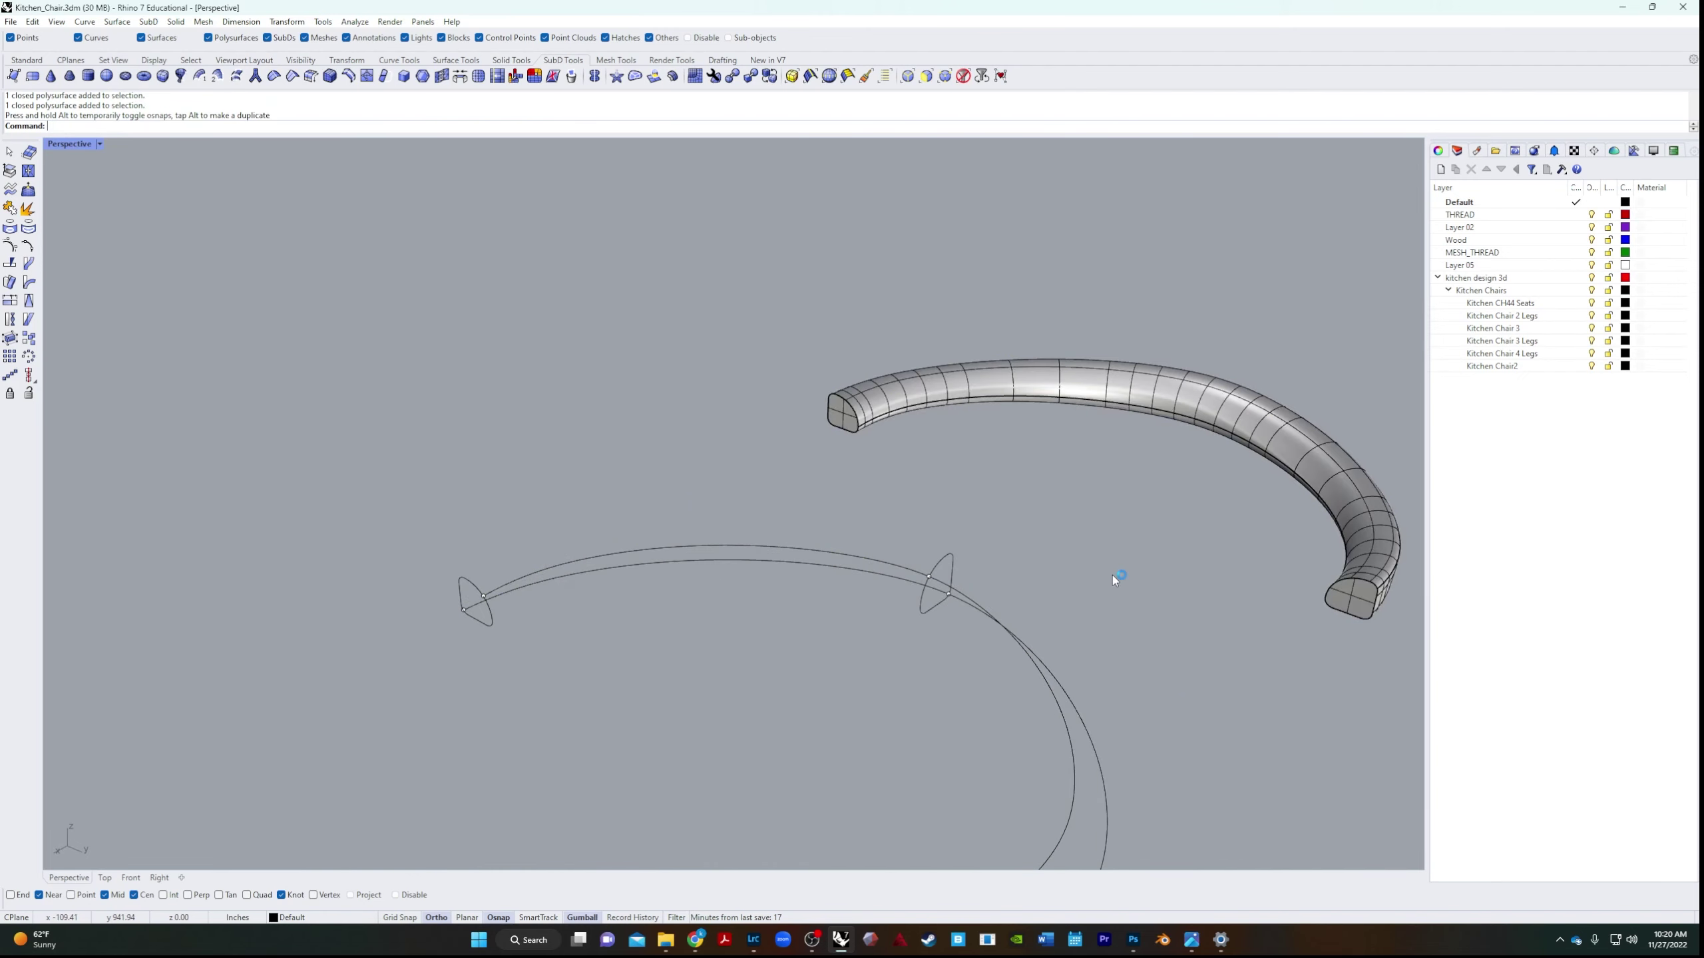
{"action": "right_click_drag", "start_coordinate": [1112, 575], "coordinate": [692, 654]}
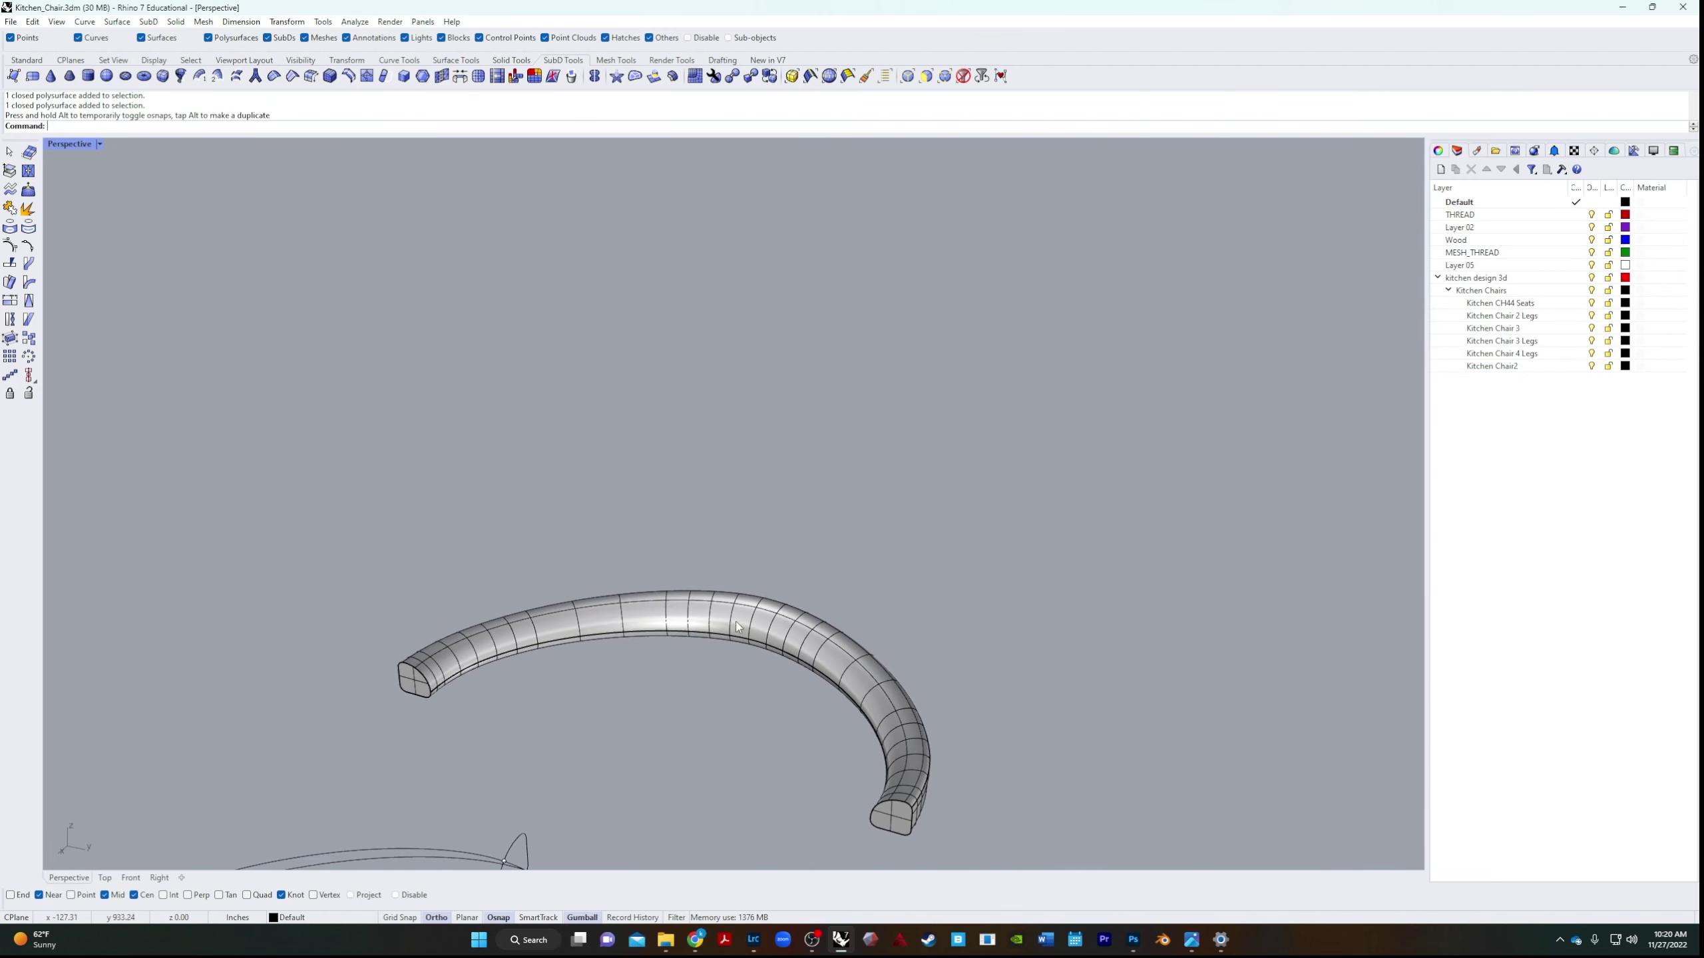
{"action": "left_click", "coordinate": [692, 654]}
{"action": "right_click_drag", "start_coordinate": [772, 736], "coordinate": [970, 359]}
Zoom Selected so the tube fills the view.
{"action": "type", "text": "Z"}
{"action": "key", "text": "Return"}
{"action": "type", "text": "s"}
{"action": "key", "text": "Return"}
{"action": "left_click", "coordinate": [947, 674]}
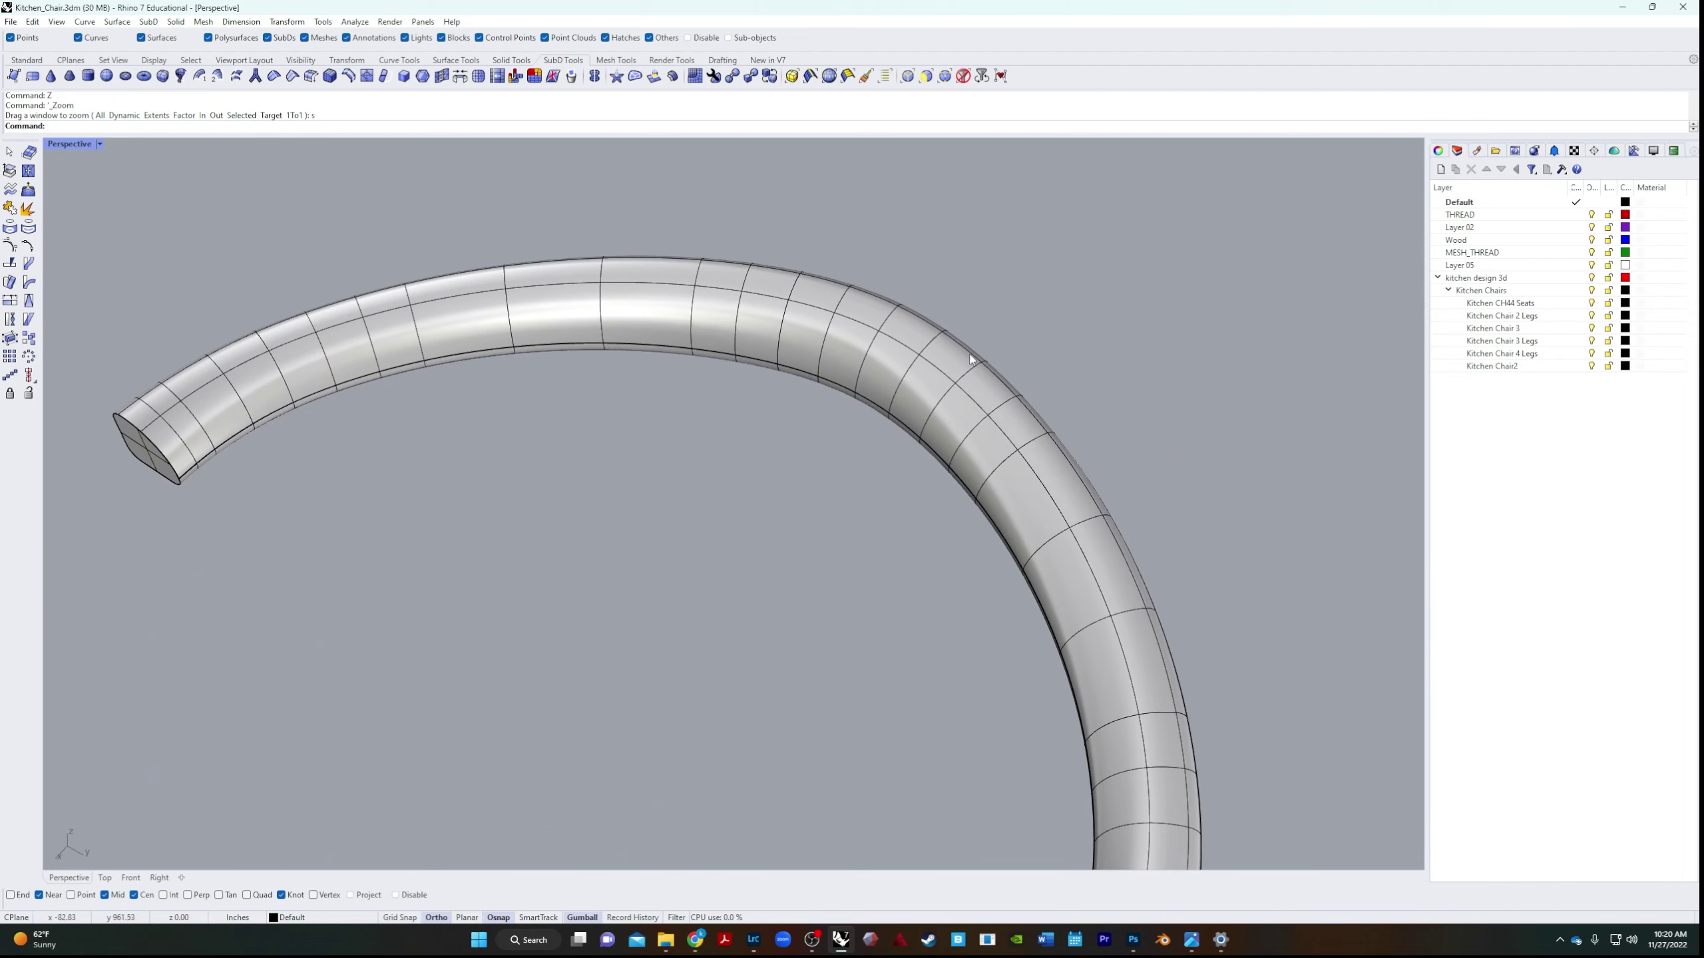
{"action": "left_click", "coordinate": [975, 387]}
QuadRemesh the tube with a target quad count of 150.
{"action": "type", "text": "QuadRemesh"}
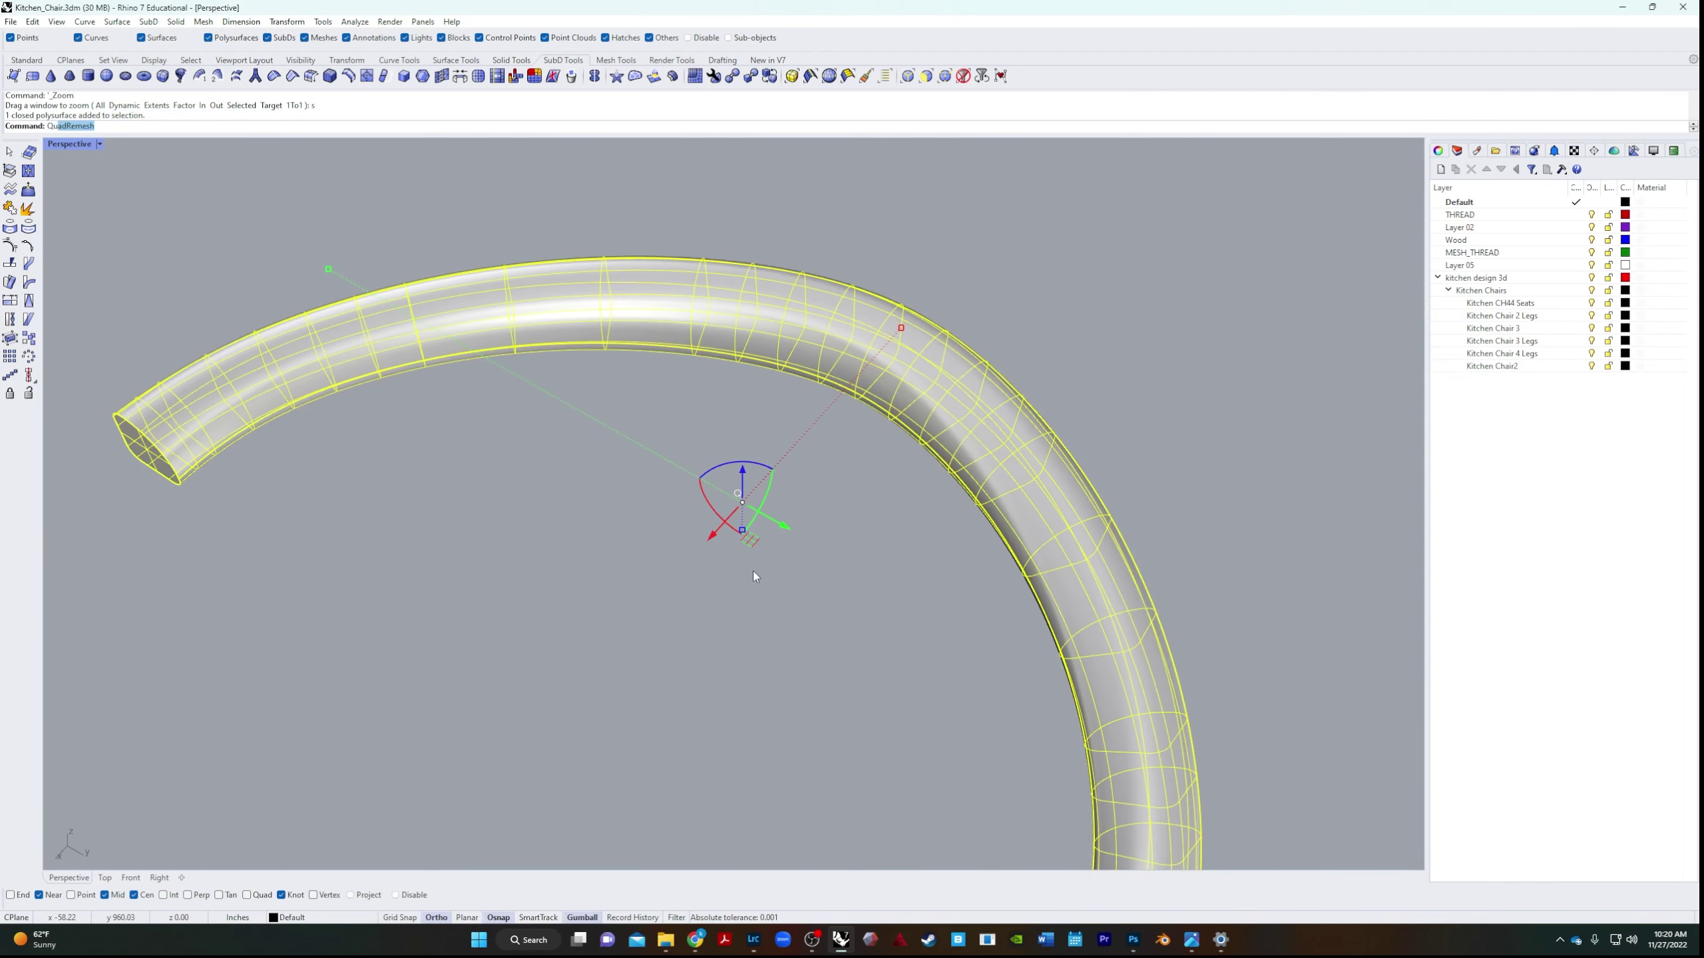
{"action": "key", "text": "Return"}
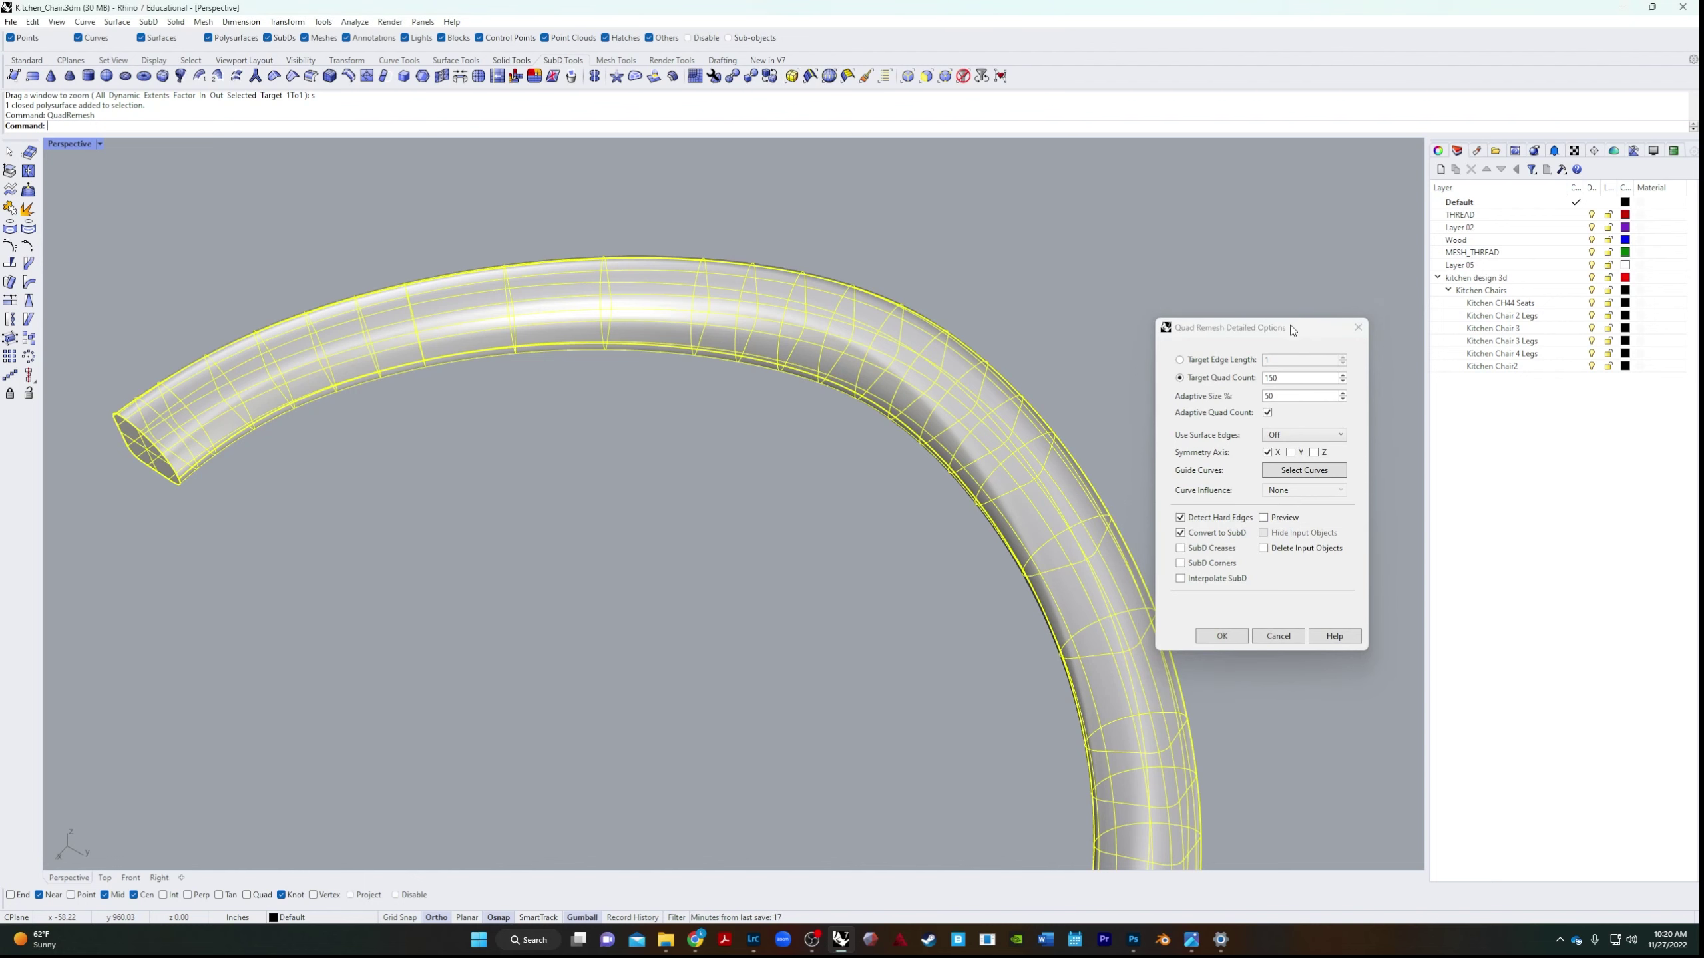
{"action": "left_click_drag", "start_coordinate": [1290, 325], "coordinate": [1287, 162]}
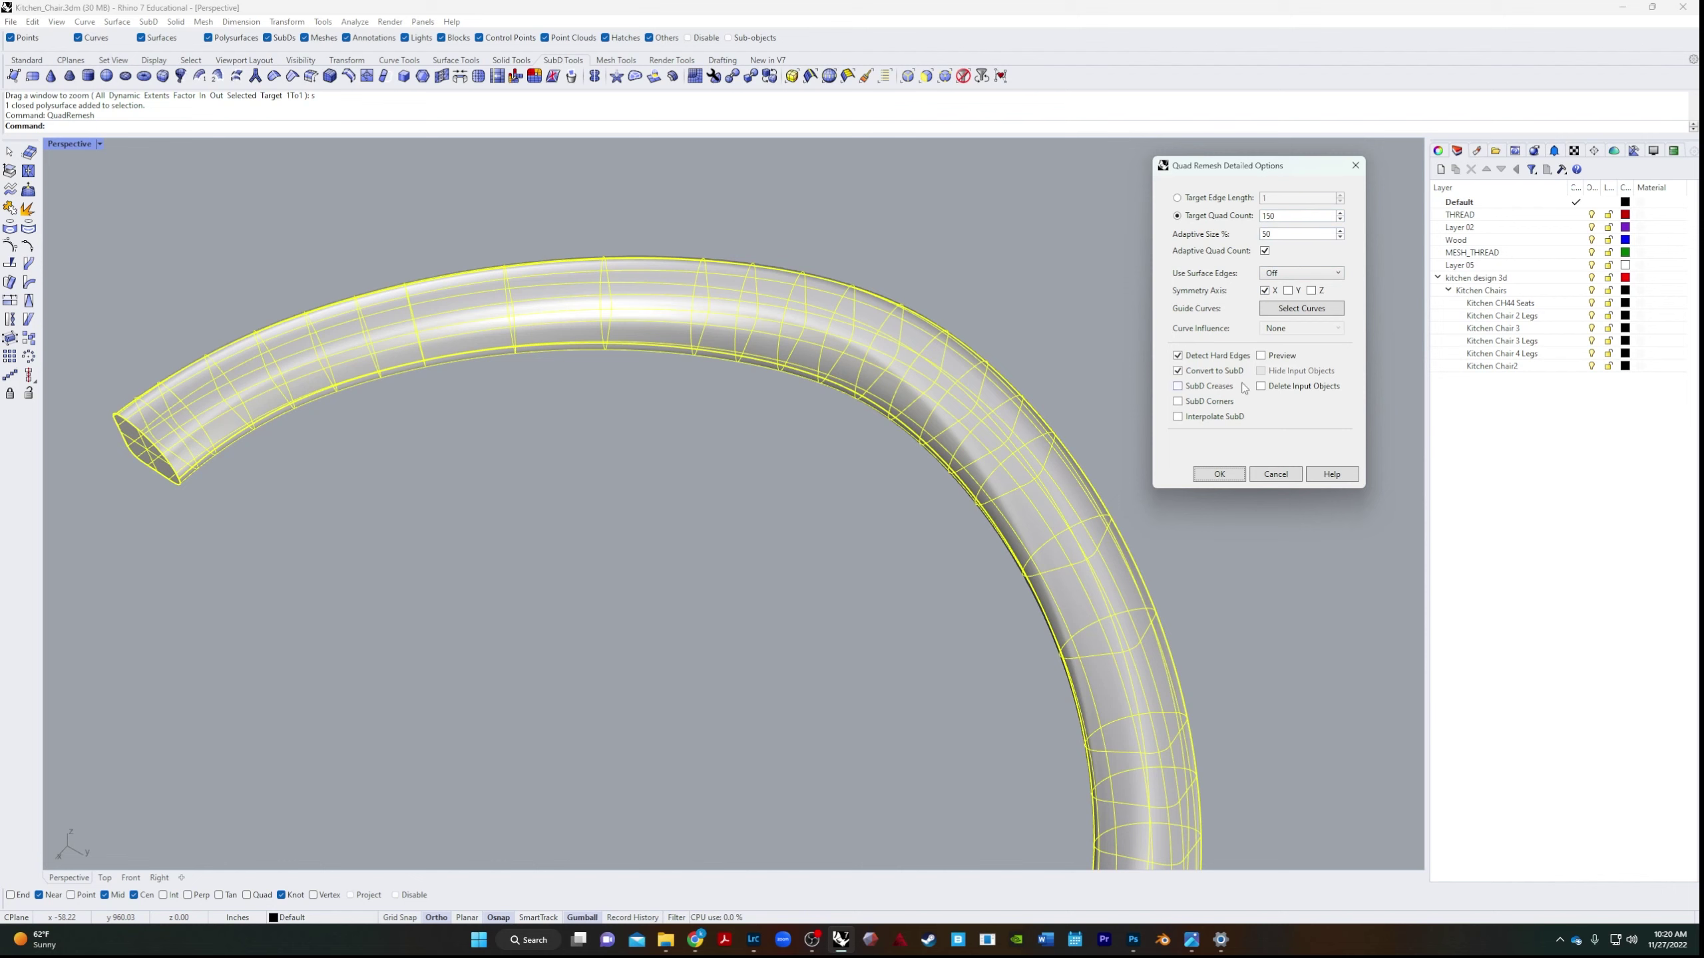
{"action": "left_click", "coordinate": [1217, 474]}
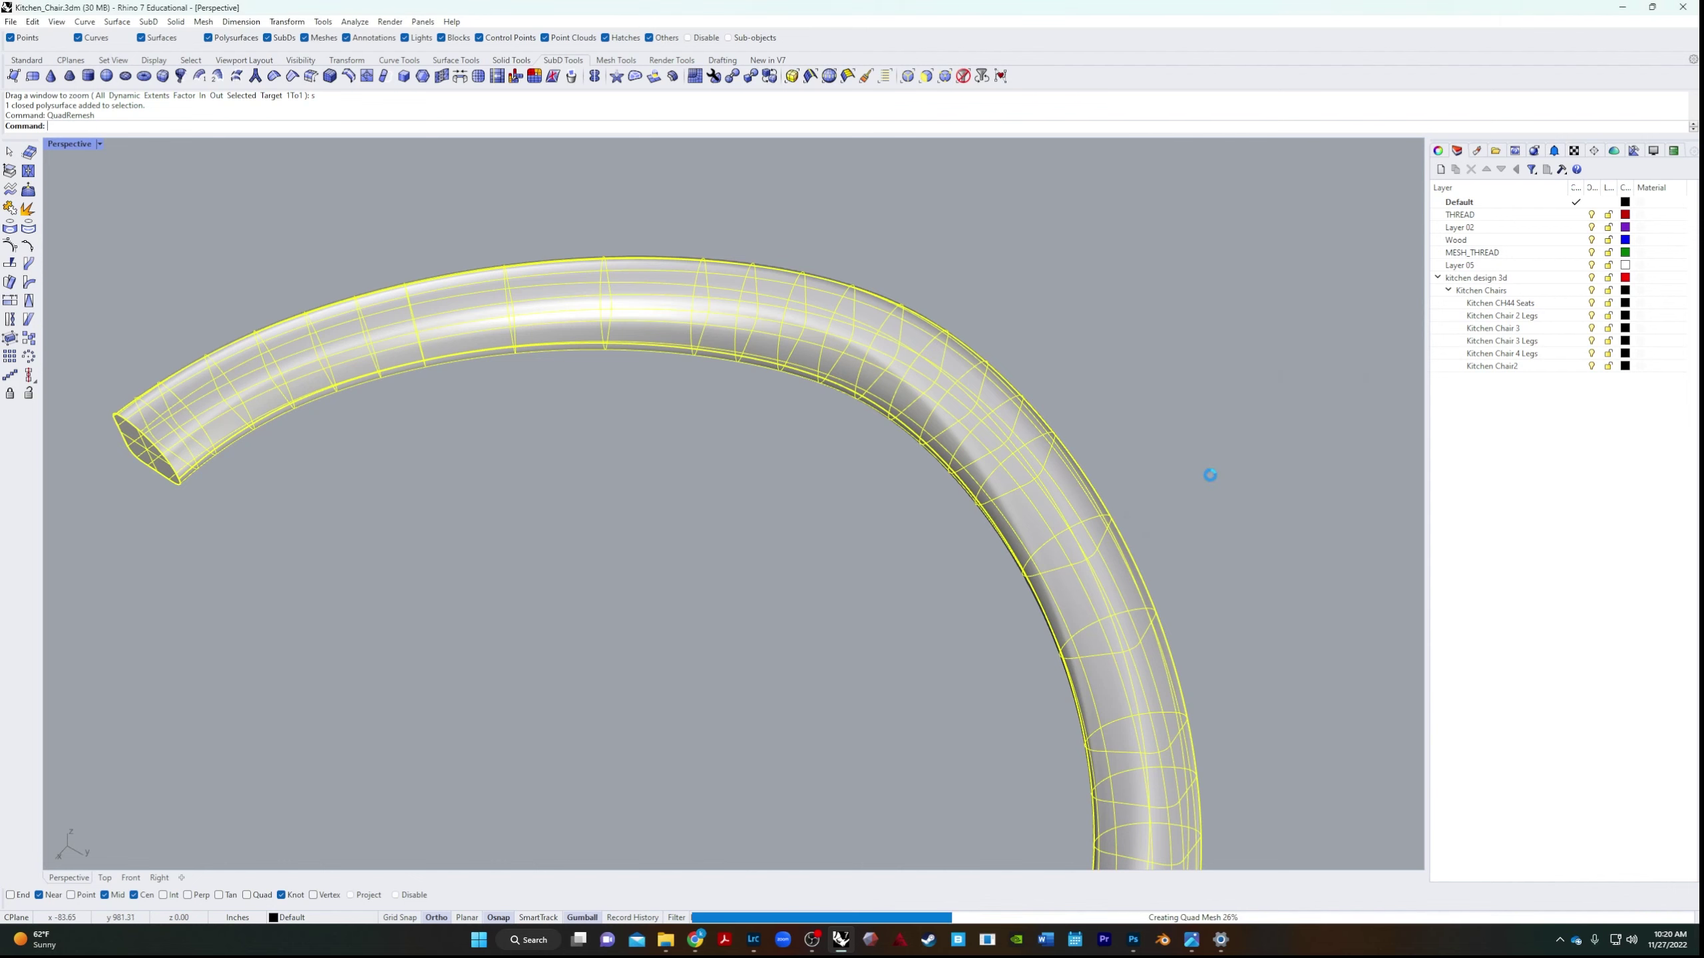
Move the 568-face SubD copy up-right along X, away from the original tube.
{"action": "scroll", "coordinate": [785, 709], "scroll_direction": "down", "scroll_amount": 5}
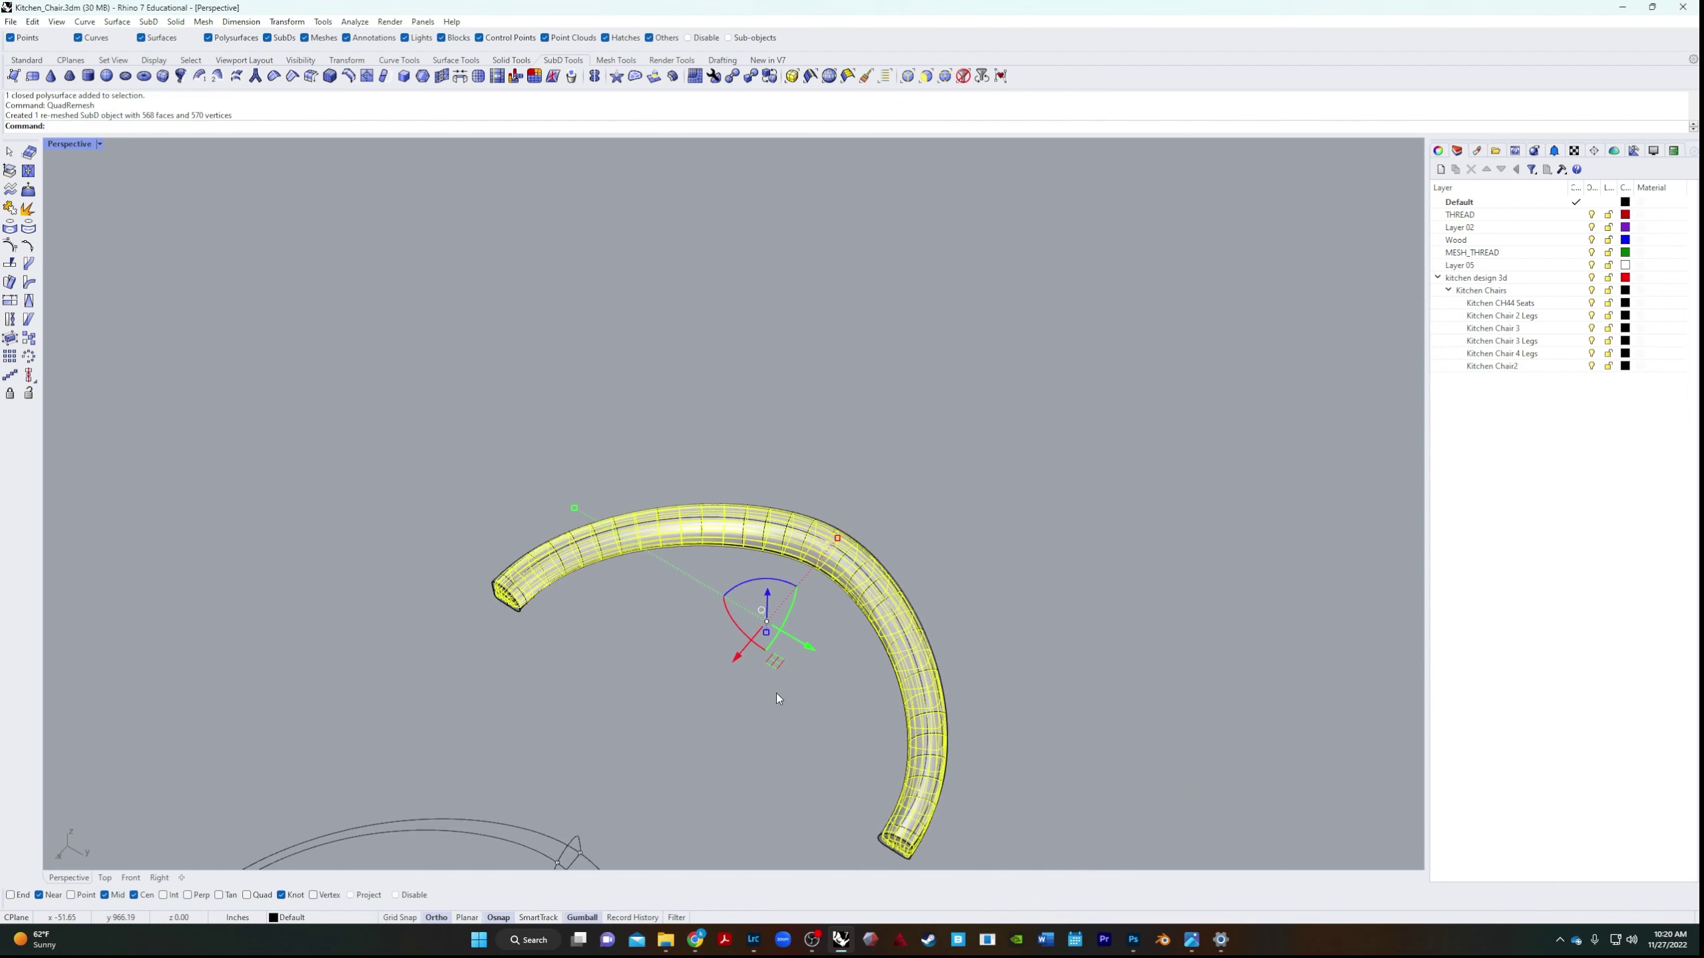
{"action": "scroll", "coordinate": [776, 693], "scroll_direction": "up", "scroll_amount": 4}
{"action": "left_click_drag", "start_coordinate": [733, 621], "coordinate": [1163, 331]}
{"action": "left_click", "coordinate": [1062, 406]}
{"action": "right_click_drag", "start_coordinate": [1077, 408], "coordinate": [879, 852], "text": "shift"}
{"action": "scroll", "coordinate": [688, 487], "scroll_direction": "up", "scroll_amount": 5}
{"action": "right_click_drag", "start_coordinate": [688, 492], "coordinate": [648, 464]}
{"action": "scroll", "coordinate": [647, 464], "scroll_direction": "down", "scroll_amount": 3}
{"action": "right_click_drag", "start_coordinate": [643, 628], "coordinate": [700, 410]}
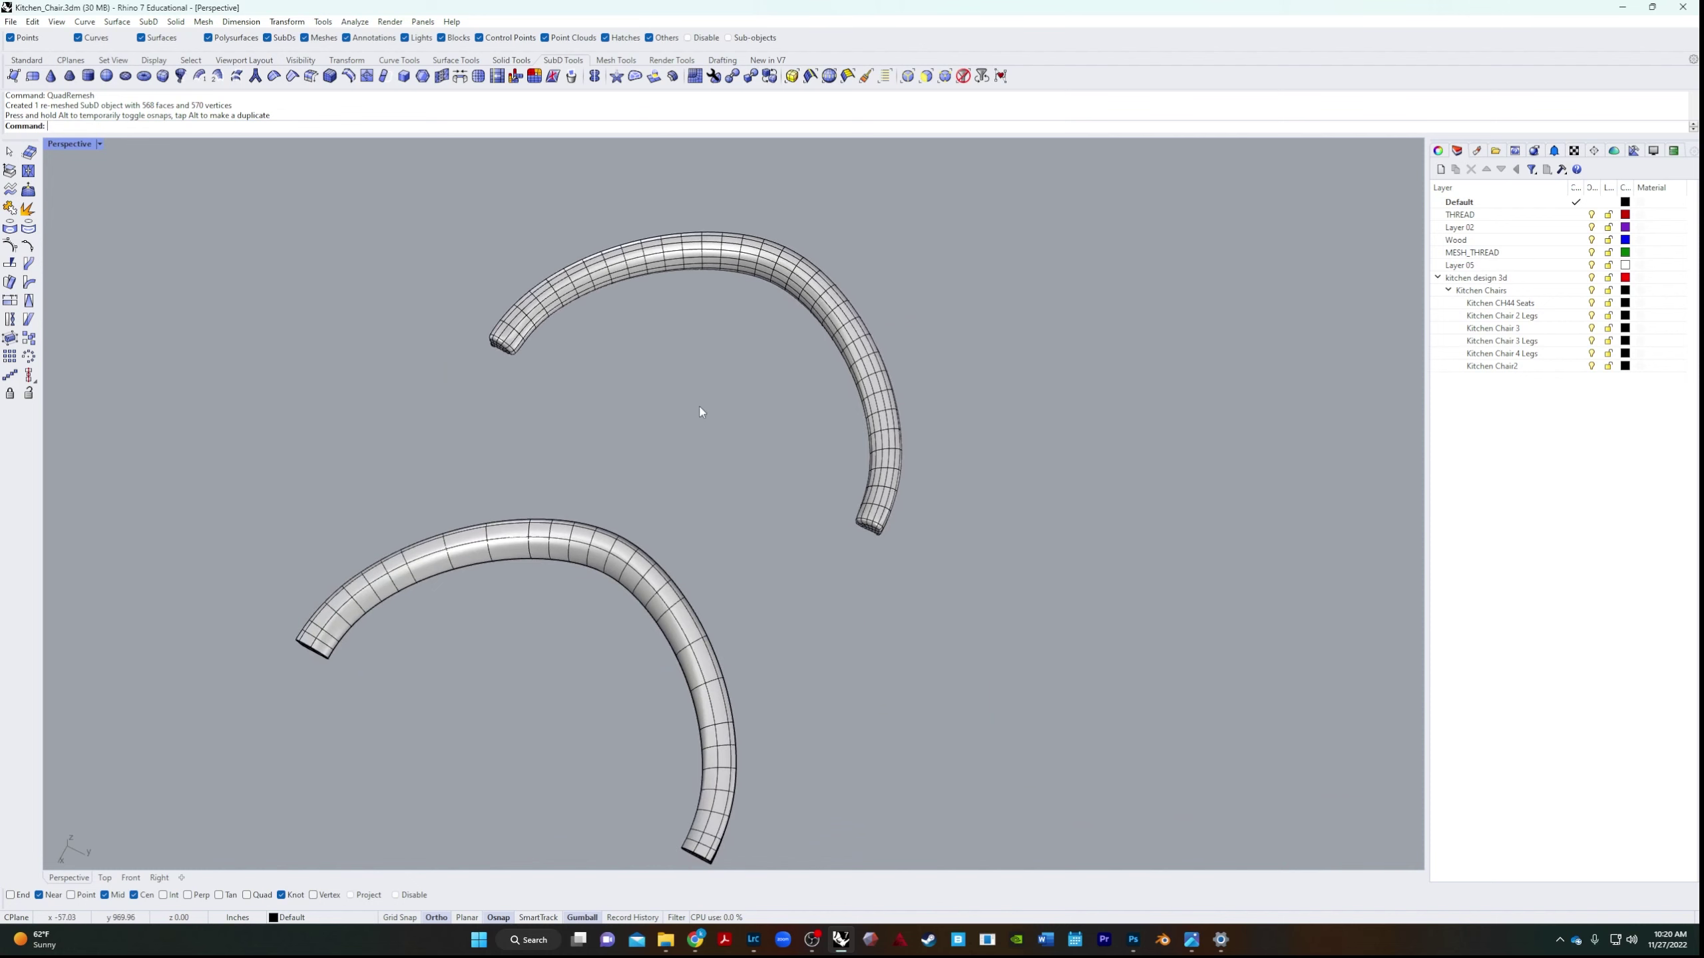
{"action": "left_click", "coordinate": [830, 349]}
Delete the first SubD copy, remesh the tube again into a 224-face SubD, and move it up-right.
{"action": "key", "text": "Delete"}
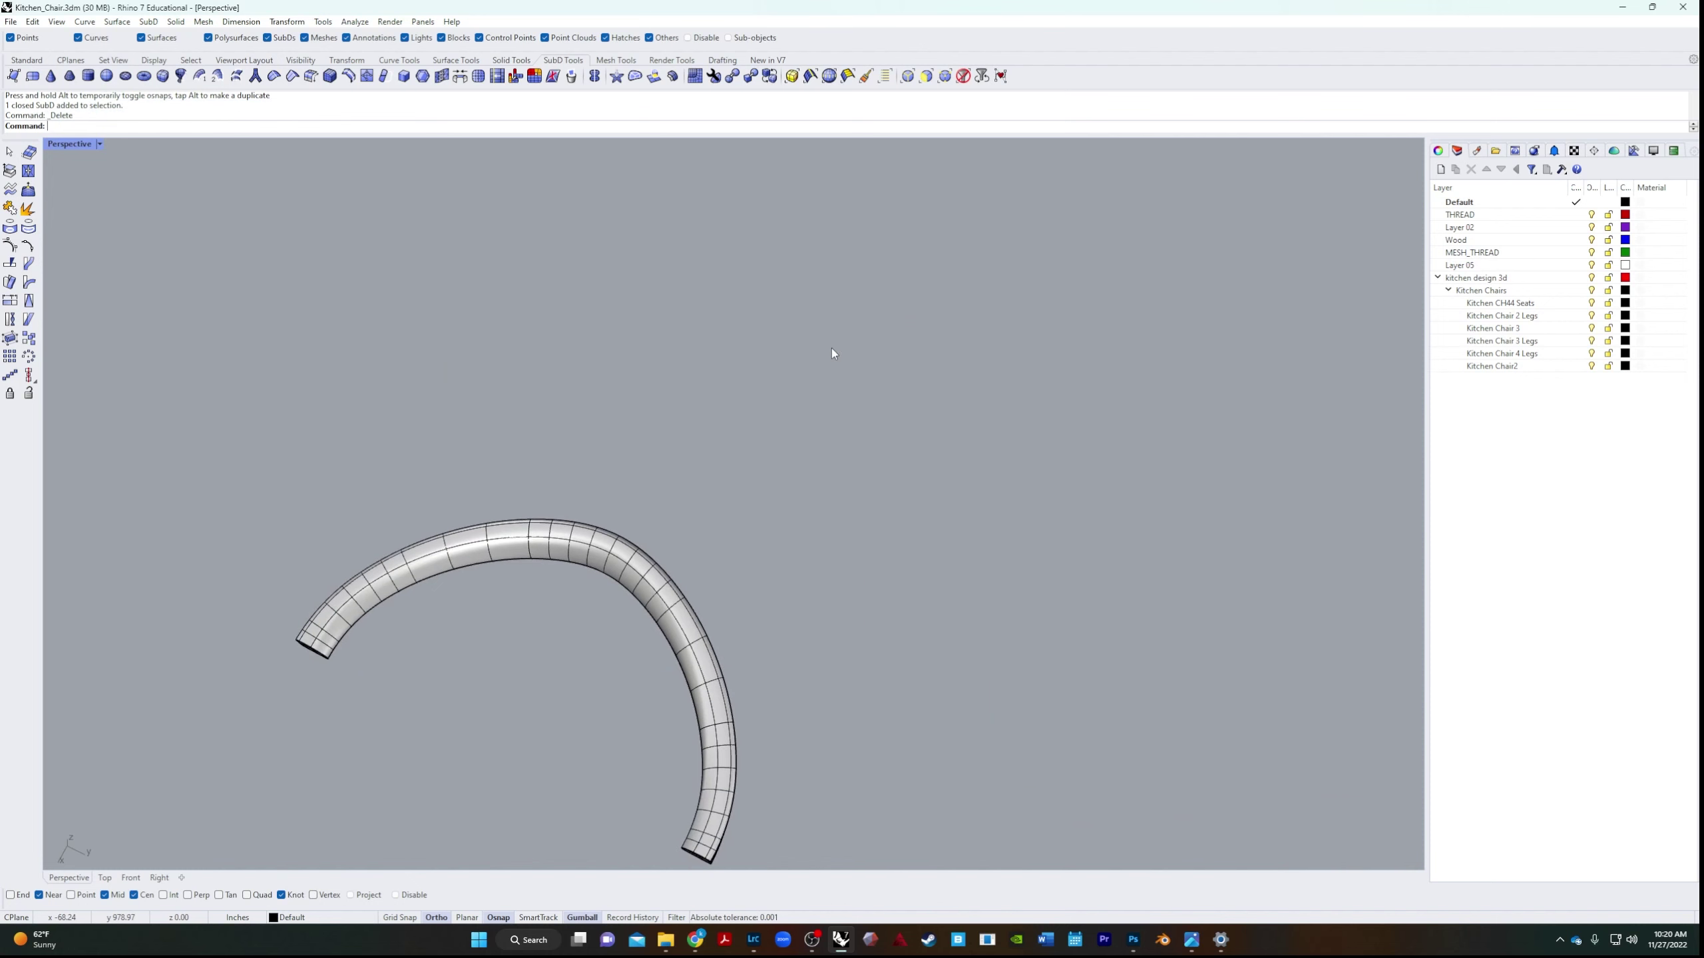
{"action": "left_click", "coordinate": [625, 547]}
{"action": "right_click", "coordinate": [487, 695]}
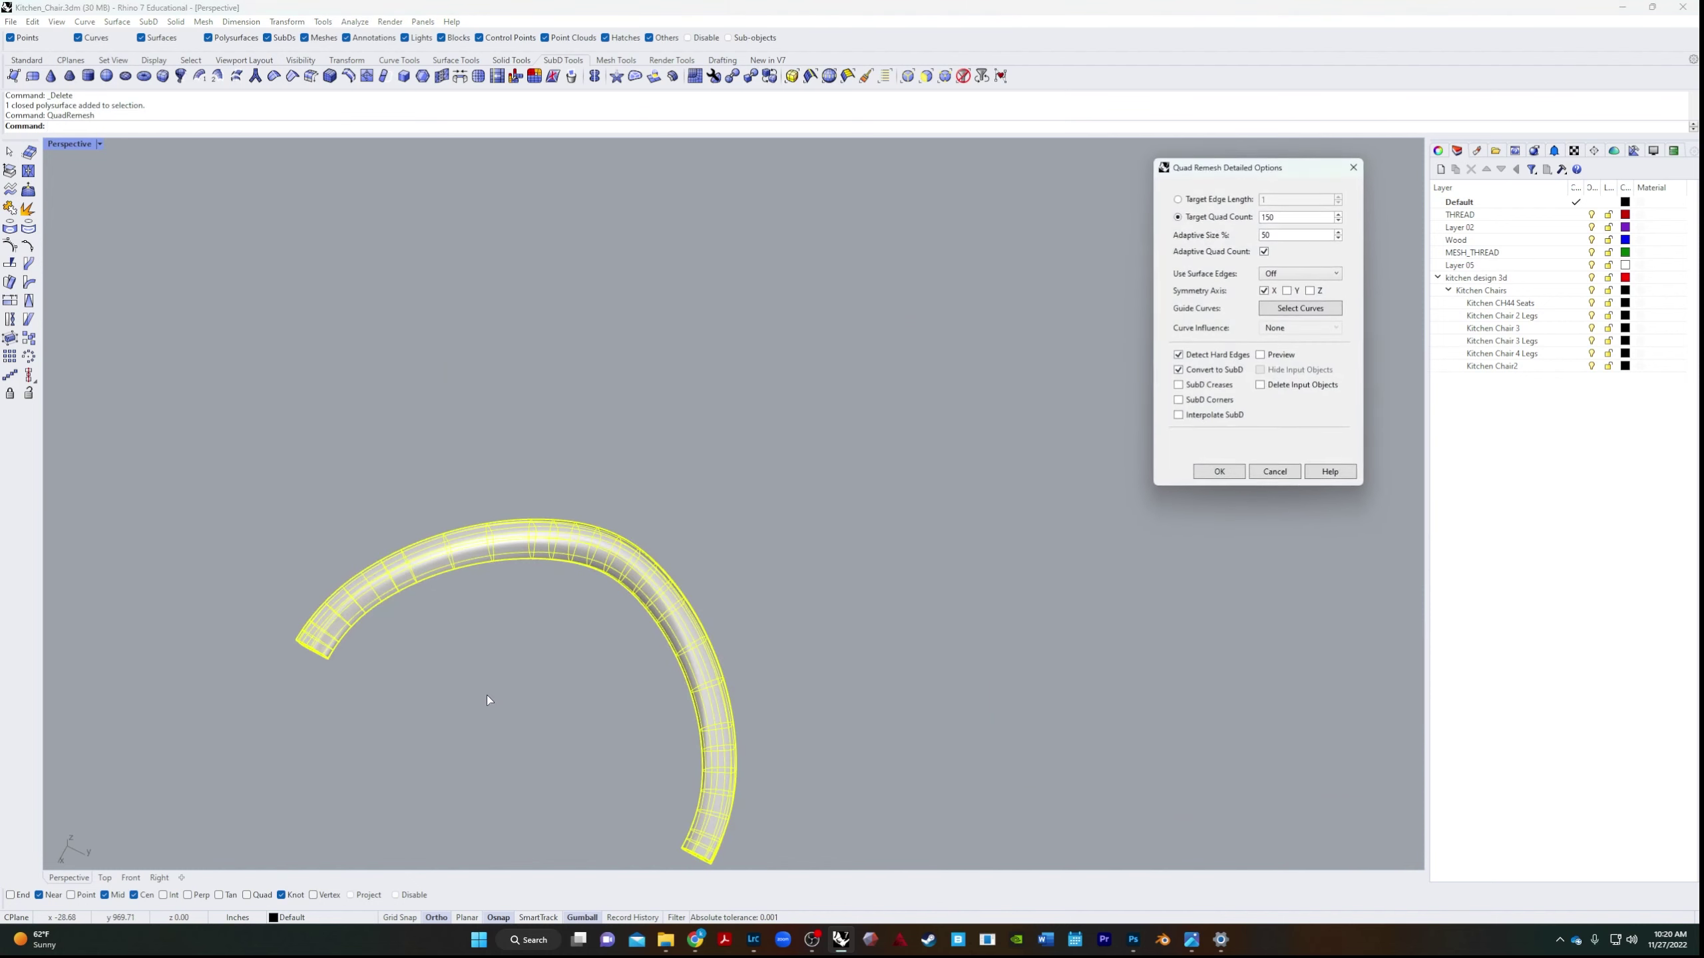
{"action": "double_click", "coordinate": [1307, 216]}
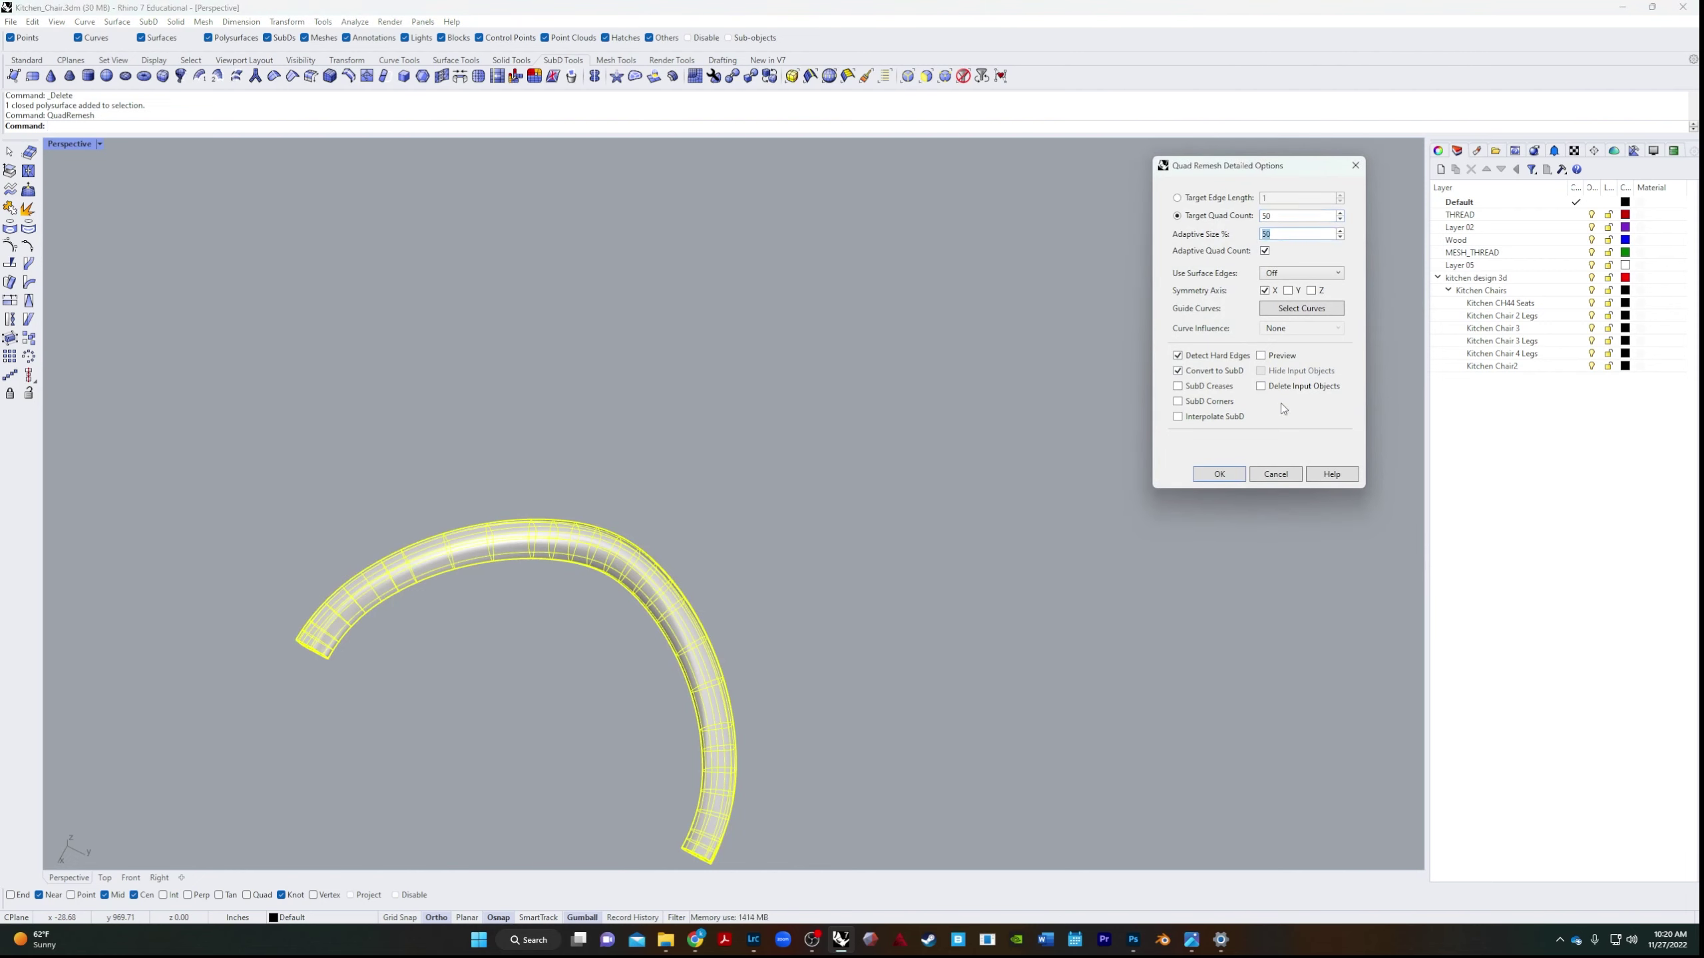
{"action": "left_click", "coordinate": [1210, 481]}
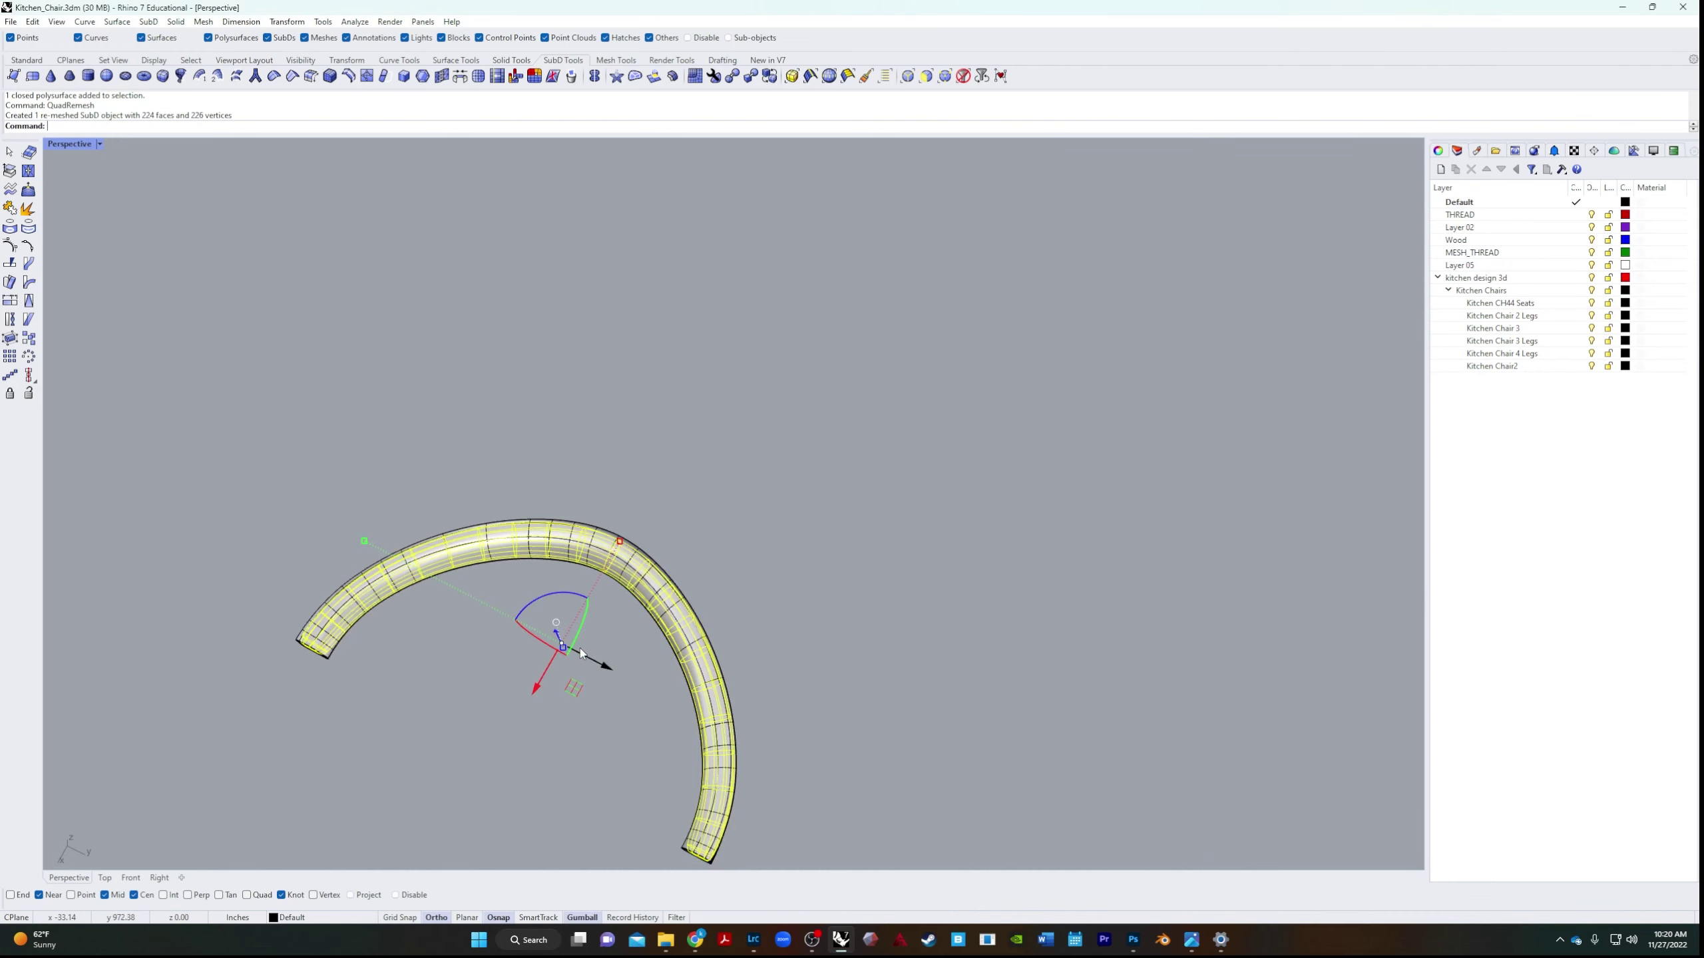
{"action": "left_click_drag", "start_coordinate": [537, 690], "coordinate": [659, 474]}
{"action": "left_click", "coordinate": [756, 580]}
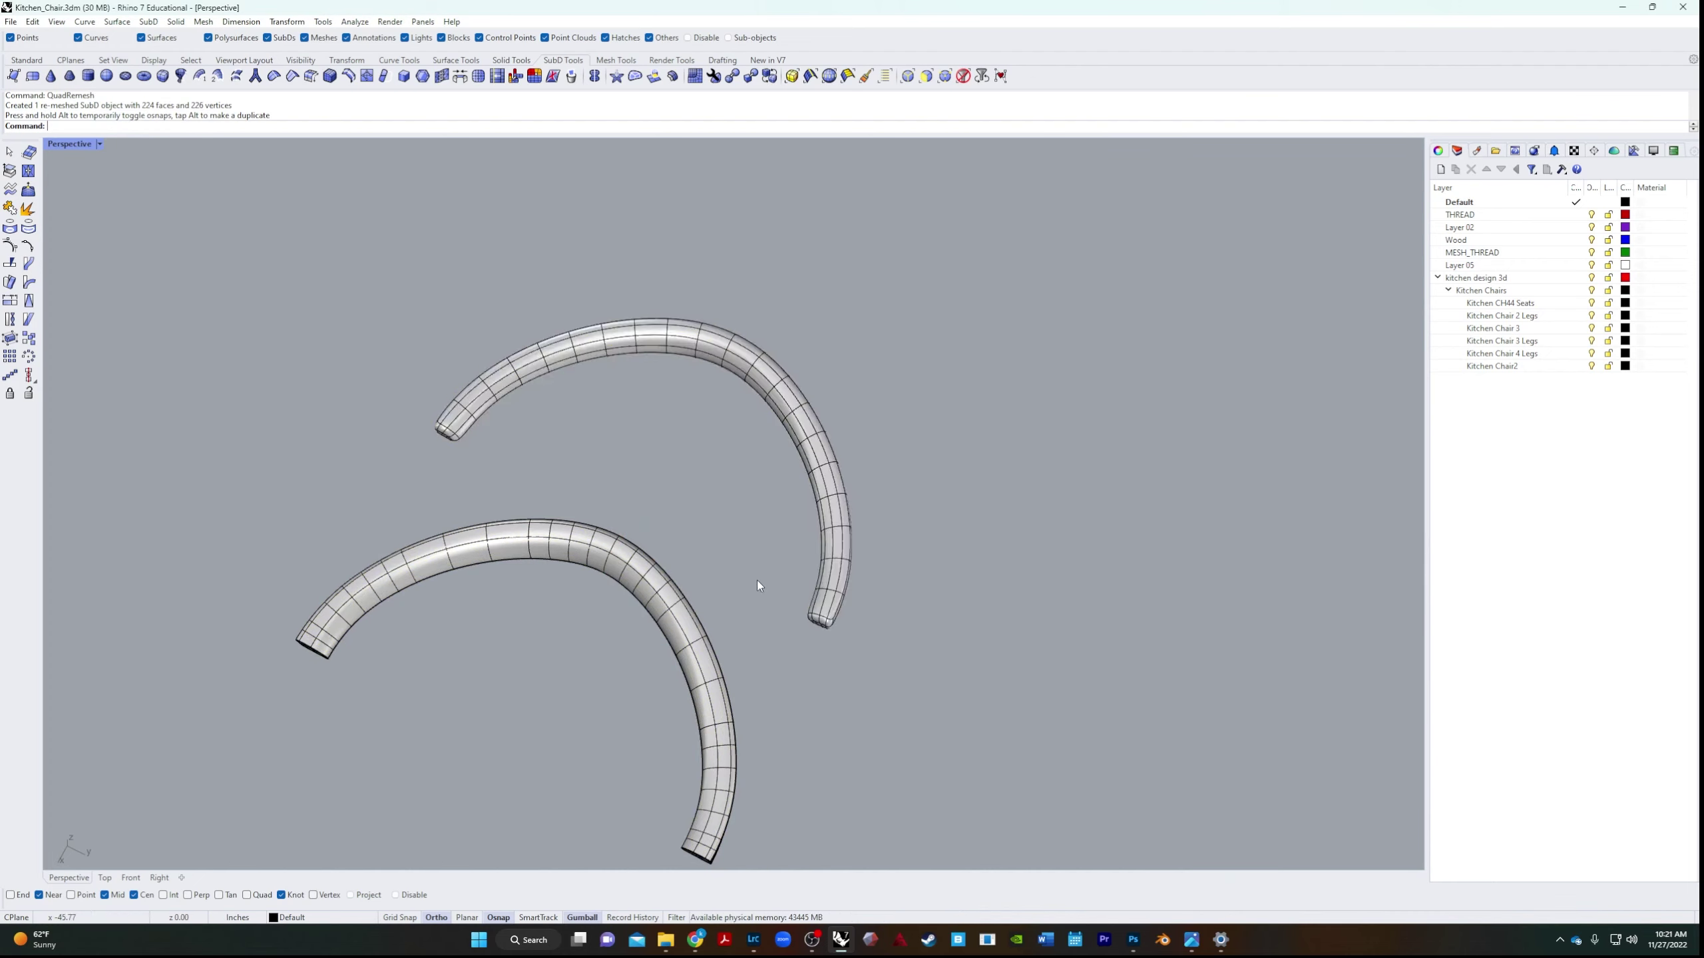
{"action": "right_click_drag", "start_coordinate": [756, 581], "coordinate": [730, 518]}
Zoom to the upper curved SubD arc and open the Layer bulb visibility flyout.
{"action": "left_click", "coordinate": [683, 414]}
{"action": "type", "text": "z"}
{"action": "key", "text": "Return"}
{"action": "type", "text": "s"}
{"action": "key", "text": "Return"}
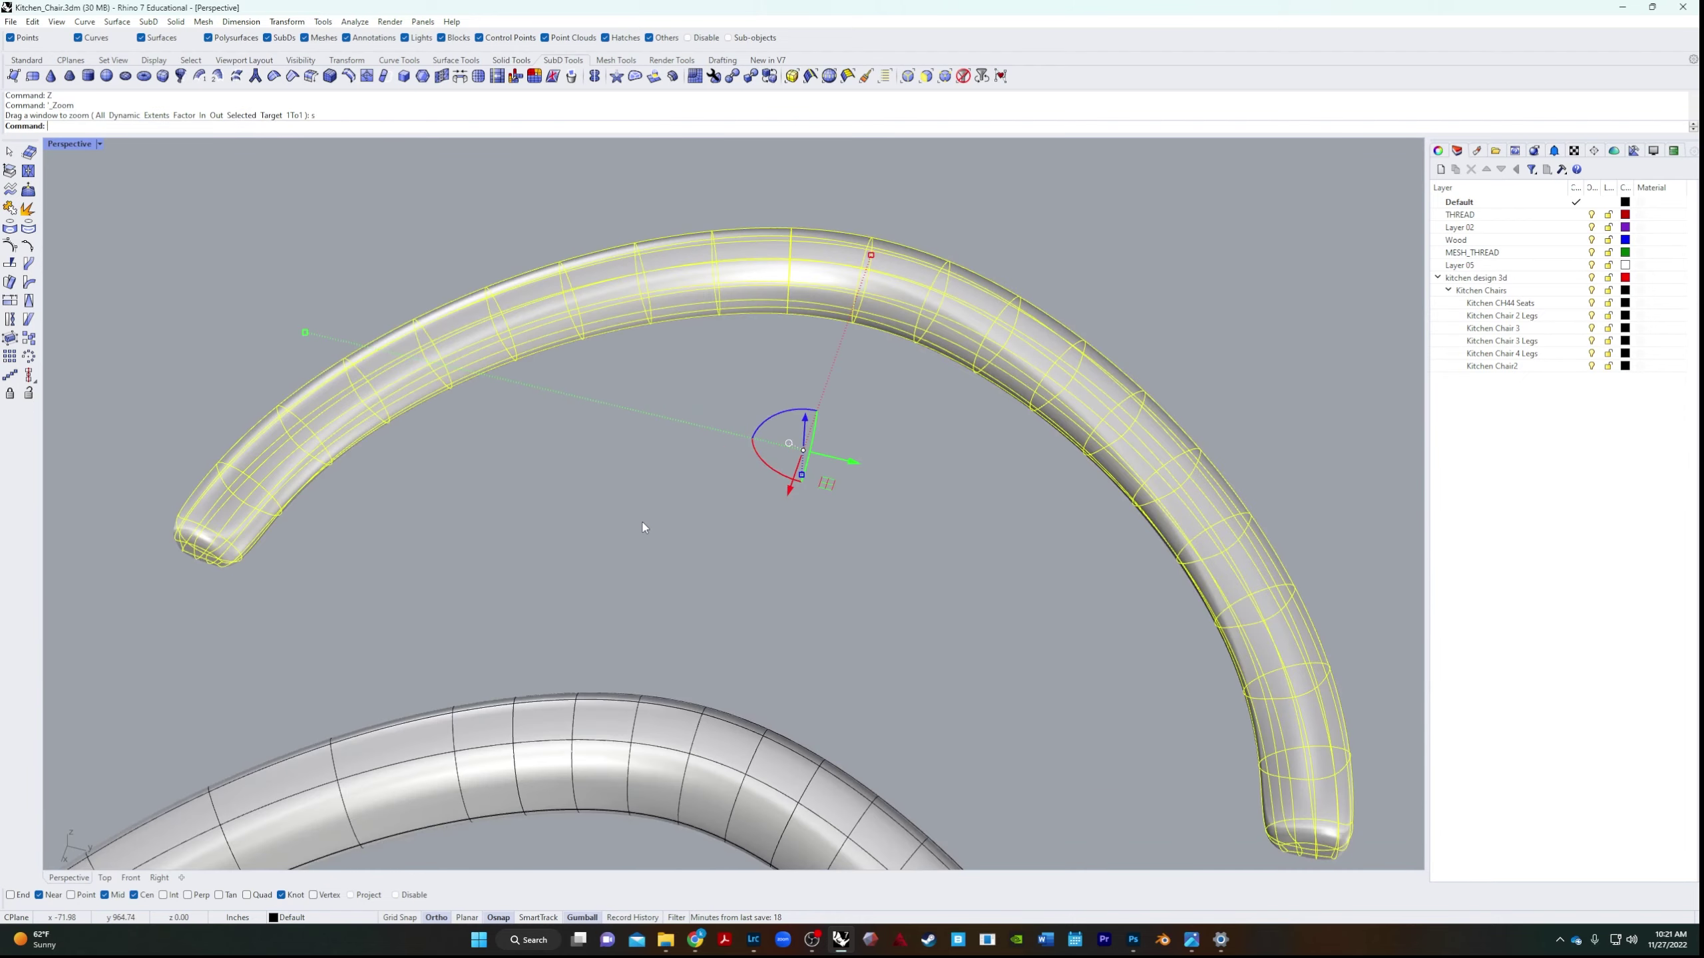
{"action": "middle_click", "coordinate": [326, 193]}
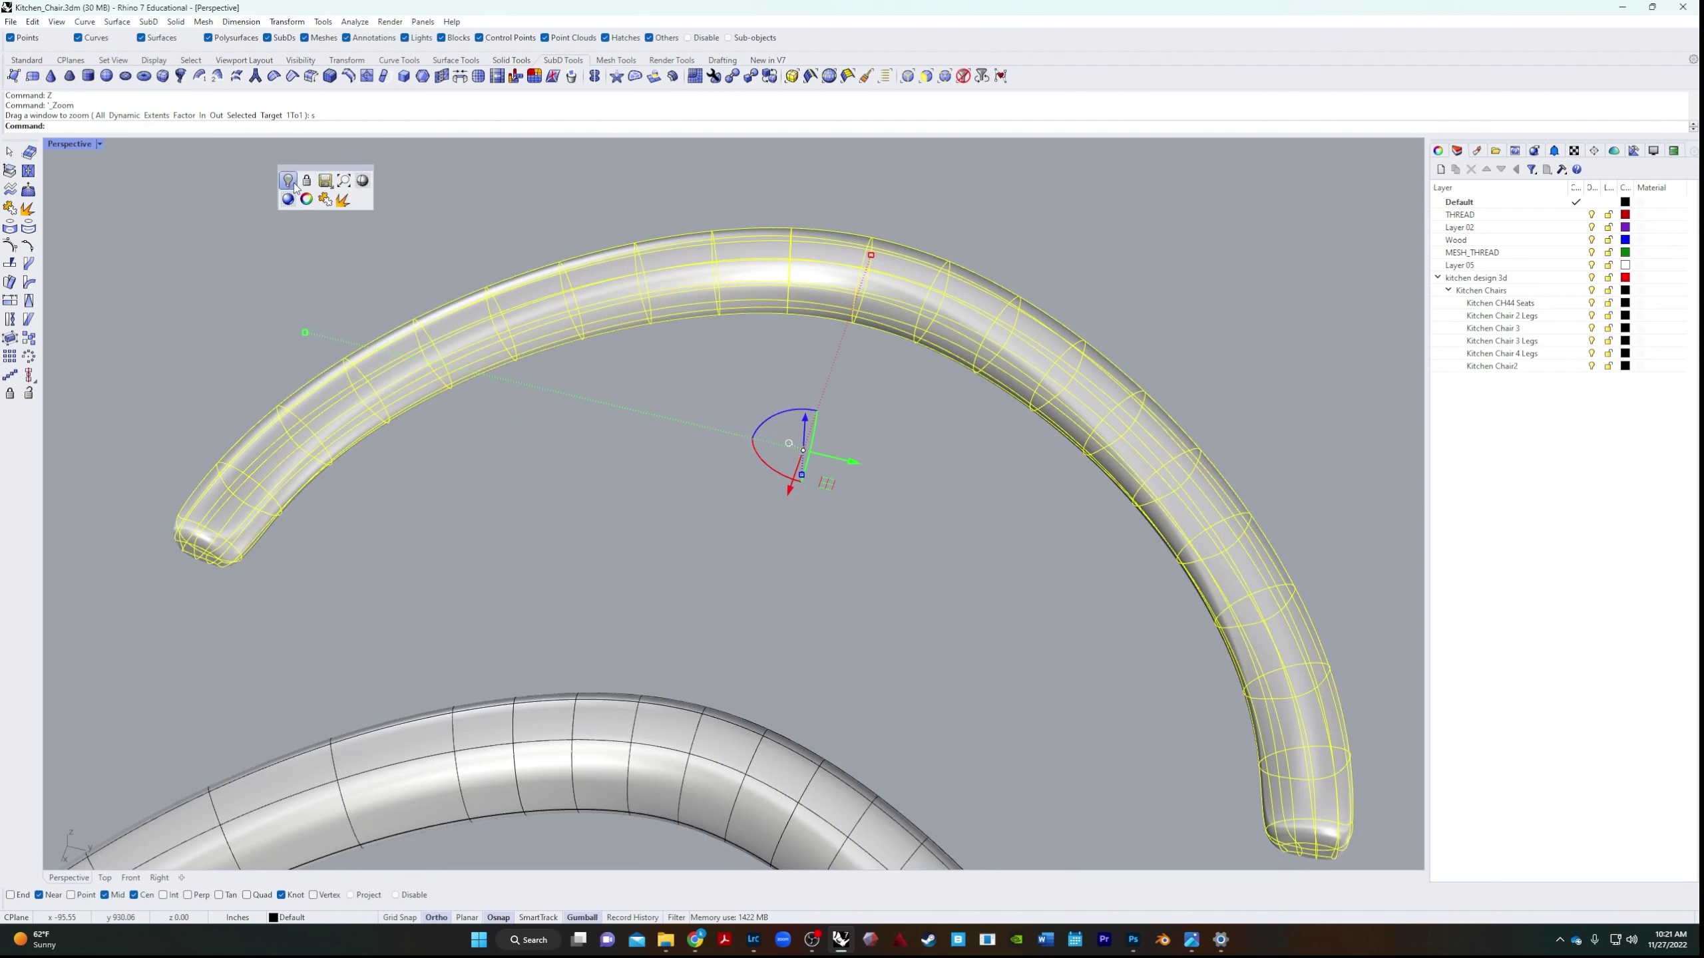
{"action": "left_click", "coordinate": [289, 181]}
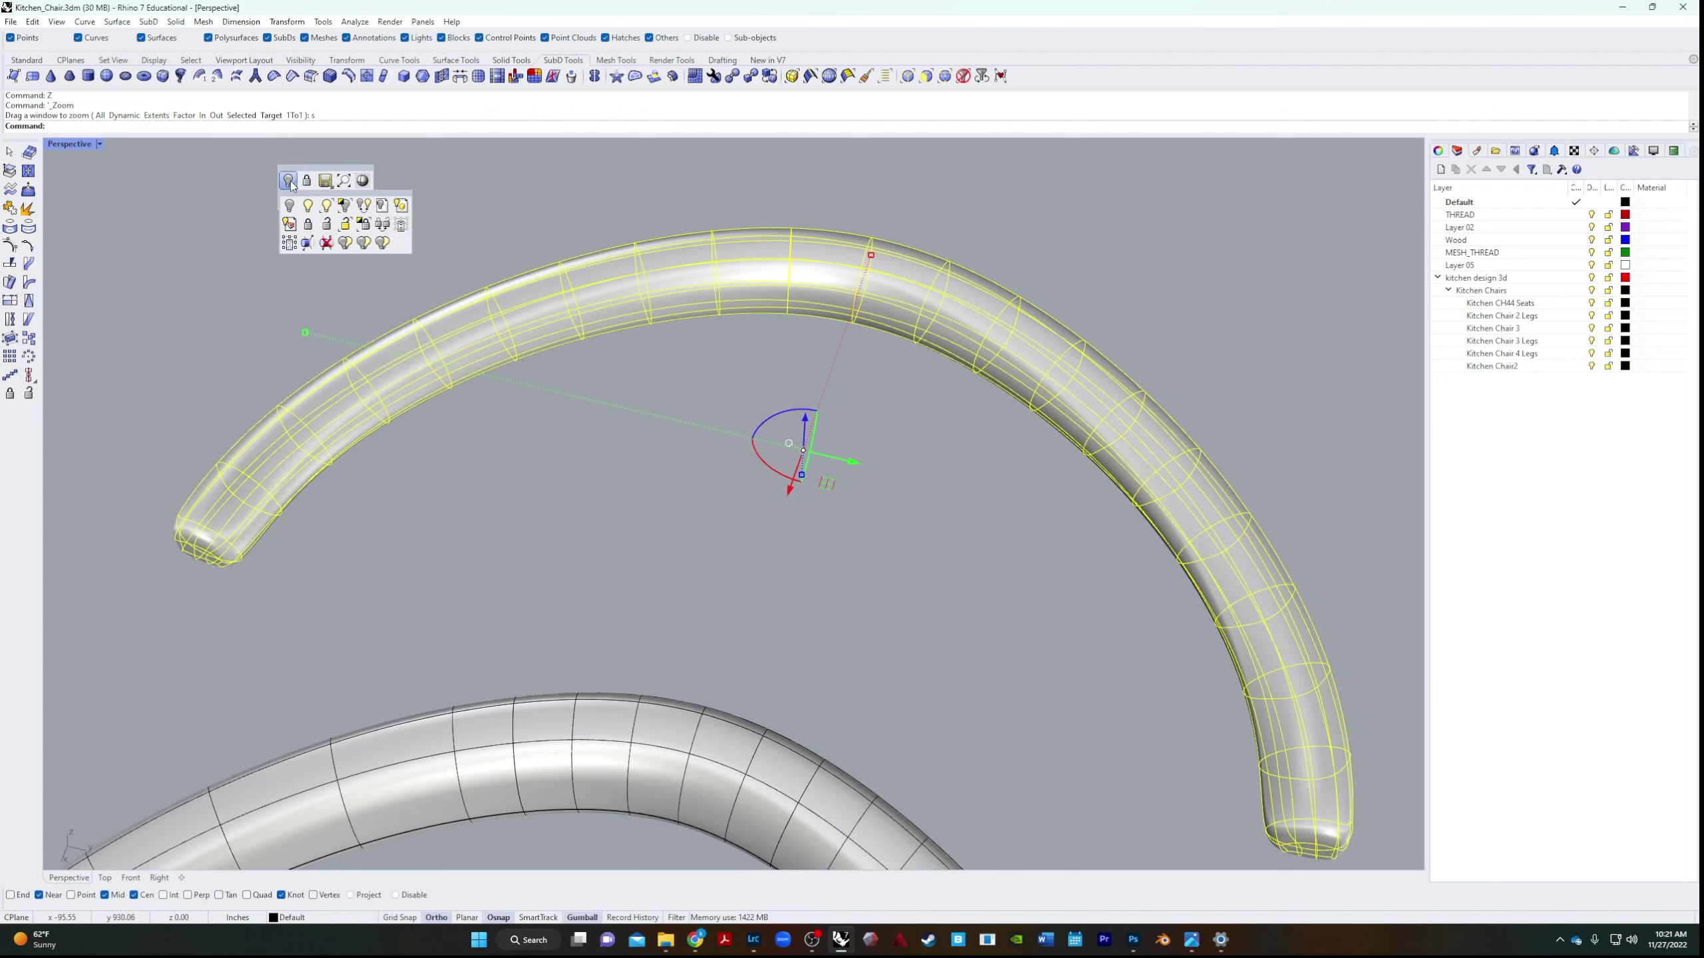
Isolate the curved SubD rail, show all objects, then isolate the rail again.
{"action": "left_click", "coordinate": [353, 208]}
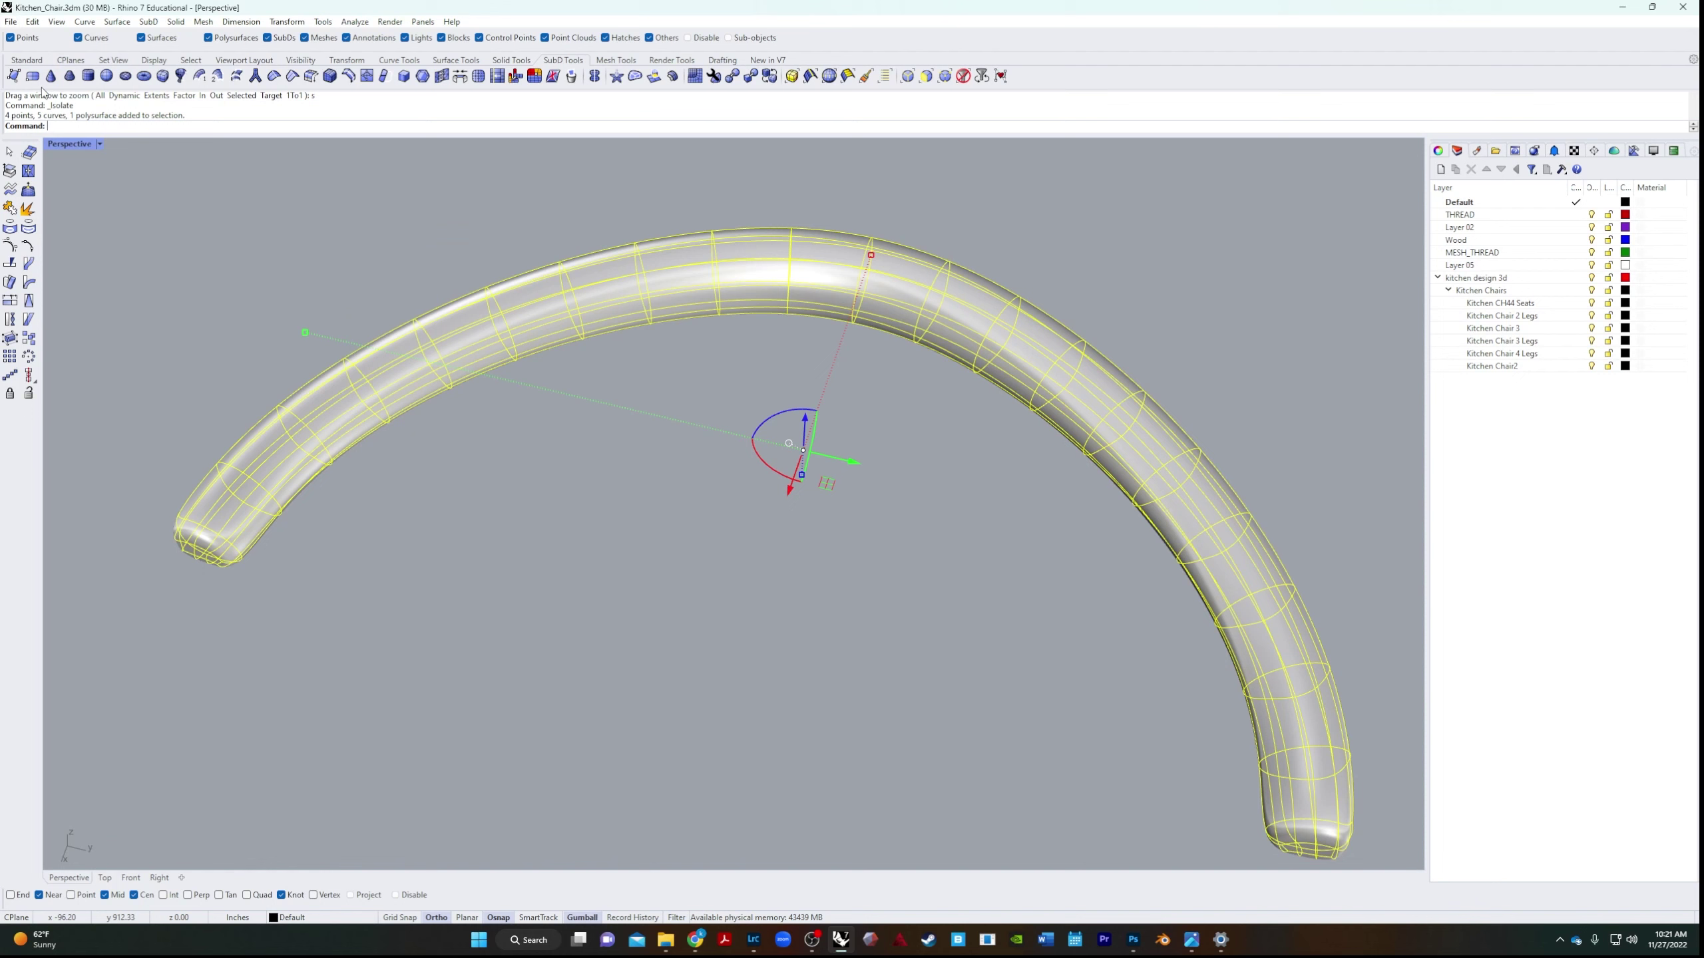
{"action": "left_click", "coordinate": [26, 60]}
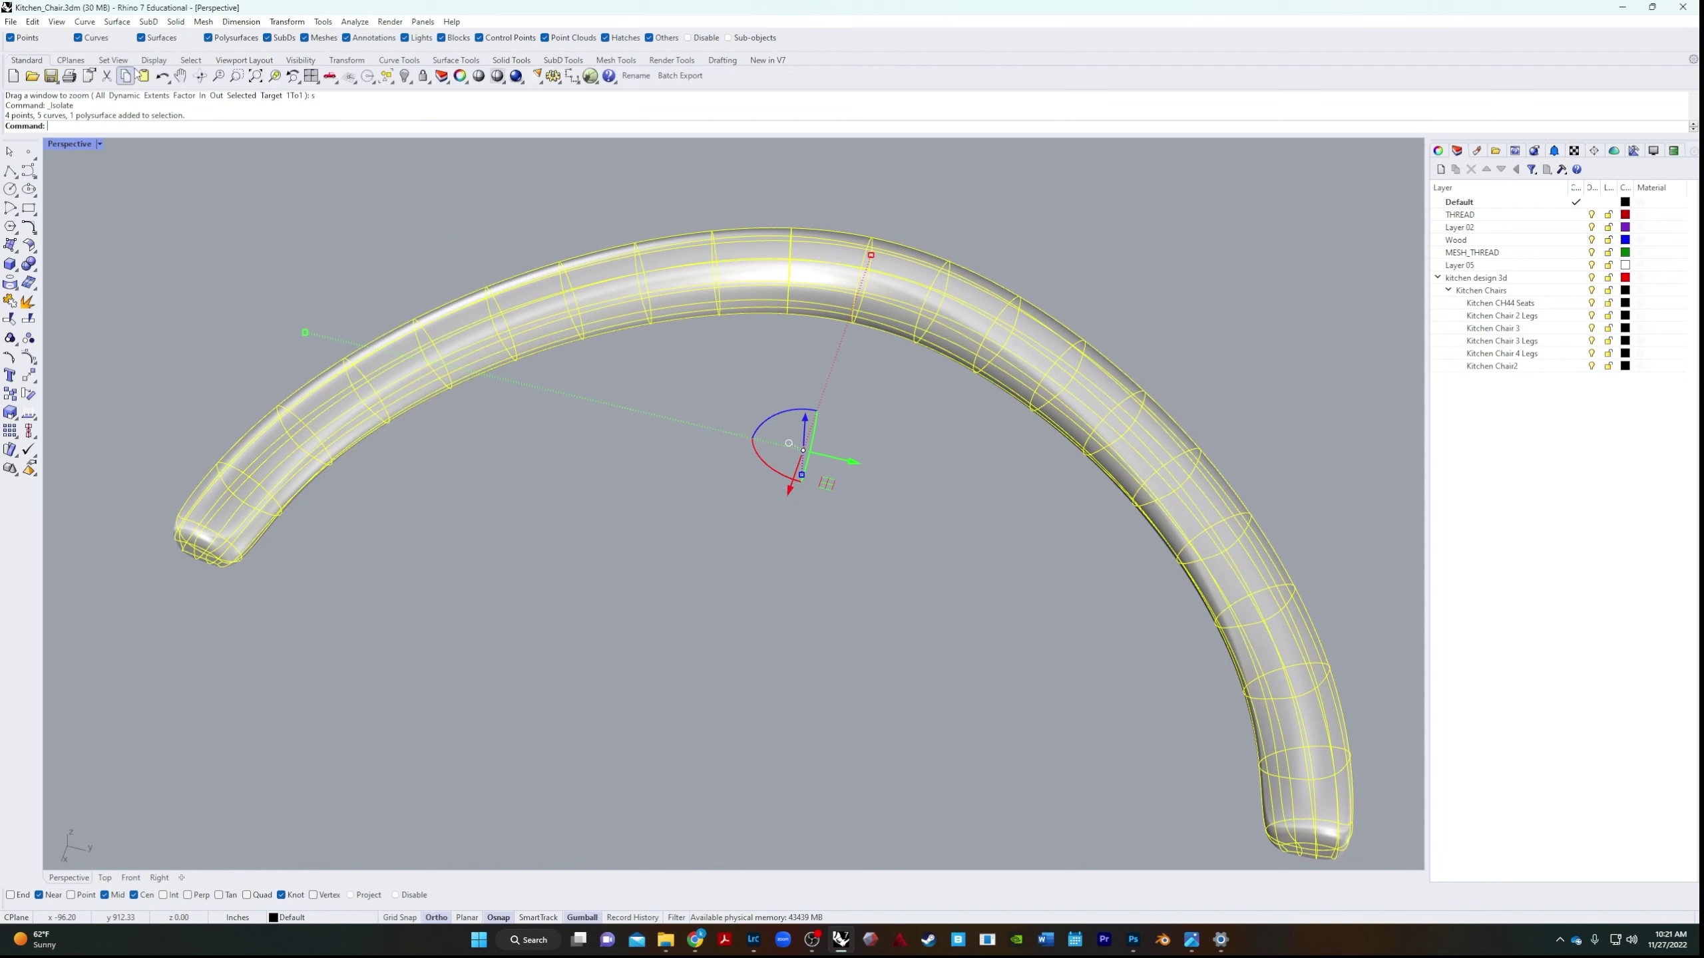
{"action": "right_click", "coordinate": [405, 75]}
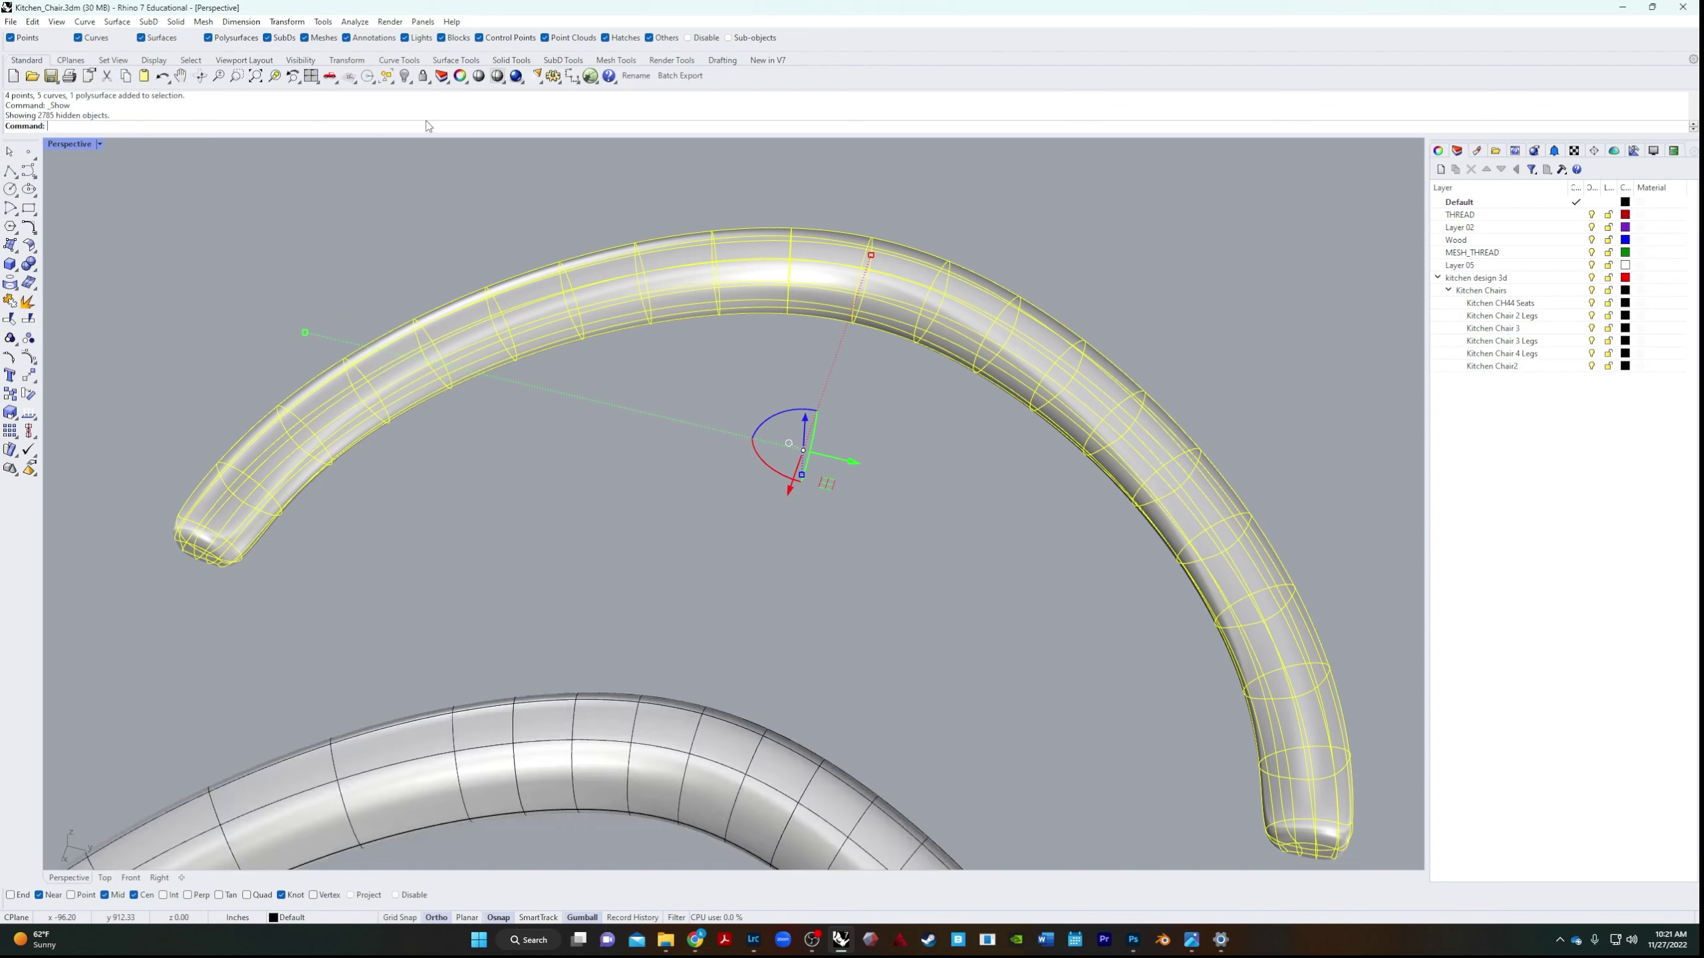
{"action": "left_click", "coordinate": [404, 77]}
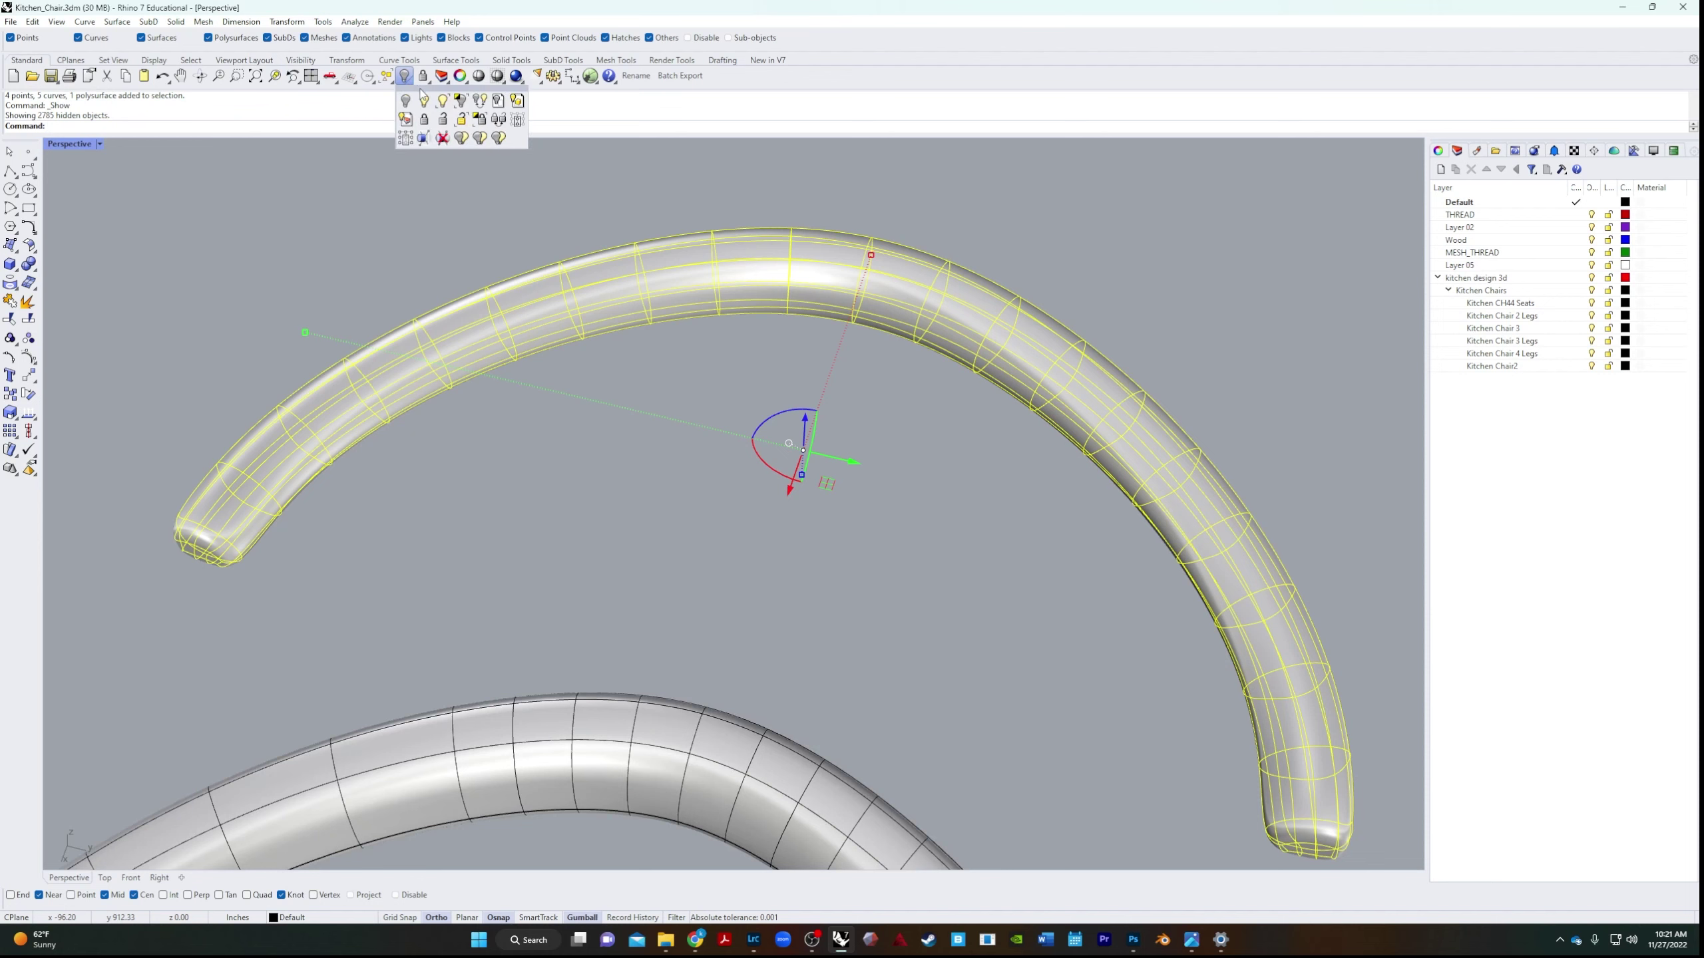
{"action": "left_click", "coordinate": [460, 101]}
{"action": "left_click", "coordinate": [583, 500]}
{"action": "right_click_drag", "start_coordinate": [583, 501], "coordinate": [613, 459]}
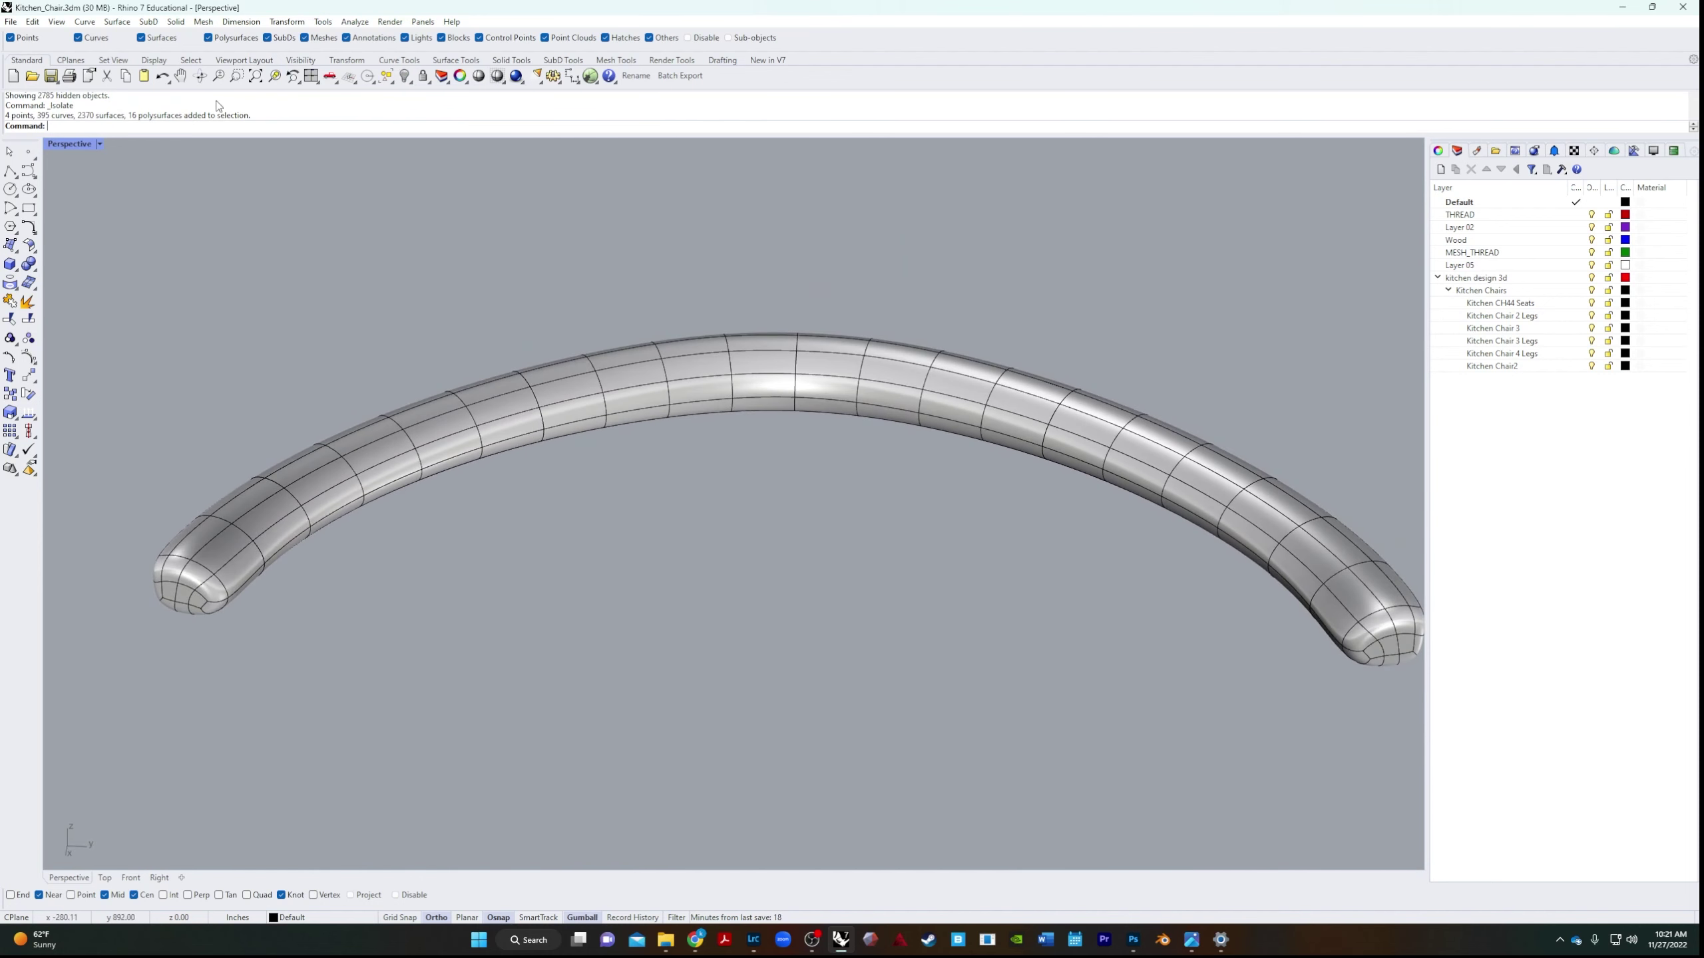
Select the edge ring at the rail's top middle and zoom to it.
{"action": "left_click", "coordinate": [563, 60]}
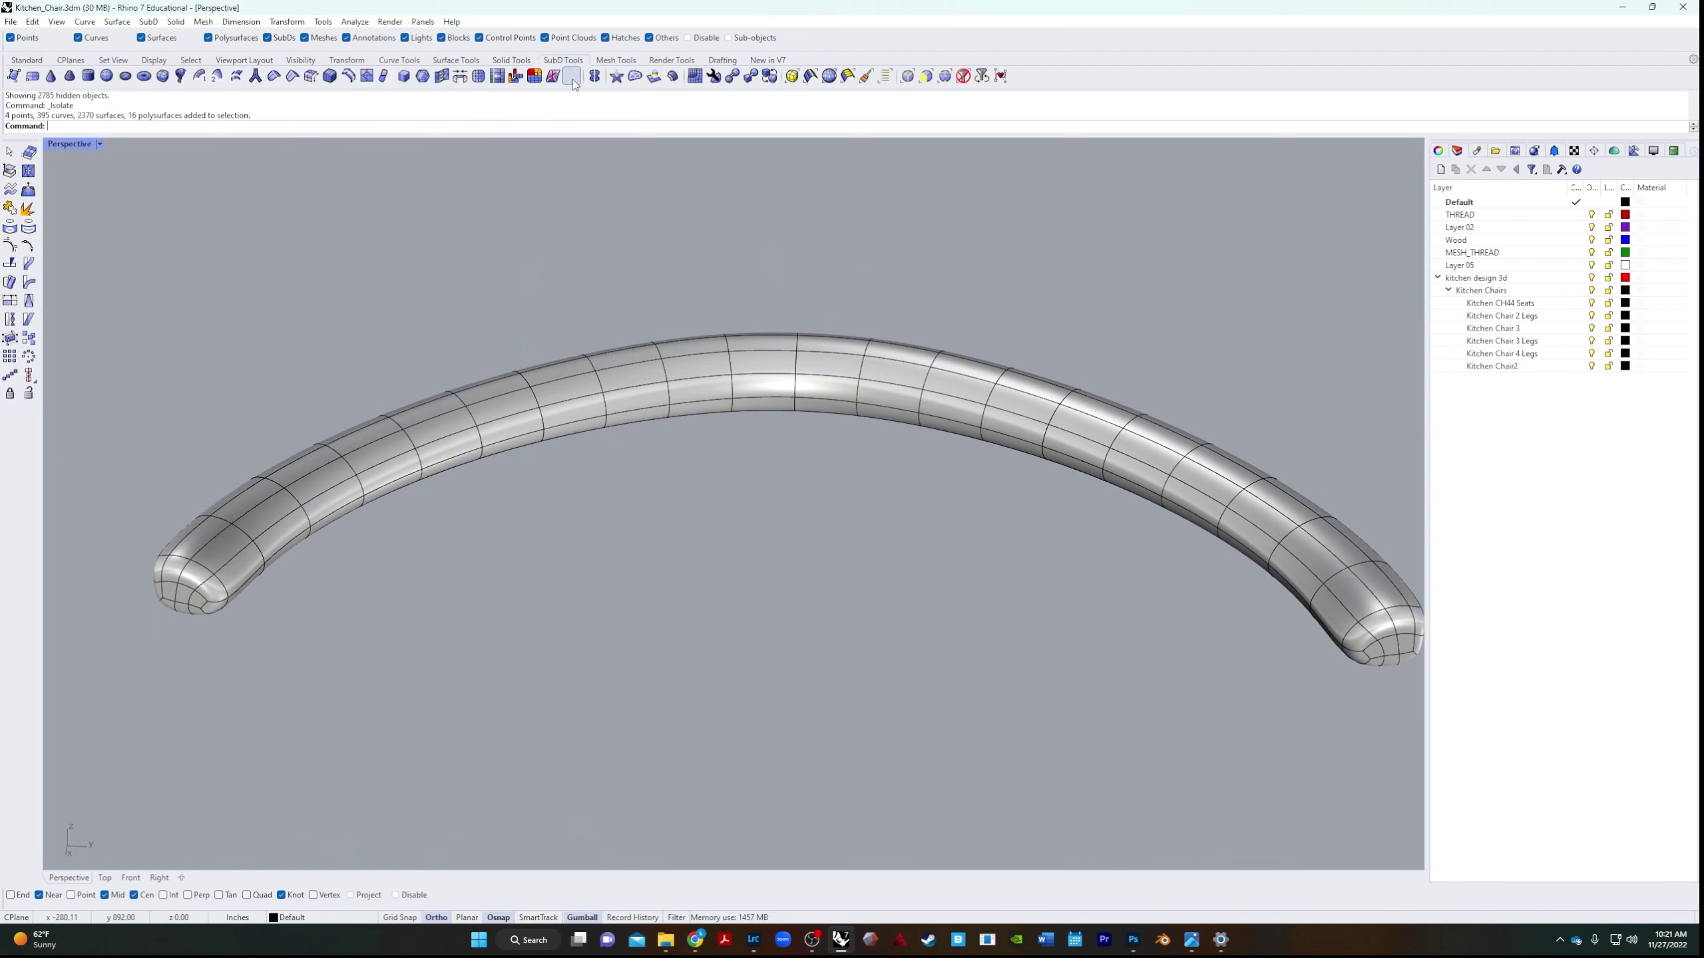
{"action": "left_click", "coordinate": [811, 76]}
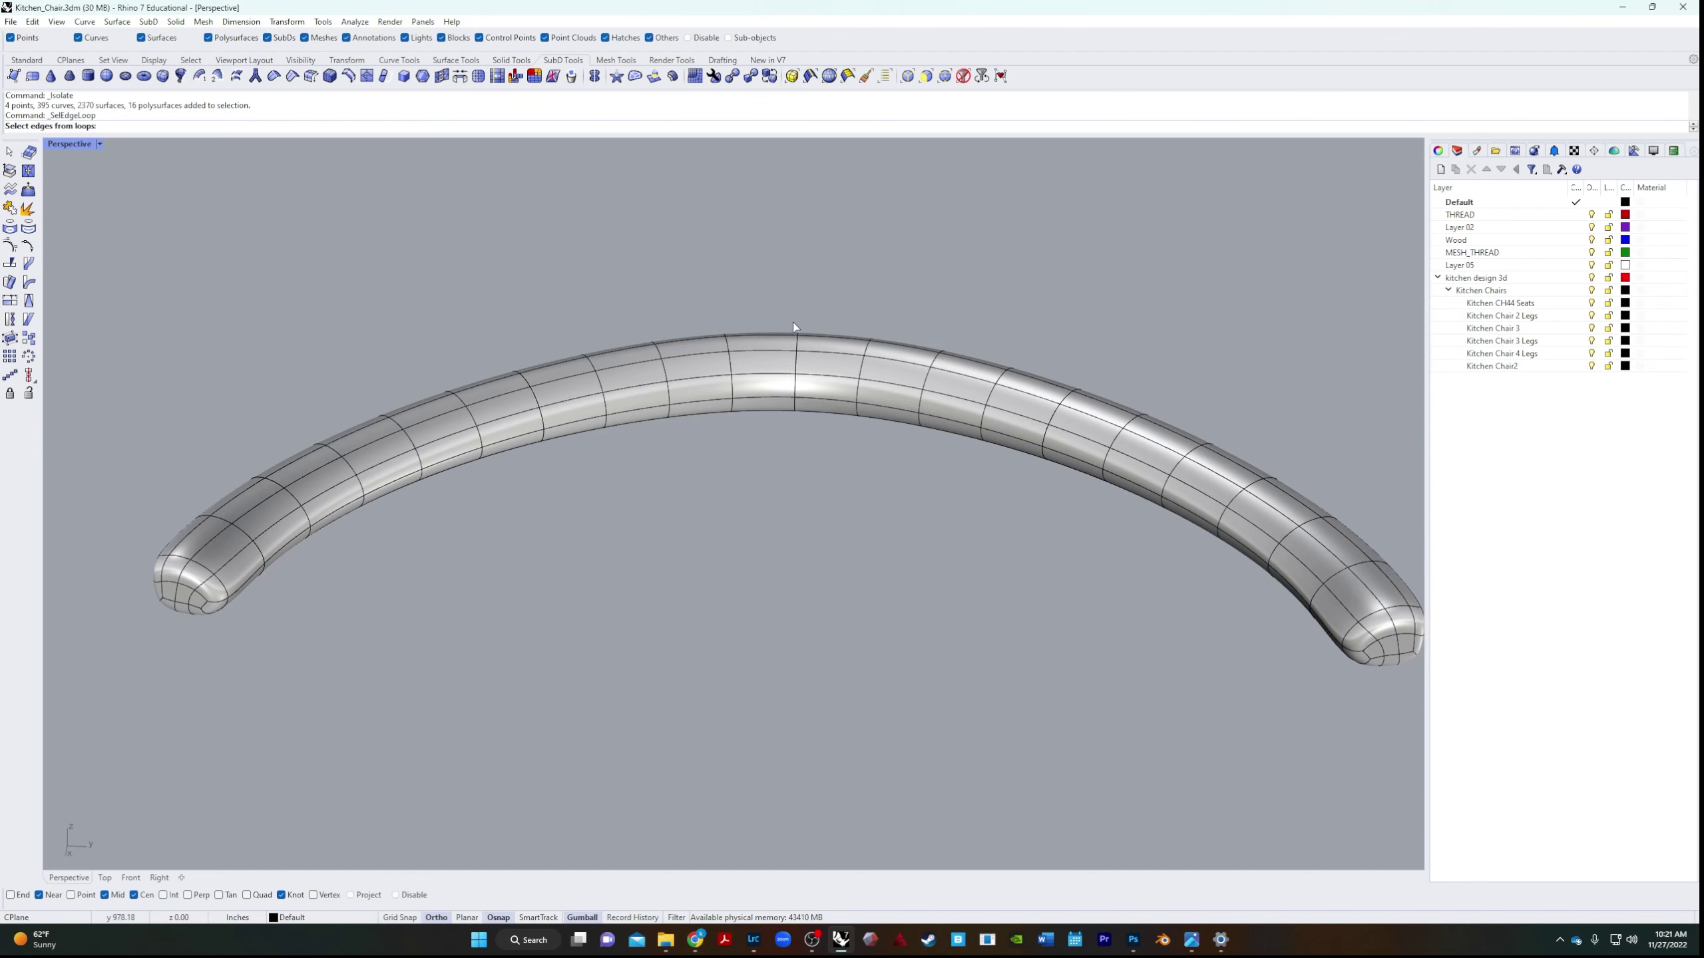
{"action": "left_click", "coordinate": [796, 366]}
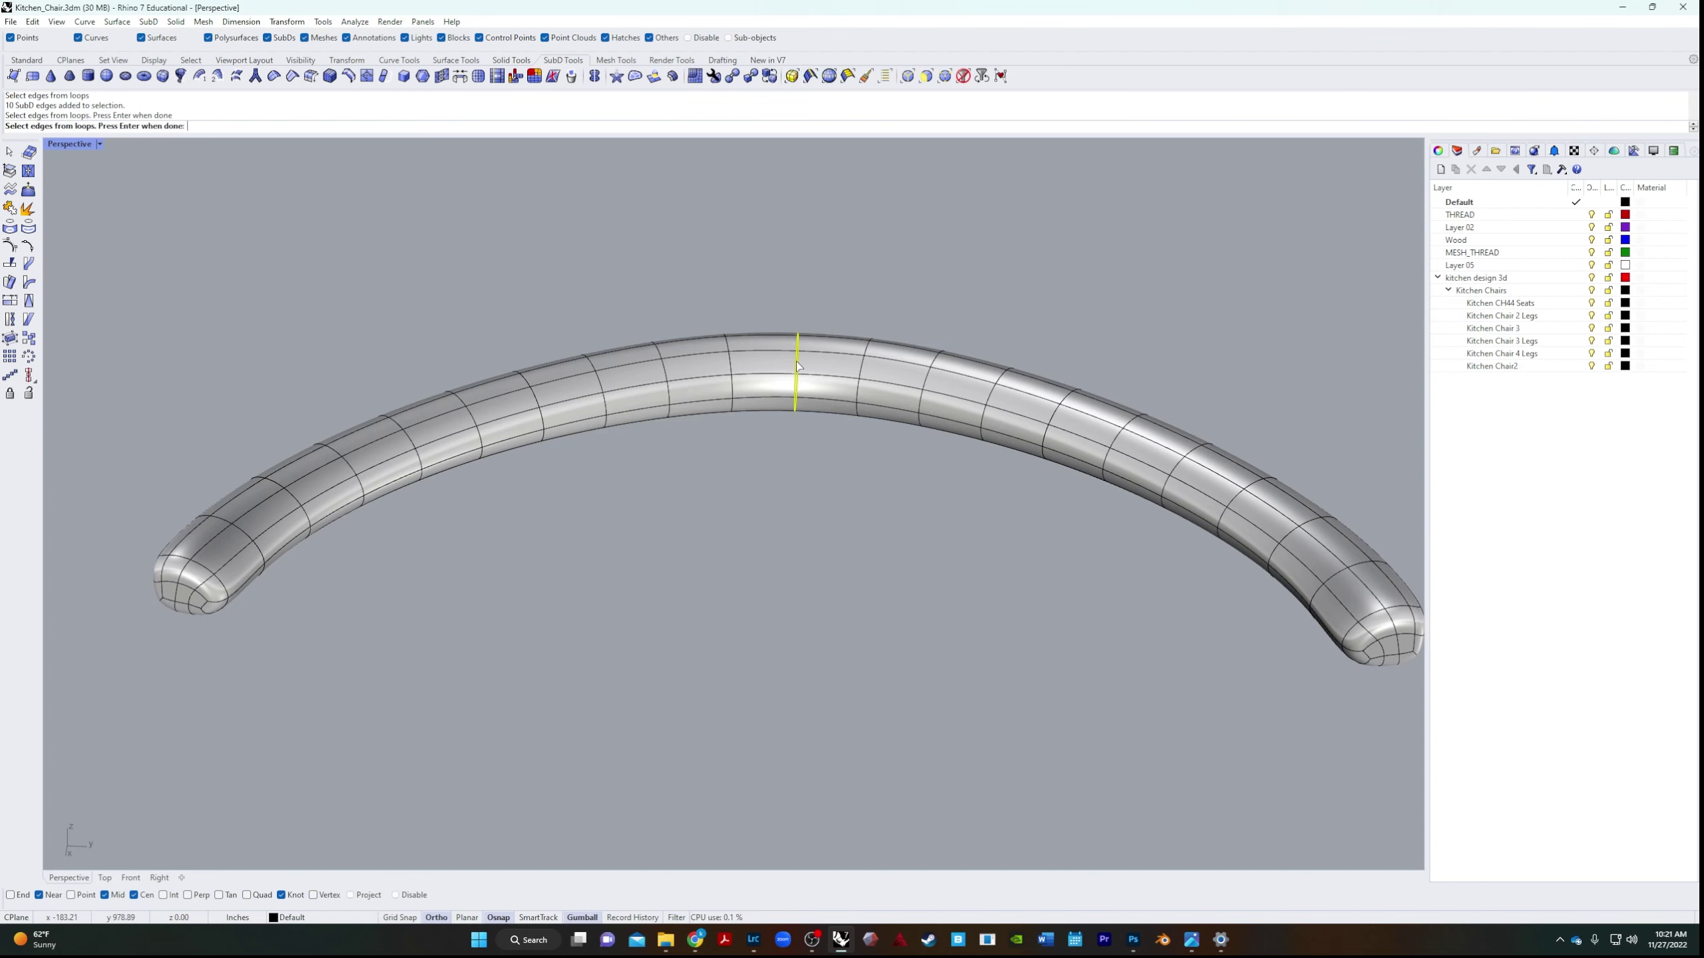
{"action": "type", "text": "z"}
{"action": "key", "text": "Return"}
{"action": "type", "text": "s"}
{"action": "key", "text": "Return"}
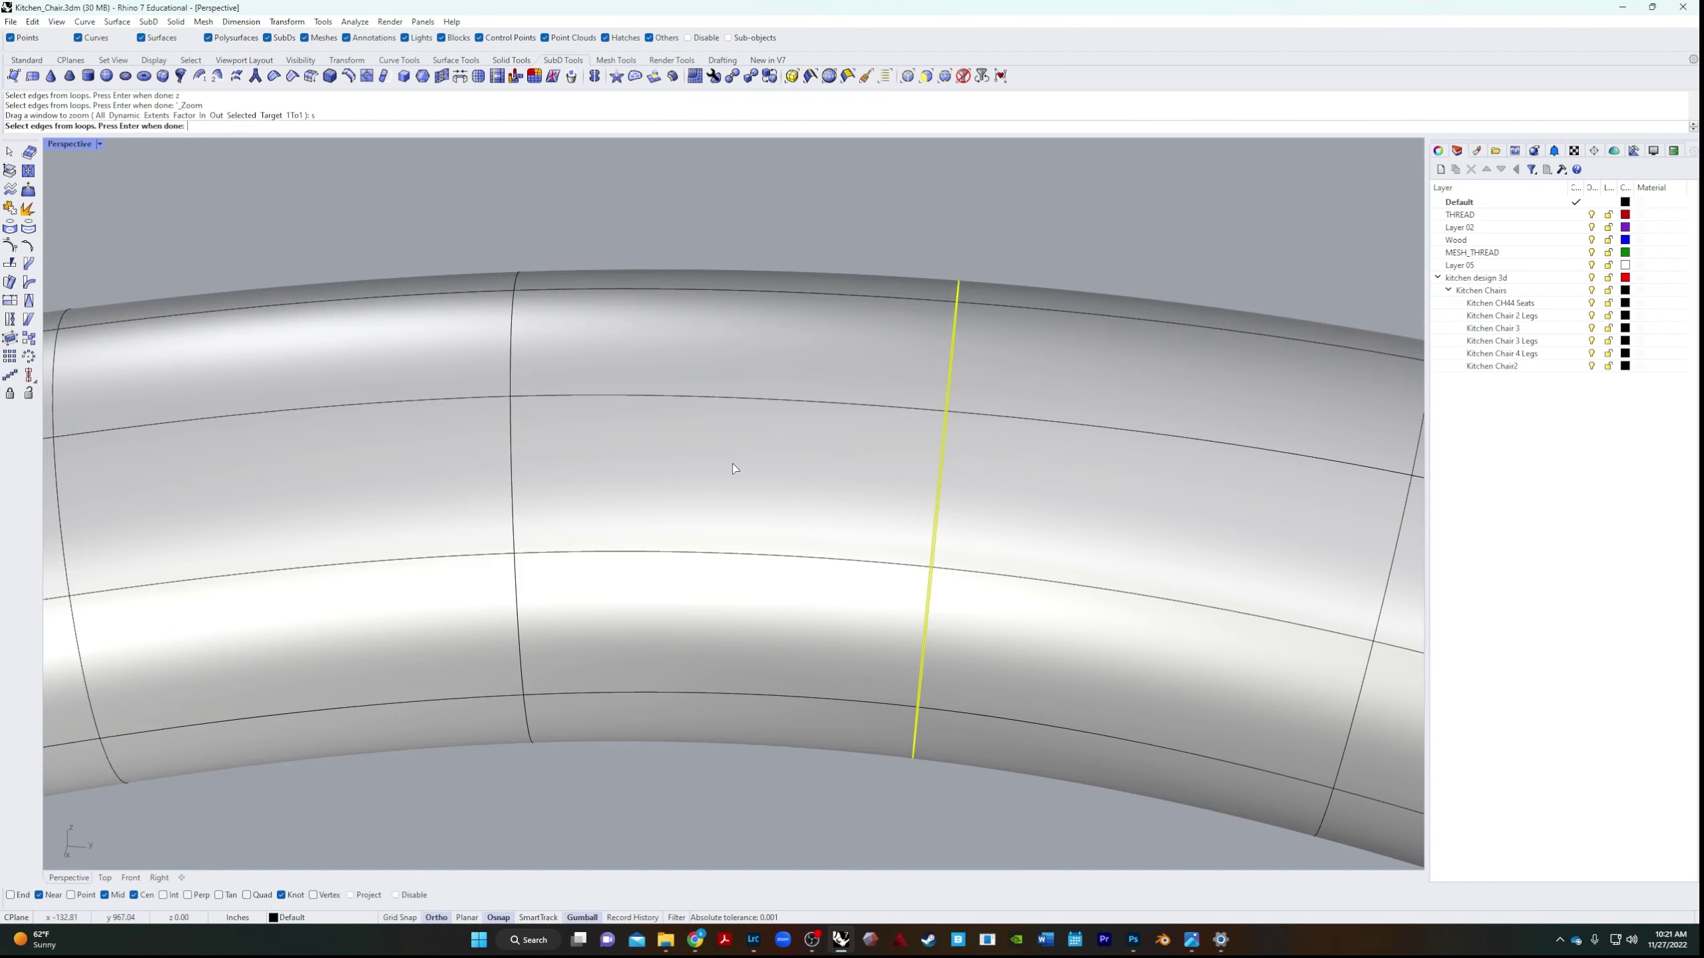
{"action": "scroll", "coordinate": [708, 529], "scroll_direction": "down", "scroll_amount": 5}
{"action": "right_click_drag", "start_coordinate": [708, 529], "coordinate": [883, 568]}
Make several attempts at selecting an edge loop near the tube's bend.
{"action": "key", "text": "Return"}
{"action": "left_click", "coordinate": [976, 540]}
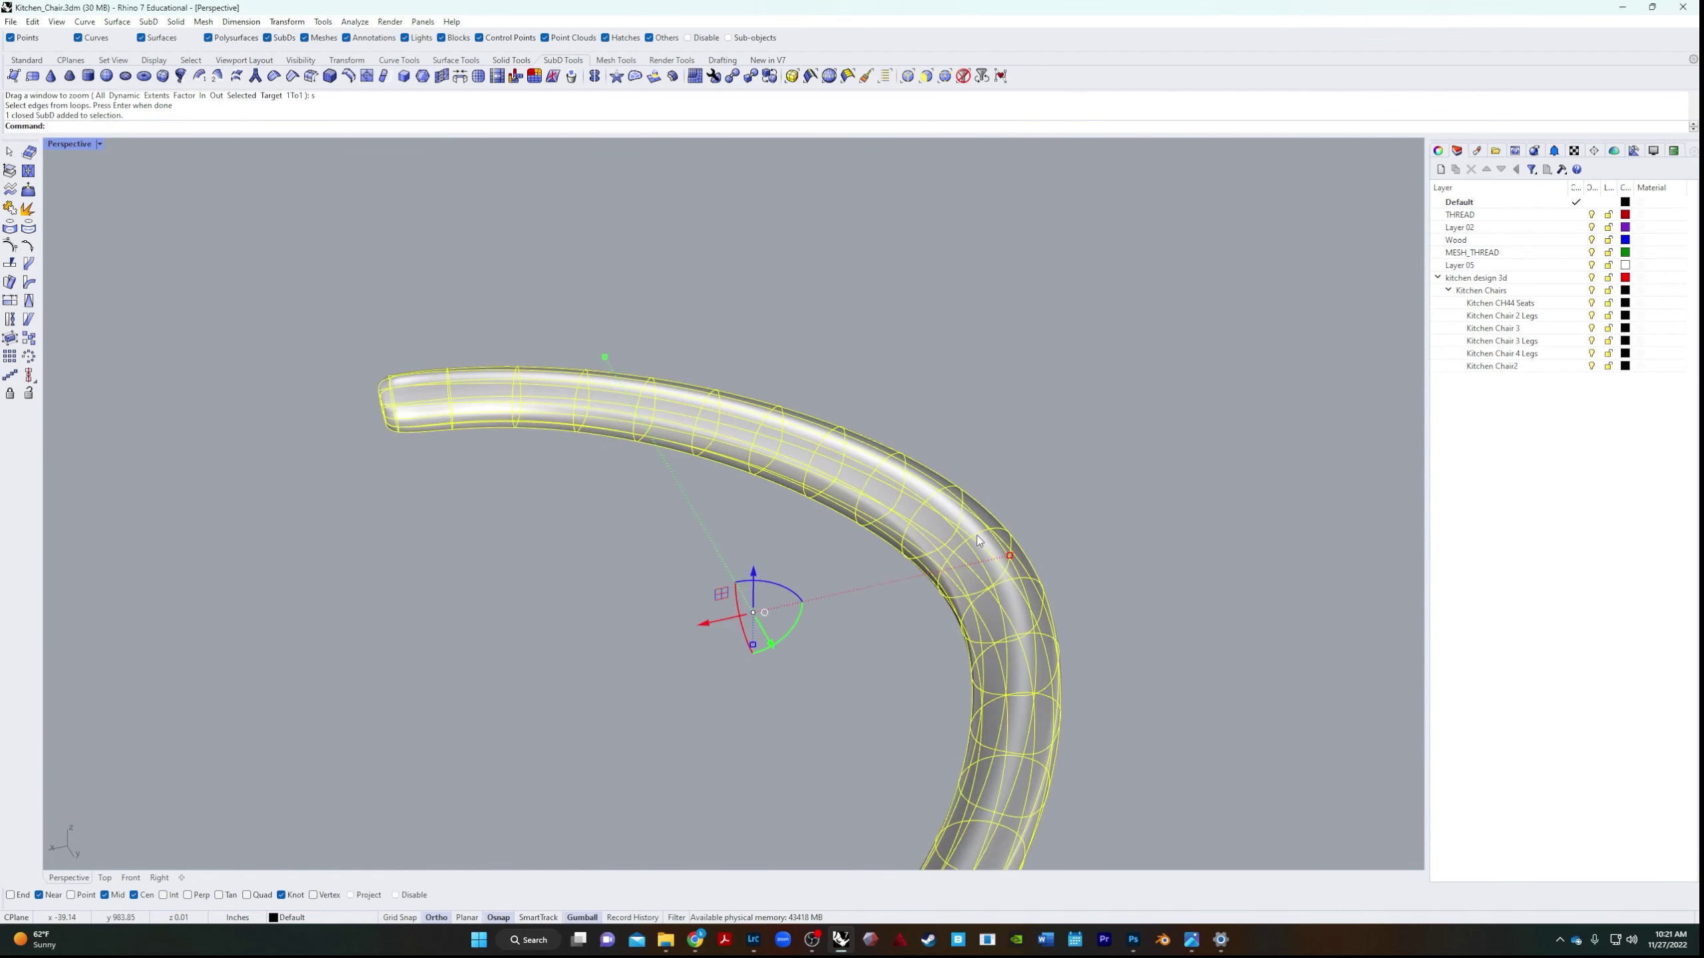
{"action": "key", "text": "Return"}
{"action": "left_click", "coordinate": [977, 539]}
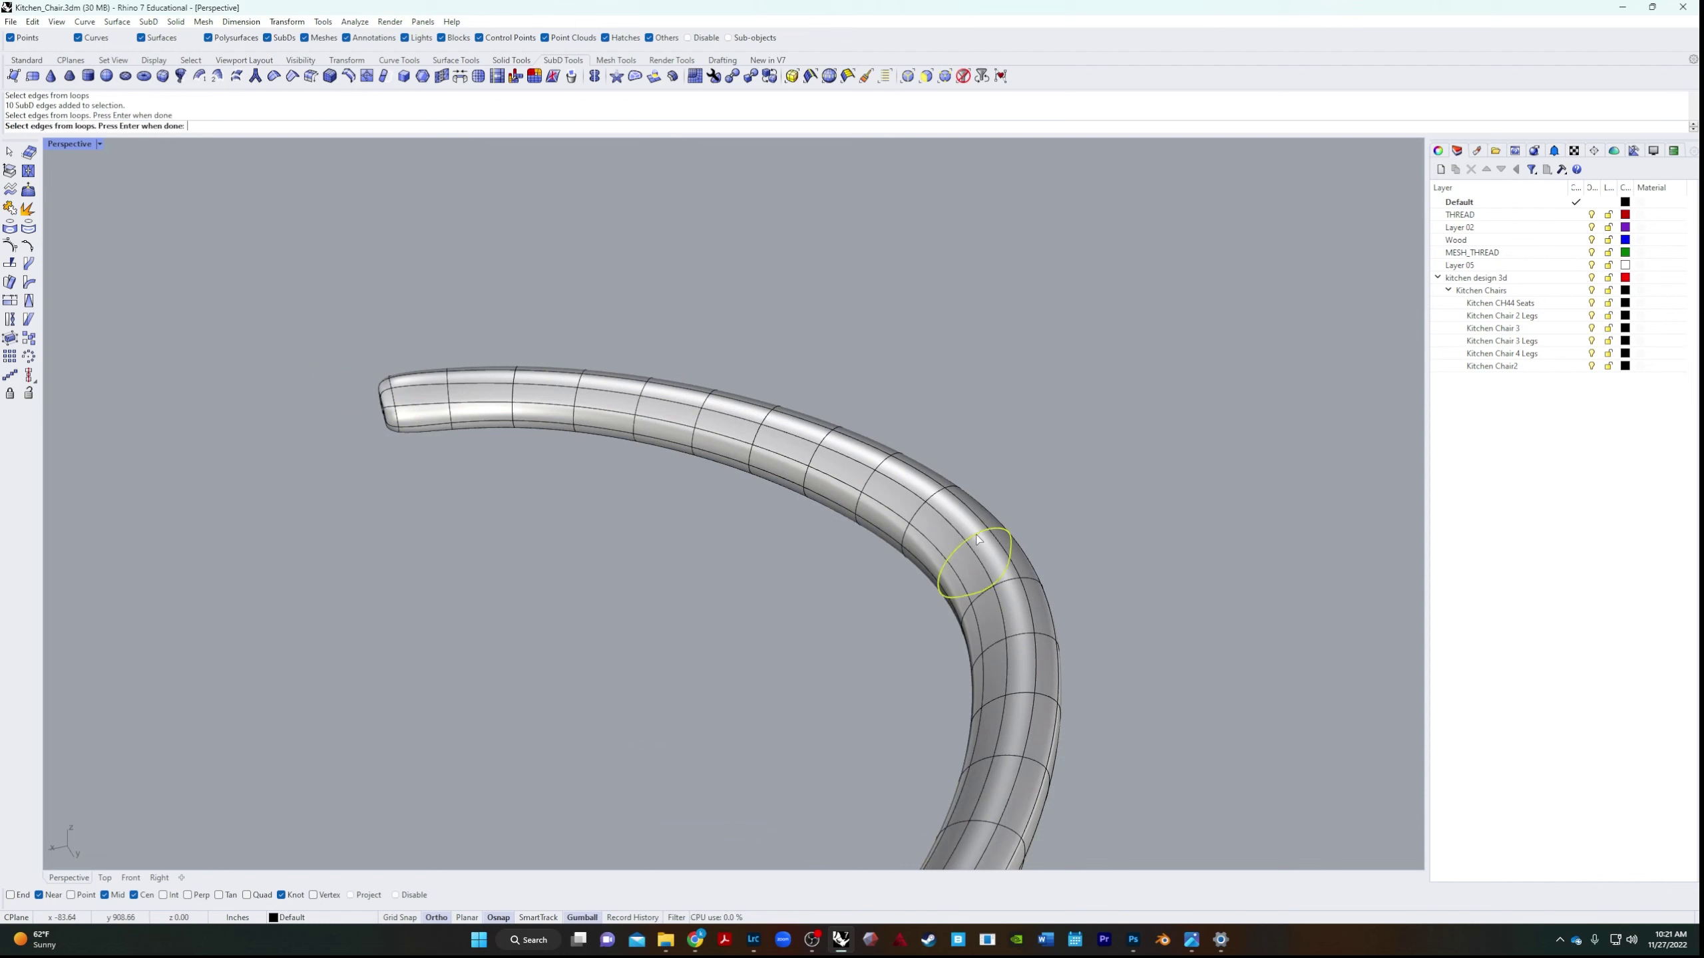
{"action": "key", "text": "Return"}
{"action": "left_click", "coordinate": [978, 536]}
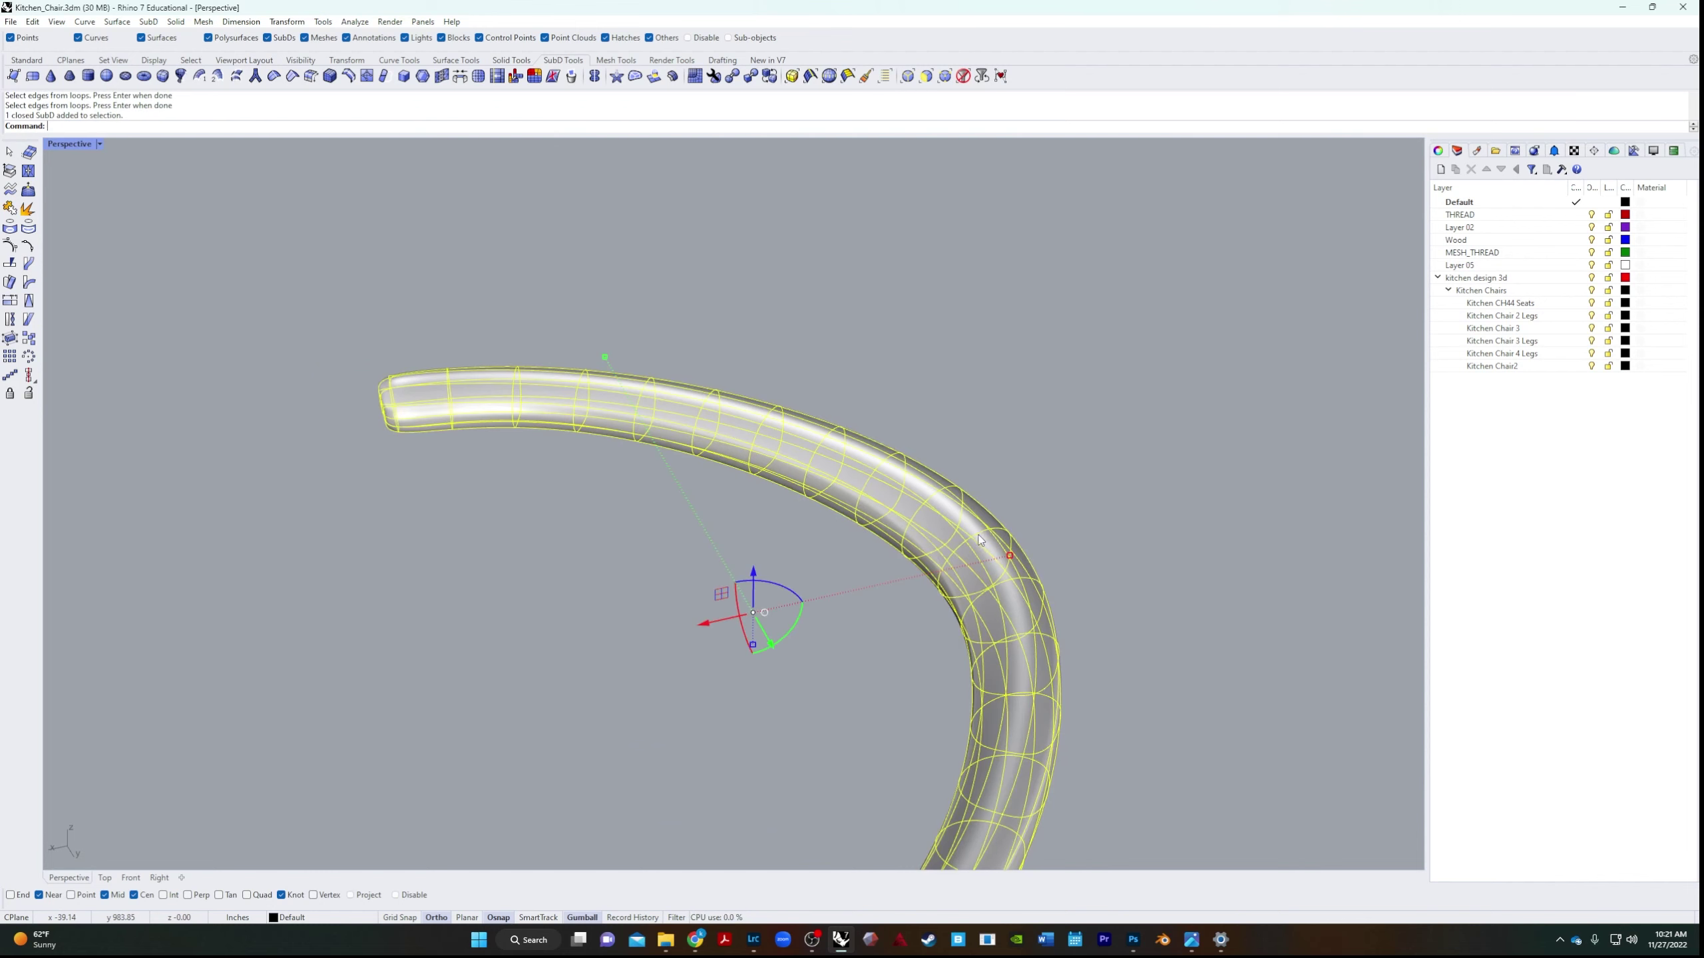
{"action": "key", "text": "Escape"}
{"action": "left_click", "coordinate": [978, 537]}
{"action": "key", "text": "Escape"}
{"action": "left_click", "coordinate": [980, 536]}
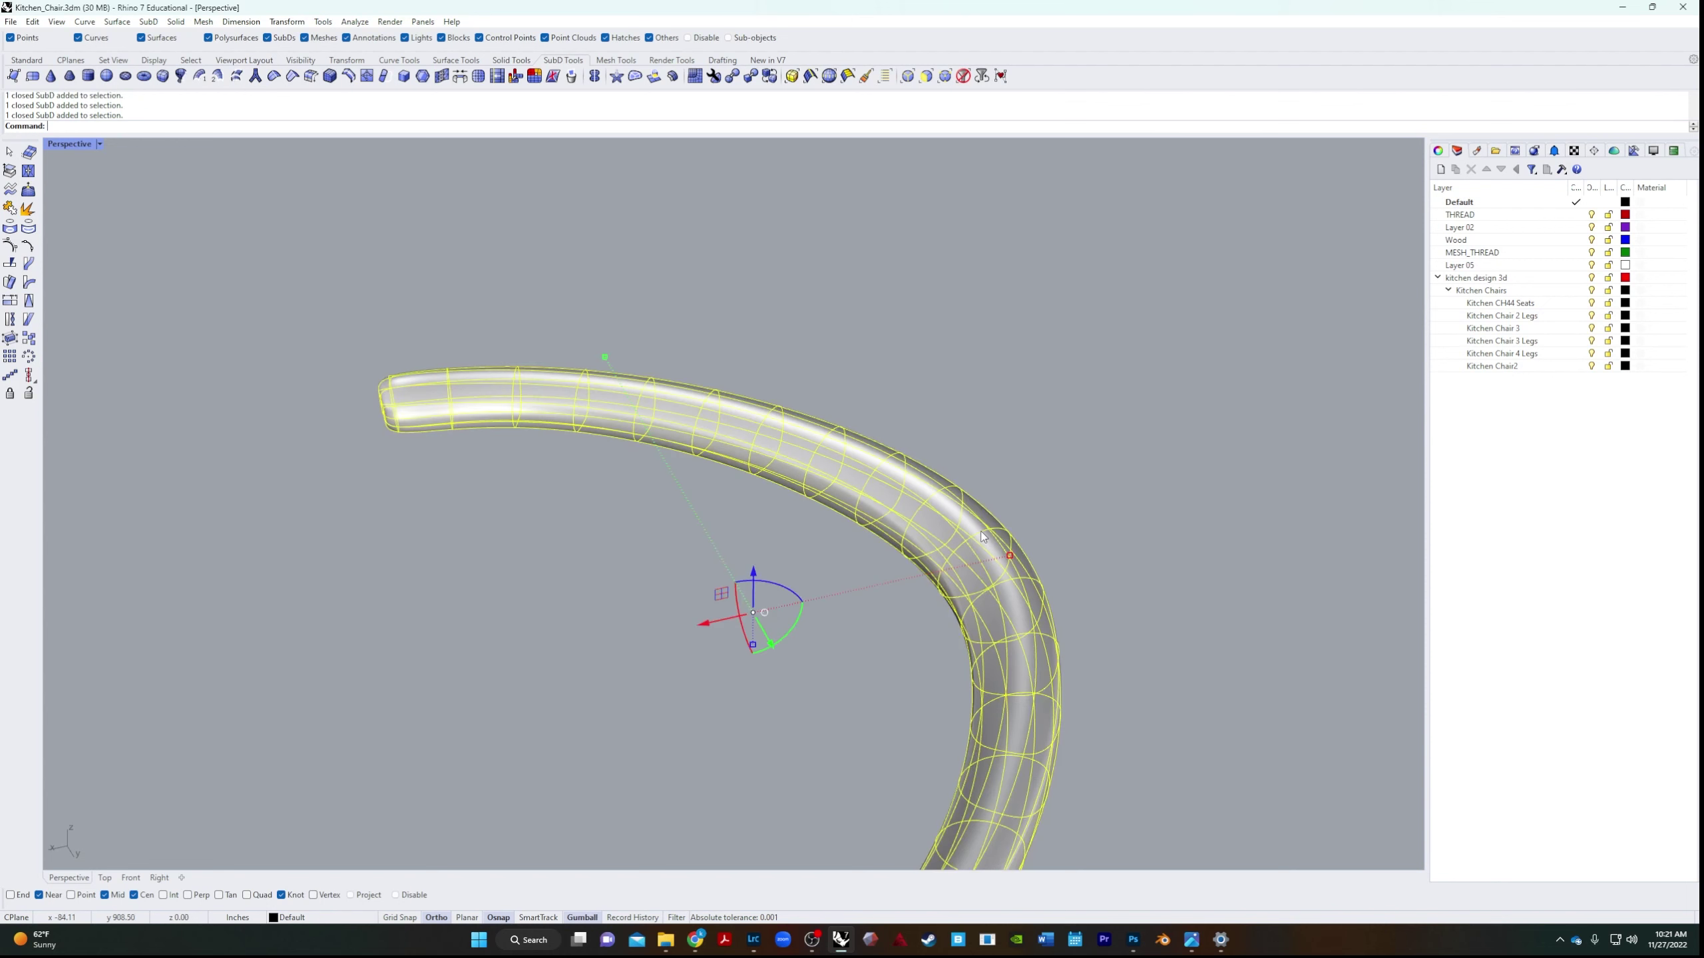
{"action": "key", "text": "Escape"}
{"action": "left_click", "coordinate": [1005, 528]}
{"action": "right_click", "coordinate": [1005, 527]}
{"action": "key", "text": "Escape"}
{"action": "key", "text": "Escape"}
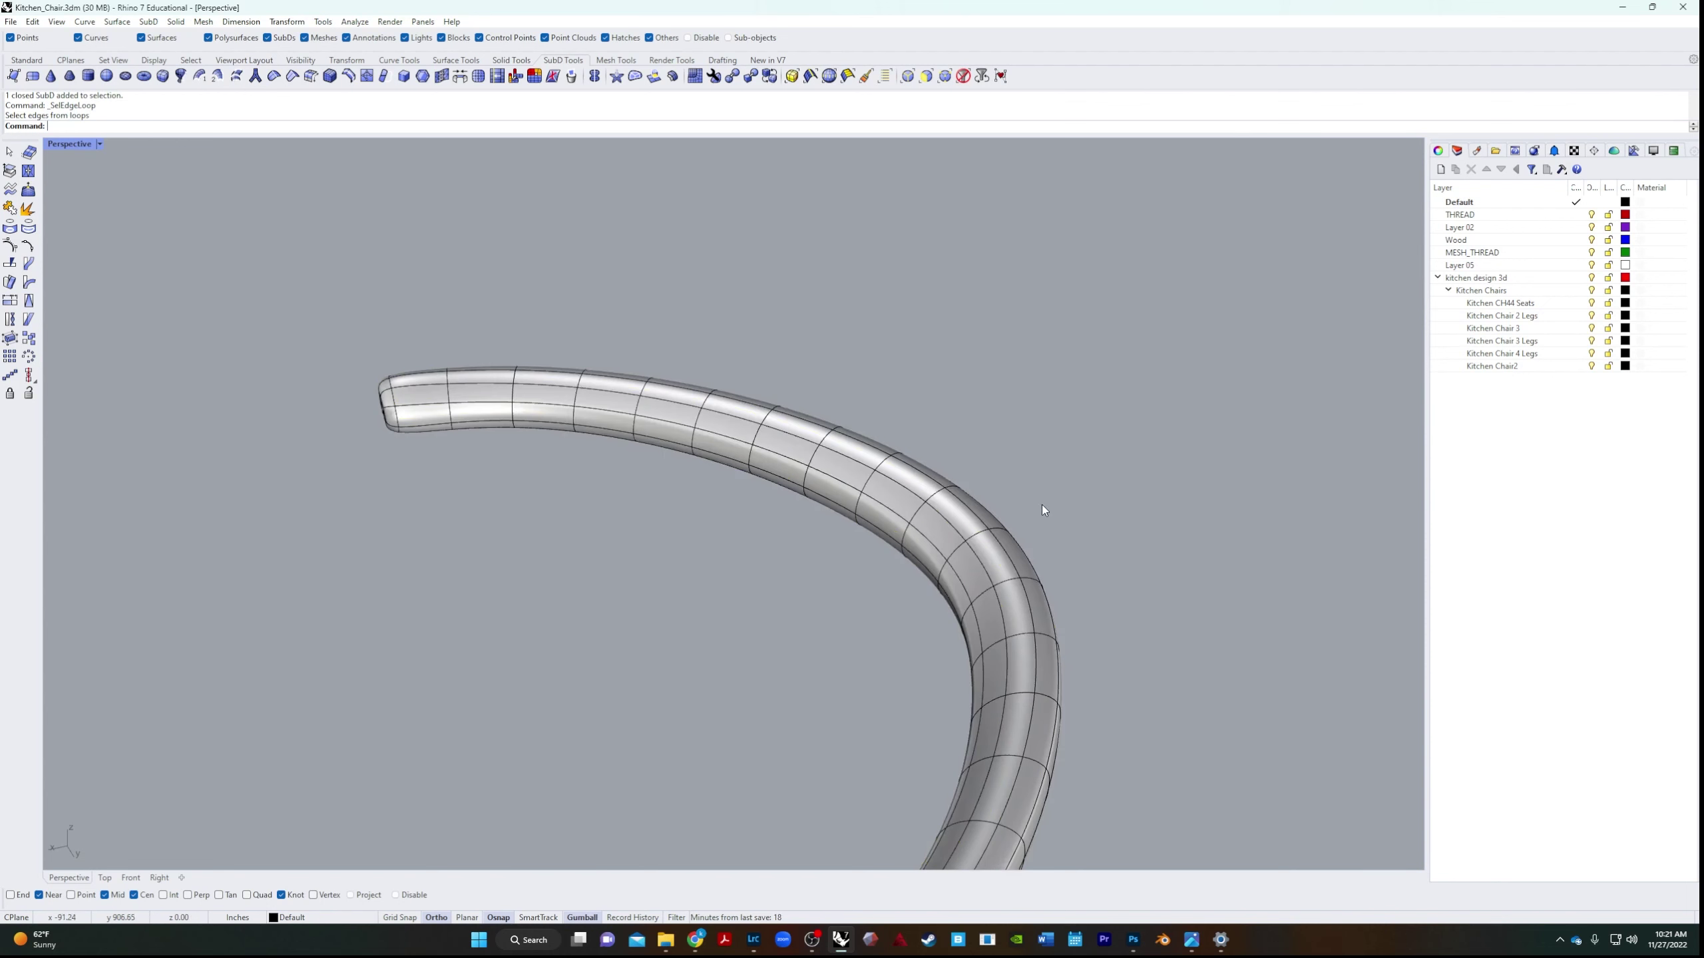
Select the edge ring near the bend and rotate it to reshape the bend.
{"action": "left_click", "coordinate": [812, 78]}
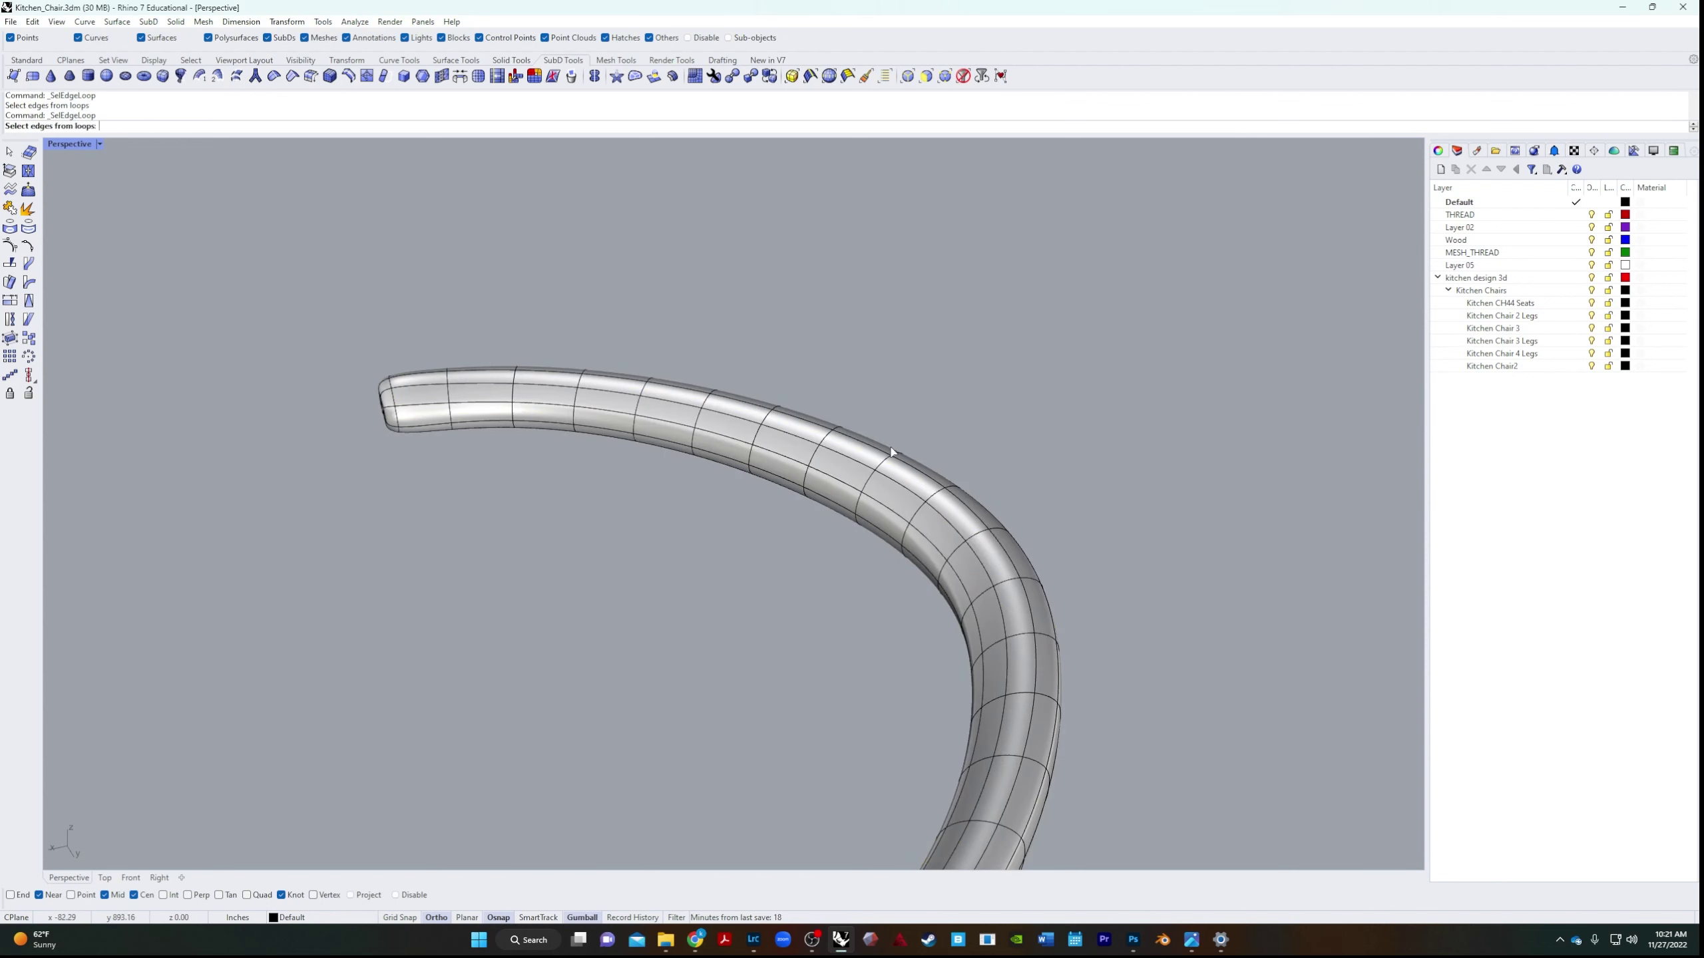
{"action": "left_click", "coordinate": [981, 537]}
{"action": "key", "text": "Return"}
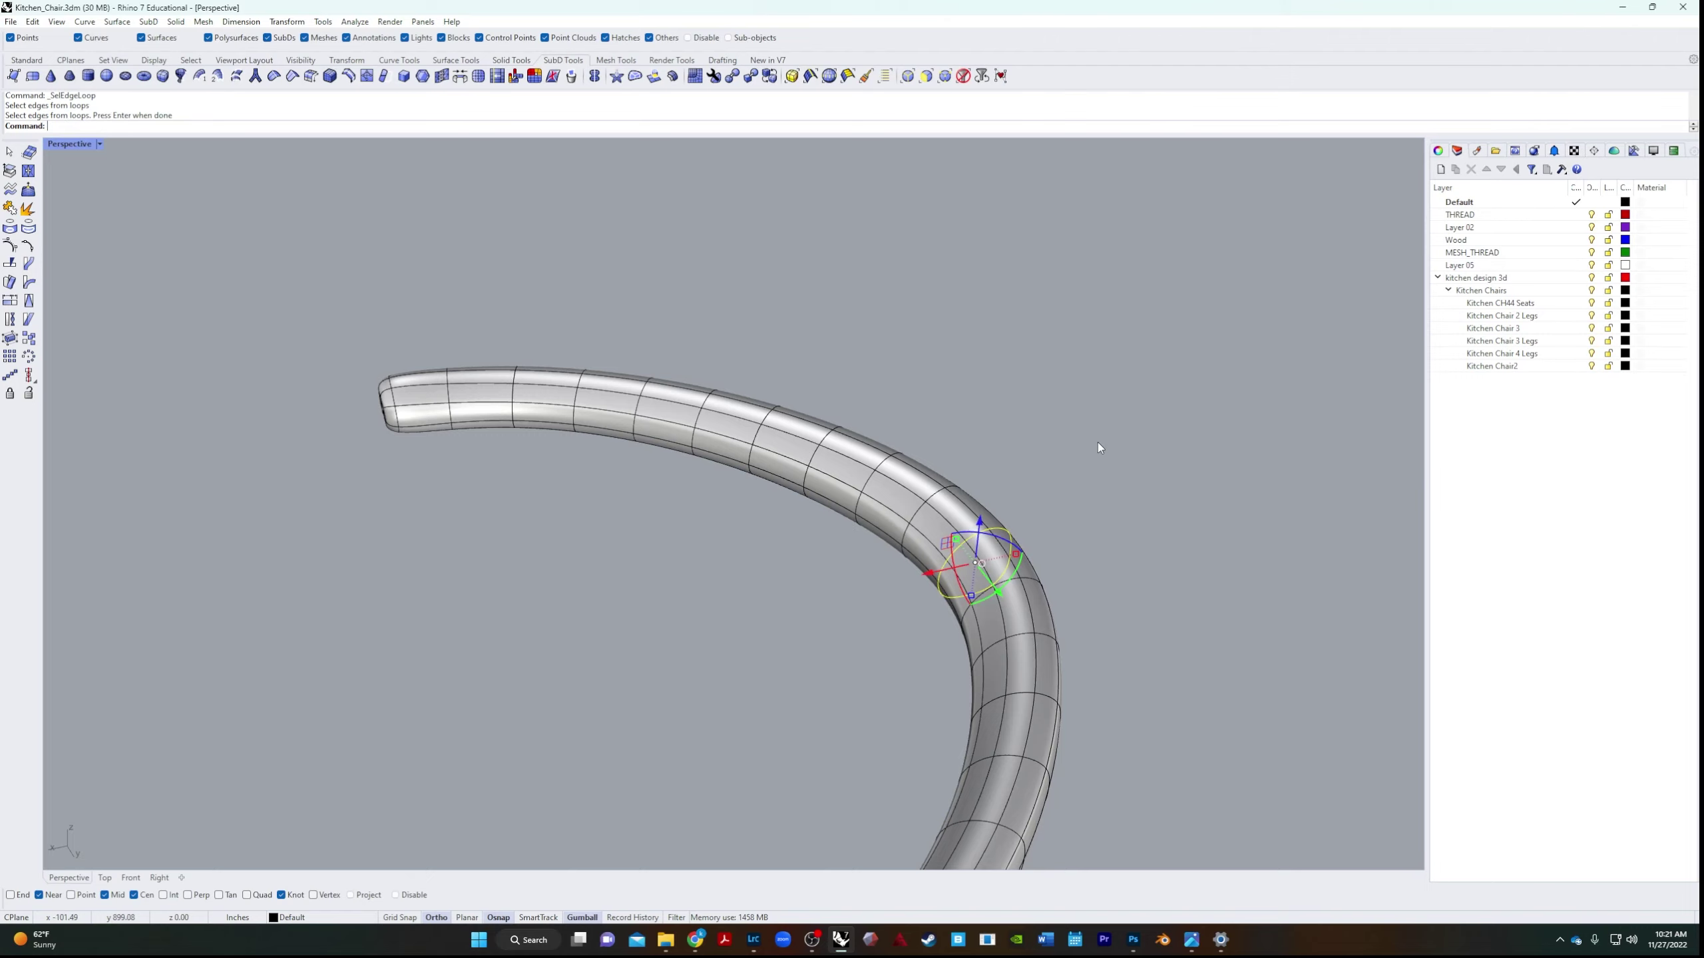
{"action": "right_click_drag", "start_coordinate": [739, 615], "coordinate": [825, 644]}
{"action": "left_click_drag", "start_coordinate": [954, 517], "coordinate": [982, 464]}
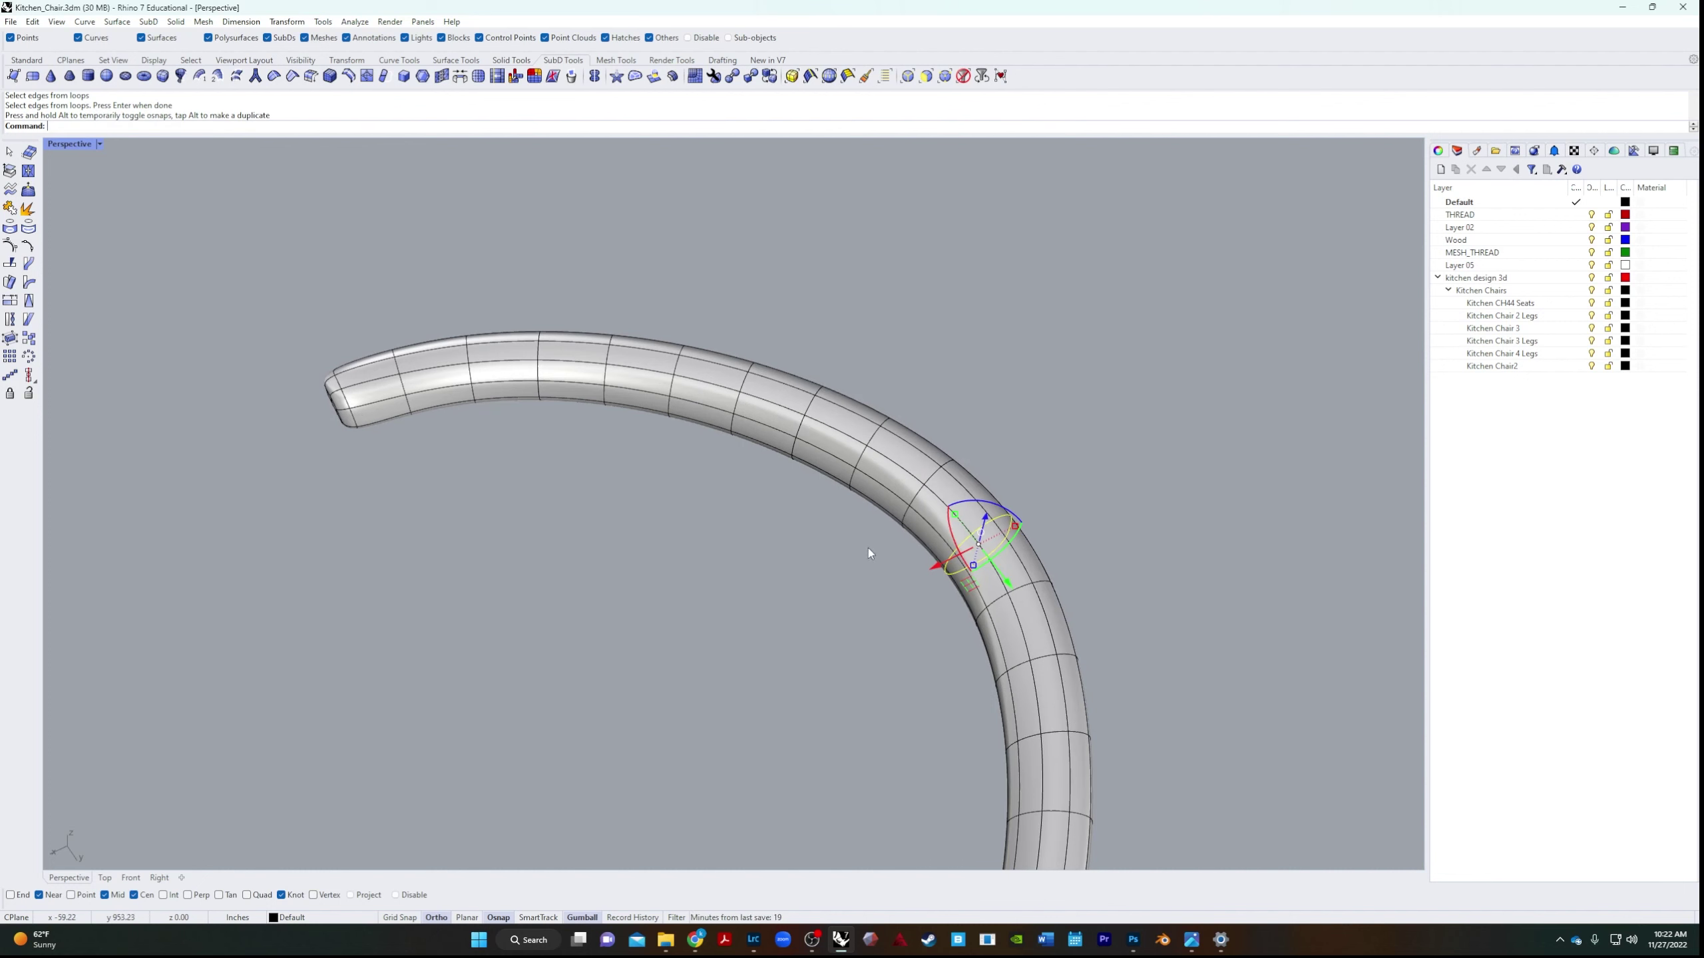
Try a SoftTransform swelling of the tube around the ring, then undo it.
{"action": "left_click", "coordinate": [31, 194]}
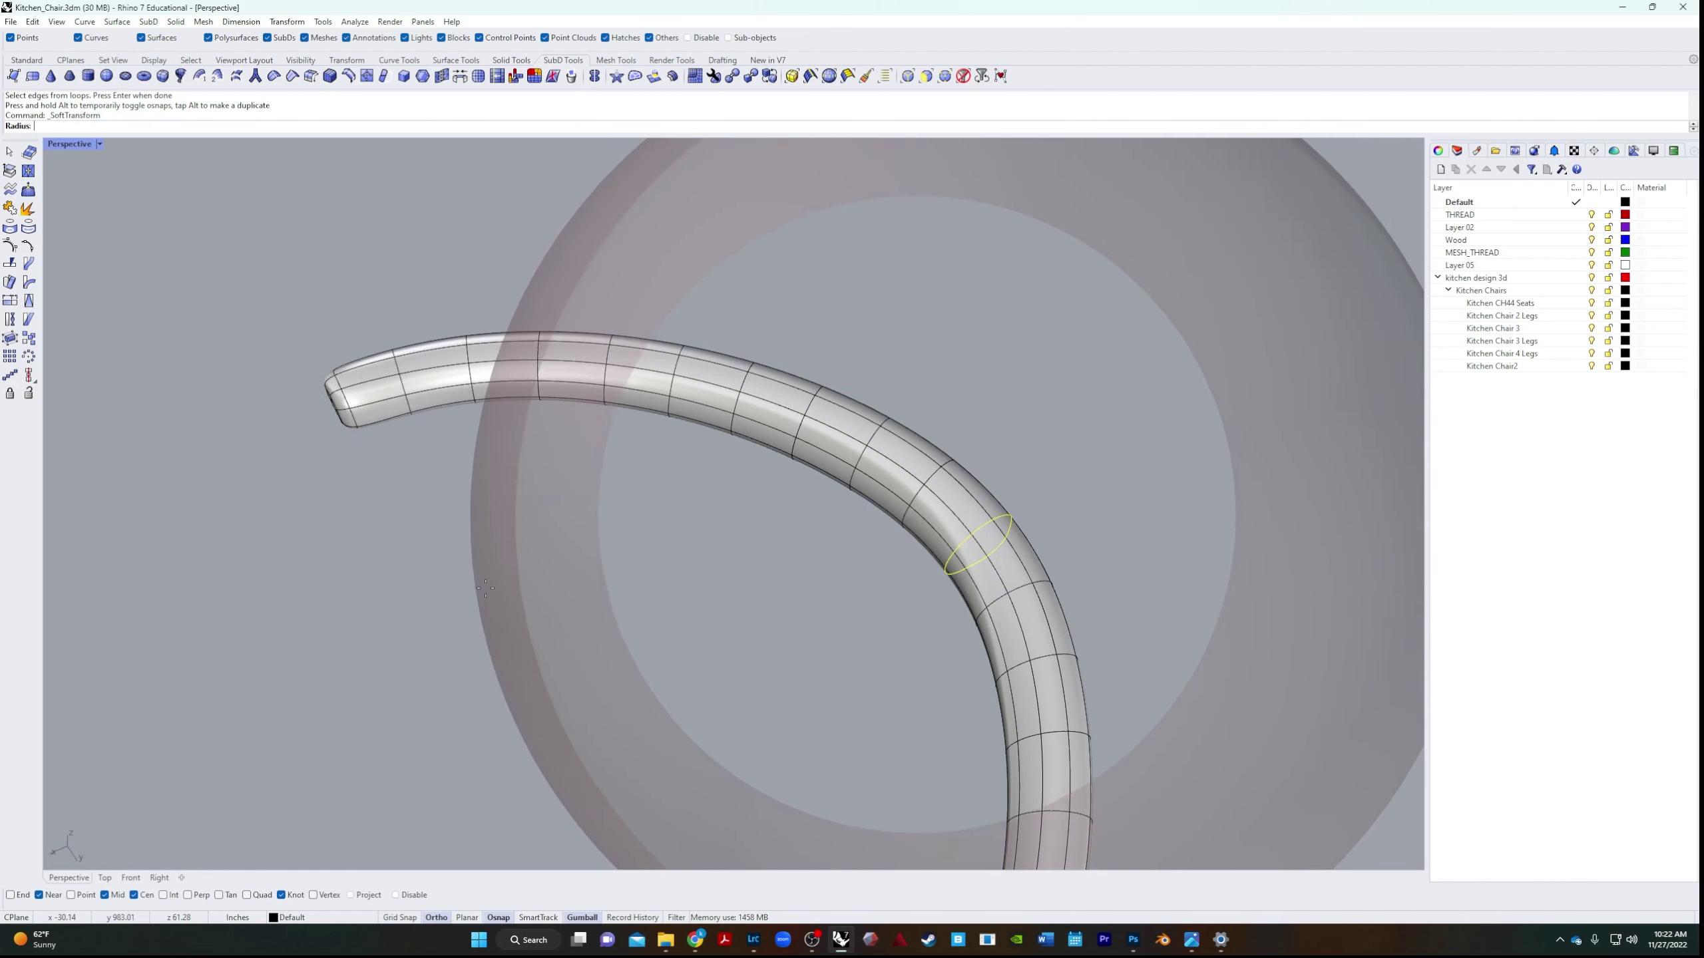
{"action": "left_click", "coordinate": [604, 602]}
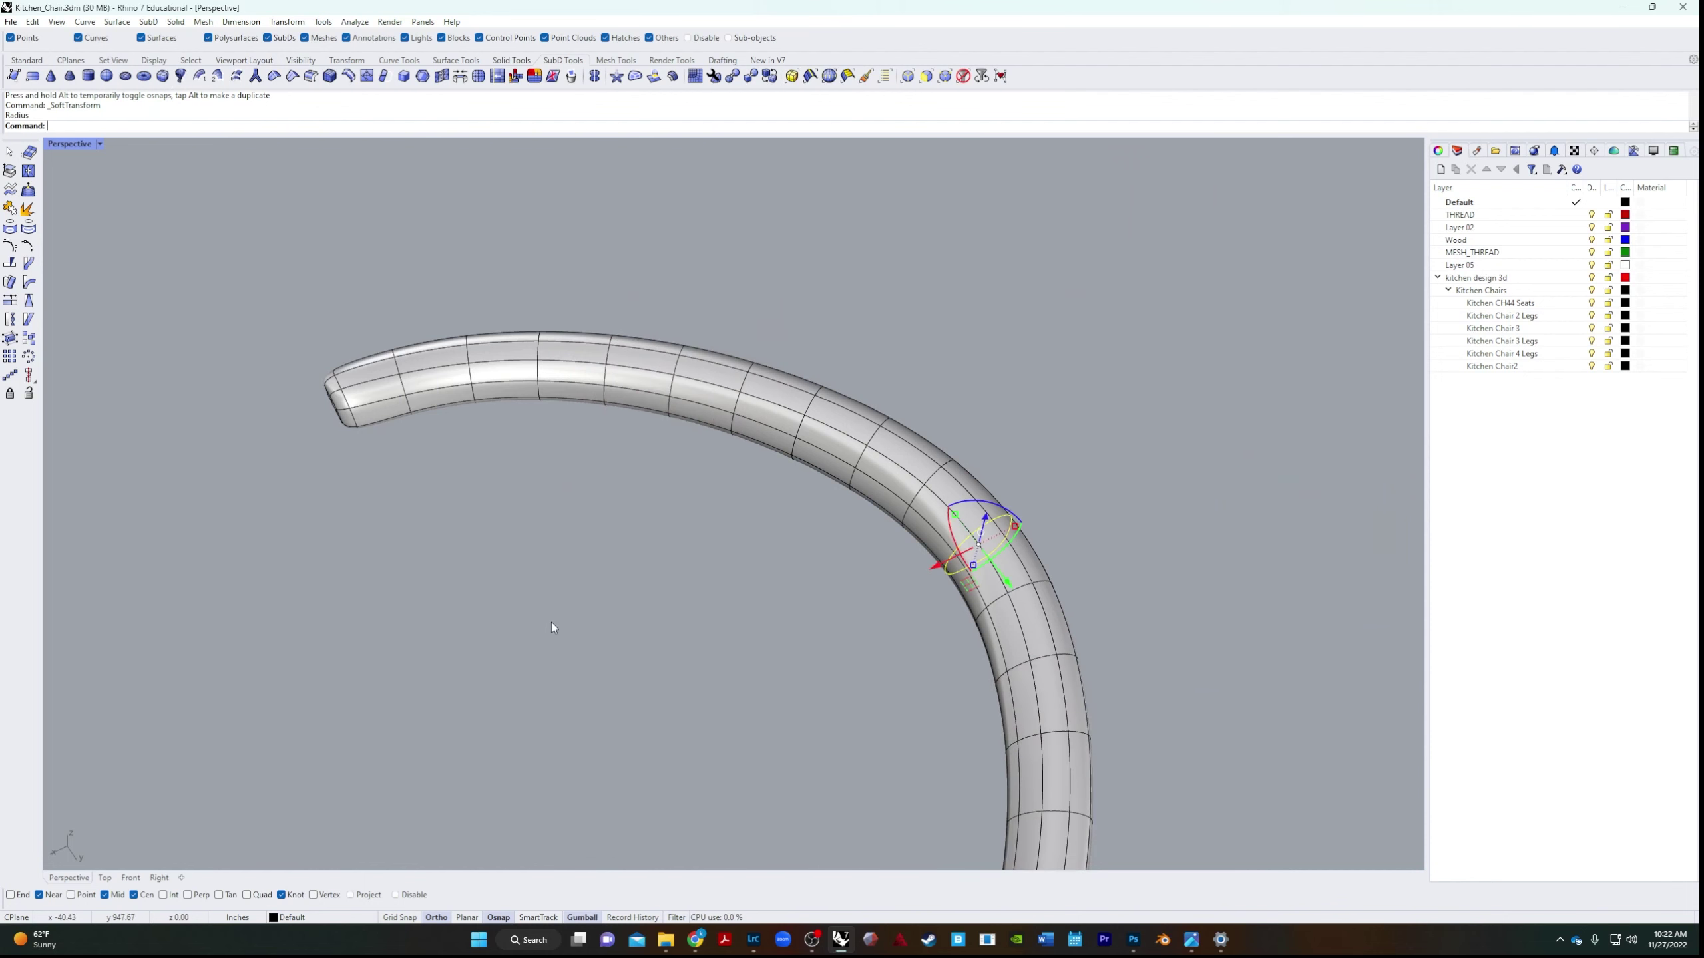
{"action": "right_click_drag", "start_coordinate": [551, 624], "coordinate": [594, 610]}
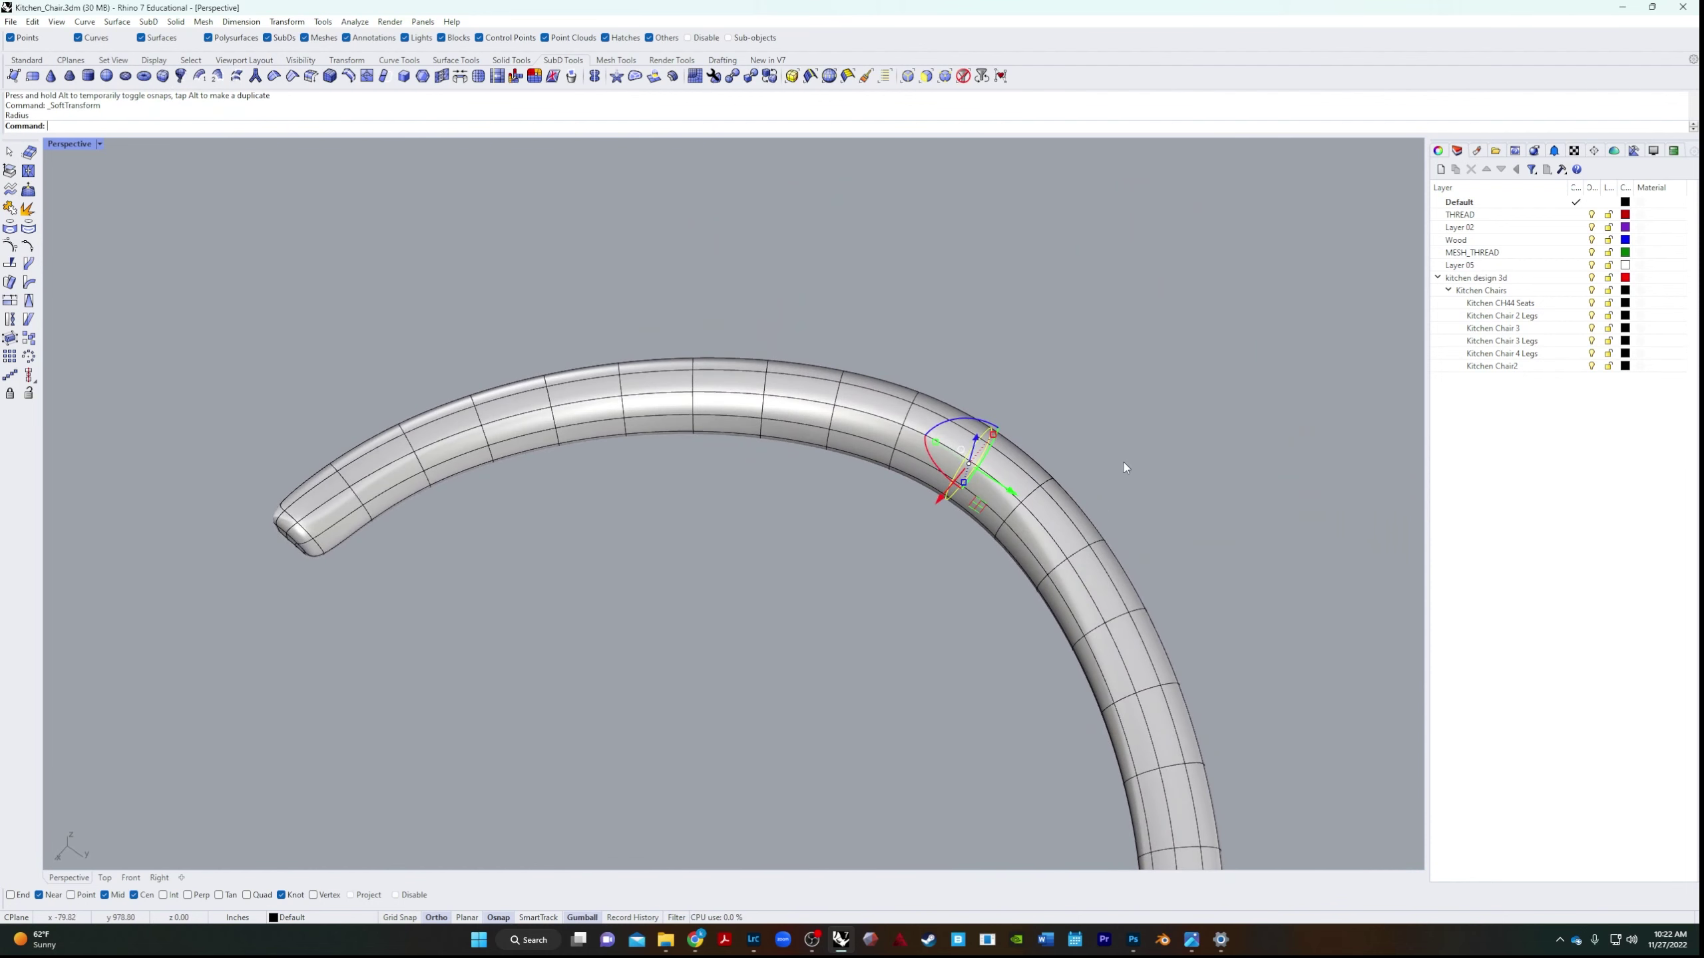
{"action": "right_click_drag", "start_coordinate": [965, 489], "coordinate": [952, 547]}
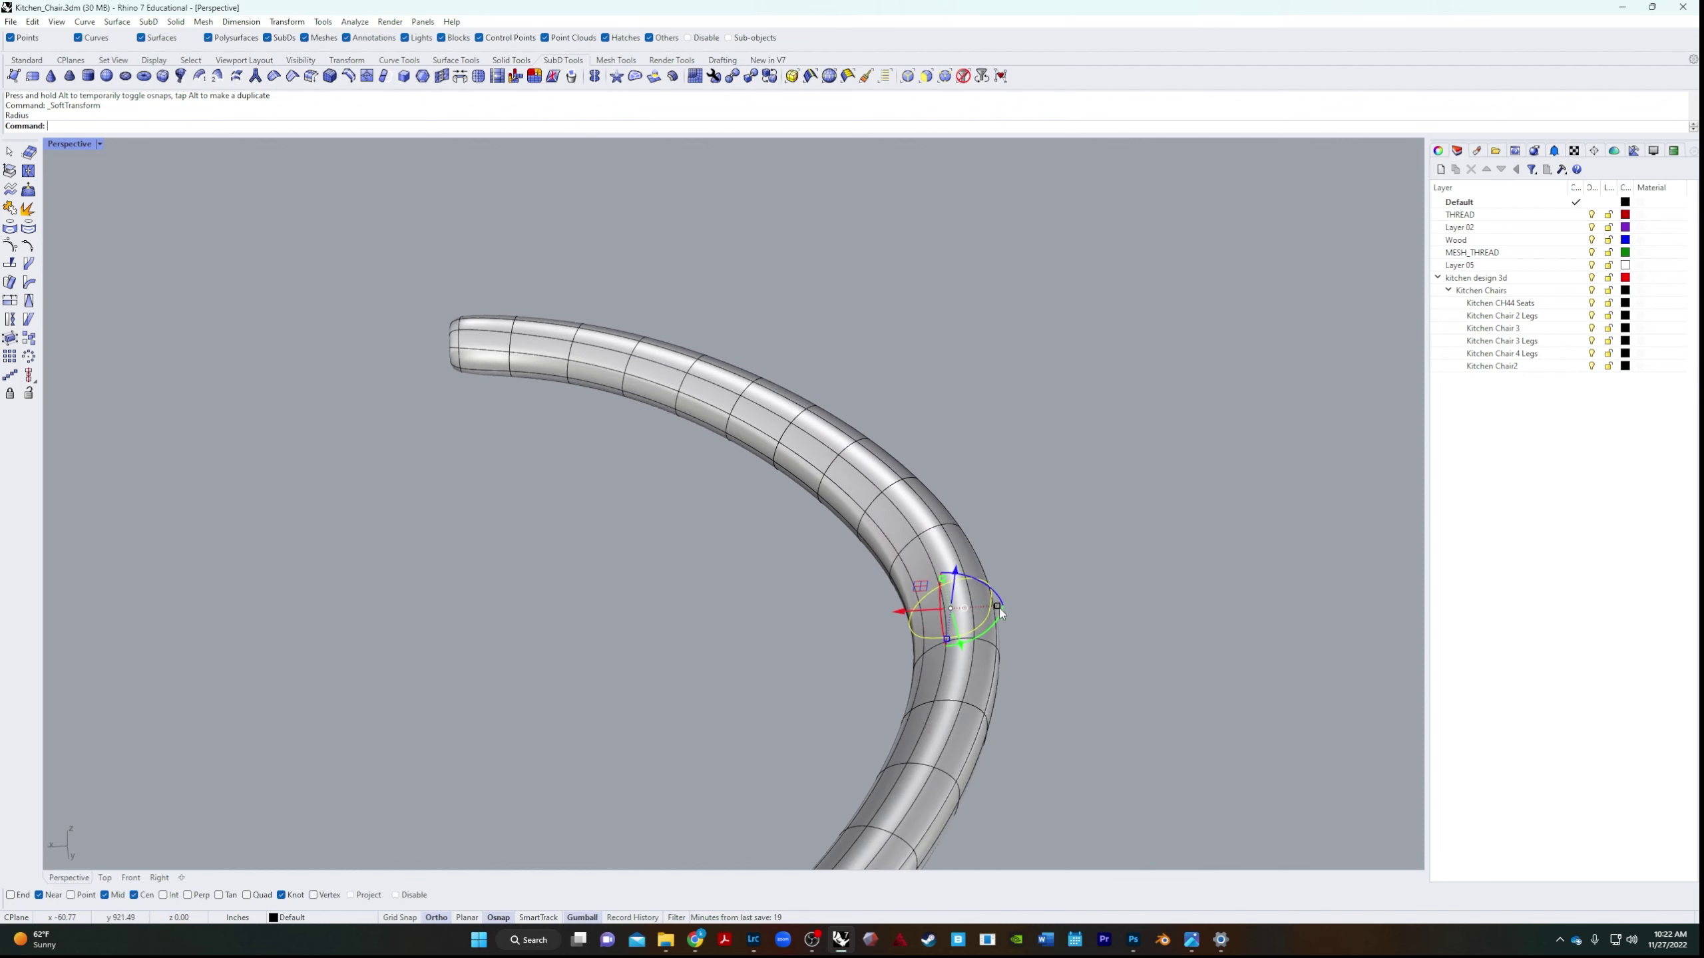
{"action": "left_click_drag", "start_coordinate": [998, 608], "coordinate": [1006, 608]}
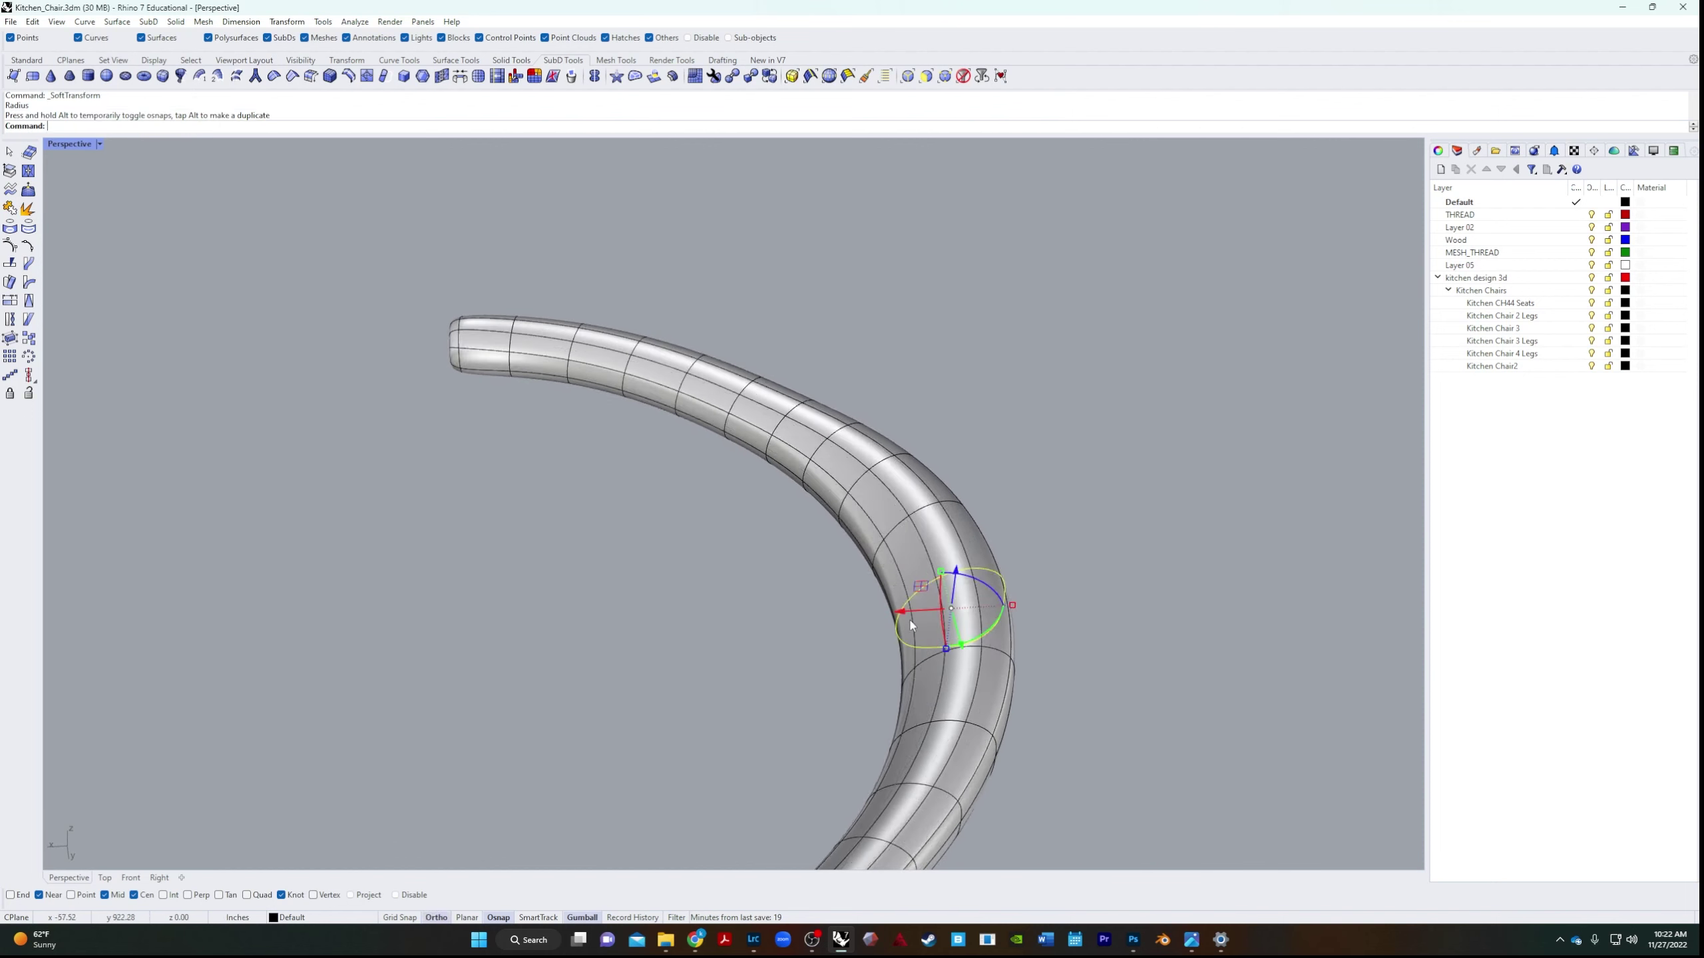
{"action": "right_click_drag", "start_coordinate": [1006, 608], "coordinate": [915, 661]}
{"action": "key", "text": "ctrl+z"}
With the edge selection filter on, select the full edge loop near the bend.
{"action": "right_click_drag", "start_coordinate": [881, 562], "coordinate": [832, 545]}
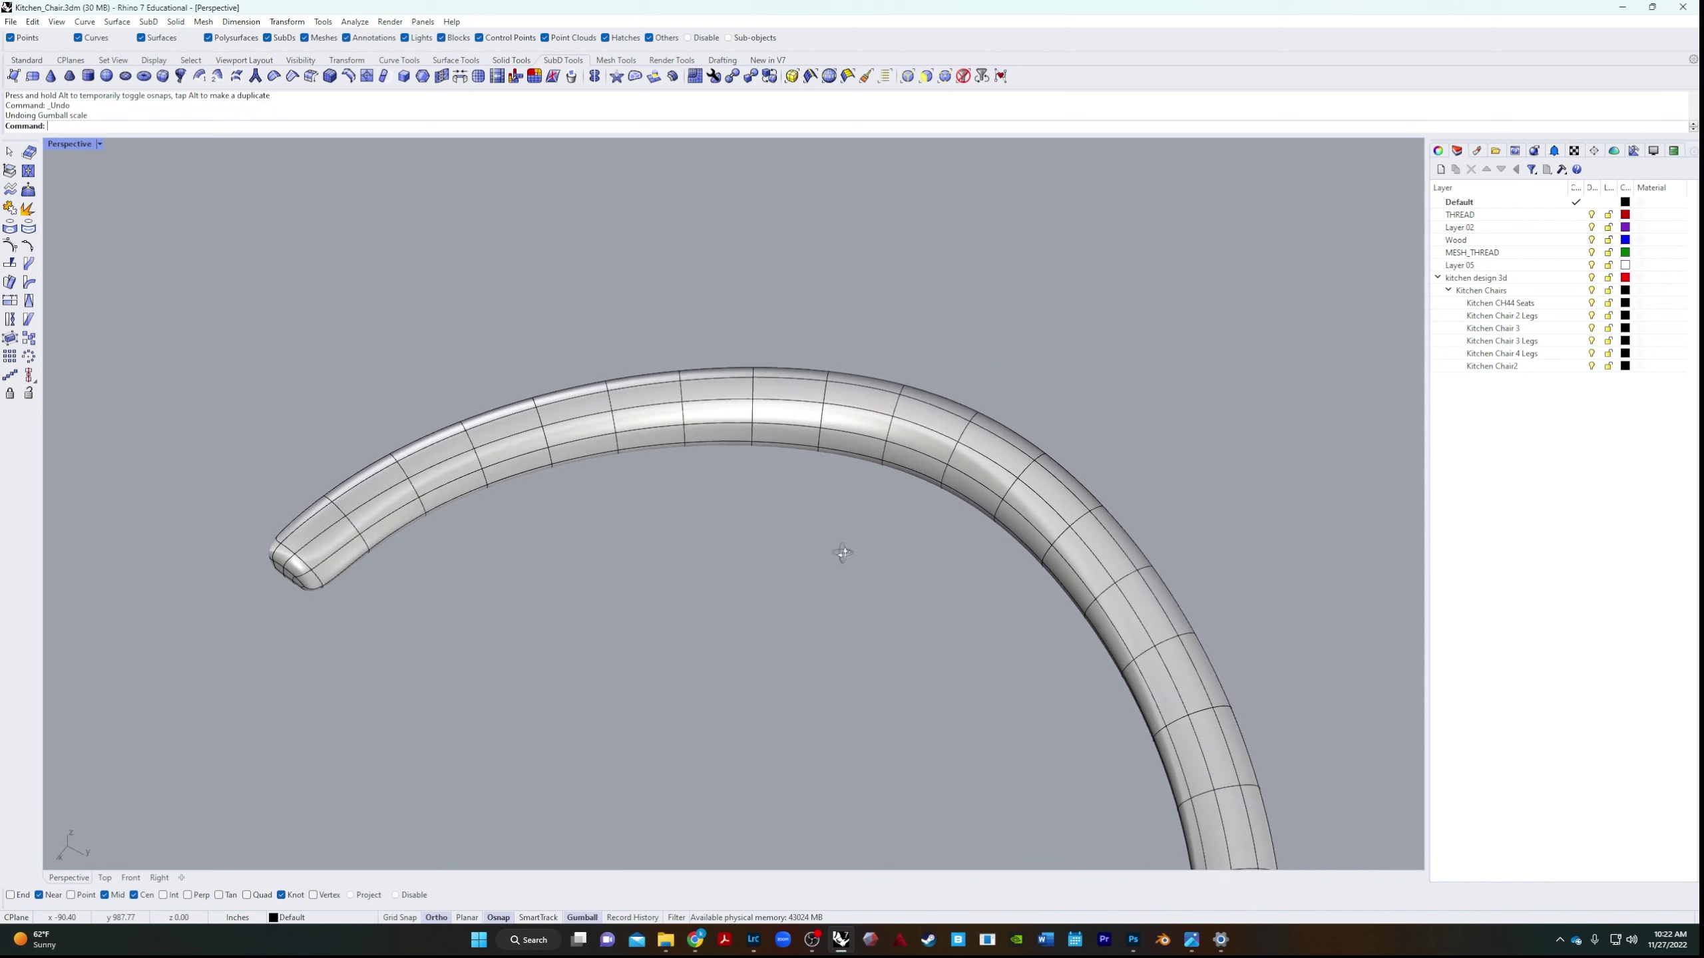
{"action": "left_click", "coordinate": [954, 455]}
{"action": "key", "text": "Escape"}
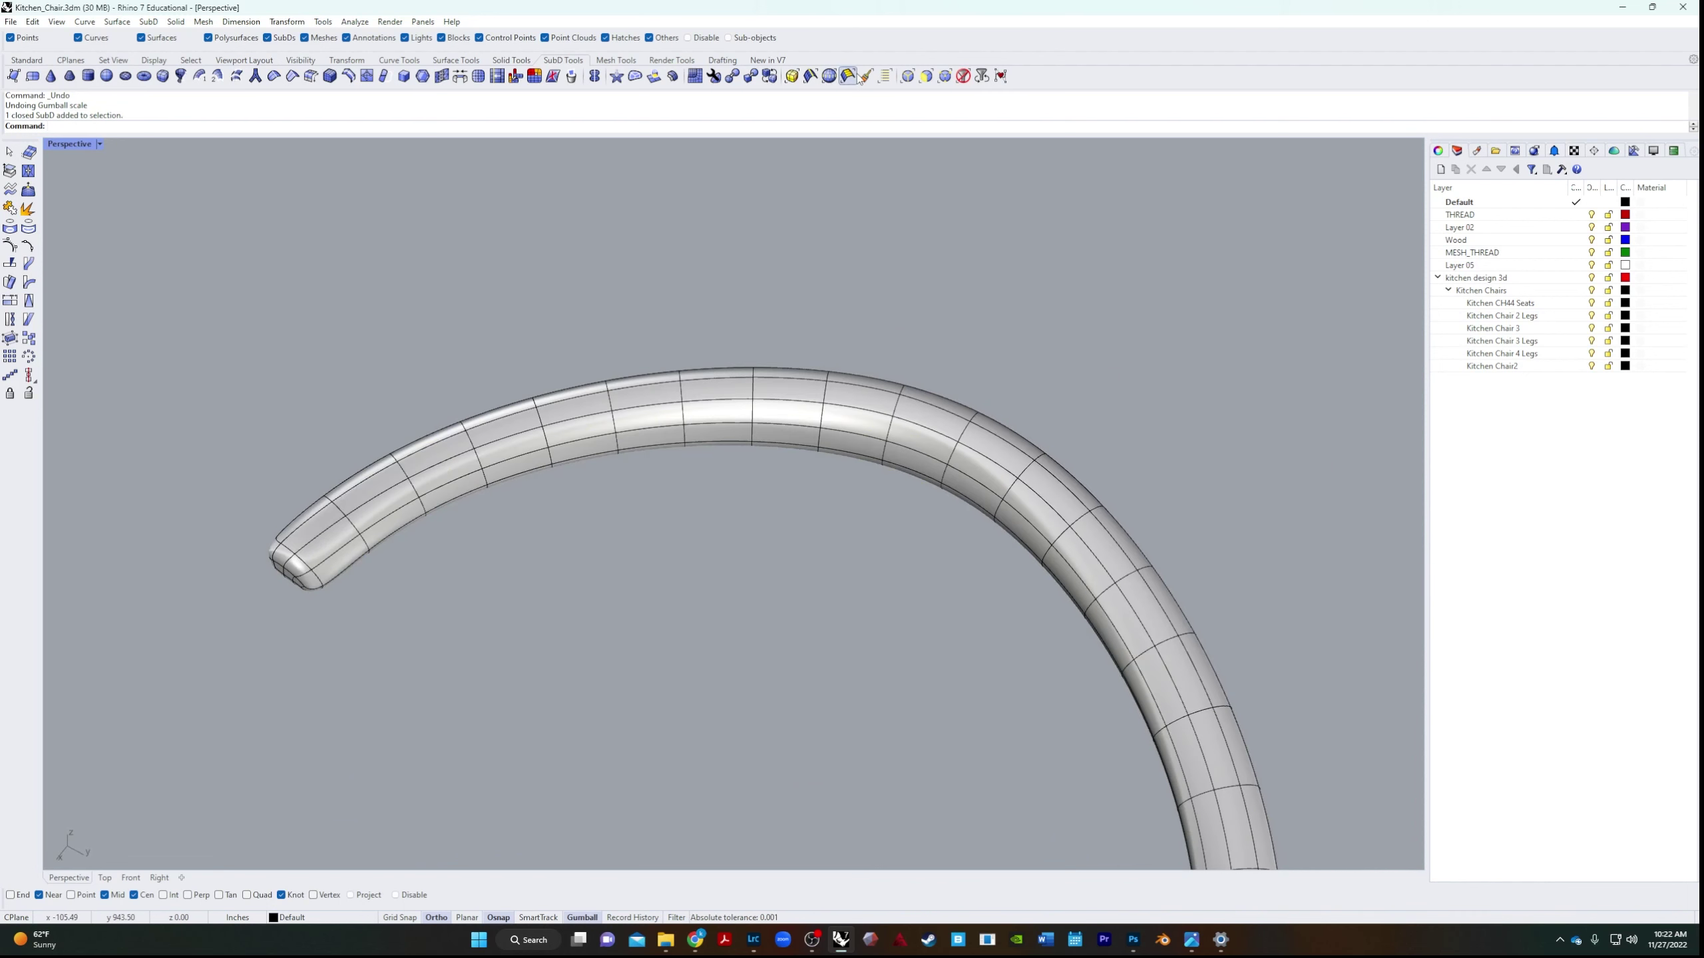
{"action": "left_click", "coordinate": [811, 76]}
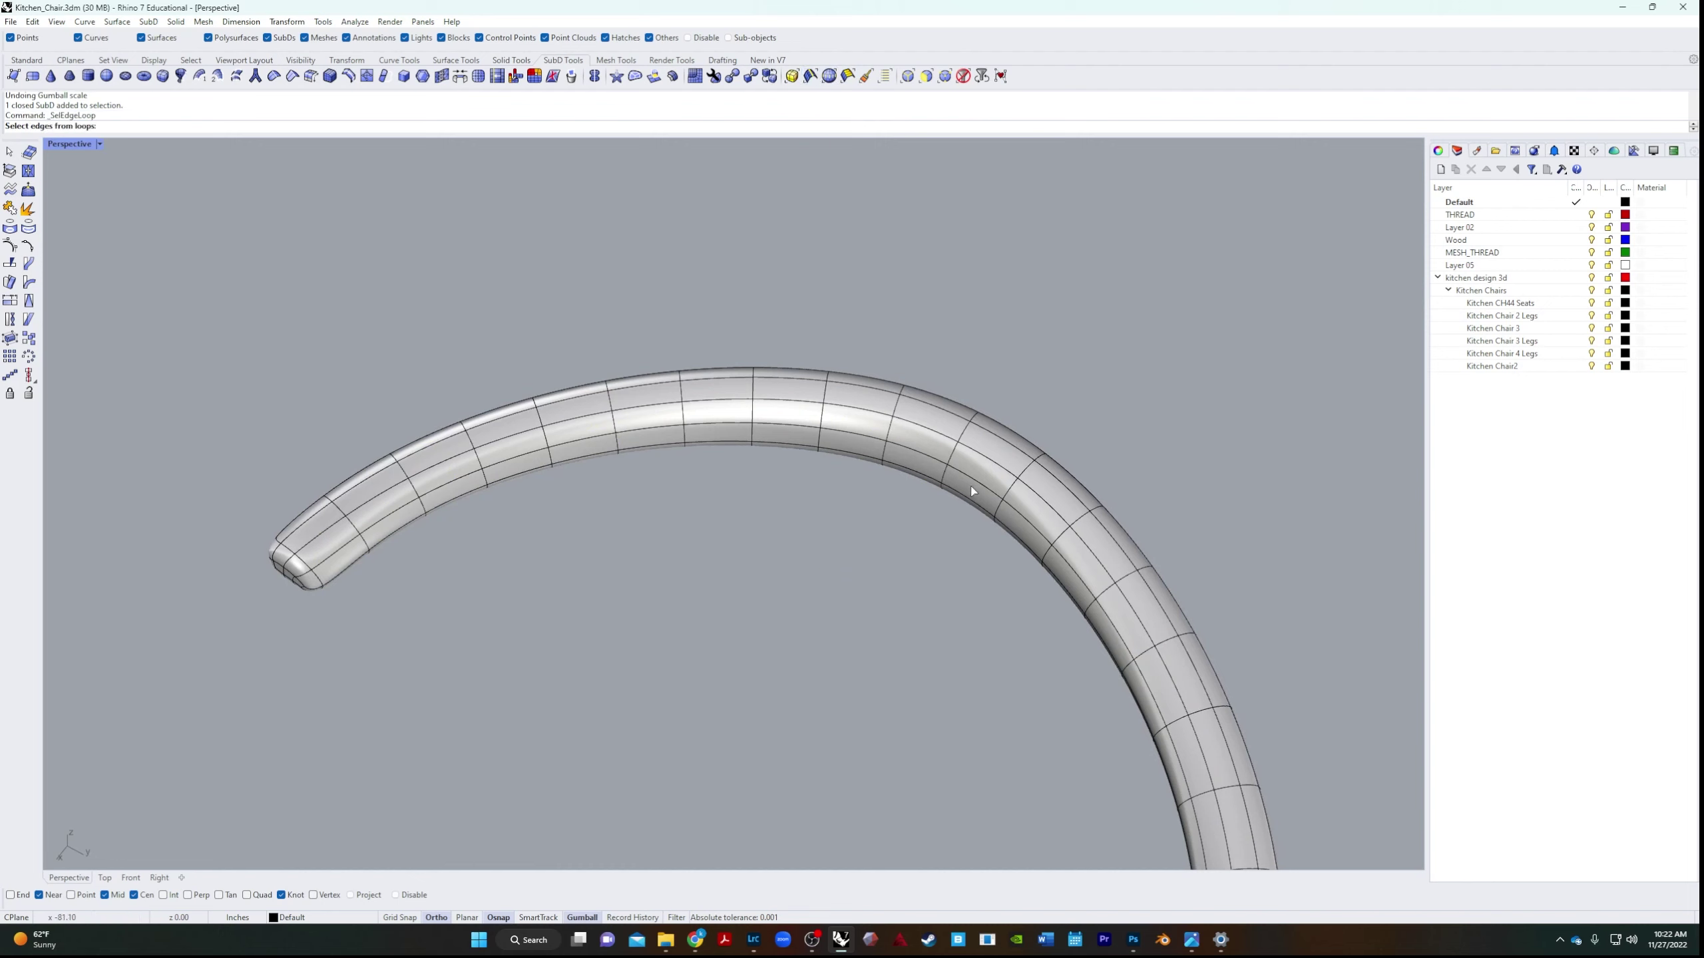
{"action": "key", "text": "Escape"}
{"action": "left_click", "coordinate": [909, 77]}
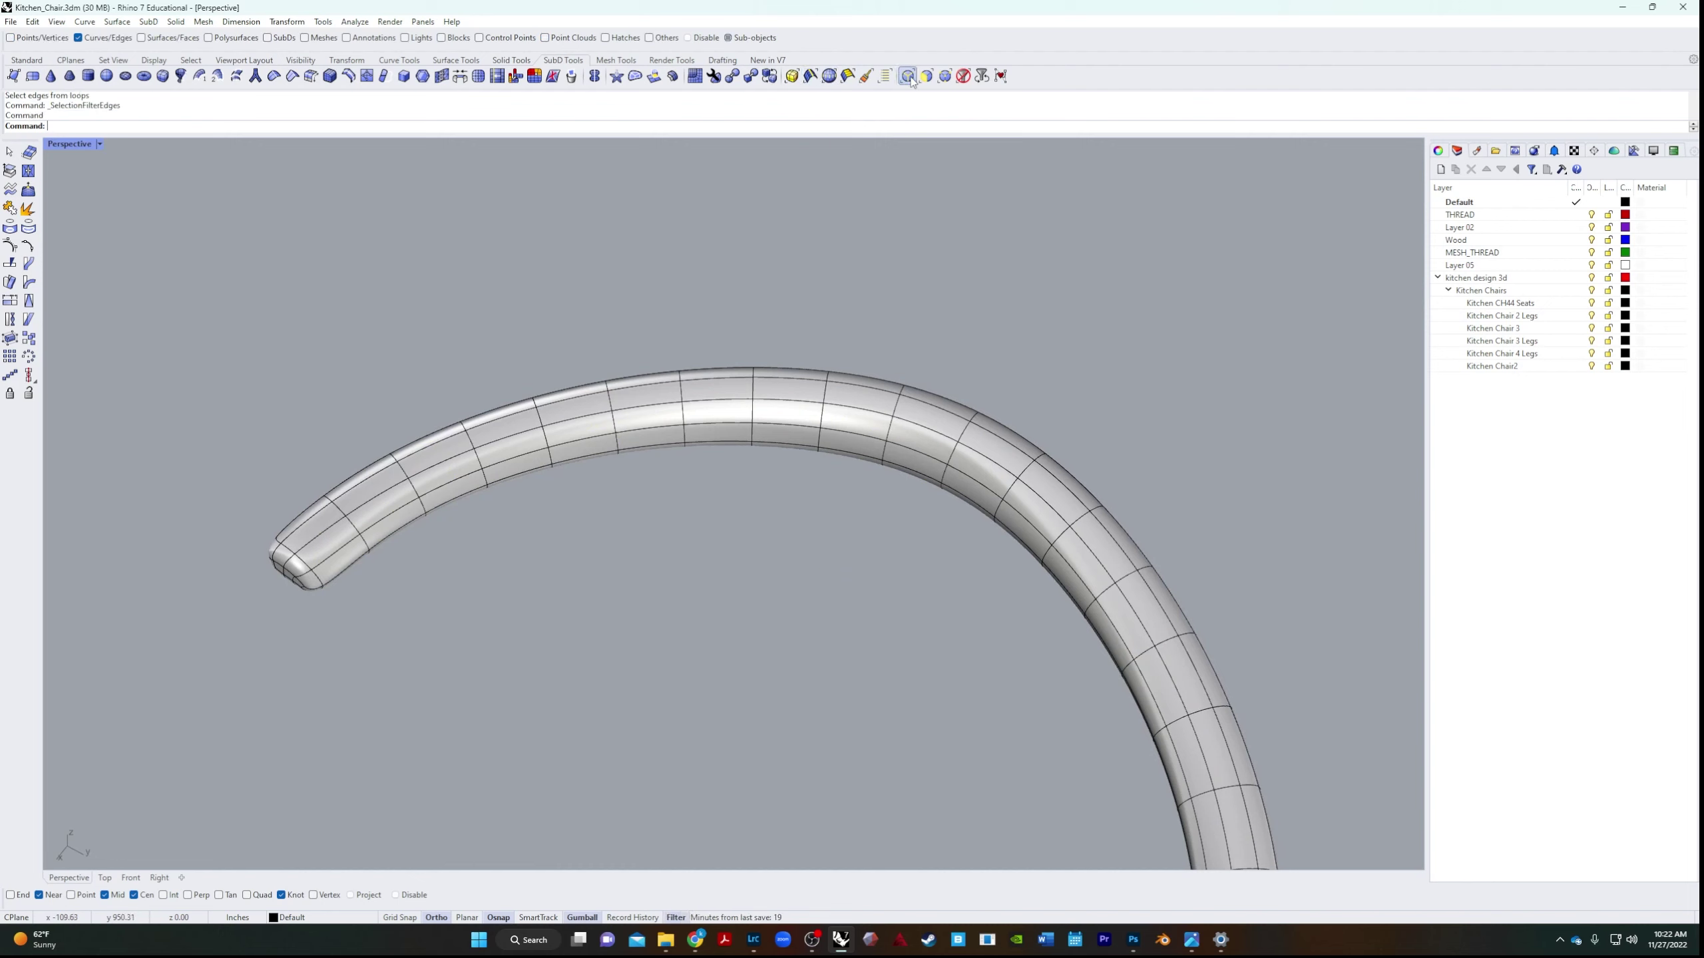
{"action": "left_click", "coordinate": [966, 445]}
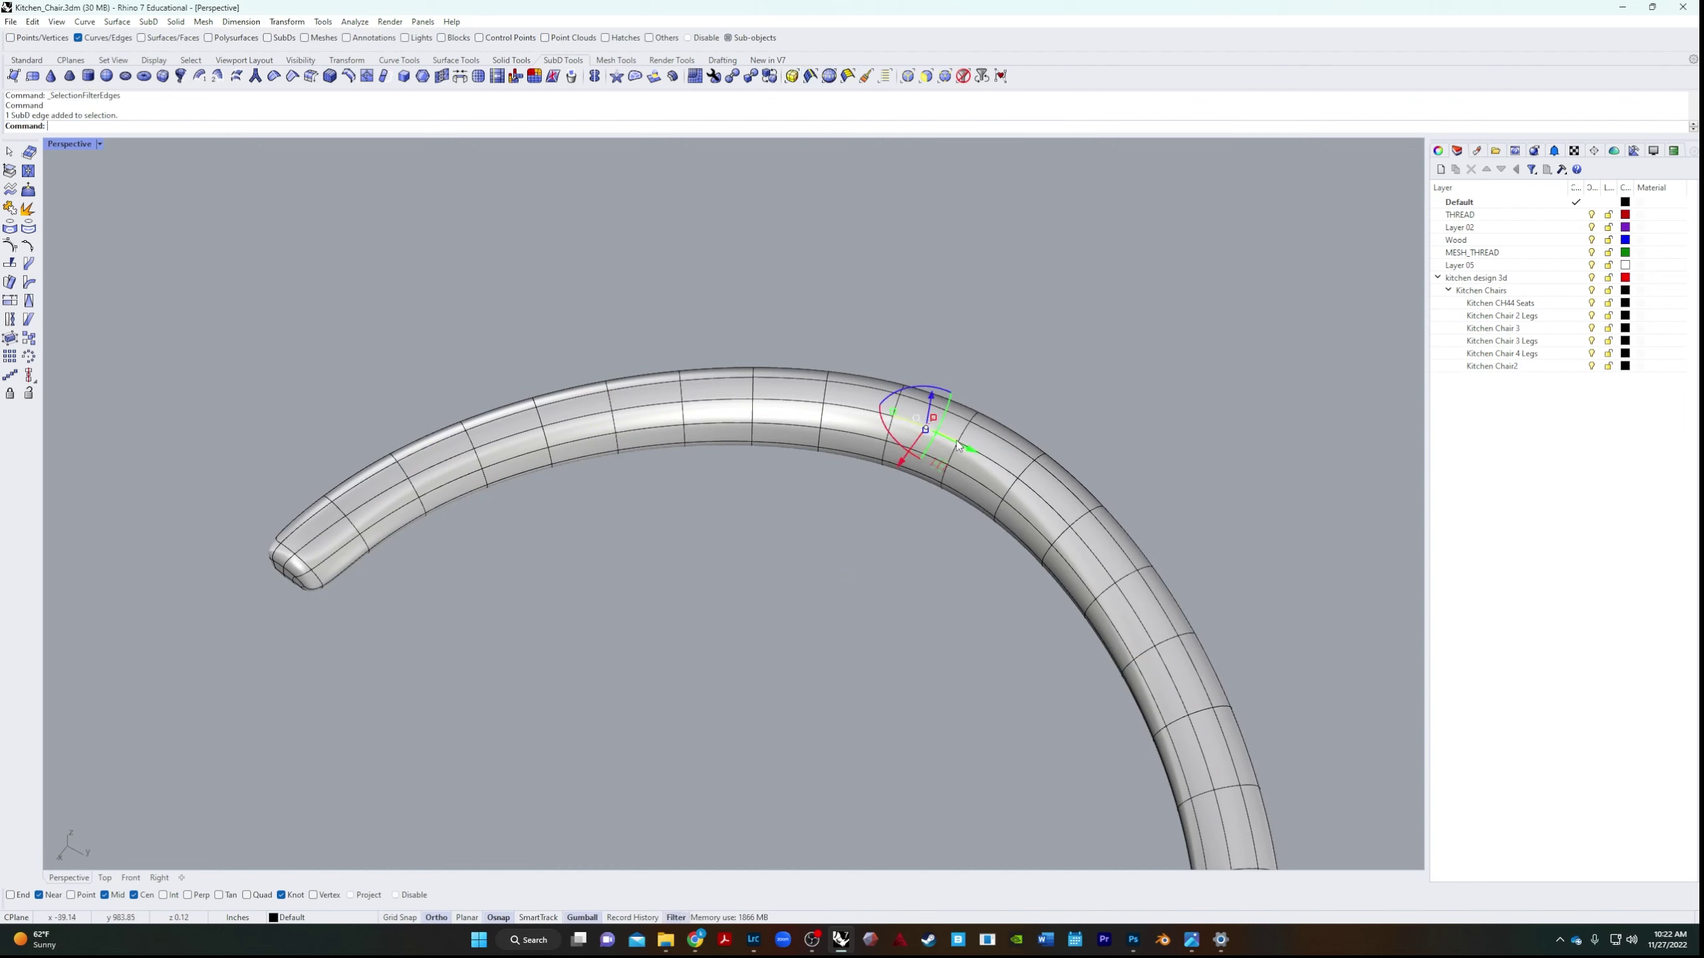
{"action": "left_click", "coordinate": [967, 432]}
{"action": "double_click", "coordinate": [966, 434]}
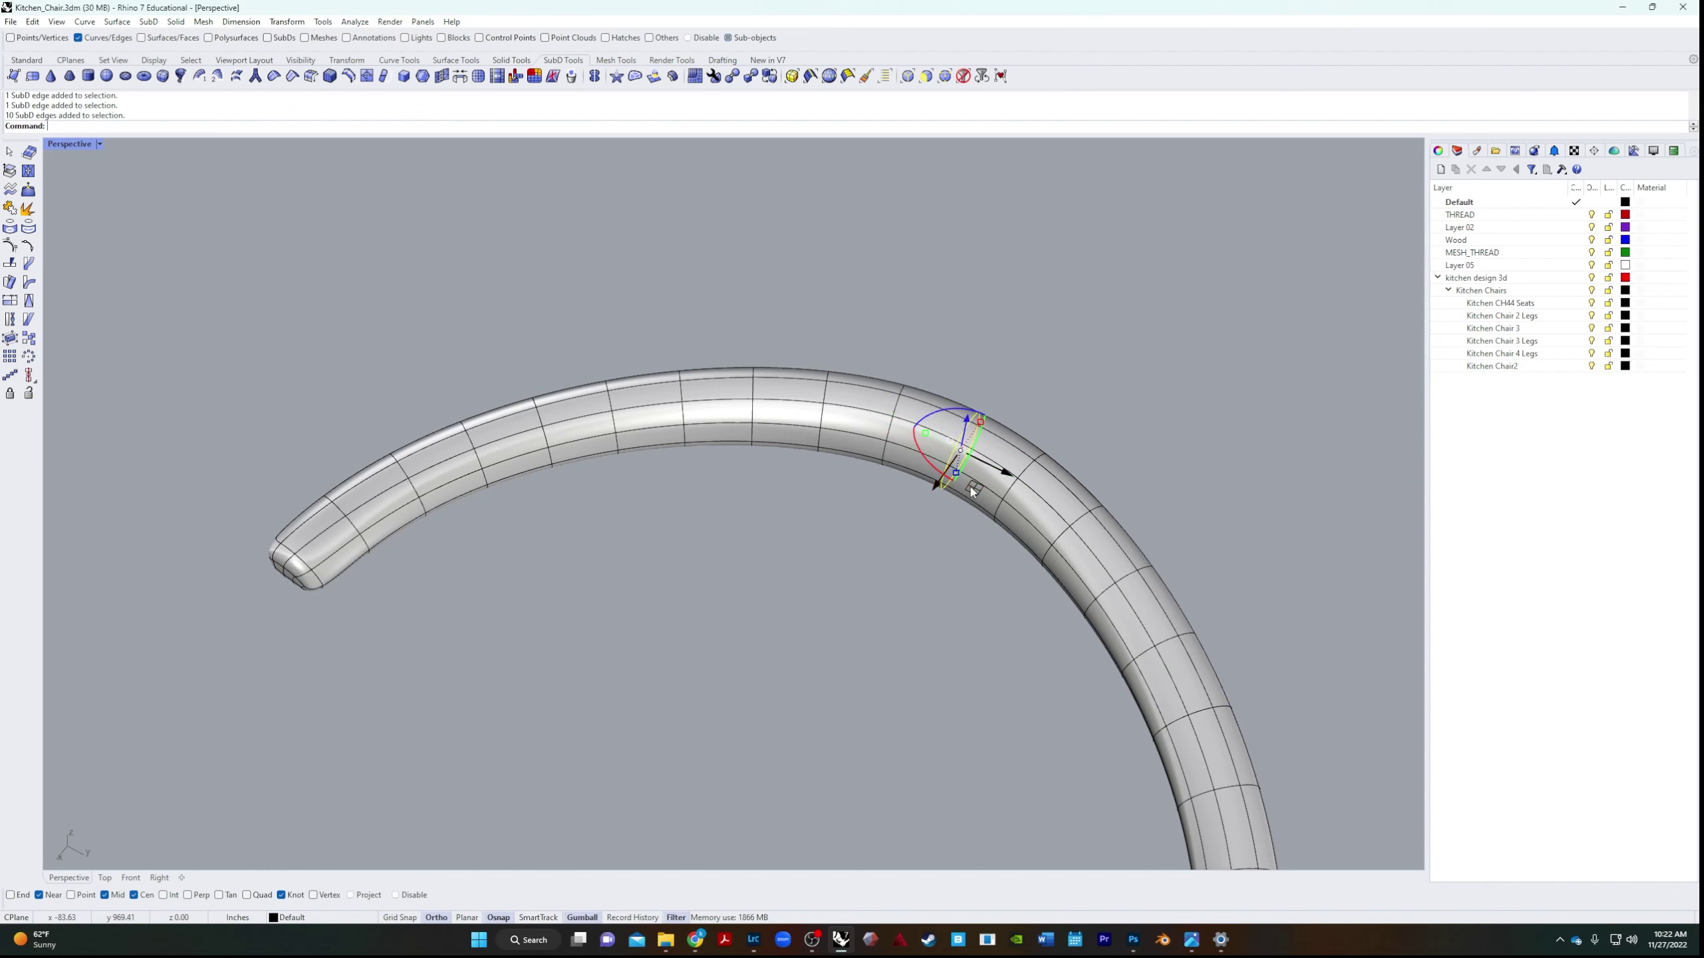
{"action": "right_click_drag", "start_coordinate": [965, 483], "coordinate": [924, 597]}
SoftTransform the edge loop with a set falloff radius to smooth the bend into an arch.
{"action": "left_click", "coordinate": [10, 189]}
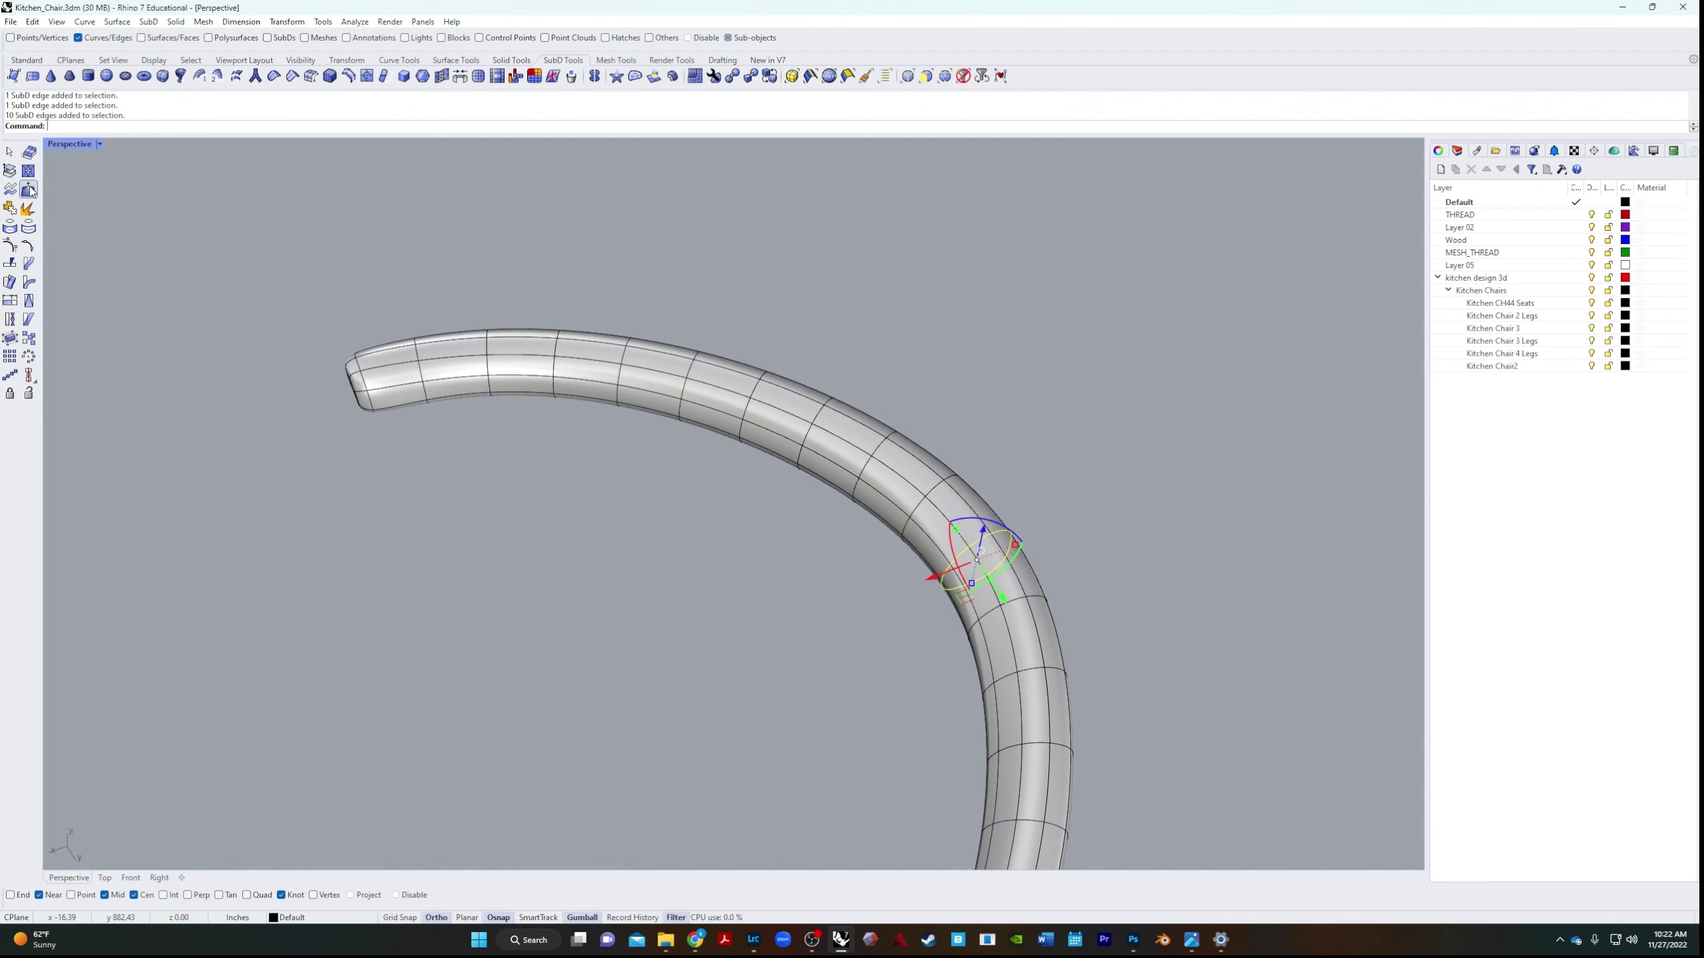
{"action": "right_click_drag", "start_coordinate": [328, 247], "coordinate": [426, 346]}
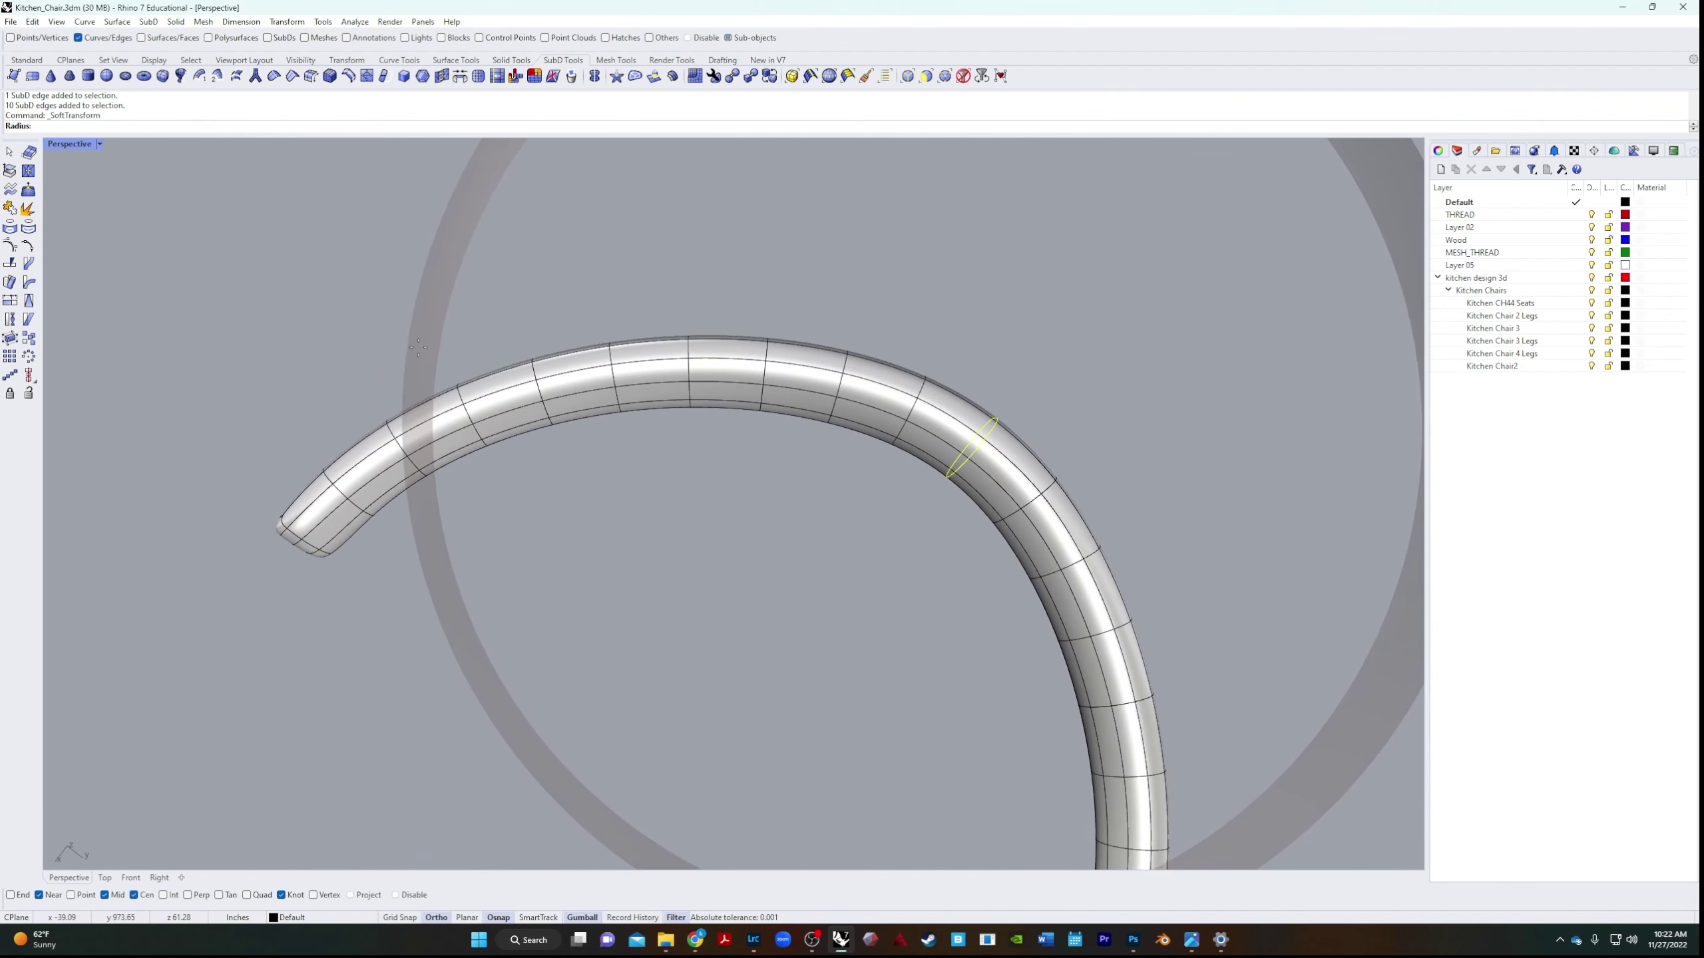
{"action": "left_click", "coordinate": [418, 347]}
{"action": "right_click_drag", "start_coordinate": [404, 449], "coordinate": [493, 397]}
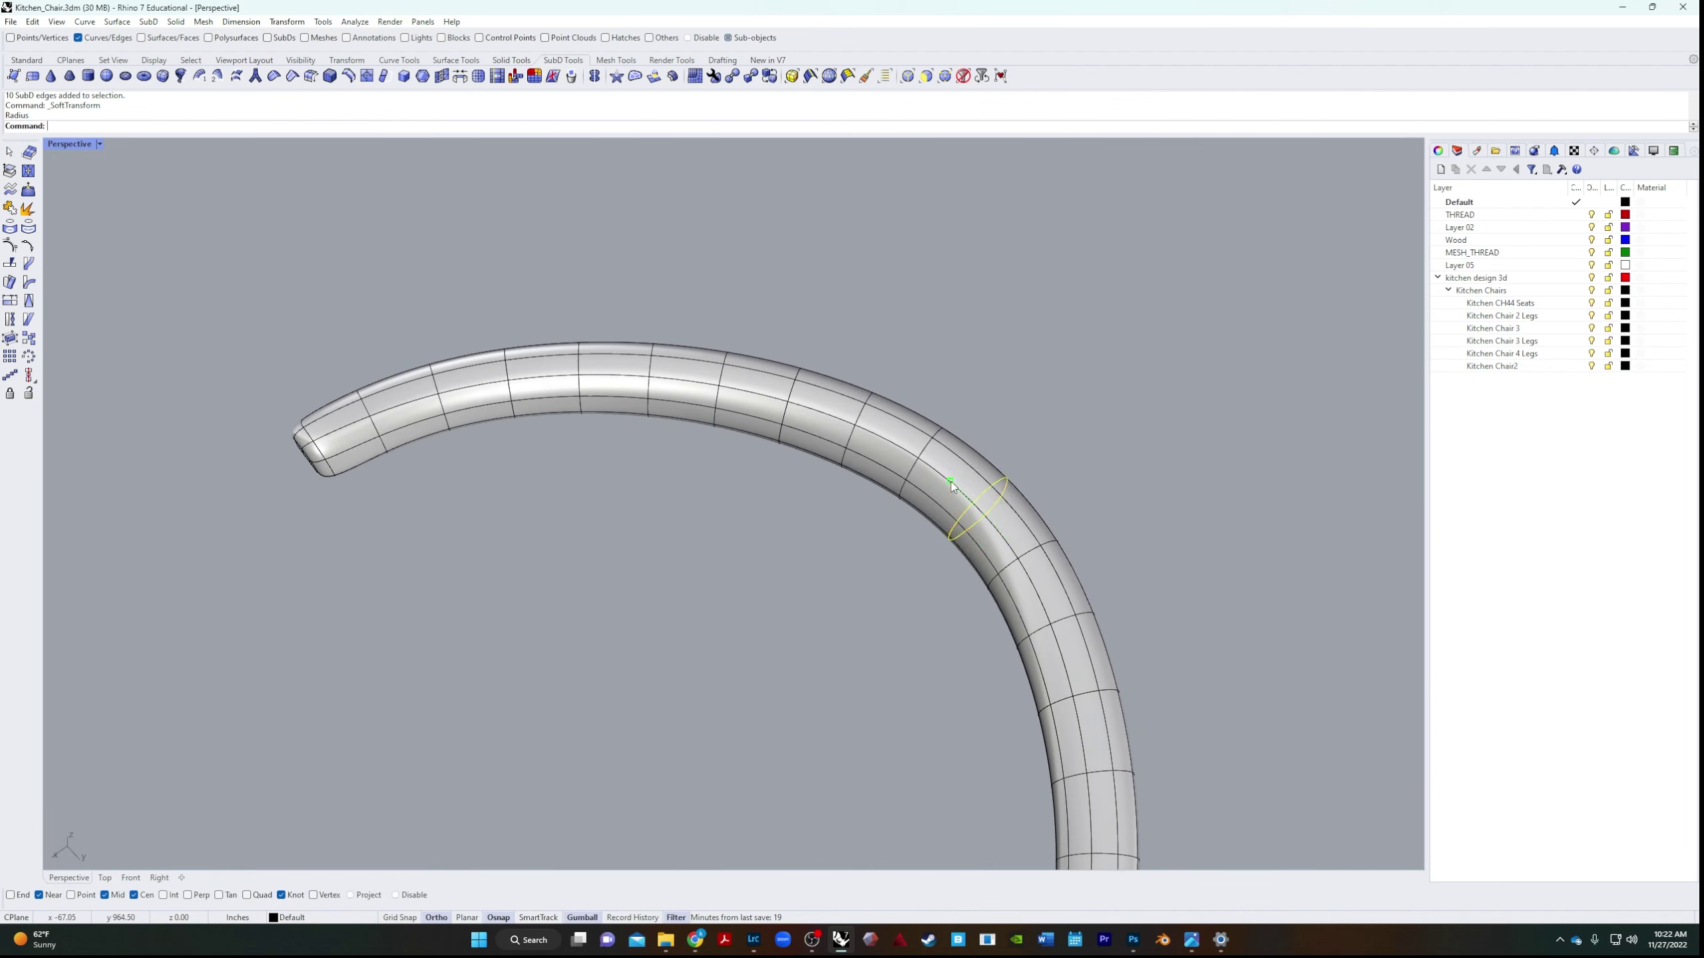
{"action": "mouse_move", "coordinate": [941, 494]}
{"action": "left_mouse_down"}
{"action": "mouse_move", "coordinate": [970, 494]}
{"action": "mouse_move", "coordinate": [951, 506]}
{"action": "mouse_move", "coordinate": [931, 484]}
{"action": "left_mouse_up"}
{"action": "right_click_drag", "start_coordinate": [580, 706], "coordinate": [209, 690]}
{"action": "right_click_drag", "start_coordinate": [682, 549], "coordinate": [735, 572]}
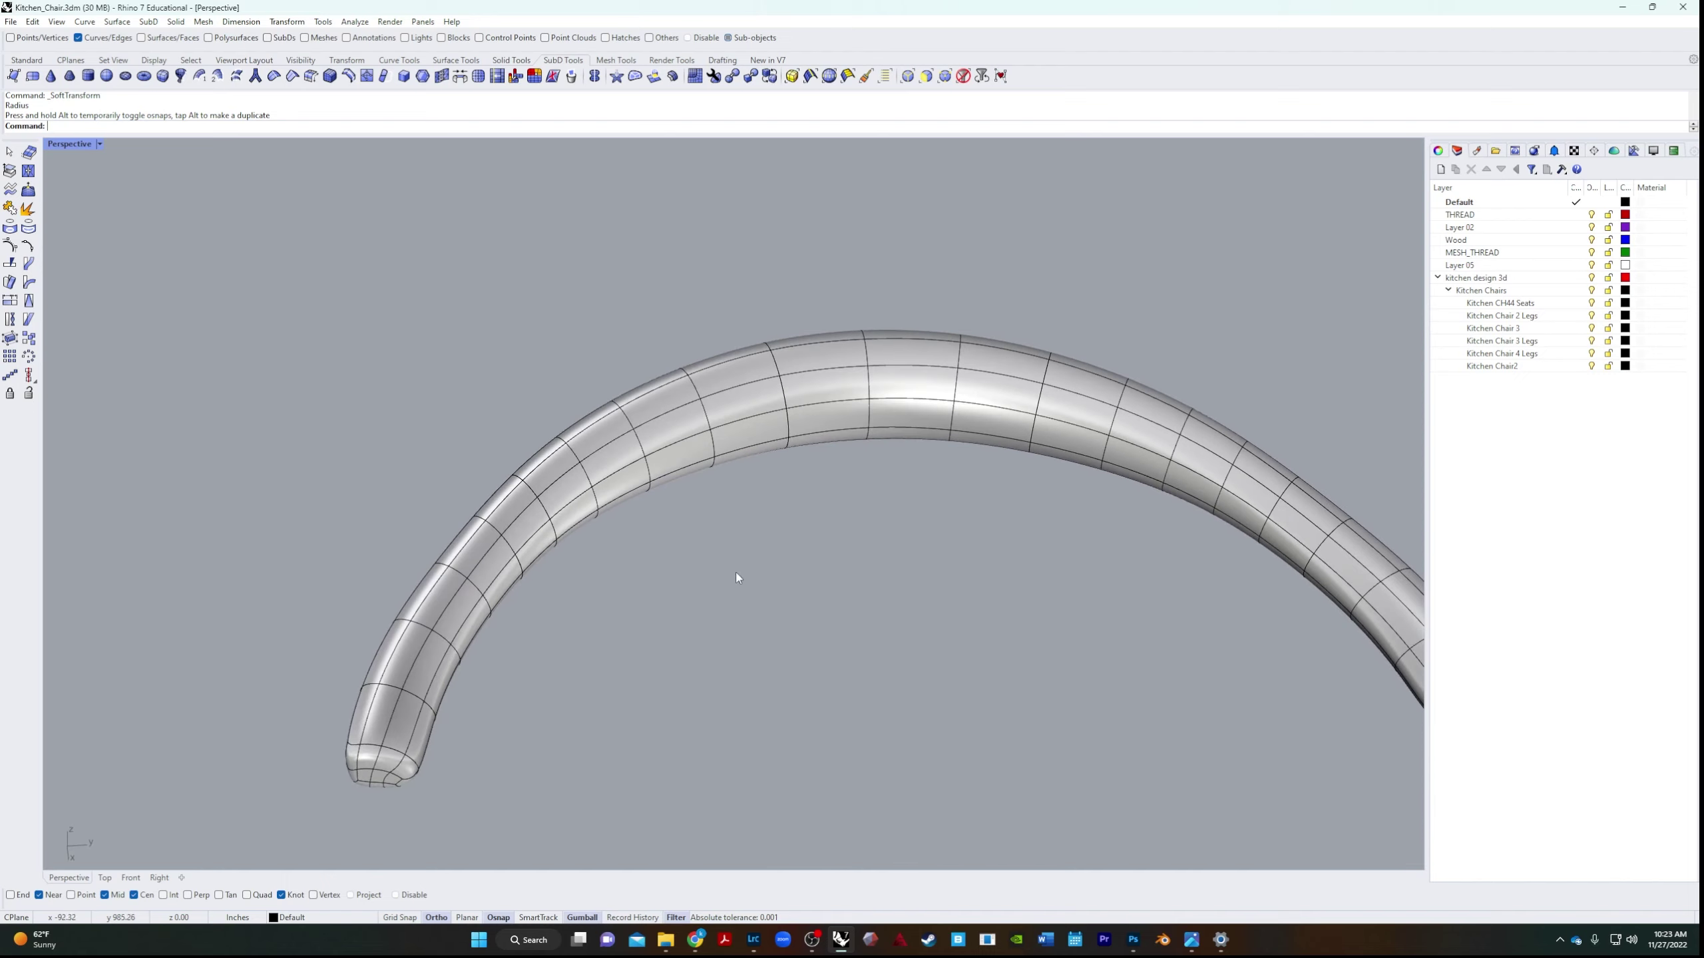
{"action": "scroll", "coordinate": [676, 648], "scroll_direction": "down", "scroll_amount": 8}
{"action": "right_click_drag", "start_coordinate": [679, 671], "coordinate": [720, 710]}
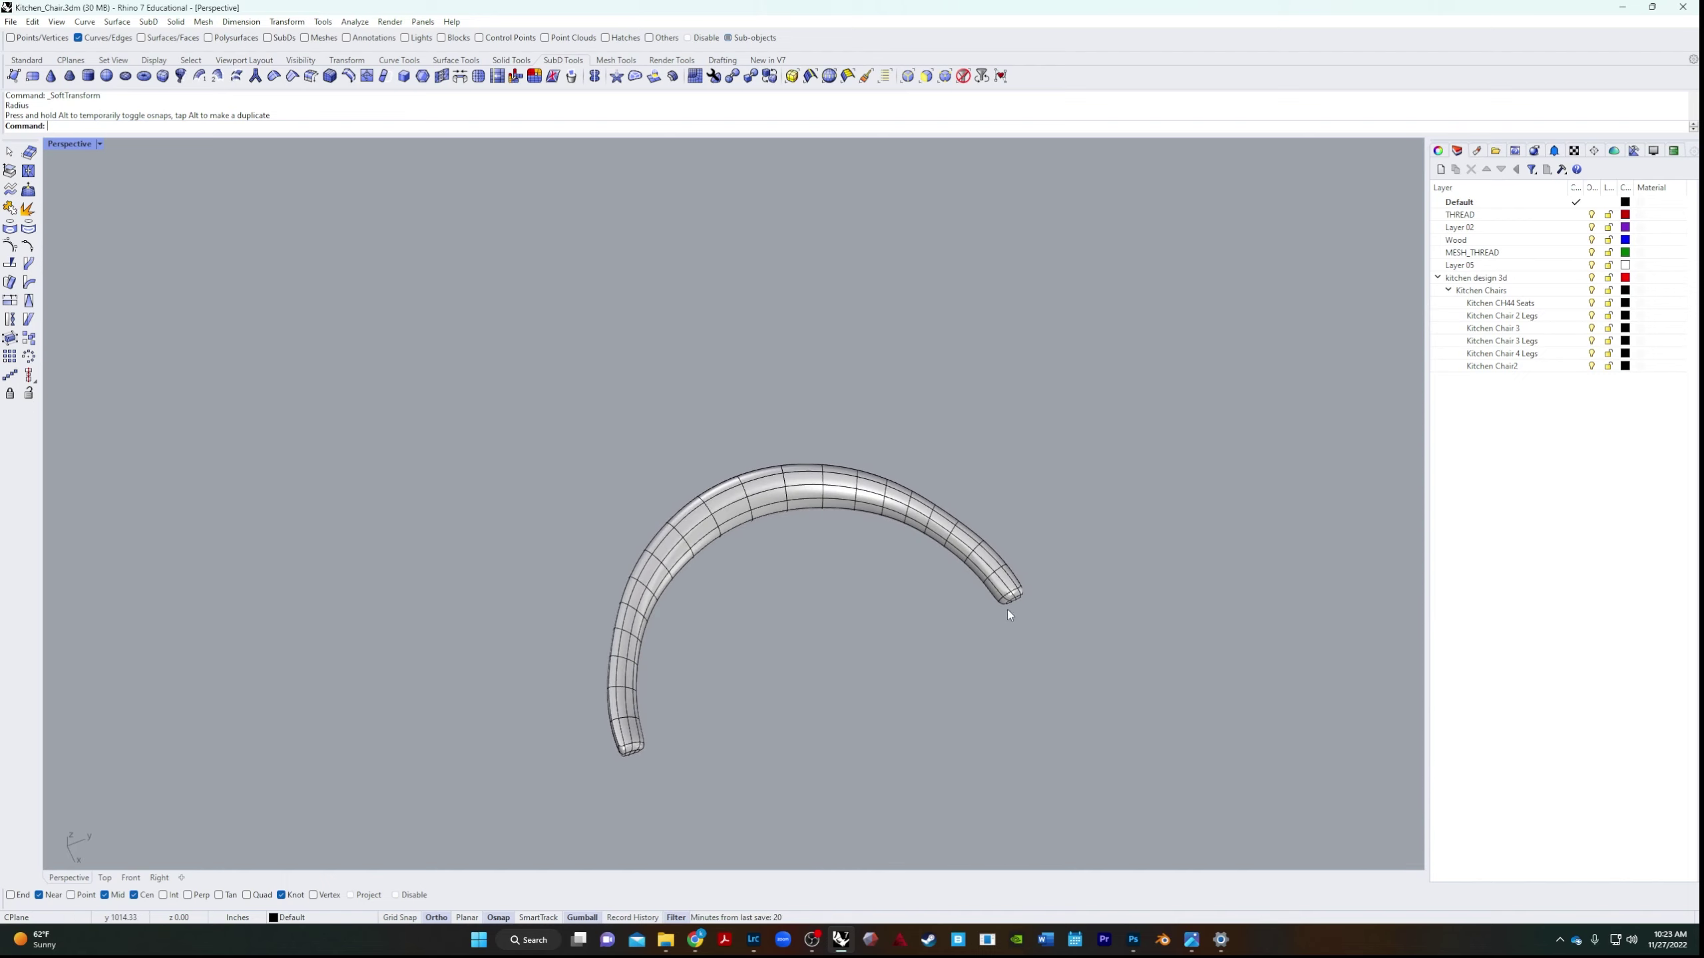
{"action": "right_click_drag", "start_coordinate": [1008, 614], "coordinate": [867, 565]}
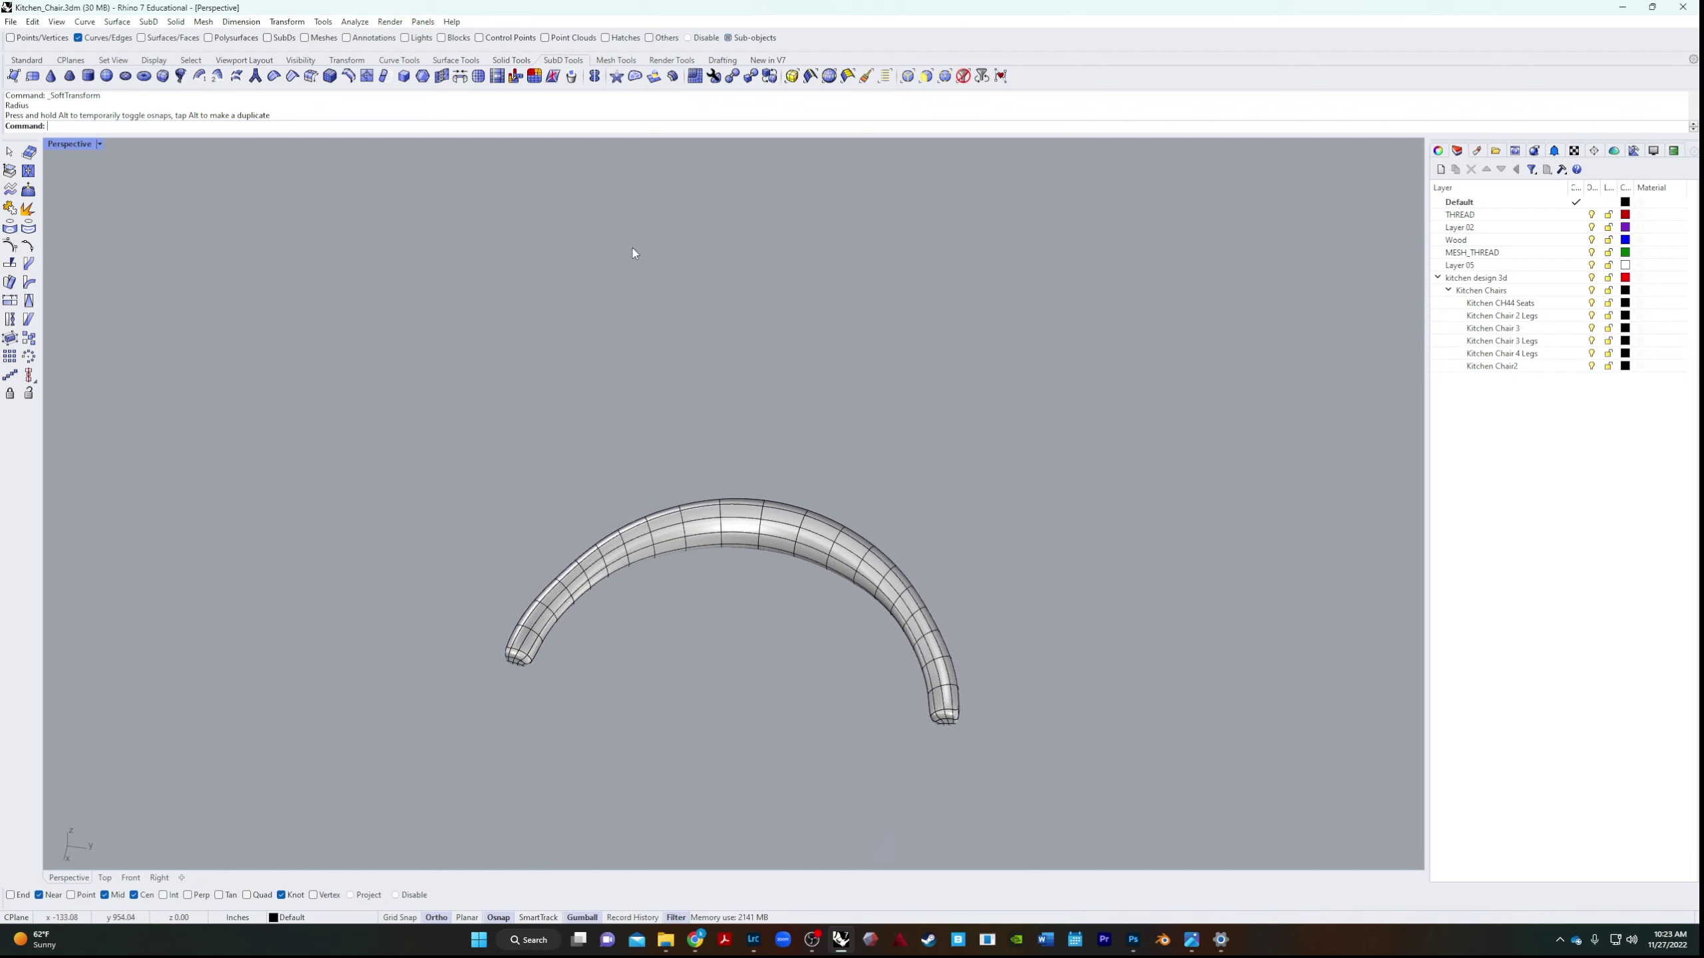
Reflect the SubD arc across a plane through its top midpoint, then limit selection to faces.
{"action": "left_click", "coordinate": [594, 76]}
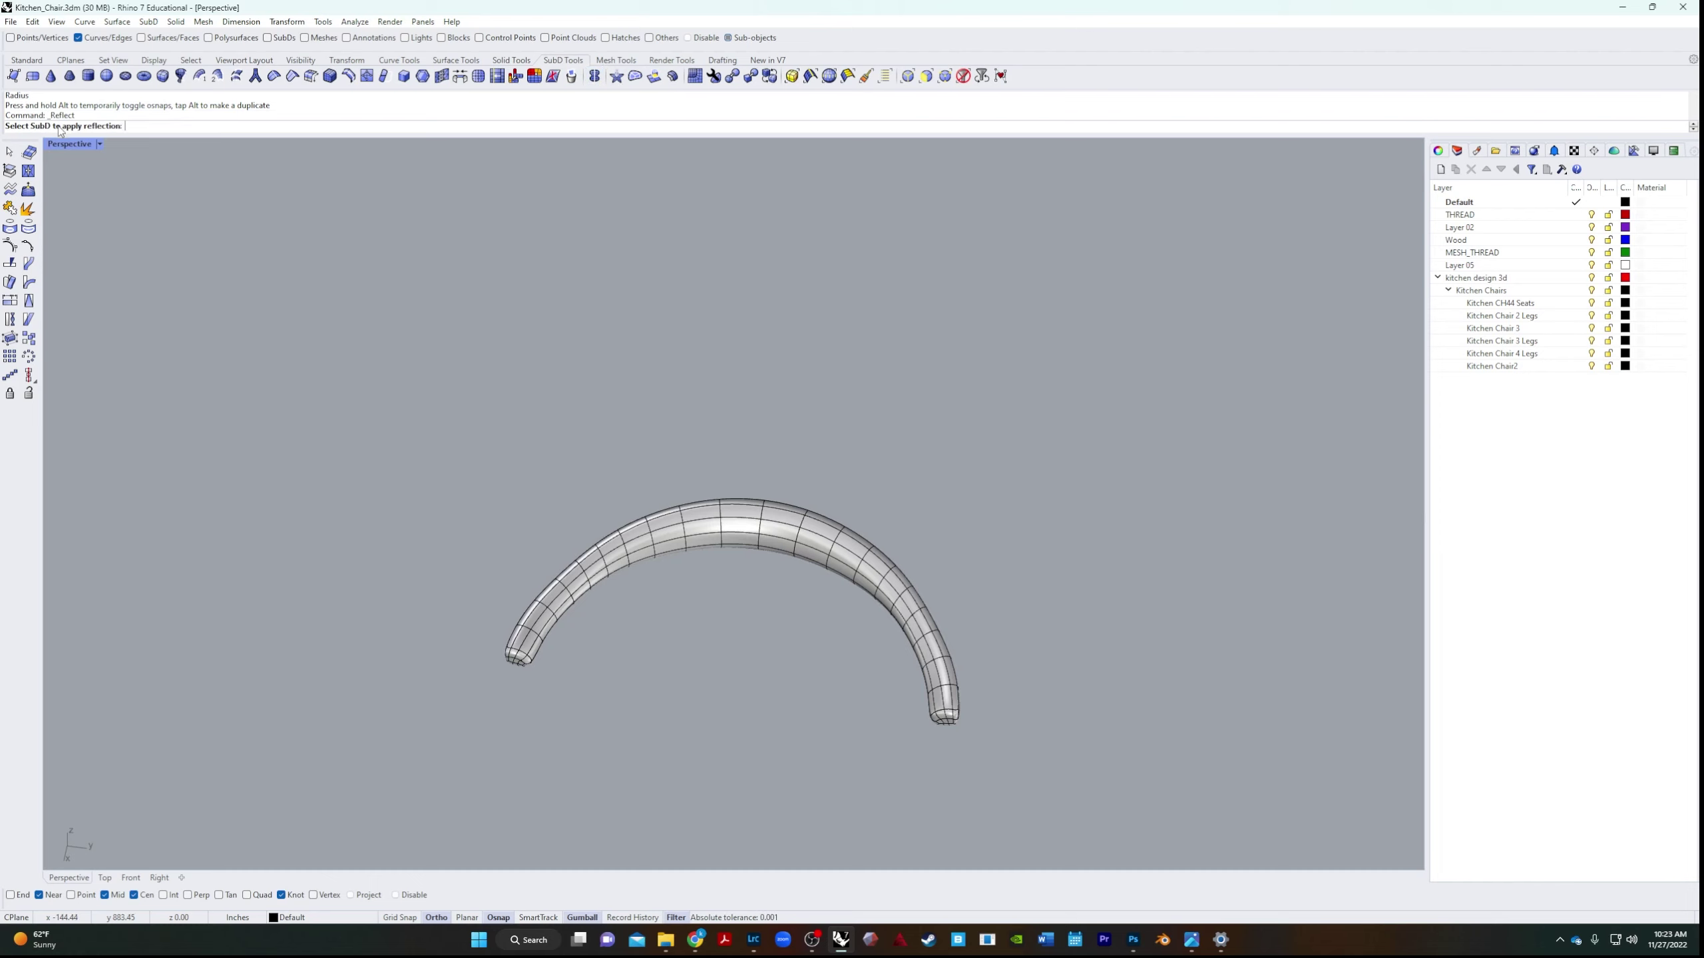
{"action": "left_click", "coordinate": [743, 516]}
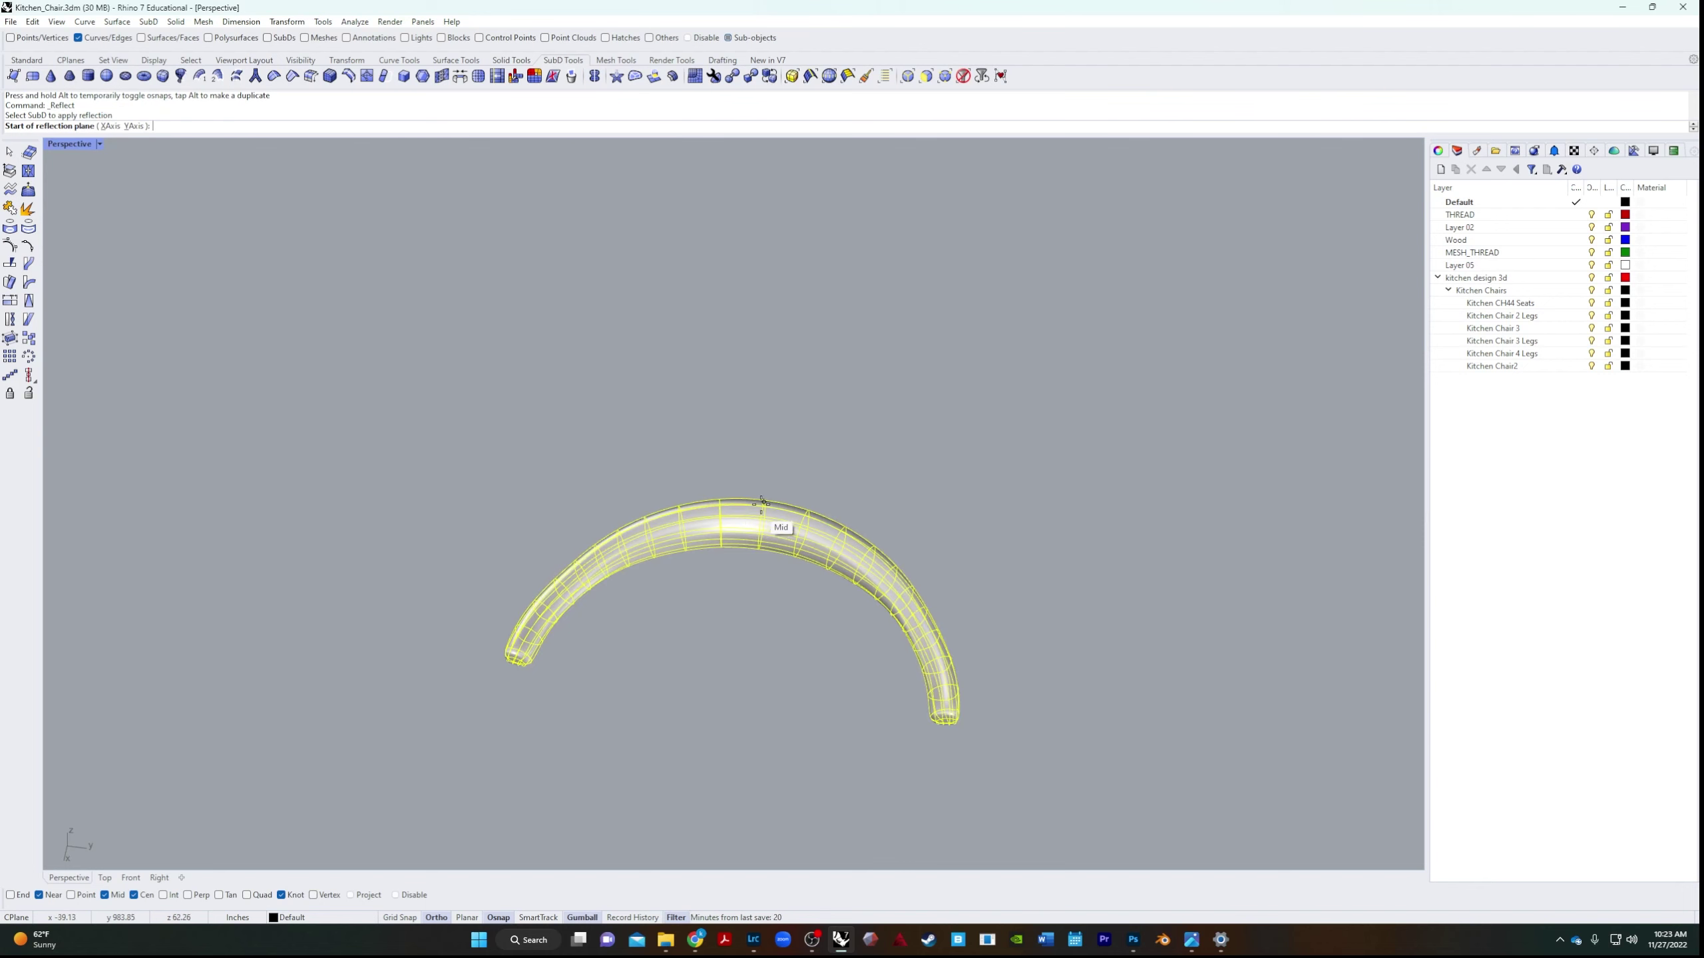
{"action": "scroll", "coordinate": [772, 562], "scroll_direction": "up", "scroll_amount": 5}
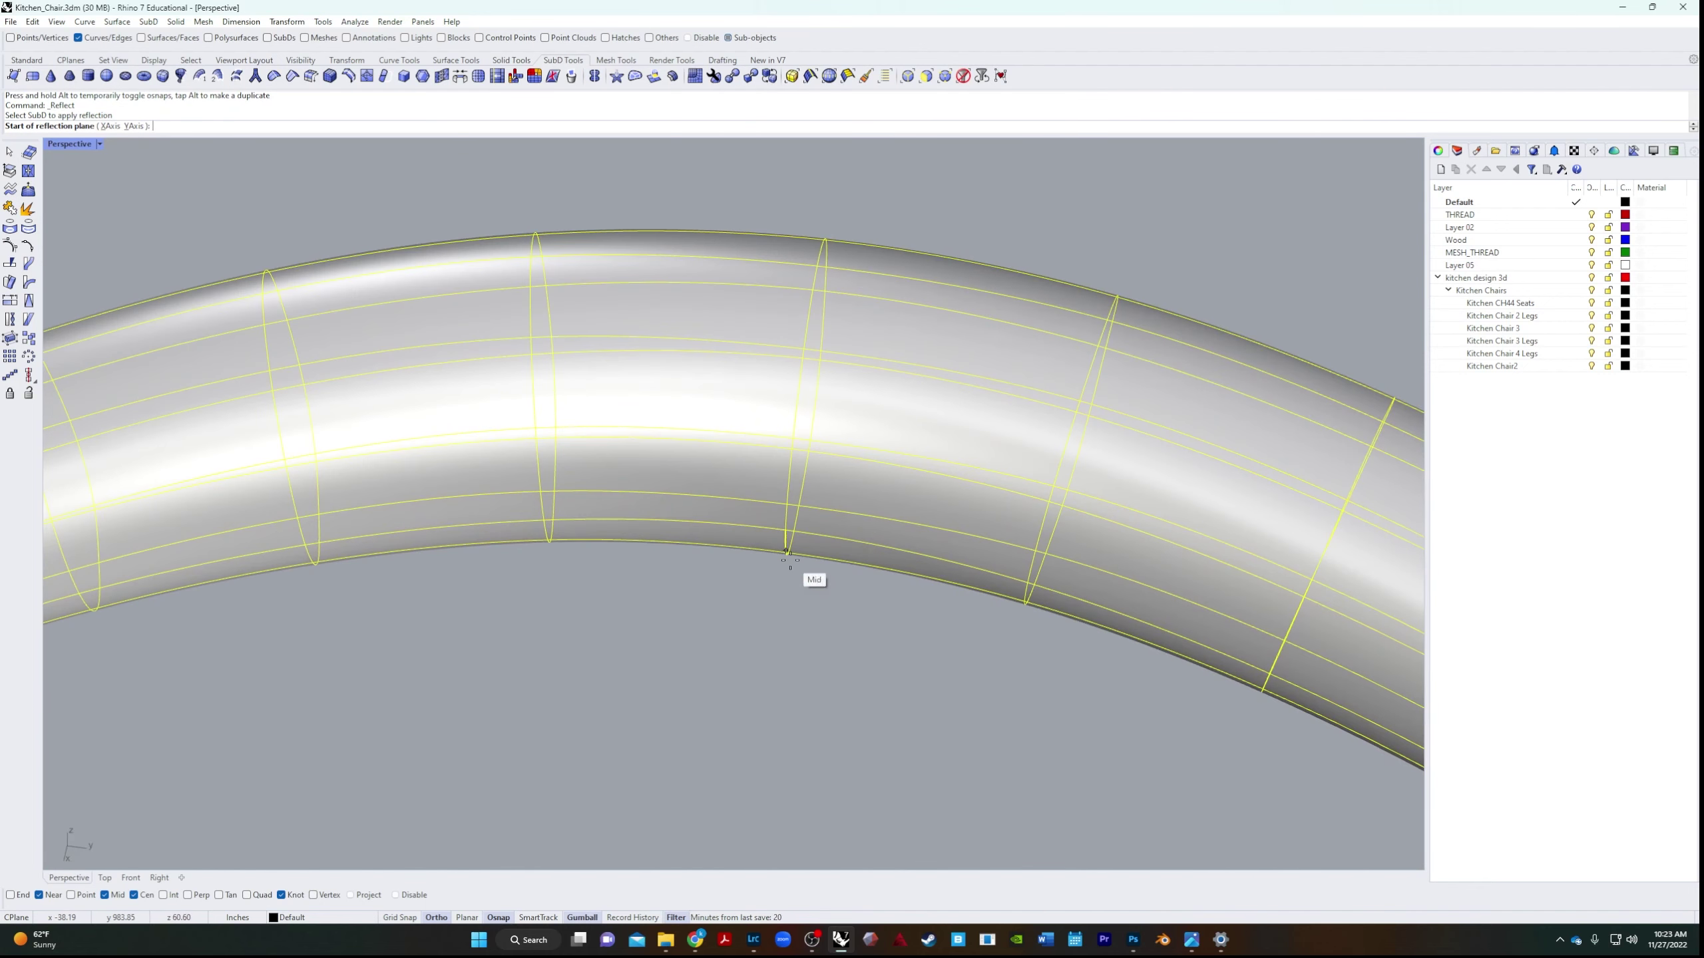
{"action": "left_click", "coordinate": [786, 552]}
{"action": "scroll", "coordinate": [708, 714], "scroll_direction": "down", "scroll_amount": 5}
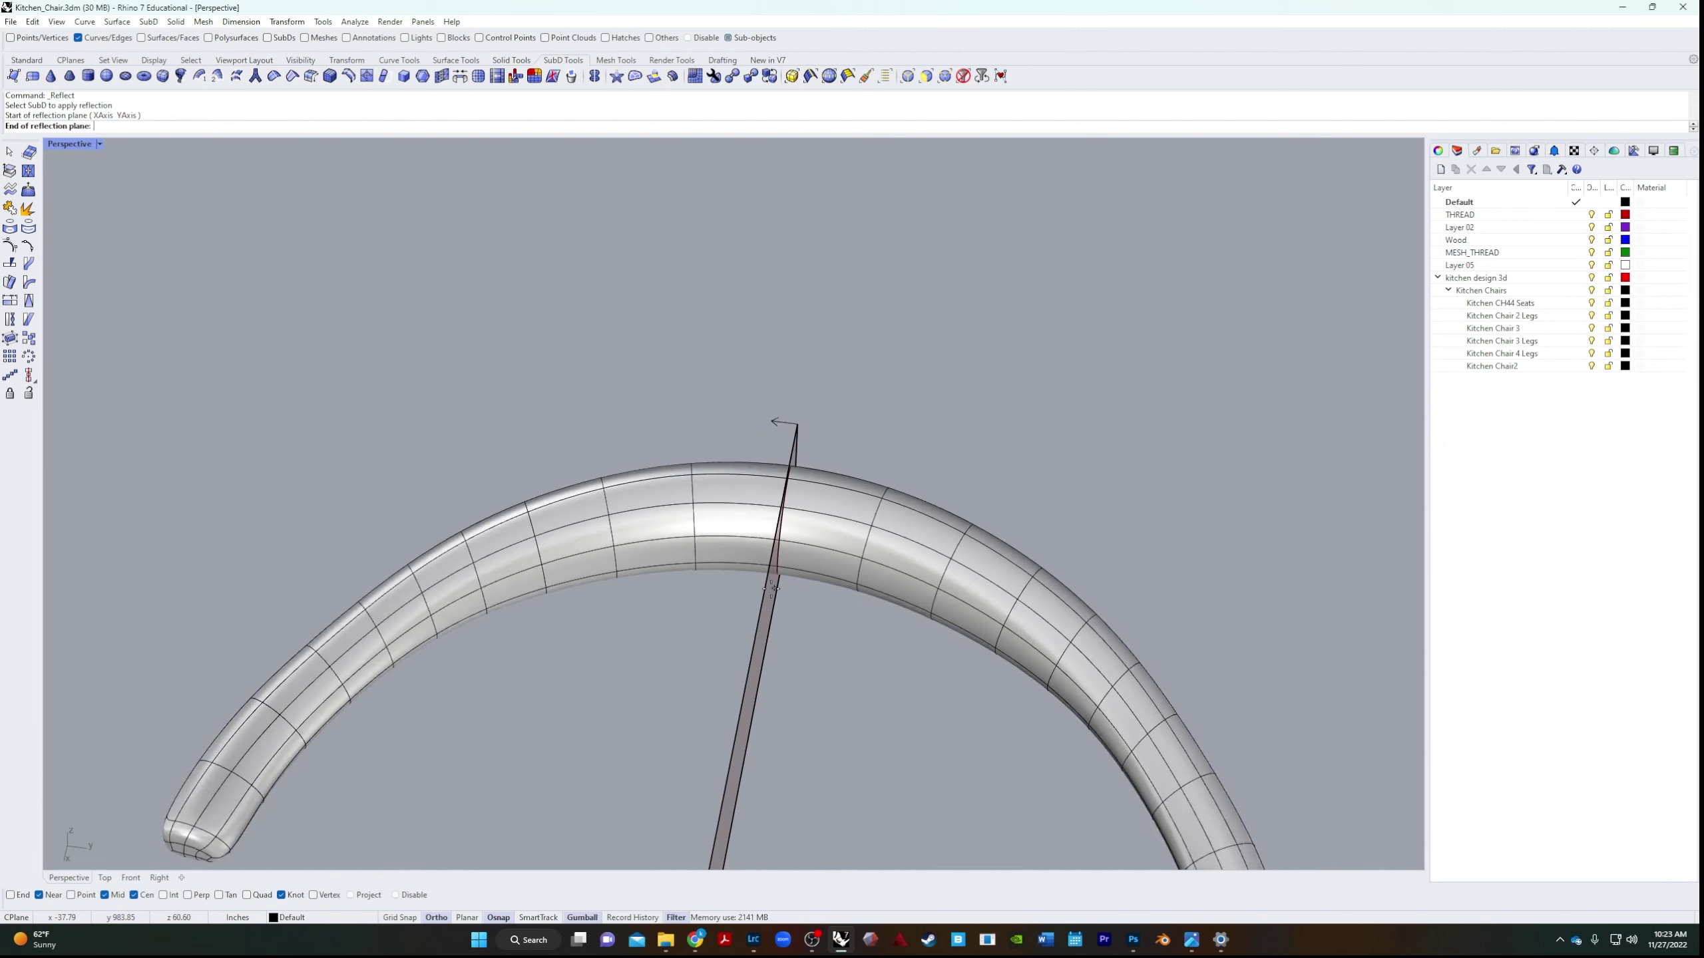
{"action": "left_click", "coordinate": [757, 664]}
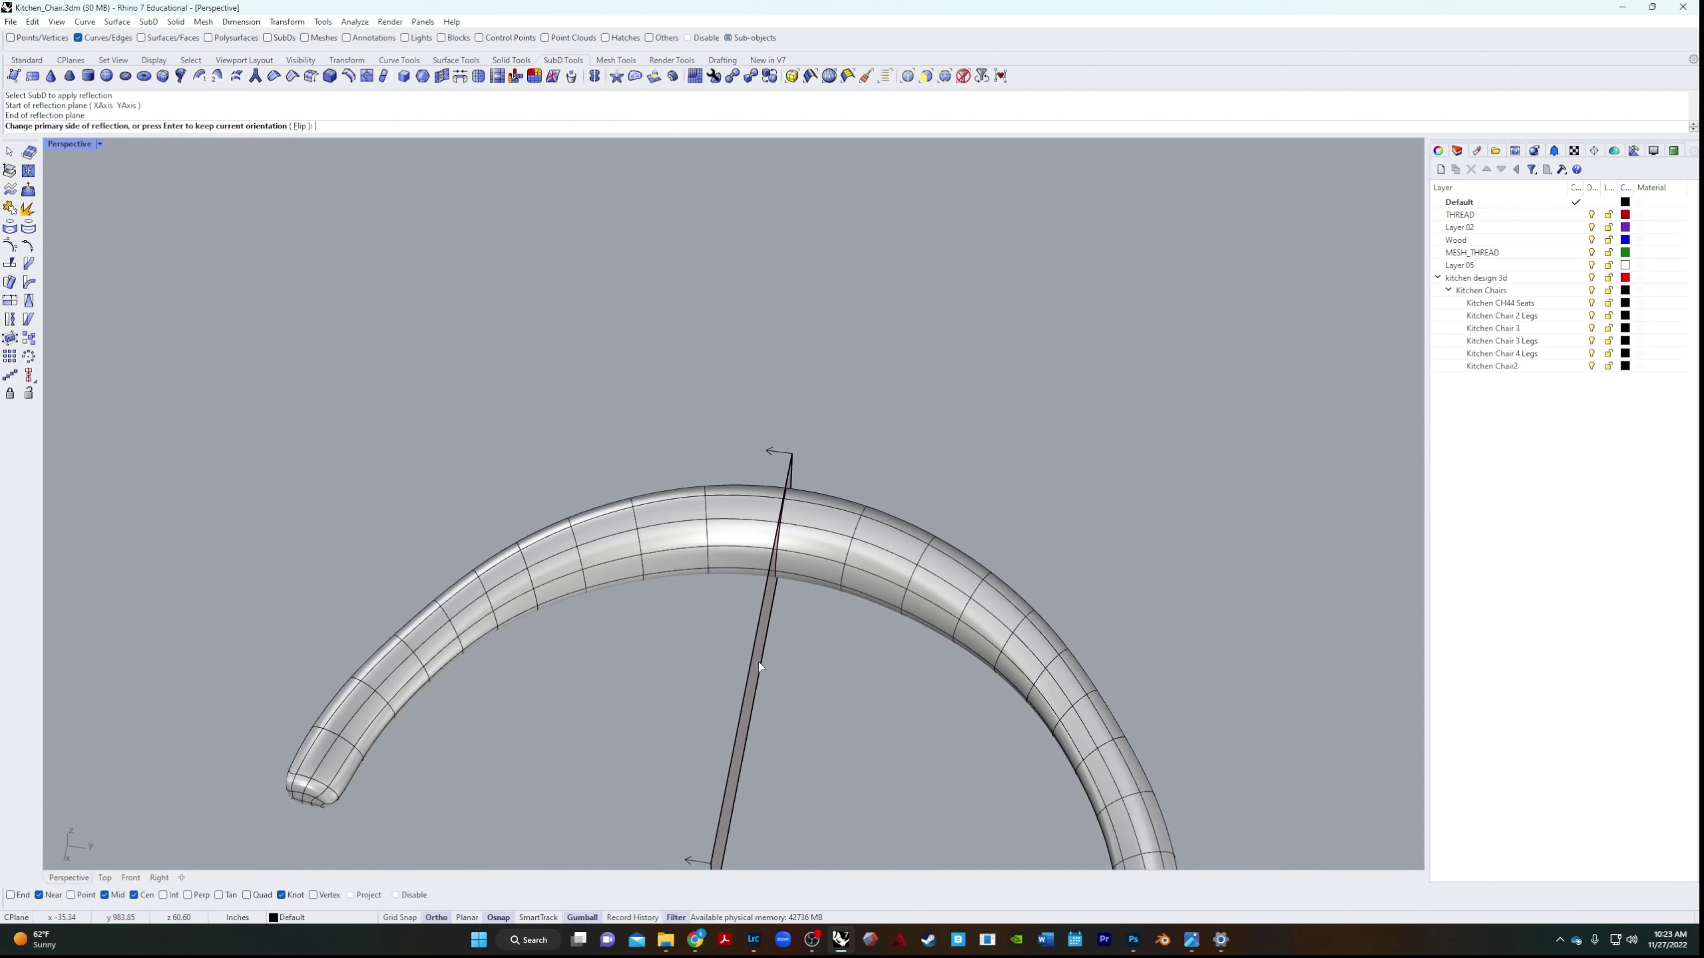
{"action": "scroll", "coordinate": [855, 672], "scroll_direction": "down", "scroll_amount": 3}
{"action": "key", "text": "Return"}
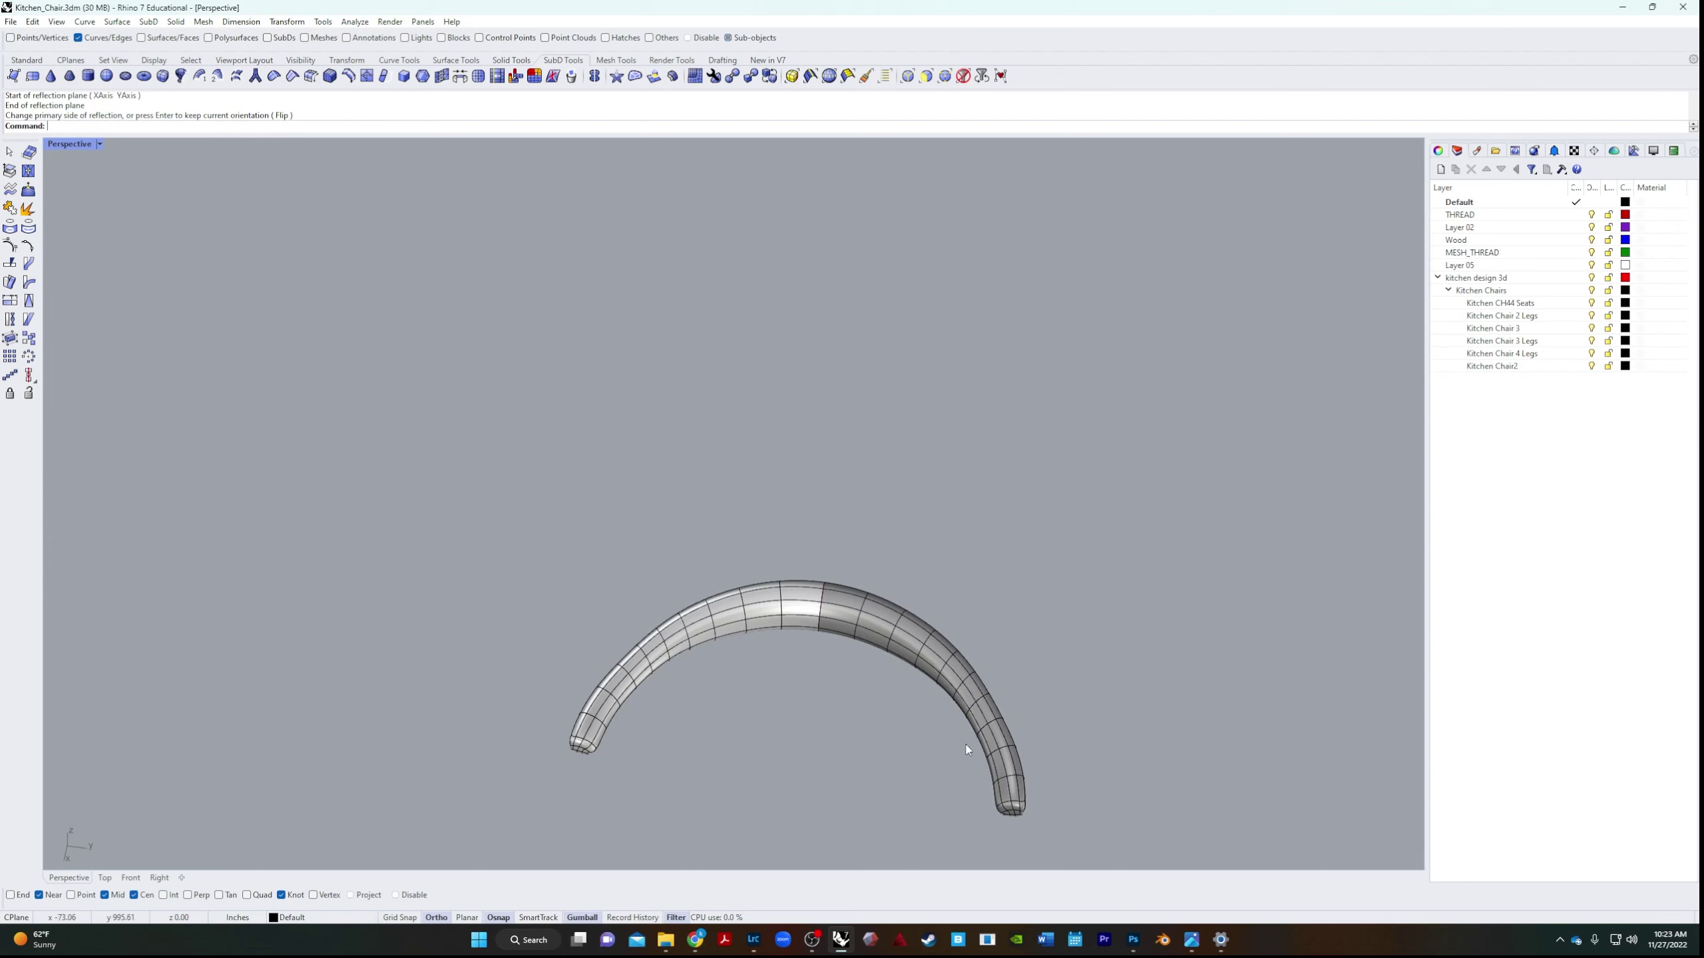
{"action": "right_click_drag", "start_coordinate": [732, 755], "coordinate": [788, 810]}
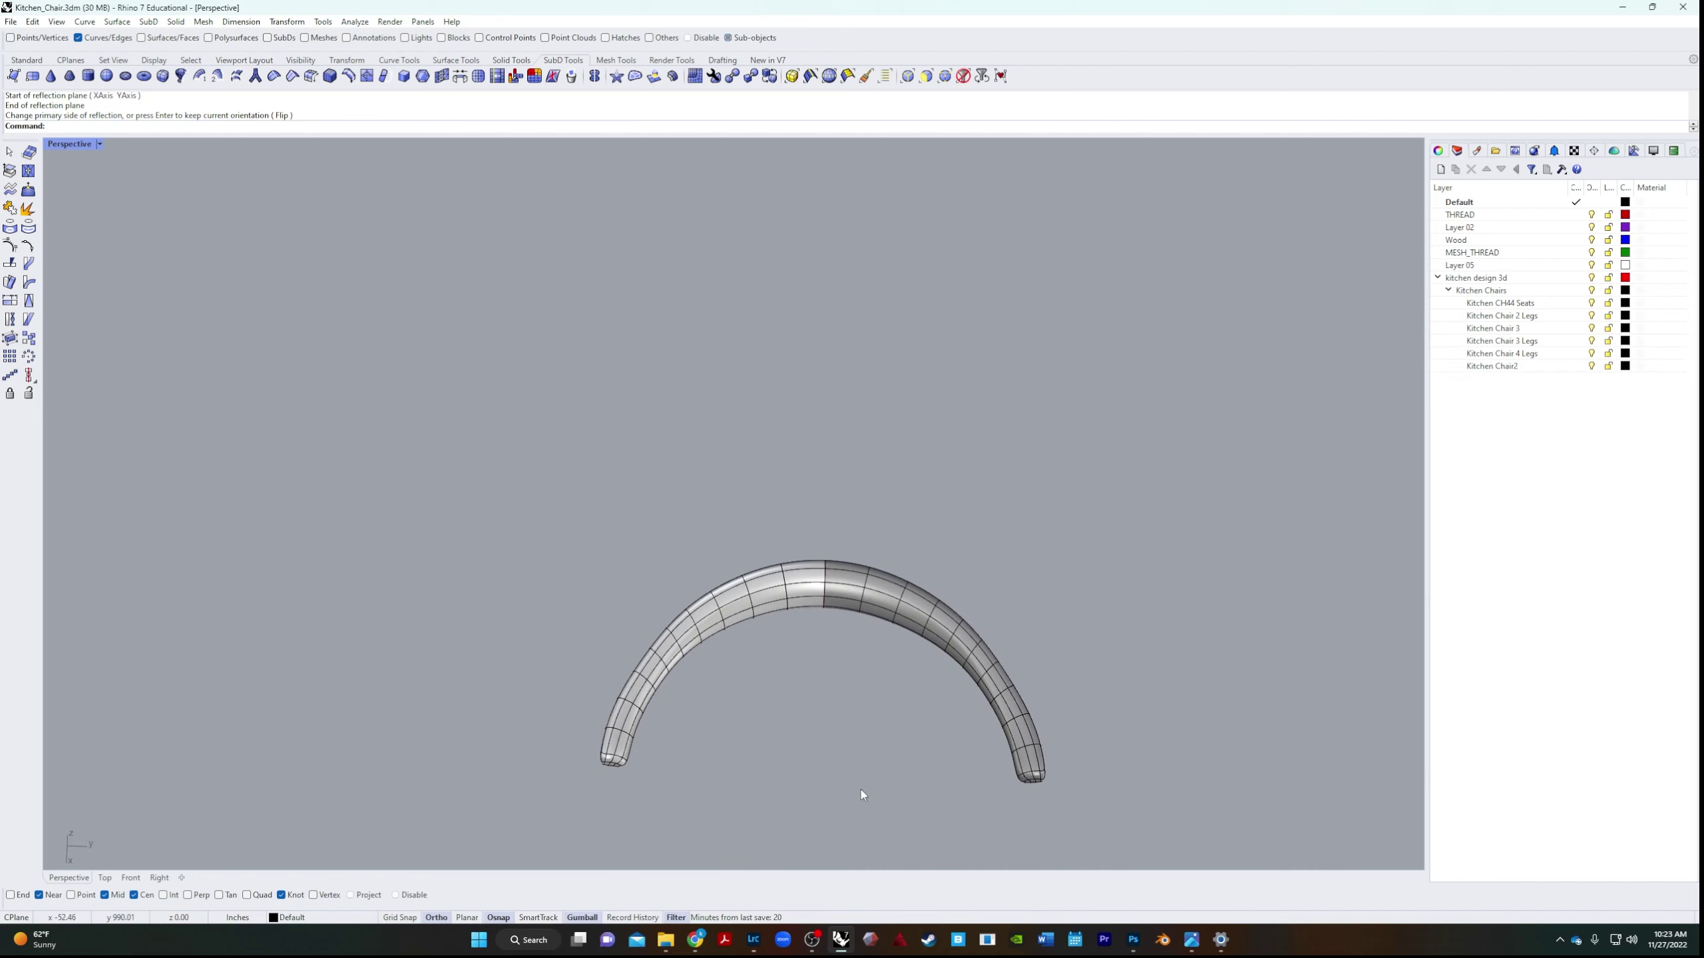
{"action": "right_click_drag", "start_coordinate": [862, 795], "coordinate": [705, 662], "text": "shift"}
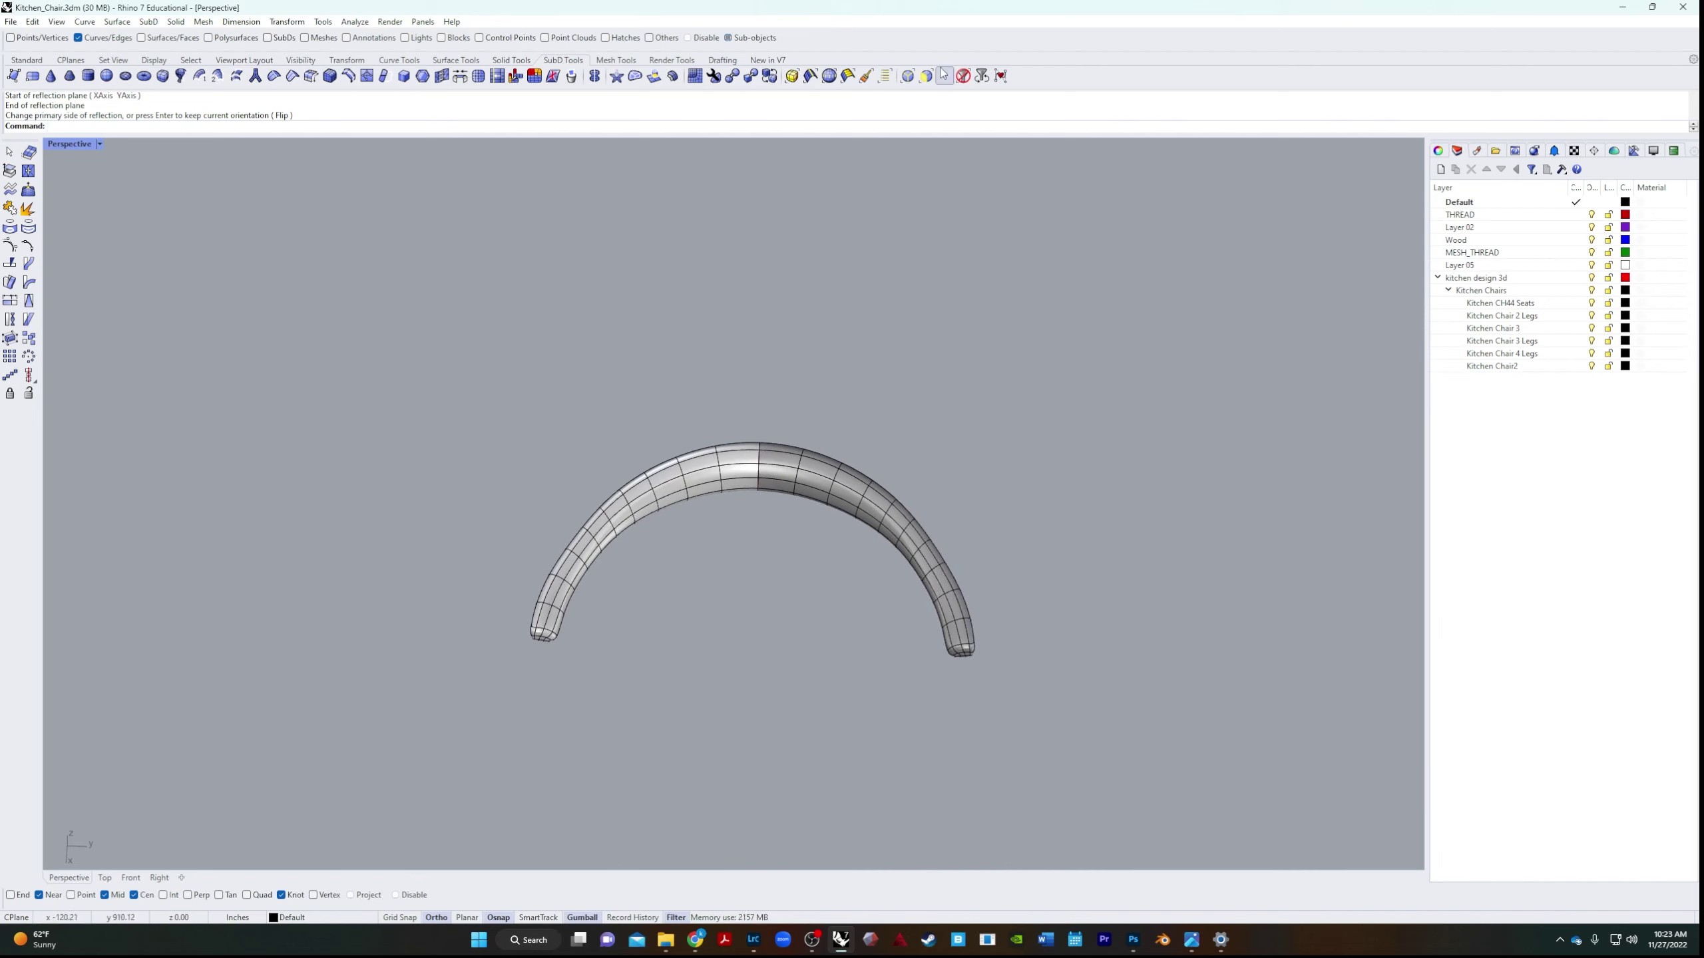
{"action": "left_click", "coordinate": [926, 76]}
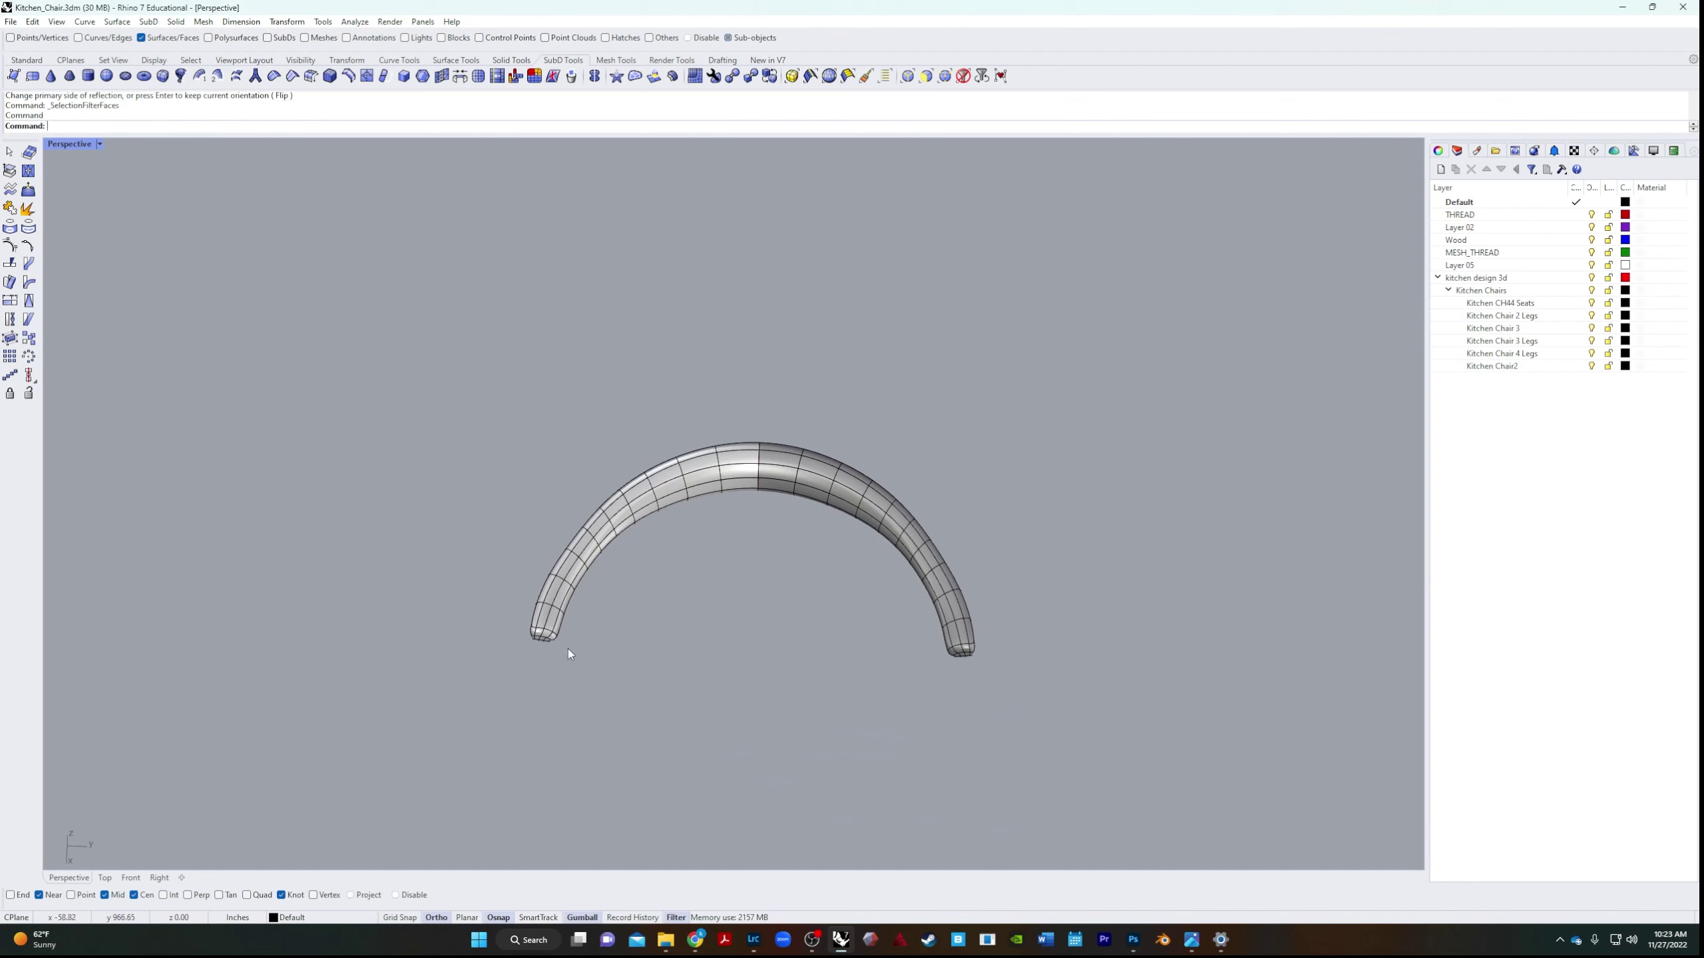
Move the faces at the arc's left end to reshape the rail's tip.
{"action": "left_click_drag", "start_coordinate": [508, 685], "coordinate": [508, 688]}
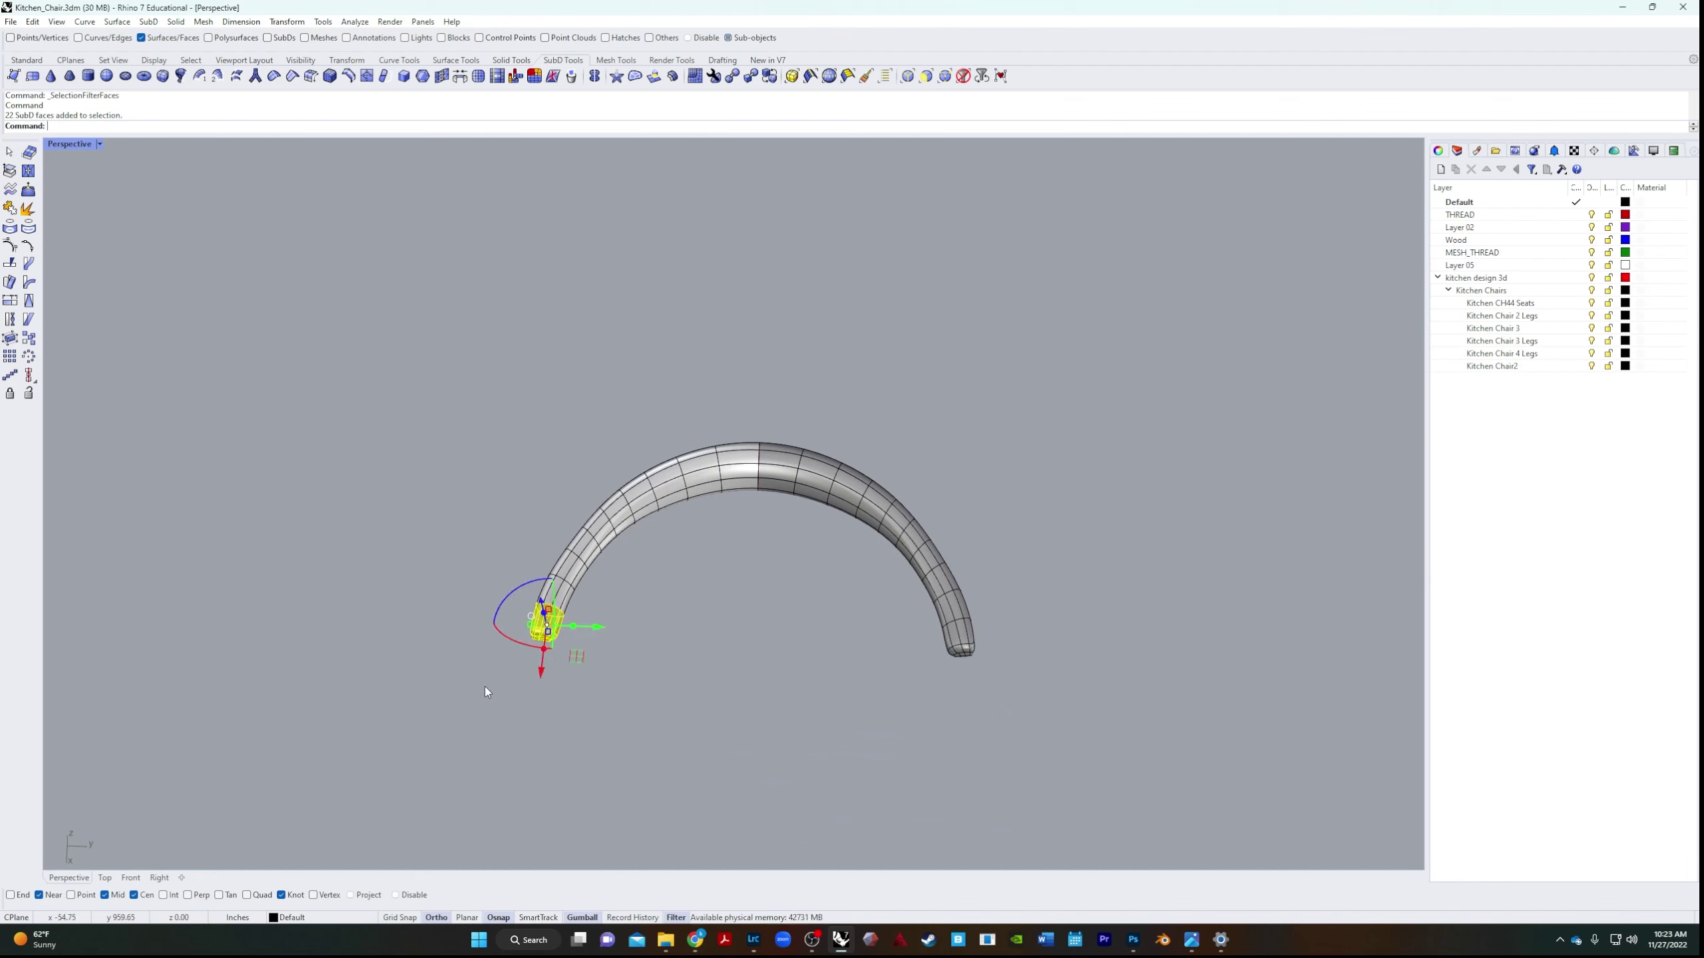
{"action": "scroll", "coordinate": [530, 614], "scroll_direction": "up", "scroll_amount": 5}
{"action": "left_click_drag", "start_coordinate": [631, 574], "coordinate": [655, 575]}
{"action": "scroll", "coordinate": [902, 544], "scroll_direction": "down", "scroll_amount": 8}
{"action": "right_click_drag", "start_coordinate": [1018, 639], "coordinate": [1012, 589]}
{"action": "right_click_drag", "start_coordinate": [1319, 633], "coordinate": [883, 632], "text": "shift"}
{"action": "left_click", "coordinate": [851, 639]}
Scale a ring of 10 faces around the tube to change its thickness.
{"action": "right_click_drag", "start_coordinate": [774, 608], "coordinate": [905, 548]}
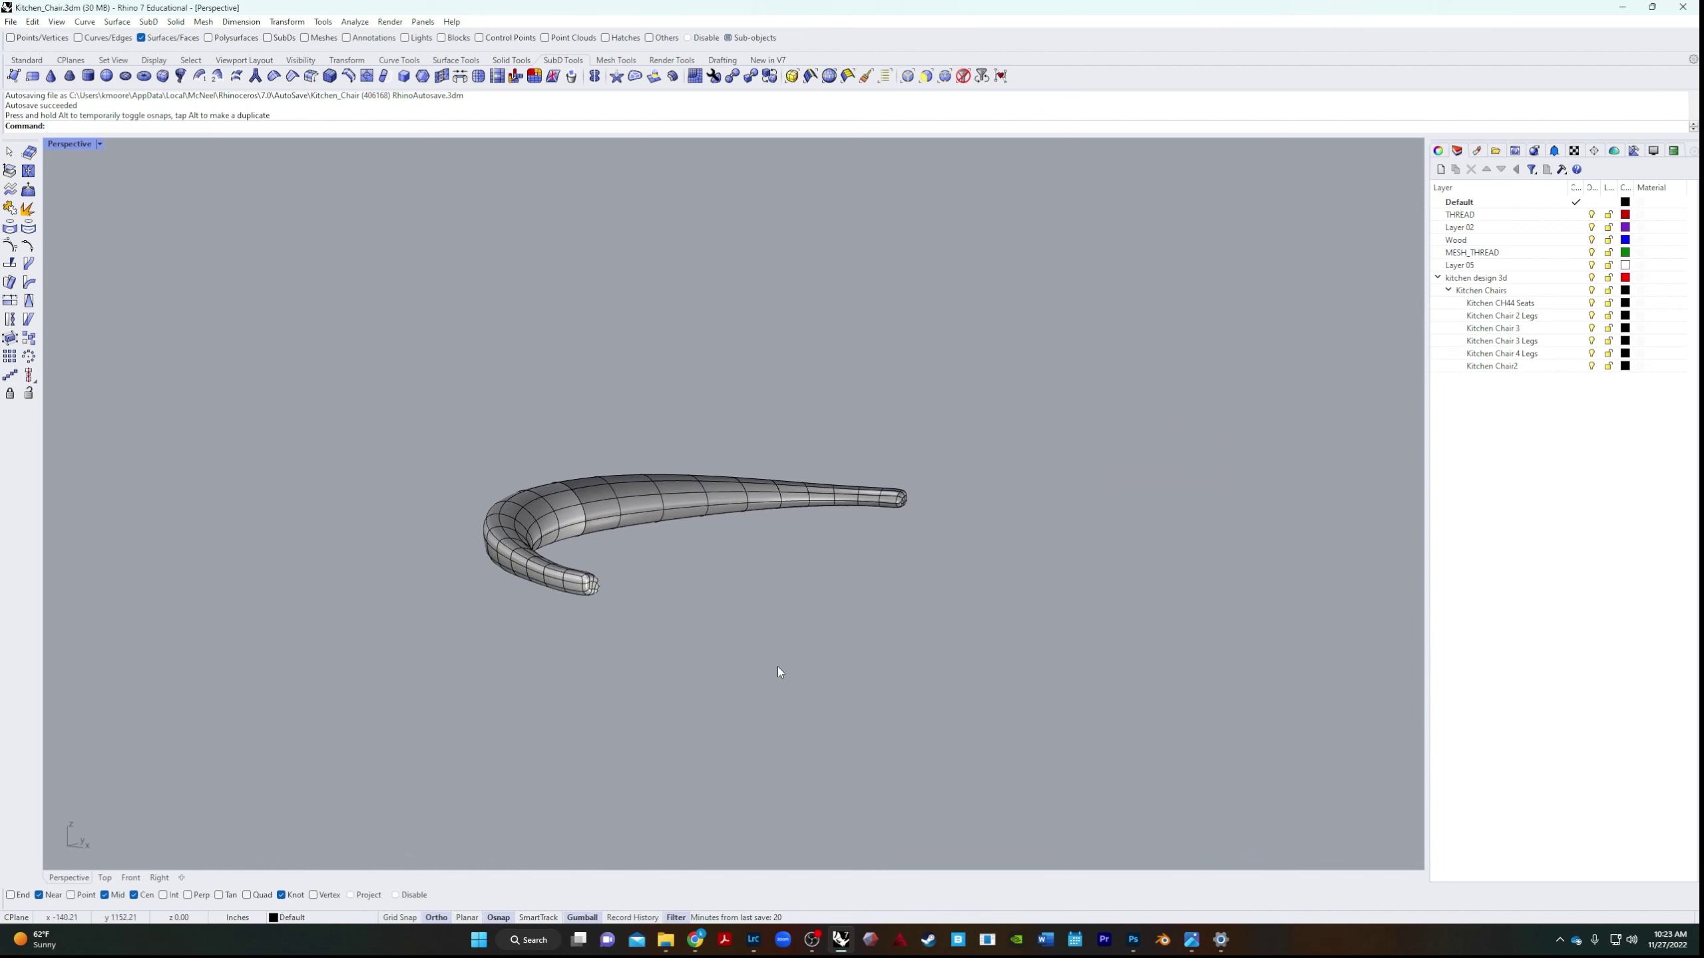
{"action": "right_click_drag", "start_coordinate": [778, 671], "coordinate": [684, 723]}
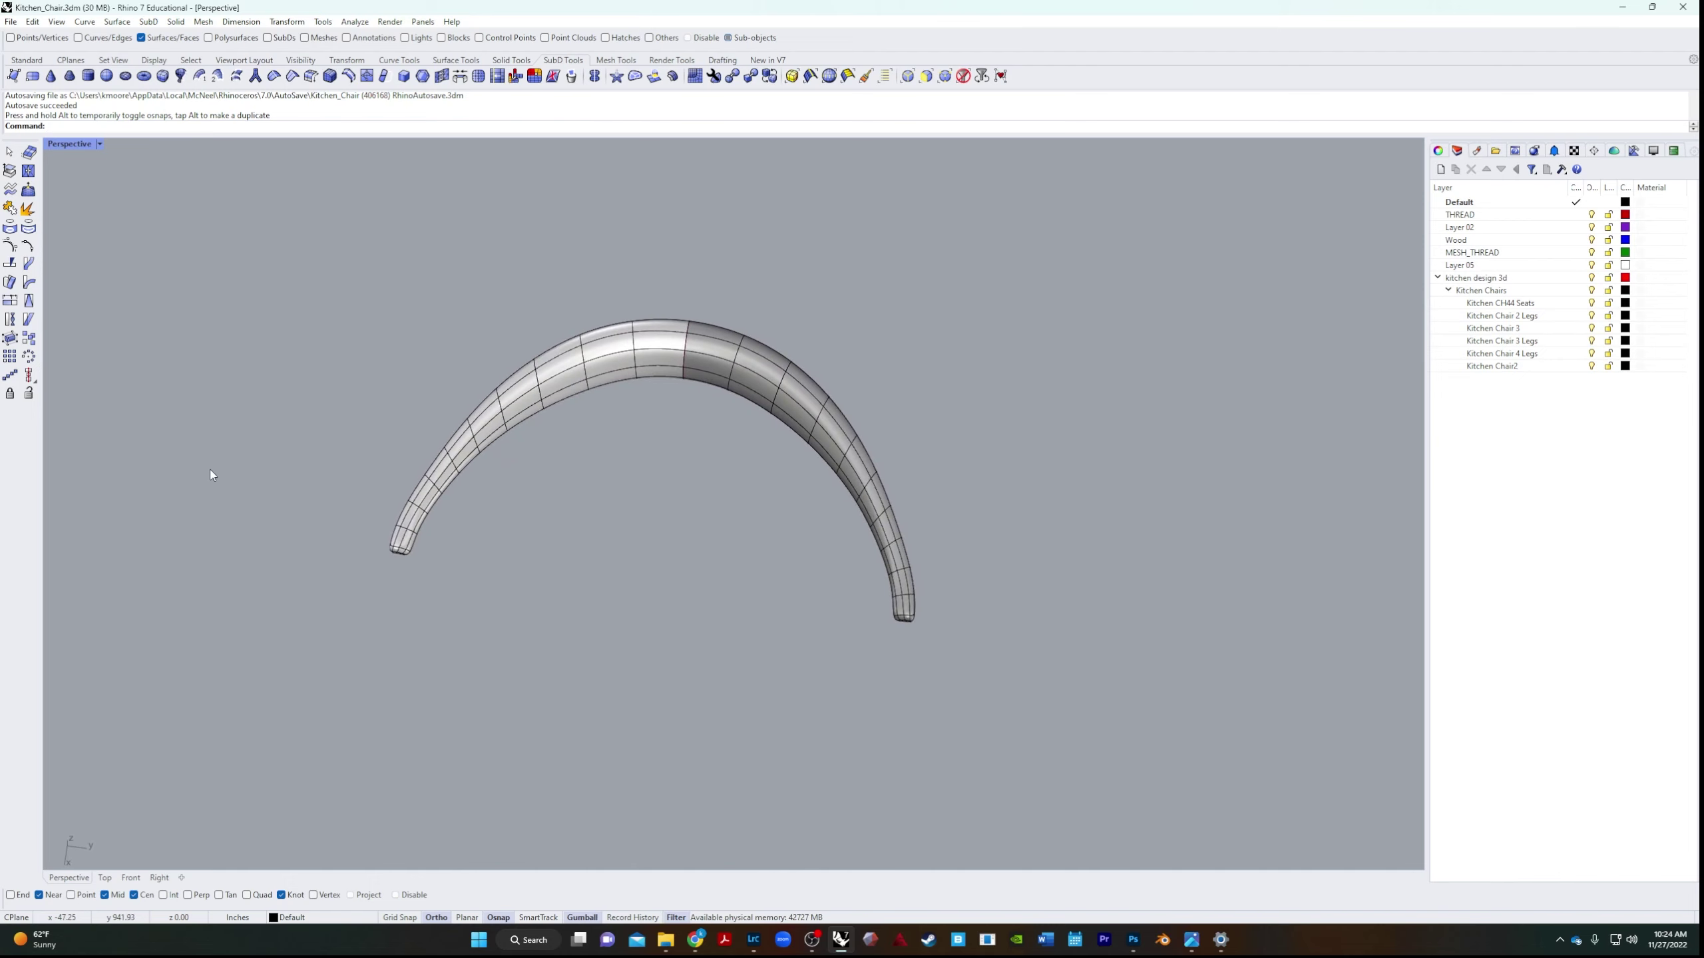
{"action": "right_click_drag", "start_coordinate": [393, 581], "coordinate": [919, 710]}
{"action": "scroll", "coordinate": [919, 710], "scroll_direction": "up", "scroll_amount": 2}
{"action": "right_click_drag", "start_coordinate": [769, 662], "coordinate": [701, 572]}
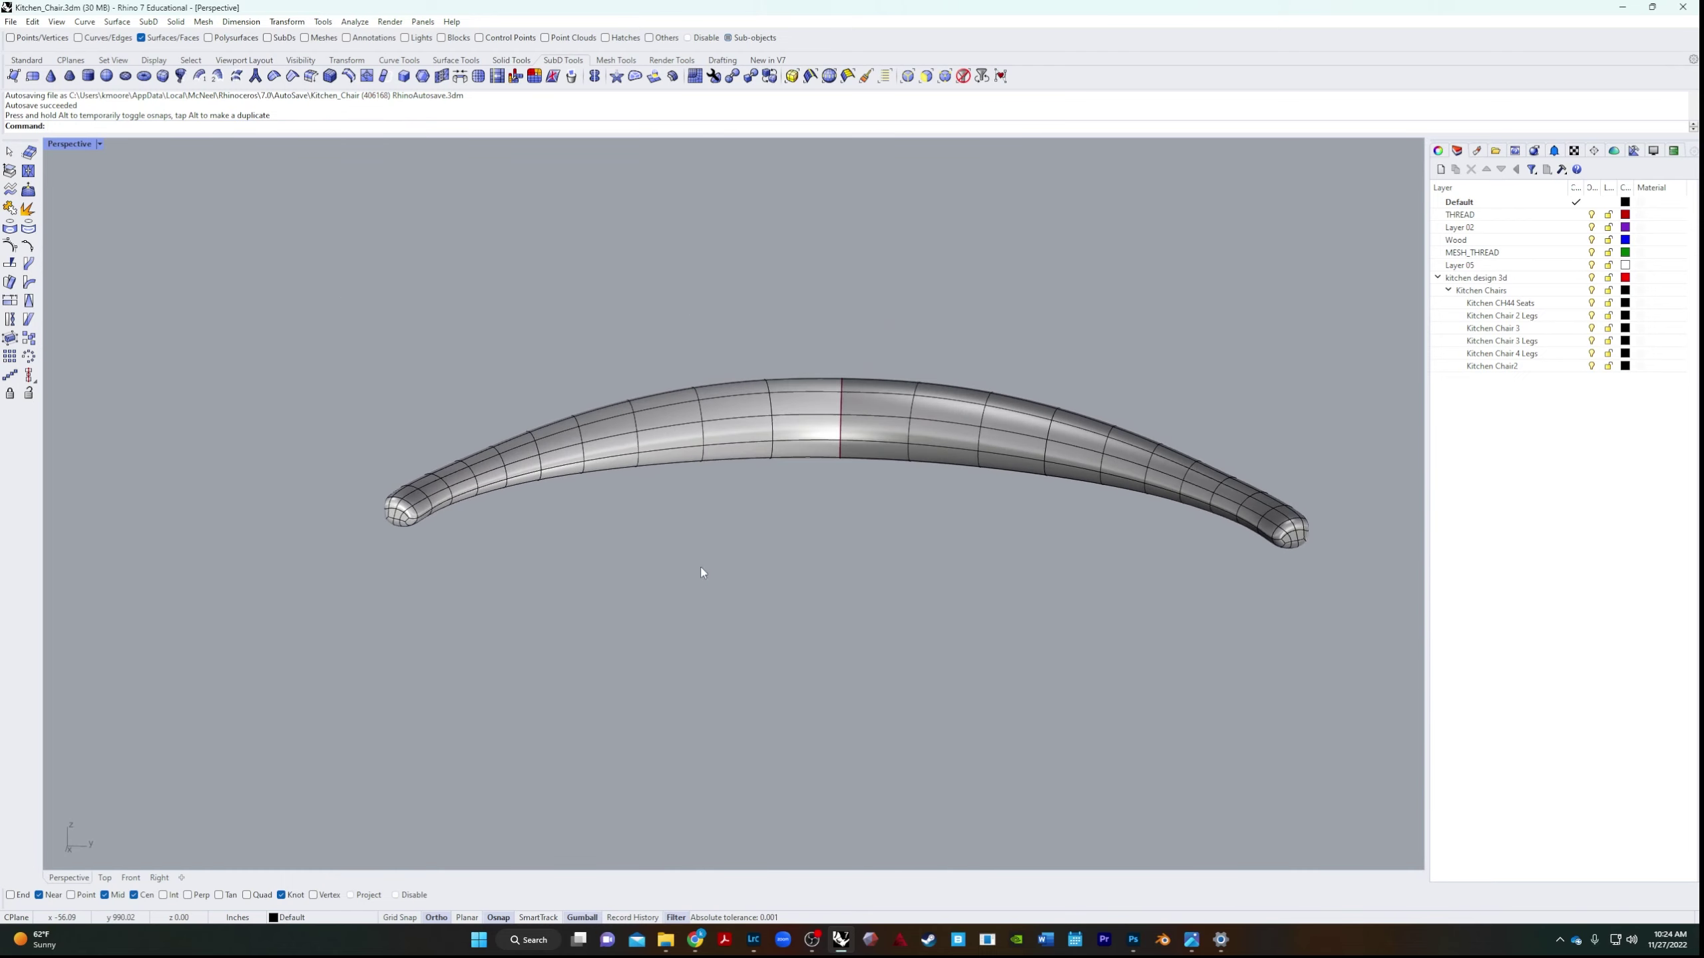
{"action": "left_click", "coordinate": [846, 410]}
{"action": "left_click", "coordinate": [836, 467]}
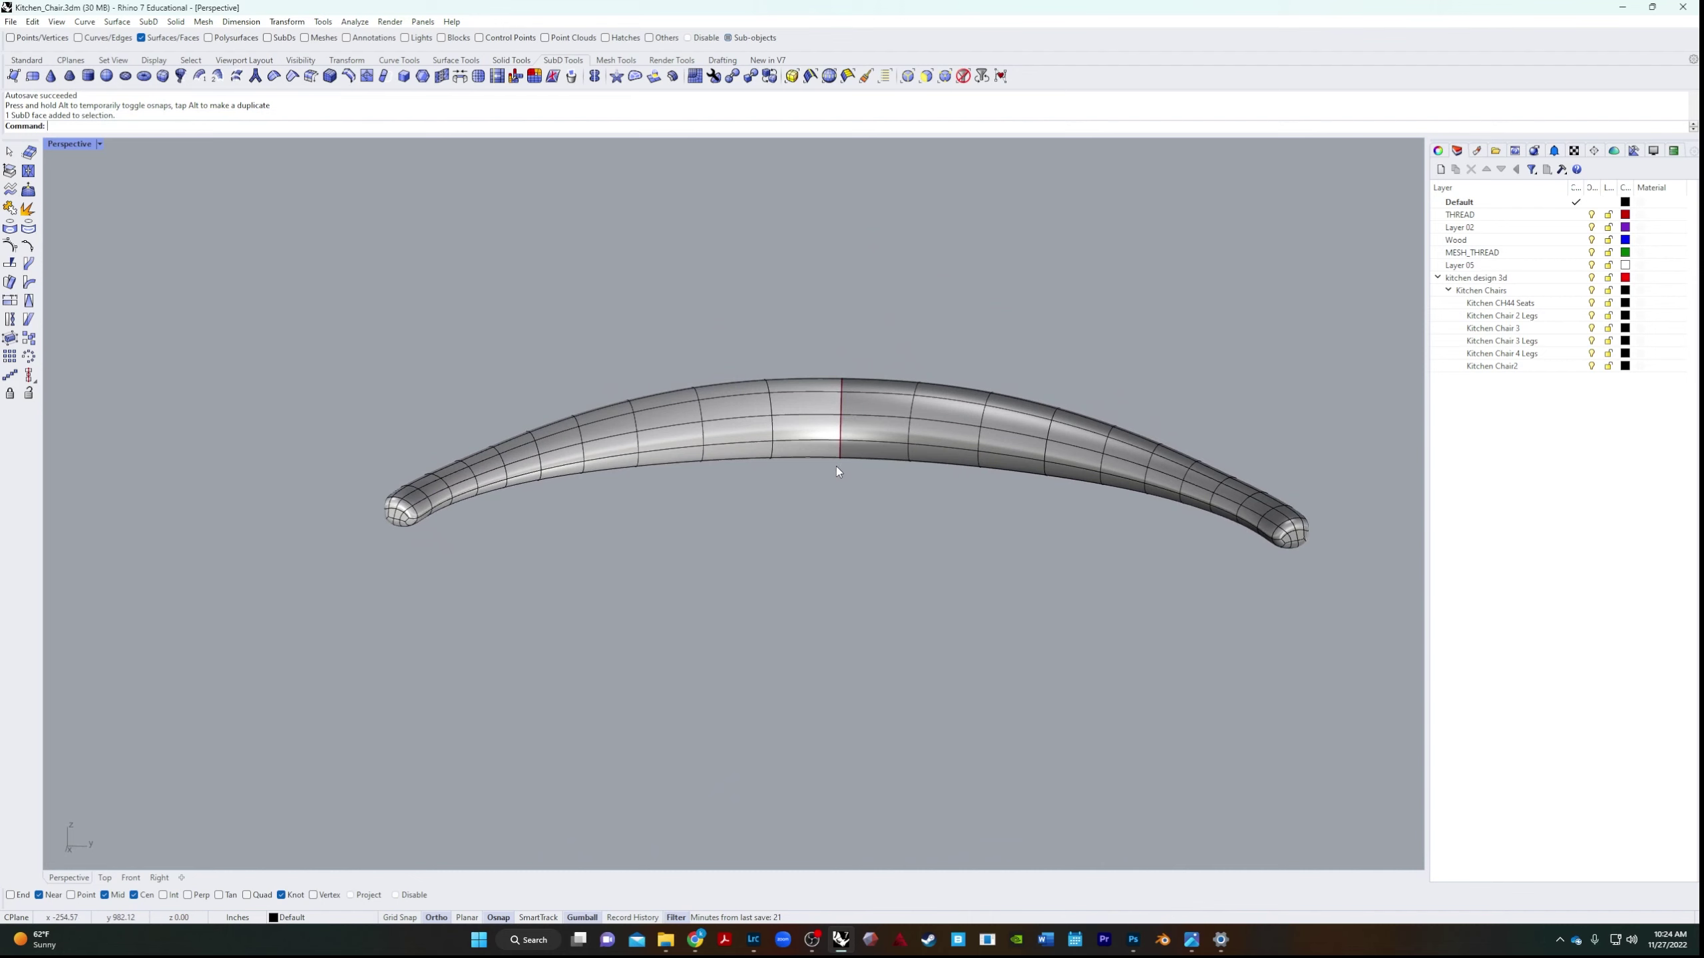
{"action": "right_click_drag", "start_coordinate": [836, 466], "coordinate": [854, 438]}
{"action": "left_click_drag", "start_coordinate": [829, 324], "coordinate": [824, 422]}
{"action": "right_click_drag", "start_coordinate": [825, 456], "coordinate": [891, 550]}
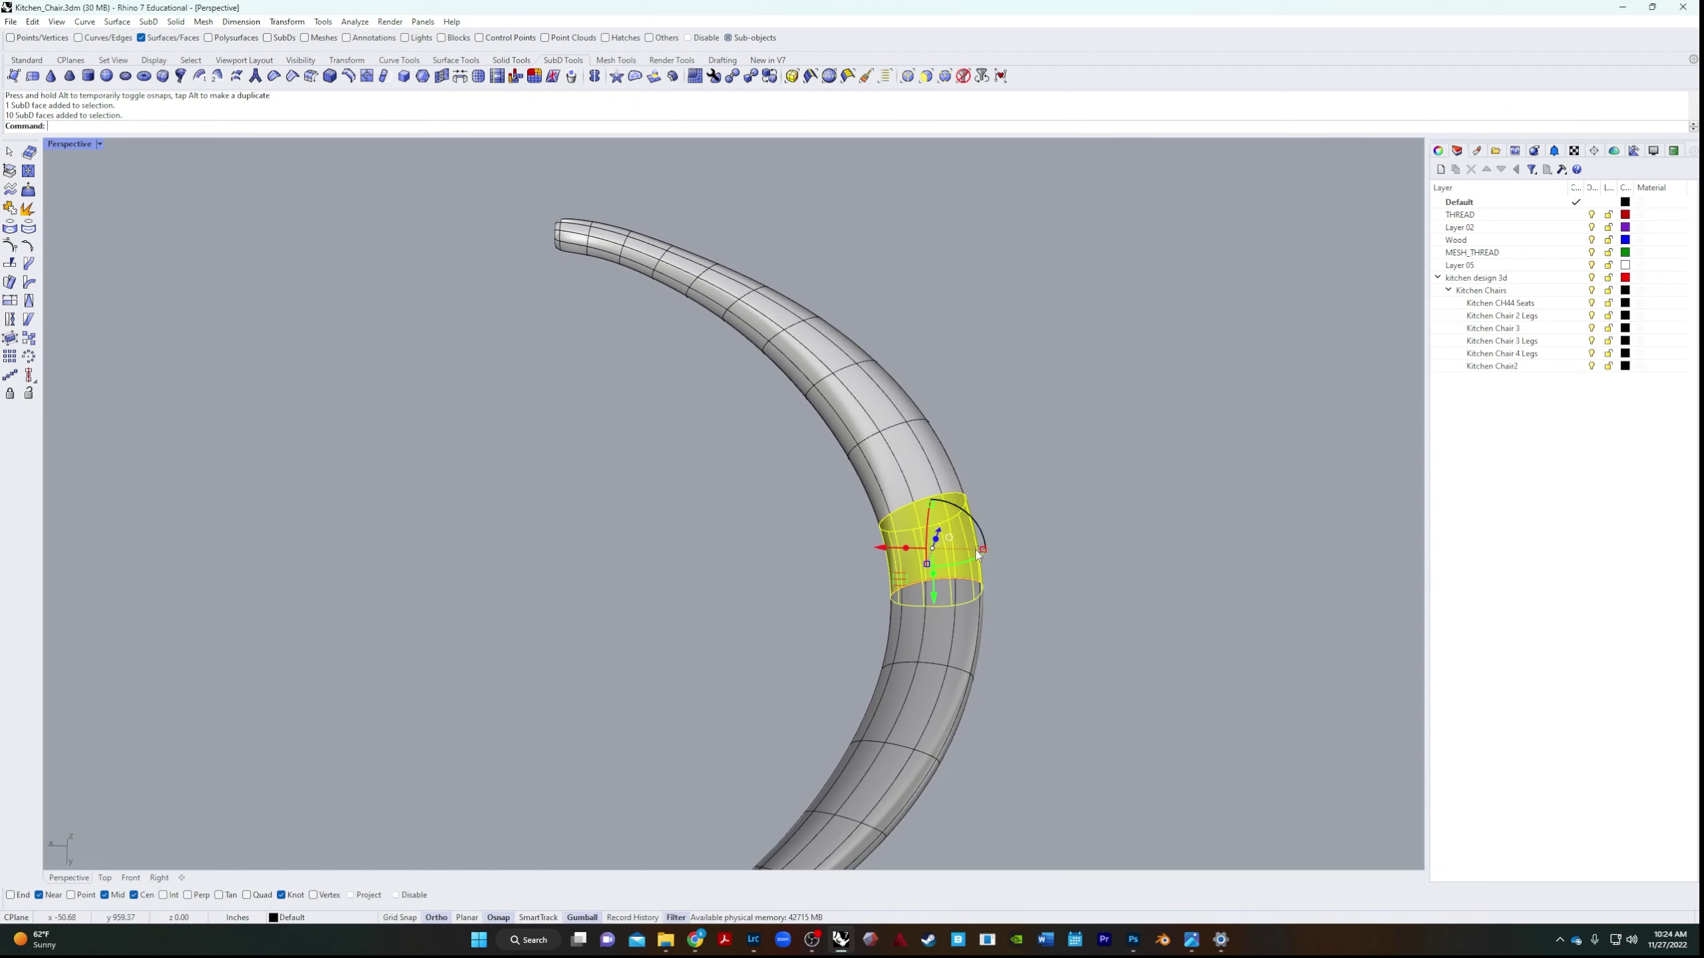
{"action": "left_click_drag", "start_coordinate": [979, 552], "coordinate": [976, 555]}
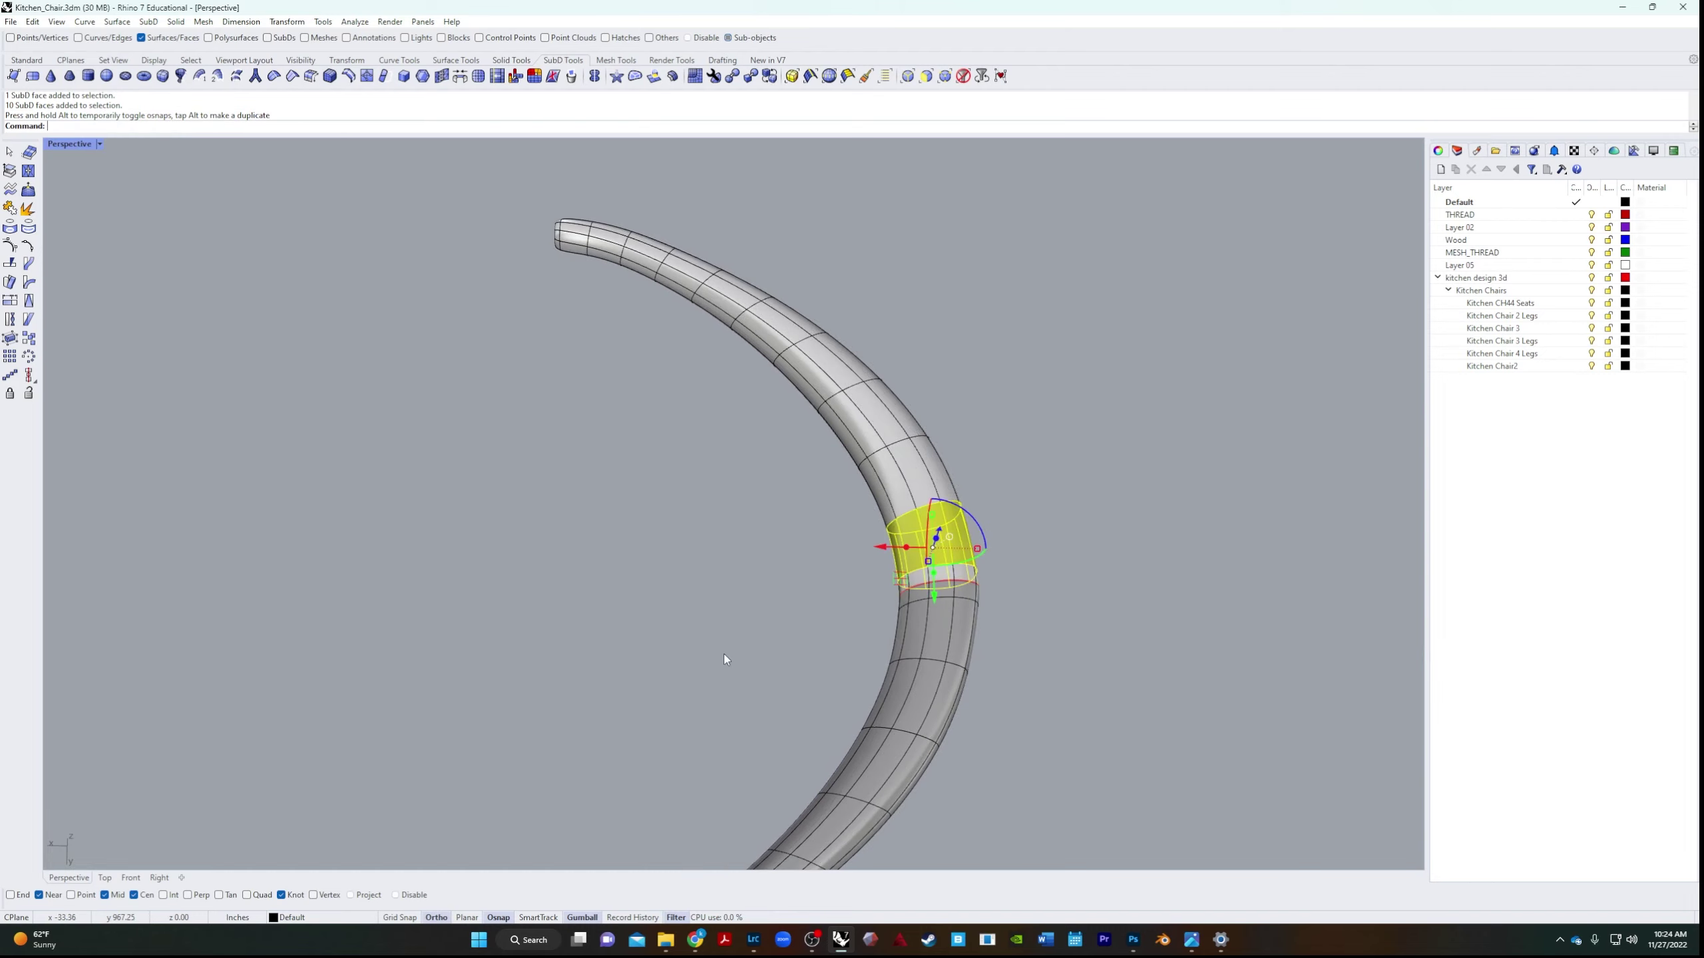
{"action": "left_click", "coordinate": [724, 654]}
With Ortho on and Osnap off, move the 22 tube-end faces to reshape the tip.
{"action": "right_click_drag", "start_coordinate": [724, 654], "coordinate": [822, 561]}
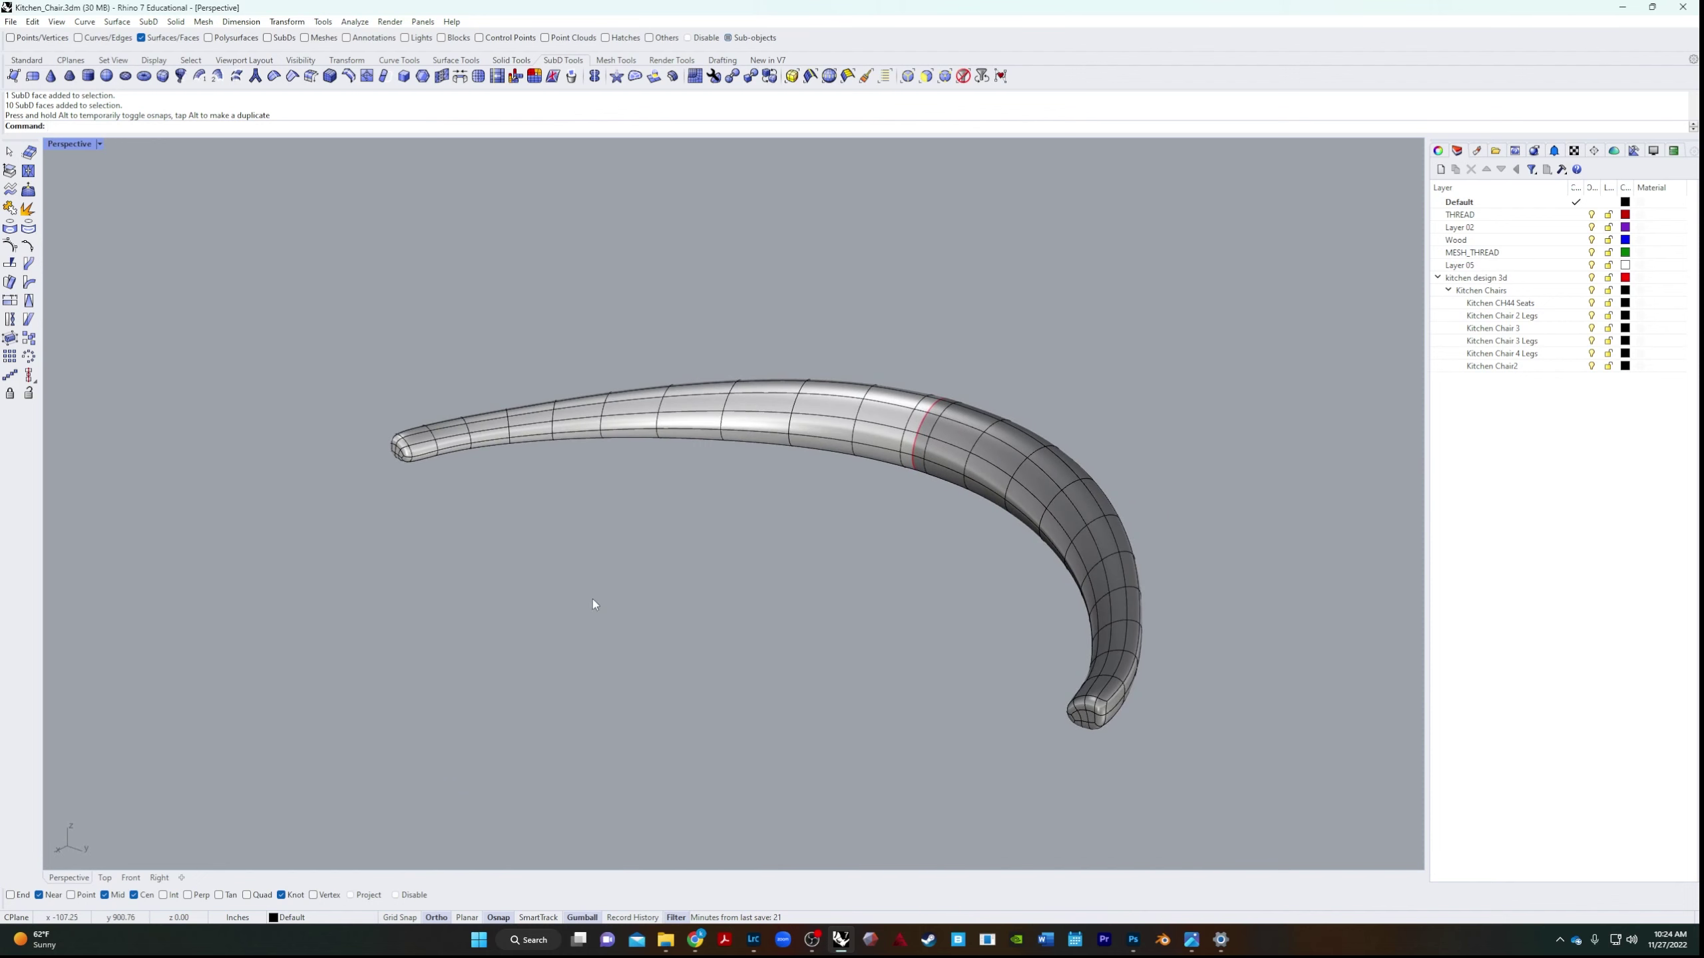
{"action": "right_click_drag", "start_coordinate": [593, 605], "coordinate": [453, 775]}
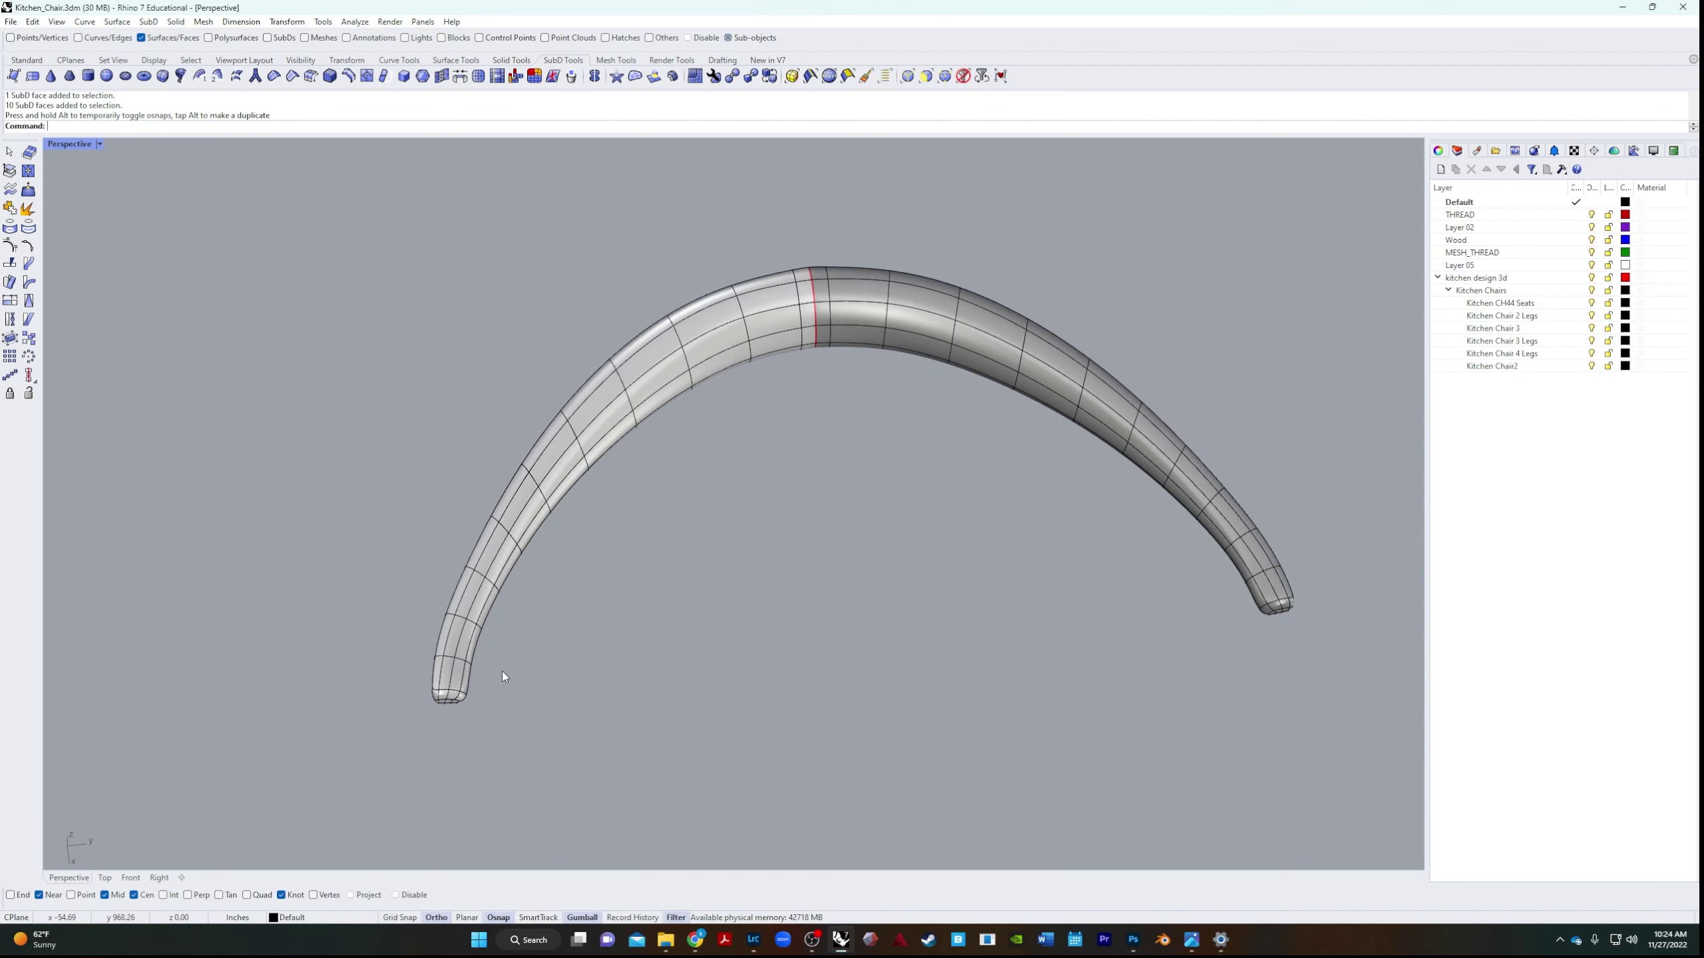
{"action": "left_click_drag", "start_coordinate": [493, 682], "coordinate": [341, 756]}
{"action": "right_click_drag", "start_coordinate": [341, 756], "coordinate": [446, 689]}
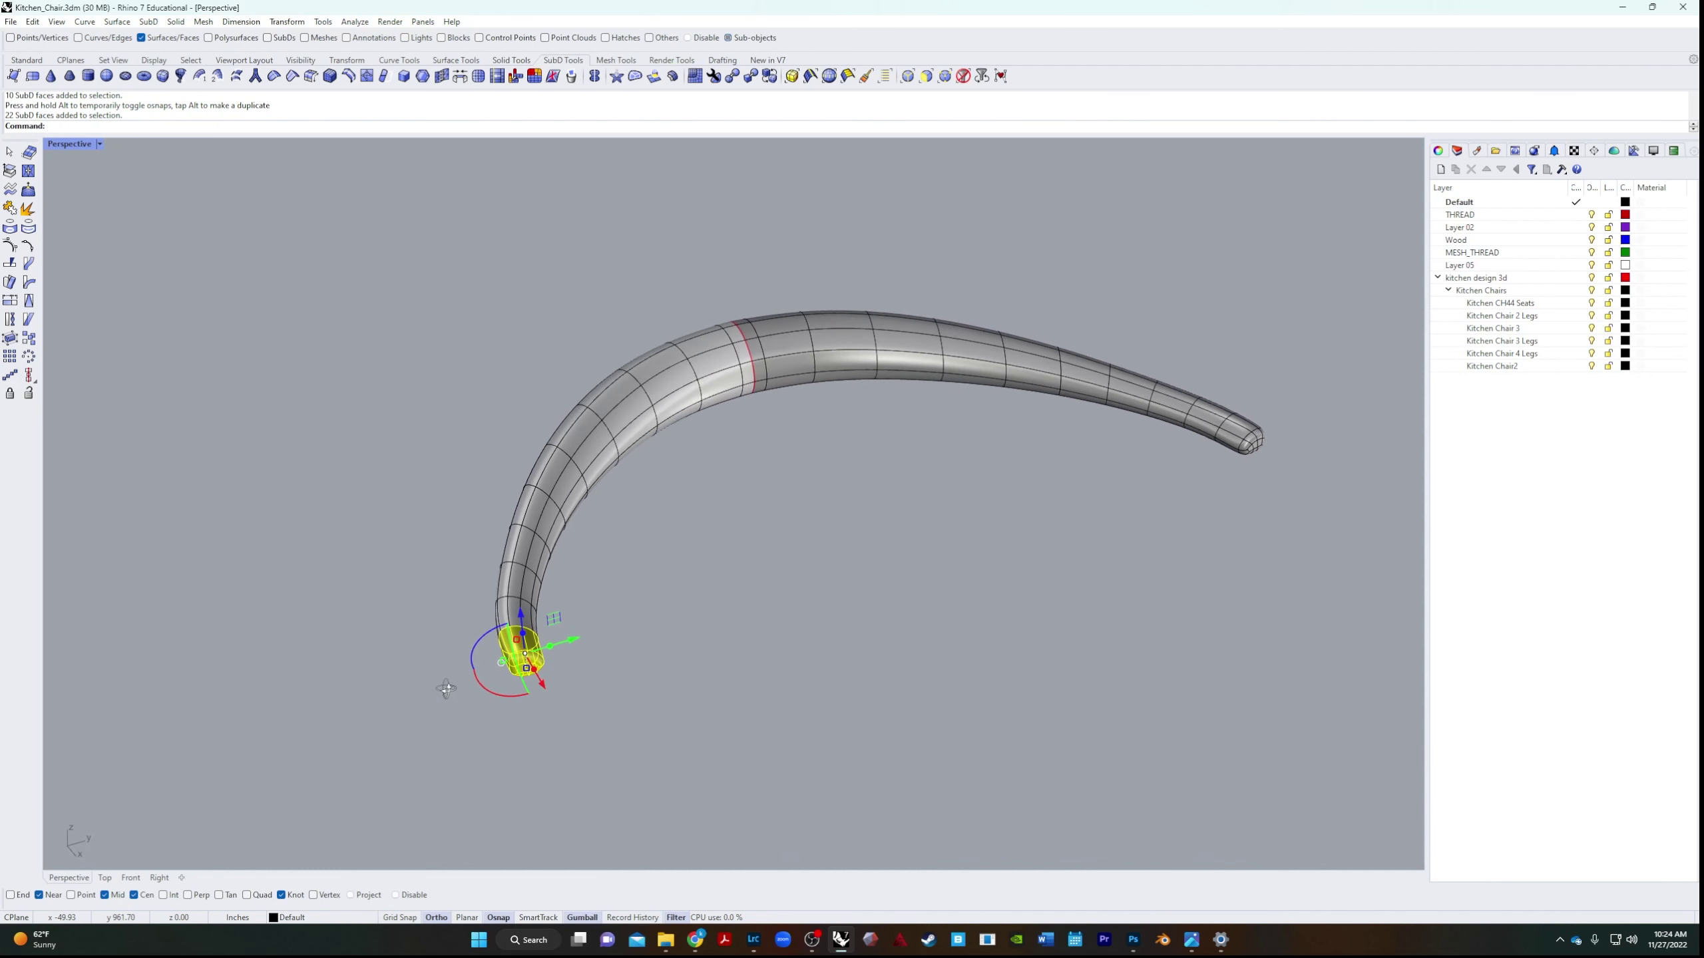
{"action": "scroll", "coordinate": [538, 668], "scroll_direction": "up", "scroll_amount": 3}
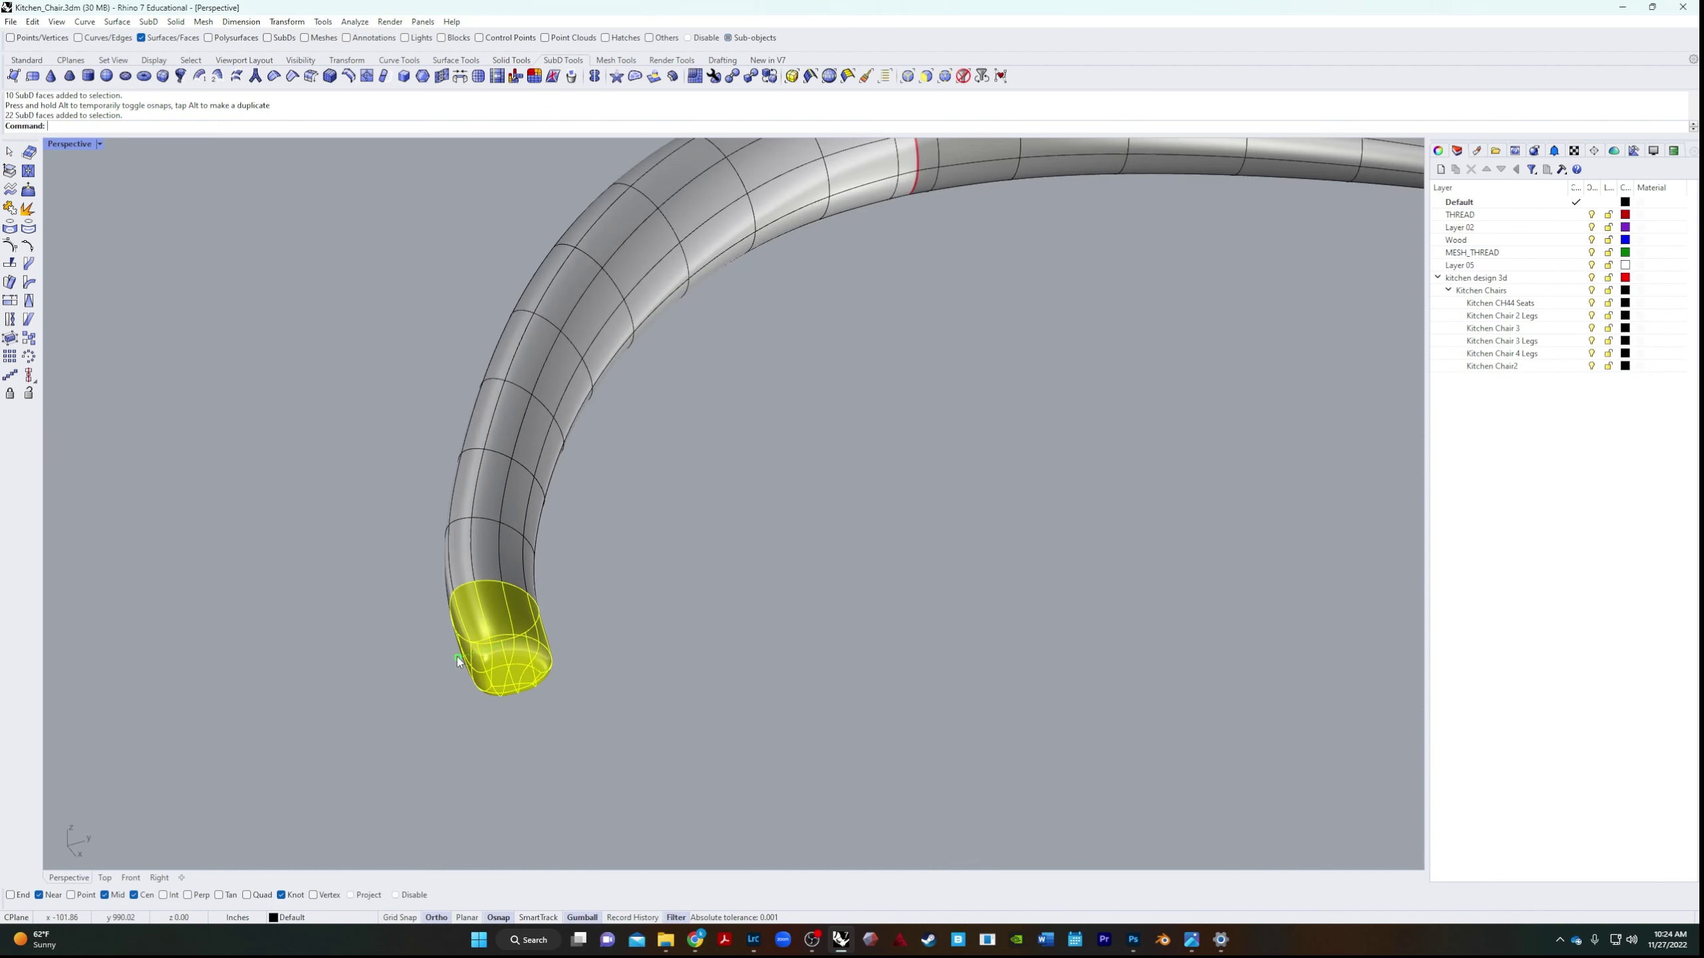
{"action": "left_click_drag", "start_coordinate": [456, 656], "coordinate": [463, 656]}
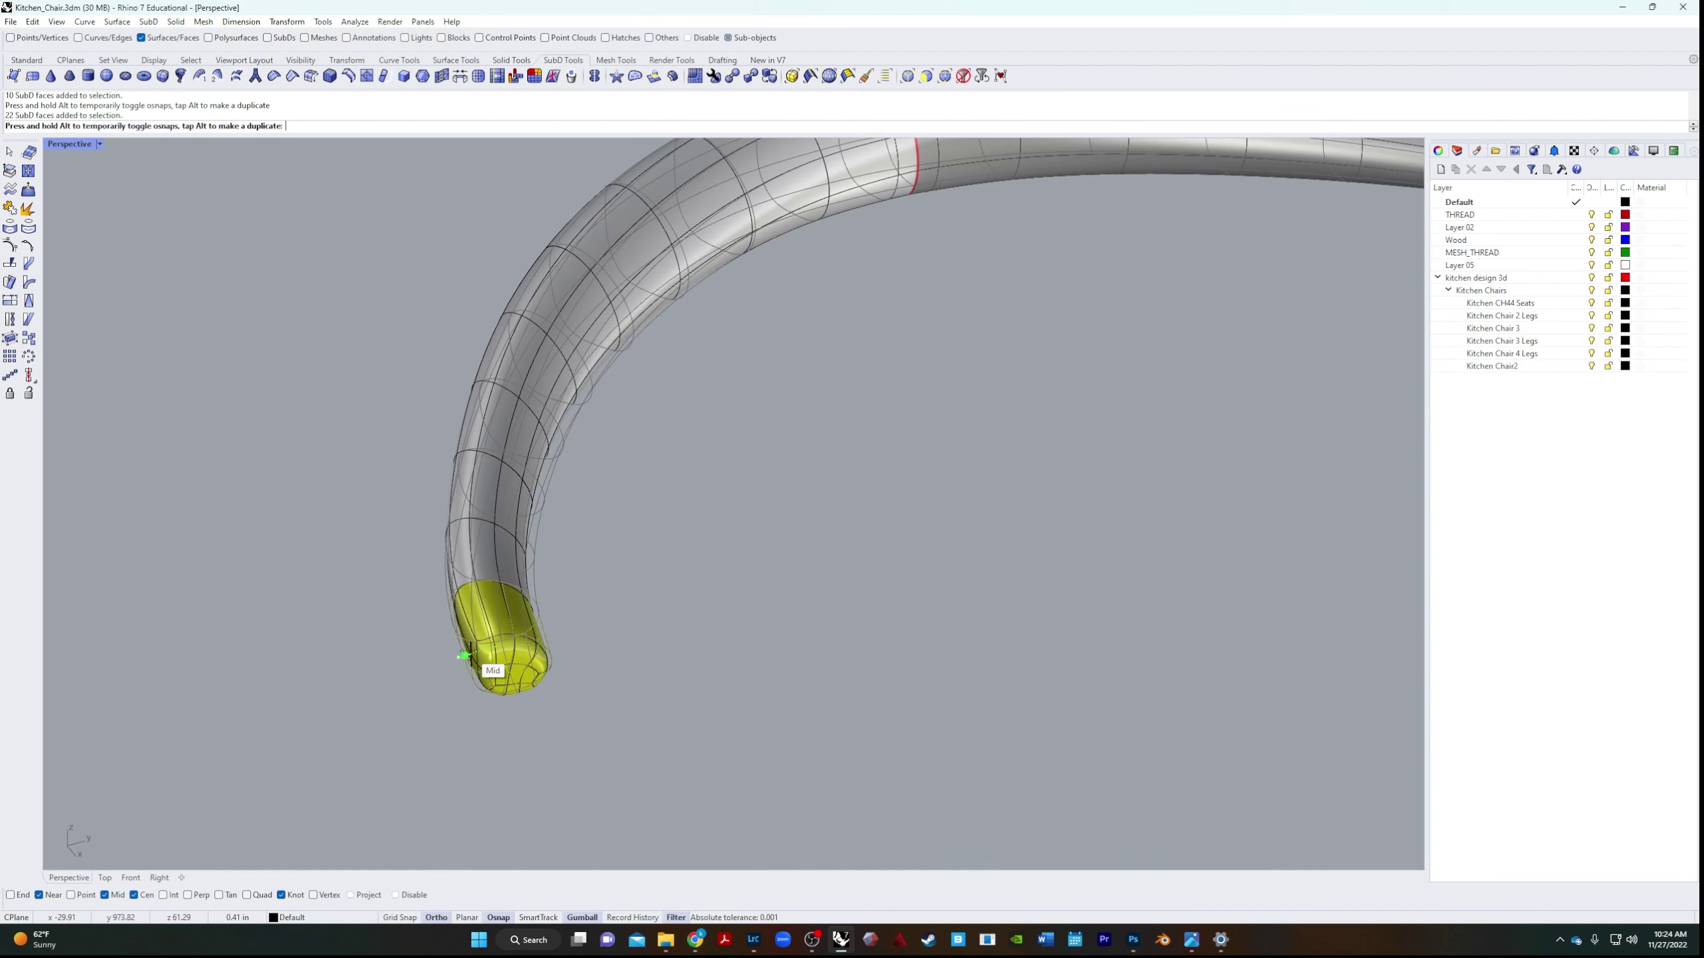
{"action": "left_click_drag", "start_coordinate": [462, 656], "coordinate": [463, 657]}
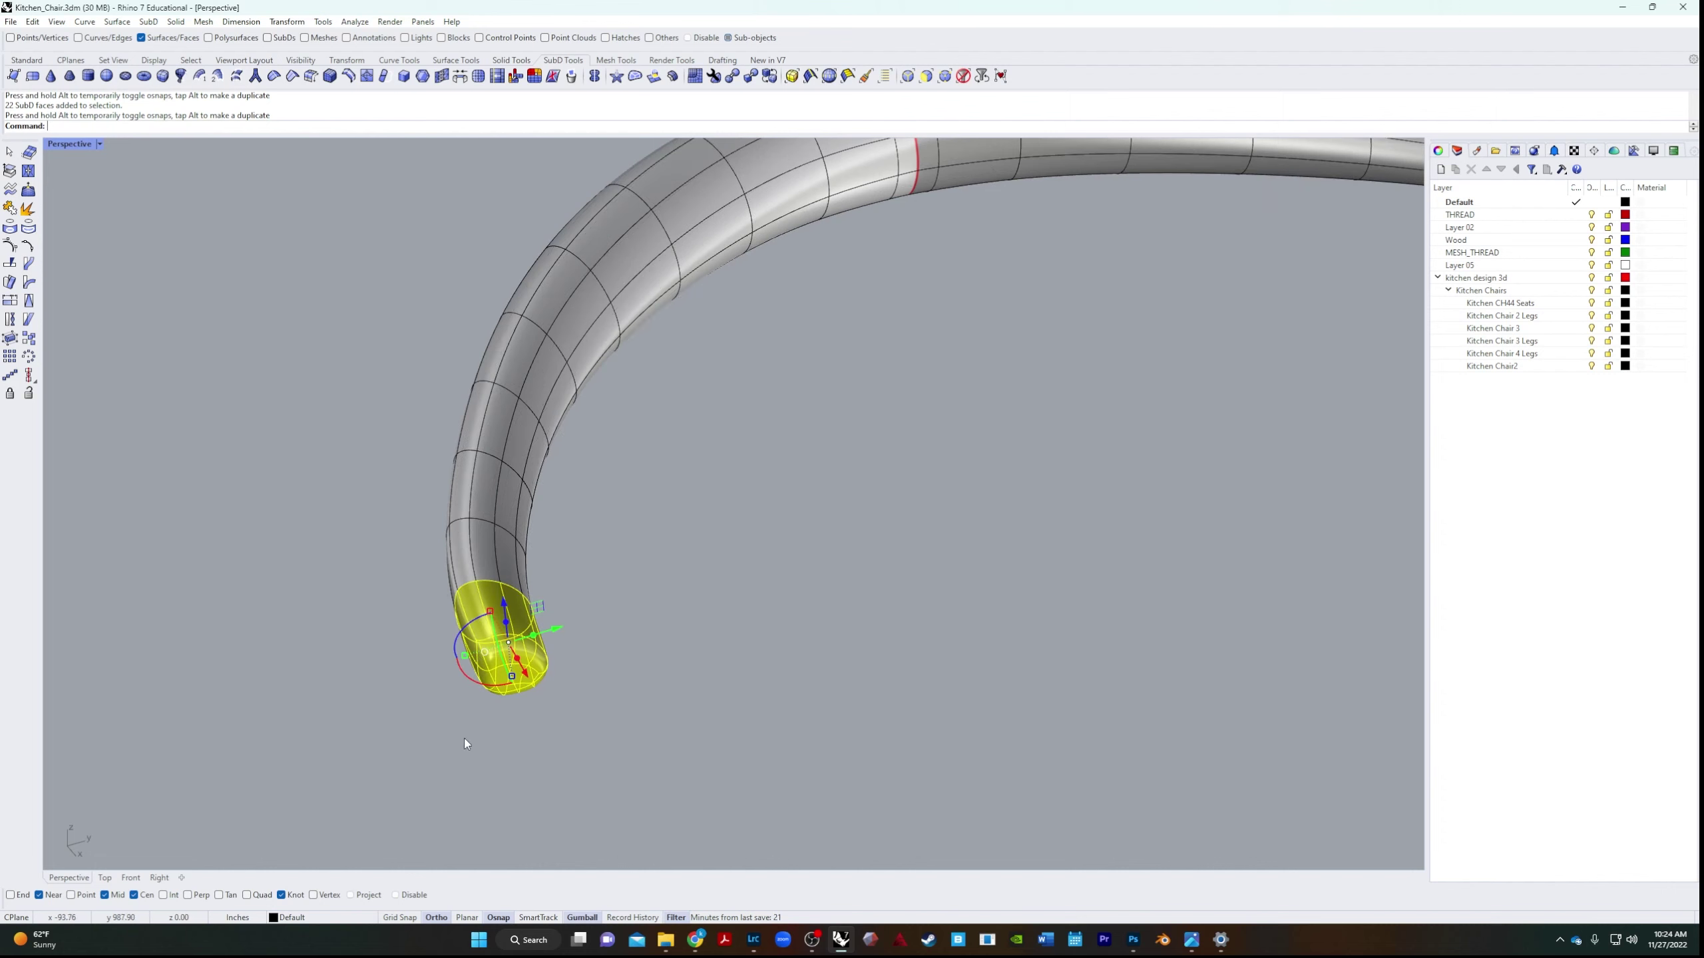
{"action": "left_click", "coordinate": [435, 917]}
{"action": "left_click", "coordinate": [396, 894]}
{"action": "left_click_drag", "start_coordinate": [467, 659], "coordinate": [473, 651]}
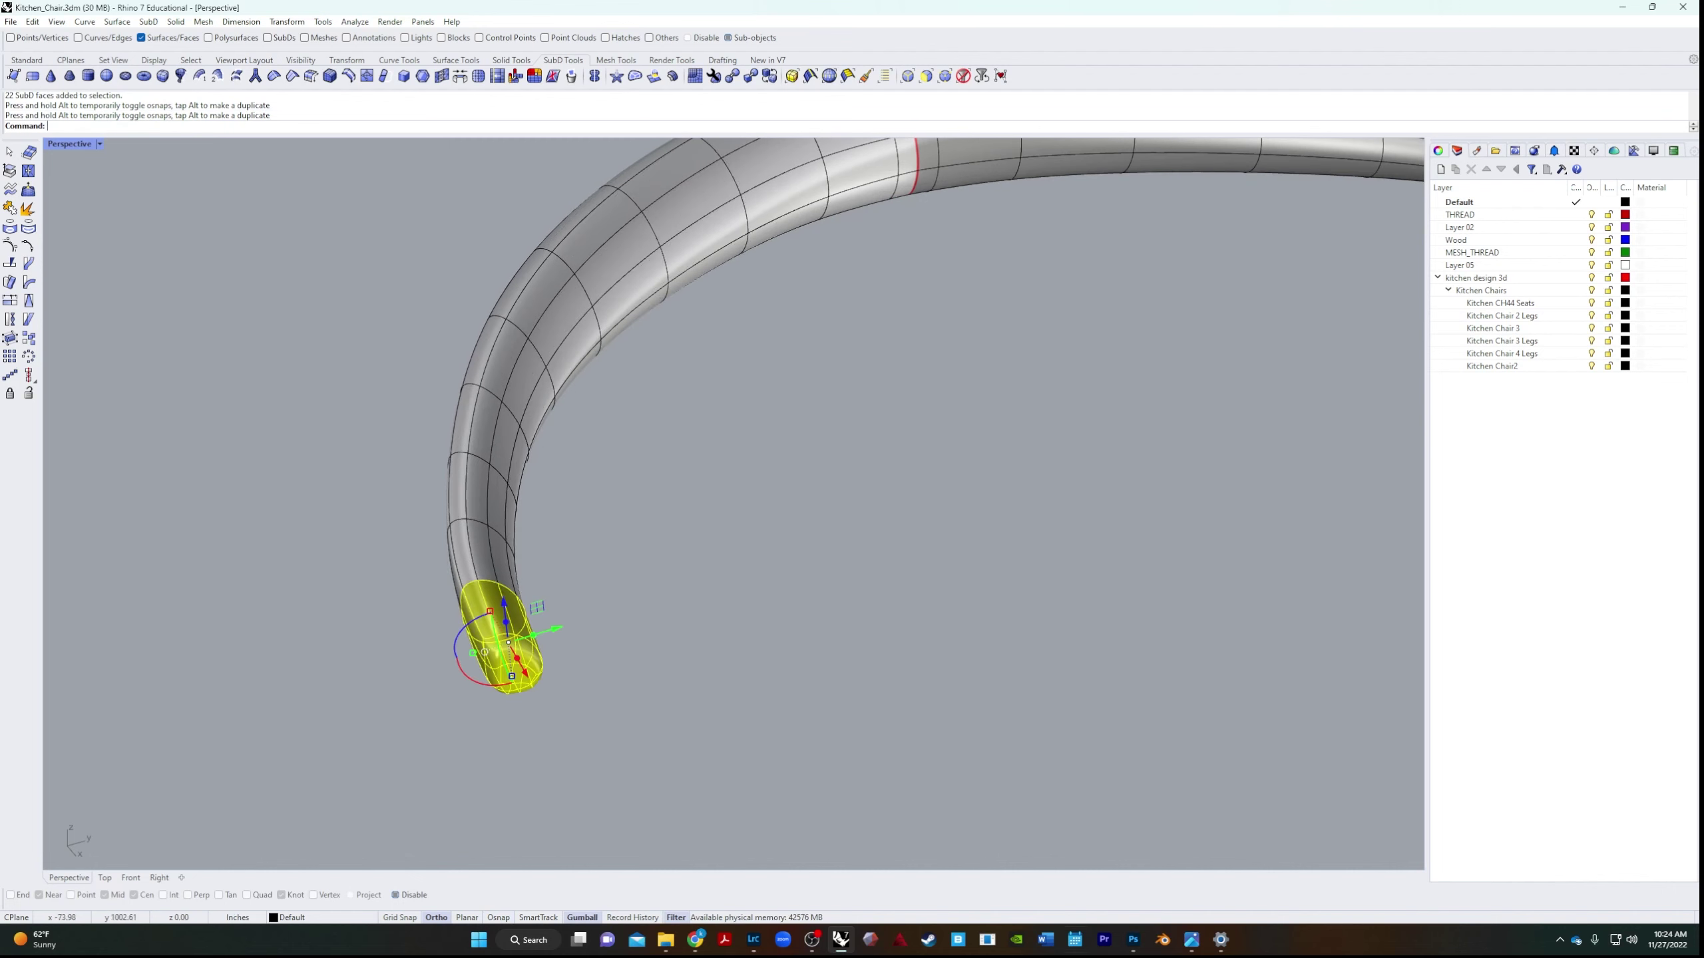
{"action": "left_click", "coordinate": [996, 818]}
Orbit to view the whole rail as a C-shaped arc.
{"action": "right_click_drag", "start_coordinate": [995, 819], "coordinate": [1082, 728]}
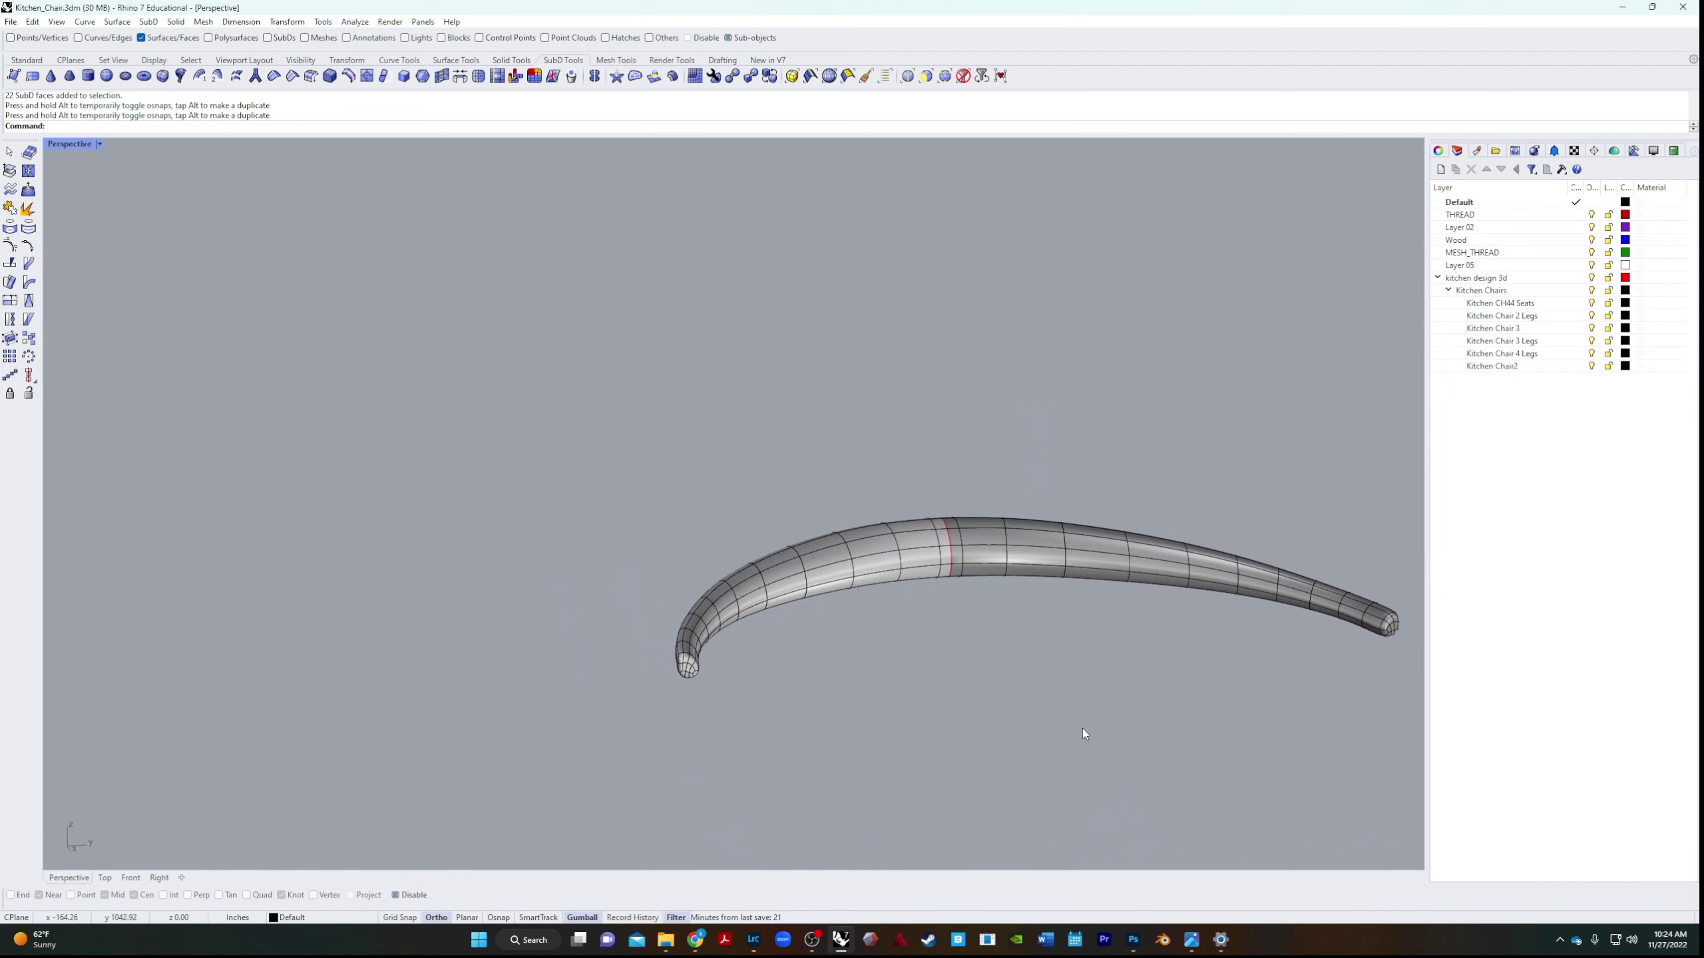
{"action": "right_click_drag", "start_coordinate": [936, 723], "coordinate": [1007, 741]}
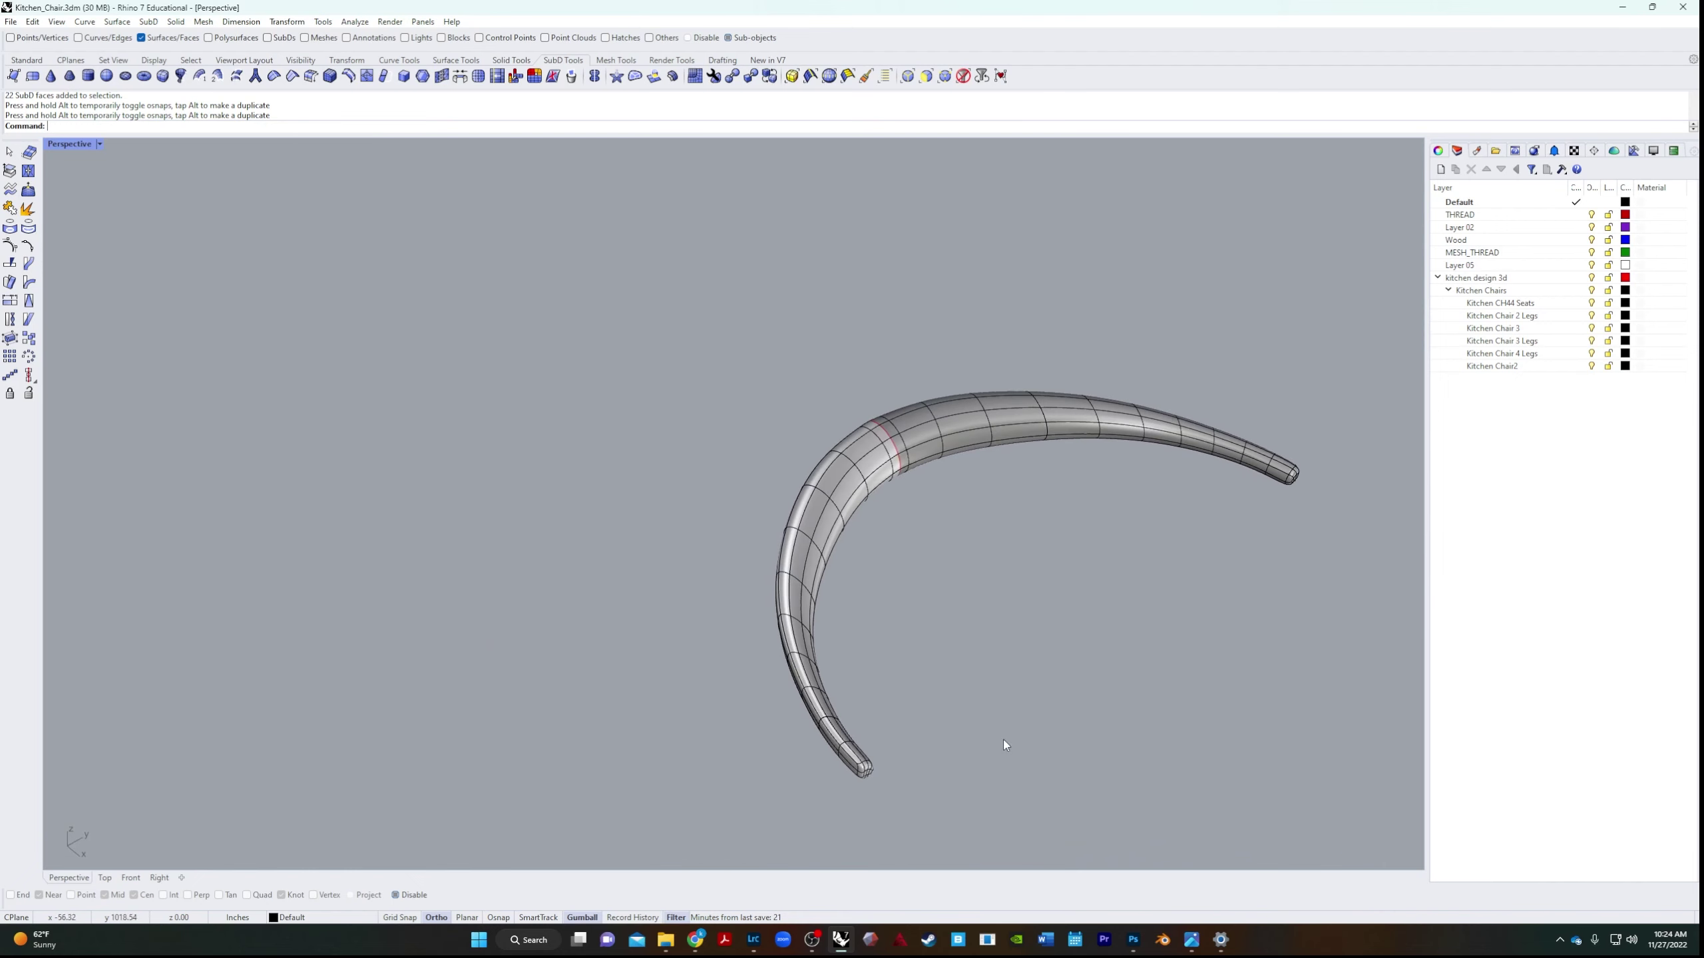
{"action": "scroll", "coordinate": [873, 492], "scroll_direction": "up", "scroll_amount": 5}
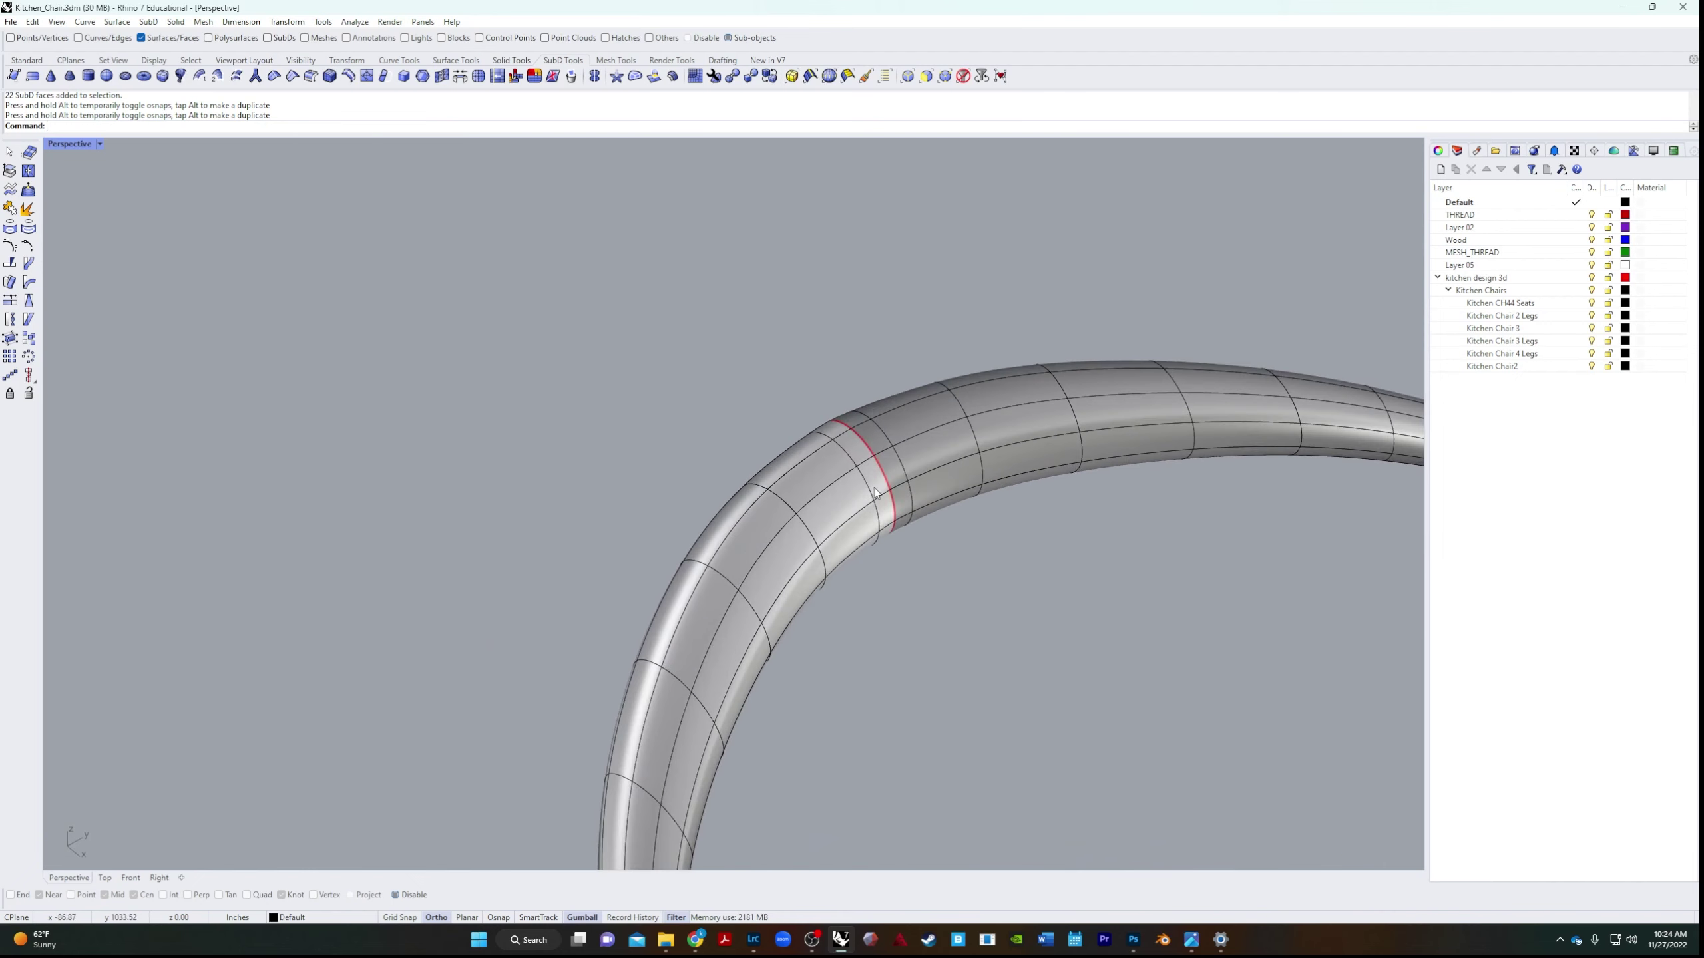
Set the selection filter to Edges and select the rail's lengthwise edge loop.
{"action": "left_click", "coordinate": [839, 479]}
{"action": "left_click", "coordinate": [836, 181]}
{"action": "left_click", "coordinate": [907, 77]}
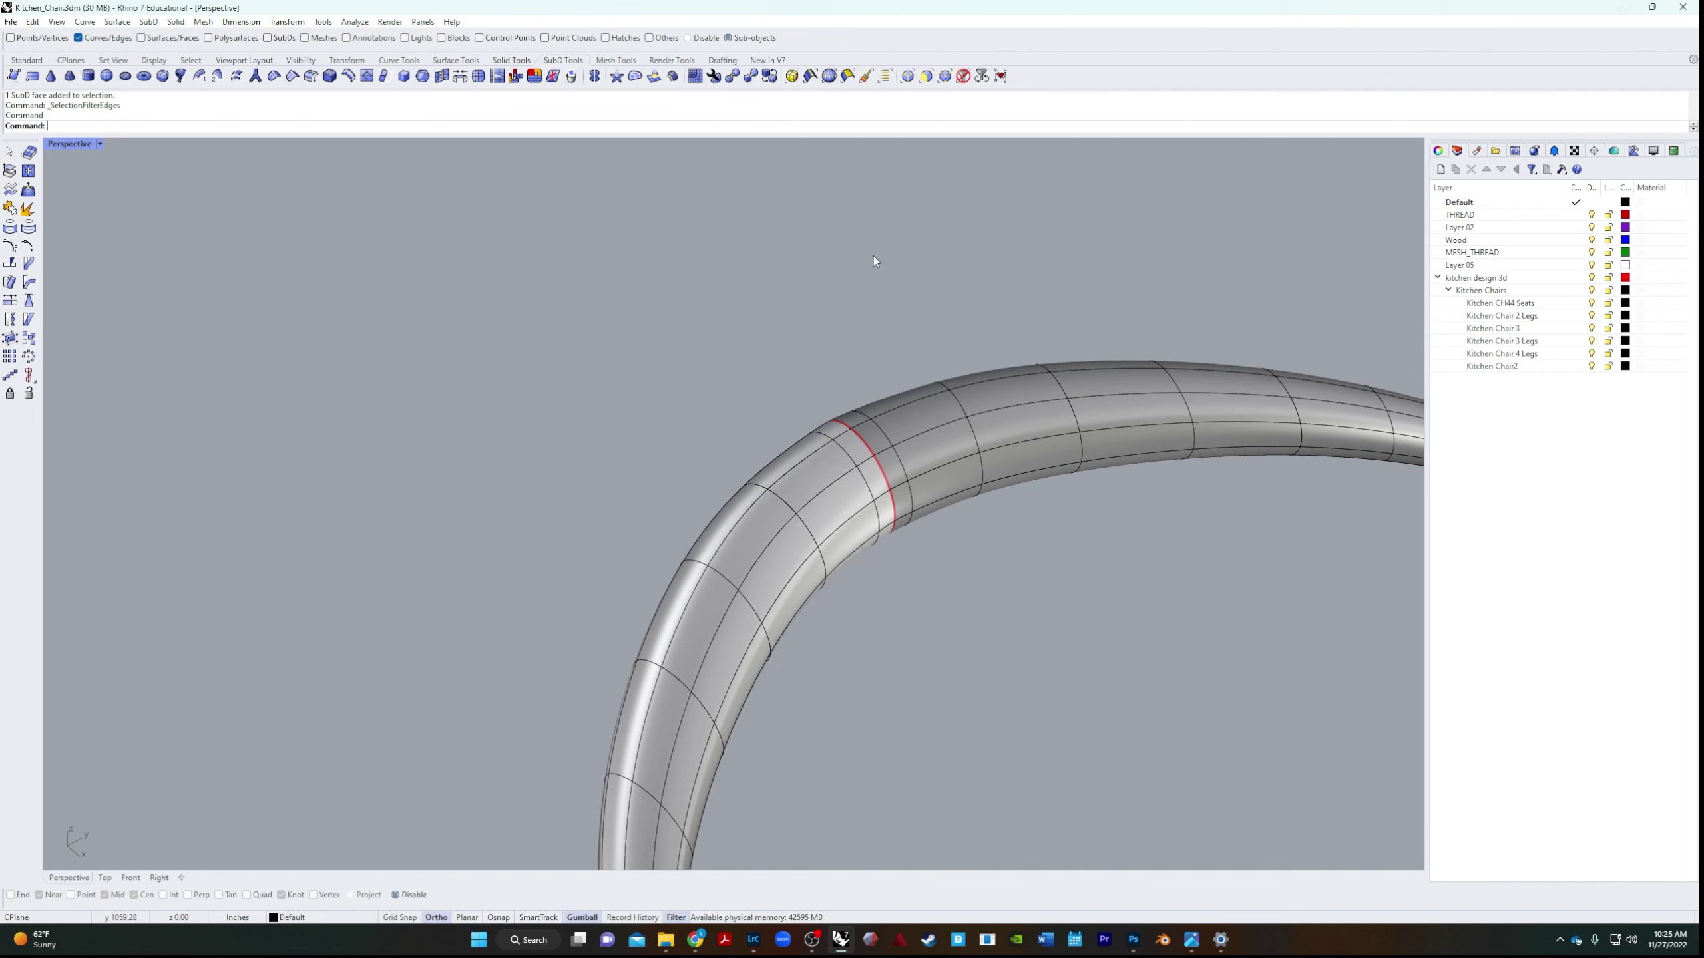
{"action": "double_click", "coordinate": [820, 487]}
{"action": "scroll", "coordinate": [821, 490], "scroll_direction": "down", "scroll_amount": 5}
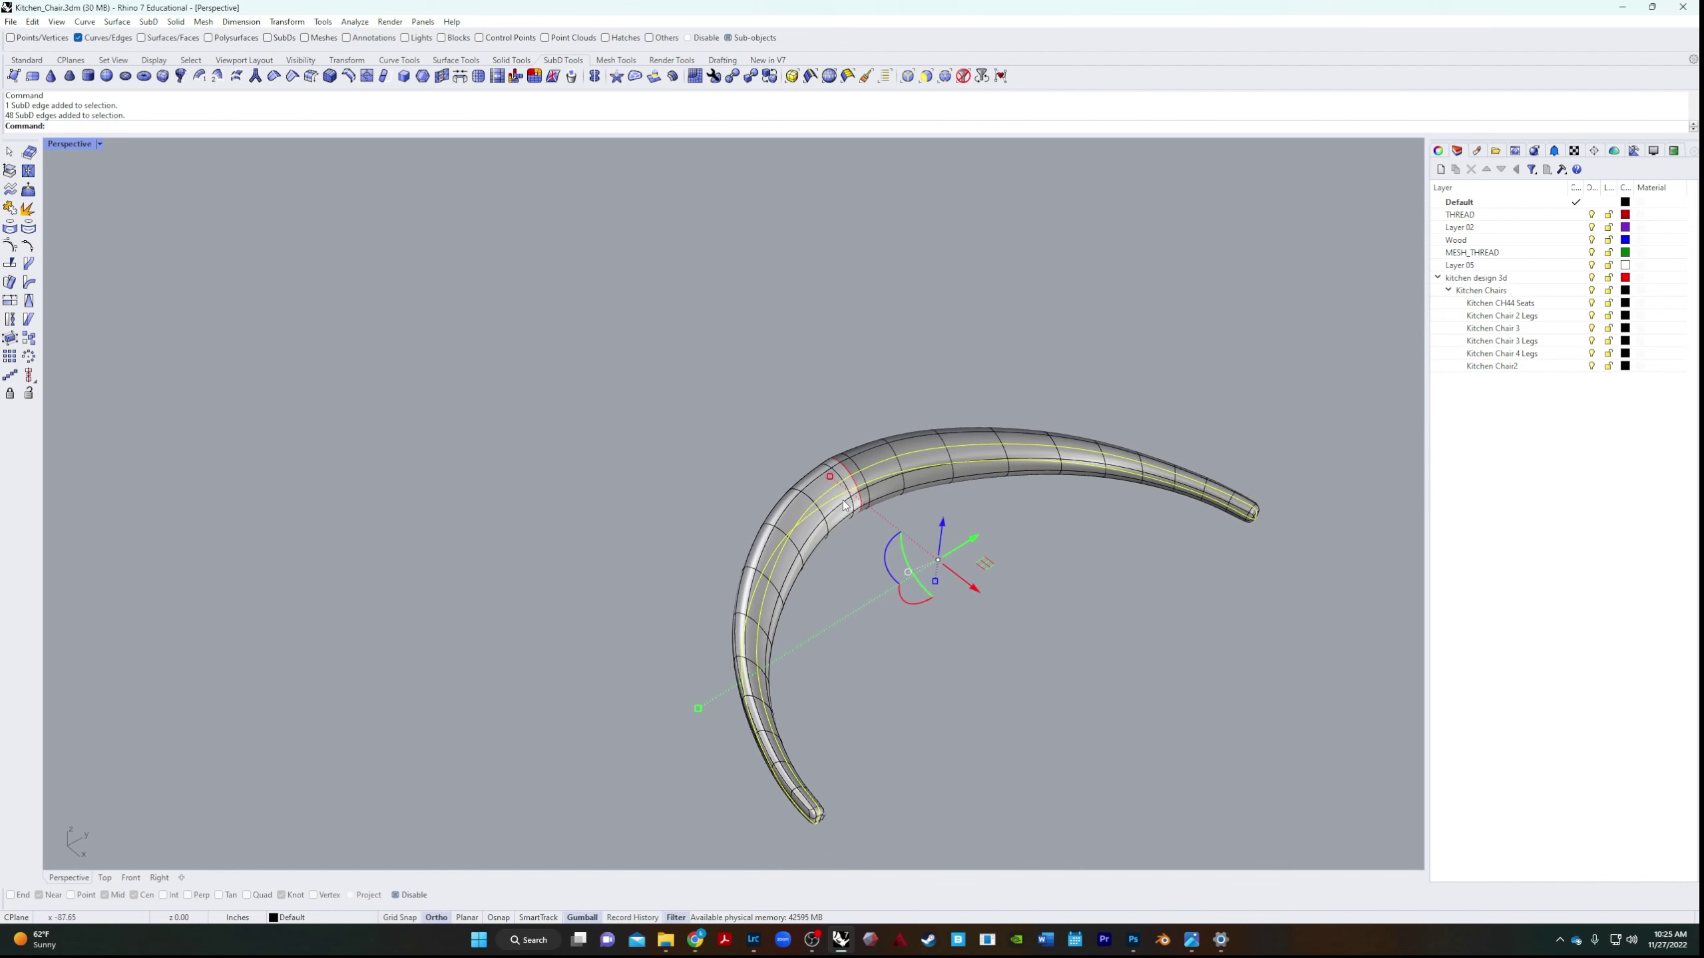
{"action": "right_click_drag", "start_coordinate": [842, 501], "coordinate": [1078, 713]}
{"action": "scroll", "coordinate": [1014, 530], "scroll_direction": "up", "scroll_amount": 3}
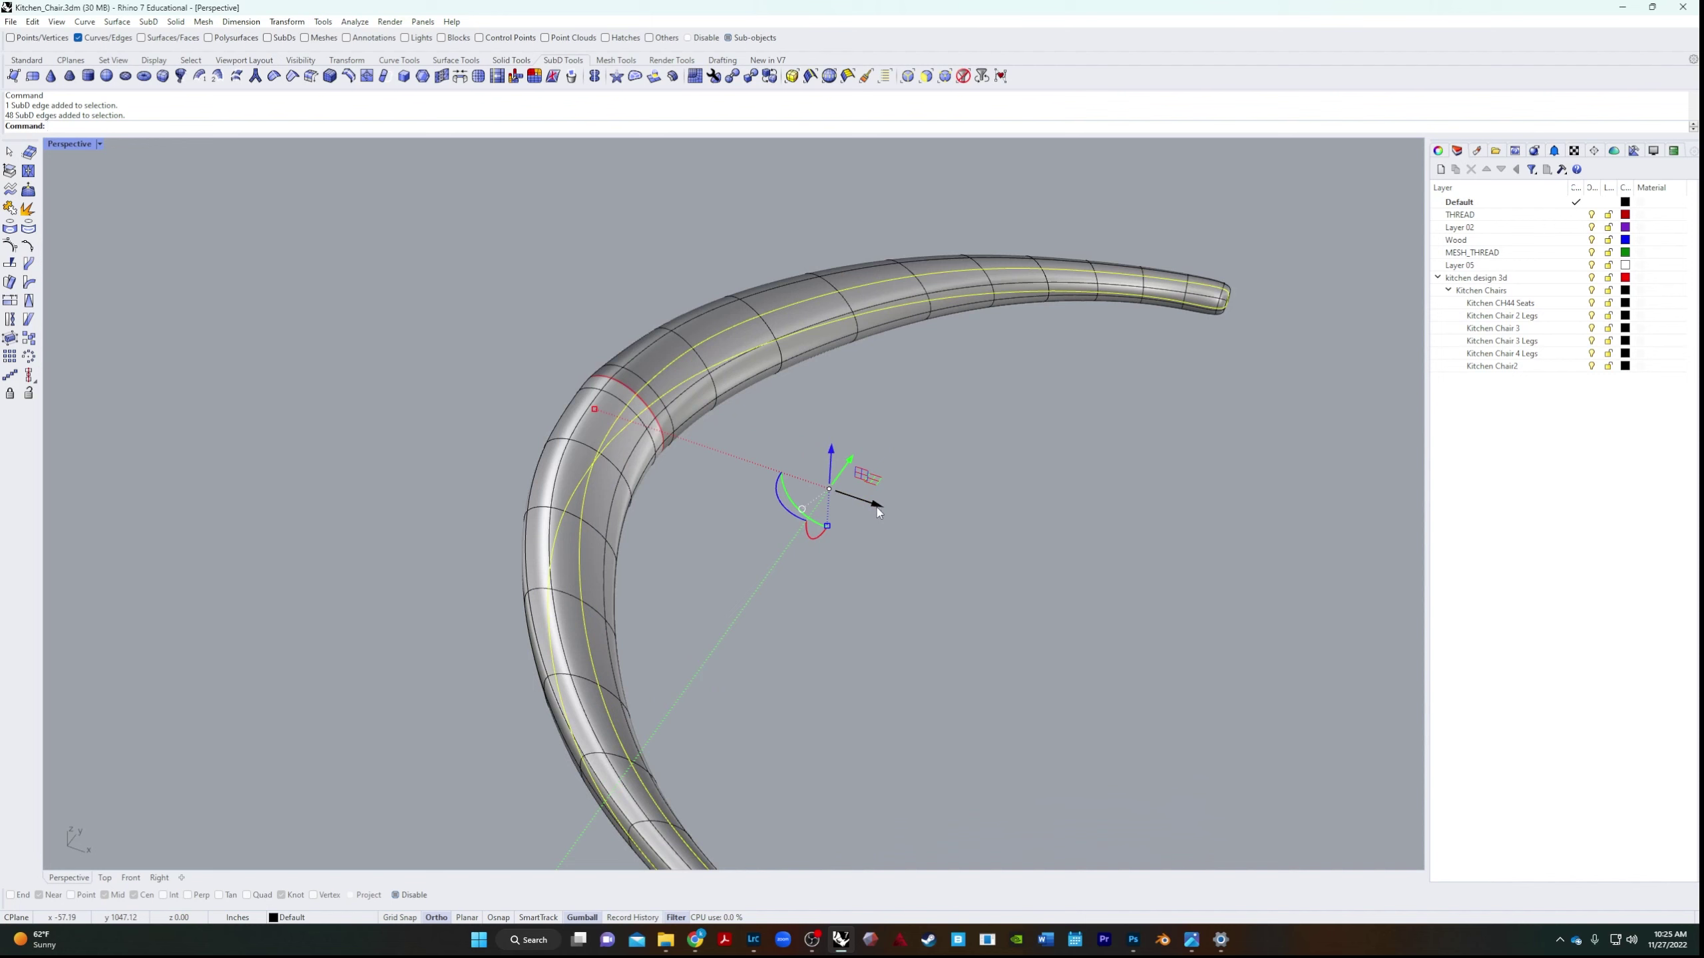
{"action": "left_click_drag", "start_coordinate": [876, 507], "coordinate": [932, 525]}
{"action": "key", "text": "Escape"}
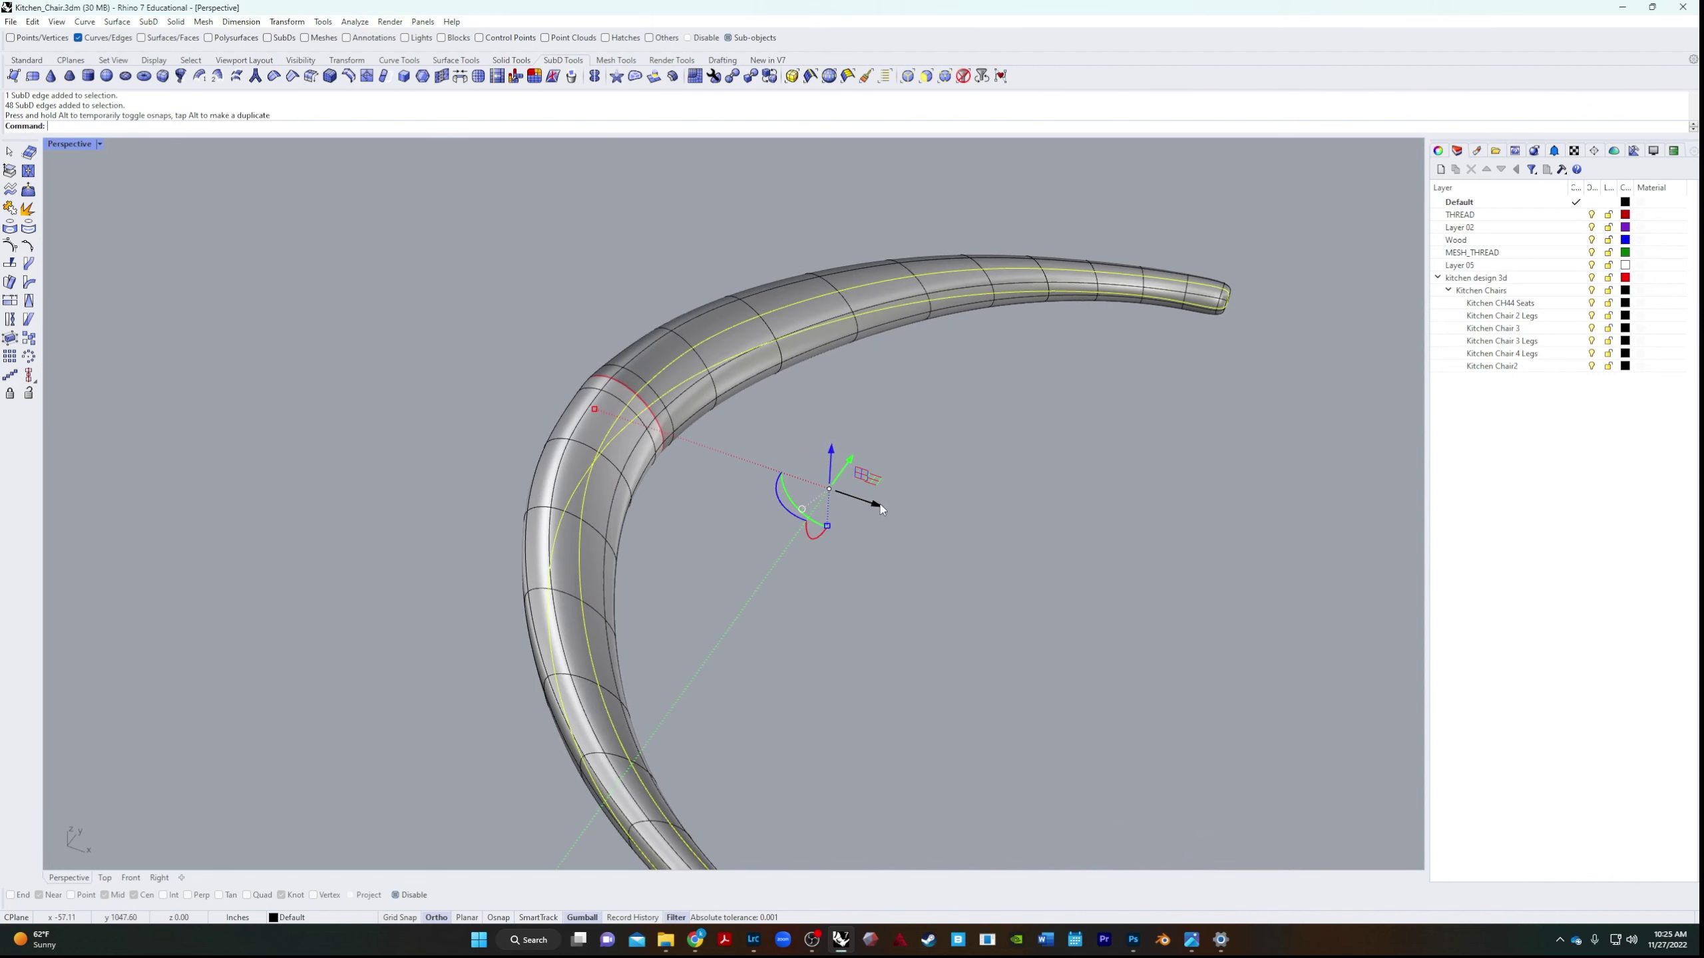
Use SoftTransform to softly pull the edge loop and stretch the rail.
{"action": "left_click", "coordinate": [26, 174]}
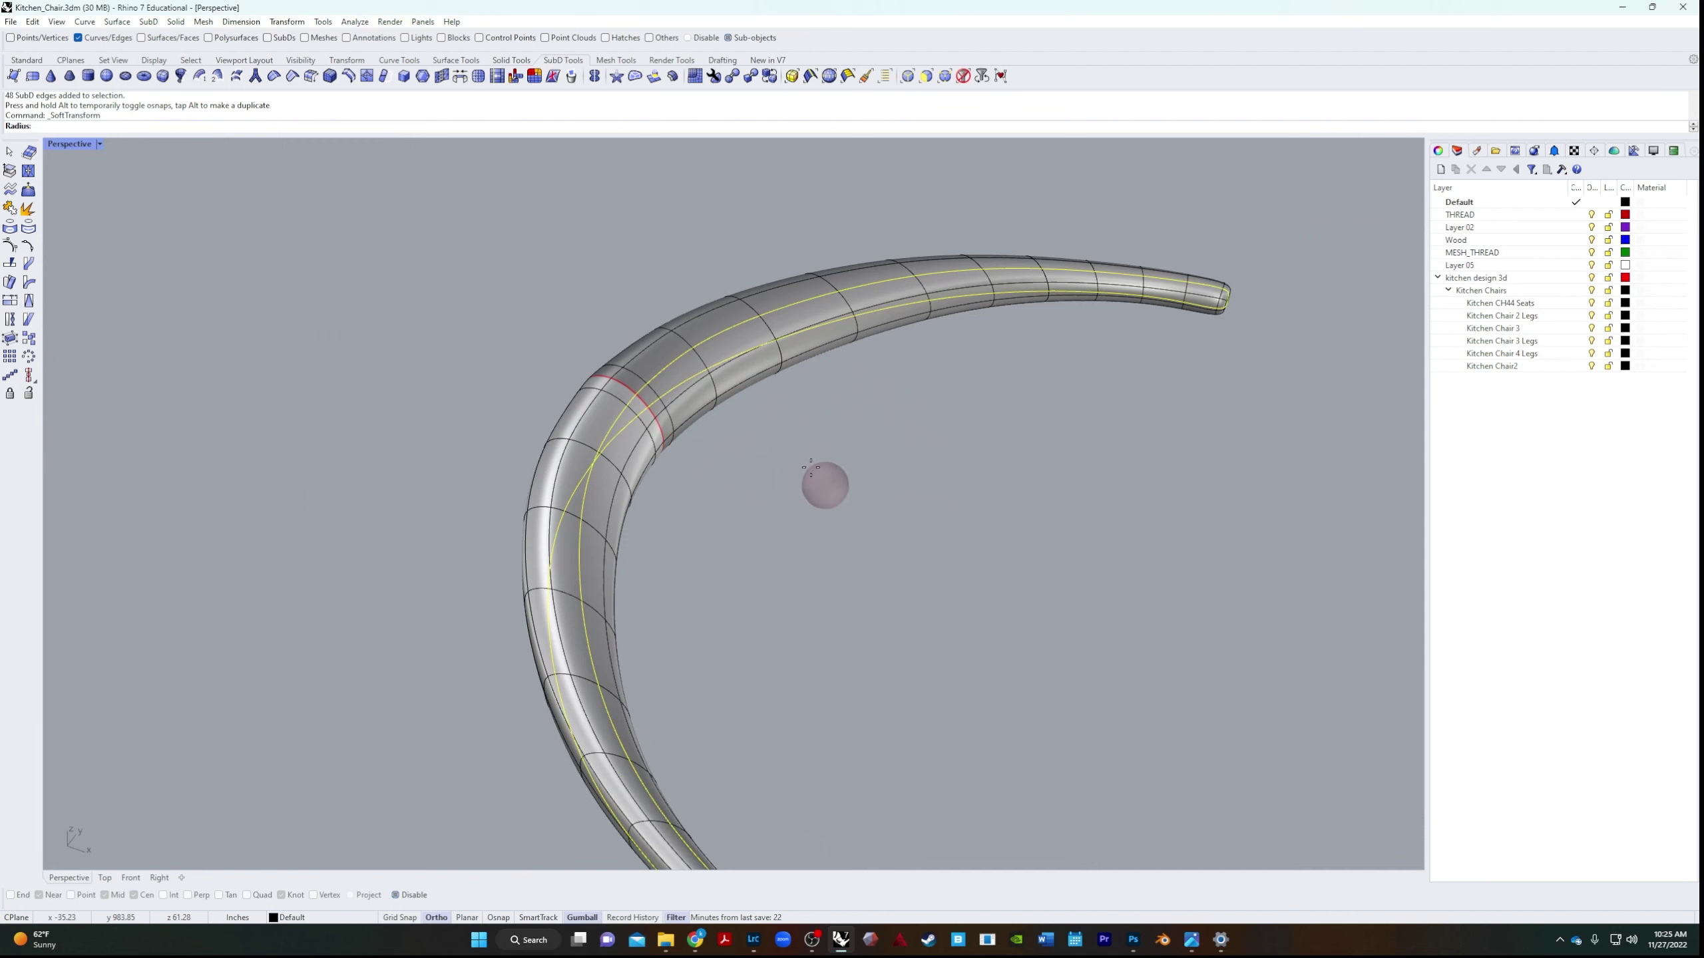
{"action": "left_click", "coordinate": [810, 468]}
{"action": "left_click_drag", "start_coordinate": [881, 511], "coordinate": [876, 407]}
{"action": "right_click_drag", "start_coordinate": [989, 627], "coordinate": [920, 592]}
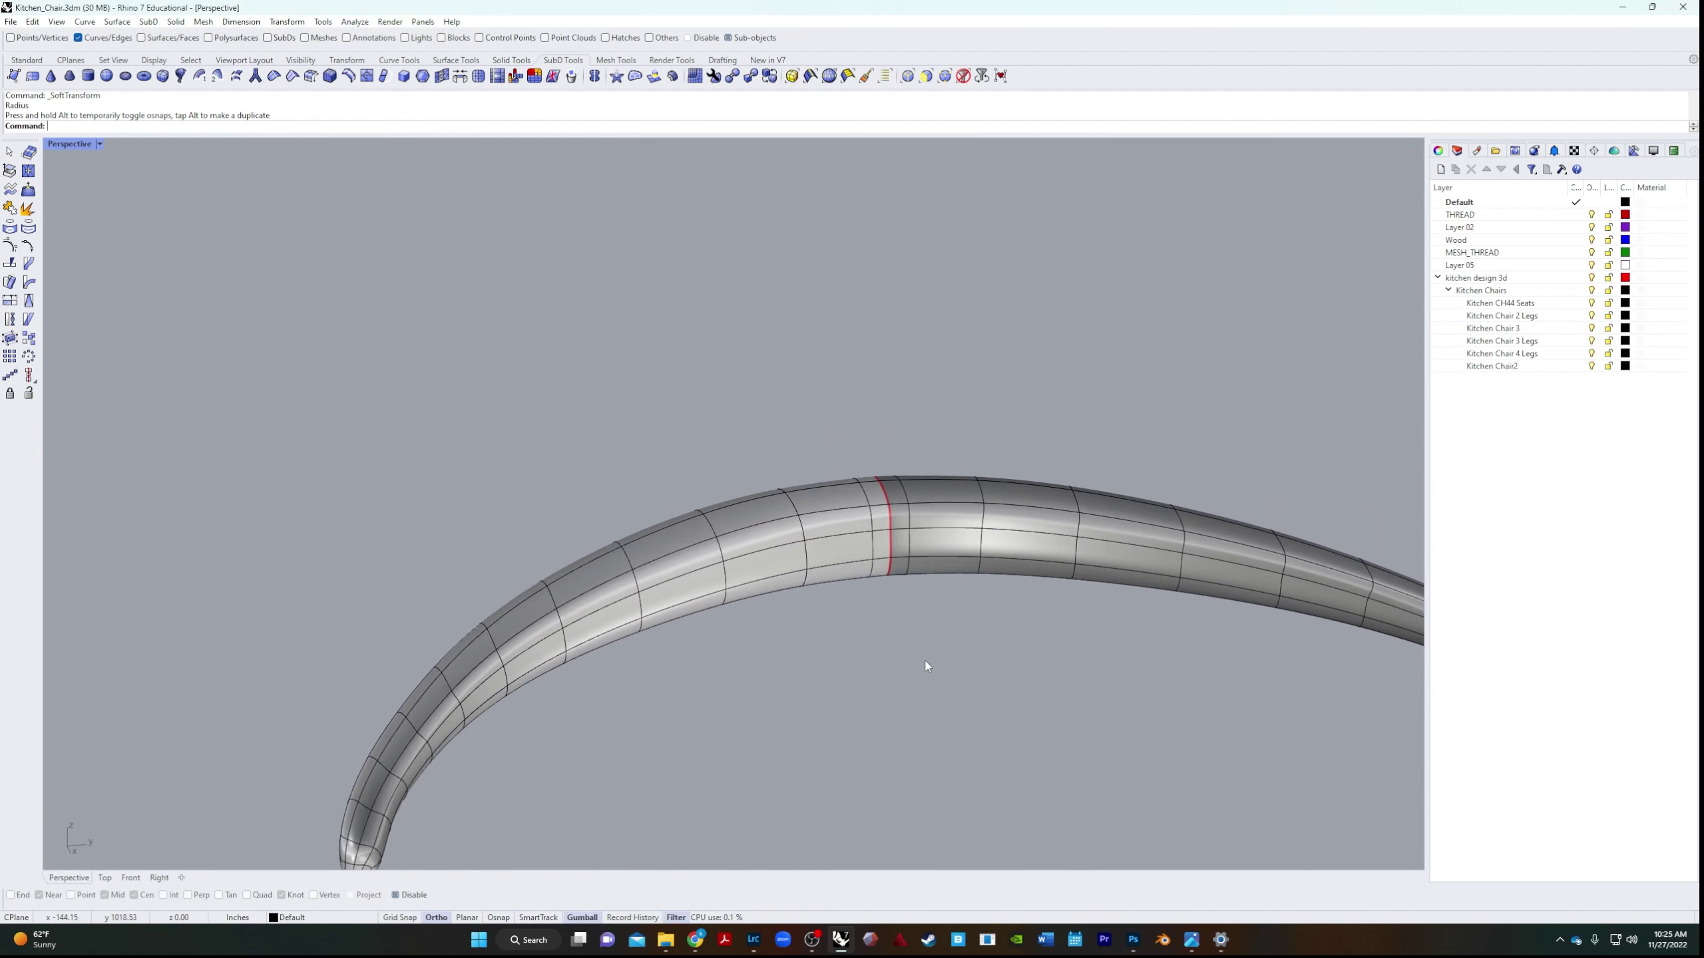
Switch the Perspective view to Rendered and compare with the chair reference photo.
{"action": "left_click", "coordinate": [101, 144]}
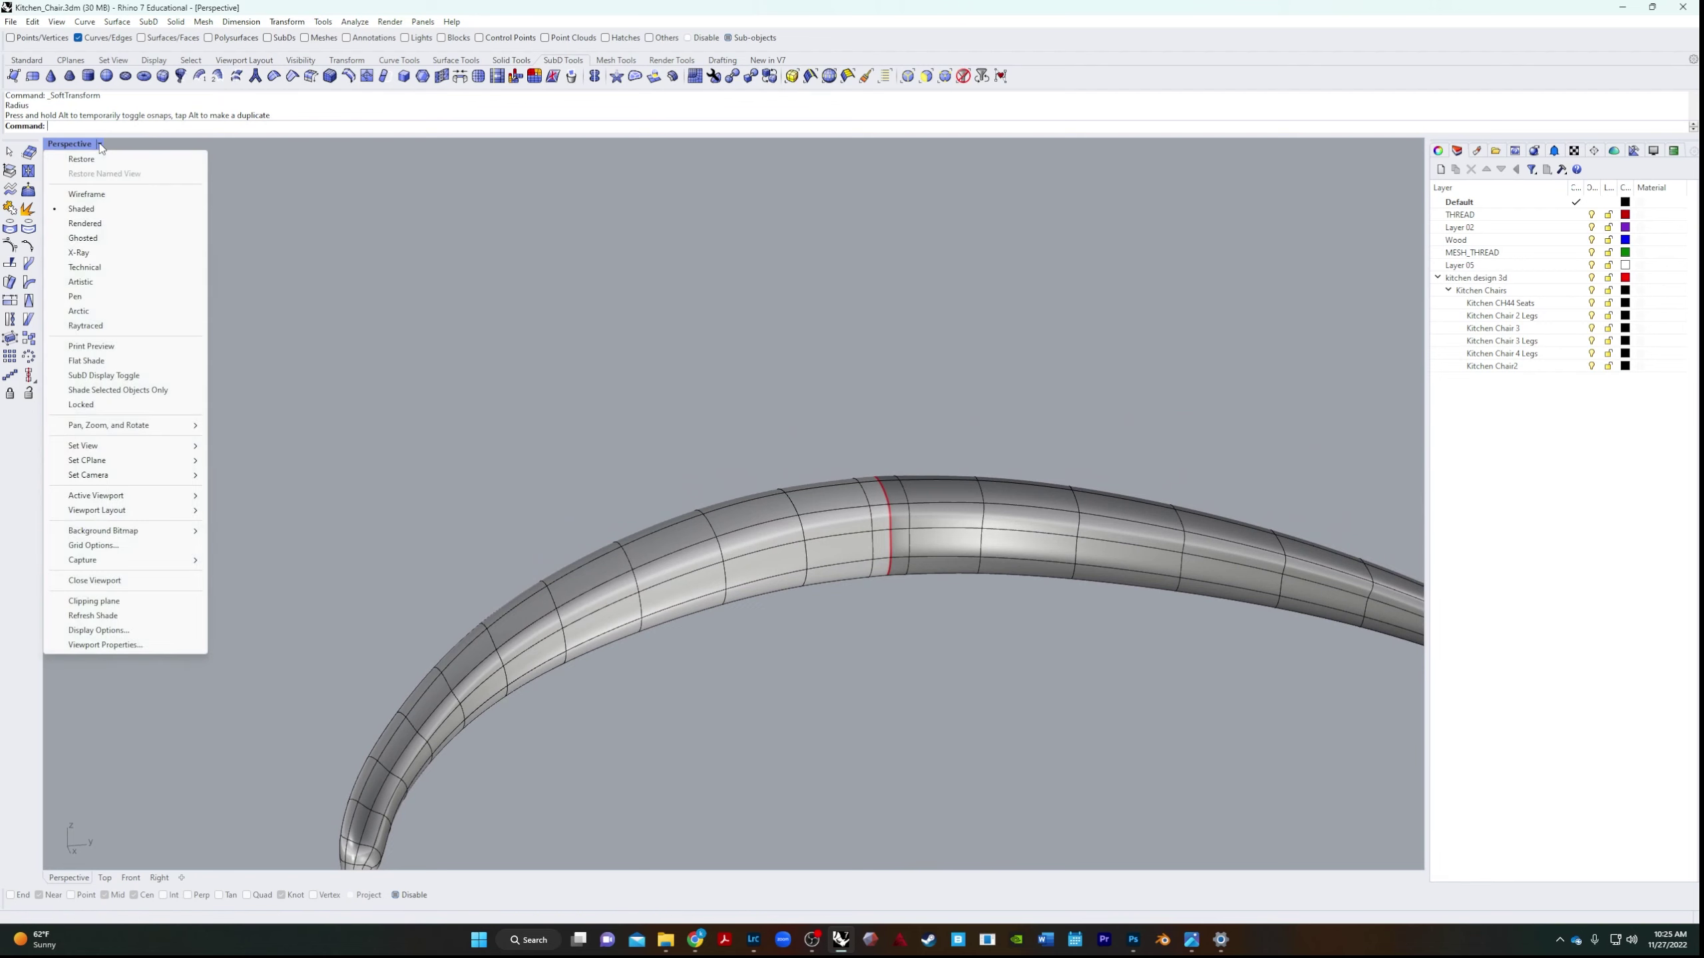
{"action": "left_click", "coordinate": [85, 224]}
{"action": "scroll", "coordinate": [677, 559], "scroll_direction": "down", "scroll_amount": 5}
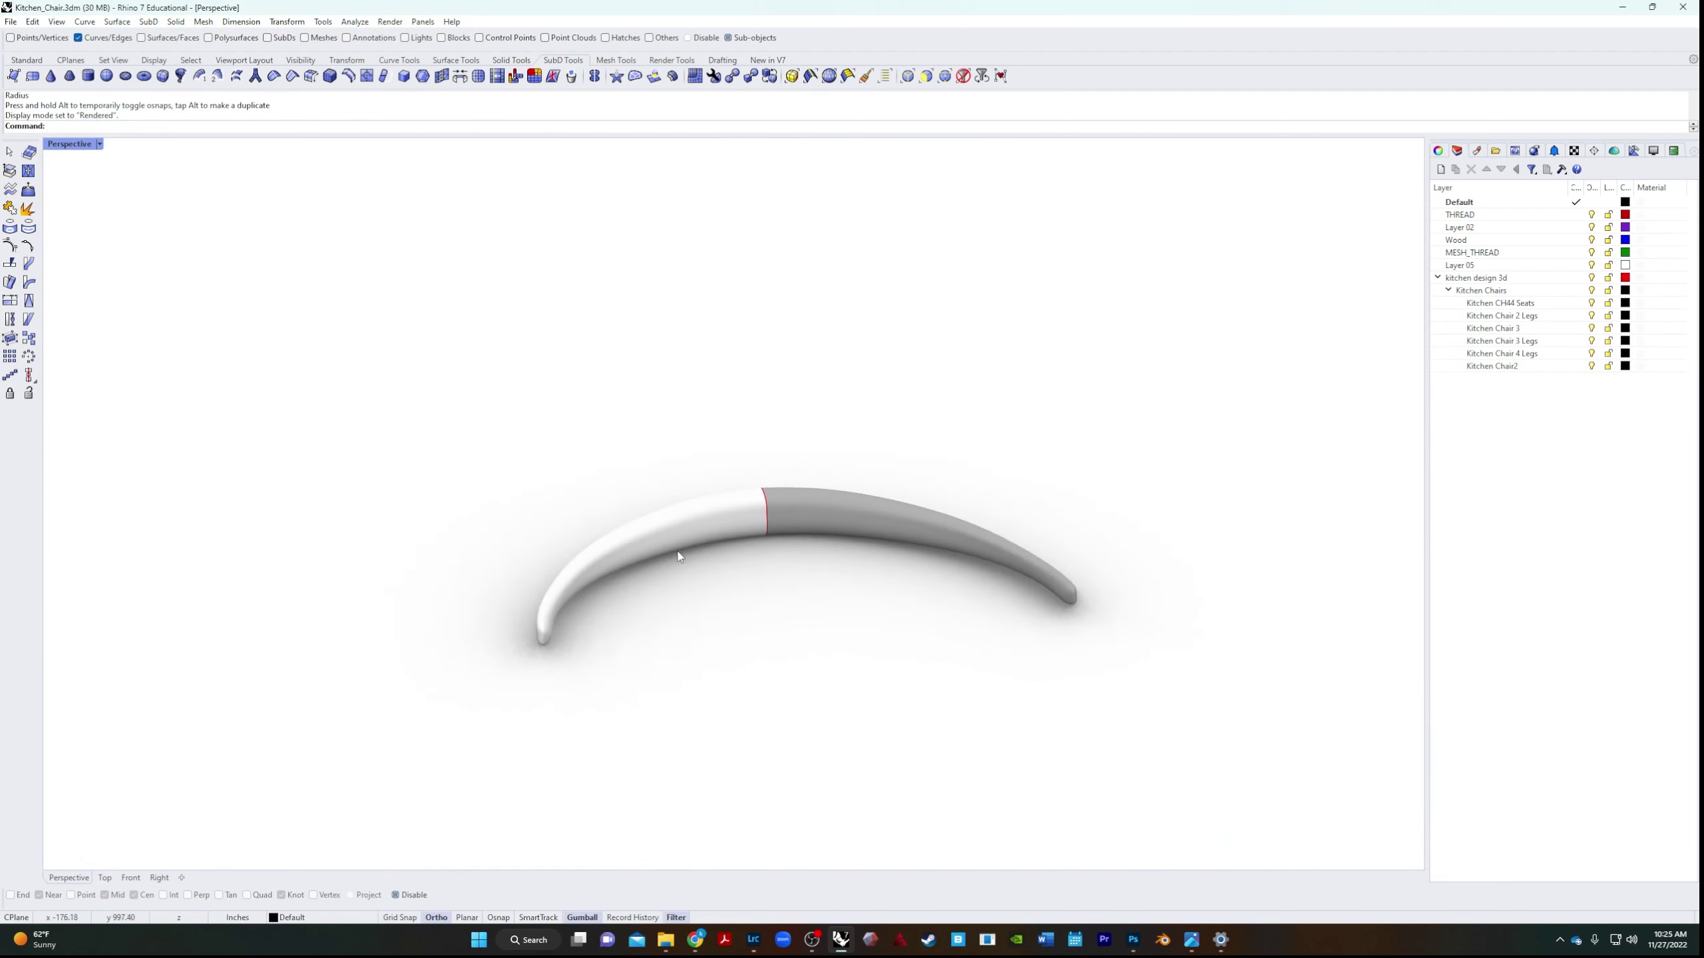
{"action": "right_click_drag", "start_coordinate": [677, 559], "coordinate": [710, 664]}
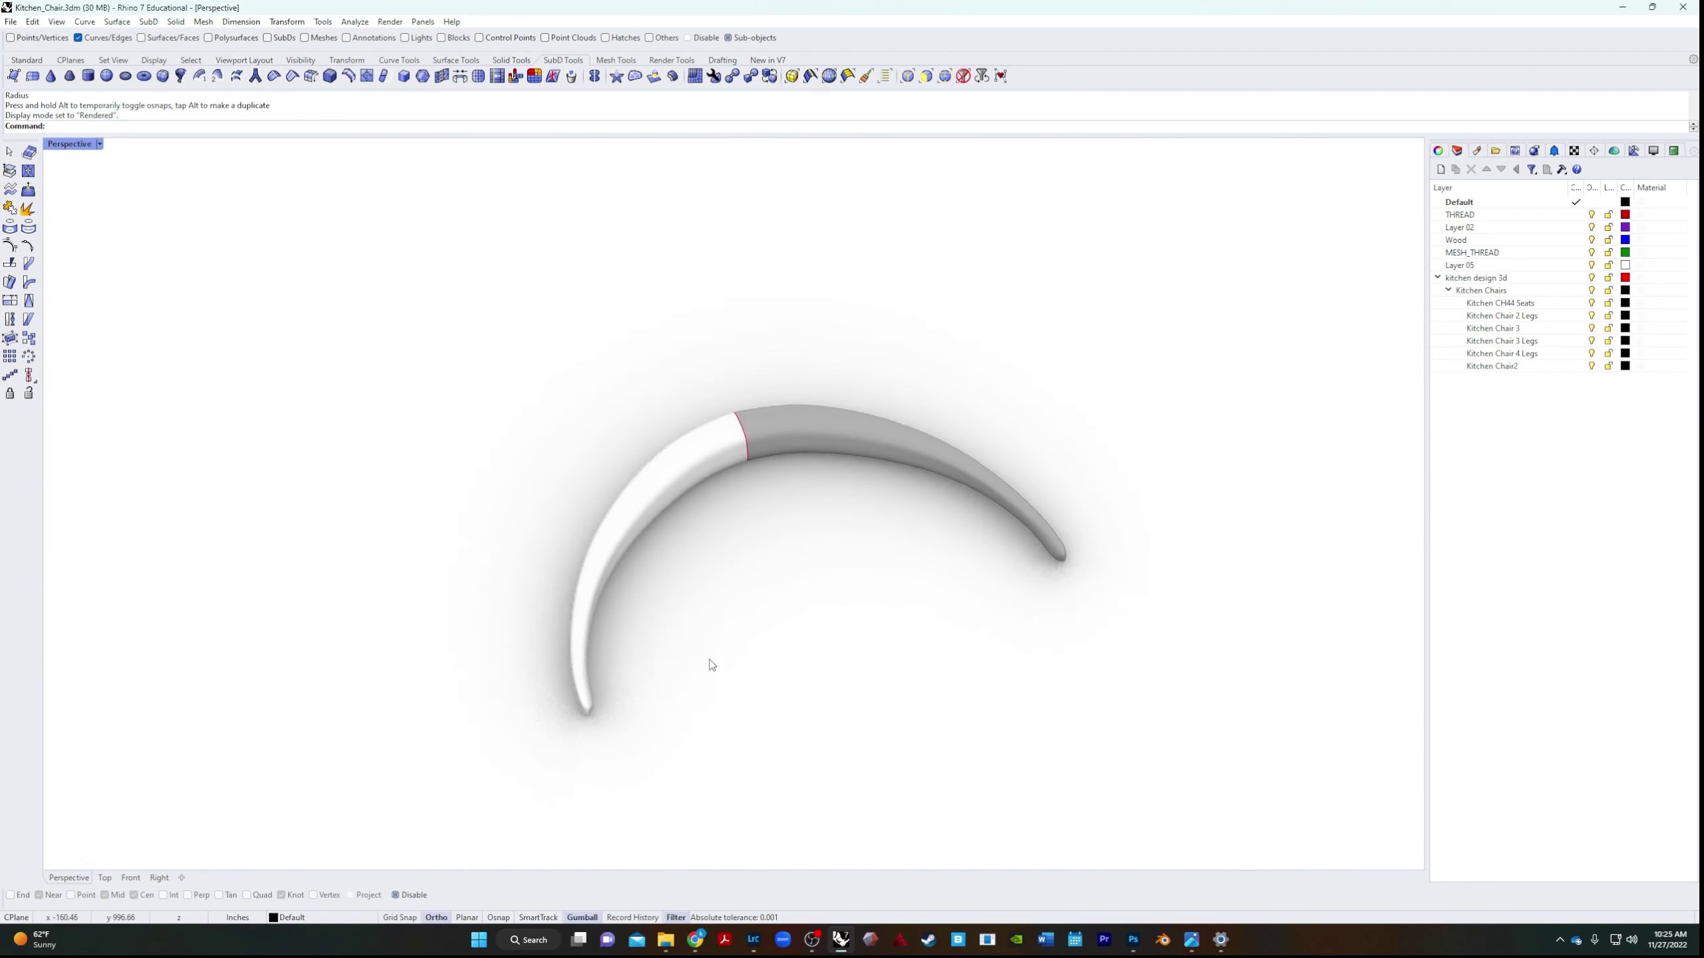
{"action": "left_click", "coordinate": [1191, 941]}
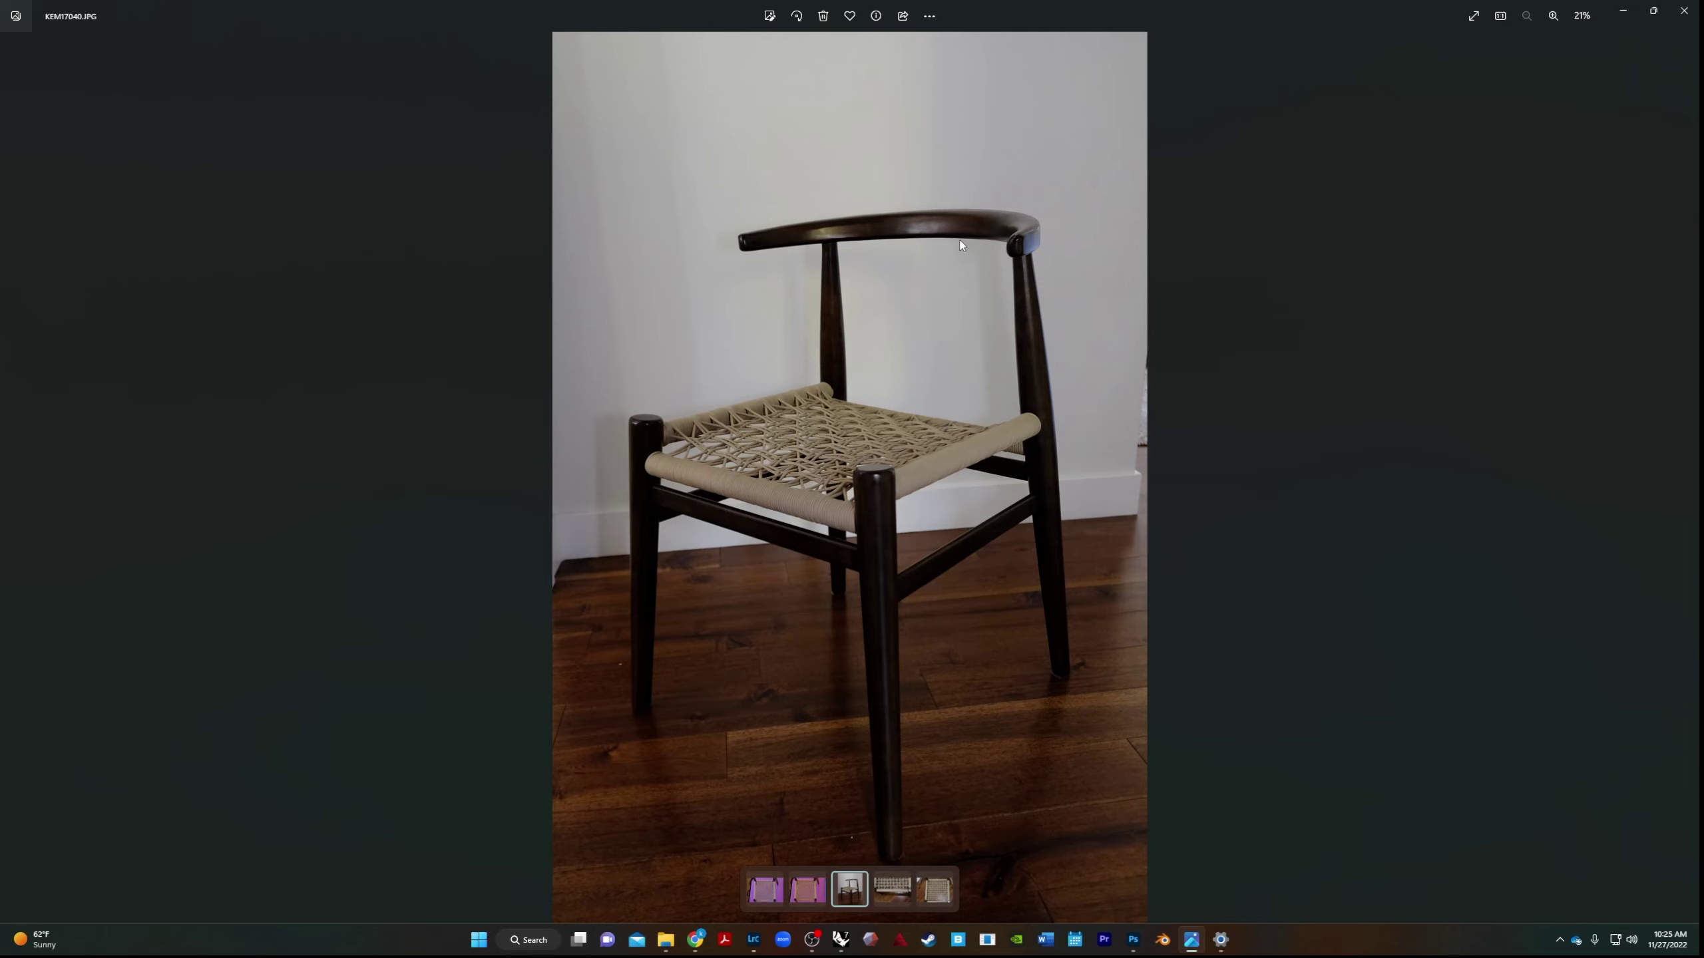
Return to Rhino and set the Perspective view back to Shaded display.
{"action": "left_click", "coordinate": [1623, 11]}
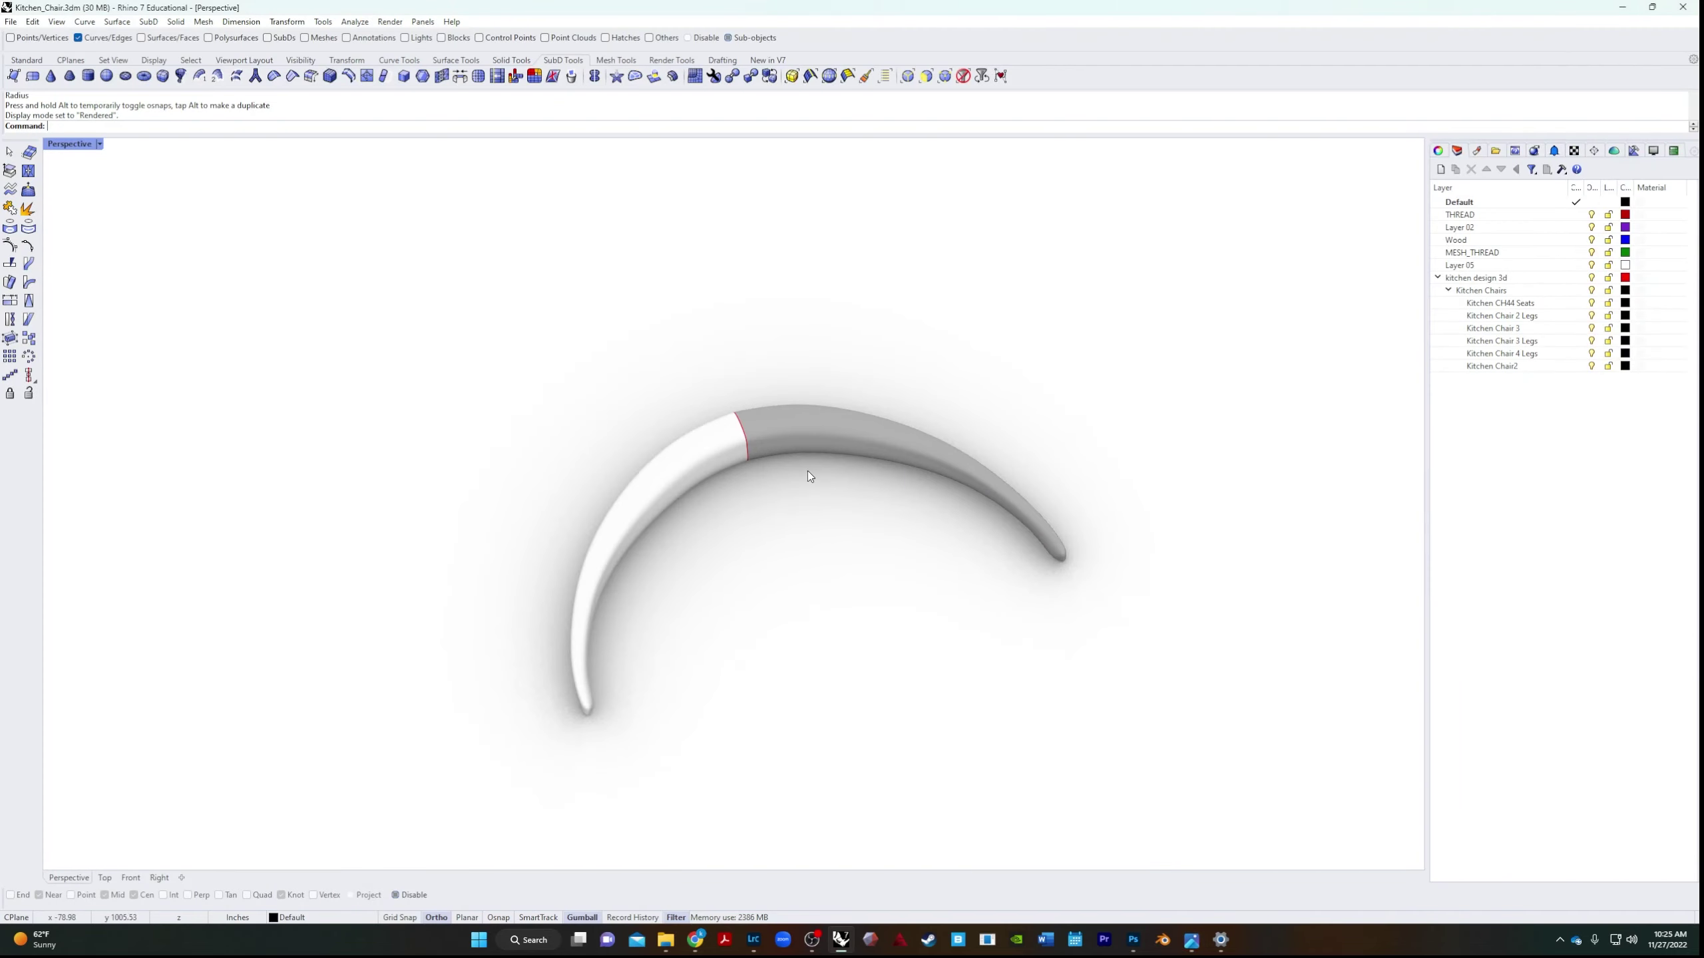
{"action": "right_click_drag", "start_coordinate": [787, 578], "coordinate": [790, 526]}
{"action": "left_click", "coordinate": [99, 143]}
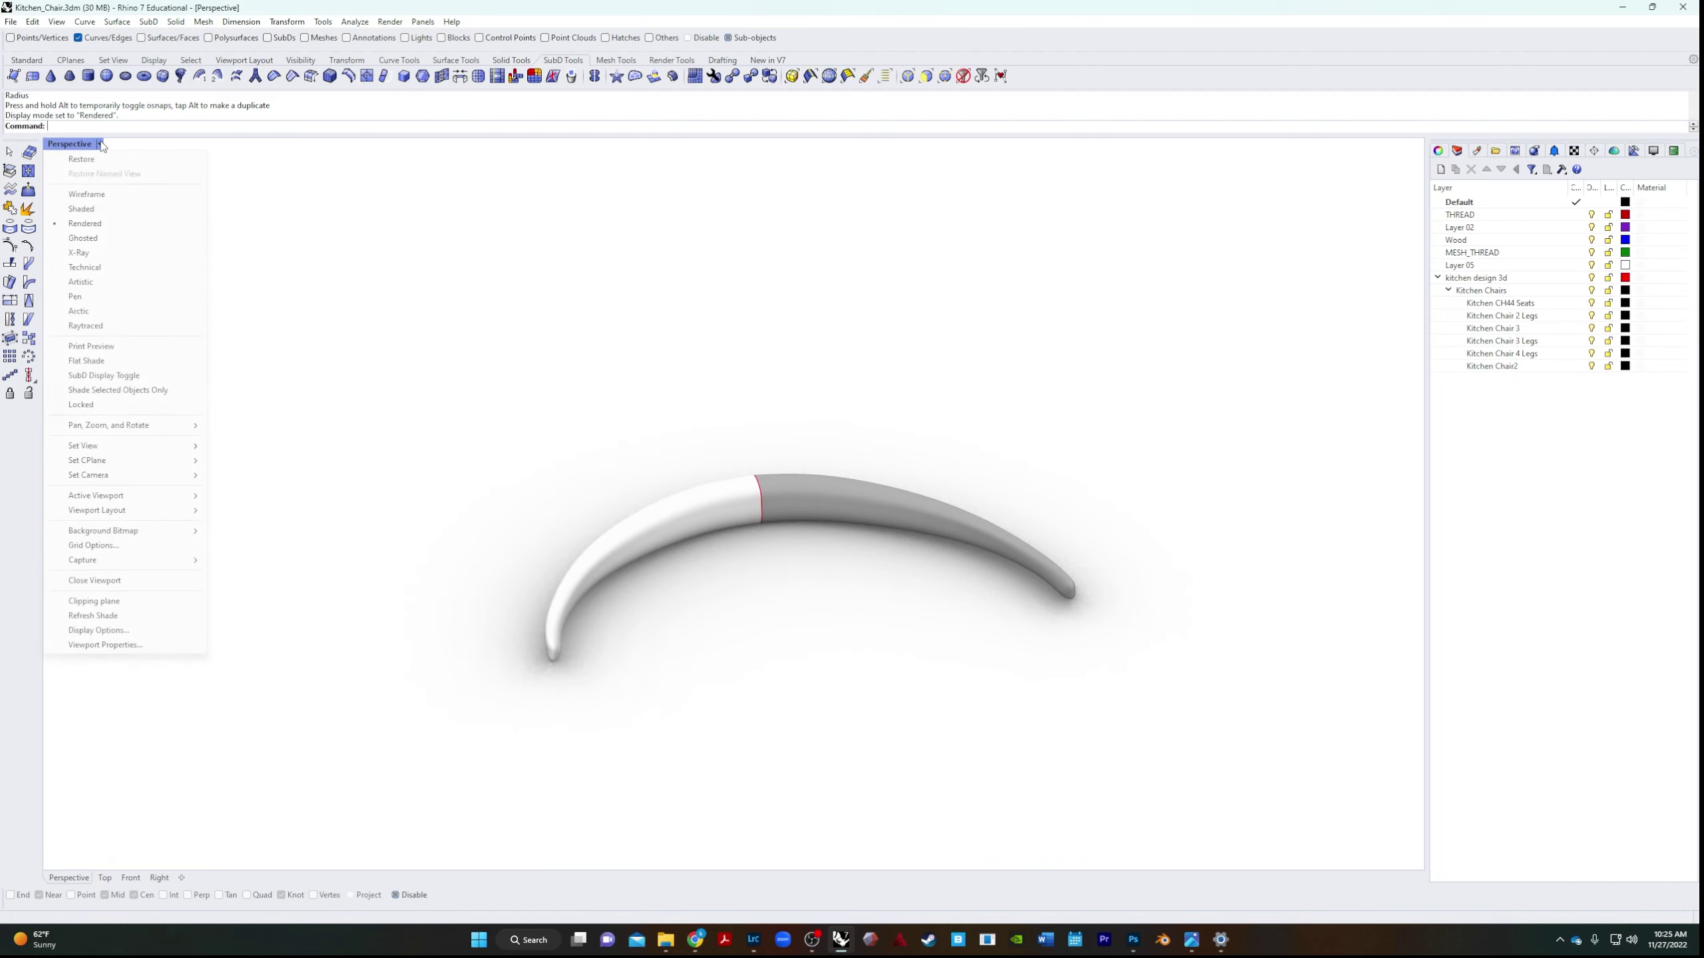
{"action": "left_click", "coordinate": [110, 212]}
{"action": "scroll", "coordinate": [704, 605], "scroll_direction": "up", "scroll_amount": 5}
{"action": "right_click_drag", "start_coordinate": [692, 575], "coordinate": [626, 566]}
{"action": "scroll", "coordinate": [762, 472], "scroll_direction": "up", "scroll_amount": 5}
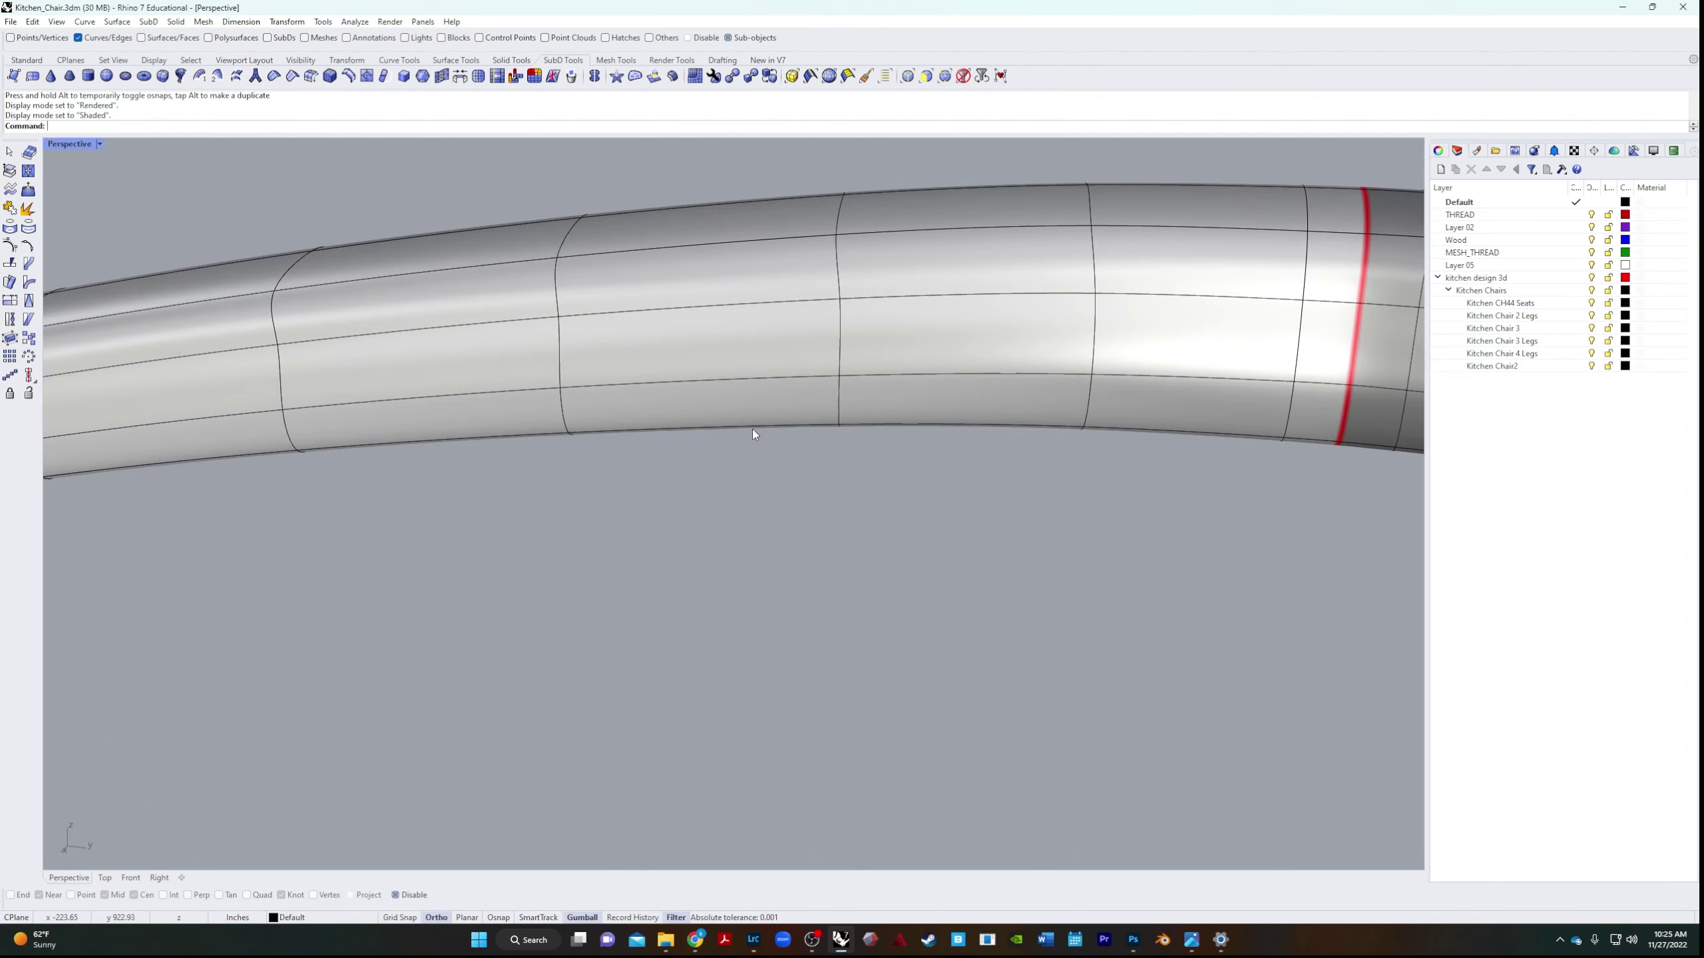
Select the underside edge loop and drag it along the gumball's red arrow.
{"action": "double_click", "coordinate": [753, 427]}
{"action": "scroll", "coordinate": [753, 427], "scroll_direction": "down", "scroll_amount": 5}
{"action": "right_click_drag", "start_coordinate": [734, 577], "coordinate": [650, 629]}
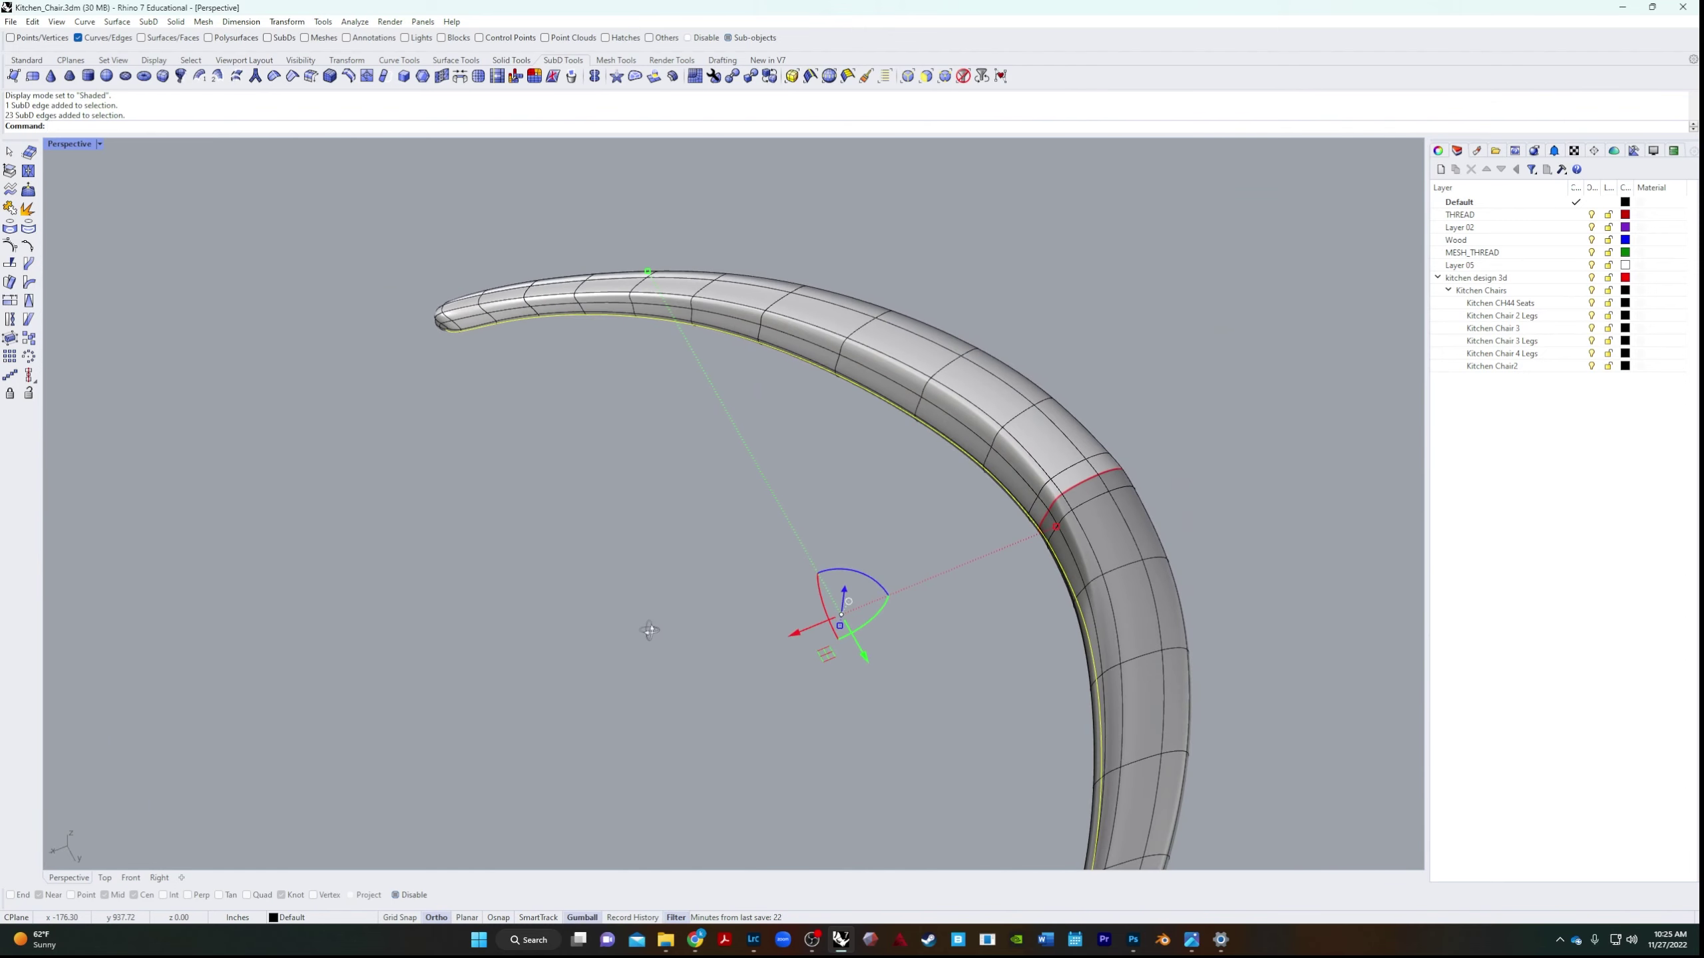
{"action": "left_click_drag", "start_coordinate": [794, 641], "coordinate": [815, 591]}
Orbit around the rail to inspect the whole arc and its rounded end.
{"action": "right_click_drag", "start_coordinate": [767, 655], "coordinate": [1048, 569]}
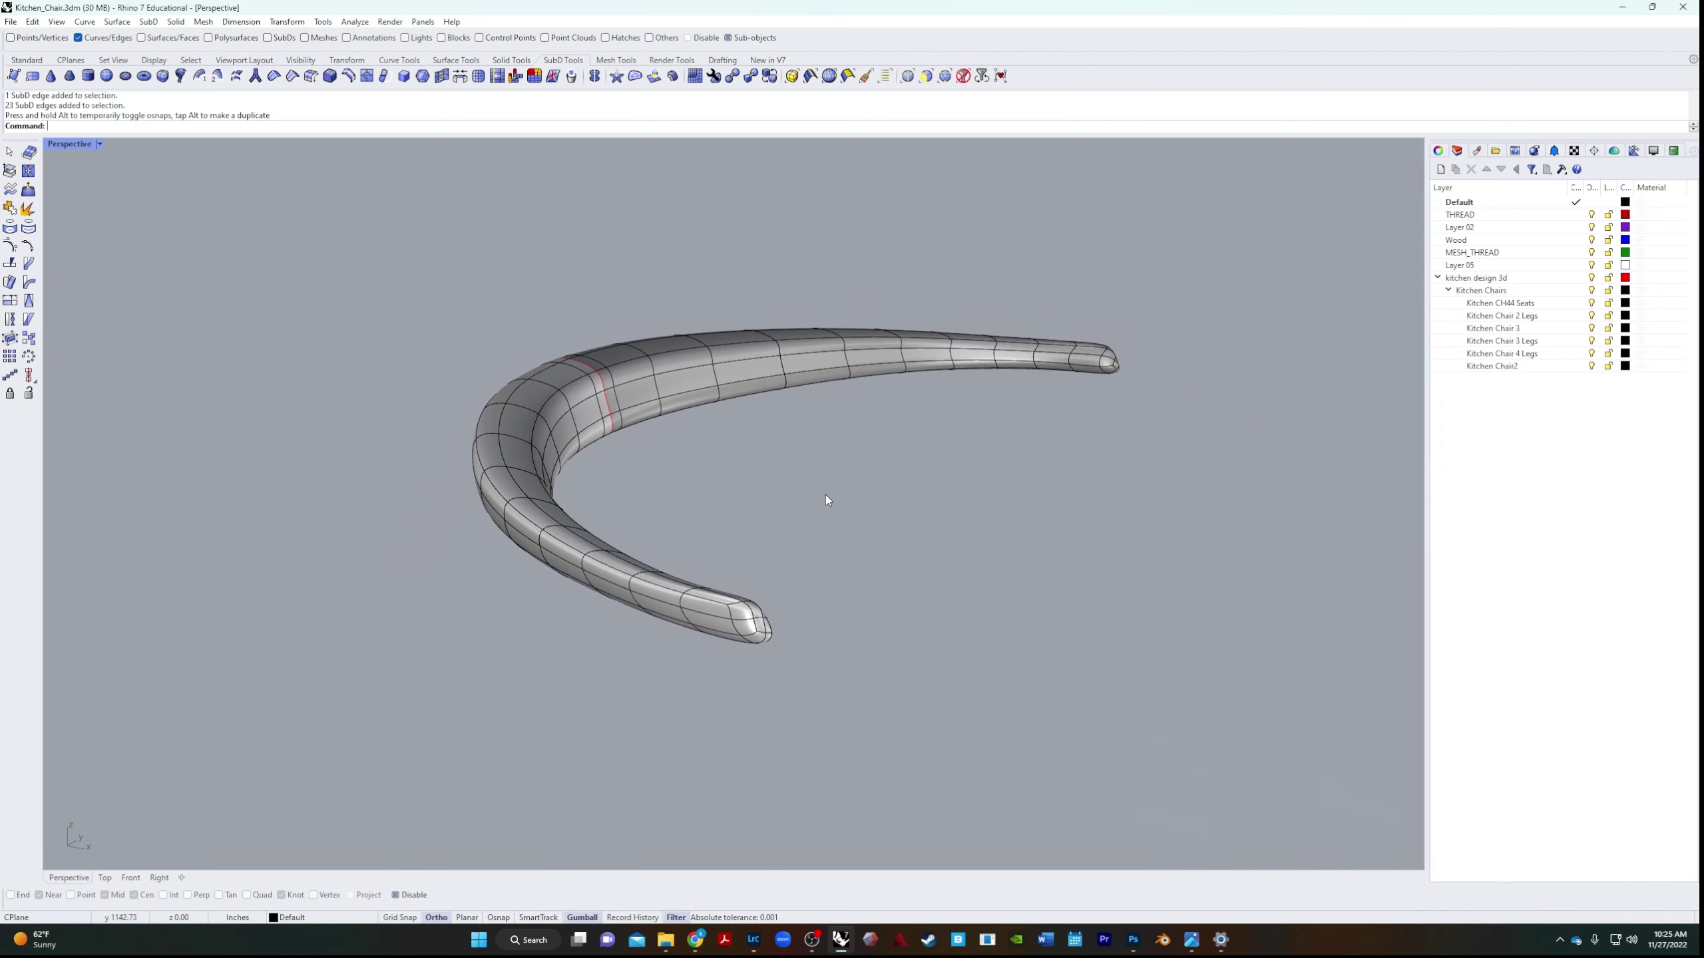
{"action": "right_click_drag", "start_coordinate": [895, 545], "coordinate": [567, 700]}
{"action": "scroll", "coordinate": [567, 701], "scroll_direction": "up", "scroll_amount": 3}
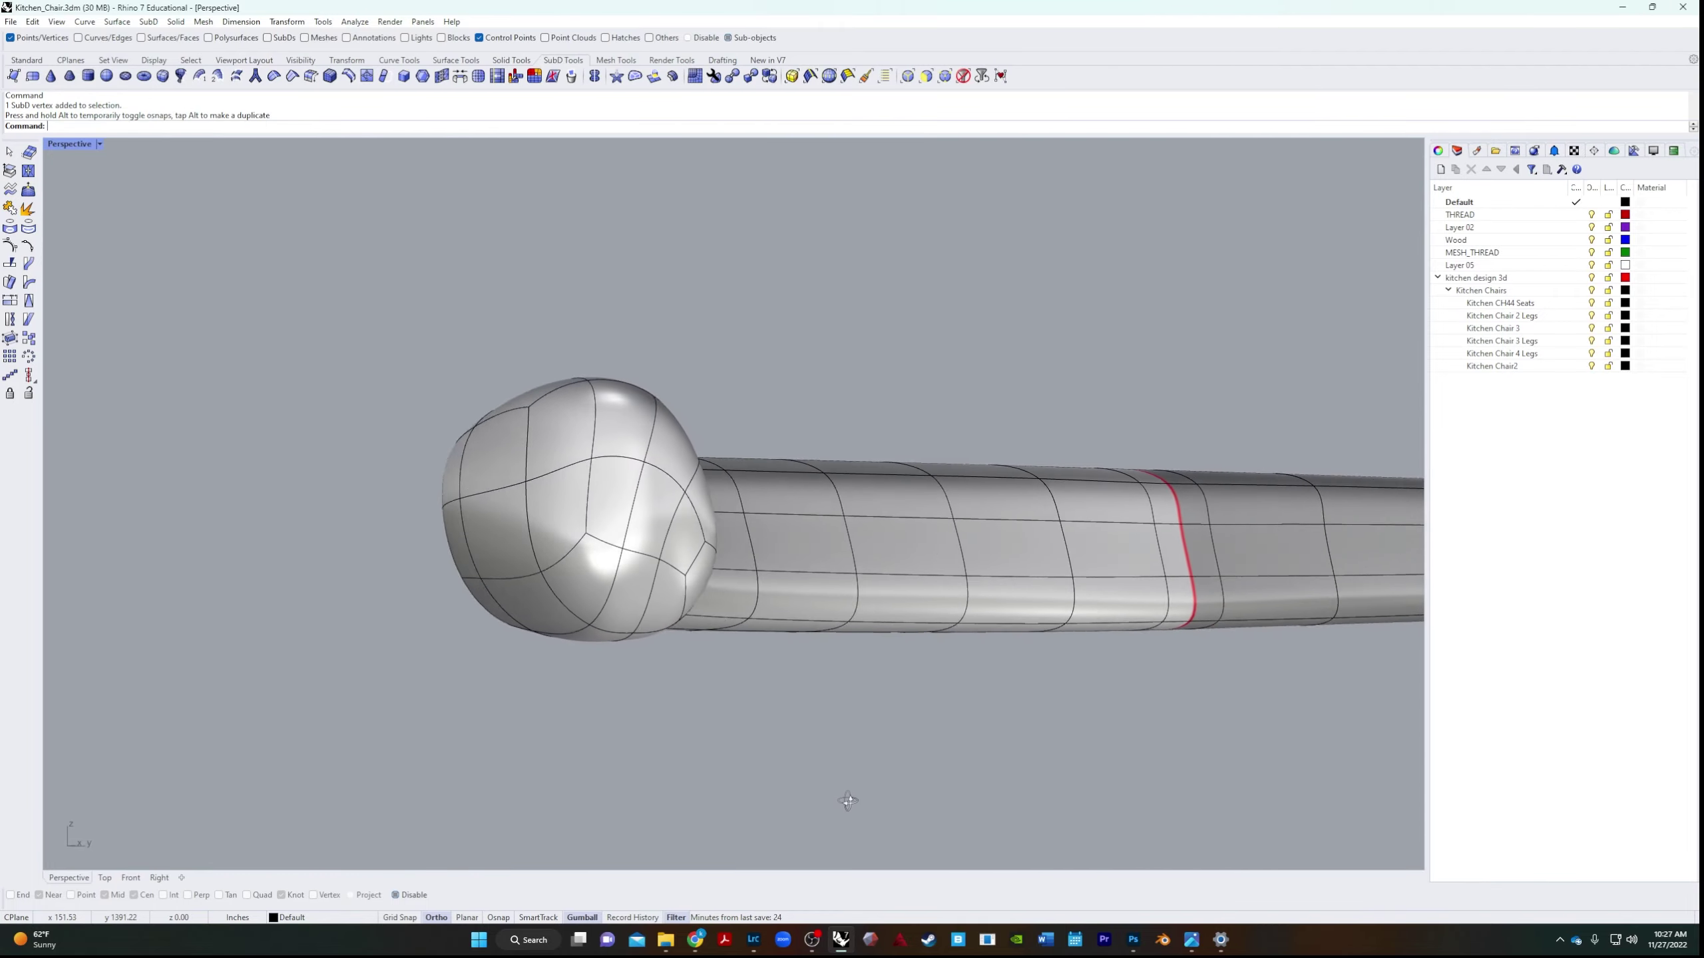
{"action": "right_click_drag", "start_coordinate": [847, 801], "coordinate": [876, 641]}
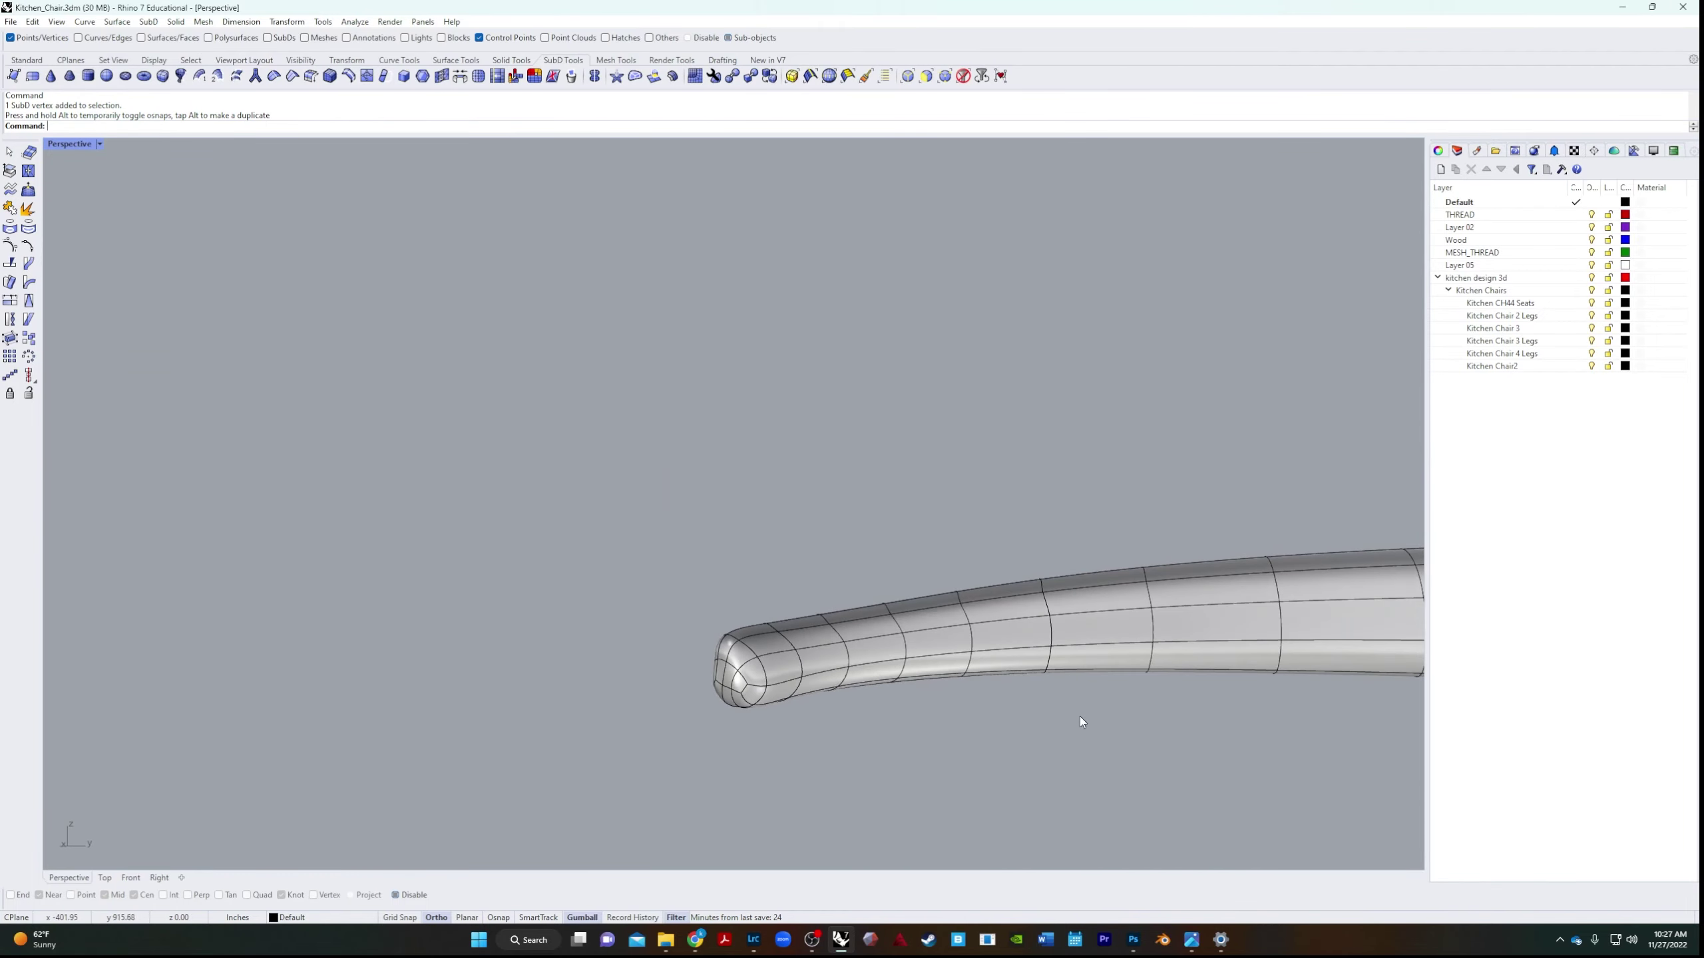
{"action": "right_click_drag", "start_coordinate": [1079, 722], "coordinate": [654, 476]}
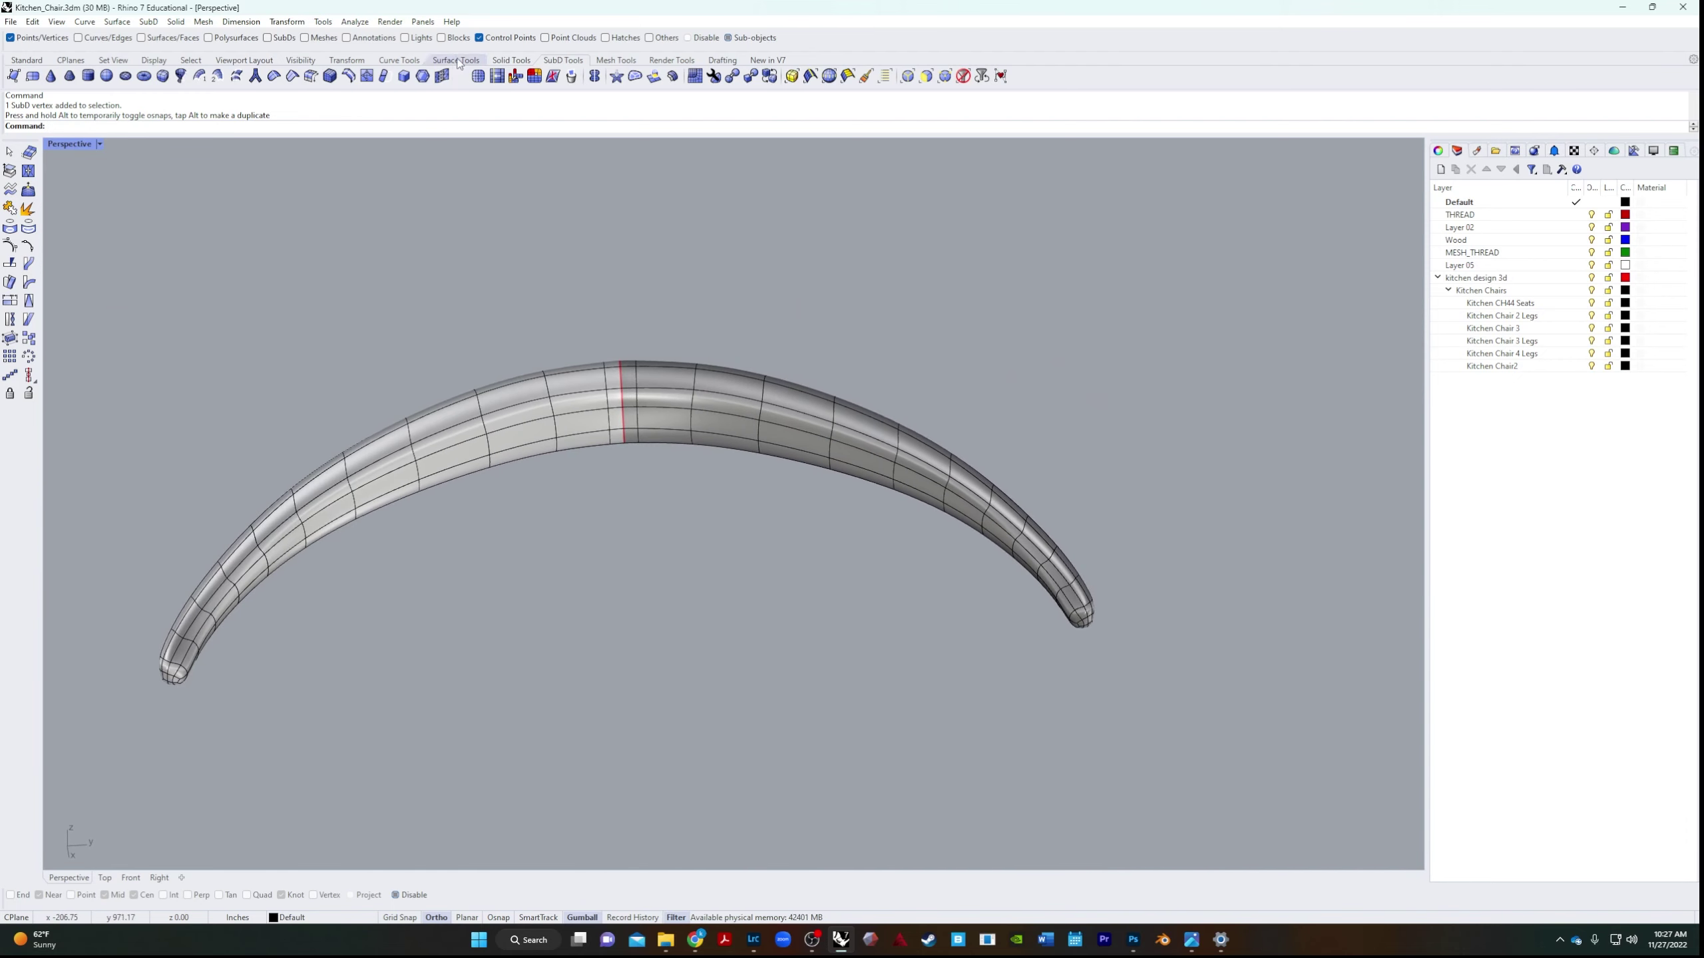
Run RemoveSymmetry on the rail to remove its red symmetry seam.
{"action": "right_click", "coordinate": [595, 77]}
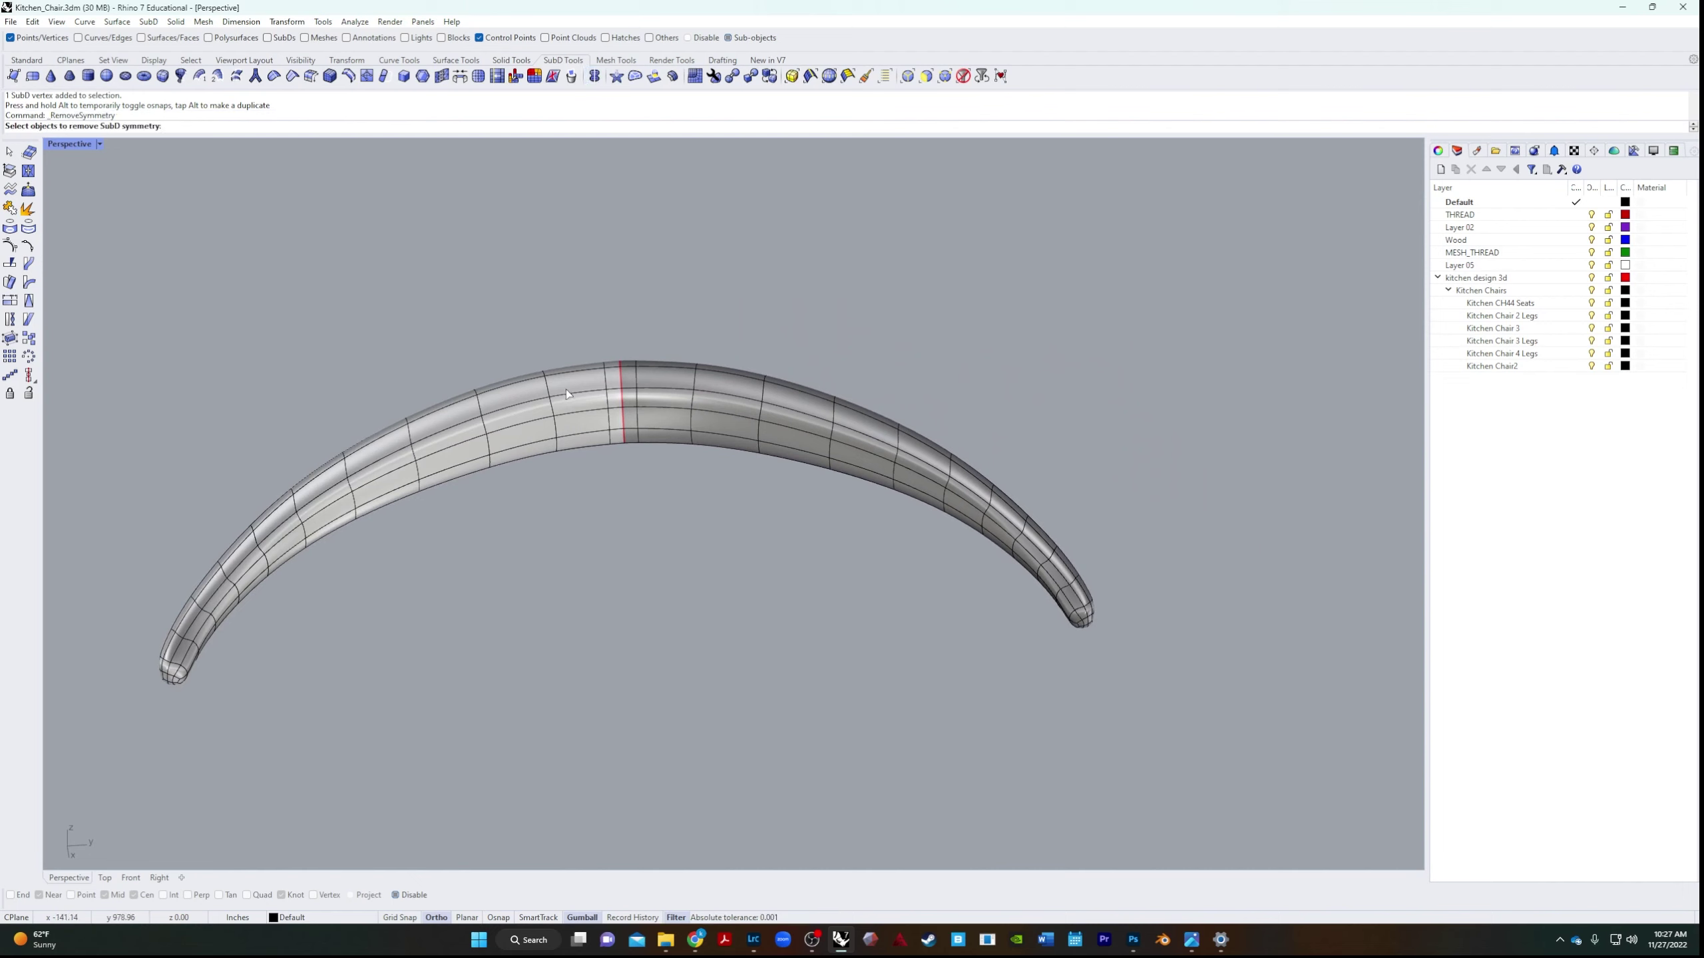
{"action": "left_click", "coordinate": [563, 419]}
{"action": "key", "text": "Return"}
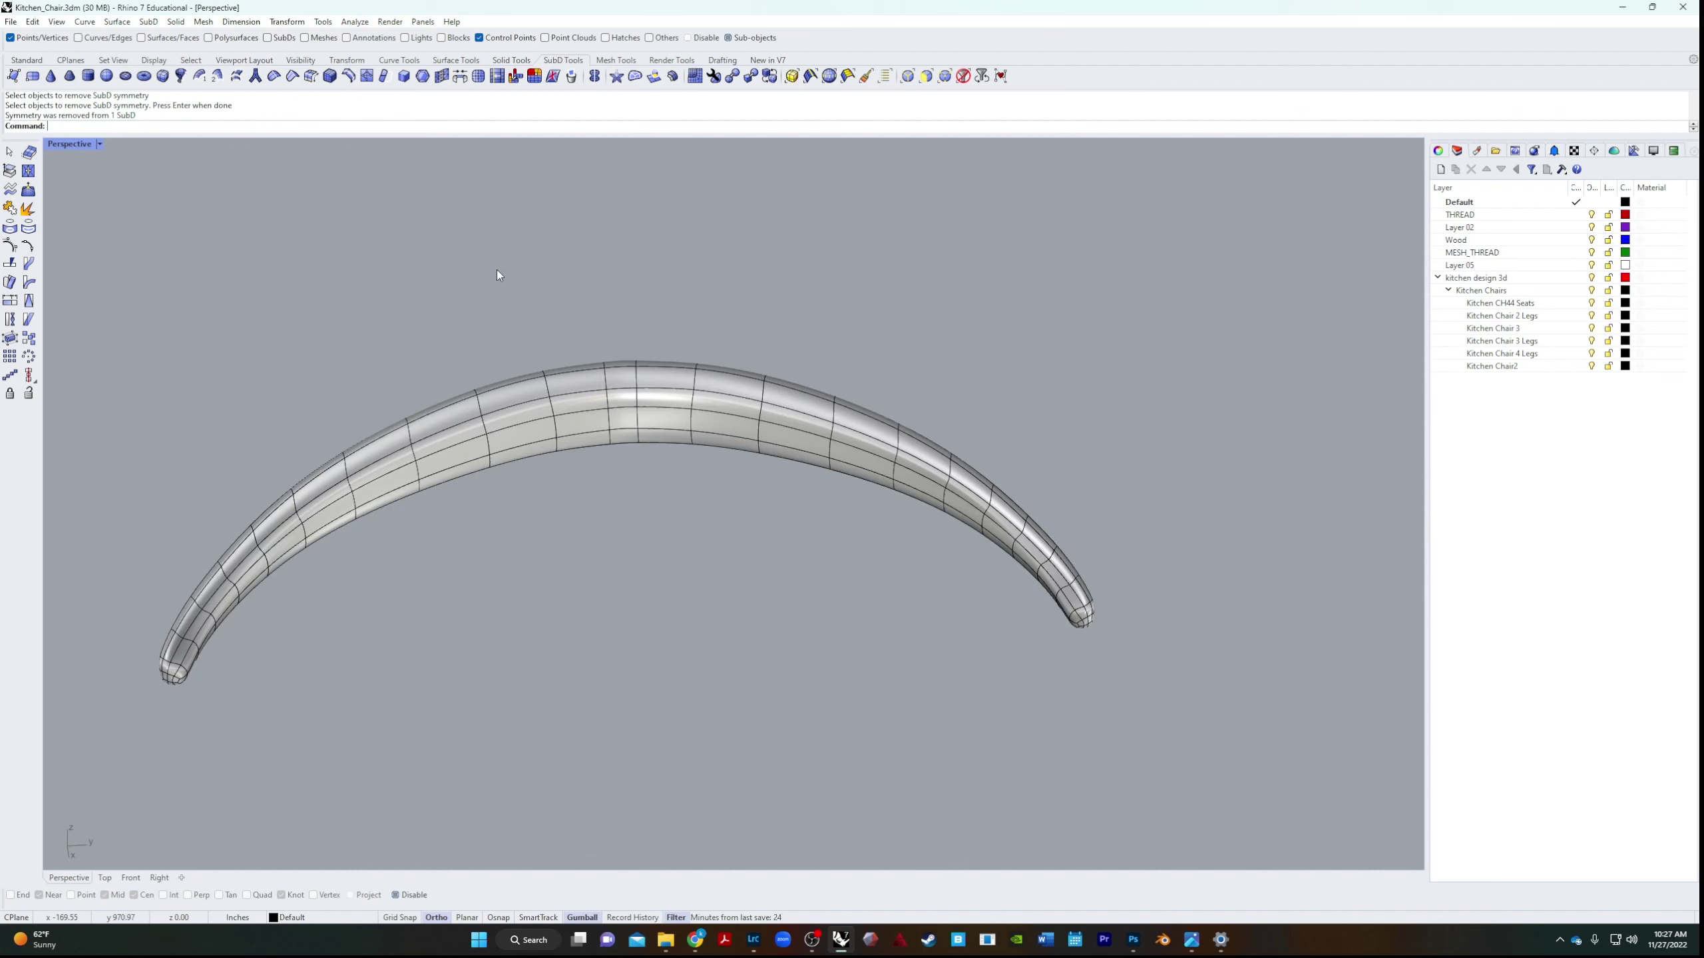
{"action": "scroll", "coordinate": [615, 575], "scroll_direction": "down", "scroll_amount": 5}
{"action": "right_click_drag", "start_coordinate": [615, 575], "coordinate": [772, 578]}
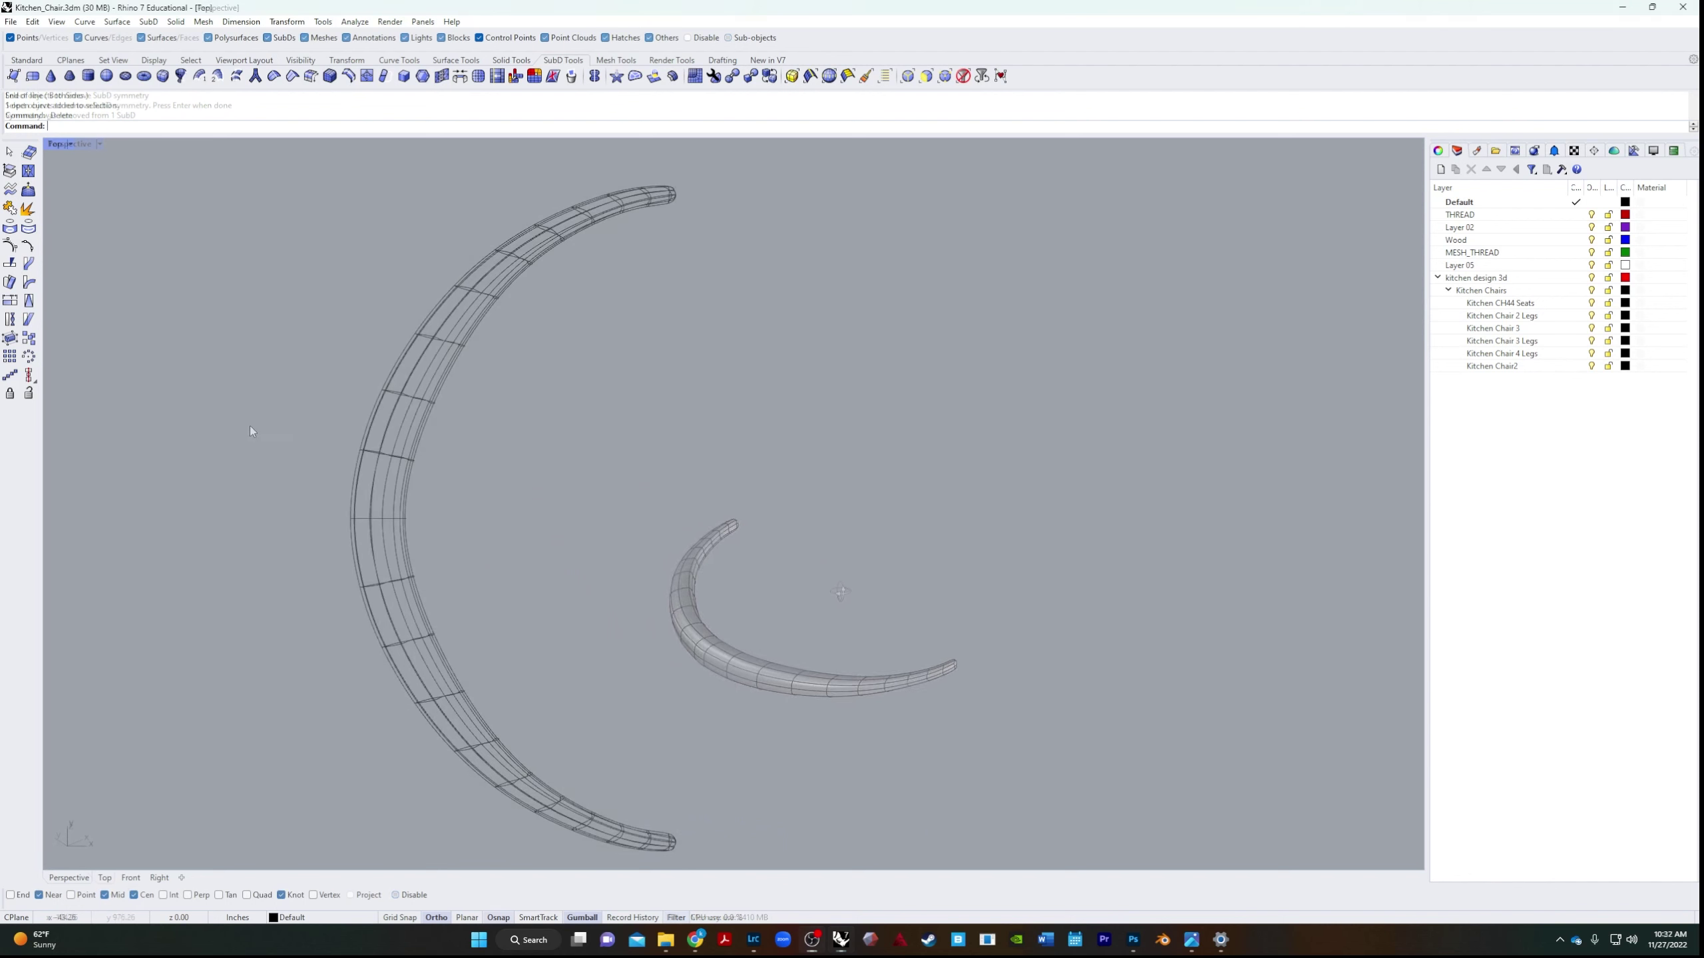
Set the Top view to Shaded display and recenter the arc.
{"action": "left_click", "coordinate": [56, 144]}
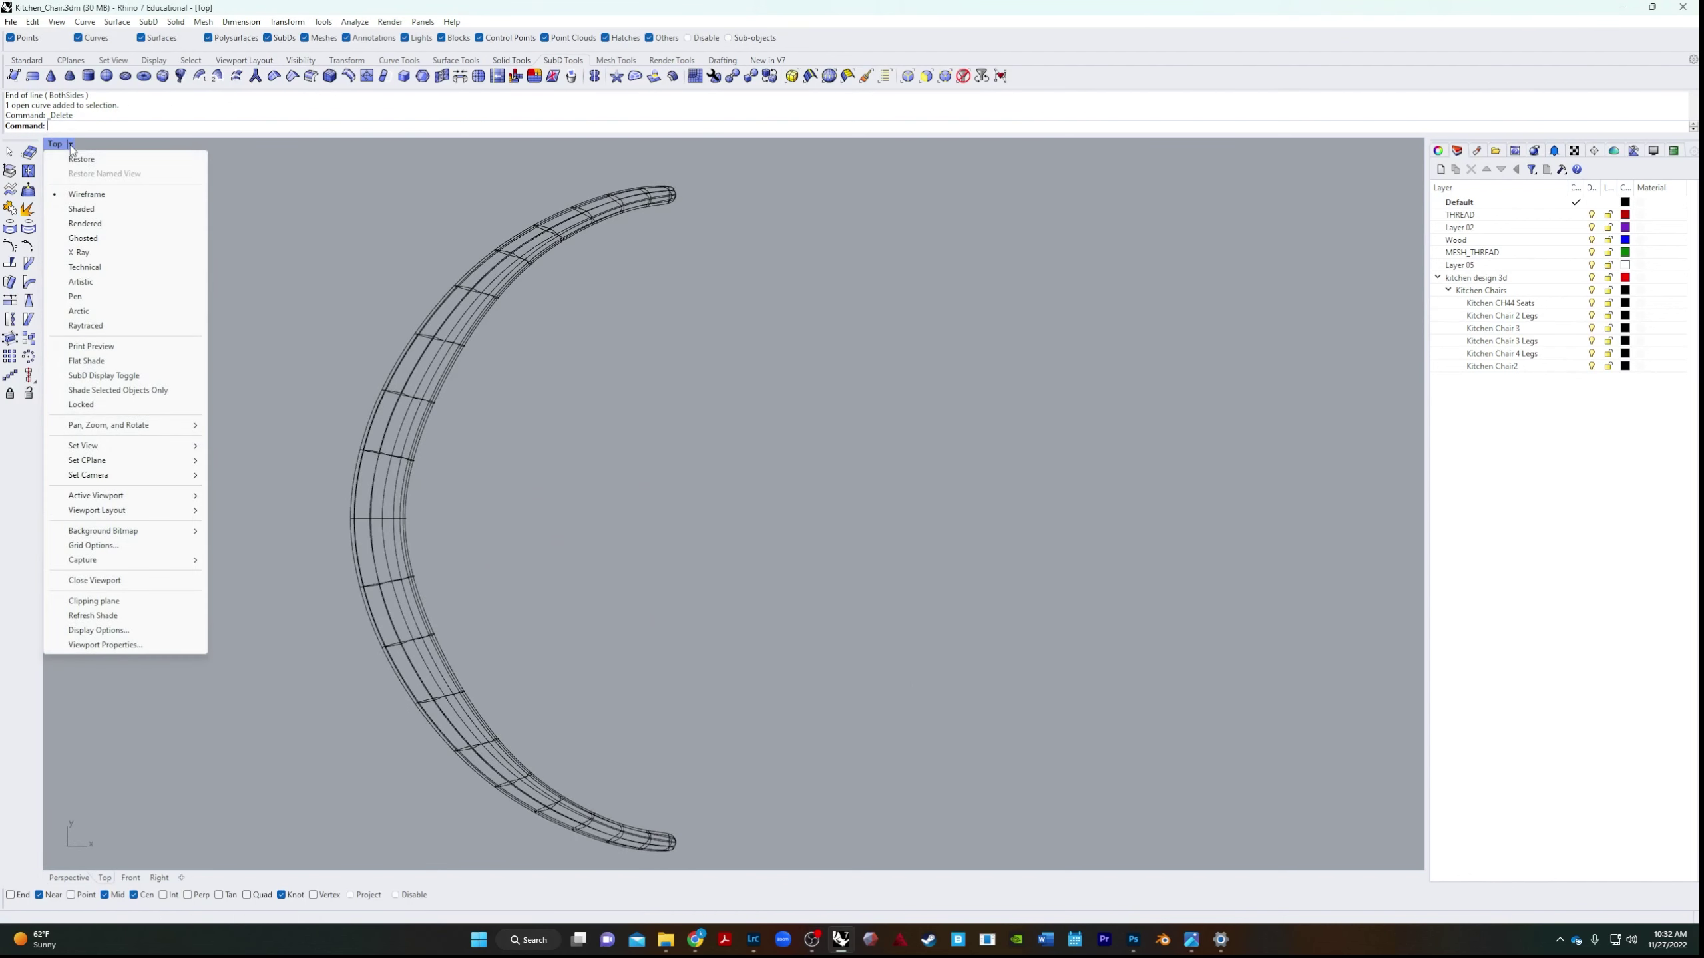
{"action": "left_click", "coordinate": [79, 210]}
{"action": "mouse_move", "coordinate": [781, 663]}
{"action": "right_mouse_down"}
{"action": "mouse_move", "coordinate": [734, 628]}
{"action": "mouse_move", "coordinate": [821, 645]}
{"action": "right_mouse_up"}
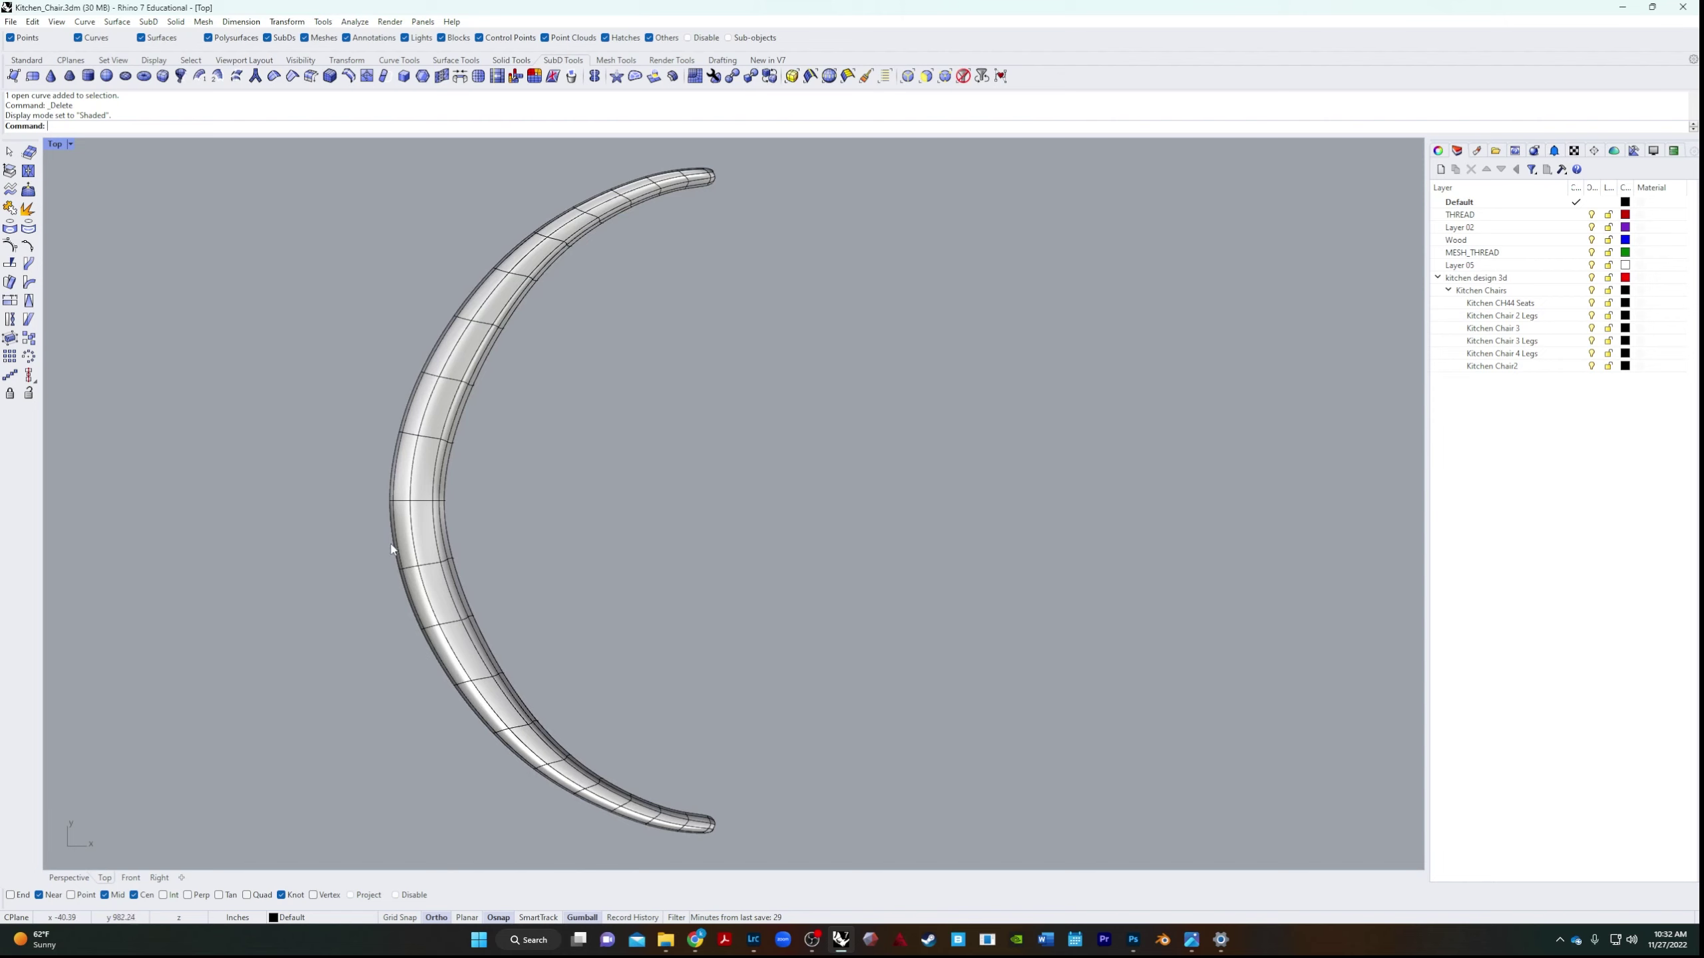
Switch to the Perspective view and orbit around the shaded rail.
{"action": "left_click", "coordinate": [71, 144]}
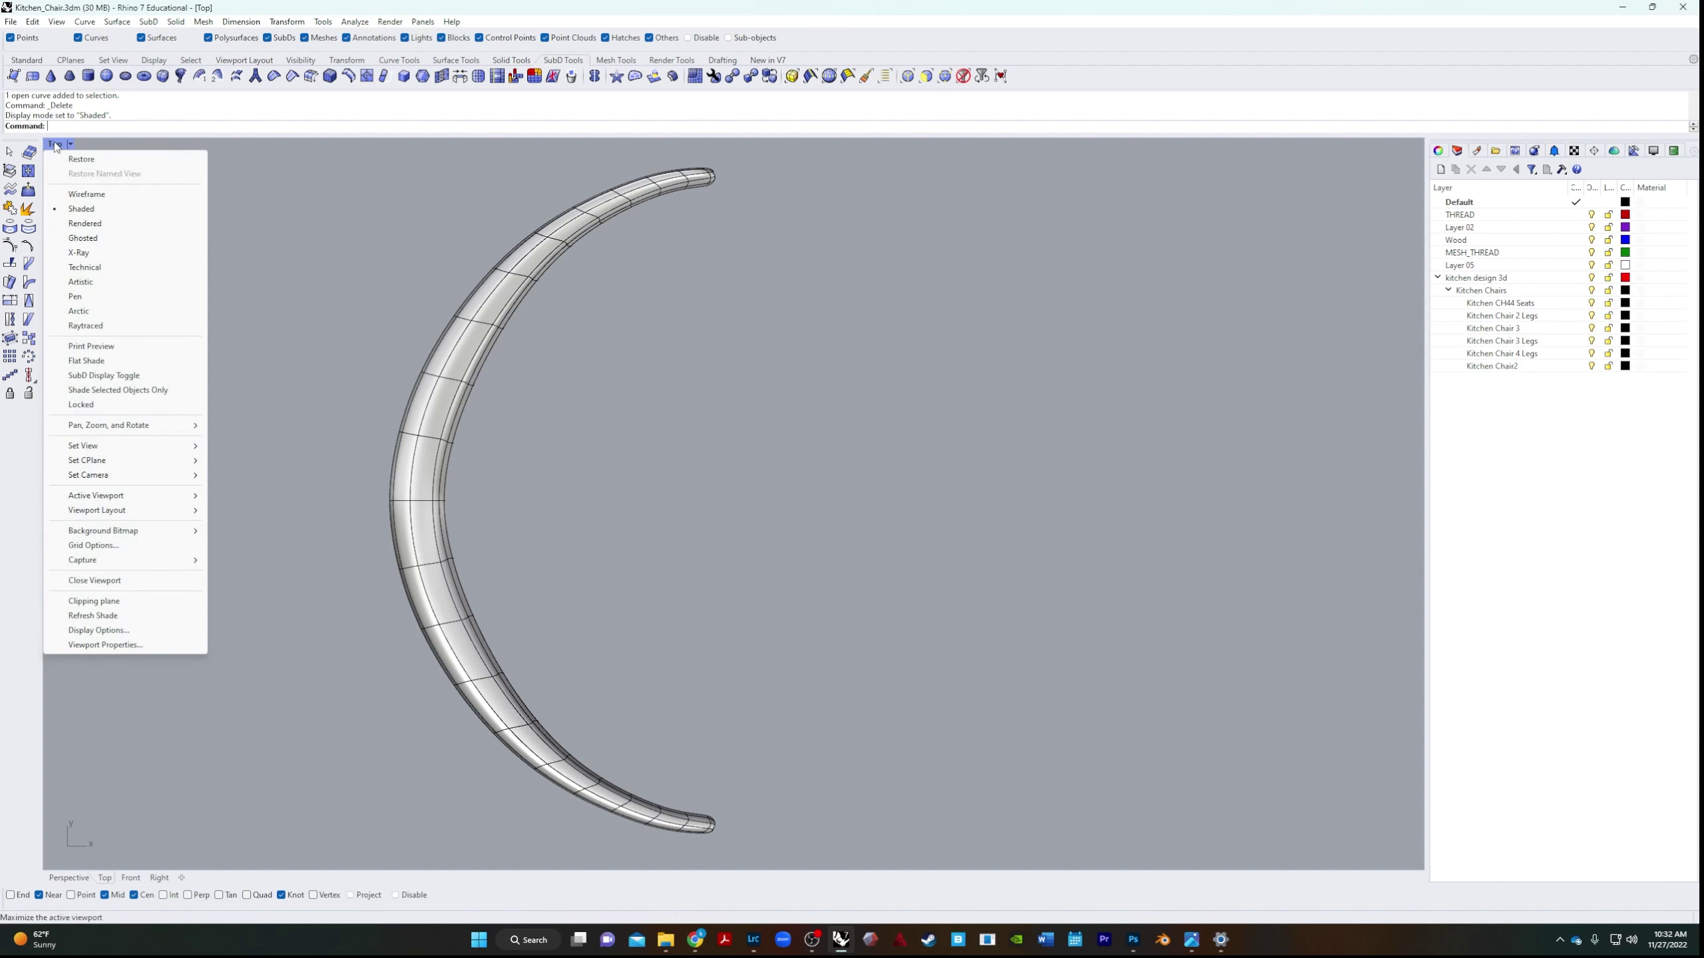
{"action": "left_click", "coordinate": [72, 882]}
{"action": "right_click_drag", "start_coordinate": [500, 520], "coordinate": [571, 506]}
{"action": "scroll", "coordinate": [584, 503], "scroll_direction": "down", "scroll_amount": 8}
{"action": "right_click_drag", "start_coordinate": [677, 579], "coordinate": [508, 724]}
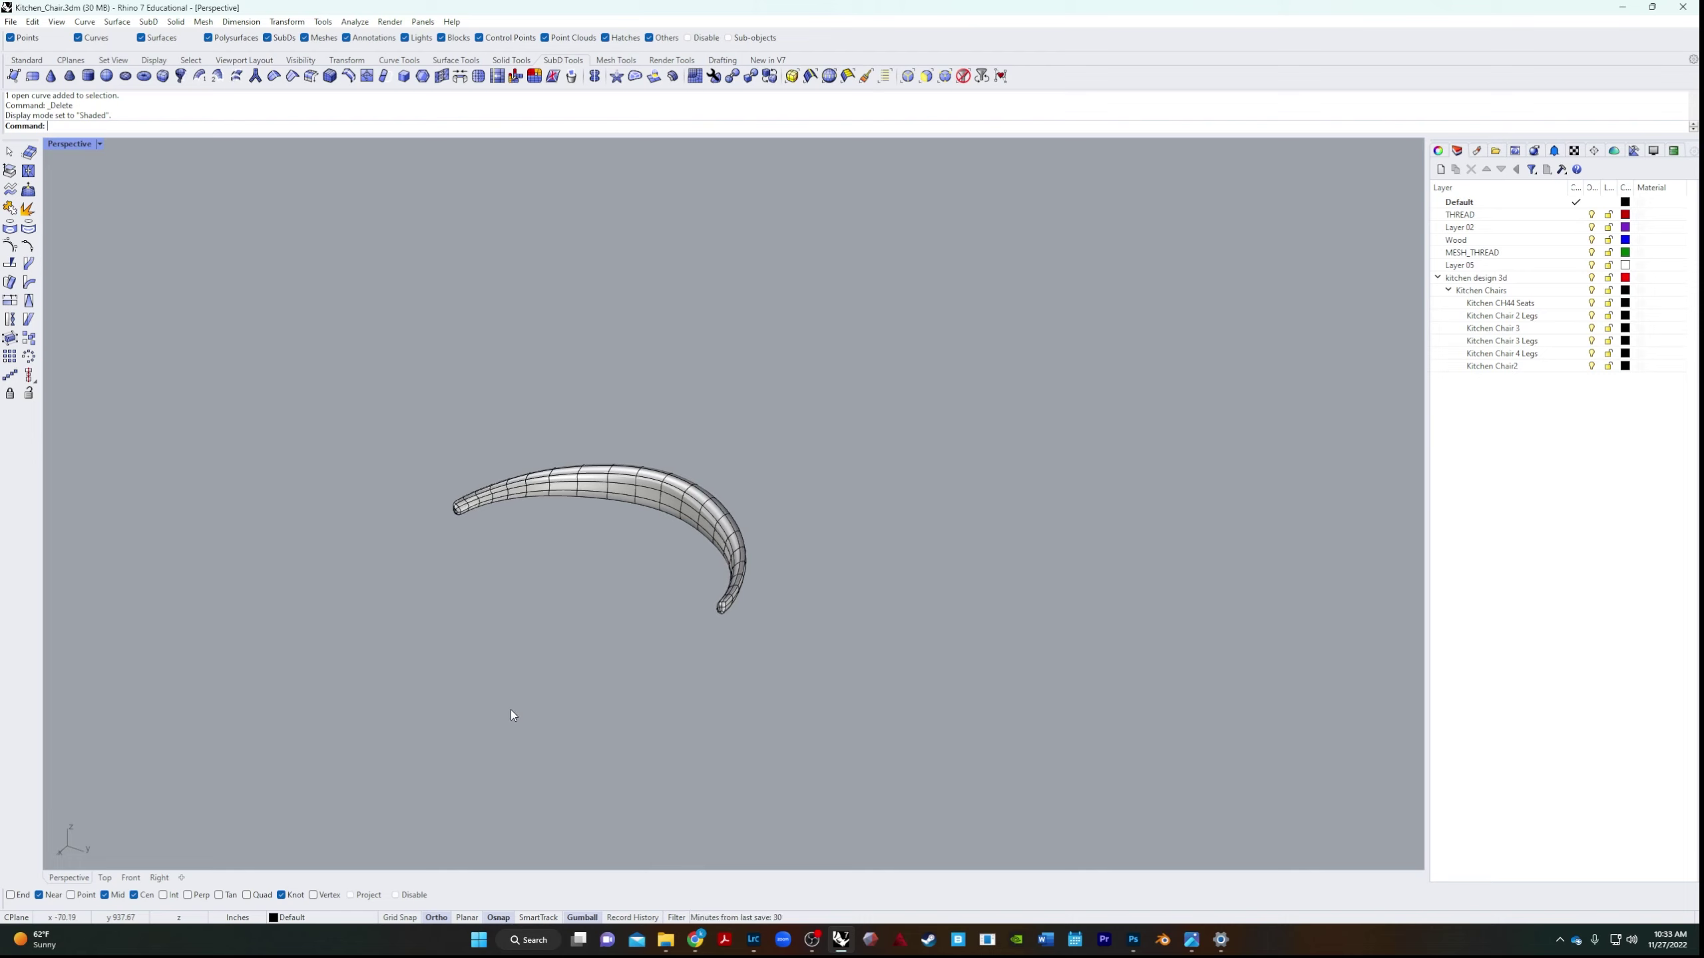
Draw a circle with diameter 1.
{"action": "type", "text": "ircle"}
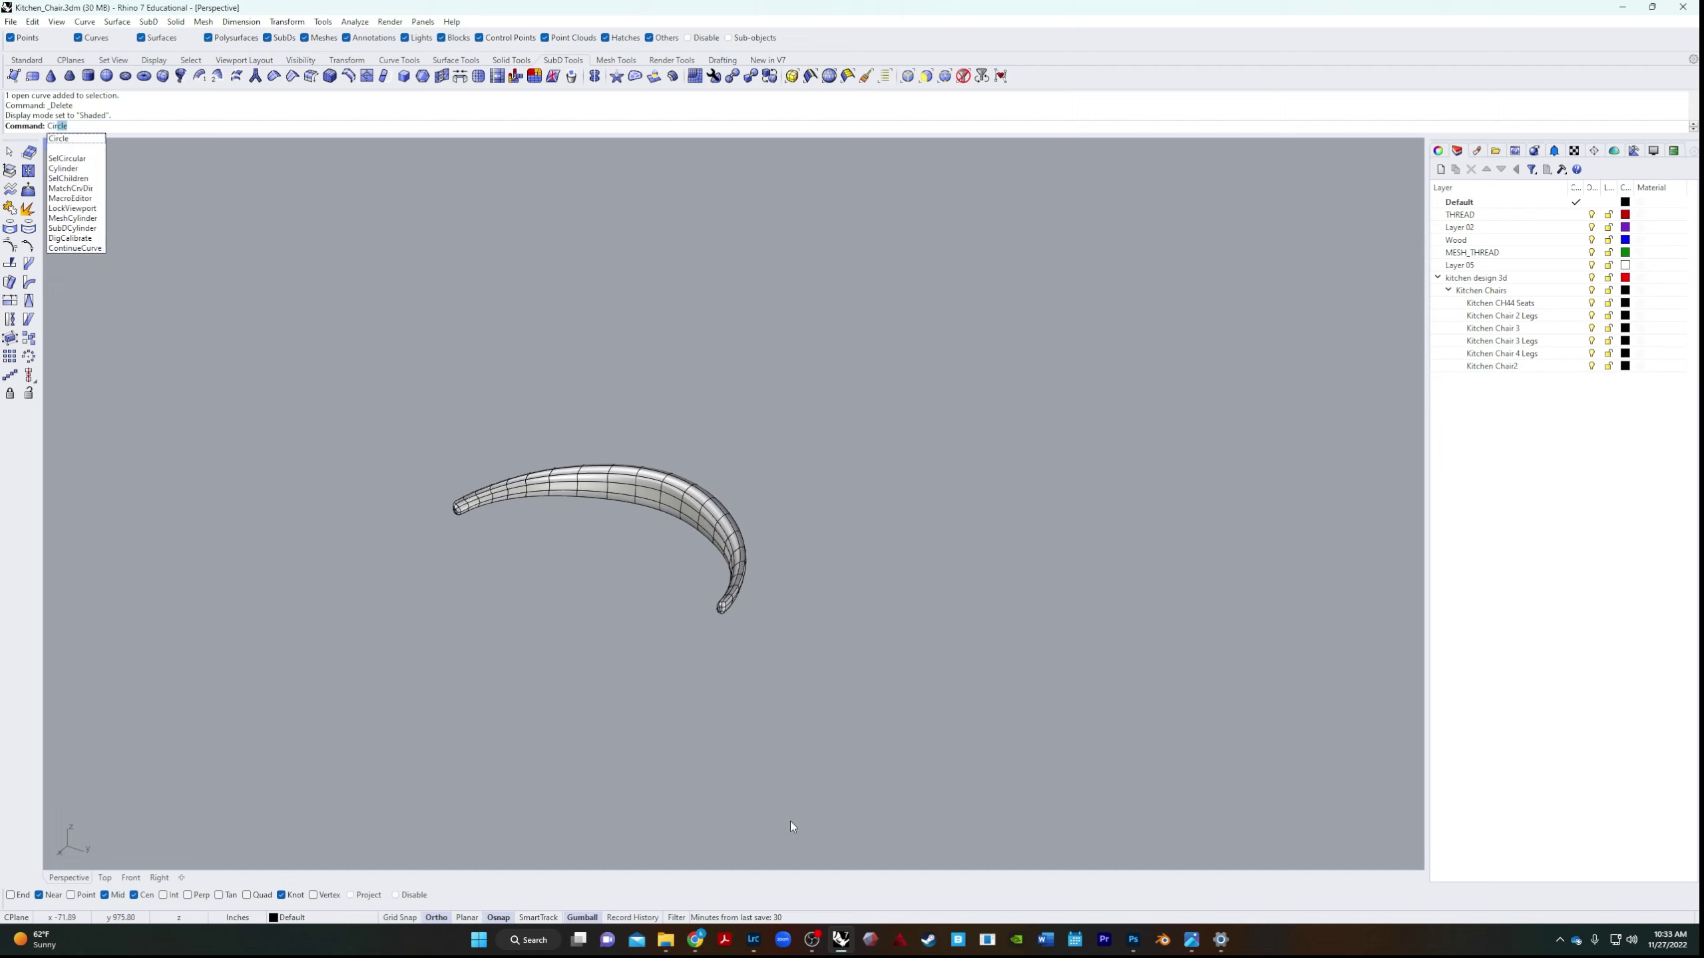
{"action": "key", "text": "Return"}
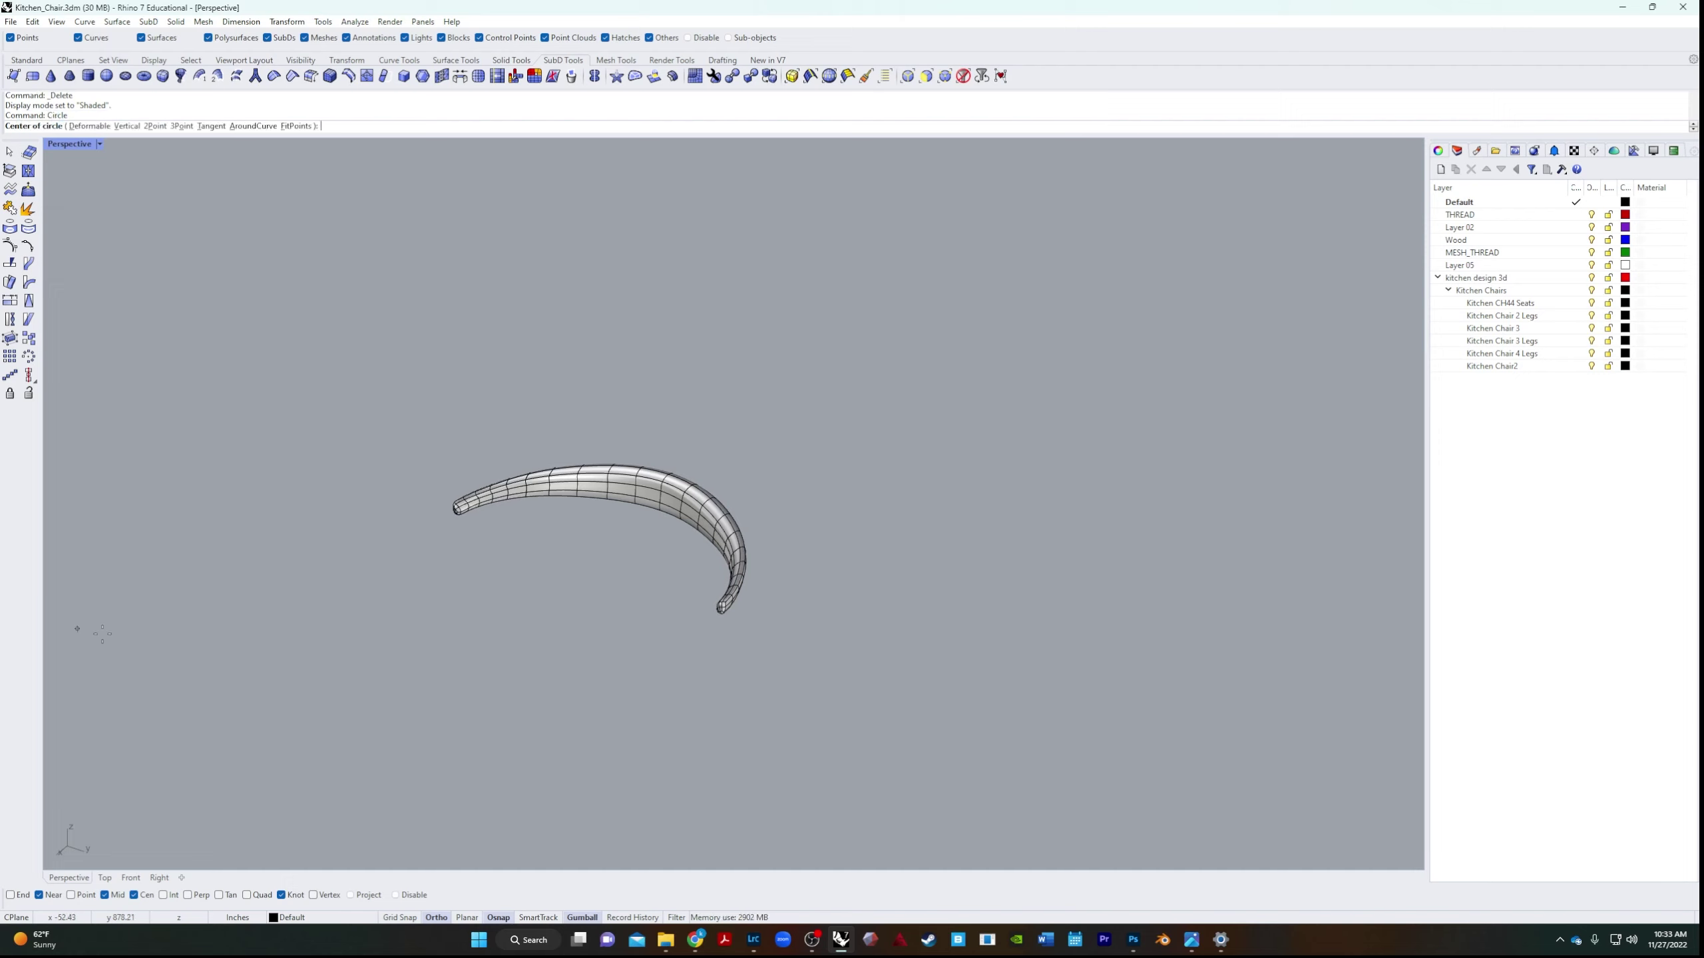
{"action": "left_click", "coordinate": [535, 643]}
{"action": "type", "text": "1"}
{"action": "key", "text": "Return"}
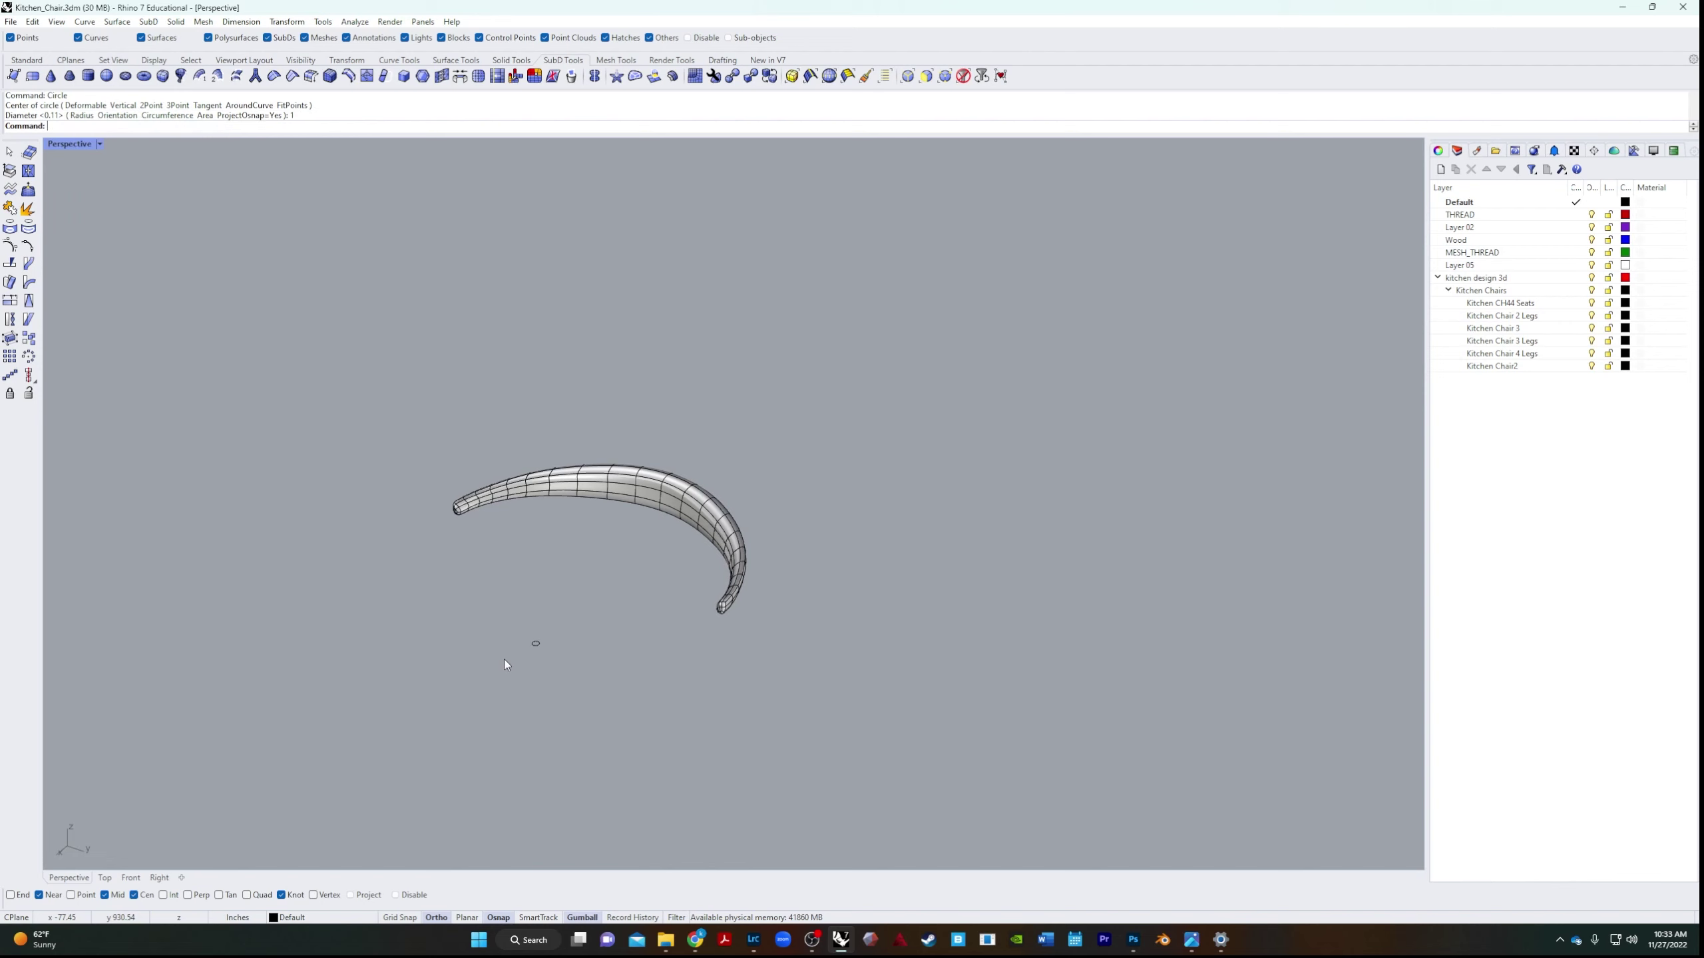
Cancel the repeated circle and zoom to fit the small circle in view.
{"action": "key", "text": "Return"}
{"action": "scroll", "coordinate": [503, 637], "scroll_direction": "up", "scroll_amount": 5}
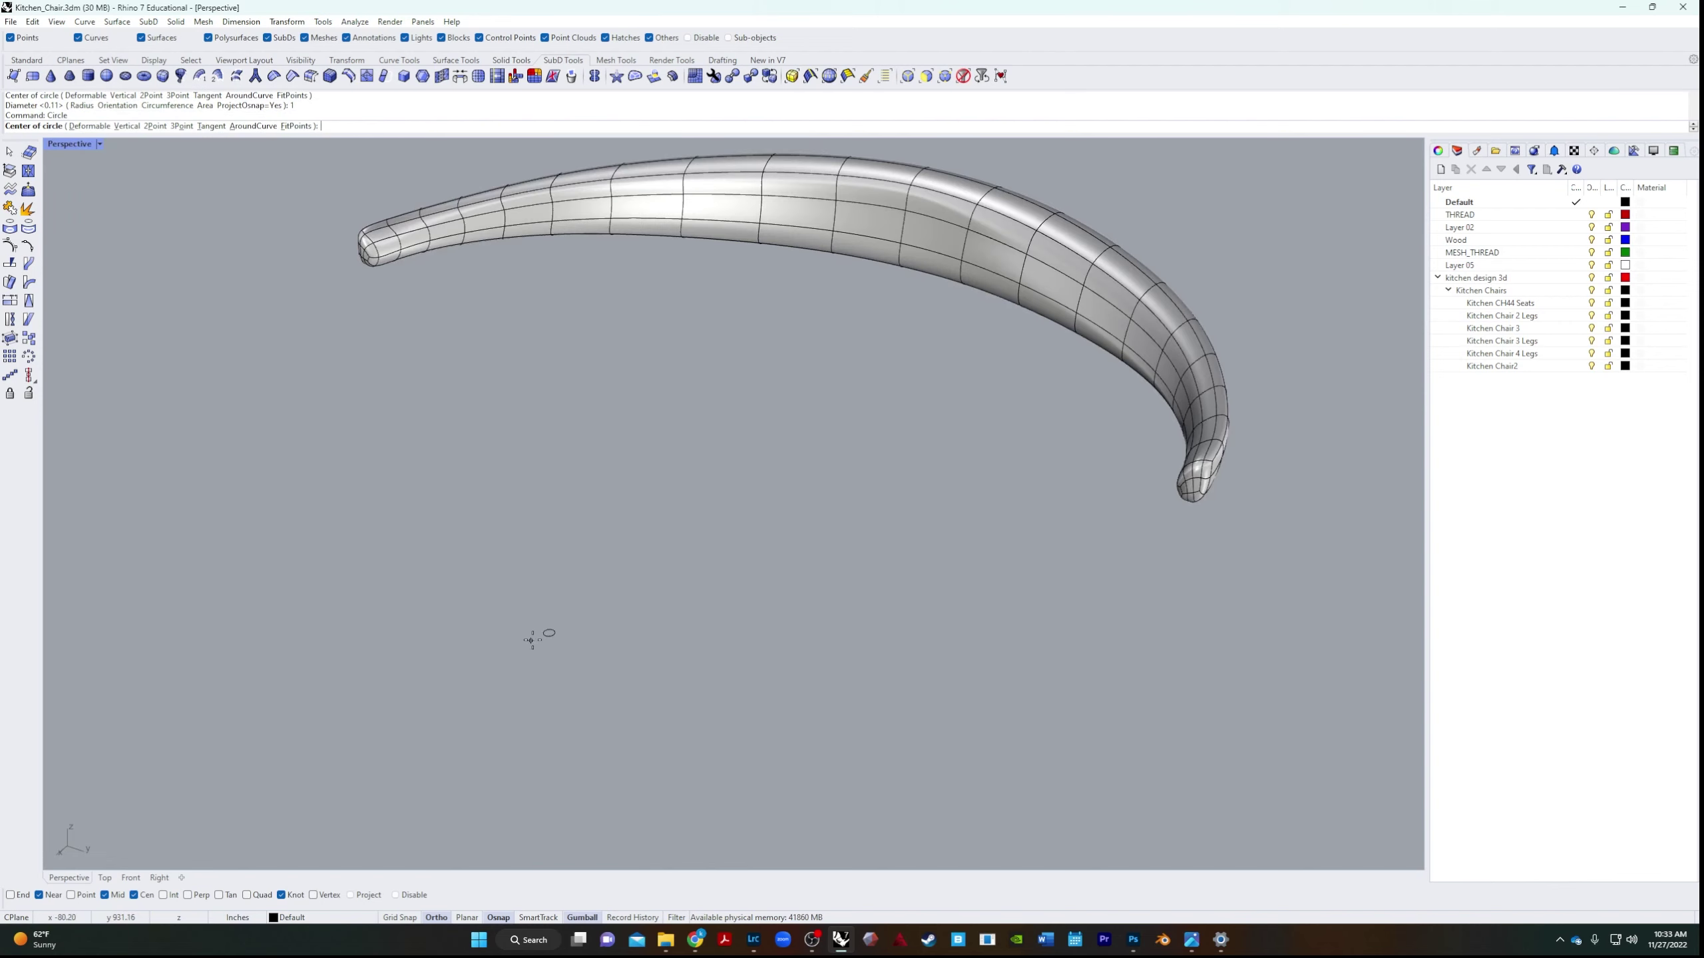
{"action": "scroll", "coordinate": [553, 635], "scroll_direction": "up", "scroll_amount": 3}
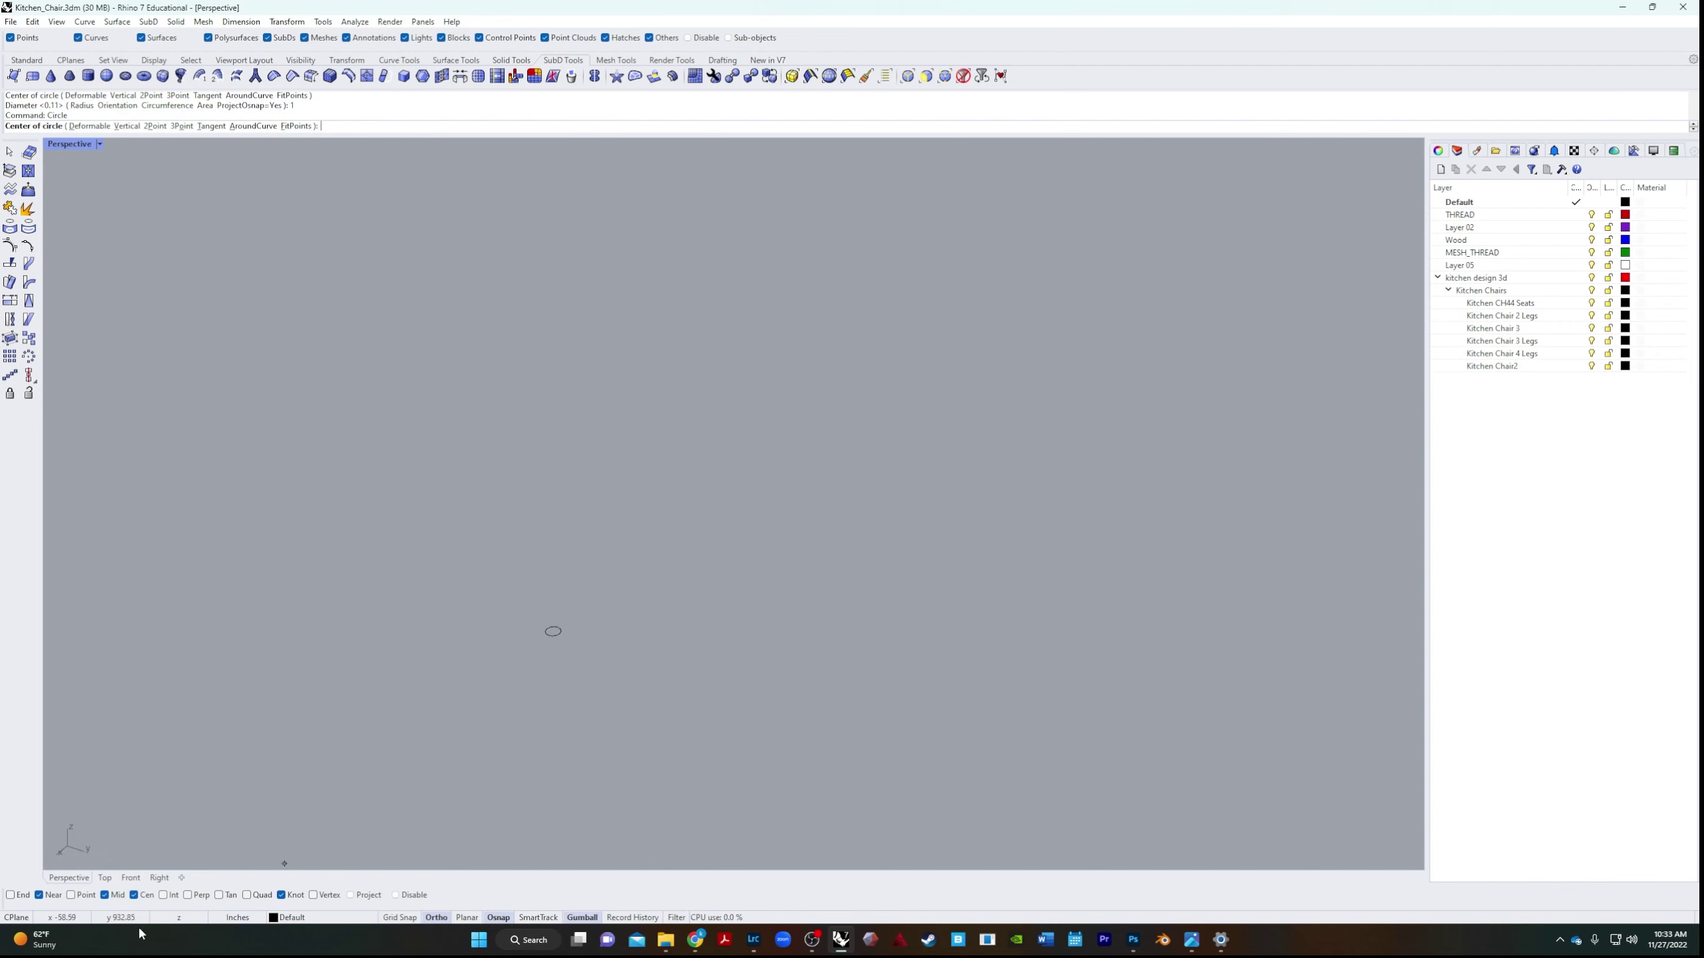
{"action": "key", "text": "Escape"}
{"action": "left_click_drag", "start_coordinate": [637, 570], "coordinate": [544, 690]}
{"action": "type", "text": "z"}
{"action": "key", "text": "Return"}
{"action": "type", "text": "s"}
Draw a concentric 2-diameter circle centred on the small circle.
{"action": "key", "text": "Return"}
{"action": "key", "text": "Escape"}
{"action": "scroll", "coordinate": [547, 662], "scroll_direction": "down", "scroll_amount": 2}
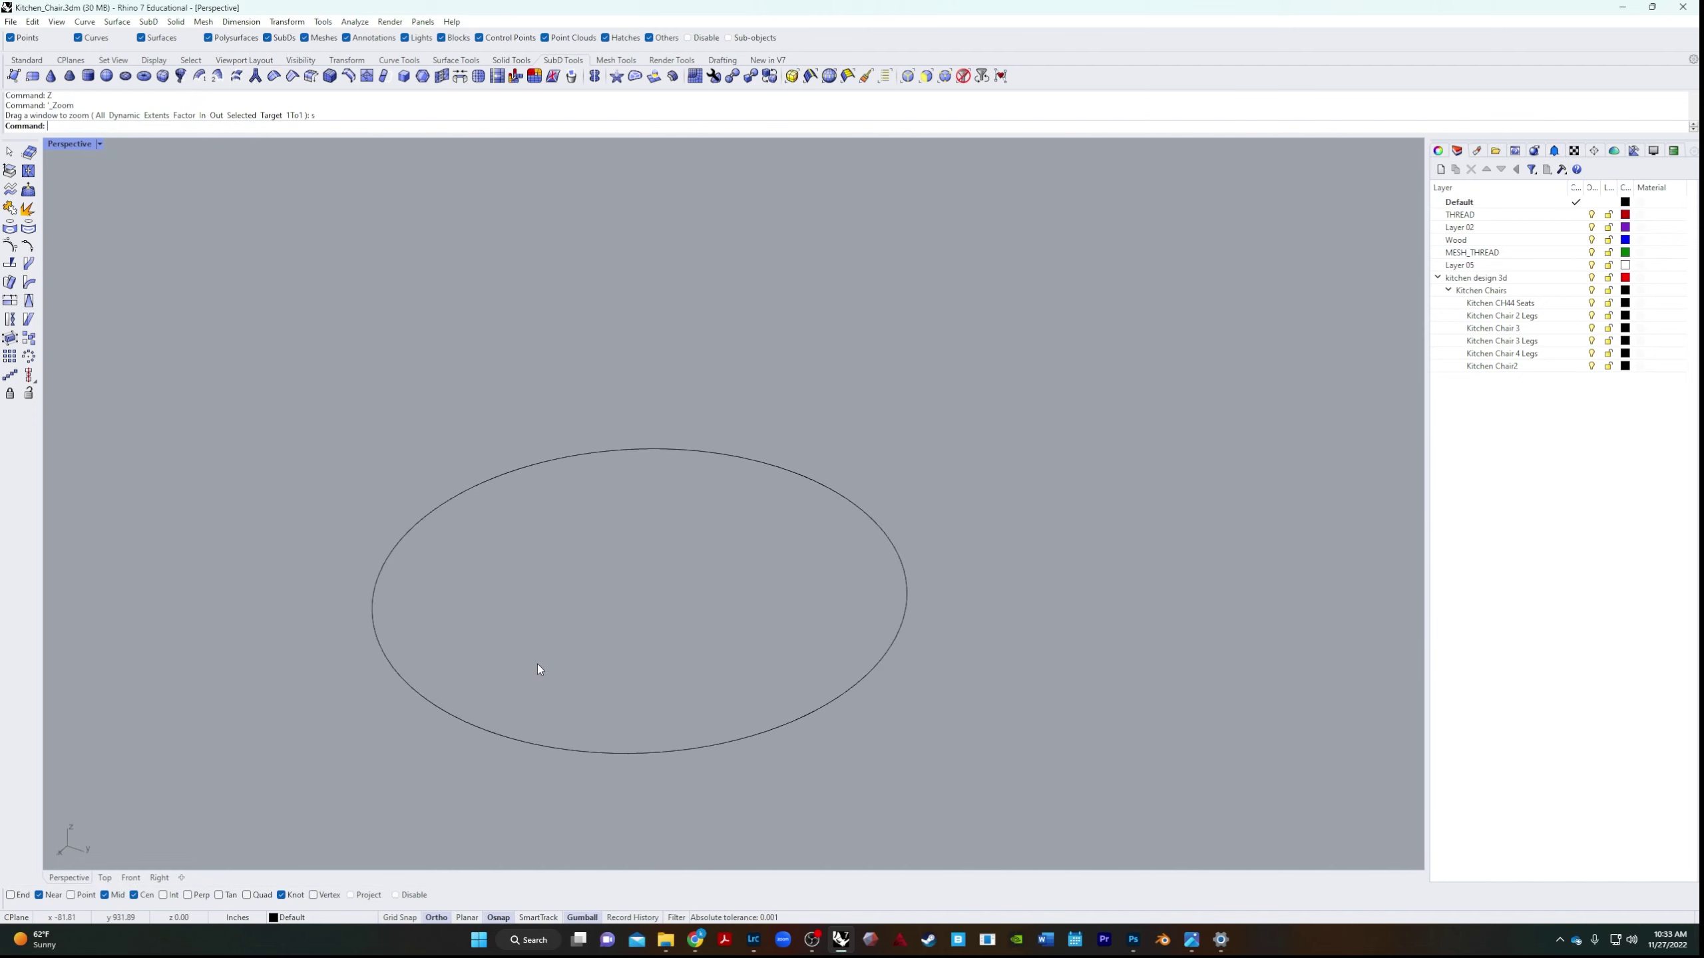
{"action": "type", "text": "circle"}
{"action": "key", "text": "Return"}
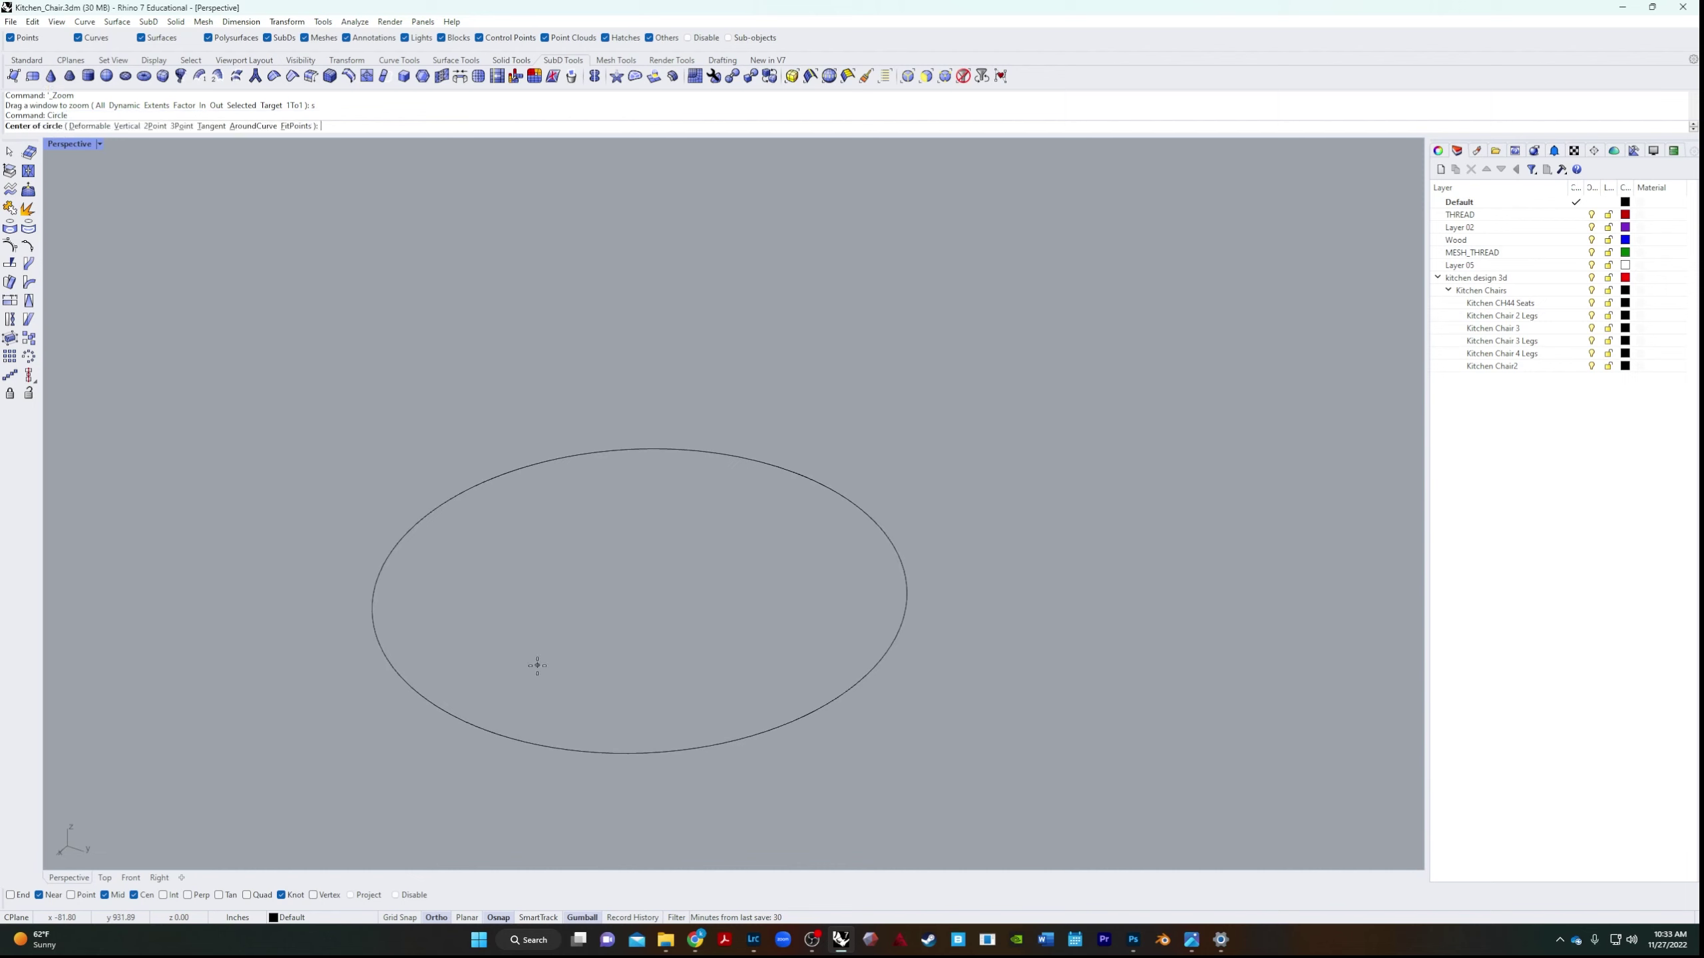
{"action": "left_click", "coordinate": [463, 723]}
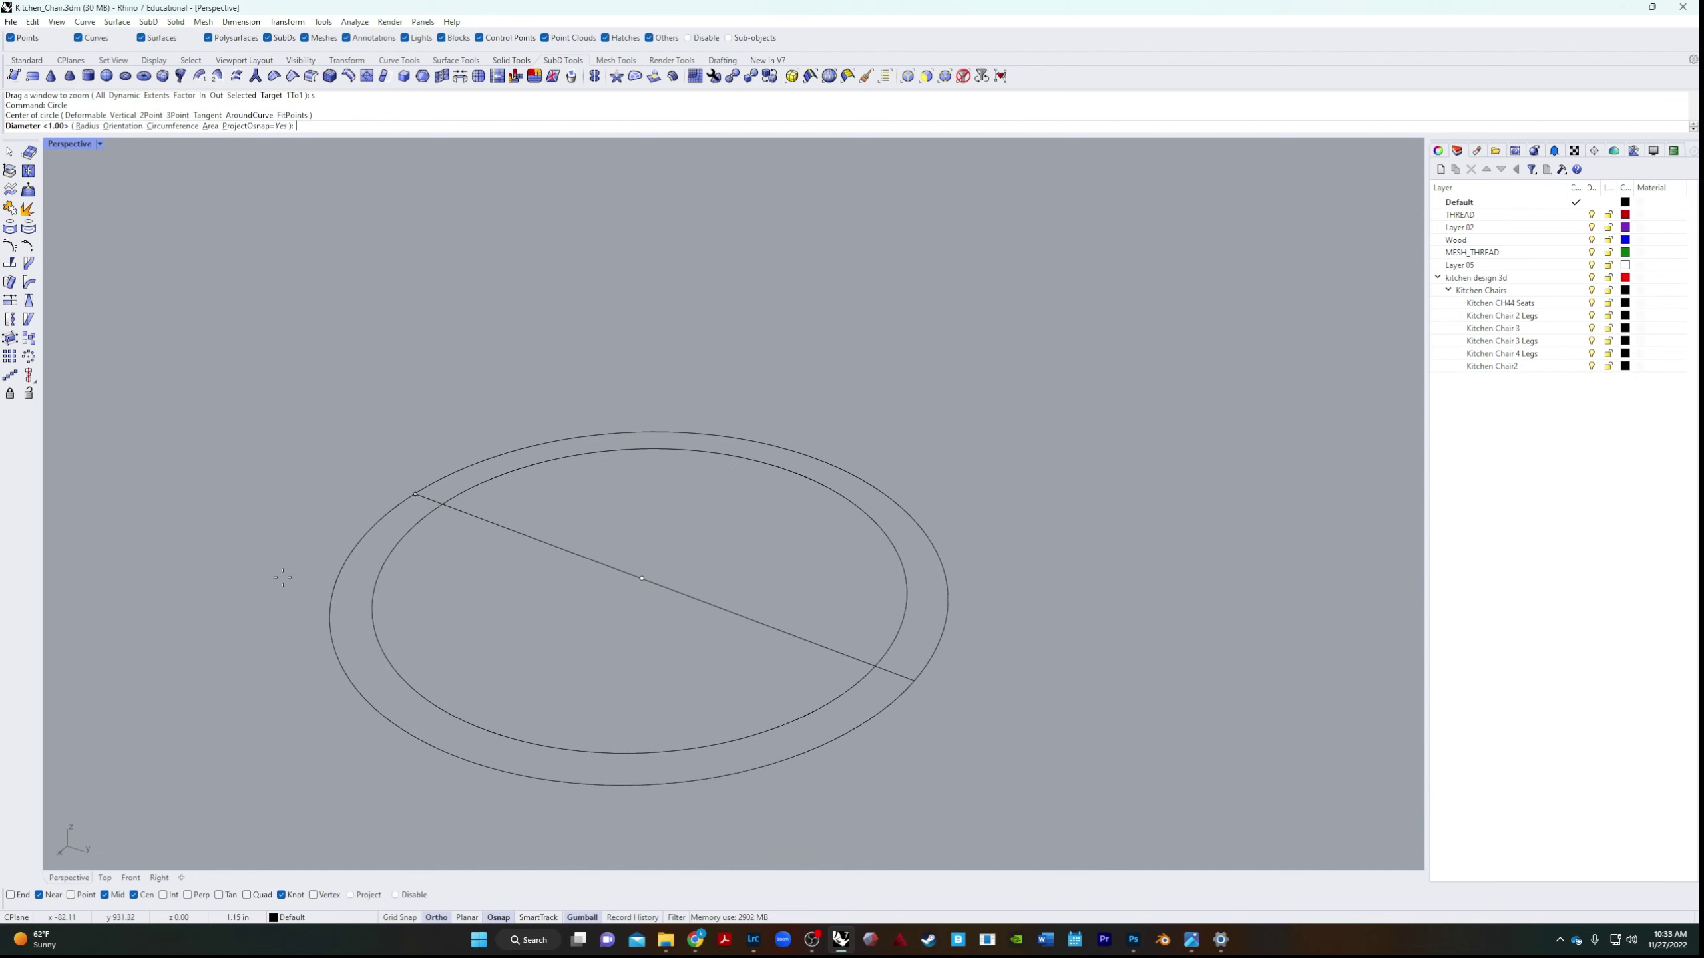
{"action": "type", "text": "2"}
{"action": "key", "text": "Return"}
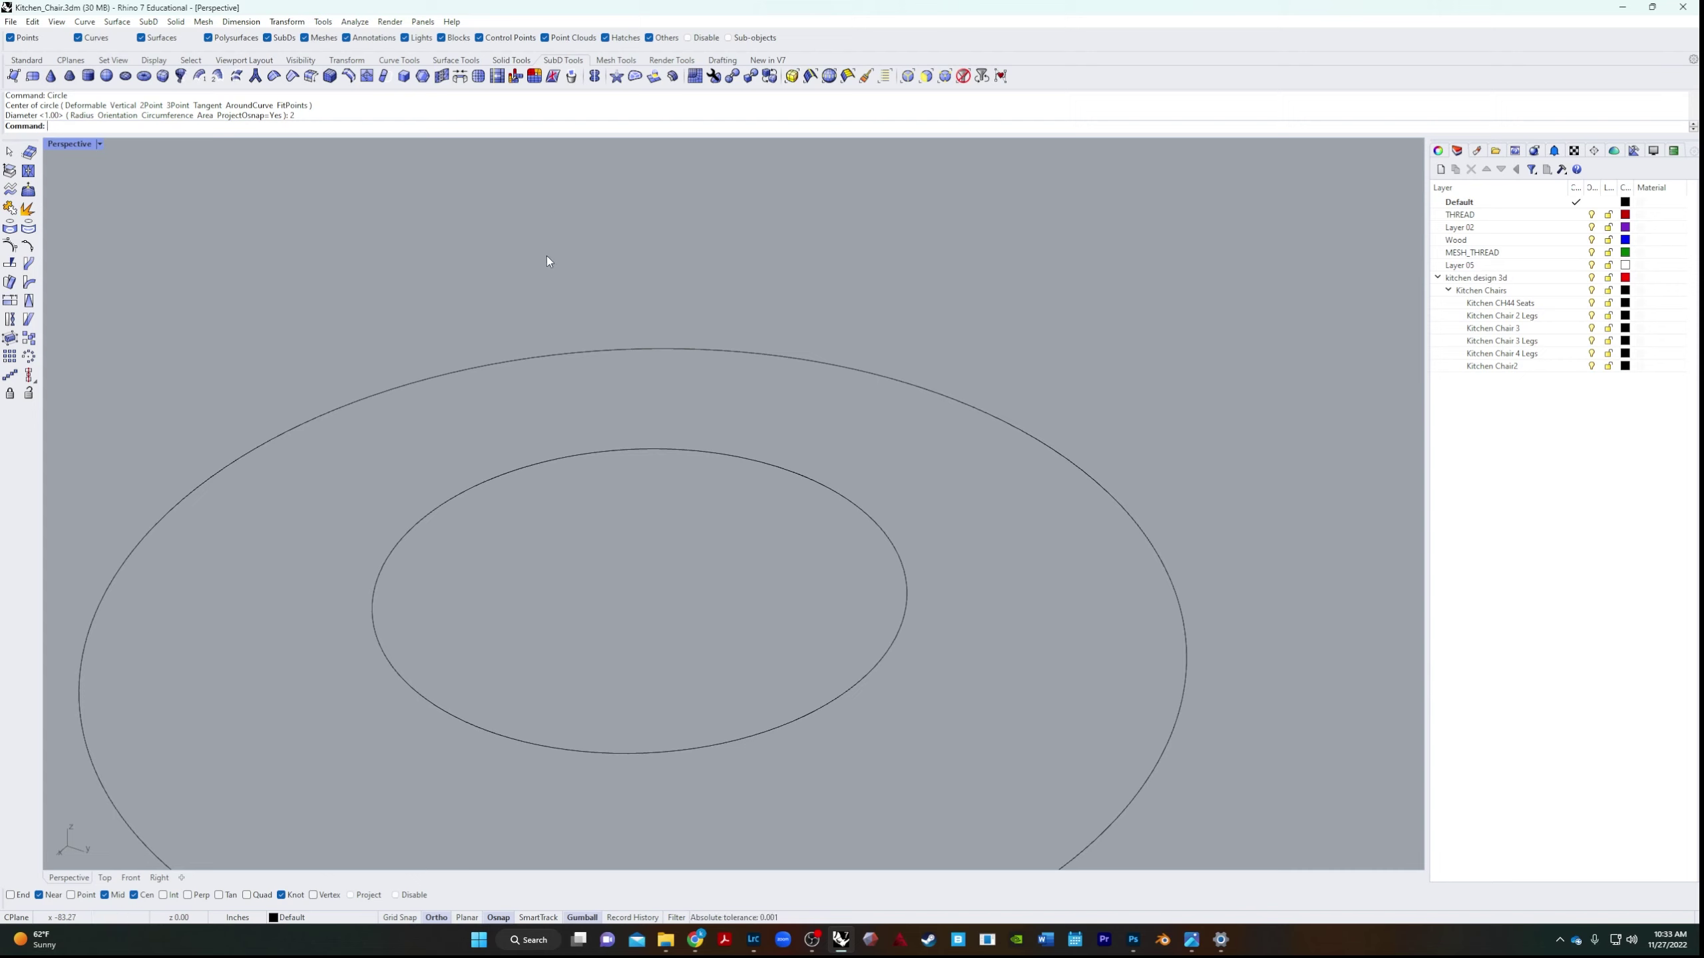
Raise the outer 2-inch circle 20 inches with the gumball.
{"action": "left_click", "coordinate": [658, 355]}
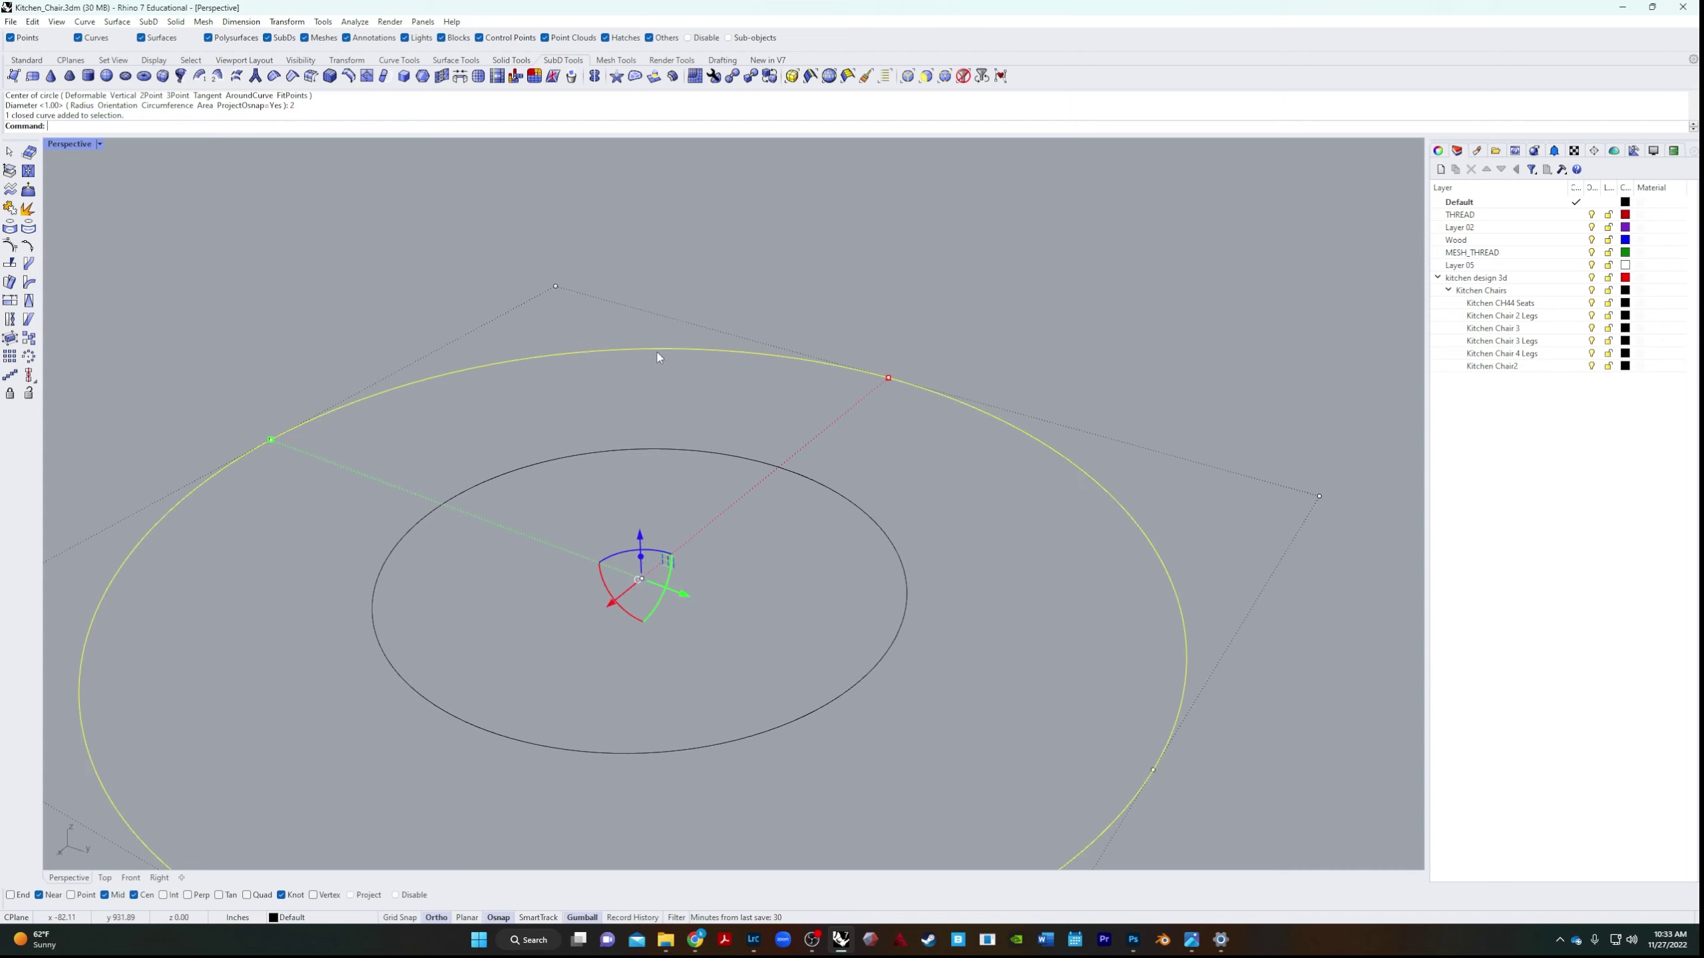
{"action": "scroll", "coordinate": [657, 376], "scroll_direction": "down", "scroll_amount": 8}
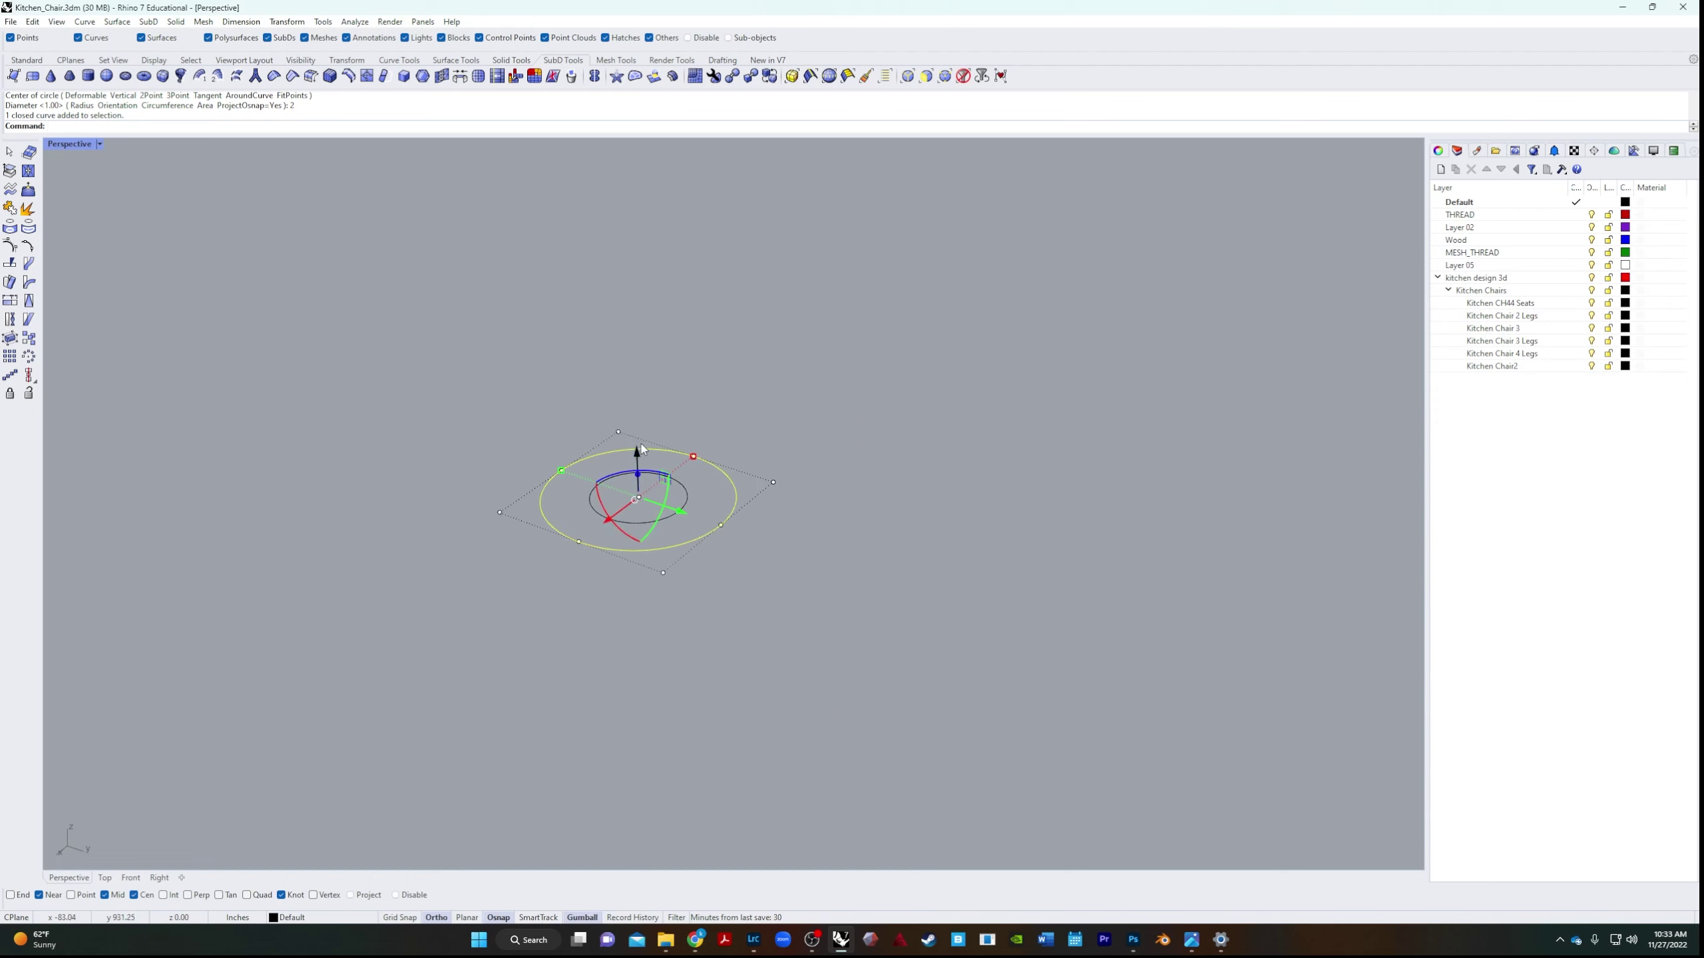
{"action": "left_click", "coordinate": [637, 458]}
{"action": "type", "text": "20"}
{"action": "key", "text": "Return"}
Pan and orbit the view so the two circles appear stacked vertically.
{"action": "scroll", "coordinate": [661, 500], "scroll_direction": "down", "scroll_amount": 12}
{"action": "right_click_drag", "start_coordinate": [808, 424], "coordinate": [765, 764], "text": "shift"}
{"action": "left_click", "coordinate": [758, 585]}
{"action": "right_click_drag", "start_coordinate": [757, 586], "coordinate": [792, 663]}
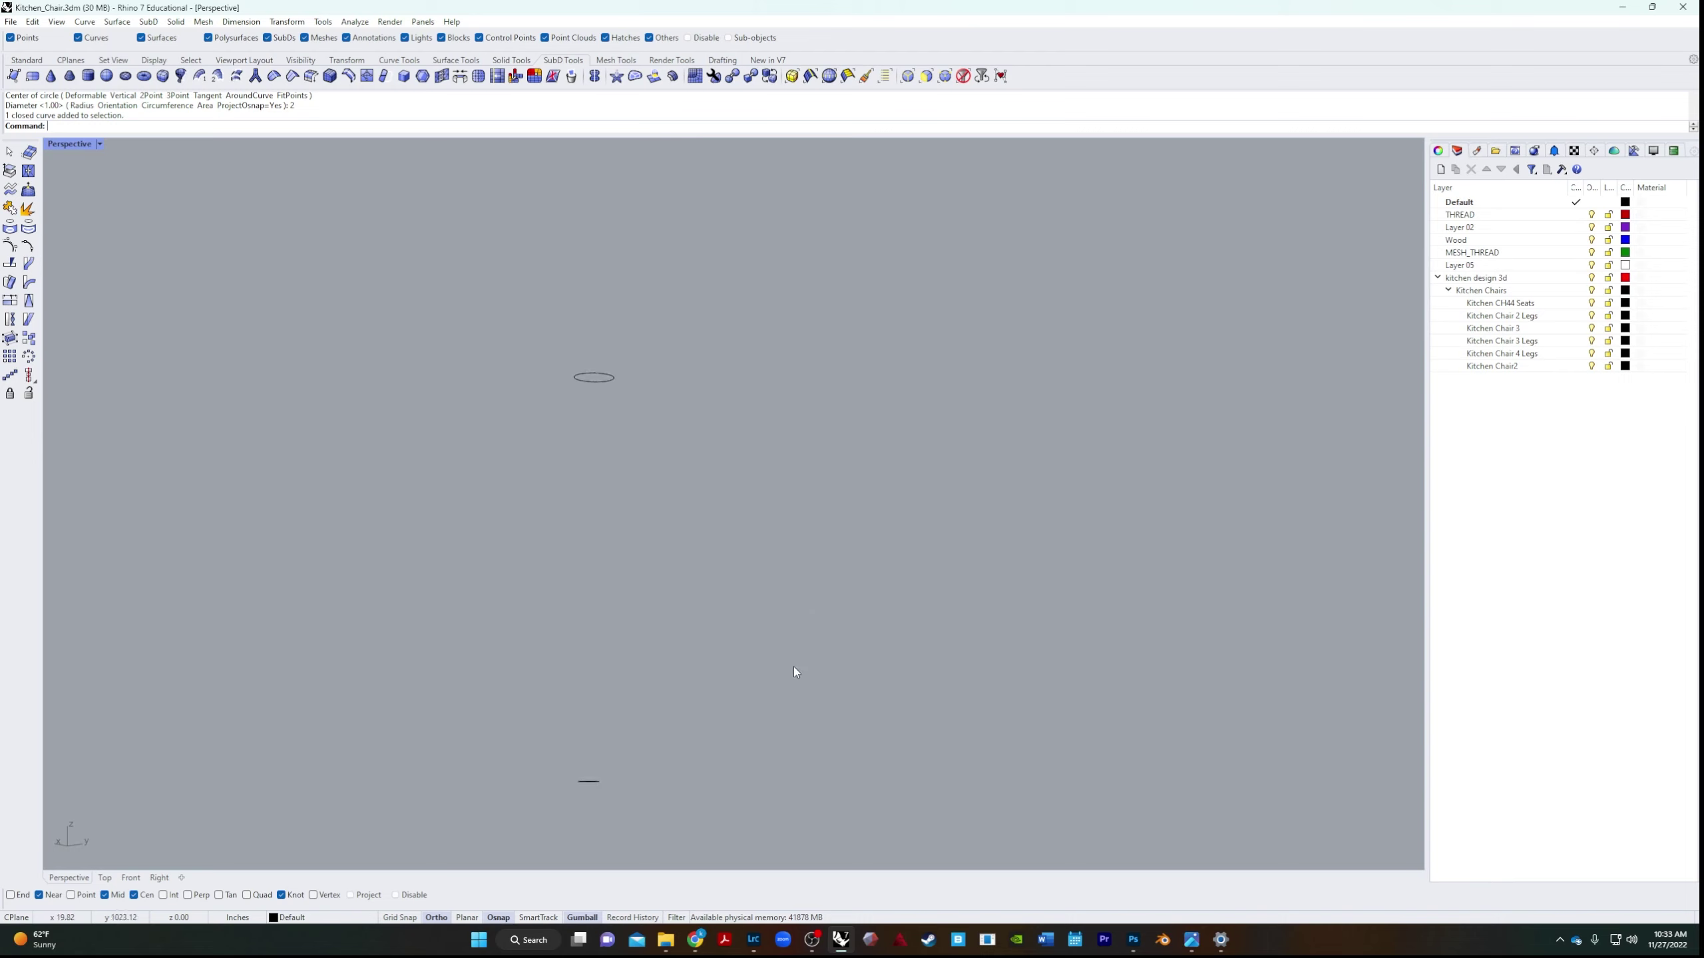
{"action": "right_click_drag", "start_coordinate": [615, 426], "coordinate": [608, 459]}
{"action": "right_click_drag", "start_coordinate": [623, 582], "coordinate": [669, 537], "text": "shift"}
{"action": "right_click_drag", "start_coordinate": [703, 715], "coordinate": [599, 738]}
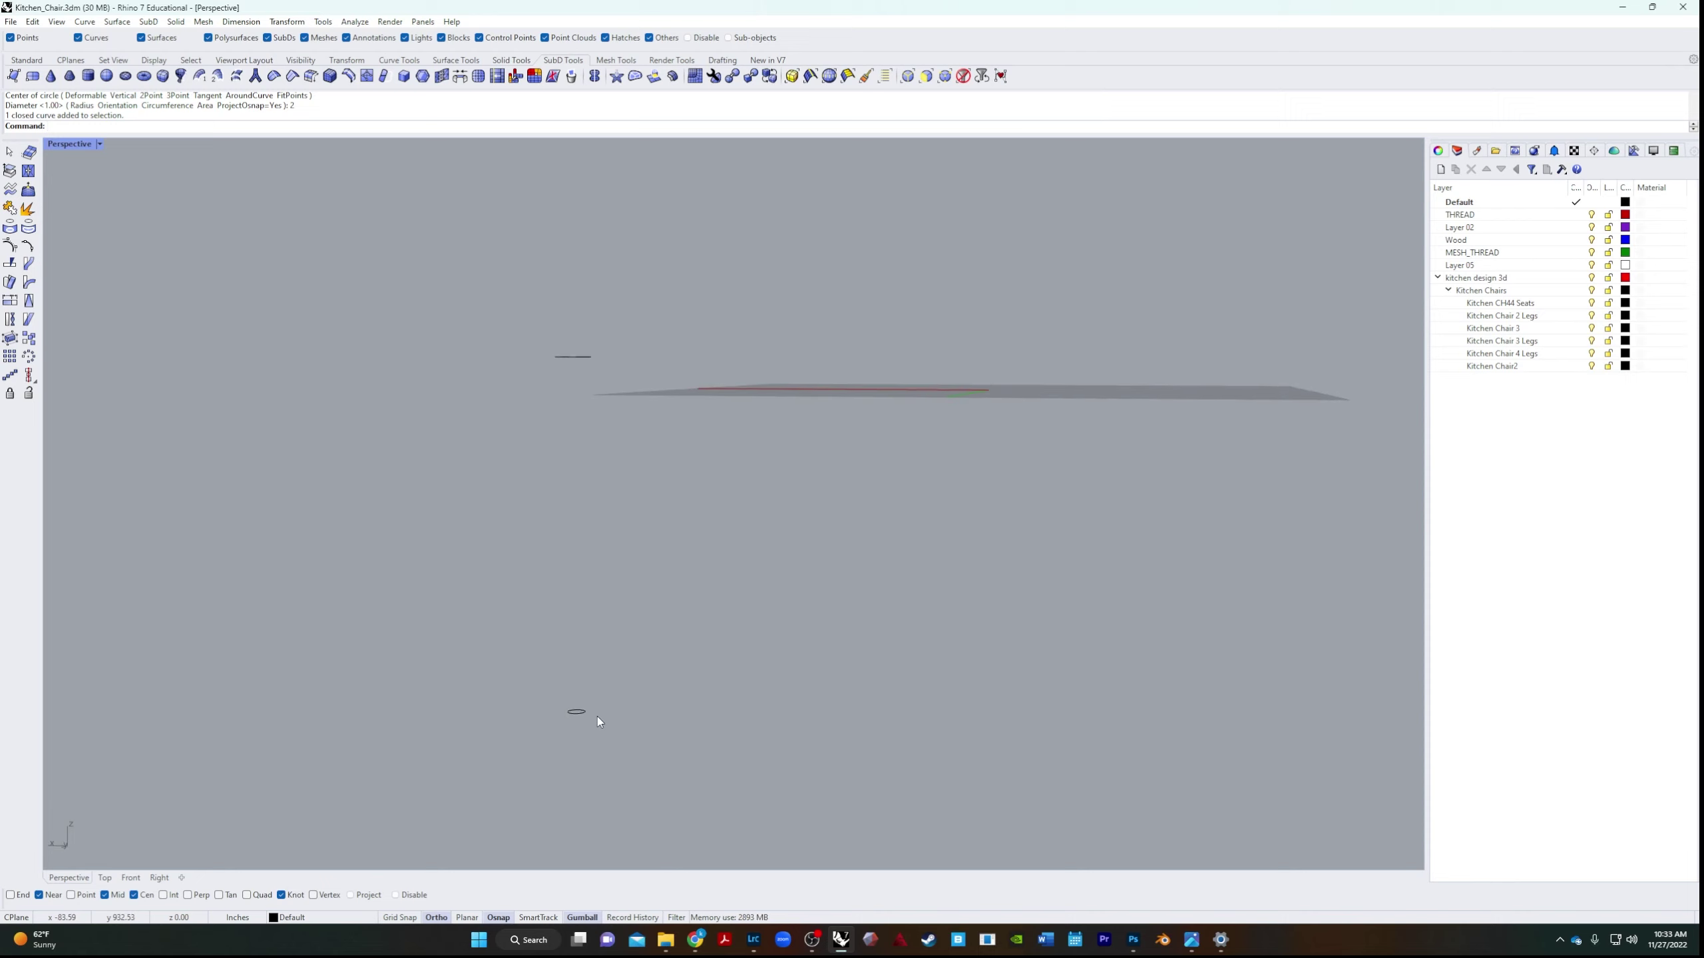
Loft the bottom and top circles into a tapered leg surface.
{"action": "type", "text": "Loft"}
{"action": "key", "text": "Return"}
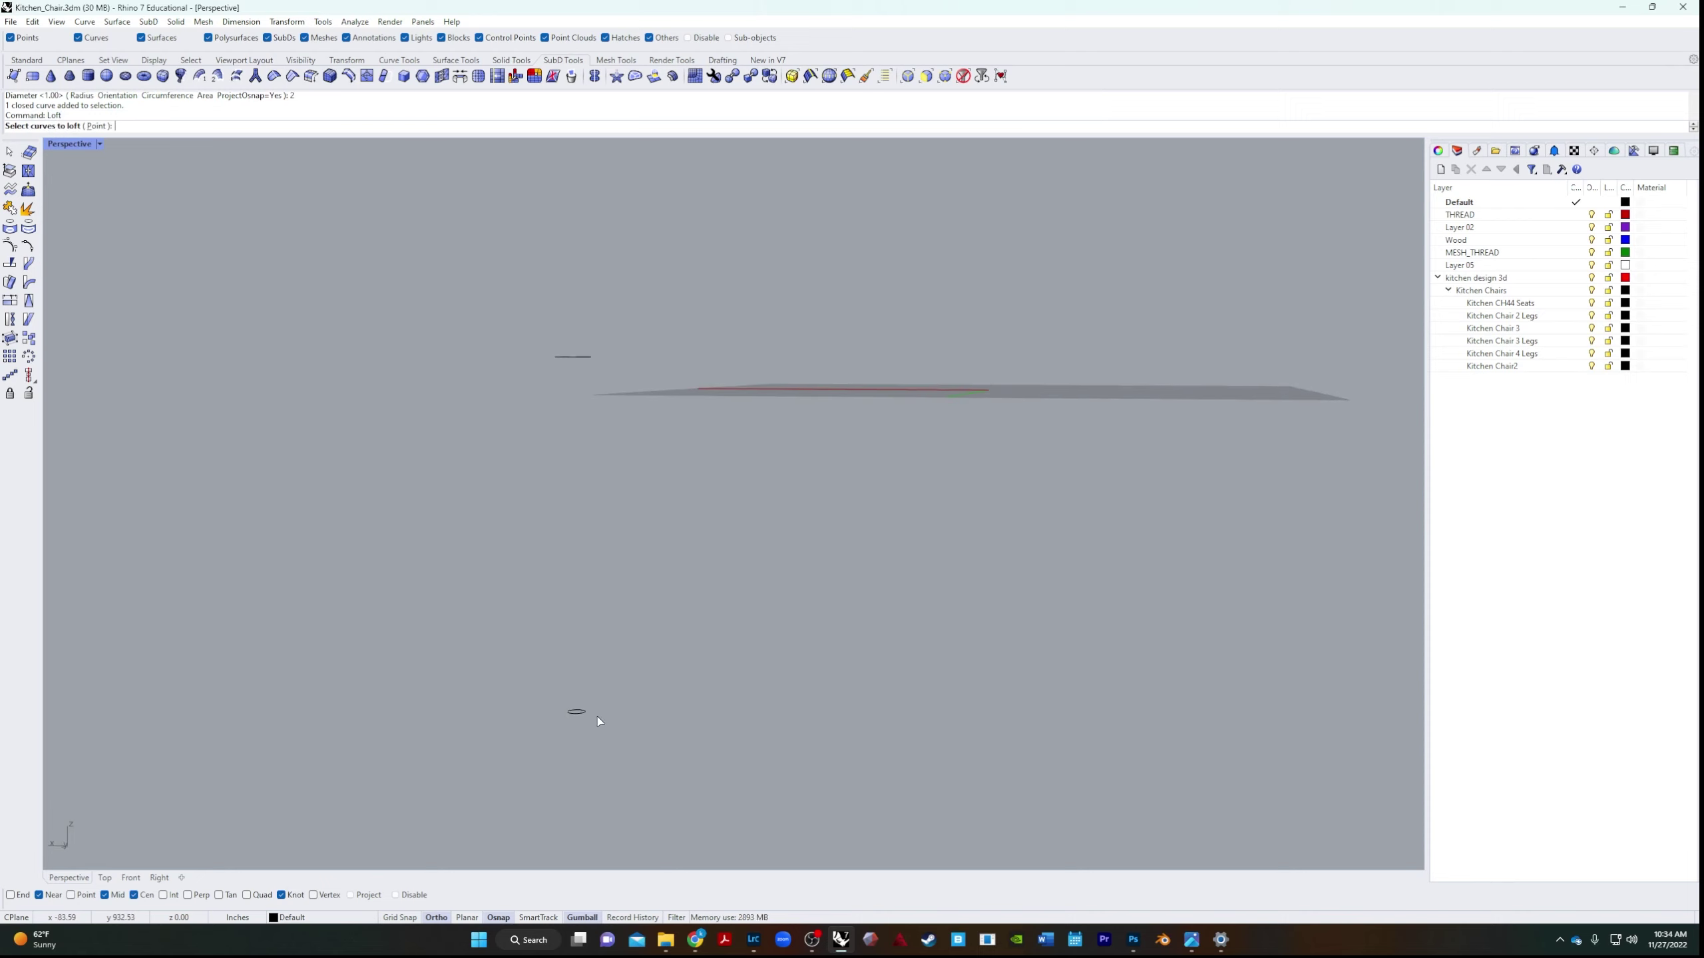
{"action": "left_click", "coordinate": [591, 719]}
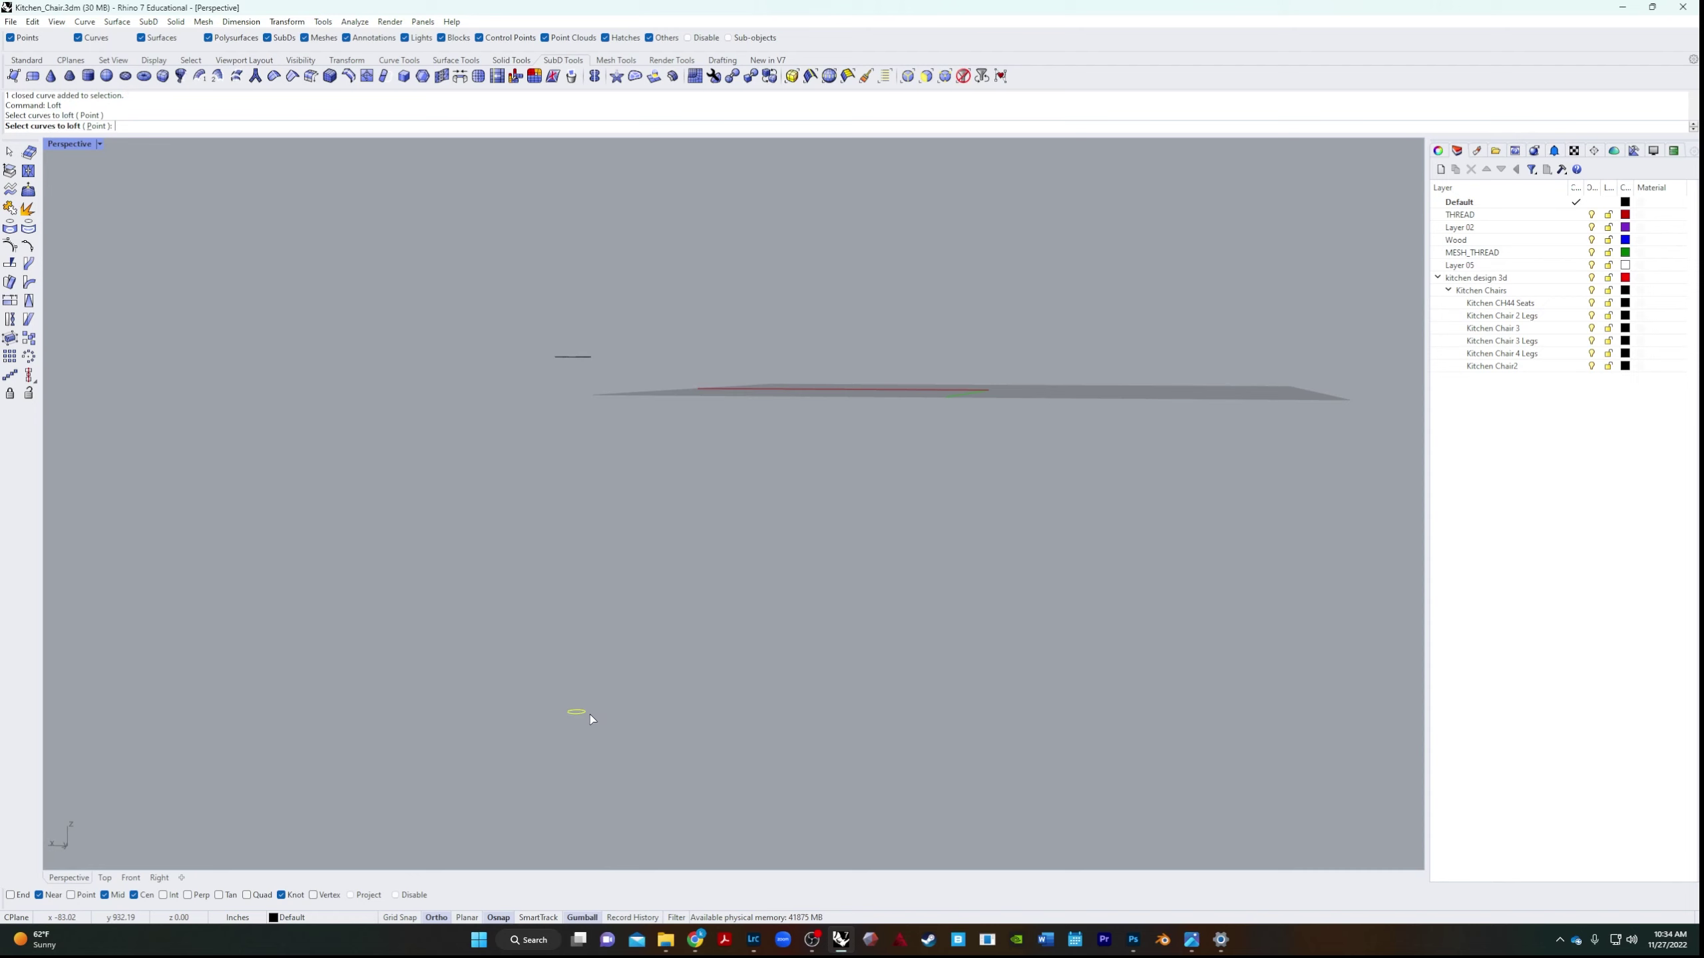
{"action": "left_click", "coordinate": [576, 358]}
{"action": "key", "text": "Return"}
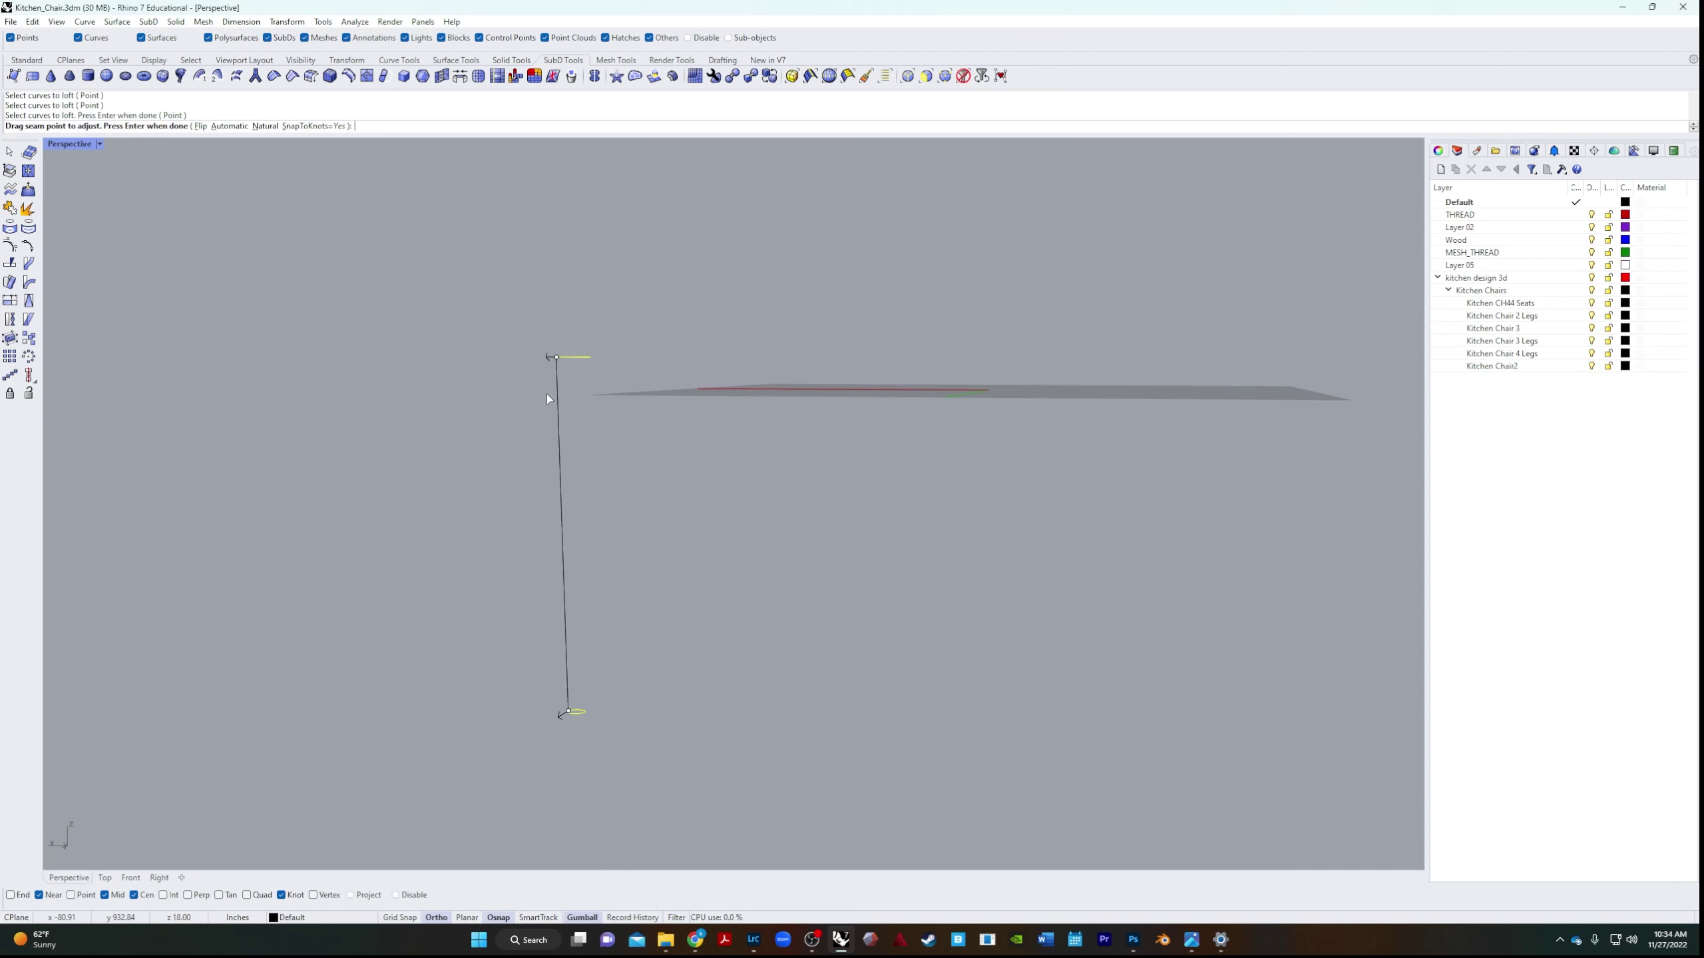
{"action": "key", "text": "Return"}
{"action": "right_click_drag", "start_coordinate": [437, 563], "coordinate": [487, 571]}
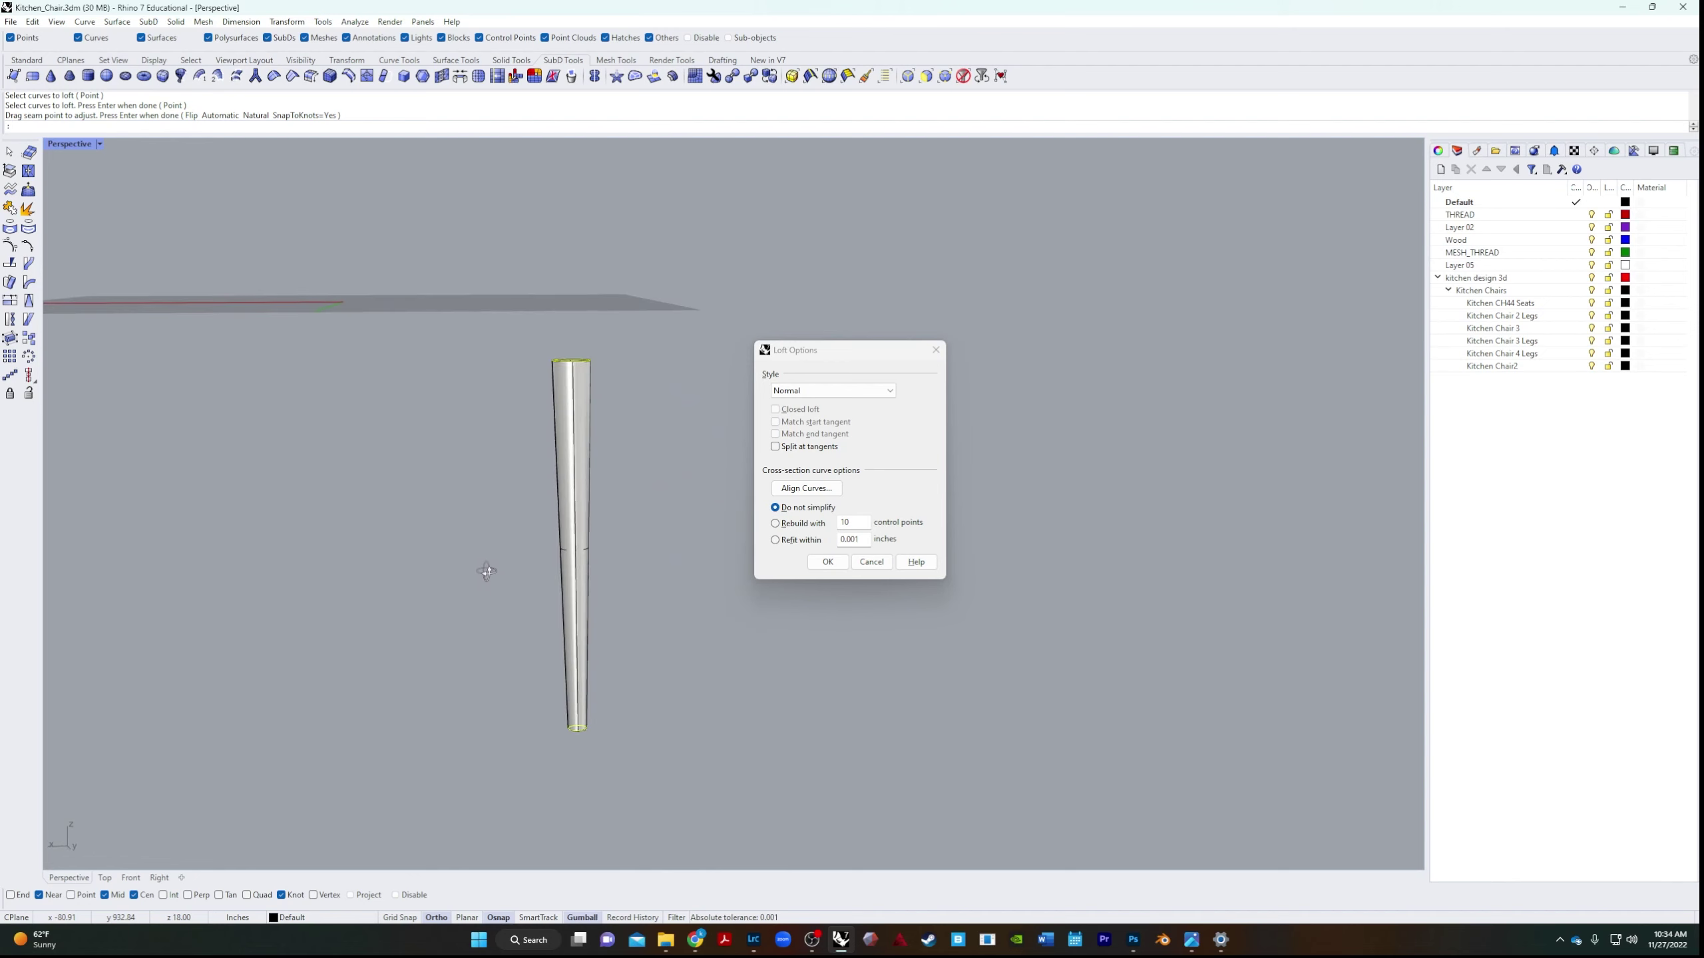
{"action": "left_click", "coordinate": [827, 561]}
{"action": "right_click_drag", "start_coordinate": [637, 546], "coordinate": [582, 562]}
Cap both open ends of the leg surface to close it.
{"action": "left_click", "coordinate": [582, 562]}
{"action": "type", "text": "Cap"}
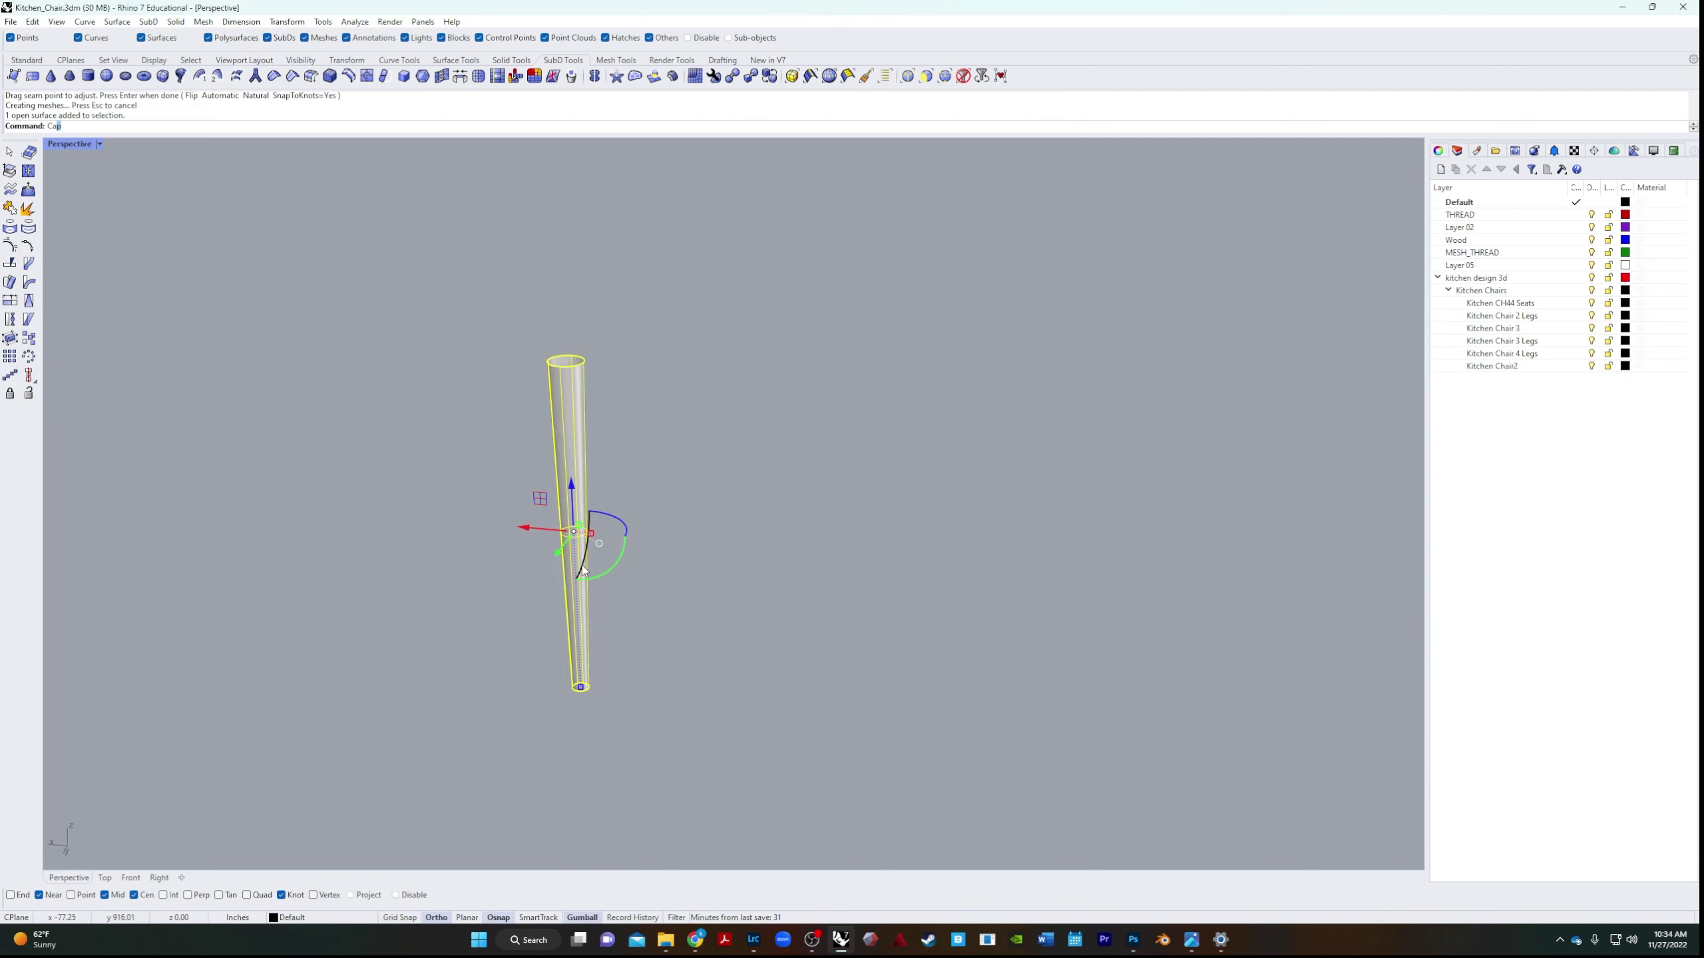
{"action": "key", "text": "Return"}
{"action": "right_click_drag", "start_coordinate": [881, 533], "coordinate": [596, 624]}
{"action": "scroll", "coordinate": [753, 549], "scroll_direction": "down", "scroll_amount": 9}
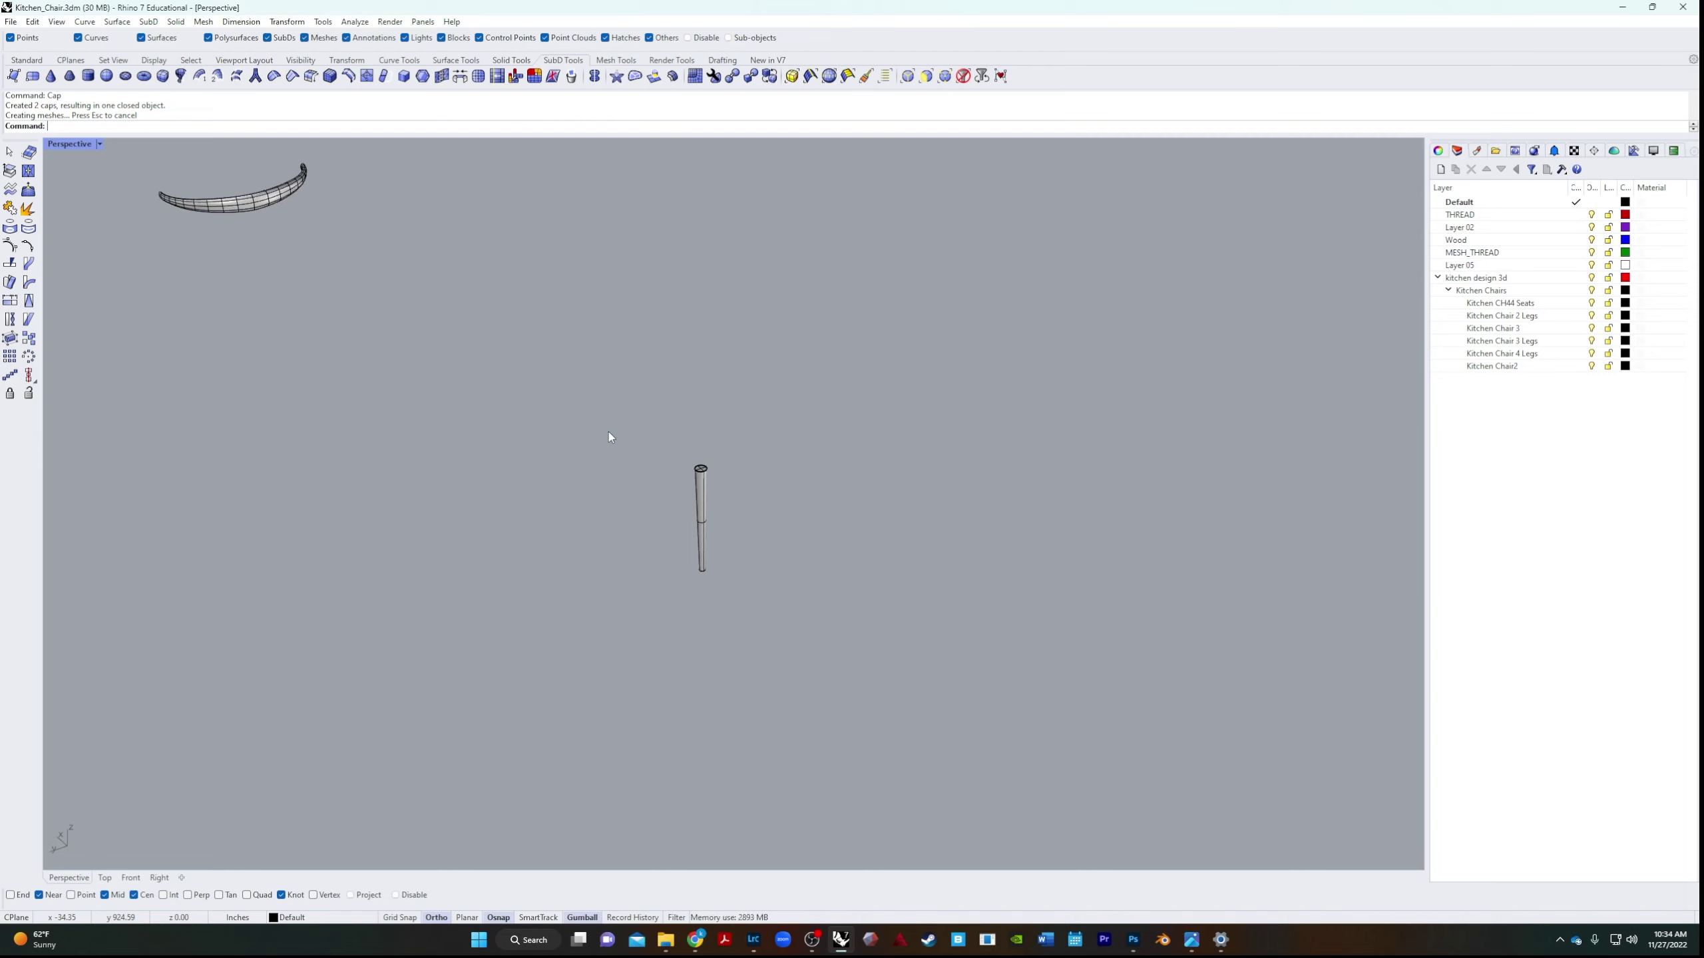
Draw an 18.25-inch line starting from the leg's top centre.
{"action": "type", "text": "Libne"}
{"action": "key", "text": "Return"}
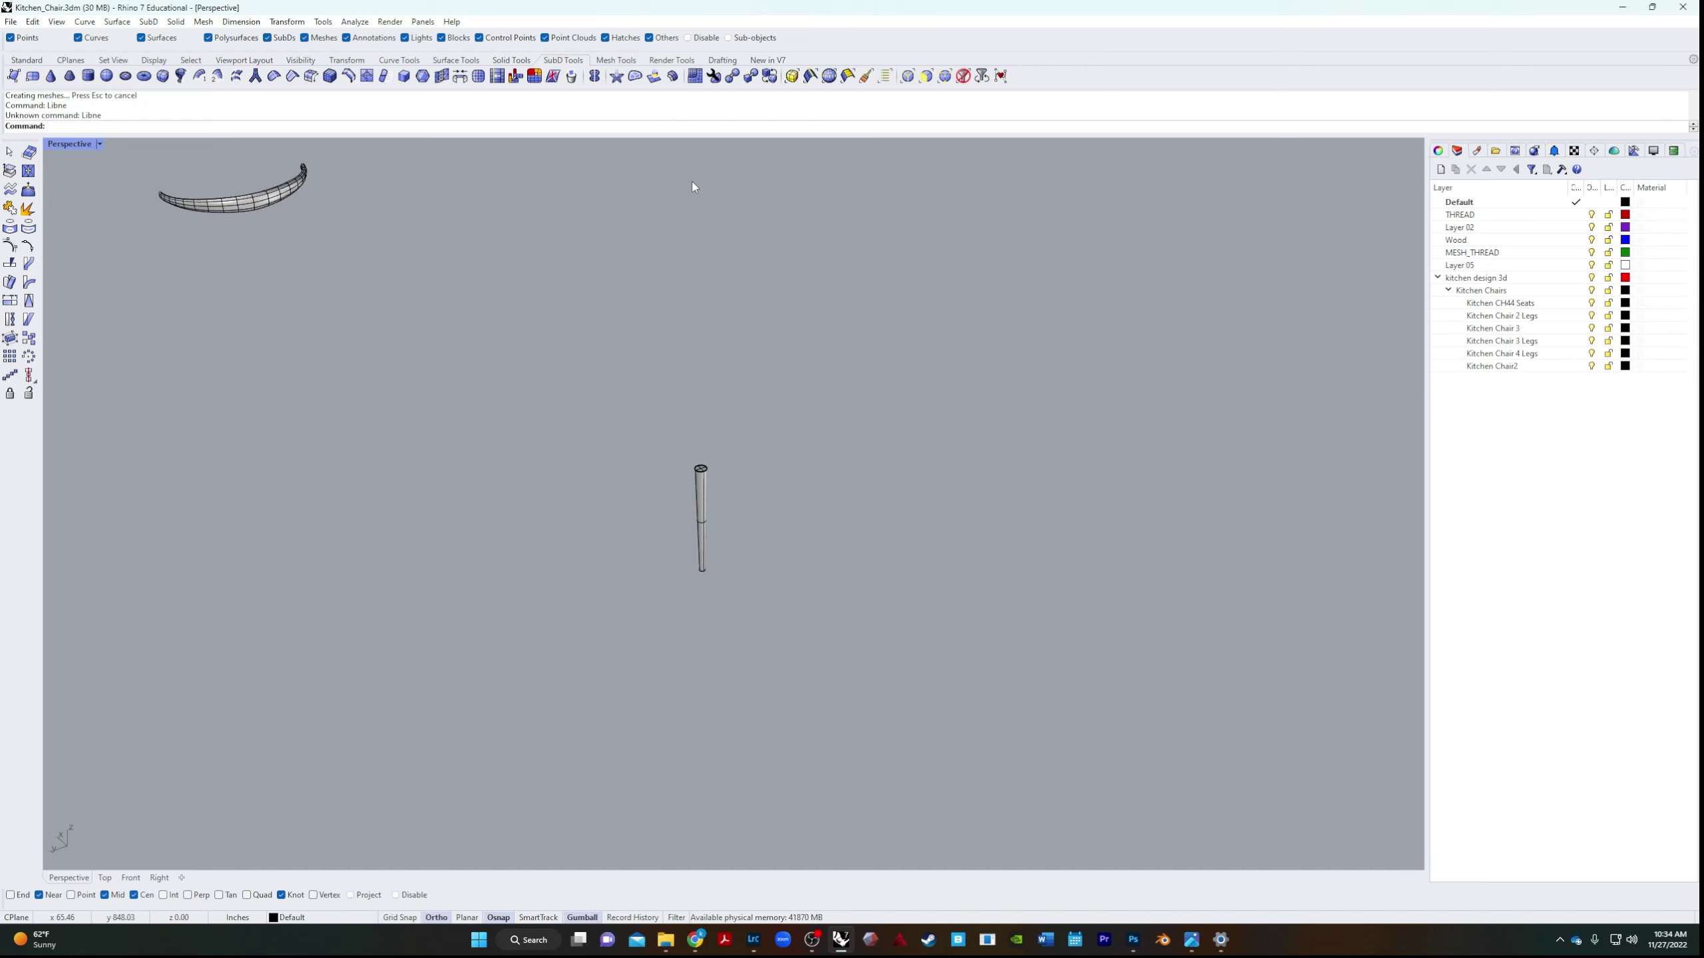
{"action": "type", "text": "Line"}
{"action": "key", "text": "Return"}
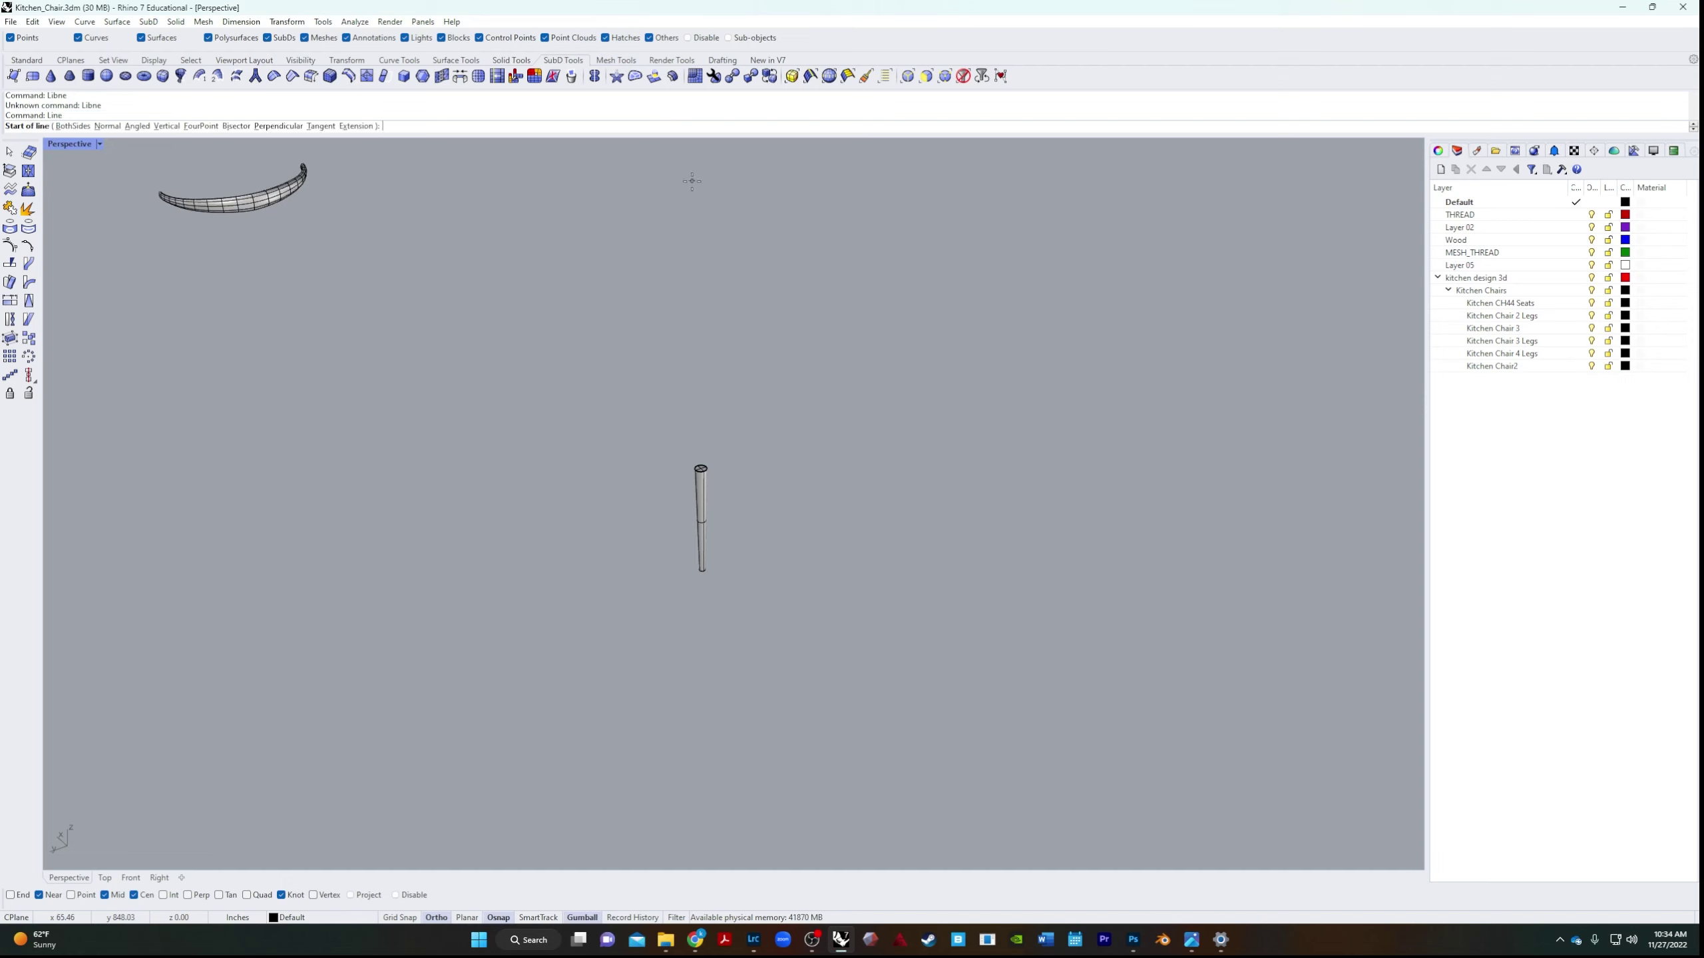
{"action": "left_click", "coordinate": [700, 473]}
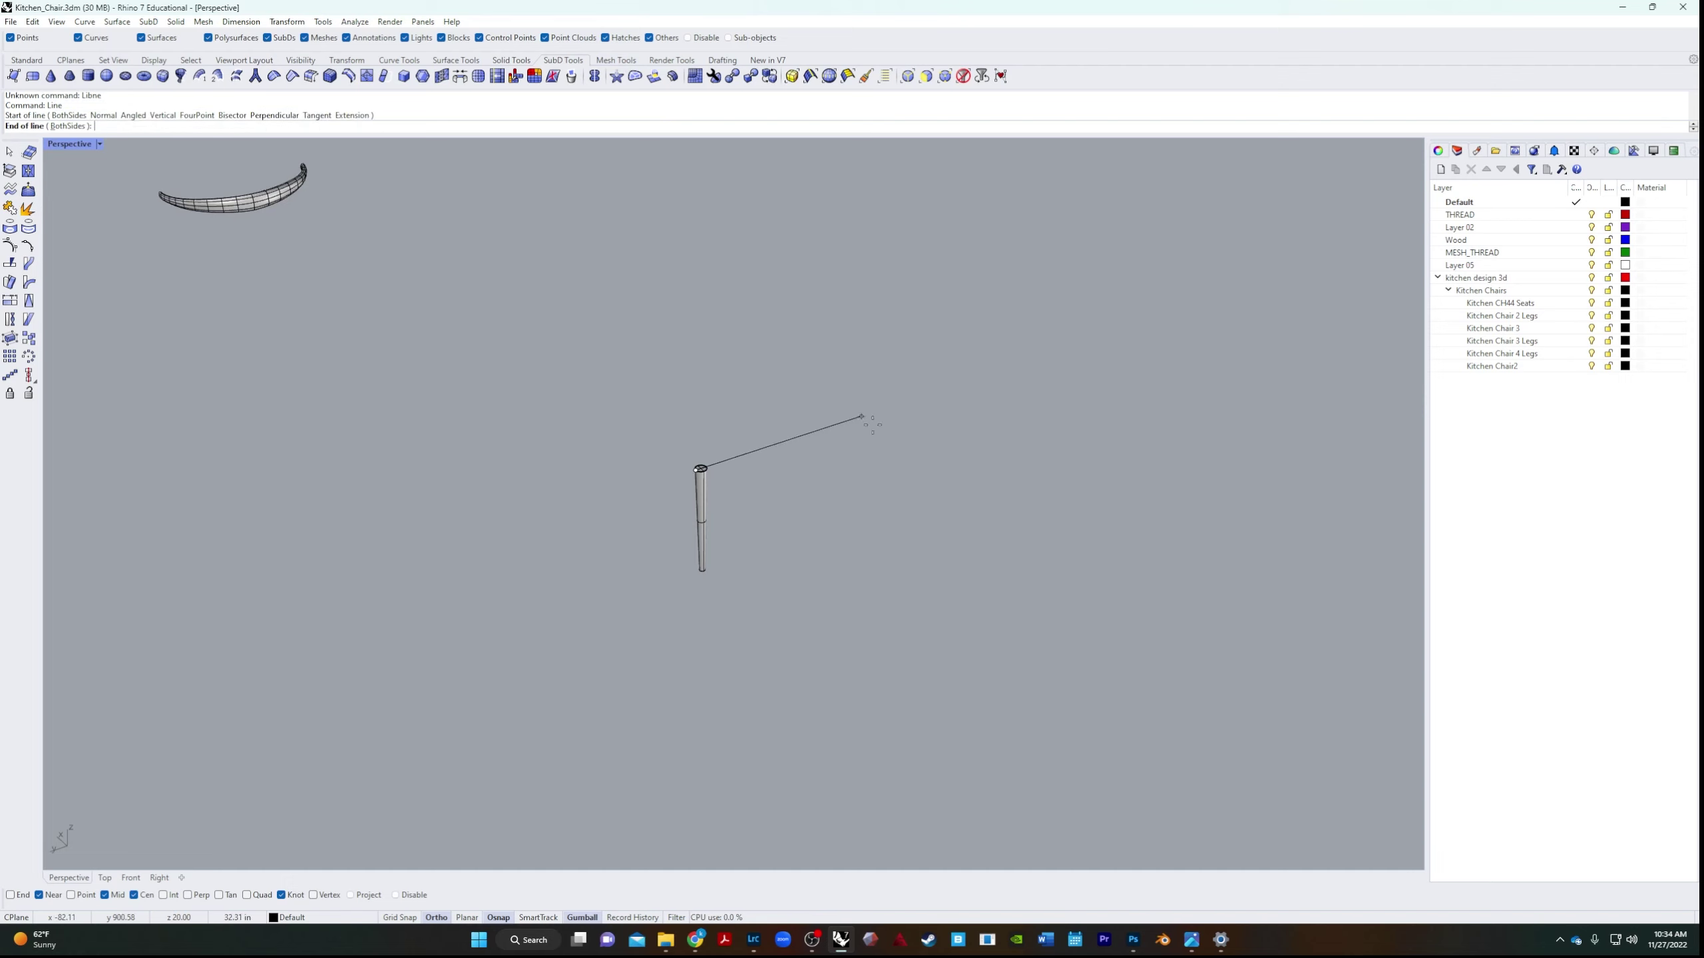
{"action": "type", "text": "18.25"}
{"action": "key", "text": "Return"}
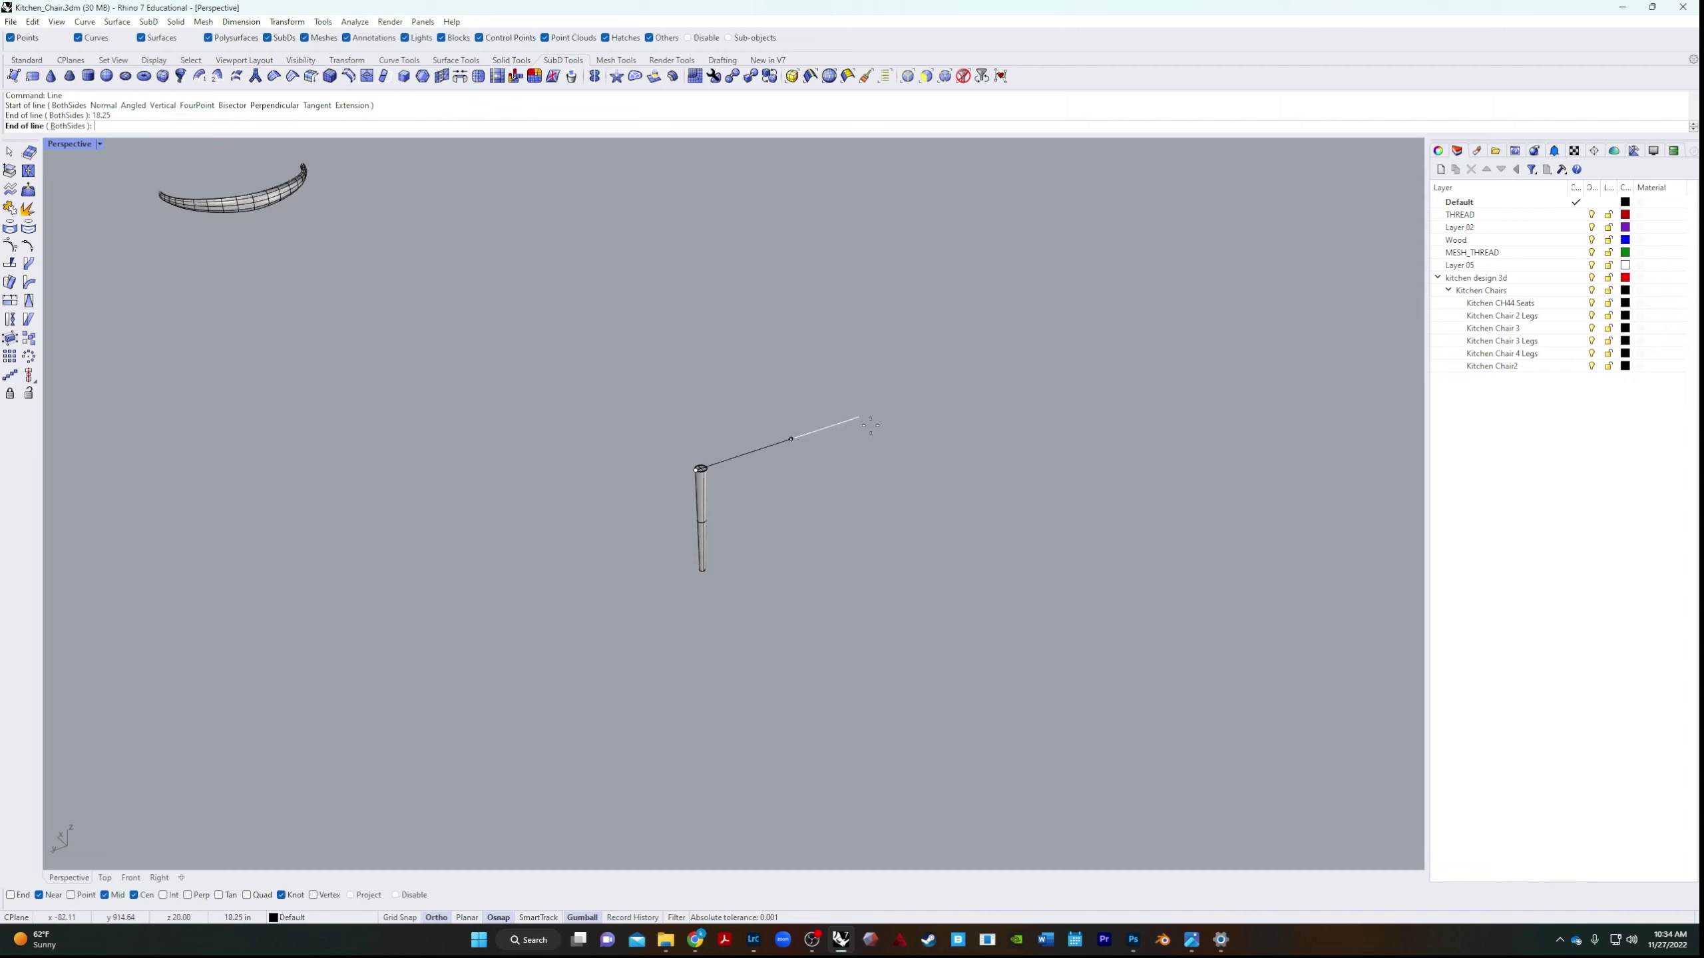
{"action": "left_click", "coordinate": [870, 425]}
Mirror the leg about the line's midpoint to create the second leg.
{"action": "left_click", "coordinate": [715, 500]}
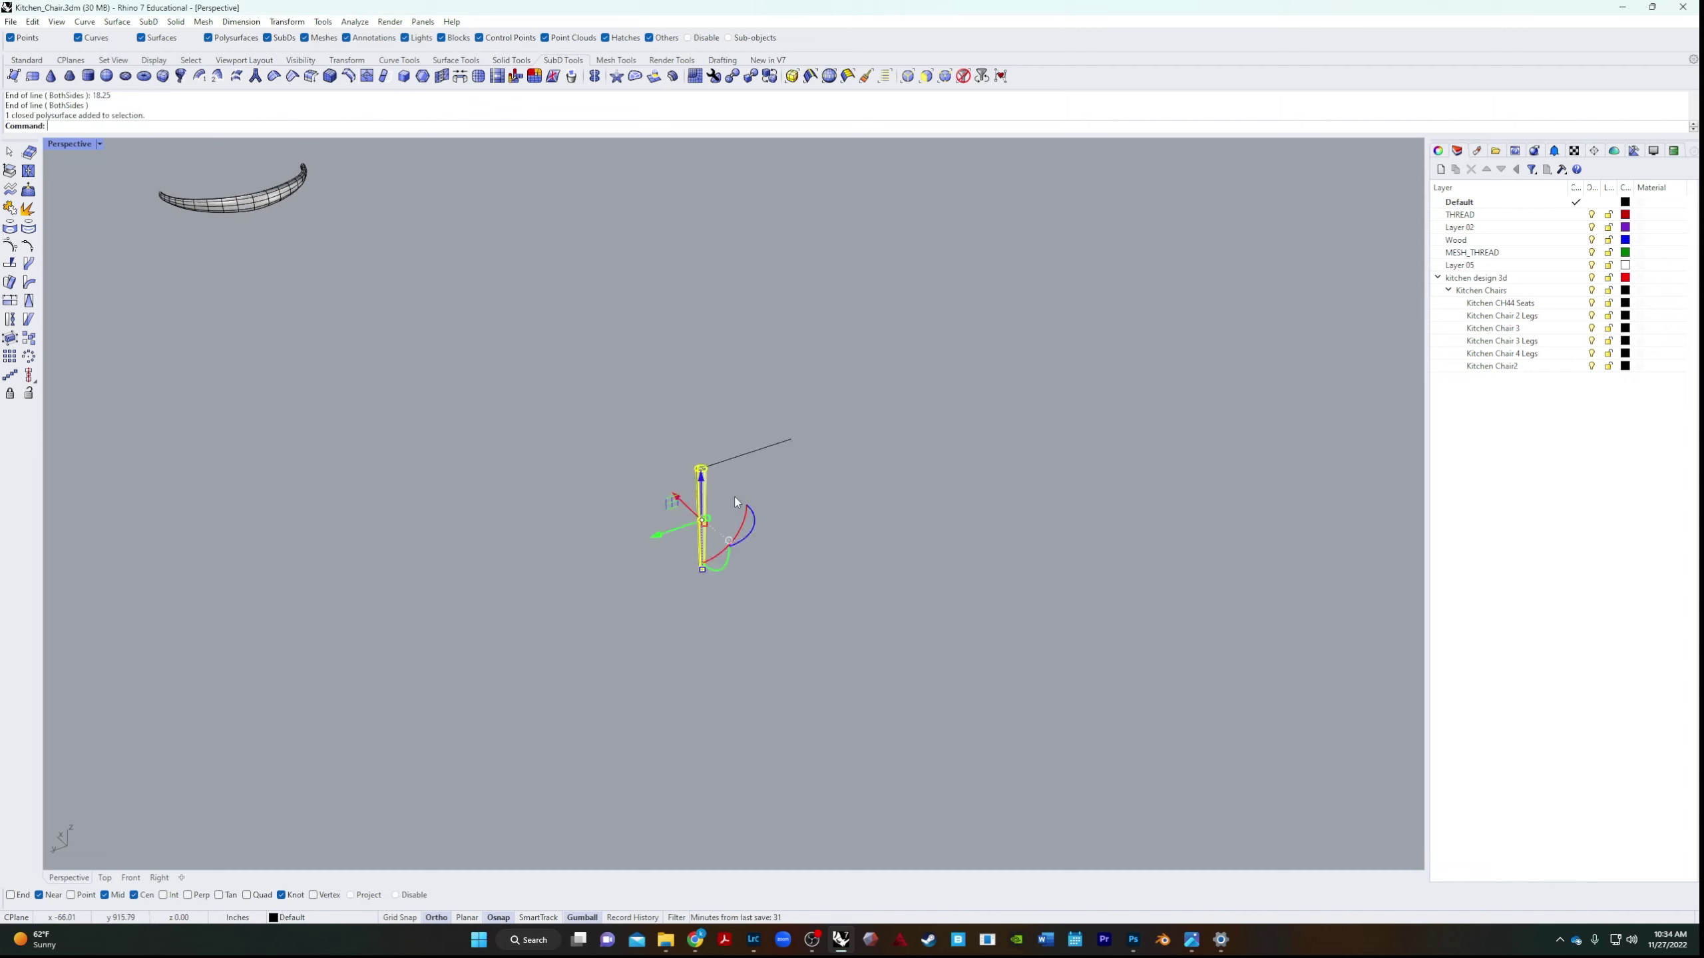
{"action": "type", "text": "Mirror"}
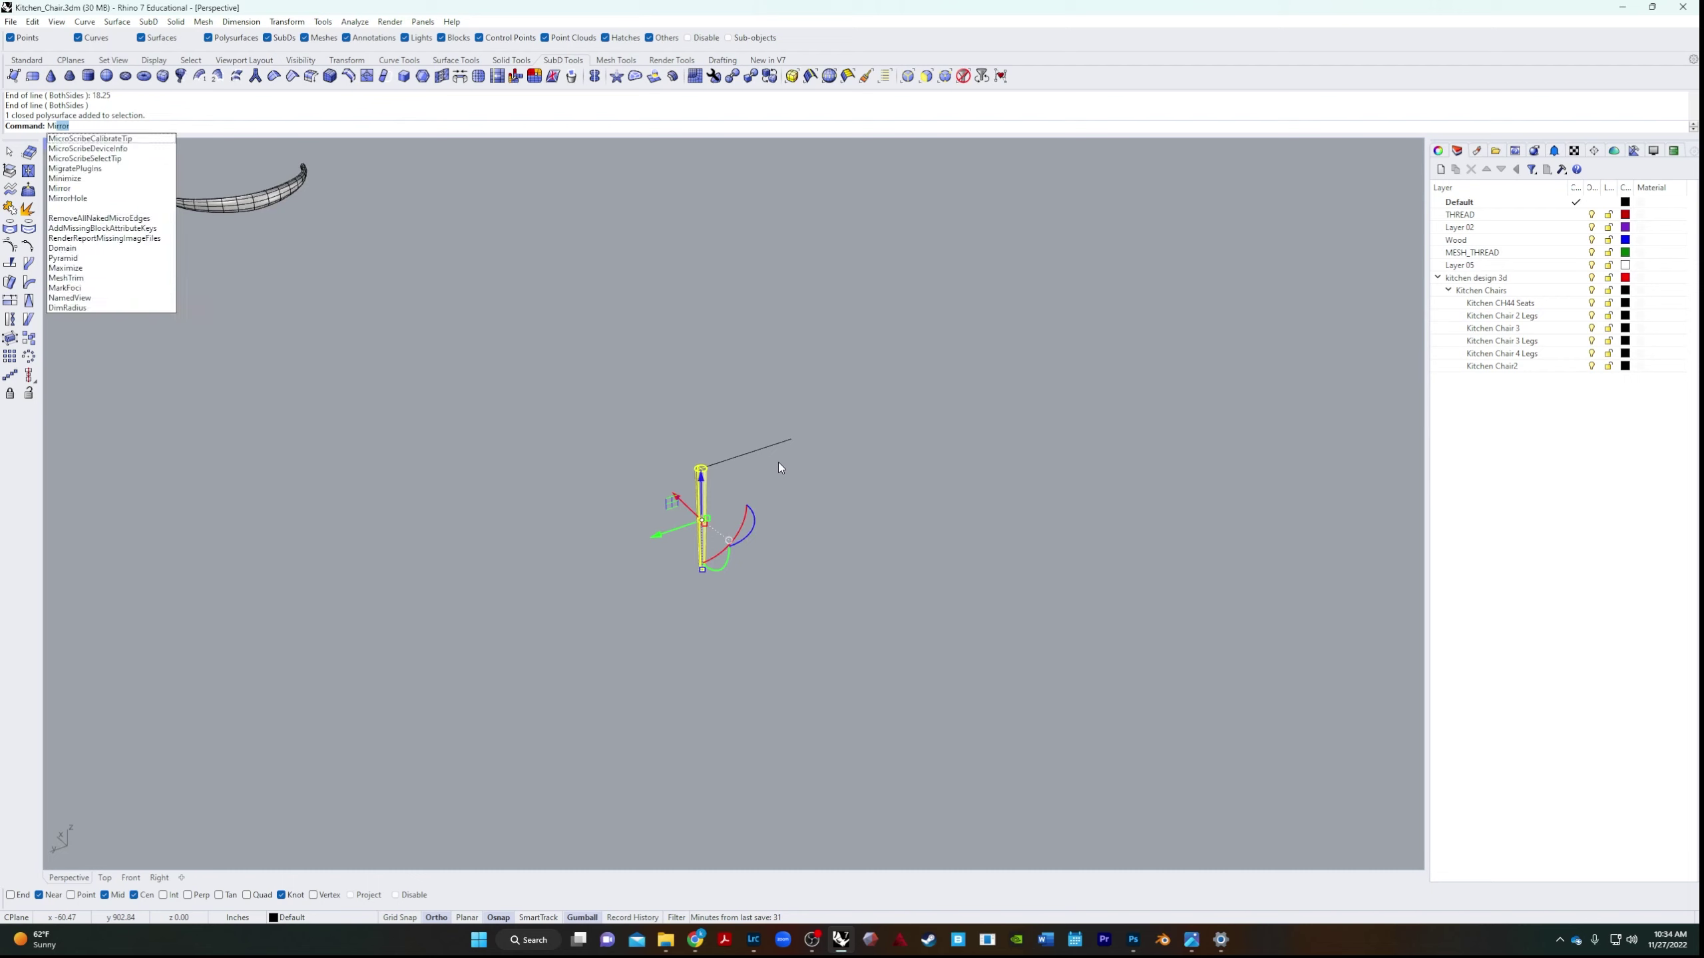
{"action": "key", "text": "Return"}
{"action": "left_click", "coordinate": [745, 454]}
{"action": "left_click", "coordinate": [871, 599]}
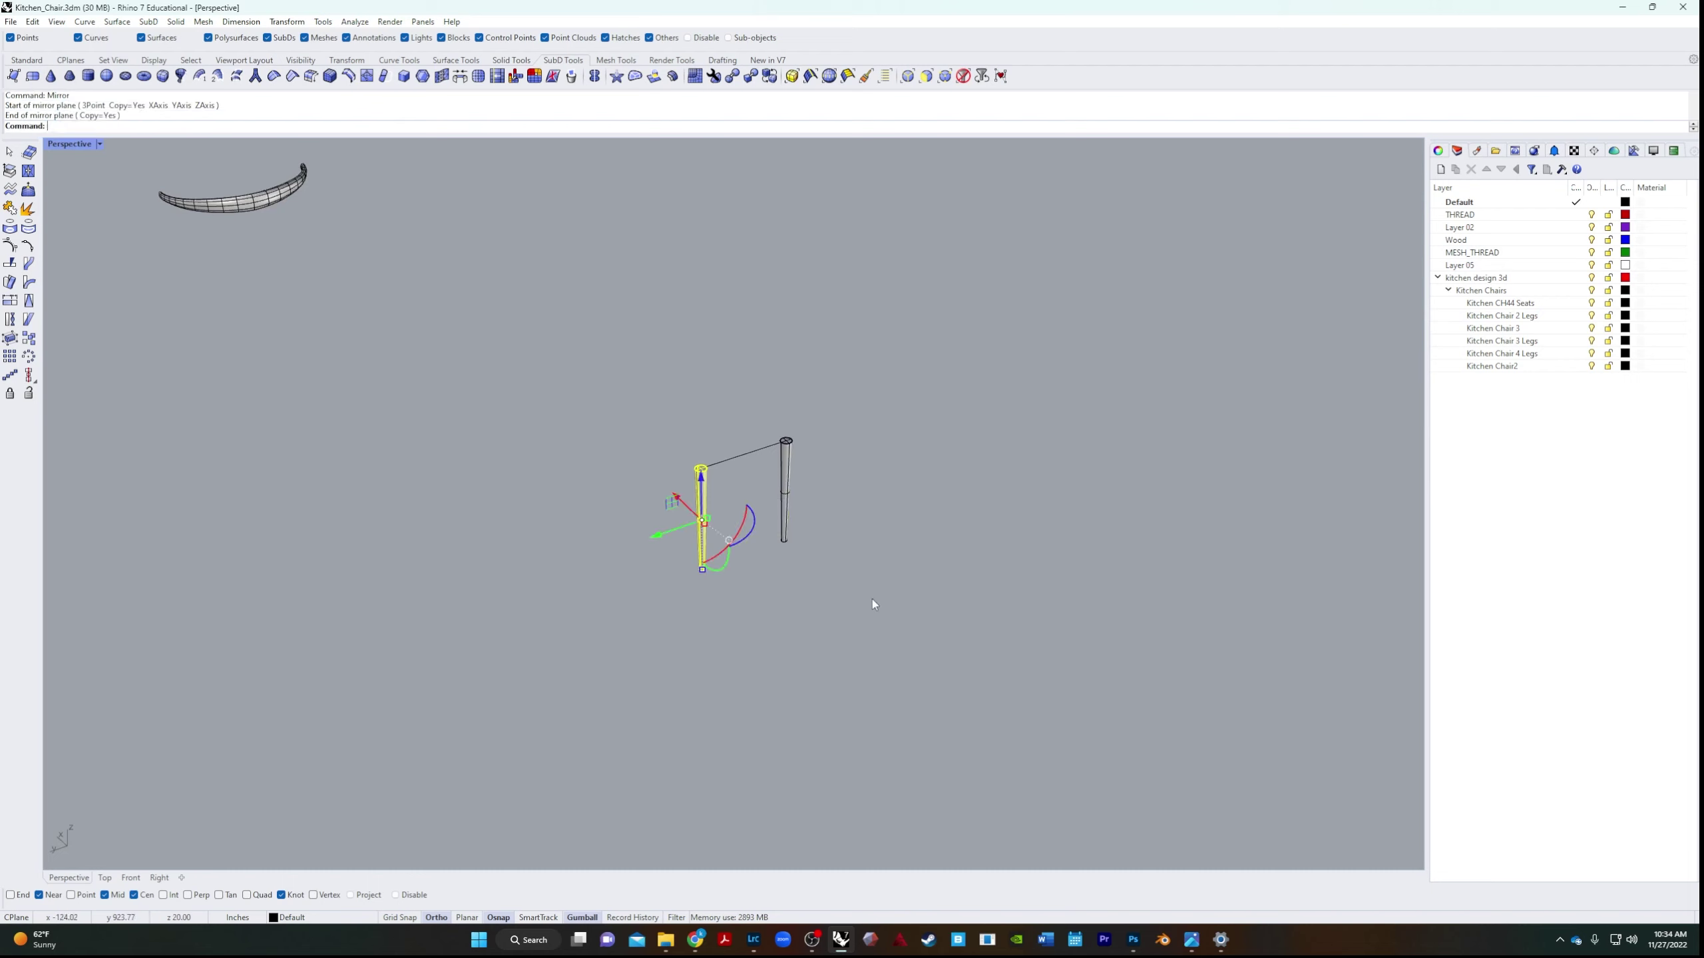
{"action": "left_click", "coordinate": [1017, 602]}
Alt-drag the gumball to copy a leg off to the right.
{"action": "right_click_drag", "start_coordinate": [712, 464], "coordinate": [826, 547]}
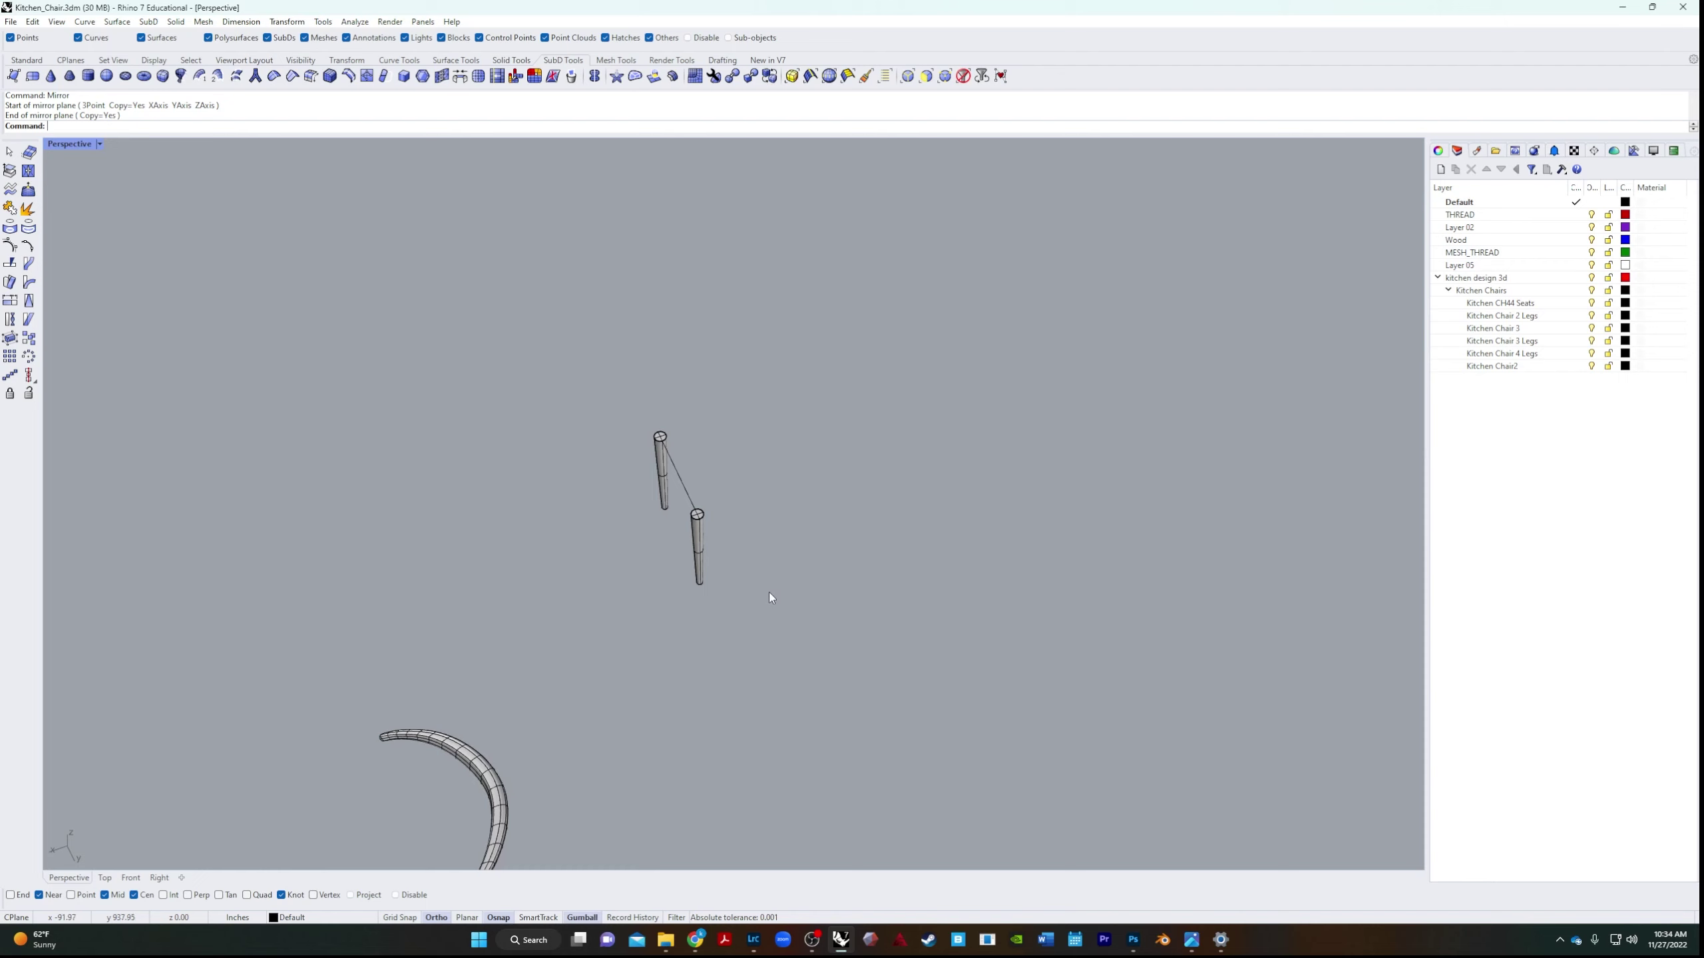
{"action": "right_click_drag", "start_coordinate": [738, 579], "coordinate": [822, 479]}
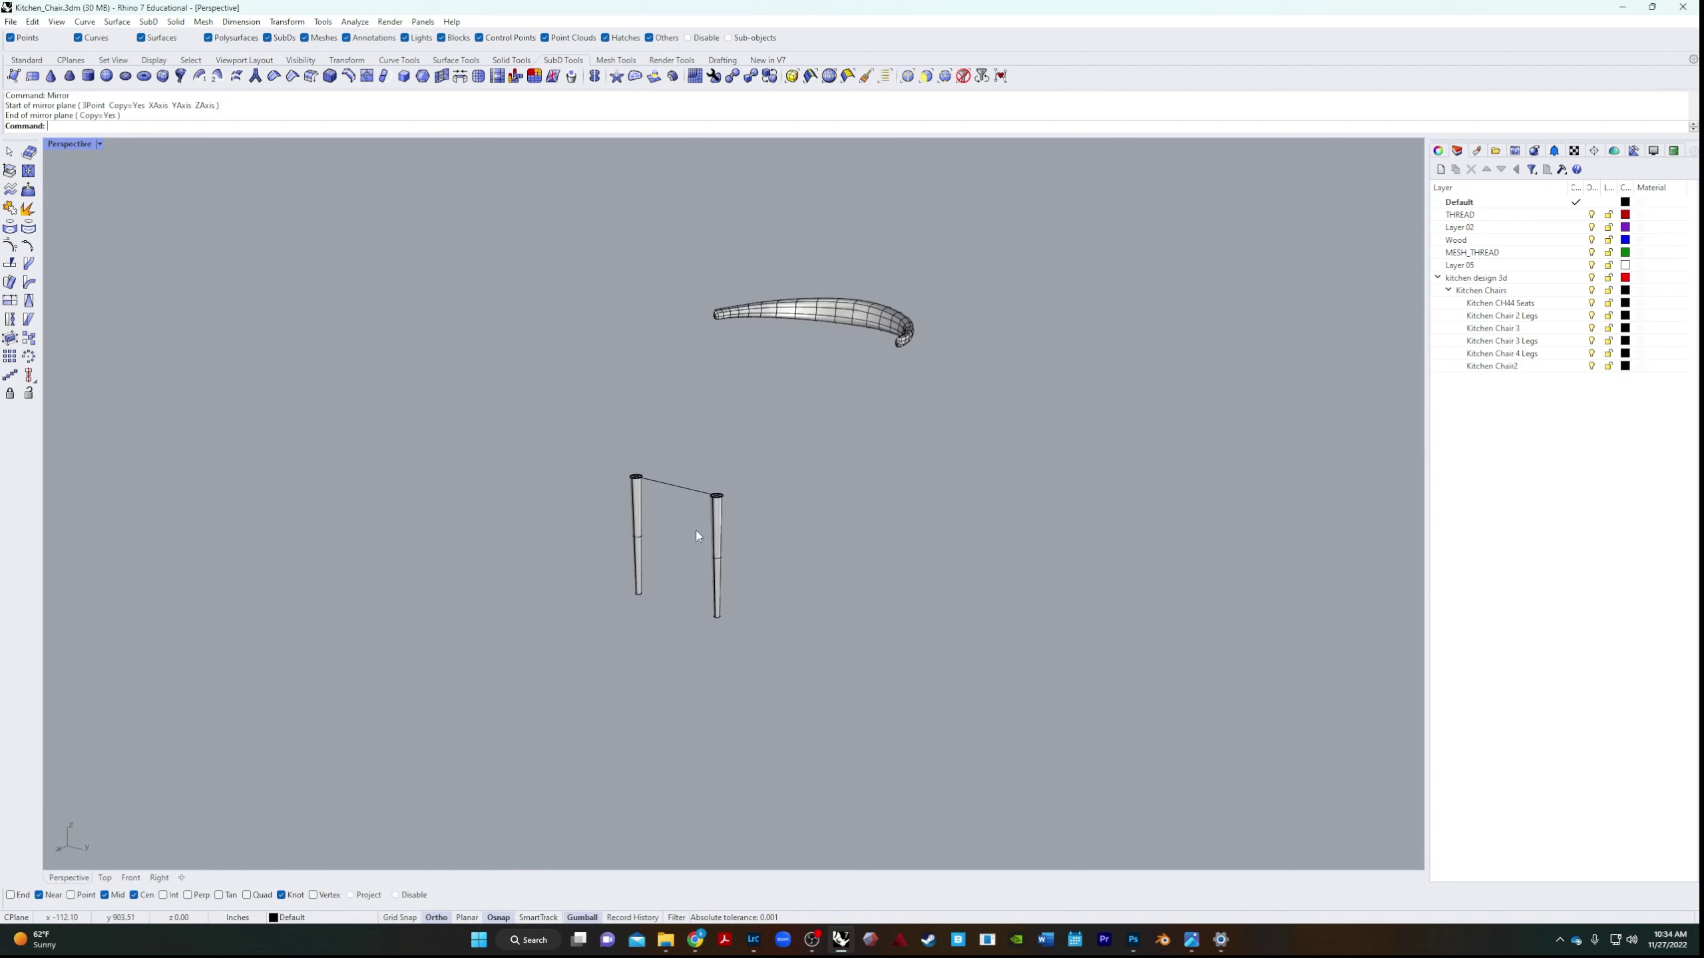
{"action": "left_click", "coordinate": [714, 545]}
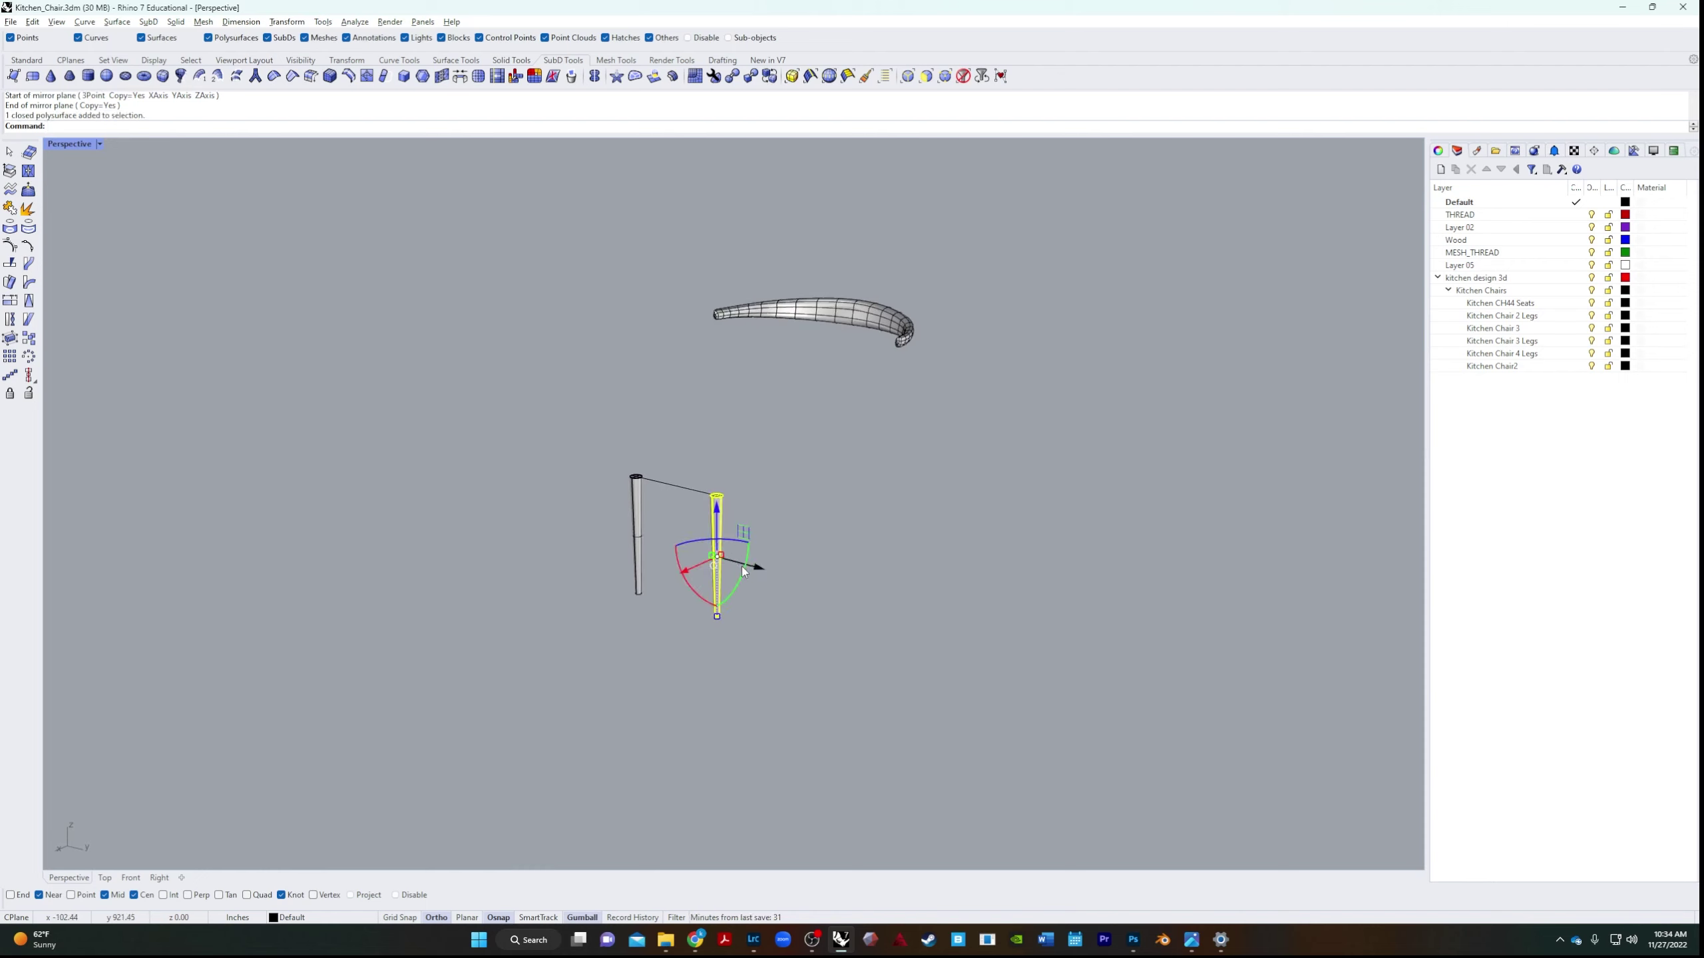
{"action": "left_click_drag", "start_coordinate": [760, 571], "coordinate": [919, 613]}
{"action": "key", "text": "alt"}
{"action": "left_click", "coordinate": [825, 613]}
{"action": "left_click", "coordinate": [881, 582]}
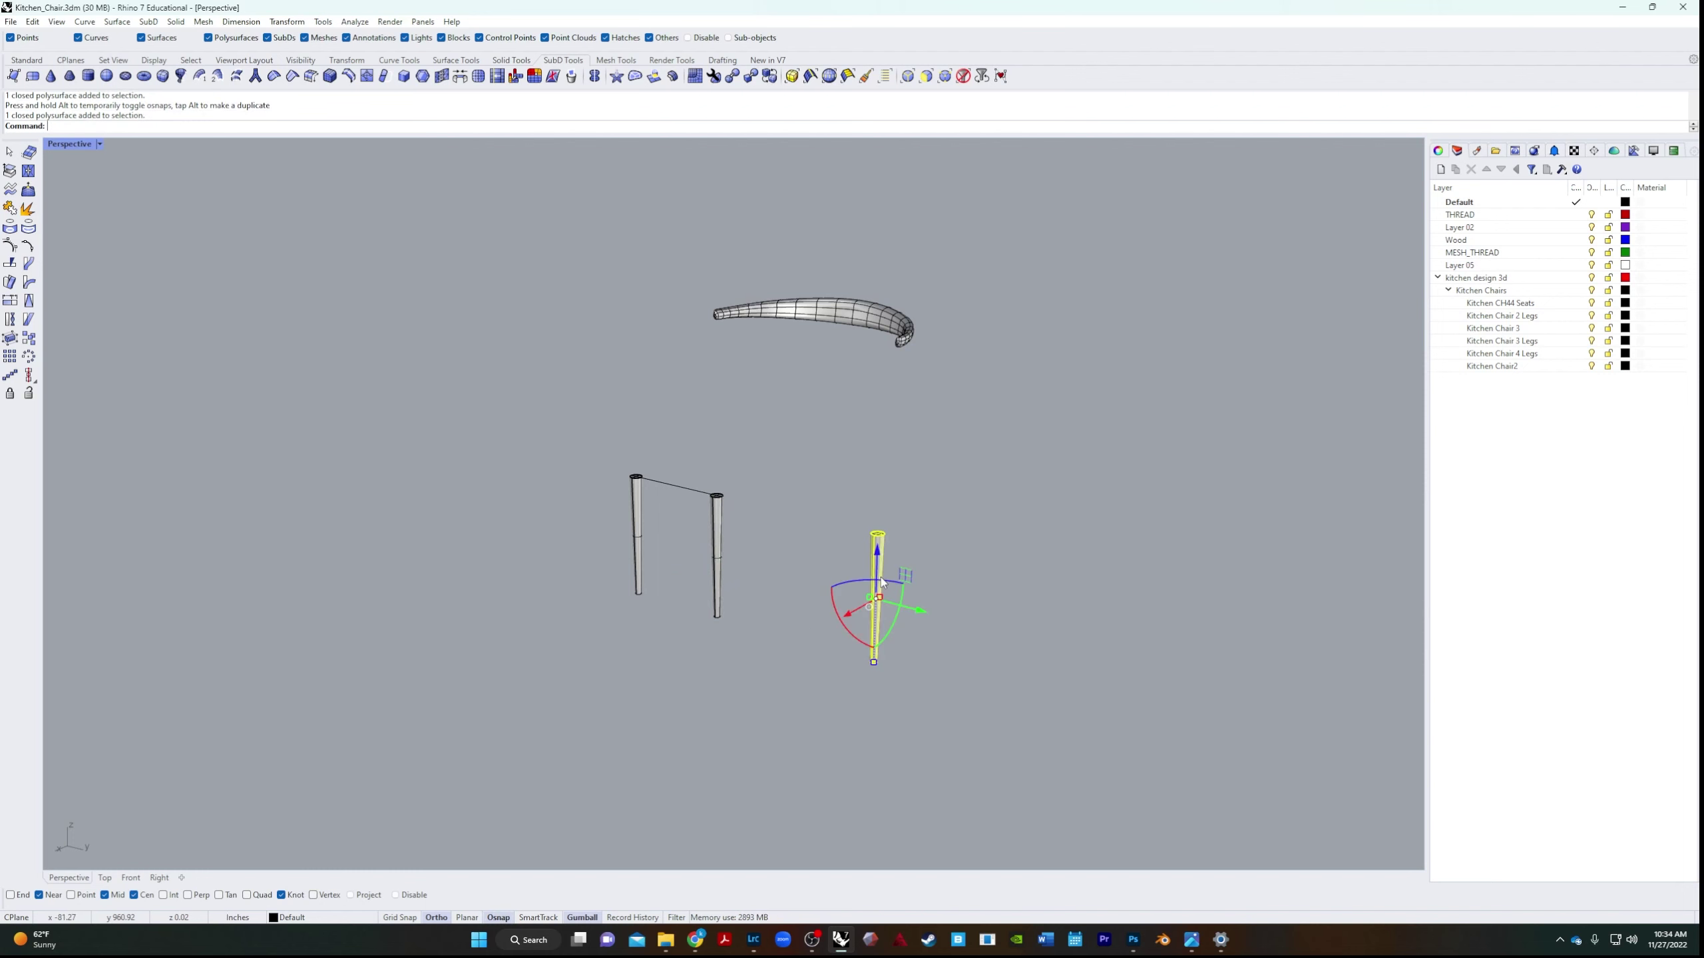
In the Front view, mirror the leg copy upward about its top end.
{"action": "left_click", "coordinate": [131, 877]}
{"action": "type", "text": "z"}
{"action": "key", "text": "Return"}
{"action": "type", "text": "s"}
{"action": "key", "text": "Return"}
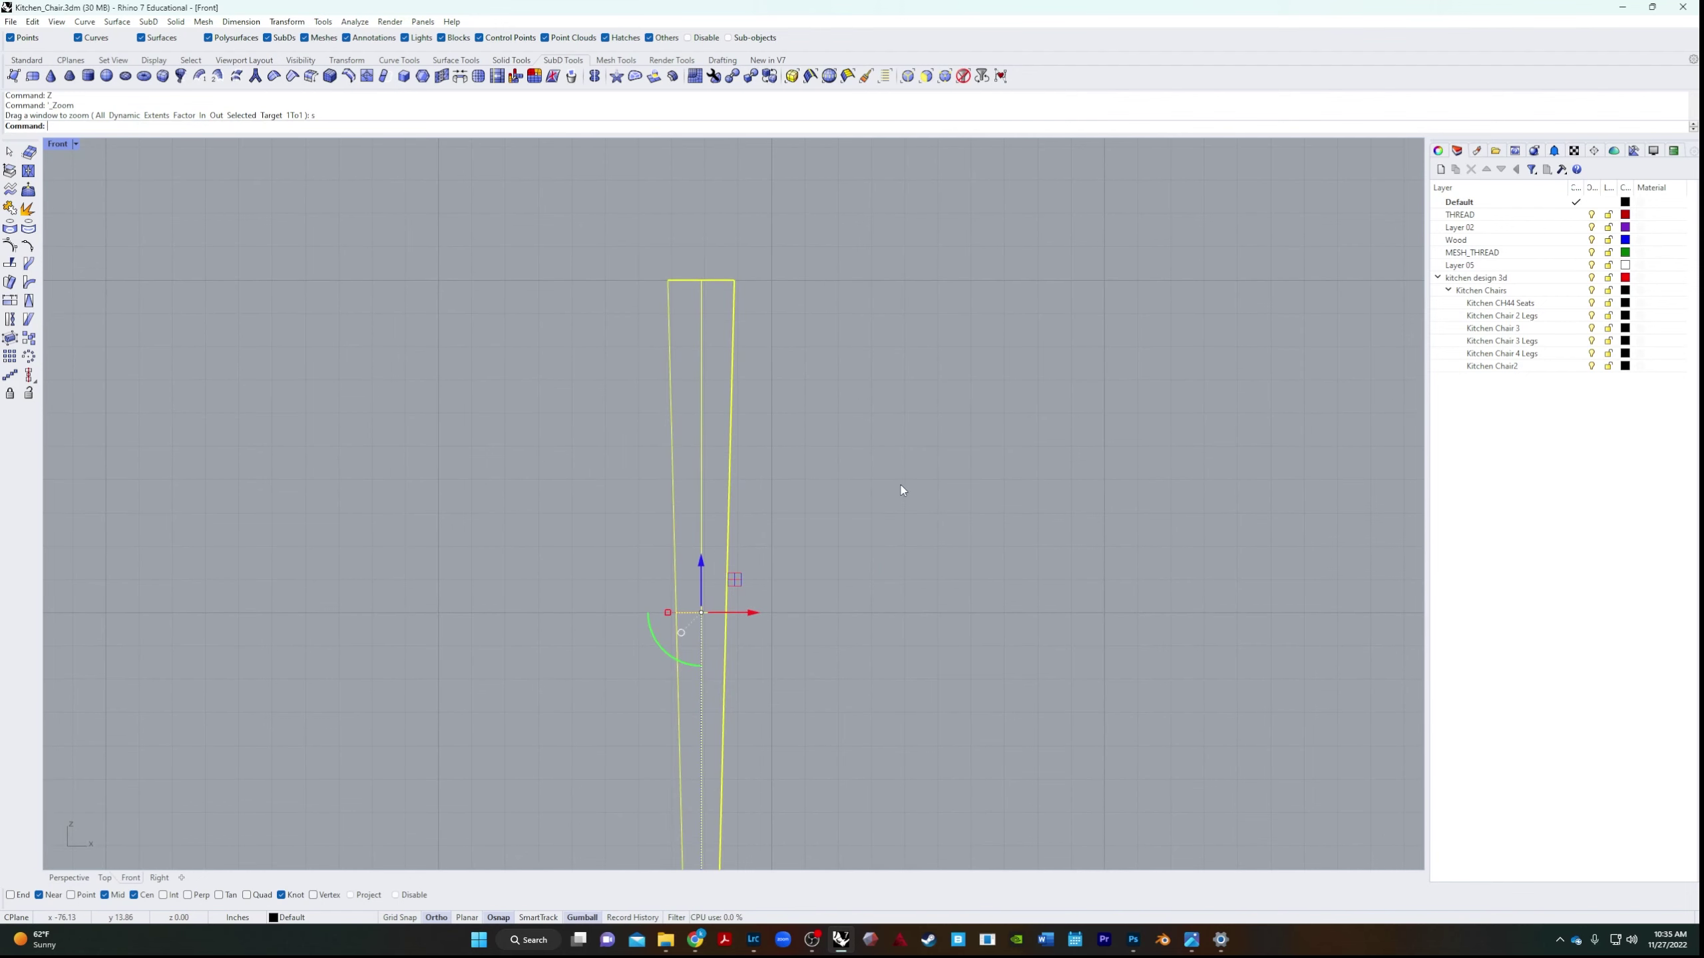
{"action": "type", "text": "mirror"}
{"action": "key", "text": "Return"}
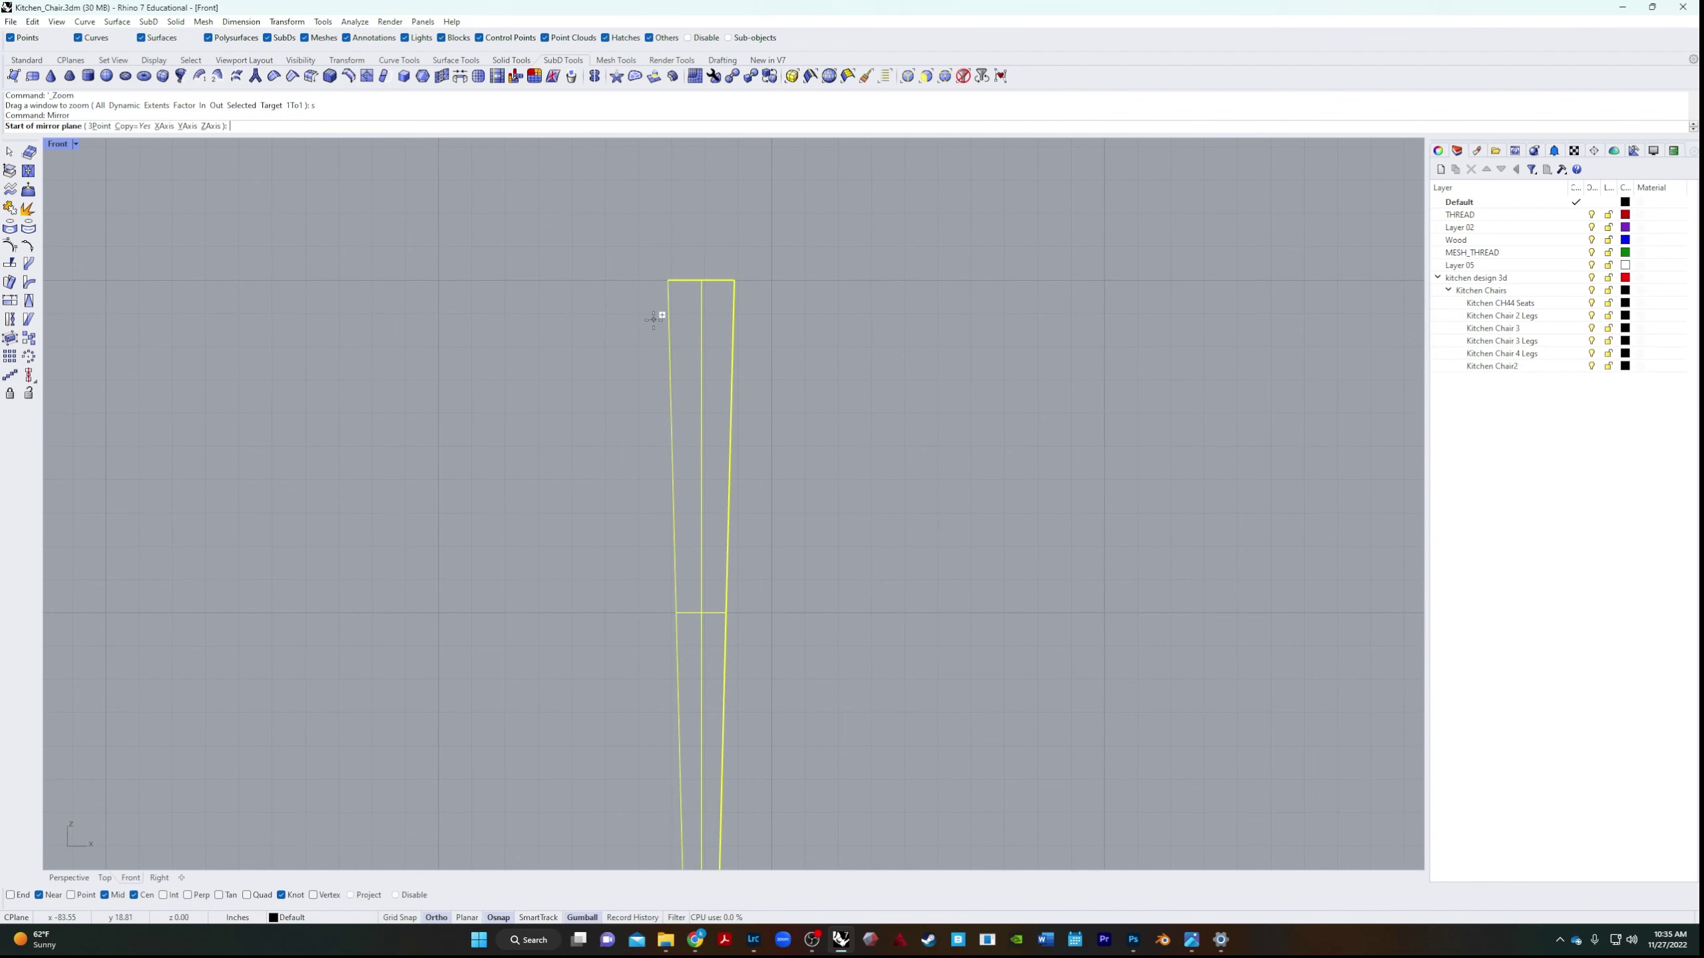
{"action": "left_click", "coordinate": [670, 280]}
{"action": "left_click", "coordinate": [744, 261]}
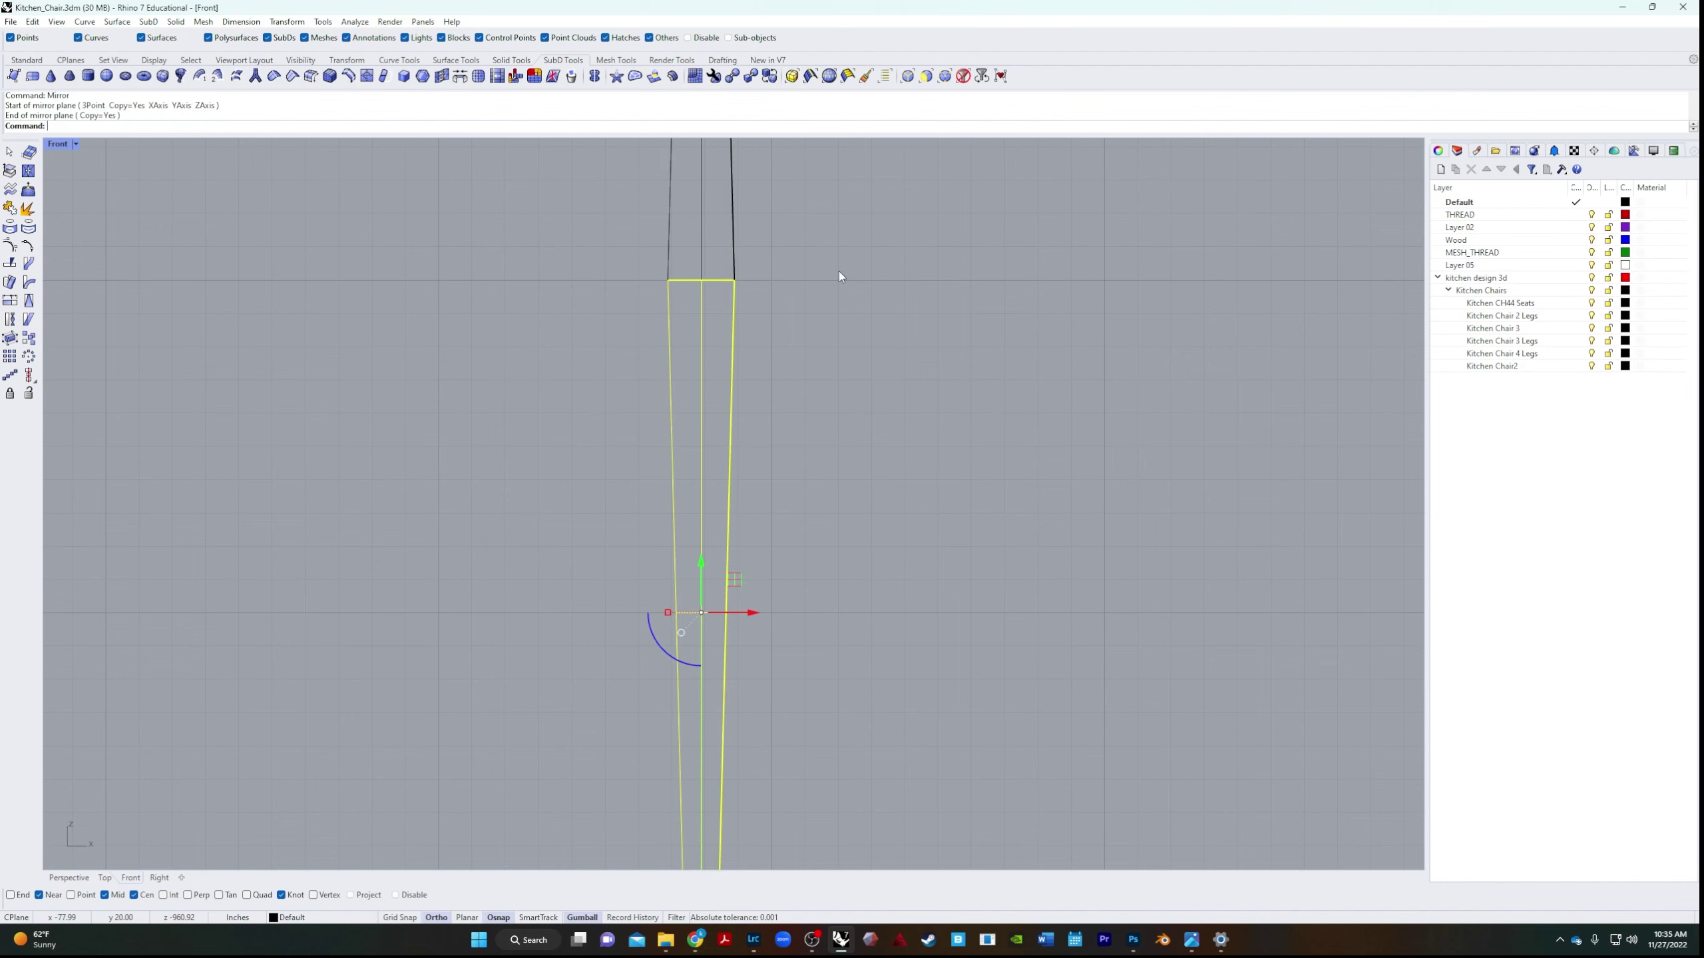
{"action": "scroll", "coordinate": [841, 272], "scroll_direction": "down", "scroll_amount": 5}
{"action": "key", "text": "Escape"}
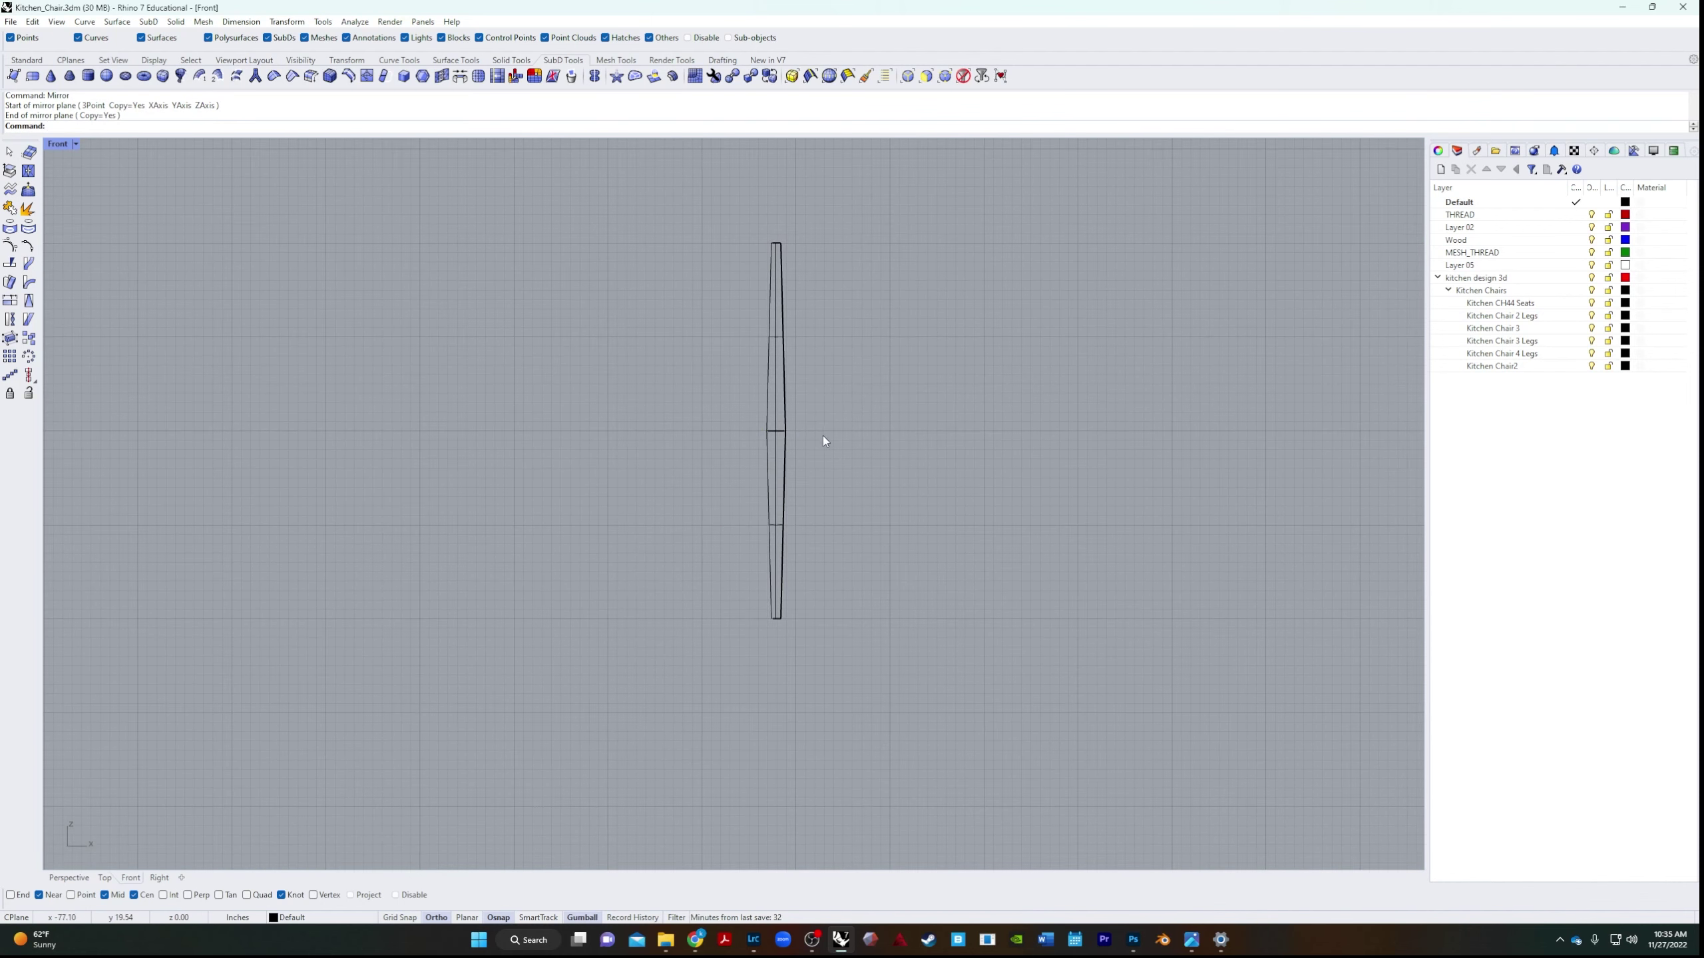
Attempt a BooleanUnion of both leg halves, then return to Perspective.
{"action": "left_click_drag", "start_coordinate": [832, 394], "coordinate": [660, 516]}
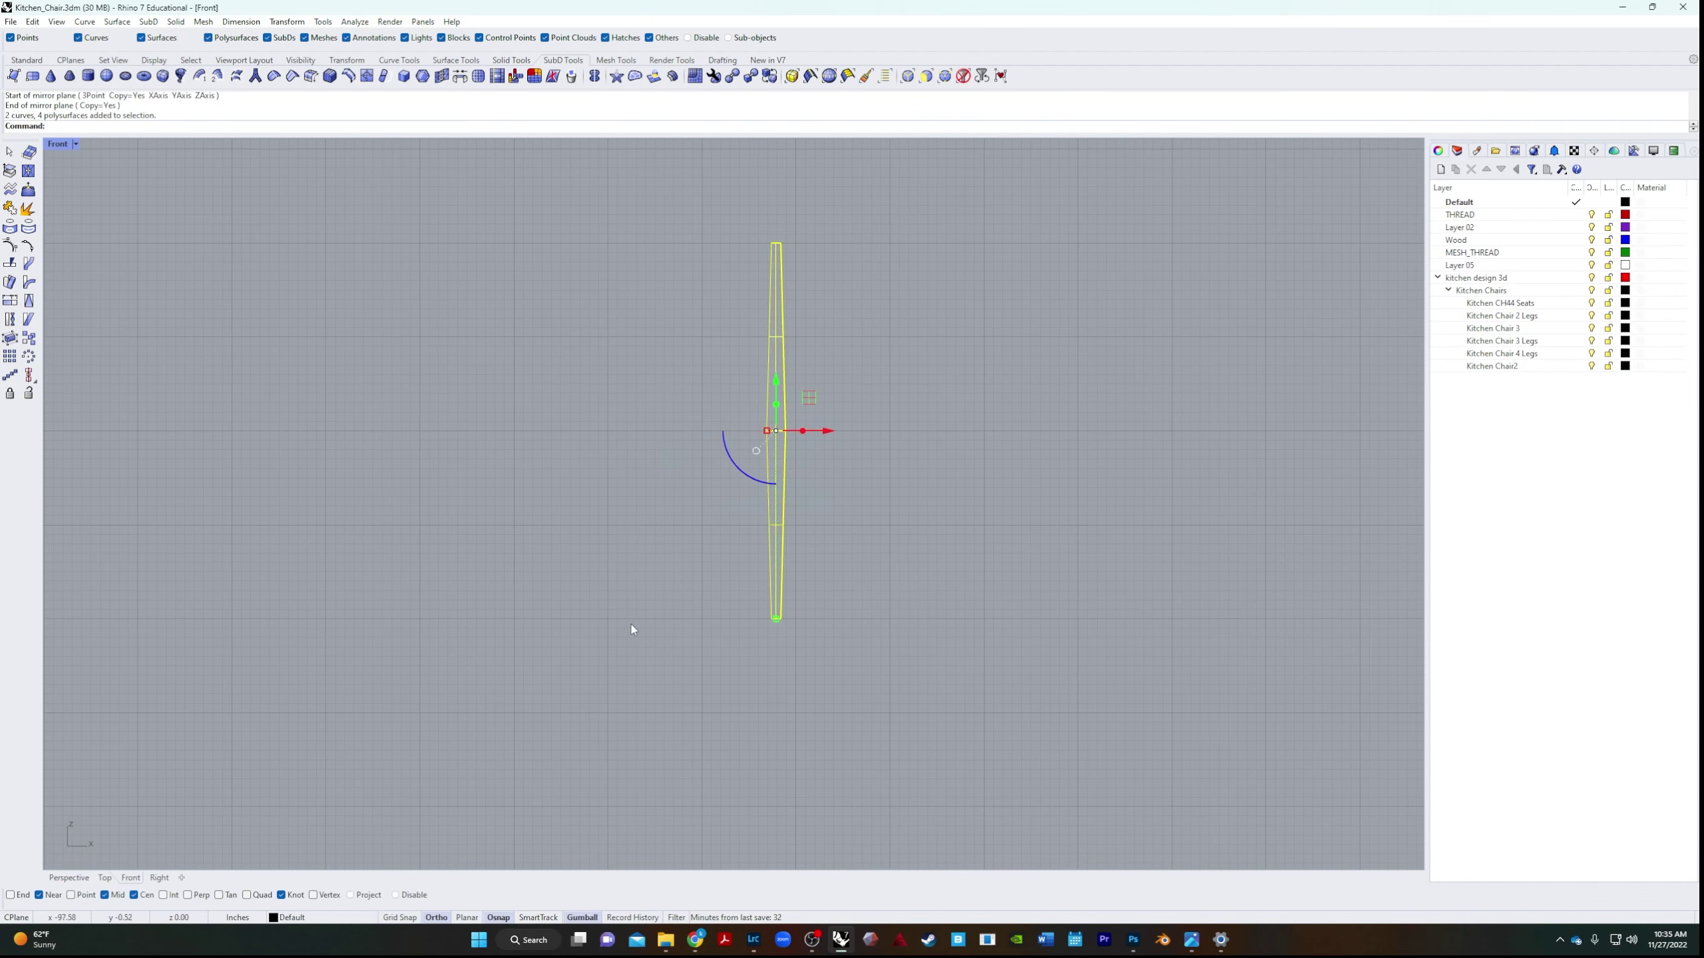
{"action": "type", "text": "BooleanUnion"}
{"action": "key", "text": "Return"}
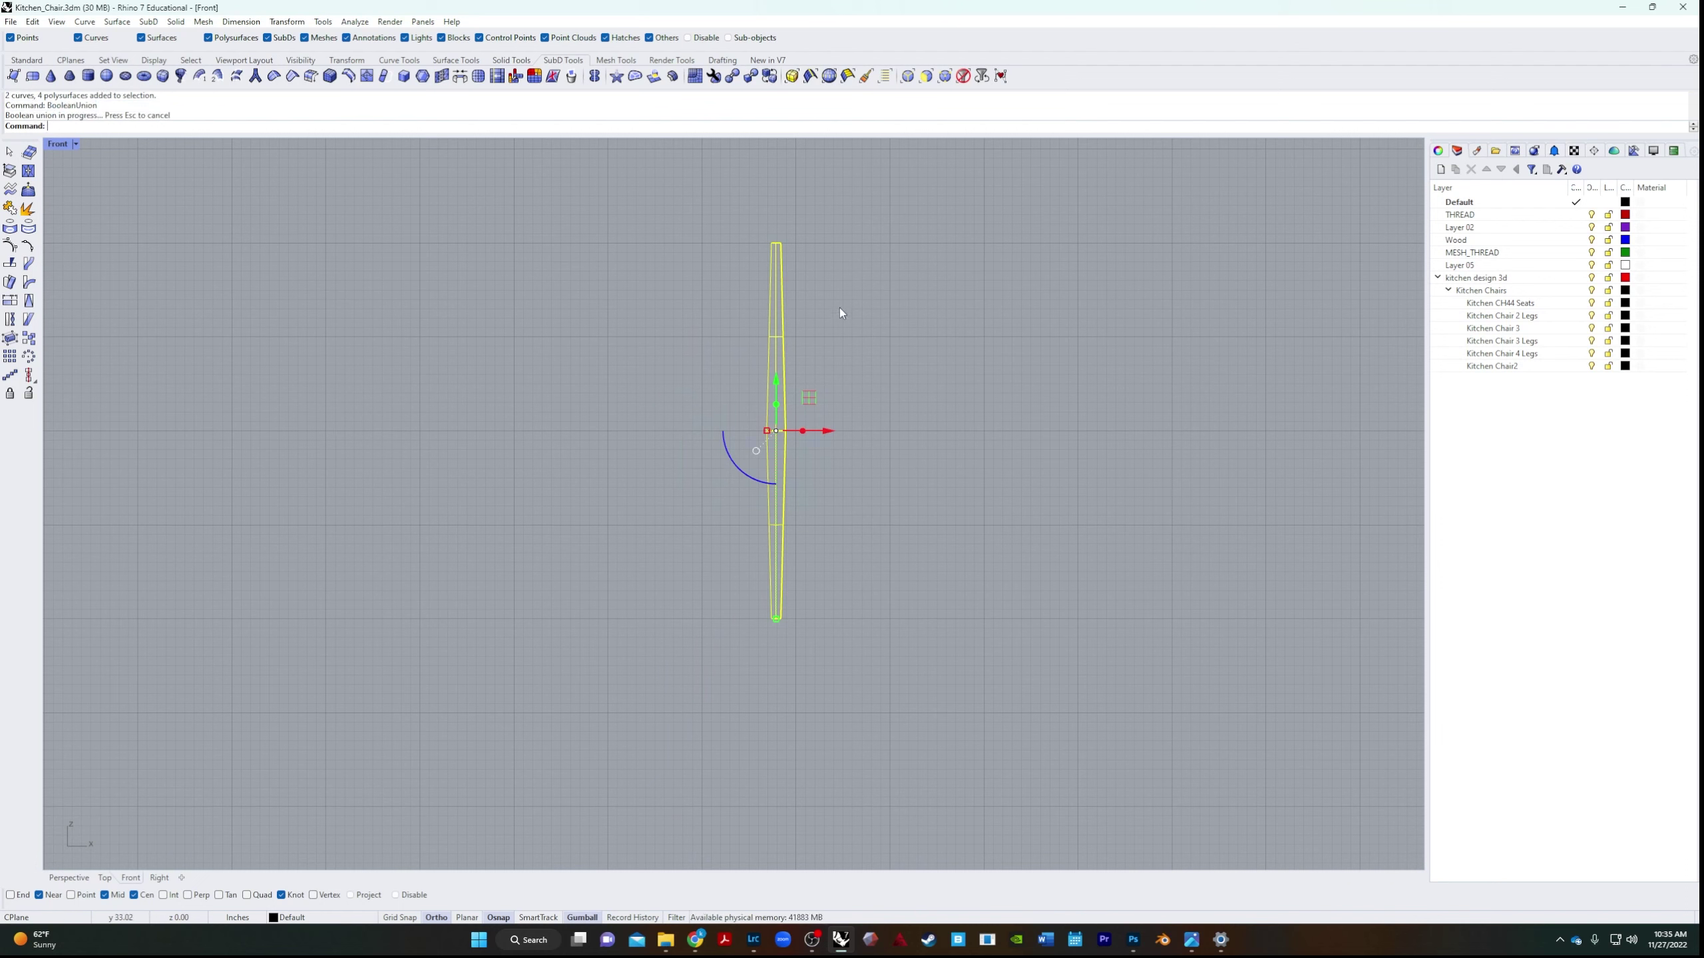
{"action": "left_click", "coordinate": [781, 348]}
{"action": "key", "text": "Return"}
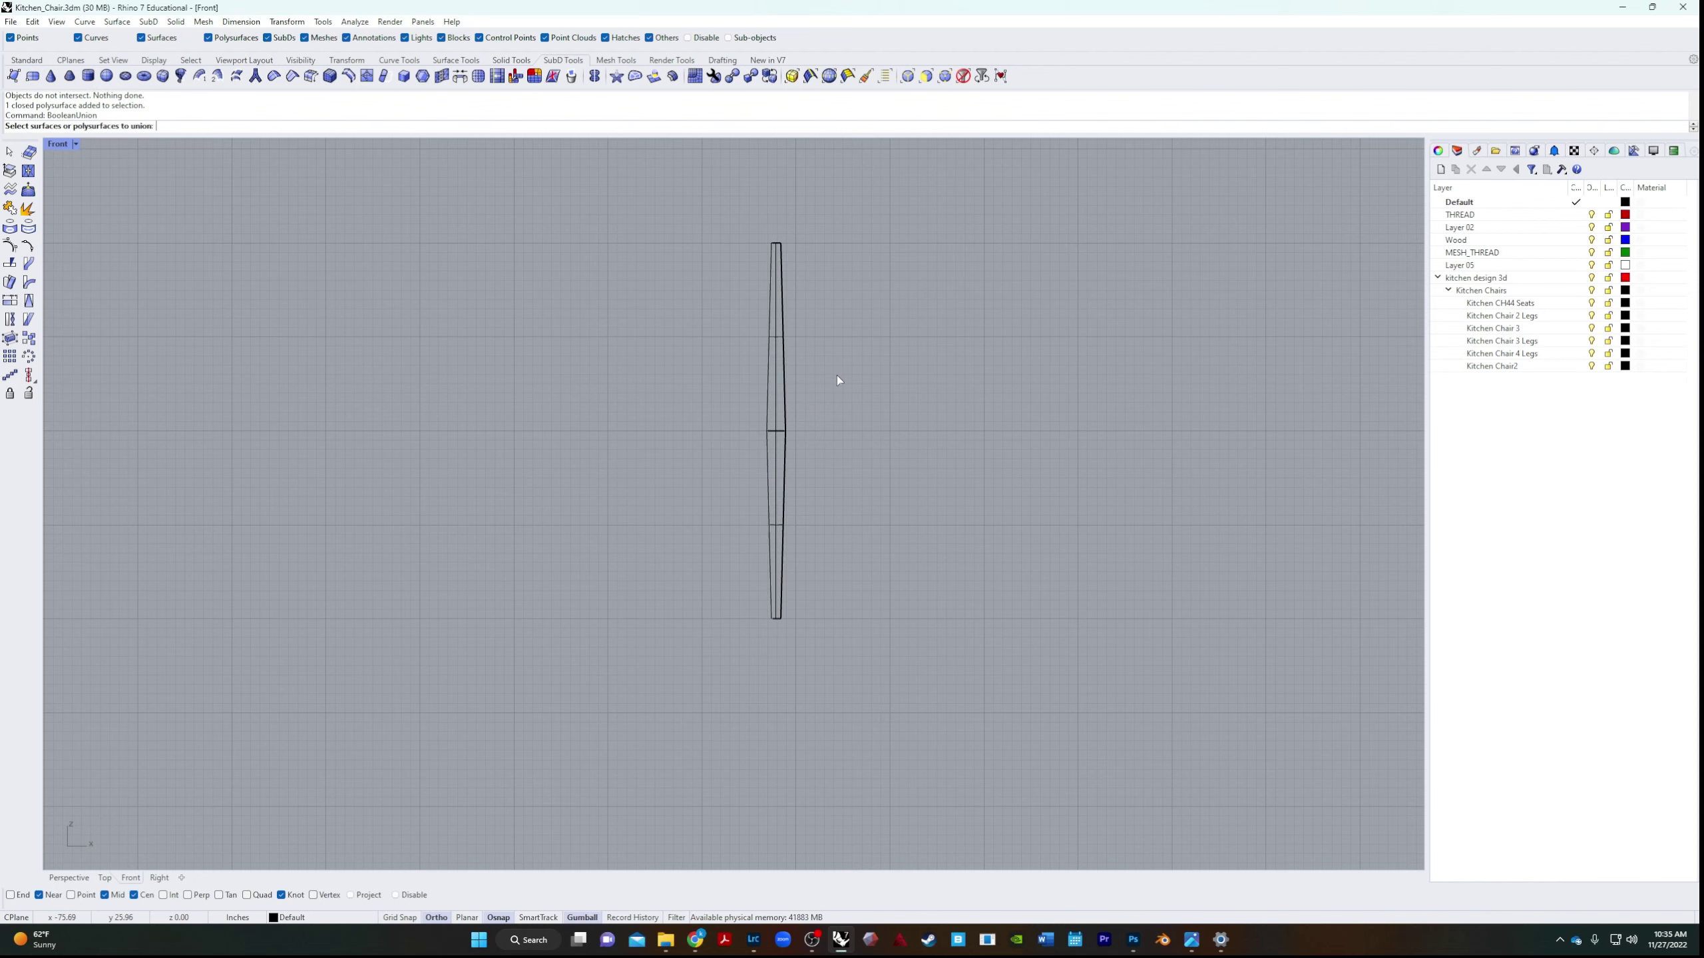
{"action": "key", "text": "Escape"}
{"action": "left_click", "coordinate": [784, 384]}
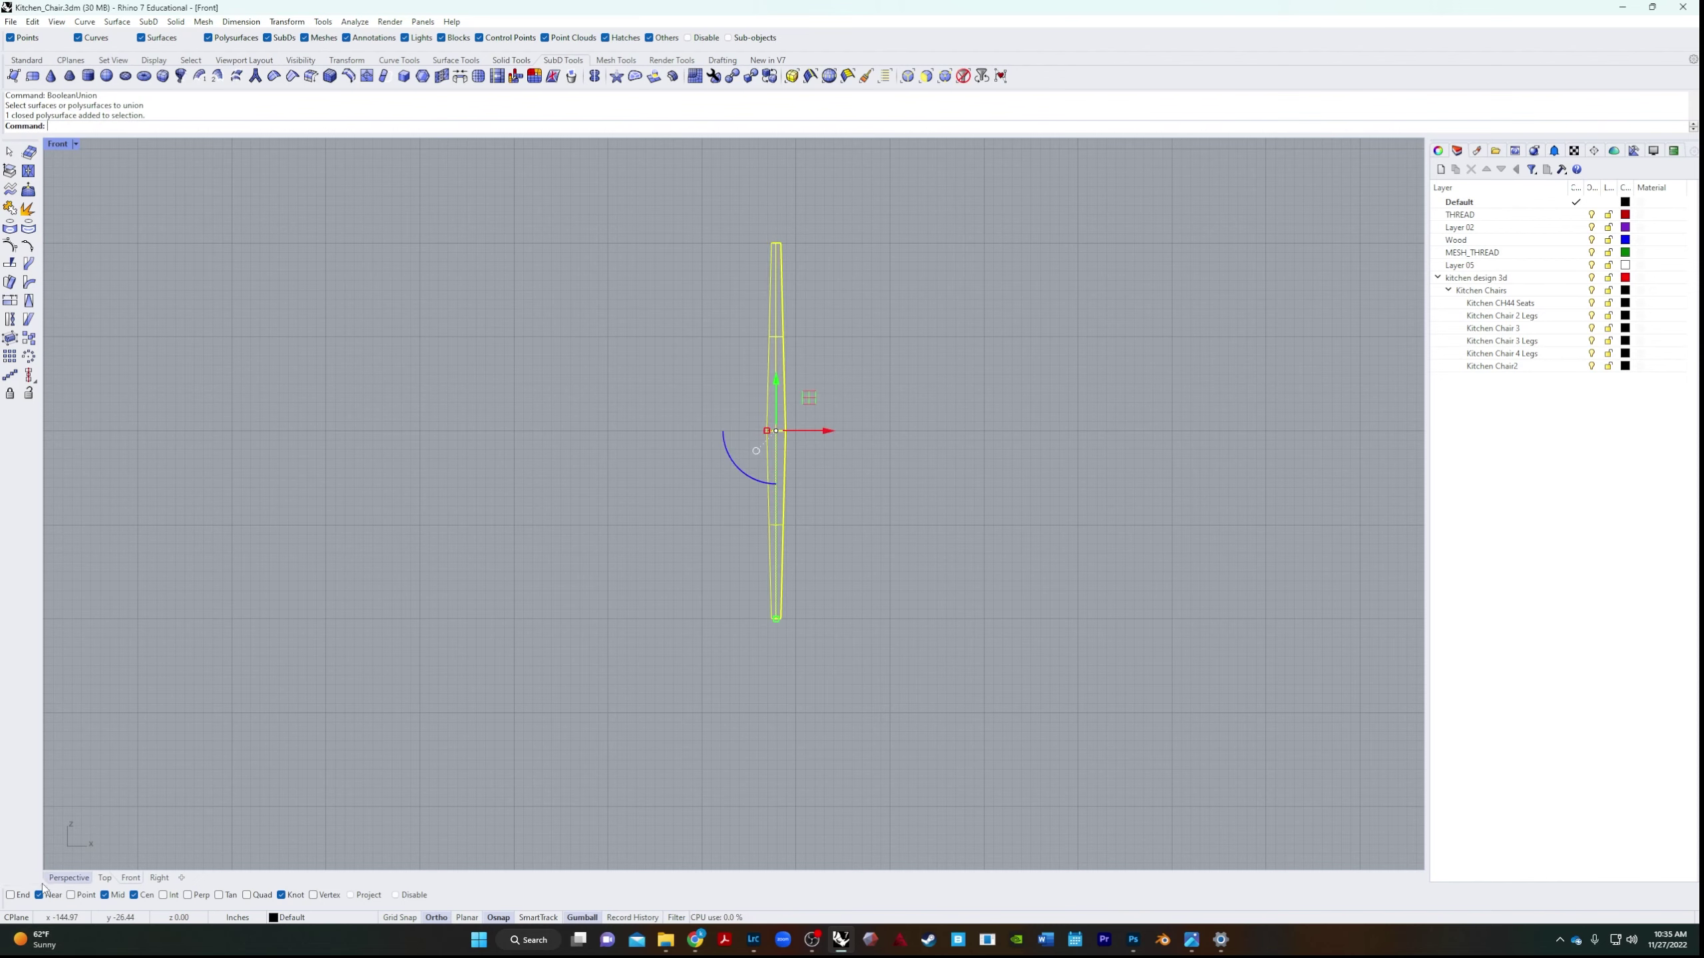
{"action": "left_click", "coordinate": [66, 878]}
{"action": "right_click_drag", "start_coordinate": [498, 748], "coordinate": [266, 730]}
Explode the tall leg into separate surfaces.
{"action": "left_click", "coordinate": [372, 698]}
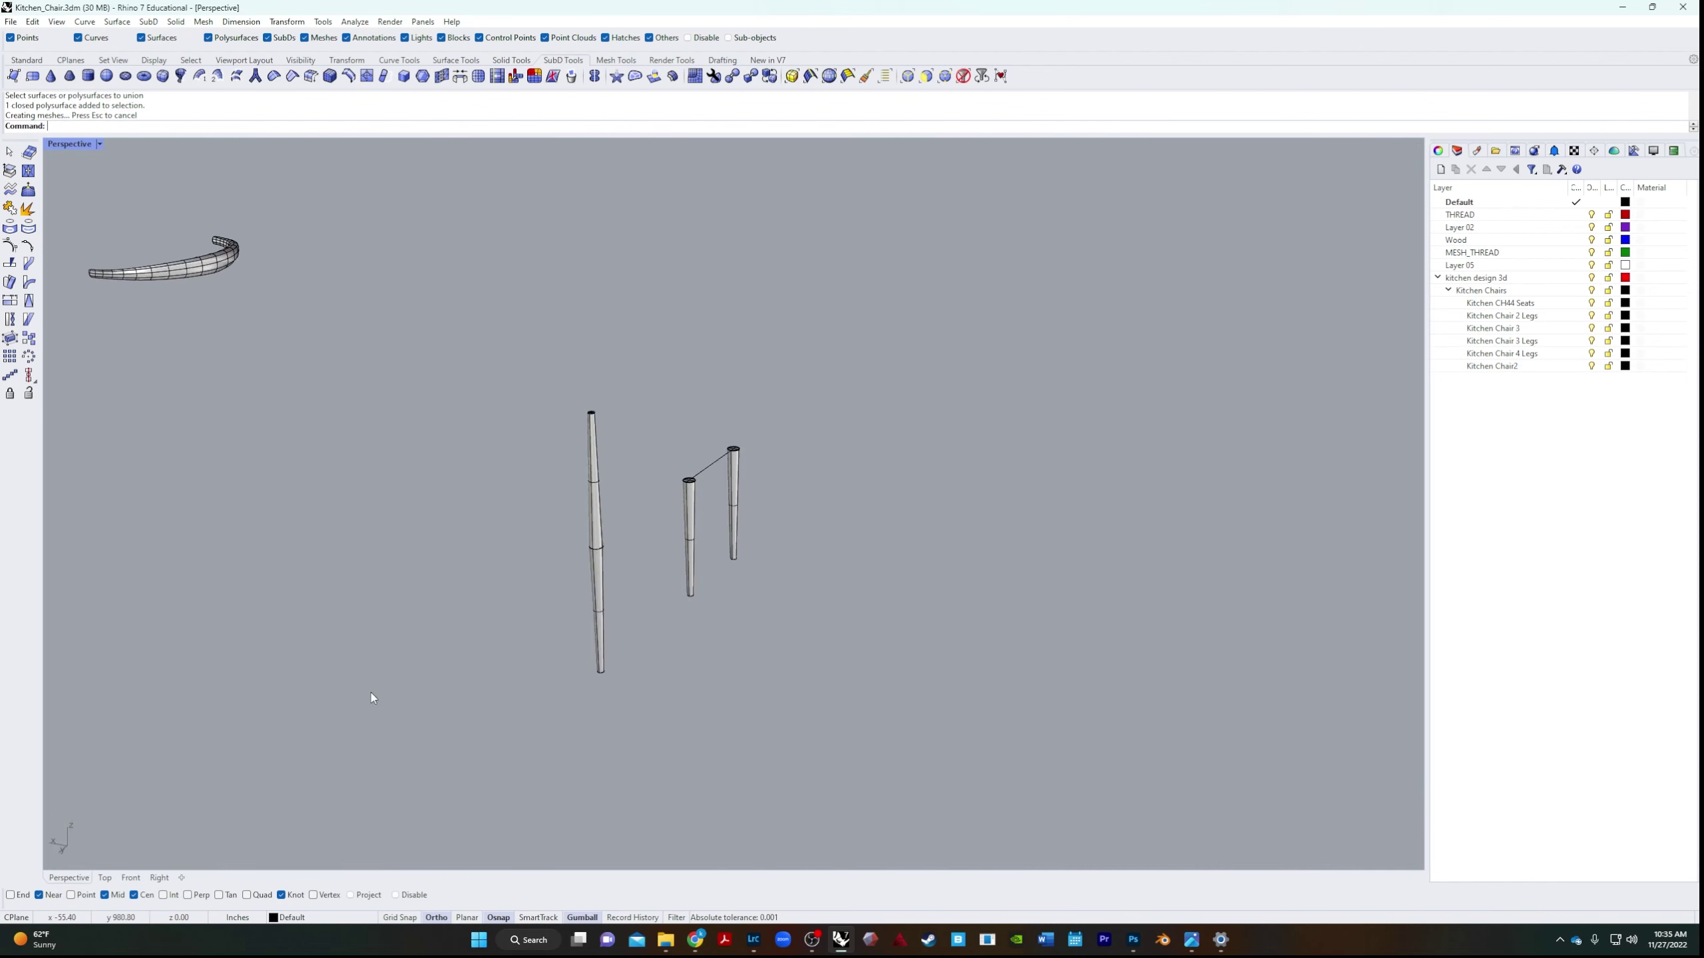
{"action": "right_click_drag", "start_coordinate": [372, 698], "coordinate": [673, 623]}
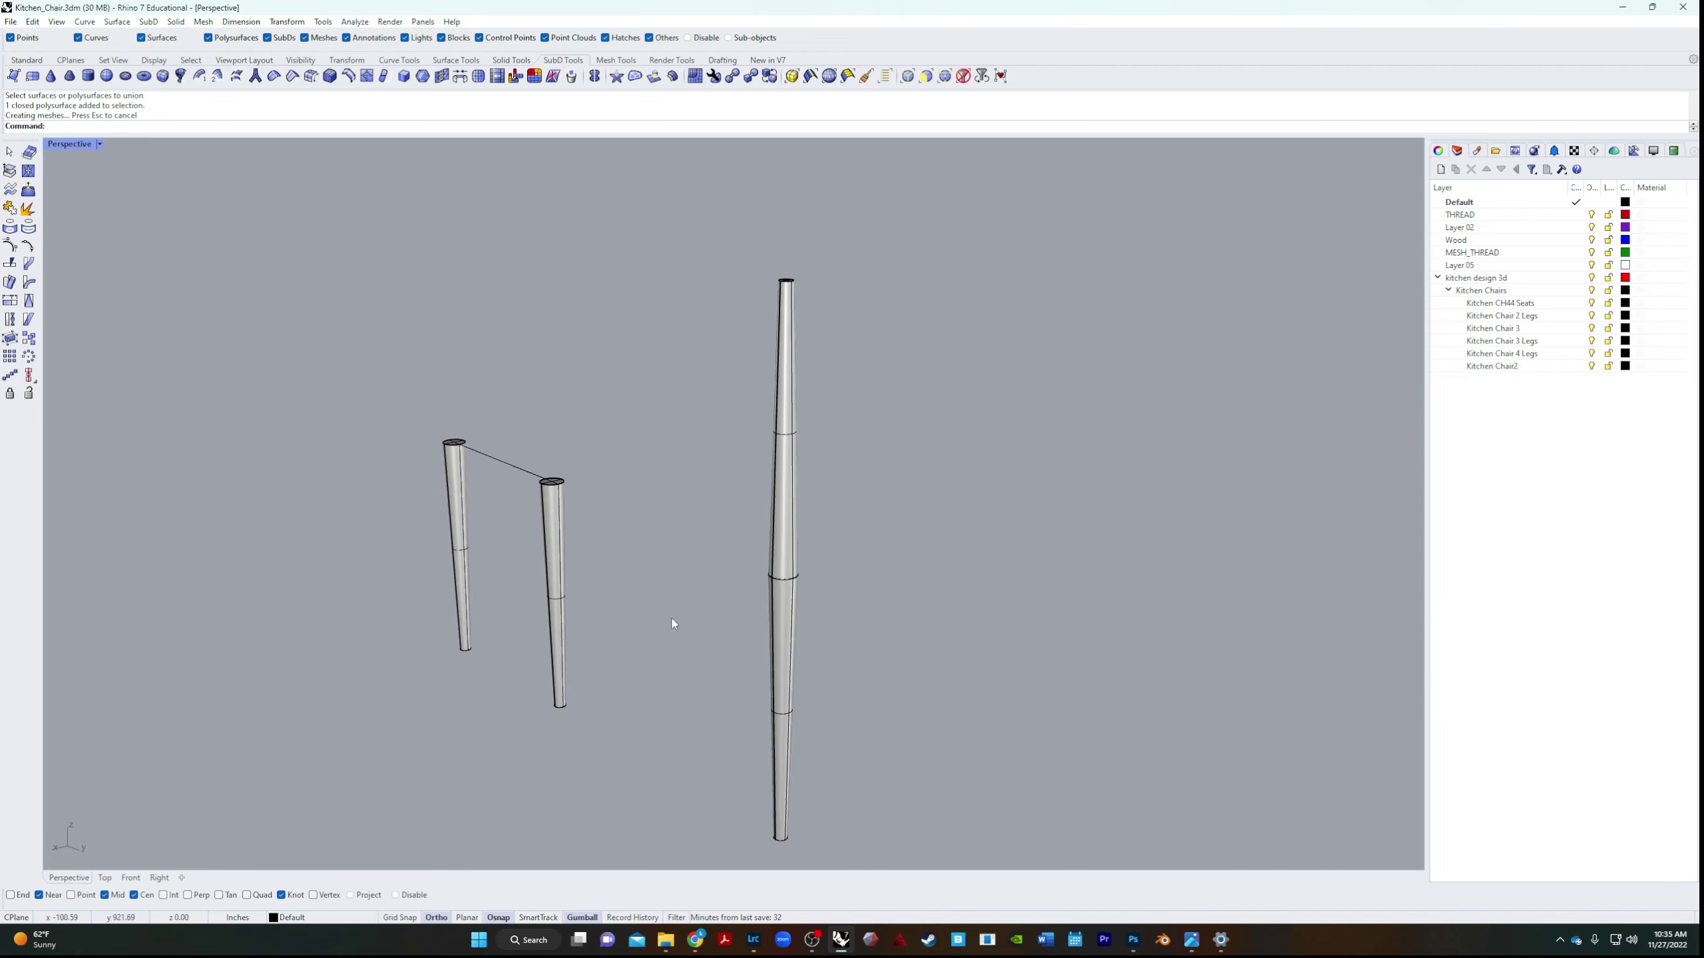
{"action": "left_click", "coordinate": [784, 545]}
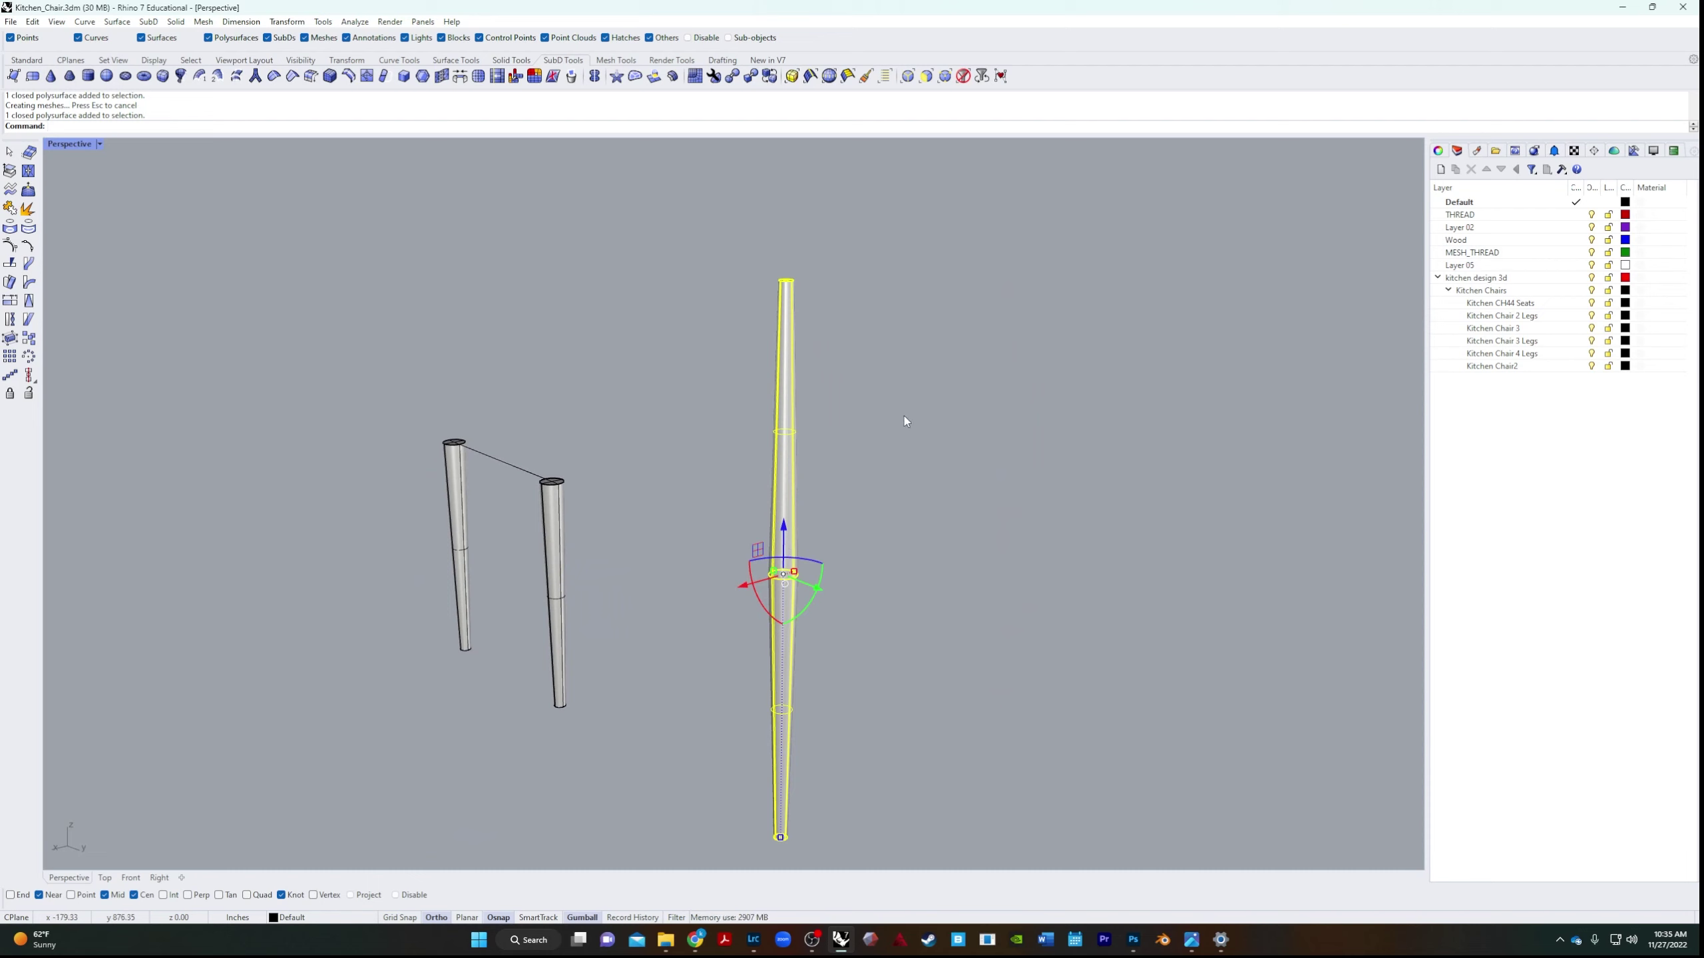
{"action": "left_click", "coordinate": [758, 319]}
{"action": "left_click", "coordinate": [782, 331]}
{"action": "left_click", "coordinate": [30, 225]}
Delete the tall leg's top and bottom end caps.
{"action": "left_click_drag", "start_coordinate": [702, 306], "coordinate": [895, 204]}
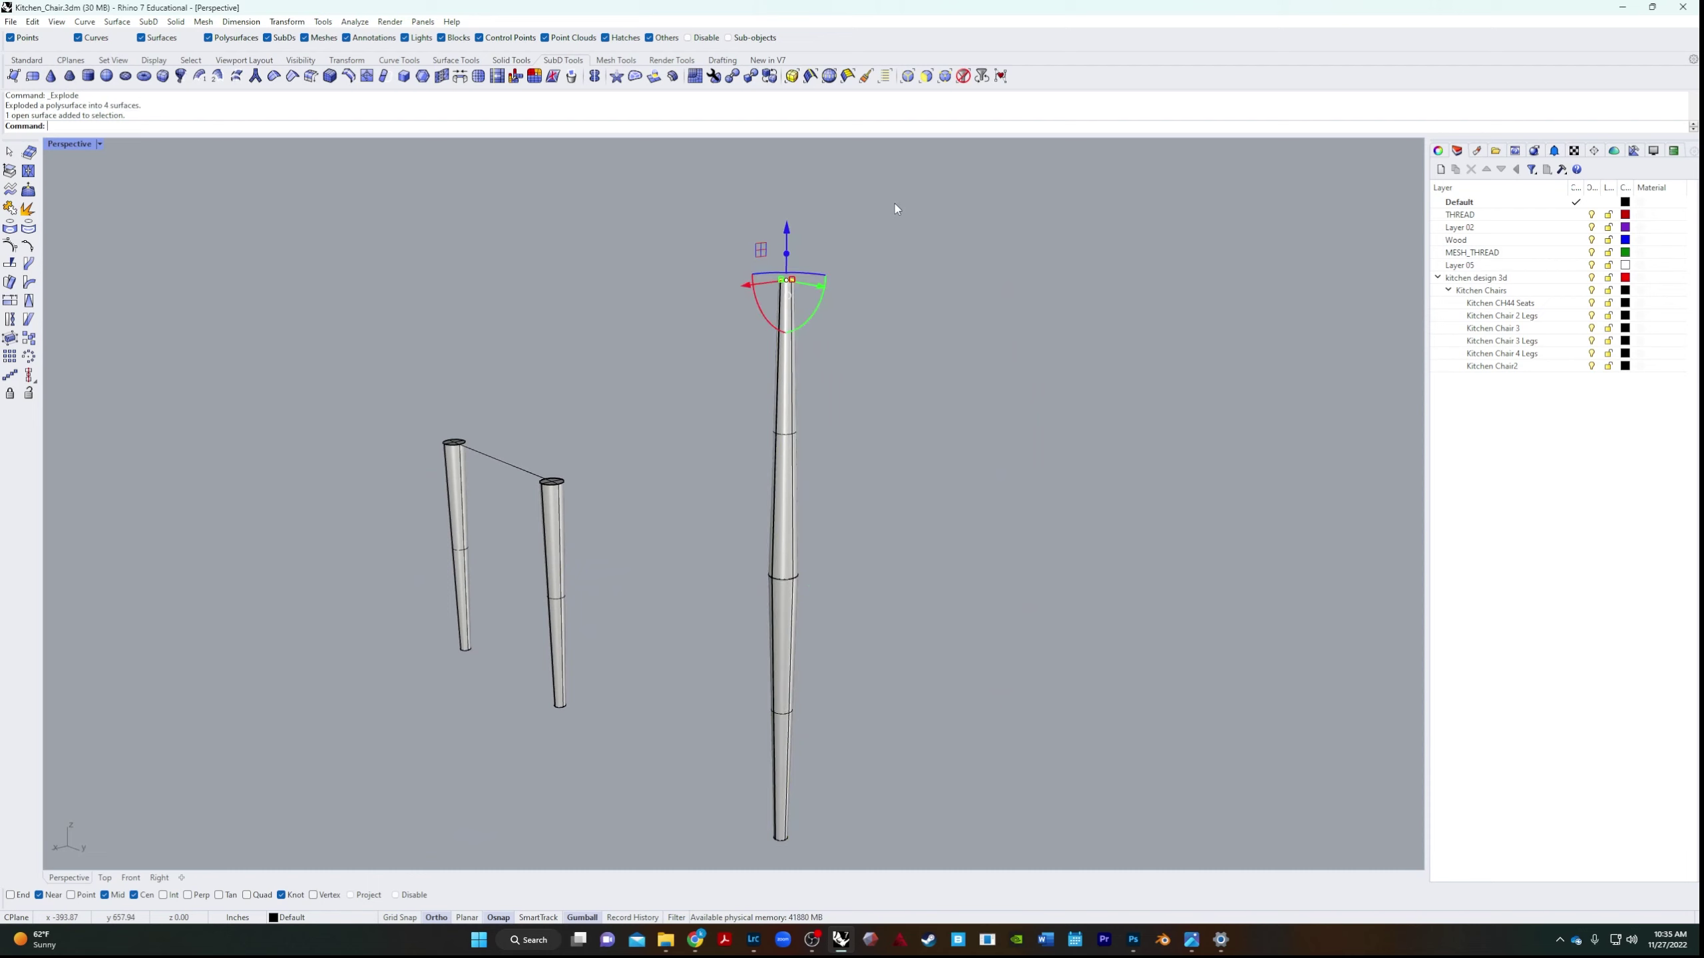
{"action": "key", "text": "Delete"}
{"action": "left_click_drag", "start_coordinate": [756, 853], "coordinate": [873, 809]}
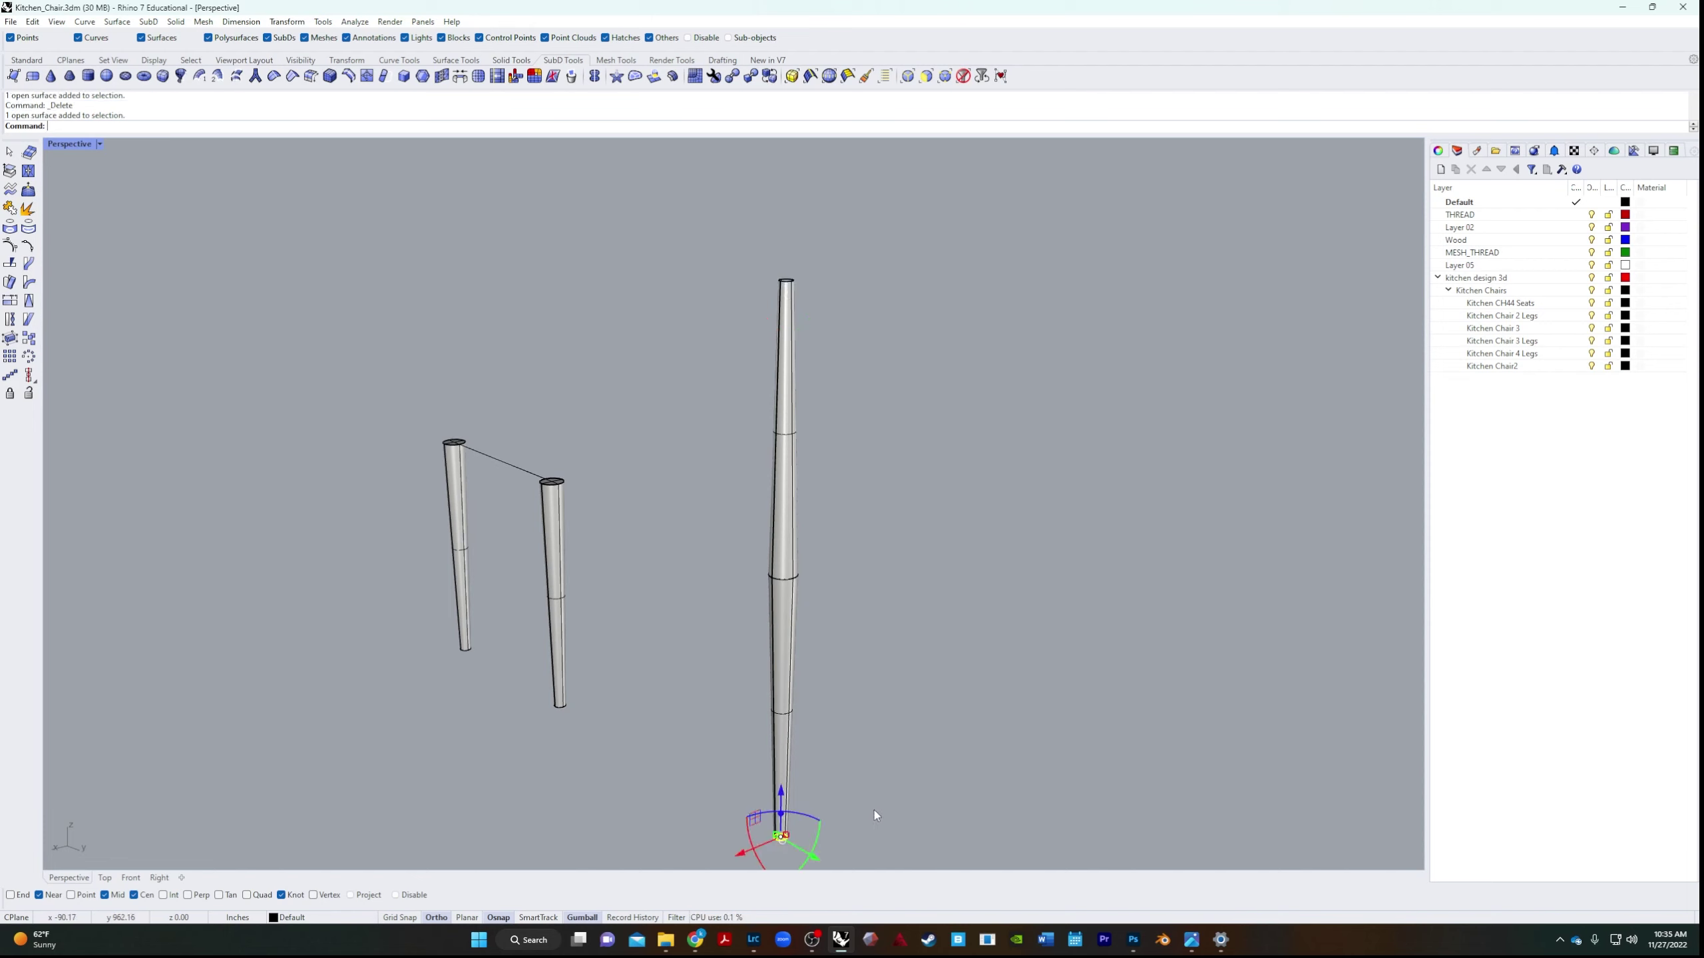
{"action": "key", "text": "Delete"}
{"action": "right_click_drag", "start_coordinate": [876, 753], "coordinate": [925, 741]}
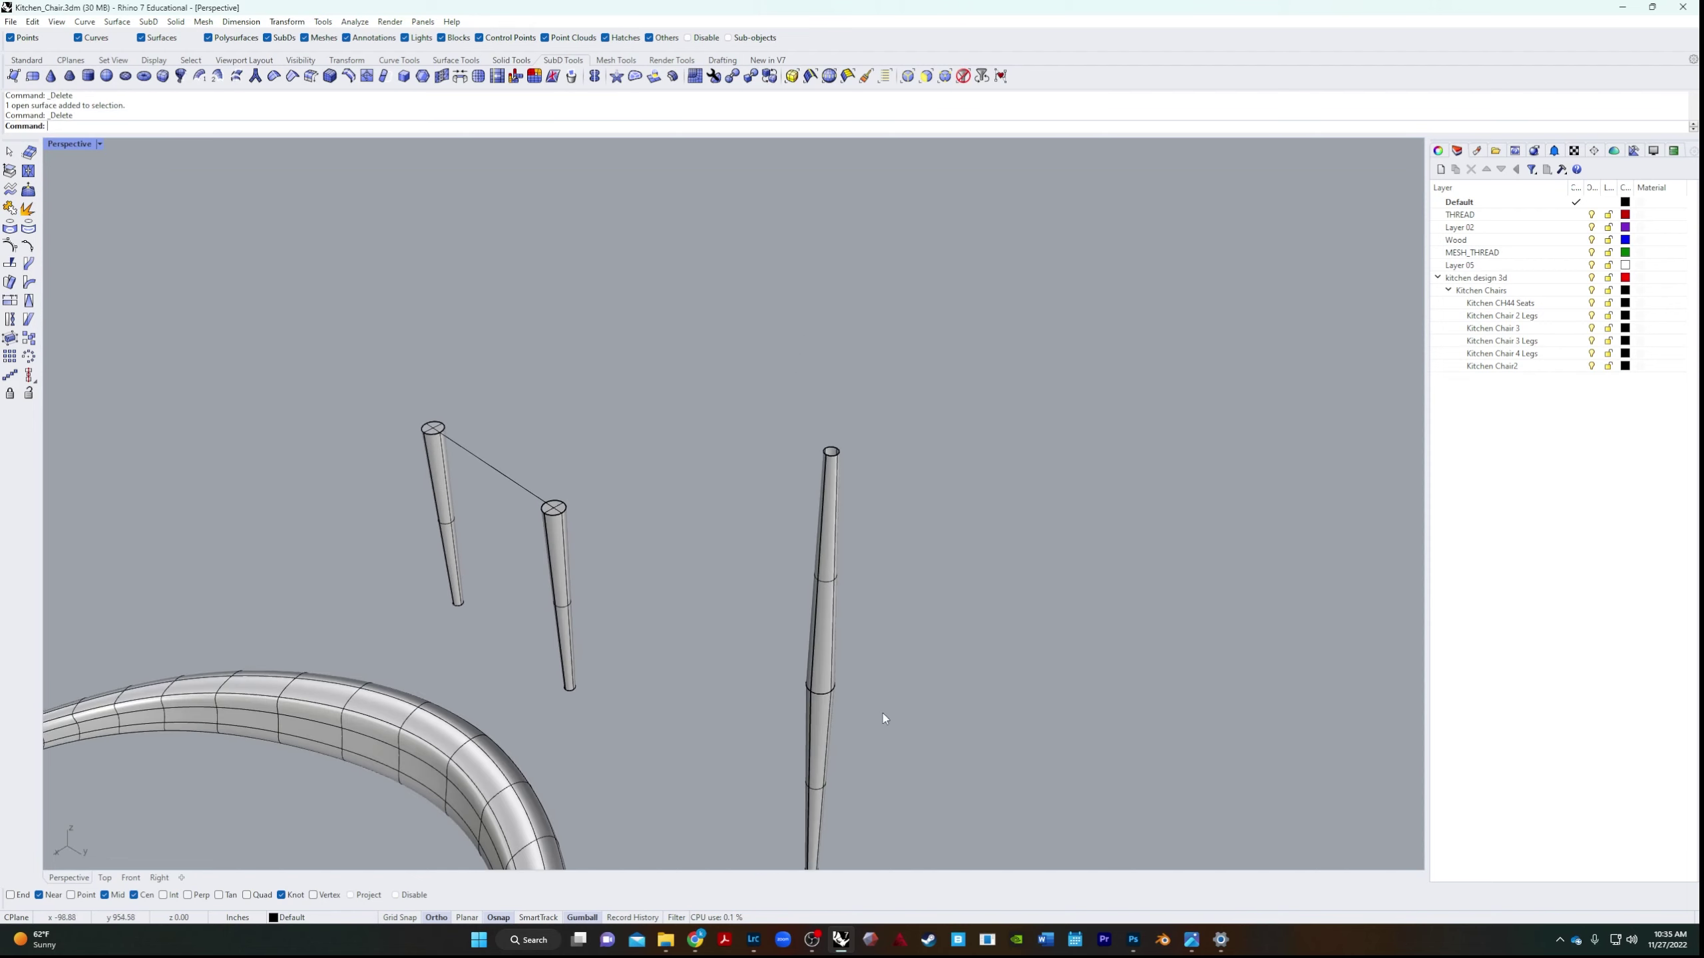
Preview a quad remesh of the upper leg surface, then cancel it.
{"action": "scroll", "coordinate": [832, 704], "scroll_direction": "up", "scroll_amount": 6}
{"action": "left_click", "coordinate": [796, 589]}
{"action": "type", "text": "q"}
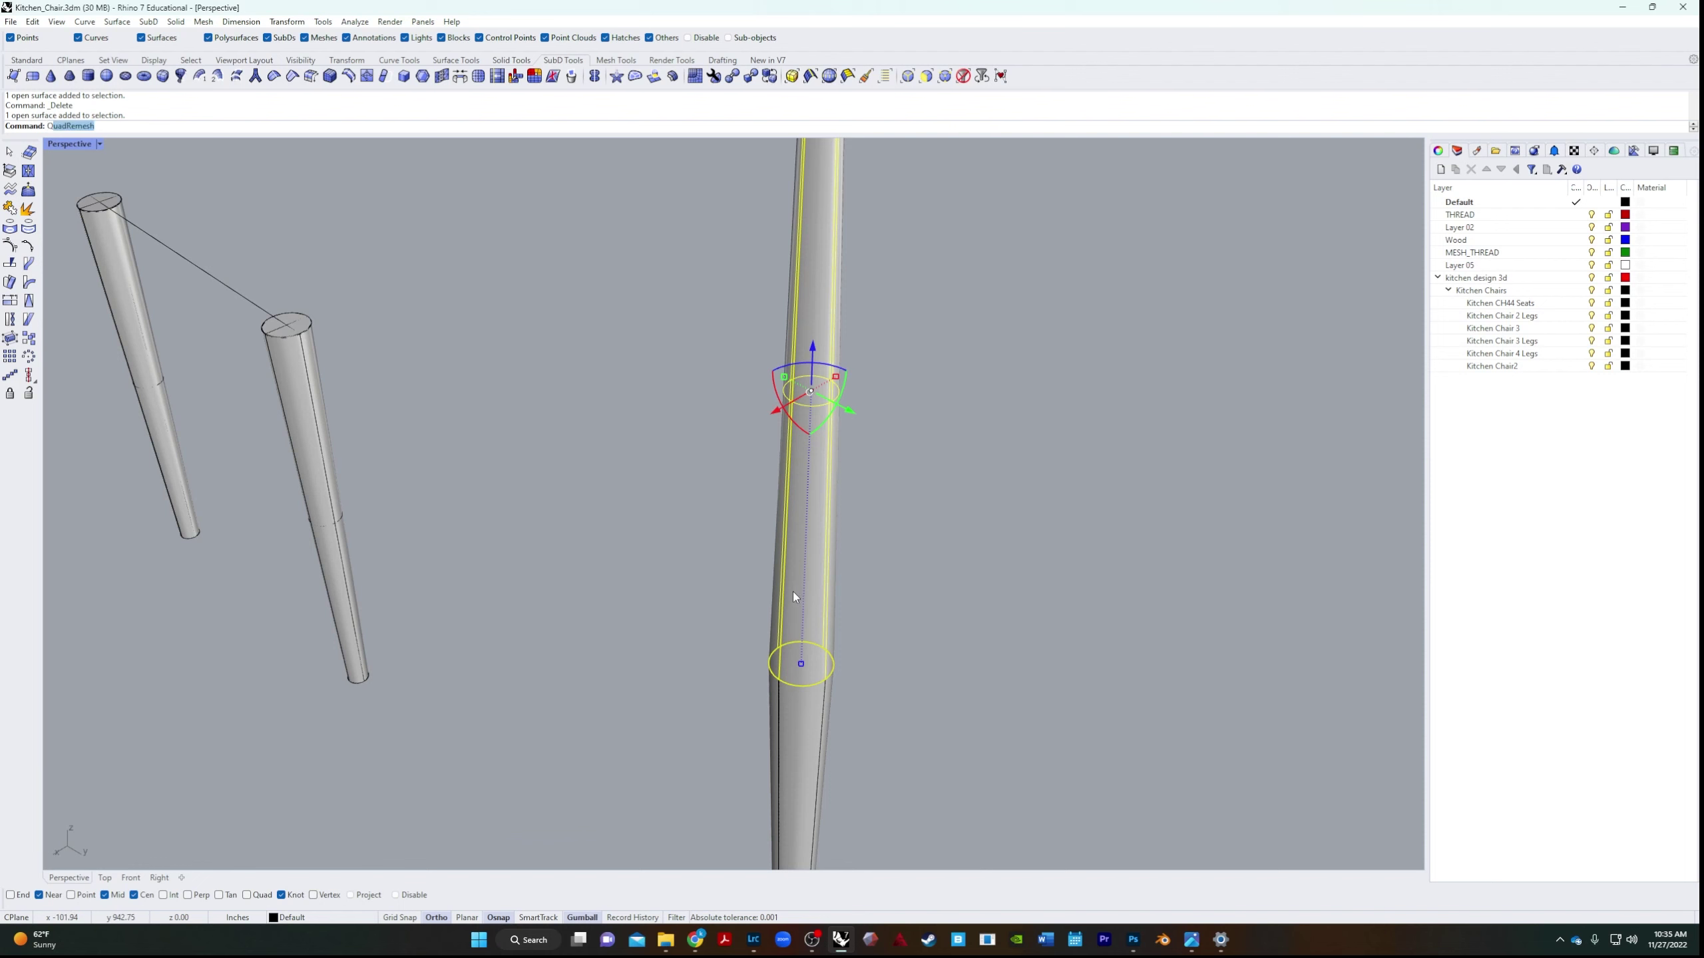
{"action": "key", "text": "Return"}
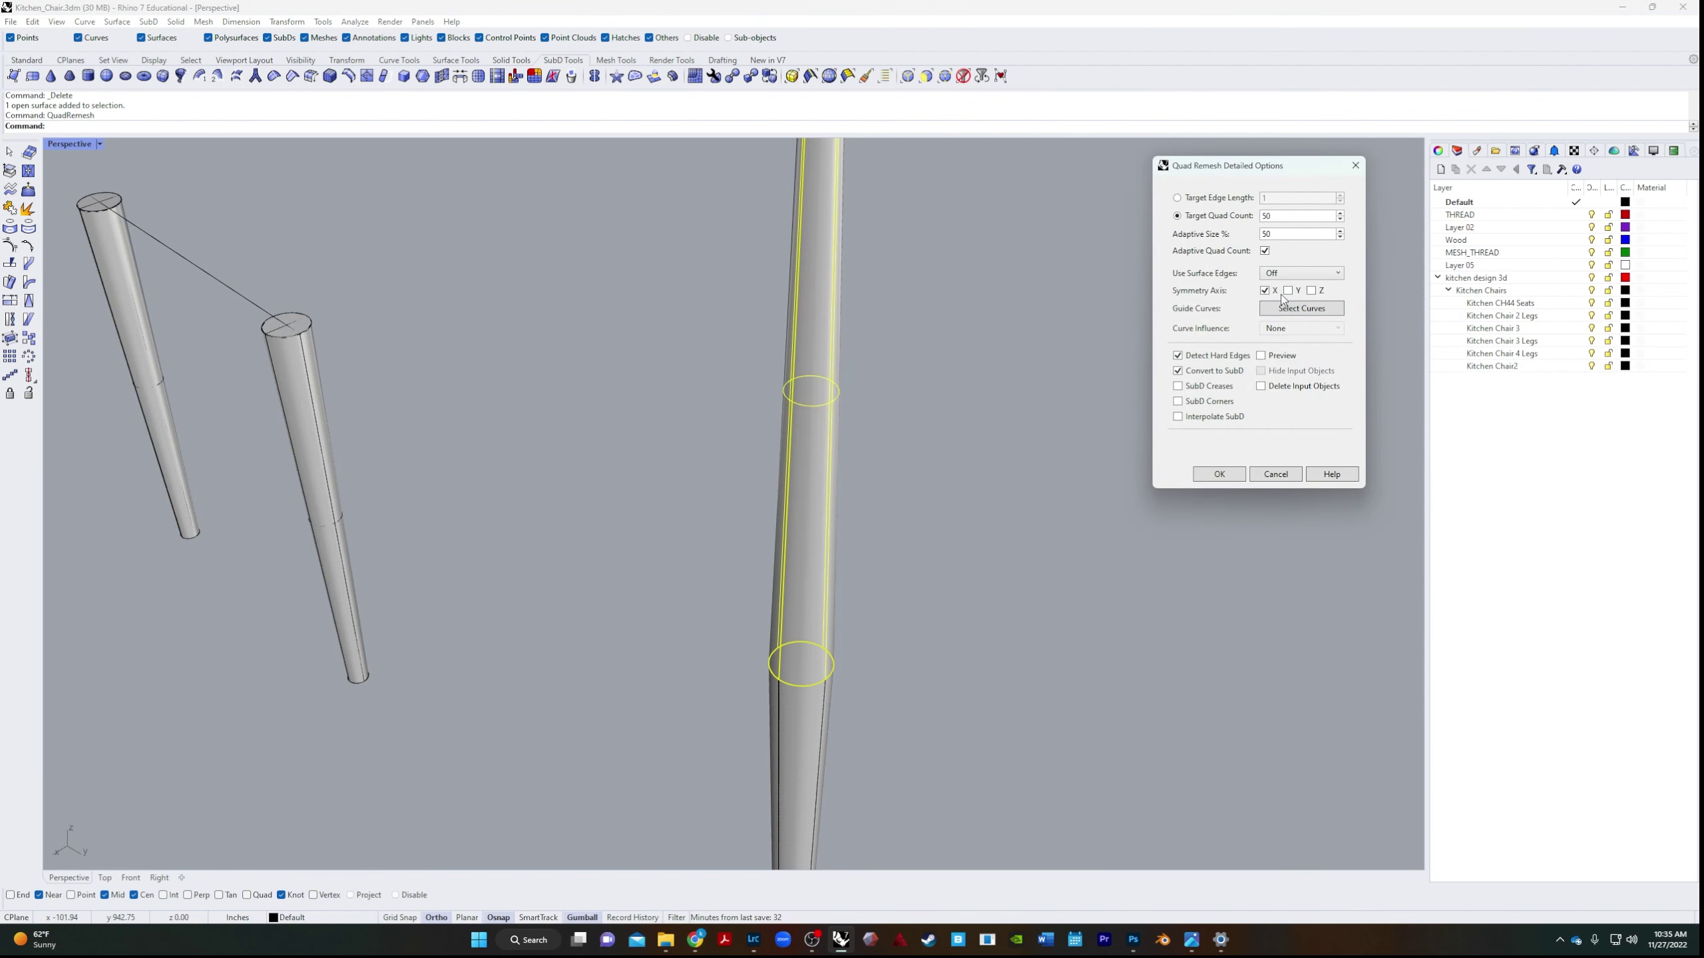
{"action": "left_click", "coordinate": [1281, 356]}
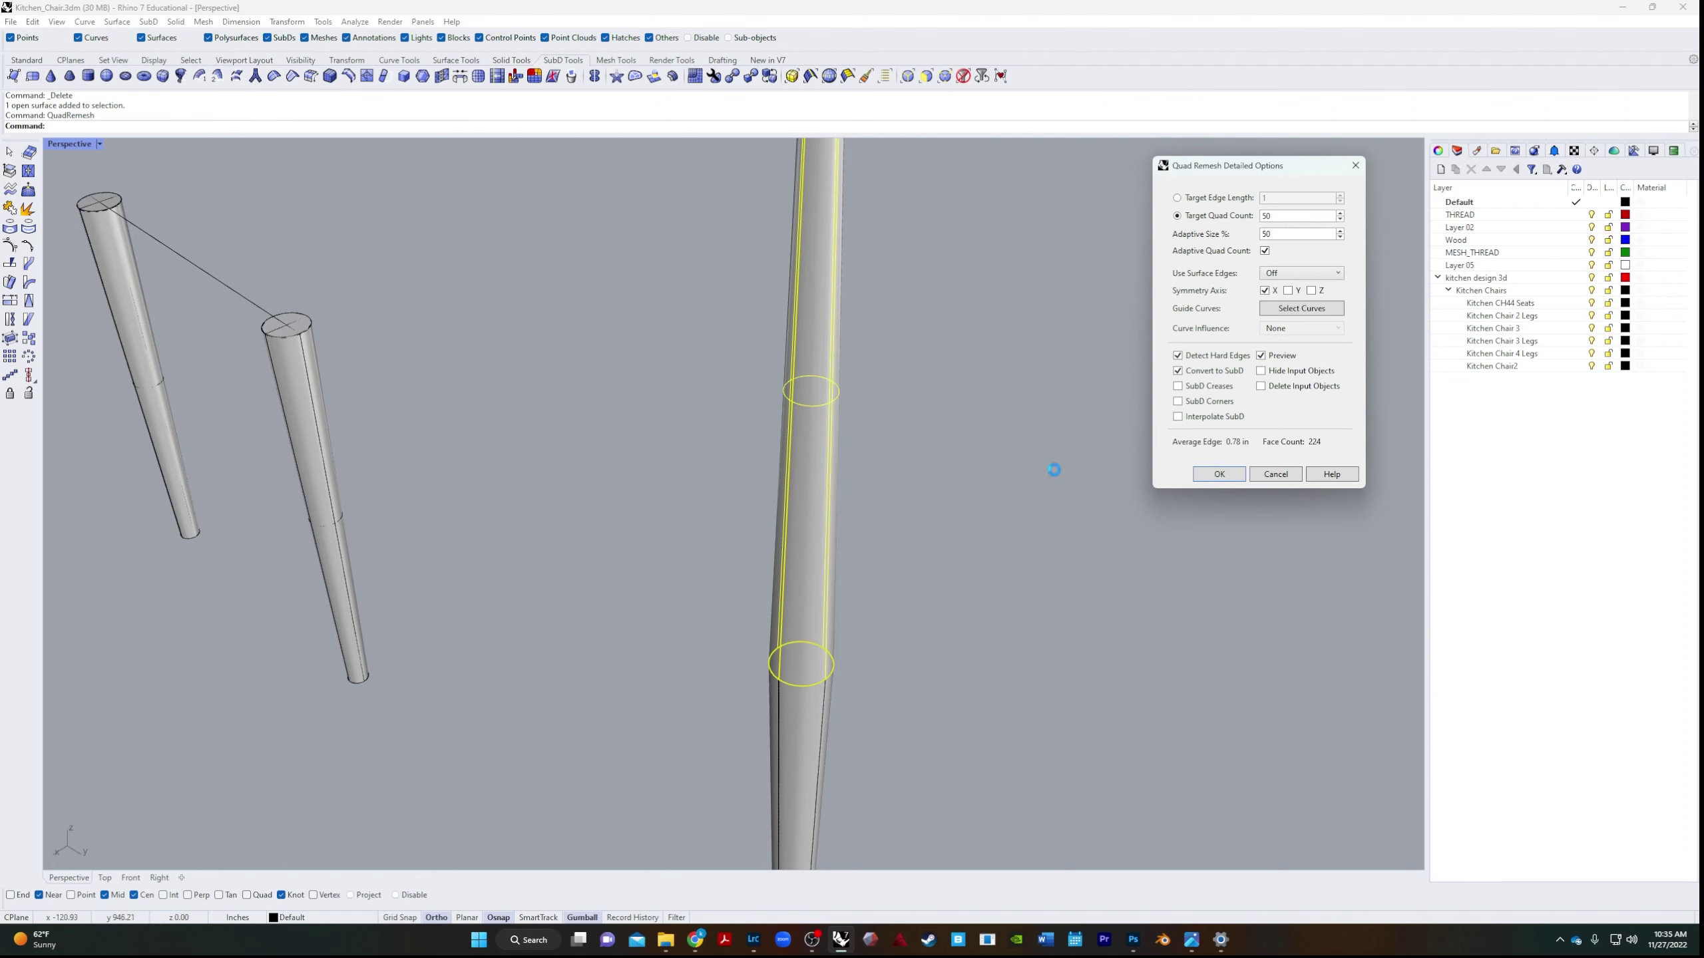
{"action": "scroll", "coordinate": [919, 482], "scroll_direction": "down", "scroll_amount": 5}
{"action": "scroll", "coordinate": [889, 533], "scroll_direction": "down", "scroll_amount": 2}
{"action": "scroll", "coordinate": [890, 533], "scroll_direction": "up", "scroll_amount": 10}
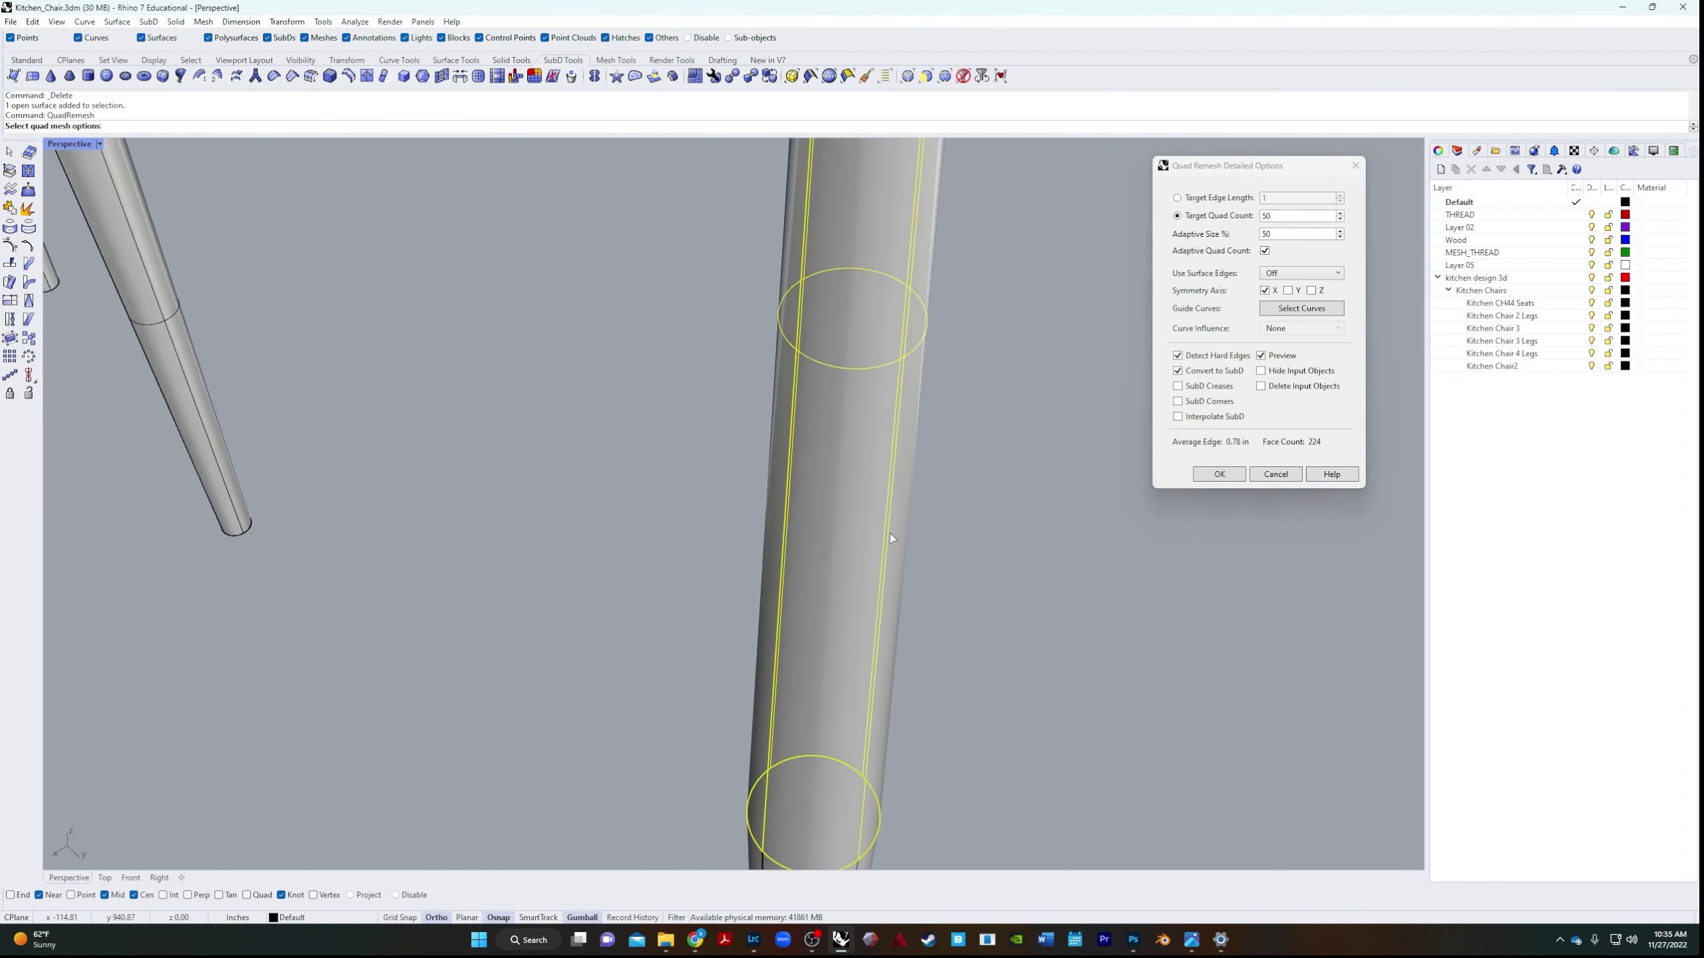
{"action": "key", "text": "Escape"}
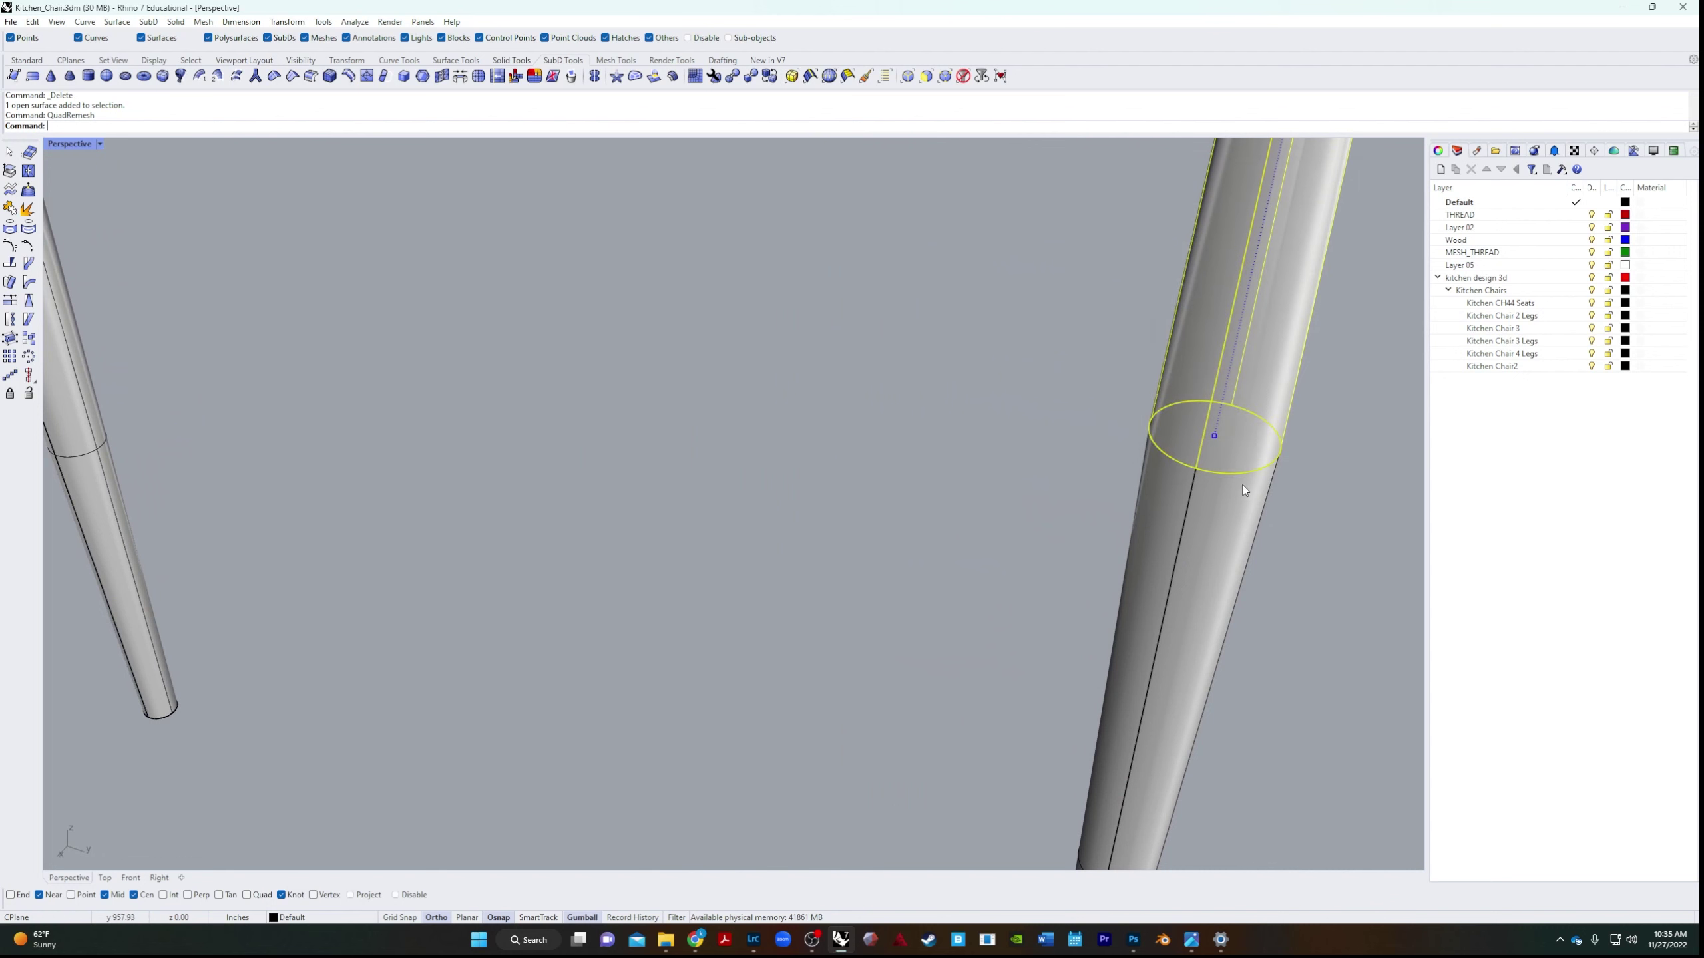
{"action": "scroll", "coordinate": [1216, 444], "scroll_direction": "down", "scroll_amount": 5}
{"action": "left_click", "coordinate": [1220, 458]}
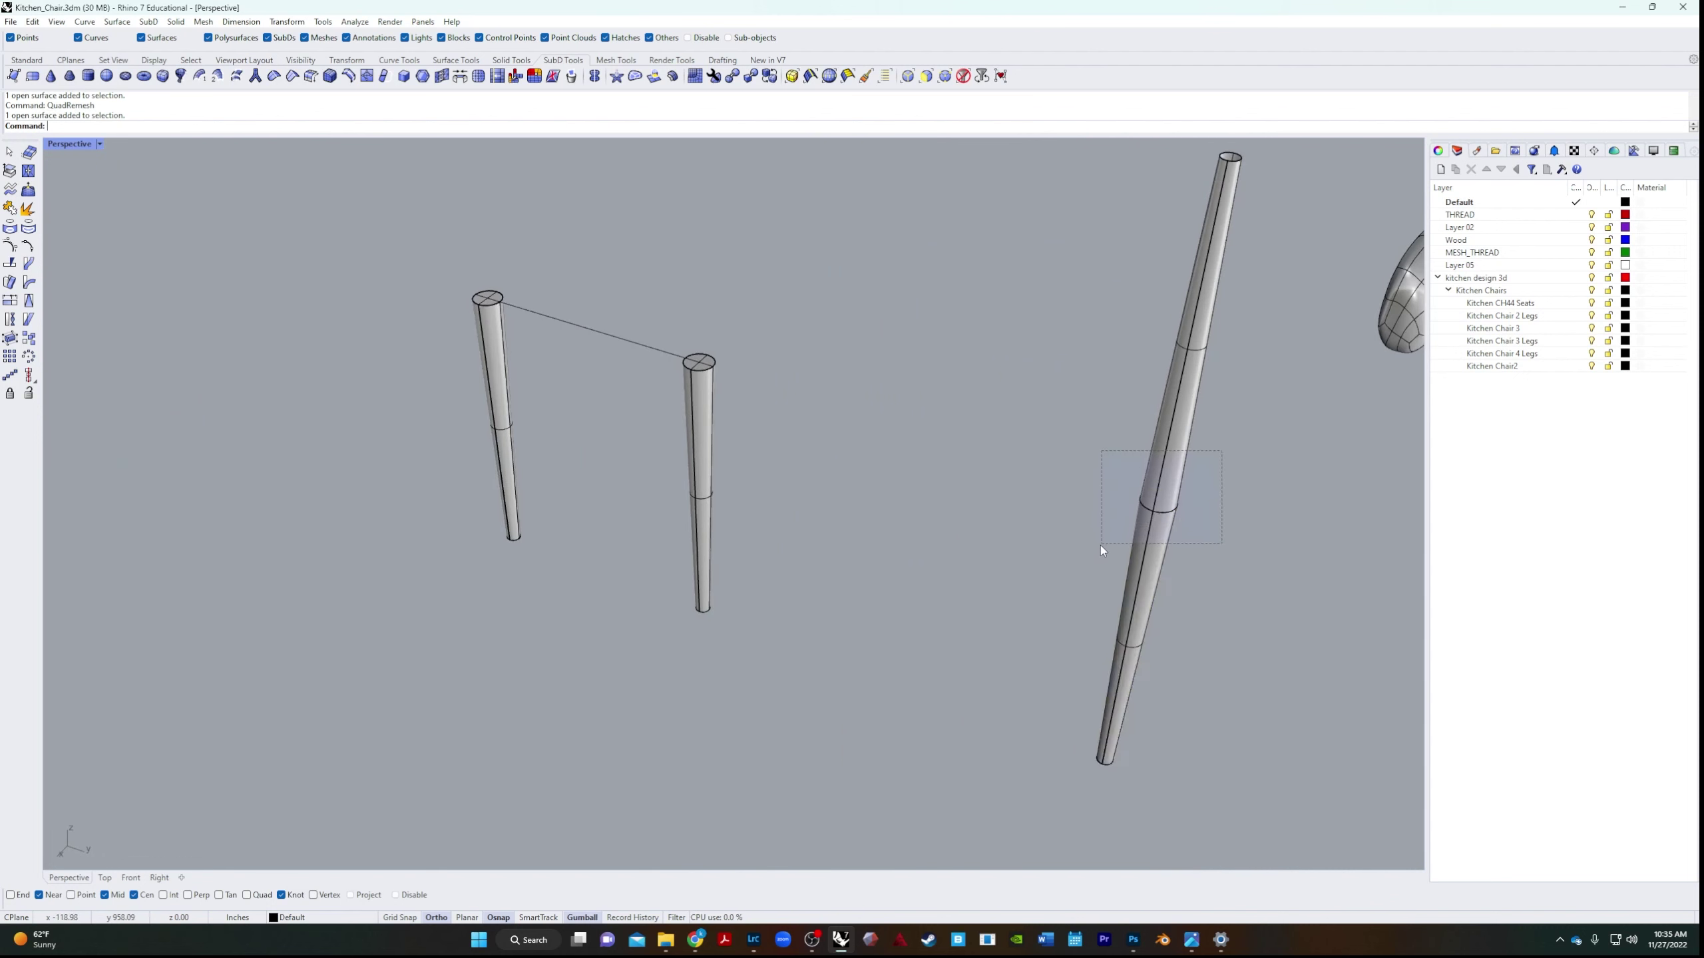
Join both leg surfaces into one polysurface and run QuadRemesh on it.
{"action": "left_click_drag", "start_coordinate": [1101, 545], "coordinate": [1058, 491]}
{"action": "type", "text": "Jon"}
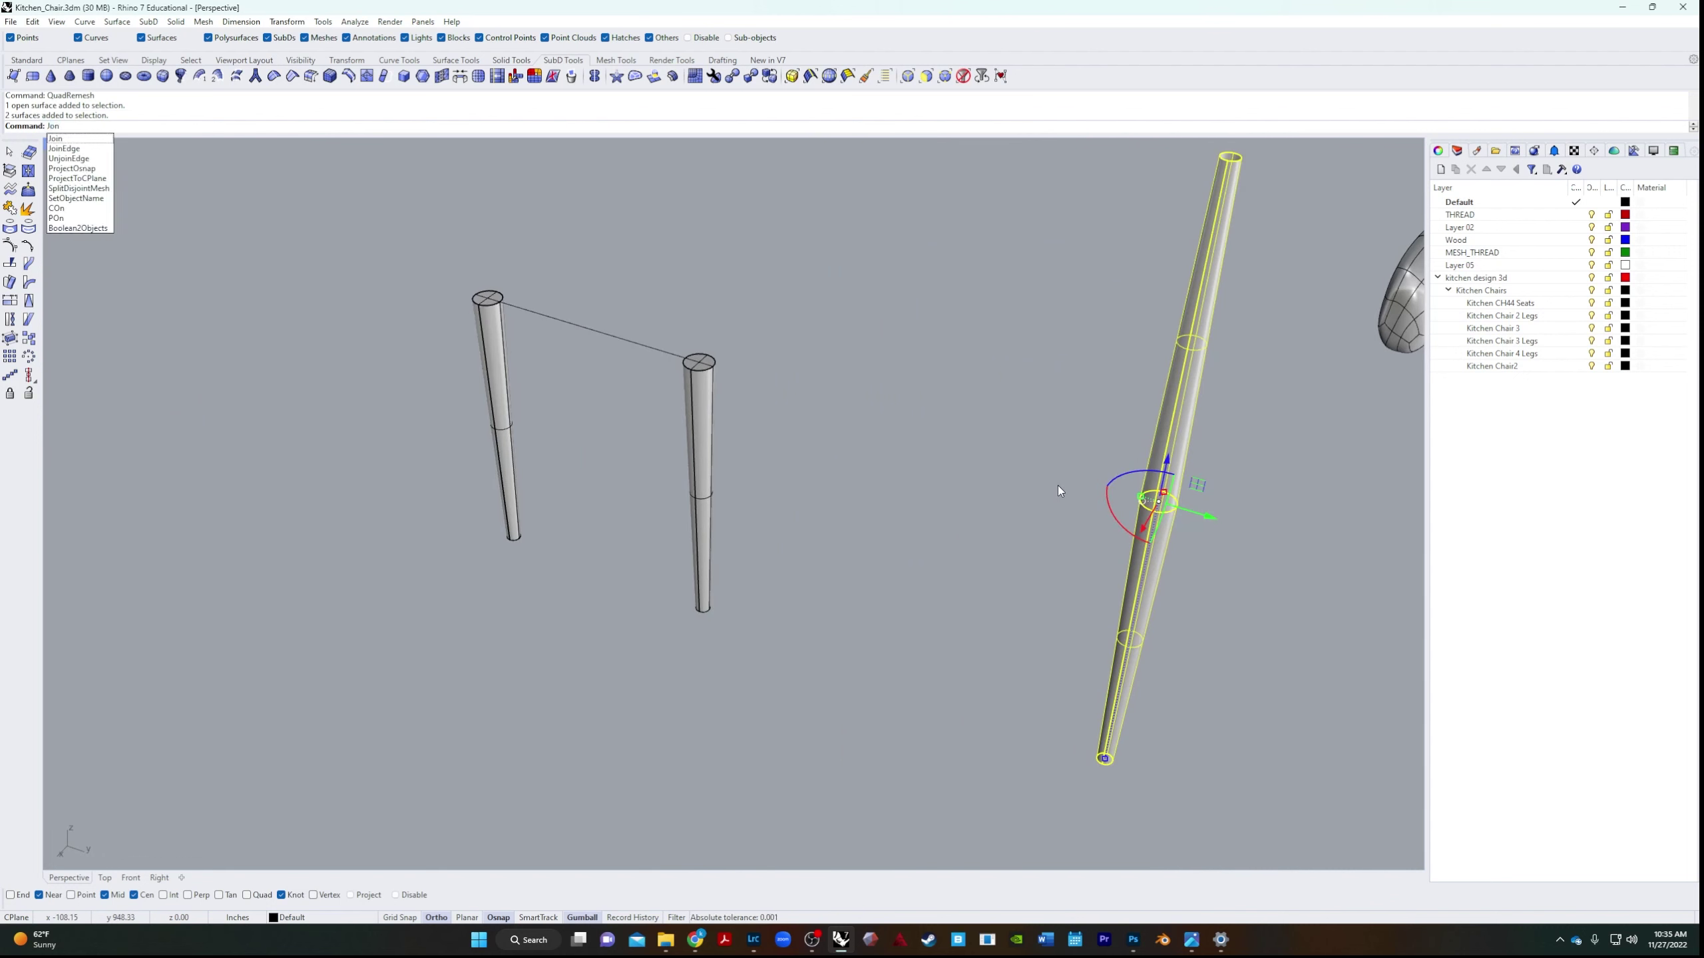
{"action": "key", "text": "Return"}
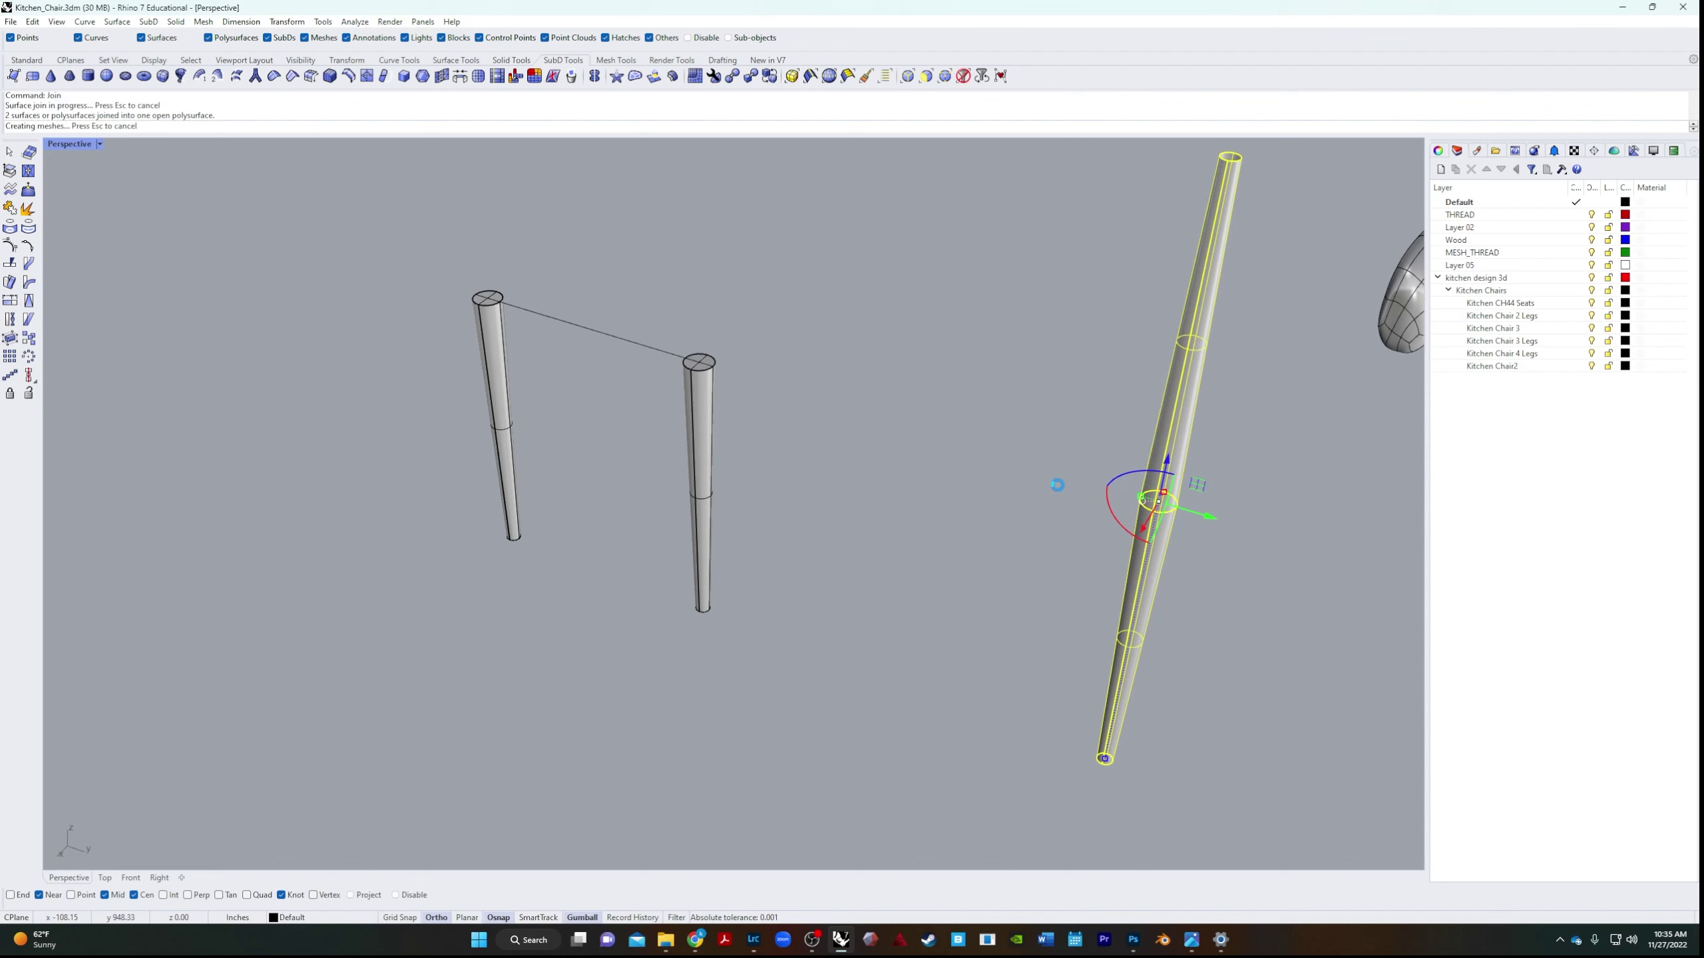
{"action": "type", "text": "QuadRemesh"}
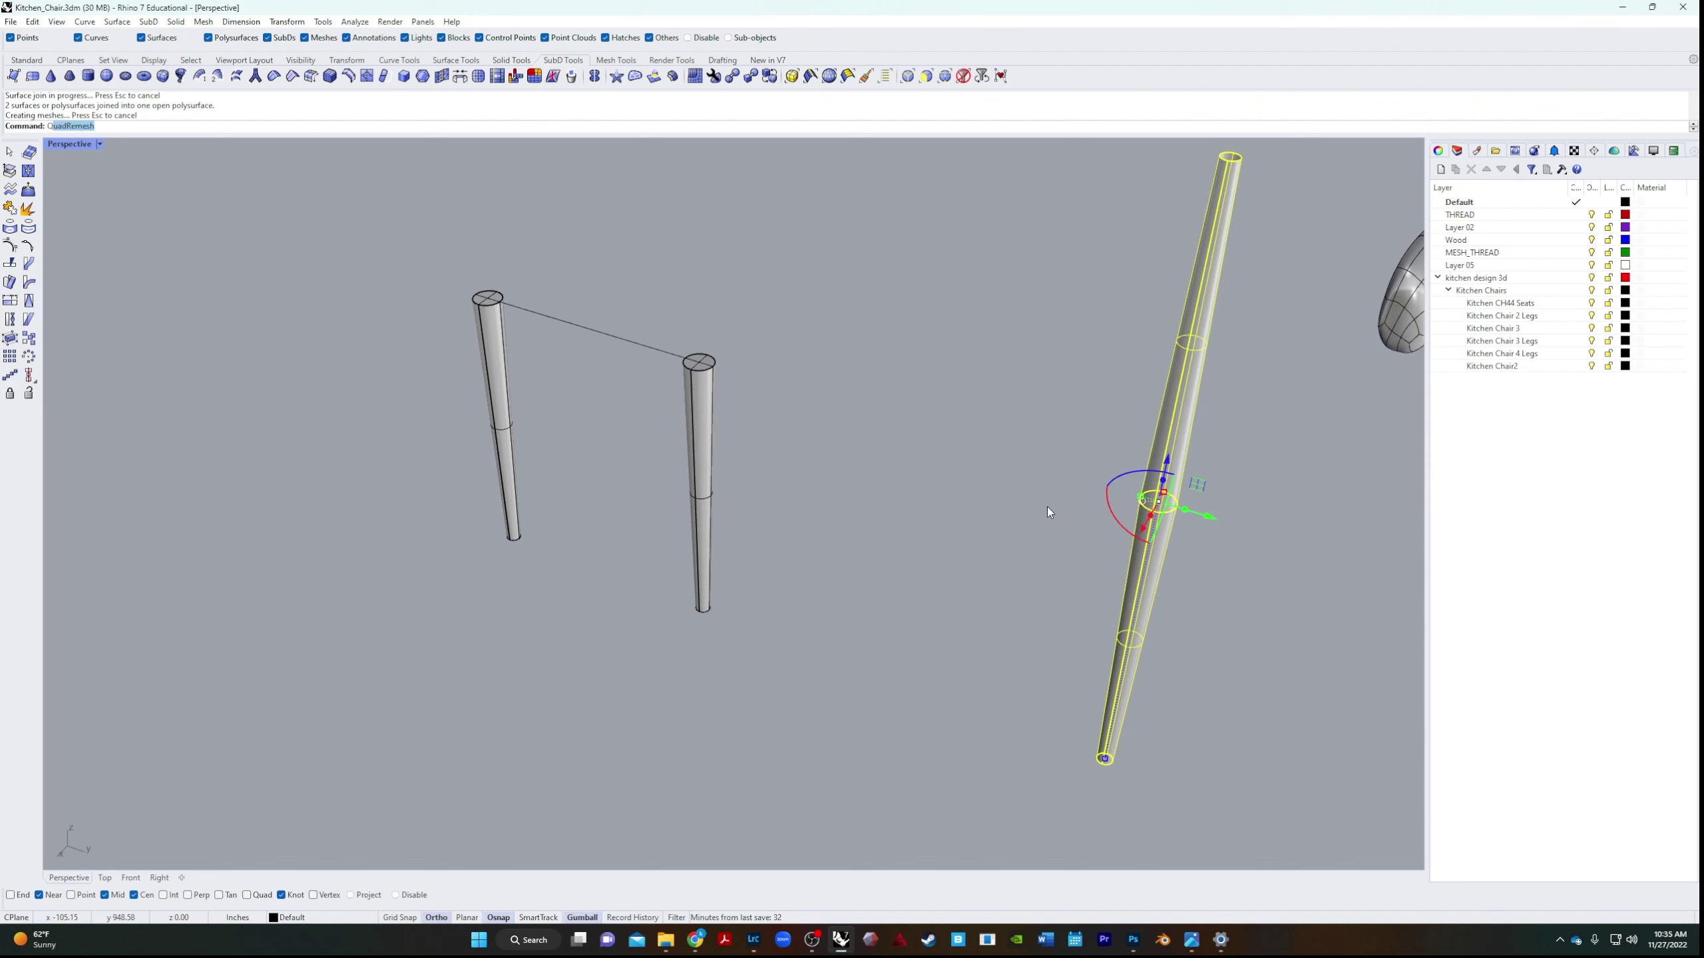
{"action": "key", "text": "Return"}
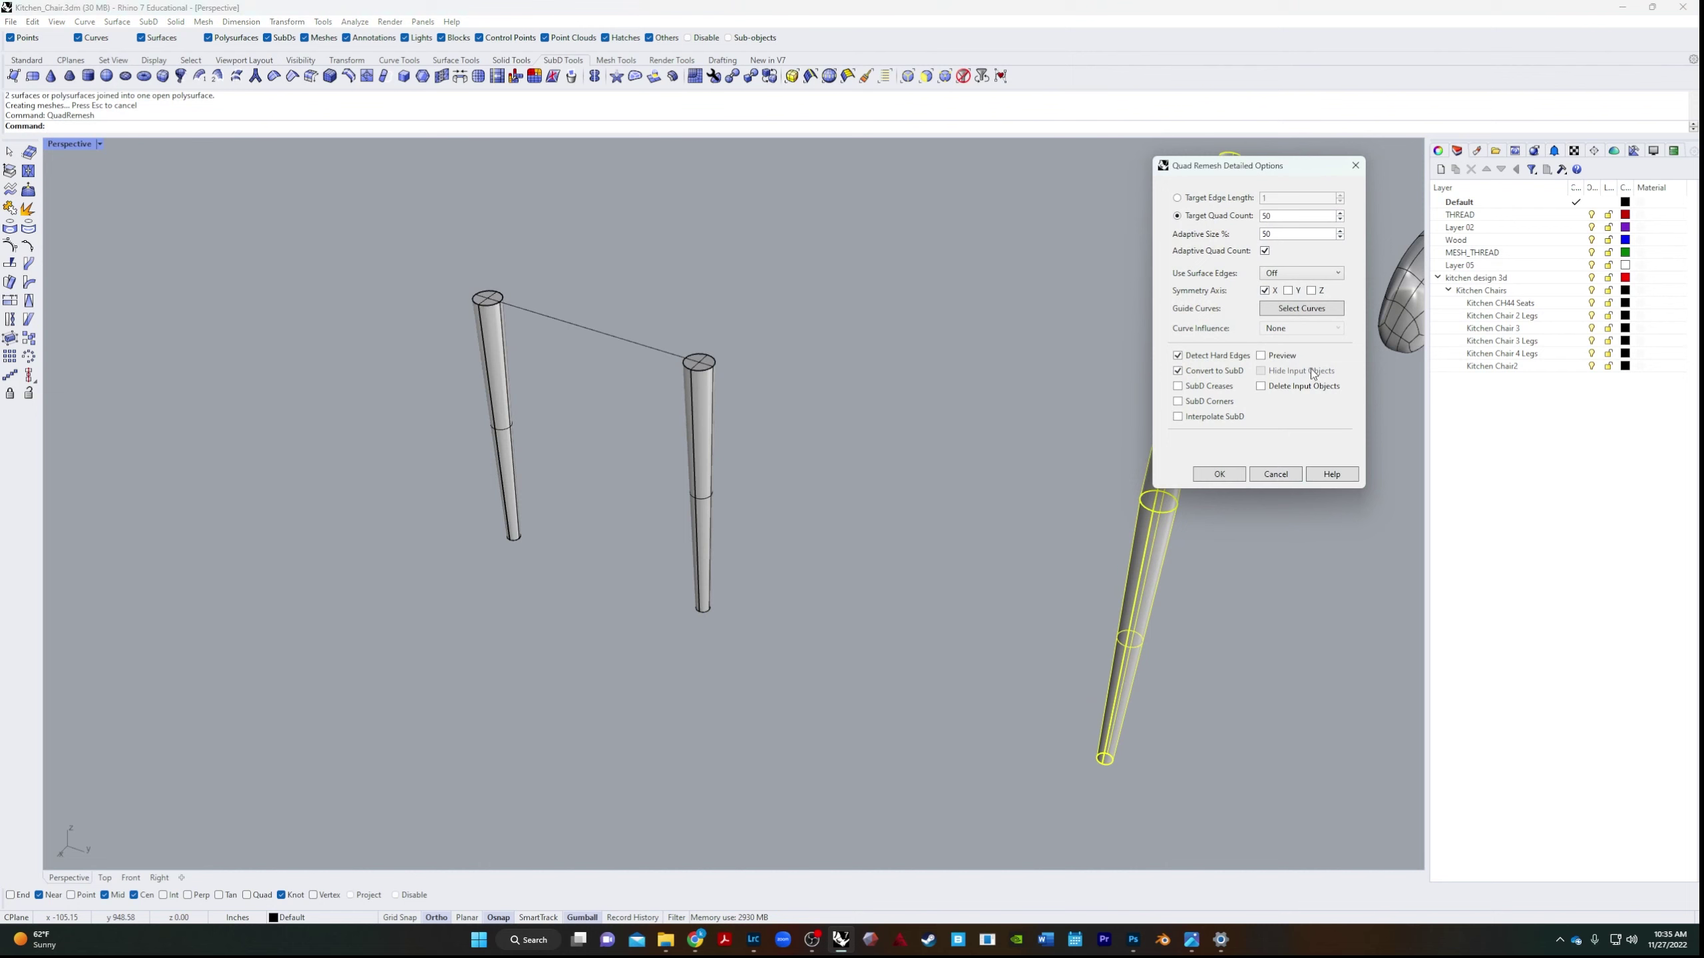
Preview the remesh with Target Quad Count set to 10.
{"action": "left_click", "coordinate": [1261, 354]}
{"action": "left_click_drag", "start_coordinate": [1280, 167], "coordinate": [955, 363]}
{"action": "right_click_drag", "start_coordinate": [1099, 346], "coordinate": [1221, 346]}
{"action": "double_click", "coordinate": [965, 411]}
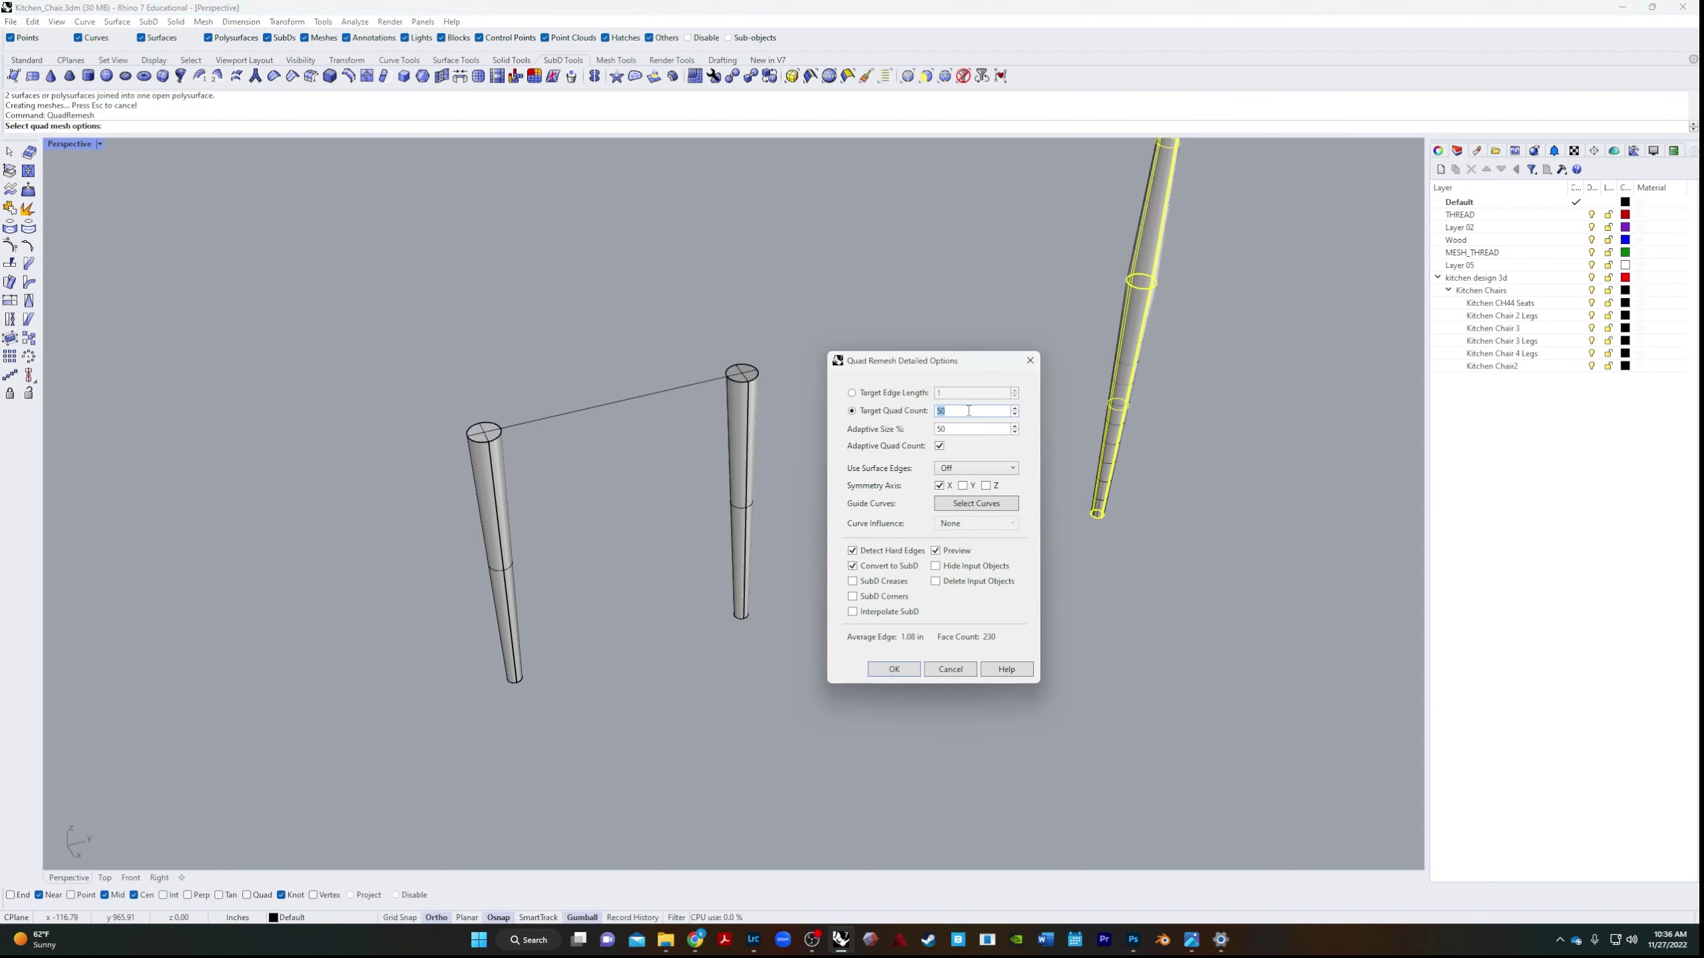
{"action": "type", "text": "10"}
{"action": "key", "text": "Tab"}
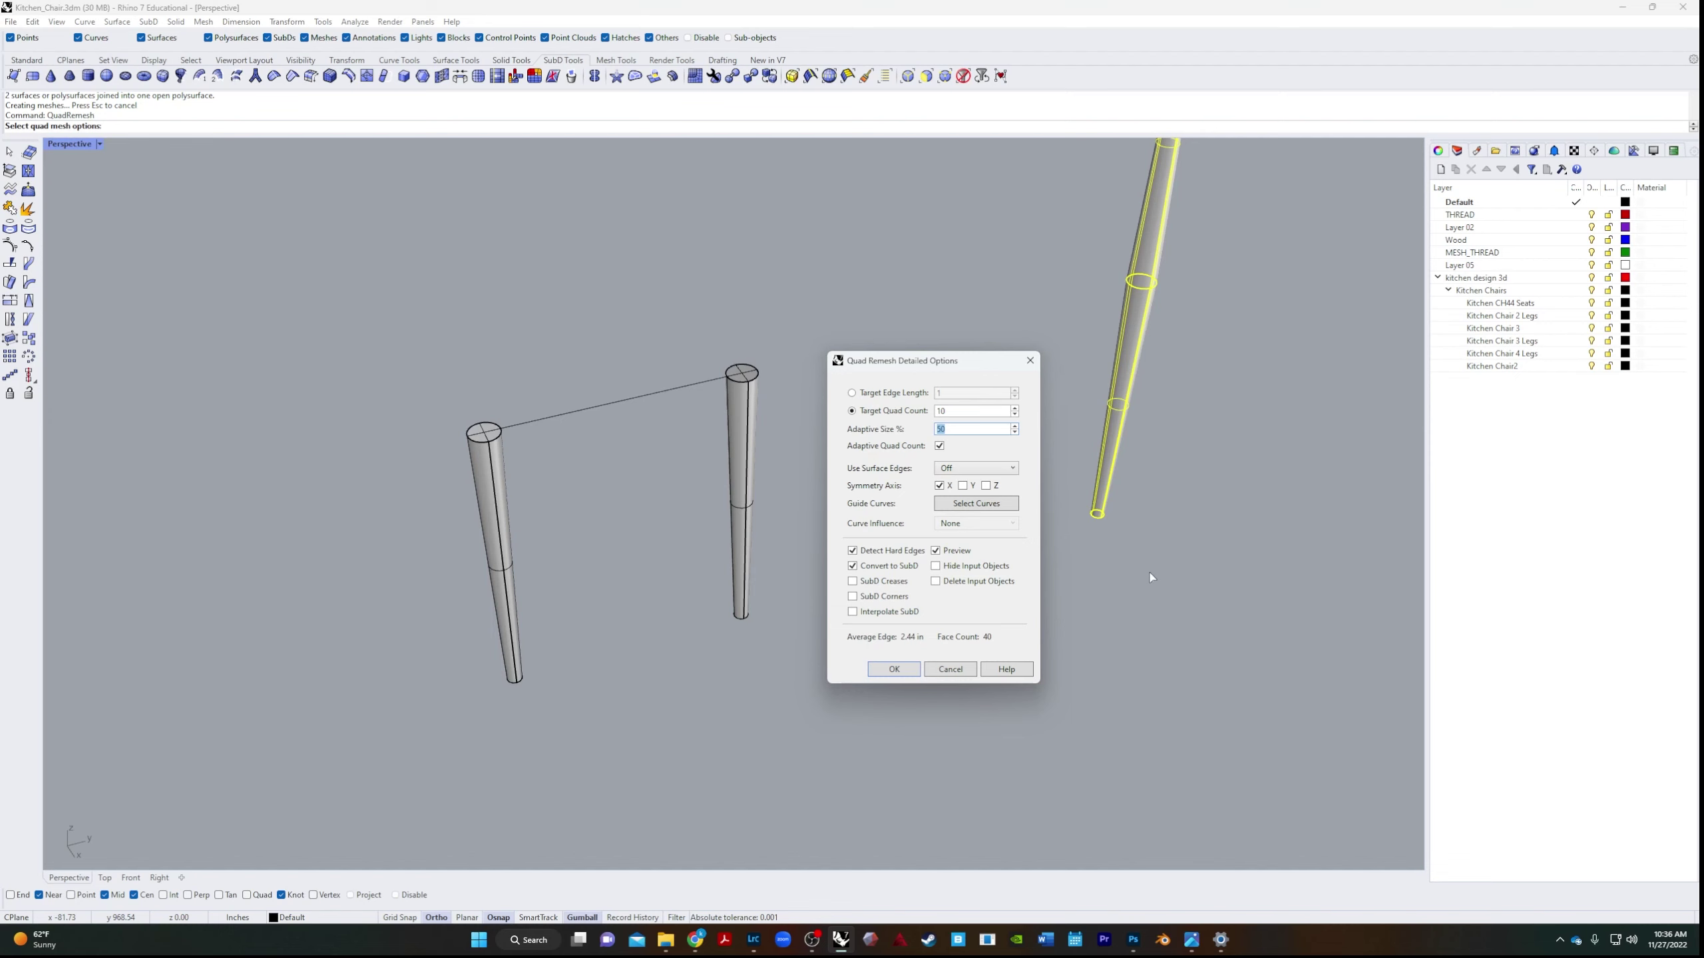
Inspect the preview, then apply the remesh at Target Quad Count 20.
{"action": "right_click_drag", "start_coordinate": [1150, 572], "coordinate": [1167, 696]}
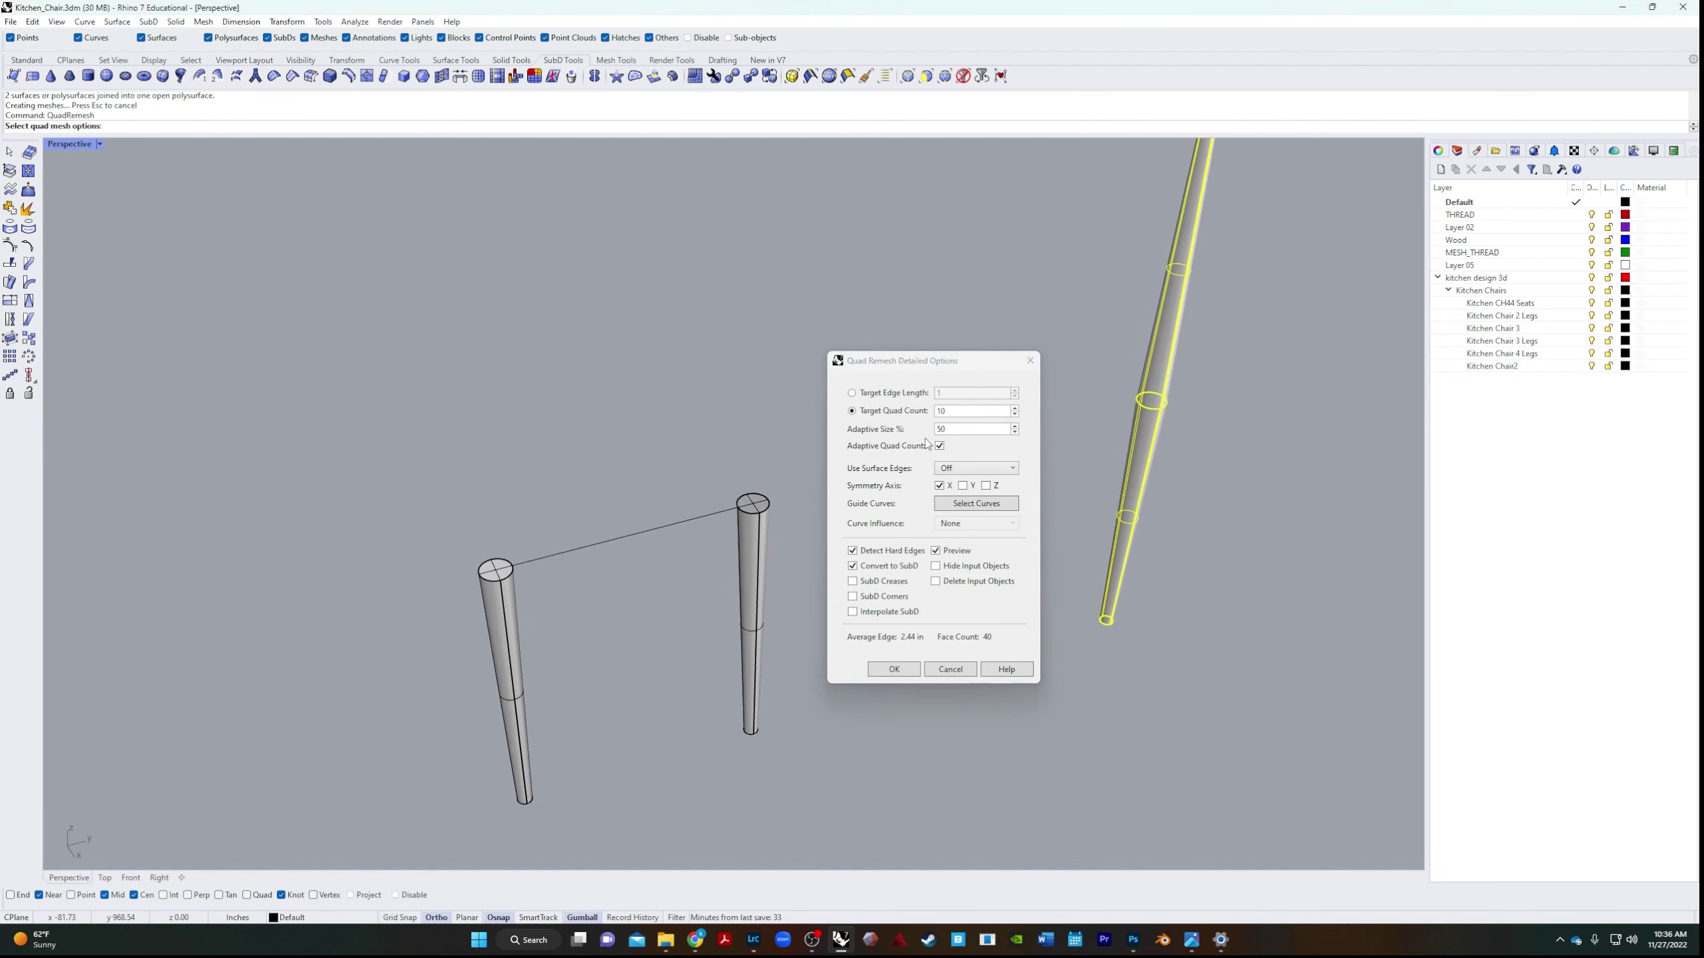
{"action": "right_click_drag", "start_coordinate": [1107, 517], "coordinate": [1121, 539]}
{"action": "scroll", "coordinate": [1166, 445], "scroll_direction": "up", "scroll_amount": 5}
{"action": "scroll", "coordinate": [1207, 369], "scroll_direction": "down", "scroll_amount": 5}
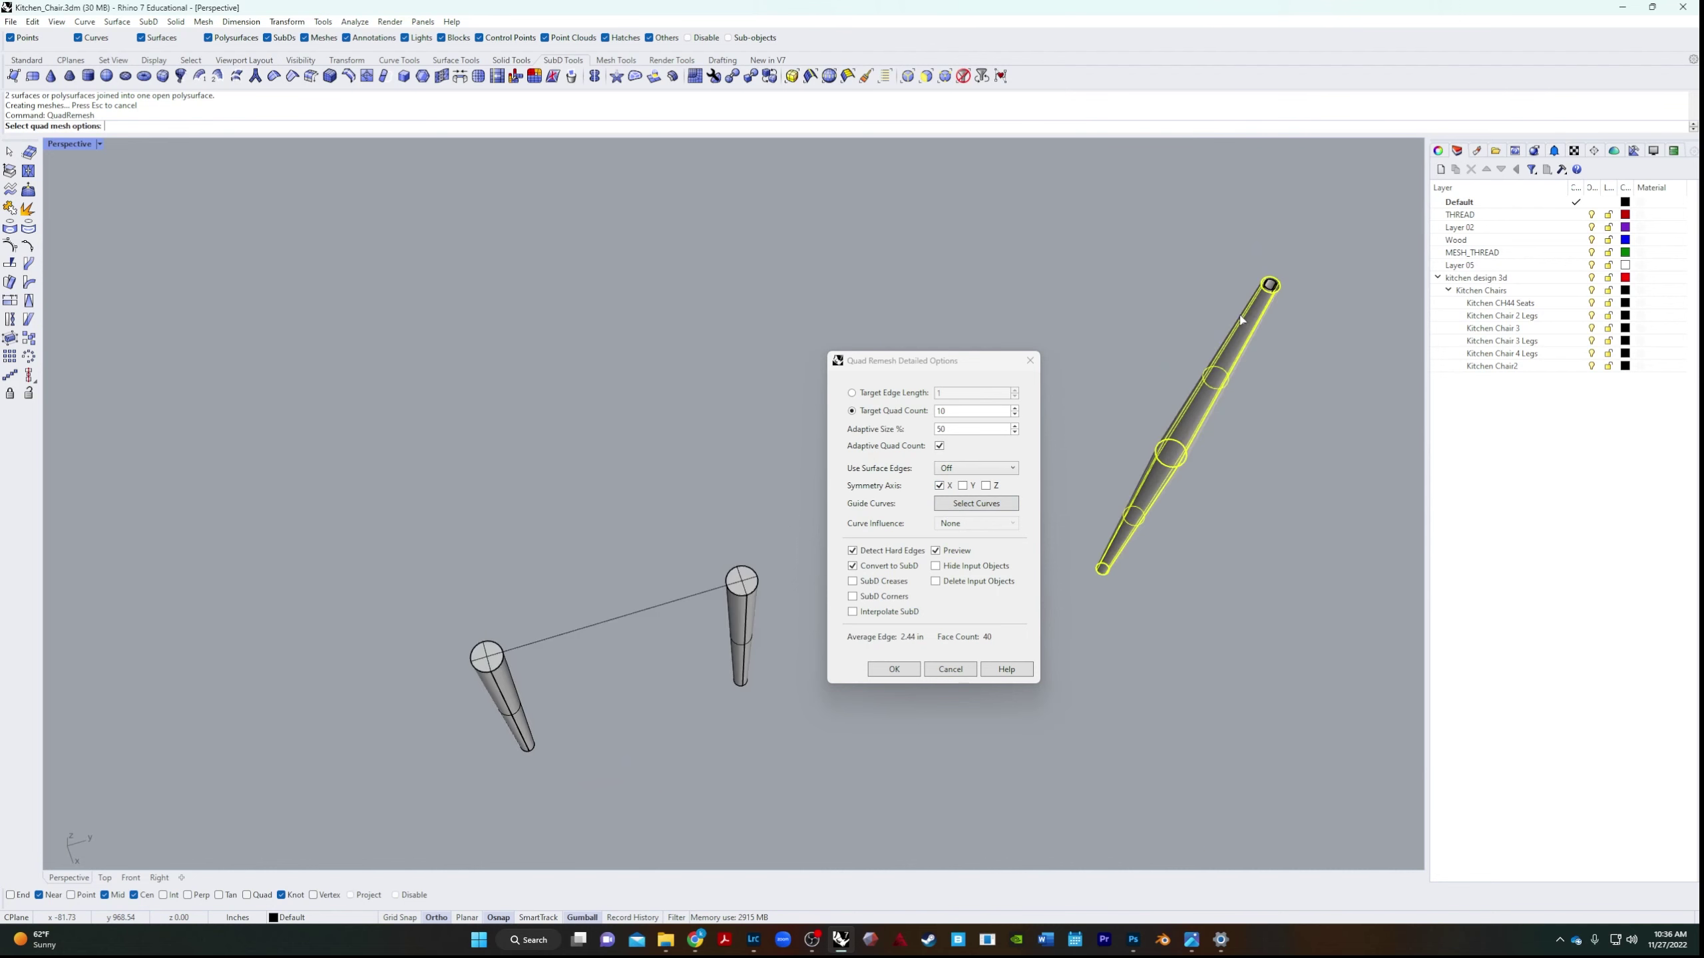
{"action": "scroll", "coordinate": [1266, 285], "scroll_direction": "up", "scroll_amount": 6}
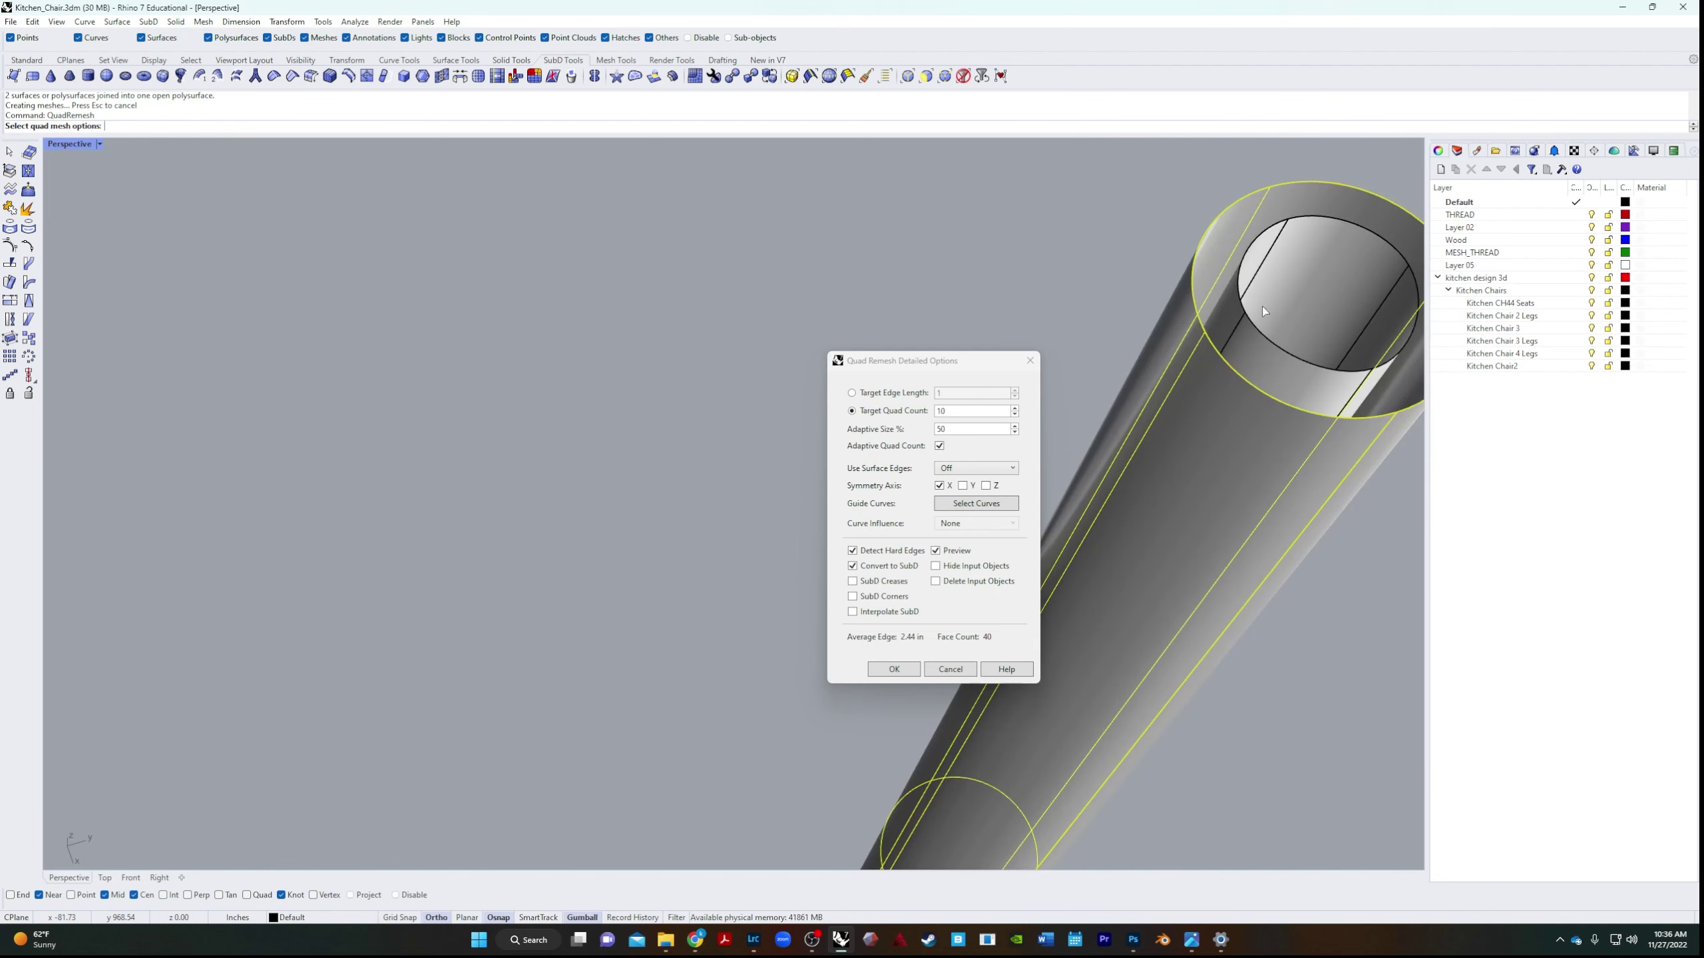
{"action": "scroll", "coordinate": [1189, 325], "scroll_direction": "down", "scroll_amount": 6}
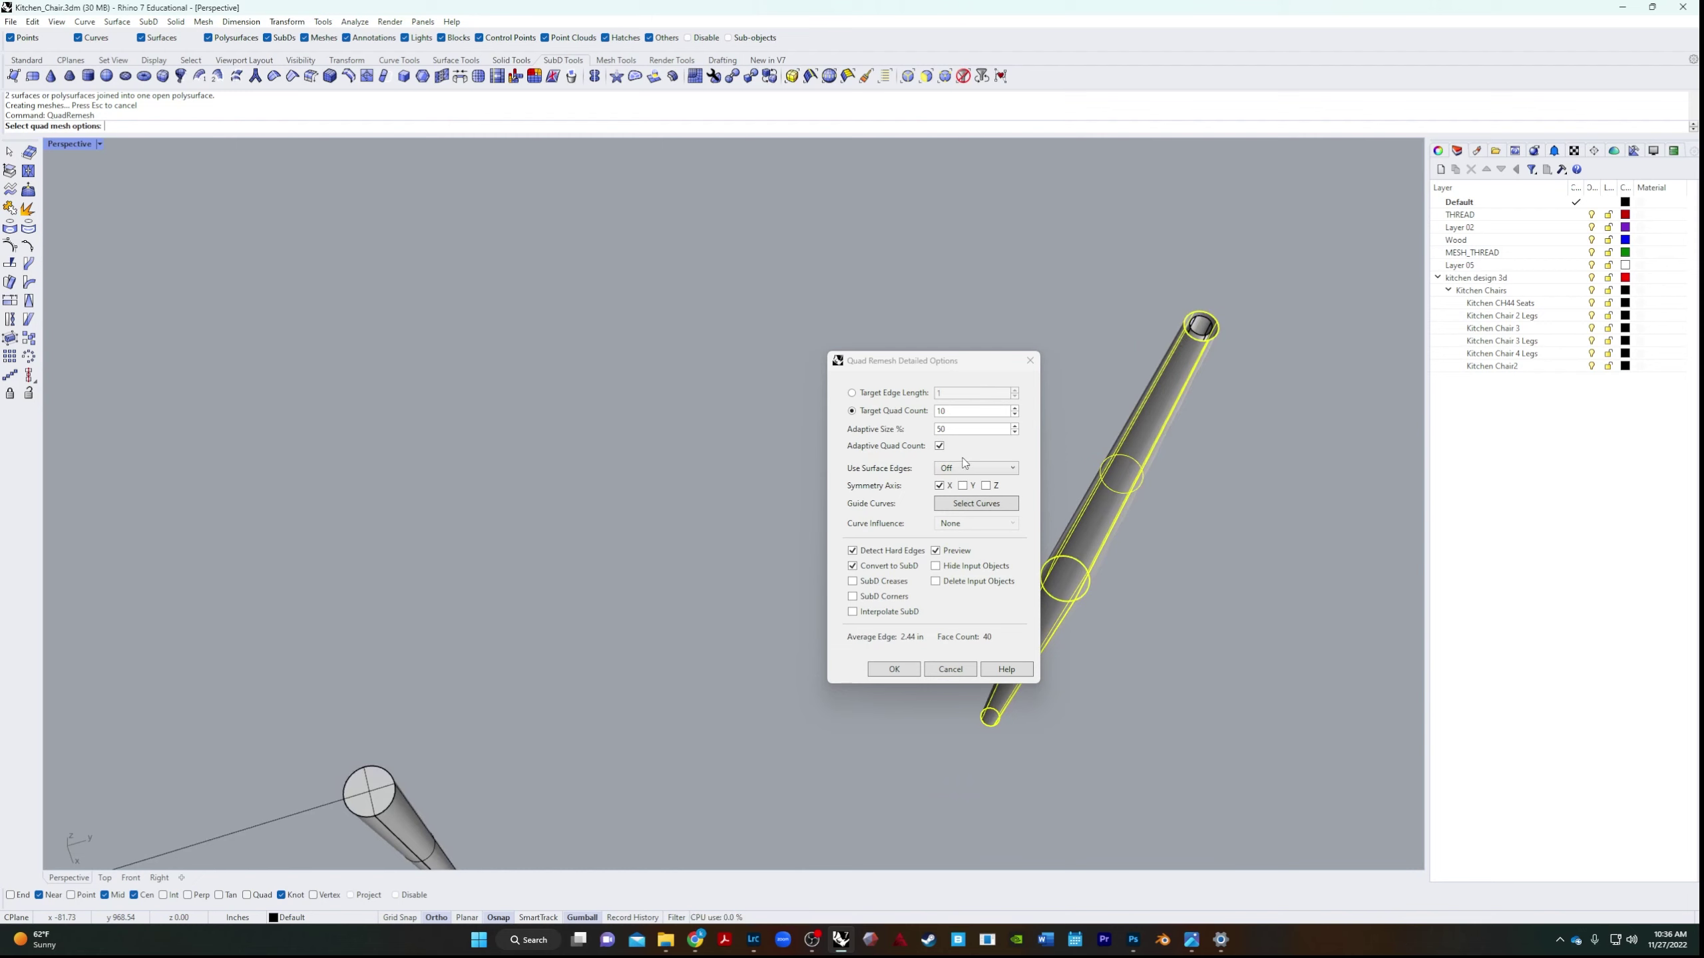
{"action": "double_click", "coordinate": [981, 412]}
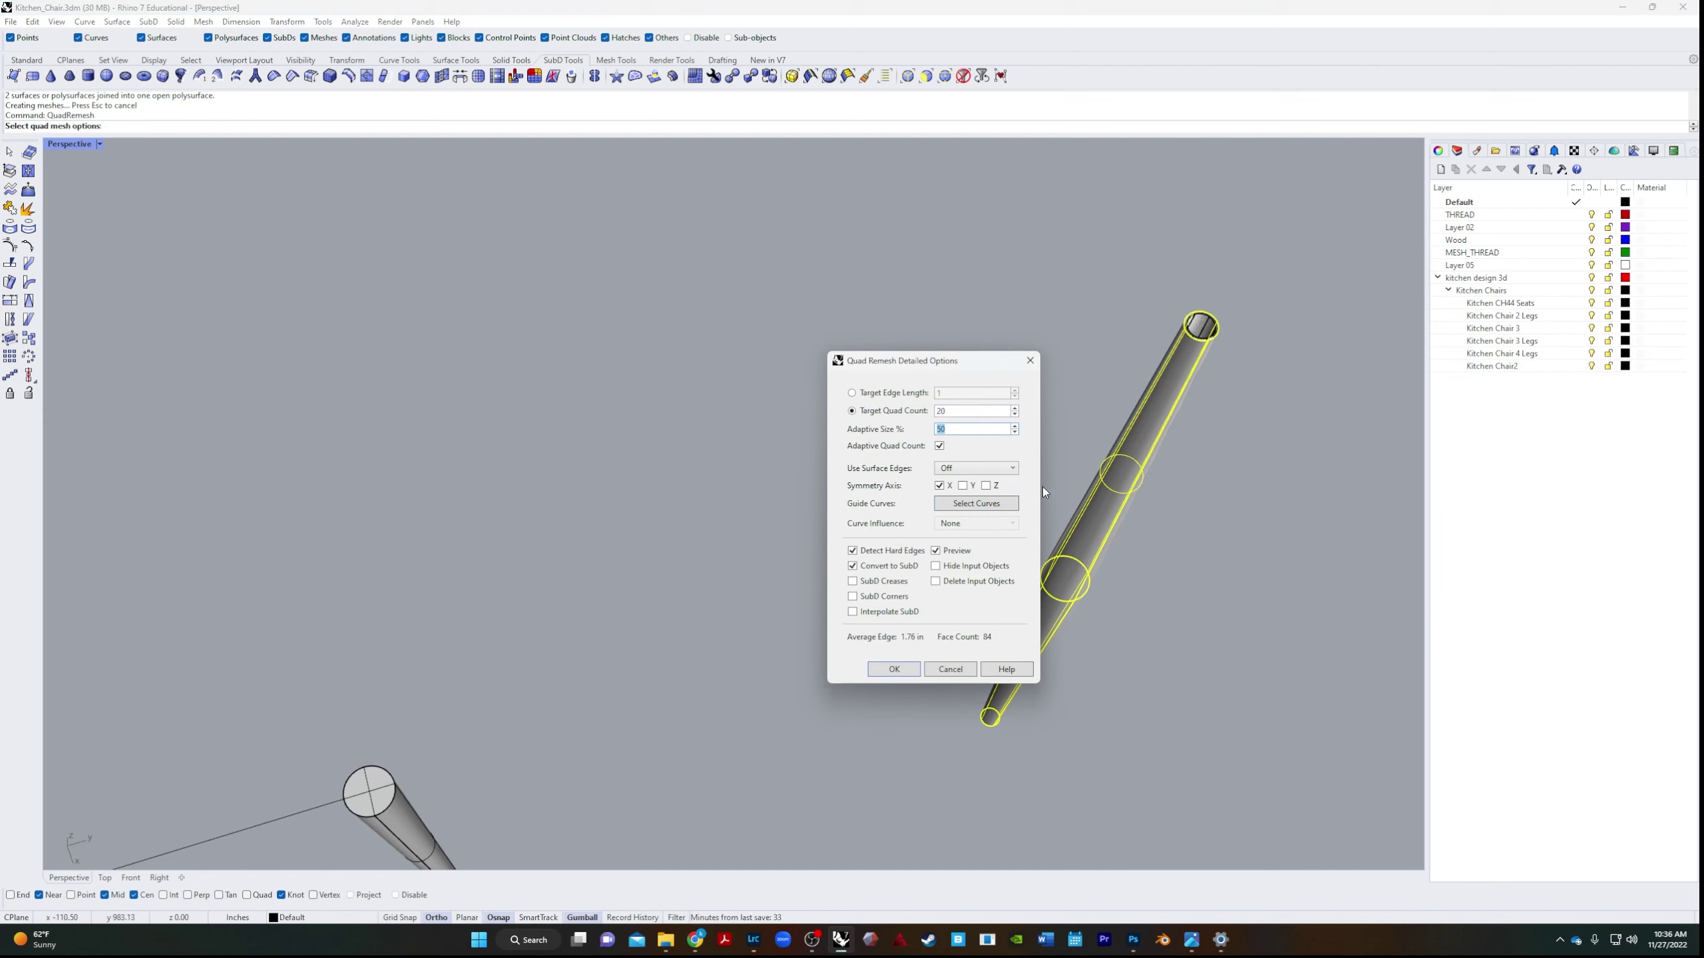
{"action": "left_click", "coordinate": [894, 668]}
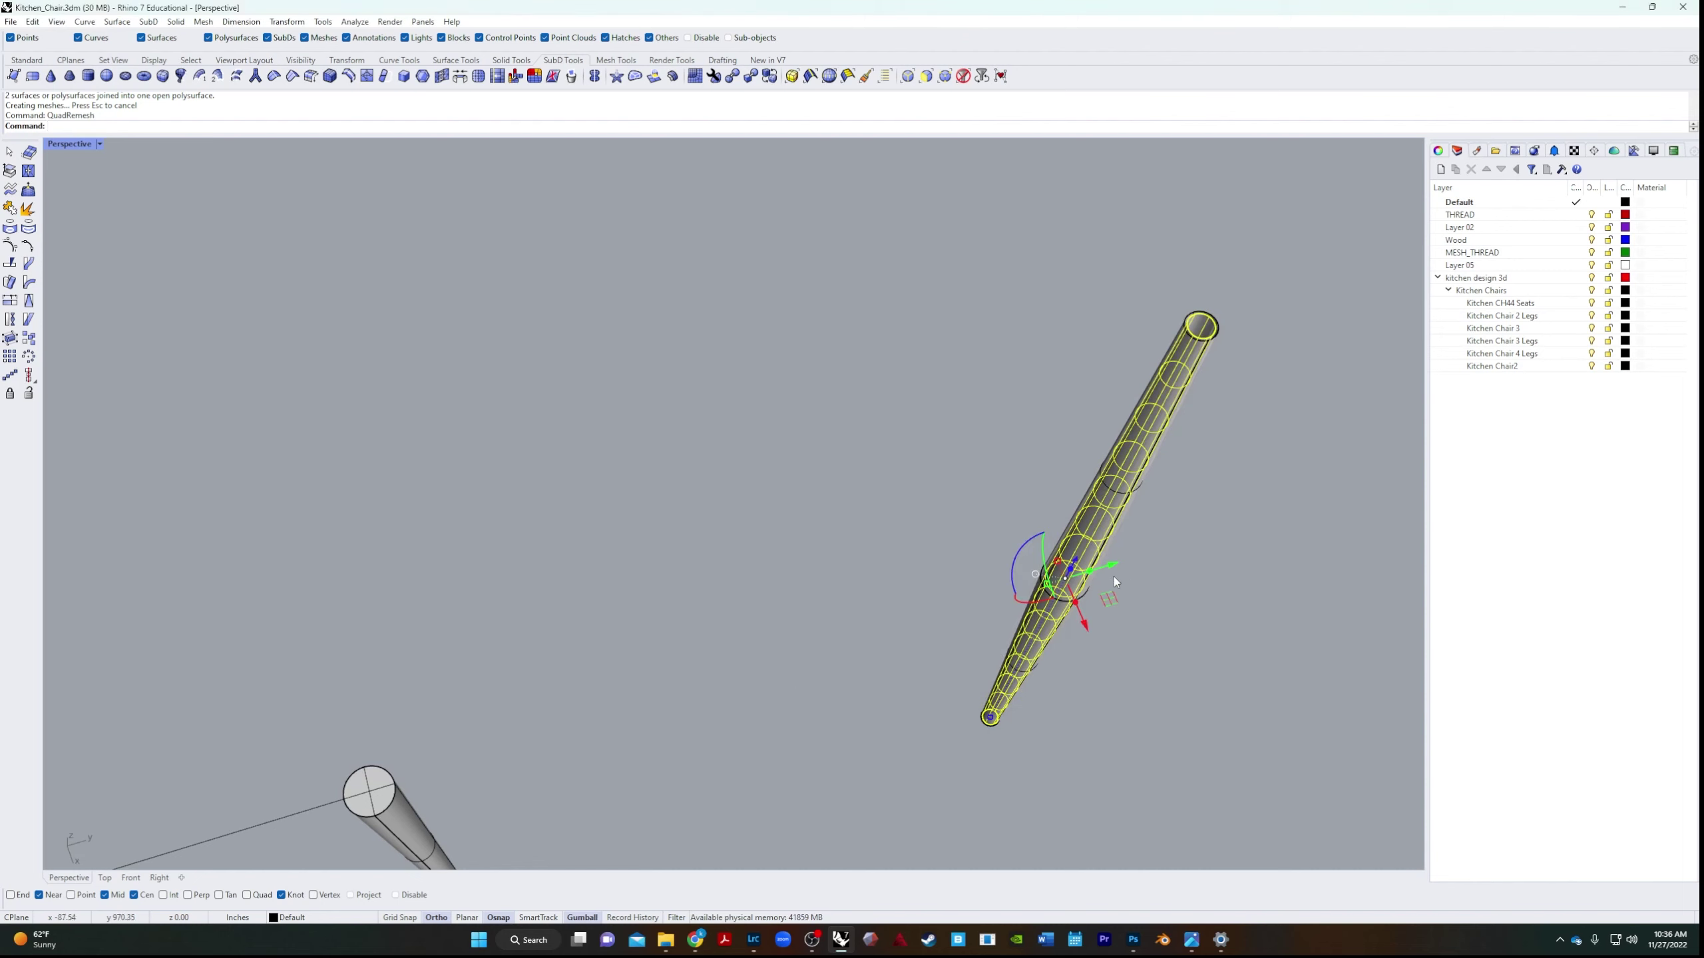
Move the remeshed leg left beside the original and level the side view.
{"action": "left_click_drag", "start_coordinate": [1115, 567], "coordinate": [847, 645]}
{"action": "left_click", "coordinate": [1012, 536]}
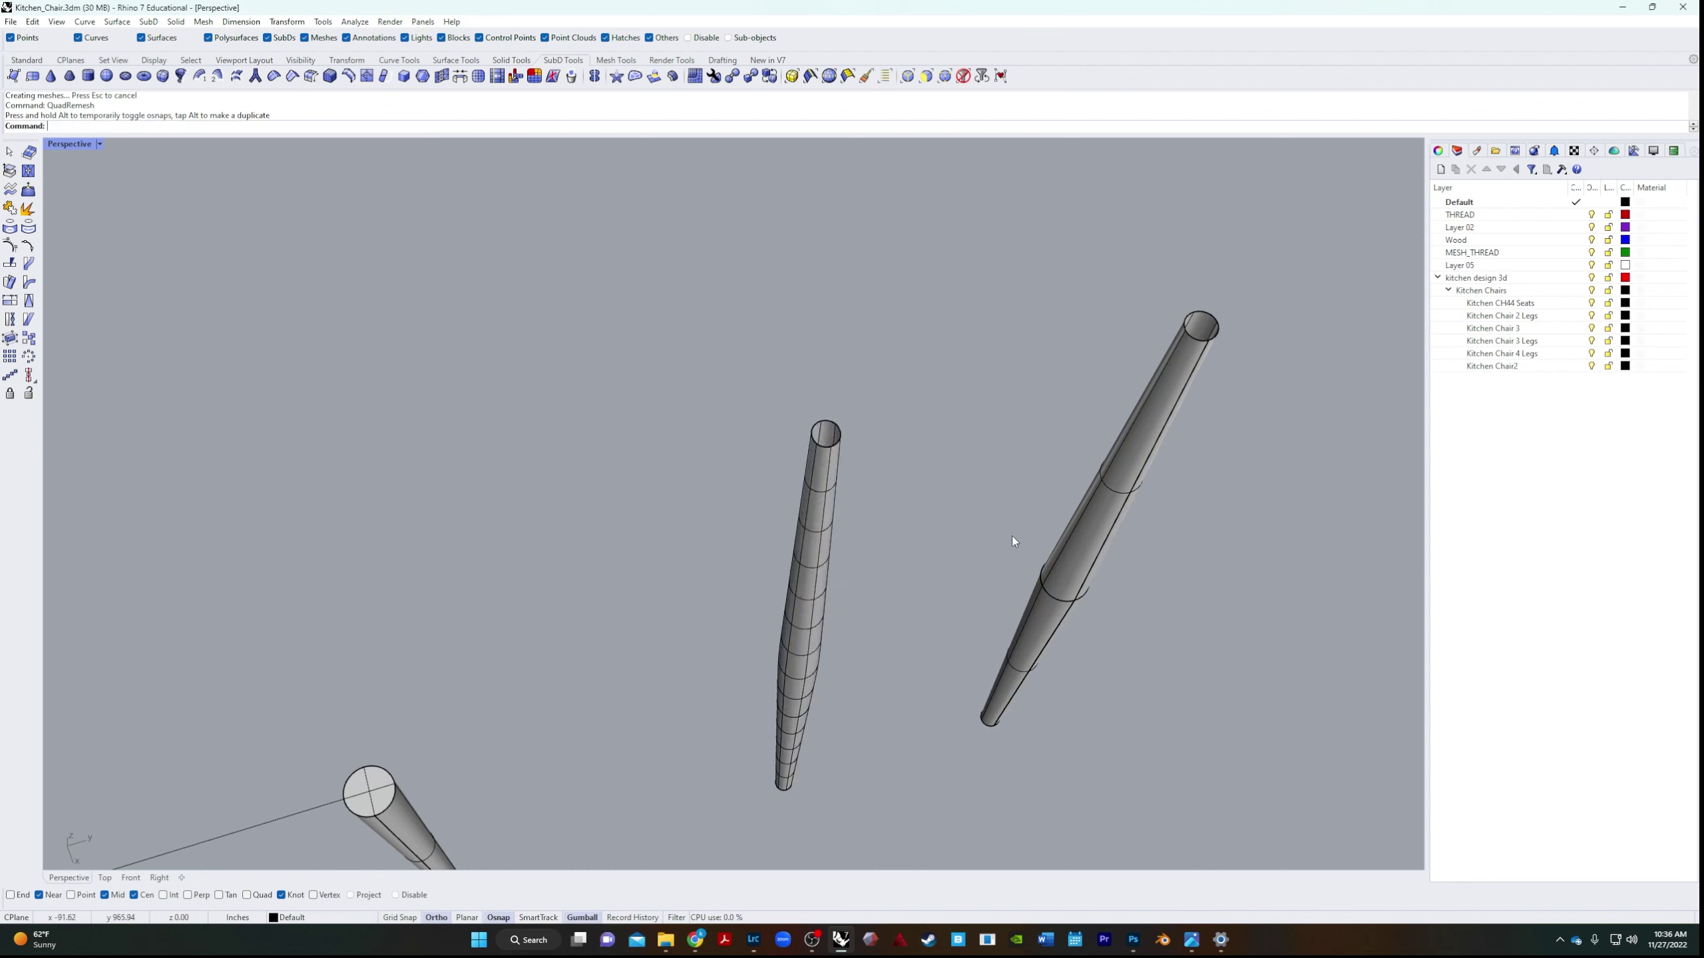
{"action": "right_click_drag", "start_coordinate": [1011, 536], "coordinate": [952, 460]}
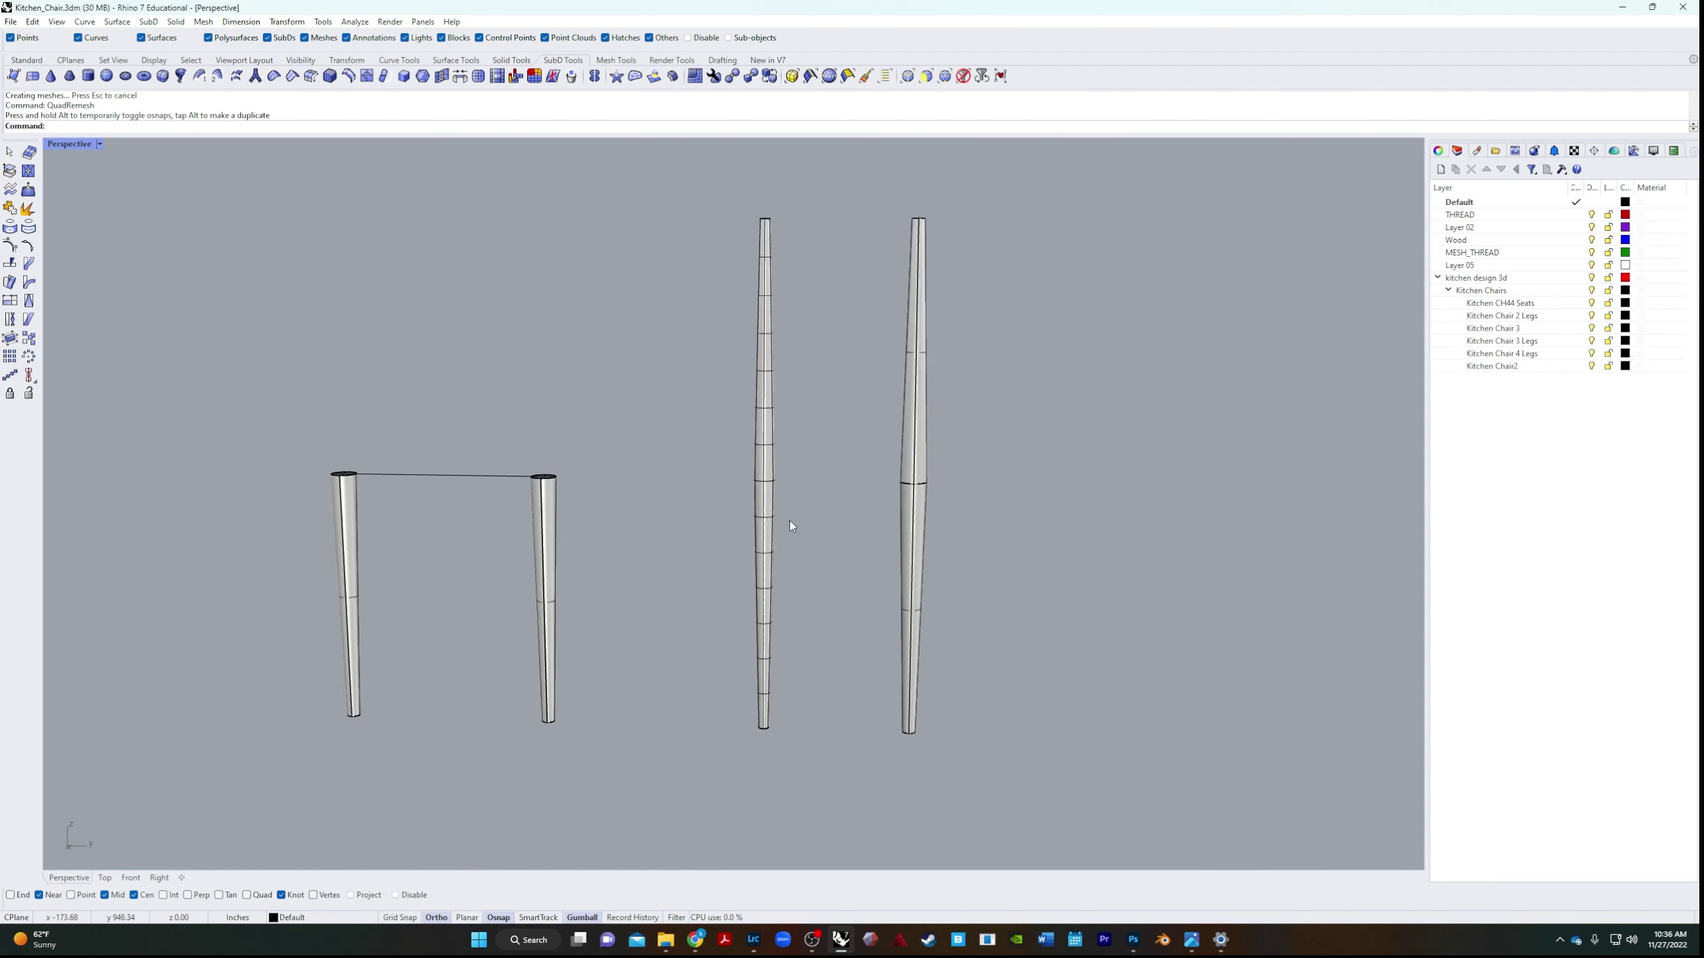
{"action": "right_click_drag", "start_coordinate": [752, 512], "coordinate": [760, 496]}
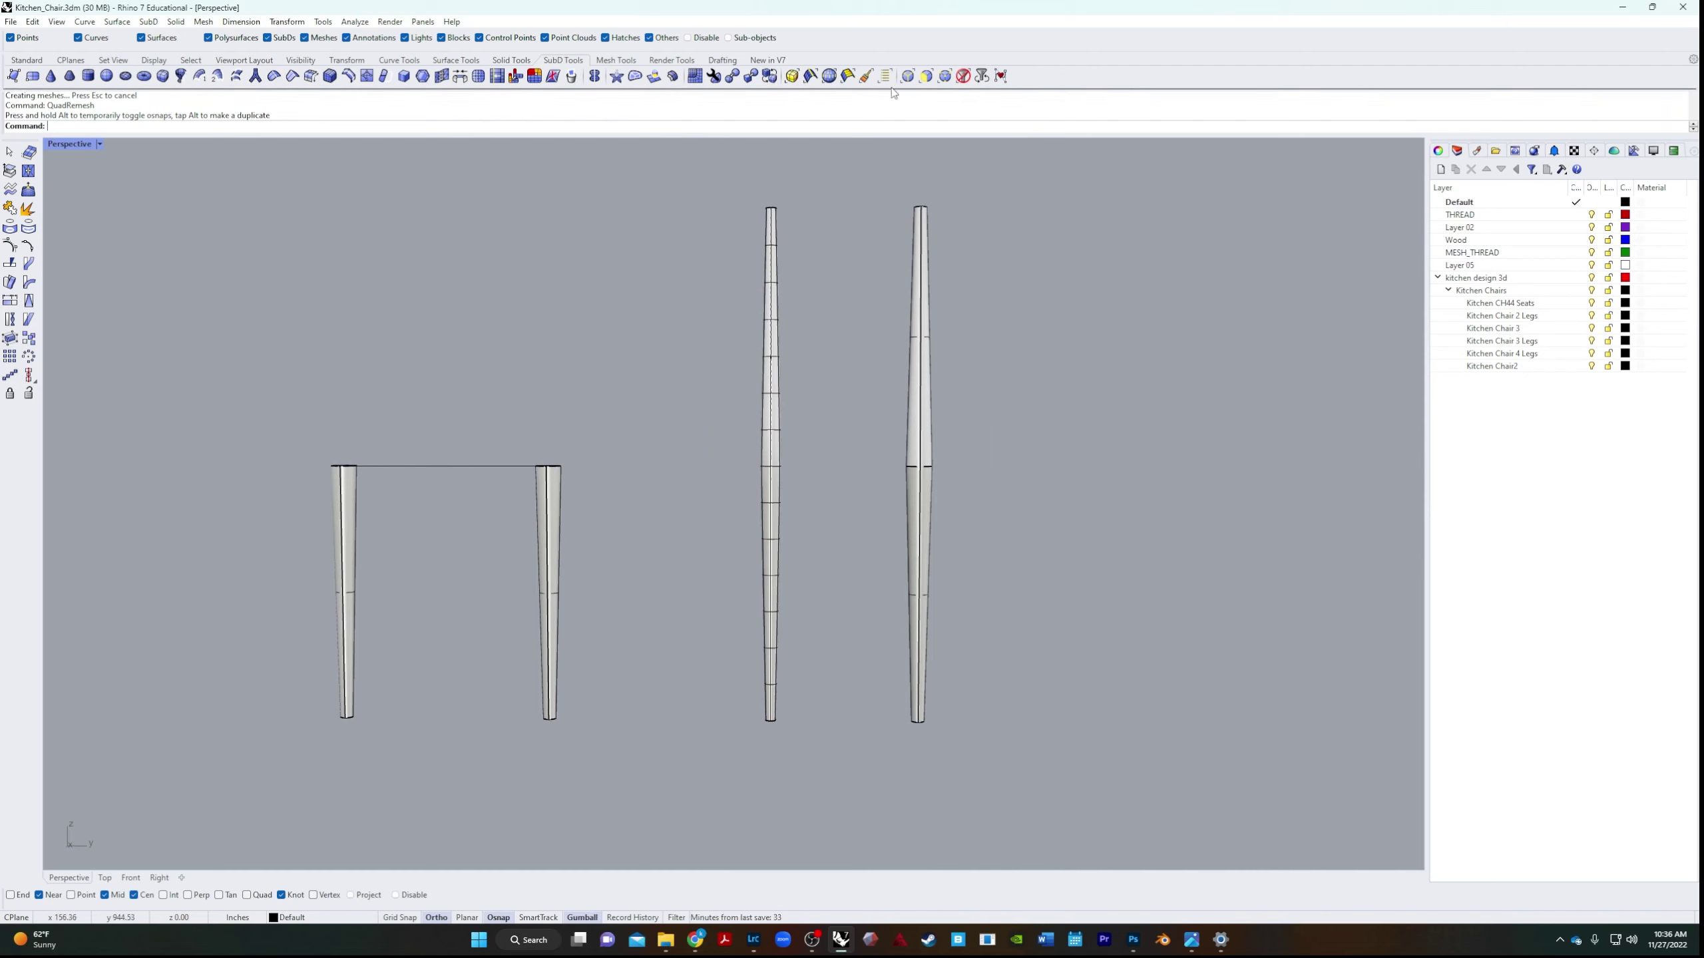
With the edges-only filter, select the leg's middle edges and scale them outward into a bulge.
{"action": "left_click", "coordinate": [908, 76]}
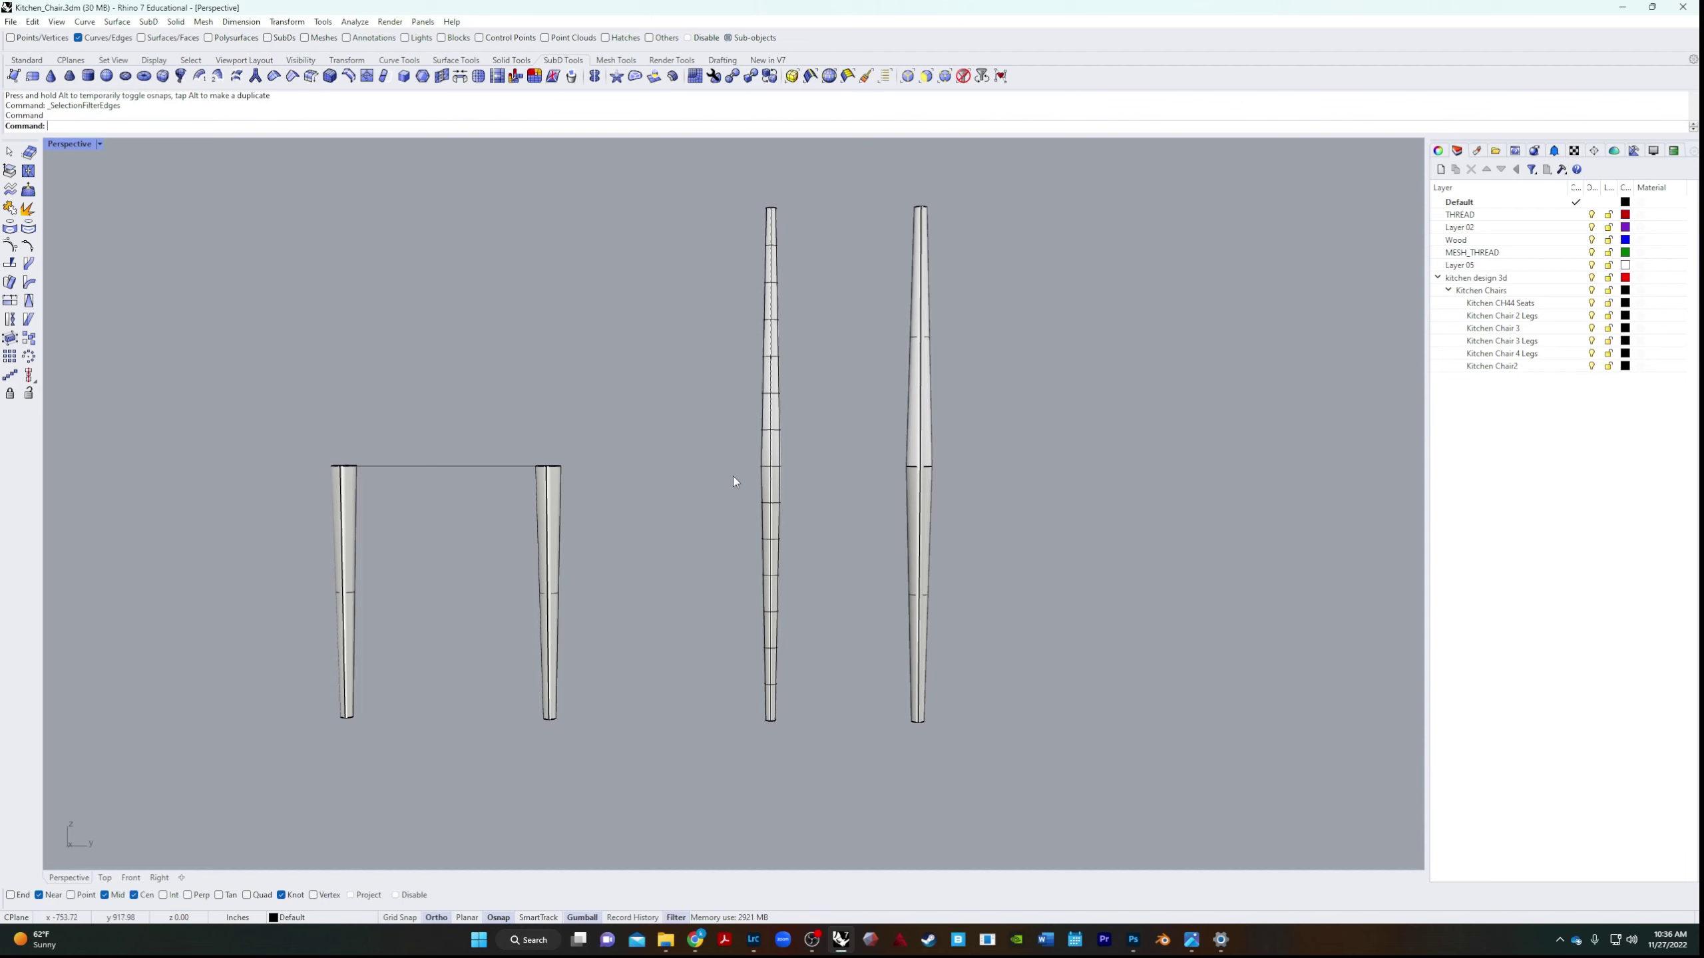
{"action": "left_click_drag", "start_coordinate": [732, 478], "coordinate": [860, 439]}
{"action": "right_click_drag", "start_coordinate": [736, 507], "coordinate": [636, 563]}
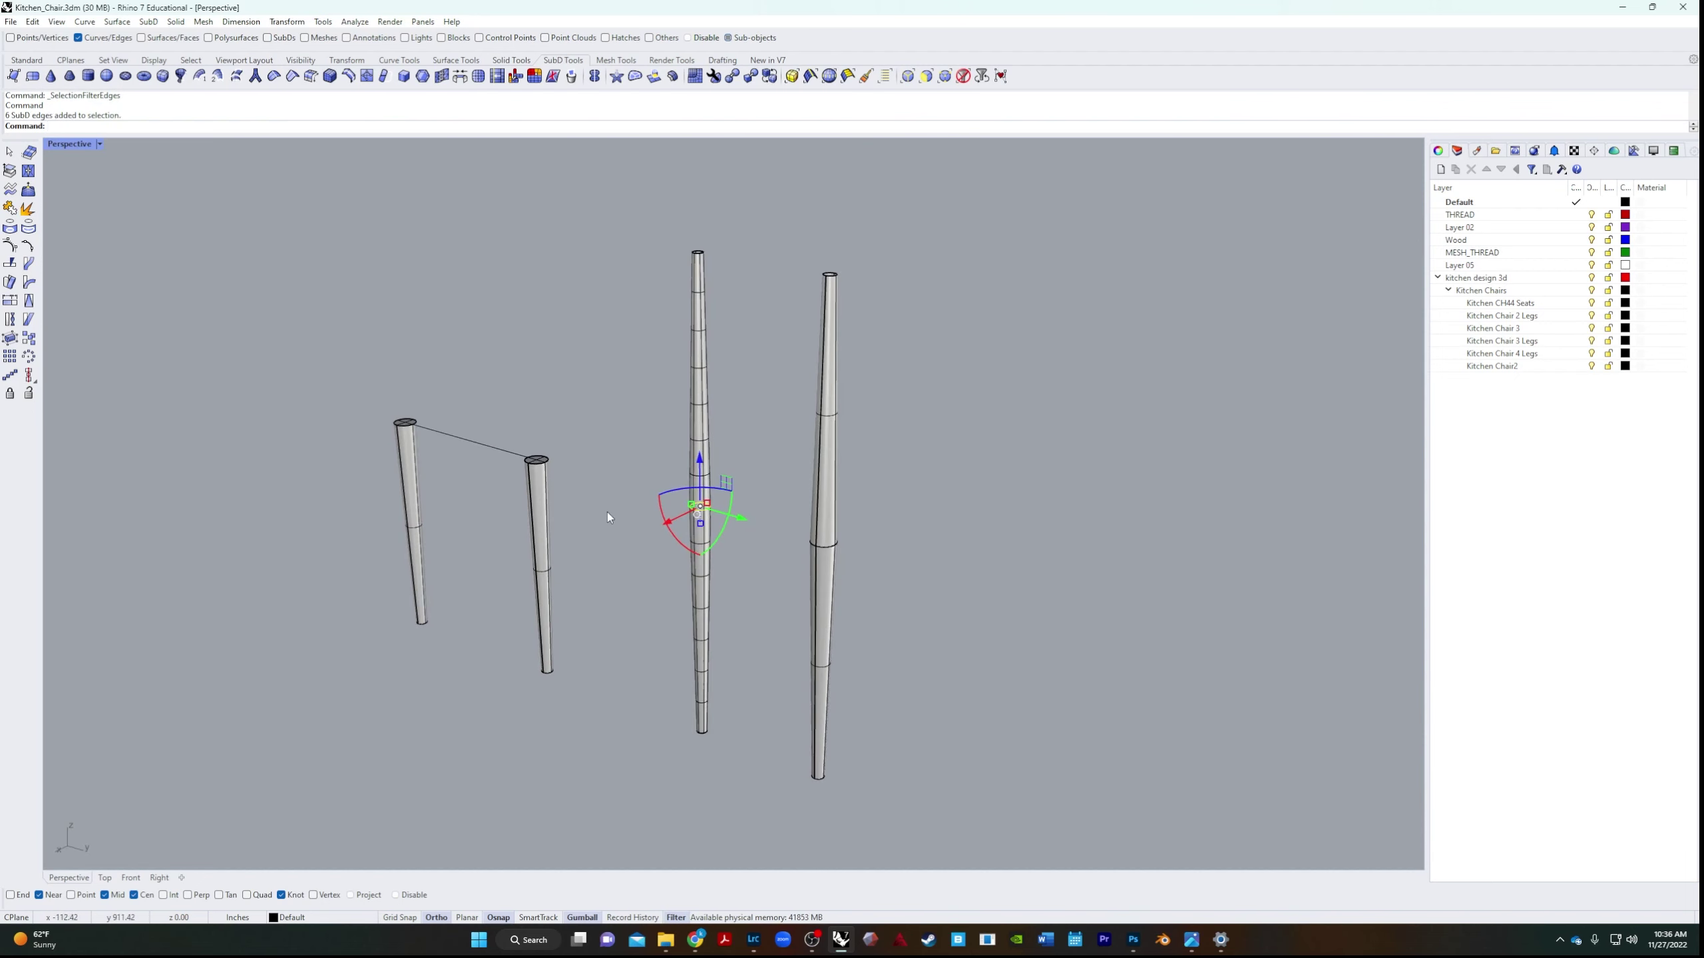
{"action": "scroll", "coordinate": [694, 511], "scroll_direction": "up", "scroll_amount": 2}
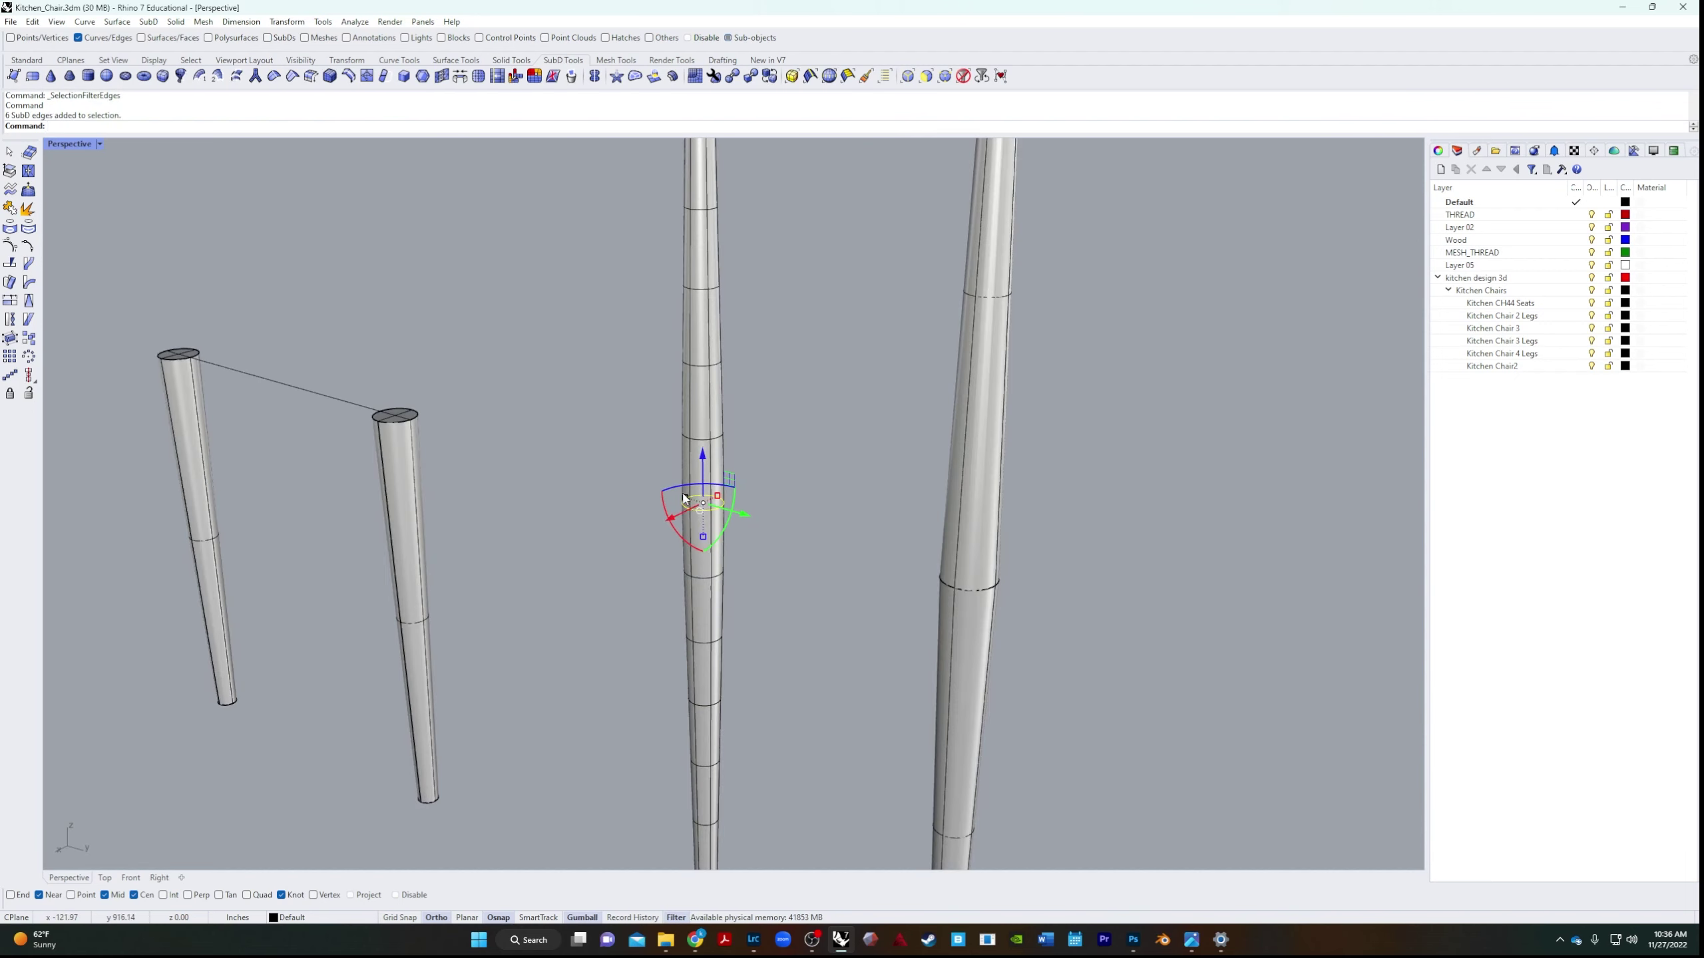
{"action": "left_click_drag", "start_coordinate": [685, 497], "coordinate": [597, 492]}
Cancel the scaling and try SoftTransform on the selected edges twice, cancelling each time.
{"action": "key", "text": "Escape"}
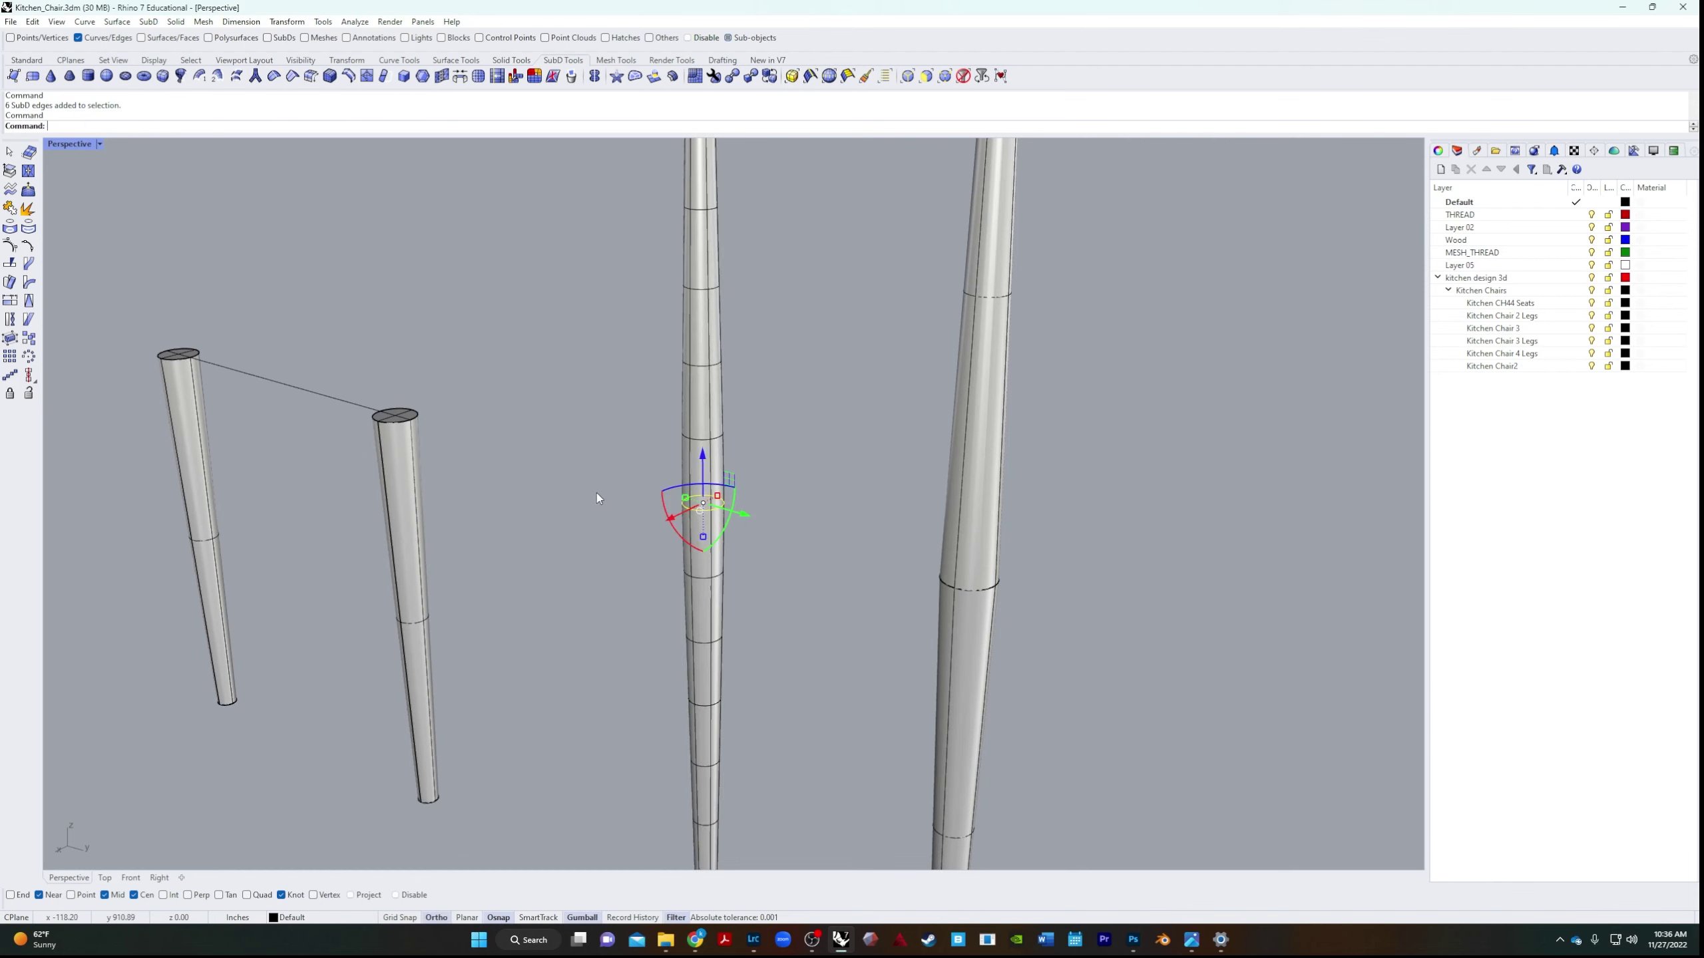
{"action": "left_click", "coordinate": [28, 190]}
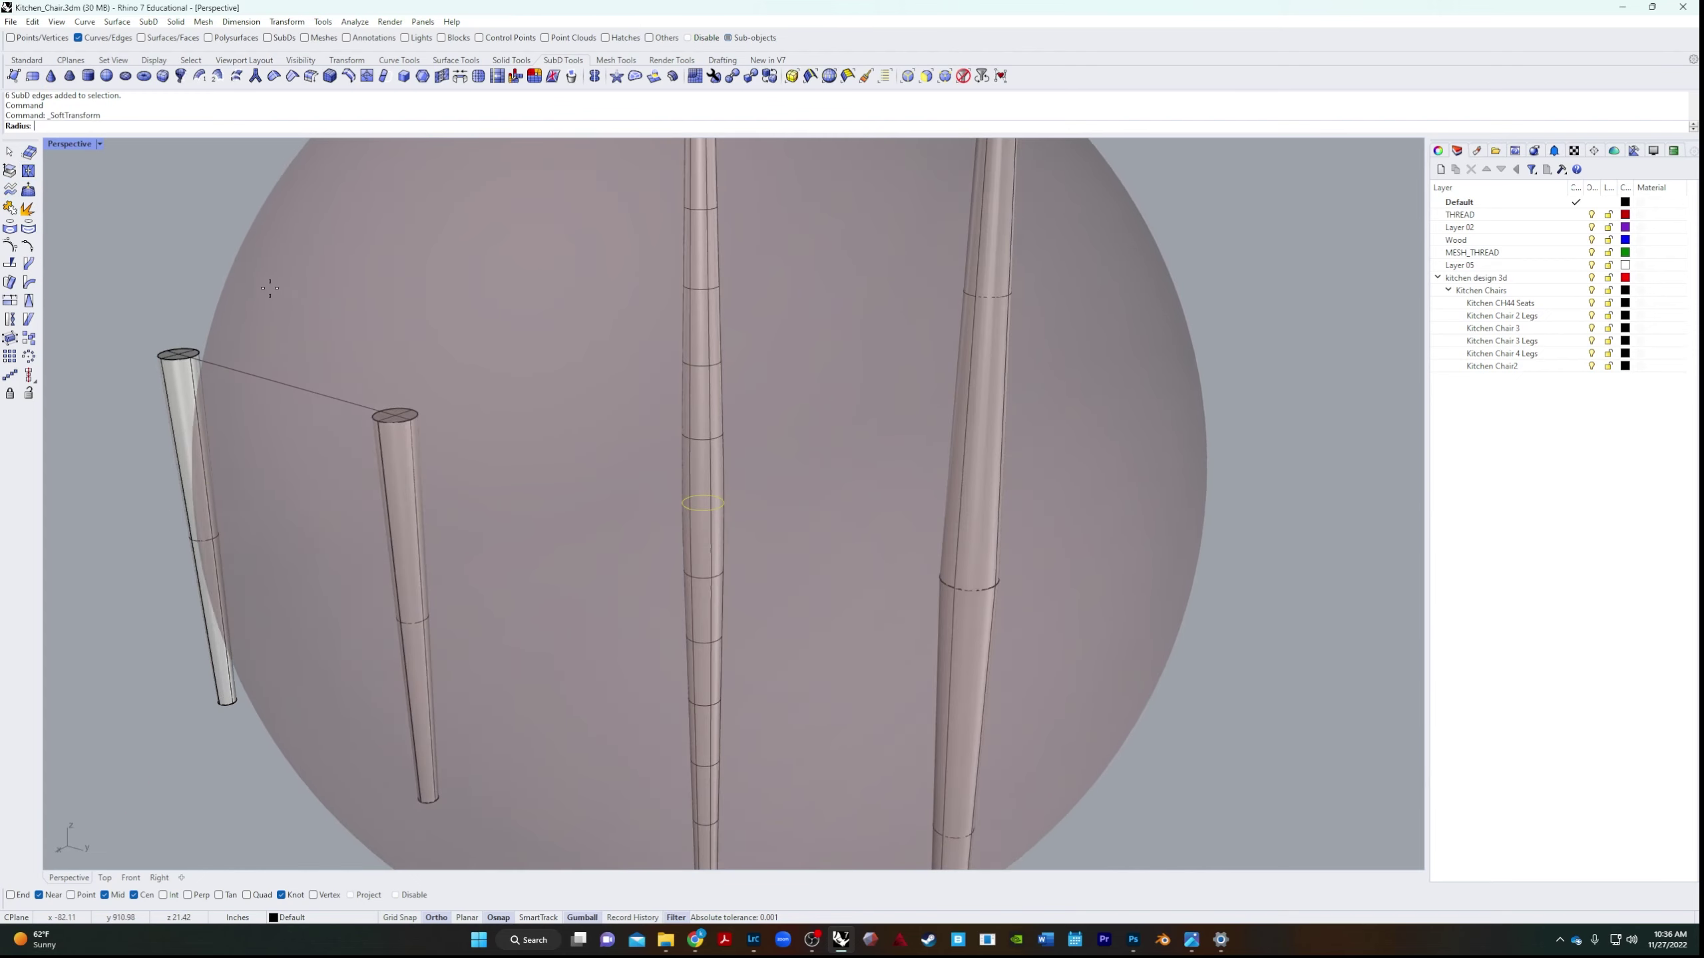
{"action": "scroll", "coordinate": [322, 316], "scroll_direction": "down", "scroll_amount": 2}
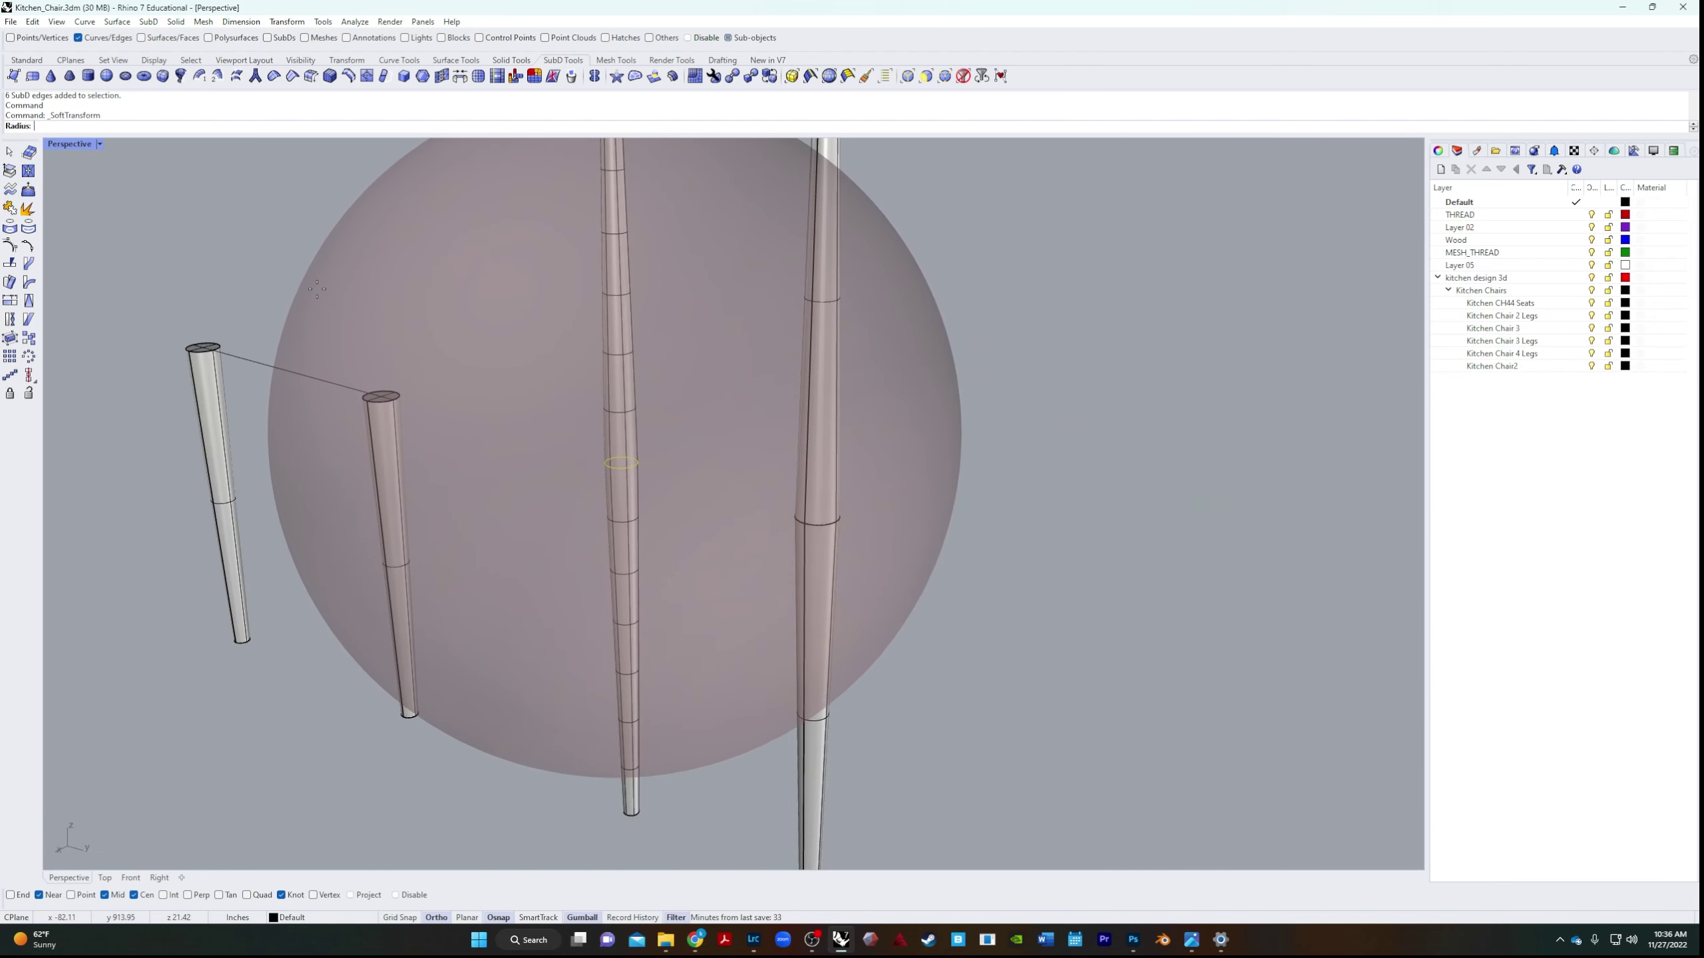
{"action": "key", "text": "Escape"}
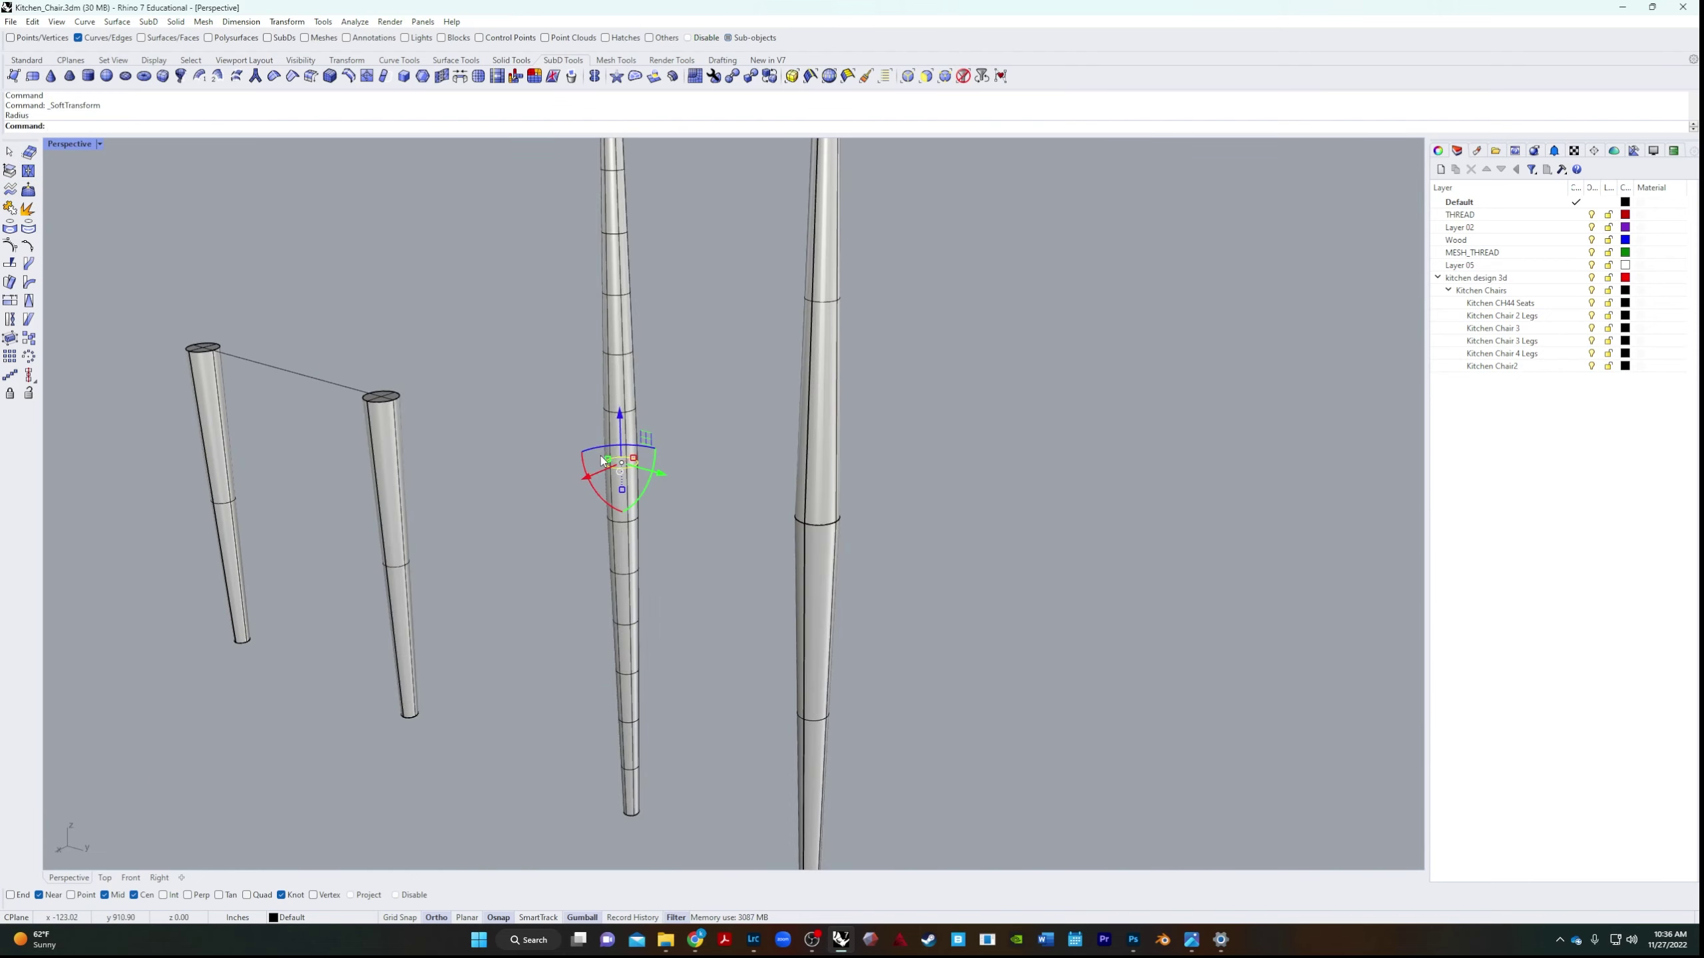
{"action": "mouse_move", "coordinate": [605, 462]}
{"action": "left_mouse_down"}
{"action": "mouse_move", "coordinate": [563, 458]}
{"action": "mouse_move", "coordinate": [588, 460]}
{"action": "left_mouse_up"}
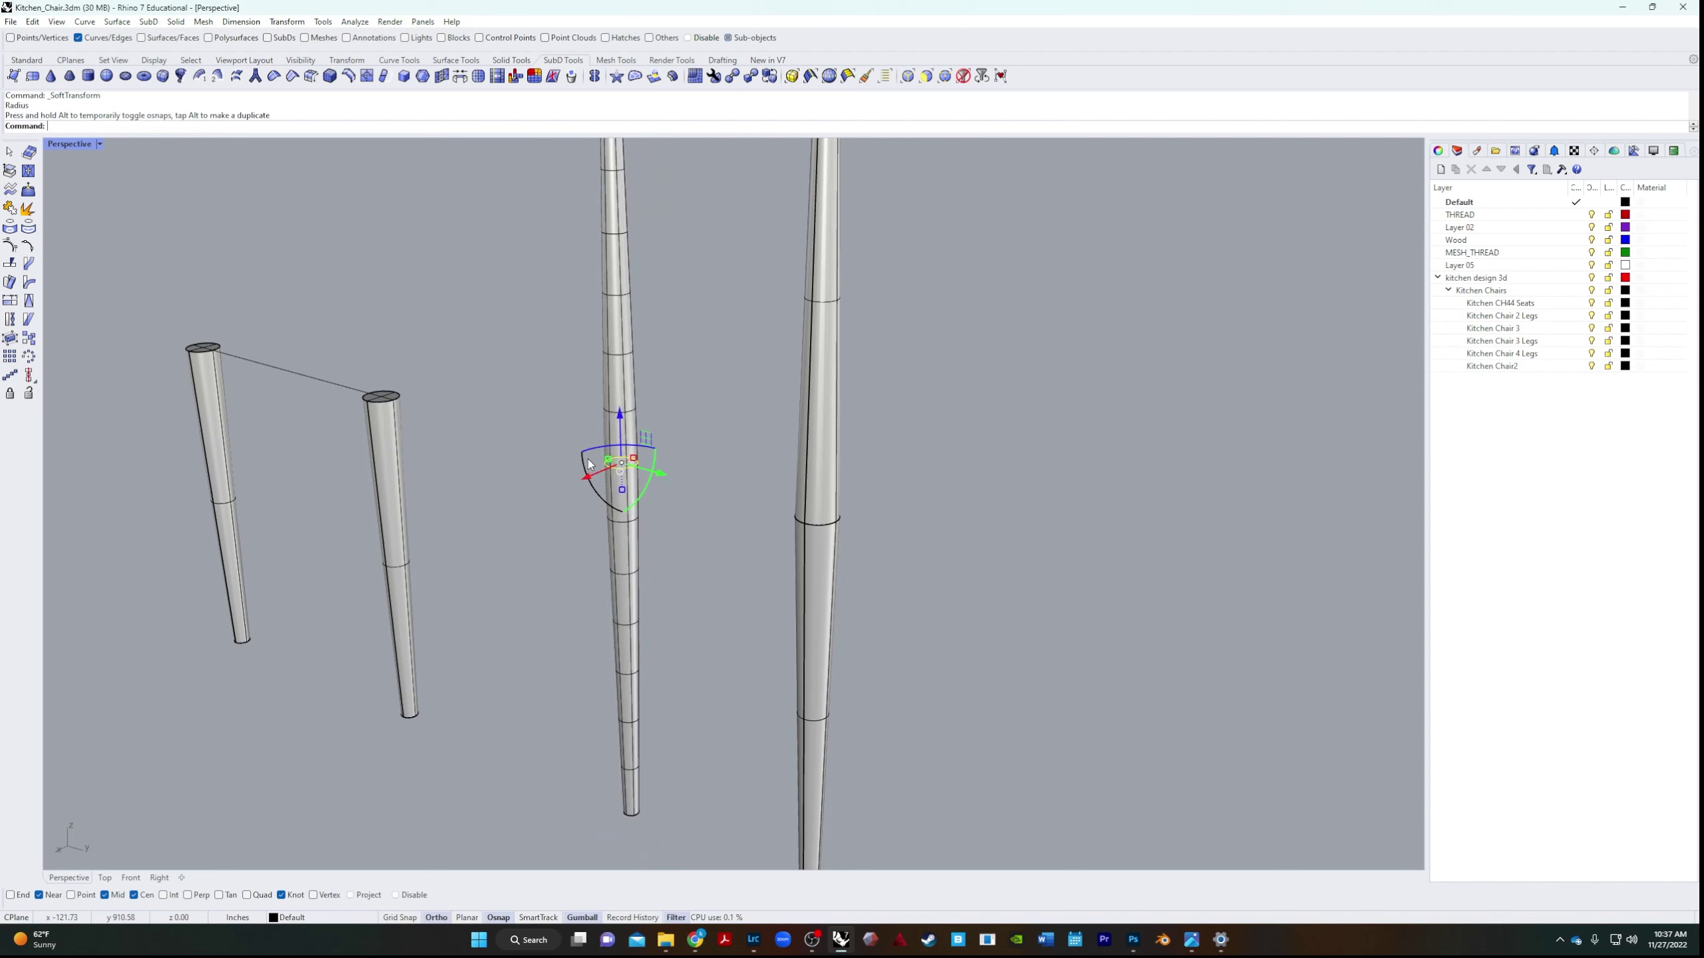
{"action": "left_click", "coordinate": [28, 190]}
{"action": "scroll", "coordinate": [185, 234], "scroll_direction": "down", "scroll_amount": 5}
{"action": "key", "text": "Escape"}
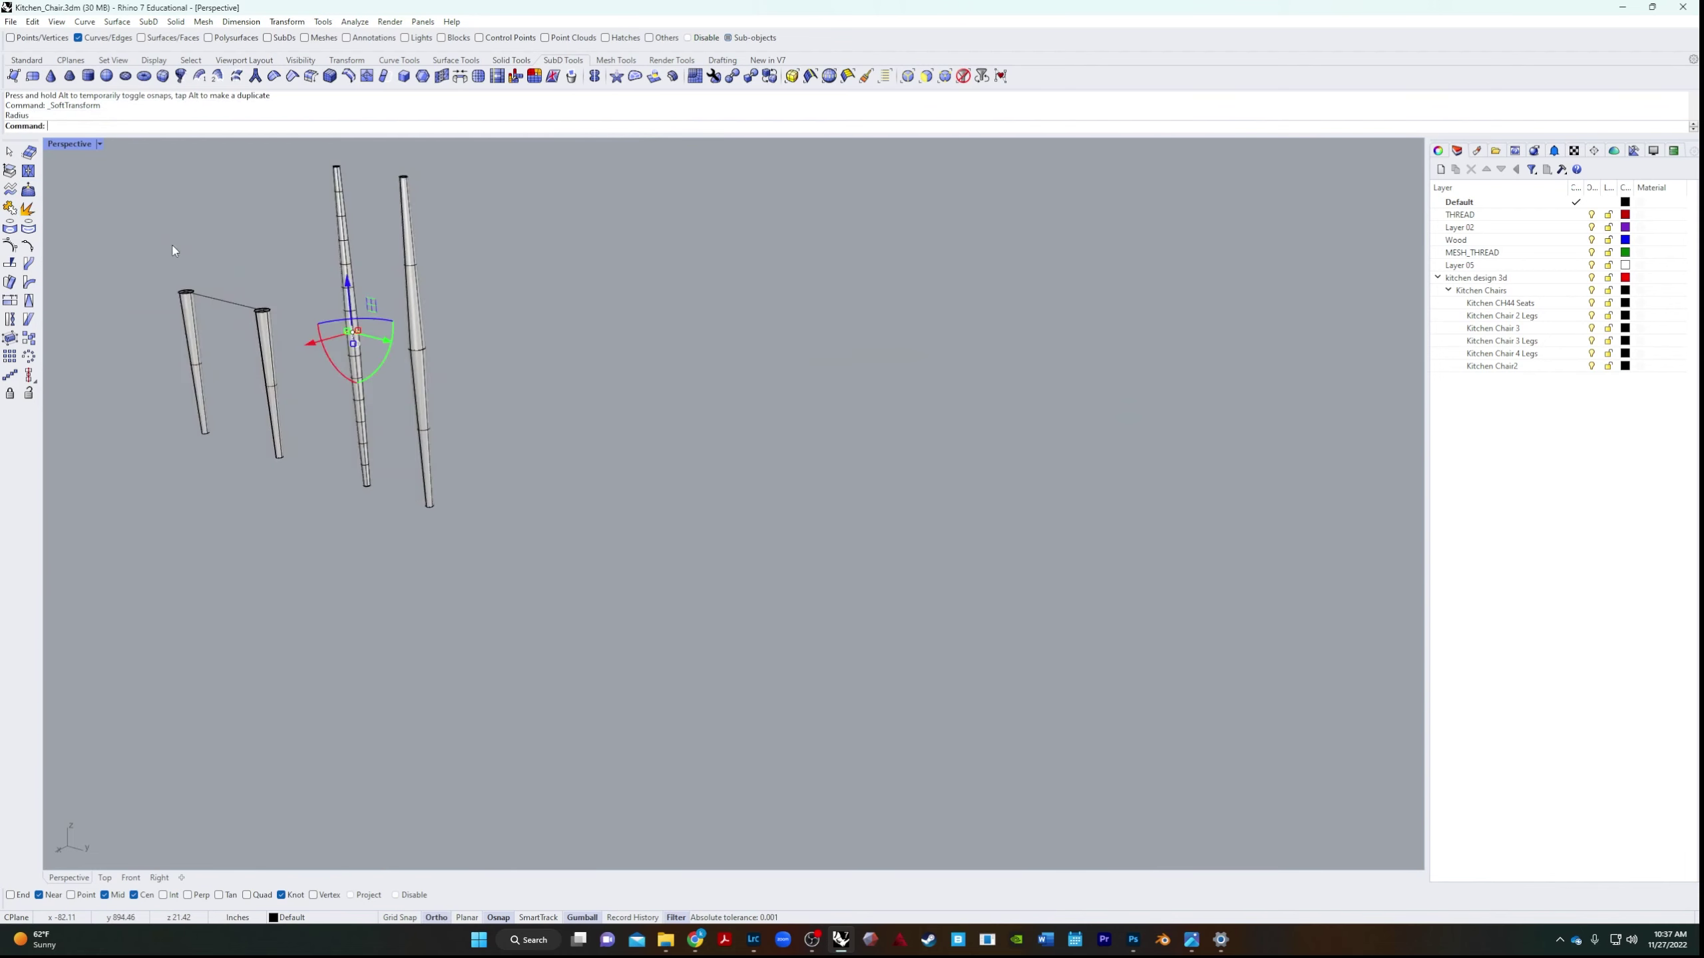
{"action": "scroll", "coordinate": [321, 307], "scroll_direction": "up", "scroll_amount": 4}
Scale the leg's middle edge loop outward with the gumball so it bulges and tapers.
{"action": "right_click_drag", "start_coordinate": [354, 357], "coordinate": [379, 397]}
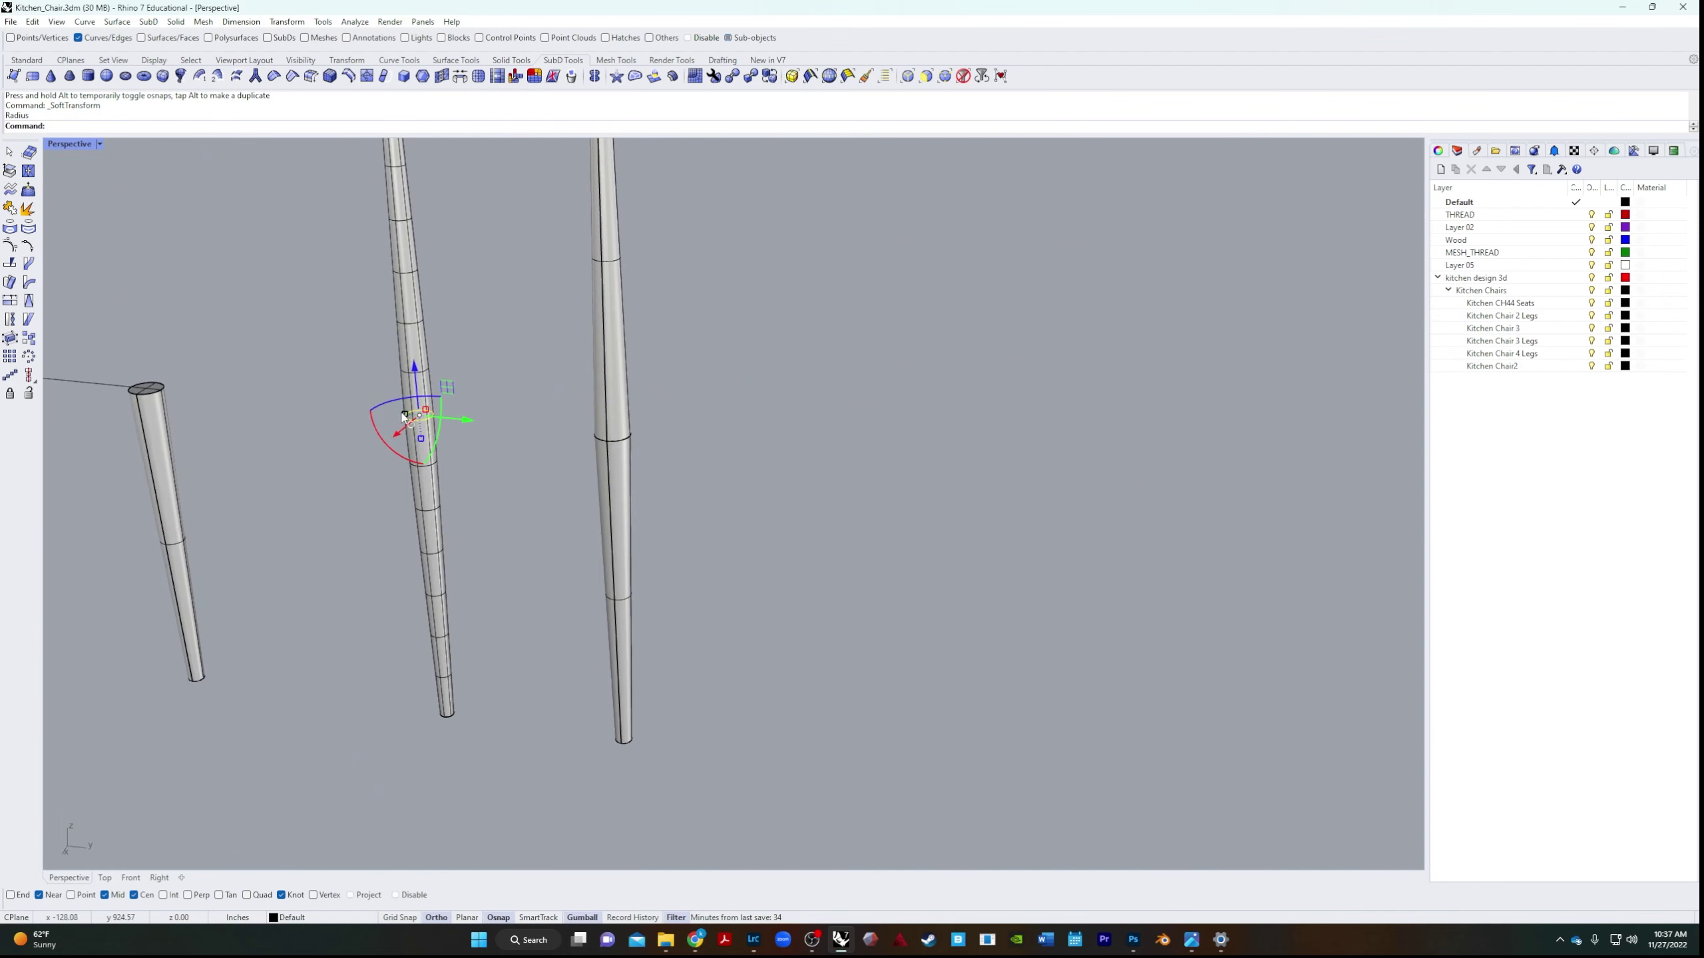
{"action": "mouse_move", "coordinate": [407, 415]}
{"action": "left_mouse_down", "text": "shift"}
{"action": "mouse_move", "coordinate": [375, 417]}
{"action": "mouse_move", "coordinate": [399, 419]}
{"action": "left_mouse_up", "text": "shift"}
{"action": "key", "text": "Return"}
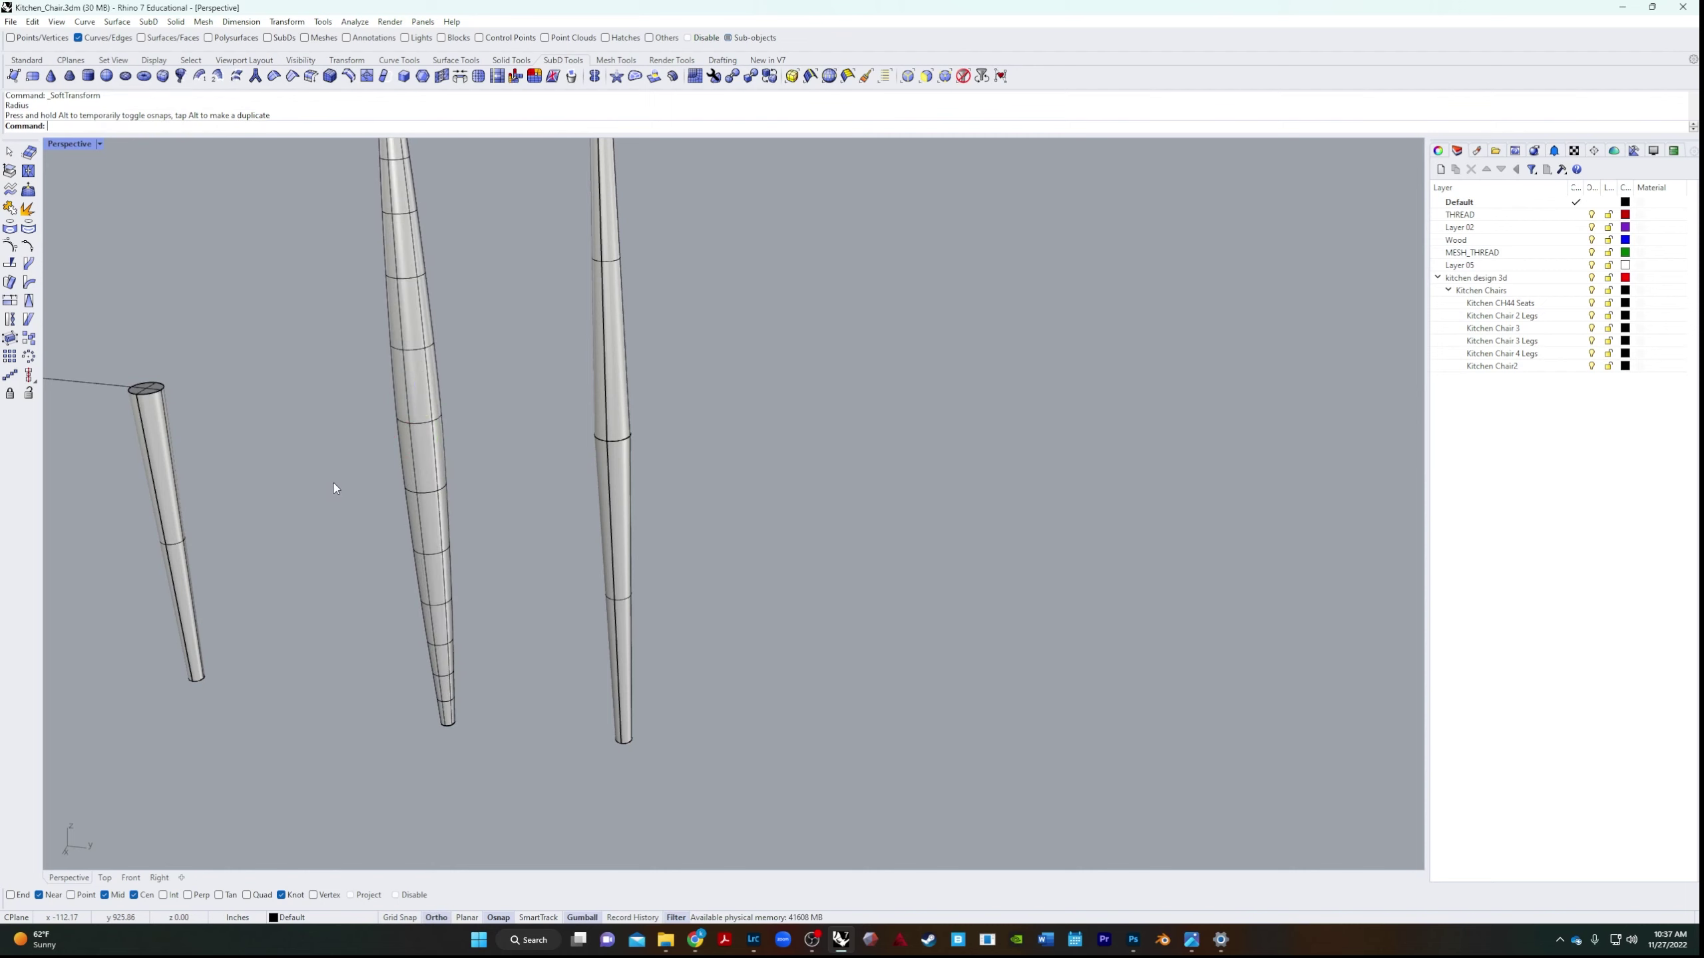
{"action": "right_click_drag", "start_coordinate": [333, 482], "coordinate": [472, 441]}
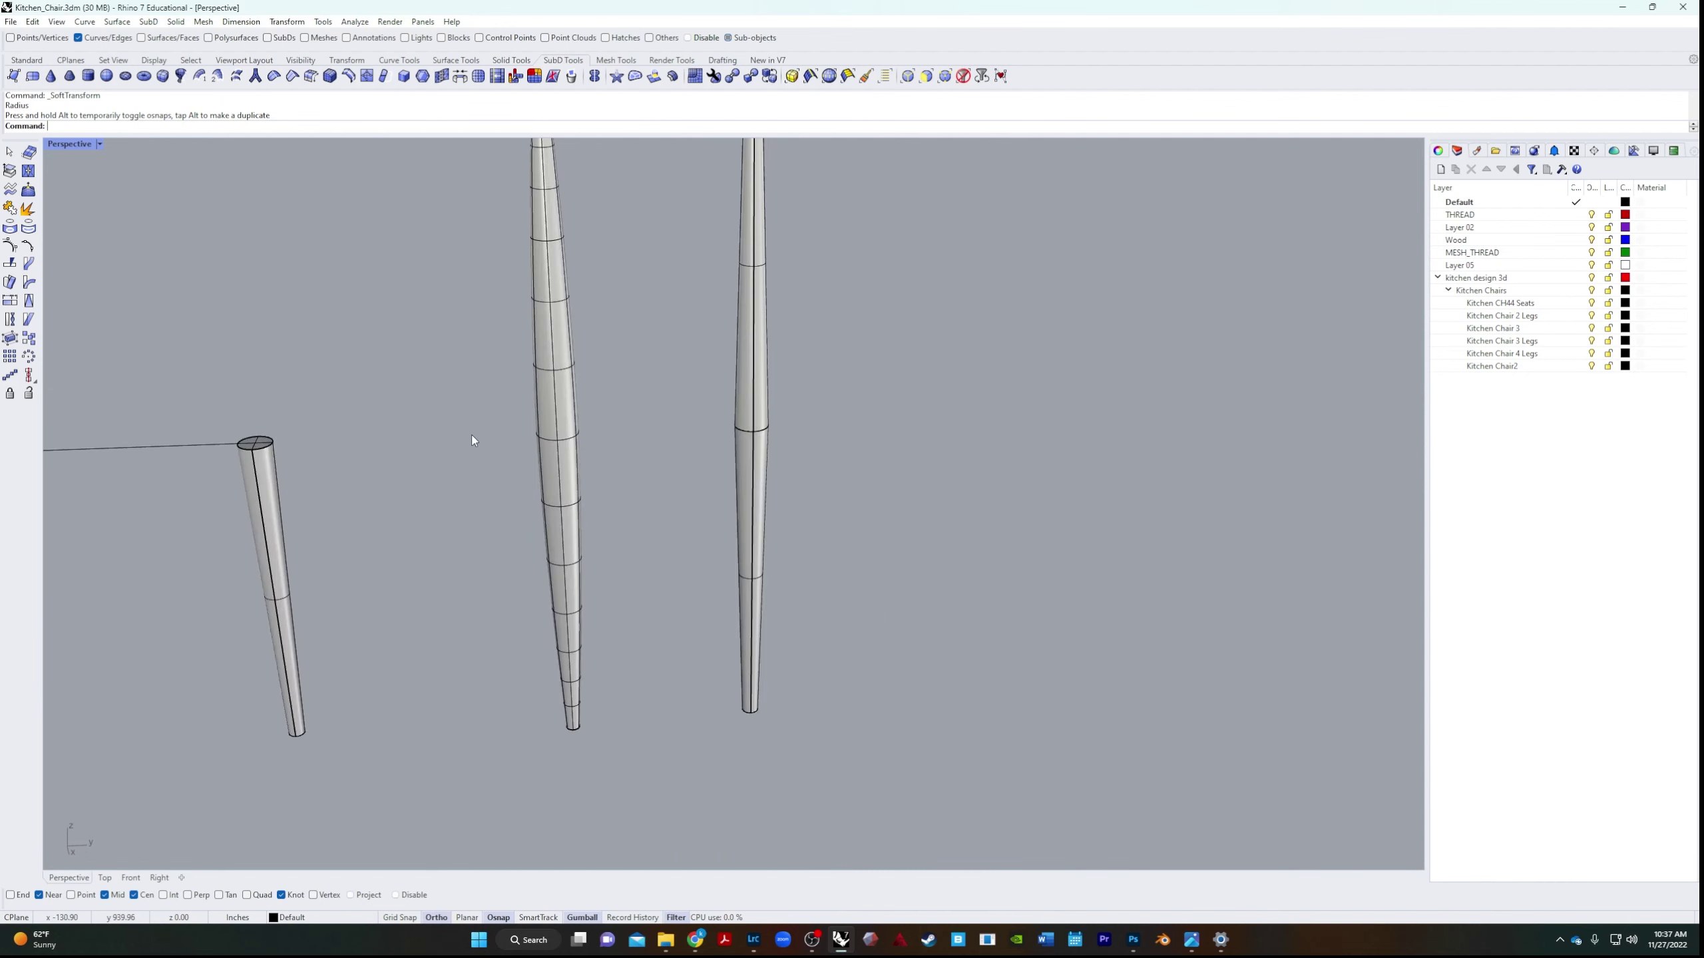
{"action": "double_click", "coordinate": [565, 441]}
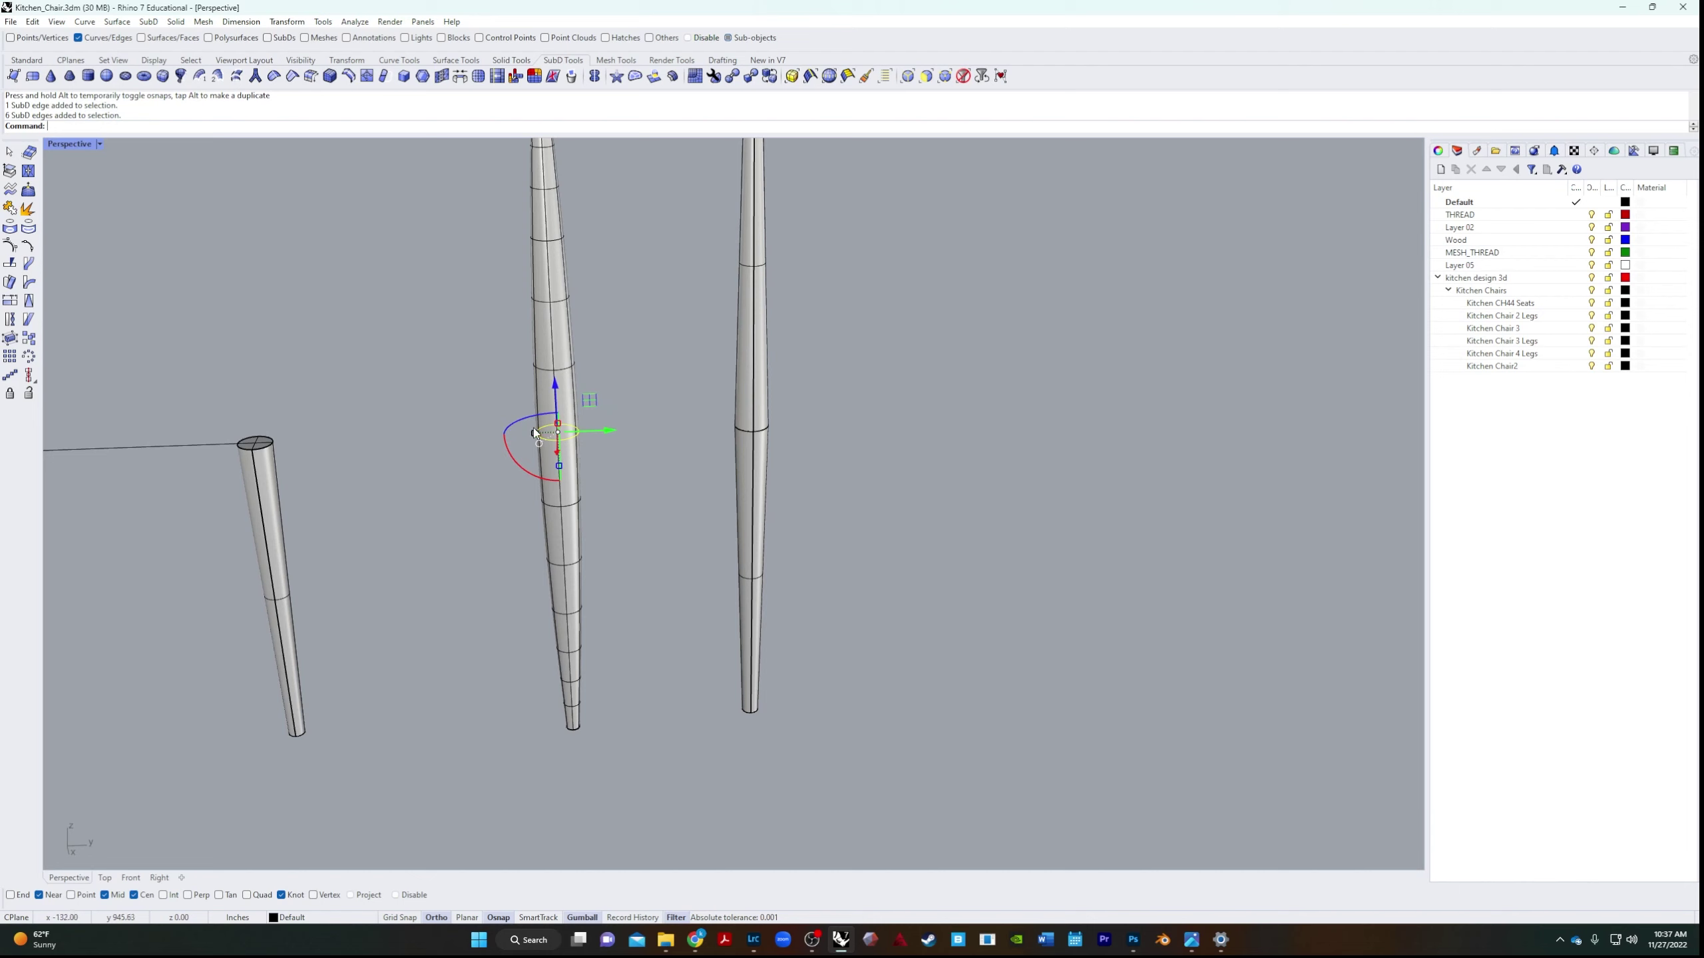
{"action": "left_click_drag", "start_coordinate": [535, 431], "coordinate": [538, 432]}
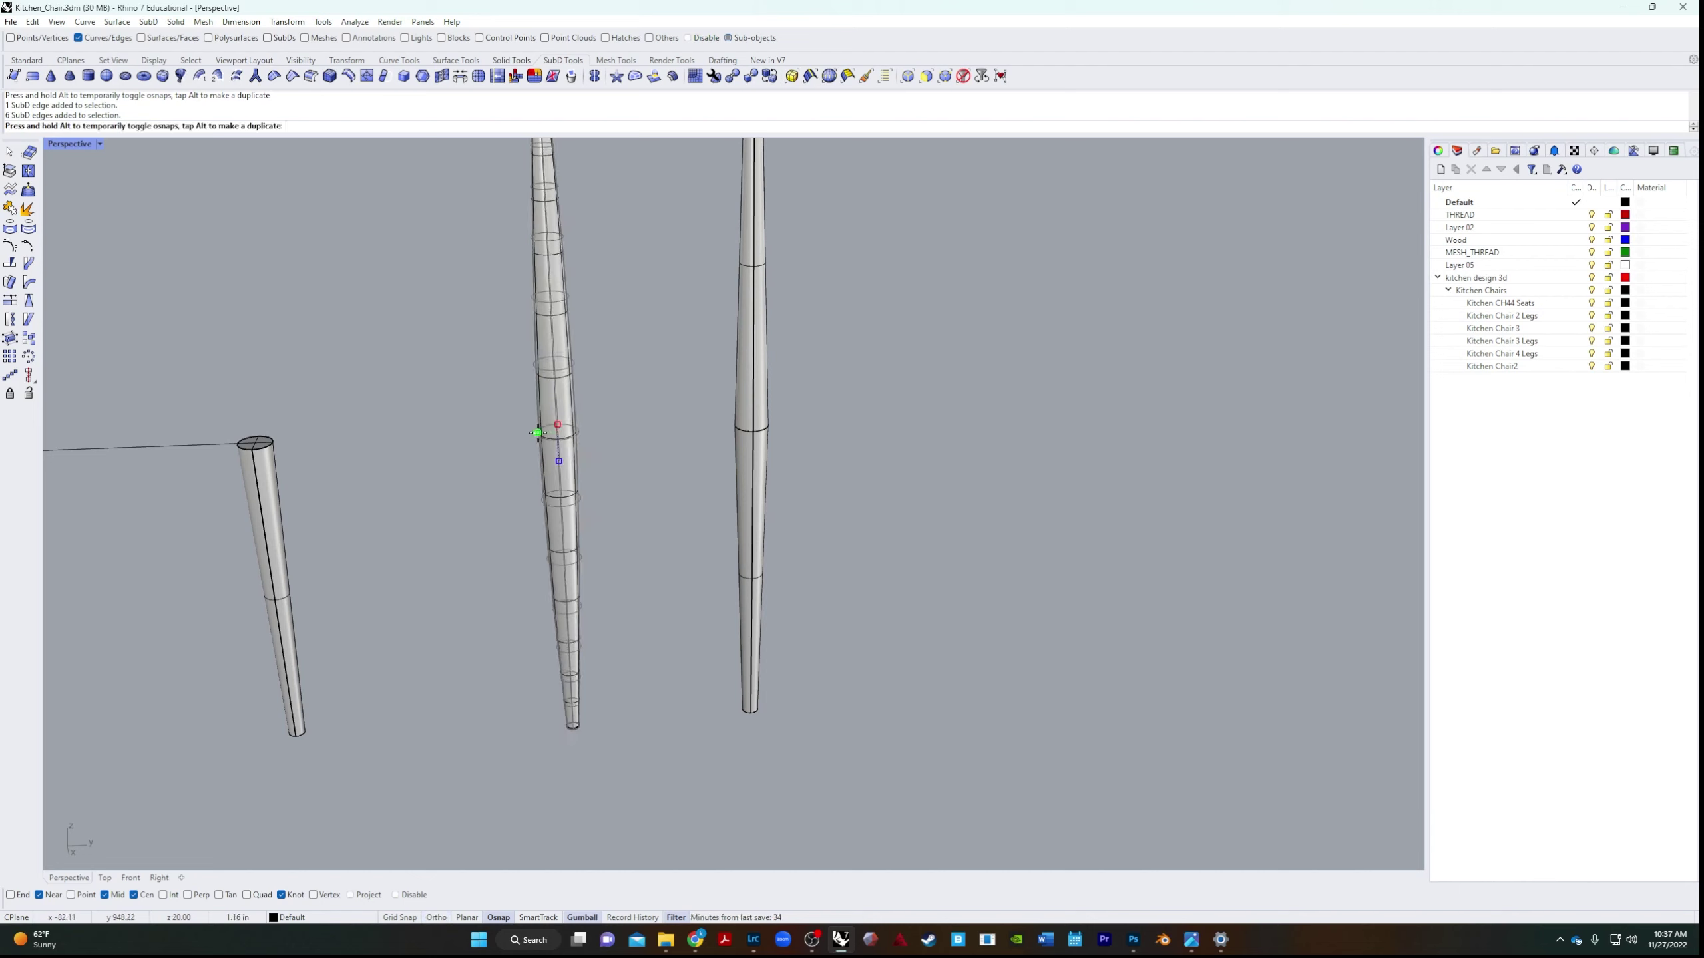
{"action": "left_click", "coordinate": [429, 506]}
{"action": "mouse_move", "coordinate": [430, 506]}
{"action": "right_mouse_down"}
{"action": "mouse_move", "coordinate": [524, 474]}
{"action": "mouse_move", "coordinate": [483, 476]}
{"action": "mouse_move", "coordinate": [580, 384]}
{"action": "mouse_move", "coordinate": [527, 505]}
{"action": "mouse_move", "coordinate": [440, 506]}
{"action": "right_mouse_up"}
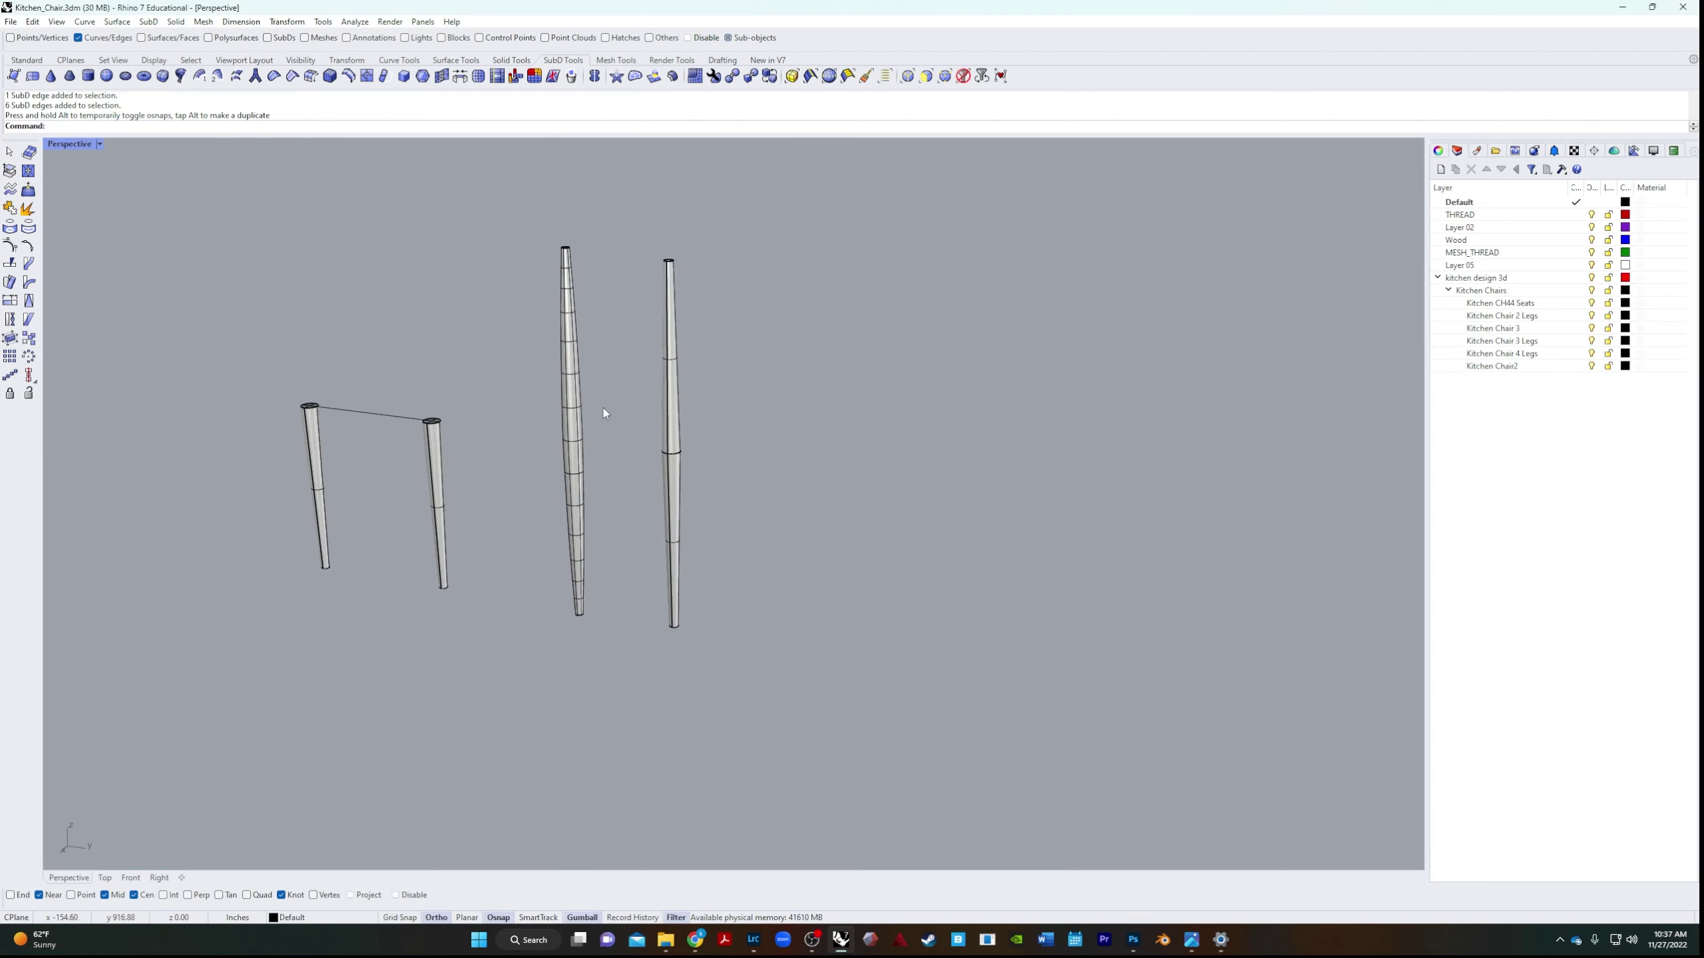
Reset the selection filter, select the bulging SubD leg and run ToNURBS with default options.
{"action": "left_click", "coordinate": [570, 427]}
{"action": "left_click", "coordinate": [629, 459]}
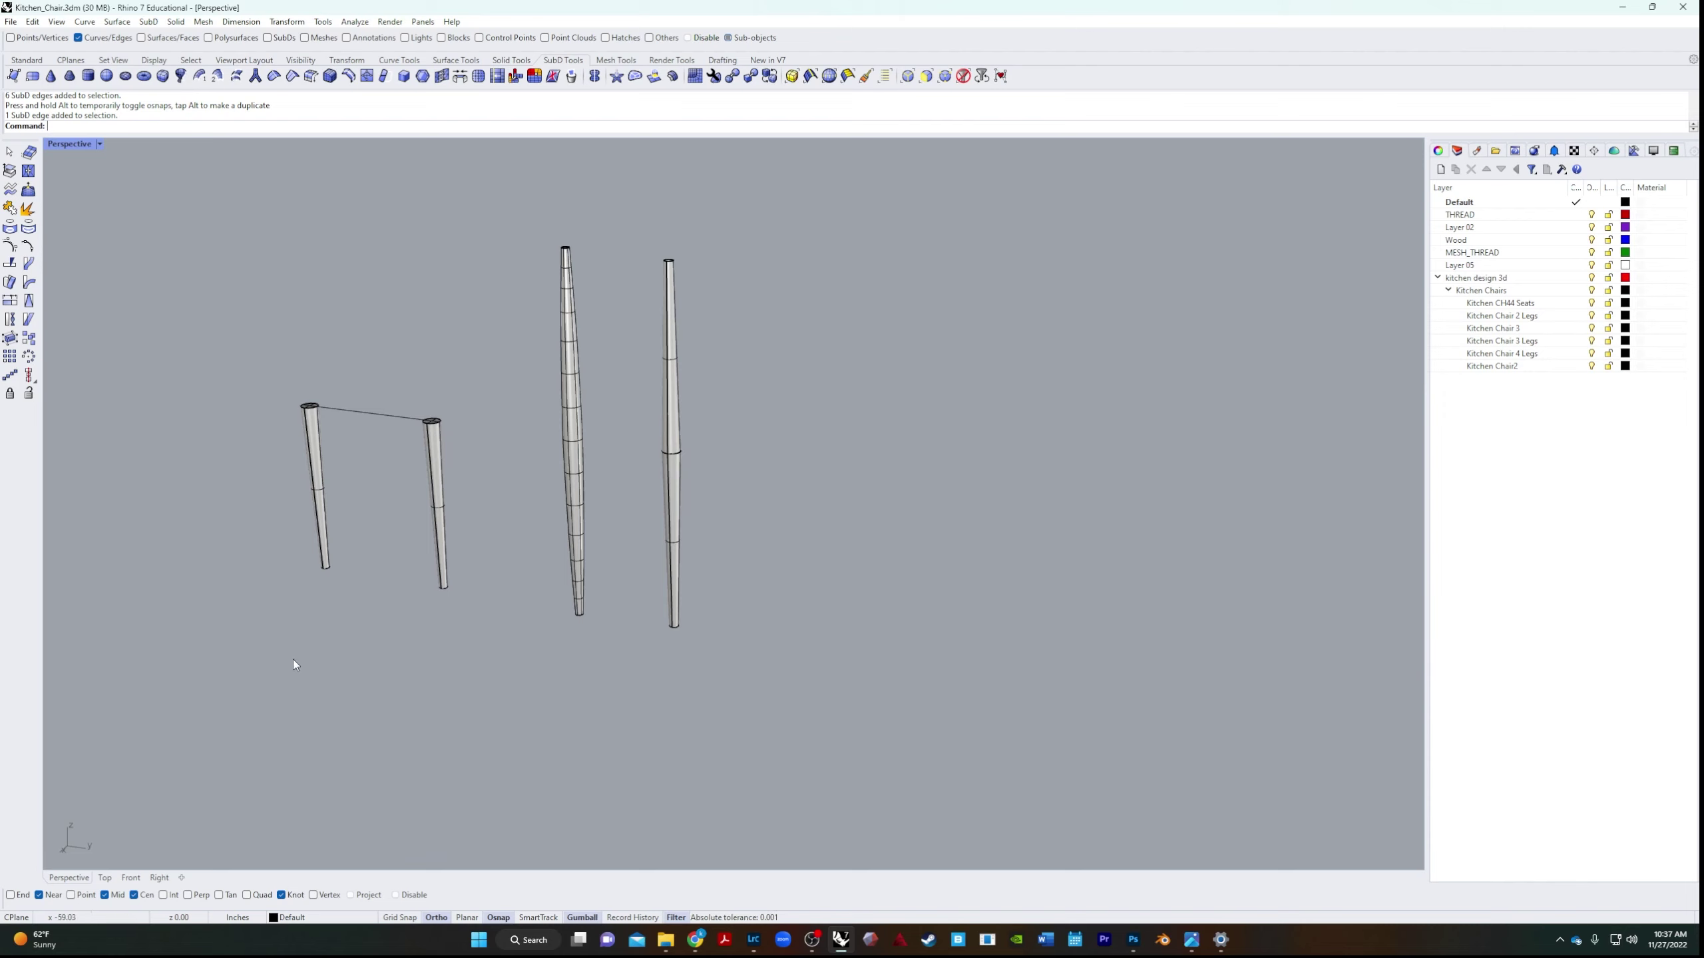
{"action": "right_click_drag", "start_coordinate": [504, 350], "coordinate": [562, 470]}
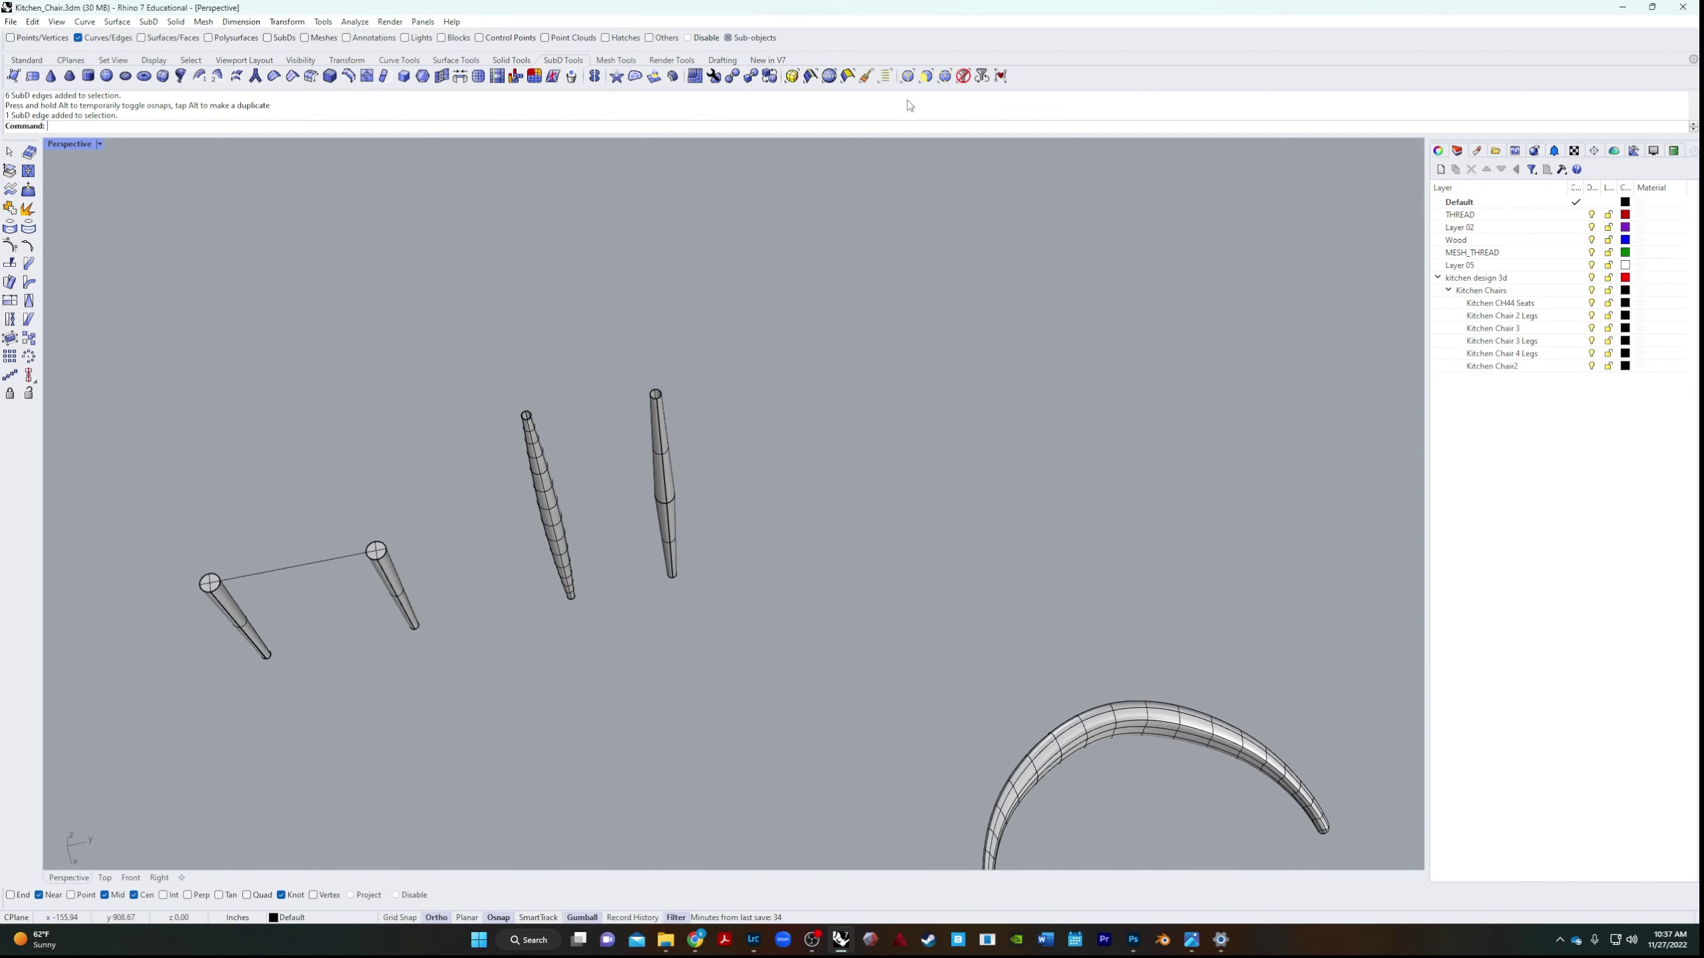
{"action": "left_click", "coordinate": [964, 76]}
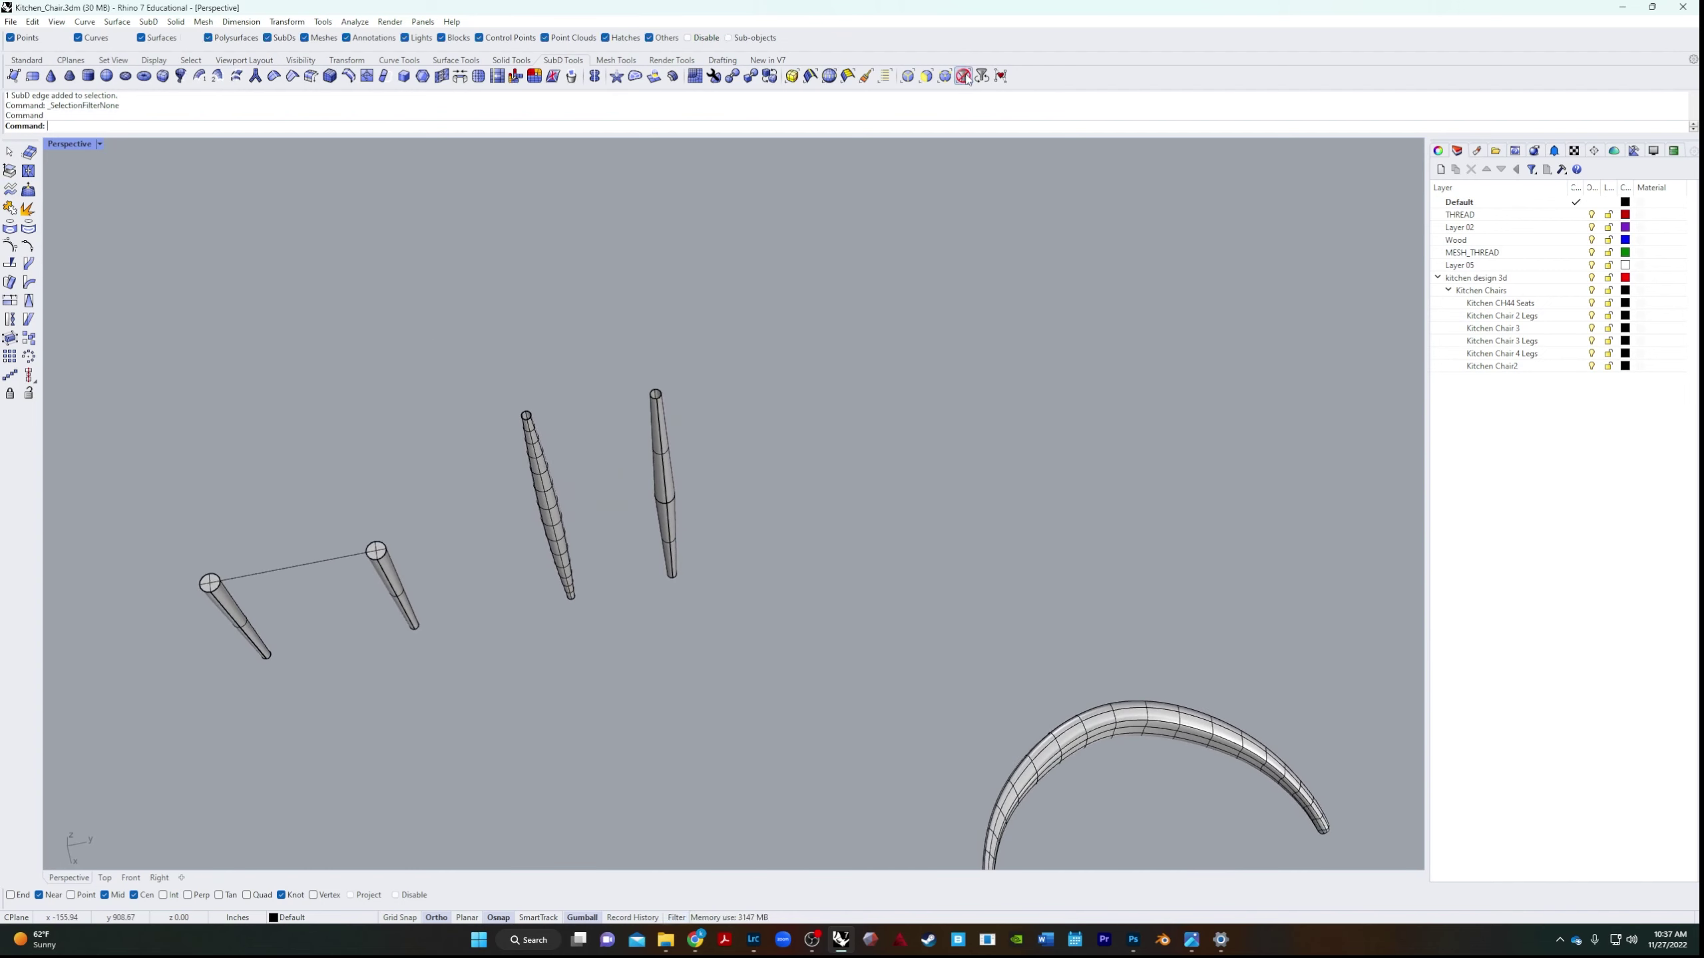
{"action": "left_click", "coordinate": [544, 491]}
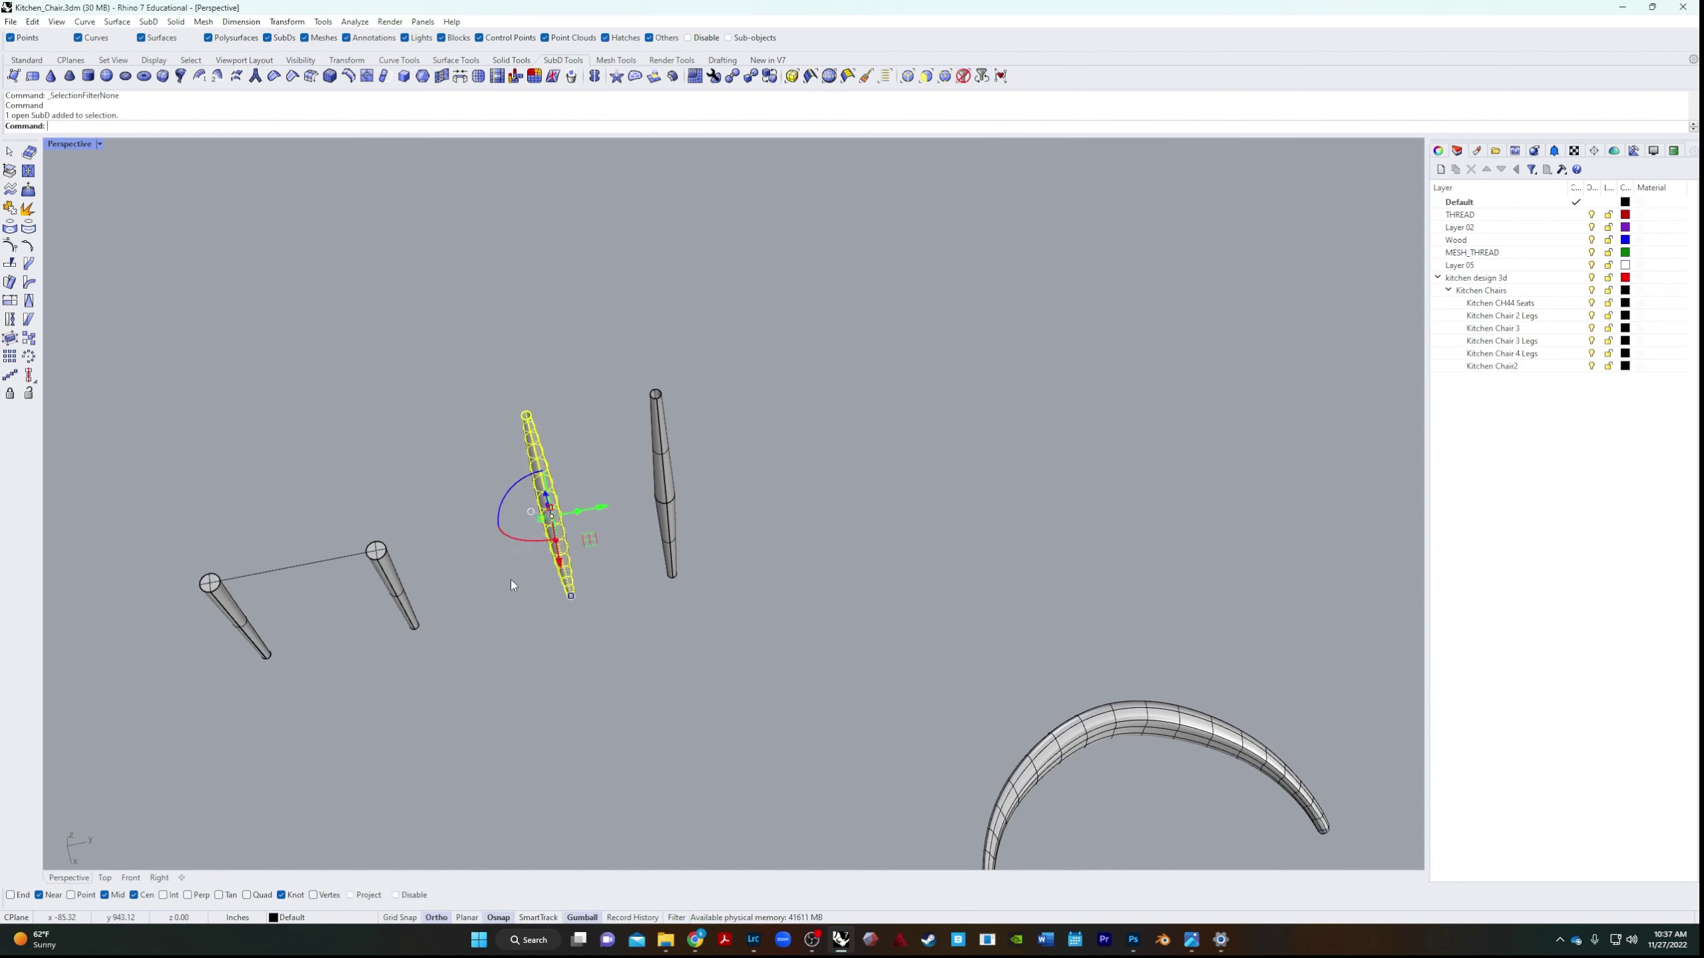
{"action": "type", "text": "To"}
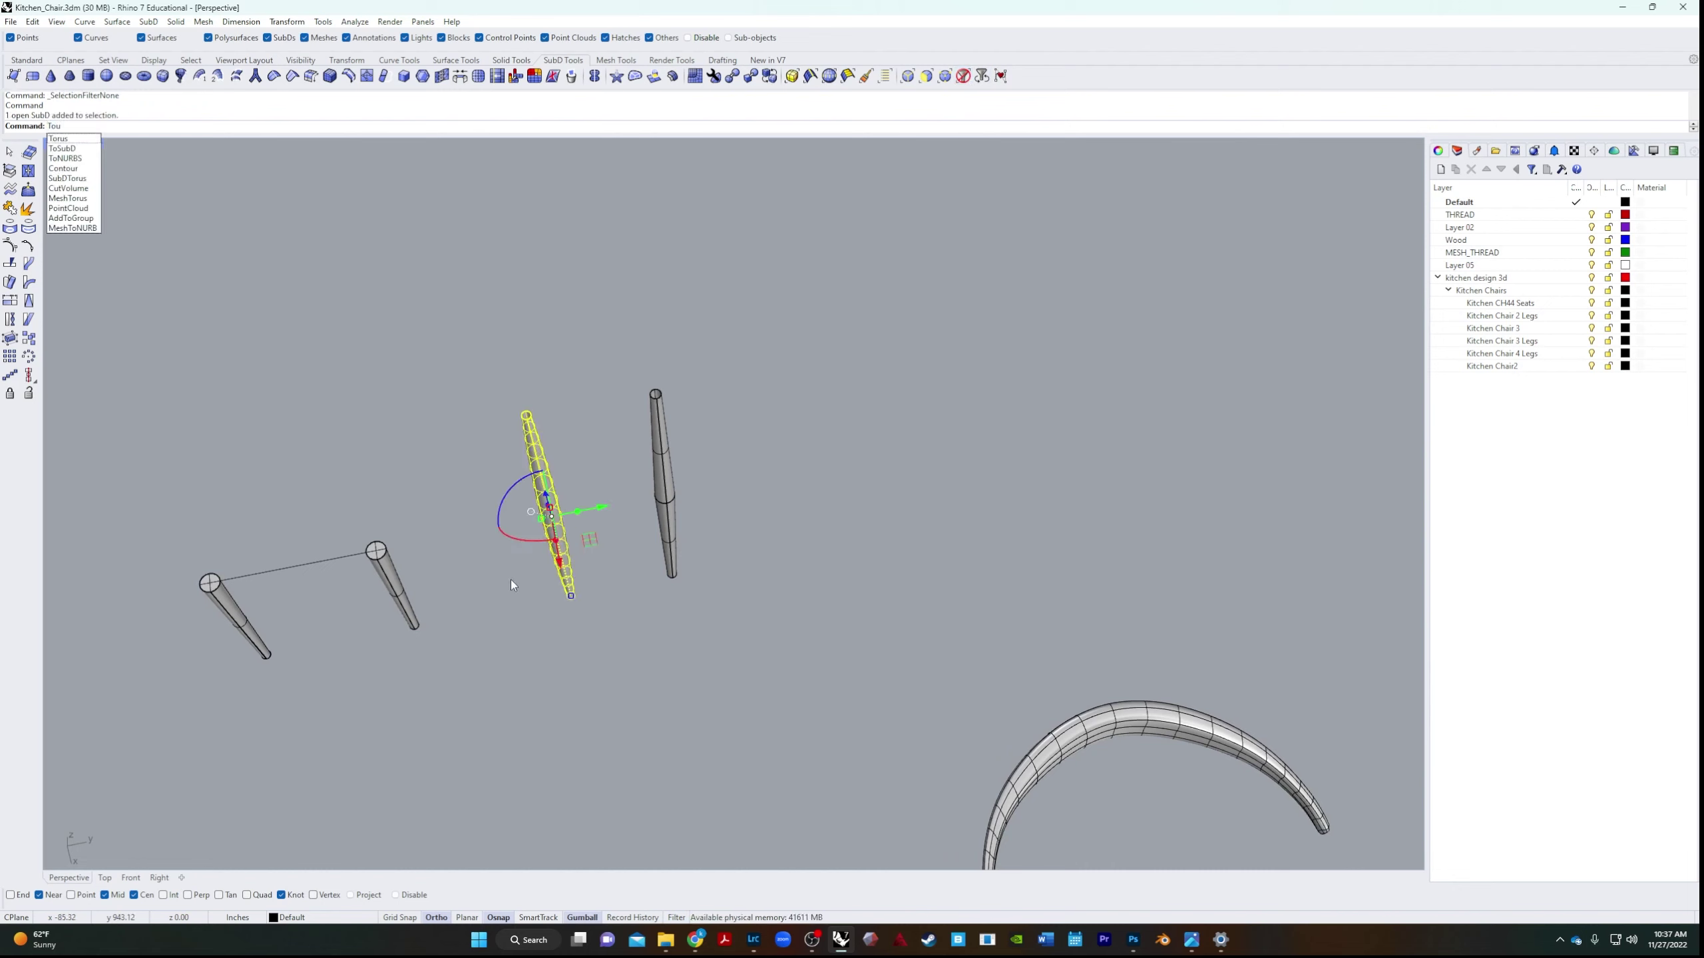
{"action": "type", "text": "NURBS"}
{"action": "key", "text": "Return"}
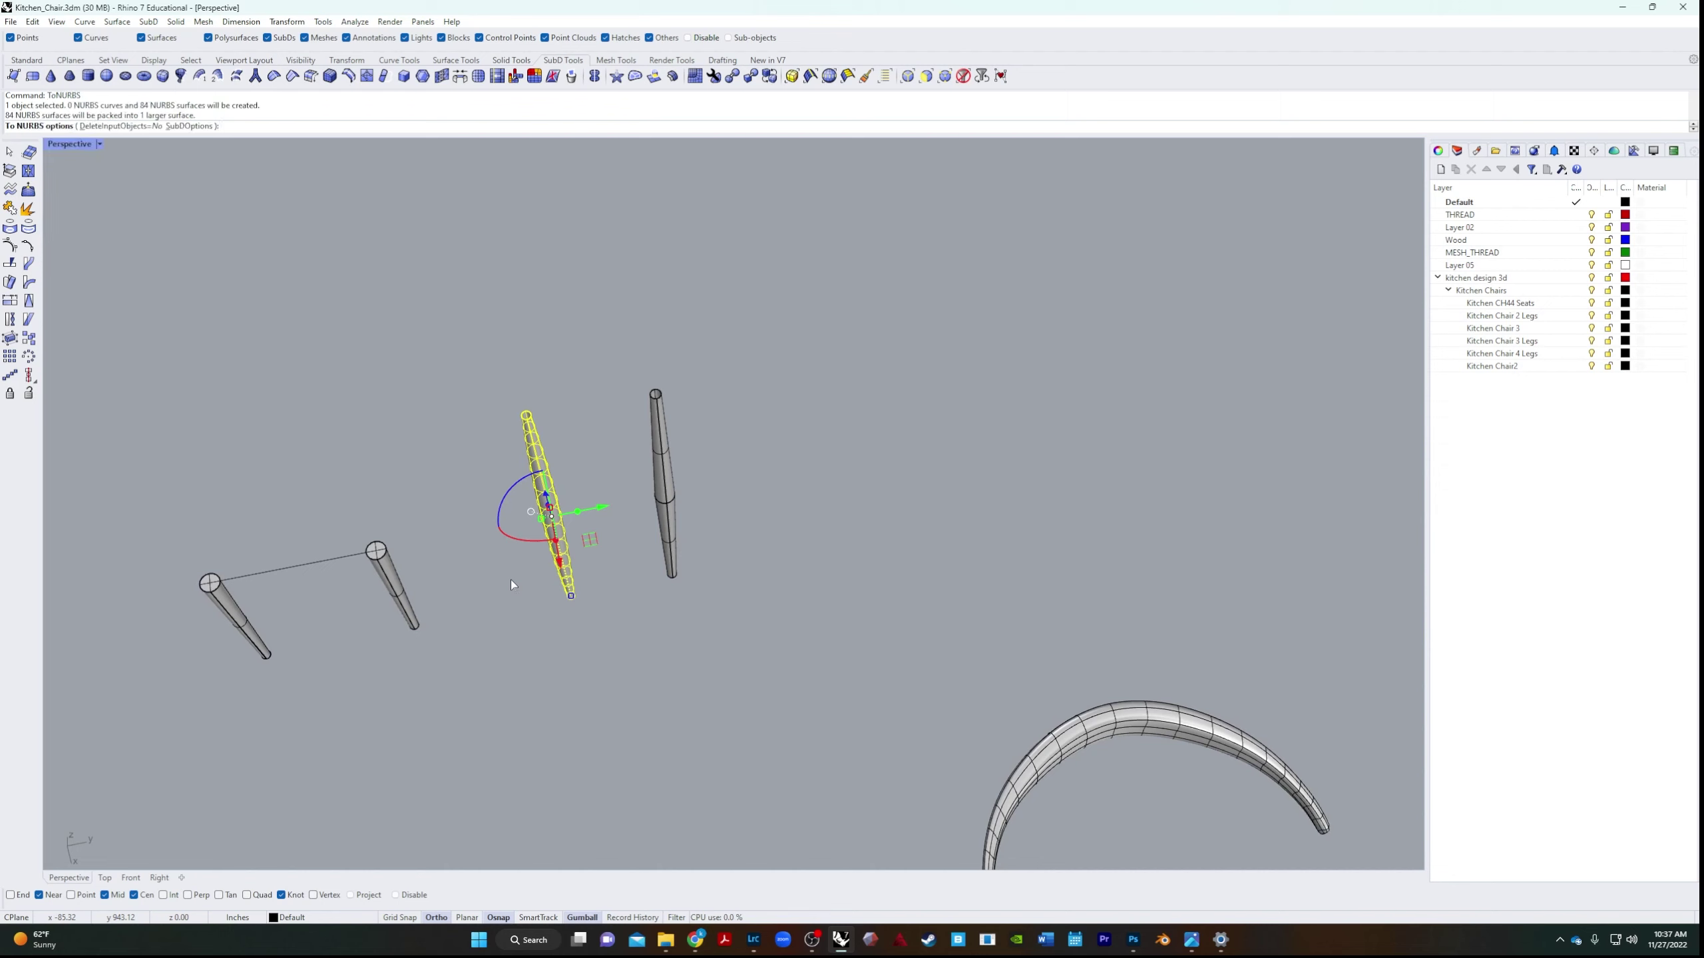
{"action": "key", "text": "Return"}
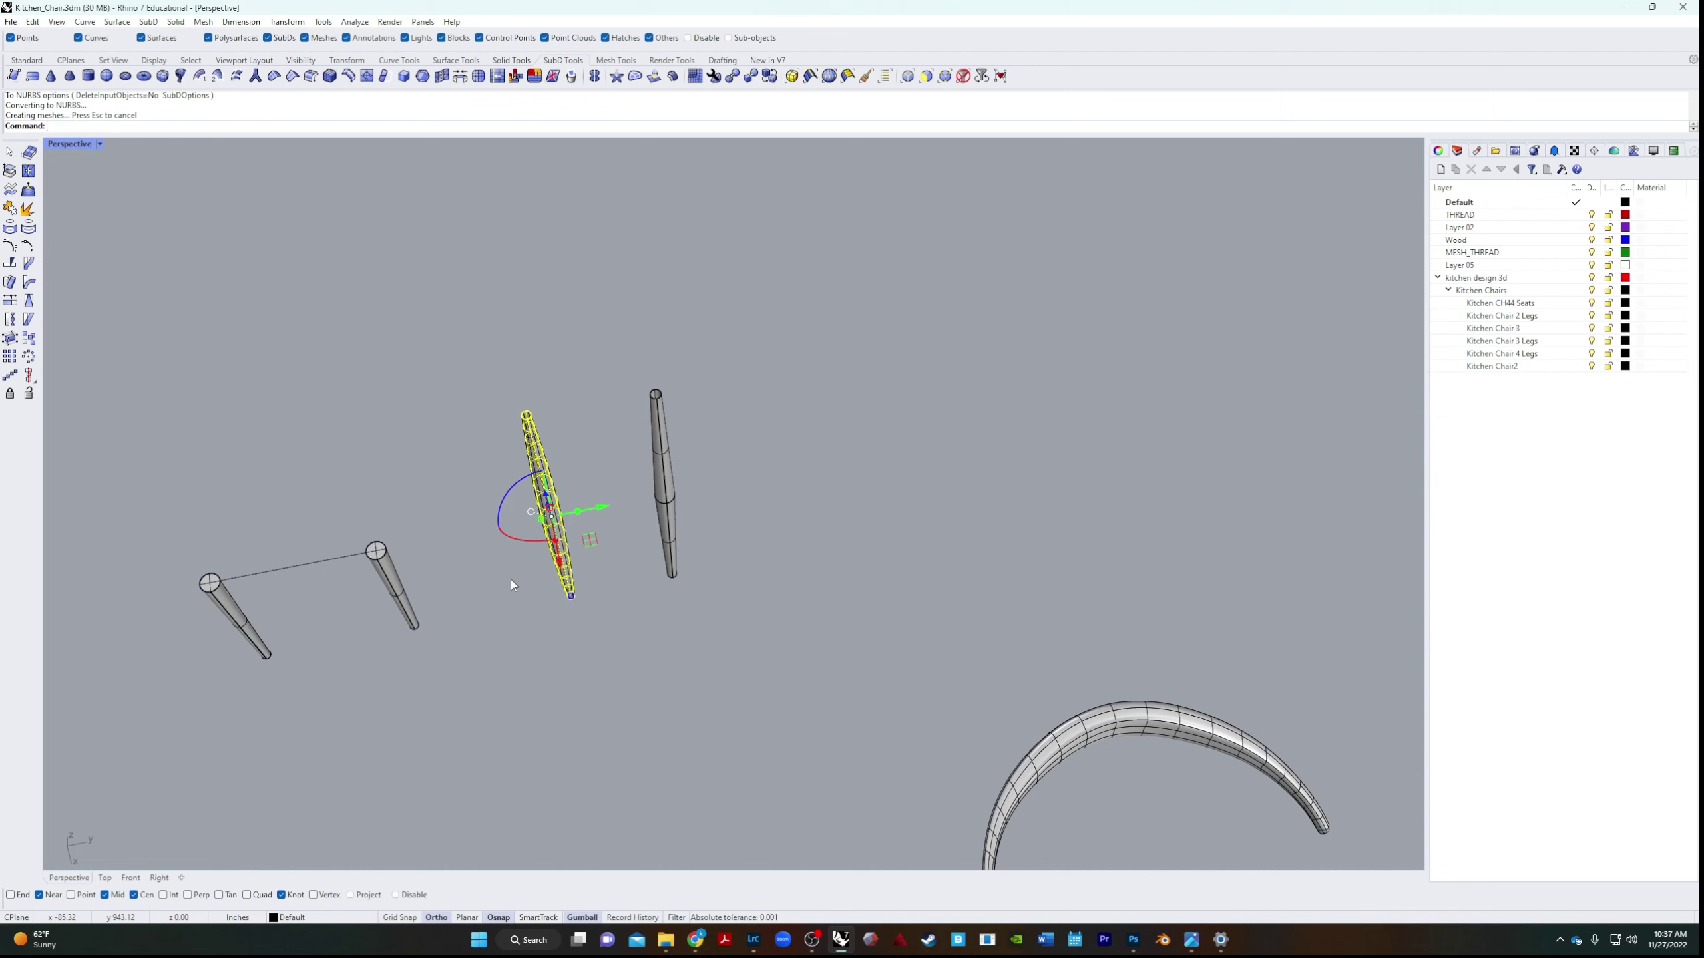
Move the converted NURBS leg between the posts and Cap its open ends.
{"action": "left_click_drag", "start_coordinate": [602, 508], "coordinate": [421, 590]}
{"action": "left_click", "coordinate": [403, 733]}
{"action": "right_click_drag", "start_coordinate": [408, 715], "coordinate": [466, 621]}
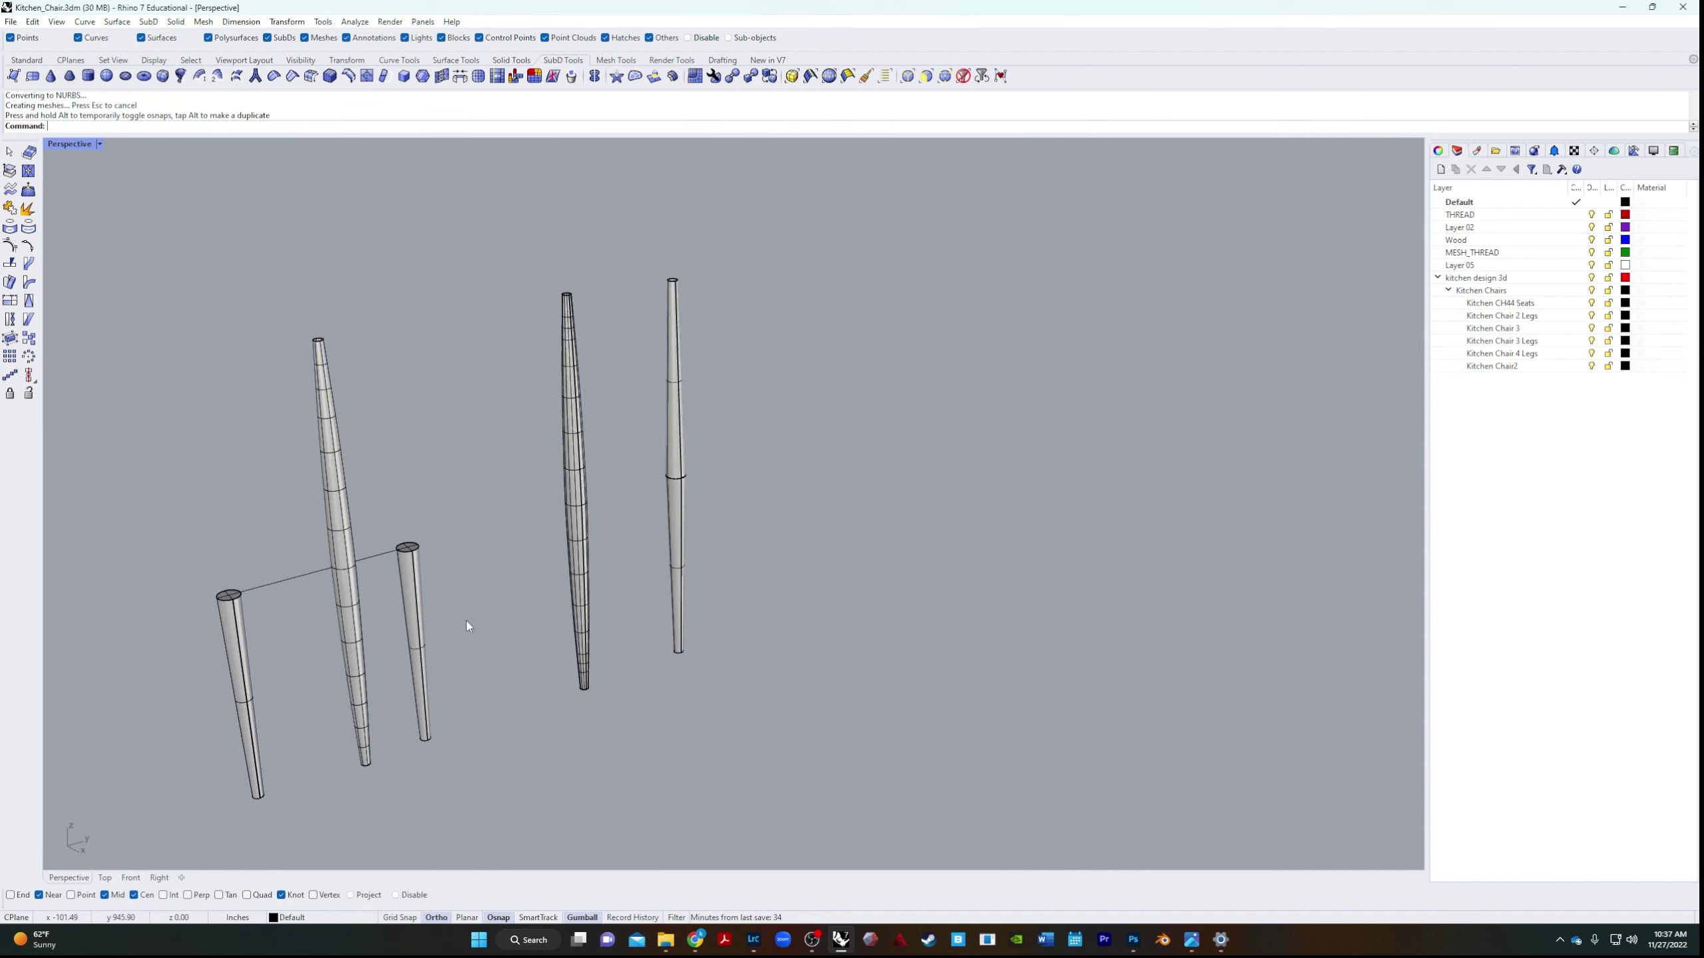
{"action": "left_click", "coordinate": [577, 527]}
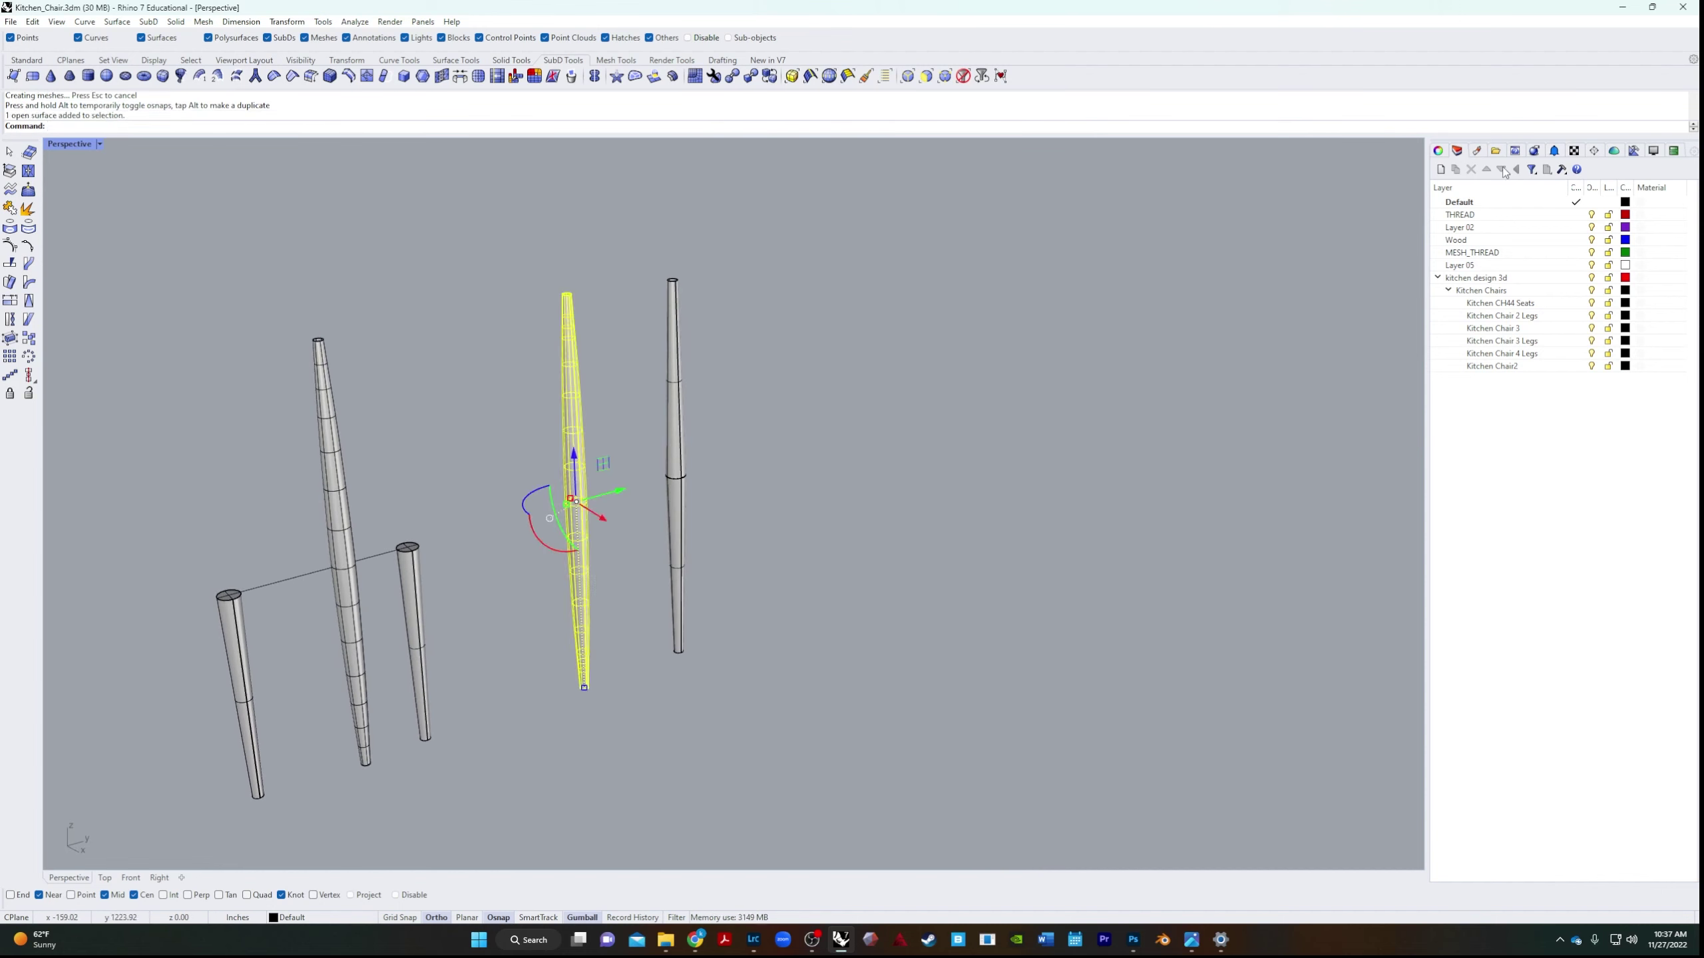
{"action": "key", "text": "Escape"}
{"action": "left_click", "coordinate": [575, 345]}
{"action": "type", "text": "Cap"}
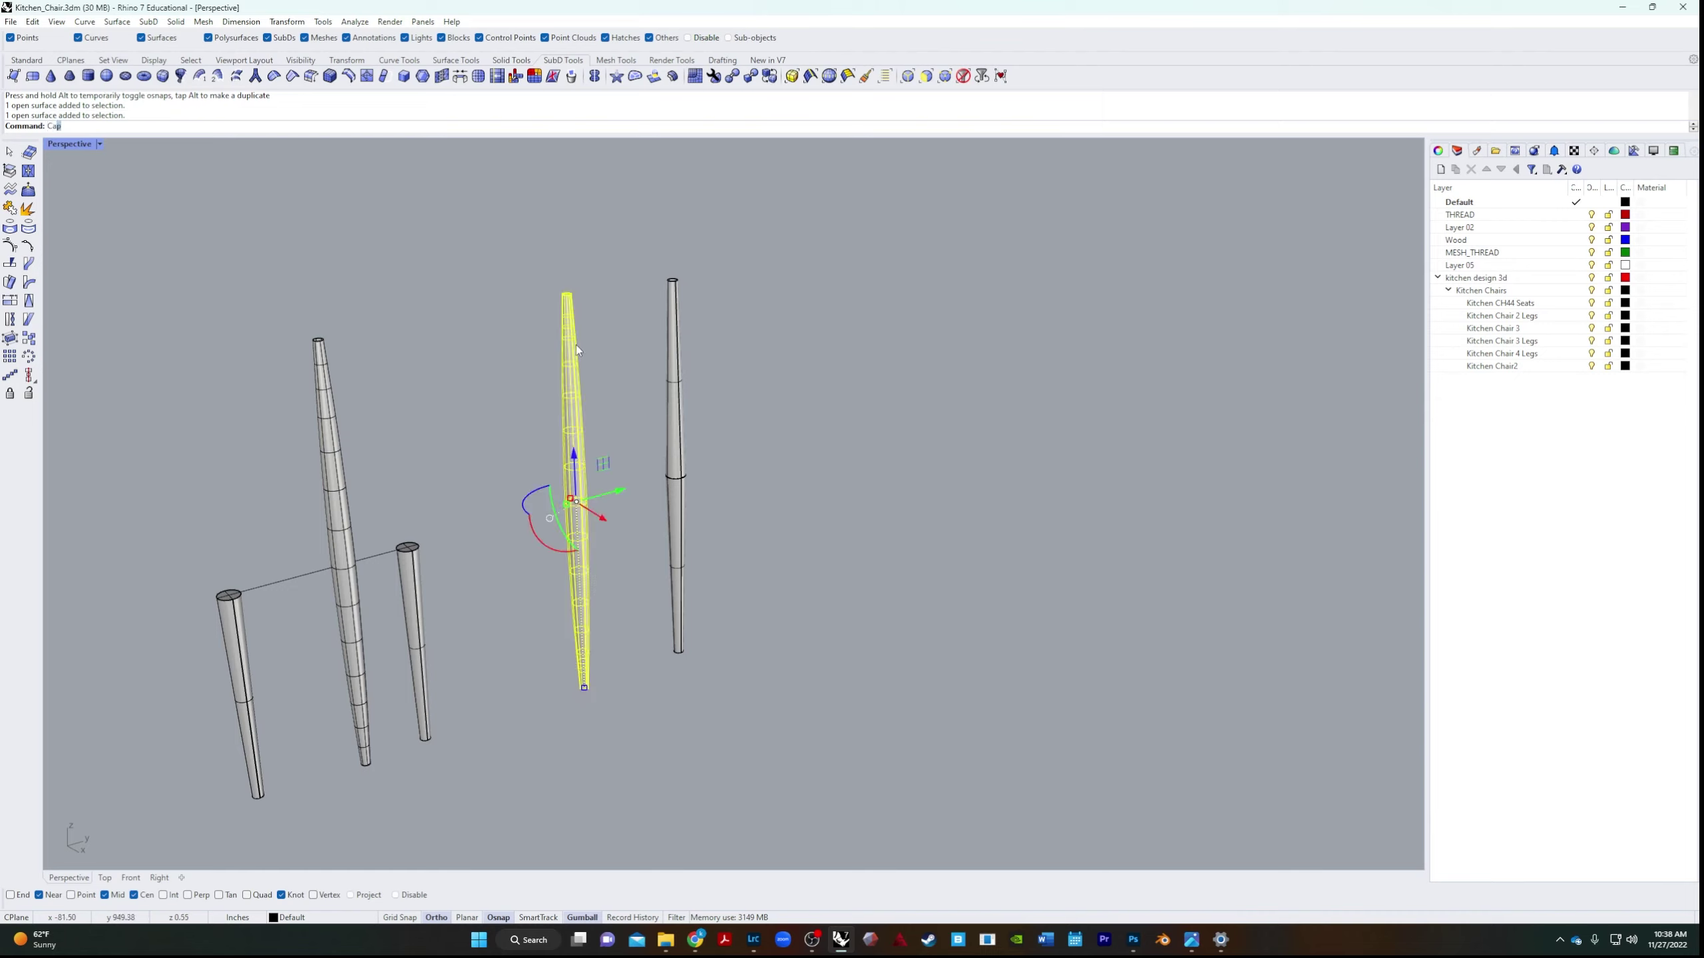
{"action": "key", "text": "Return"}
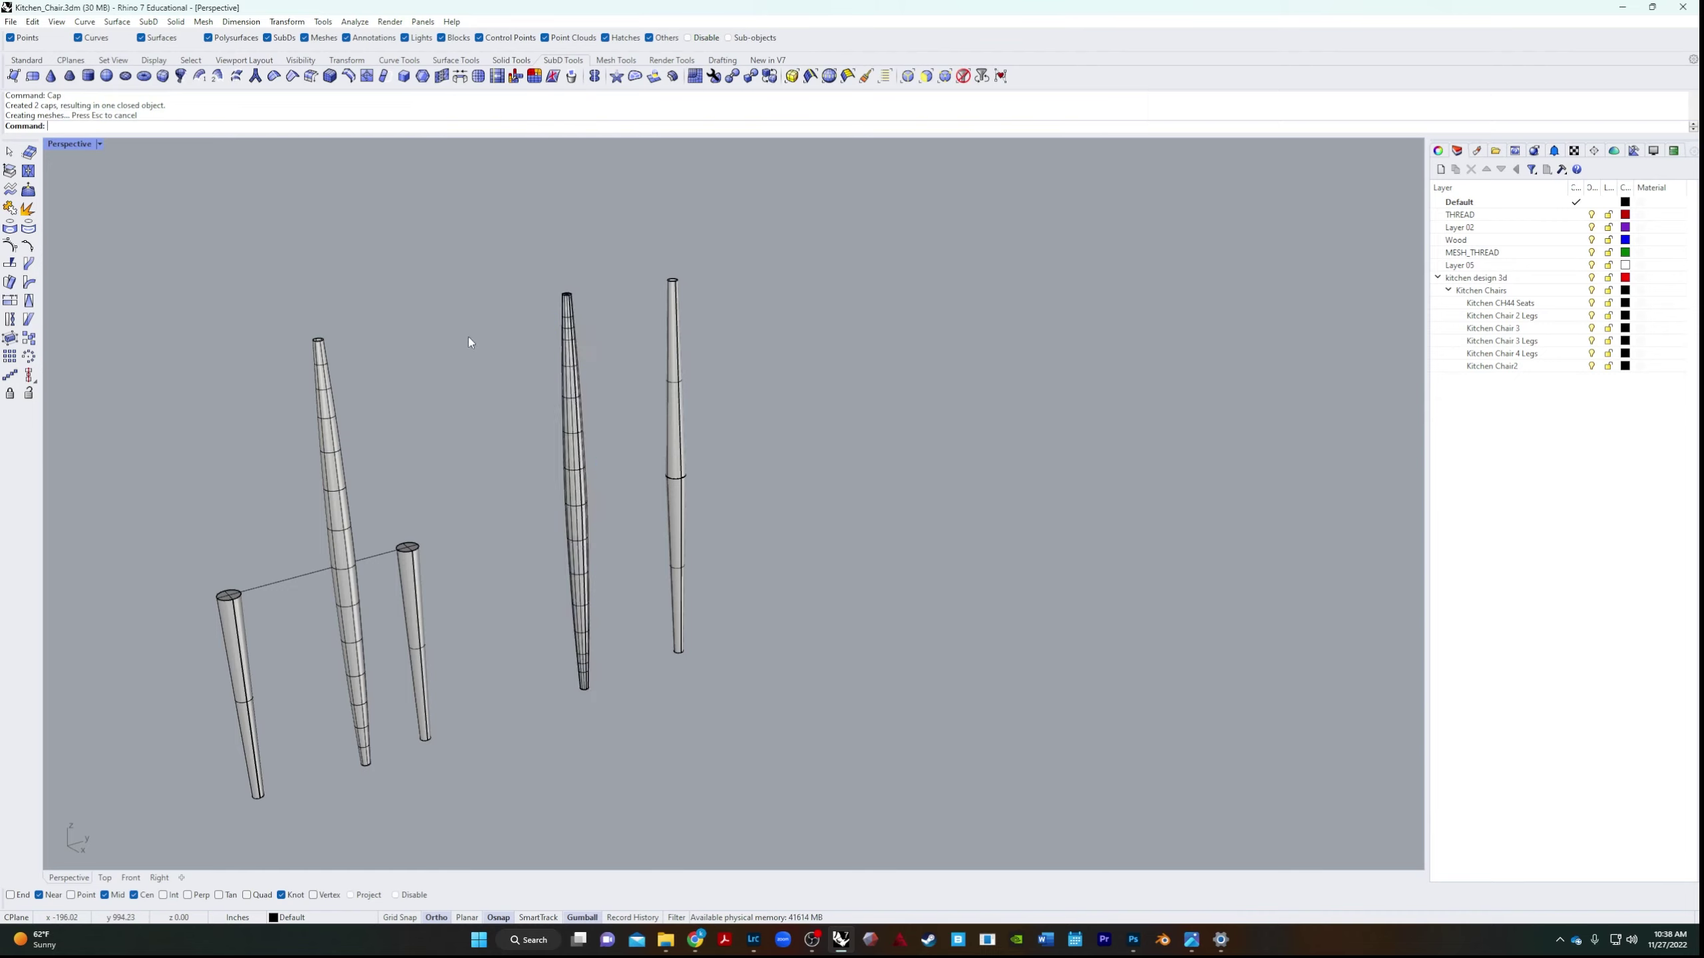
Delete the extra leg standing between the two posts.
{"action": "right_click_drag", "start_coordinate": [472, 346], "coordinate": [459, 452]}
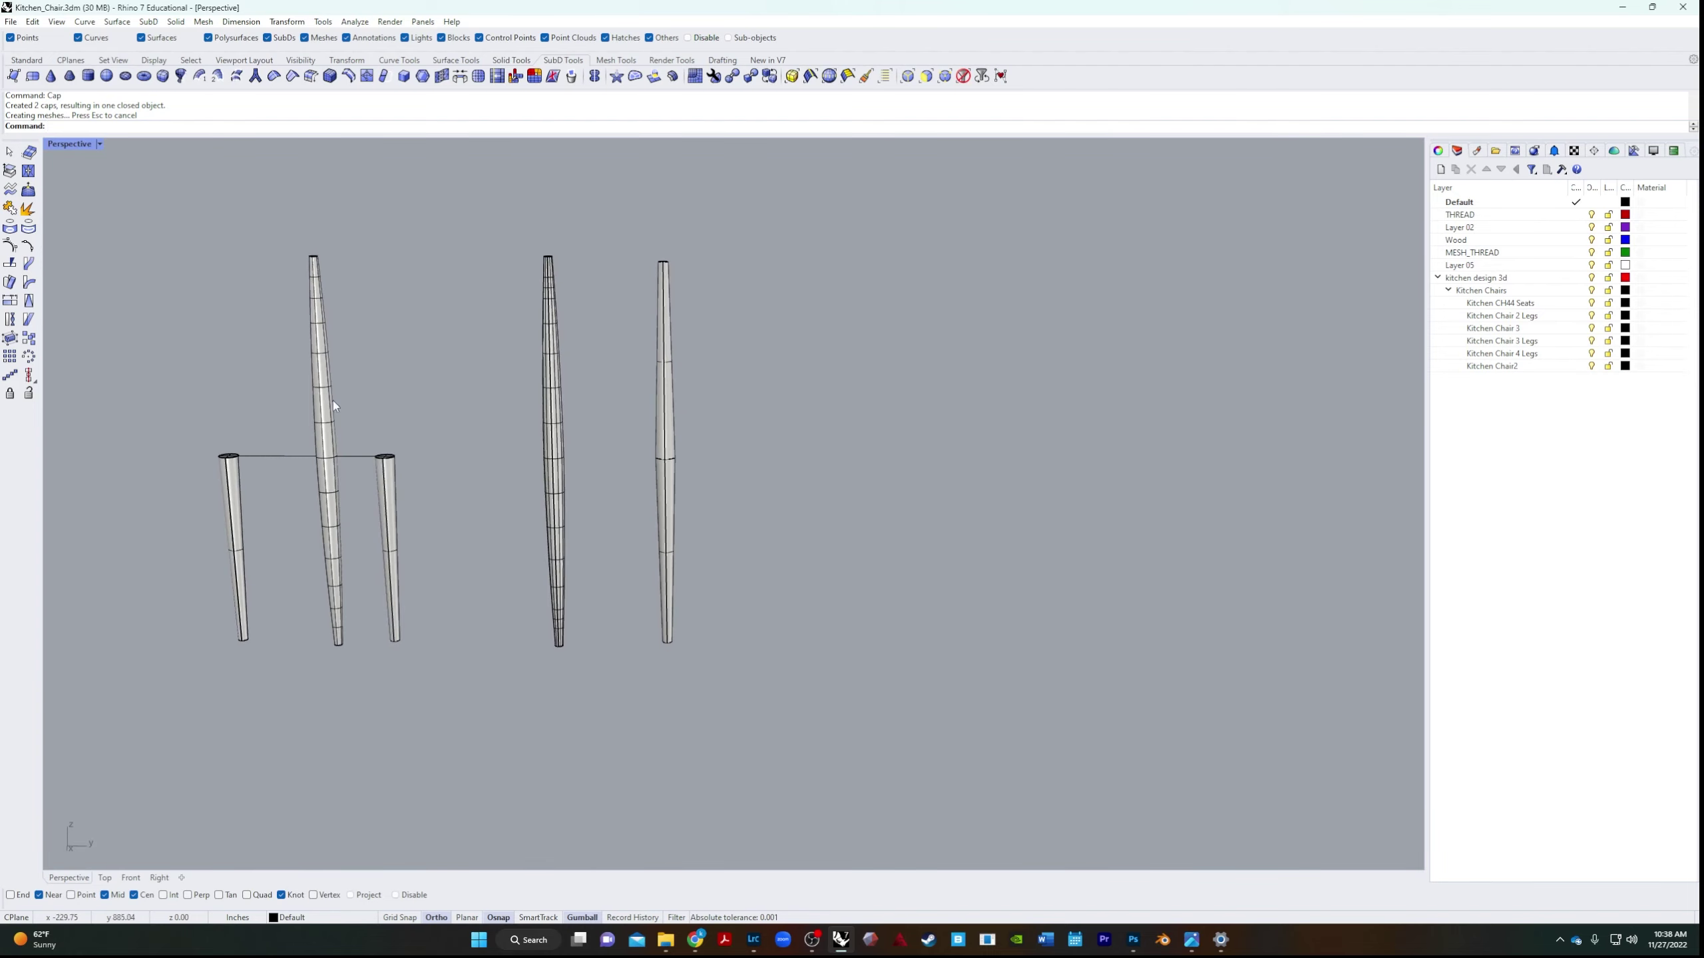
{"action": "right_click_drag", "start_coordinate": [378, 413], "coordinate": [417, 368]}
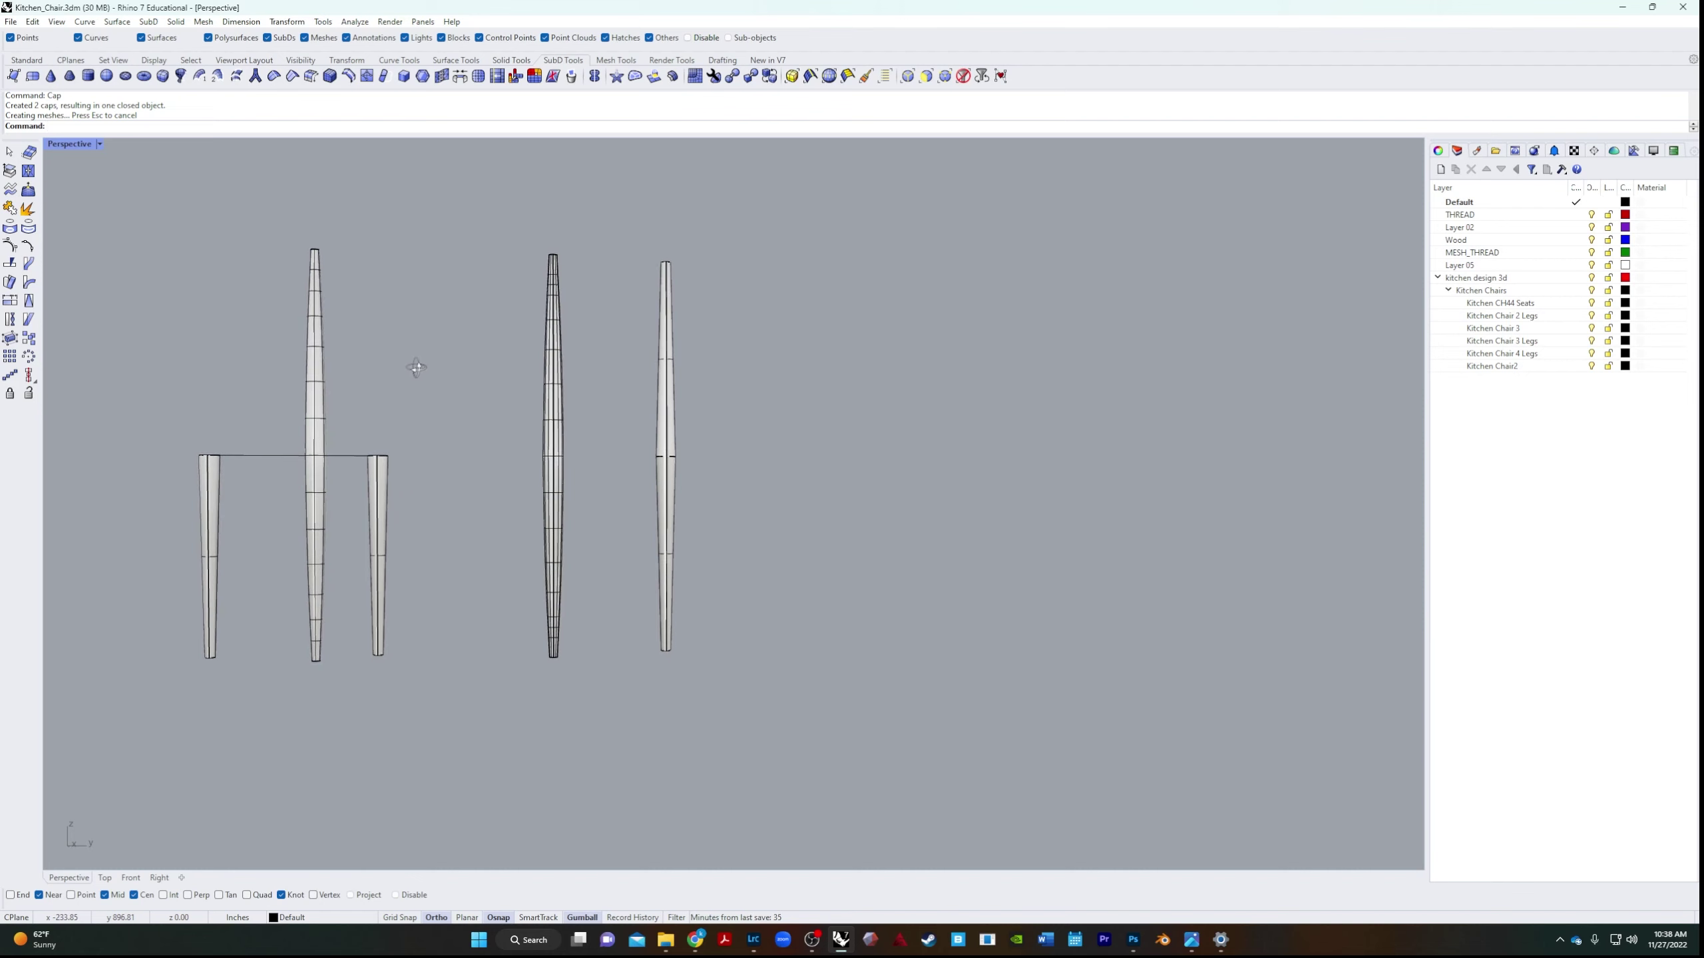
{"action": "left_click", "coordinate": [319, 567]}
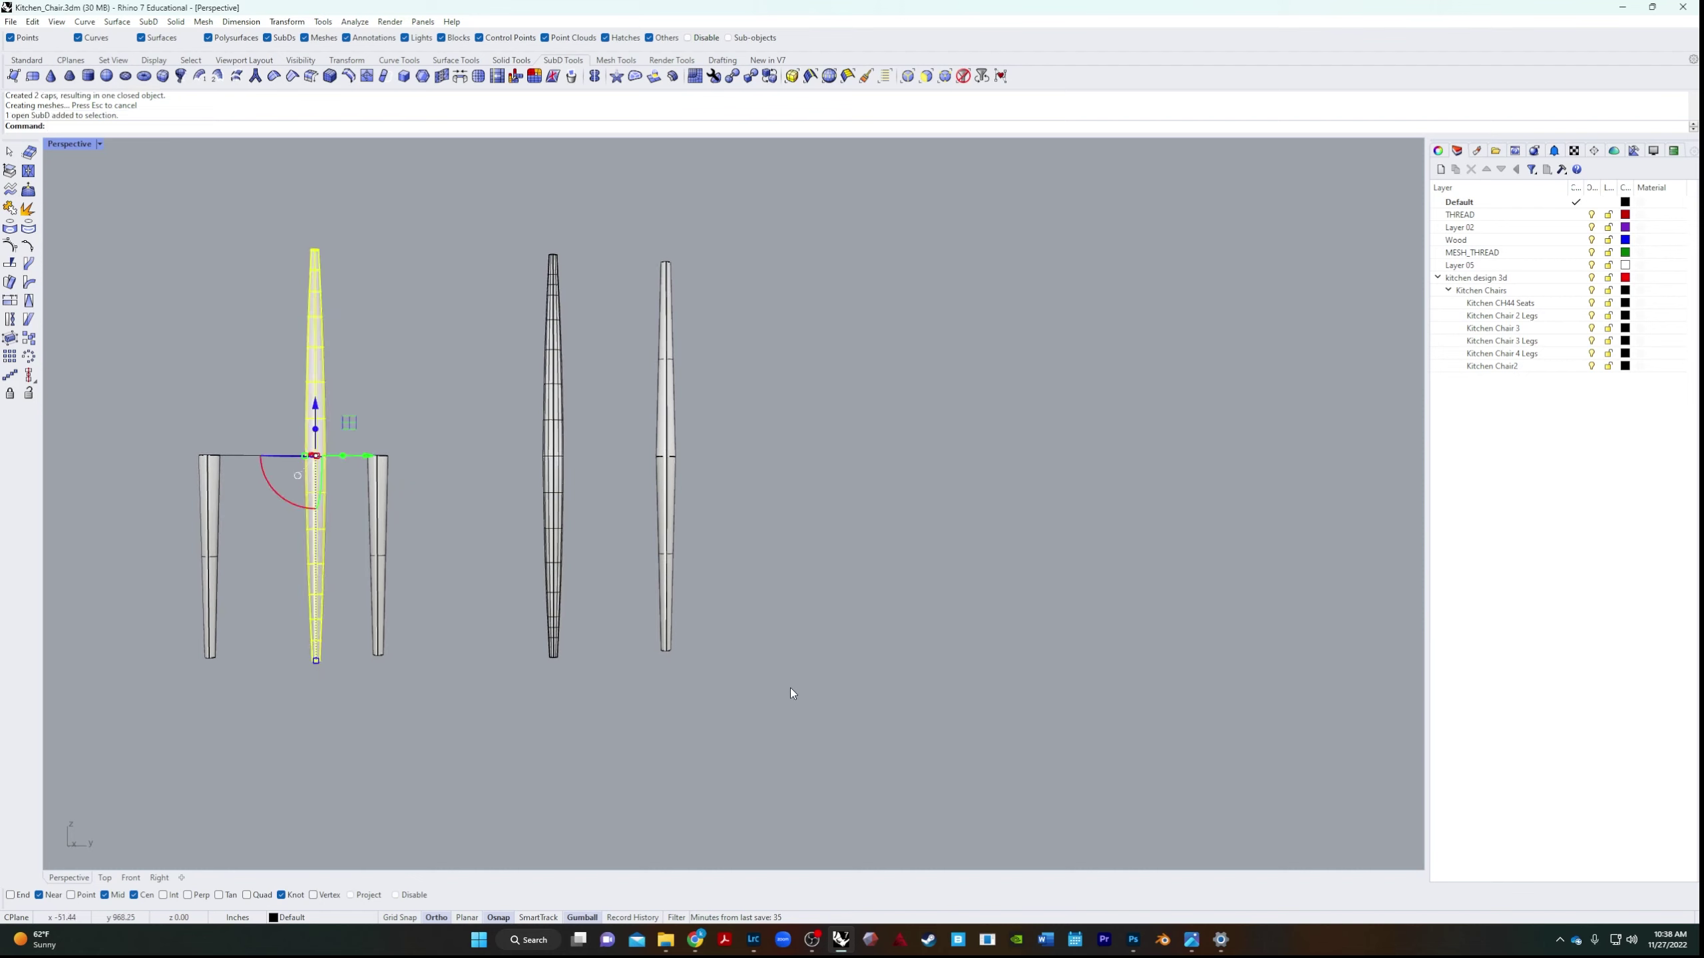
{"action": "key", "text": "Delete"}
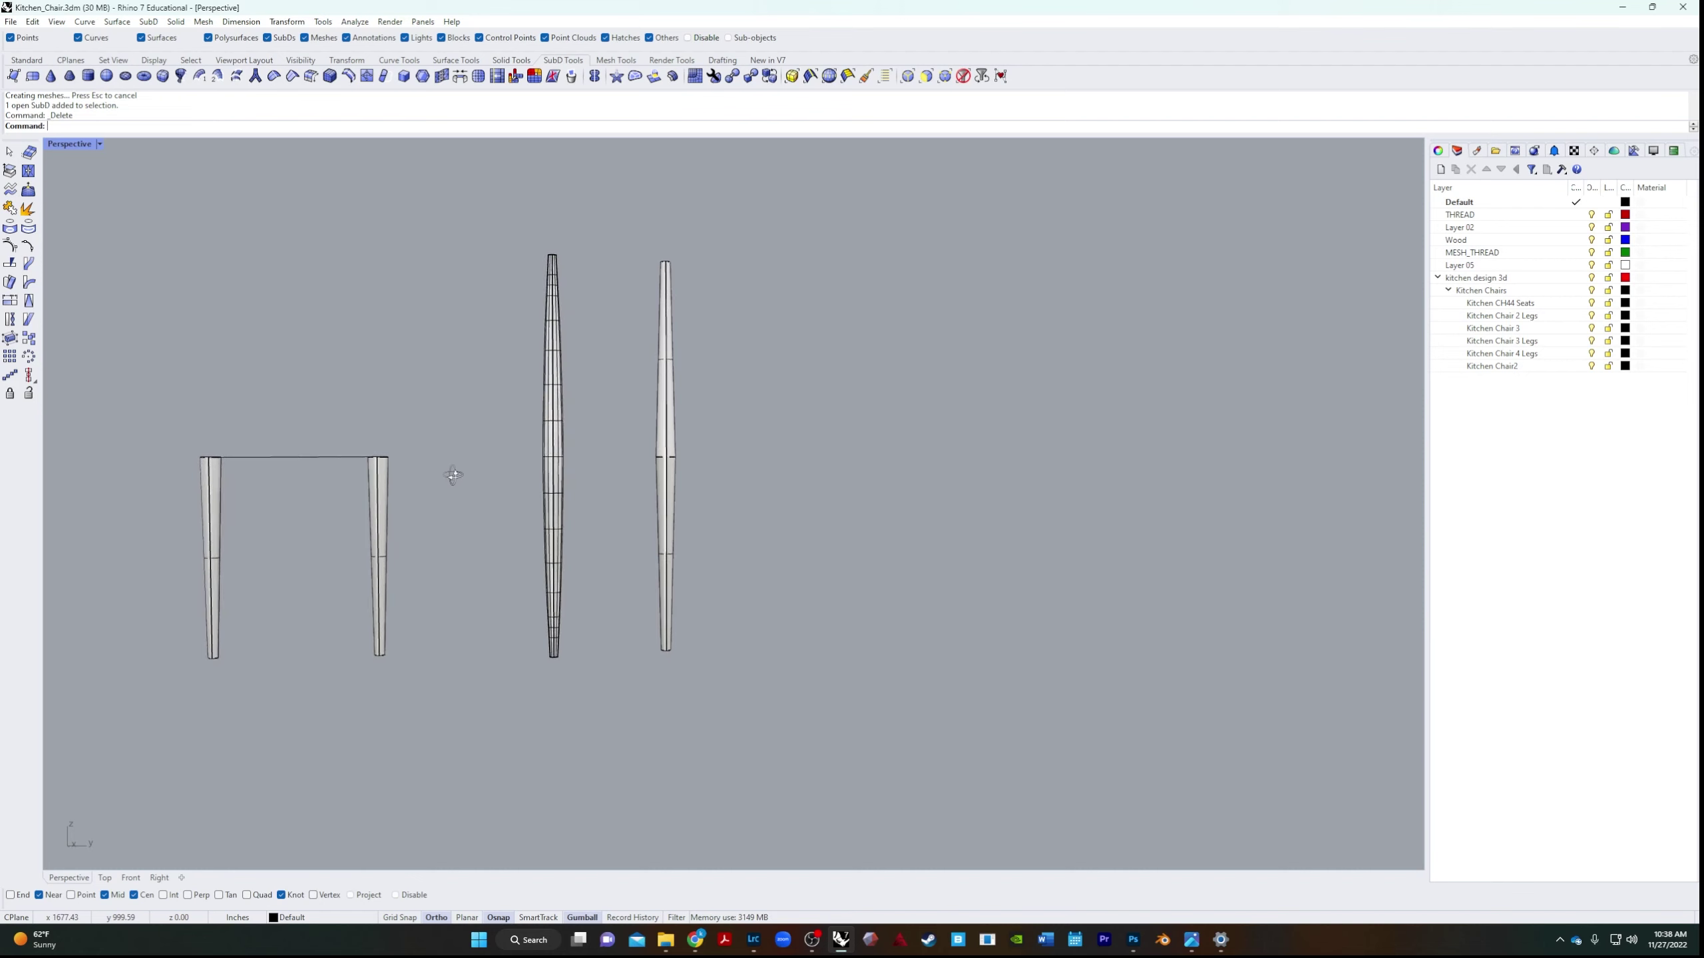
Offset the middle tapered leg by -17 using the gumball numeric entry.
{"action": "right_click_drag", "start_coordinate": [452, 475], "coordinate": [378, 633]}
{"action": "scroll", "coordinate": [626, 371], "scroll_direction": "up", "scroll_amount": 5}
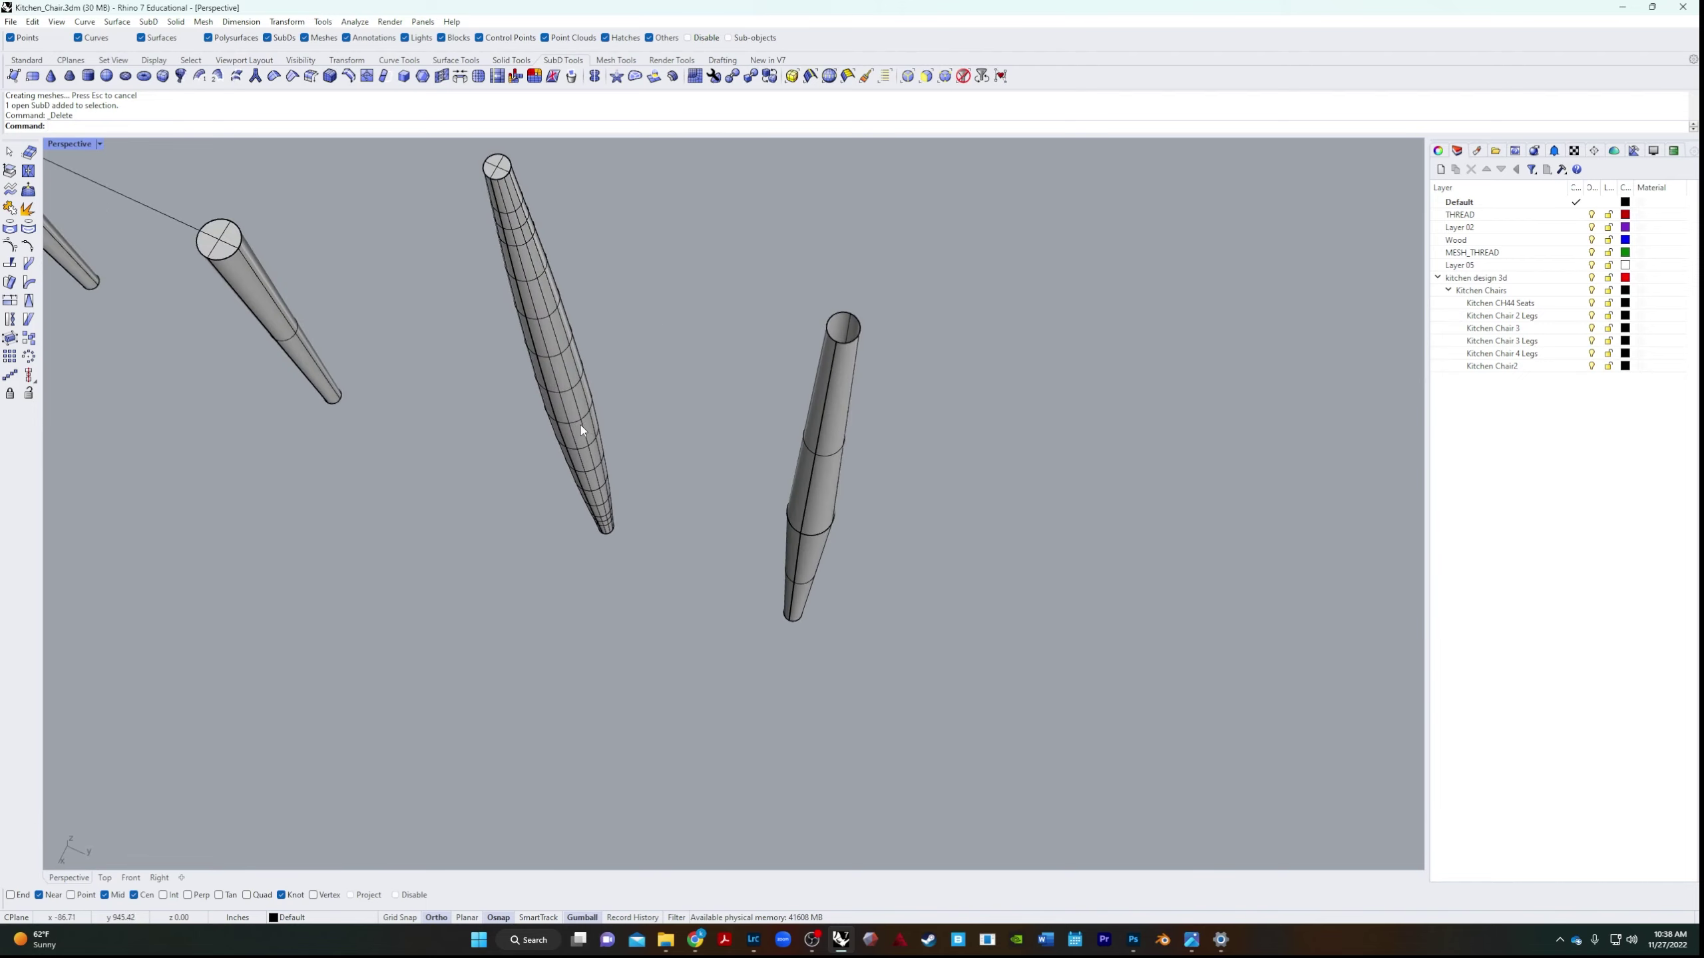
{"action": "scroll", "coordinate": [767, 466], "scroll_direction": "down", "scroll_amount": 3}
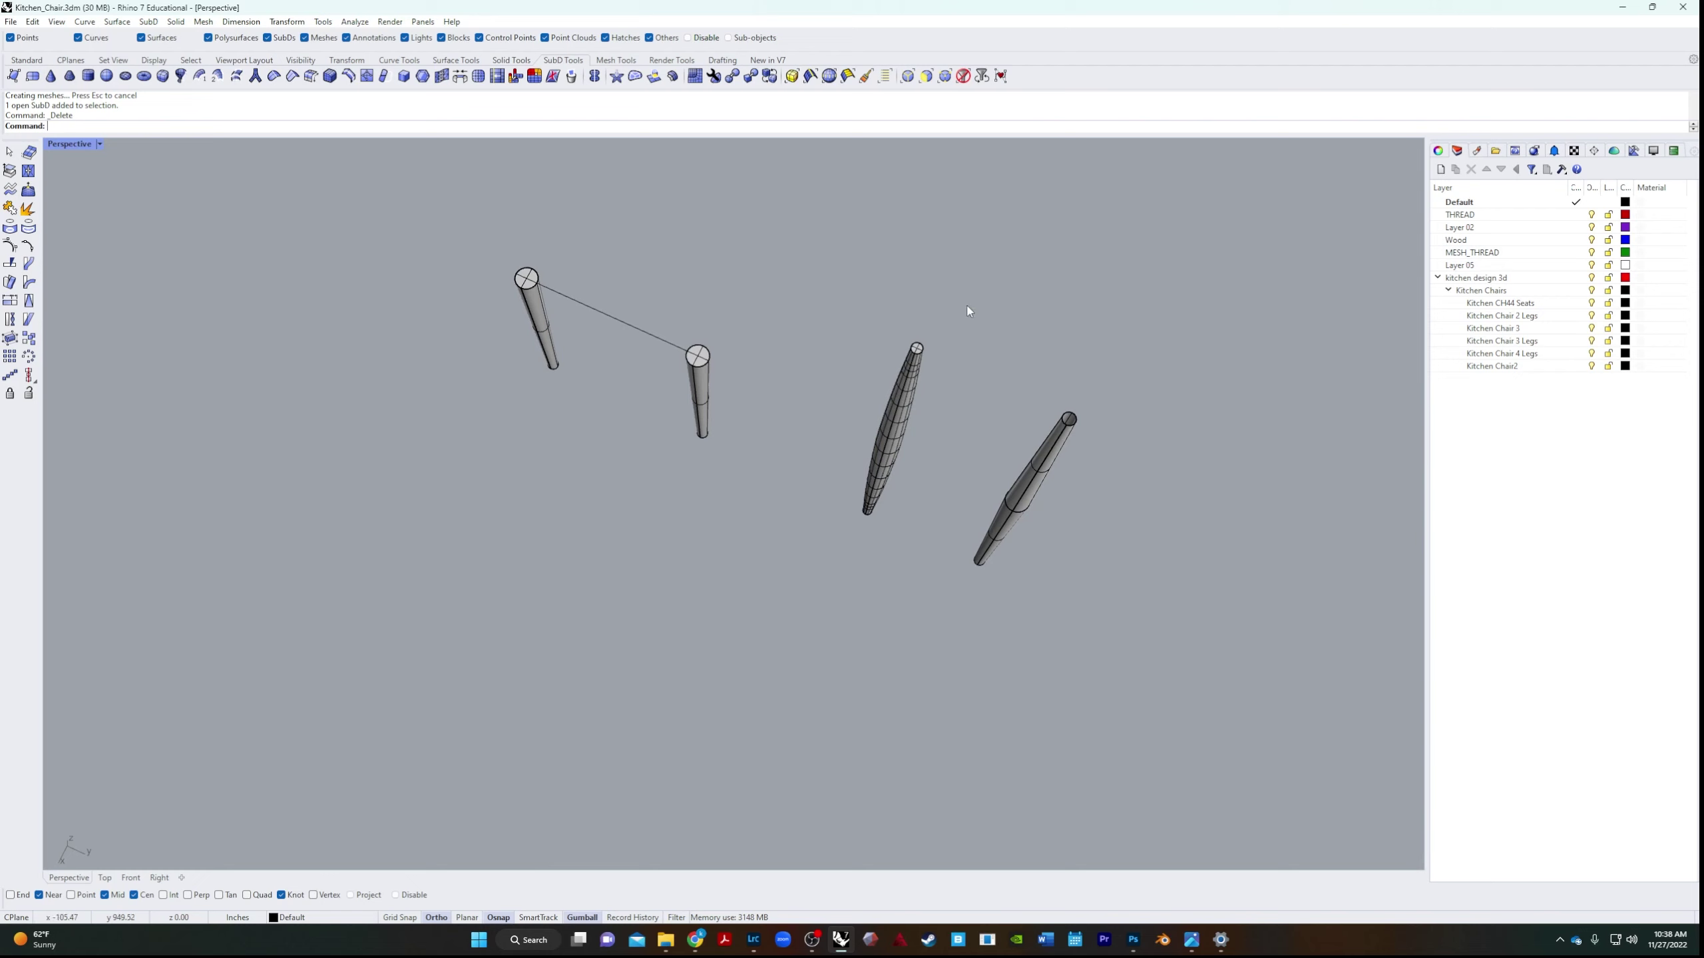
{"action": "left_click", "coordinate": [898, 448]}
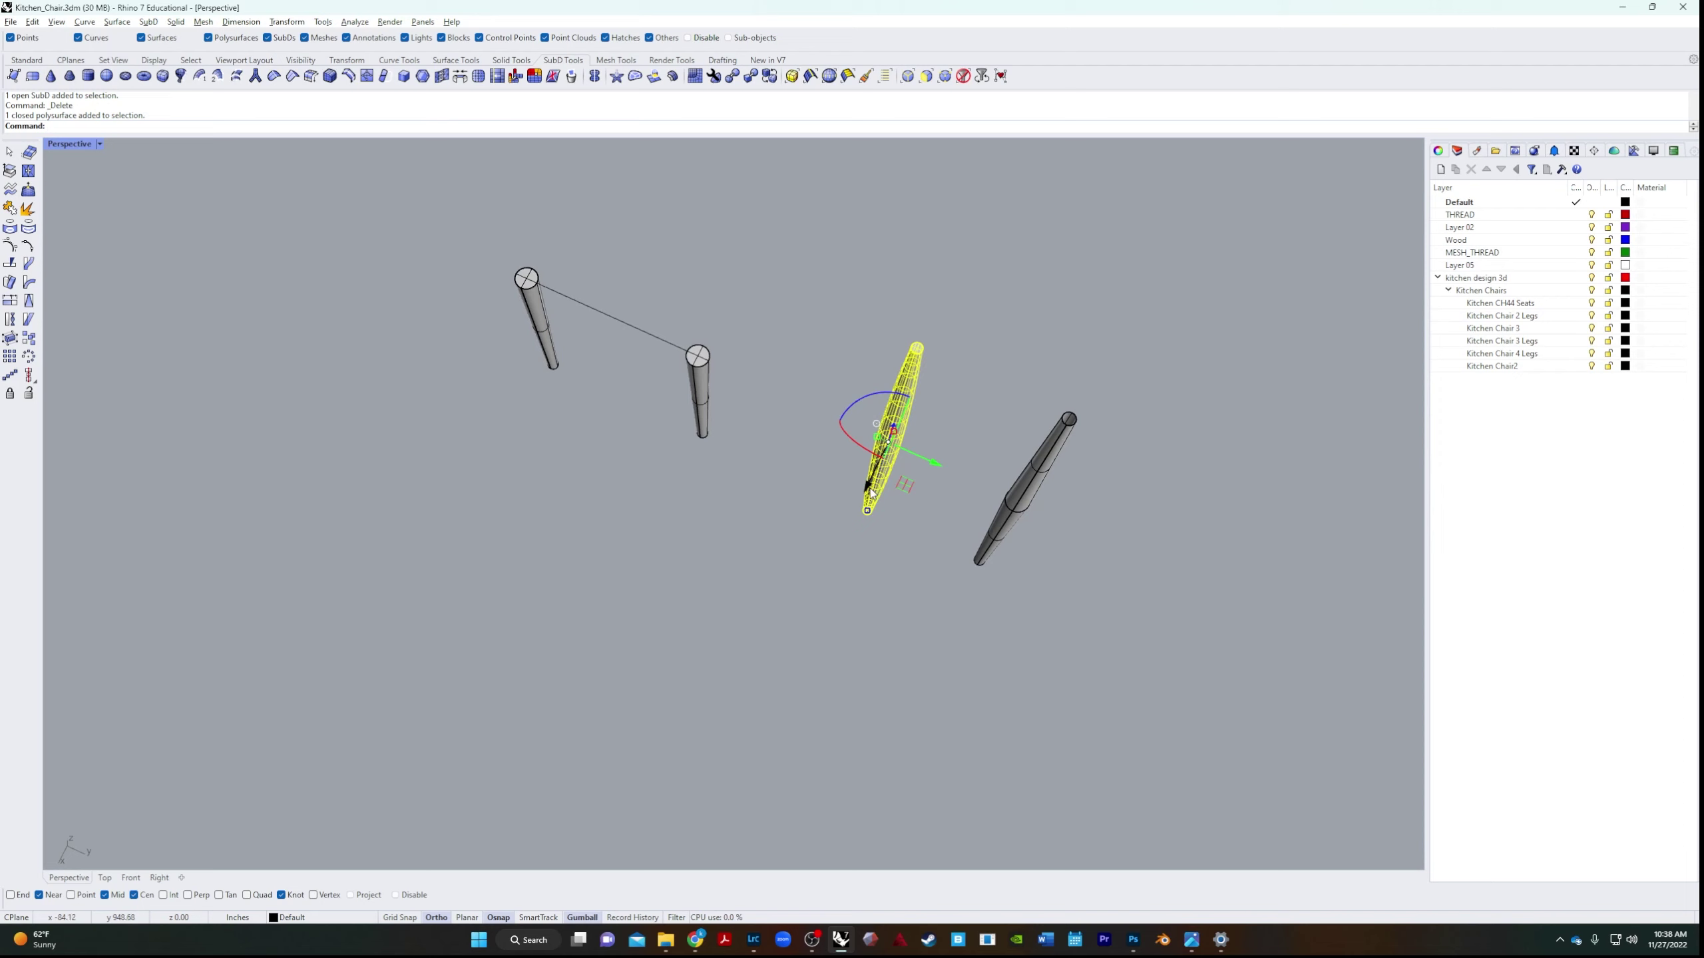
{"action": "left_click", "coordinate": [871, 491]}
{"action": "type", "text": "-"}
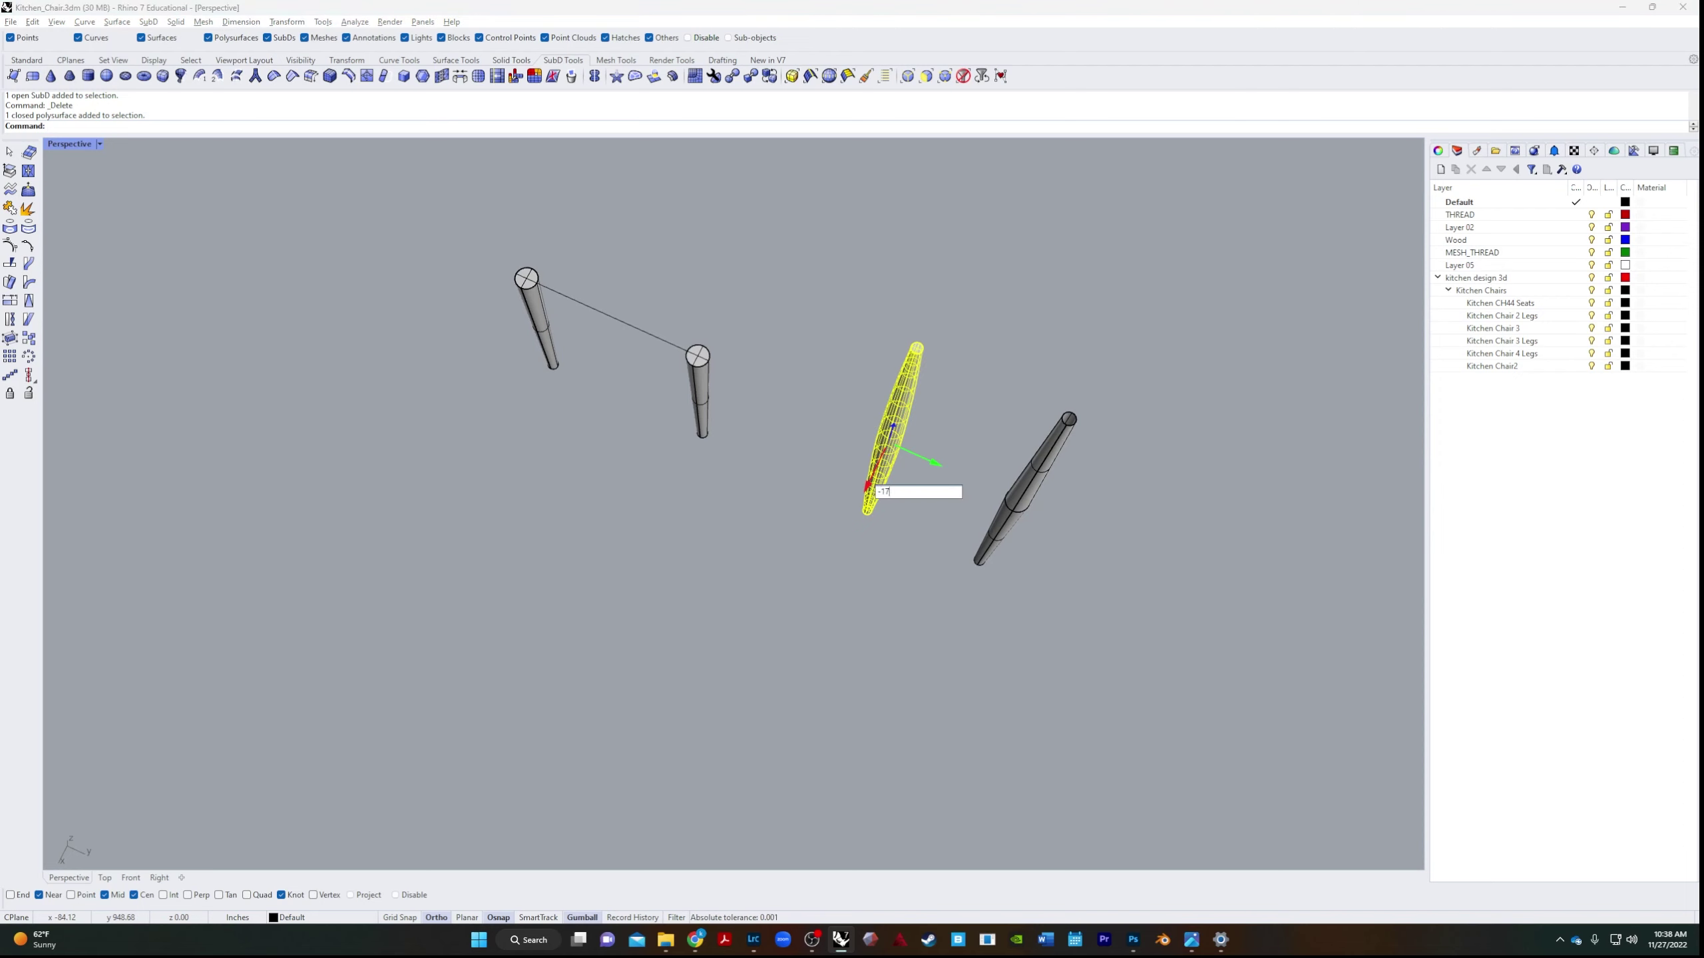
{"action": "type", "text": "17"}
{"action": "key", "text": "Return"}
{"action": "left_click", "coordinate": [868, 380]}
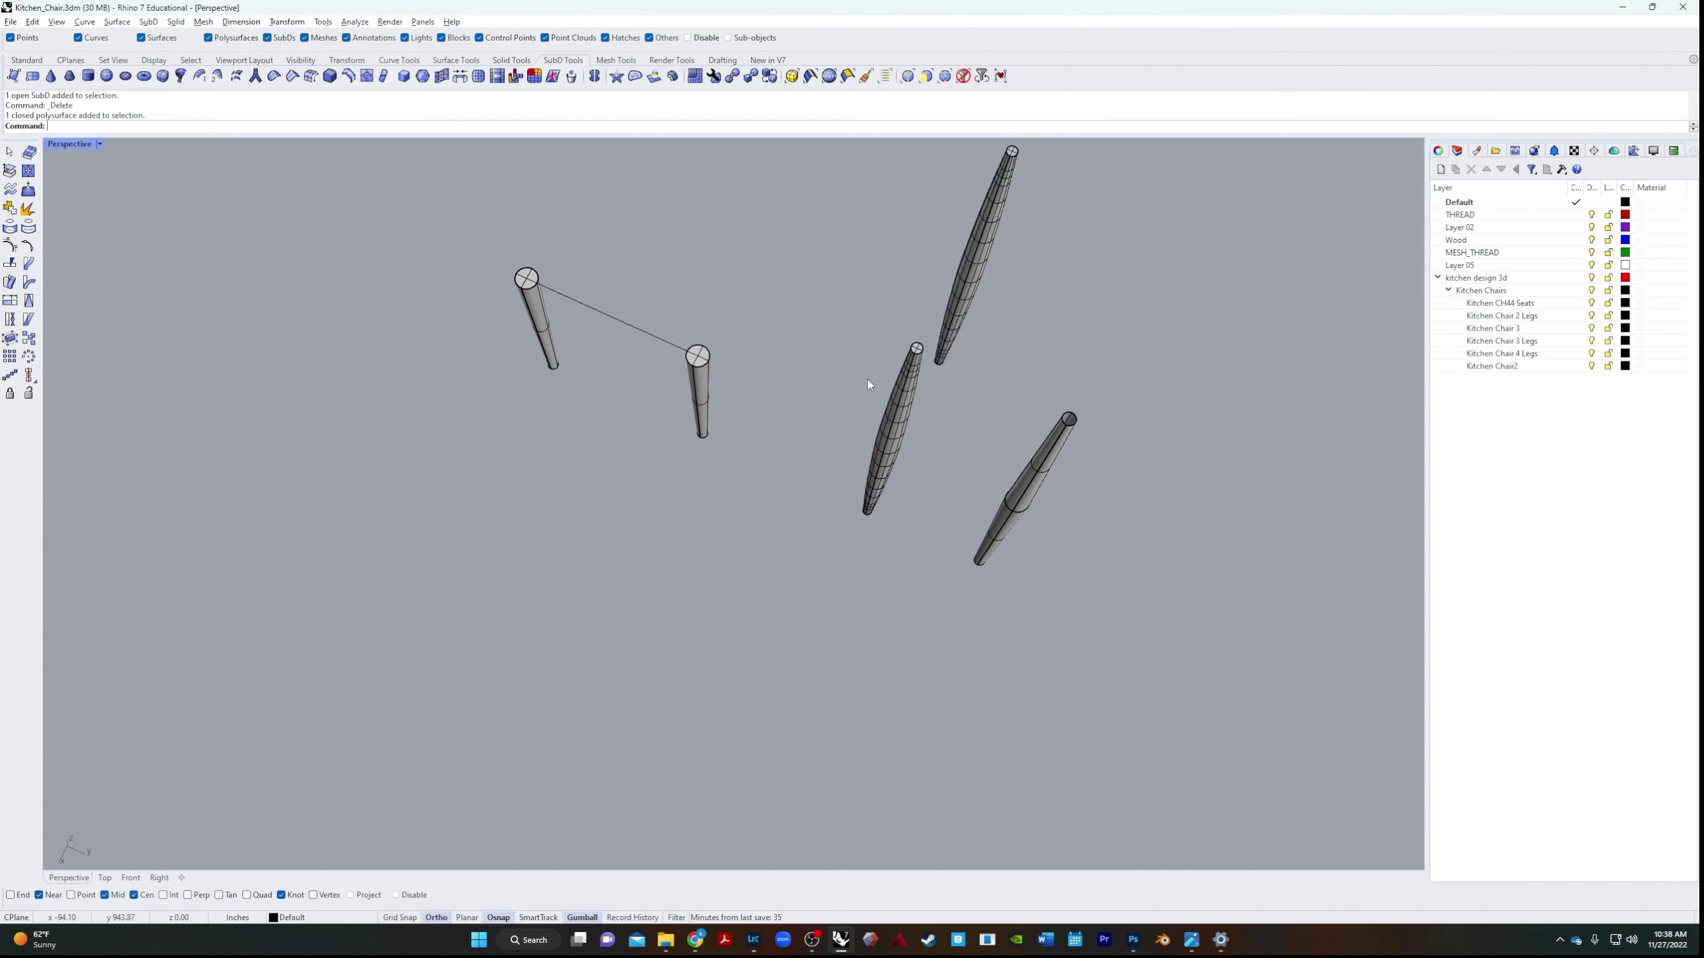
Orbit the view around the legs until they stand upright.
{"action": "right_click_drag", "start_coordinate": [868, 380], "coordinate": [970, 350]}
{"action": "scroll", "coordinate": [966, 355], "scroll_direction": "down", "scroll_amount": 8}
{"action": "scroll", "coordinate": [903, 399], "scroll_direction": "up", "scroll_amount": 4}
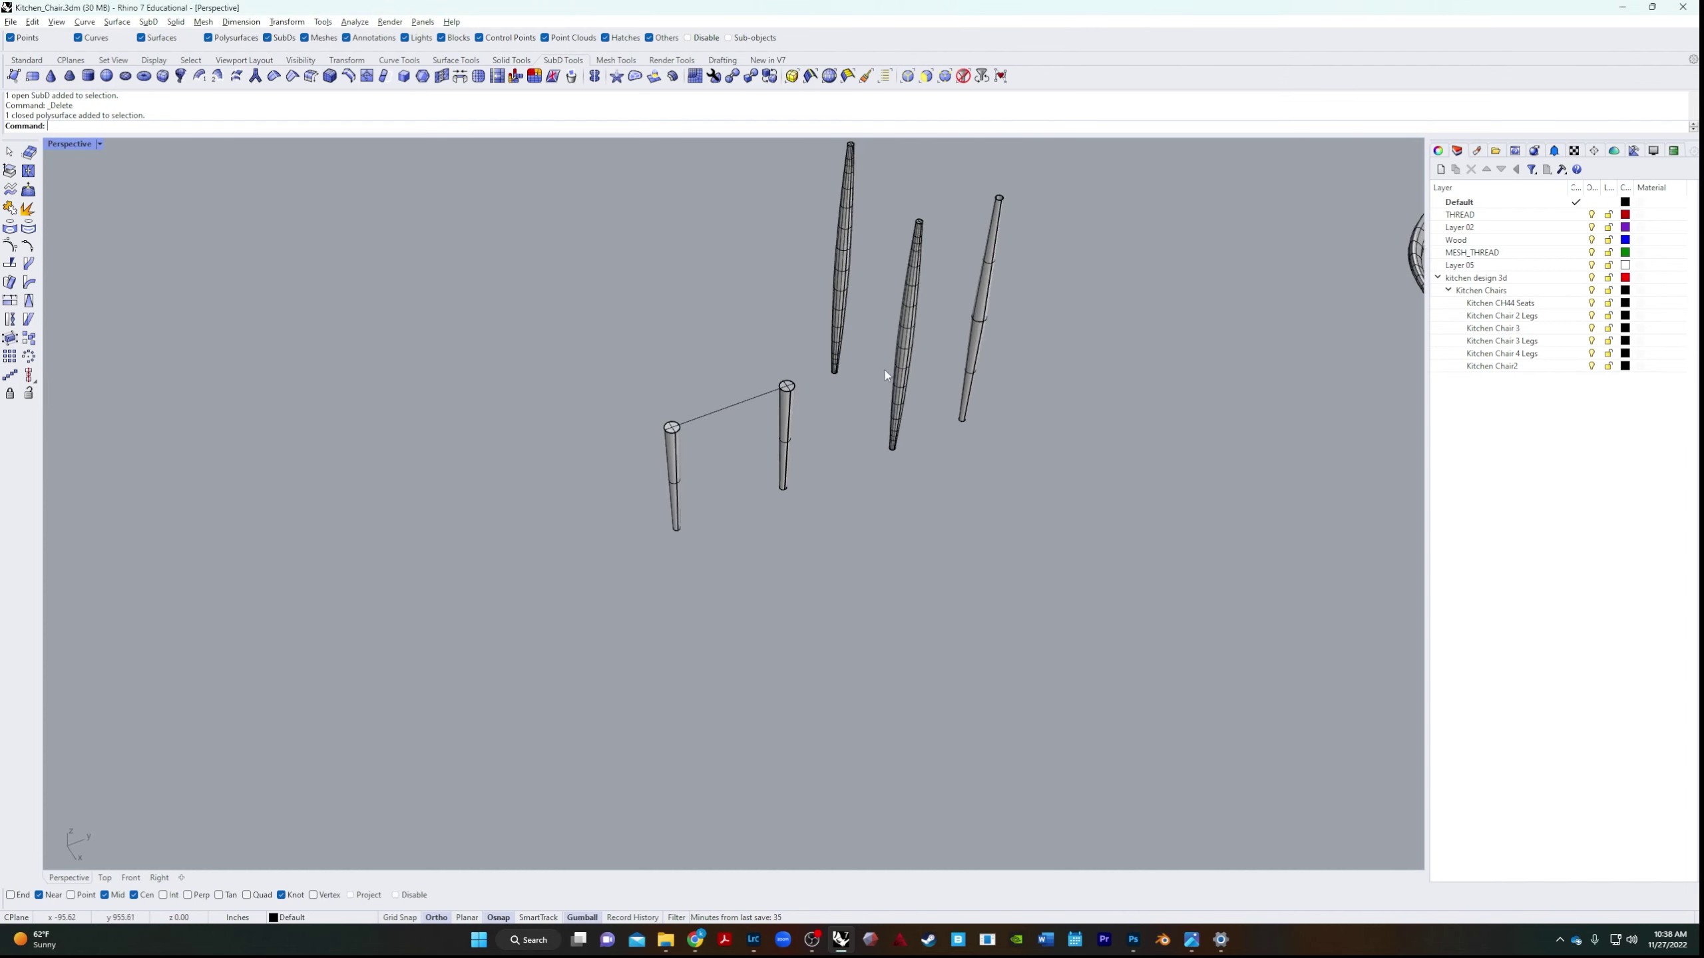
{"action": "left_click", "coordinate": [897, 384]}
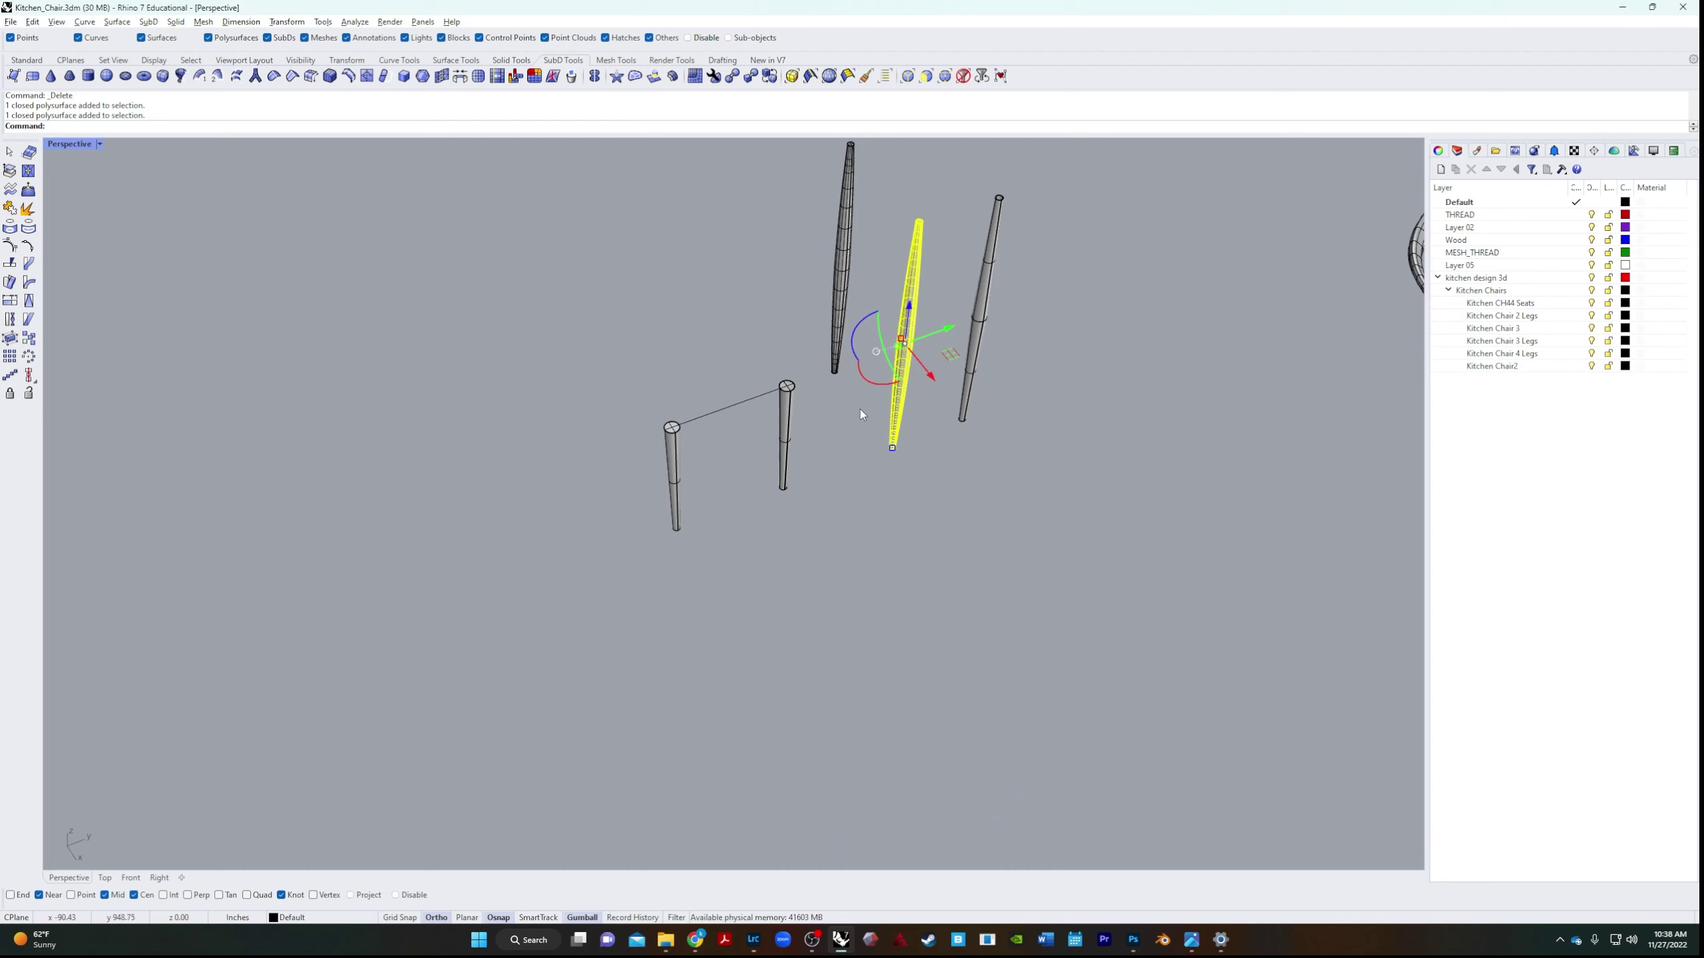
{"action": "key", "text": "Escape"}
{"action": "right_click_drag", "start_coordinate": [839, 403], "coordinate": [853, 314]}
{"action": "right_click_drag", "start_coordinate": [890, 405], "coordinate": [594, 513]}
{"action": "right_click_drag", "start_coordinate": [550, 485], "coordinate": [1028, 482]}
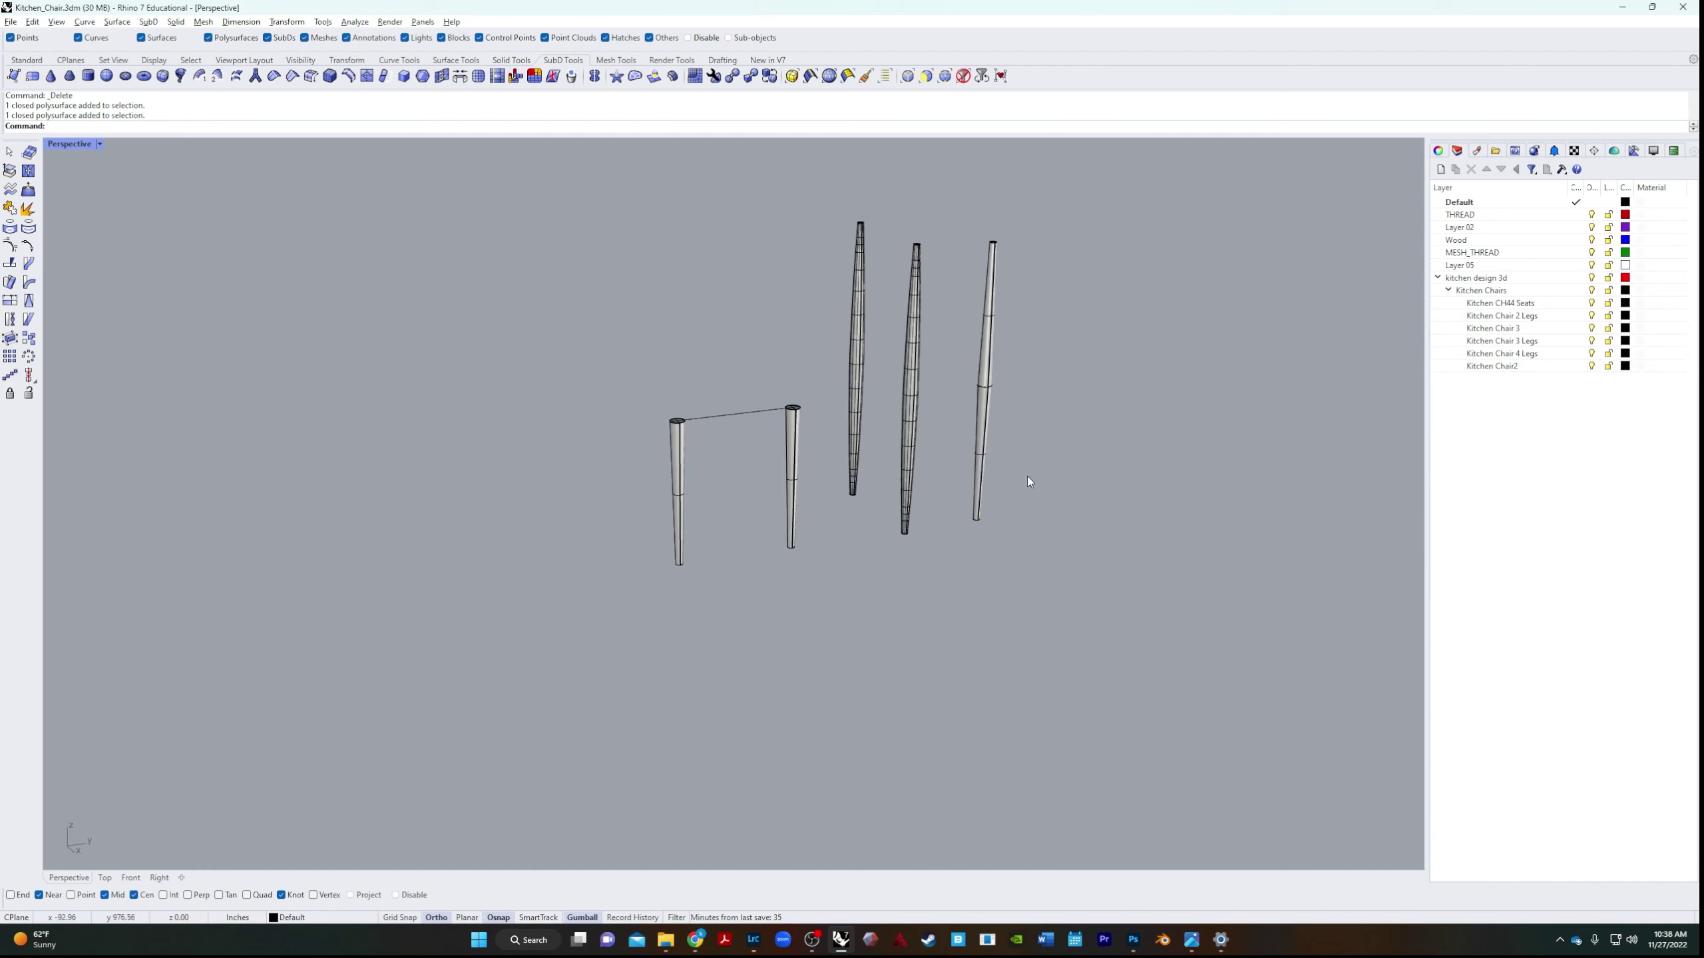
Lengthen the line across the post tops by dragging its left end farther out.
{"action": "left_click_drag", "start_coordinate": [943, 215], "coordinate": [890, 384]}
{"action": "left_click", "coordinate": [860, 342]}
{"action": "left_click", "coordinate": [884, 320]}
{"action": "scroll", "coordinate": [907, 334], "scroll_direction": "up", "scroll_amount": 6}
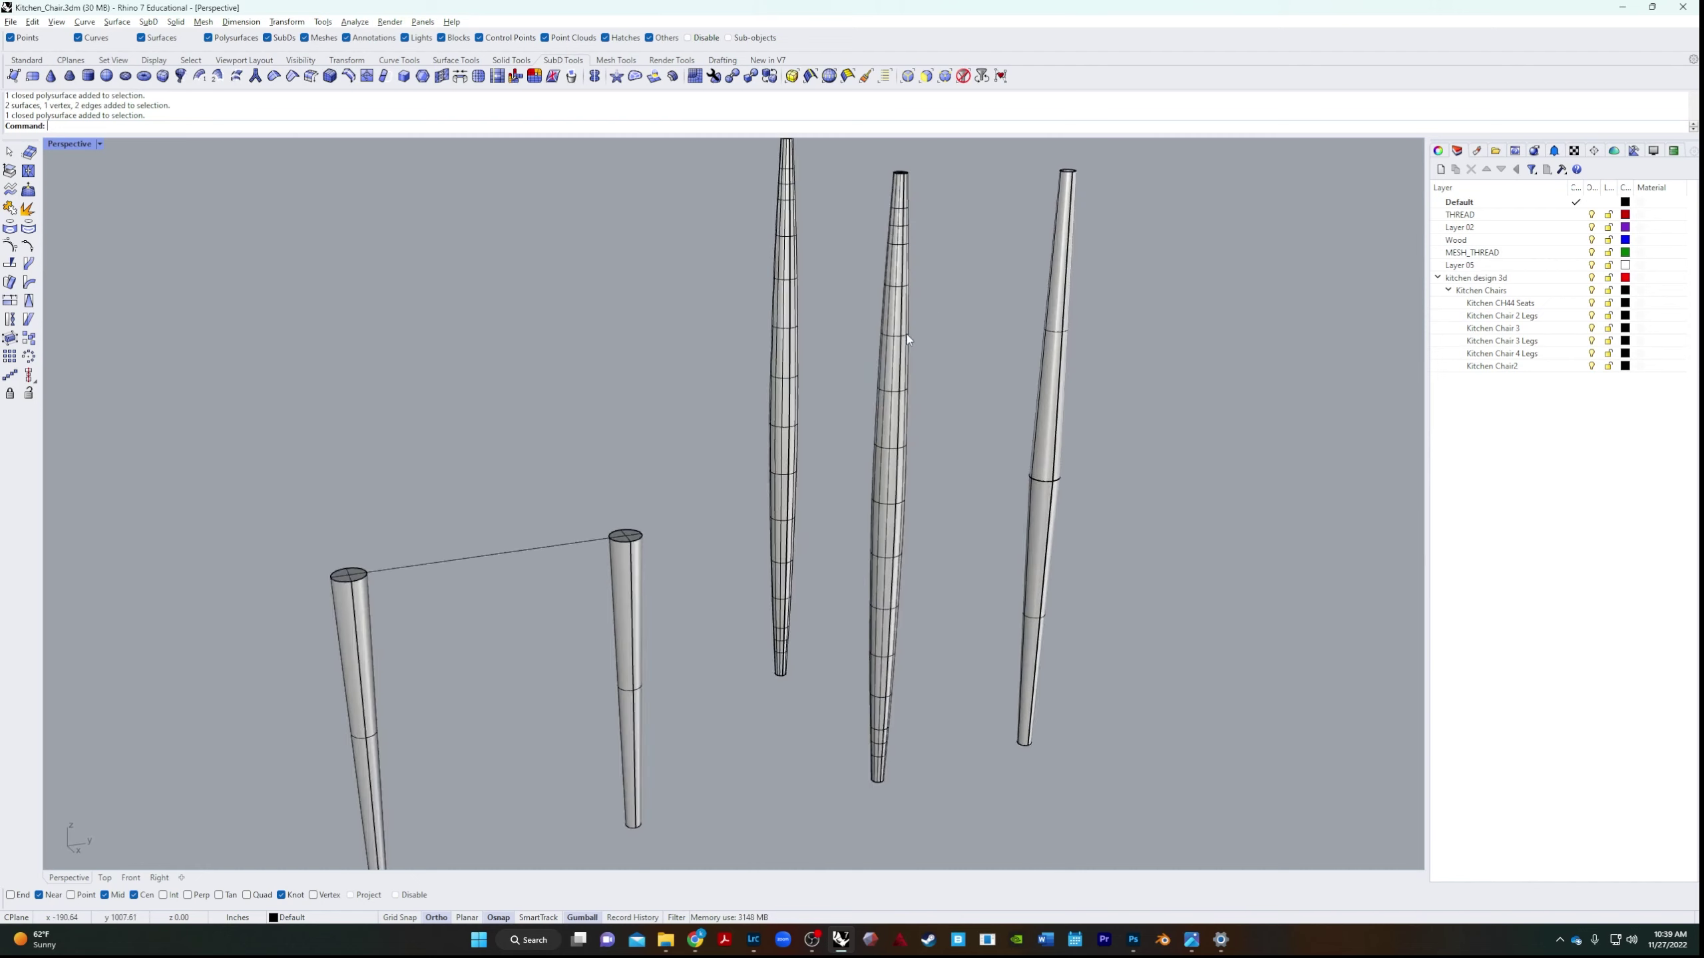
{"action": "left_click", "coordinate": [872, 415]}
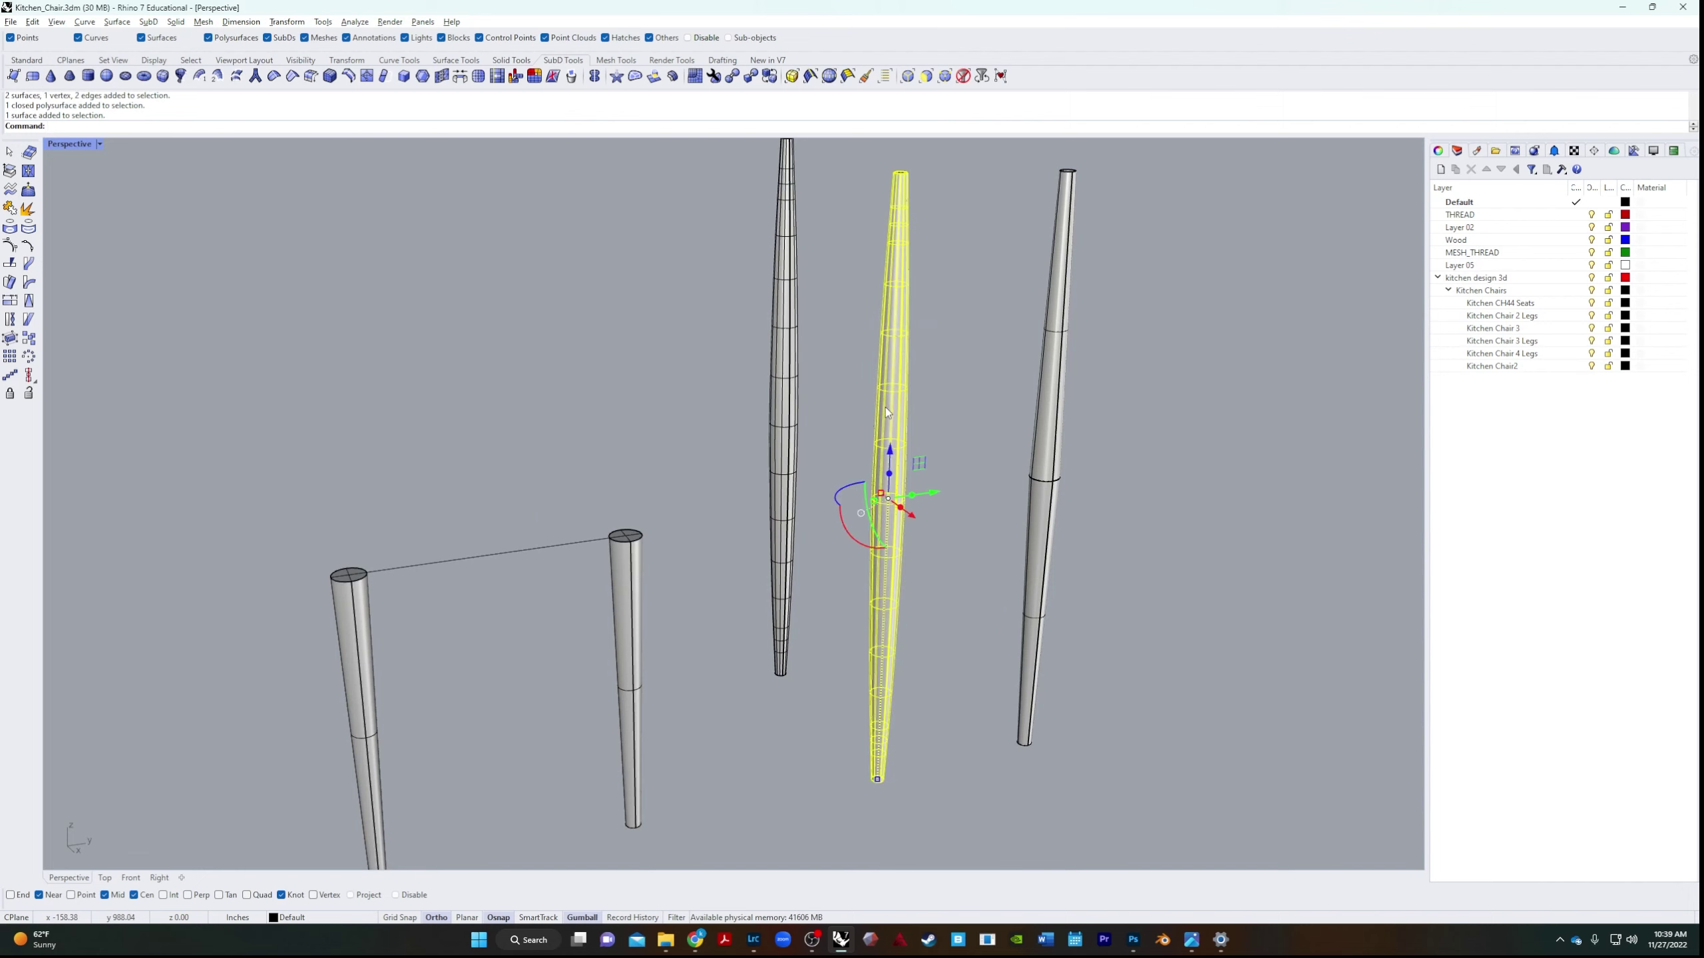
{"action": "key", "text": "Escape"}
{"action": "left_click", "coordinate": [889, 407]}
{"action": "key", "text": "Escape"}
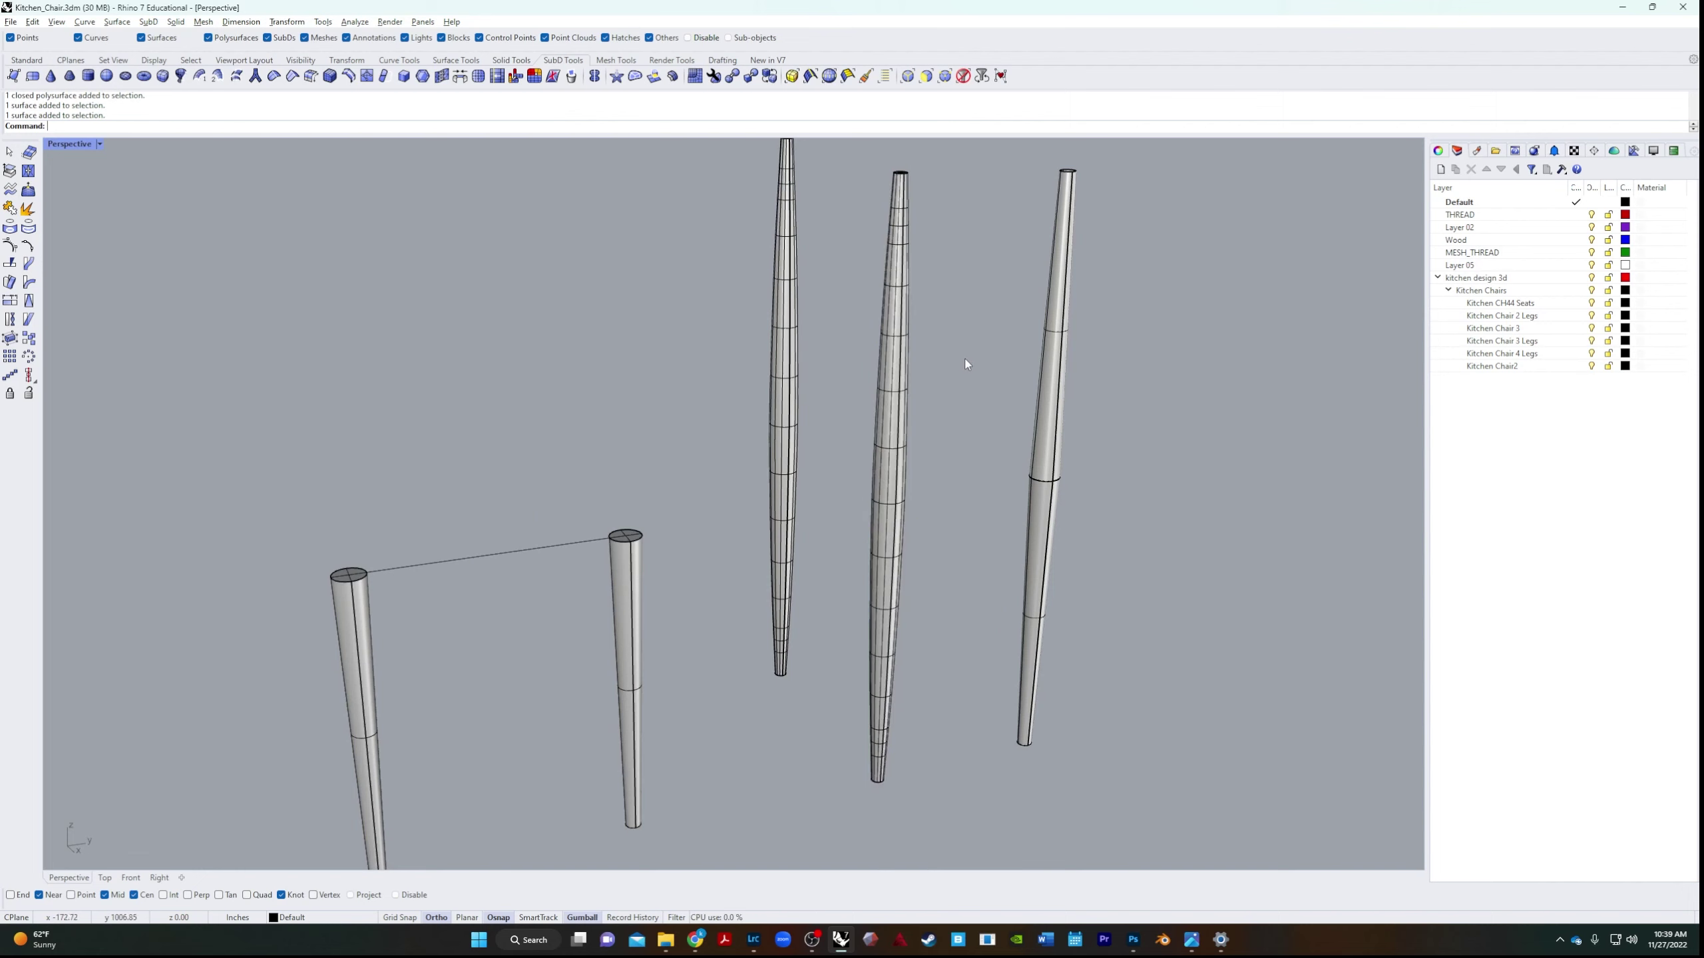
{"action": "right_click_drag", "start_coordinate": [964, 358], "coordinate": [916, 389]}
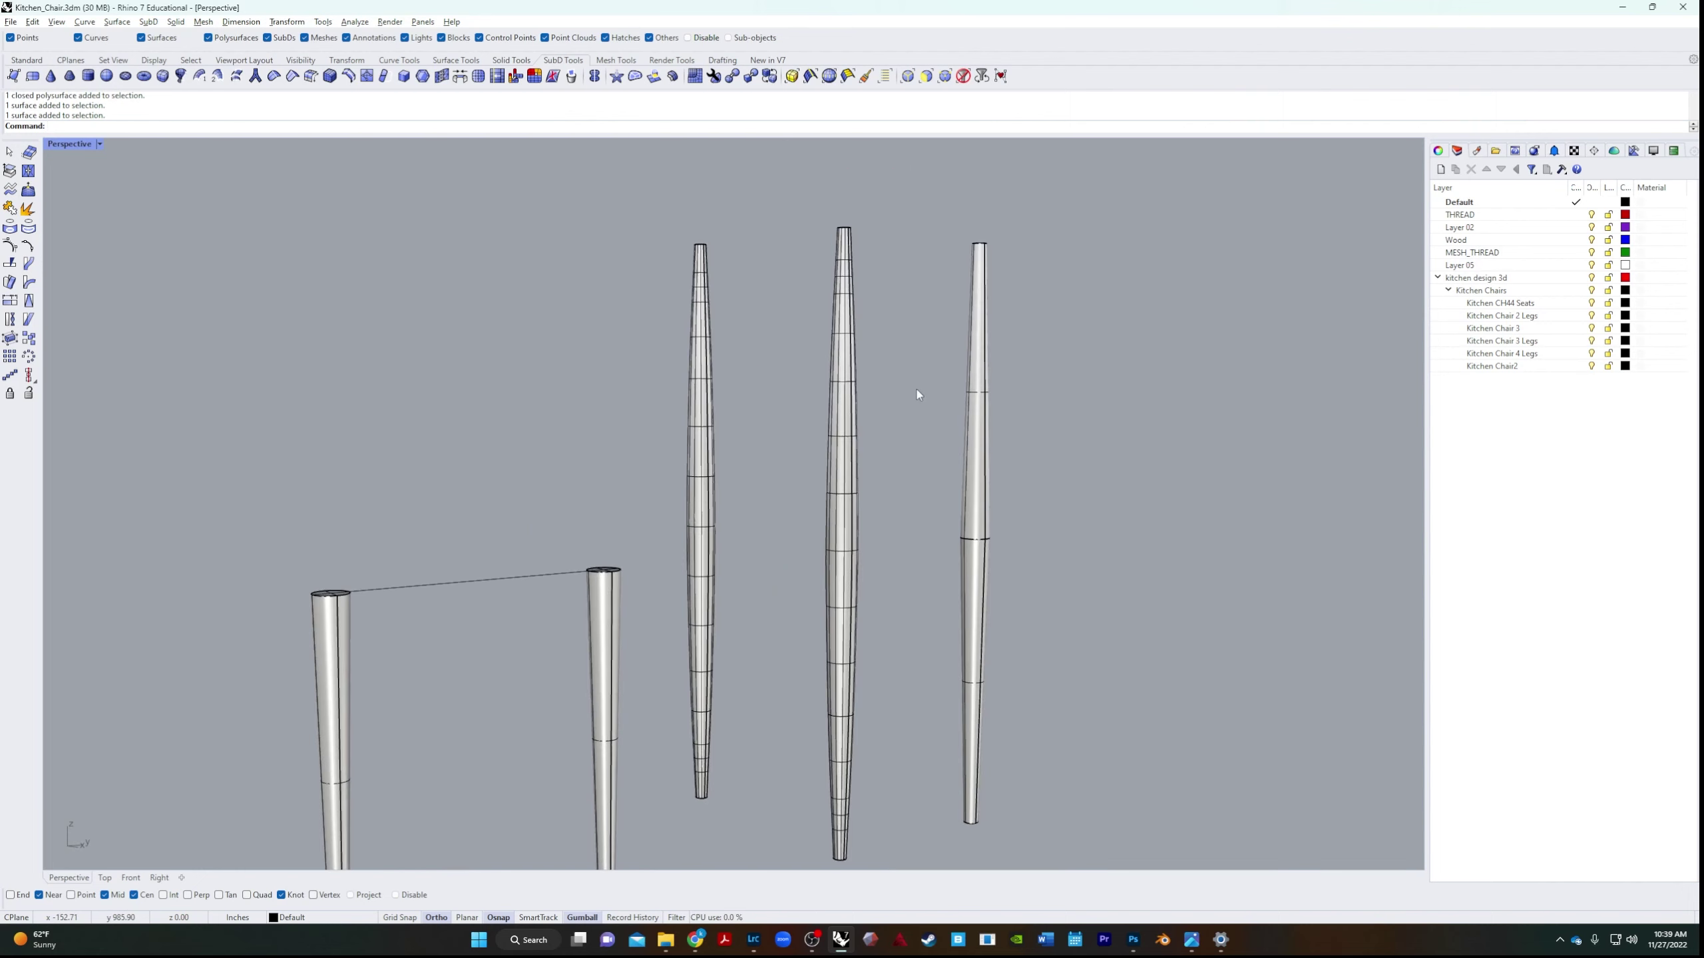
{"action": "left_click", "coordinate": [544, 575]}
{"action": "scroll", "coordinate": [360, 611], "scroll_direction": "down", "scroll_amount": 3}
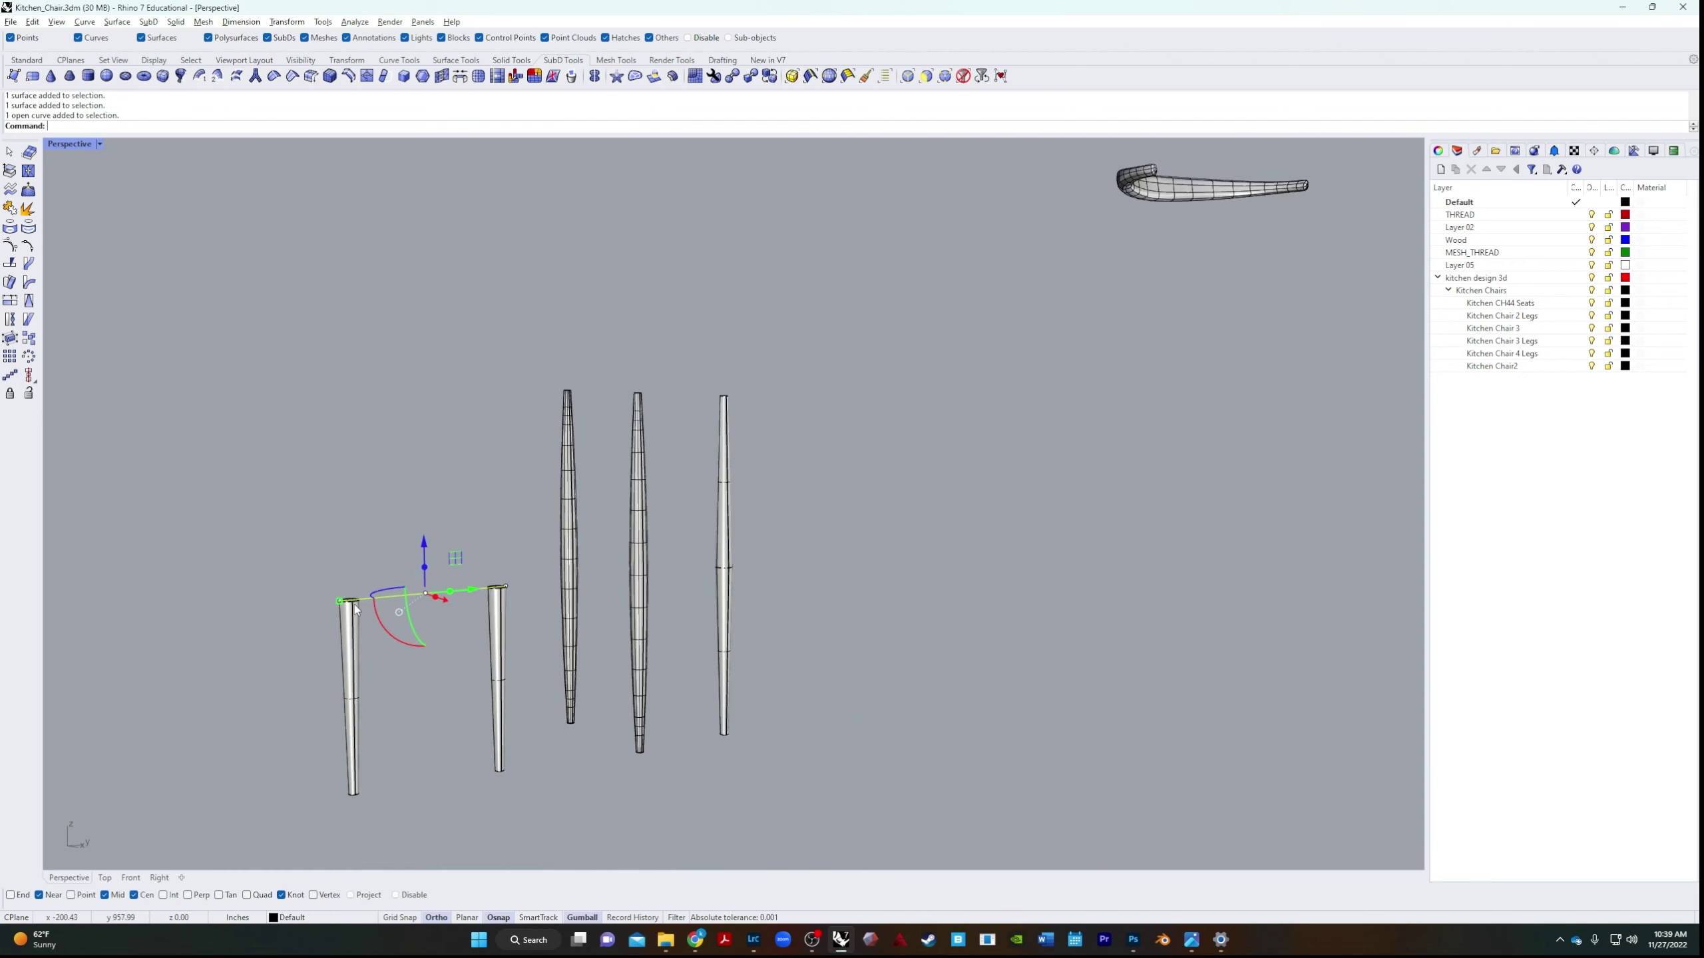
{"action": "left_click_drag", "start_coordinate": [356, 609], "coordinate": [92, 663]}
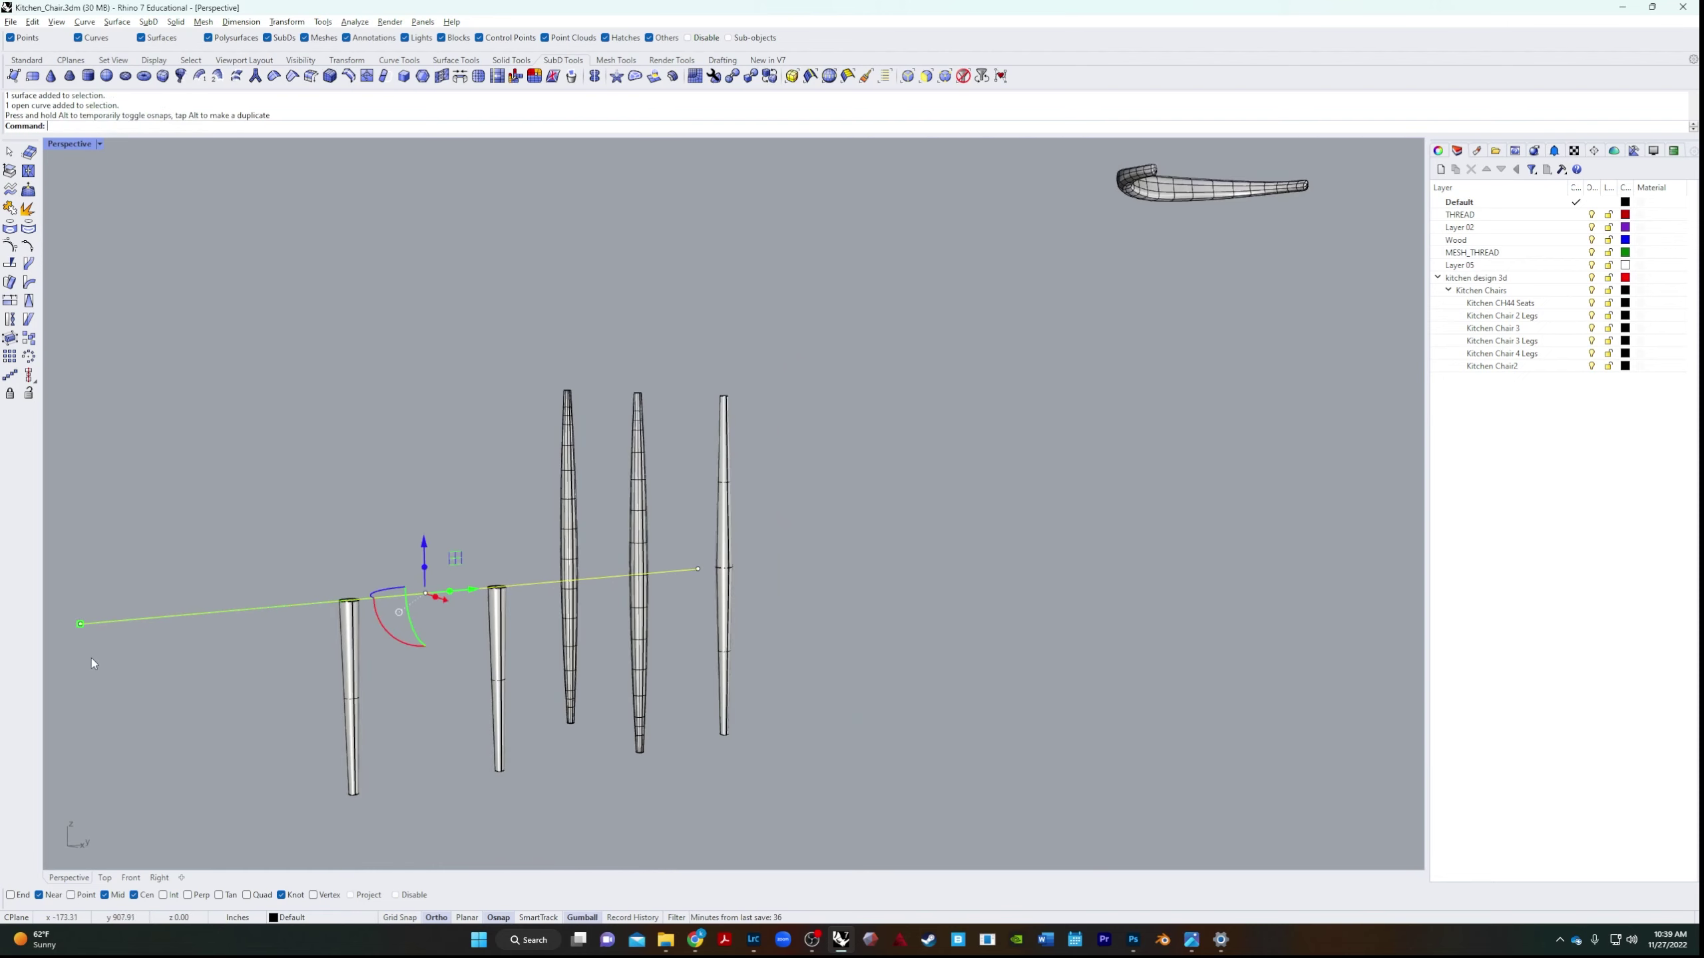
Move a tapered leg left and up so it stands above the left post.
{"action": "left_click", "coordinate": [574, 542]}
{"action": "right_click_drag", "start_coordinate": [591, 522], "coordinate": [521, 627]}
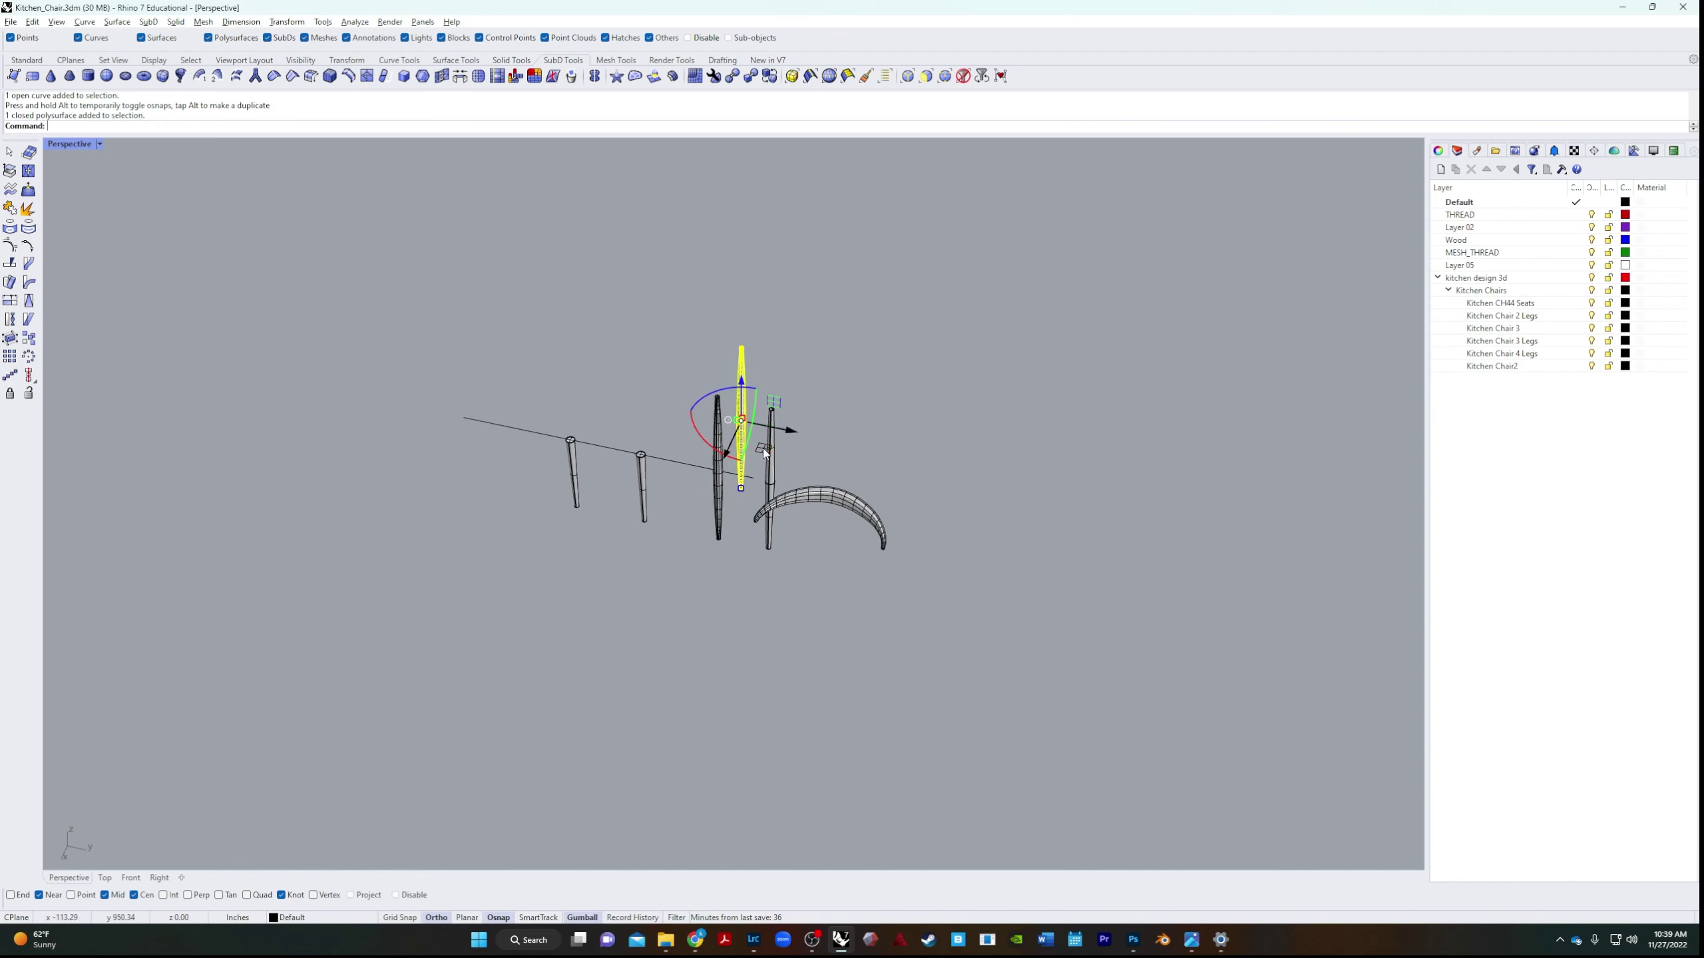
{"action": "left_click_drag", "start_coordinate": [793, 426], "coordinate": [694, 505]}
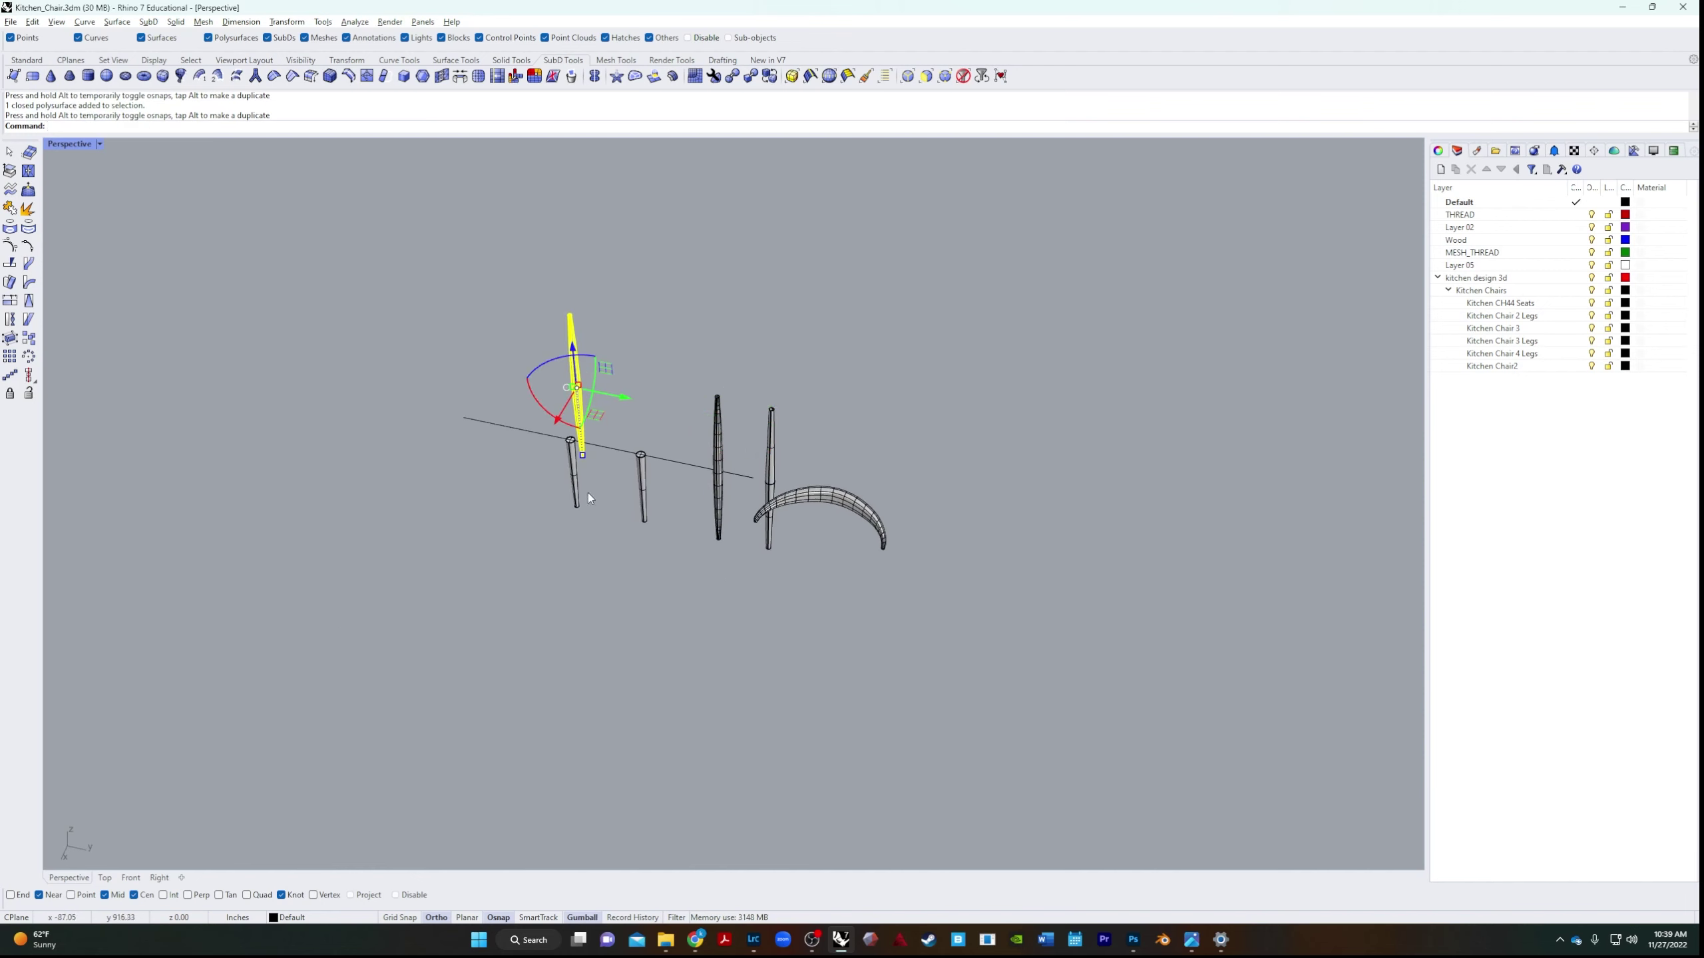
{"action": "left_click", "coordinate": [650, 495]}
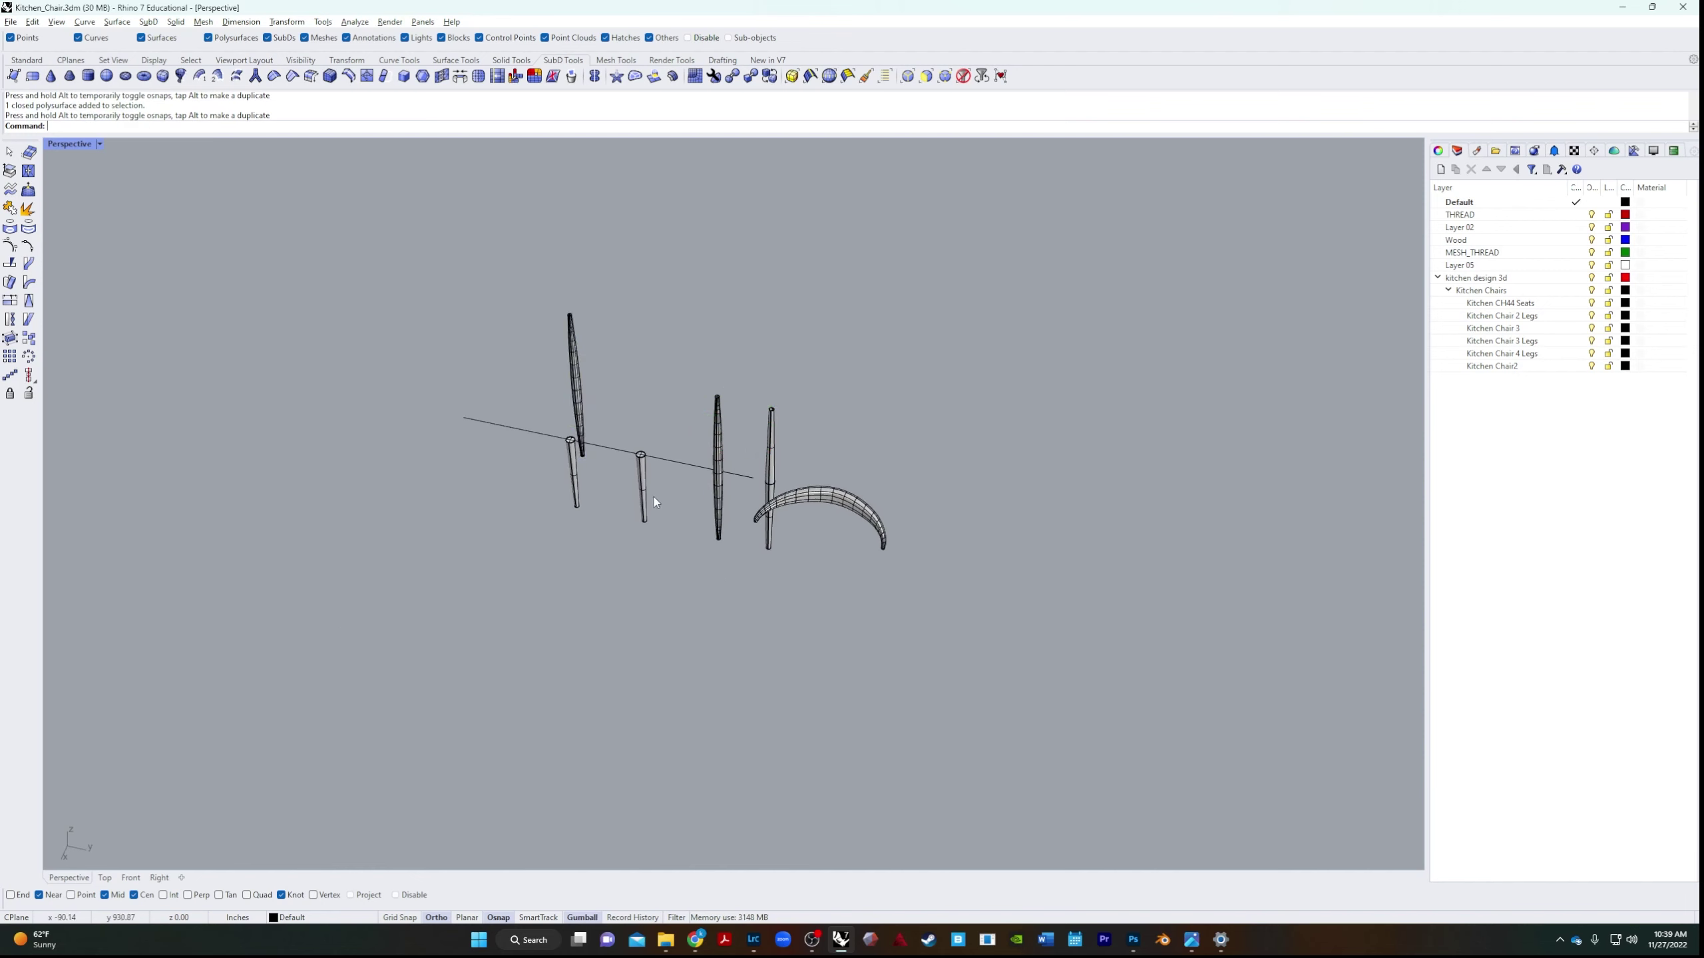
{"action": "left_click", "coordinate": [719, 486]}
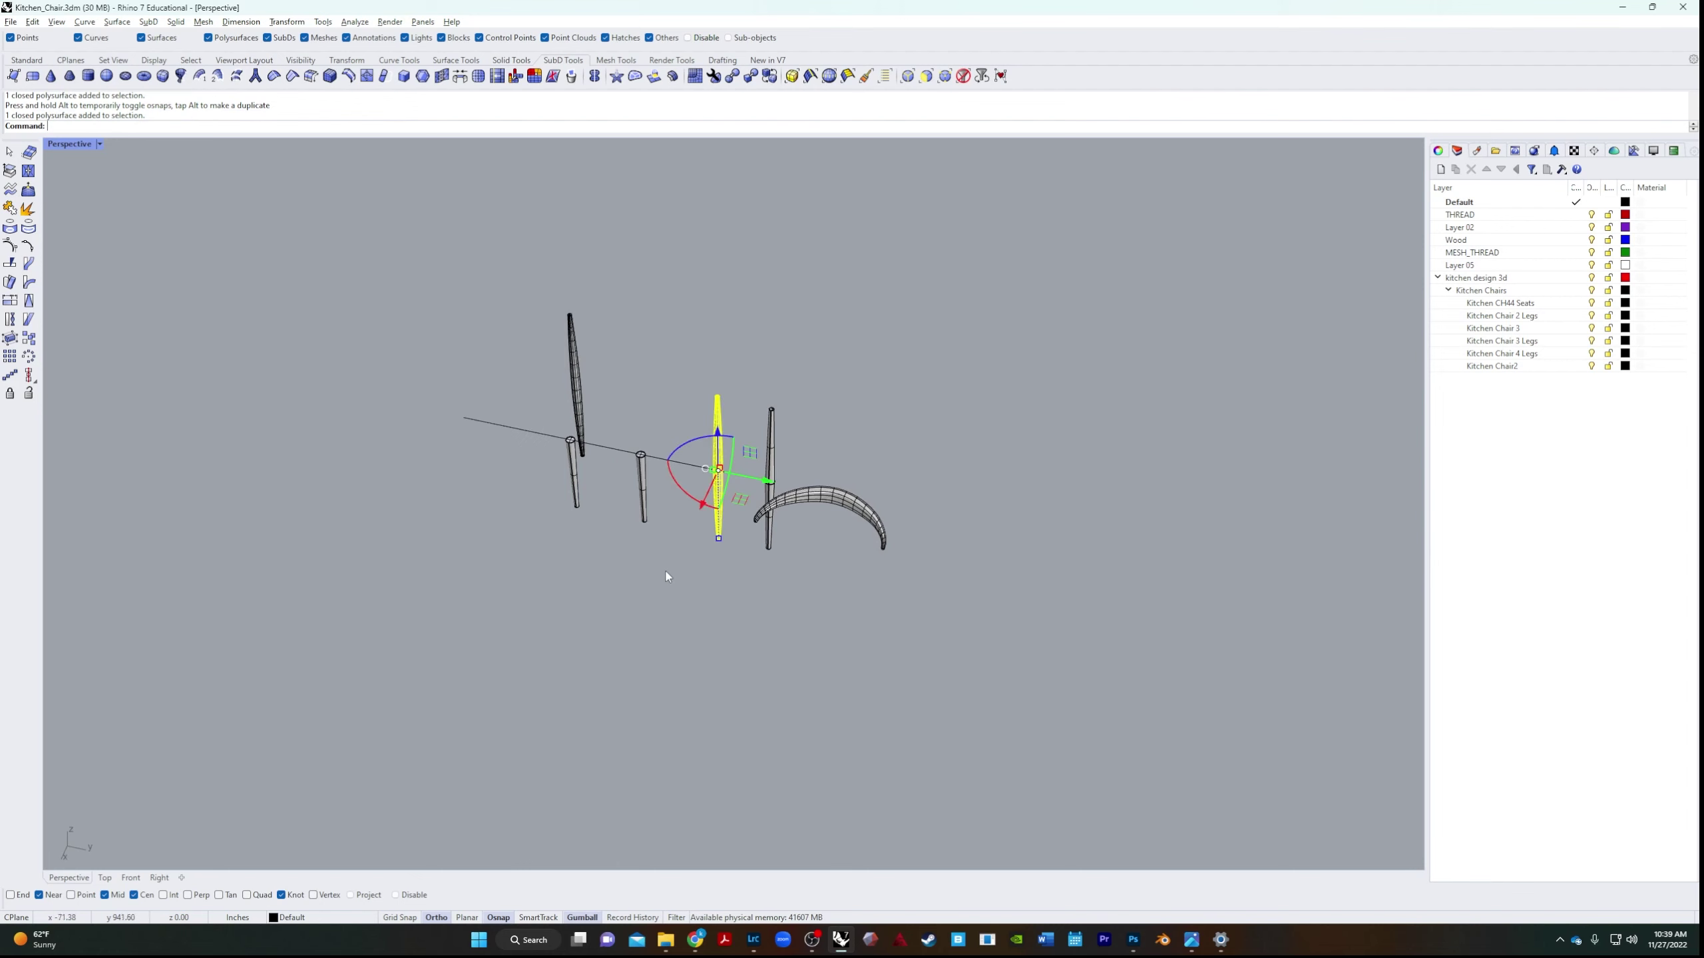
{"action": "left_click", "coordinate": [159, 877]}
Zoom to the middle leg and split it at the horizontal line.
{"action": "type", "text": "Z"}
{"action": "key", "text": "Return"}
{"action": "type", "text": "s"}
{"action": "key", "text": "Return"}
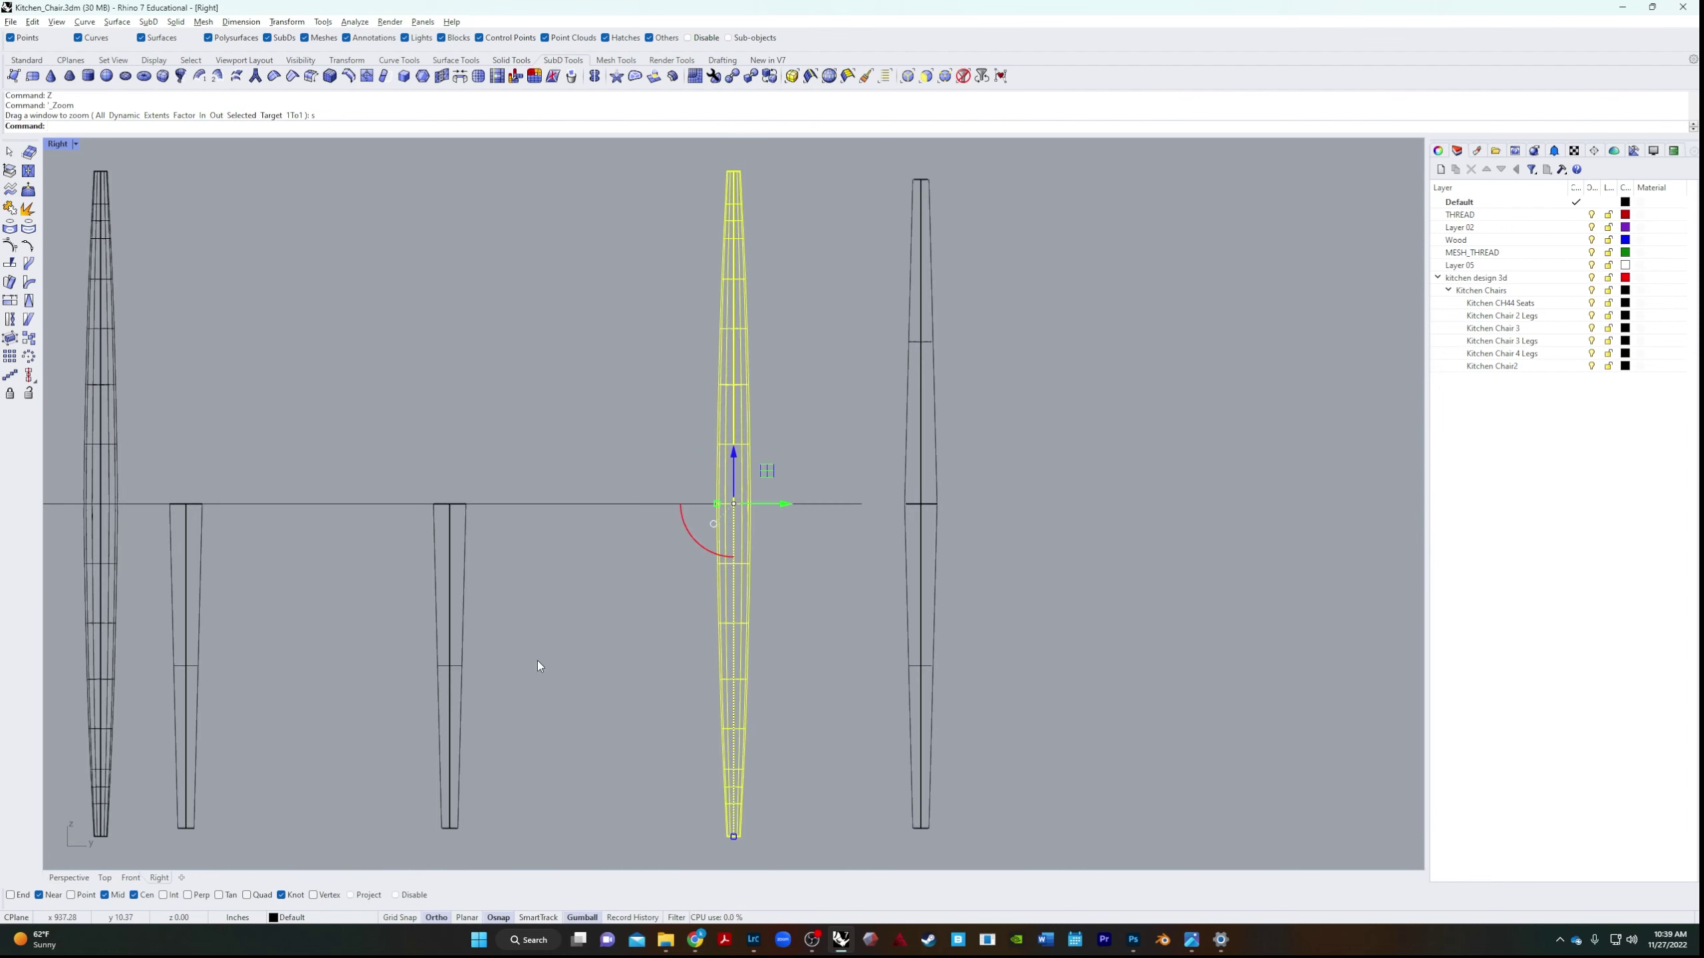
{"action": "left_click", "coordinate": [660, 581]}
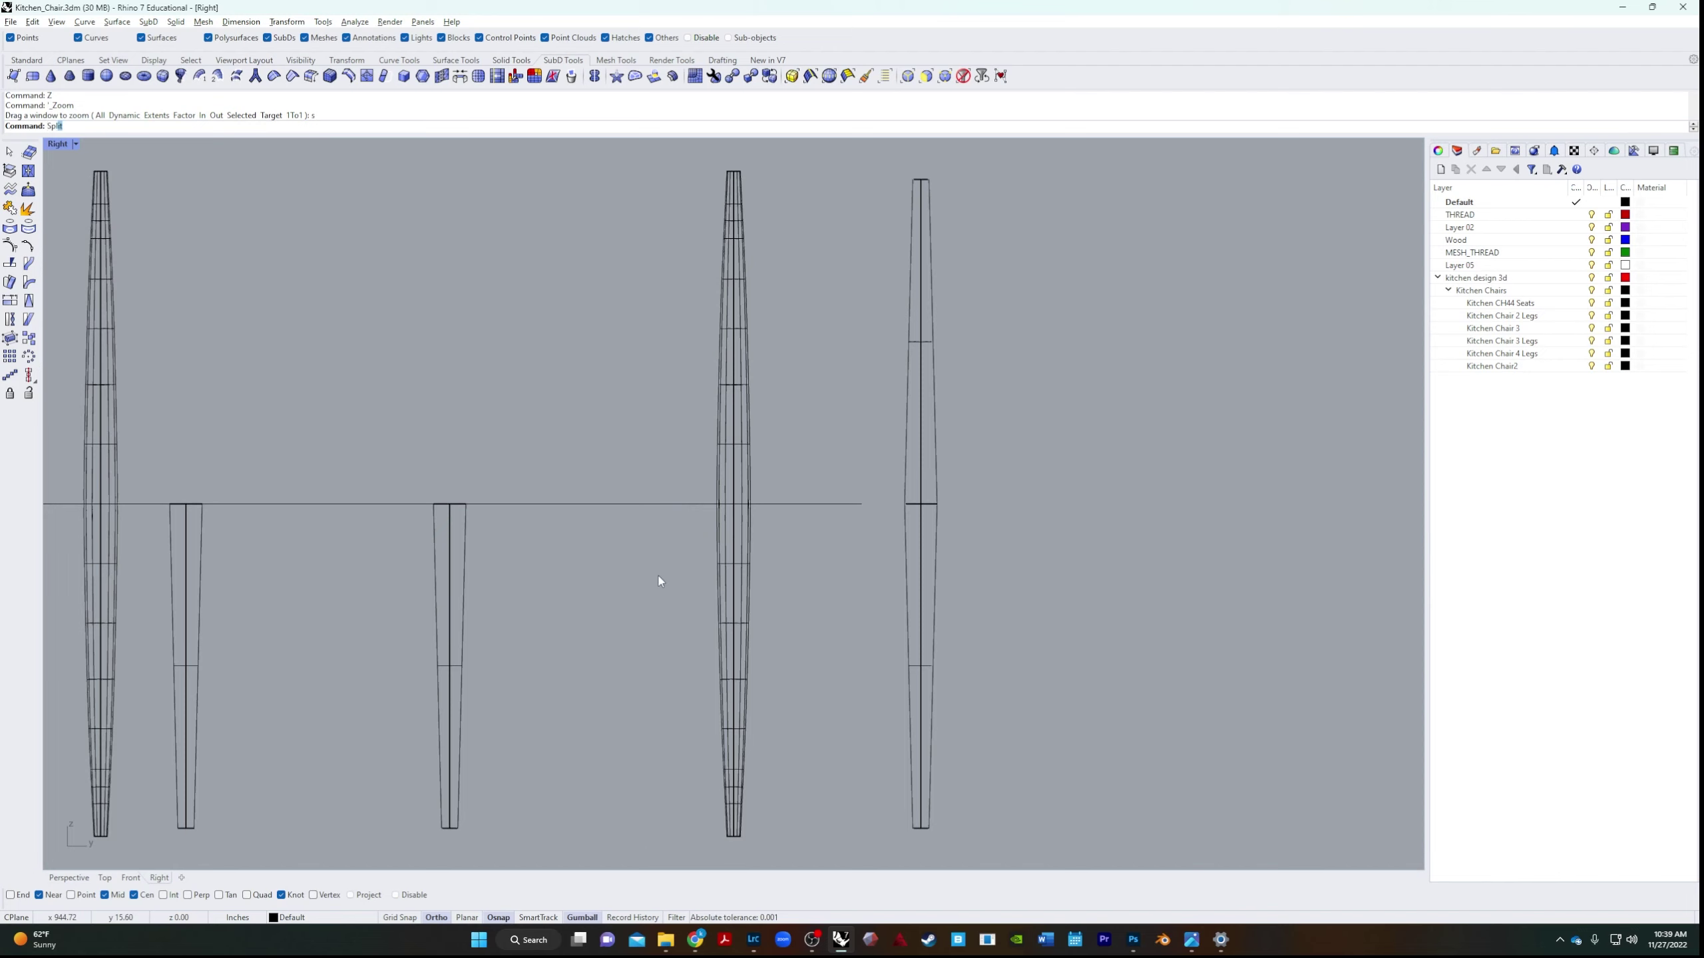
{"action": "key", "text": "Return"}
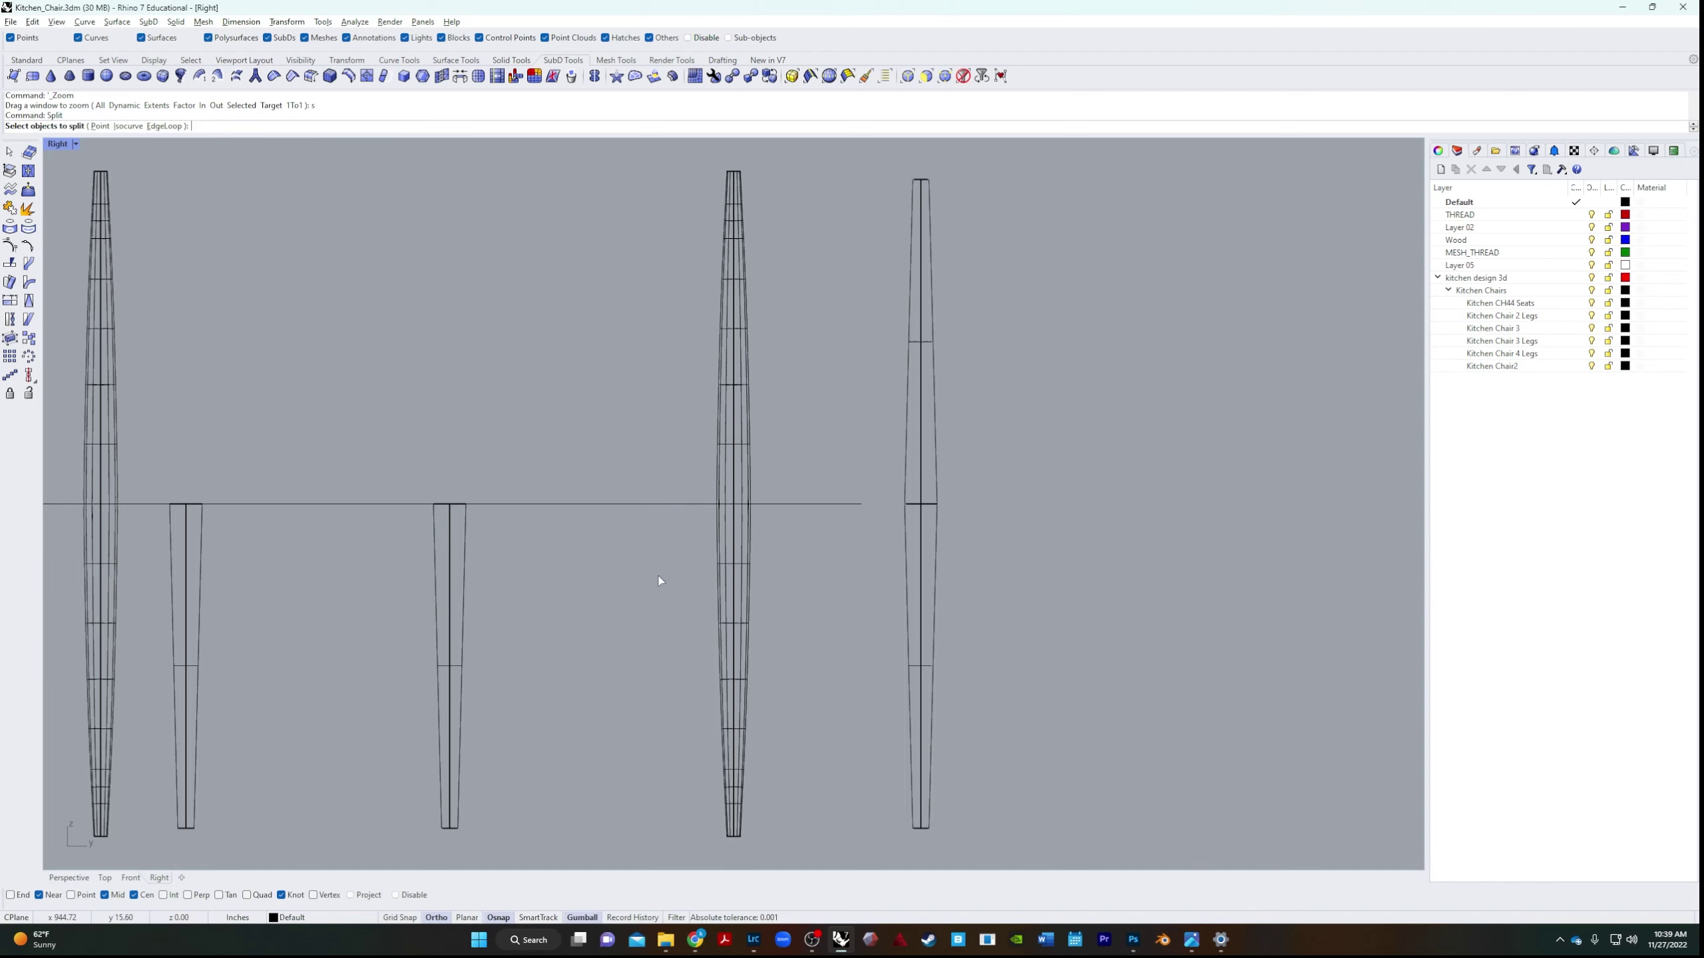
{"action": "left_click", "coordinate": [749, 528]}
{"action": "key", "text": "Return"}
{"action": "left_click", "coordinate": [665, 504]}
{"action": "key", "text": "Return"}
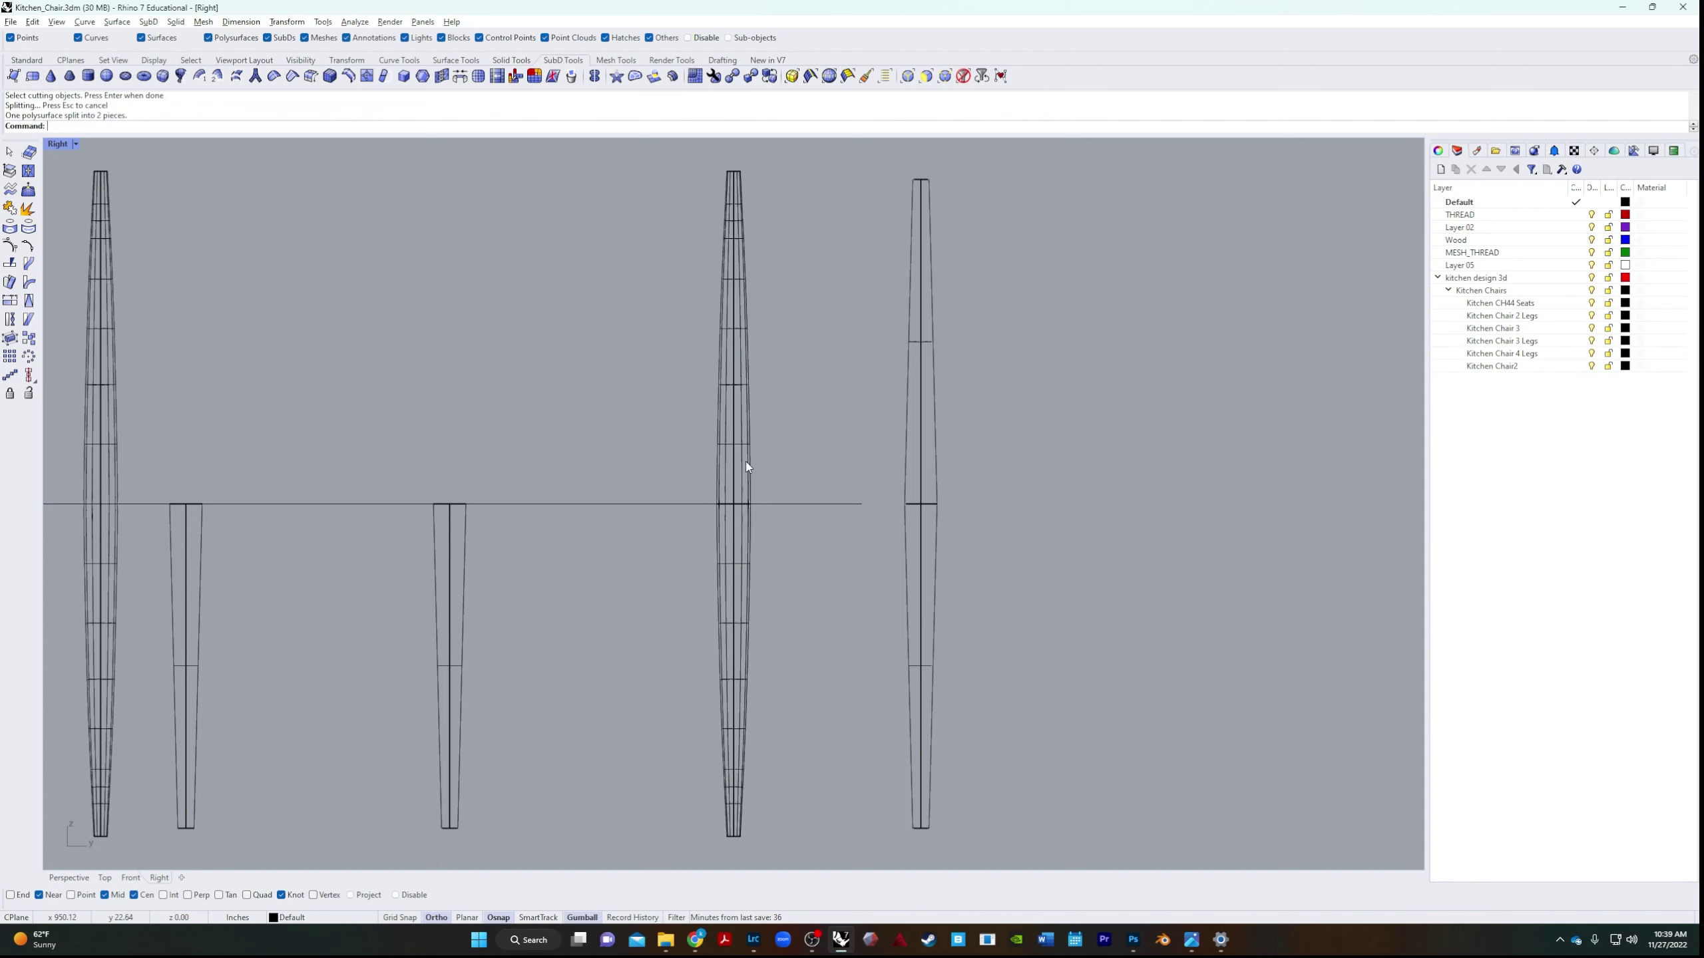
Delete the upper piece of the split leg and the two short posts.
{"action": "left_click", "coordinate": [745, 461]}
{"action": "key", "text": "Delete"}
{"action": "left_click", "coordinate": [736, 555]}
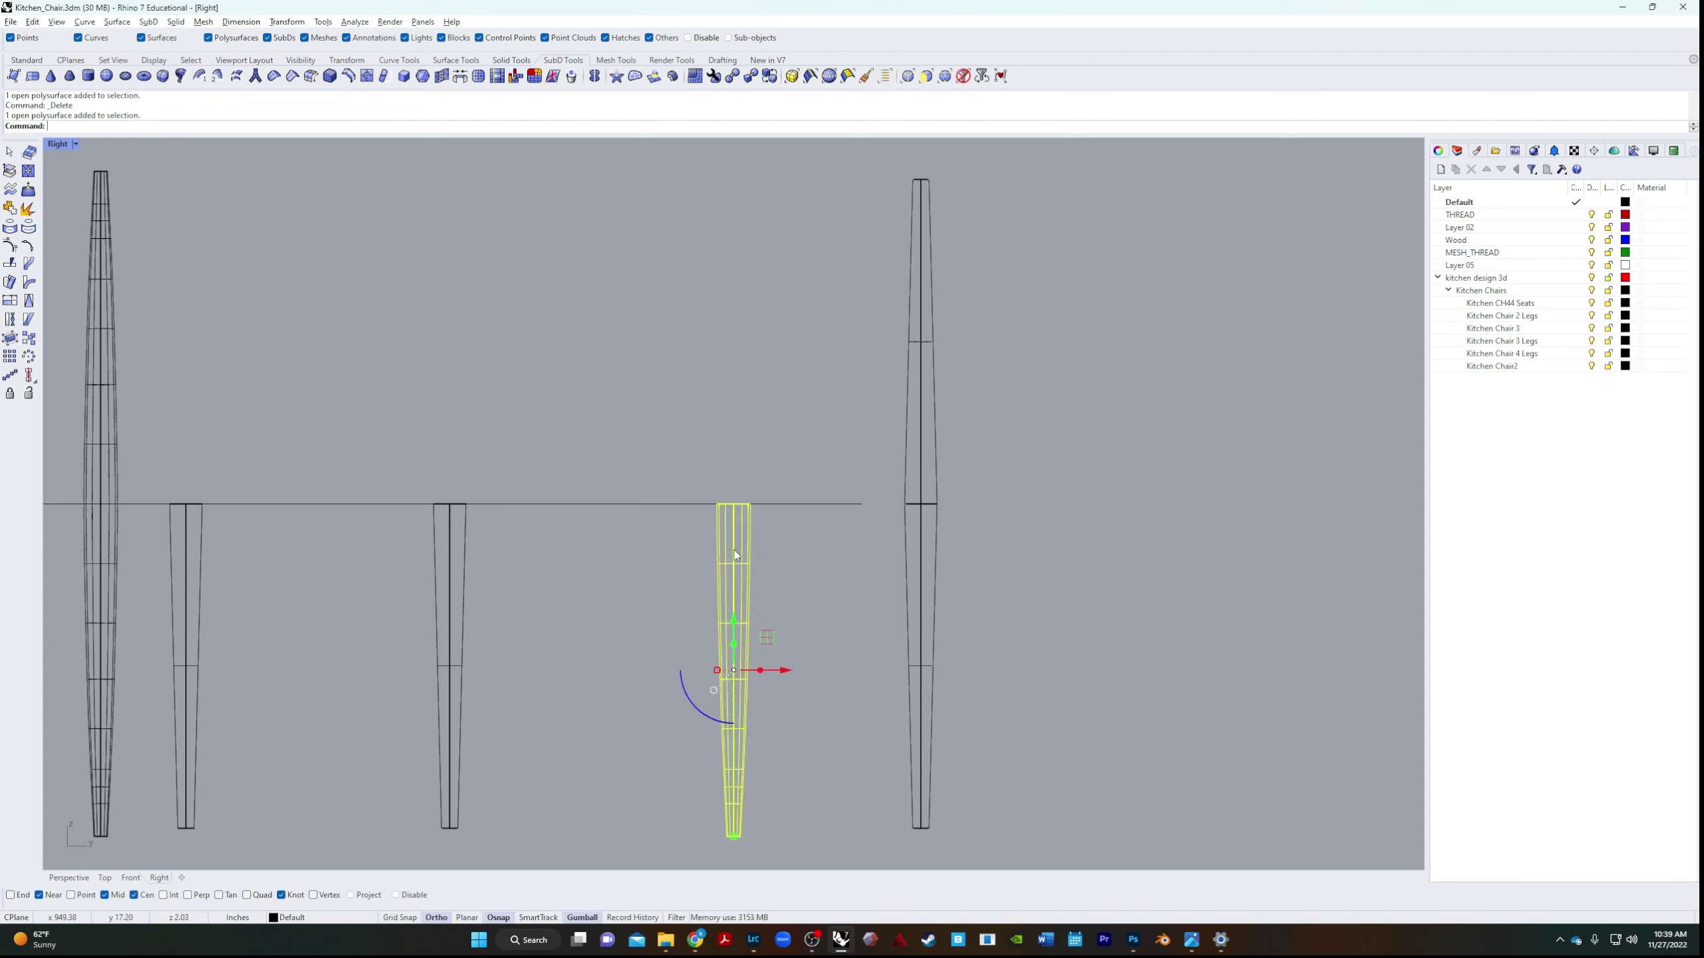
{"action": "left_click_drag", "start_coordinate": [563, 590], "coordinate": [151, 717]}
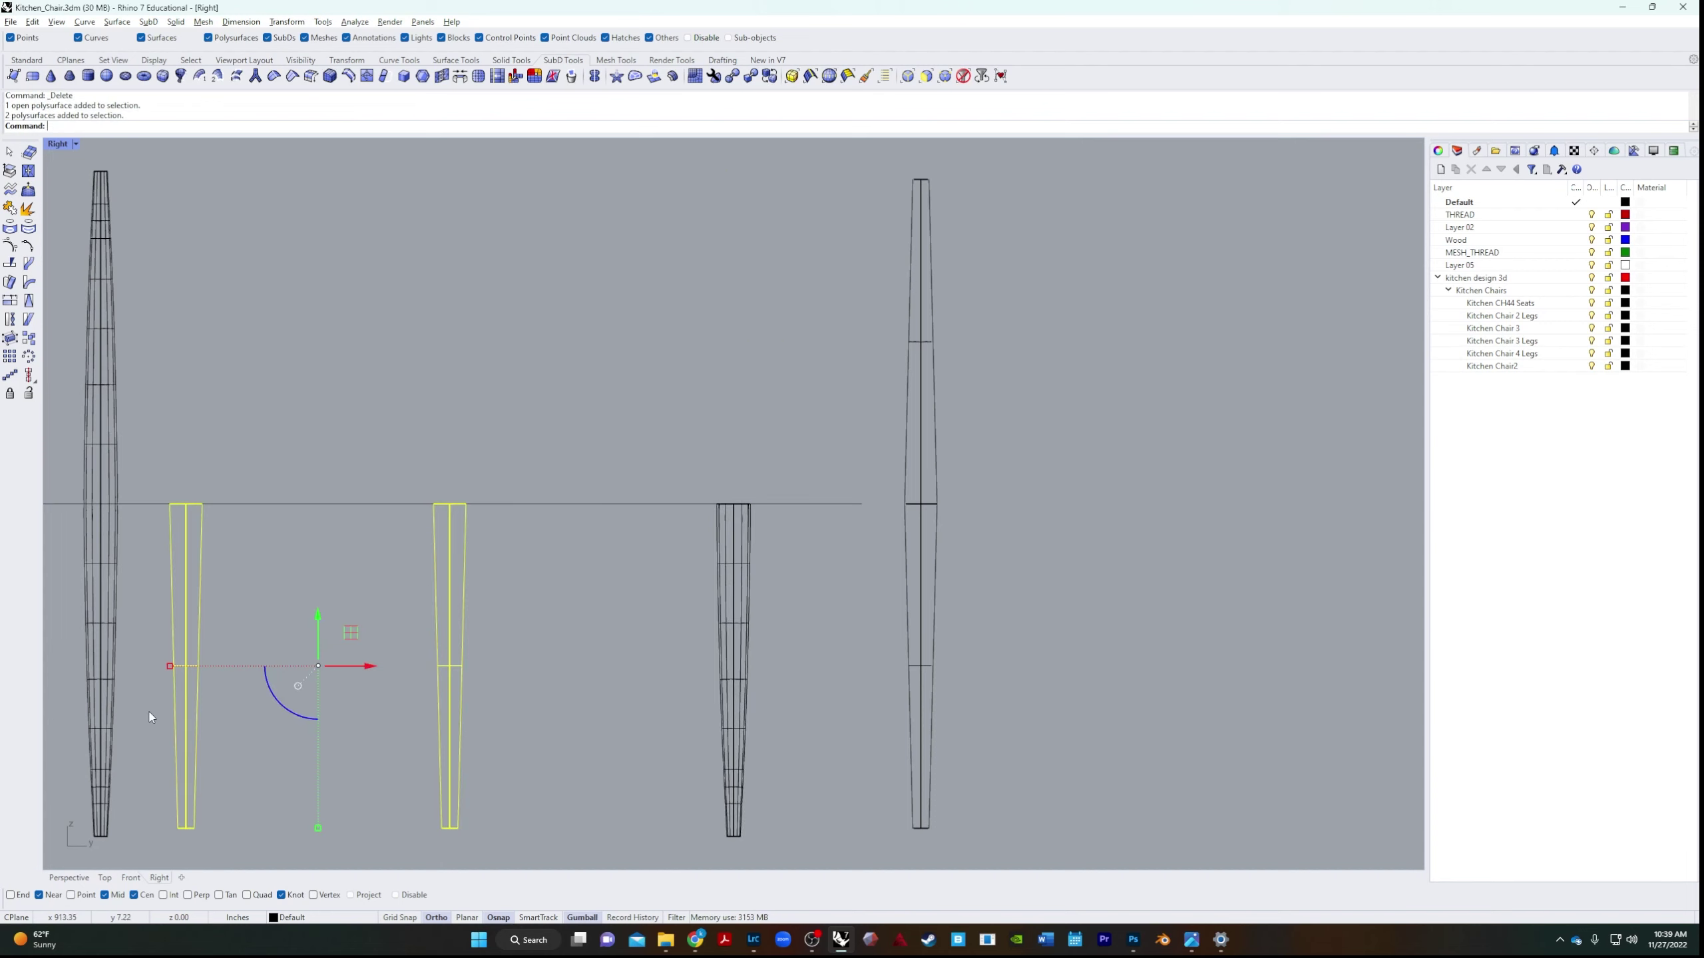
{"action": "key", "text": "Delete"}
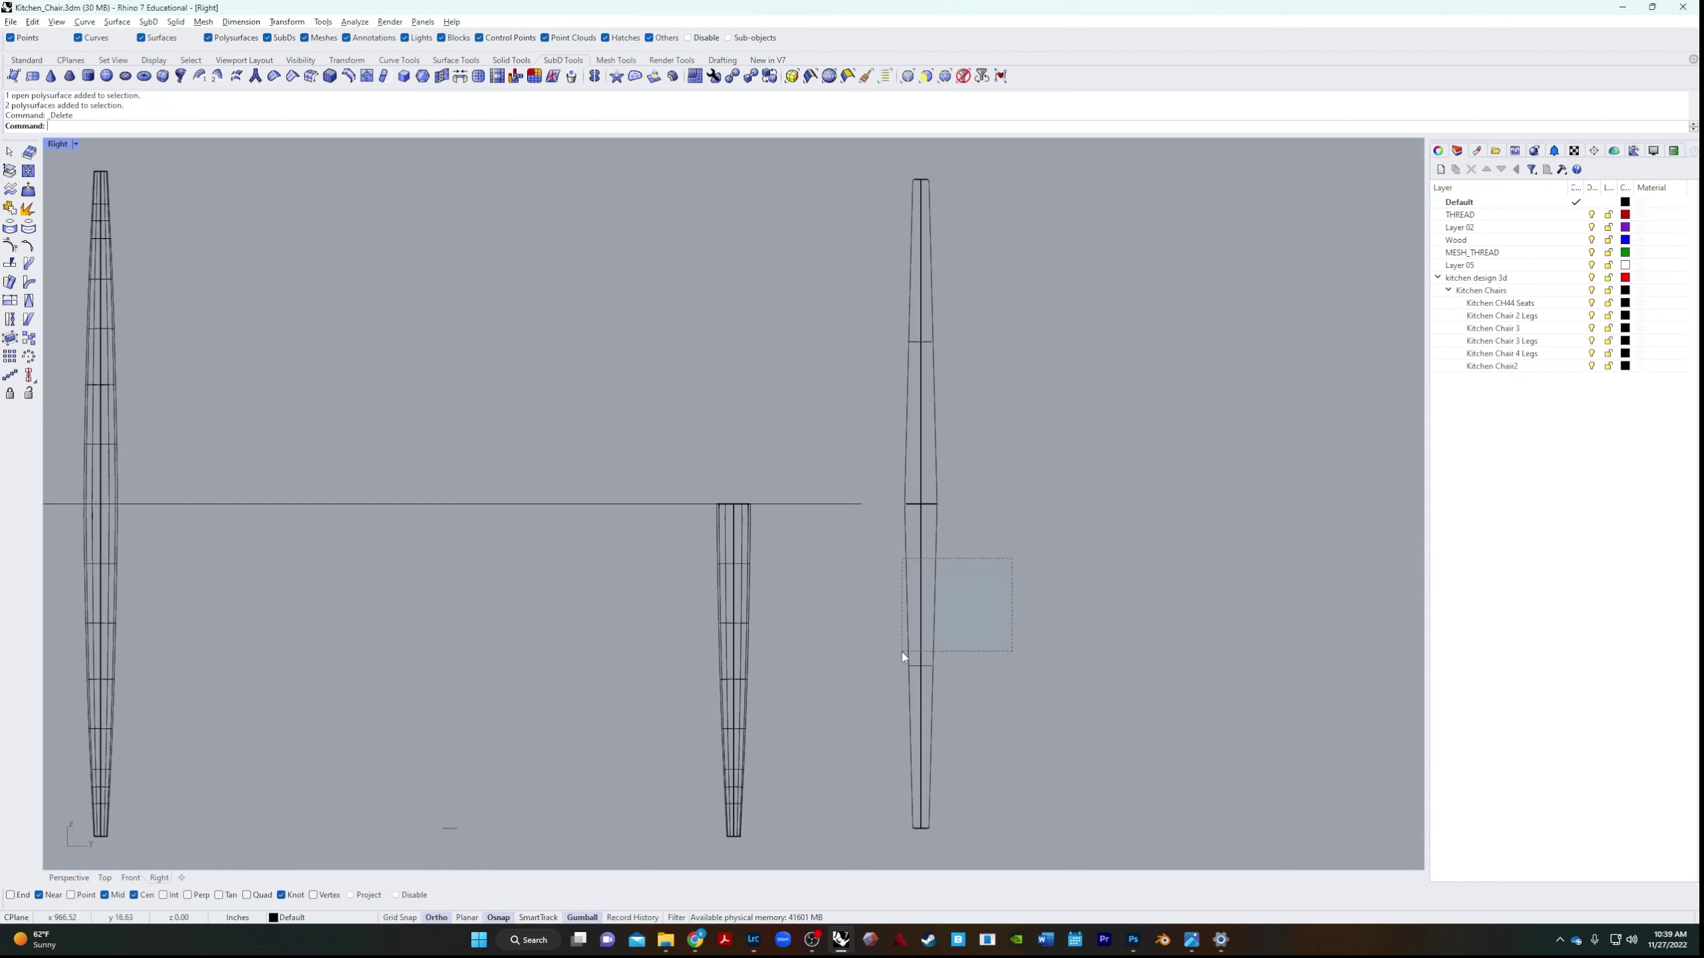
Delete the right leg and the small closed curve.
{"action": "left_click_drag", "start_coordinate": [903, 656], "coordinate": [738, 668]}
{"action": "key", "text": "Delete"}
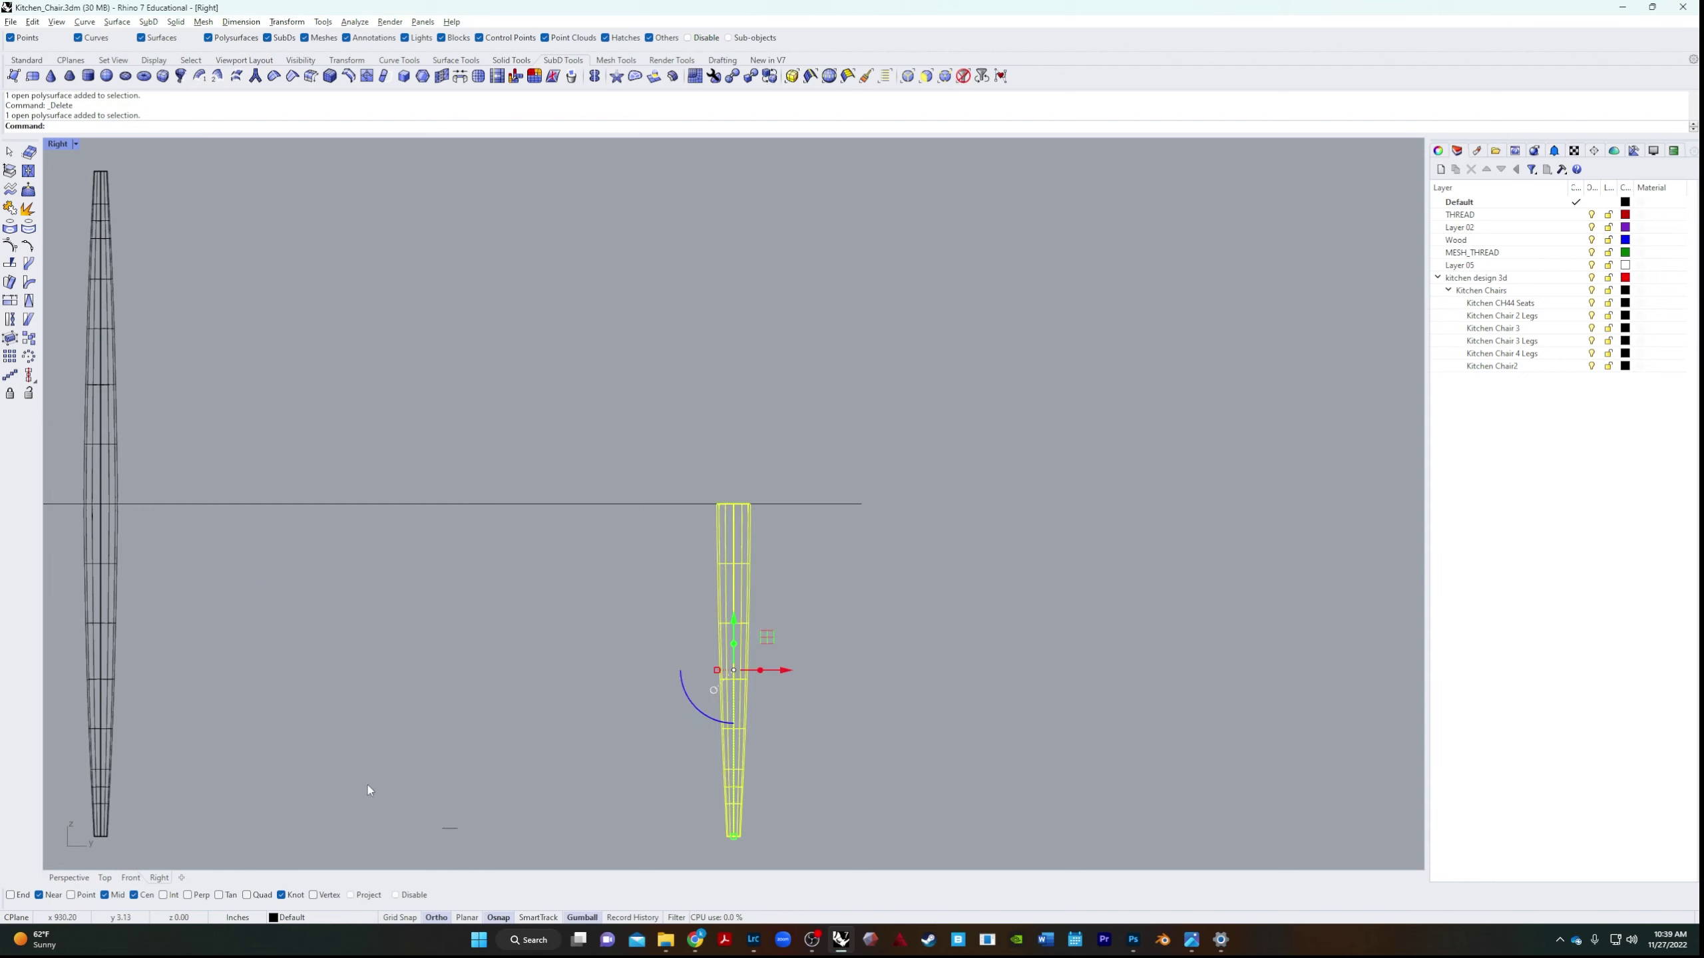
{"action": "left_click_drag", "start_coordinate": [524, 753], "coordinate": [409, 846]}
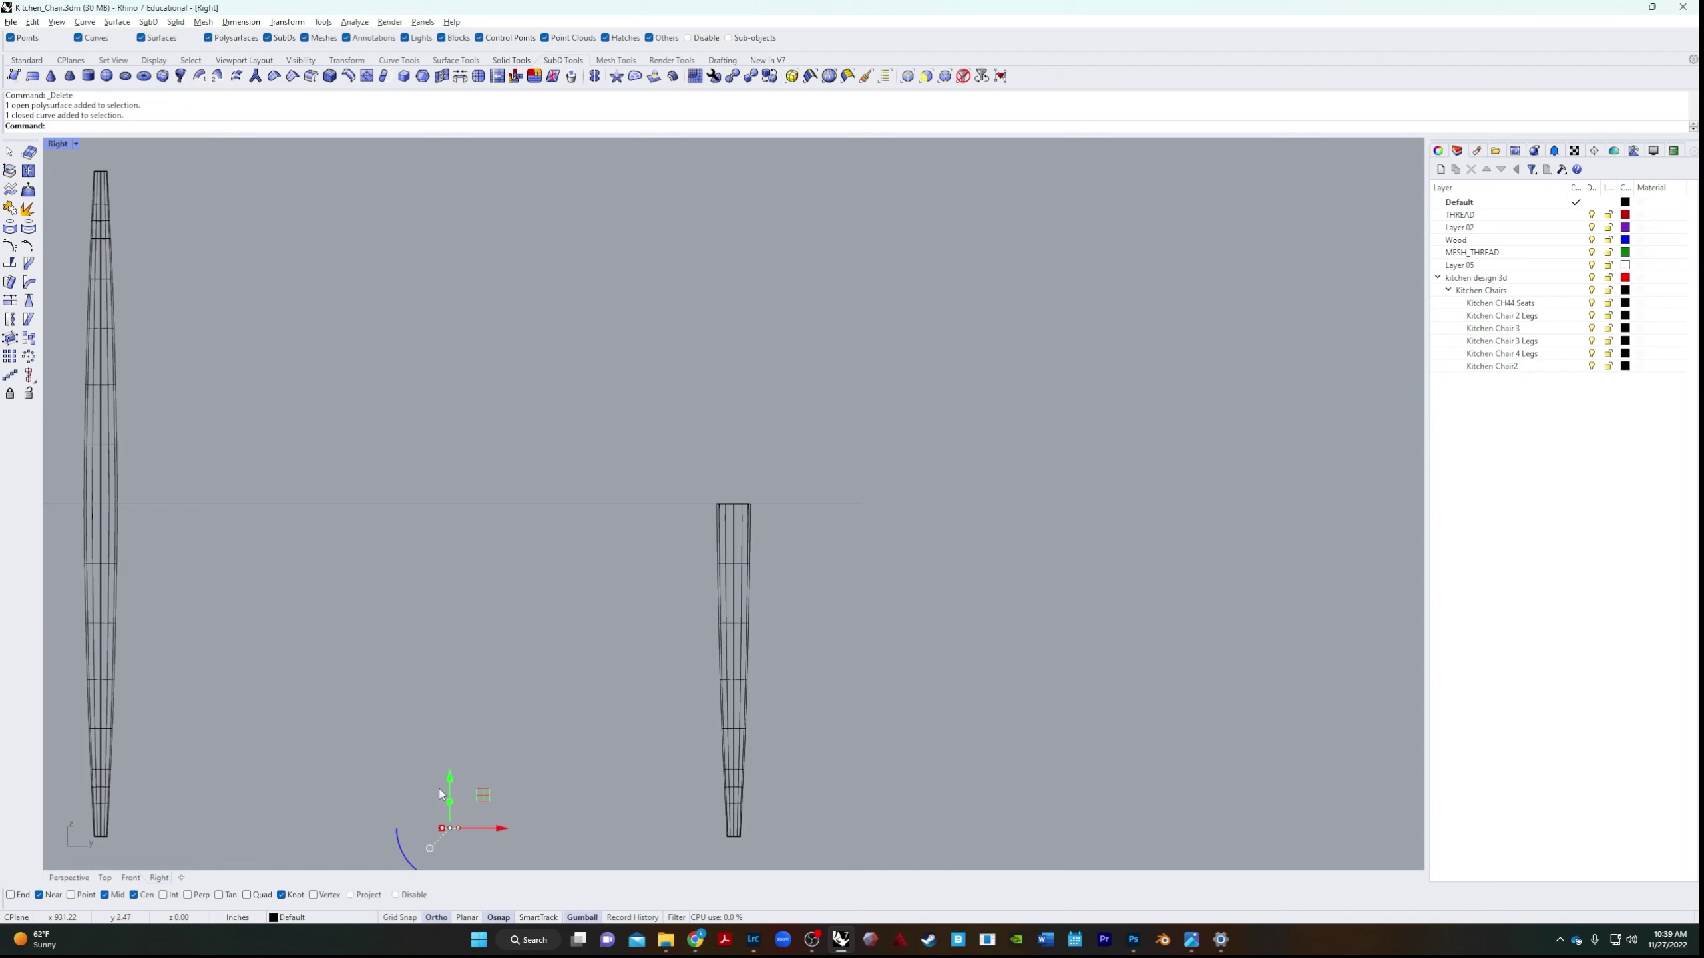
{"action": "left_click", "coordinate": [550, 729]}
{"action": "left_click_drag", "start_coordinate": [594, 668], "coordinate": [335, 873]}
{"action": "key", "text": "Delete"}
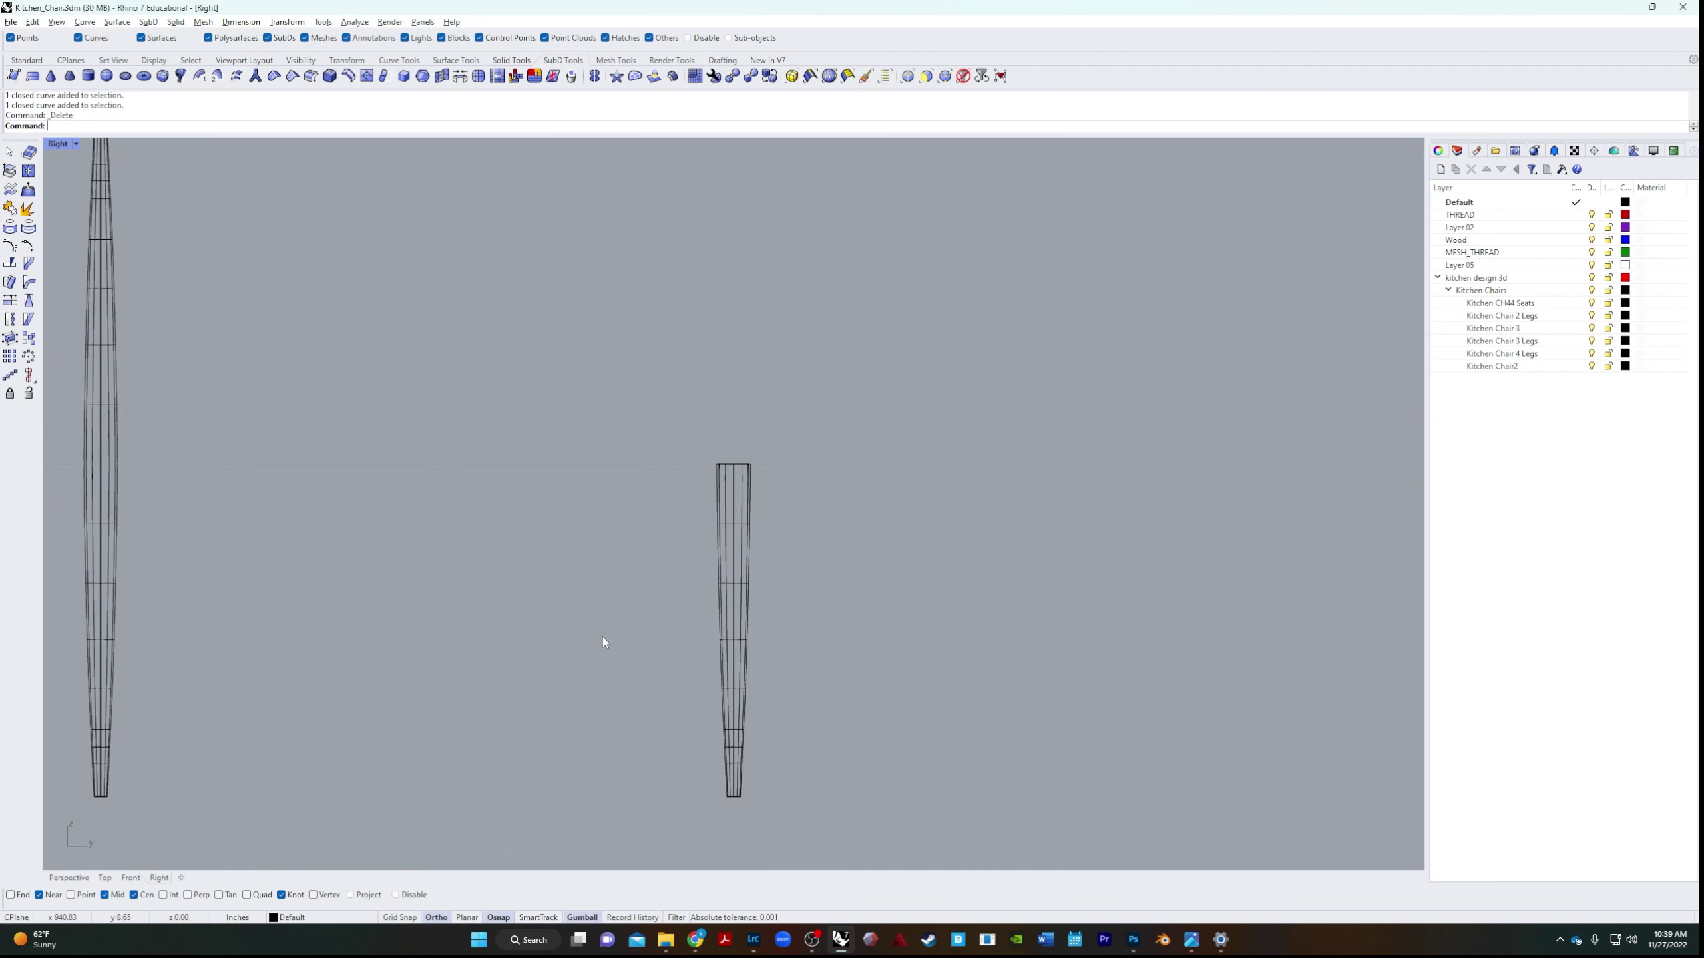
In Front view, draw a 17-inch guide line from the right leg's top toward the left leg.
{"action": "left_click", "coordinate": [131, 877]}
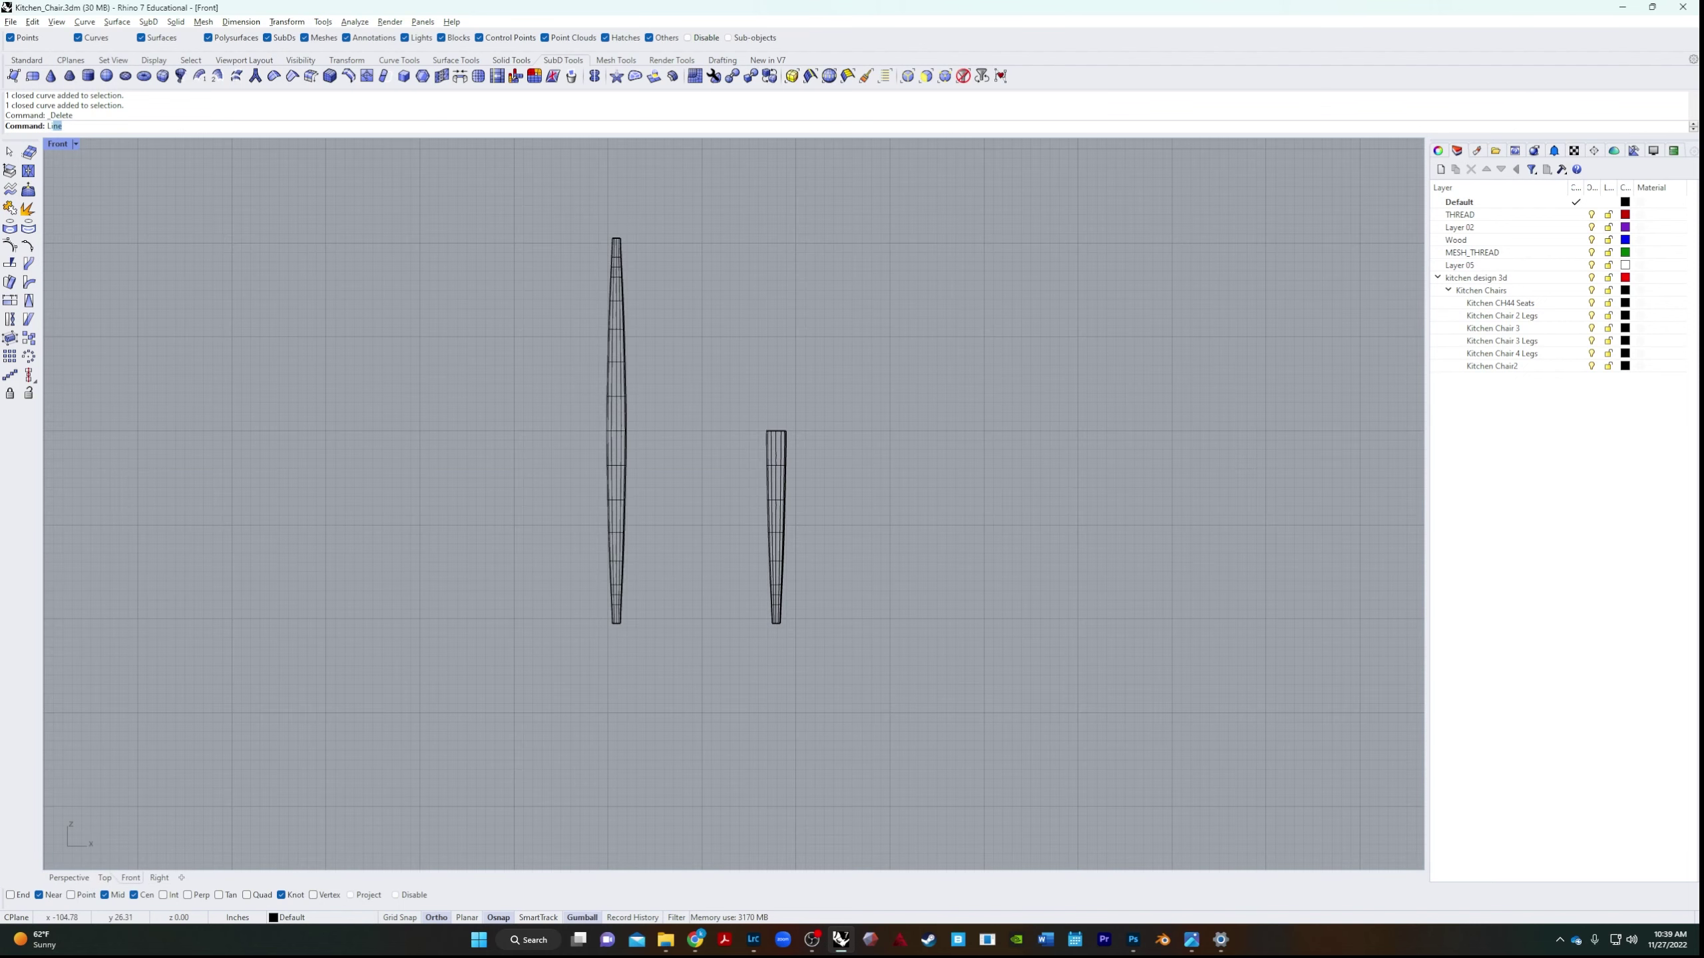
{"action": "key", "text": "Return"}
{"action": "scroll", "coordinate": [778, 403], "scroll_direction": "up", "scroll_amount": 5}
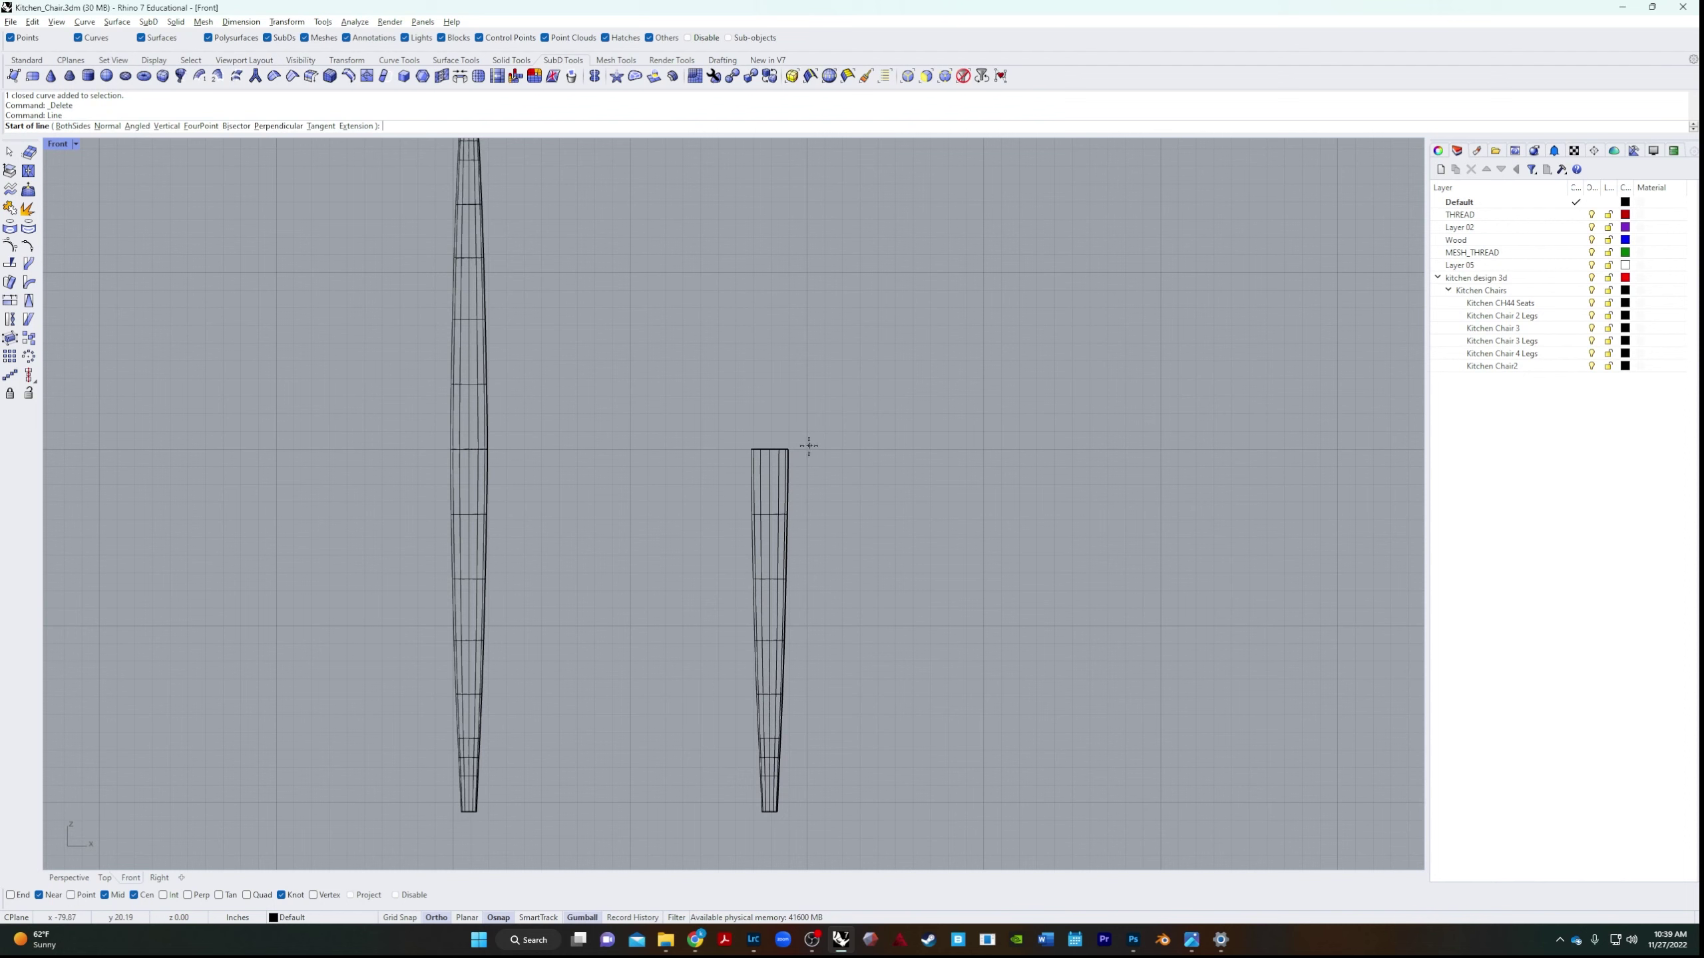
{"action": "left_click", "coordinate": [788, 463]}
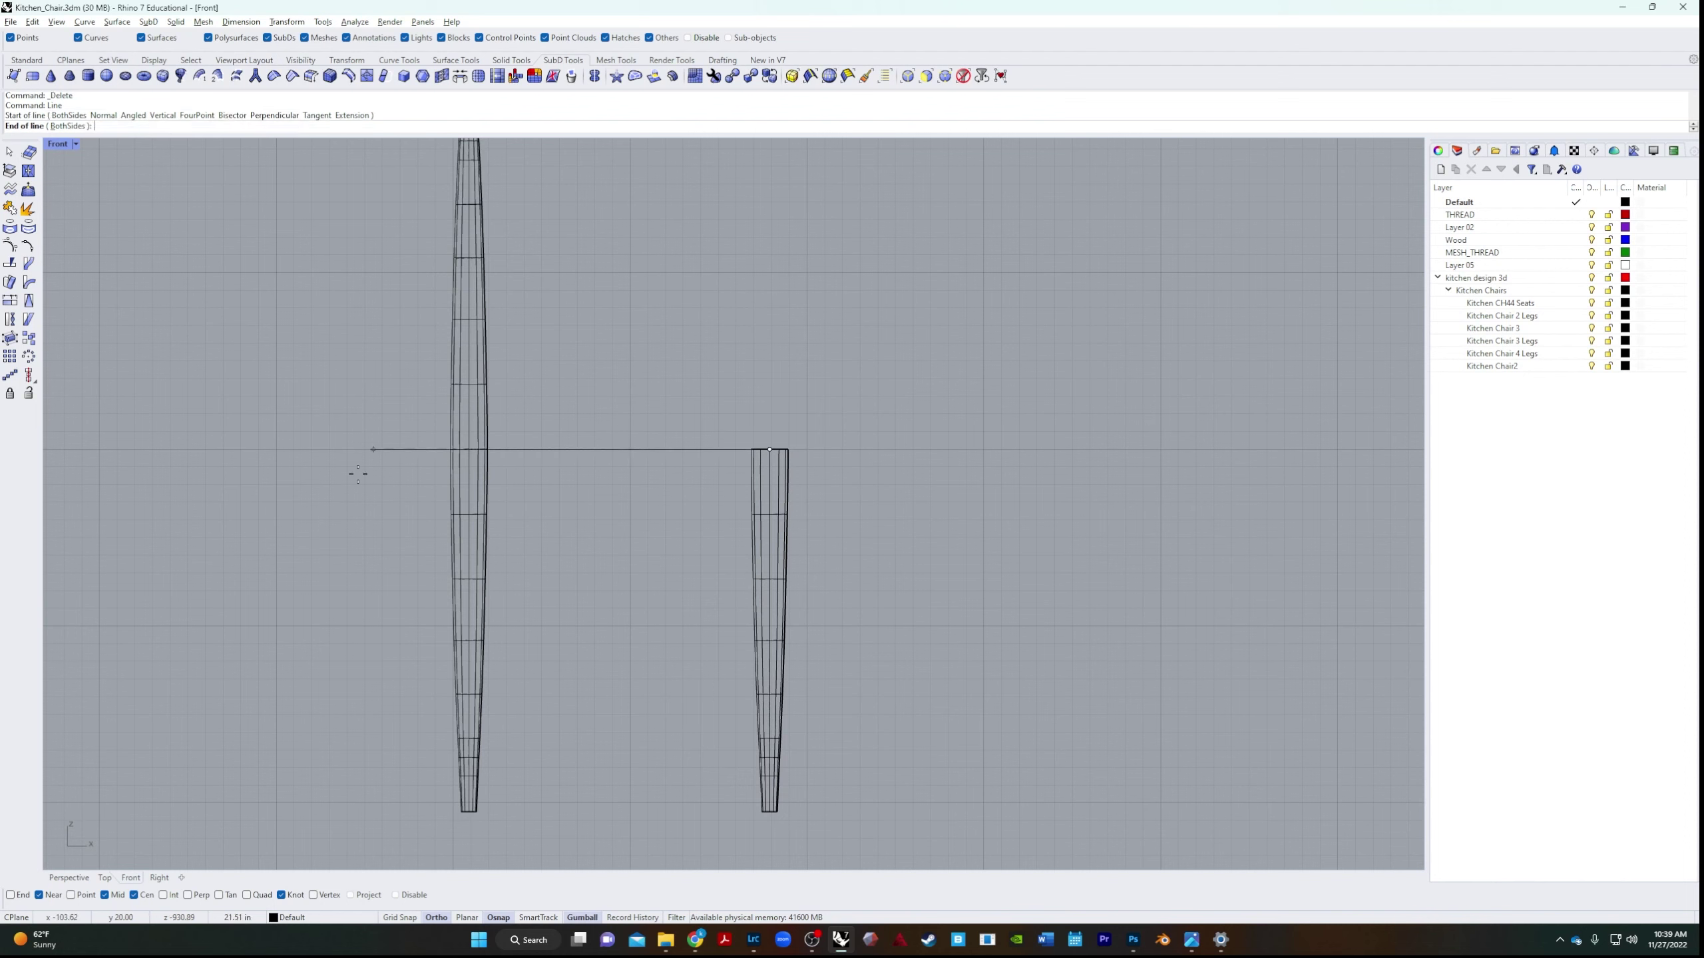
{"action": "type", "text": "17"}
{"action": "key", "text": "Return"}
{"action": "left_click", "coordinate": [156, 499]}
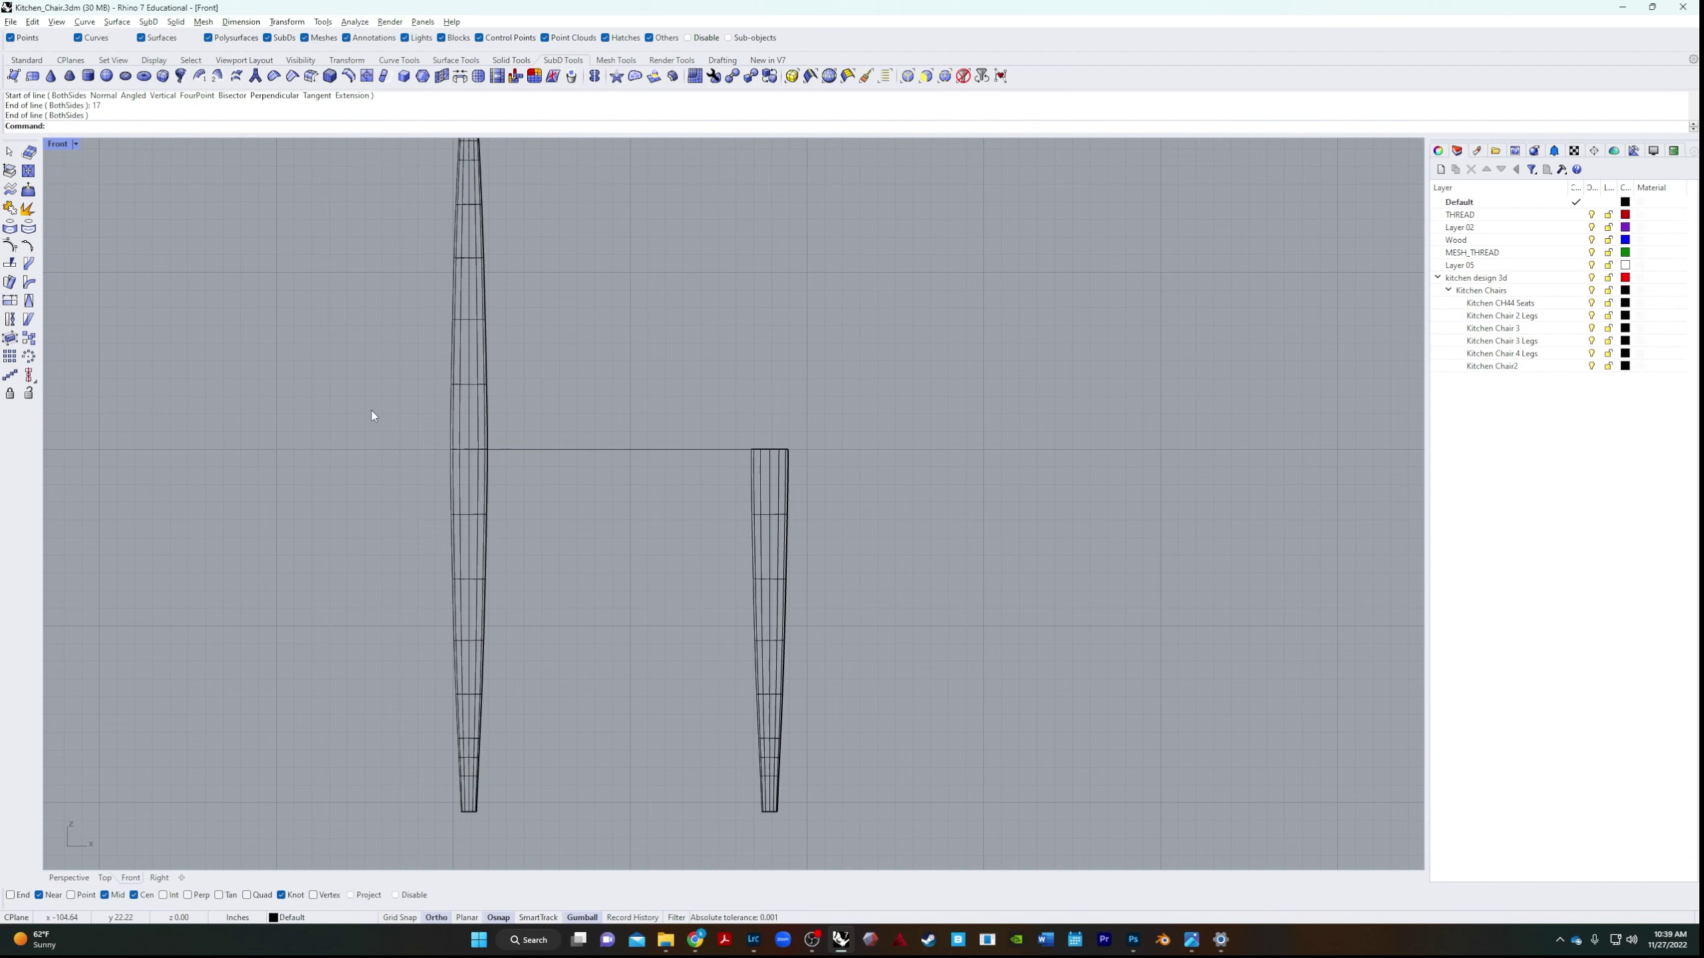
Select the left leg, zoom to it in Top view, and move its disc onto the guide line.
{"action": "left_click", "coordinate": [476, 409]}
{"action": "scroll", "coordinate": [514, 430], "scroll_direction": "up", "scroll_amount": 4}
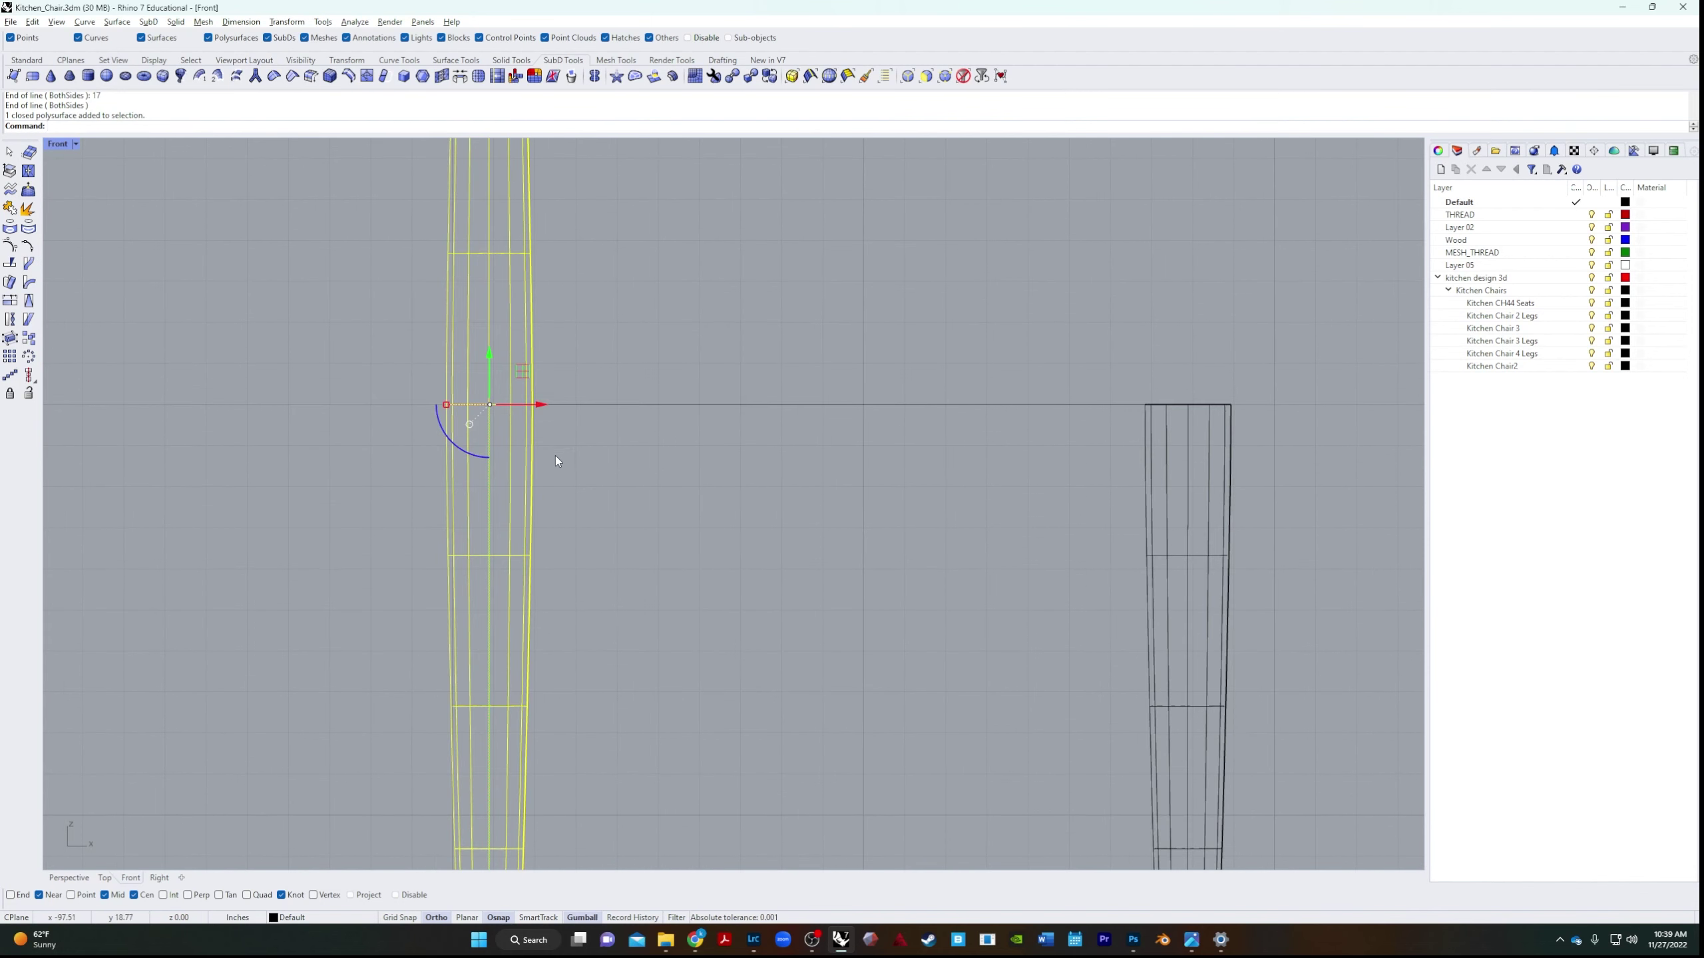
{"action": "left_click", "coordinate": [105, 878]}
{"action": "type", "text": "Z"}
{"action": "key", "text": "Return"}
{"action": "type", "text": "s"}
{"action": "key", "text": "Return"}
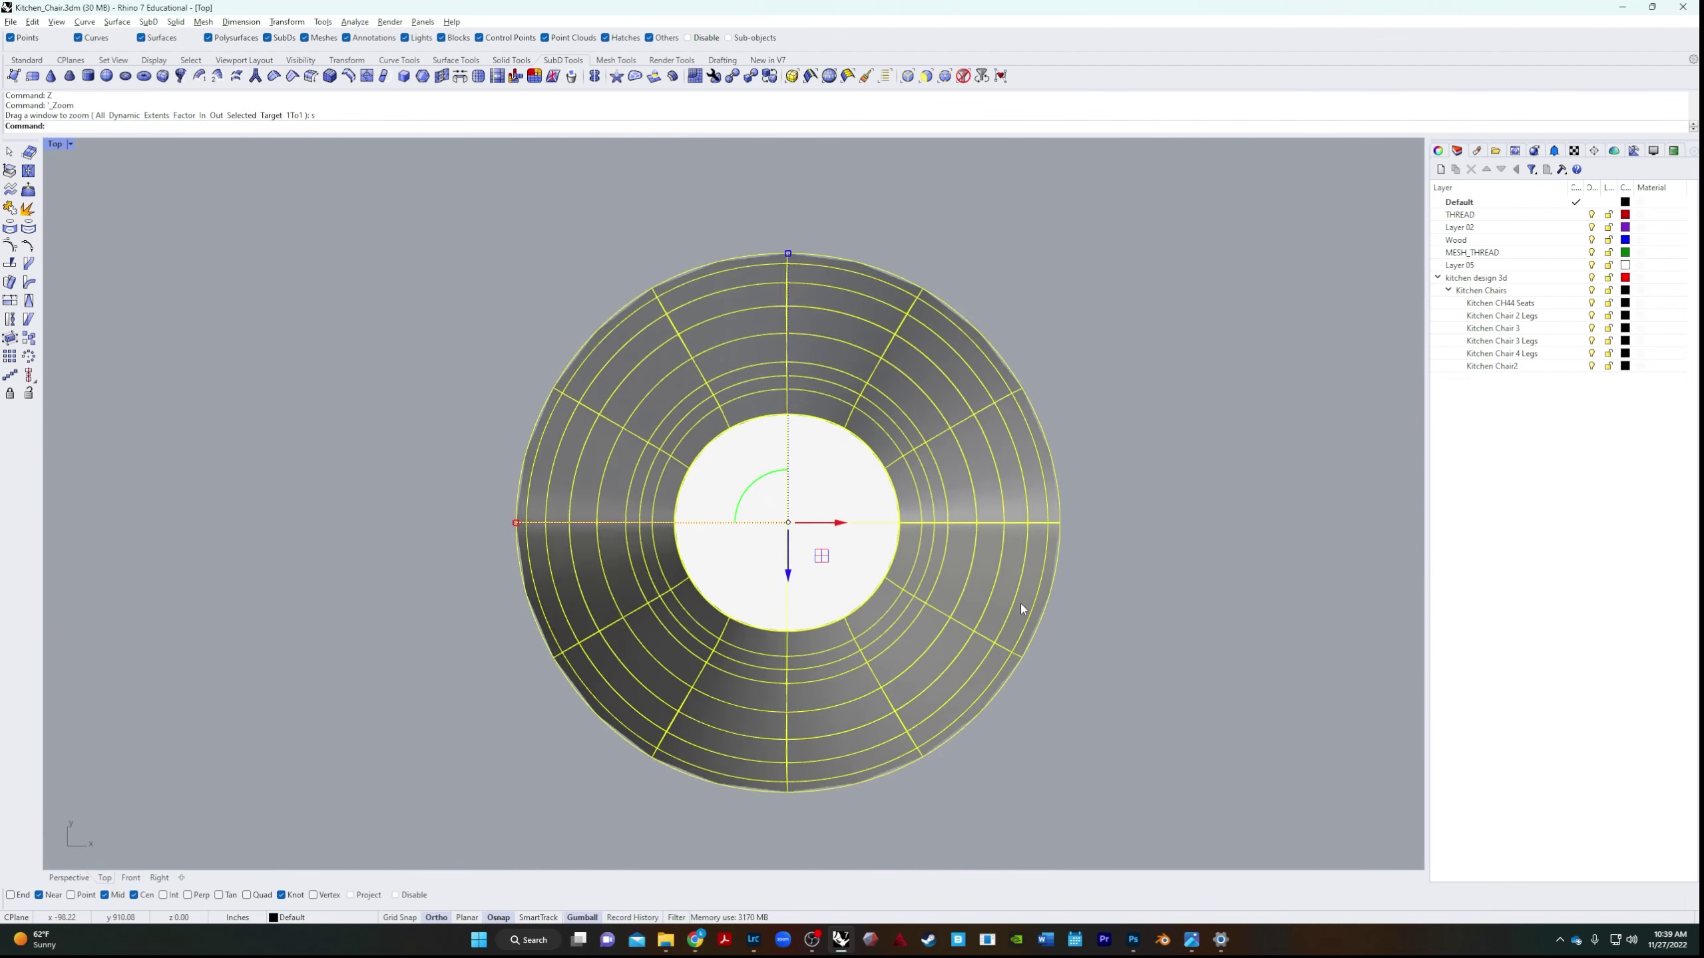
{"action": "scroll", "coordinate": [1100, 631], "scroll_direction": "down", "scroll_amount": 5}
{"action": "mouse_move", "coordinate": [1114, 636]}
{"action": "right_mouse_down"}
{"action": "mouse_move", "coordinate": [684, 362]}
{"action": "mouse_move", "coordinate": [748, 386]}
{"action": "mouse_move", "coordinate": [740, 475]}
{"action": "mouse_move", "coordinate": [693, 471]}
{"action": "right_mouse_up"}
{"action": "scroll", "coordinate": [684, 362], "scroll_direction": "down", "scroll_amount": 5}
{"action": "type", "text": "M"}
{"action": "key", "text": "Return"}
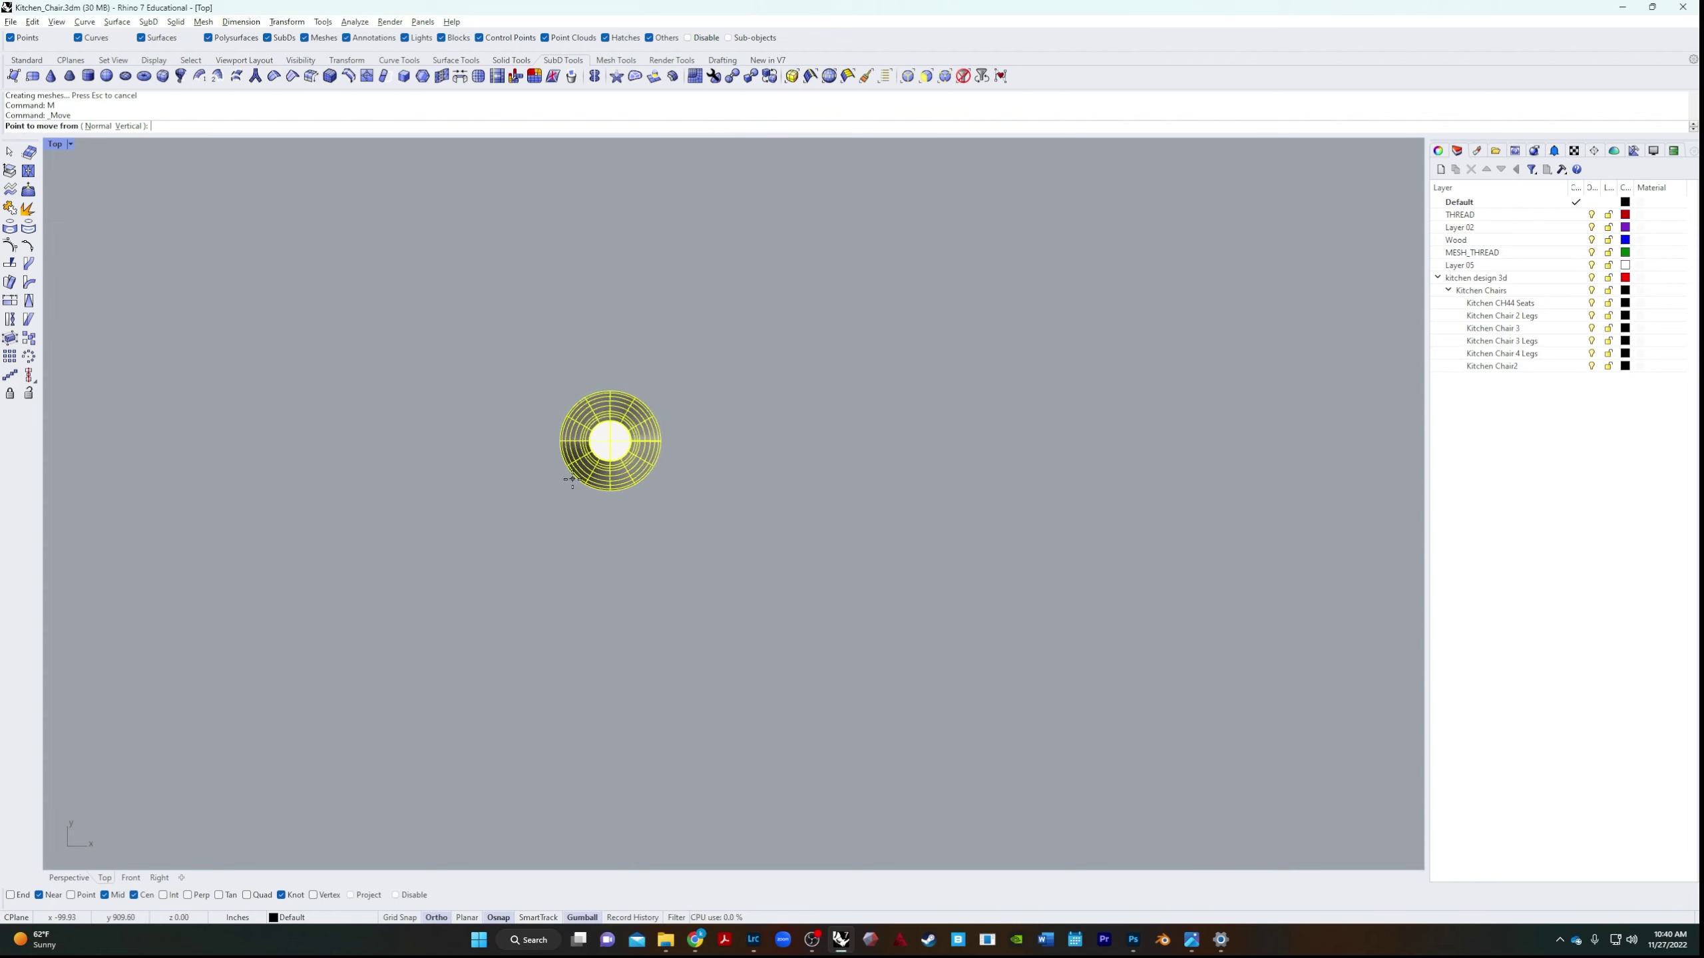
{"action": "left_click", "coordinate": [611, 456]}
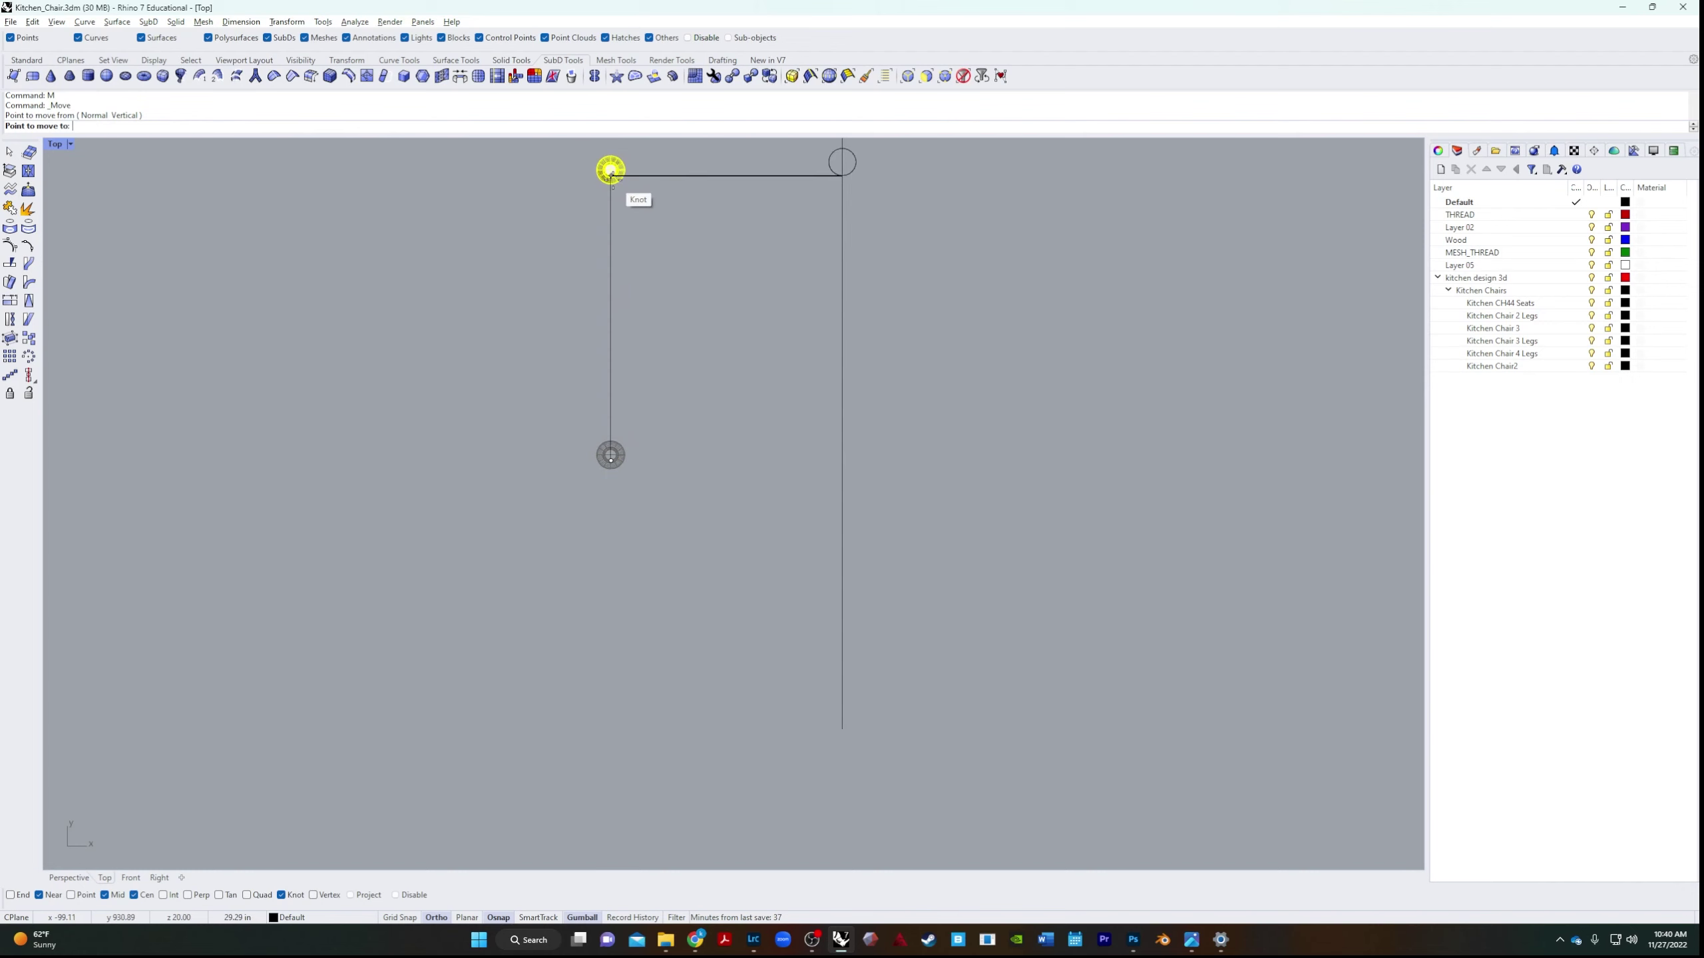
{"action": "left_click", "coordinate": [611, 170]}
Move the disc again from its bottom knot onto the horizontal line.
{"action": "scroll", "coordinate": [613, 175], "scroll_direction": "up", "scroll_amount": 8}
{"action": "type", "text": "M"}
{"action": "key", "text": "Return"}
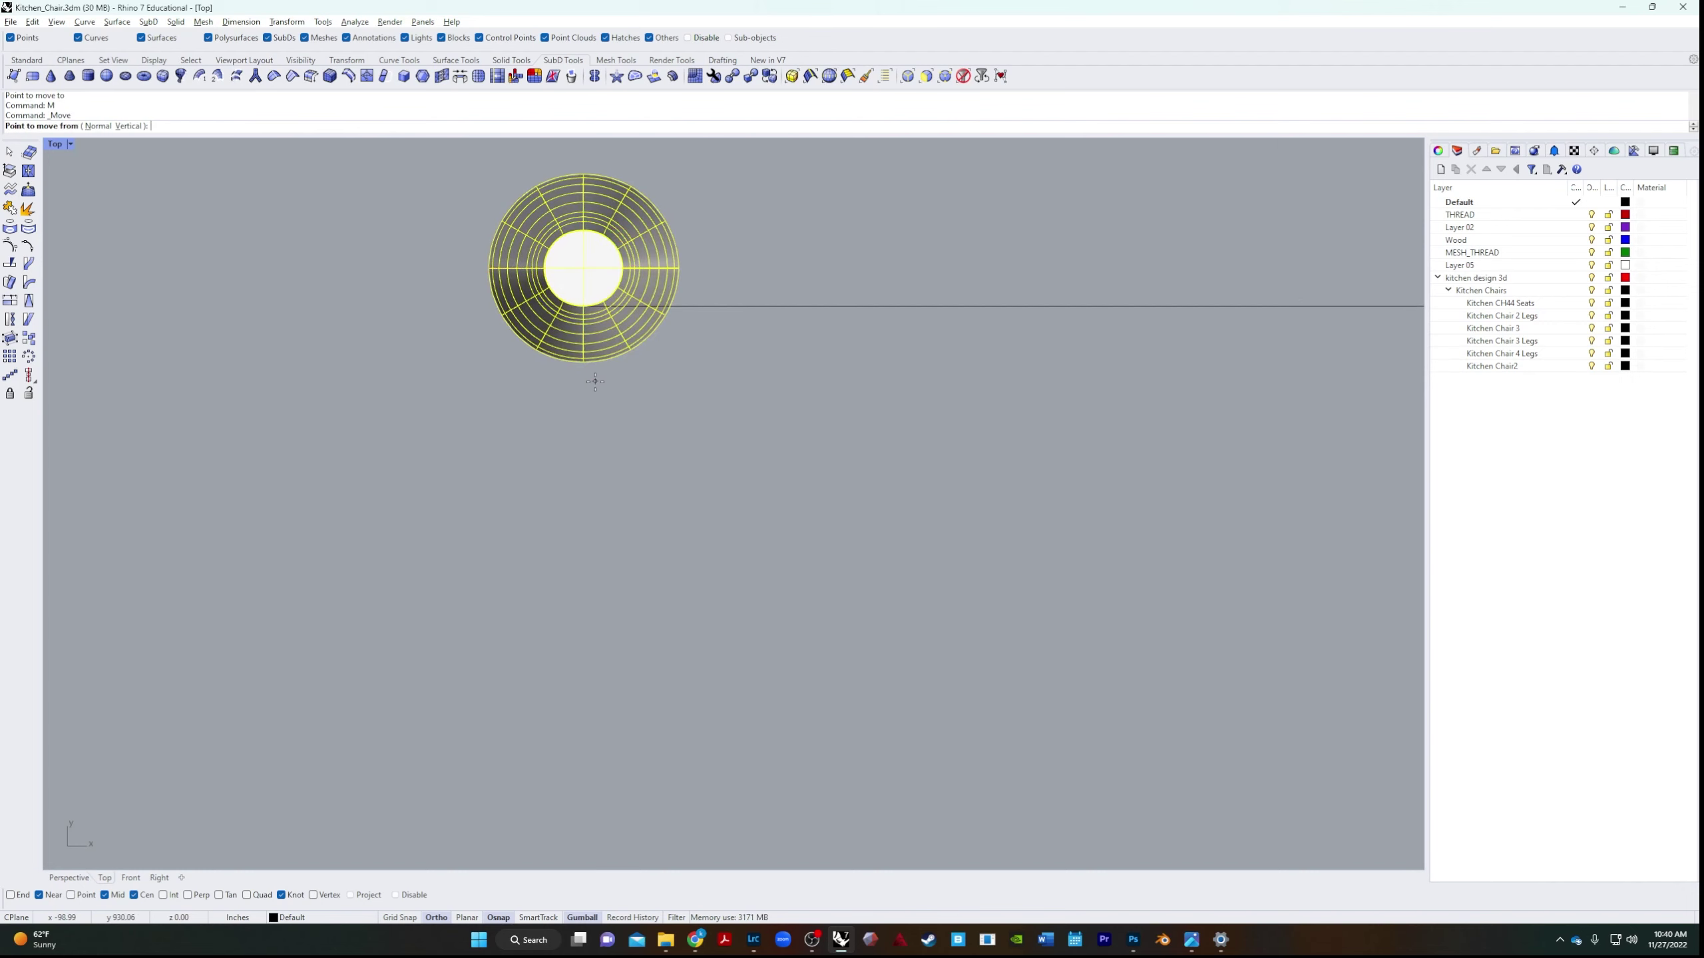
{"action": "left_click", "coordinate": [584, 363]}
{"action": "left_click", "coordinate": [585, 308]}
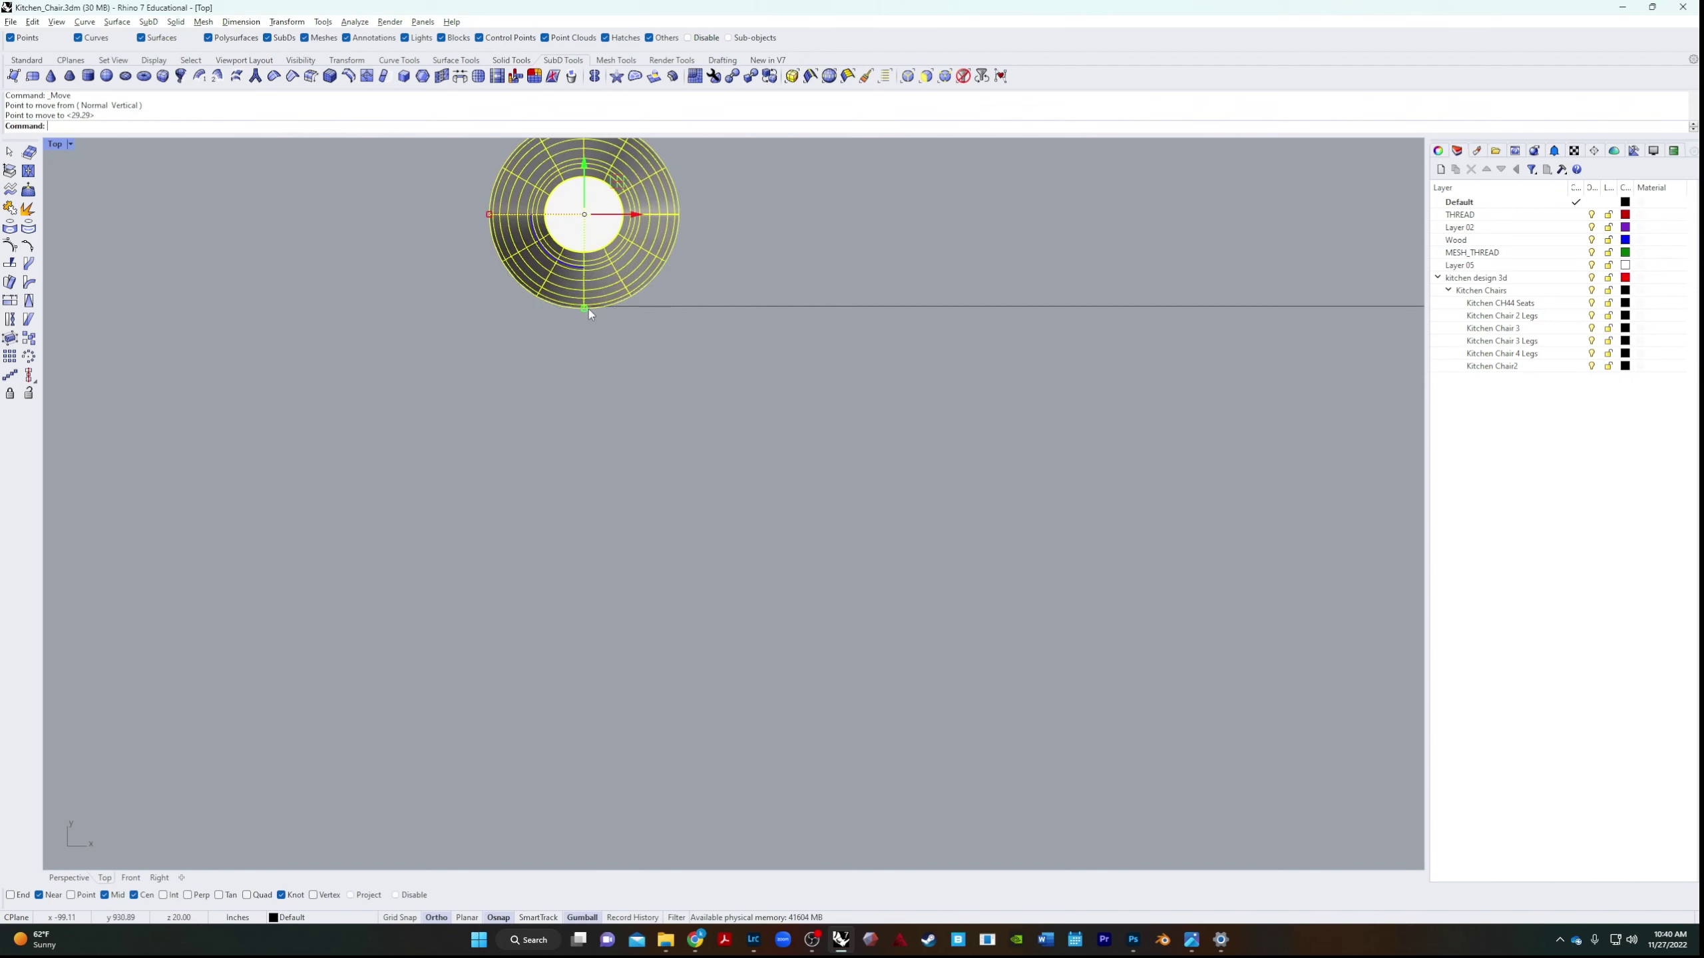
In Perspective, move the lower leg from its bottom end to the snapped point.
{"action": "left_click", "coordinate": [69, 877]}
{"action": "scroll", "coordinate": [461, 737], "scroll_direction": "down", "scroll_amount": 2}
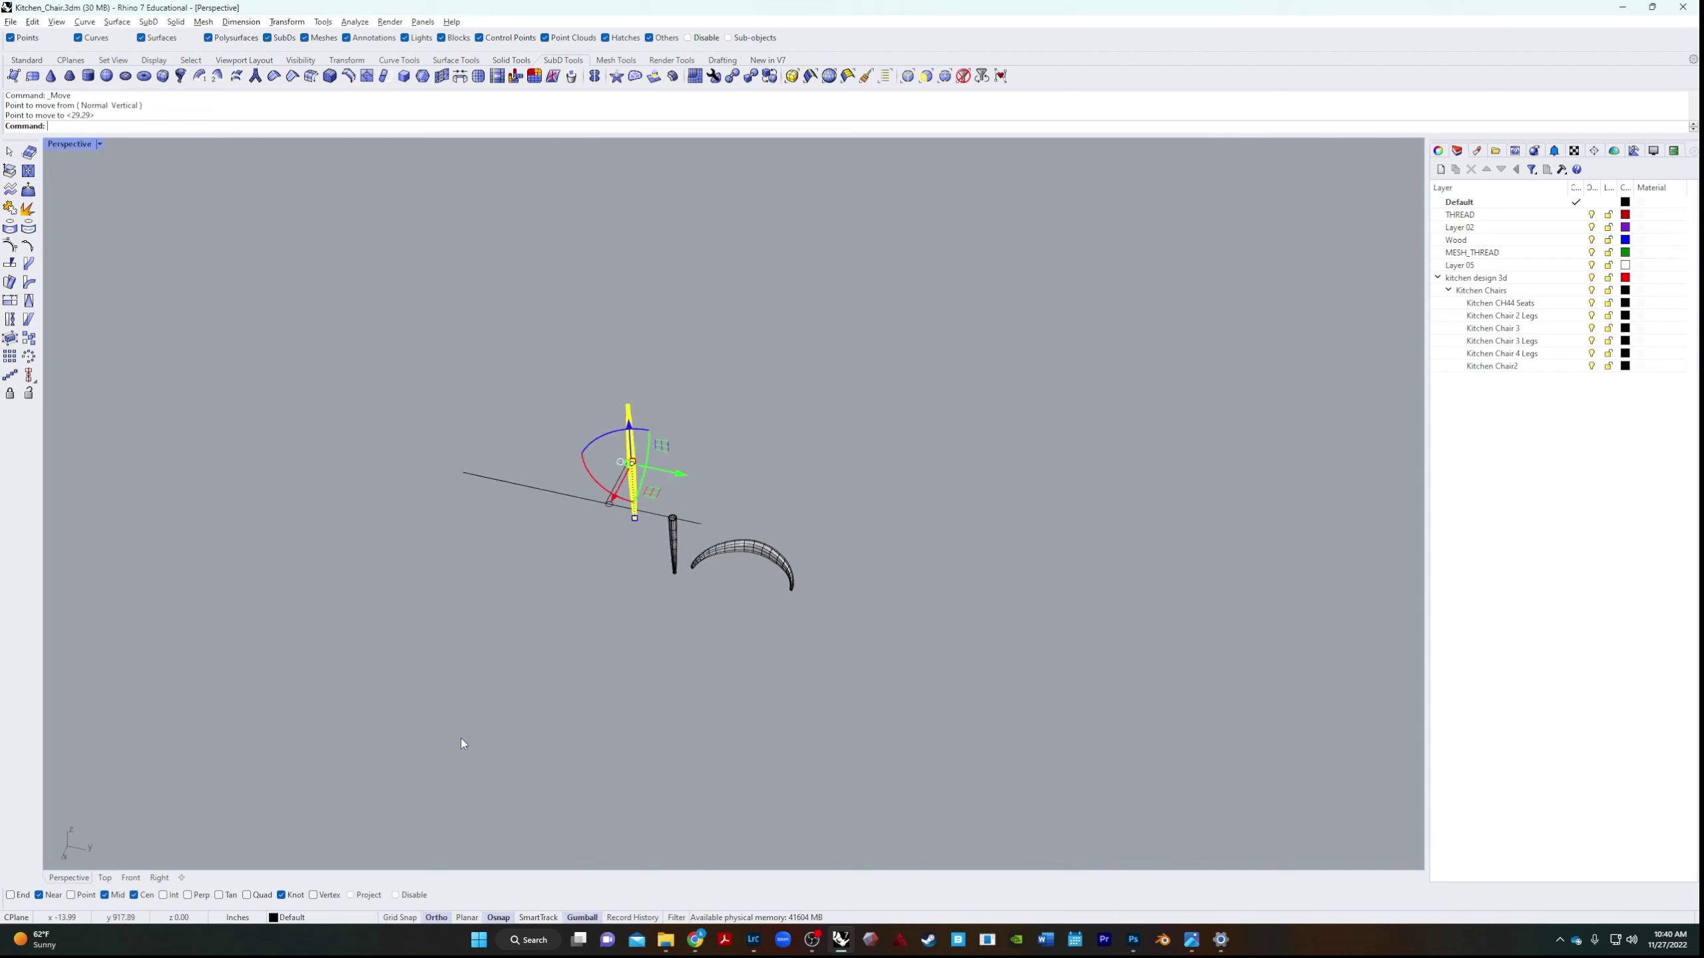
{"action": "right_click_drag", "start_coordinate": [460, 737], "coordinate": [822, 516]}
{"action": "key", "text": "Escape"}
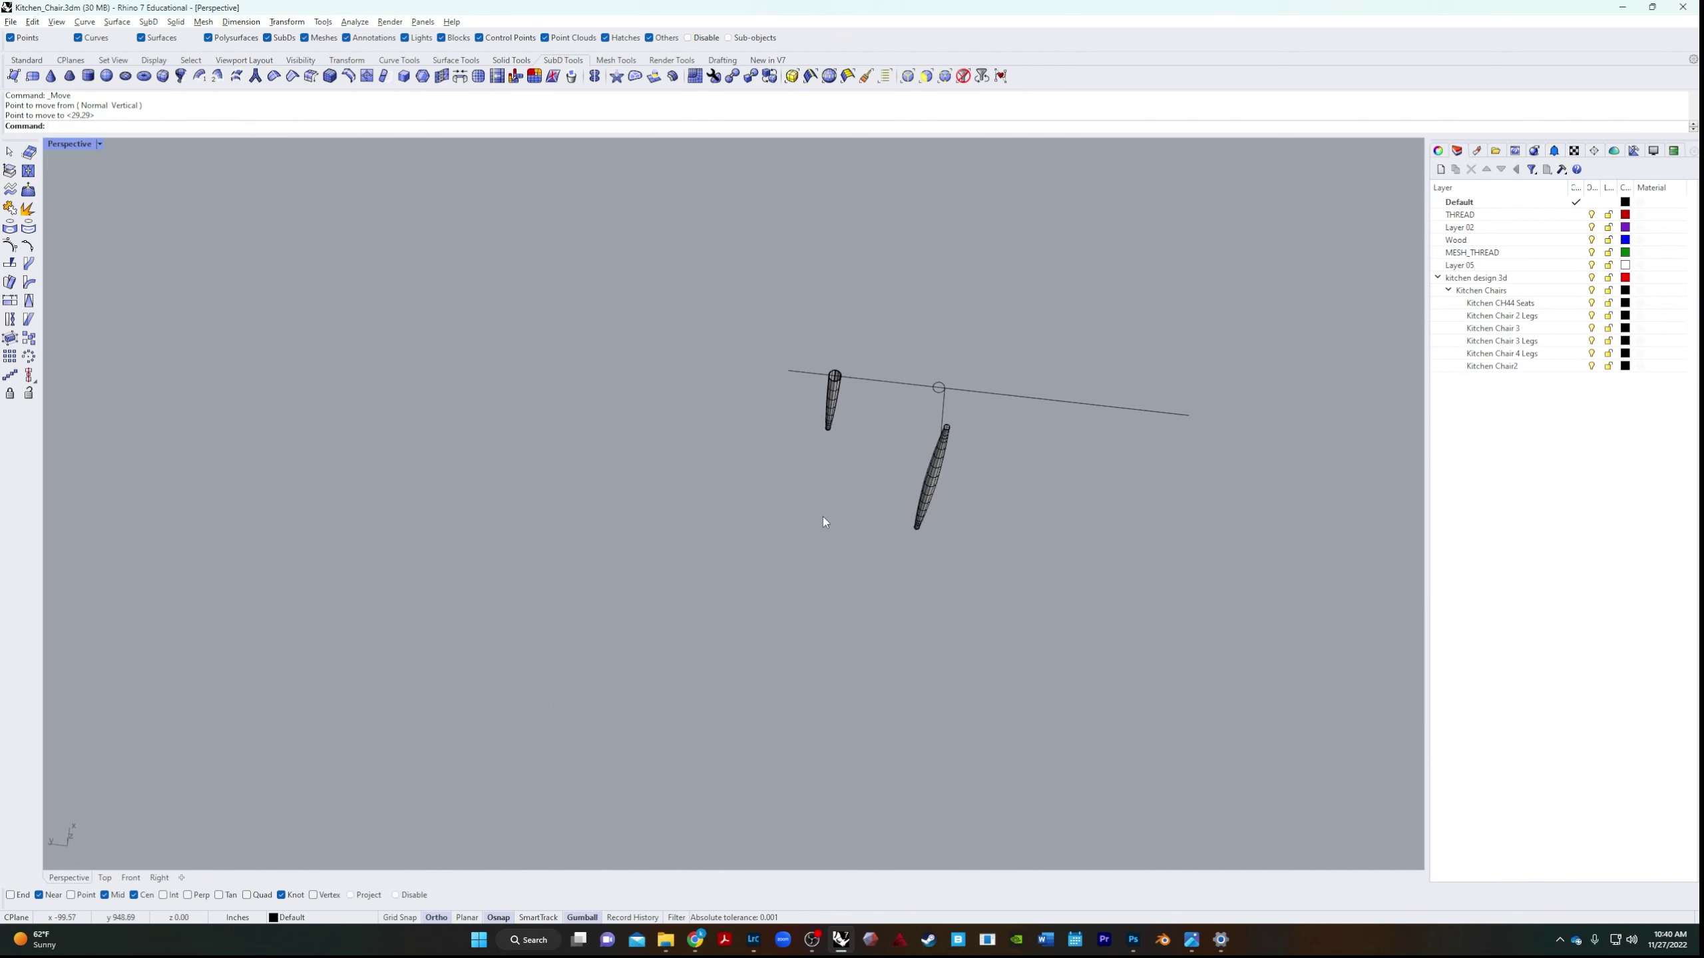
{"action": "left_click", "coordinate": [946, 437]}
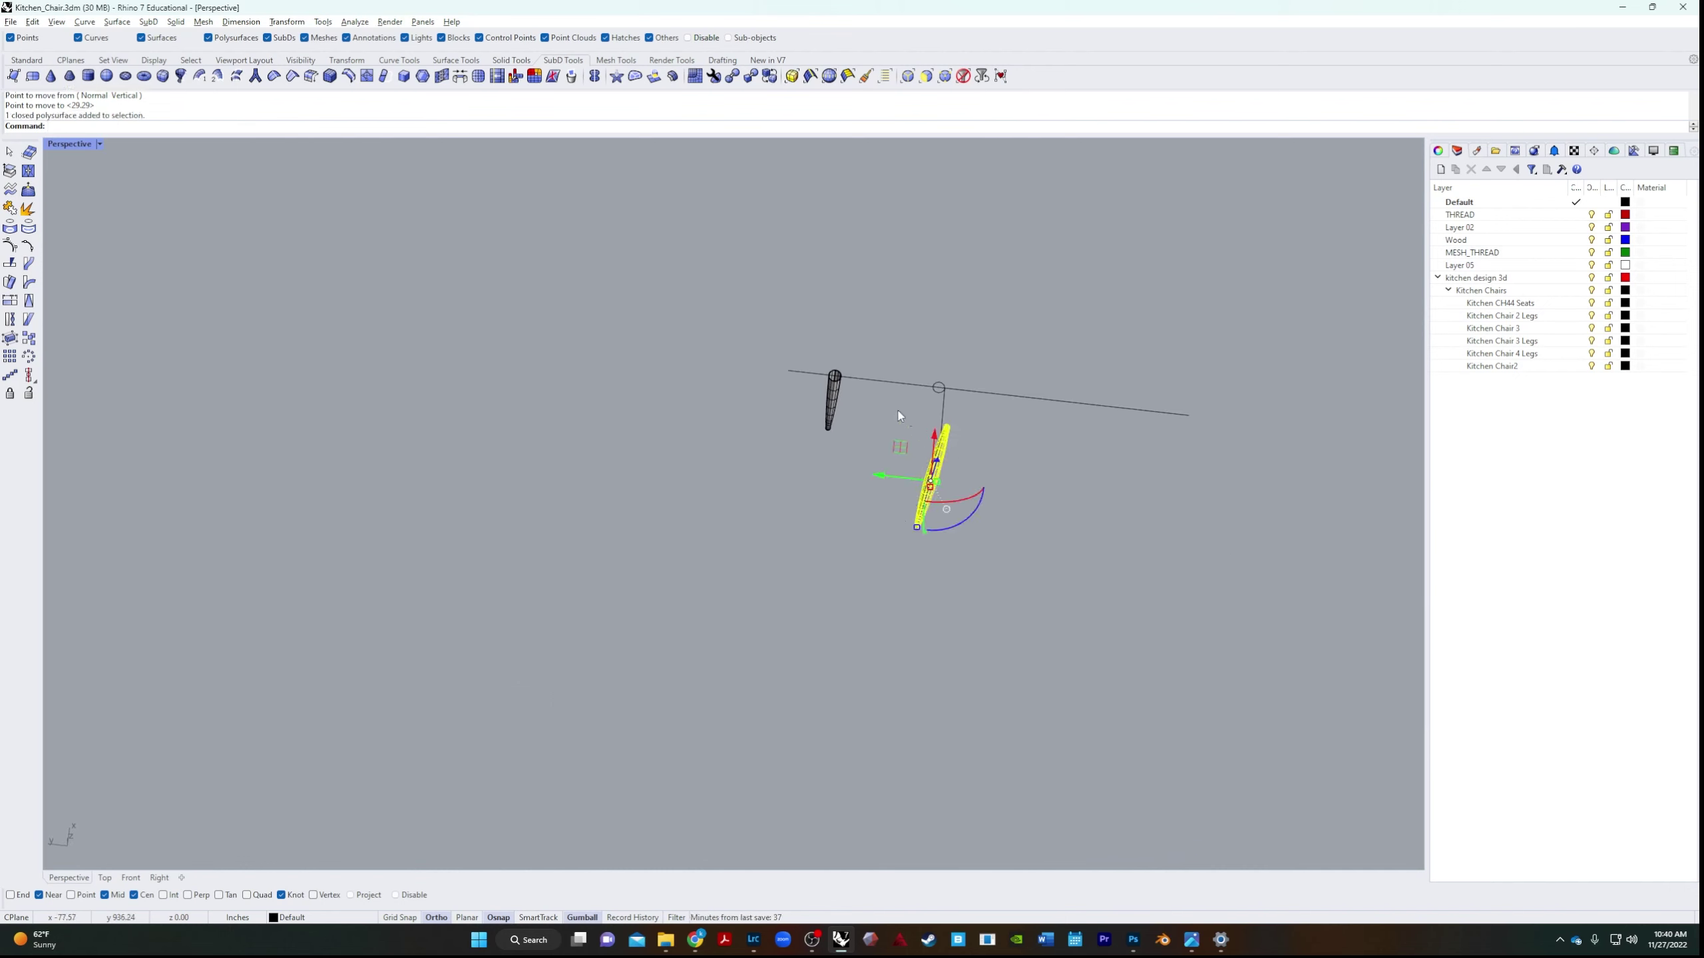
{"action": "type", "text": "m"}
{"action": "key", "text": "Return"}
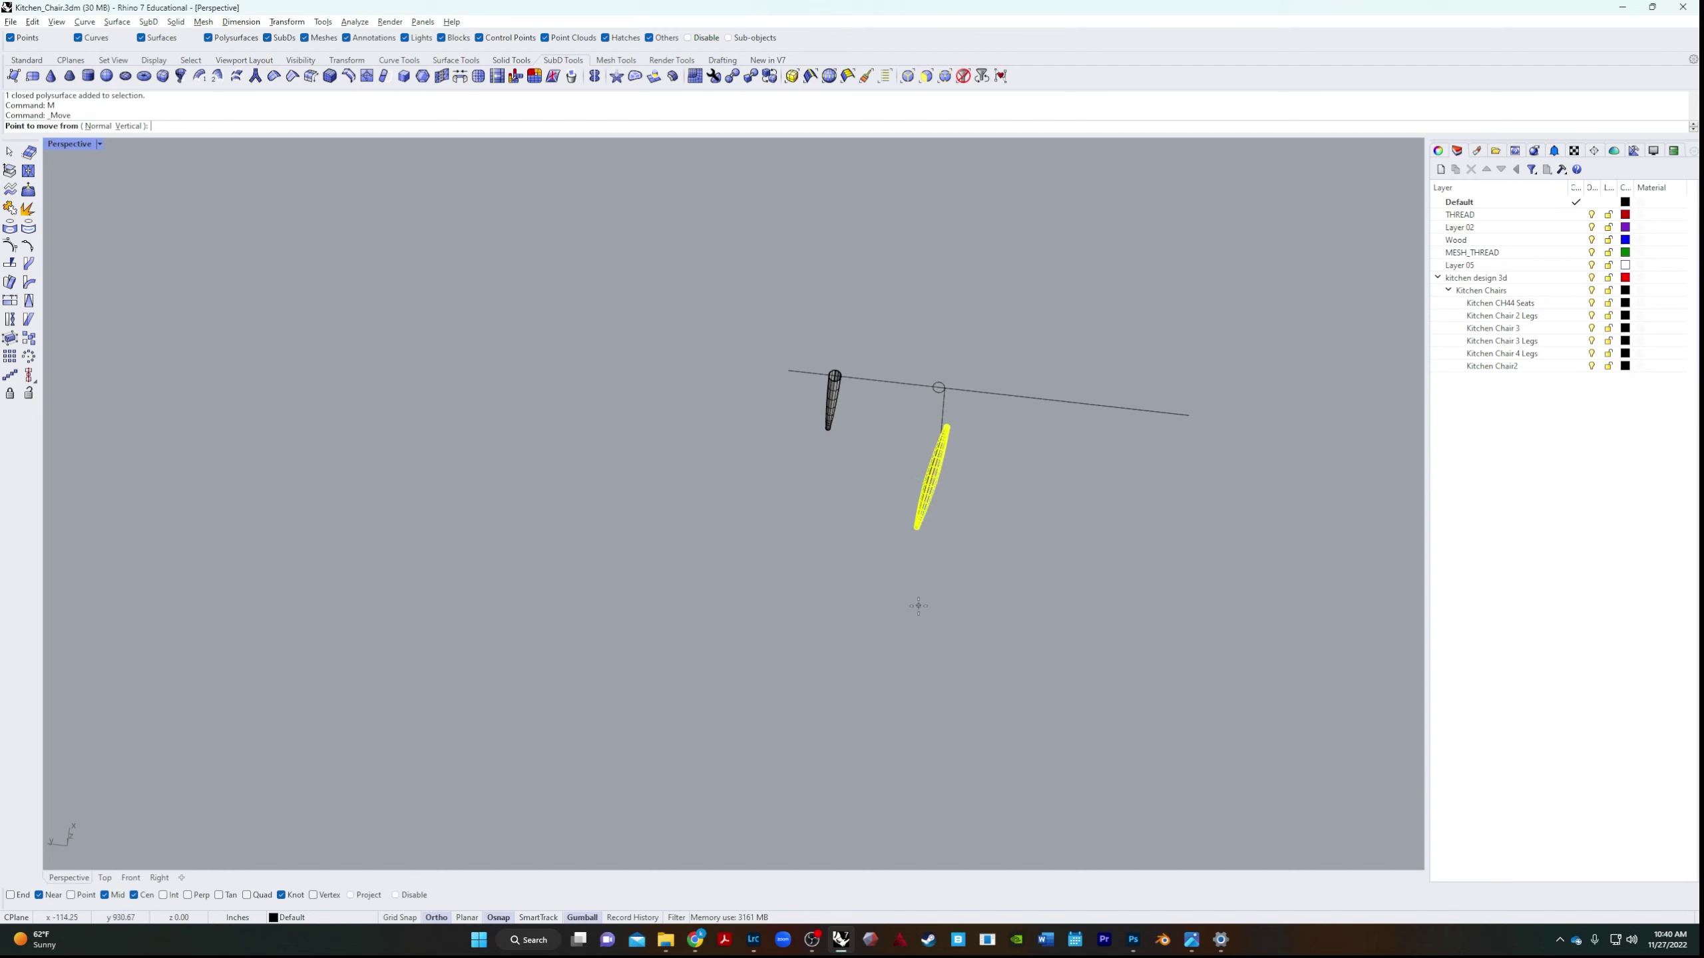
{"action": "right_click_drag", "start_coordinate": [918, 606], "coordinate": [996, 412]}
{"action": "scroll", "coordinate": [907, 663], "scroll_direction": "up", "scroll_amount": 7}
{"action": "scroll", "coordinate": [908, 433], "scroll_direction": "up", "scroll_amount": 5}
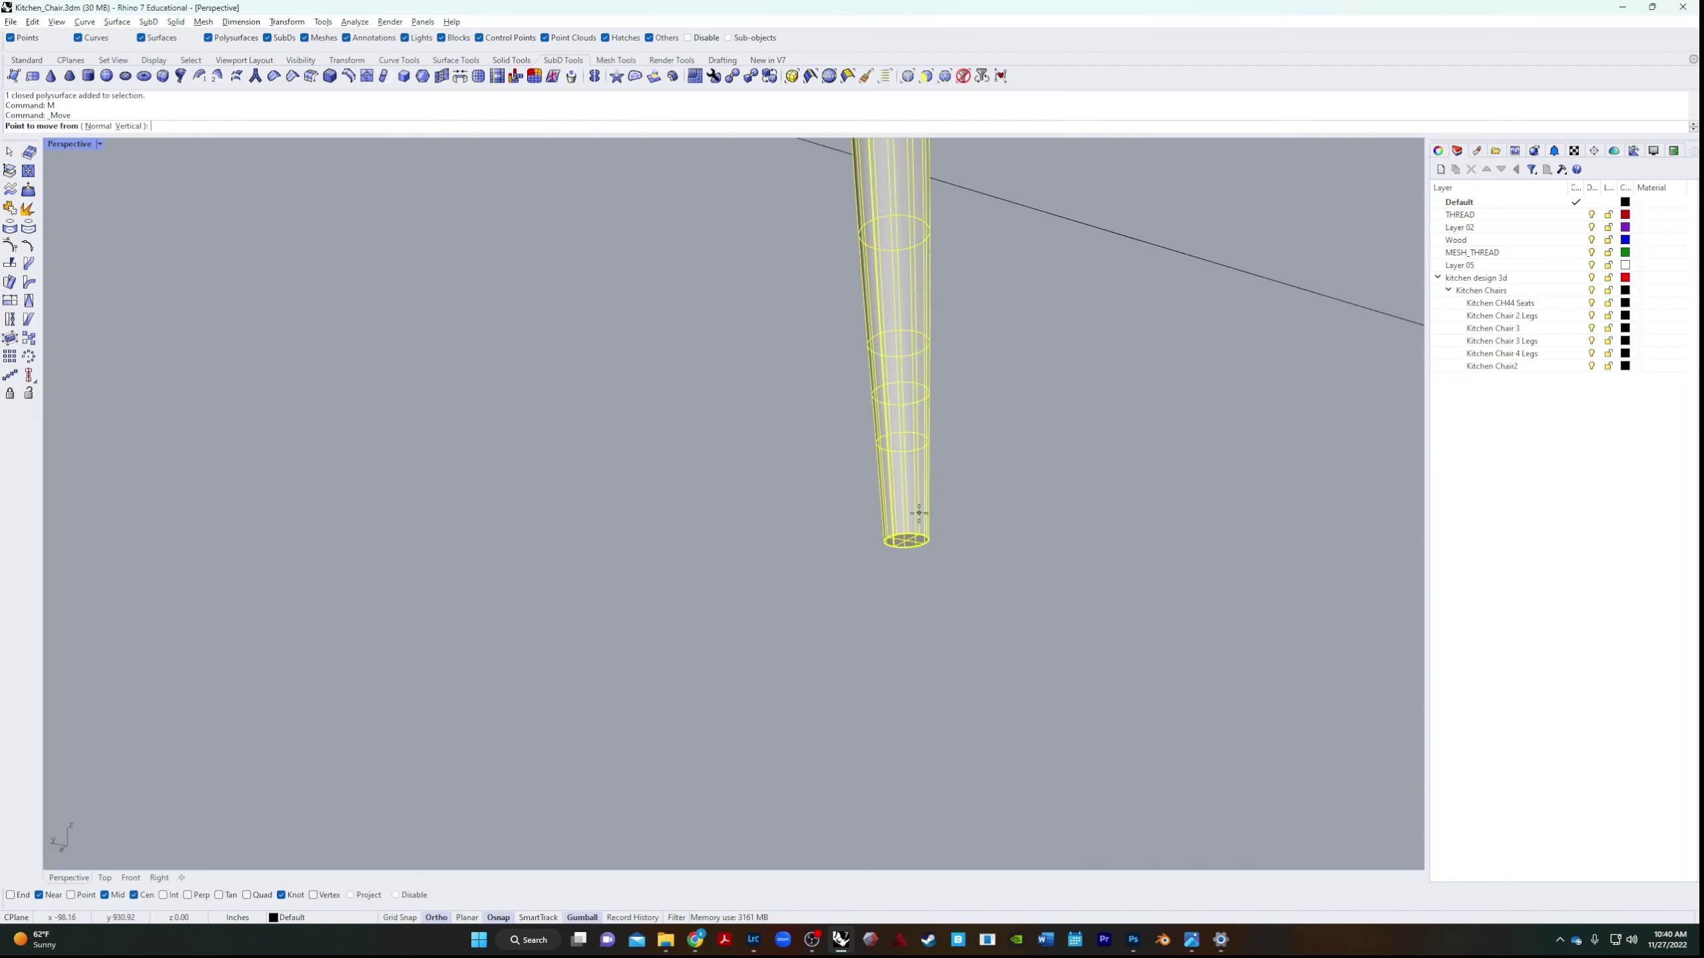
{"action": "left_click", "coordinate": [911, 537]}
{"action": "scroll", "coordinate": [911, 537], "scroll_direction": "down", "scroll_amount": 2}
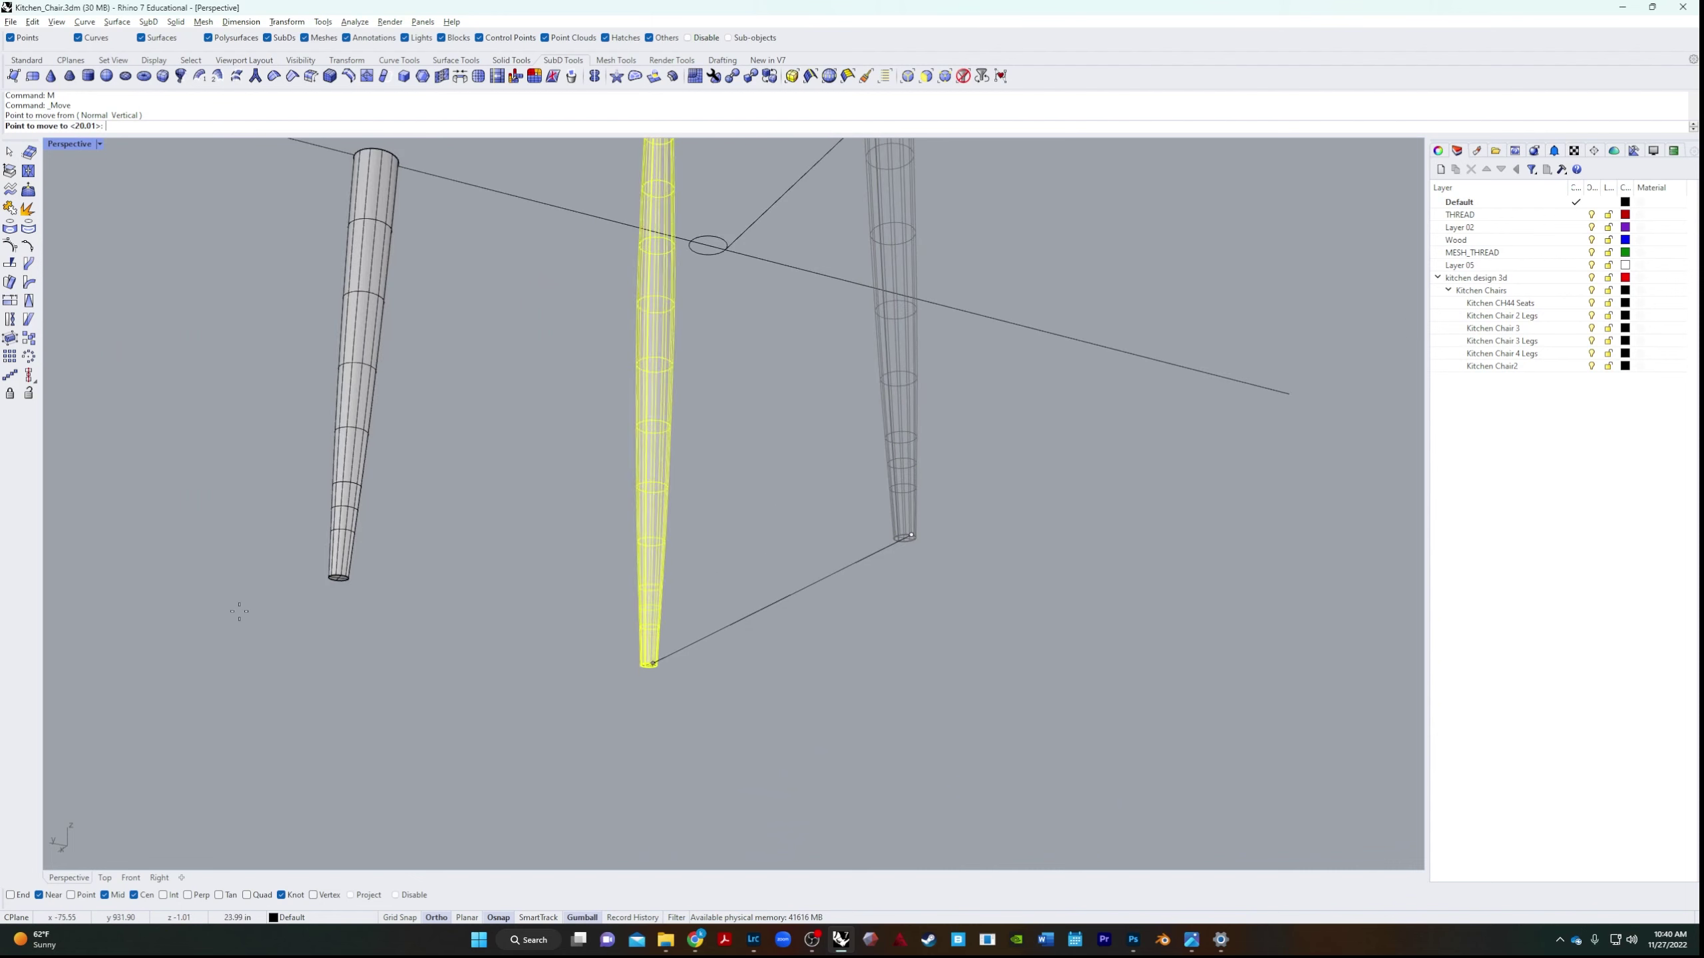
{"action": "left_click", "coordinate": [335, 565]}
{"action": "left_click", "coordinate": [458, 575]}
Shift the leg -20 inches along X with the gumball.
{"action": "scroll", "coordinate": [479, 520], "scroll_direction": "down", "scroll_amount": 7}
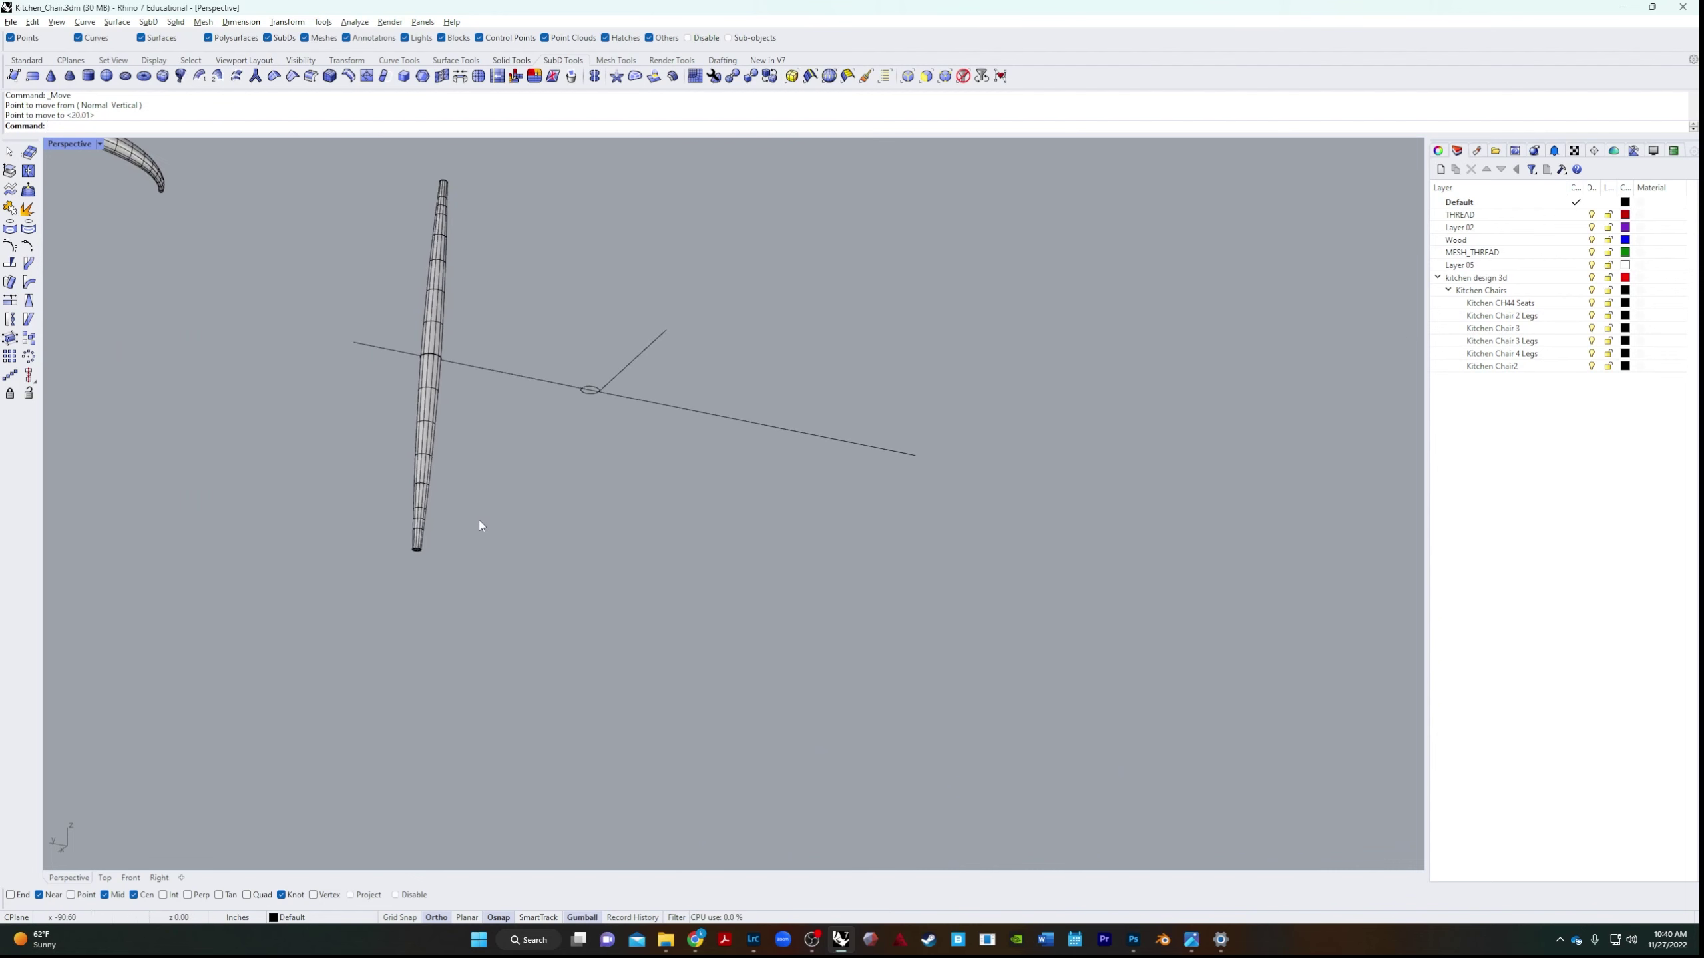
{"action": "right_click_drag", "start_coordinate": [480, 520], "coordinate": [468, 624]}
{"action": "scroll", "coordinate": [467, 590], "scroll_direction": "down", "scroll_amount": 9}
{"action": "scroll", "coordinate": [436, 441], "scroll_direction": "up", "scroll_amount": 3}
{"action": "left_click", "coordinate": [480, 418]}
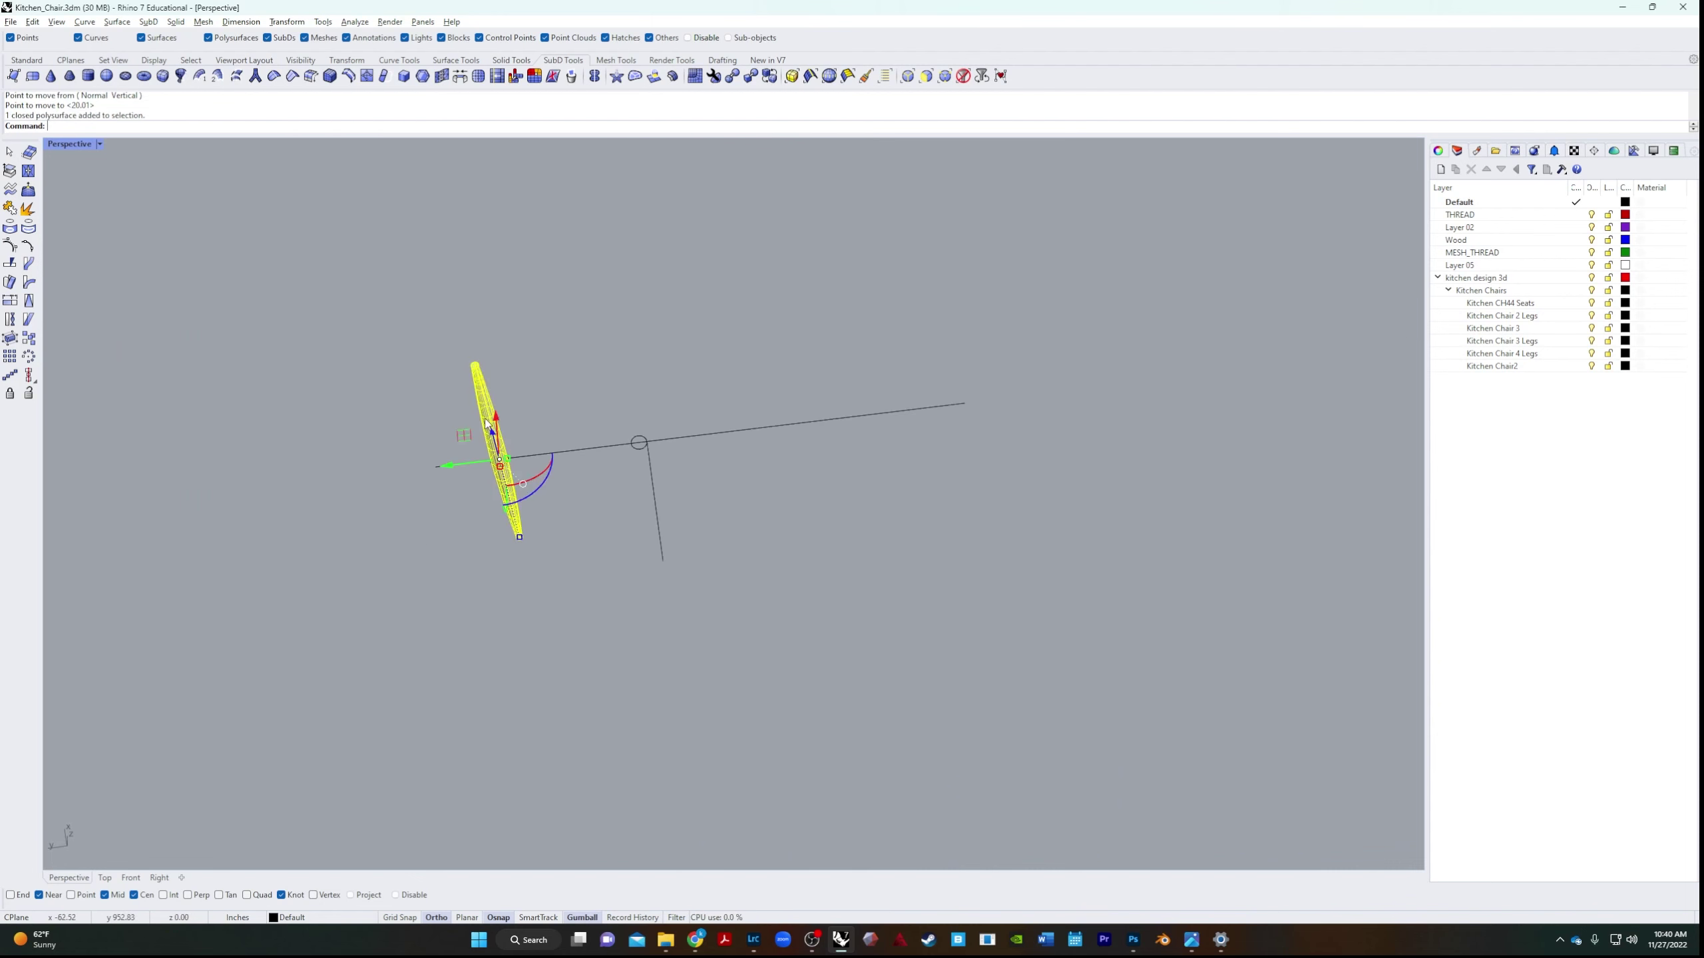
{"action": "right_click_drag", "start_coordinate": [480, 418], "coordinate": [587, 518]}
{"action": "left_click", "coordinate": [570, 544]}
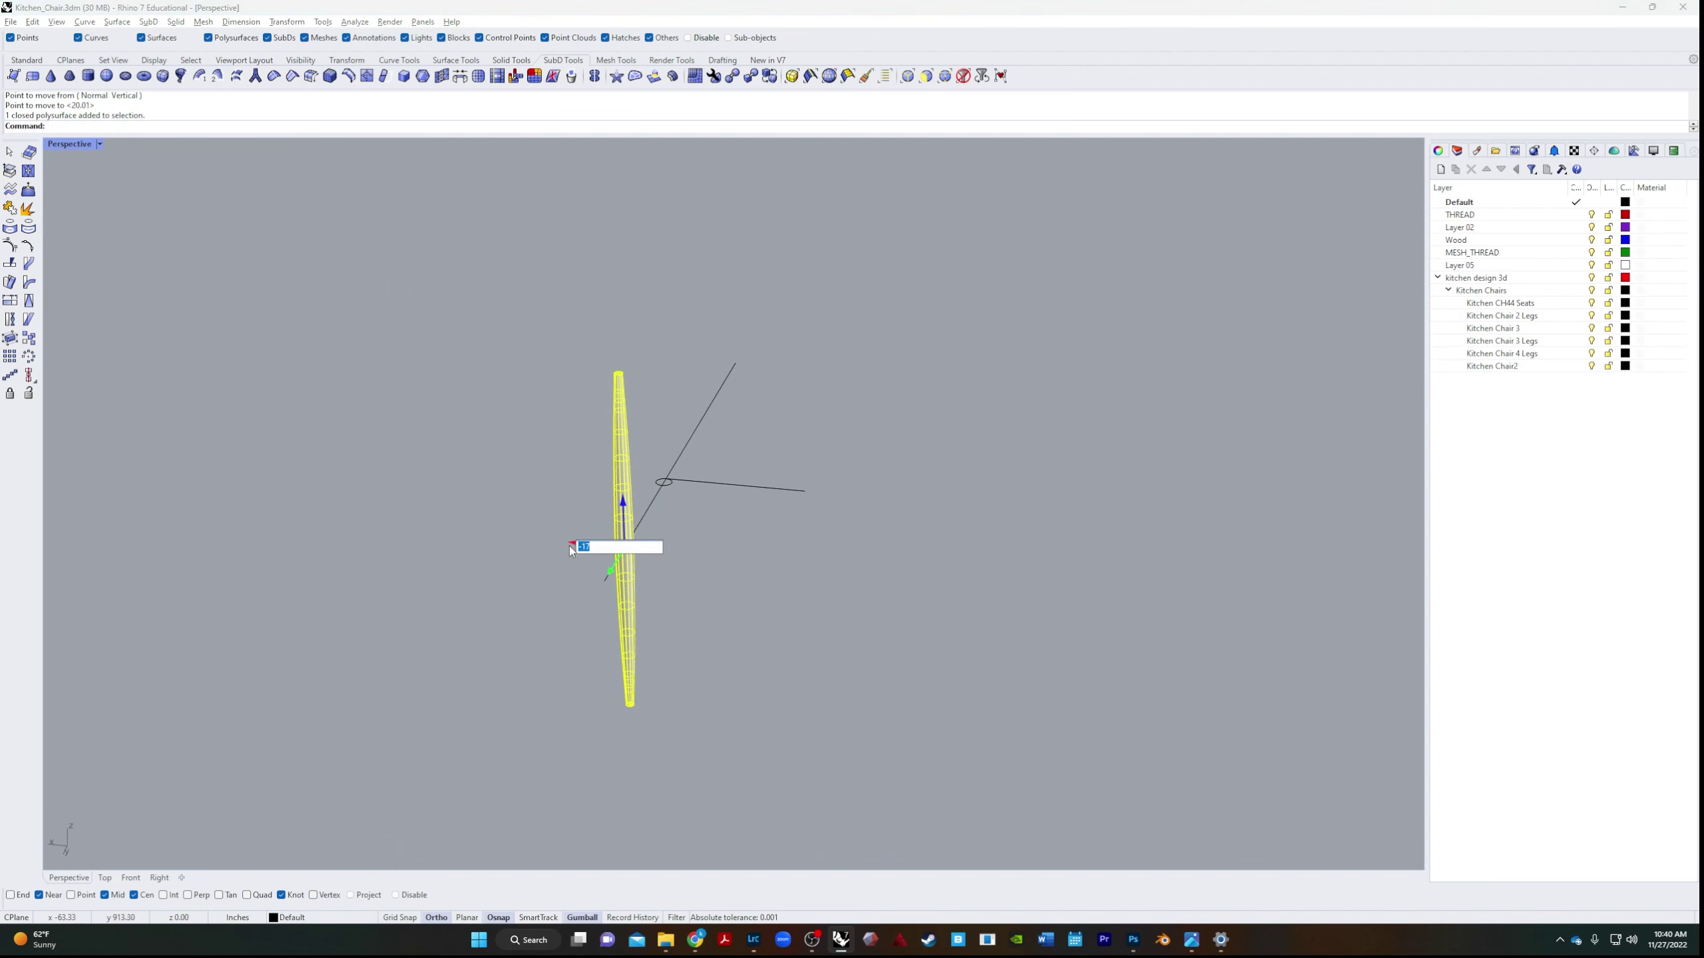
{"action": "type", "text": "-20"}
{"action": "key", "text": "Return"}
{"action": "left_click", "coordinate": [725, 939]}
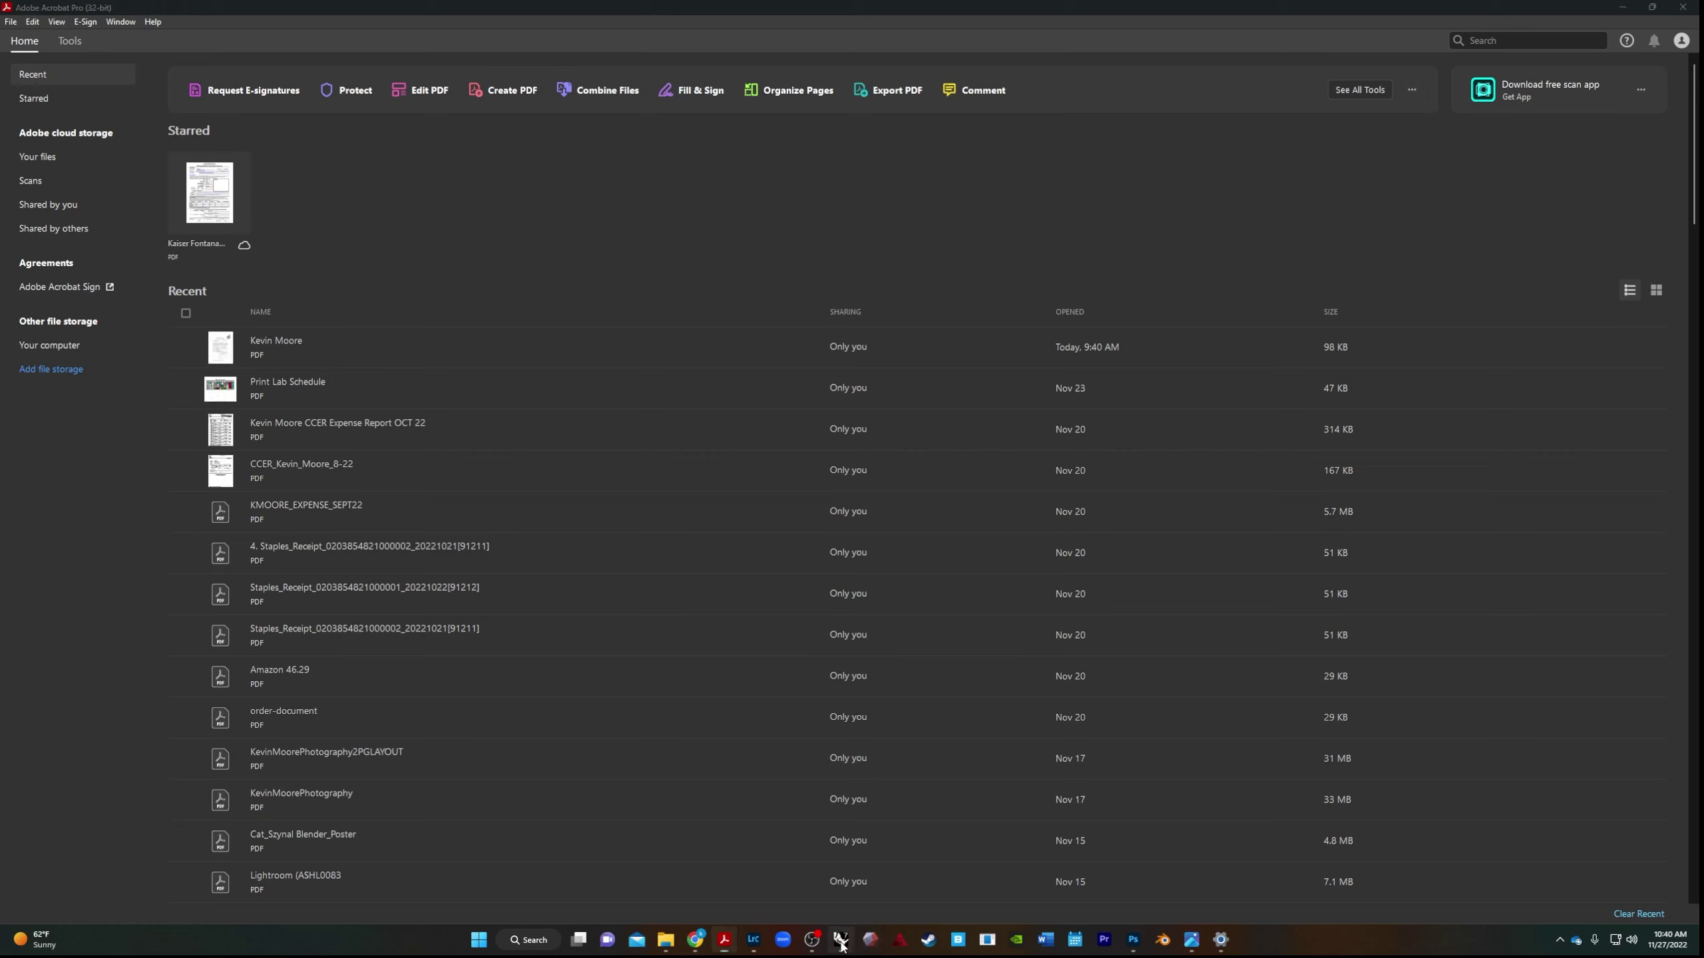
{"action": "left_click", "coordinate": [840, 941]}
{"action": "left_click", "coordinate": [704, 720]}
Cap the left leg's open end.
{"action": "left_click", "coordinate": [630, 635]}
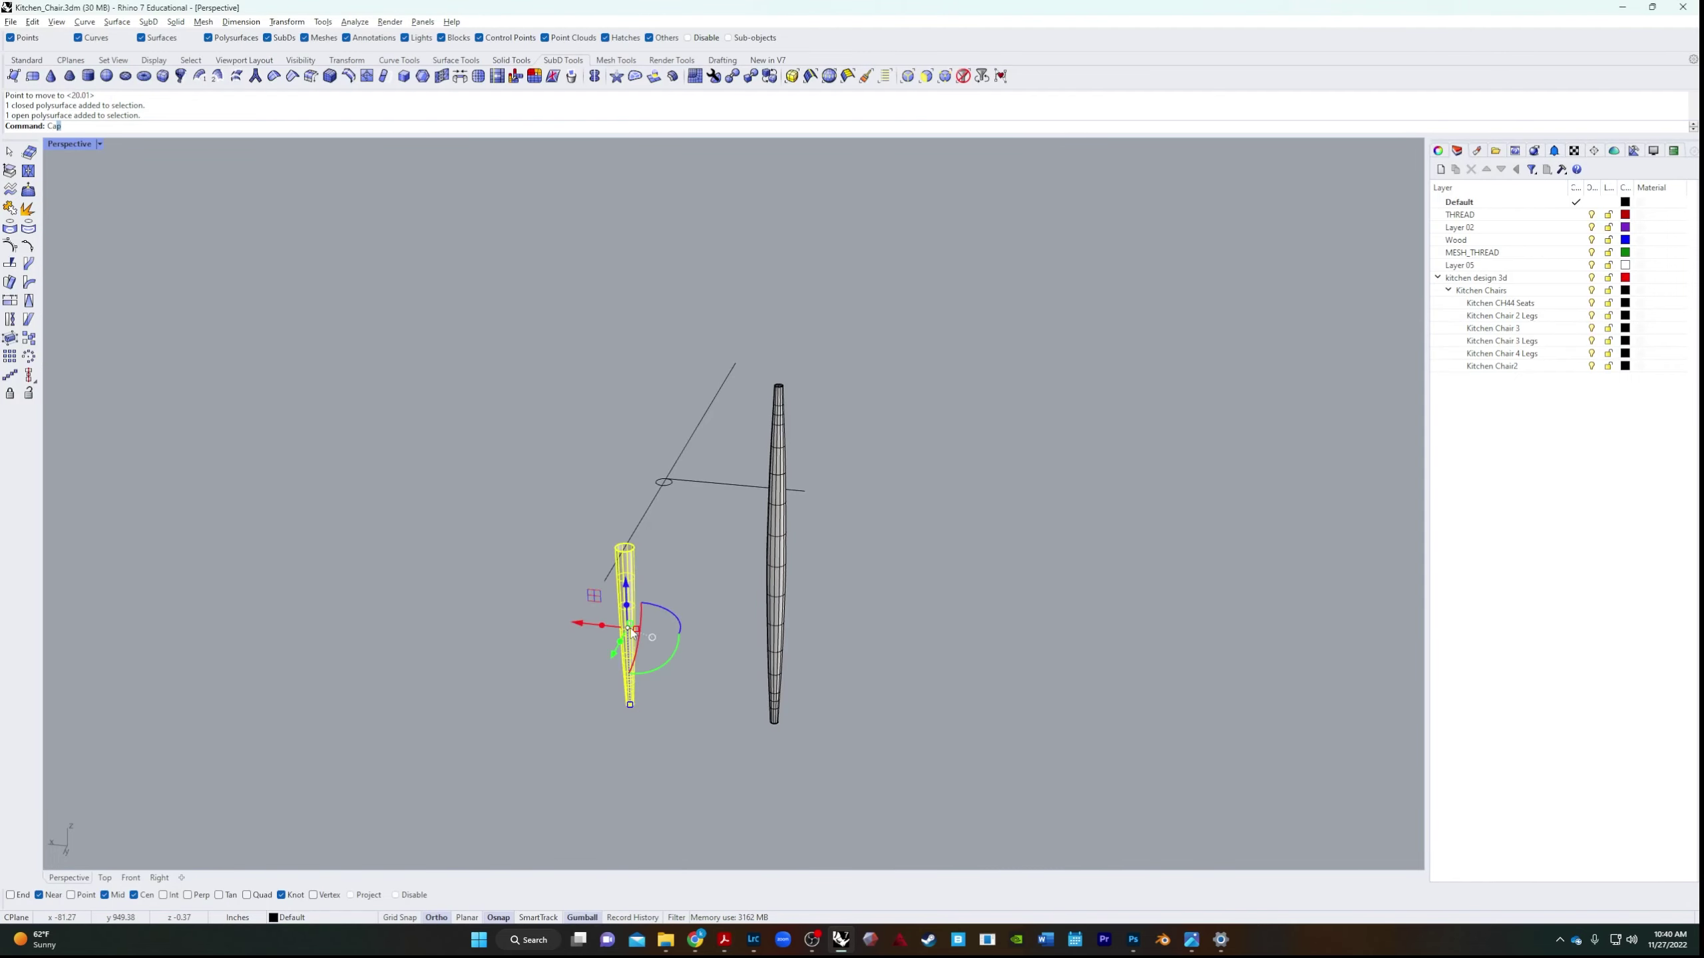
{"action": "type", "text": "cap"}
{"action": "key", "text": "Return"}
{"action": "left_click", "coordinate": [518, 713]}
{"action": "right_click_drag", "start_coordinate": [519, 715], "coordinate": [649, 704]}
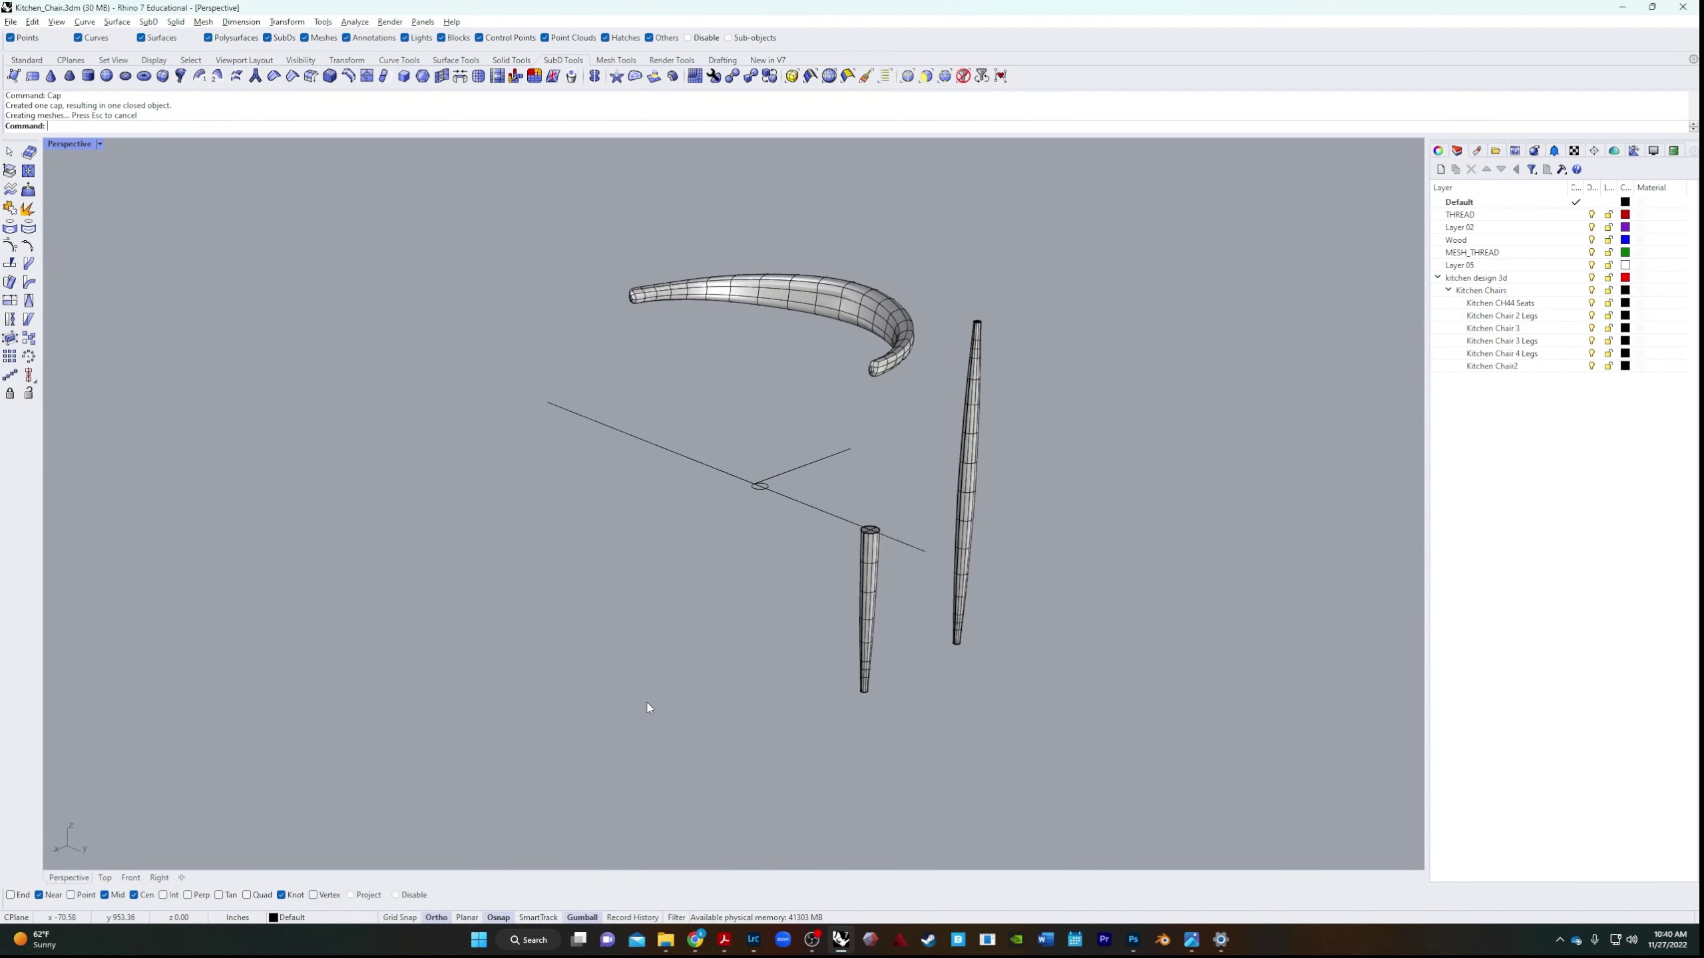
Delete the long 17-inch guide line.
{"action": "left_click", "coordinate": [972, 553]}
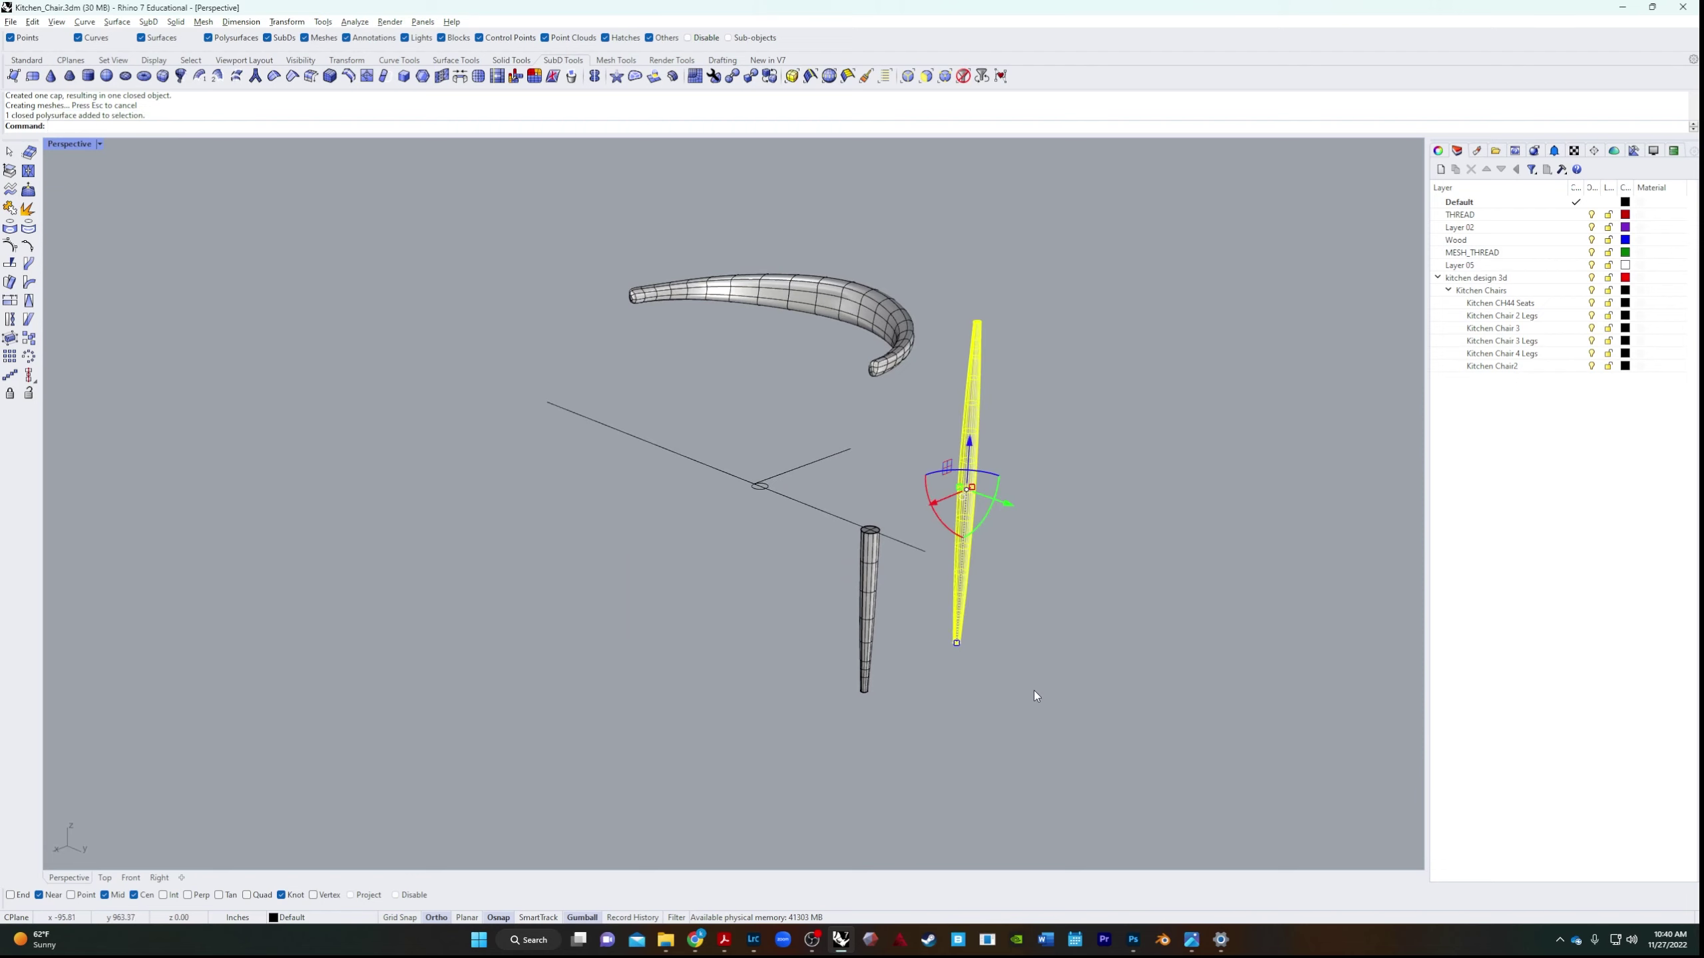
{"action": "right_click_drag", "start_coordinate": [1033, 693], "coordinate": [973, 684]}
{"action": "left_click", "coordinate": [974, 684]}
{"action": "left_click", "coordinate": [725, 496]}
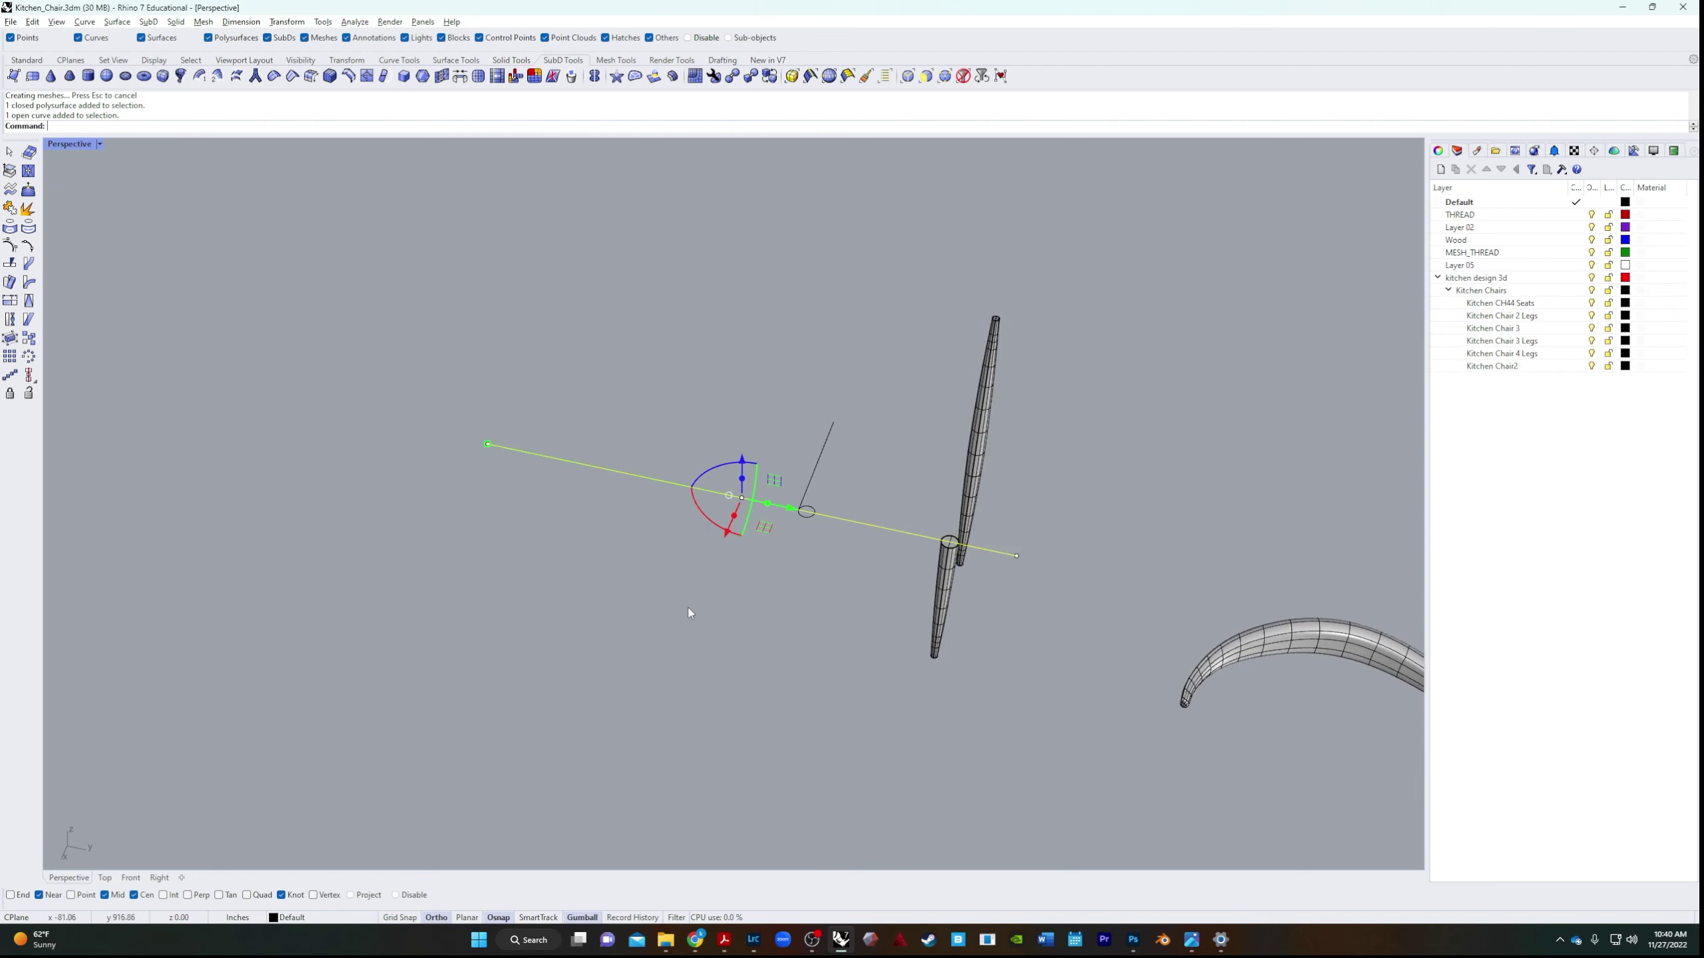
{"action": "key", "text": "Delete"}
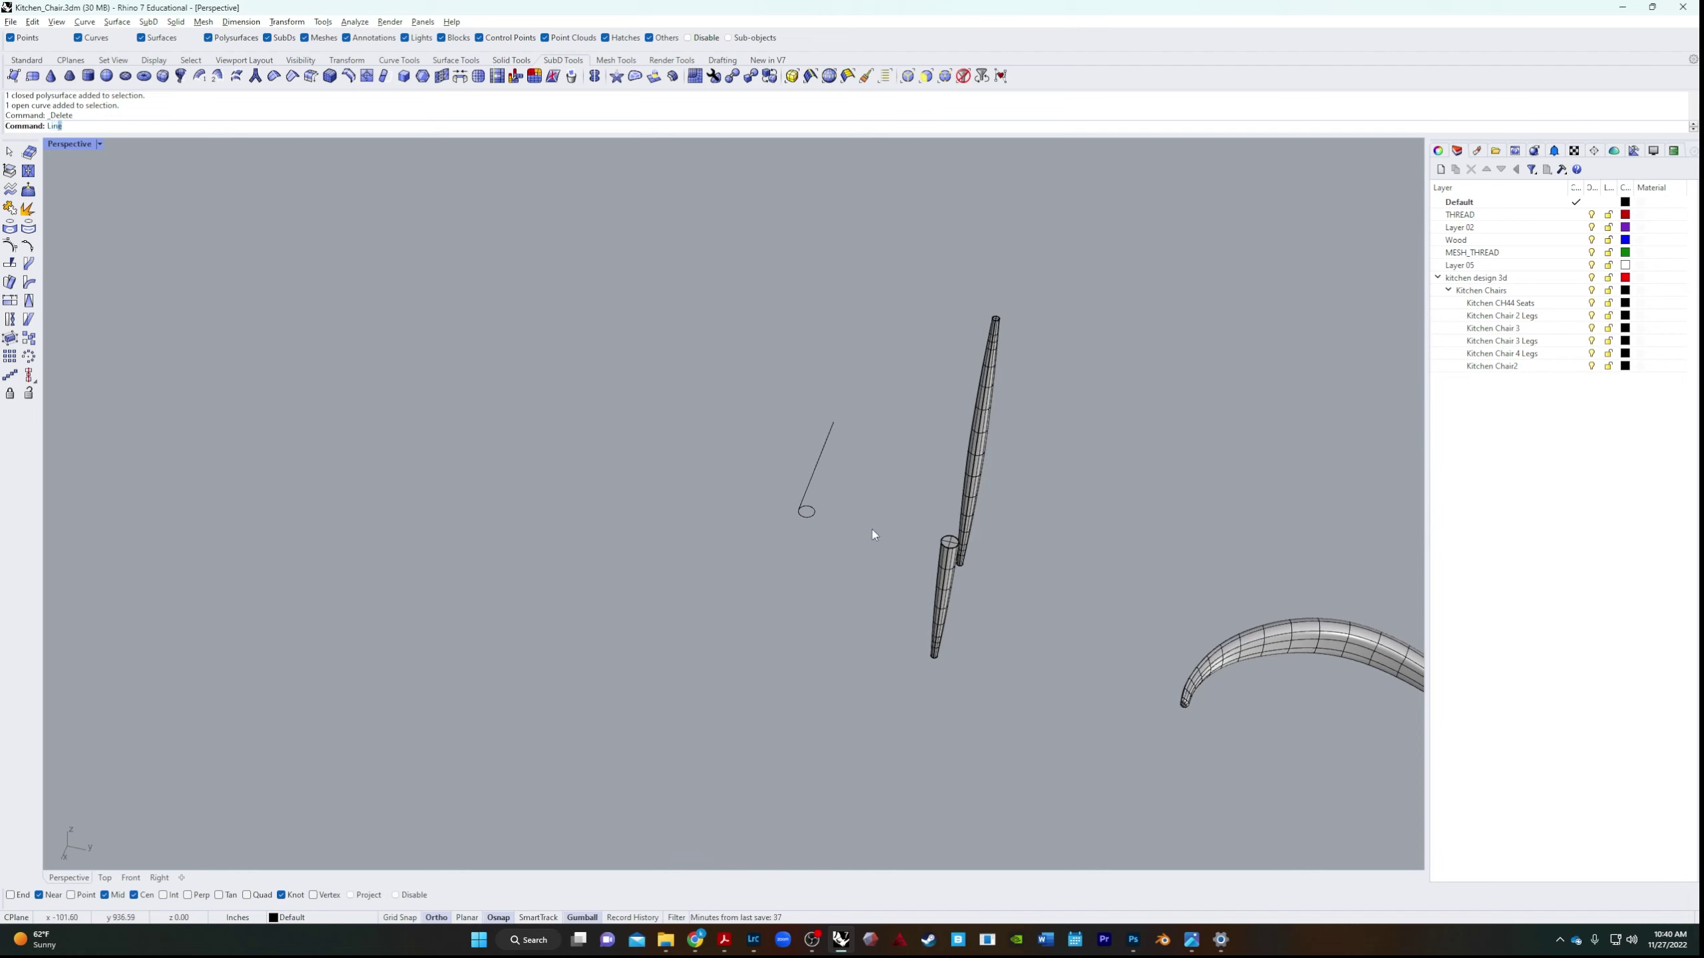
Draw a line from the short leg's top to the post, then select the short leg and tall post.
{"action": "key", "text": "Return"}
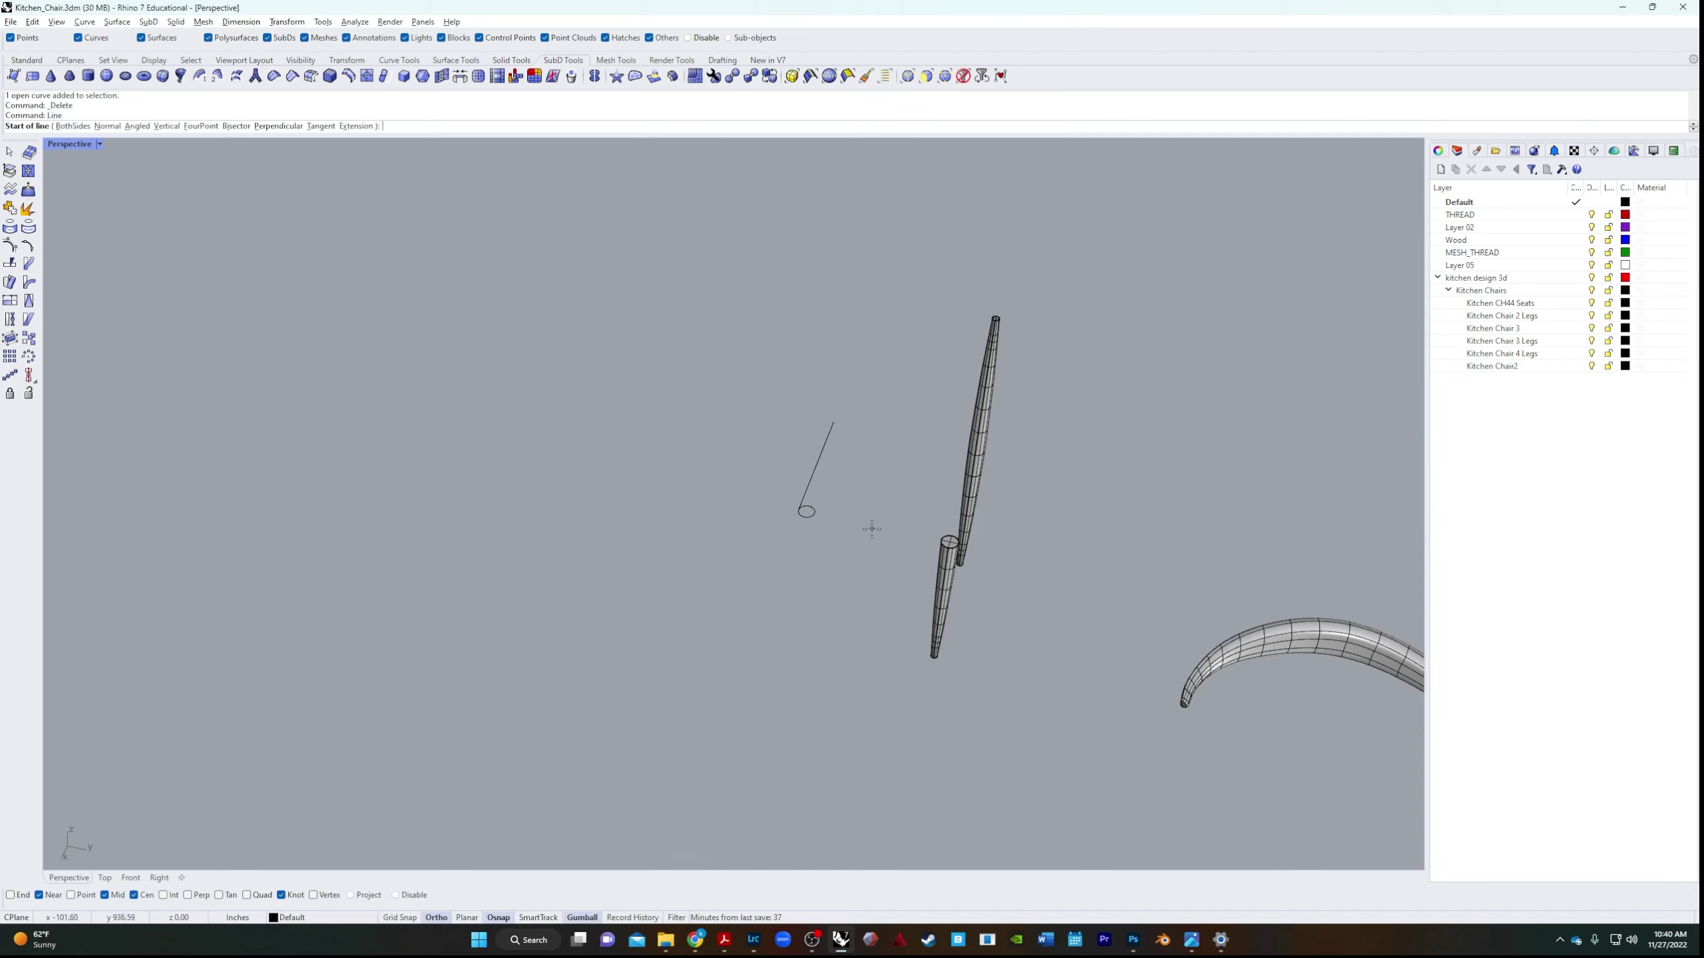
{"action": "left_click", "coordinate": [817, 514]}
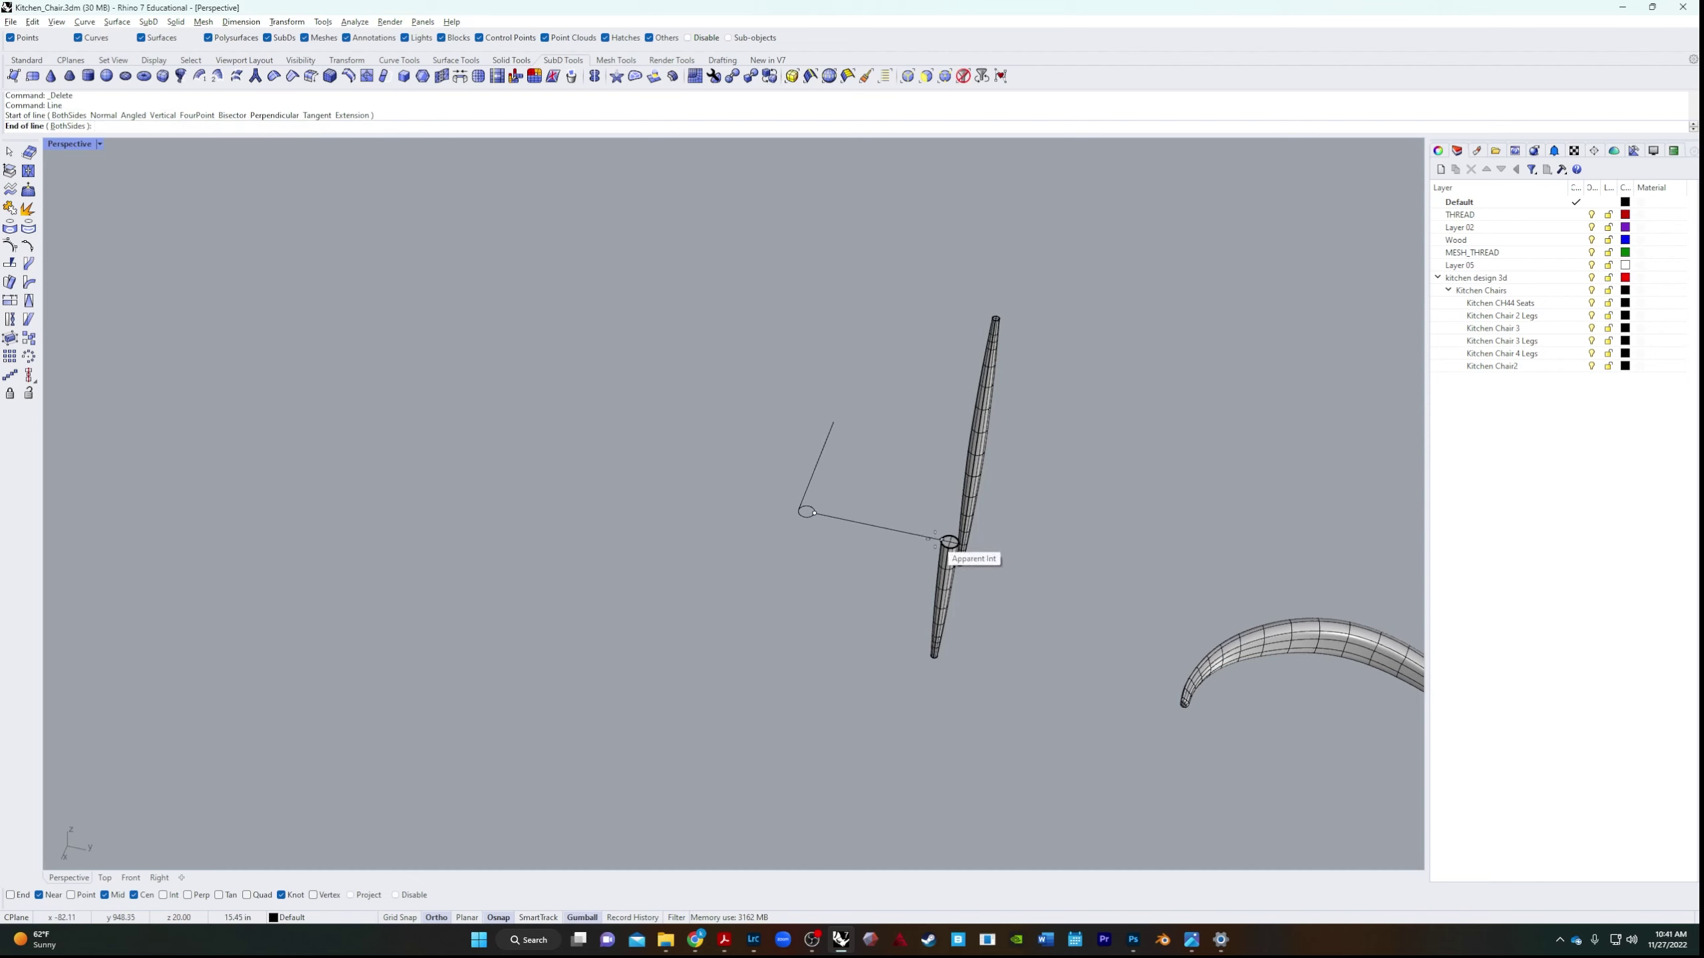
{"action": "left_click", "coordinate": [934, 539]}
{"action": "right_click_drag", "start_coordinate": [891, 661], "coordinate": [944, 640]}
{"action": "left_click", "coordinate": [967, 525]}
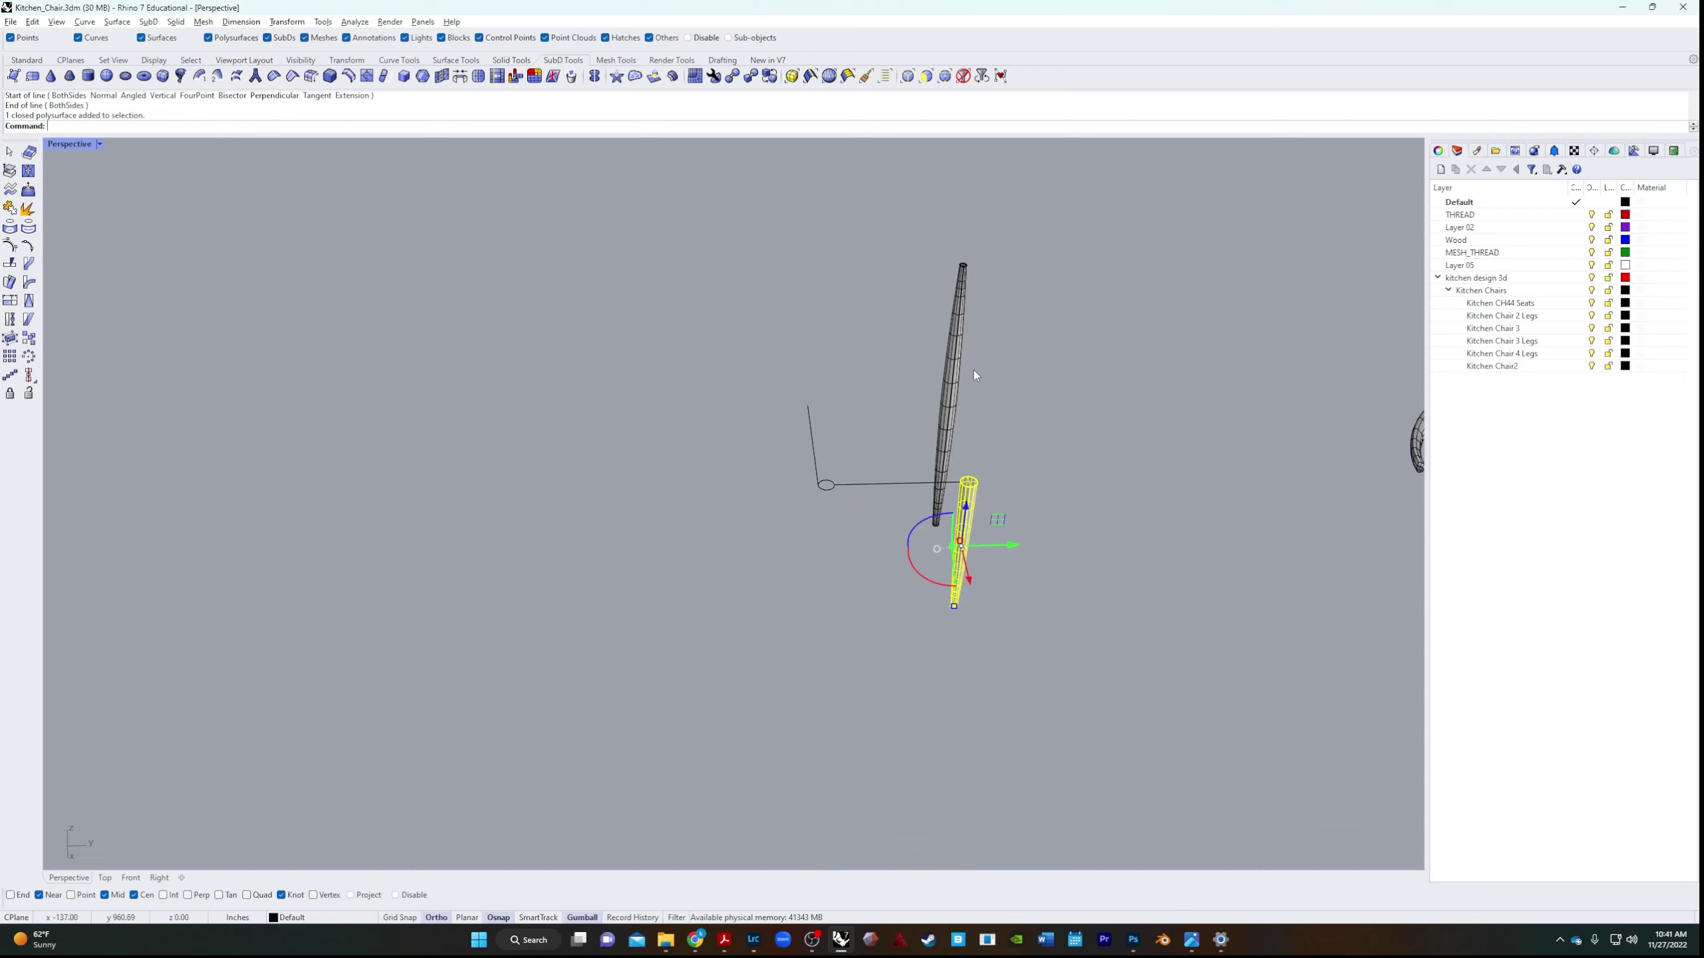
{"action": "left_click", "coordinate": [943, 454], "text": "shift"}
Mirror the tall post and short leg across the drawn line, then switch to the Front view.
{"action": "type", "text": "M"}
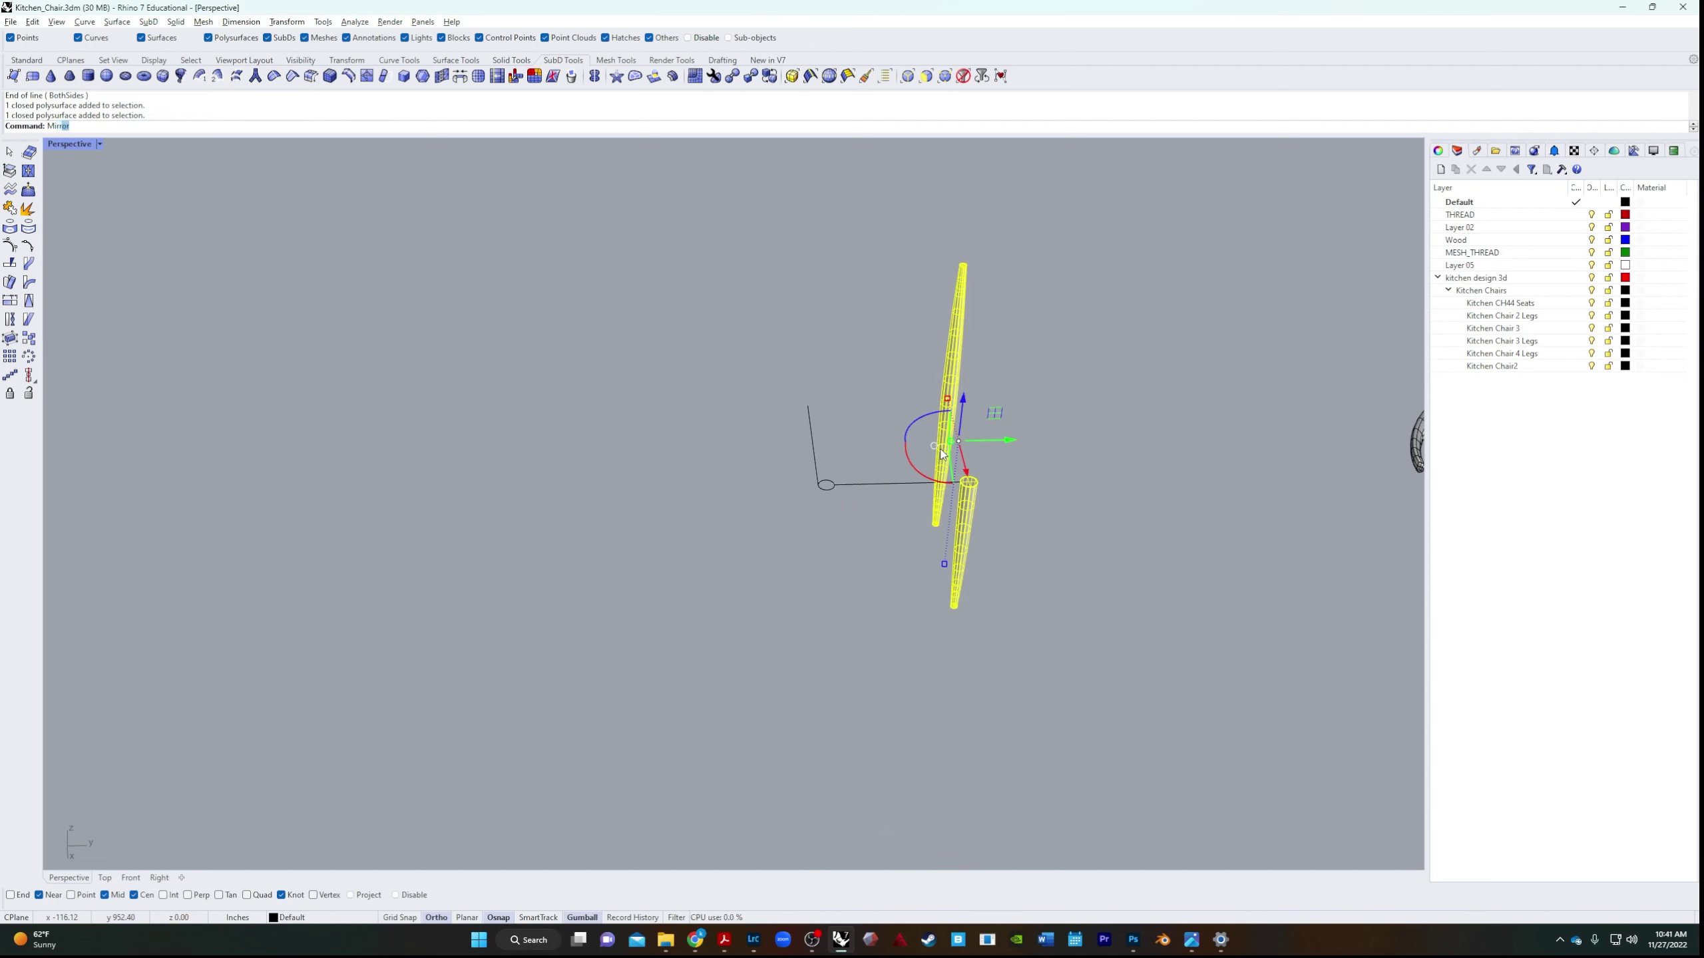
{"action": "type", "text": "ir"}
{"action": "key", "text": "Return"}
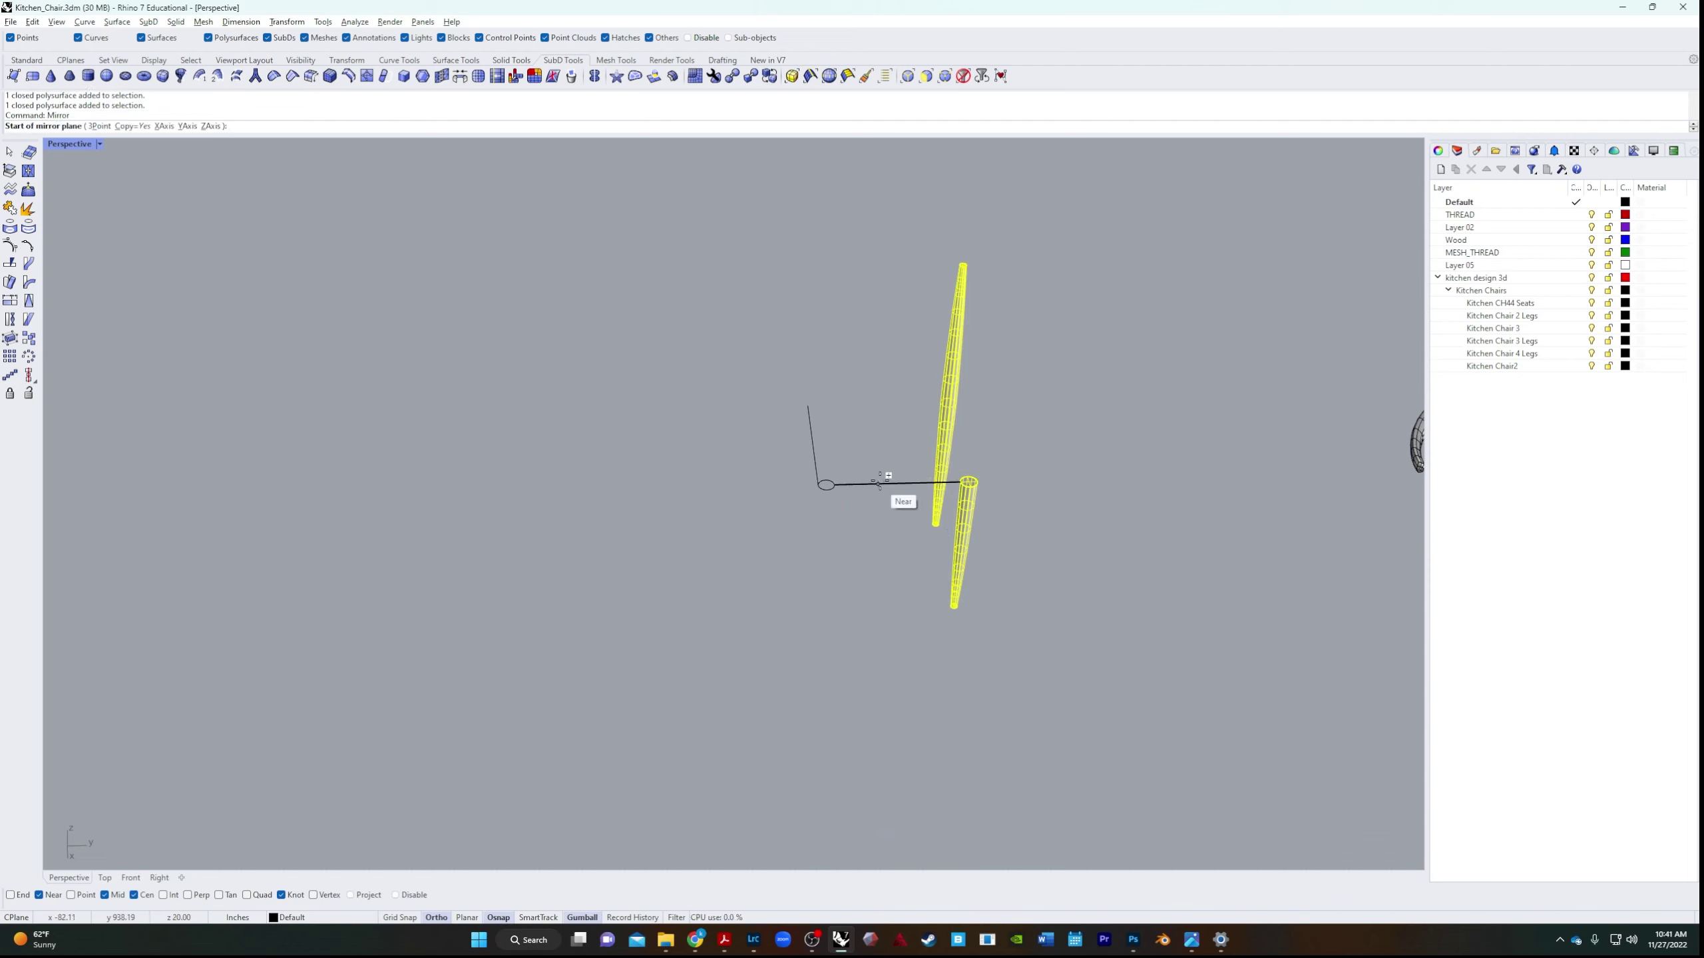
{"action": "left_click", "coordinate": [899, 483]}
{"action": "left_click", "coordinate": [906, 552]}
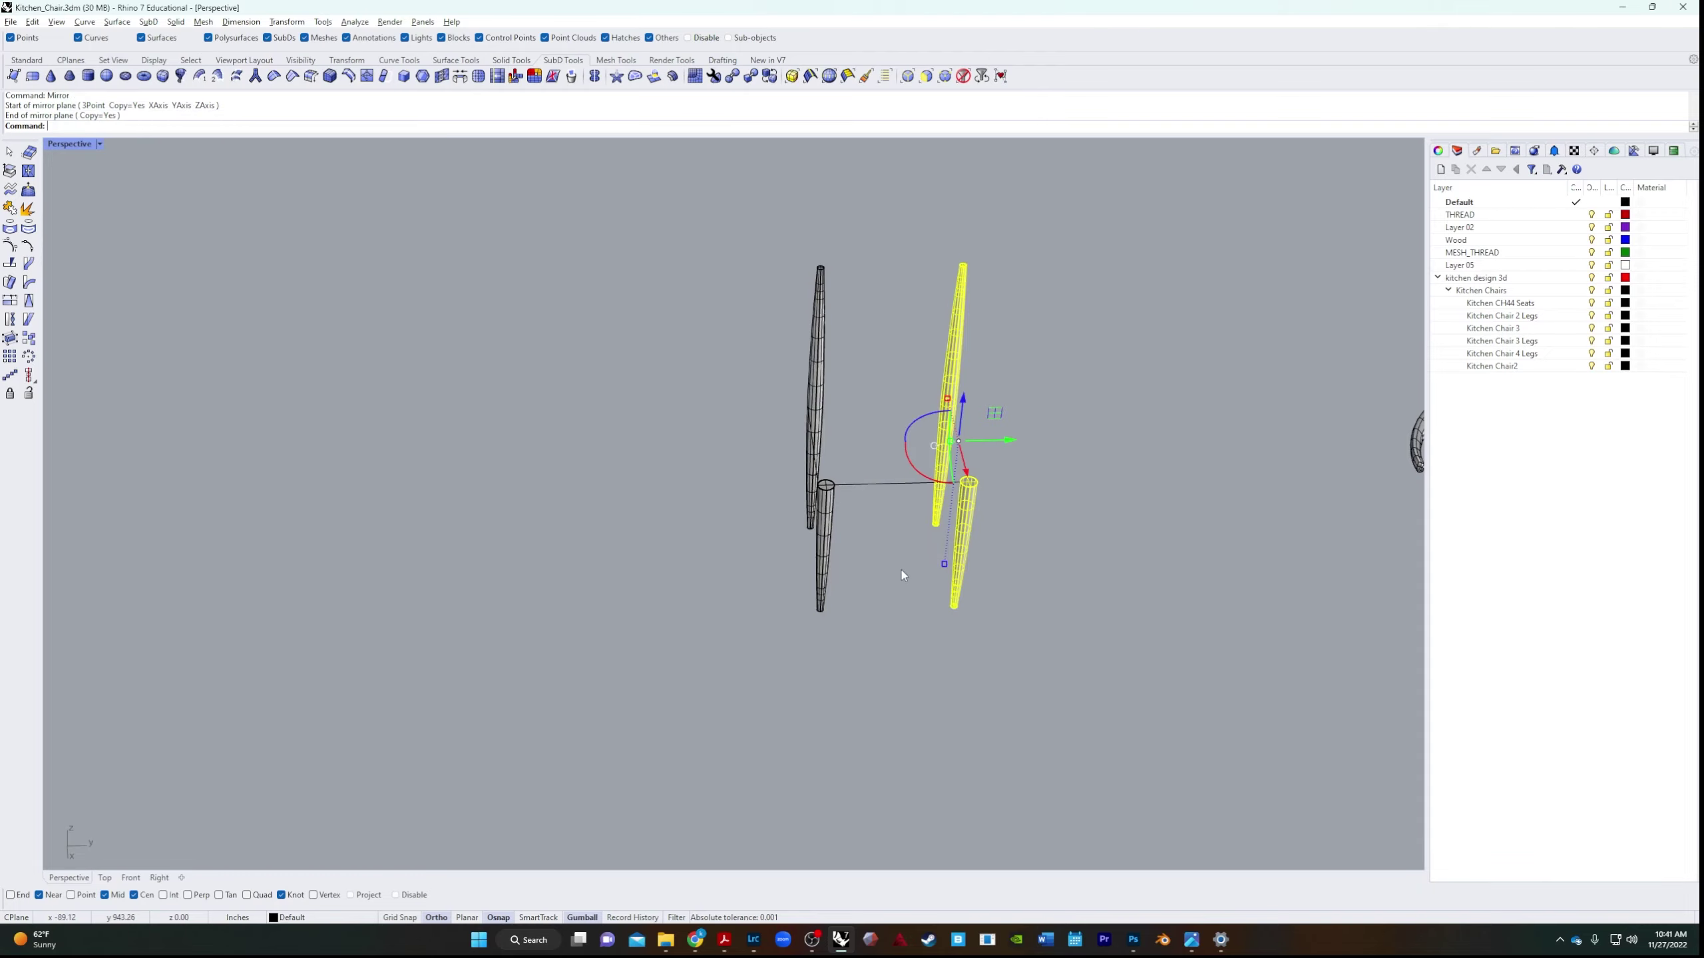
{"action": "left_click", "coordinate": [901, 569]}
{"action": "right_click_drag", "start_coordinate": [901, 570], "coordinate": [876, 335]}
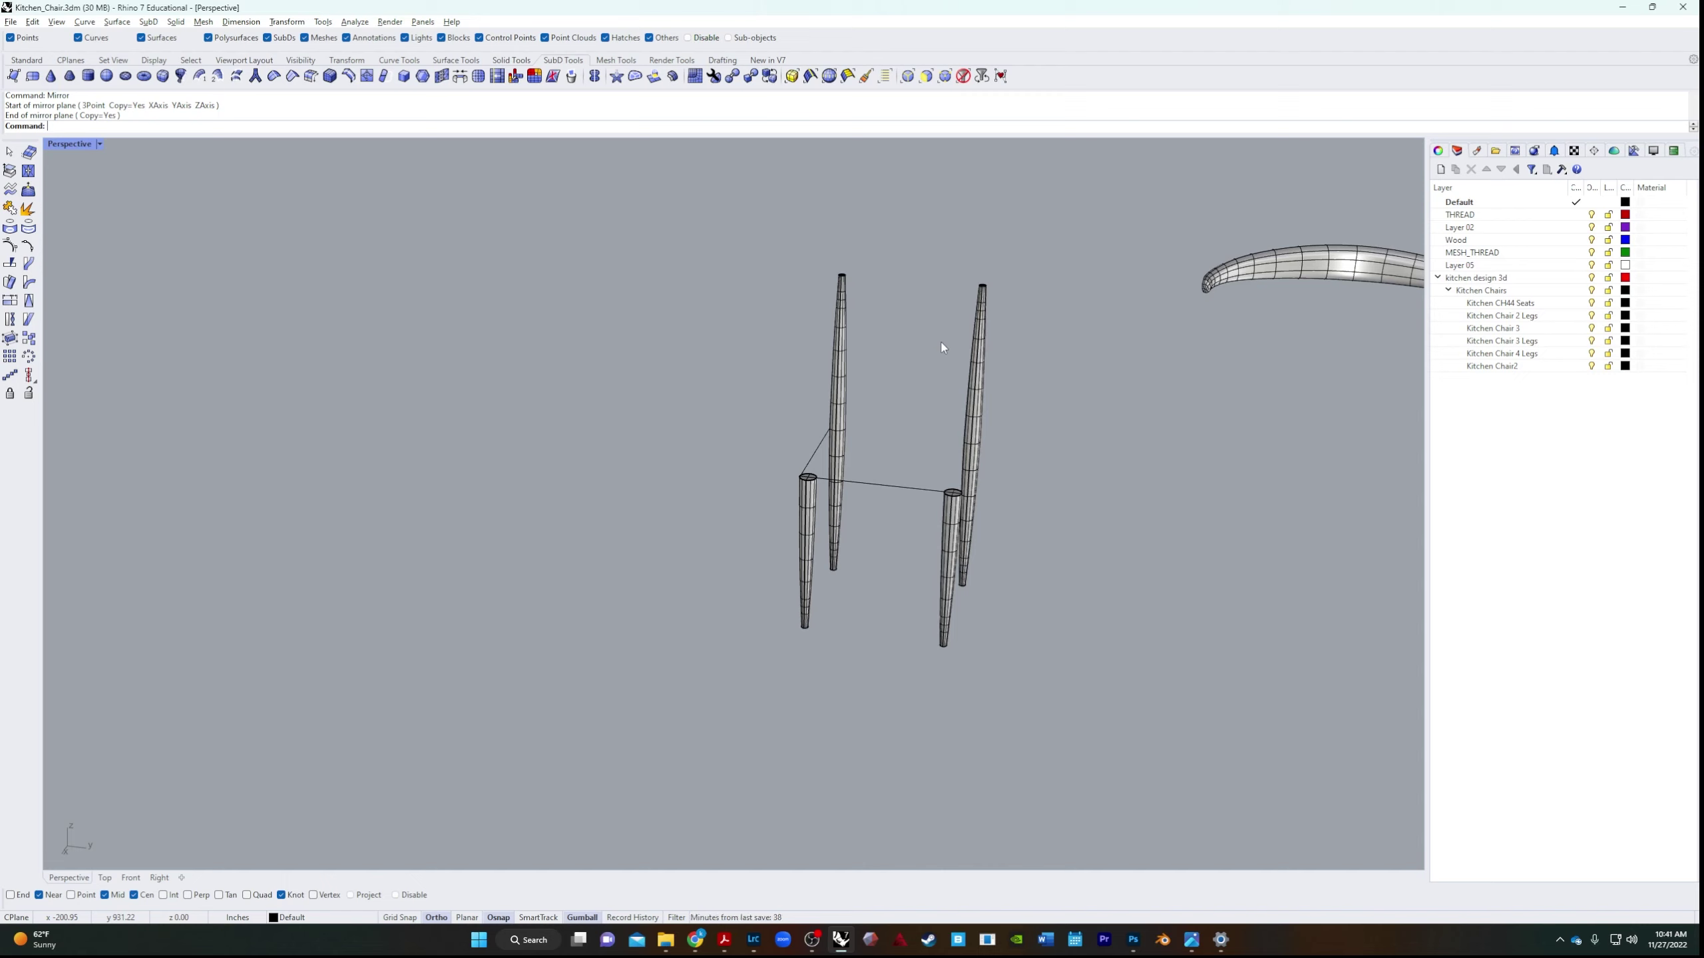
{"action": "left_click", "coordinate": [130, 878]}
{"action": "scroll", "coordinate": [309, 735], "scroll_direction": "down", "scroll_amount": 10}
Draw a 29-inch vertical line up from the post's bottom corner.
{"action": "right_click_drag", "start_coordinate": [520, 729], "coordinate": [565, 601]}
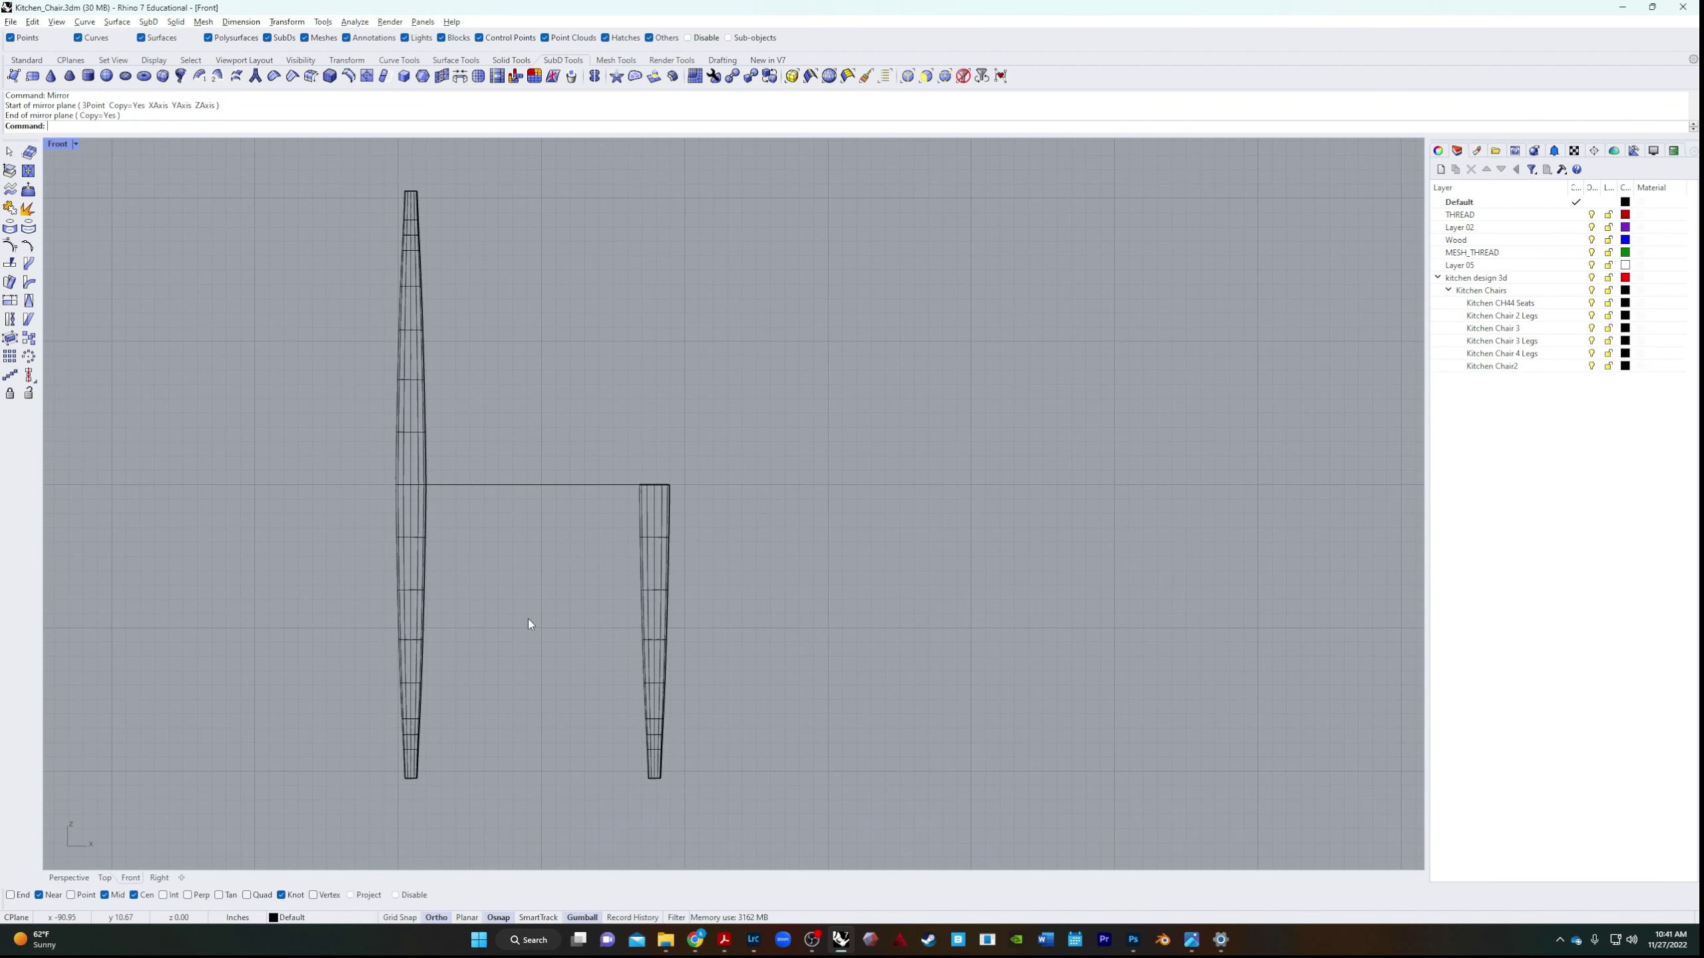
{"action": "key", "text": "Return"}
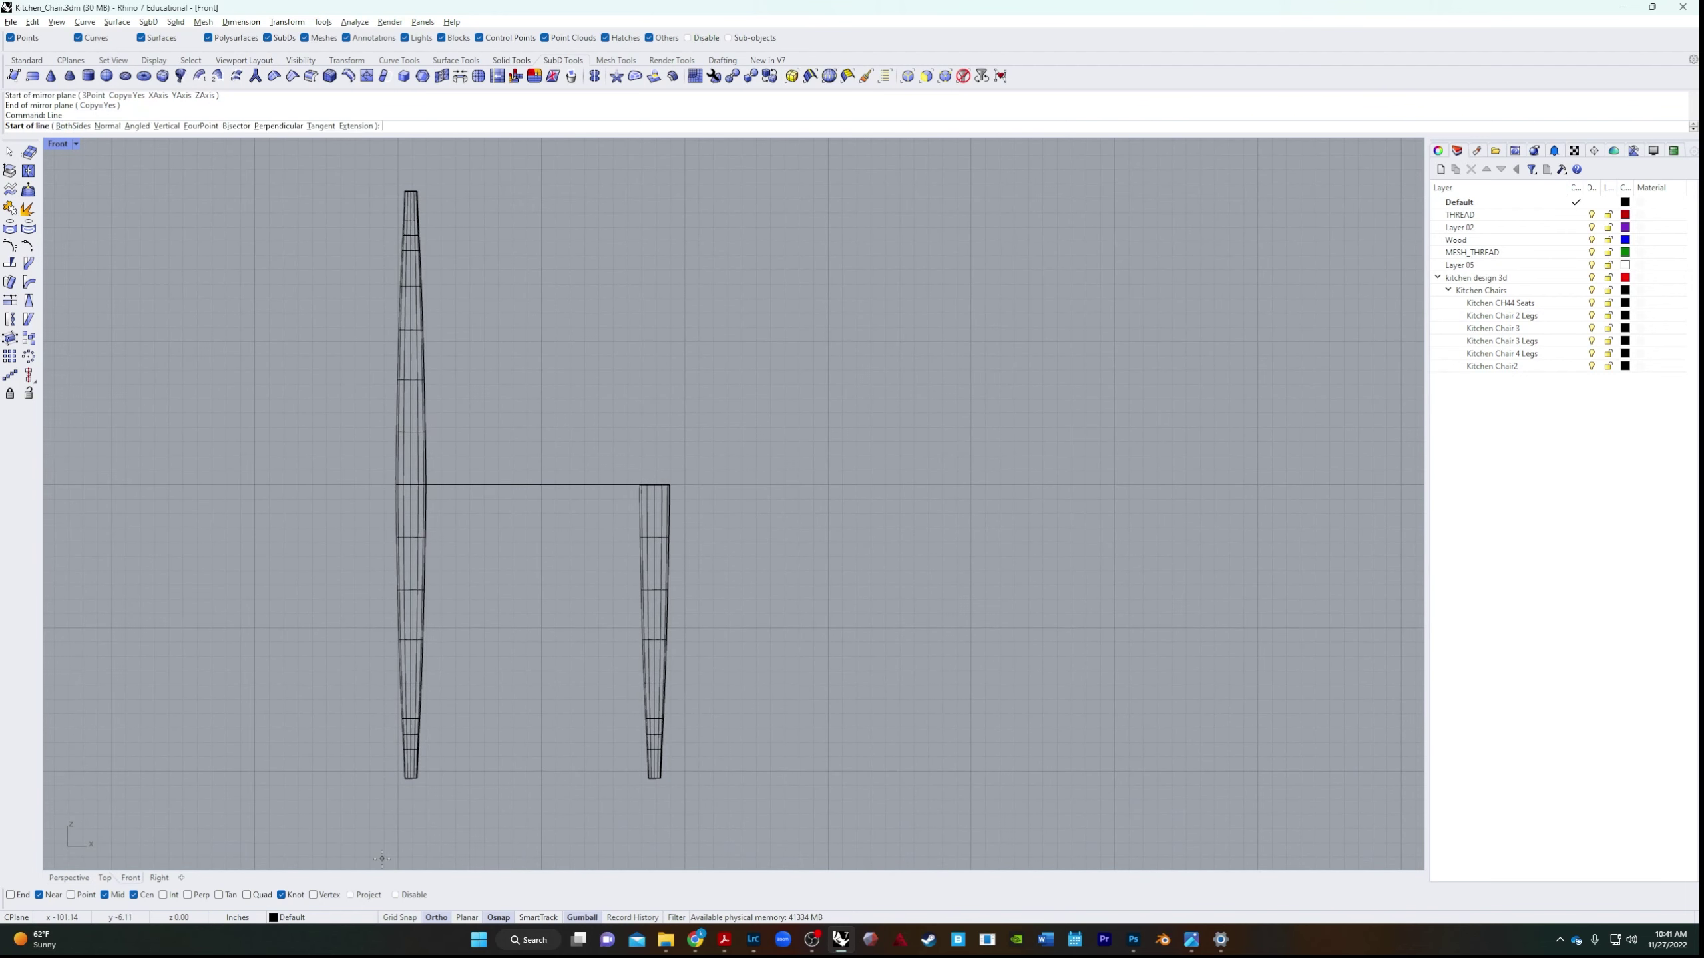
{"action": "left_click", "coordinate": [404, 778]}
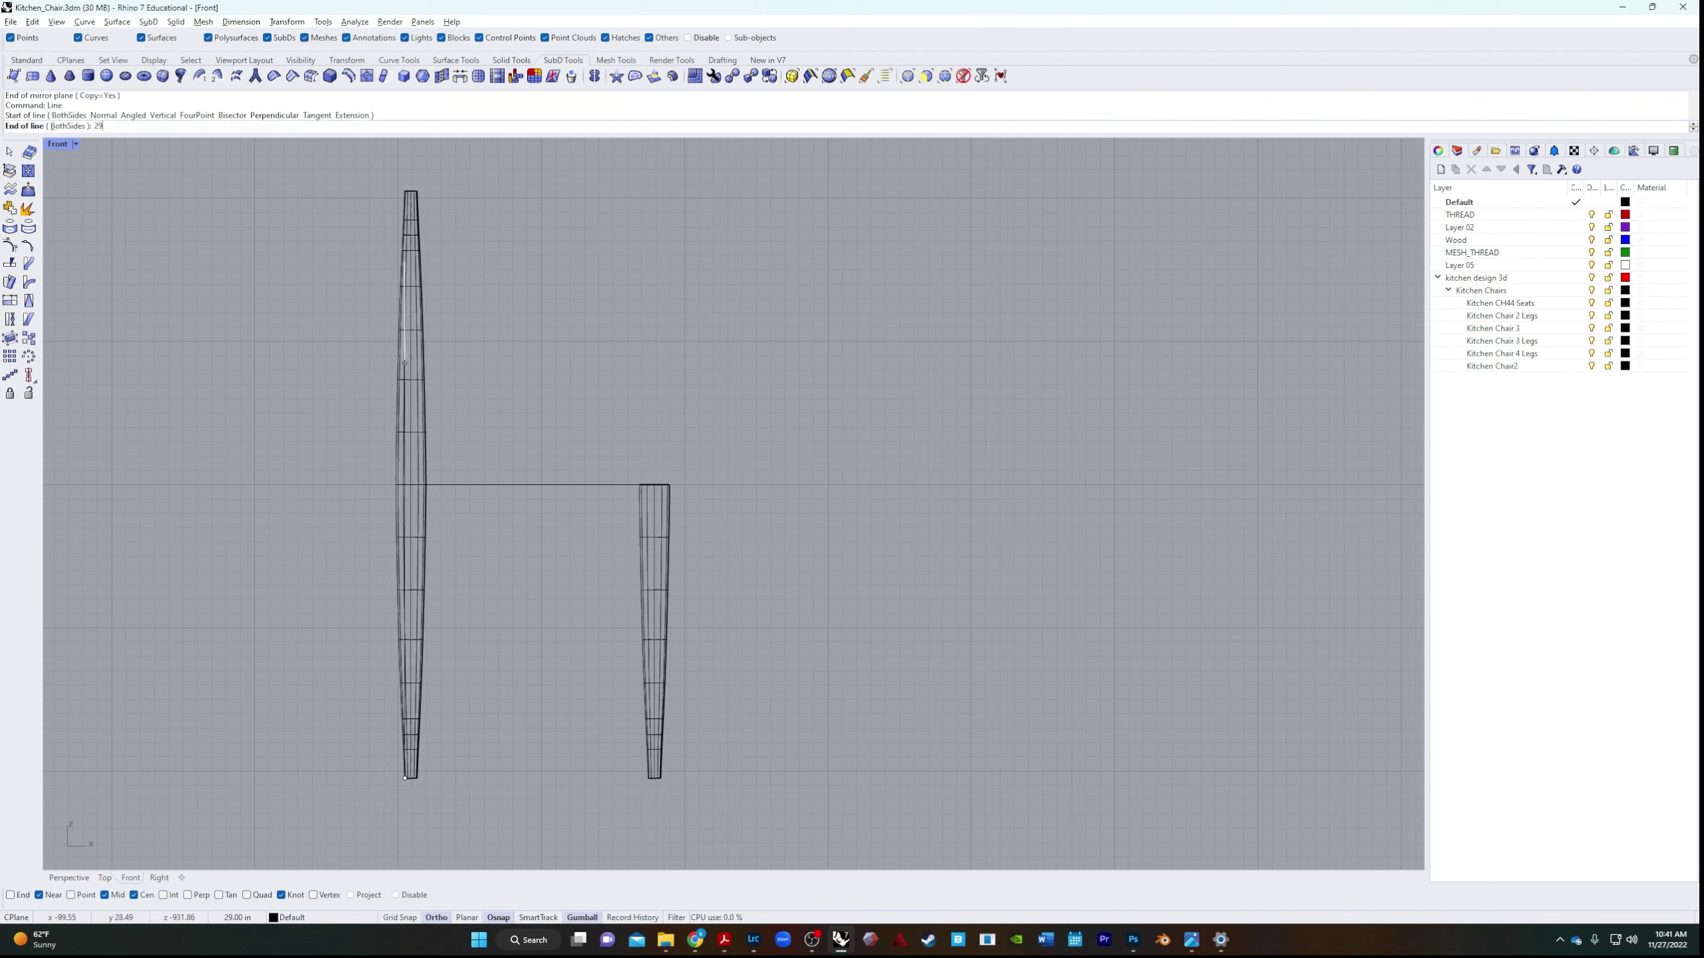
{"action": "type", "text": "29"}
{"action": "key", "text": "Return"}
{"action": "left_click", "coordinate": [329, 386]}
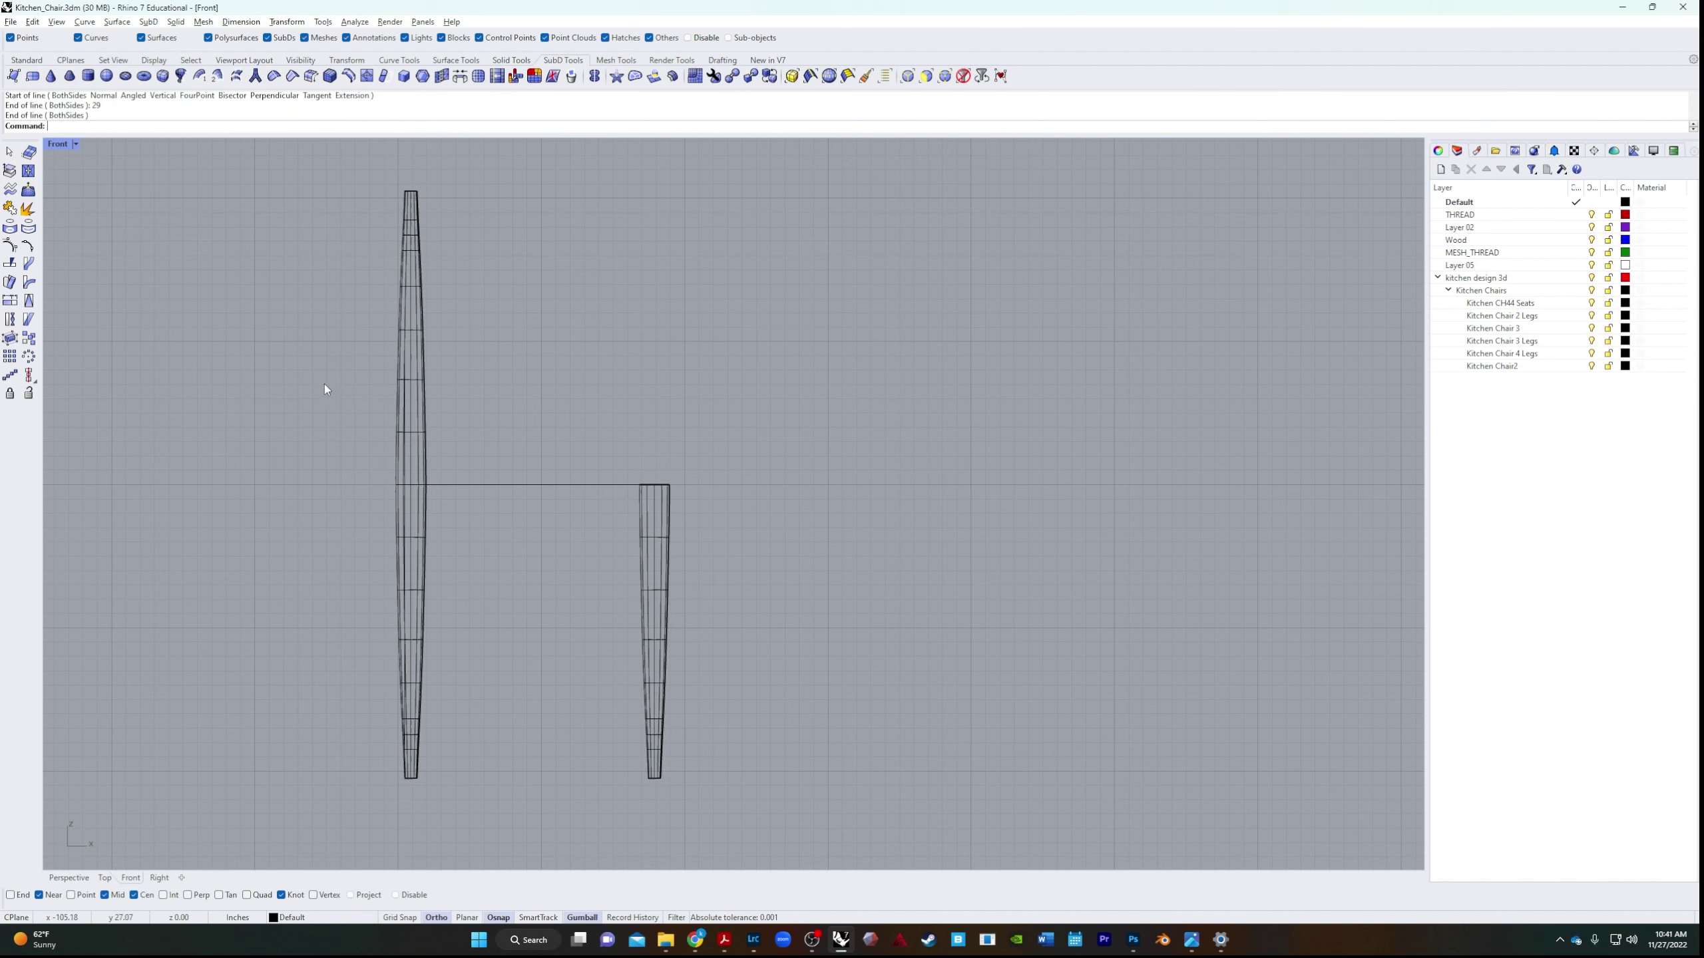
Draw a horizontal line from the vertical line's top and slide it right across the post.
{"action": "key", "text": "Return"}
{"action": "scroll", "coordinate": [398, 376], "scroll_direction": "up", "scroll_amount": 5}
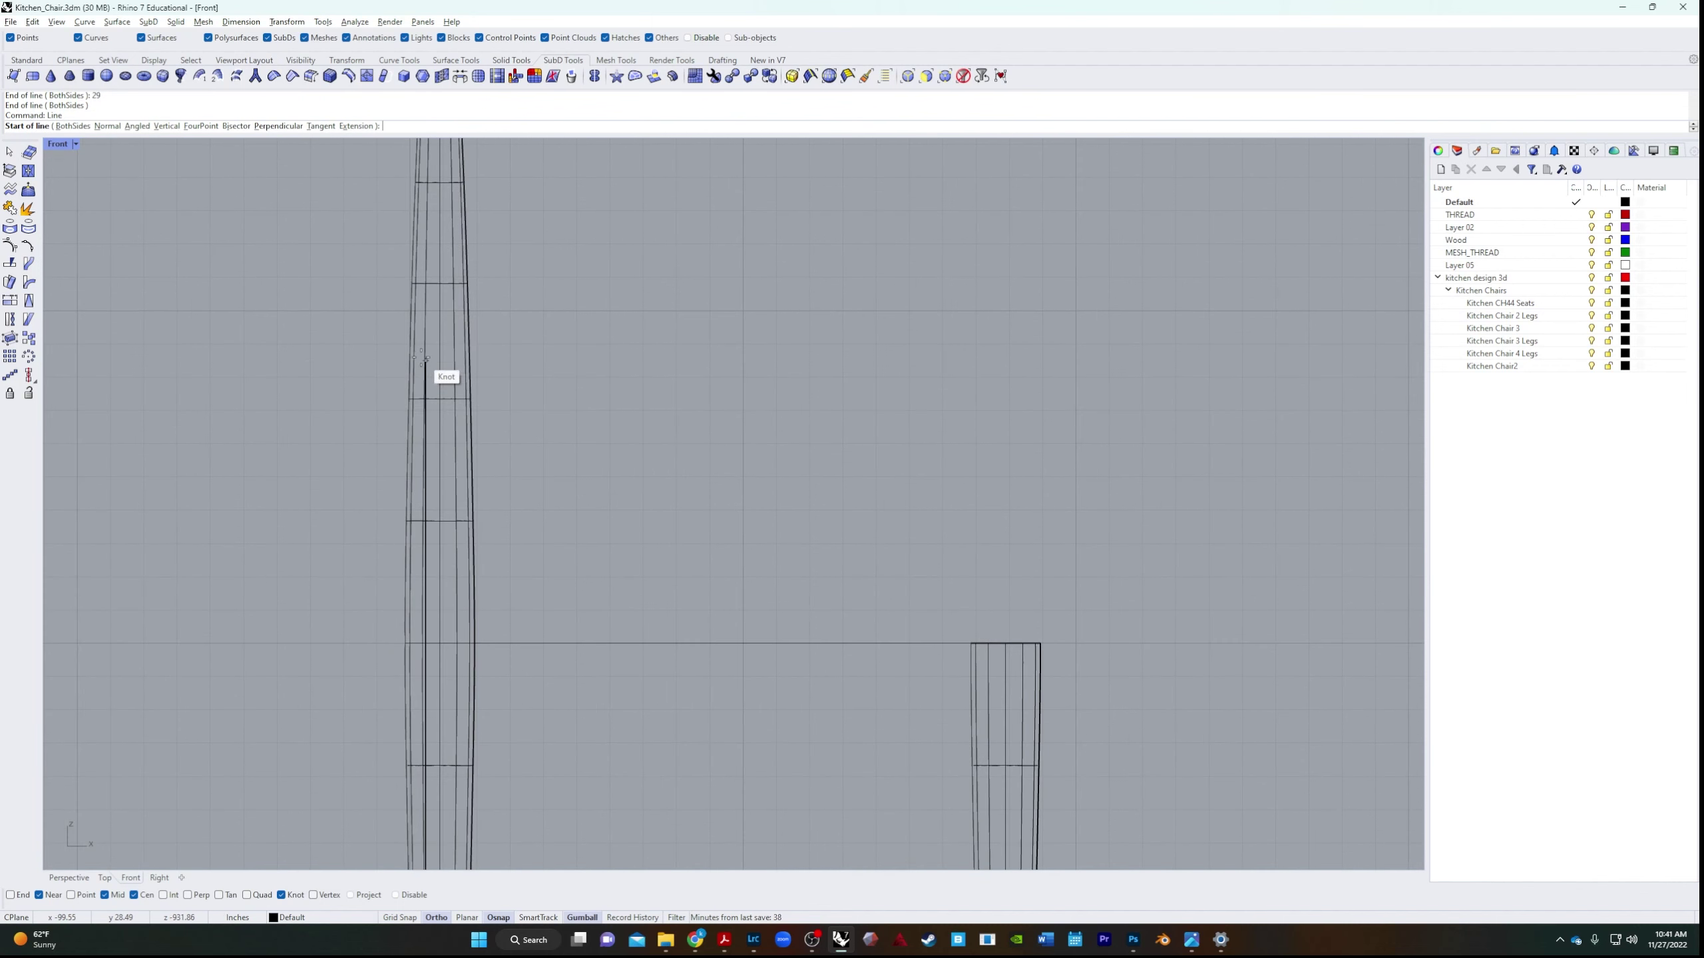
{"action": "key", "text": "Escape"}
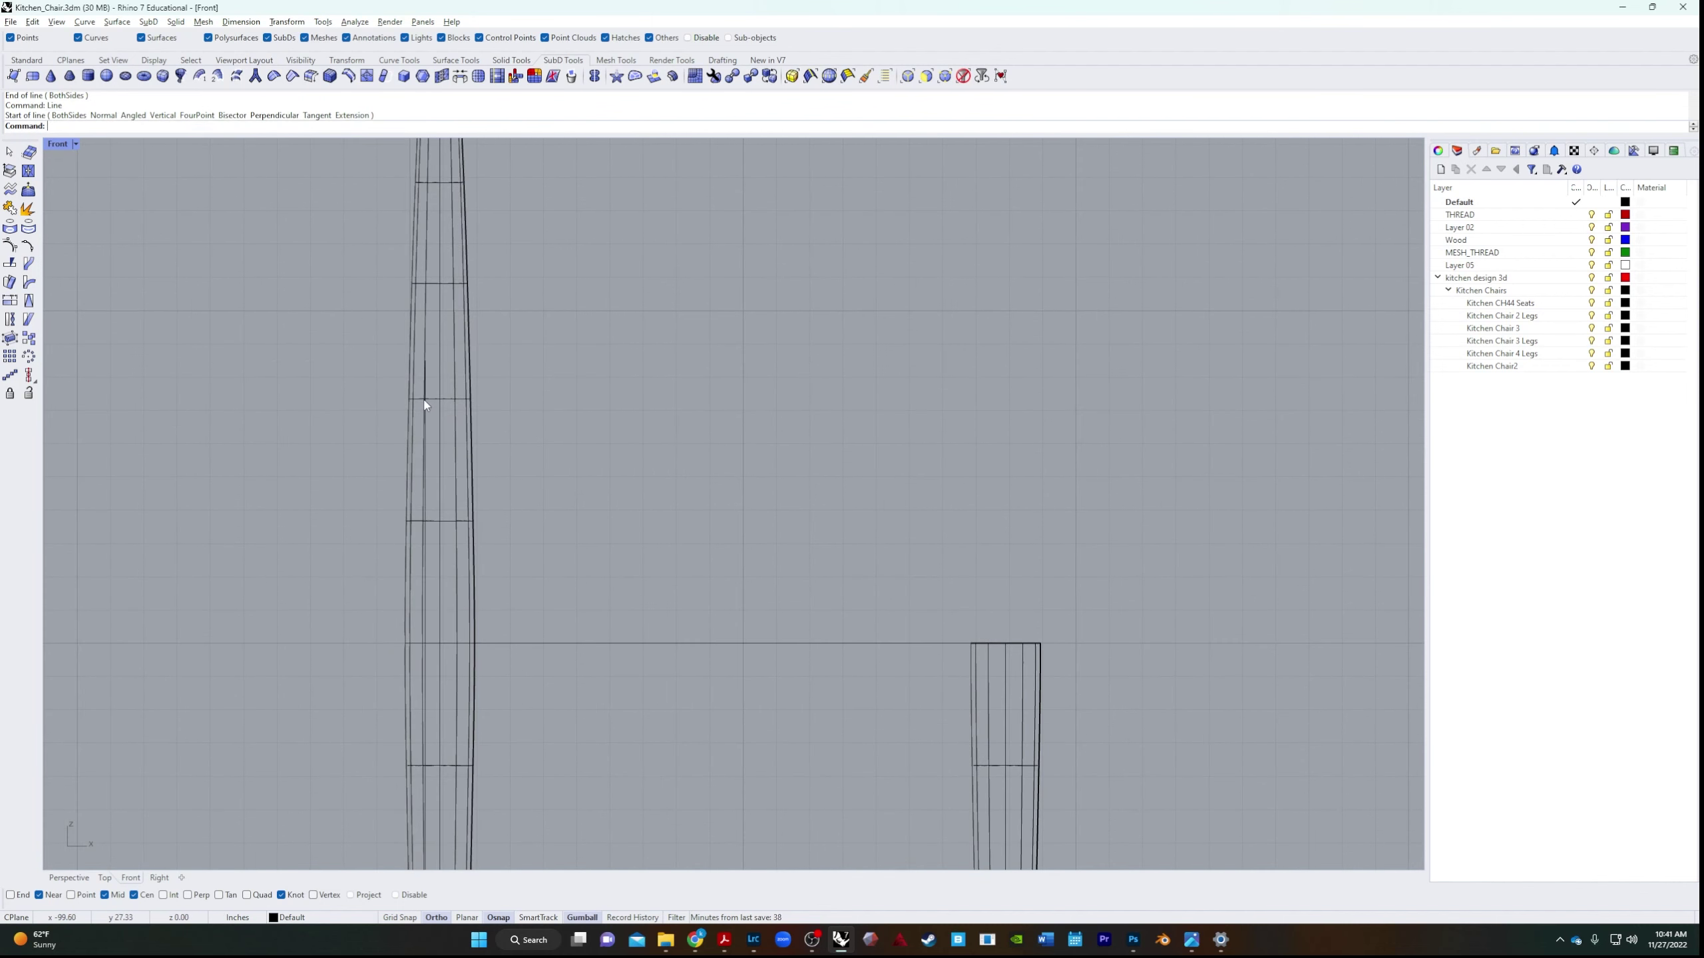
{"action": "left_click", "coordinate": [430, 415]}
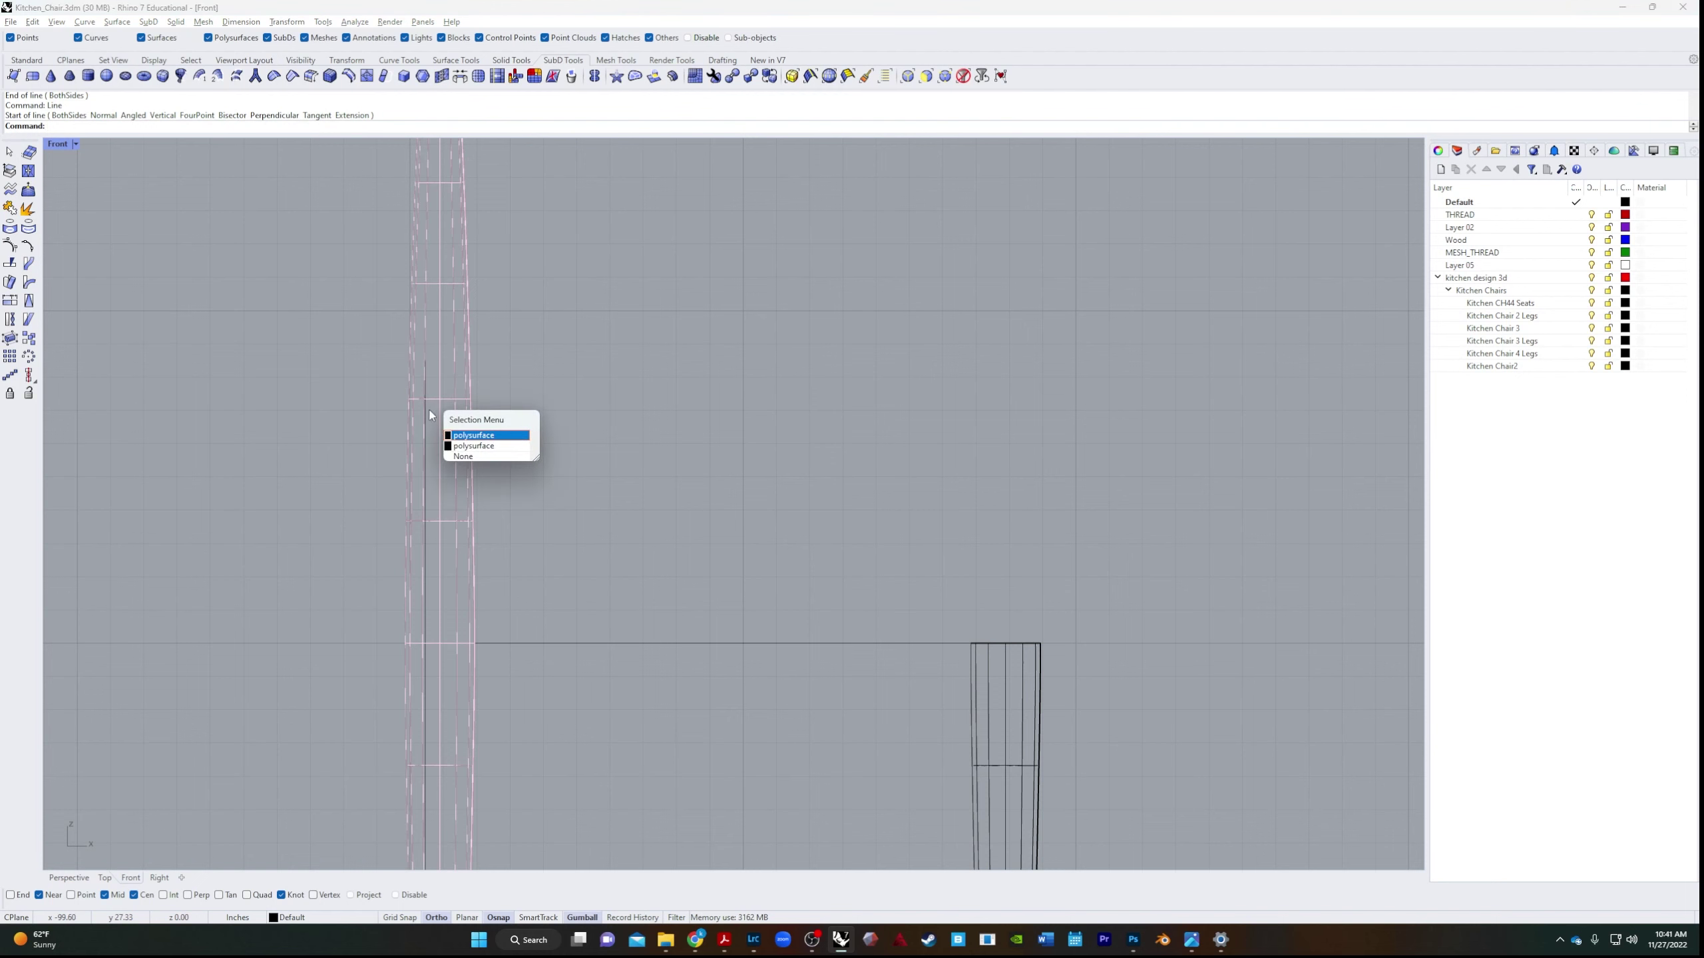
{"action": "left_click", "coordinate": [424, 373]}
{"action": "left_click", "coordinate": [461, 403]}
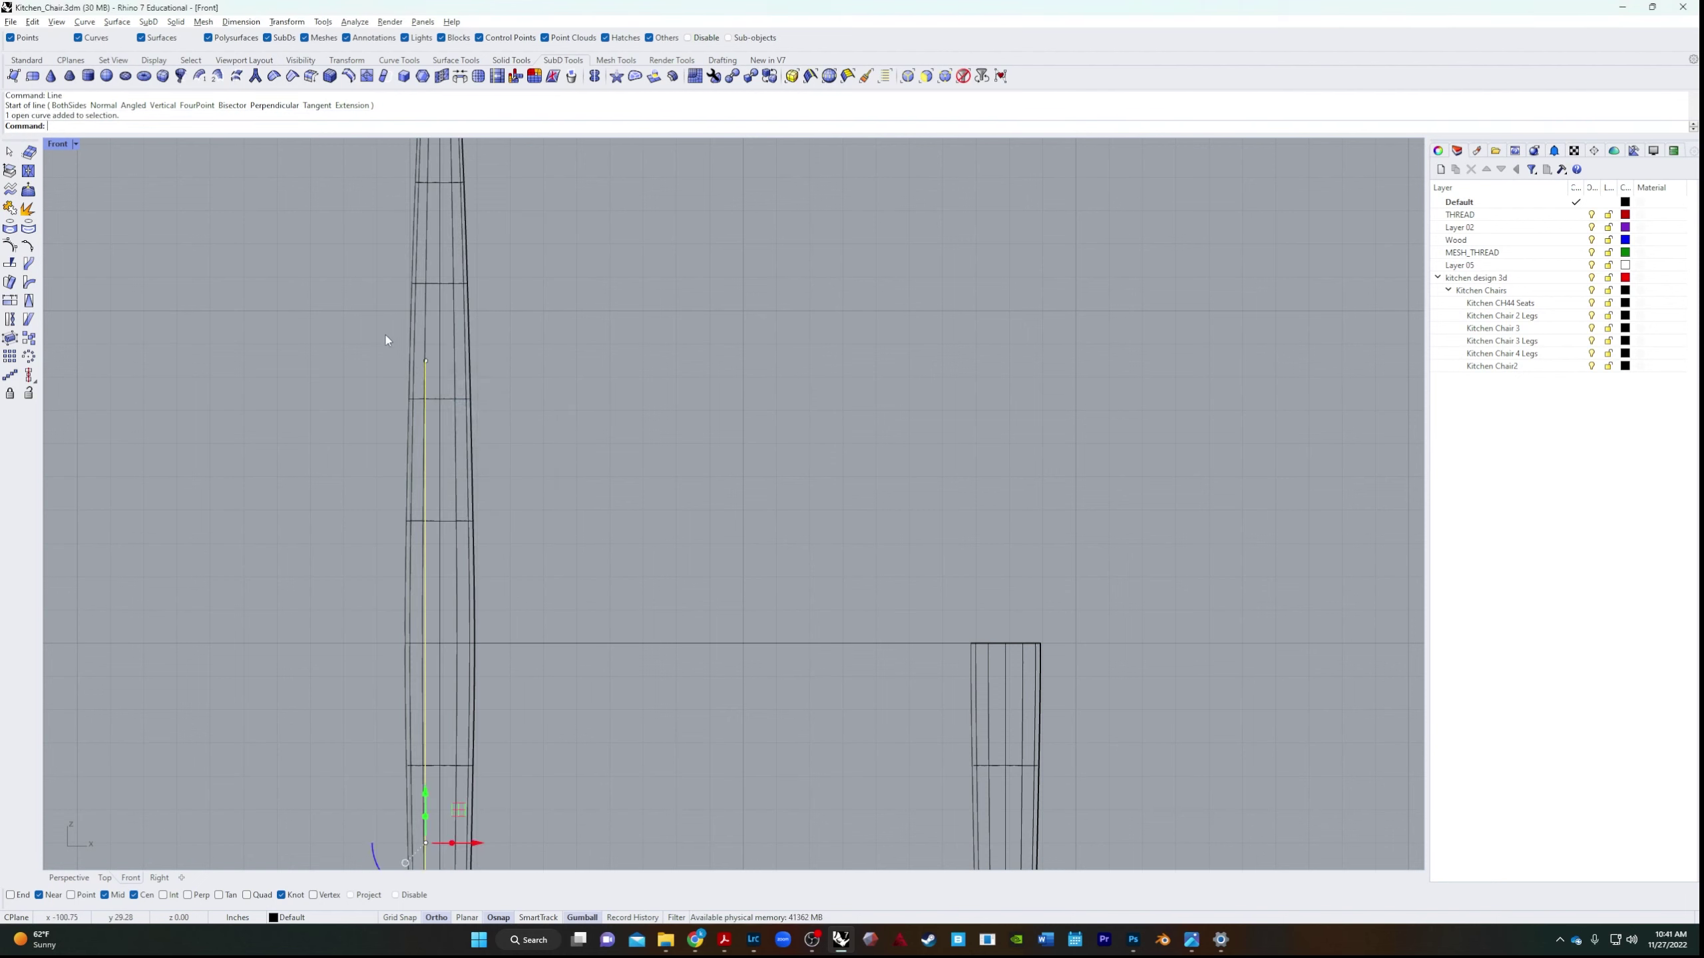
{"action": "key", "text": "Return"}
{"action": "left_click", "coordinate": [425, 362]}
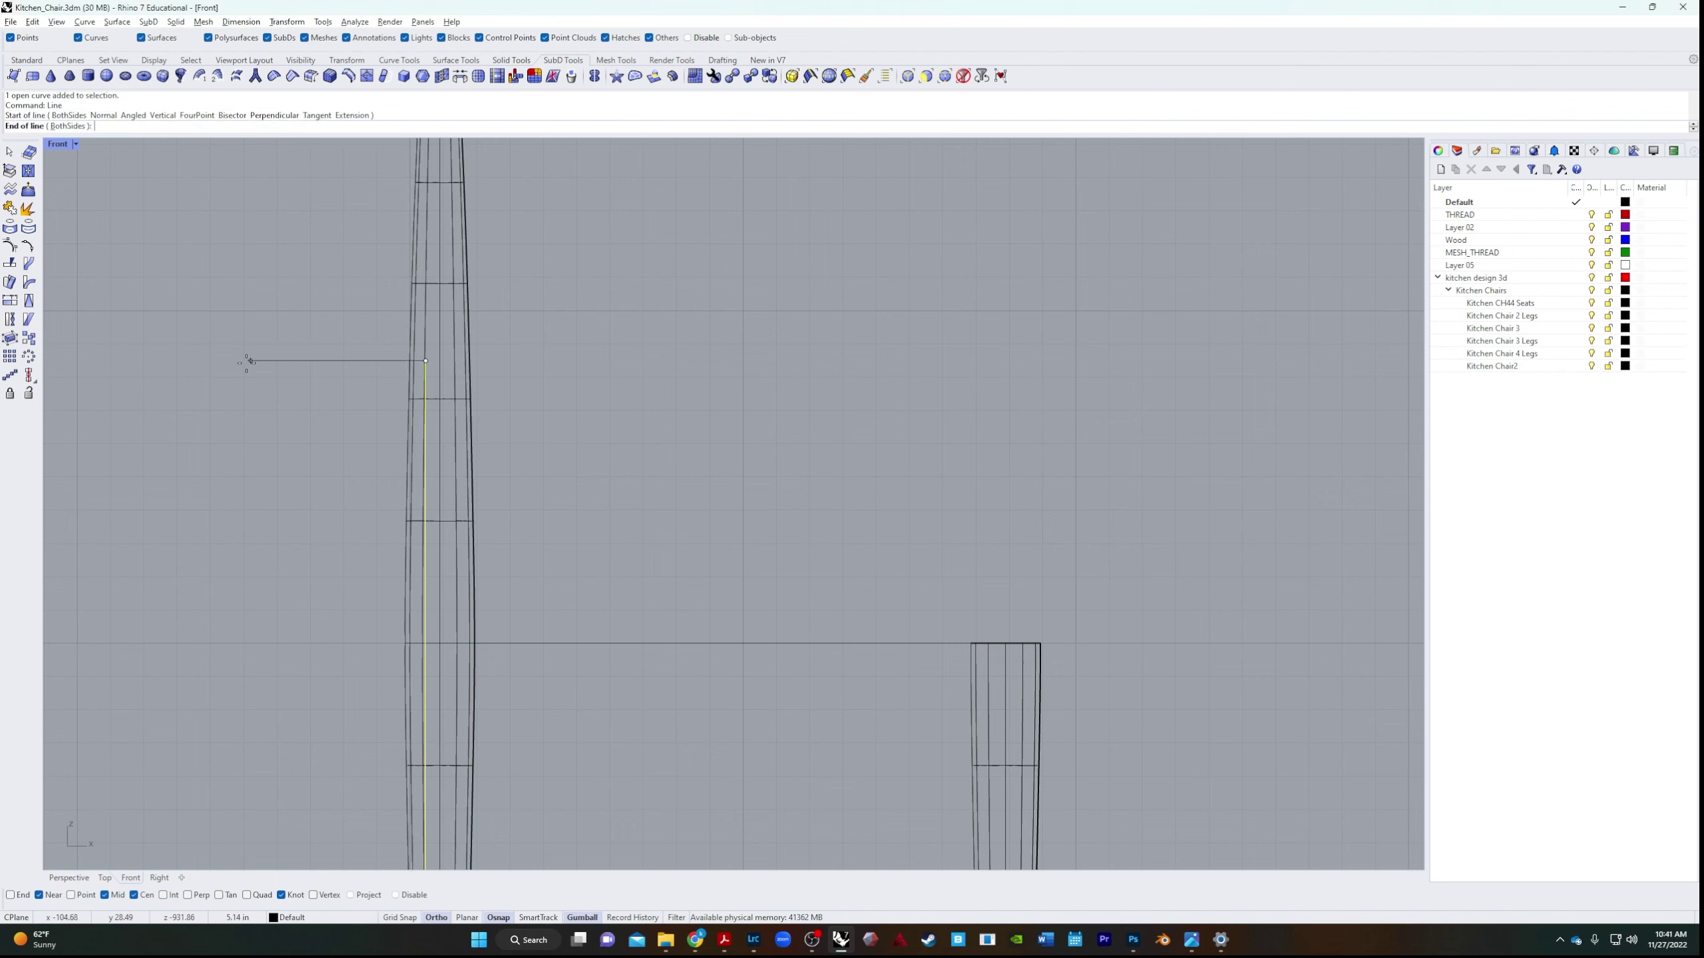
{"action": "left_click", "coordinate": [214, 362]}
{"action": "left_click", "coordinate": [241, 362]}
{"action": "left_click_drag", "start_coordinate": [376, 361], "coordinate": [543, 361]}
{"action": "left_click", "coordinate": [563, 468]}
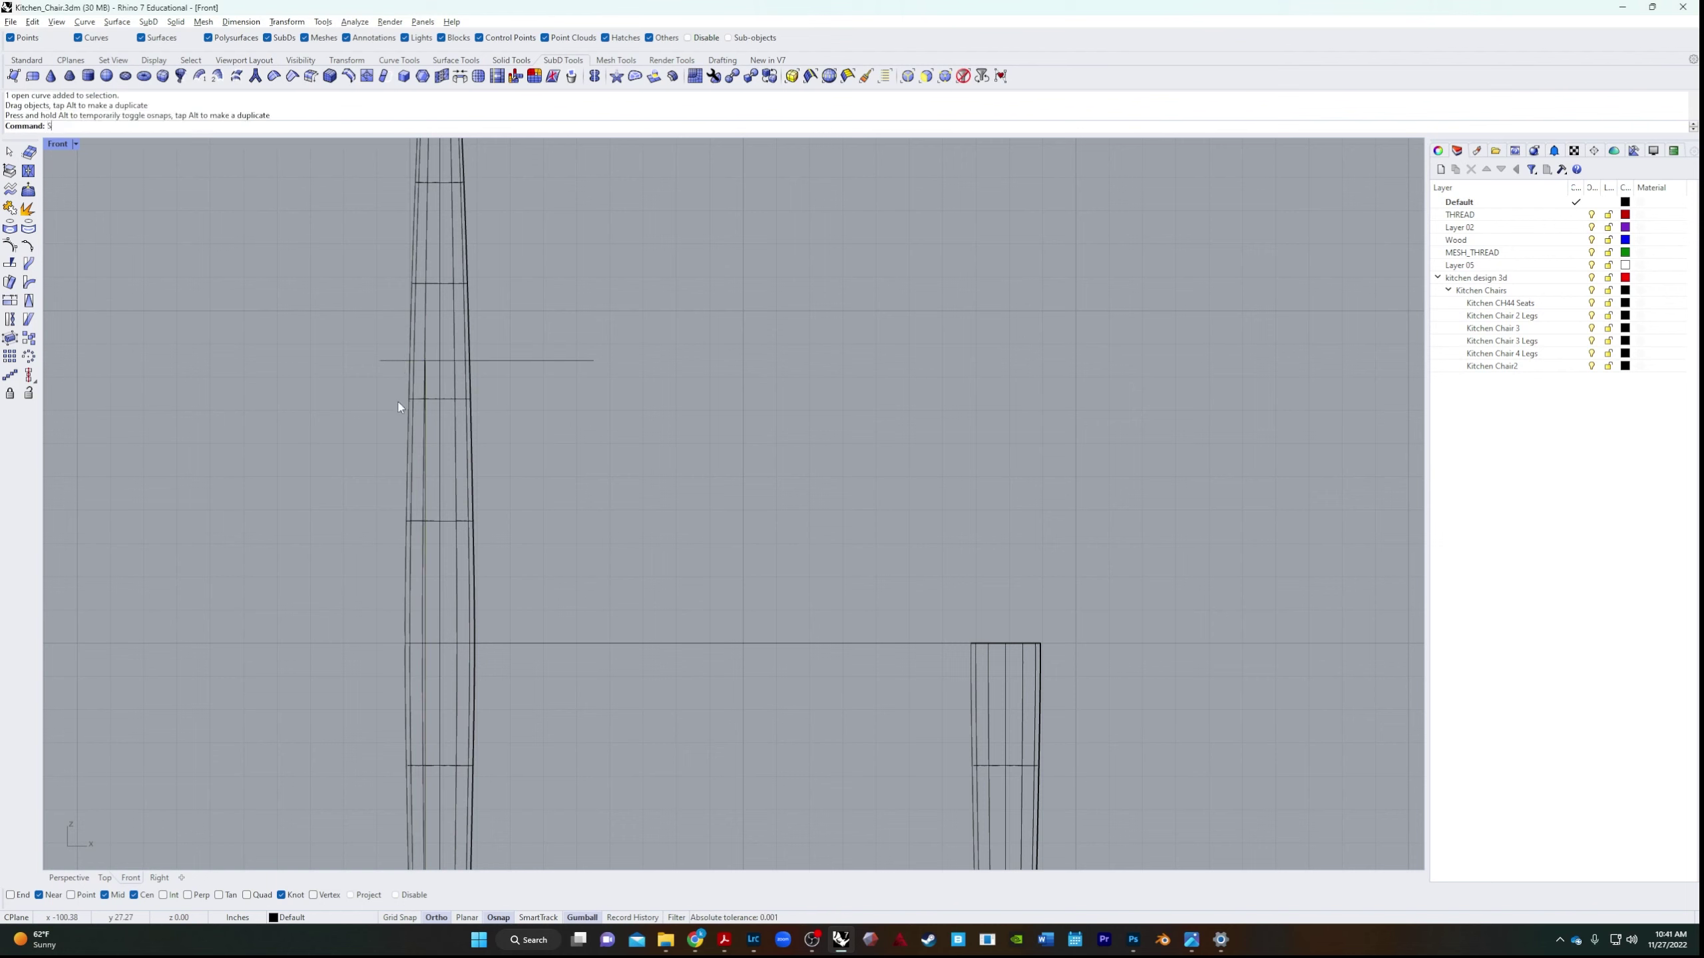
{"action": "key", "text": "Return"}
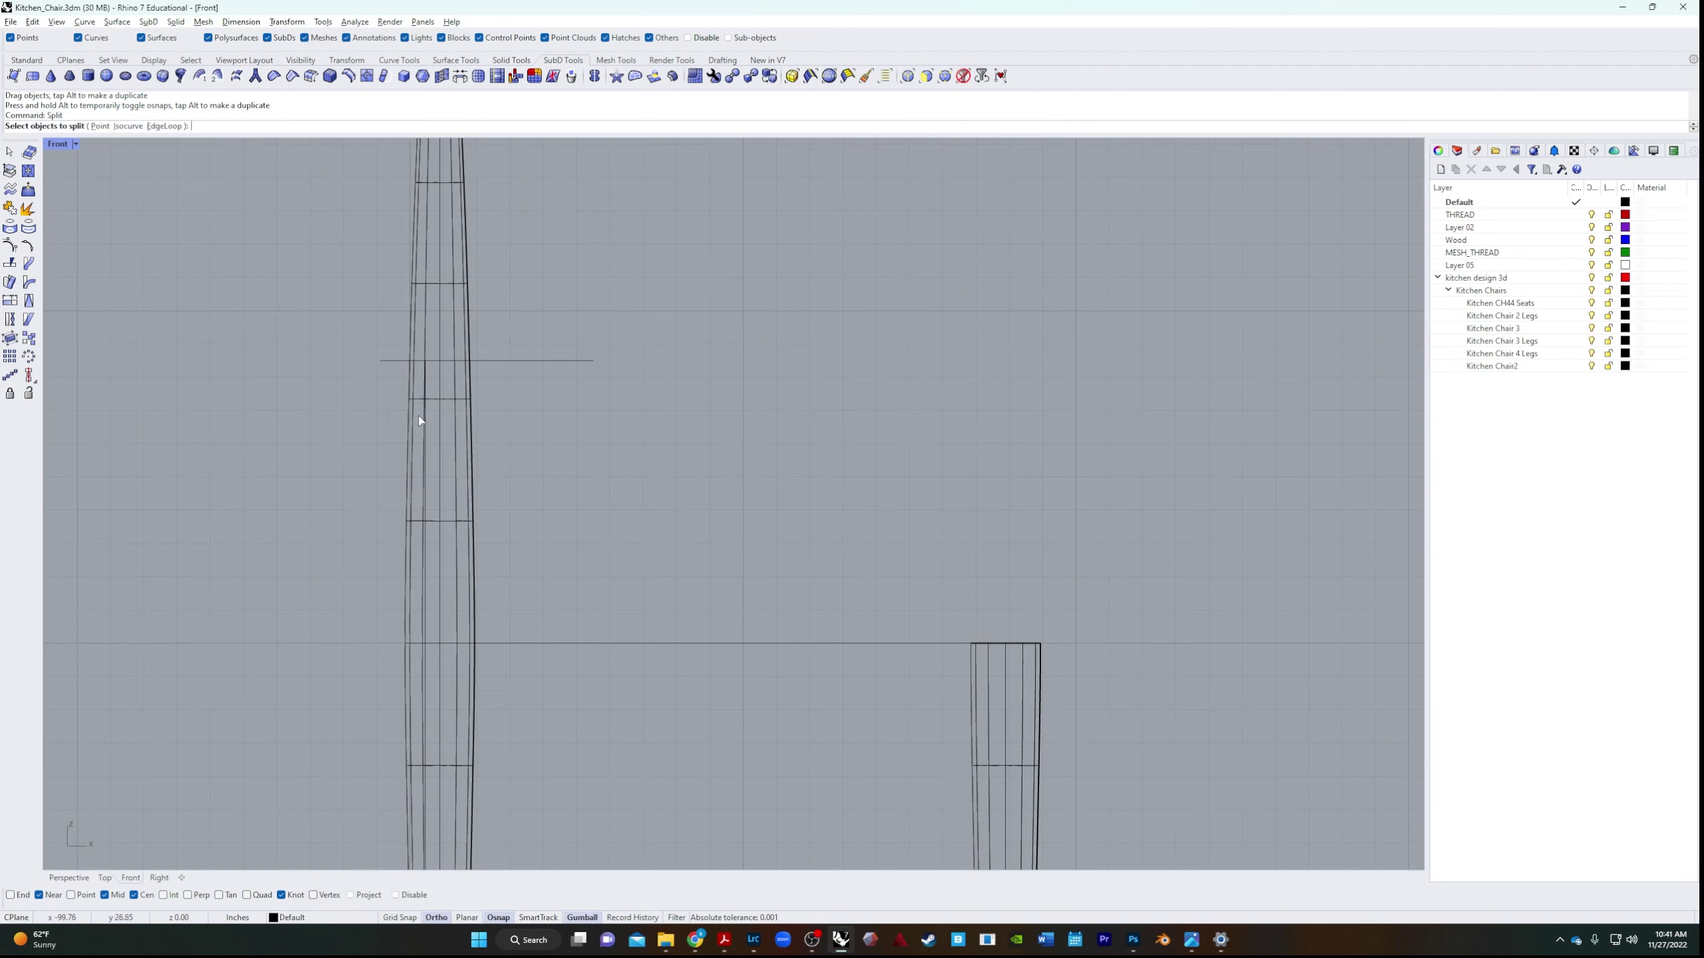
Run Split, picking the tall post and the horizontal cutting line.
{"action": "left_click", "coordinate": [427, 398]}
{"action": "key", "text": "Escape"}
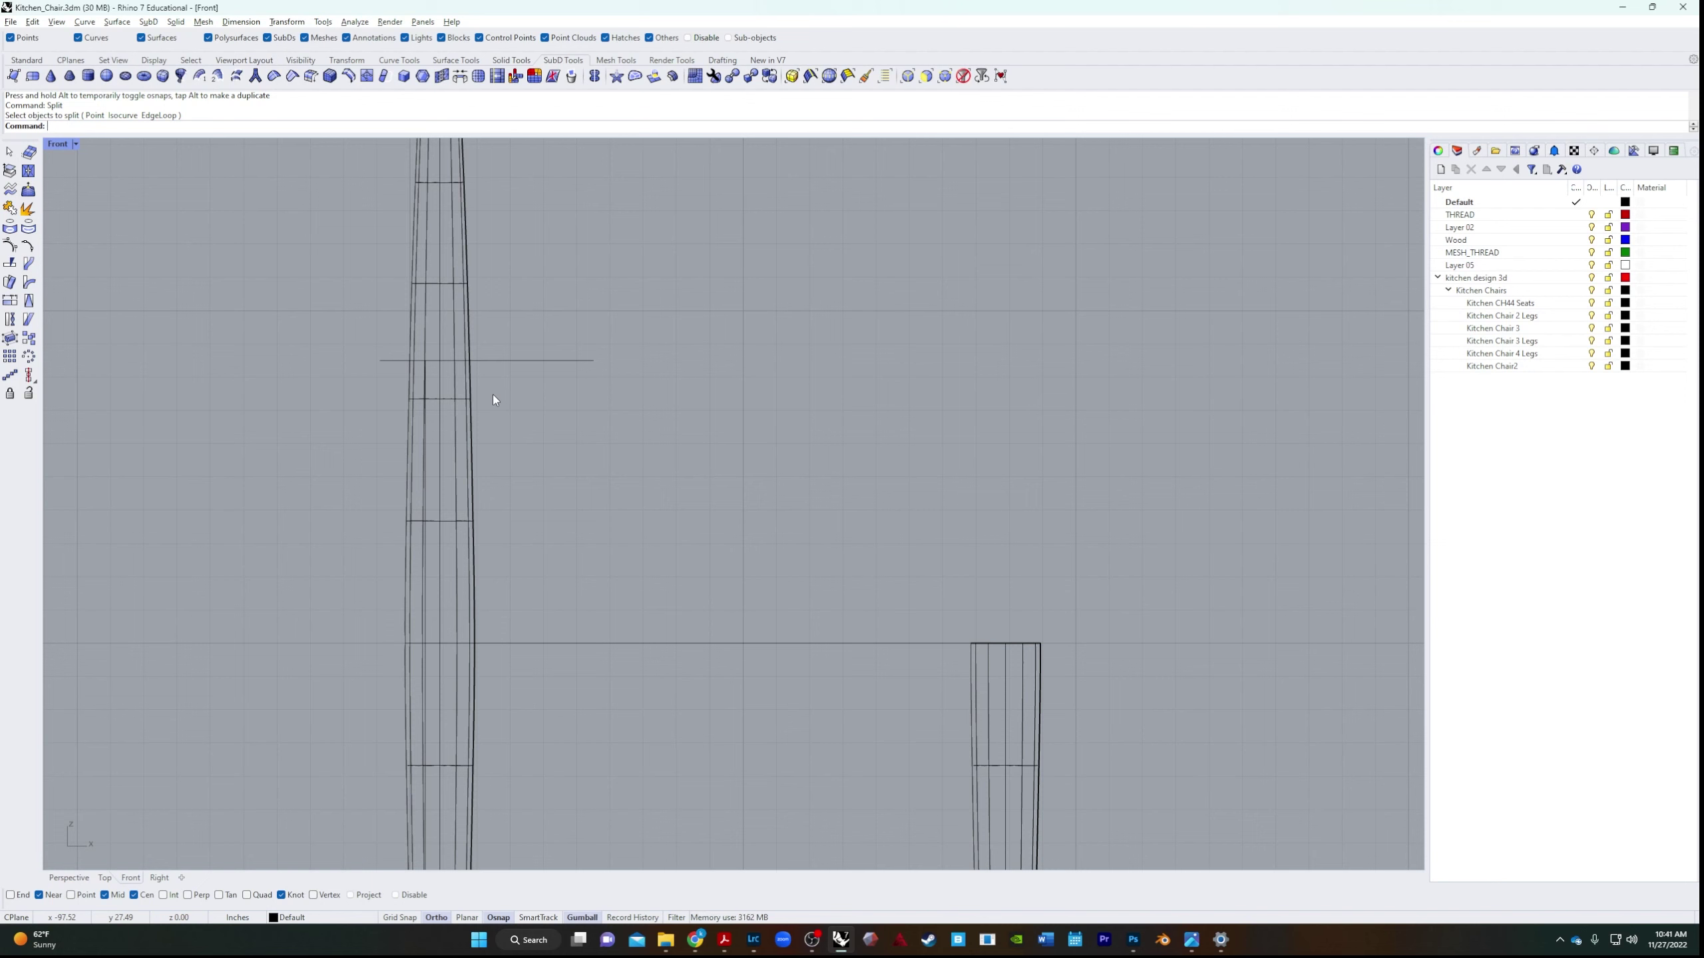
{"action": "key", "text": "Return"}
{"action": "left_click", "coordinate": [468, 423]}
{"action": "left_click", "coordinate": [503, 462]}
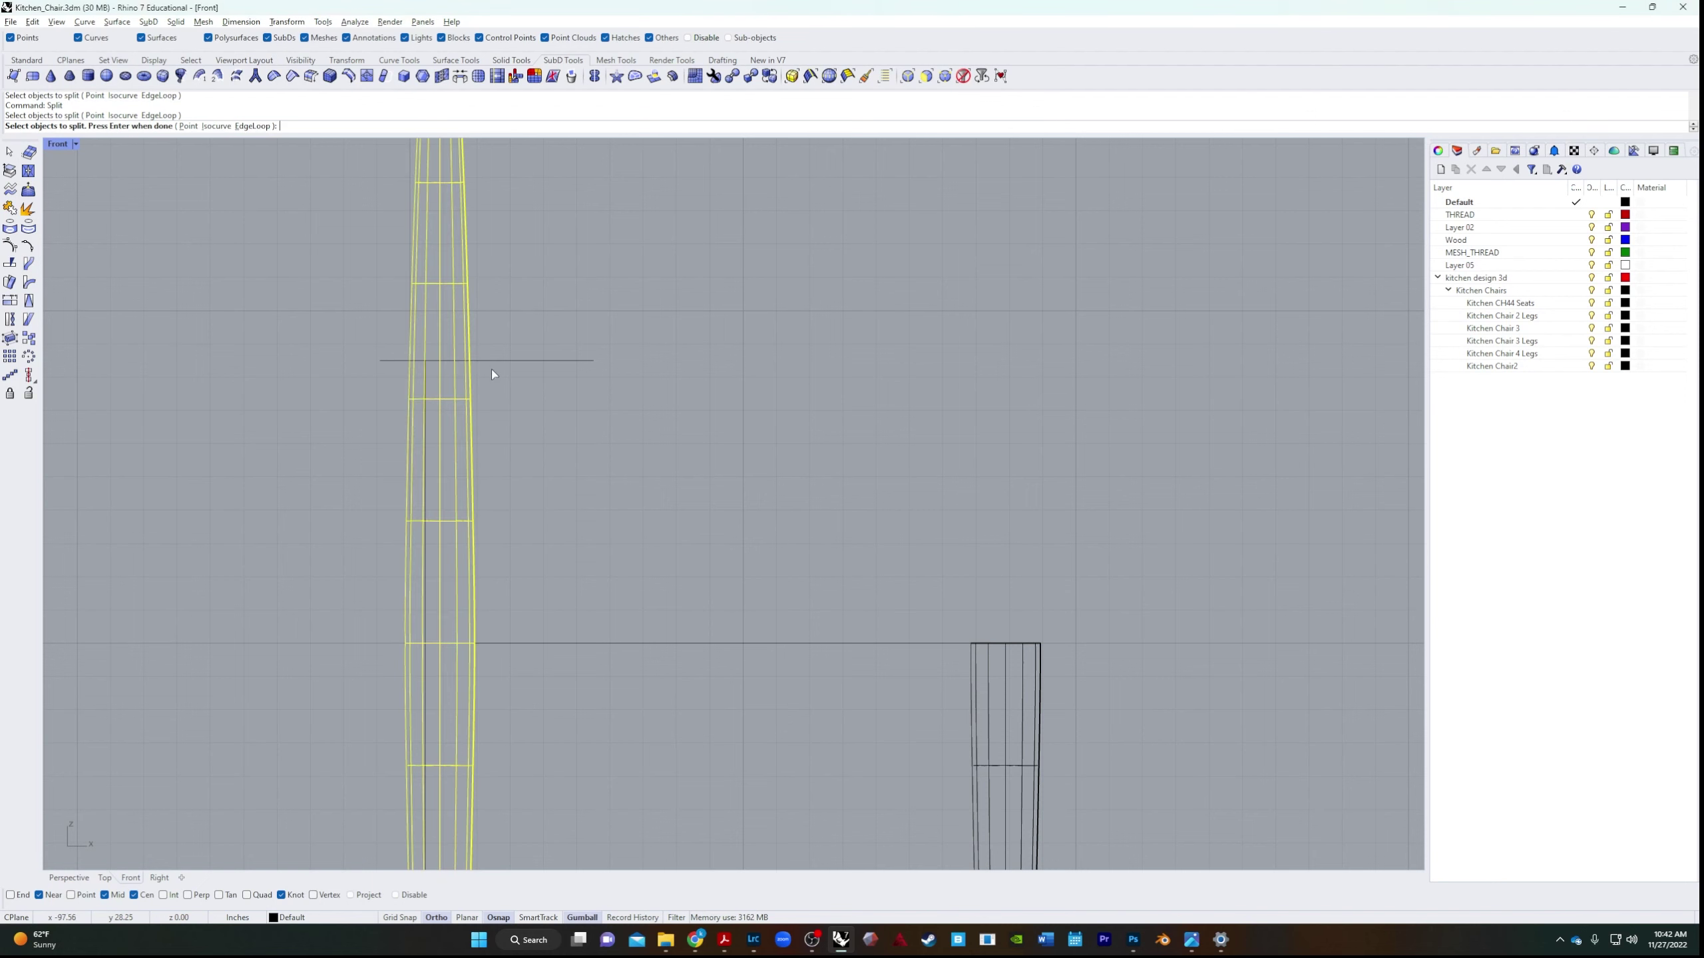
{"action": "left_click", "coordinate": [524, 363]}
{"action": "key", "text": "Return"}
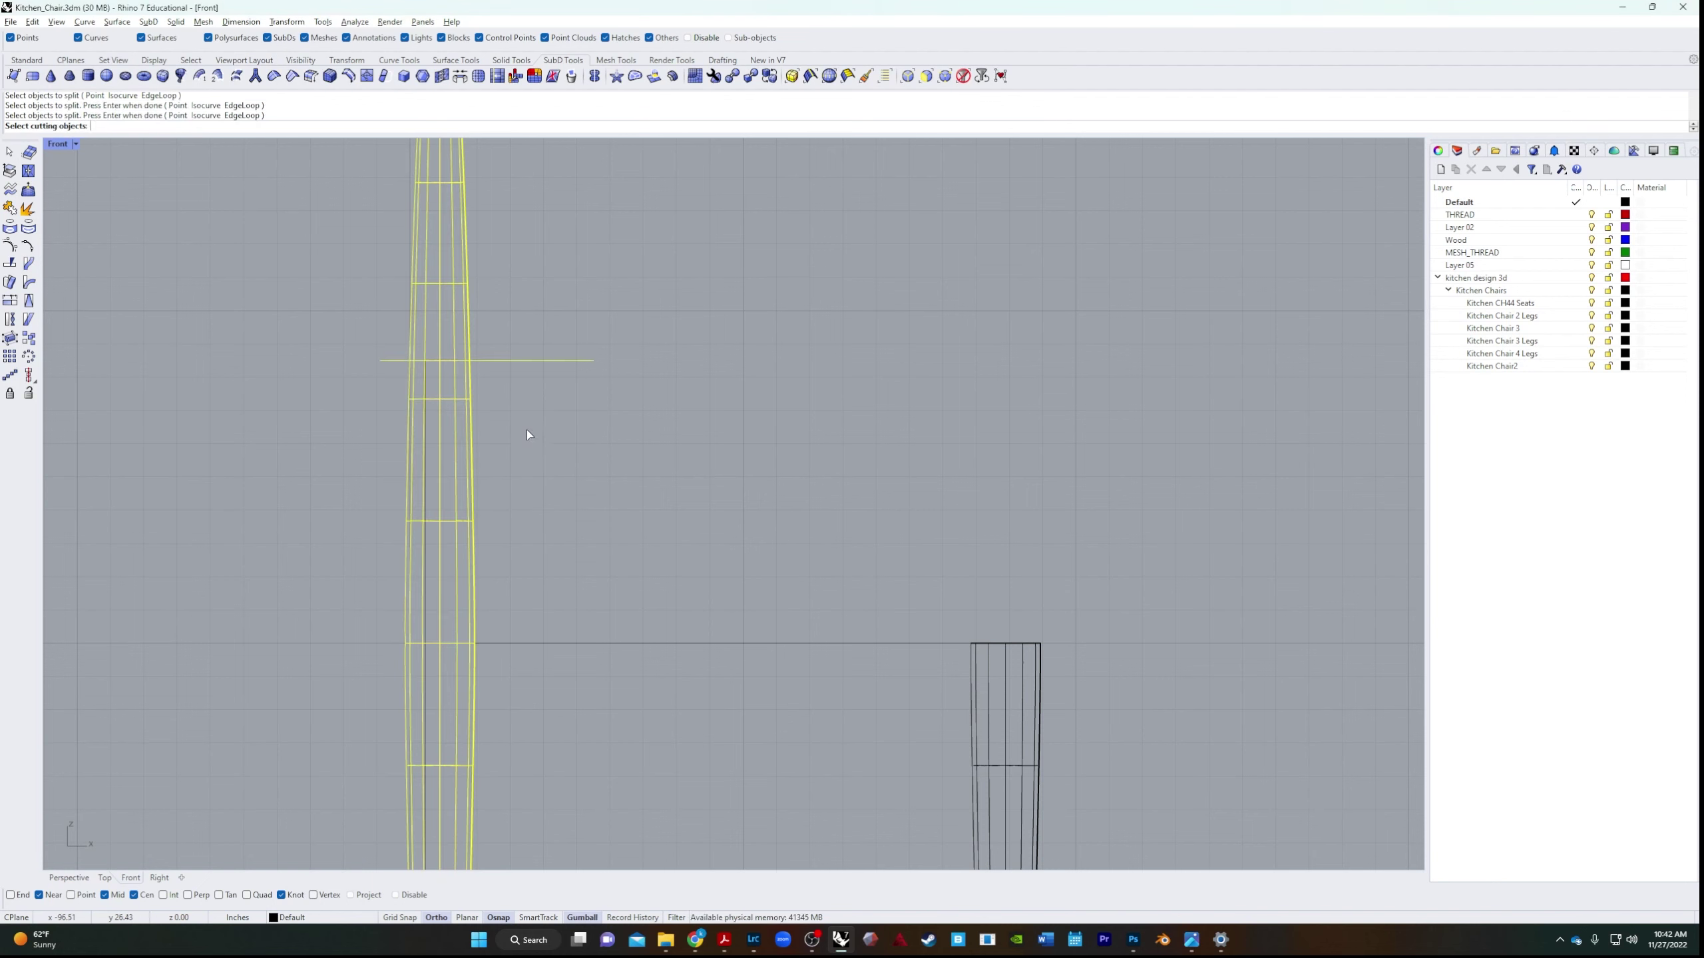
{"action": "key", "text": "Return"}
Run Split on the tall post again, choosing it from the overlapping candidates.
{"action": "left_click", "coordinate": [472, 393]}
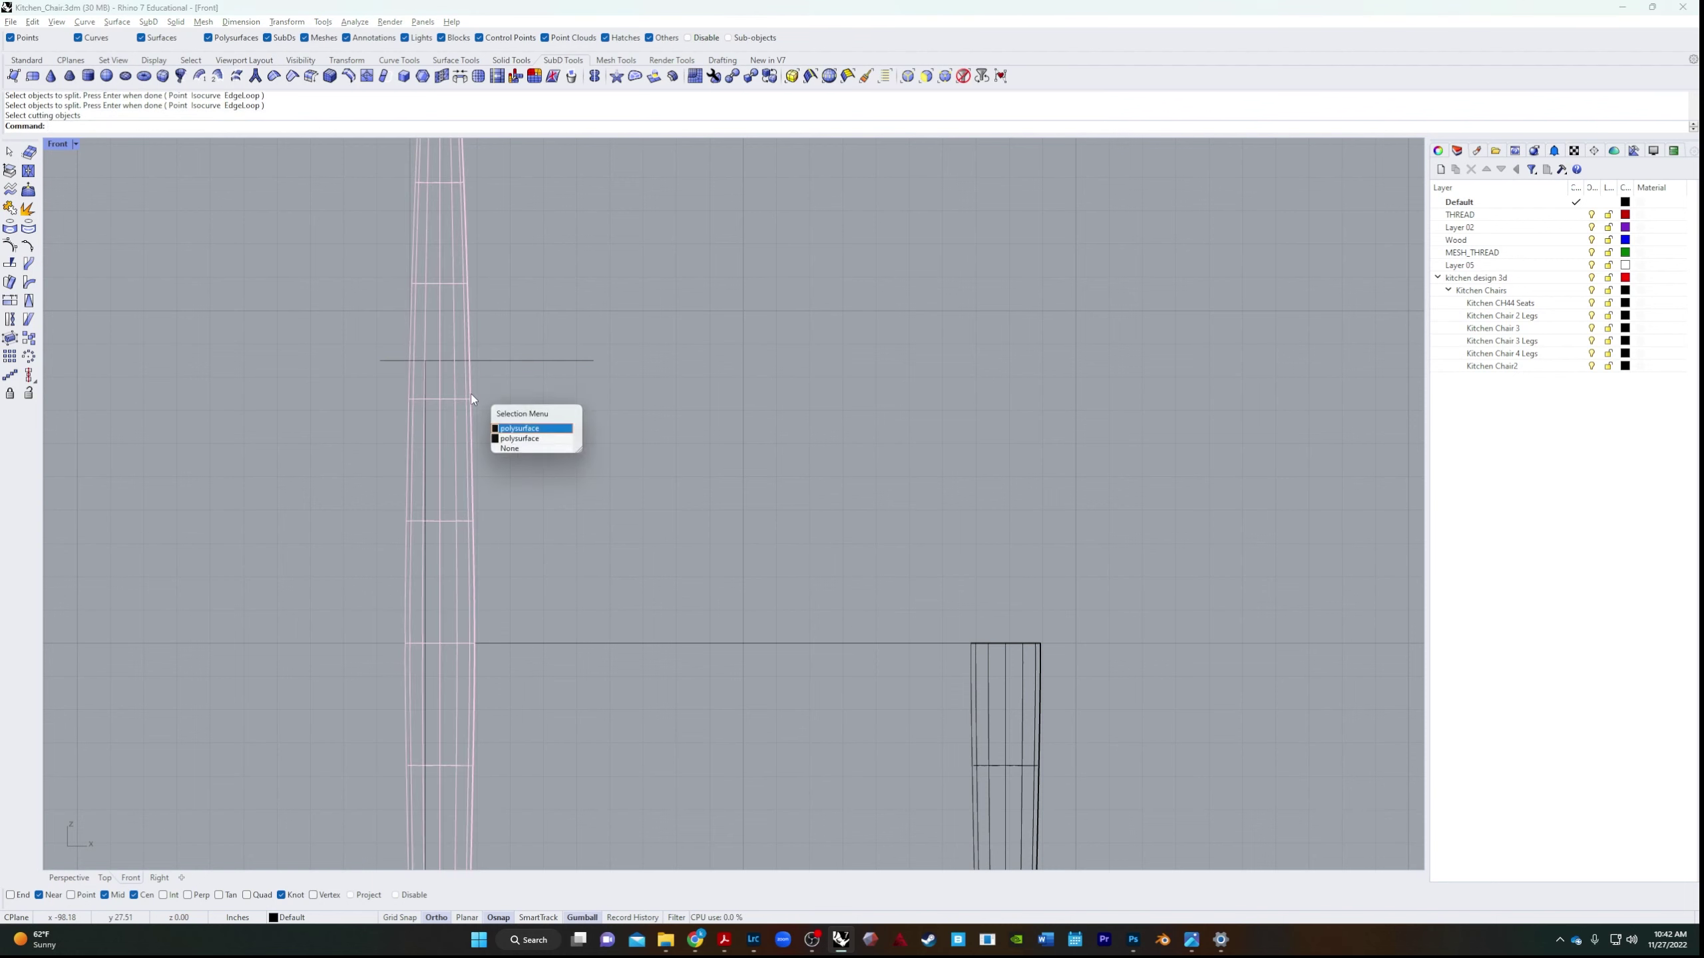
{"action": "left_click", "coordinate": [475, 396]}
{"action": "left_click", "coordinate": [498, 368]}
{"action": "key", "text": "Return"}
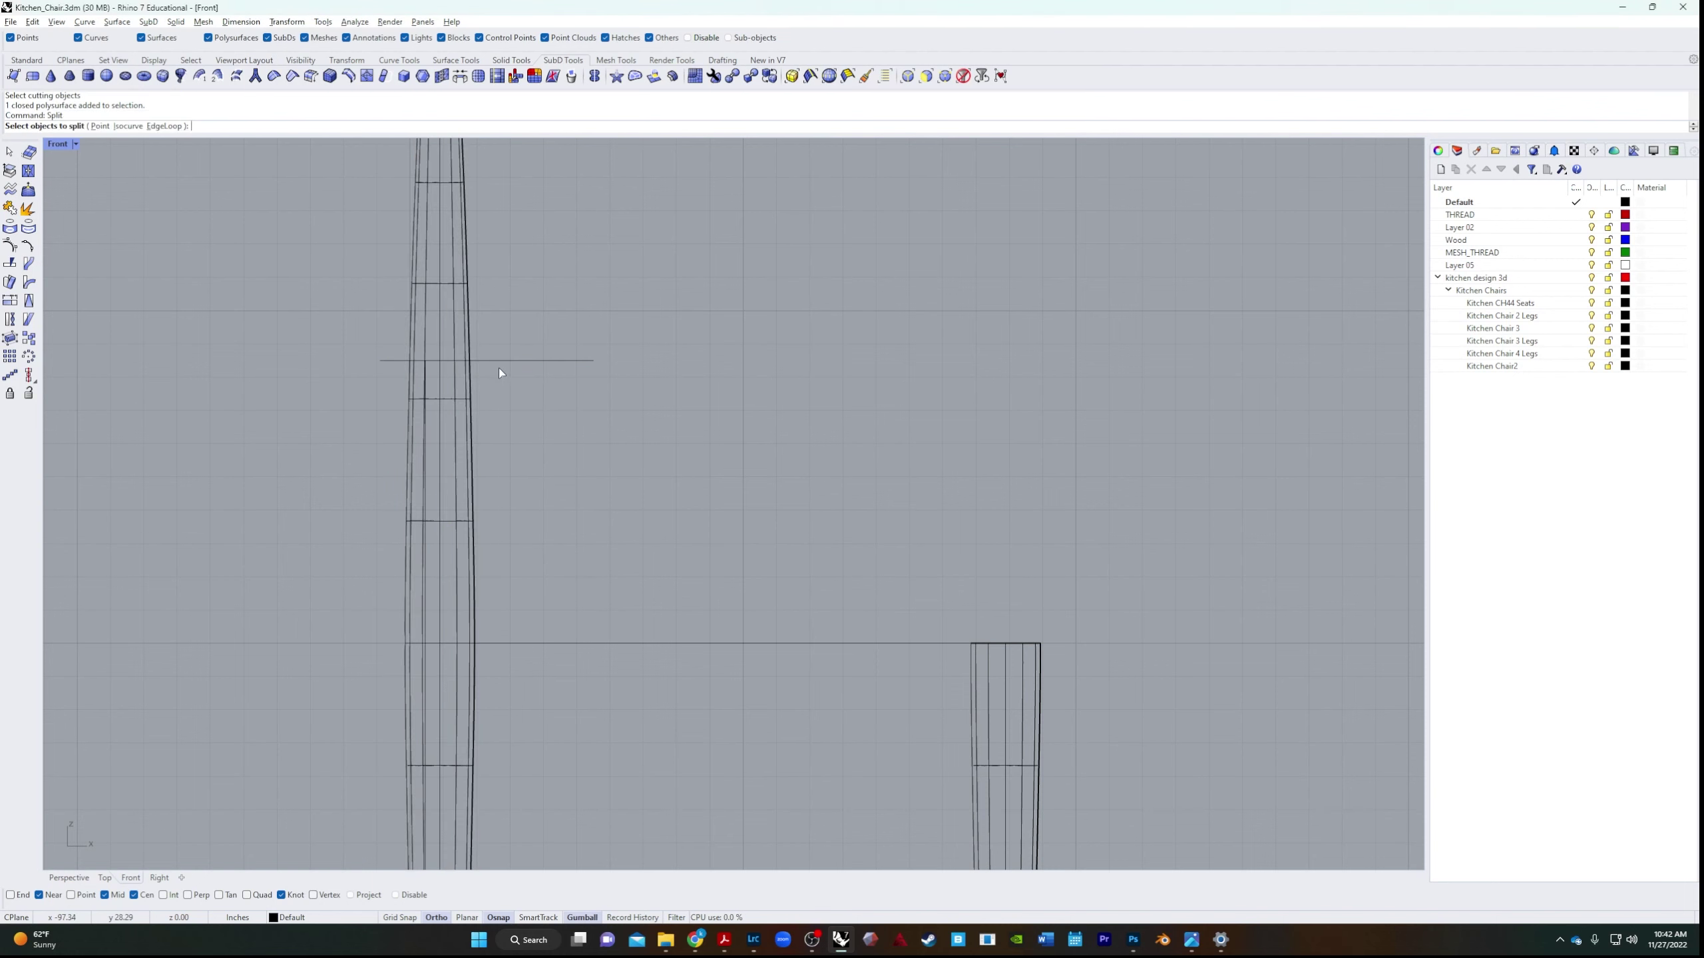
{"action": "left_click", "coordinate": [474, 378]}
{"action": "left_click", "coordinate": [534, 412]}
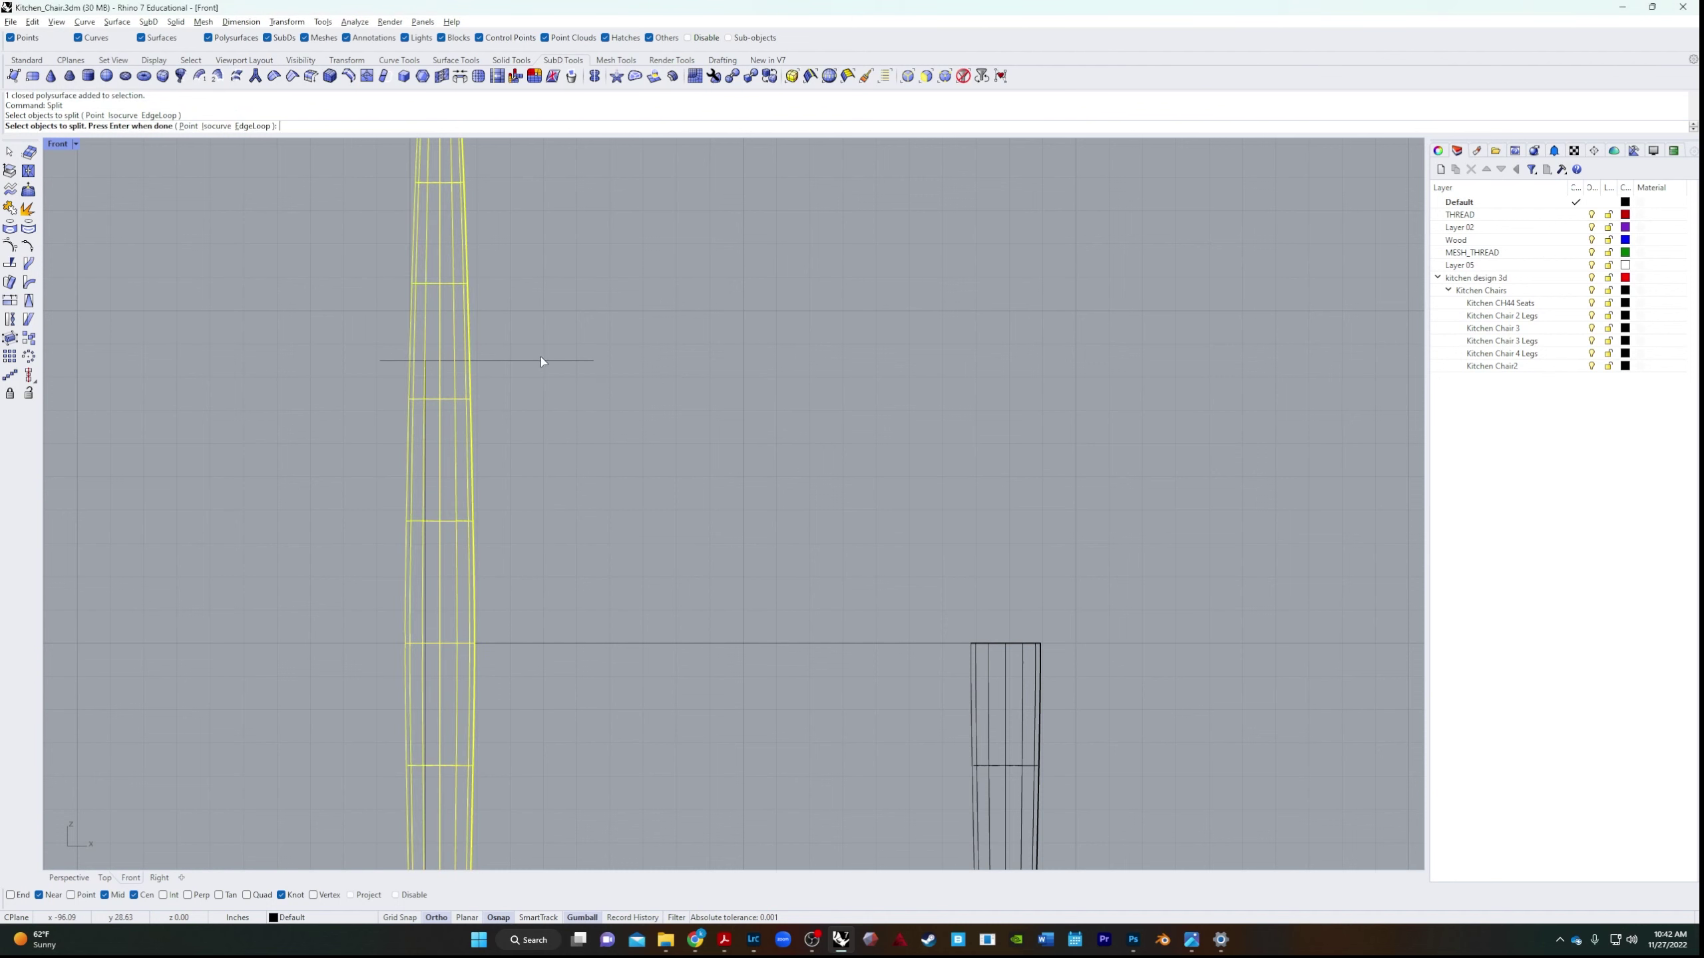
{"action": "key", "text": "Return"}
{"action": "key", "text": "Escape"}
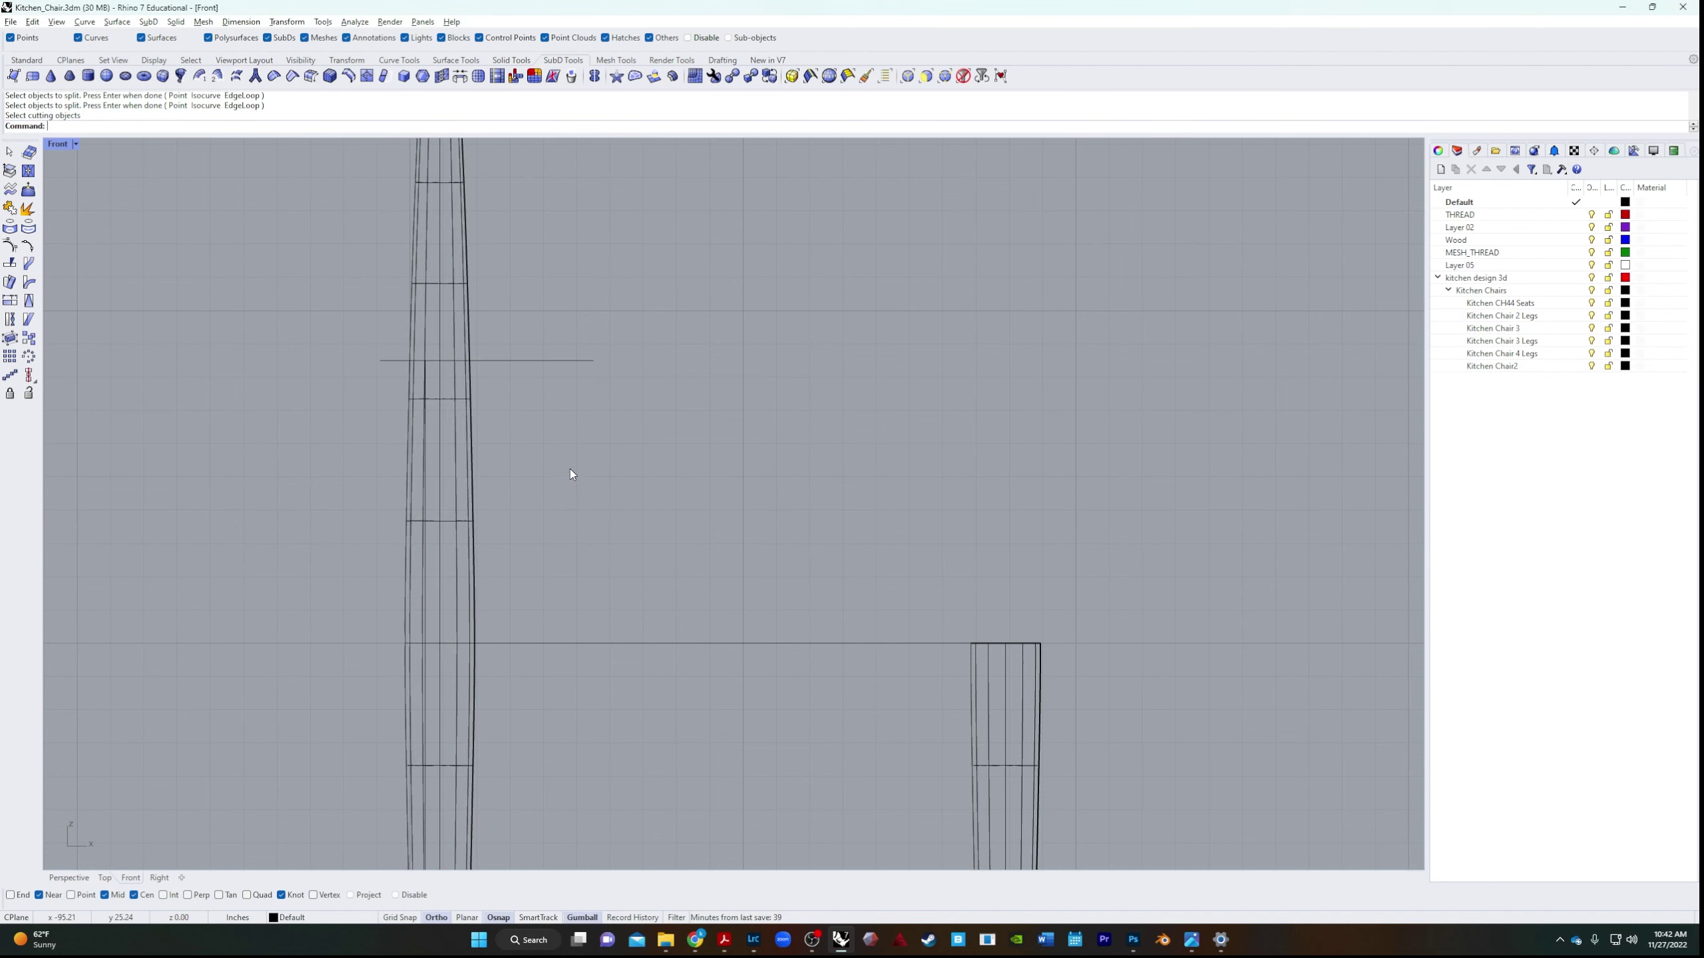
Select the cutting line and the pieces at the post's top to check the split.
{"action": "left_click", "coordinate": [542, 359]}
{"action": "scroll", "coordinate": [531, 496], "scroll_direction": "down", "scroll_amount": 3}
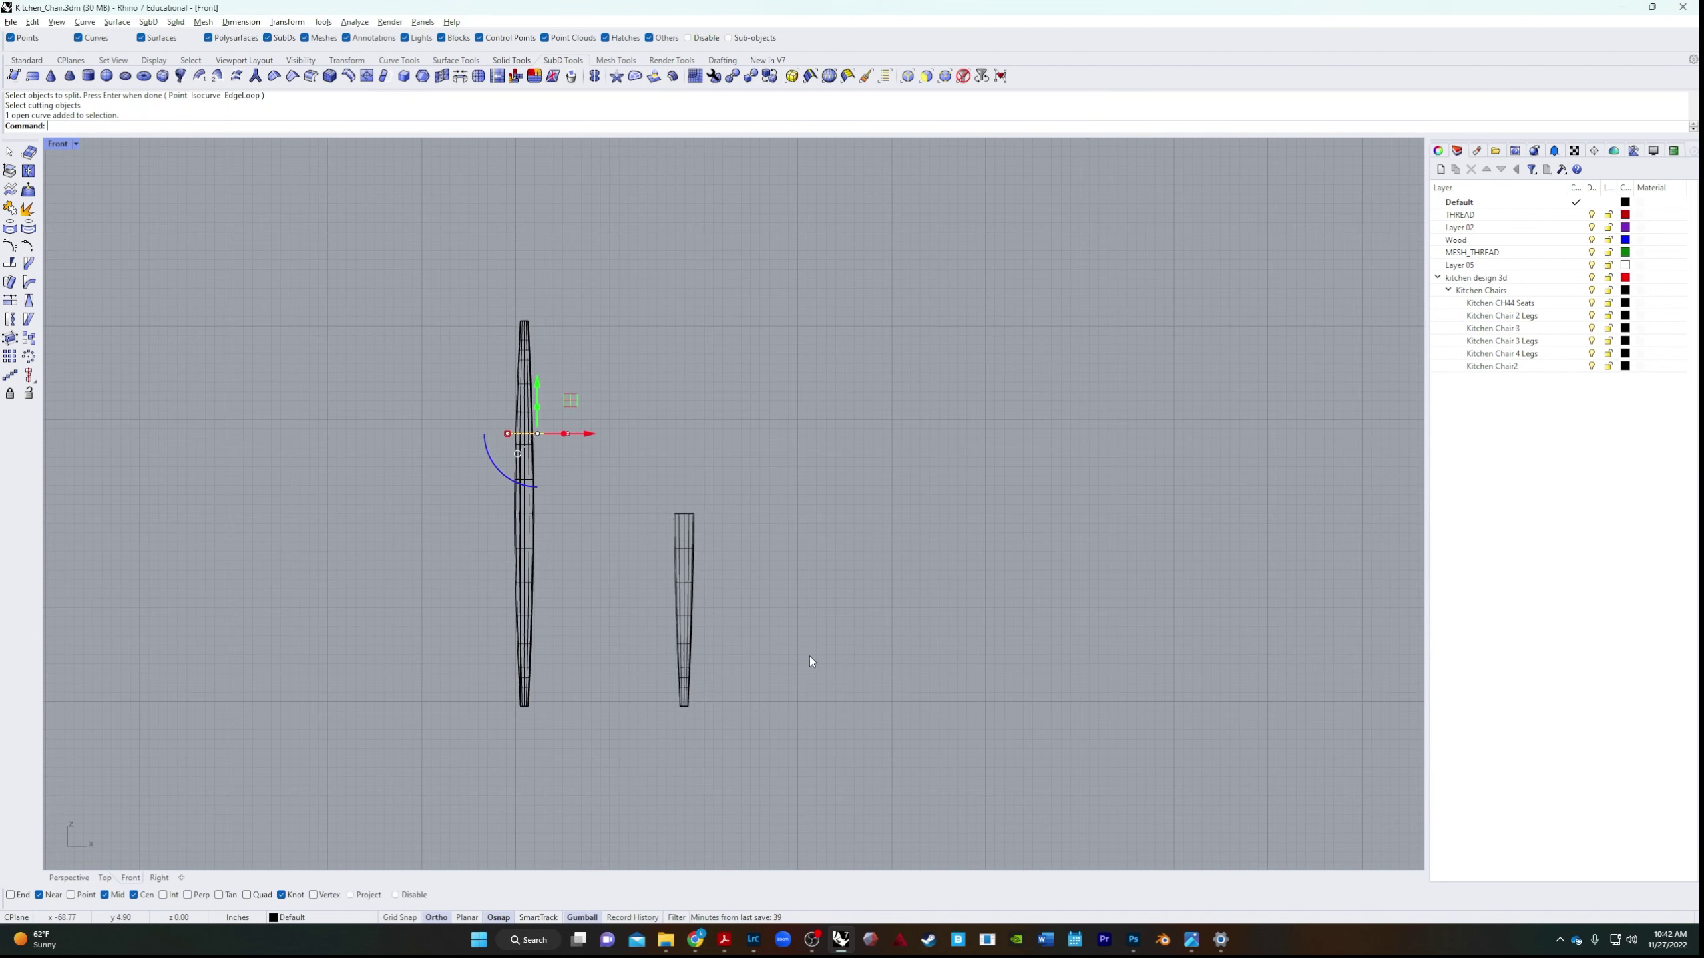
{"action": "left_click_drag", "start_coordinate": [581, 242], "coordinate": [470, 354]}
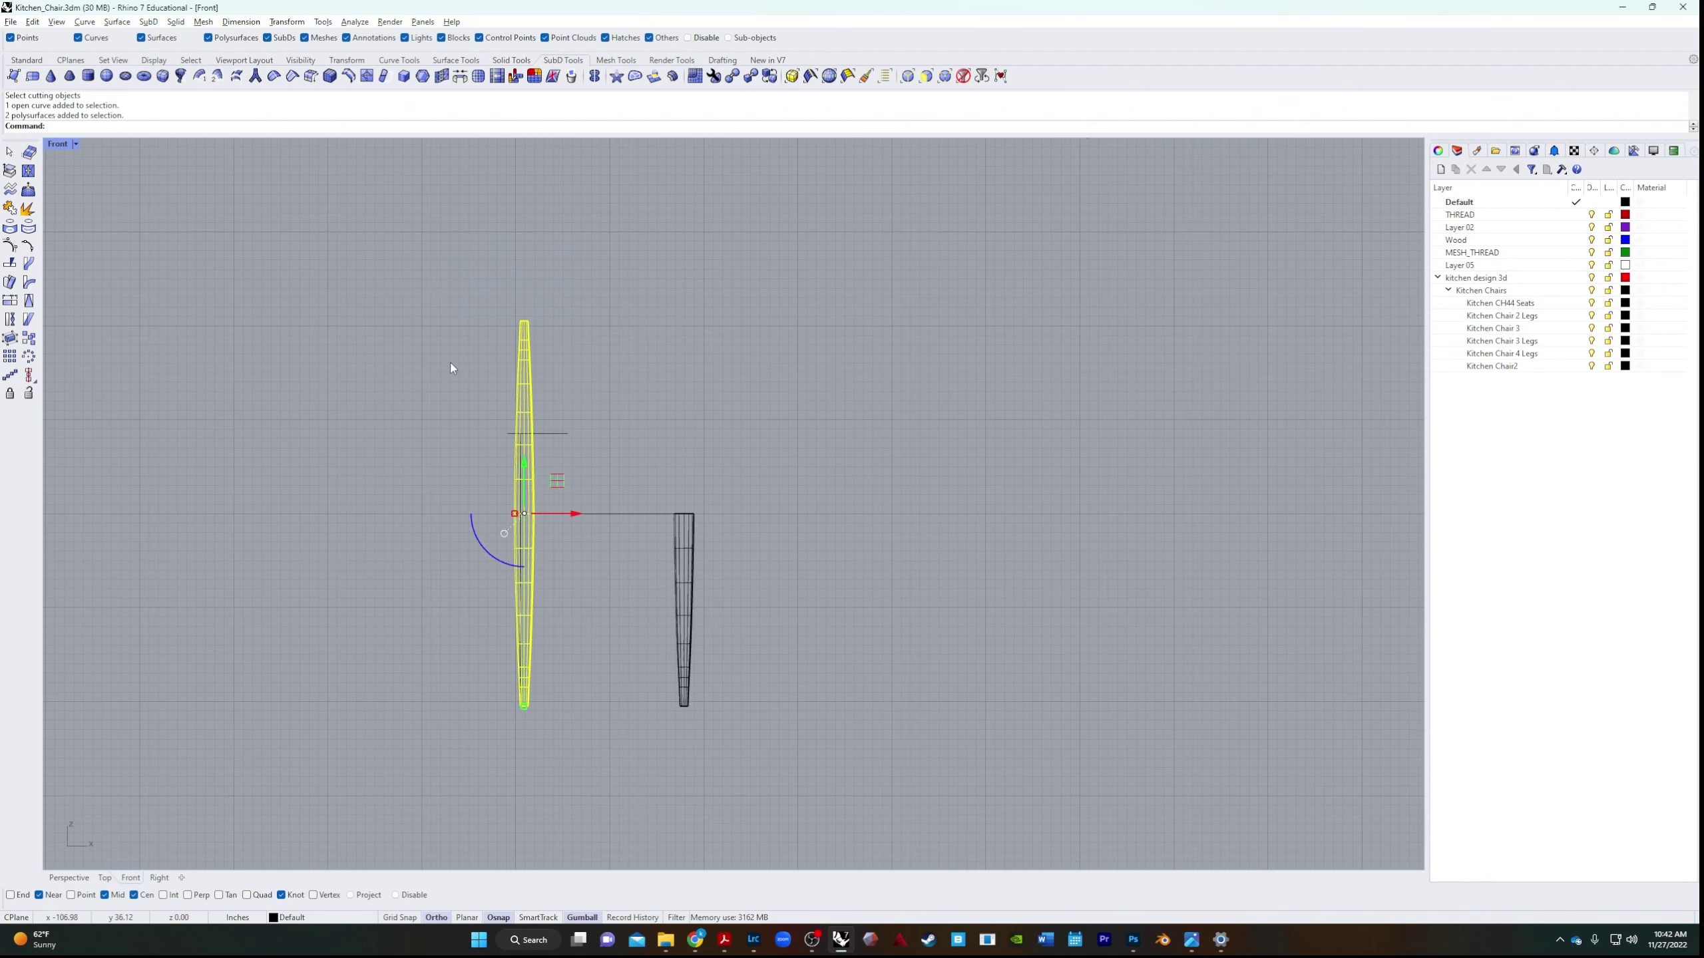
{"action": "left_click", "coordinate": [556, 387]}
{"action": "scroll", "coordinate": [551, 402], "scroll_direction": "up", "scroll_amount": 8}
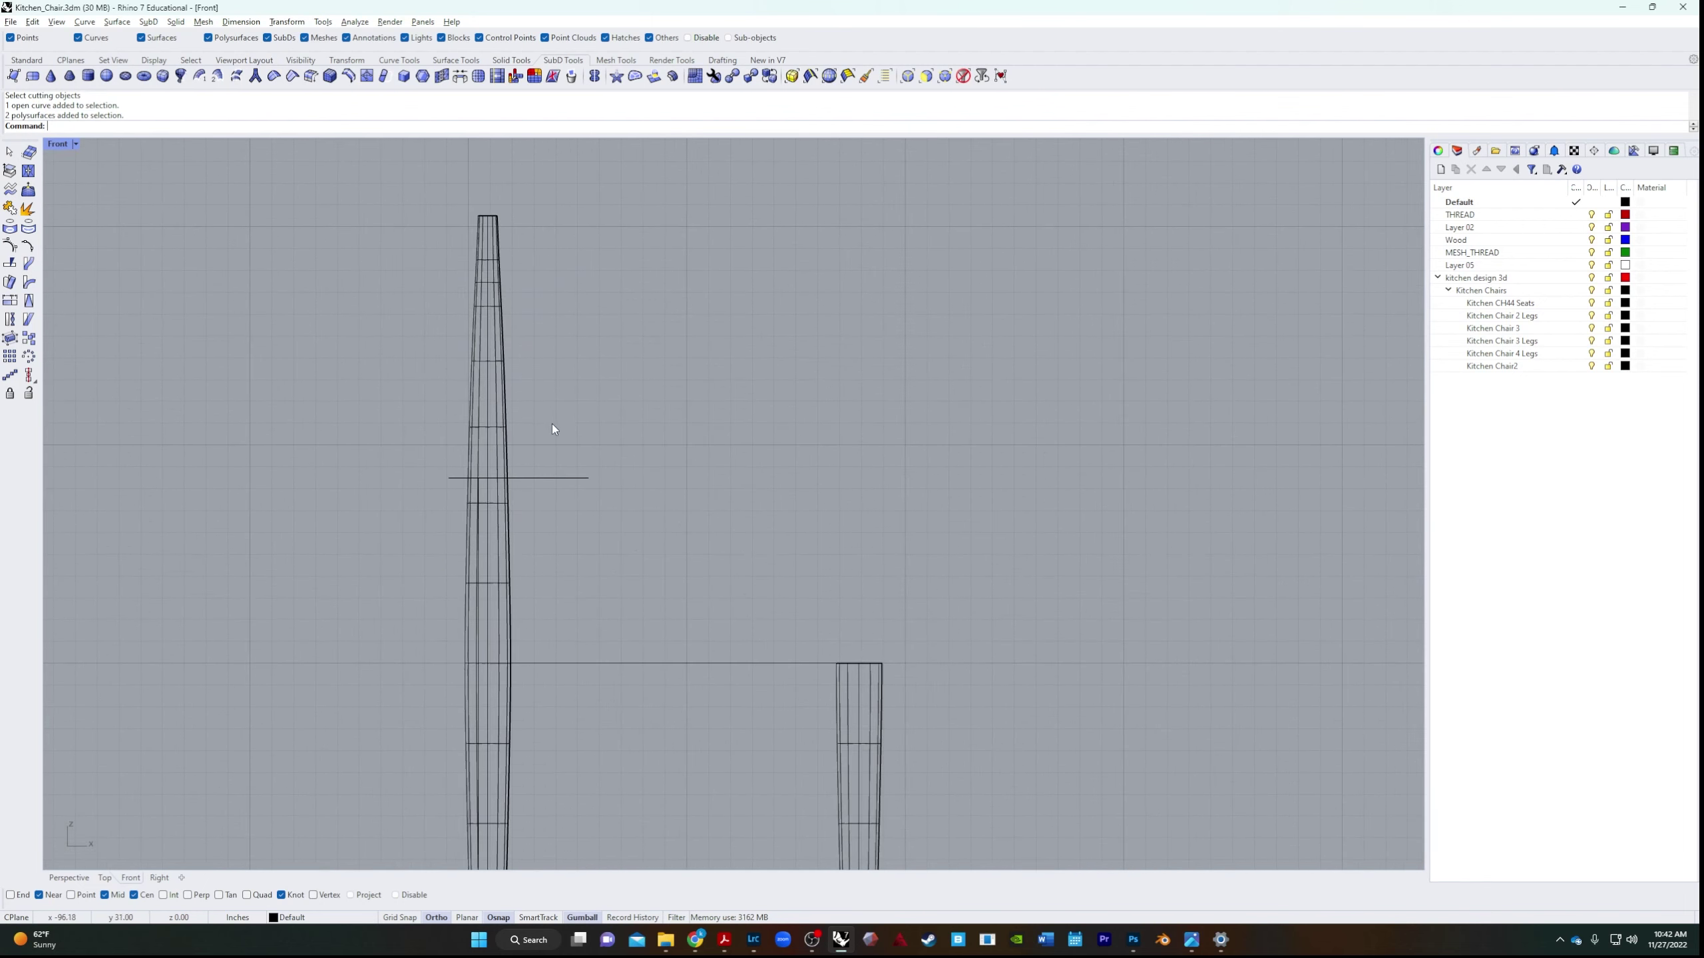
Extrude the short cutting line into a flat plate and slide it across both rear posts.
{"action": "left_click", "coordinate": [68, 877]}
{"action": "right_click_drag", "start_coordinate": [385, 734], "coordinate": [840, 486]}
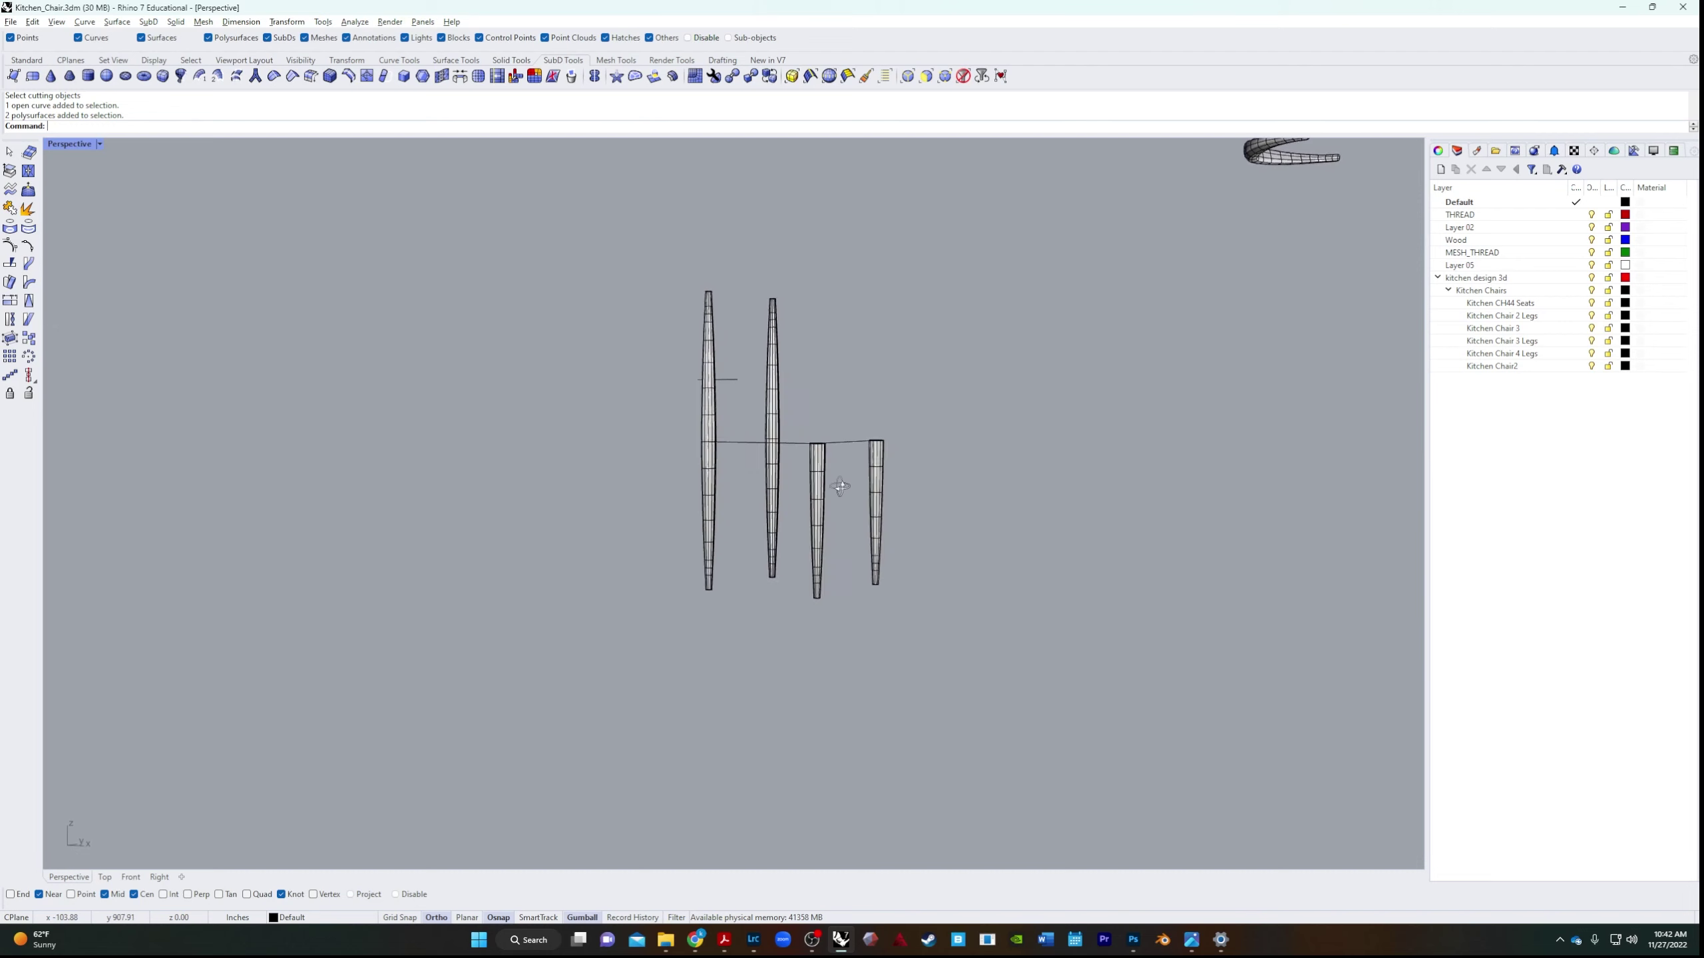
{"action": "scroll", "coordinate": [729, 370], "scroll_direction": "up", "scroll_amount": 5}
{"action": "left_click", "coordinate": [740, 380]}
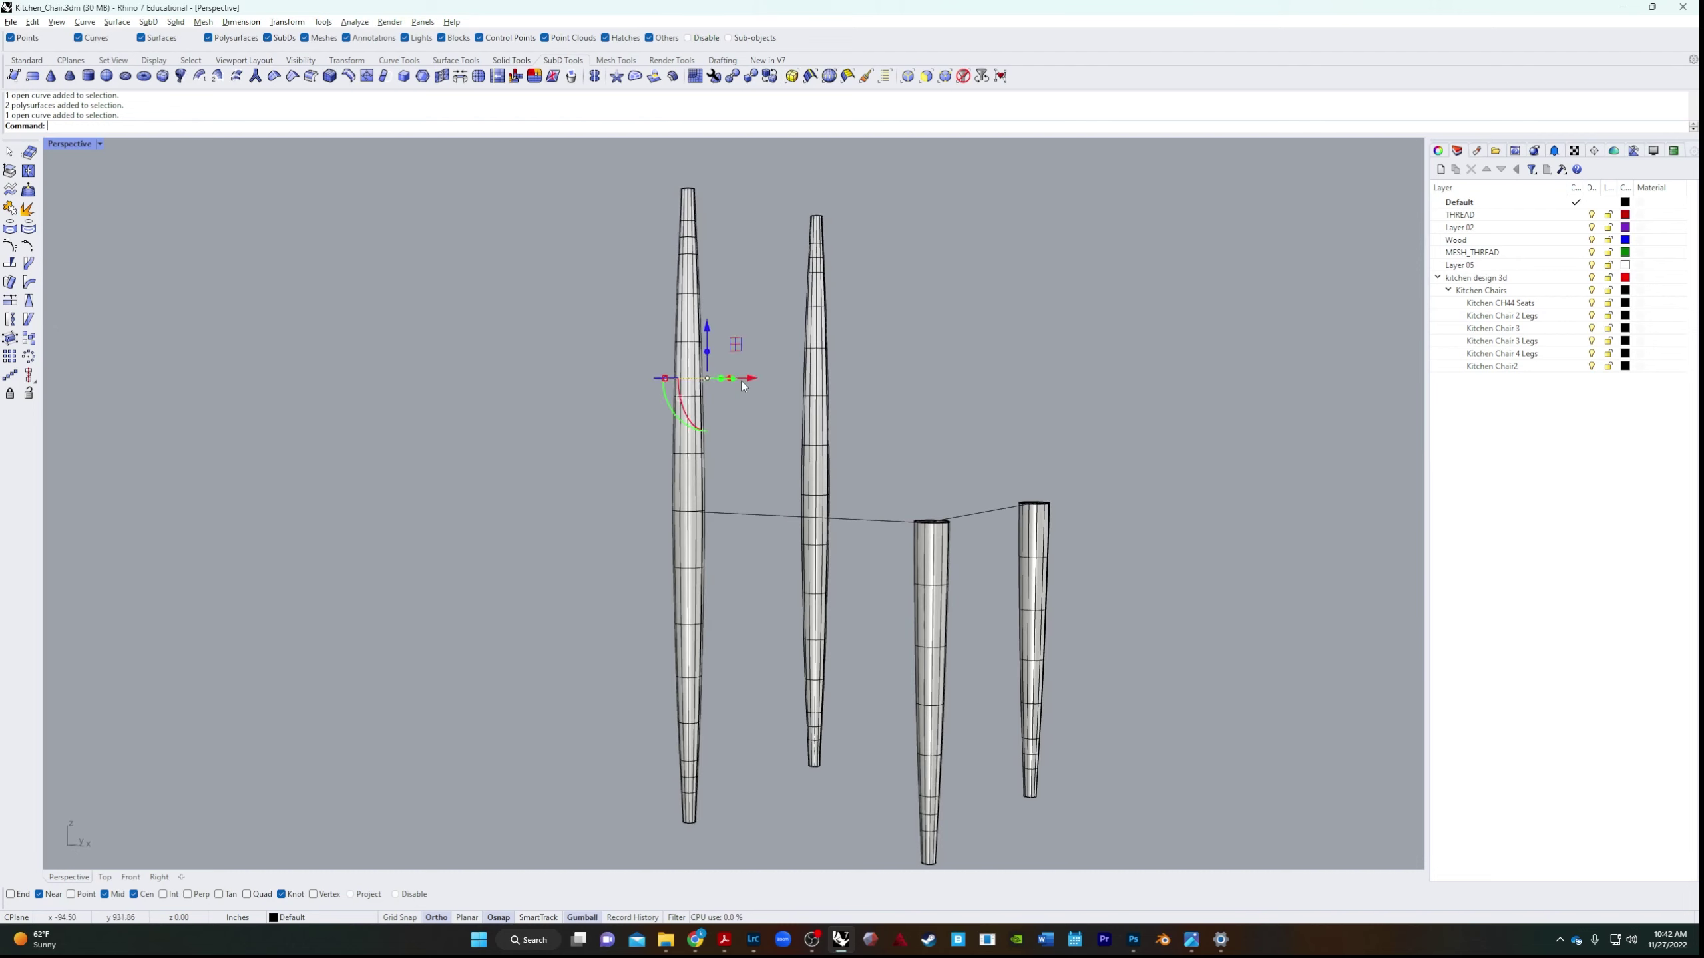
{"action": "right_click_drag", "start_coordinate": [740, 382], "coordinate": [775, 468]}
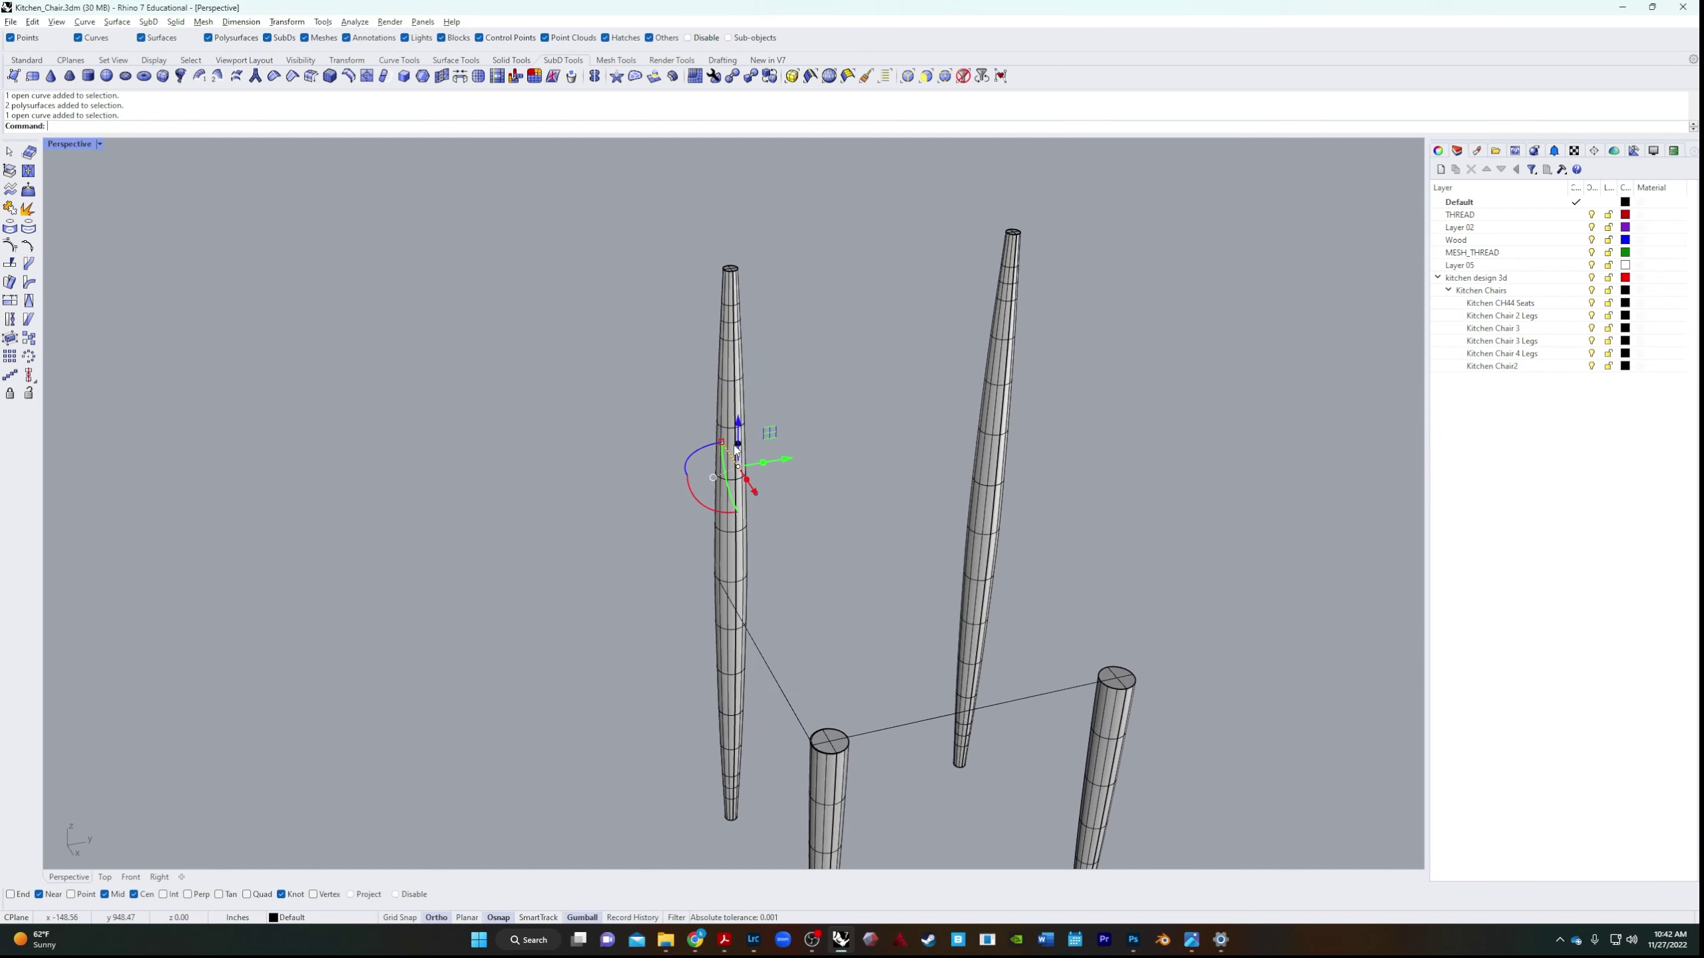
{"action": "left_click_drag", "start_coordinate": [764, 463], "coordinate": [1238, 384]}
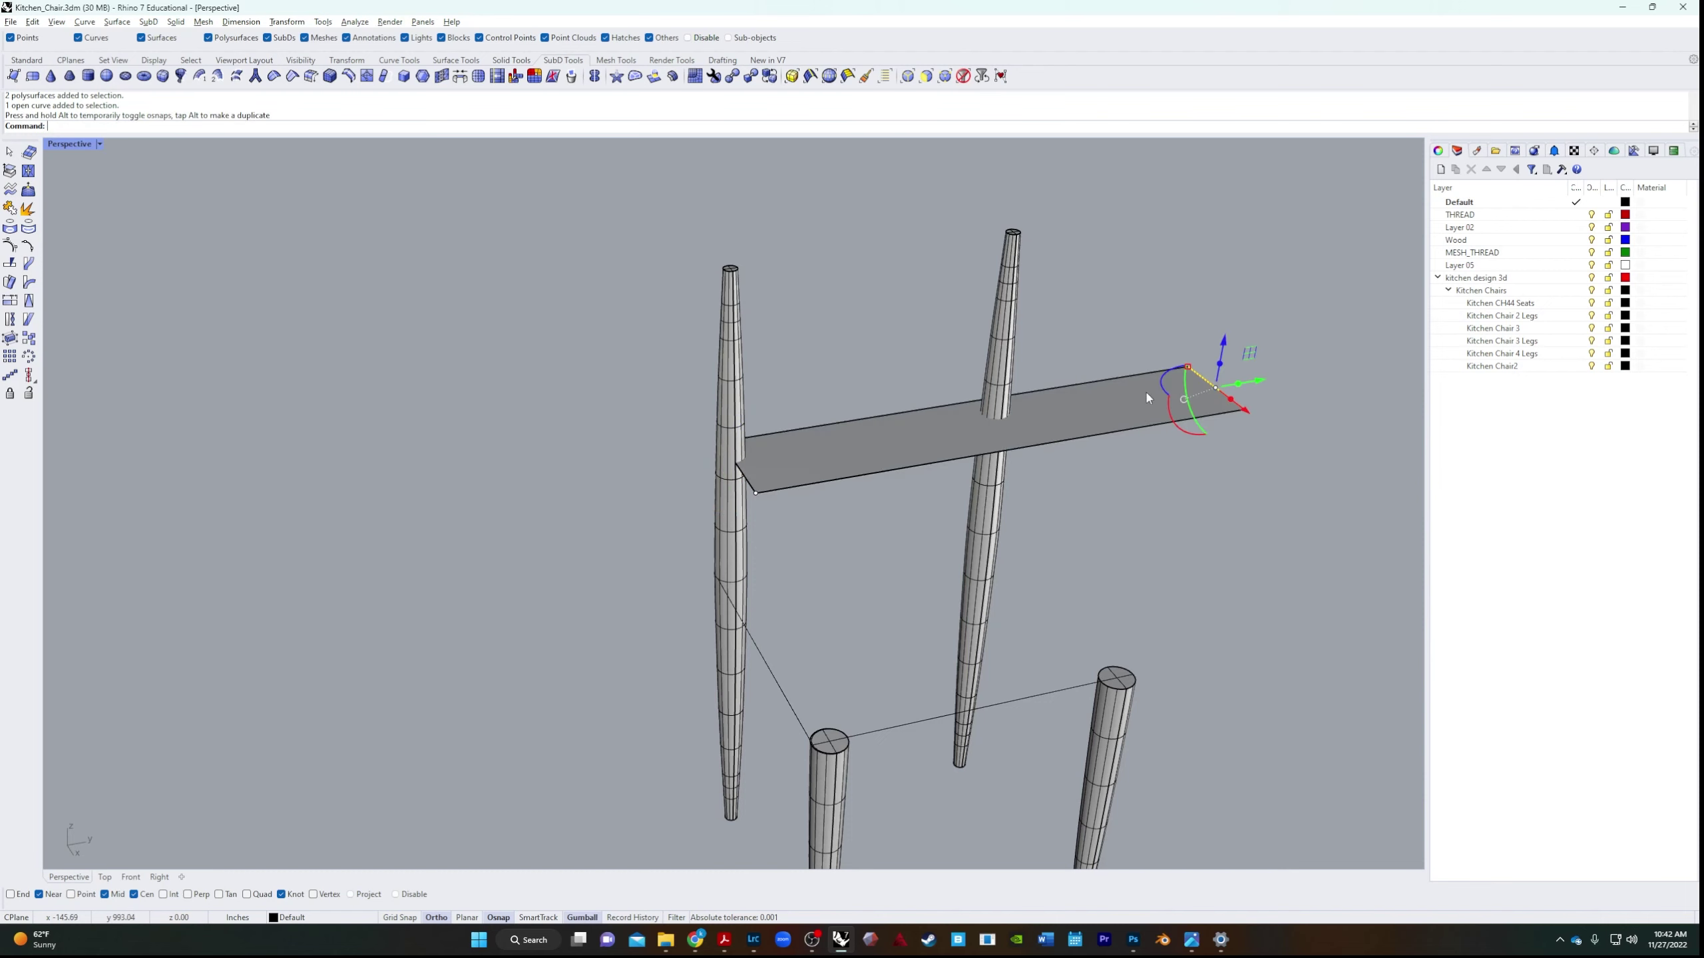
{"action": "left_click_drag", "start_coordinate": [996, 451], "coordinate": [873, 471]}
{"action": "left_click", "coordinate": [888, 562]}
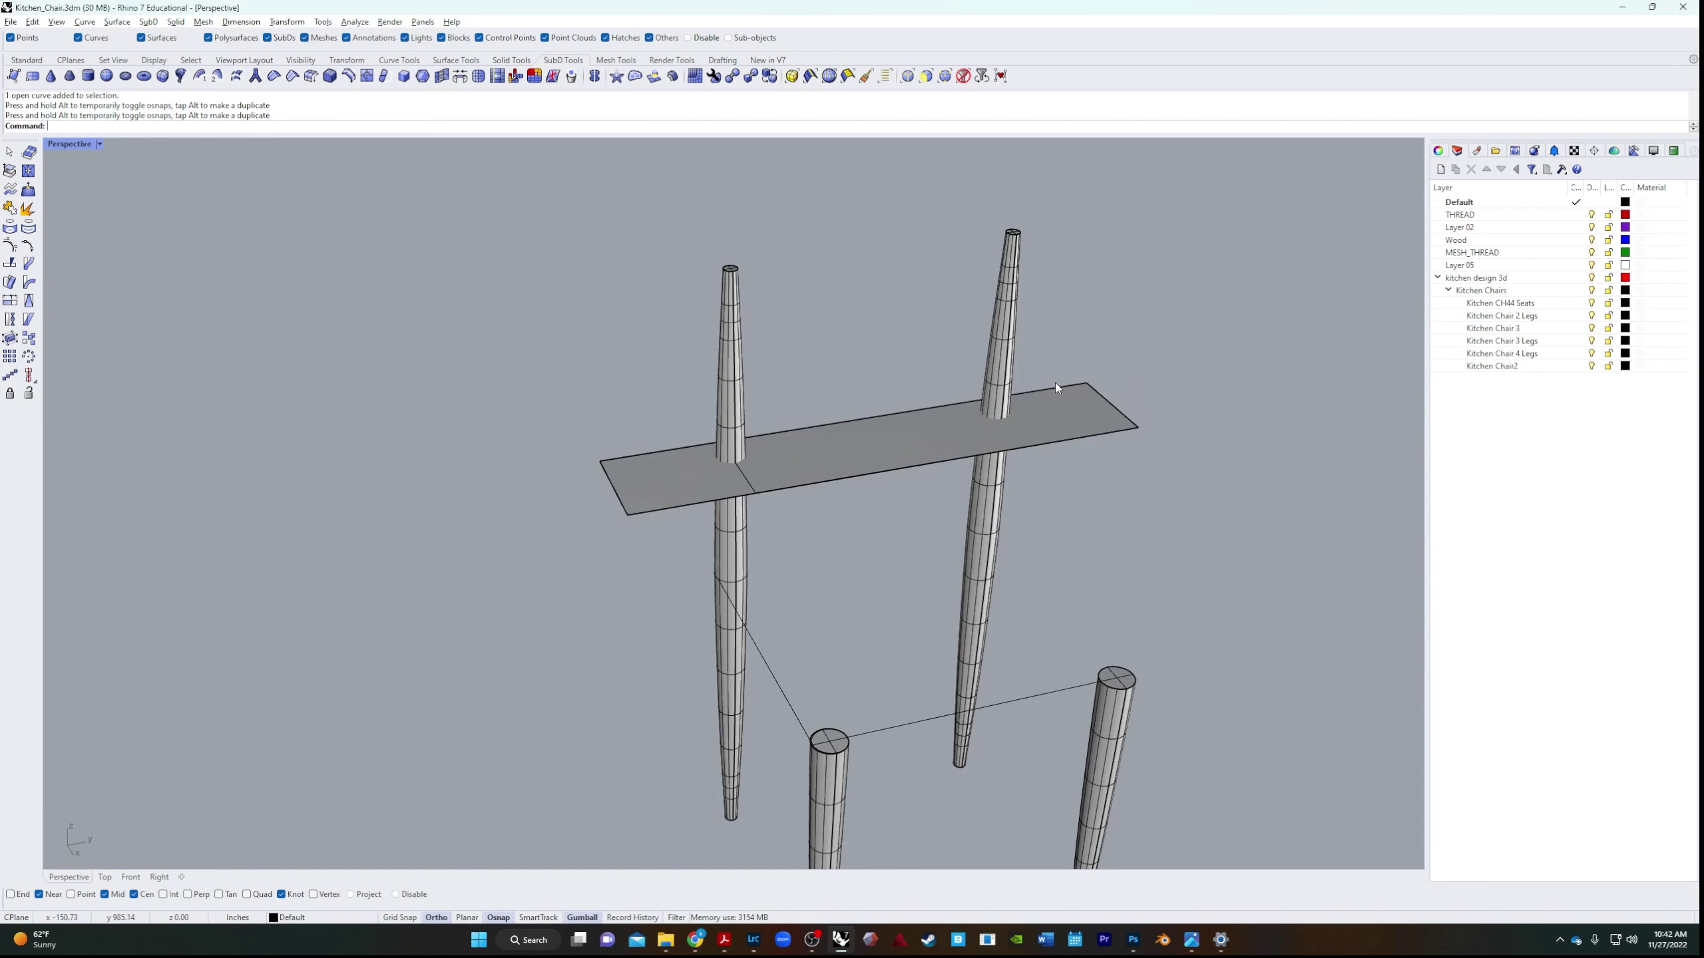
Window-select the two rear post tops and drag them down onto the plate.
{"action": "left_click_drag", "start_coordinate": [636, 314], "coordinate": [1102, 158], "text": "ctrl+shift"}
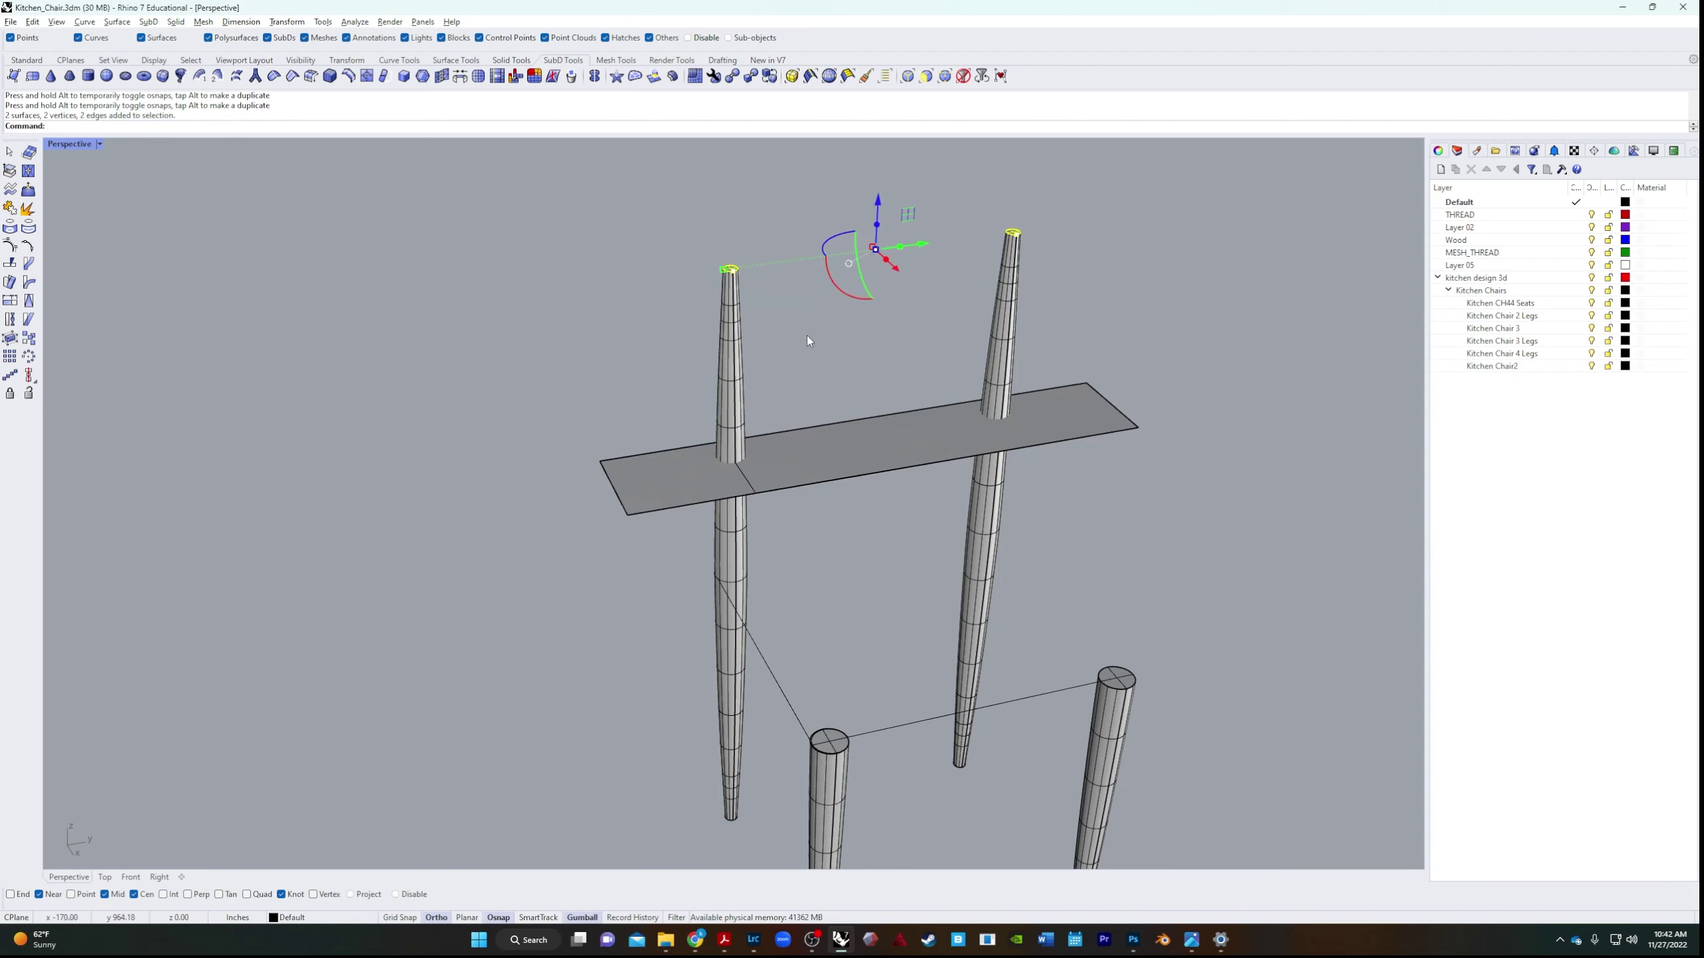
{"action": "left_click_drag", "start_coordinate": [878, 196], "coordinate": [870, 335]}
{"action": "left_click_drag", "start_coordinate": [1246, 448], "coordinate": [1262, 499]}
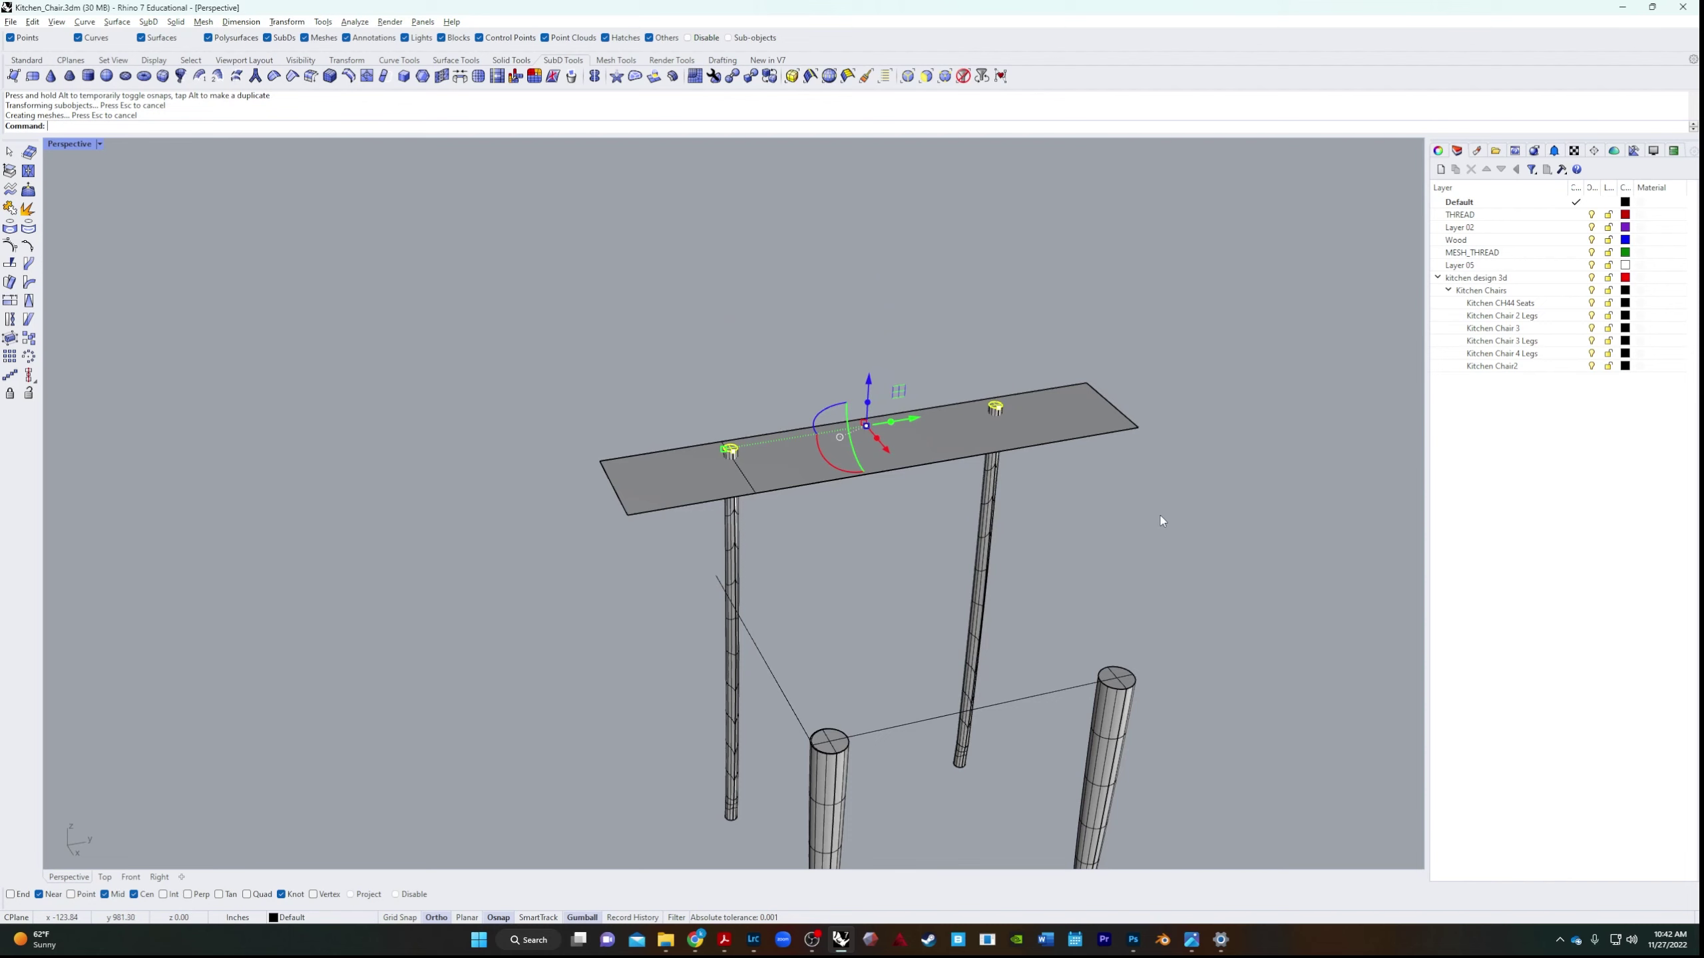
{"action": "right_click_drag", "start_coordinate": [1164, 521], "coordinate": [1161, 486]}
Undo lowering the post tops and select the two rear legs and curve in Front view.
{"action": "key", "text": "ctrl+z"}
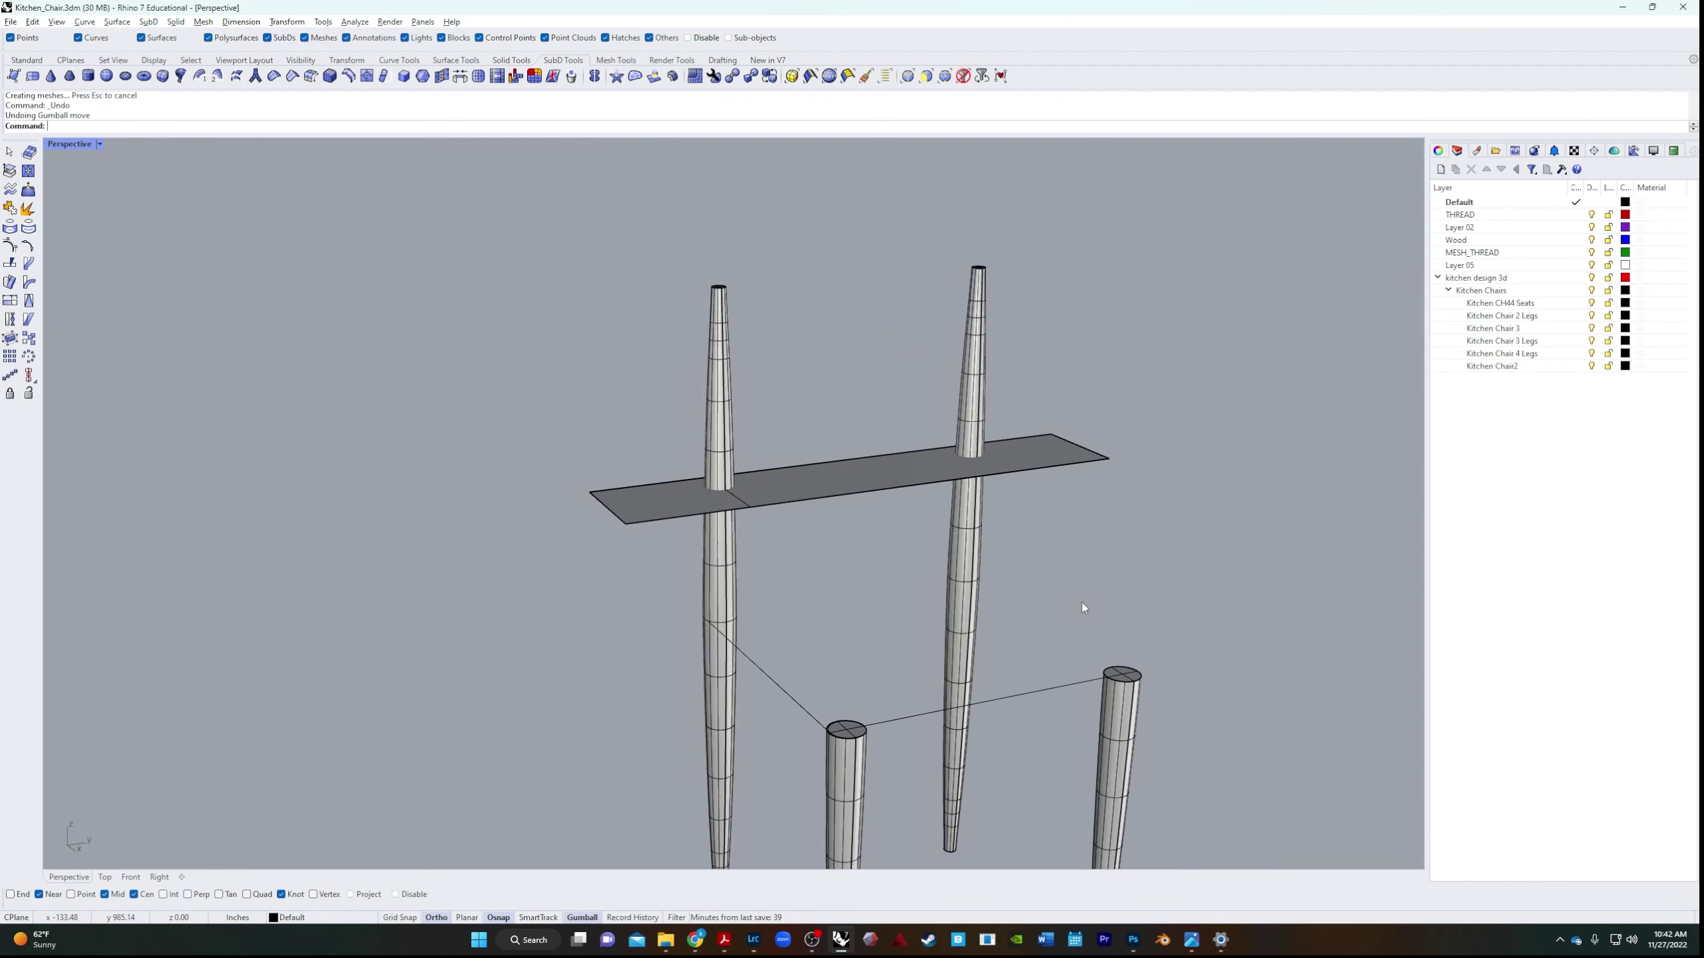
{"action": "right_click_drag", "start_coordinate": [1089, 592], "coordinate": [1003, 663]}
{"action": "scroll", "coordinate": [1004, 662], "scroll_direction": "down", "scroll_amount": 7}
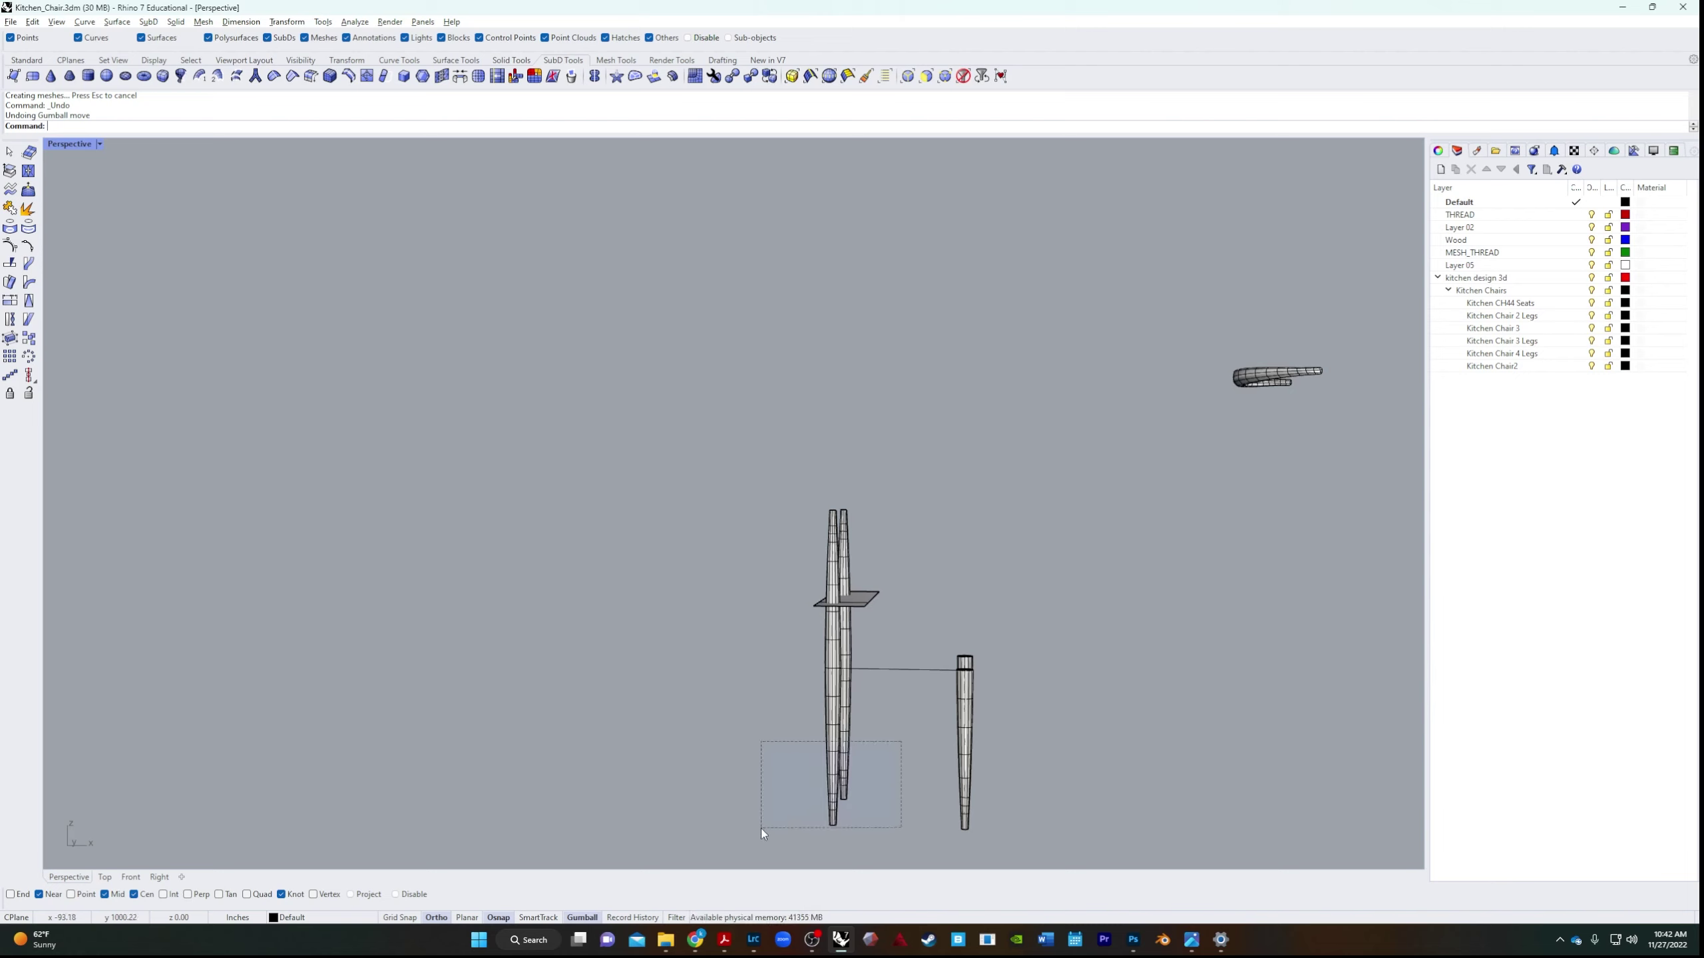
{"action": "left_click_drag", "start_coordinate": [761, 828], "coordinate": [762, 828]}
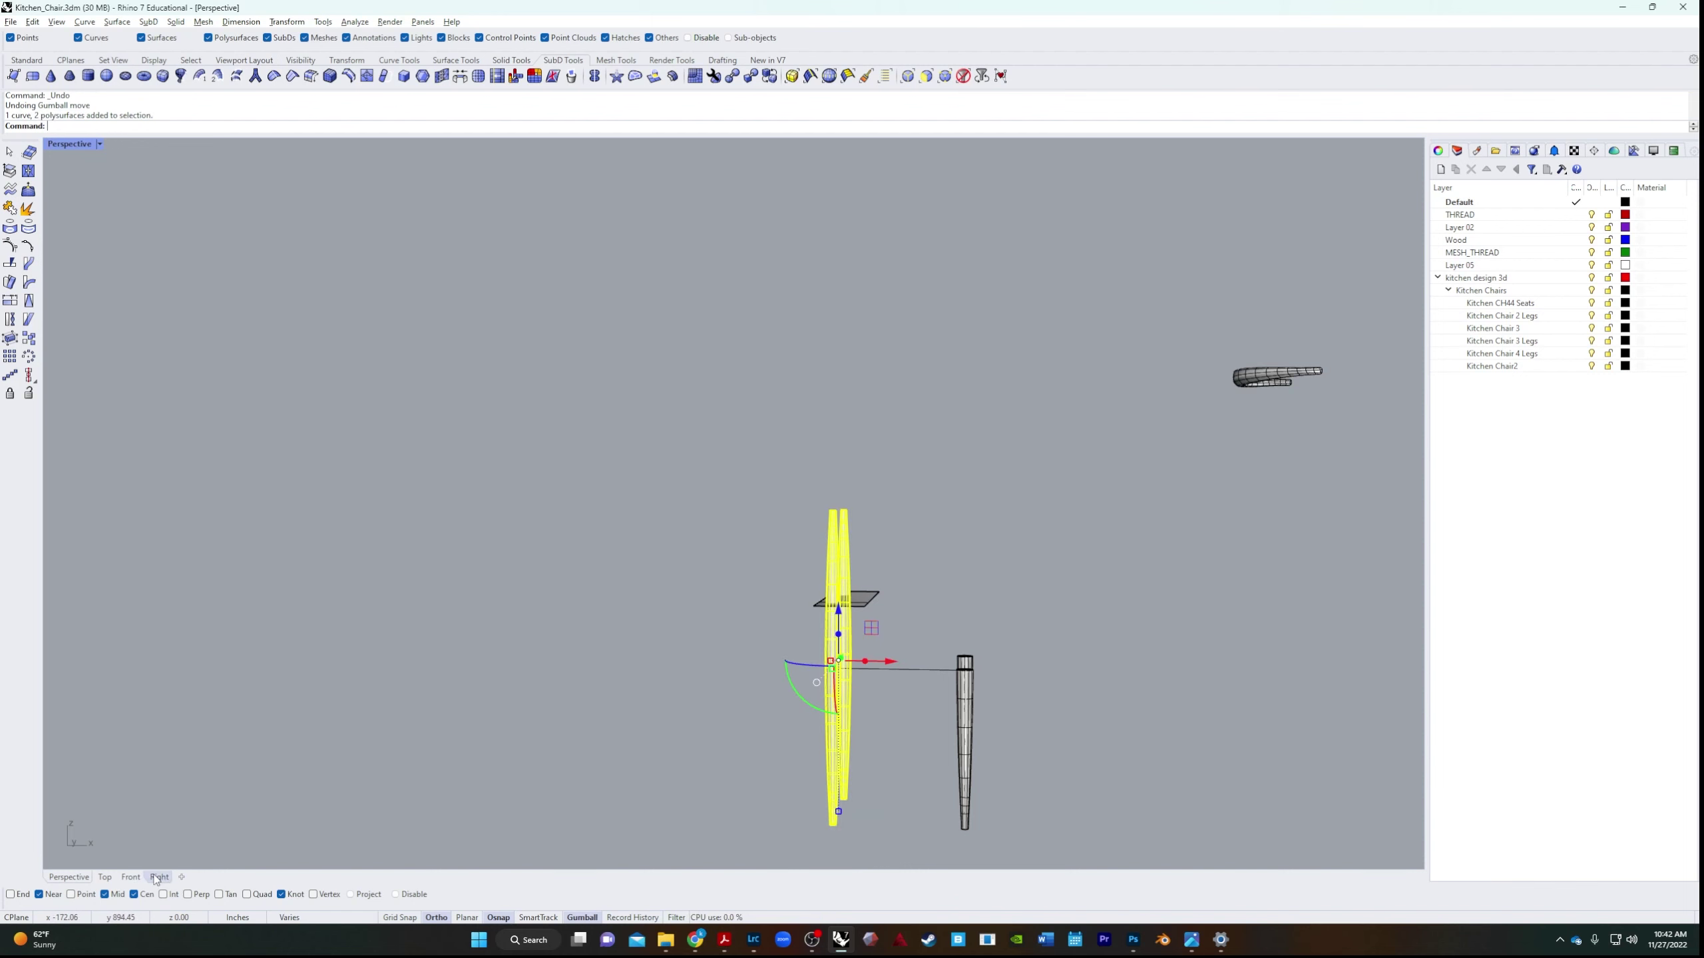
{"action": "left_click", "coordinate": [131, 877]}
{"action": "right_click_drag", "start_coordinate": [527, 742], "coordinate": [795, 509]}
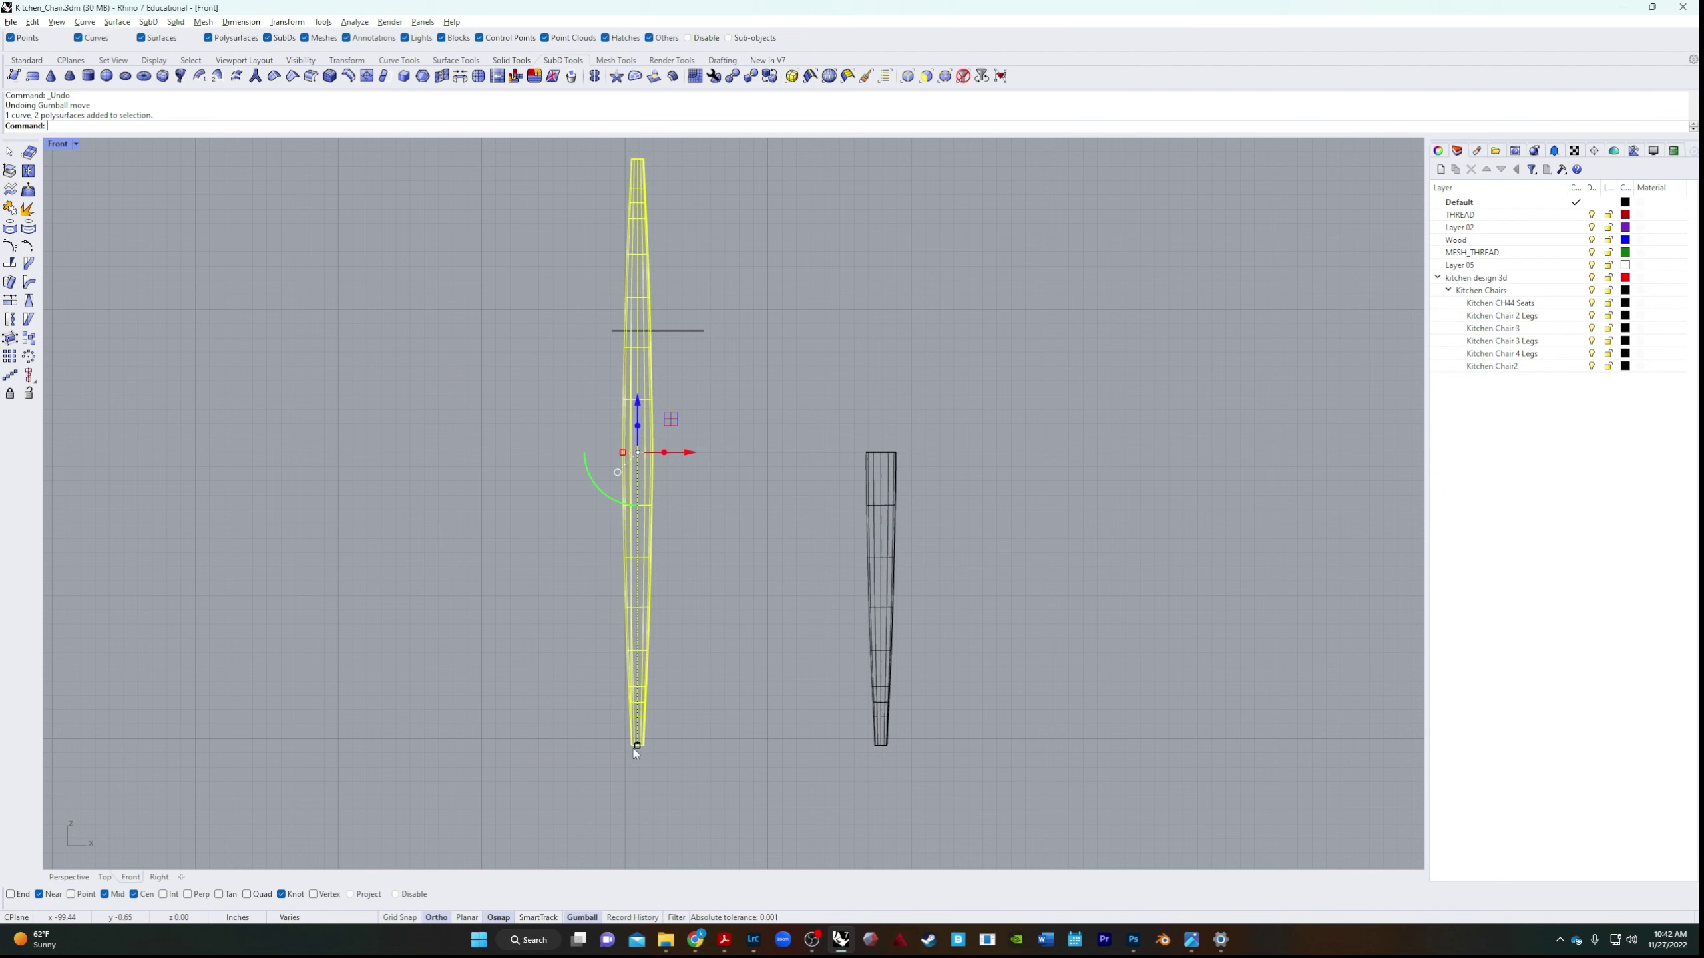
Stretch the rear legs from their bottom point down to floor level with the front leg.
{"action": "left_click_drag", "start_coordinate": [635, 750], "coordinate": [712, 641]}
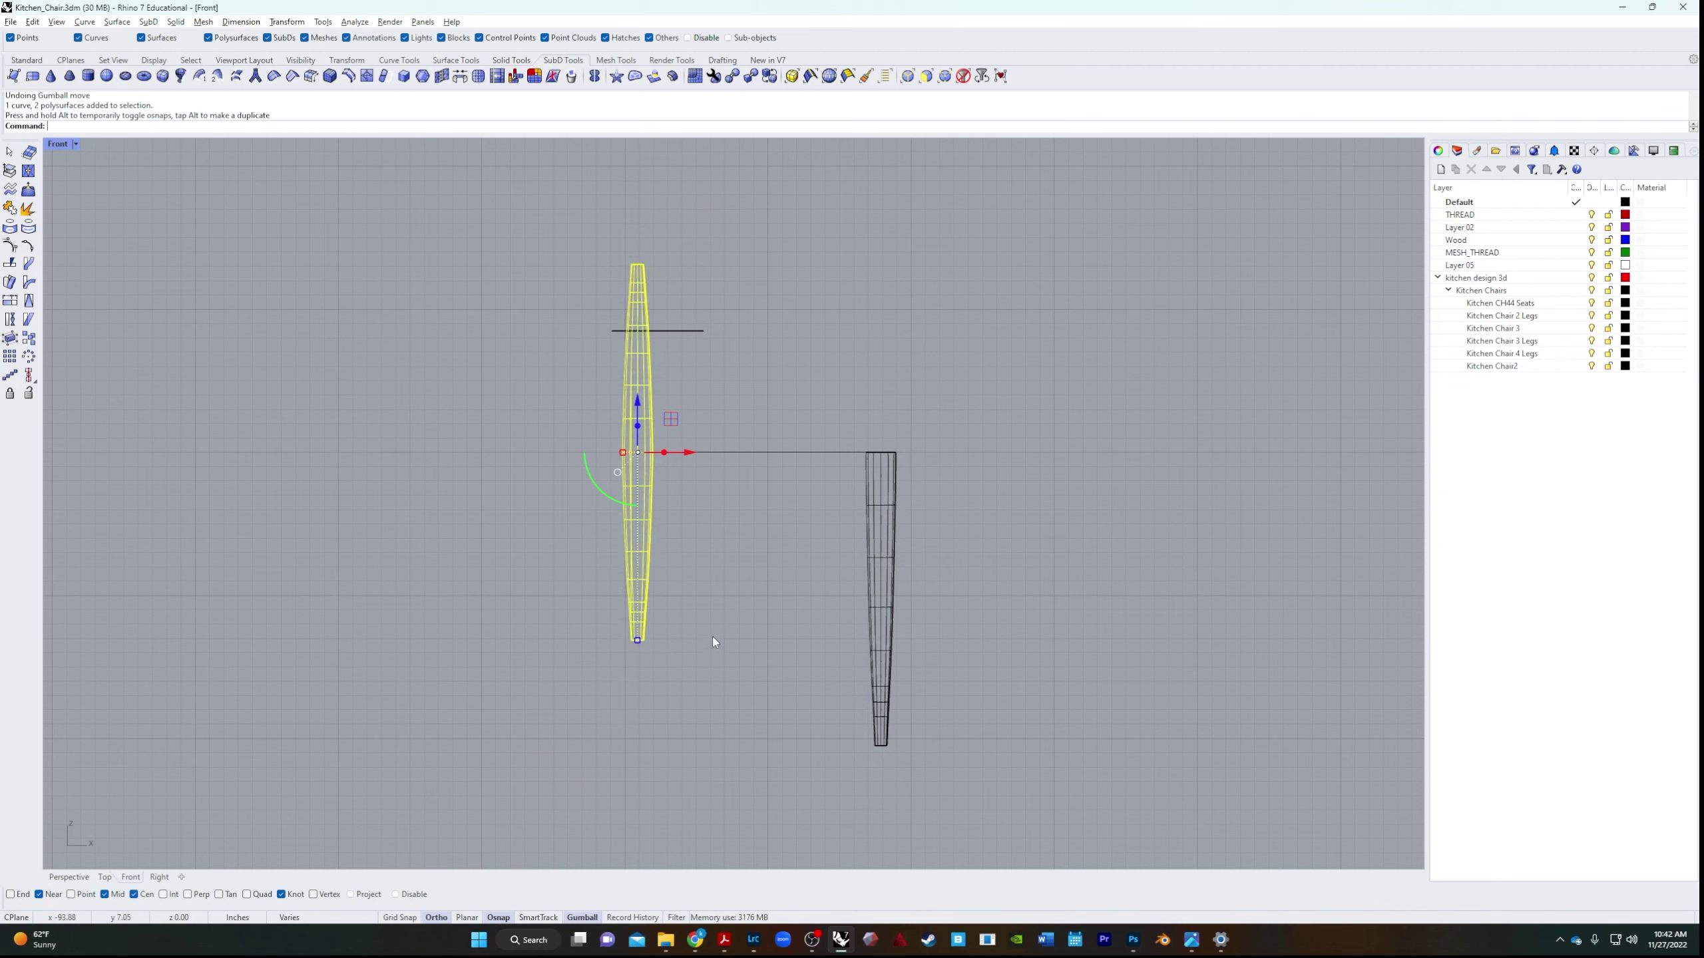
{"action": "left_click_drag", "start_coordinate": [635, 398], "coordinate": [717, 532]}
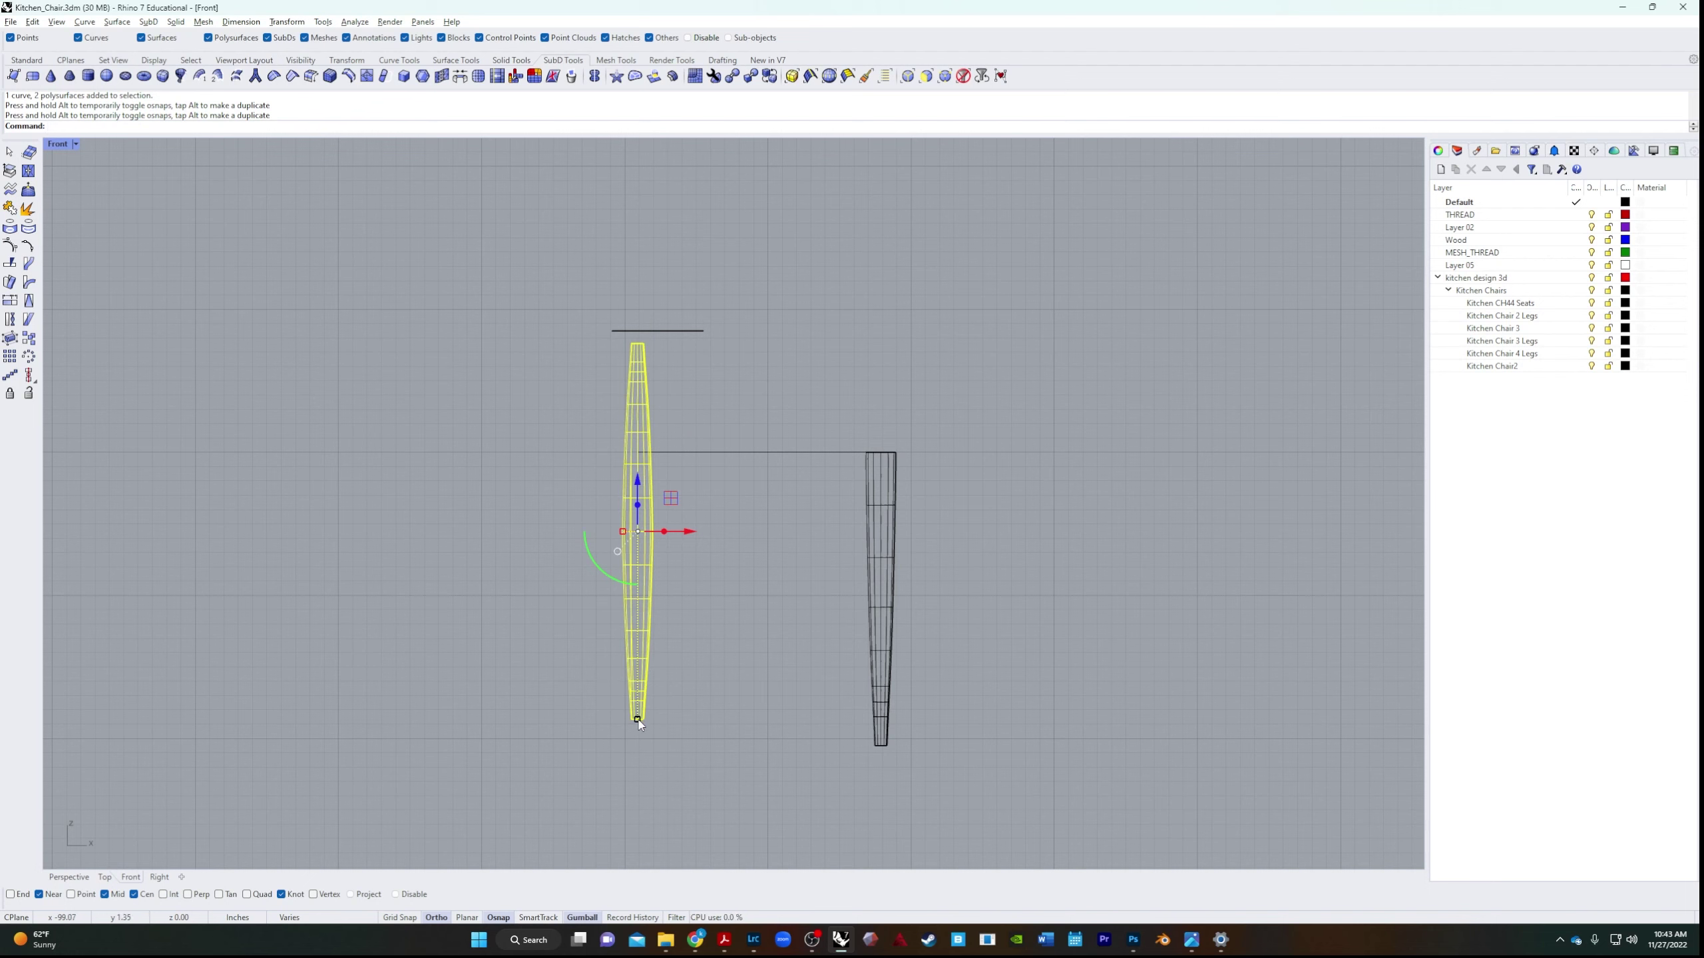
{"action": "left_click_drag", "start_coordinate": [638, 721], "coordinate": [648, 735]}
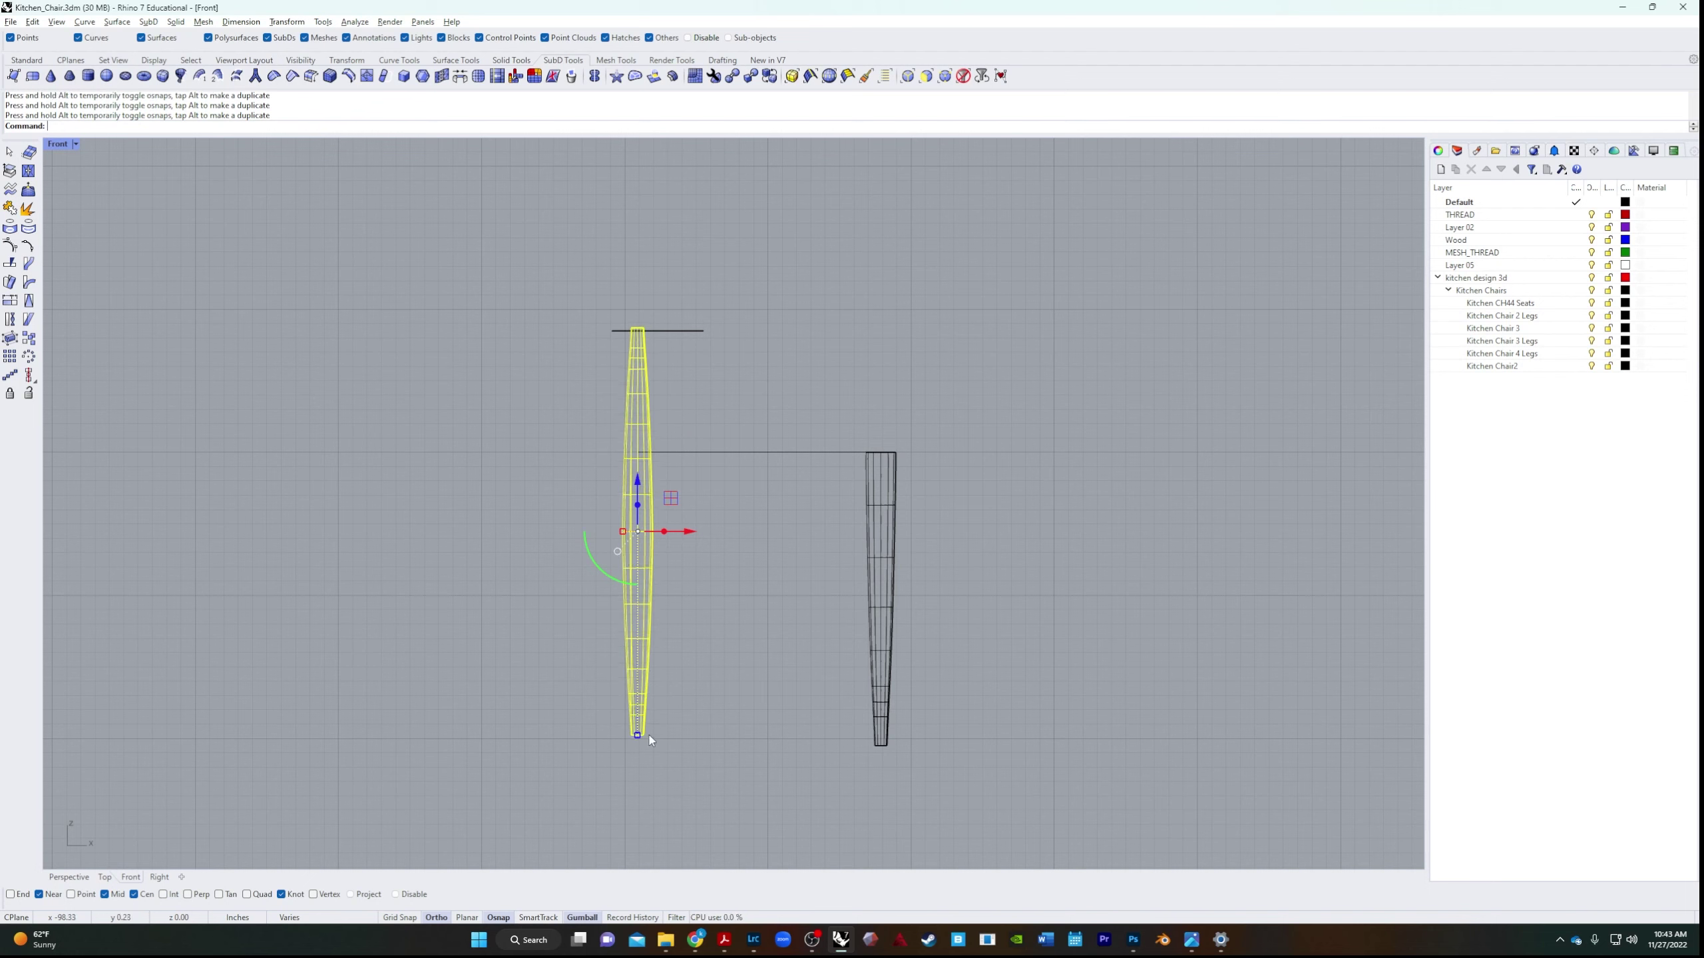
{"action": "left_click_drag", "start_coordinate": [638, 498], "coordinate": [678, 524]}
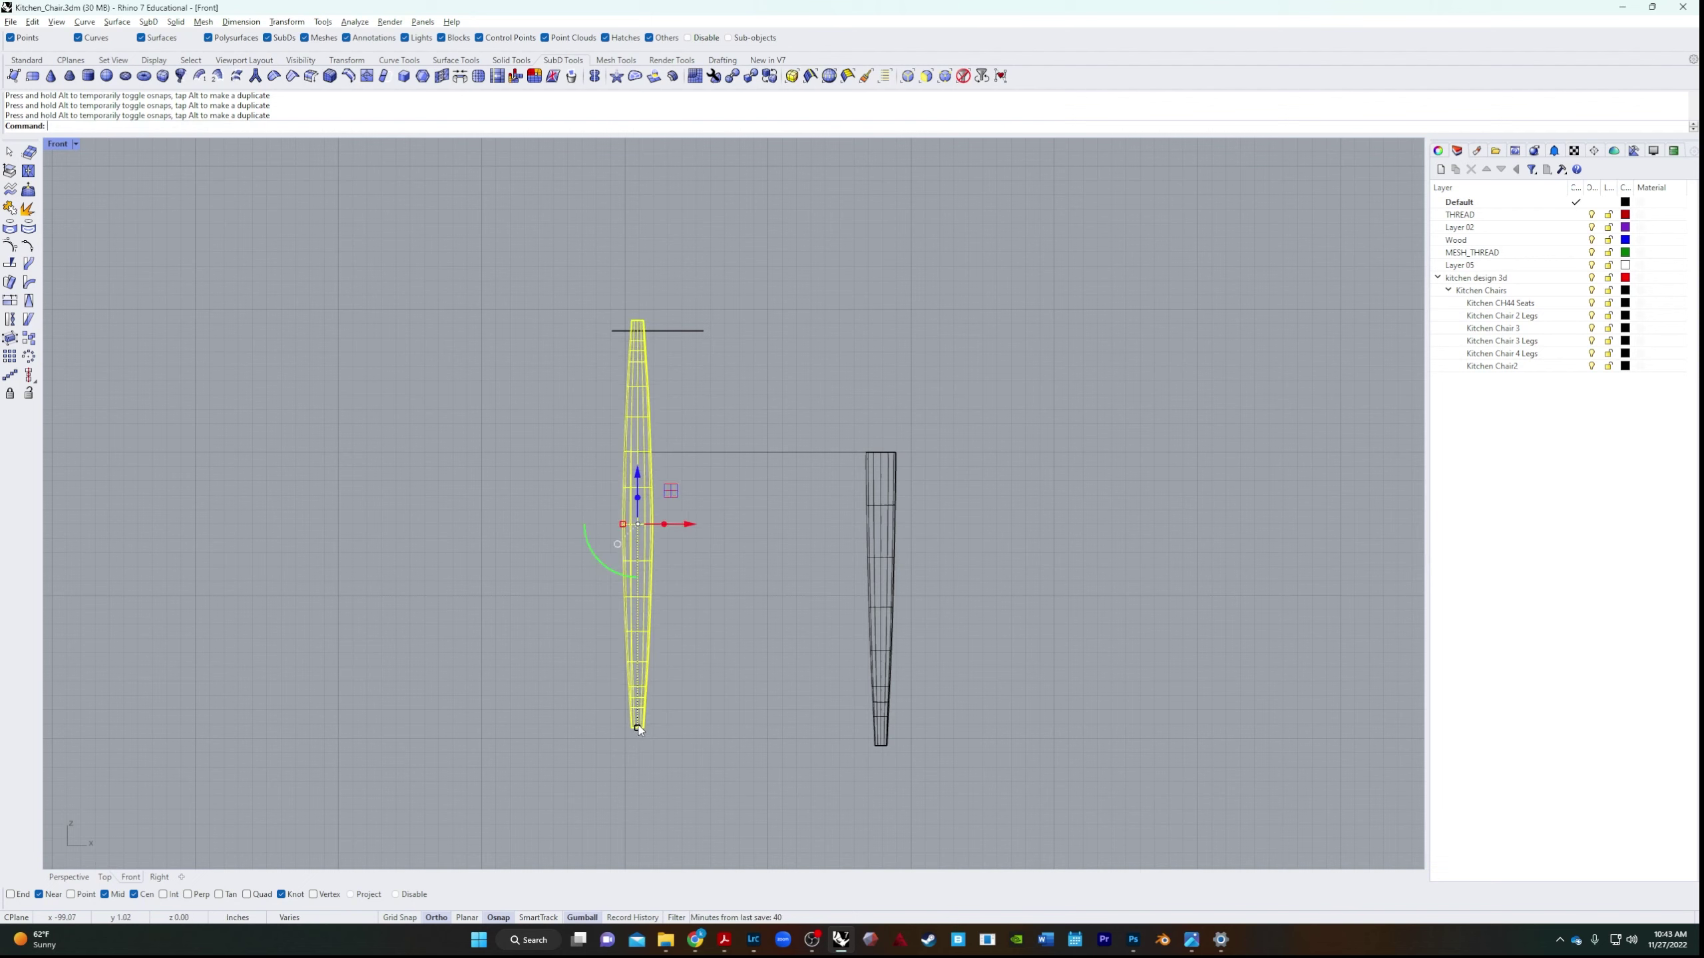
{"action": "left_click_drag", "start_coordinate": [638, 730], "coordinate": [637, 745]}
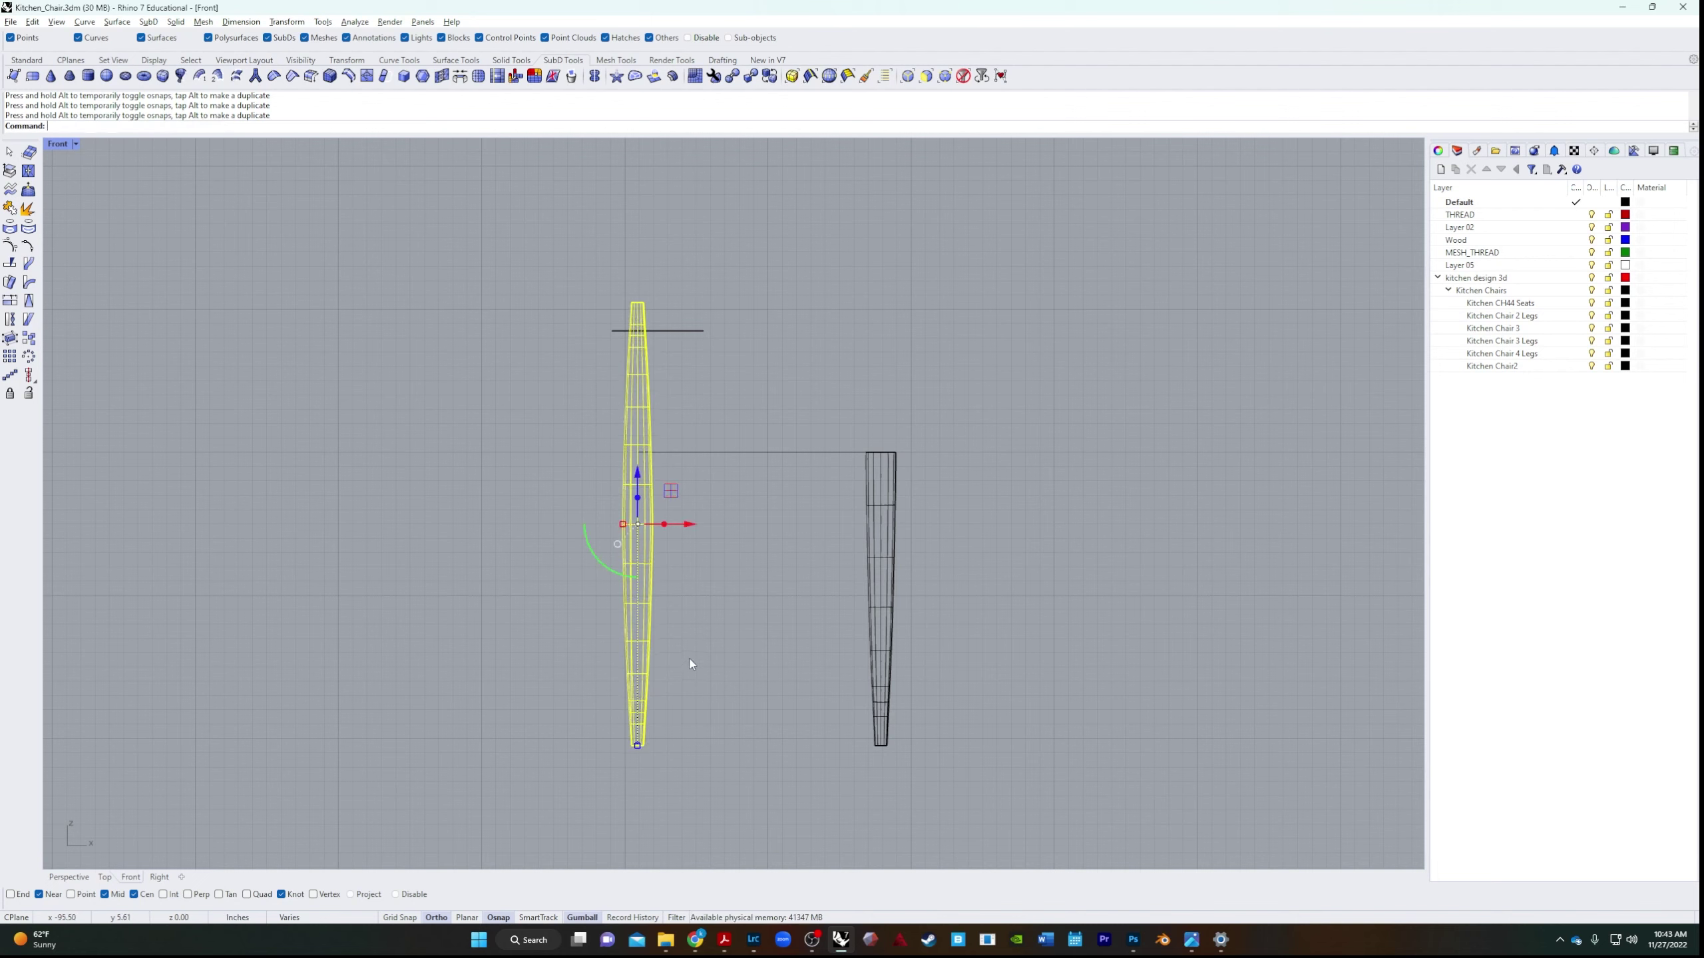
{"action": "left_click", "coordinate": [663, 487]}
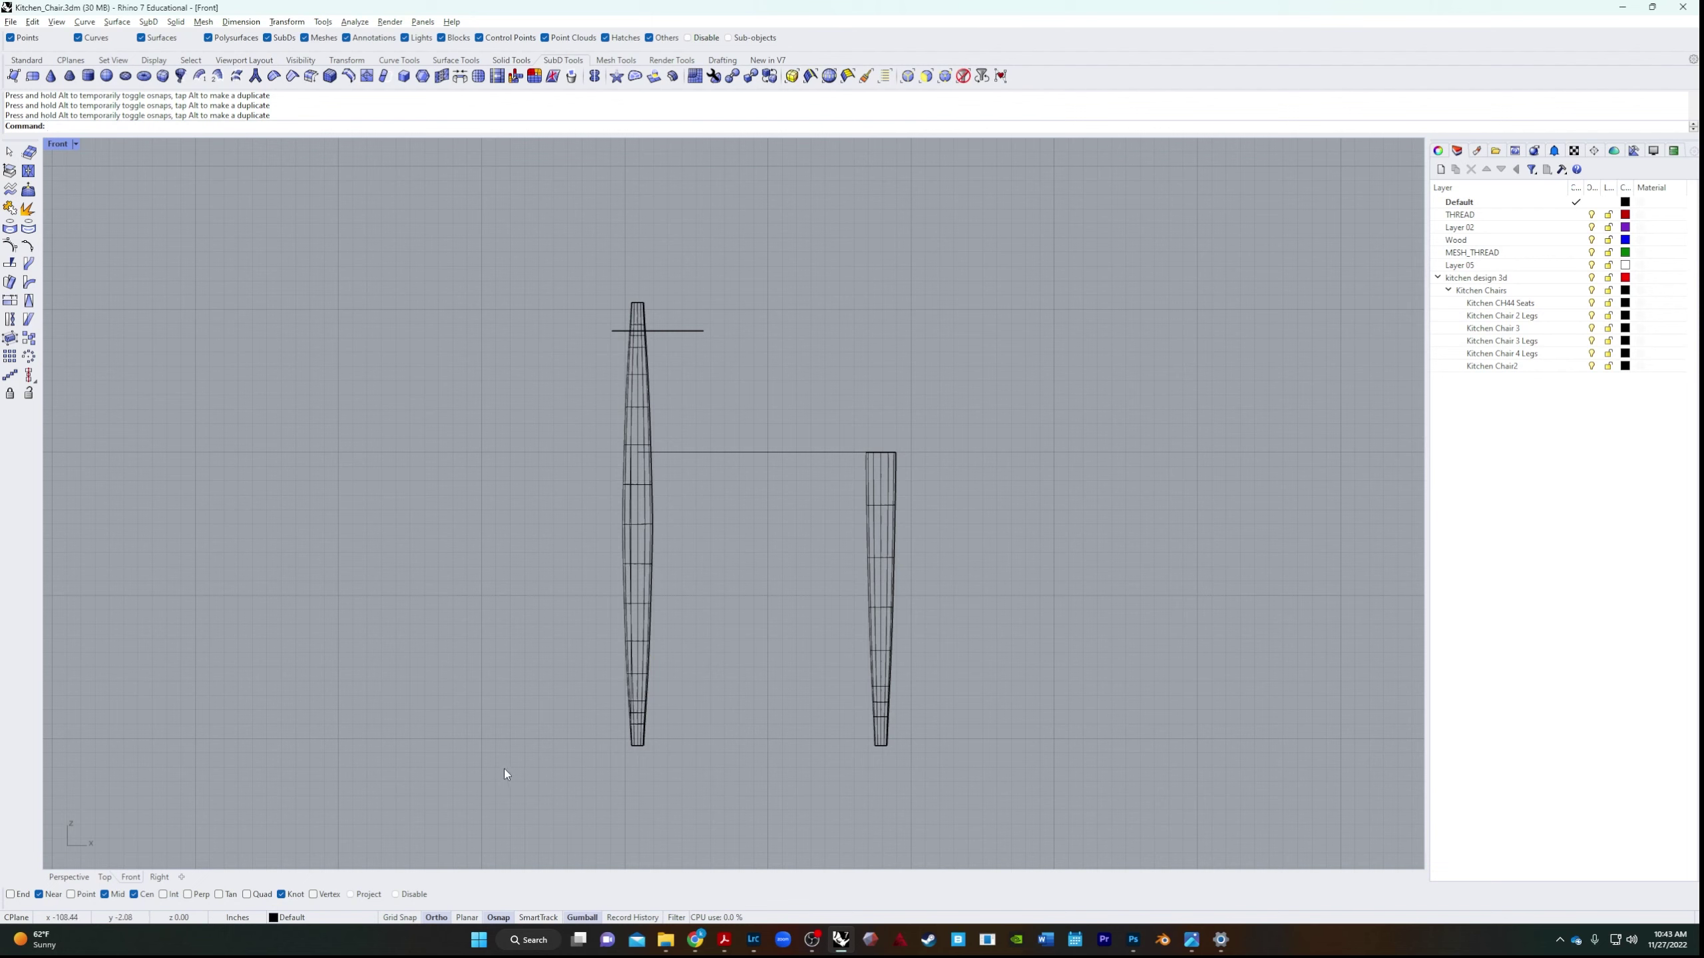
Copy the top line down to the leg bottoms and extend it past the legs as a floor line.
{"action": "left_click_drag", "start_coordinate": [756, 285], "coordinate": [661, 361]}
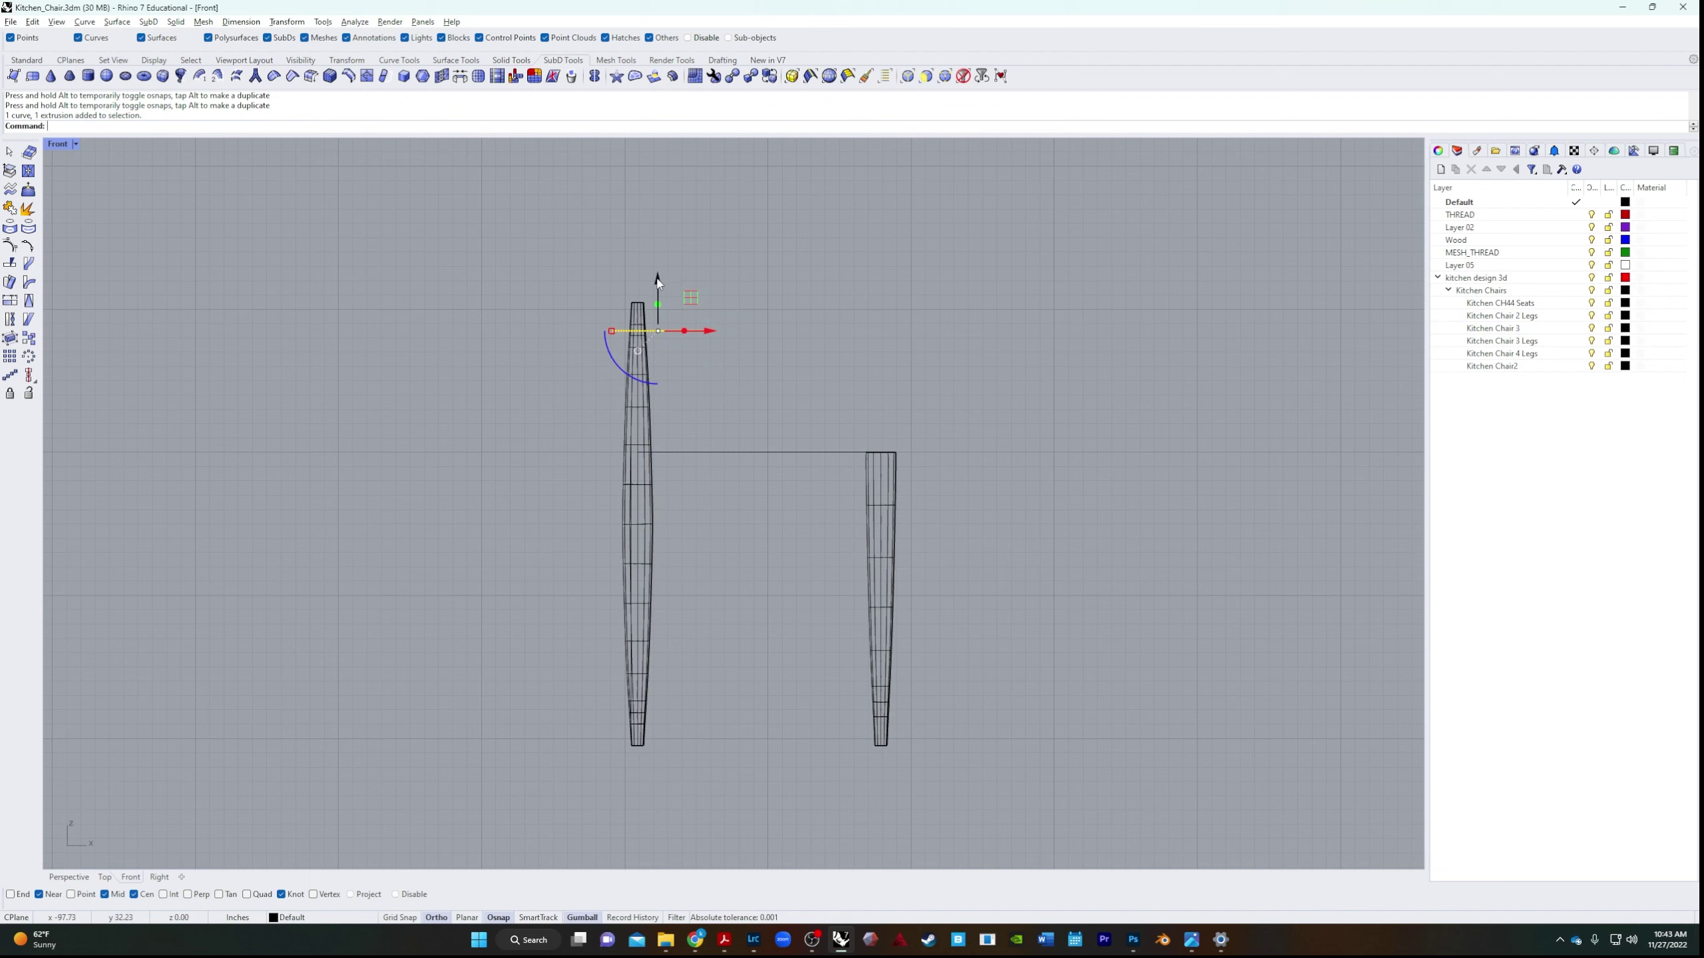
{"action": "left_click_drag", "start_coordinate": [658, 277], "coordinate": [916, 741]}
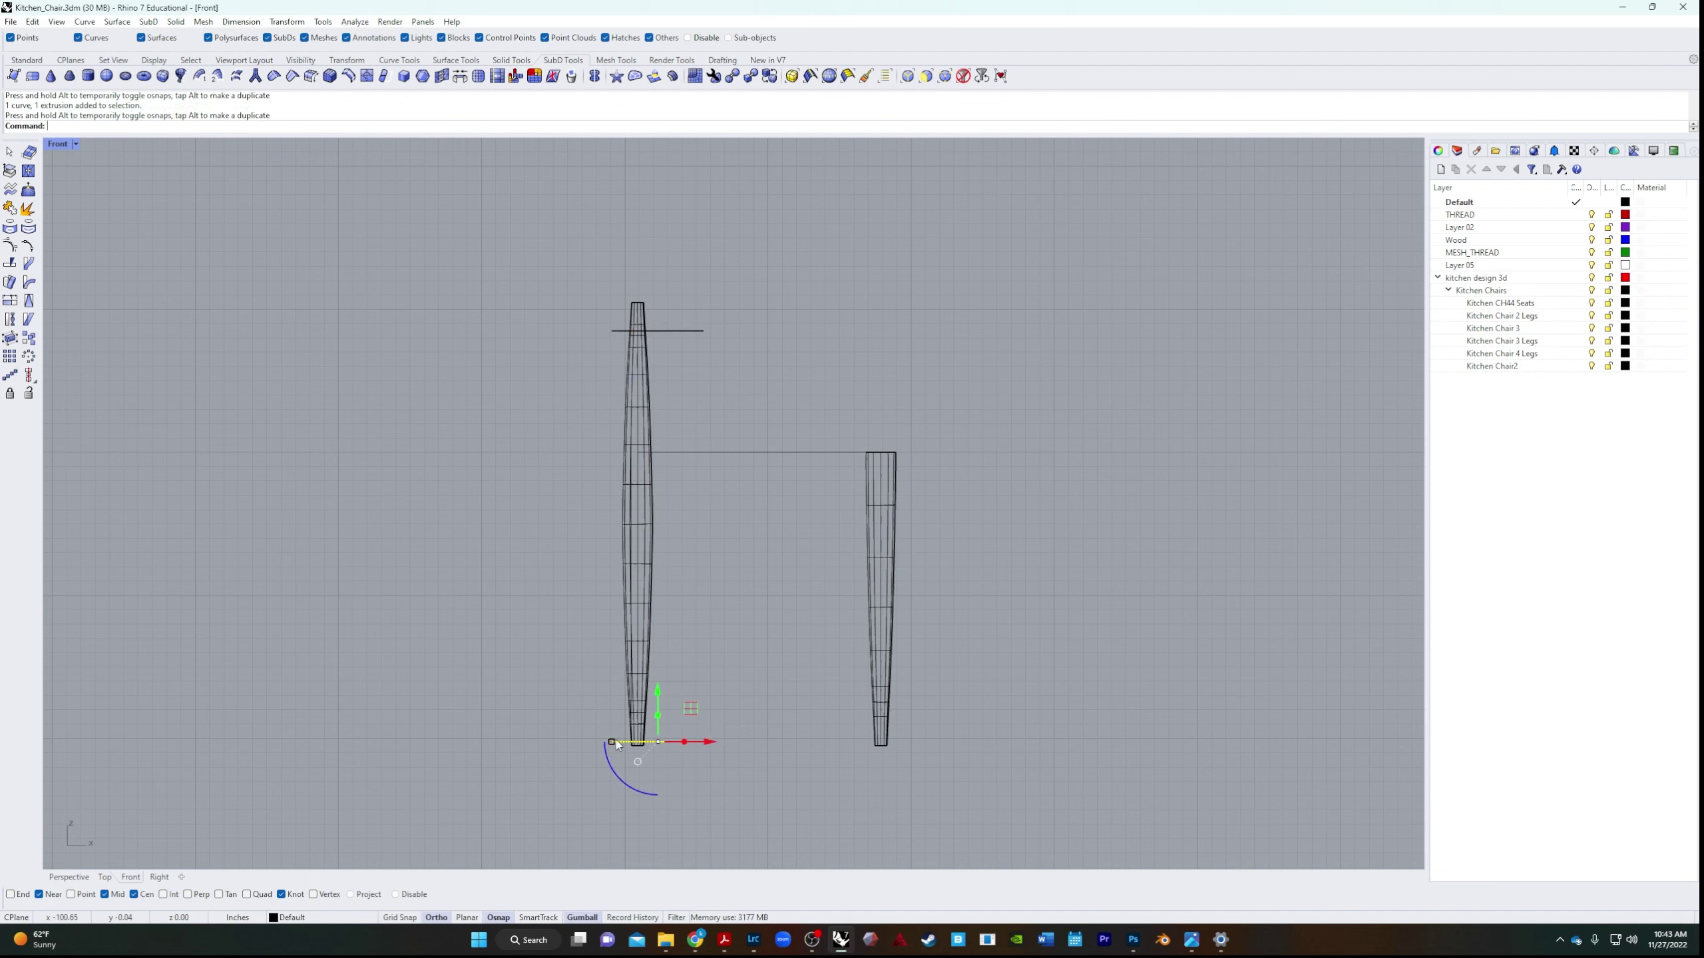
{"action": "left_click_drag", "start_coordinate": [613, 742], "coordinate": [397, 762]}
{"action": "left_click", "coordinate": [825, 788]}
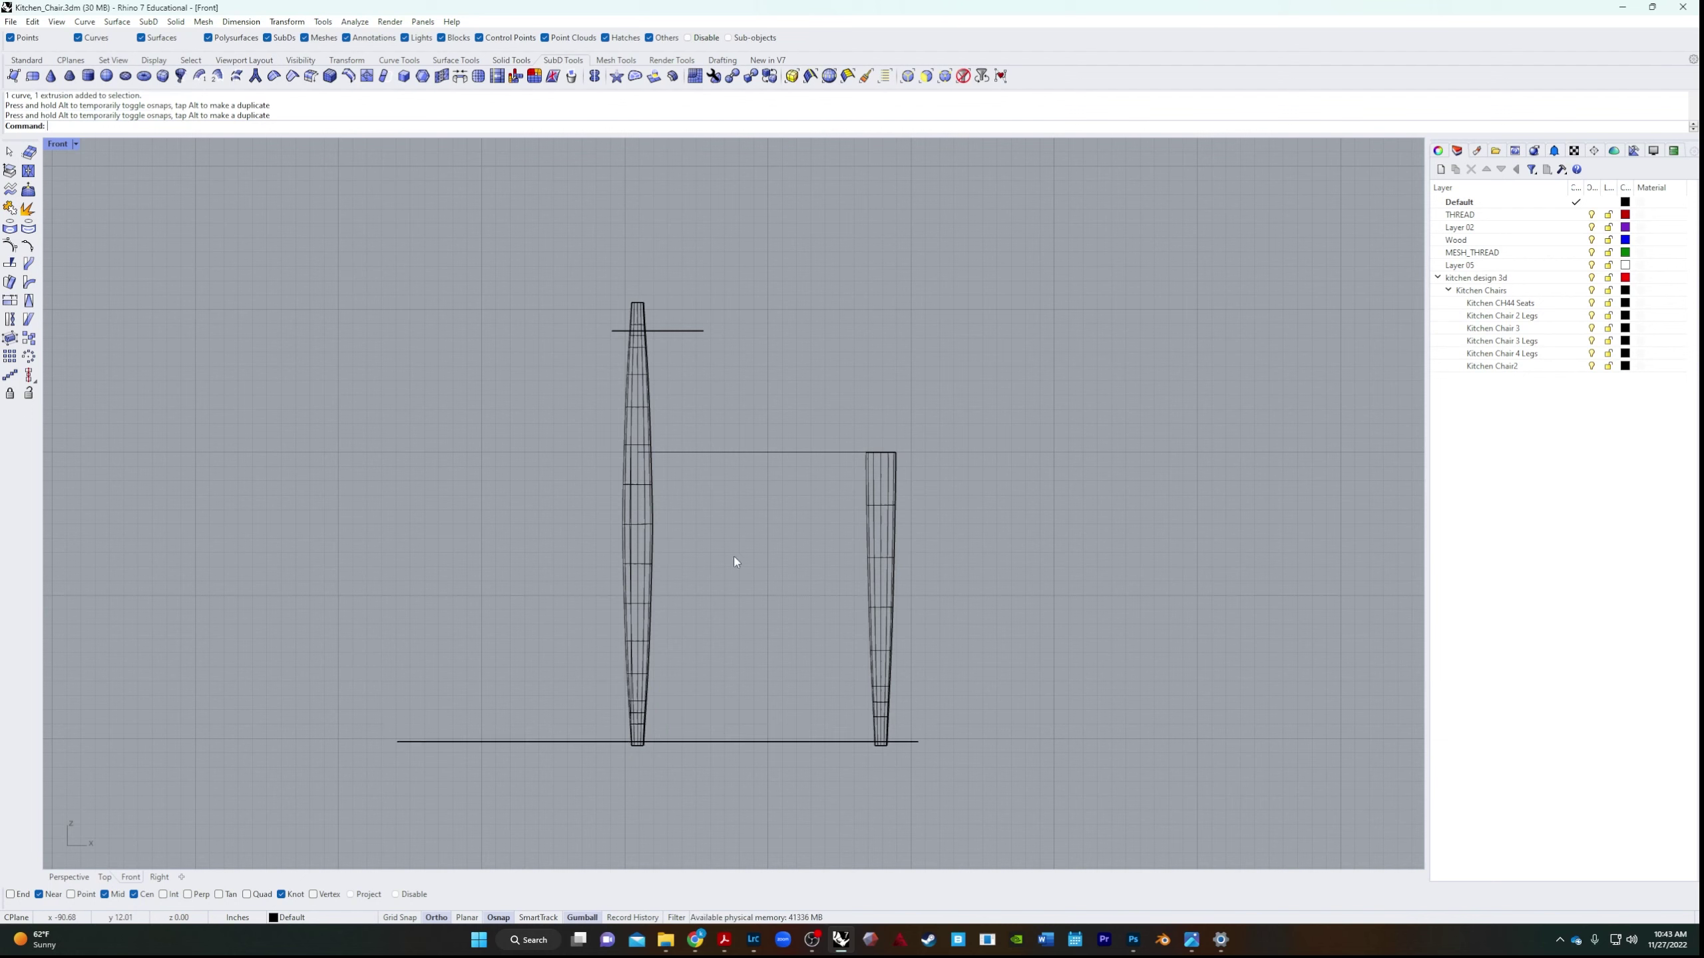
Split both legs at the floor line using Split.
{"action": "type", "text": "Split"}
{"action": "key", "text": "Return"}
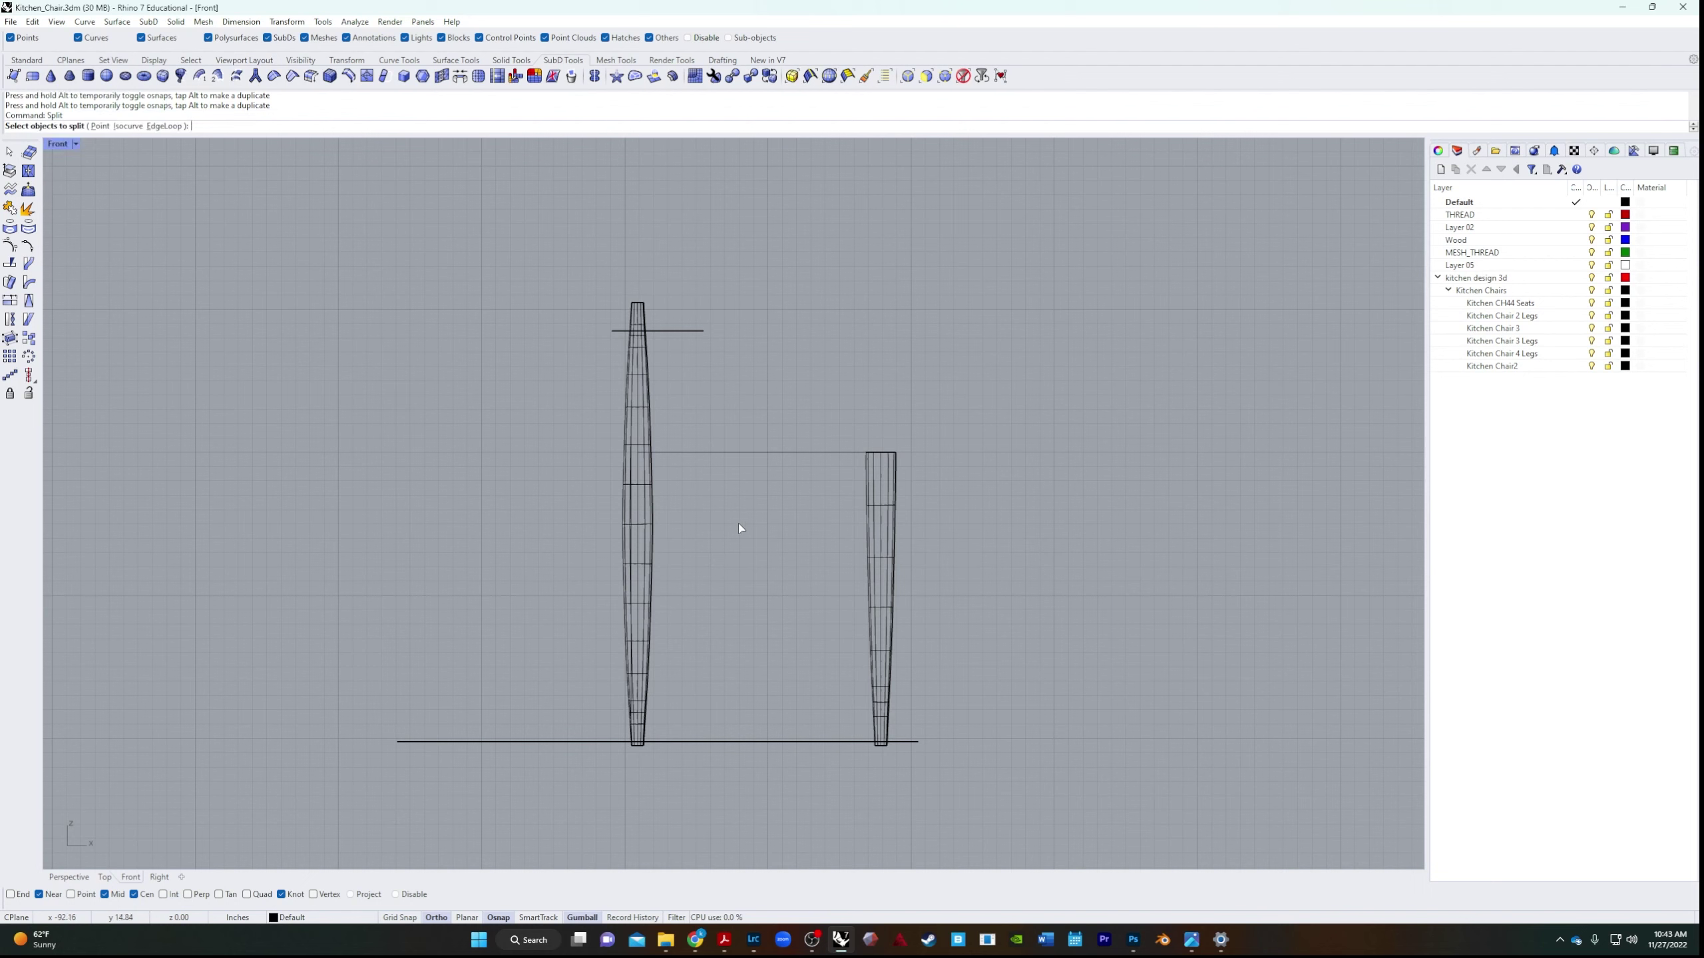
{"action": "left_click_drag", "start_coordinate": [437, 593], "coordinate": [437, 595]}
{"action": "key", "text": "Return"}
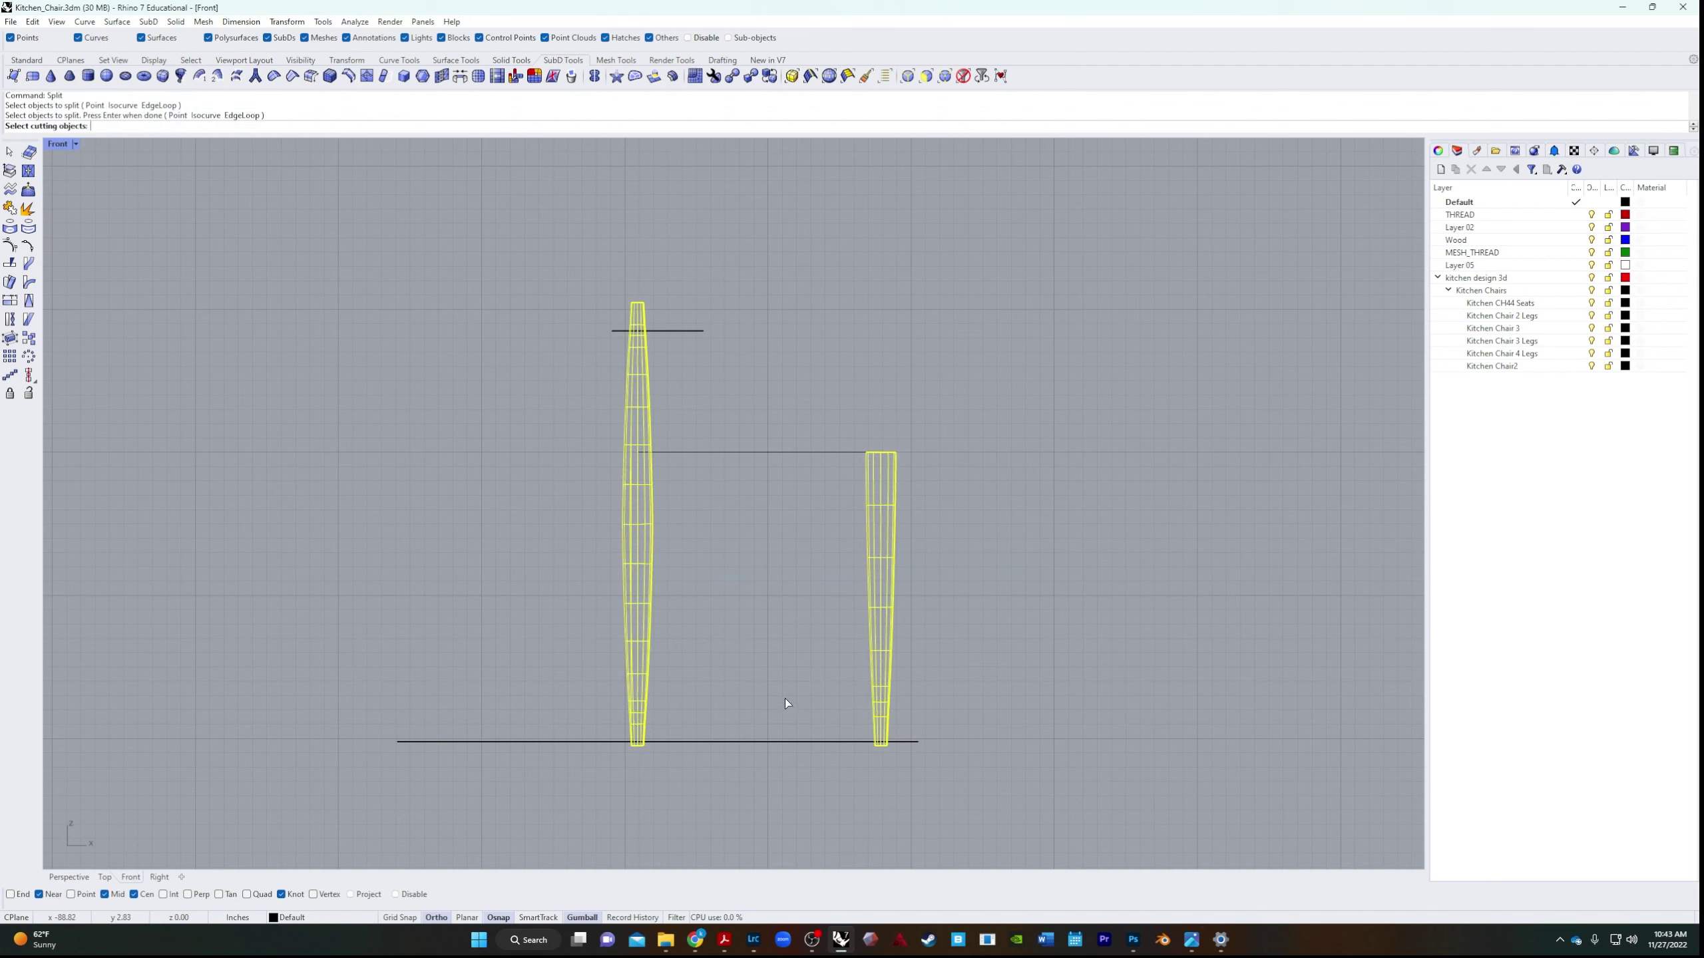
{"action": "left_click", "coordinate": [758, 742]}
{"action": "key", "text": "Return"}
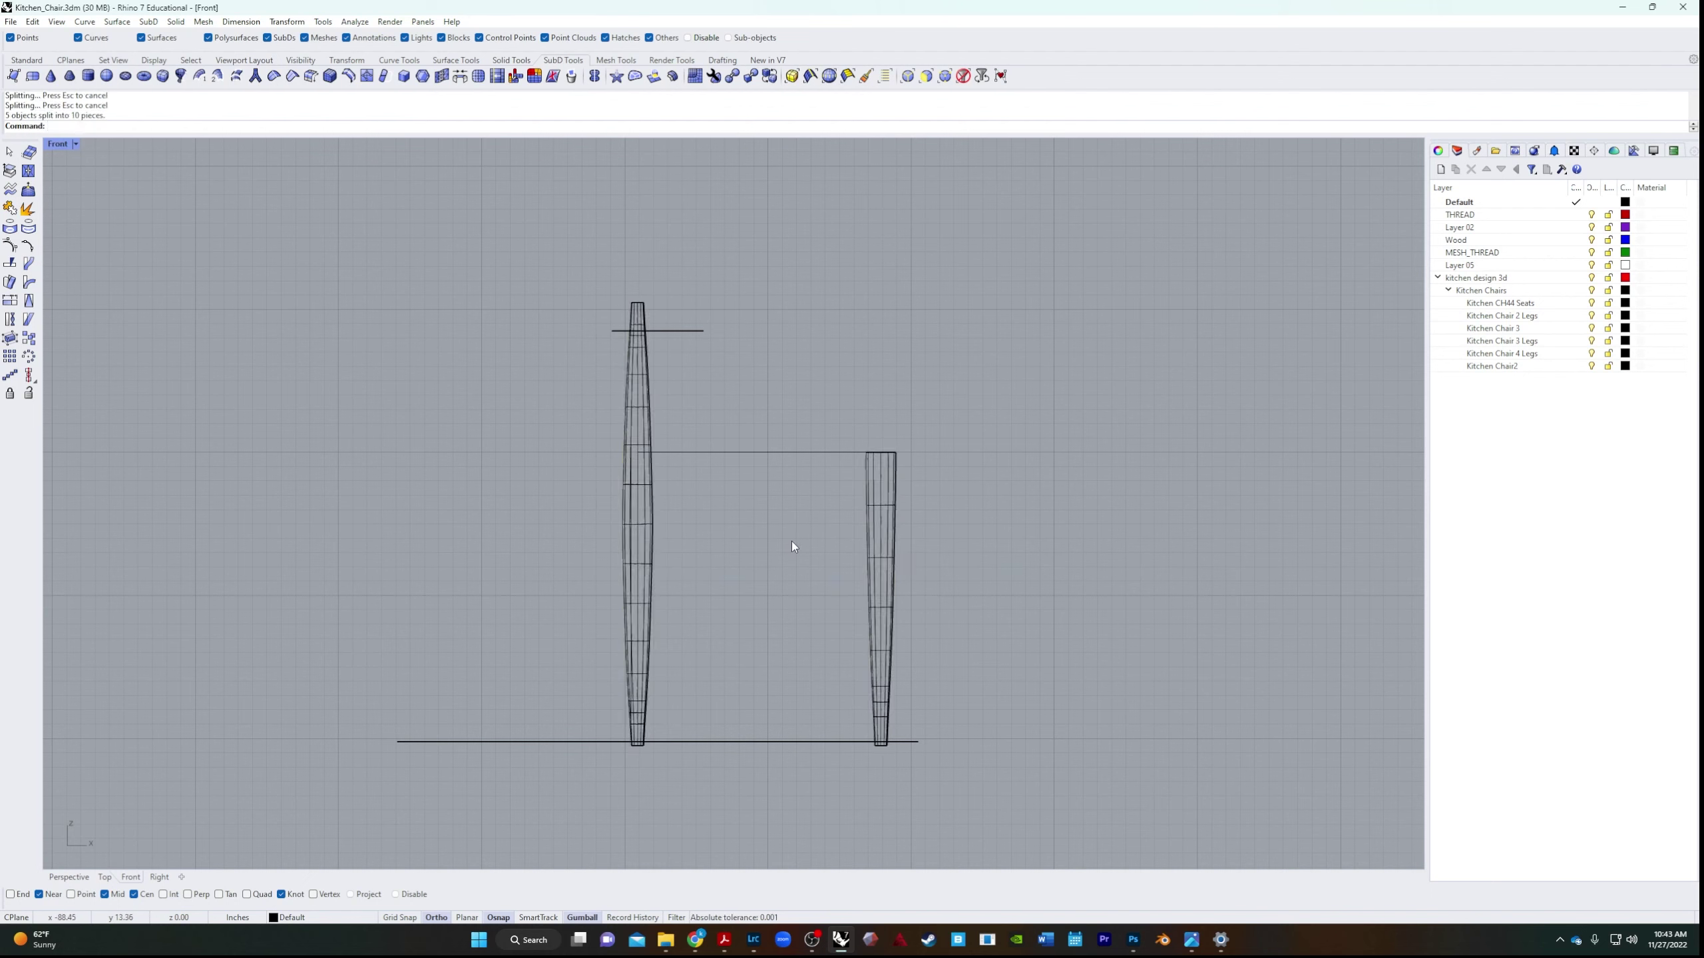
Split the leg at the short top line.
{"action": "key", "text": "Return"}
{"action": "left_click_drag", "start_coordinate": [735, 499], "coordinate": [554, 583]}
{"action": "key", "text": "Return"}
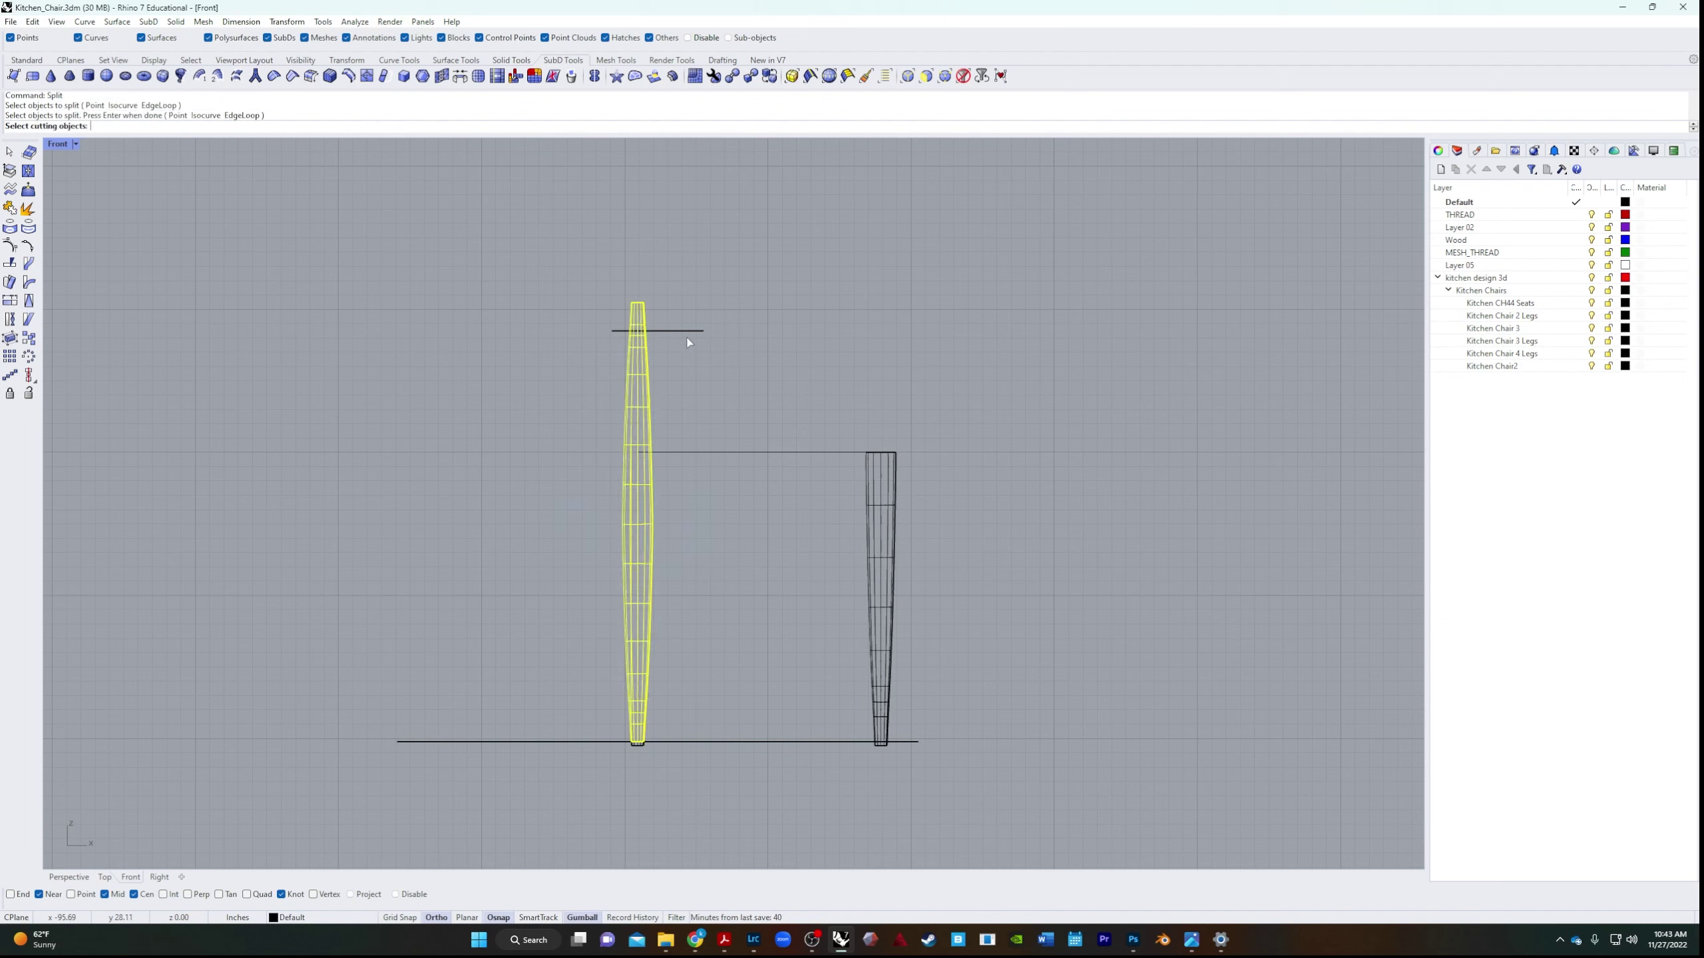
{"action": "left_click_drag", "start_coordinate": [672, 368], "coordinate": [674, 367]}
{"action": "key", "text": "Return"}
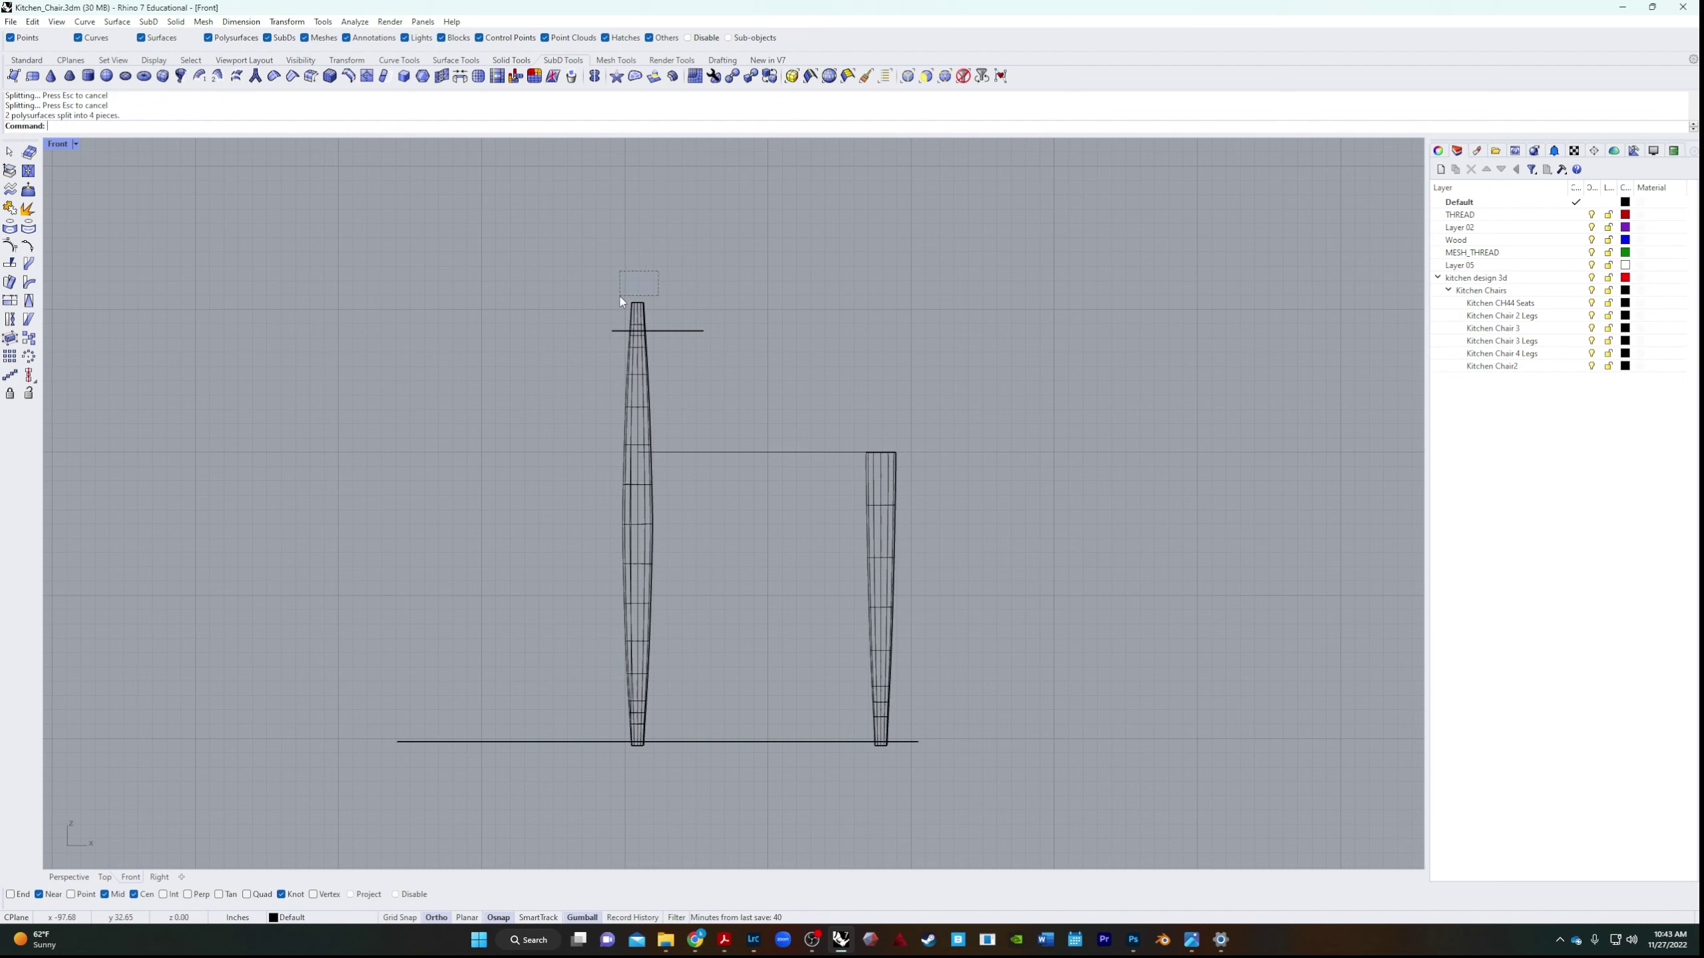
Delete the cut-off top and bottom leg pieces.
{"action": "left_click_drag", "start_coordinate": [620, 296], "coordinate": [620, 298]}
{"action": "key", "text": "Delete"}
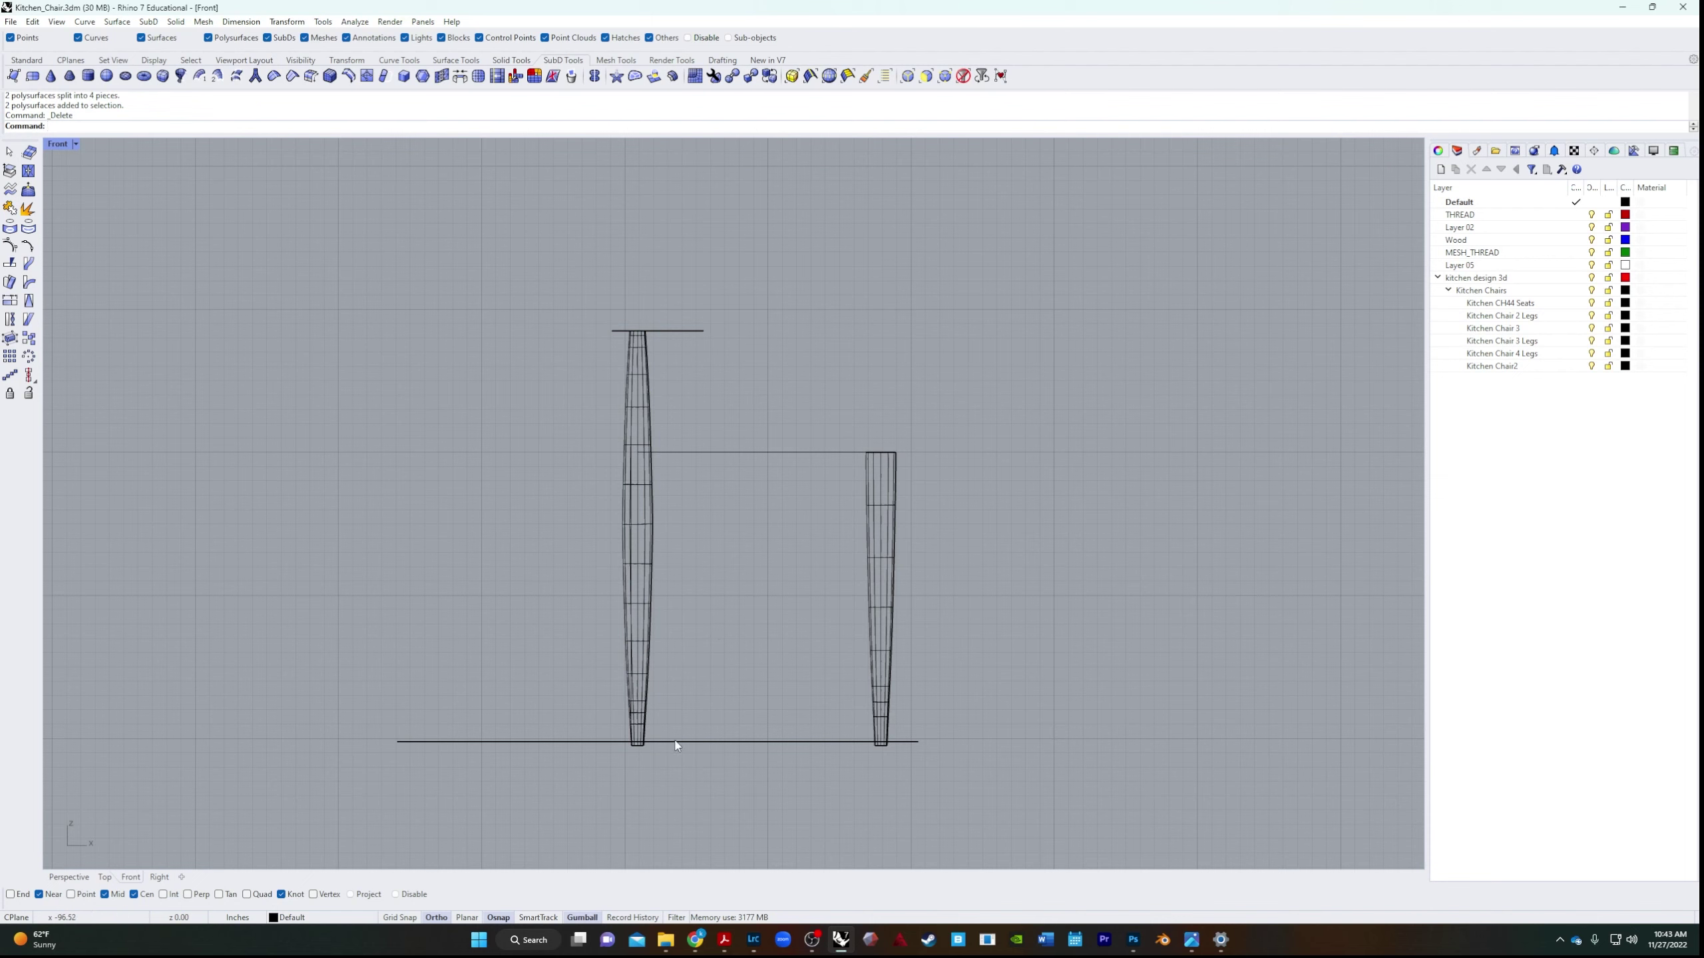
{"action": "left_click_drag", "start_coordinate": [615, 783], "coordinate": [930, 728]}
{"action": "key", "text": "Delete"}
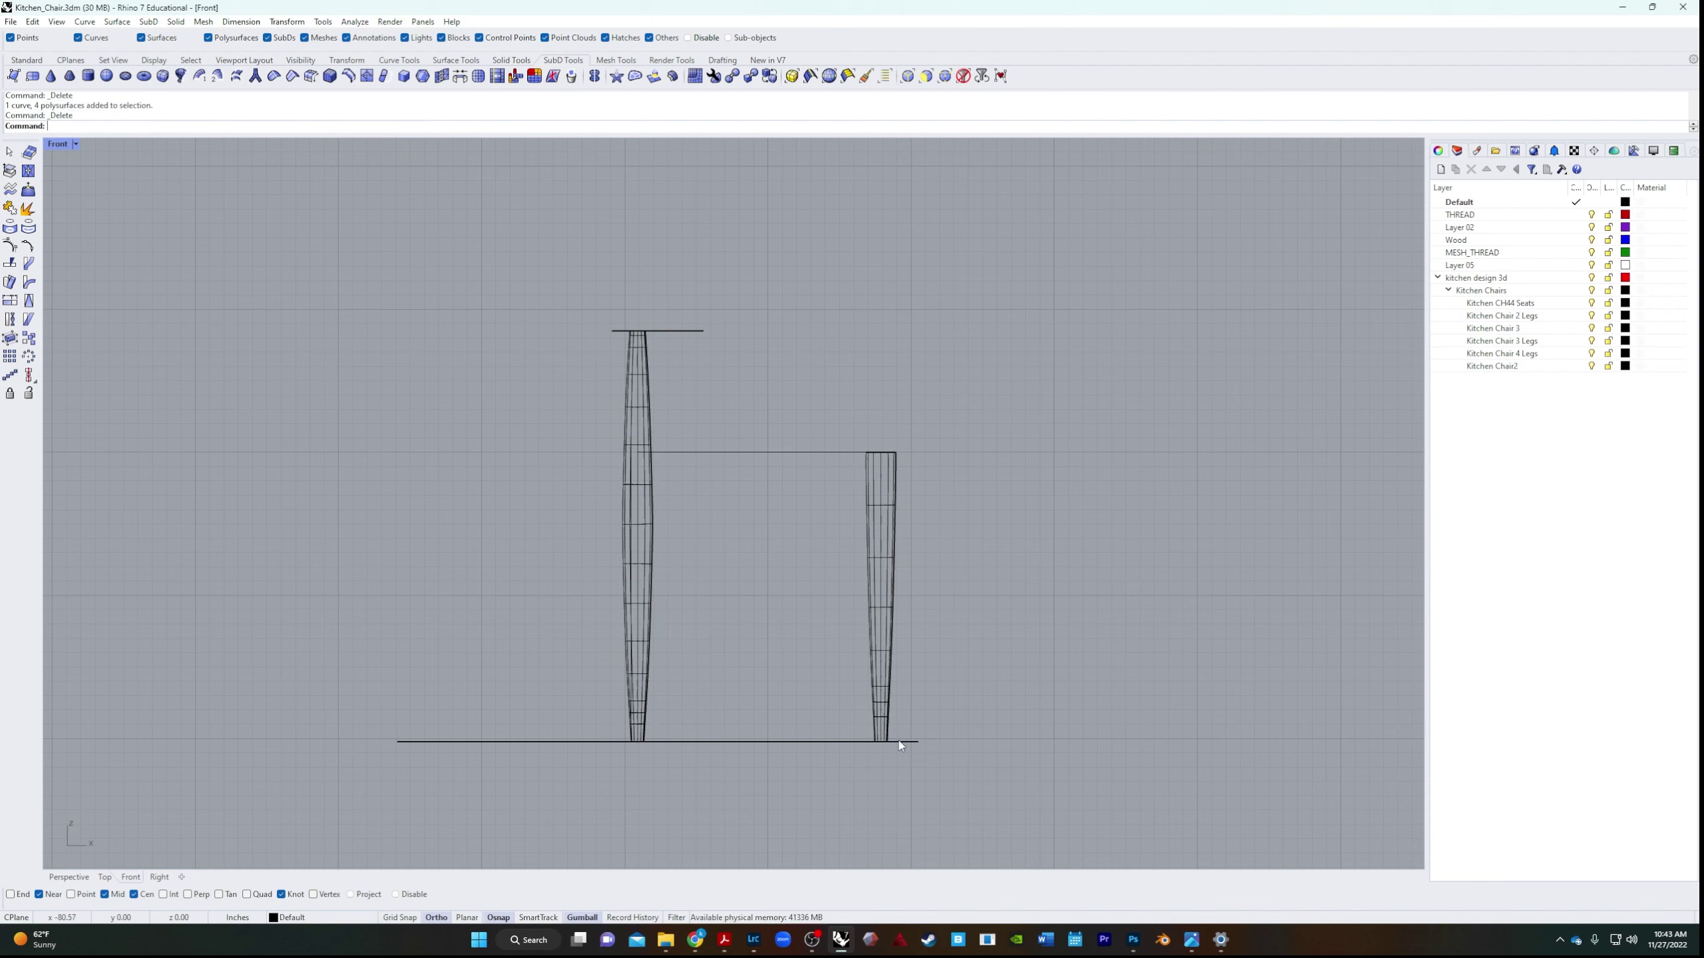
Delete both the floor cutting line and the top cutting line.
{"action": "left_click", "coordinate": [666, 334]}
{"action": "left_click_drag", "start_coordinate": [738, 628], "coordinate": [711, 762]}
{"action": "key", "text": "Delete"}
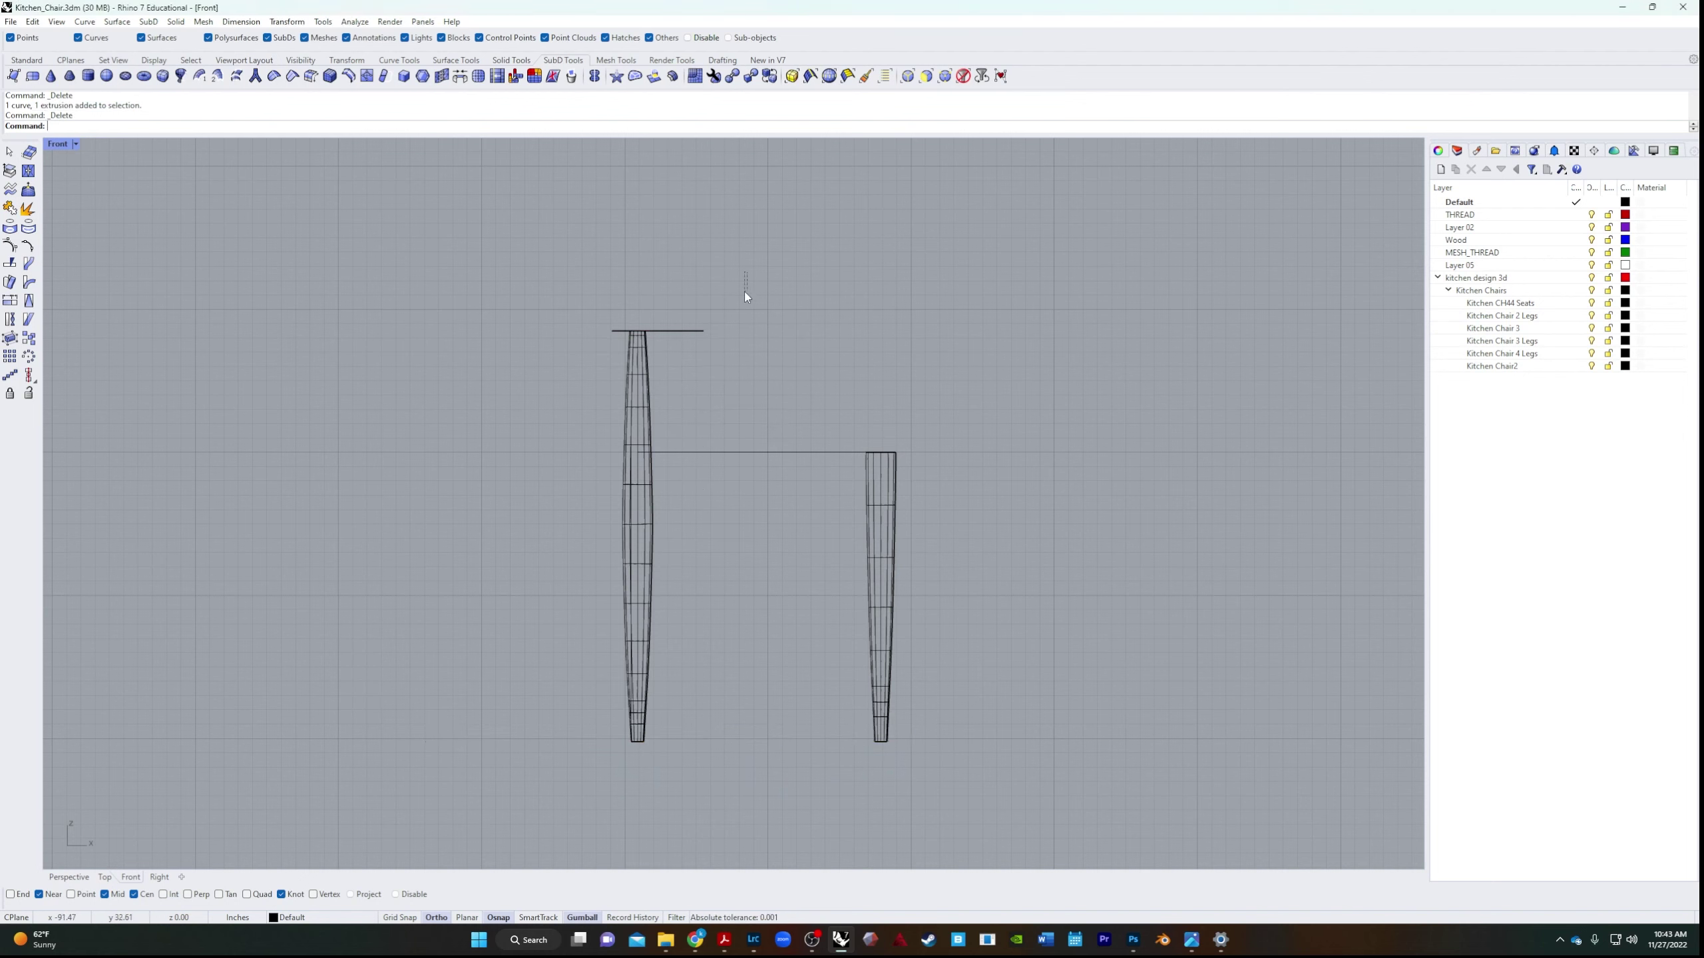
{"action": "left_click_drag", "start_coordinate": [744, 291], "coordinate": [673, 382]}
{"action": "key", "text": "Delete"}
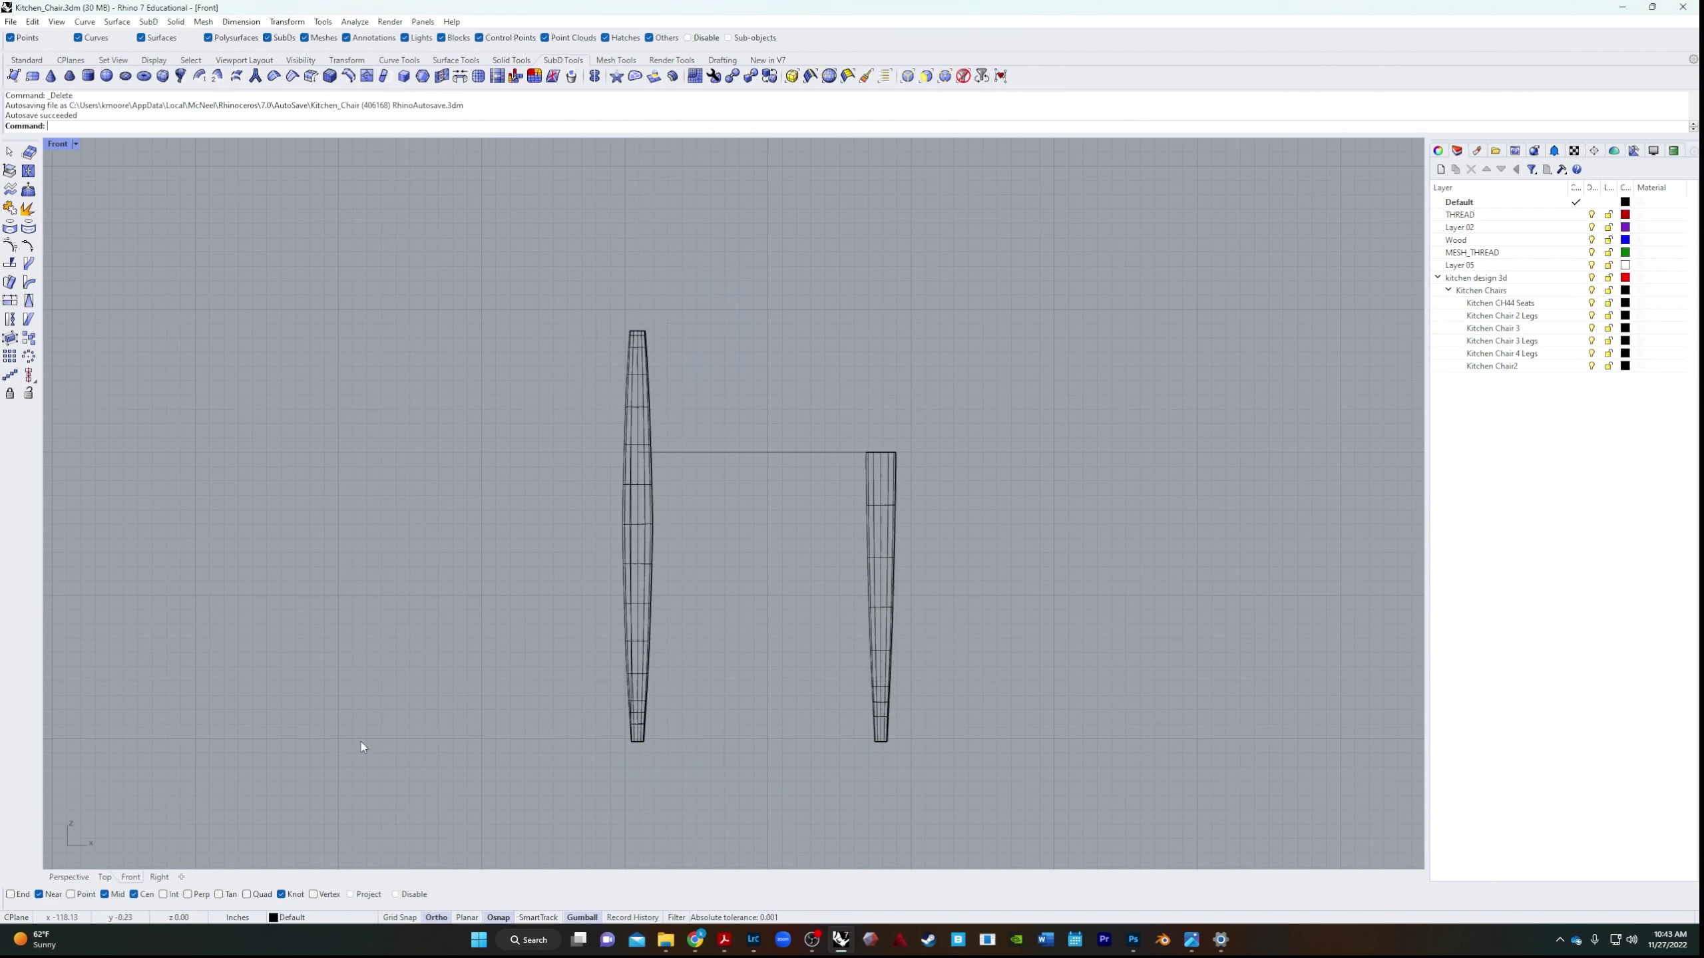
In the Perspective view, select all four trimmed legs and Cap their open ends.
{"action": "left_click", "coordinate": [58, 872]}
{"action": "right_click_drag", "start_coordinate": [785, 610], "coordinate": [1038, 605]}
{"action": "scroll", "coordinate": [1038, 605], "scroll_direction": "up", "scroll_amount": 6}
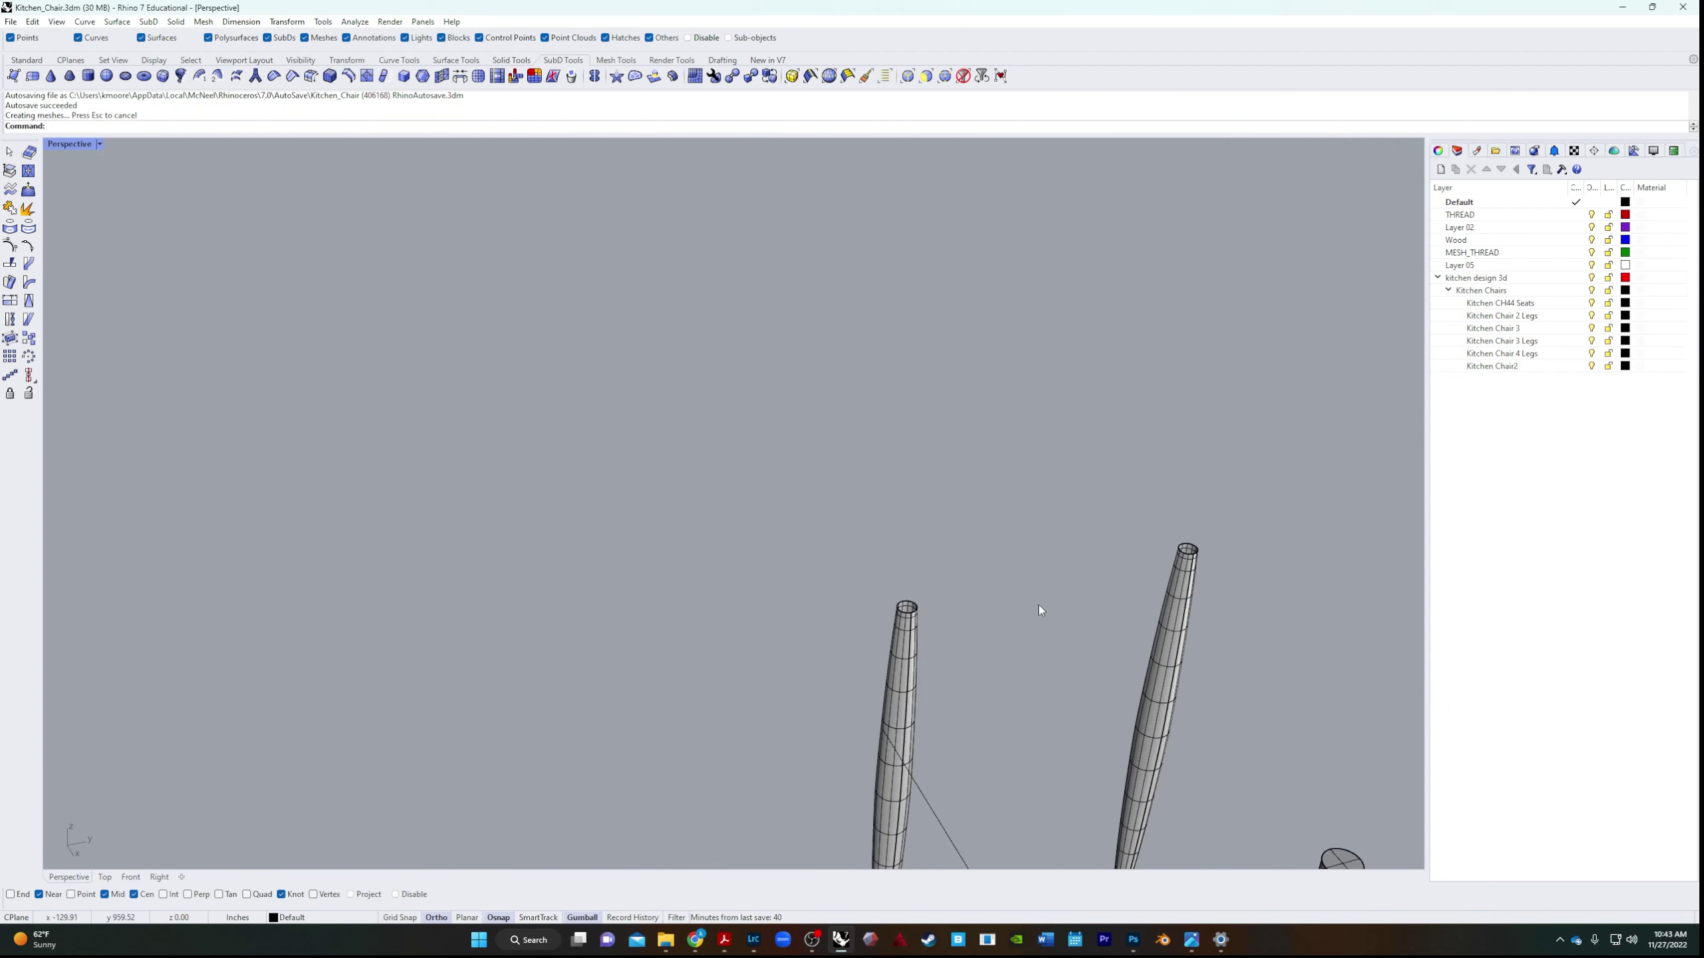
{"action": "left_click", "coordinate": [905, 658]}
{"action": "left_click", "coordinate": [1160, 644], "text": "shift"}
{"action": "scroll", "coordinate": [1113, 637], "scroll_direction": "down", "scroll_amount": 4}
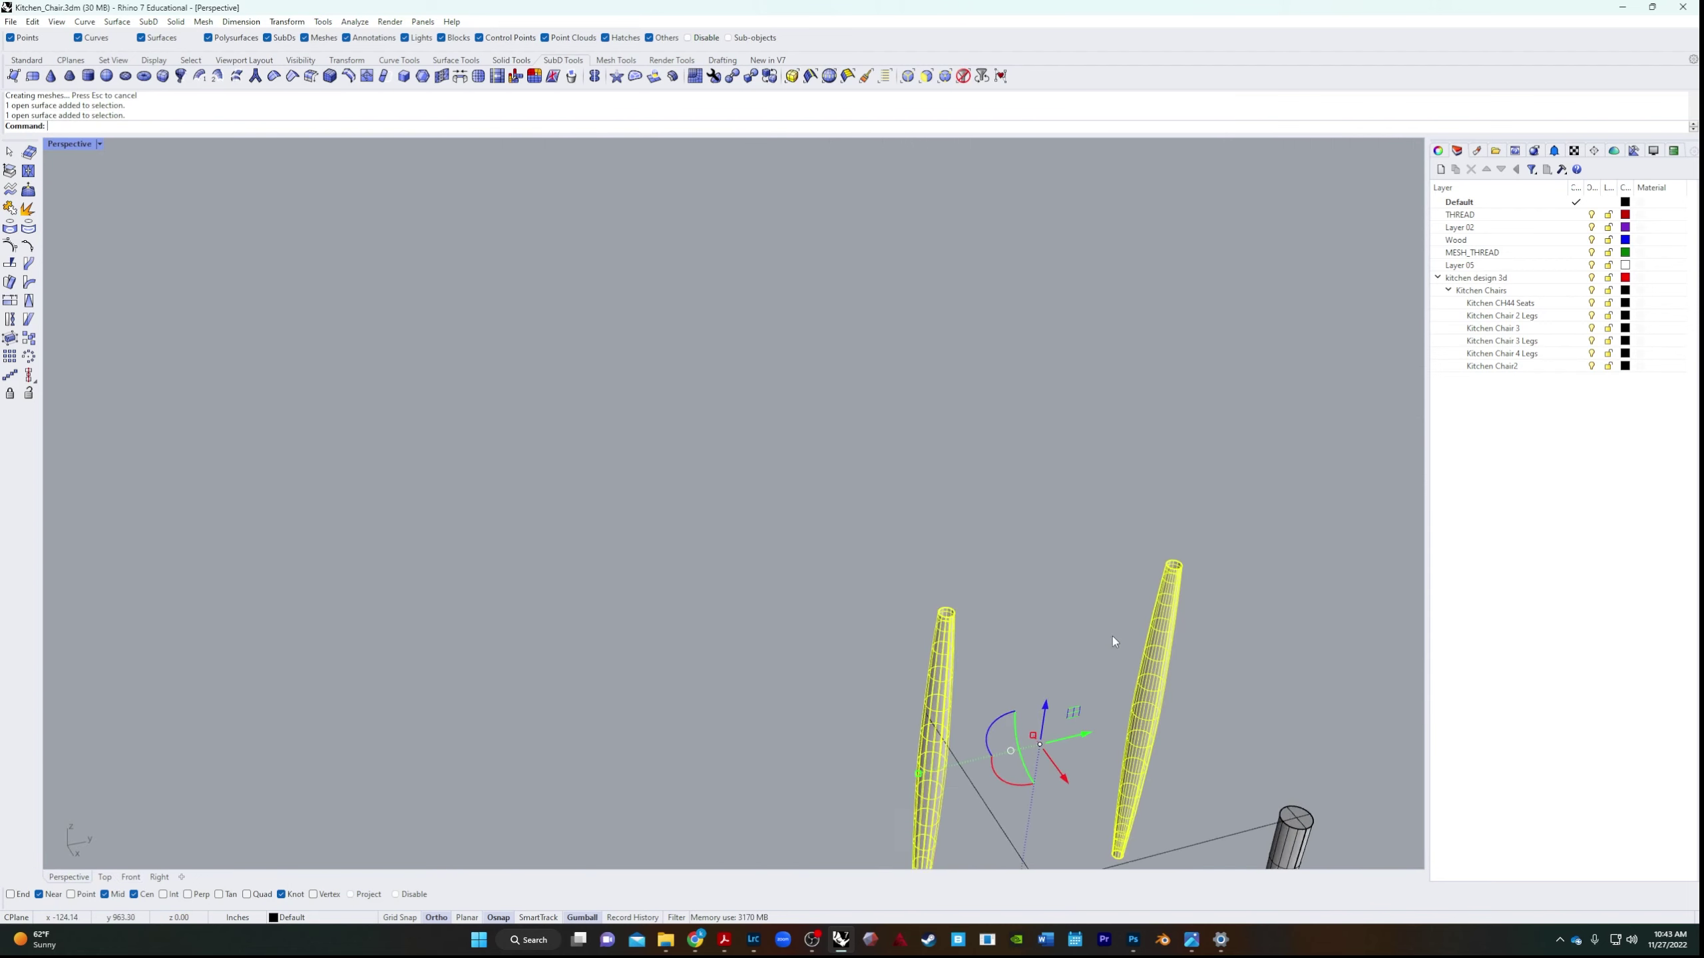
{"action": "left_click", "coordinate": [1103, 767], "text": "shift"}
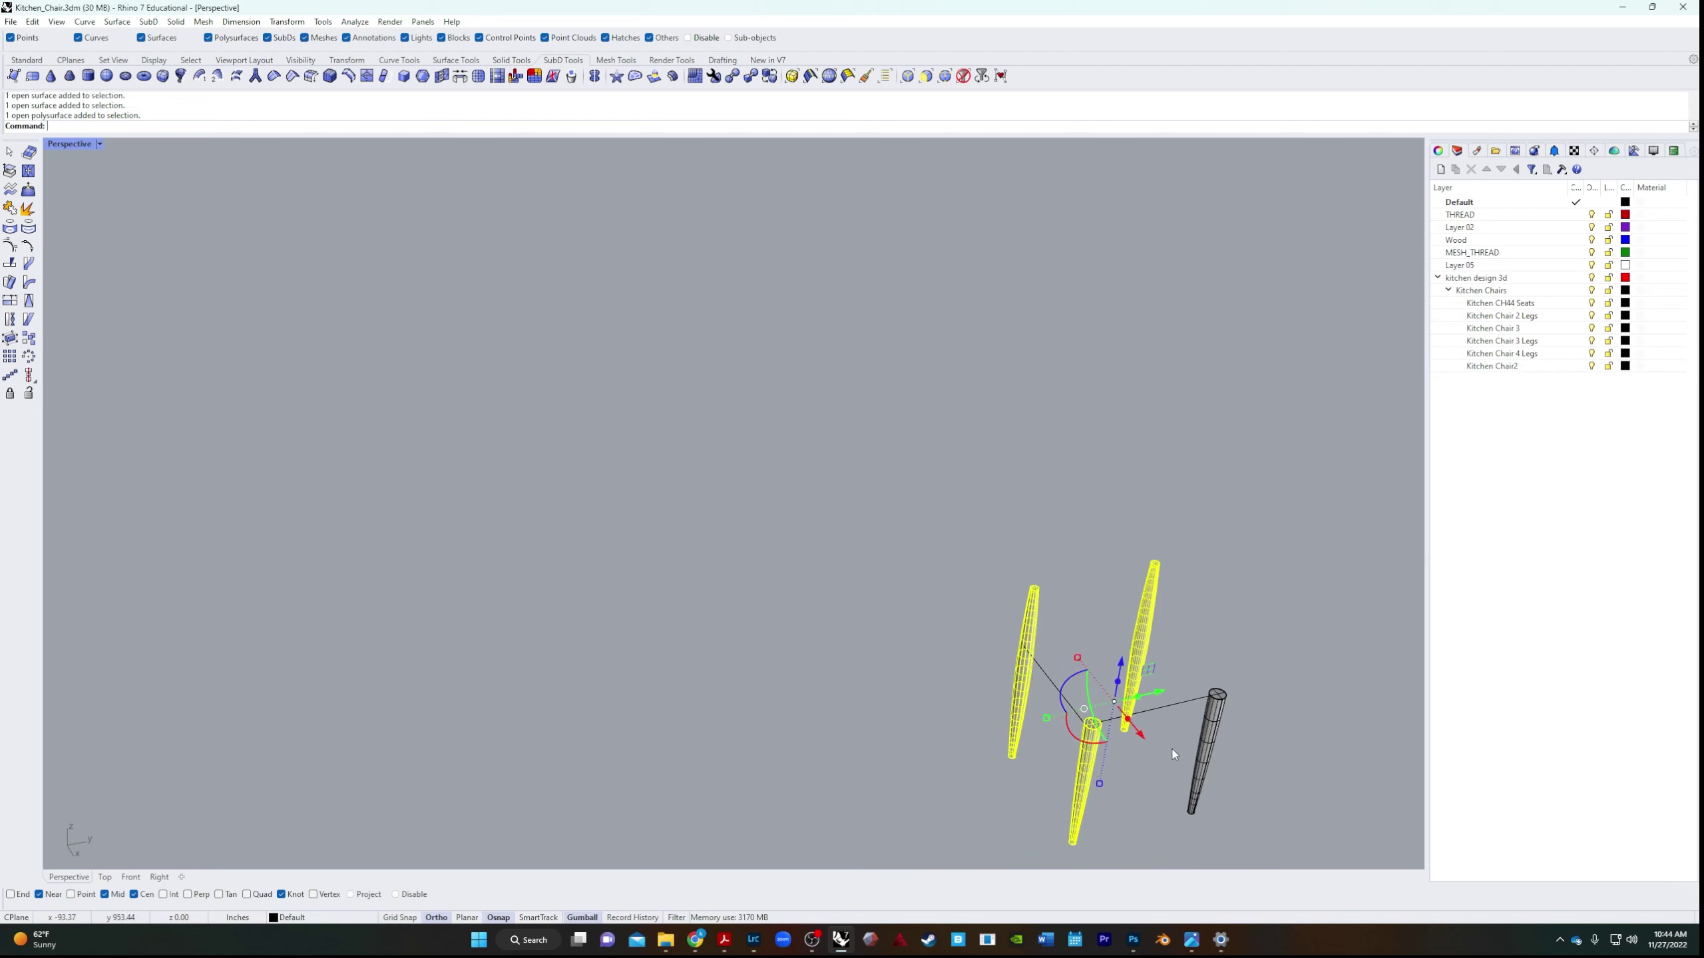
{"action": "left_click", "coordinate": [1211, 745], "text": "shift"}
{"action": "type", "text": "Ca"}
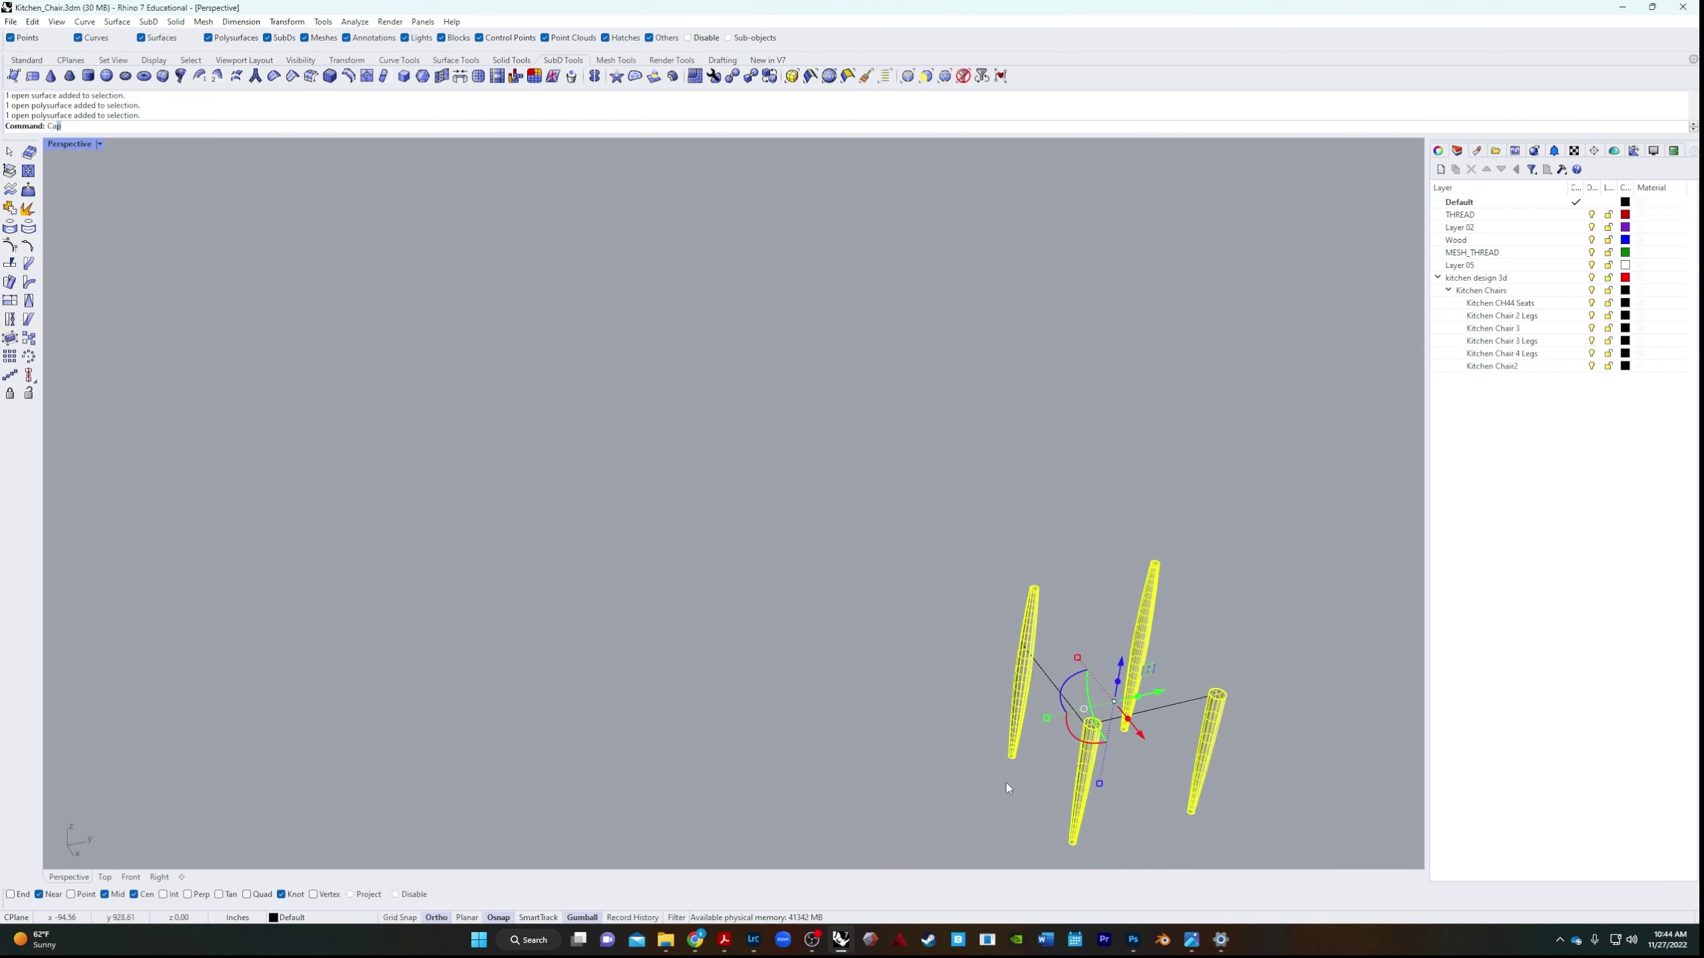
{"action": "type", "text": "p"}
{"action": "key", "text": "Return"}
{"action": "right_click_drag", "start_coordinate": [782, 646], "coordinate": [908, 876]}
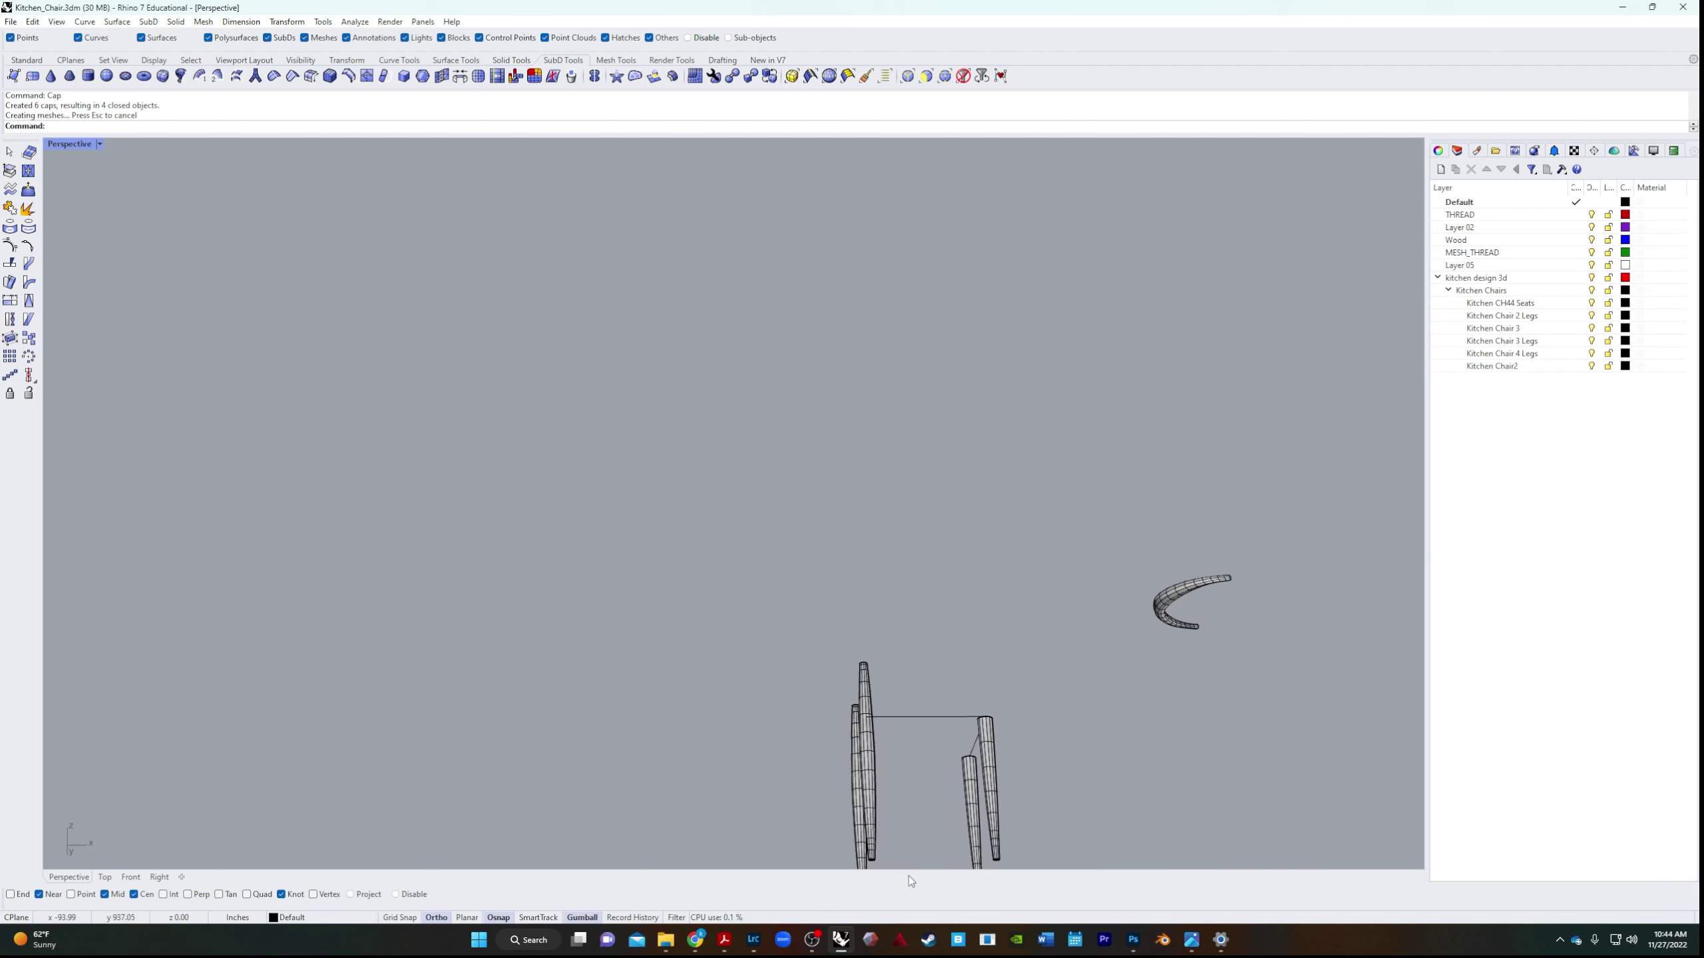
Orbit and zoom around the chair to inspect the capped legs and curved rail.
{"action": "right_click_drag", "start_coordinate": [933, 770], "coordinate": [880, 651], "text": "shift"}
{"action": "scroll", "coordinate": [1127, 480], "scroll_direction": "up", "scroll_amount": 8}
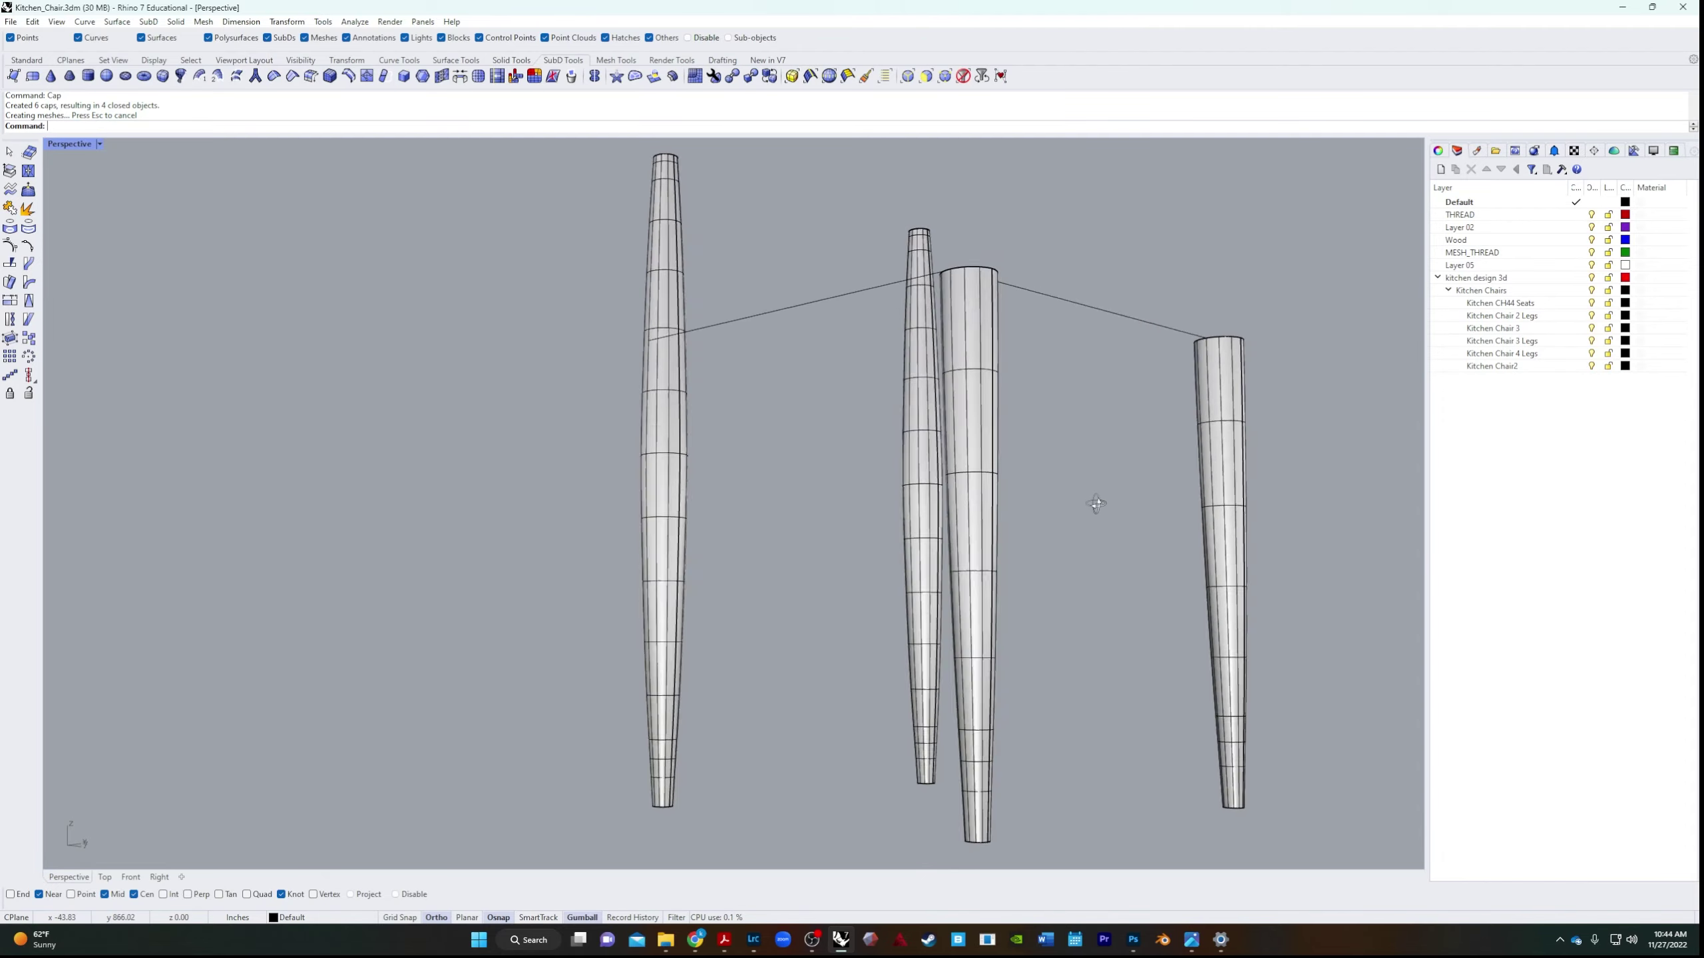
{"action": "right_click_drag", "start_coordinate": [1096, 501], "coordinate": [993, 570]}
{"action": "scroll", "coordinate": [892, 584], "scroll_direction": "down", "scroll_amount": 5}
{"action": "scroll", "coordinate": [909, 561], "scroll_direction": "up", "scroll_amount": 2}
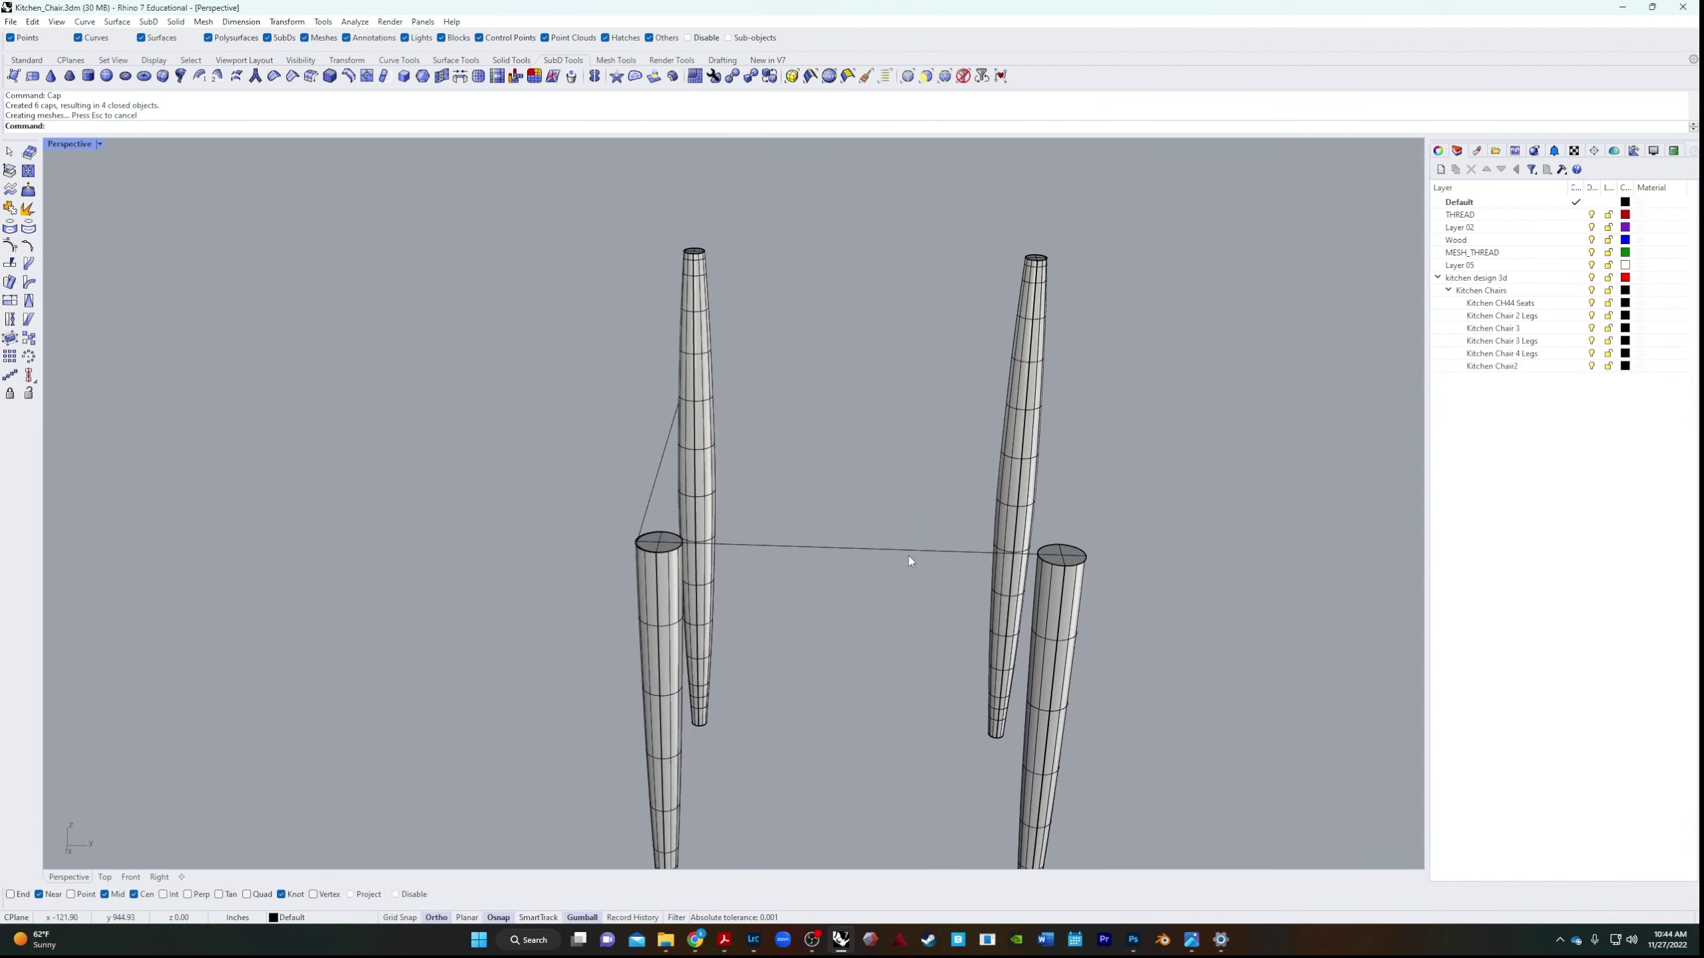
{"action": "scroll", "coordinate": [743, 605], "scroll_direction": "up", "scroll_amount": 4}
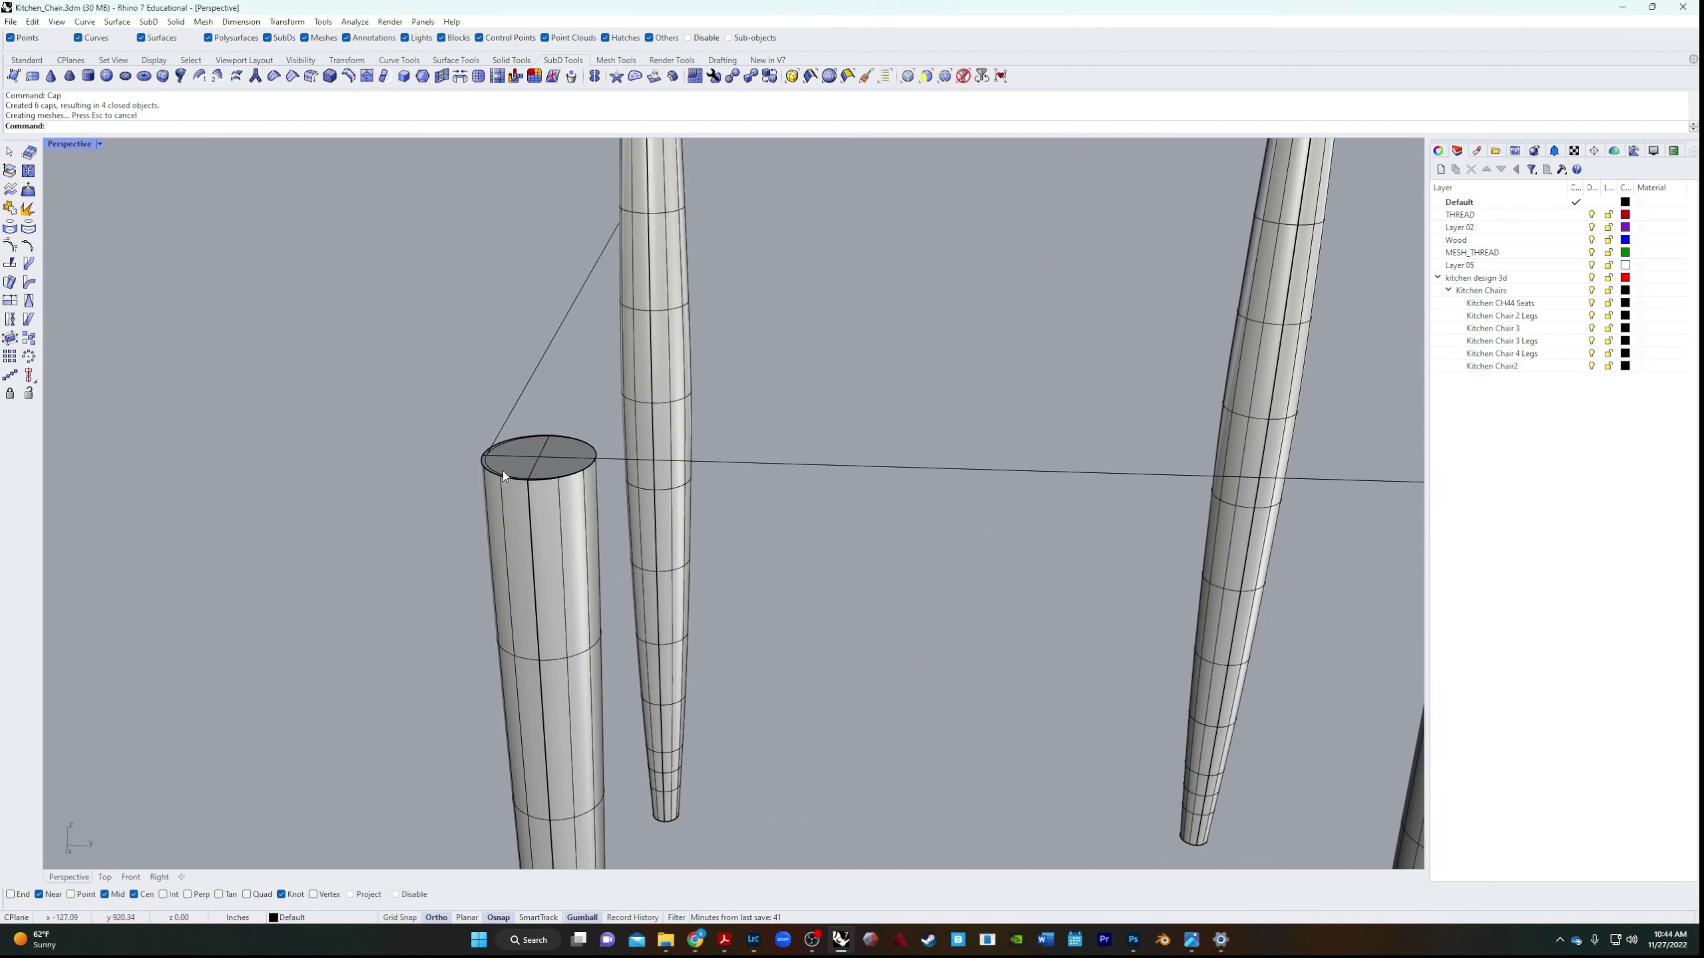
{"action": "scroll", "coordinate": [527, 464], "scroll_direction": "up", "scroll_amount": 5}
{"action": "scroll", "coordinate": [676, 366], "scroll_direction": "down", "scroll_amount": 3}
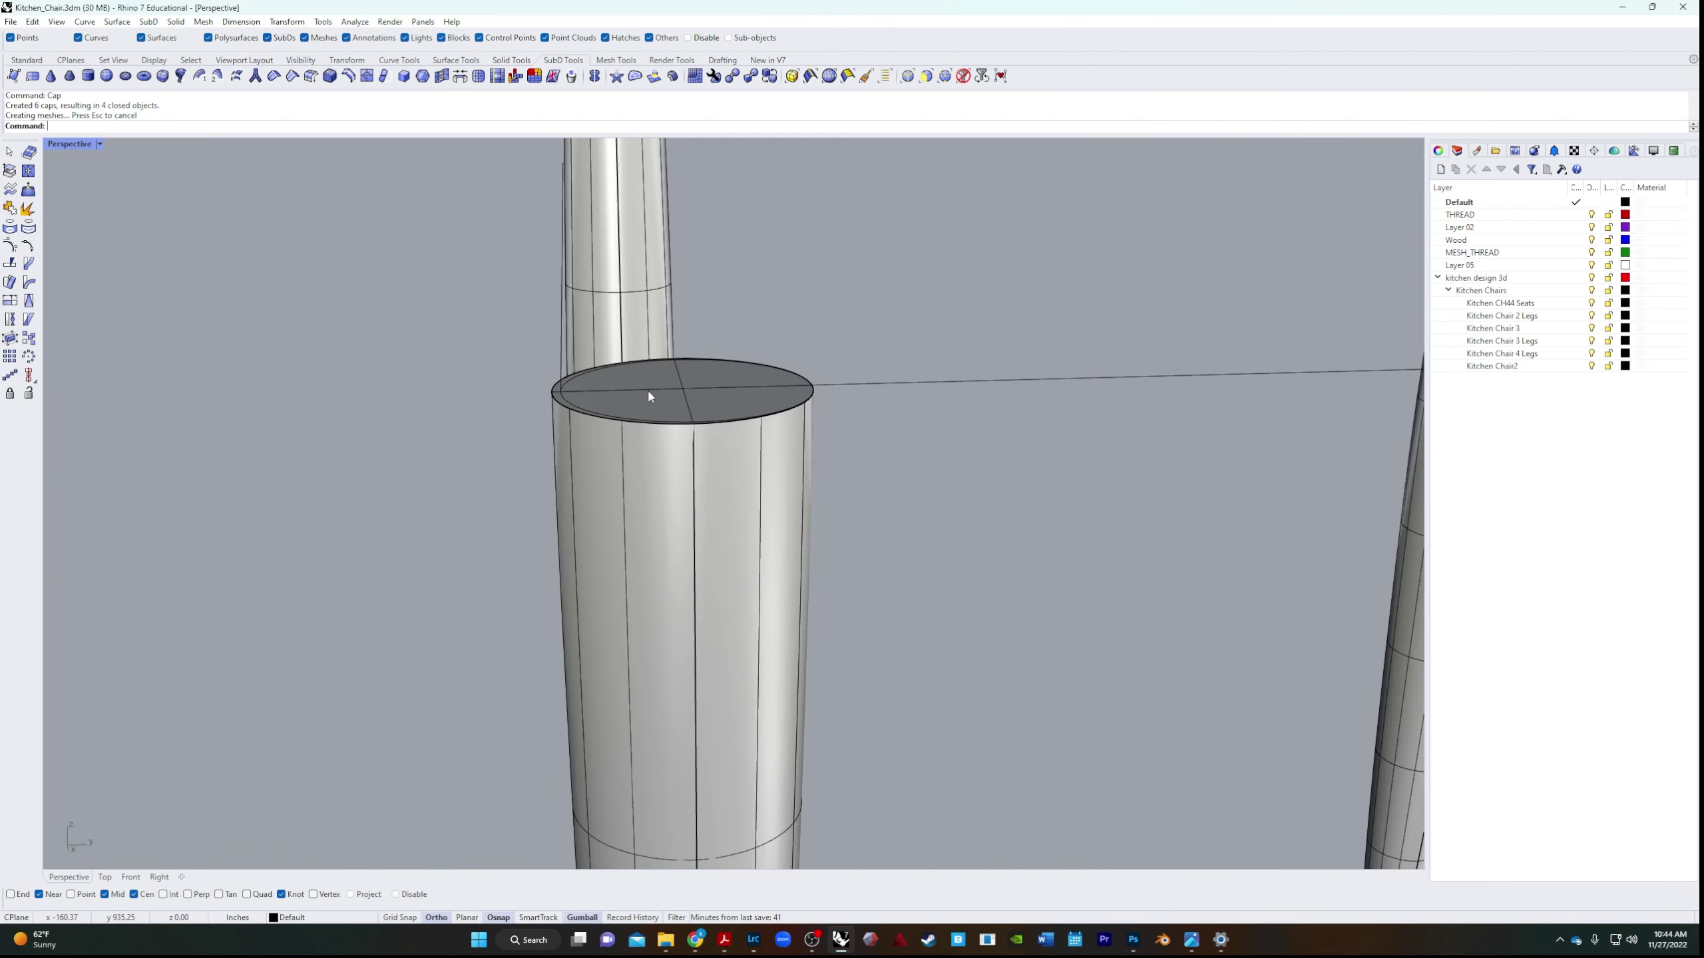
{"action": "scroll", "coordinate": [649, 396], "scroll_direction": "down", "scroll_amount": 5}
{"action": "scroll", "coordinate": [540, 453], "scroll_direction": "up", "scroll_amount": 3}
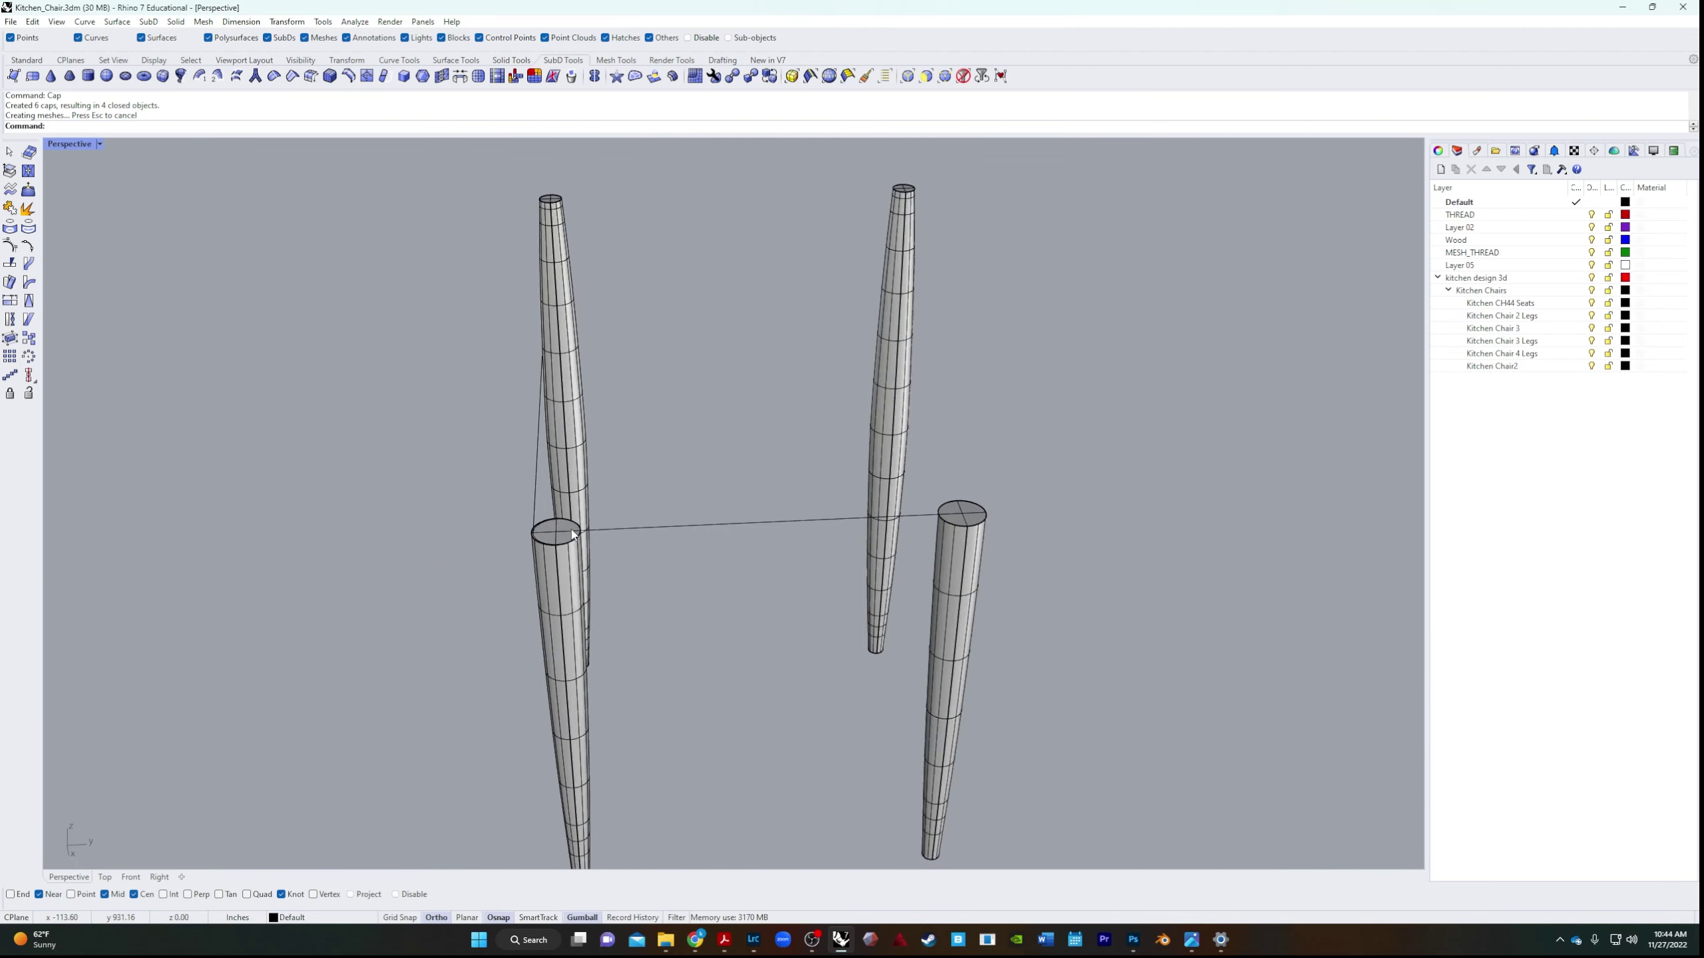
{"action": "scroll", "coordinate": [629, 524], "scroll_direction": "down", "scroll_amount": 4}
{"action": "right_click_drag", "start_coordinate": [627, 522], "coordinate": [573, 543]}
{"action": "scroll", "coordinate": [574, 544], "scroll_direction": "down", "scroll_amount": 7}
{"action": "right_click_drag", "start_coordinate": [677, 565], "coordinate": [1020, 446]}
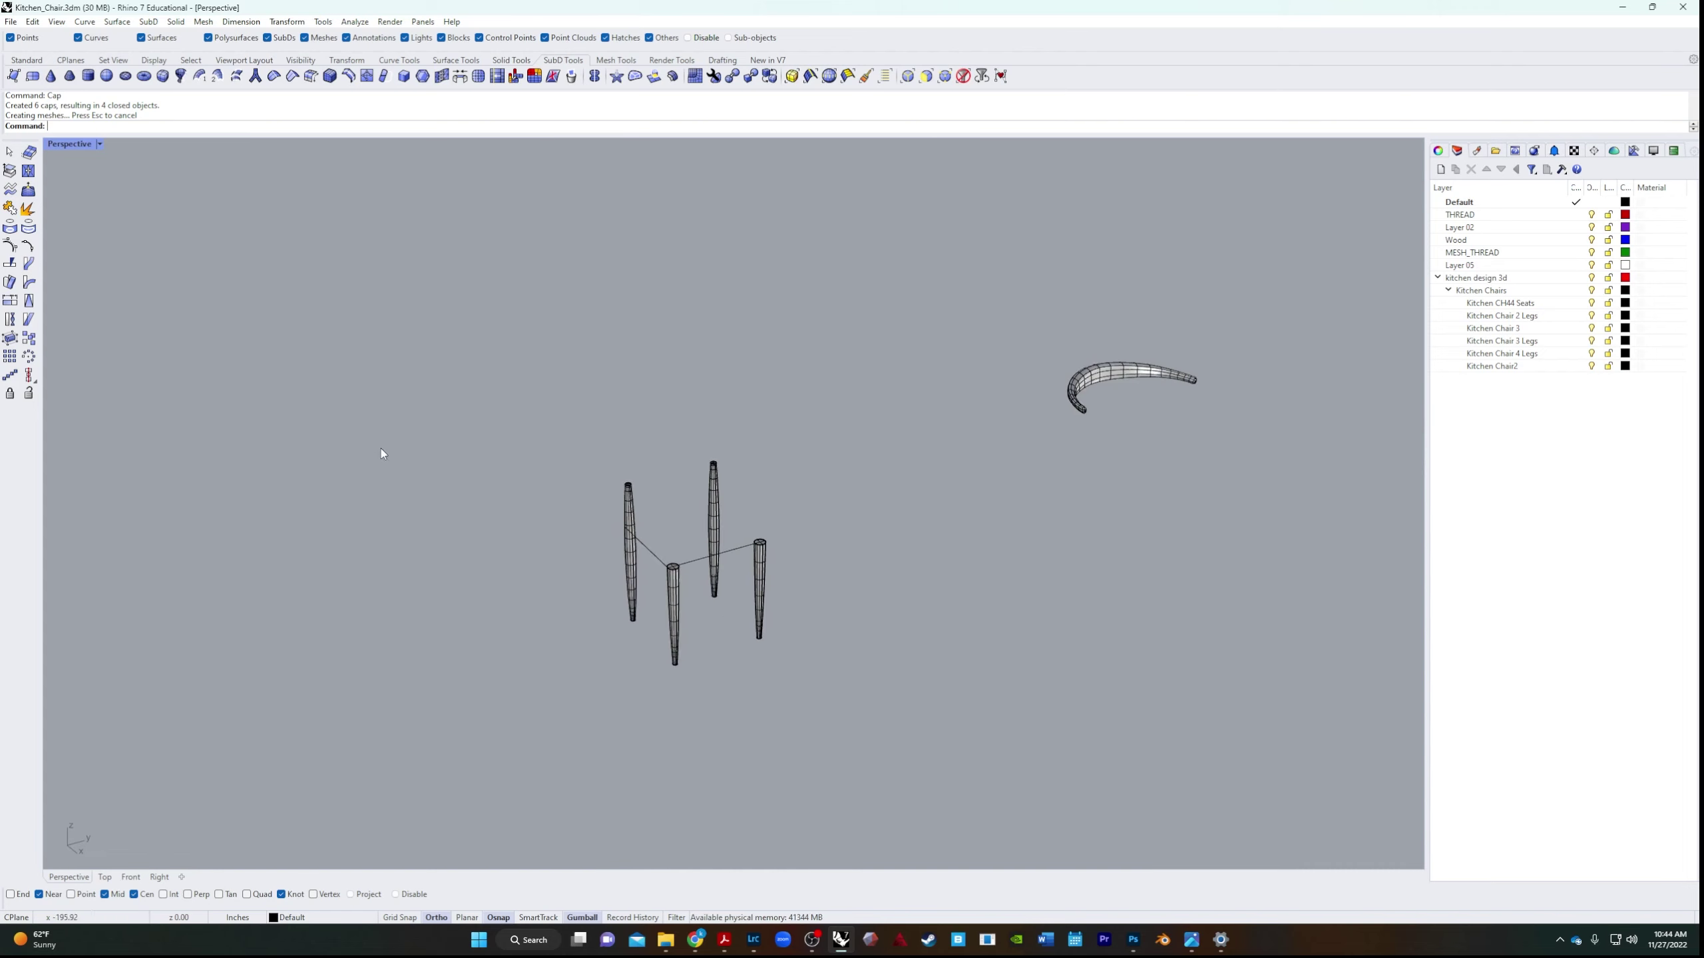
{"action": "right_click_drag", "start_coordinate": [738, 594], "coordinate": [804, 497]}
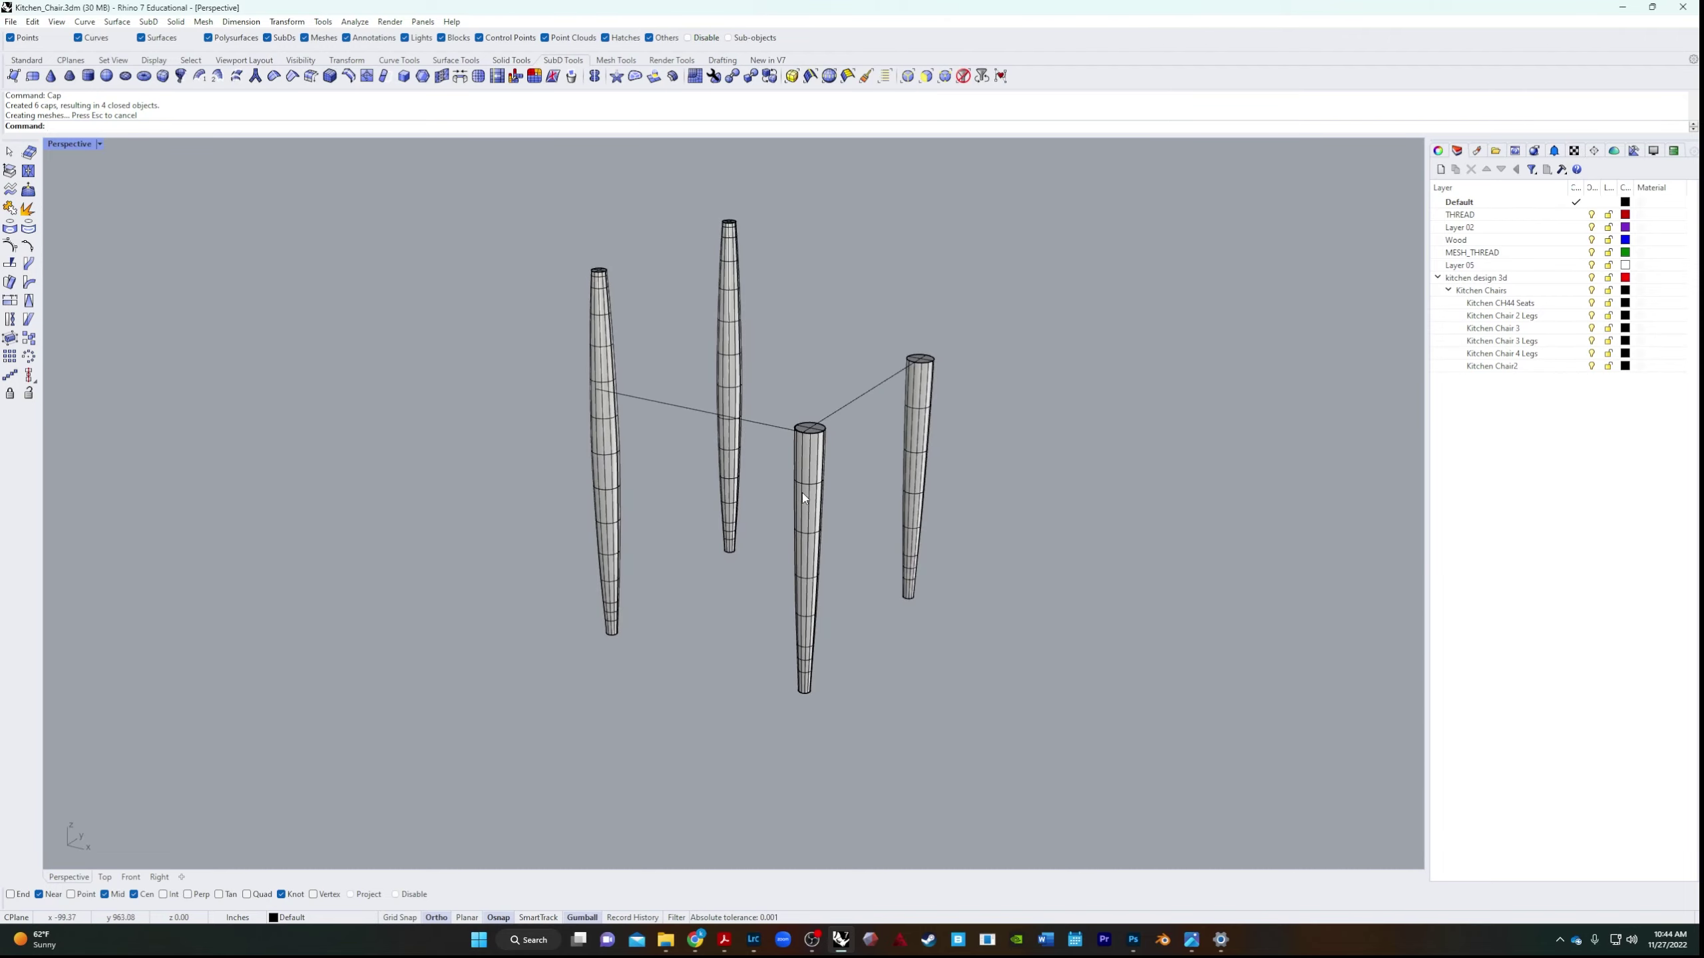
Delete the two guide lines between the leg tops and select the curved back rail.
{"action": "left_click", "coordinate": [743, 417]}
{"action": "left_click", "coordinate": [881, 388]}
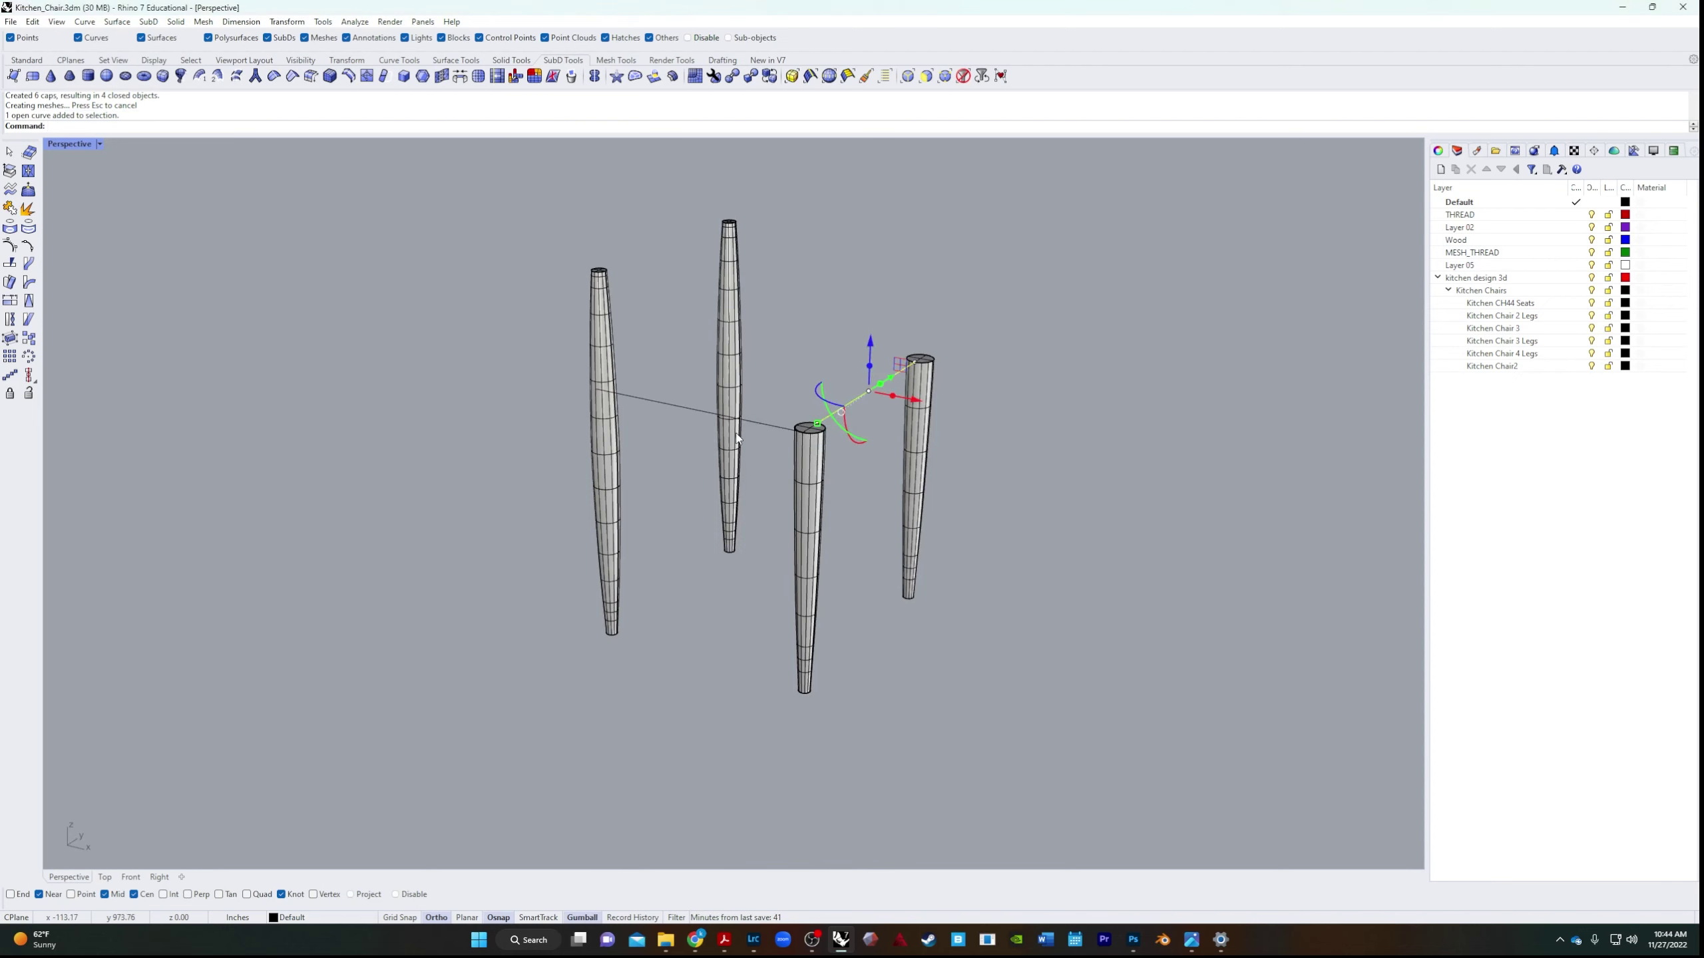
{"action": "left_click", "coordinate": [759, 420], "text": "shift"}
{"action": "key", "text": "Delete"}
{"action": "scroll", "coordinate": [1097, 584], "scroll_direction": "down", "scroll_amount": 5}
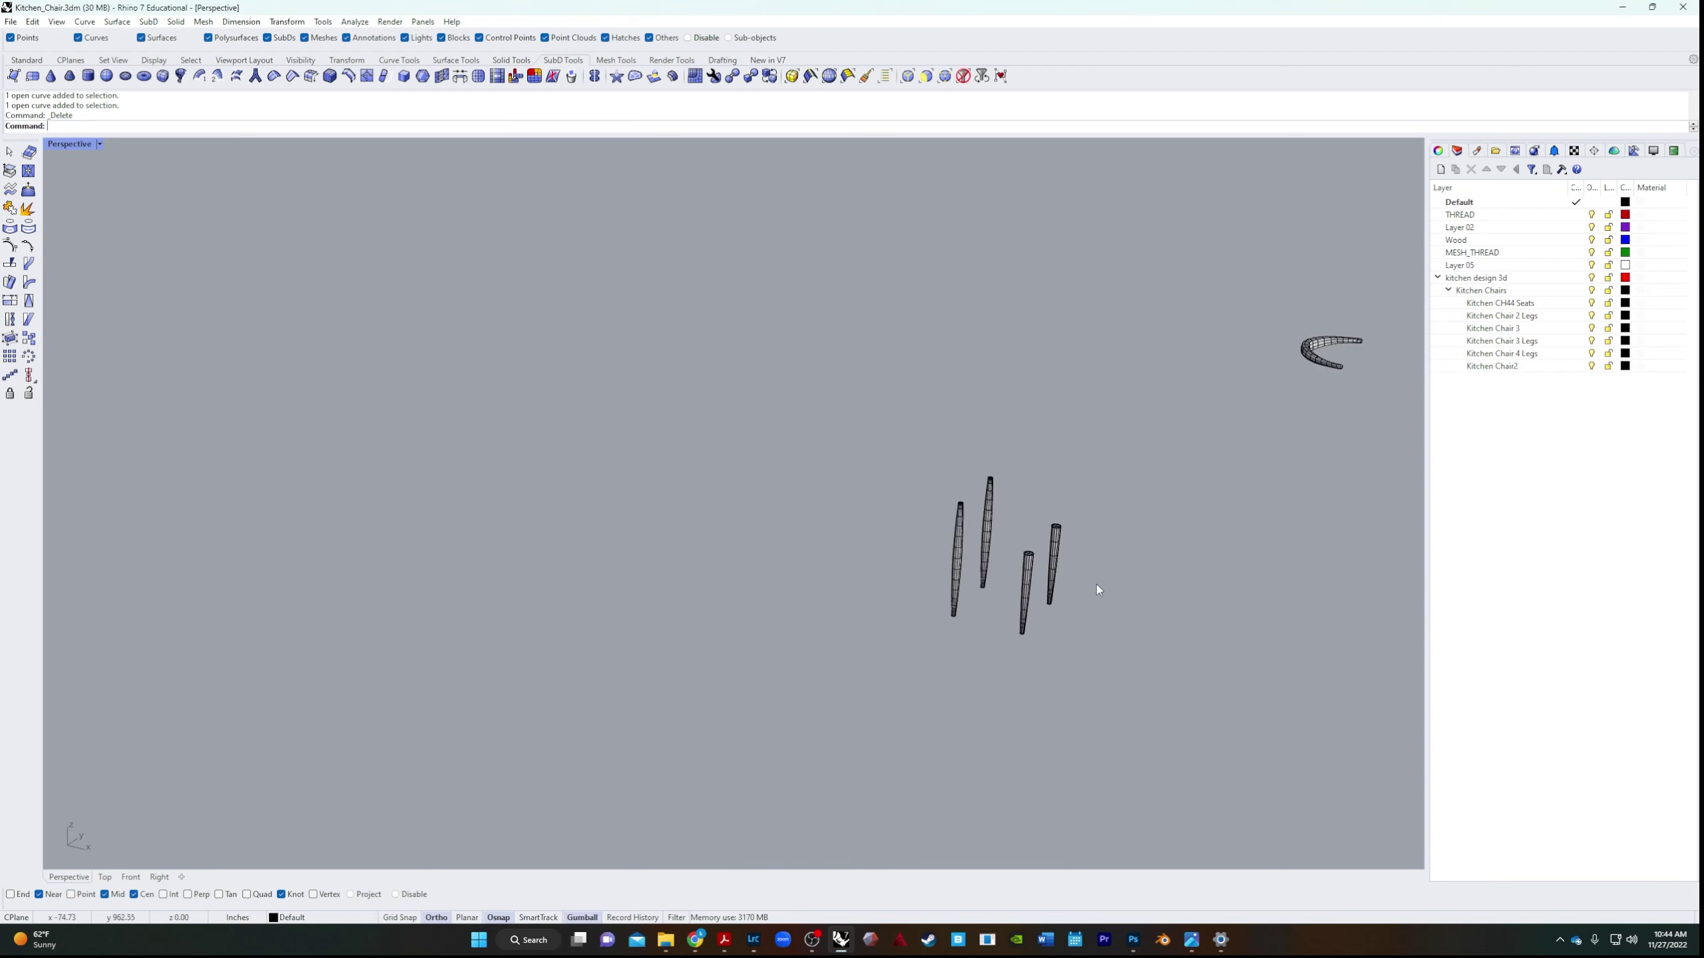
{"action": "left_click", "coordinate": [1328, 367]}
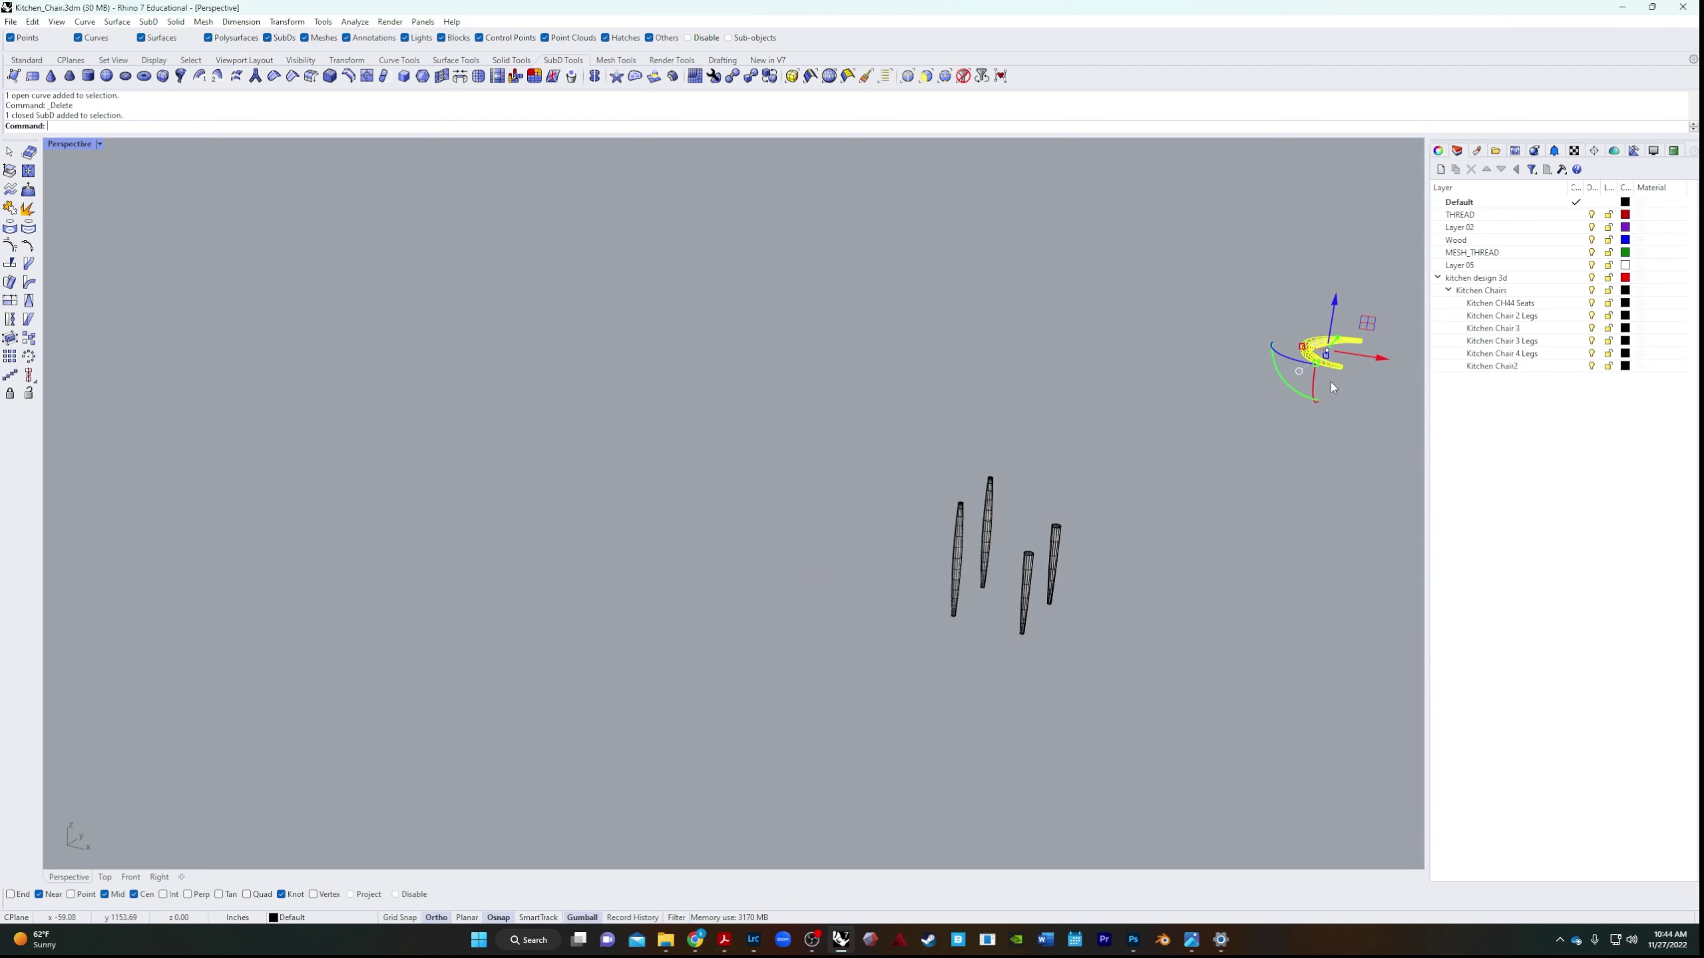
Move the curved rail down onto the tops of the rear posts.
{"action": "type", "text": "M"}
{"action": "key", "text": "Return"}
{"action": "left_click", "coordinate": [1335, 368]}
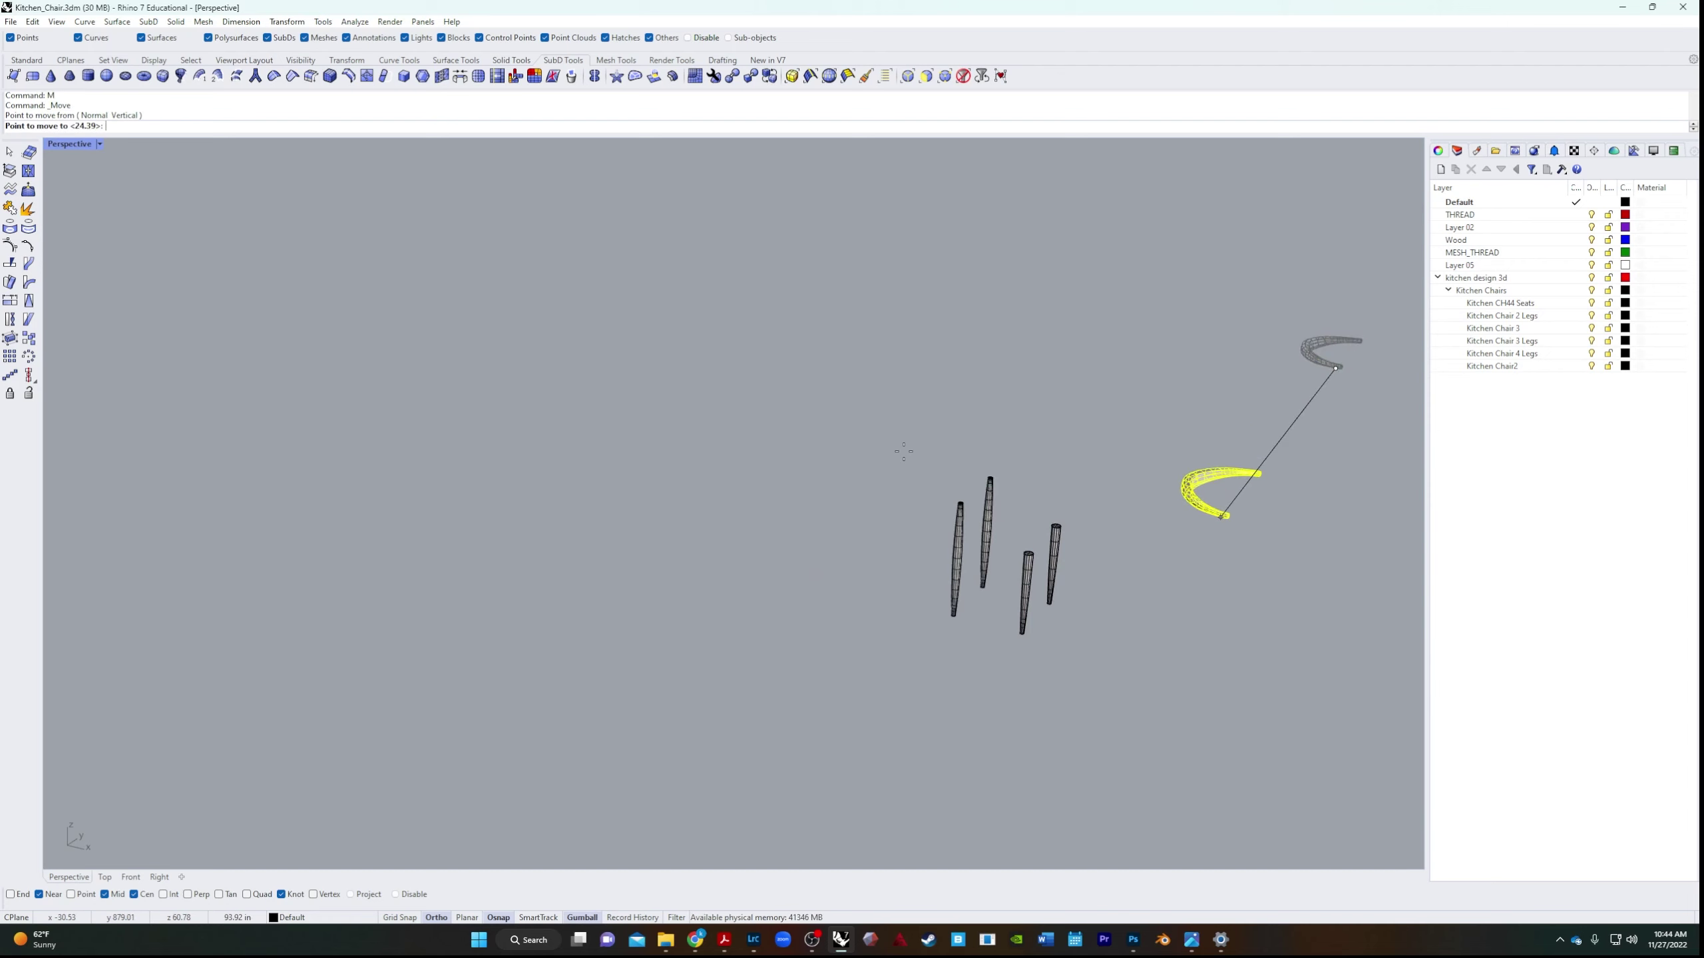
{"action": "left_click", "coordinate": [962, 493]}
{"action": "right_click_drag", "start_coordinate": [1103, 498], "coordinate": [924, 624]}
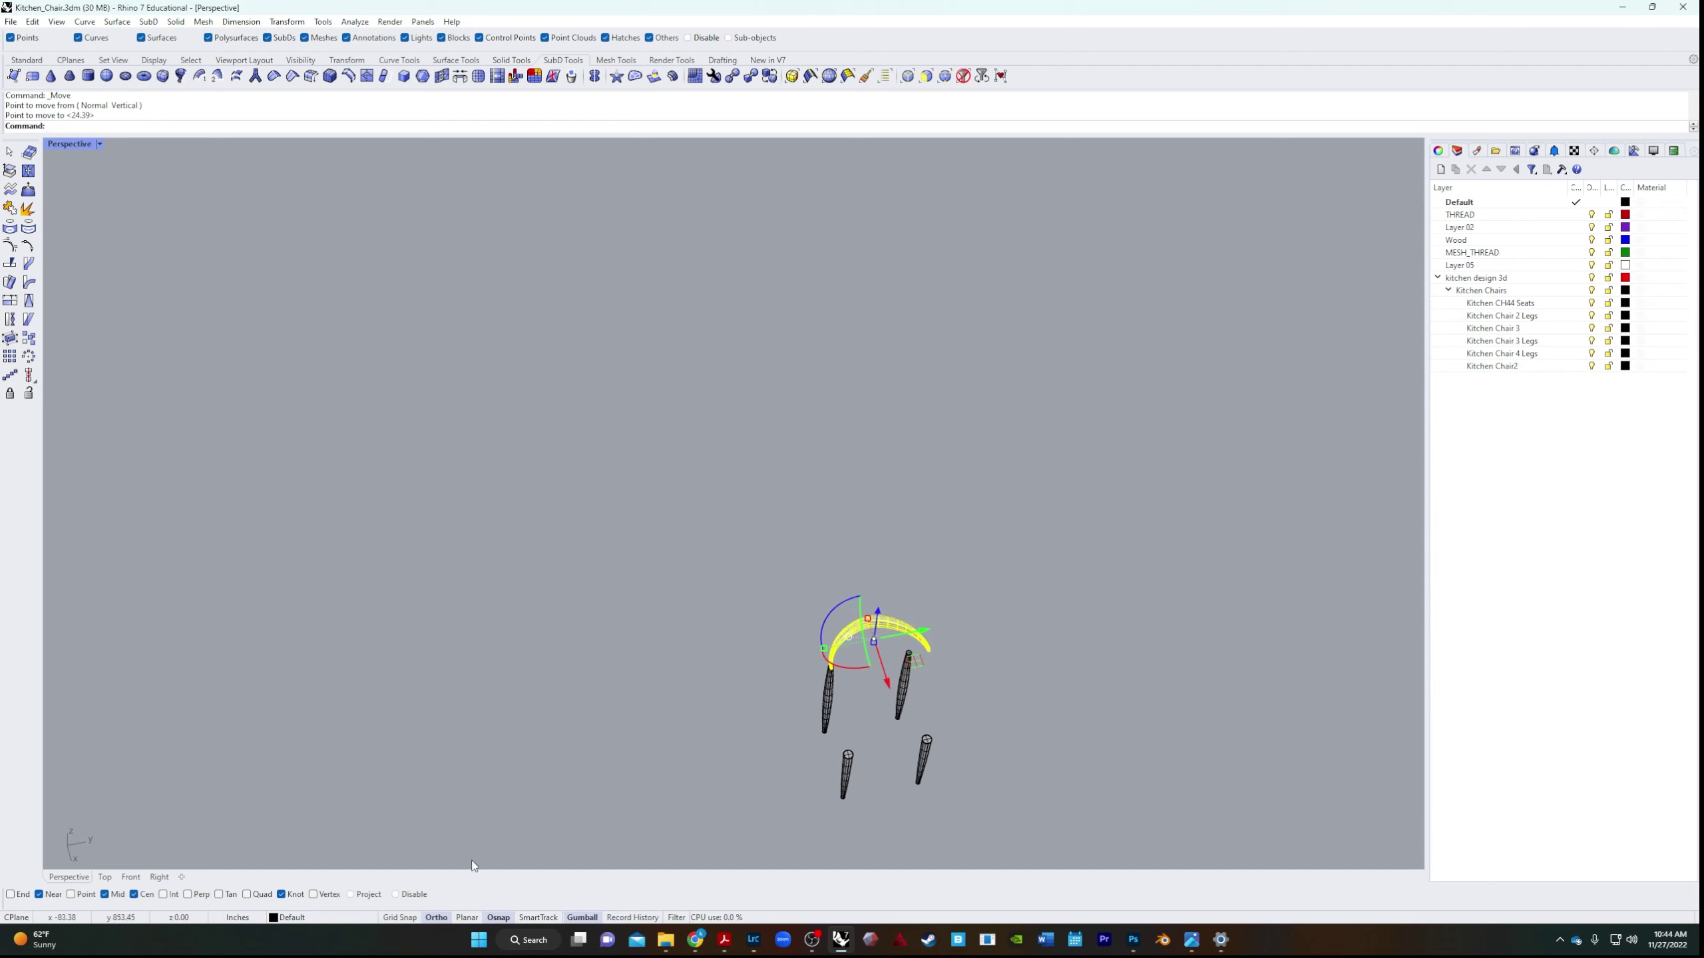
With Cen osnap on, shift the rail in Top view so its ends sit over the posts.
{"action": "left_click", "coordinate": [133, 894]}
{"action": "left_click", "coordinate": [105, 877]}
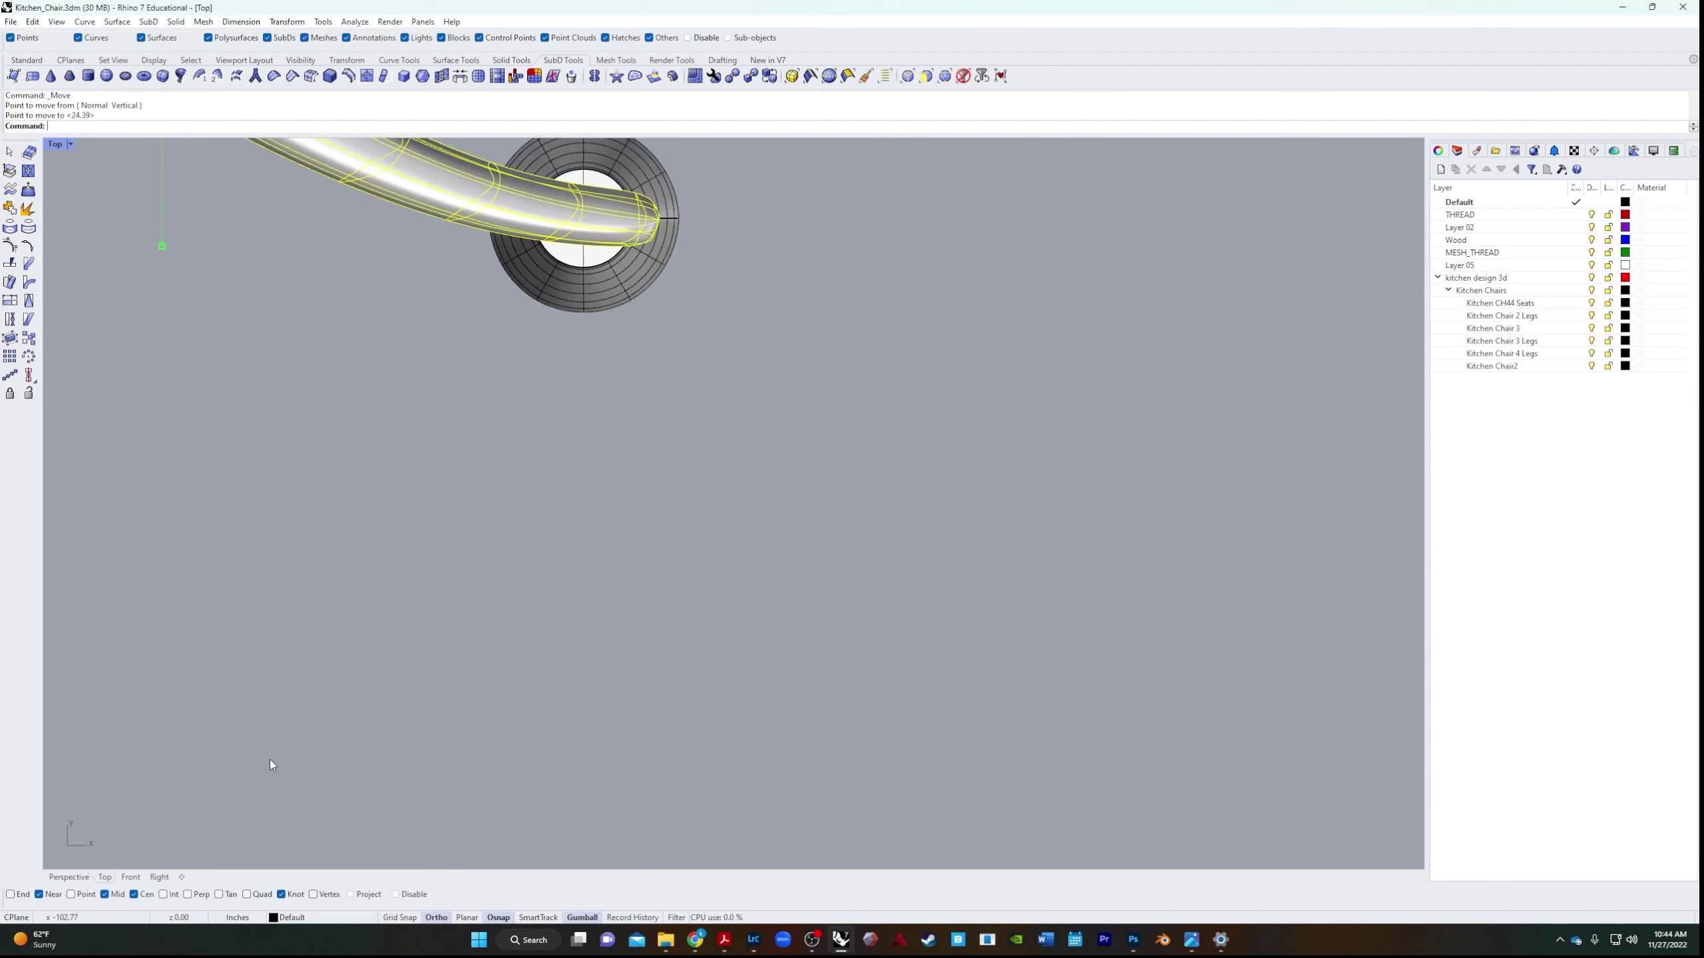
{"action": "type", "text": "Z"}
{"action": "key", "text": "Return"}
{"action": "type", "text": "s"}
{"action": "key", "text": "Return"}
{"action": "scroll", "coordinate": [372, 581], "scroll_direction": "down", "scroll_amount": 4}
{"action": "scroll", "coordinate": [608, 603], "scroll_direction": "up", "scroll_amount": 3}
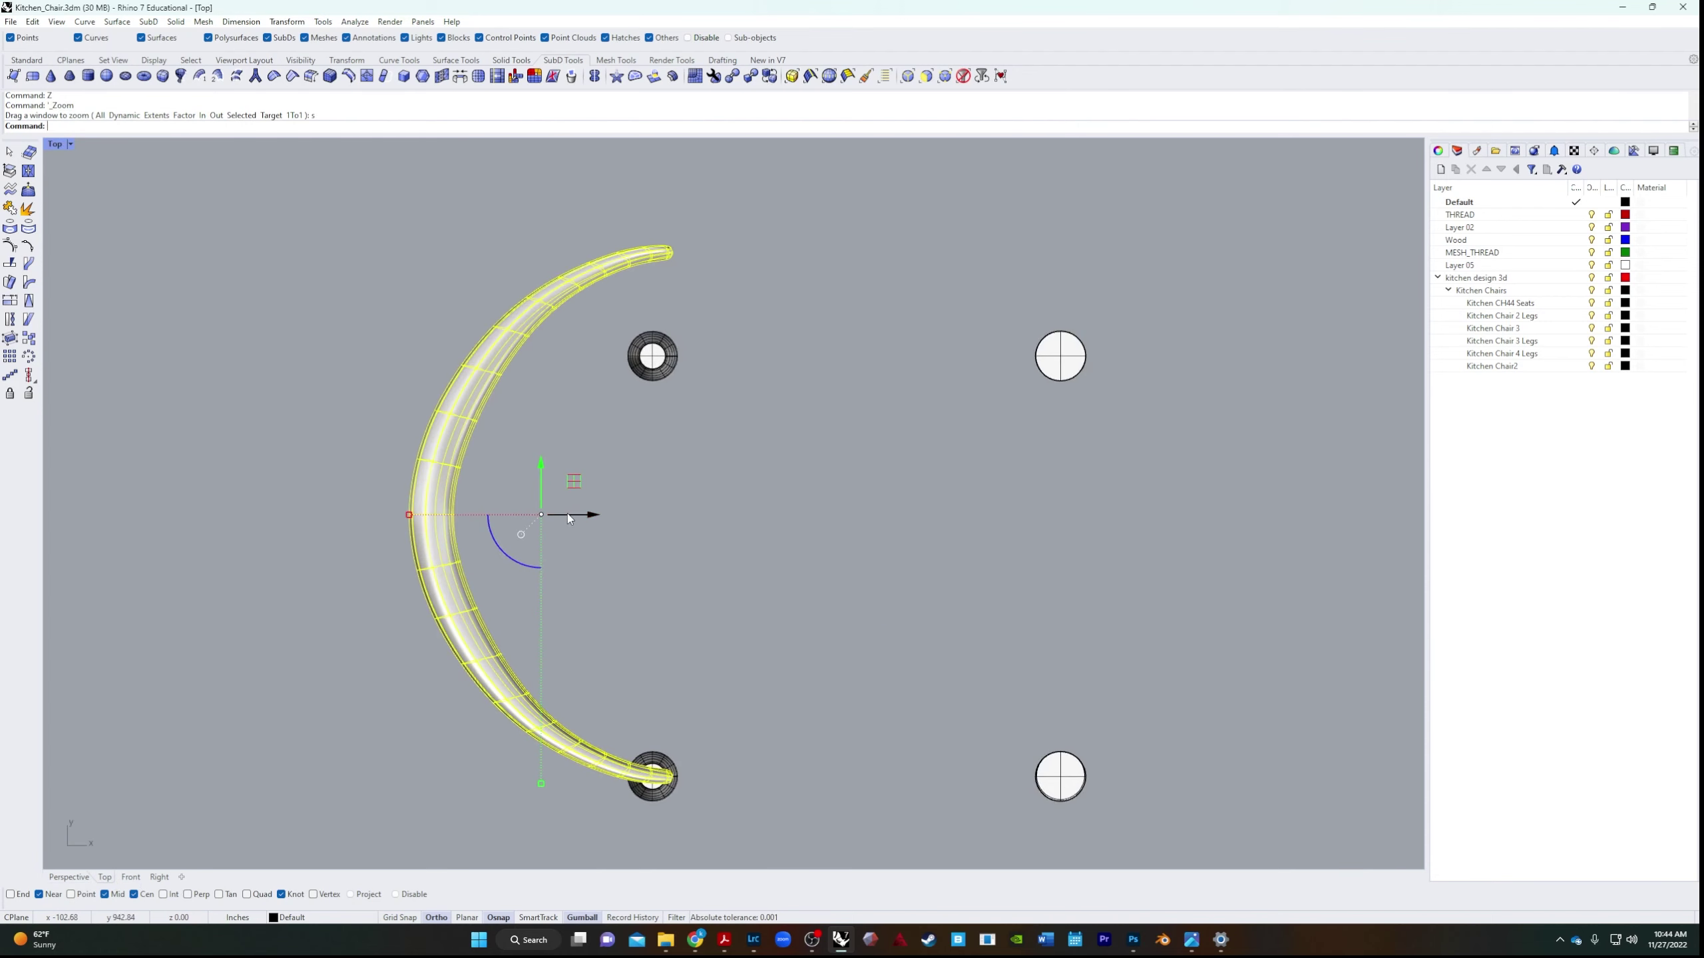
{"action": "left_click_drag", "start_coordinate": [566, 514], "coordinate": [655, 562]}
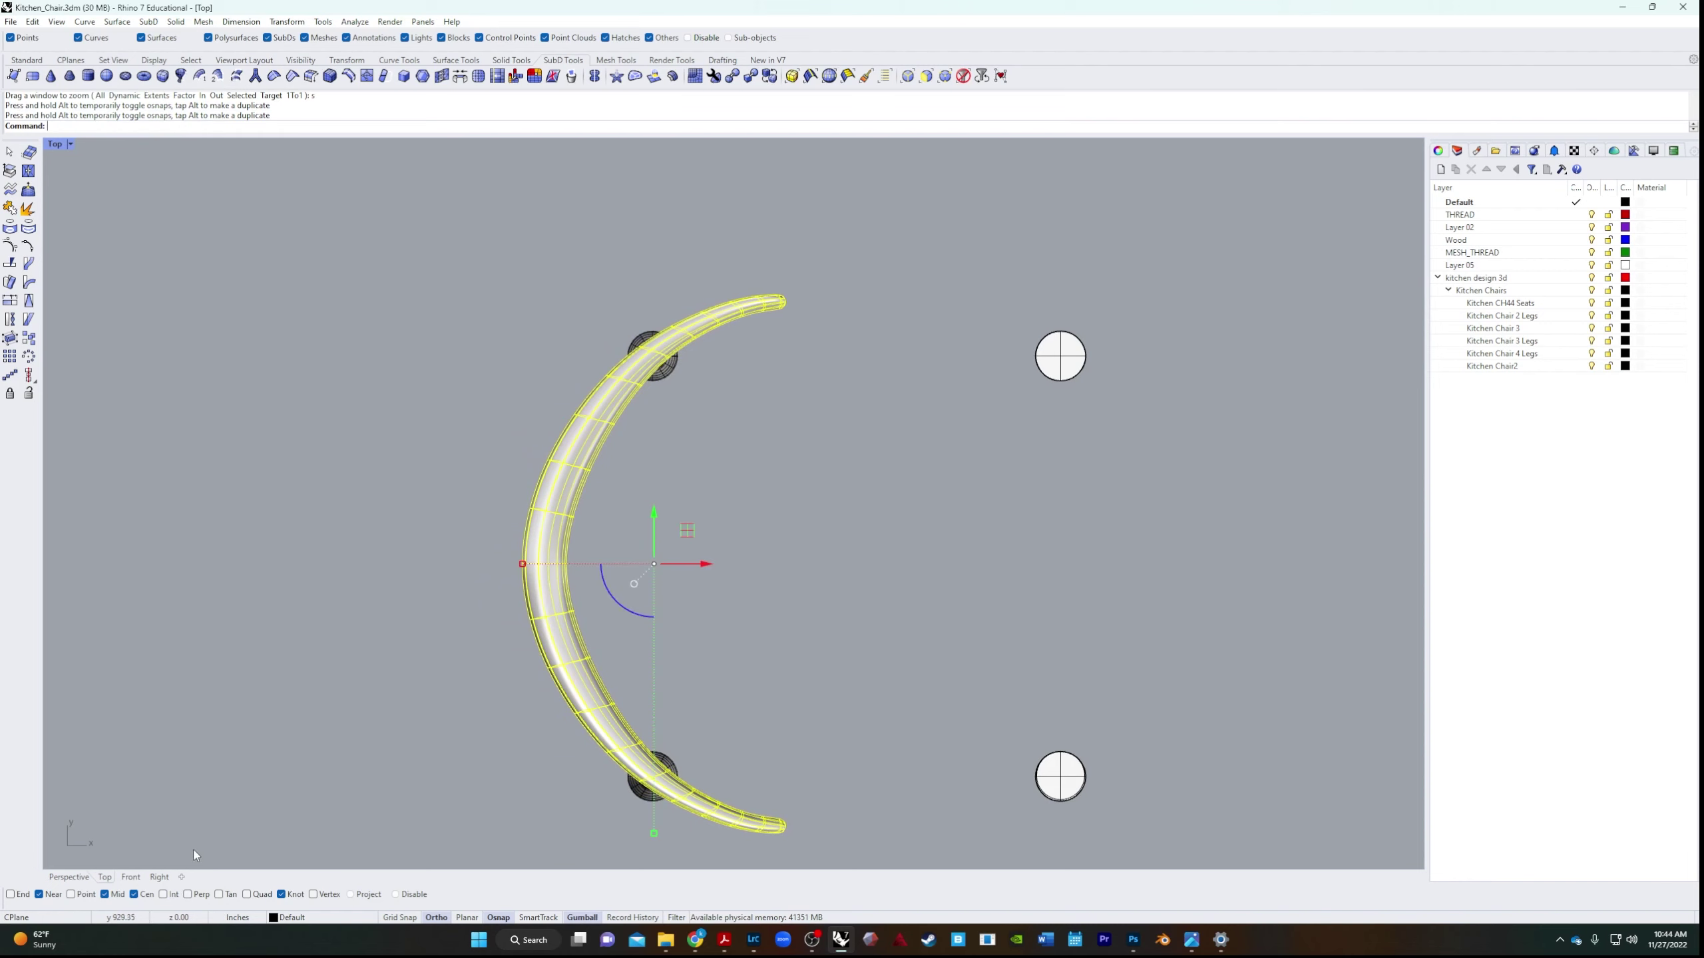
Orbit and zoom on the rail-to-post junction in Perspective, then display the Right view.
{"action": "left_click", "coordinate": [69, 875]}
{"action": "right_click_drag", "start_coordinate": [293, 791], "coordinate": [710, 568]}
{"action": "scroll", "coordinate": [711, 567], "scroll_direction": "up", "scroll_amount": 7}
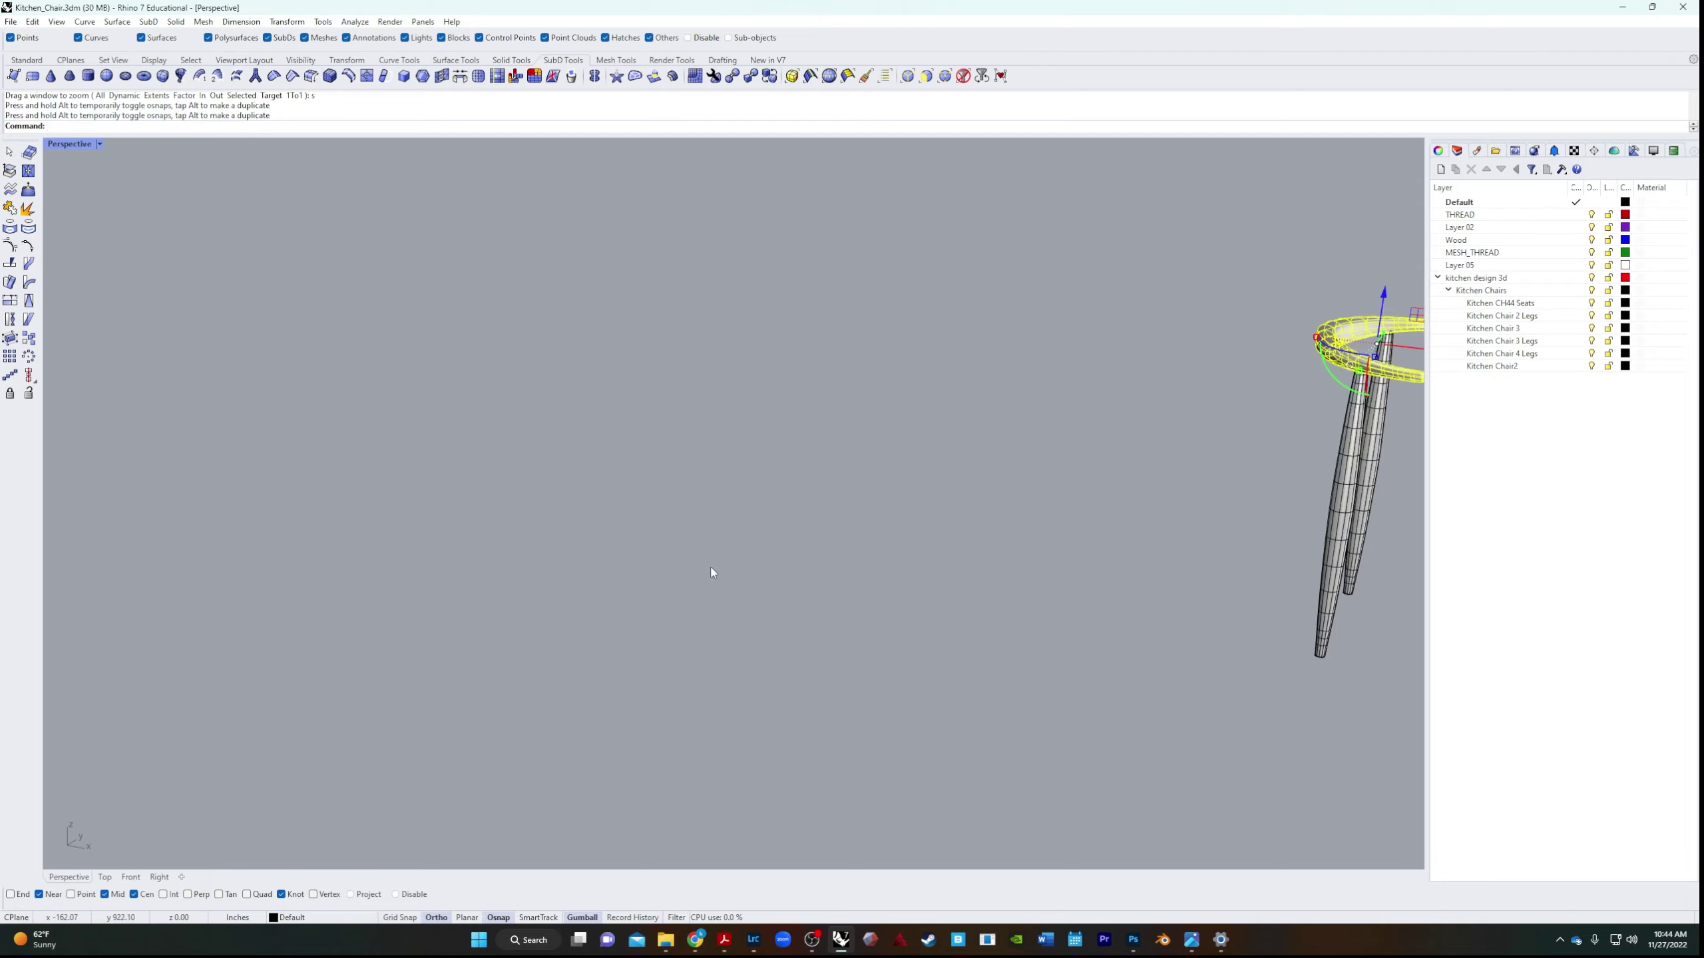
{"action": "key", "text": "Escape"}
{"action": "right_click_drag", "start_coordinate": [959, 506], "coordinate": [531, 513]}
{"action": "scroll", "coordinate": [457, 357], "scroll_direction": "up", "scroll_amount": 6}
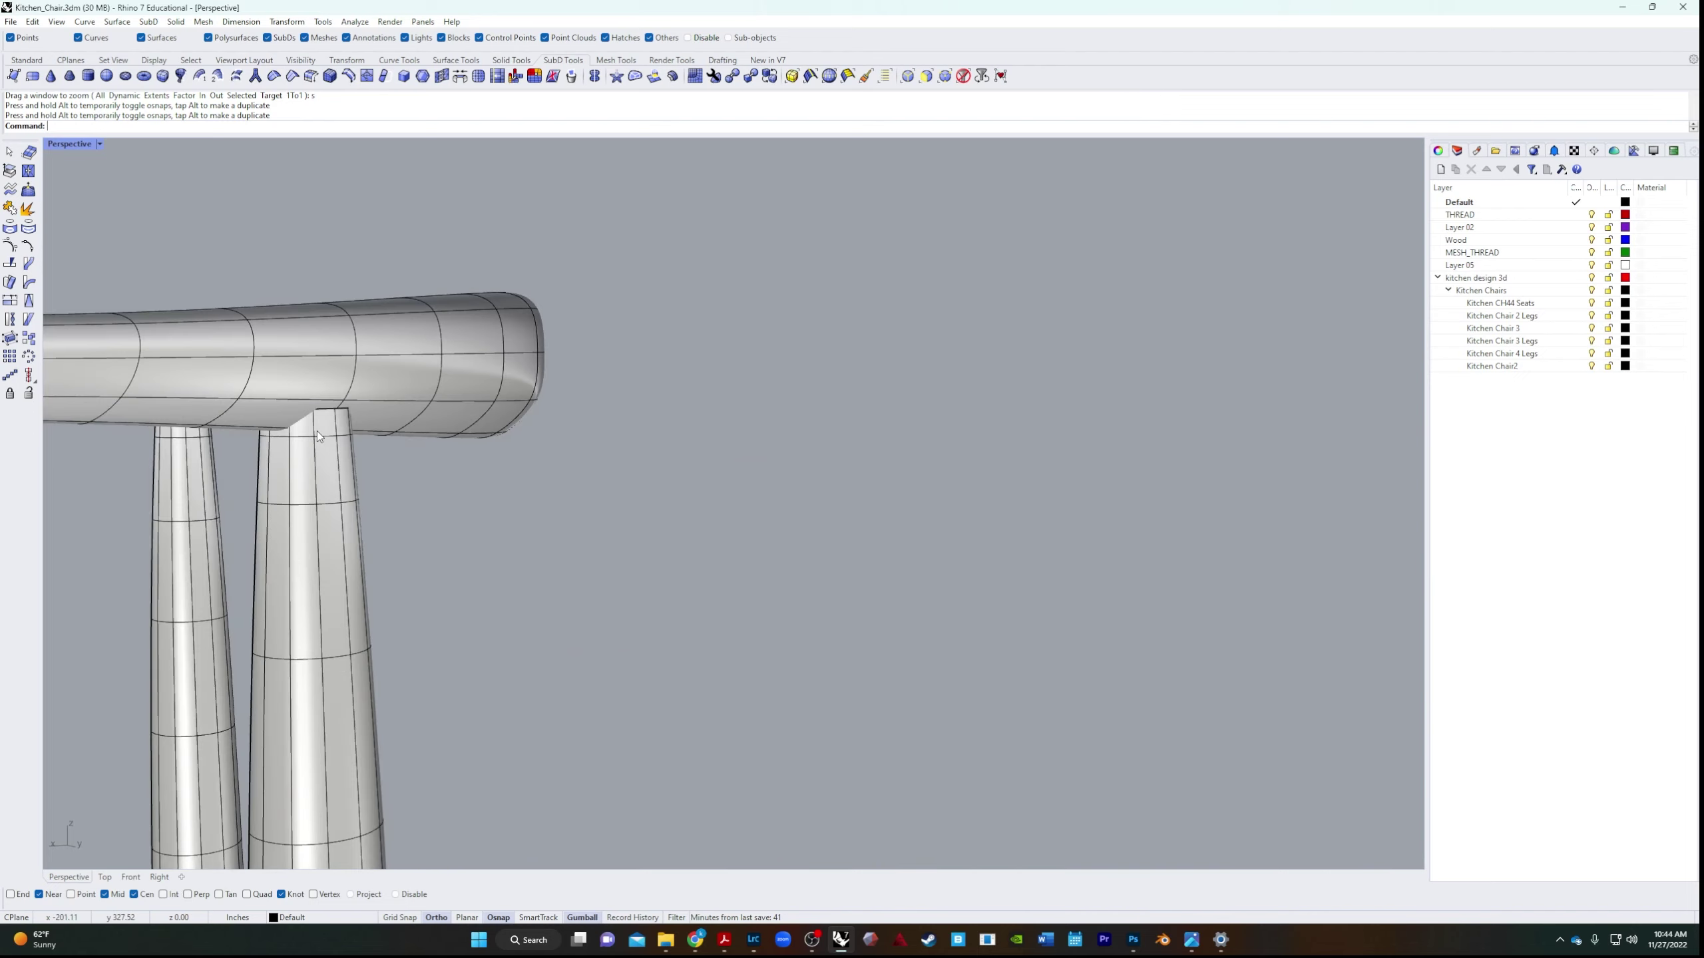
{"action": "scroll", "coordinate": [312, 431], "scroll_direction": "down", "scroll_amount": 10}
{"action": "right_click_drag", "start_coordinate": [312, 432], "coordinate": [794, 556]}
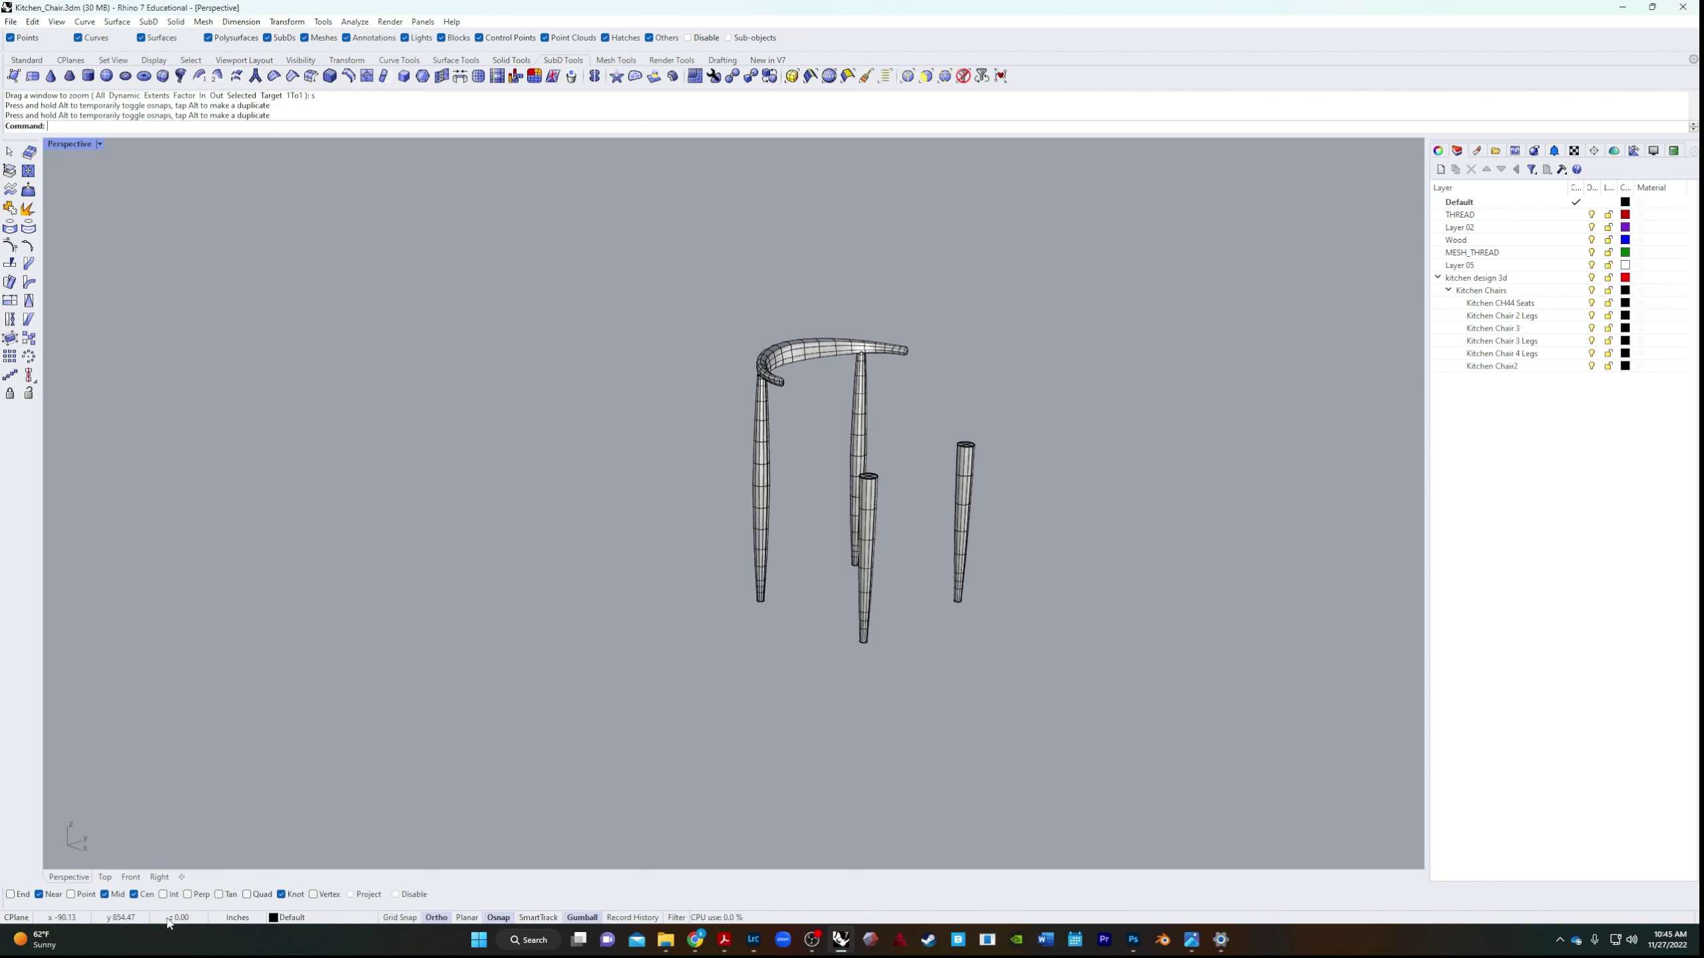
{"action": "right_click_drag", "start_coordinate": [1208, 580], "coordinate": [939, 624]}
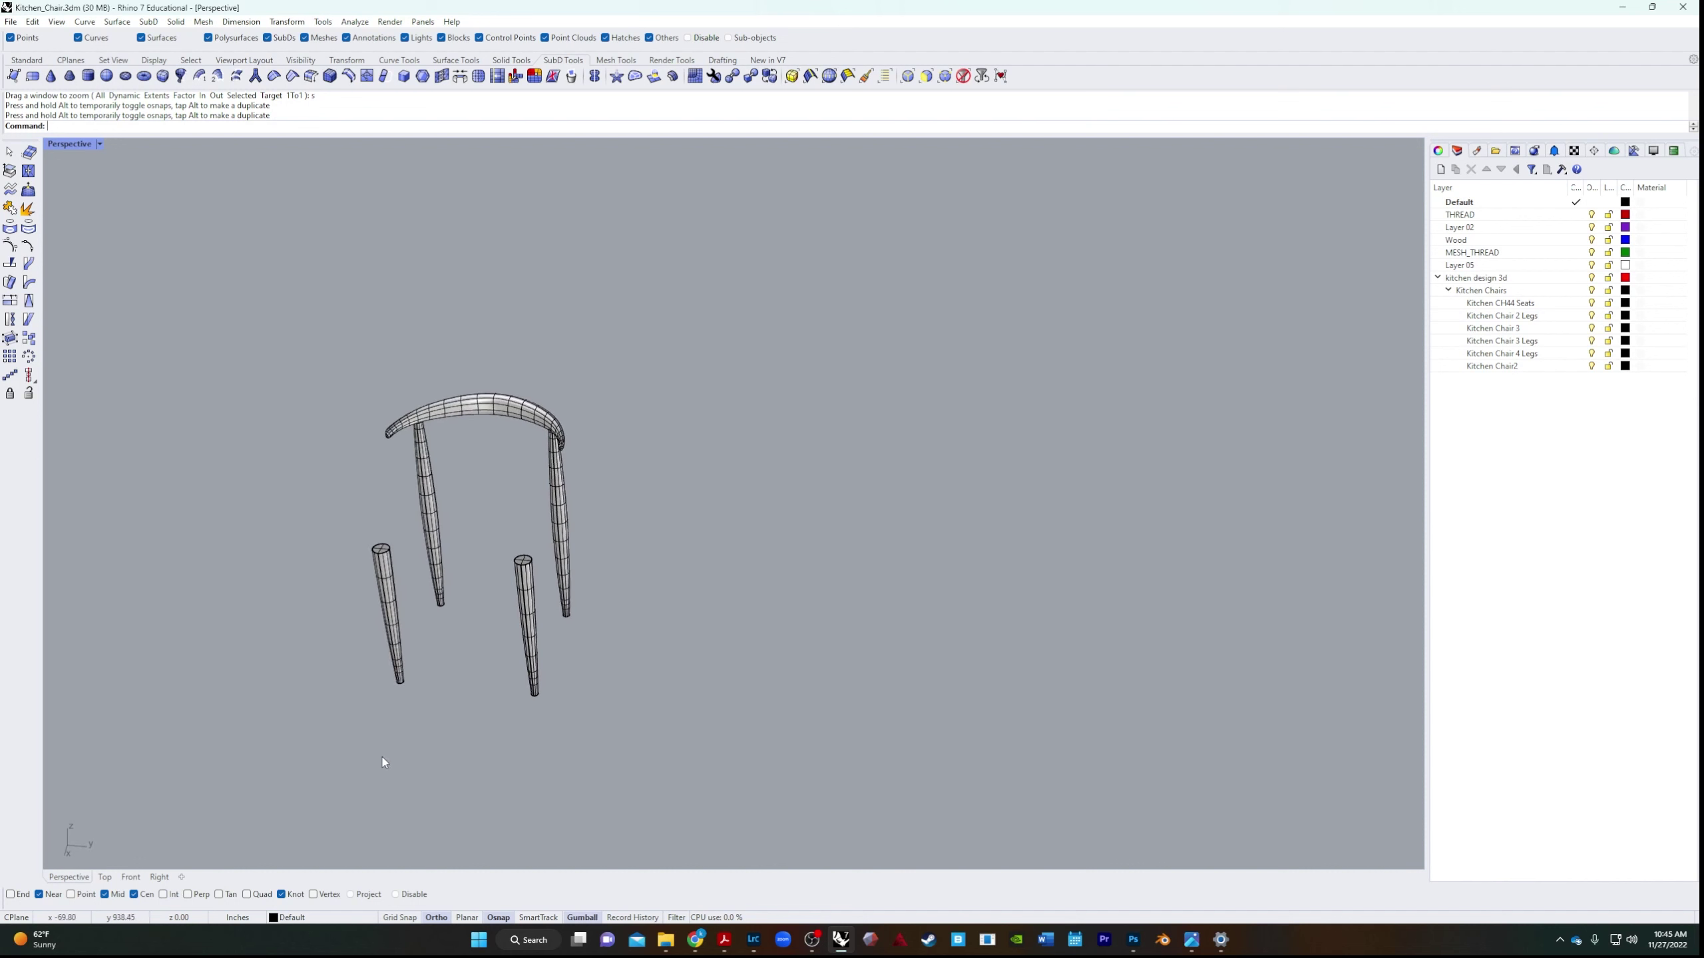
{"action": "left_click", "coordinate": [159, 876]}
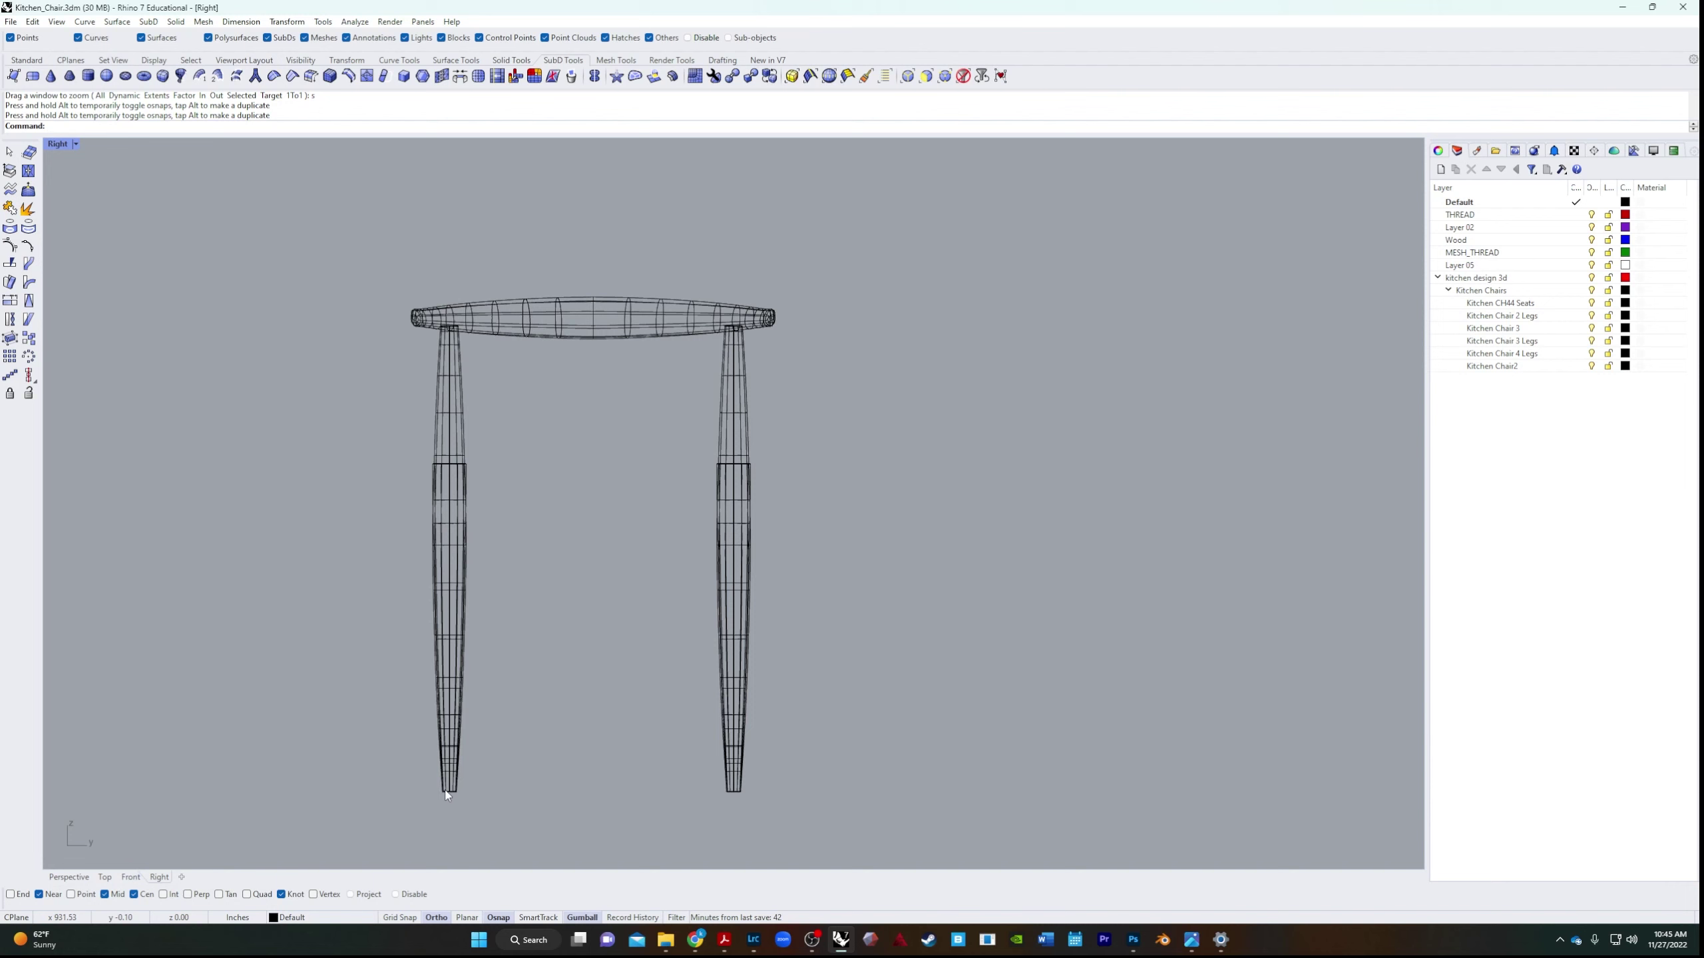
Select the left and right lower leg solids, then clear the selection.
{"action": "scroll", "coordinate": [440, 457], "scroll_direction": "up", "scroll_amount": 3}
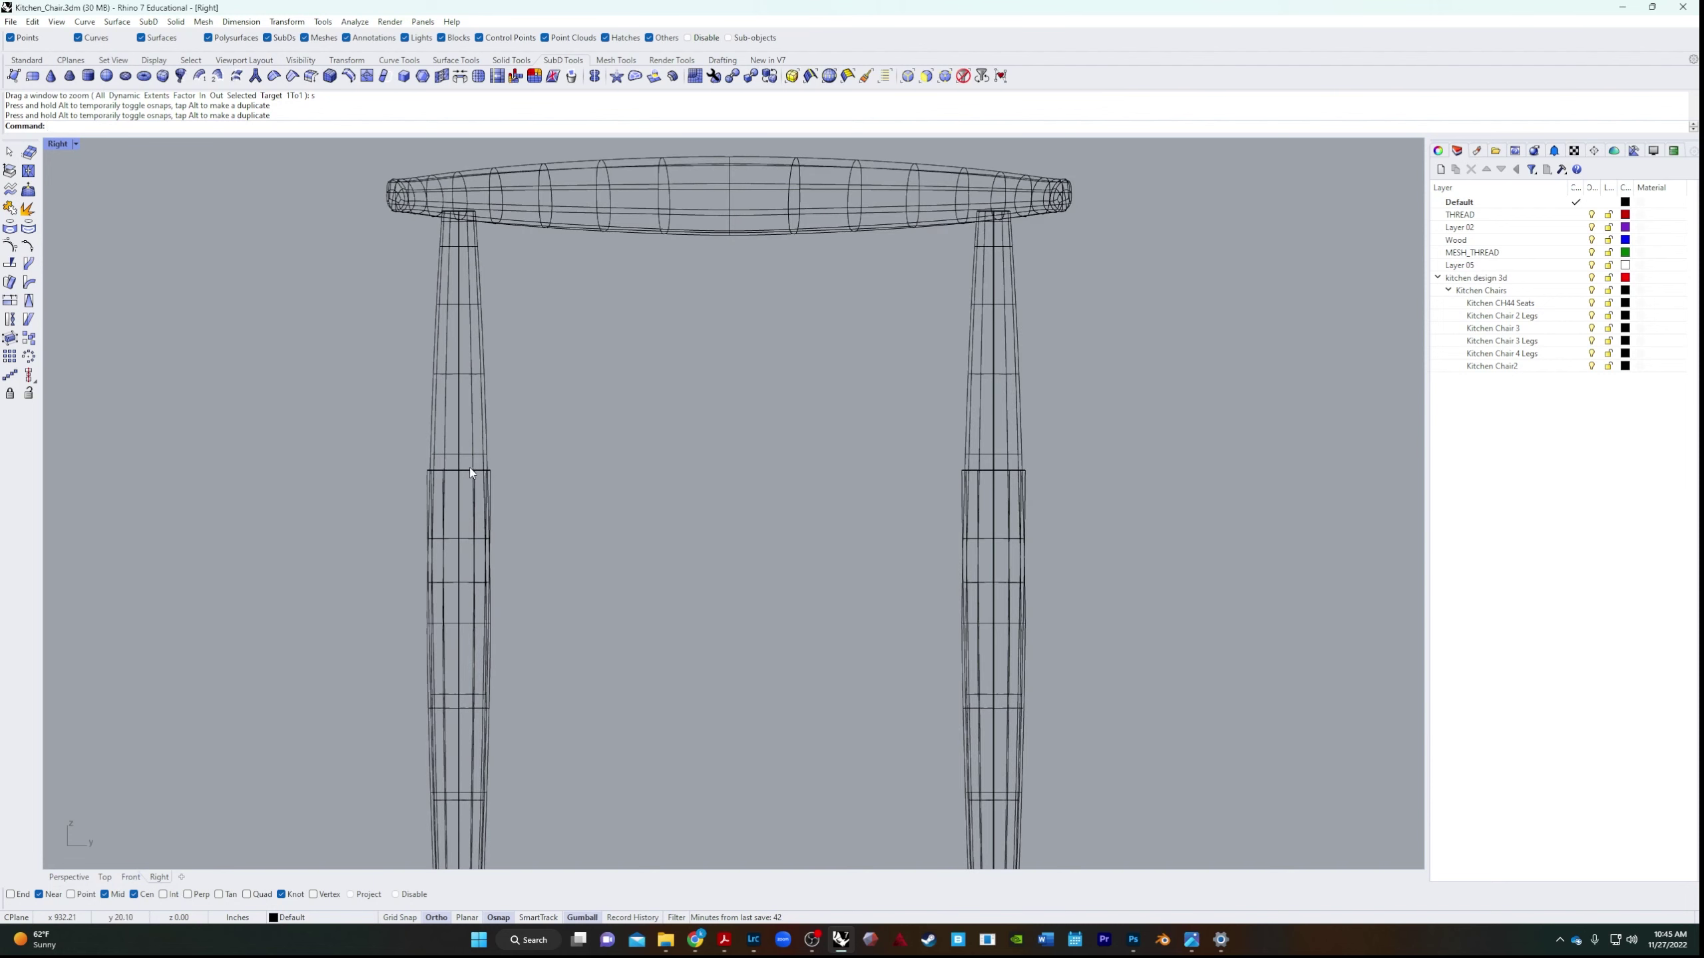
{"action": "left_click", "coordinate": [471, 472]}
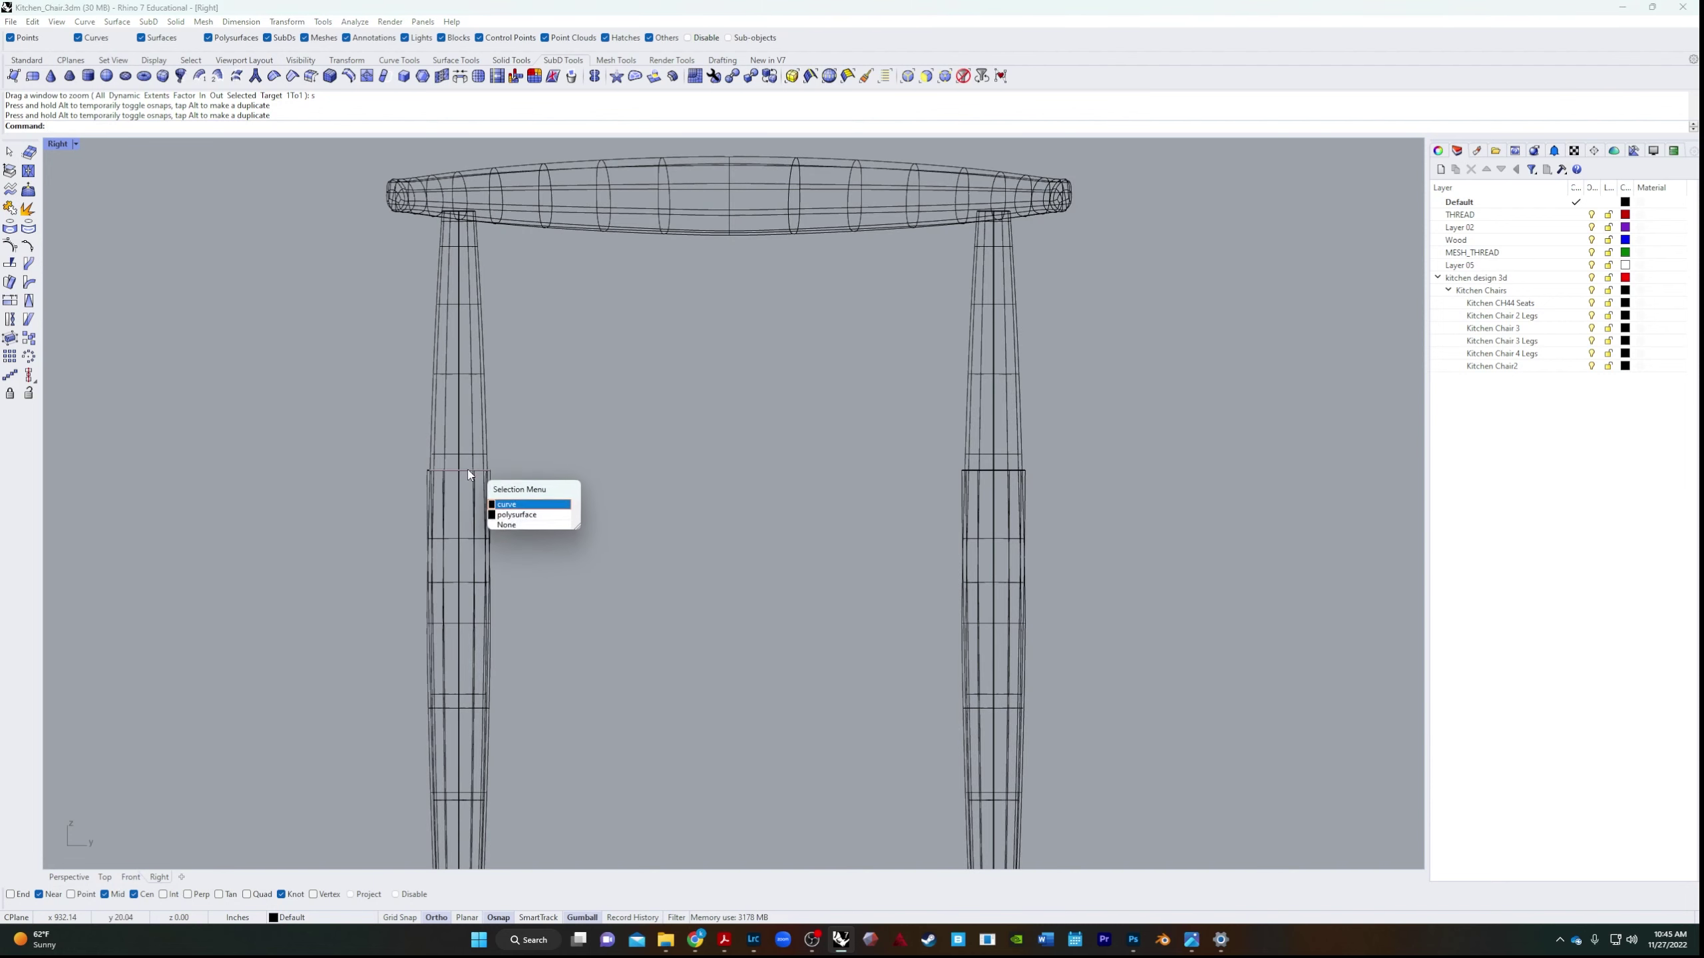
{"action": "left_click", "coordinate": [511, 516]}
{"action": "left_click", "coordinate": [993, 477], "text": "shift"}
{"action": "scroll", "coordinate": [822, 596], "scroll_direction": "down", "scroll_amount": 3}
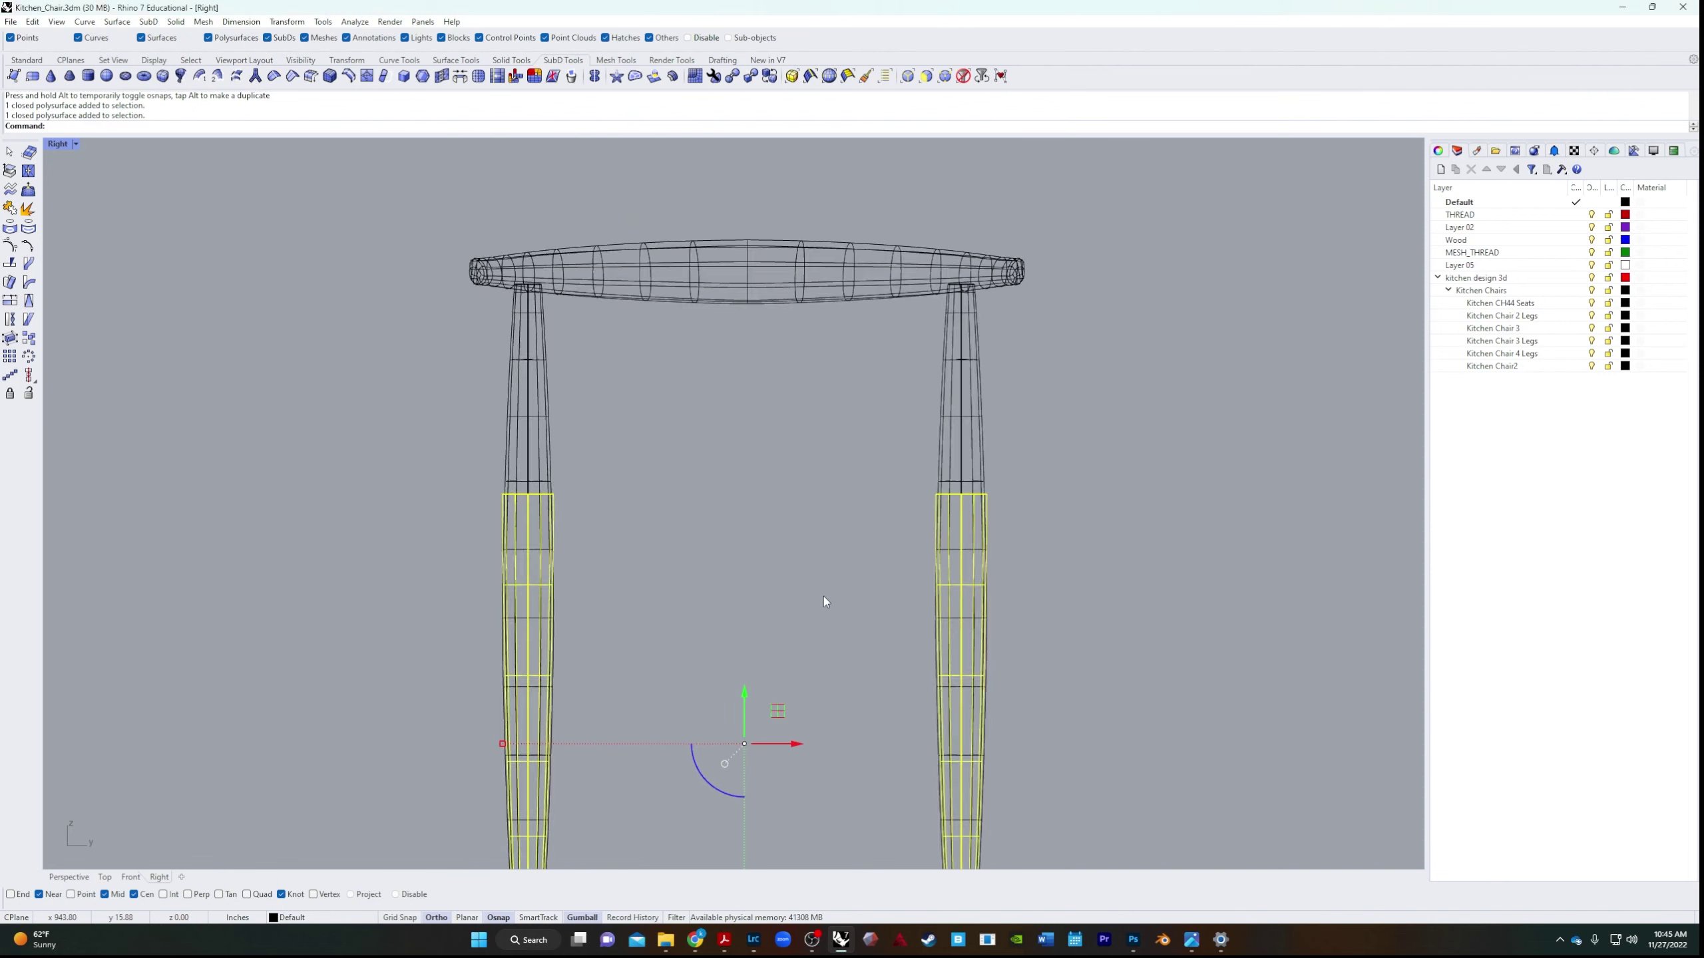
{"action": "left_click", "coordinate": [722, 790]}
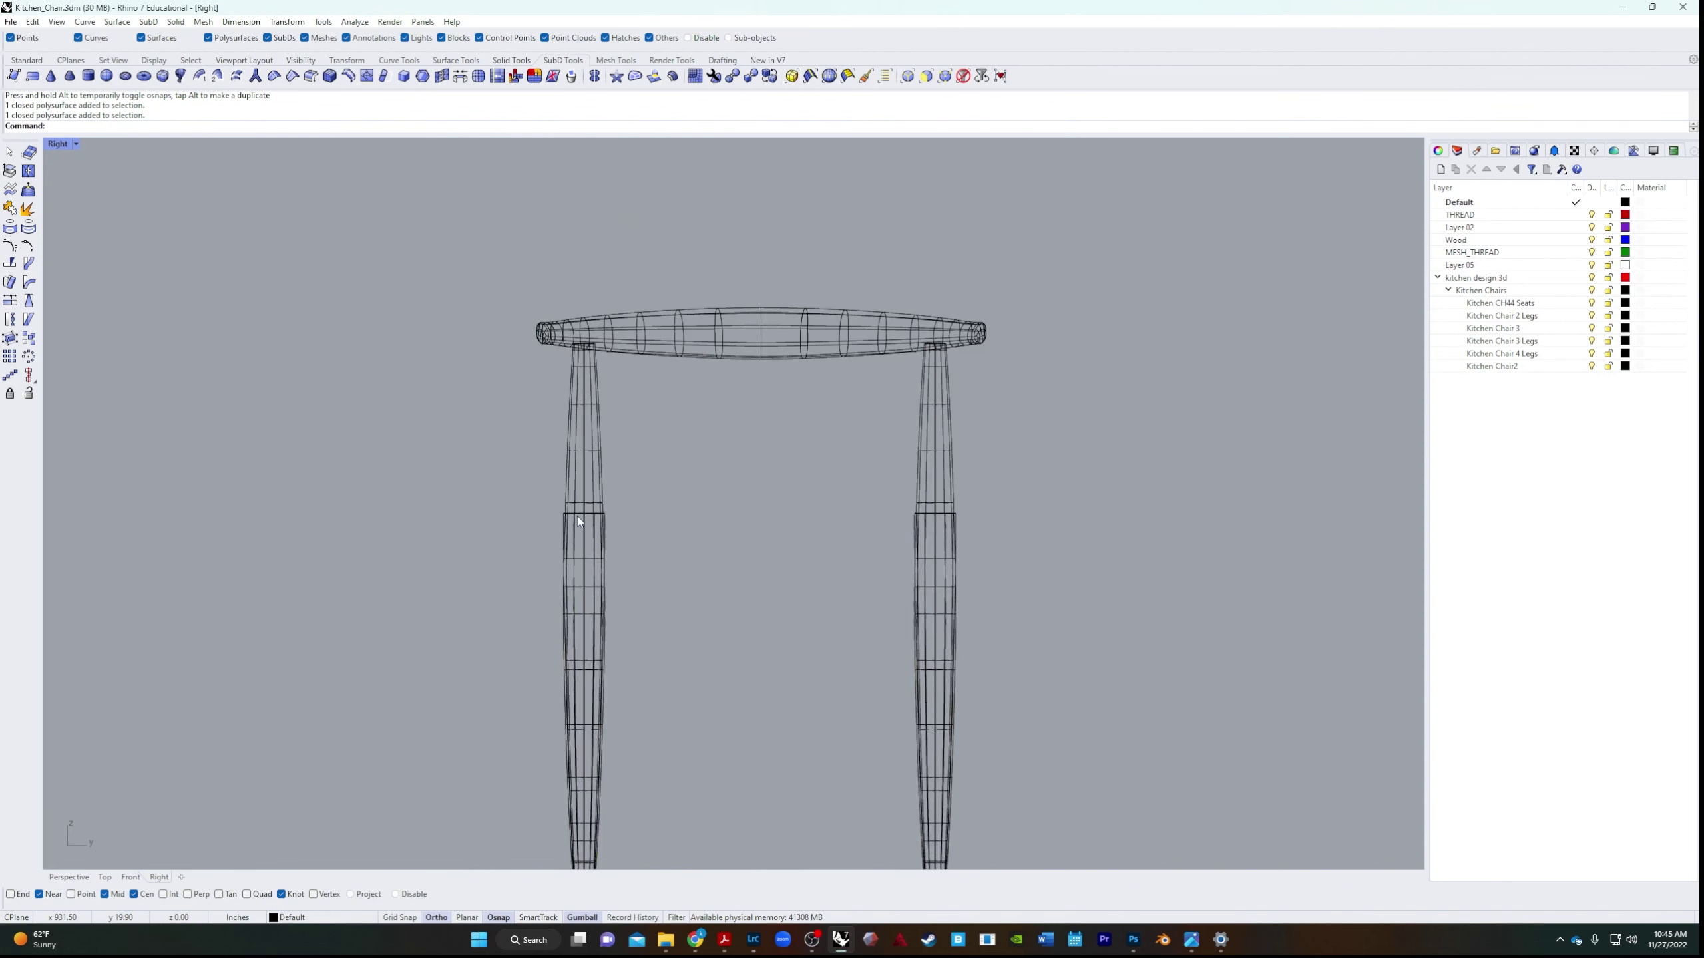
{"action": "scroll", "coordinate": [579, 522], "scroll_direction": "up", "scroll_amount": 5}
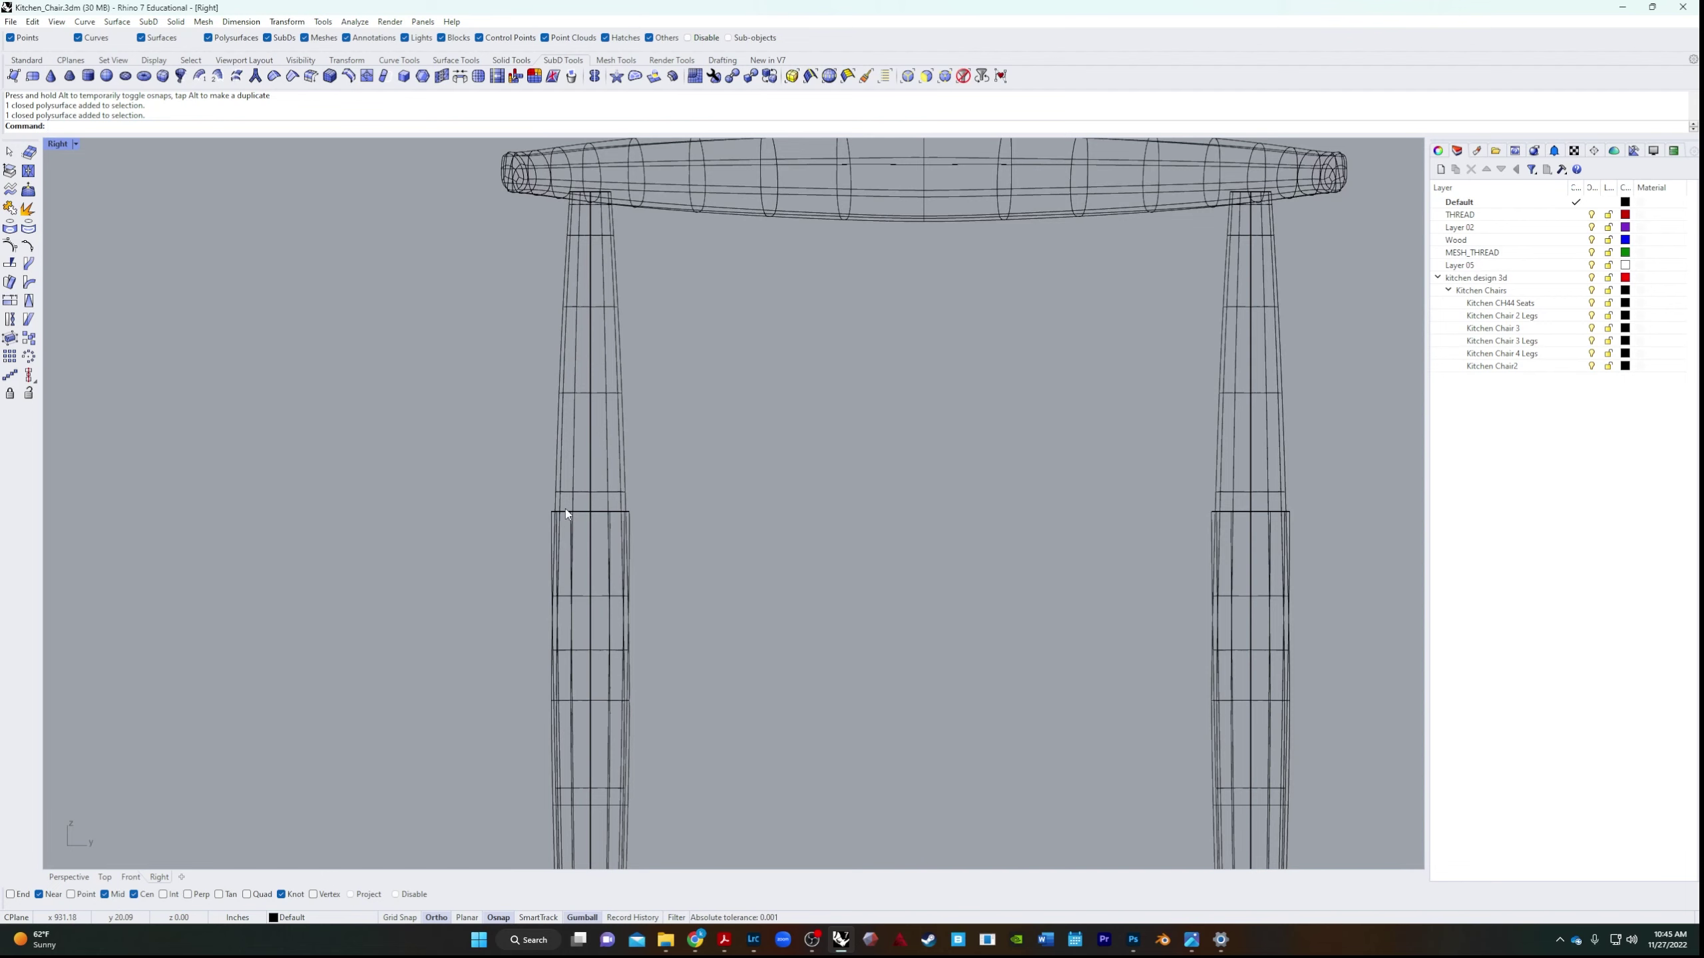
Rotate the left lower leg 5 degrees with the gumball, then undo it.
{"action": "left_click", "coordinate": [567, 513]}
{"action": "left_click", "coordinate": [616, 554]}
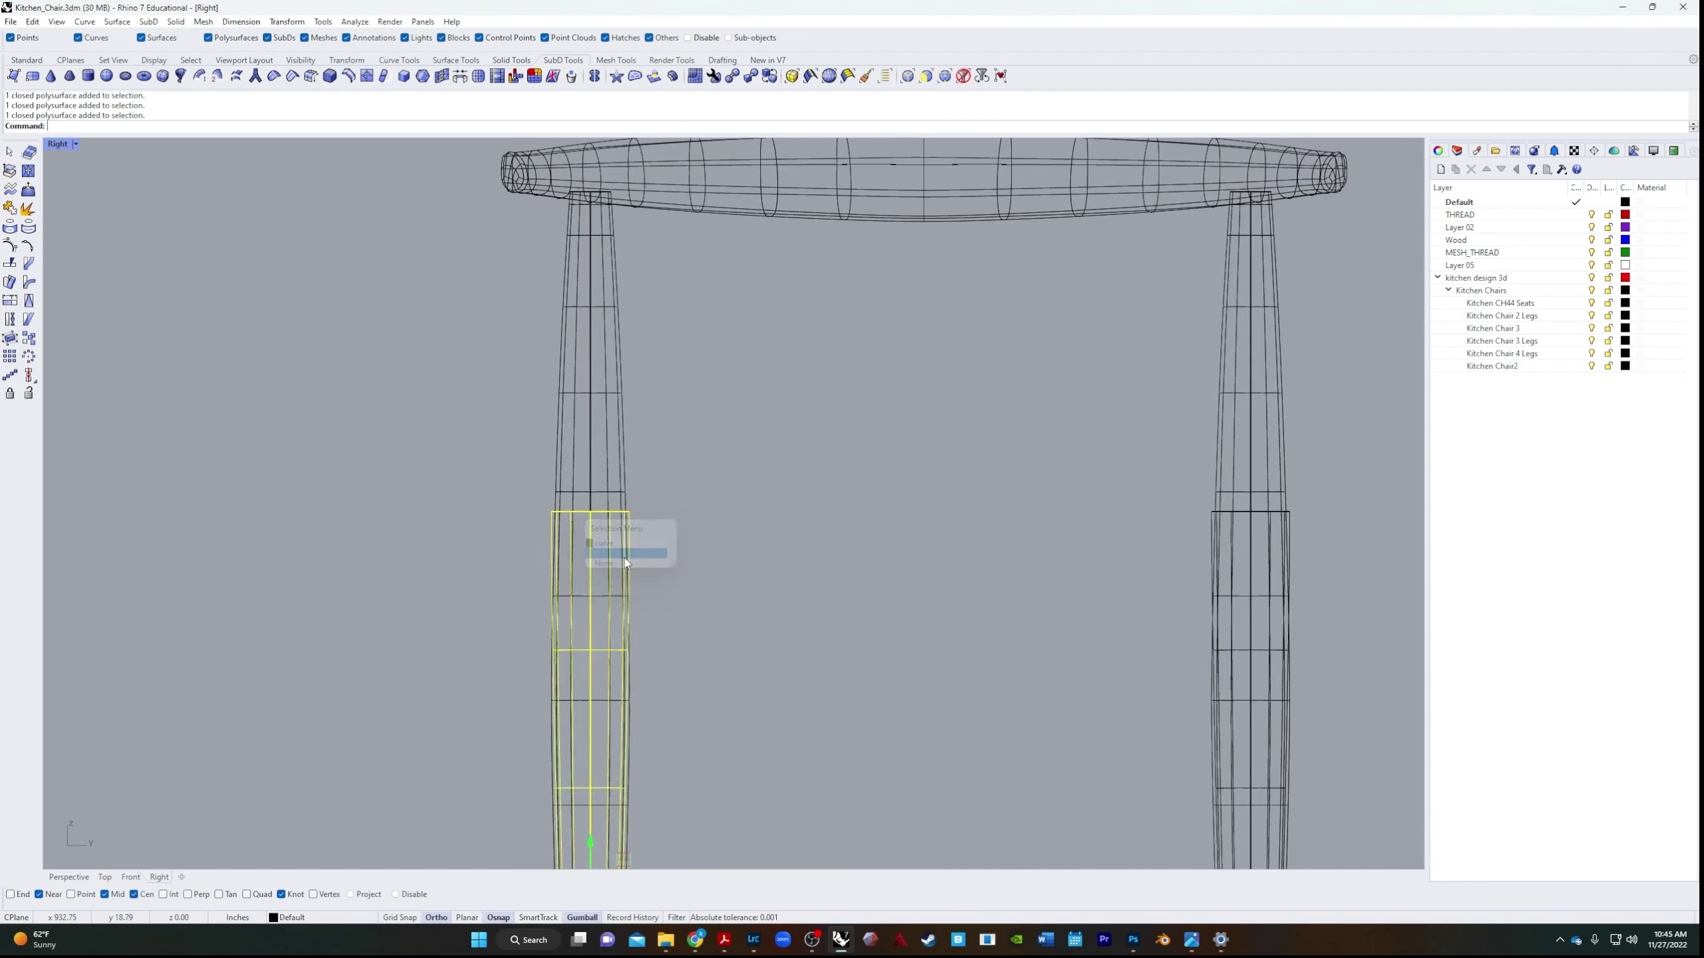
{"action": "scroll", "coordinate": [640, 607], "scroll_direction": "down", "scroll_amount": 5}
{"action": "left_click", "coordinate": [551, 682]}
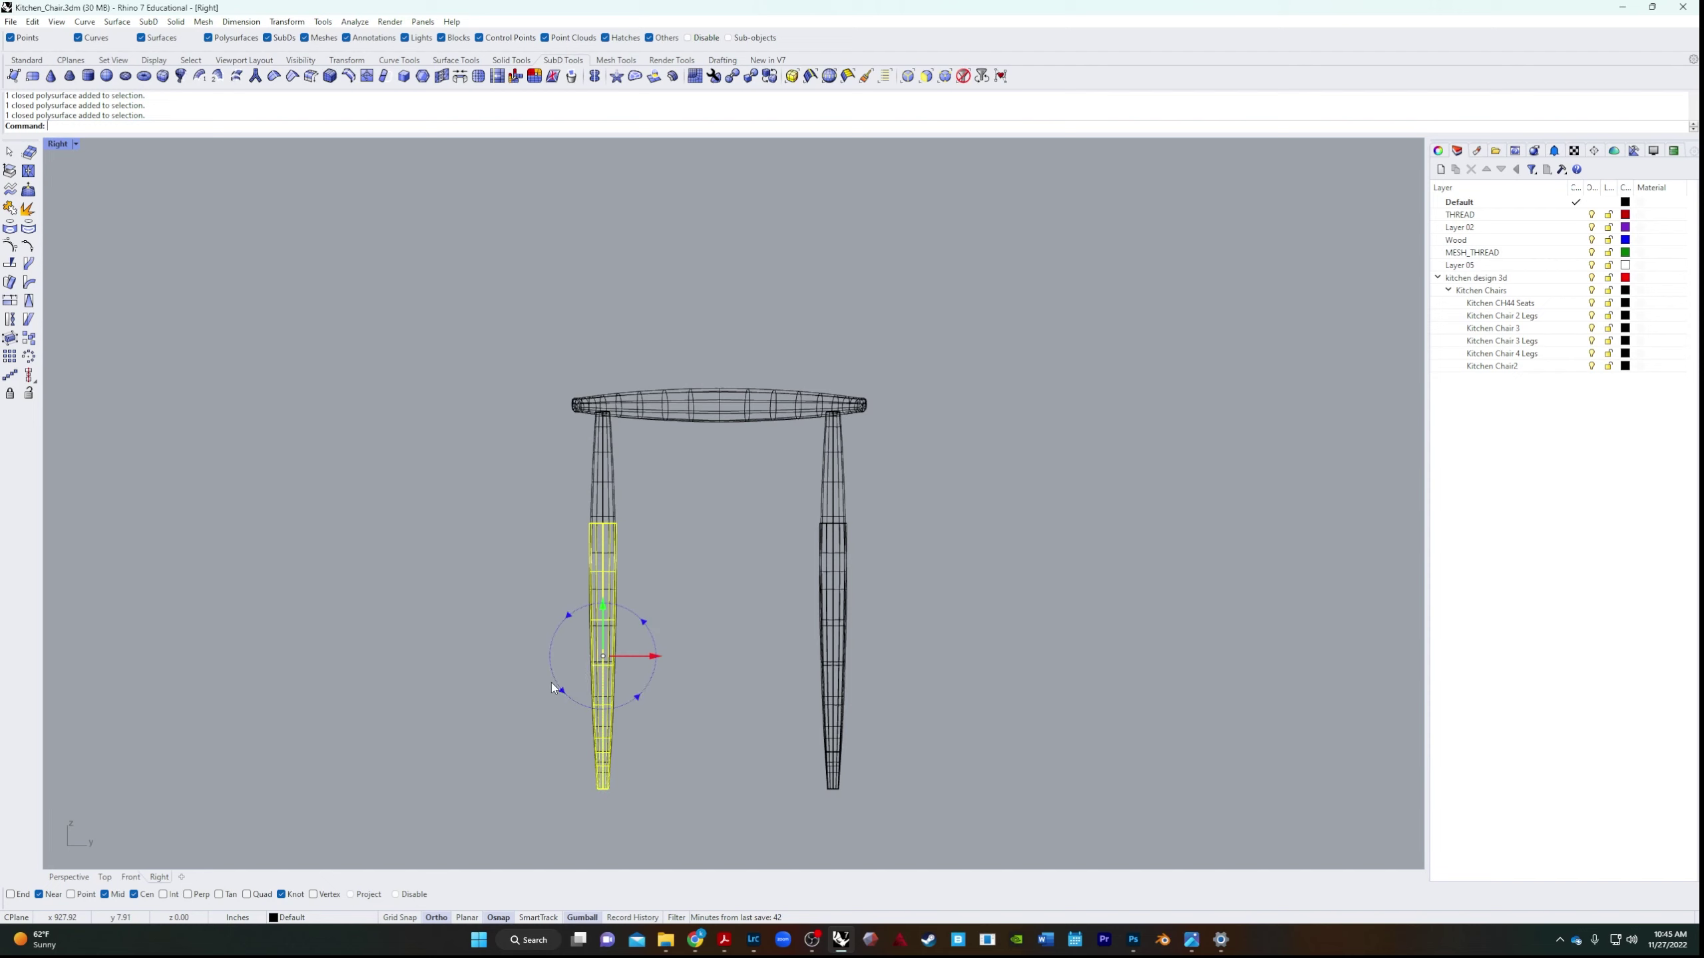
{"action": "key", "text": "Return"}
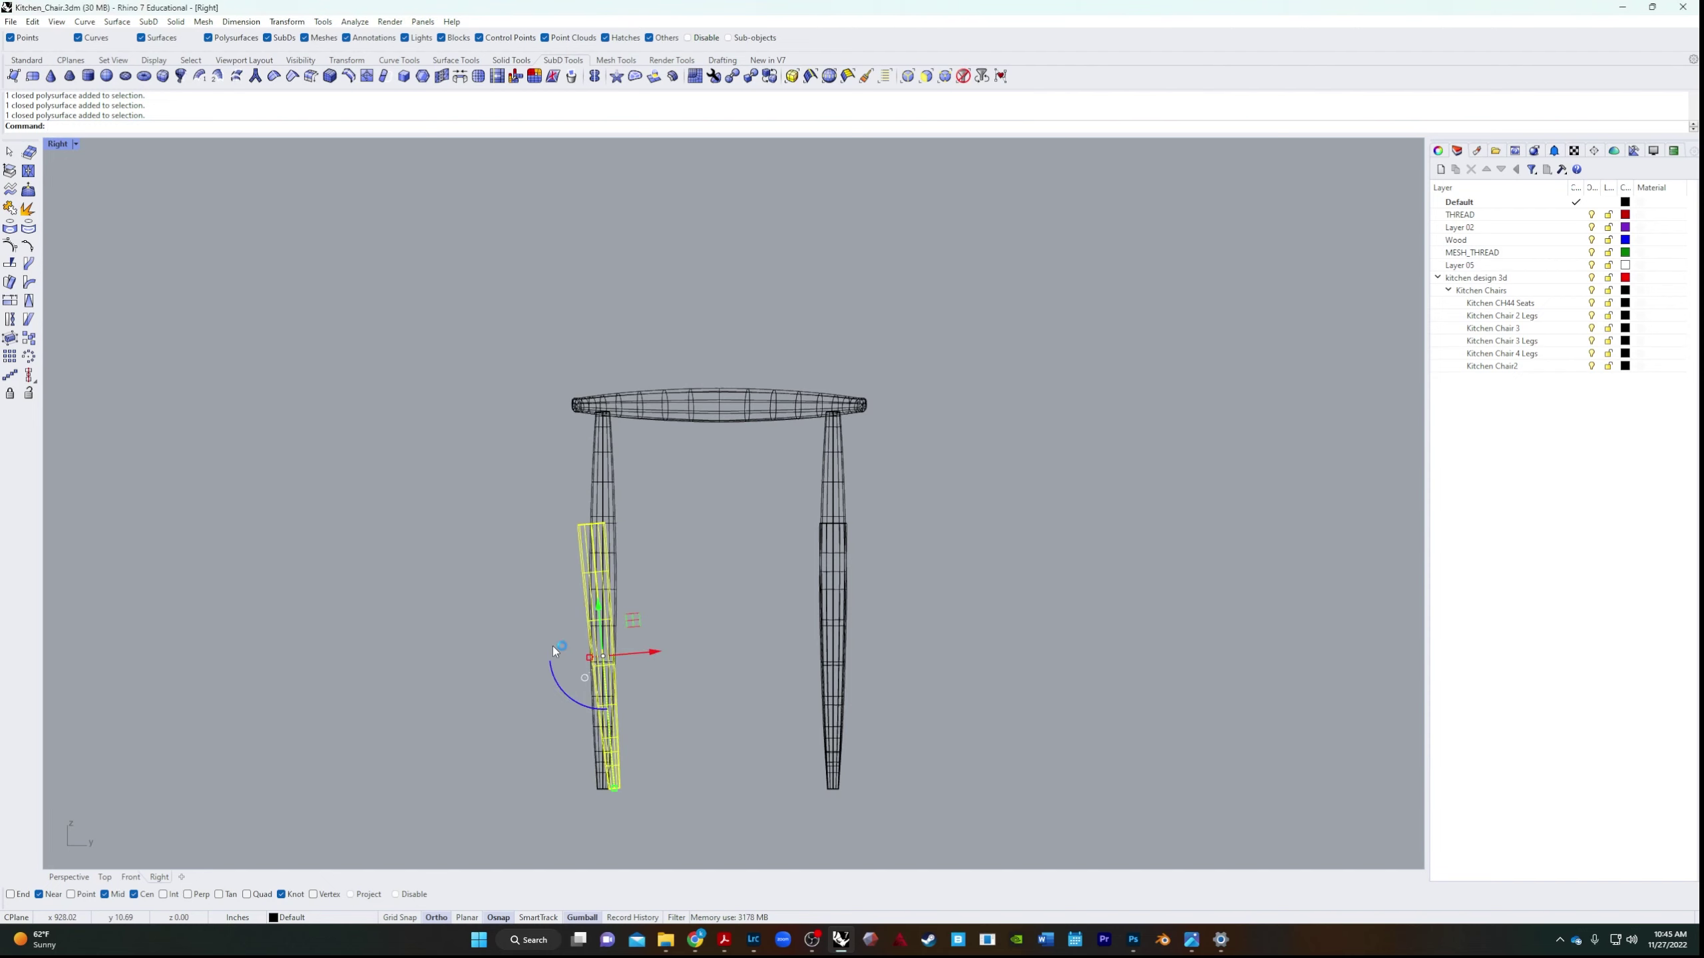
{"action": "key", "text": "ctrl+z"}
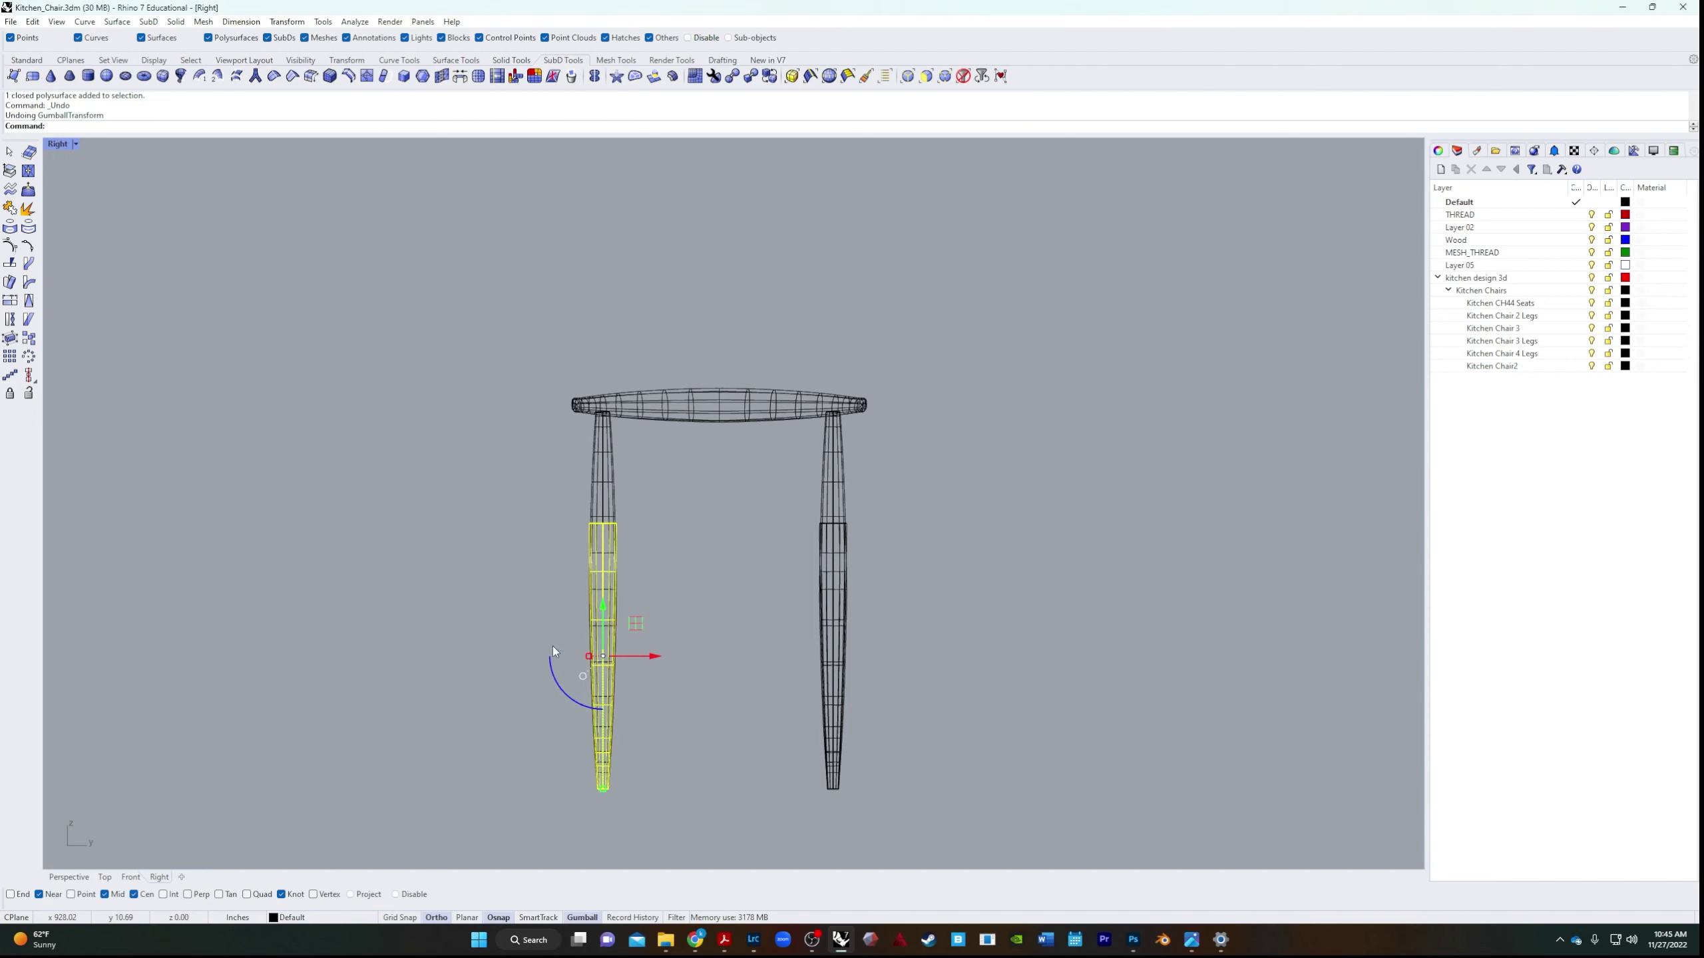
Tilt the left lower leg by -2 degrees via the gumball rotation arc.
{"action": "left_click", "coordinate": [551, 668]}
{"action": "type", "text": "-"}
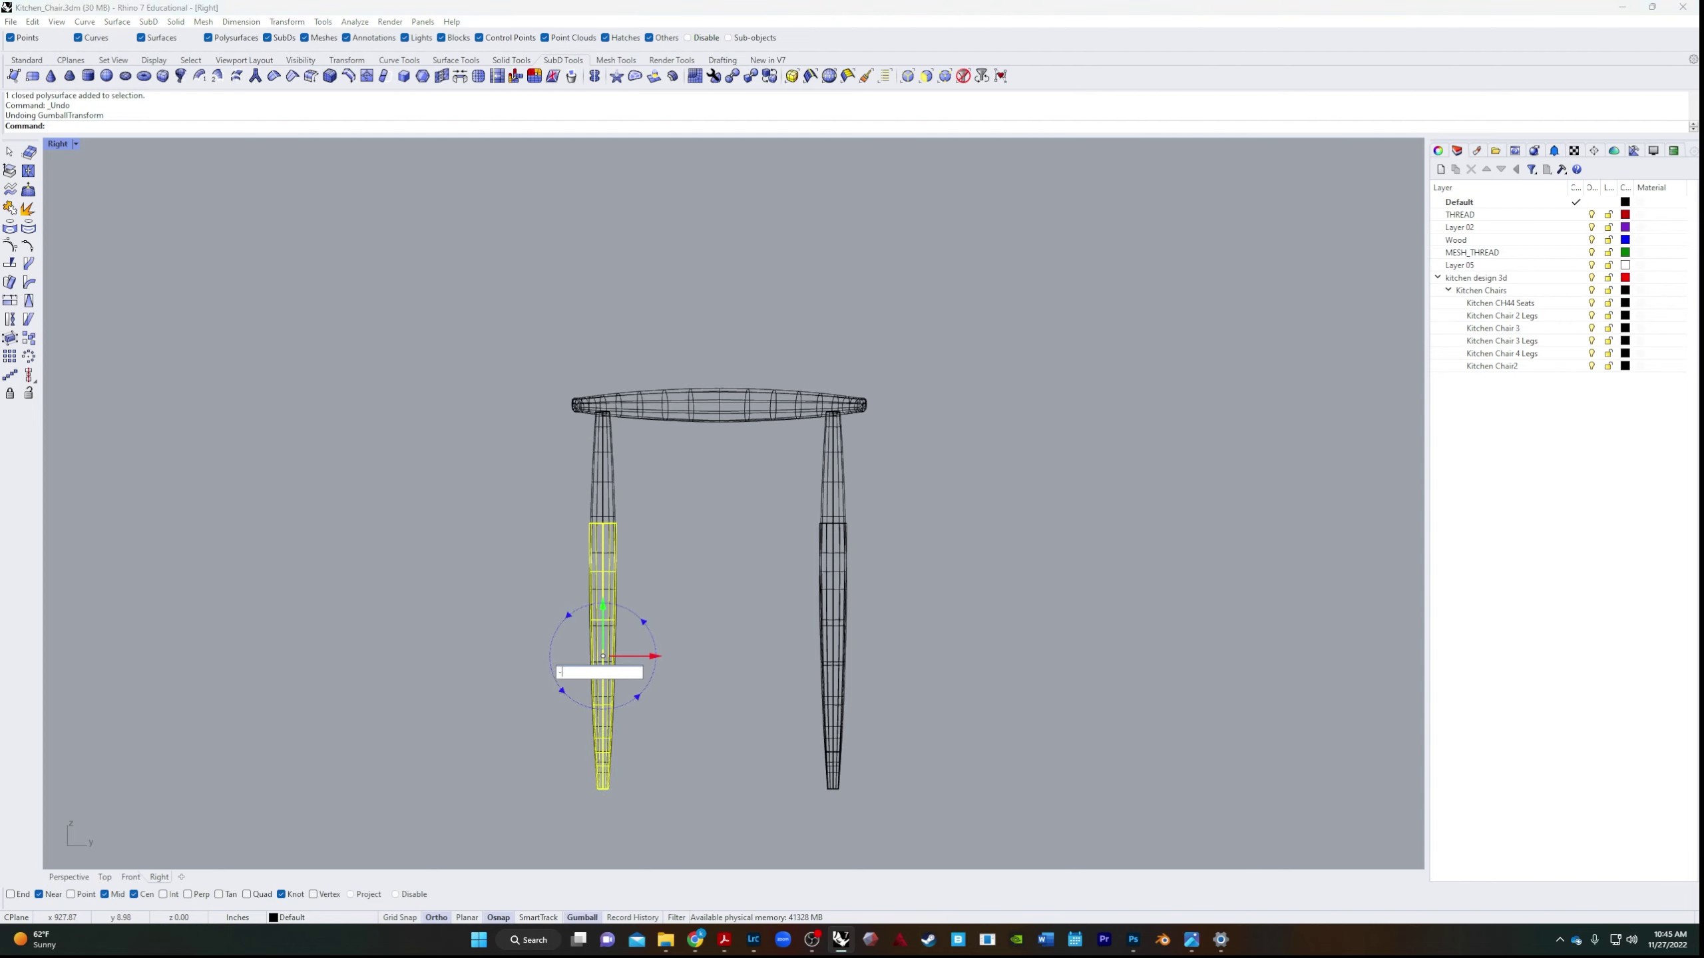
{"action": "type", "text": "2."}
{"action": "key", "text": "Return"}
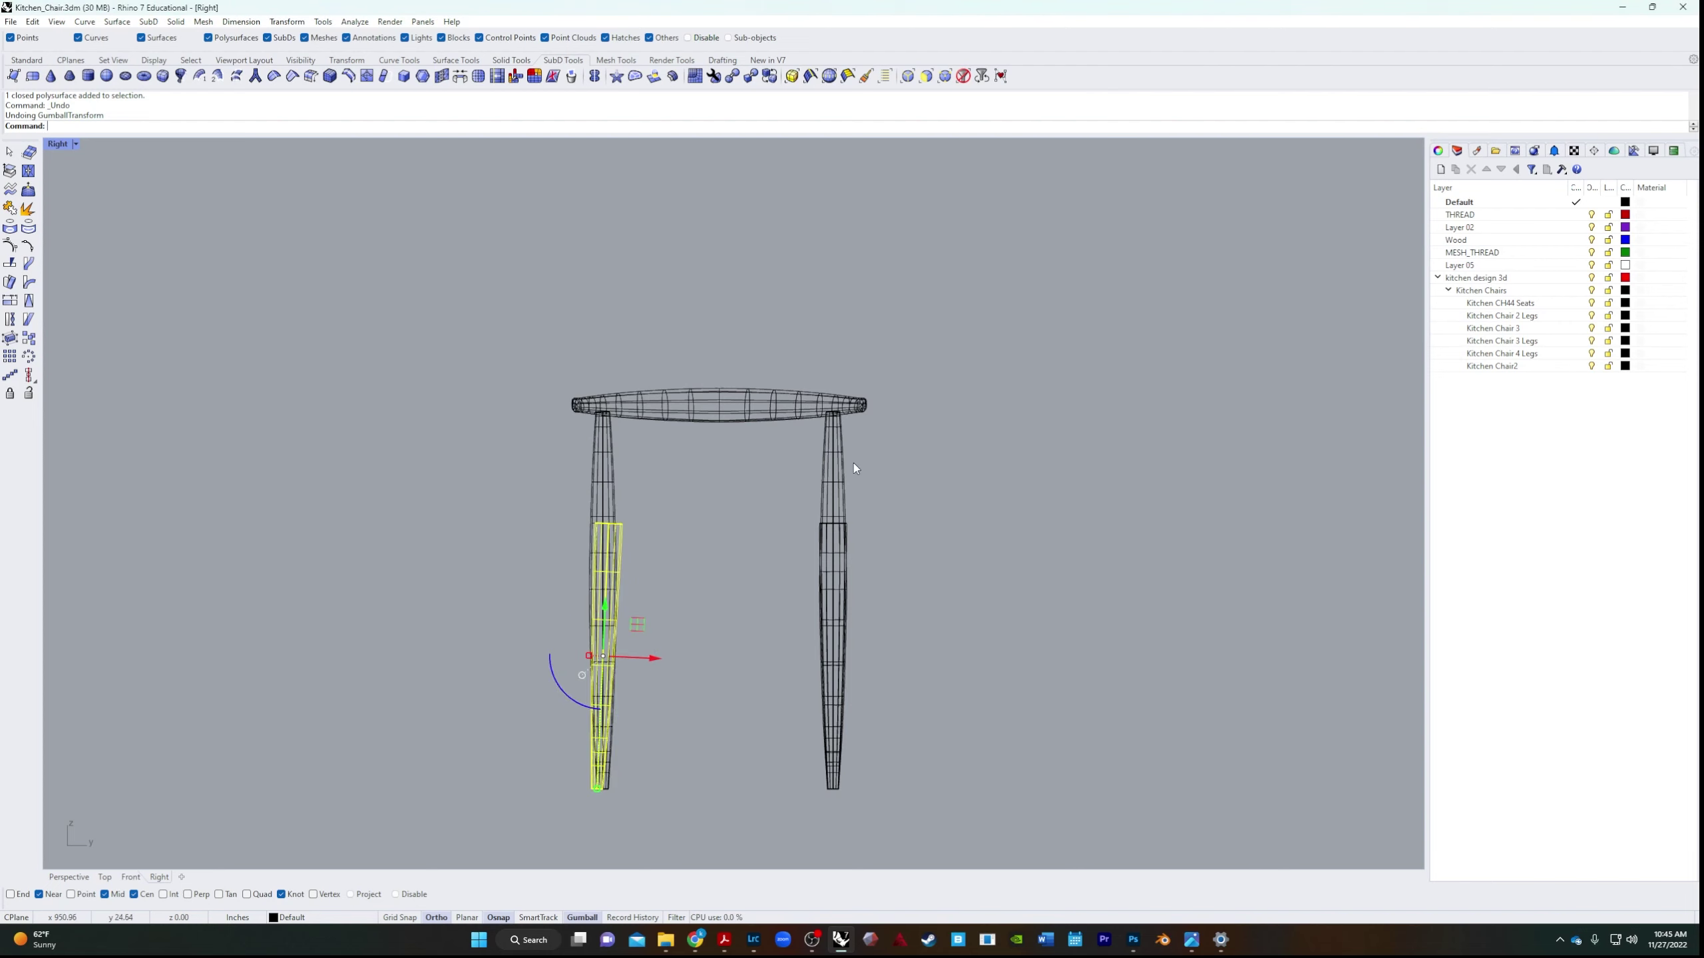
{"action": "left_click", "coordinate": [770, 542]}
Tilt the right lower leg by 2.5 degrees via the gumball rotation arc.
{"action": "left_click", "coordinate": [830, 529]}
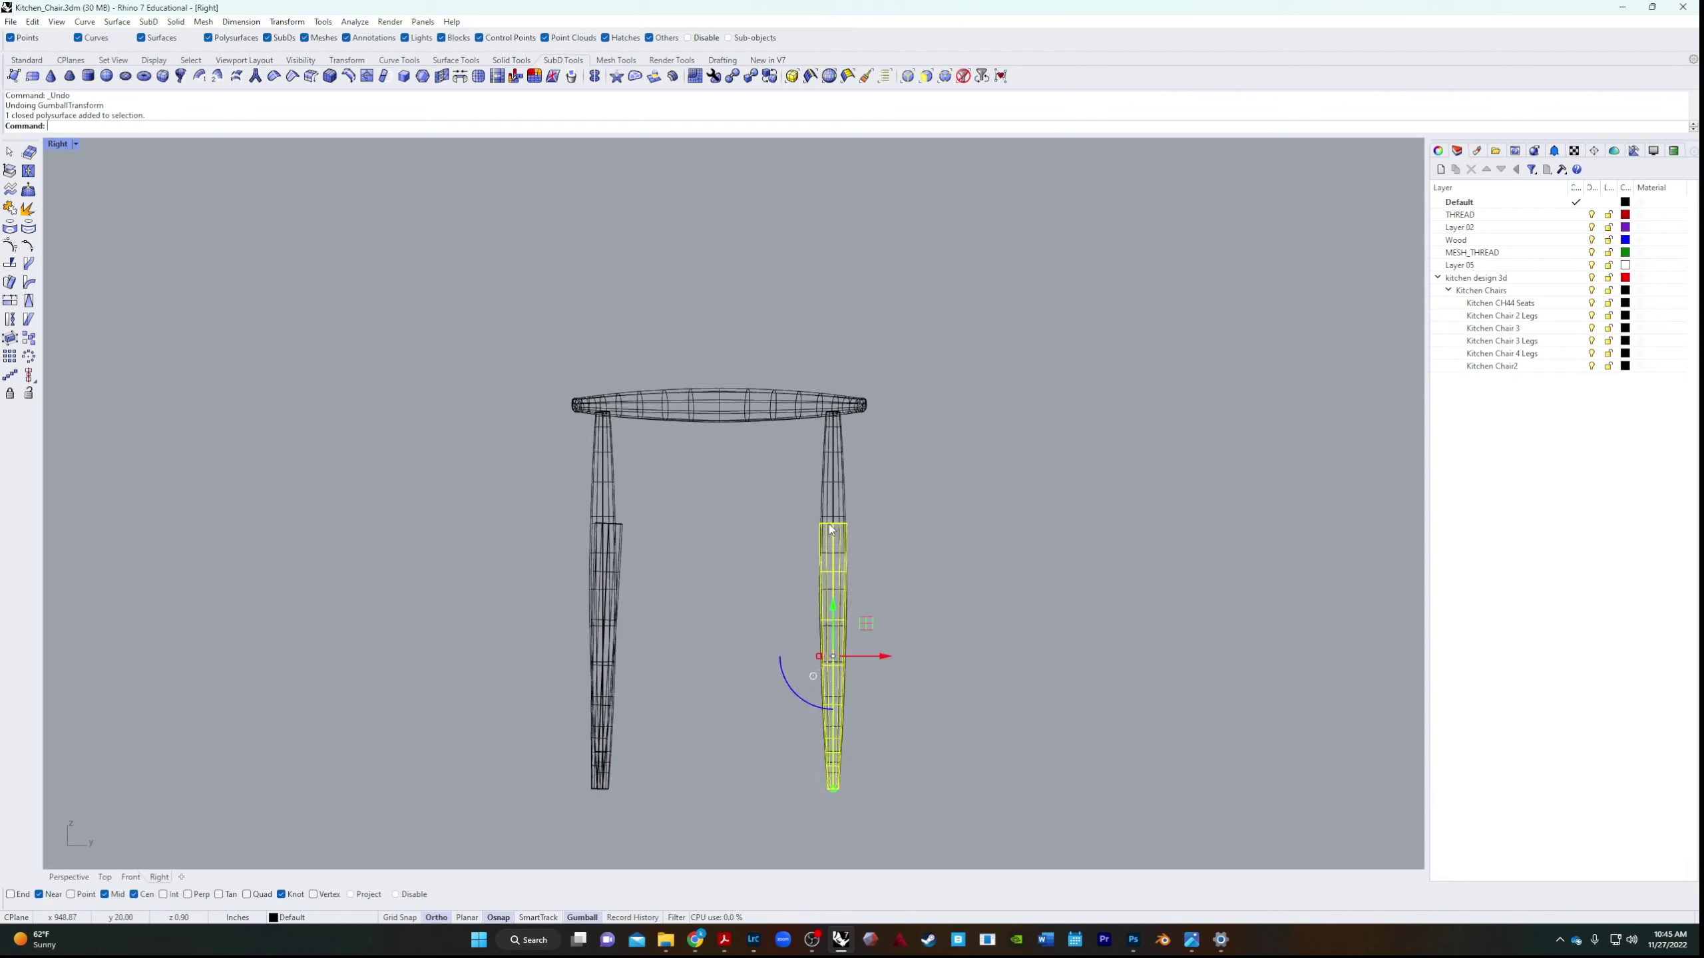
{"action": "left_click", "coordinate": [786, 685]}
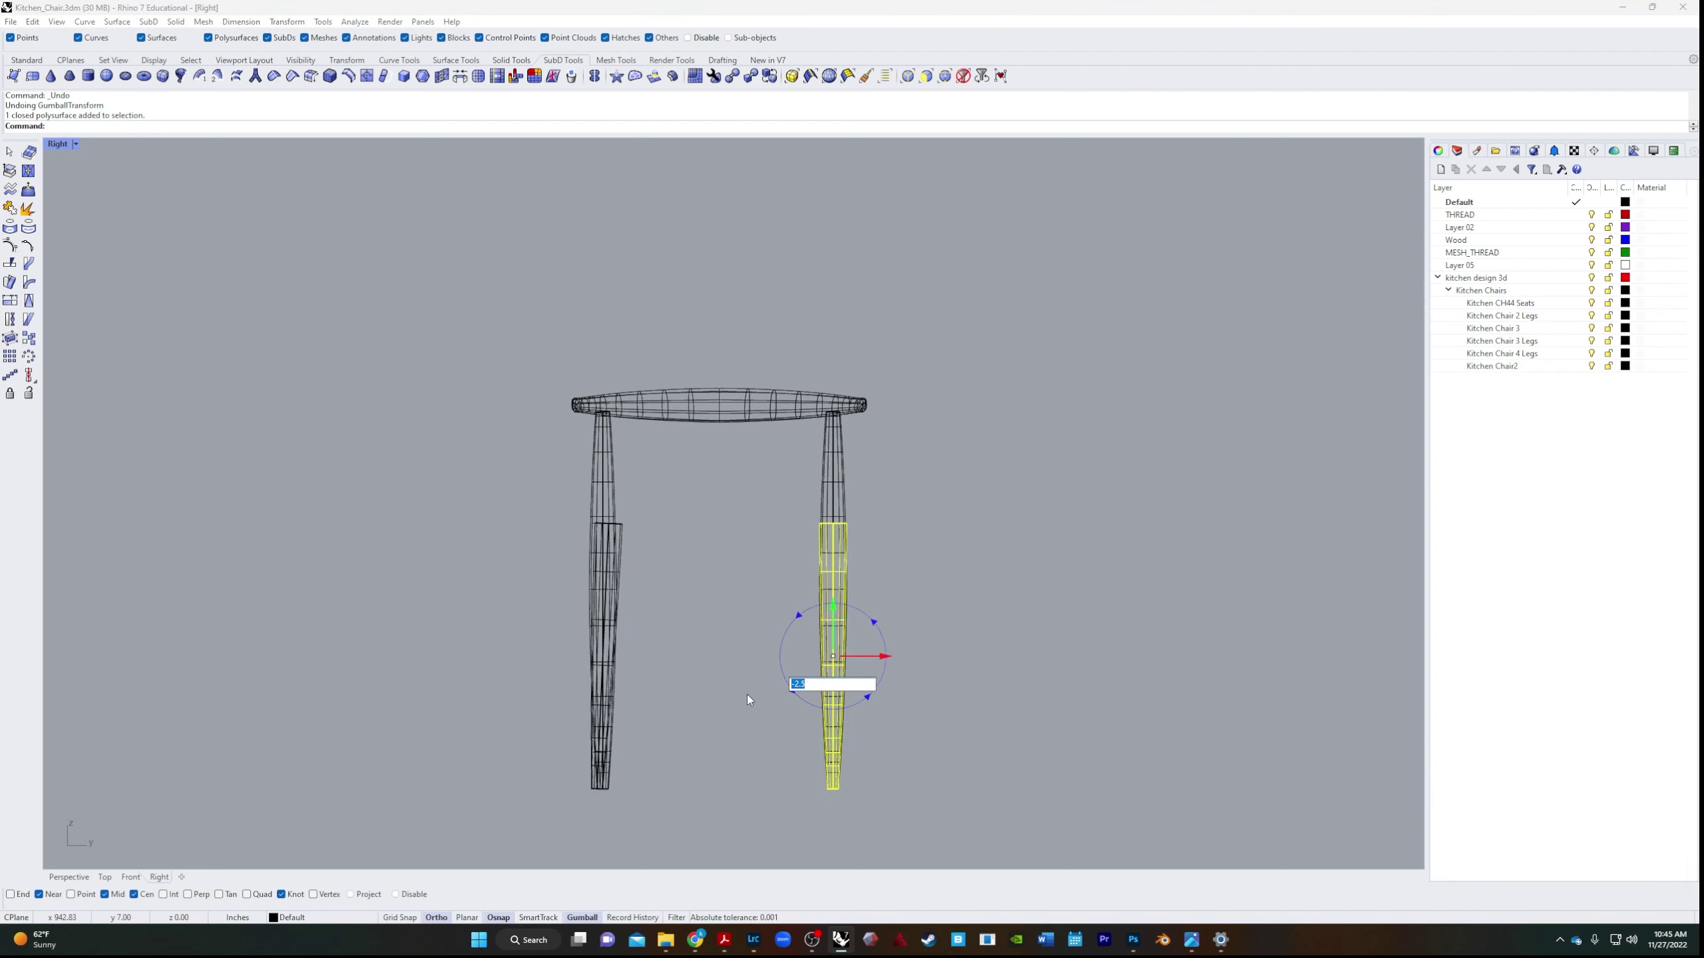
{"action": "type", "text": "2.5"}
{"action": "key", "text": "Return"}
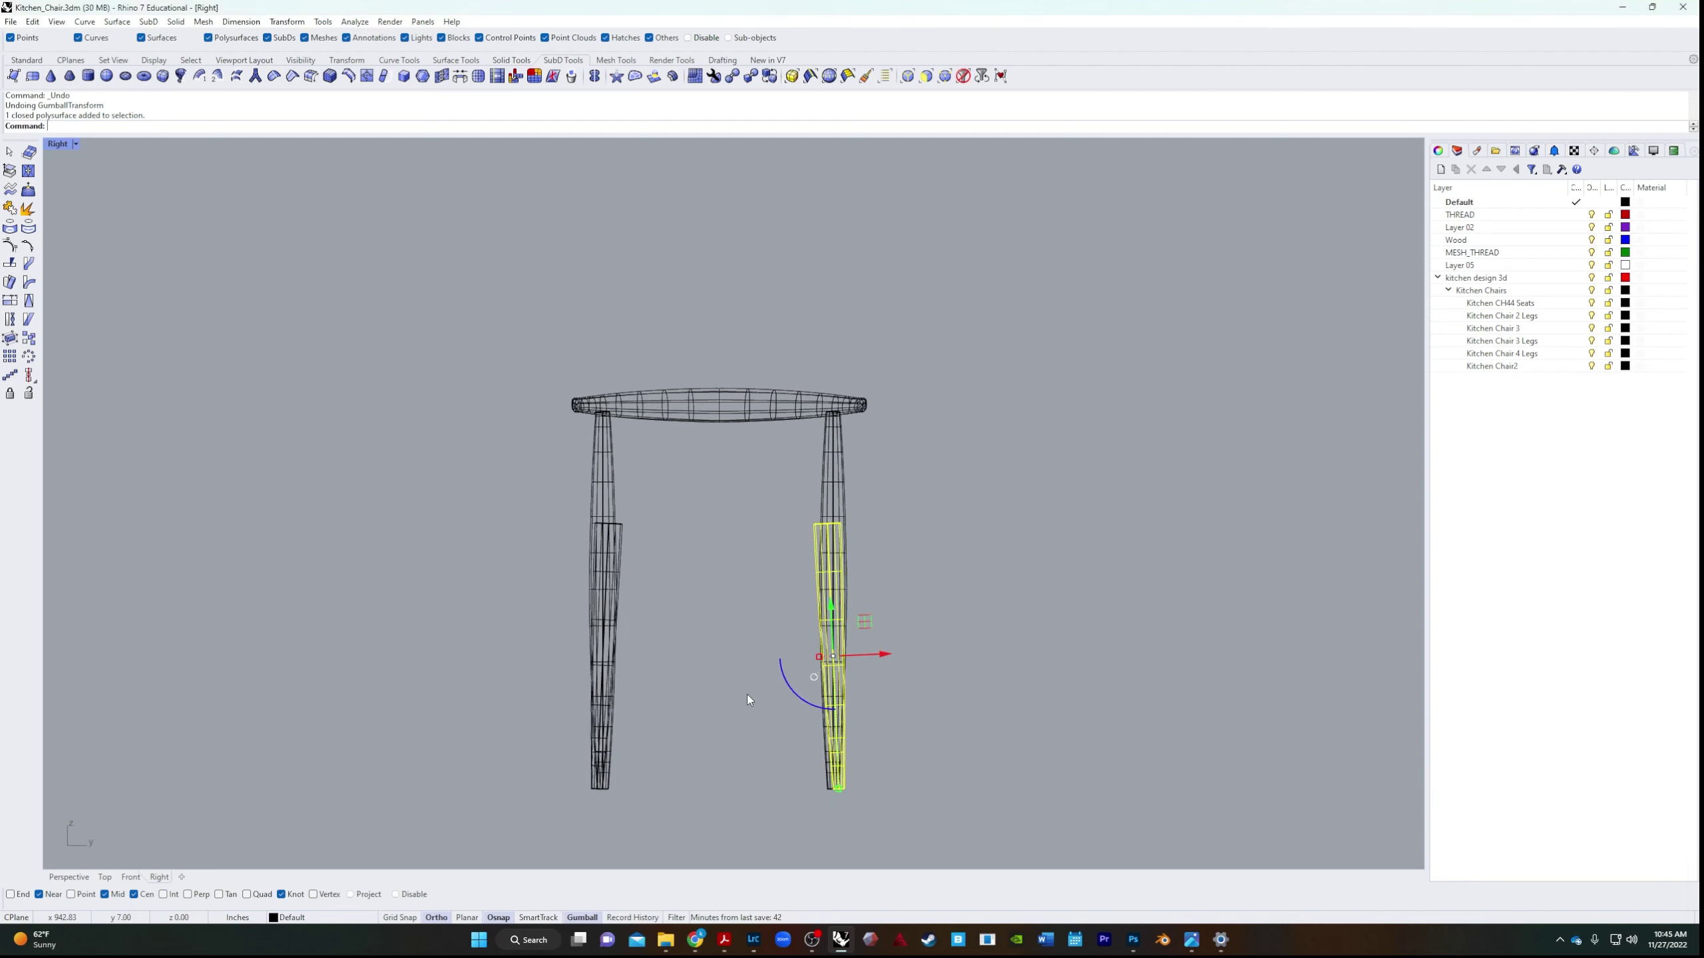
{"action": "left_click", "coordinate": [890, 597]}
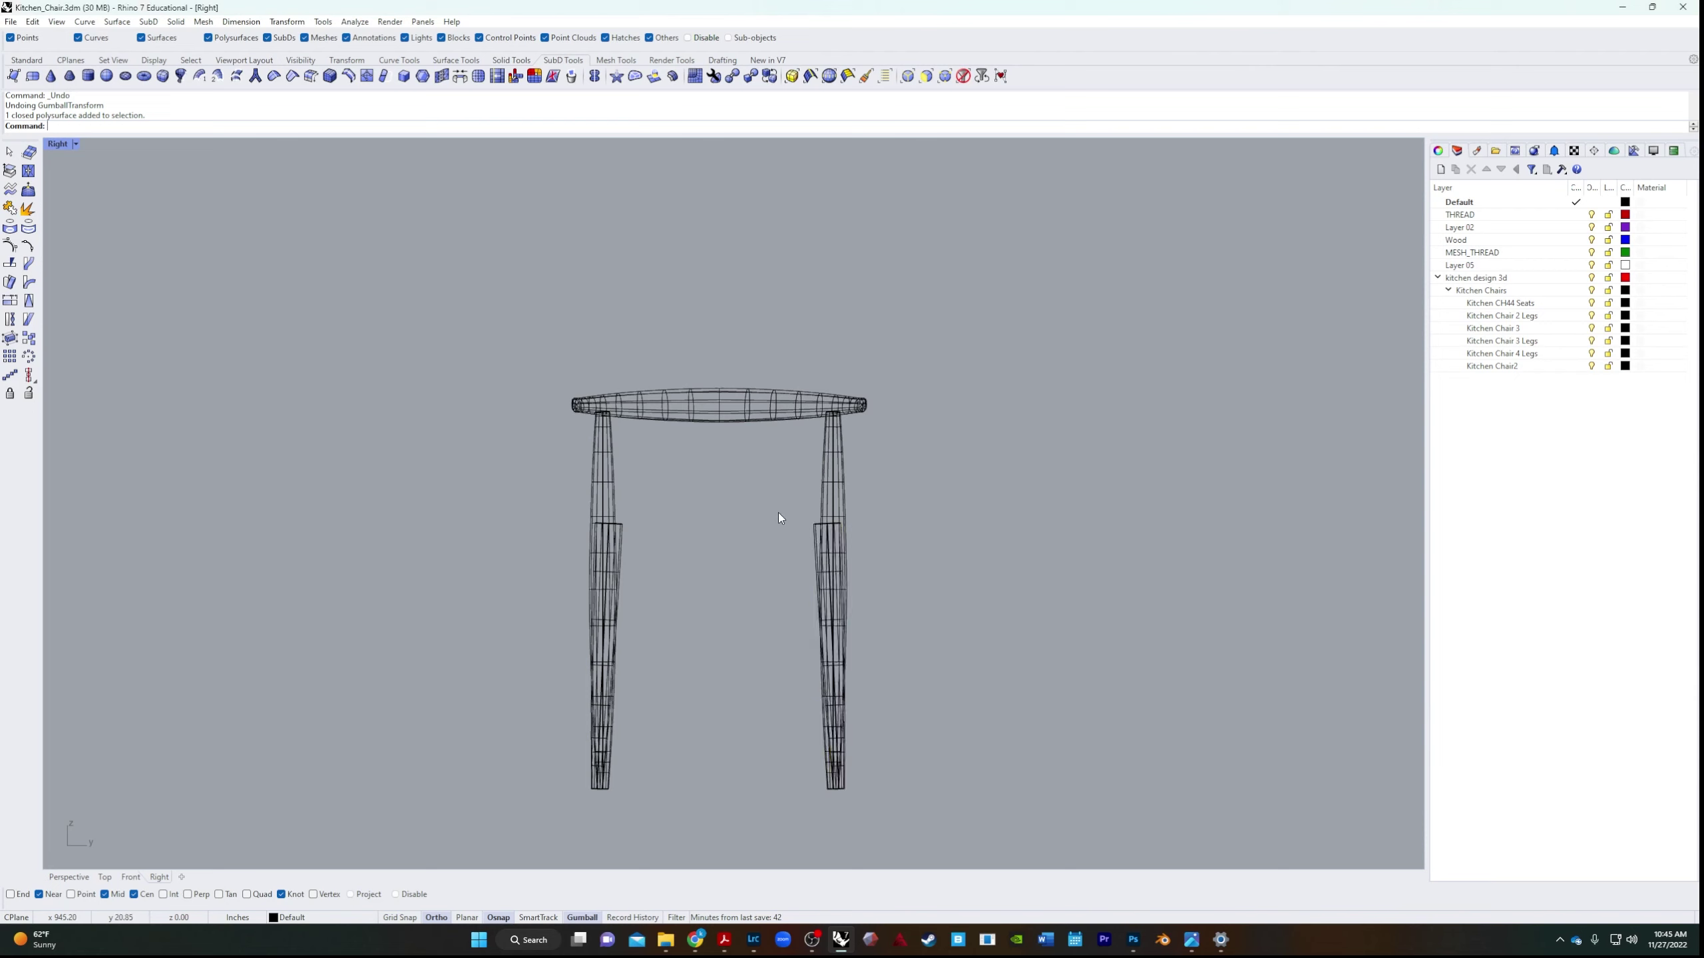
Rotate the left lower leg by -0.25 degrees, then apply a further gumball rotation.
{"action": "left_click", "coordinate": [611, 477]}
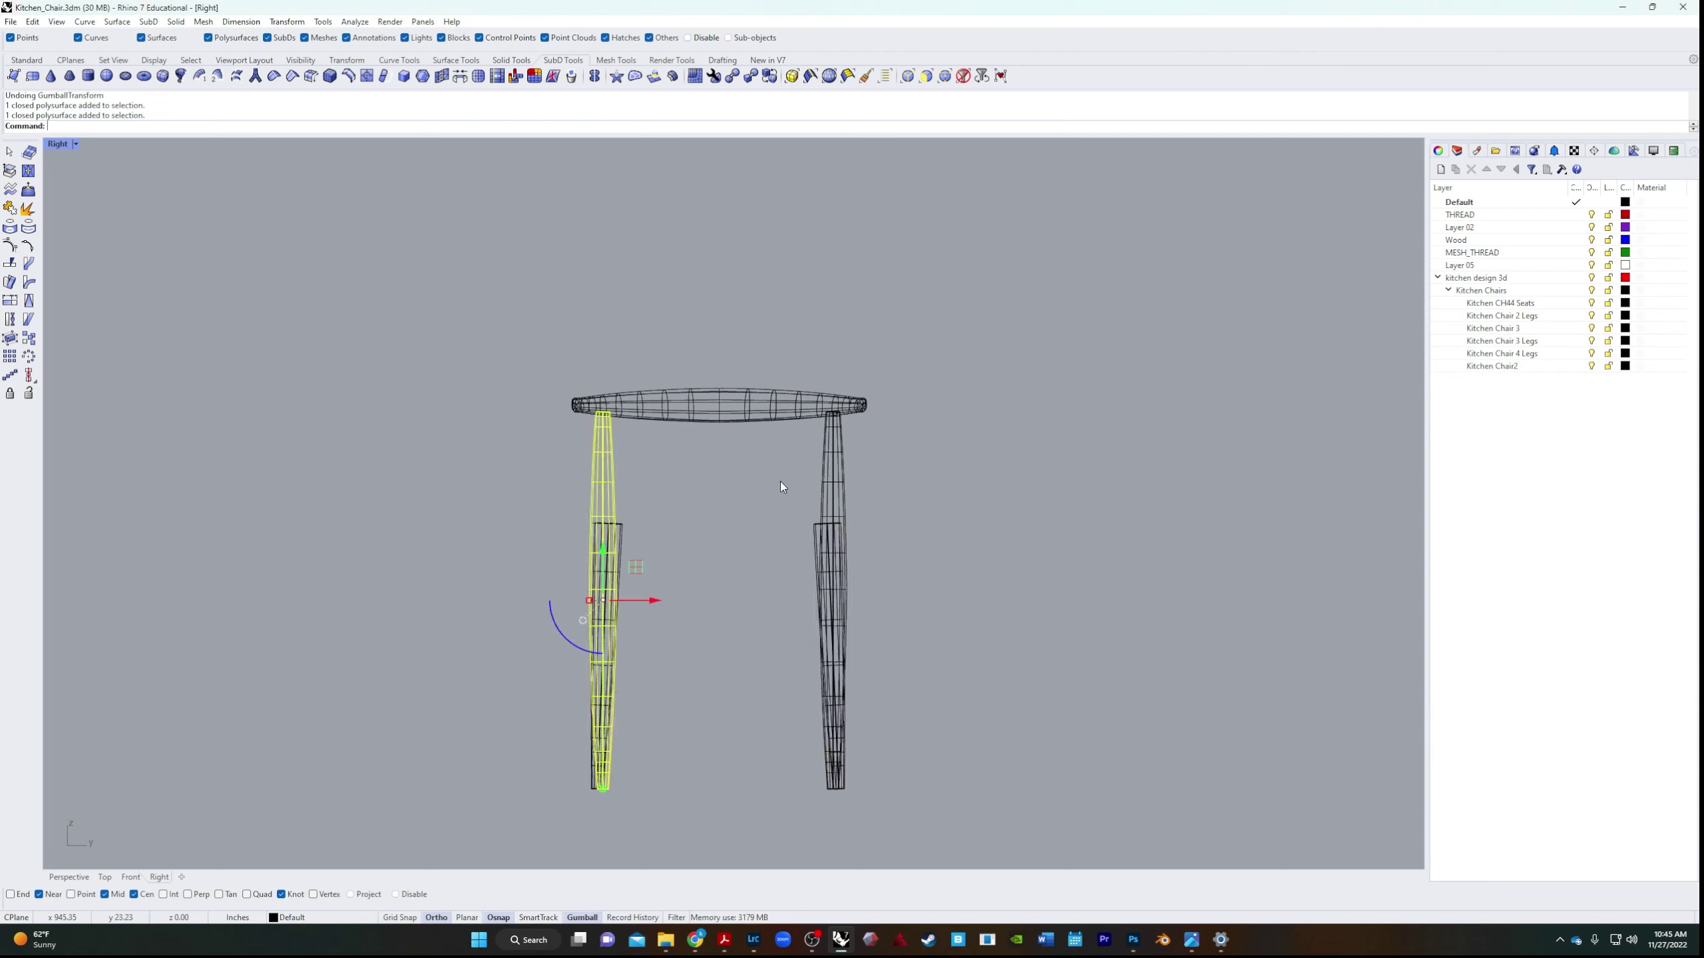
{"action": "left_click", "coordinate": [565, 632]}
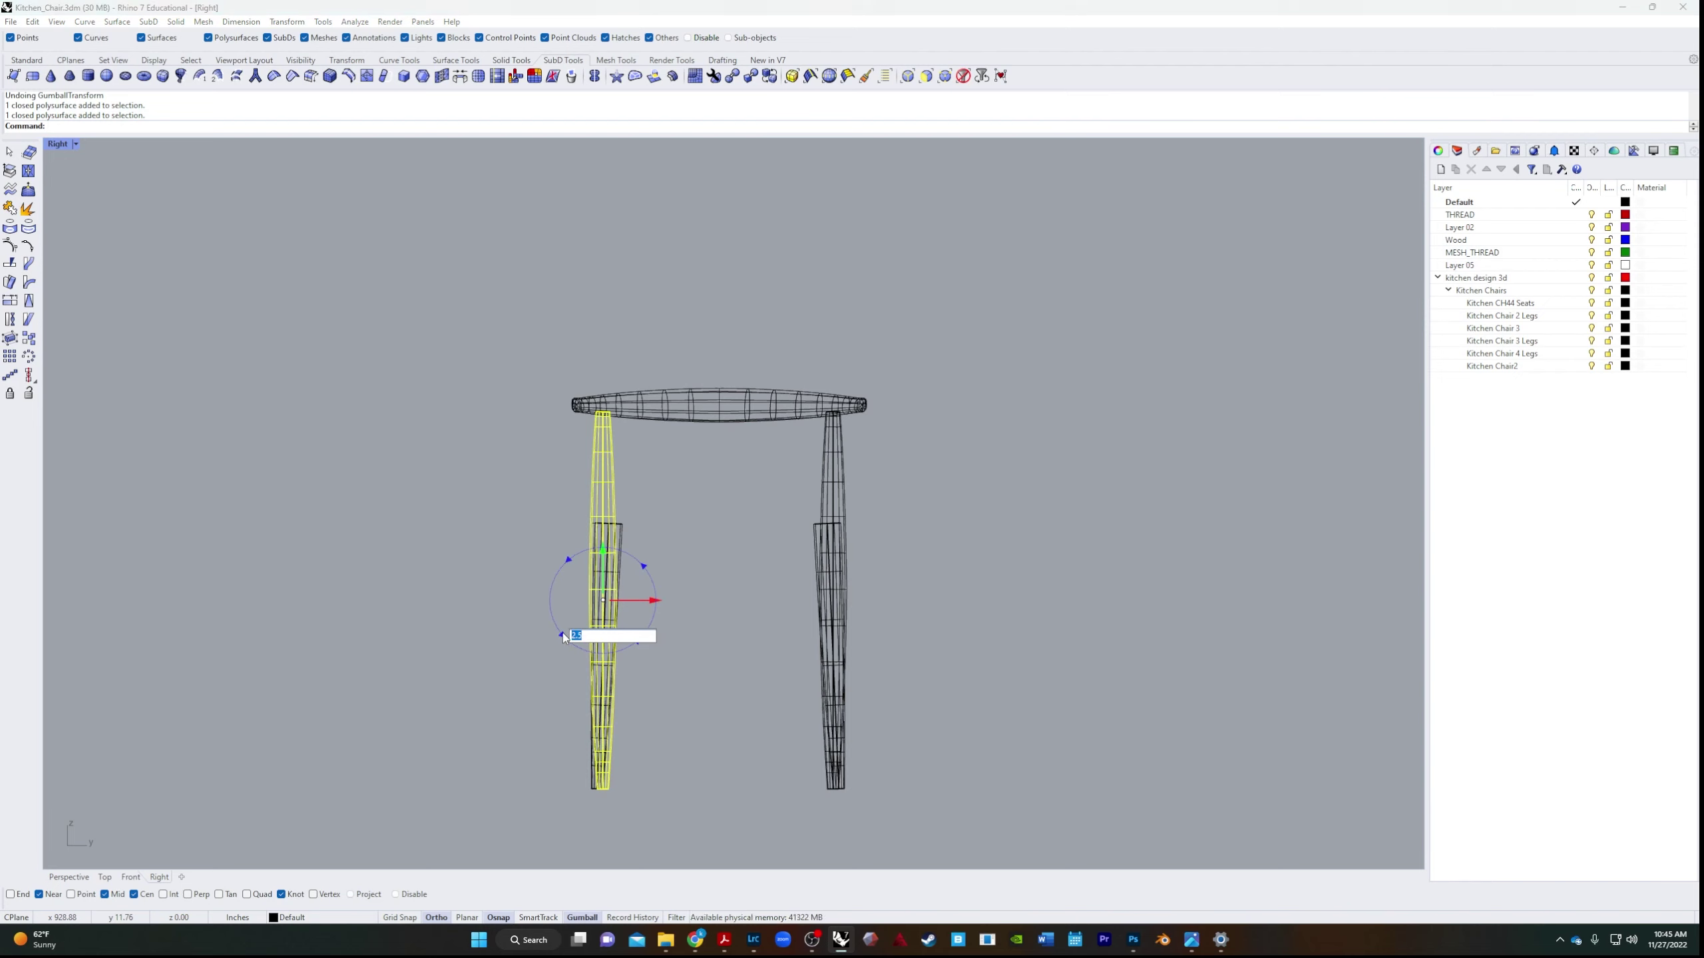
{"action": "type", "text": "-"}
{"action": "type", "text": ".25"}
{"action": "key", "text": "Return"}
{"action": "key", "text": "Escape"}
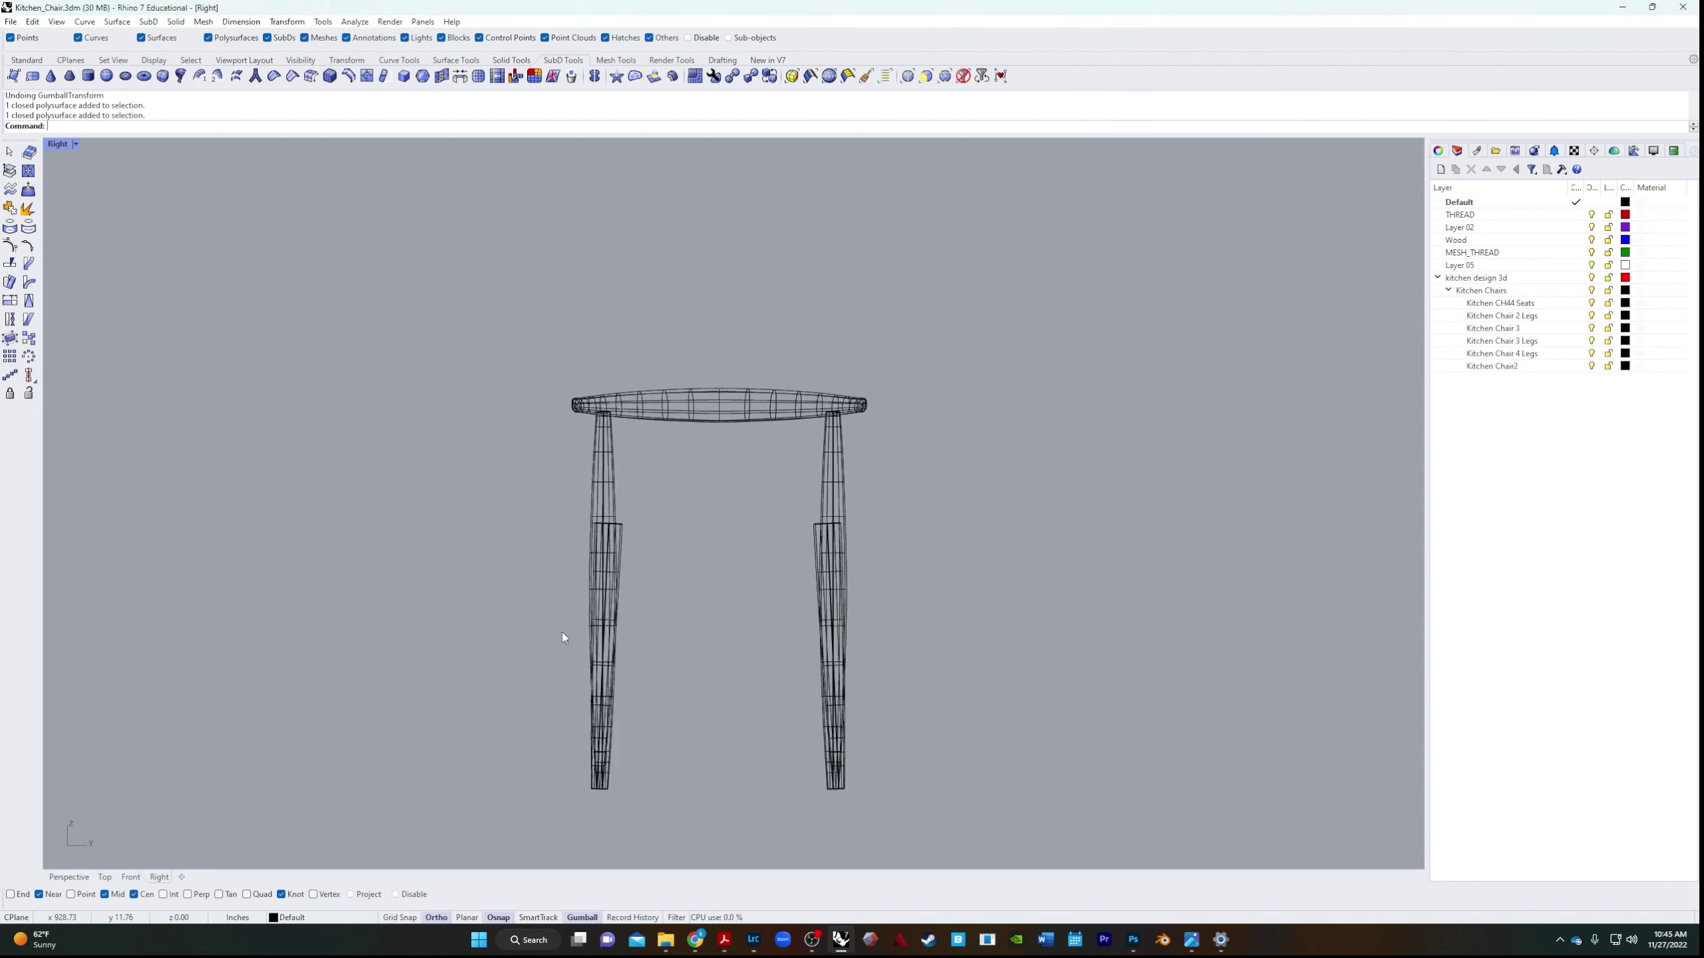
{"action": "left_click", "coordinate": [595, 466]}
{"action": "left_click", "coordinate": [573, 646]}
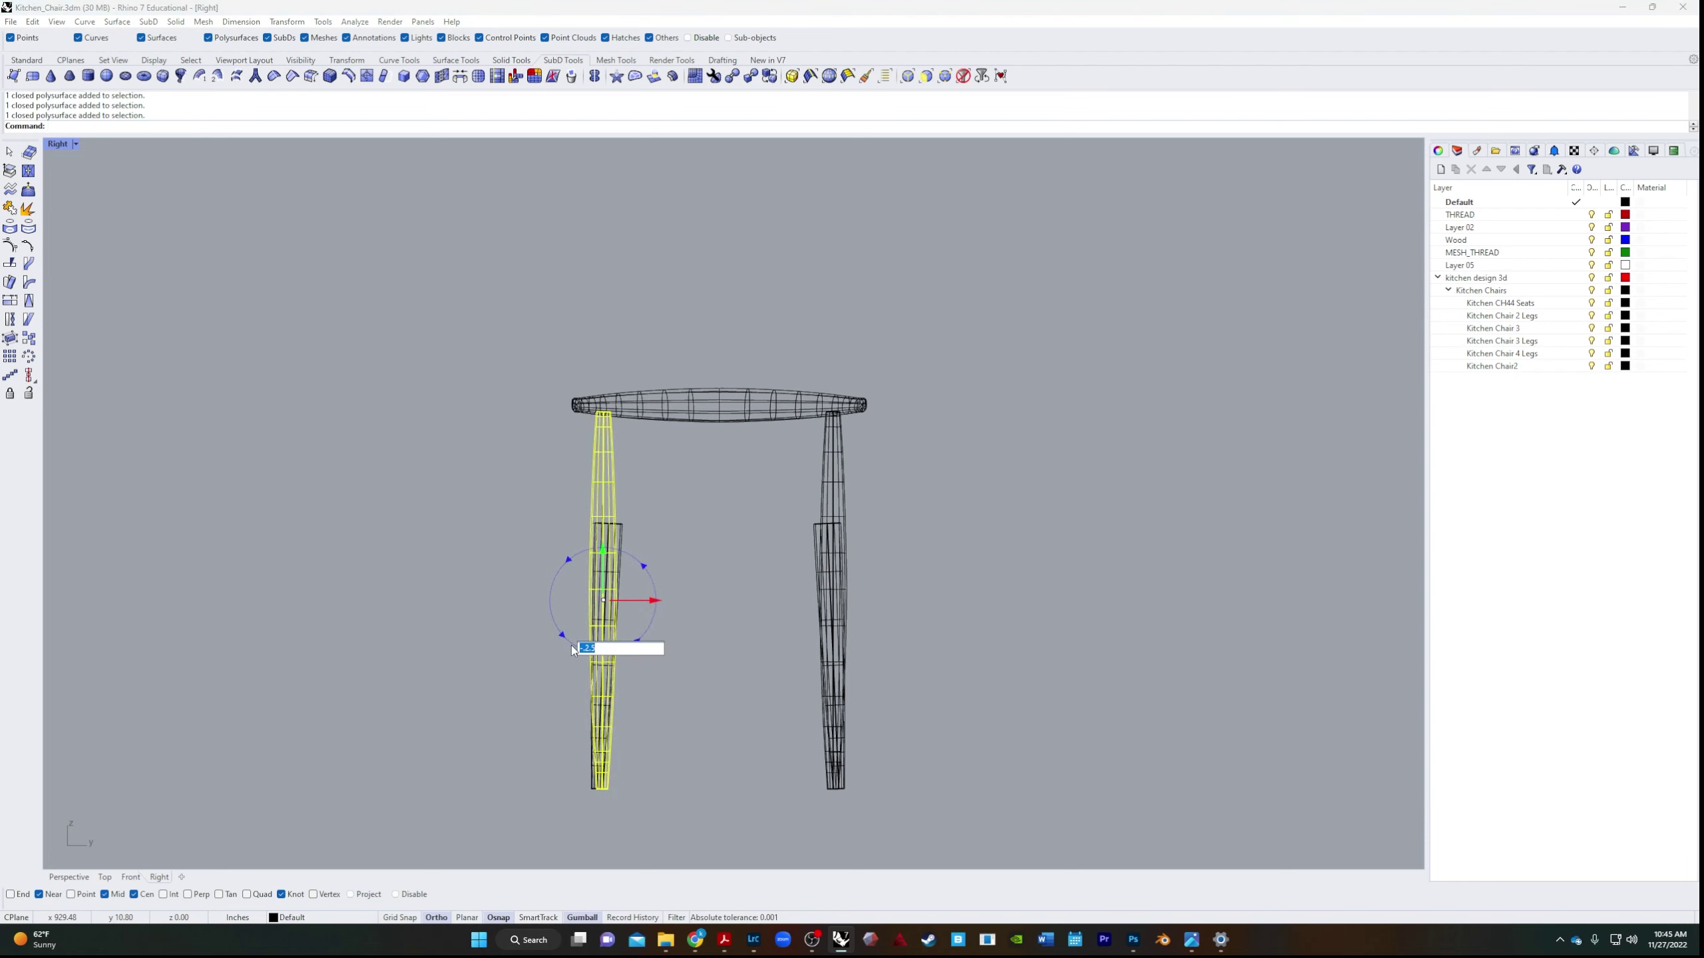
{"action": "key", "text": "Return"}
{"action": "key", "text": "Escape"}
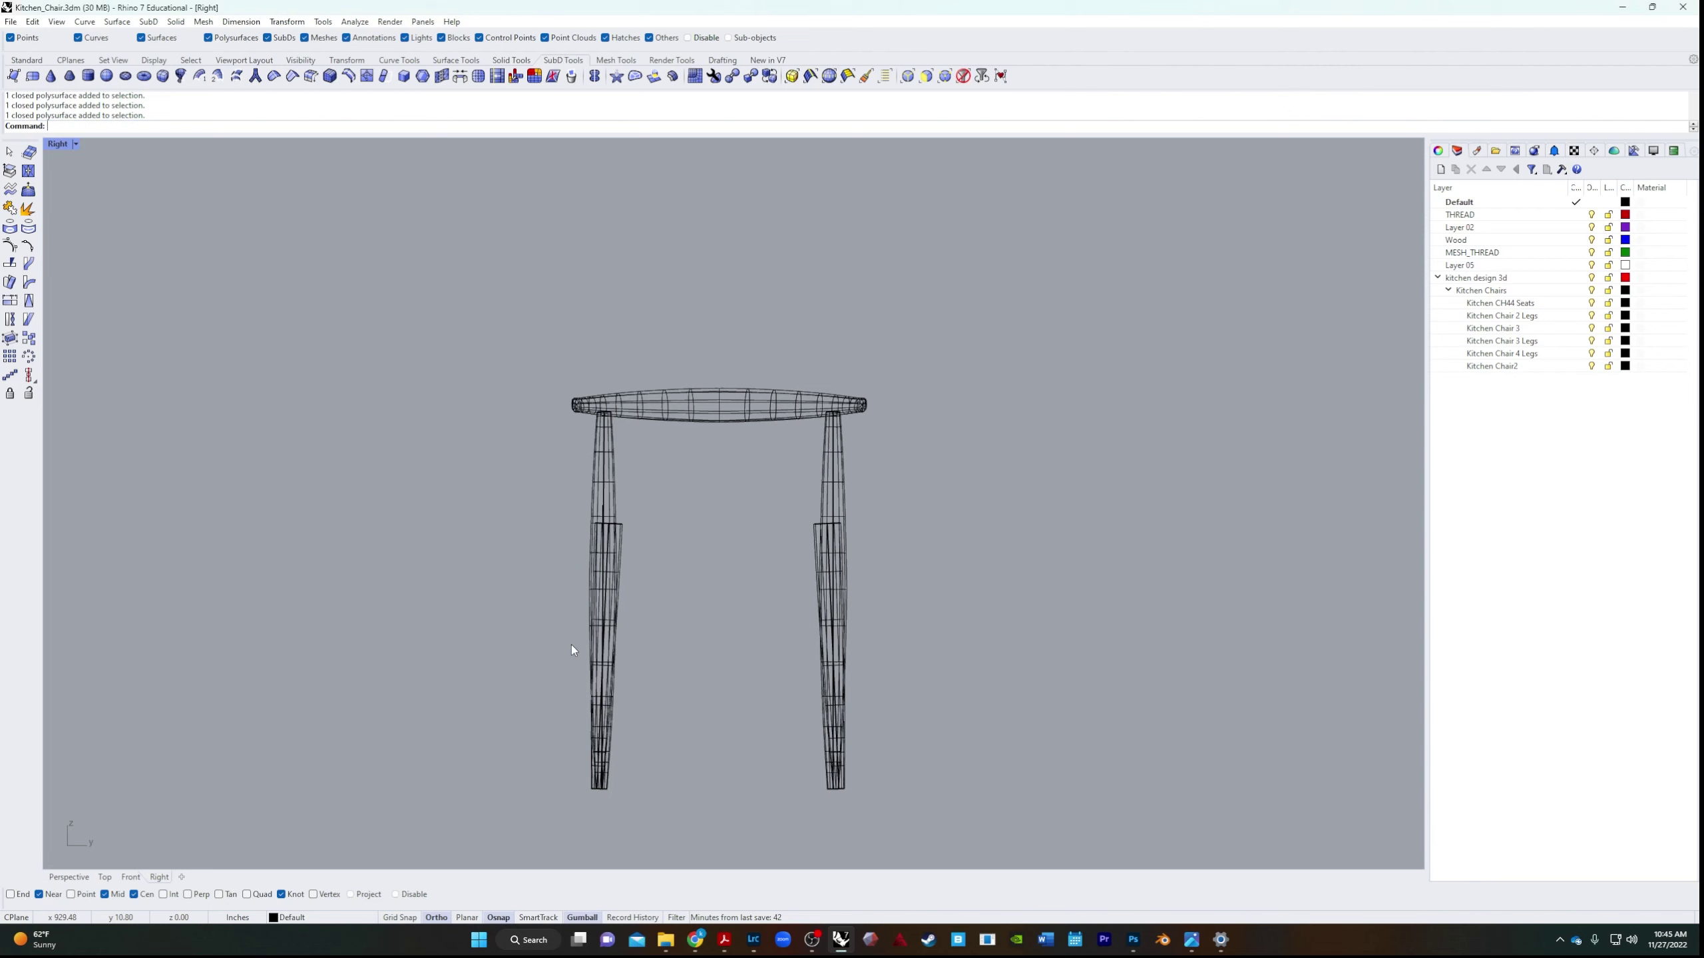
Tilt the right lower leg 2.5 degrees, then undo the last two leg rotations.
{"action": "left_click", "coordinate": [821, 522]}
{"action": "left_click", "coordinate": [793, 638]}
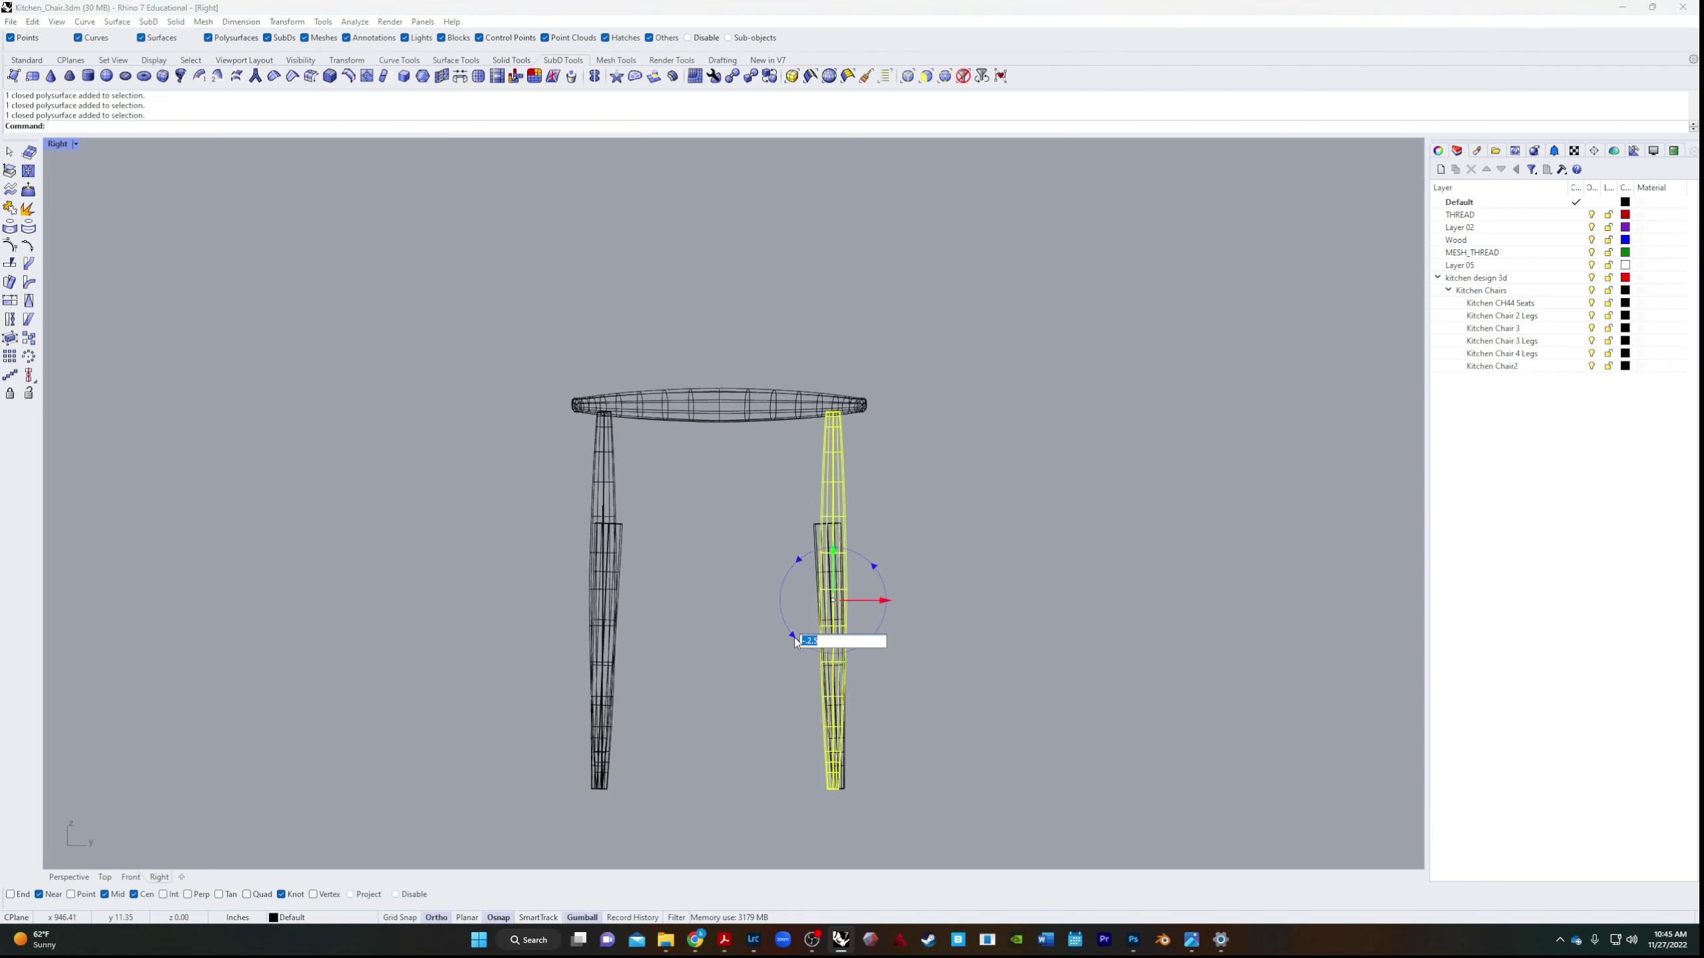
{"action": "type", "text": "2.5"}
{"action": "key", "text": "Return"}
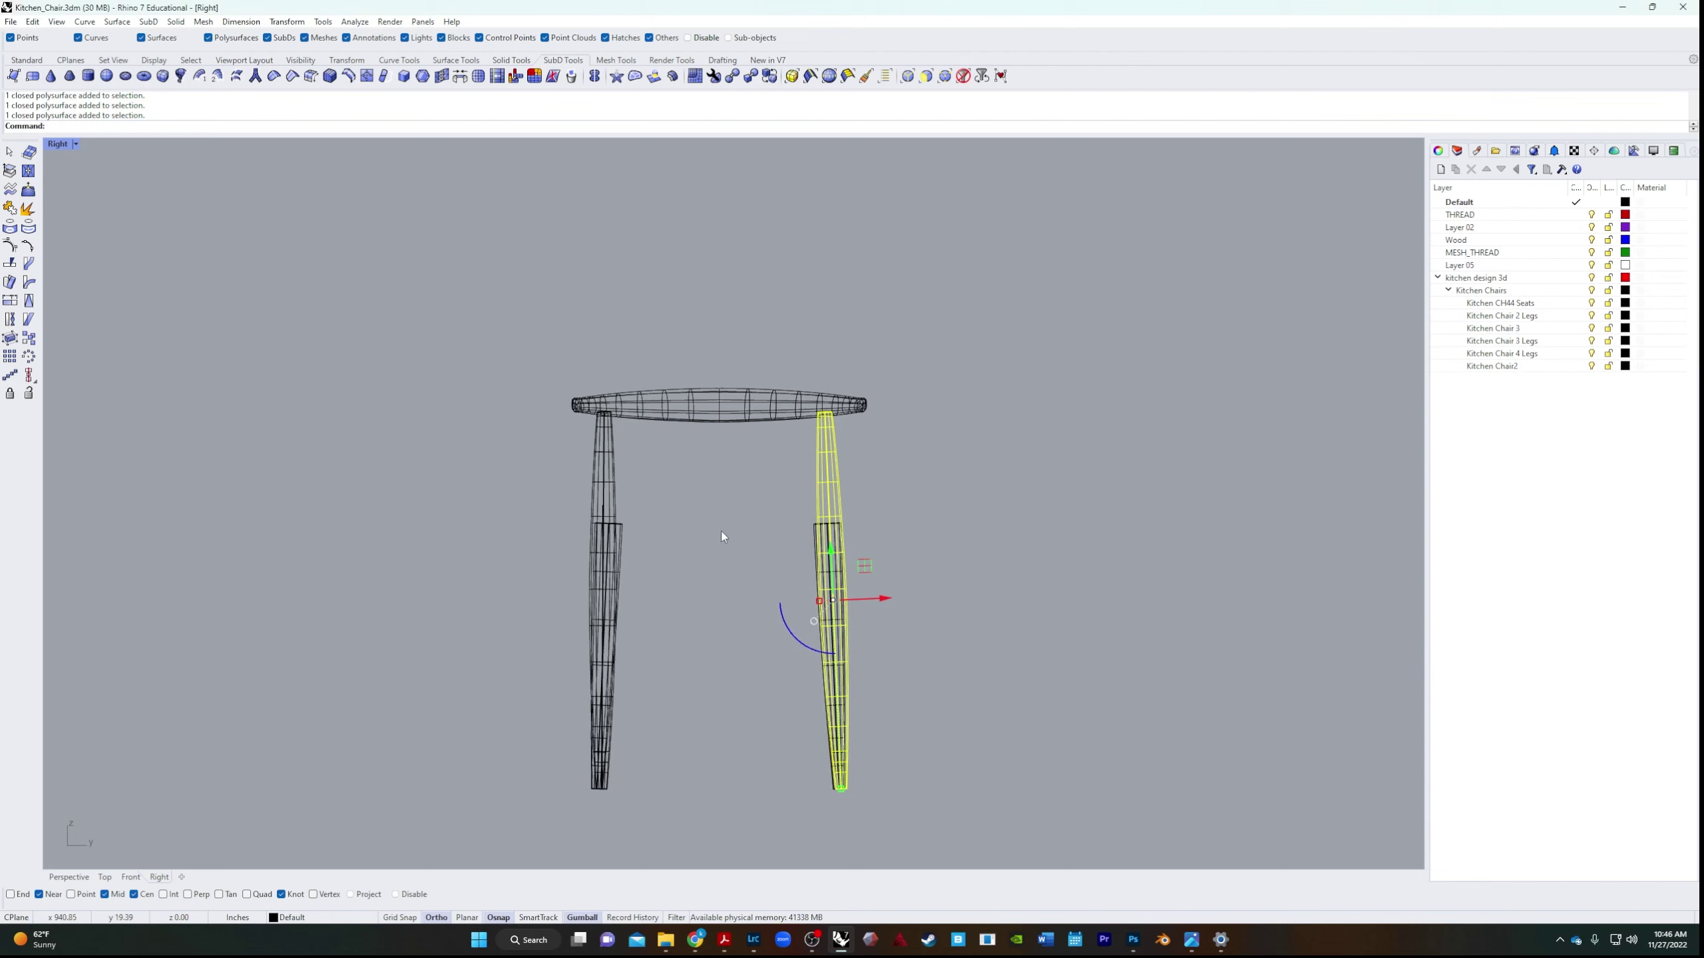
{"action": "key", "text": "Escape"}
{"action": "left_click", "coordinate": [610, 487]}
{"action": "key", "text": "ctrl+z"}
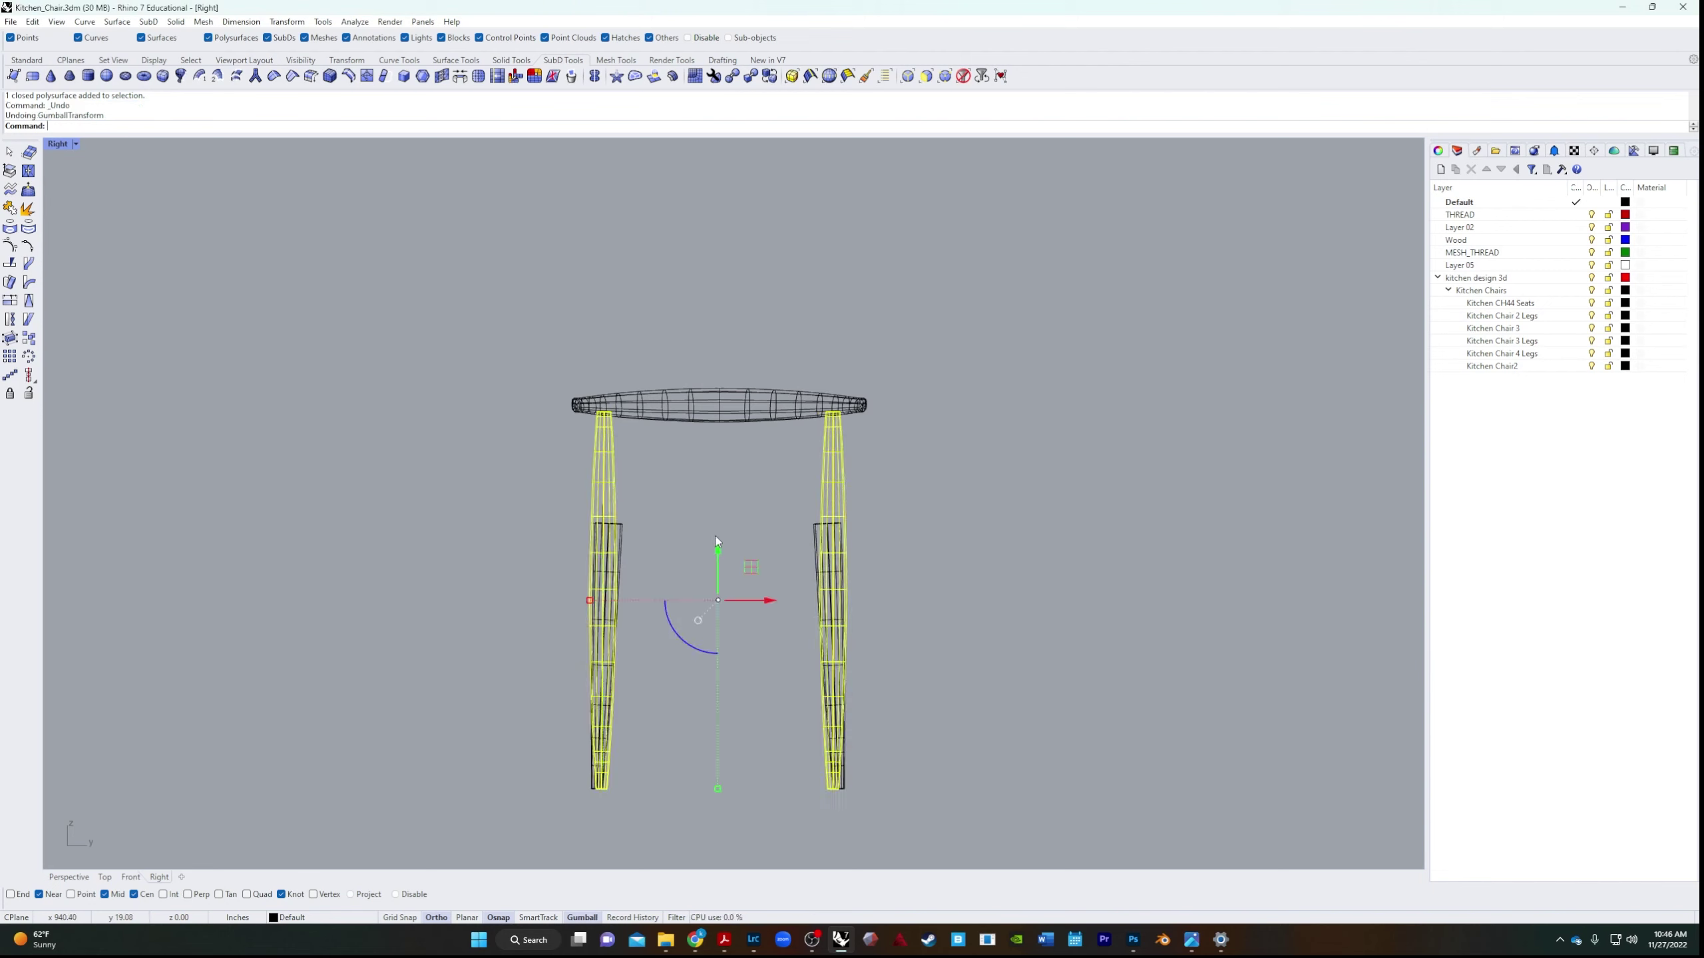
{"action": "key", "text": "ctrl+z"}
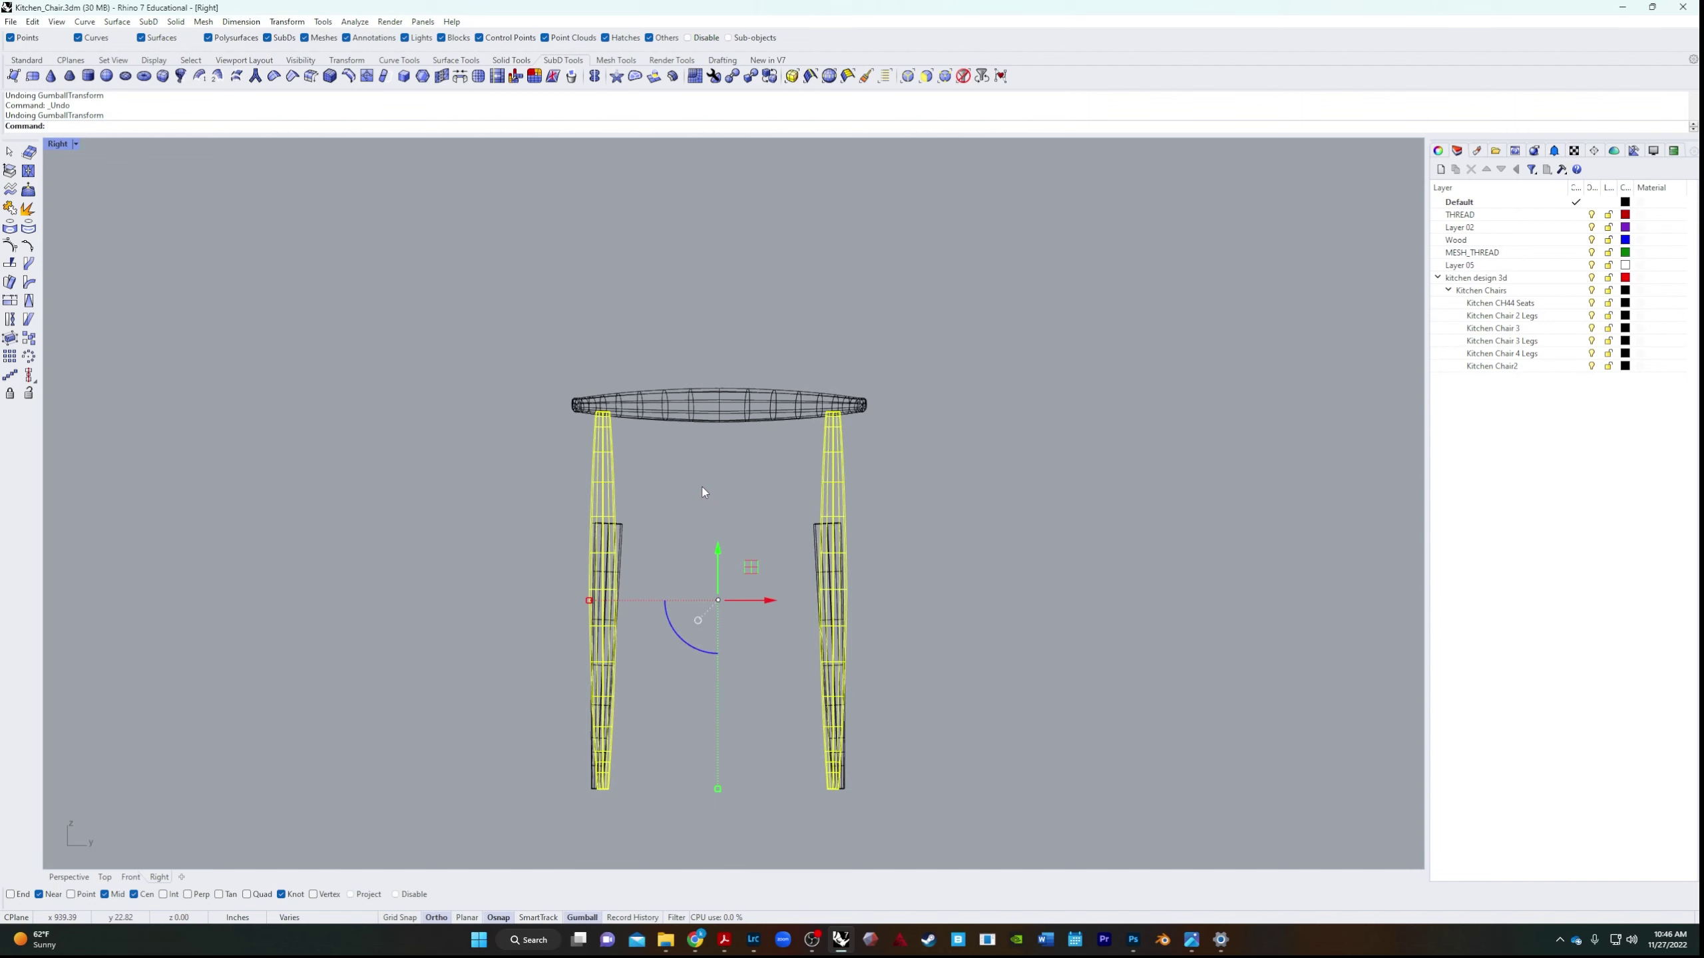
{"action": "key", "text": "Escape"}
Tilt the left lower leg outward by -2.5 degrees.
{"action": "left_click", "coordinate": [609, 498]}
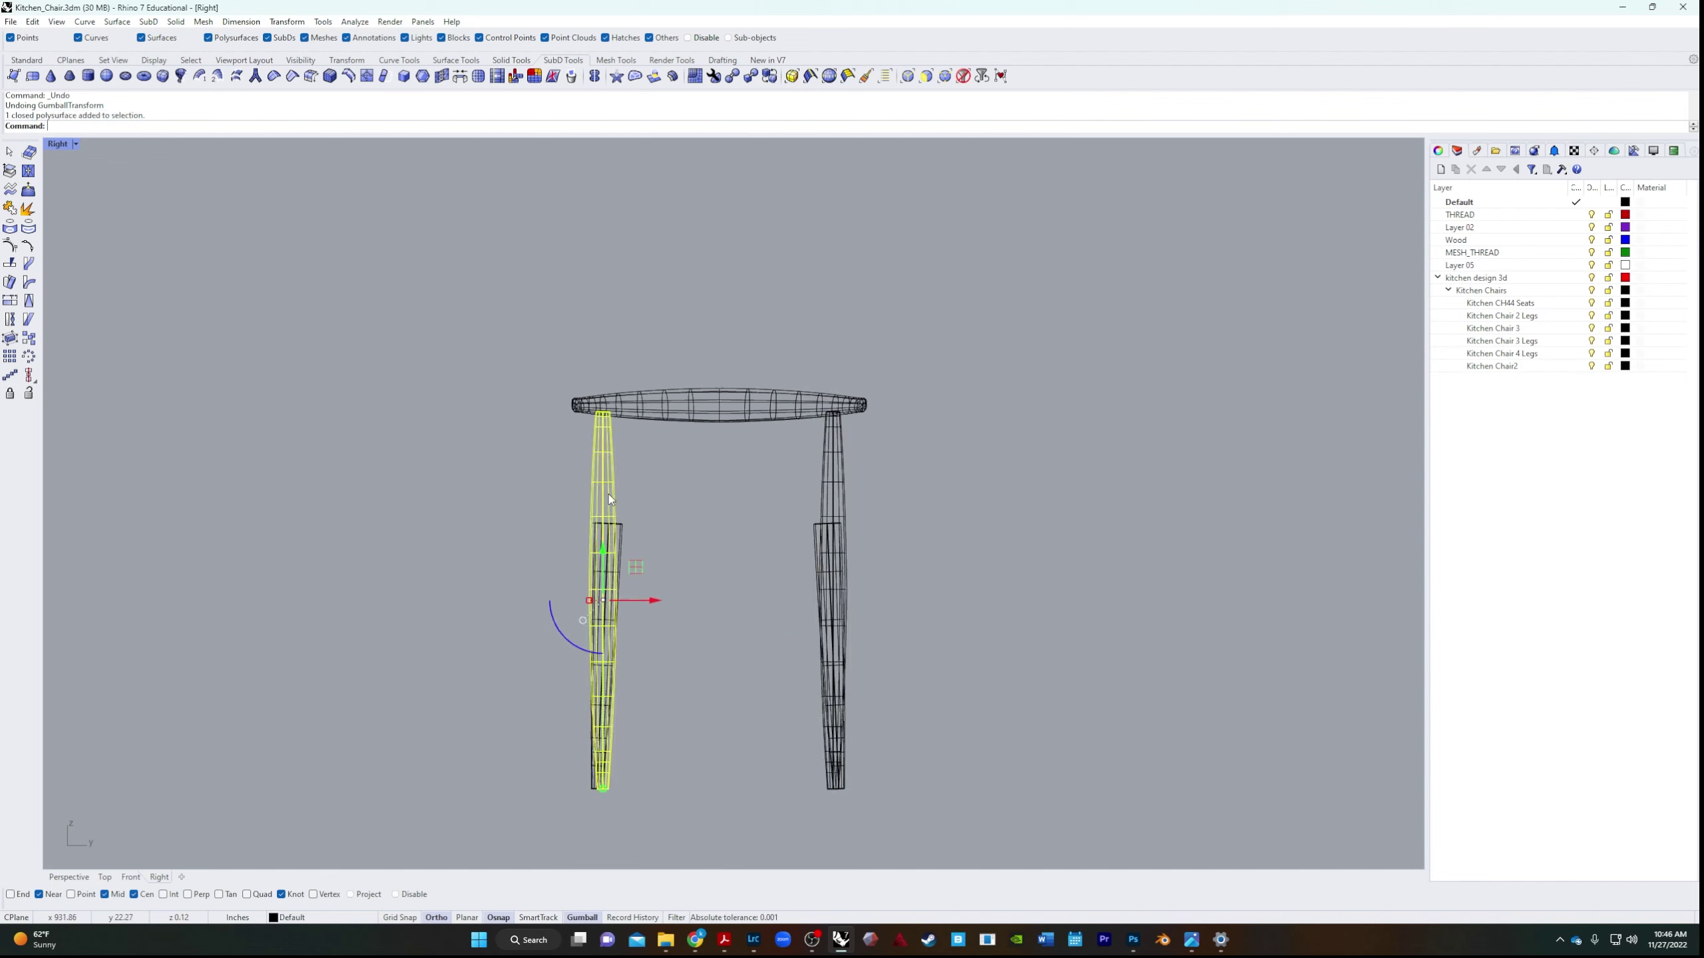
{"action": "left_click", "coordinate": [557, 634]}
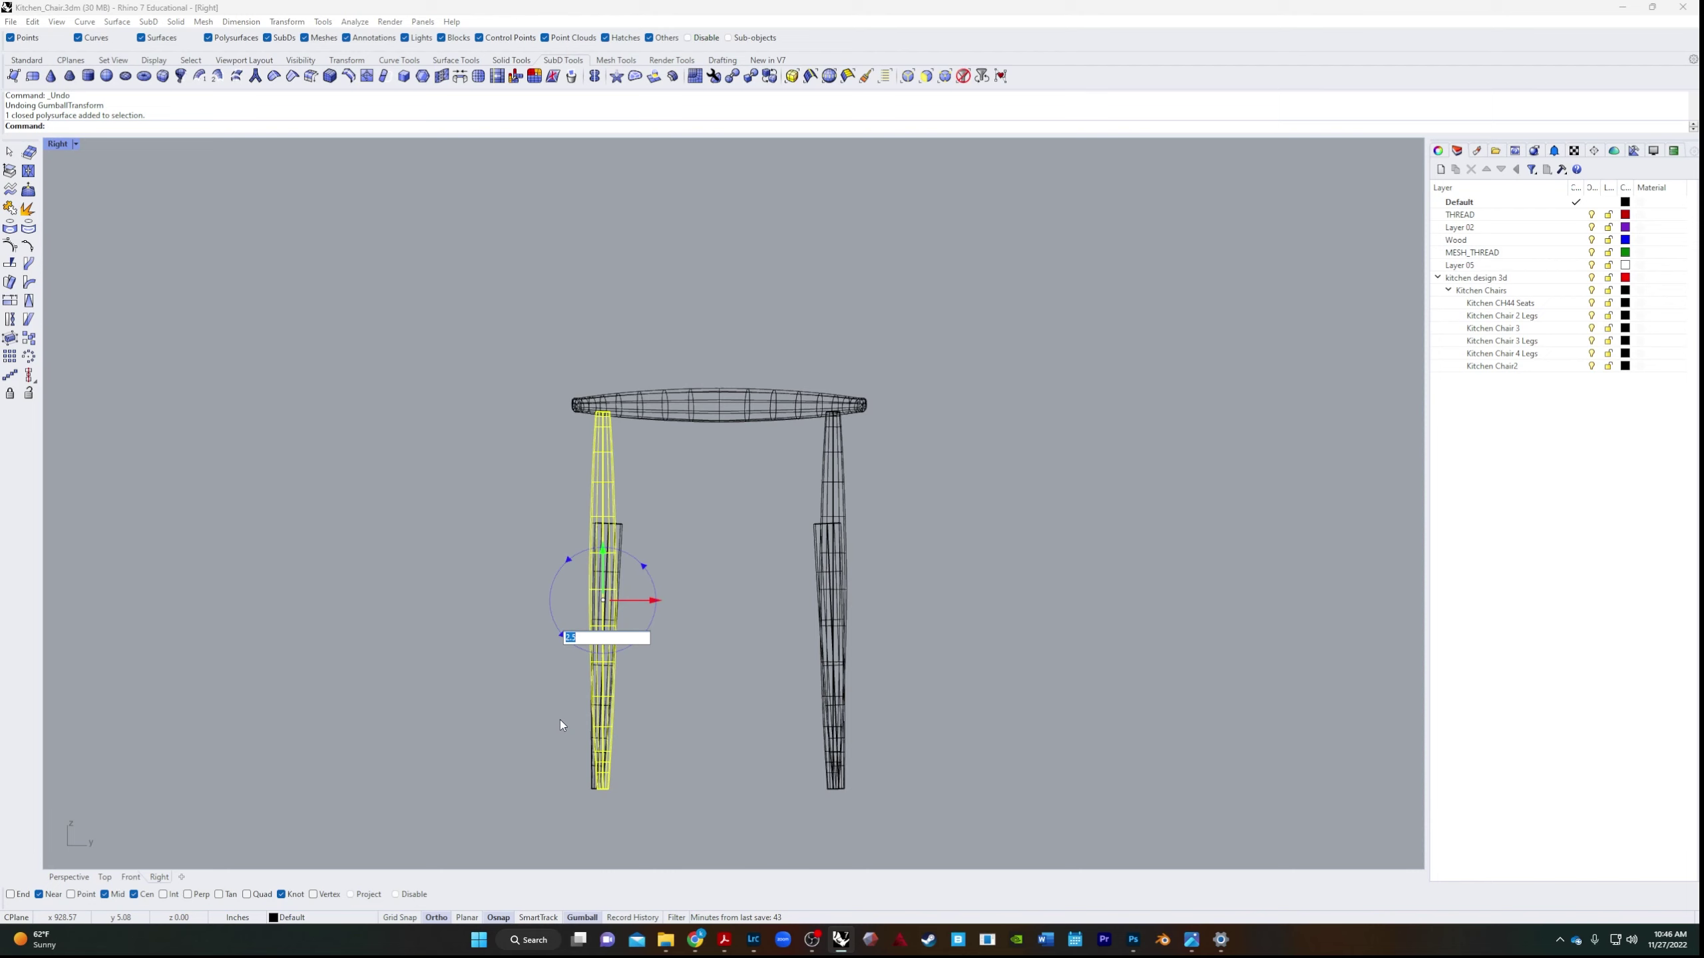
{"action": "type", "text": "-2.5"}
{"action": "key", "text": "Return"}
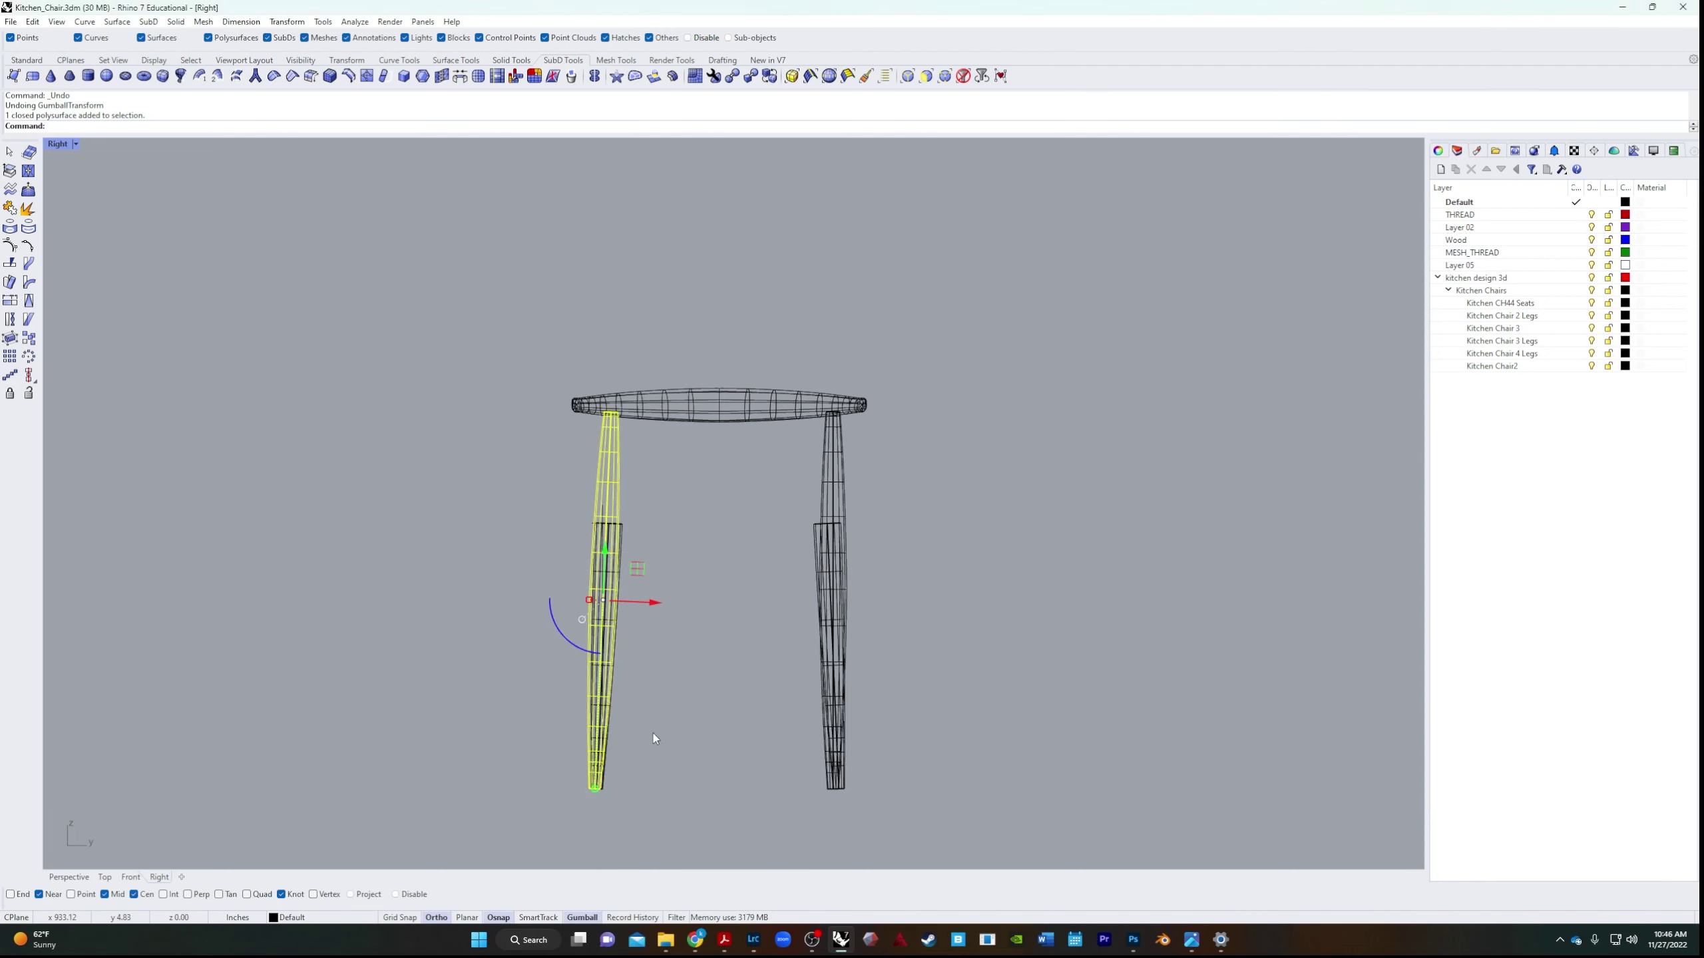
{"action": "left_click", "coordinate": [680, 772]}
Tilt the right lower leg outward 2.5 degrees and view the frame in Perspective.
{"action": "left_click", "coordinate": [841, 487]}
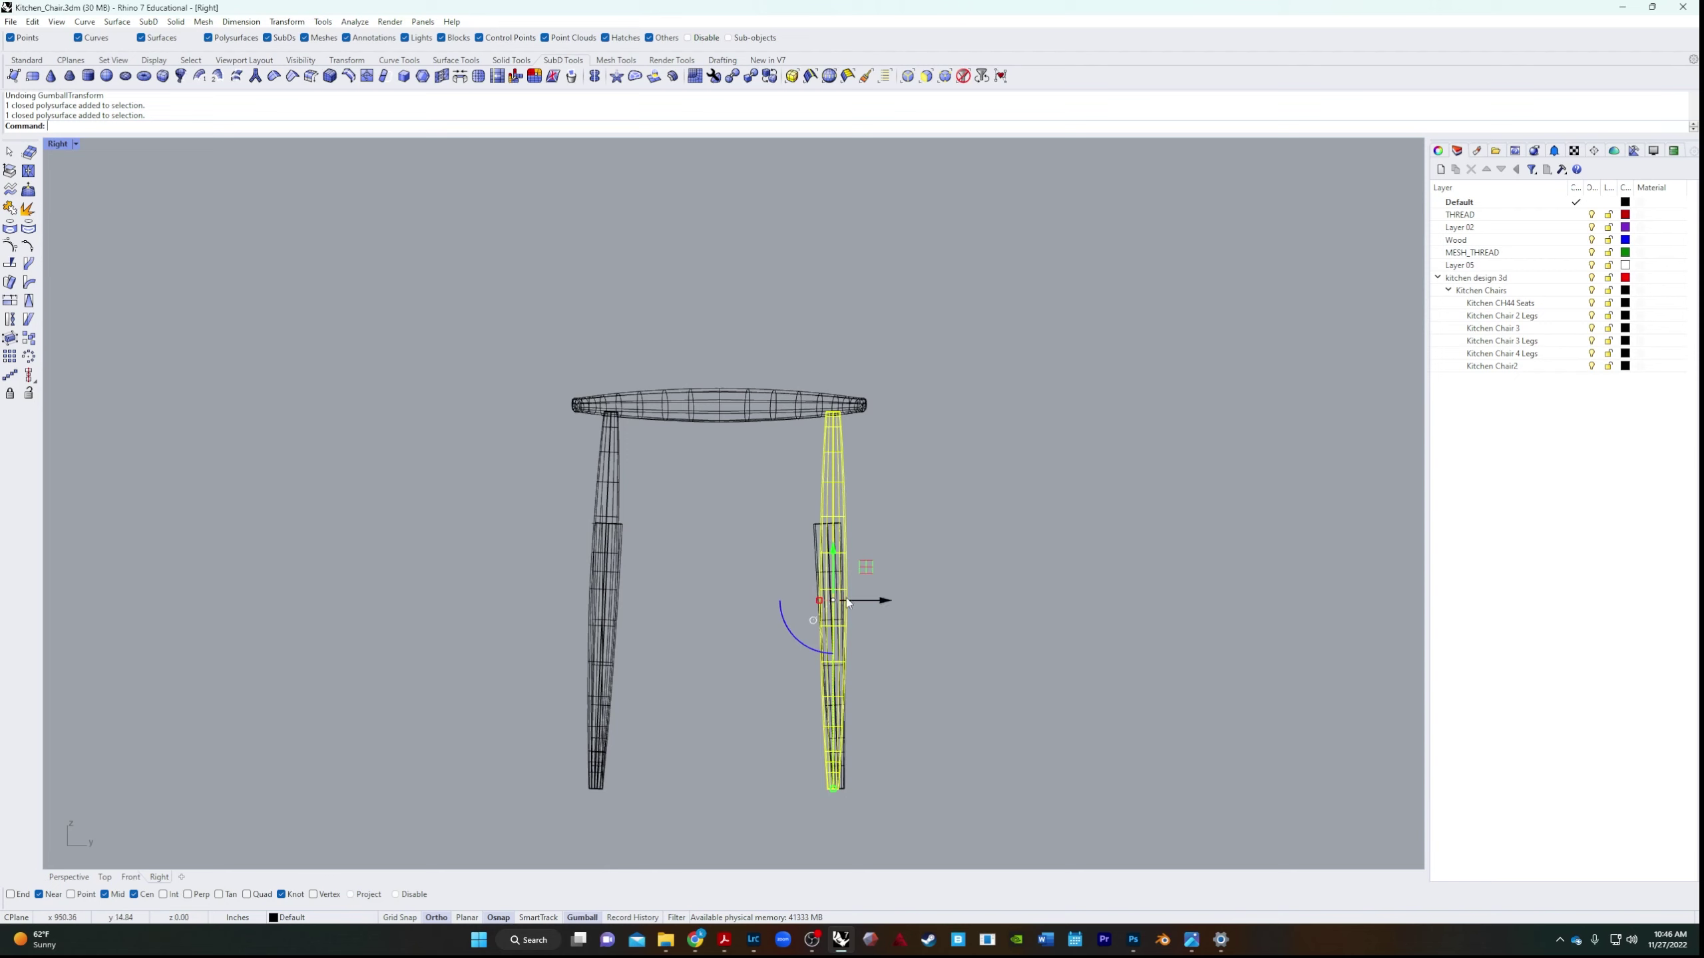
{"action": "left_click", "coordinate": [798, 646]}
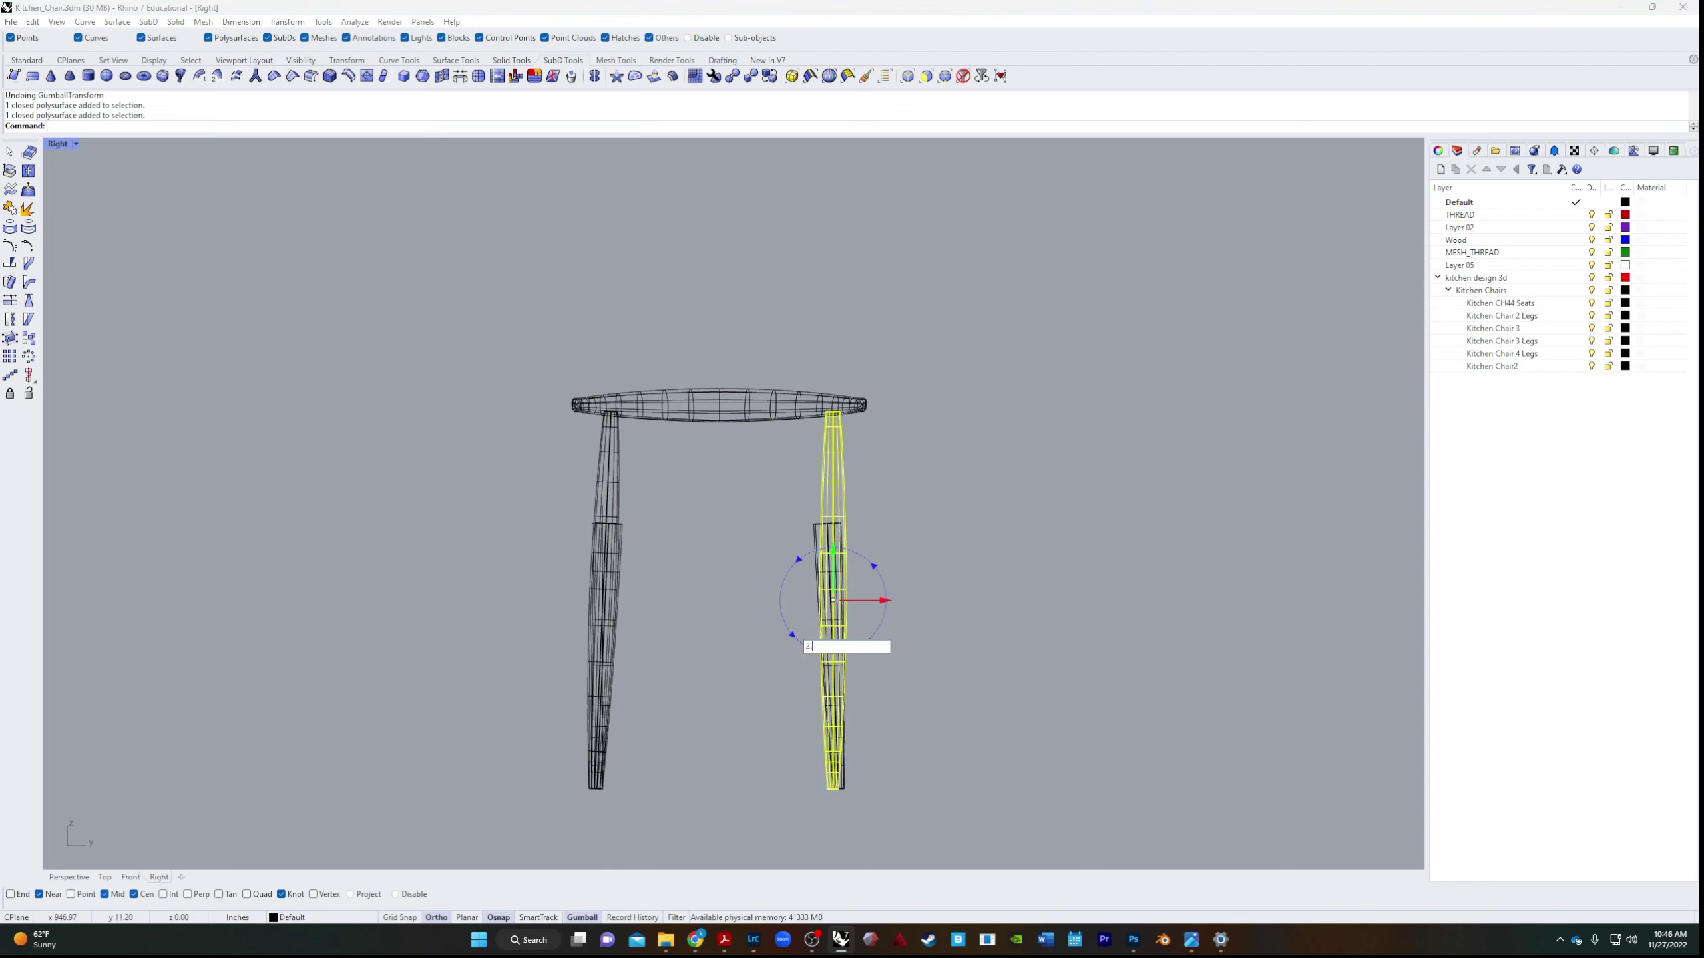
{"action": "key", "text": "Return"}
{"action": "left_click", "coordinate": [985, 495]}
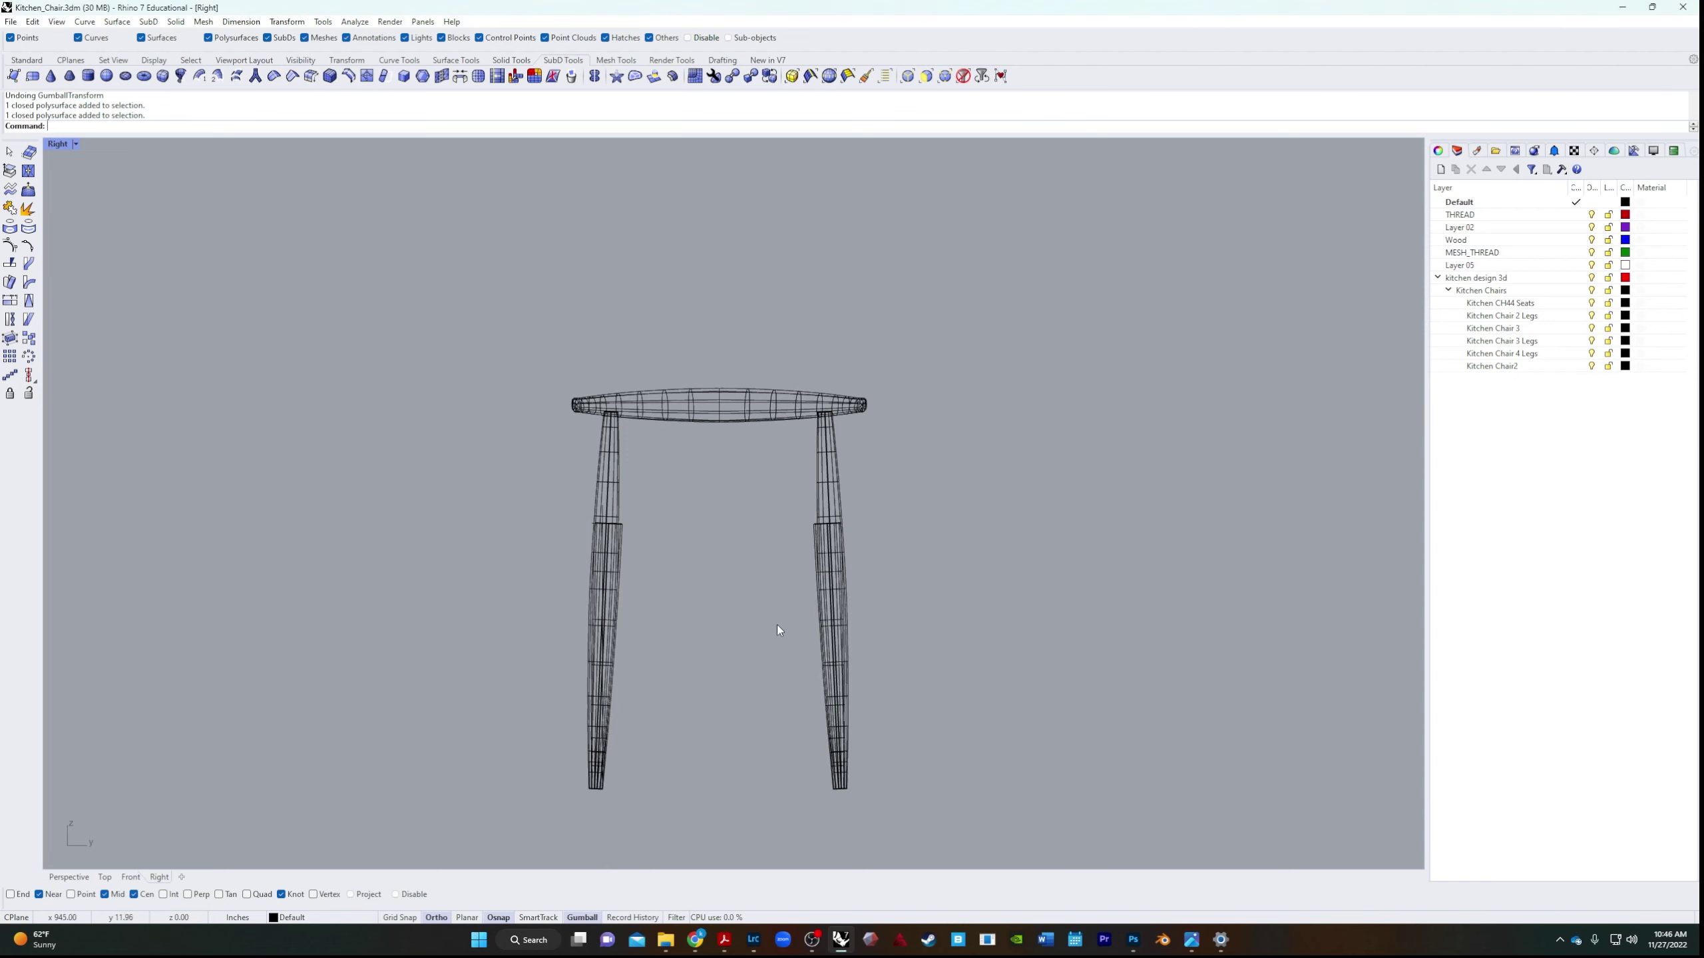
{"action": "left_click", "coordinate": [69, 878]}
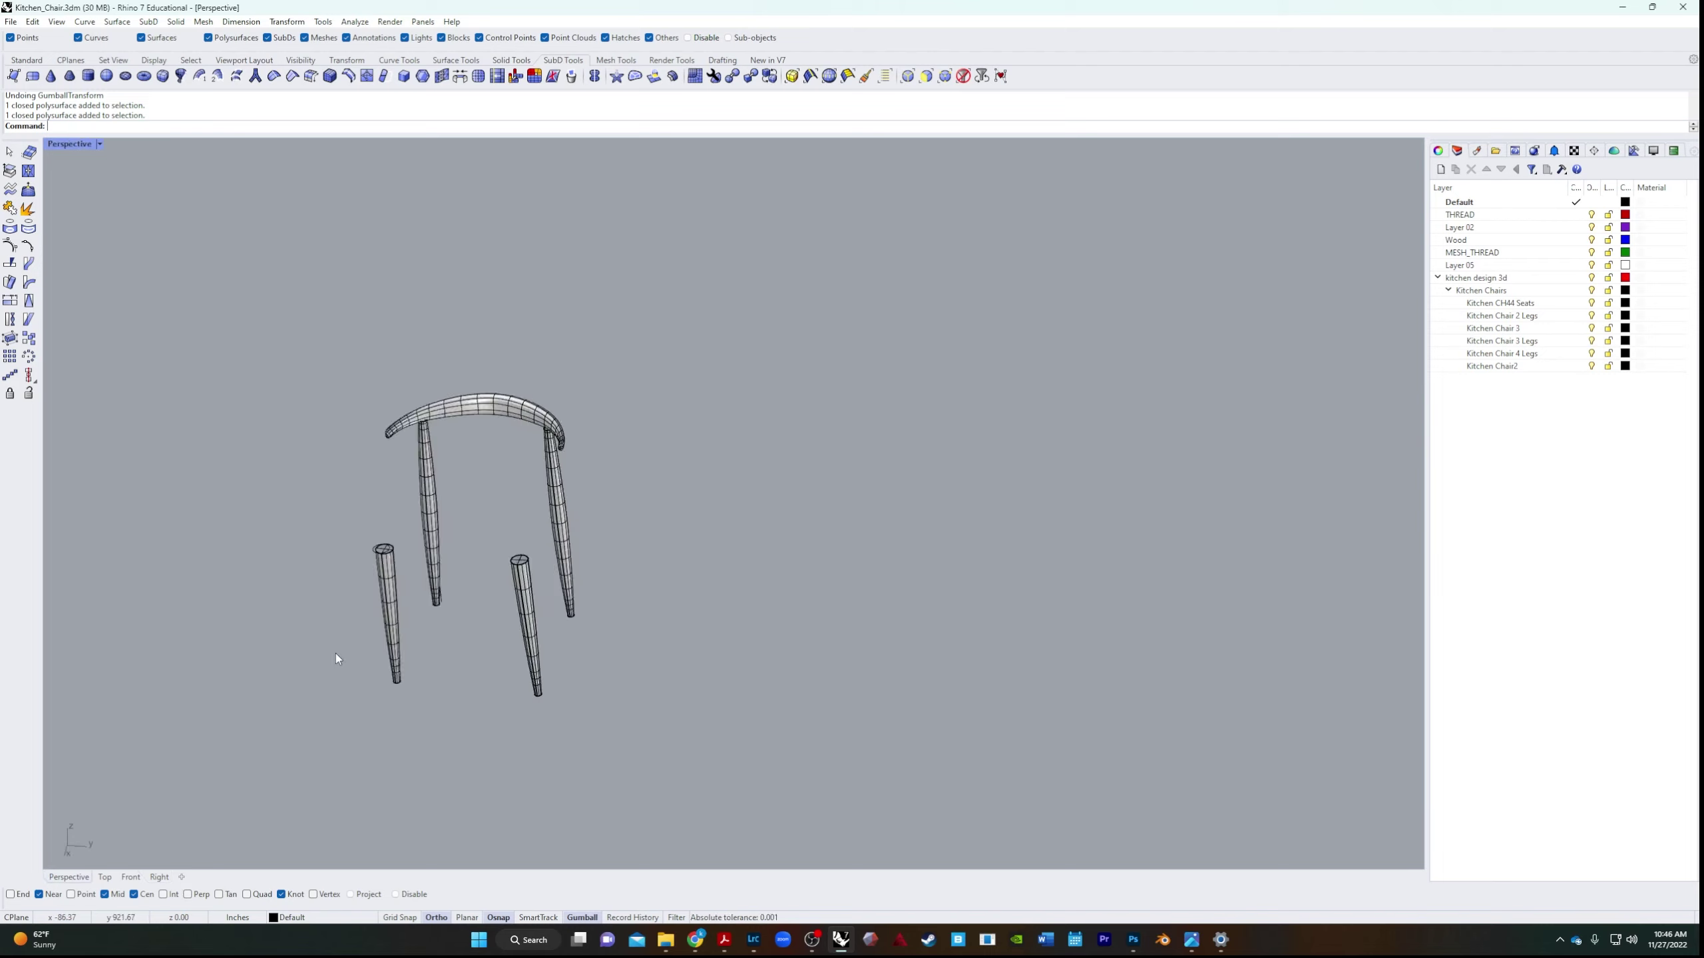
{"action": "mouse_move", "coordinate": [335, 652]}
{"action": "right_mouse_down"}
{"action": "mouse_move", "coordinate": [437, 639]}
{"action": "mouse_move", "coordinate": [506, 574]}
{"action": "mouse_move", "coordinate": [335, 677]}
{"action": "mouse_move", "coordinate": [342, 651]}
{"action": "right_mouse_up"}
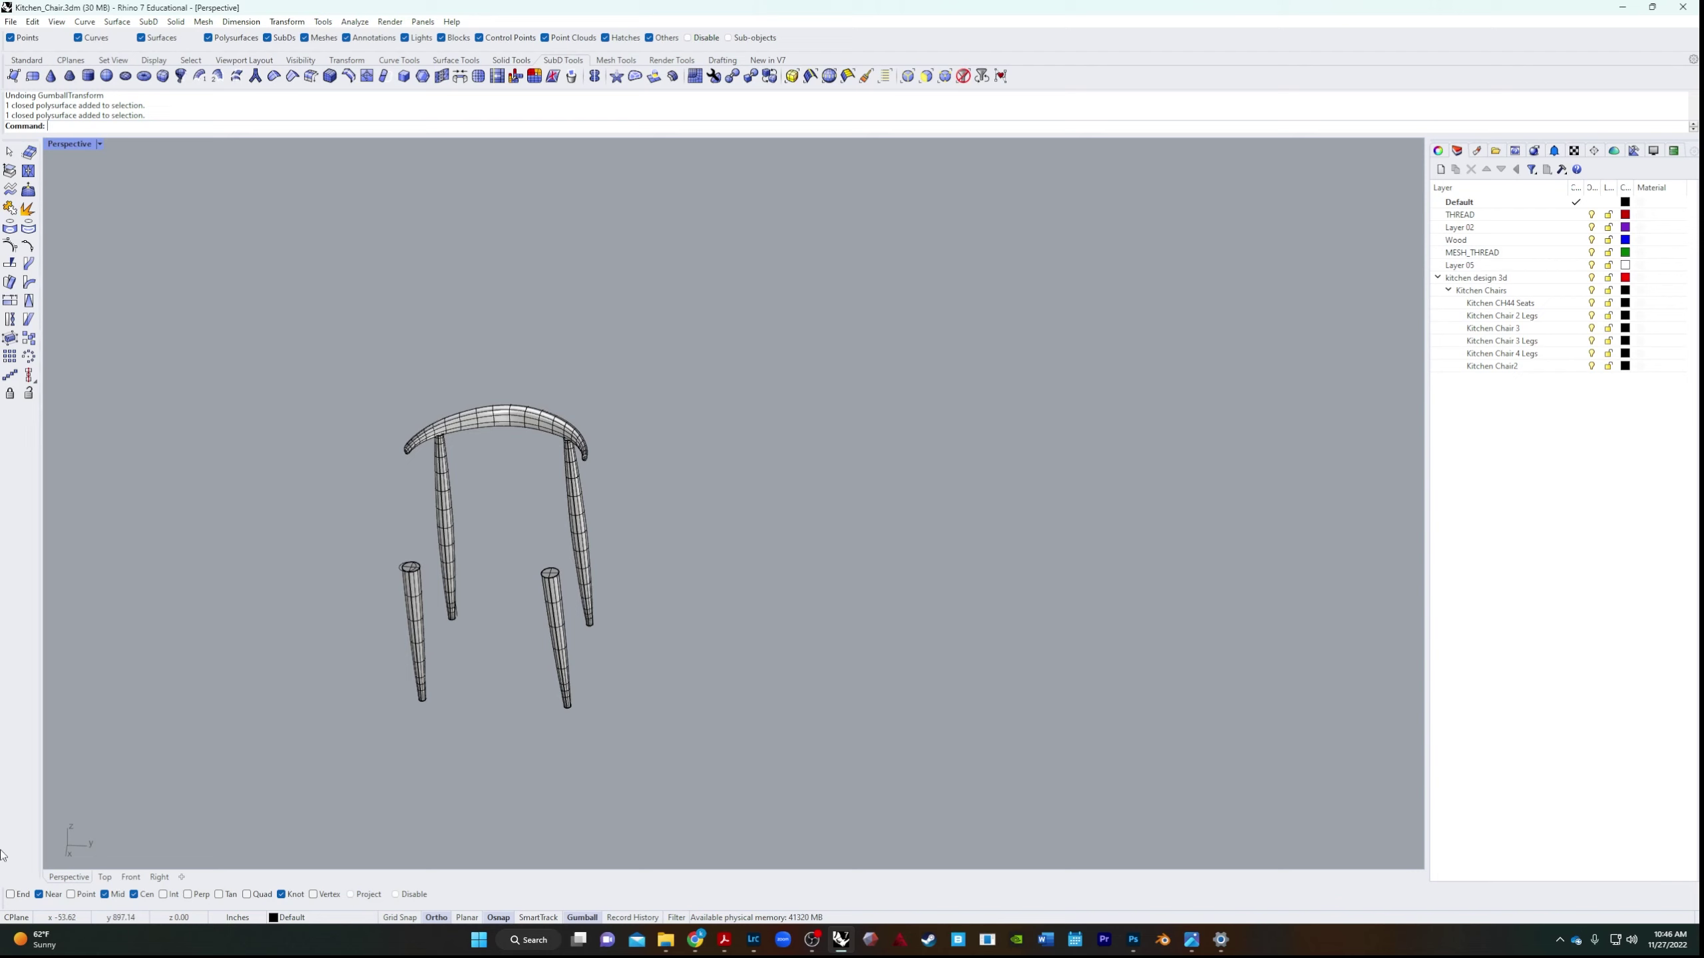
In the Right view, draw a line joining the bottoms of the two chair legs.
{"action": "left_click", "coordinate": [159, 877]}
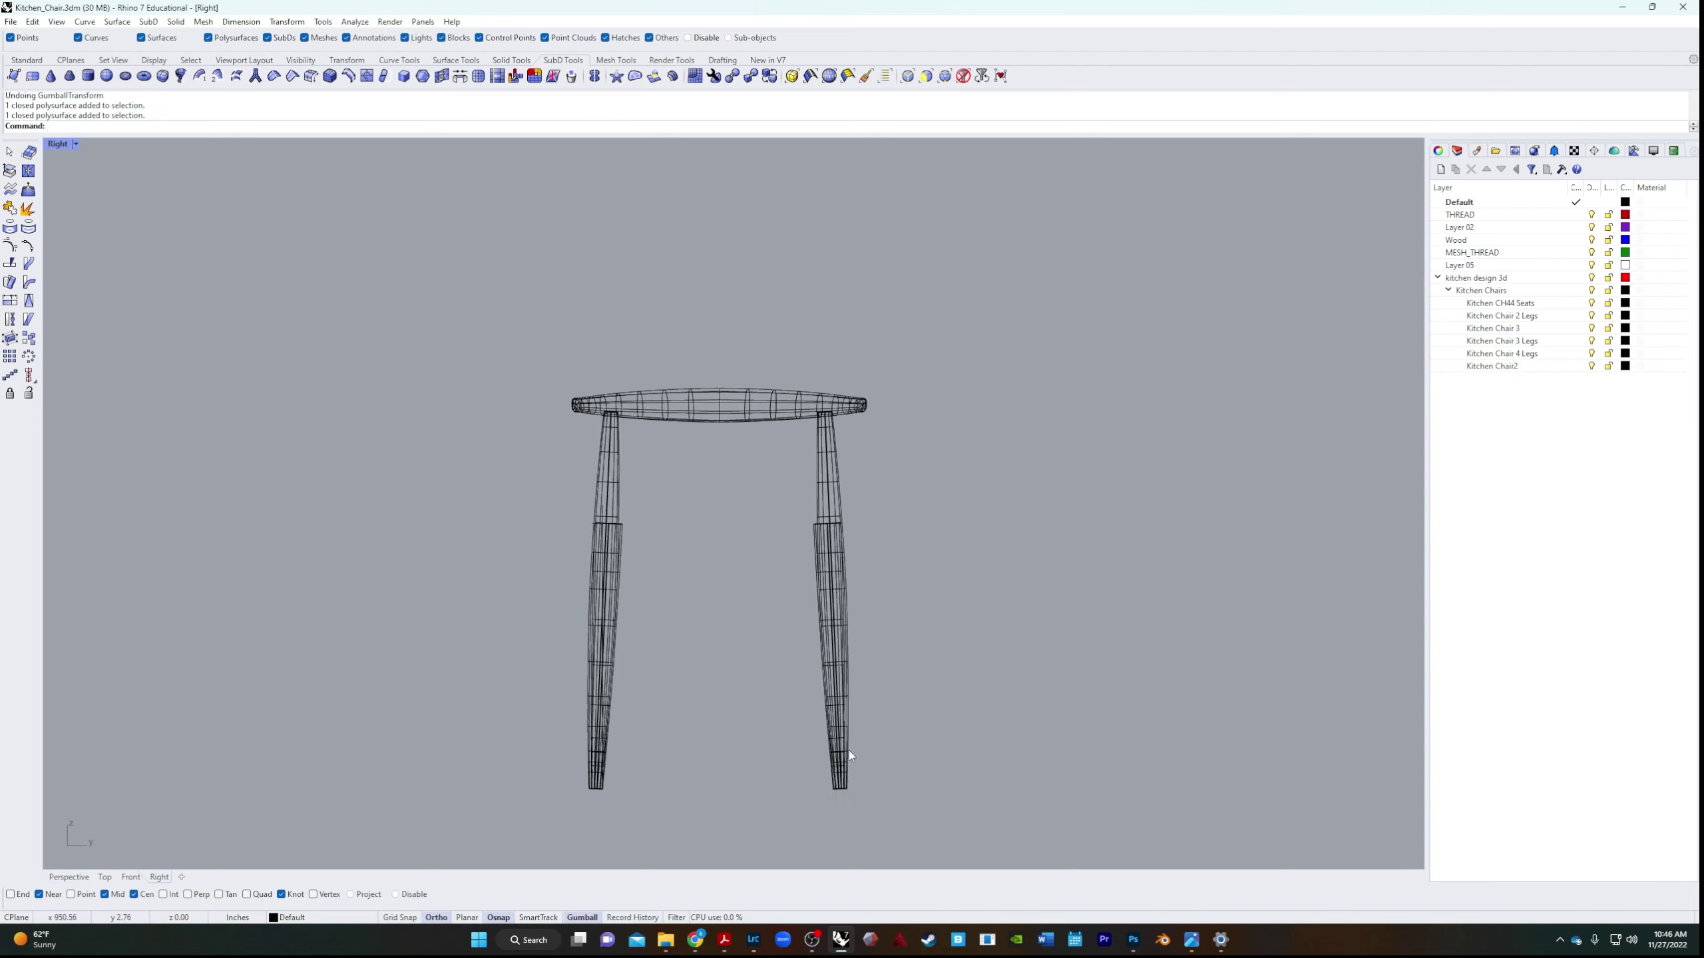
{"action": "type", "text": "line"}
{"action": "key", "text": "Return"}
{"action": "left_click", "coordinate": [598, 790]}
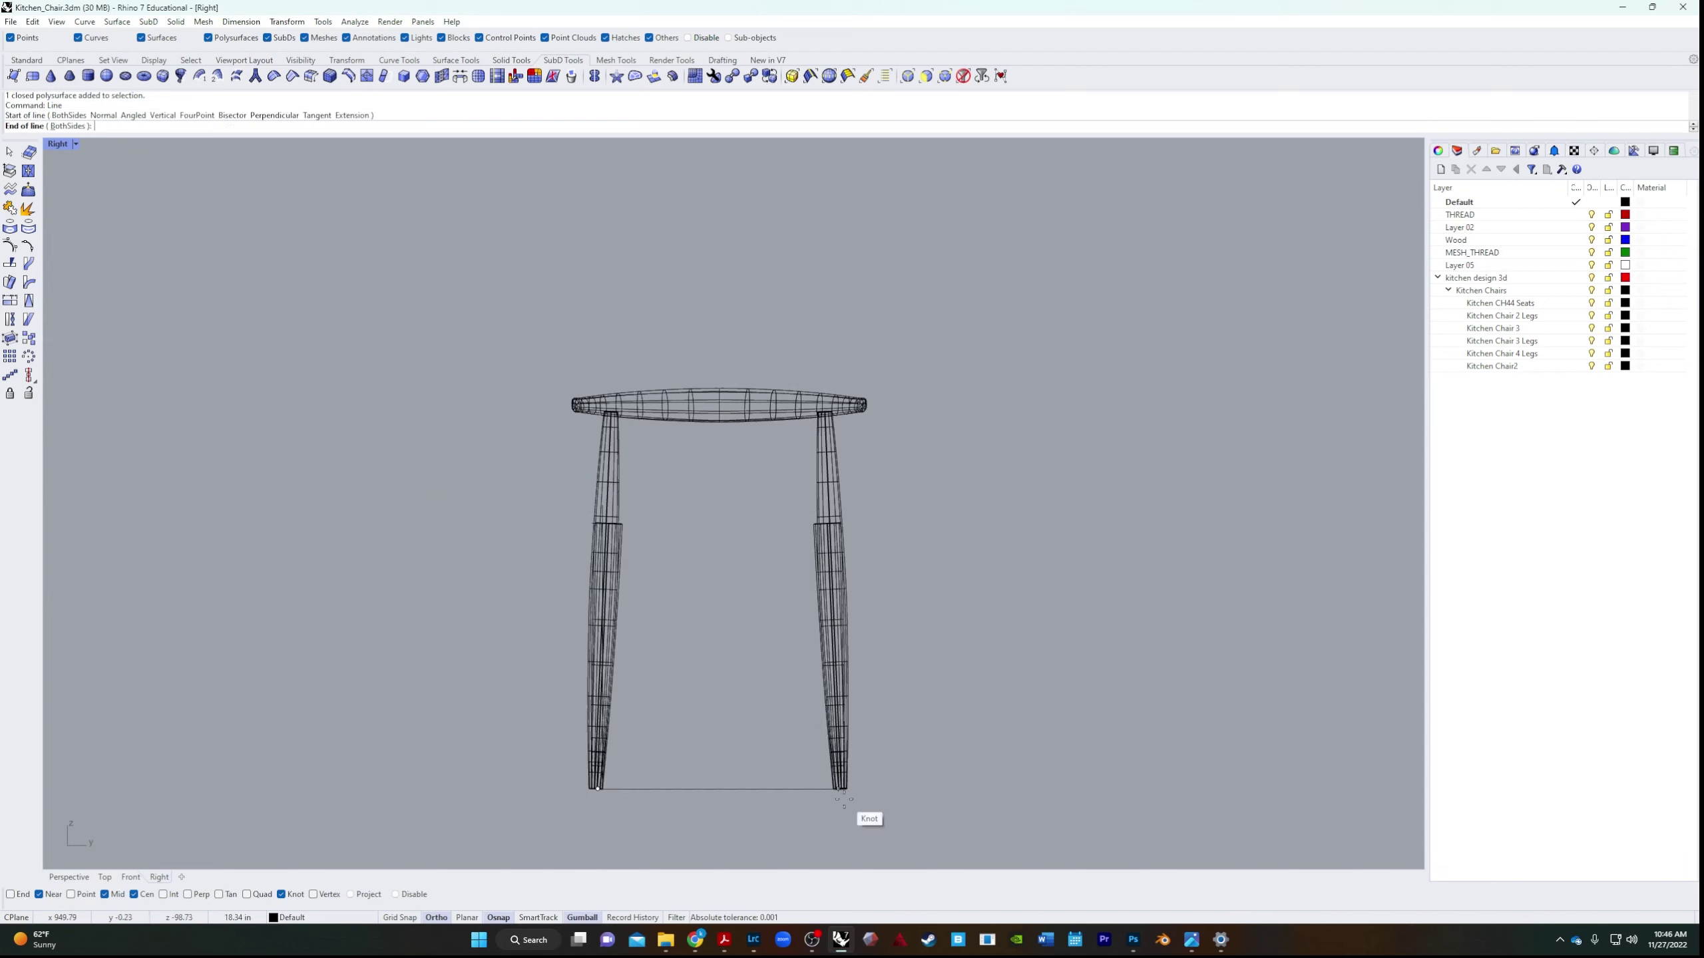
{"action": "left_click", "coordinate": [834, 791]}
Raise the new line 17 inches with the gumball, then show the Front view.
{"action": "left_click", "coordinate": [746, 789]}
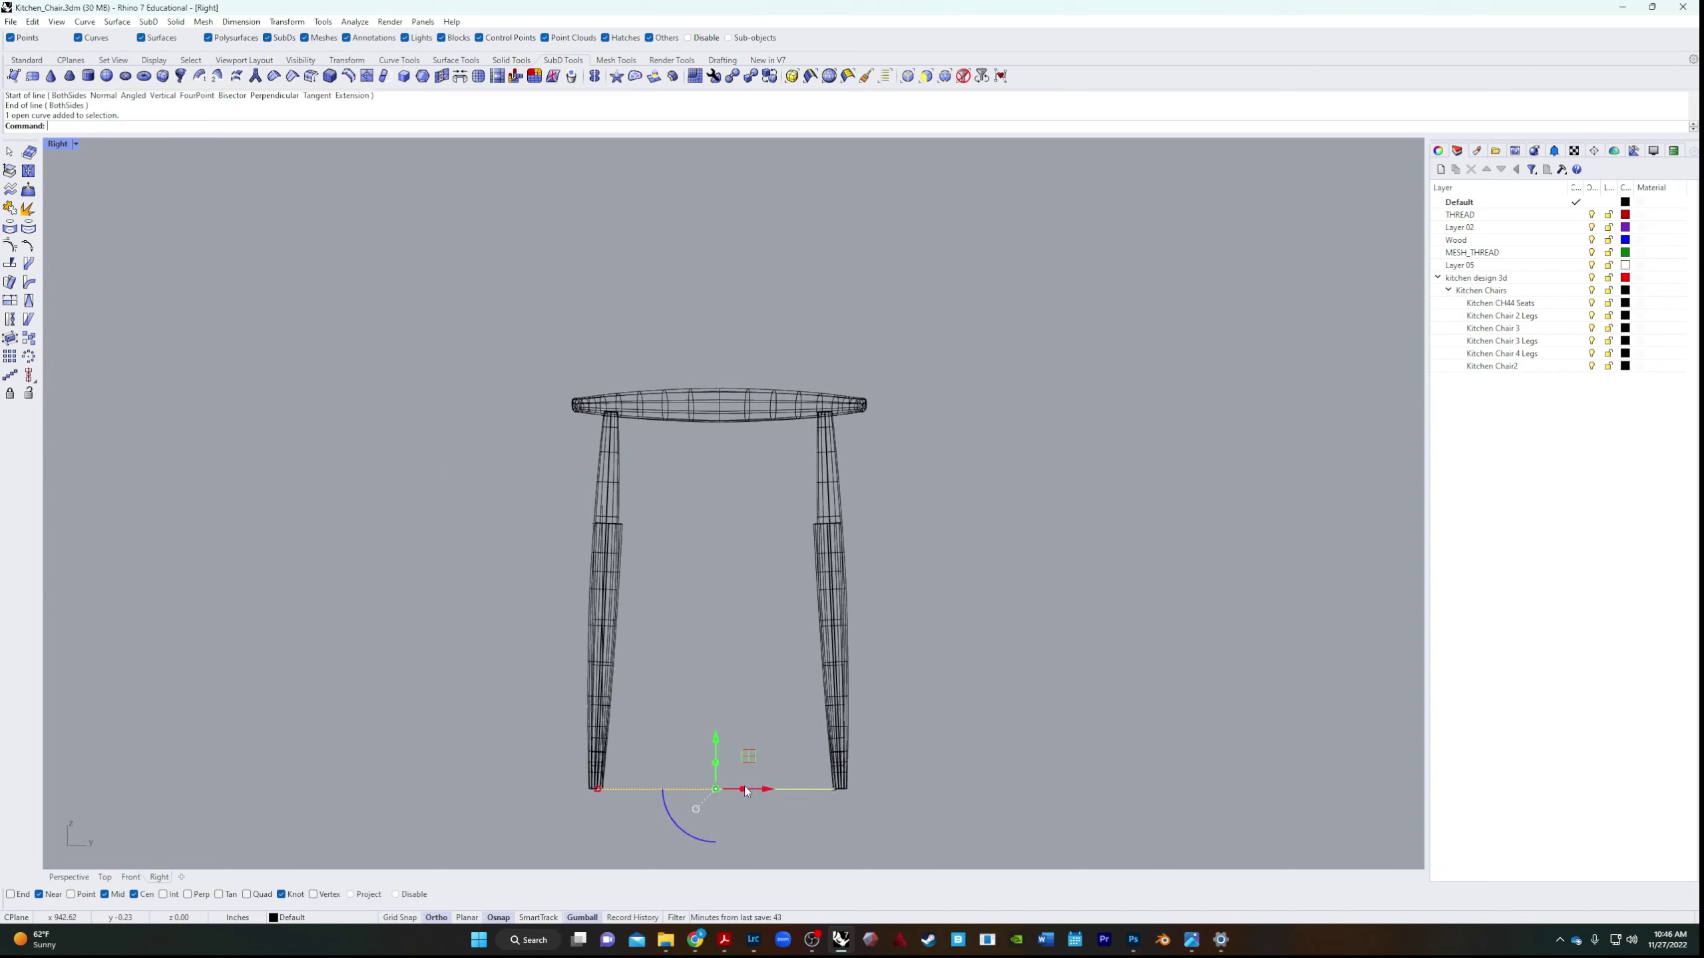
{"action": "left_click", "coordinate": [714, 749]}
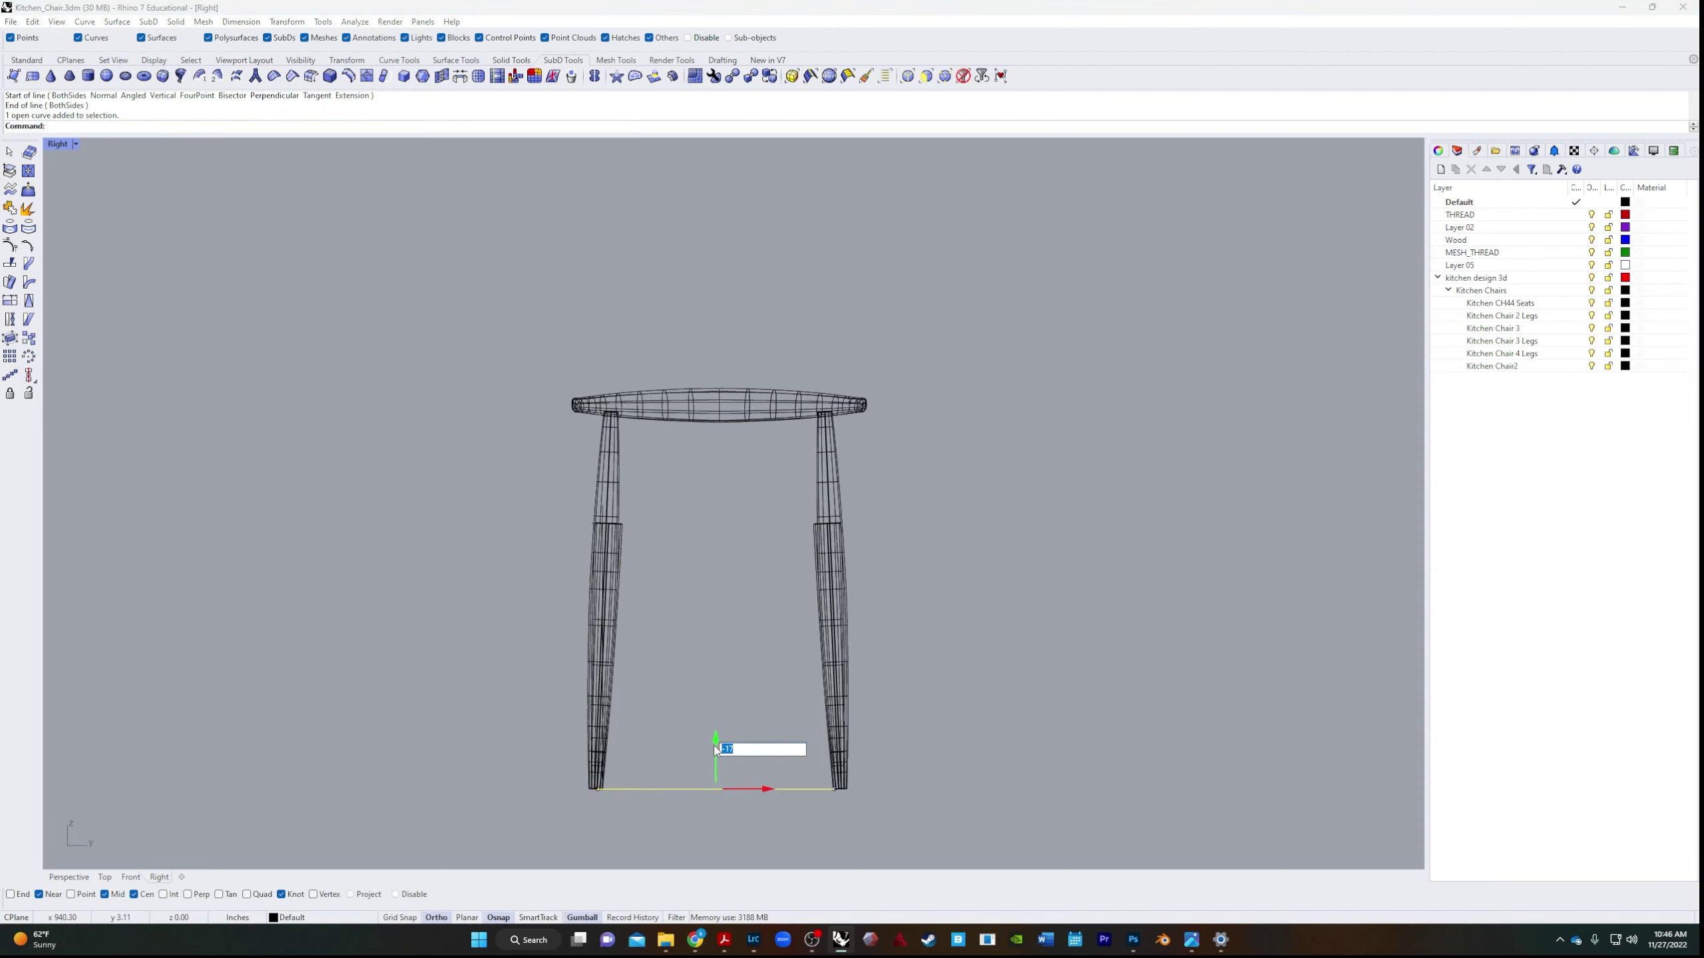
{"action": "type", "text": "17"}
{"action": "key", "text": "Return"}
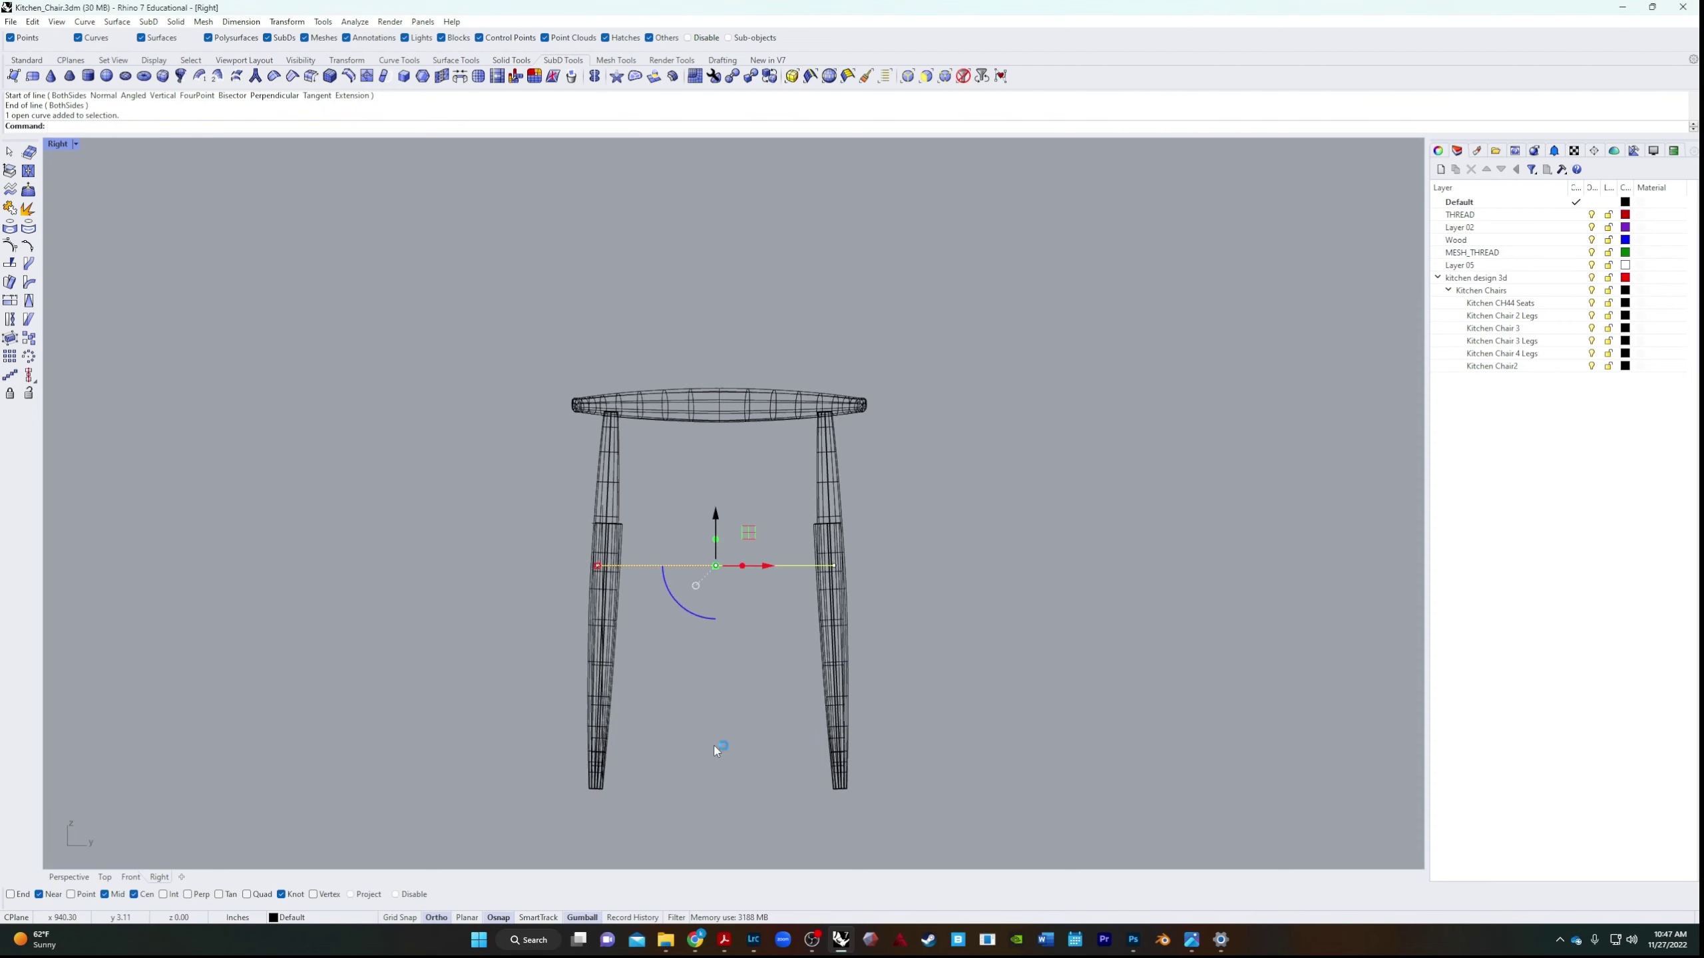
{"action": "key", "text": "Escape"}
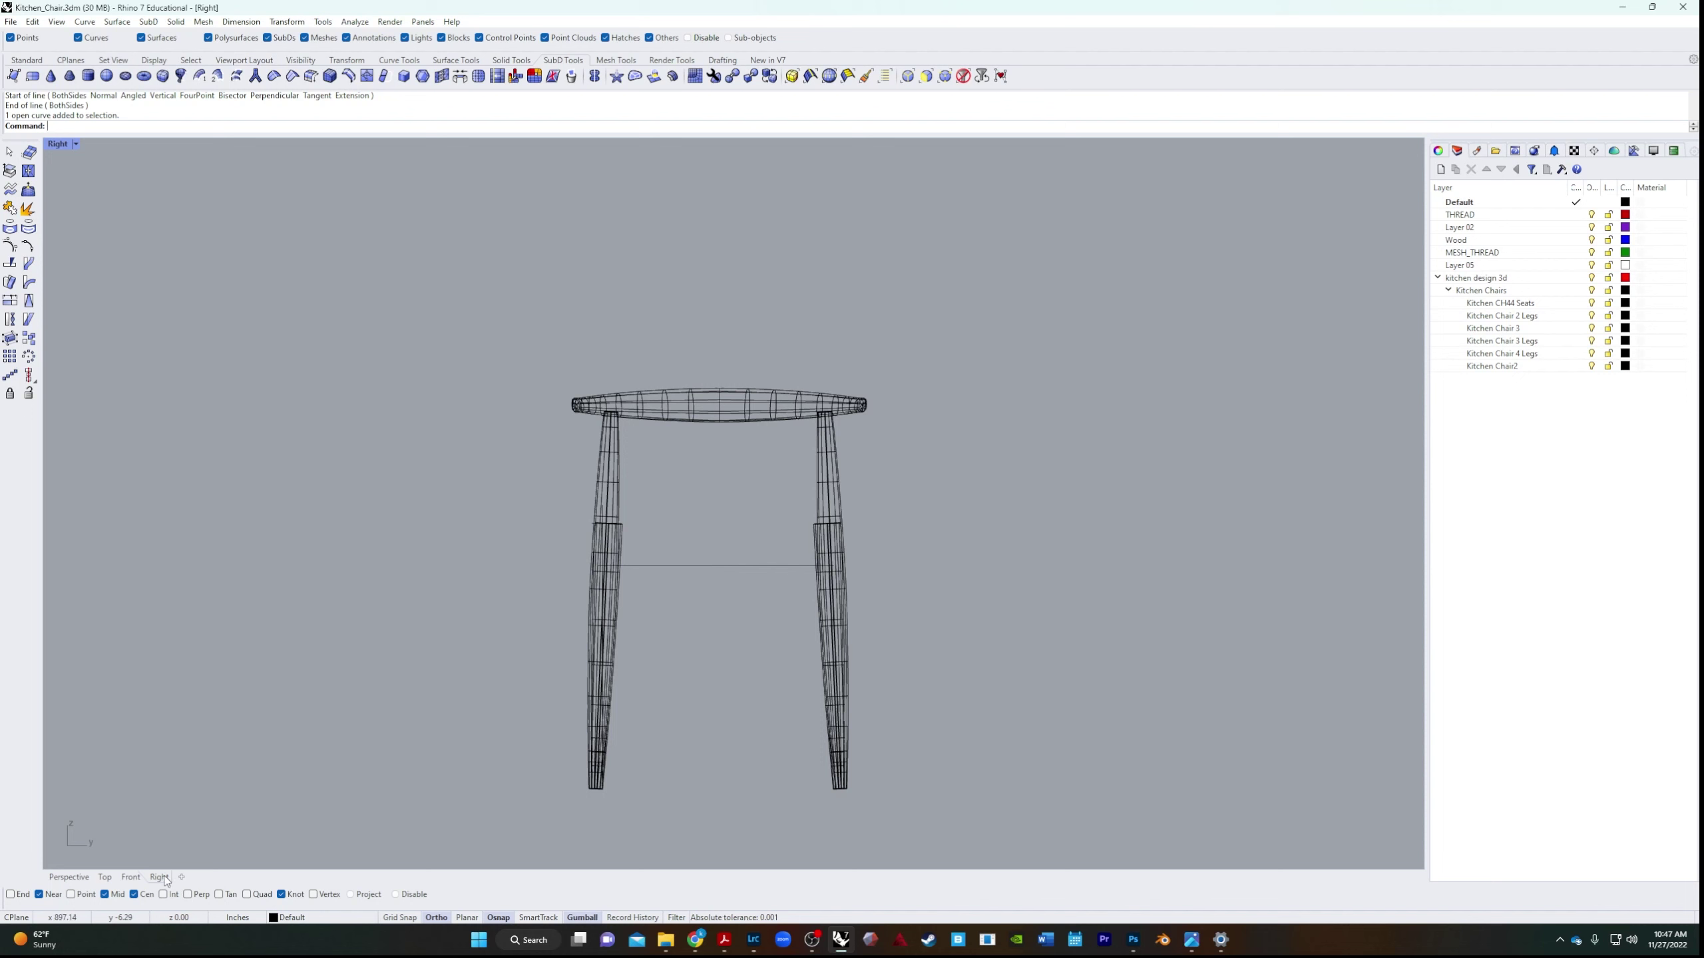
{"action": "left_click", "coordinate": [131, 878]}
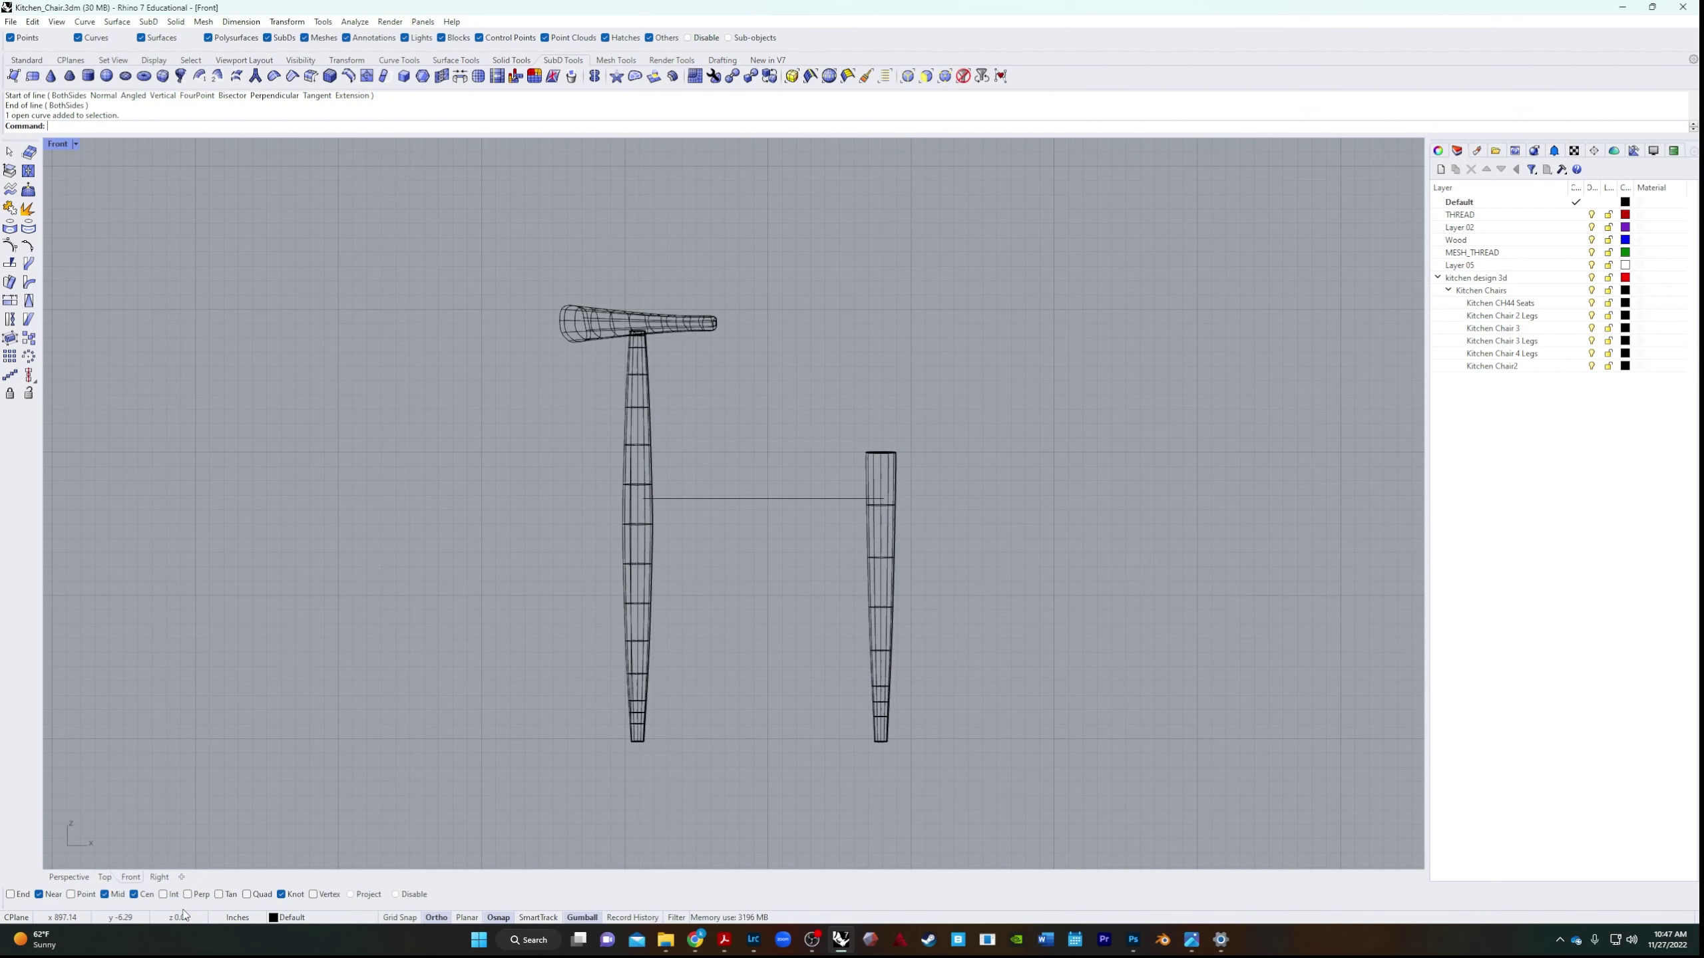
Lower the existing rail line by 0.5 inch.
{"action": "left_click", "coordinate": [766, 499]}
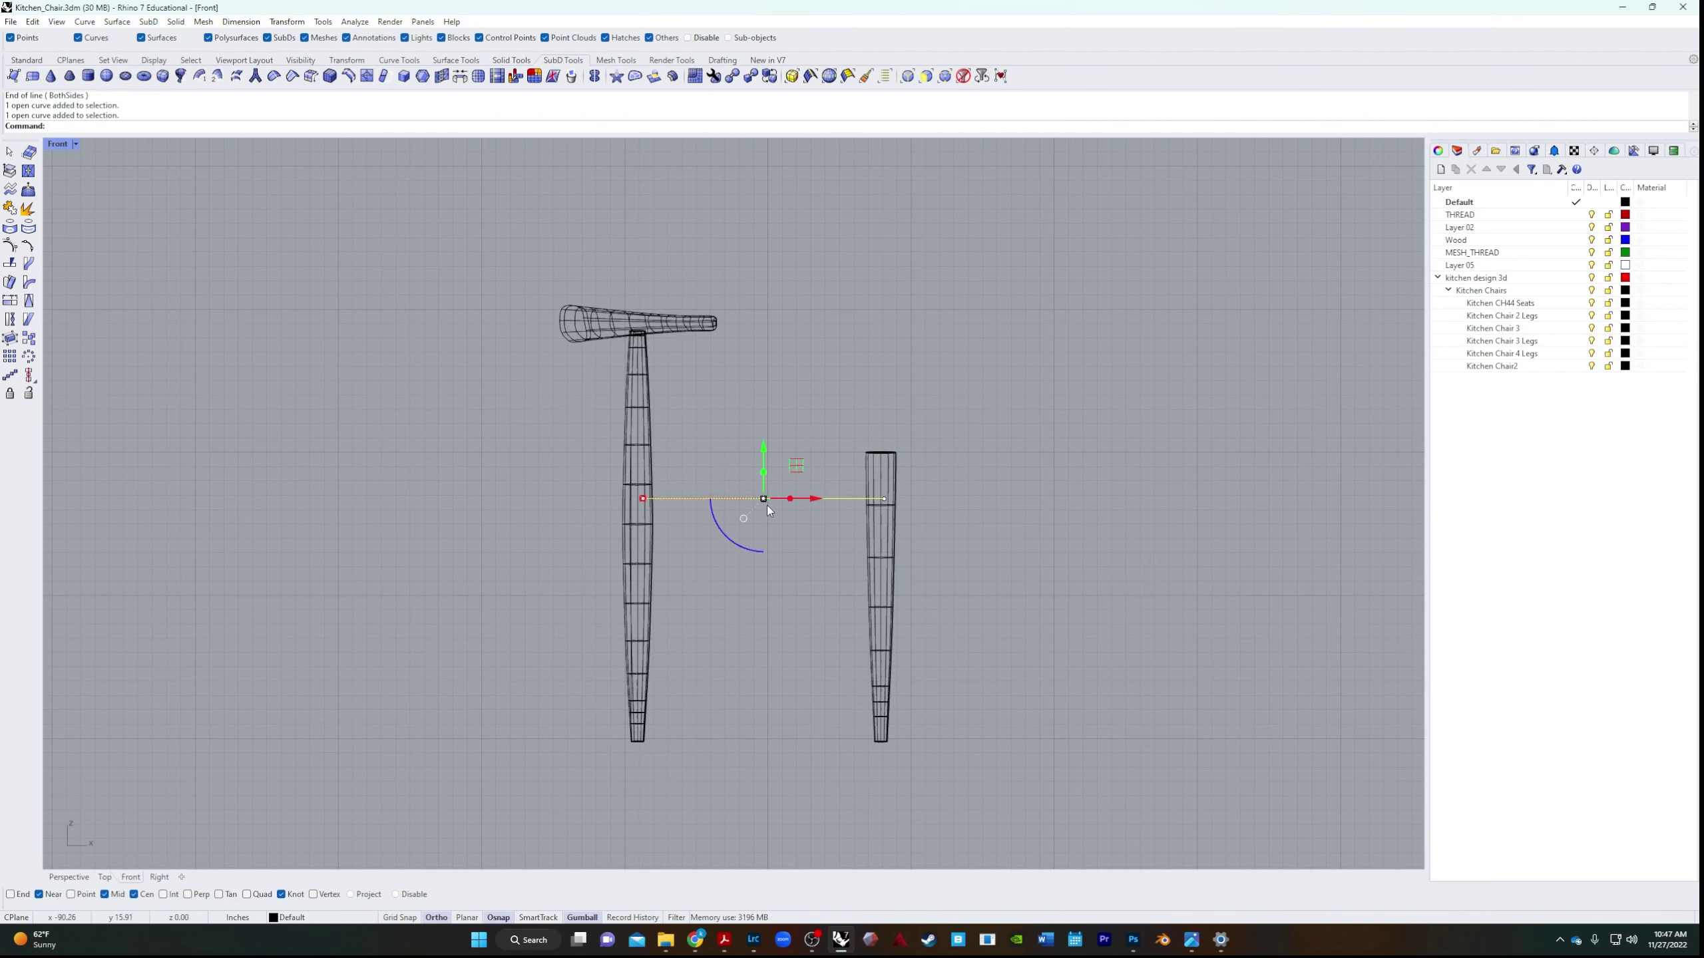
{"action": "left_click", "coordinate": [763, 447]}
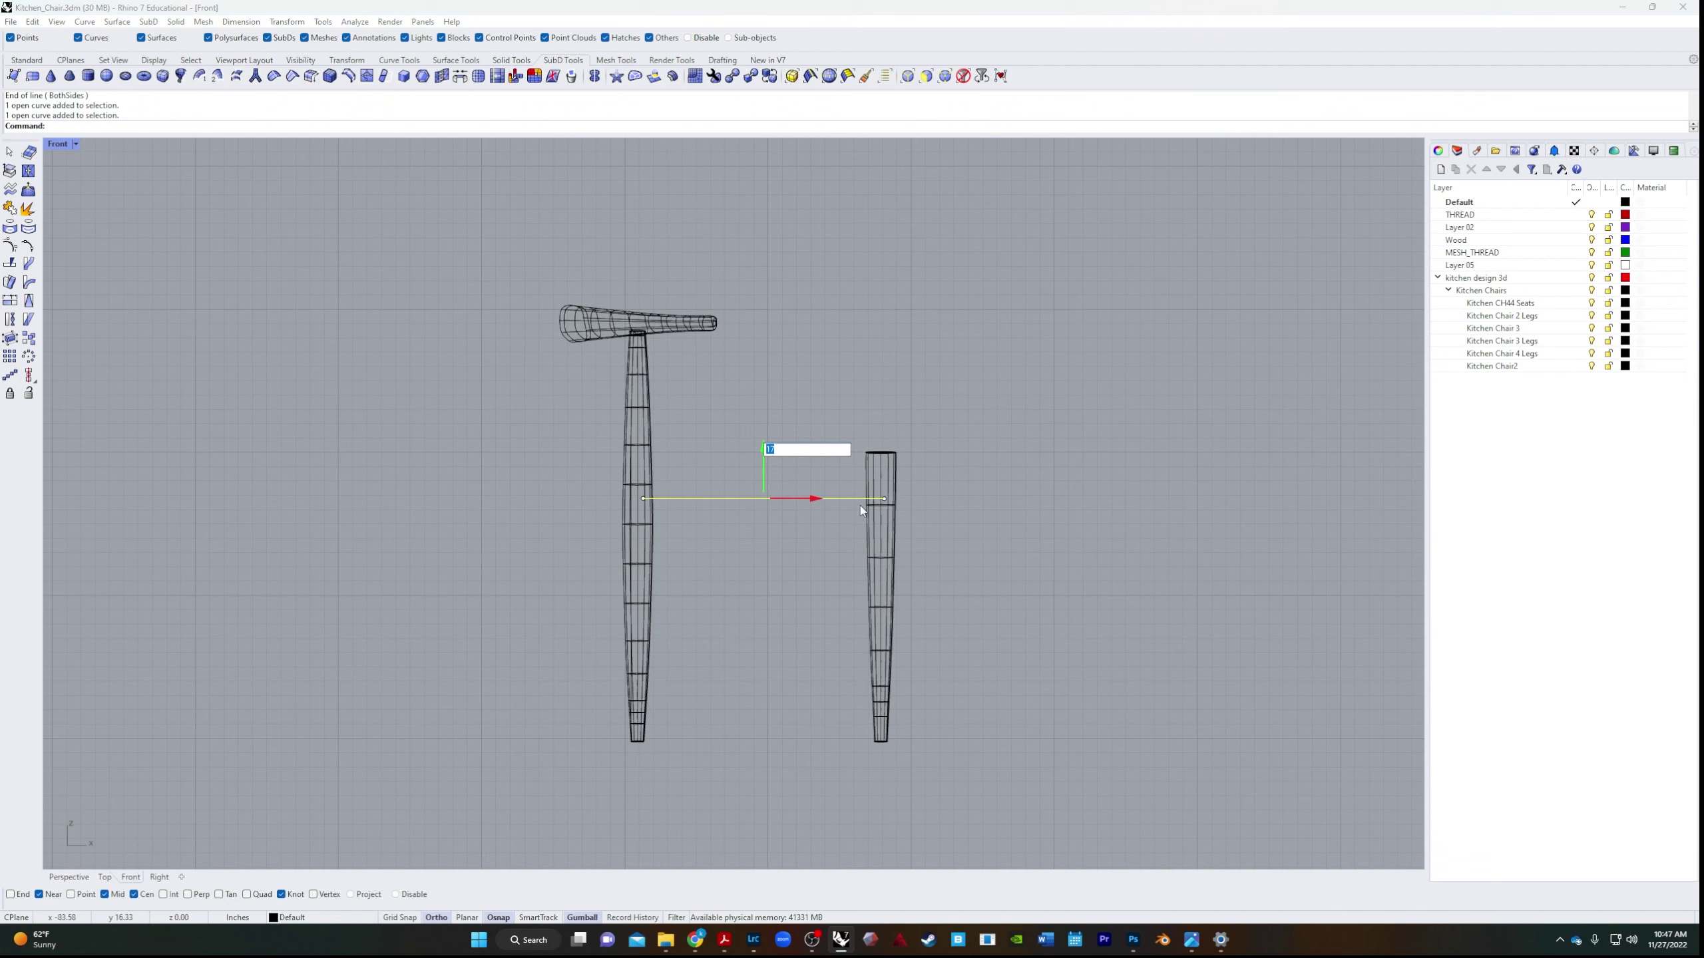
{"action": "type", "text": "-.5"}
{"action": "key", "text": "Return"}
{"action": "key", "text": "Escape"}
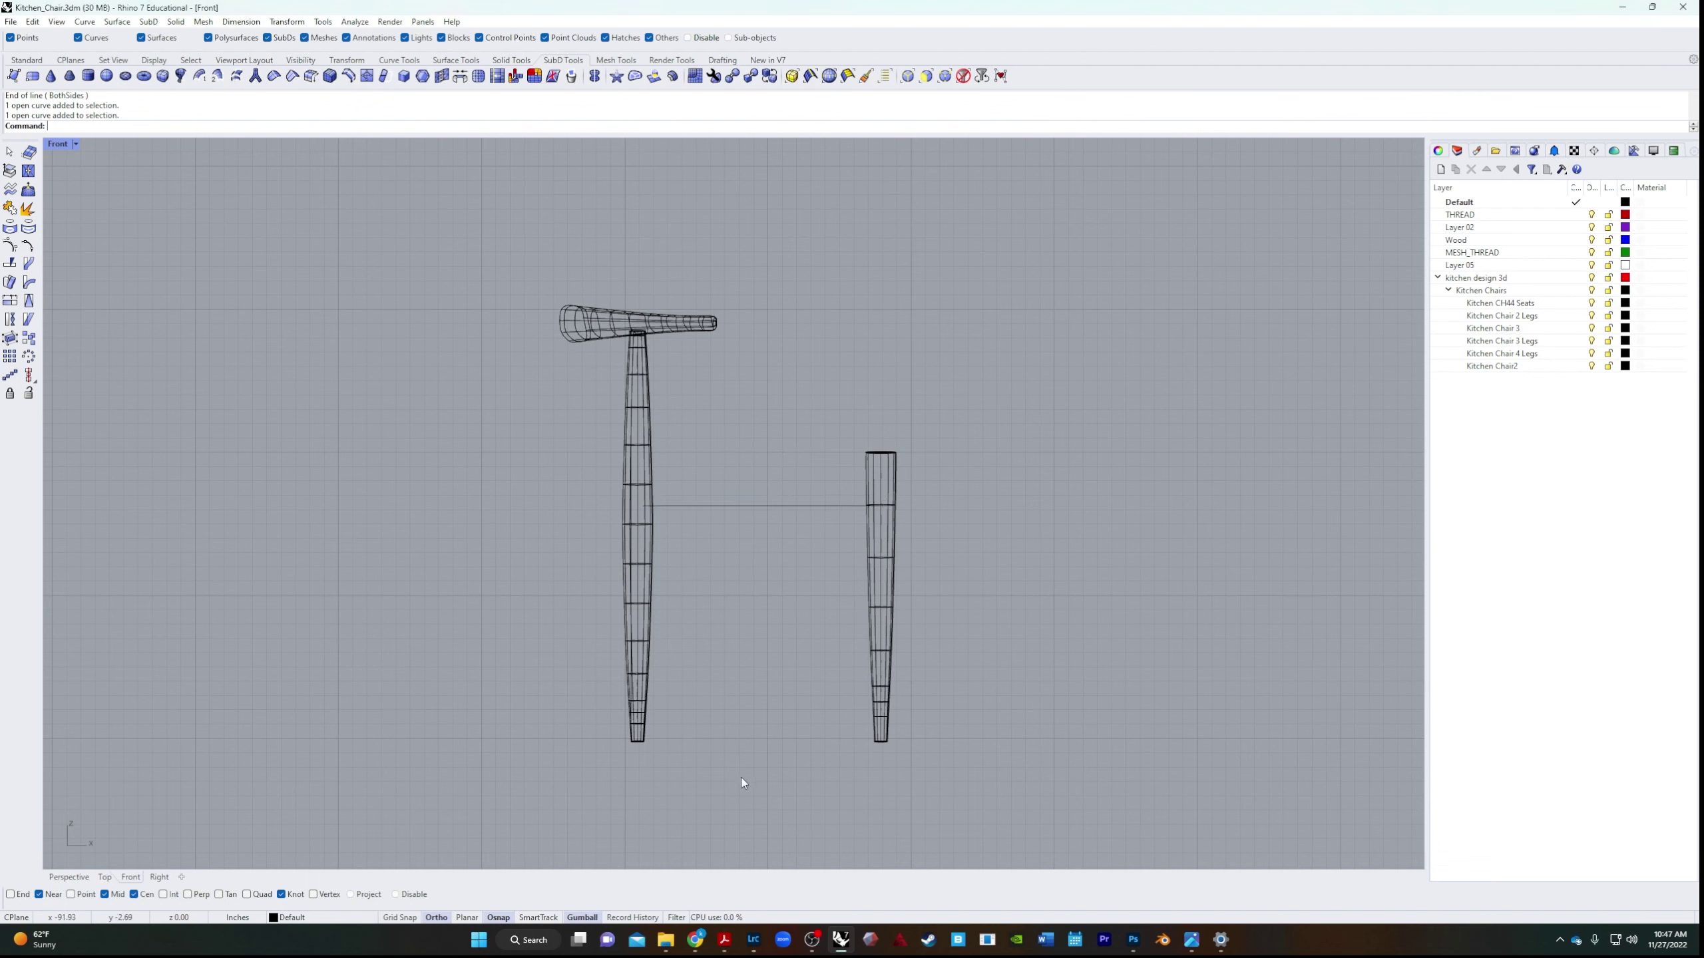
Draw a line between the leg bottoms and raise it 18 inches.
{"action": "type", "text": "line"}
{"action": "key", "text": "Return"}
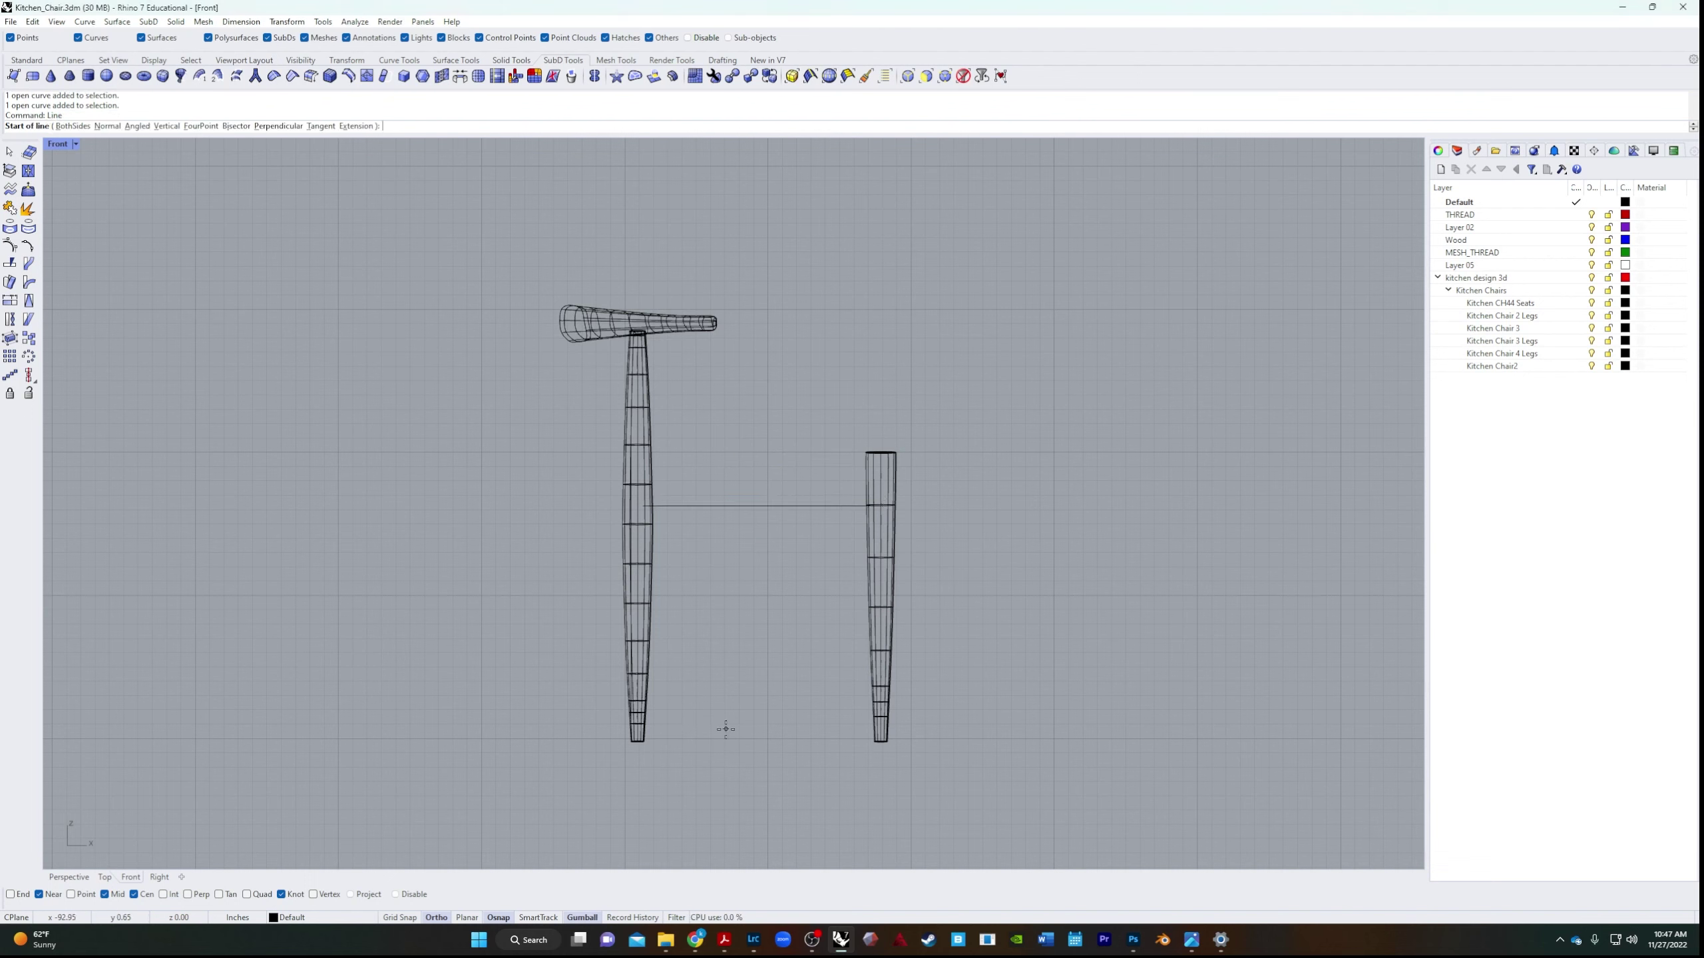
{"action": "left_click", "coordinate": [651, 742]}
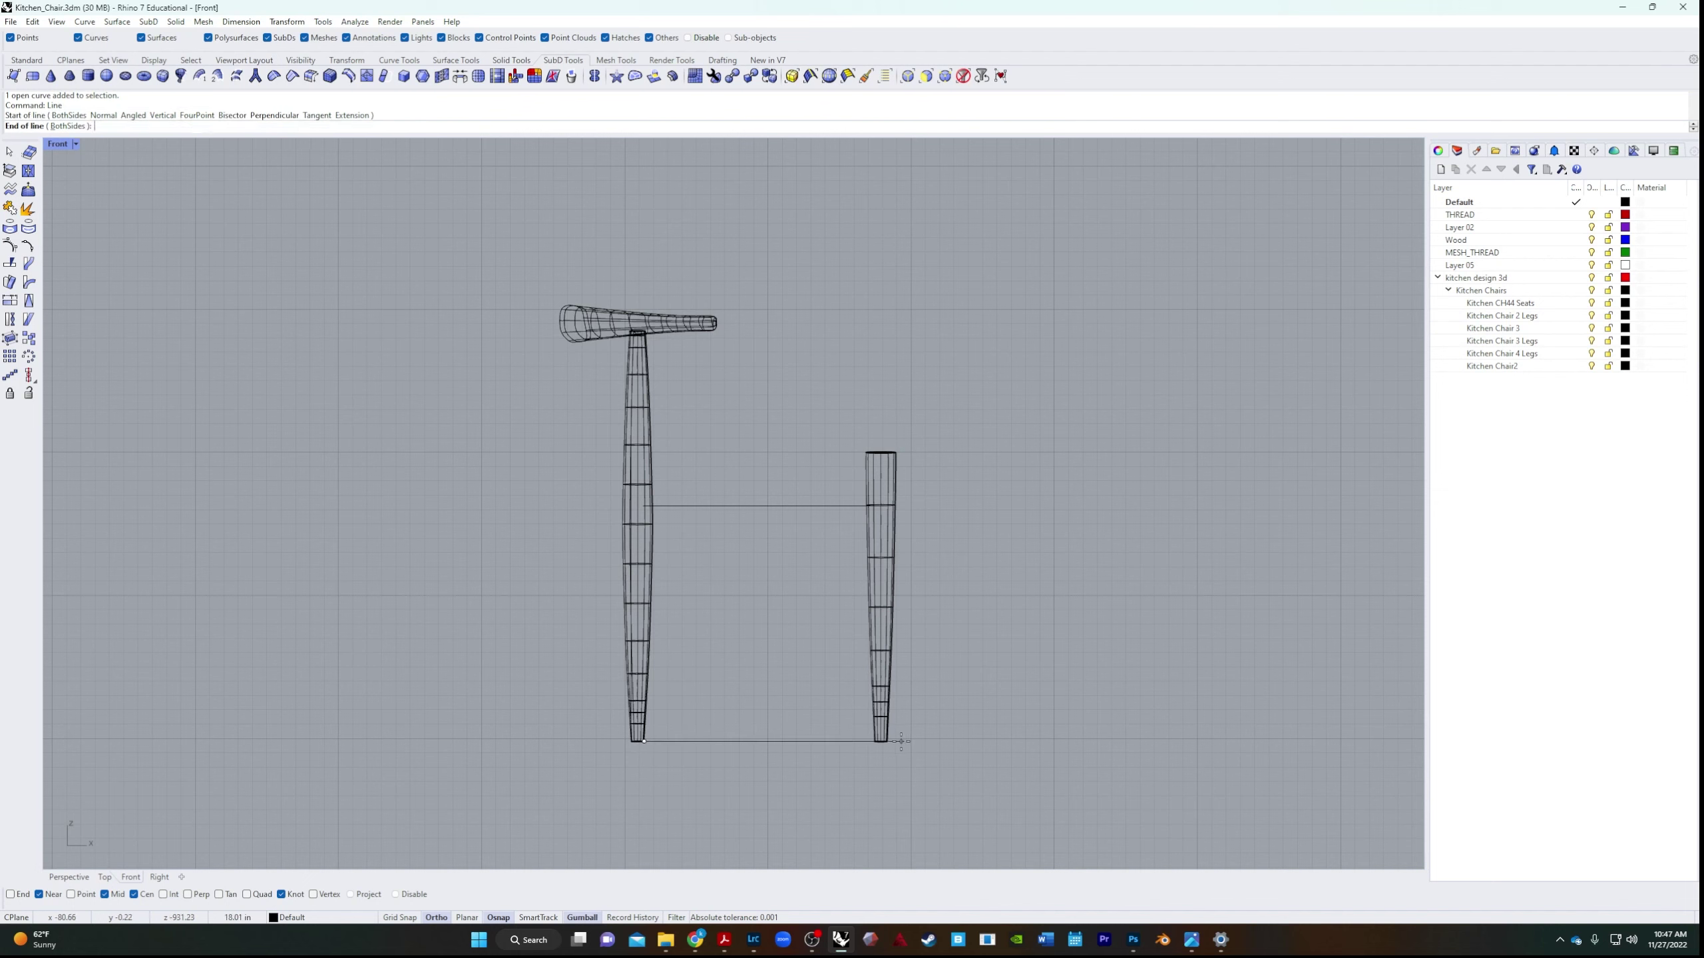
{"action": "left_click", "coordinate": [871, 742]}
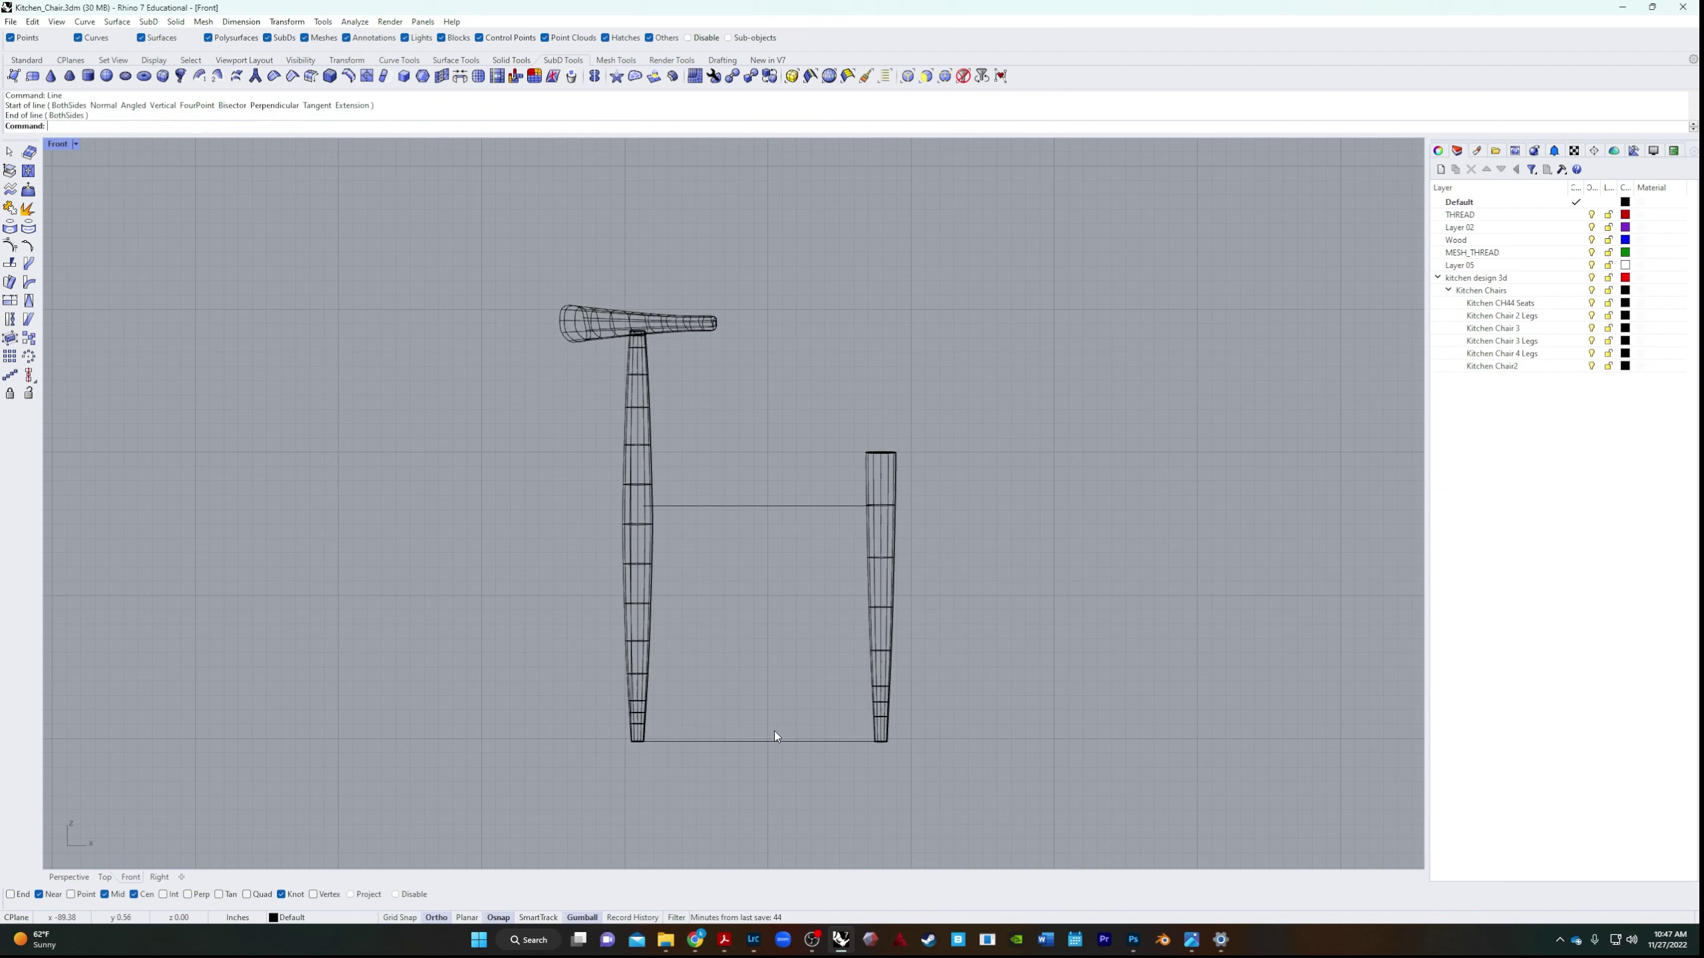
{"action": "left_click", "coordinate": [758, 692]}
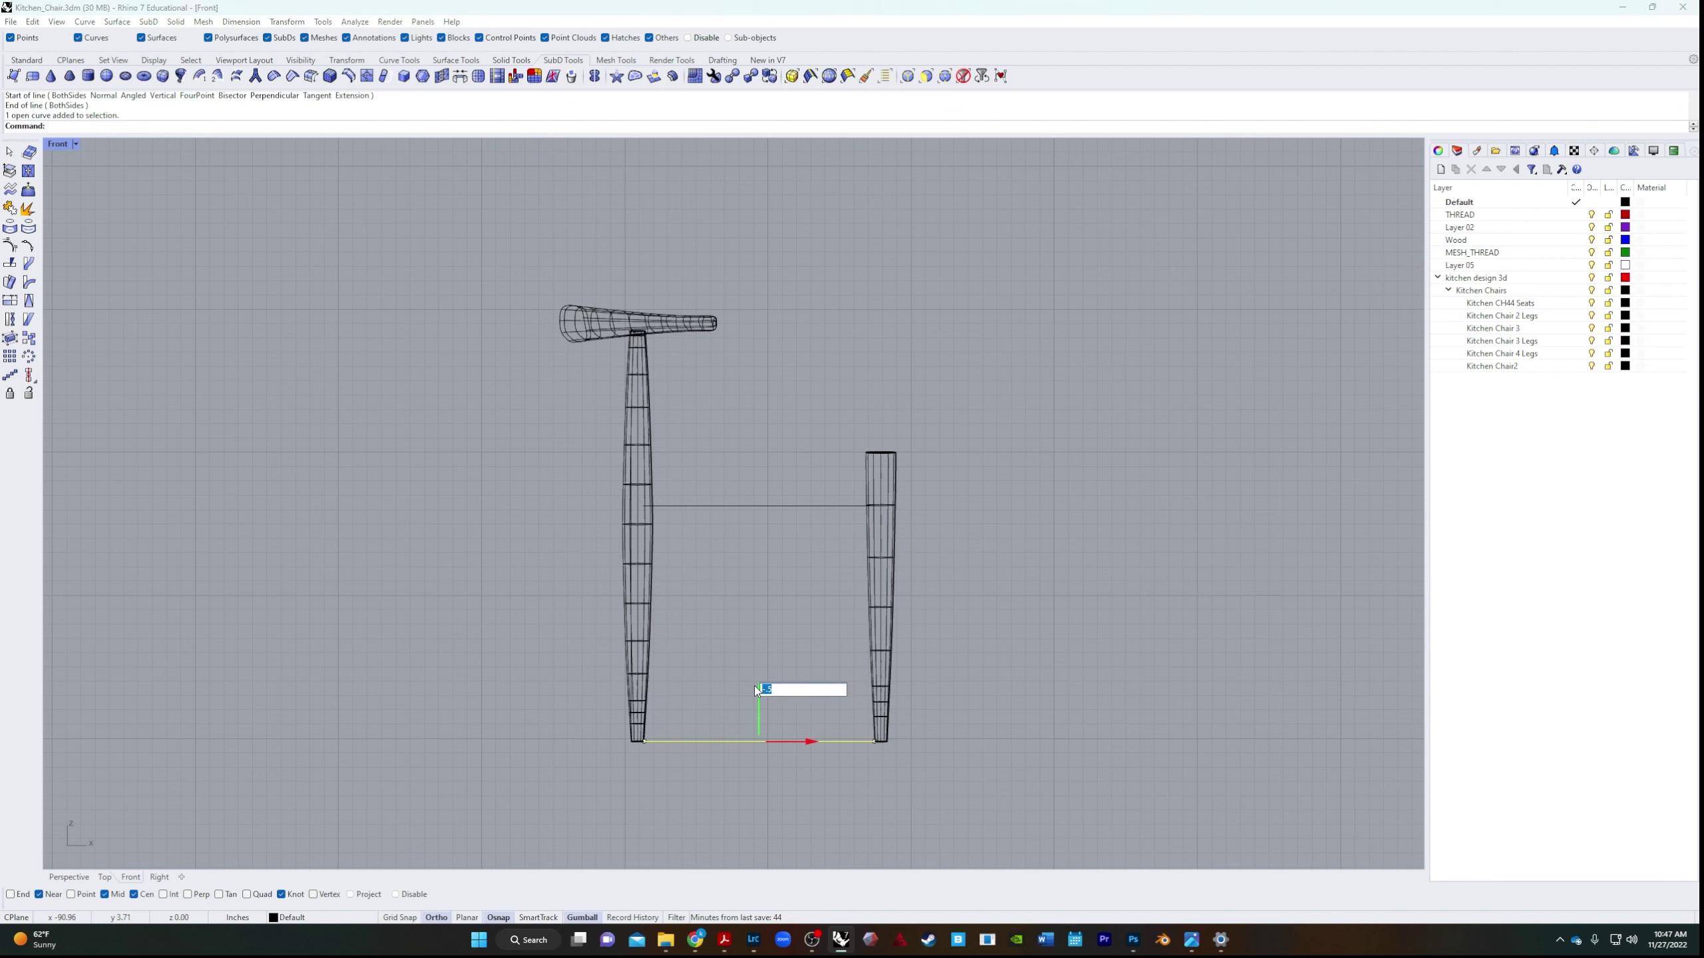
{"action": "type", "text": "18"}
{"action": "key", "text": "Return"}
{"action": "key", "text": "Escape"}
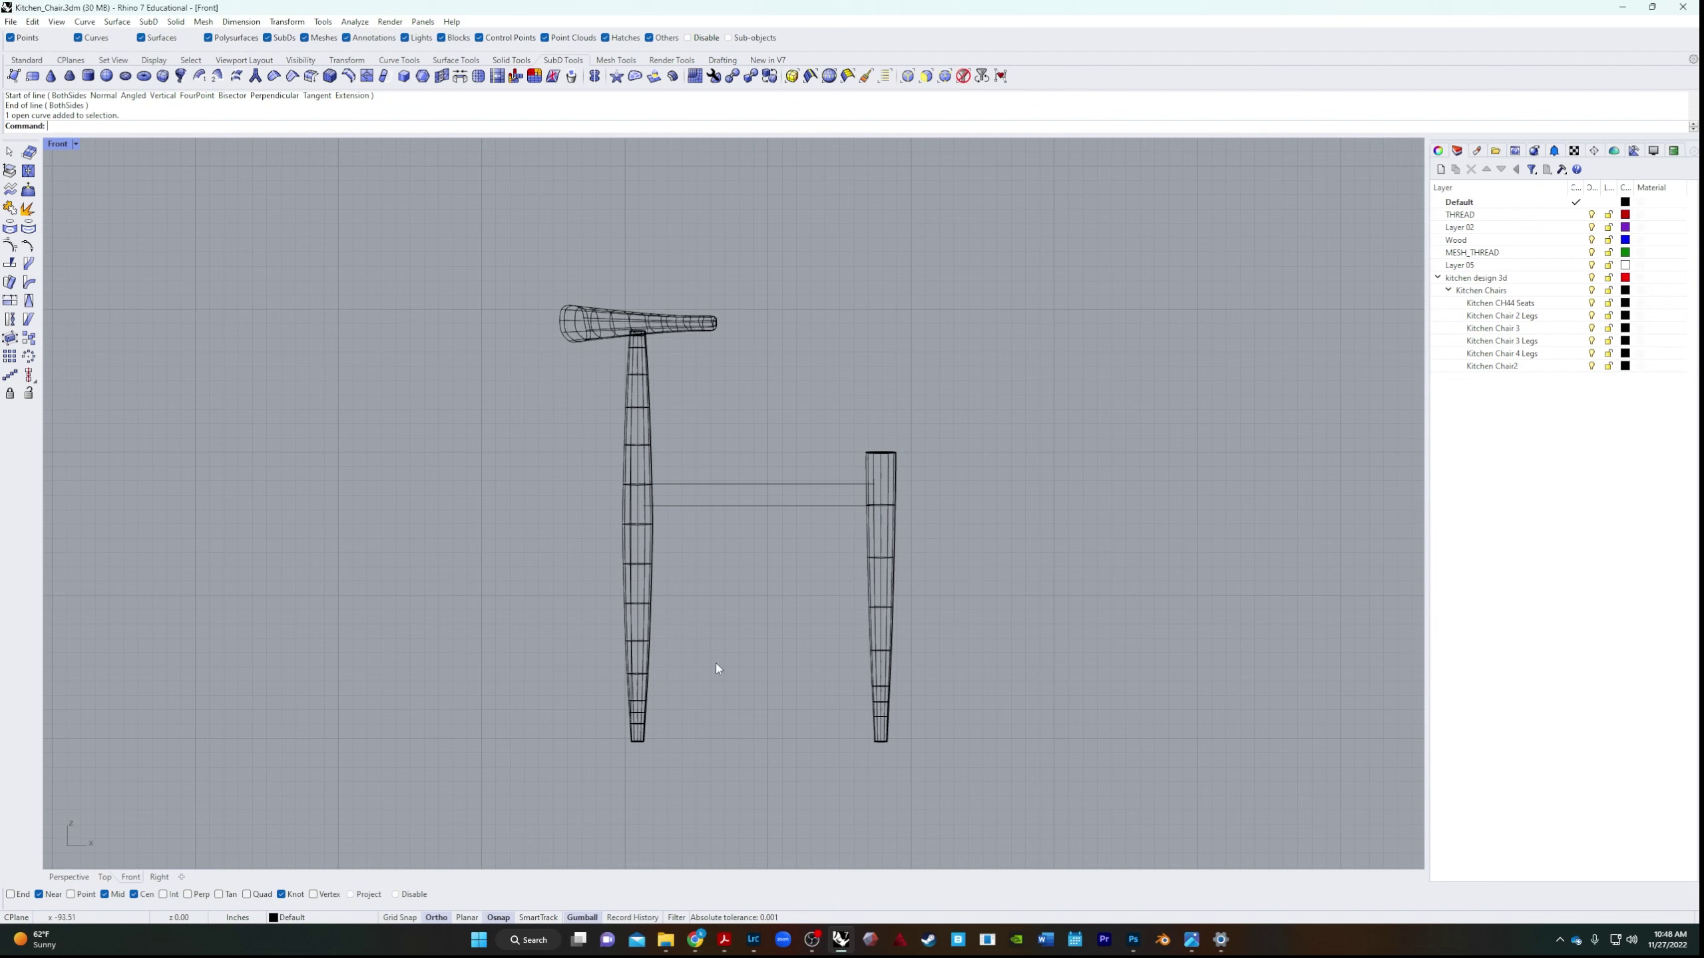
Draw another leg-to-leg line raised 13 inches, then show the Right view.
{"action": "type", "text": "line"}
{"action": "key", "text": "Return"}
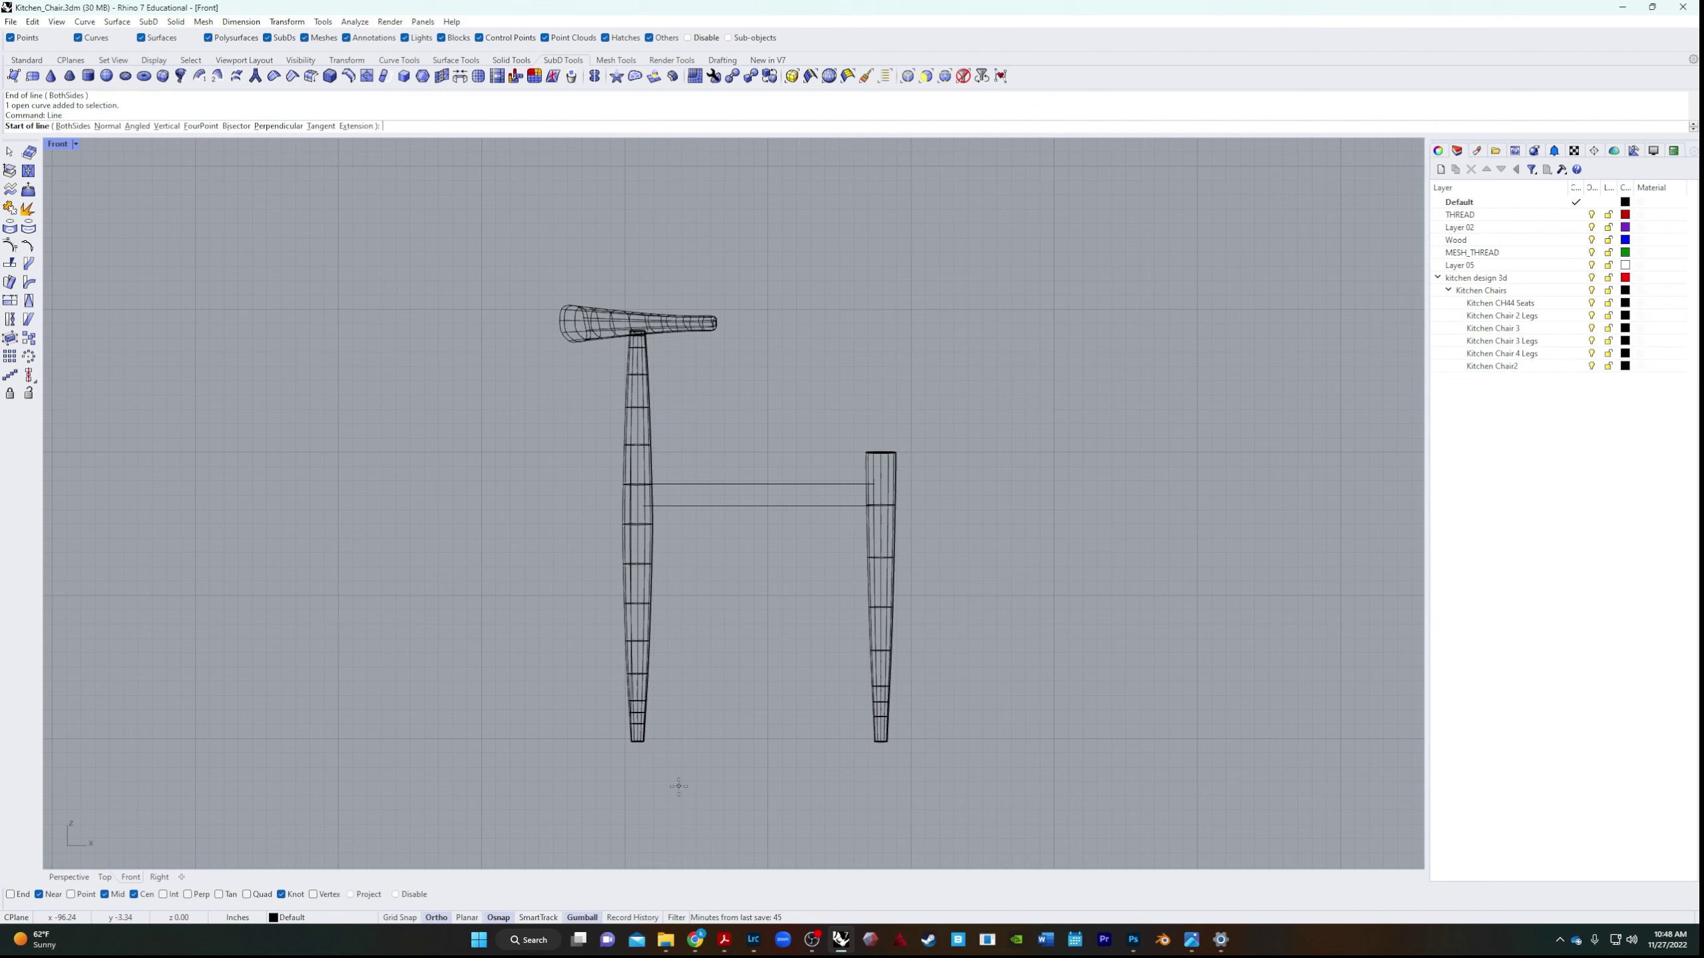
{"action": "left_click", "coordinate": [643, 741]}
{"action": "left_click", "coordinate": [872, 741]}
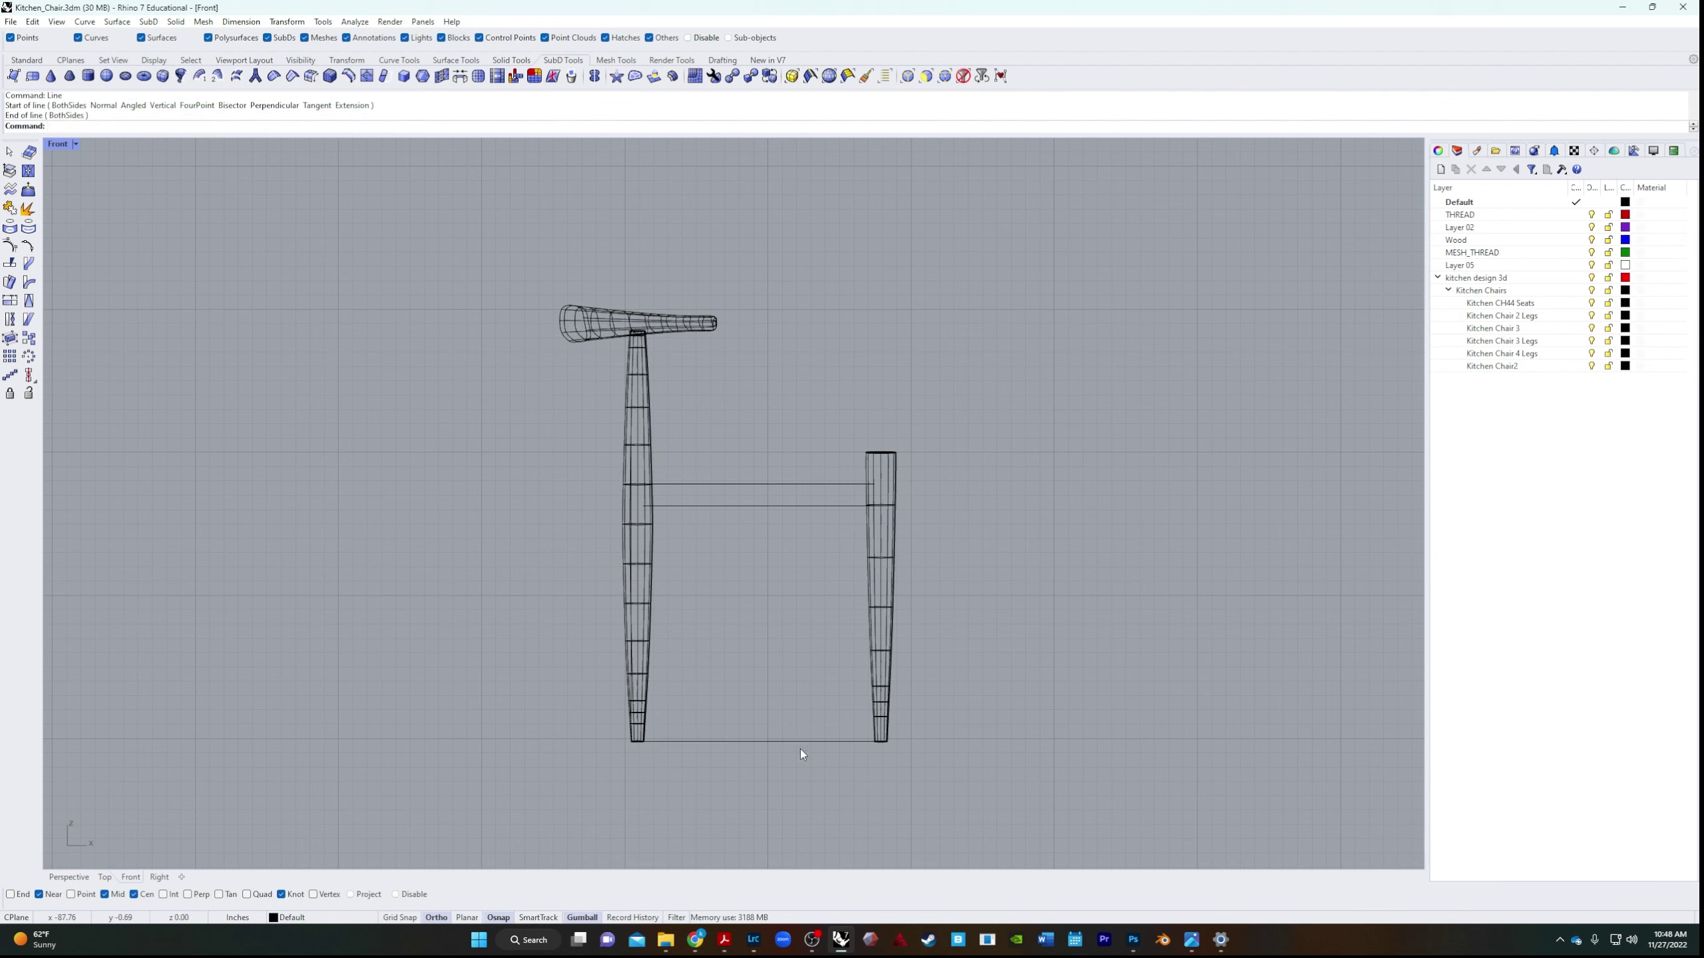
{"action": "left_click", "coordinate": [759, 681]}
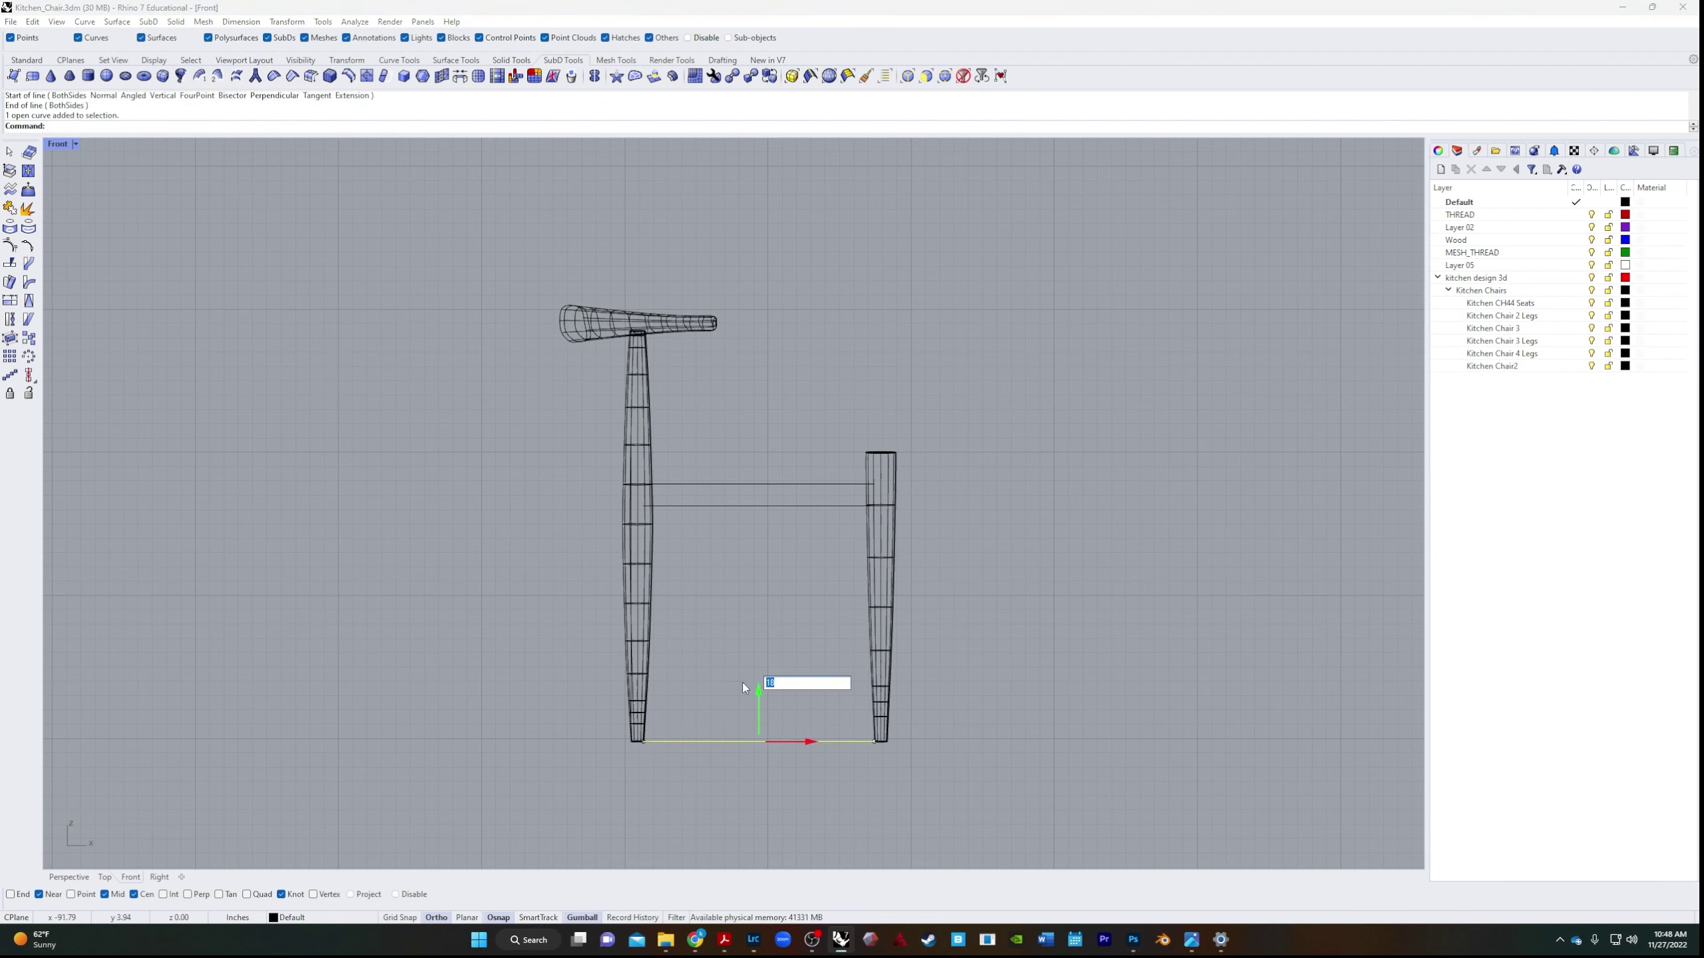
{"action": "type", "text": "13"}
{"action": "key", "text": "Return"}
{"action": "left_click", "coordinate": [753, 655]}
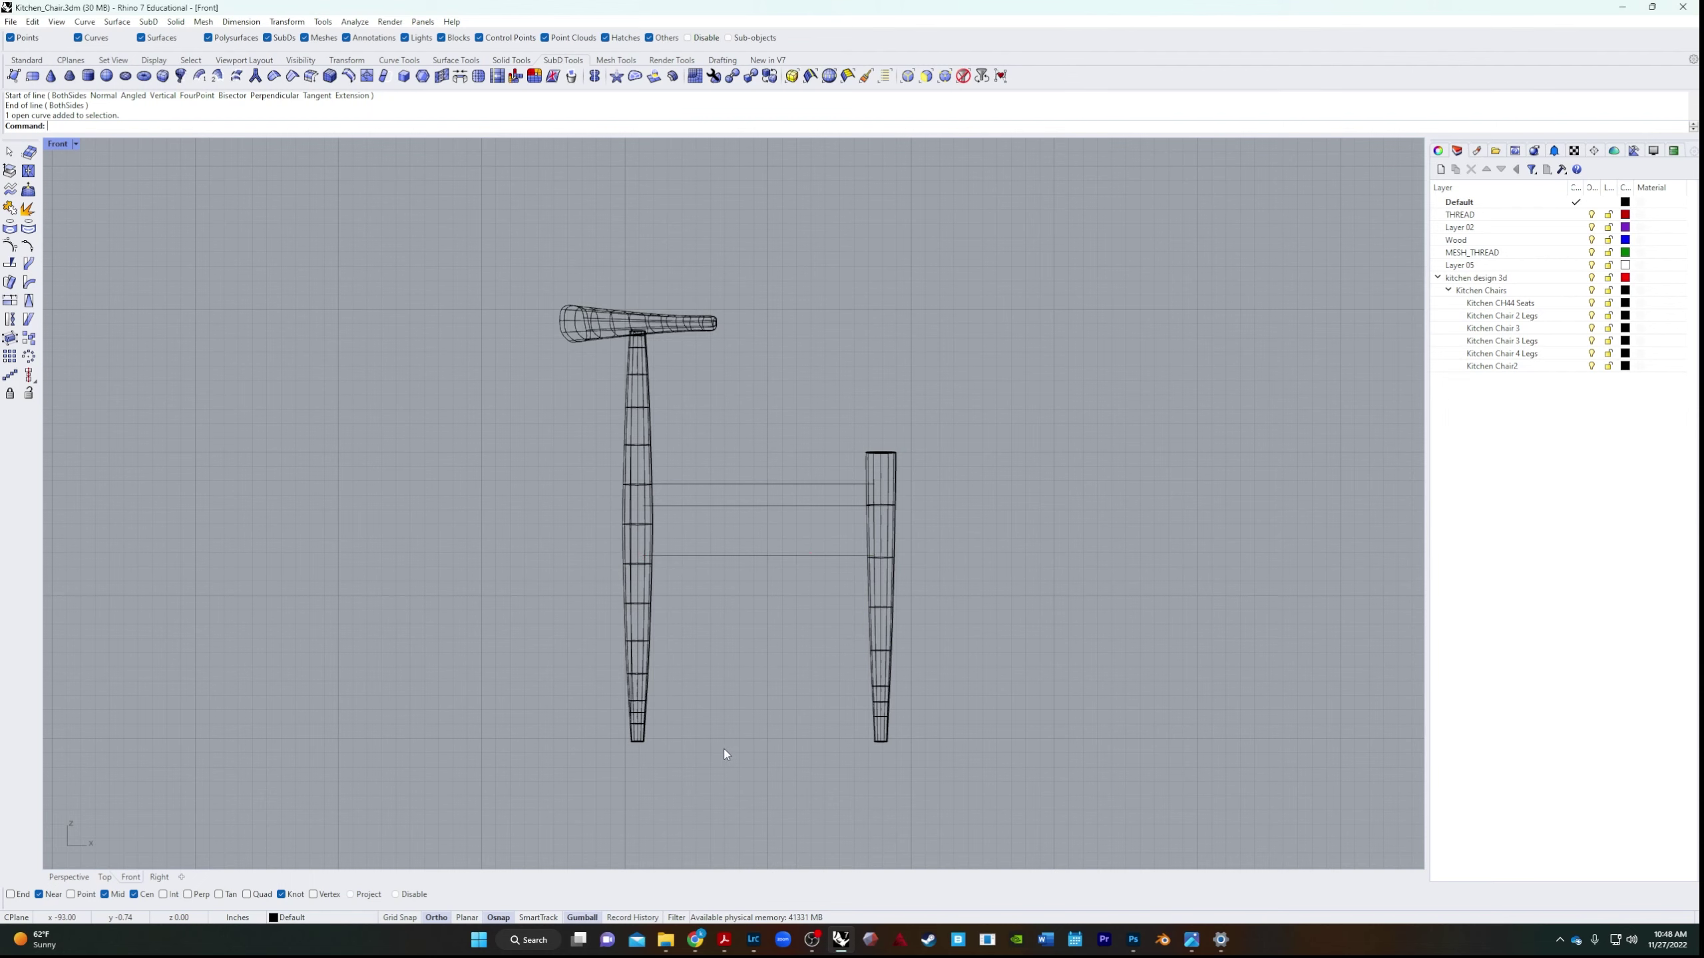
{"action": "left_click", "coordinate": [159, 877]}
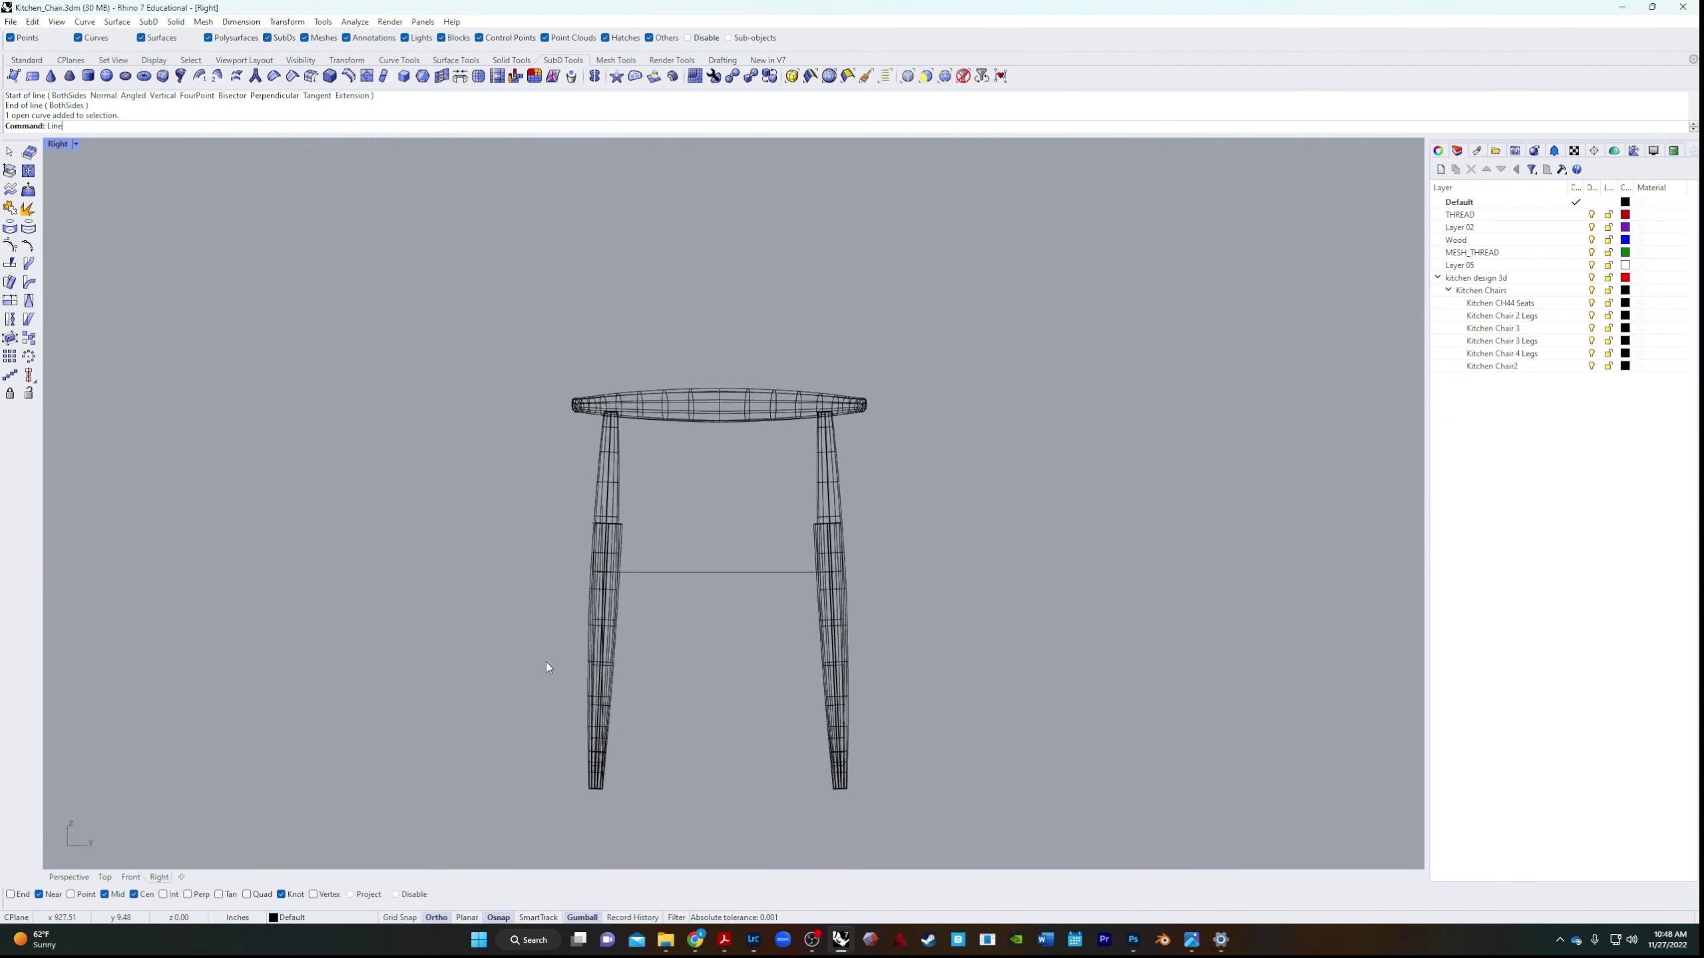
Draw another line between the leg bottoms and raise it 14 inches.
{"action": "key", "text": "Return"}
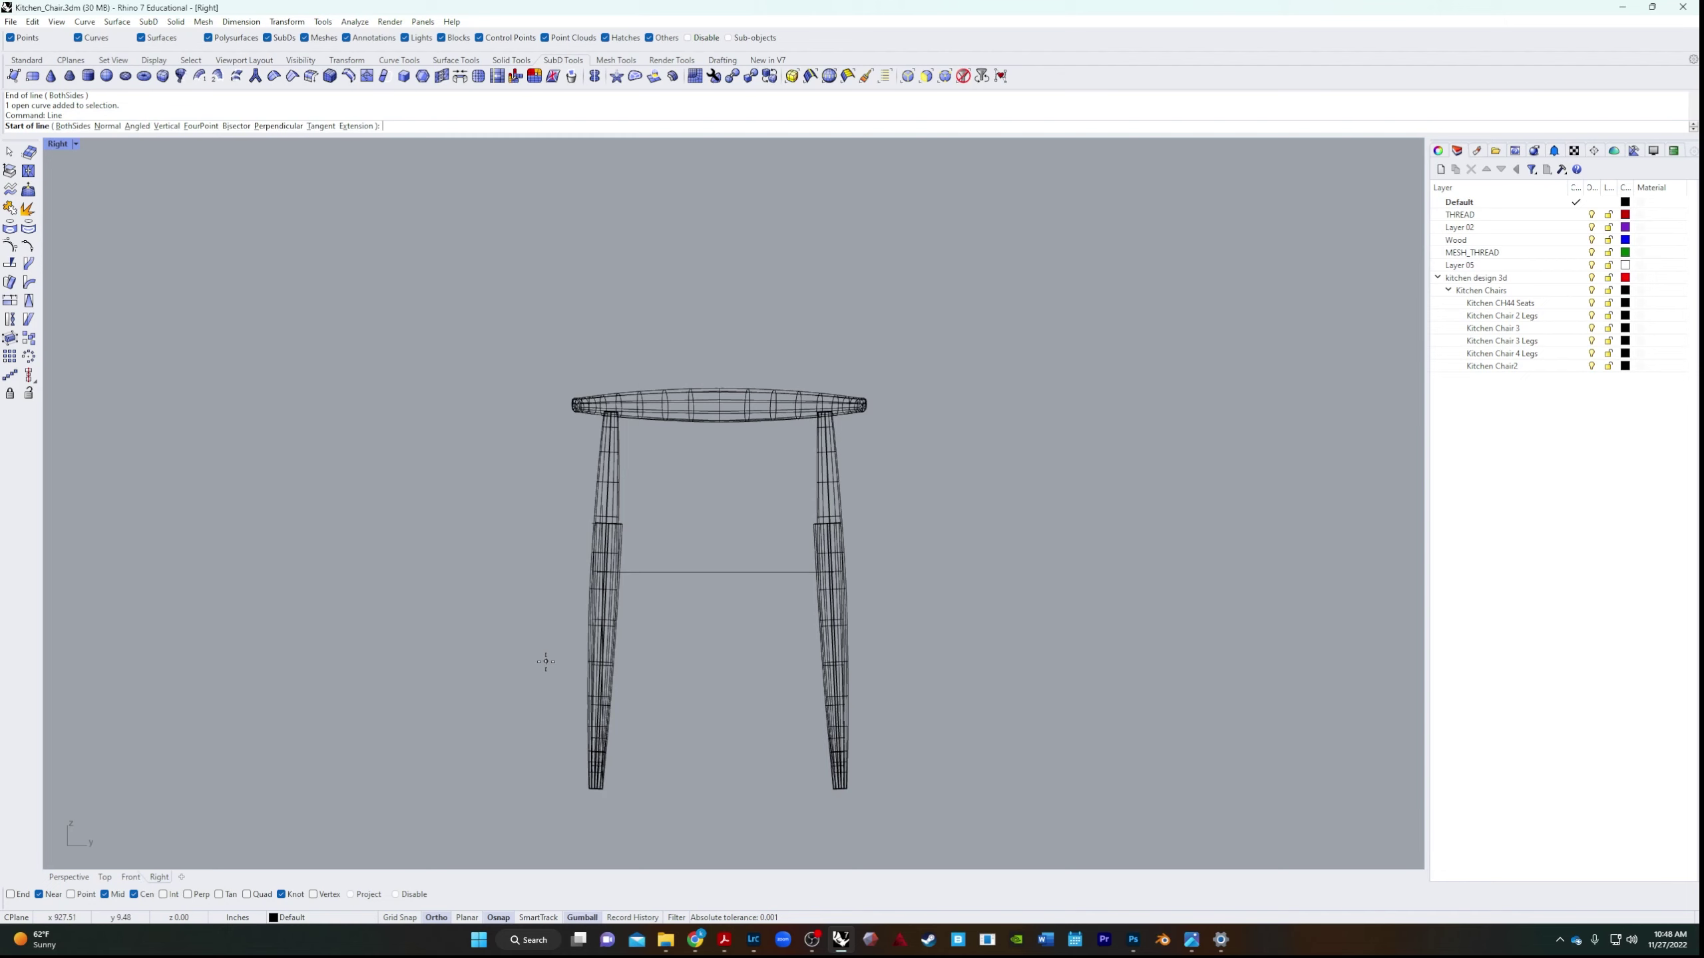
{"action": "left_click", "coordinate": [603, 789]}
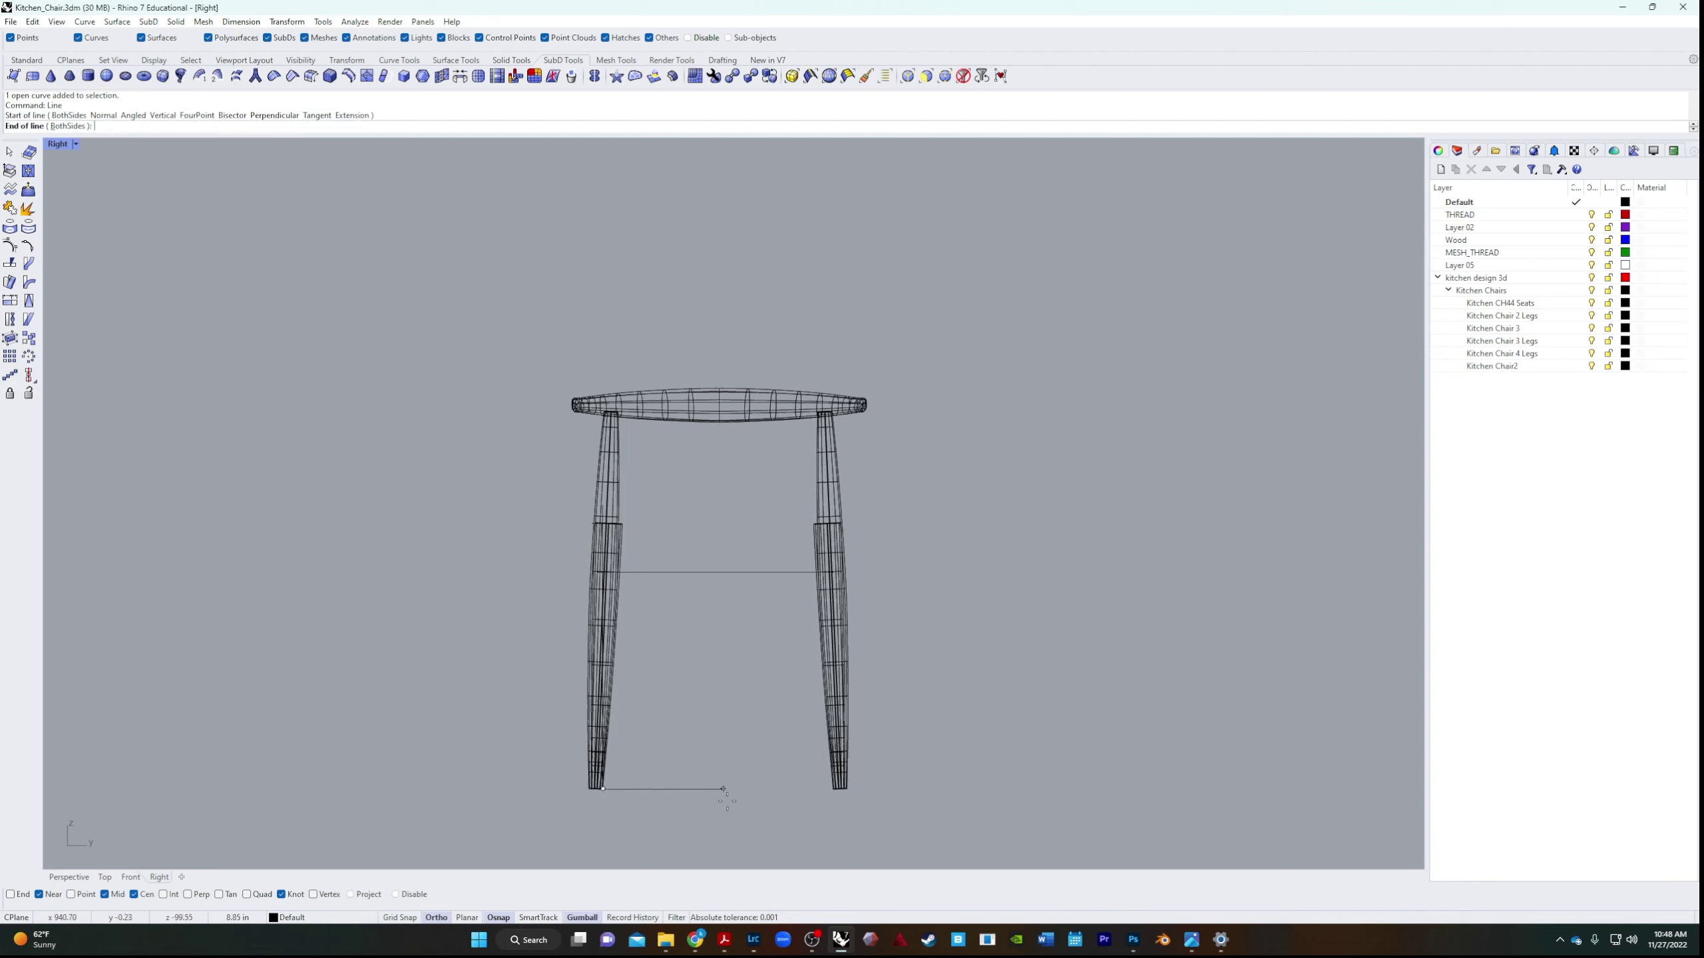
{"action": "left_click", "coordinate": [830, 793]}
{"action": "left_click", "coordinate": [735, 794]}
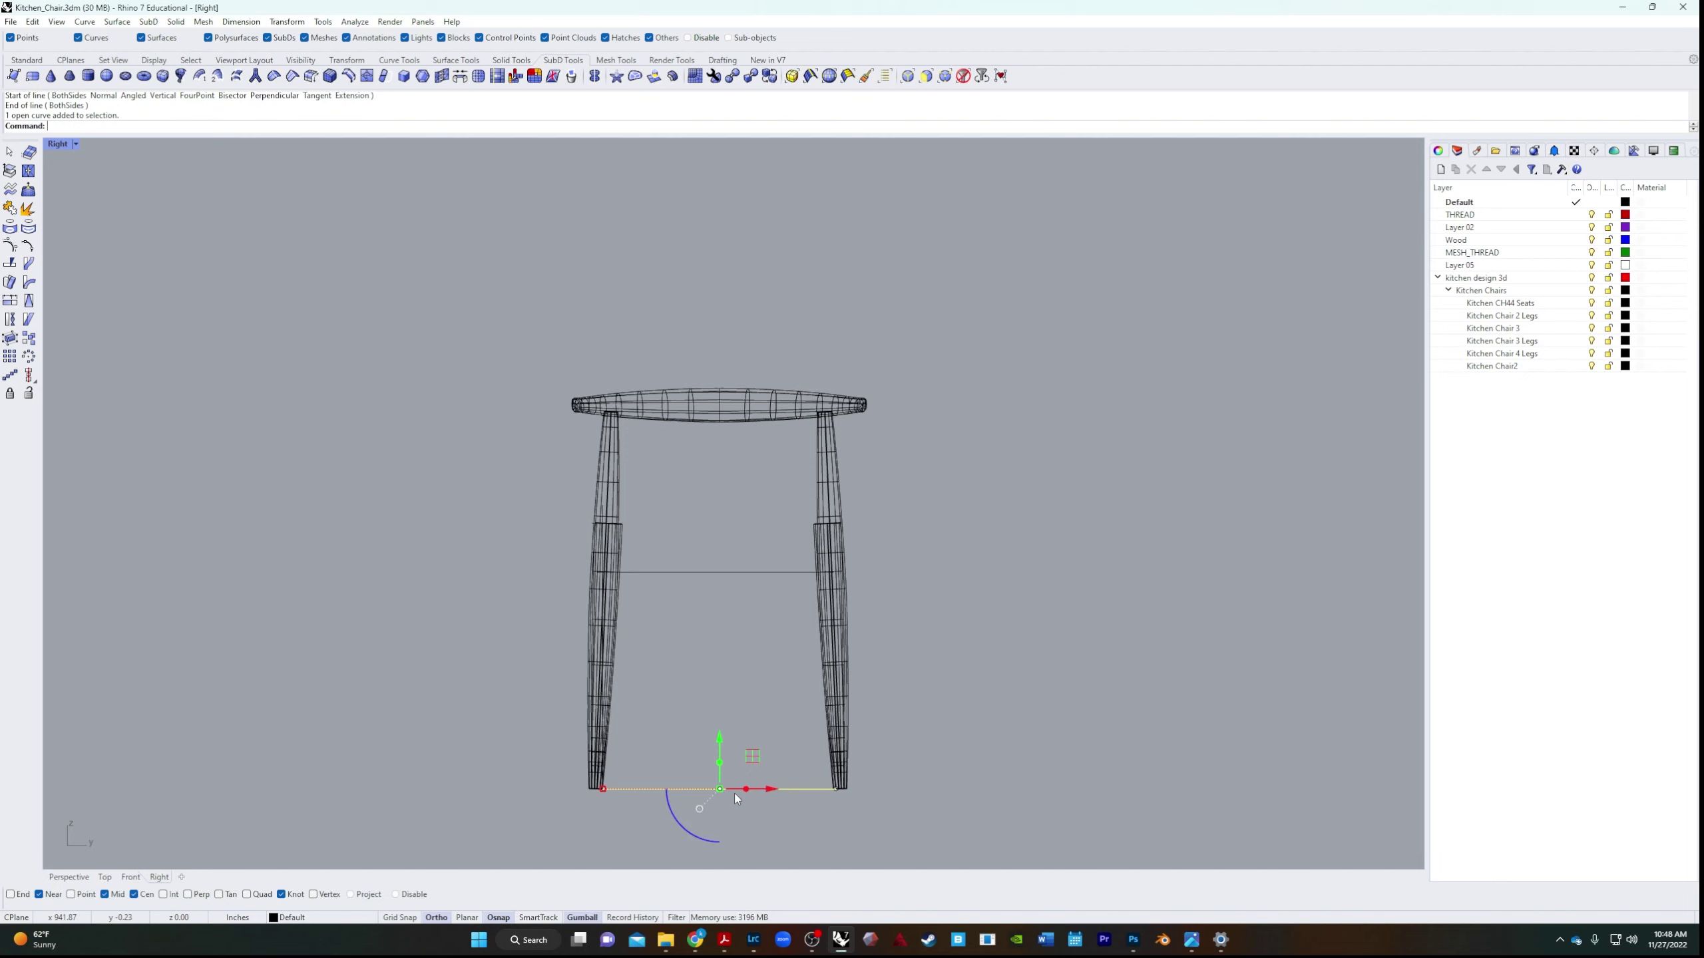
{"action": "left_click", "coordinate": [726, 742]}
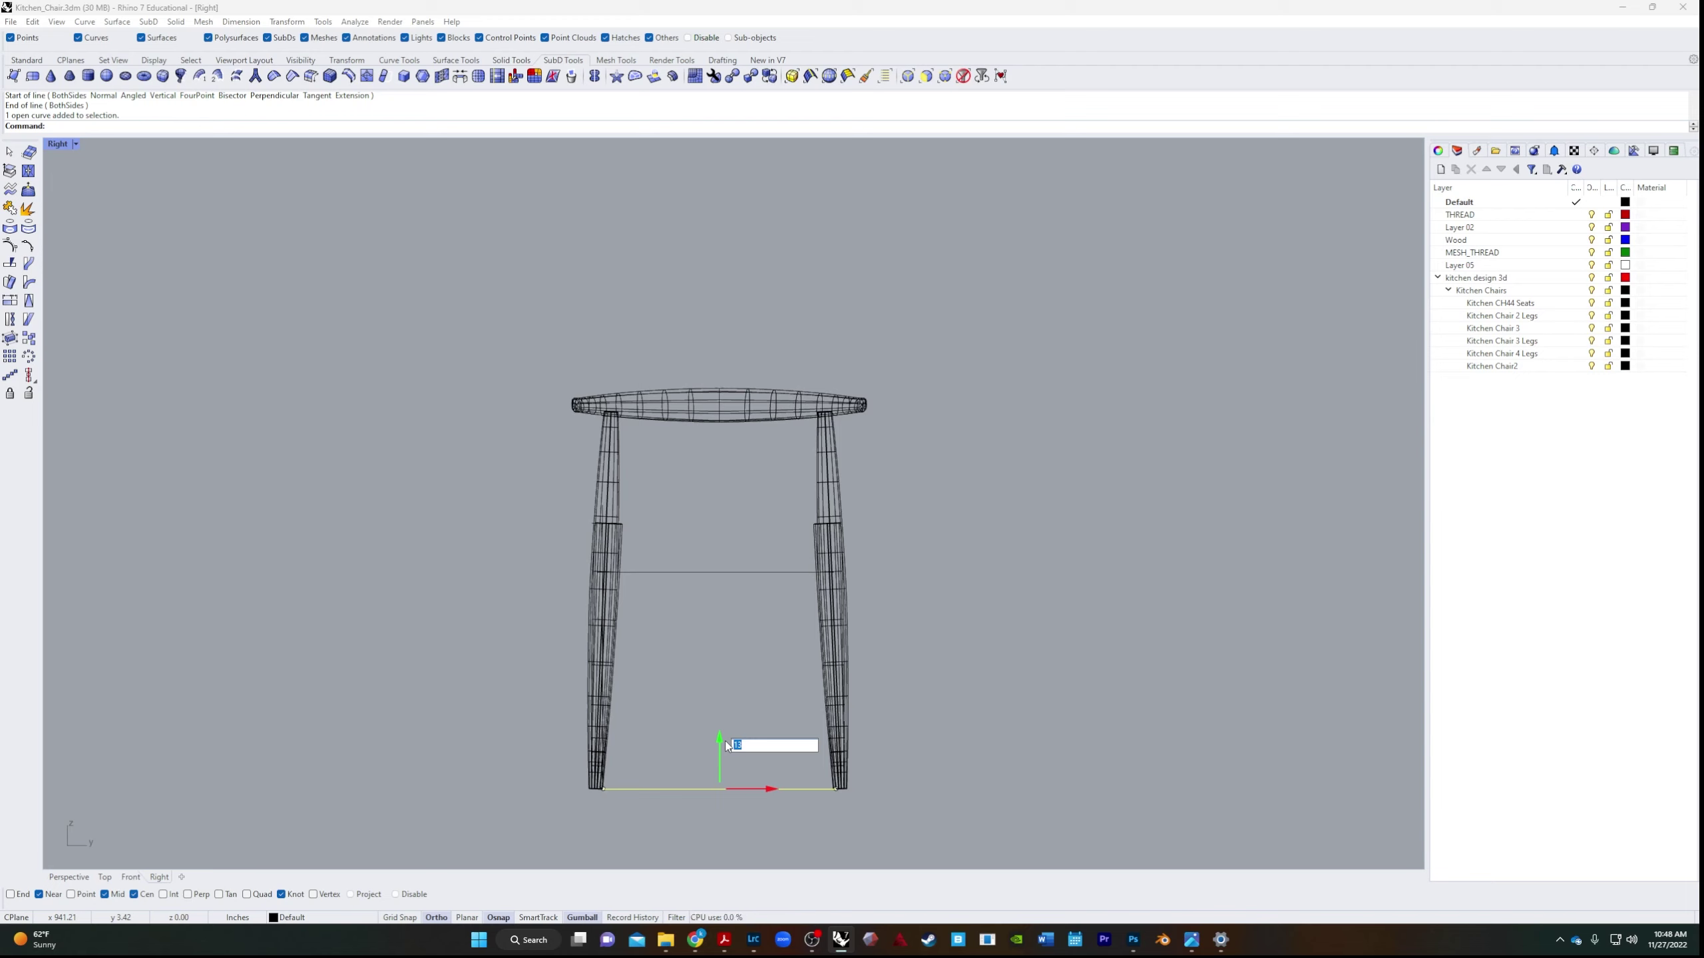
{"action": "type", "text": "14"}
{"action": "key", "text": "Return"}
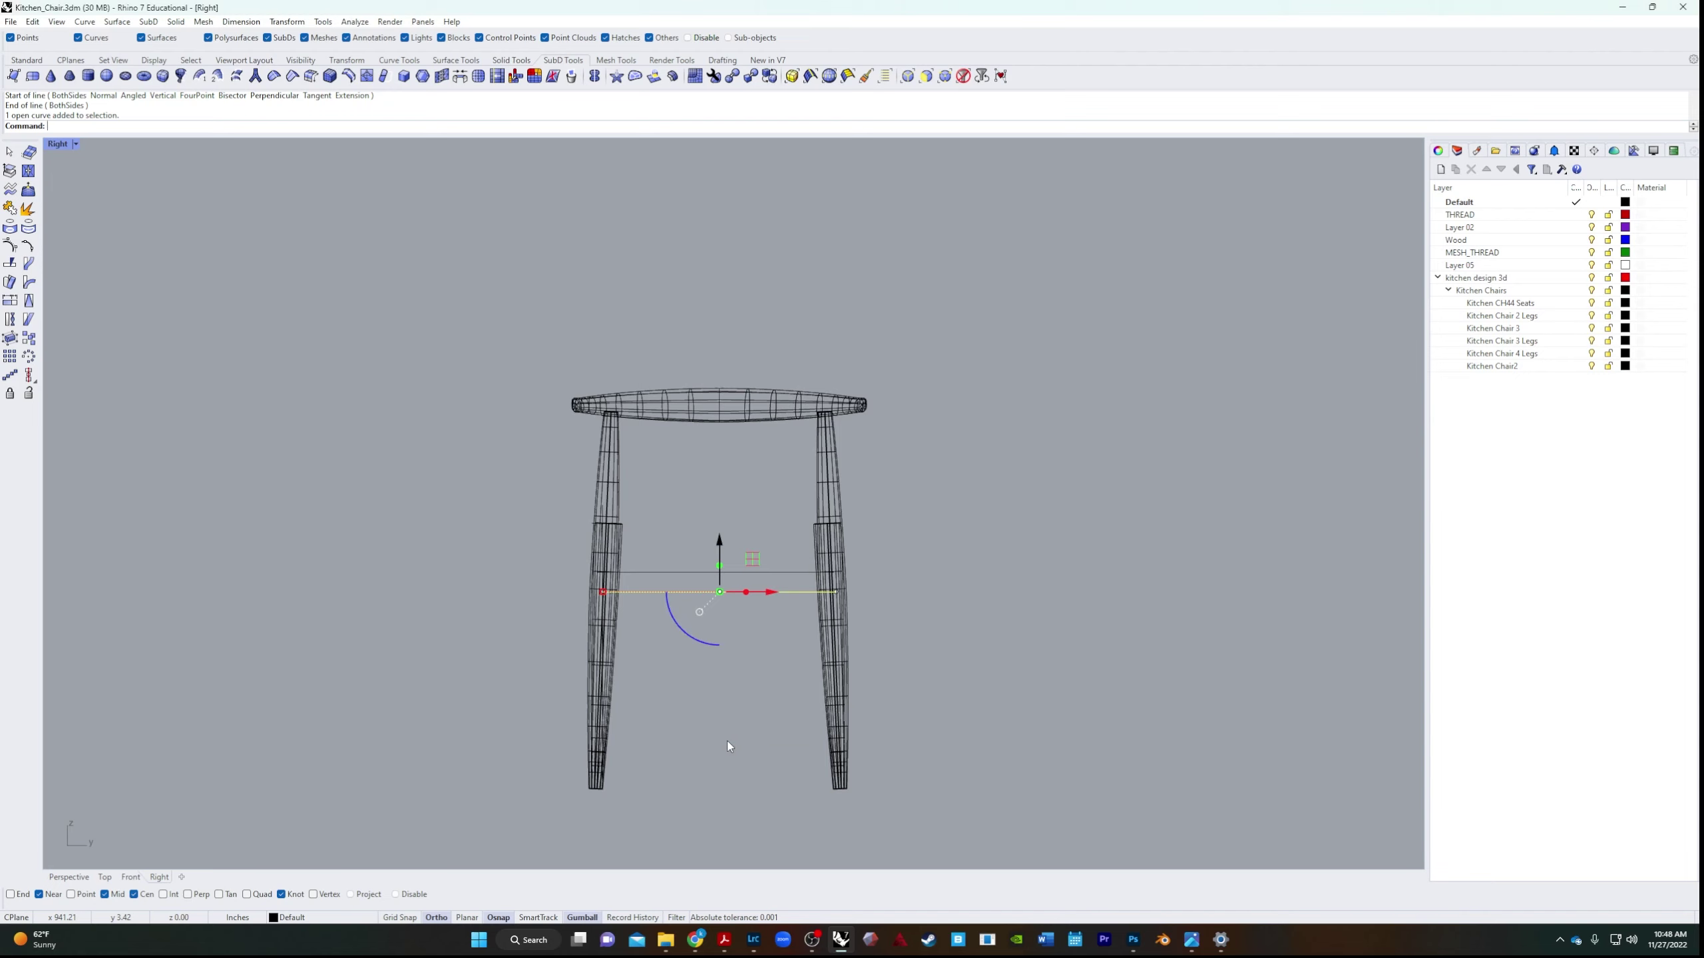
{"action": "key", "text": "Escape"}
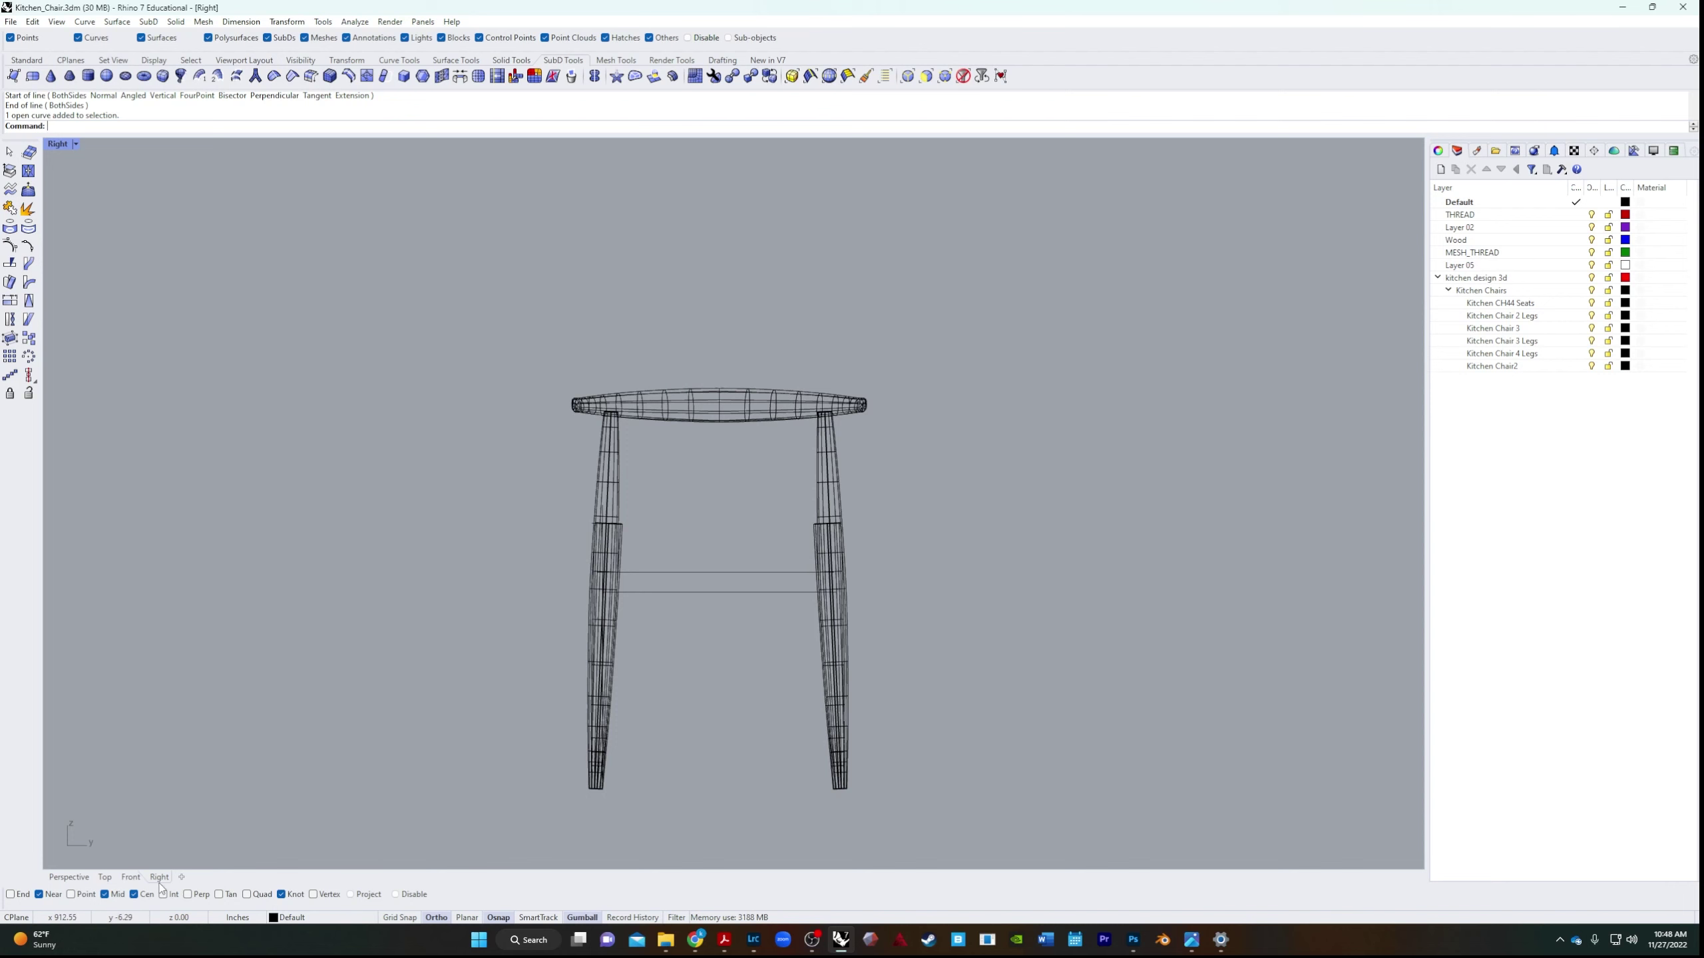
In the Front view, window-select the four rail lines to check them, then zoom out.
{"action": "left_click", "coordinate": [123, 880]}
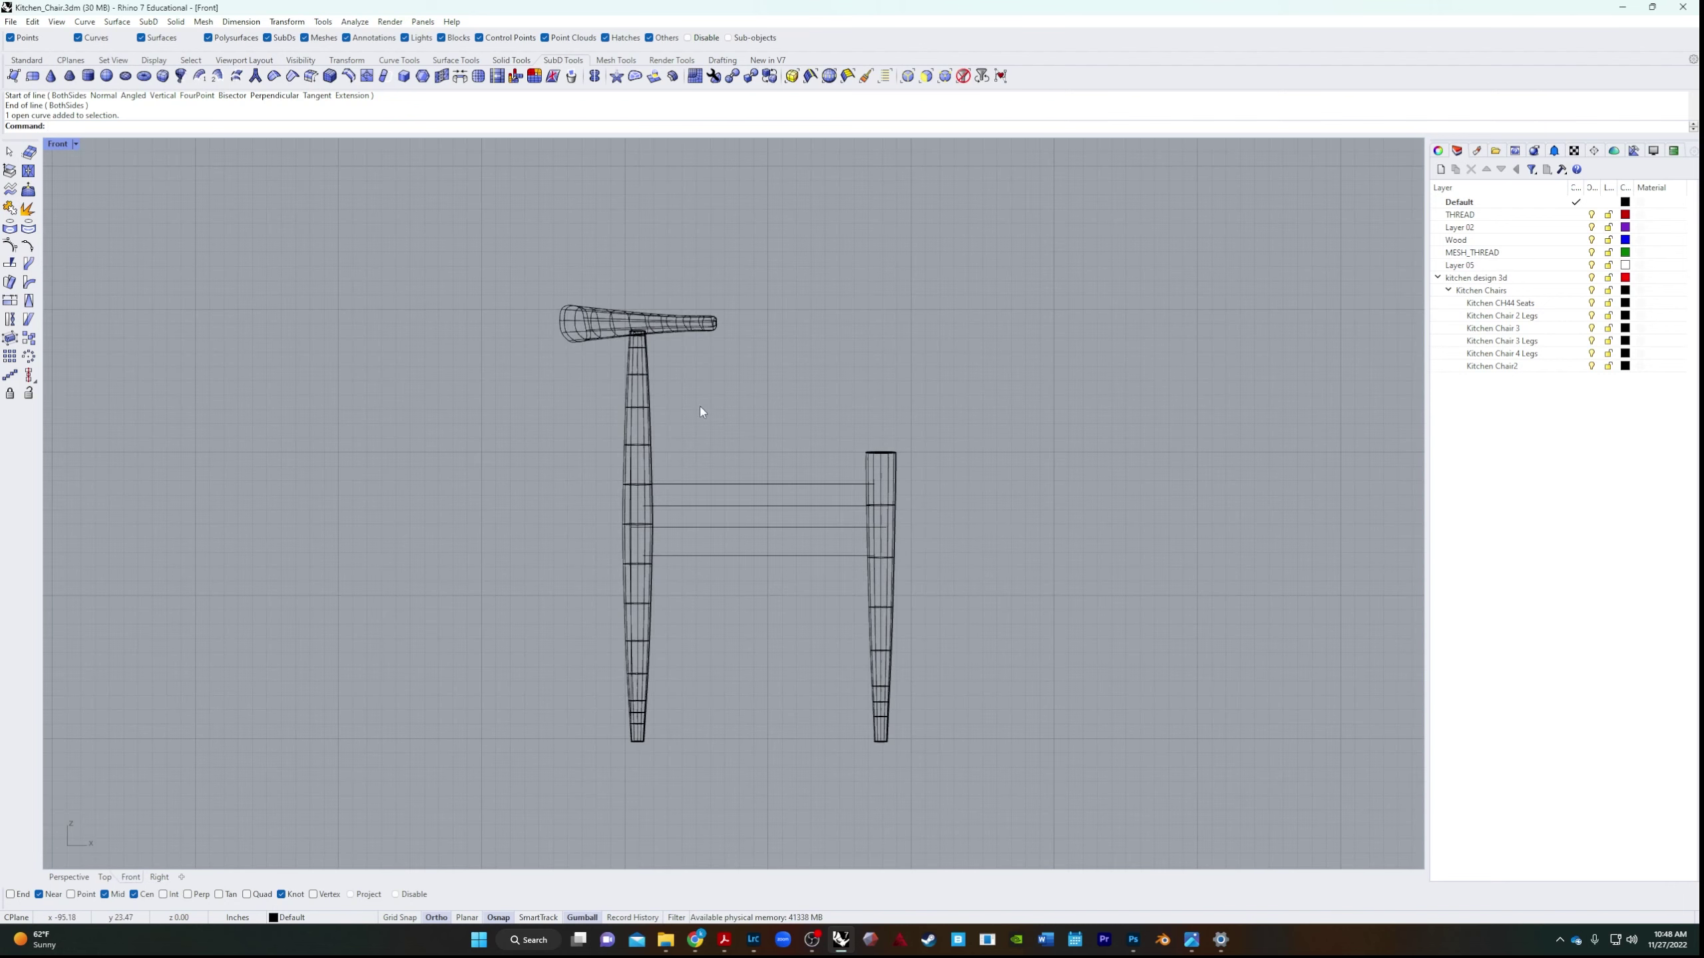
{"action": "scroll", "coordinate": [838, 503], "scroll_direction": "up", "scroll_amount": 5}
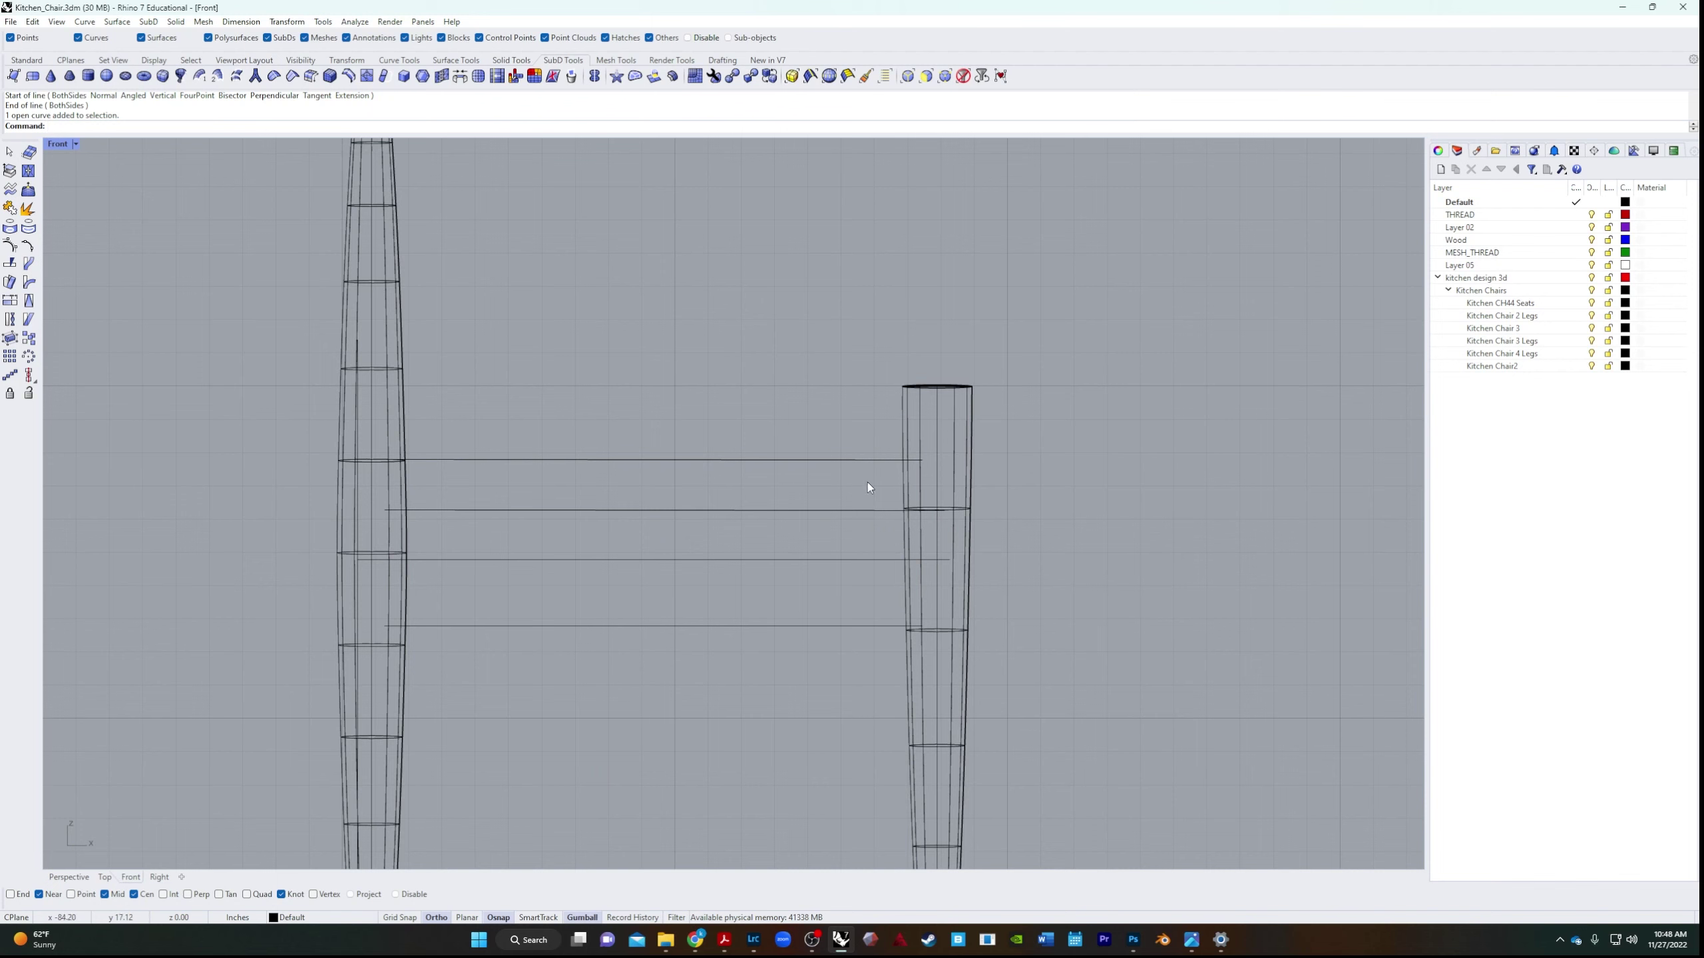
{"action": "left_click_drag", "start_coordinate": [852, 739], "coordinate": [950, 431]}
{"action": "scroll", "coordinate": [627, 748], "scroll_direction": "down", "scroll_amount": 5}
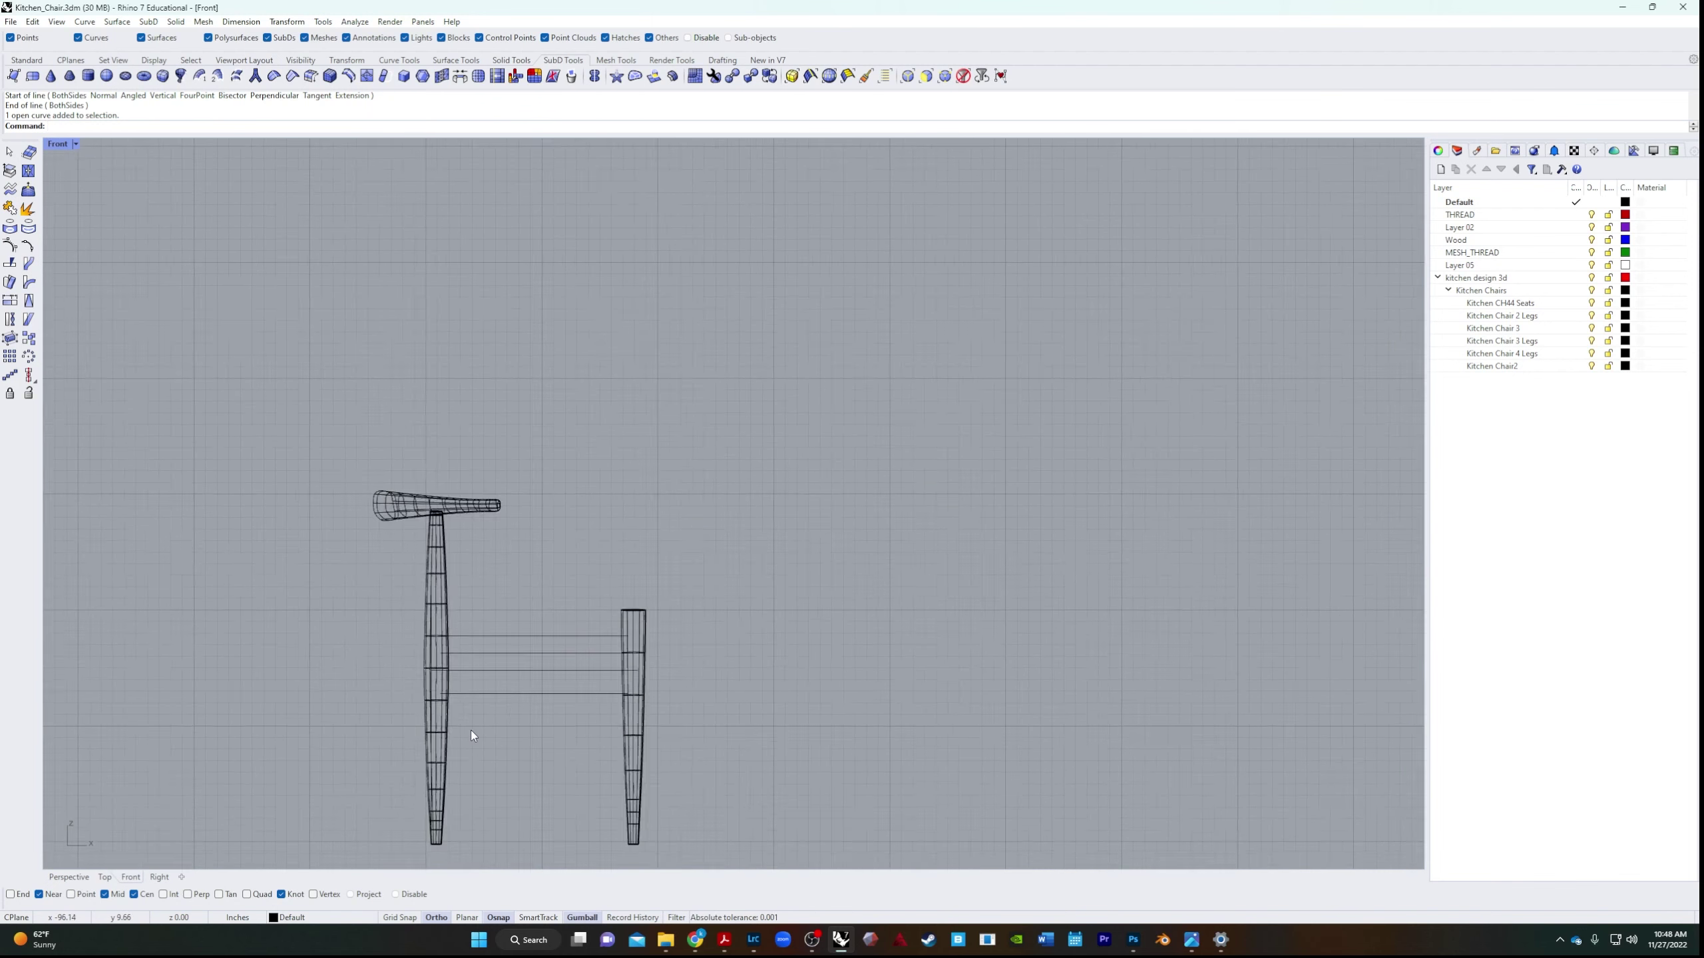
{"action": "scroll", "coordinate": [472, 730], "scroll_direction": "up", "scroll_amount": 3}
{"action": "left_click_drag", "start_coordinate": [454, 646], "coordinate": [615, 418]}
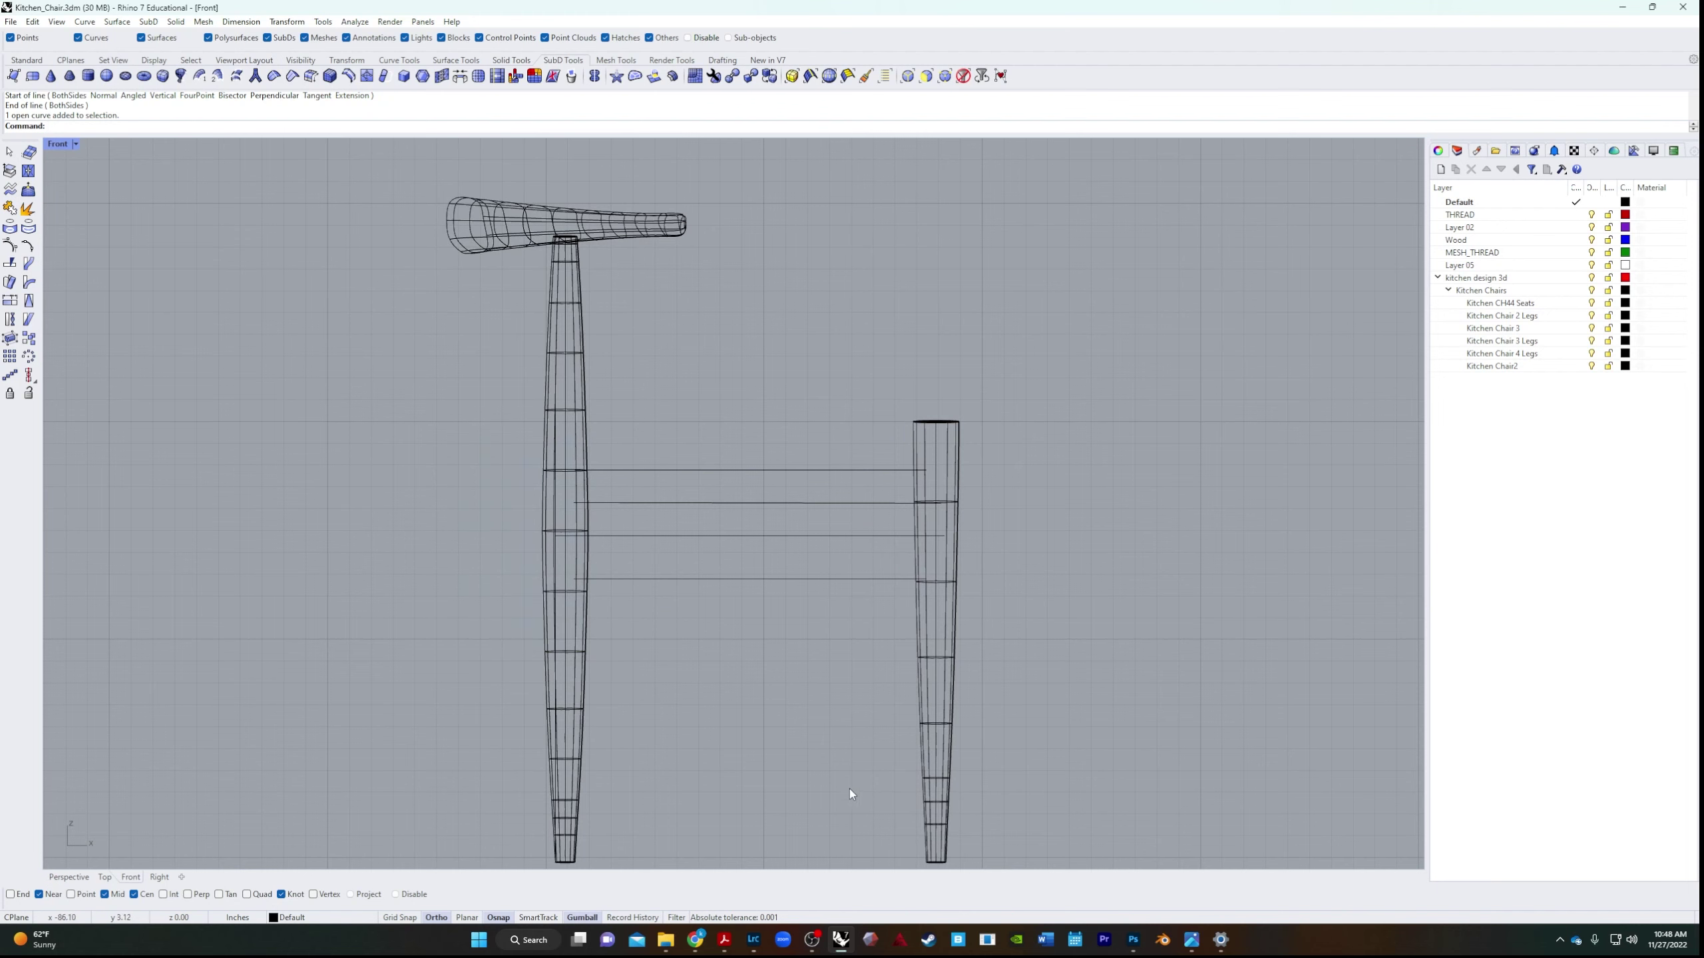
{"action": "left_click", "coordinate": [1049, 735]}
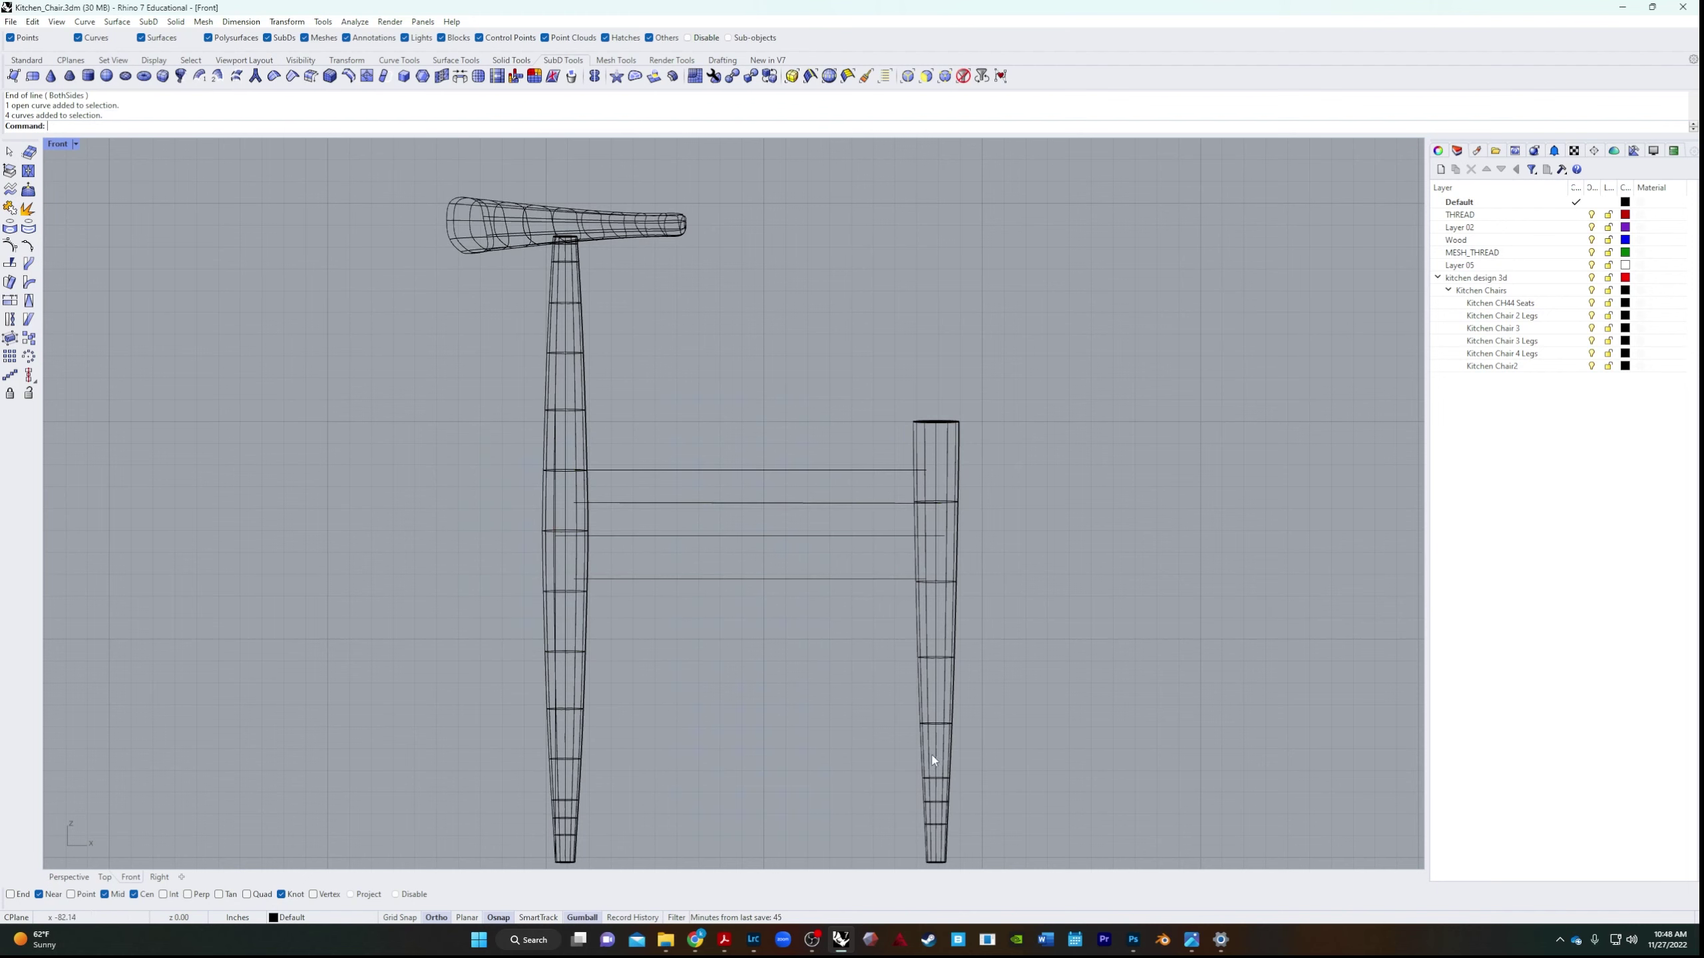
{"action": "scroll", "coordinate": [246, 764], "scroll_direction": "down", "scroll_amount": 10}
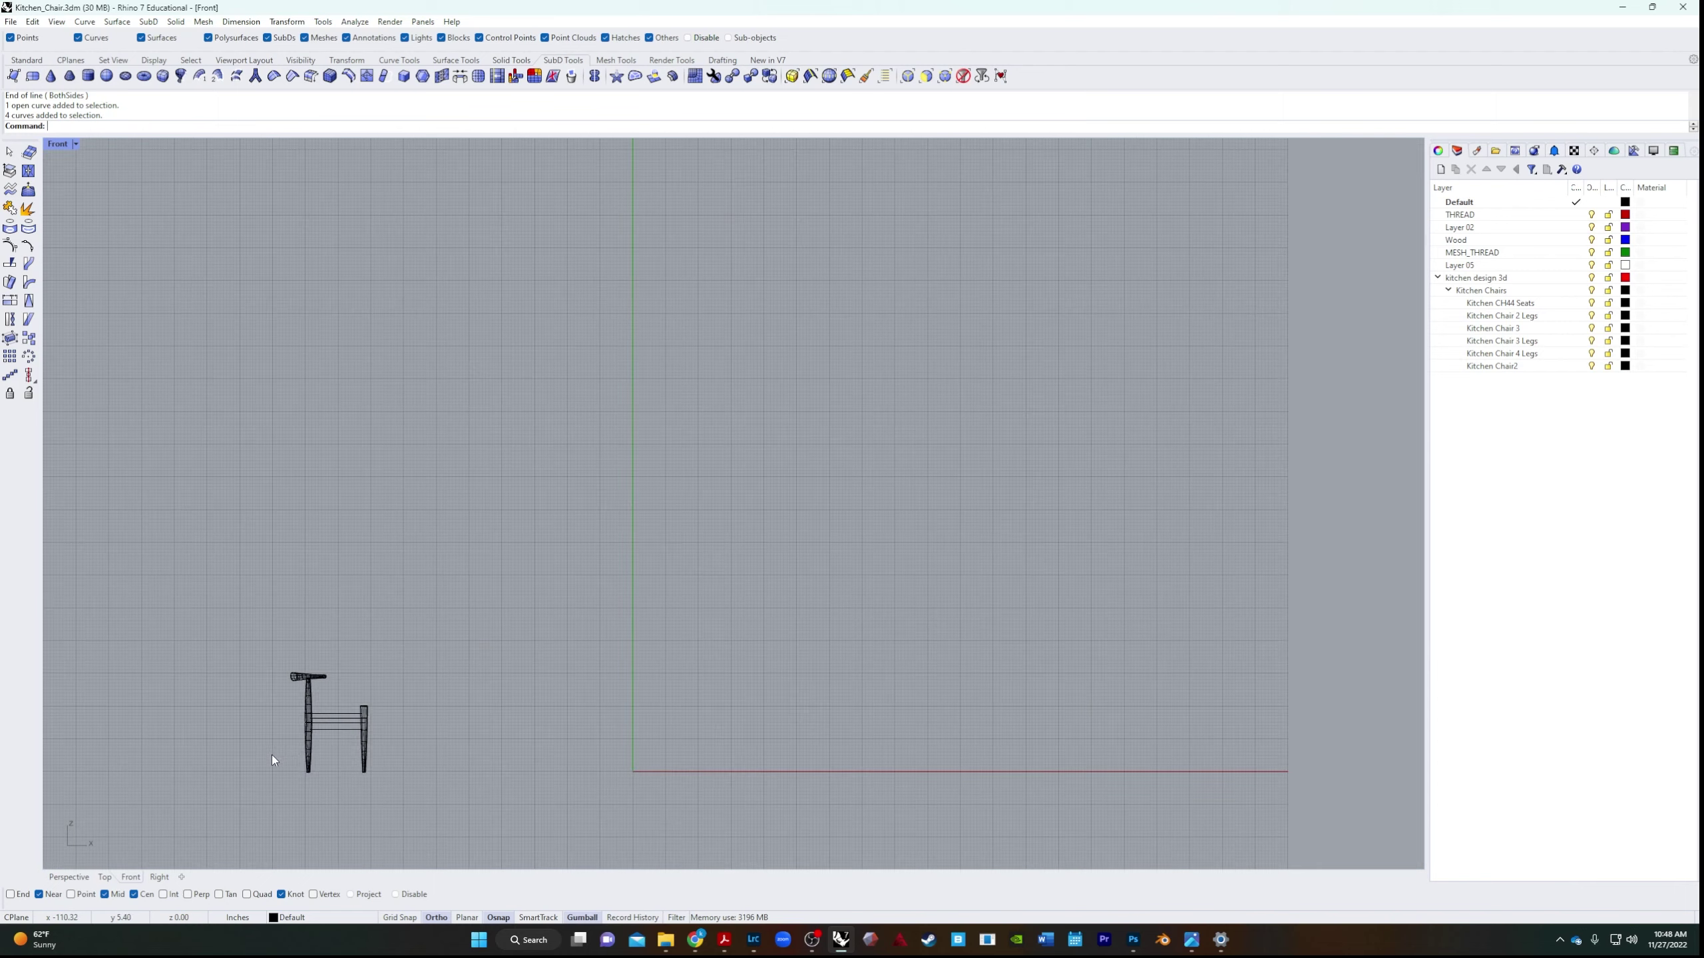
{"action": "left_click_drag", "start_coordinate": [543, 827], "coordinate": [700, 668]}
Select the cross rail curves in the Right view and inspect them in Perspective.
{"action": "left_click", "coordinate": [159, 876]}
{"action": "left_click_drag", "start_coordinate": [741, 513], "coordinate": [610, 604]}
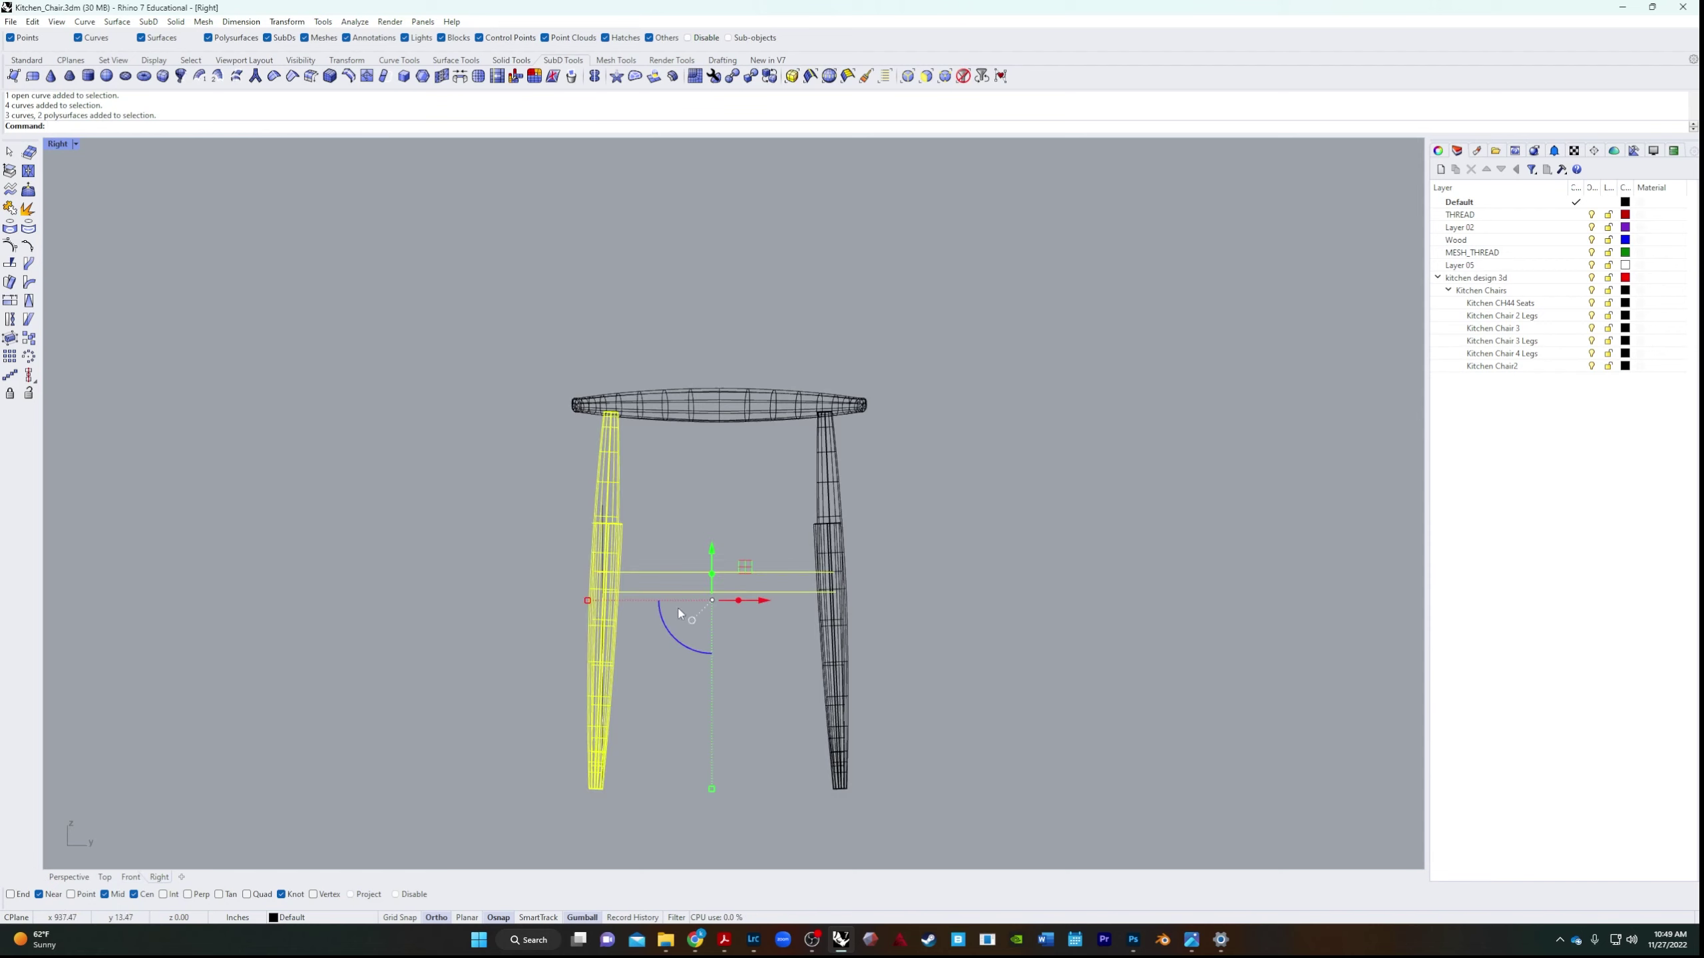
{"action": "key", "text": "Escape"}
{"action": "left_click_drag", "start_coordinate": [781, 512], "coordinate": [690, 643]}
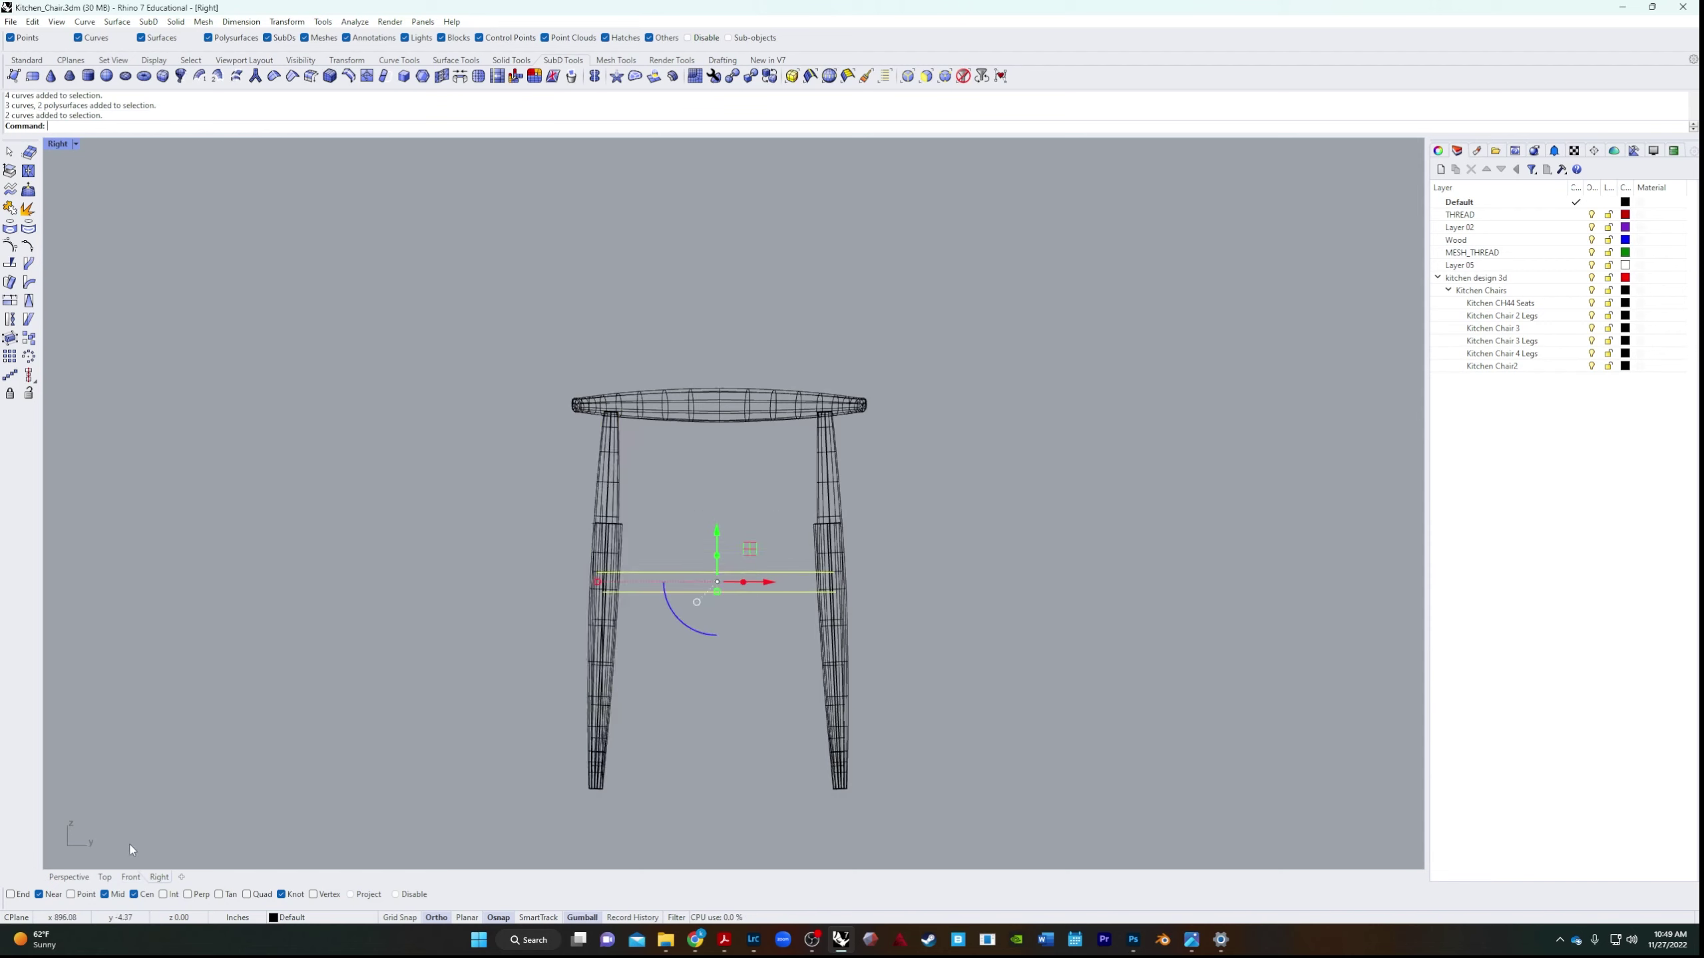
{"action": "left_click", "coordinate": [68, 876]}
{"action": "right_click_drag", "start_coordinate": [652, 658], "coordinate": [698, 599]}
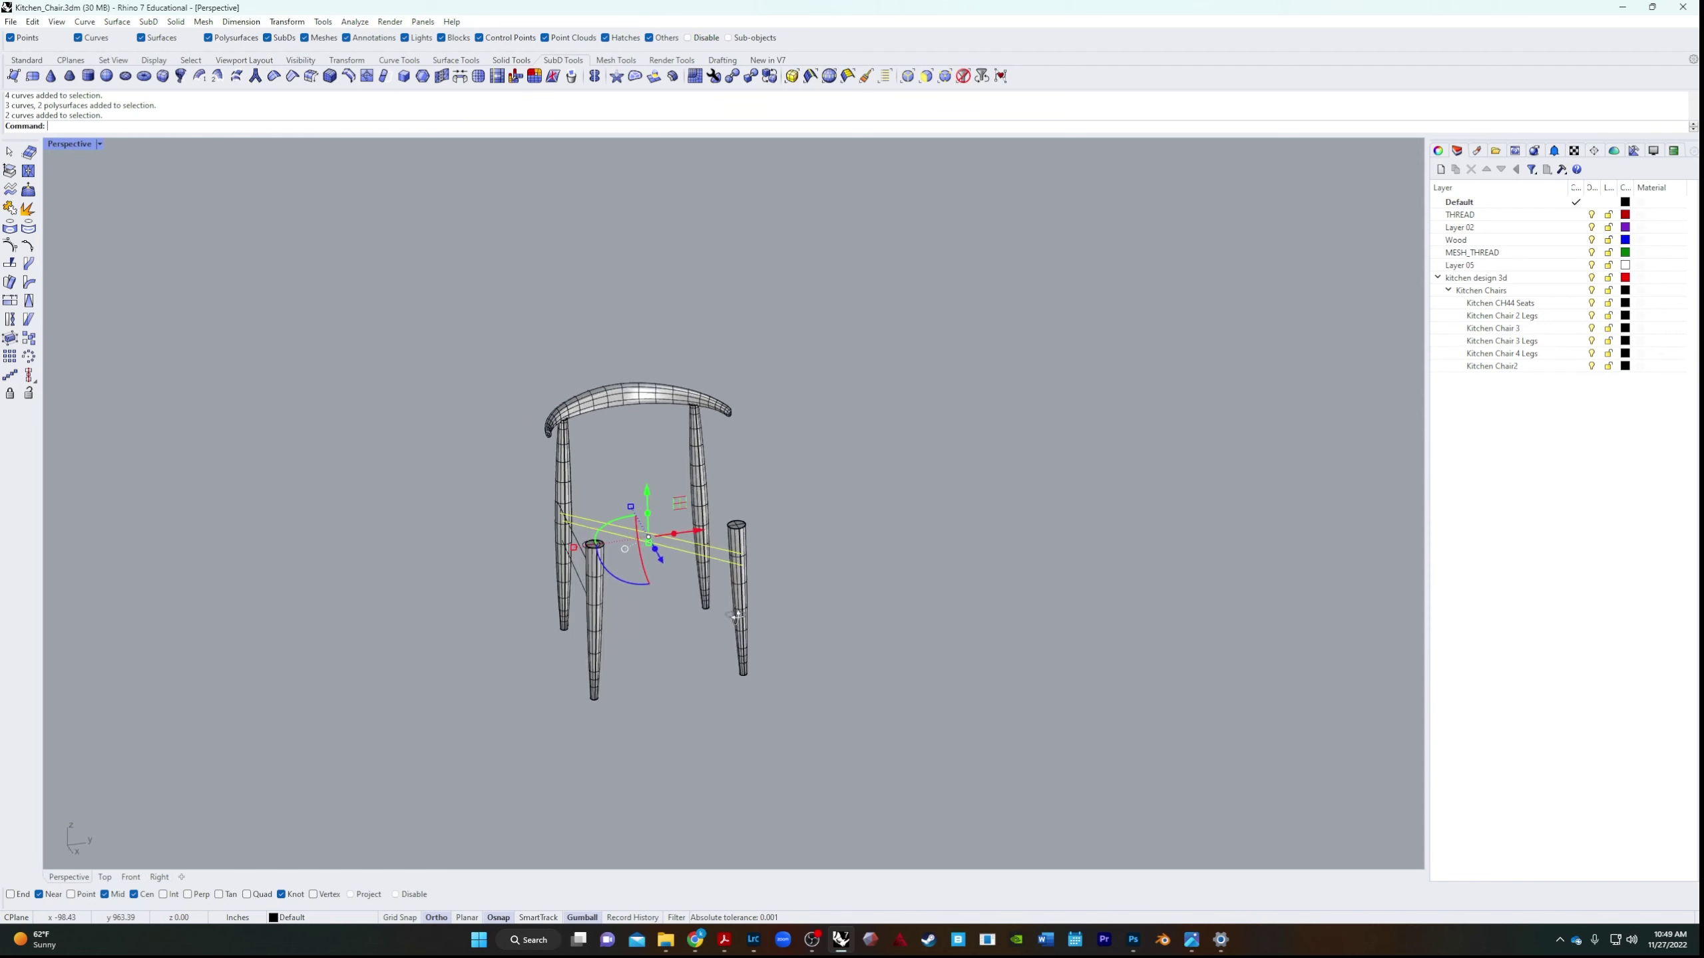
{"action": "scroll", "coordinate": [689, 596], "scroll_direction": "up", "scroll_amount": 6}
{"action": "right_click_drag", "start_coordinate": [508, 602], "coordinate": [607, 599]}
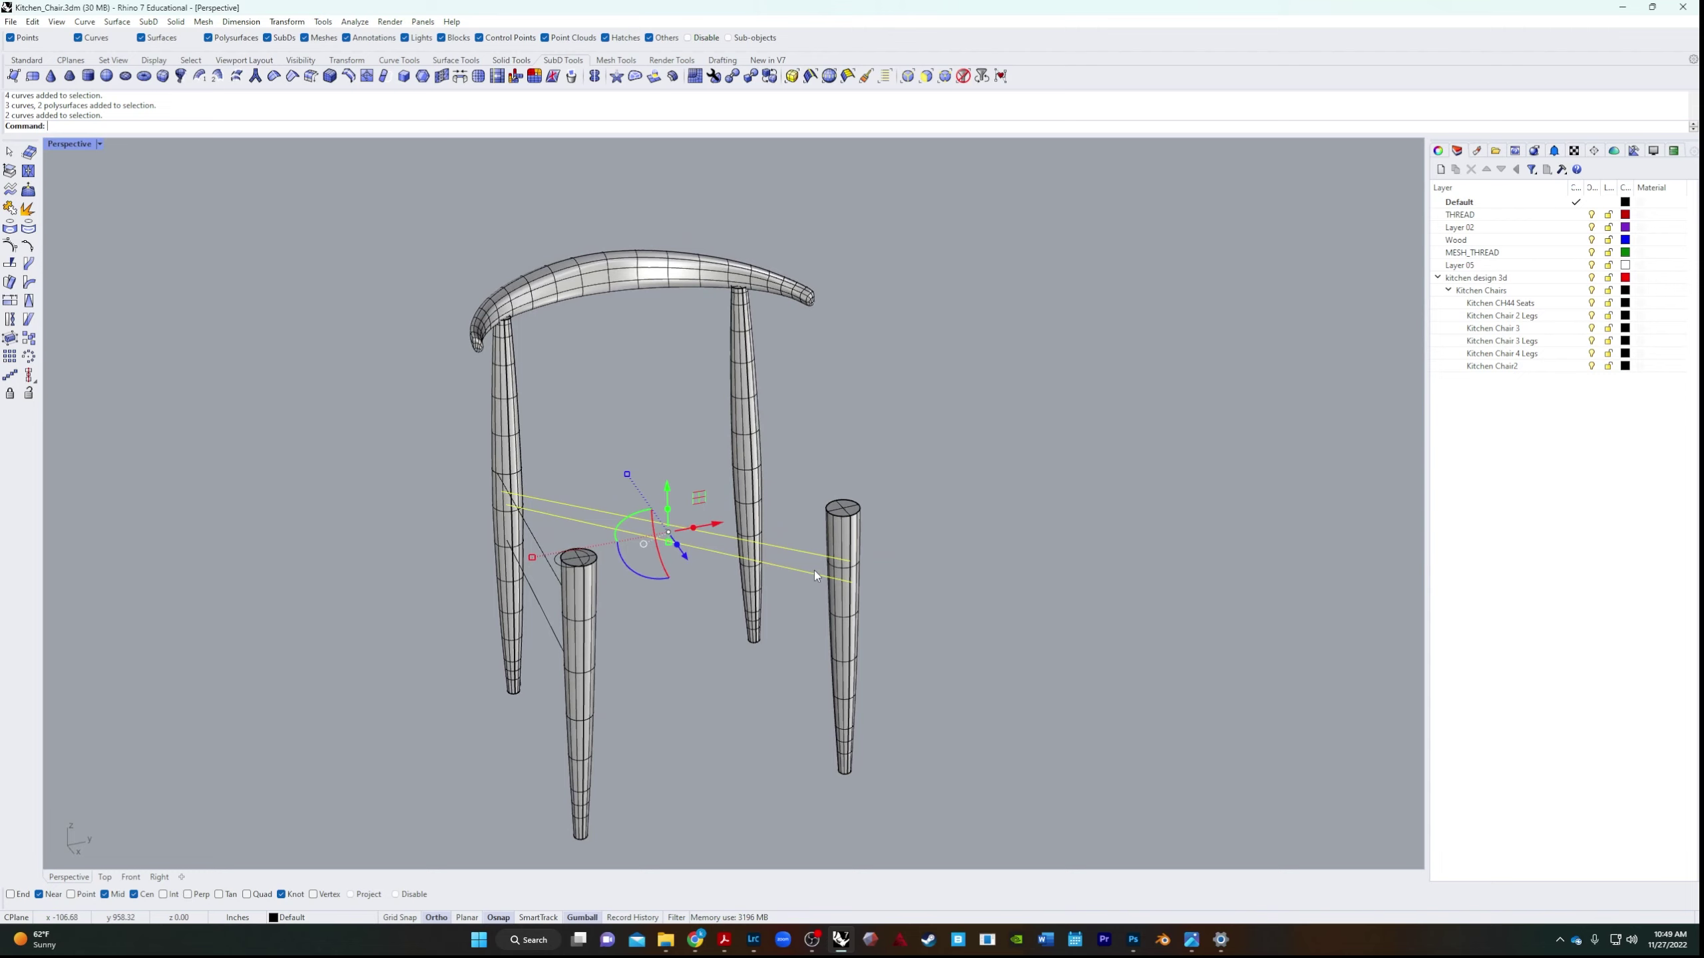
{"action": "key", "text": "Escape"}
Hide the right front leg.
{"action": "type", "text": "line"}
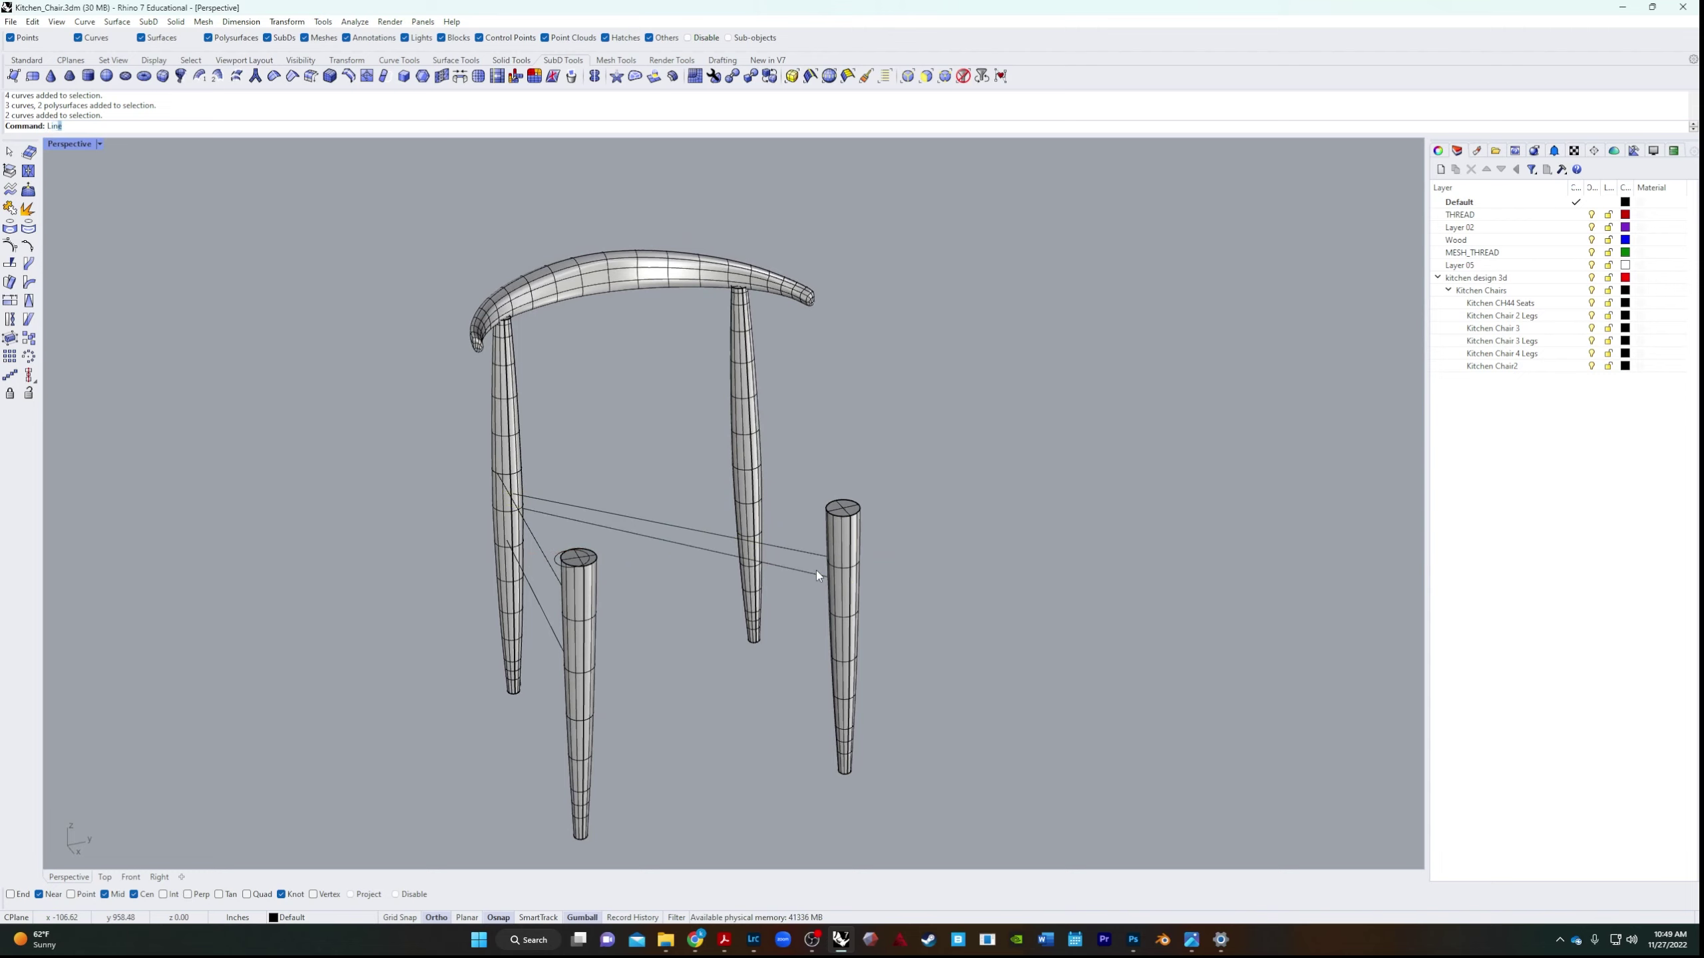
{"action": "key", "text": "Return"}
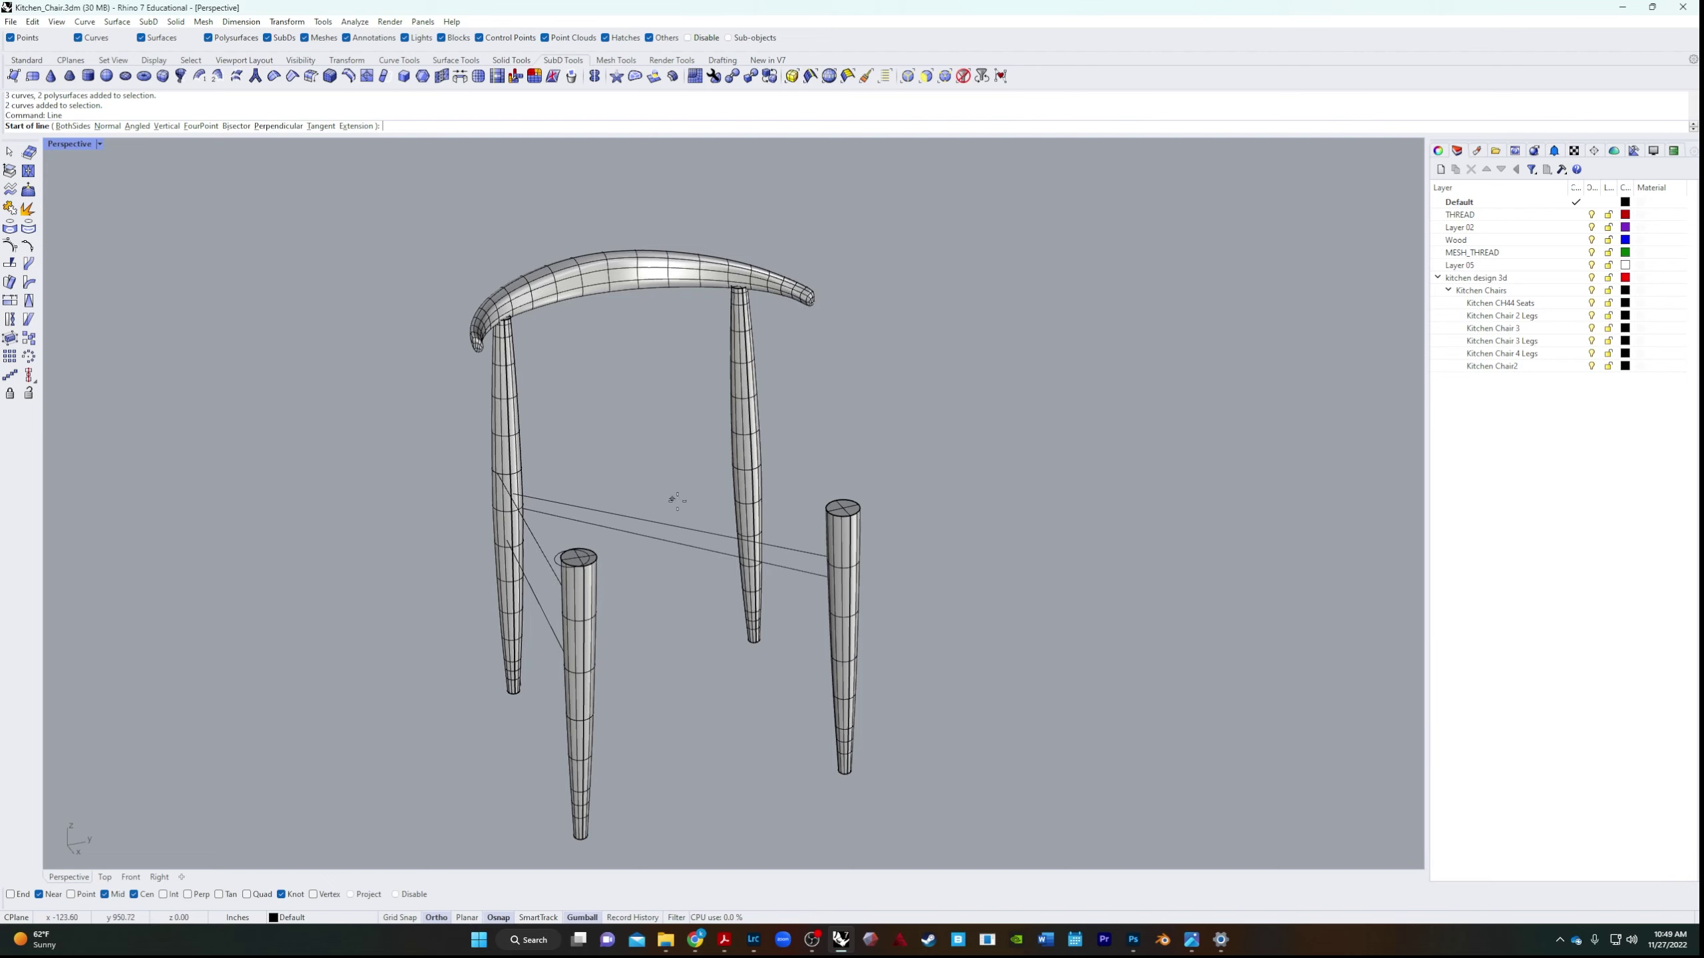
{"action": "key", "text": "Escape"}
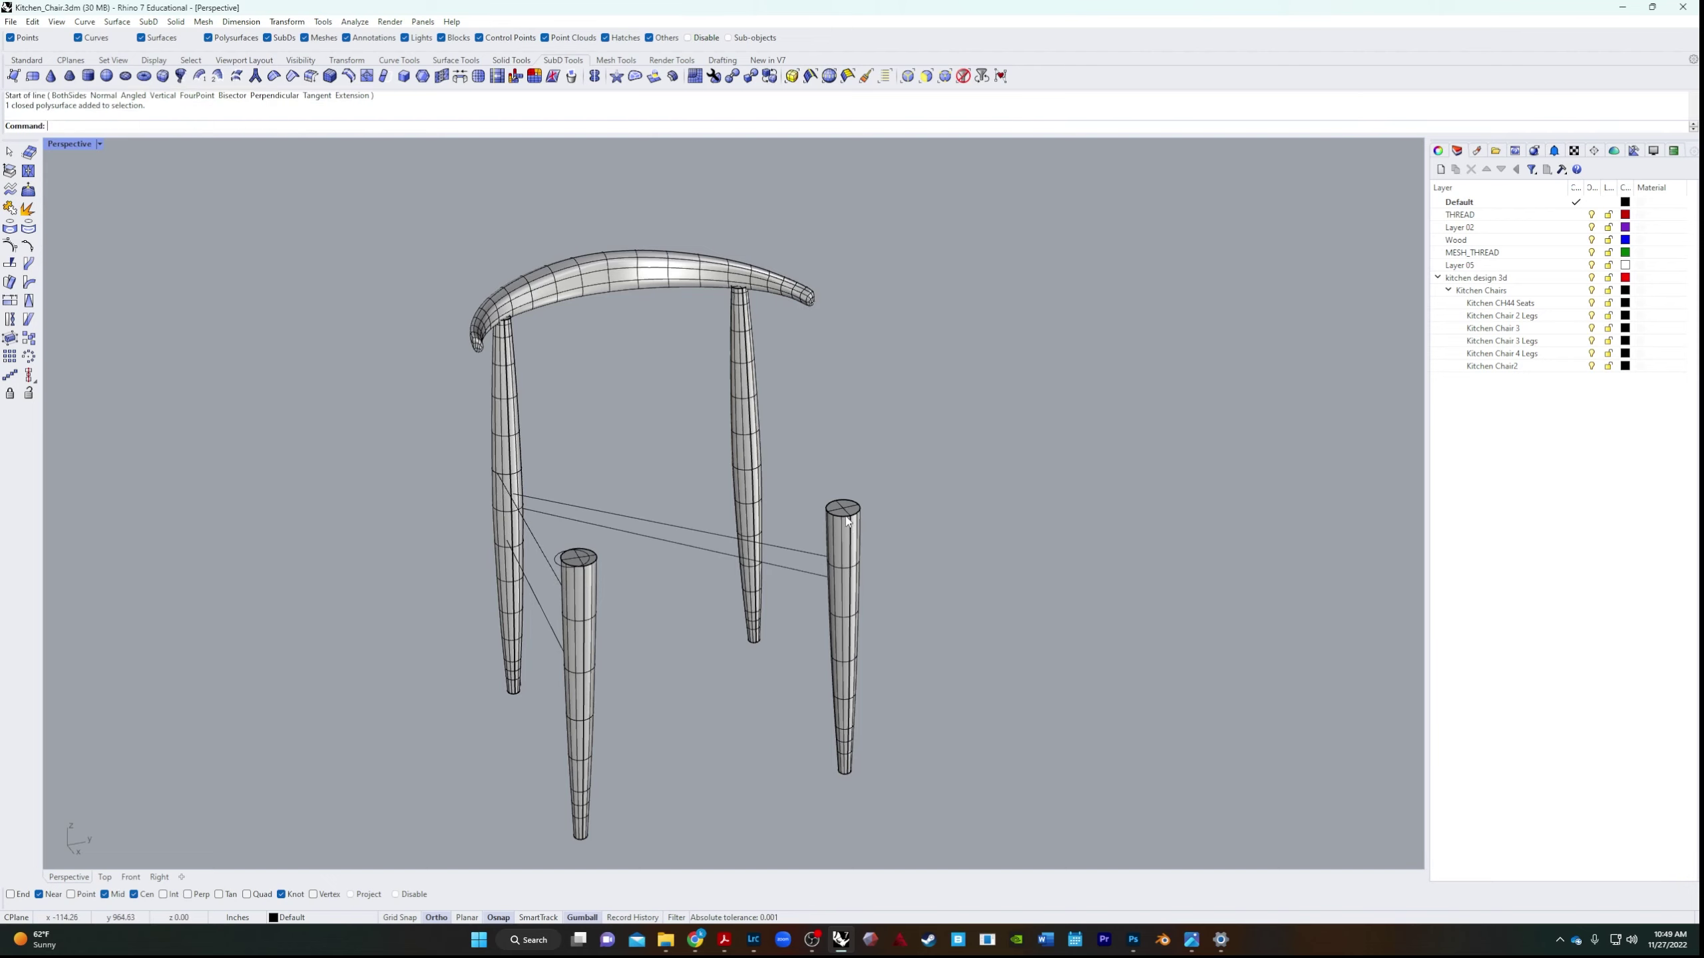
{"action": "left_click", "coordinate": [849, 566]}
{"action": "type", "text": "Hide"}
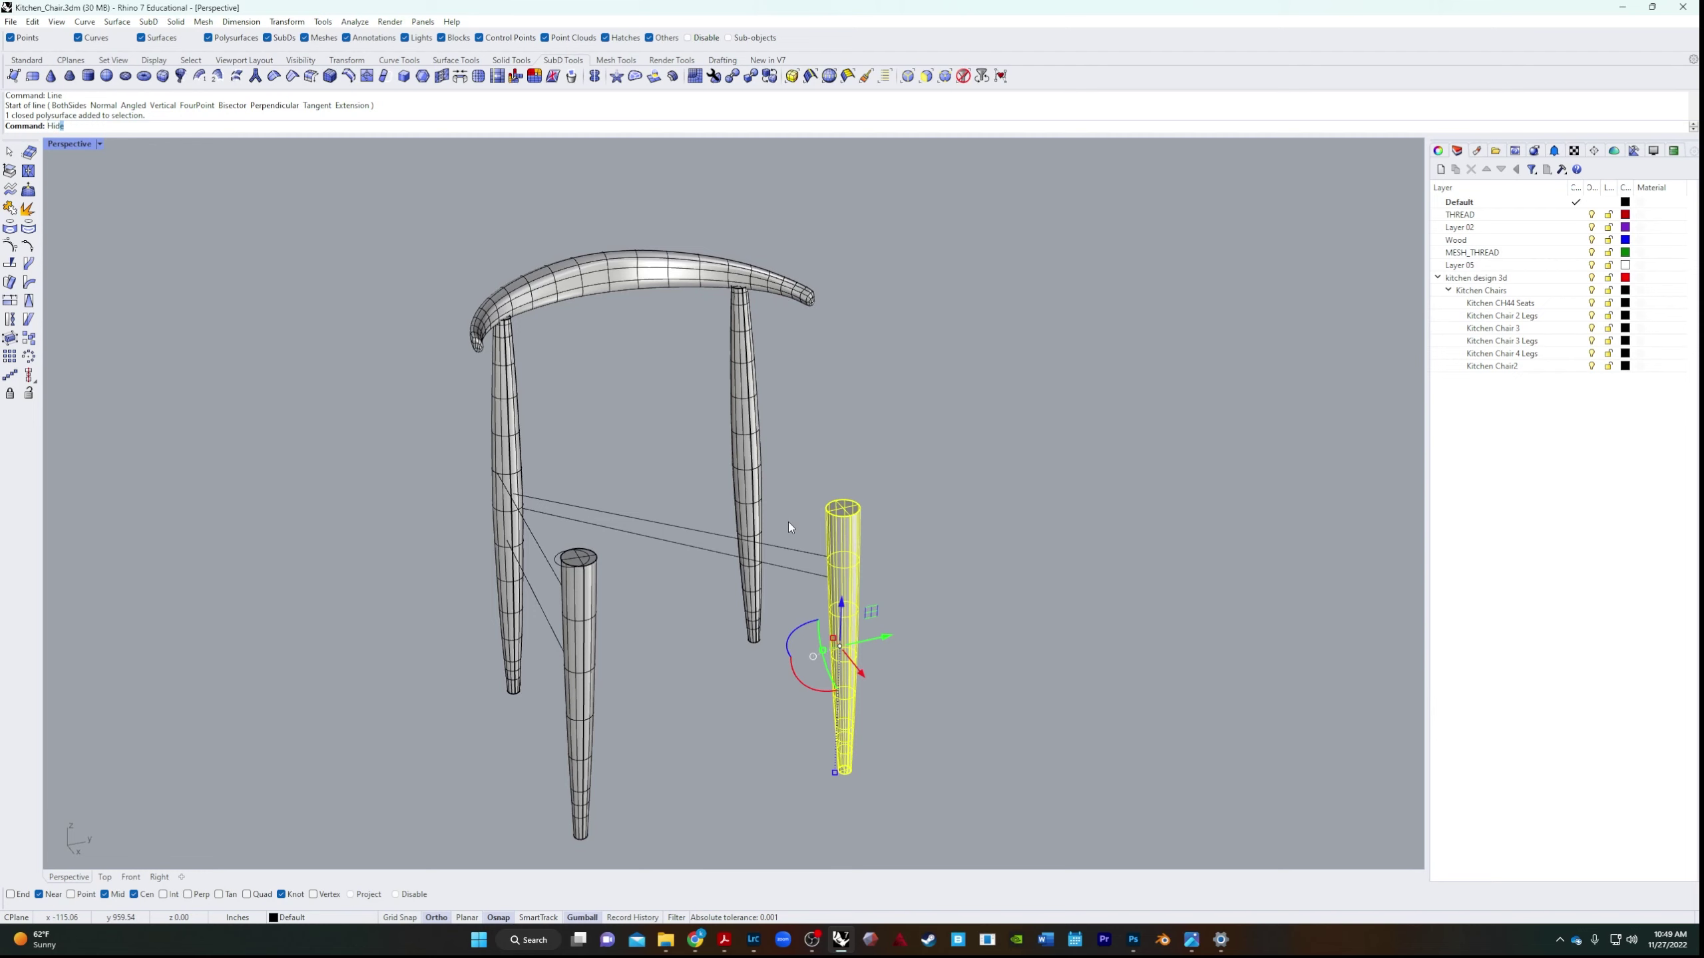
{"action": "key", "text": "Return"}
Draw two long lines across the chair from the right side.
{"action": "type", "text": "line"}
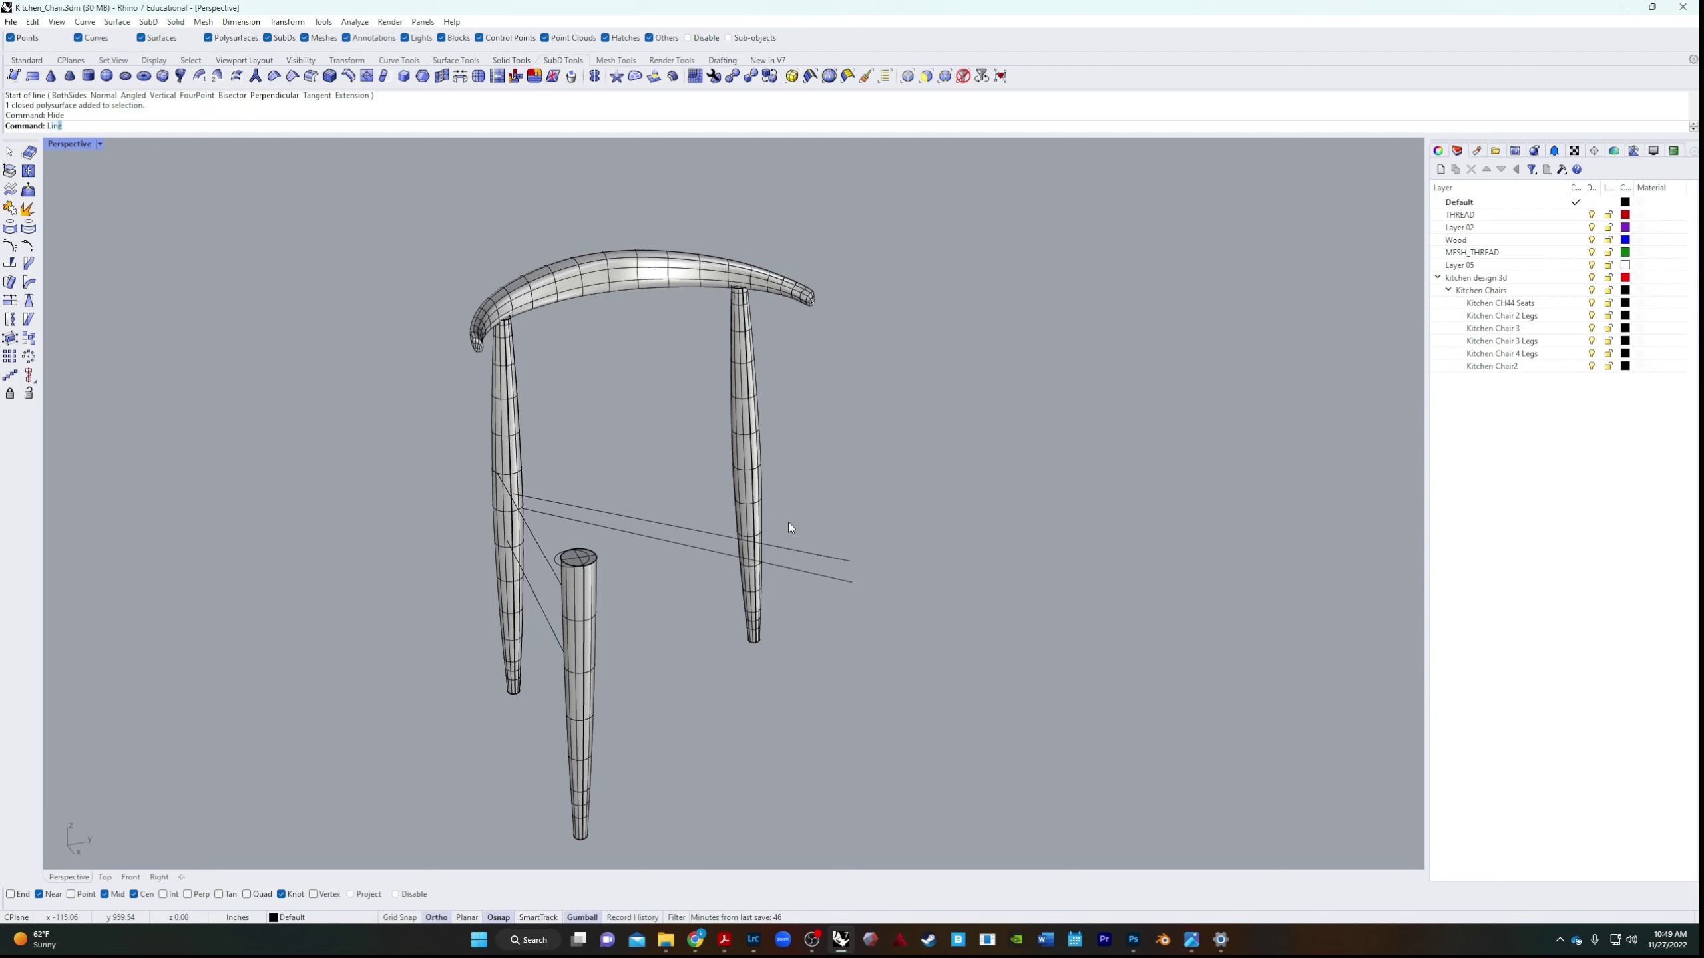
{"action": "key", "text": "Return"}
{"action": "left_click", "coordinate": [857, 562]}
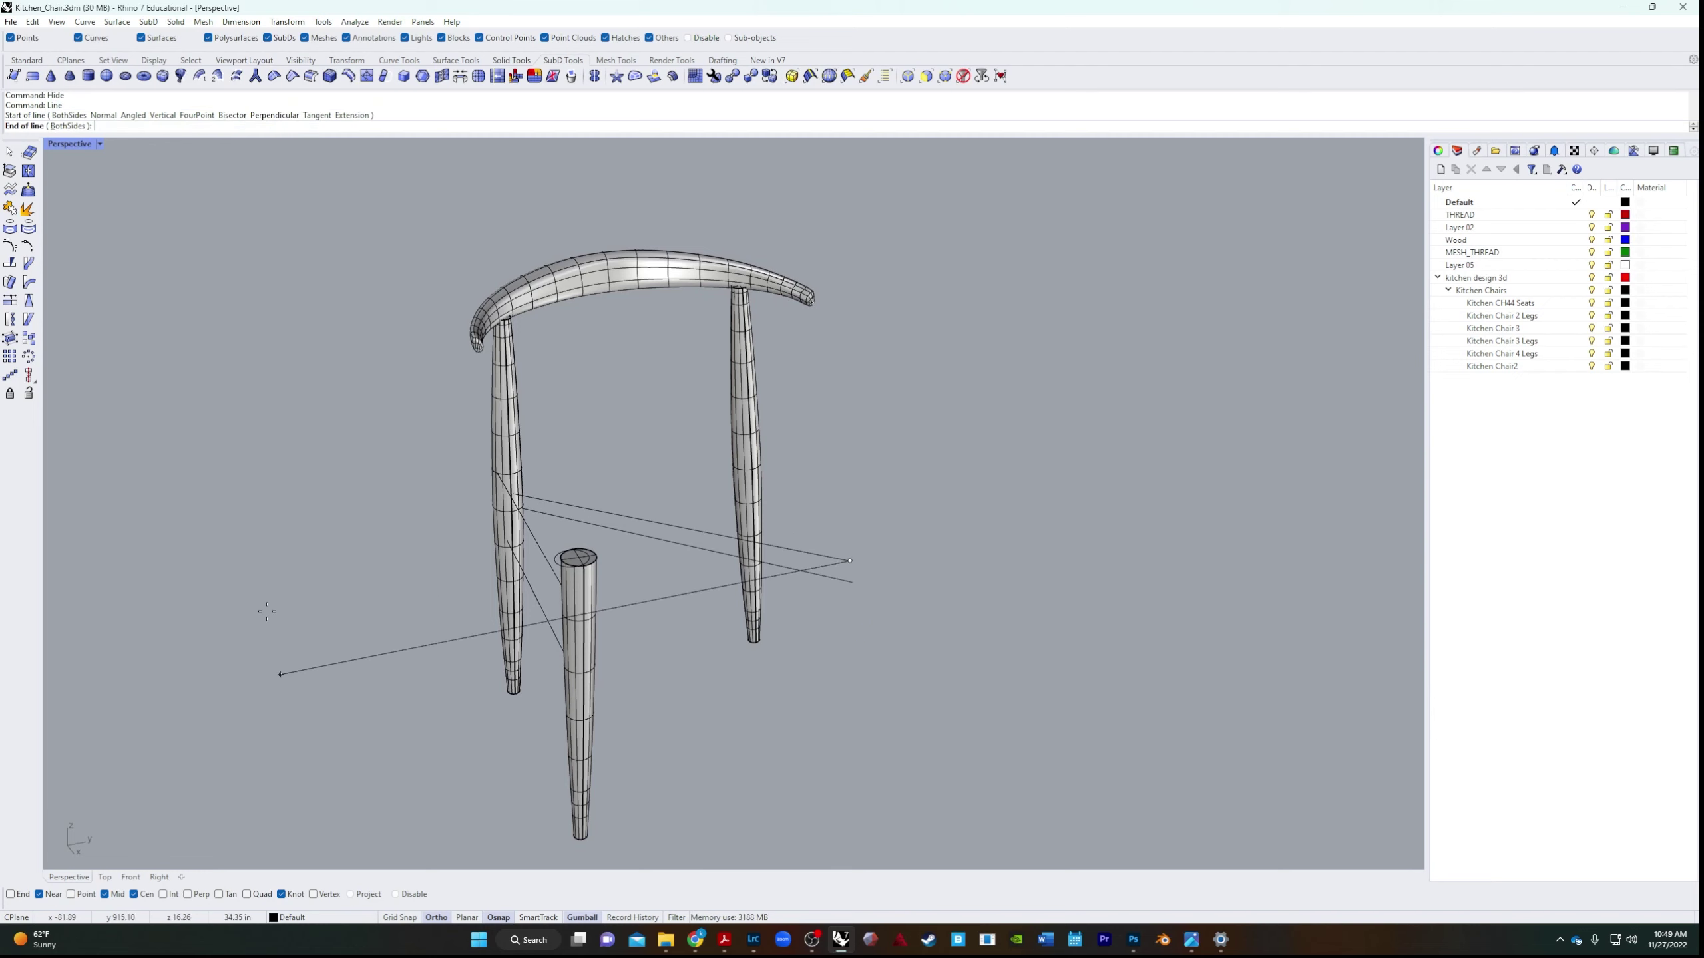
{"action": "left_click", "coordinate": [271, 615]}
{"action": "key", "text": "Return"}
{"action": "left_click", "coordinate": [857, 584]}
{"action": "left_click", "coordinate": [360, 732]}
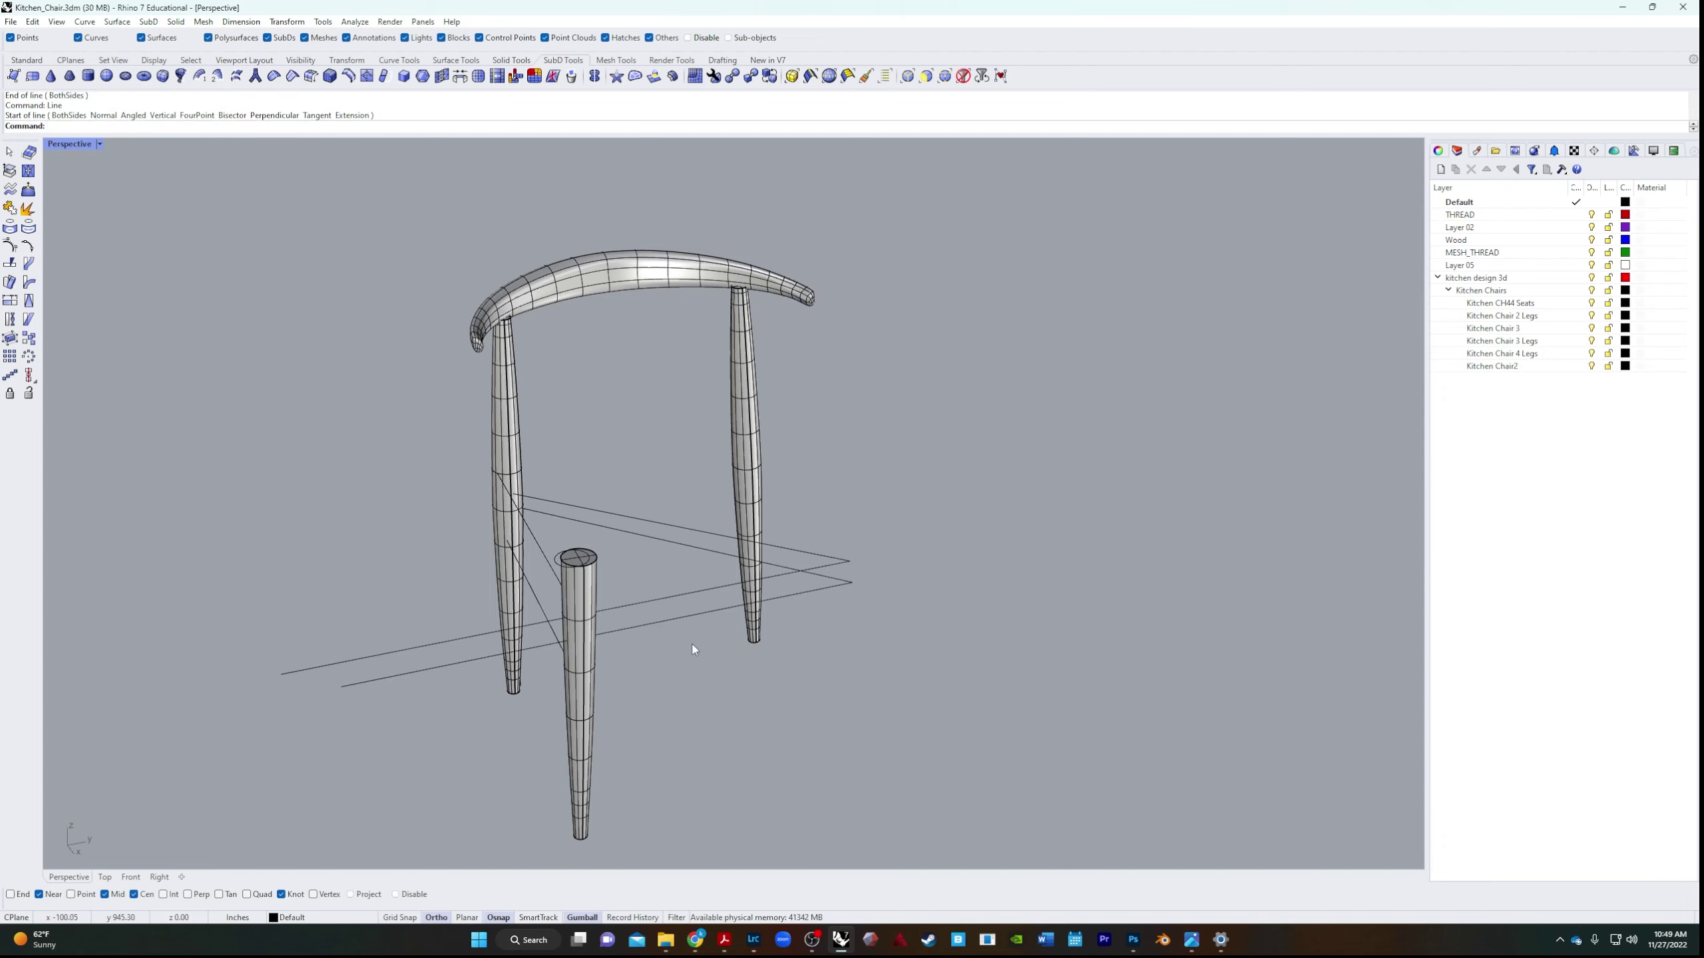
{"action": "right_click_drag", "start_coordinate": [692, 644], "coordinate": [575, 673]}
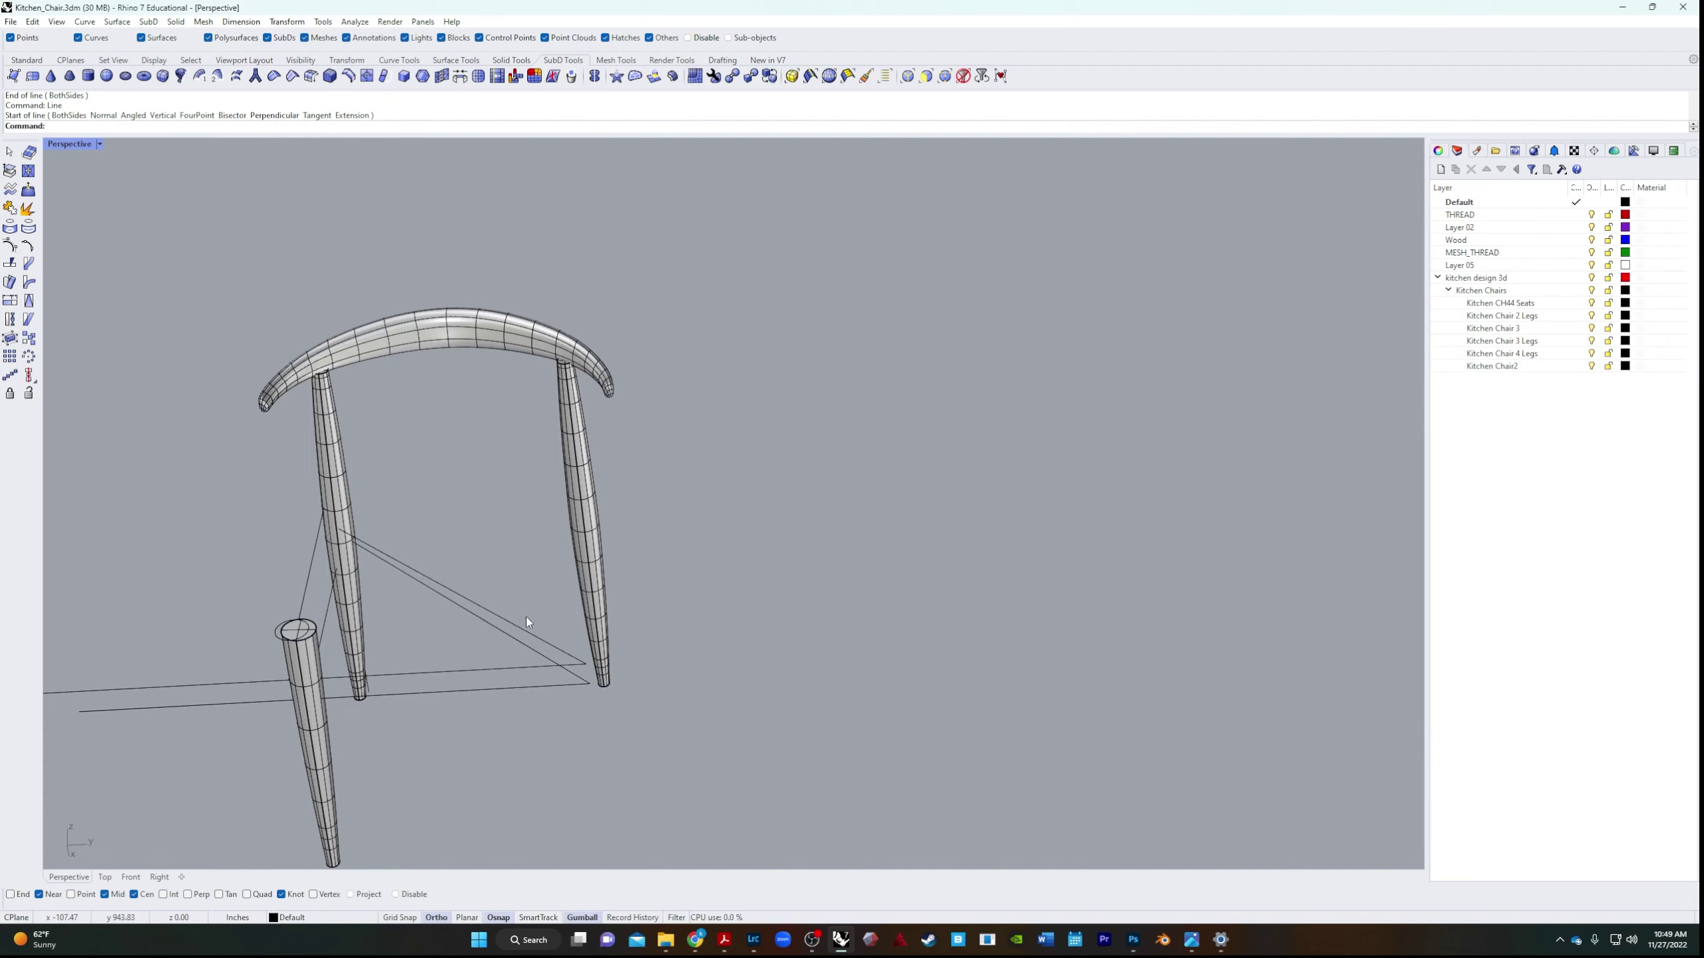
Delete two of the old rail curves.
{"action": "left_click_drag", "start_coordinate": [455, 585], "coordinate": [451, 611]}
{"action": "key", "text": "Delete"}
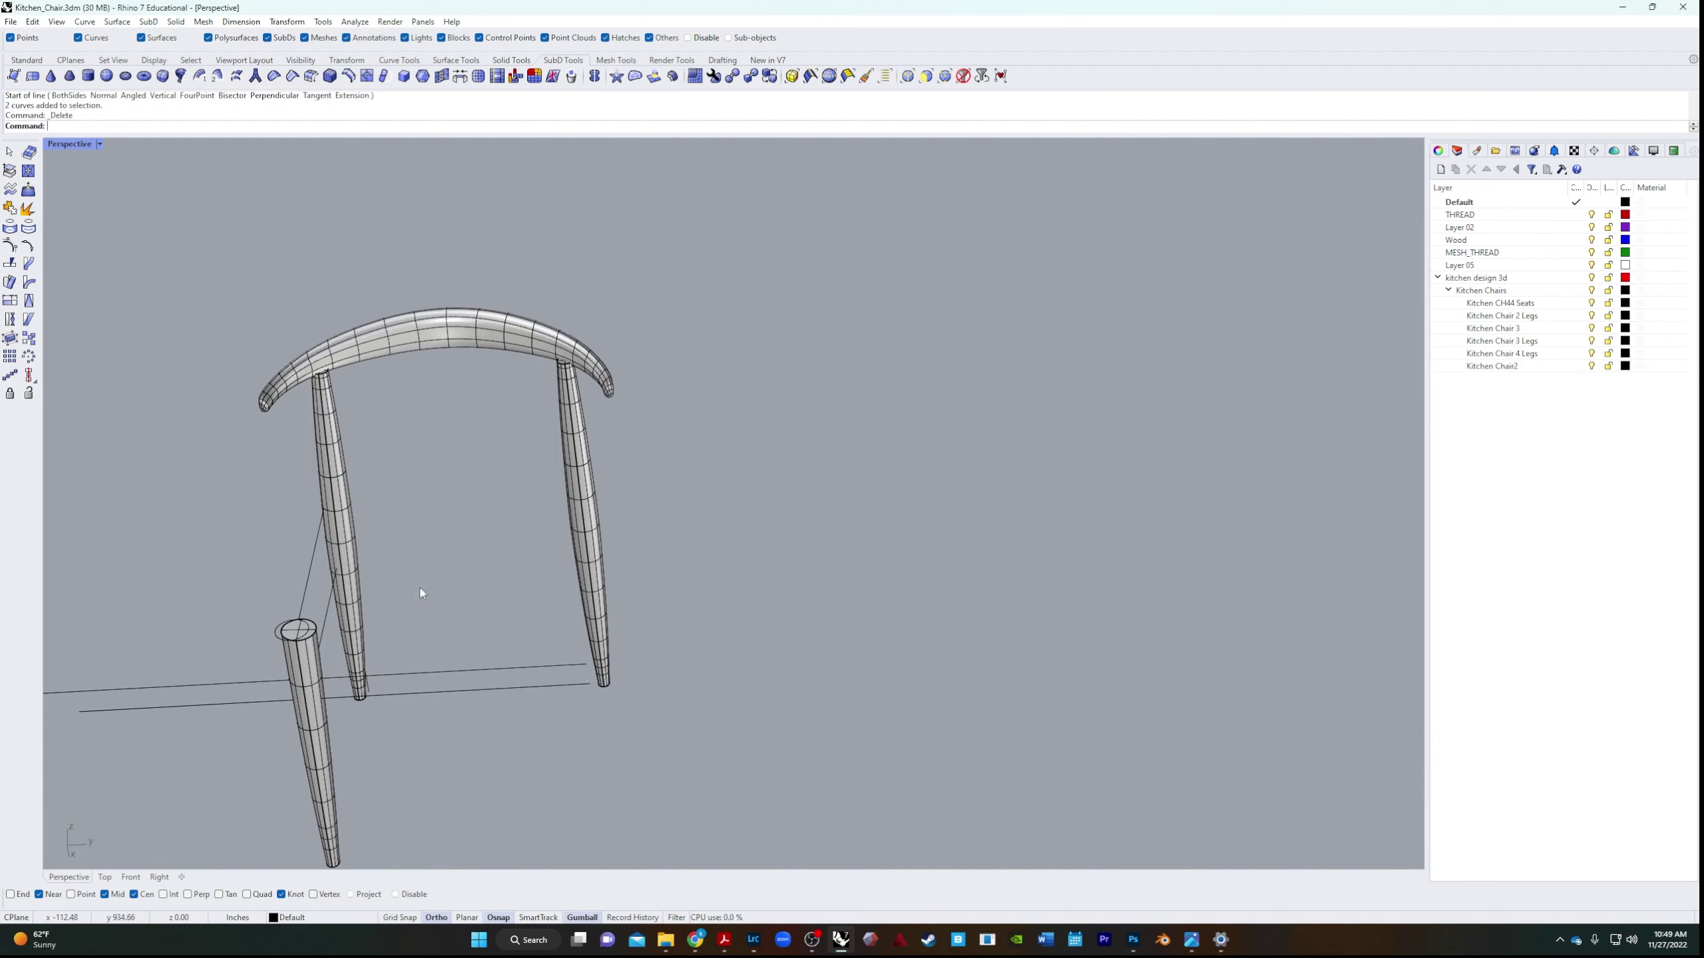
{"action": "right_click_drag", "start_coordinate": [284, 694], "coordinate": [395, 651]}
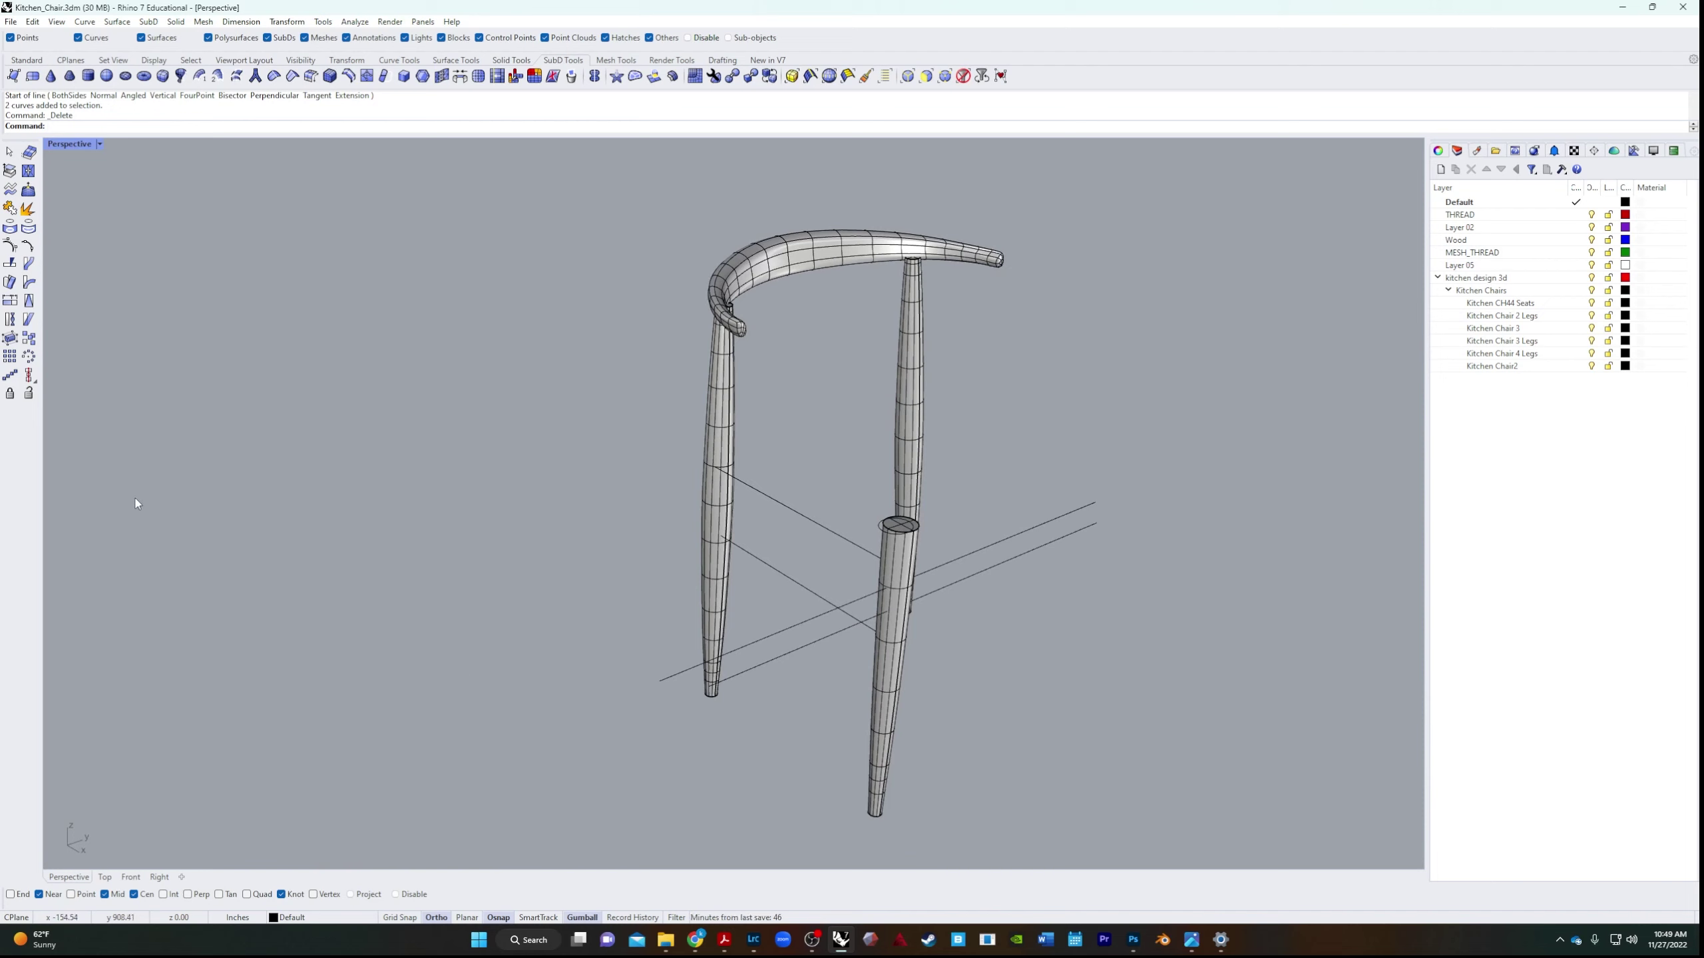
Set the construction plane to World Right.
{"action": "left_click", "coordinate": [115, 61]}
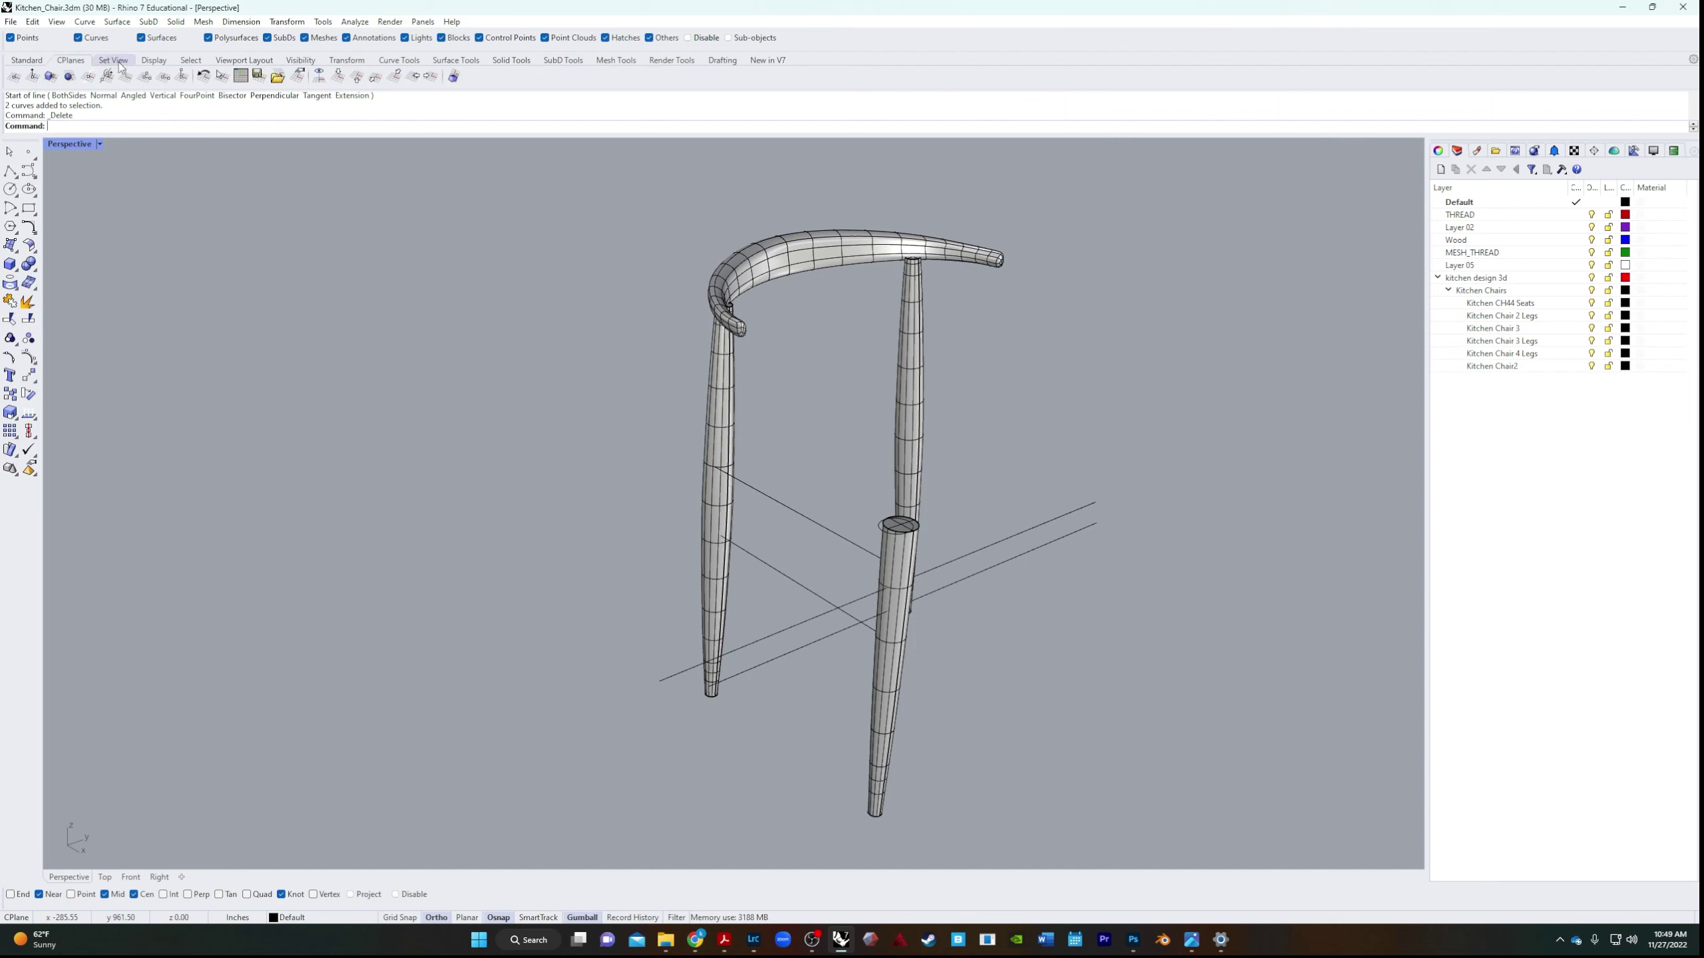
{"action": "left_click", "coordinate": [412, 77]}
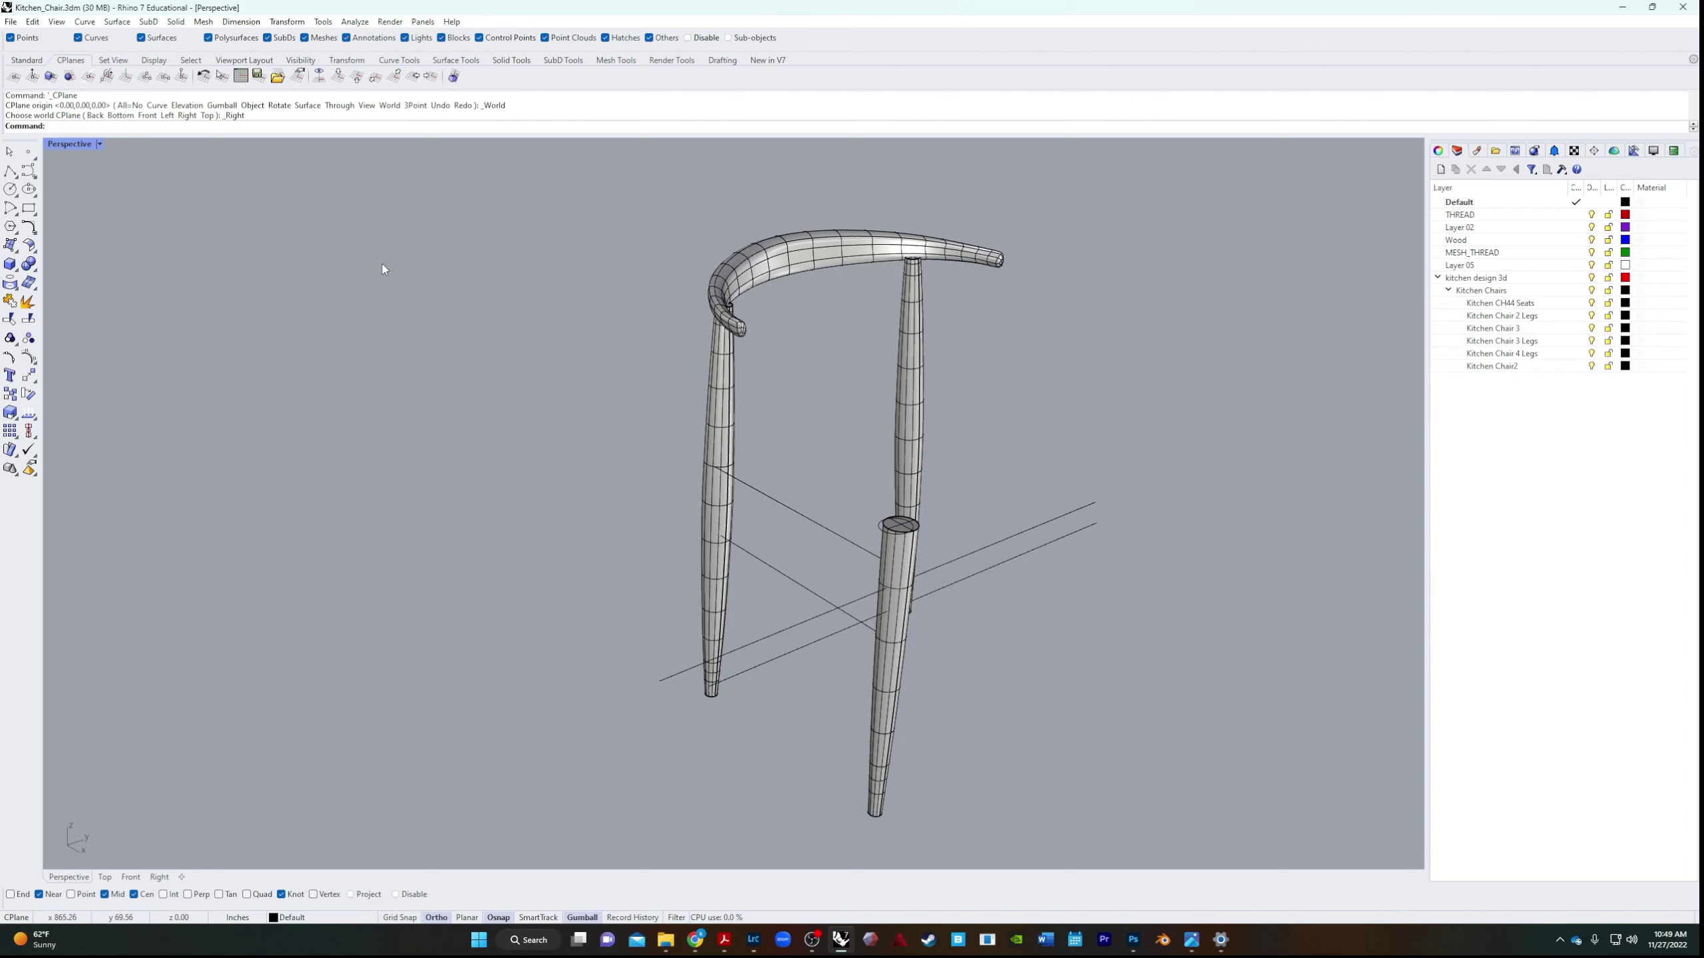
{"action": "scroll", "coordinate": [777, 552], "scroll_direction": "down", "scroll_amount": 20}
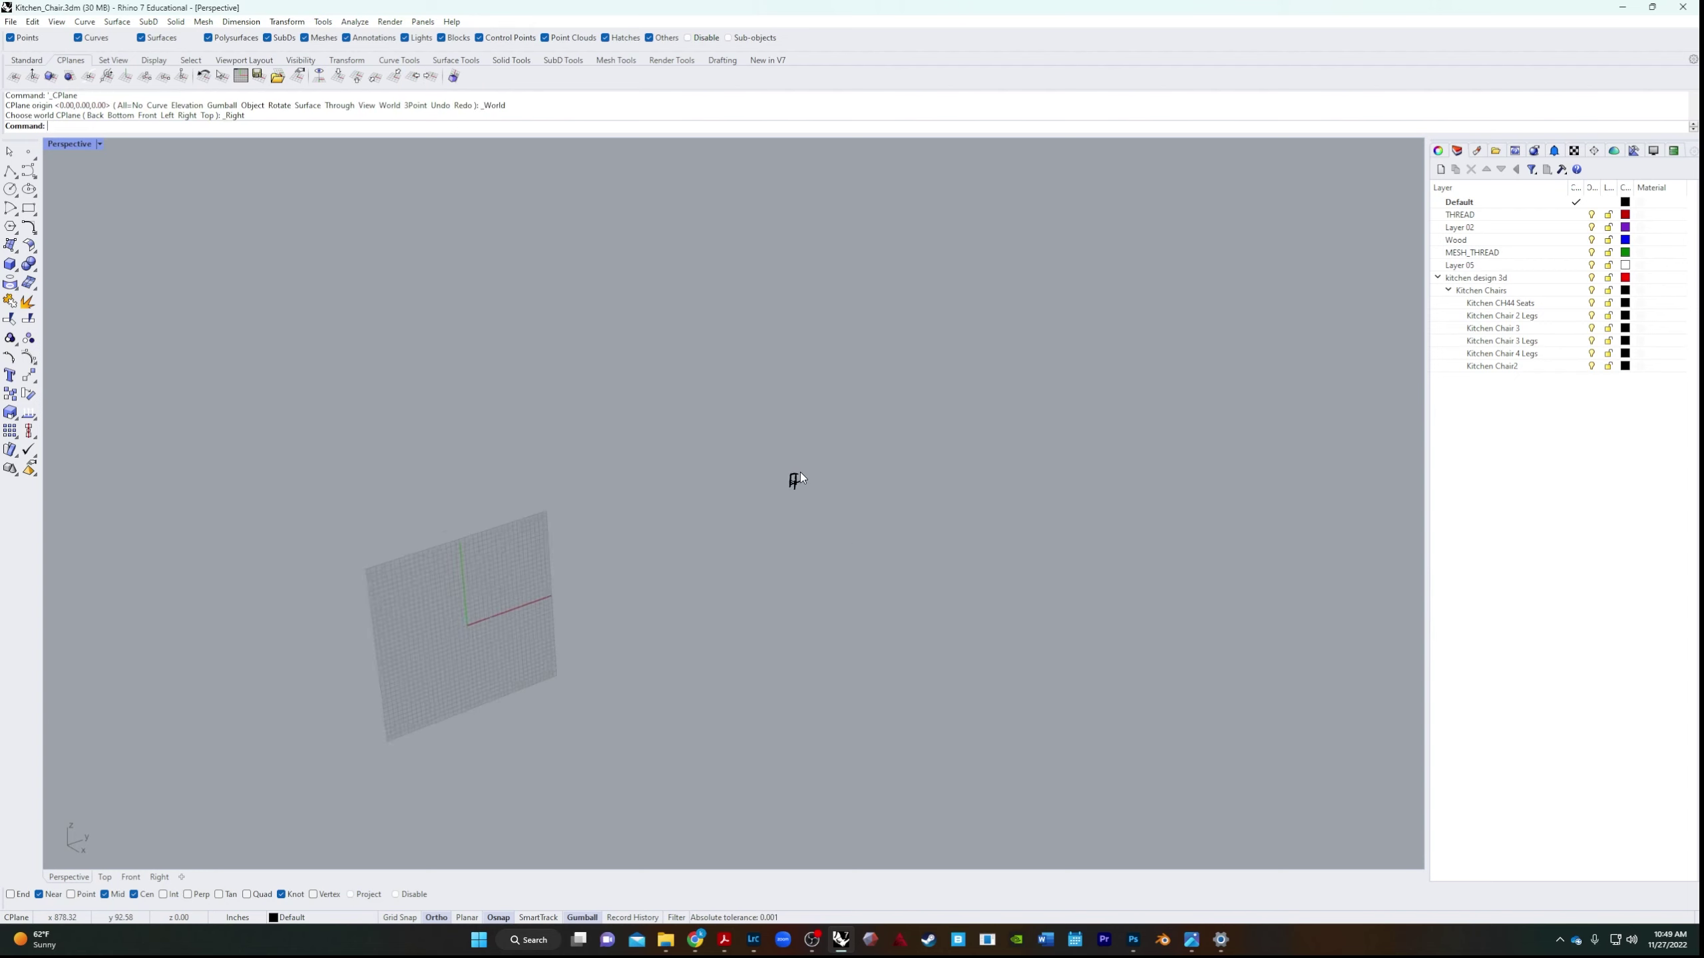
{"action": "scroll", "coordinate": [818, 463], "scroll_direction": "up", "scroll_amount": 6}
{"action": "scroll", "coordinate": [812, 403], "scroll_direction": "down", "scroll_amount": 6}
{"action": "scroll", "coordinate": [804, 525], "scroll_direction": "up", "scroll_amount": 3}
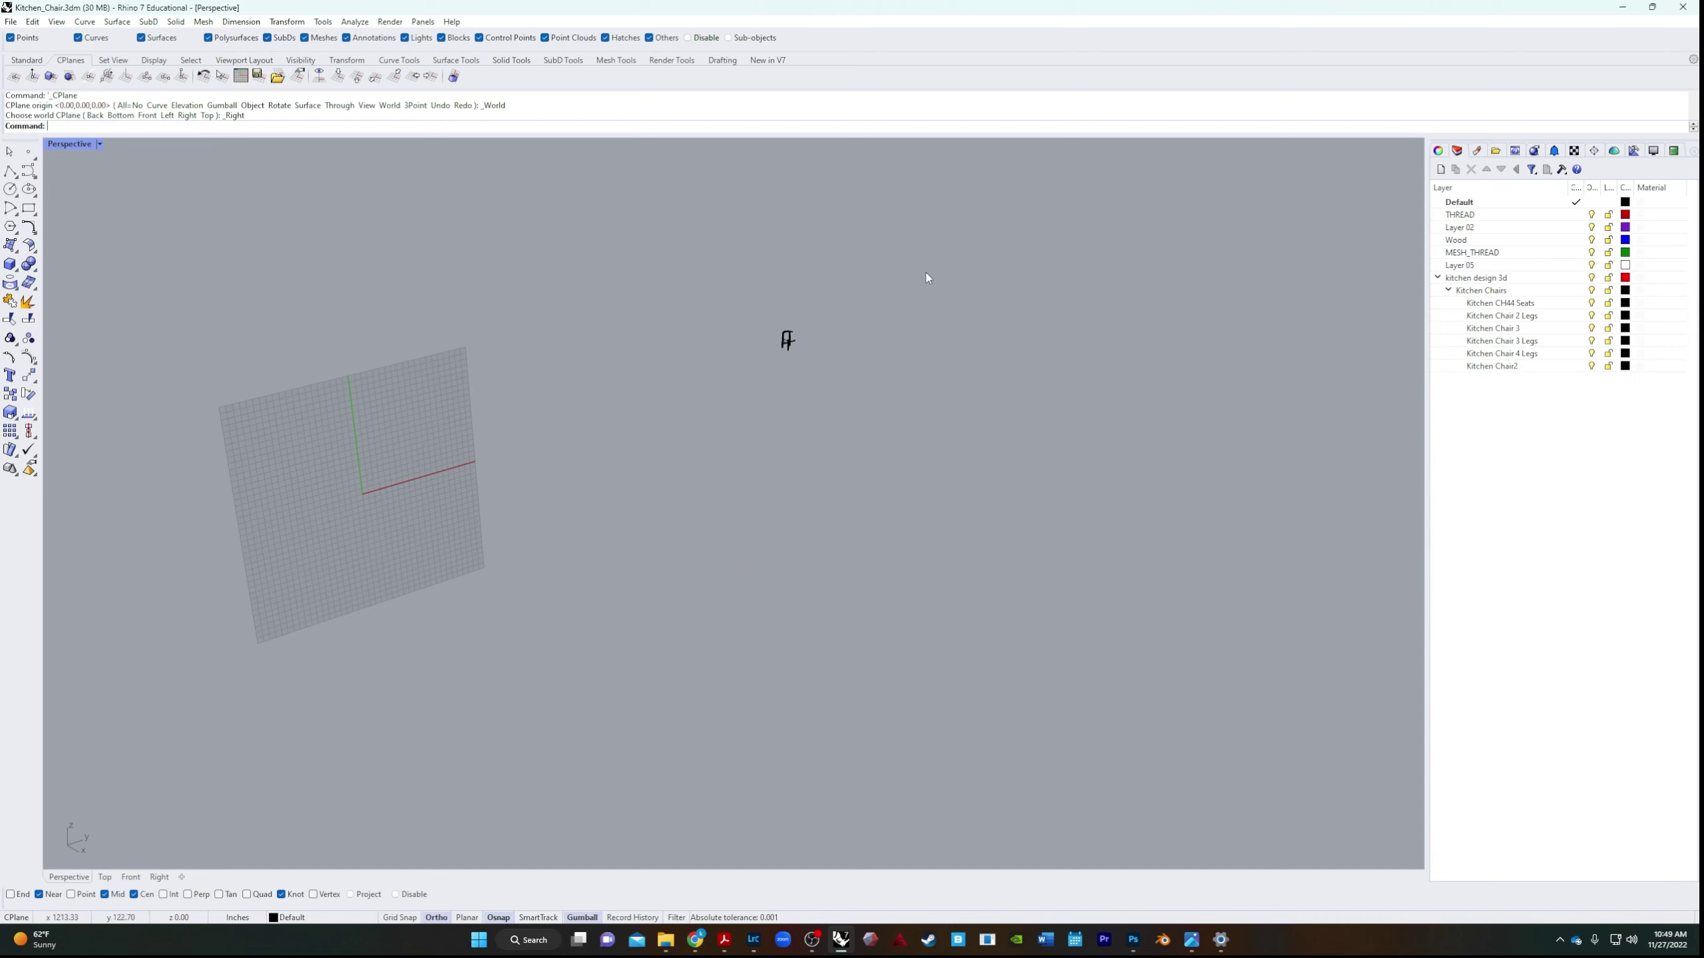
Show all hidden objects, then hide the other chairs.
{"action": "middle_click", "coordinate": [736, 298]}
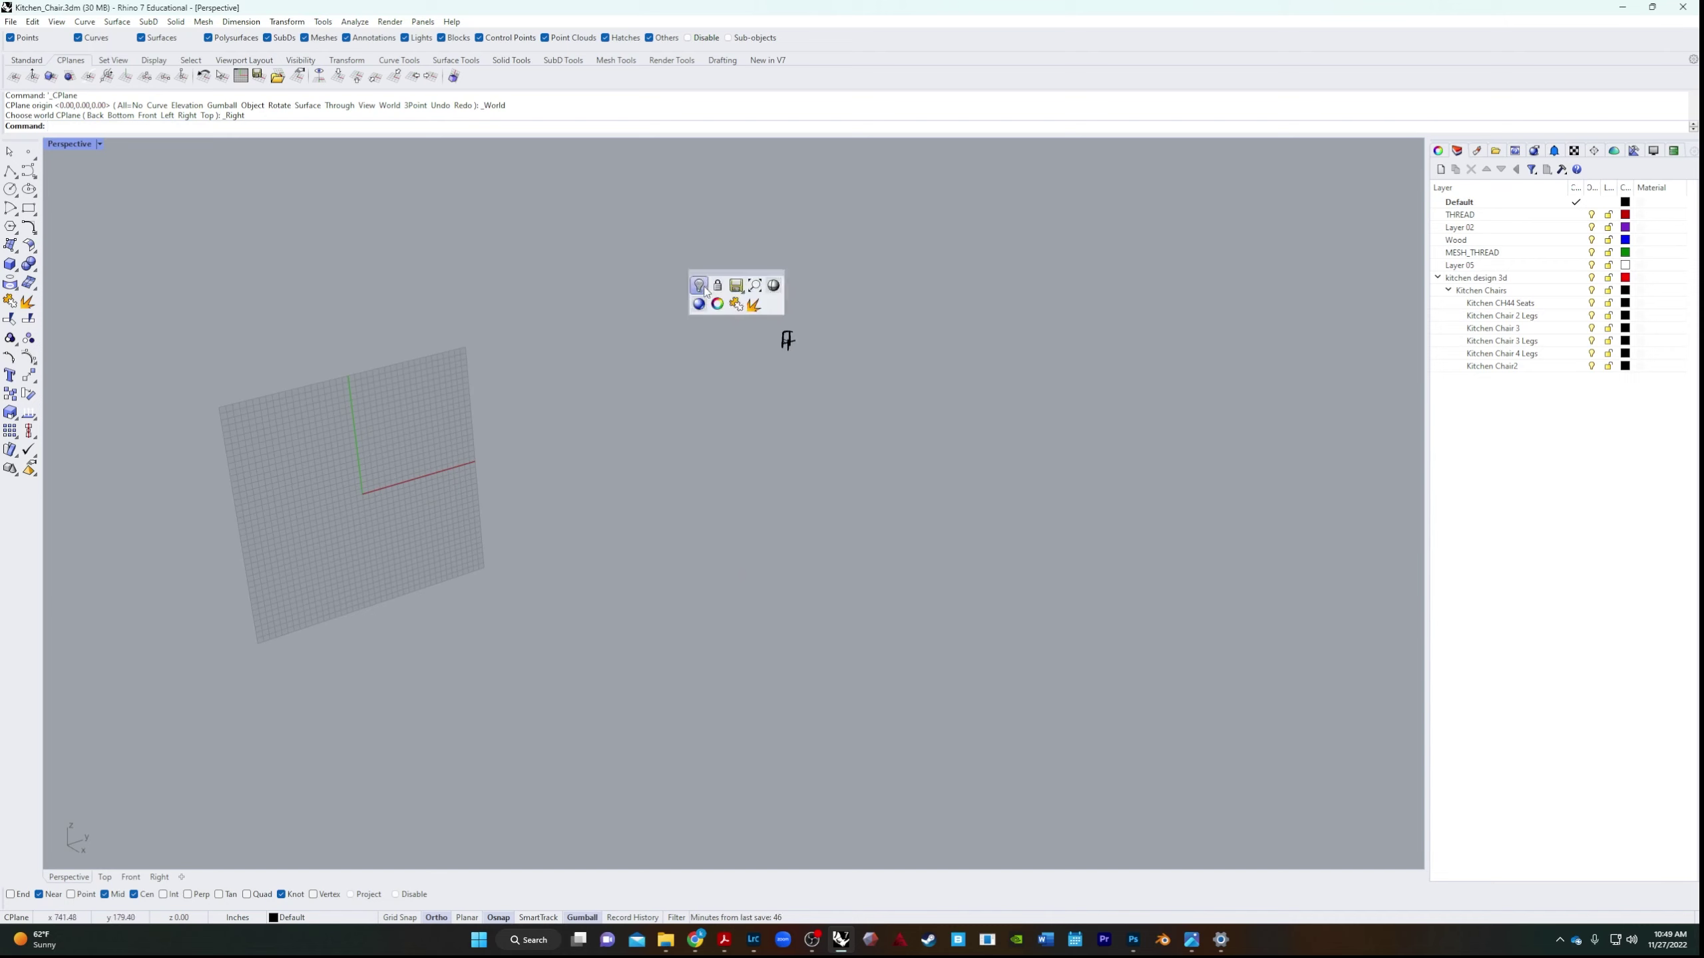
{"action": "left_click", "coordinate": [707, 293]}
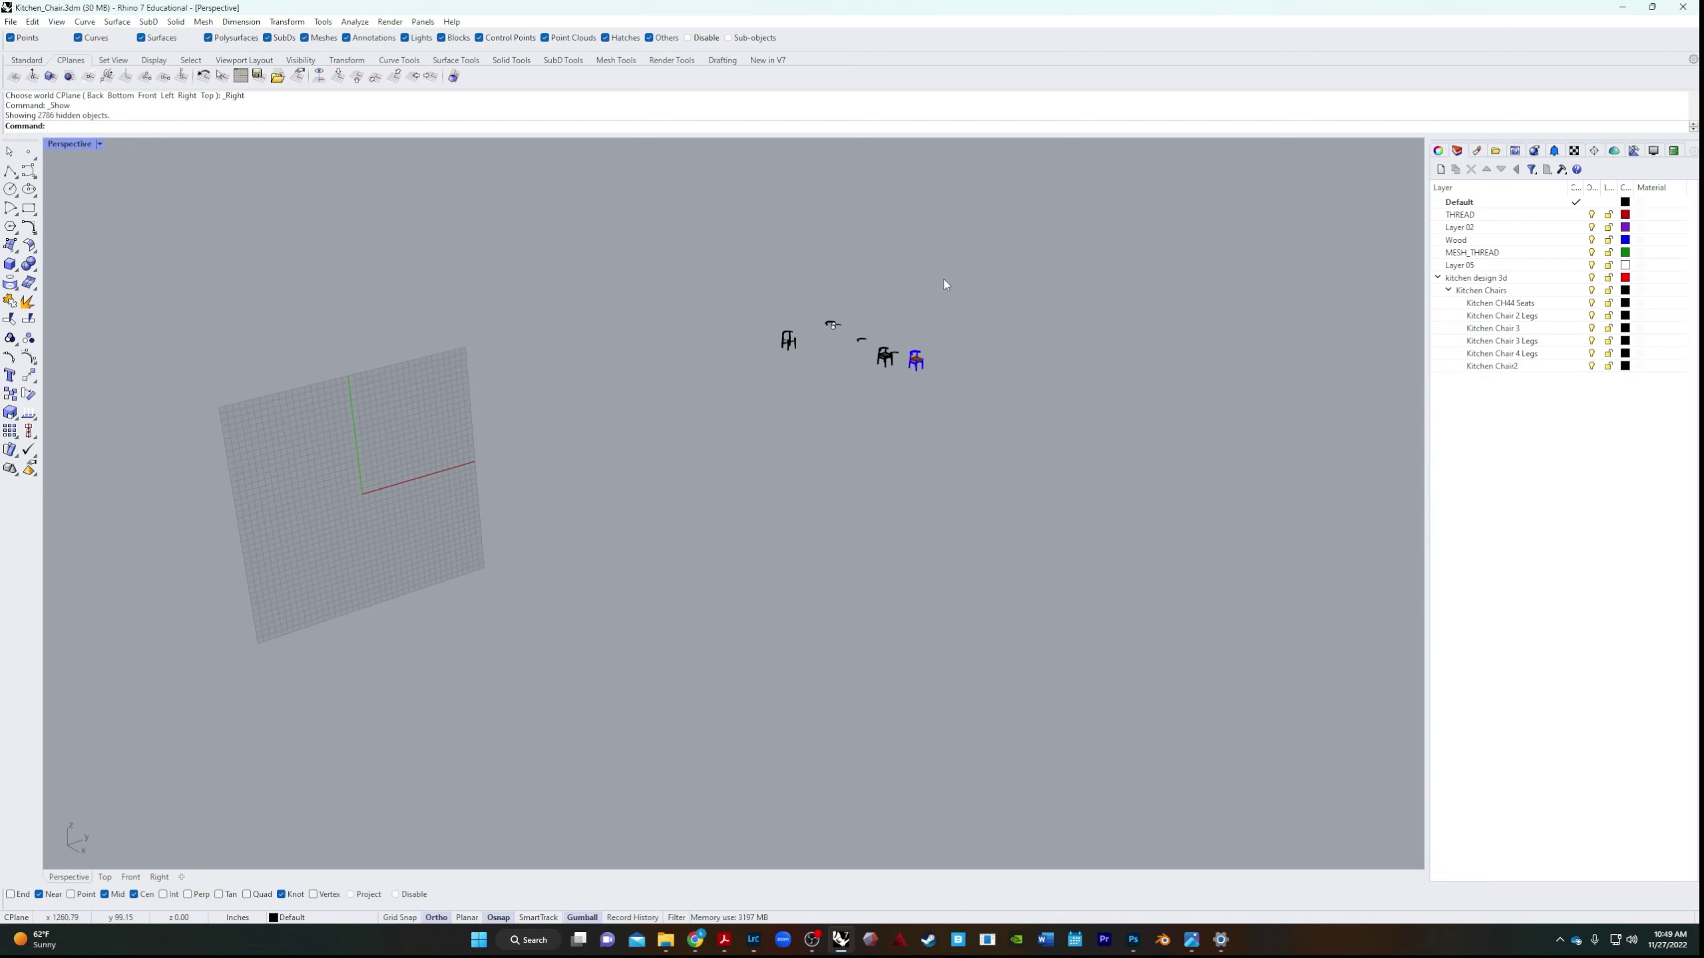
{"action": "left_click_drag", "start_coordinate": [818, 496], "coordinate": [820, 498]}
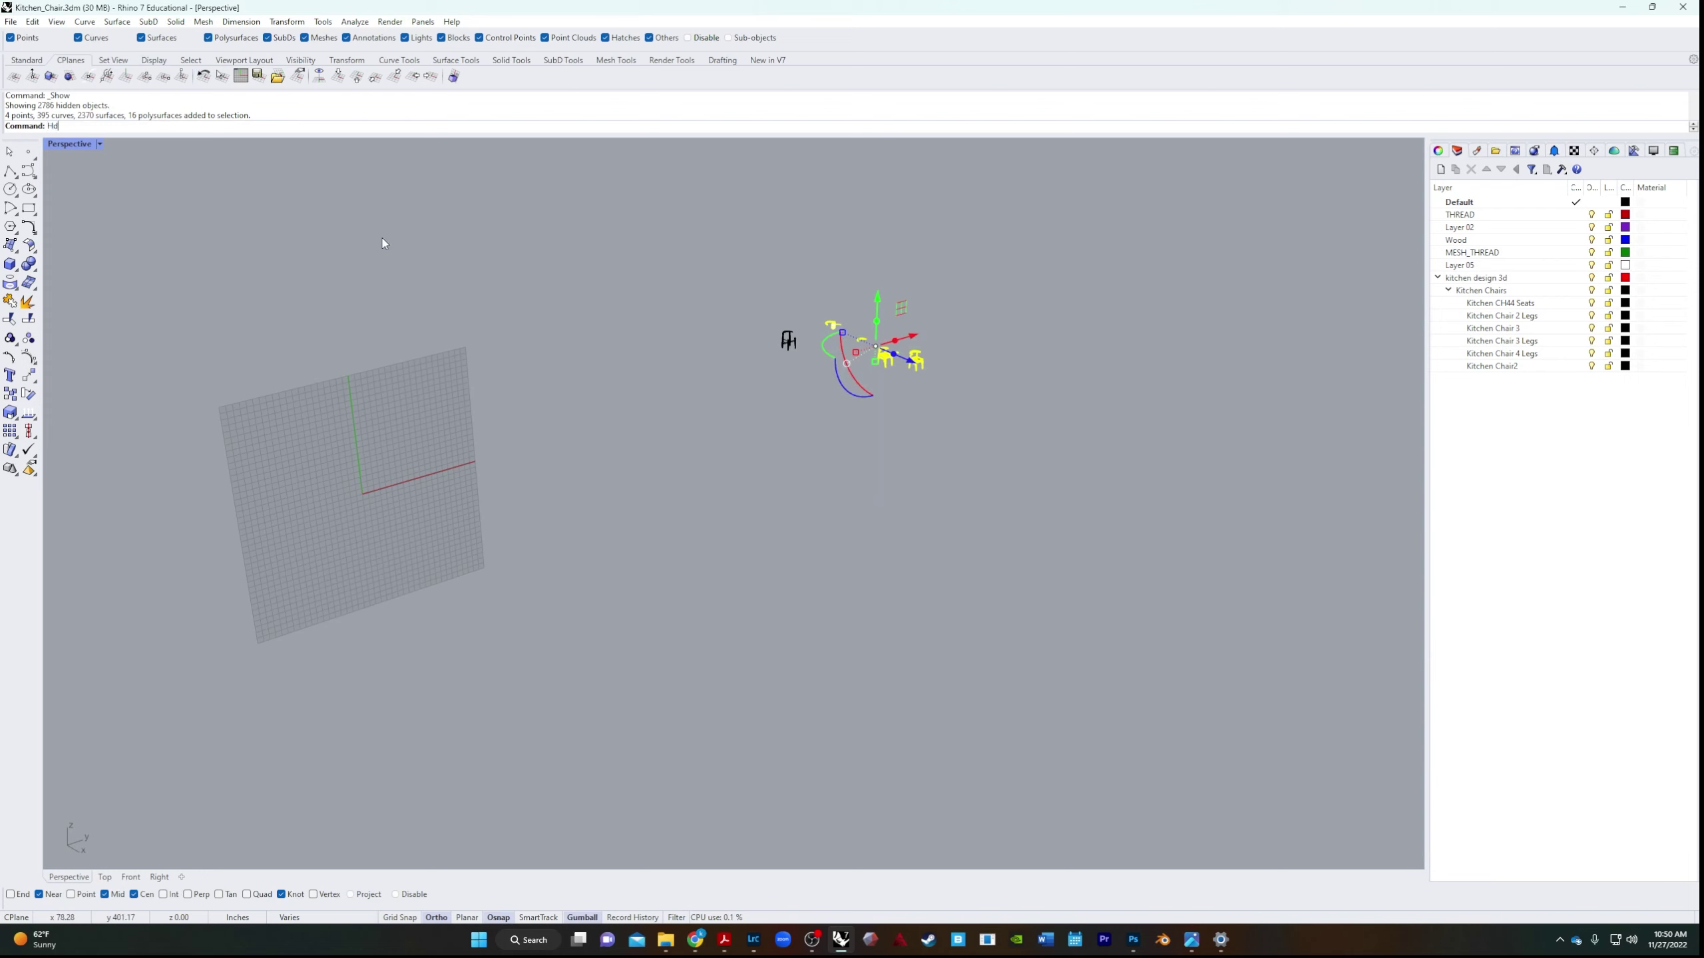
{"action": "key", "text": "BackSpace"}
{"action": "type", "text": "ide"}
{"action": "key", "text": "Return"}
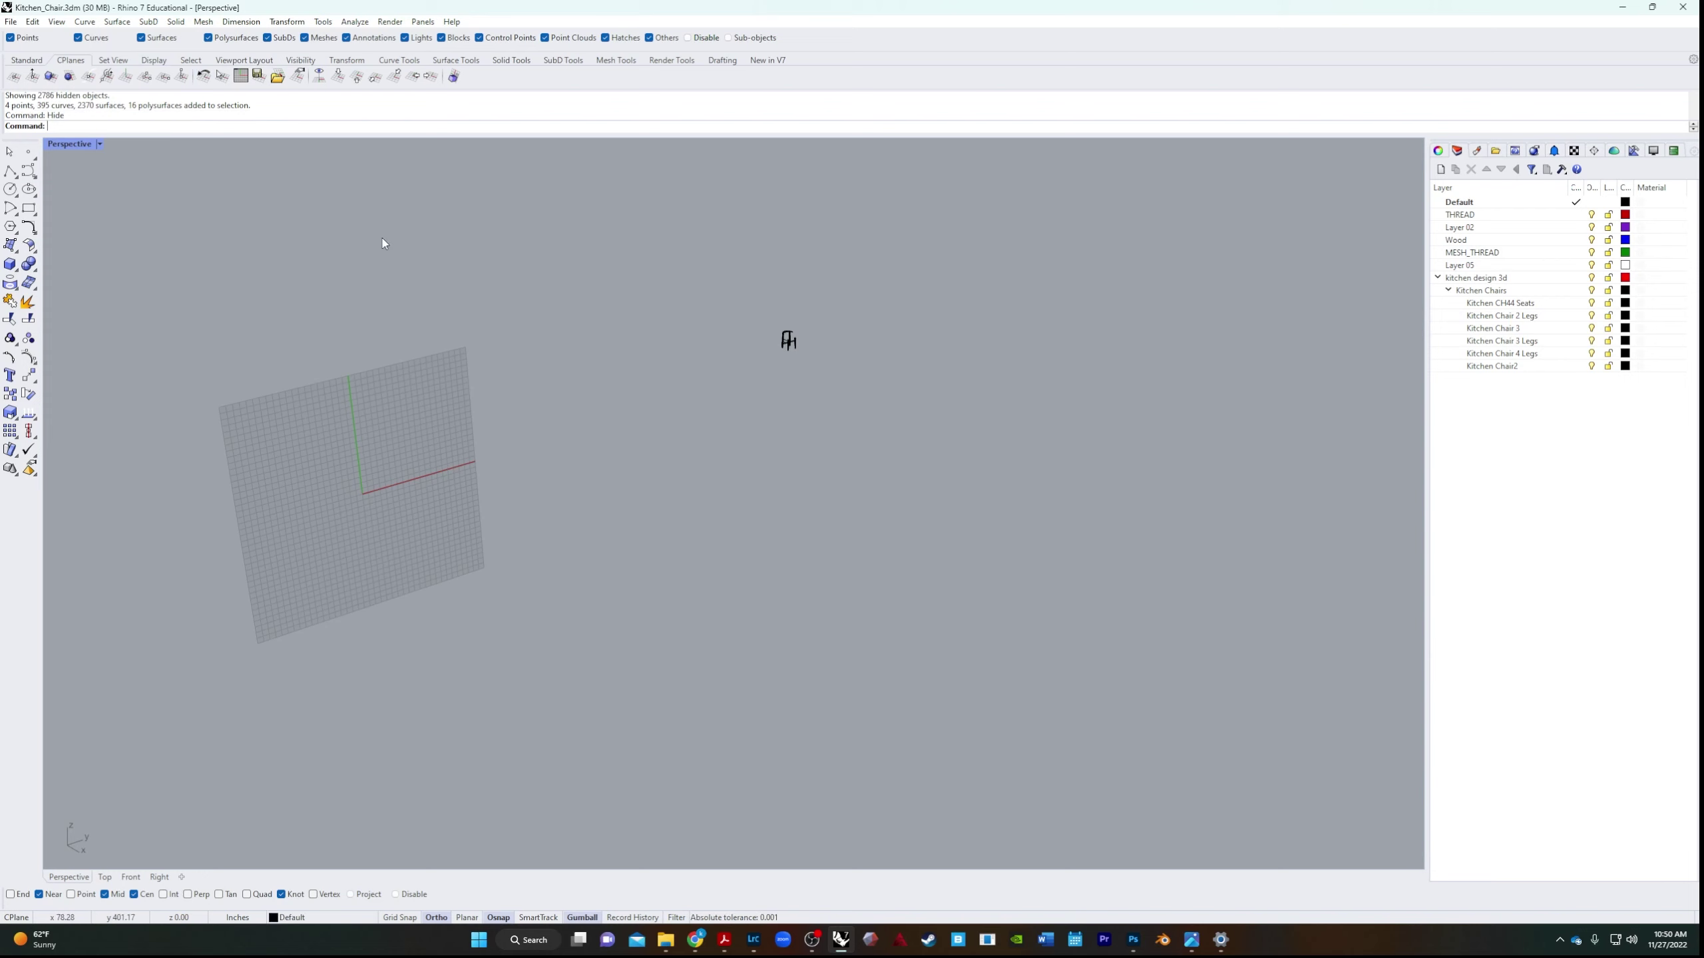
Move the working chair from a leg bottom to the origin (0).
{"action": "left_click_drag", "start_coordinate": [859, 259], "coordinate": [745, 403]}
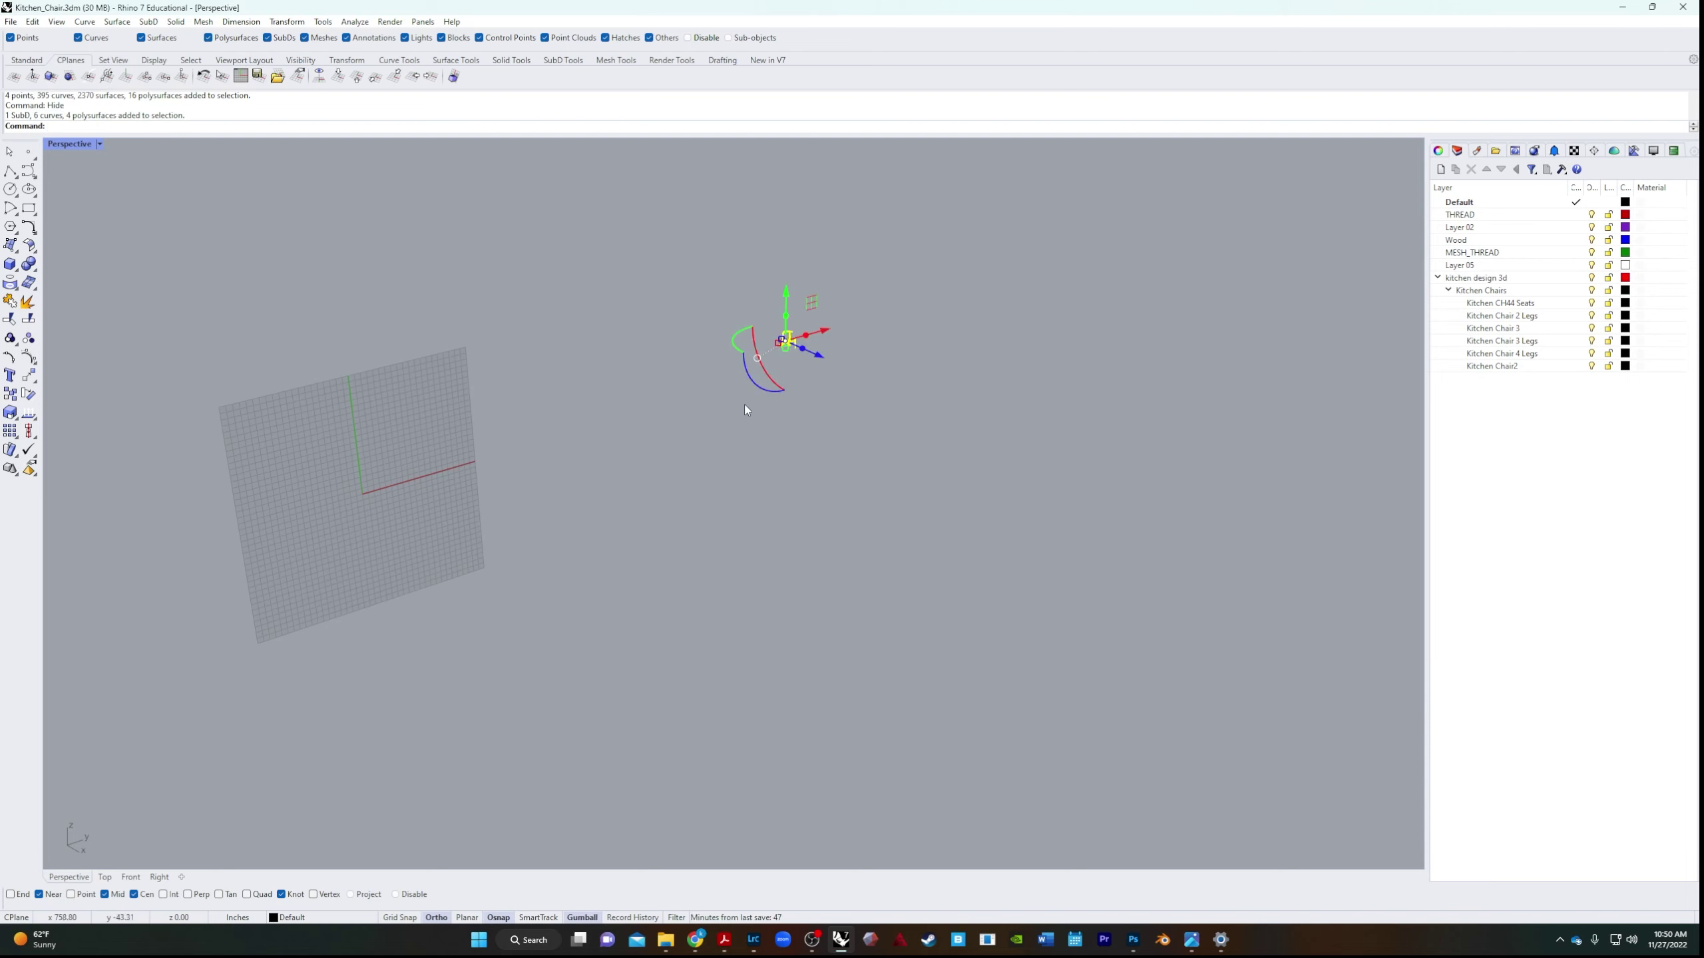
{"action": "key", "text": "F7"}
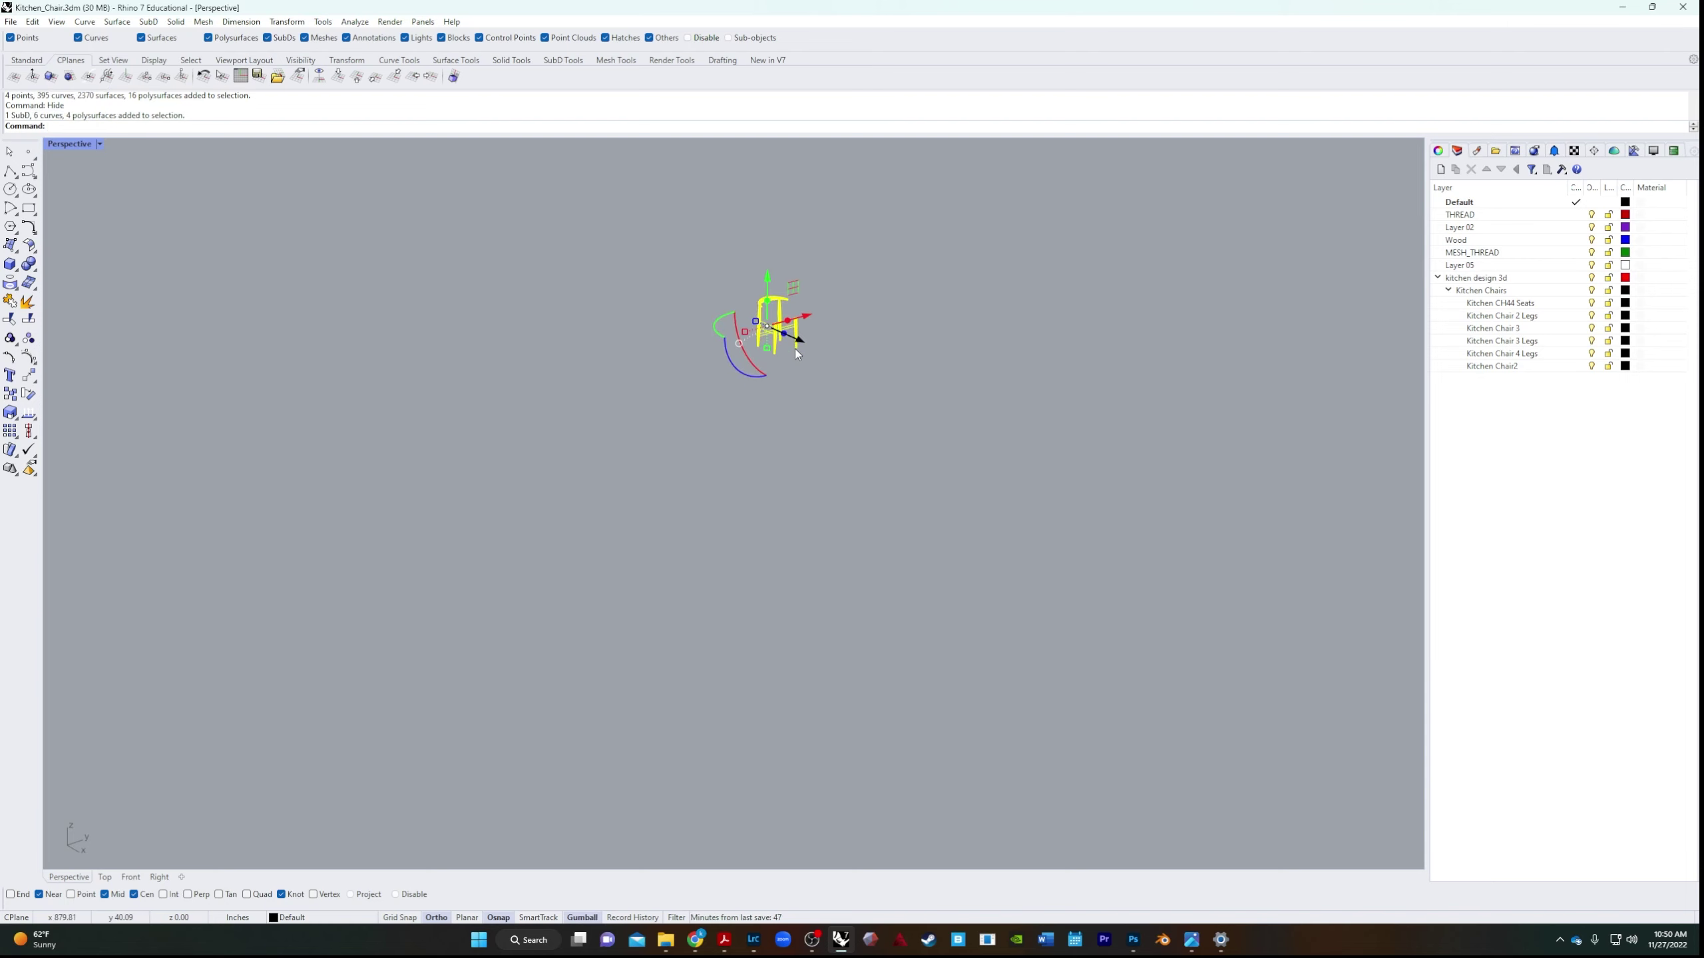
{"action": "scroll", "coordinate": [794, 349], "scroll_direction": "up", "scroll_amount": 5}
{"action": "type", "text": "M"}
{"action": "key", "text": "Return"}
{"action": "left_click", "coordinate": [724, 368]}
{"action": "type", "text": "0"}
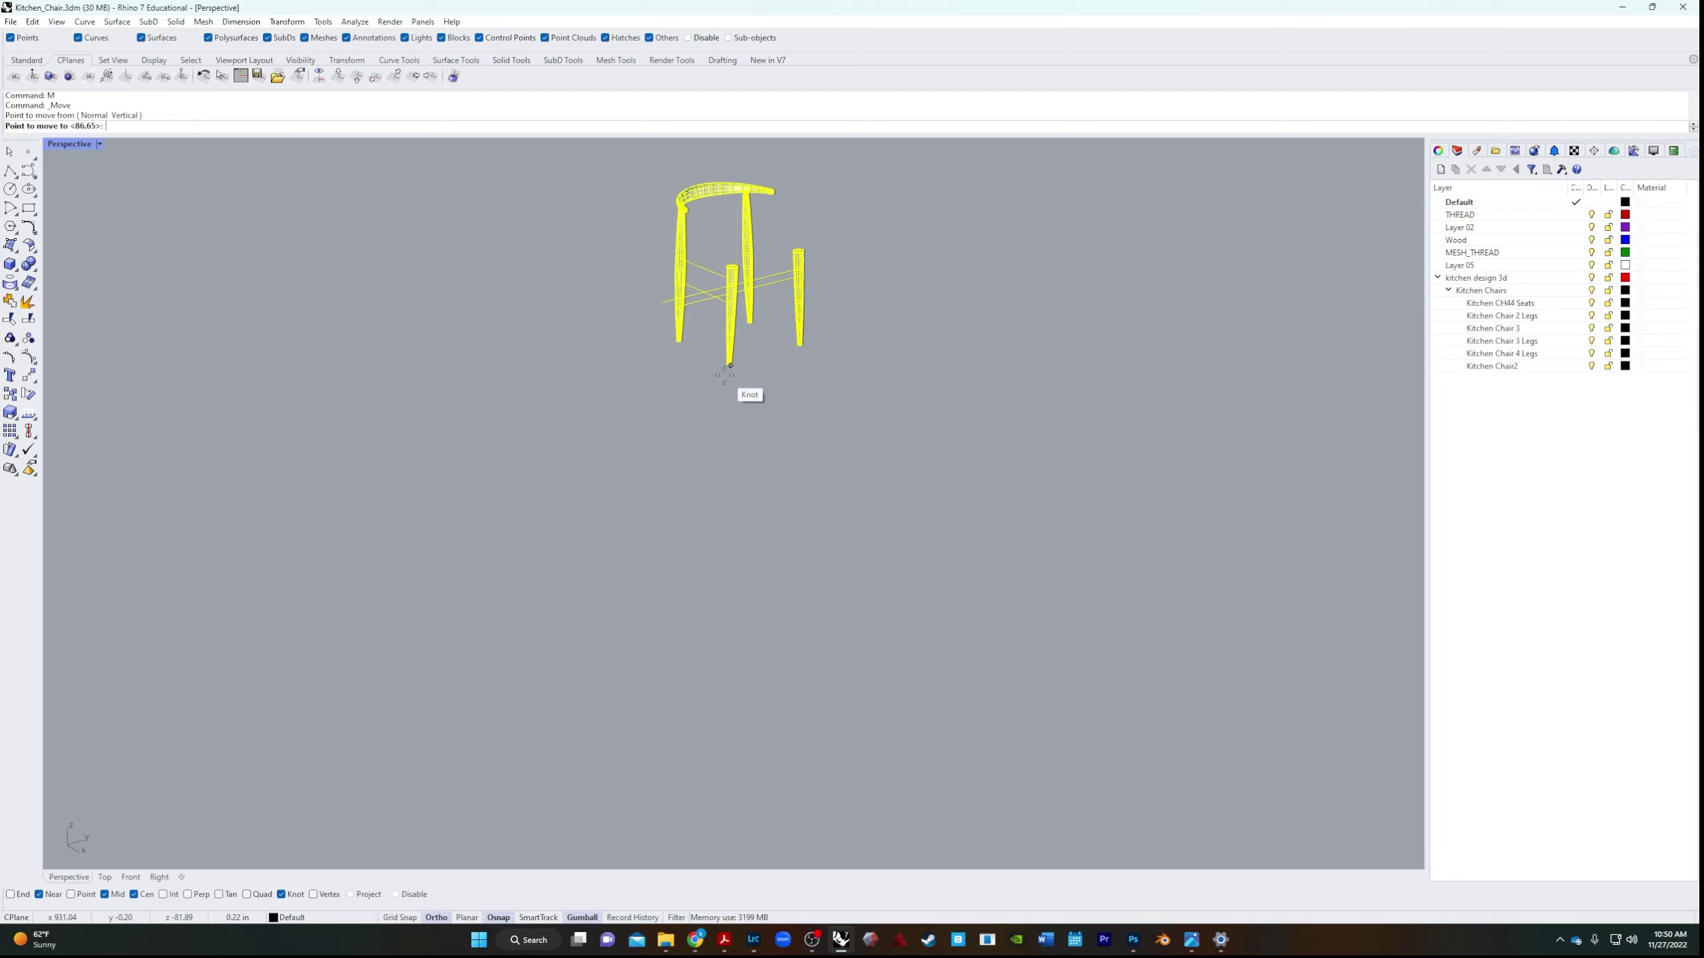
{"action": "key", "text": "Return"}
{"action": "scroll", "coordinate": [647, 583], "scroll_direction": "down", "scroll_amount": 10}
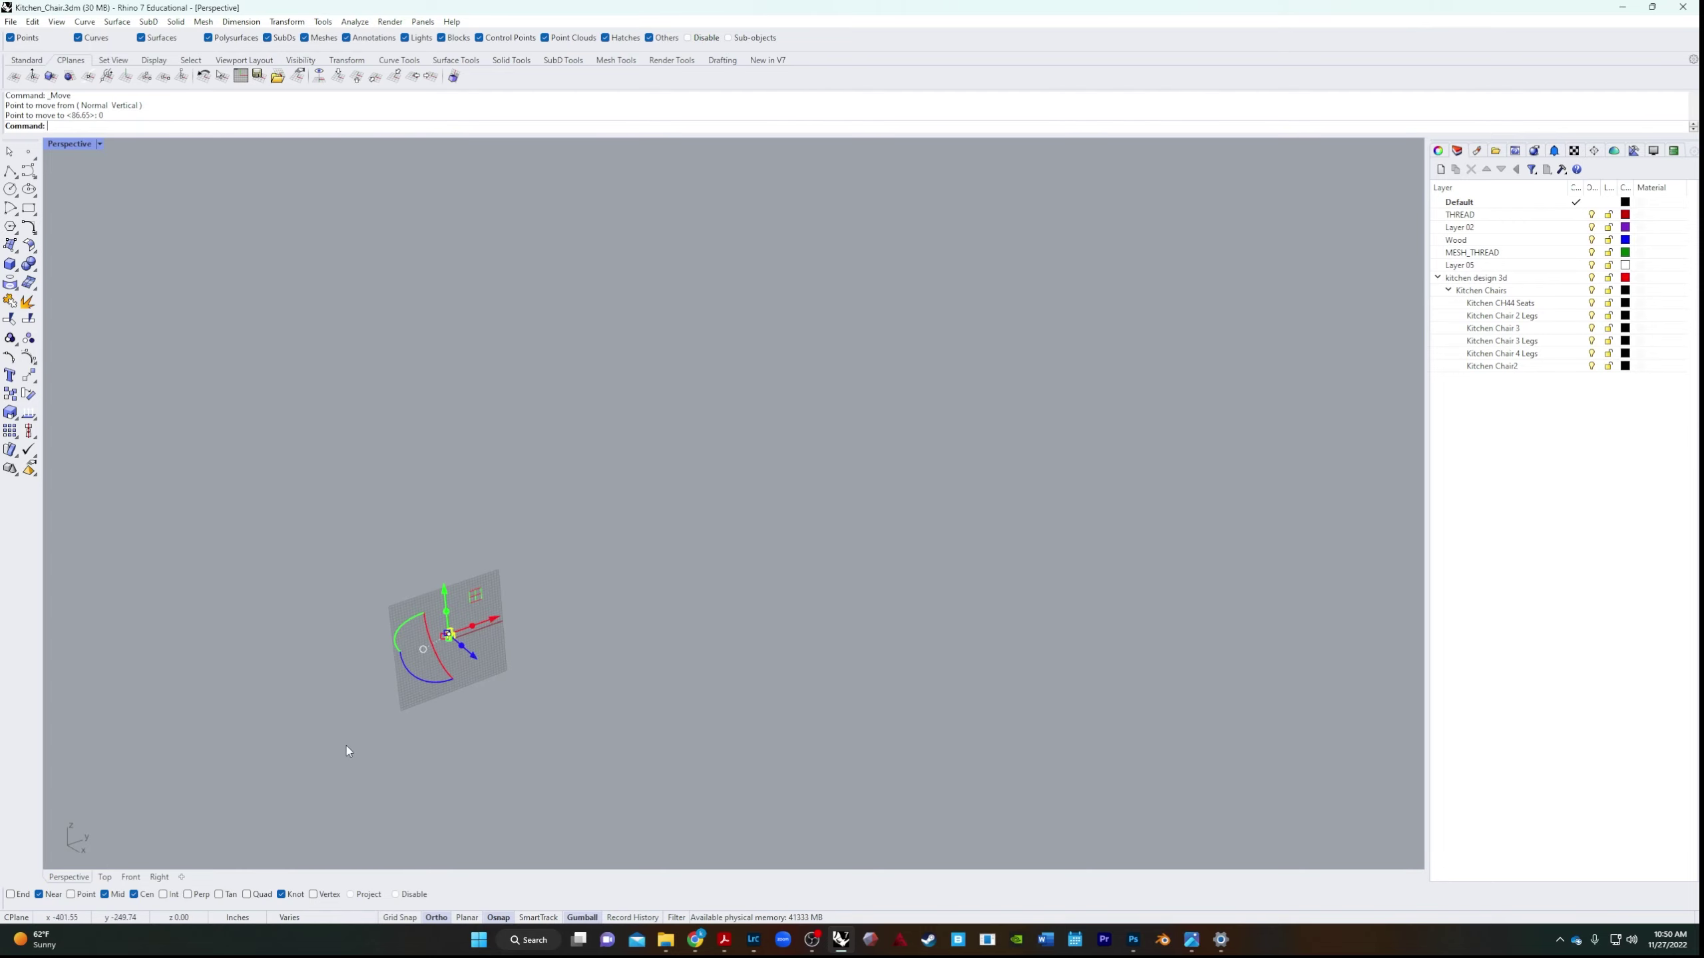
{"action": "scroll", "coordinate": [429, 654], "scroll_direction": "up", "scroll_amount": 12}
{"action": "scroll", "coordinate": [641, 575], "scroll_direction": "down", "scroll_amount": 3}
{"action": "right_click_drag", "start_coordinate": [690, 570], "coordinate": [596, 574]}
{"action": "scroll", "coordinate": [638, 544], "scroll_direction": "up", "scroll_amount": 6}
{"action": "scroll", "coordinate": [638, 544], "scroll_direction": "down", "scroll_amount": 6}
{"action": "scroll", "coordinate": [630, 537], "scroll_direction": "up", "scroll_amount": 7}
Draw a circle of diameter 1.25 centred on the rail line's end.
{"action": "key", "text": "Escape"}
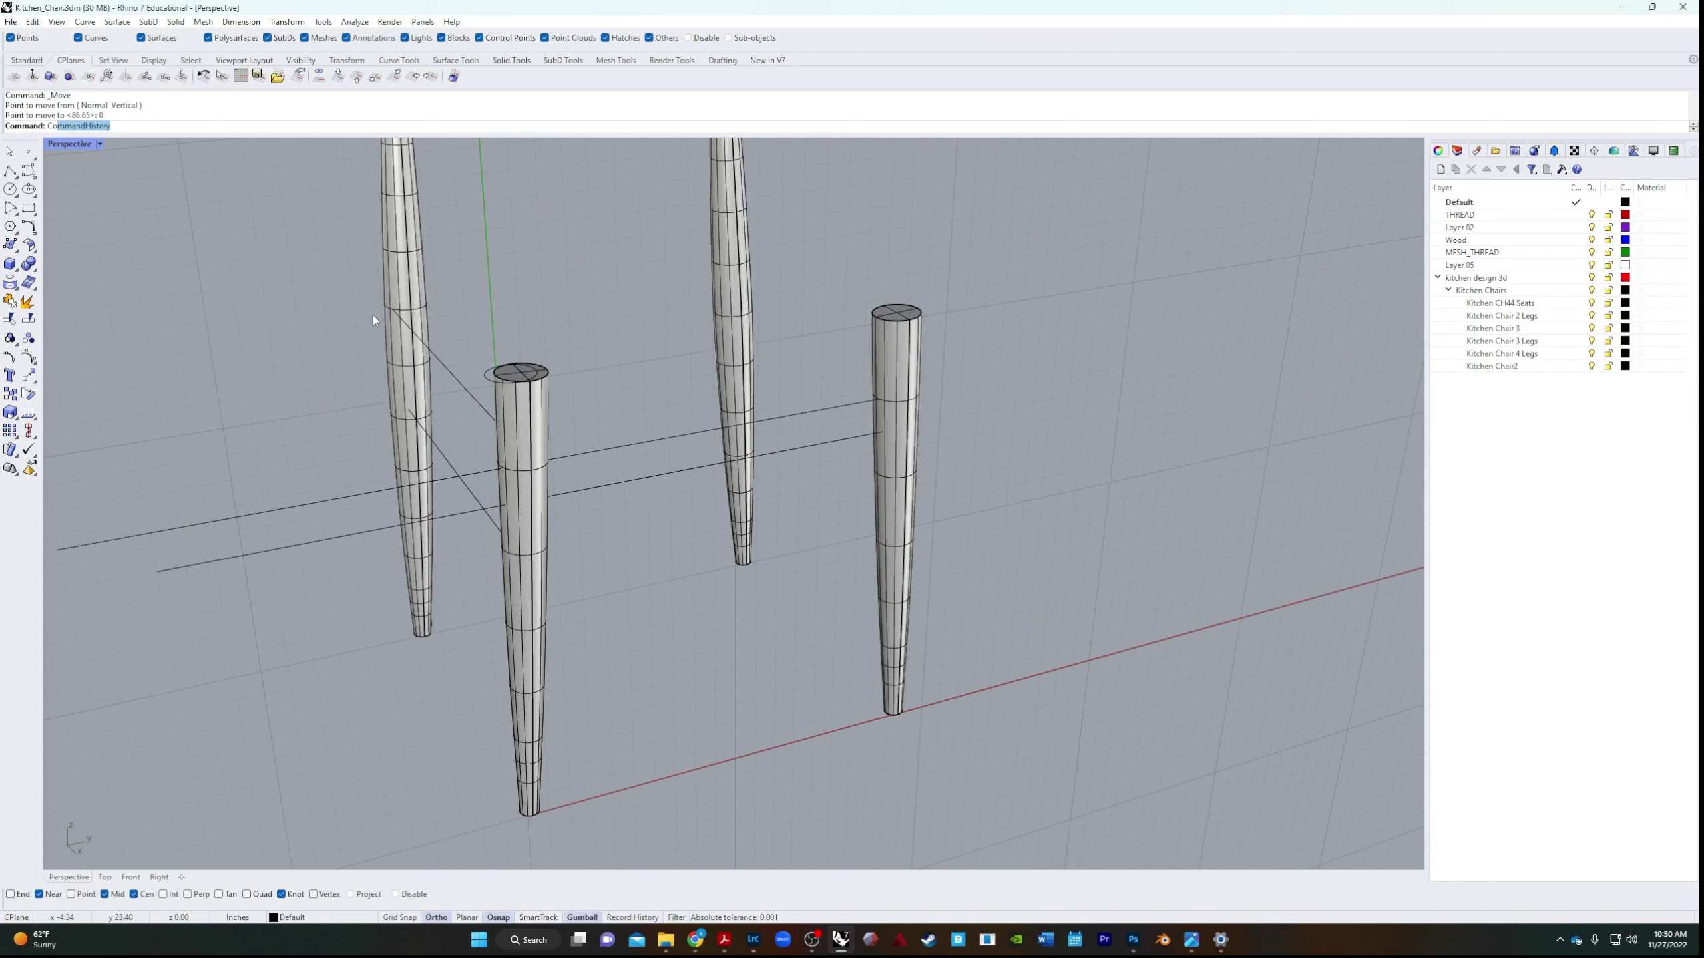
{"action": "key", "text": "Return"}
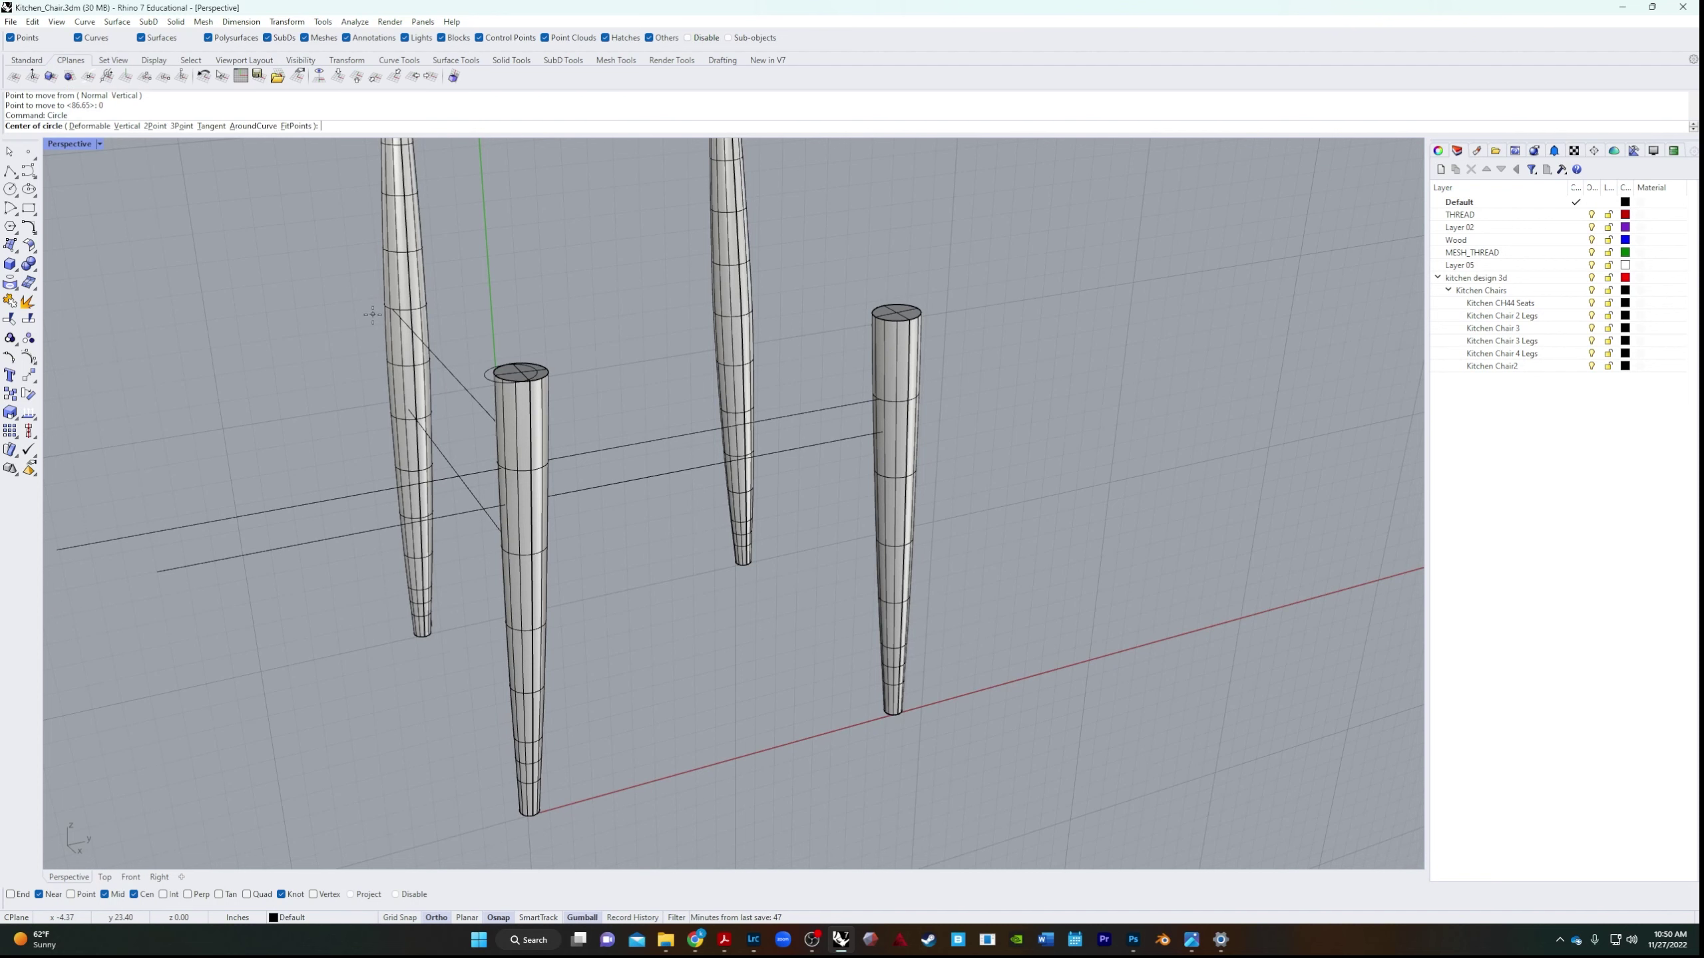
{"action": "left_click", "coordinate": [452, 374]}
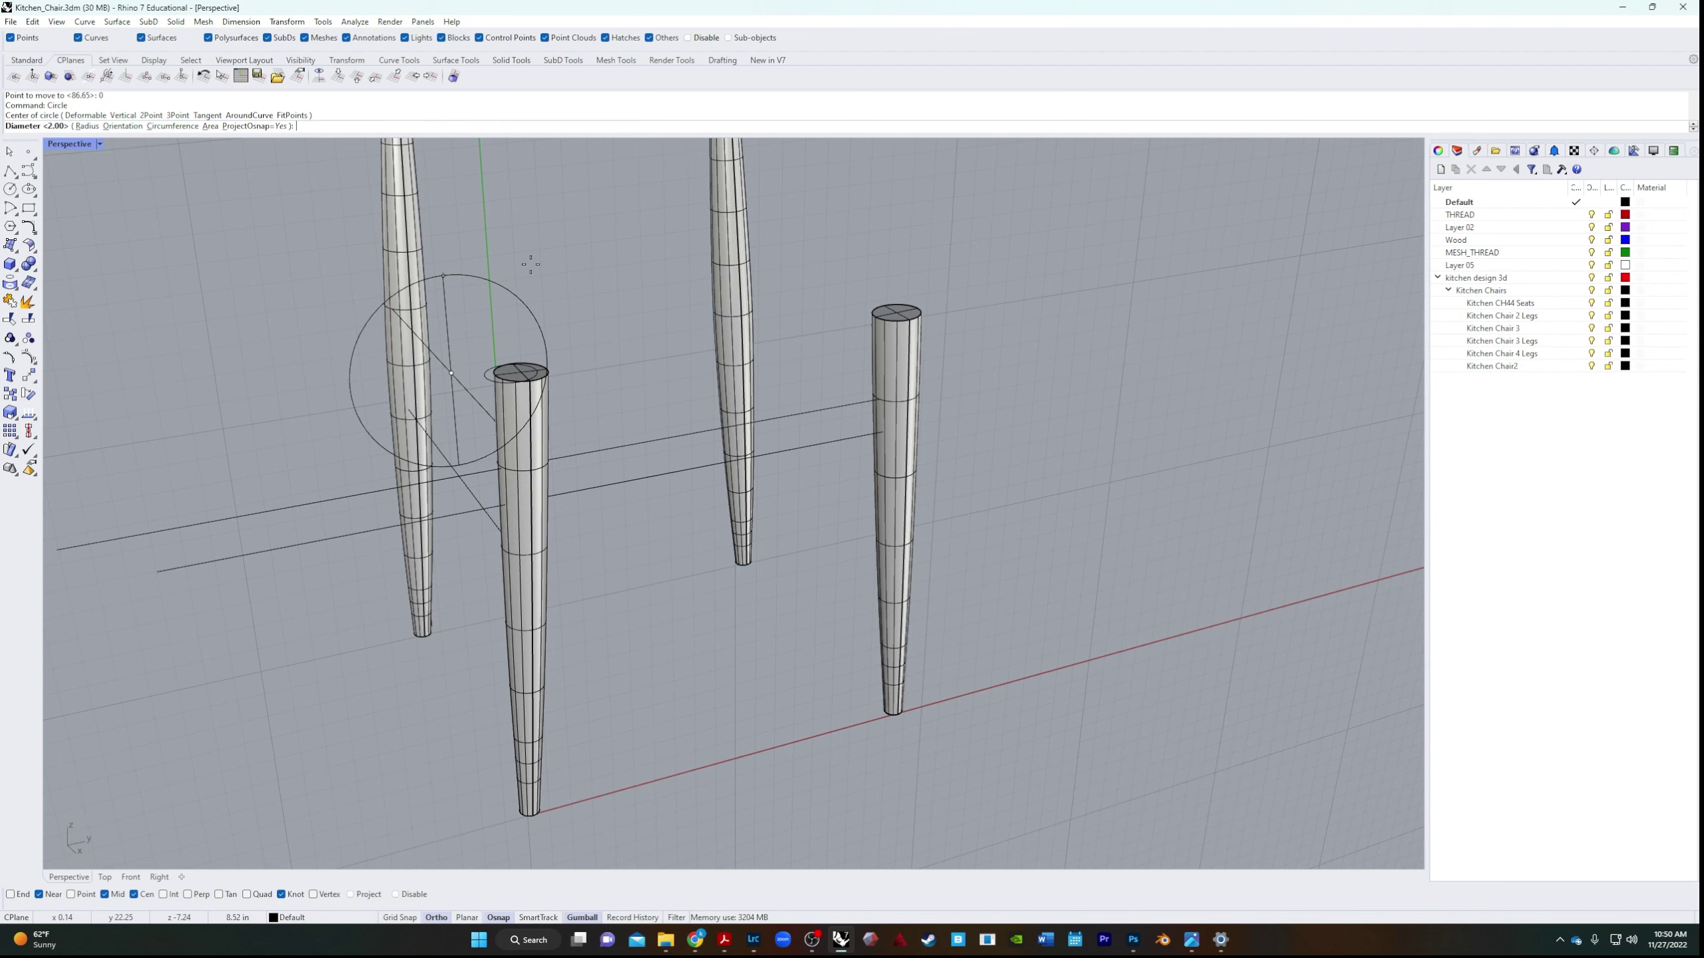
{"action": "type", "text": "1.2"}
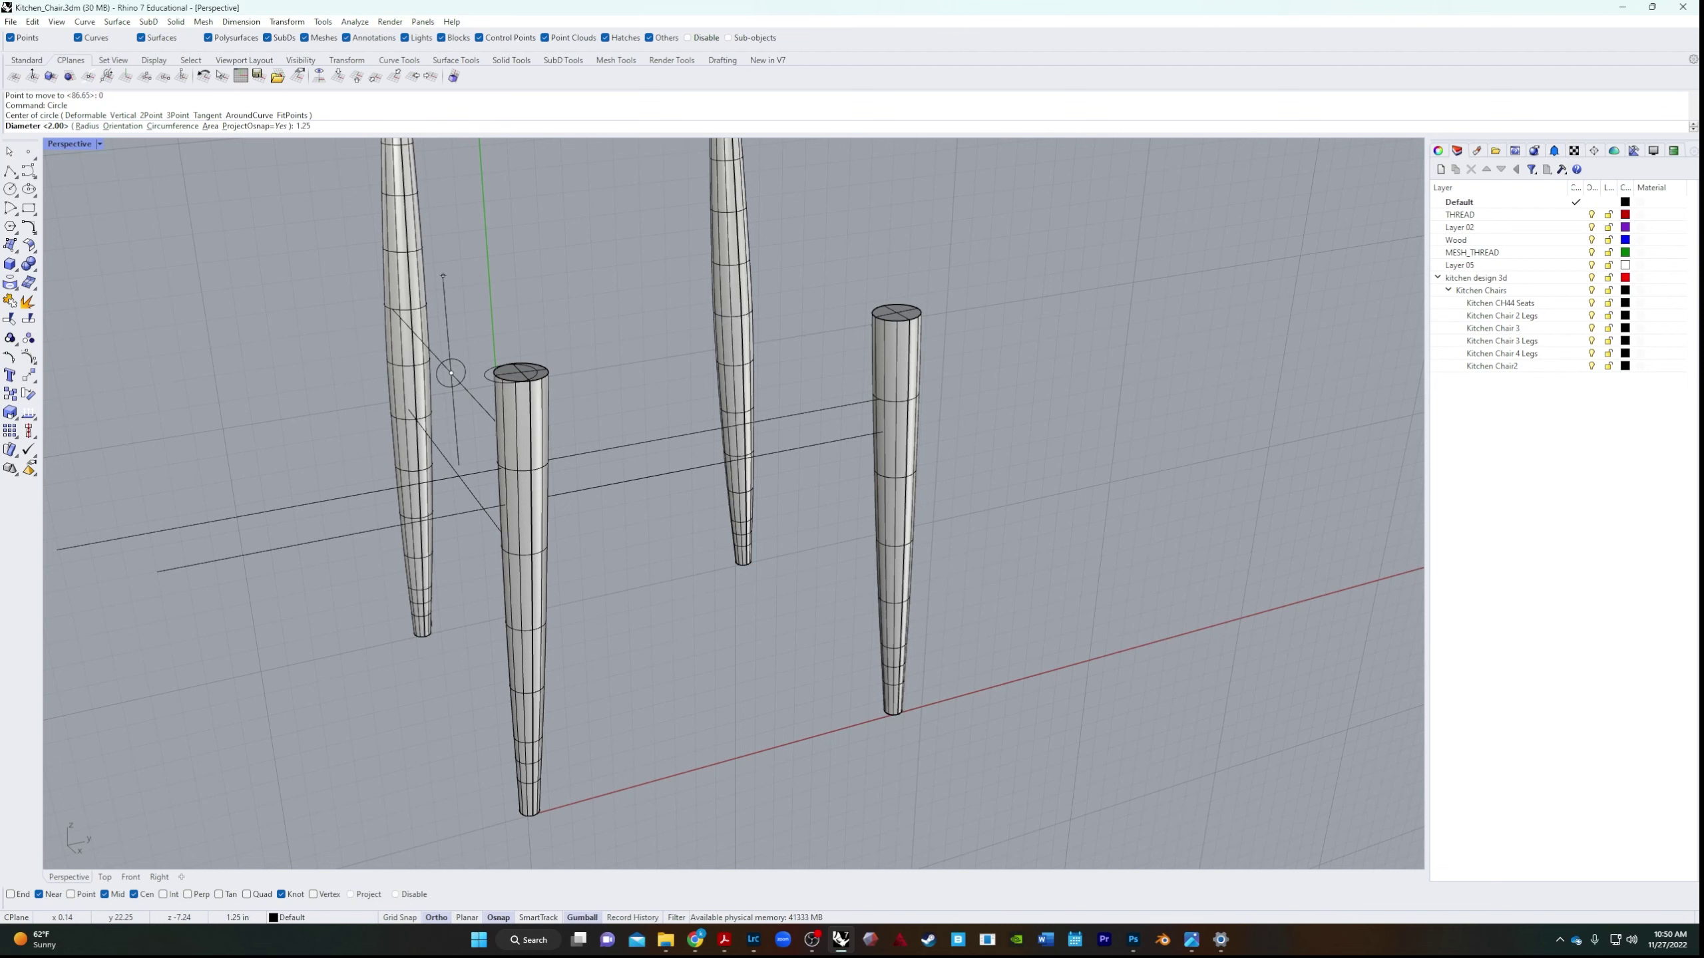
{"action": "type", "text": "5"}
{"action": "key", "text": "BackSpace"}
{"action": "key", "text": "BackSpace"}
{"action": "key", "text": "BackSpace"}
{"action": "type", "text": "d"}
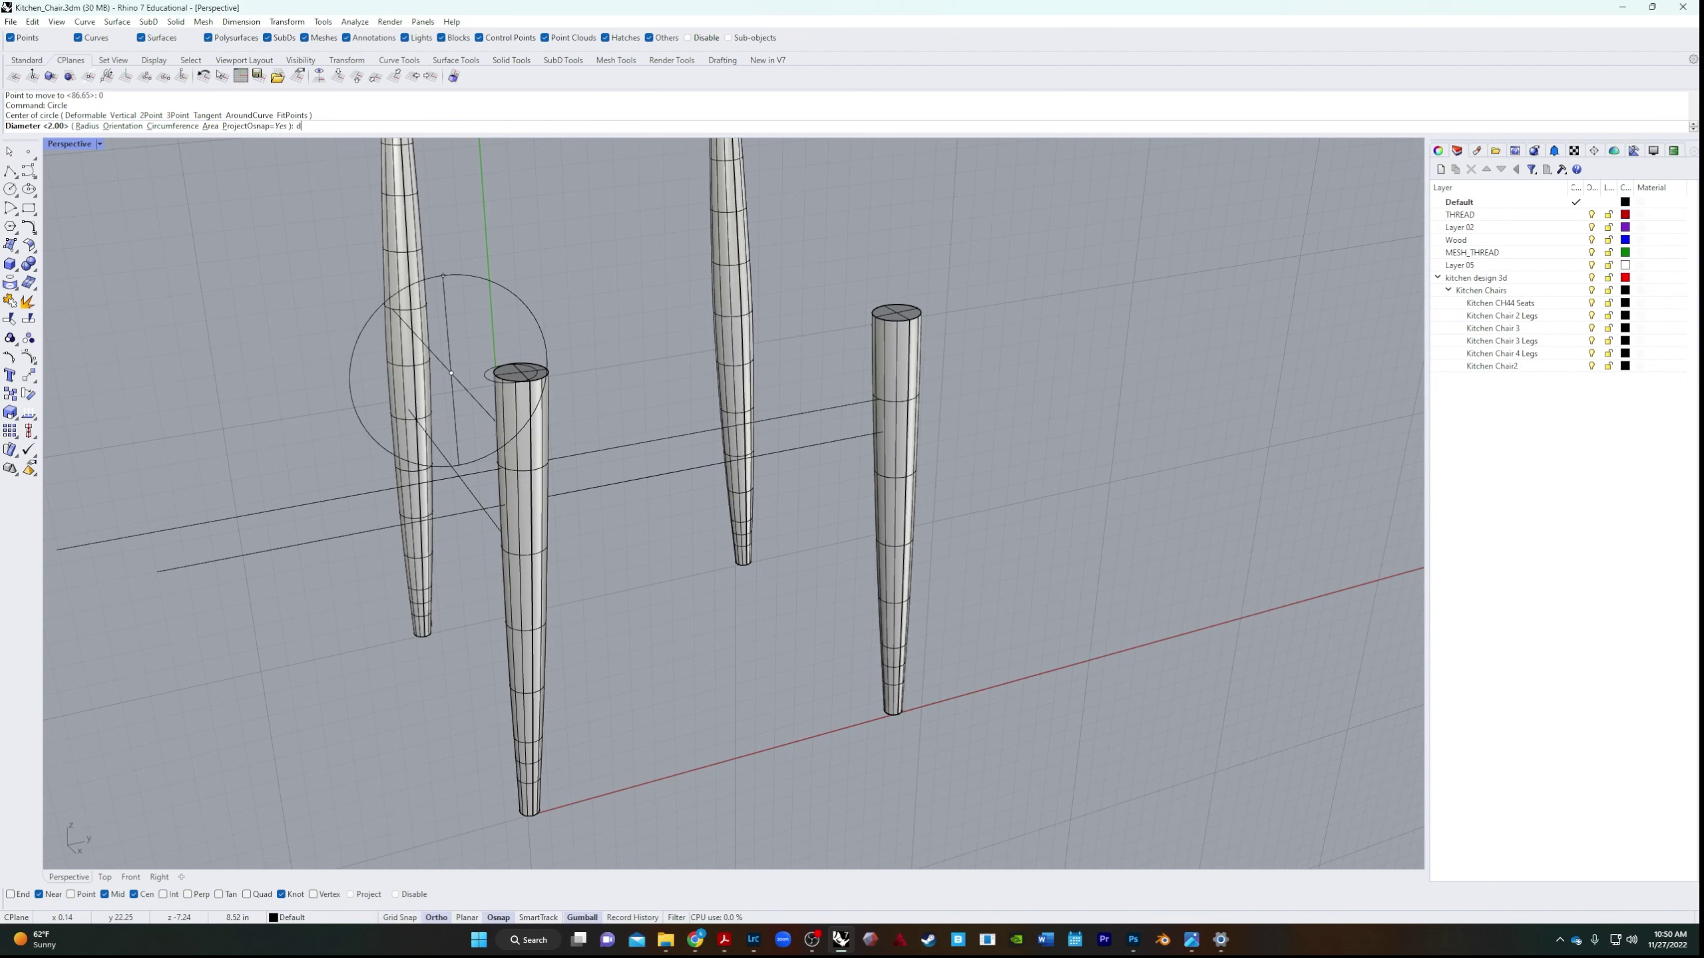
{"action": "key", "text": "Return"}
{"action": "type", "text": "1.25"}
{"action": "key", "text": "Return"}
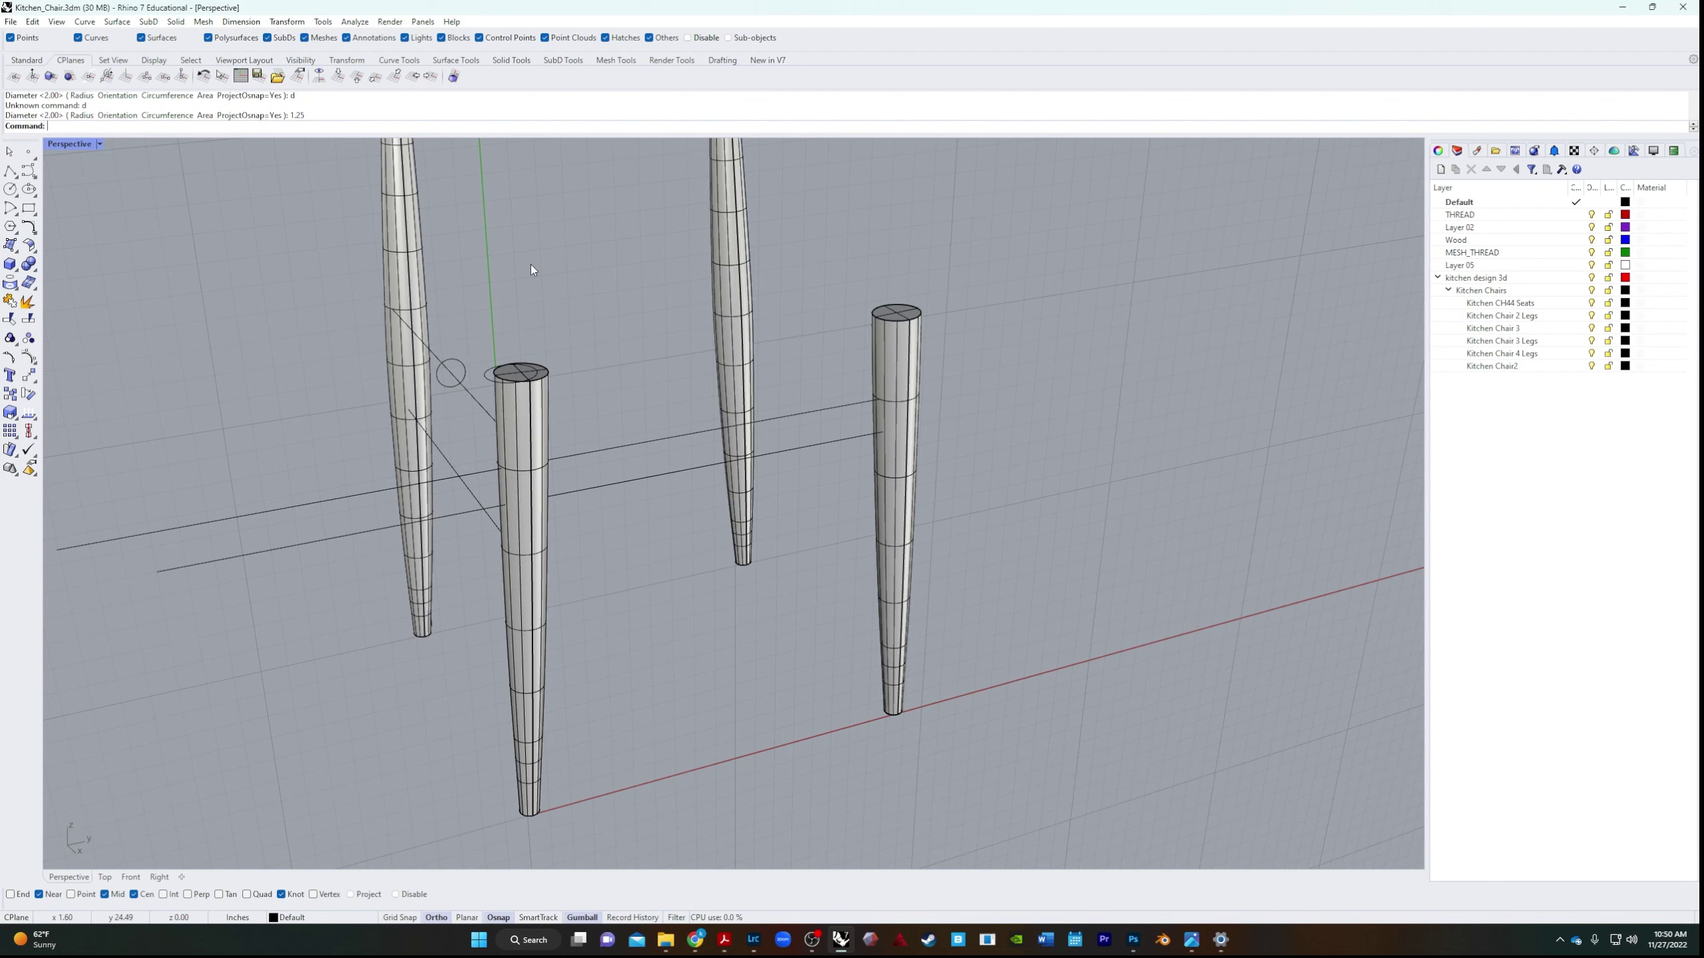
Orbit and zoom the Perspective view around the chair.
{"action": "right_click_drag", "start_coordinate": [512, 398], "coordinate": [547, 418]}
{"action": "type", "text": "Z"}
{"action": "key", "text": "Escape"}
{"action": "scroll", "coordinate": [562, 415], "scroll_direction": "down", "scroll_amount": 10}
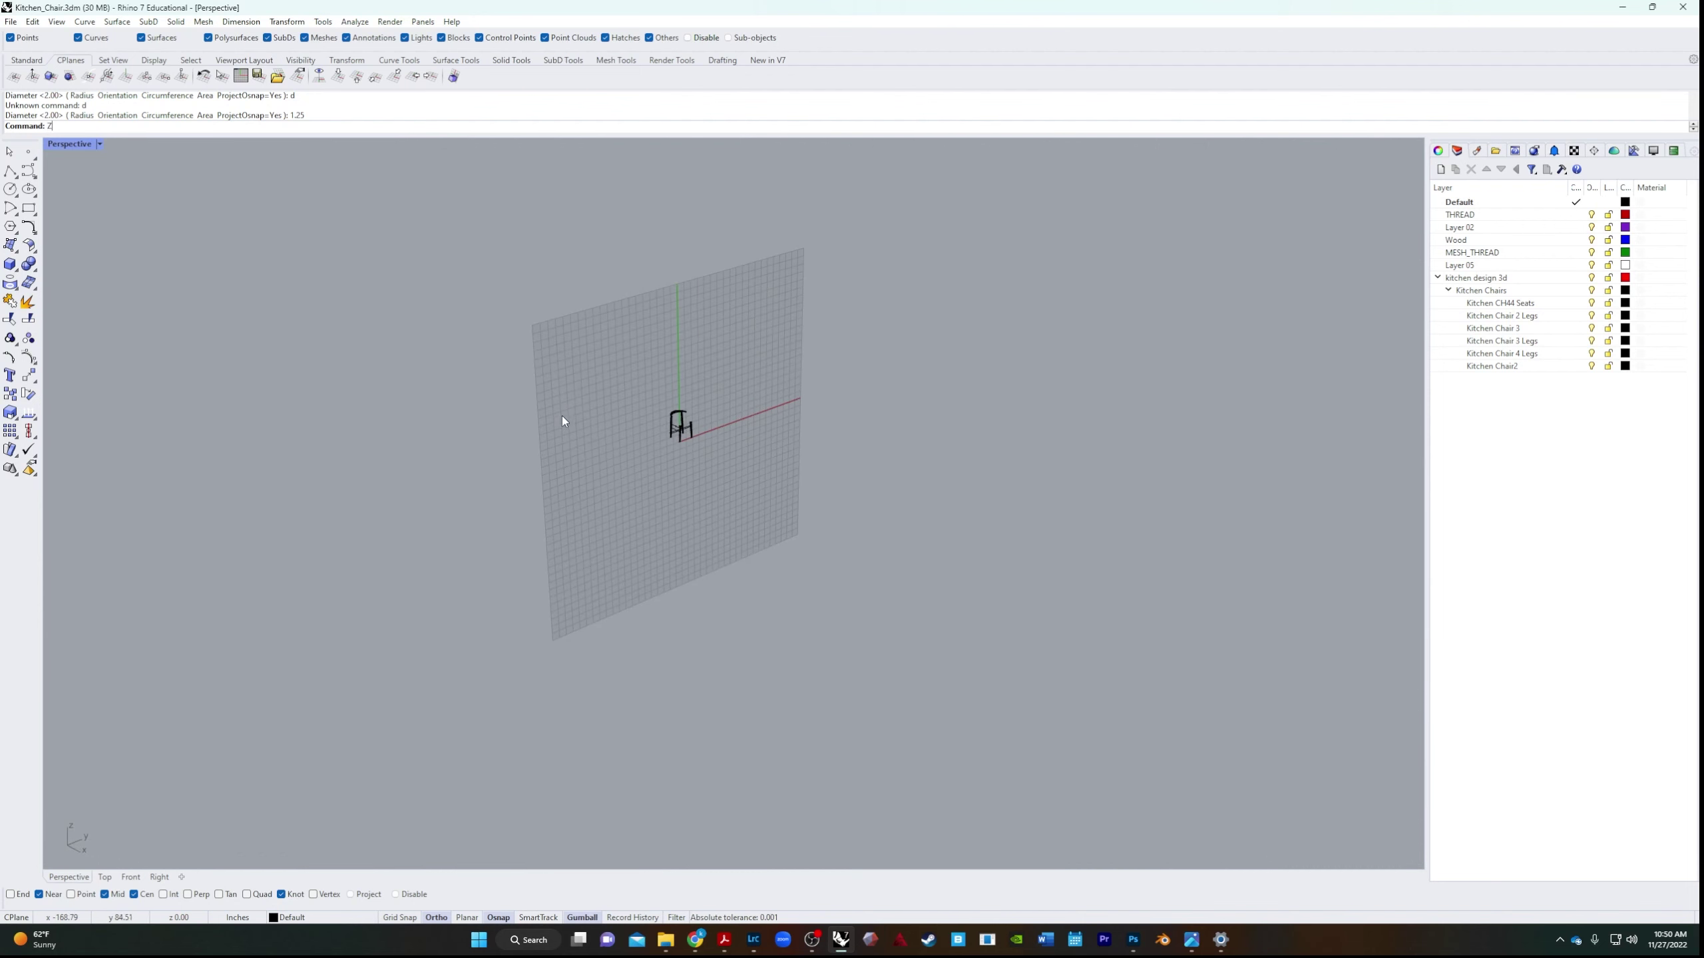
{"action": "scroll", "coordinate": [789, 391], "scroll_direction": "up", "scroll_amount": 15}
{"action": "type", "text": "z"}
{"action": "key", "text": "Return"}
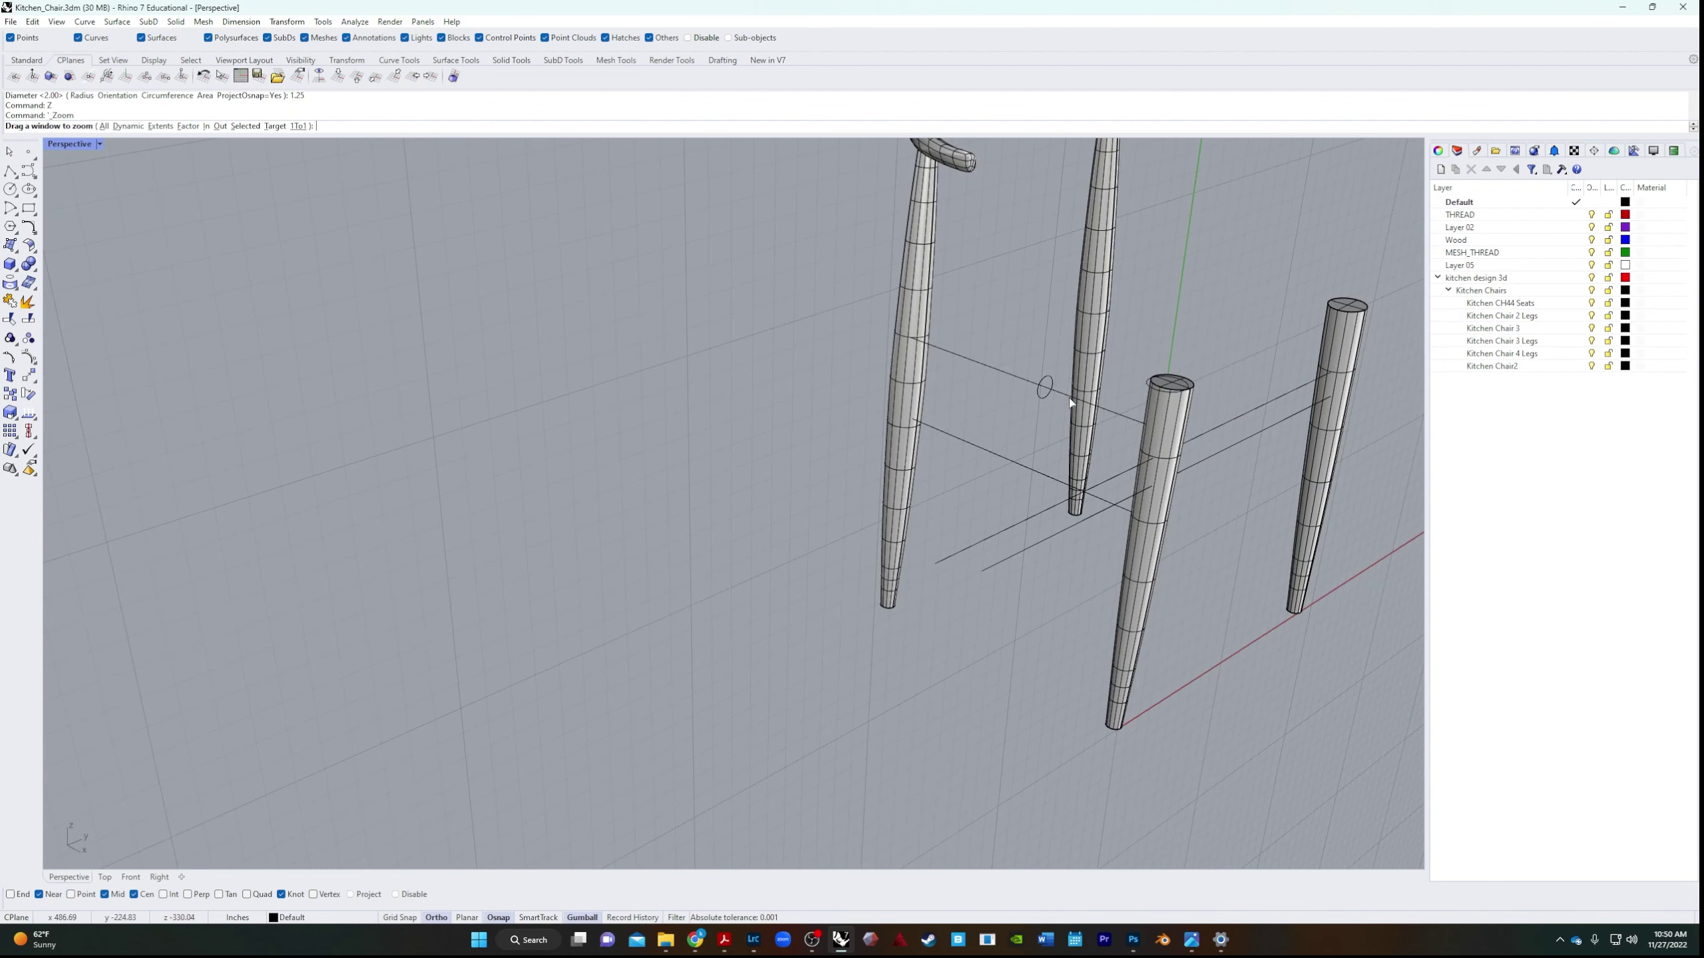
{"action": "type", "text": "s"}
{"action": "key", "text": "Return"}
Zoom to the new circle and orbit to see it beside the leg.
{"action": "left_click", "coordinate": [1047, 396]}
{"action": "type", "text": "z"}
{"action": "key", "text": "Return"}
{"action": "type", "text": "s"}
{"action": "key", "text": "Return"}
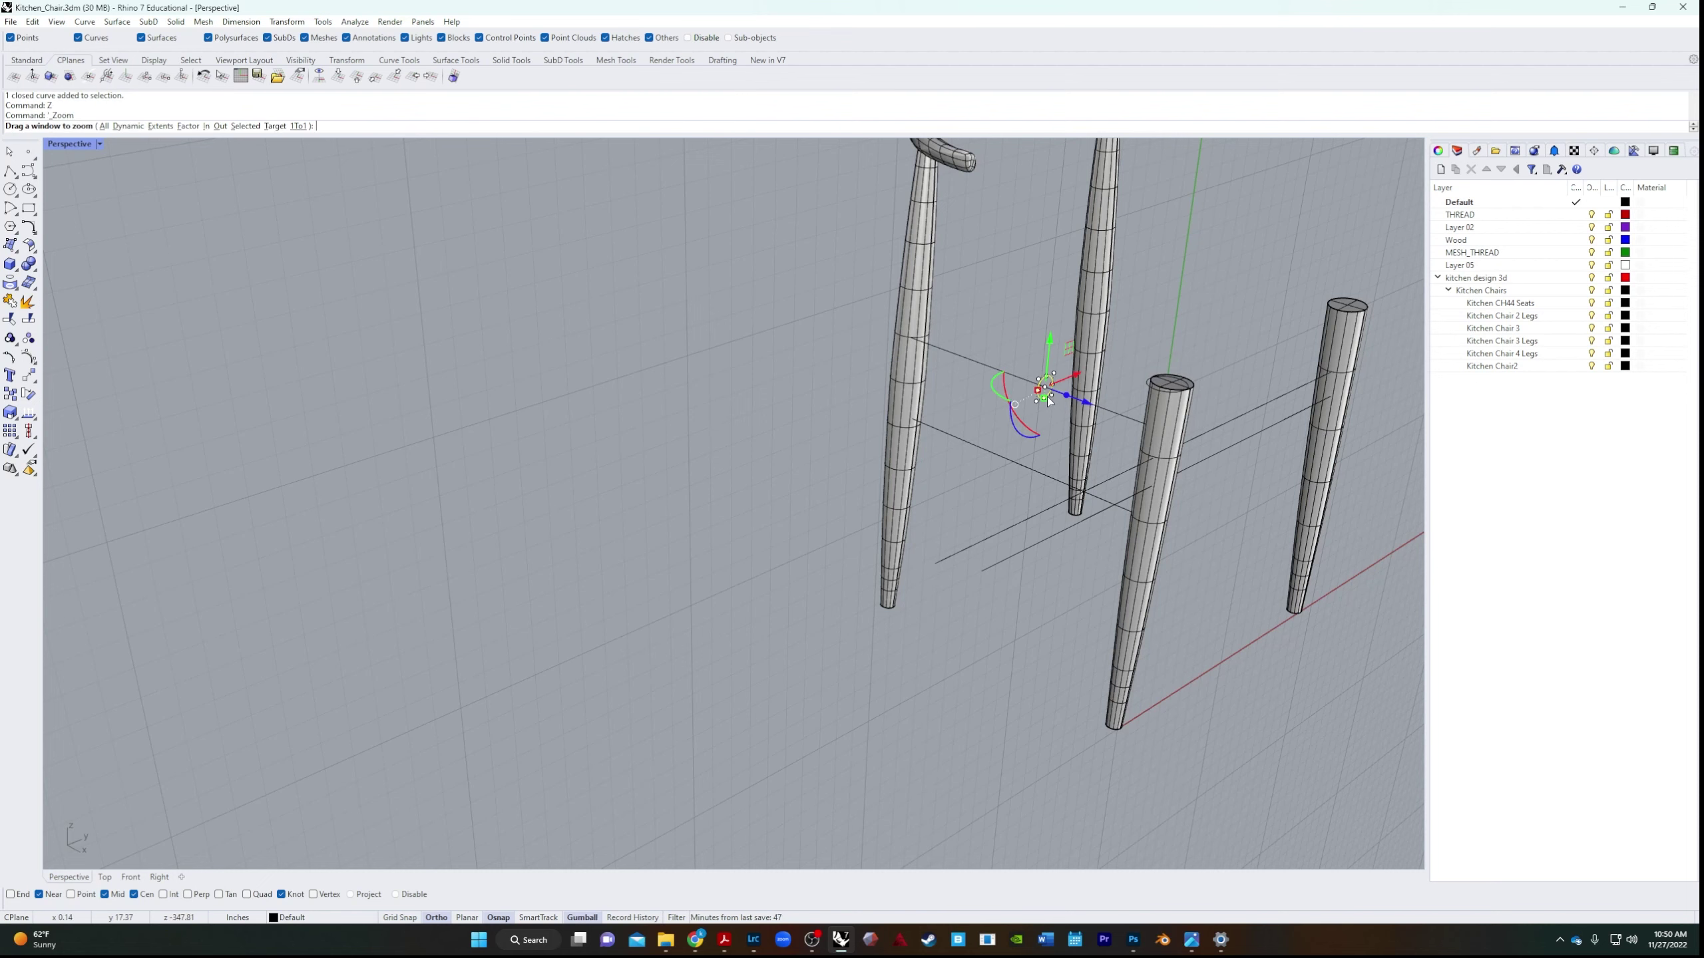
{"action": "scroll", "coordinate": [1041, 410], "scroll_direction": "down", "scroll_amount": 4}
{"action": "scroll", "coordinate": [973, 468], "scroll_direction": "down", "scroll_amount": 3}
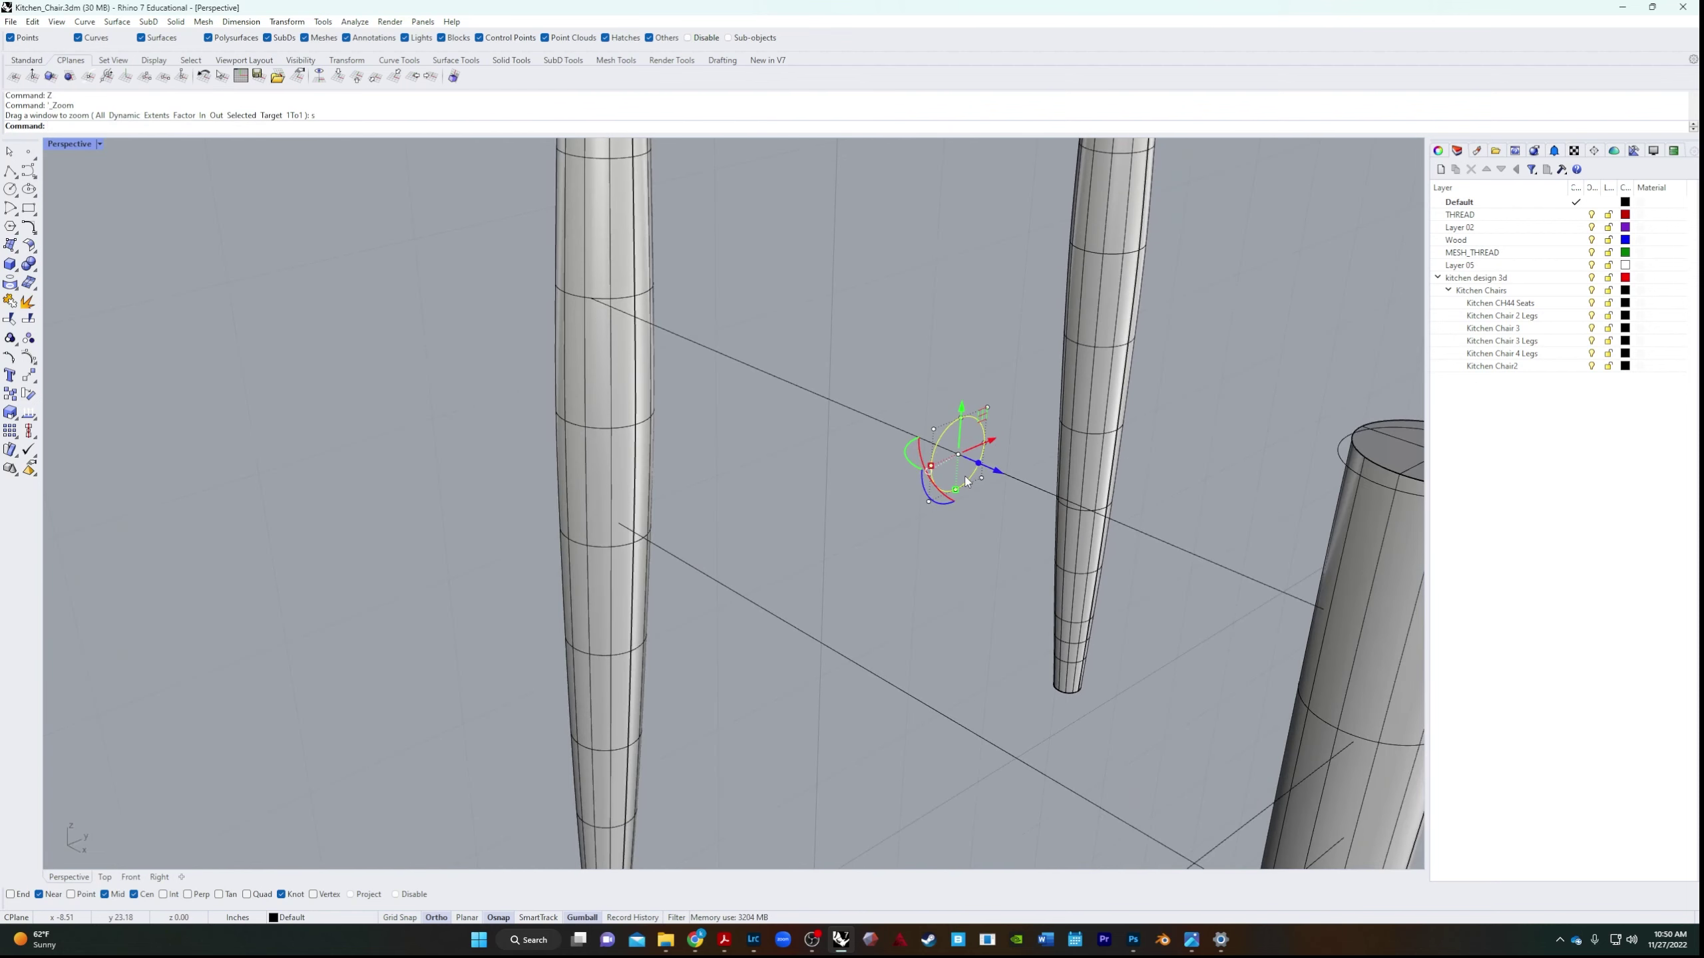
{"action": "left_click", "coordinate": [969, 478]}
{"action": "scroll", "coordinate": [969, 479], "scroll_direction": "down", "scroll_amount": 3}
{"action": "scroll", "coordinate": [964, 482], "scroll_direction": "up", "scroll_amount": 2}
{"action": "right_click_drag", "start_coordinate": [962, 483], "coordinate": [1059, 527]}
Extrude the small circle into a round rod reaching the top of the leg.
{"action": "type", "text": "ExtractSrf"}
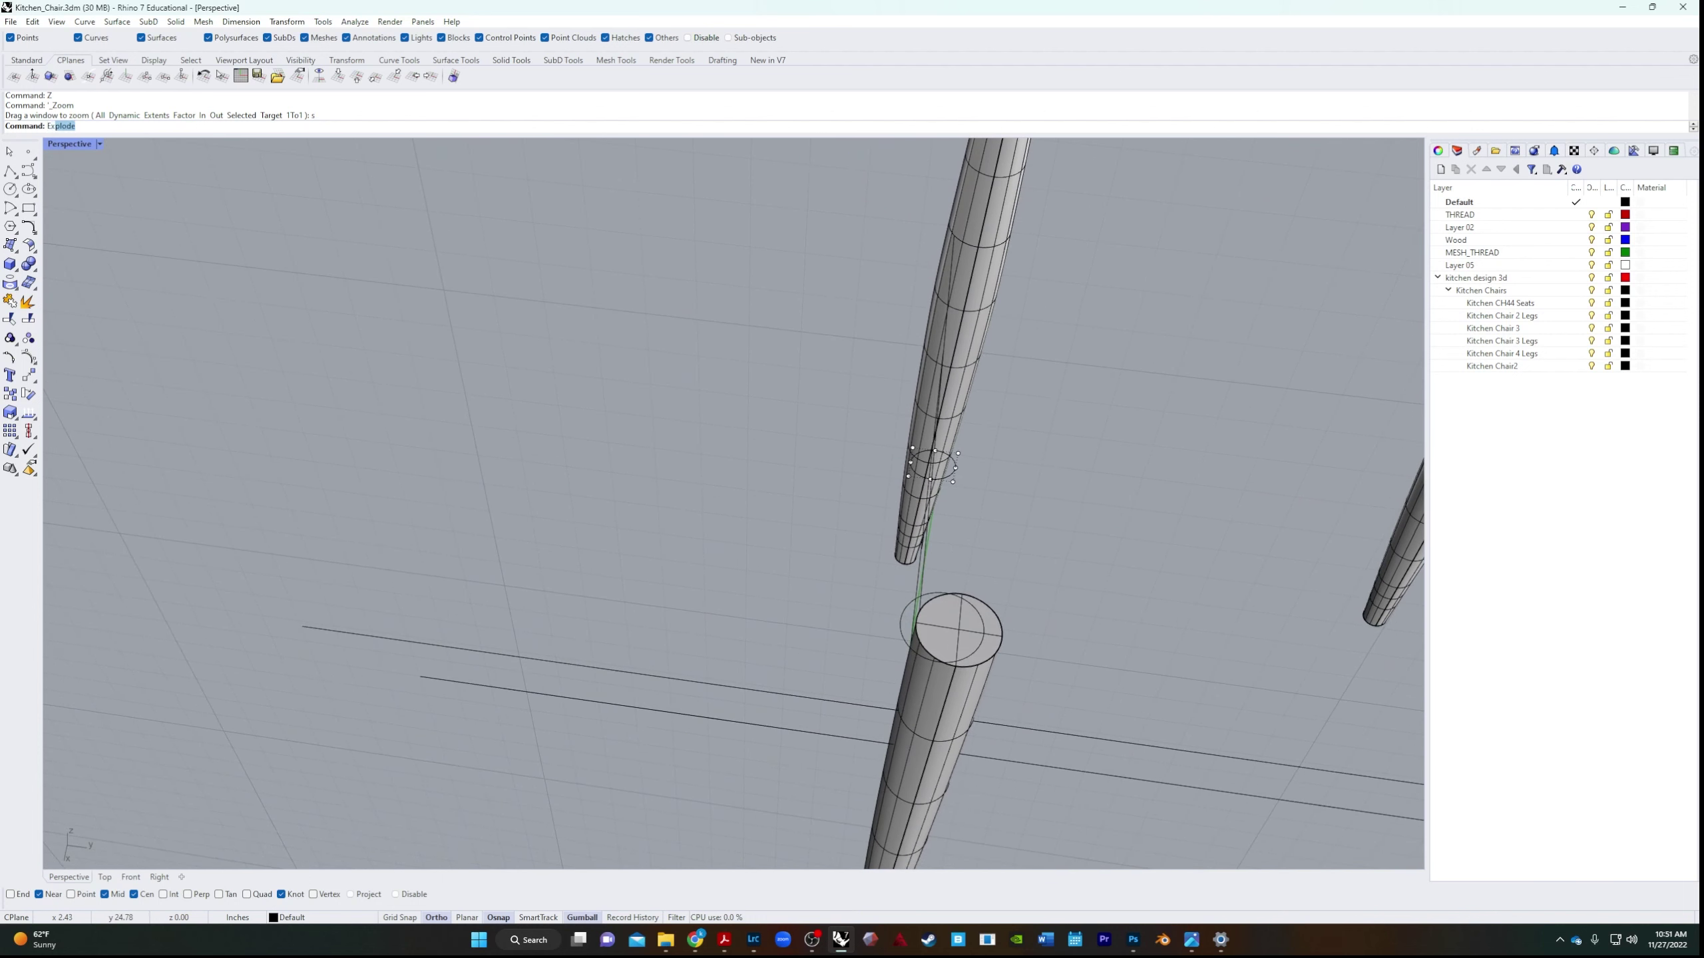
{"action": "key", "text": "Return"}
{"action": "key", "text": "Escape"}
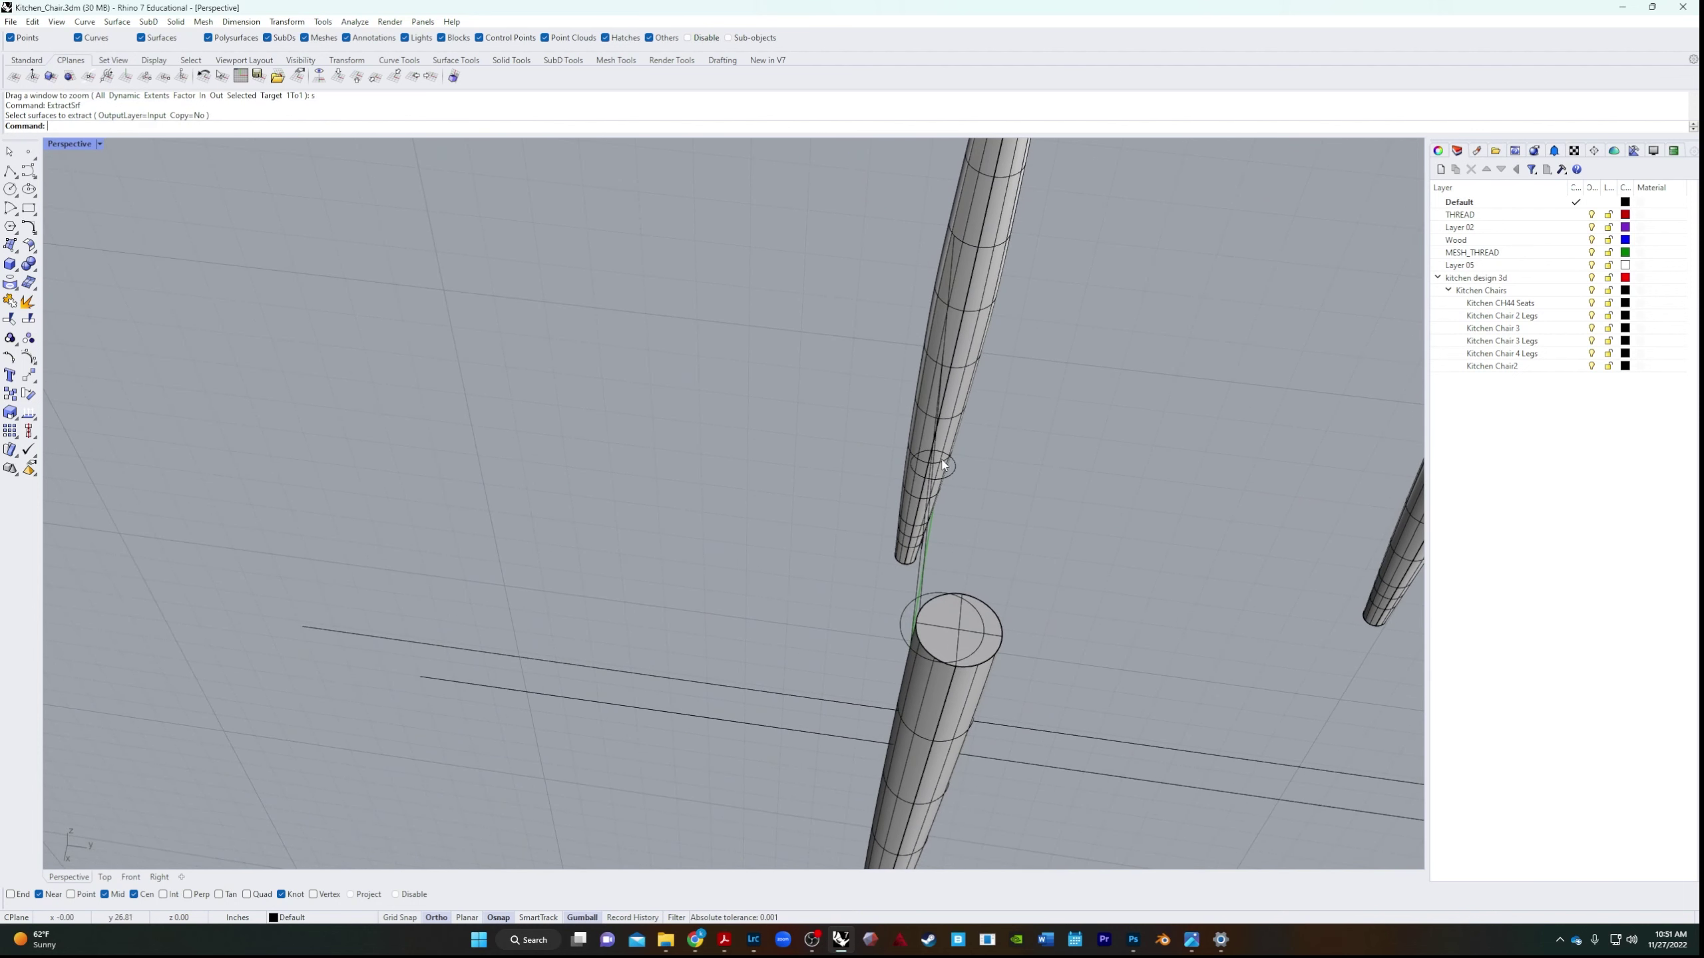
{"action": "type", "text": "Ext"}
{"action": "key", "text": "Return"}
{"action": "key", "text": "Escape"}
{"action": "type", "text": "Extrud"}
{"action": "key", "text": "Return"}
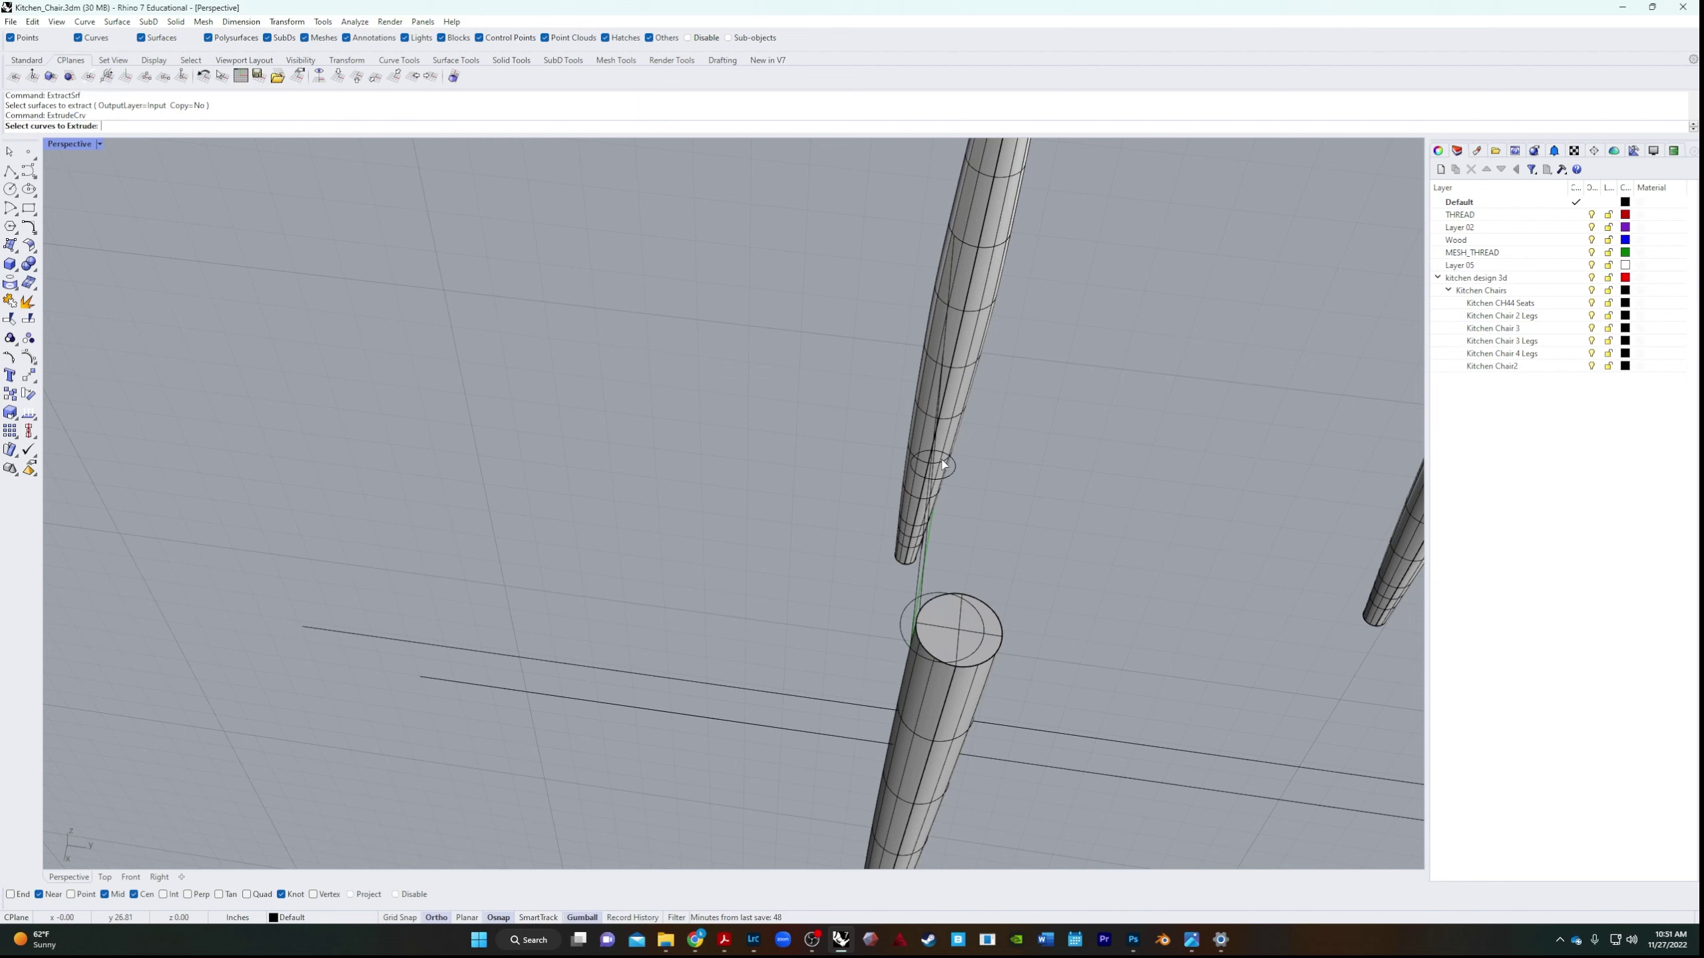
{"action": "left_click", "coordinate": [955, 474]}
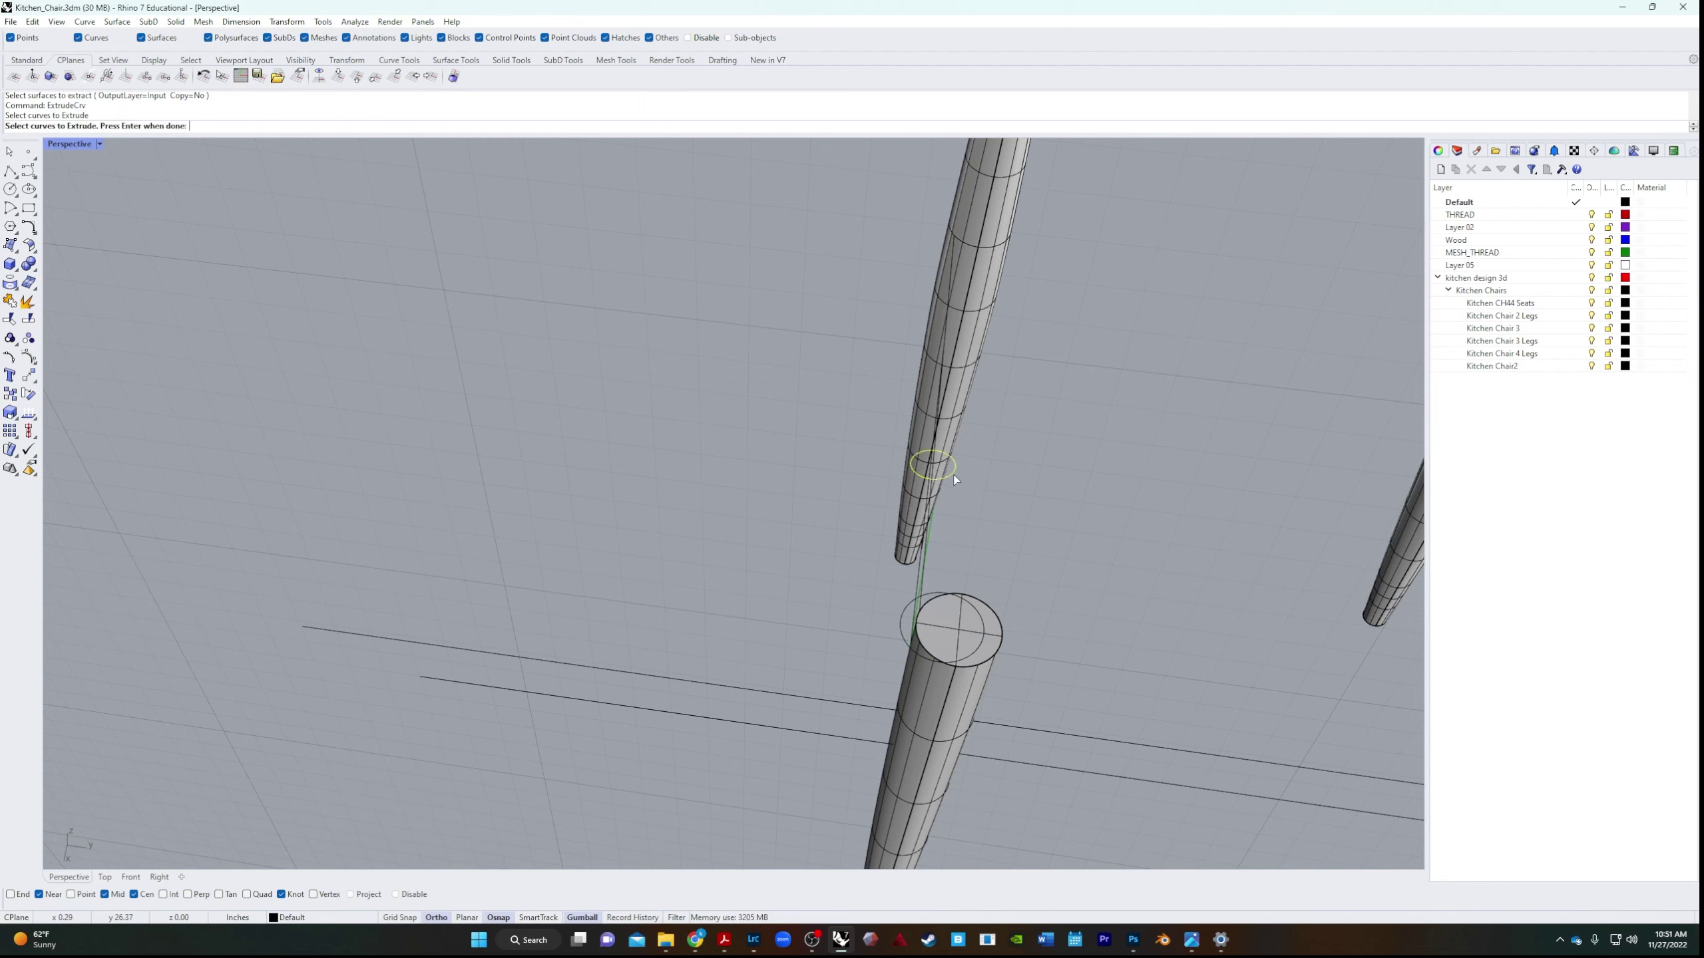
{"action": "key", "text": "Return"}
{"action": "scroll", "coordinate": [959, 478], "scroll_direction": "down", "scroll_amount": 6}
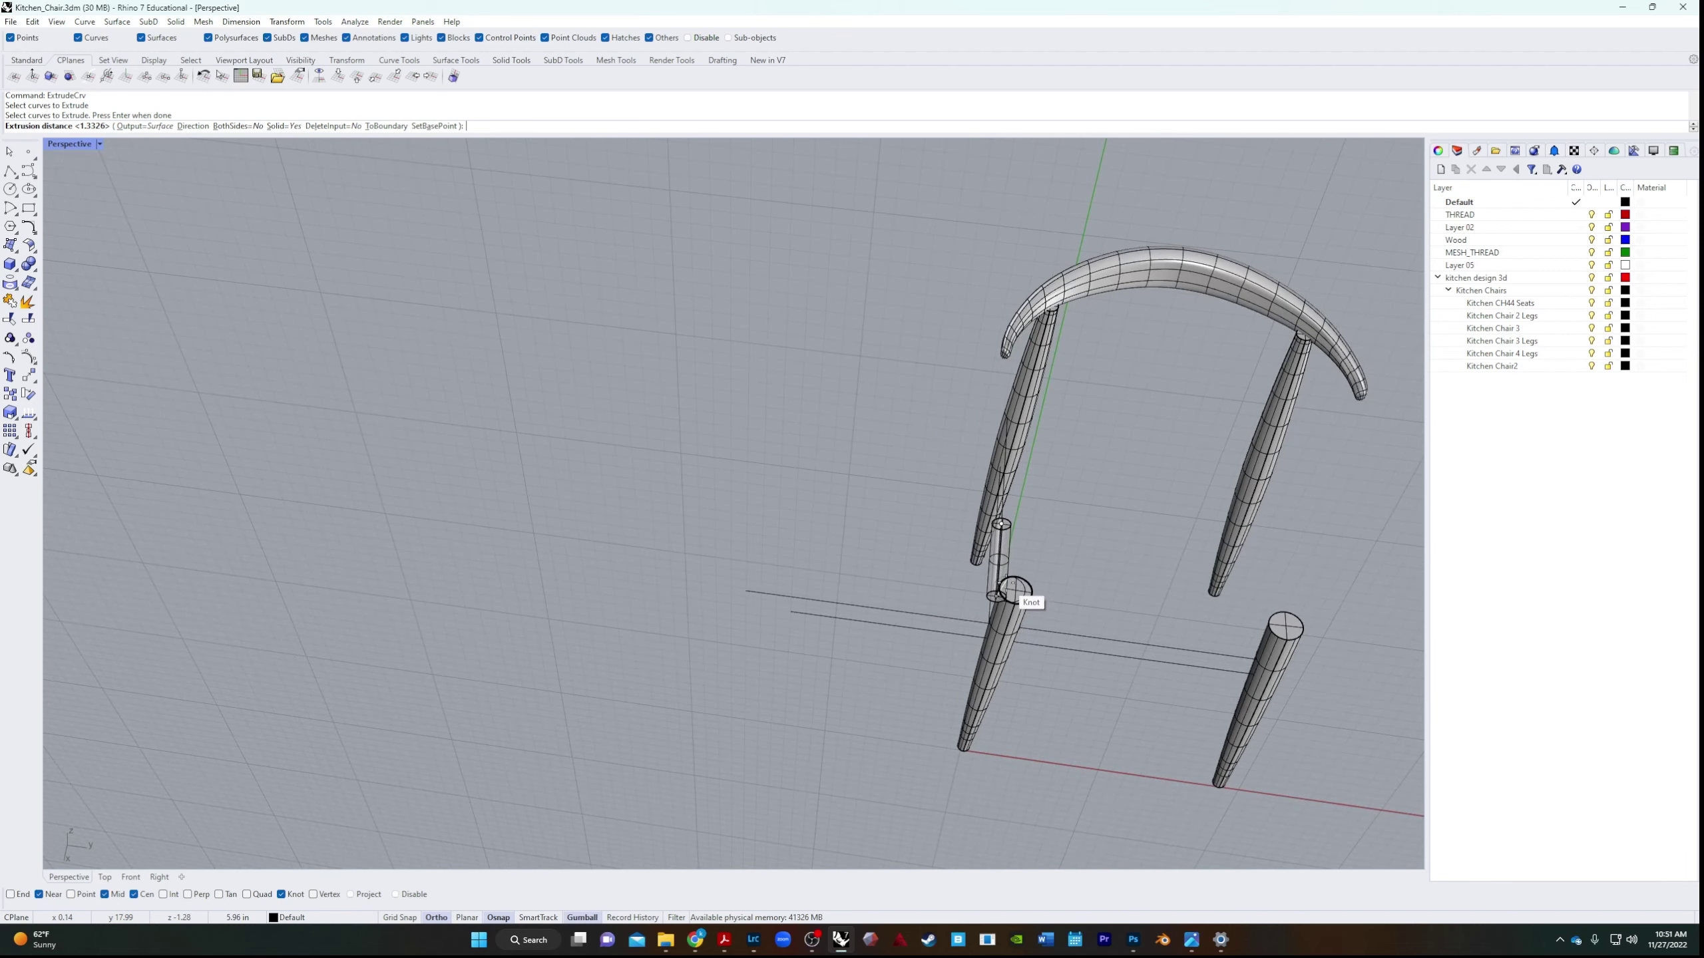
{"action": "left_click", "coordinate": [1014, 589]}
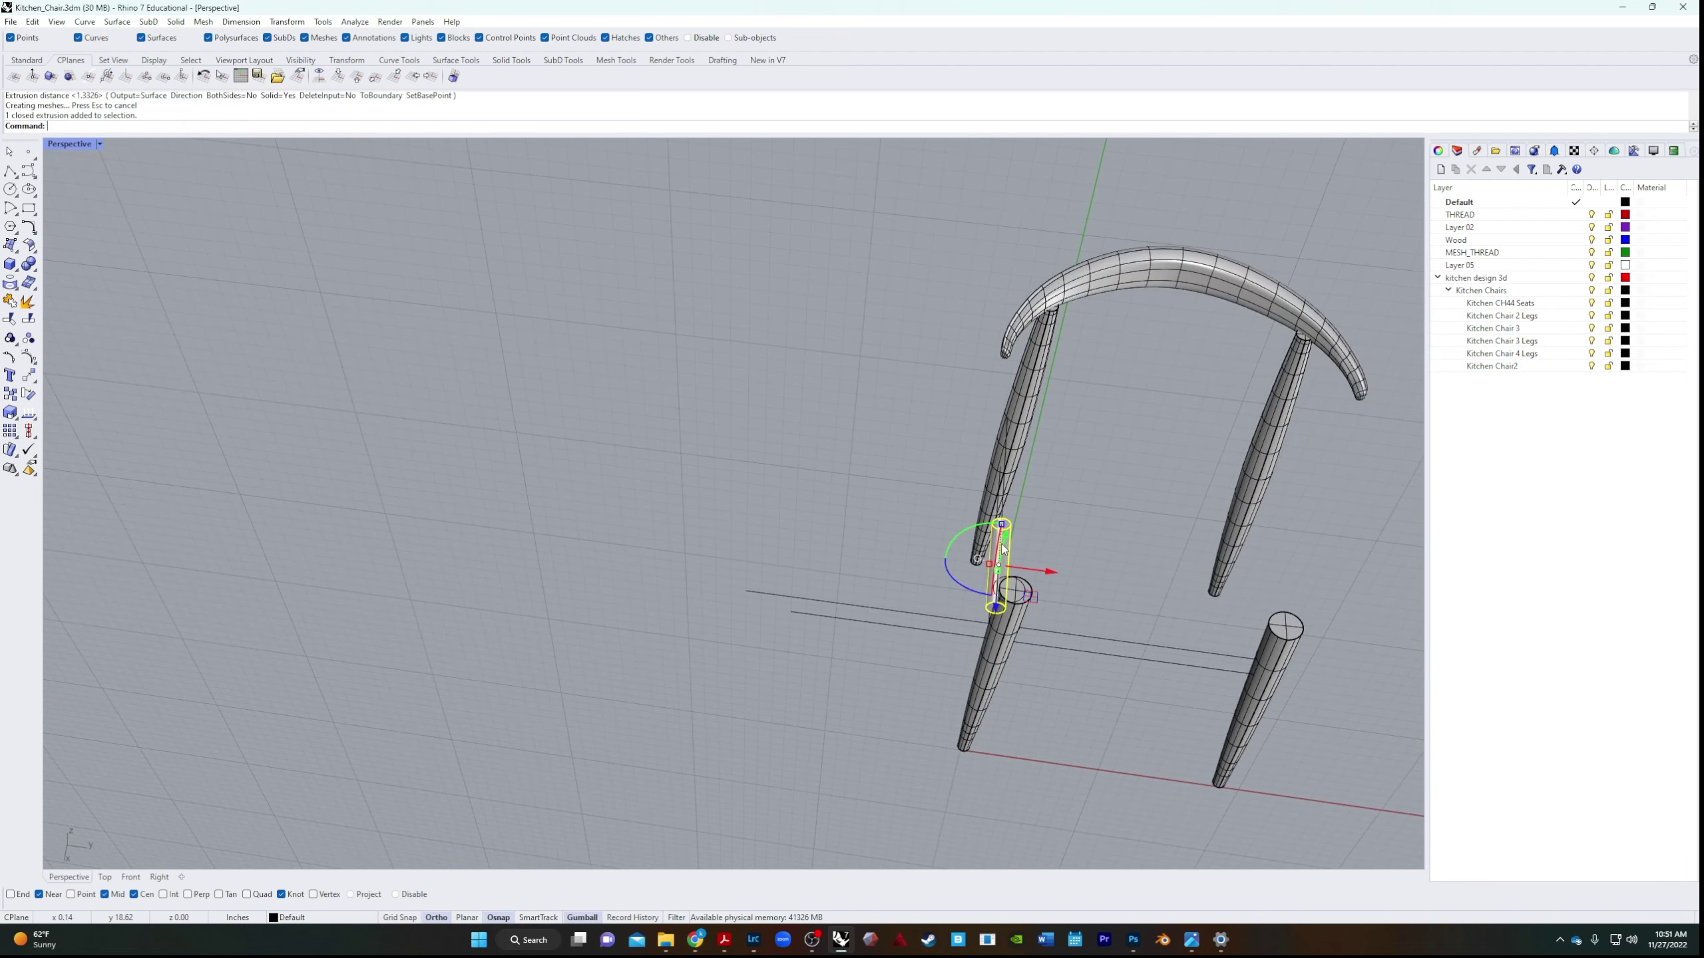
{"action": "right_click_drag", "start_coordinate": [1014, 589], "coordinate": [1086, 522]}
{"action": "scroll", "coordinate": [862, 362], "scroll_direction": "up", "scroll_amount": 6}
{"action": "right_click_drag", "start_coordinate": [906, 436], "coordinate": [671, 181], "text": "shift"}
{"action": "scroll", "coordinate": [1006, 547], "scroll_direction": "down", "scroll_amount": 7}
{"action": "scroll", "coordinate": [675, 187], "scroll_direction": "up", "scroll_amount": 3}
{"action": "scroll", "coordinate": [1077, 389], "scroll_direction": "up", "scroll_amount": 3}
{"action": "left_click", "coordinate": [1070, 462]}
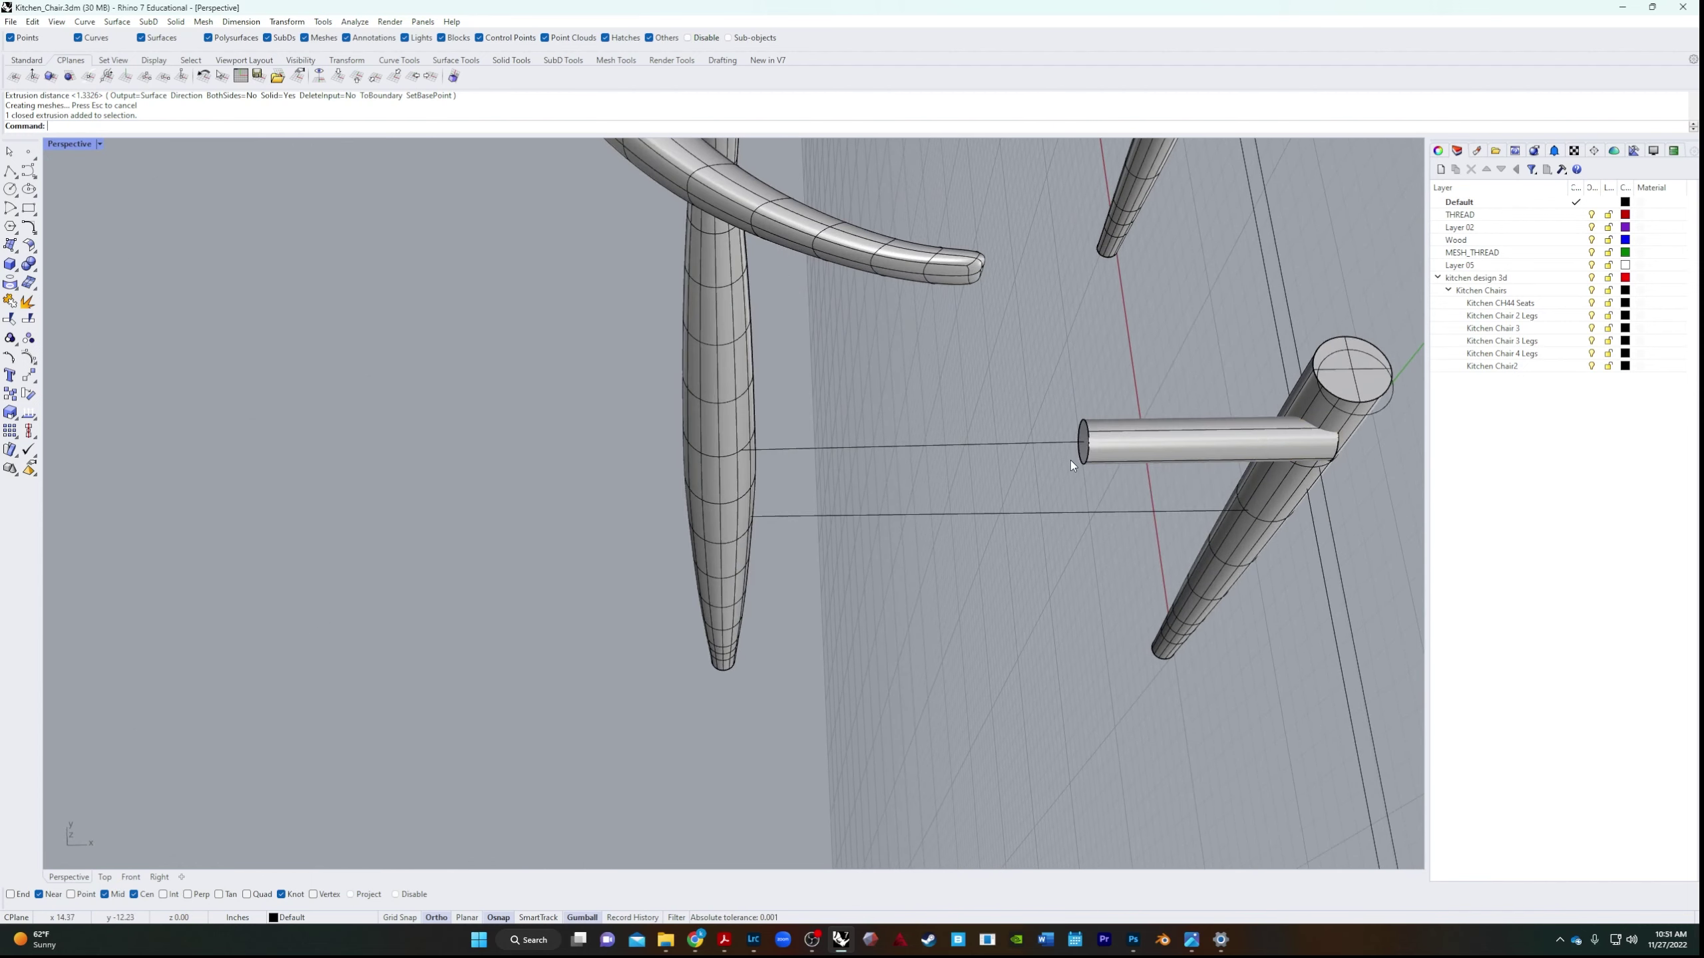
{"action": "scroll", "coordinate": [1073, 456], "scroll_direction": "up", "scroll_amount": 4}
Drag the rod's end cap across to the far chair leg, then switch to Top view.
{"action": "left_click", "coordinate": [1090, 443]}
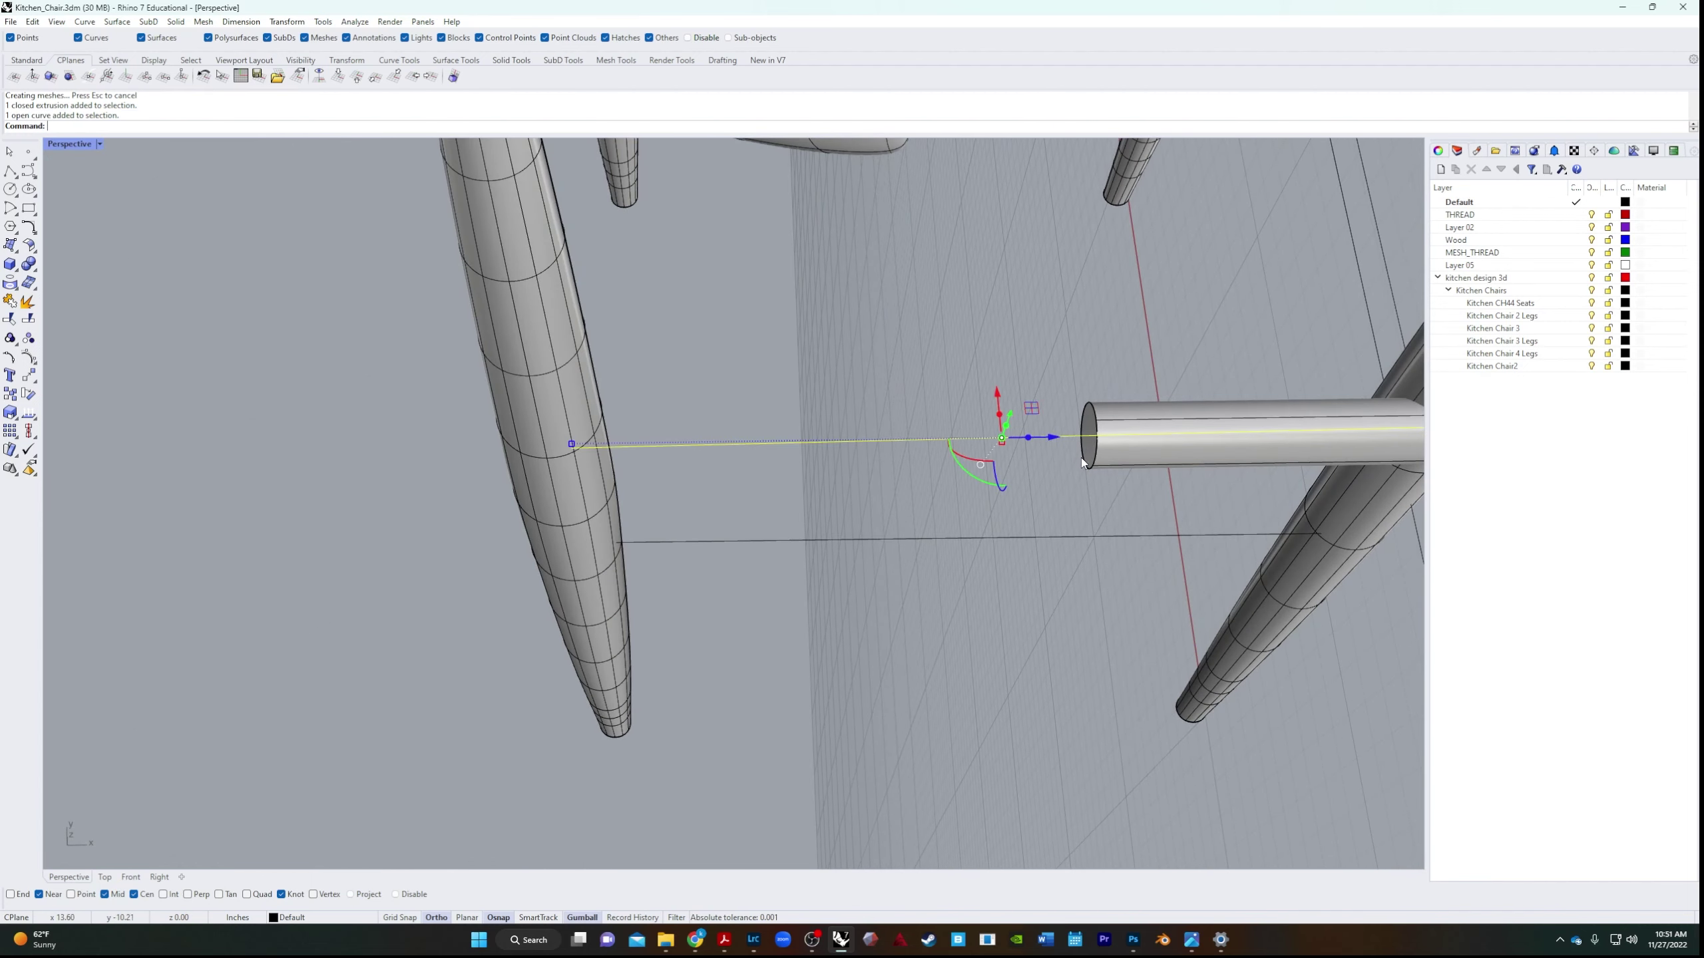
{"action": "key", "text": "Escape"}
{"action": "left_click", "coordinate": [1084, 458]}
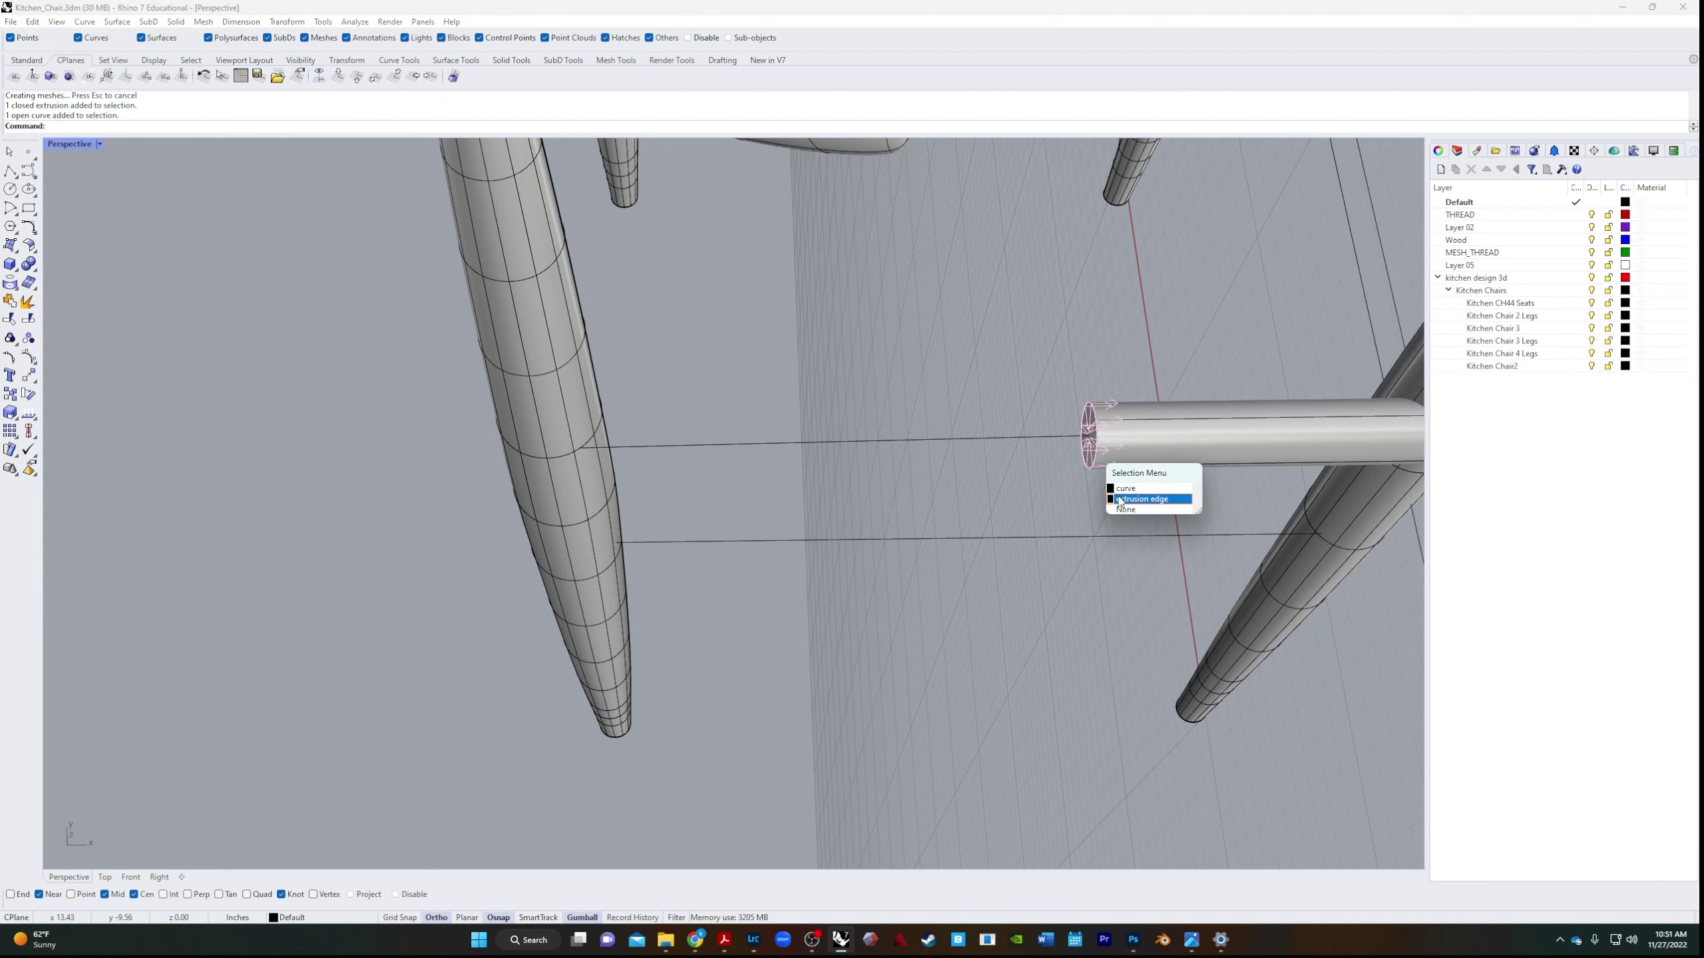
{"action": "left_click", "coordinate": [1093, 463]}
{"action": "scroll", "coordinate": [1084, 444], "scroll_direction": "up", "scroll_amount": 3}
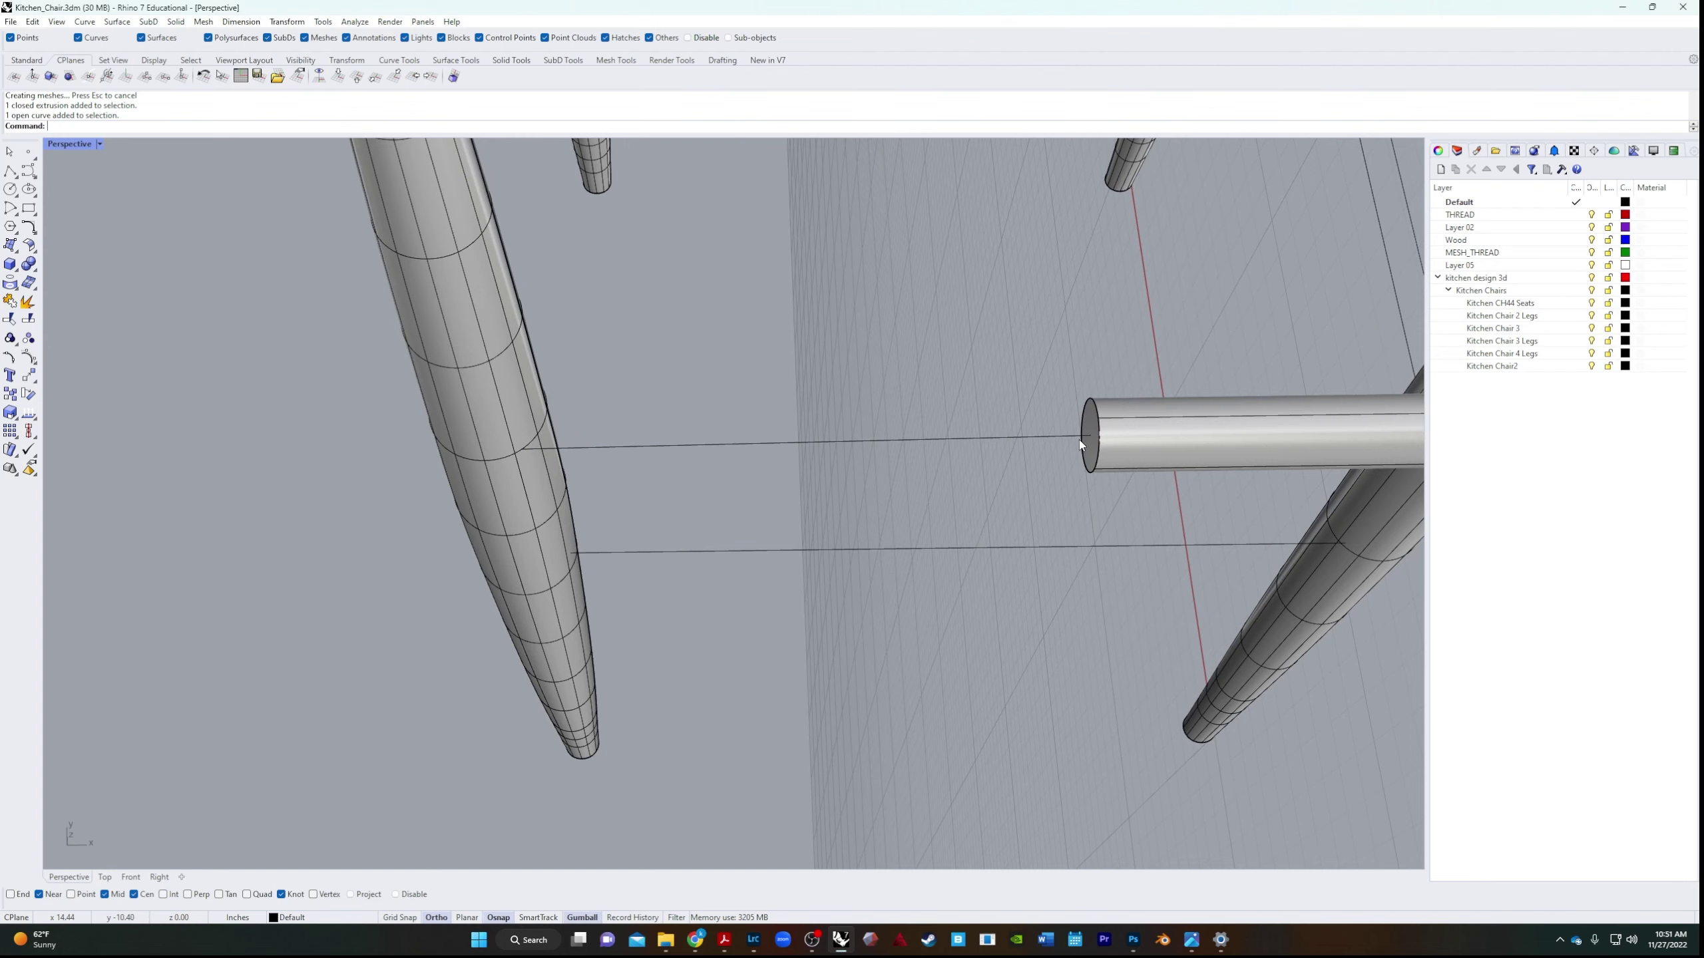
{"action": "left_click", "coordinate": [1088, 447], "text": "ctrl+shift"}
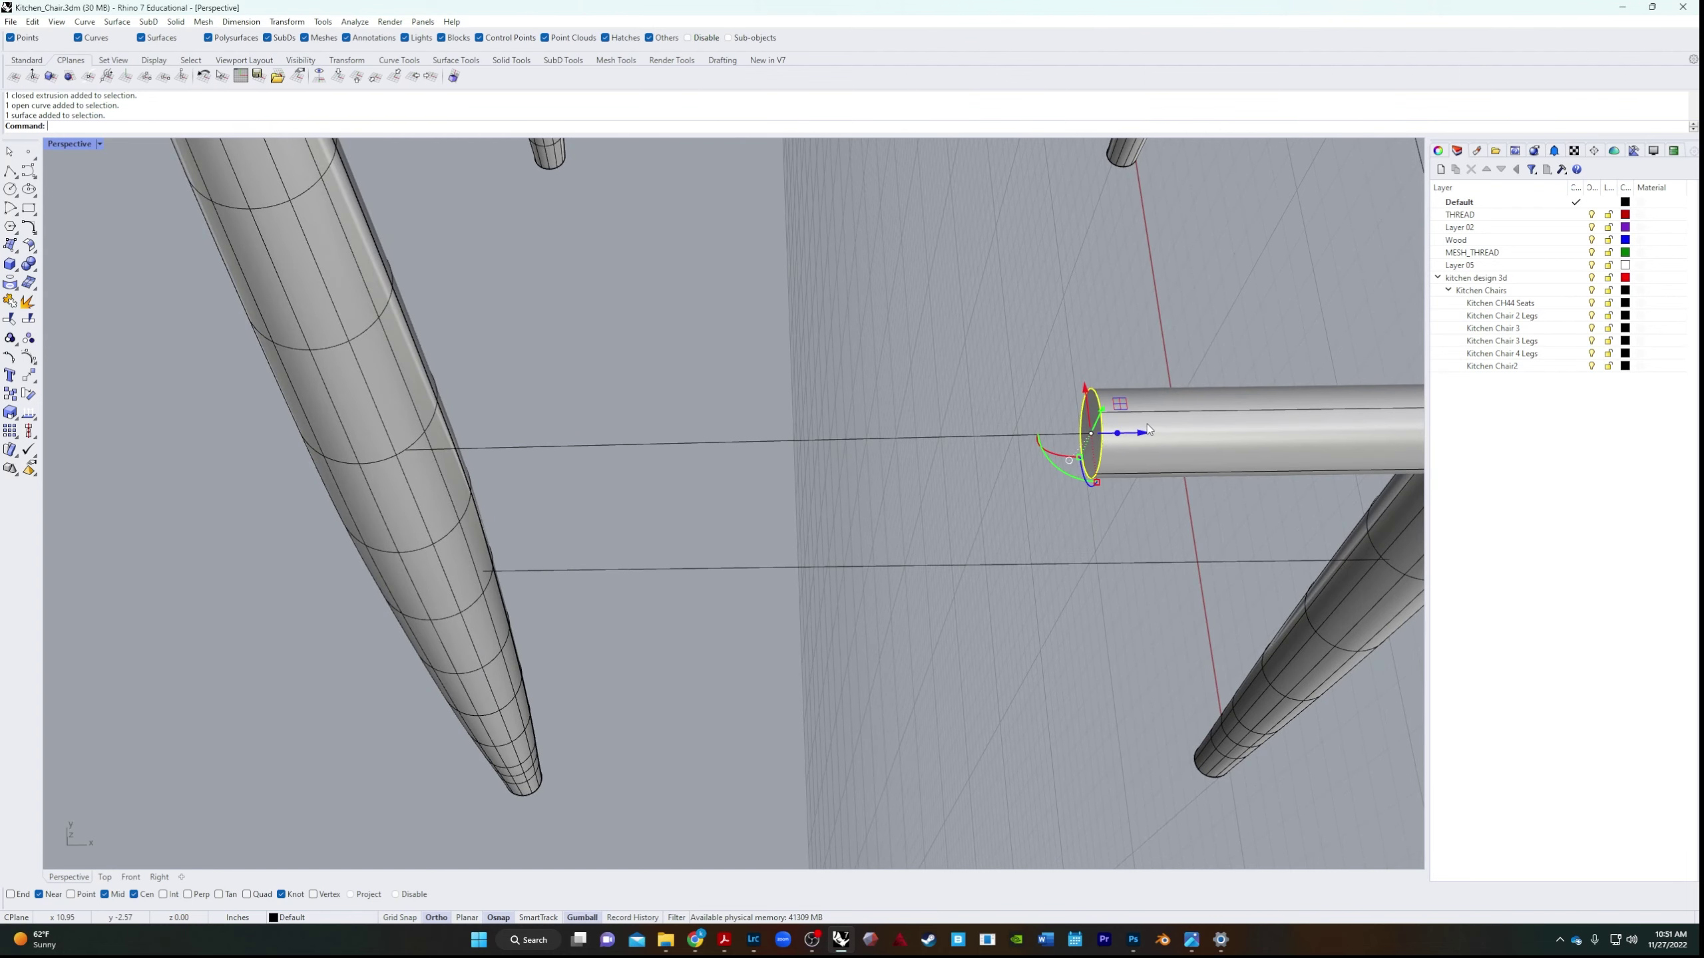
{"action": "left_click_drag", "start_coordinate": [1117, 440], "coordinate": [362, 456]}
{"action": "left_click", "coordinate": [292, 621]}
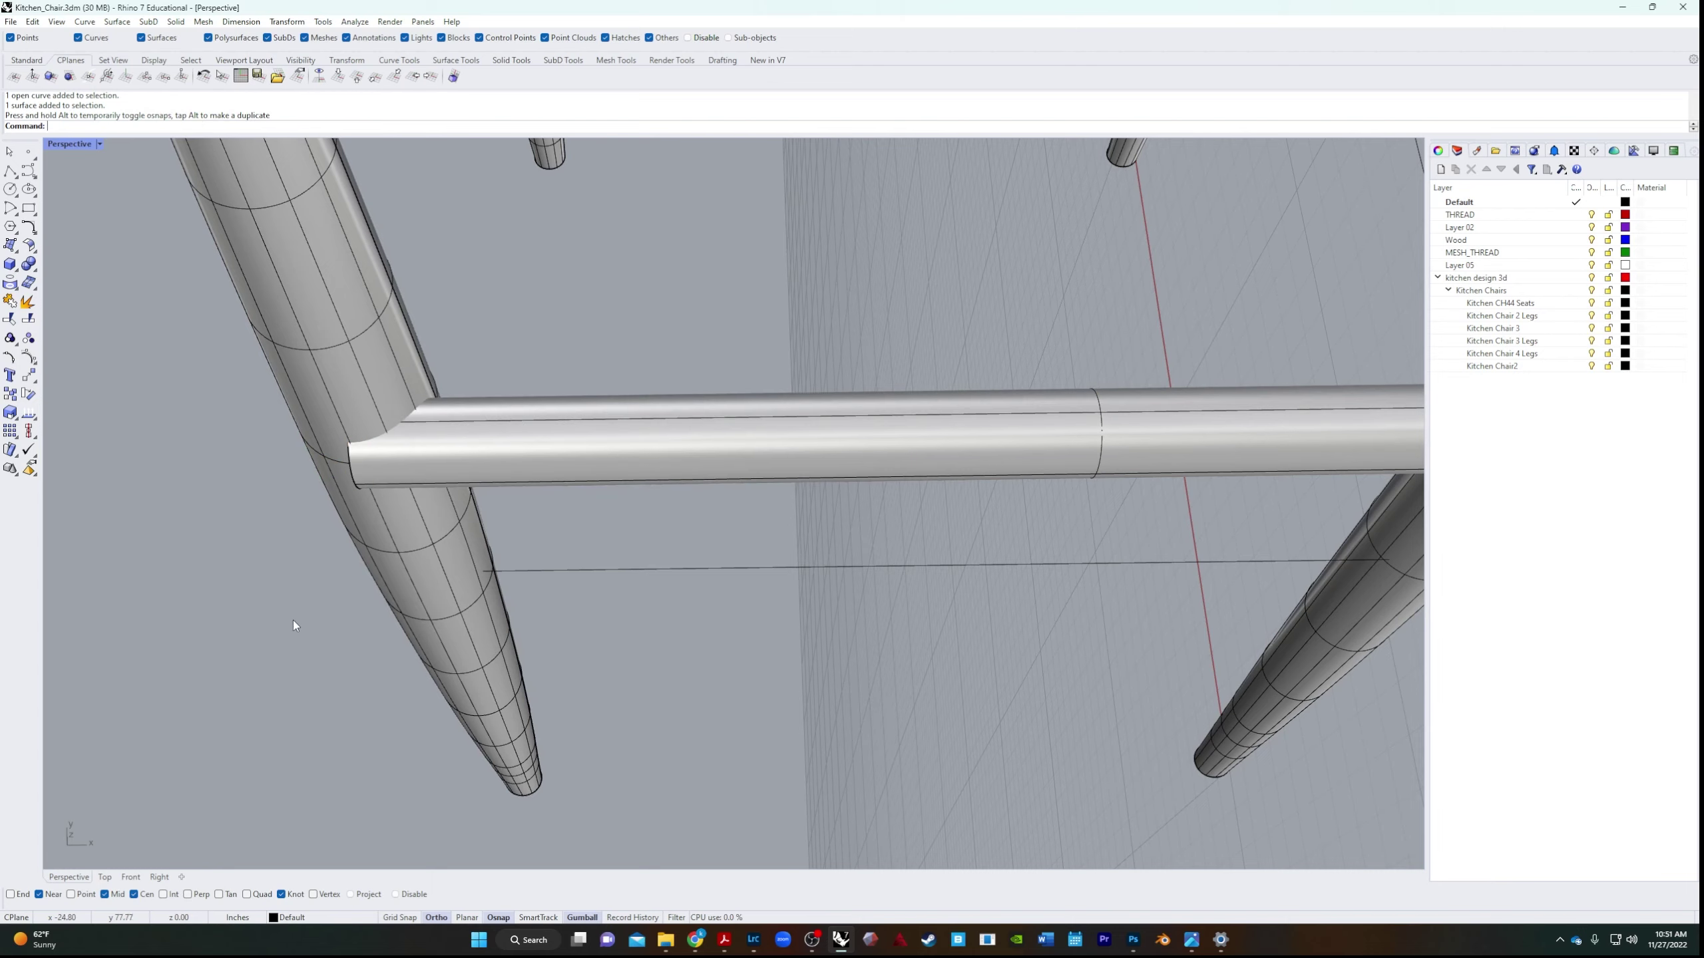
{"action": "scroll", "coordinate": [349, 621], "scroll_direction": "down", "scroll_amount": 5}
{"action": "right_click_drag", "start_coordinate": [530, 633], "coordinate": [785, 386]}
{"action": "scroll", "coordinate": [647, 525], "scroll_direction": "up", "scroll_amount": 6}
{"action": "left_click", "coordinate": [627, 522]}
{"action": "scroll", "coordinate": [626, 523], "scroll_direction": "down", "scroll_amount": 5}
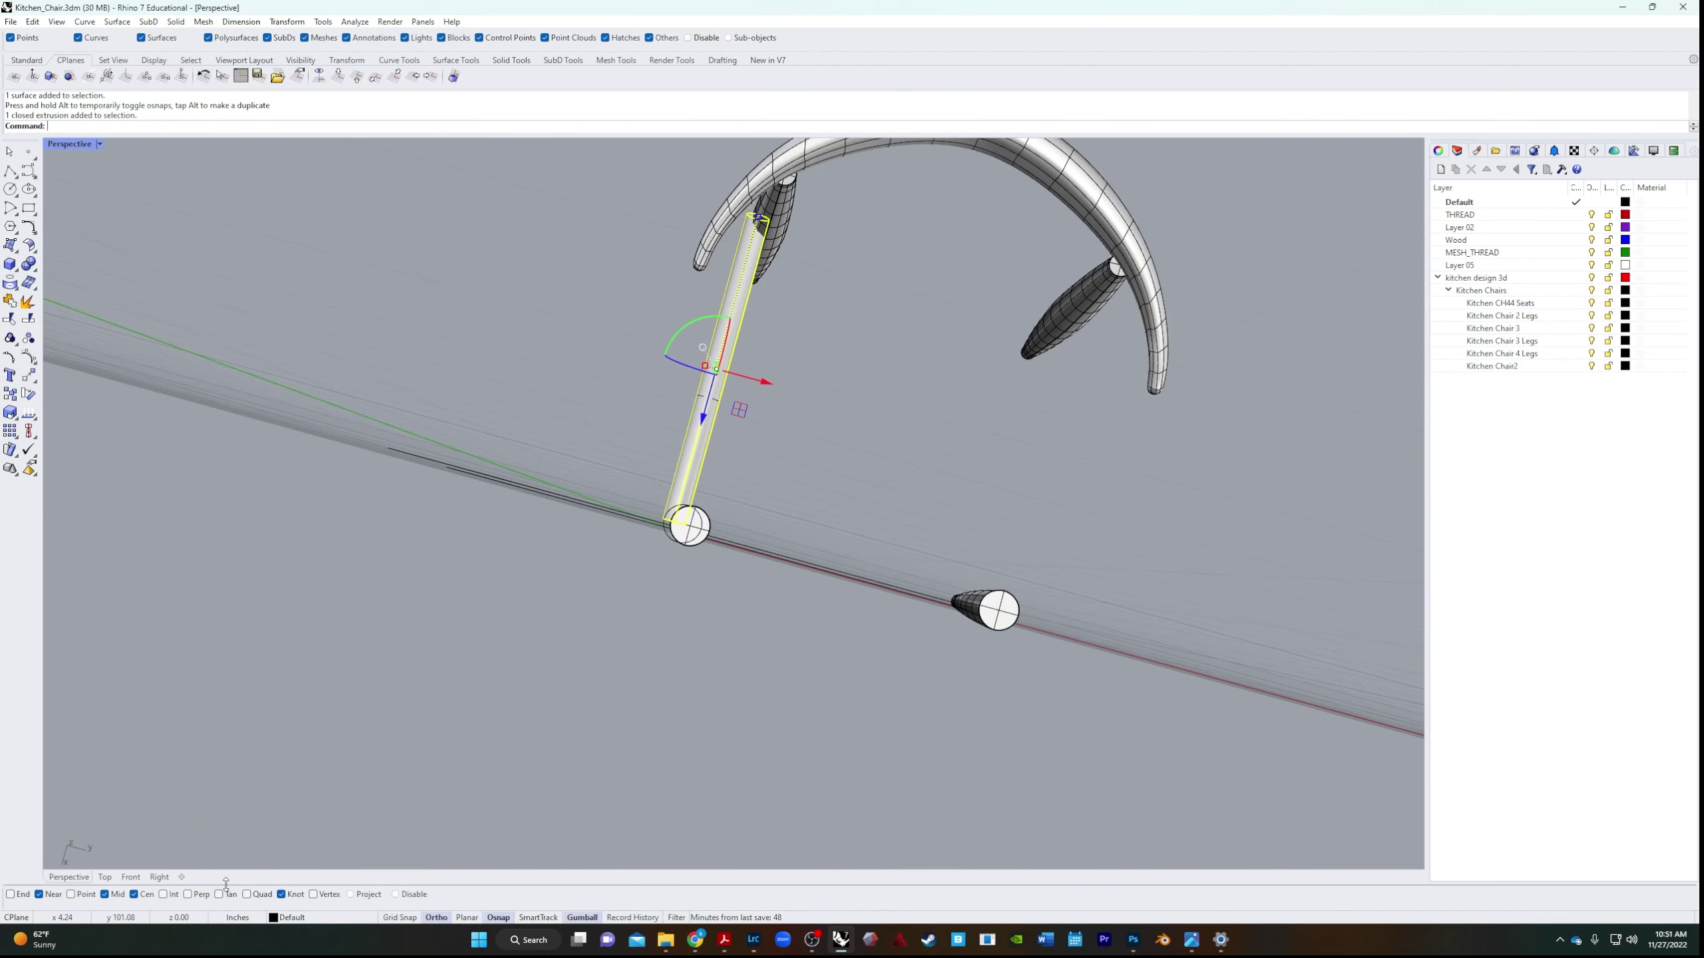
{"action": "left_click", "coordinate": [105, 877]}
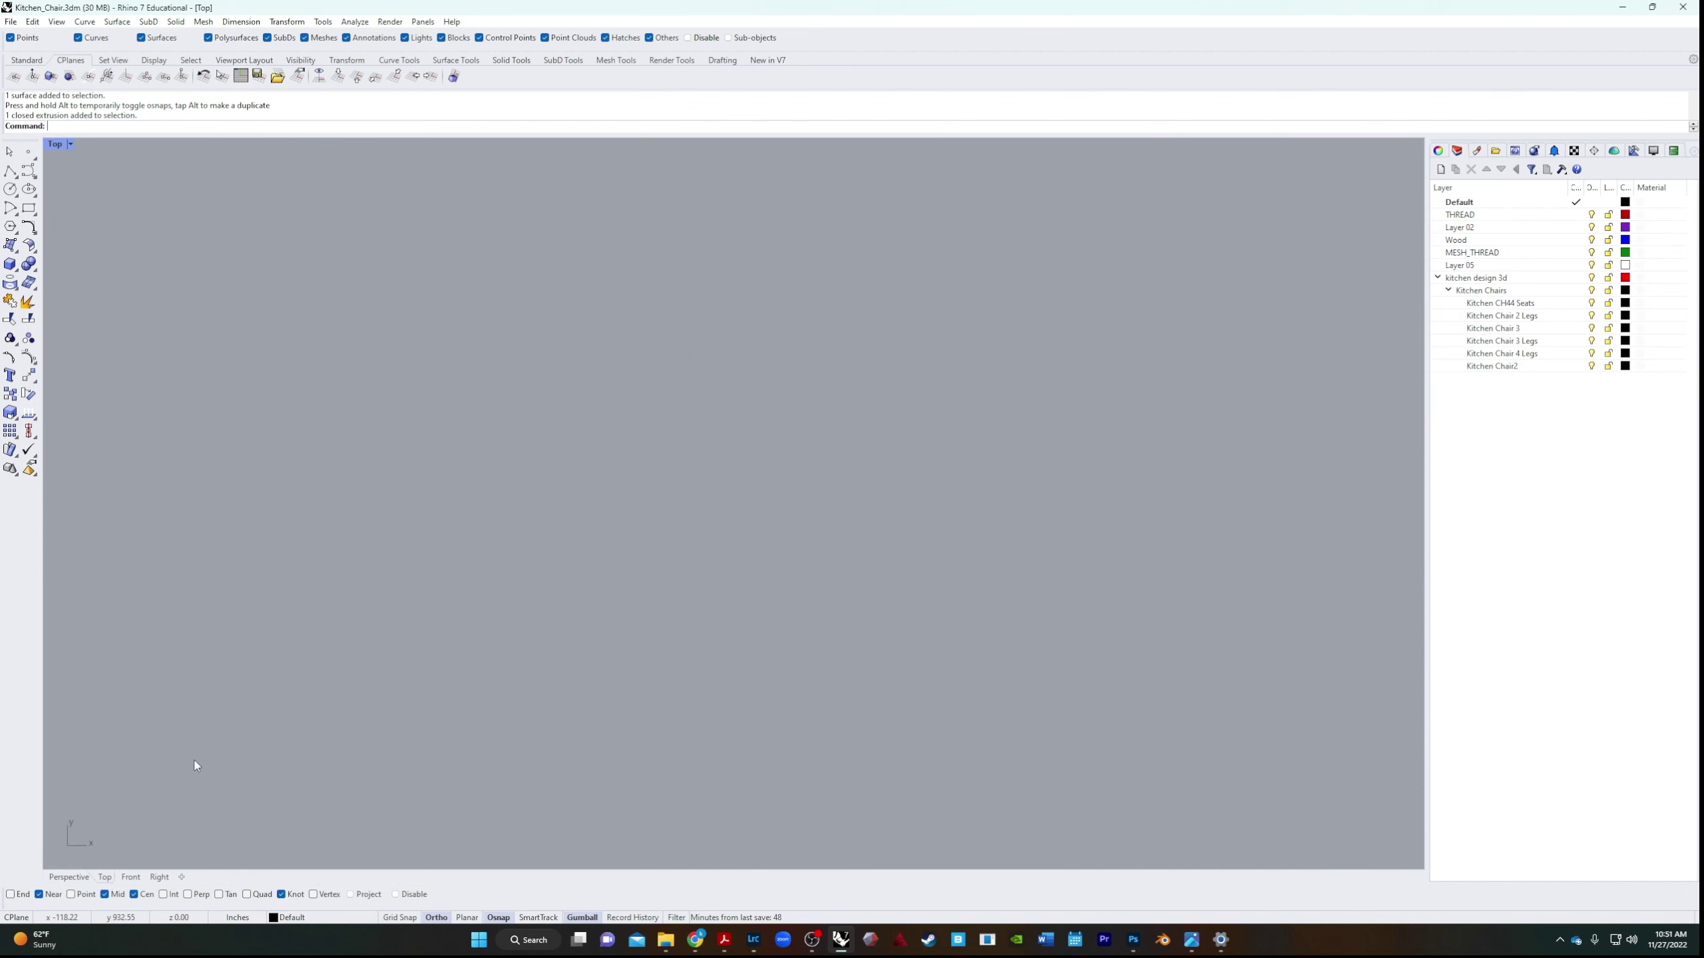
Zoom to the selected rail and move it up onto the leg centres.
{"action": "type", "text": "z"}
{"action": "key", "text": "Return"}
{"action": "type", "text": "s"}
{"action": "key", "text": "Return"}
{"action": "right_click_drag", "start_coordinate": [687, 687], "coordinate": [458, 733]}
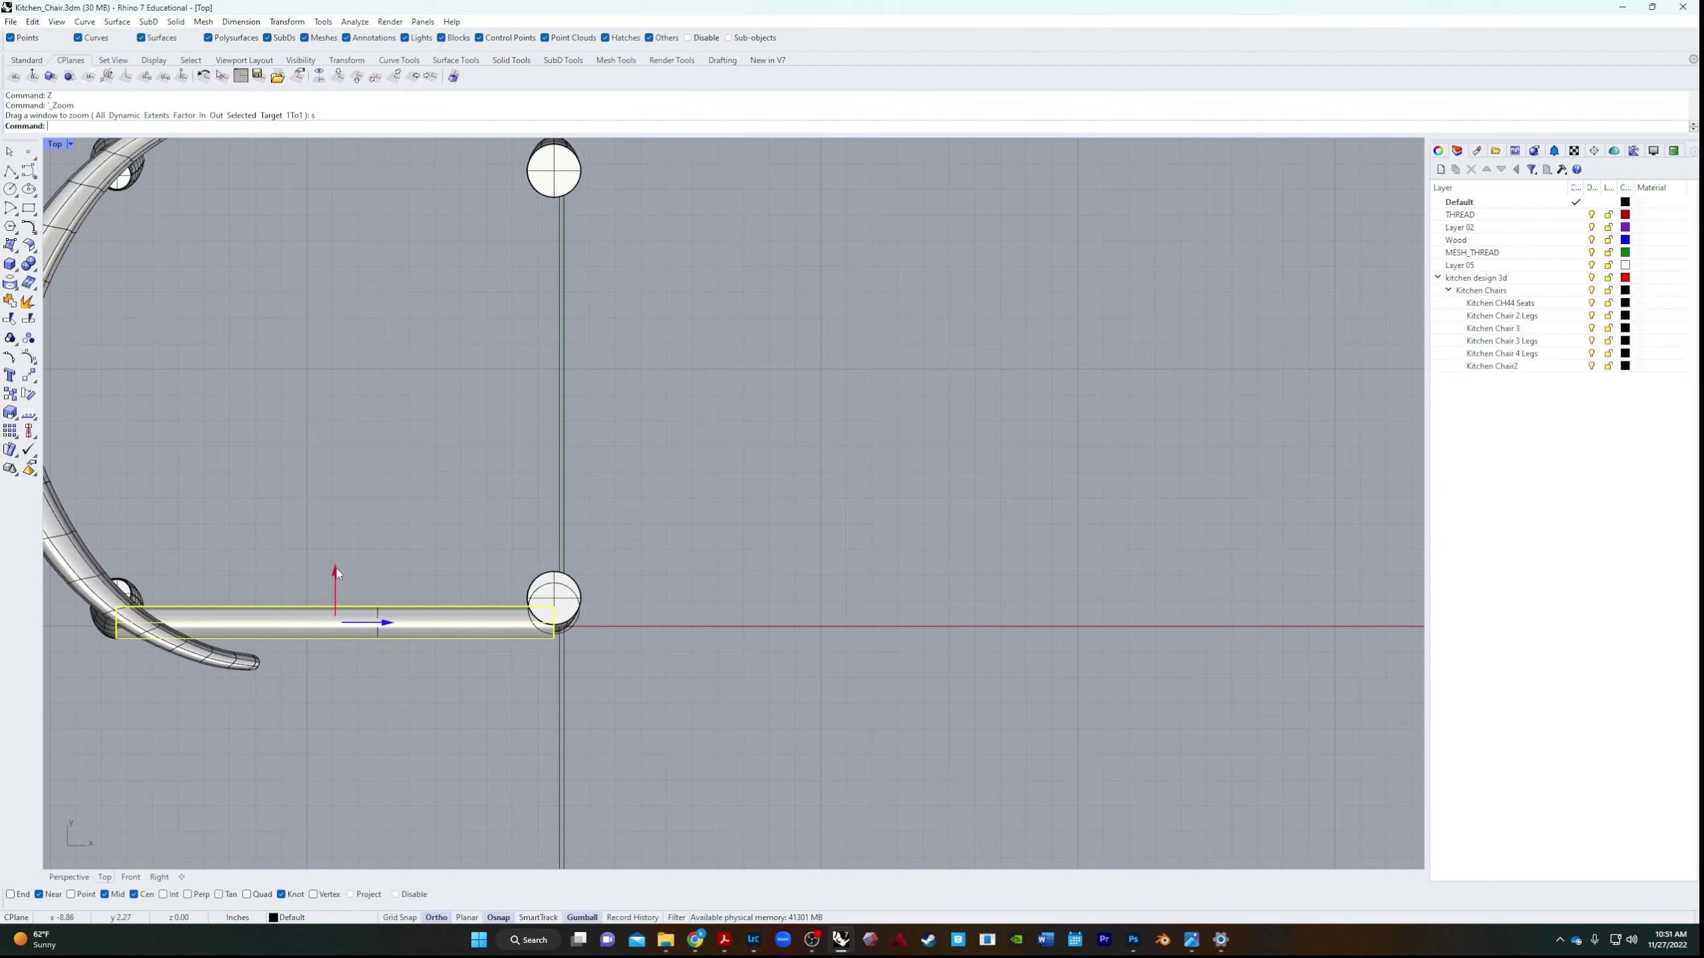
{"action": "left_click_drag", "start_coordinate": [531, 610], "coordinate": [637, 599]}
{"action": "left_click", "coordinate": [537, 720]}
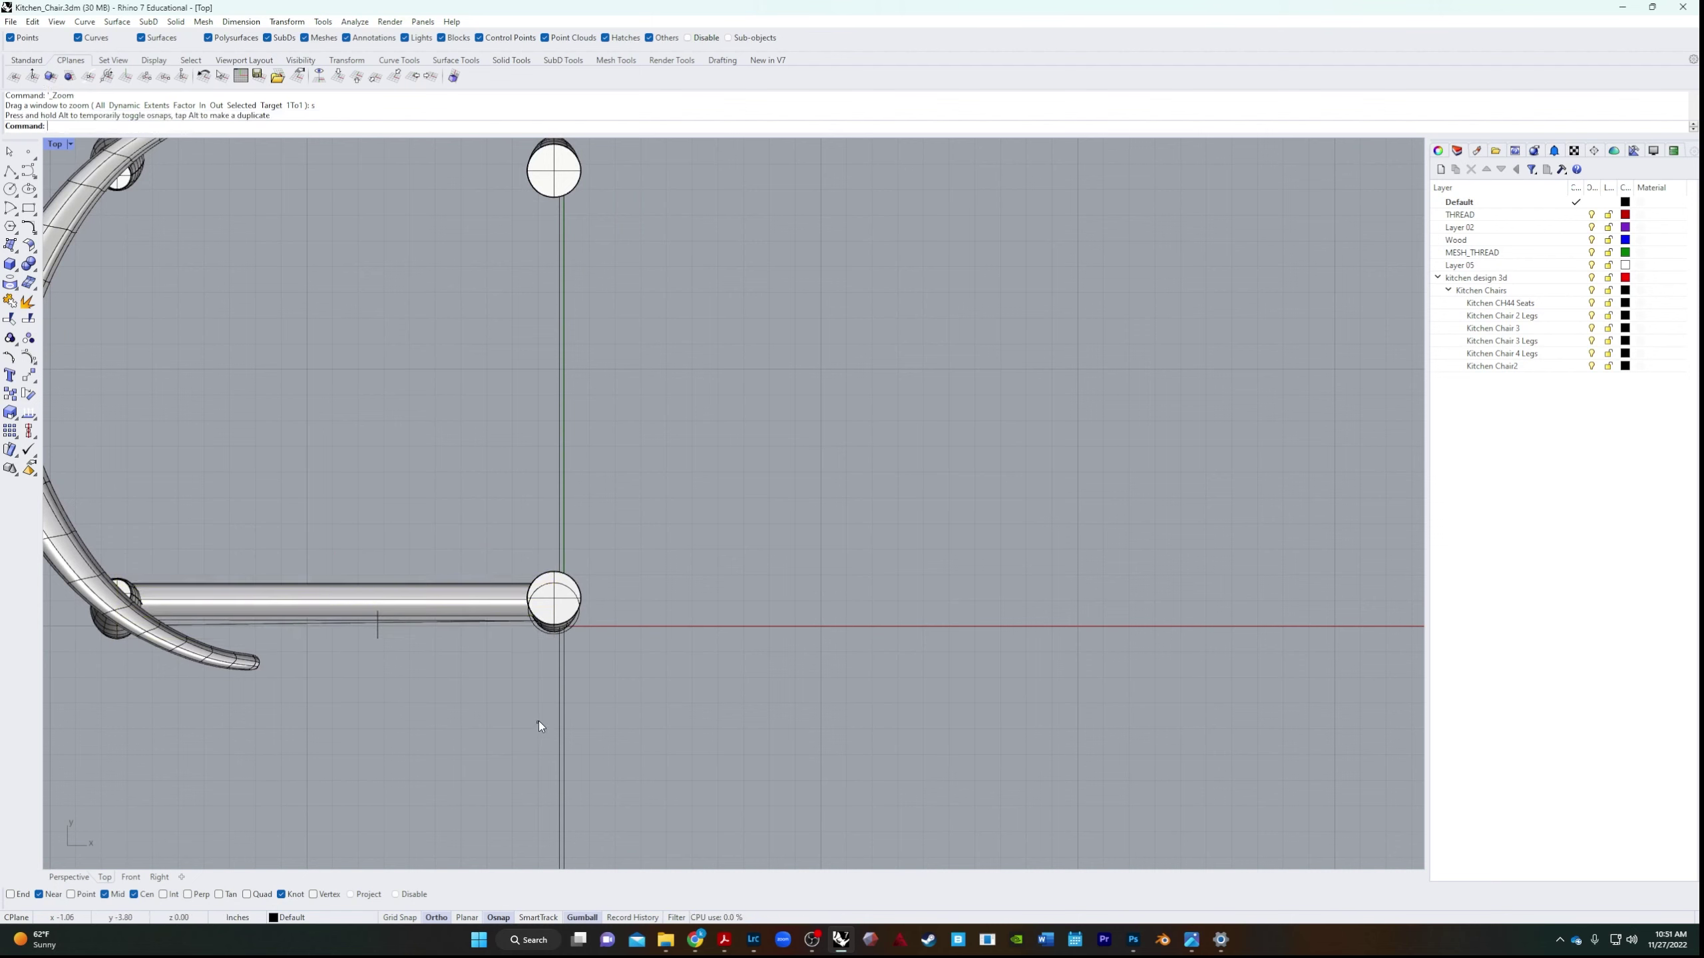
{"action": "right_click_drag", "start_coordinate": [540, 714], "coordinate": [614, 669]}
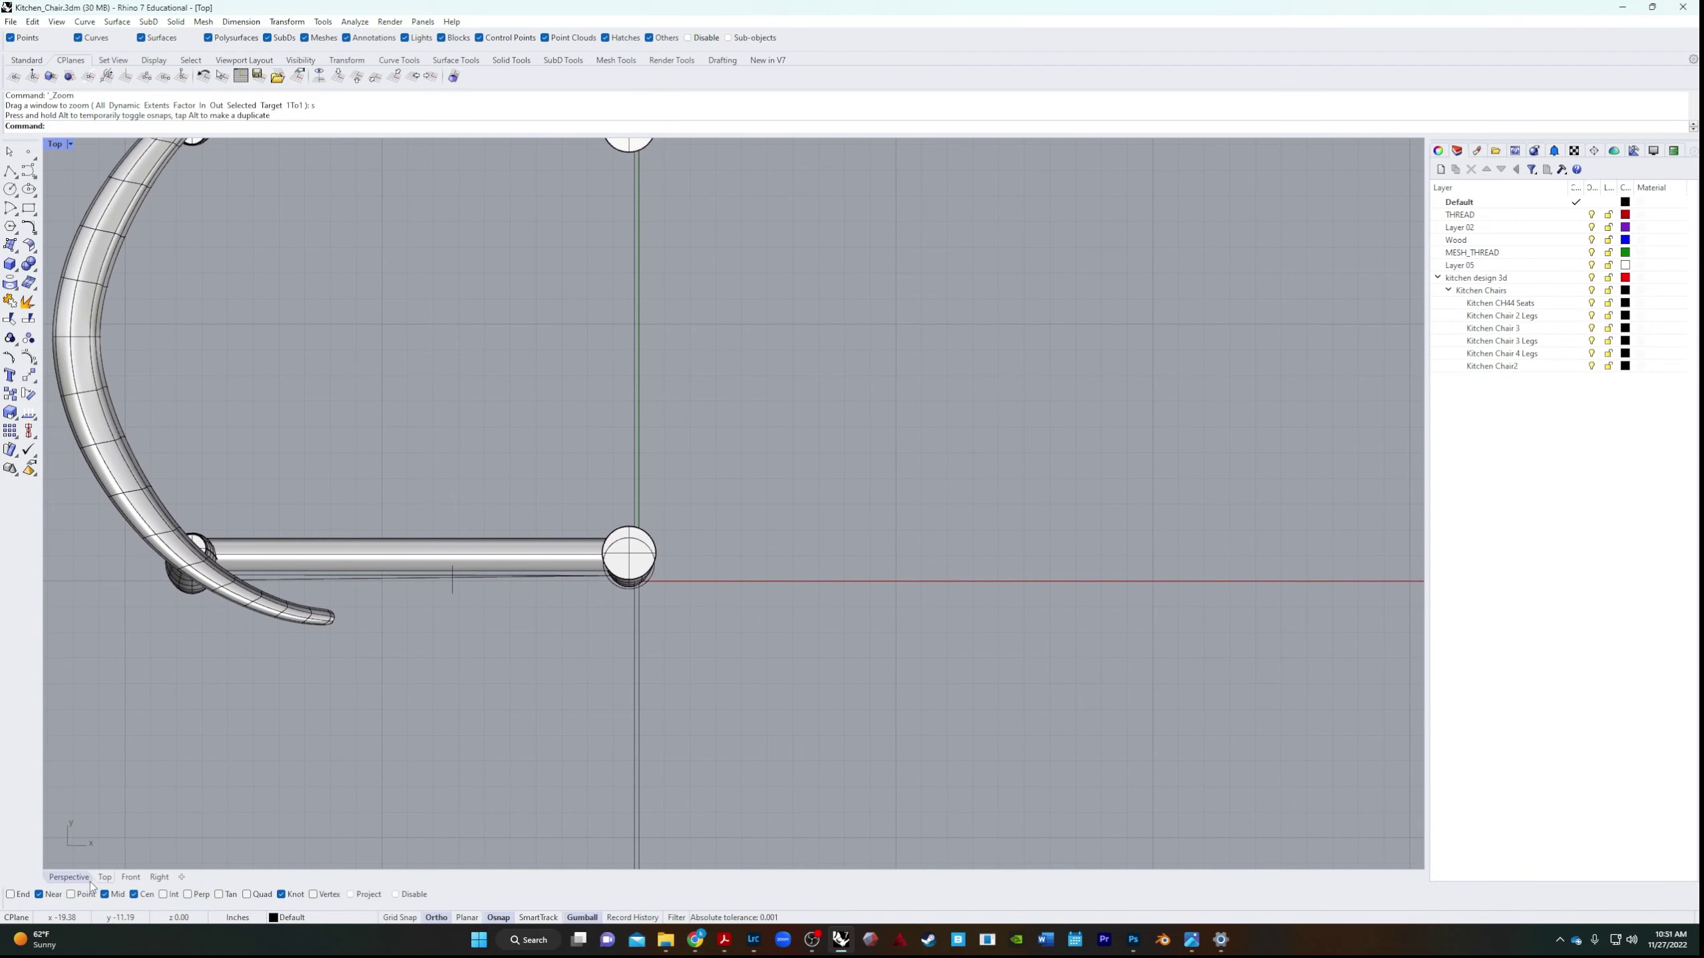
{"action": "scroll", "coordinate": [288, 725], "scroll_direction": "down", "scroll_amount": 4}
{"action": "scroll", "coordinate": [335, 686], "scroll_direction": "up", "scroll_amount": 2}
{"action": "right_click_drag", "start_coordinate": [335, 686], "coordinate": [621, 730]}
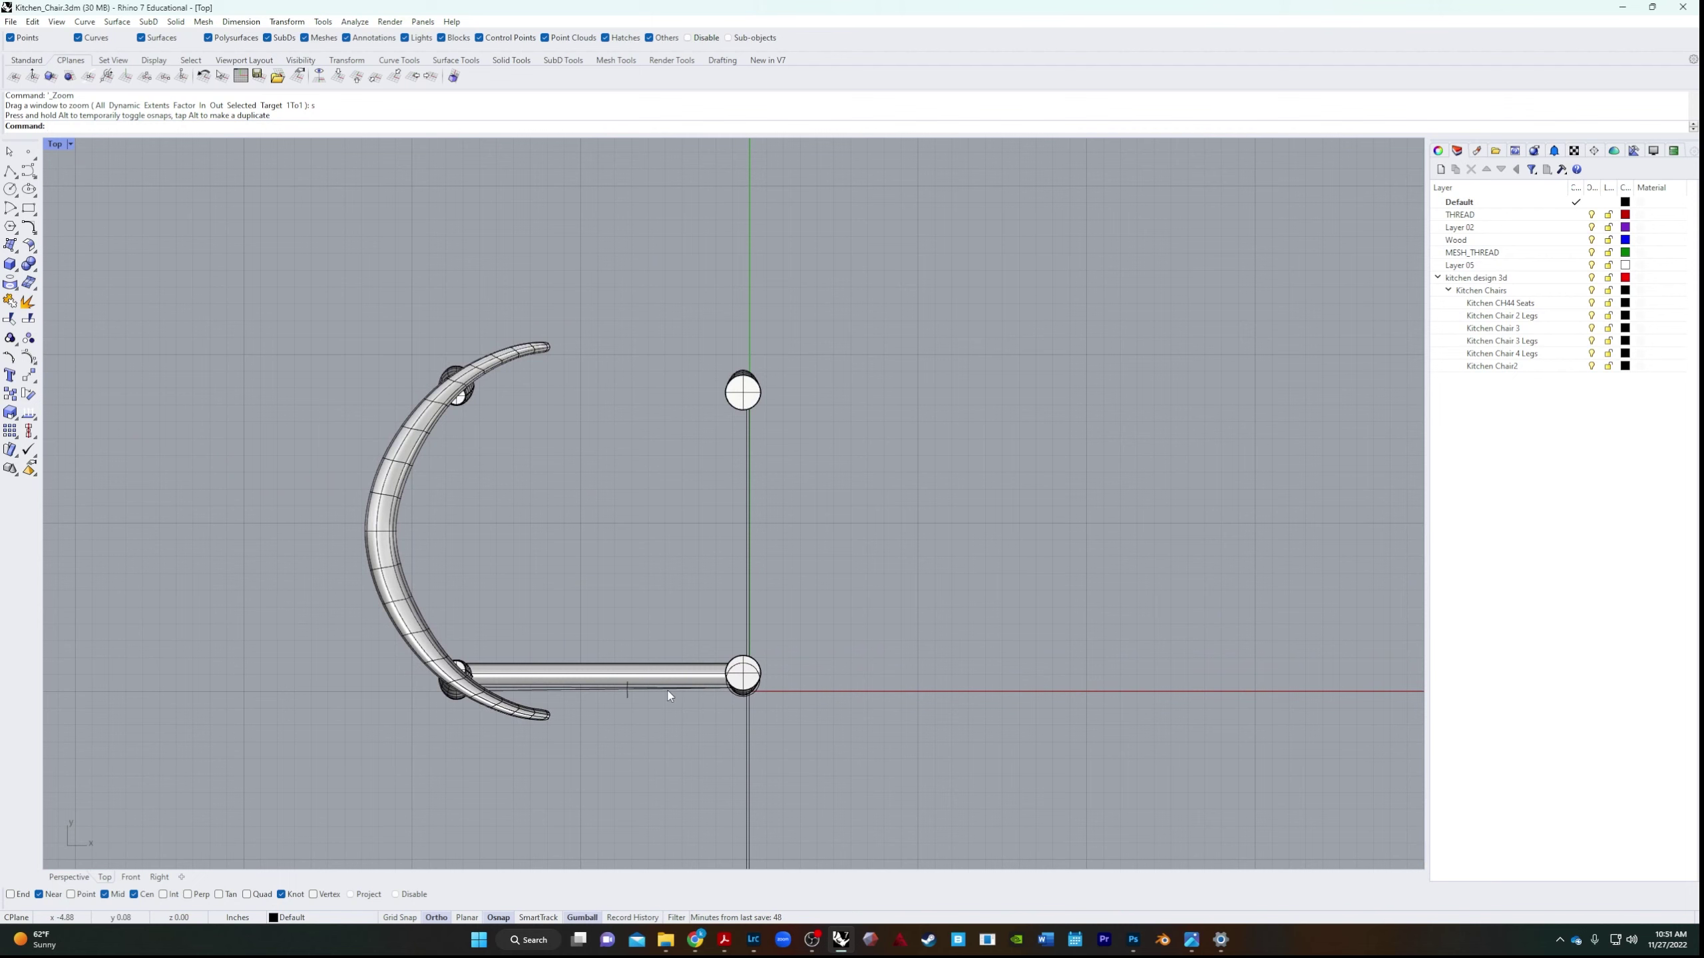
Draw a line from the top leg's edge to the lower leg's centre.
{"action": "key", "text": "Return"}
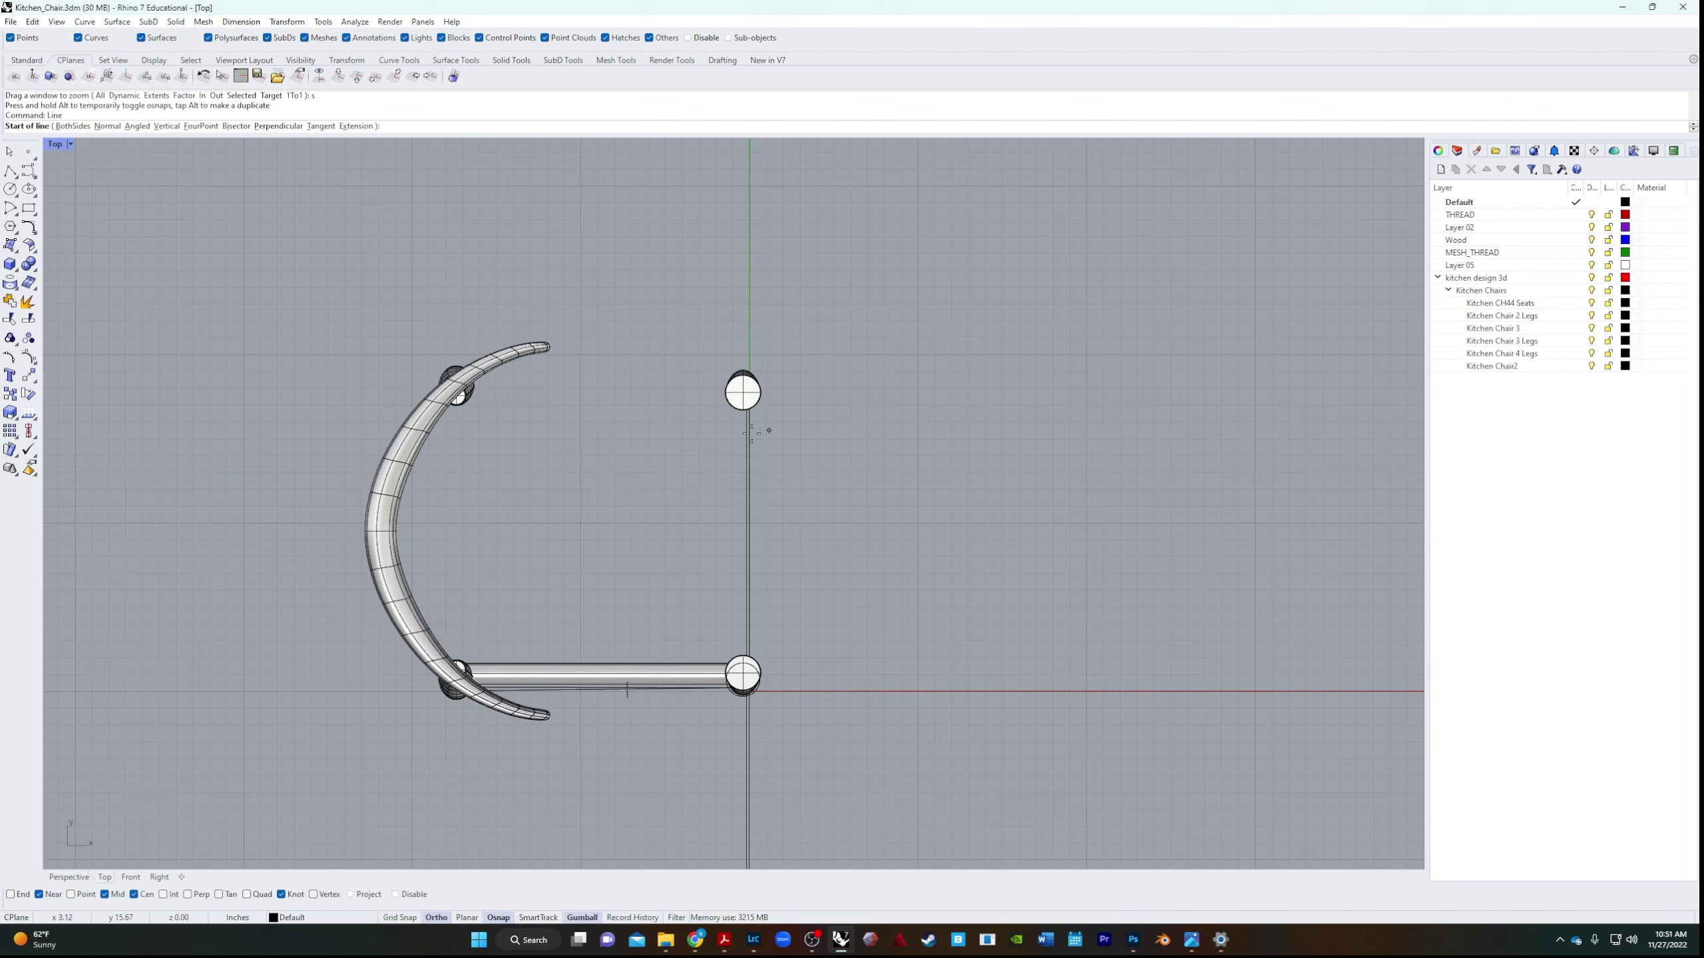
{"action": "scroll", "coordinate": [740, 413], "scroll_direction": "up", "scroll_amount": 10}
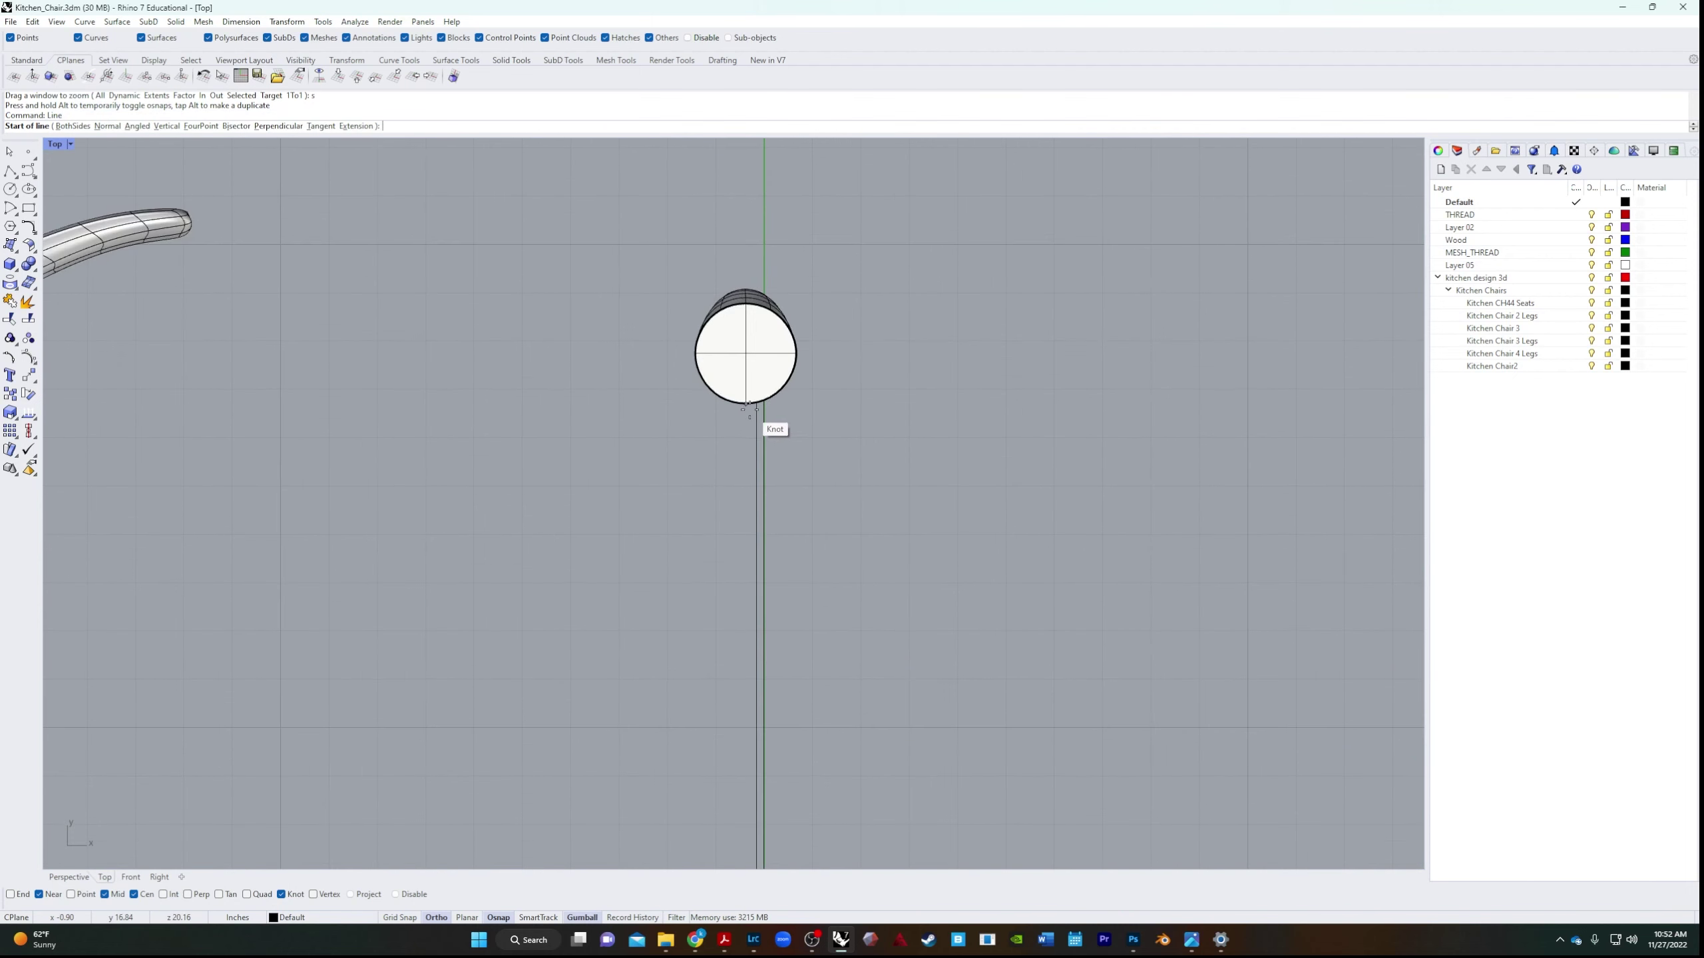
{"action": "left_click", "coordinate": [747, 408]}
{"action": "scroll", "coordinate": [744, 411], "scroll_direction": "down", "scroll_amount": 12}
{"action": "scroll", "coordinate": [729, 646], "scroll_direction": "up", "scroll_amount": 14}
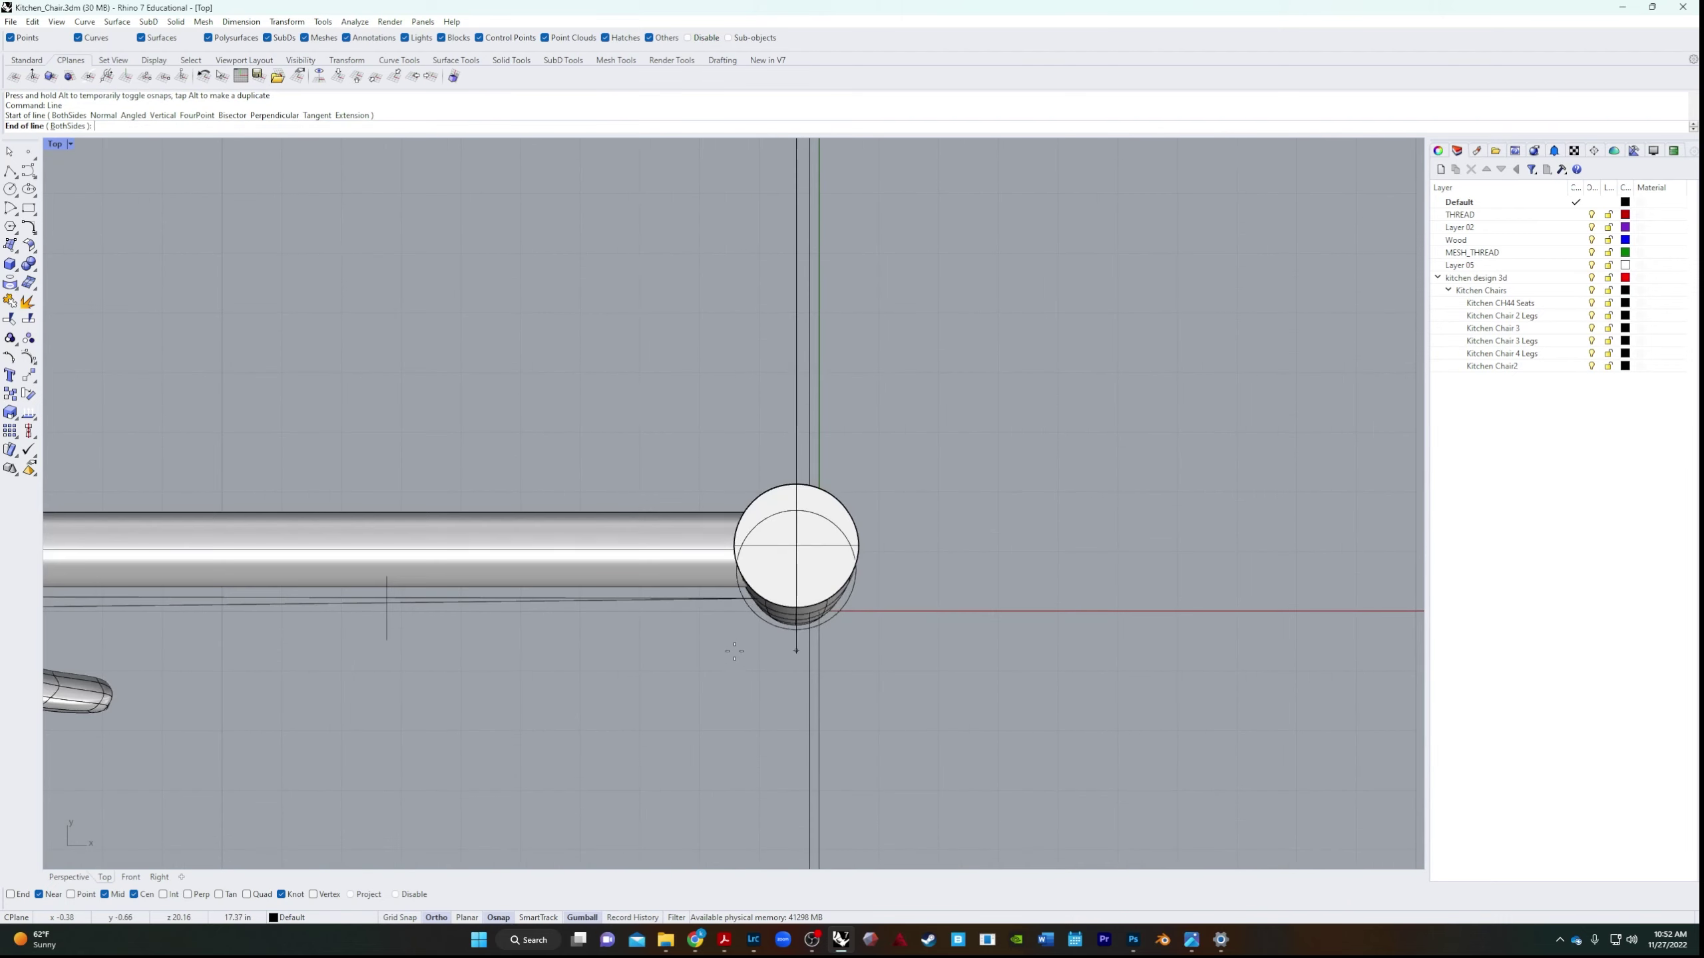
{"action": "left_click", "coordinate": [797, 481]}
{"action": "scroll", "coordinate": [799, 483], "scroll_direction": "down", "scroll_amount": 5}
Mirror the lower side rail about the line's midpoint, then view in Perspective.
{"action": "left_click", "coordinate": [746, 493]}
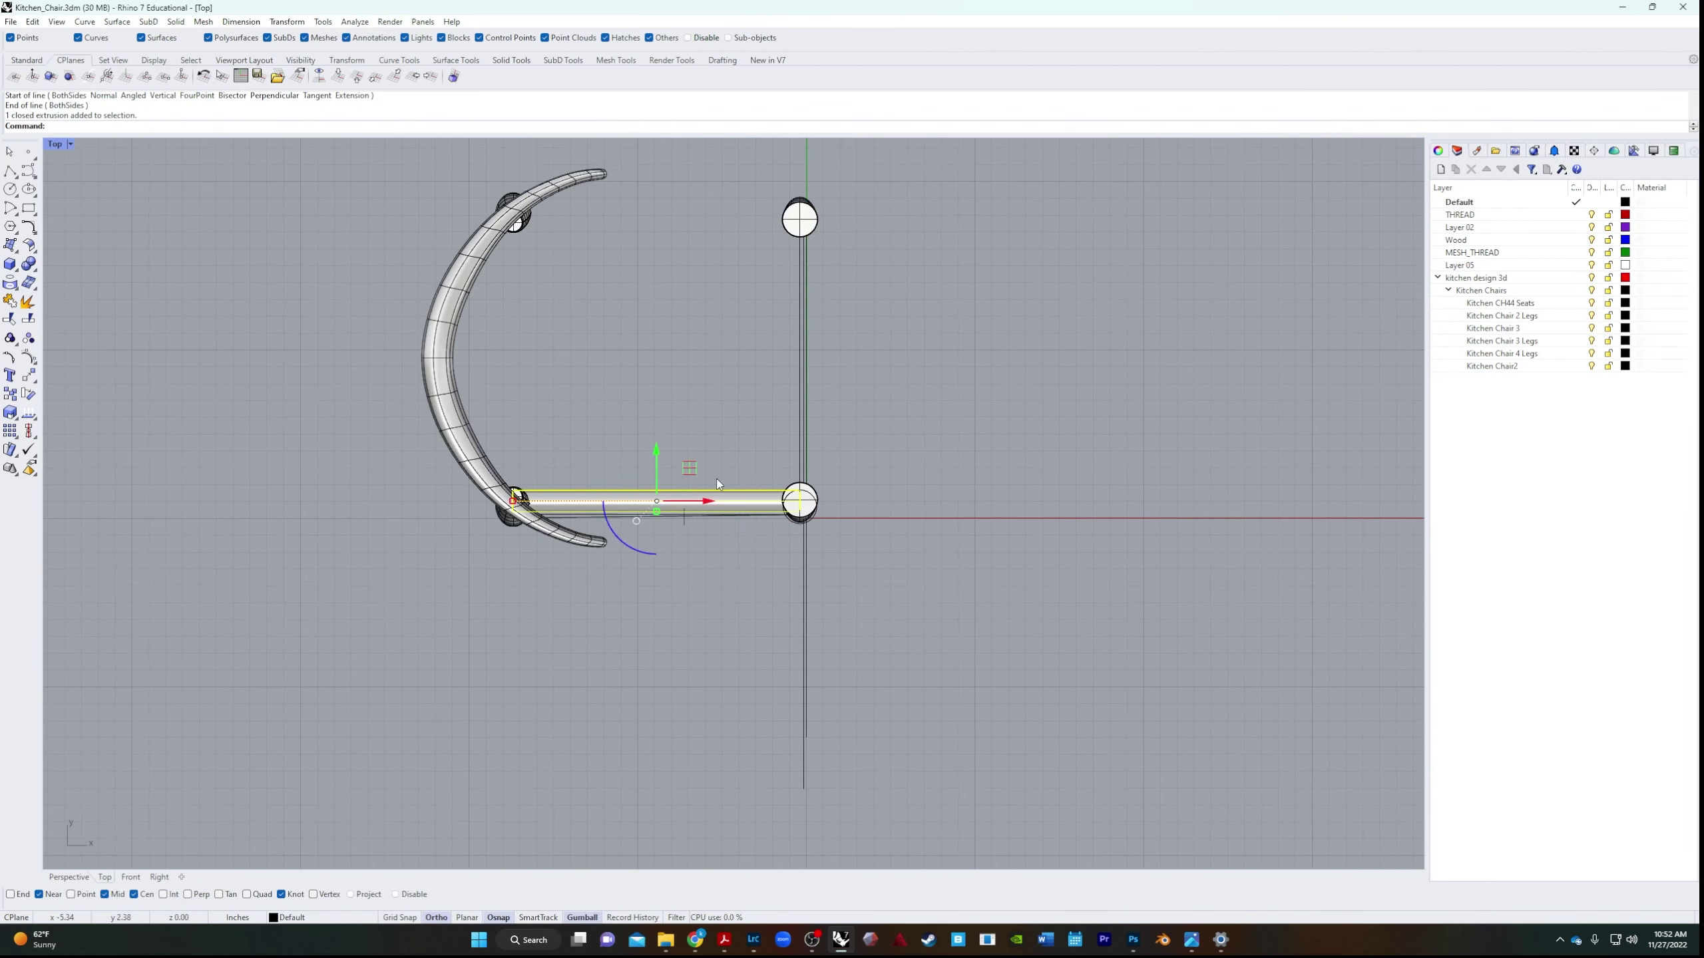
{"action": "key", "text": "Return"}
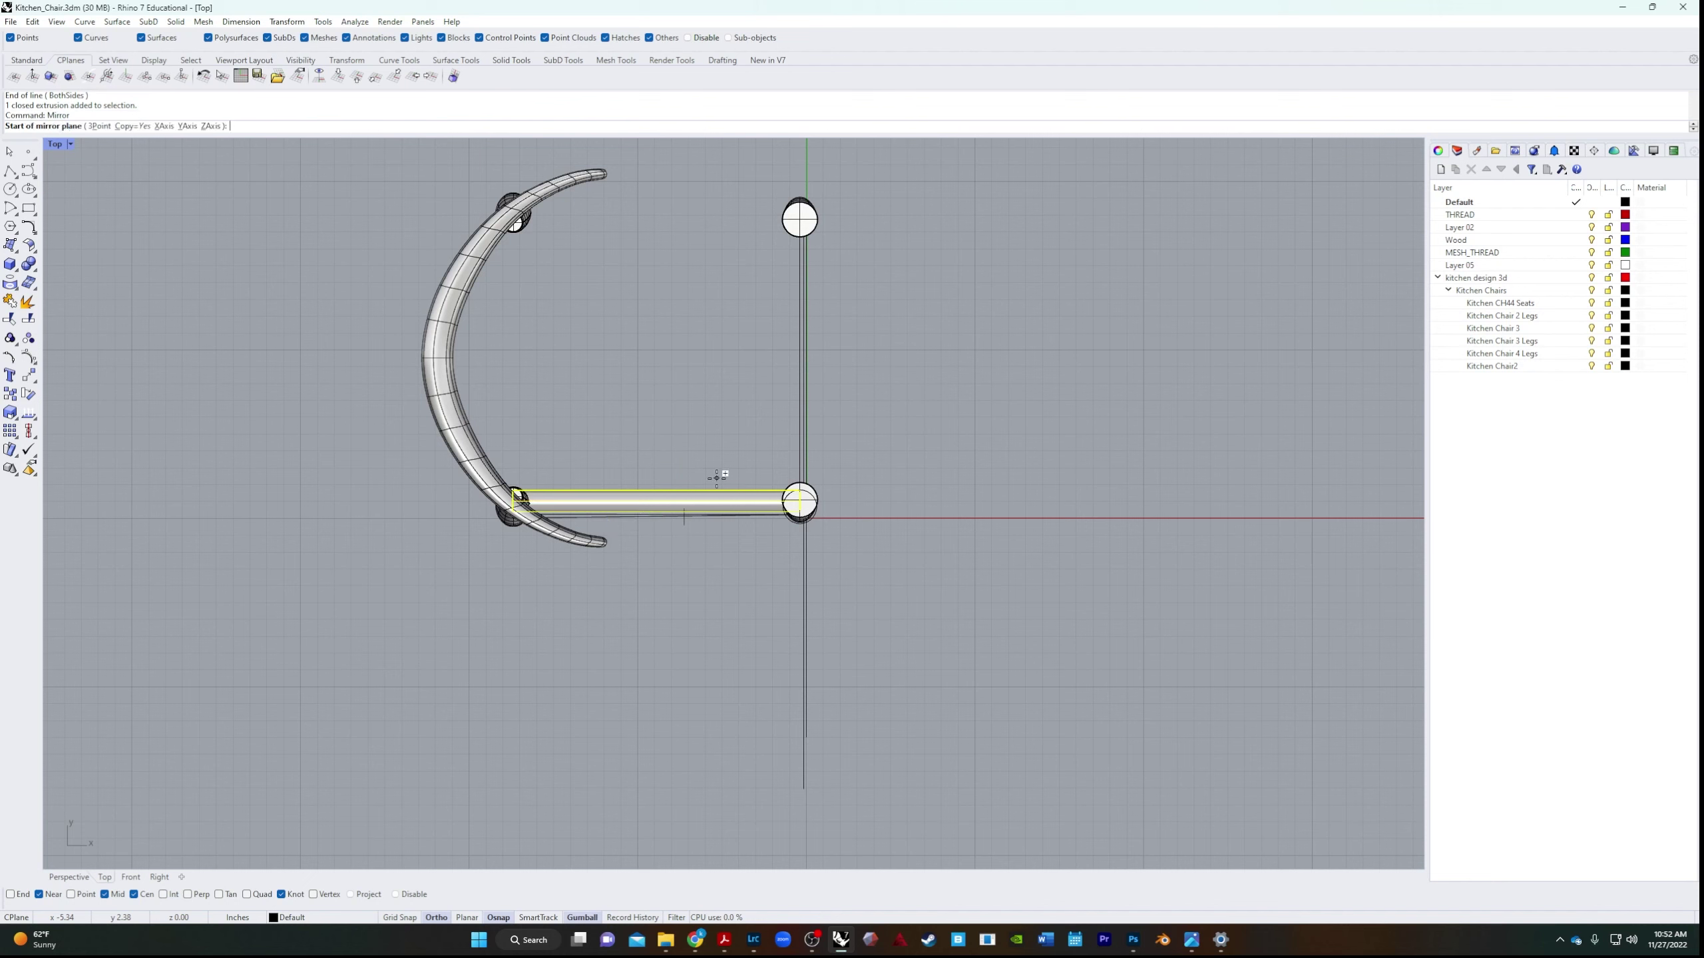
{"action": "left_click", "coordinate": [802, 361]}
{"action": "left_click", "coordinate": [608, 381]}
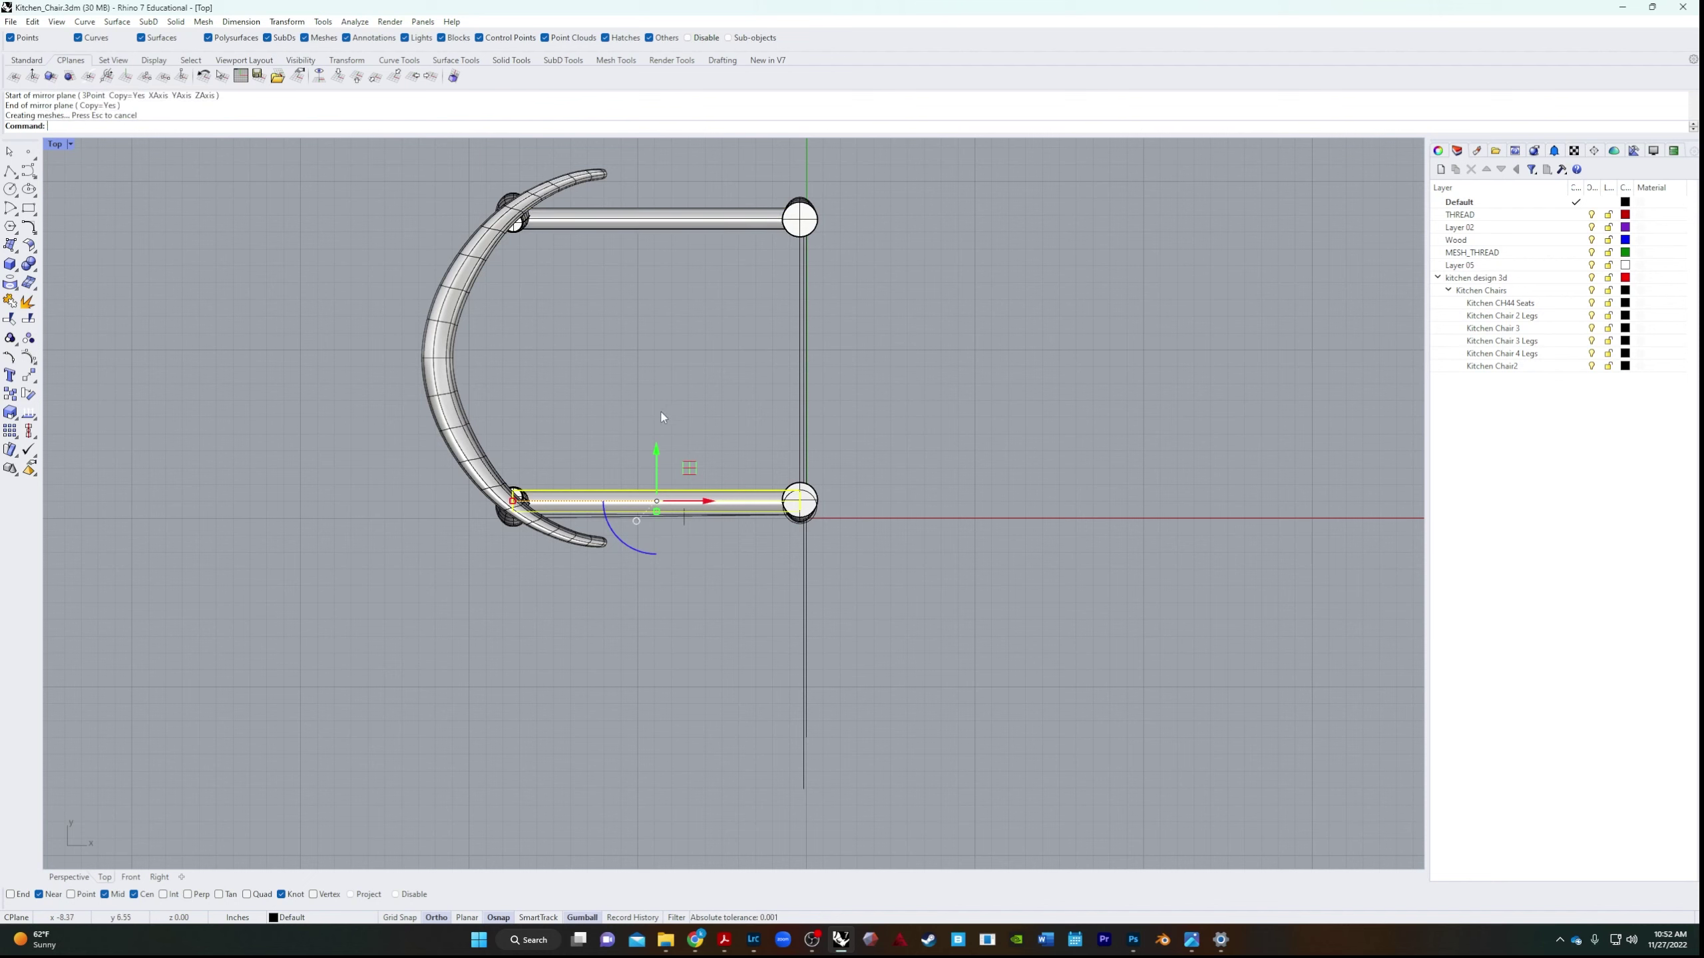
{"action": "left_click", "coordinate": [82, 879]}
{"action": "right_click_drag", "start_coordinate": [674, 713], "coordinate": [682, 691]}
{"action": "right_click_drag", "start_coordinate": [773, 580], "coordinate": [810, 621]}
Delete the right leg piece.
{"action": "left_click", "coordinate": [871, 467]}
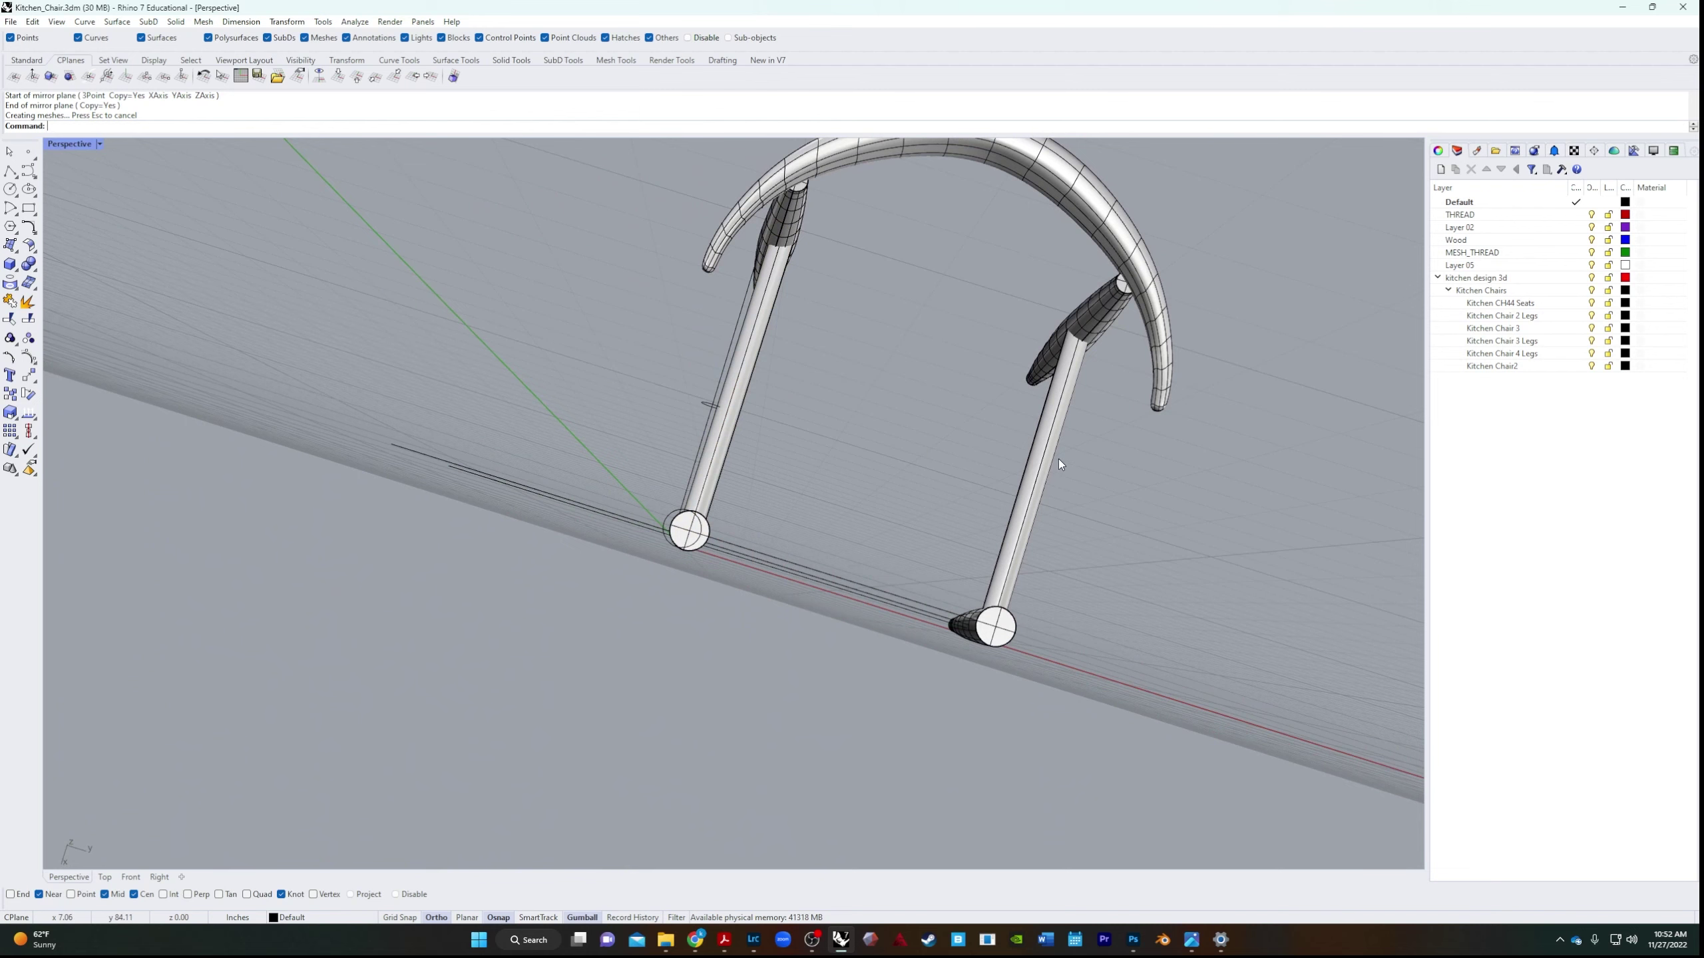
{"action": "left_click", "coordinate": [1043, 478]}
{"action": "key", "text": "Delete"}
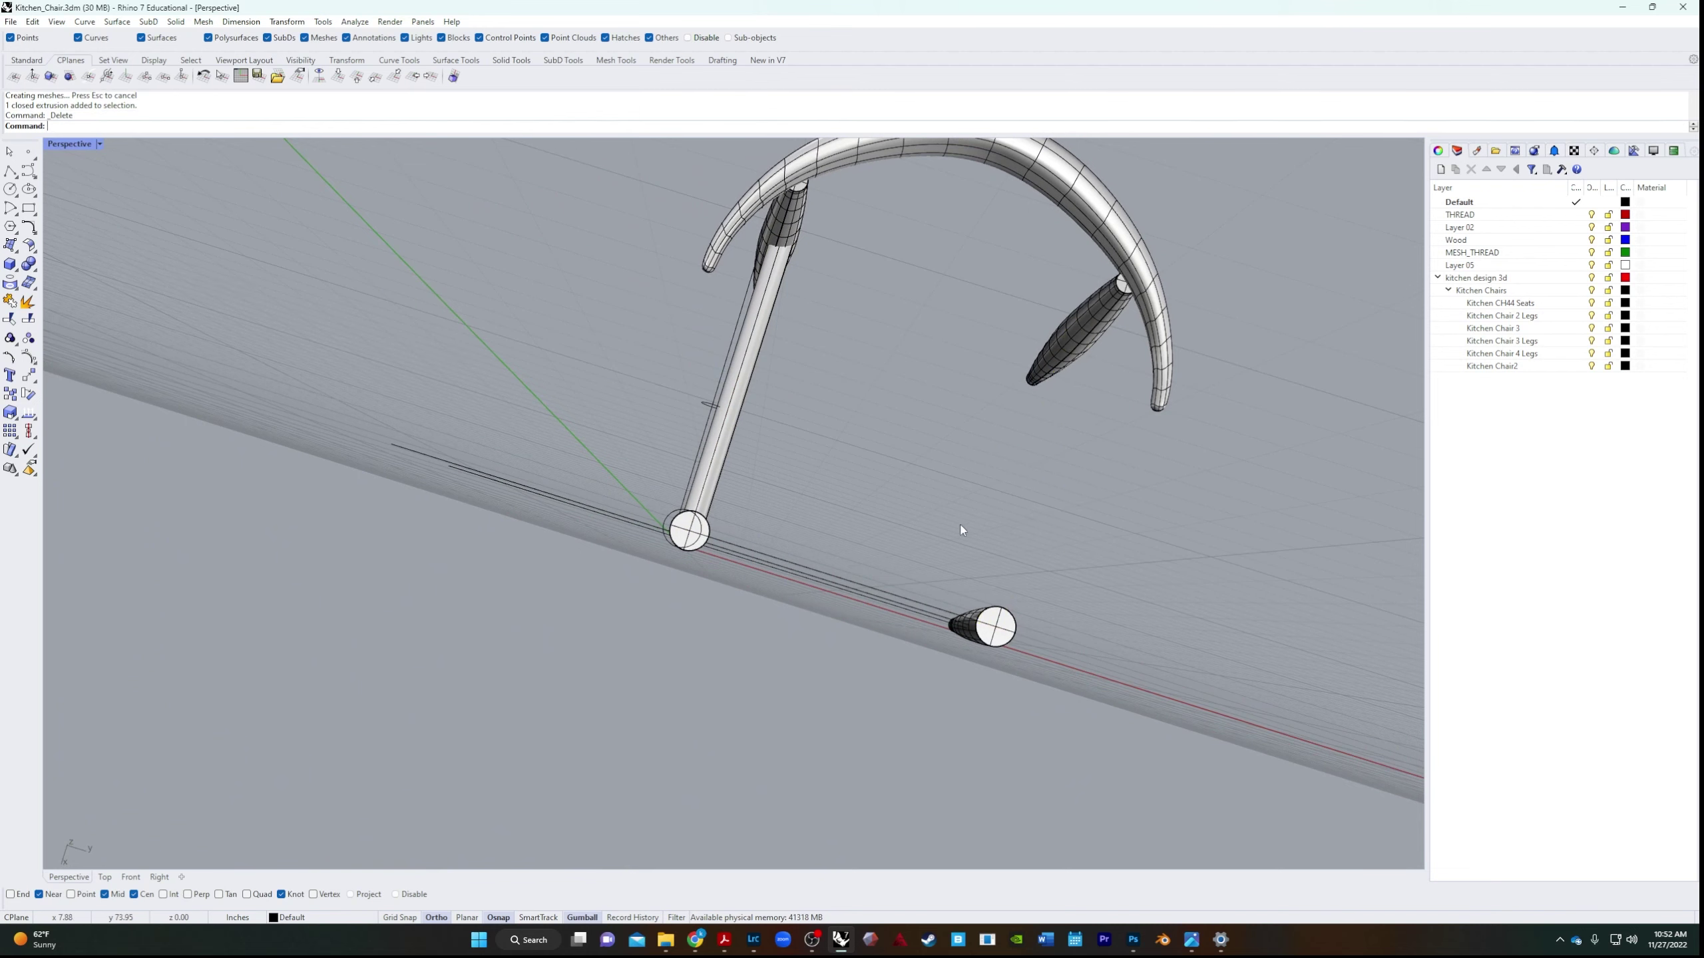
{"action": "right_click_drag", "start_coordinate": [960, 526], "coordinate": [884, 351]}
{"action": "scroll", "coordinate": [731, 601], "scroll_direction": "up", "scroll_amount": 5}
Slide the straight rod along its length until it meets the other leg.
{"action": "left_click", "coordinate": [702, 532]}
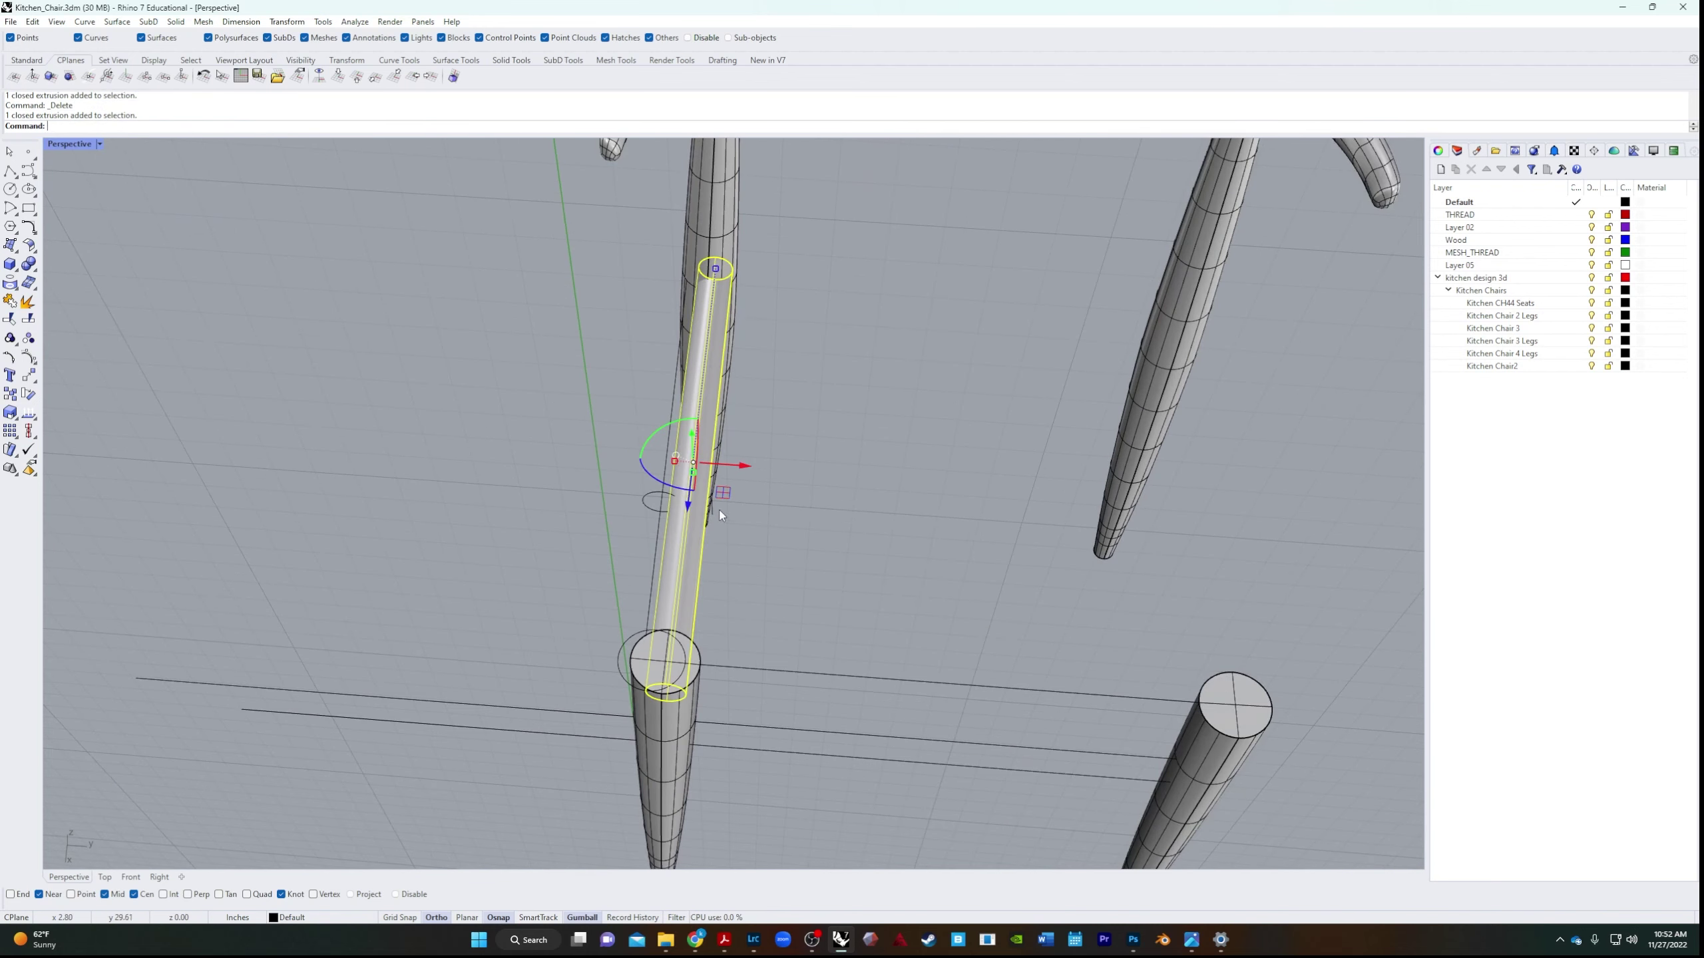
{"action": "left_click_drag", "start_coordinate": [745, 469], "coordinate": [837, 472]}
{"action": "left_click_drag", "start_coordinate": [804, 192], "coordinate": [706, 235]}
{"action": "left_click", "coordinate": [513, 449]}
{"action": "right_click_drag", "start_coordinate": [513, 449], "coordinate": [993, 336]}
{"action": "scroll", "coordinate": [573, 798], "scroll_direction": "down", "scroll_amount": 4}
{"action": "scroll", "coordinate": [607, 701], "scroll_direction": "up", "scroll_amount": 4}
{"action": "right_click_drag", "start_coordinate": [575, 798], "coordinate": [660, 576]}
Nudge the rod upward into line with the legs.
{"action": "left_click", "coordinate": [623, 527]}
{"action": "left_click_drag", "start_coordinate": [574, 475], "coordinate": [574, 437]}
{"action": "left_click", "coordinate": [1061, 518]}
{"action": "right_click_drag", "start_coordinate": [1061, 518], "coordinate": [738, 637]}
{"action": "scroll", "coordinate": [758, 570], "scroll_direction": "up", "scroll_amount": 6}
Rescale the rod with the gumball and nudge it into place against the leg.
{"action": "left_click", "coordinate": [790, 430]}
{"action": "left_click_drag", "start_coordinate": [777, 362], "coordinate": [764, 334], "text": "shift"}
{"action": "left_click", "coordinate": [601, 696]}
{"action": "key", "text": "ctrl+z"}
{"action": "scroll", "coordinate": [771, 429], "scroll_direction": "up", "scroll_amount": 5}
{"action": "left_click_drag", "start_coordinate": [761, 276], "coordinate": [758, 274], "text": "shift"}
{"action": "right_click_drag", "start_coordinate": [758, 402], "coordinate": [536, 436]}
{"action": "left_click_drag", "start_coordinate": [431, 529], "coordinate": [431, 516]}
{"action": "left_click", "coordinate": [536, 705]}
{"action": "scroll", "coordinate": [772, 605], "scroll_direction": "down", "scroll_amount": 6}
{"action": "left_click", "coordinate": [812, 651]}
{"action": "right_click_drag", "start_coordinate": [812, 570], "coordinate": [736, 704]}
{"action": "scroll", "coordinate": [736, 705], "scroll_direction": "up", "scroll_amount": 4}
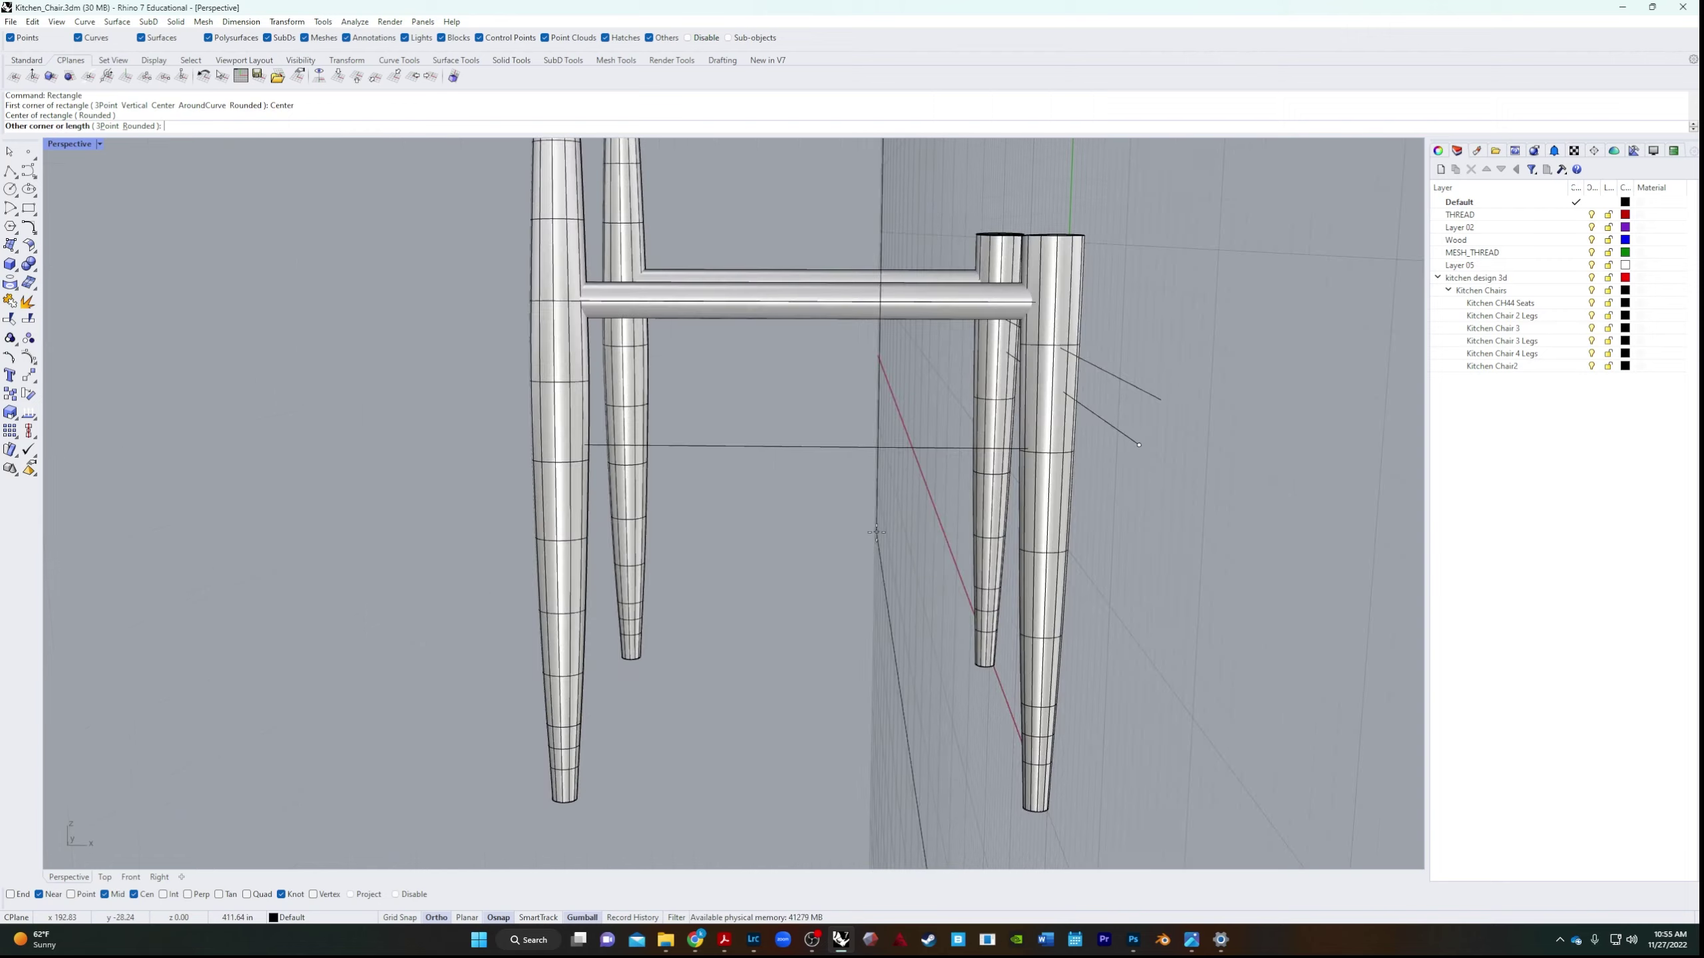
Draw a centred 2 x 1 rectangle between the legs.
{"action": "right_click_drag", "start_coordinate": [470, 537], "coordinate": [412, 505]}
{"action": "left_click", "coordinate": [412, 505]}
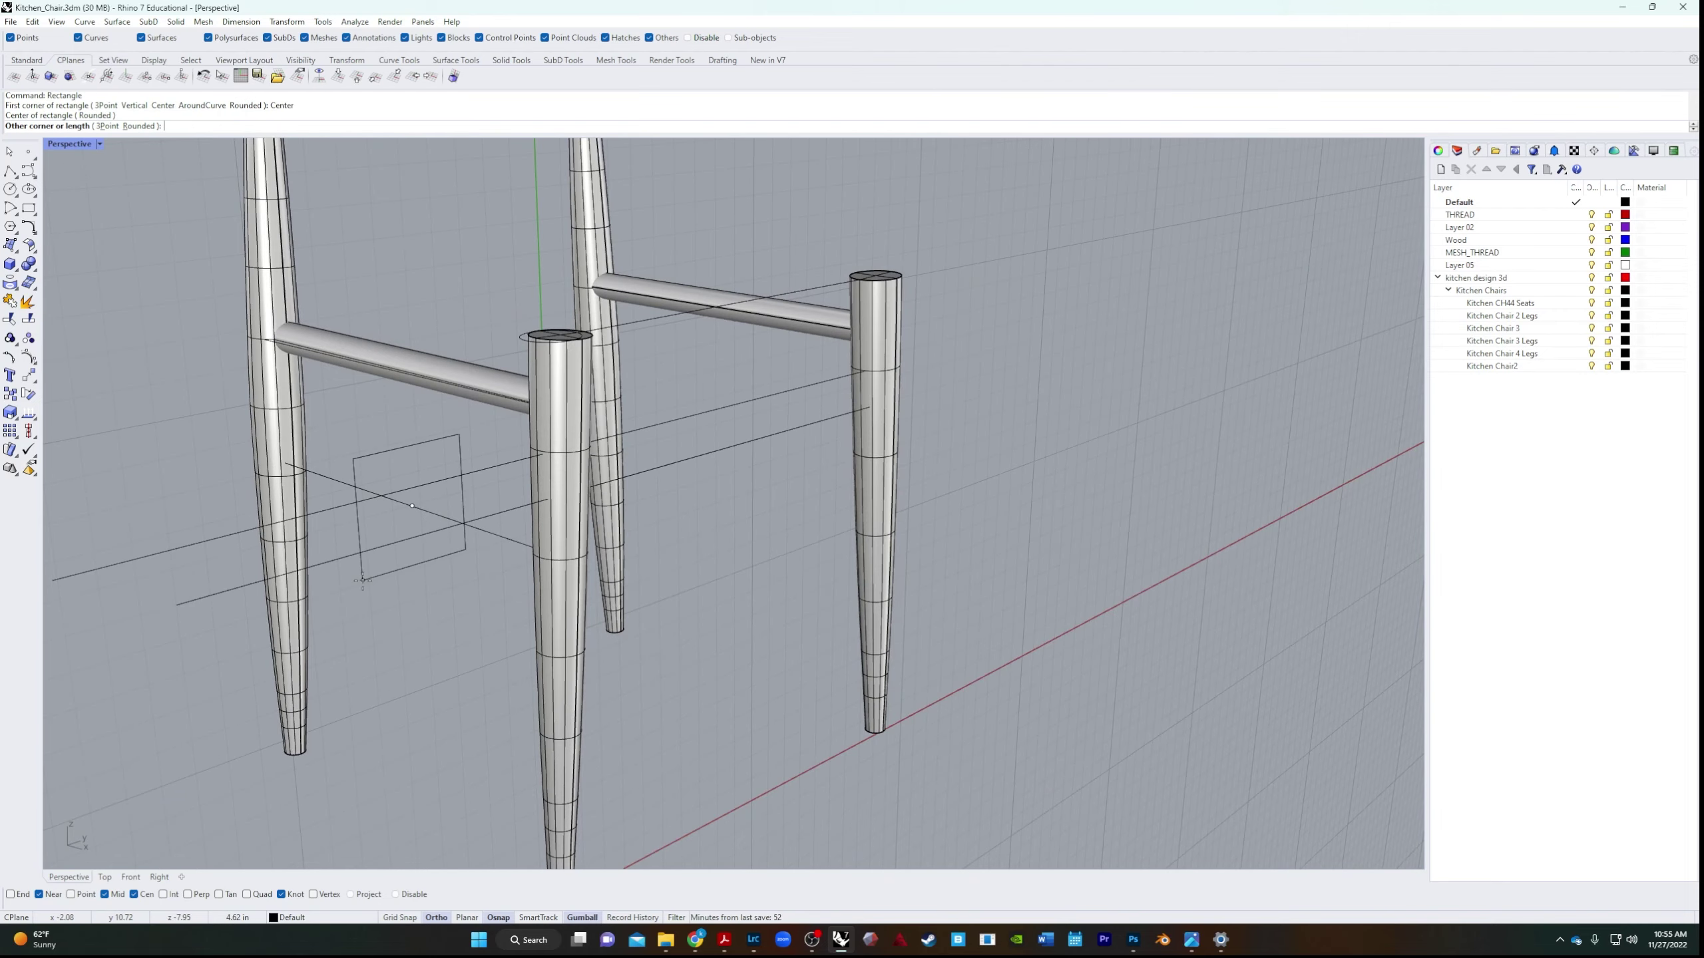
{"action": "type", "text": "2"}
{"action": "key", "text": "Return"}
{"action": "type", "text": "1"}
{"action": "key", "text": "Return"}
{"action": "scroll", "coordinate": [412, 510], "scroll_direction": "up", "scroll_amount": 12}
Rotate and extrude the rectangle into a flat bar, then lengthen and position it.
{"action": "left_click", "coordinate": [417, 556]}
{"action": "left_click", "coordinate": [417, 529]}
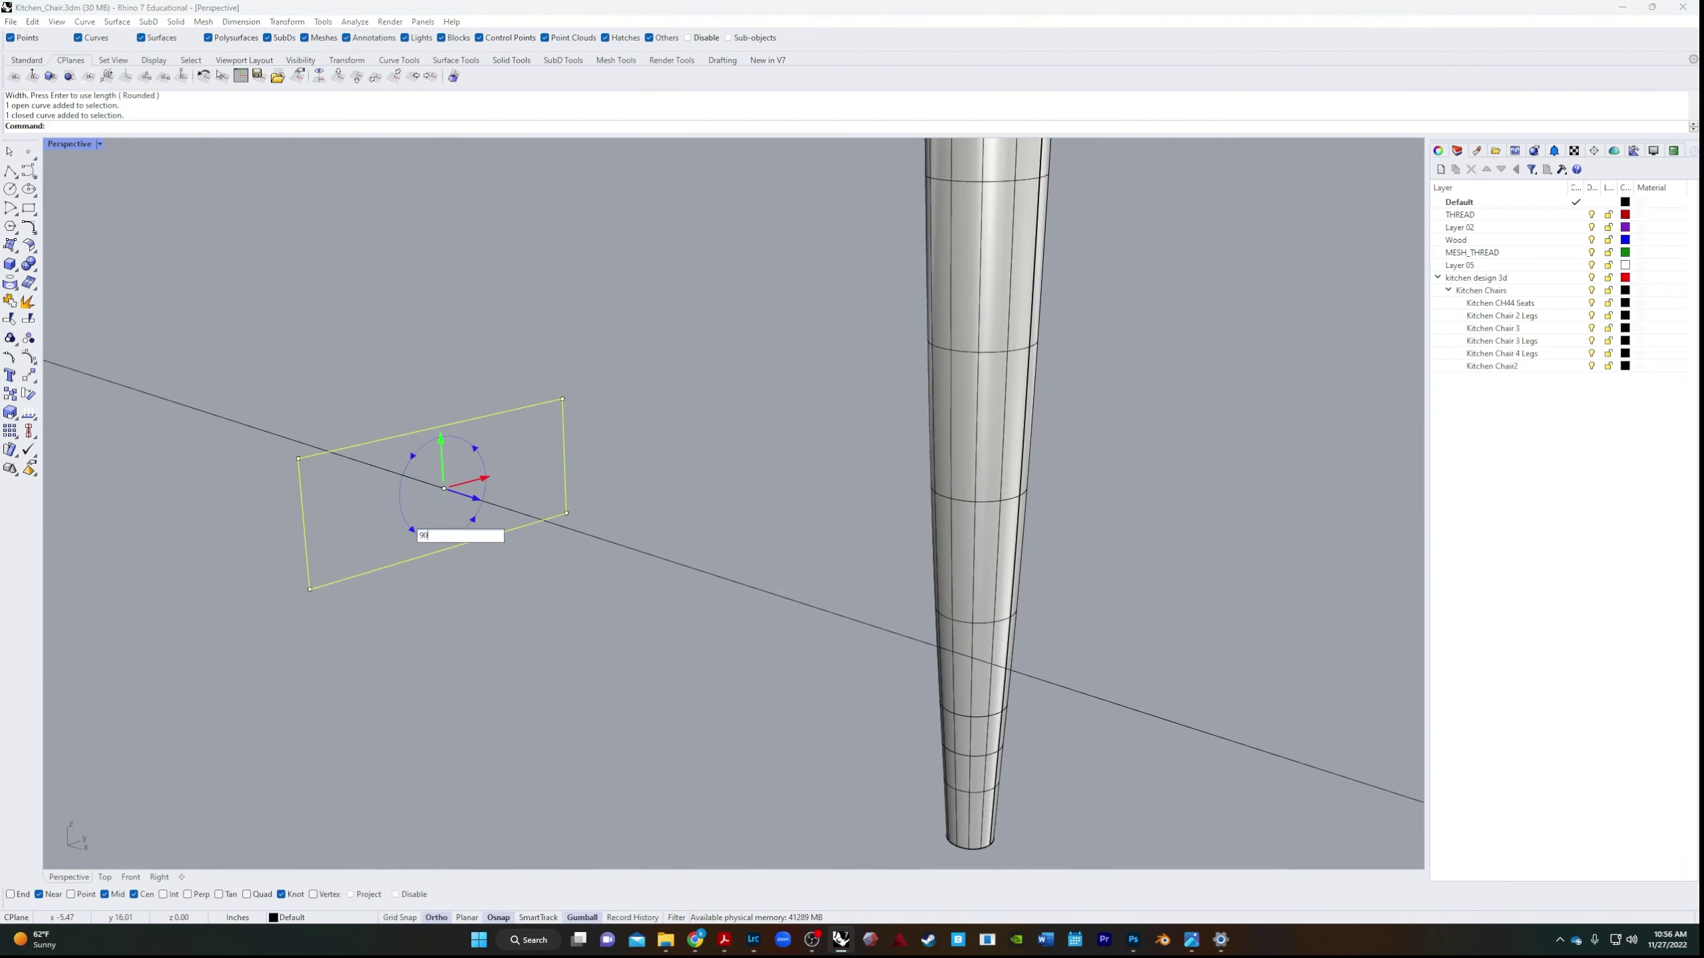
{"action": "left_click", "coordinate": [670, 677]}
{"action": "left_click", "coordinate": [671, 665], "text": "ctrl+shift"}
{"action": "scroll", "coordinate": [671, 671], "scroll_direction": "down", "scroll_amount": 2}
{"action": "left_click_drag", "start_coordinate": [710, 673], "coordinate": [847, 723]}
{"action": "right_click_drag", "start_coordinate": [872, 483], "coordinate": [1201, 483]}
{"action": "scroll", "coordinate": [1154, 496], "scroll_direction": "up", "scroll_amount": 6}
{"action": "left_click", "coordinate": [1100, 443]}
{"action": "left_click_drag", "start_coordinate": [1054, 413], "coordinate": [1054, 417]}
{"action": "left_click", "coordinate": [544, 723]}
Mirror the front leg and its side rails to the chair's other side.
{"action": "left_click", "coordinate": [646, 533], "text": "shift"}
{"action": "left_click", "coordinate": [666, 597], "text": "shift"}
{"action": "right_click_drag", "start_coordinate": [670, 604], "coordinate": [980, 614]}
{"action": "left_click", "coordinate": [1339, 710]}
{"action": "left_click", "coordinate": [1339, 710]}
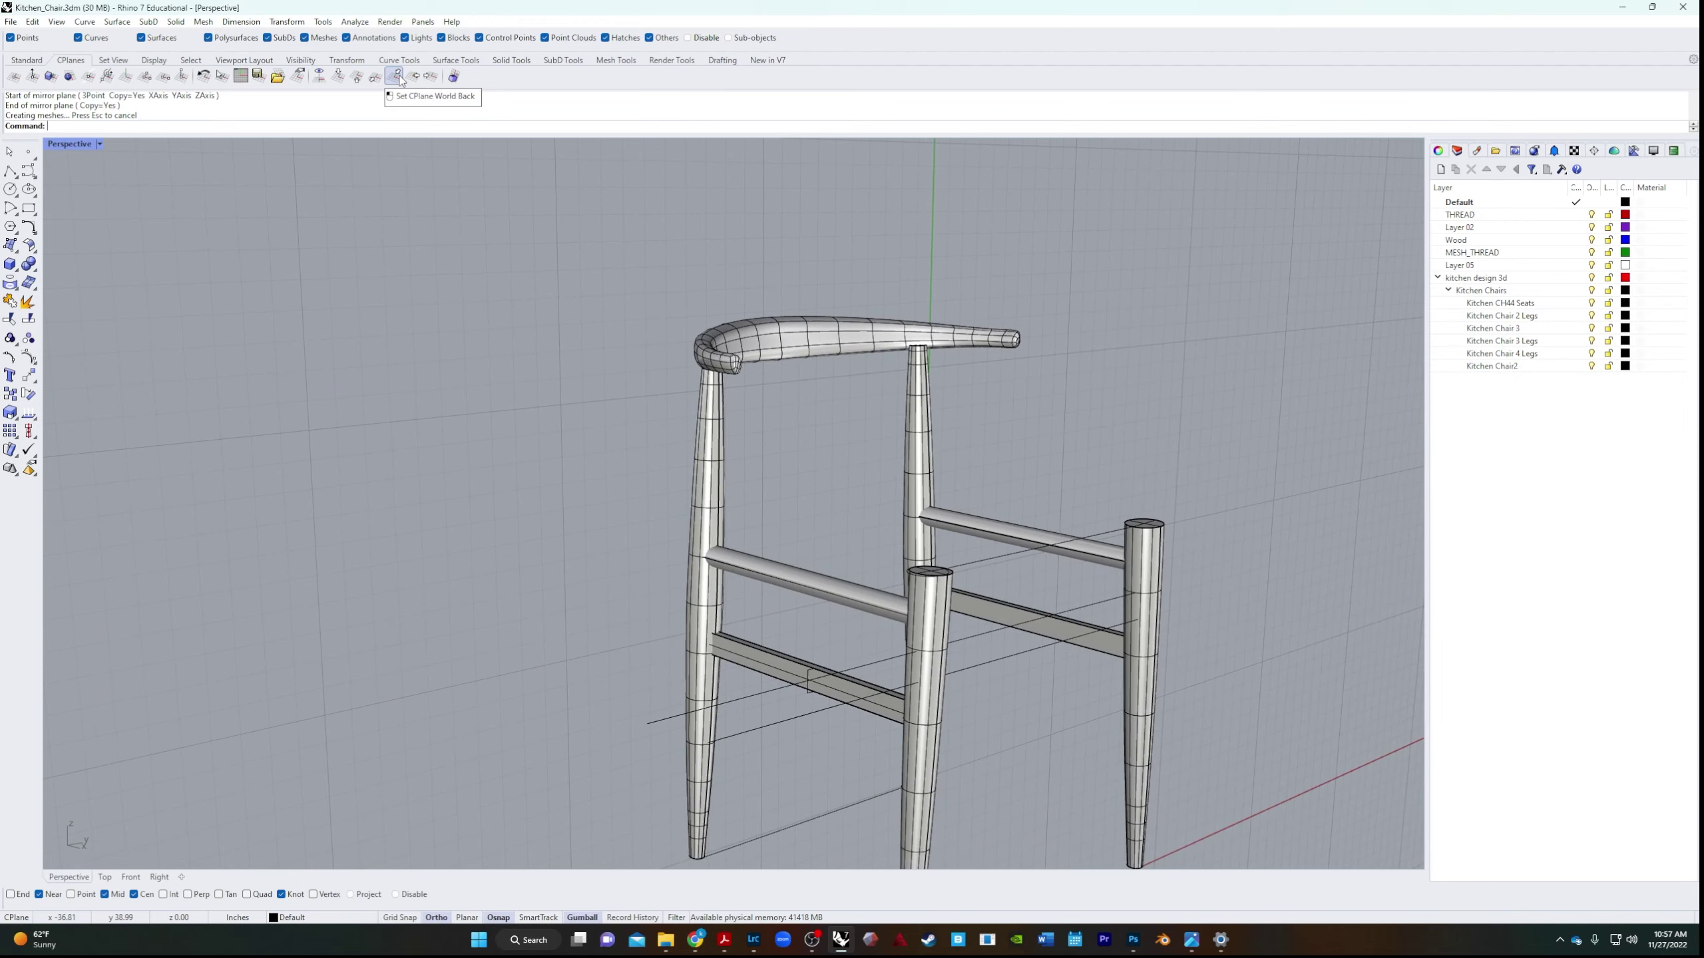
Set the CPlane to World Front and orbit to a side-on view of the chair.
{"action": "mouse_move", "coordinate": [1012, 497]}
{"action": "right_mouse_down"}
{"action": "mouse_move", "coordinate": [946, 529]}
{"action": "mouse_move", "coordinate": [1008, 501]}
{"action": "right_mouse_up"}
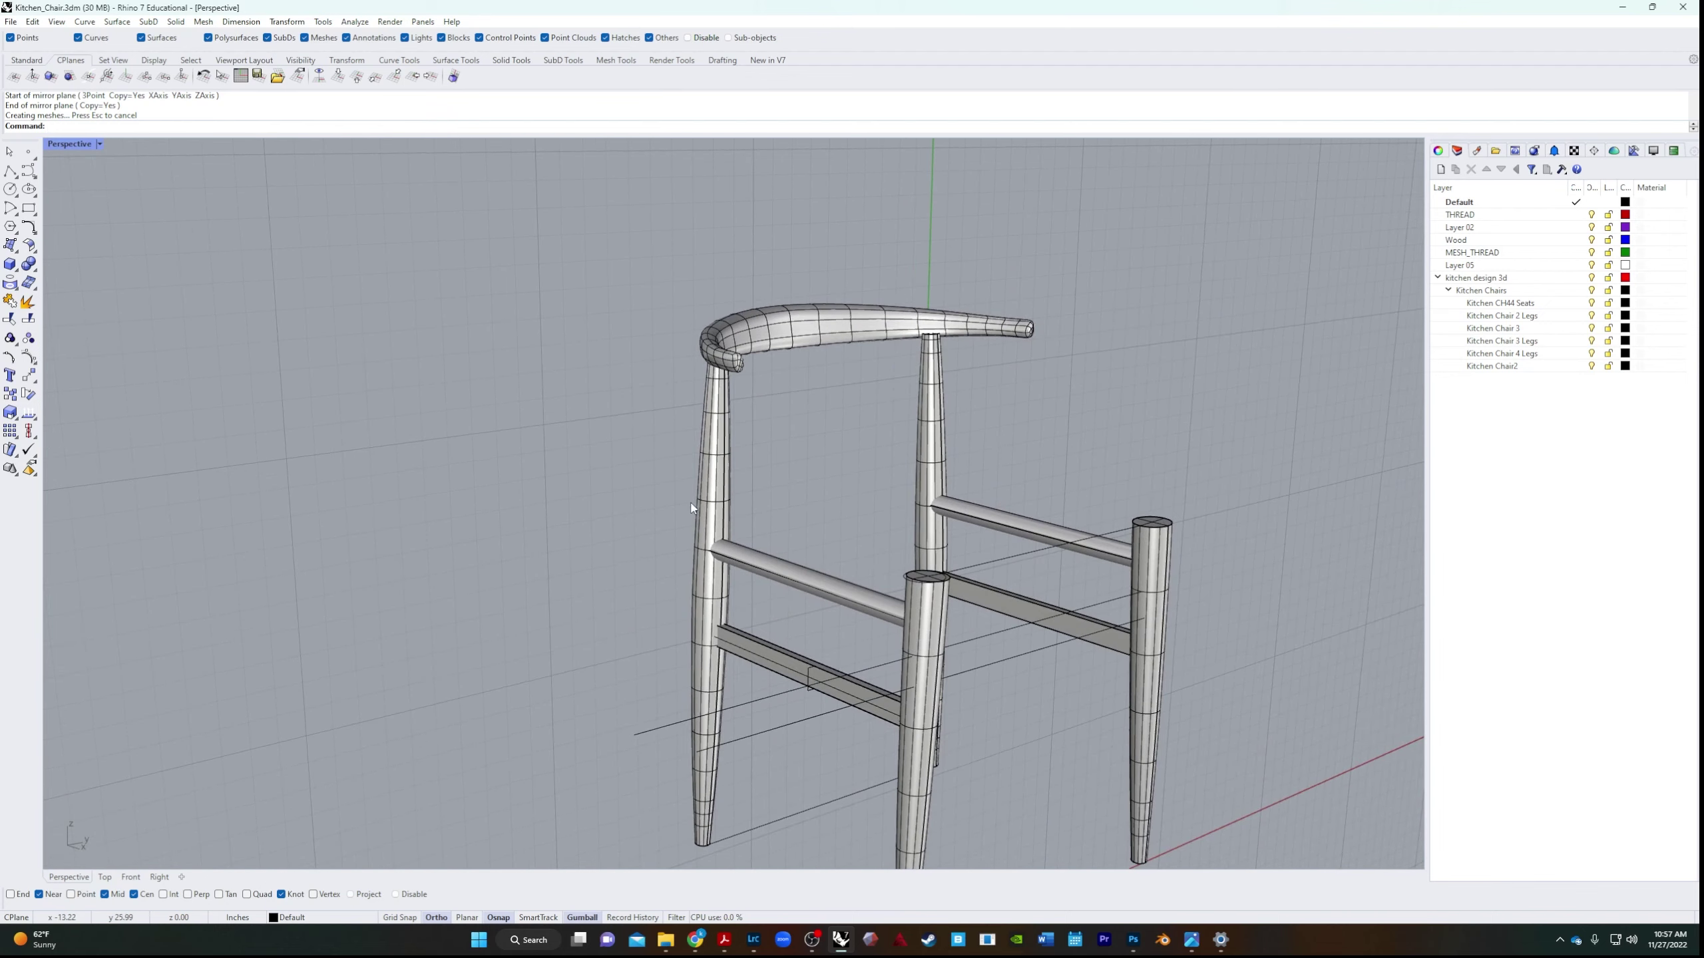
{"action": "right_click_drag", "start_coordinate": [788, 433], "coordinate": [409, 202]}
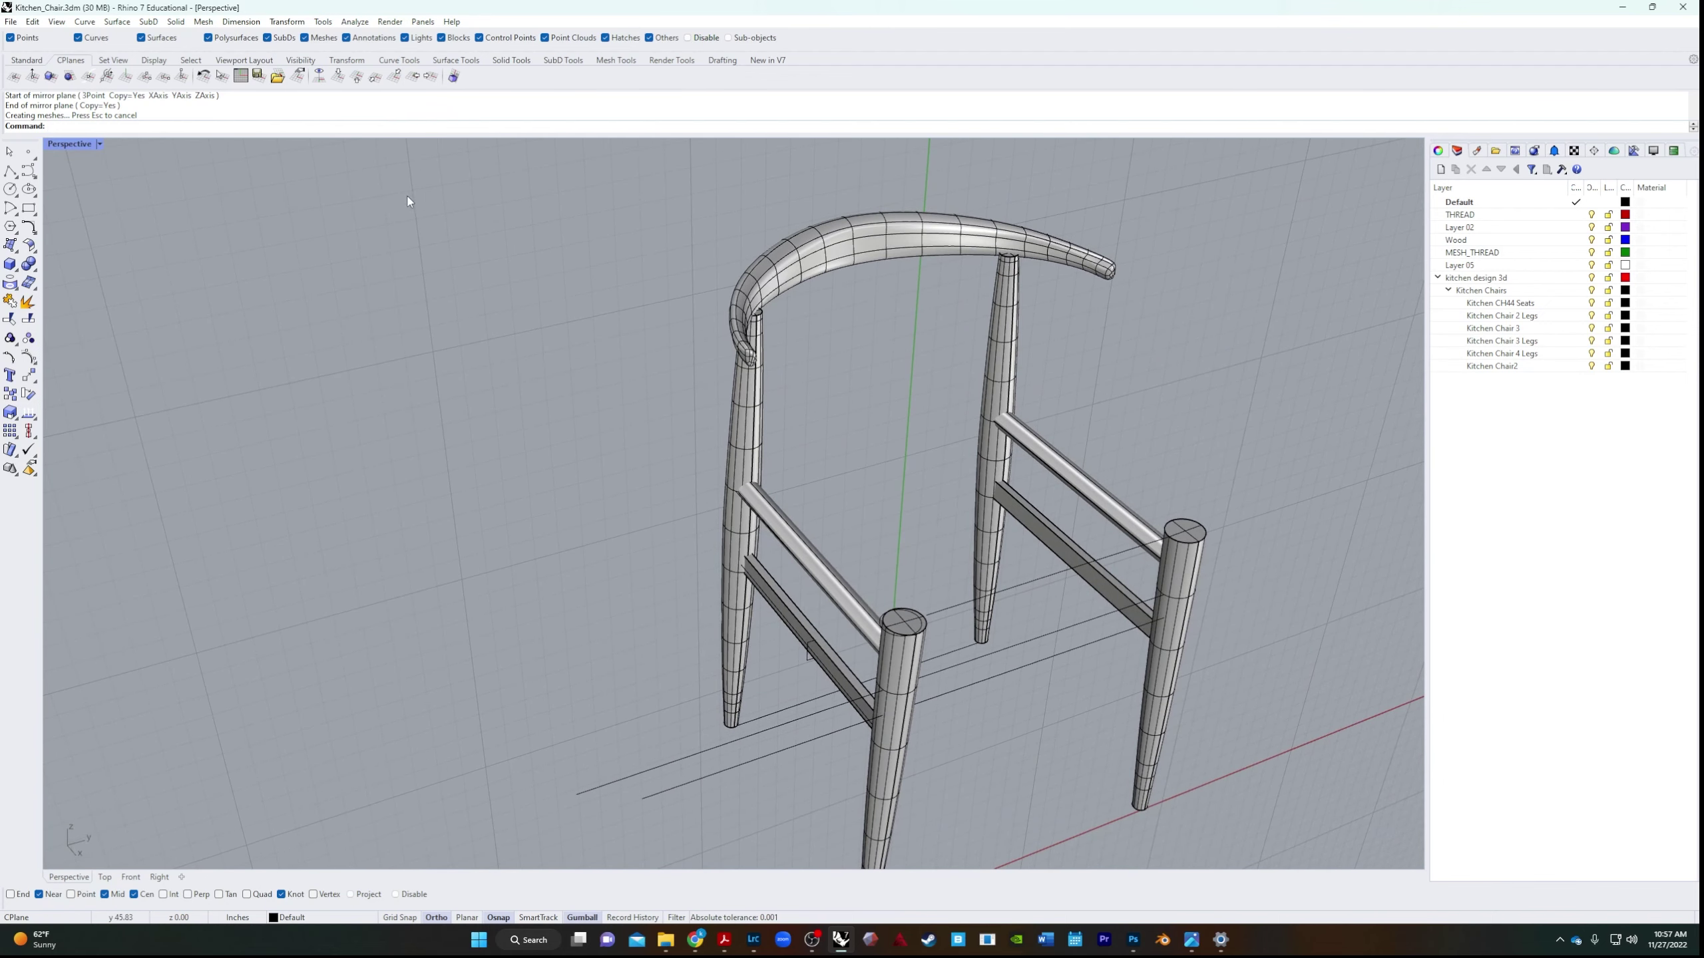
{"action": "left_click", "coordinate": [375, 76]}
{"action": "right_click_drag", "start_coordinate": [414, 374], "coordinate": [1026, 626]}
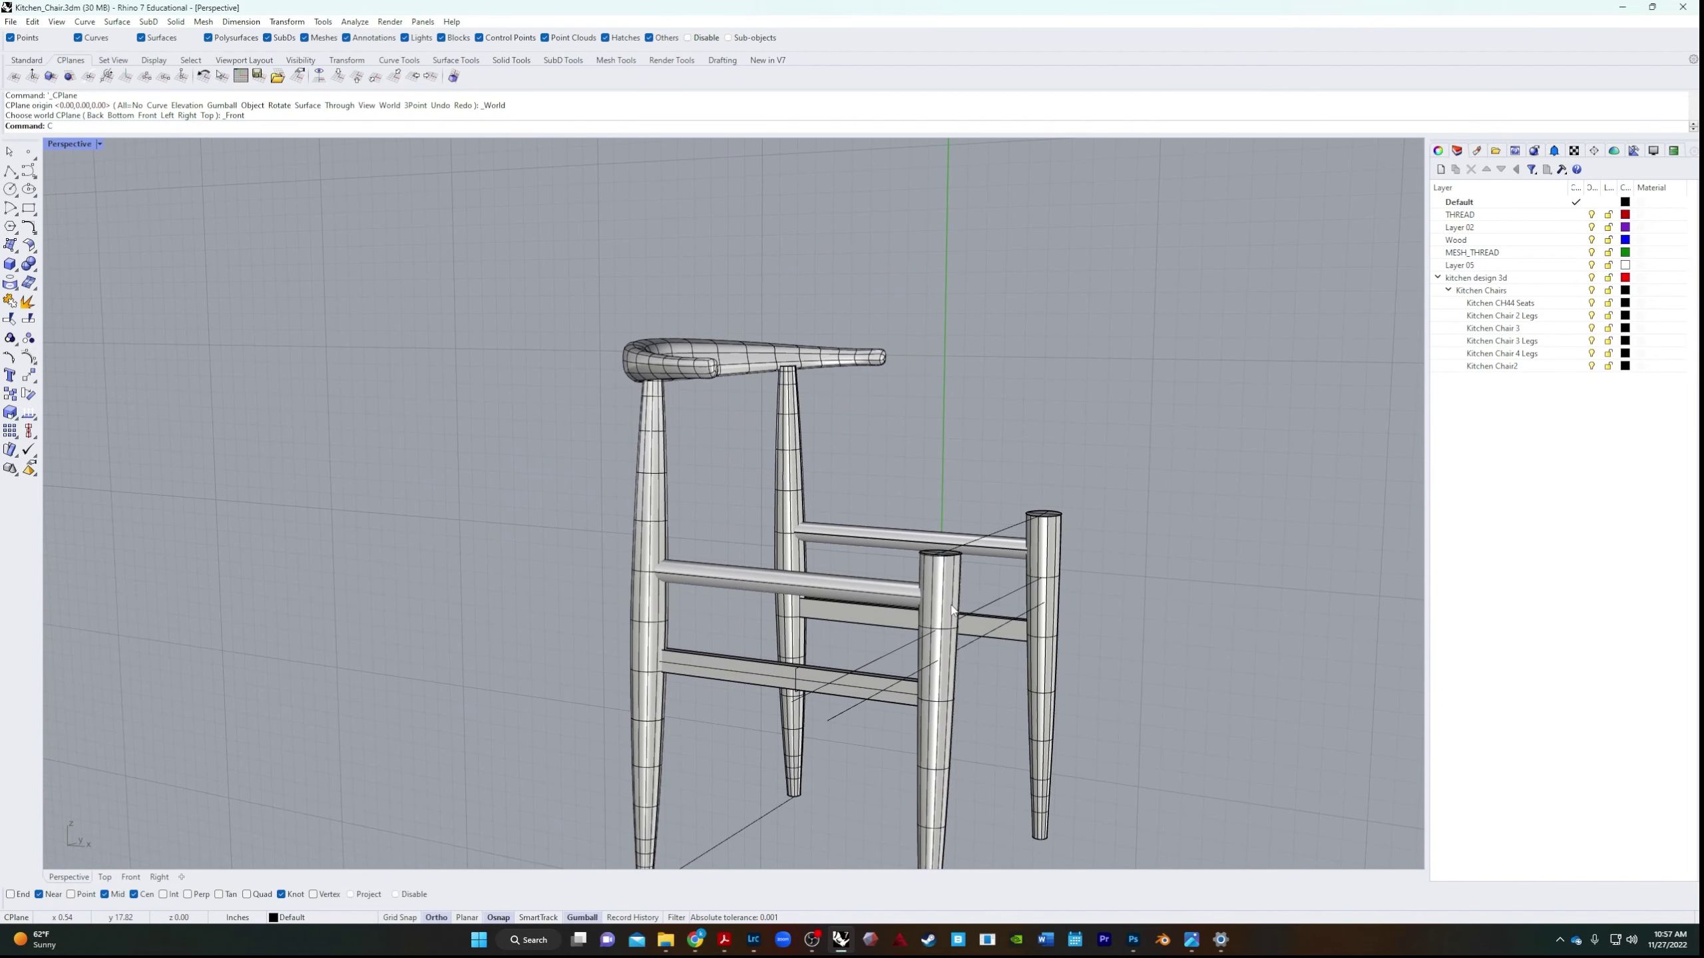
{"action": "type", "text": "ic"}
{"action": "key", "text": "Return"}
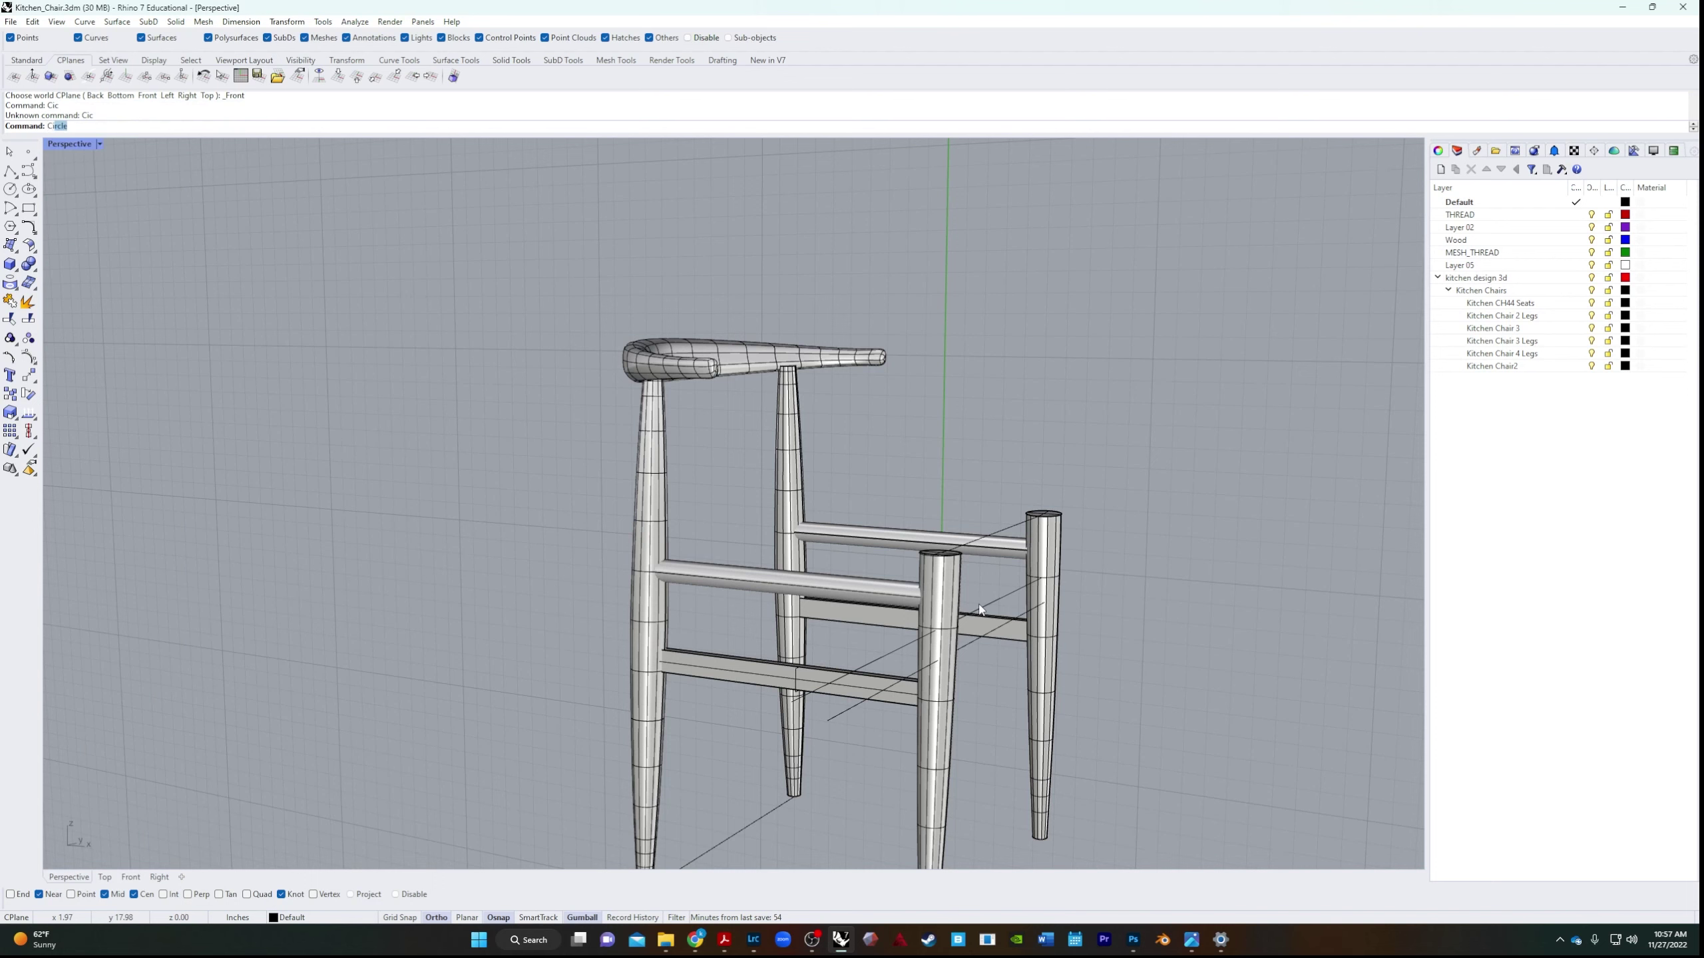
Draw a 1.25-inch diameter circle centred on the front leg.
{"action": "type", "text": "Circ"}
{"action": "key", "text": "Return"}
{"action": "left_click", "coordinate": [980, 609]}
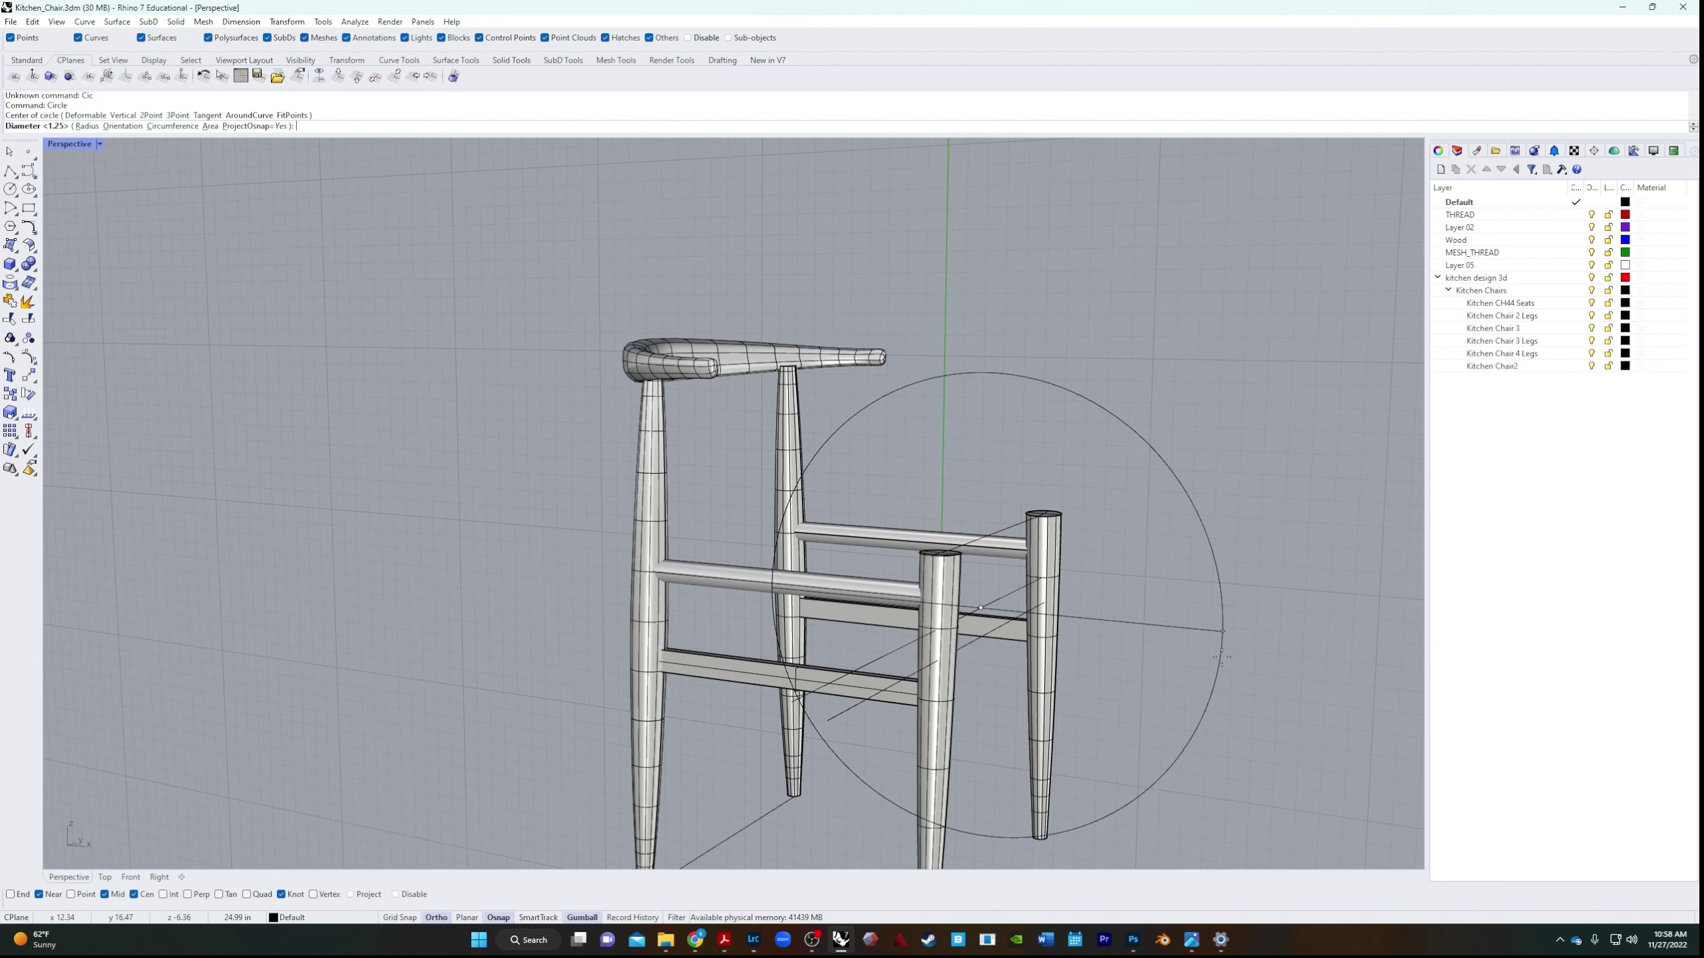
{"action": "key", "text": "Return"}
{"action": "right_click_drag", "start_coordinate": [1222, 657], "coordinate": [938, 671]}
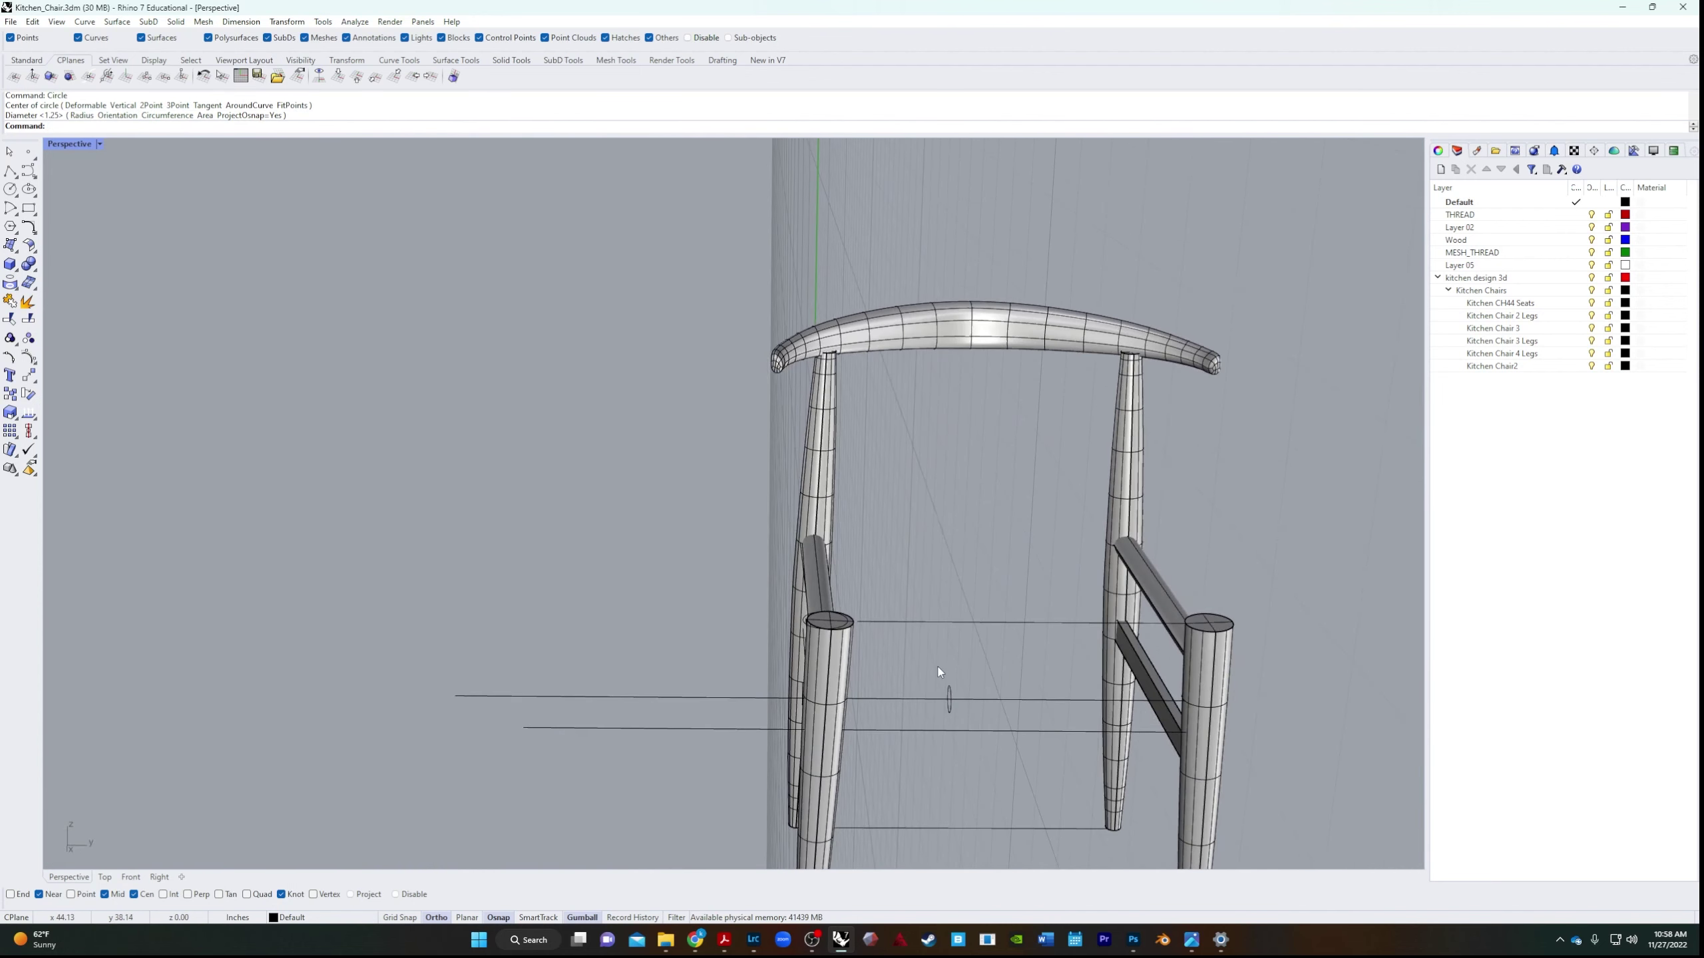
{"action": "scroll", "coordinate": [938, 671], "scroll_direction": "up", "scroll_amount": 3}
Extrude the circle toward each front leg to form two rung pieces.
{"action": "left_click", "coordinate": [957, 711]}
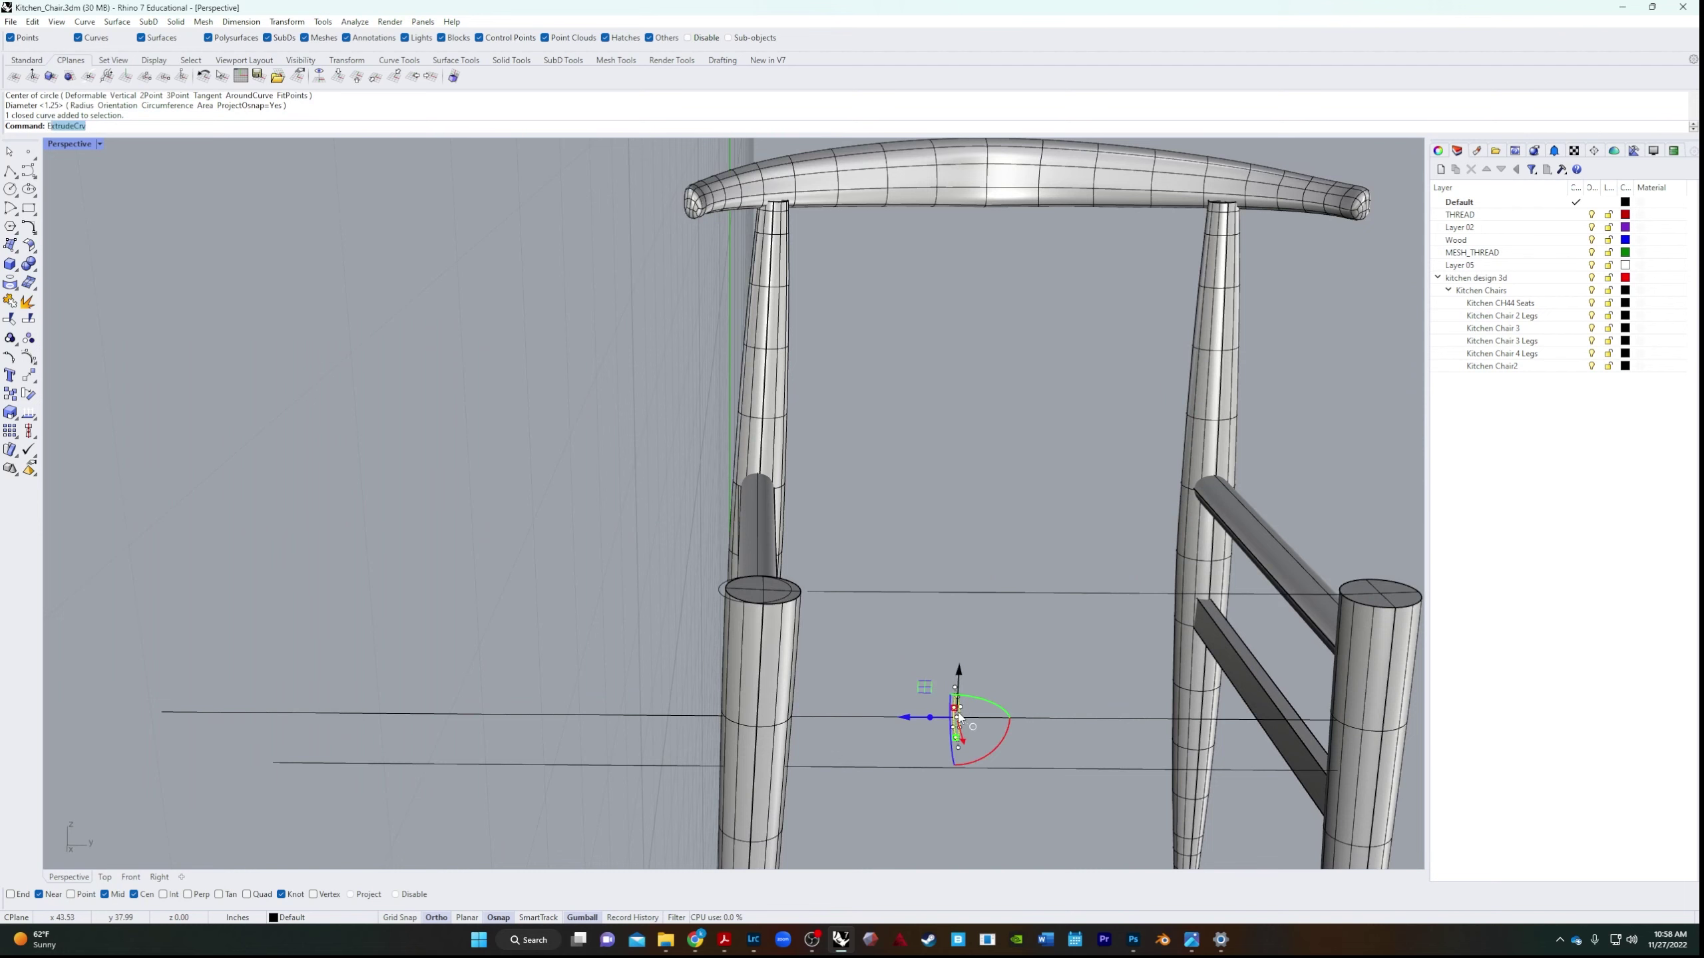
{"action": "key", "text": "Return"}
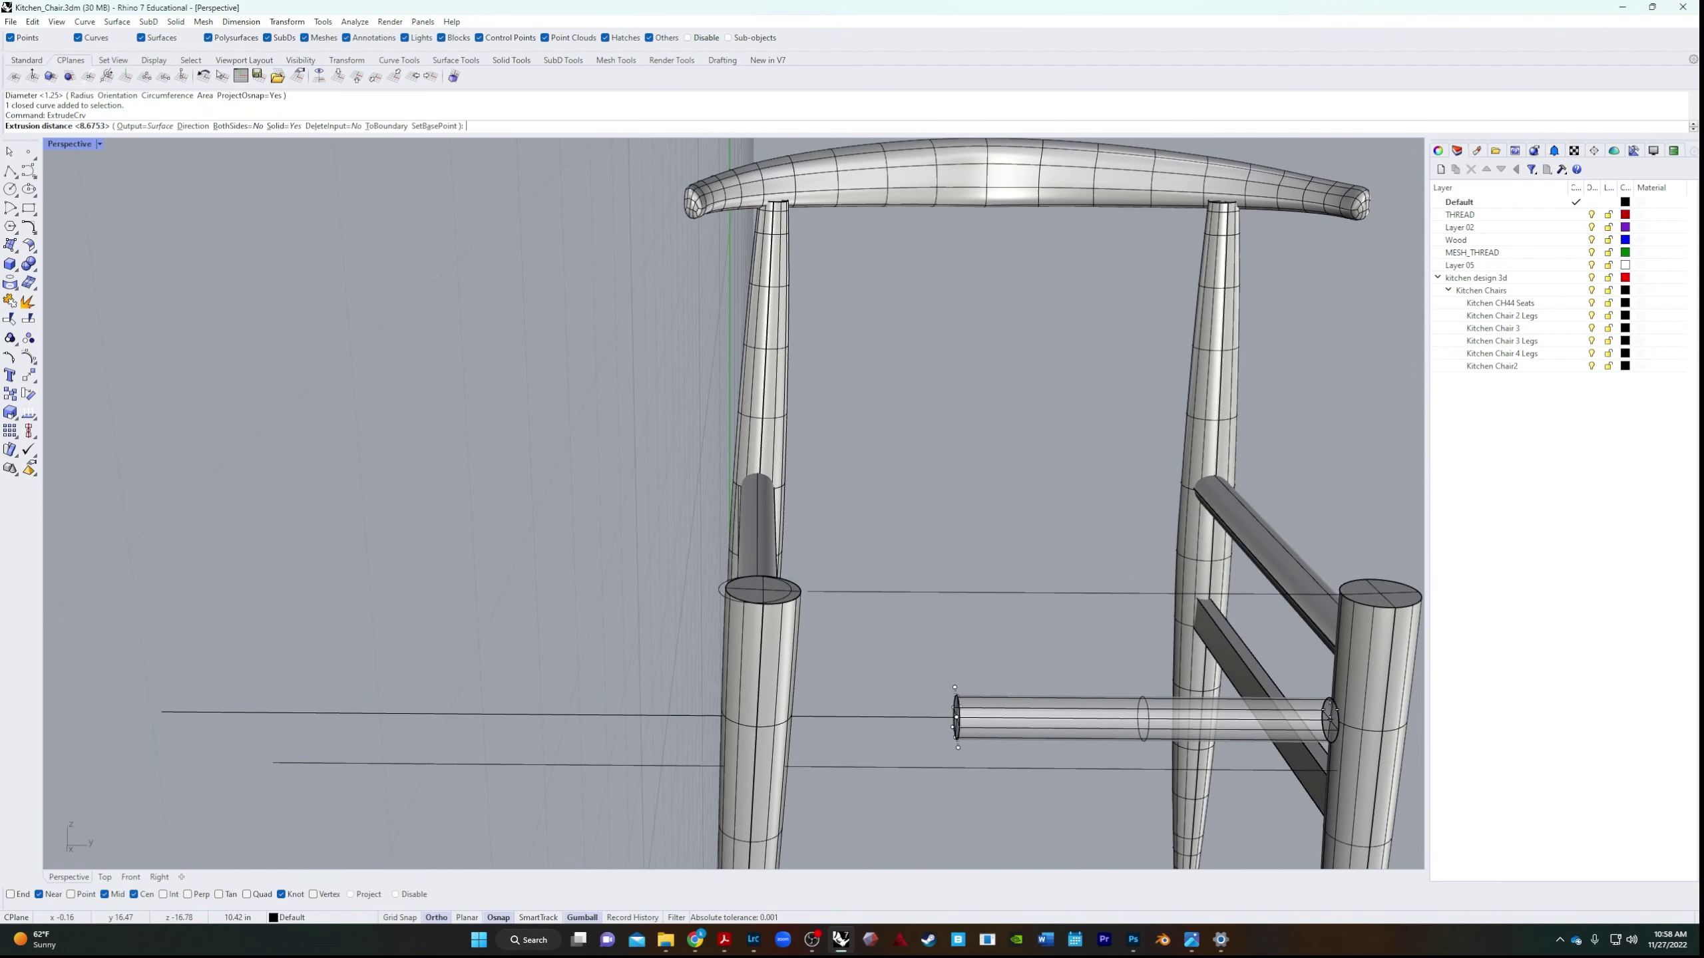
{"action": "left_click", "coordinate": [1361, 720]}
{"action": "right_click_drag", "start_coordinate": [1271, 725], "coordinate": [697, 765]}
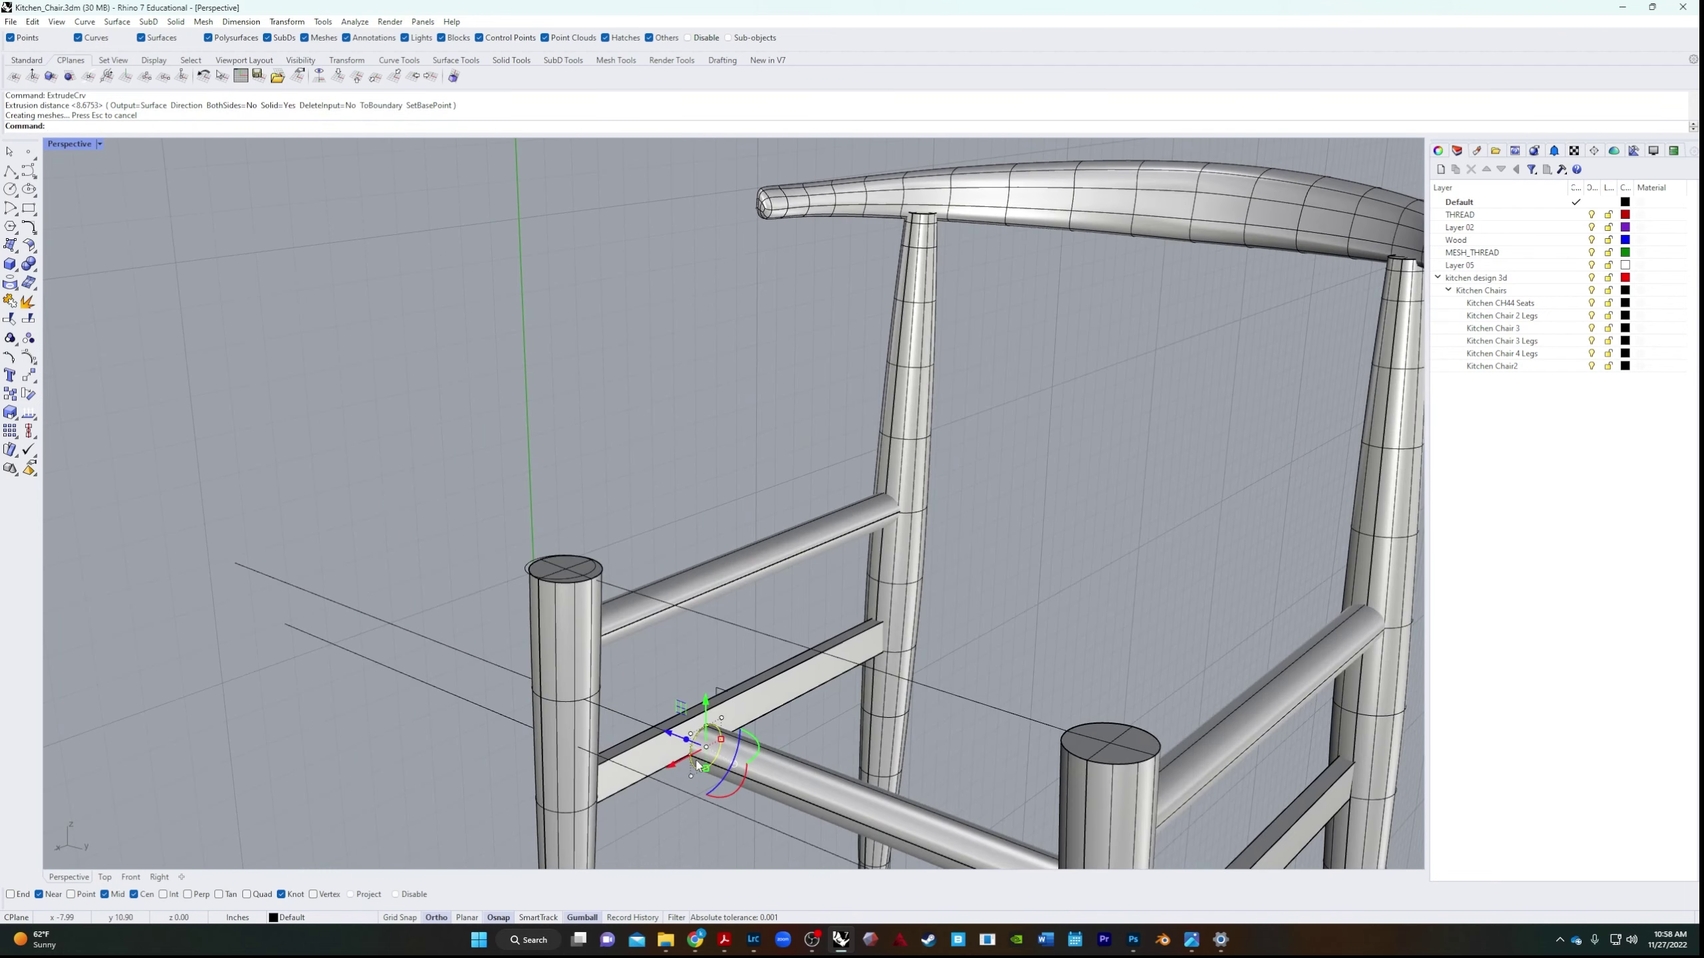
{"action": "key", "text": "Return"}
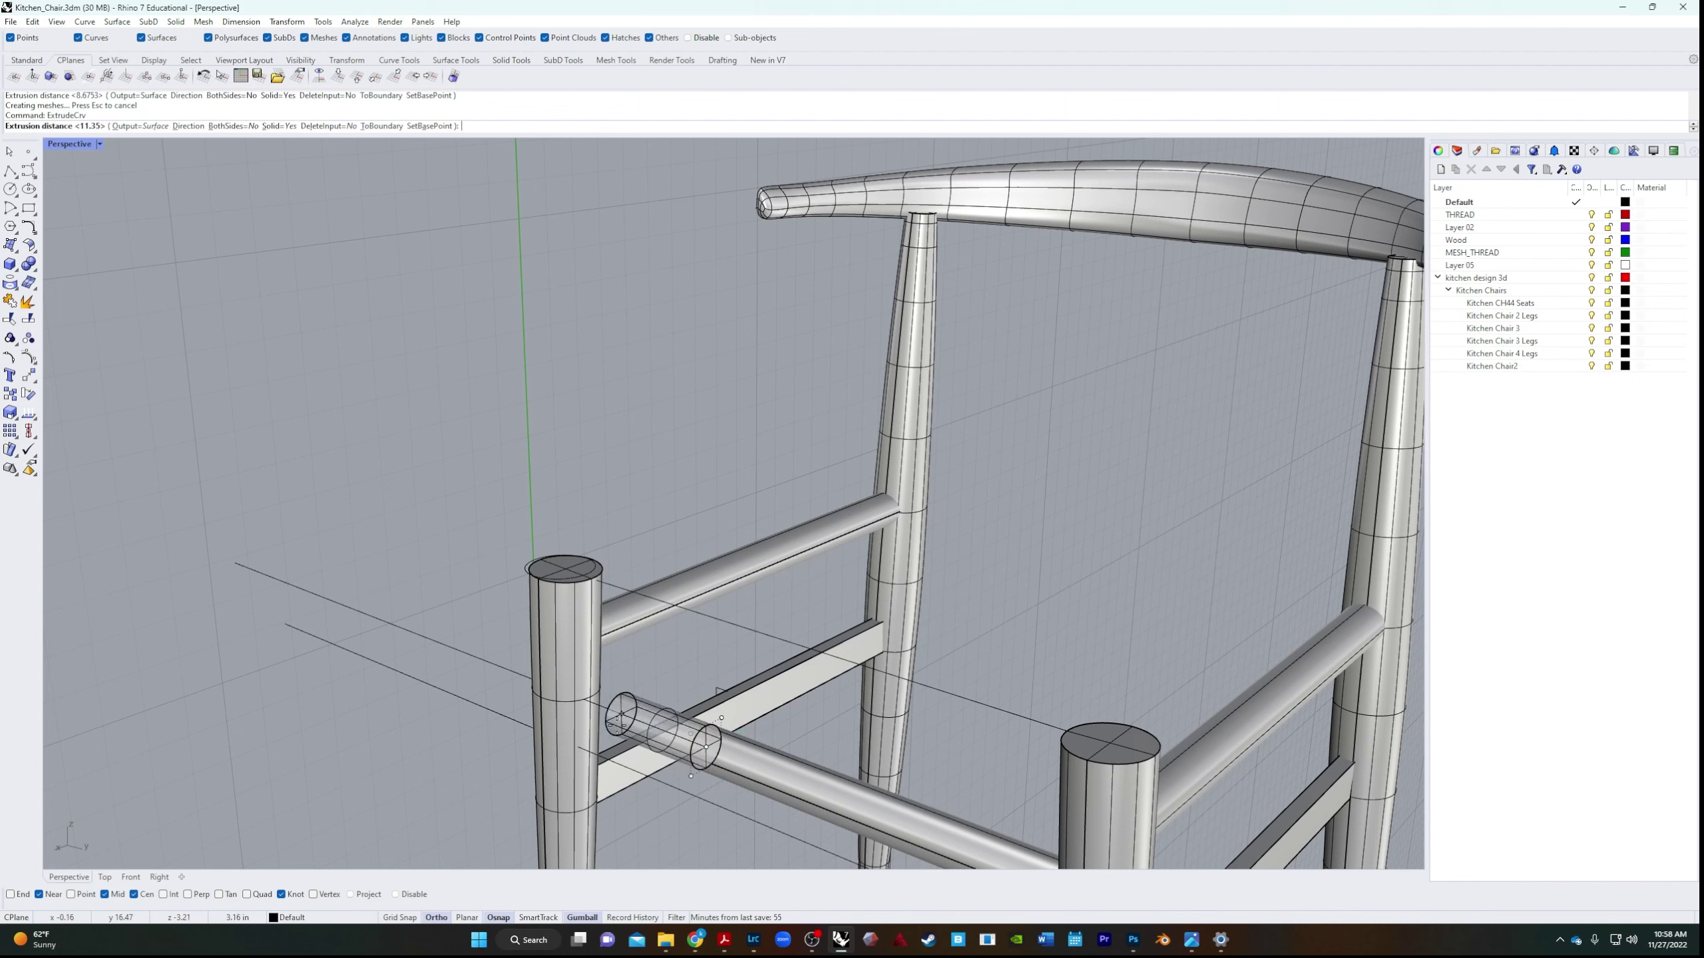
{"action": "left_click", "coordinate": [608, 695]}
Boolean-union the two rung pieces into a single solid rung.
{"action": "left_click", "coordinate": [636, 734]}
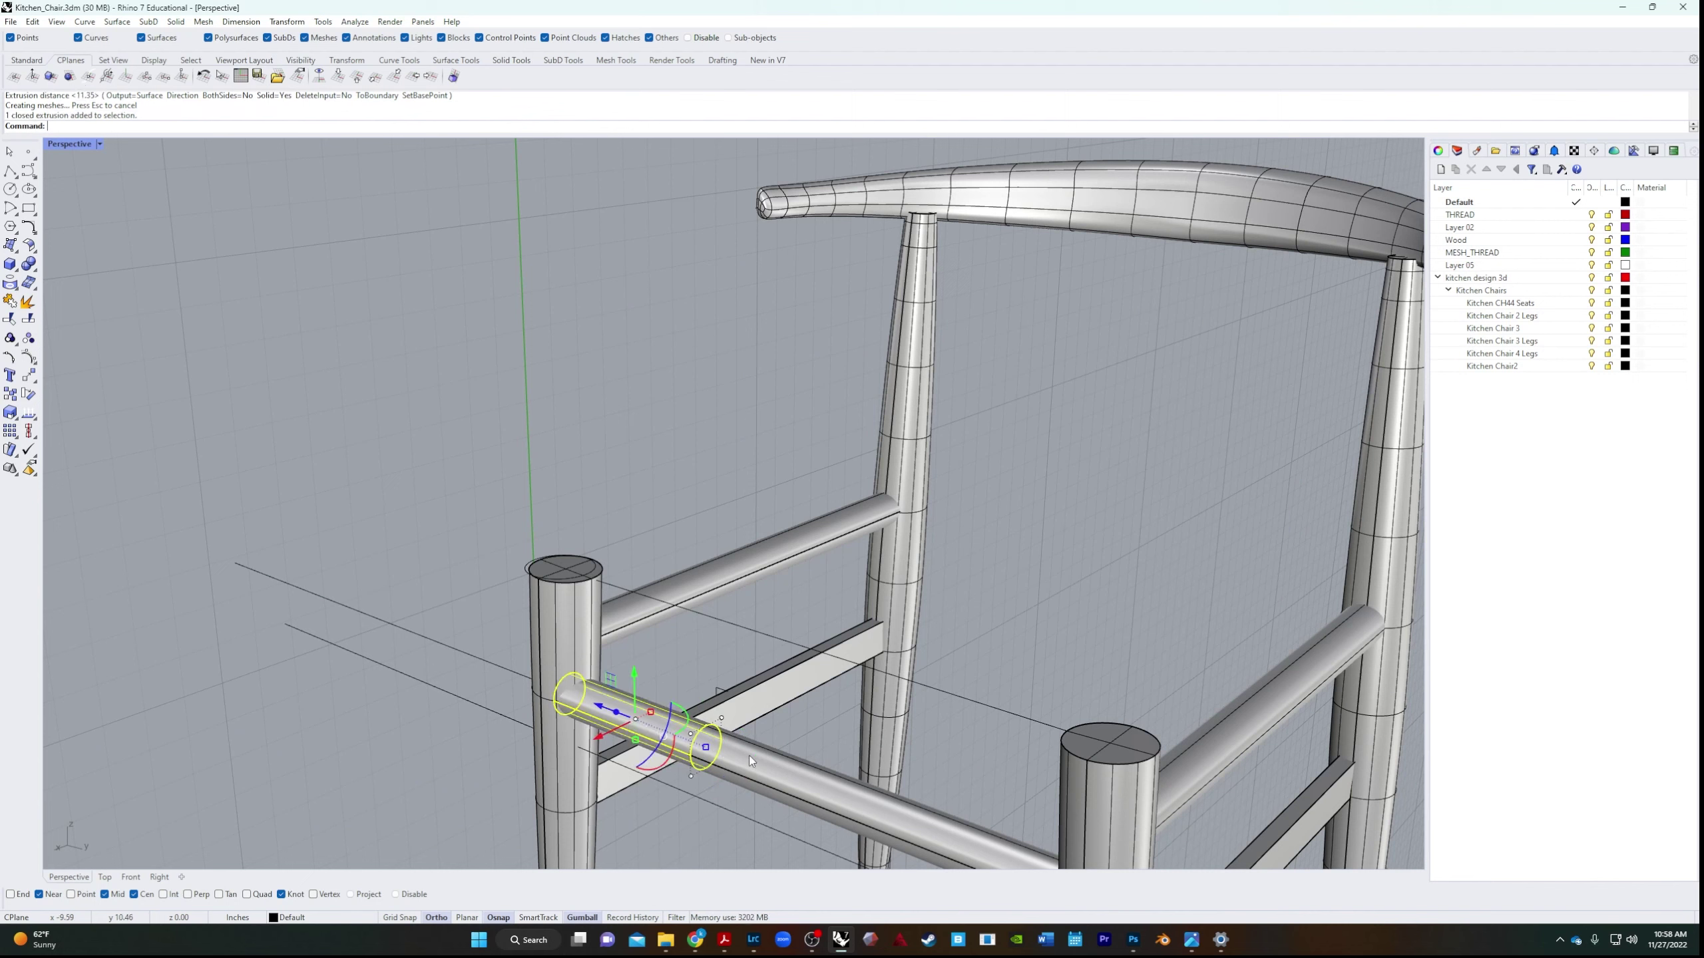
{"action": "left_click", "coordinate": [813, 763], "text": "shift"}
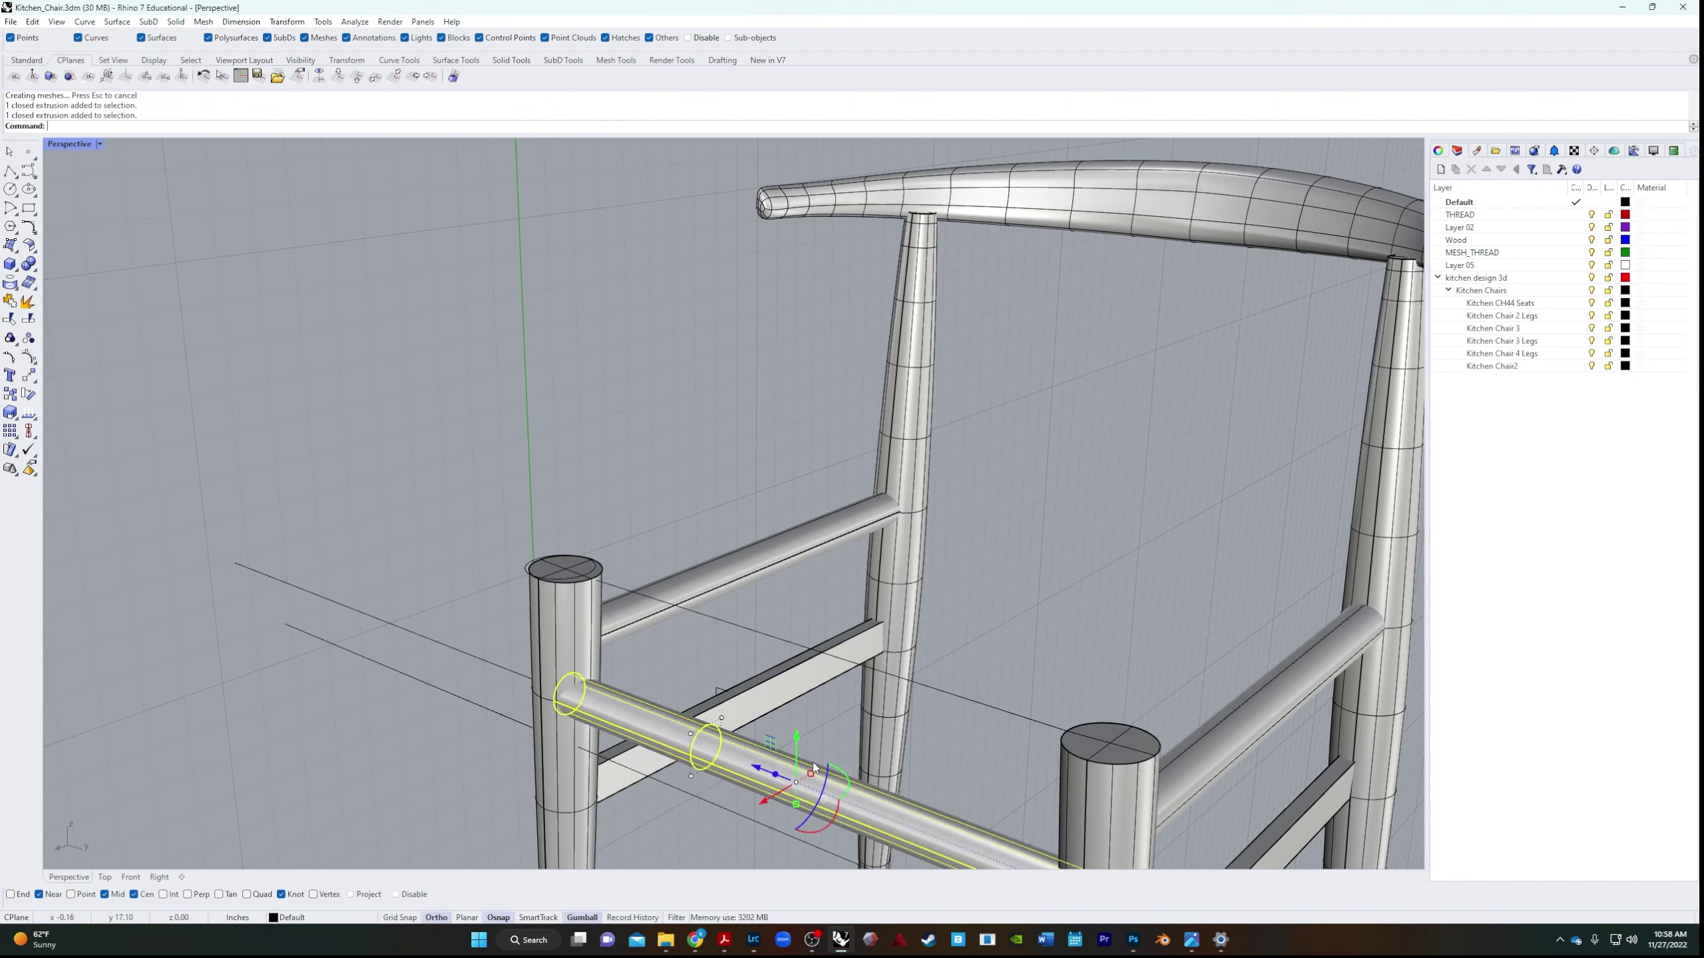
{"action": "left_click", "coordinate": [30, 263]}
{"action": "right_click_drag", "start_coordinate": [535, 449], "coordinate": [574, 429]}
{"action": "right_click_drag", "start_coordinate": [1172, 864], "coordinate": [1043, 690], "text": "shift"}
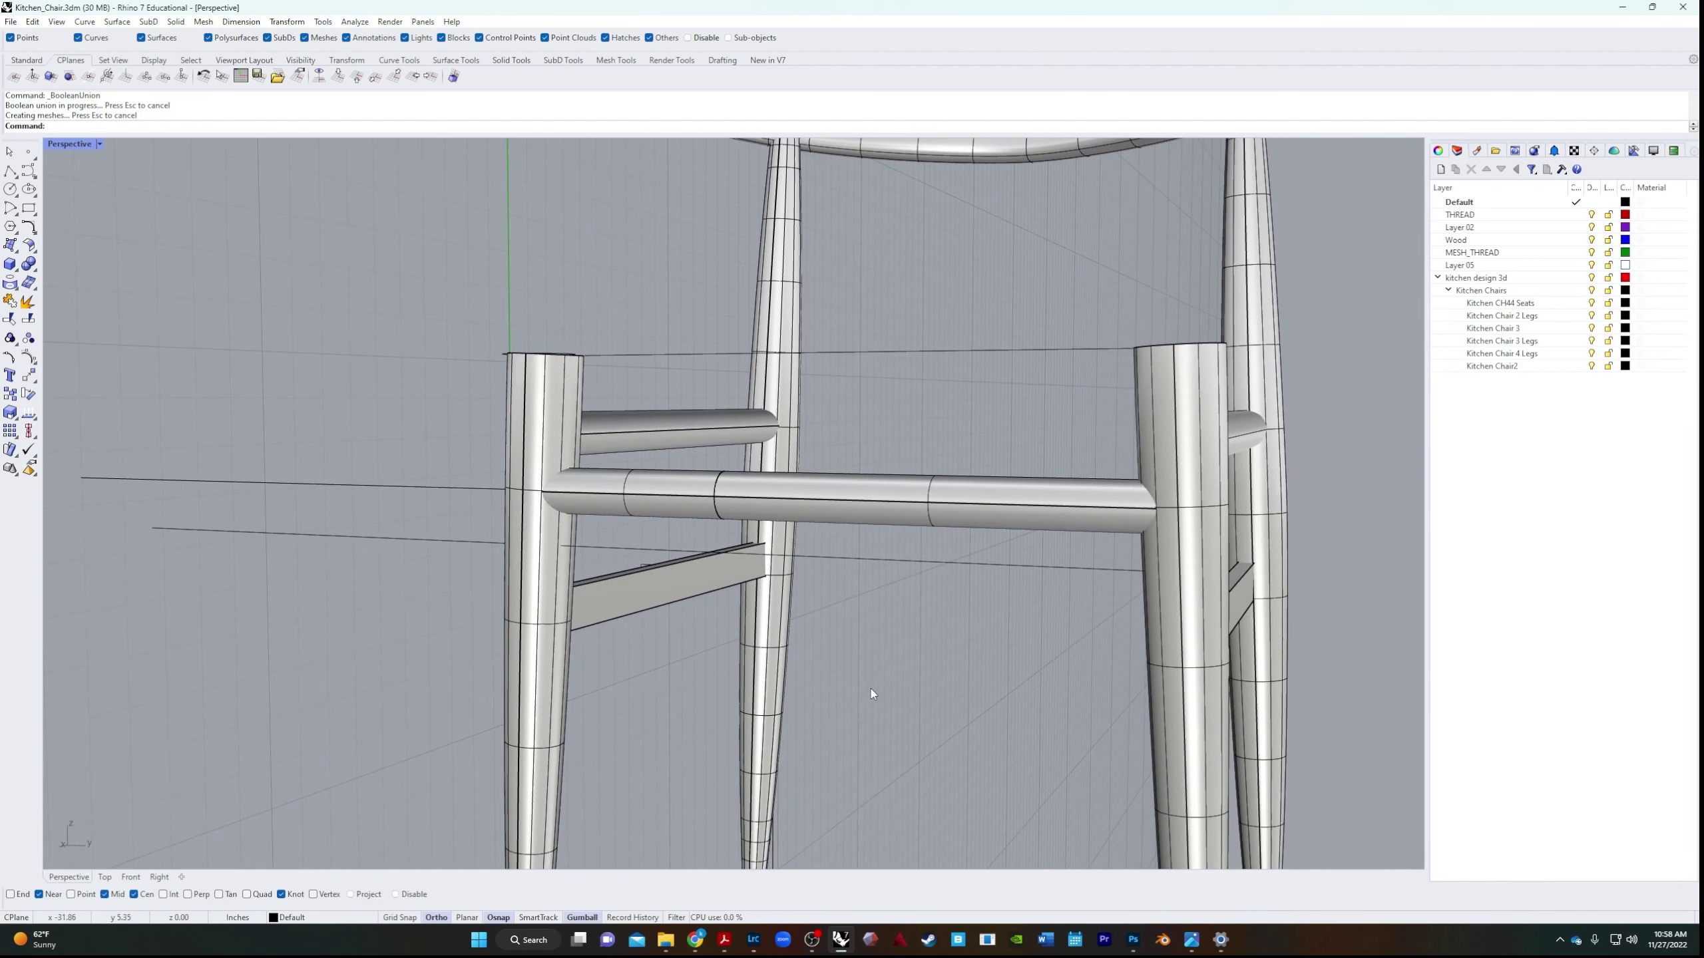
Draw a centre-based rectangle 0.25 long and 1.25 wide on the rail line.
{"action": "type", "text": "Rectangle"}
{"action": "key", "text": "Return"}
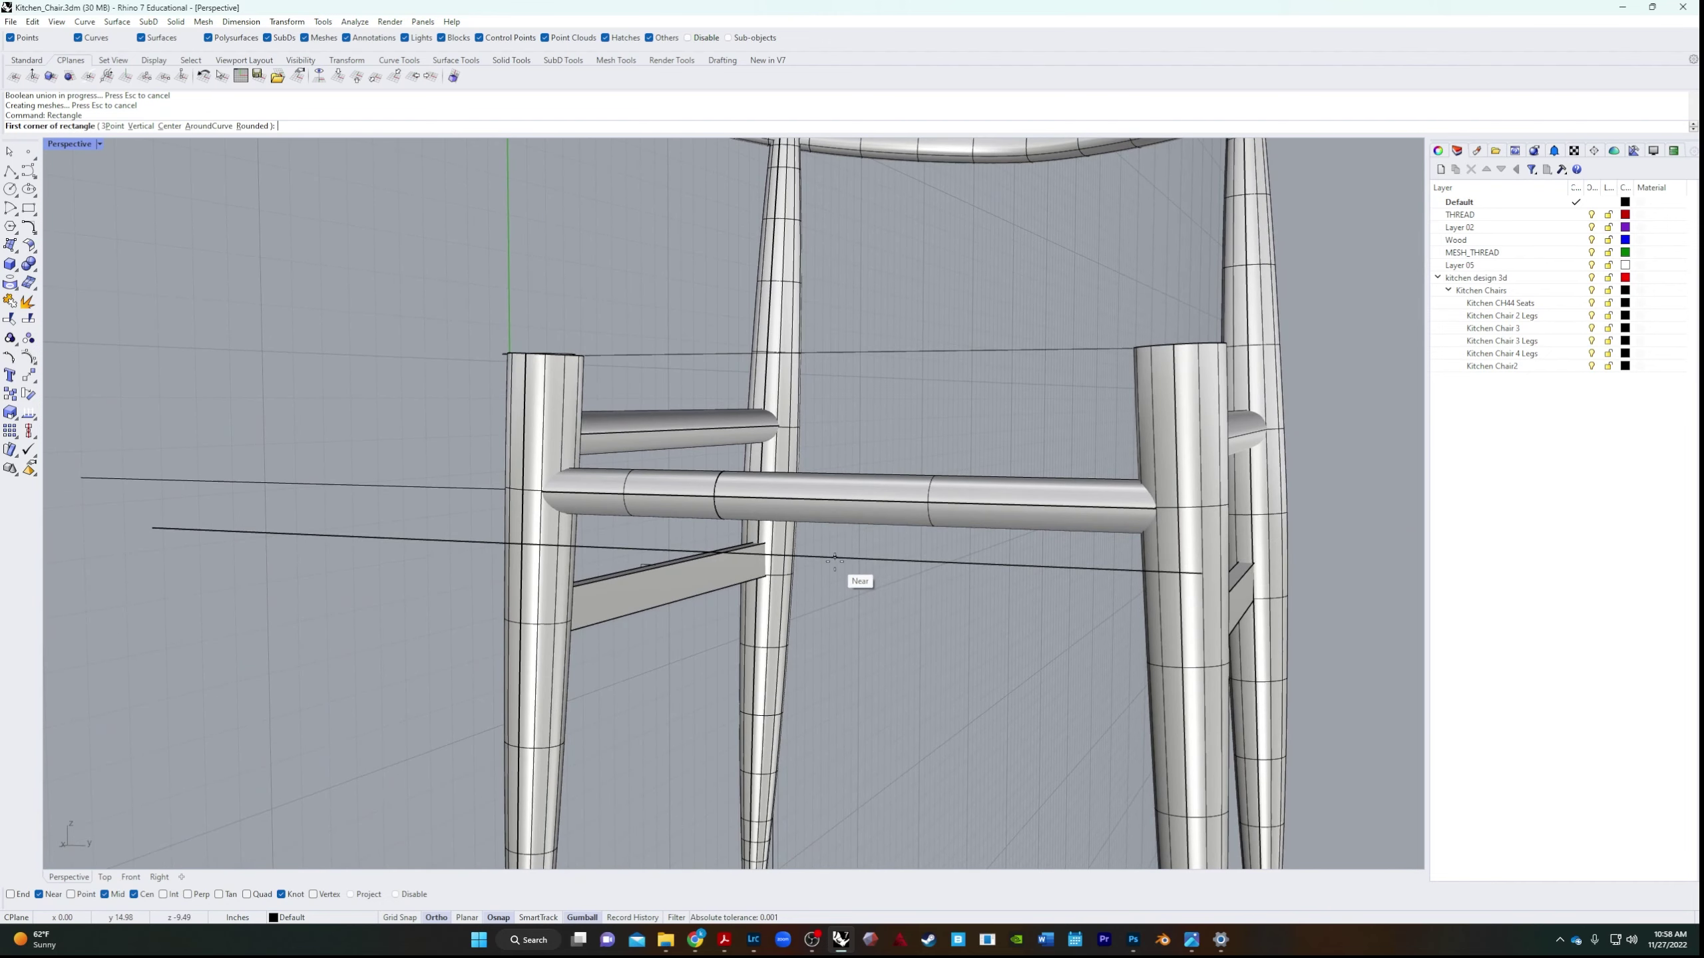
{"action": "left_click", "coordinate": [834, 559]}
{"action": "key", "text": "Escape"}
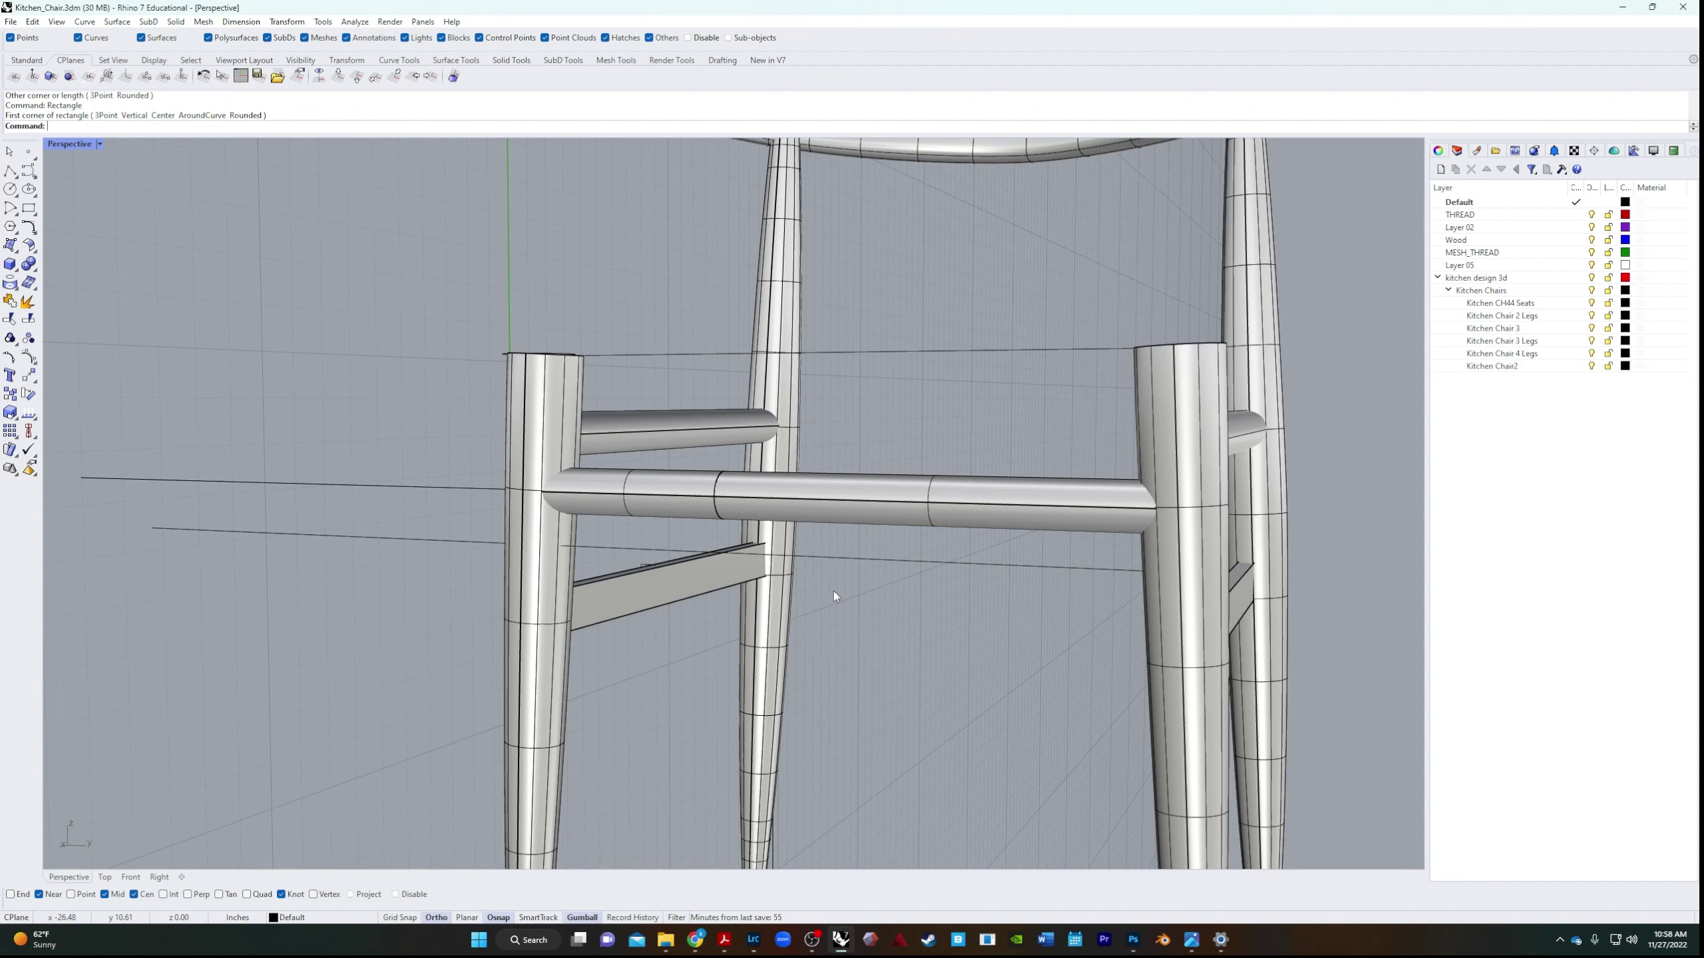
{"action": "key", "text": "Return"}
{"action": "left_click", "coordinate": [898, 560]}
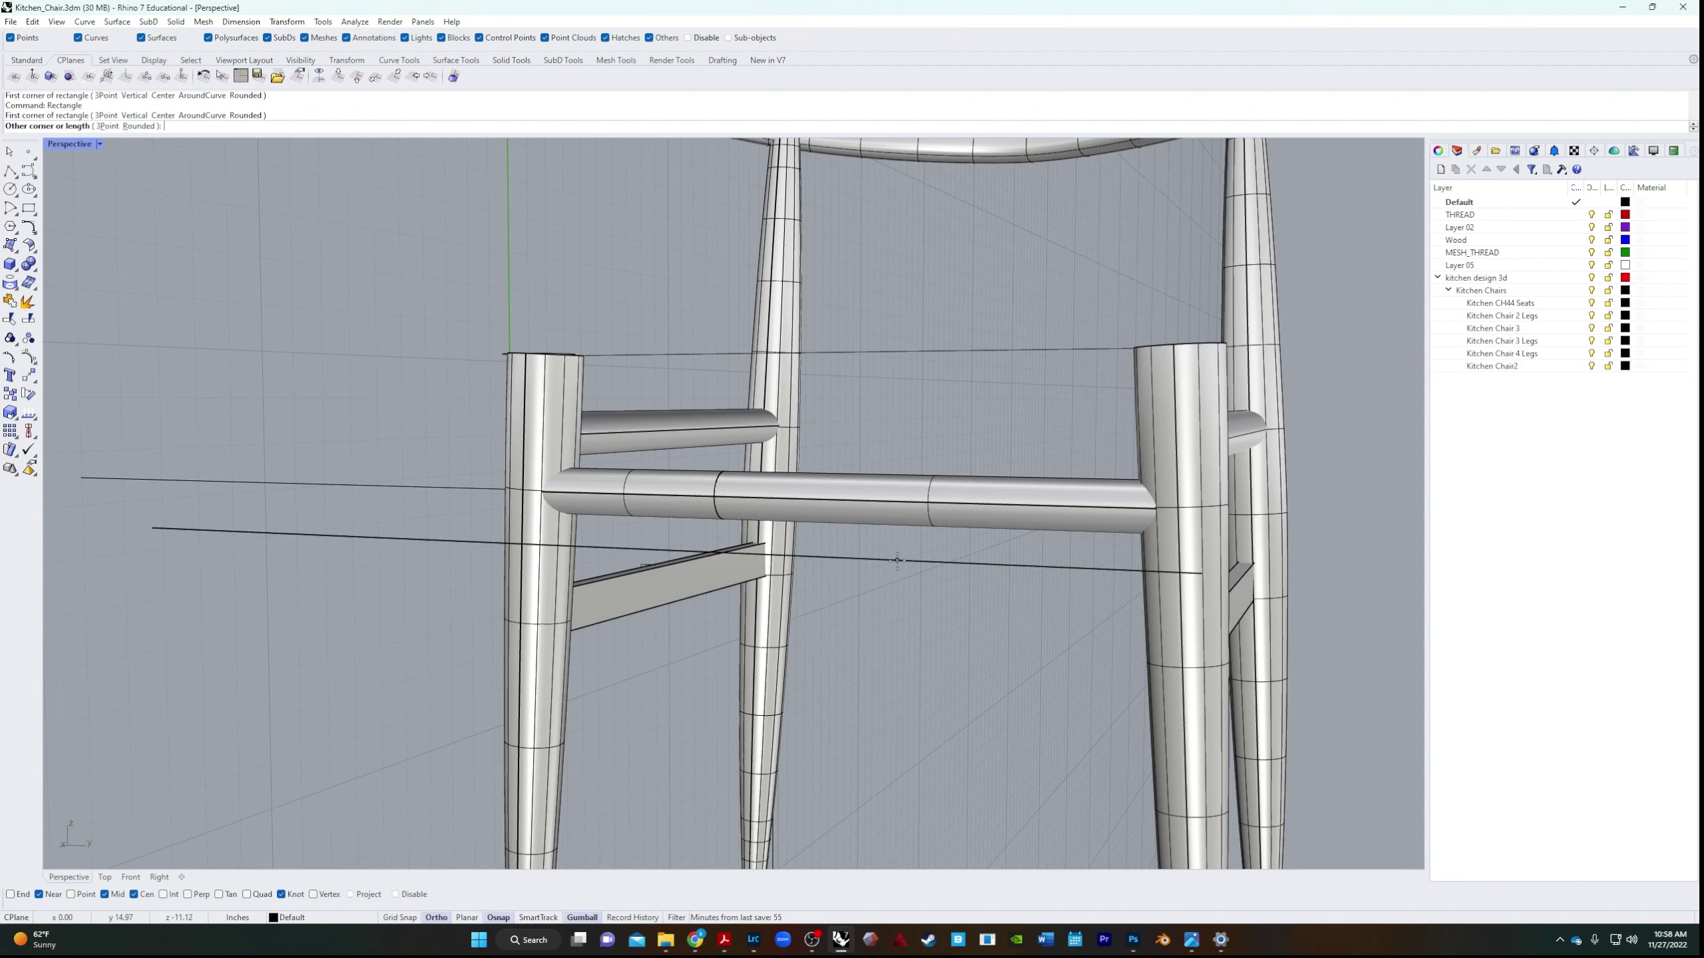
{"action": "key", "text": "Escape"}
{"action": "key", "text": "Return"}
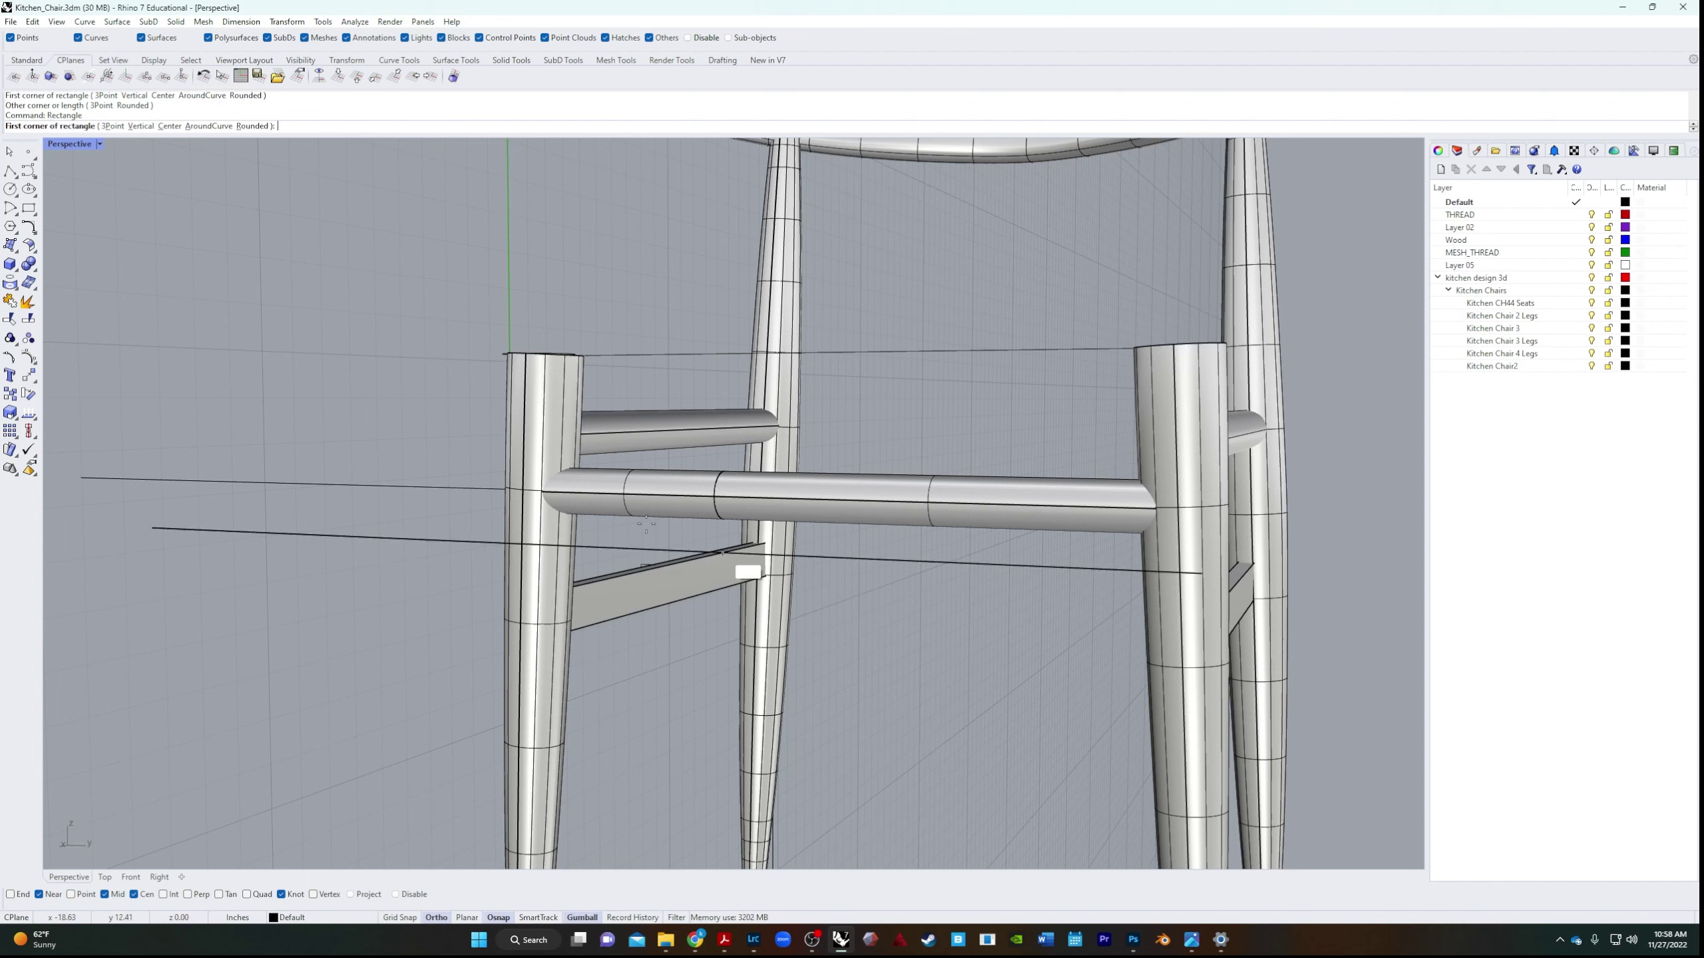
{"action": "left_click", "coordinate": [170, 126]}
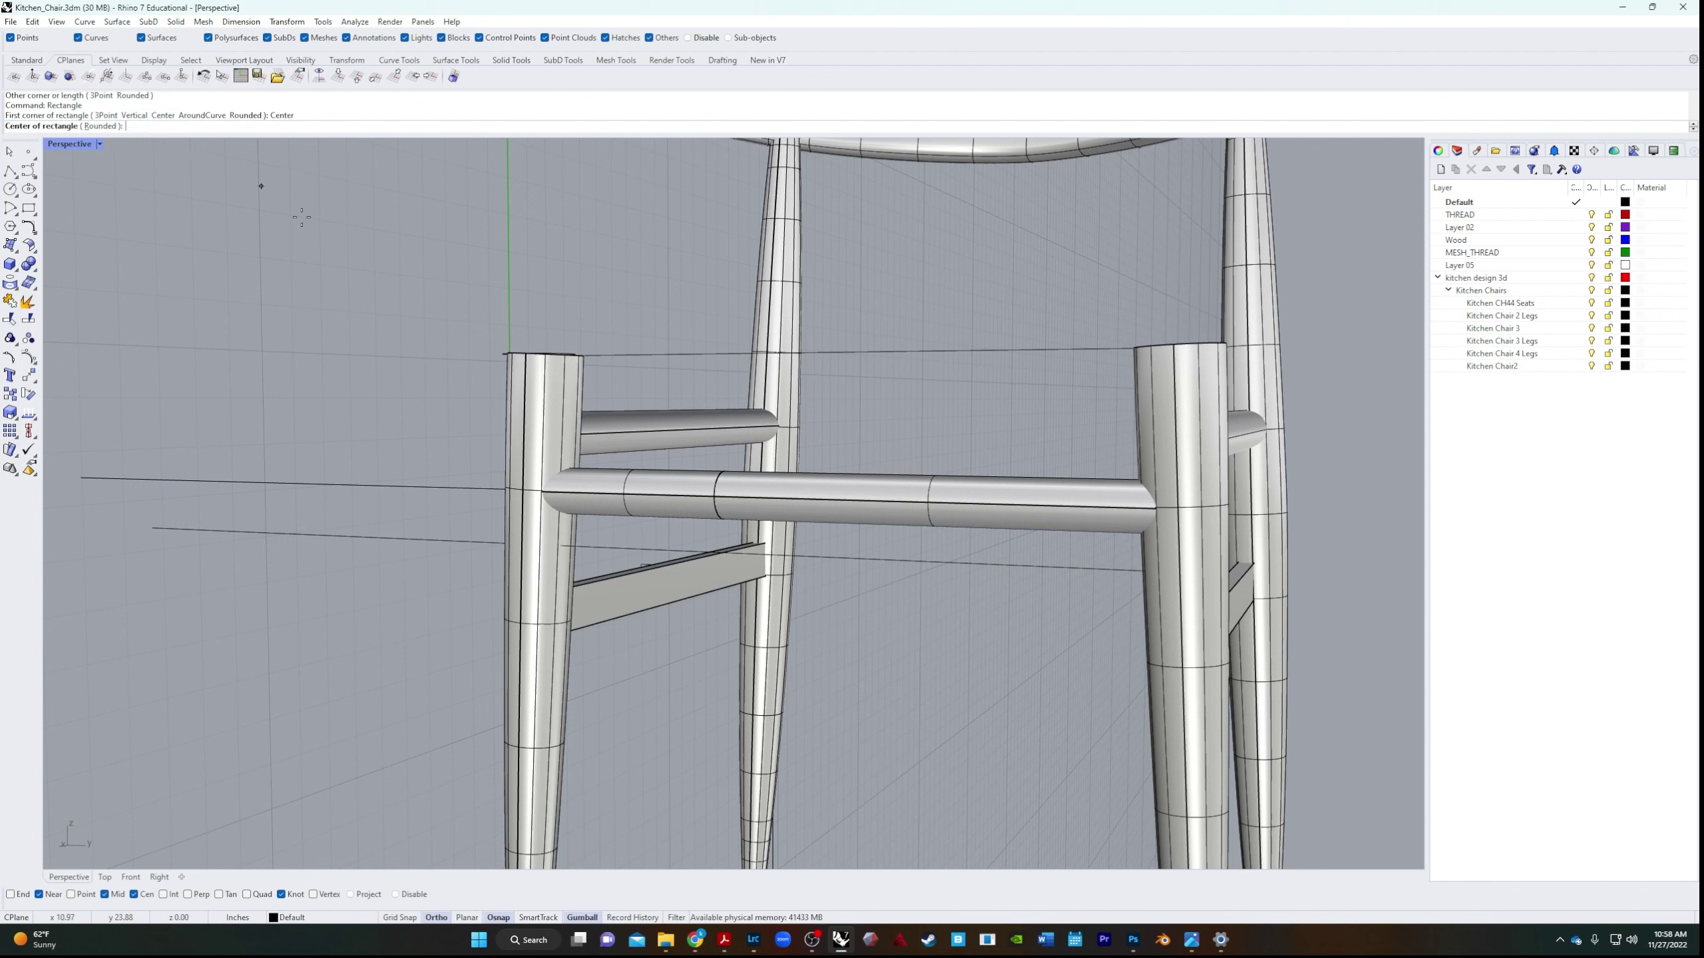
{"action": "left_click", "coordinate": [852, 567]}
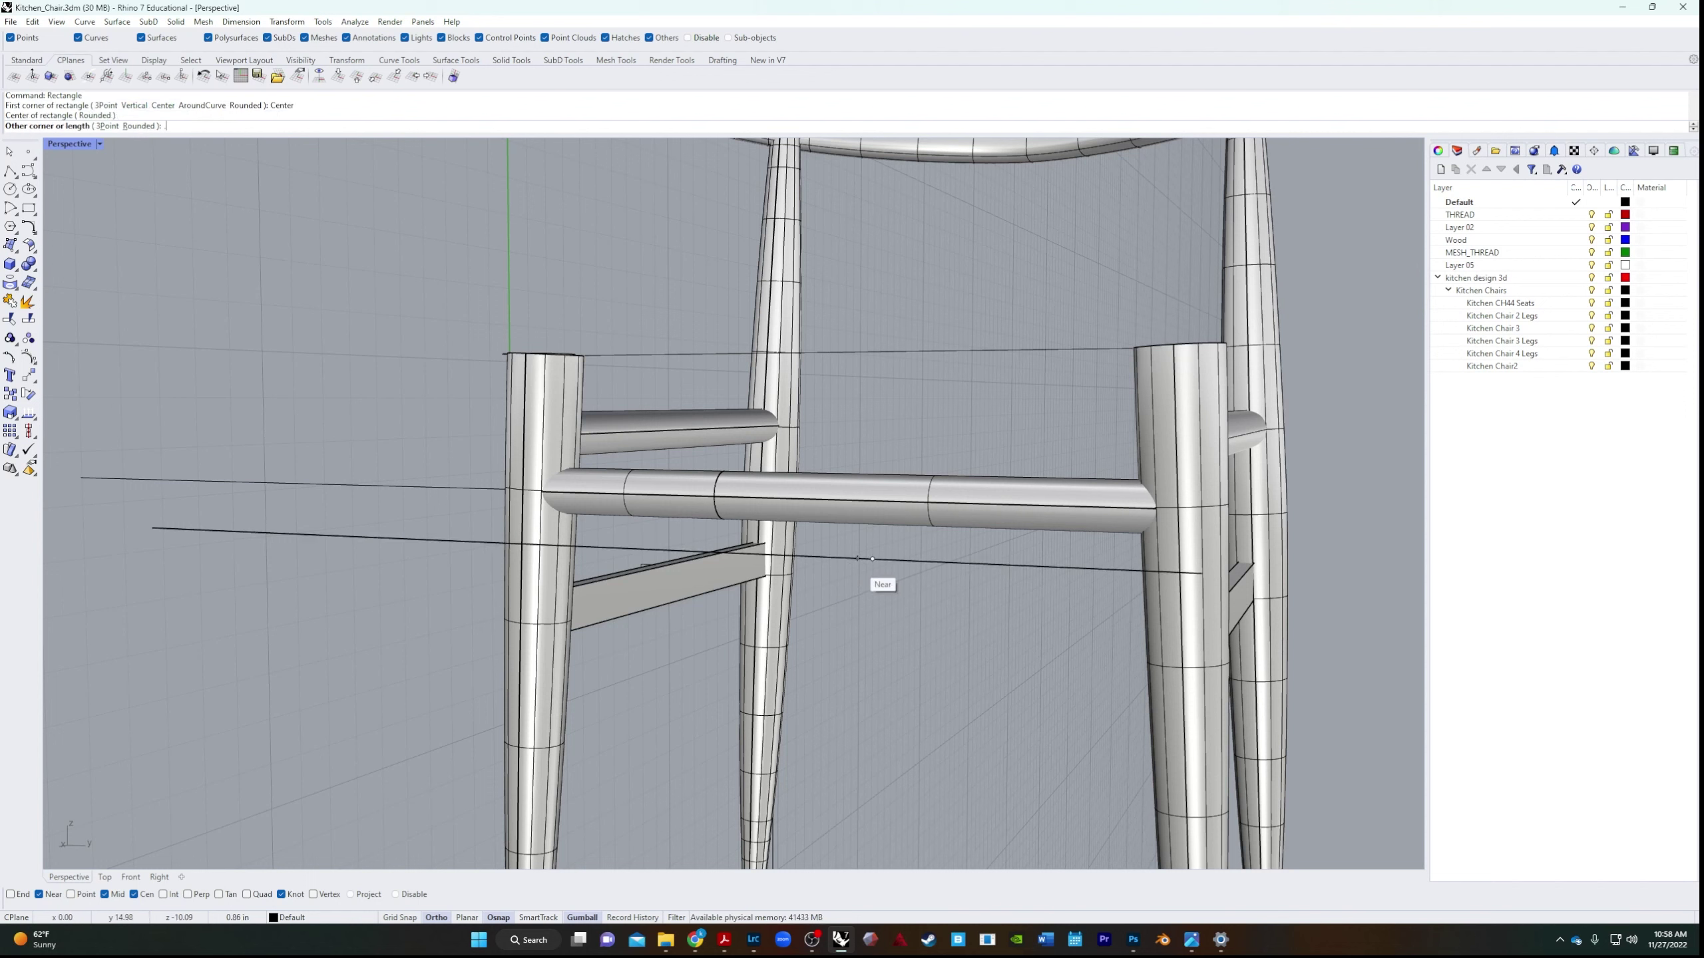
{"action": "type", "text": ".25"}
{"action": "key", "text": "Return"}
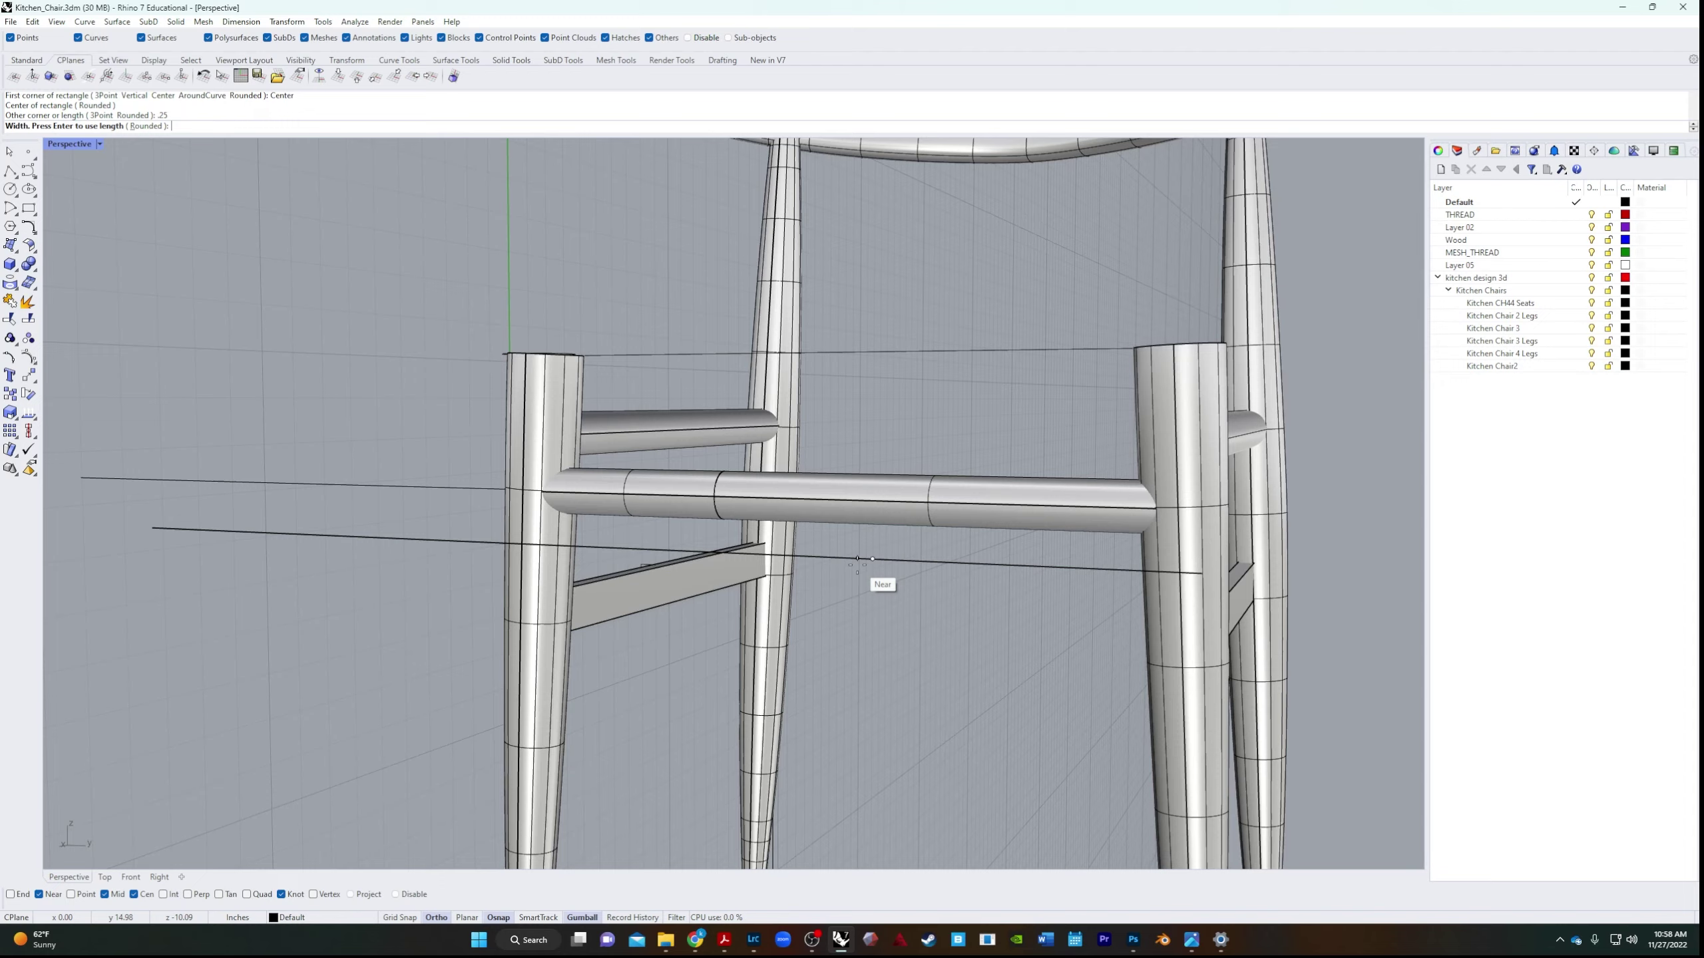
{"action": "type", "text": "1.25"}
{"action": "key", "text": "Return"}
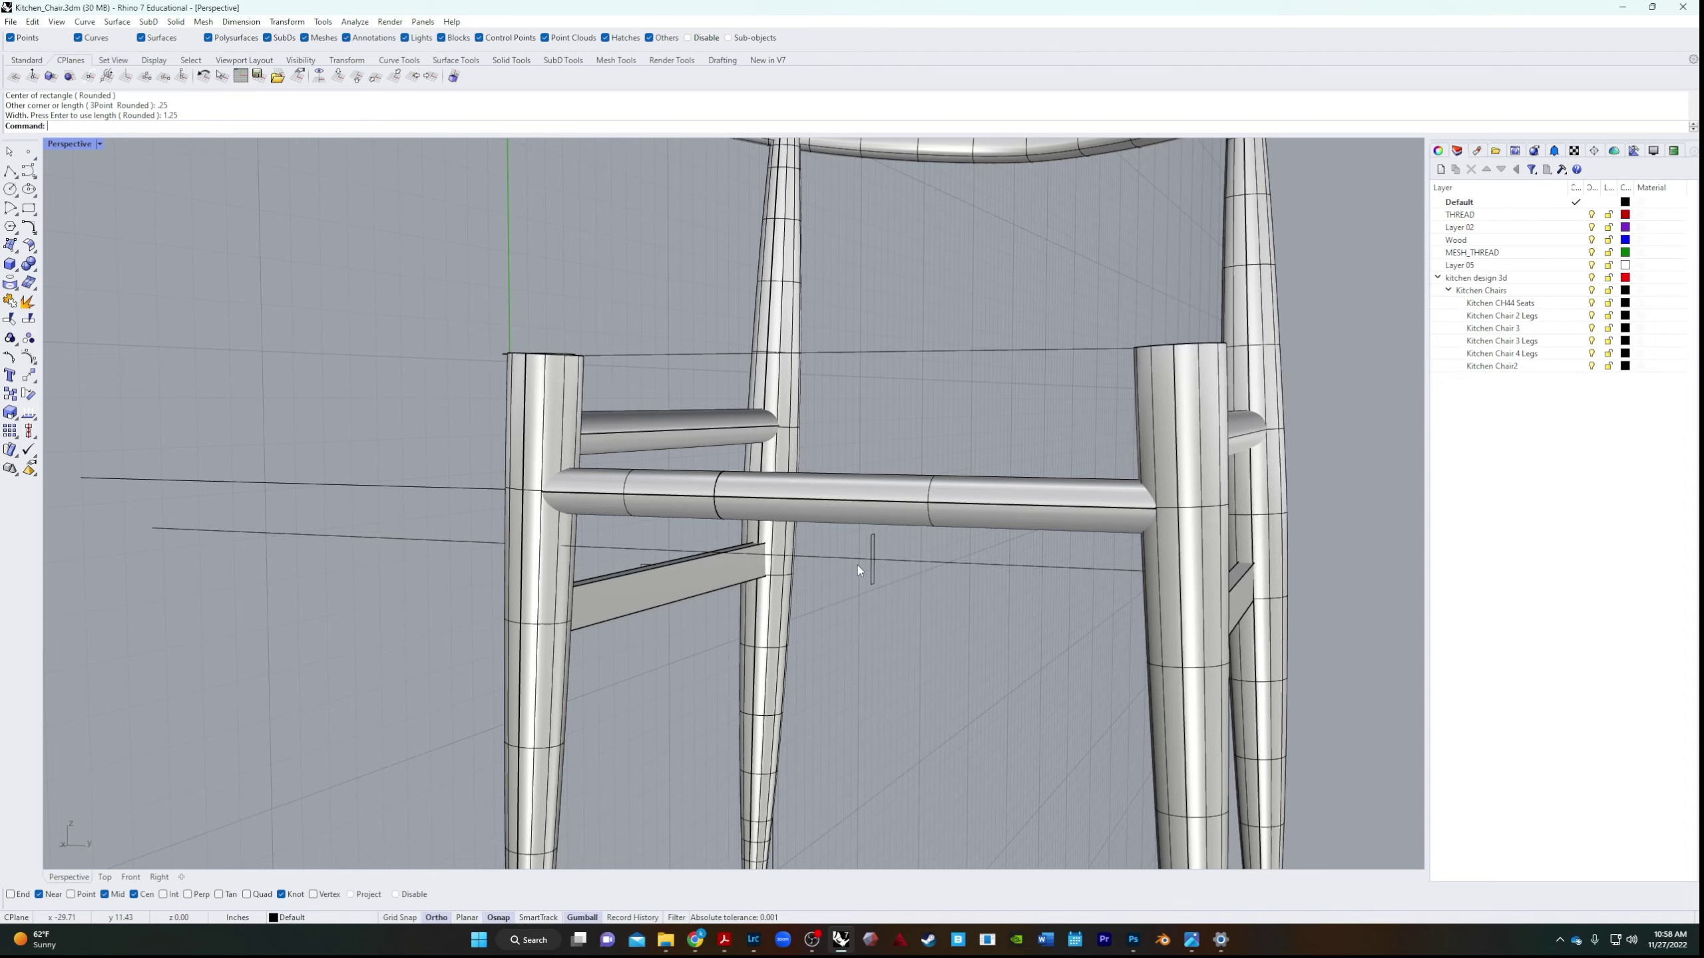
Delete the thin 0.25 by 1.25 rectangle curve.
{"action": "right_click_drag", "start_coordinate": [872, 558], "coordinate": [677, 577]}
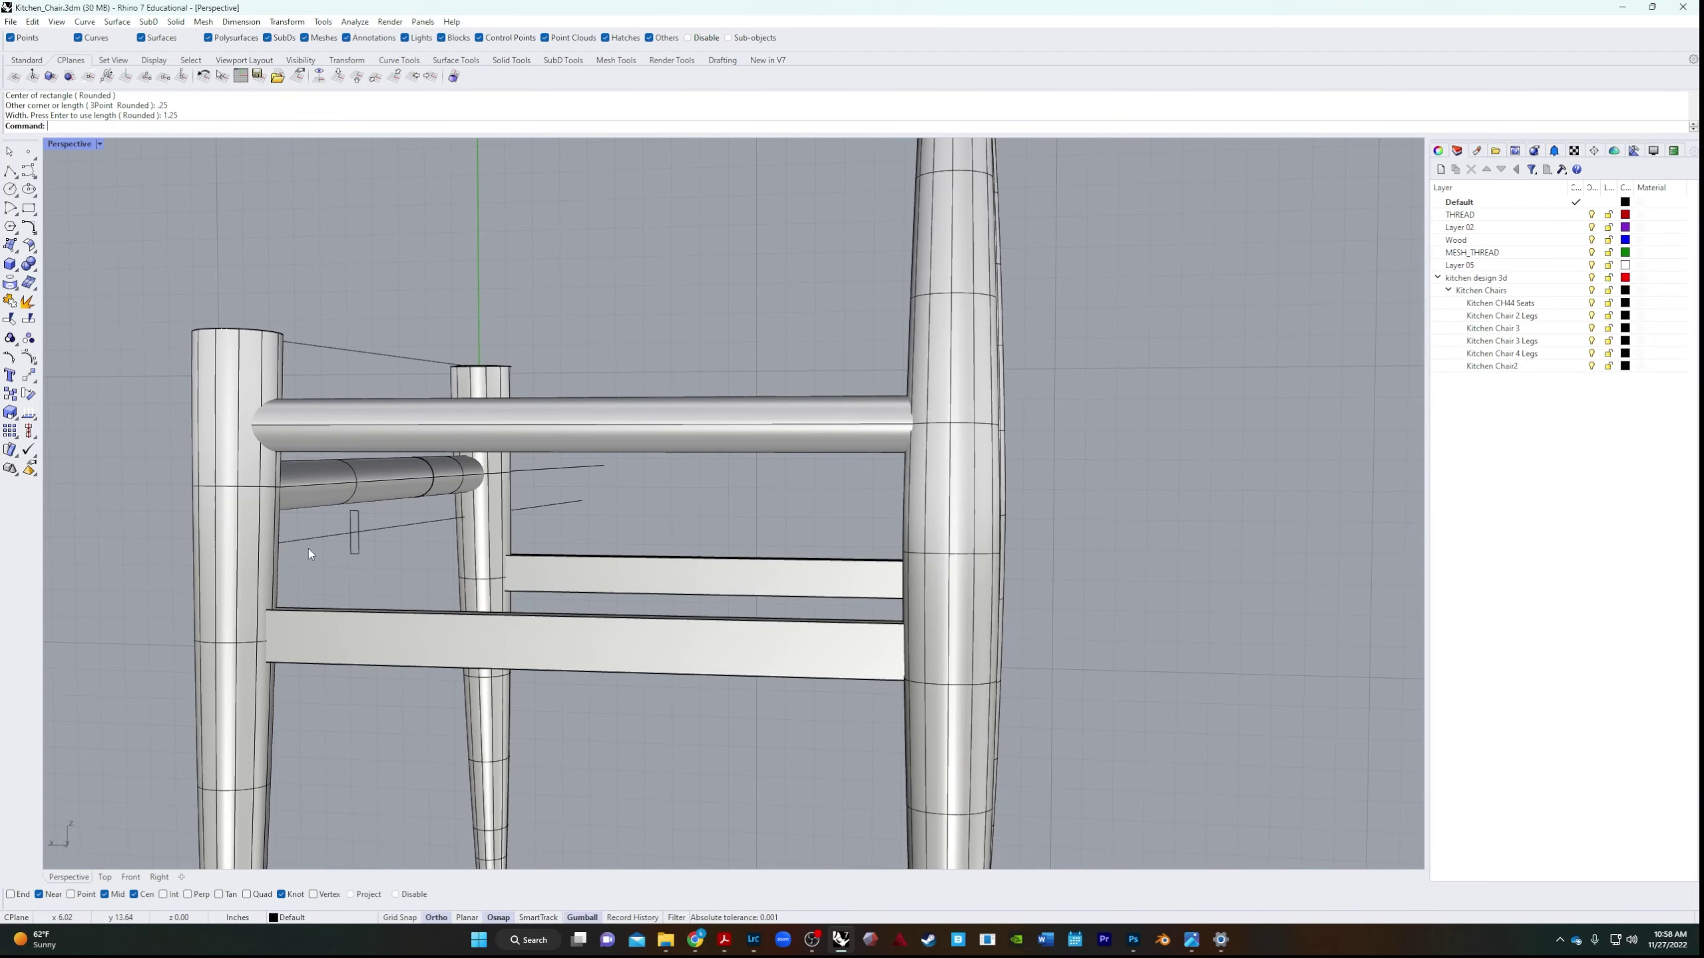
{"action": "scroll", "coordinate": [310, 549], "scroll_direction": "up", "scroll_amount": 6}
{"action": "right_click_drag", "start_coordinate": [337, 536], "coordinate": [691, 544]}
{"action": "scroll", "coordinate": [832, 475], "scroll_direction": "up", "scroll_amount": 5}
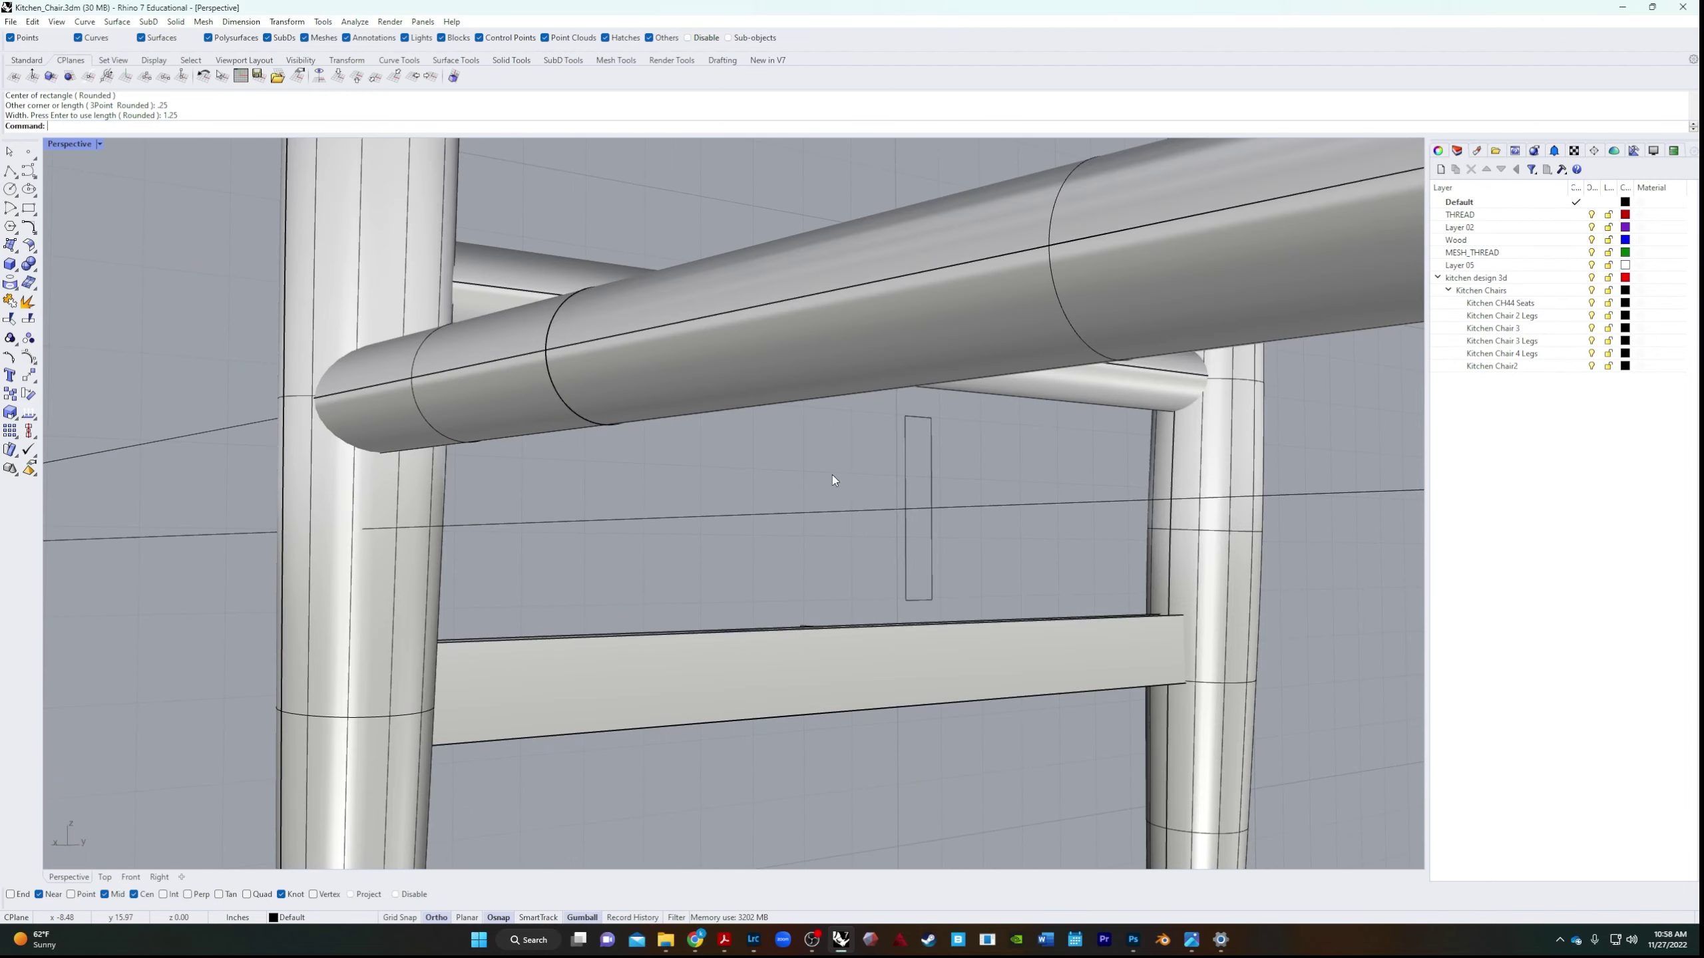
{"action": "left_click", "coordinate": [907, 556]}
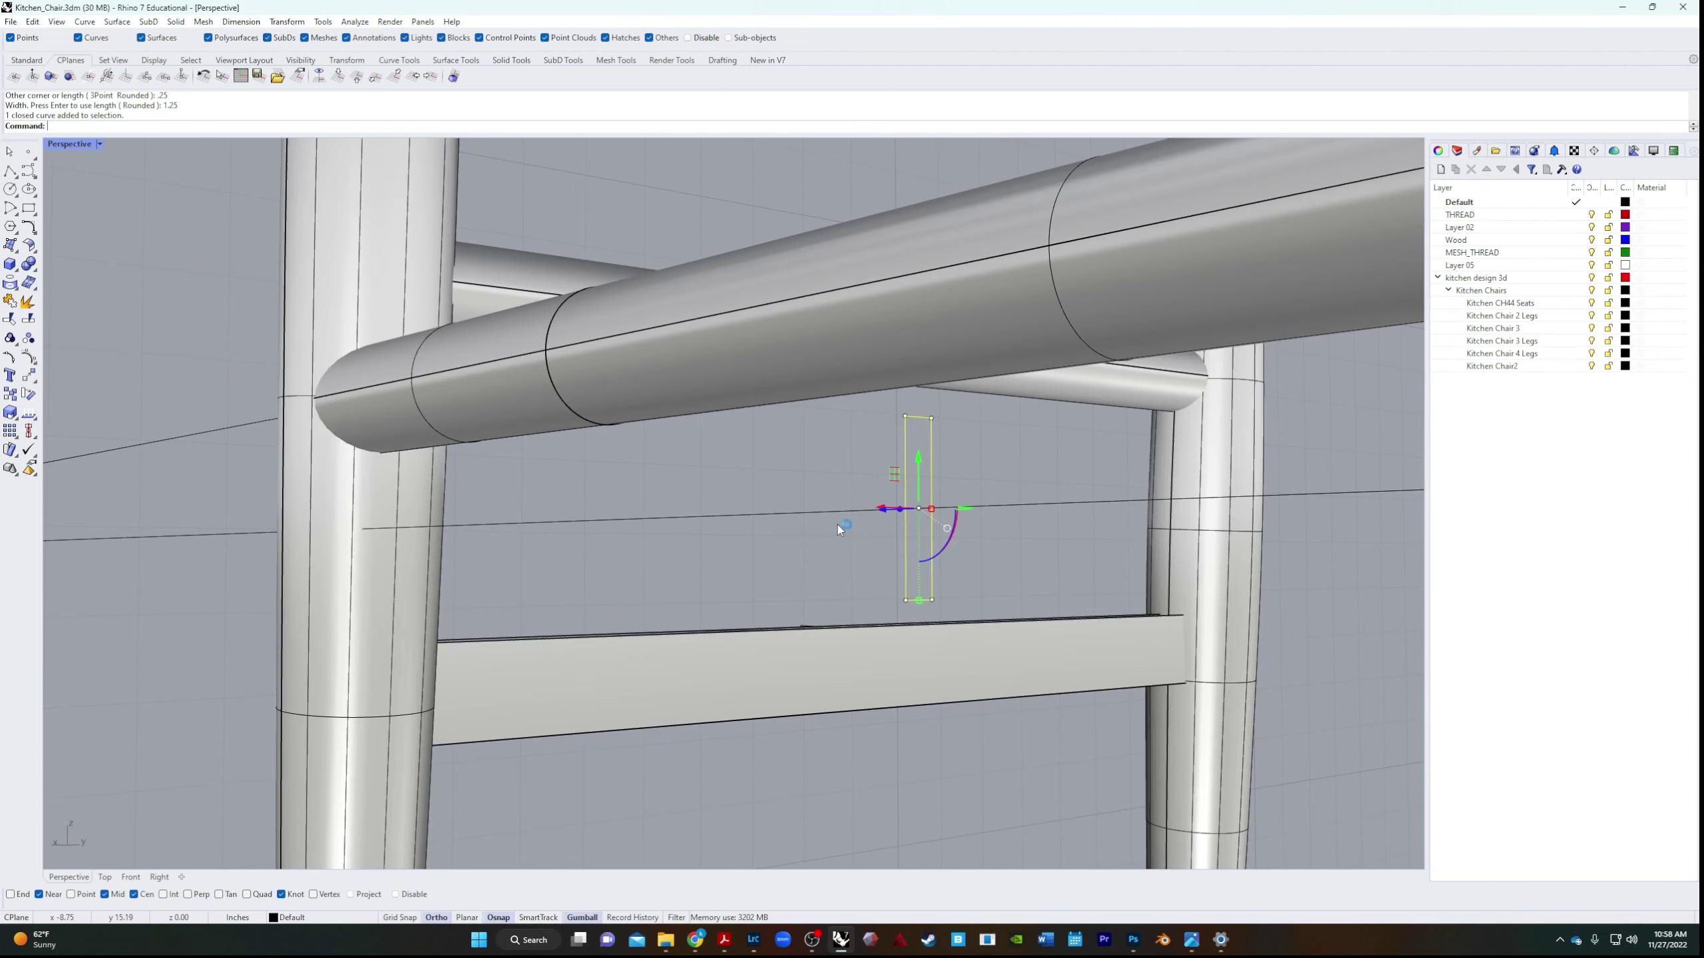
{"action": "right_click_drag", "start_coordinate": [837, 525], "coordinate": [833, 532]}
{"action": "key", "text": "Delete"}
Draw a centred 0.5 by 1.25 rectangle between the front legs.
{"action": "right_click", "coordinate": [836, 578]}
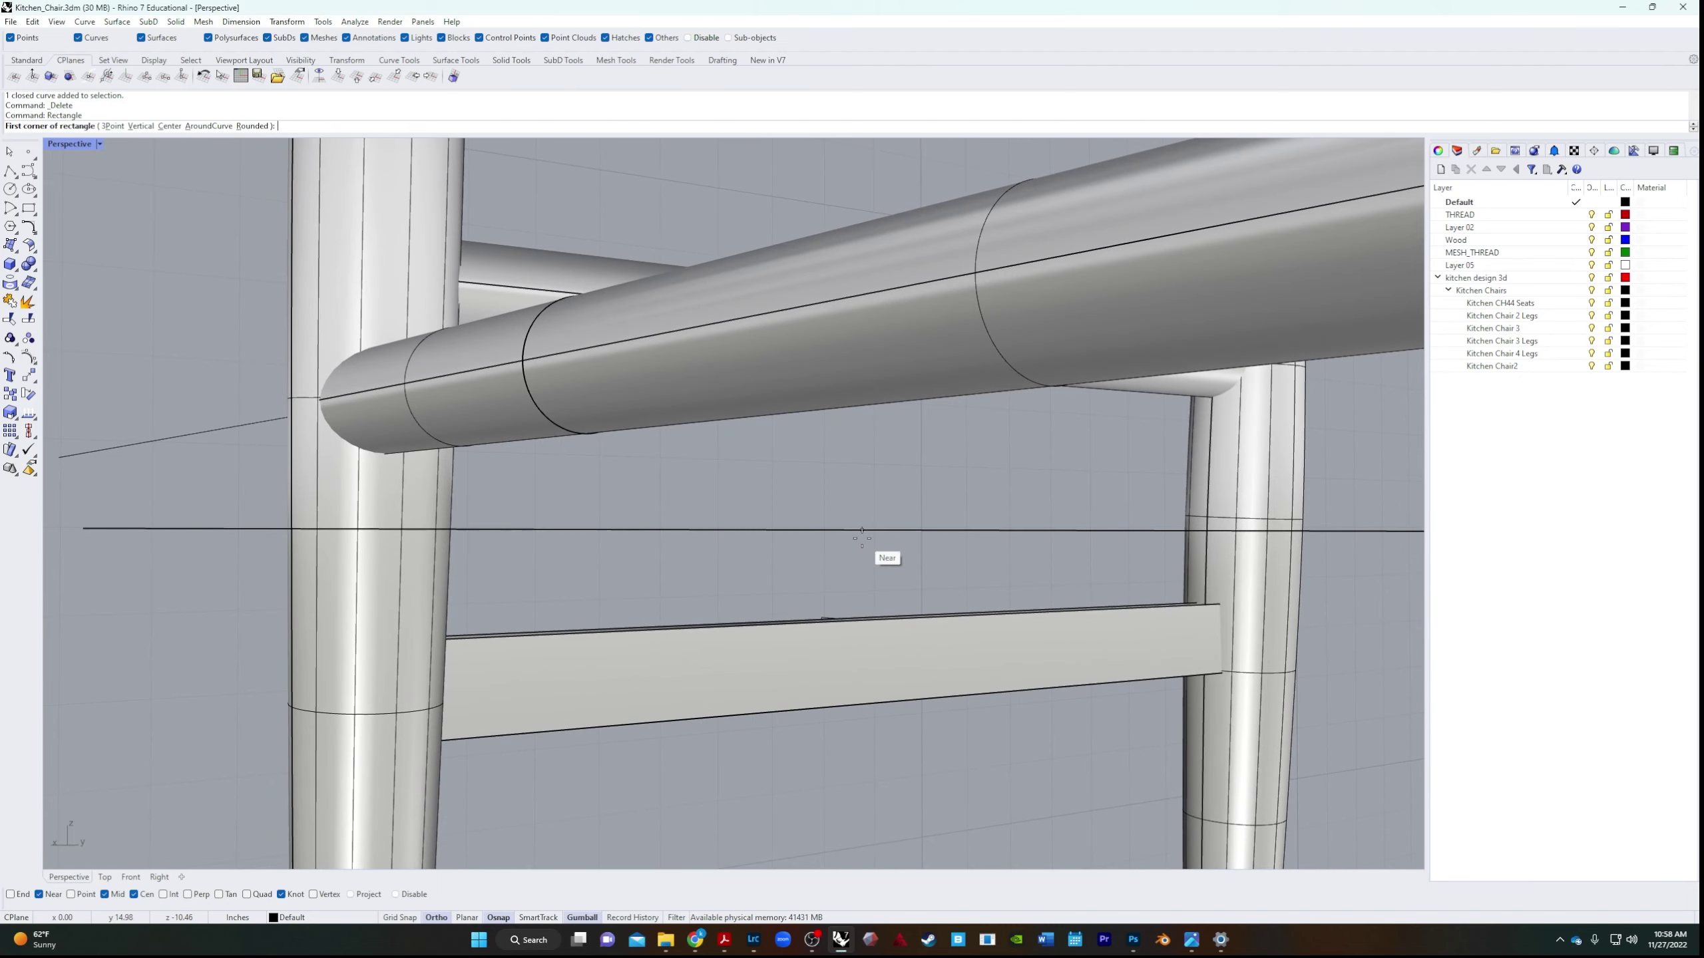
{"action": "left_click", "coordinate": [862, 538]}
{"action": "key", "text": "Escape"}
{"action": "right_click", "coordinate": [570, 428]}
{"action": "key", "text": "Escape"}
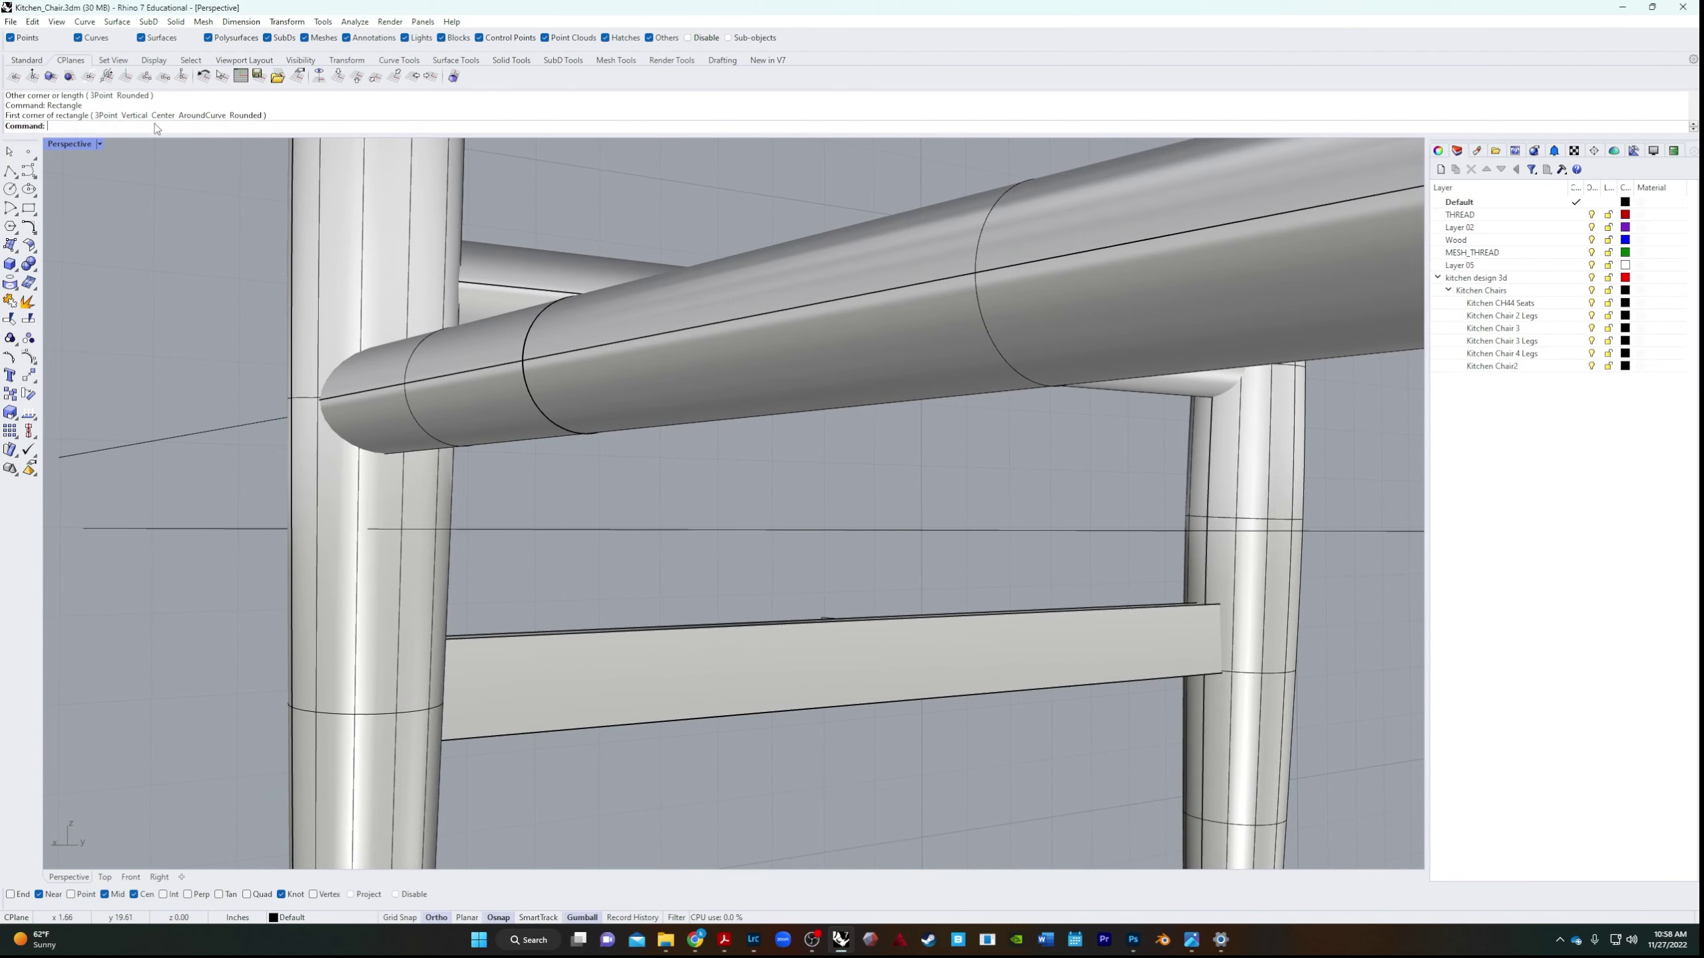
{"action": "key", "text": "Return"}
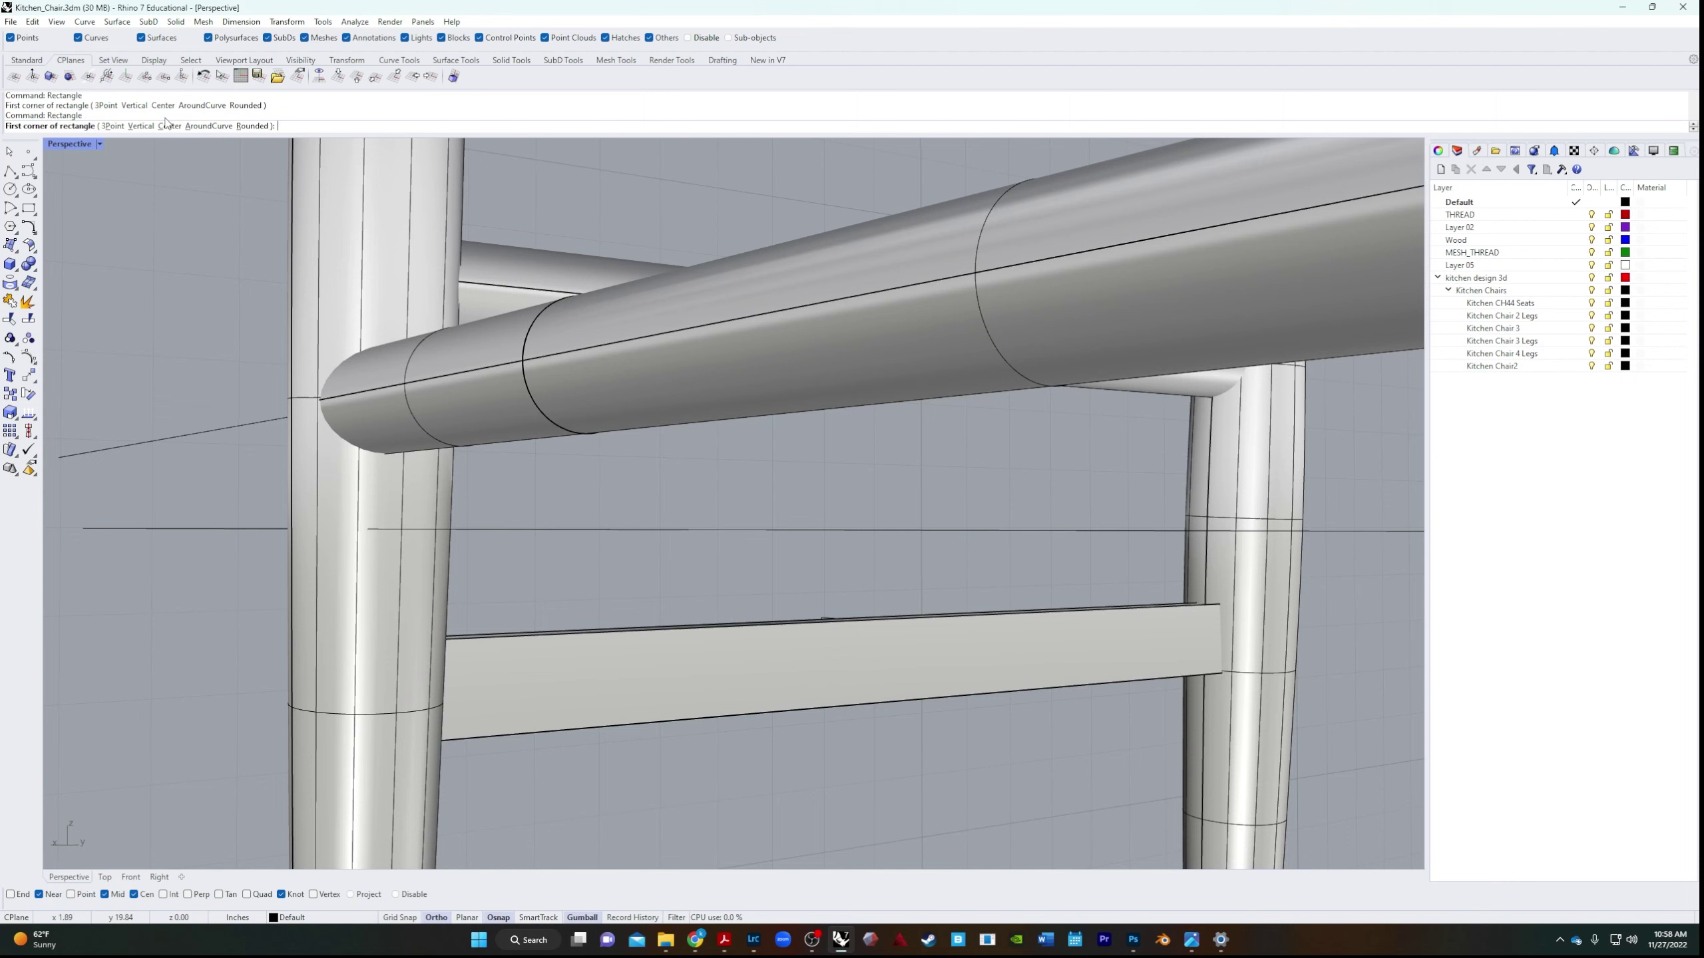
{"action": "left_click", "coordinate": [169, 127]}
{"action": "left_click", "coordinate": [725, 530]}
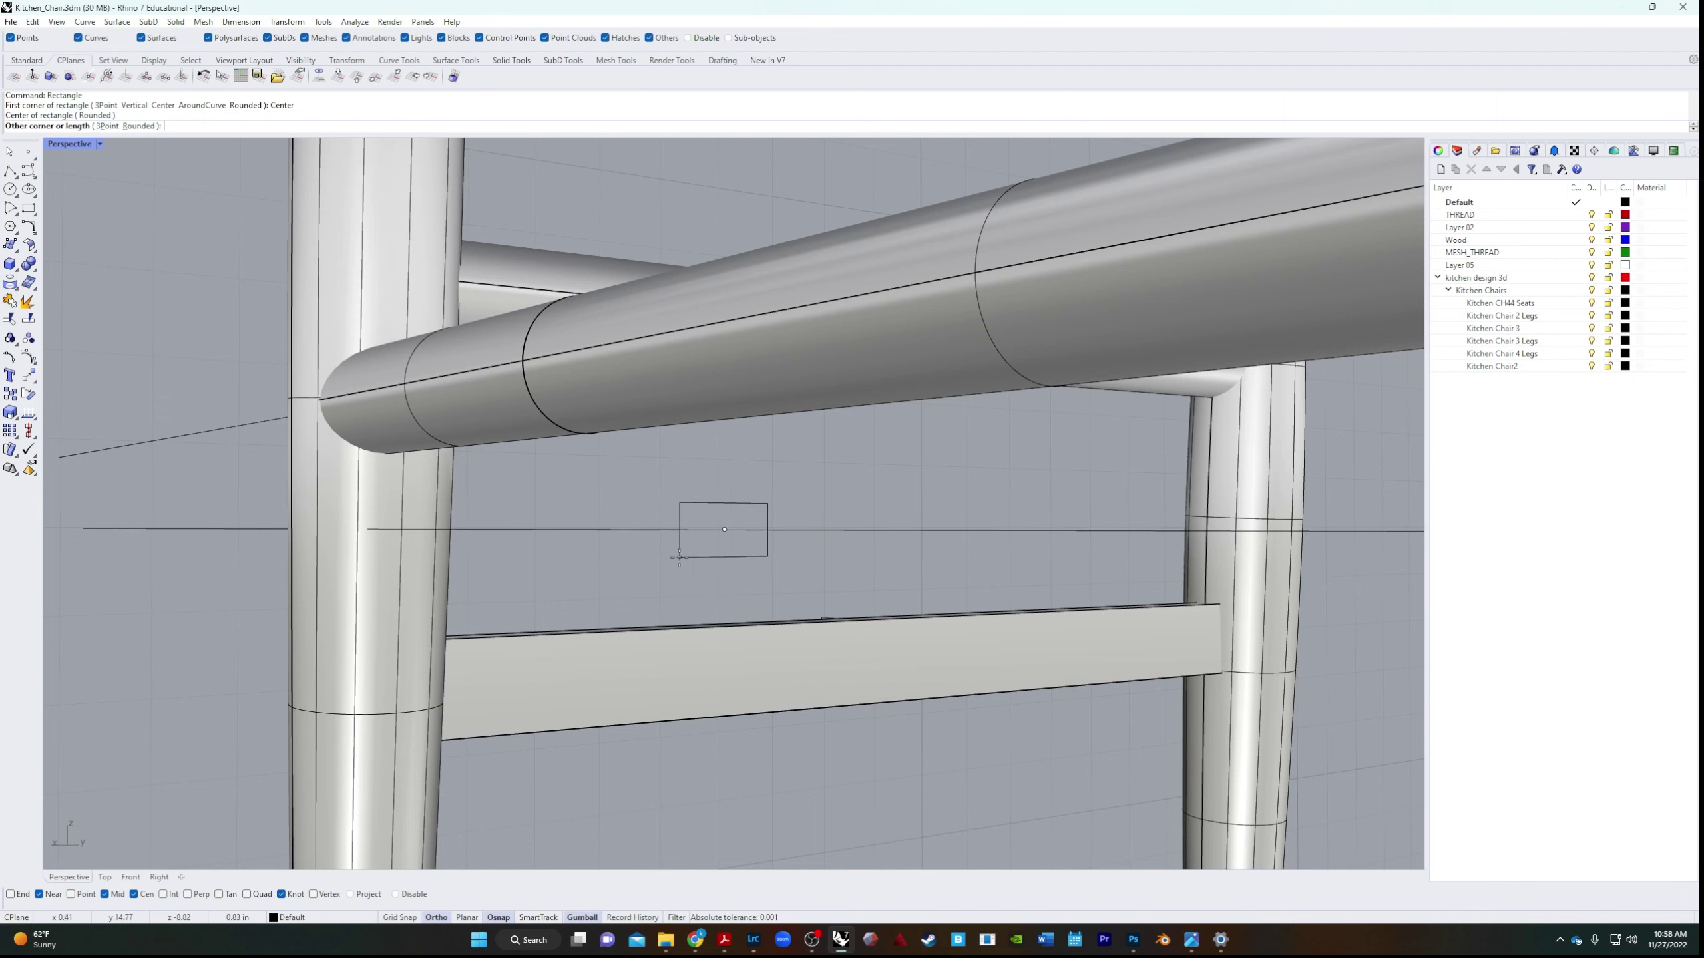
{"action": "type", "text": ".5"}
{"action": "key", "text": "Return"}
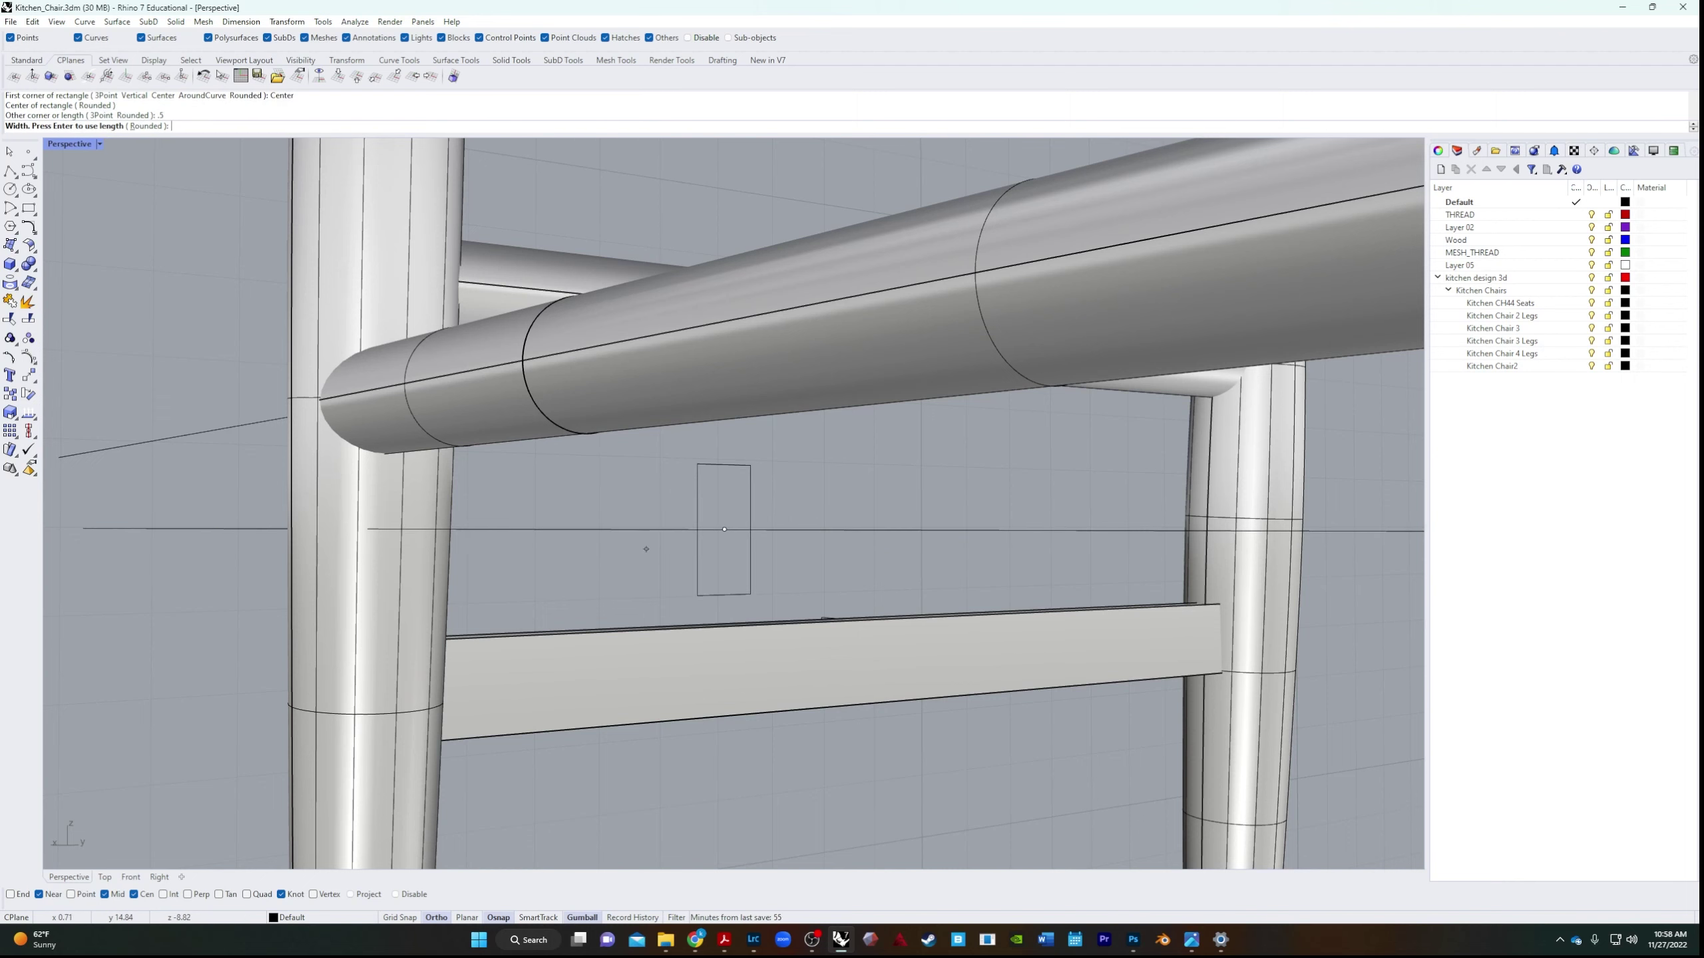
{"action": "key", "text": "Return"}
{"action": "right_click_drag", "start_coordinate": [646, 559], "coordinate": [1079, 638]}
{"action": "scroll", "coordinate": [1073, 640], "scroll_direction": "down", "scroll_amount": 5}
{"action": "right_click_drag", "start_coordinate": [920, 741], "coordinate": [546, 688]}
Extrude the small rectangle to both sides into a solid flat rail.
{"action": "left_click", "coordinate": [971, 559]}
{"action": "scroll", "coordinate": [939, 561], "scroll_direction": "down", "scroll_amount": 3}
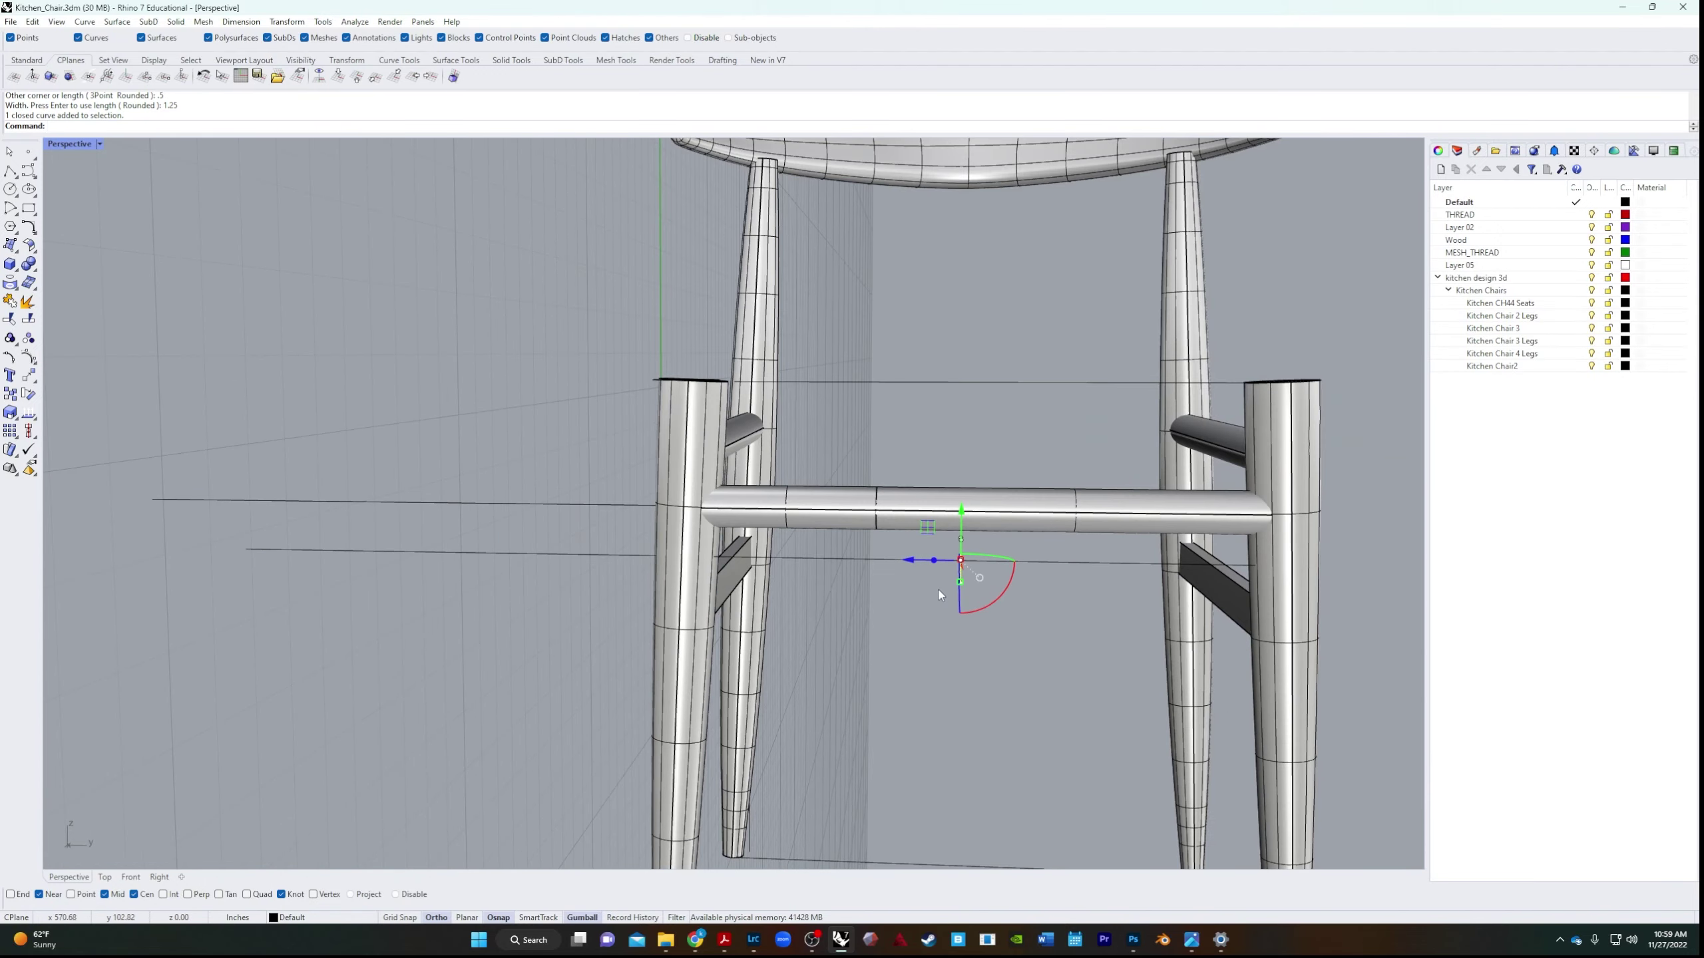
{"action": "right_click_drag", "start_coordinate": [924, 563], "coordinate": [876, 626]}
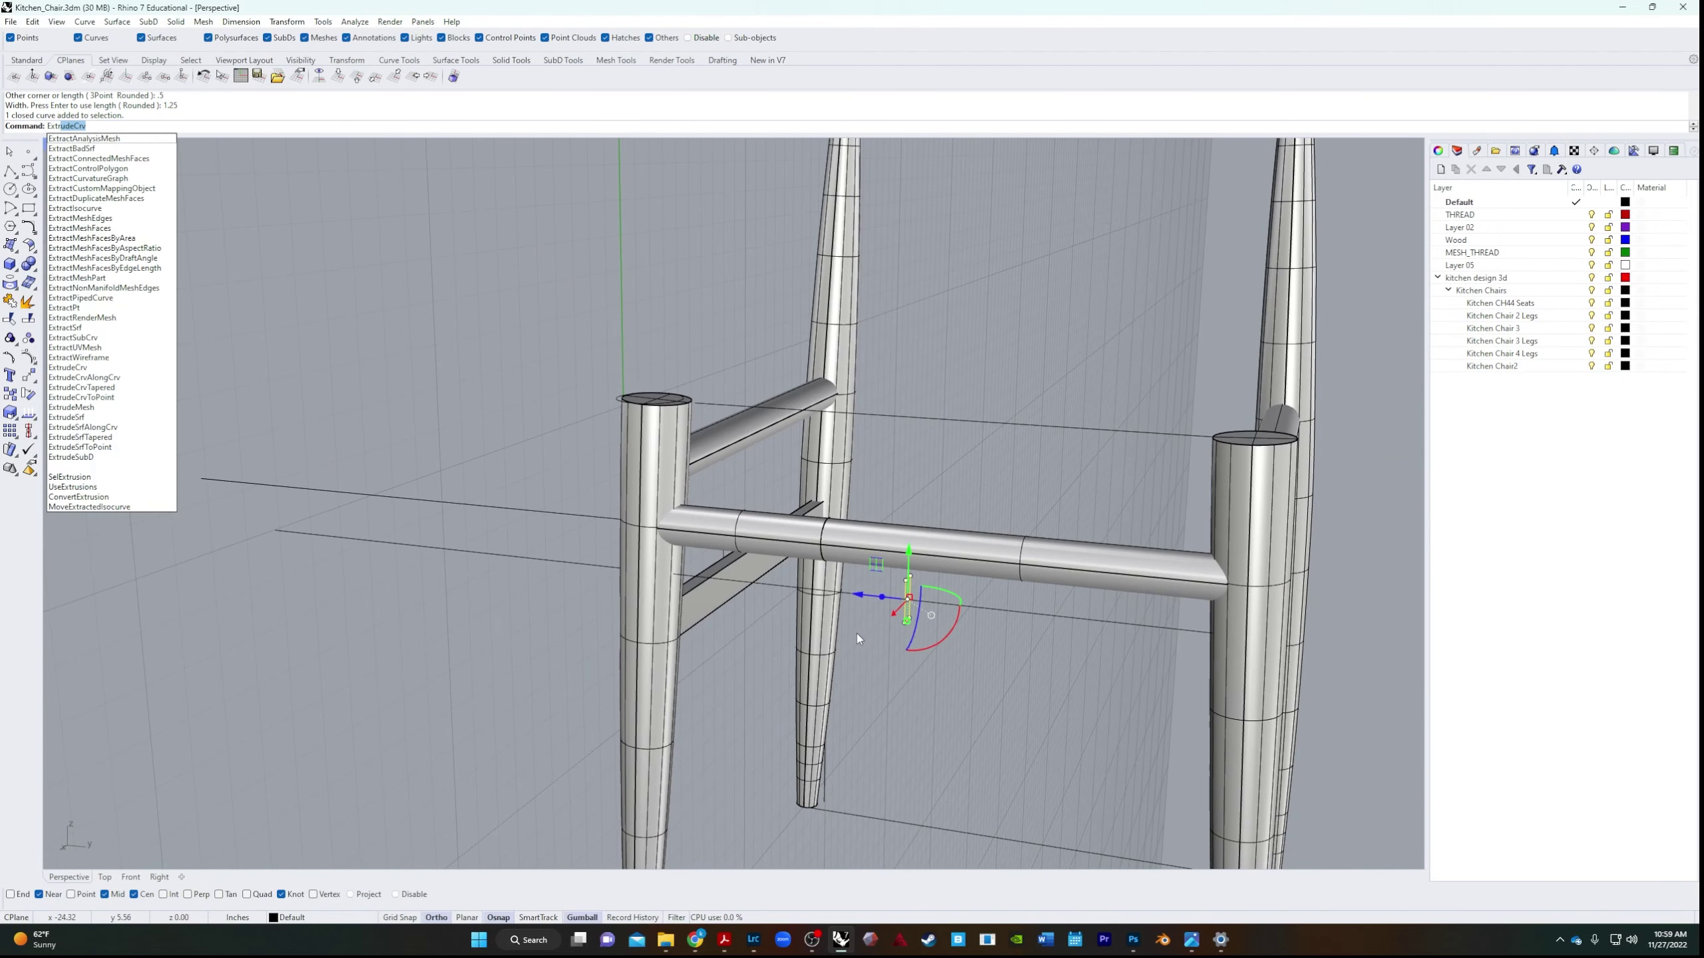
{"action": "key", "text": "Return"}
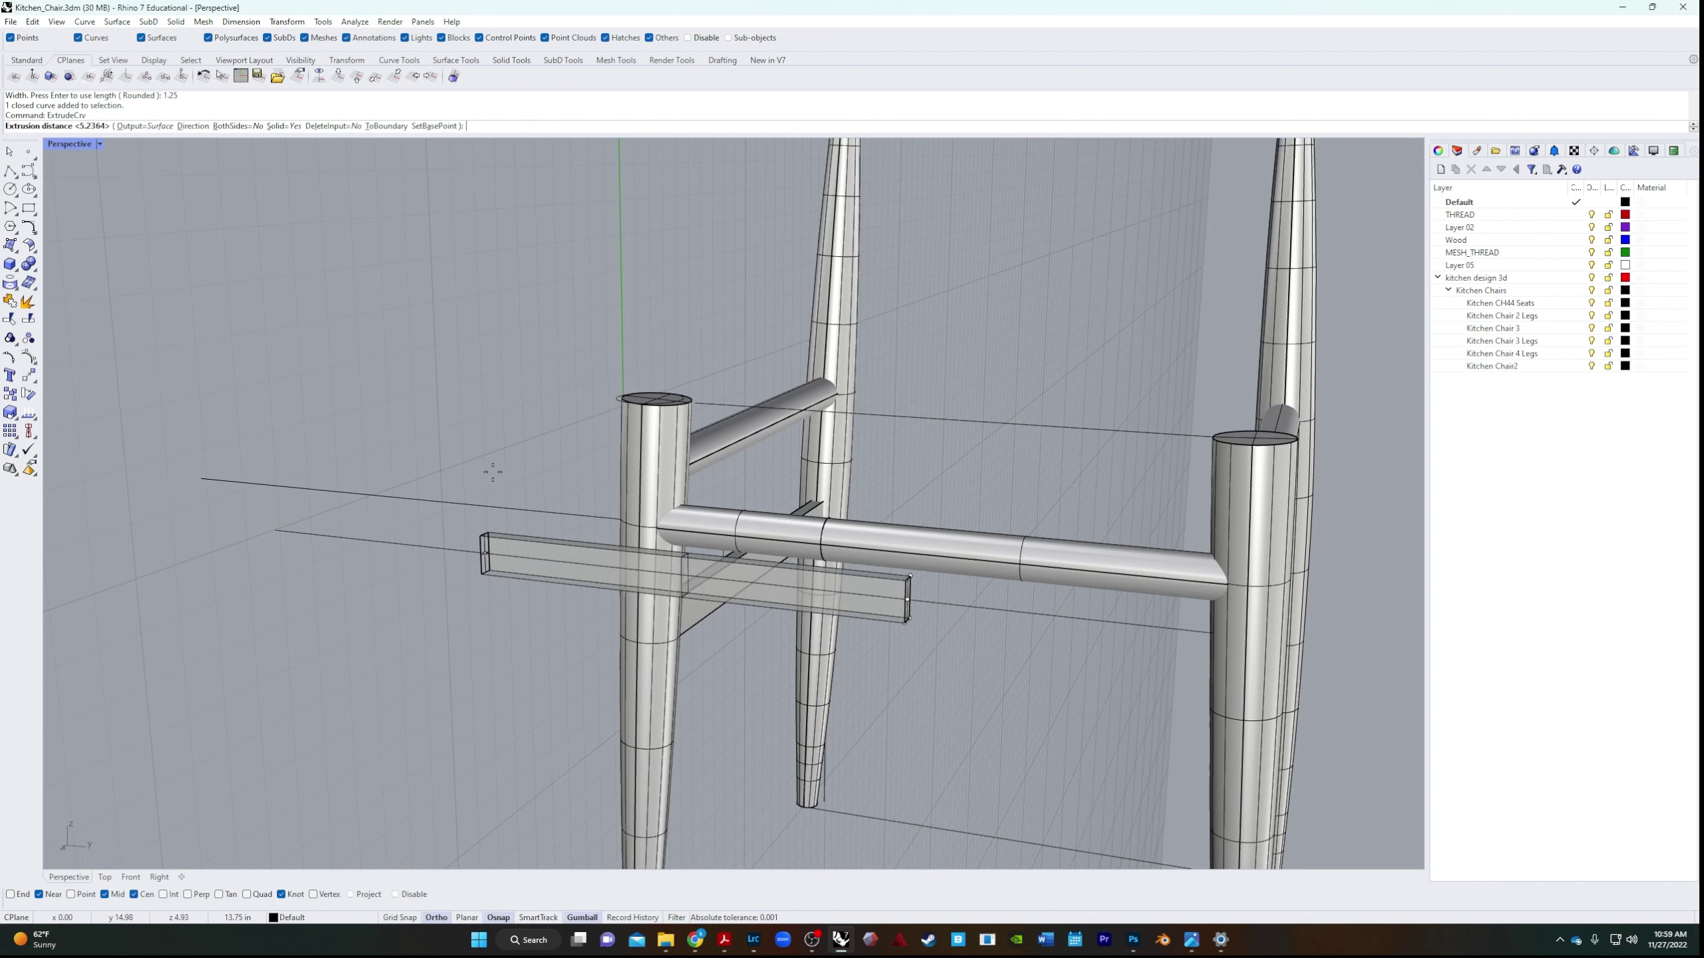
{"action": "type", "text": "b"}
{"action": "key", "text": "Return"}
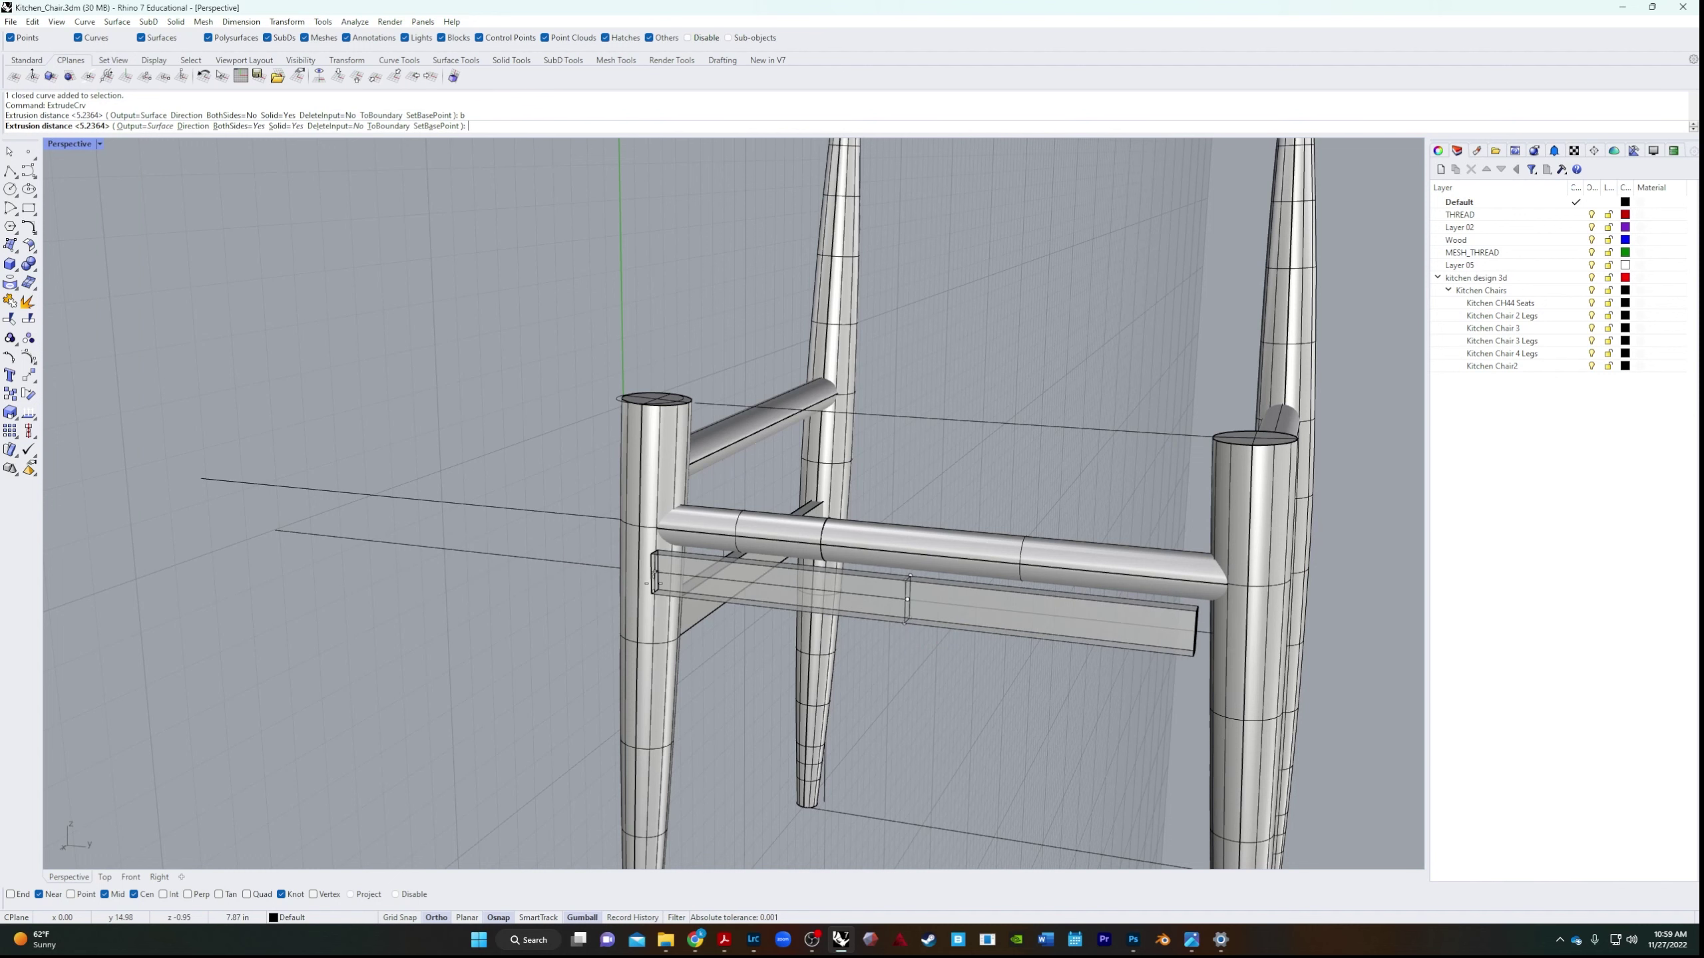
{"action": "left_click", "coordinate": [650, 582]}
Shift the new flat rail sideways between the front legs.
{"action": "right_click_drag", "start_coordinate": [620, 674], "coordinate": [684, 647]}
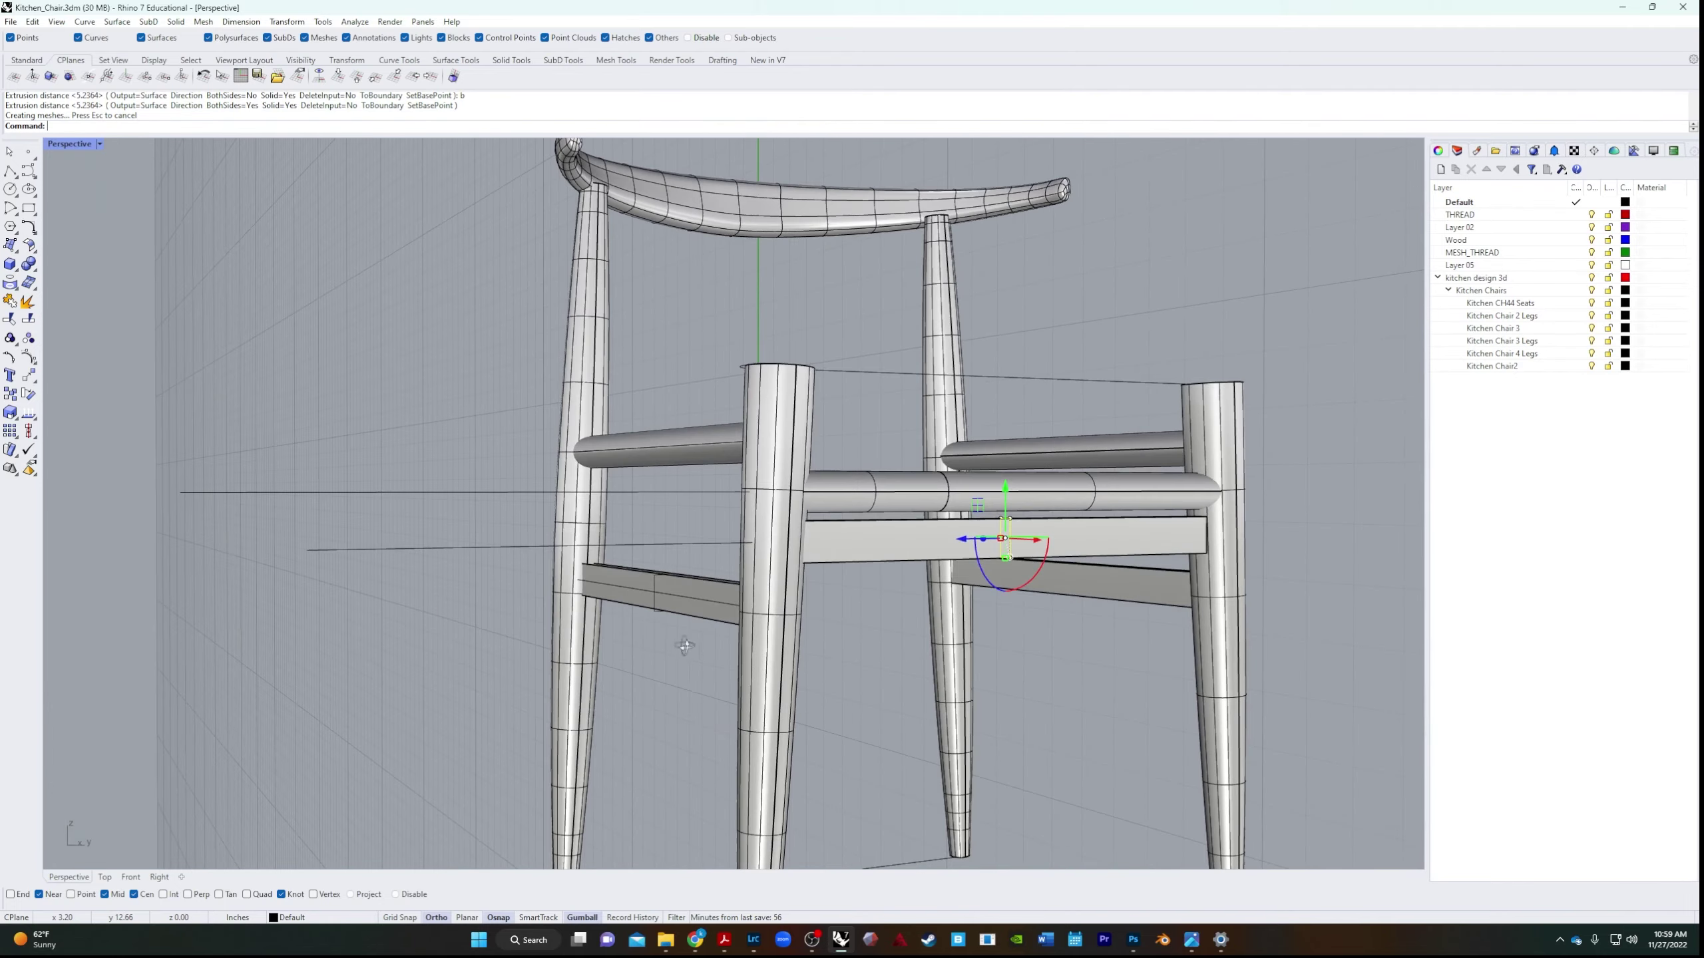
{"action": "right_click_drag", "start_coordinate": [1230, 636], "coordinate": [760, 573]}
{"action": "left_click", "coordinate": [760, 573]}
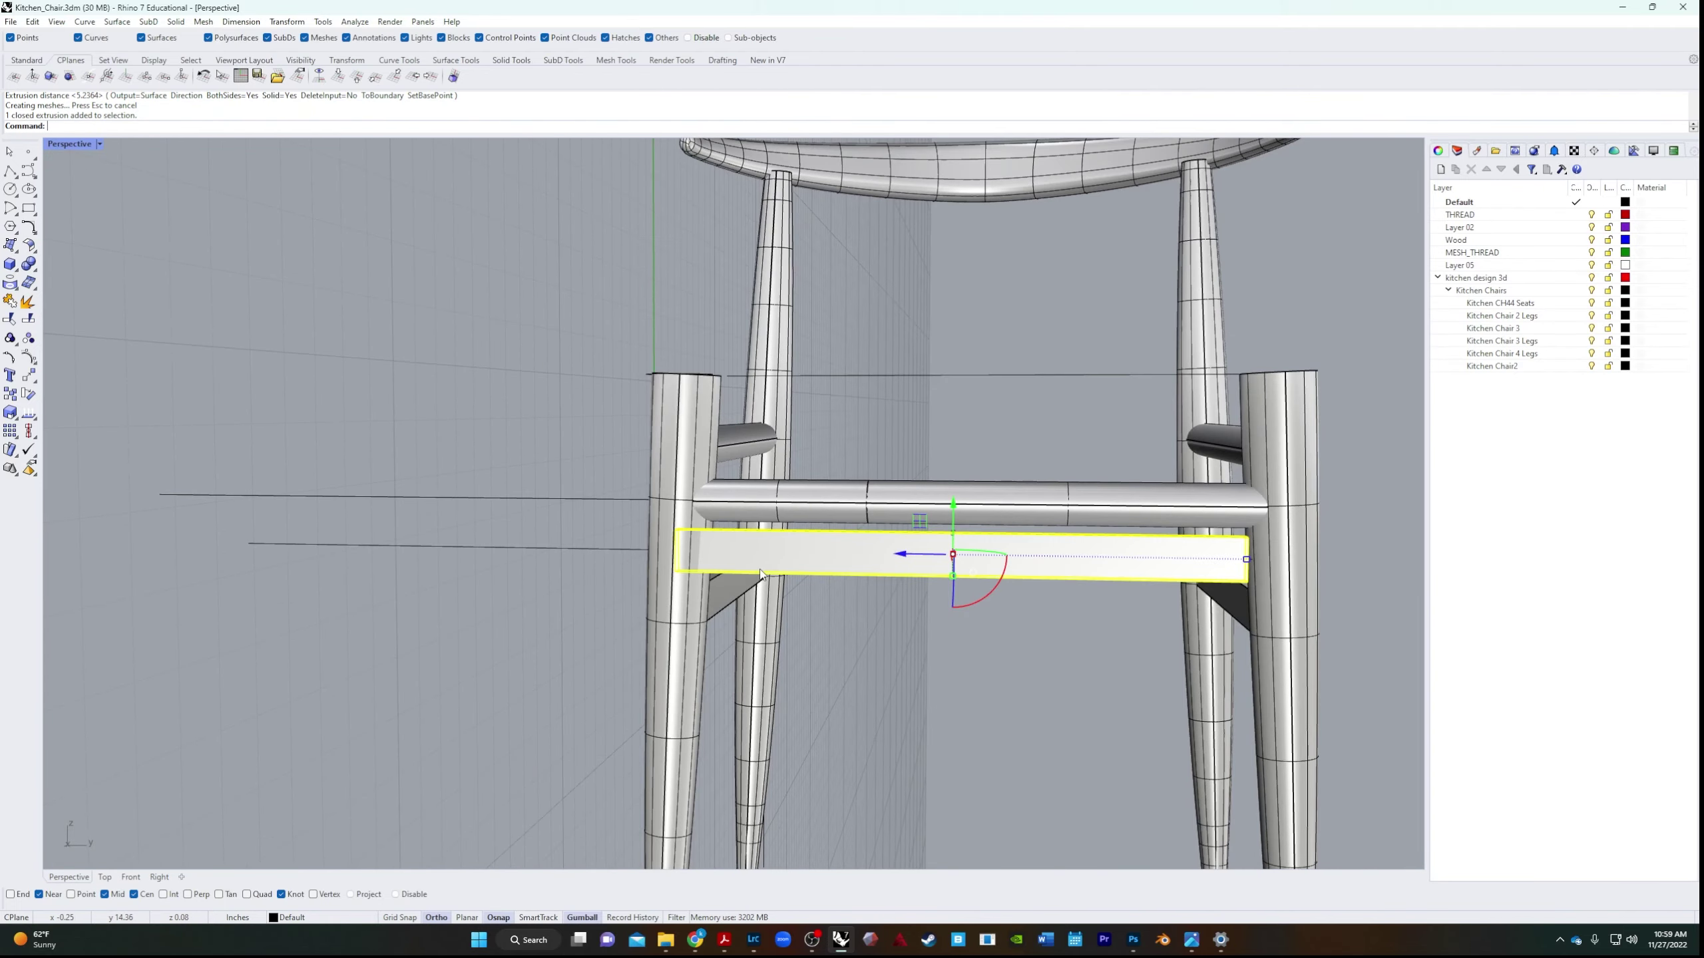
{"action": "left_click_drag", "start_coordinate": [901, 554], "coordinate": [962, 692]}
{"action": "left_click", "coordinate": [1037, 725]}
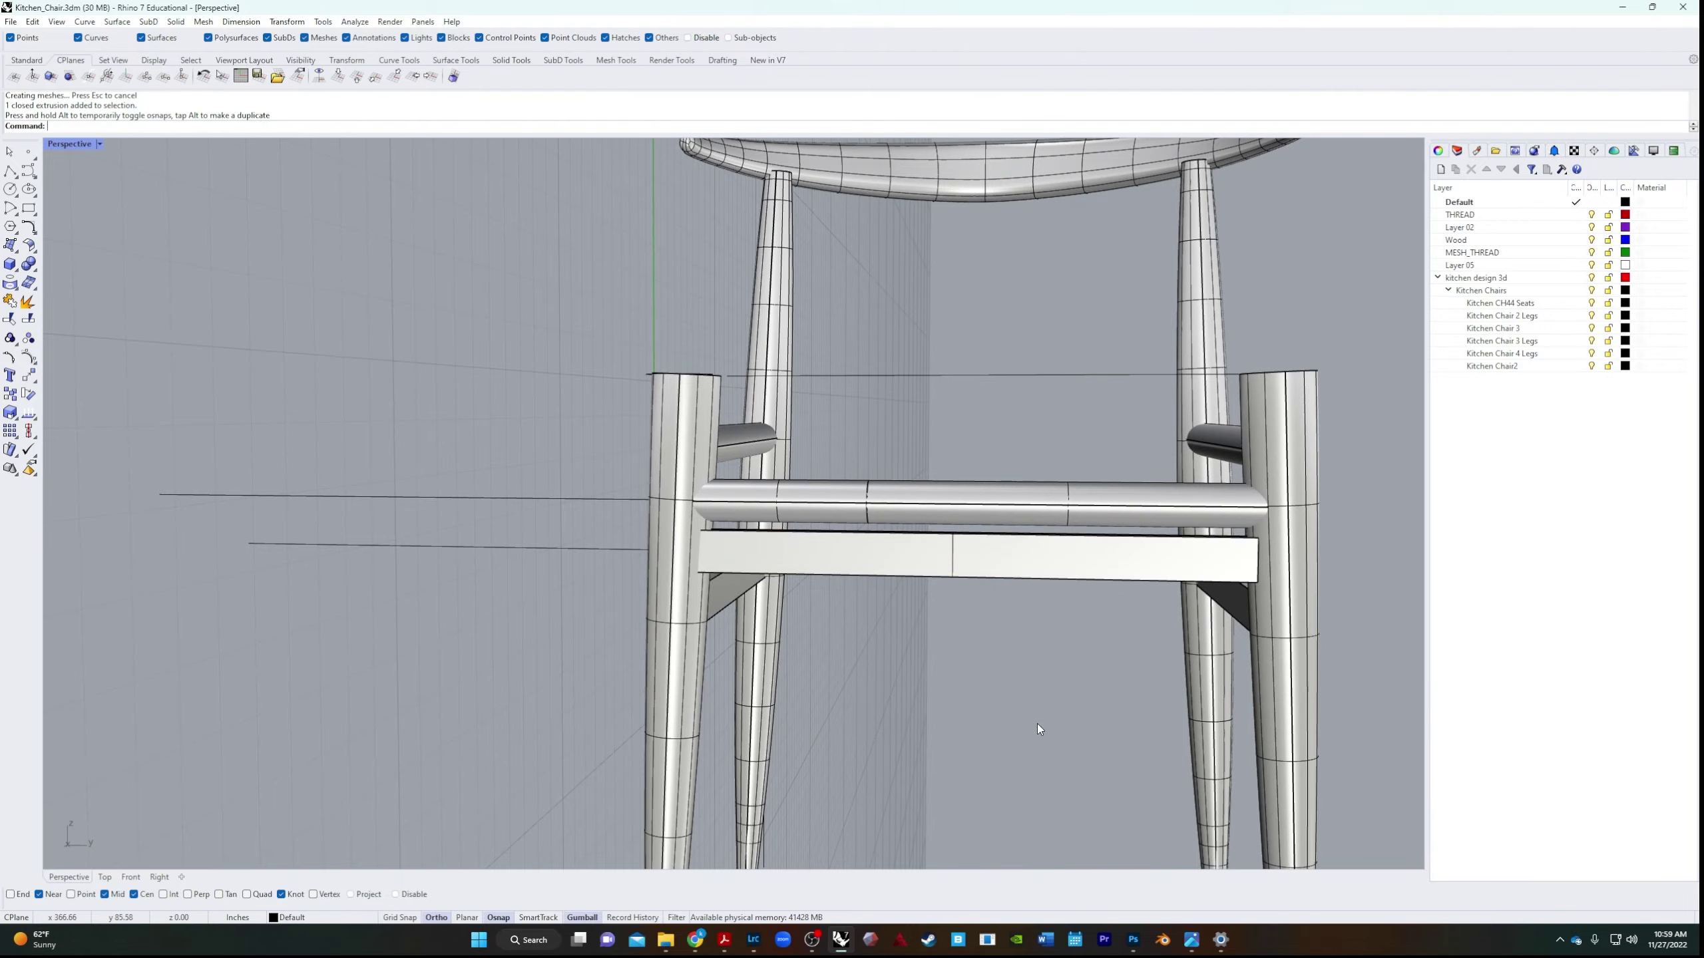
Move the flat front rail and the round rail together along their length.
{"action": "right_click_drag", "start_coordinate": [1037, 725], "coordinate": [669, 782]}
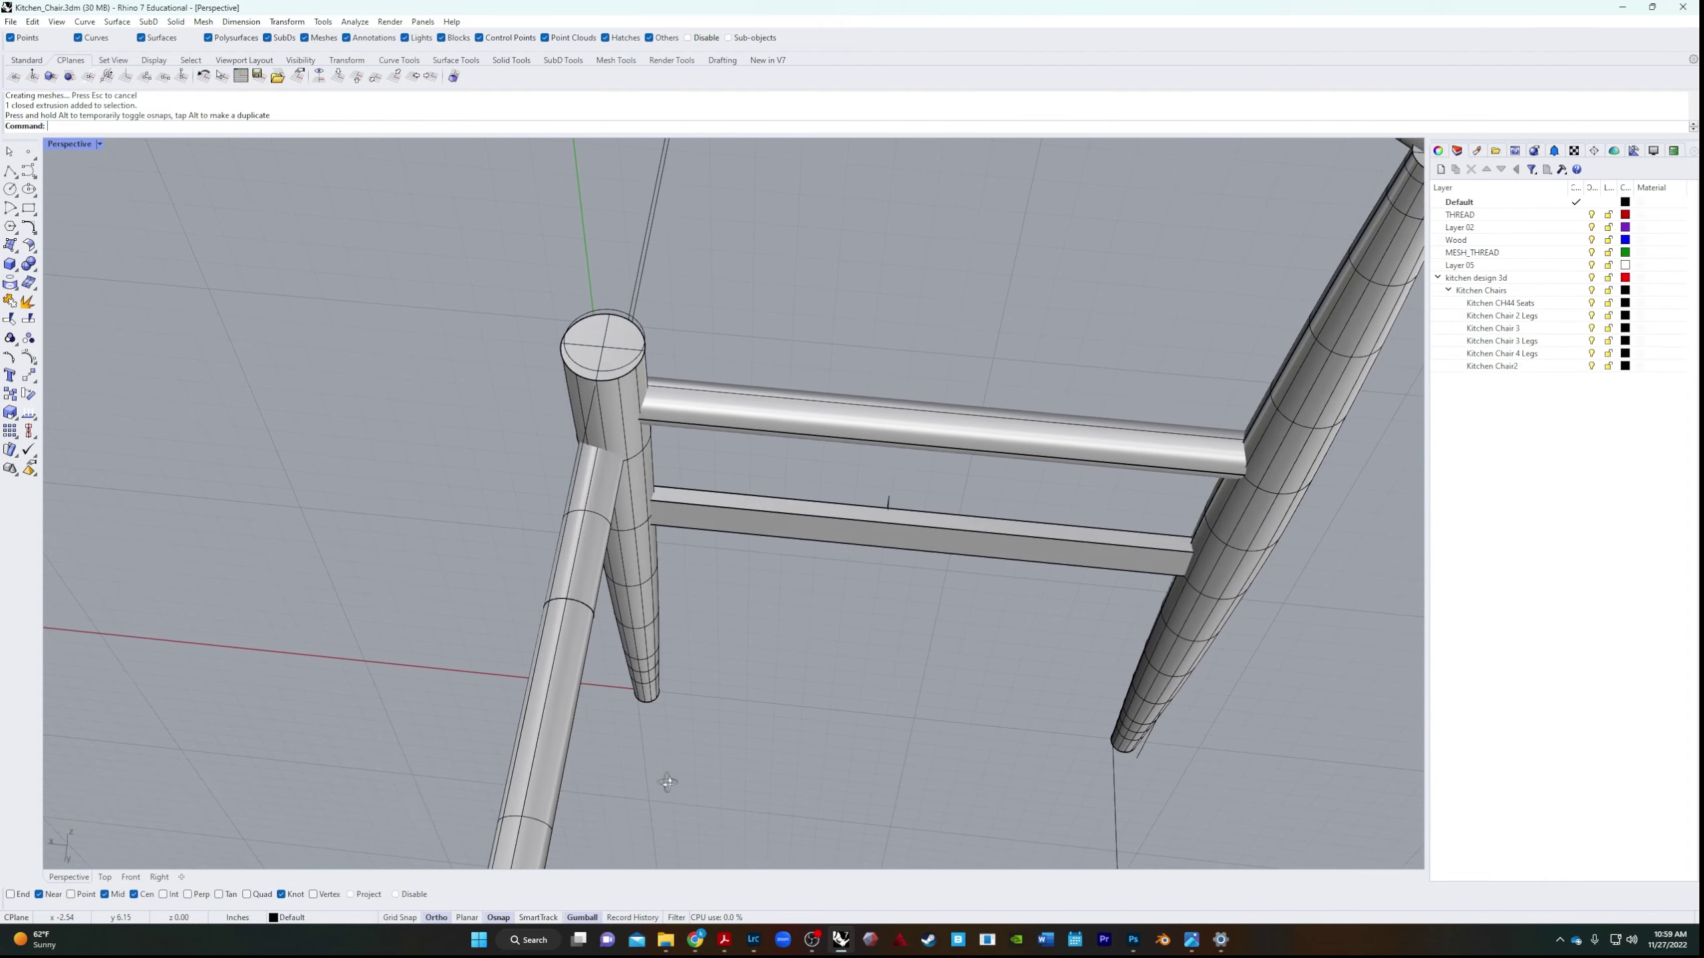
{"action": "right_click_drag", "start_coordinate": [708, 678], "coordinate": [833, 564]}
{"action": "left_click", "coordinate": [842, 565]}
{"action": "left_click", "coordinate": [918, 480], "text": "shift"}
{"action": "right_click_drag", "start_coordinate": [919, 481], "coordinate": [712, 555]}
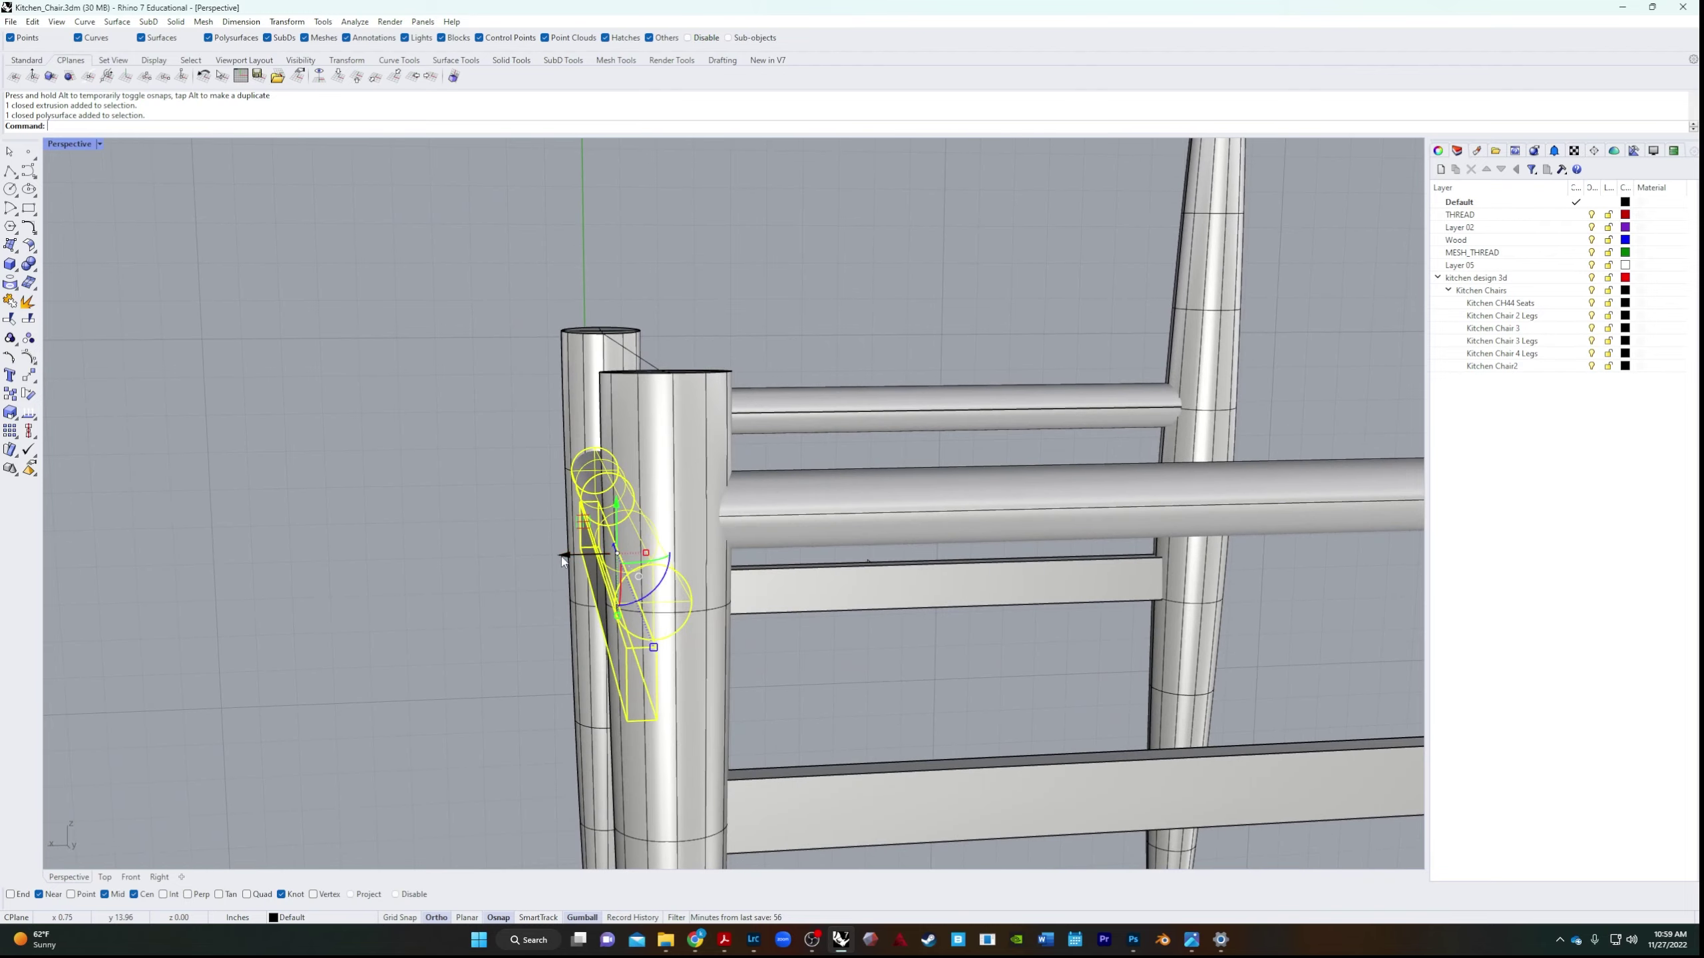
{"action": "left_click_drag", "start_coordinate": [562, 556], "coordinate": [648, 741]}
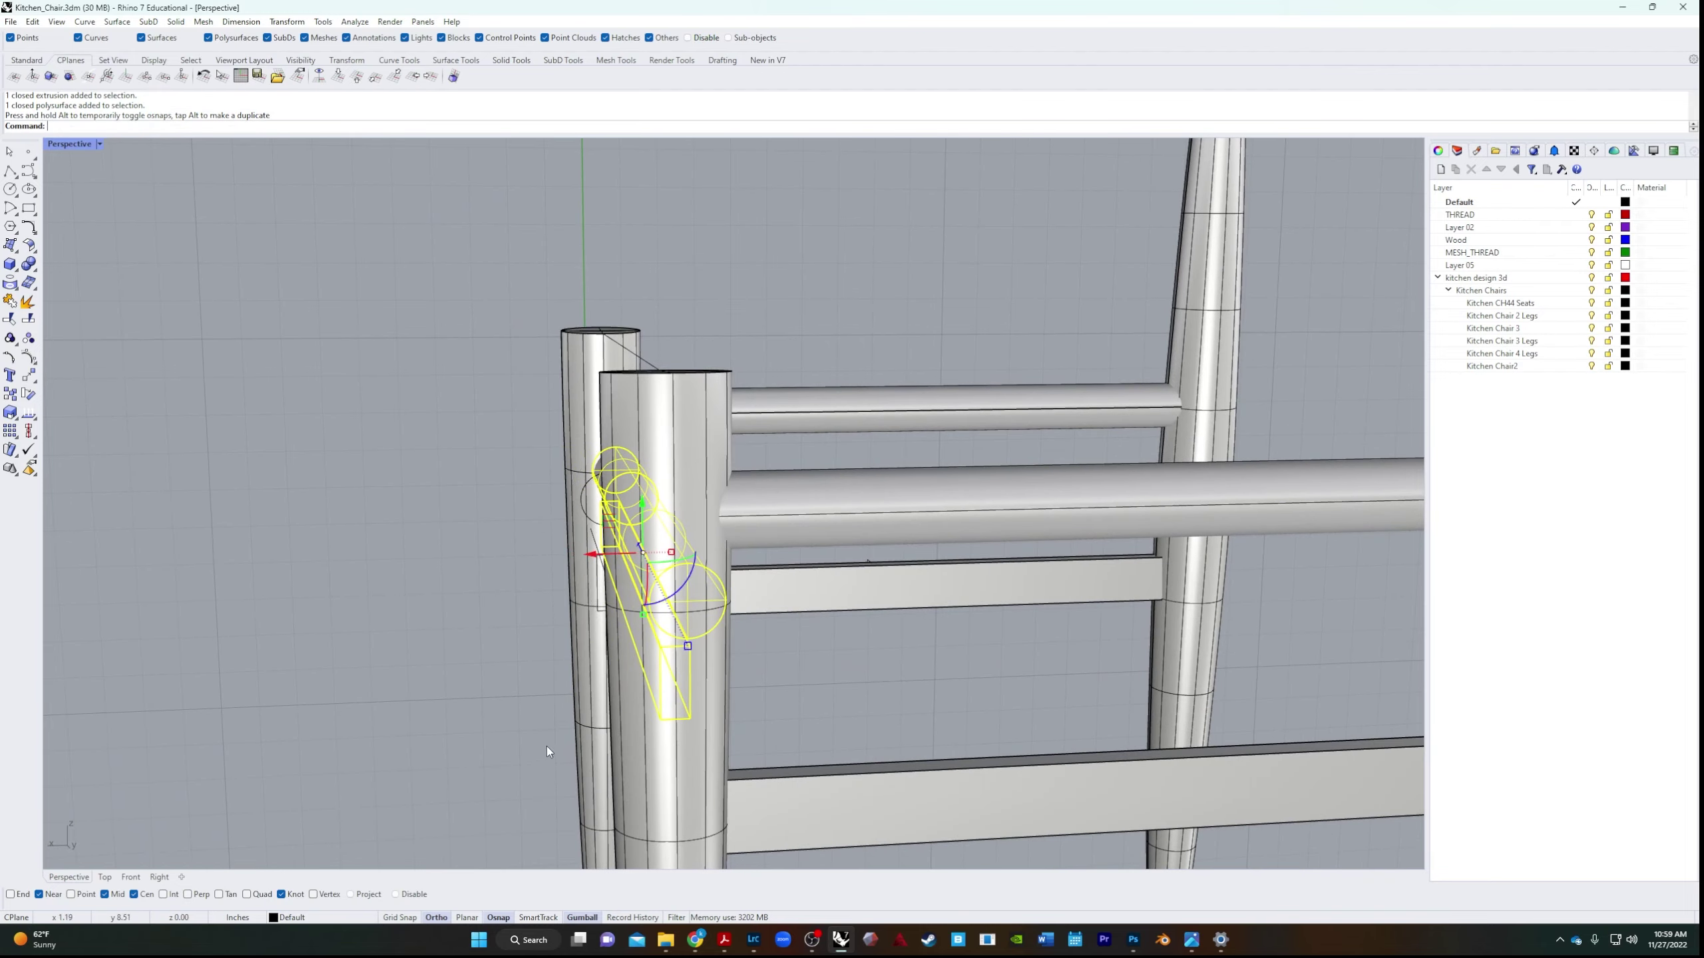
{"action": "left_click", "coordinate": [527, 742]}
Move the front tube rail and lower flat rail into alignment.
{"action": "right_click_drag", "start_coordinate": [504, 739], "coordinate": [867, 6]}
{"action": "scroll", "coordinate": [537, 376], "scroll_direction": "down", "scroll_amount": 2}
{"action": "right_click_drag", "start_coordinate": [684, 547], "coordinate": [635, 808], "text": "shift"}
{"action": "scroll", "coordinate": [808, 537], "scroll_direction": "up", "scroll_amount": 4}
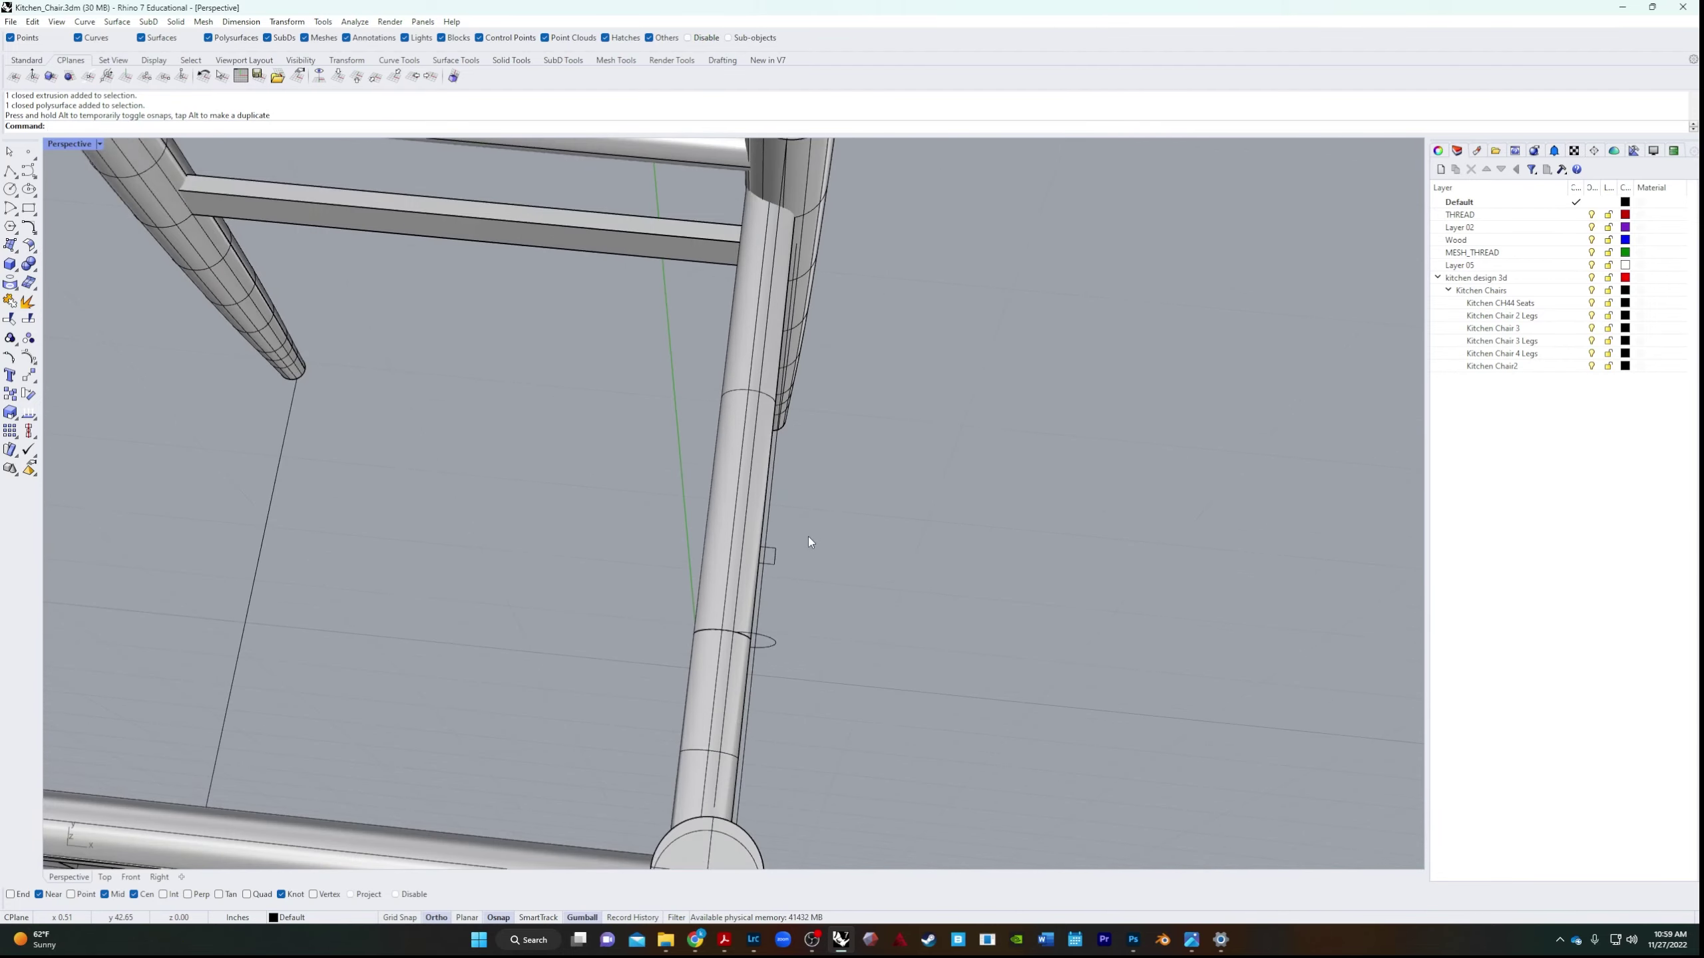
{"action": "right_click_drag", "start_coordinate": [590, 631], "coordinate": [871, 470]}
{"action": "left_click", "coordinate": [760, 584]}
{"action": "left_click", "coordinate": [831, 638], "text": "shift"}
{"action": "right_click_drag", "start_coordinate": [832, 604], "coordinate": [711, 712]}
{"action": "left_click_drag", "start_coordinate": [752, 646], "coordinate": [750, 642]}
{"action": "left_click", "coordinate": [891, 590]}
Reposition the lower flat rail beneath the round rung.
{"action": "right_click_drag", "start_coordinate": [885, 604], "coordinate": [569, 470]}
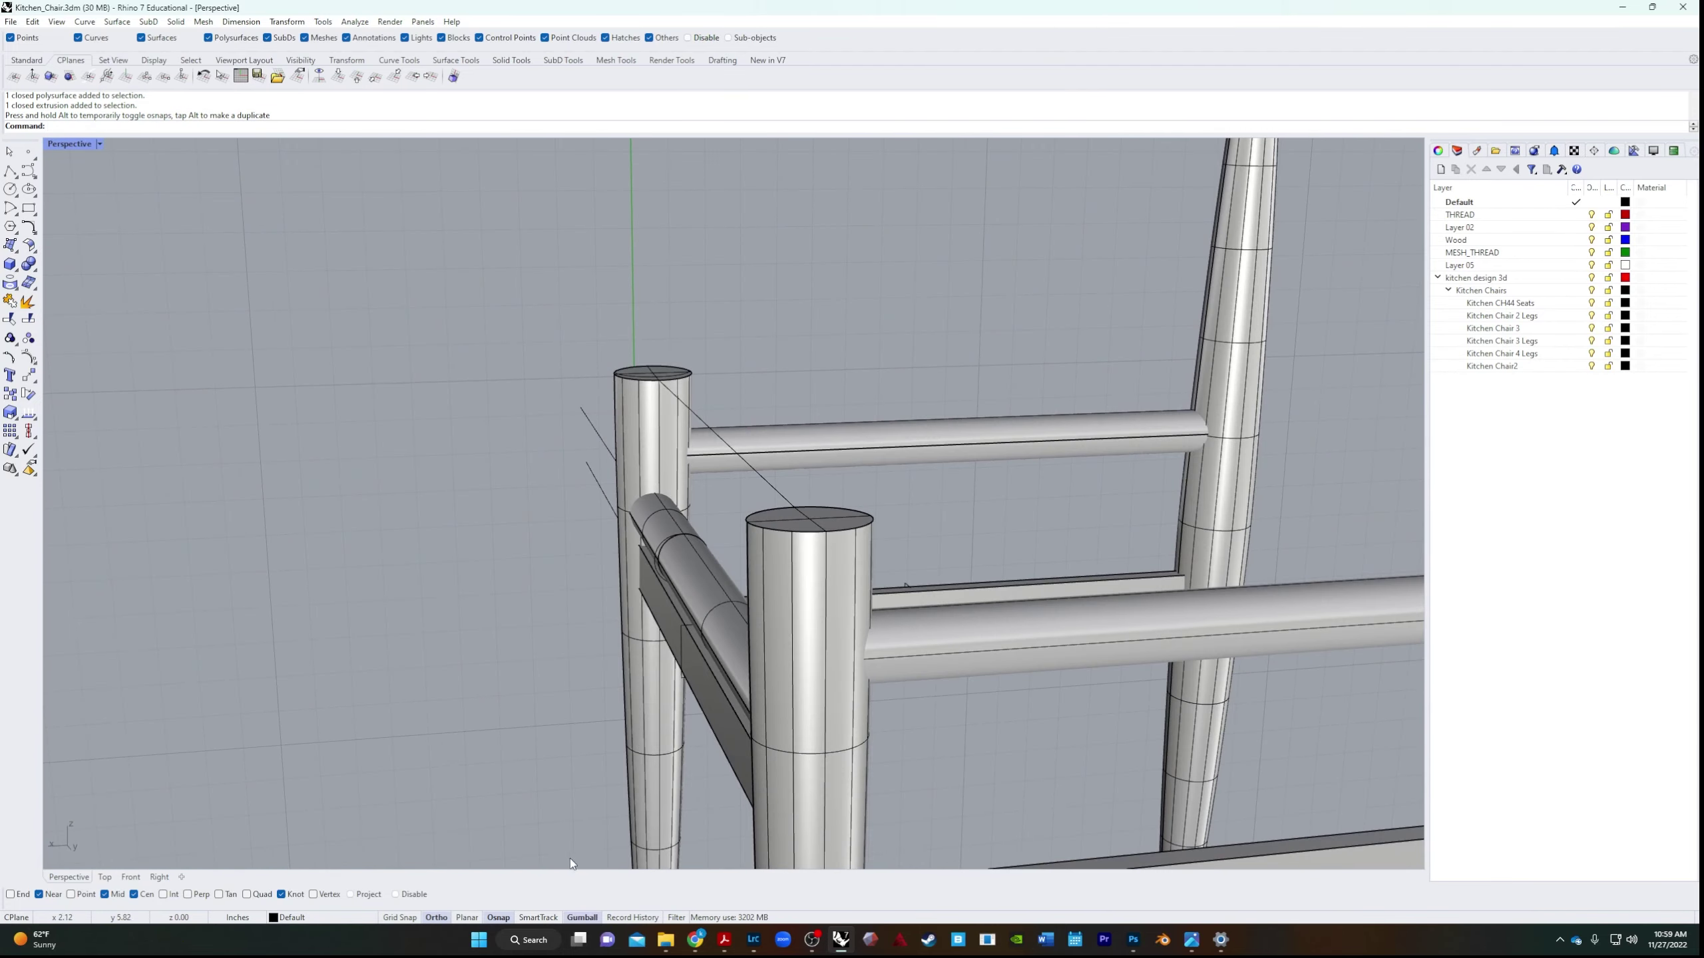
{"action": "right_click_drag", "start_coordinate": [281, 685], "coordinate": [536, 605]}
{"action": "left_click", "coordinate": [725, 674]}
{"action": "left_click_drag", "start_coordinate": [661, 656], "coordinate": [674, 644]}
{"action": "left_click", "coordinate": [590, 772]}
{"action": "right_click_drag", "start_coordinate": [603, 751], "coordinate": [785, 688]}
{"action": "left_click", "coordinate": [771, 685]}
{"action": "left_click", "coordinate": [859, 798]}
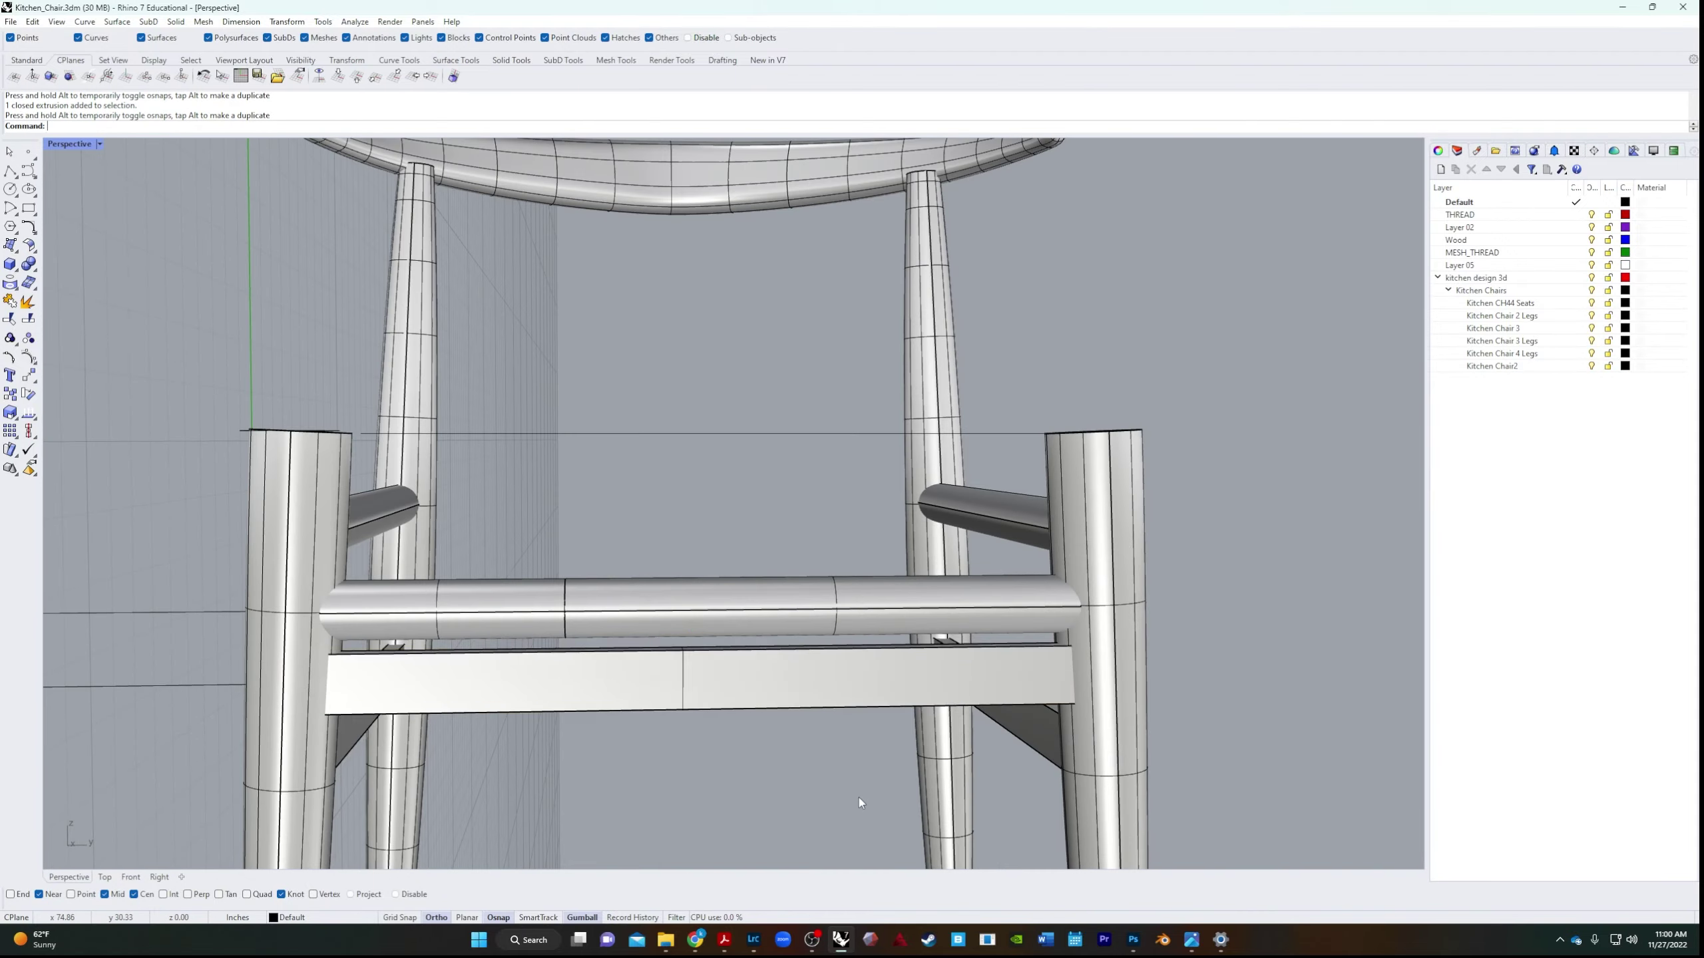
{"action": "right_click_drag", "start_coordinate": [858, 798], "coordinate": [1100, 751]}
{"action": "left_click", "coordinate": [744, 701]}
{"action": "left_click_drag", "start_coordinate": [781, 644], "coordinate": [788, 638]}
{"action": "right_click_drag", "start_coordinate": [871, 671], "coordinate": [577, 671]}
Shift the tube rail and flat rail together into place.
{"action": "left_click", "coordinate": [647, 792]}
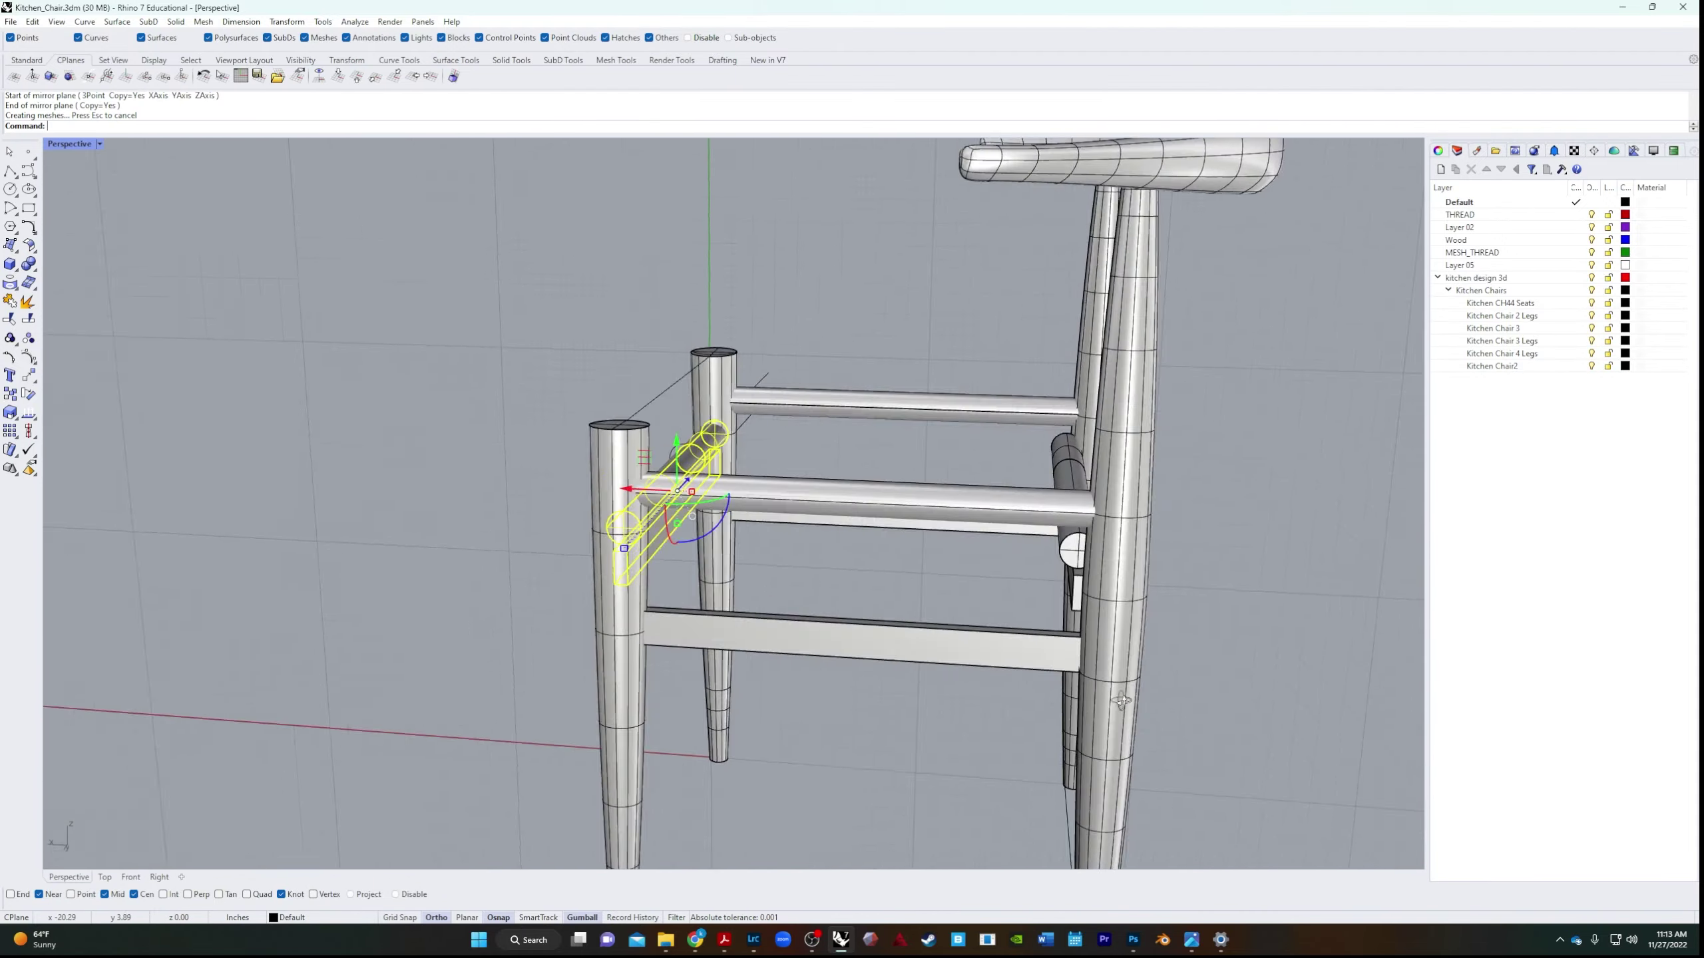
{"action": "left_click", "coordinate": [1140, 322]}
{"action": "left_click", "coordinate": [1091, 431], "text": "shift"}
{"action": "right_click_drag", "start_coordinate": [1121, 701], "coordinate": [1073, 570]}
{"action": "left_click_drag", "start_coordinate": [1157, 661], "coordinate": [1168, 664]}
{"action": "left_click", "coordinate": [1006, 705]}
Box-select the seat rails and nudge them into place.
{"action": "scroll", "coordinate": [1076, 708], "scroll_direction": "down", "scroll_amount": 5}
{"action": "right_click_drag", "start_coordinate": [1076, 708], "coordinate": [939, 637]}
{"action": "scroll", "coordinate": [738, 571], "scroll_direction": "down", "scroll_amount": 8}
{"action": "left_click_drag", "start_coordinate": [221, 523], "coordinate": [112, 594]}
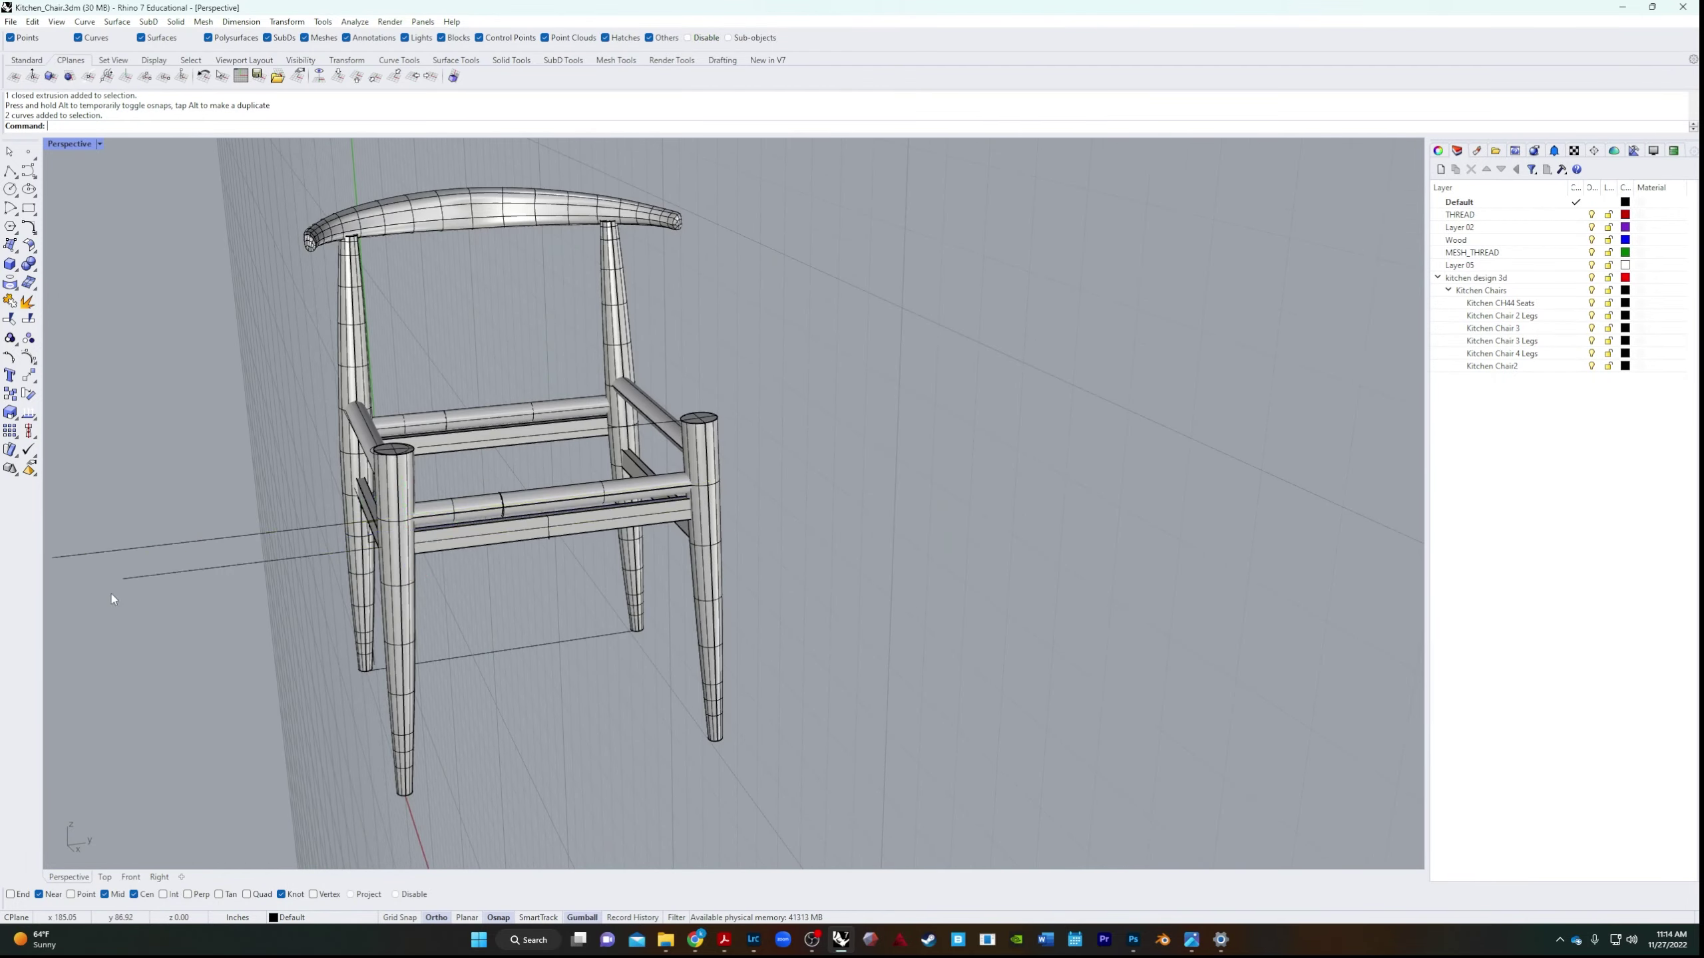
{"action": "right_click_drag", "start_coordinate": [111, 594], "coordinate": [551, 385]}
{"action": "left_click_drag", "start_coordinate": [225, 527], "coordinate": [530, 647]}
{"action": "right_click_drag", "start_coordinate": [603, 537], "coordinate": [658, 570]}
{"action": "scroll", "coordinate": [336, 523], "scroll_direction": "up", "scroll_amount": 8}
{"action": "left_click_drag", "start_coordinate": [507, 729], "coordinate": [498, 715]}
Adjust the position of the two front rails.
{"action": "left_click", "coordinate": [939, 637]}
{"action": "right_click_drag", "start_coordinate": [939, 638], "coordinate": [919, 698]}
{"action": "left_click", "coordinate": [536, 524]}
{"action": "left_click", "coordinate": [523, 500], "text": "shift"}
{"action": "left_click_drag", "start_coordinate": [504, 524], "coordinate": [527, 527]}
Delete every loose construction curve in the model using SelCrv.
{"action": "left_click", "coordinate": [919, 593]}
{"action": "type", "text": "SelCrv"}
{"action": "key", "text": "Return"}
{"action": "key", "text": "Delete"}
{"action": "right_click_drag", "start_coordinate": [920, 593], "coordinate": [1061, 401]}
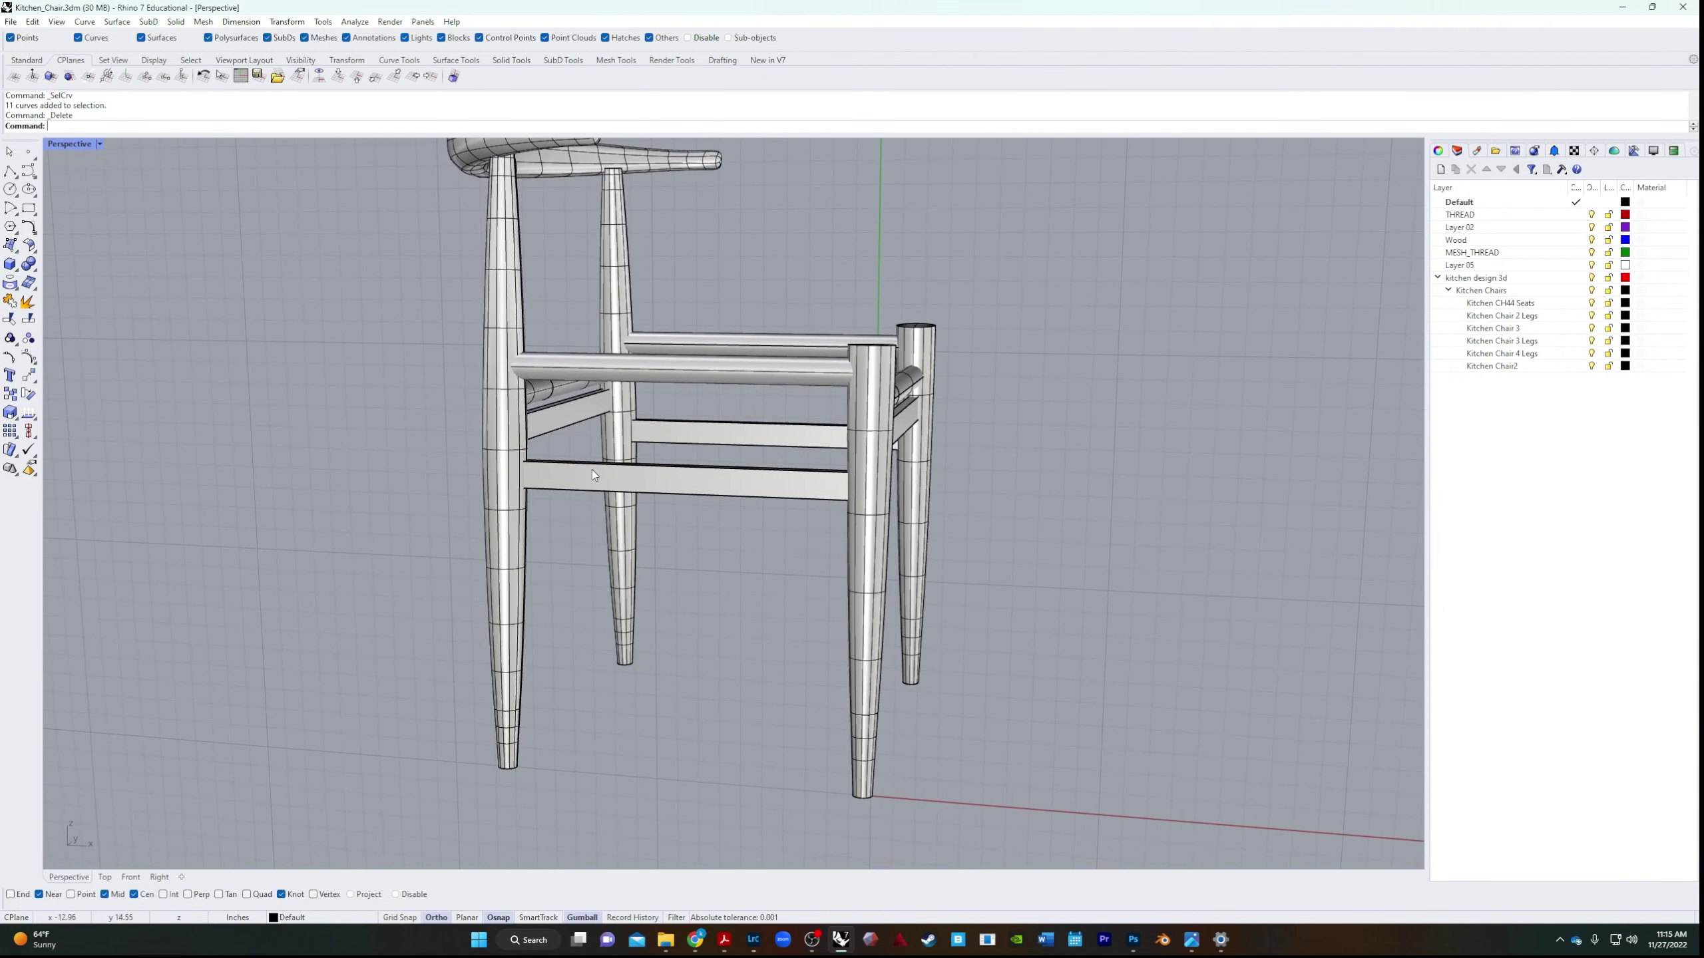
Raise the lower and upper side rails slightly with the Gumball.
{"action": "right_click_drag", "start_coordinate": [586, 443], "coordinate": [679, 546]}
{"action": "left_click", "coordinate": [725, 479]}
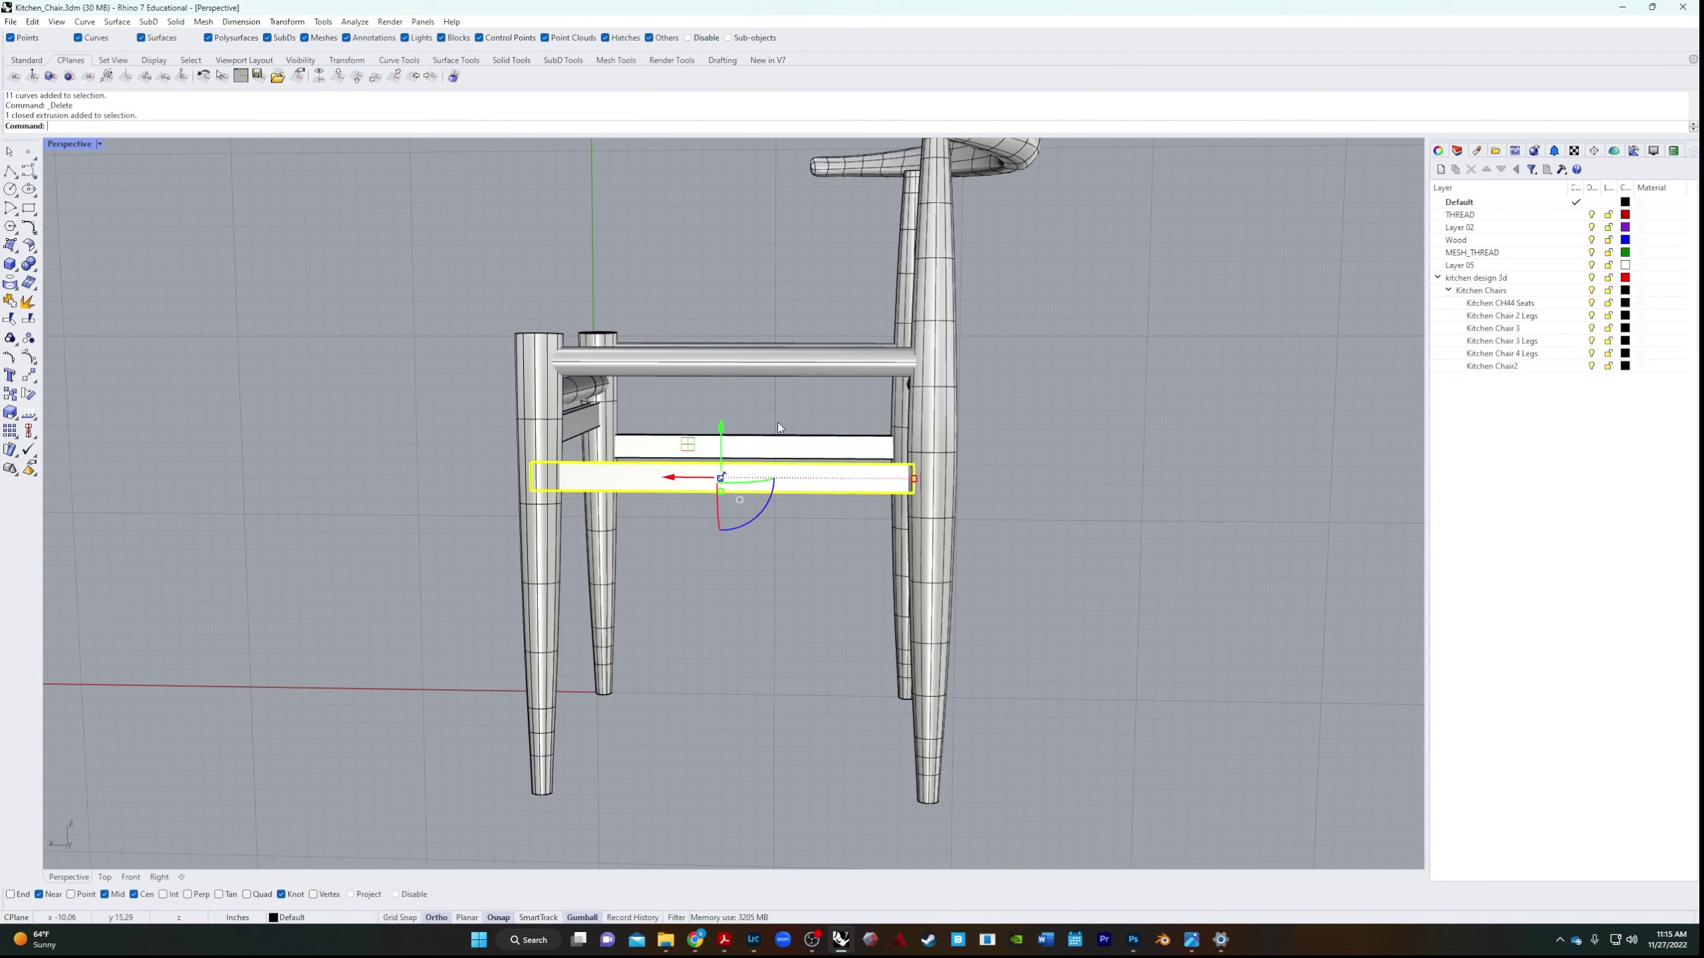
{"action": "left_click", "coordinate": [810, 452], "text": "shift"}
{"action": "left_click_drag", "start_coordinate": [734, 411], "coordinate": [1139, 461]}
{"action": "left_click", "coordinate": [1098, 549]}
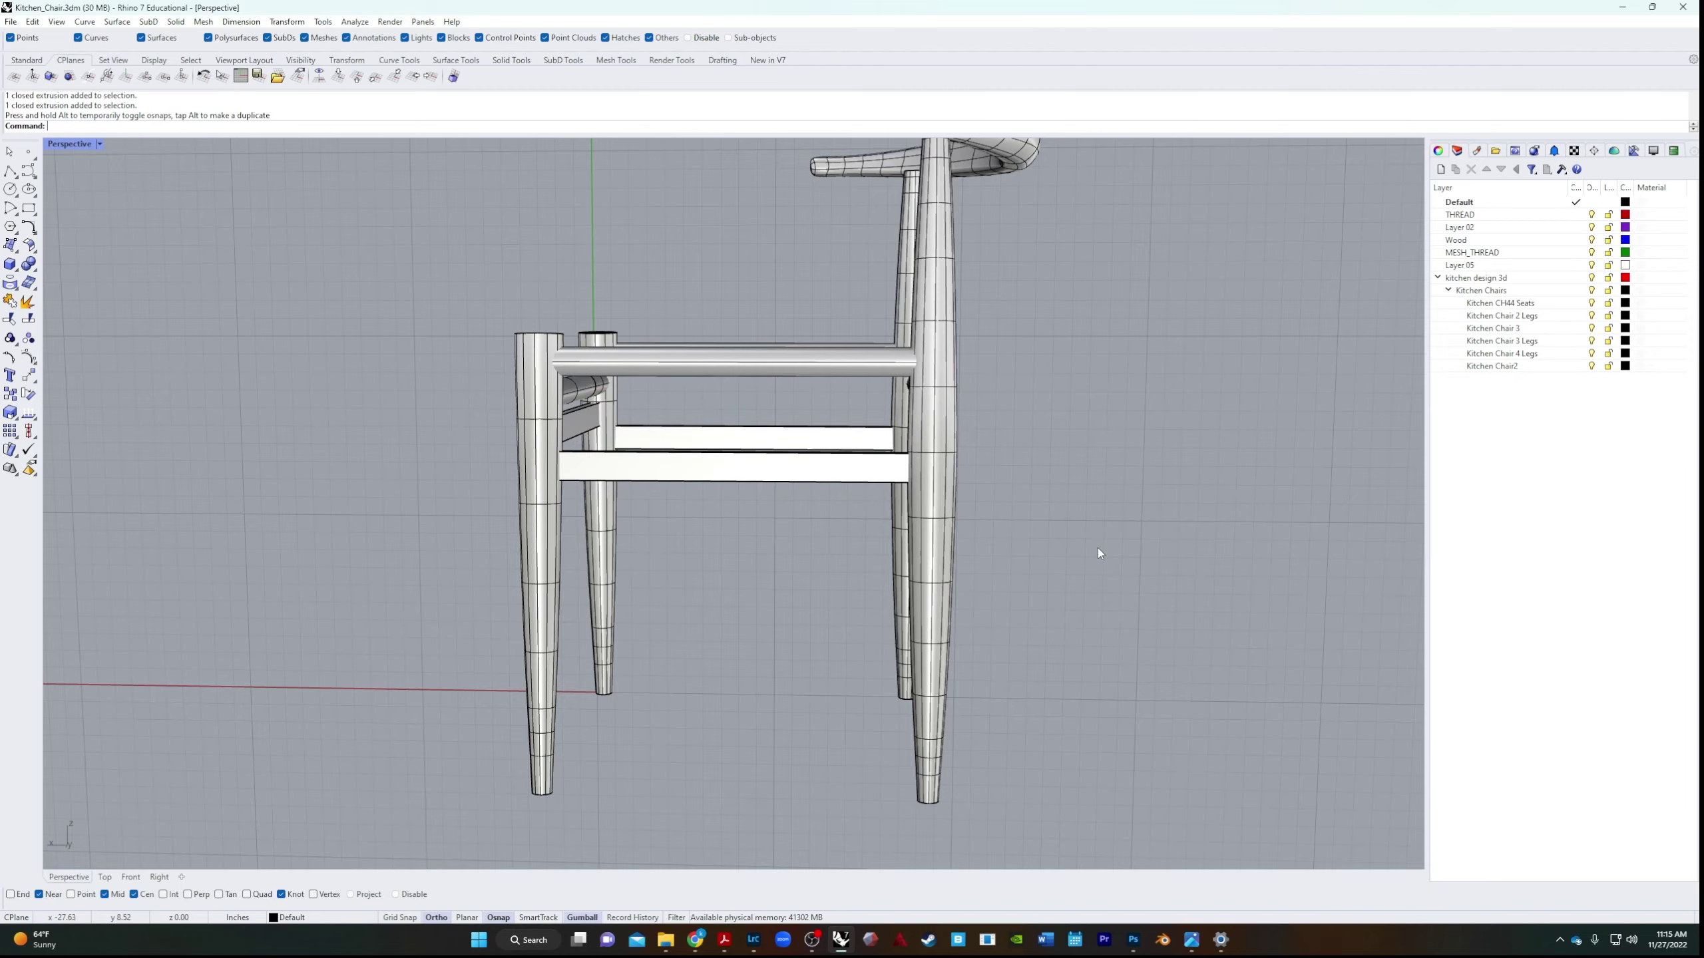
{"action": "right_click_drag", "start_coordinate": [1098, 550], "coordinate": [1247, 549]}
{"action": "right_click_drag", "start_coordinate": [933, 634], "coordinate": [1044, 652]}
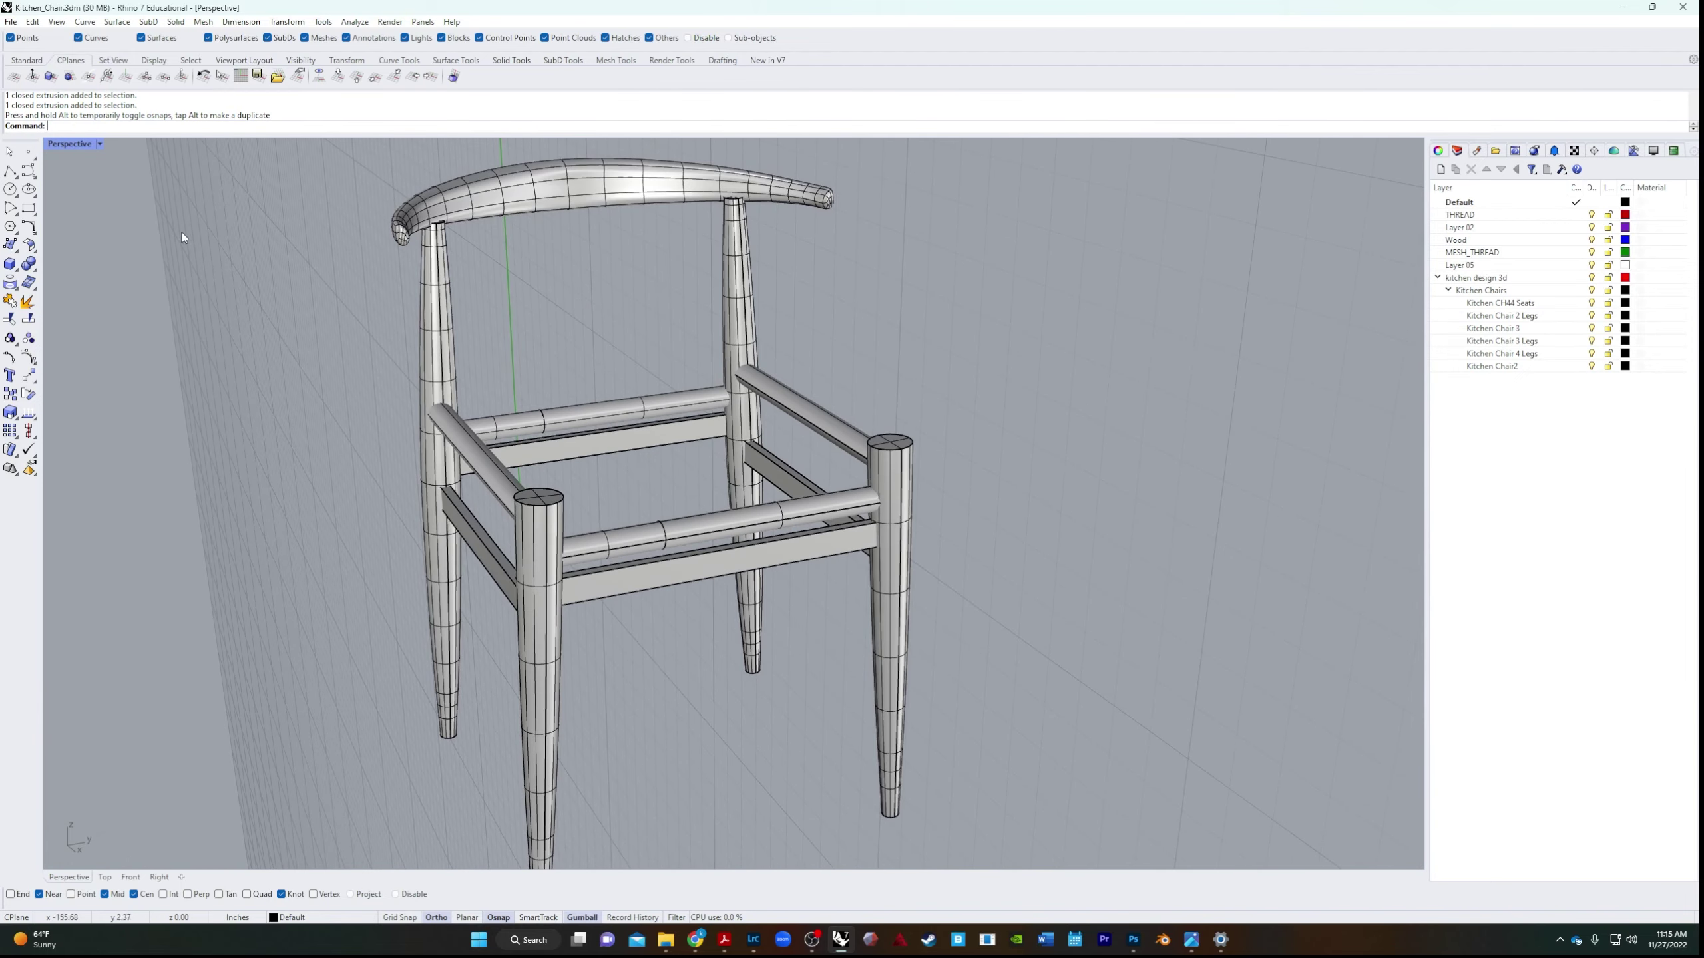
{"action": "left_click", "coordinate": [101, 144]}
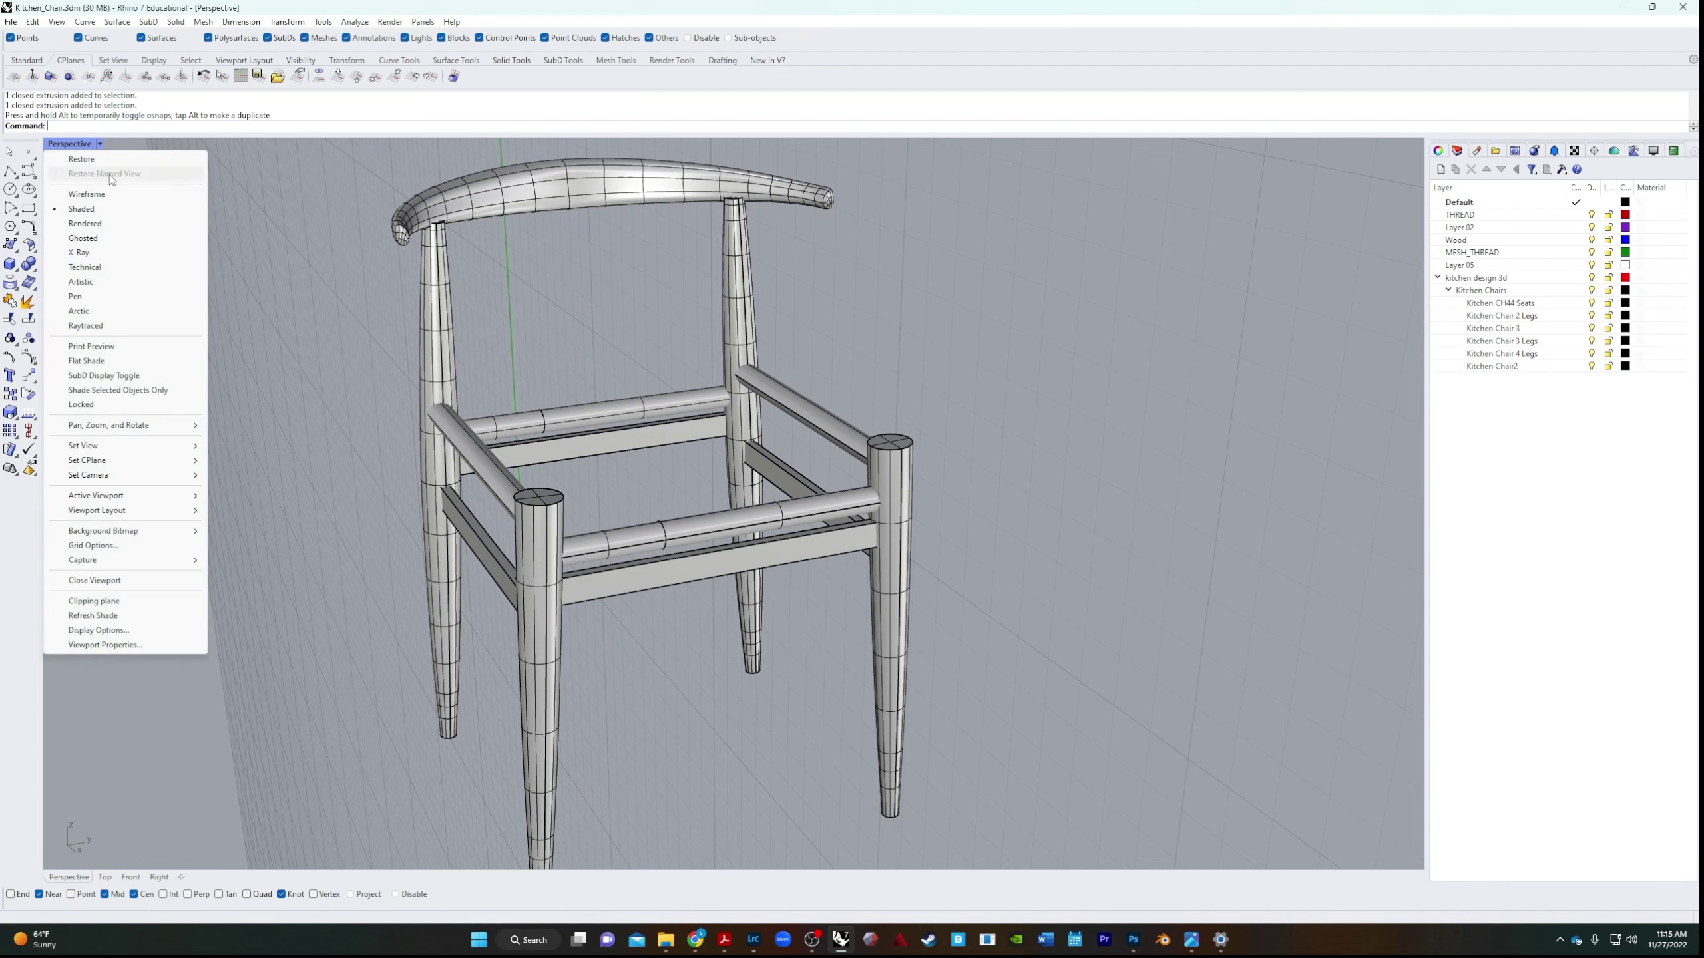
{"action": "left_click", "coordinate": [117, 228]}
{"action": "mouse_move", "coordinate": [369, 529]}
{"action": "right_mouse_down"}
{"action": "mouse_move", "coordinate": [305, 574]}
{"action": "mouse_move", "coordinate": [453, 531]}
{"action": "mouse_move", "coordinate": [368, 539]}
{"action": "right_mouse_up"}
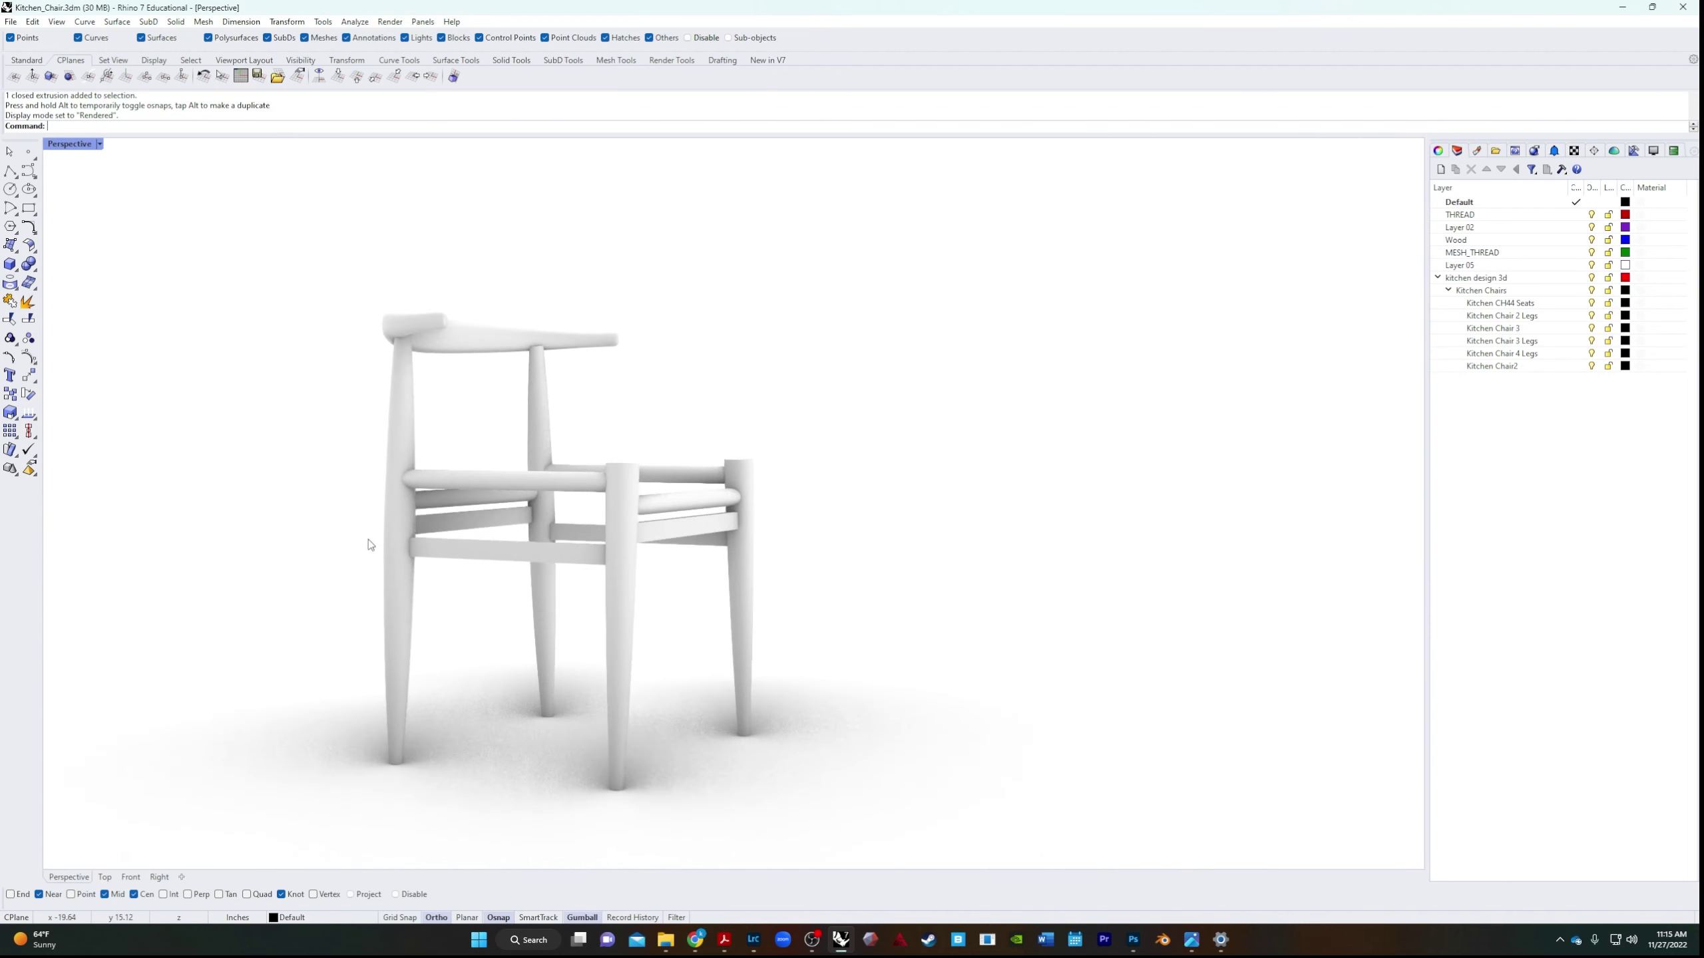
{"action": "left_click", "coordinate": [1189, 942]}
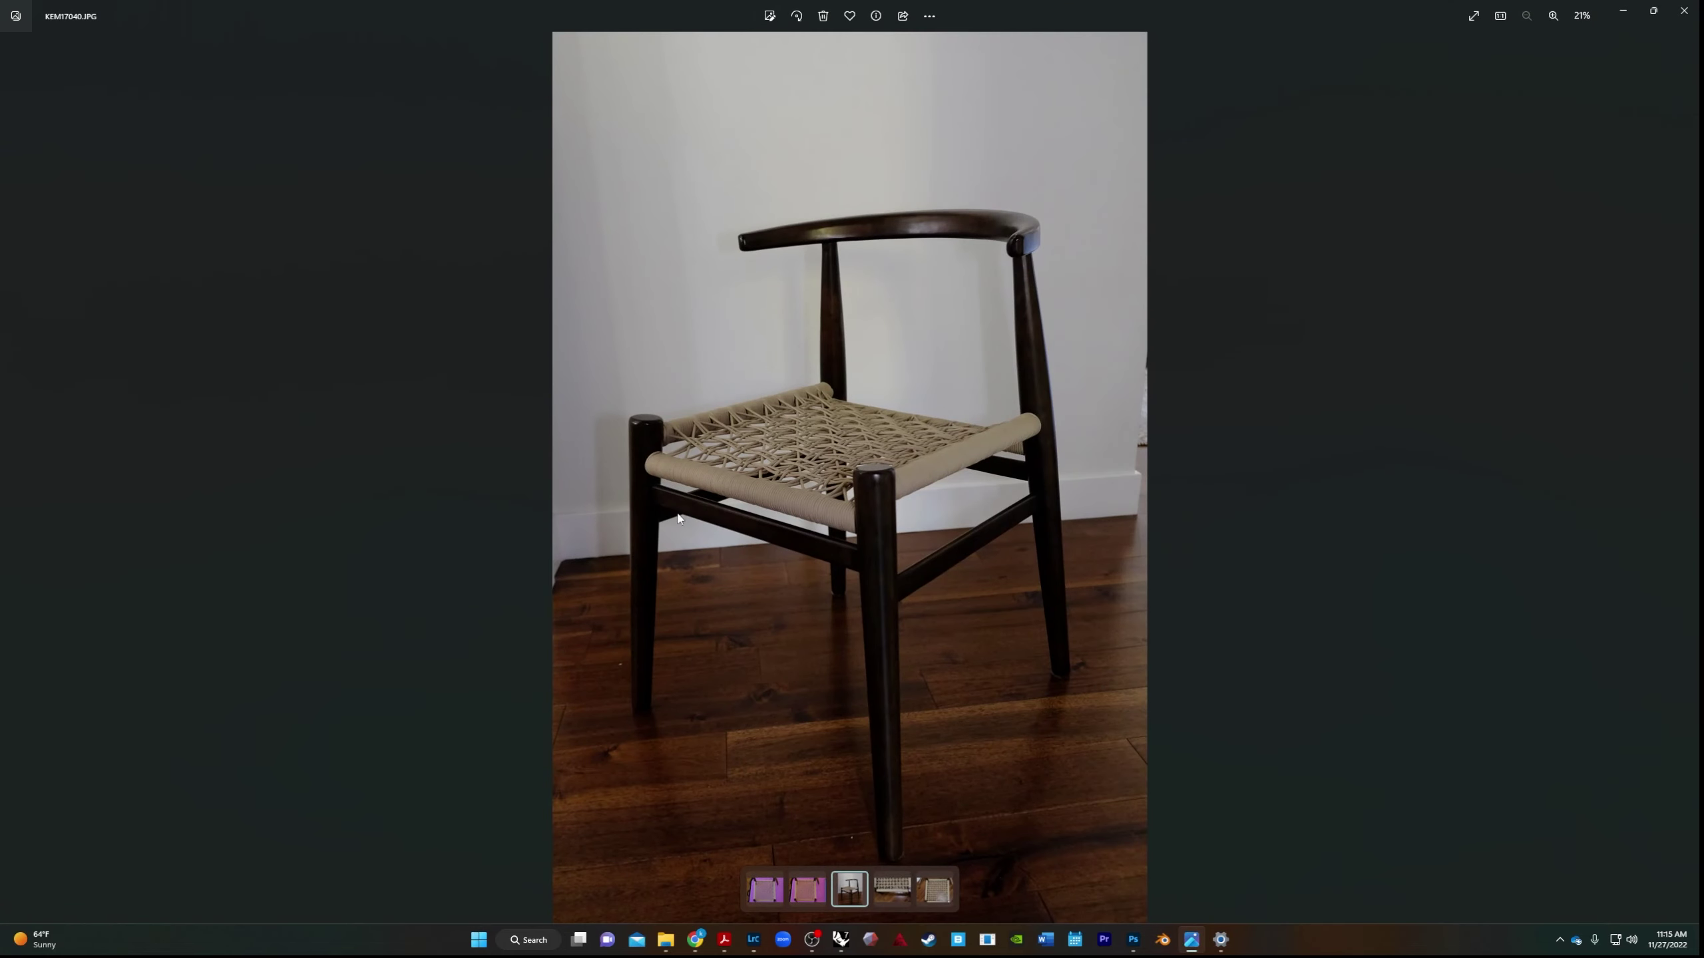
{"action": "left_click", "coordinate": [1621, 15]}
{"action": "right_click_drag", "start_coordinate": [658, 643], "coordinate": [524, 635]}
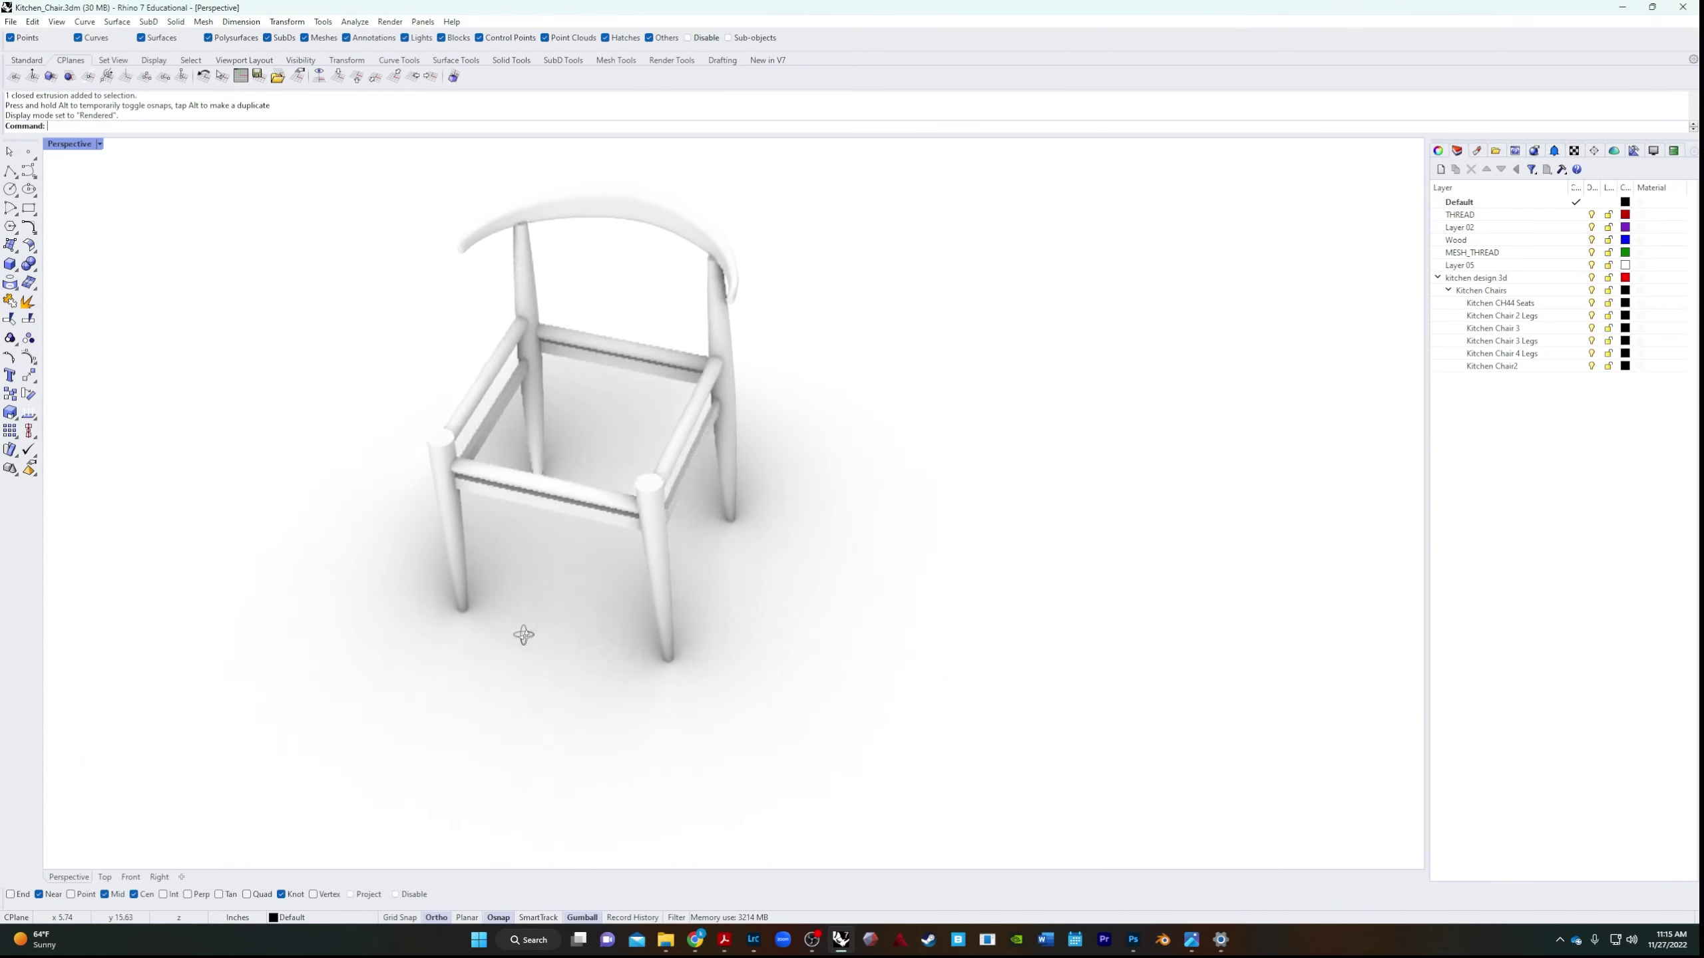
Select the curved backrest and slide it along X.
{"action": "right_click_drag", "start_coordinate": [804, 639], "coordinate": [844, 594]}
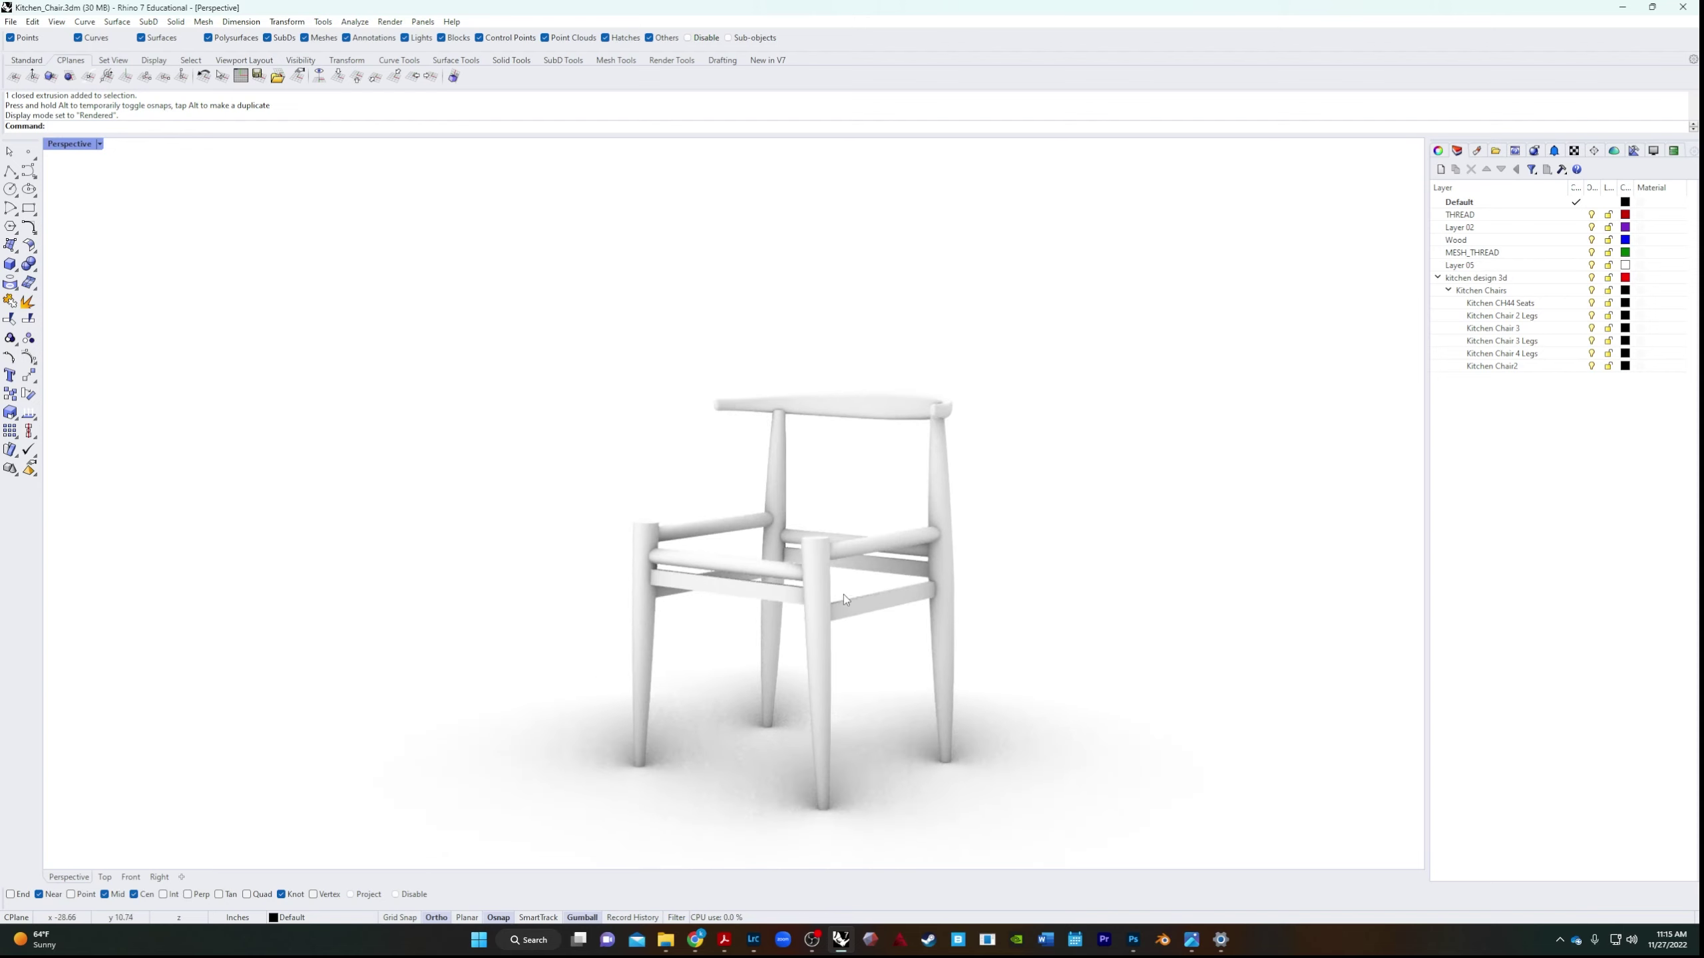
{"action": "right_click_drag", "start_coordinate": [942, 529], "coordinate": [879, 568]}
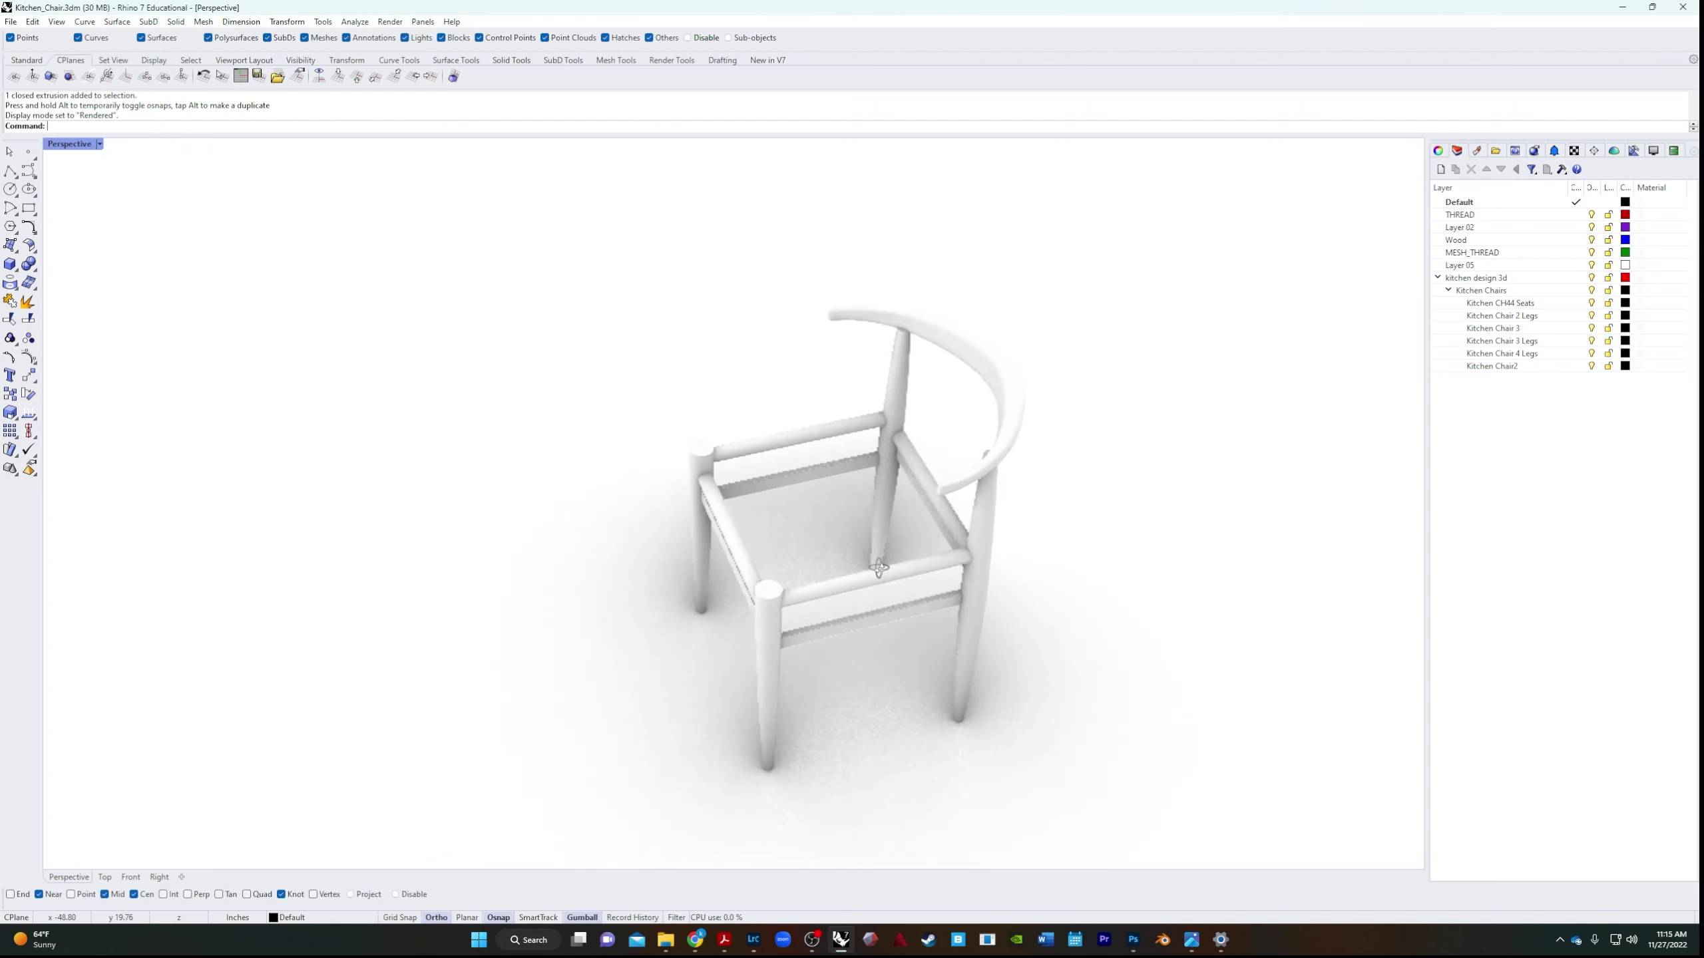
{"action": "scroll", "coordinate": [954, 407], "scroll_direction": "up", "scroll_amount": 7}
{"action": "right_click_drag", "start_coordinate": [954, 408], "coordinate": [1080, 480]}
{"action": "right_click_drag", "start_coordinate": [695, 306], "coordinate": [592, 355]}
{"action": "left_click", "coordinate": [603, 306]}
{"action": "left_click_drag", "start_coordinate": [654, 345], "coordinate": [647, 190]}
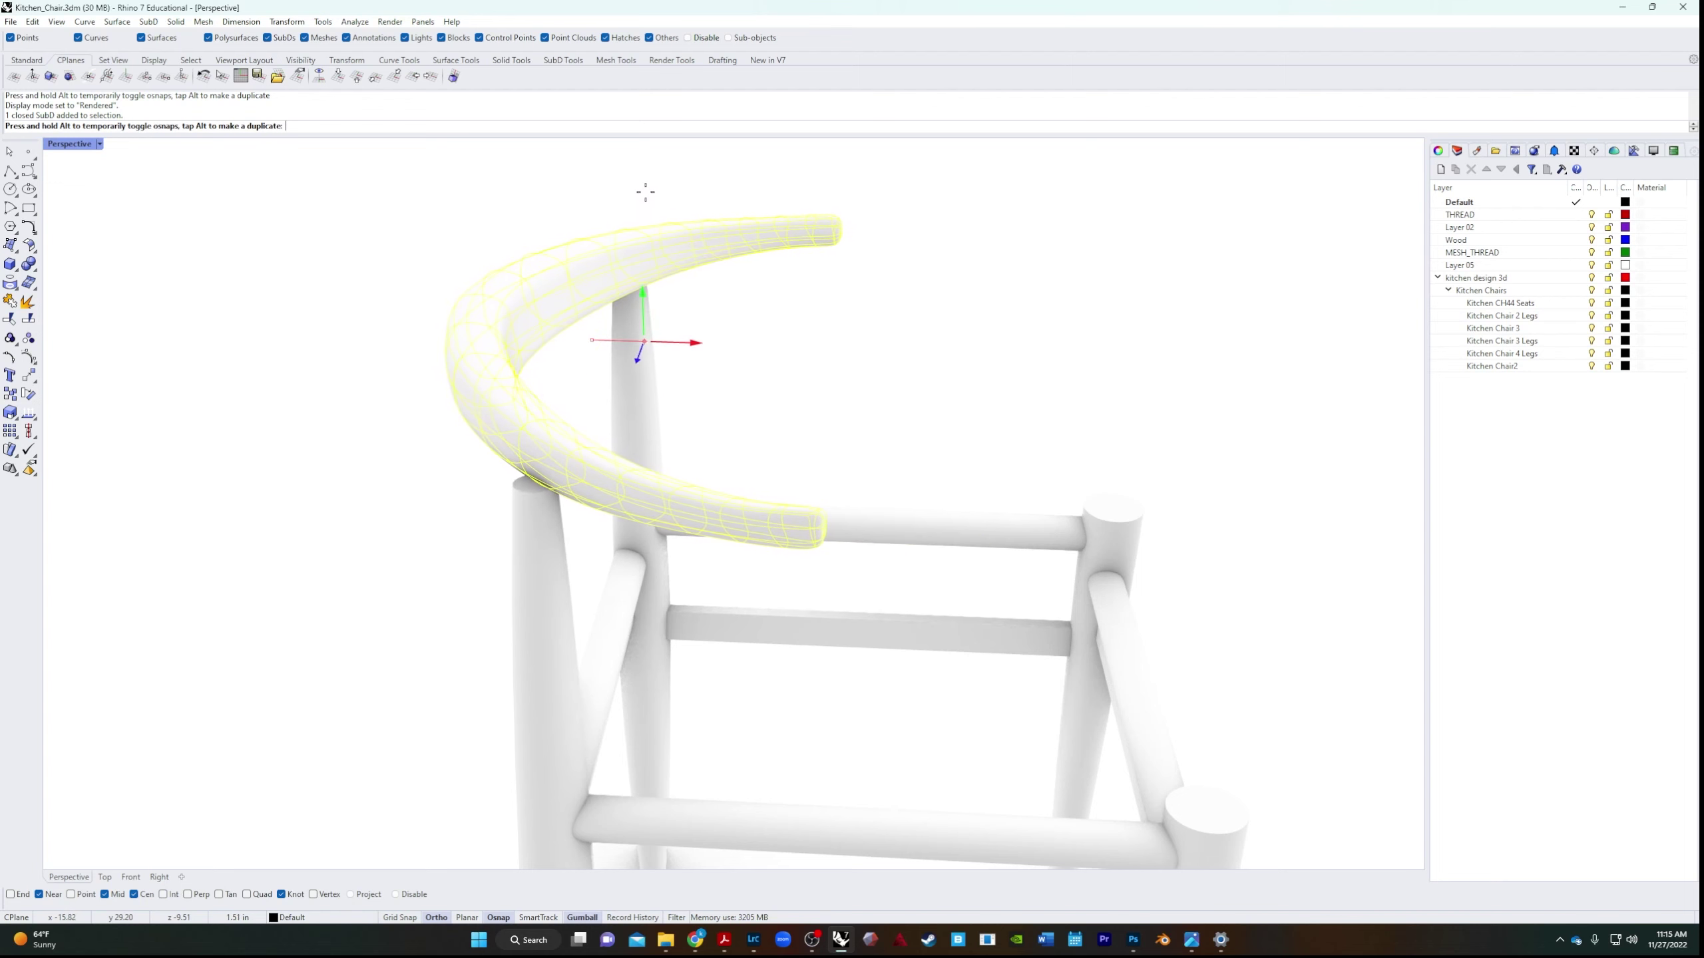
Try enlarging and narrowing the curved backrest with the Gumball scale handles.
{"action": "right_click_drag", "start_coordinate": [1069, 479], "coordinate": [868, 607]}
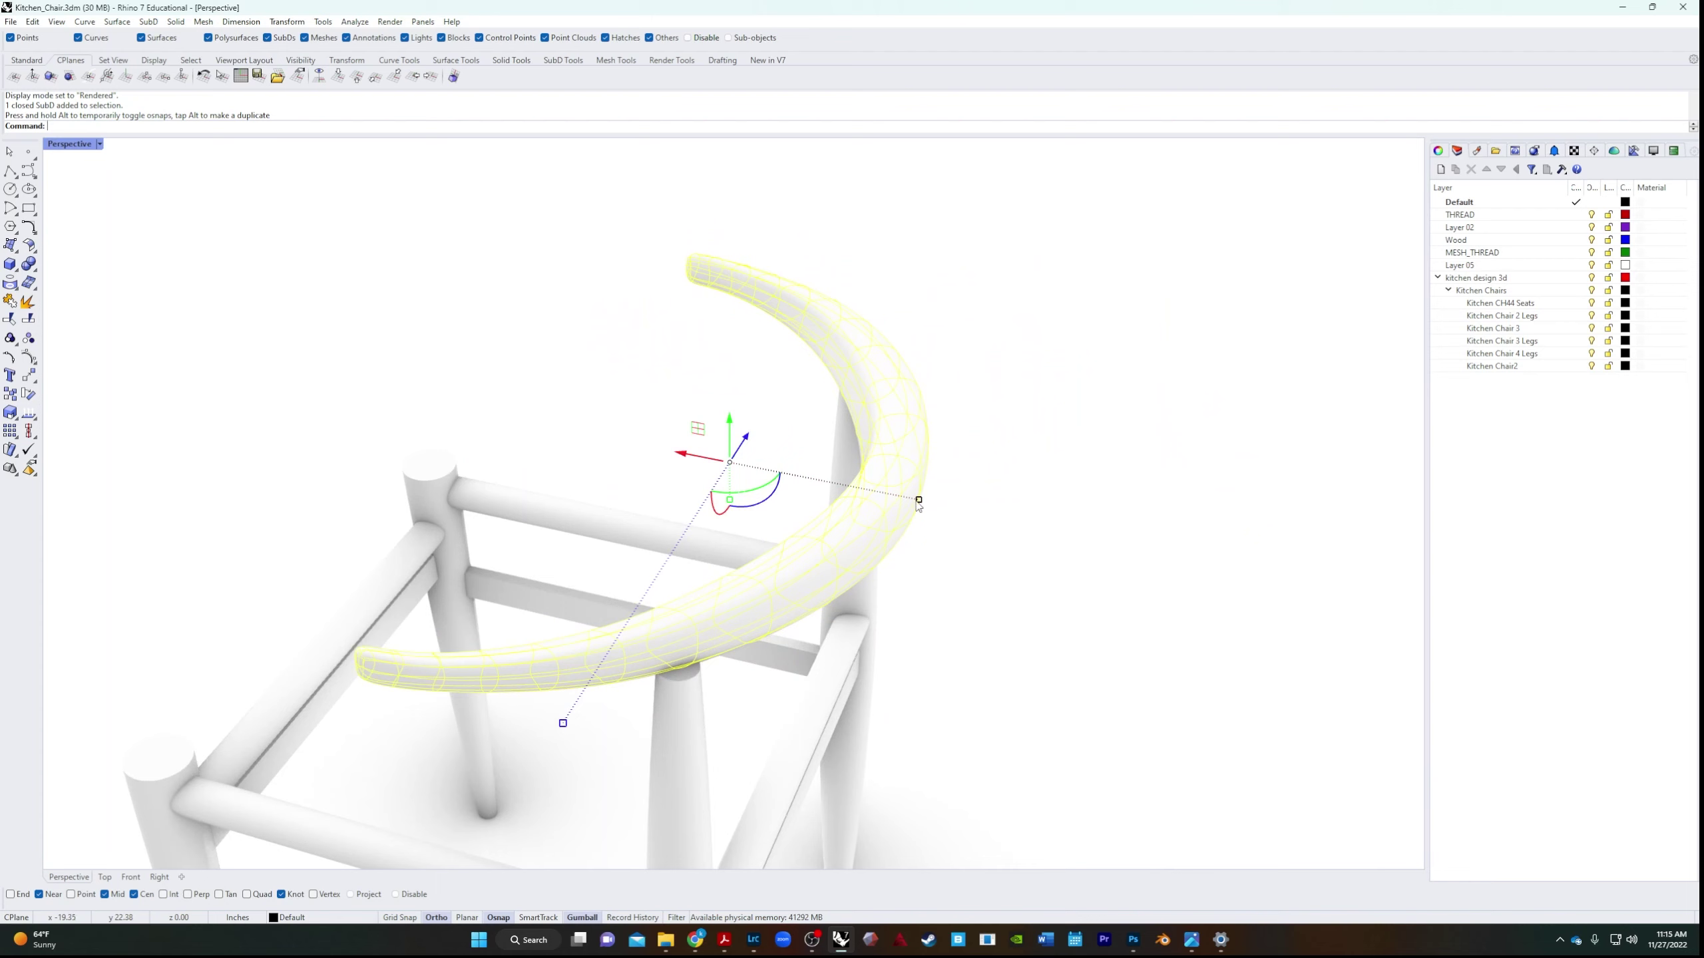
{"action": "left_click_drag", "start_coordinate": [921, 501], "coordinate": [950, 506]}
{"action": "left_click", "coordinate": [1042, 581]}
{"action": "right_click_drag", "start_coordinate": [1045, 577], "coordinate": [1249, 392]}
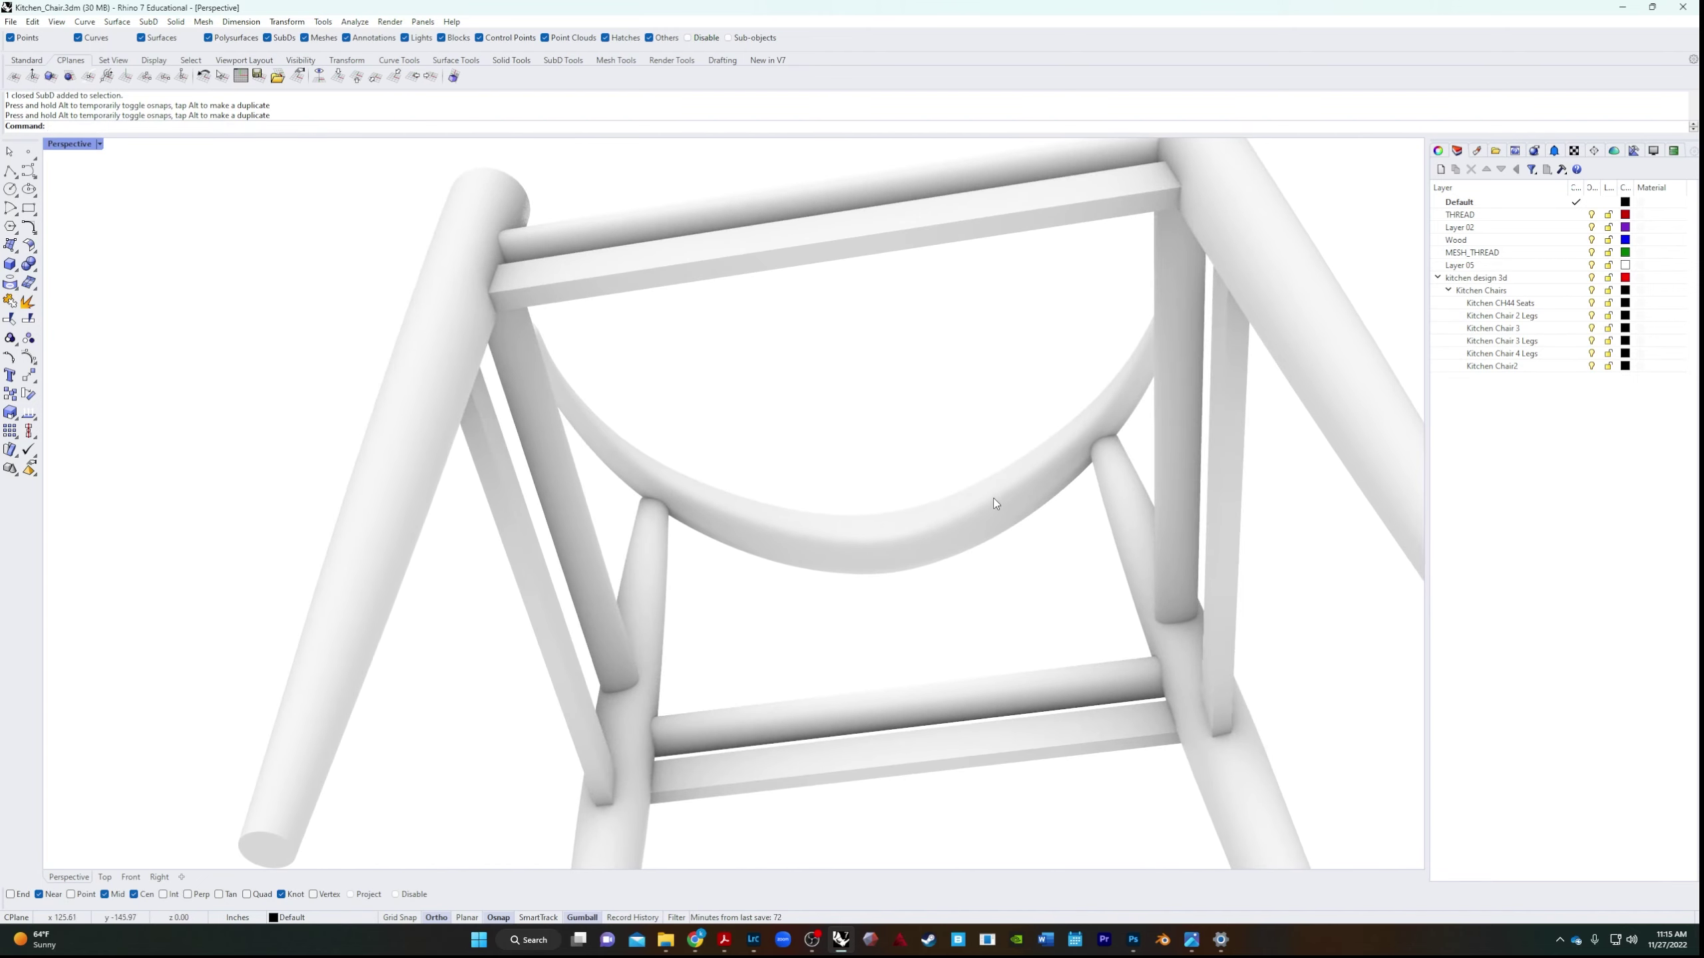
{"action": "right_click_drag", "start_coordinate": [966, 520], "coordinate": [1227, 378]}
{"action": "left_click_drag", "start_coordinate": [1228, 377], "coordinate": [1100, 396]}
Undo the backrest scaling and clear the selection.
{"action": "left_click", "coordinate": [1072, 460]}
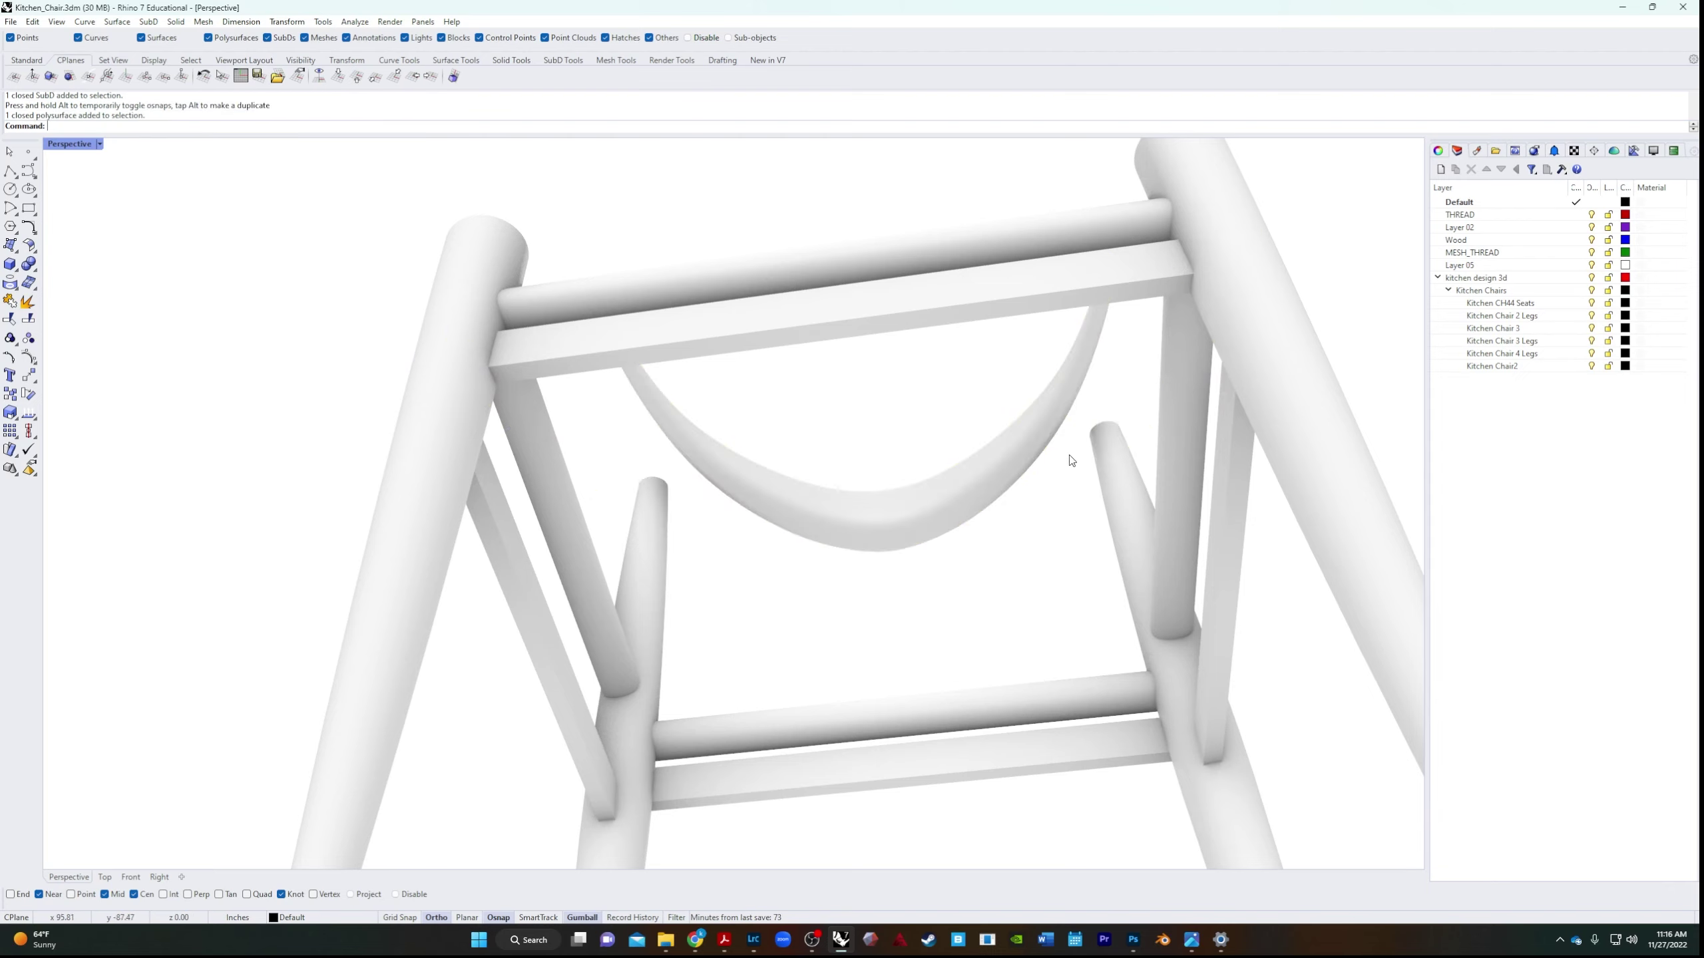
{"action": "key", "text": "ctrl+z"}
{"action": "right_click_drag", "start_coordinate": [1073, 460], "coordinate": [1341, 479]}
{"action": "left_click_drag", "start_coordinate": [1178, 411], "coordinate": [1140, 417]}
{"action": "left_click", "coordinate": [949, 644]}
{"action": "right_click_drag", "start_coordinate": [949, 645], "coordinate": [695, 443]}
{"action": "scroll", "coordinate": [695, 443], "scroll_direction": "down", "scroll_amount": 8}
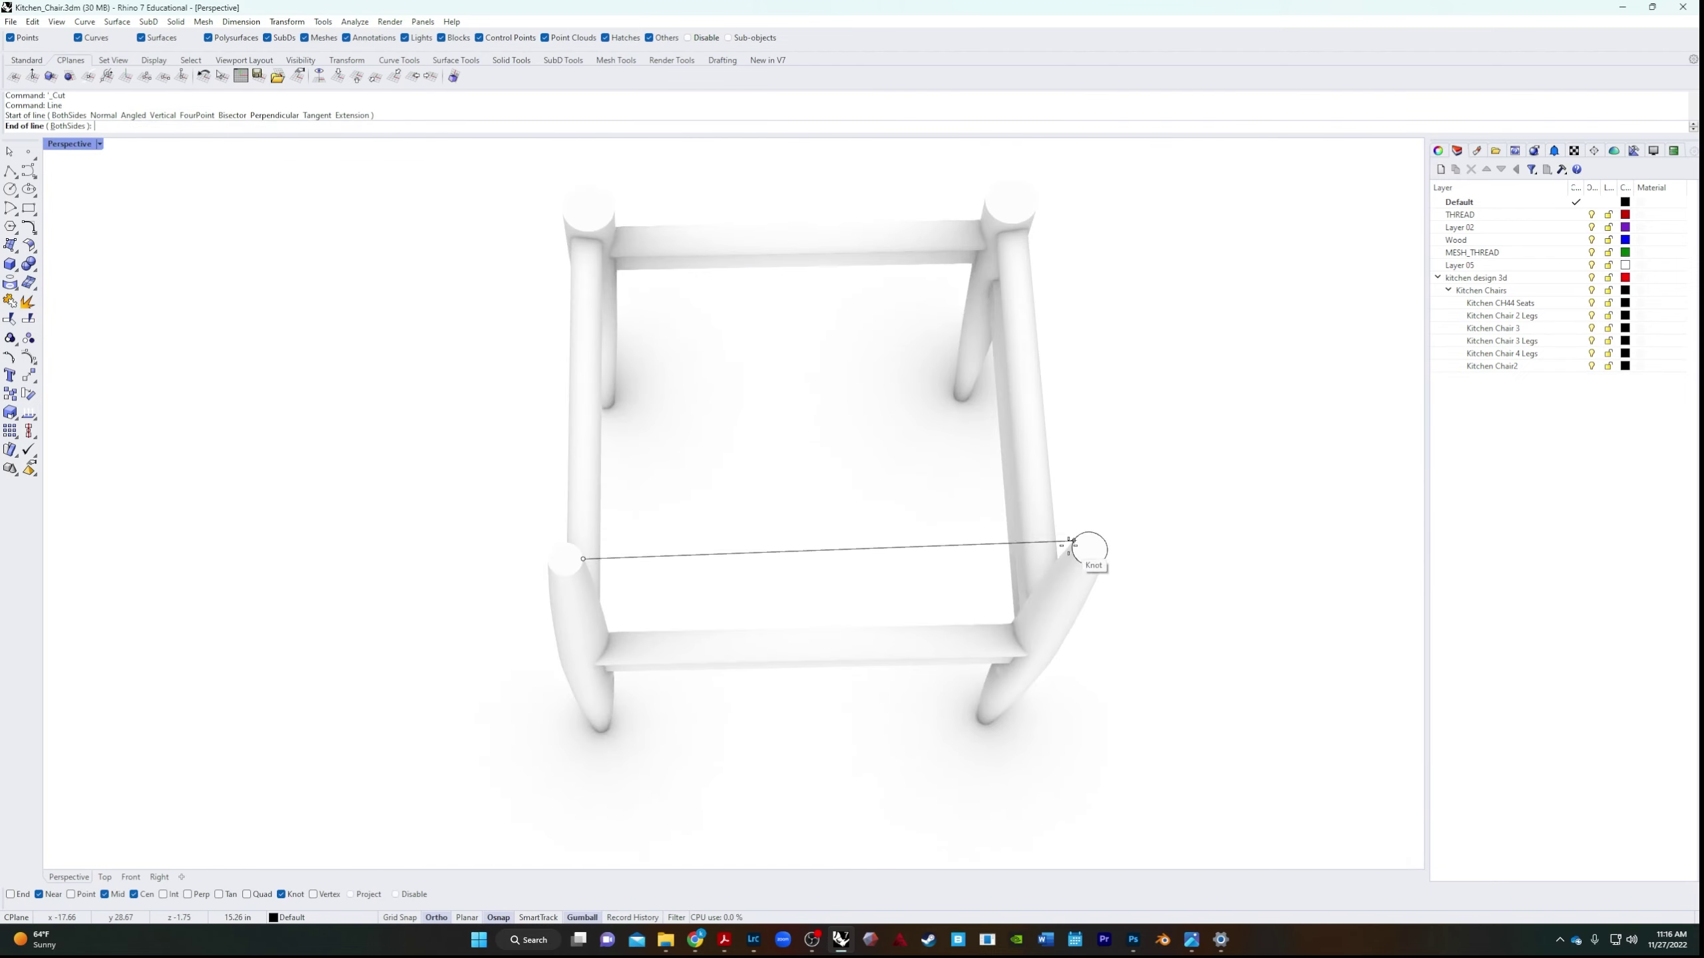
Paste the backrest back into the chair model.
{"action": "key", "text": "ctrl+v"}
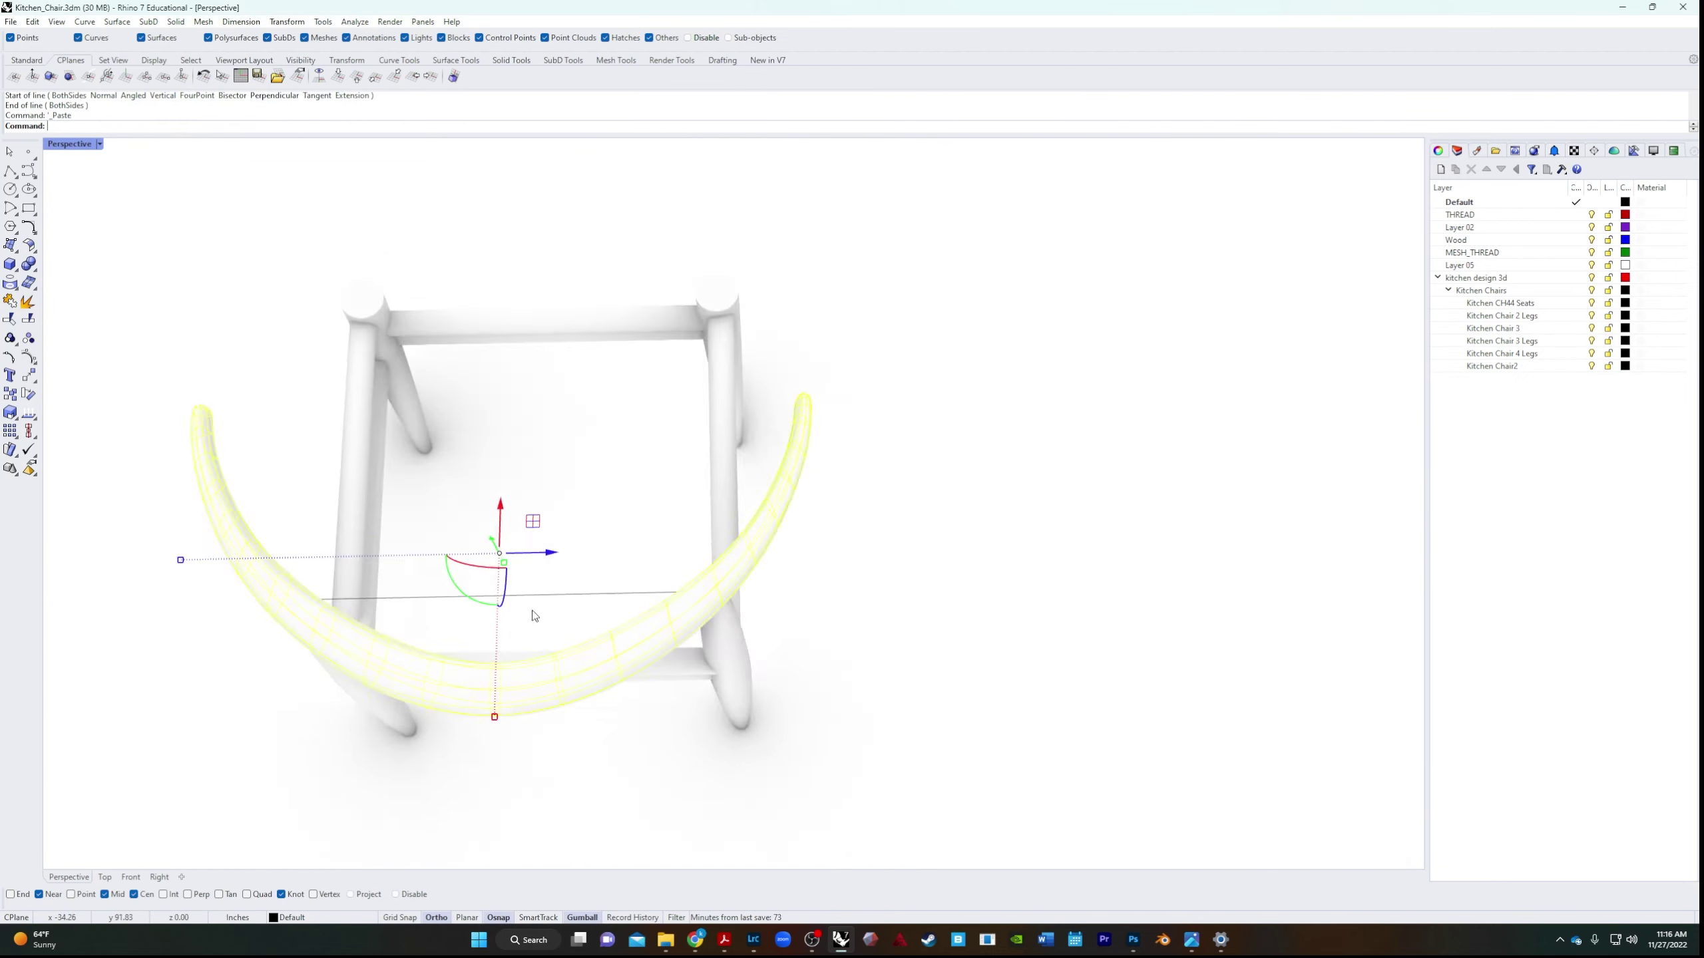
{"action": "right_click_drag", "start_coordinate": [534, 616], "coordinate": [671, 470]}
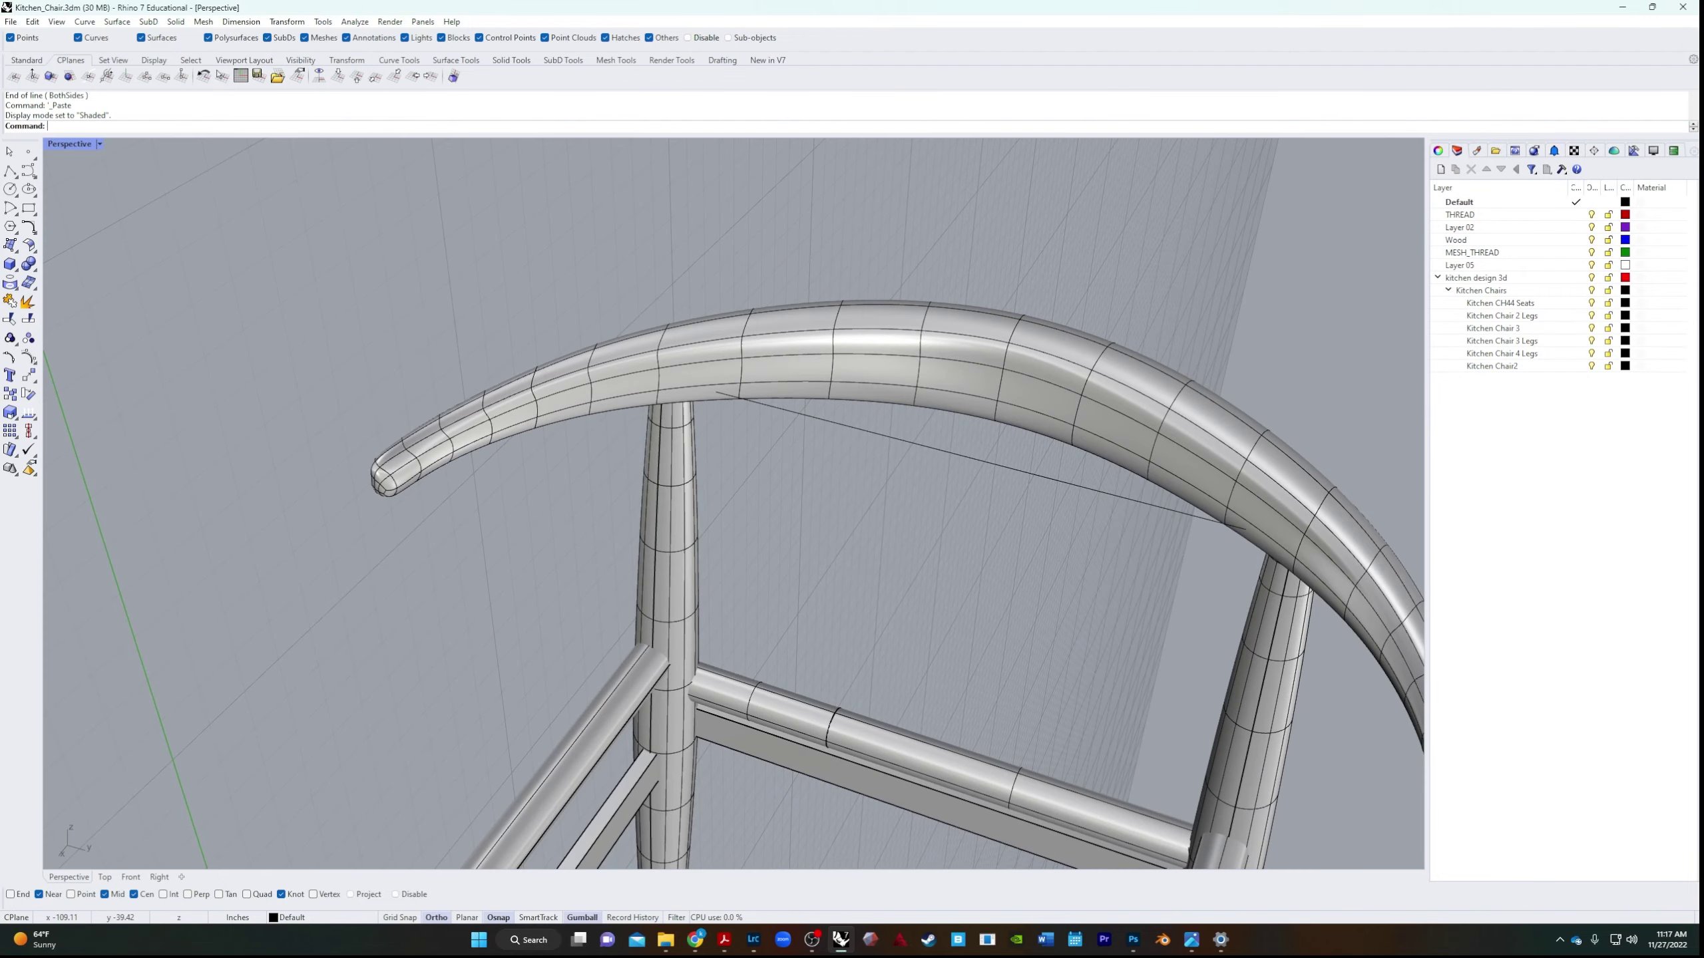
{"action": "scroll", "coordinate": [978, 463], "scroll_direction": "down", "scroll_amount": 5}
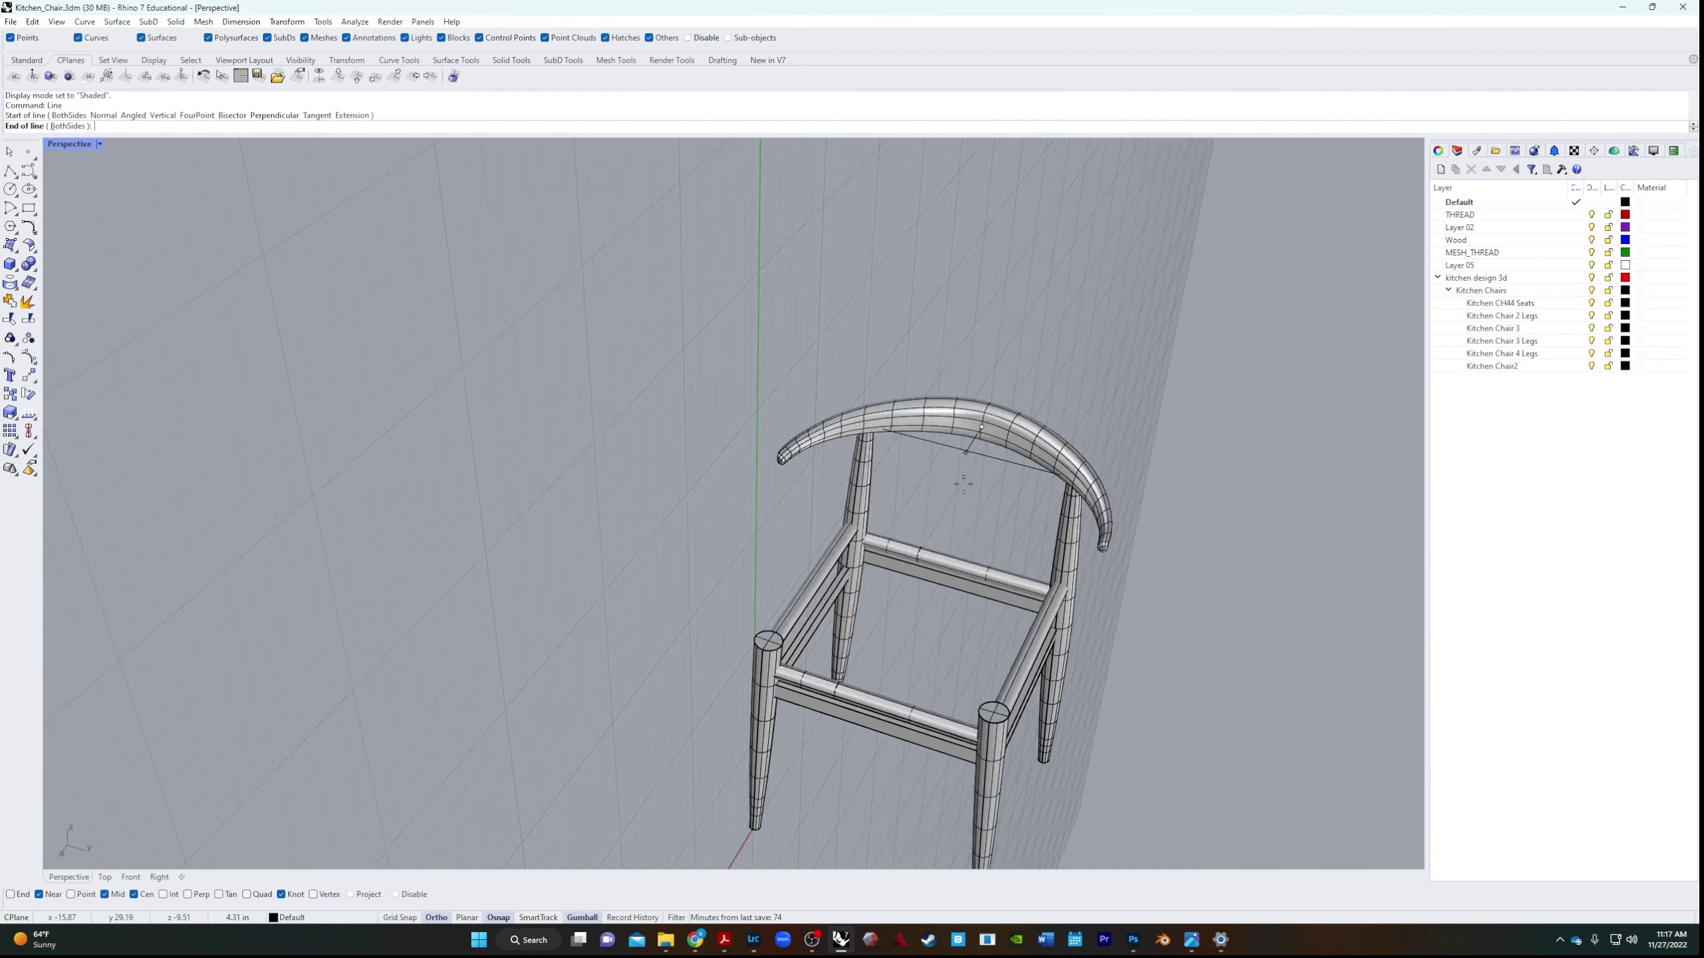
{"action": "scroll", "coordinate": [978, 463], "scroll_direction": "up", "scroll_amount": 6}
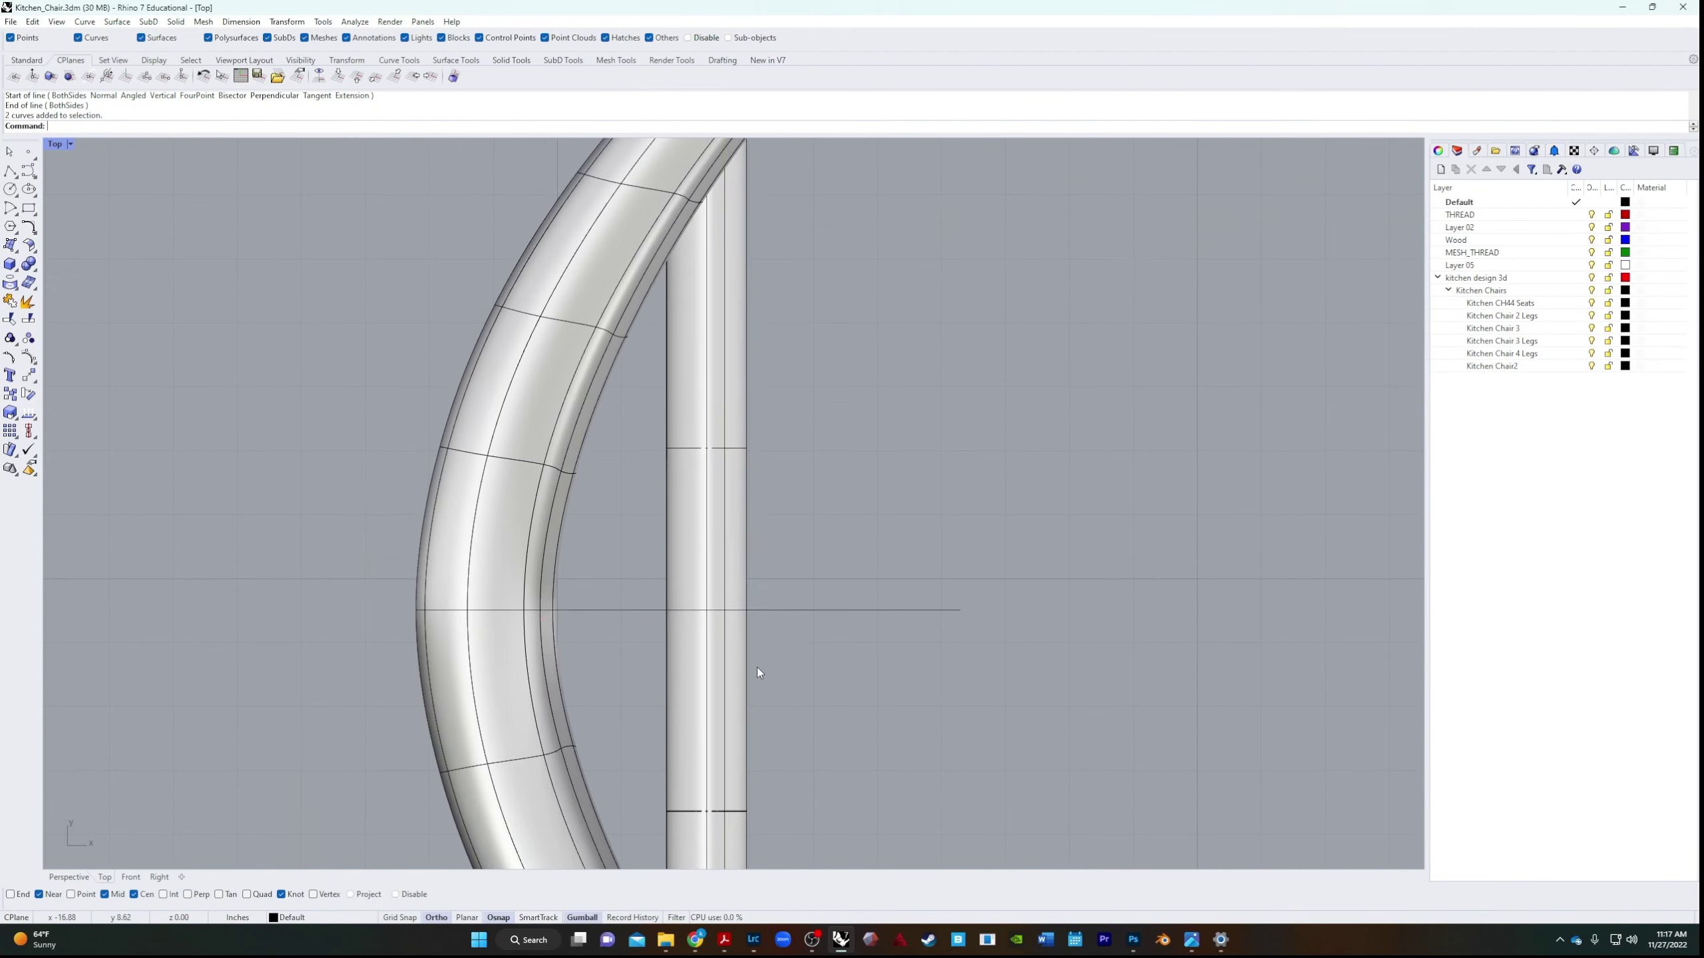
Turn on the guide line's control points and drag its end onto the backrest.
{"action": "left_click", "coordinate": [777, 424]}
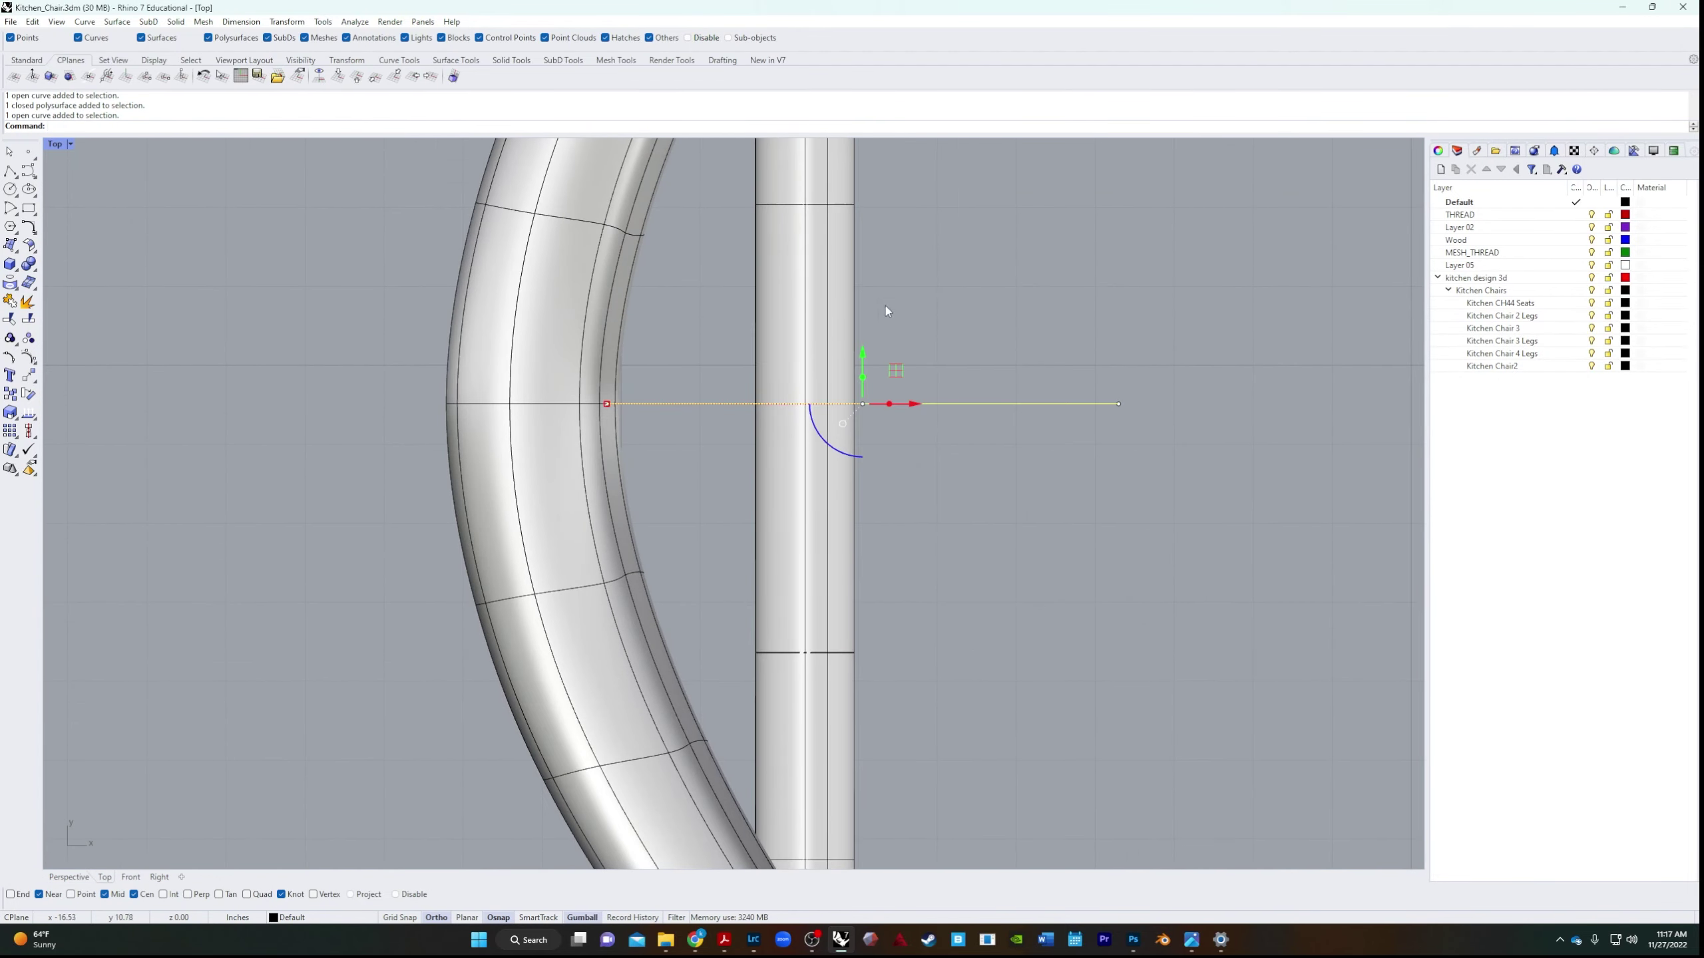
{"action": "type", "text": "Point"}
{"action": "left_click", "coordinate": [842, 404]}
{"action": "left_click", "coordinate": [875, 389]}
{"action": "left_click_drag", "start_coordinate": [676, 410], "coordinate": [1034, 370]}
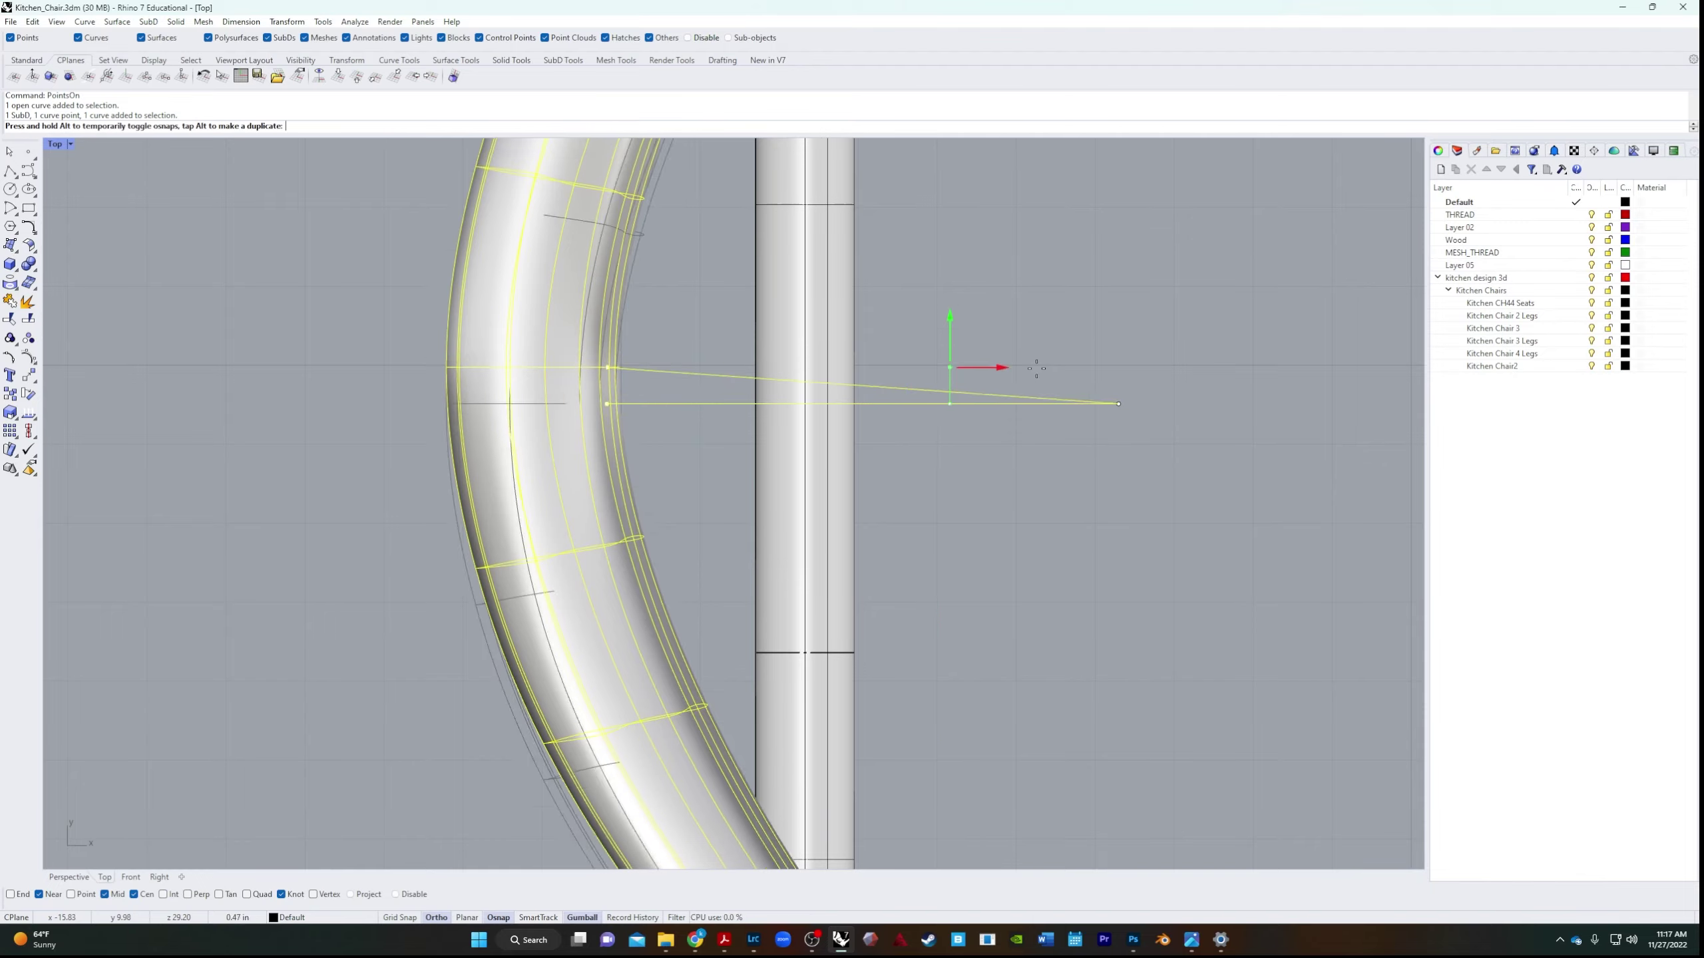
{"action": "left_click", "coordinate": [1118, 404]}
{"action": "scroll", "coordinate": [1155, 487], "scroll_direction": "down", "scroll_amount": 12}
Delete the temporary arc and the leftover curve.
{"action": "key", "text": "Delete"}
{"action": "left_click", "coordinate": [1103, 504]}
{"action": "key", "text": "Delete"}
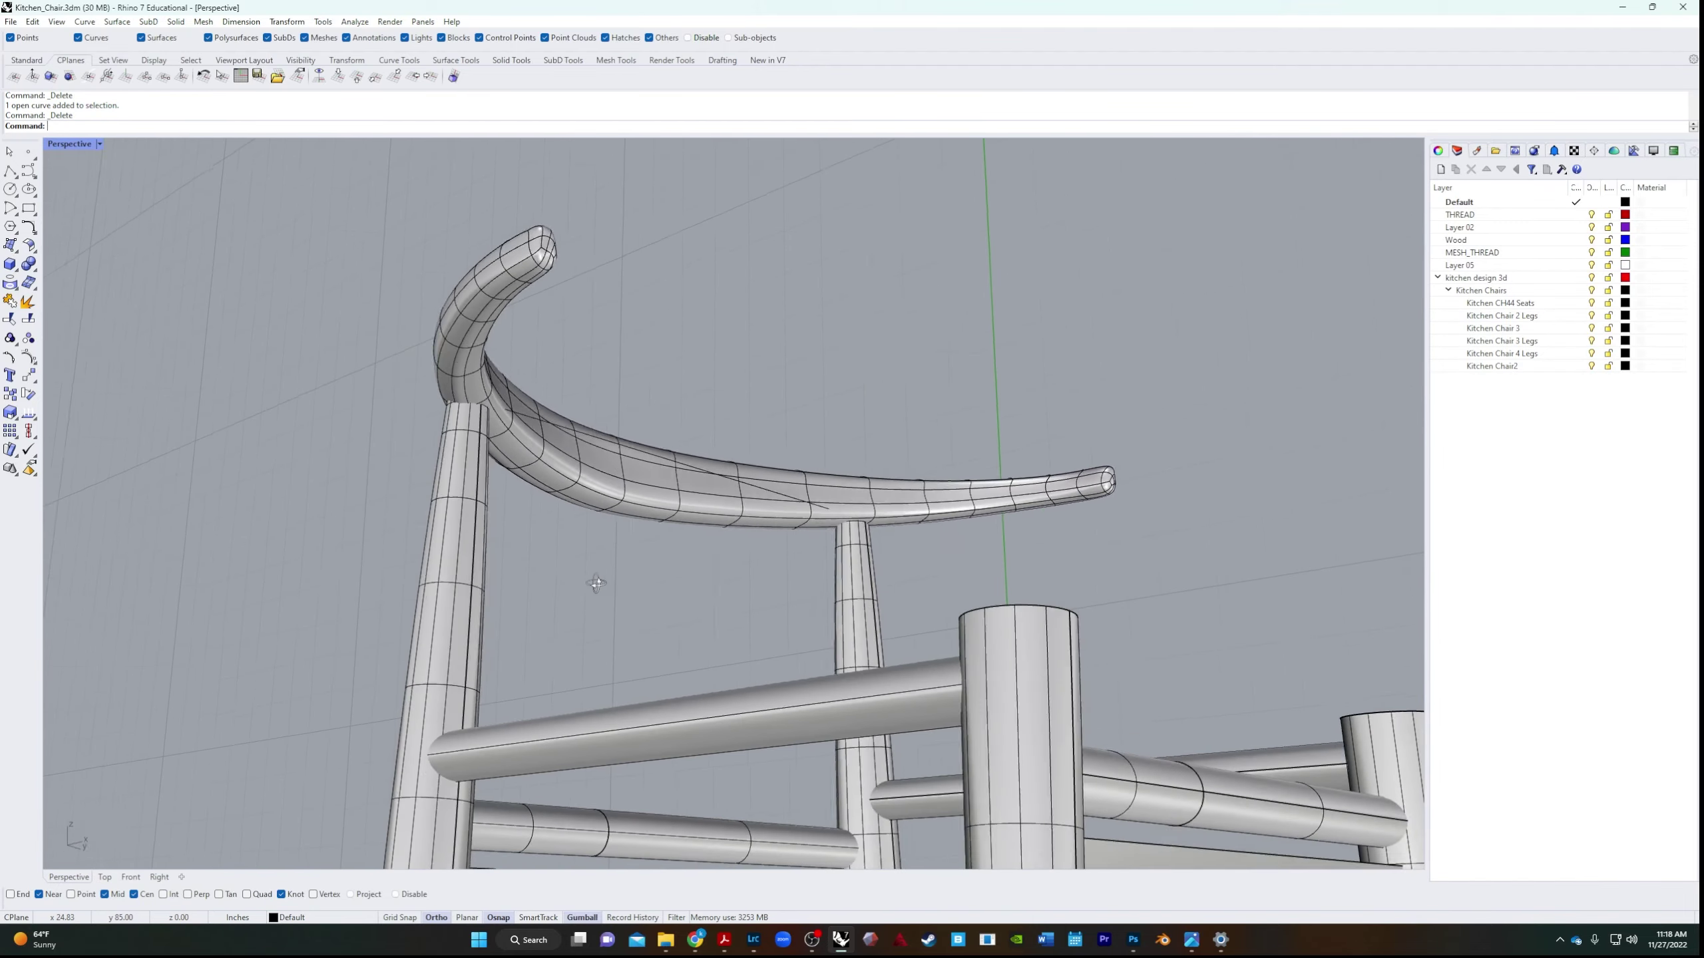
Set the Perspective viewport to Rendered display and delete the remaining guide line.
{"action": "left_click", "coordinate": [100, 146]}
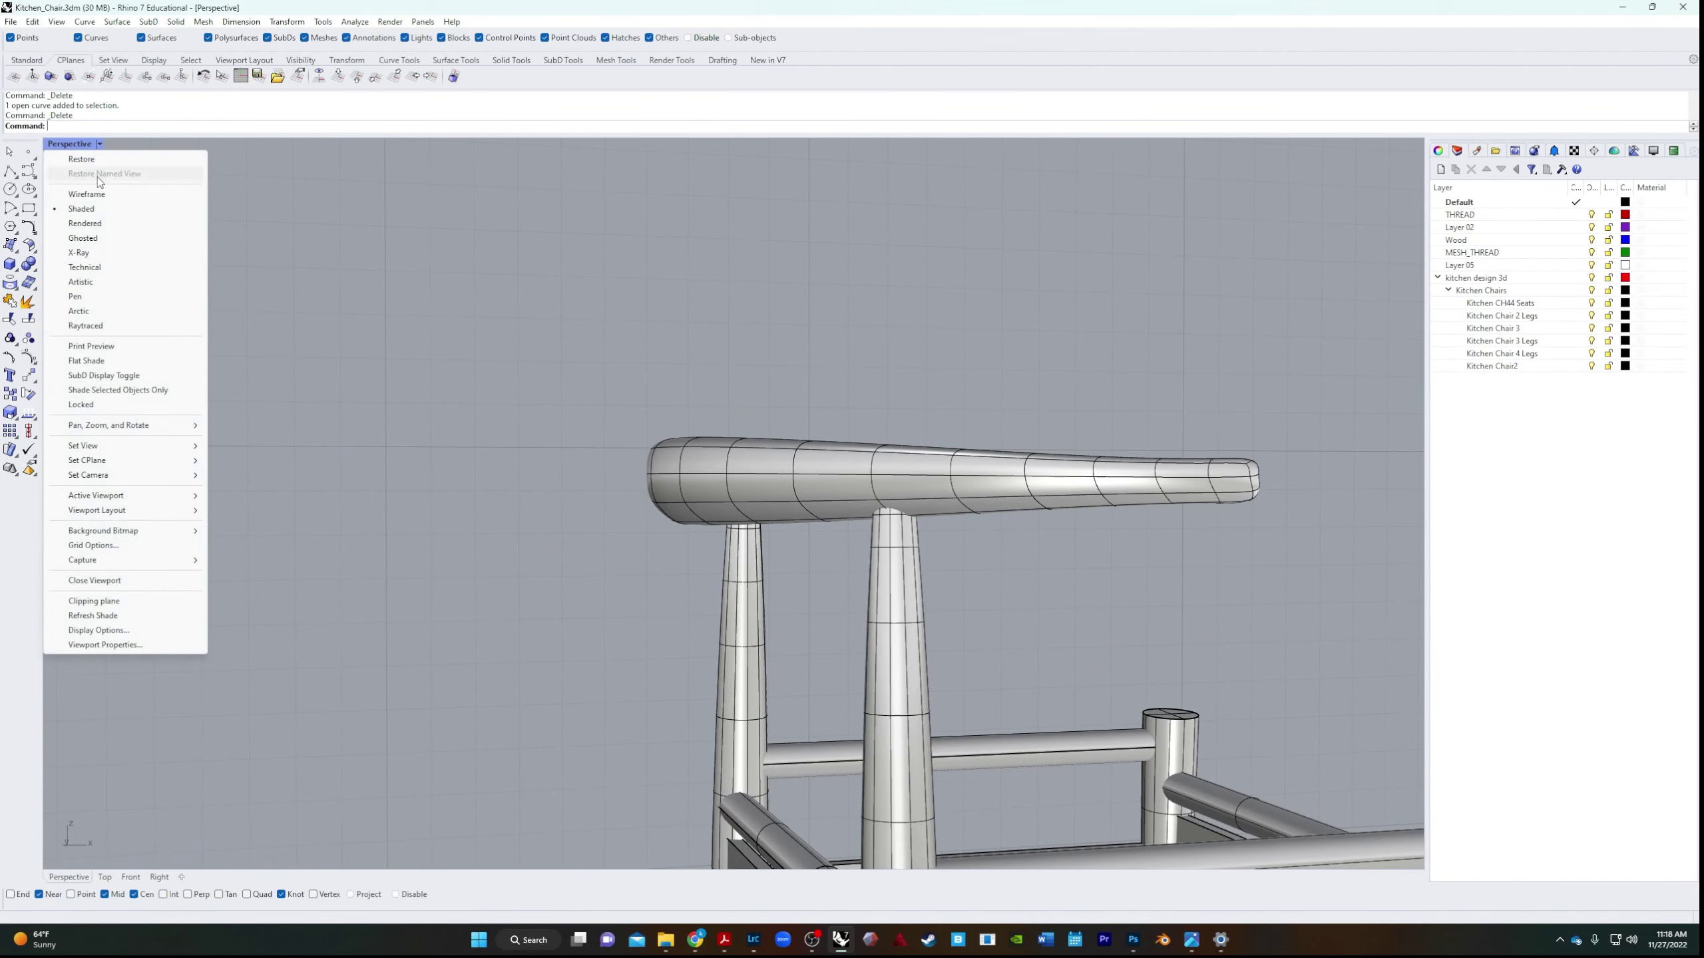
{"action": "left_click", "coordinate": [92, 225]}
{"action": "right_click_drag", "start_coordinate": [357, 503], "coordinate": [414, 557]}
{"action": "left_click", "coordinate": [392, 606]}
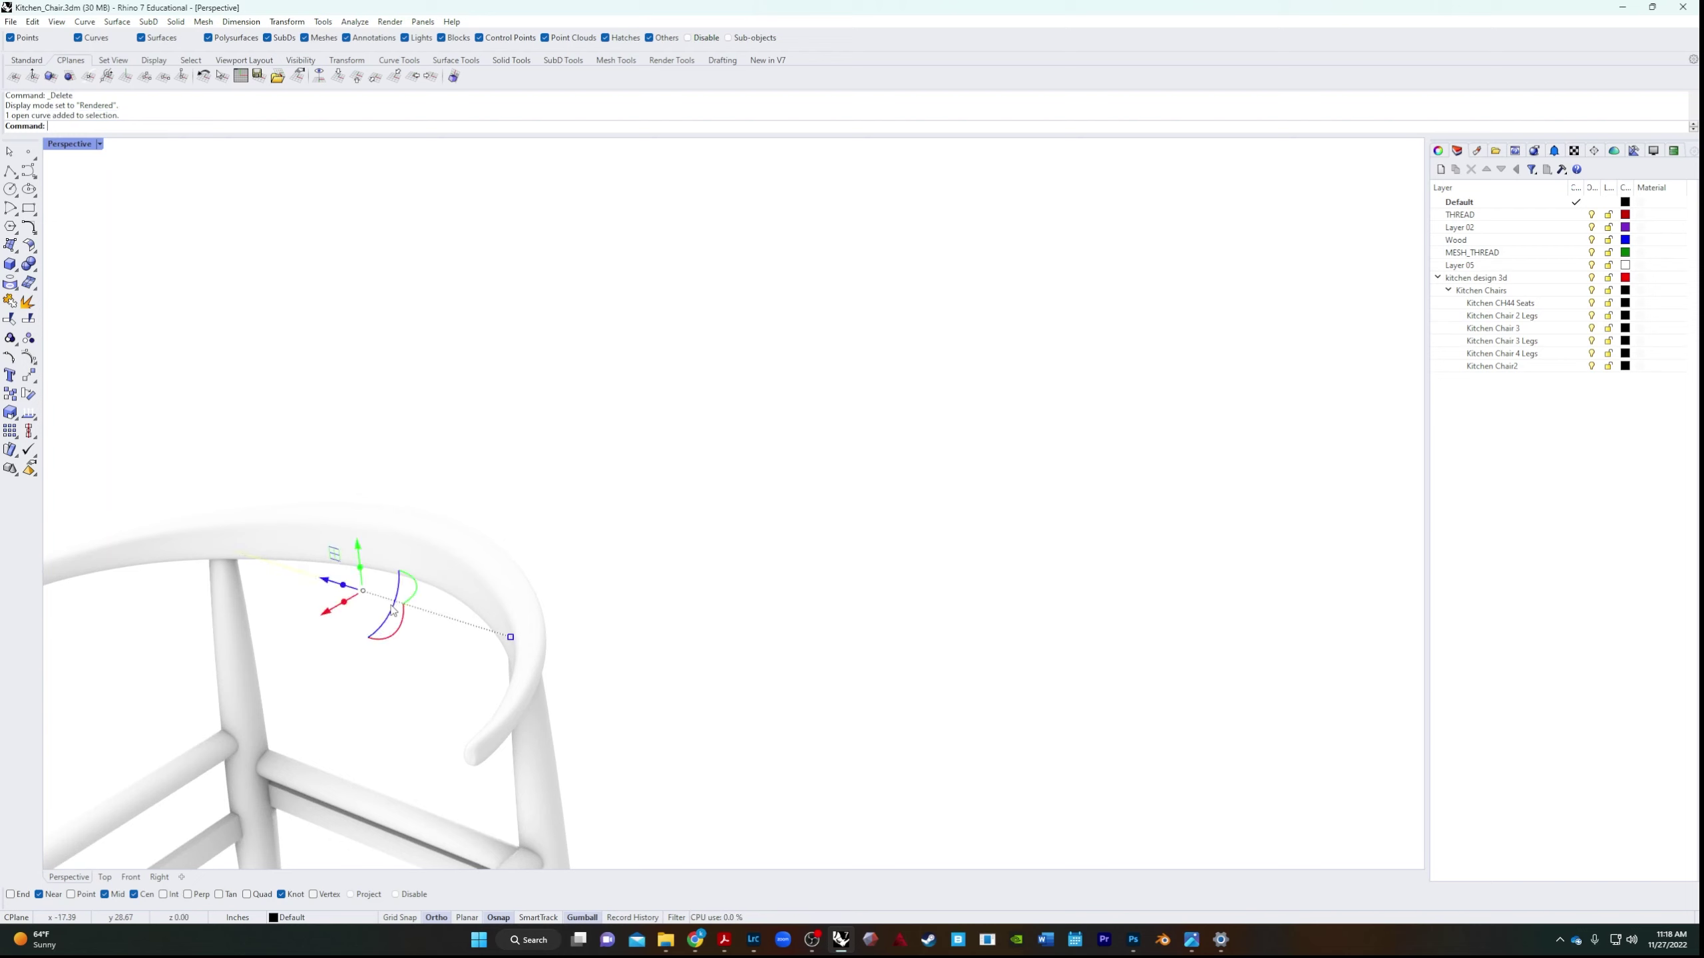
{"action": "key", "text": "Delete"}
Window-select the crest rail and both rear legs.
{"action": "scroll", "coordinate": [381, 630], "scroll_direction": "down", "scroll_amount": 5}
{"action": "right_click_drag", "start_coordinate": [505, 773], "coordinate": [730, 585], "text": "shift"}
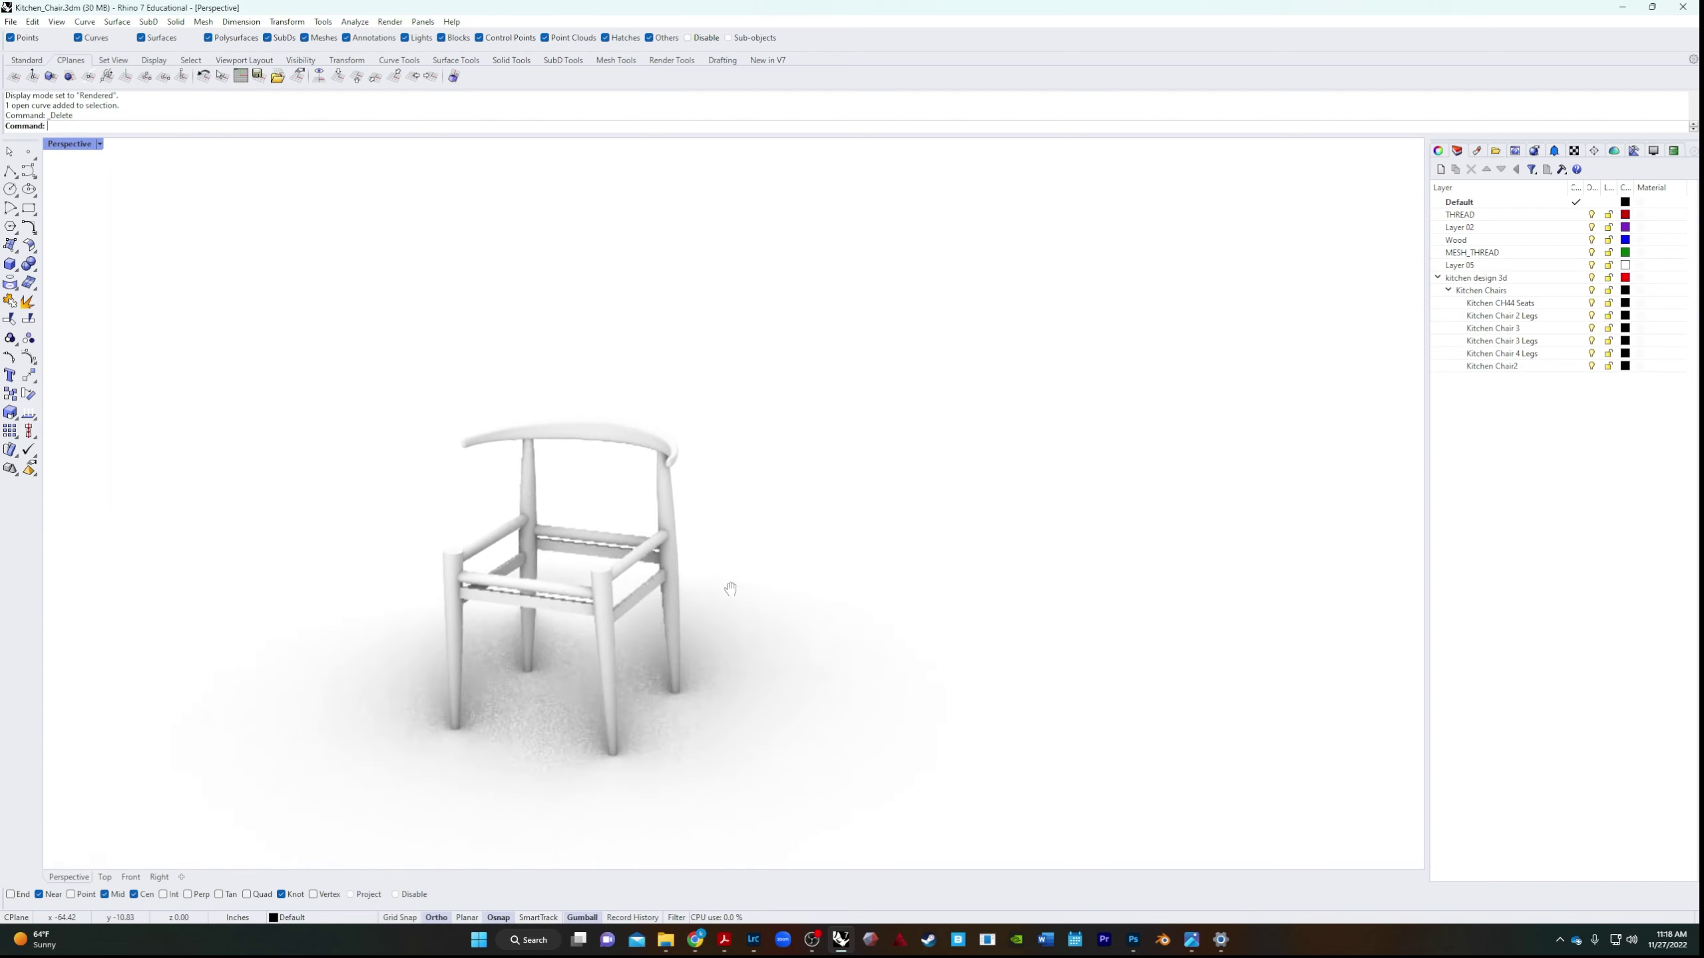
{"action": "scroll", "coordinate": [658, 634], "scroll_direction": "up", "scroll_amount": 3}
{"action": "right_click_drag", "start_coordinate": [657, 634], "coordinate": [858, 645], "text": "shift"}
{"action": "scroll", "coordinate": [599, 508], "scroll_direction": "up", "scroll_amount": 2}
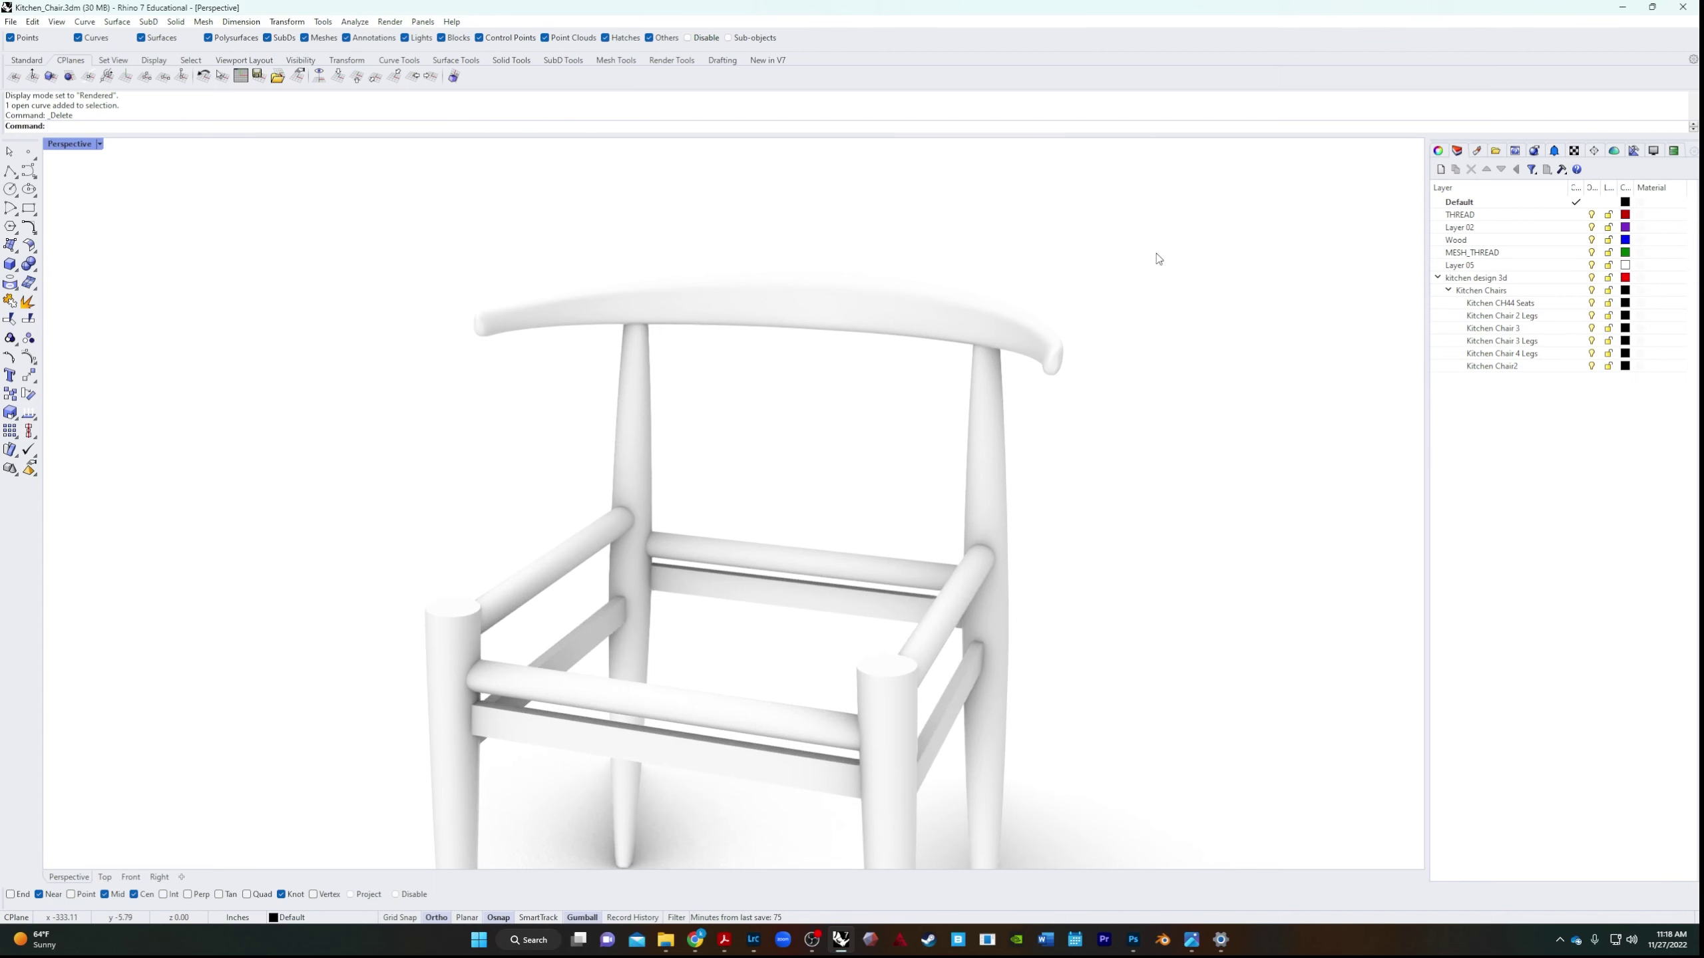
{"action": "left_click_drag", "start_coordinate": [1156, 255], "coordinate": [439, 400]}
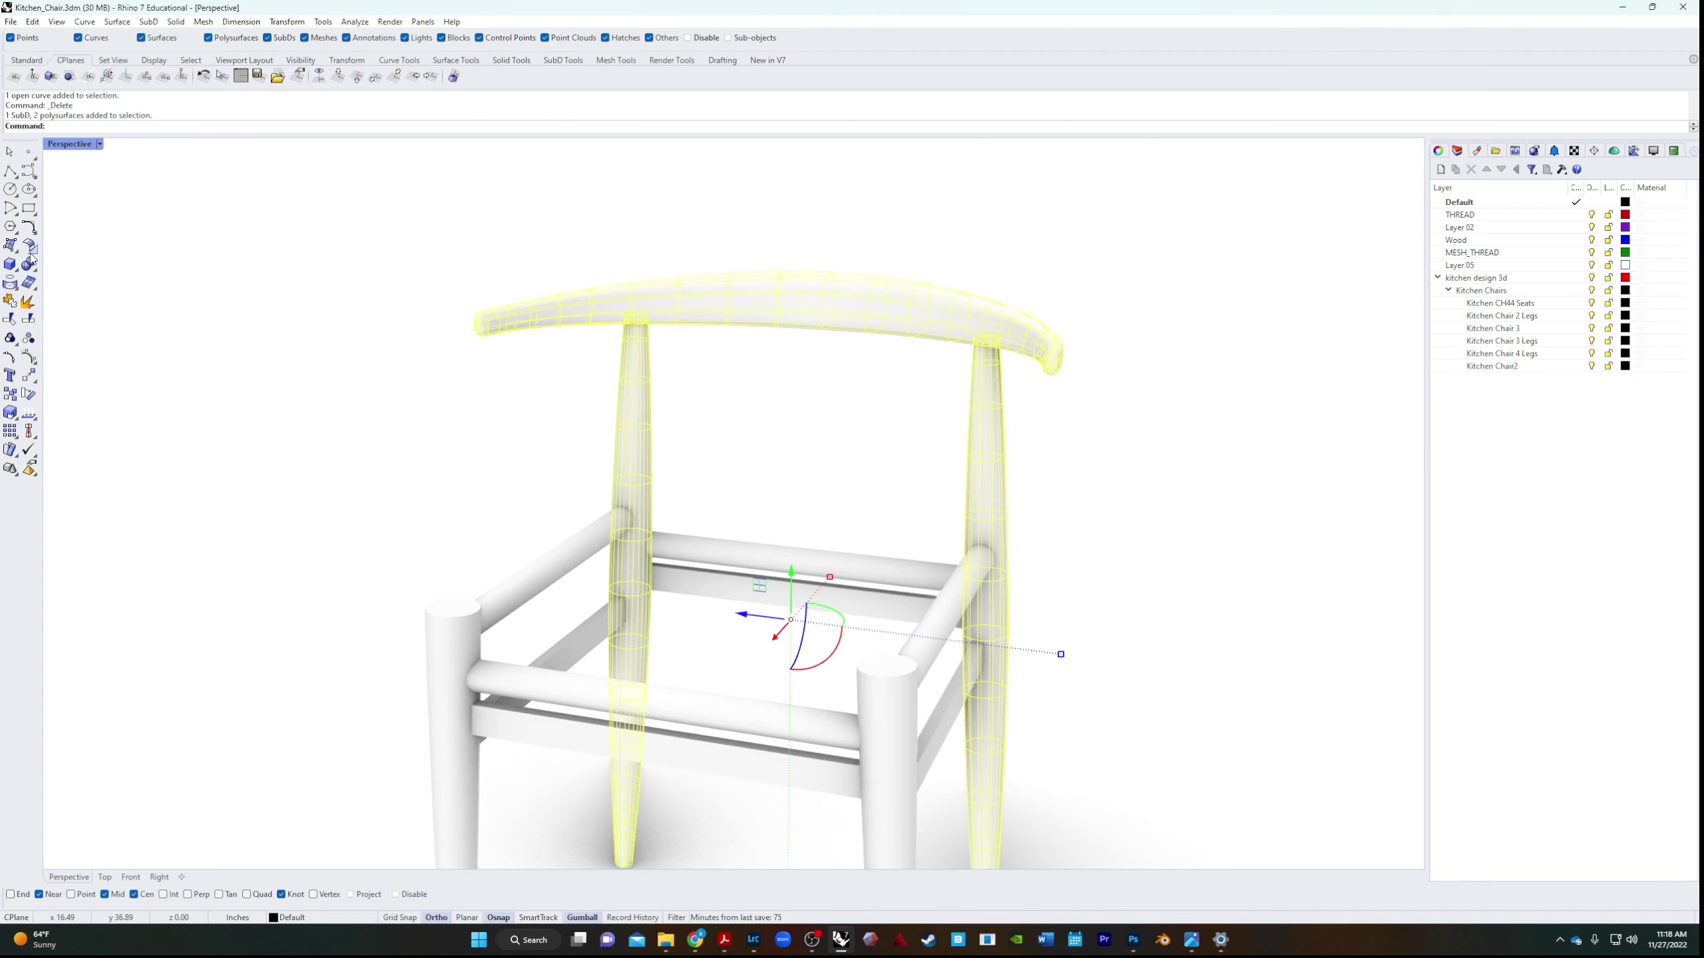
Boolean-union the crest rail and rear legs with a lower rail and both front legs.
{"action": "left_click", "coordinate": [9, 302]}
{"action": "right_click_drag", "start_coordinate": [363, 411], "coordinate": [812, 502]}
{"action": "right_click_drag", "start_coordinate": [1171, 611], "coordinate": [1027, 581]}
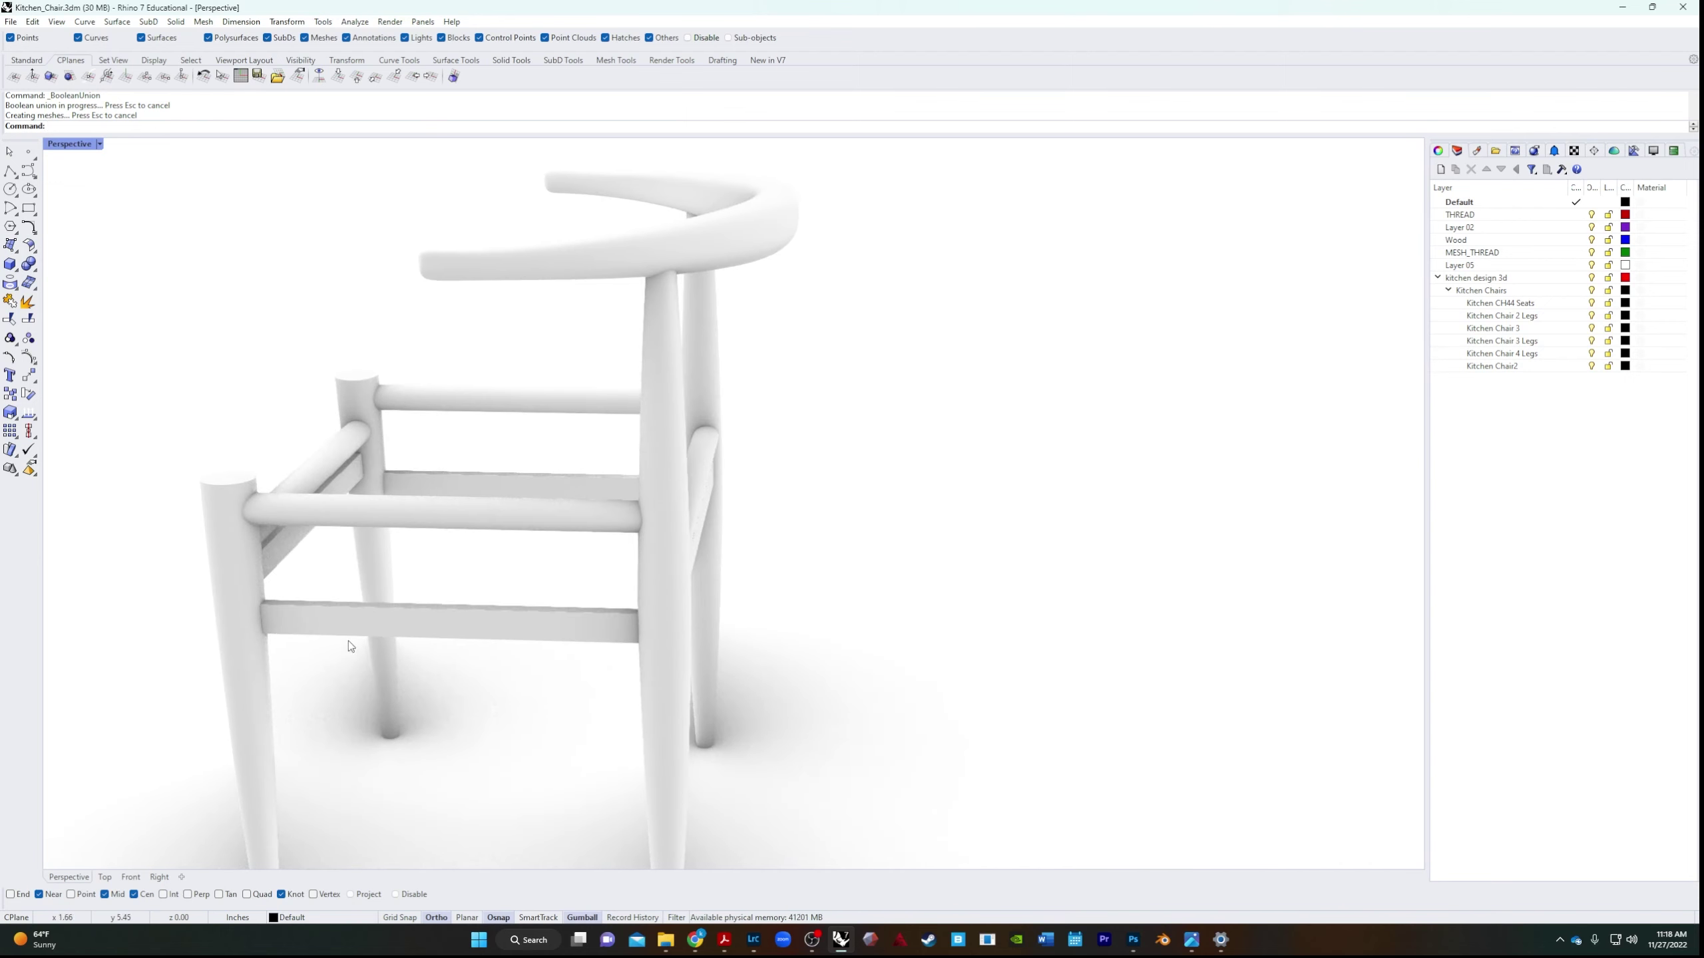
{"action": "left_click", "coordinate": [467, 636]}
{"action": "left_click", "coordinate": [667, 682], "text": "shift"}
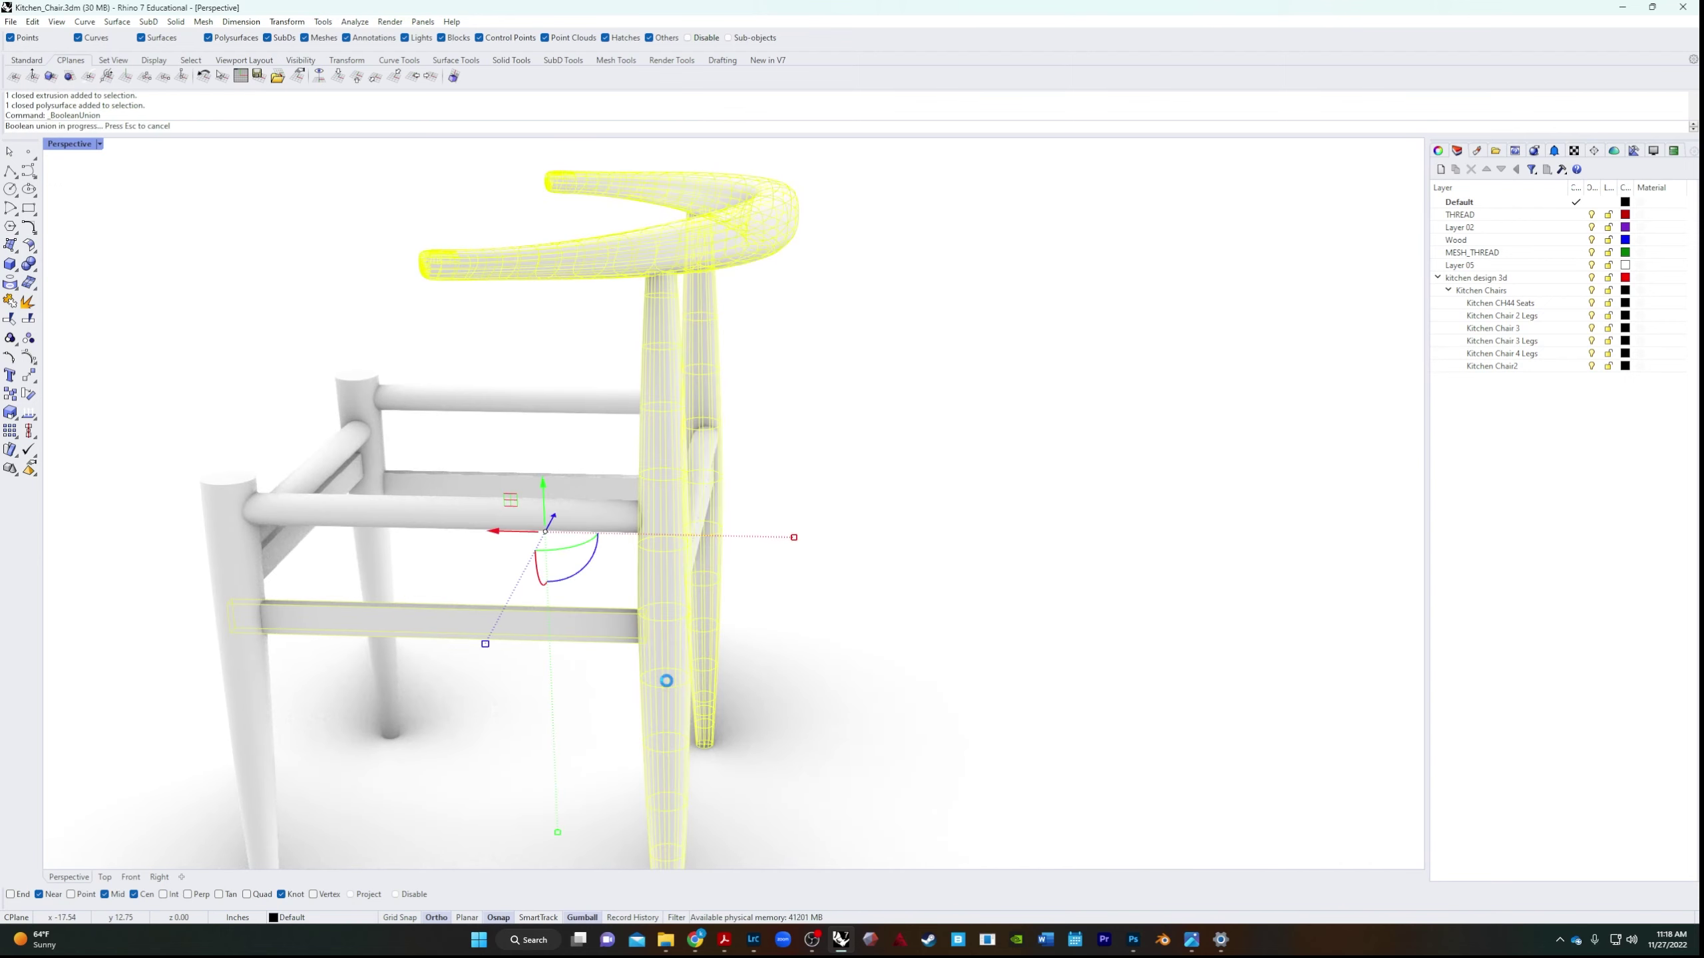
{"action": "right_click_drag", "start_coordinate": [844, 715], "coordinate": [707, 699]}
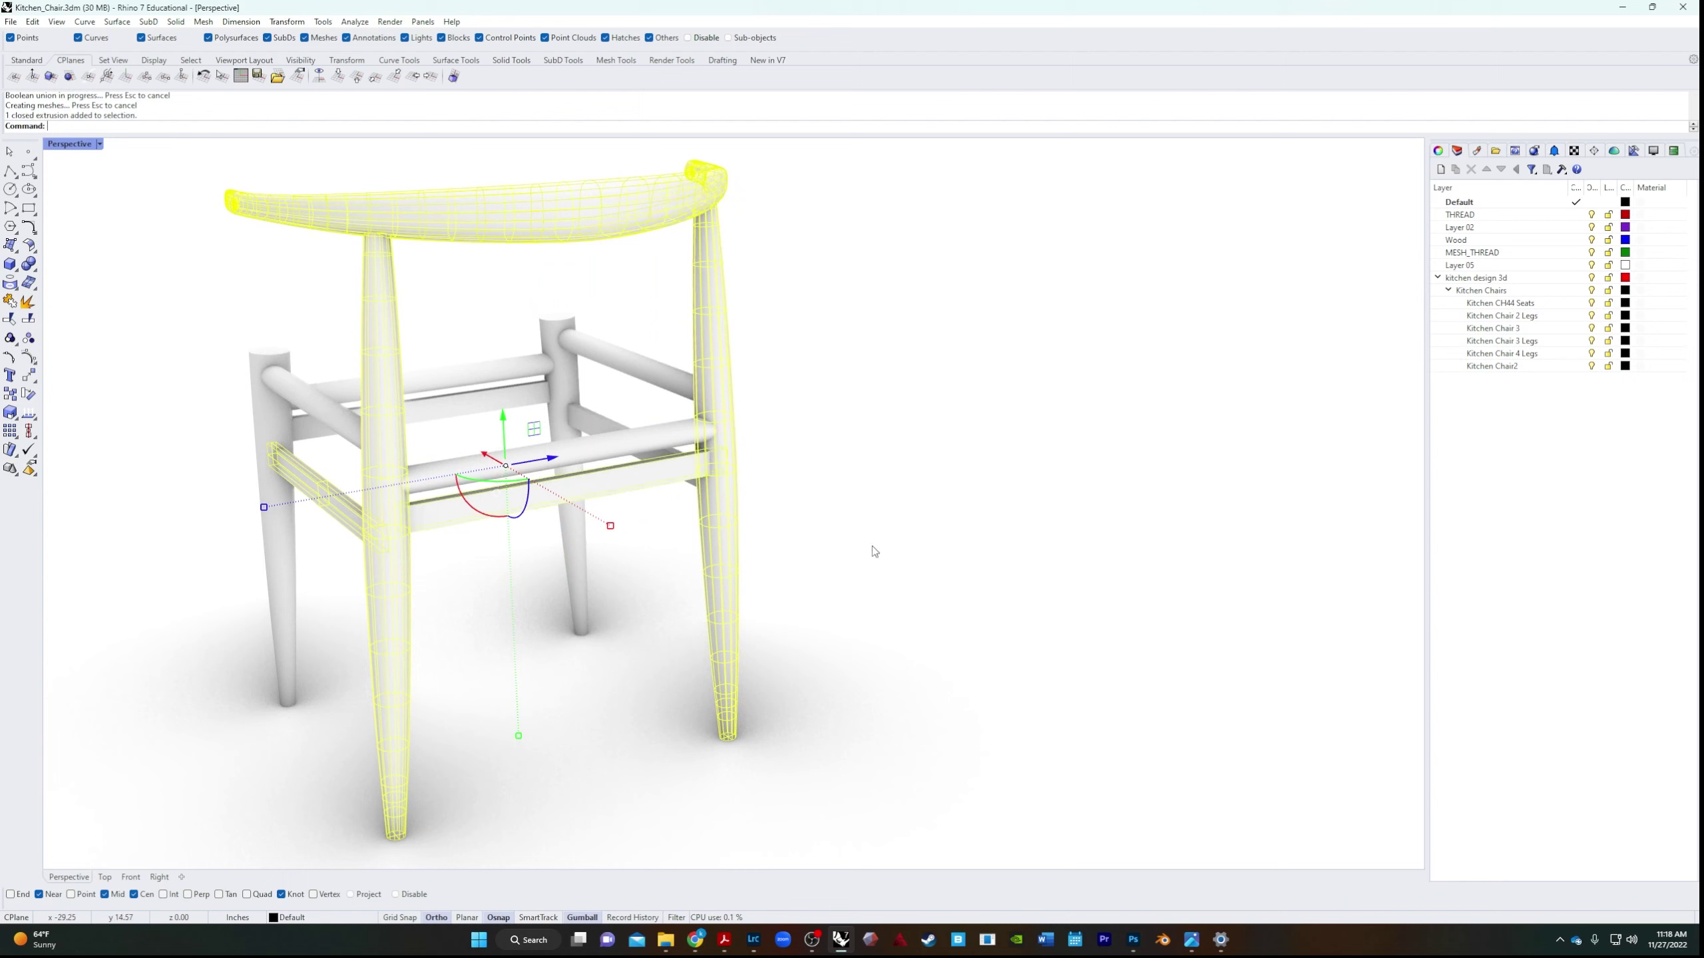
{"action": "right_click_drag", "start_coordinate": [901, 563], "coordinate": [893, 494]}
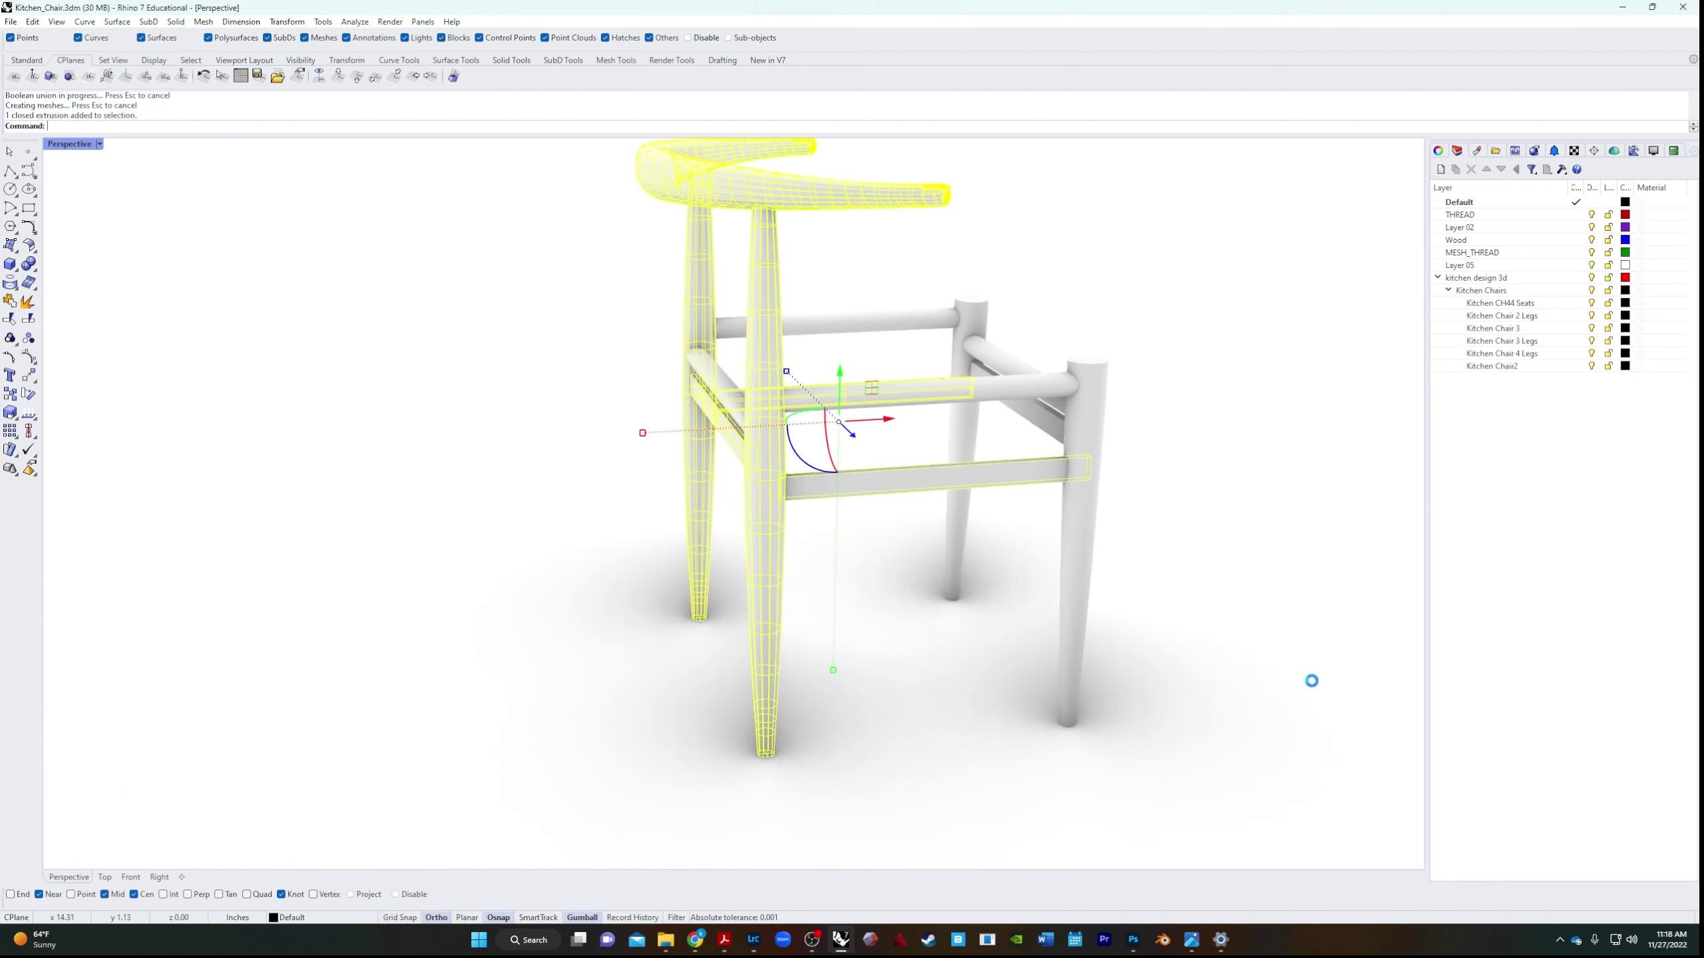
{"action": "right_click_drag", "start_coordinate": [1312, 682], "coordinate": [1027, 629]}
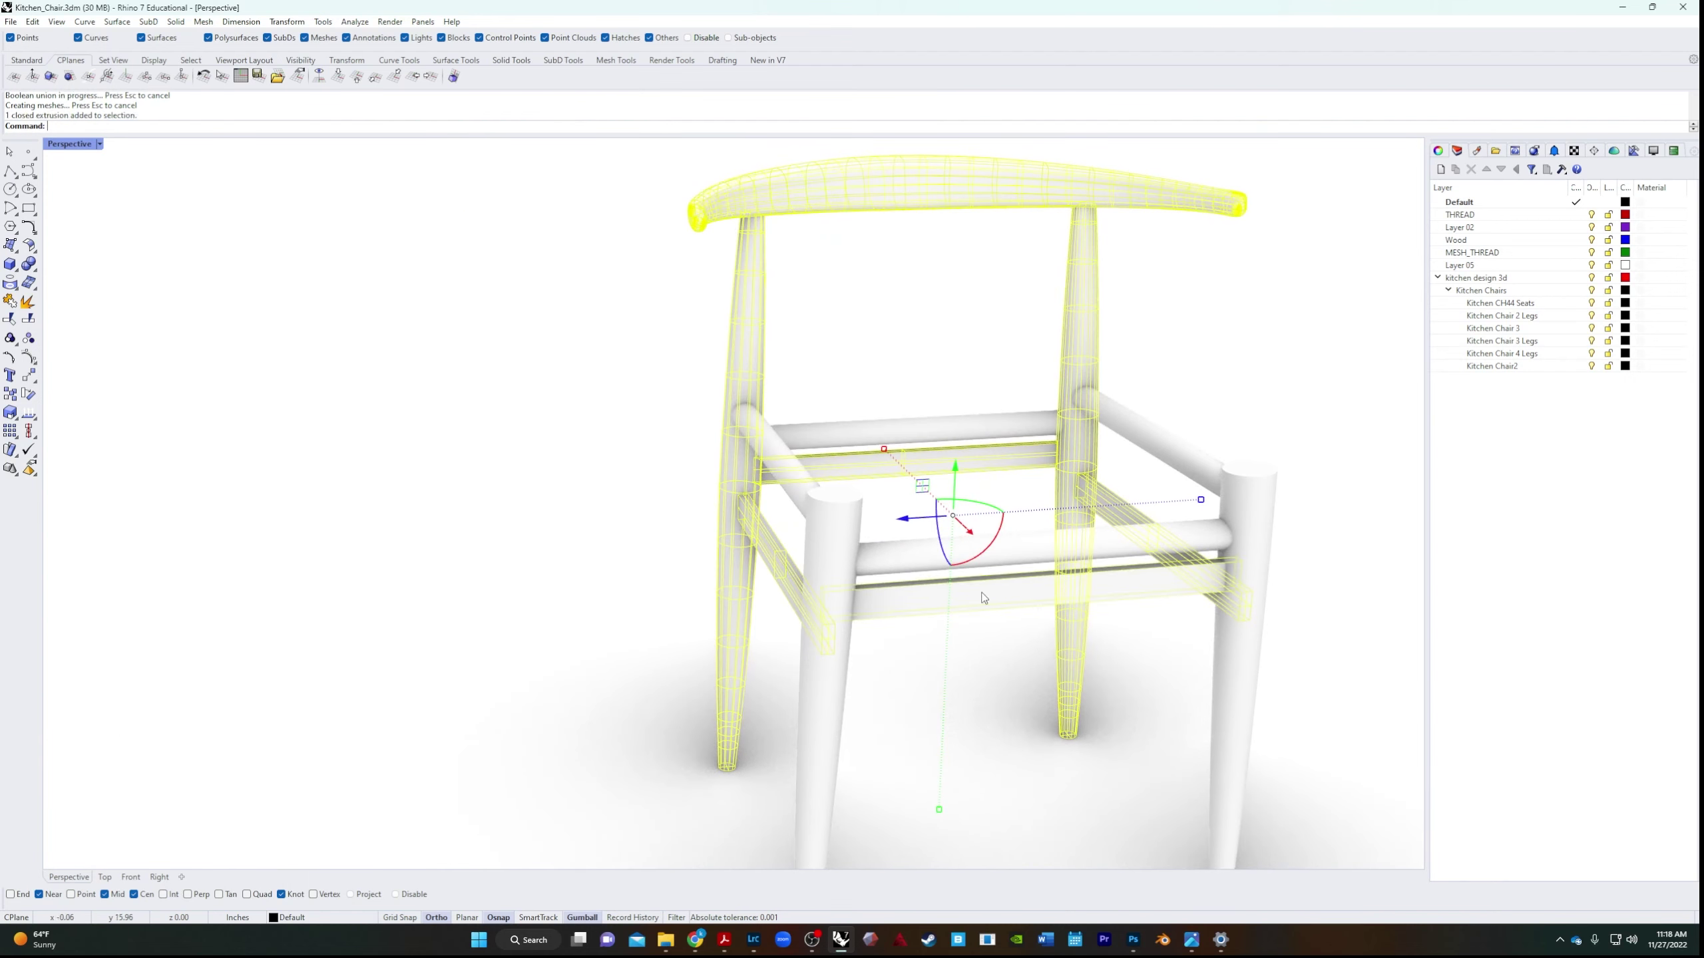
{"action": "left_click", "coordinate": [826, 678], "text": "shift"}
{"action": "right_click", "coordinate": [995, 744]}
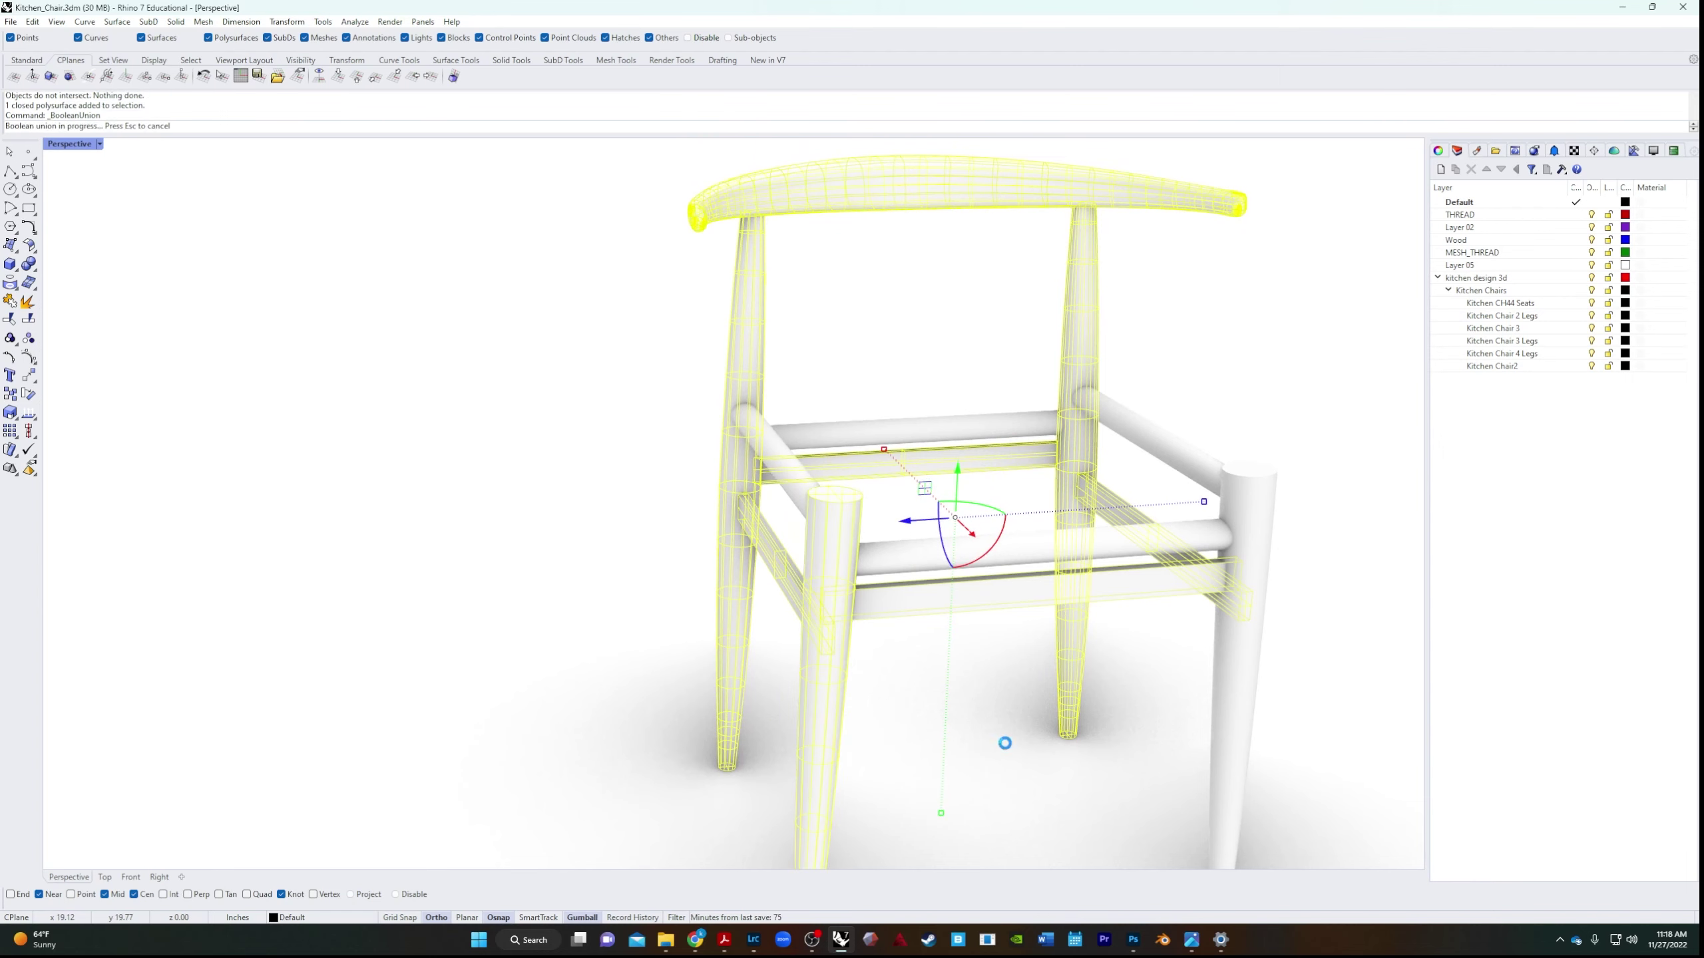
{"action": "left_click", "coordinate": [1237, 665], "text": "shift"}
{"action": "right_click", "coordinate": [1105, 718]}
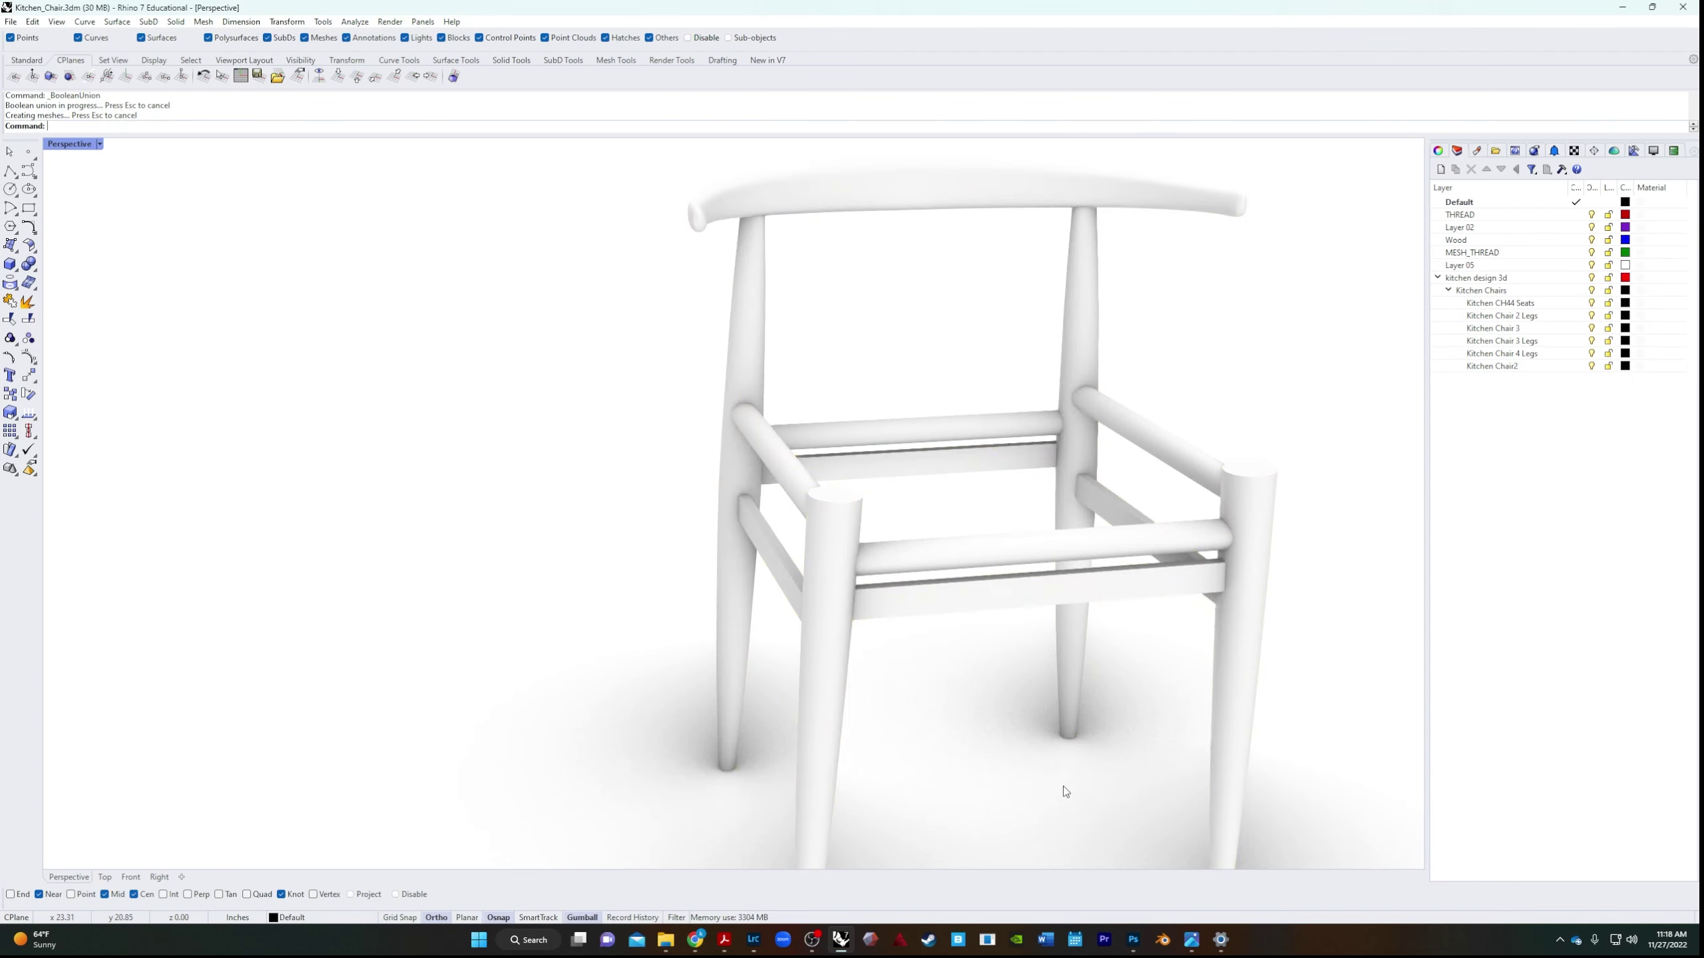
Check the unioned chair by selecting its front, side and upper back rails.
{"action": "right_click_drag", "start_coordinate": [1062, 786], "coordinate": [792, 648]}
{"action": "left_click", "coordinate": [819, 618]}
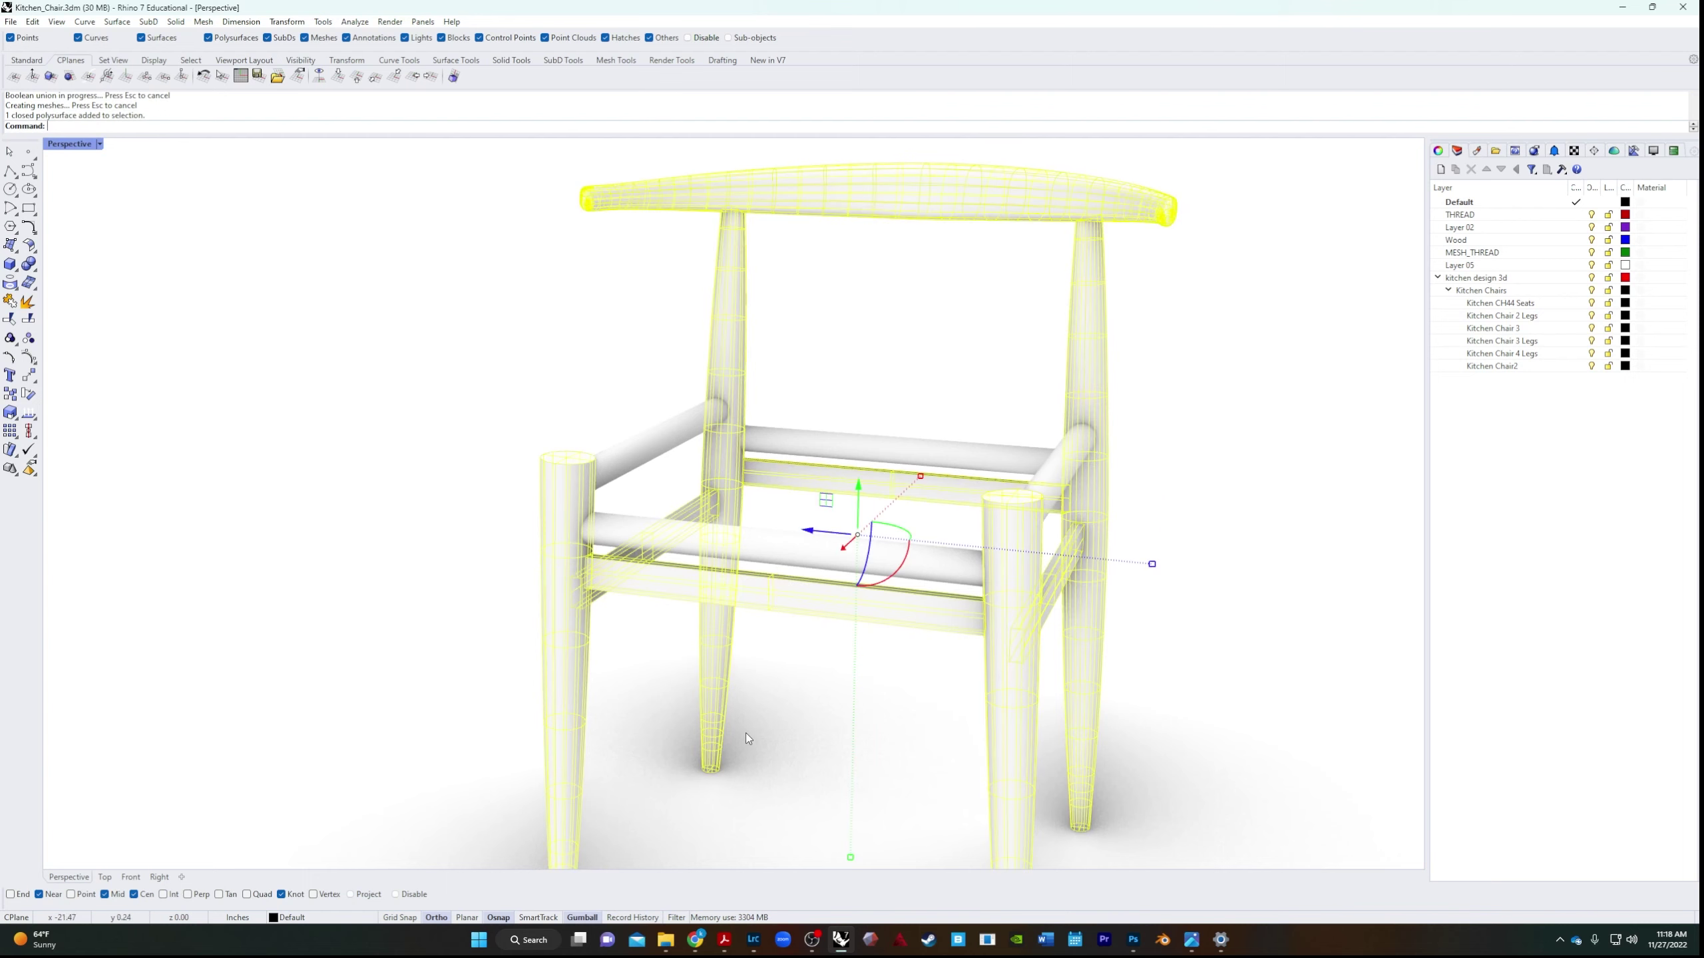
{"action": "left_click", "coordinate": [736, 754]}
{"action": "right_click_drag", "start_coordinate": [736, 753], "coordinate": [798, 769]}
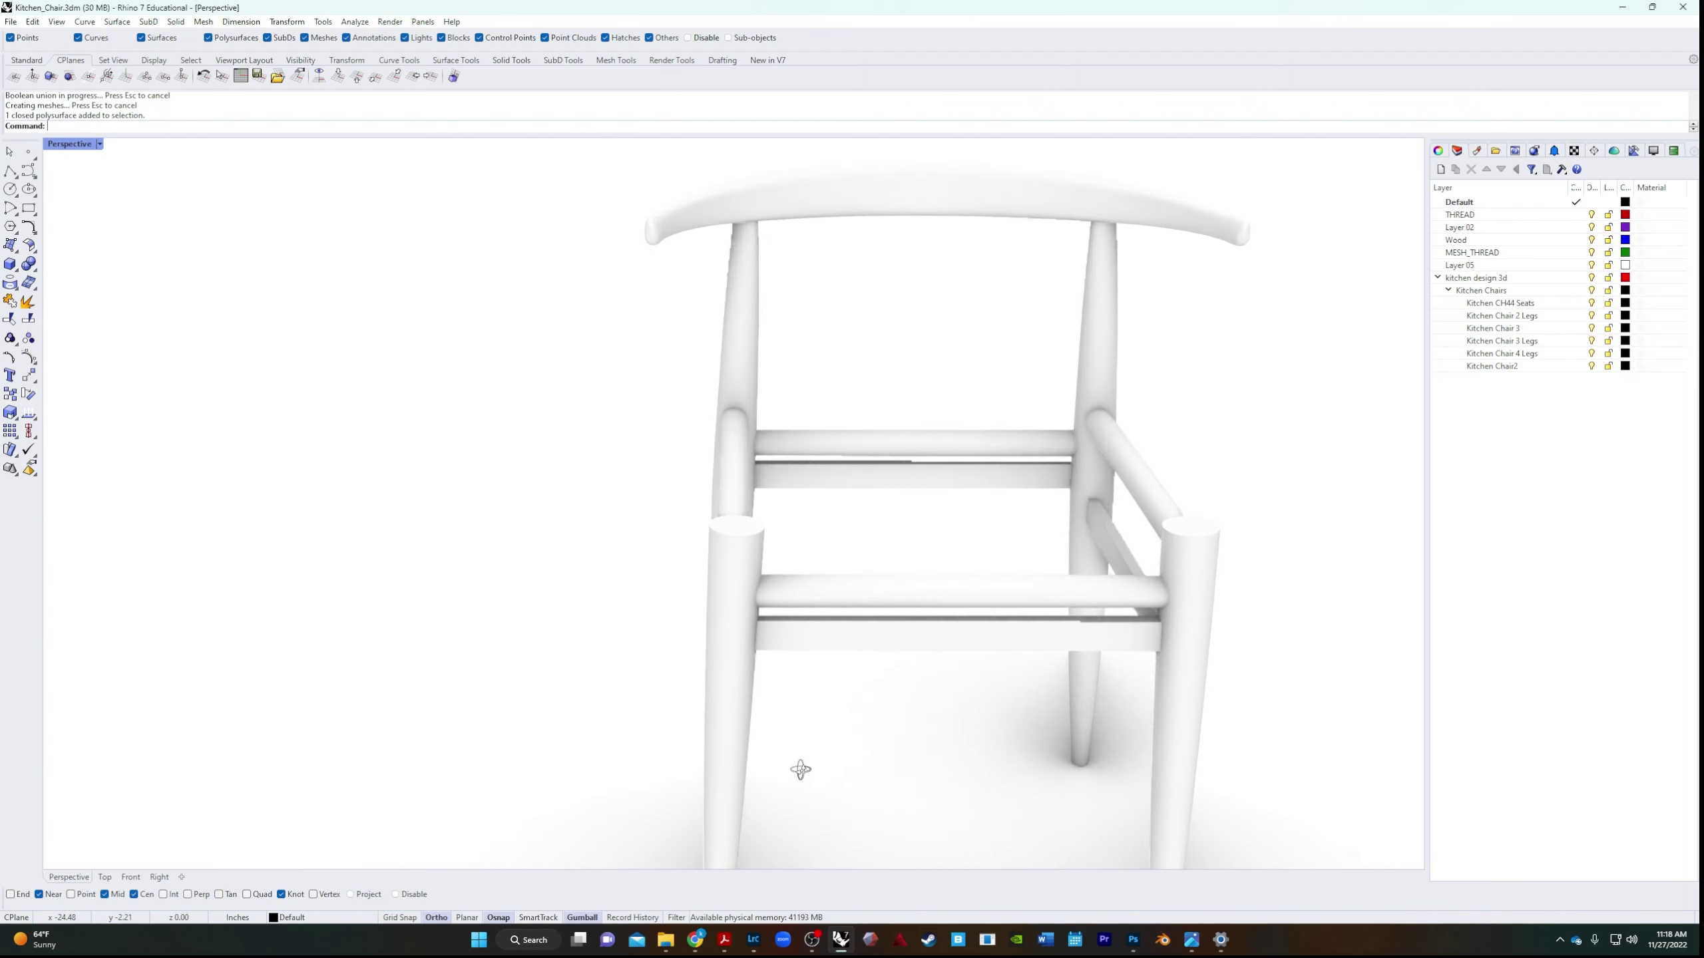
{"action": "left_click", "coordinate": [961, 599]}
{"action": "left_click", "coordinate": [1131, 482]}
{"action": "left_click", "coordinate": [888, 450]}
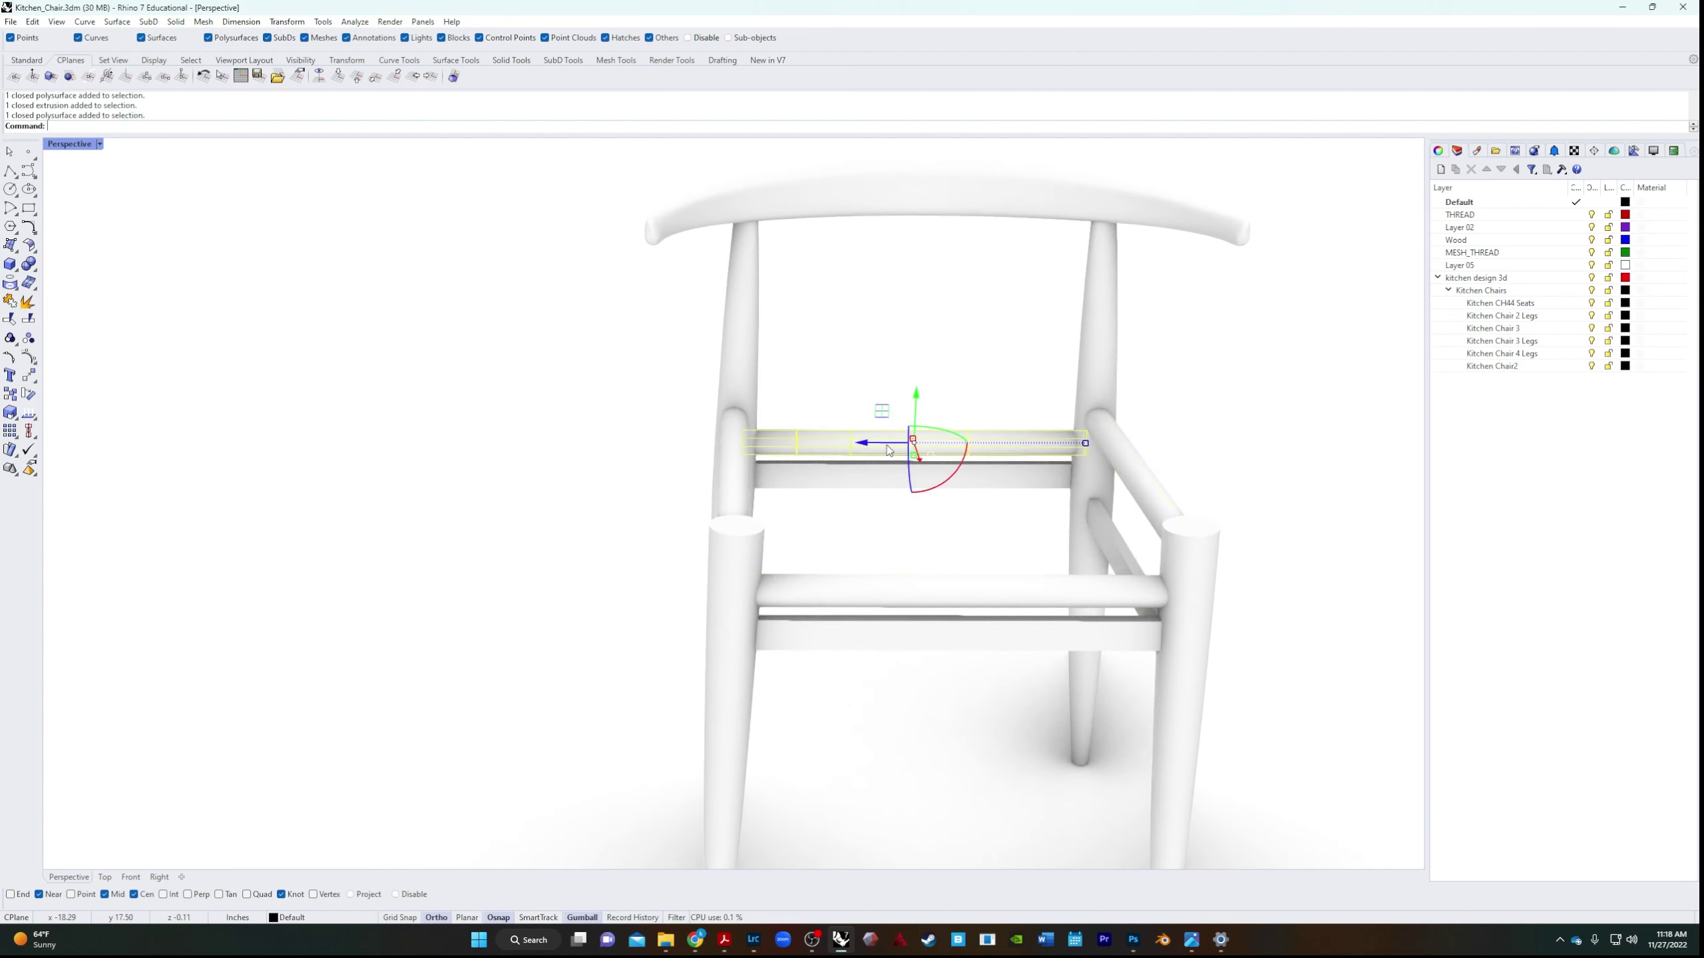
{"action": "left_click", "coordinate": [835, 543]}
Window-select every chair part and Boolean-union them into one solid.
{"action": "mouse_move", "coordinate": [844, 530]}
{"action": "right_mouse_down"}
{"action": "mouse_move", "coordinate": [753, 570]}
{"action": "mouse_move", "coordinate": [731, 533]}
{"action": "mouse_move", "coordinate": [821, 506]}
{"action": "right_mouse_up"}
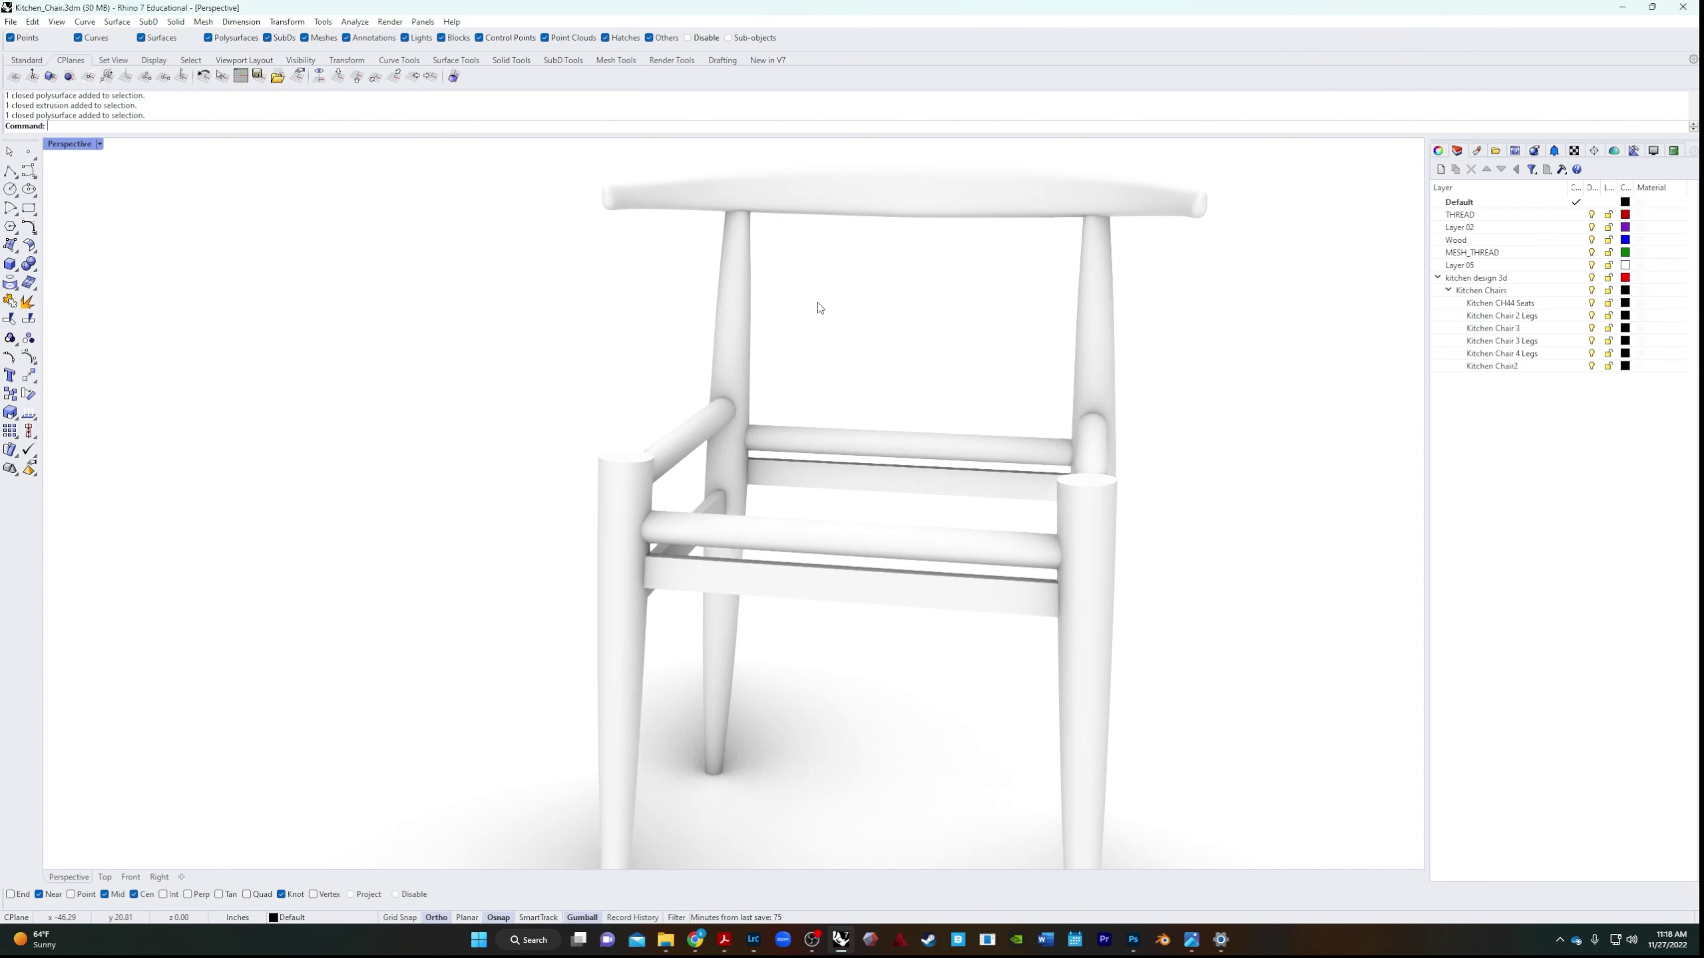
{"action": "right_click_drag", "start_coordinate": [805, 411], "coordinate": [775, 457]}
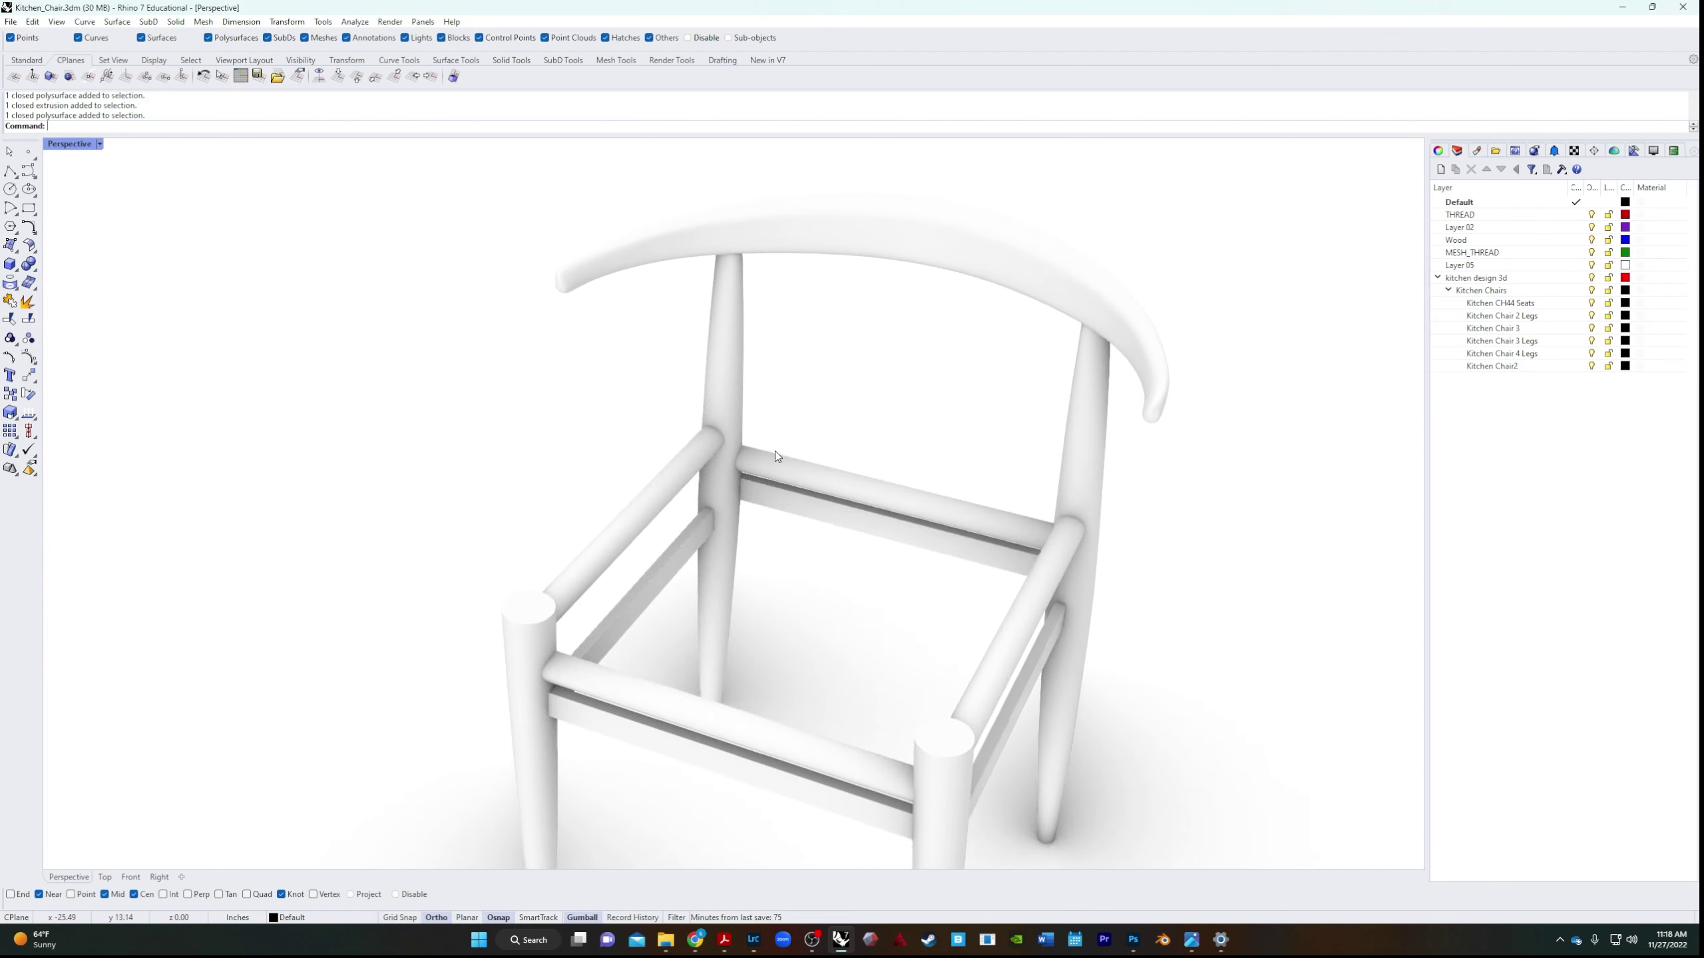
{"action": "left_click", "coordinate": [719, 408]}
{"action": "left_click", "coordinate": [1119, 445]}
{"action": "left_click_drag", "start_coordinate": [1183, 464], "coordinate": [392, 799]}
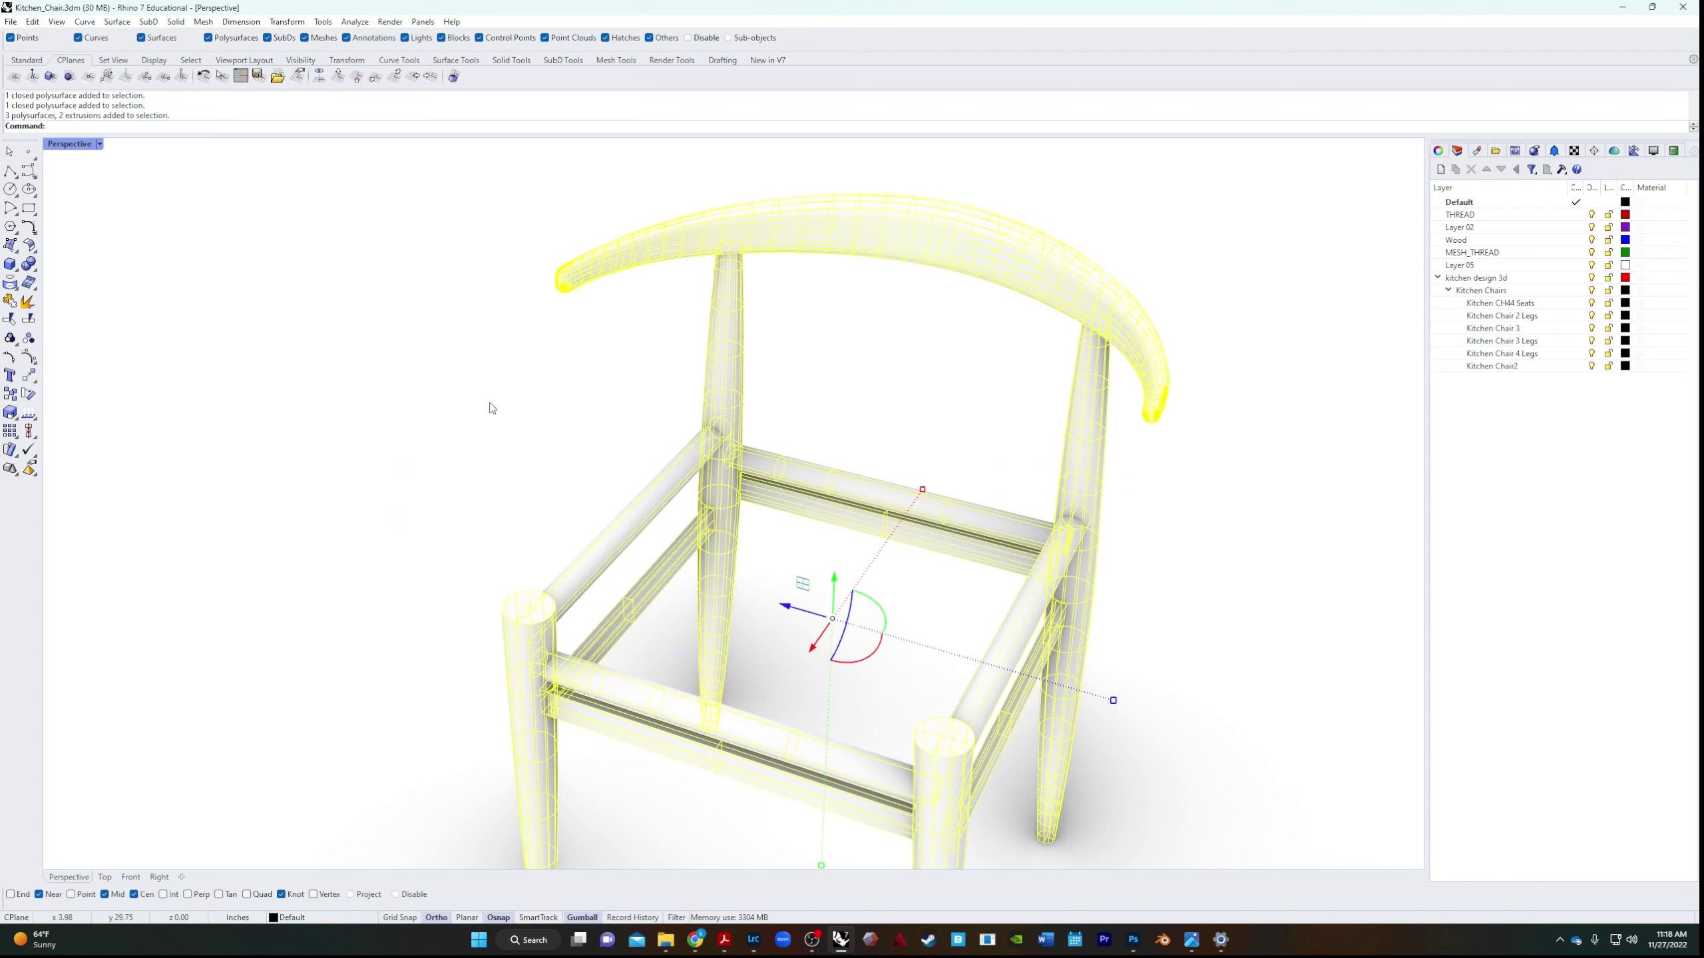
{"action": "left_click", "coordinate": [29, 264]}
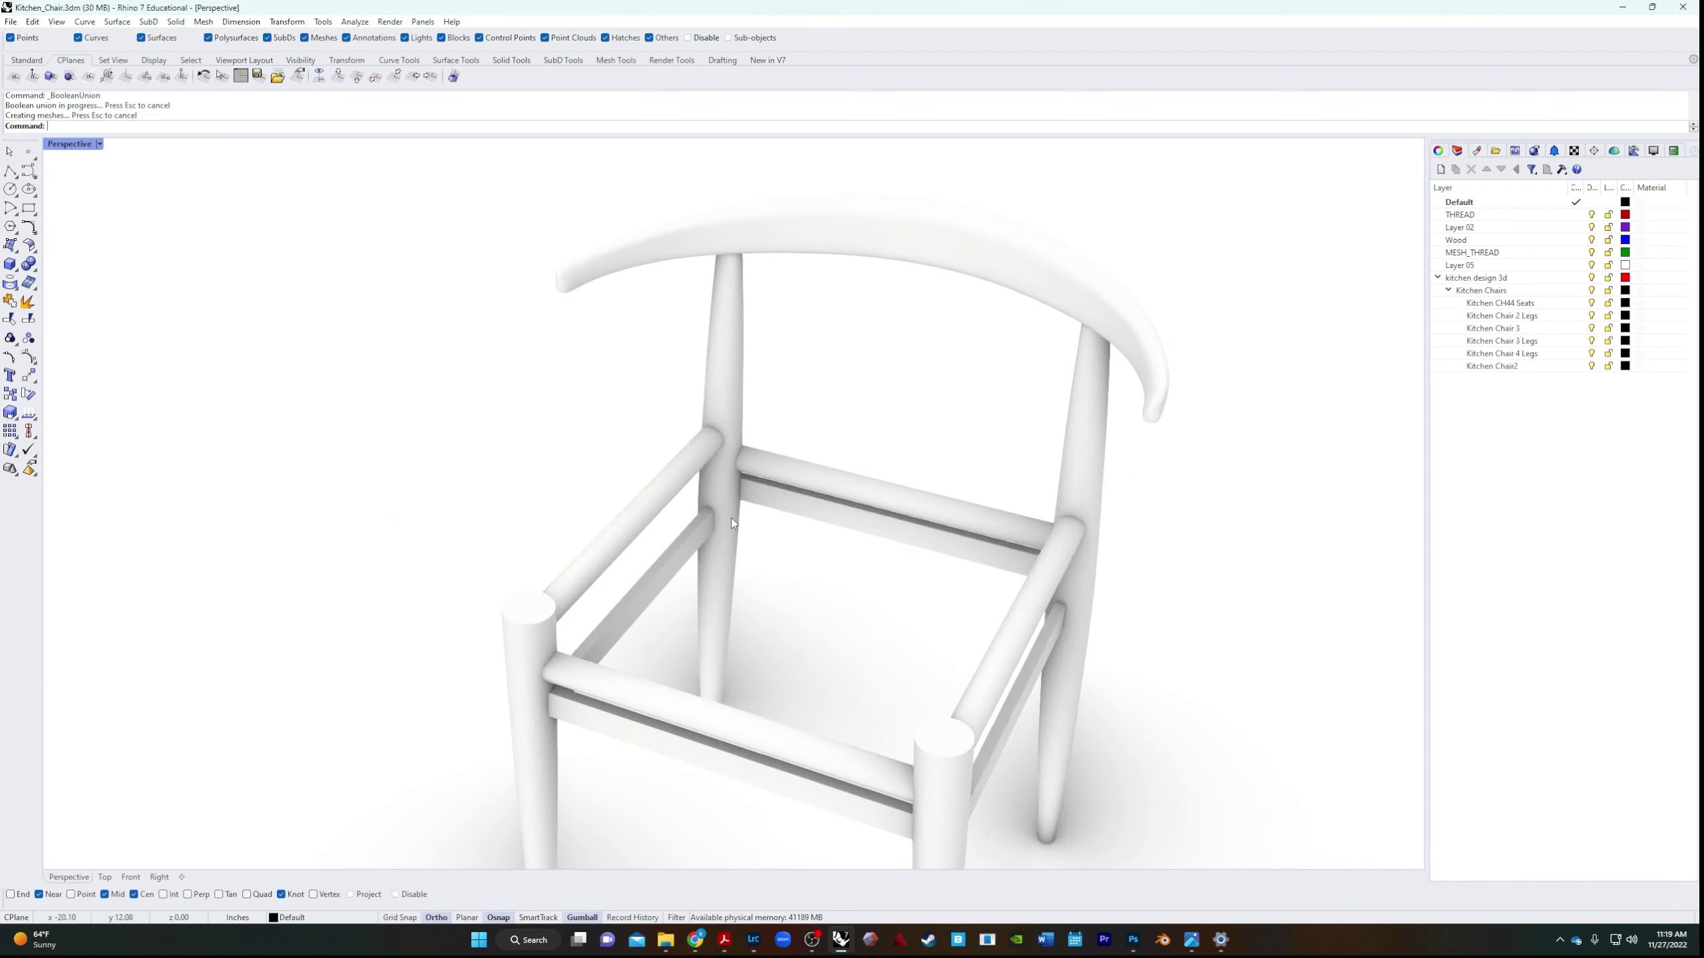
Explode the merged chair solid into separate surfaces.
{"action": "left_click", "coordinate": [755, 444]}
{"action": "right_click_drag", "start_coordinate": [534, 467], "coordinate": [616, 429]}
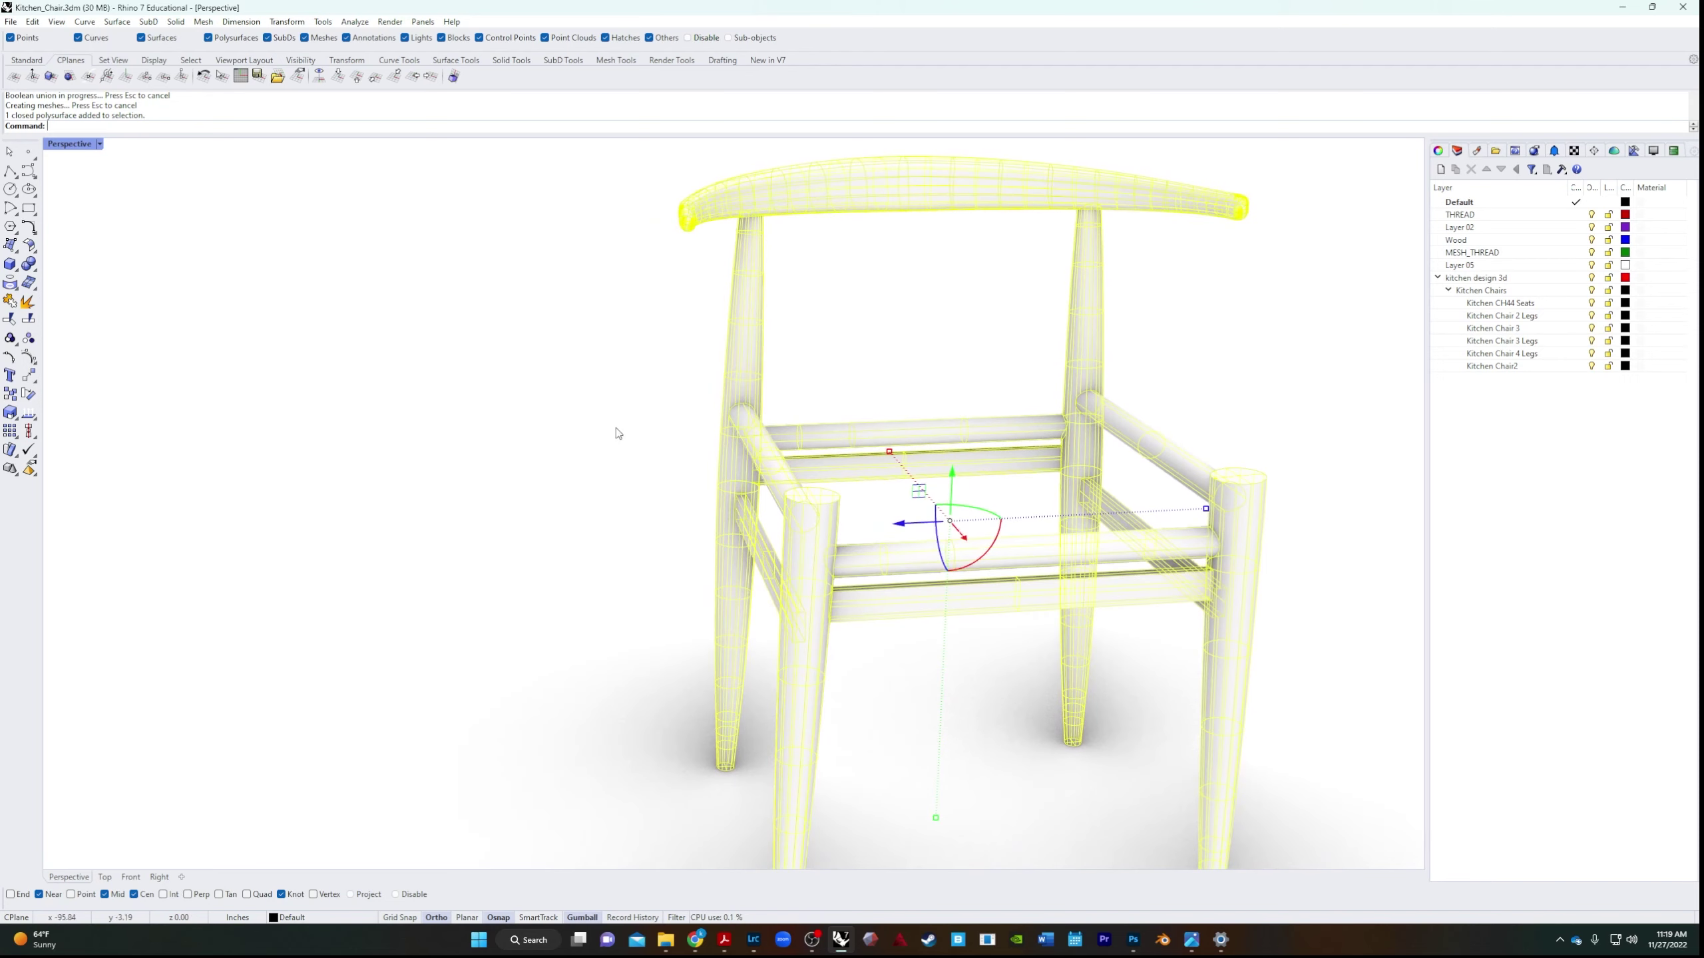
{"action": "key", "text": "Escape"}
{"action": "right_click_drag", "start_coordinate": [661, 513], "coordinate": [899, 489]}
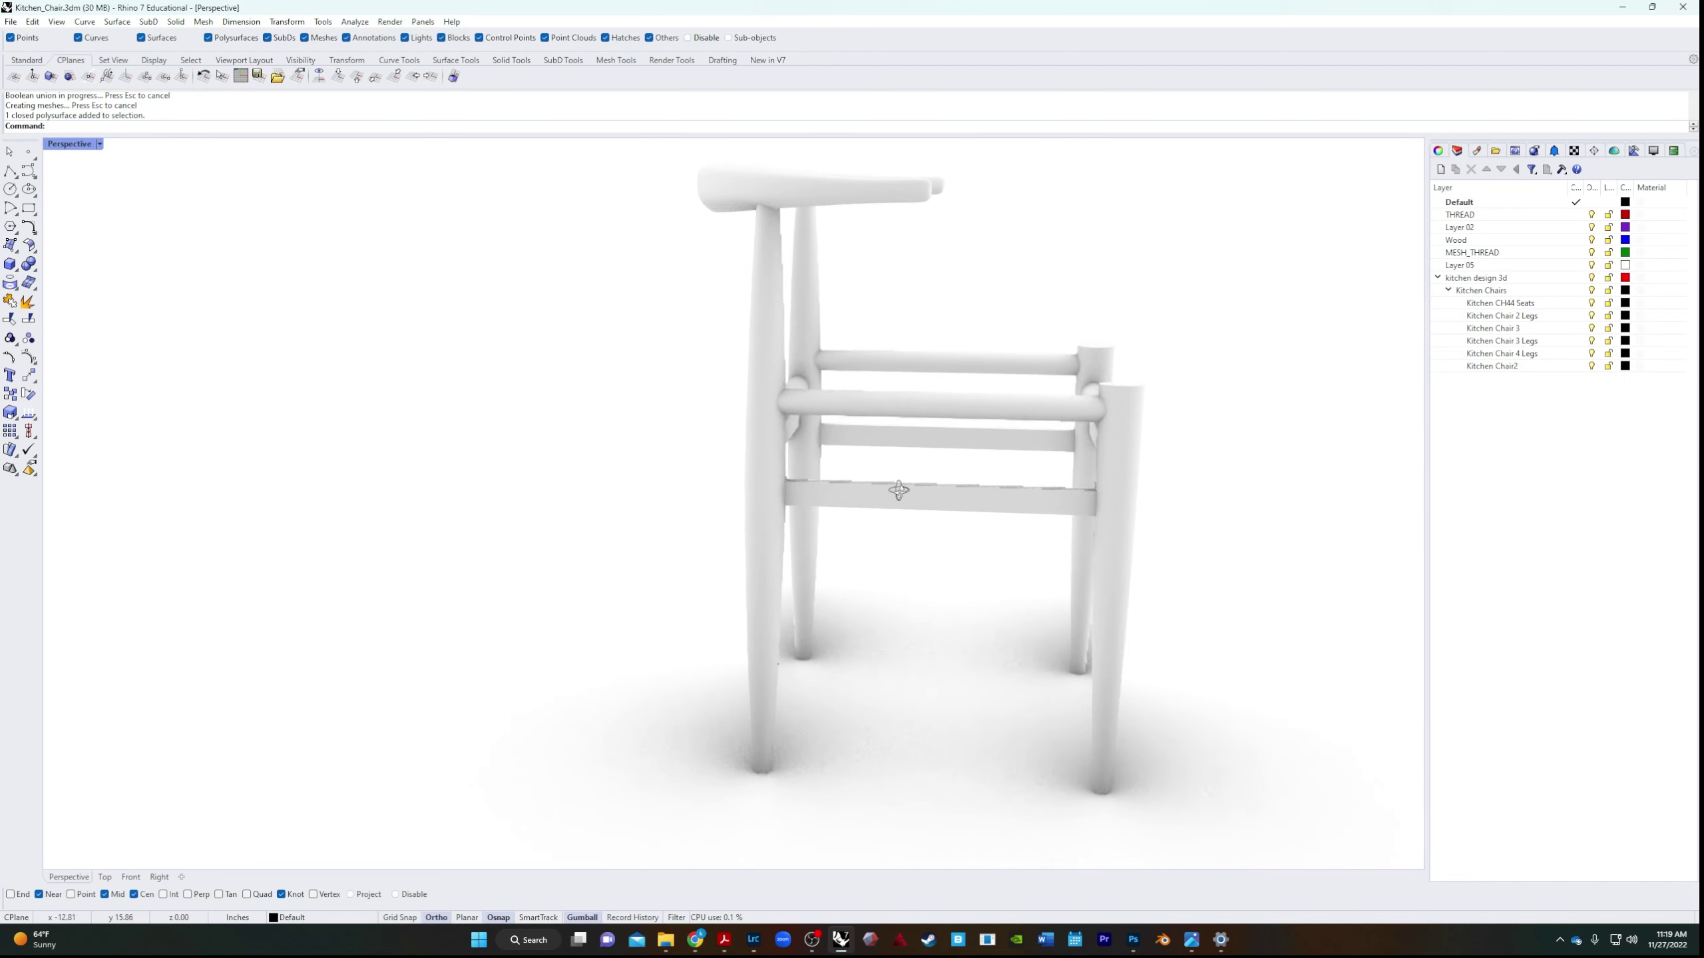
{"action": "left_click", "coordinate": [897, 401]}
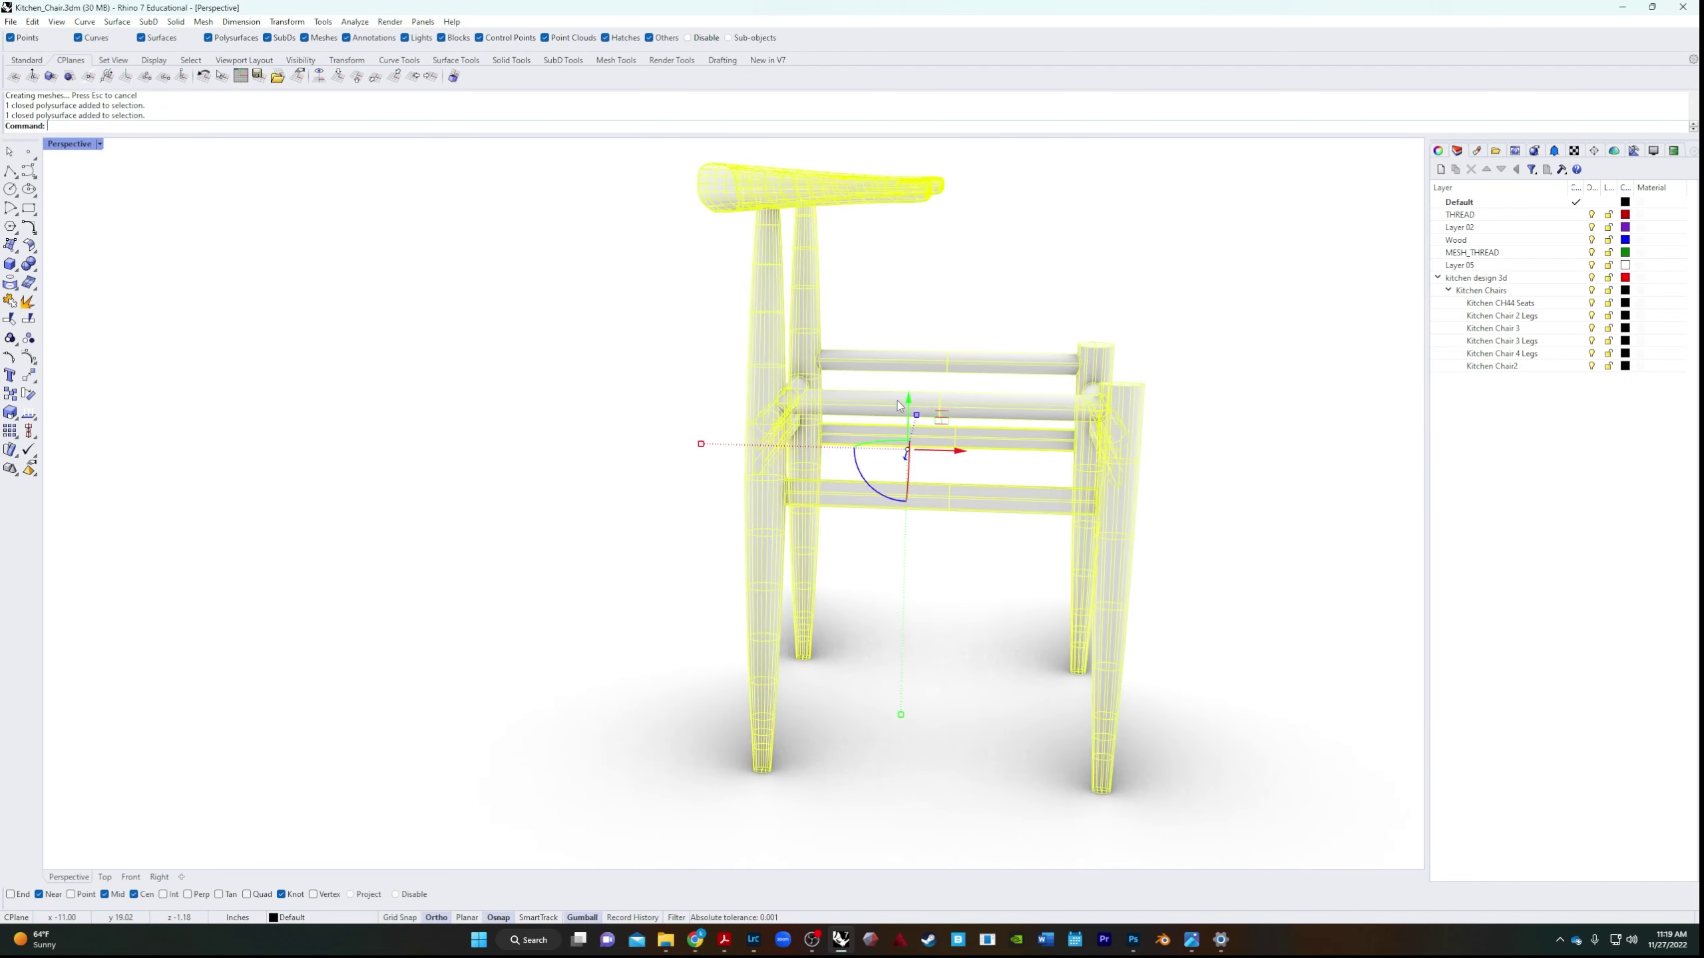
{"action": "left_click", "coordinate": [10, 301]}
Select the two side rail surfaces and the front rail.
{"action": "right_click_drag", "start_coordinate": [700, 478], "coordinate": [616, 522]}
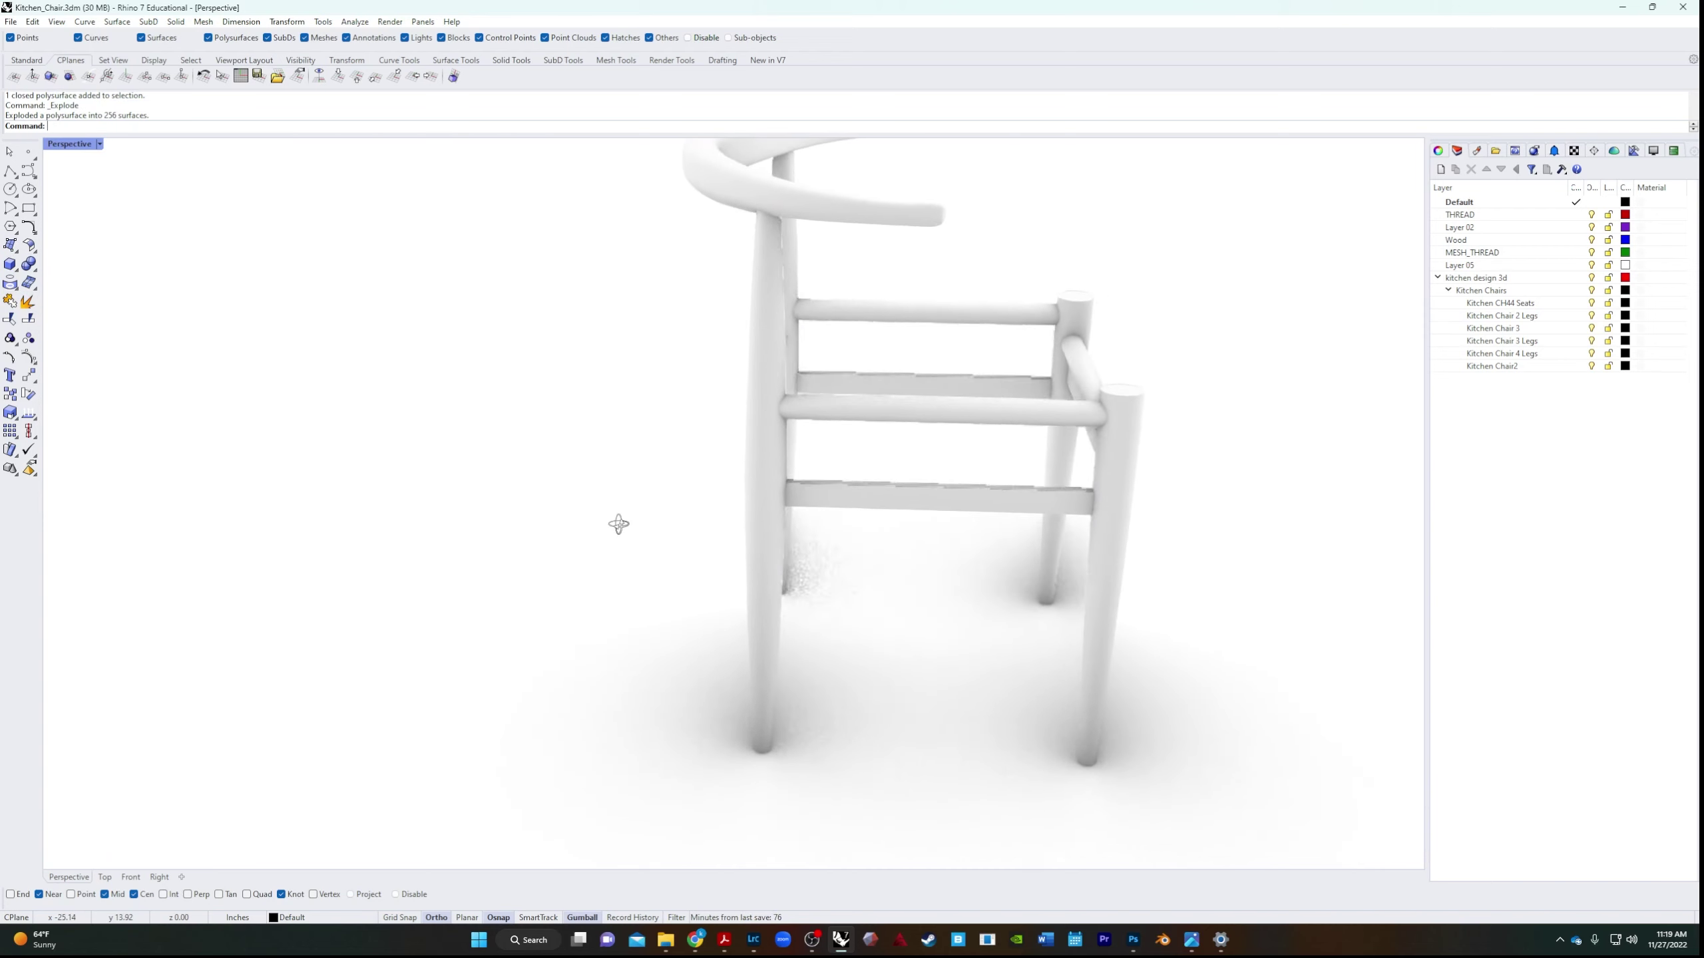
{"action": "right_click_drag", "start_coordinate": [1051, 320], "coordinate": [1021, 277]}
{"action": "left_click_drag", "start_coordinate": [991, 318], "coordinate": [928, 429]}
{"action": "right_click_drag", "start_coordinate": [928, 430], "coordinate": [872, 505]}
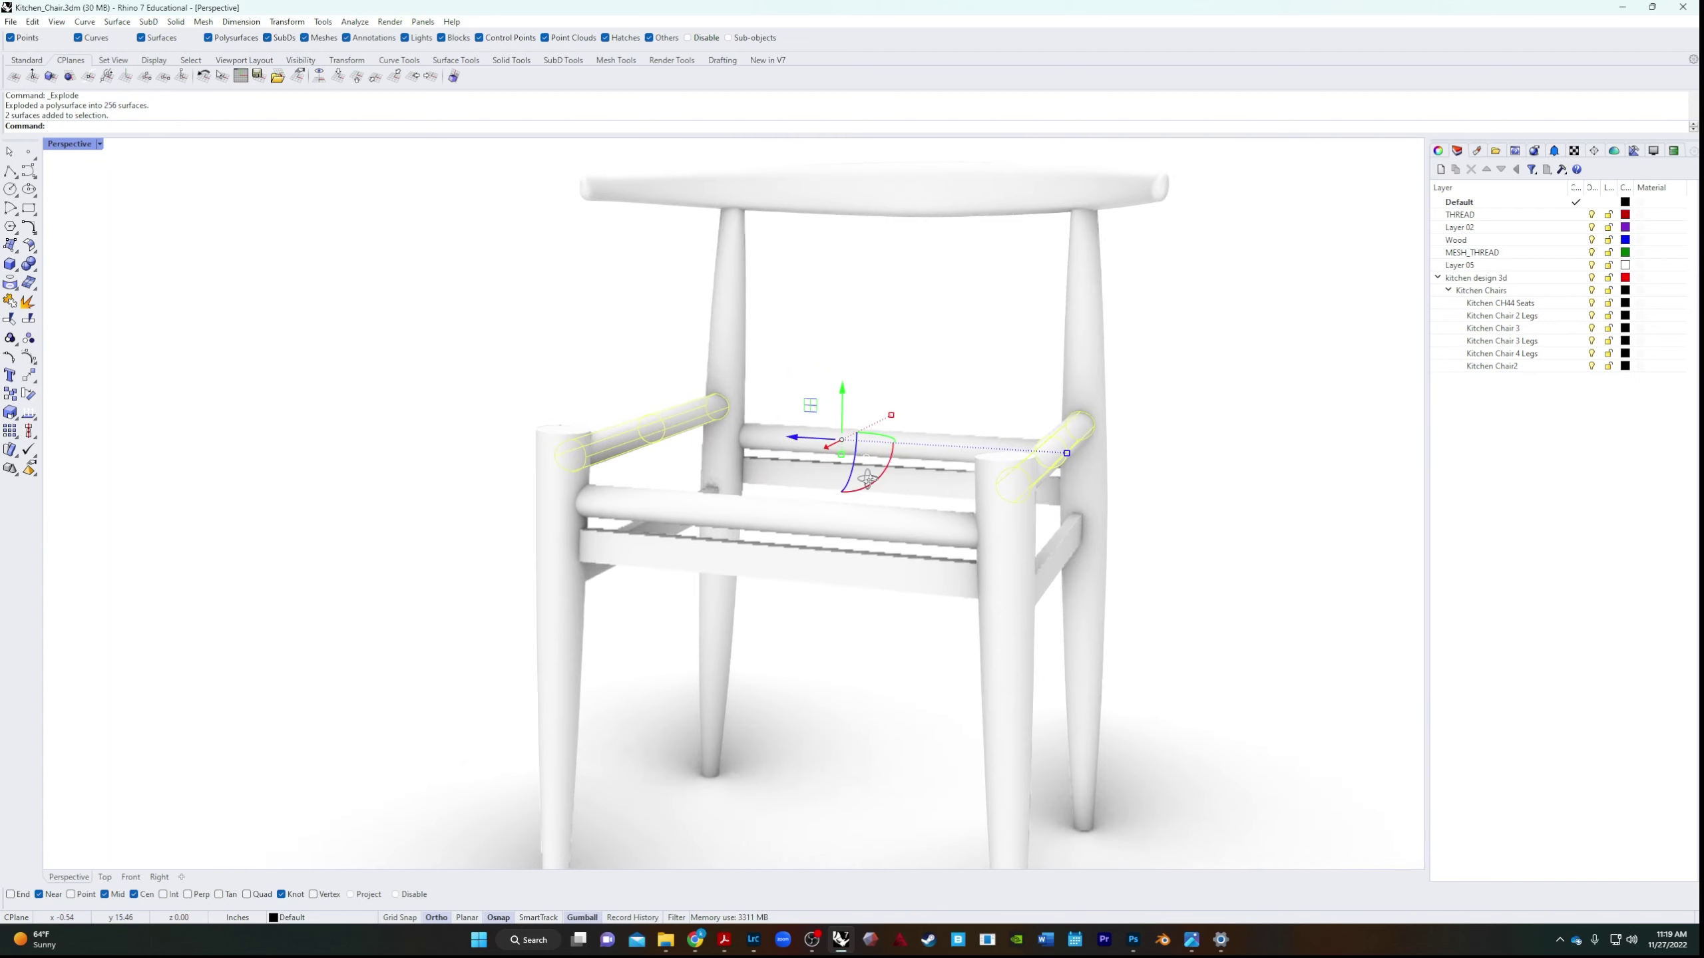
{"action": "left_click", "coordinate": [861, 520], "text": "shift"}
Join the four seat rail surfaces and move them onto the THREAD layer.
{"action": "left_click", "coordinate": [680, 510], "text": "shift"}
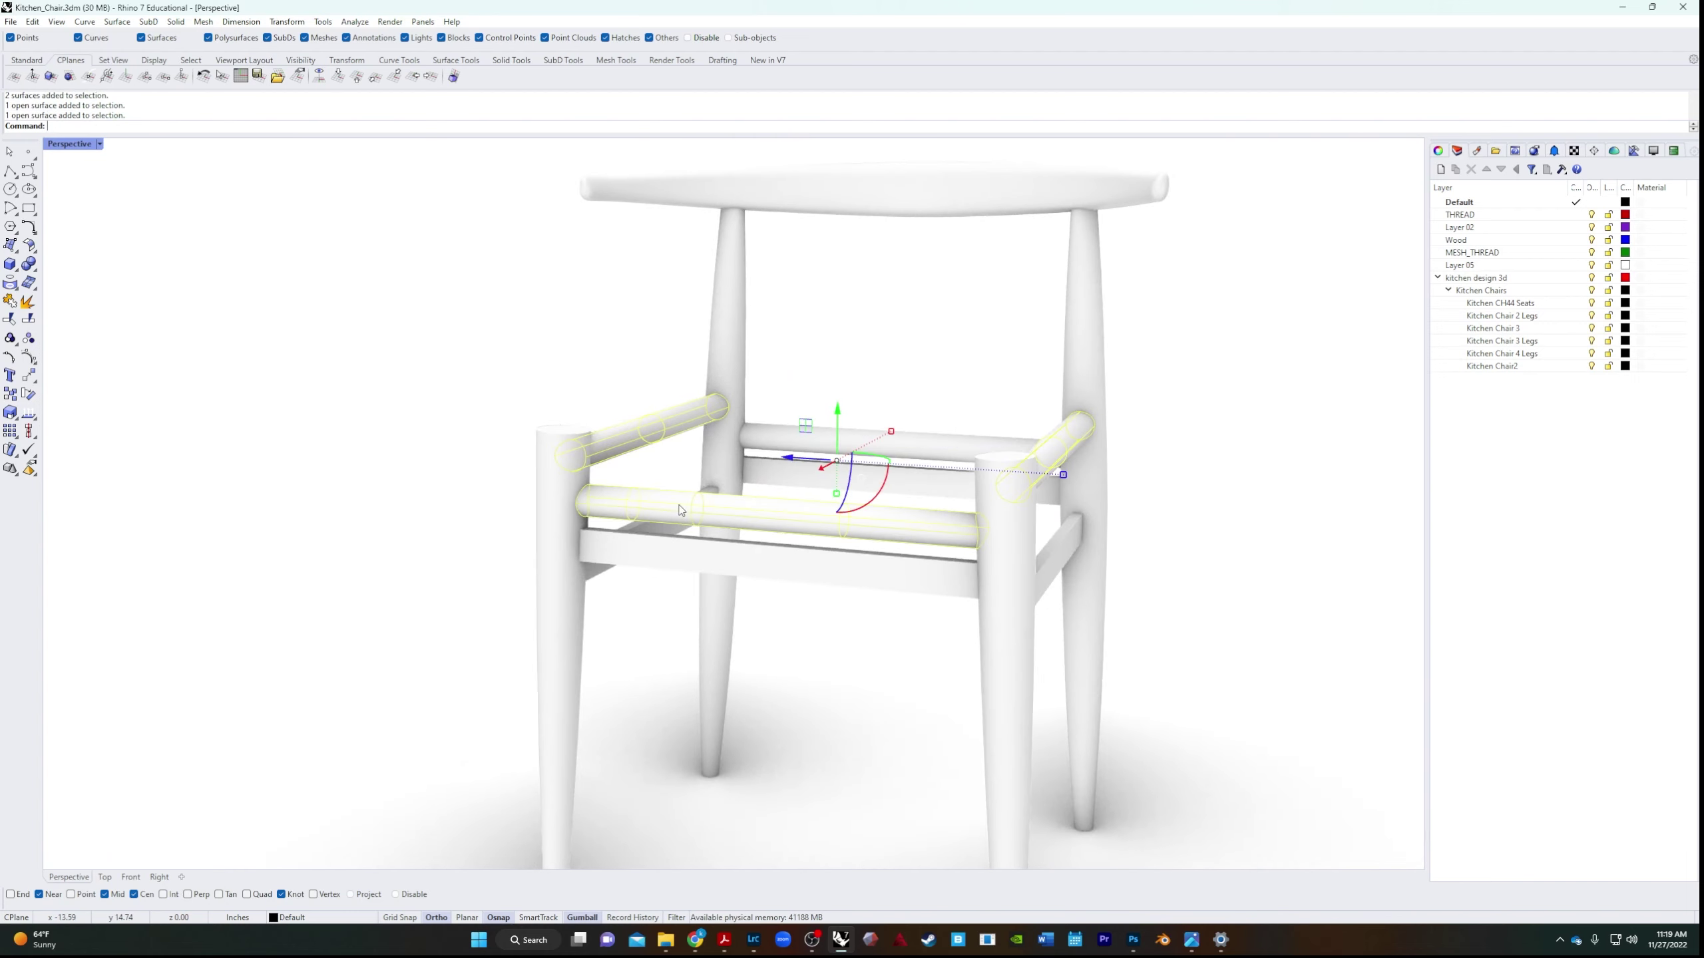
{"action": "left_click", "coordinate": [788, 438], "text": "shift"}
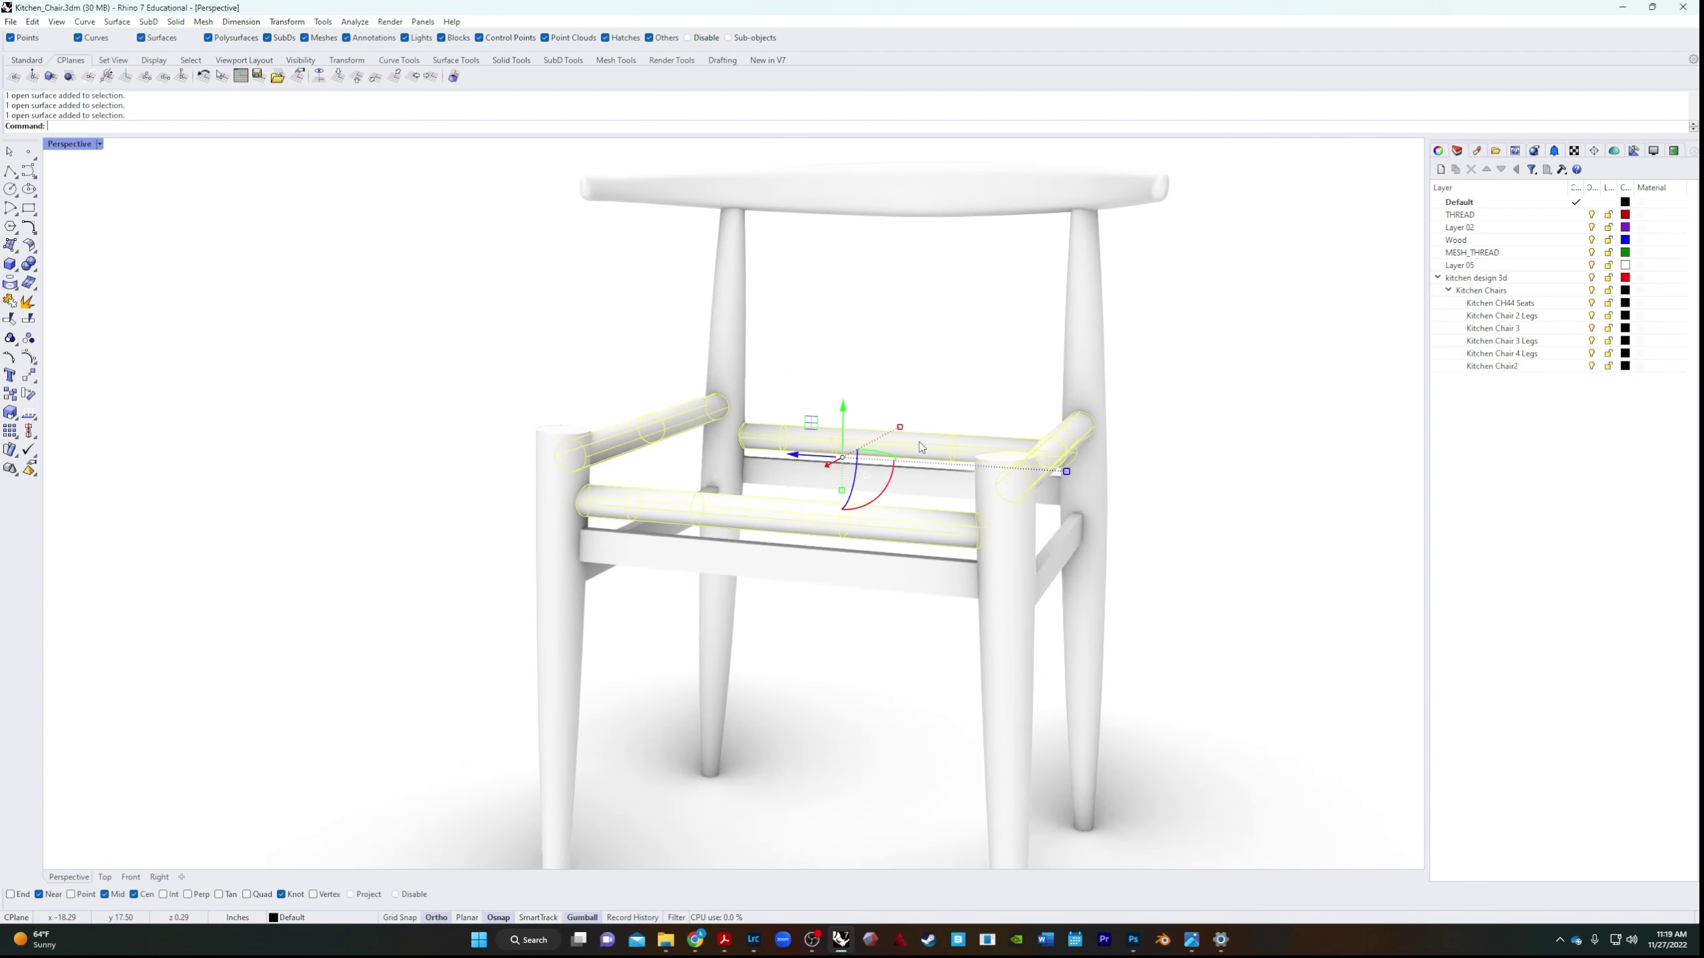
{"action": "right_click_drag", "start_coordinate": [918, 442], "coordinate": [599, 474]}
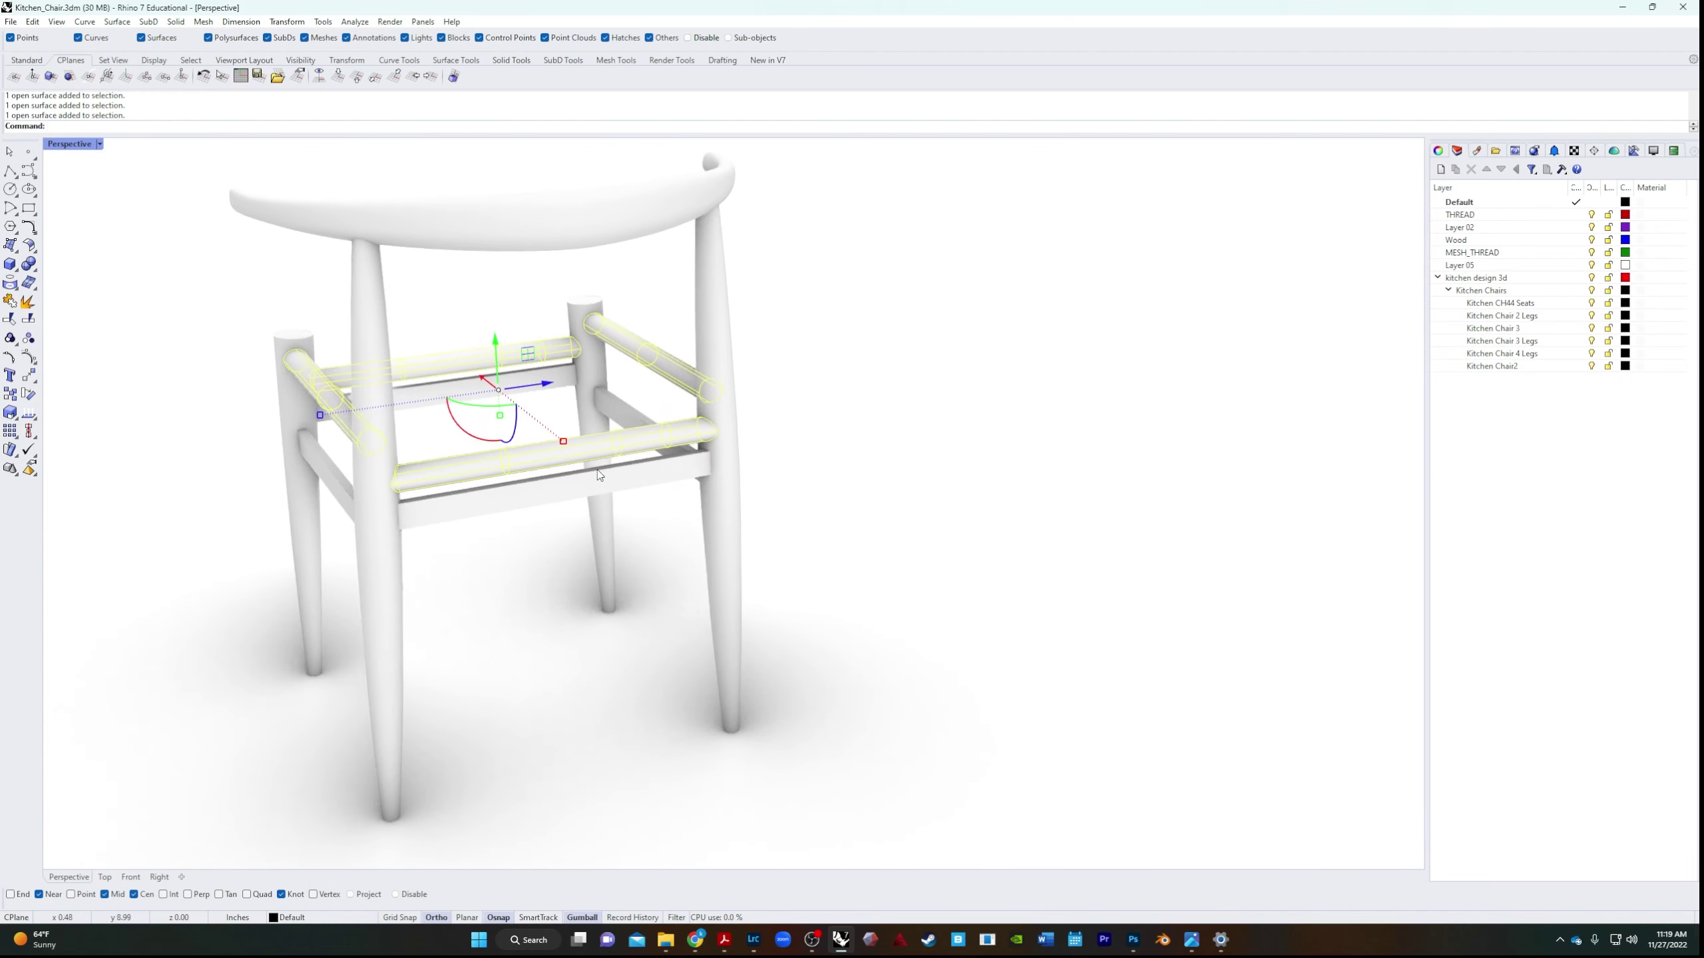
{"action": "key", "text": "ctrl+j"}
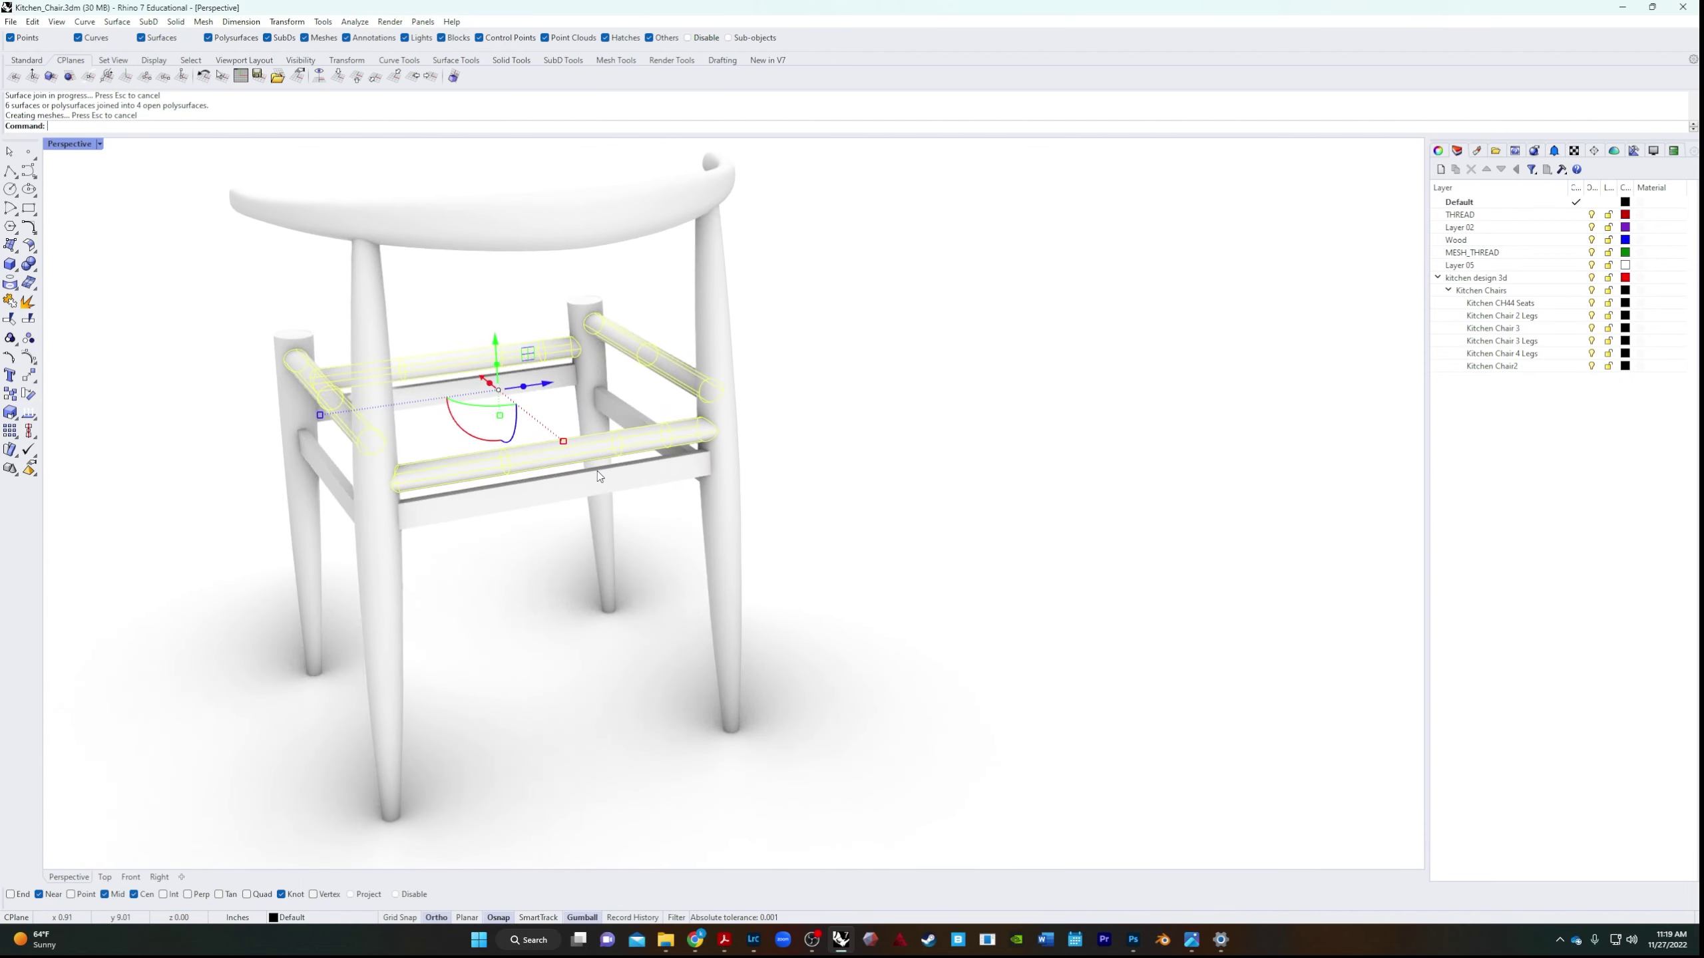
{"action": "right_click", "coordinate": [1492, 217]}
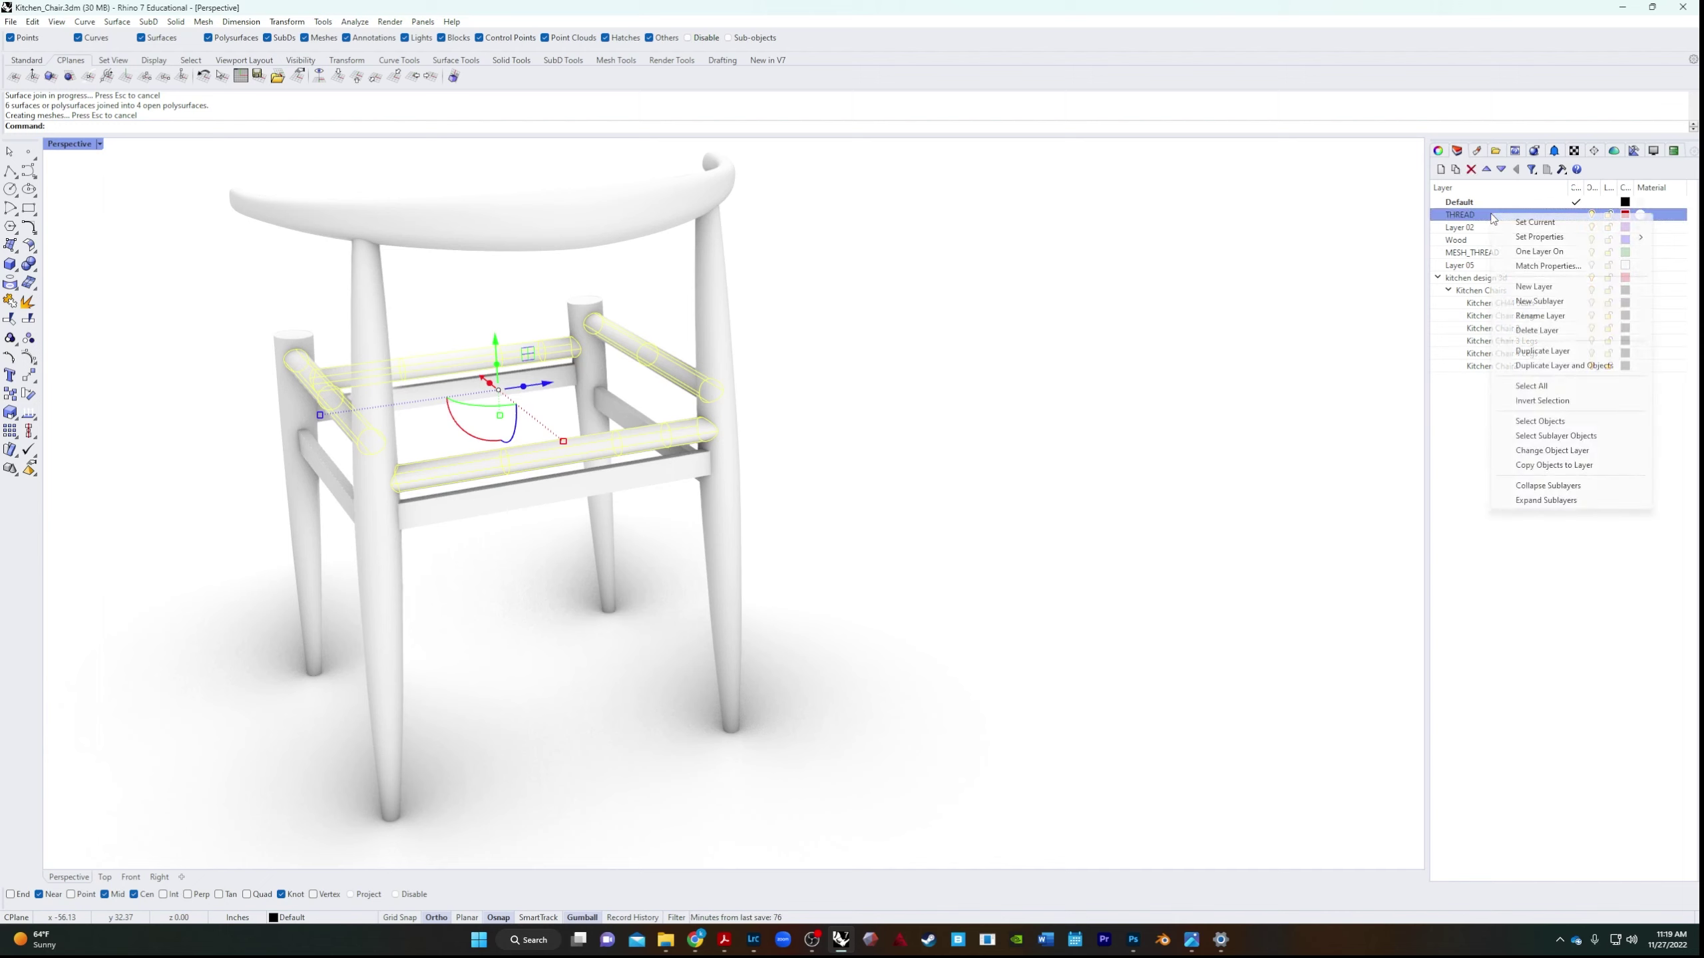
{"action": "left_click", "coordinate": [1539, 456]}
Switch the Perspective viewport to Shaded display.
{"action": "left_click", "coordinate": [1118, 556]}
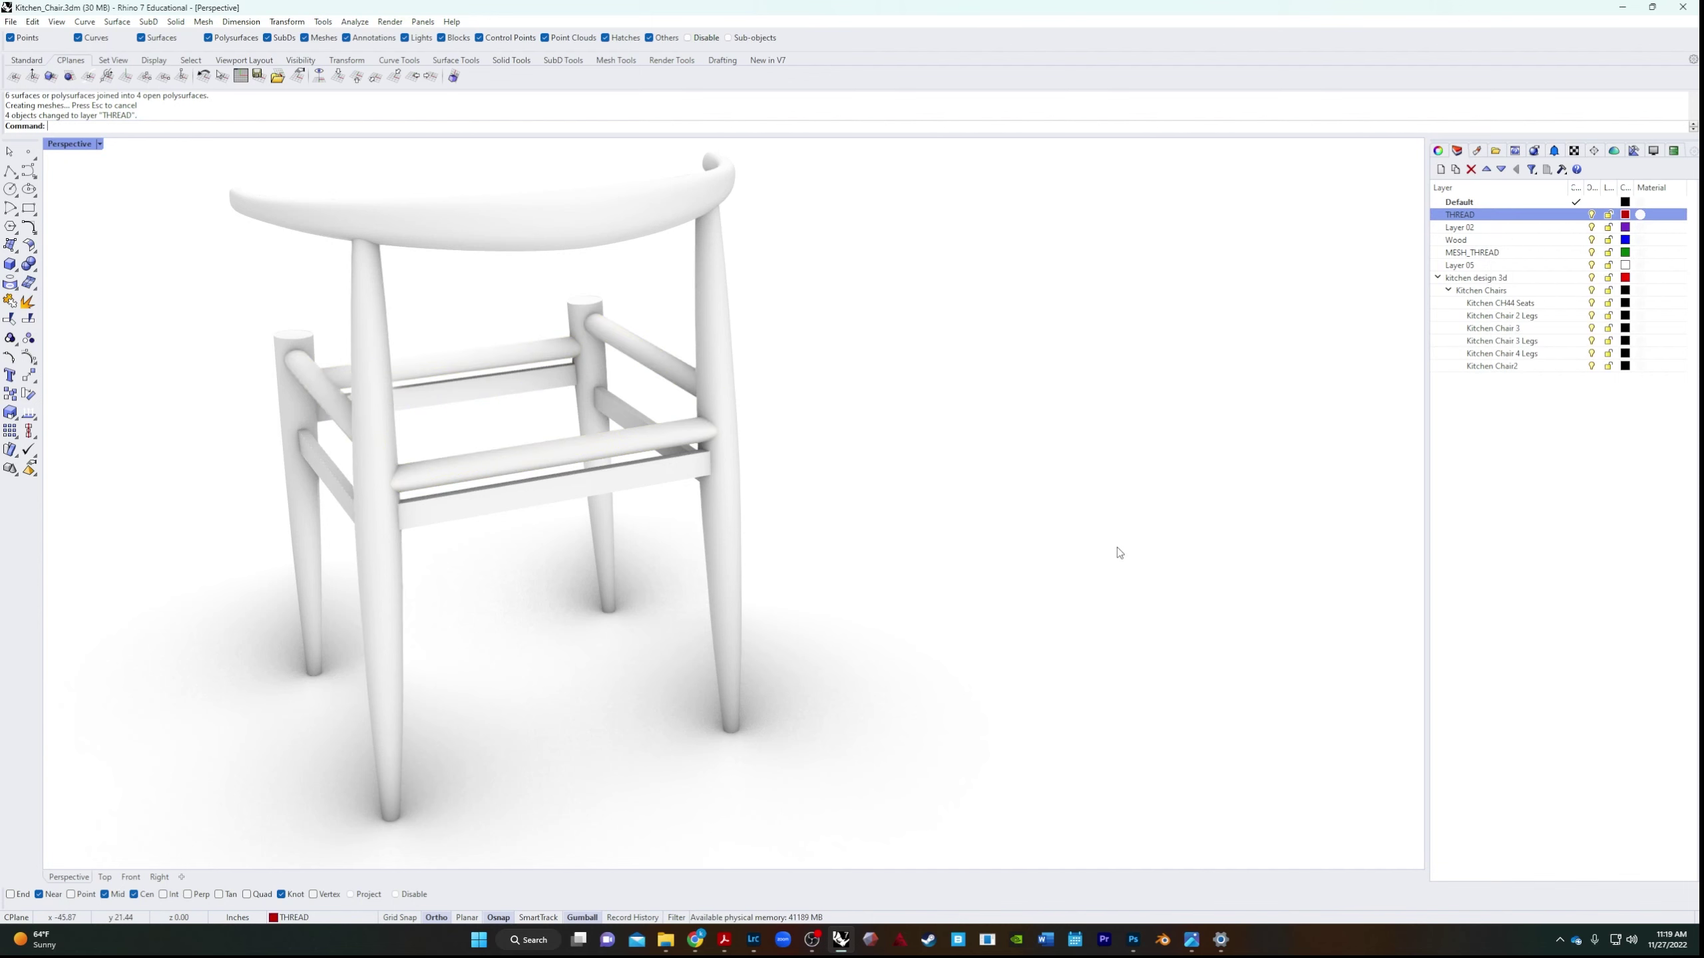
{"action": "right_click_drag", "start_coordinate": [1118, 556], "coordinate": [368, 308]}
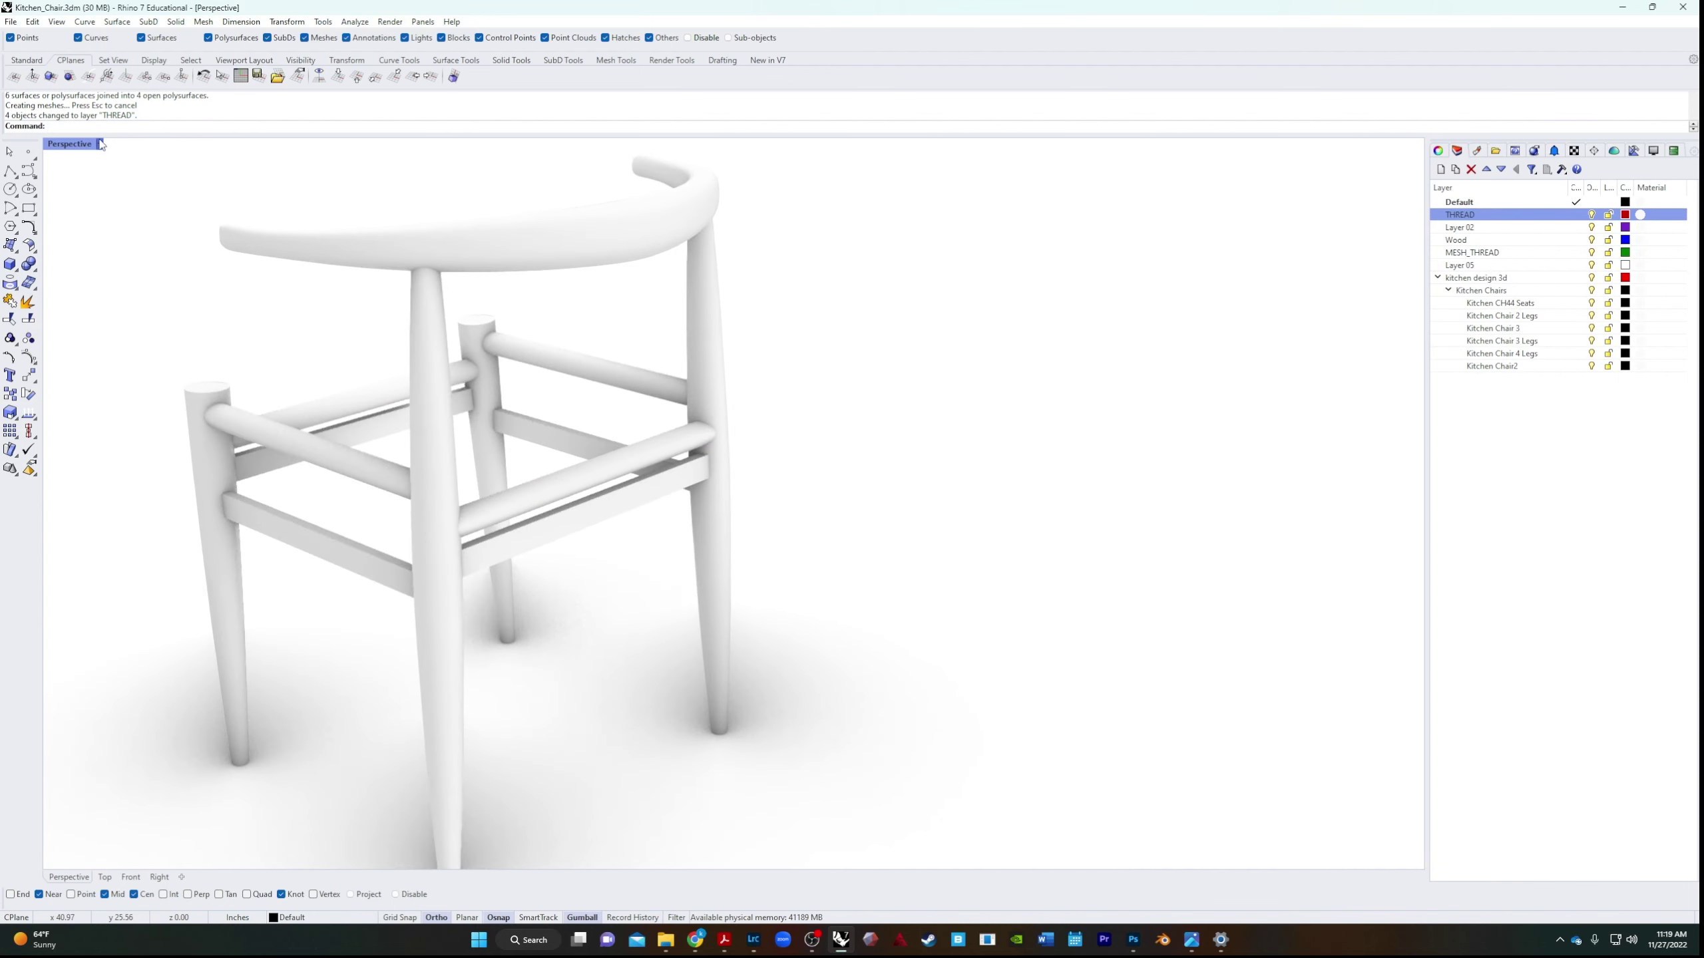
{"action": "left_click", "coordinate": [101, 145]}
{"action": "left_click", "coordinate": [107, 225]}
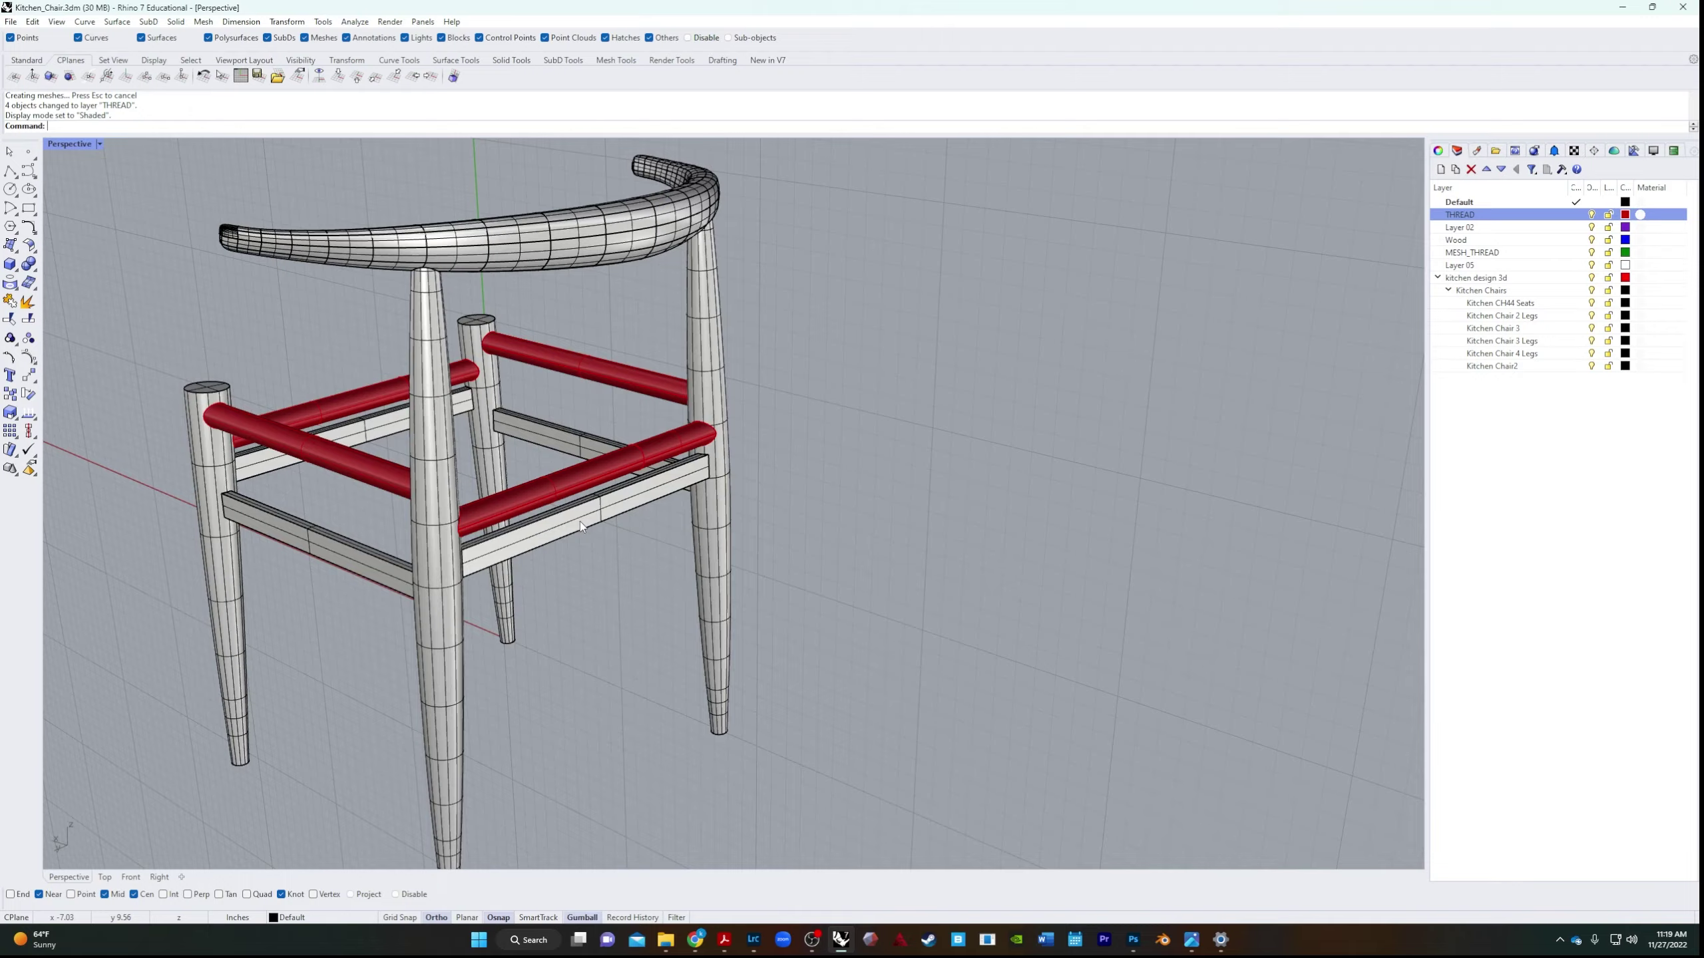
{"action": "right_click_drag", "start_coordinate": [581, 522], "coordinate": [946, 547]}
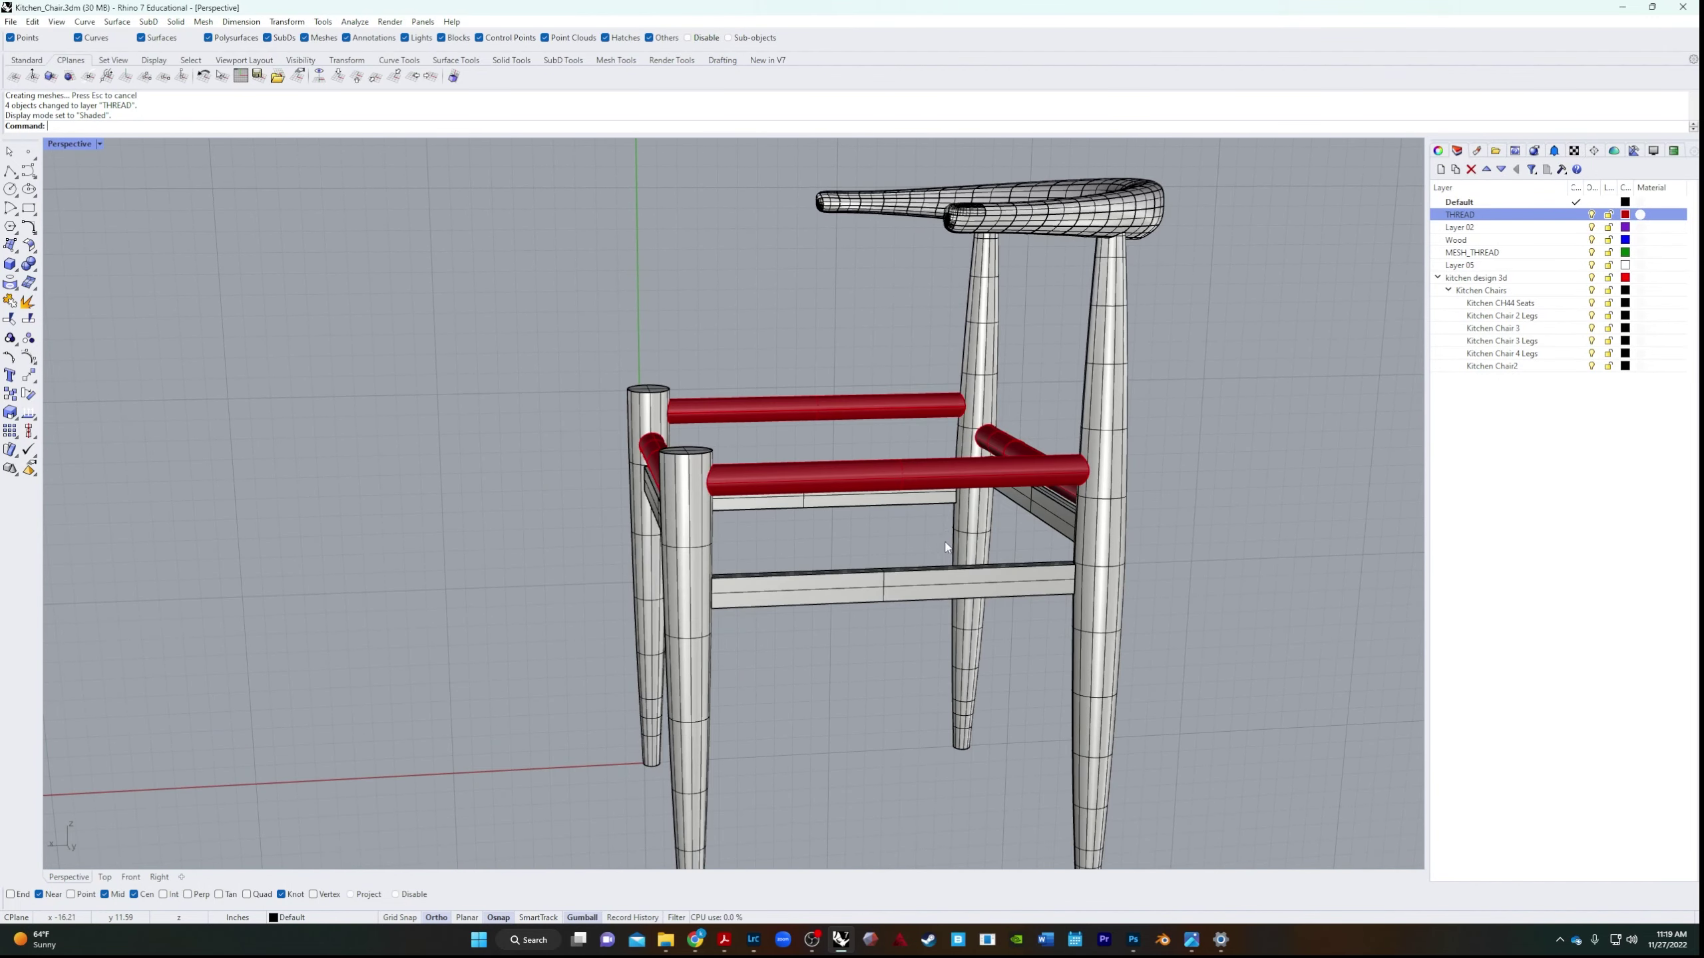
Hide the THREAD layer and join all remaining chair surfaces.
{"action": "left_click", "coordinate": [1111, 554]}
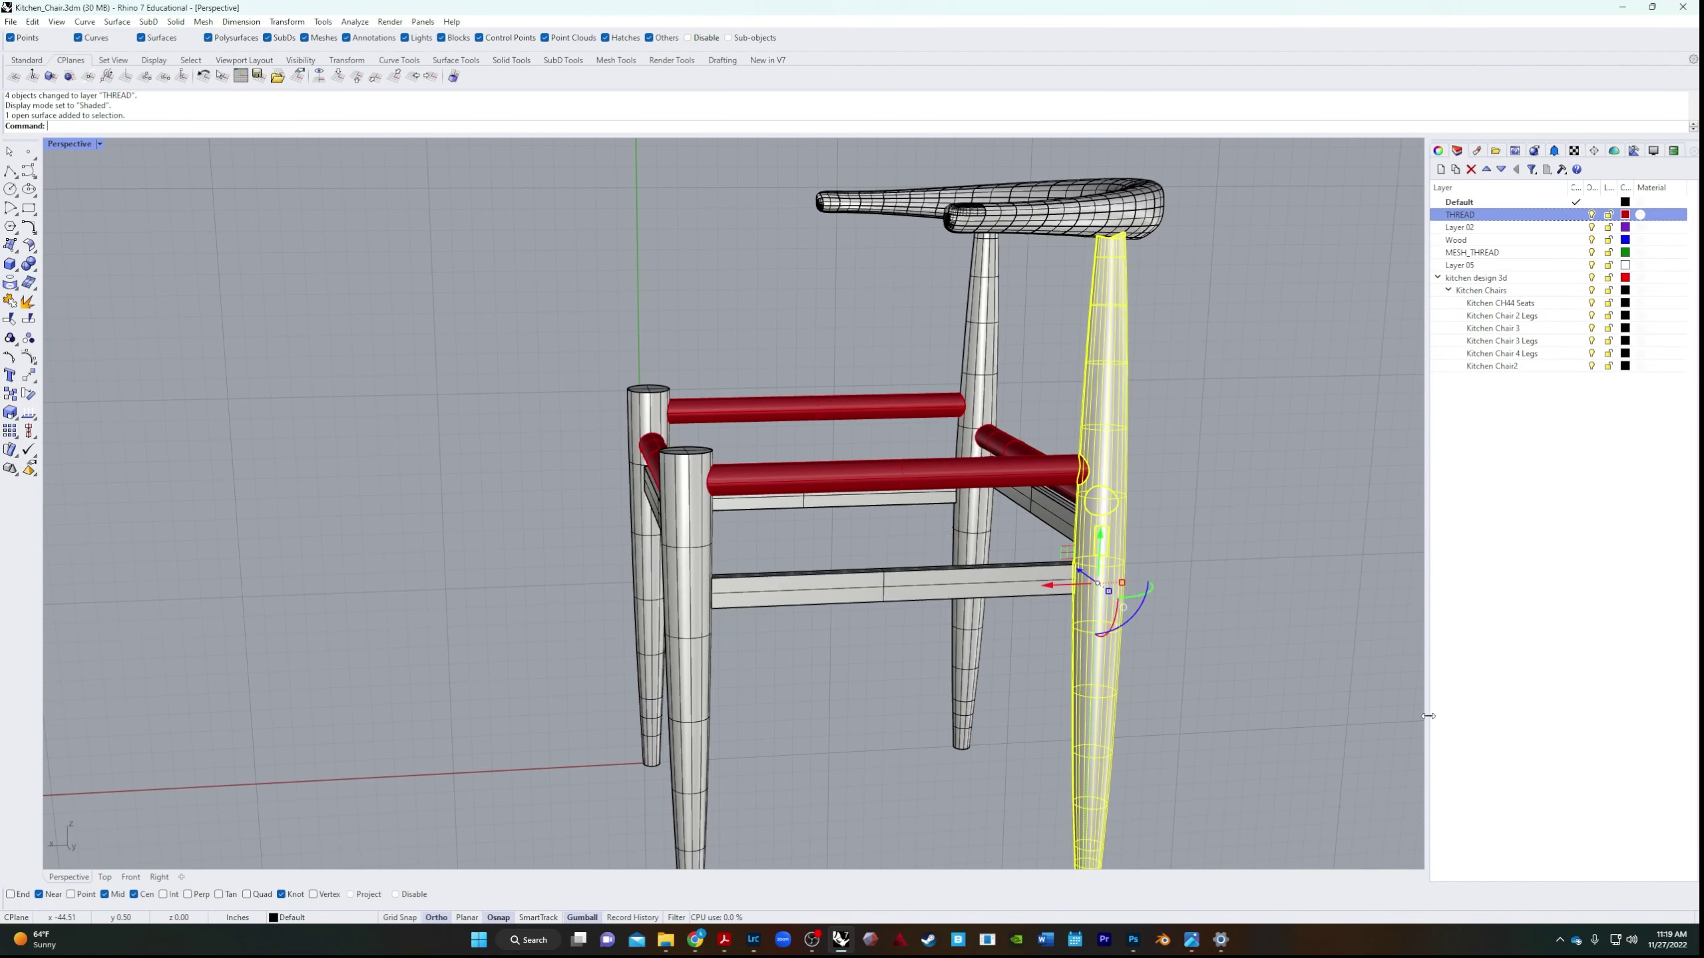
{"action": "scroll", "coordinate": [1256, 588], "scroll_direction": "down", "scroll_amount": 4}
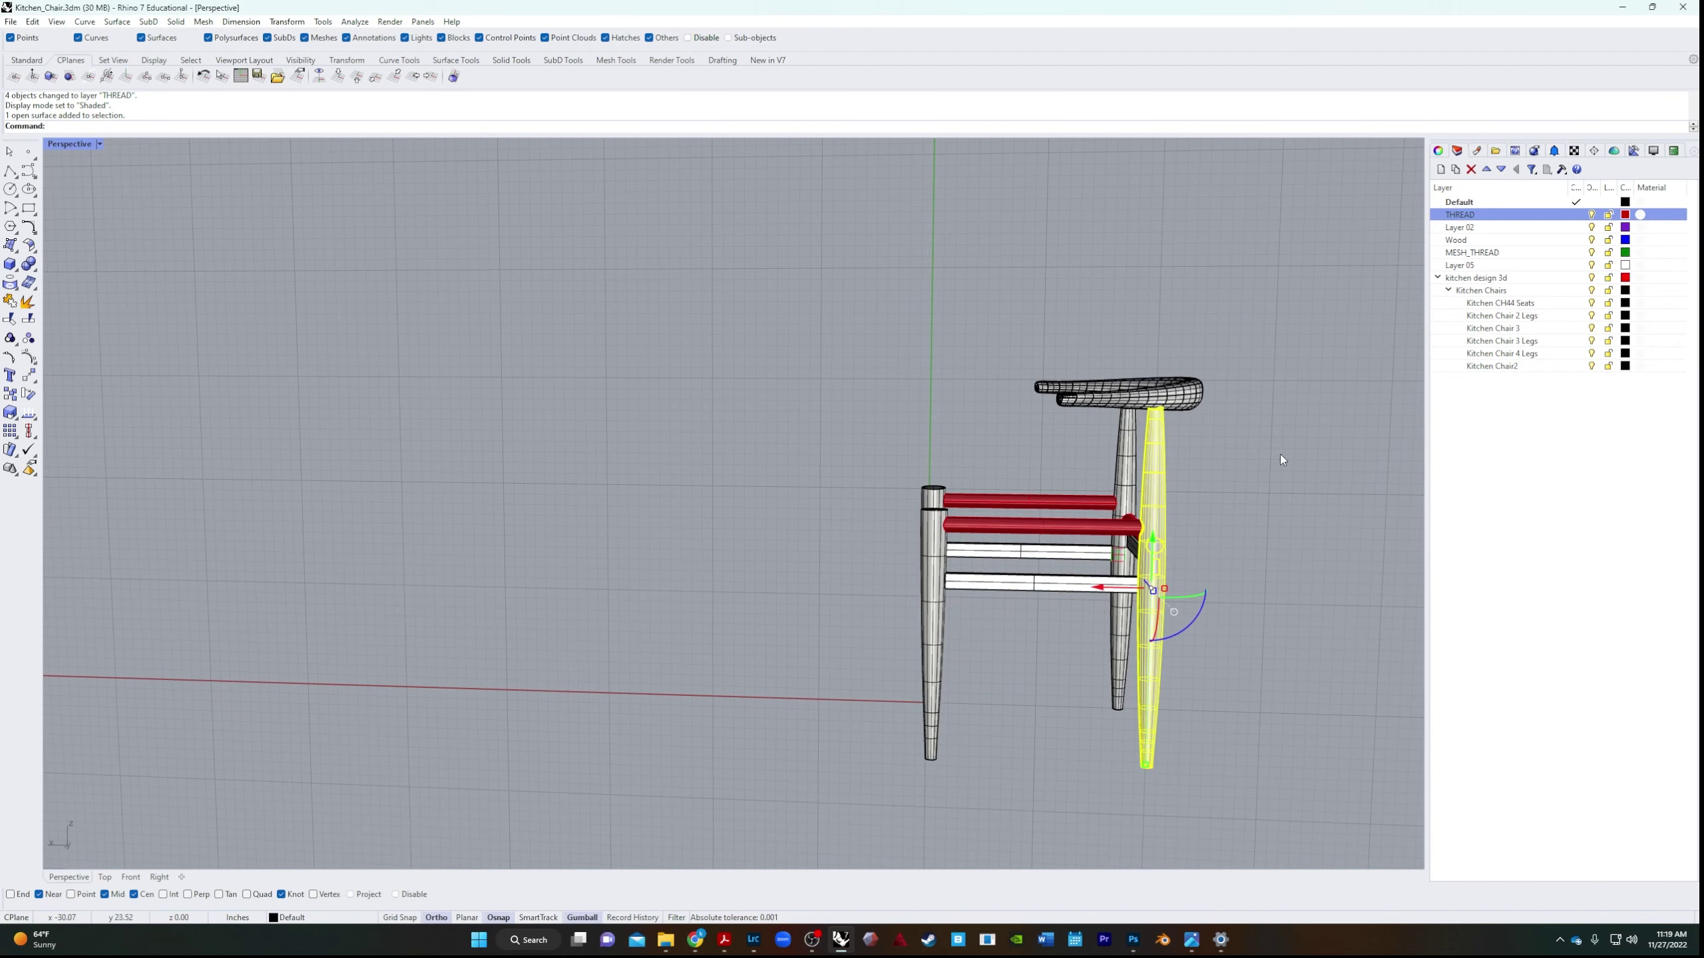
{"action": "left_click", "coordinate": [1591, 215]}
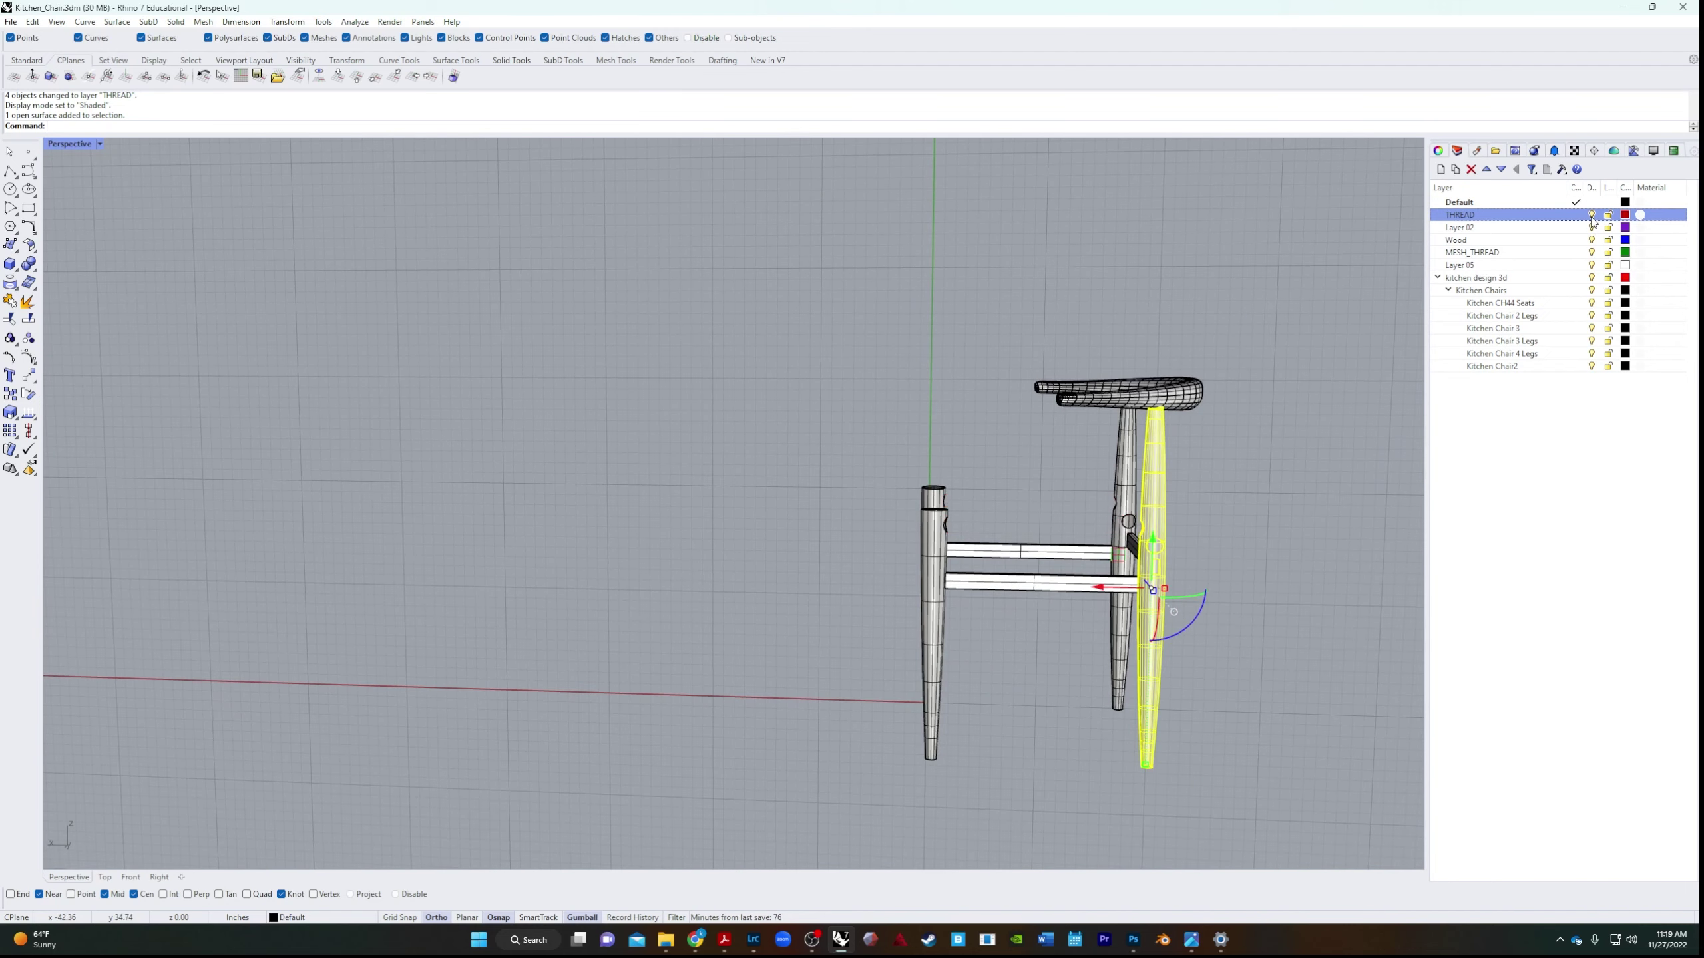
{"action": "left_click_drag", "start_coordinate": [1344, 302], "coordinate": [807, 788]}
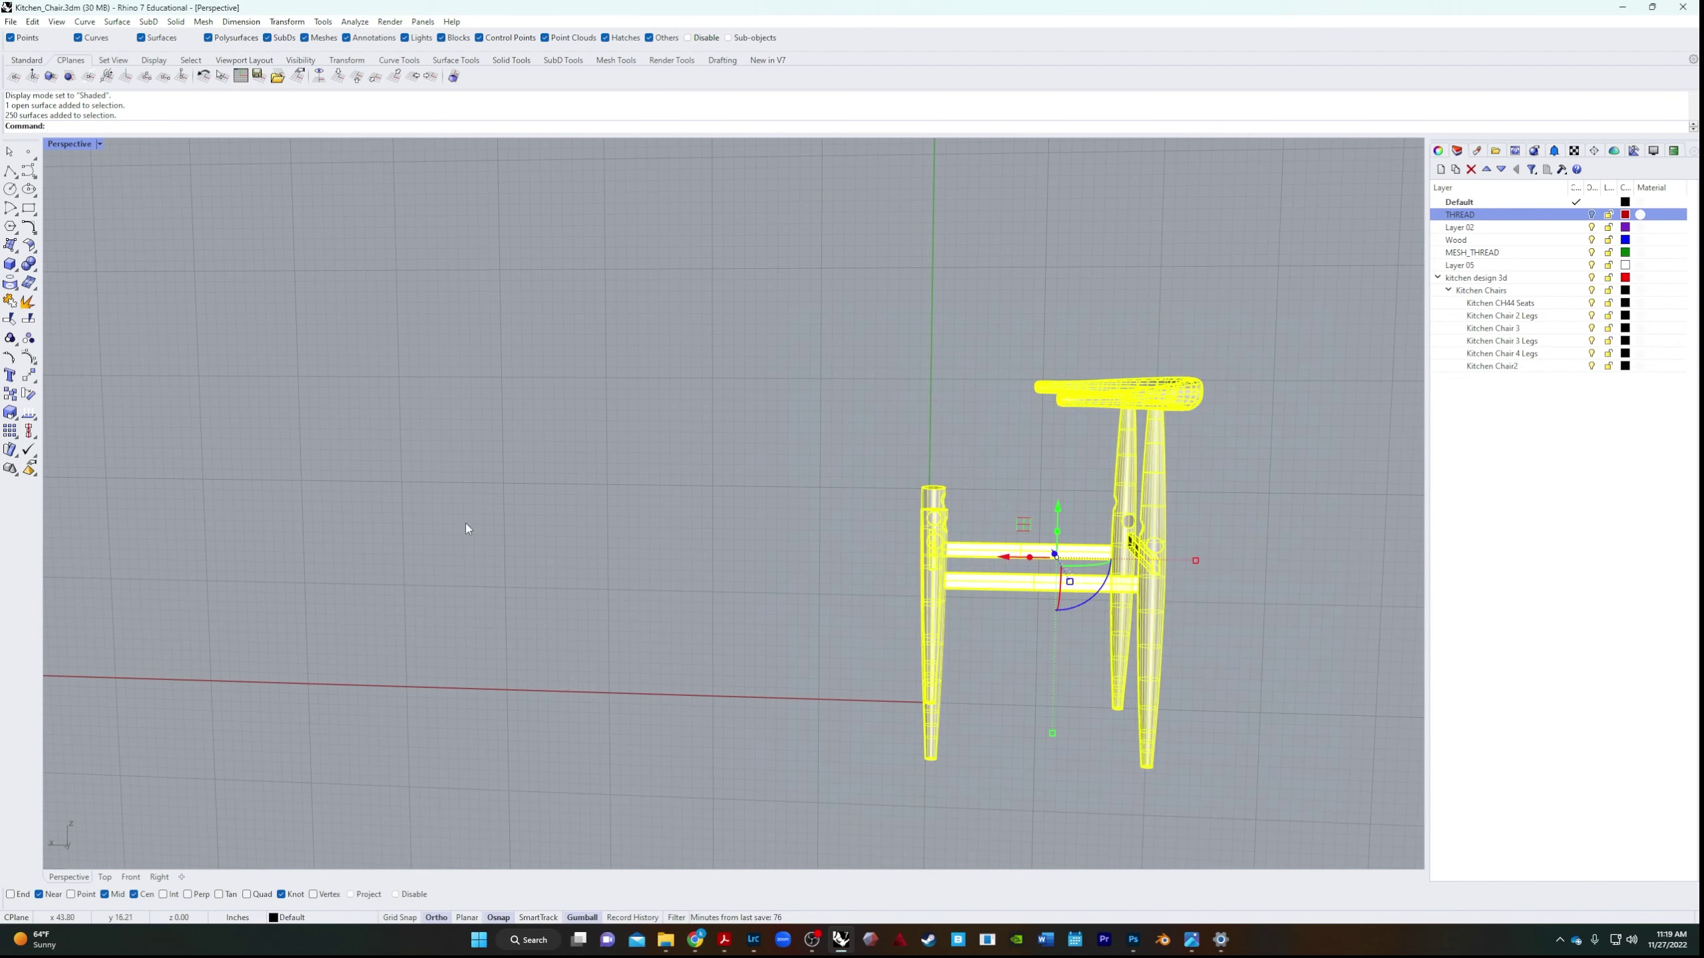
{"action": "key", "text": "Return"}
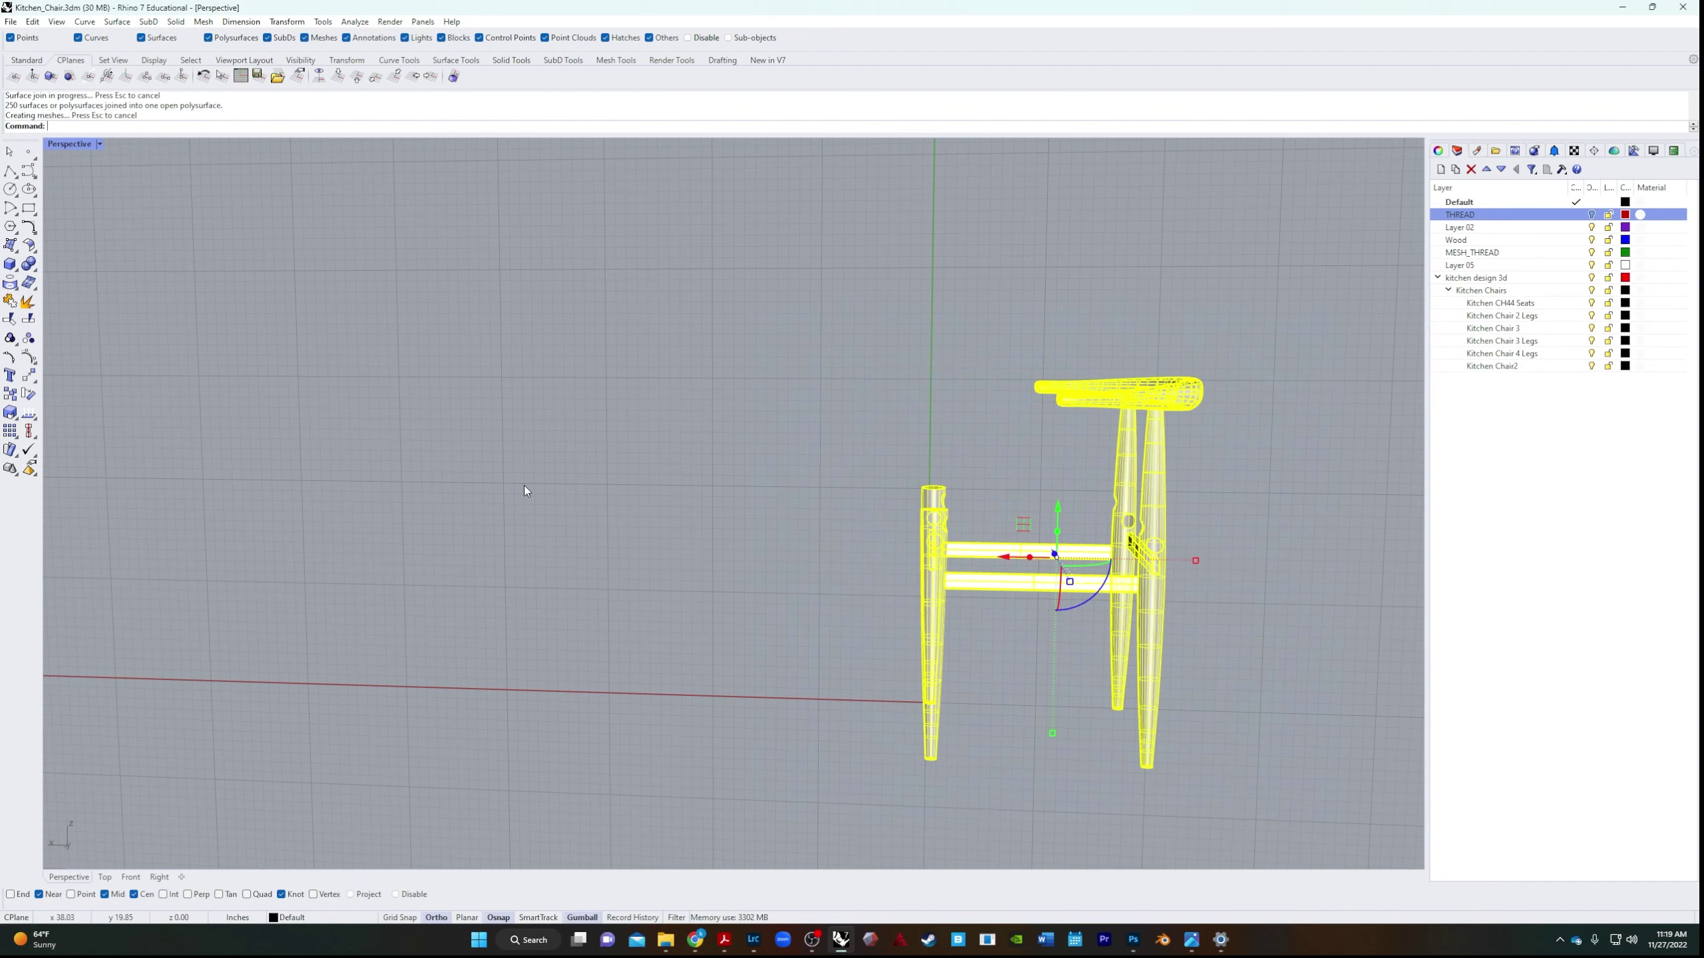
Move the joined chair polysurface onto the Wood layer.
{"action": "left_click", "coordinate": [1044, 569]}
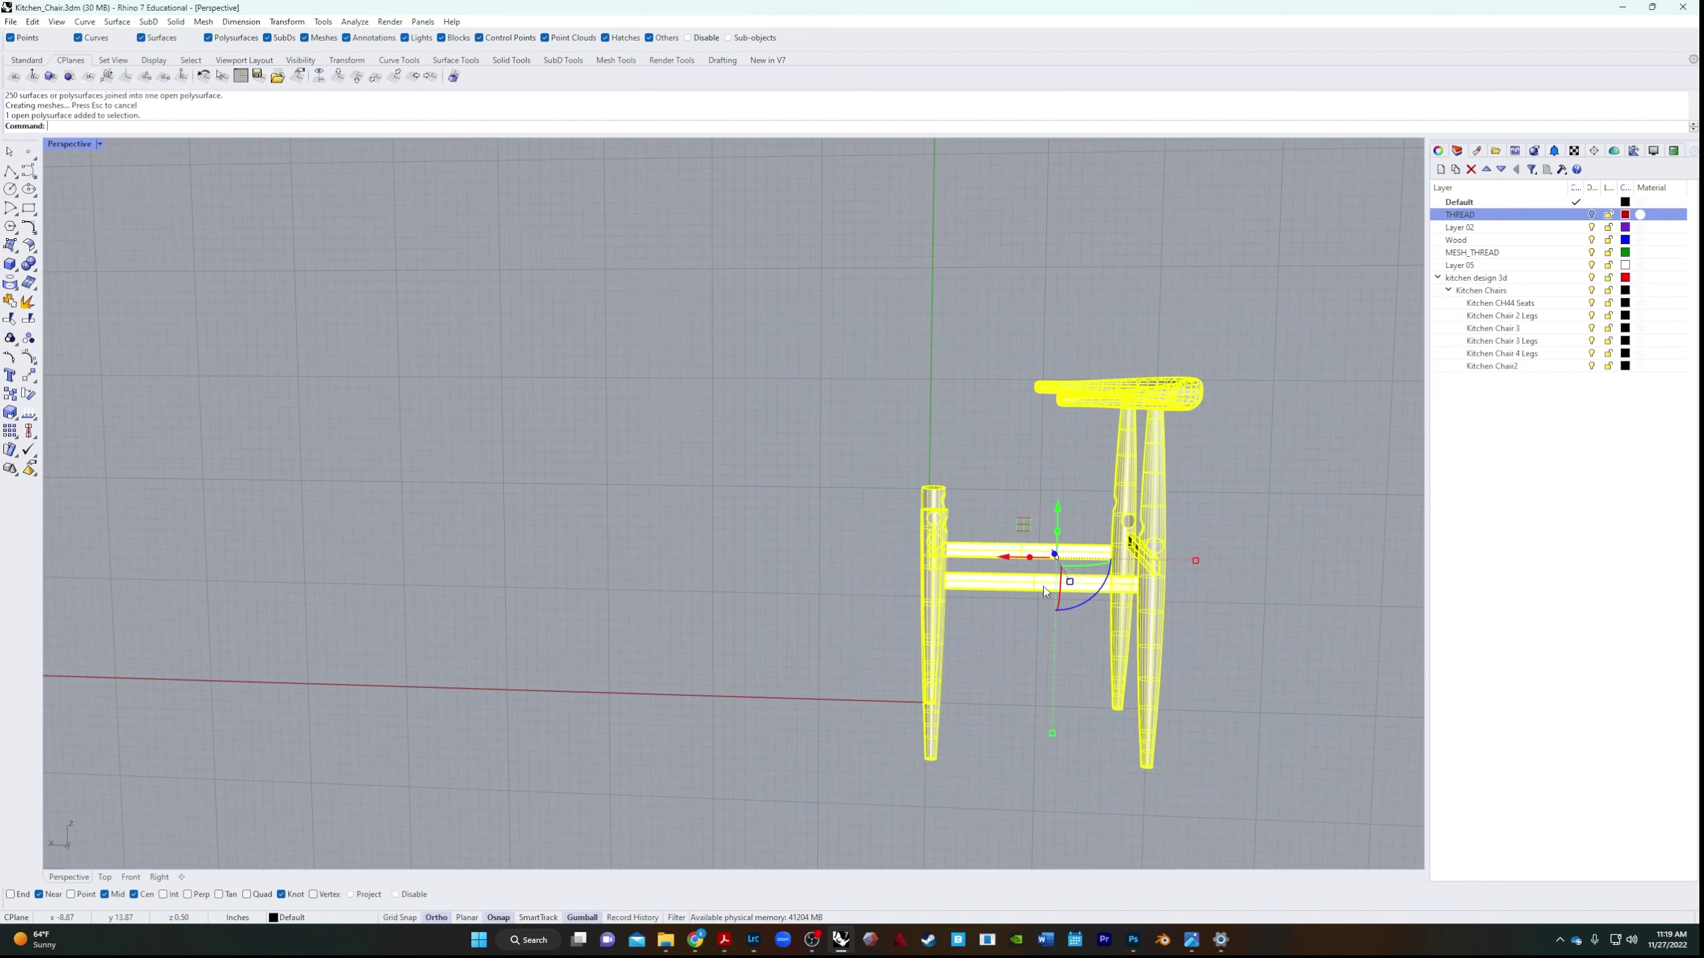
{"action": "right_click", "coordinate": [1471, 242]}
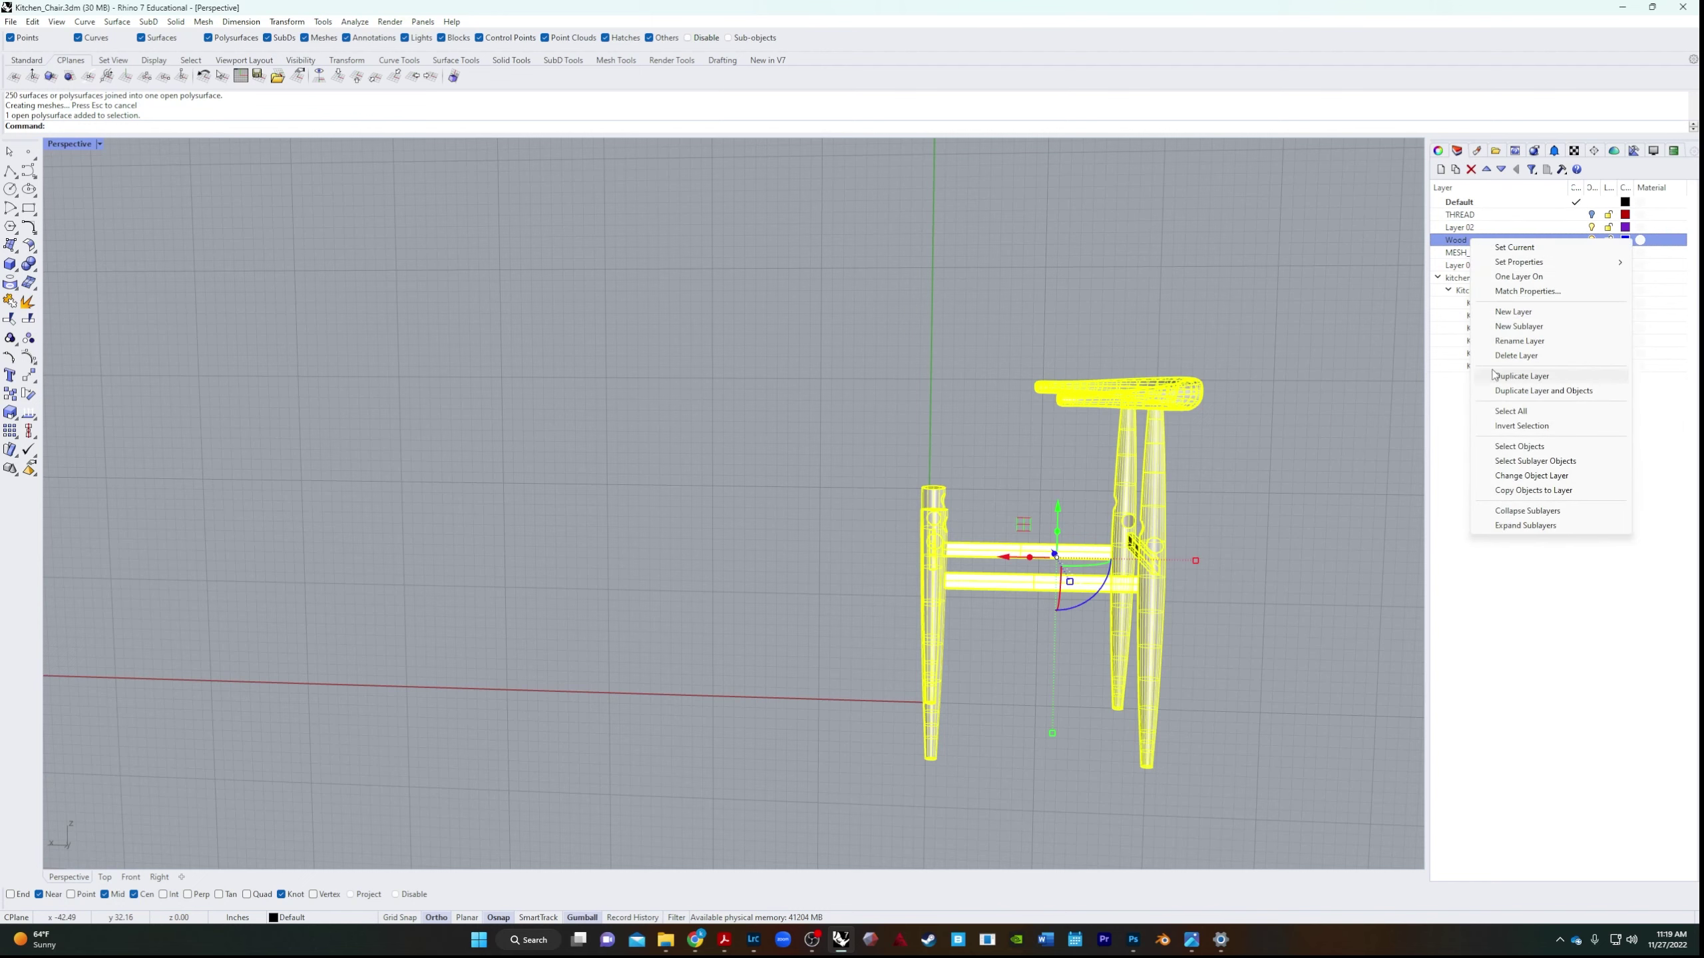
{"action": "left_click", "coordinate": [1531, 475]}
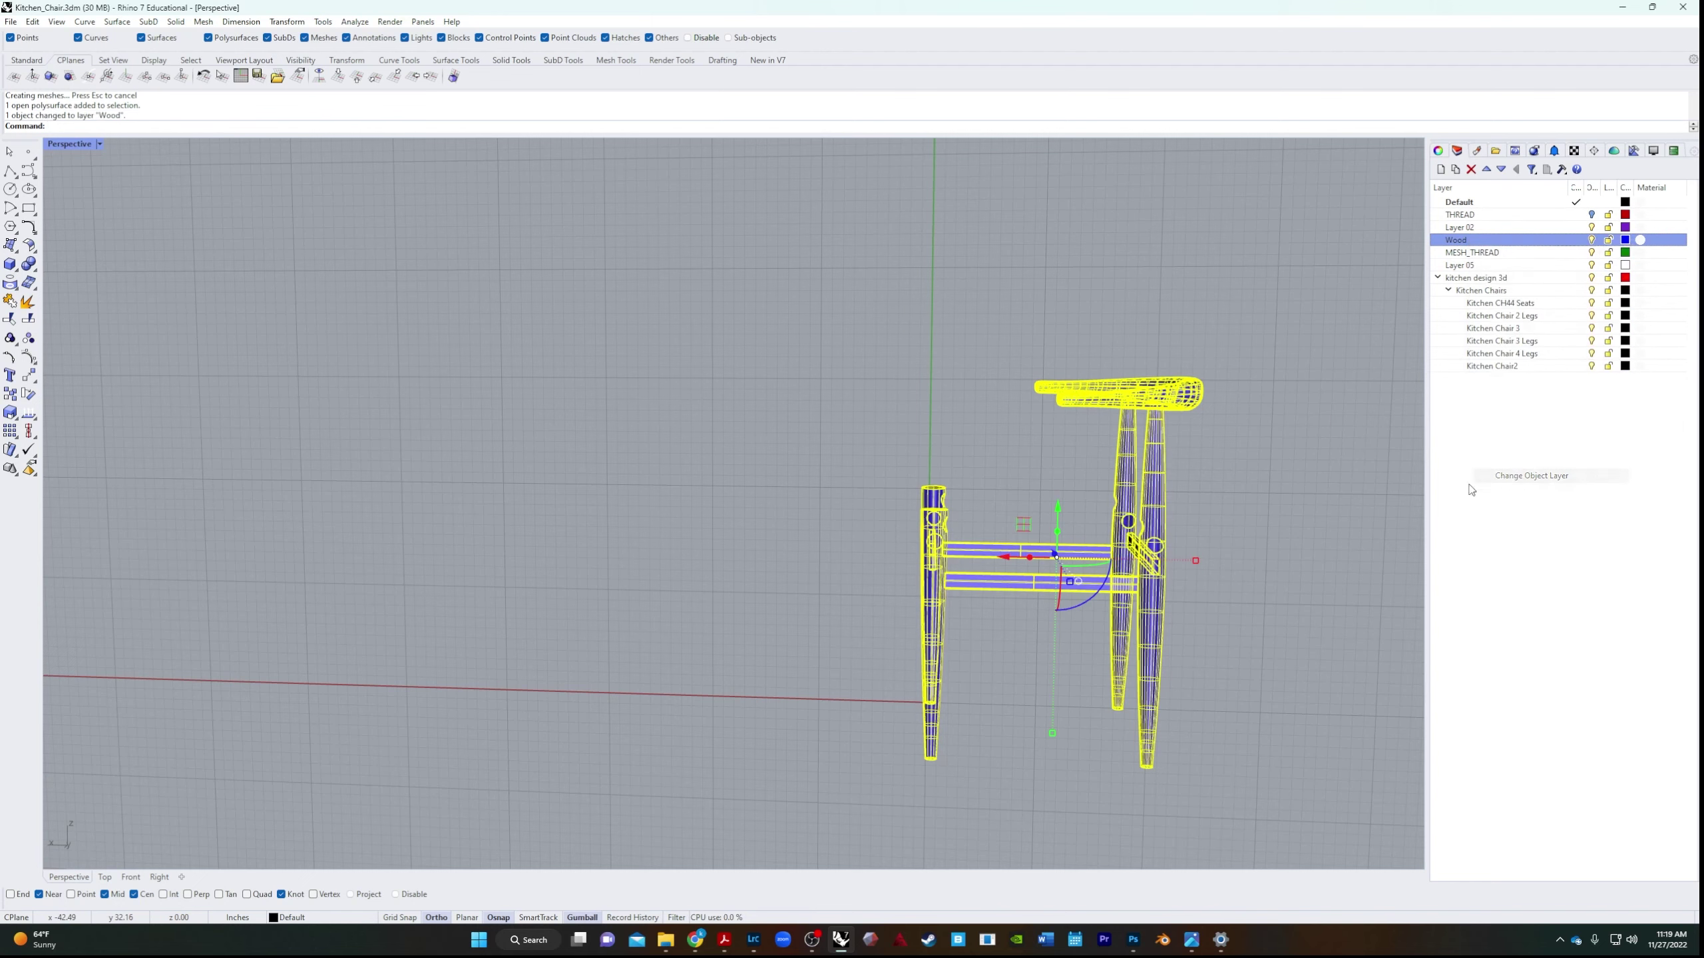
{"action": "left_click", "coordinate": [1291, 546]}
{"action": "right_click_drag", "start_coordinate": [1291, 546], "coordinate": [1345, 304]}
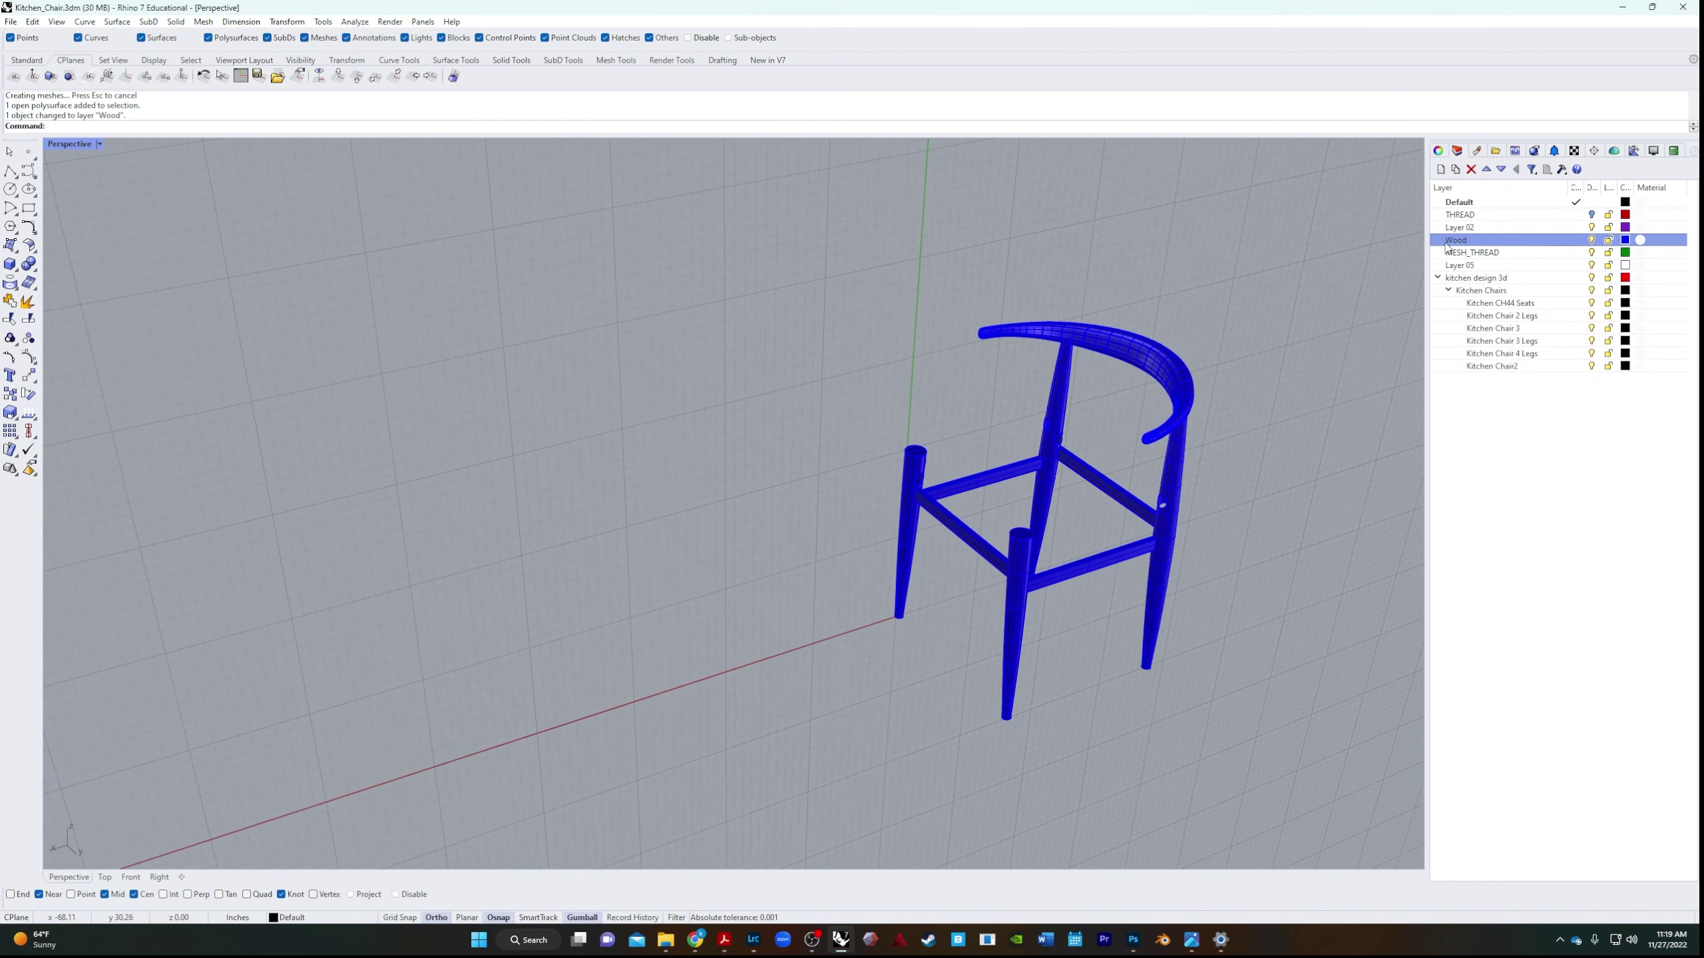
Turn the THREAD layer back on and center the chair in the Perspective view.
{"action": "left_click", "coordinate": [1590, 215]}
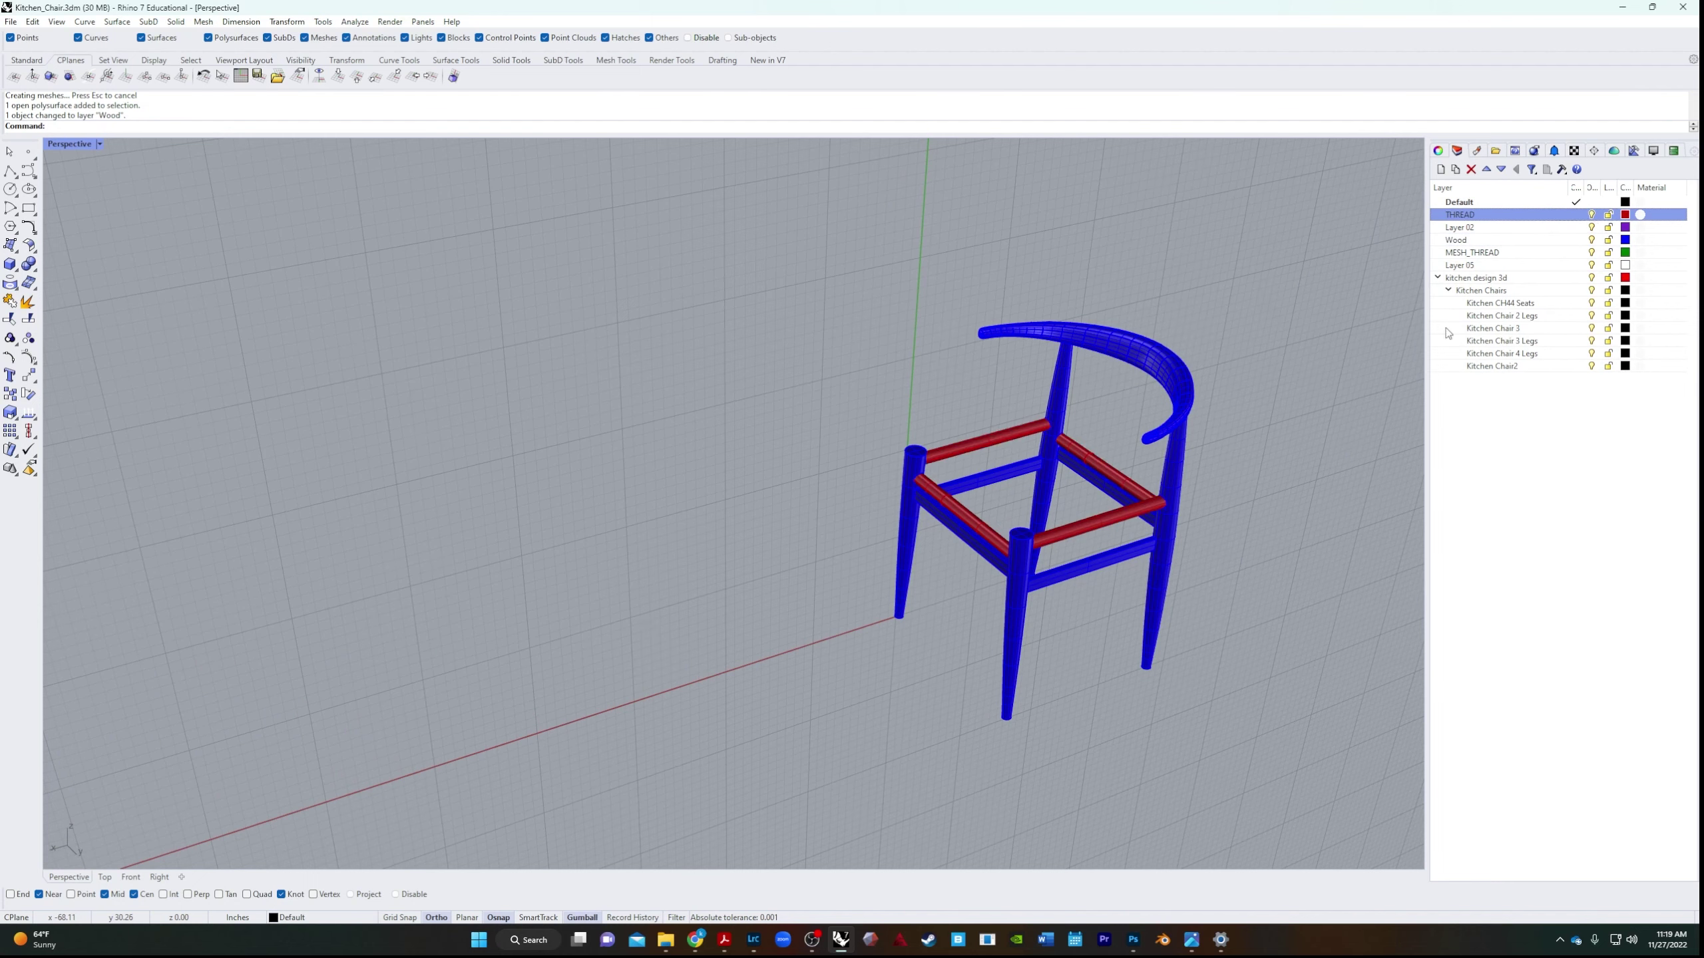
{"action": "right_click_drag", "start_coordinate": [1140, 641], "coordinate": [1129, 720]}
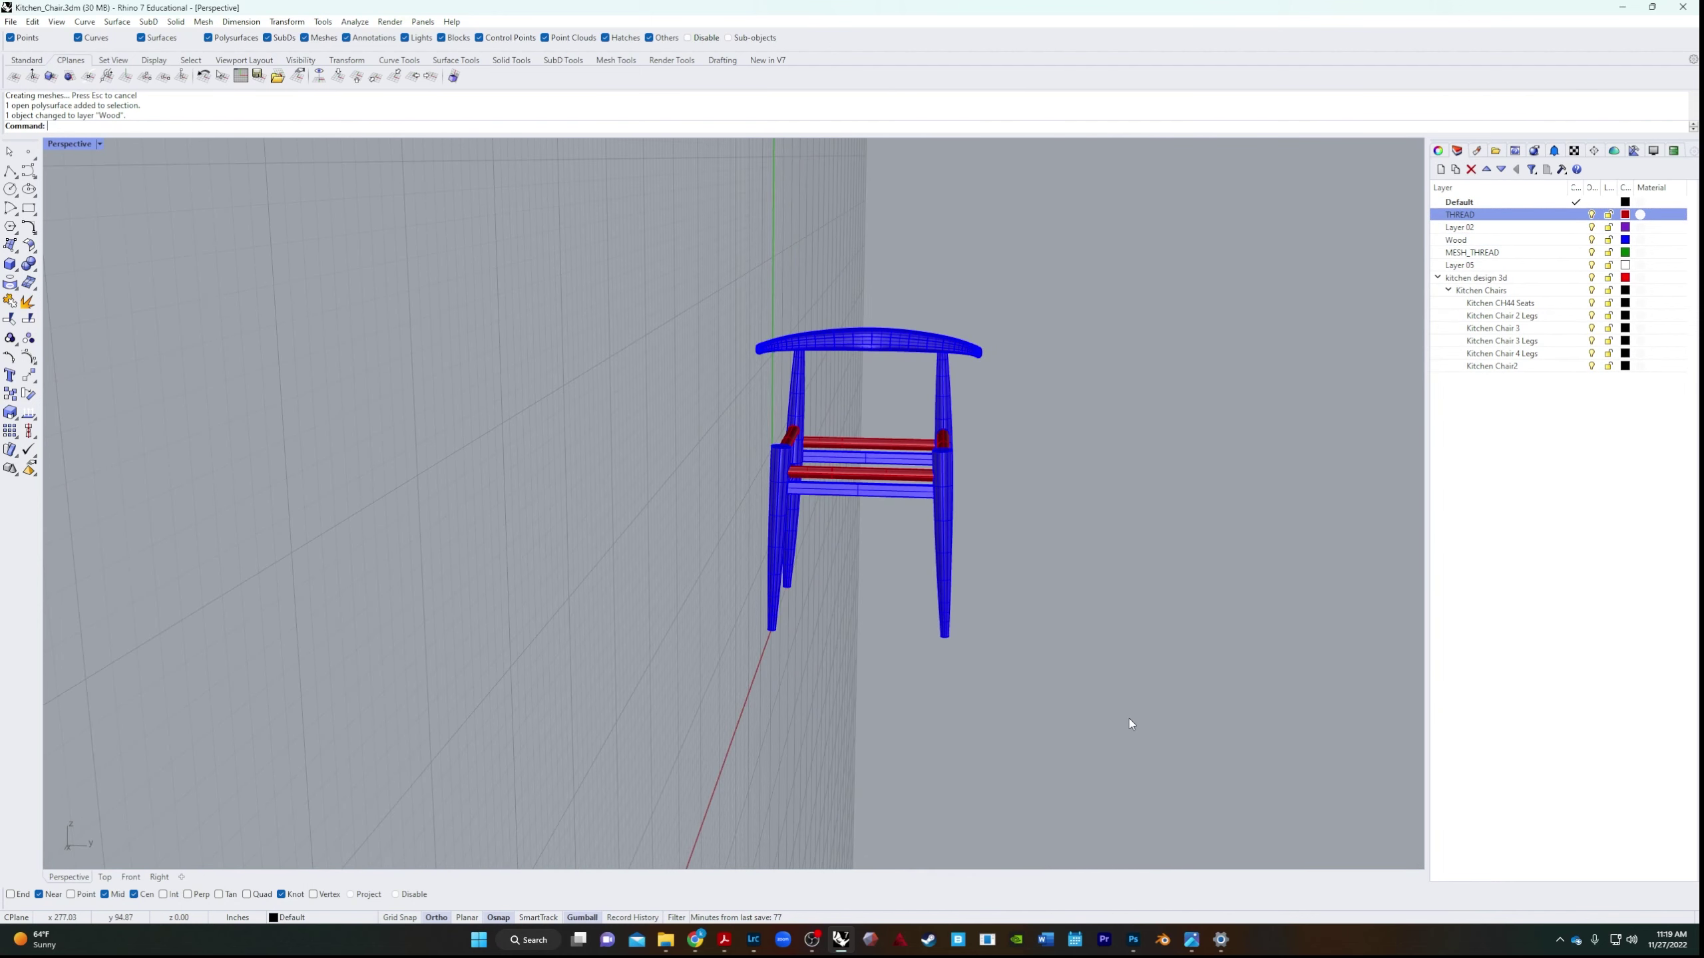
{"action": "right_click_drag", "start_coordinate": [861, 461], "coordinate": [1056, 498]}
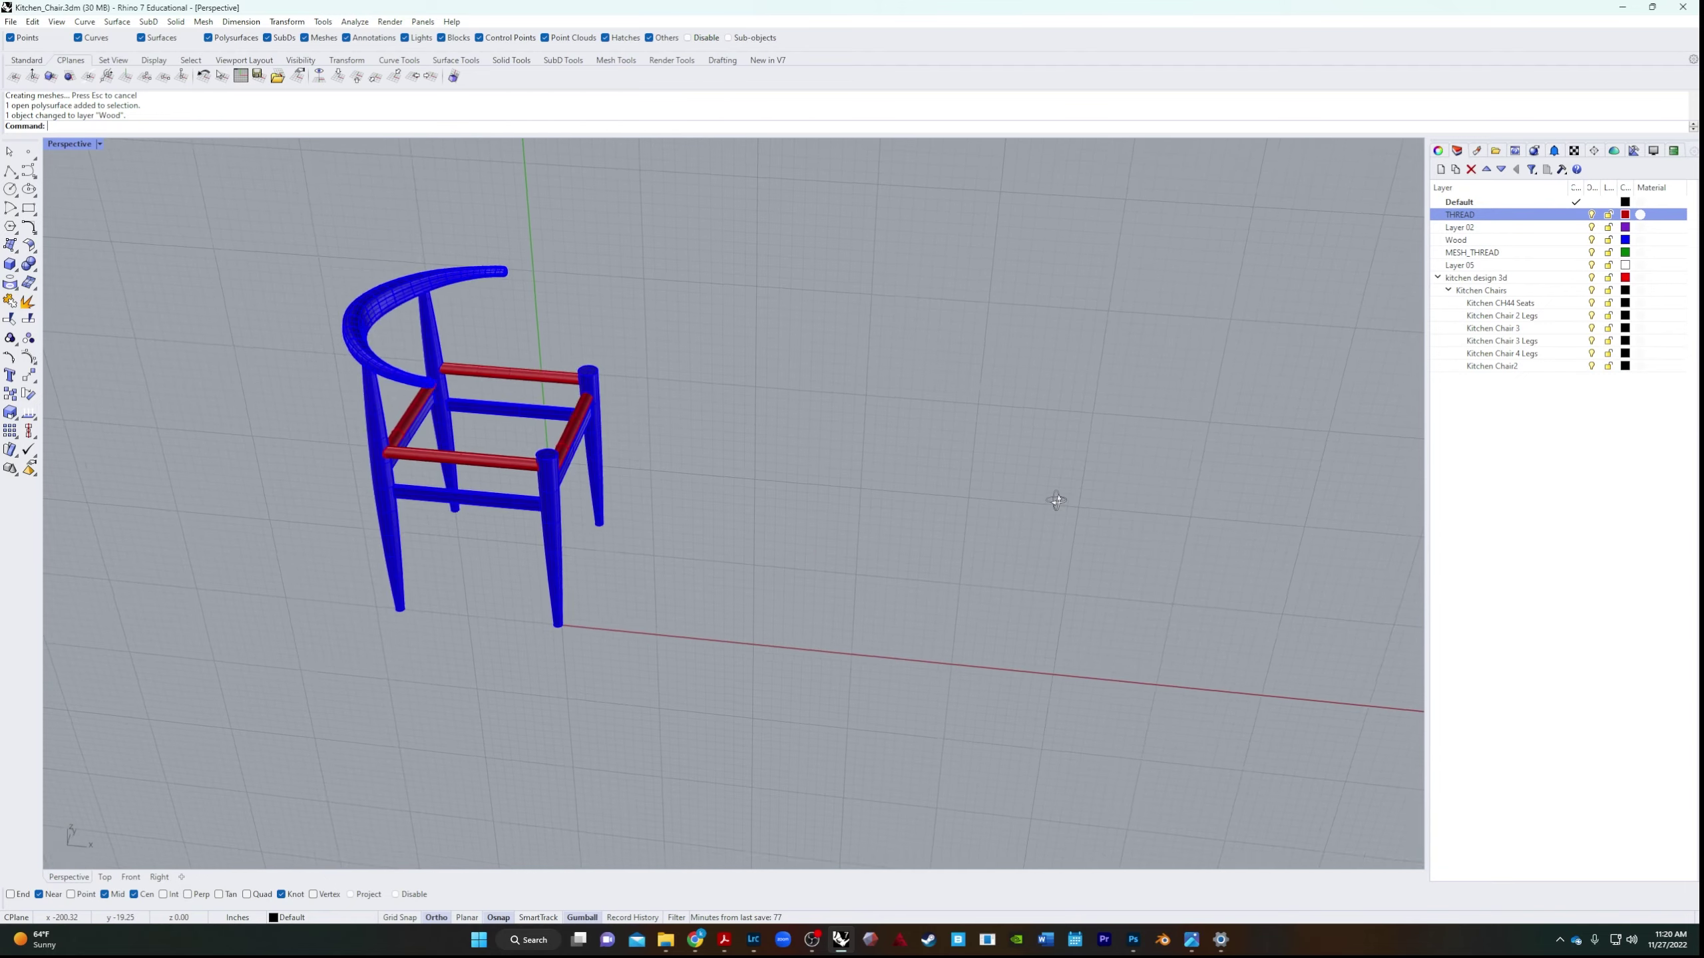
{"action": "scroll", "coordinate": [631, 433], "scroll_direction": "up", "scroll_amount": 5}
{"action": "right_click_drag", "start_coordinate": [631, 435], "coordinate": [1076, 638], "text": "shift"}
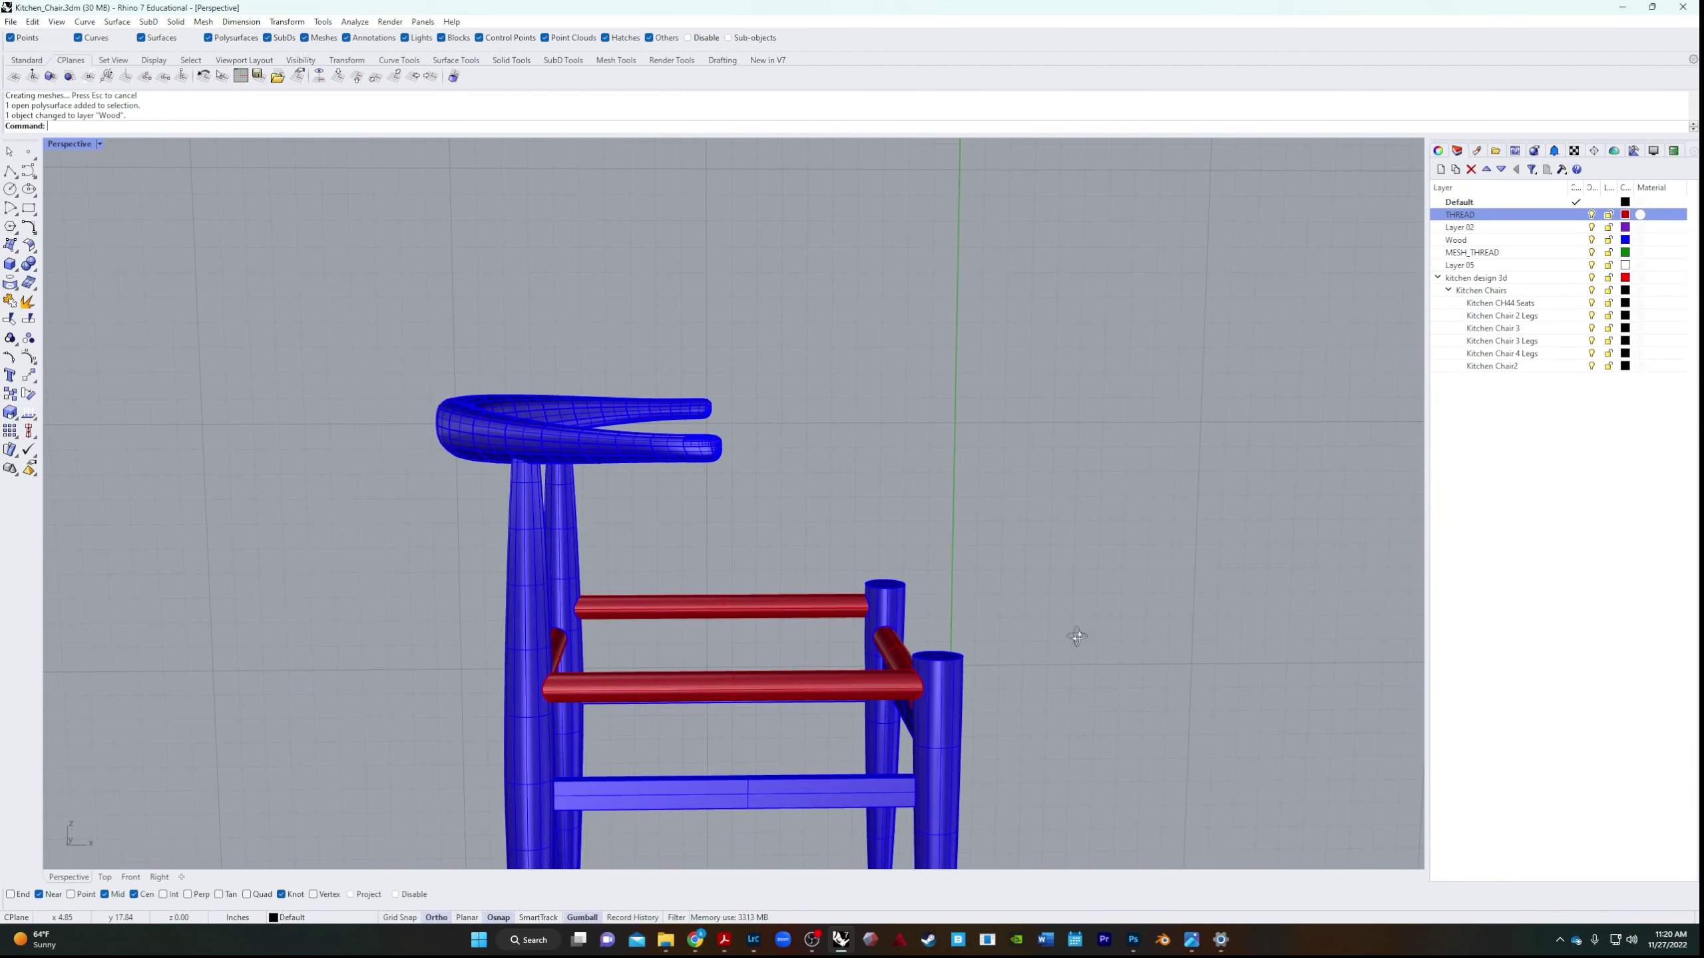
{"action": "scroll", "coordinate": [746, 697], "scroll_direction": "up", "scroll_amount": 4}
{"action": "right_click_drag", "start_coordinate": [876, 687], "coordinate": [981, 490], "text": "shift"}
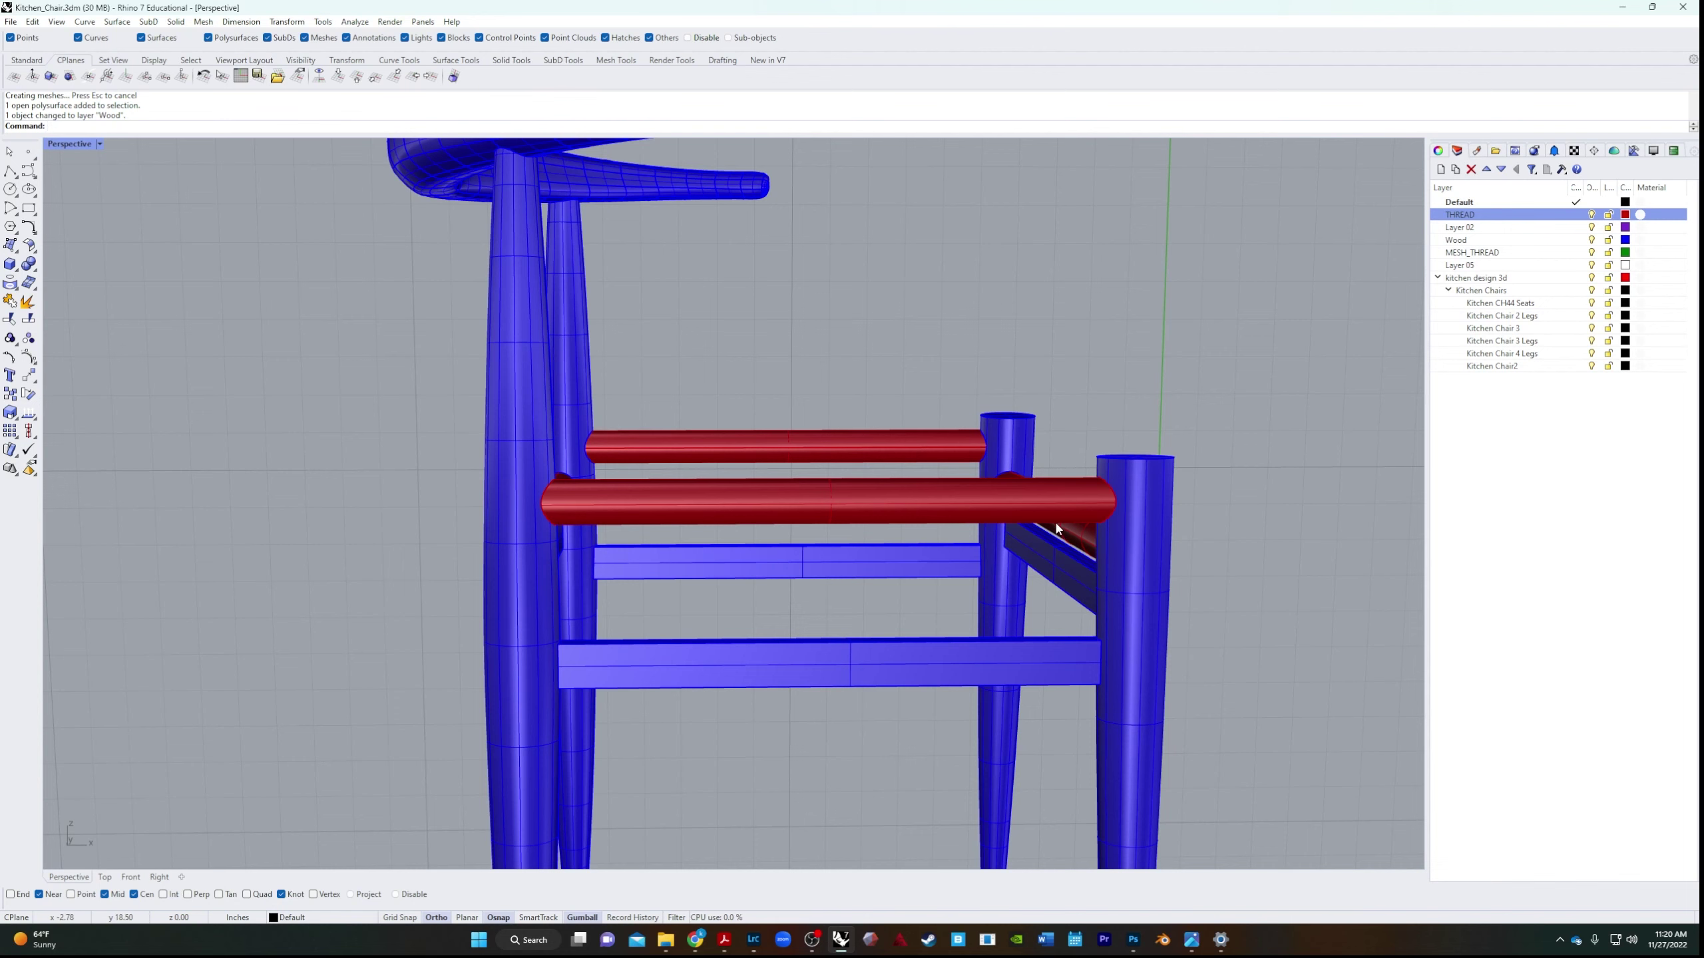
Orbit to inspect the red rails, then switch to the Front viewport.
{"action": "right_click_drag", "start_coordinate": [708, 451], "coordinate": [499, 496]}
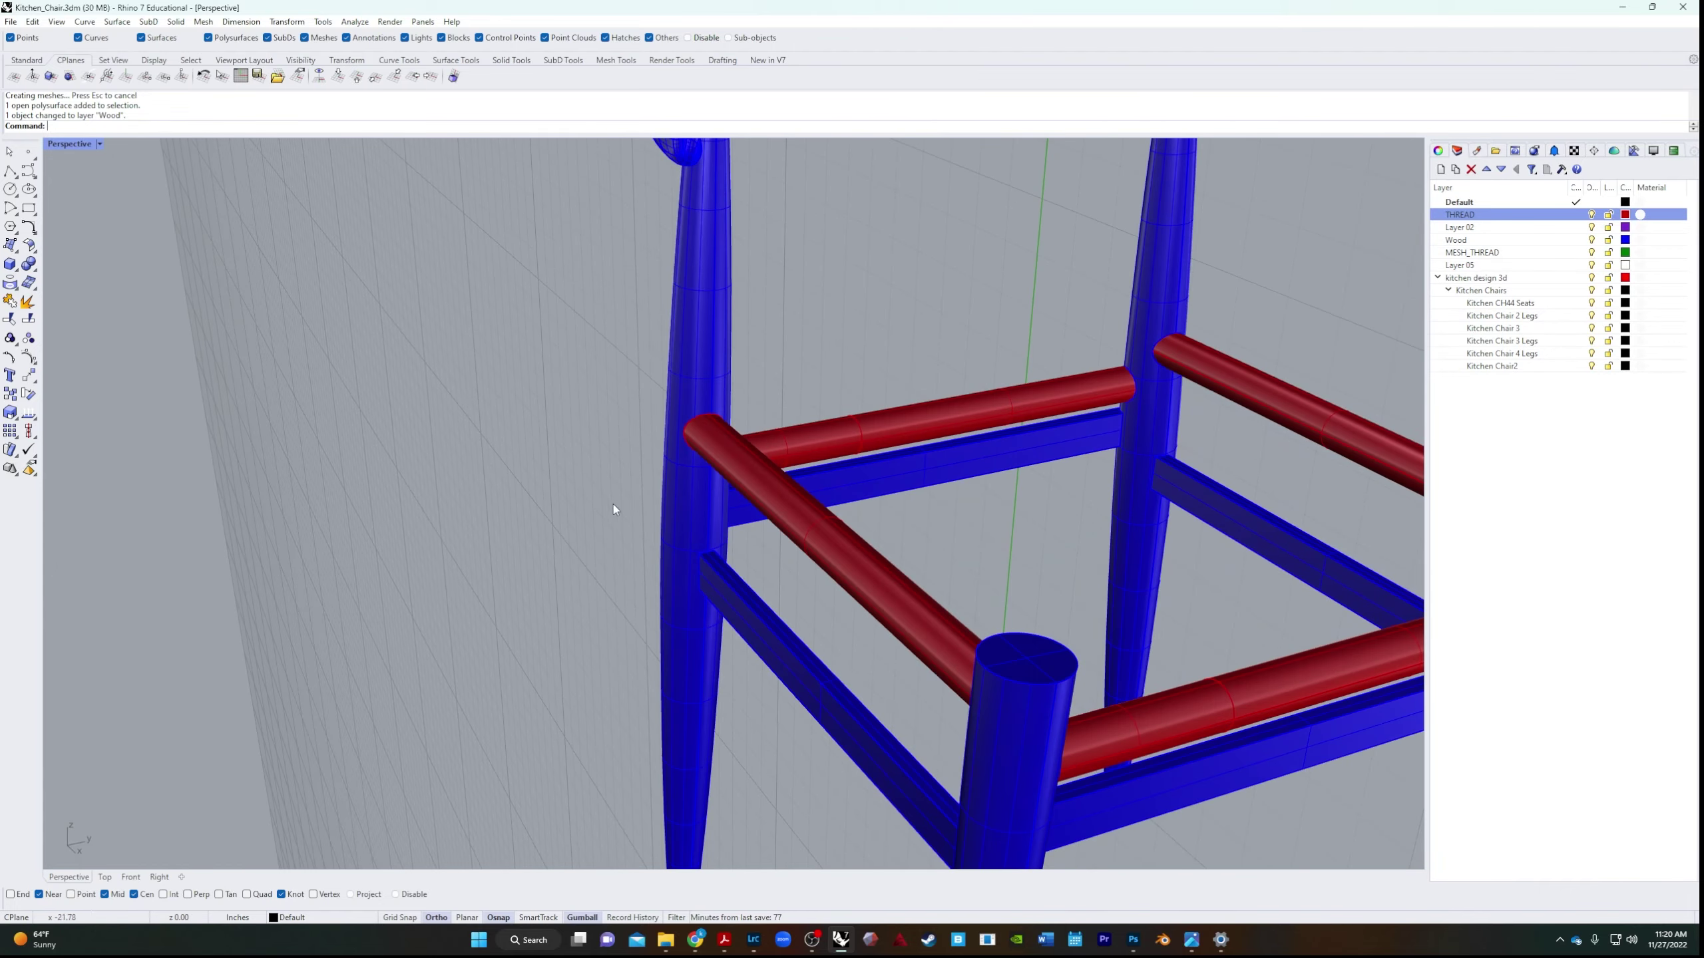
{"action": "right_click_drag", "start_coordinate": [796, 483], "coordinate": [815, 451]}
{"action": "right_click_drag", "start_coordinate": [1033, 500], "coordinate": [704, 461]}
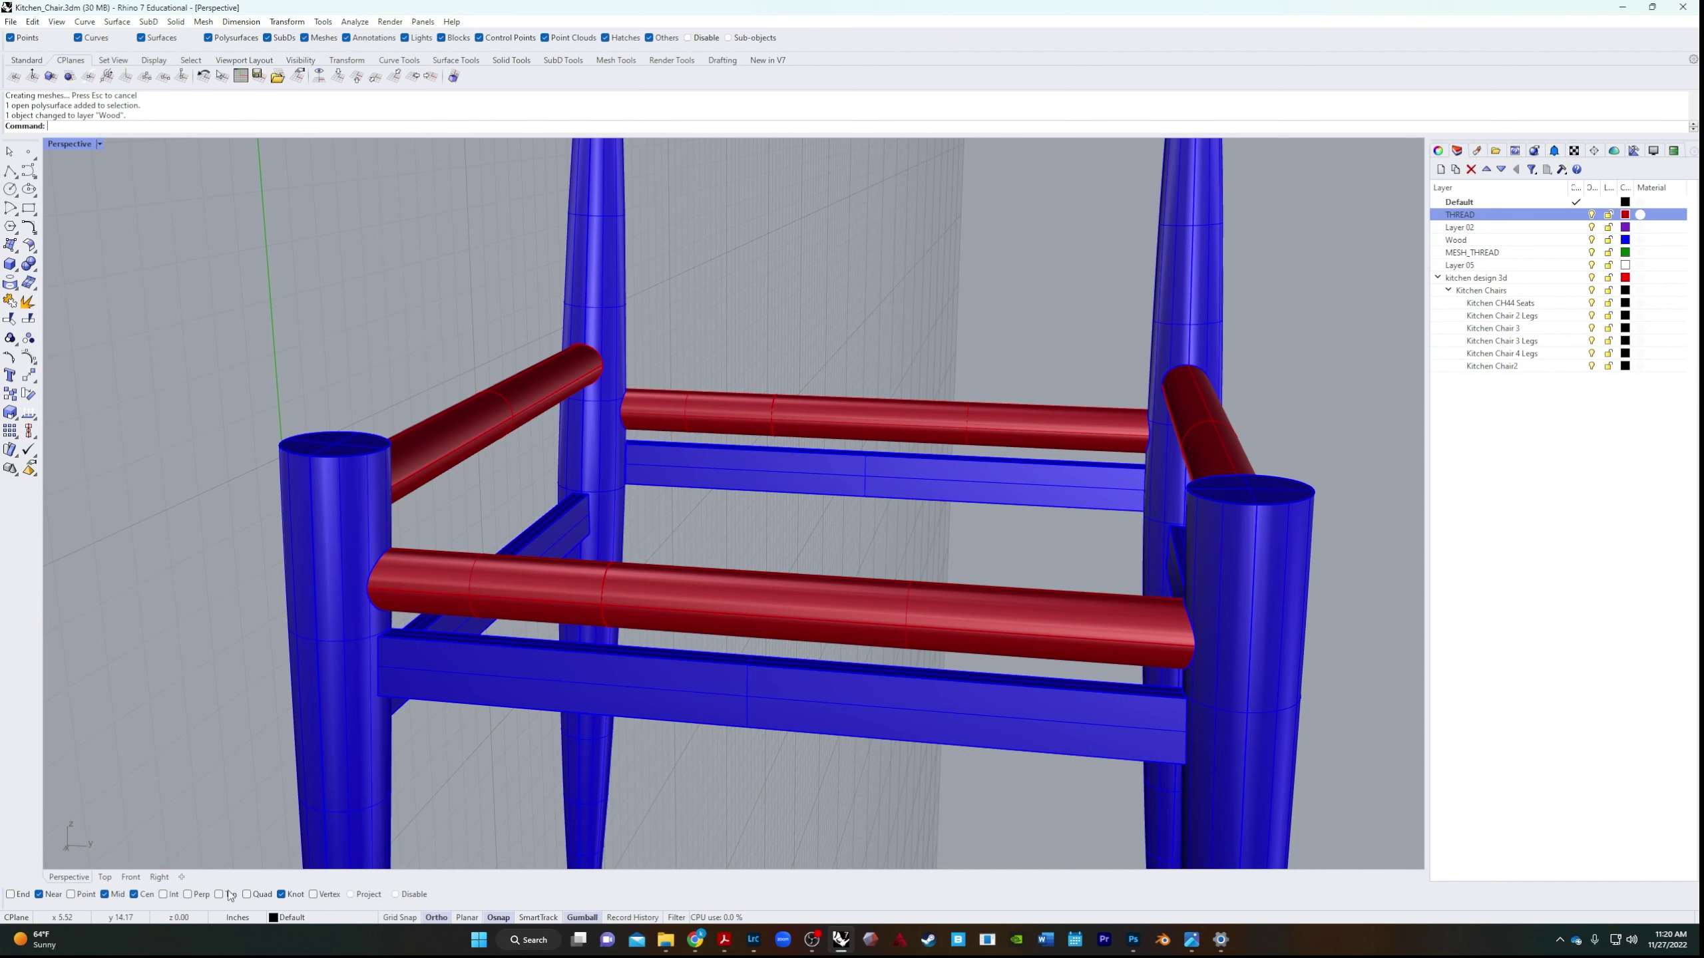
{"action": "left_click", "coordinate": [131, 877]}
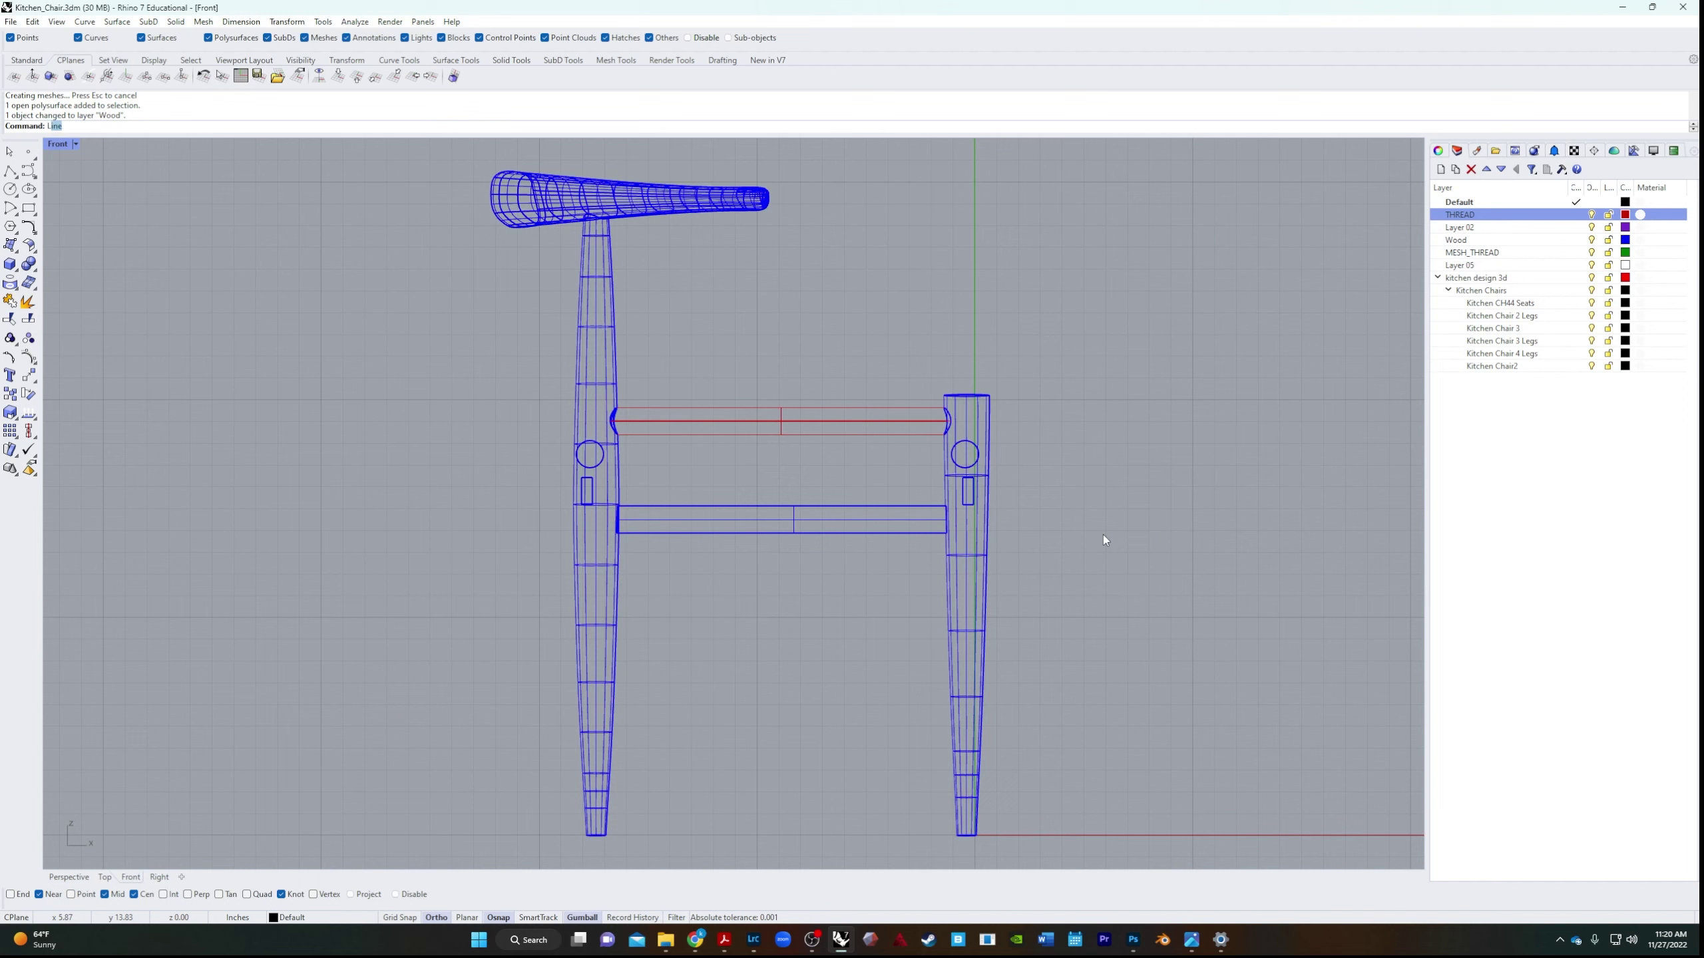
Start a control-point curve at the left leg hole and run it along the rail top.
{"action": "key", "text": "Escape"}
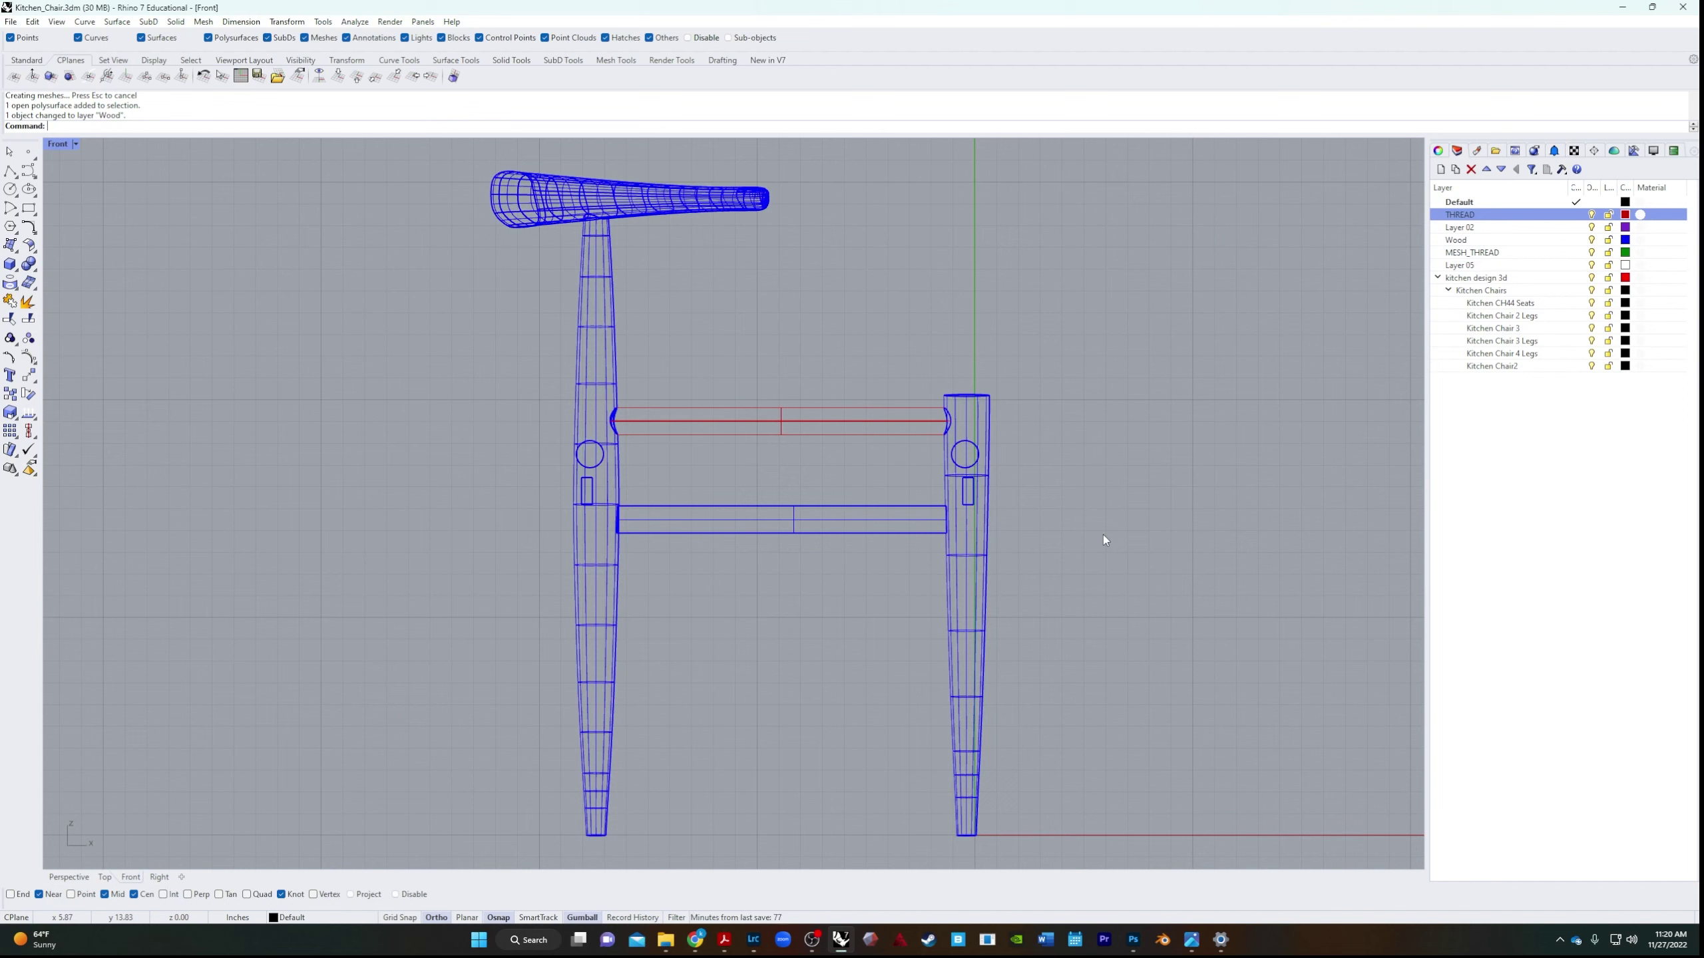
{"action": "left_click", "coordinate": [30, 171]}
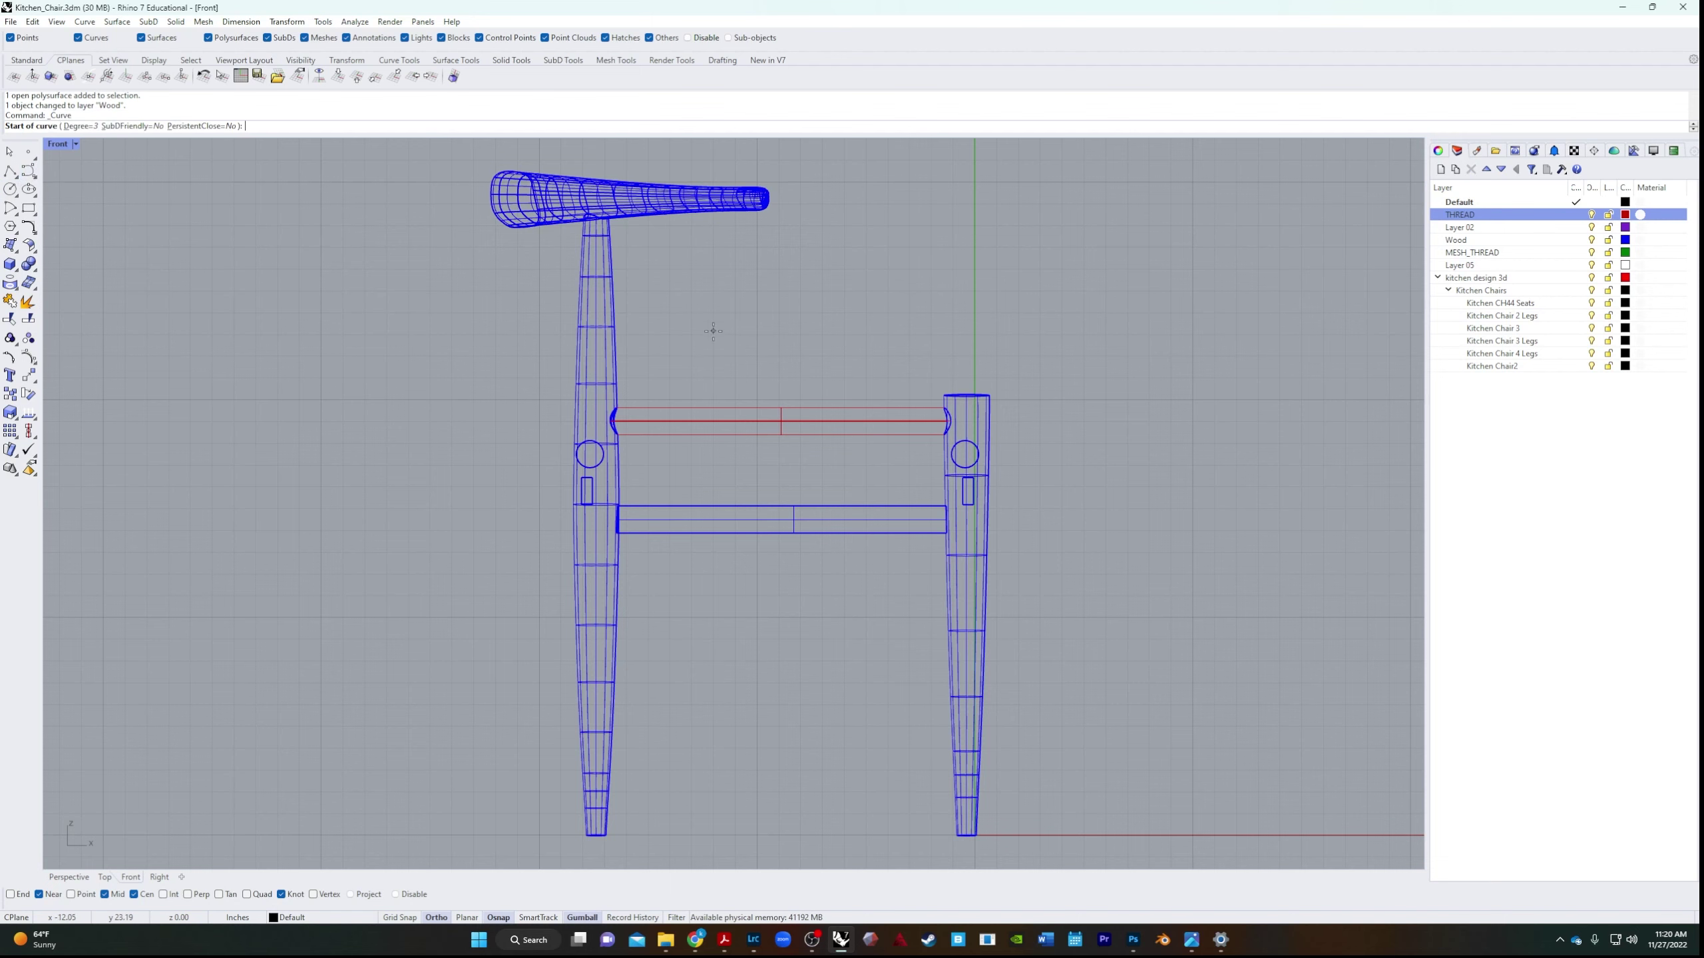
{"action": "scroll", "coordinate": [698, 429], "scroll_direction": "up", "scroll_amount": 5}
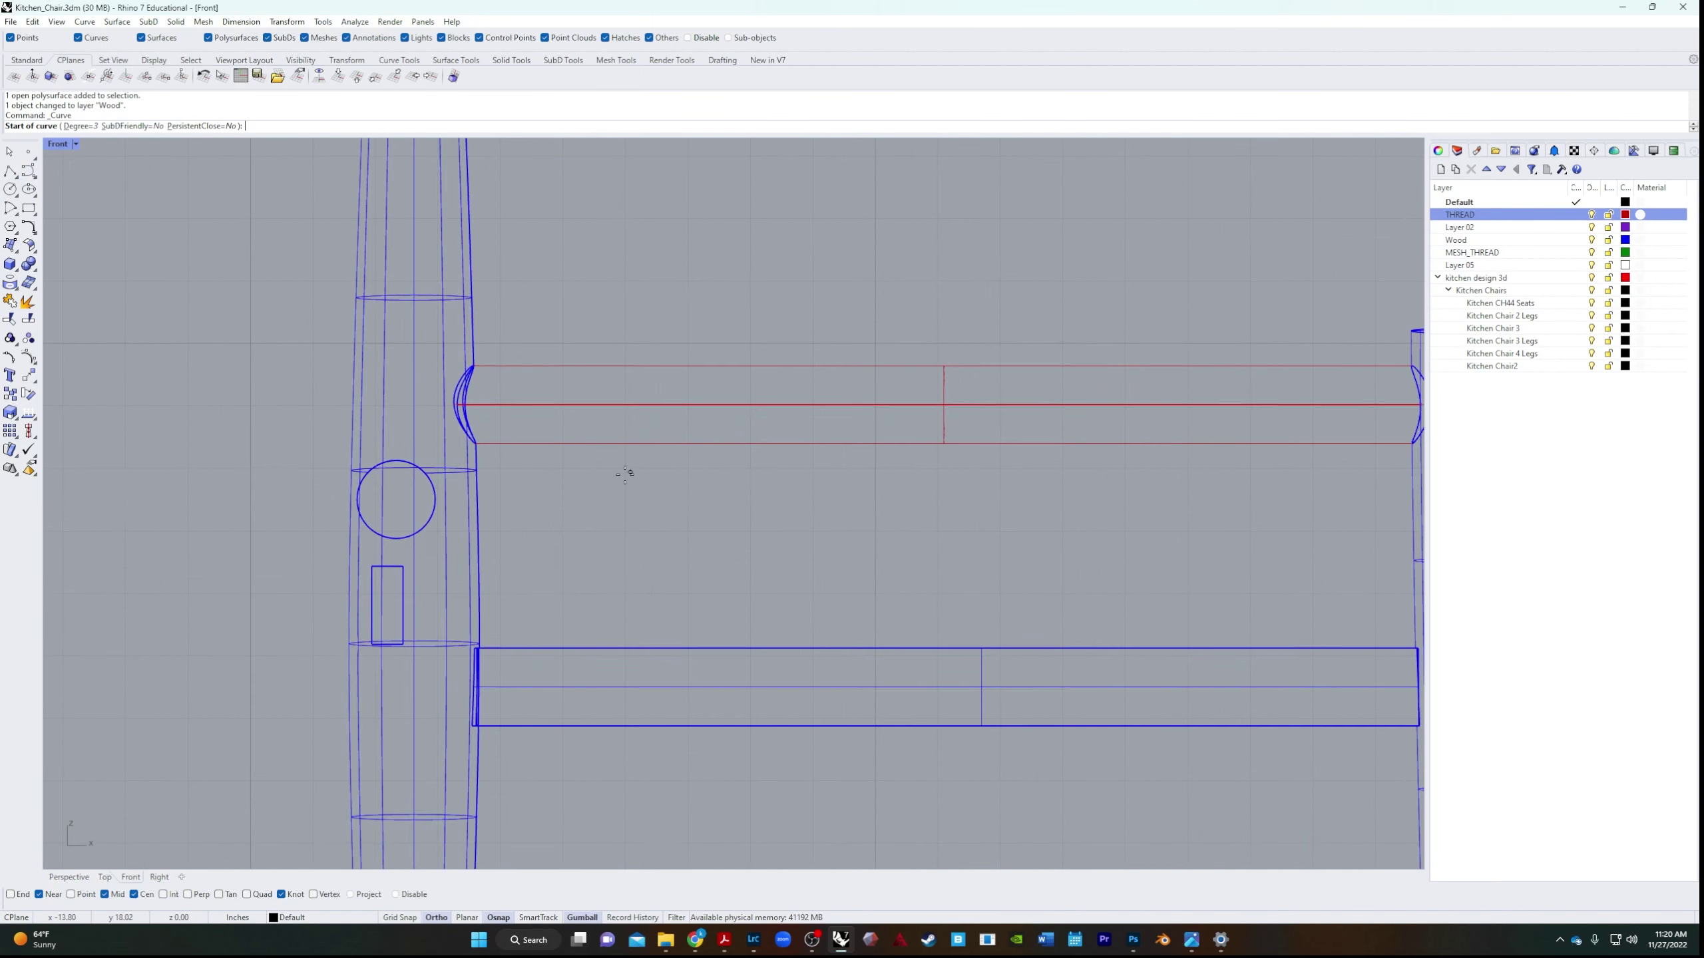
{"action": "left_click", "coordinate": [397, 461]}
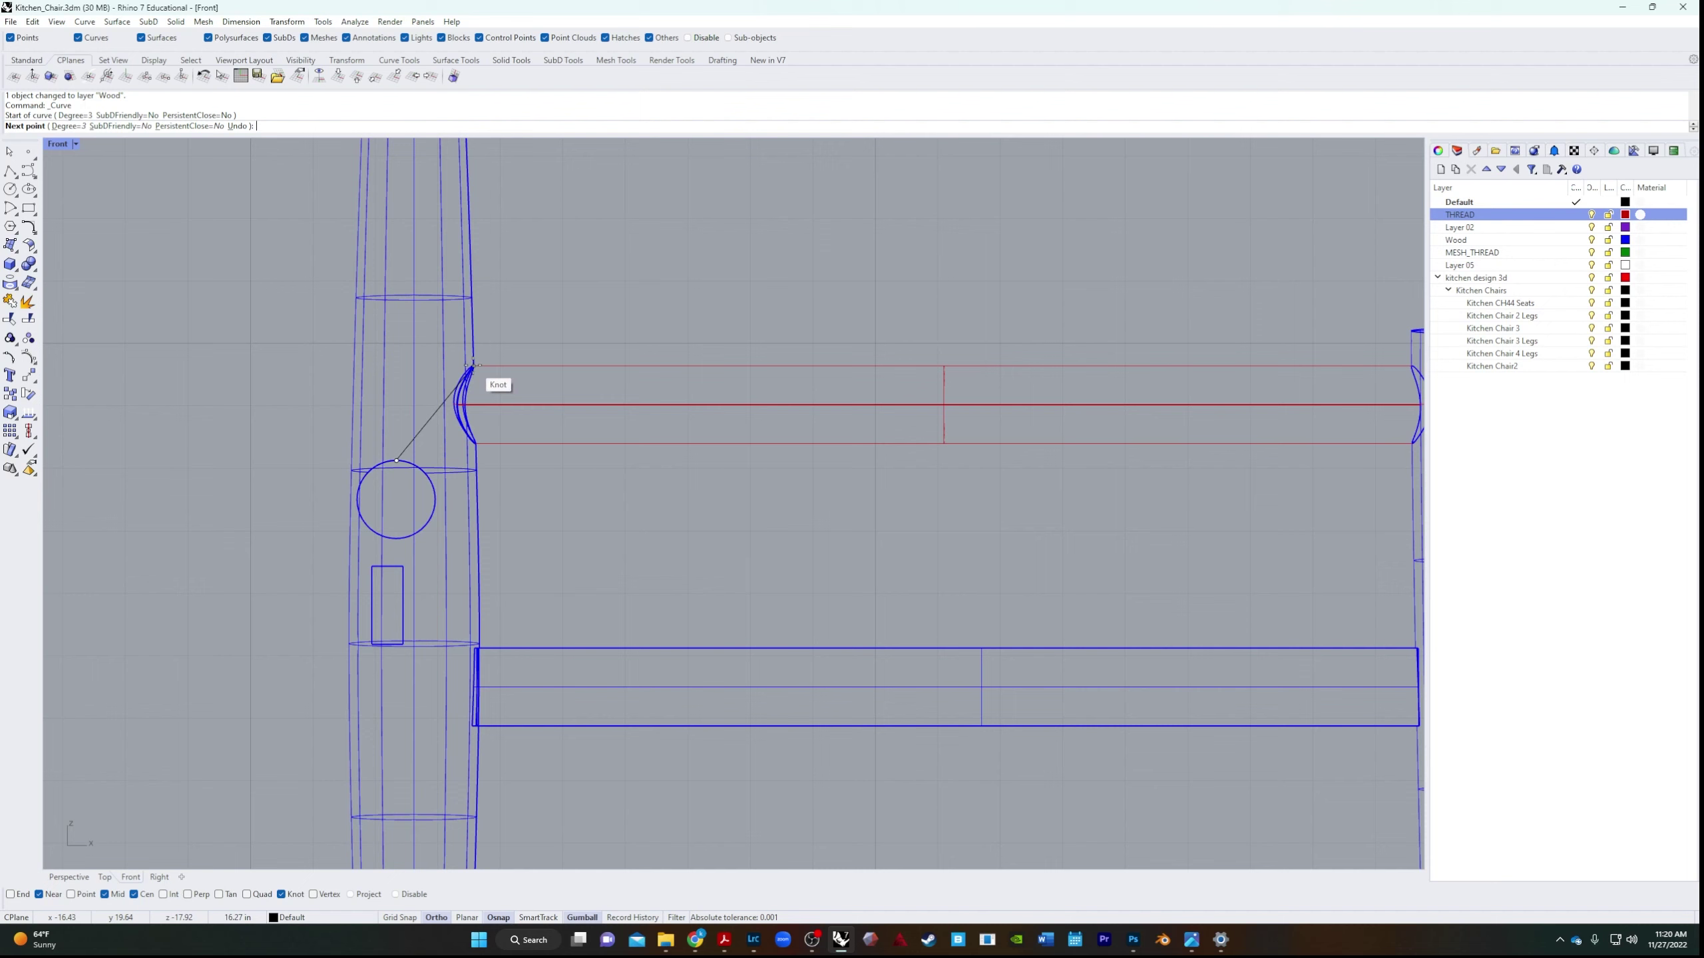
{"action": "left_click", "coordinate": [474, 366]}
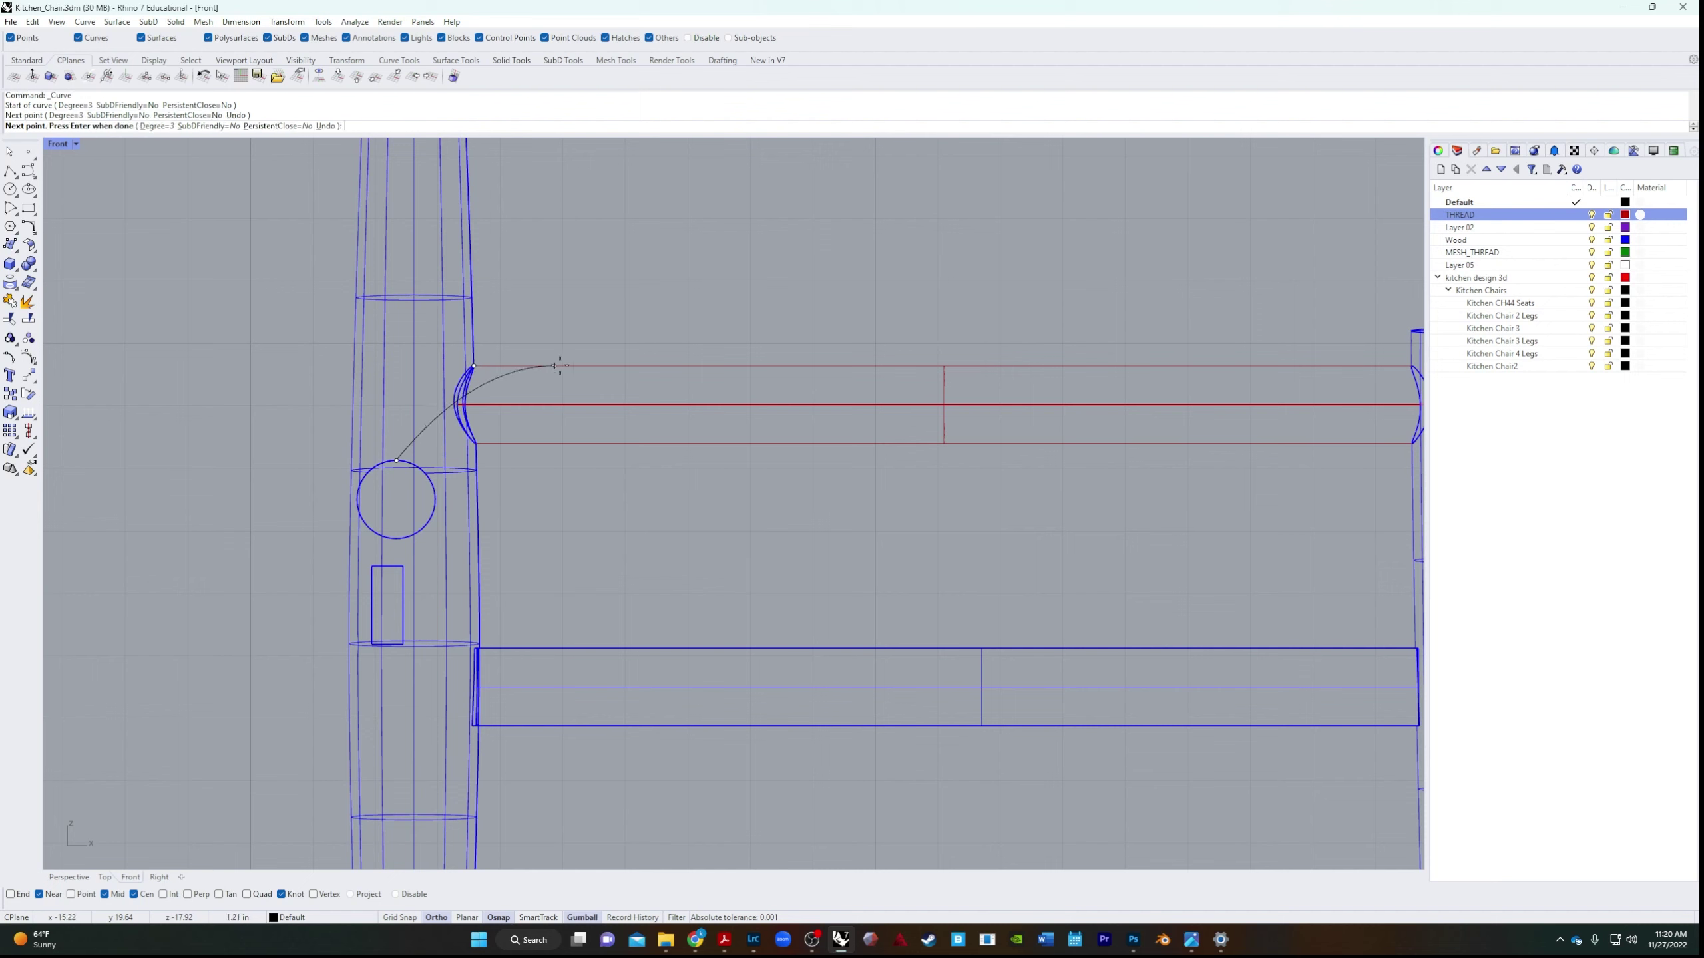
{"action": "left_click", "coordinate": [494, 366]}
{"action": "left_click", "coordinate": [642, 366]}
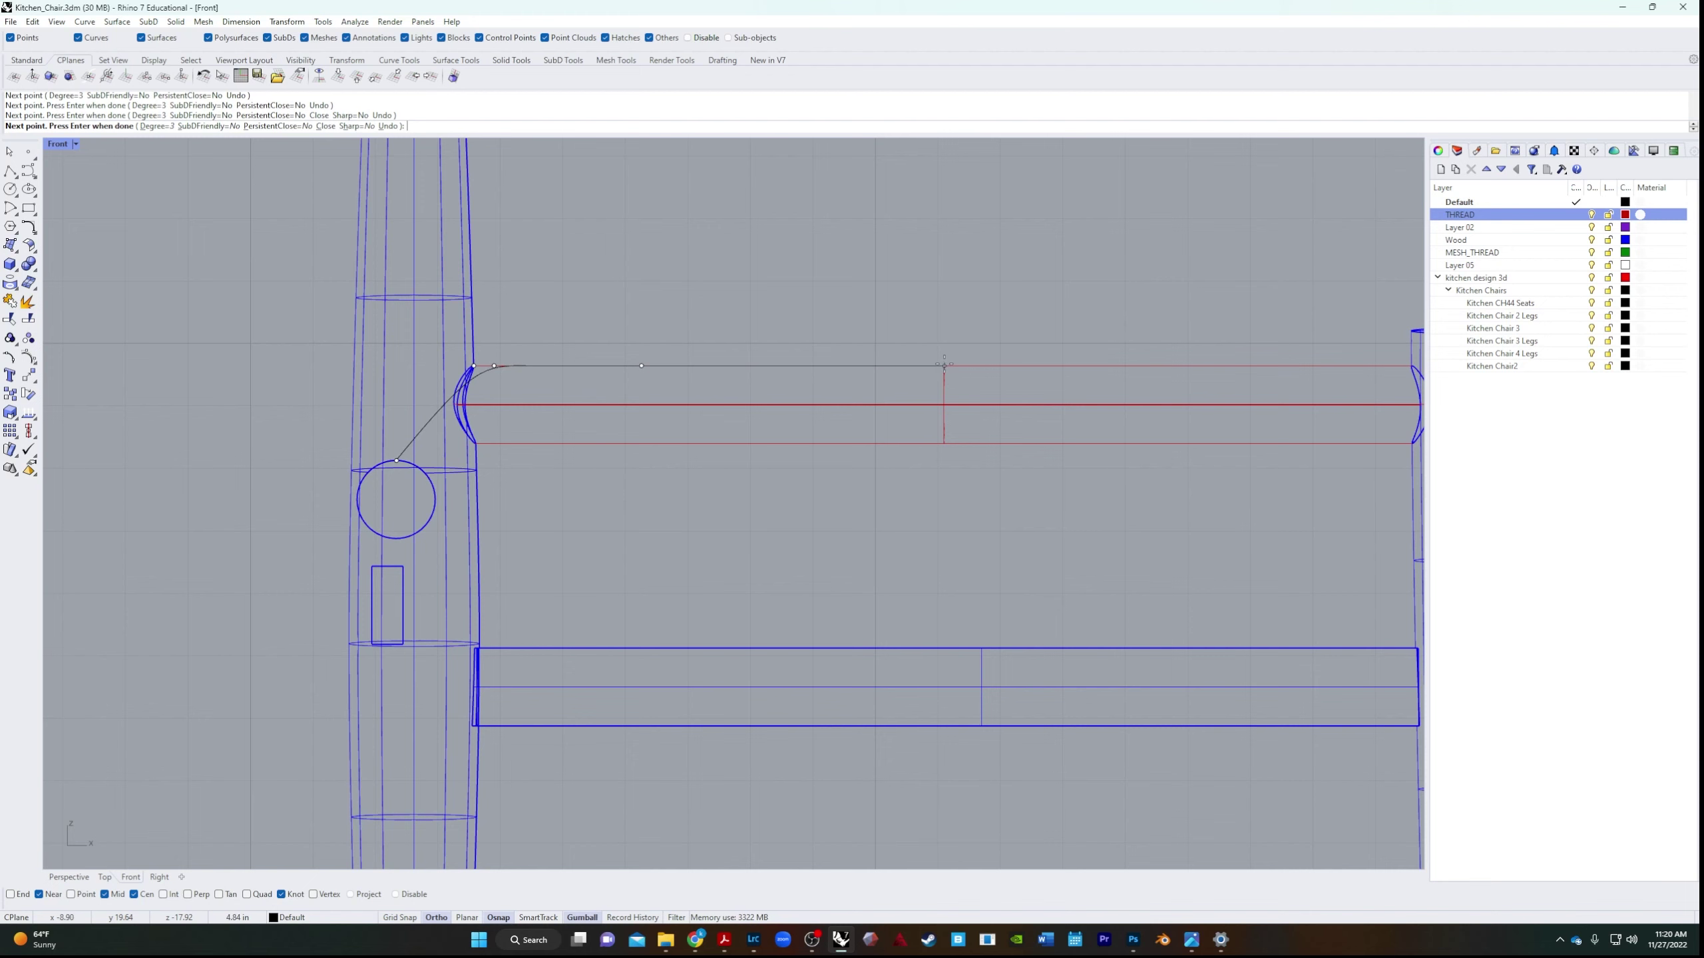
{"action": "left_click", "coordinate": [990, 366]}
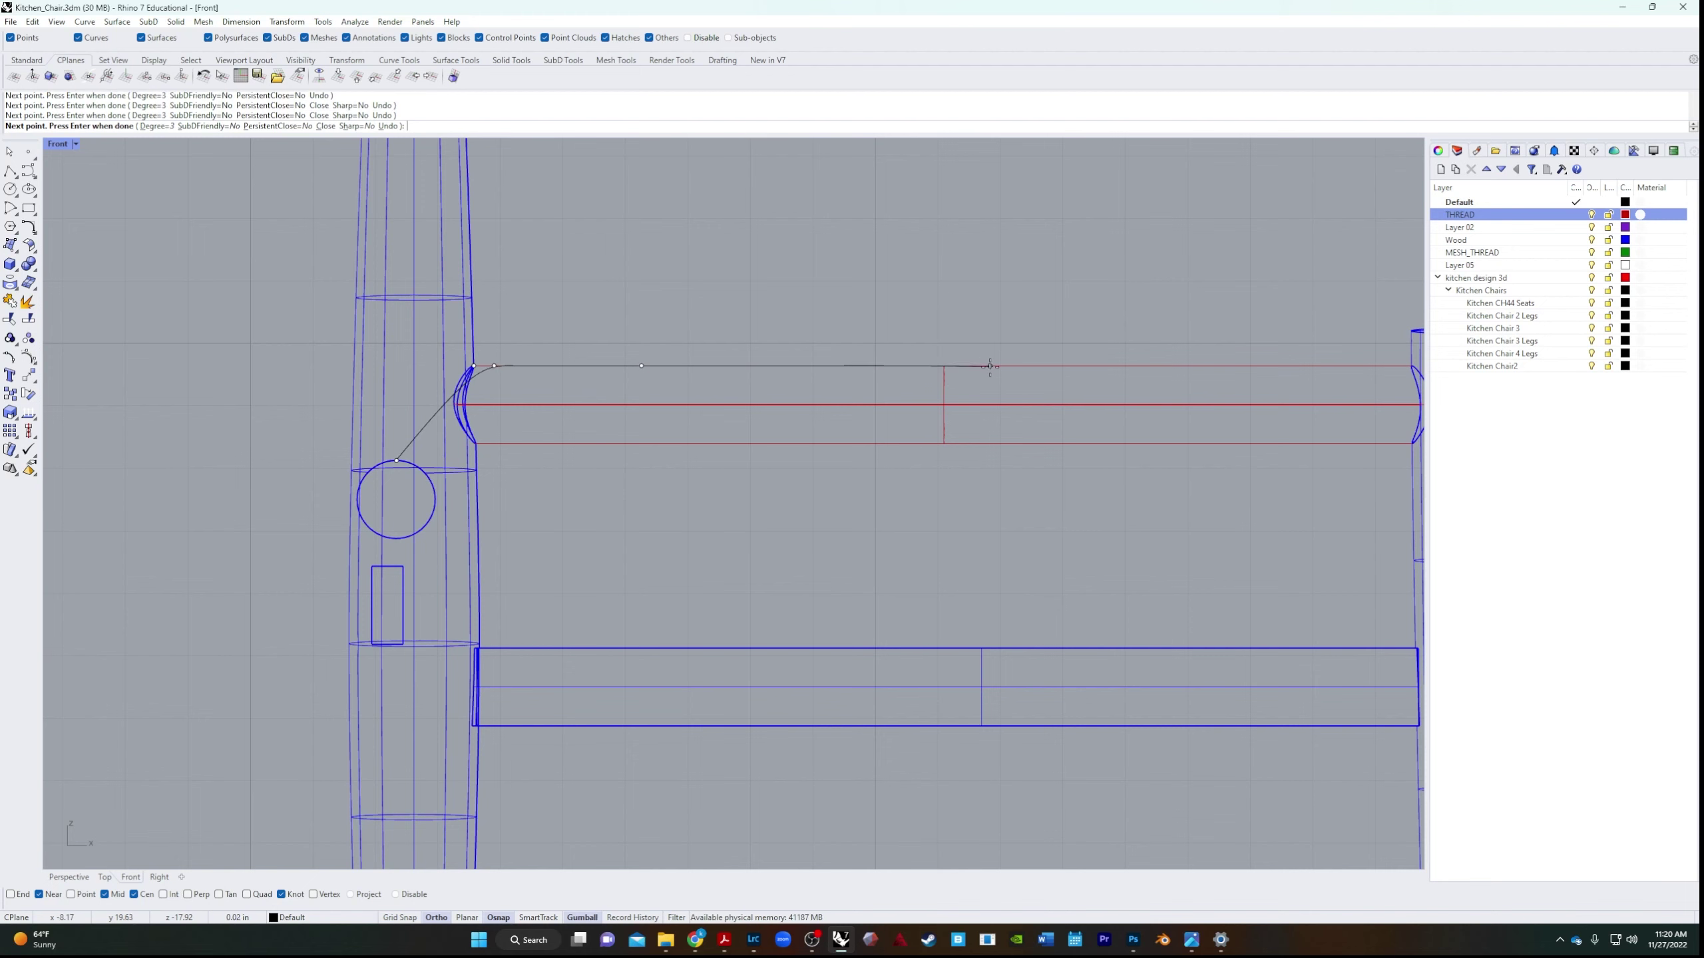
Continue the curve to the rail's right end and finish it at the right leg hole.
{"action": "scroll", "coordinate": [1248, 389], "scroll_direction": "down", "scroll_amount": 2}
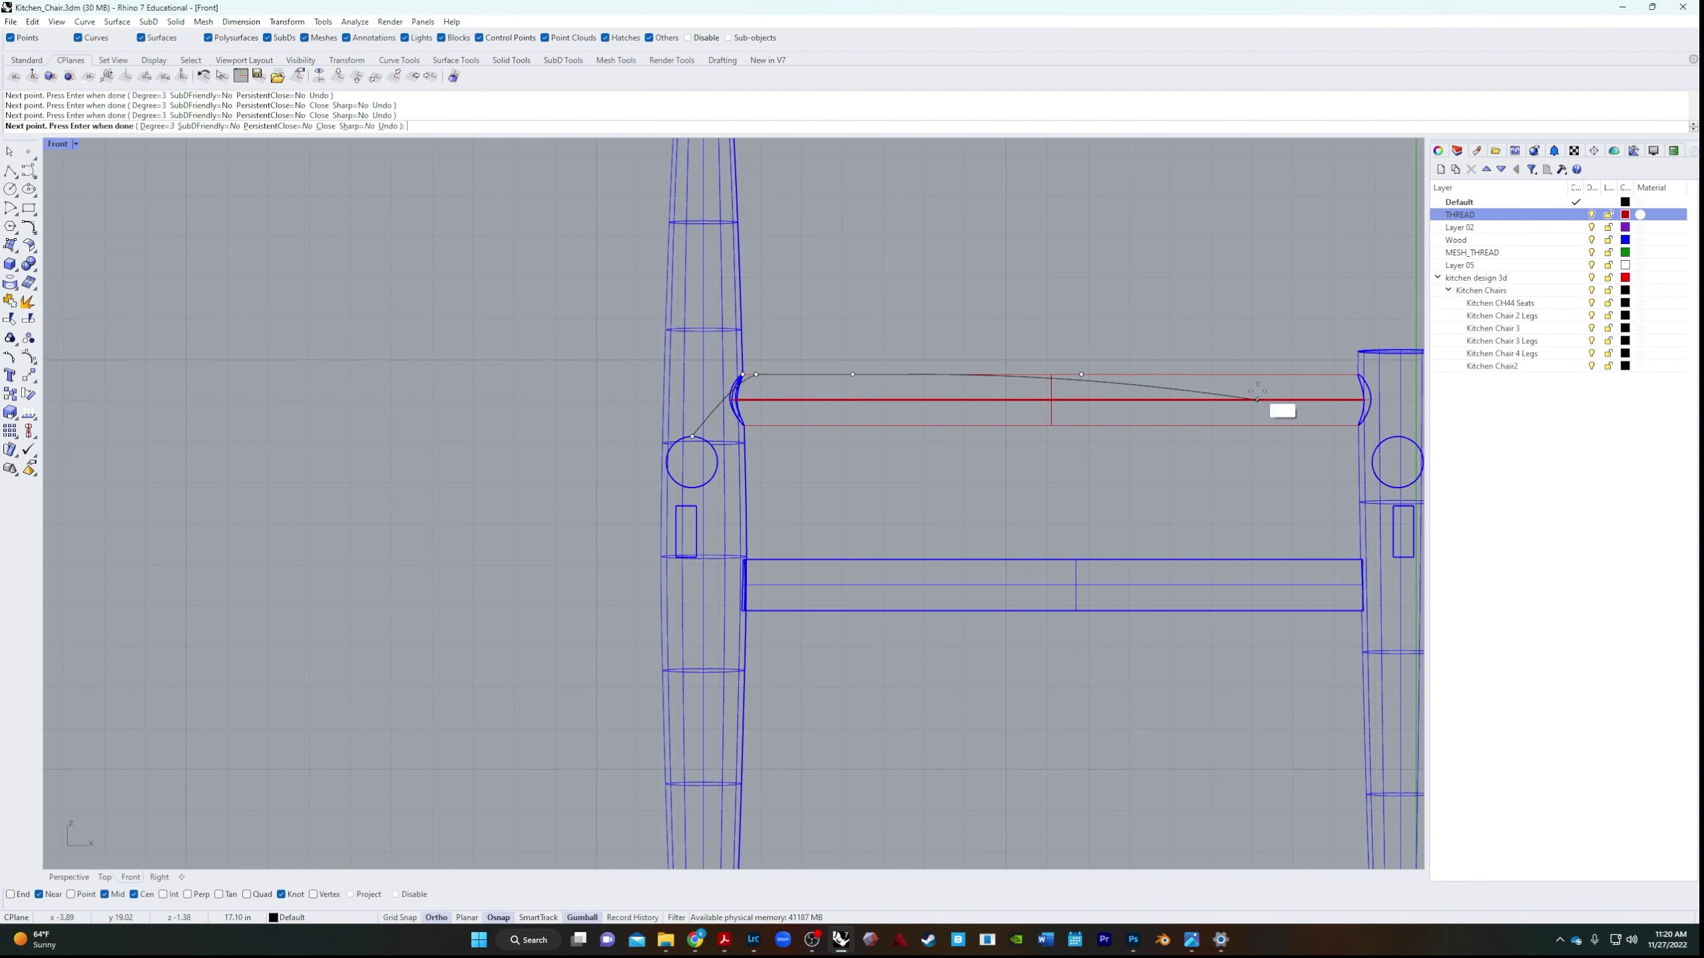
{"action": "left_click", "coordinate": [1313, 374]}
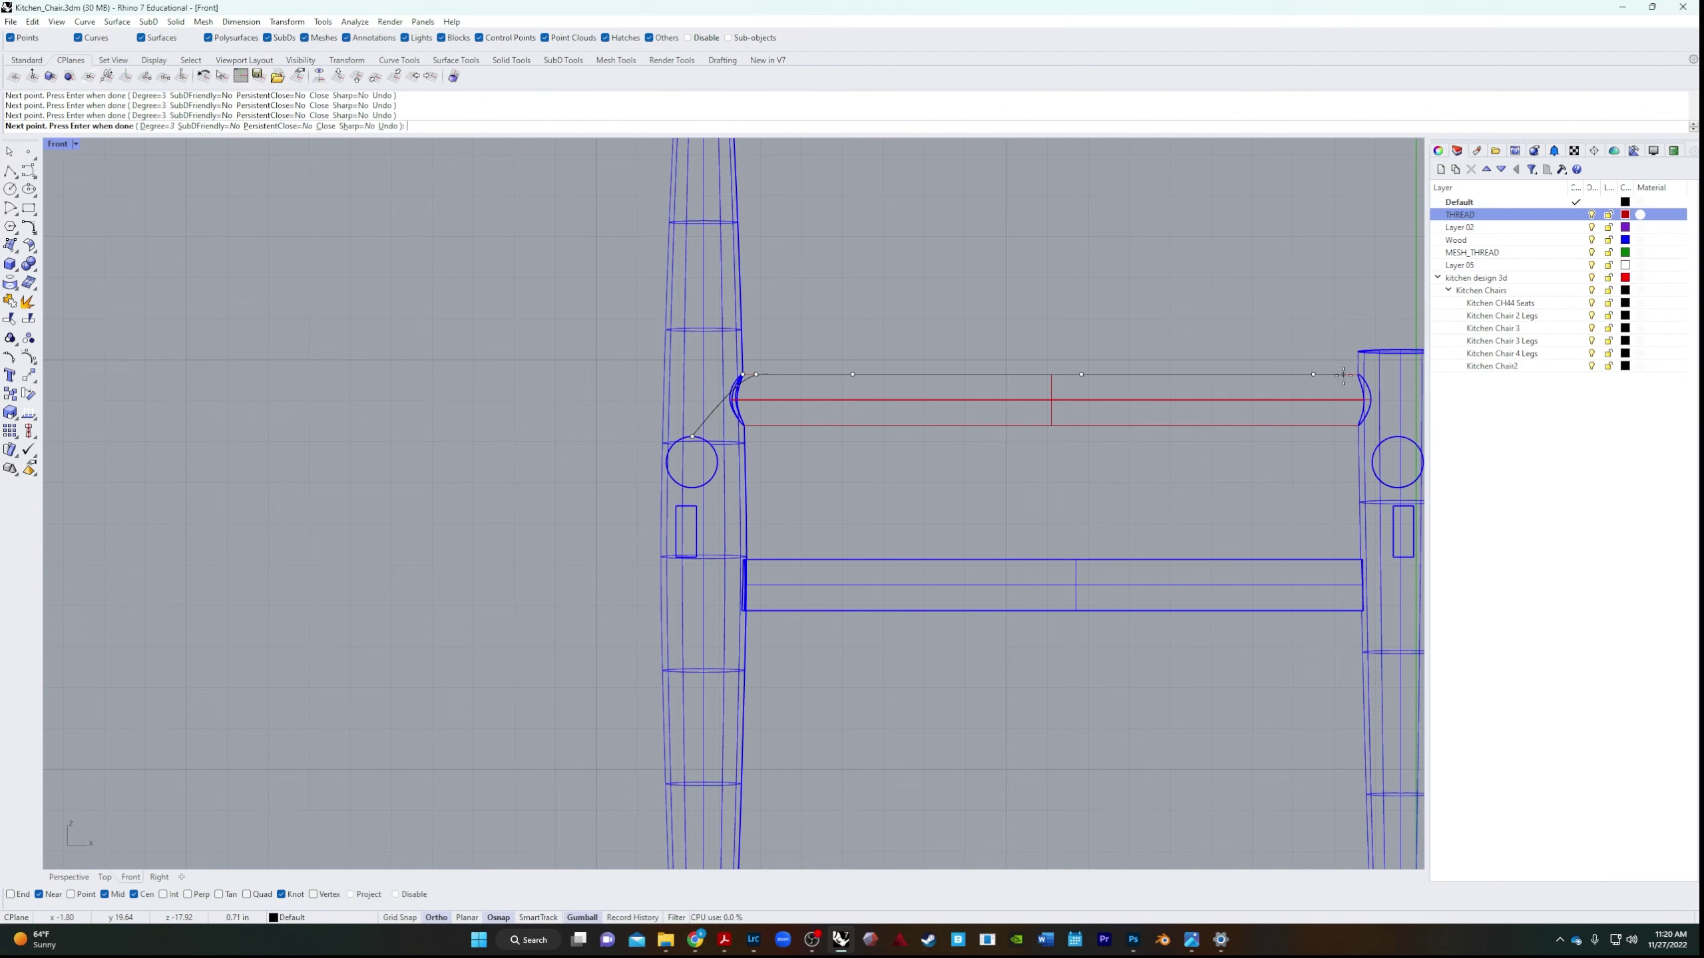
{"action": "left_click", "coordinate": [1345, 374]}
{"action": "left_click", "coordinate": [1412, 441]}
{"action": "key", "text": "Return"}
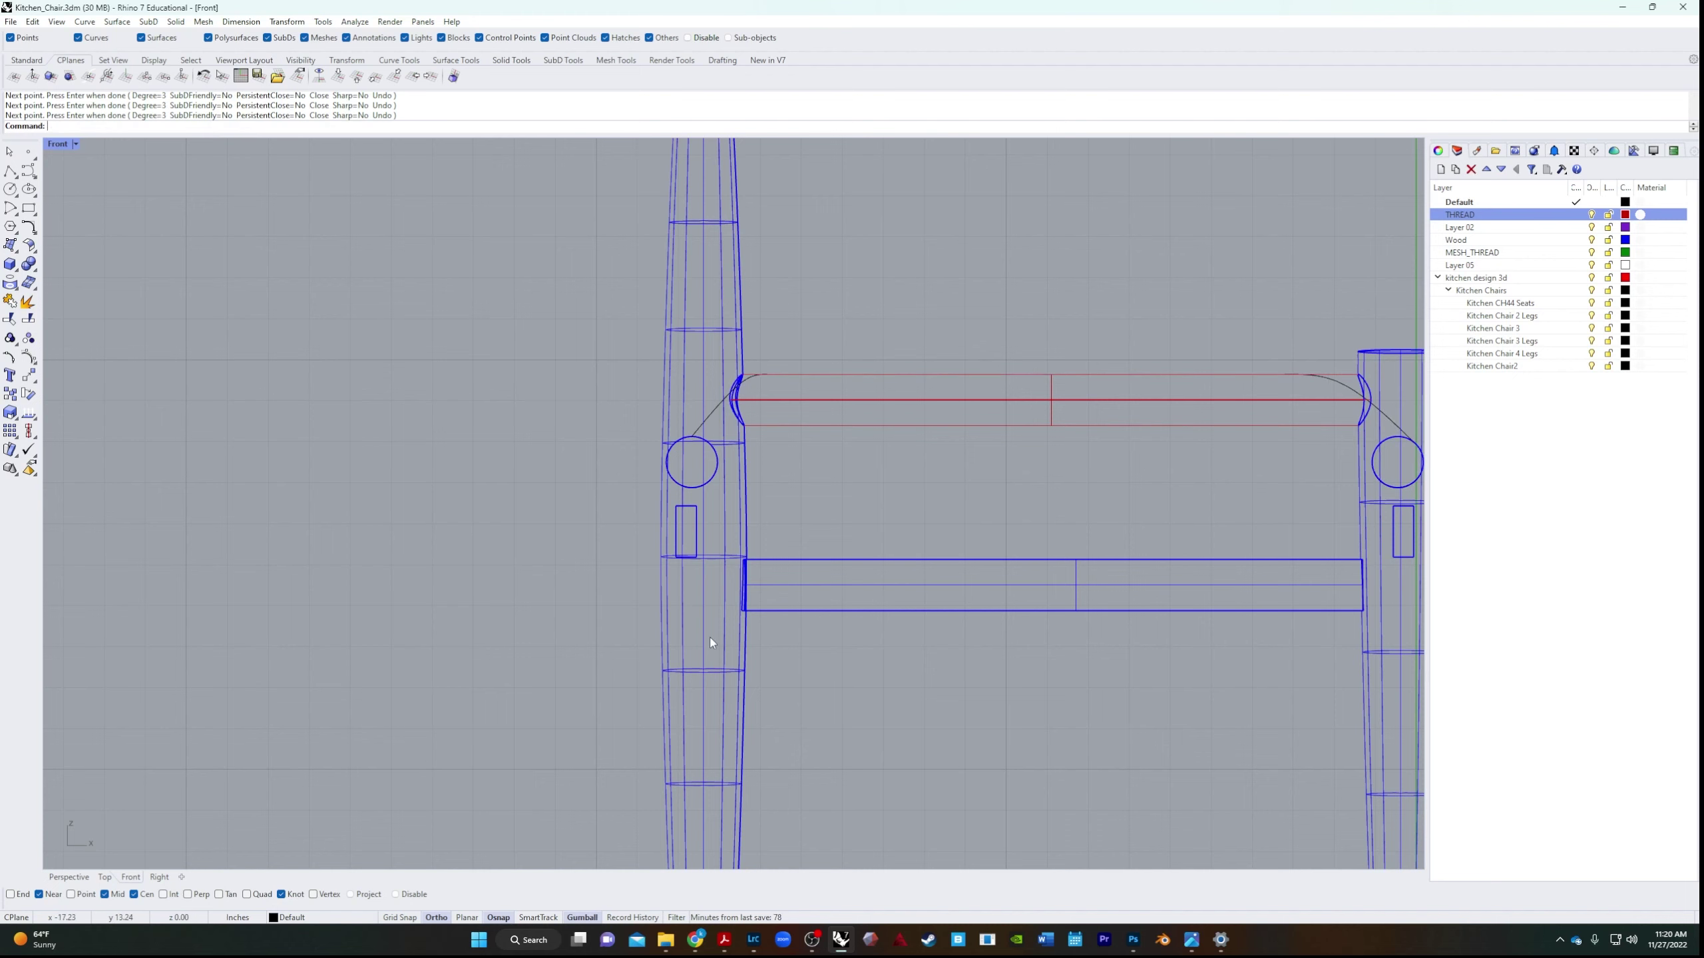
Select the new thread curve and check it in the Perspective view.
{"action": "left_click", "coordinate": [1390, 423]}
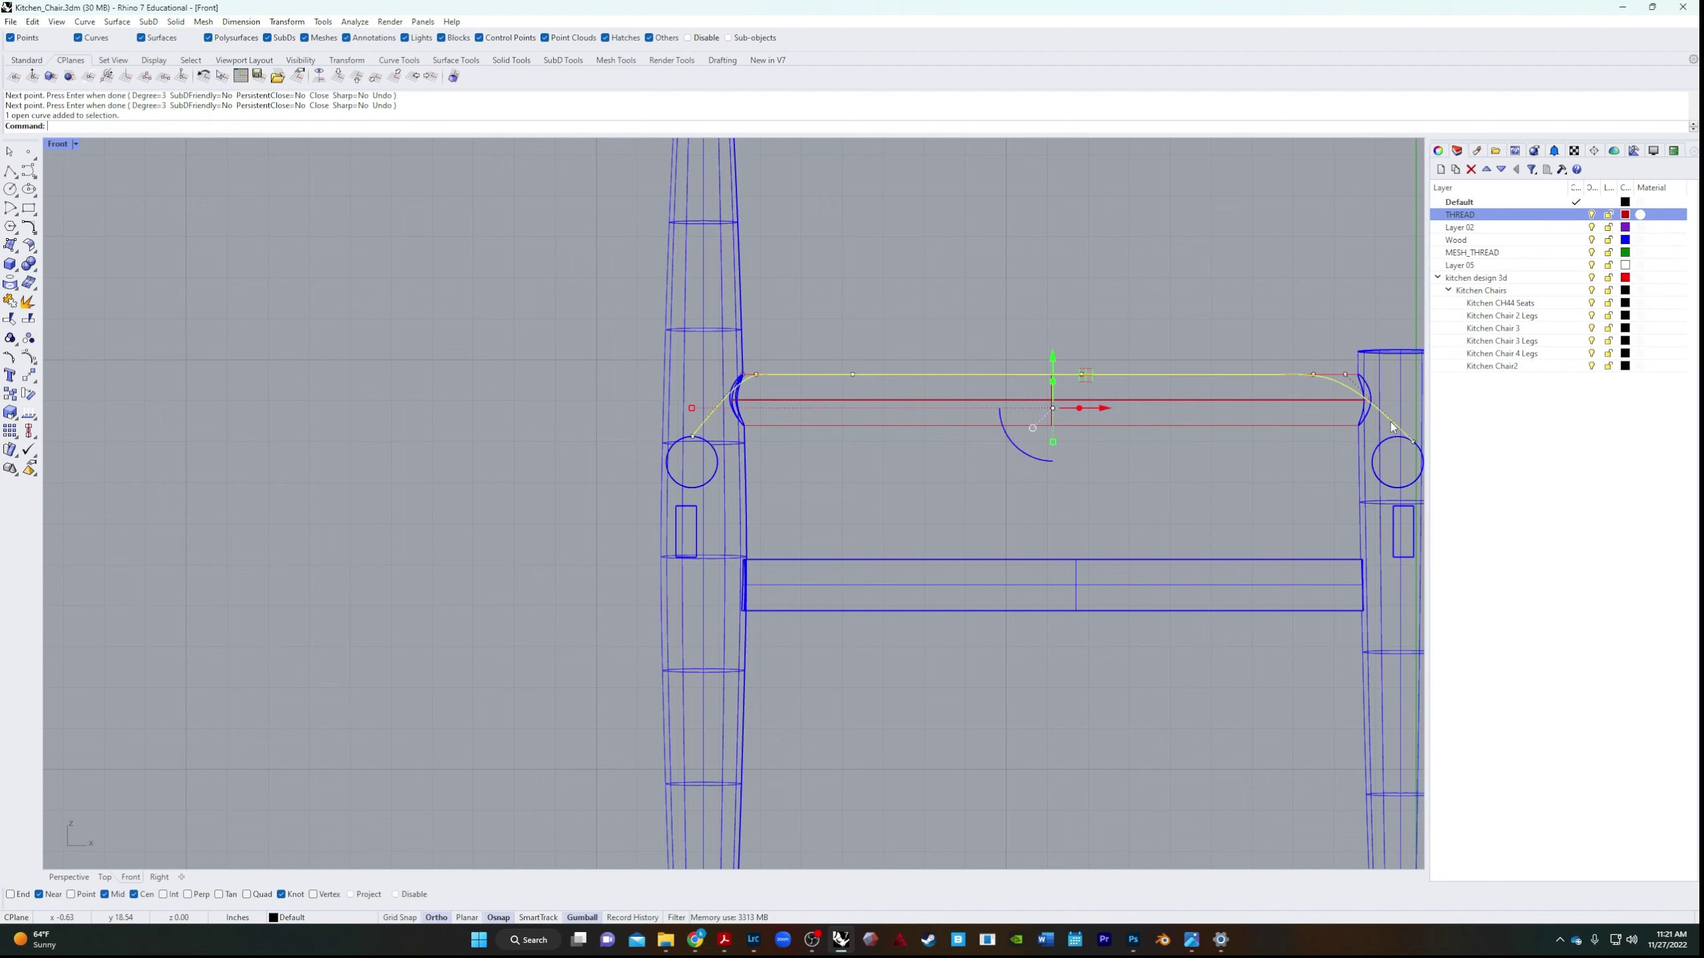
{"action": "left_click", "coordinate": [69, 877]}
{"action": "scroll", "coordinate": [650, 610], "scroll_direction": "down", "scroll_amount": 3}
{"action": "scroll", "coordinate": [603, 588], "scroll_direction": "up", "scroll_amount": 2}
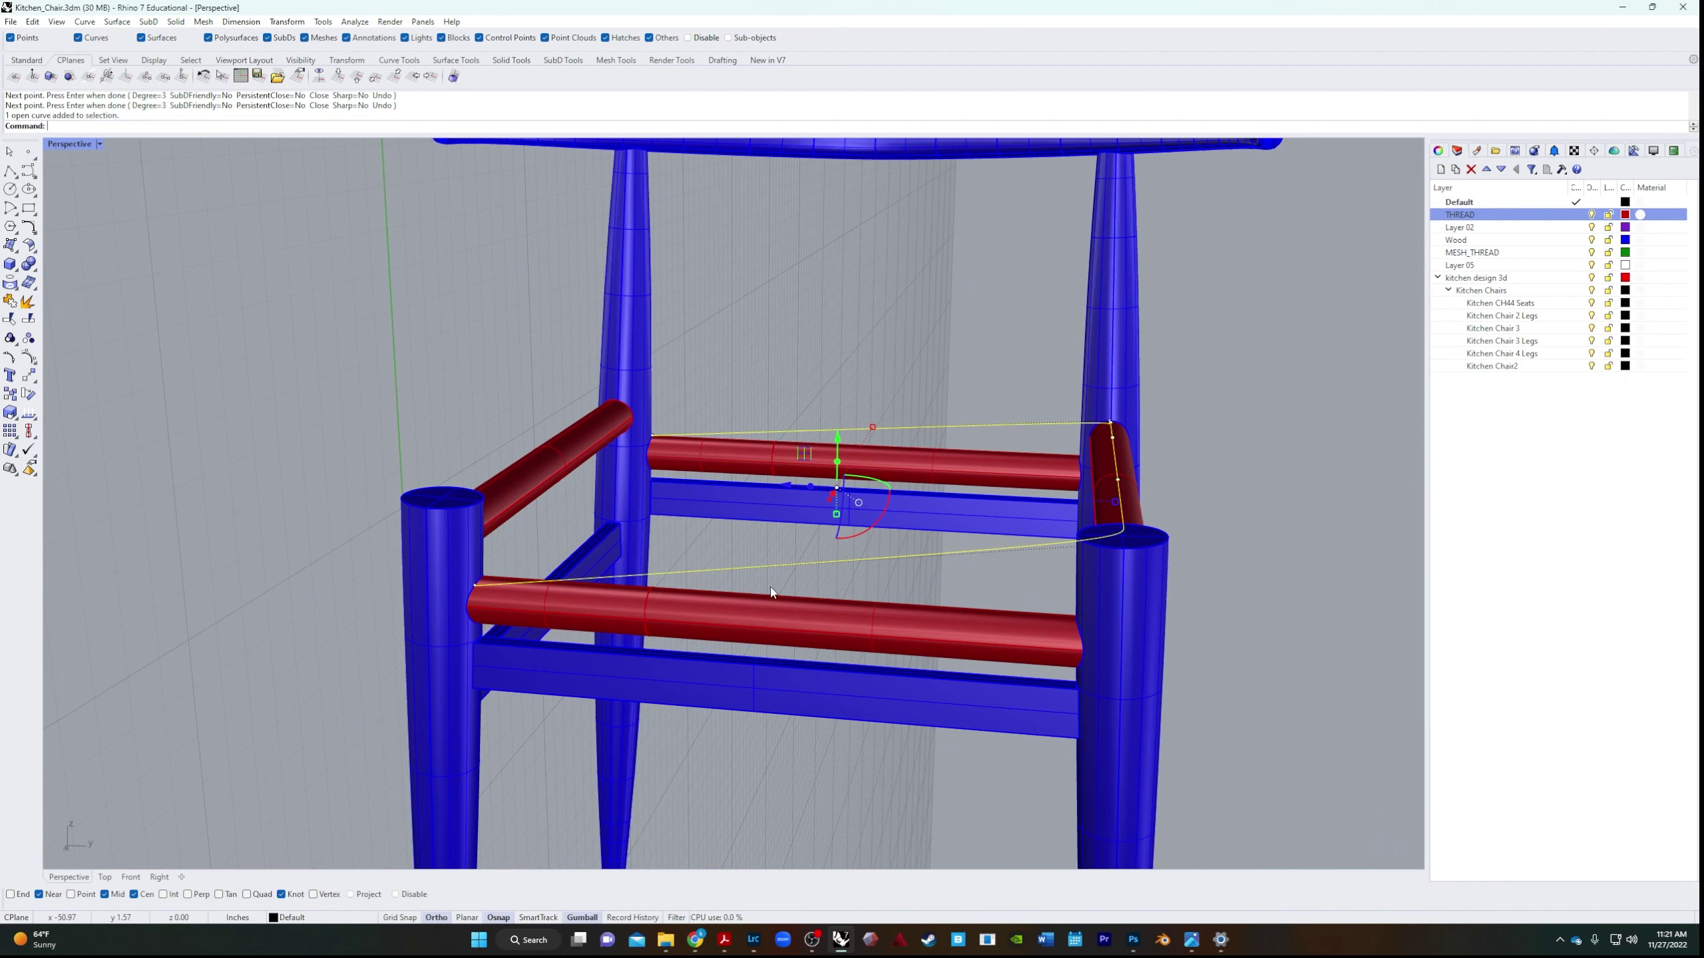
Undo the trial curve, disable object snaps, and return to the Front view.
{"action": "key", "text": "ctrl+z"}
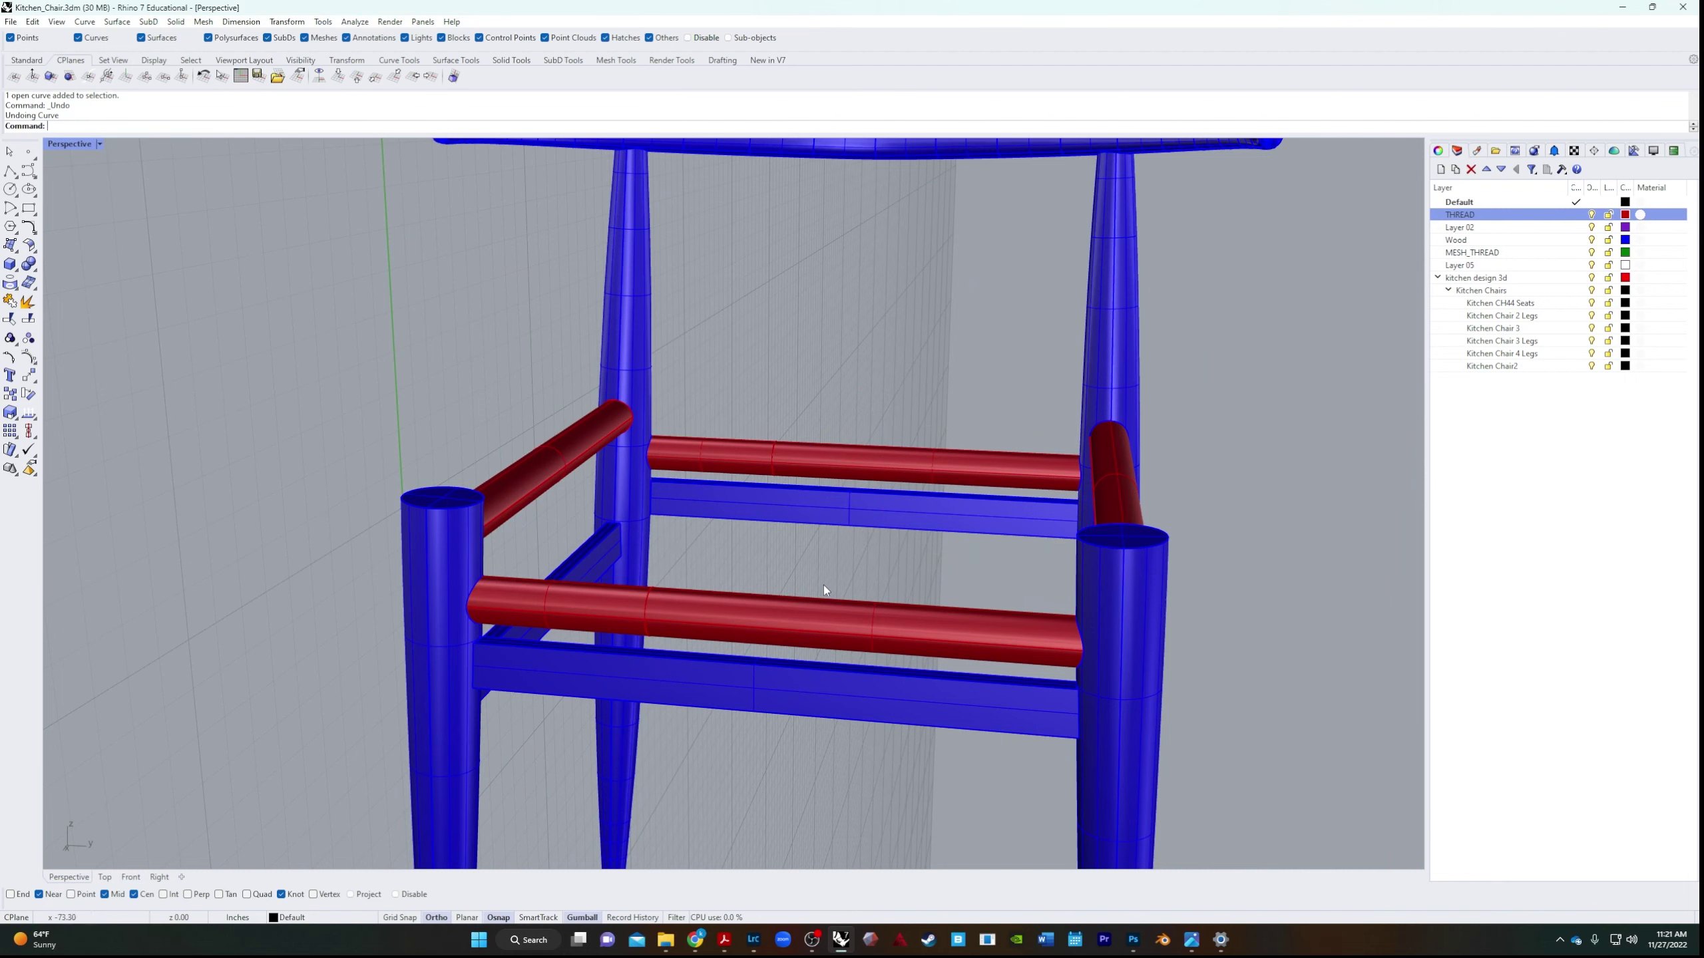
{"action": "scroll", "coordinate": [823, 586], "scroll_direction": "down", "scroll_amount": 5}
{"action": "right_click_drag", "start_coordinate": [818, 589], "coordinate": [1084, 525]}
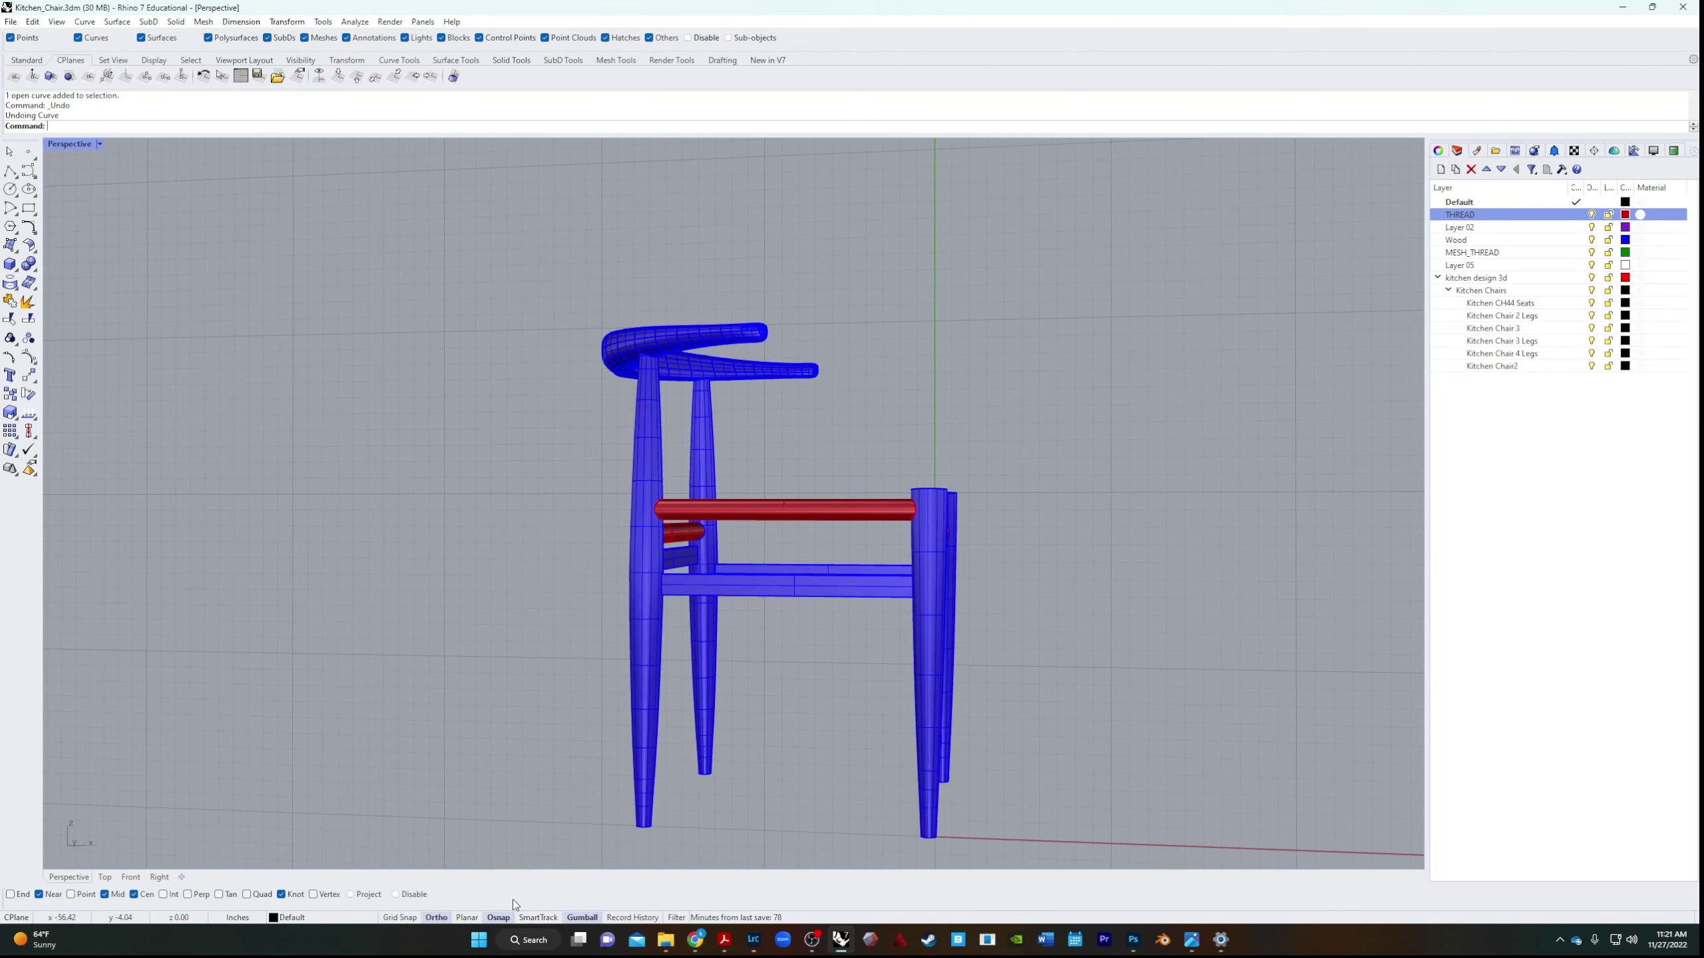
{"action": "left_click", "coordinate": [414, 893]}
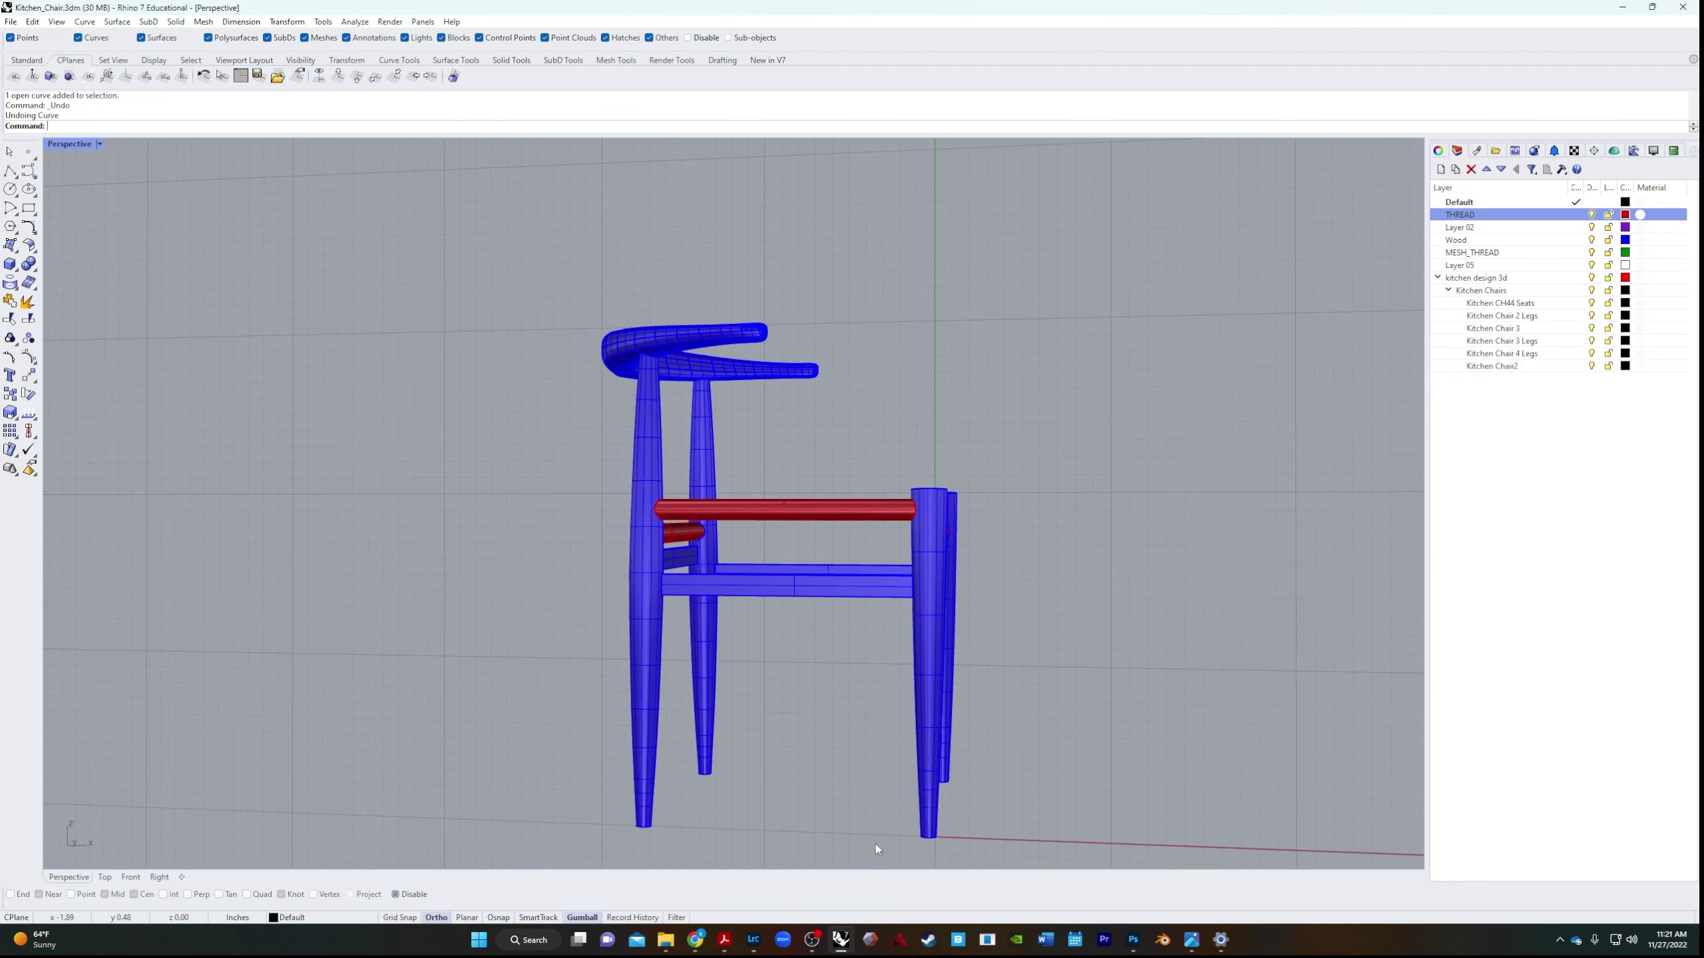
{"action": "left_click", "coordinate": [131, 877]}
{"action": "scroll", "coordinate": [586, 614], "scroll_direction": "down", "scroll_amount": 5}
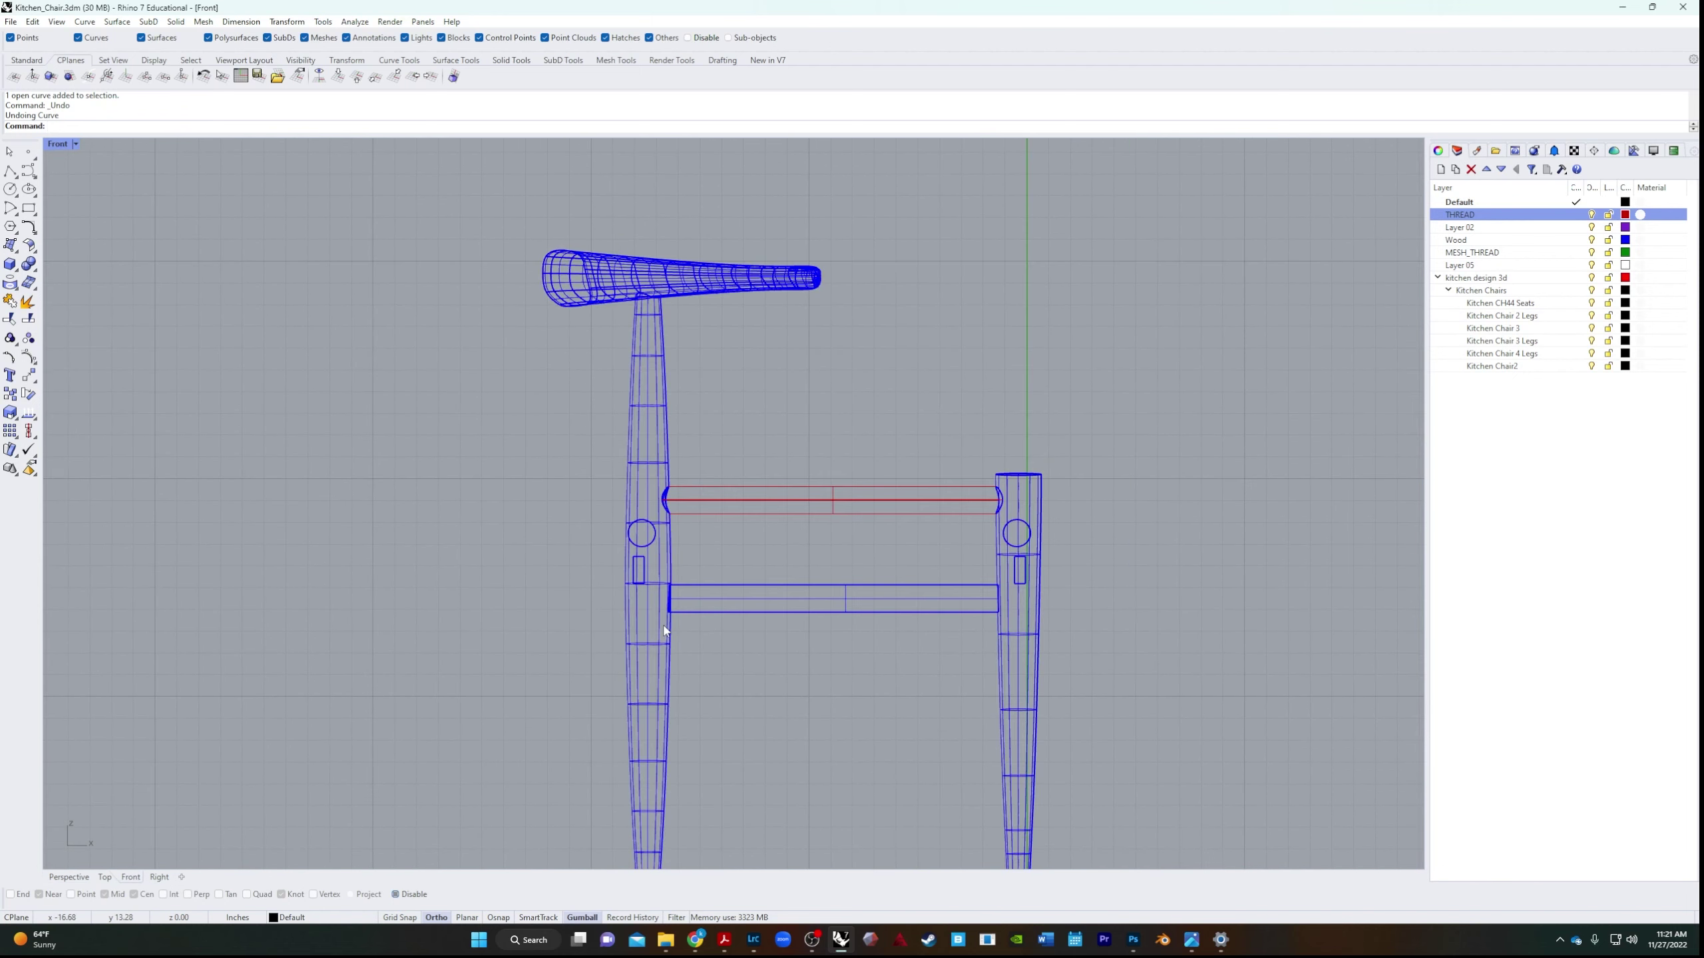
Start a new curve at the left leg hole with Ortho off, adding points along the rail top.
{"action": "left_click", "coordinate": [29, 170]}
{"action": "scroll", "coordinate": [573, 581], "scroll_direction": "up", "scroll_amount": 4}
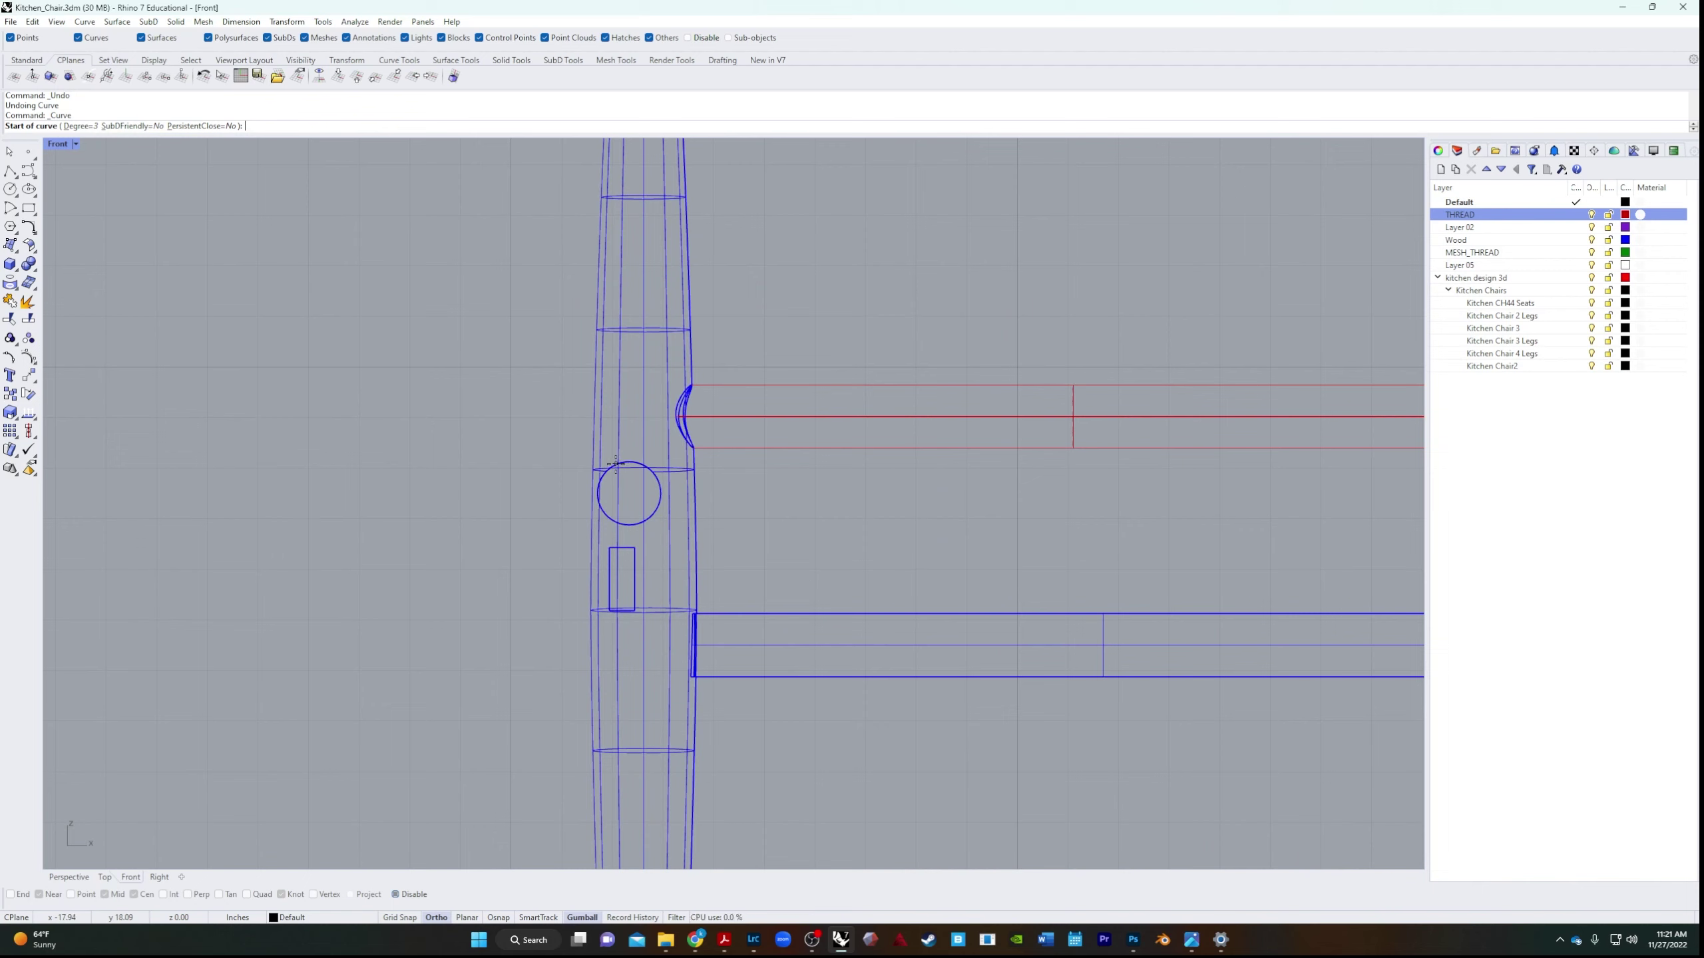
{"action": "left_click", "coordinate": [631, 461]}
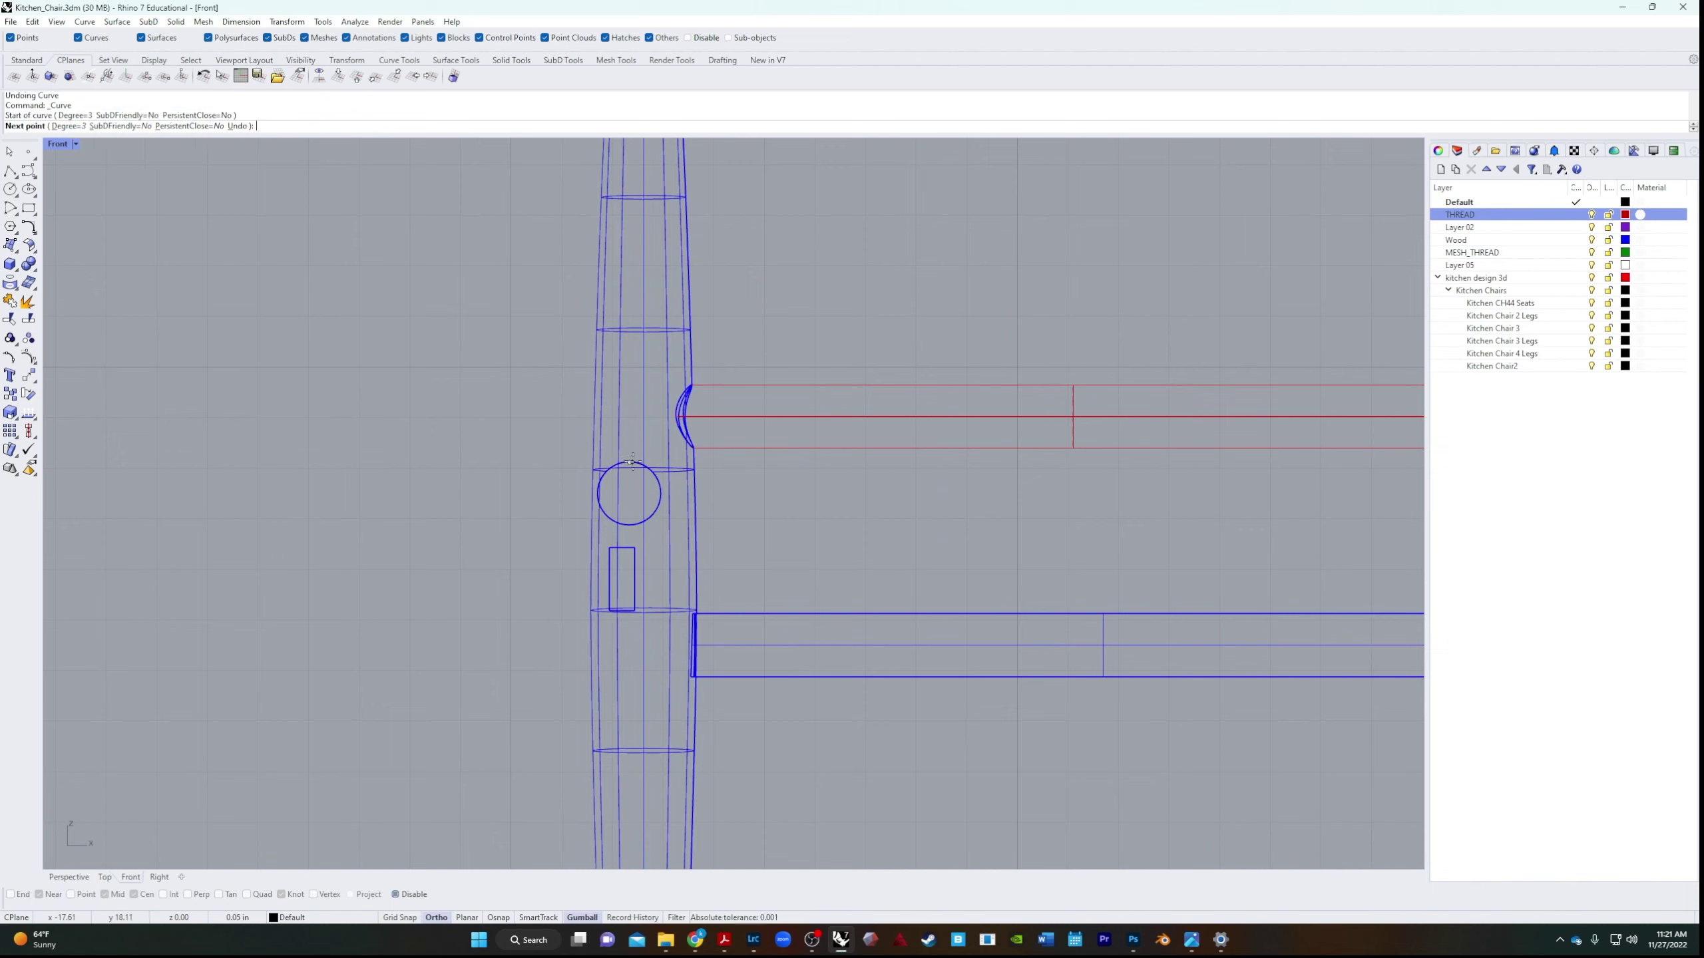
{"action": "key", "text": "F8"}
{"action": "left_click", "coordinate": [708, 385]}
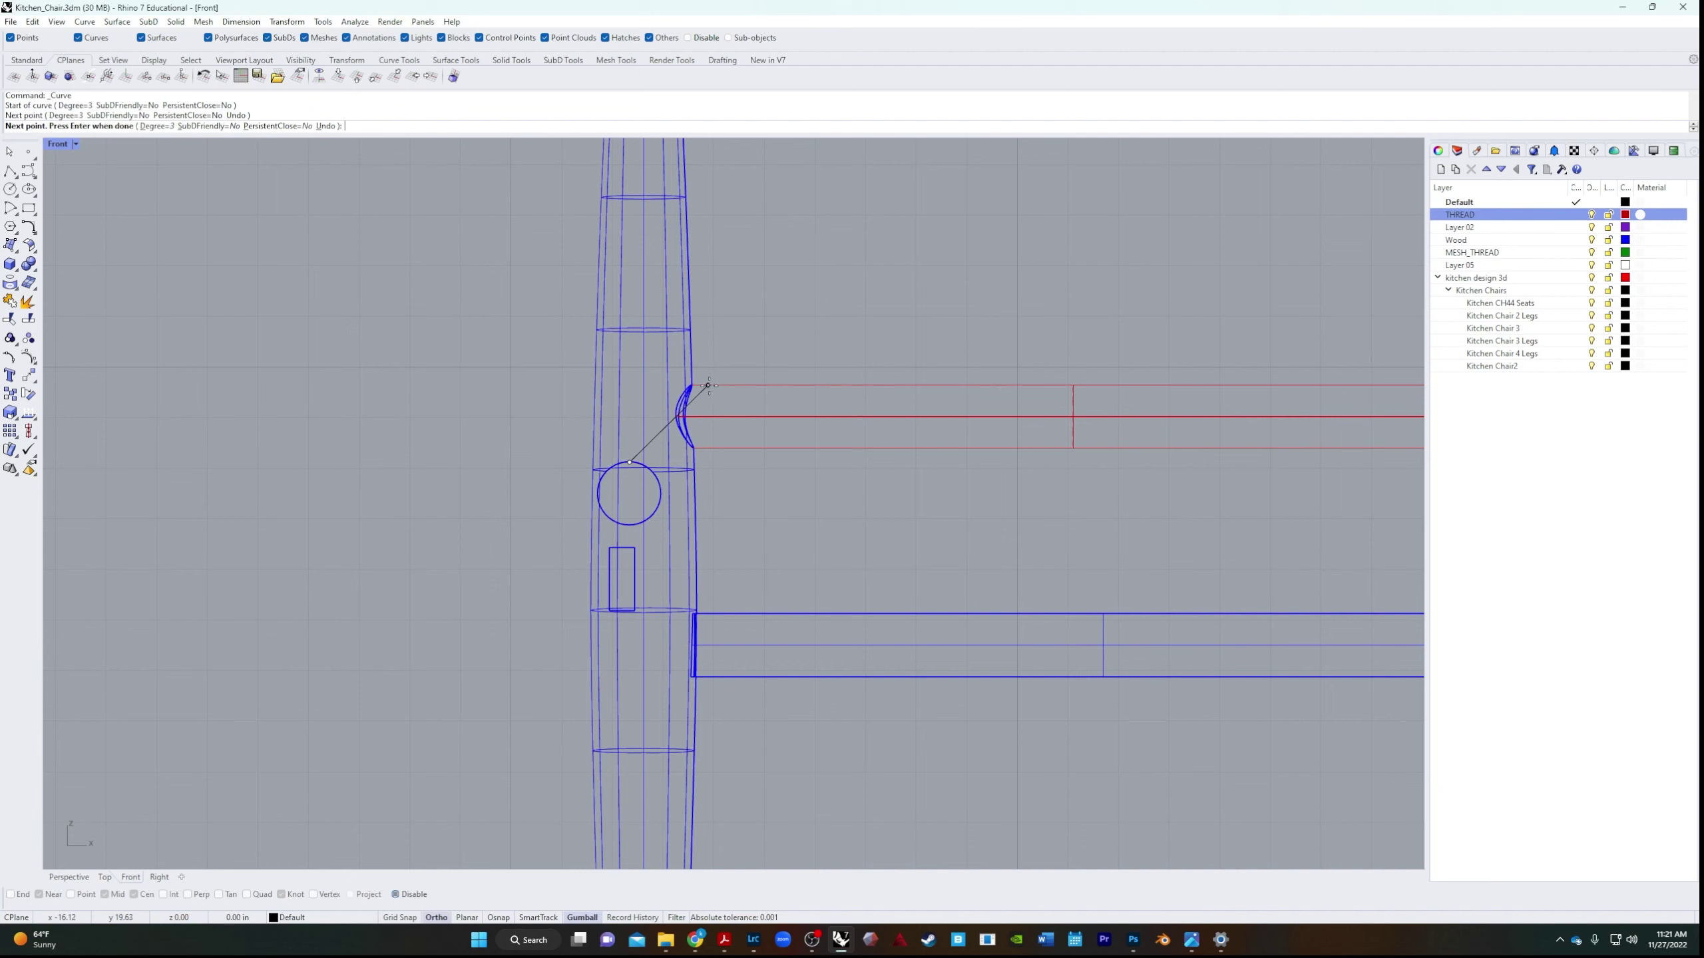
{"action": "left_click", "coordinate": [723, 382]}
{"action": "left_click", "coordinate": [774, 382]}
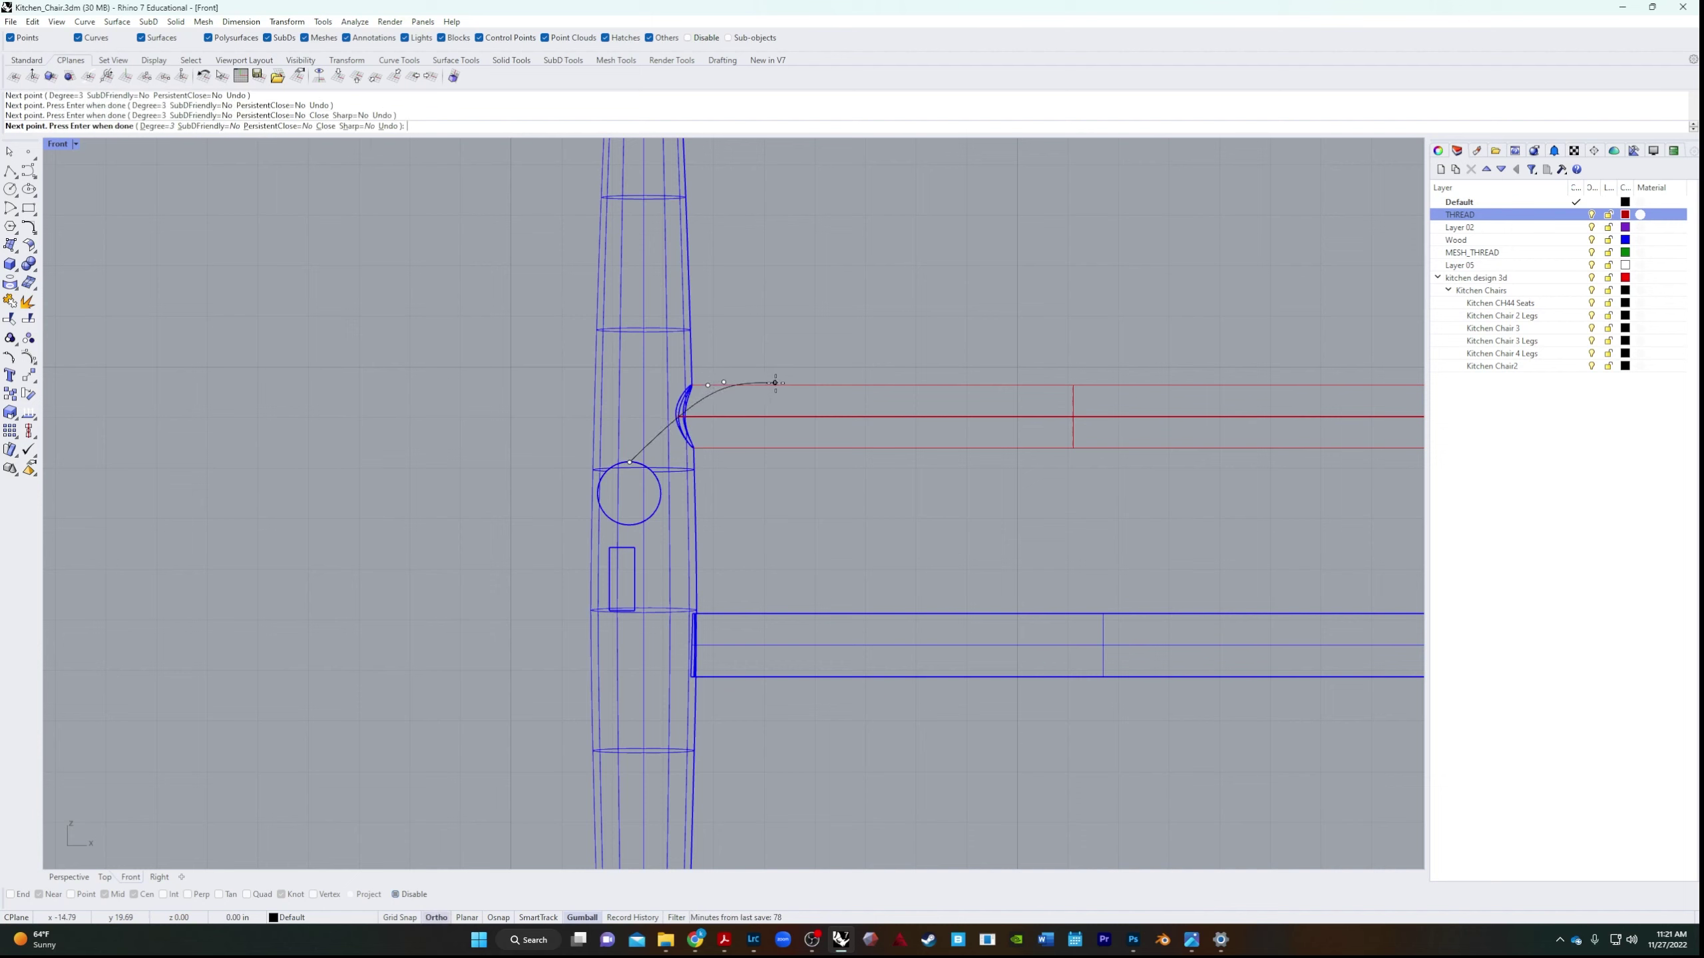
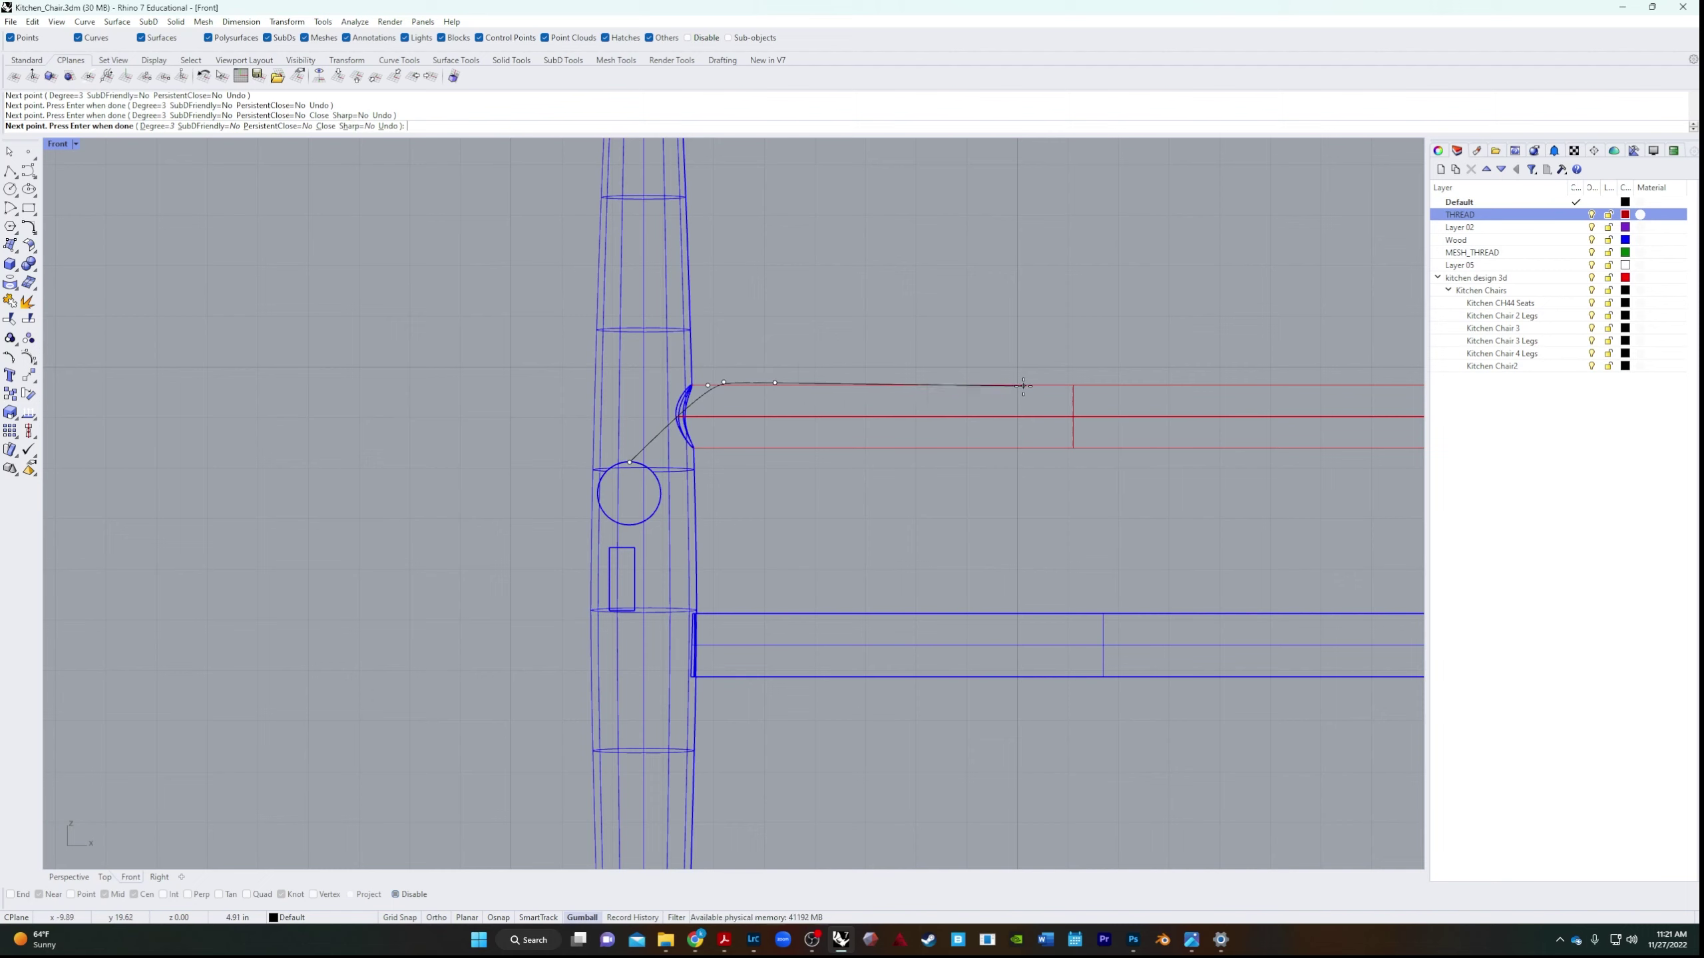
Cancel the unfinished curve and run the BooleanUnion command.
{"action": "key", "text": "Escape"}
{"action": "type", "text": "BooleanUnion"}
{"action": "key", "text": "Return"}
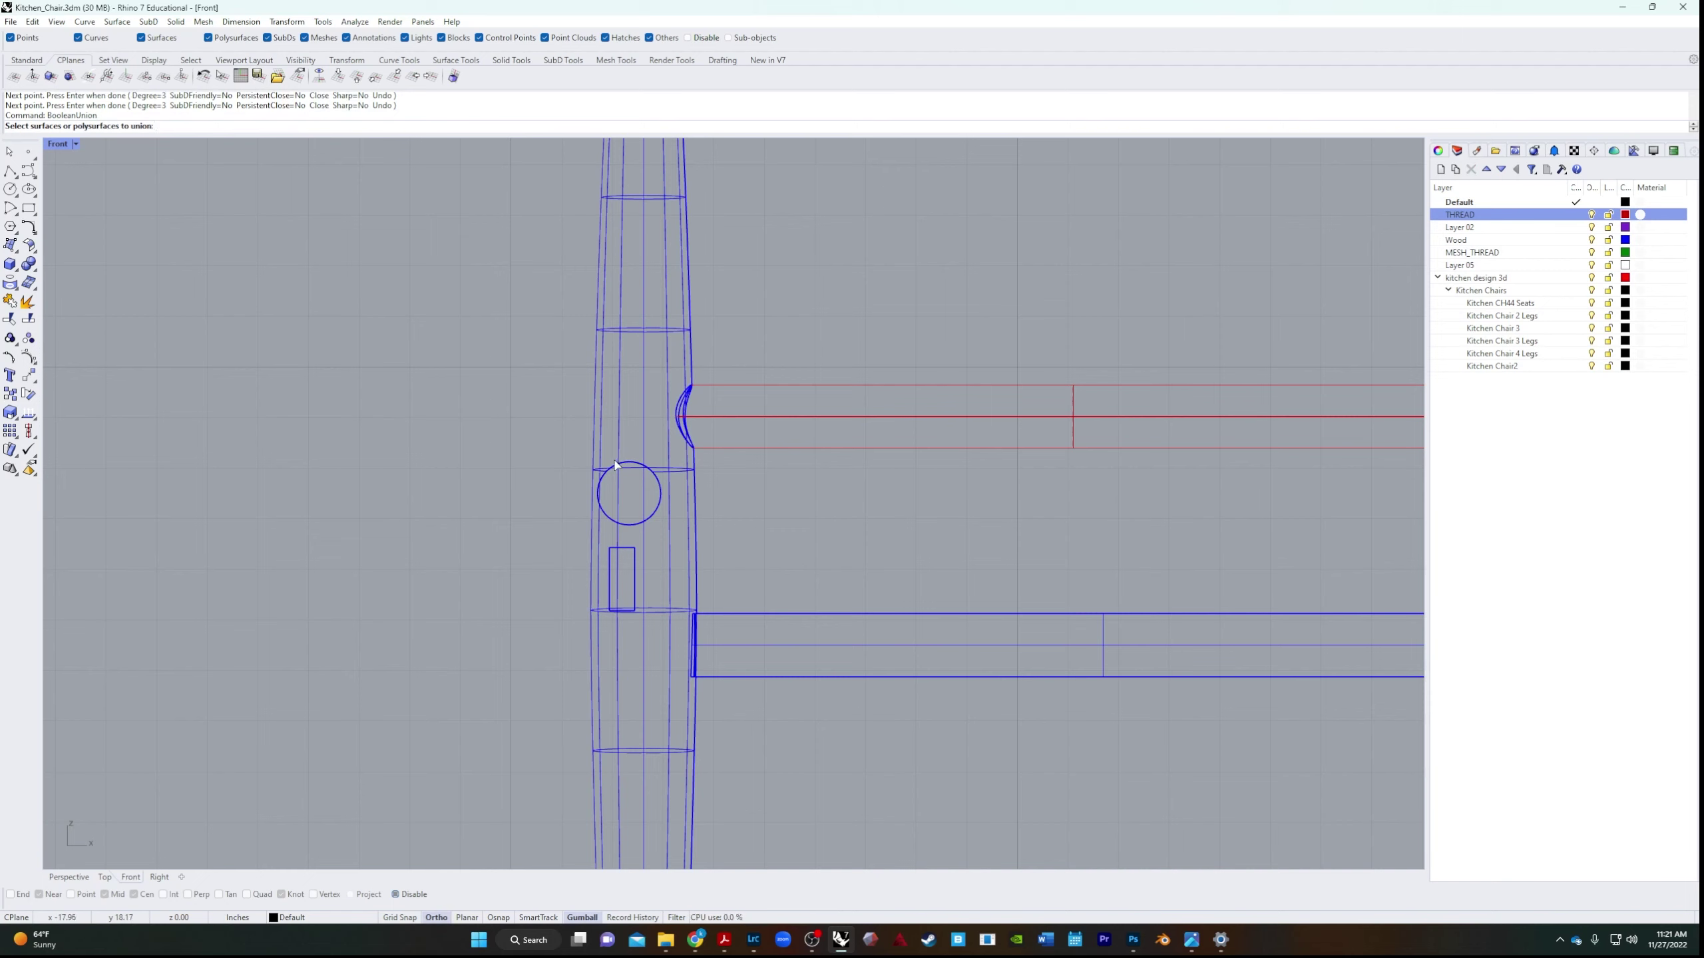
{"action": "key", "text": "Return"}
{"action": "key", "text": "Return"}
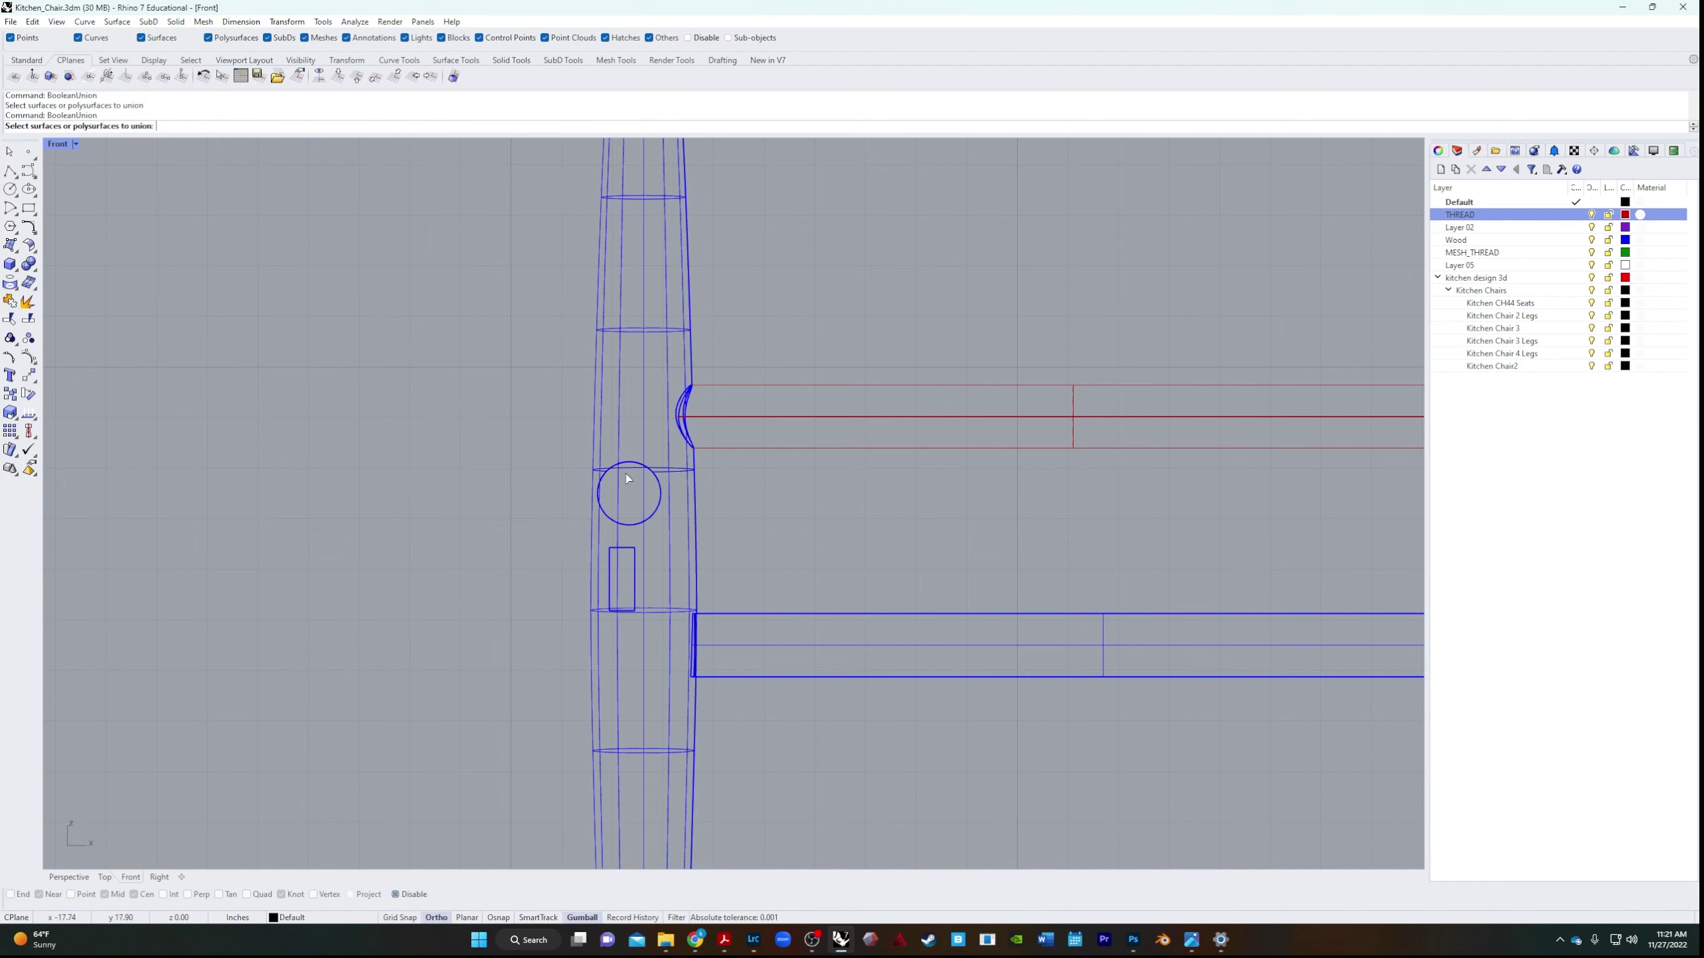
Draw a control-point curve from the left leg circle, over the red rail, down to the right leg circle.
{"action": "left_click", "coordinate": [29, 171]}
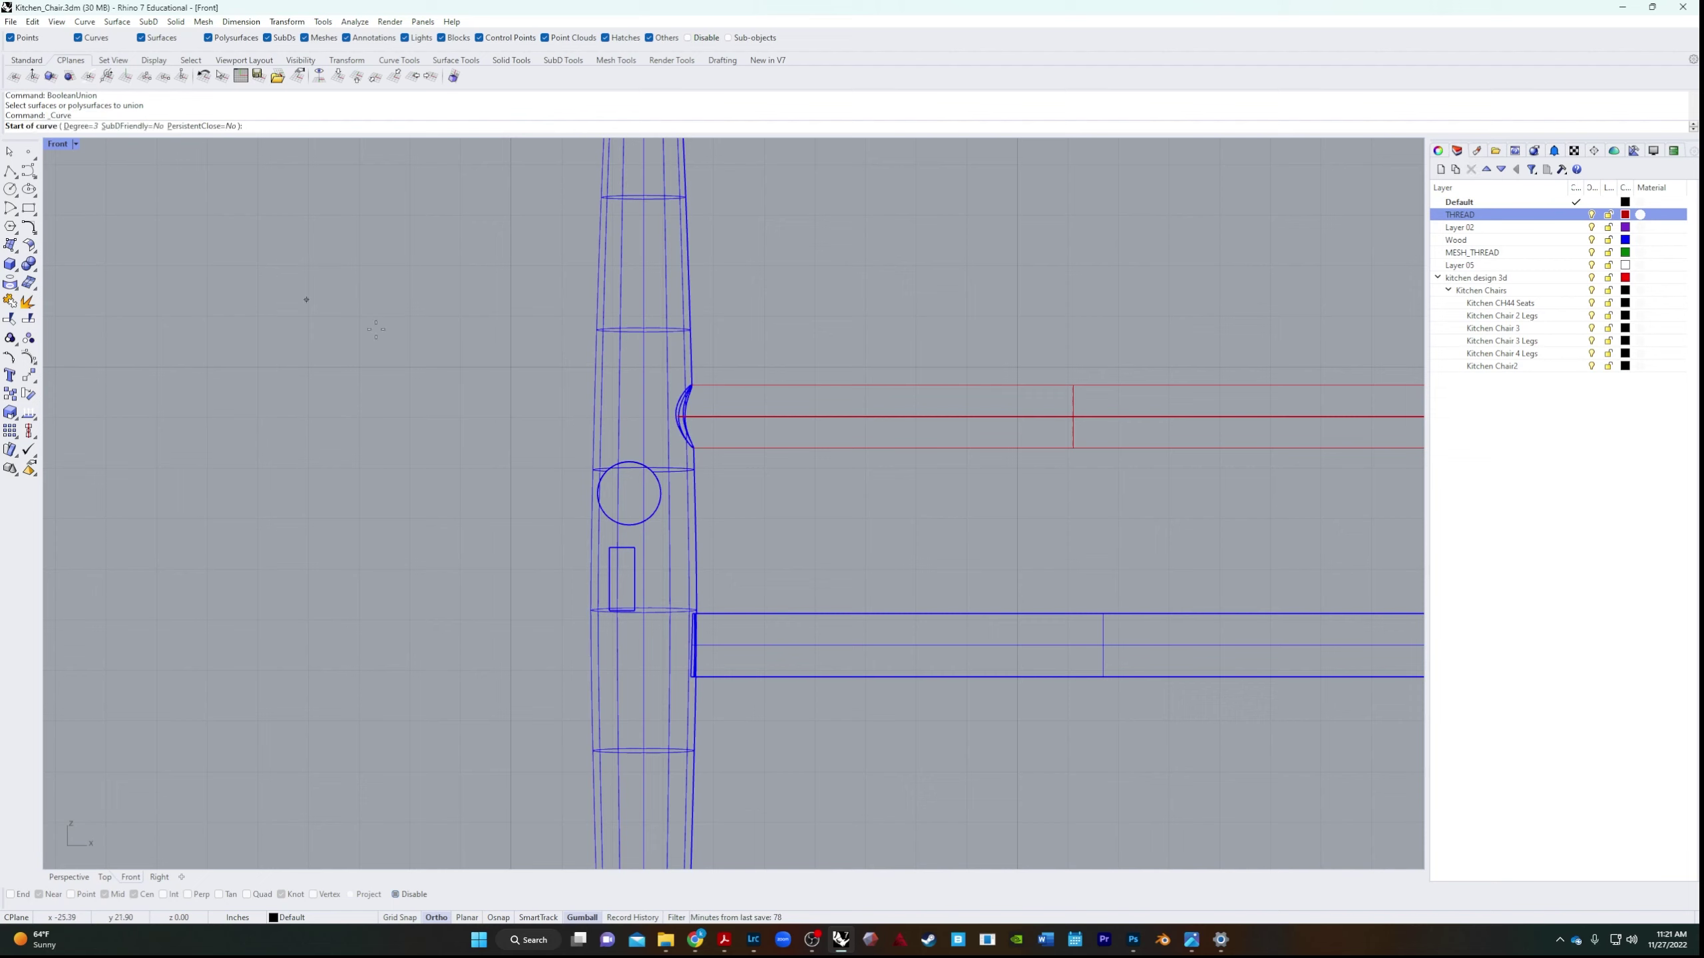
{"action": "left_click", "coordinate": [617, 464]}
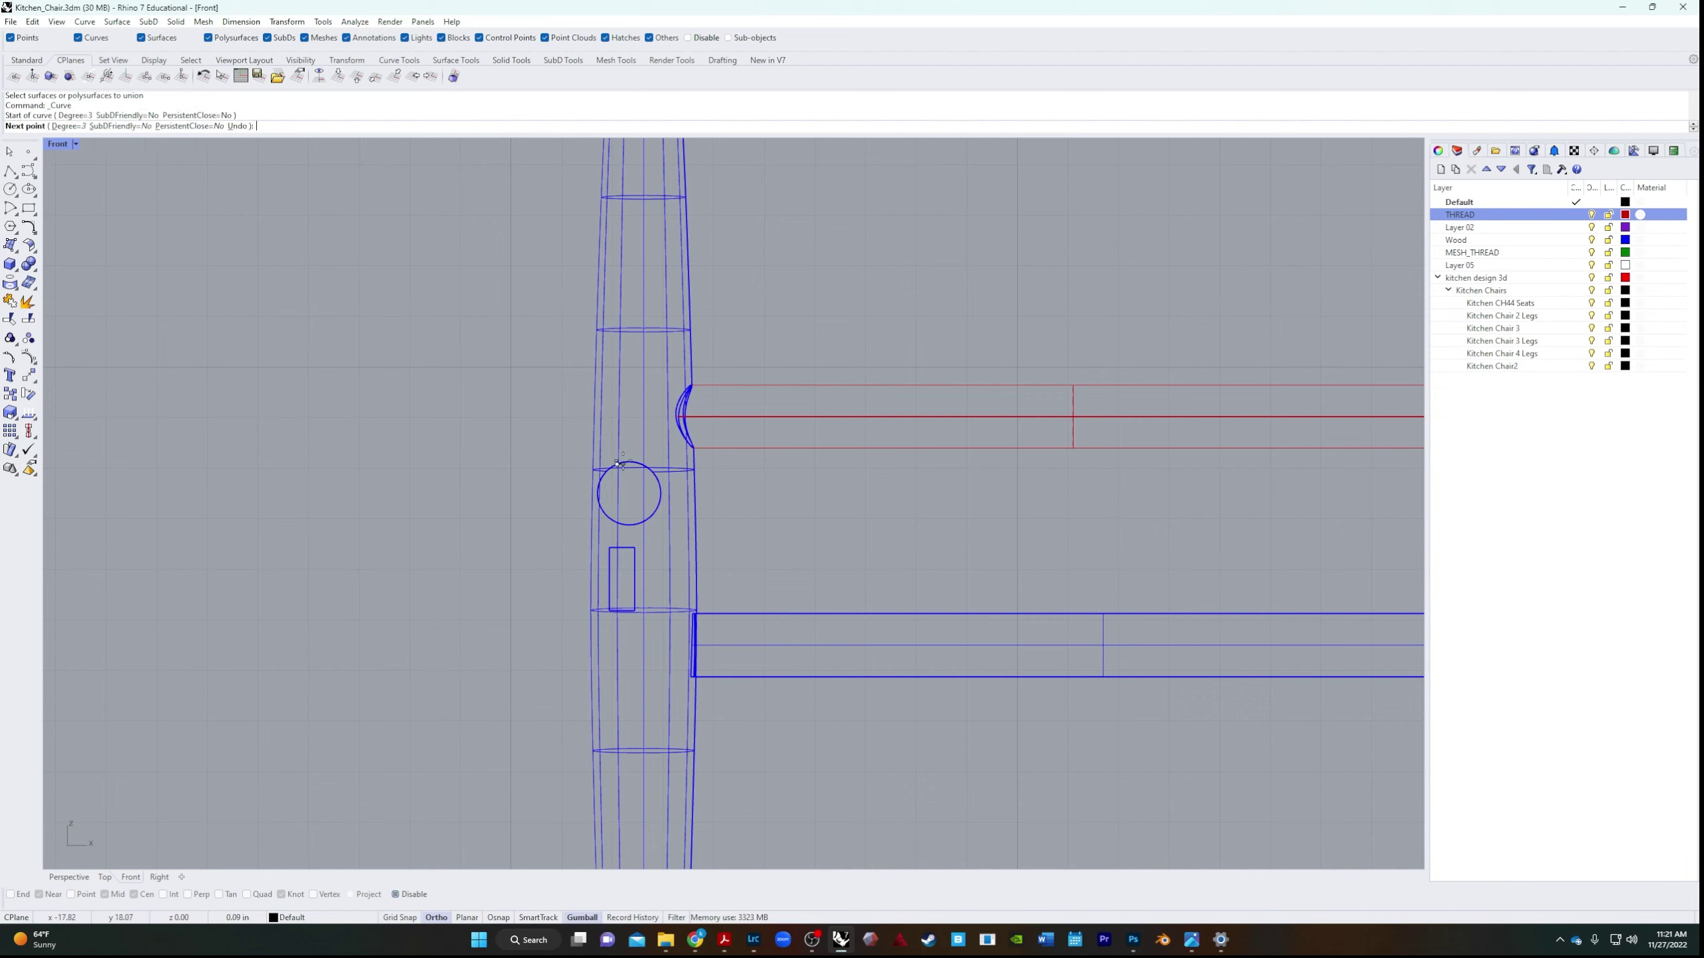
{"action": "left_click", "coordinate": [682, 401]}
{"action": "left_click", "coordinate": [739, 390]}
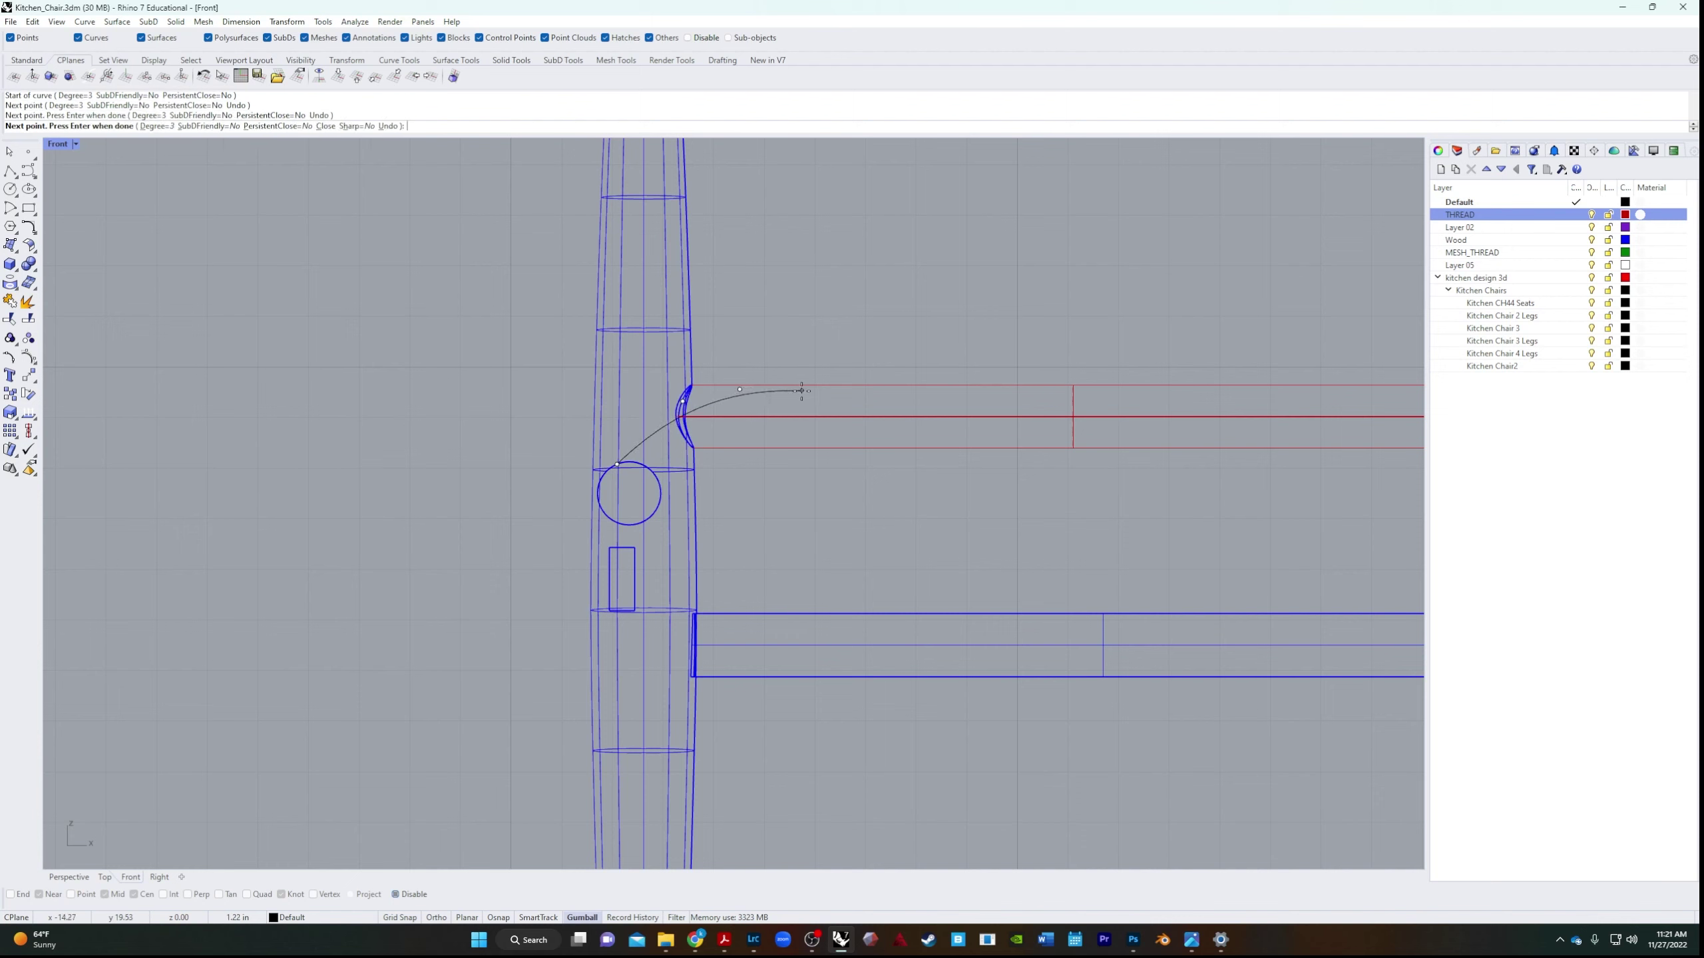
{"action": "left_click", "coordinate": [825, 388]}
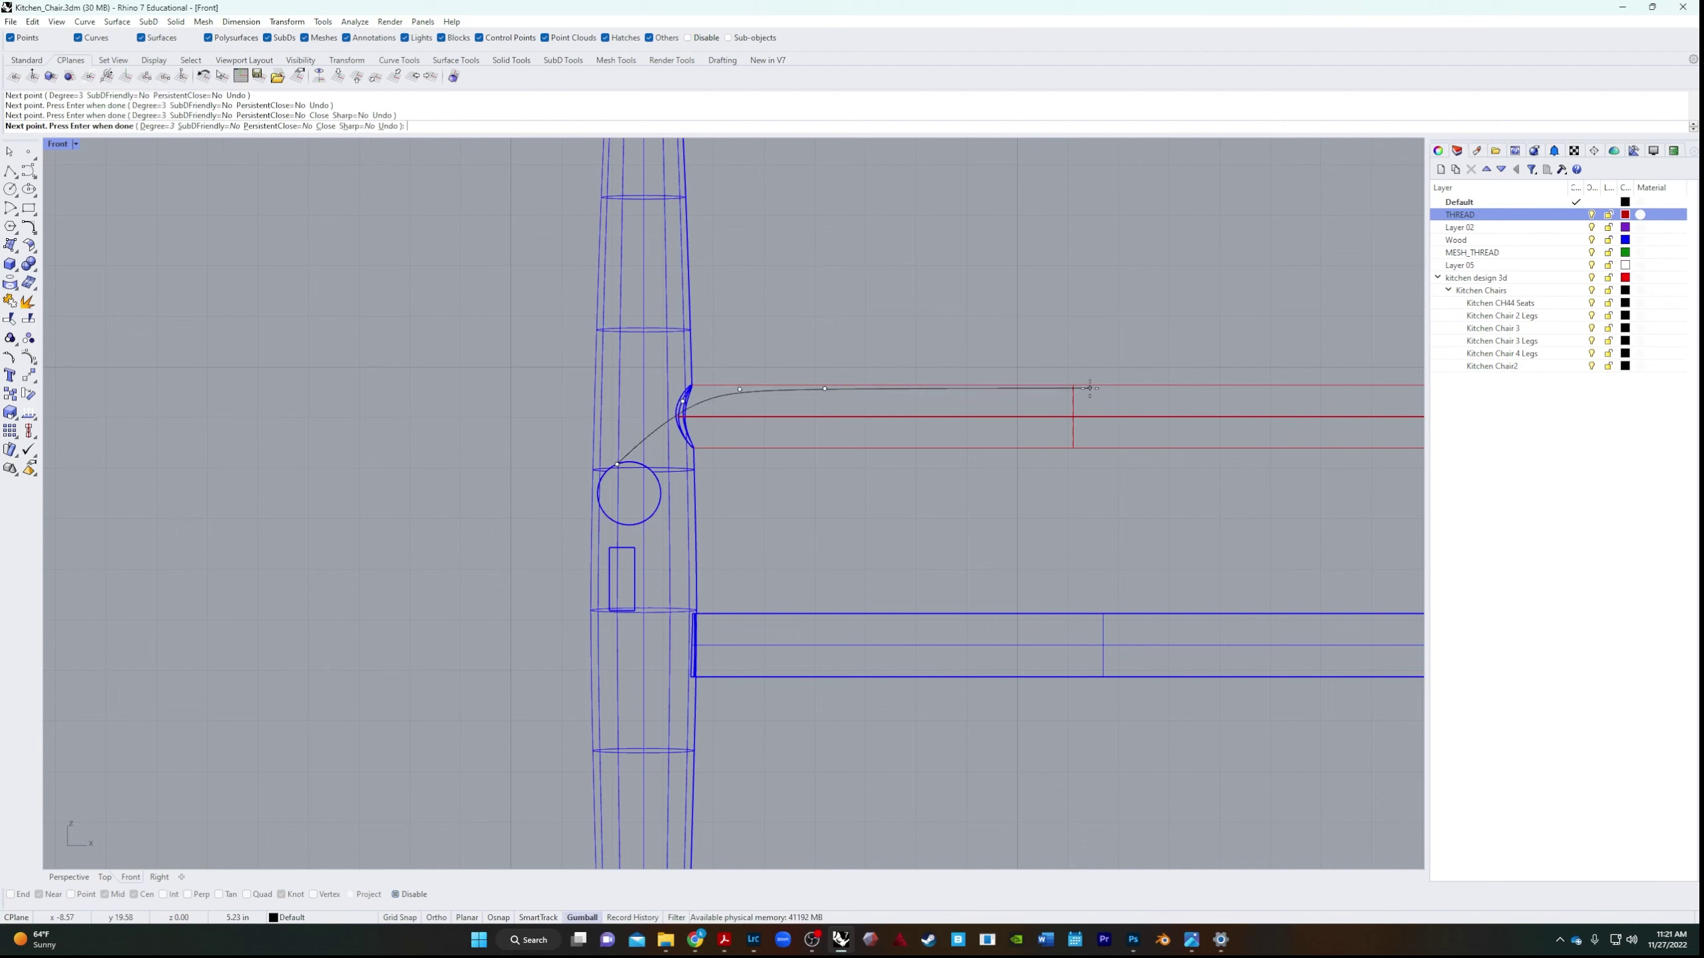
{"action": "key", "text": "shift"}
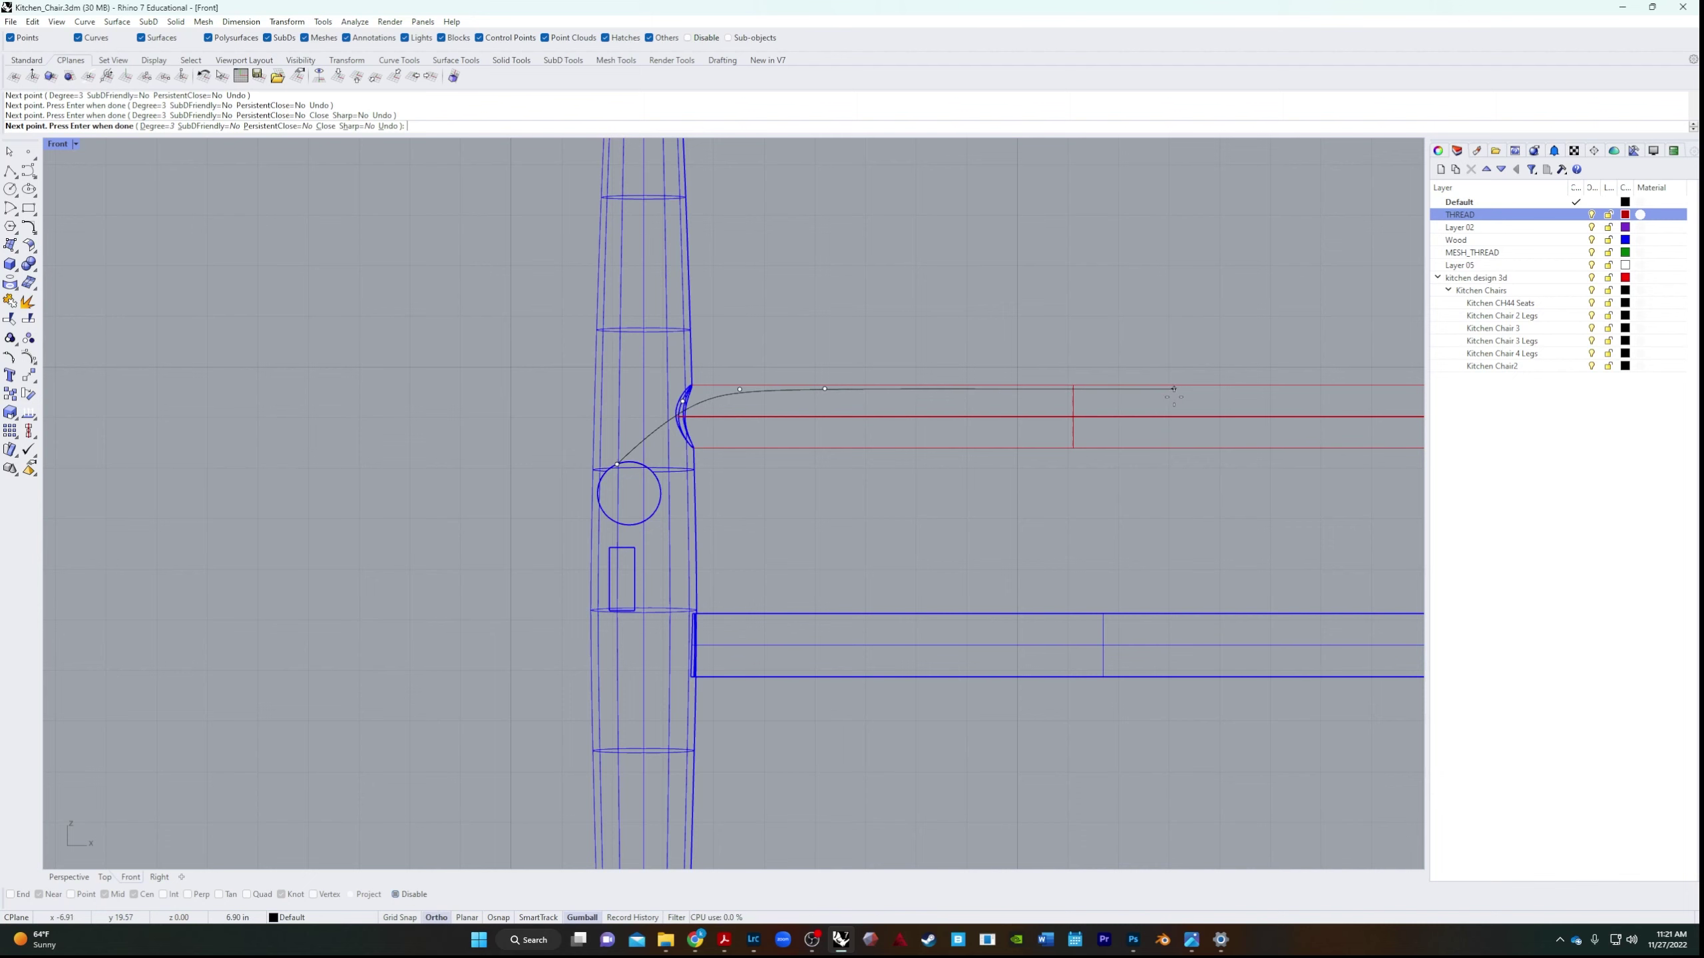
{"action": "right_click_drag", "start_coordinate": [1174, 388], "coordinate": [732, 373]}
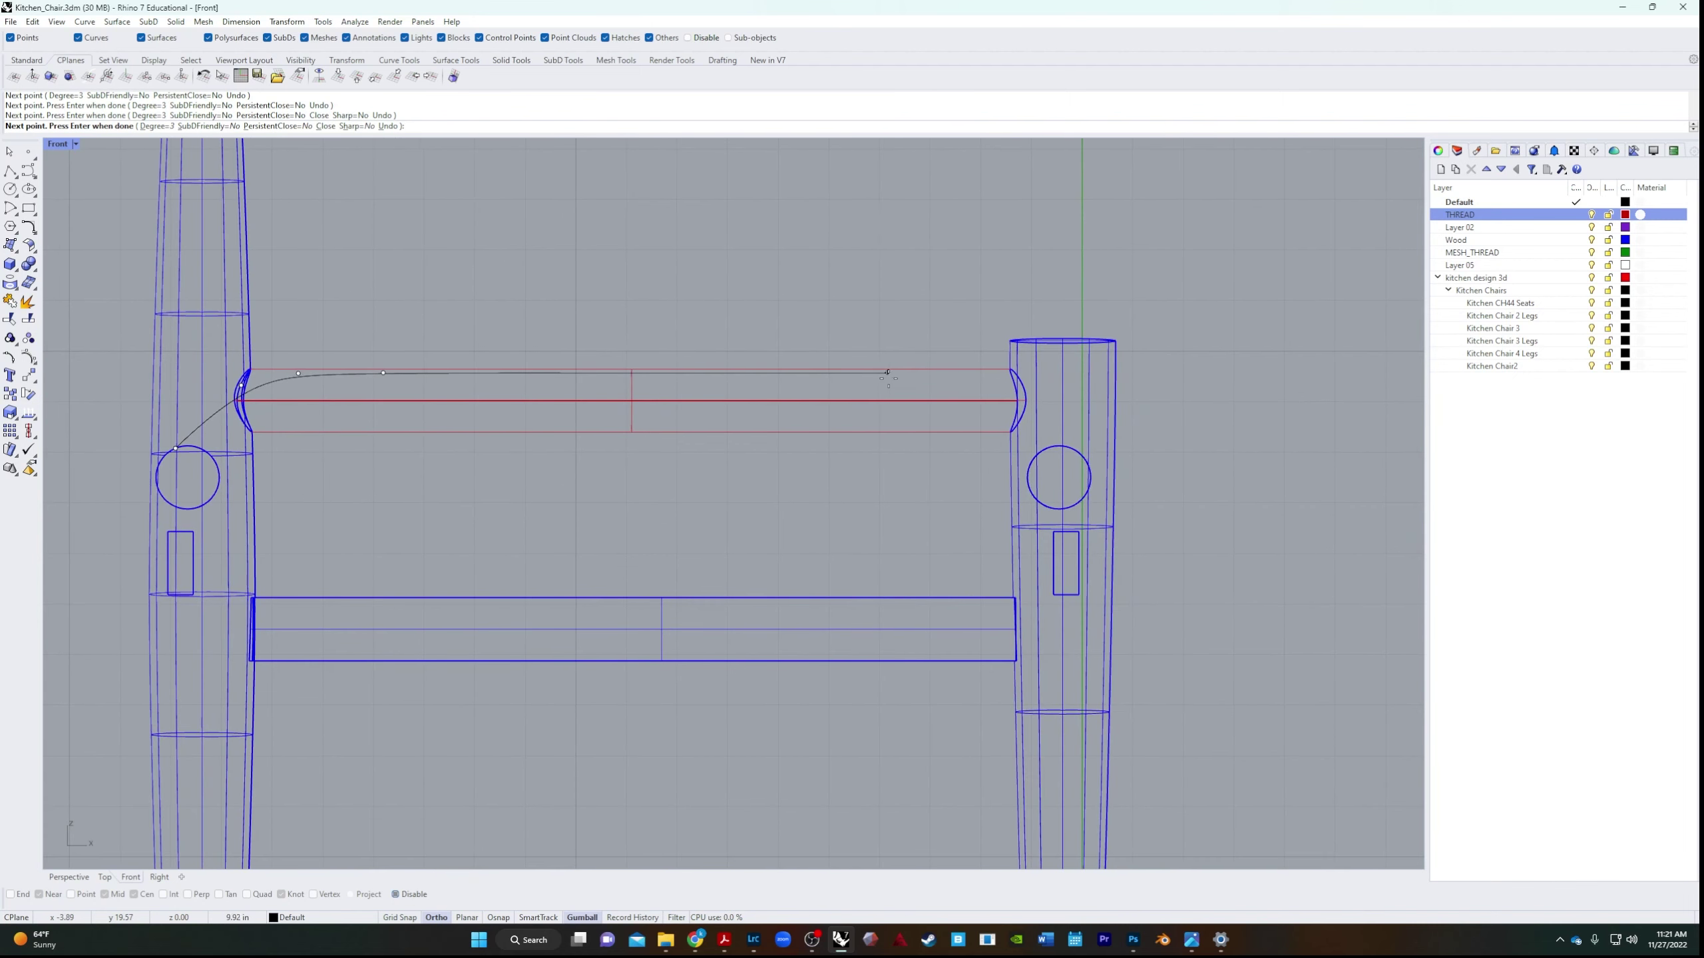
{"action": "left_click", "coordinate": [951, 373]}
{"action": "left_click", "coordinate": [983, 377]}
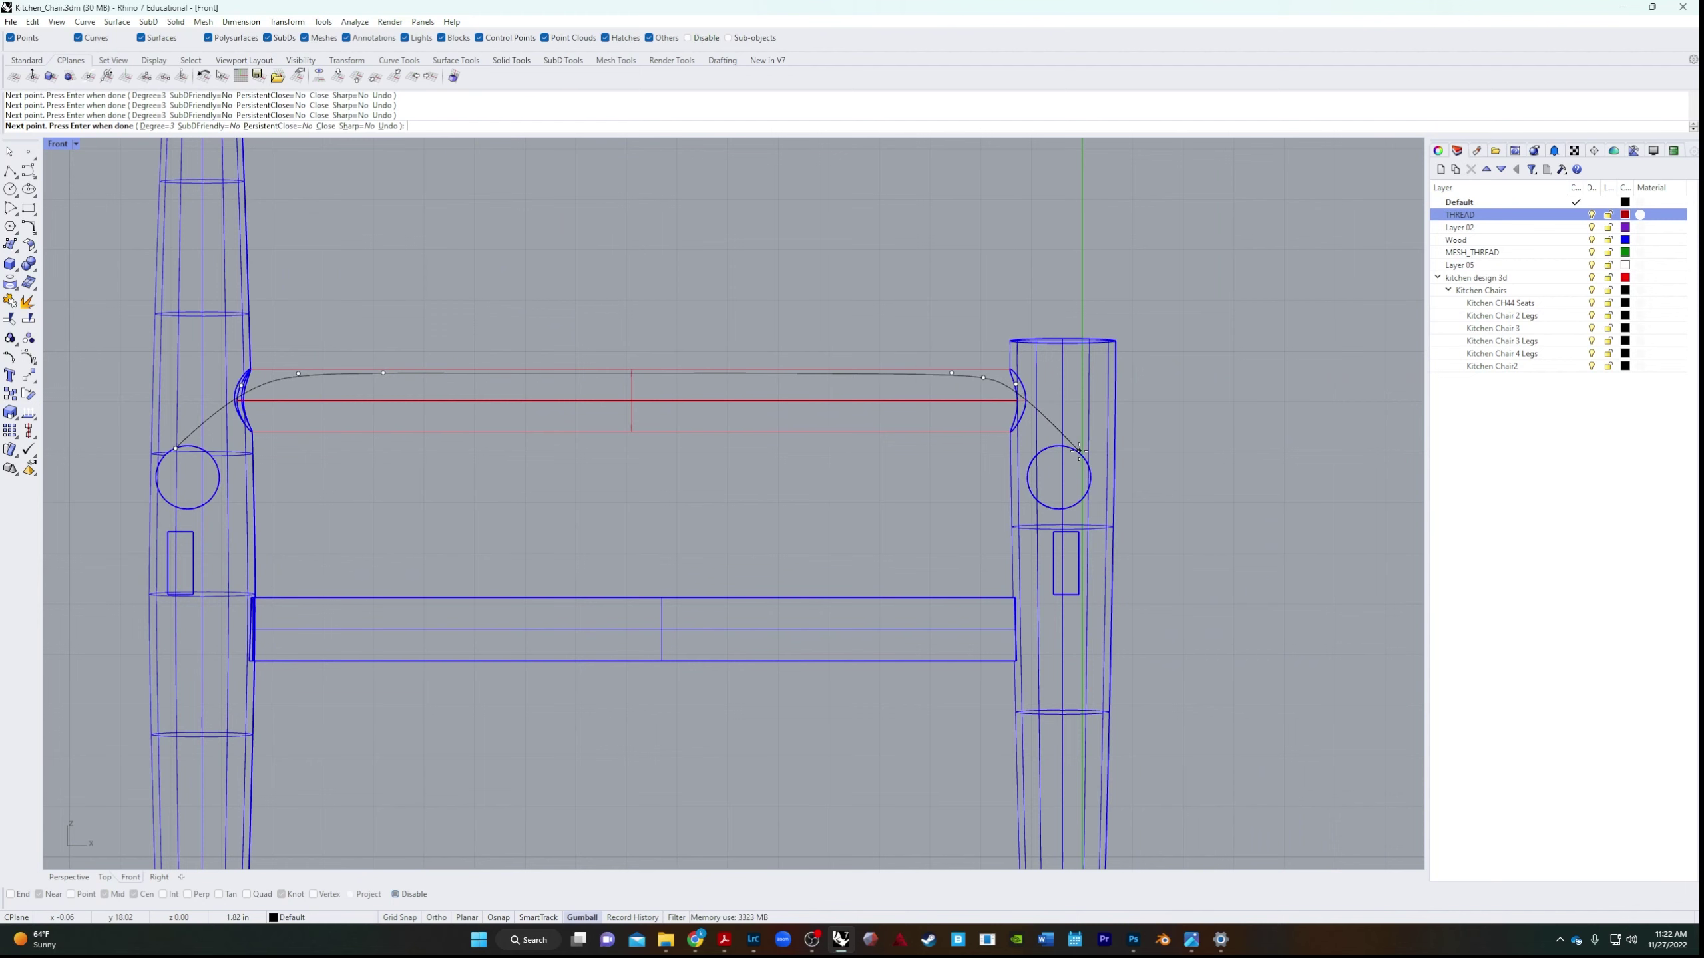
{"action": "left_click", "coordinate": [1077, 451]}
{"action": "key", "text": "Return"}
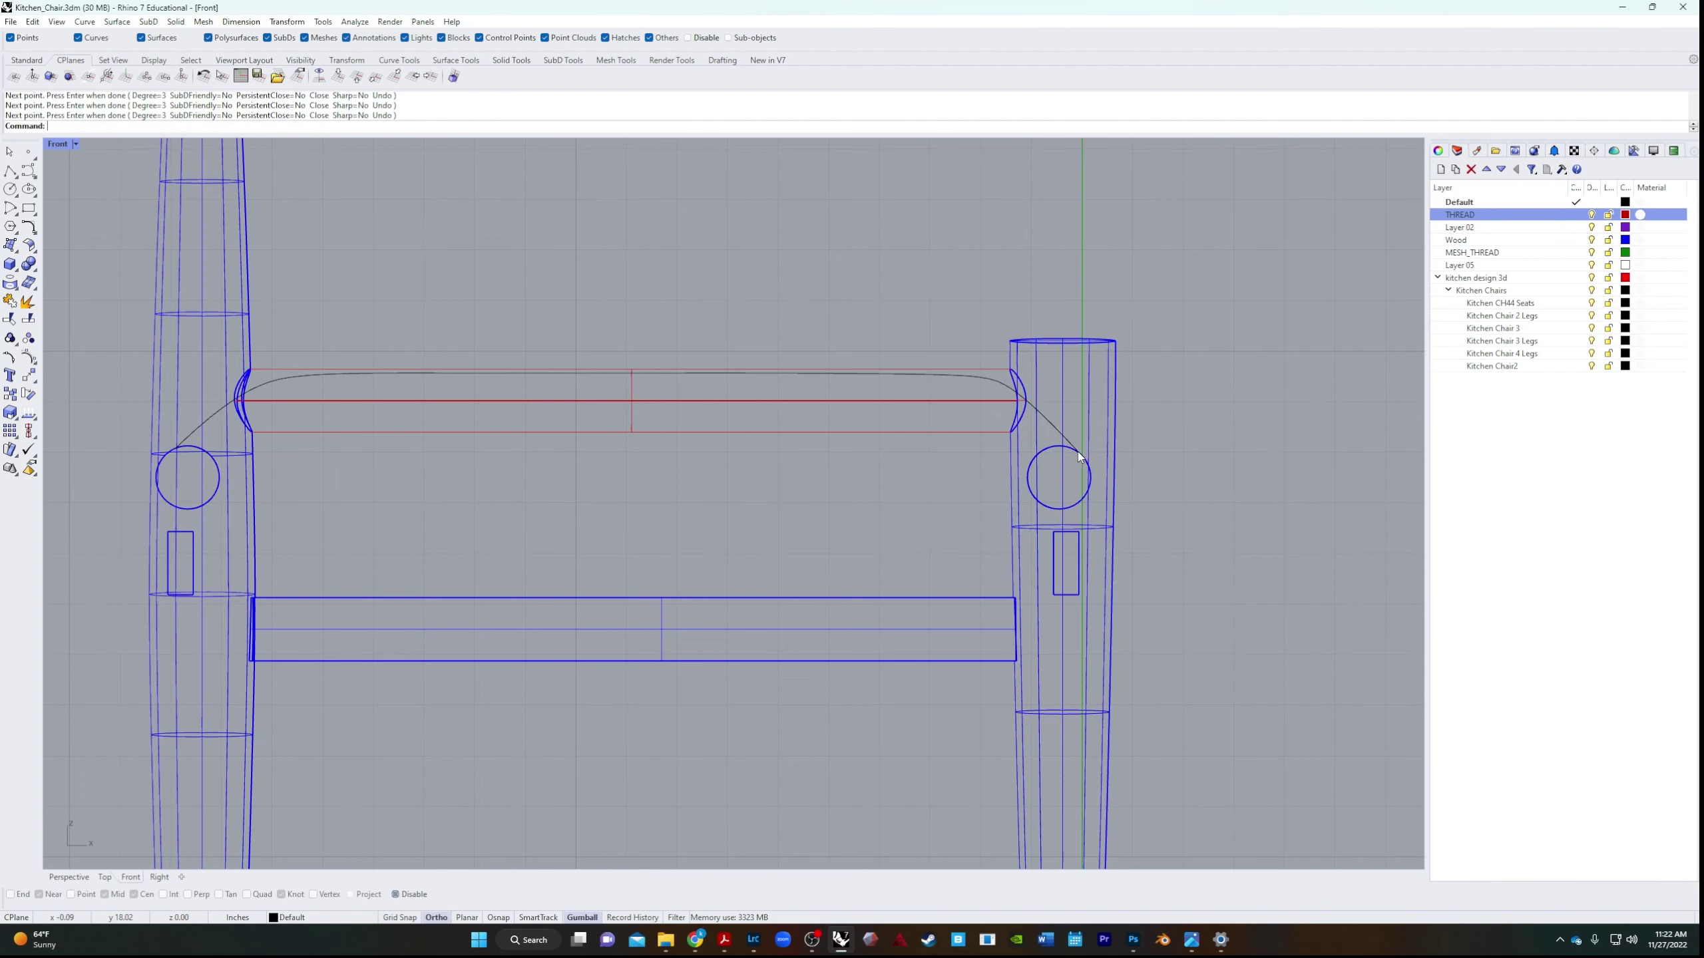
In Perspective, move the new curve across to the opposite side rail with the gumball.
{"action": "left_click", "coordinate": [93, 876]}
{"action": "right_click_drag", "start_coordinate": [494, 692], "coordinate": [558, 554]}
{"action": "scroll", "coordinate": [627, 499], "scroll_direction": "up", "scroll_amount": 7}
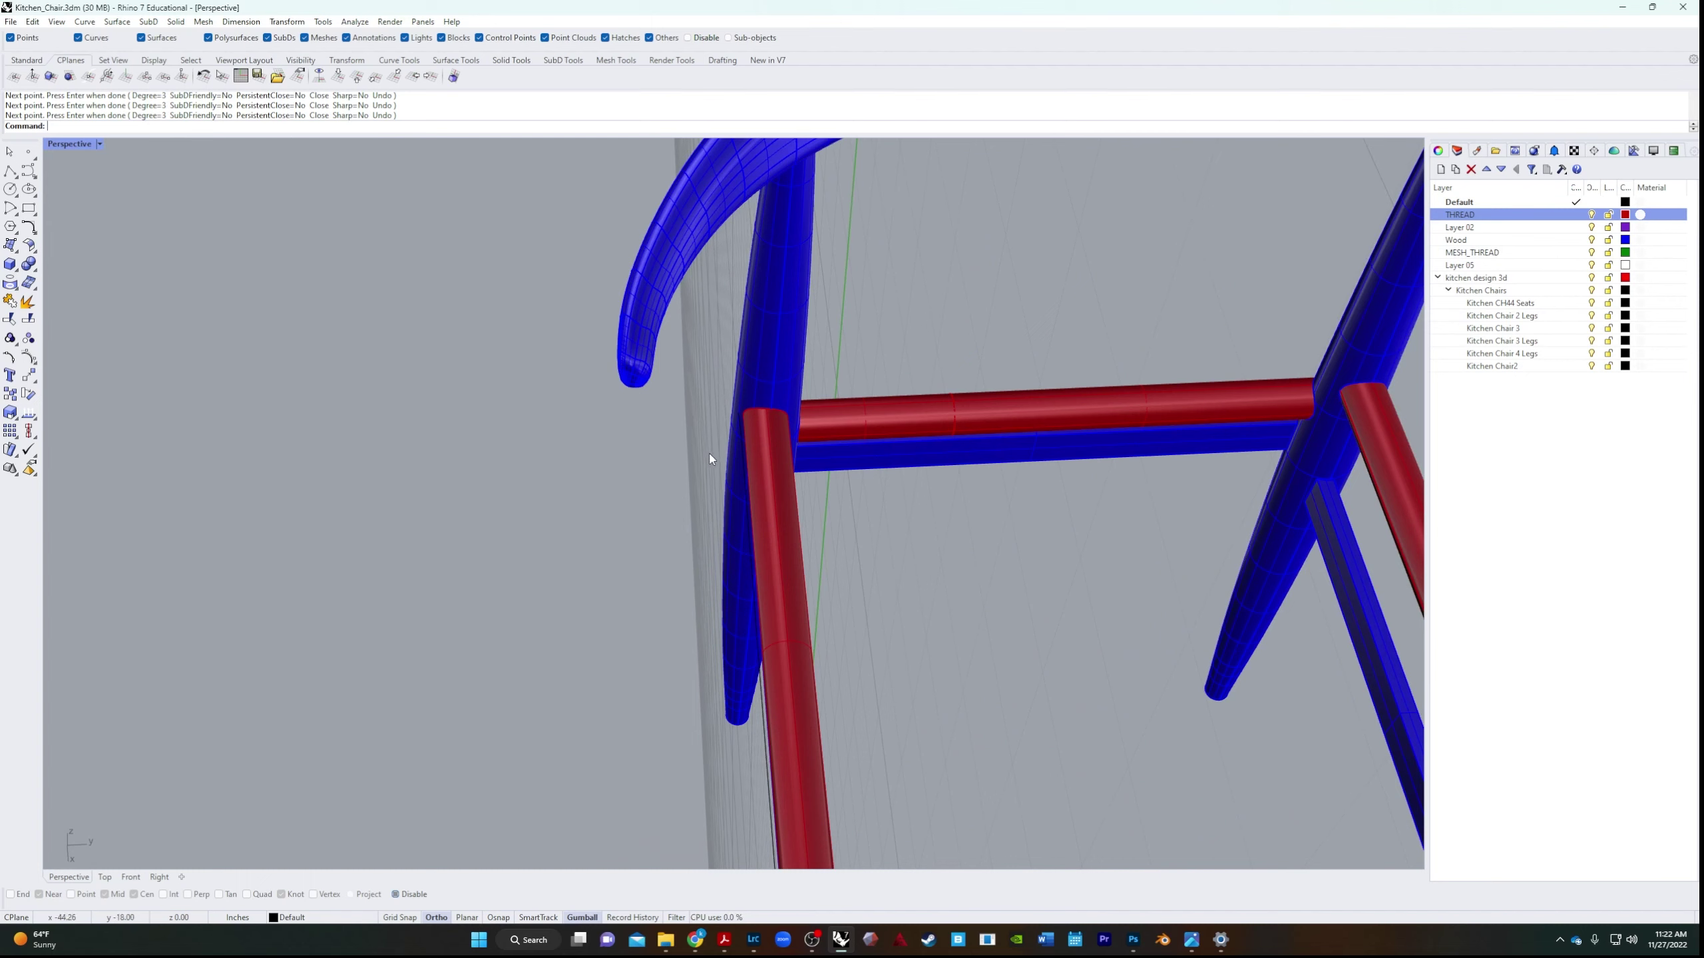
{"action": "scroll", "coordinate": [677, 500], "scroll_direction": "down", "scroll_amount": 10}
{"action": "scroll", "coordinate": [660, 680], "scroll_direction": "up", "scroll_amount": 4}
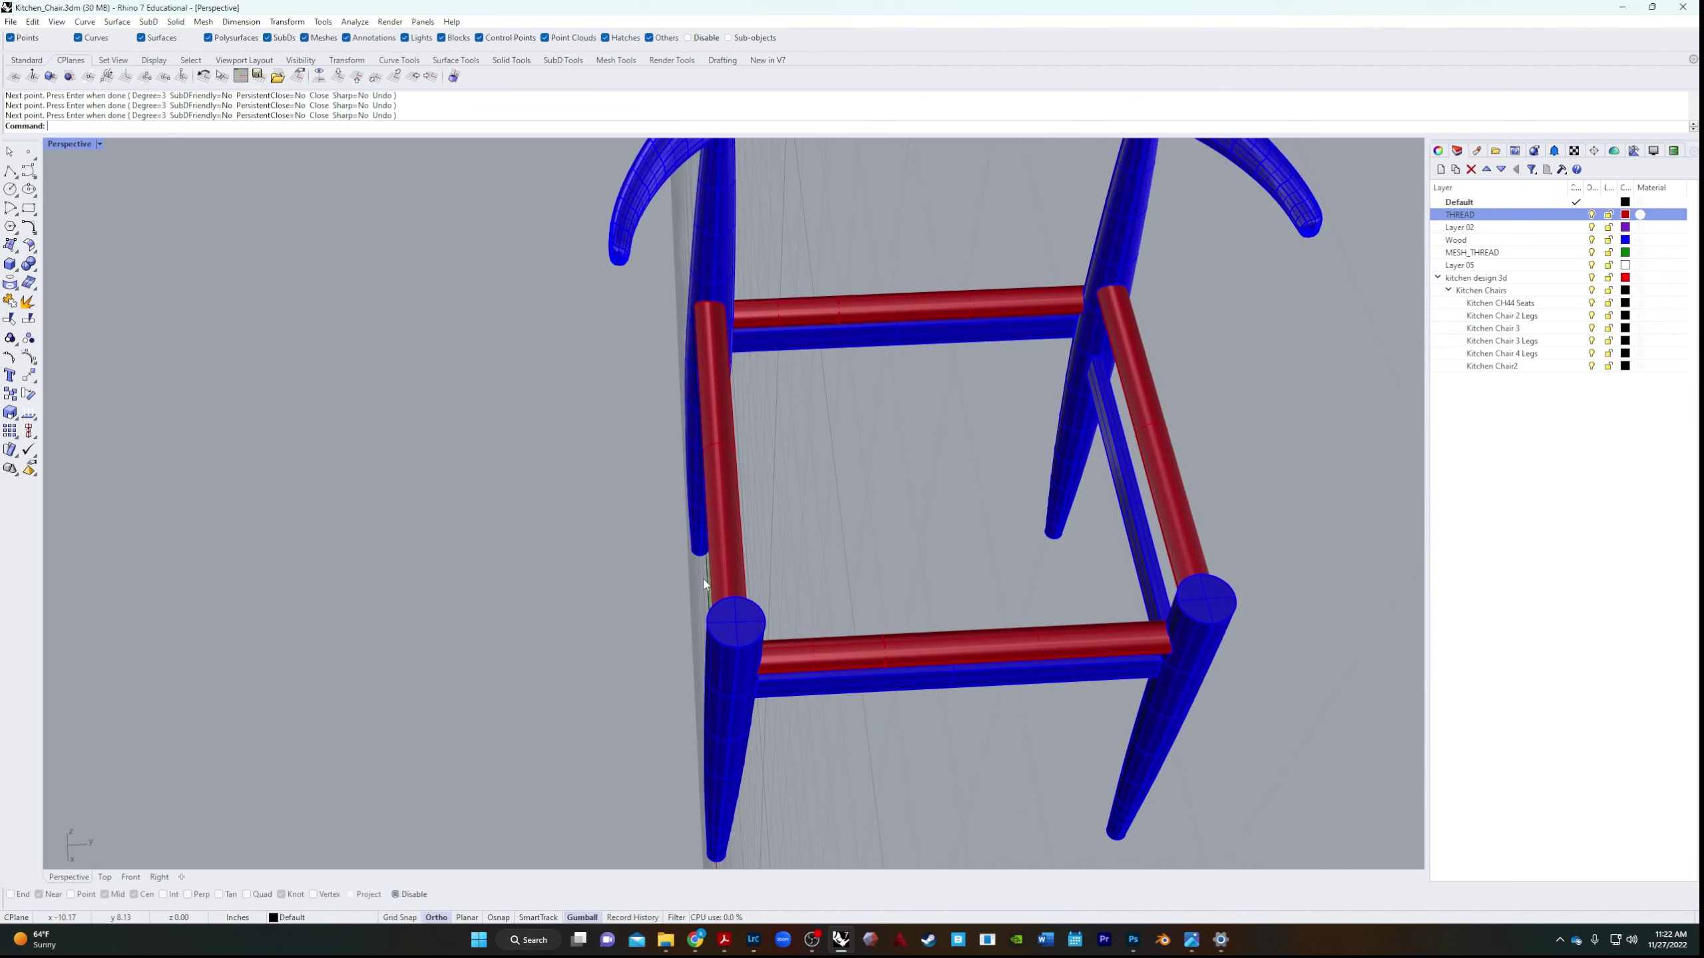
{"action": "left_click", "coordinate": [689, 557]}
{"action": "scroll", "coordinate": [688, 557], "scroll_direction": "down", "scroll_amount": 2}
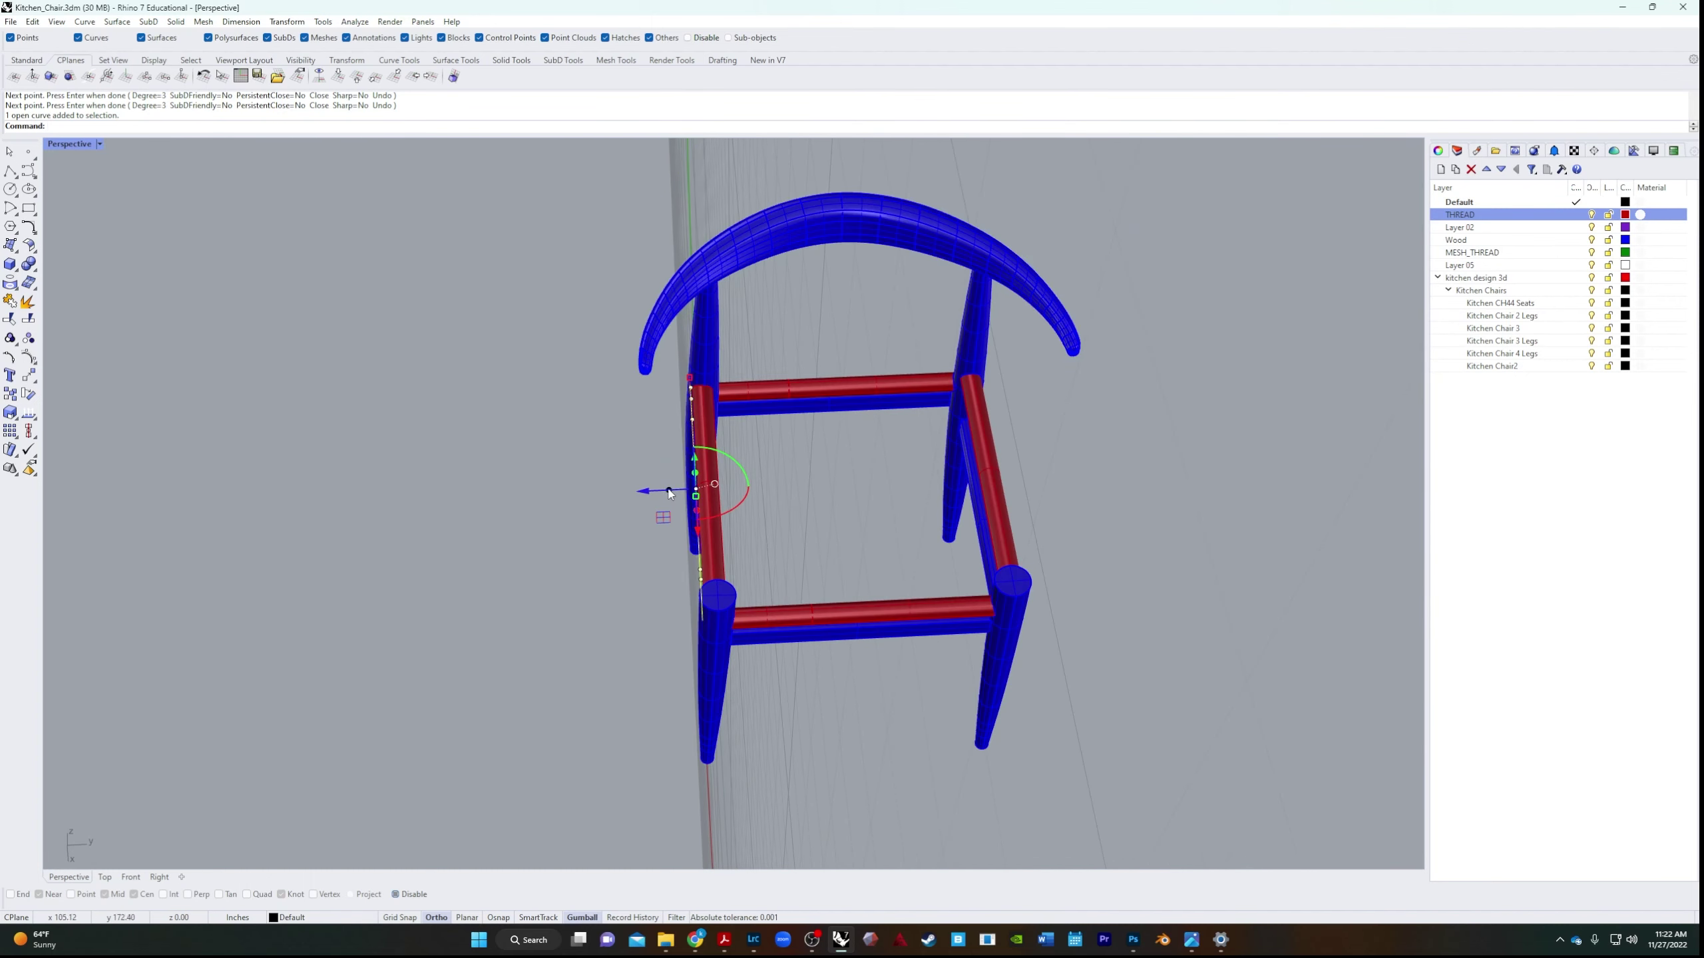
{"action": "left_click_drag", "start_coordinate": [668, 492], "coordinate": [1002, 487]}
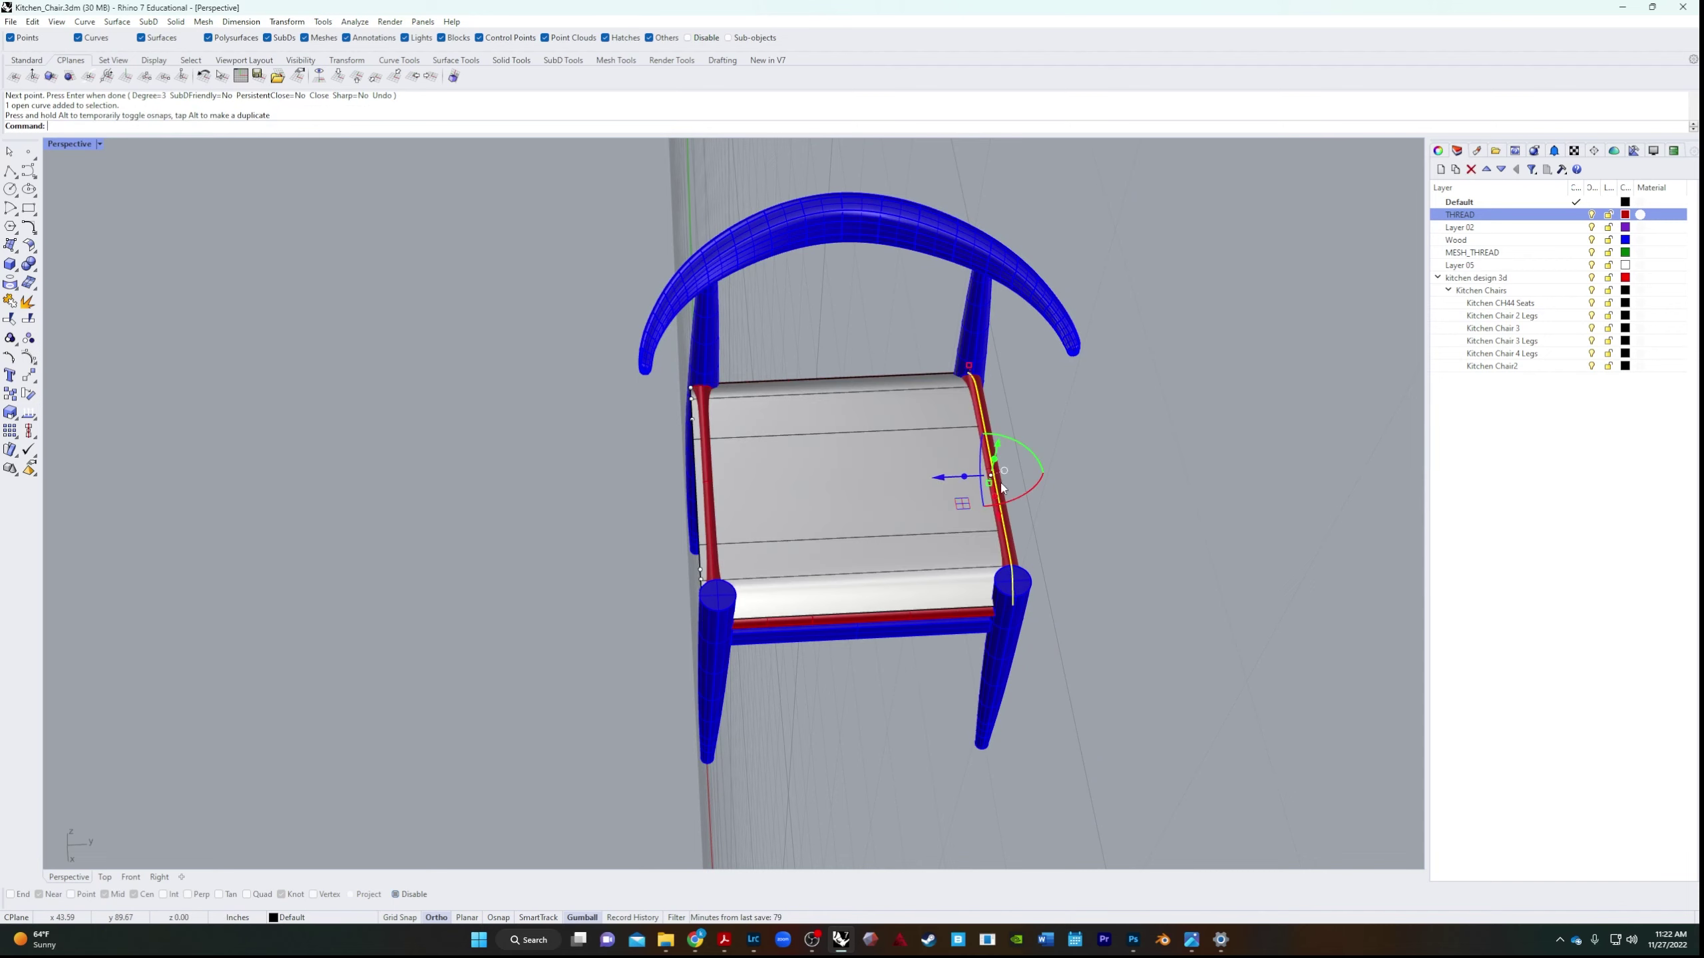
{"action": "left_click", "coordinate": [1159, 597]}
Nudge the grey seat slightly with the gumball so it sits between the red rails.
{"action": "right_click_drag", "start_coordinate": [946, 738], "coordinate": [1249, 590]}
{"action": "scroll", "coordinate": [681, 501], "scroll_direction": "up", "scroll_amount": 8}
{"action": "right_click_drag", "start_coordinate": [681, 501], "coordinate": [425, 556]}
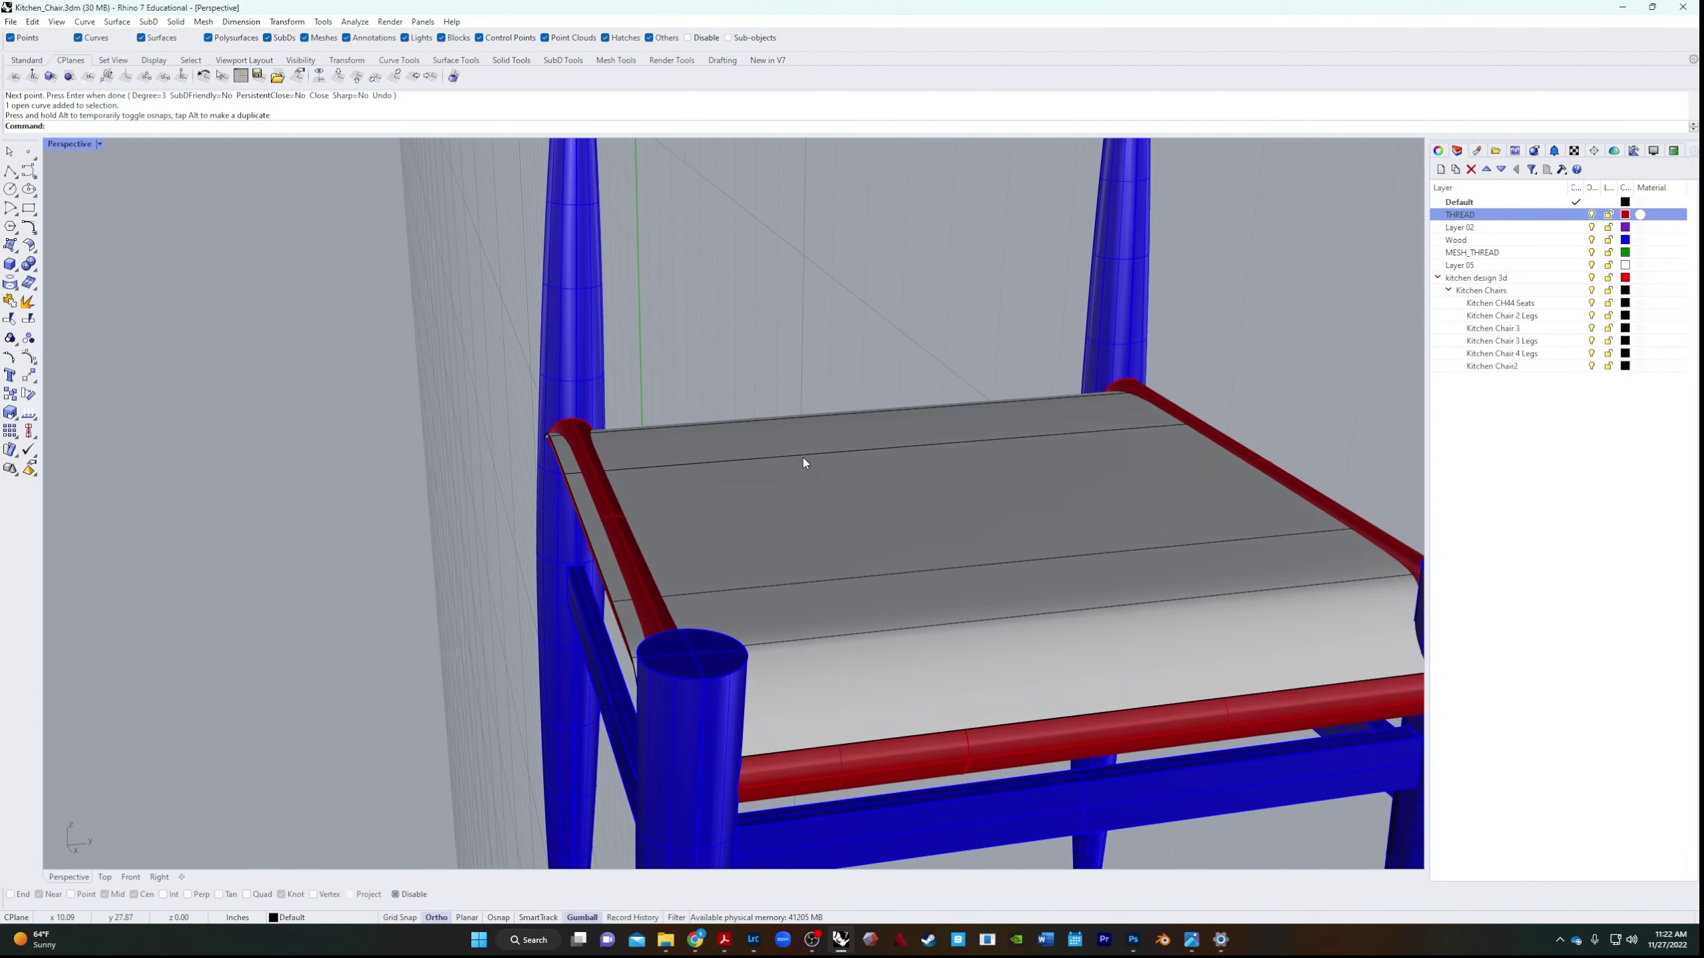
{"action": "right_click_drag", "start_coordinate": [803, 463], "coordinate": [787, 522]}
{"action": "left_click", "coordinate": [788, 522]}
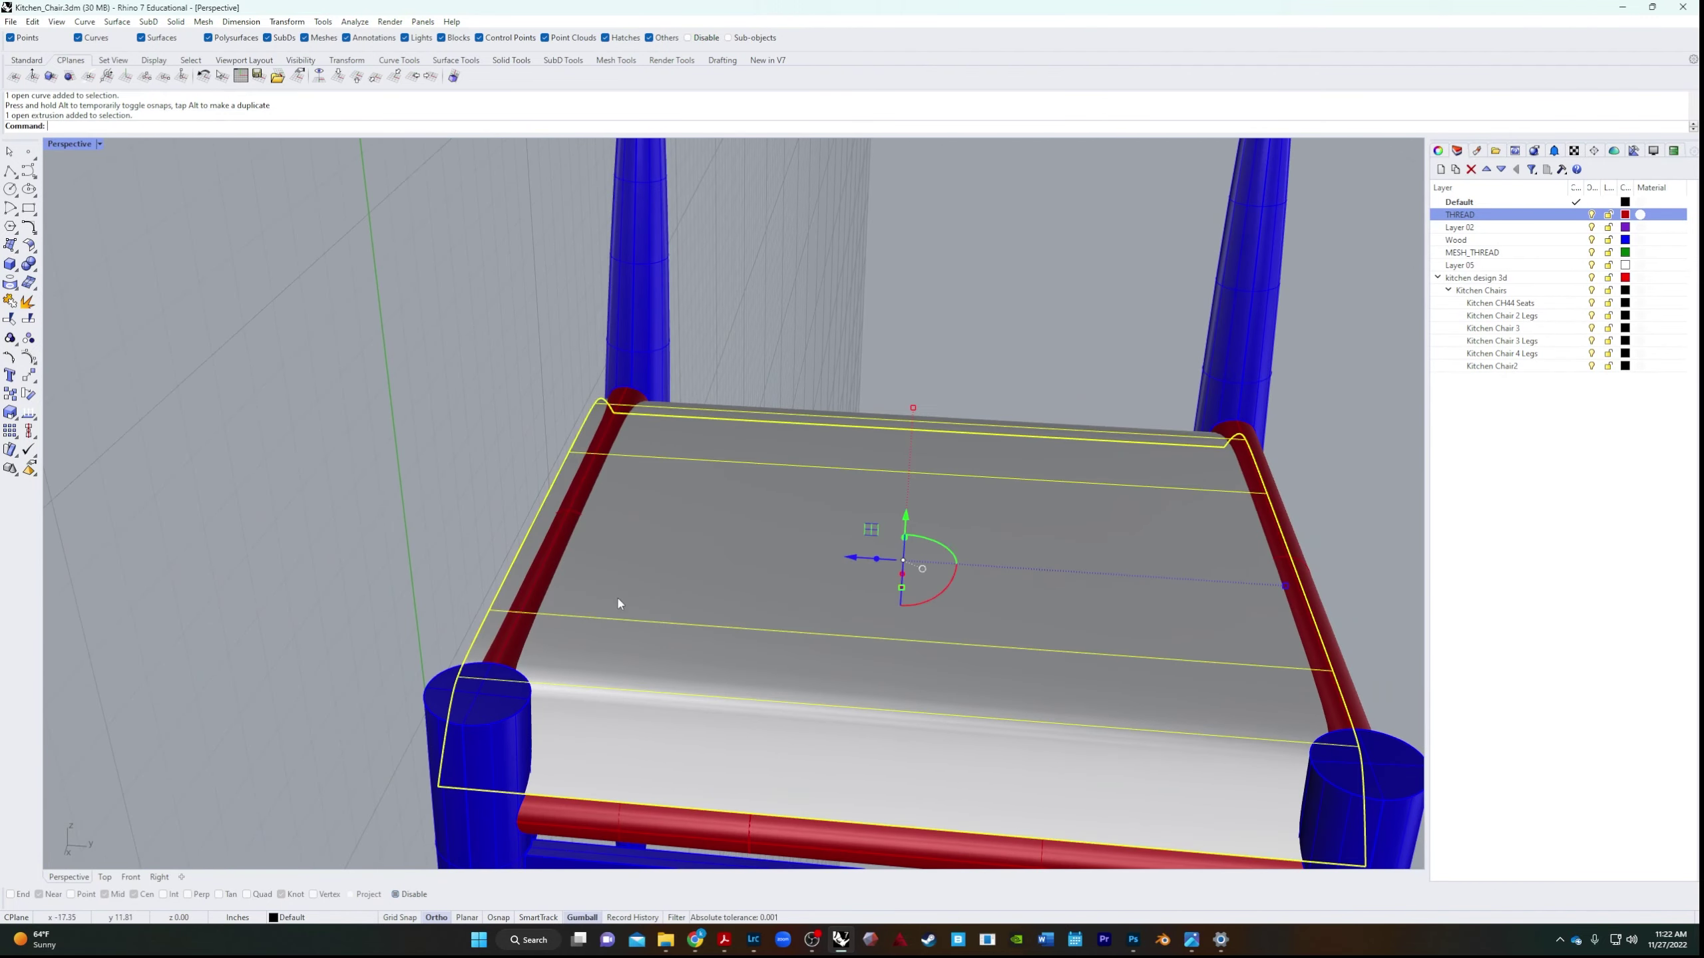
{"action": "scroll", "coordinate": [618, 604], "scroll_direction": "down", "scroll_amount": 5}
{"action": "scroll", "coordinate": [556, 640], "scroll_direction": "up", "scroll_amount": 3}
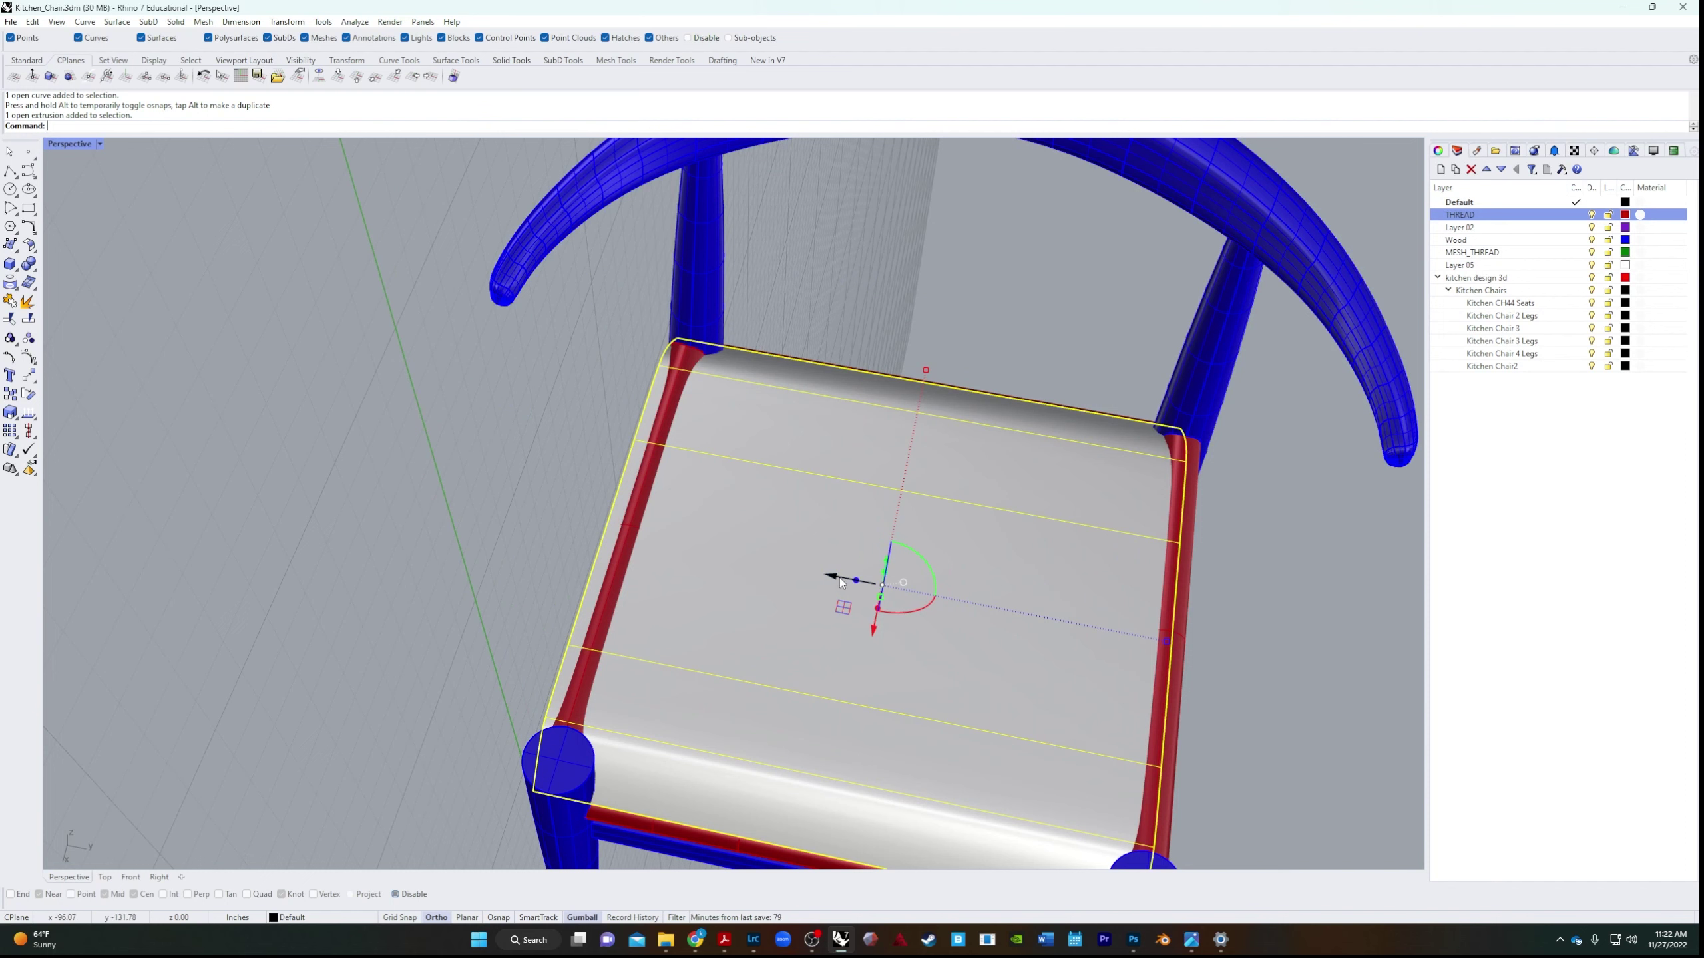
{"action": "left_click_drag", "start_coordinate": [837, 581], "coordinate": [850, 584]}
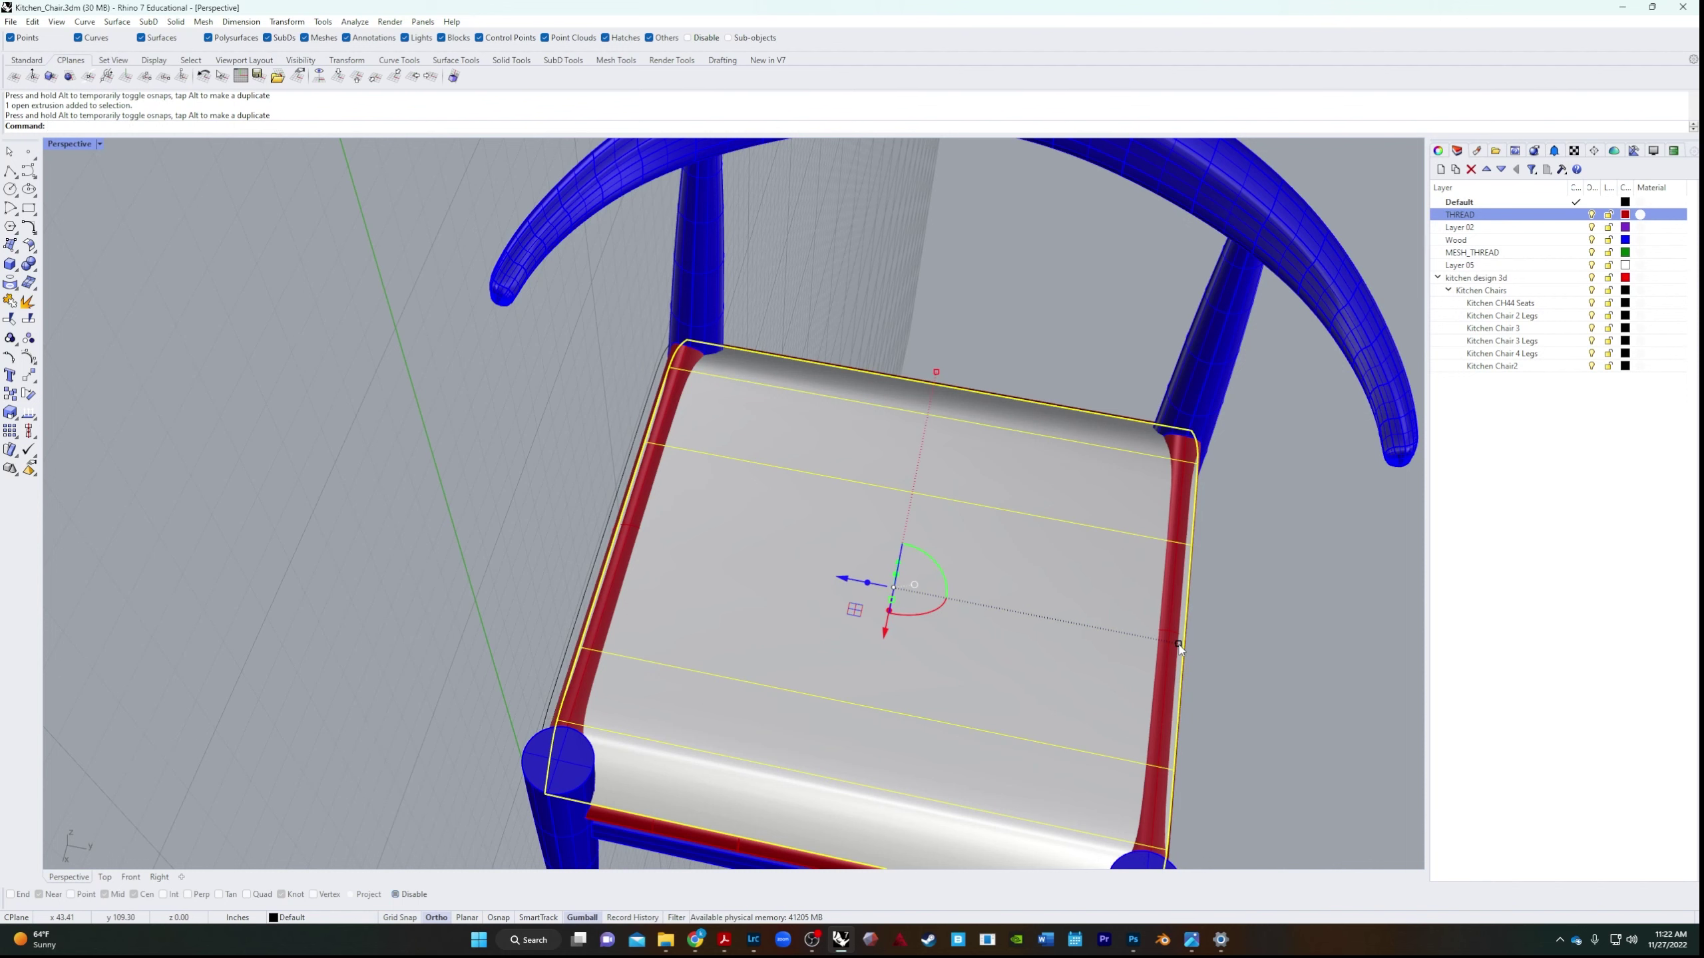
{"action": "left_click_drag", "start_coordinate": [1179, 646], "coordinate": [1165, 648]}
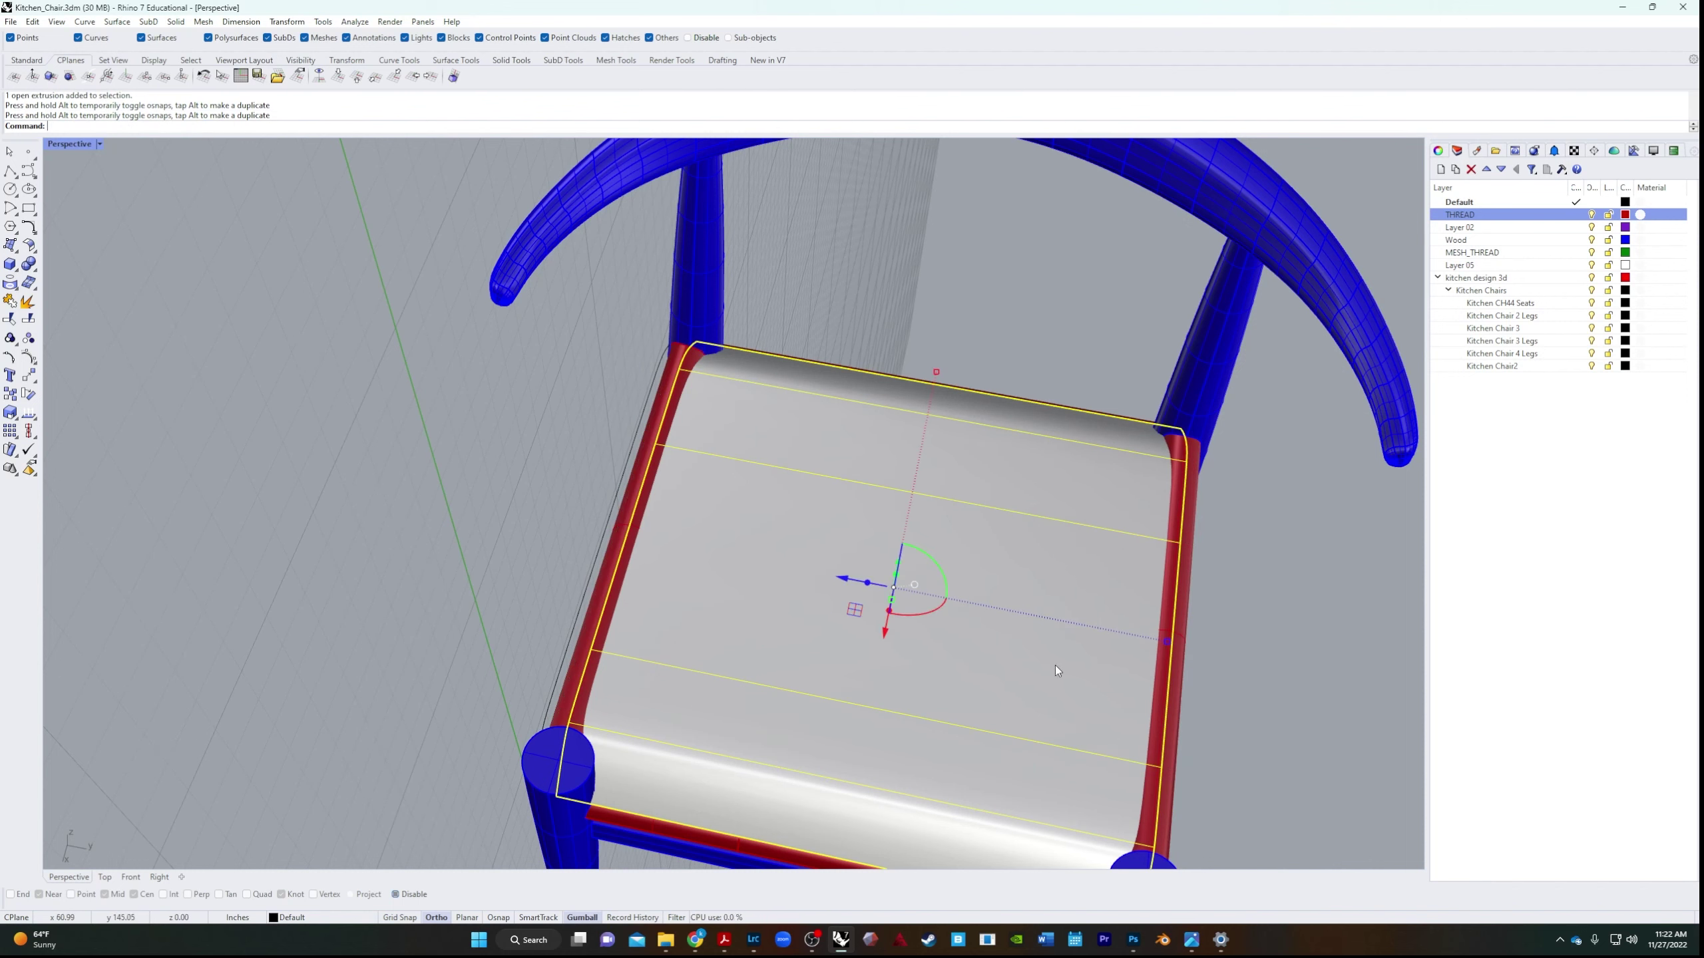
{"action": "left_click", "coordinate": [1336, 643]}
{"action": "right_click_drag", "start_coordinate": [1336, 643], "coordinate": [878, 591]}
Rebuild the seat surface with 8 by 8 control points and turn its points on.
{"action": "left_click", "coordinate": [872, 571]}
{"action": "type", "text": "R"}
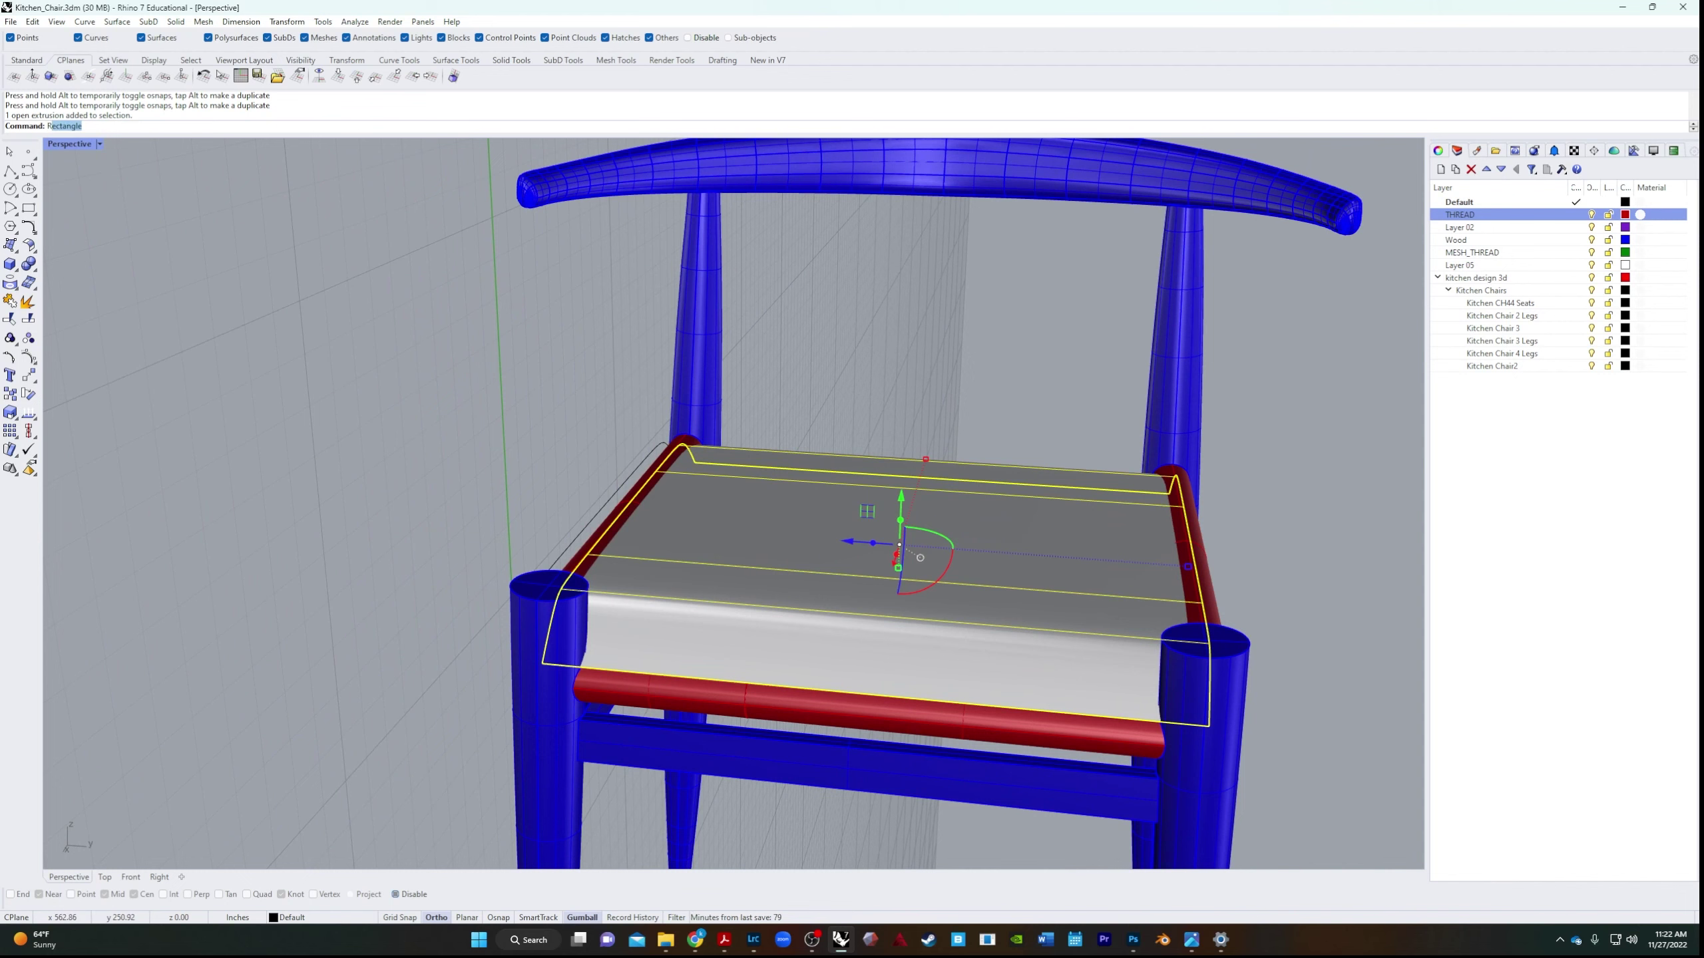
{"action": "type", "text": "ebuild"}
{"action": "key", "text": "Return"}
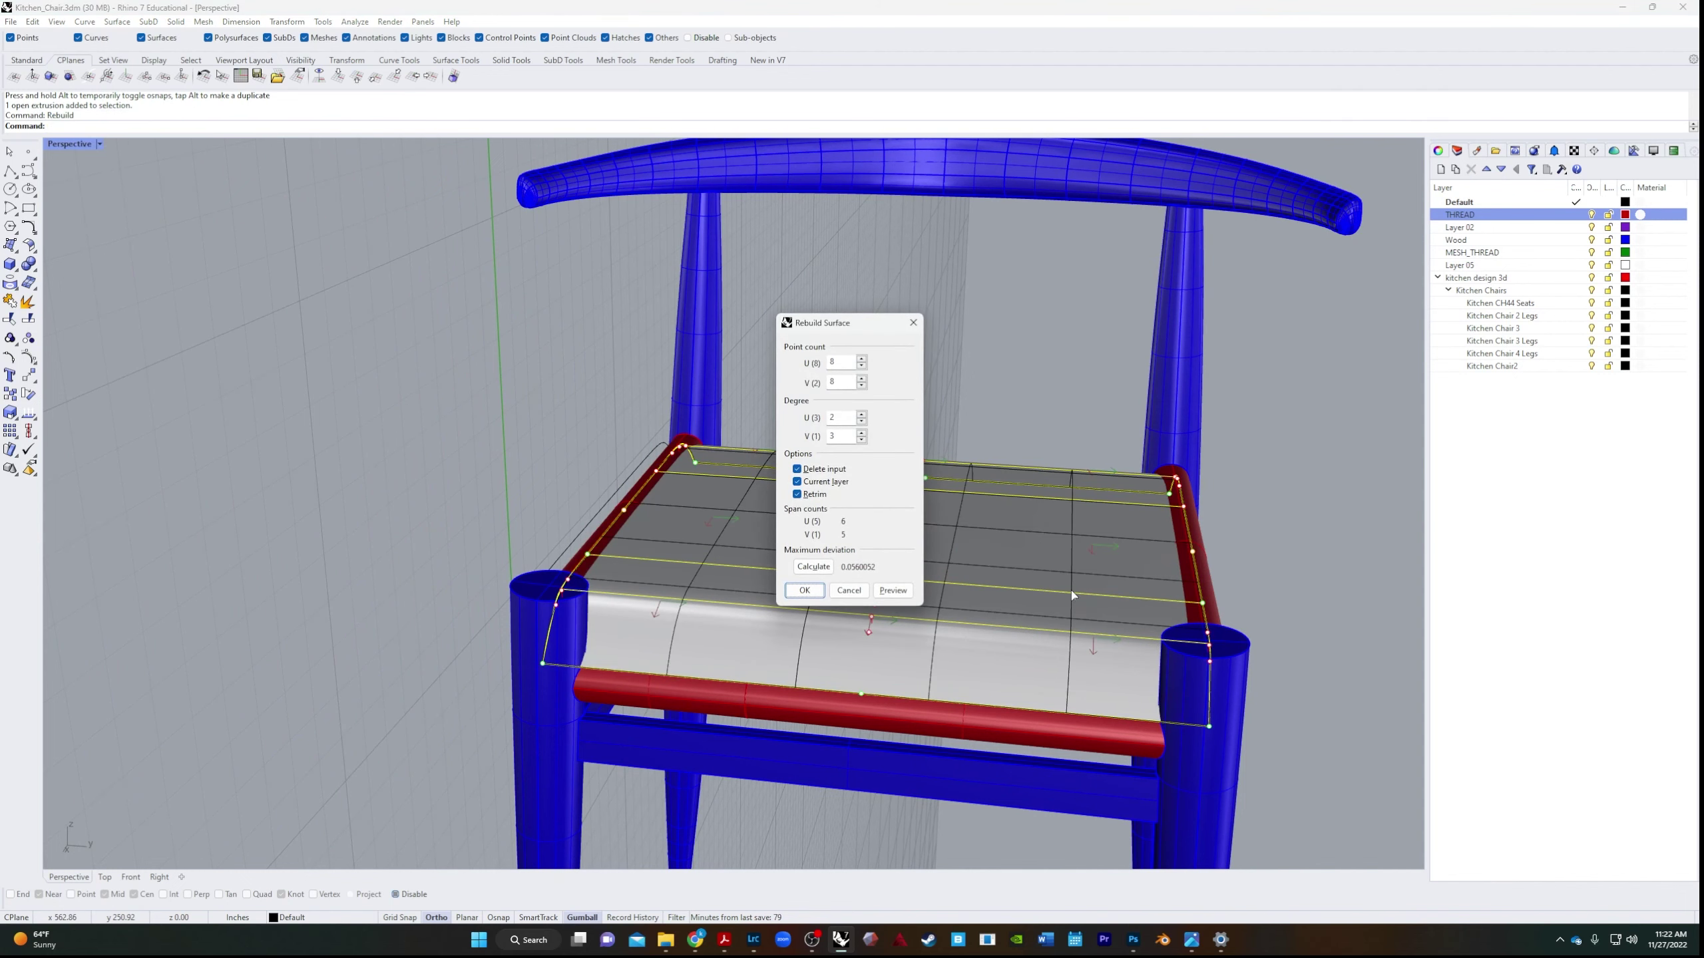
{"action": "left_click", "coordinate": [804, 590]}
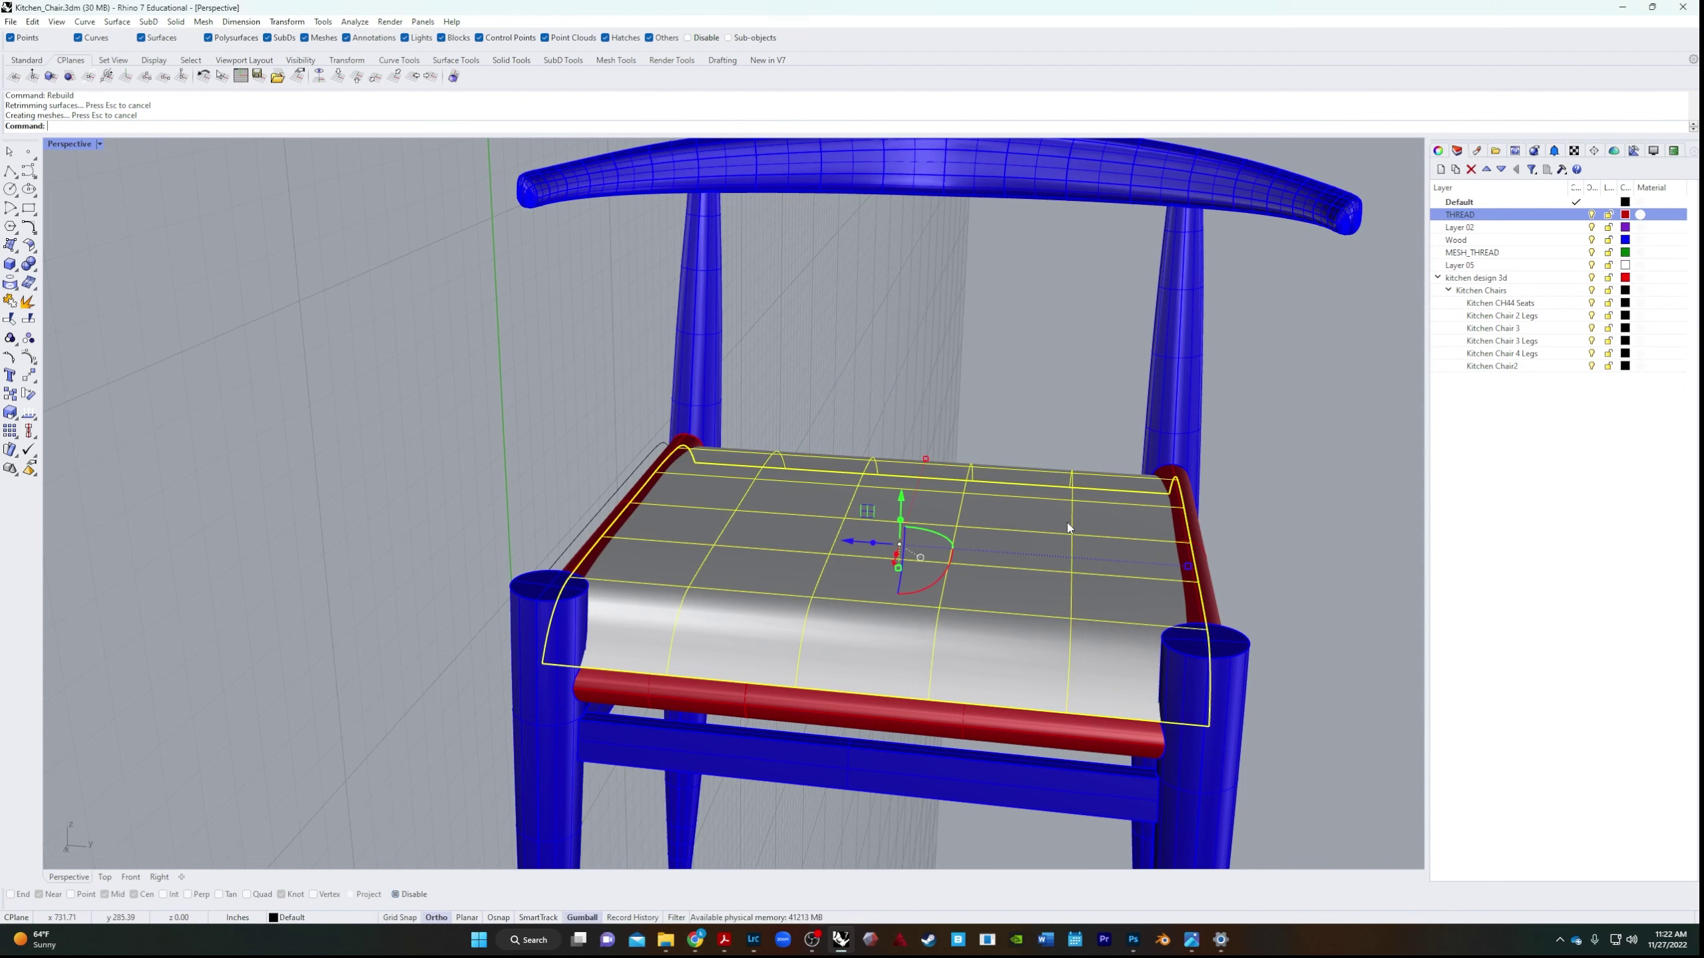
{"action": "type", "text": "sOn"}
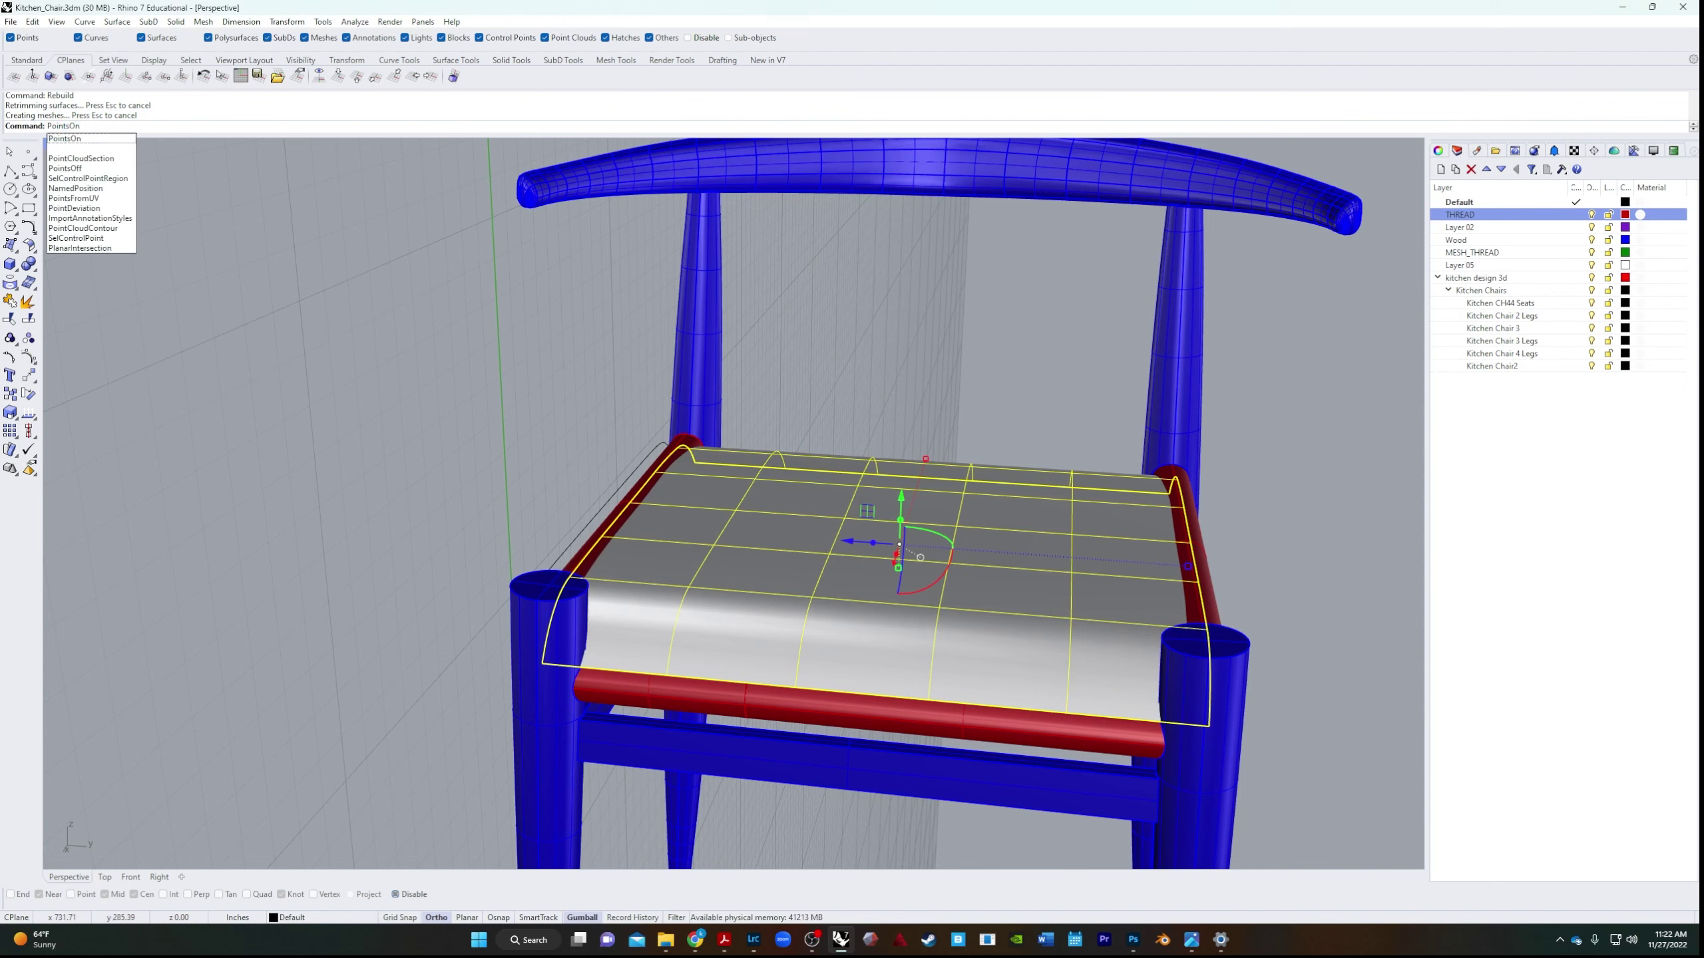
{"action": "key", "text": "Return"}
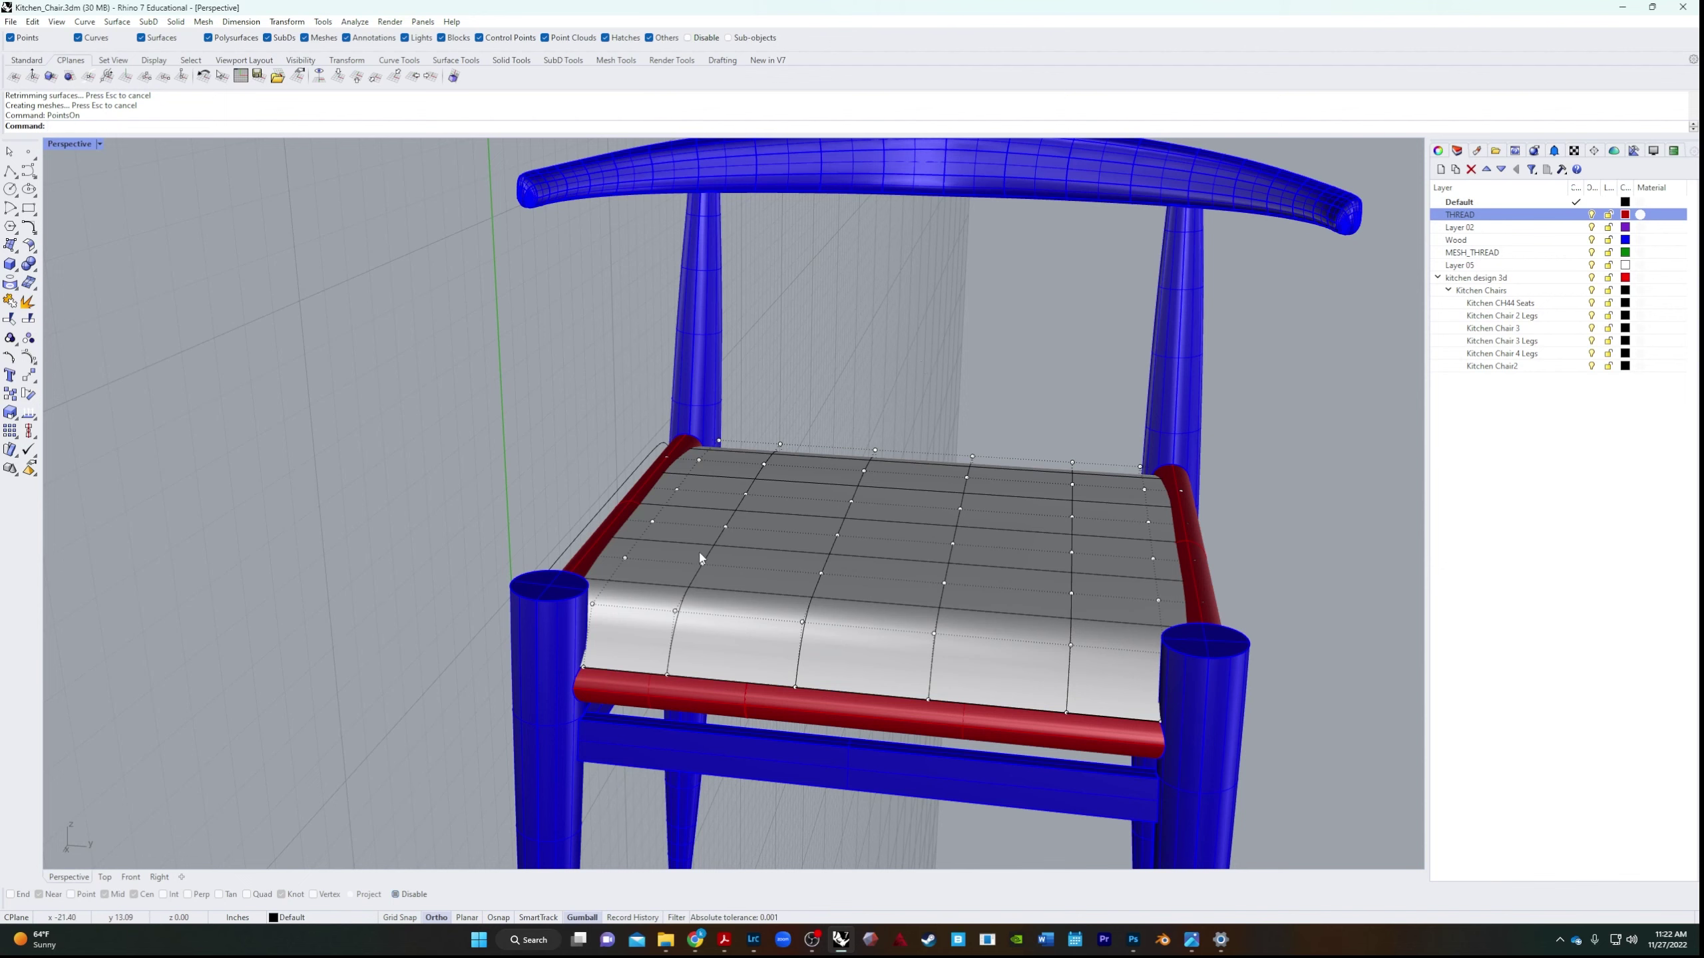
Select a group of seat control points and drag them to start deforming the seat.
{"action": "left_click", "coordinate": [838, 538]}
{"action": "right_click_drag", "start_coordinate": [839, 539], "coordinate": [976, 574]}
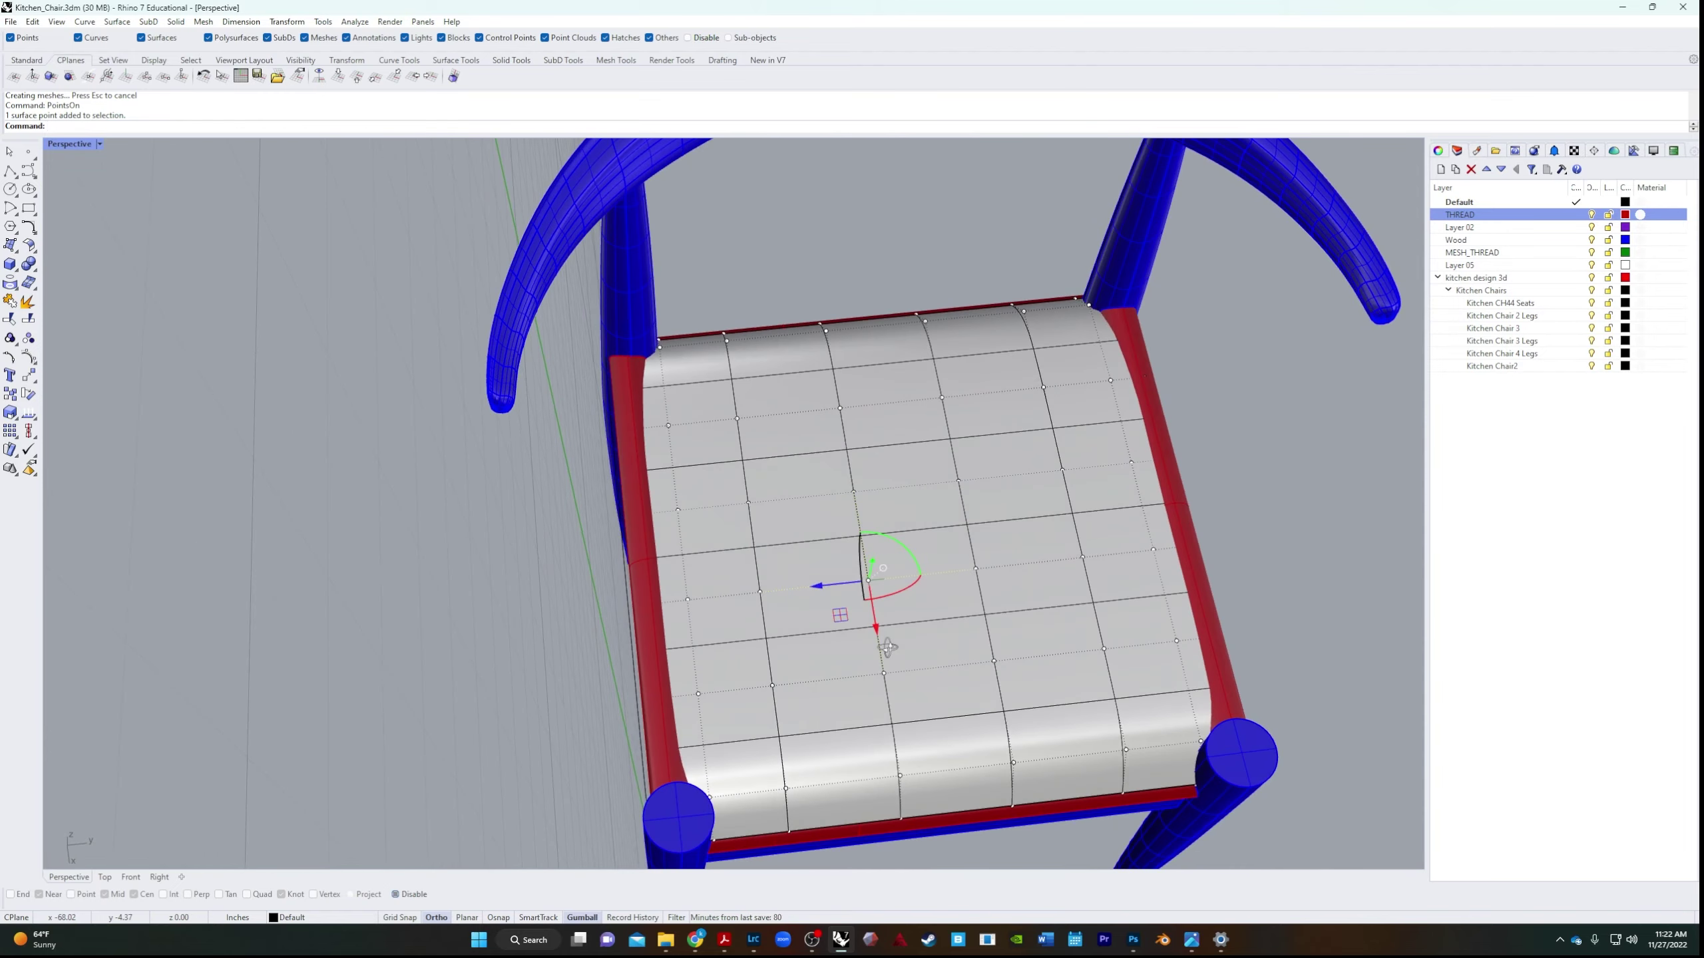
{"action": "left_click", "coordinate": [976, 569], "text": "shift"}
{"action": "left_click", "coordinate": [959, 495], "text": "shift"}
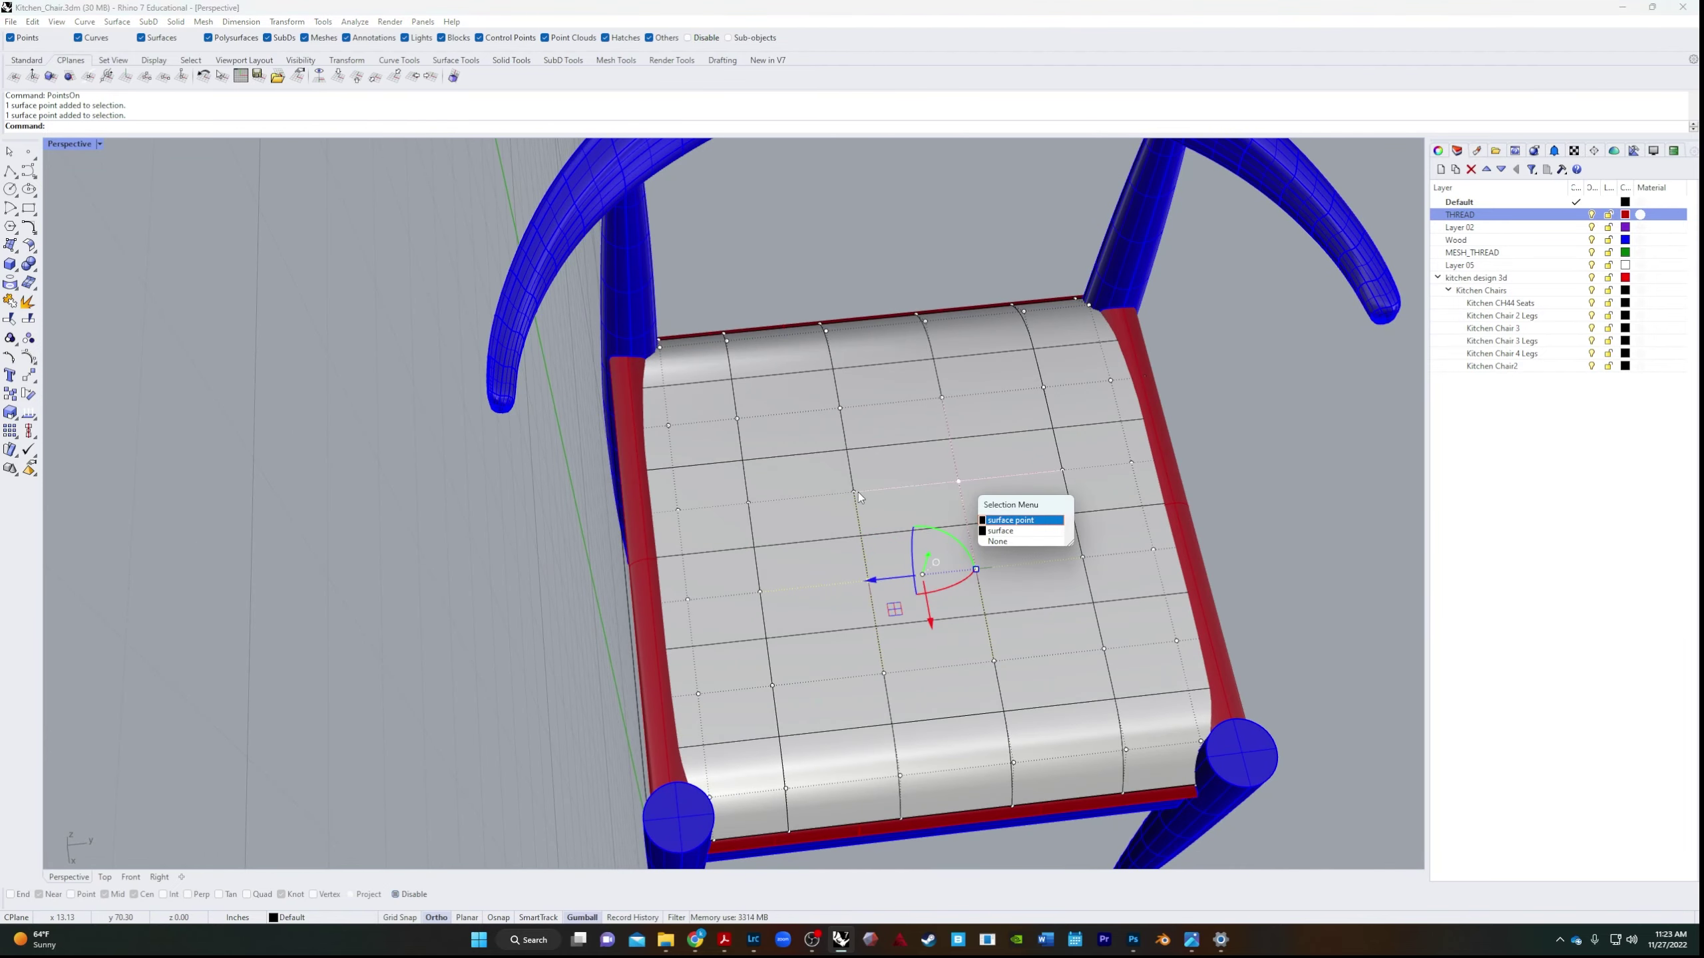
{"action": "left_click", "coordinate": [1023, 521]}
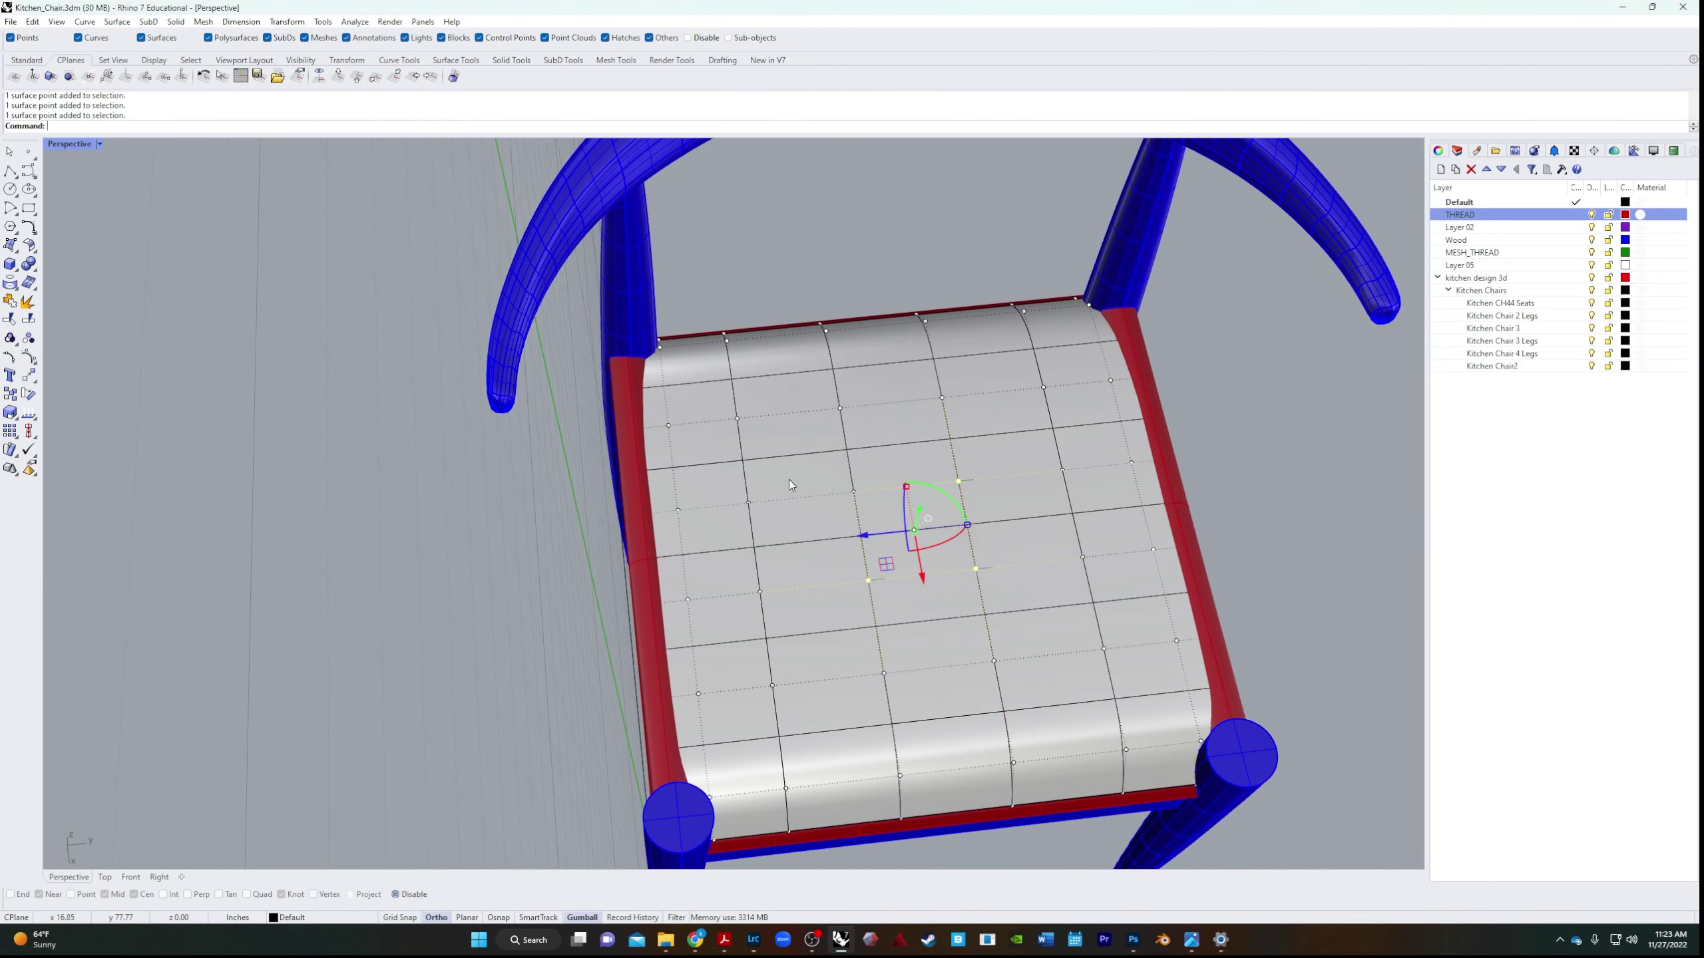
{"action": "left_click", "coordinate": [852, 493], "text": "shift"}
{"action": "left_click", "coordinate": [899, 530]}
{"action": "right_click_drag", "start_coordinate": [884, 597], "coordinate": [811, 421]}
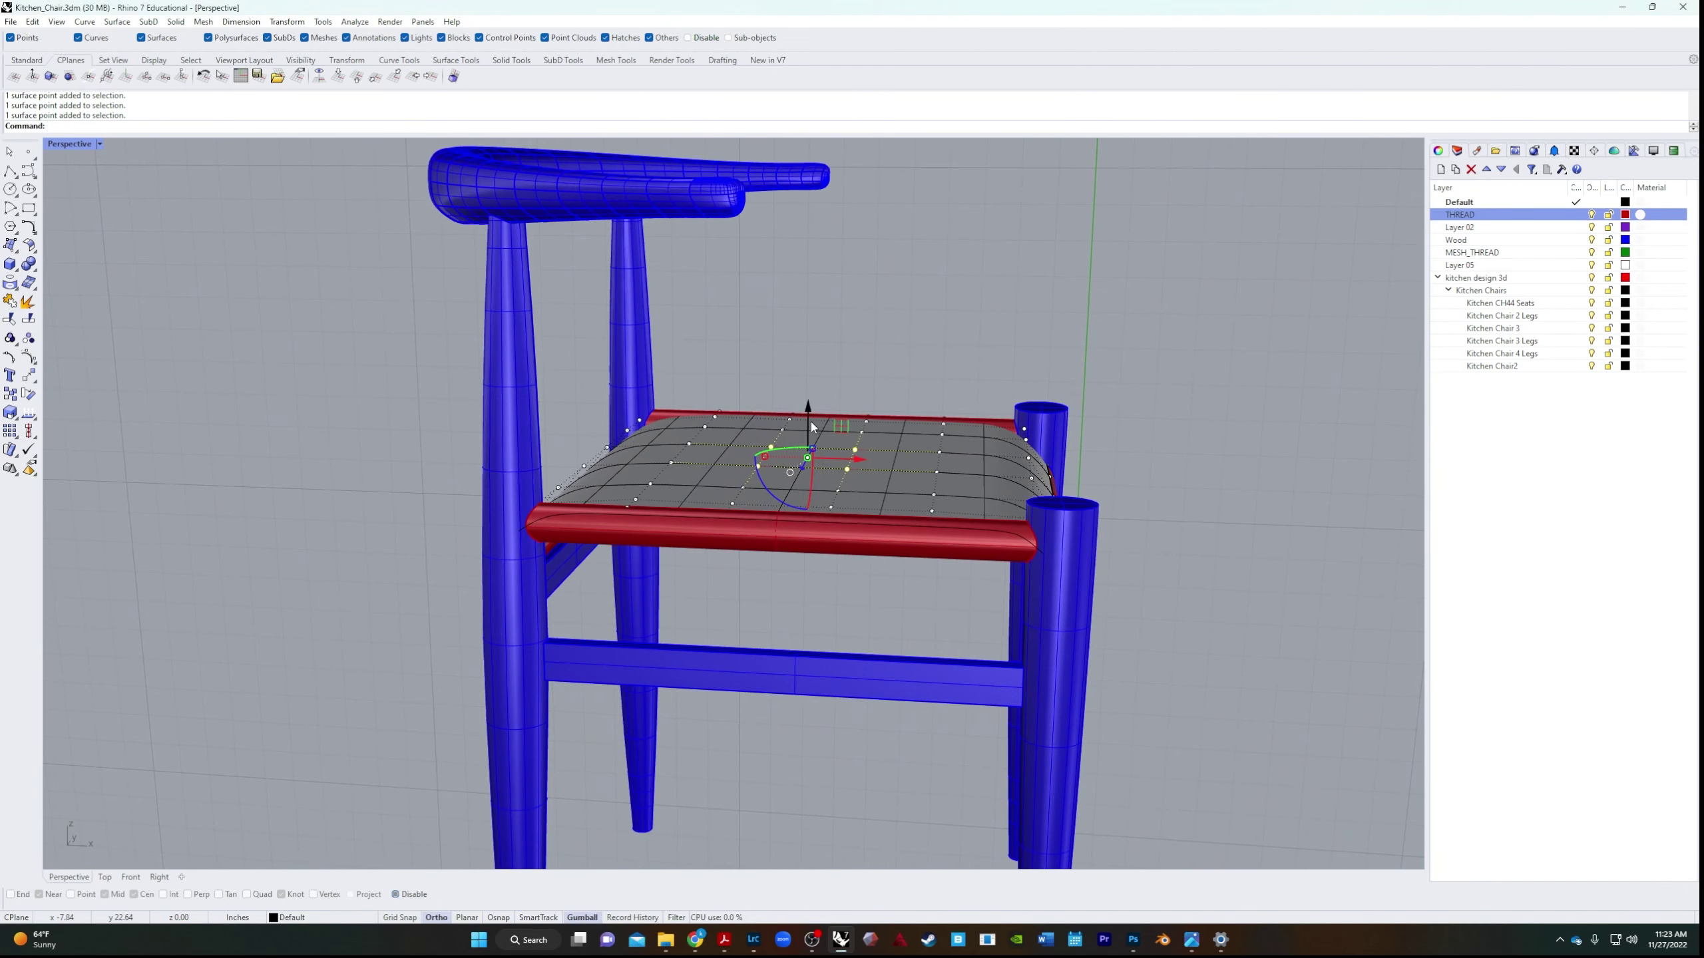
{"action": "left_click_drag", "start_coordinate": [810, 421], "coordinate": [1200, 495]}
Pull two more seat control points to deepen the seat's contour.
{"action": "left_click", "coordinate": [939, 455]}
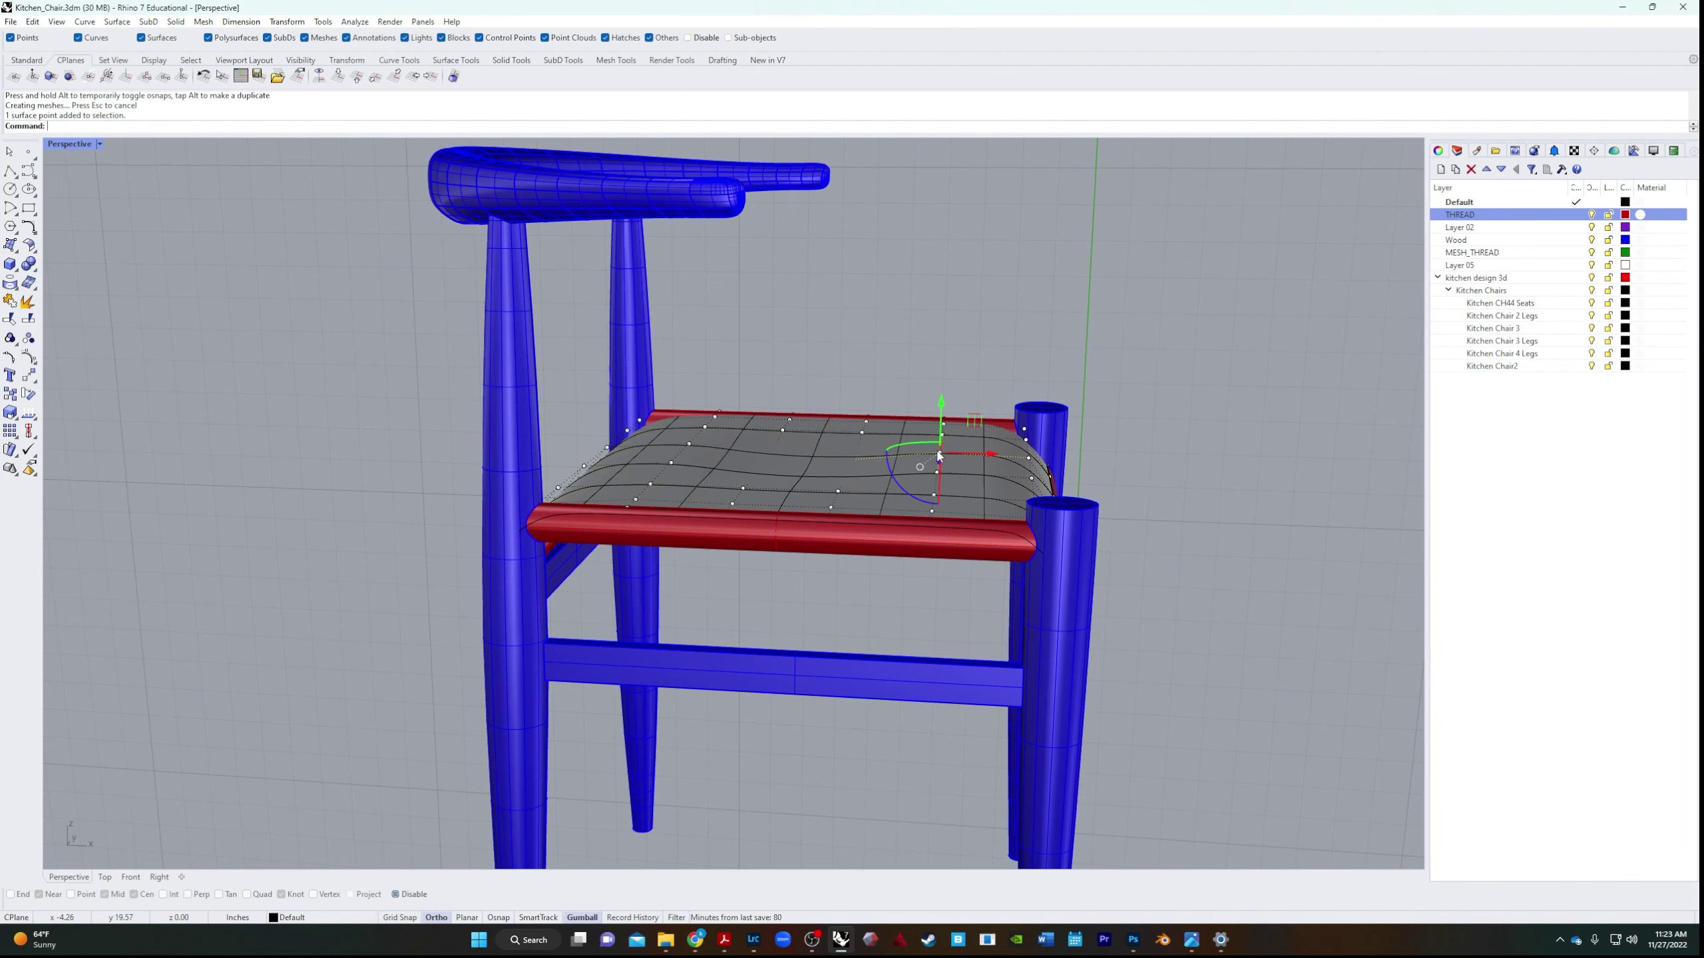
{"action": "scroll", "coordinate": [929, 489], "scroll_direction": "up", "scroll_amount": 2}
{"action": "left_click", "coordinate": [942, 470], "text": "shift"}
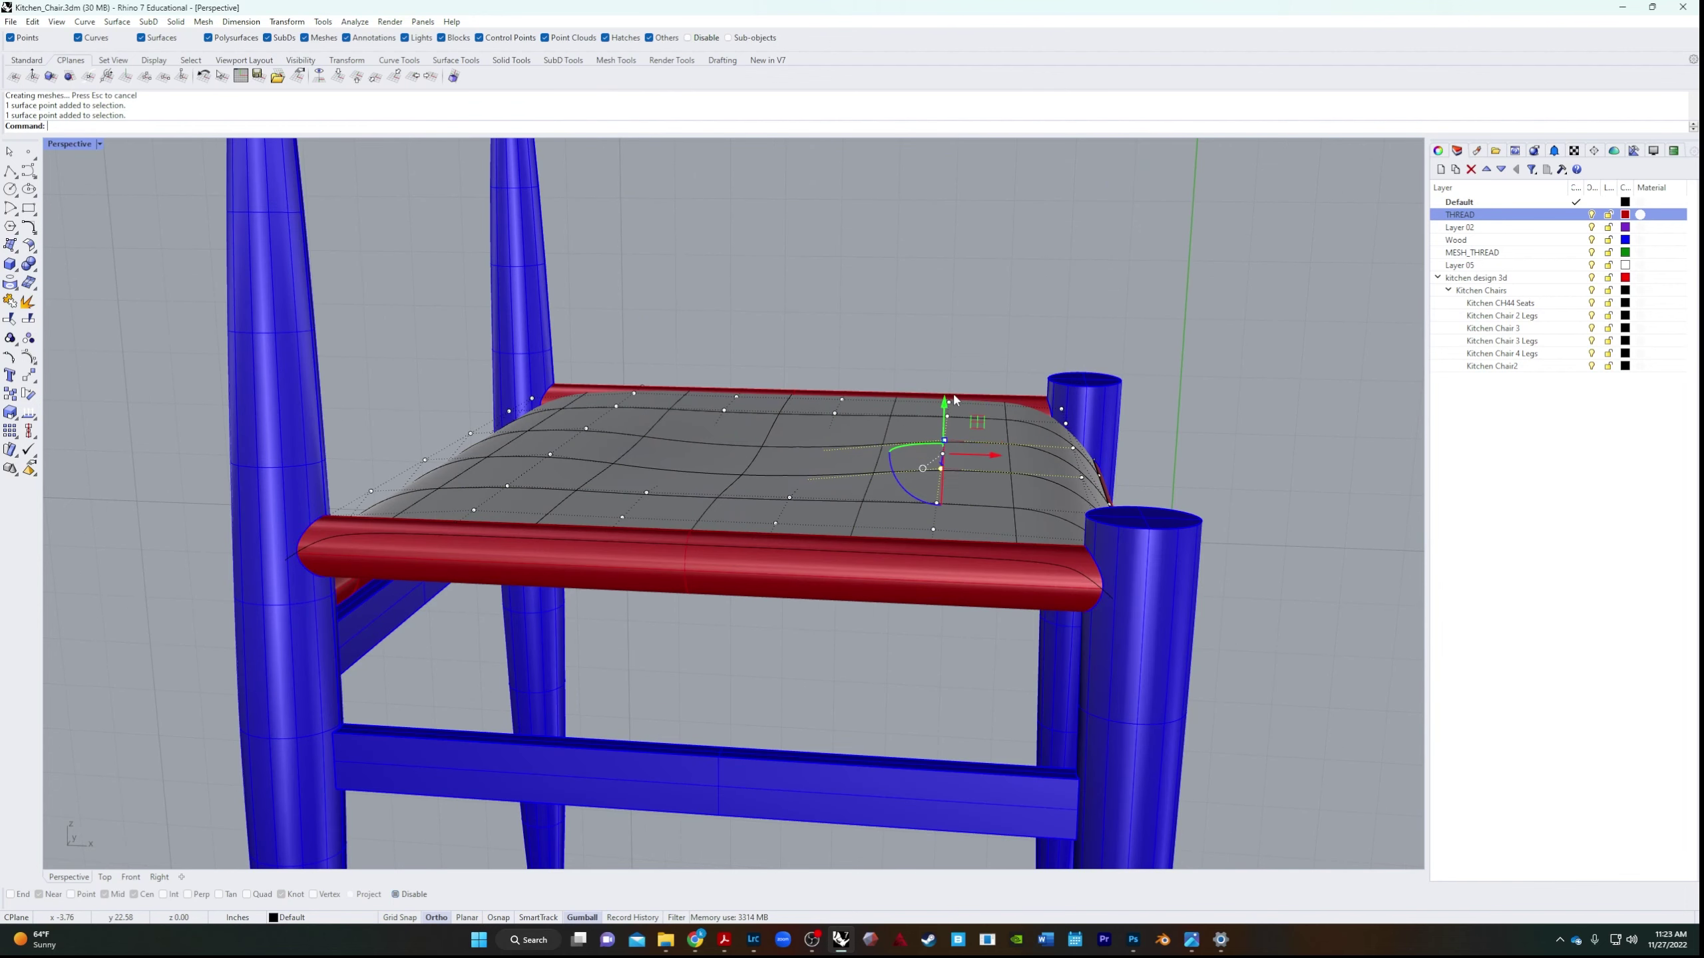
{"action": "left_click_drag", "start_coordinate": [945, 407], "coordinate": [1318, 499]}
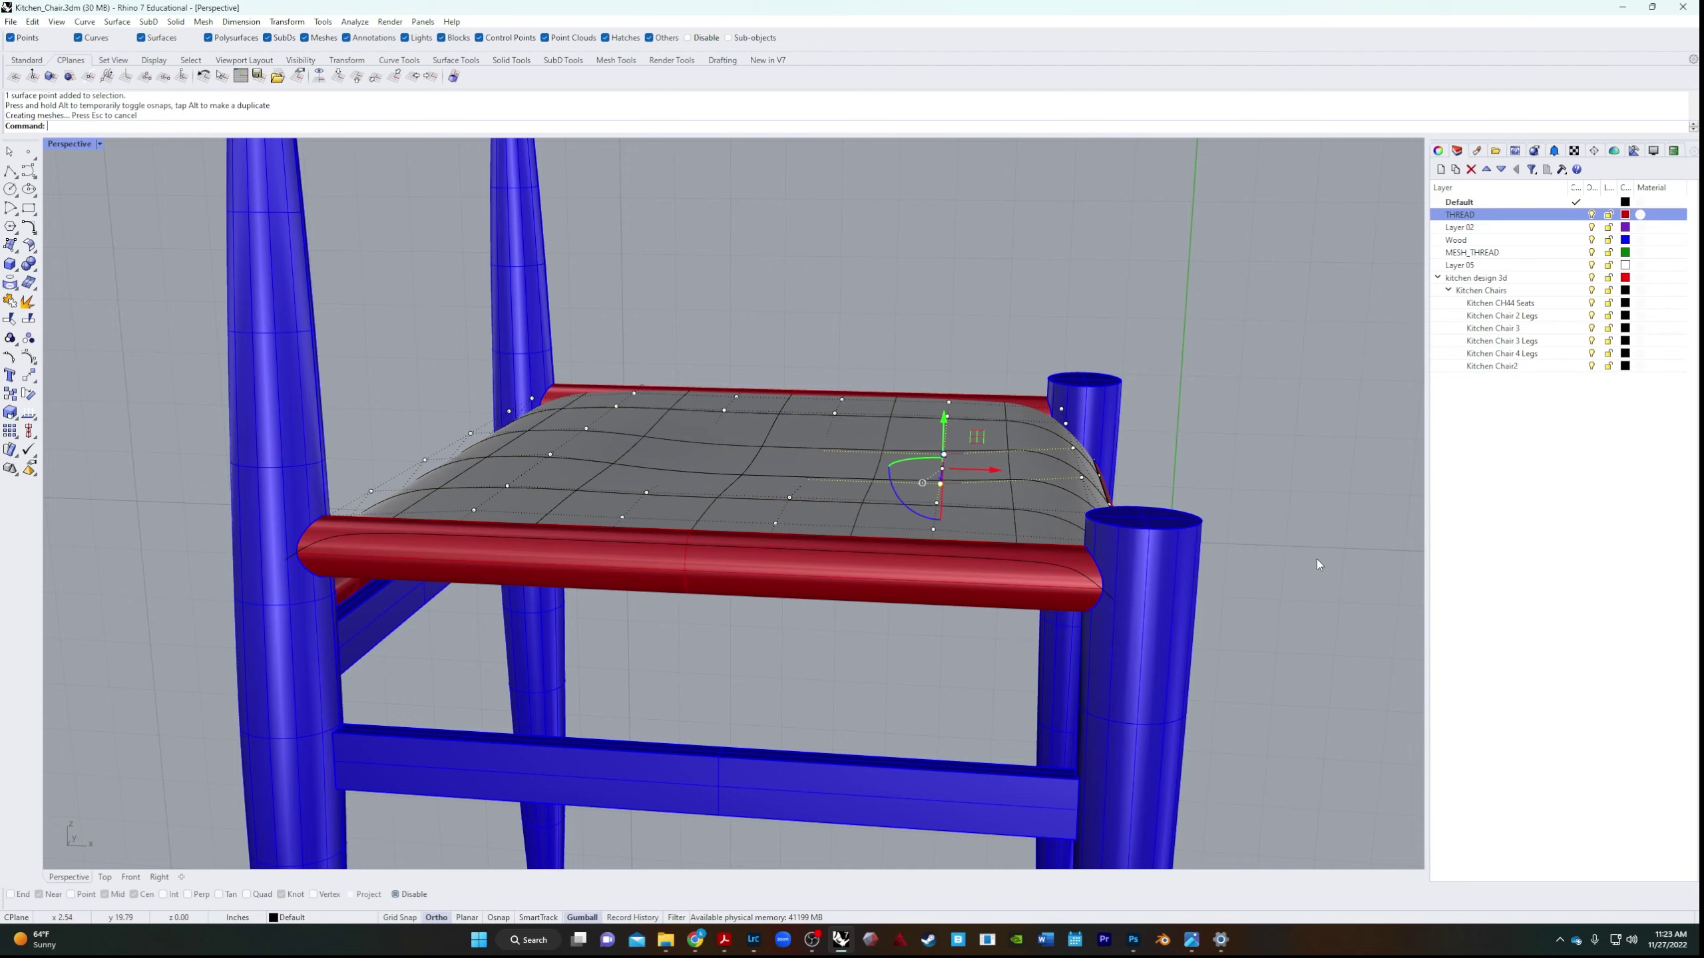
{"action": "left_click", "coordinate": [1318, 563]}
From another side, nudge two seat control points slightly down.
{"action": "right_click_drag", "start_coordinate": [1332, 551], "coordinate": [761, 585]}
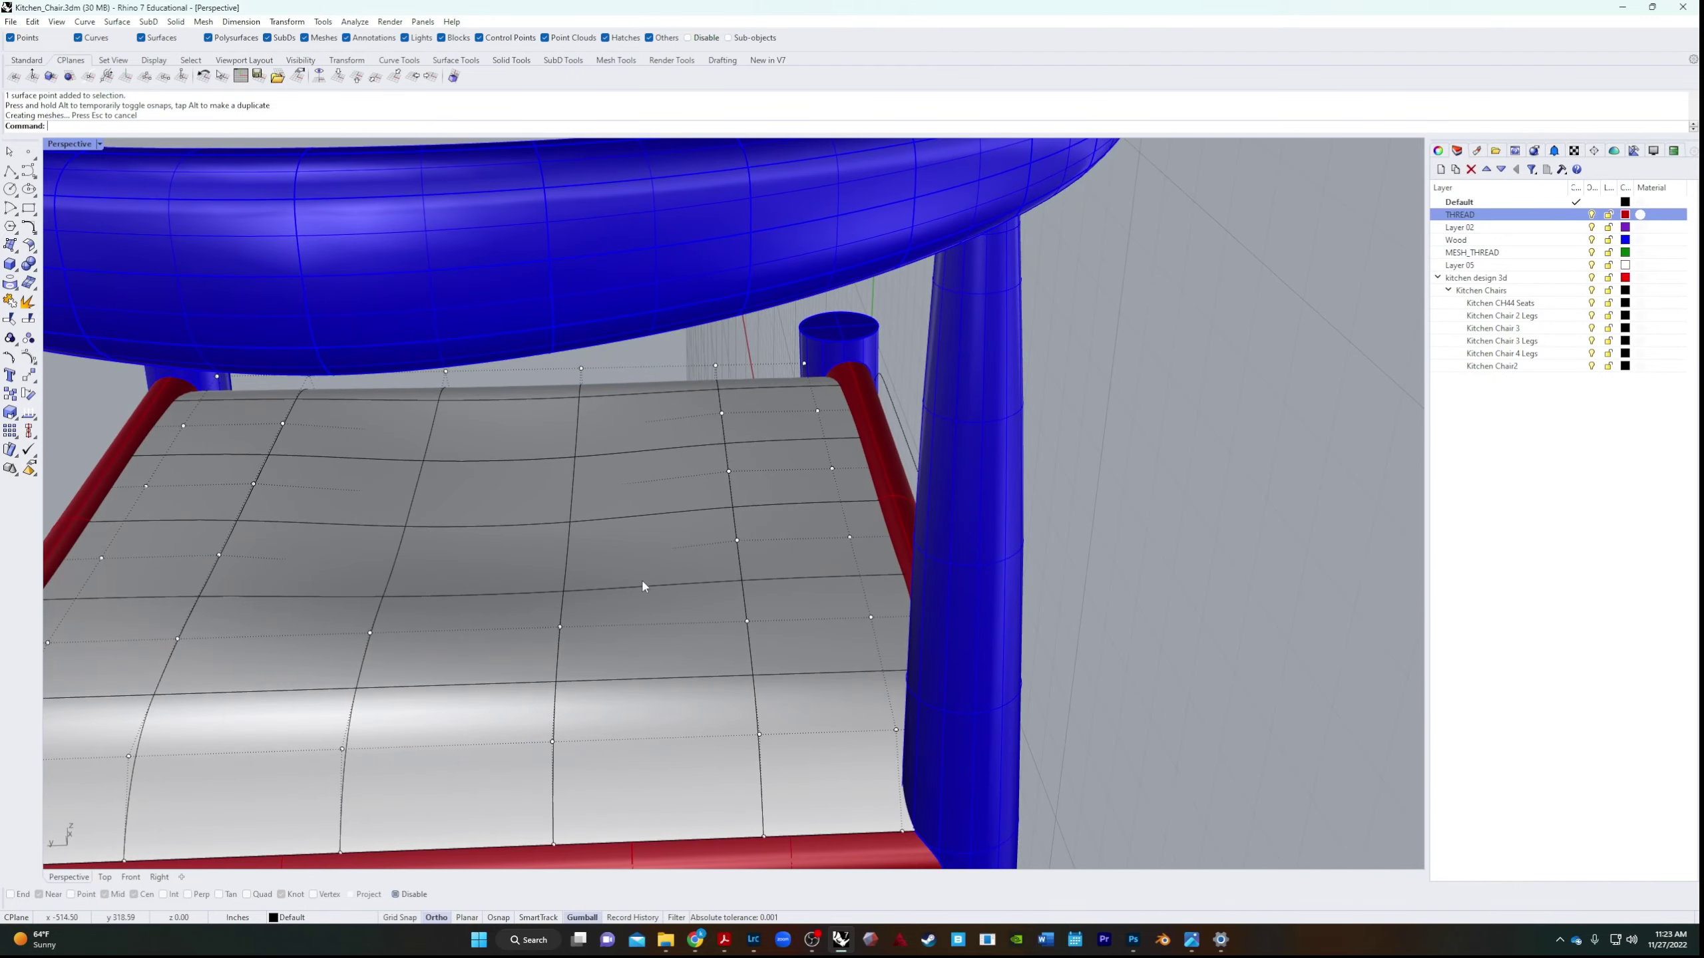
{"action": "right_click_drag", "start_coordinate": [646, 582], "coordinate": [1022, 549]}
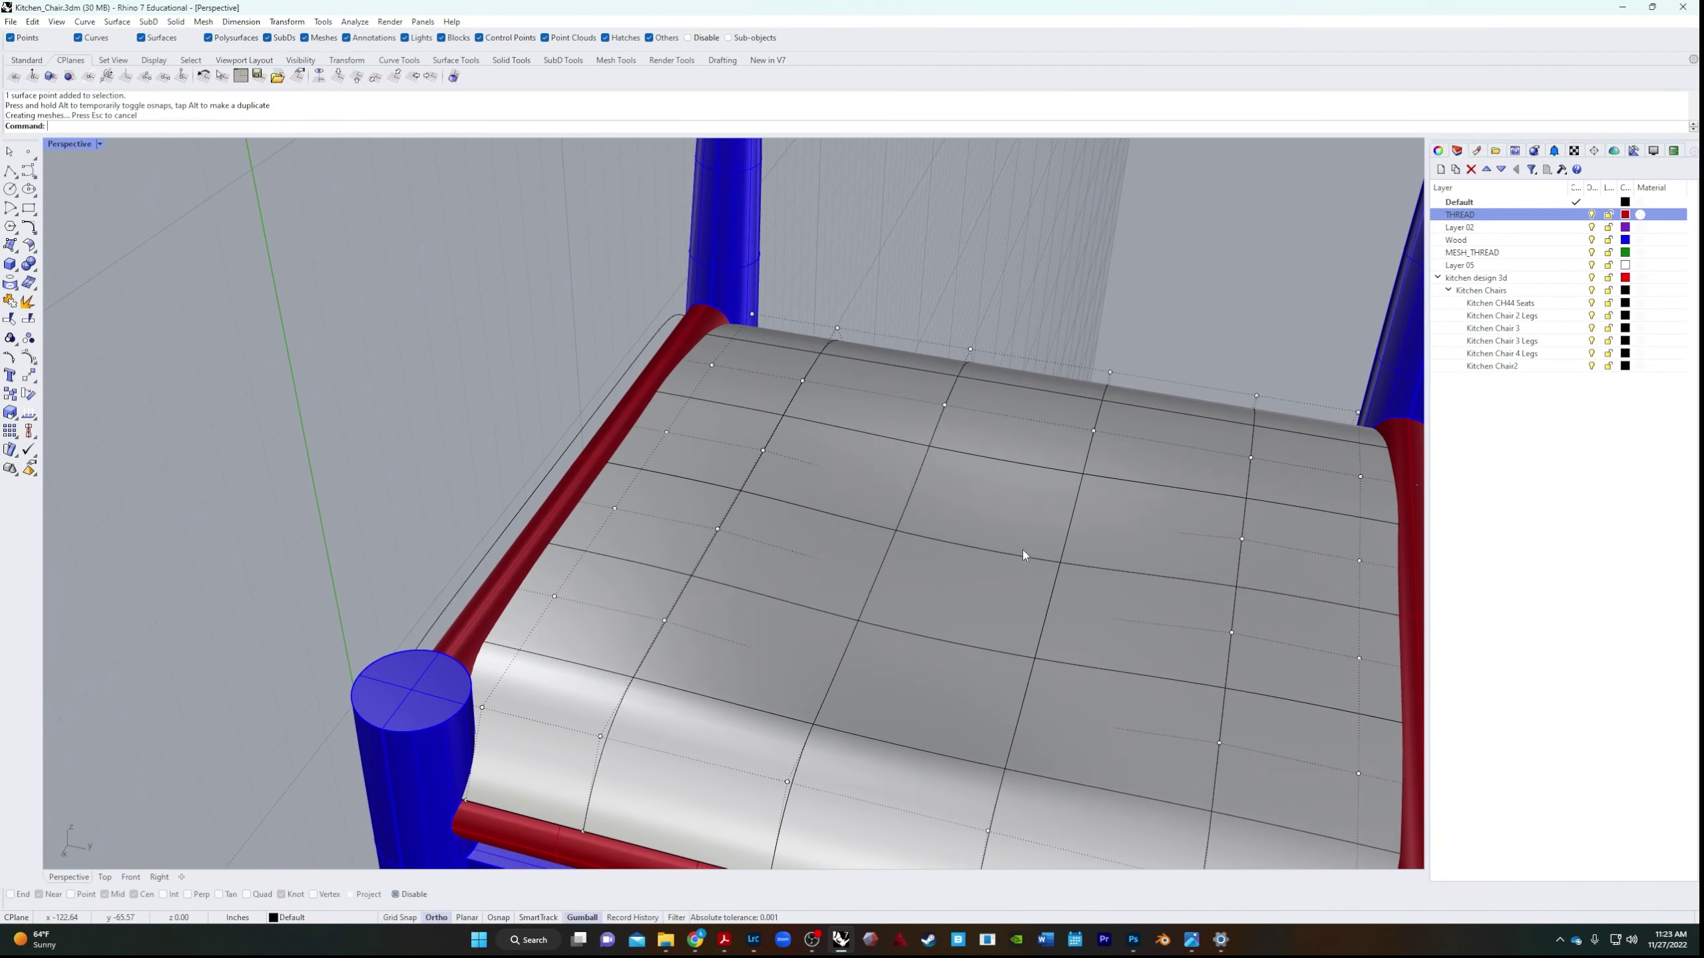
{"action": "left_click", "coordinate": [1093, 433]}
{"action": "left_click", "coordinate": [944, 405], "text": "shift"}
{"action": "right_click_drag", "start_coordinate": [943, 405], "coordinate": [1043, 379]}
{"action": "left_click_drag", "start_coordinate": [889, 330], "coordinate": [889, 335]}
{"action": "left_click", "coordinate": [899, 243]}
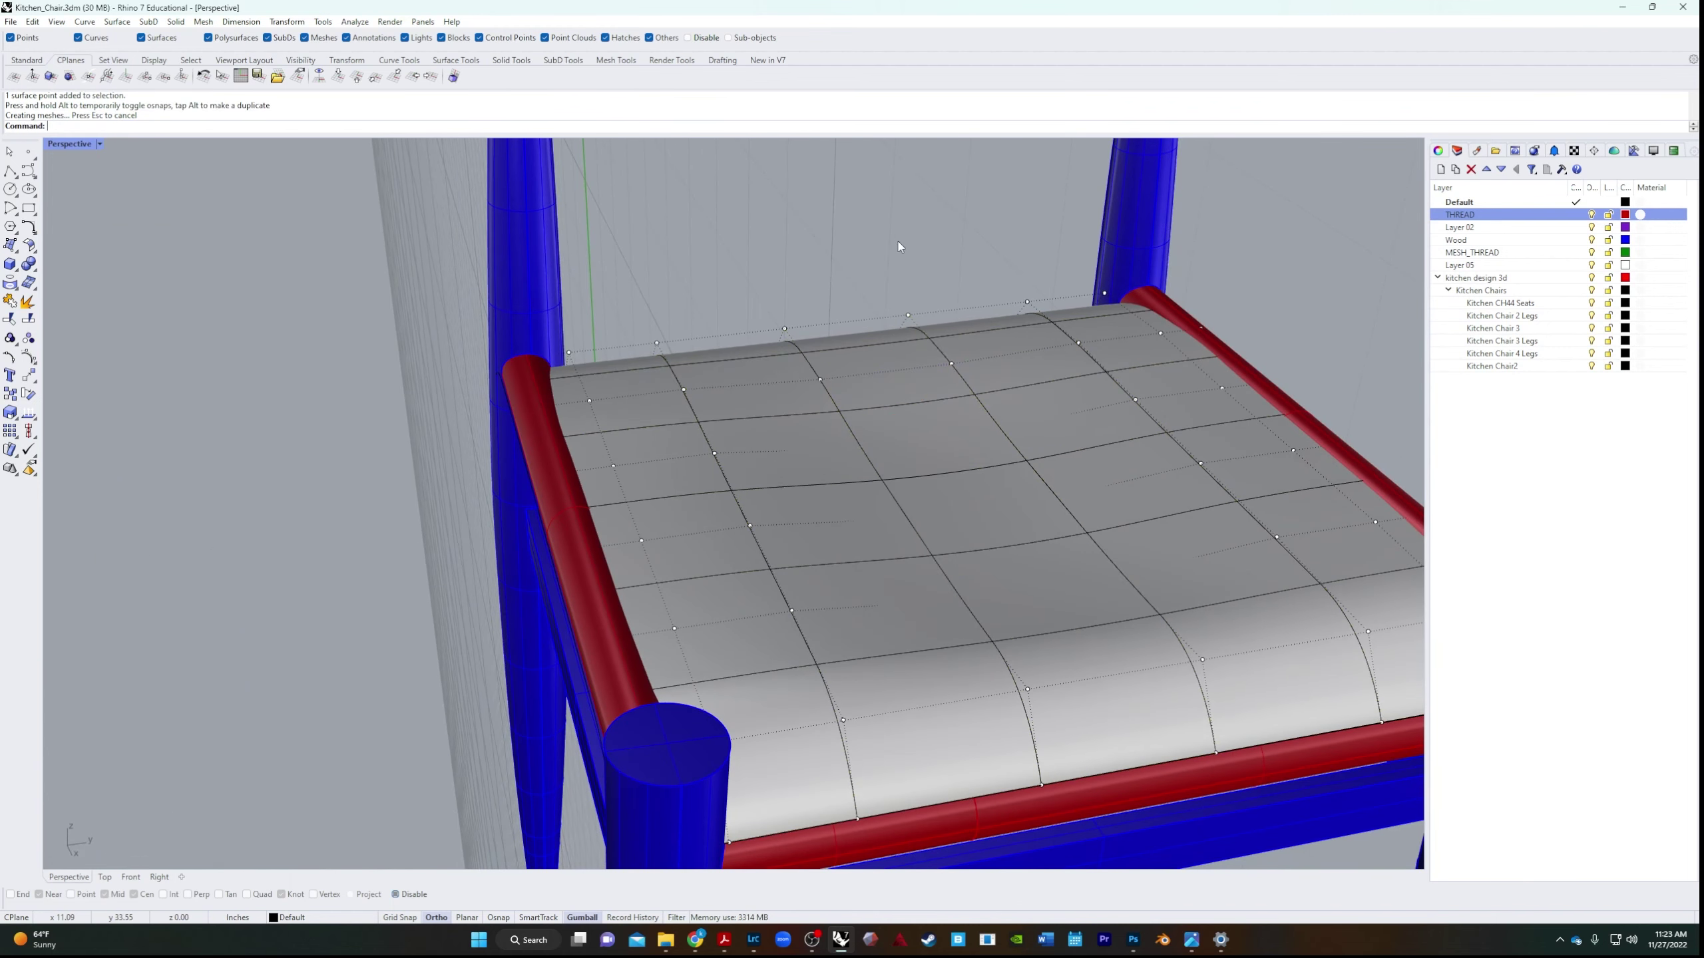
Frame the whole chair, select the seat, and bring up the MESH_THREAD layer's options.
{"action": "scroll", "coordinate": [899, 246], "scroll_direction": "down", "scroll_amount": 5}
{"action": "right_click_drag", "start_coordinate": [899, 247], "coordinate": [778, 238]}
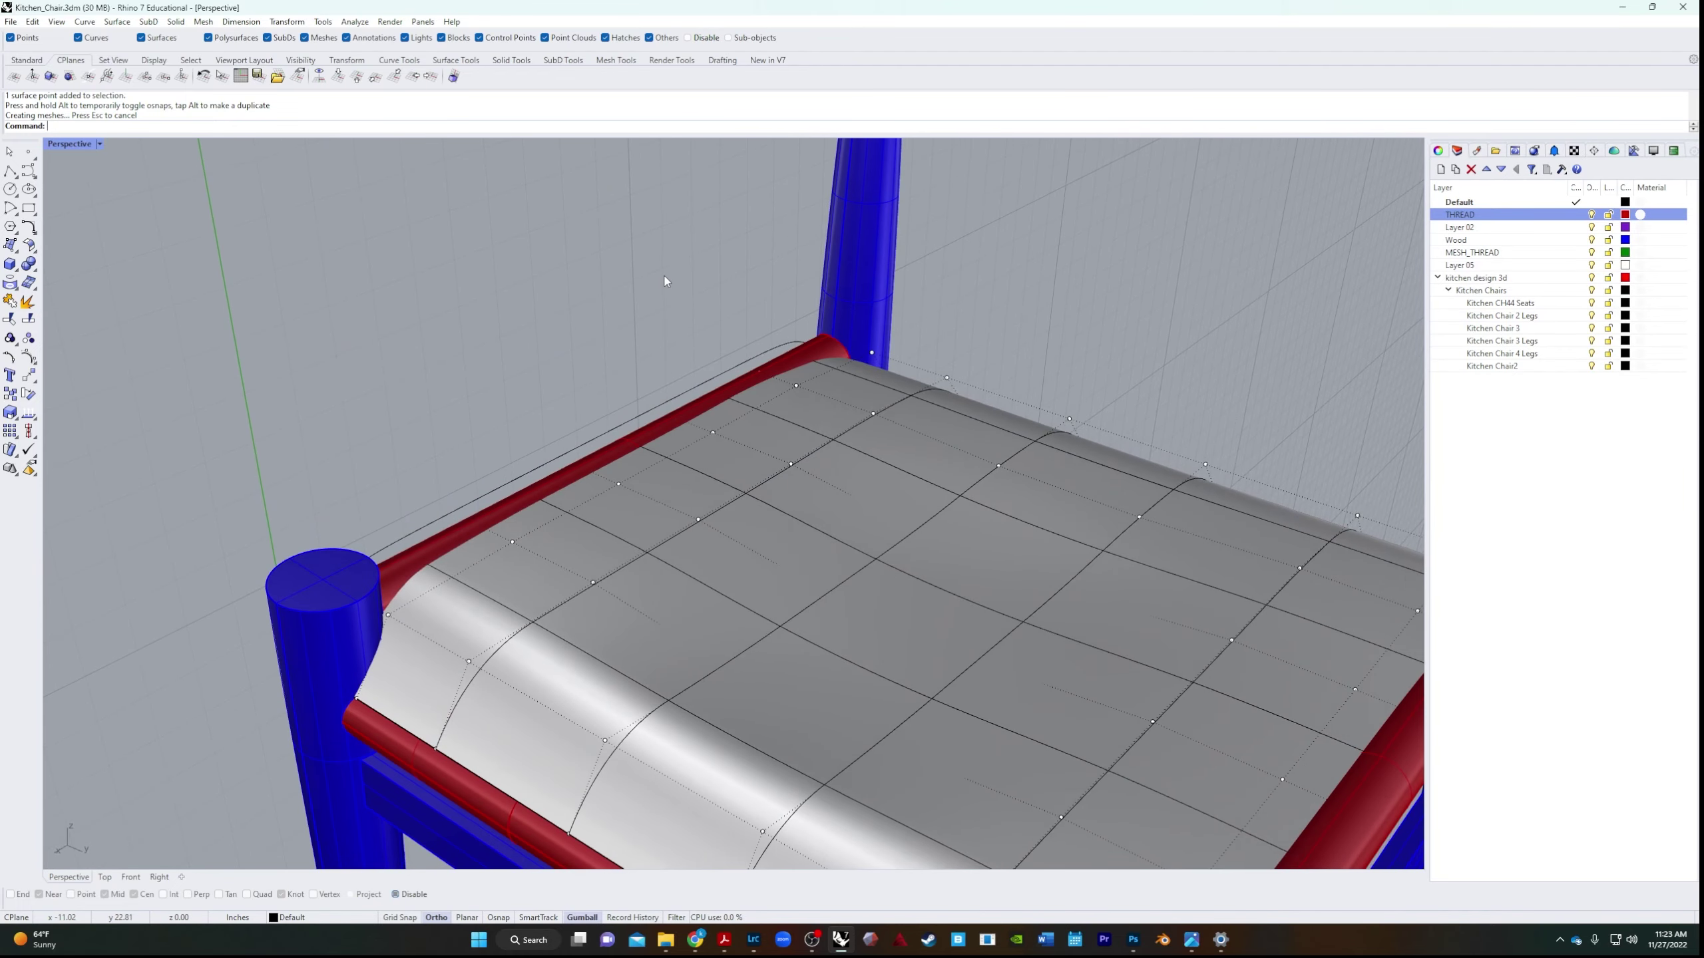
{"action": "right_click_drag", "start_coordinate": [664, 276], "coordinate": [759, 519]}
{"action": "scroll", "coordinate": [885, 279], "scroll_direction": "down", "scroll_amount": 6}
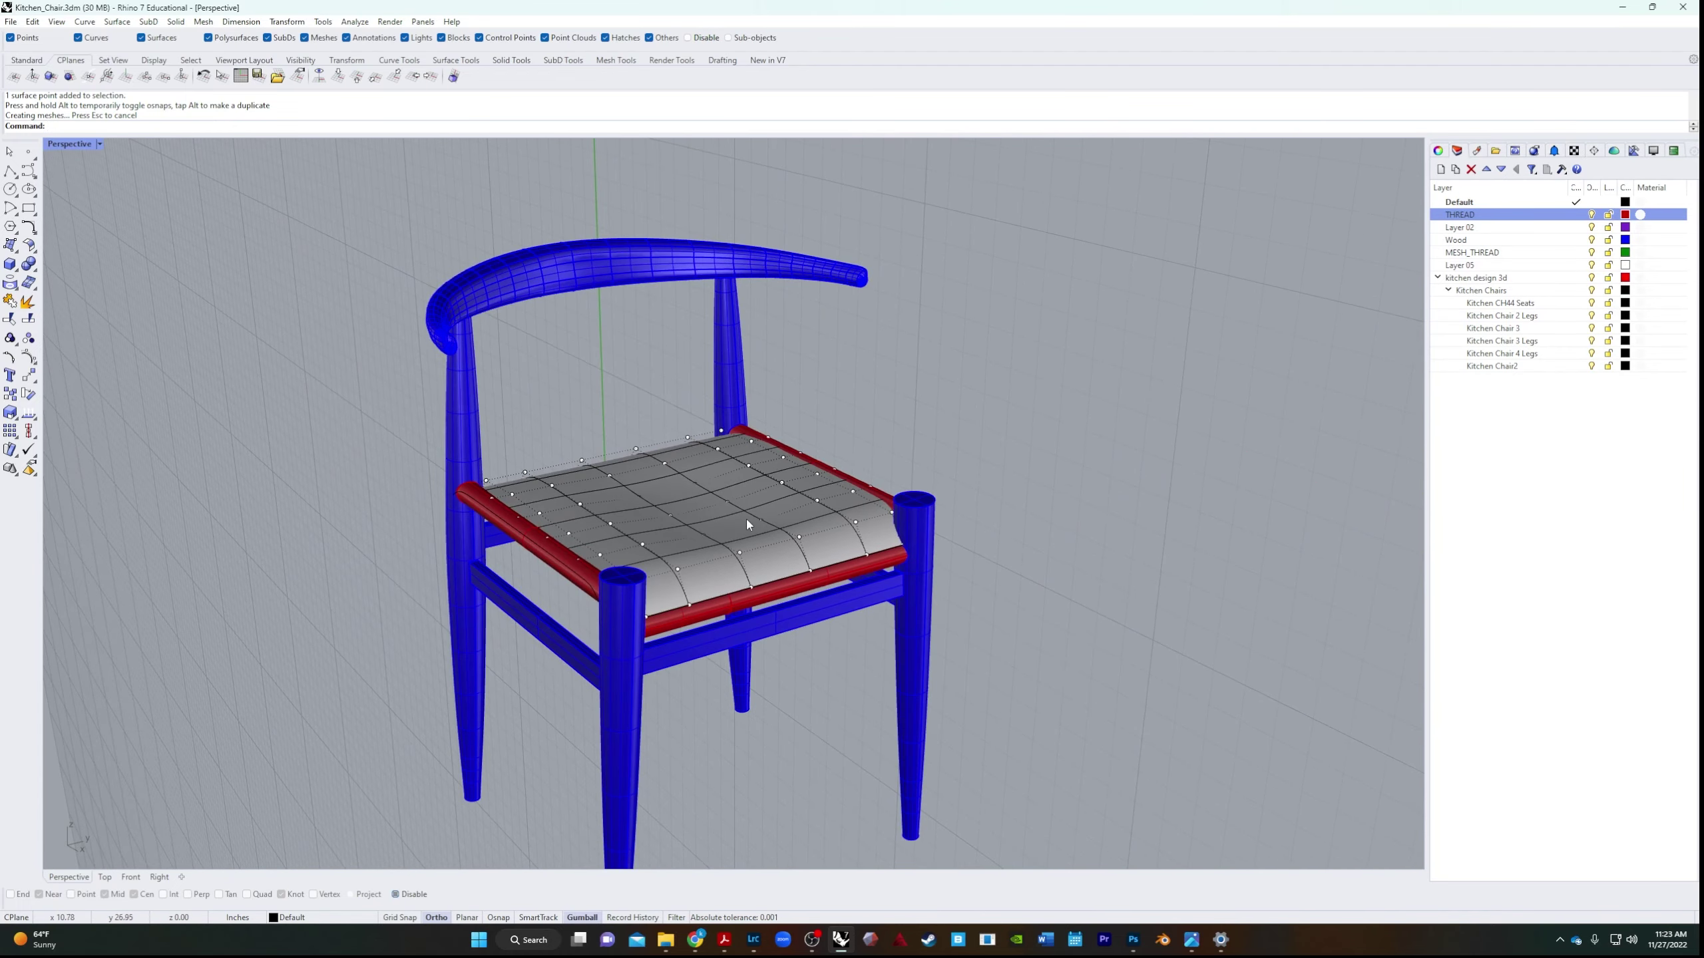
{"action": "left_click", "coordinate": [747, 520]}
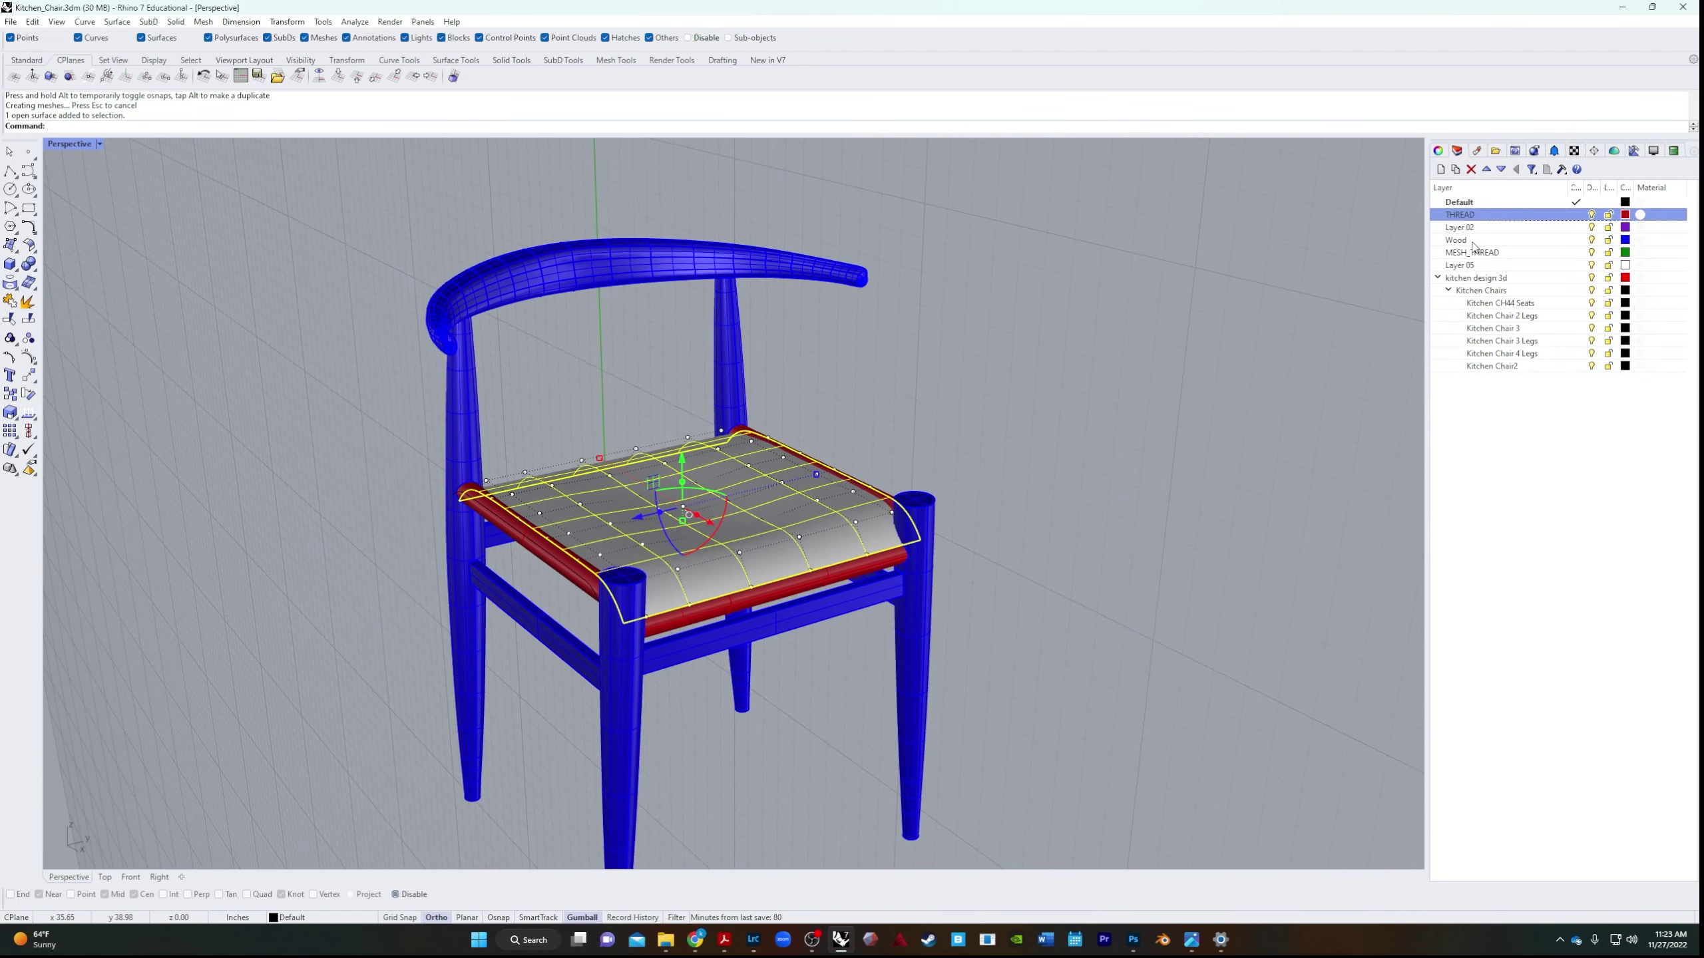
{"action": "right_click", "coordinate": [1488, 255]}
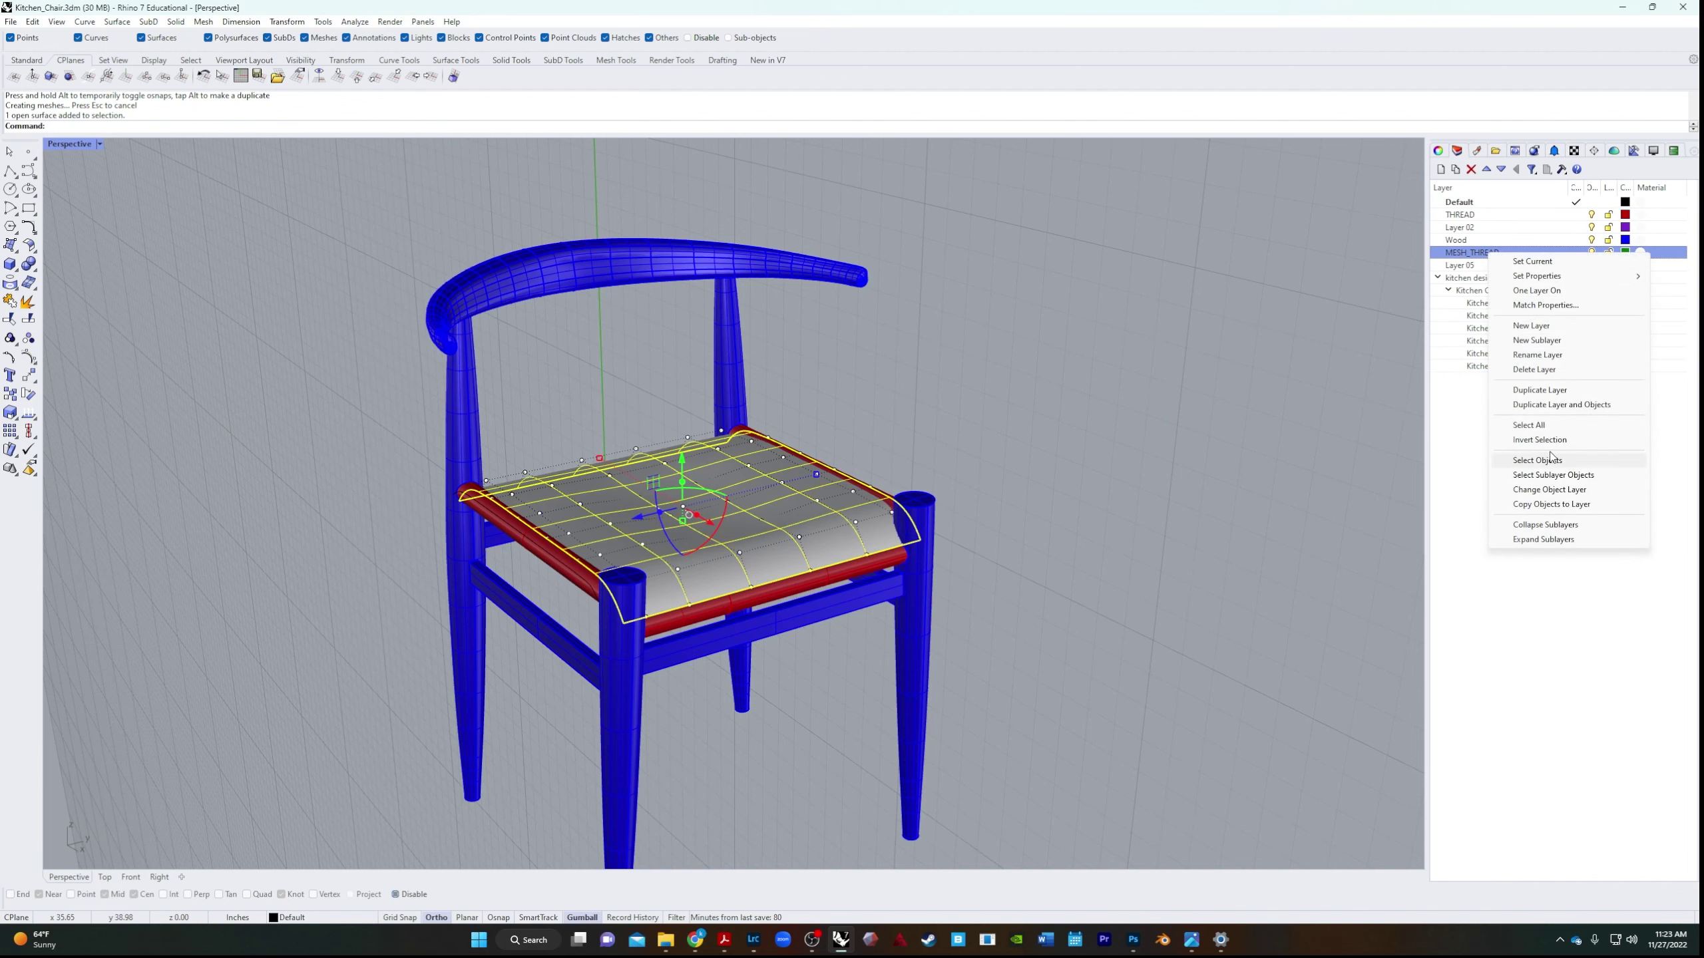
Move the seat onto the MESH_THREAD layer and reset the CPlane to World Top.
{"action": "left_click", "coordinate": [1551, 490]}
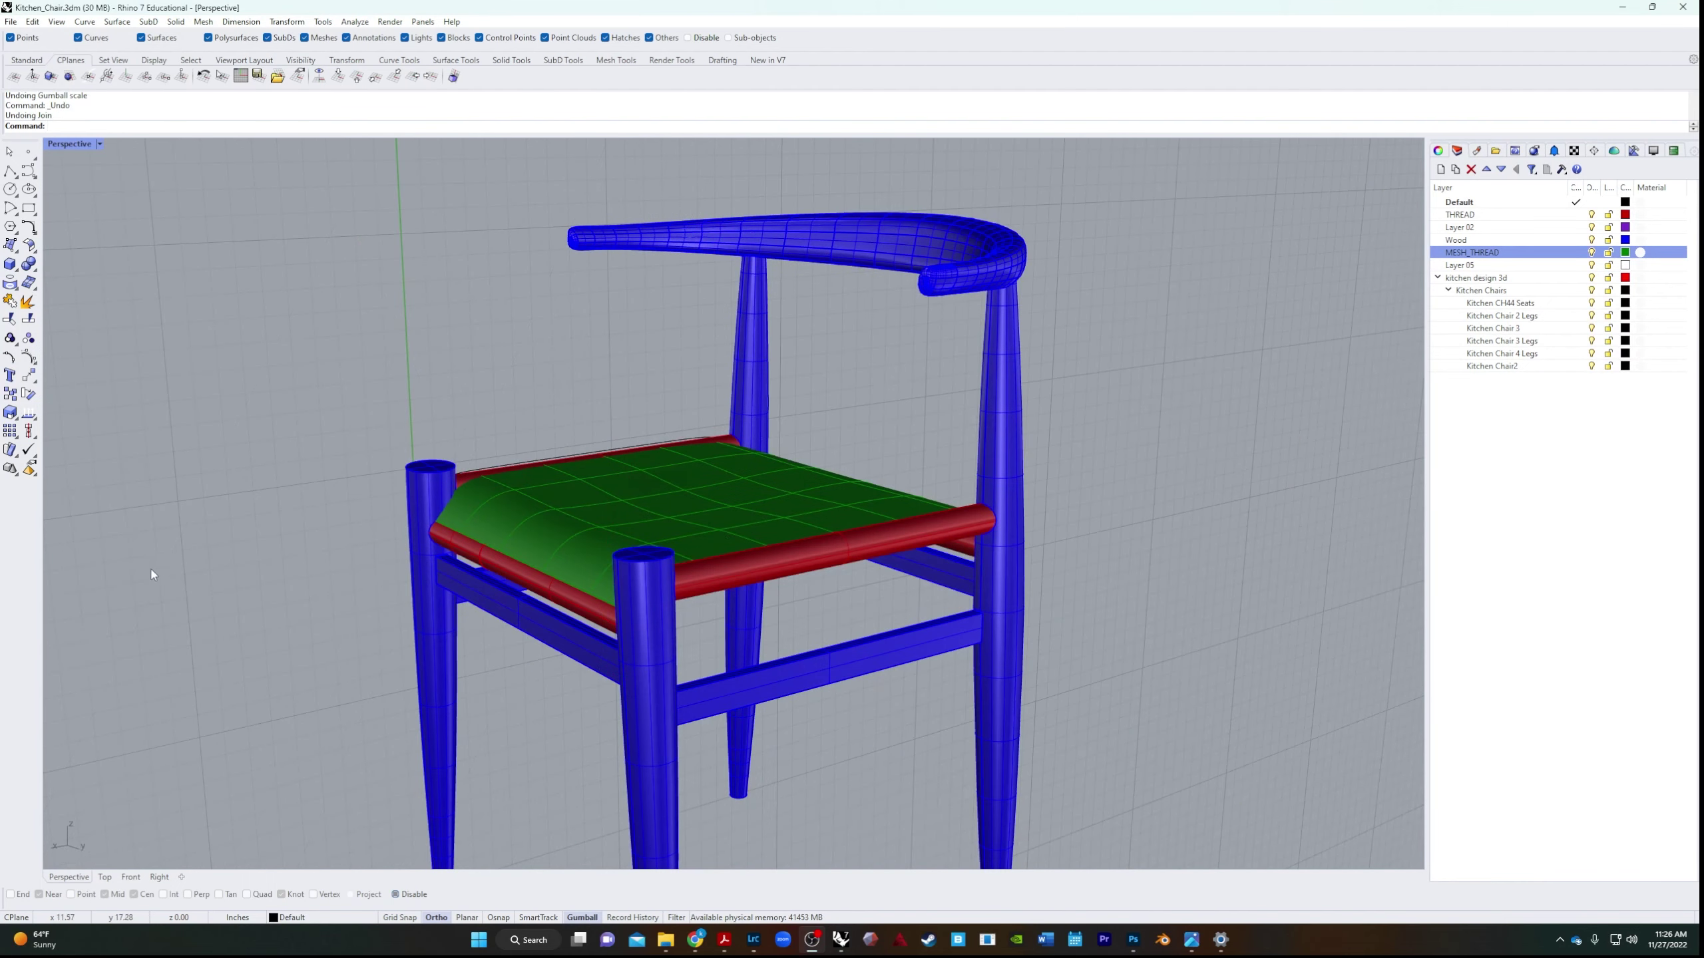
{"action": "right_click_drag", "start_coordinate": [152, 570], "coordinate": [637, 557]}
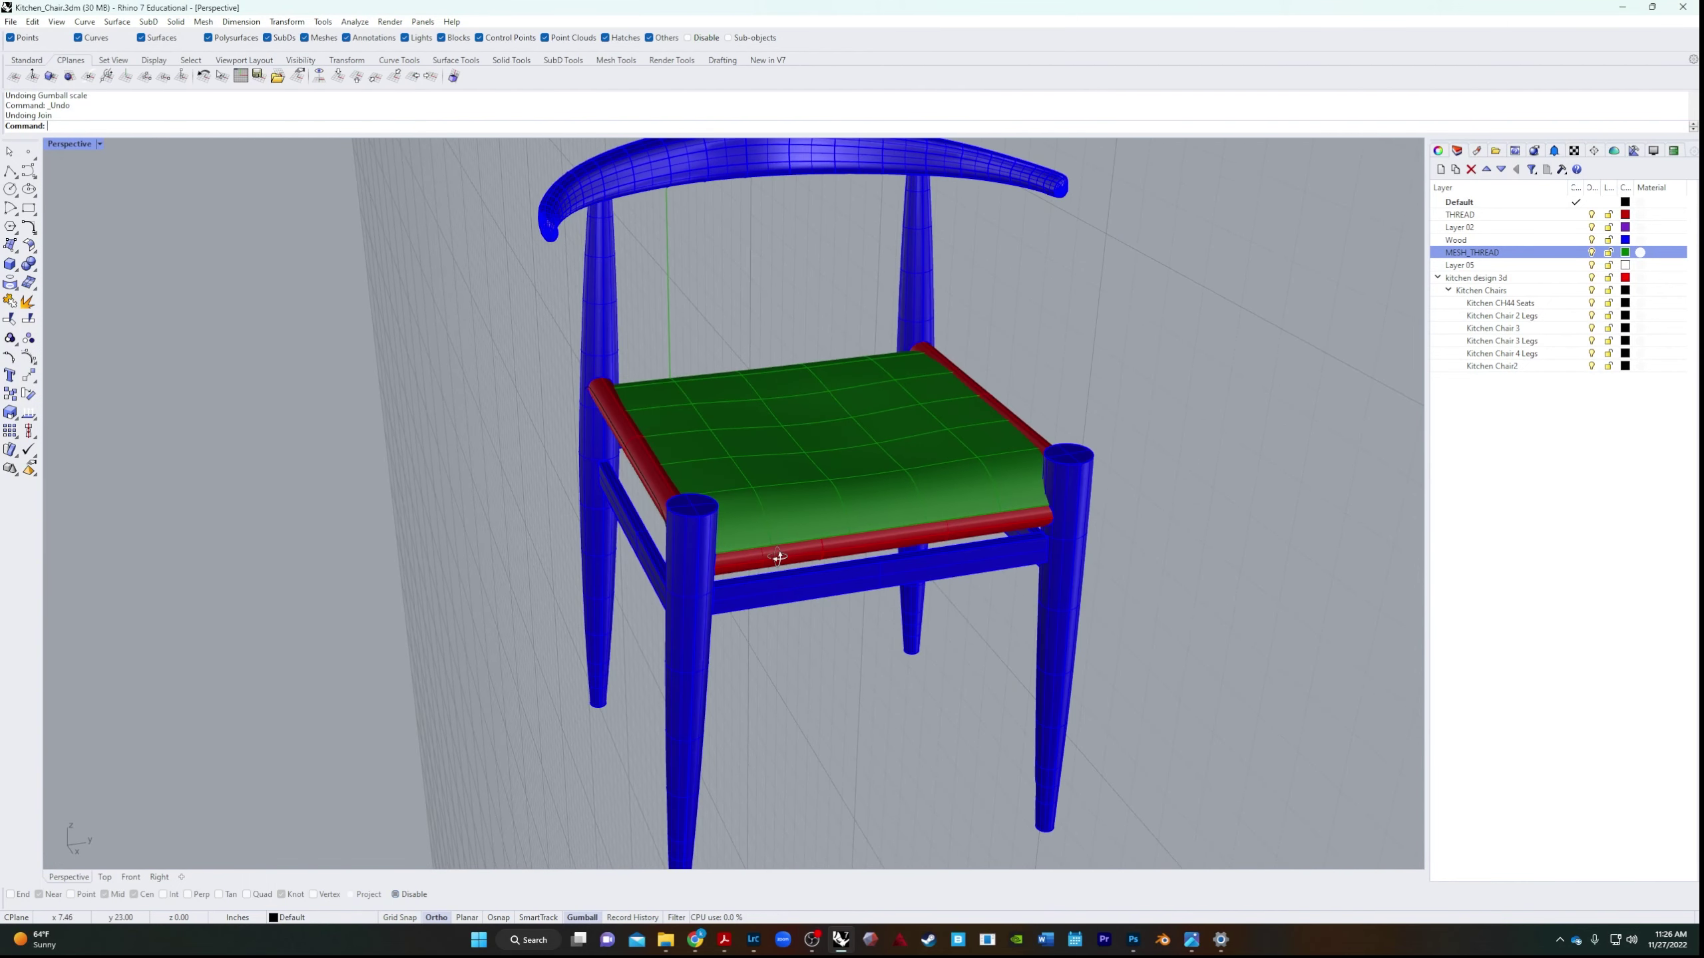
{"action": "left_click", "coordinate": [340, 78]}
{"action": "right_click_drag", "start_coordinate": [407, 597], "coordinate": [523, 597]}
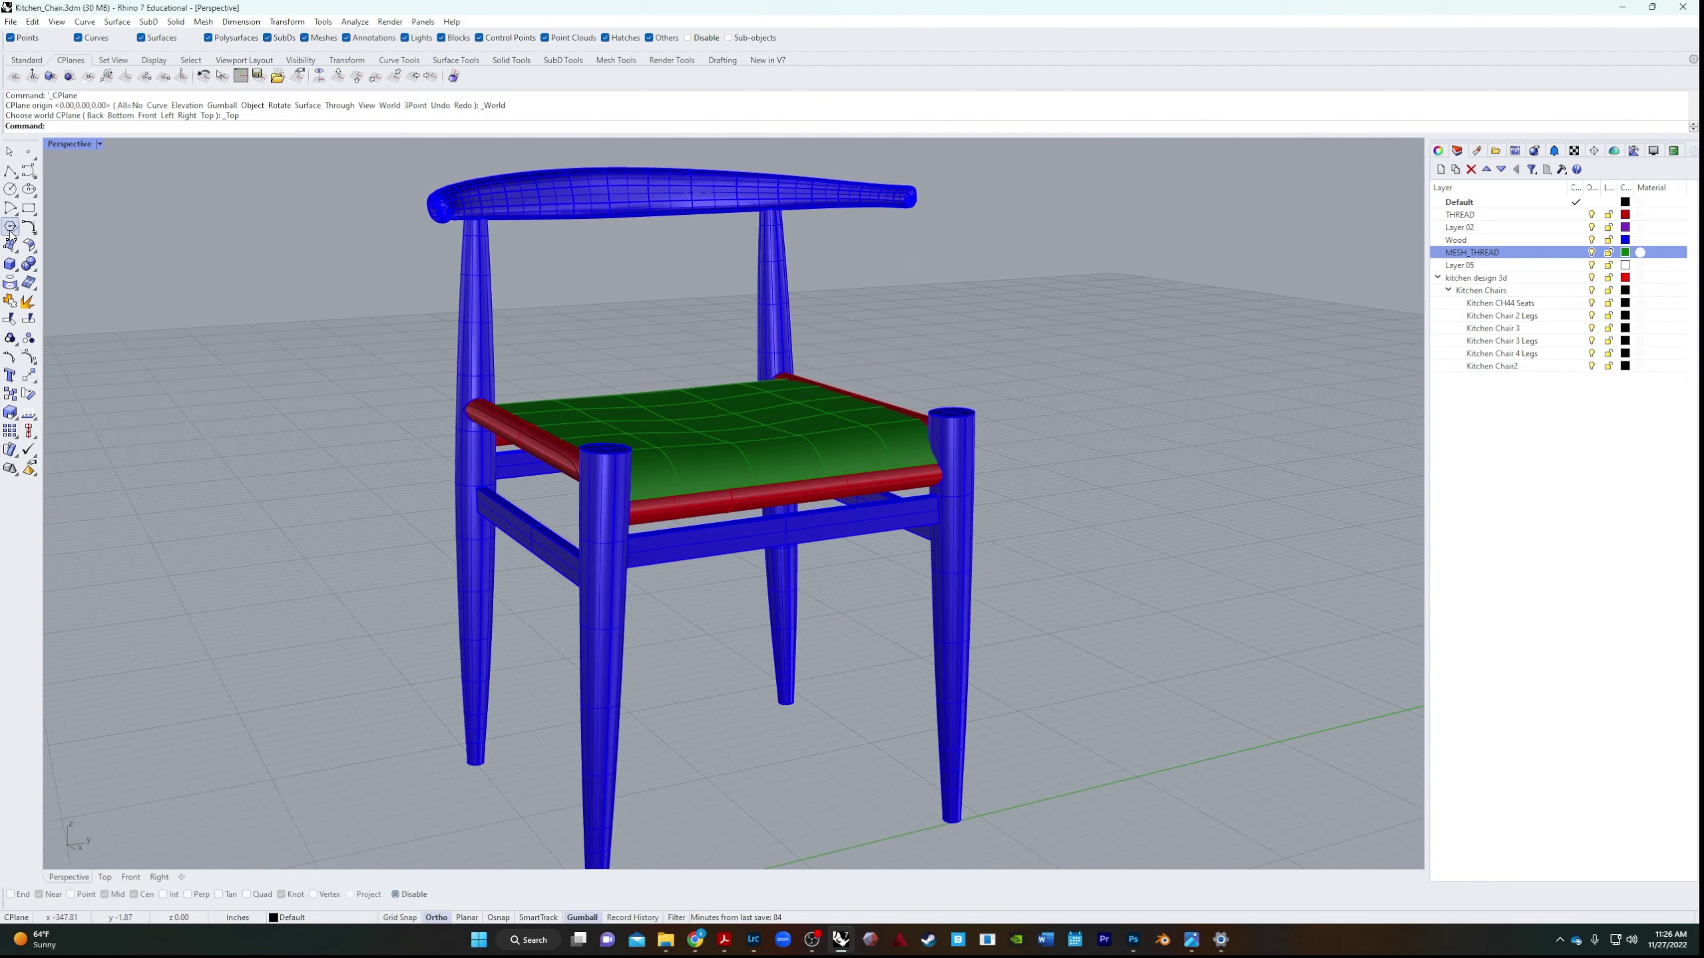
Switch the viewport to Rendered display and delete the stray seat-rail curve.
{"action": "left_click", "coordinate": [99, 145]}
{"action": "left_click", "coordinate": [85, 224]}
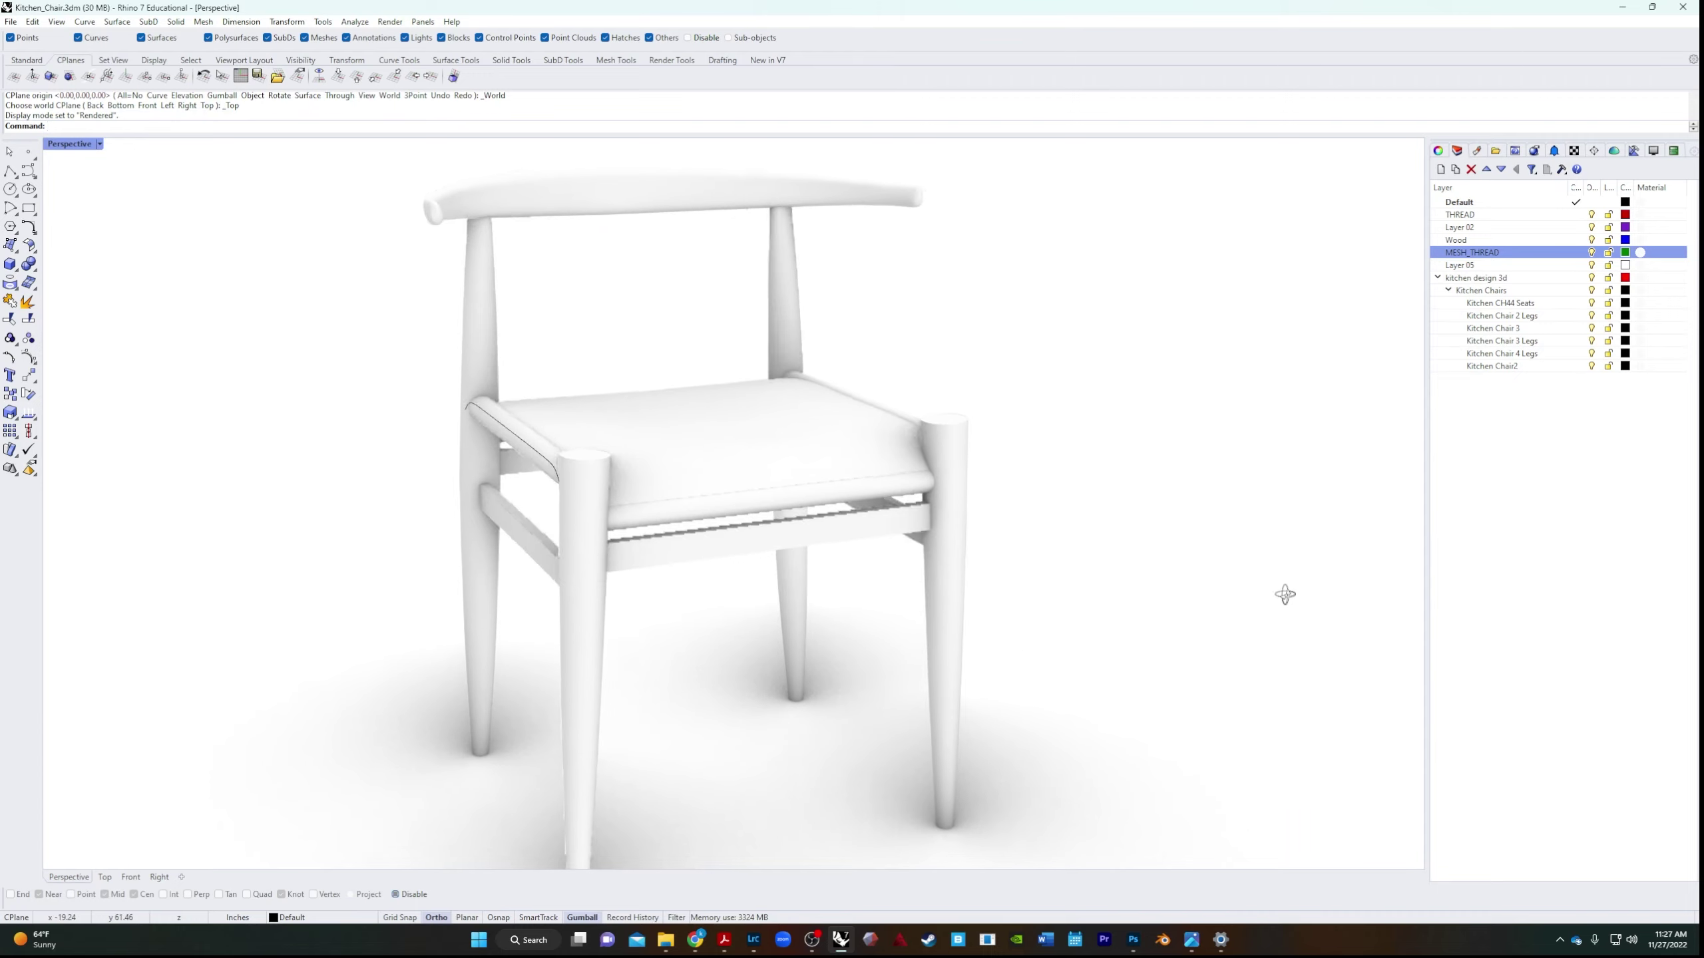
{"action": "right_click_drag", "start_coordinate": [1285, 593], "coordinate": [617, 530]}
{"action": "left_click", "coordinate": [618, 524]}
{"action": "key", "text": "Delete"}
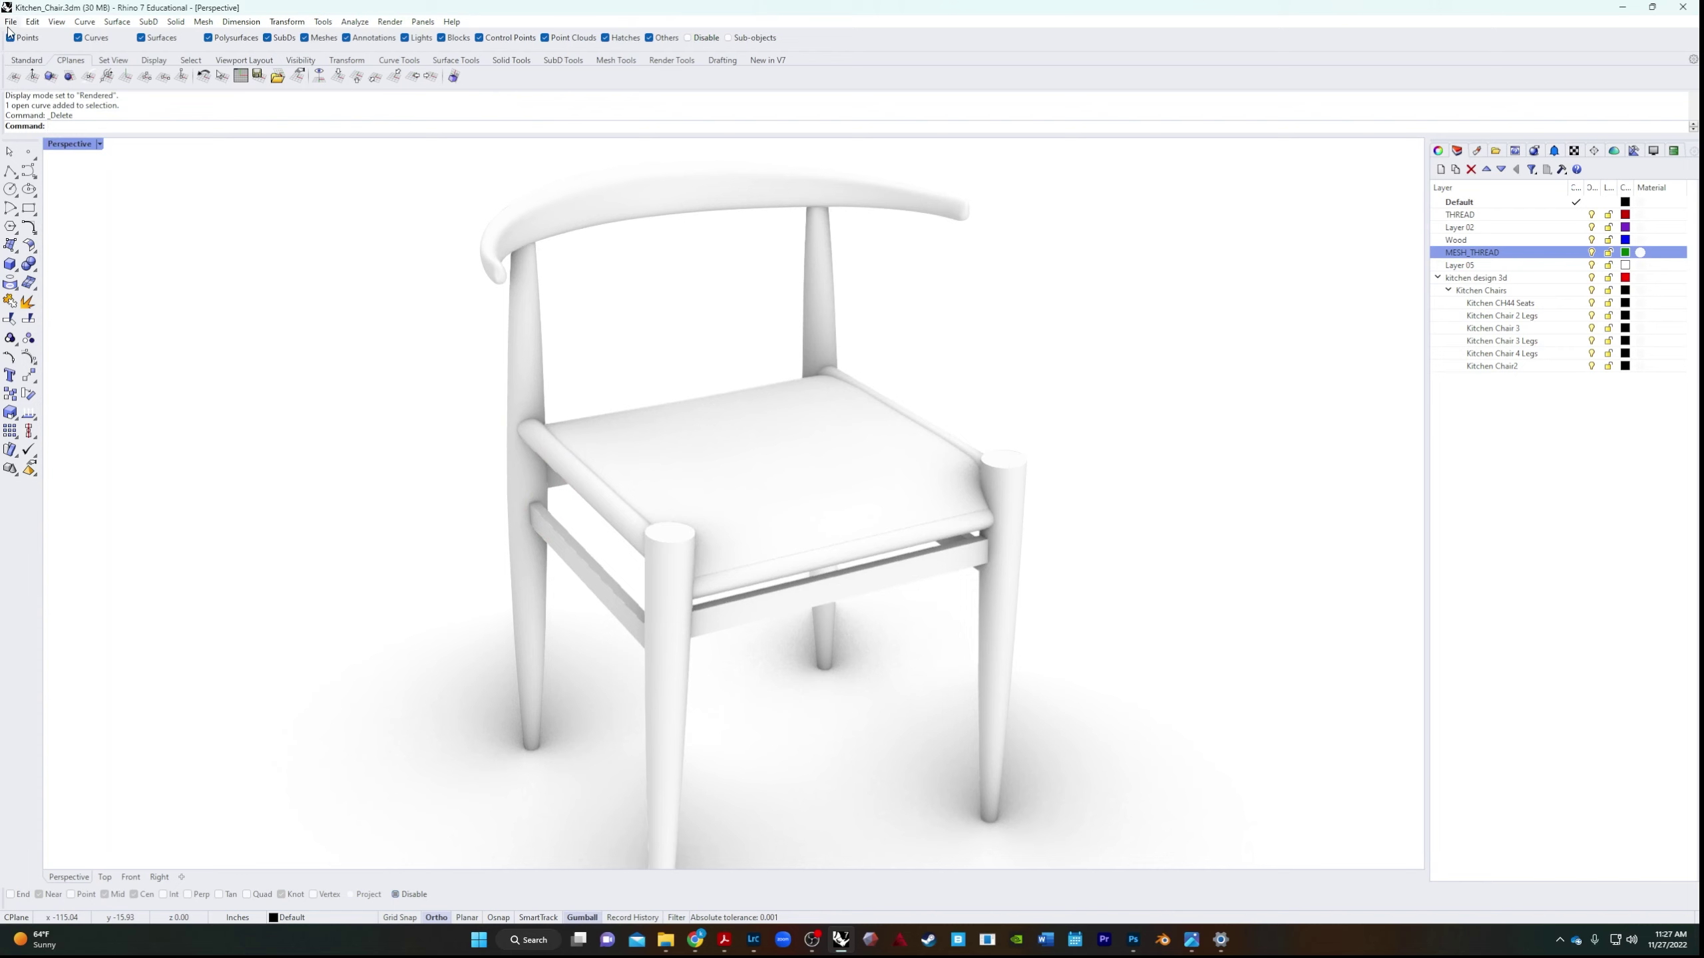
{"action": "right_click_drag", "start_coordinate": [798, 580], "coordinate": [771, 527]}
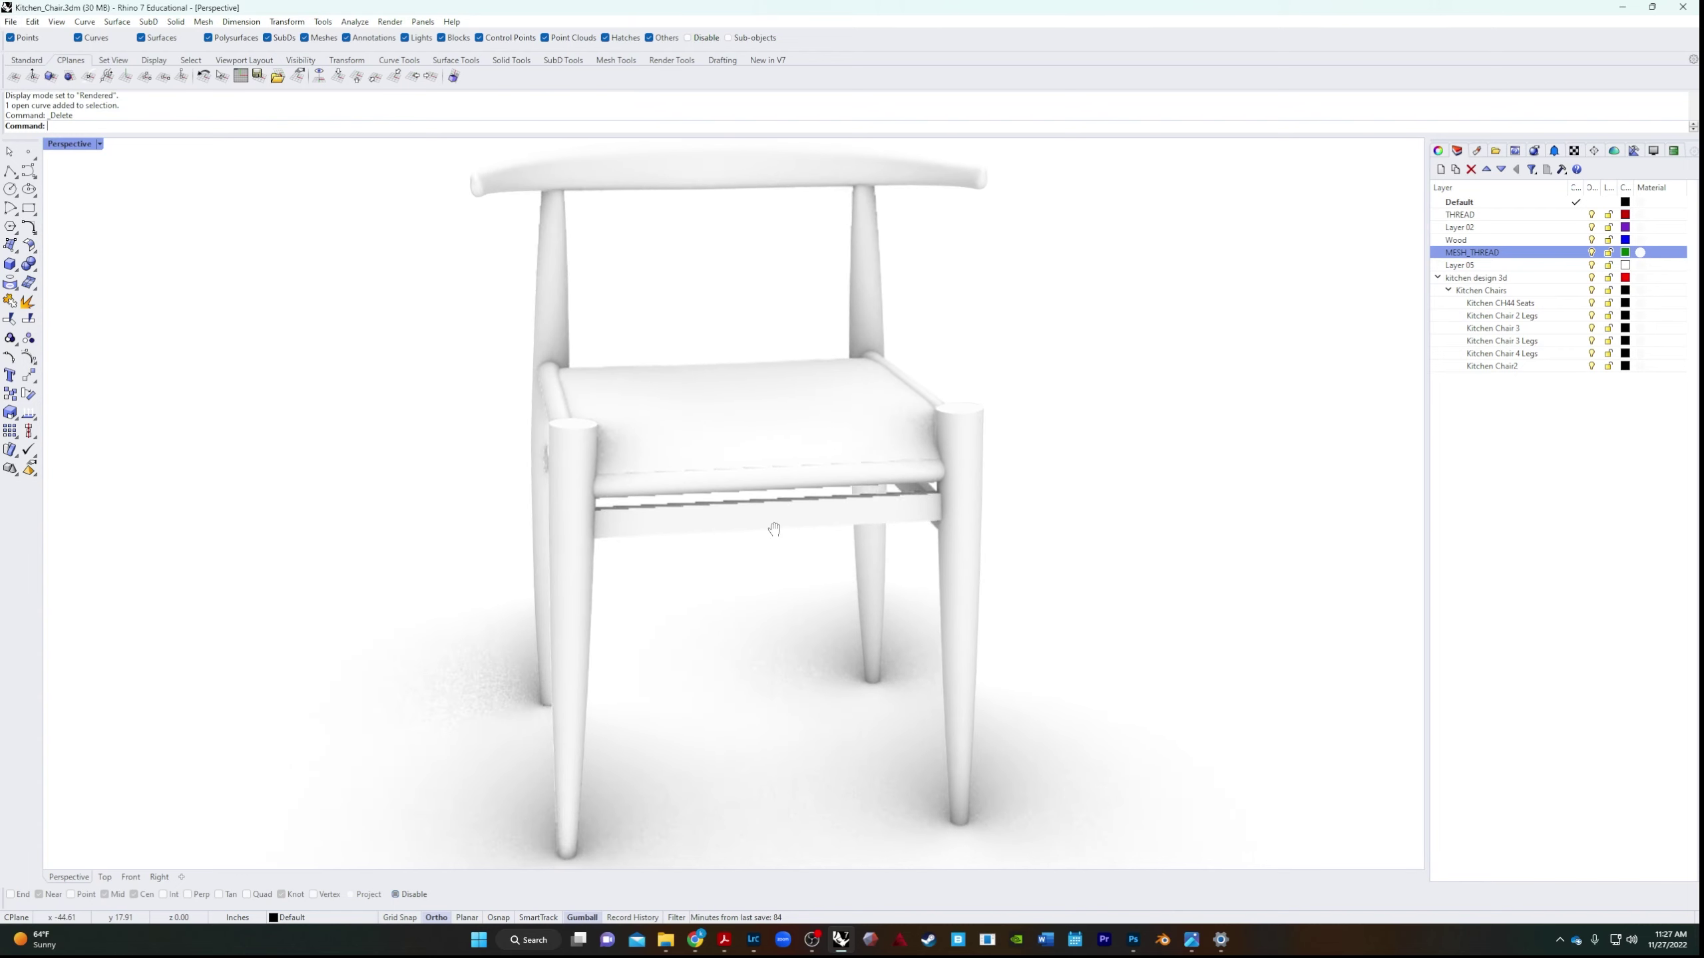
{"action": "left_click", "coordinate": [11, 21]}
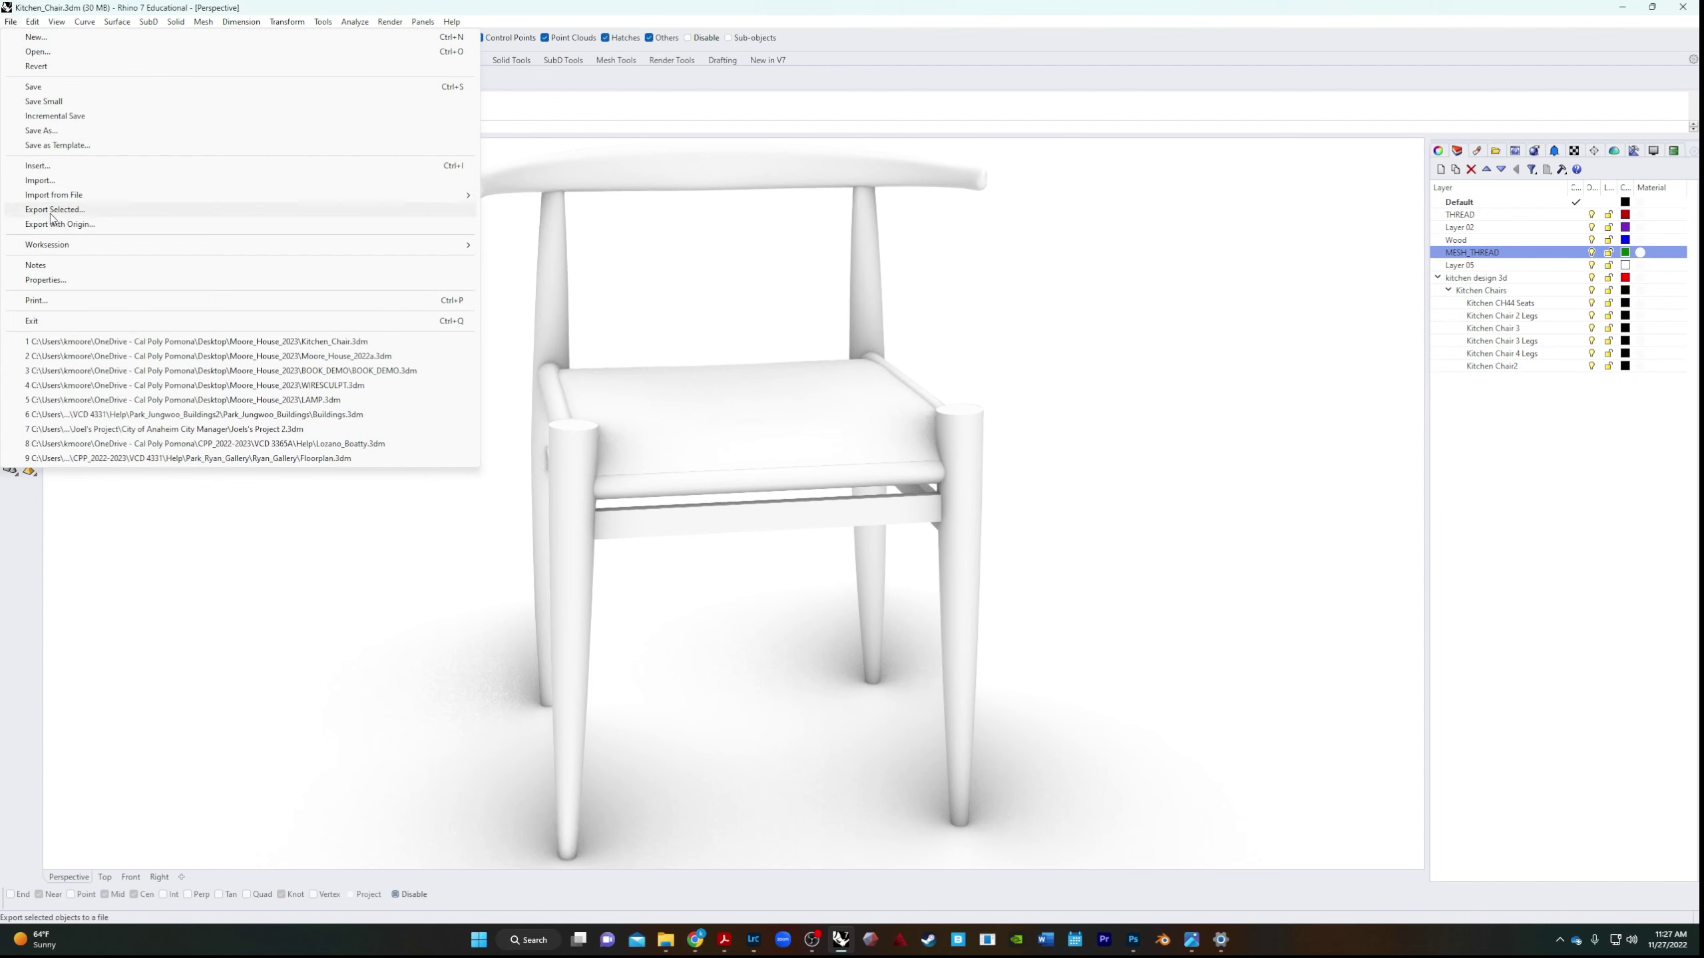
Change the document's model units from inches to Feet, scaling the model to match.
{"action": "left_click", "coordinate": [52, 282]}
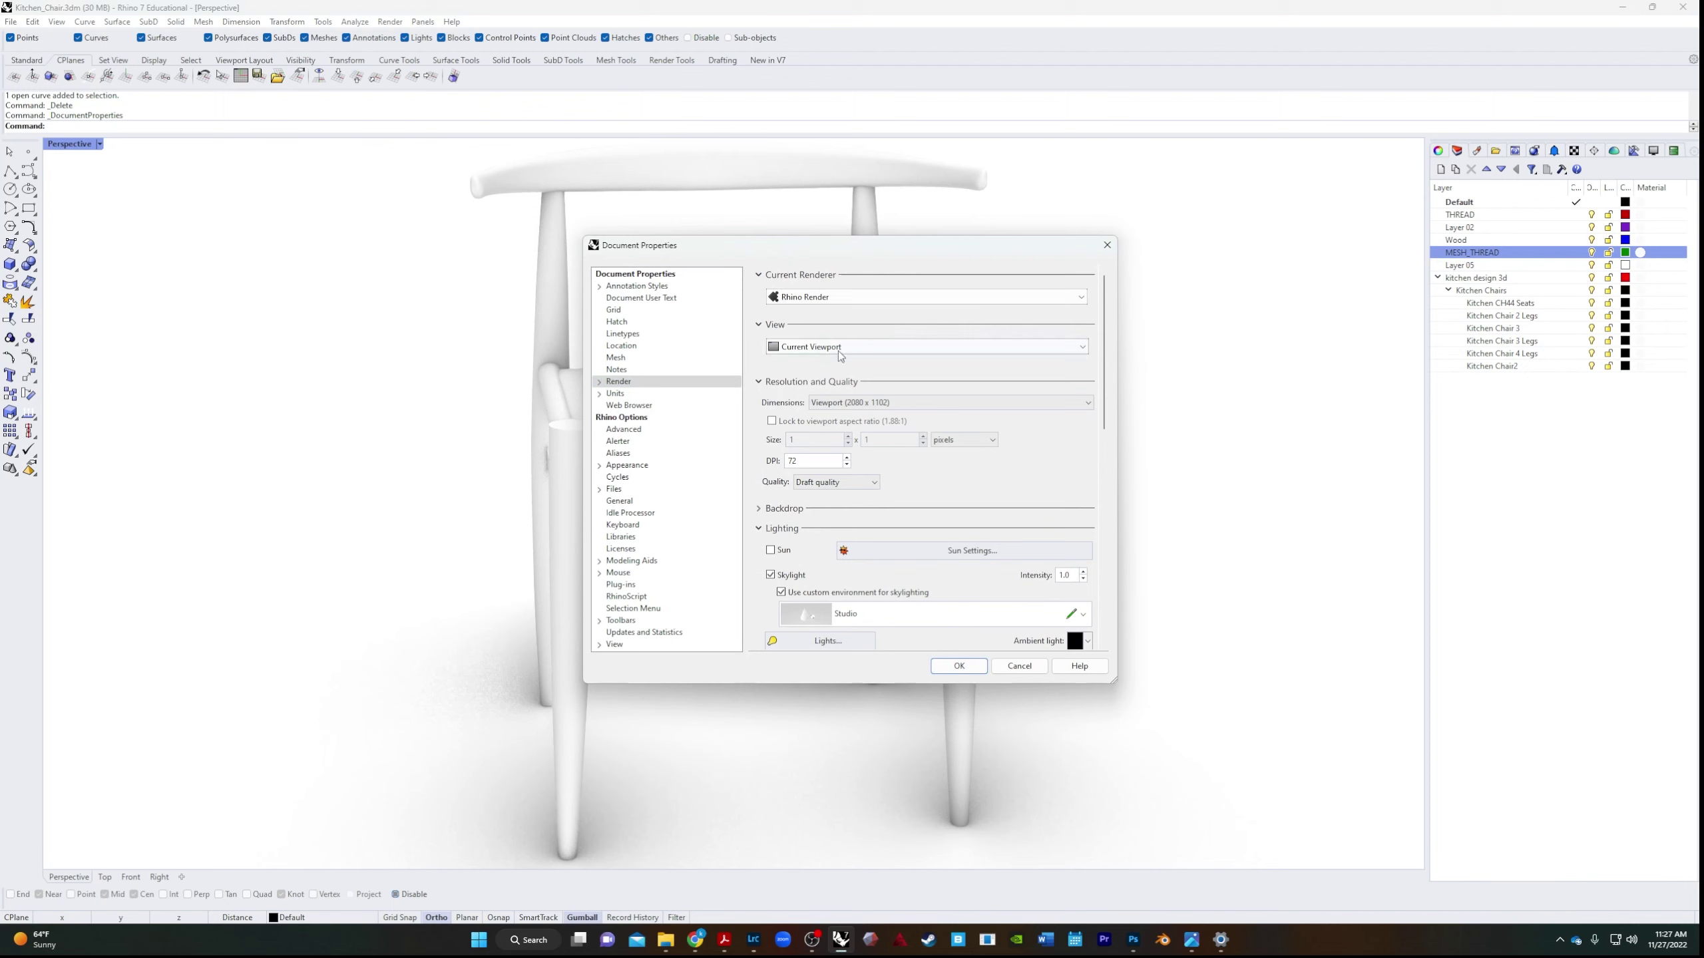
{"action": "left_click", "coordinate": [685, 395]}
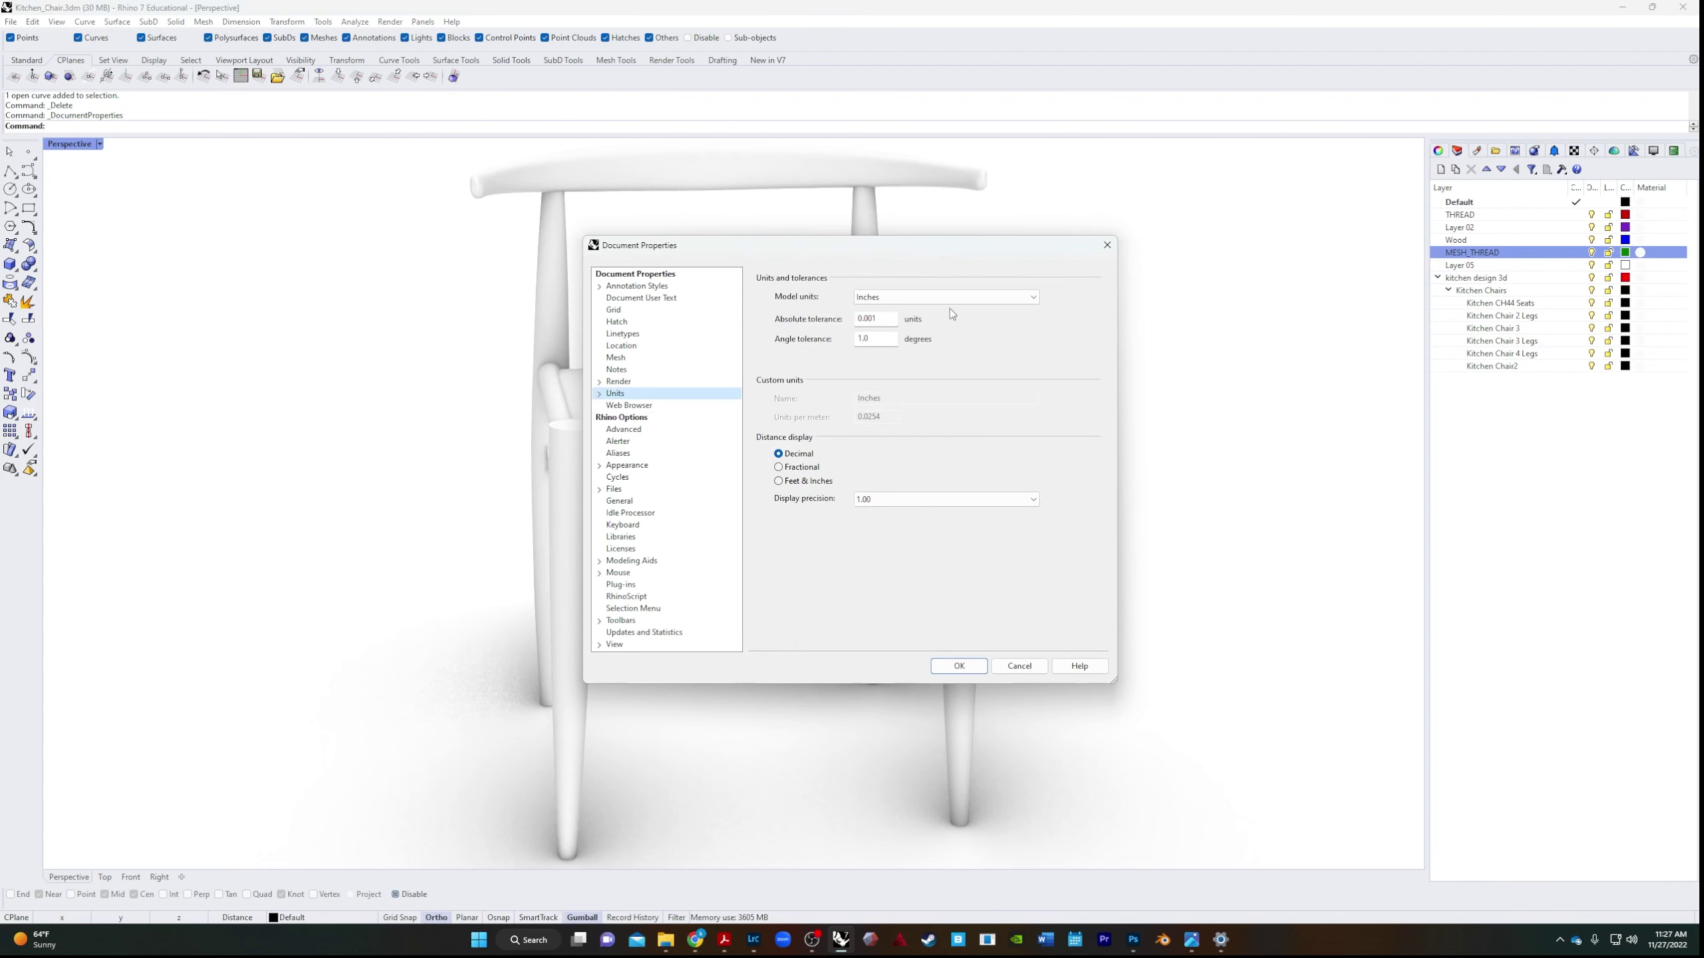
{"action": "left_click", "coordinate": [956, 303]}
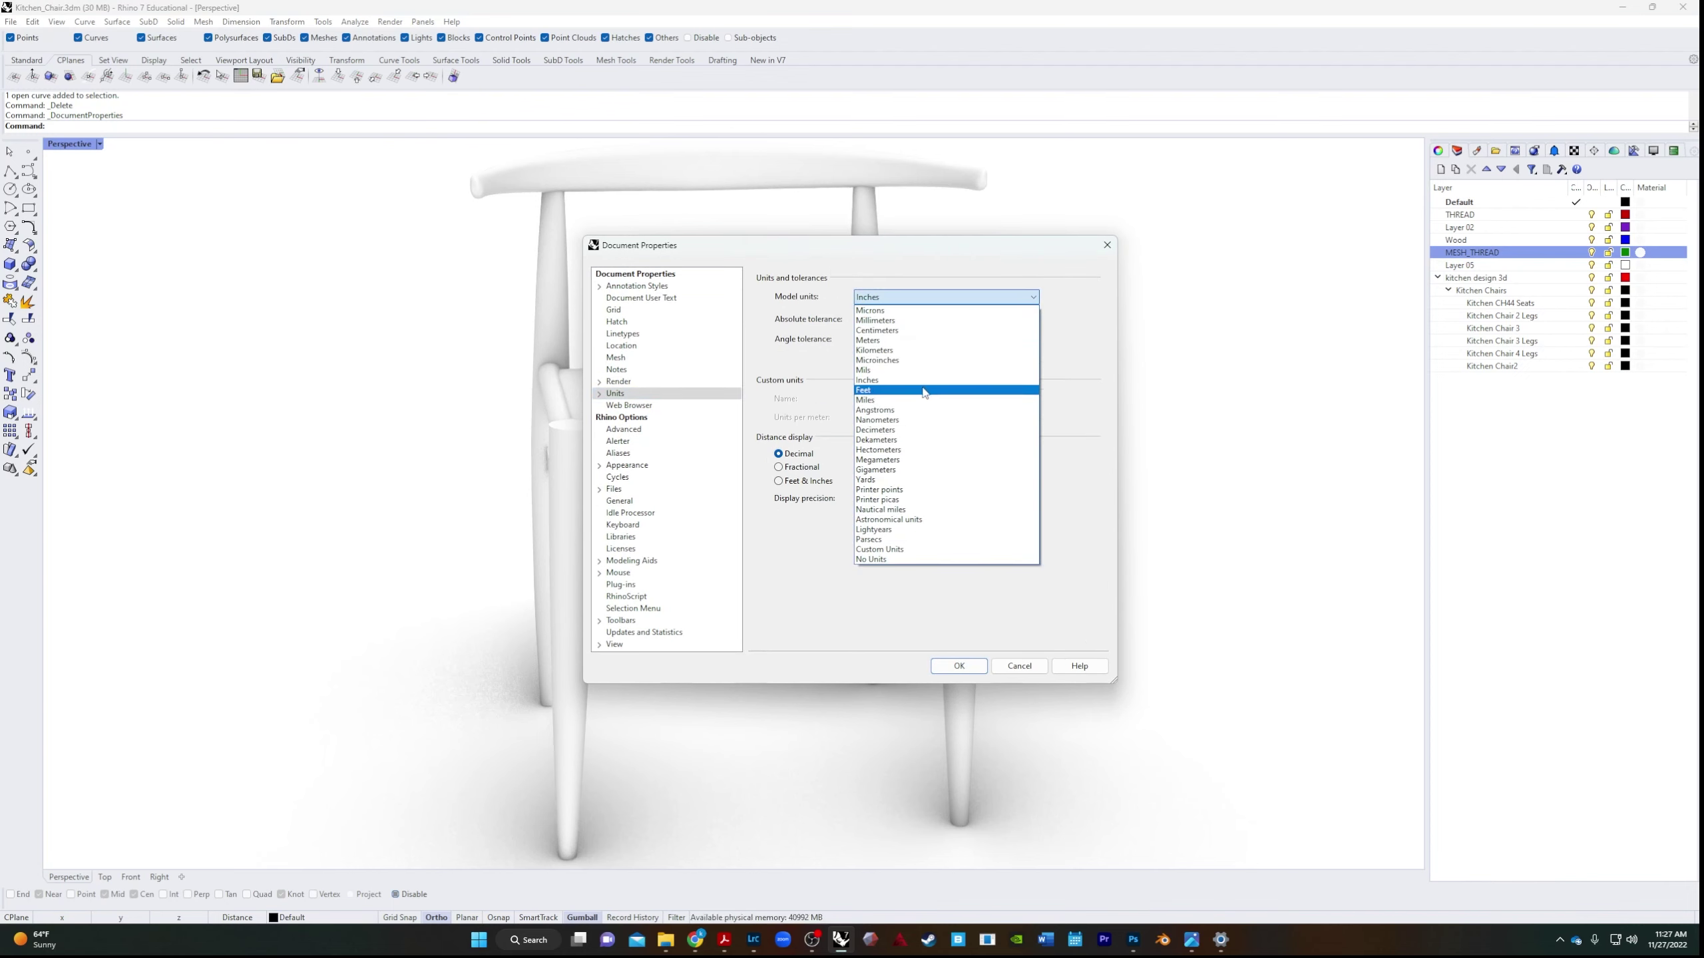
{"action": "left_click", "coordinate": [925, 396]}
{"action": "left_click", "coordinate": [958, 666]}
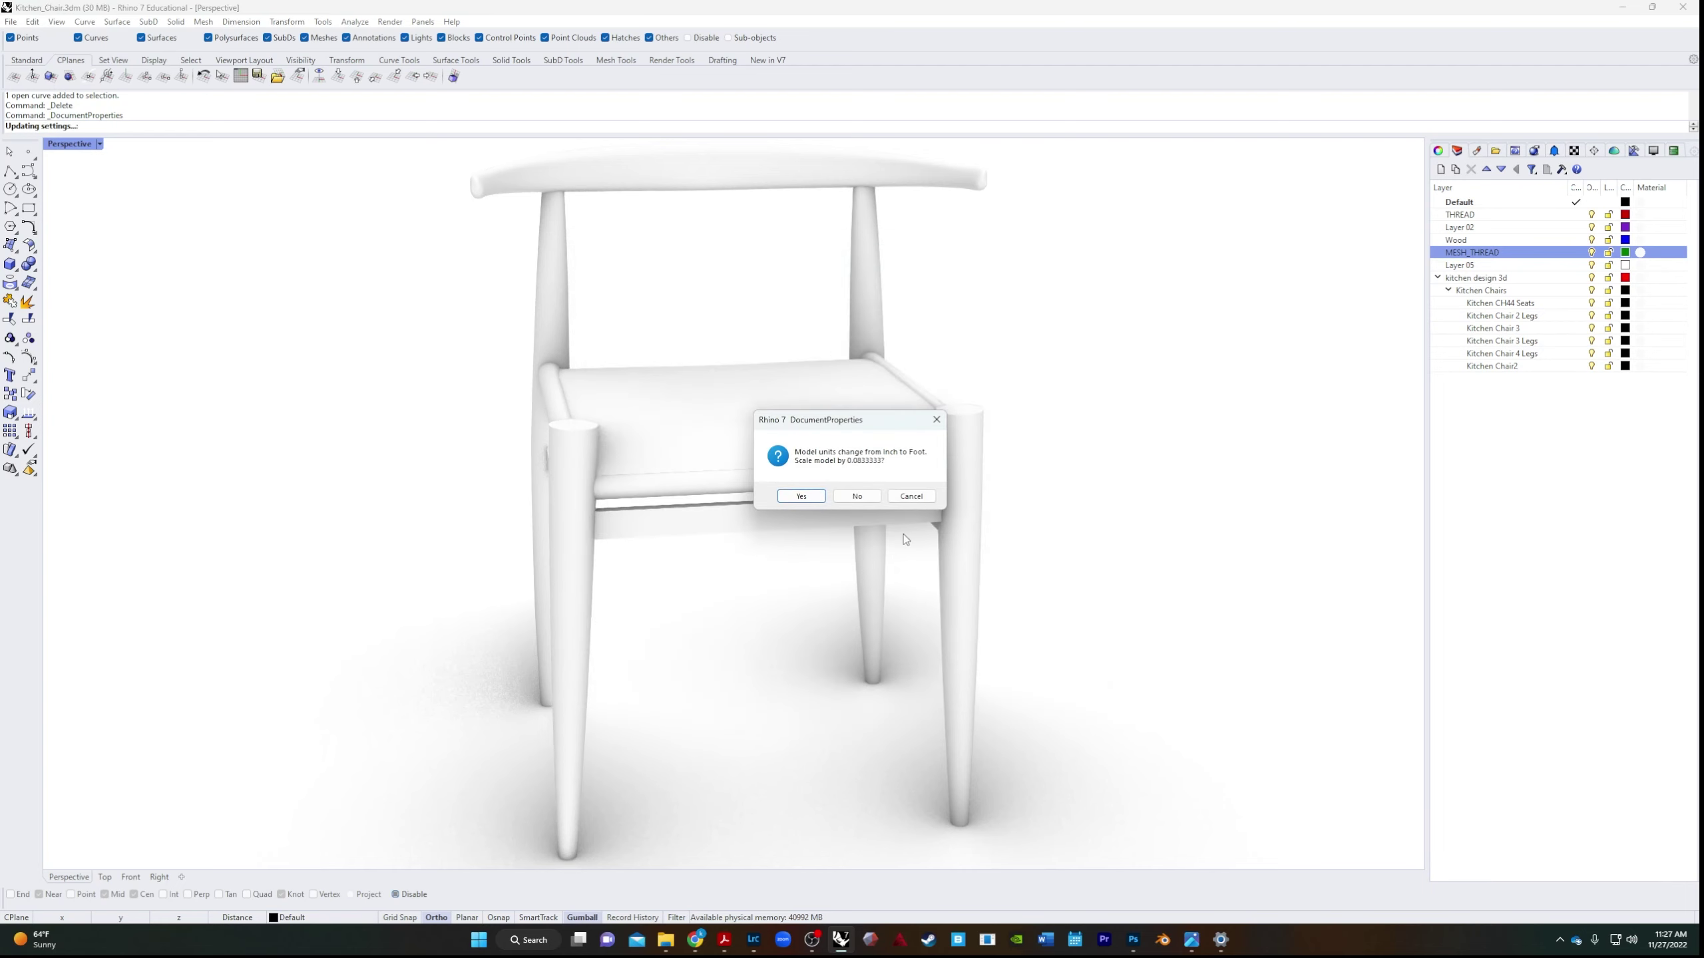
{"action": "left_click", "coordinate": [801, 497]}
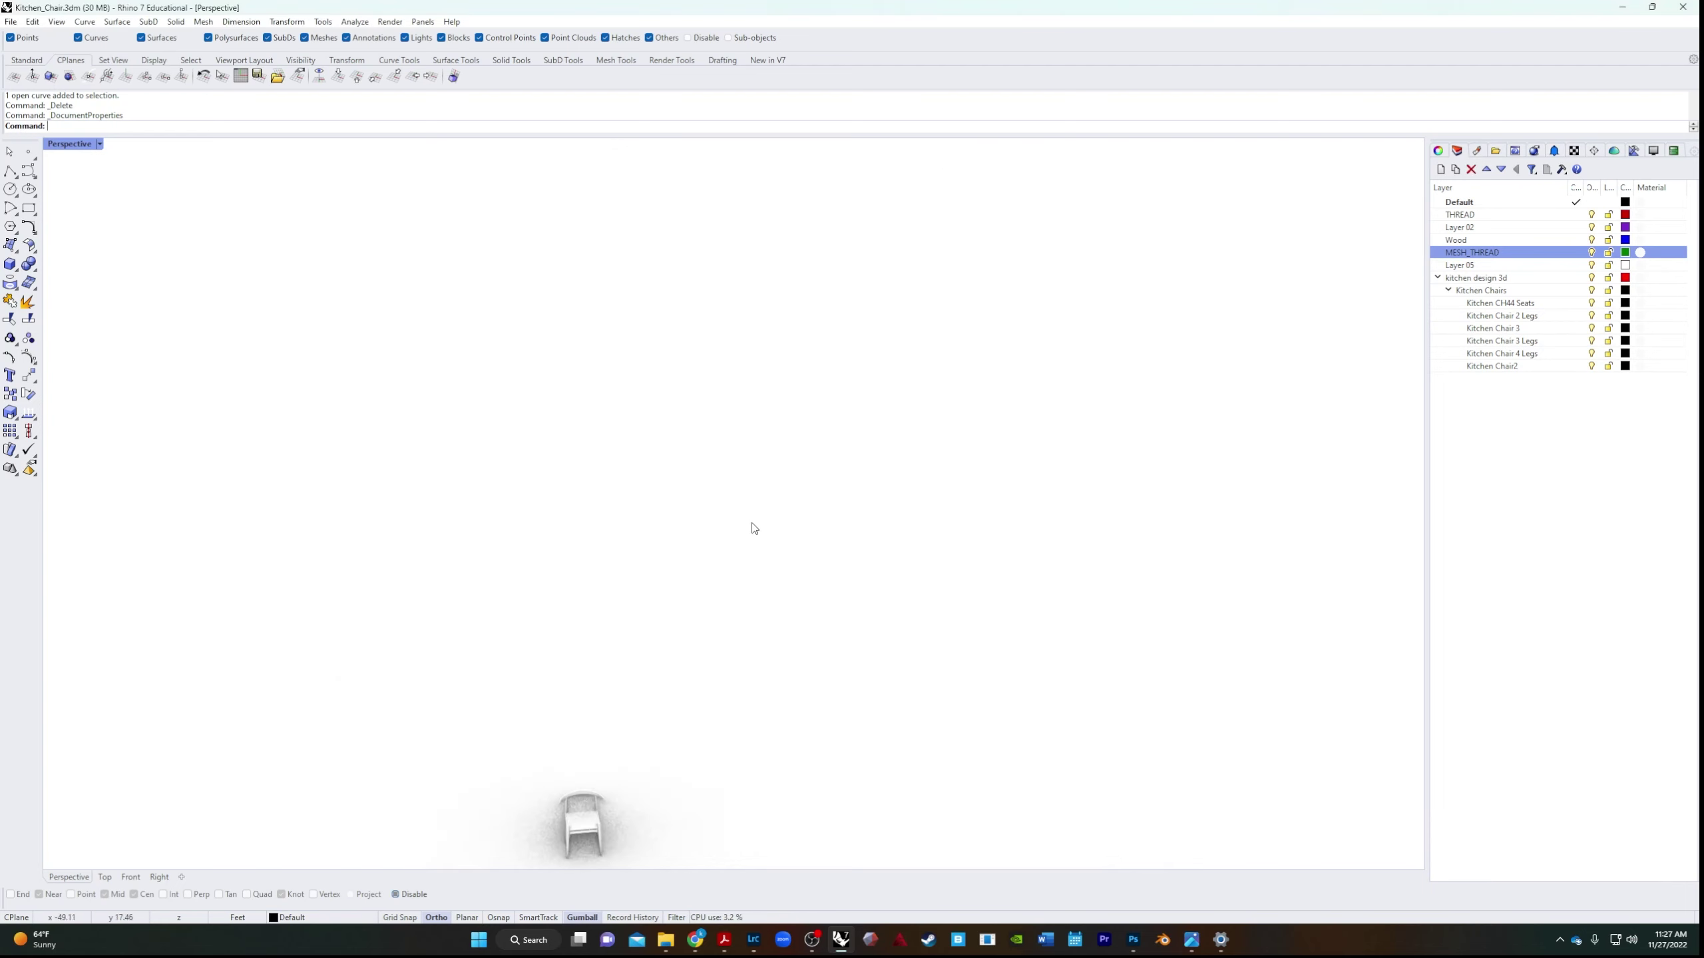
Bring the shrunken chair back into view and window-select all of it.
{"action": "right_click_drag", "start_coordinate": [638, 818], "coordinate": [789, 577], "text": "shift"}
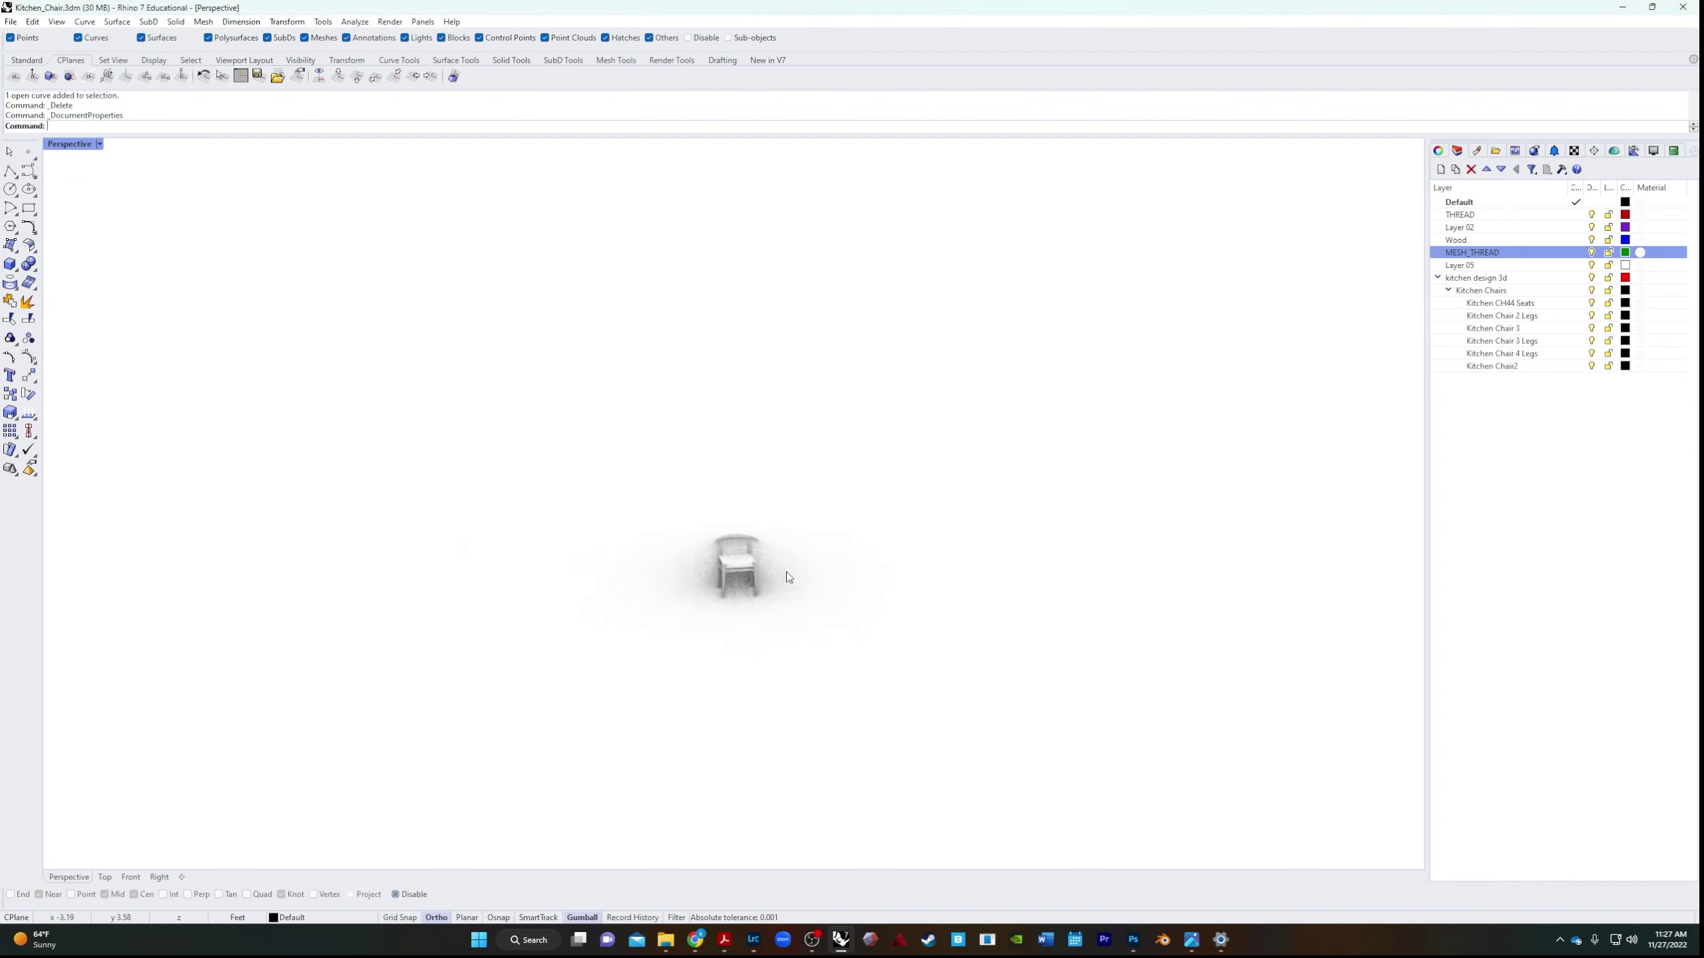
{"action": "scroll", "coordinate": [738, 590], "scroll_direction": "up", "scroll_amount": 15}
{"action": "right_click_drag", "start_coordinate": [926, 265], "coordinate": [903, 506], "text": "shift"}
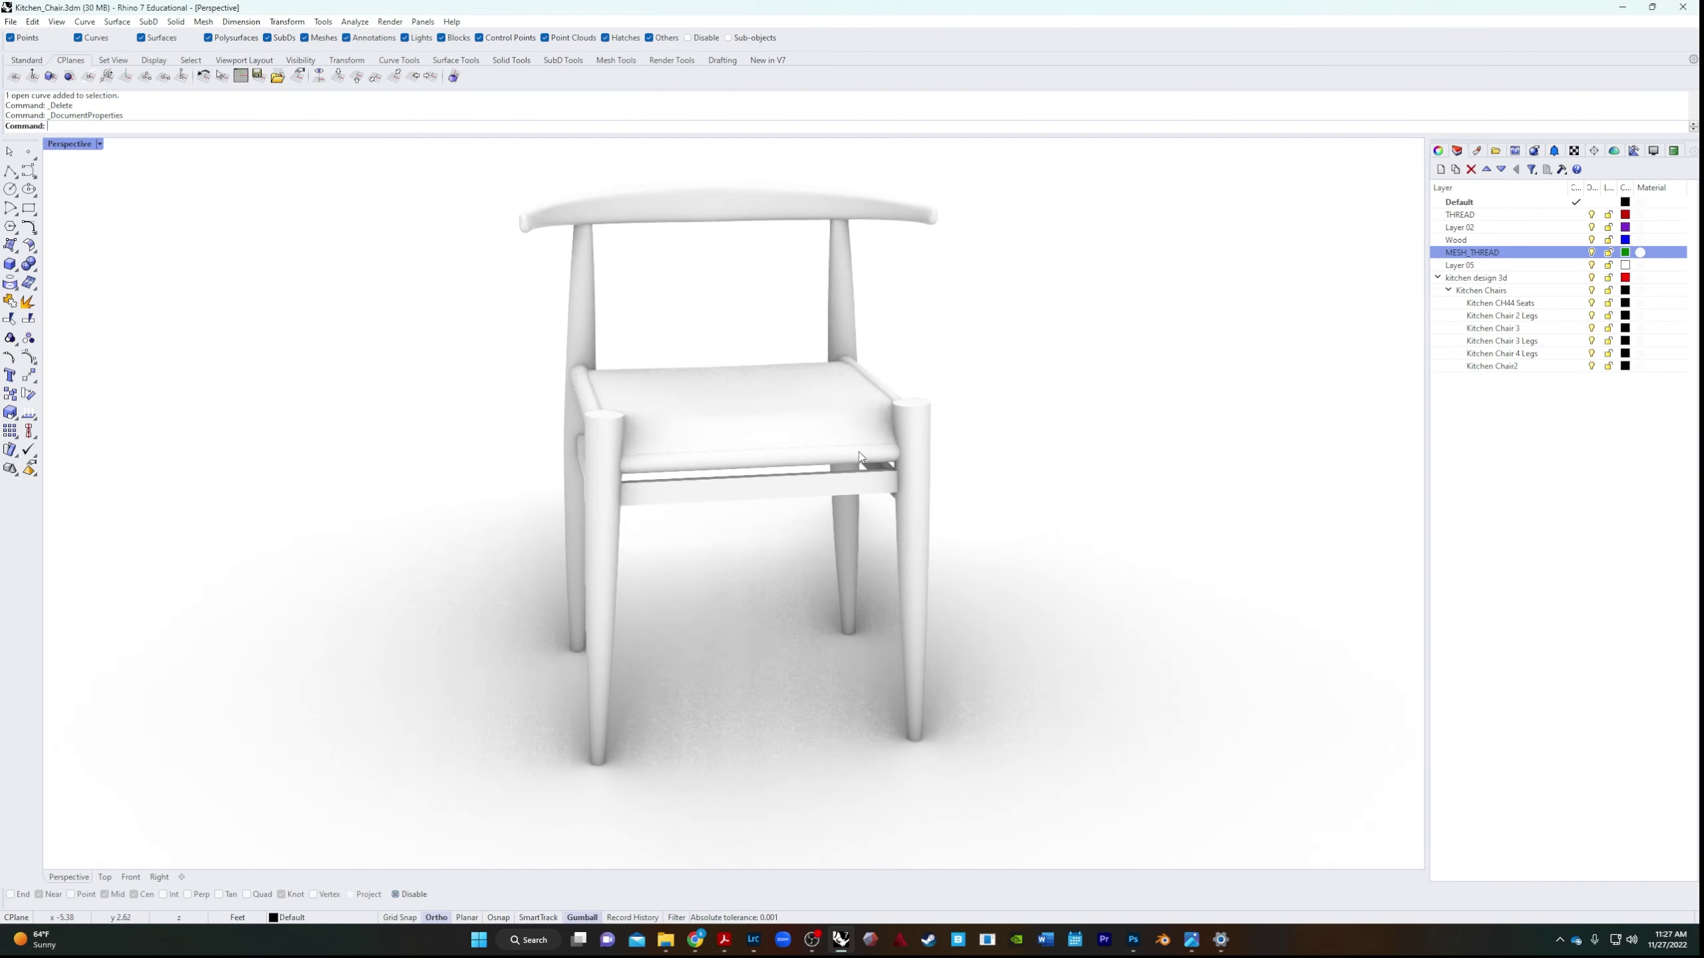
{"action": "scroll", "coordinate": [906, 379], "scroll_direction": "down", "scroll_amount": 3}
{"action": "left_click_drag", "start_coordinate": [999, 190], "coordinate": [542, 733]}
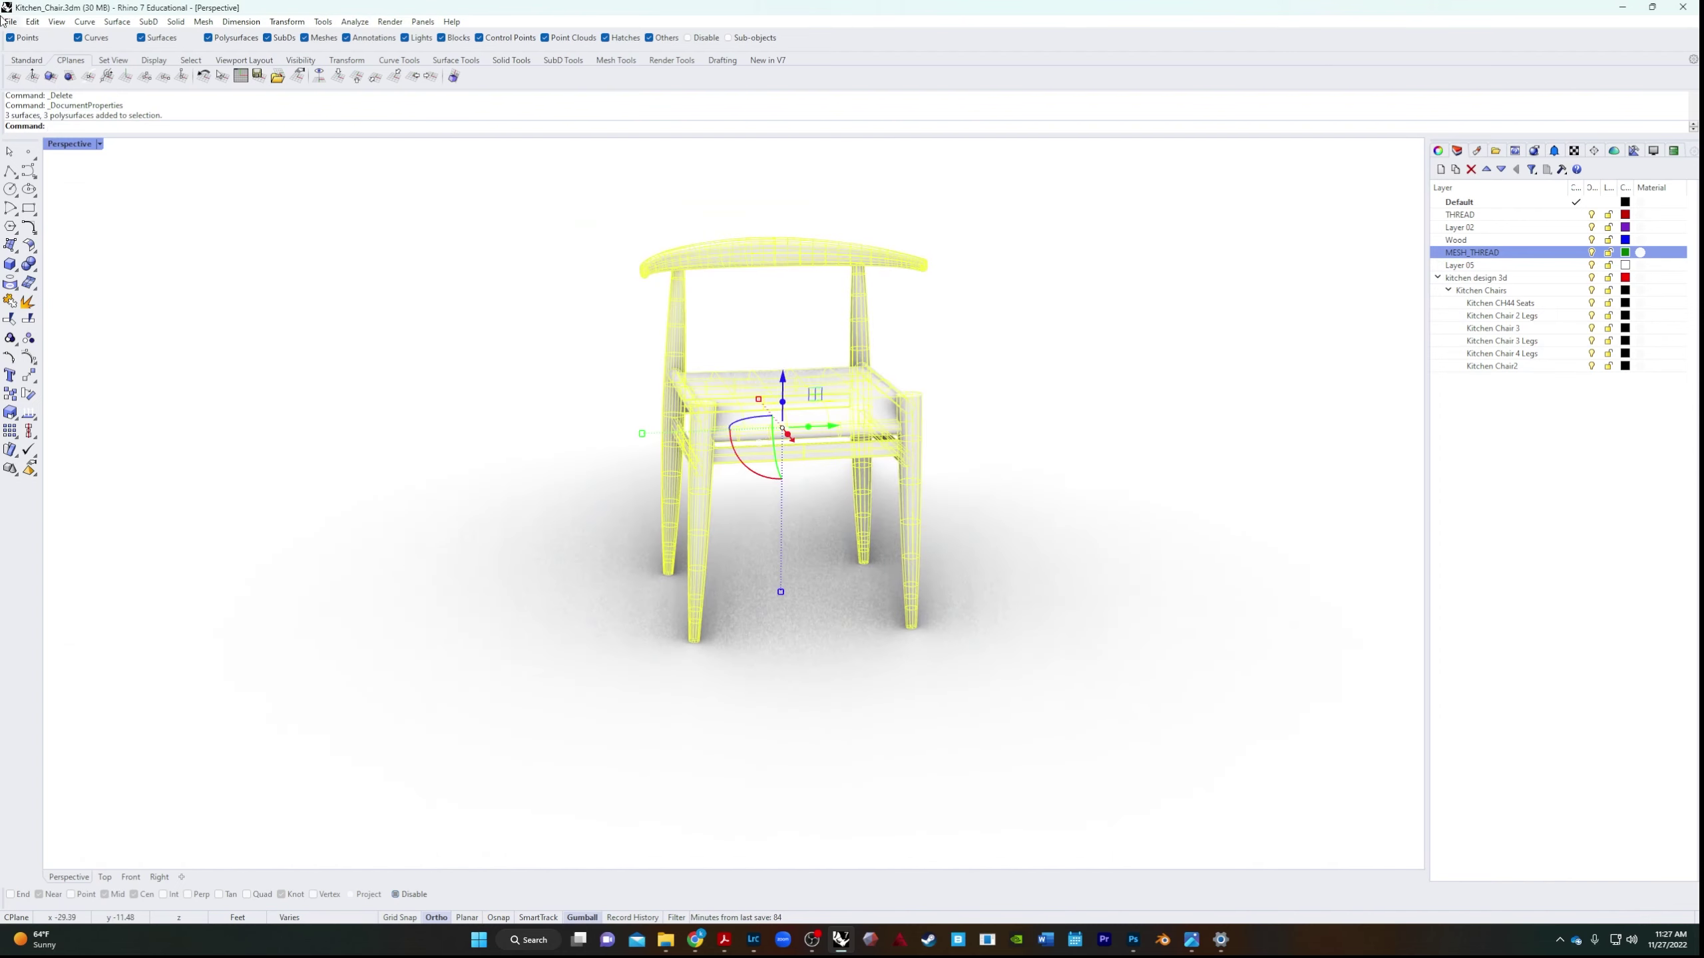
Rename the THREAD layer to KITCHAIR_THREAD.
{"action": "left_click", "coordinate": [8, 22]}
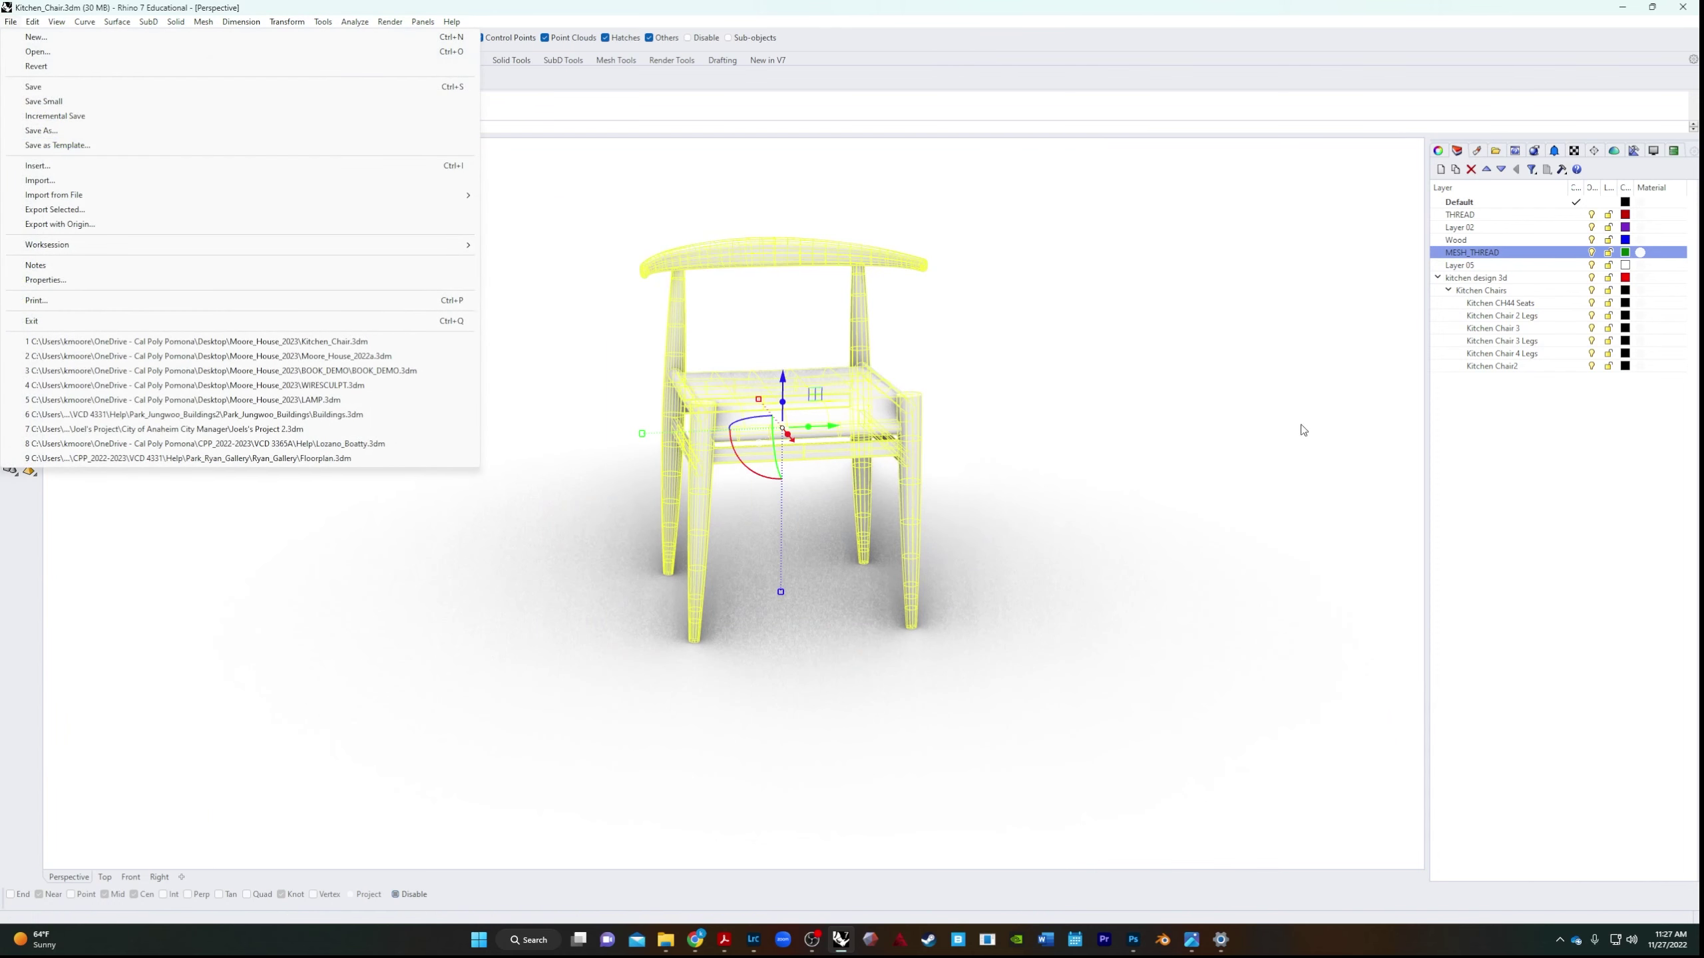
{"action": "left_click", "coordinate": [1117, 427]}
{"action": "double_click", "coordinate": [1455, 216]}
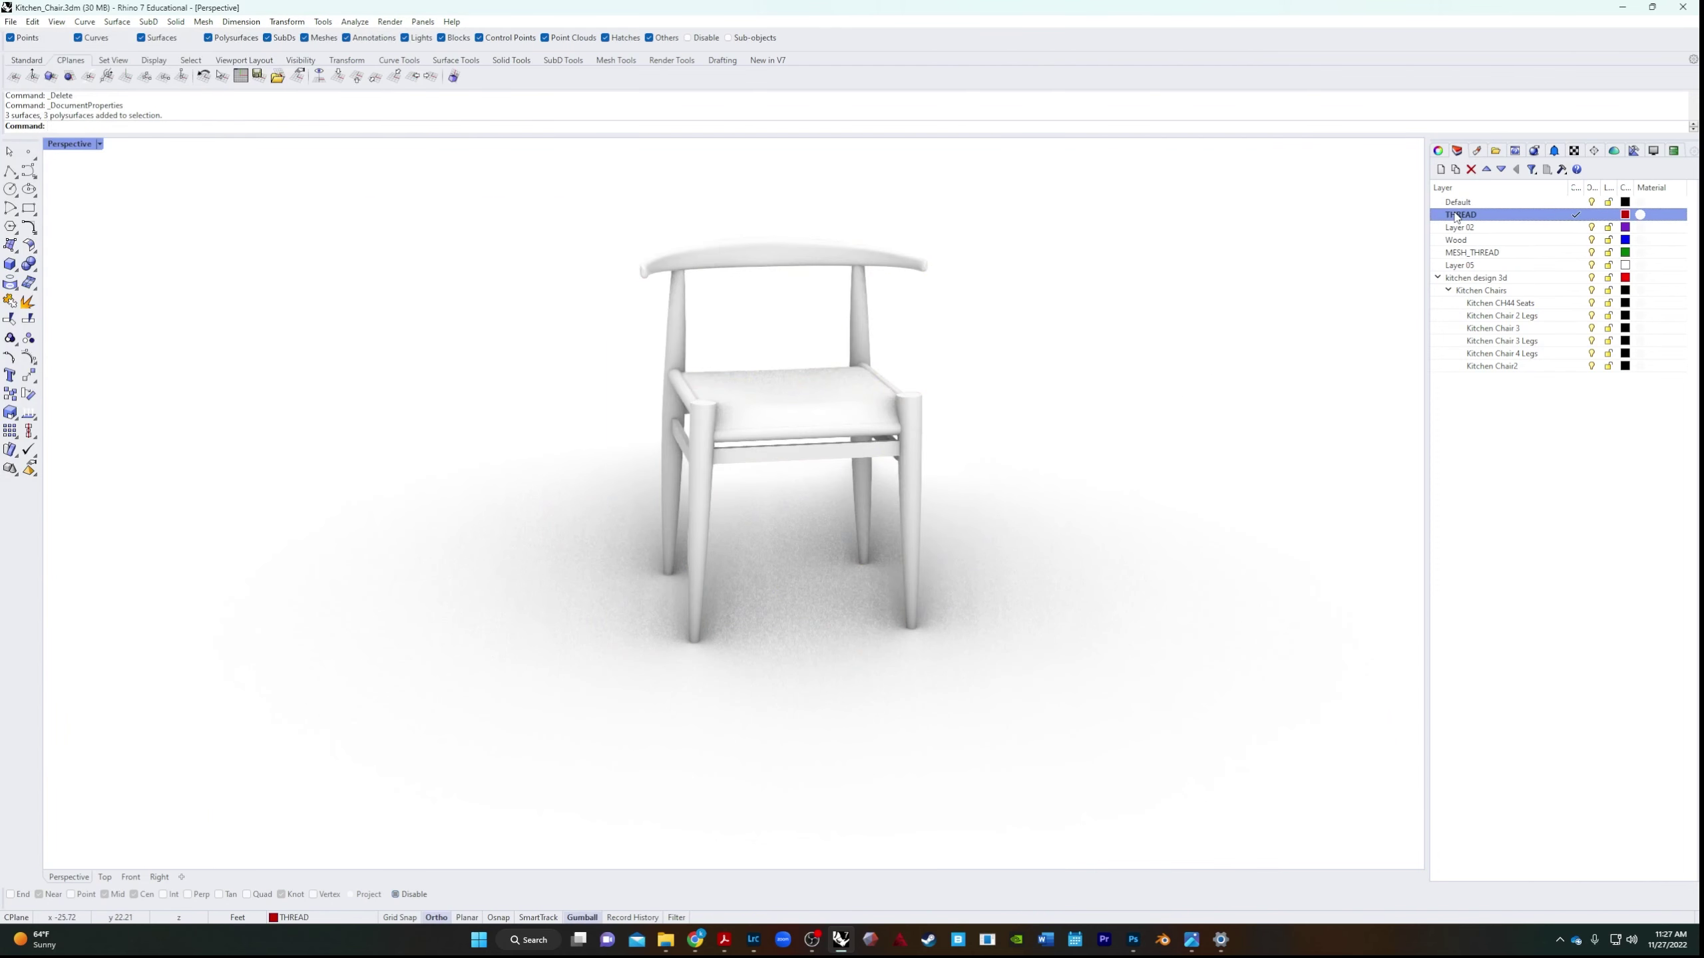
{"action": "left_click", "coordinate": [1465, 217]}
{"action": "key", "text": "BackSpace"}
{"action": "key", "text": "BackSpace"}
{"action": "key", "text": "BackSpace"}
{"action": "key", "text": "BackSpace"}
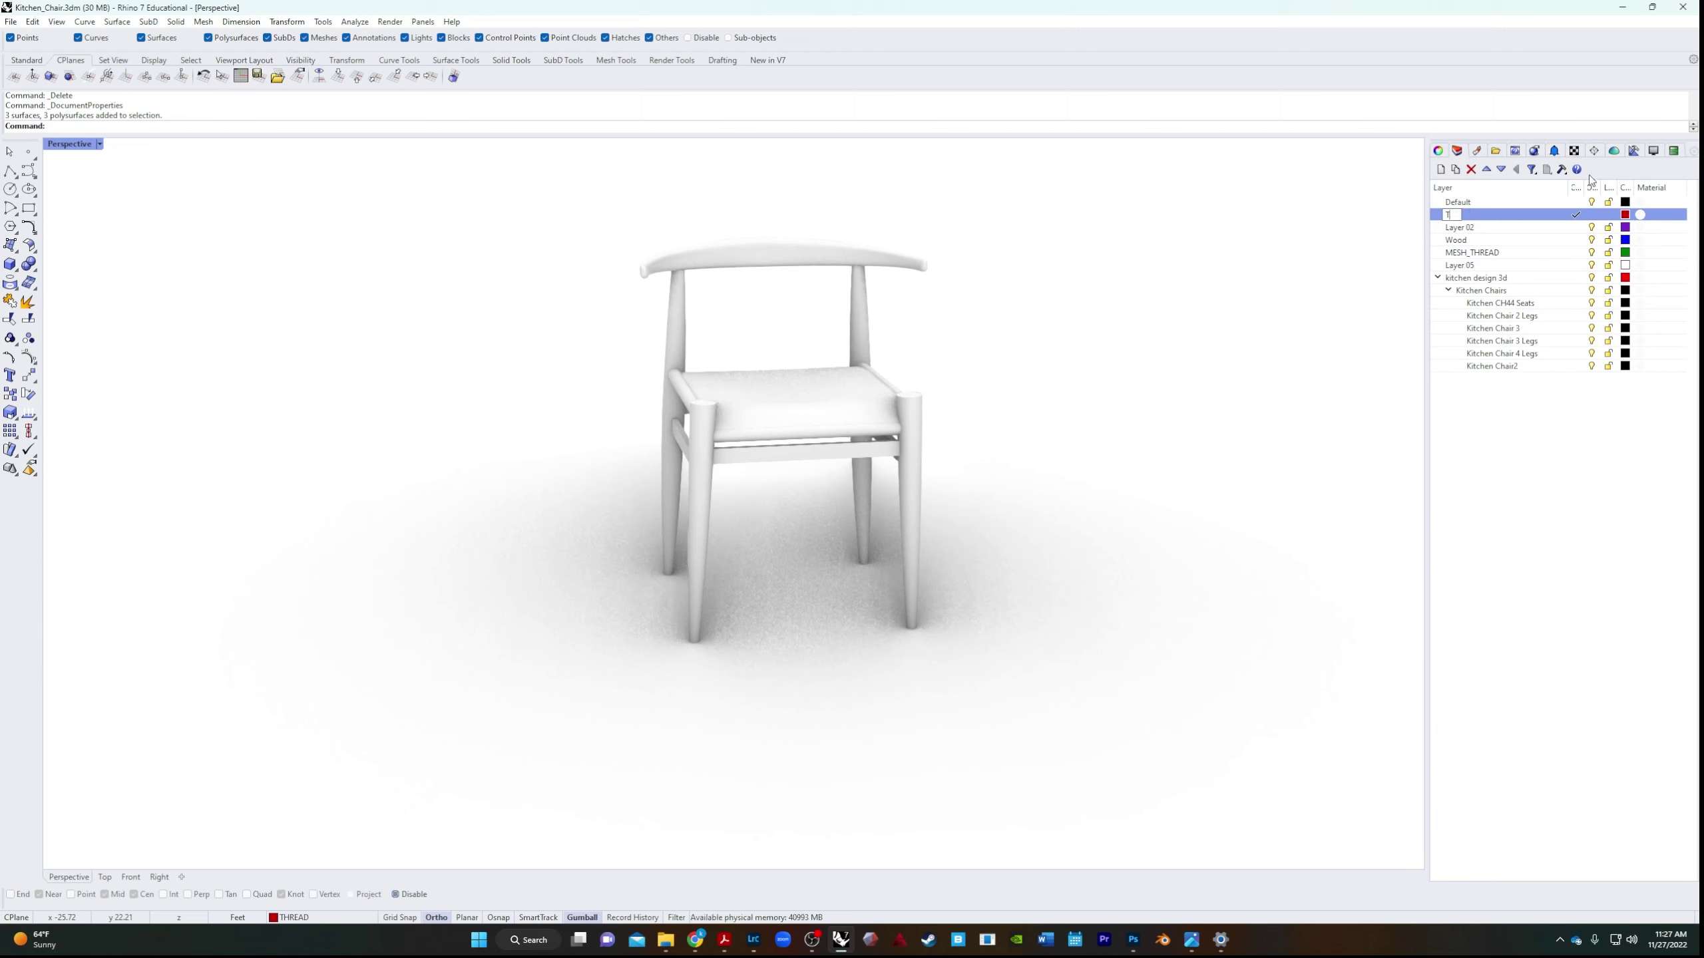
{"action": "type", "text": "HREAD"}
{"action": "key", "text": "Home"}
{"action": "type", "text": "KITCHAIR"}
{"action": "left_click", "coordinate": [1462, 253]}
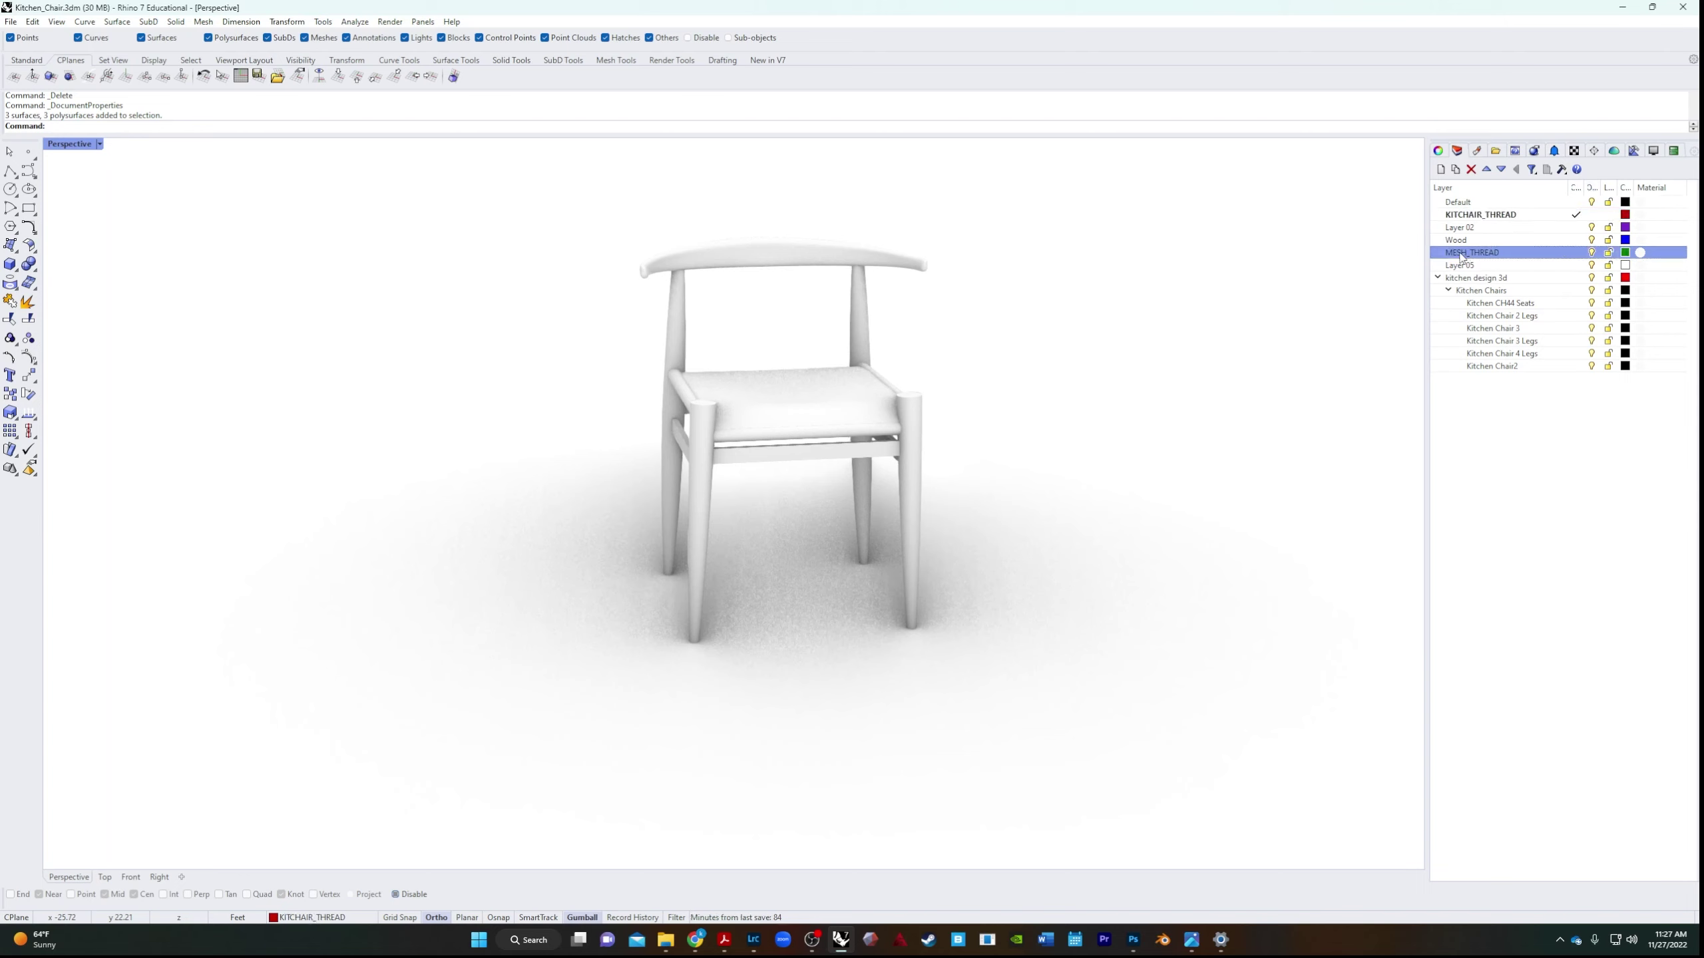
Rename MESH_THREAD to KITCHAIR_MESH_THREAD and Wood to KITCHAIR_WOOD.
{"action": "left_click", "coordinate": [1461, 254]}
{"action": "left_click", "coordinate": [1447, 254]}
{"action": "type", "text": "KITCHAIR"}
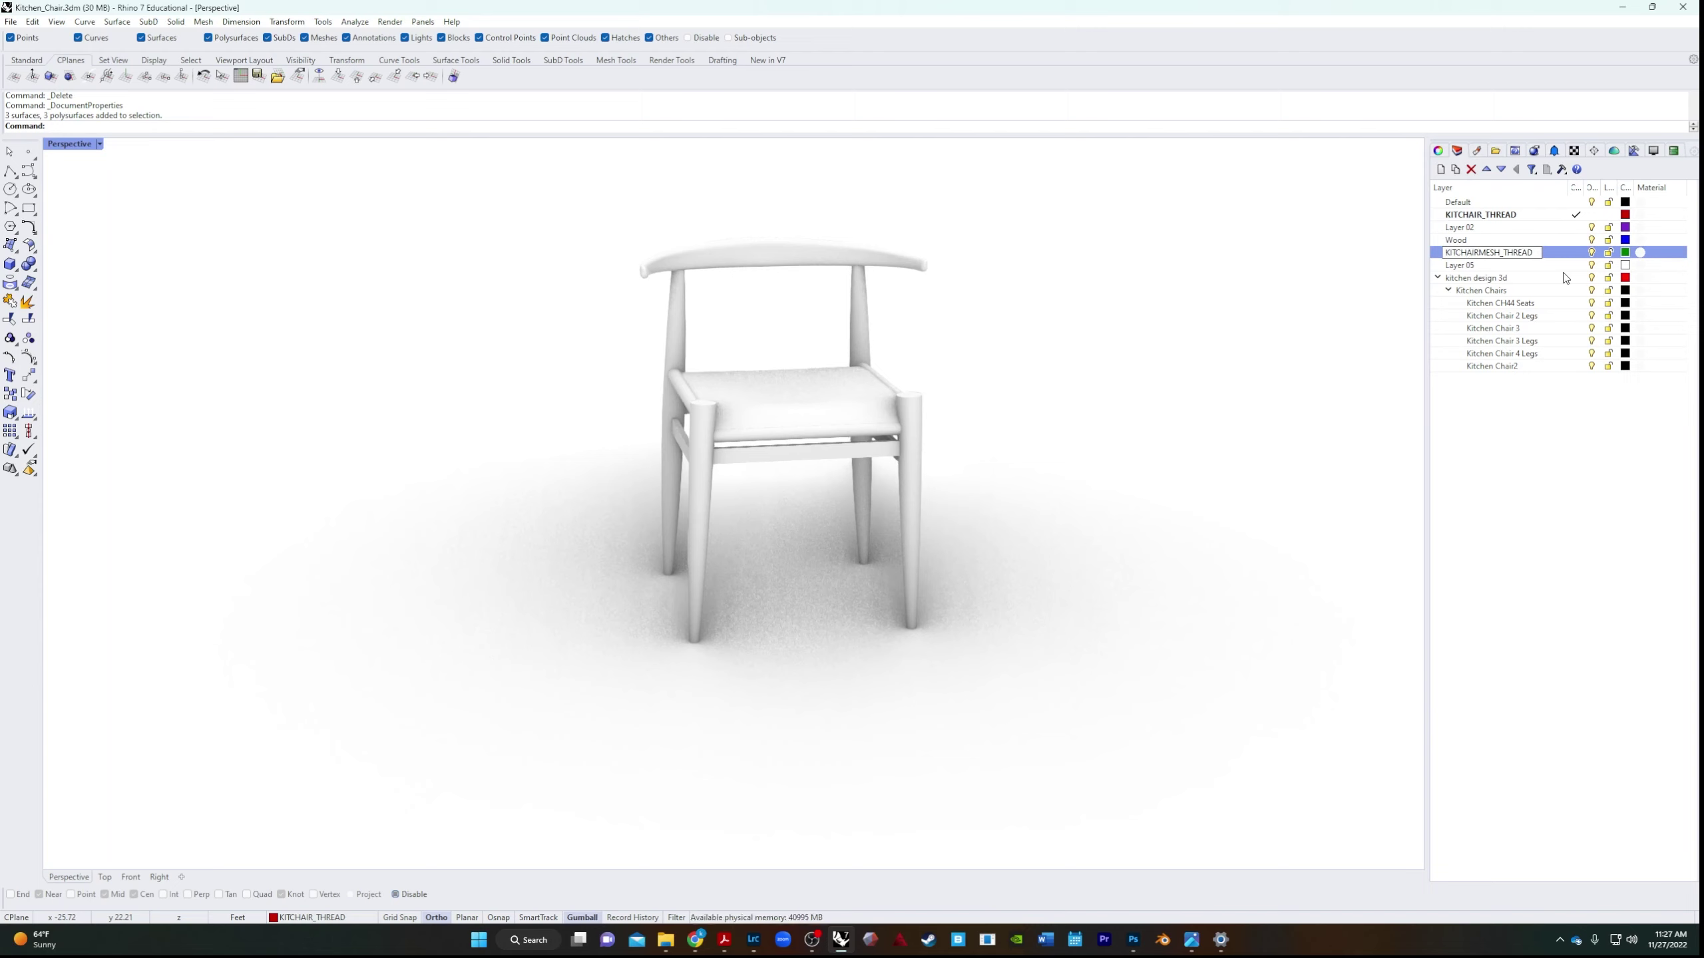
{"action": "type", "text": "_"}
{"action": "left_click", "coordinate": [1474, 244]}
{"action": "left_click", "coordinate": [1468, 239]}
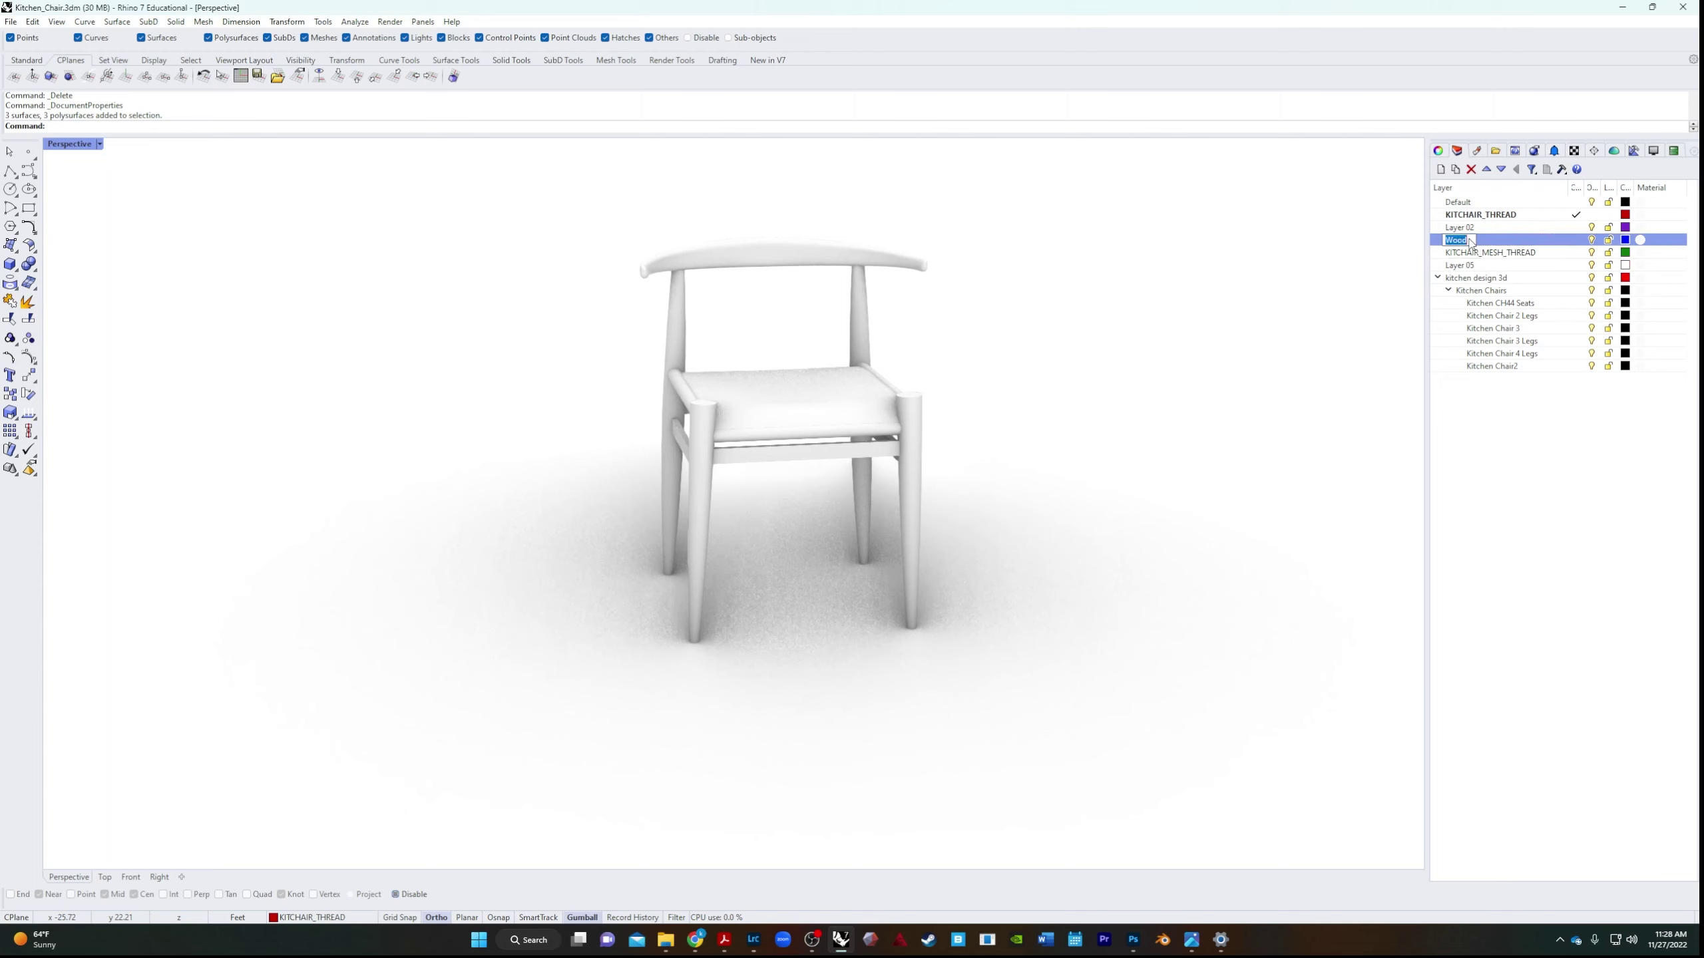
{"action": "type", "text": "KITCHAIR_WOOD"}
{"action": "key", "text": "Return"}
Select all three KITCHAIR layers together and bring up their layer actions.
{"action": "left_click", "coordinate": [1508, 258], "text": "ctrl"}
{"action": "left_click", "coordinate": [1513, 214], "text": "ctrl"}
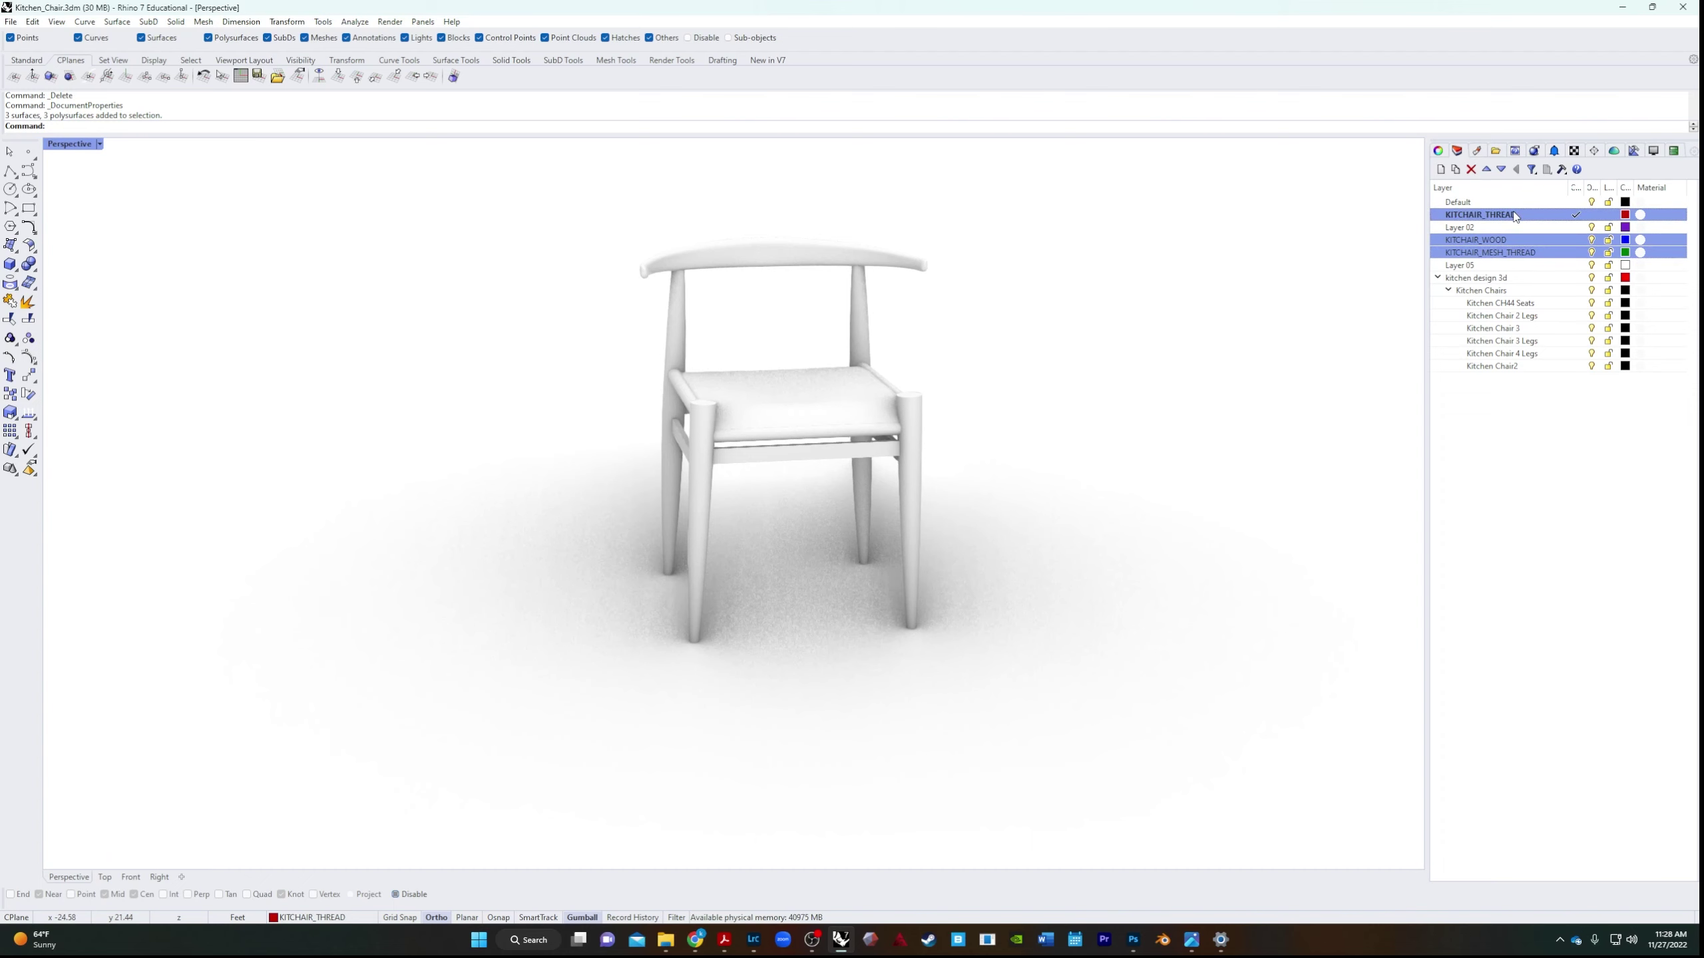
{"action": "right_click", "coordinate": [1514, 214]}
Select the layers' objects and export them with origin at the front-left leg's bottom.
{"action": "left_click", "coordinate": [1563, 420]}
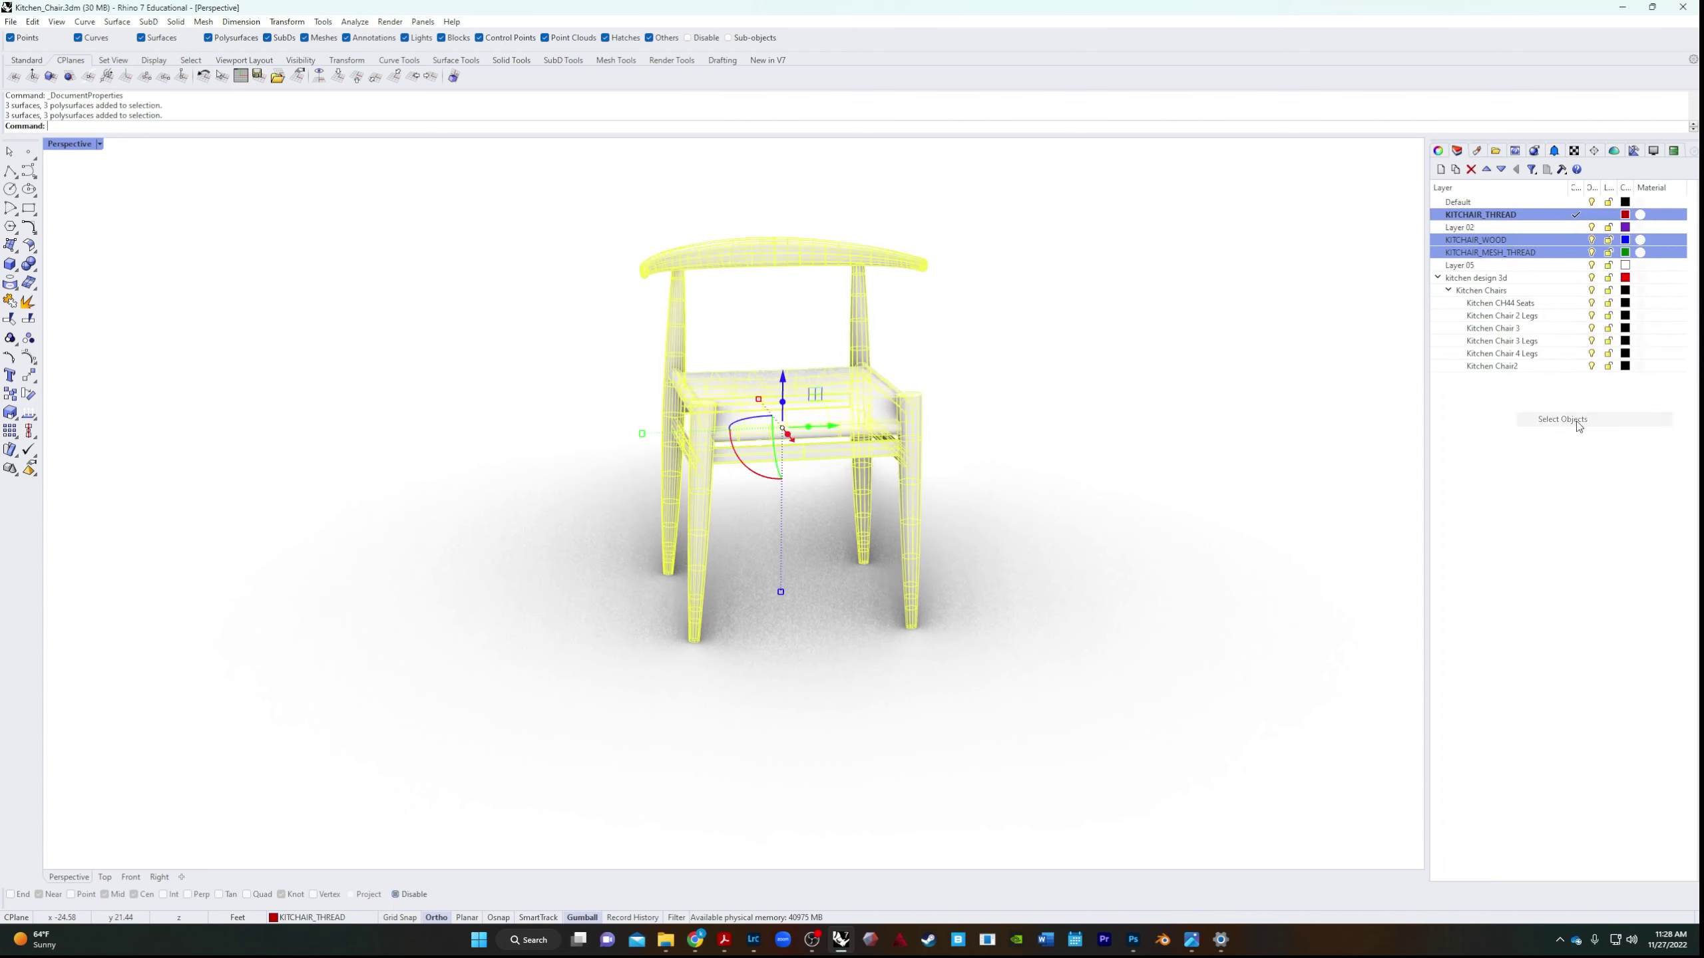
{"action": "right_click_drag", "start_coordinate": [1170, 515], "coordinate": [1133, 522]}
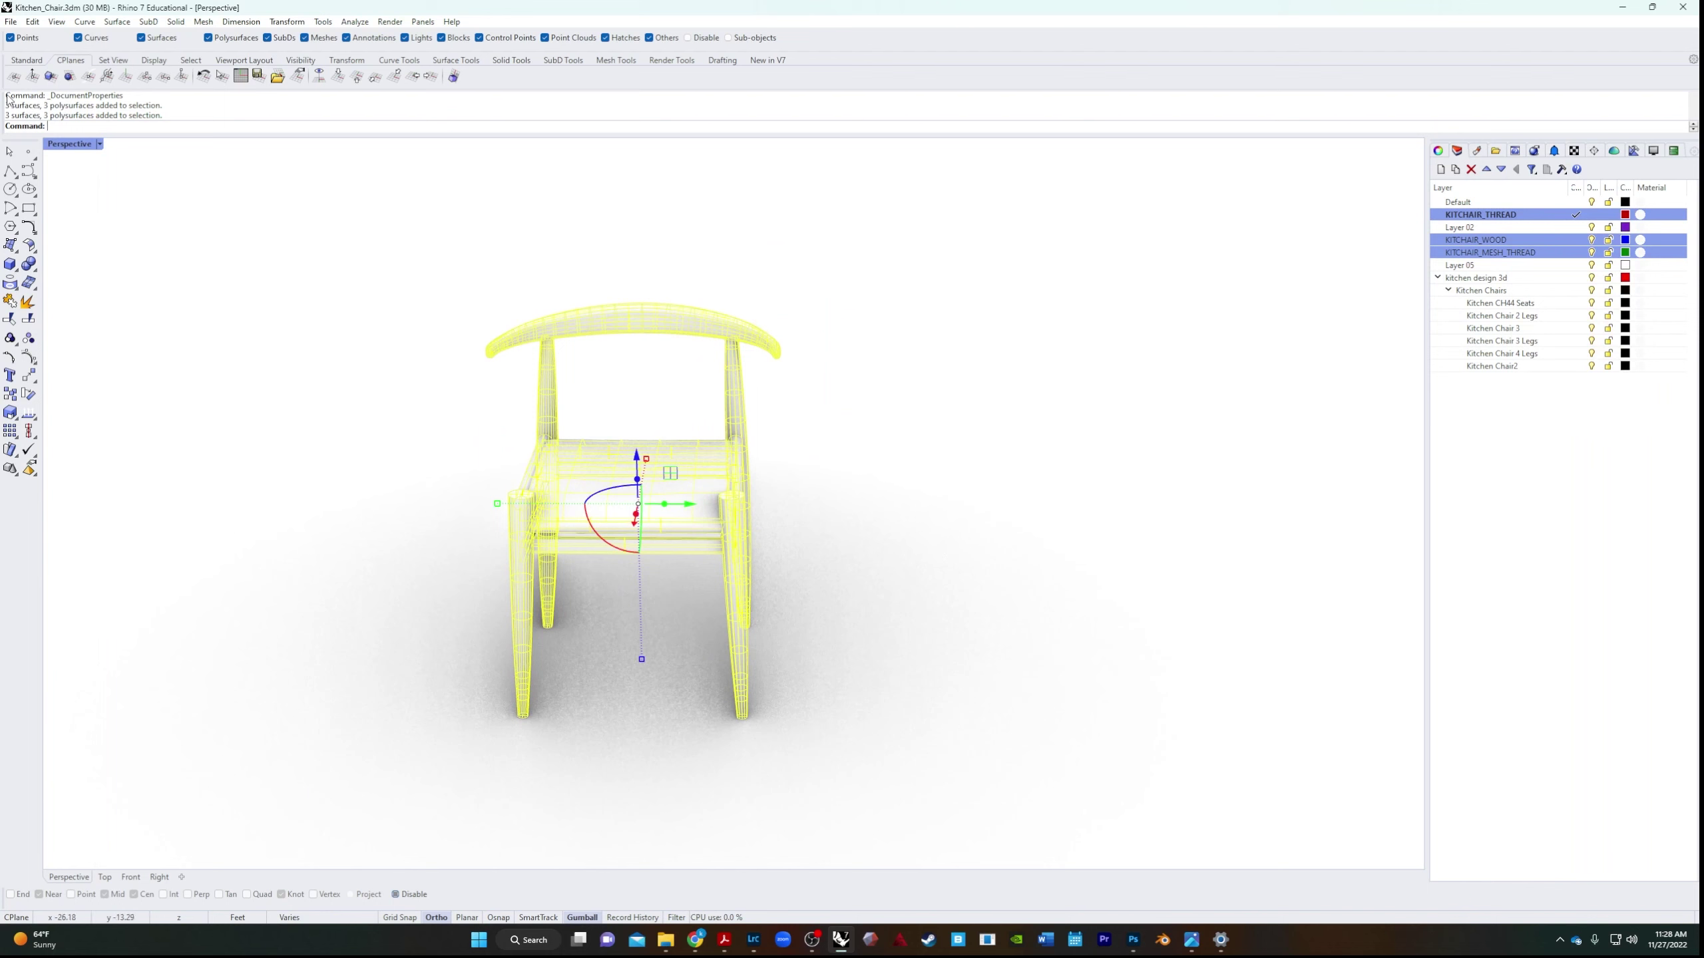
{"action": "left_click", "coordinate": [11, 21]}
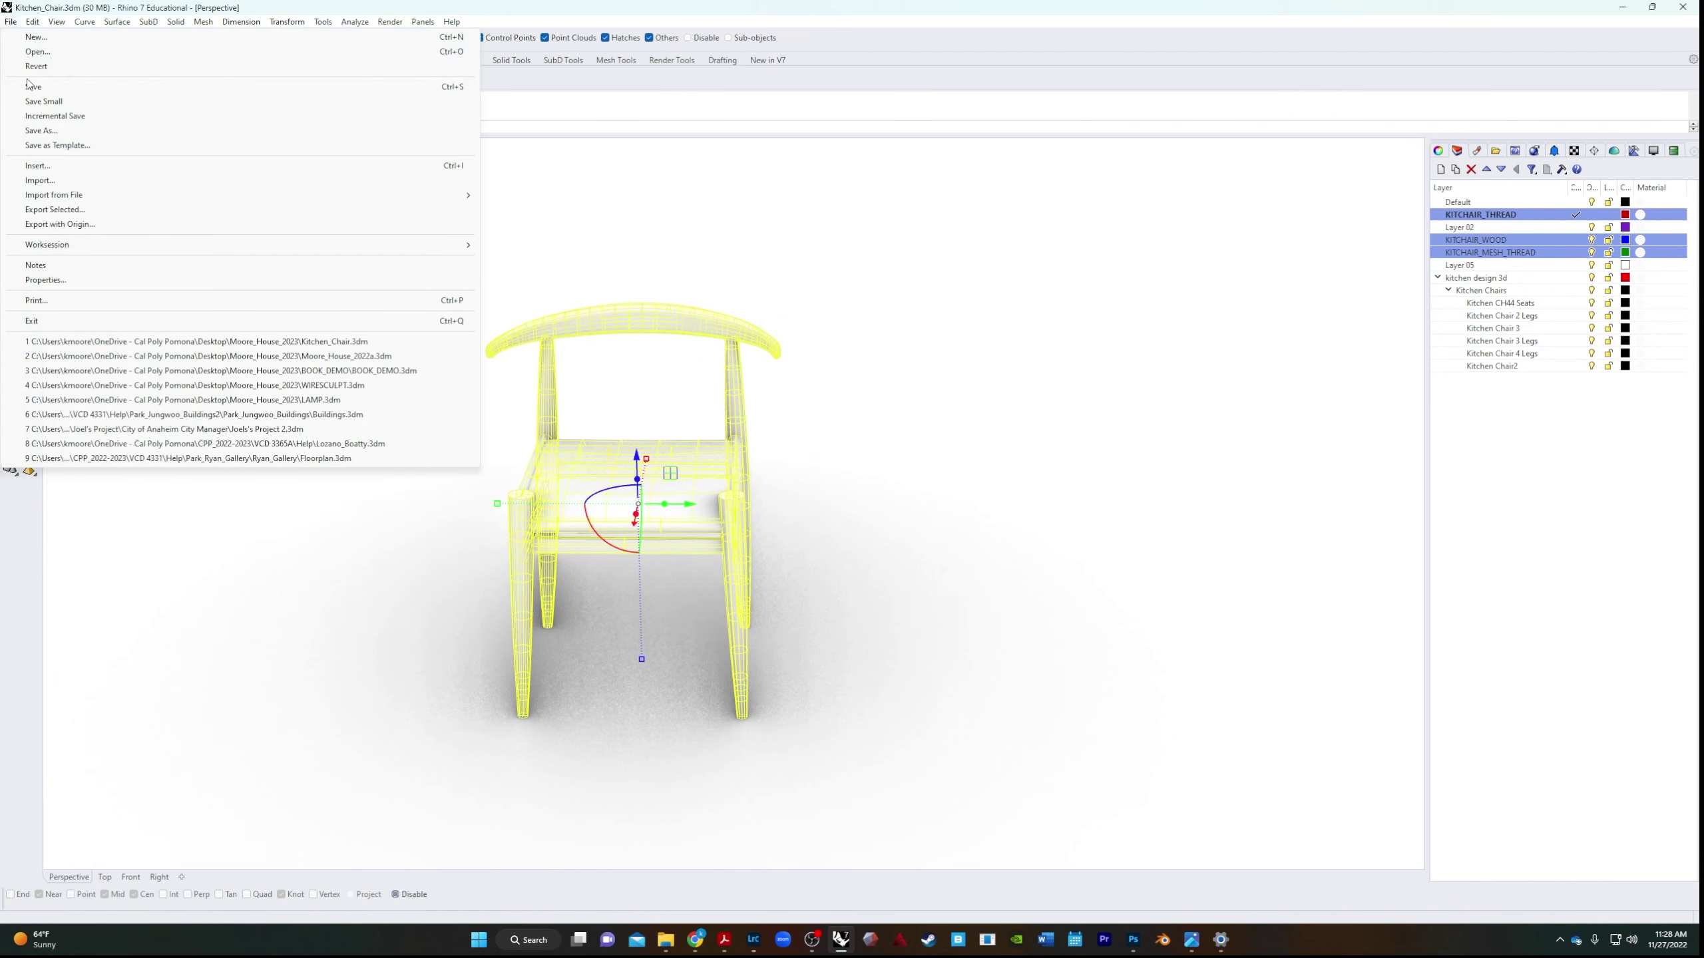
{"action": "left_click", "coordinate": [75, 226]}
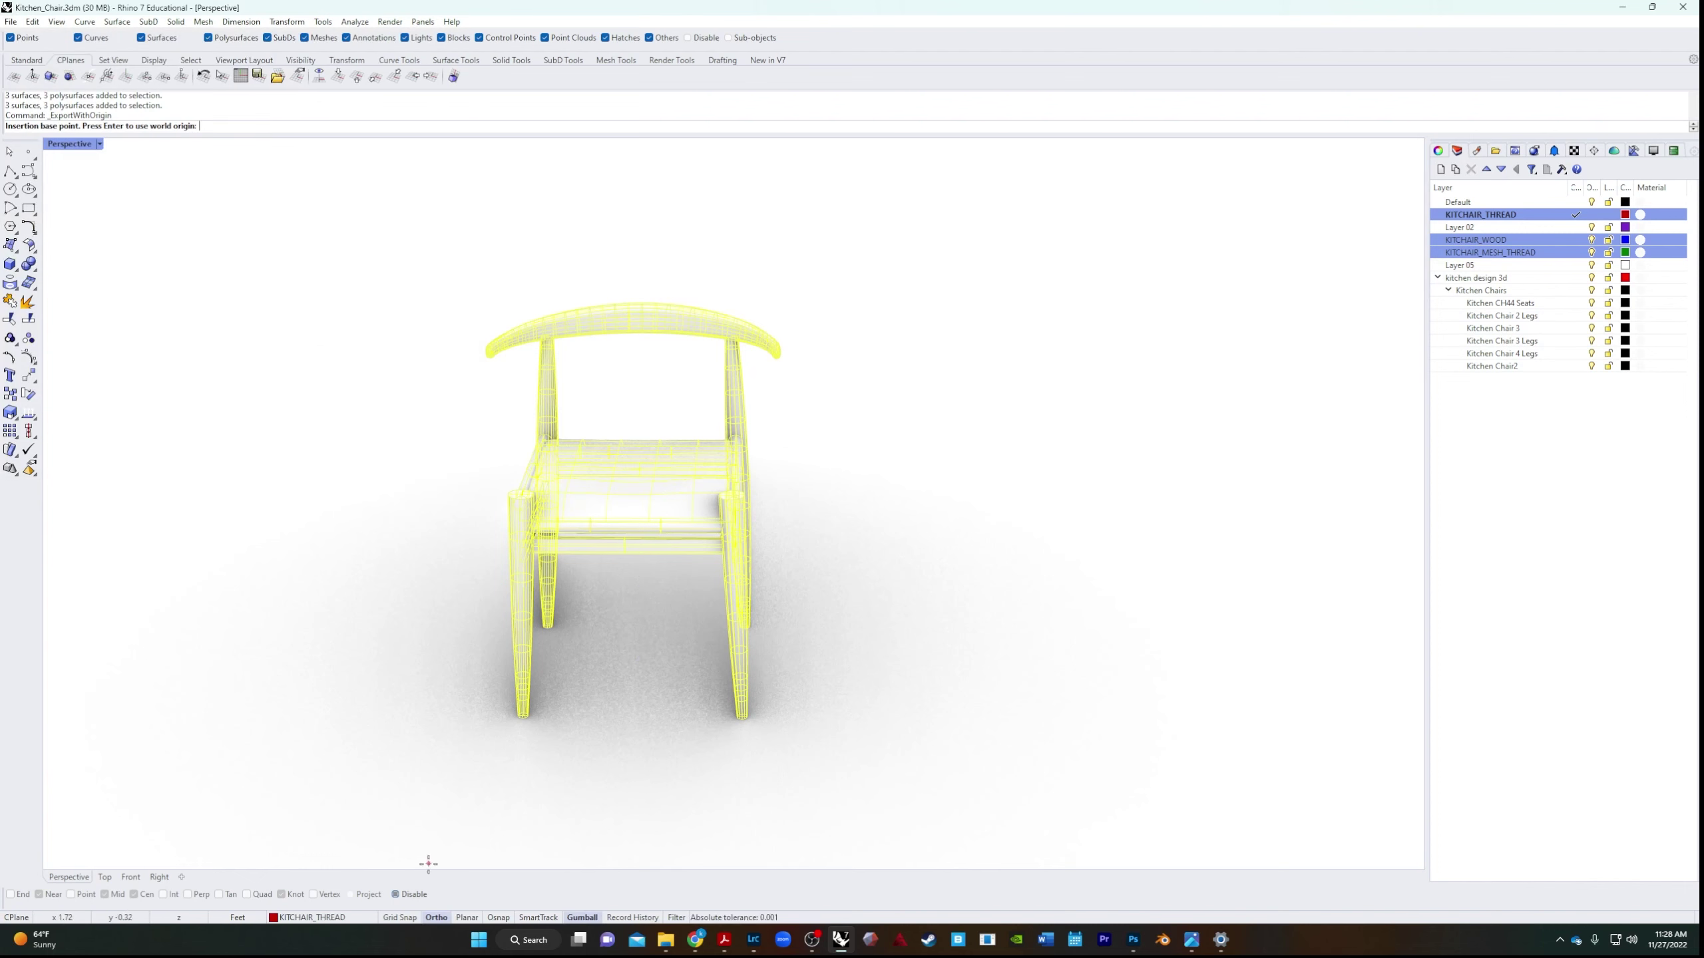
{"action": "left_click", "coordinate": [409, 895]}
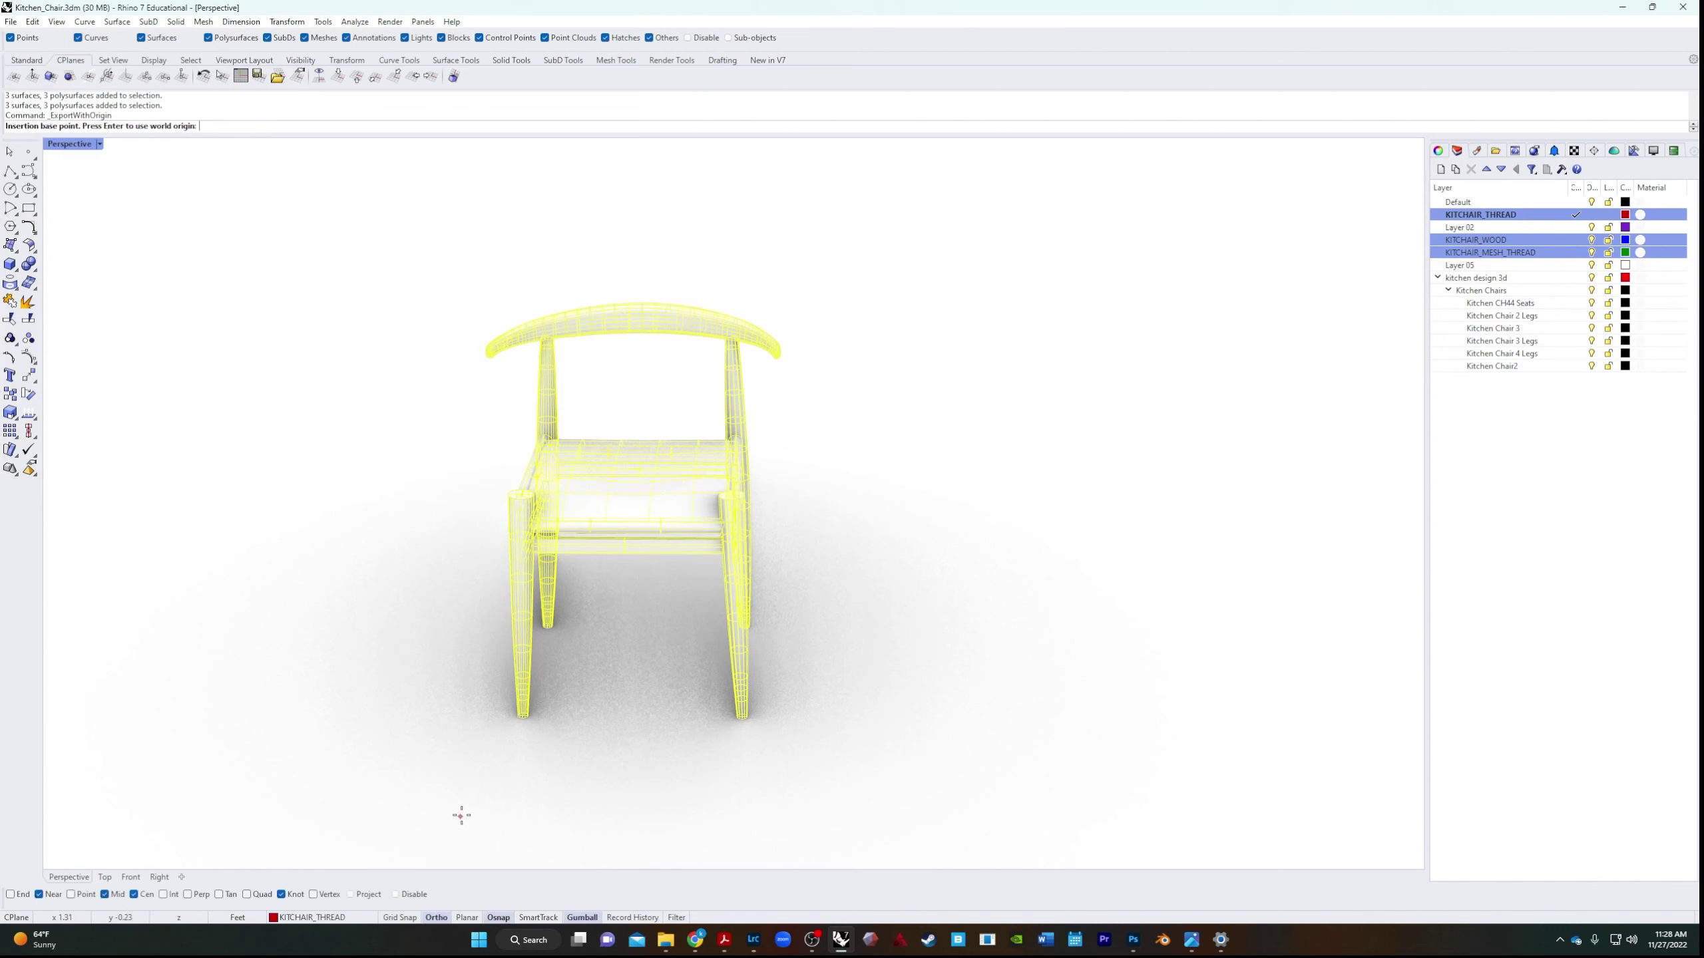
{"action": "left_click", "coordinate": [522, 722]}
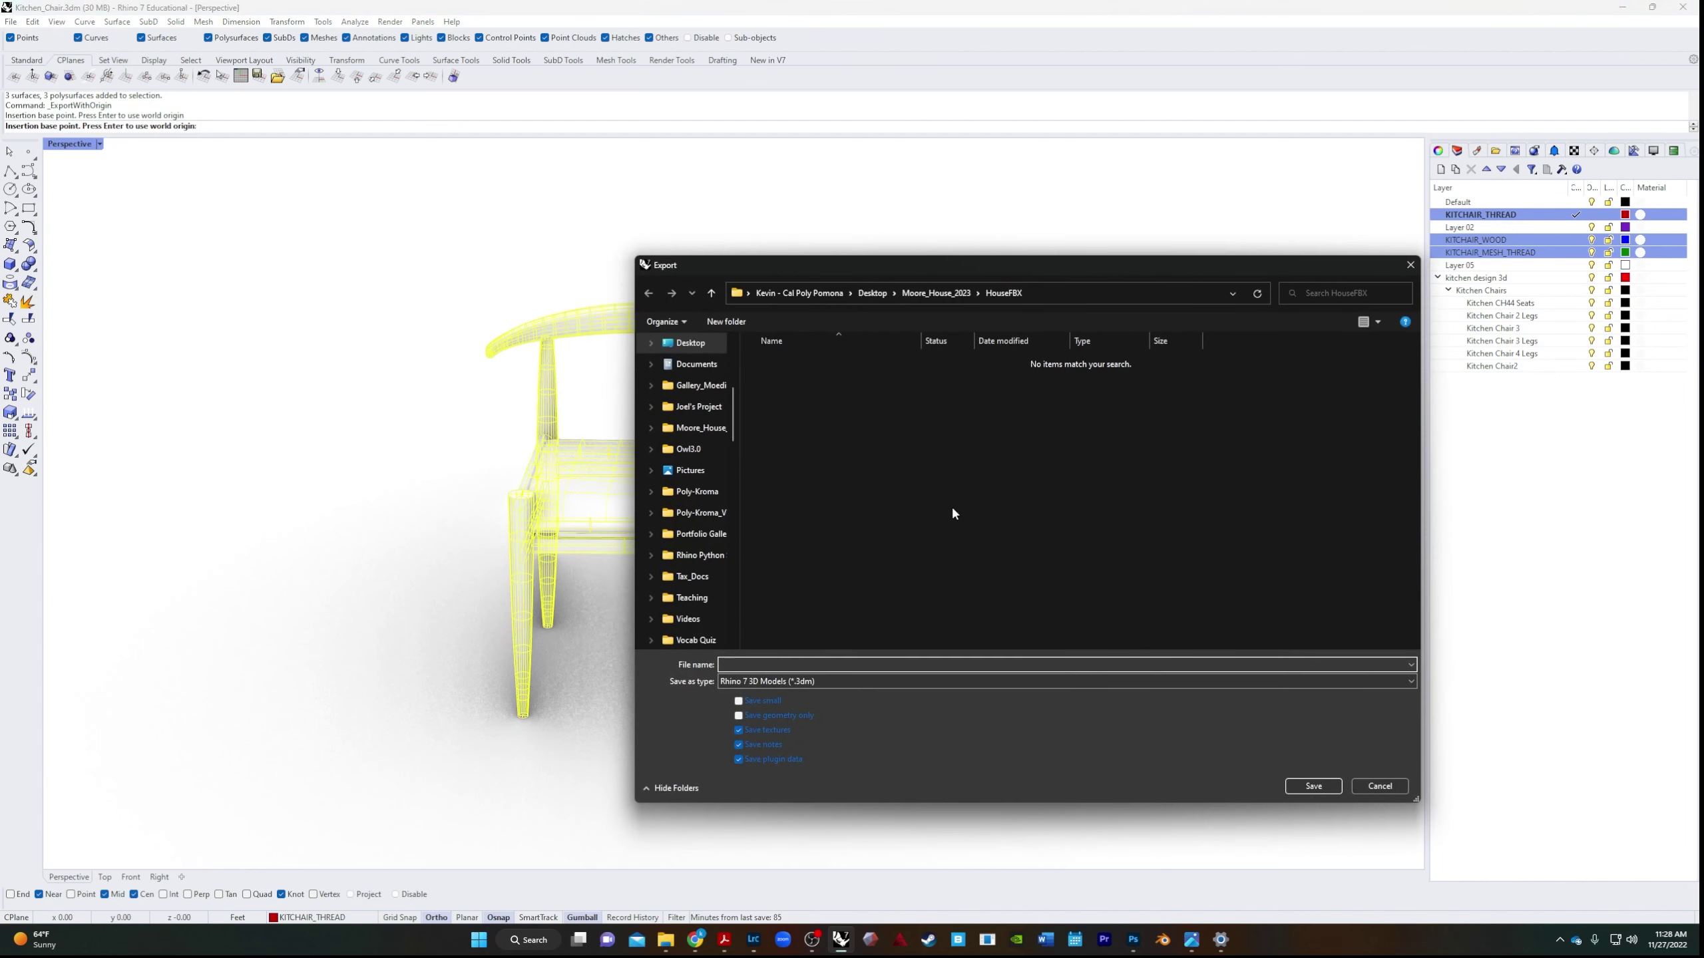
Save the export as KITCHAIR.fbx in Desktop\Chair, accepting the default mesh settings.
{"action": "left_click", "coordinate": [700, 345]}
{"action": "double_click", "coordinate": [1029, 471]}
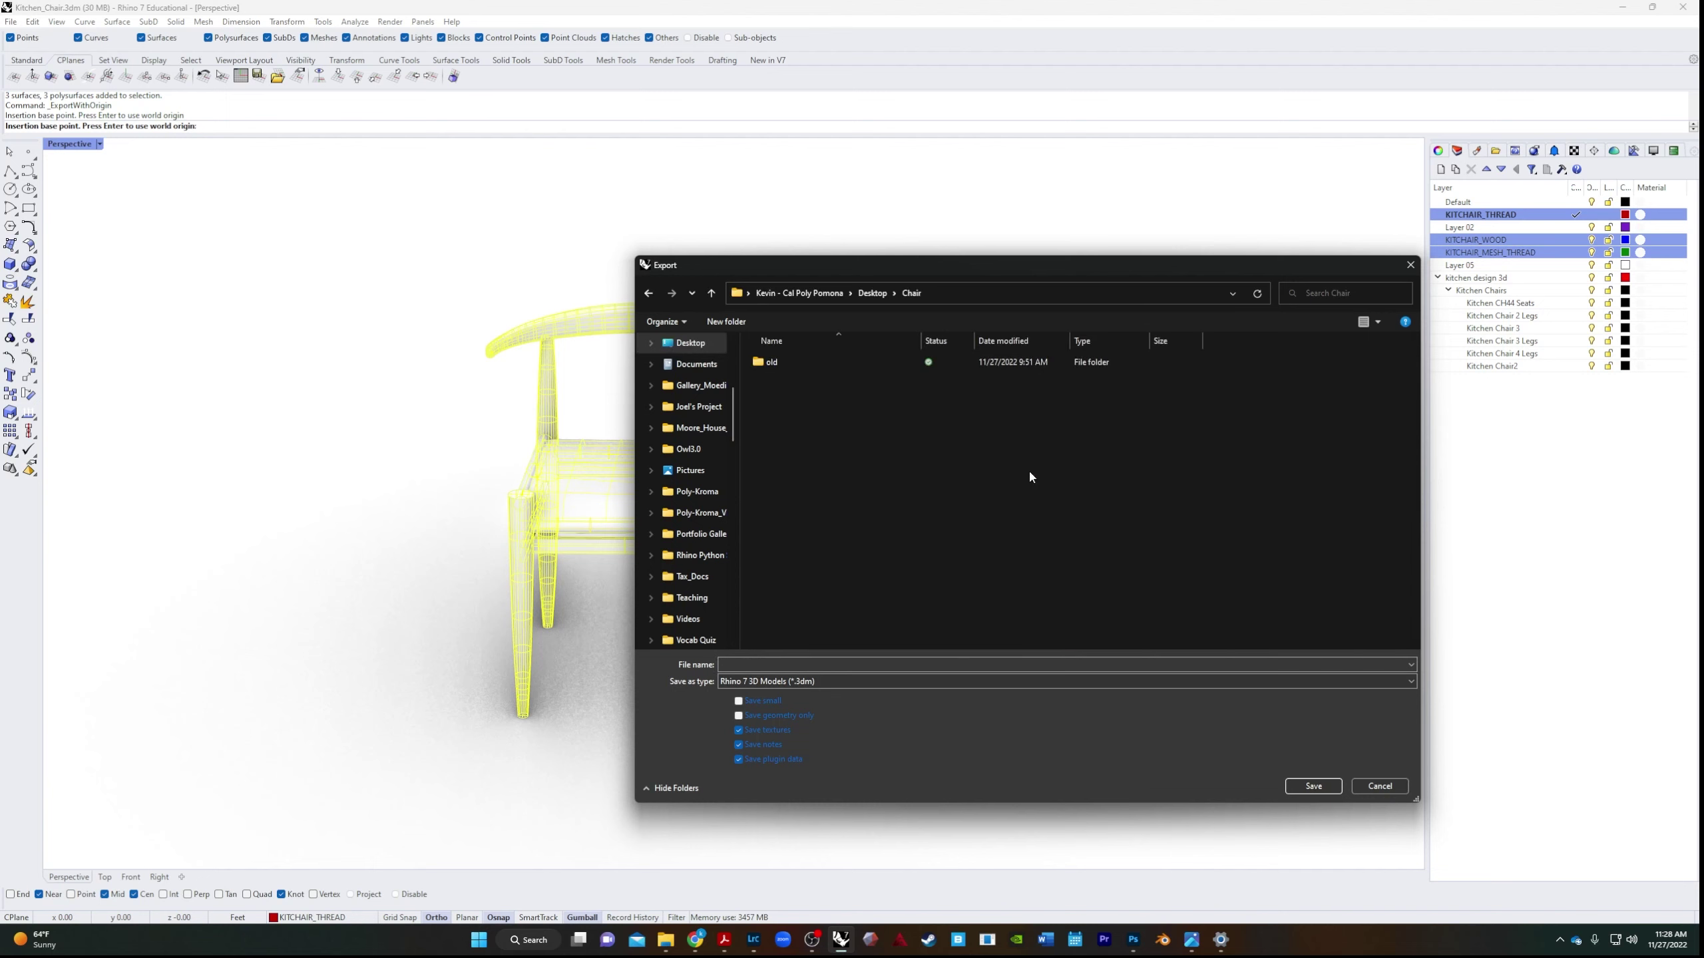
{"action": "left_click", "coordinate": [759, 666]}
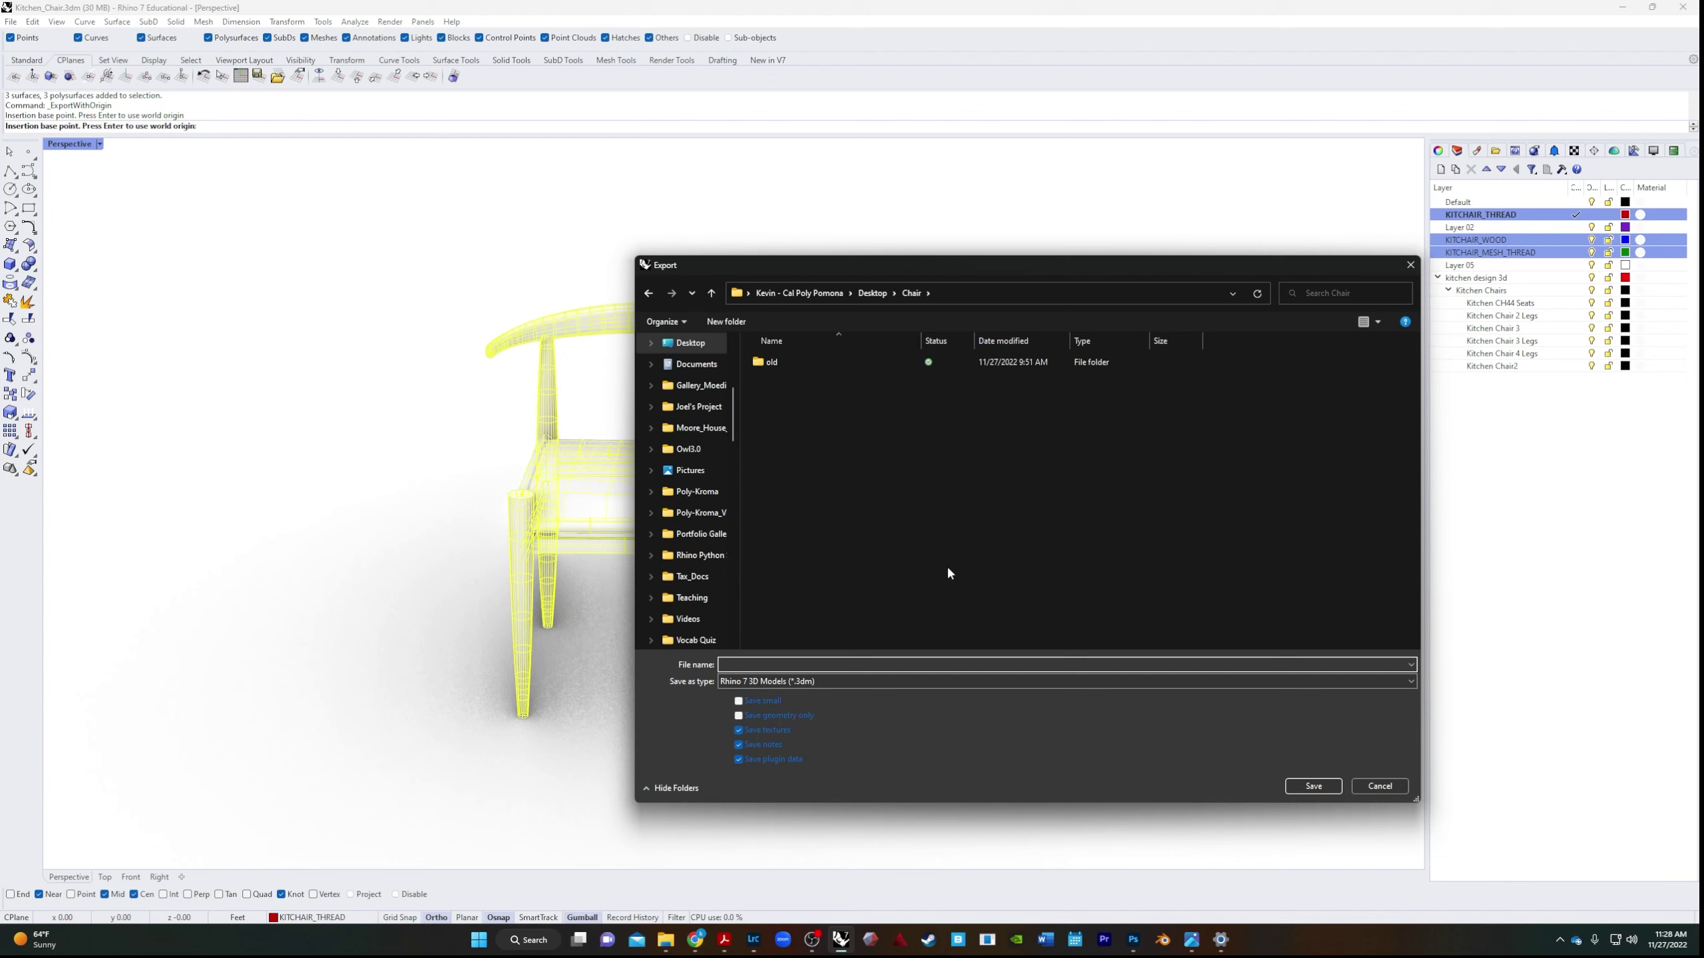
{"action": "type", "text": "KITCHAIR"}
{"action": "left_click", "coordinate": [993, 683]}
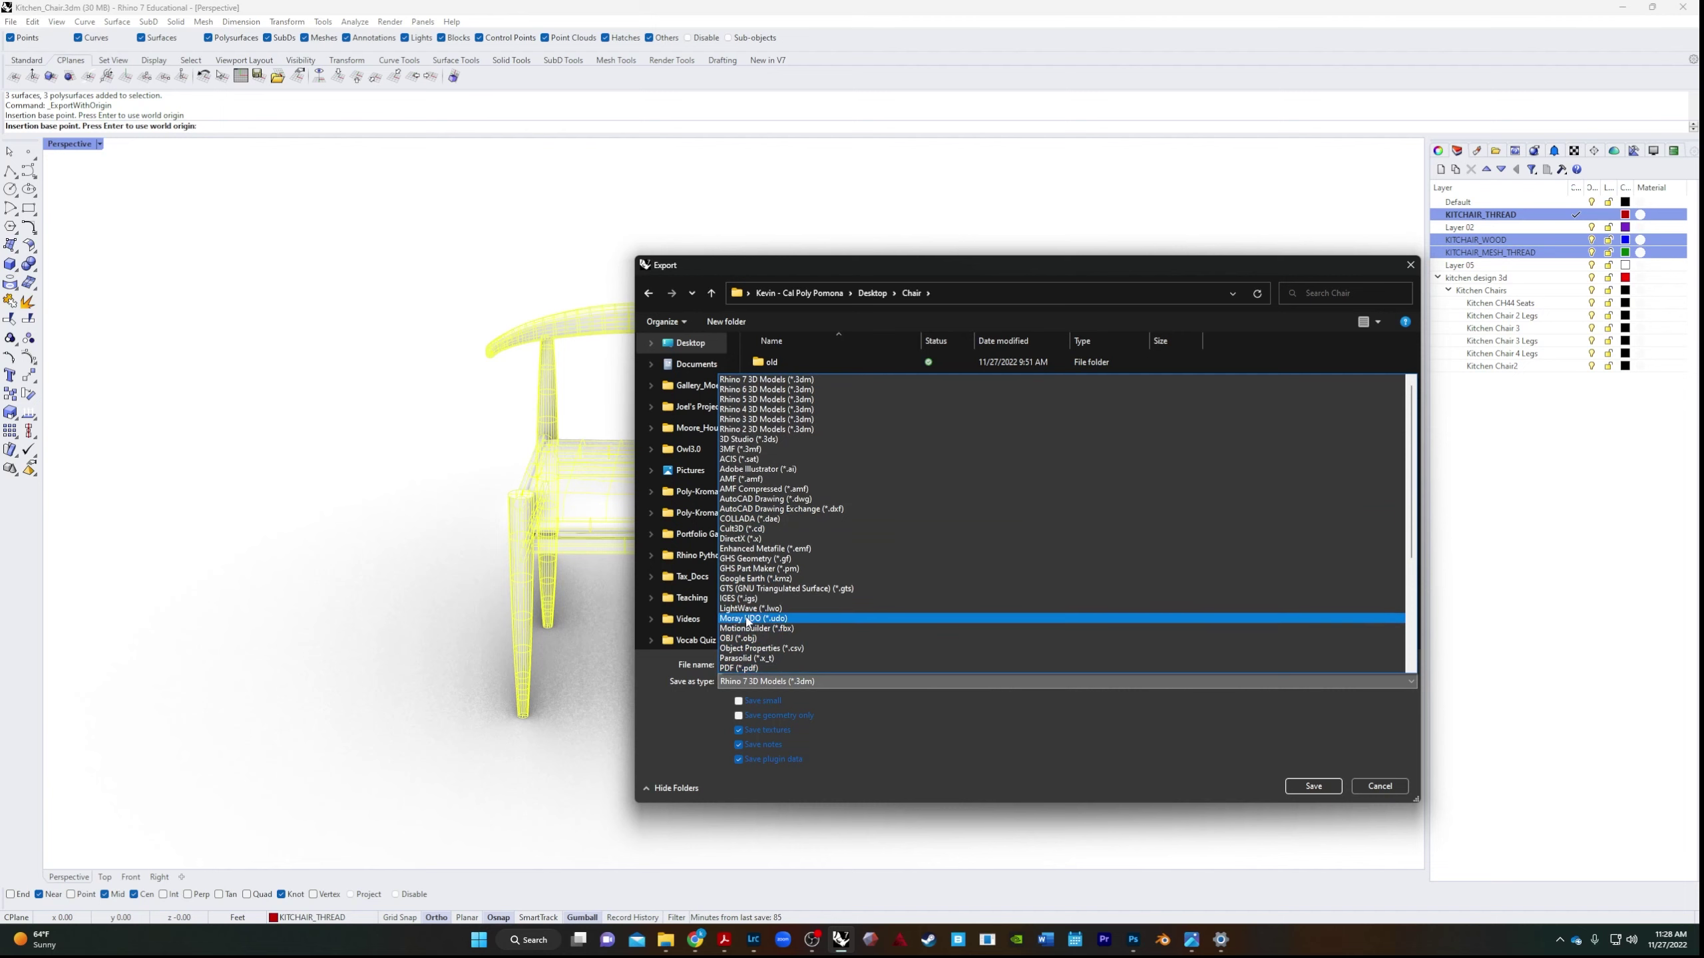
{"action": "left_click", "coordinate": [750, 638]}
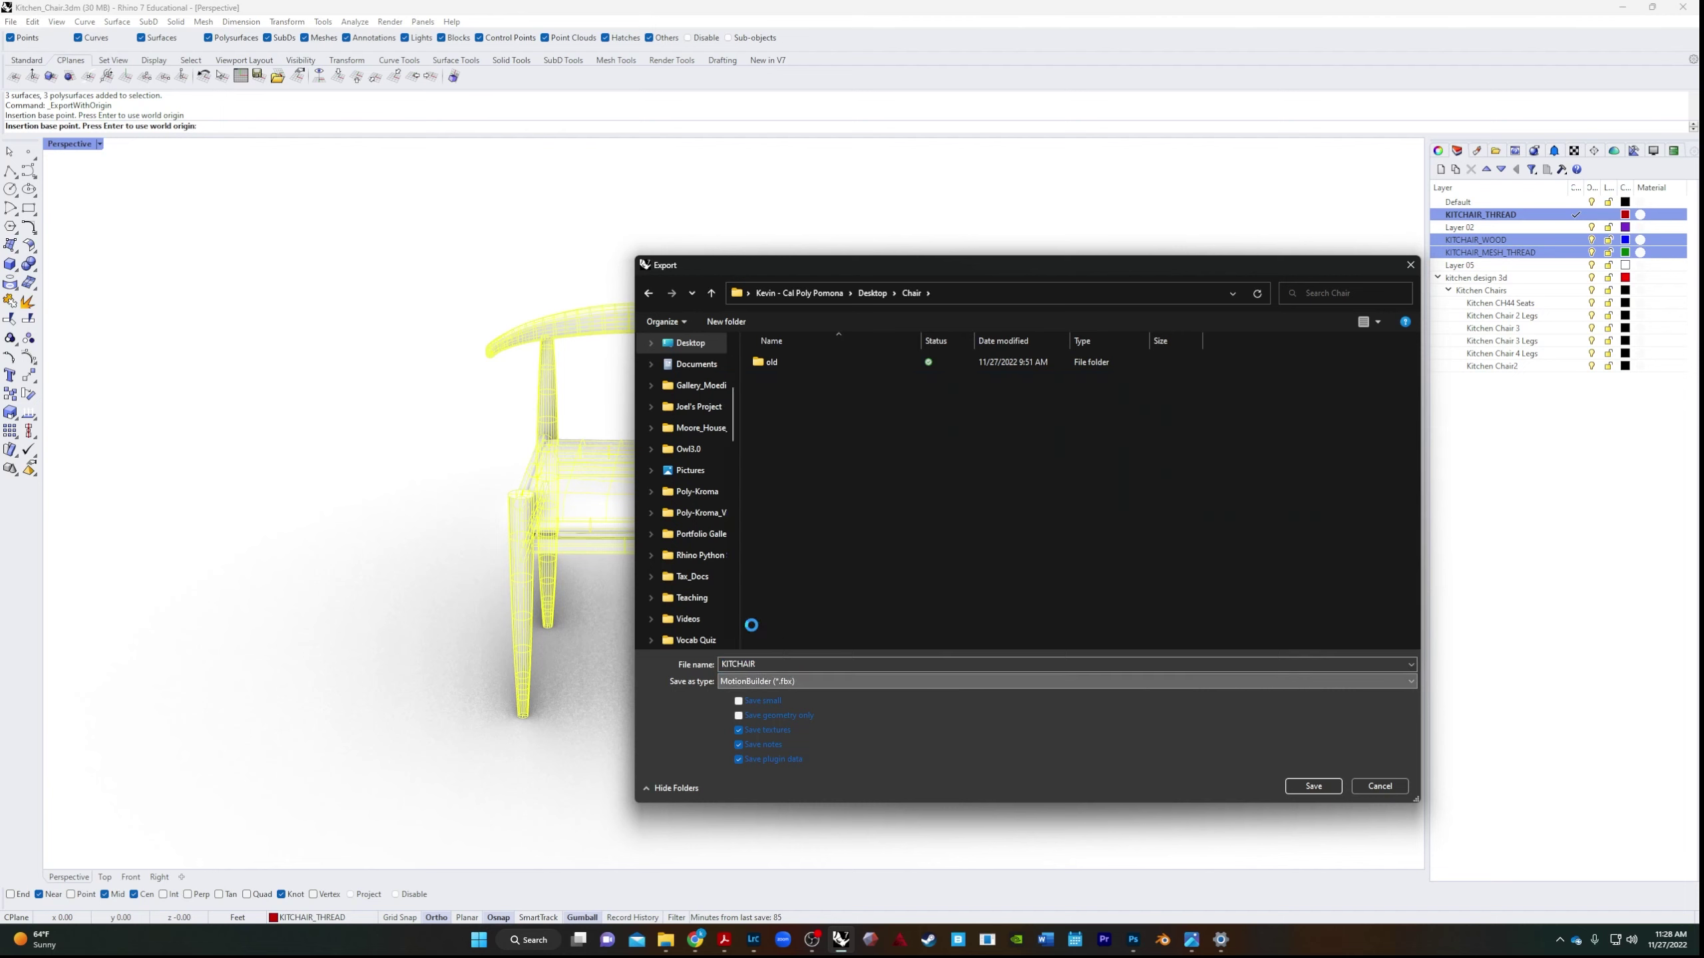
{"action": "left_click", "coordinate": [1312, 787]}
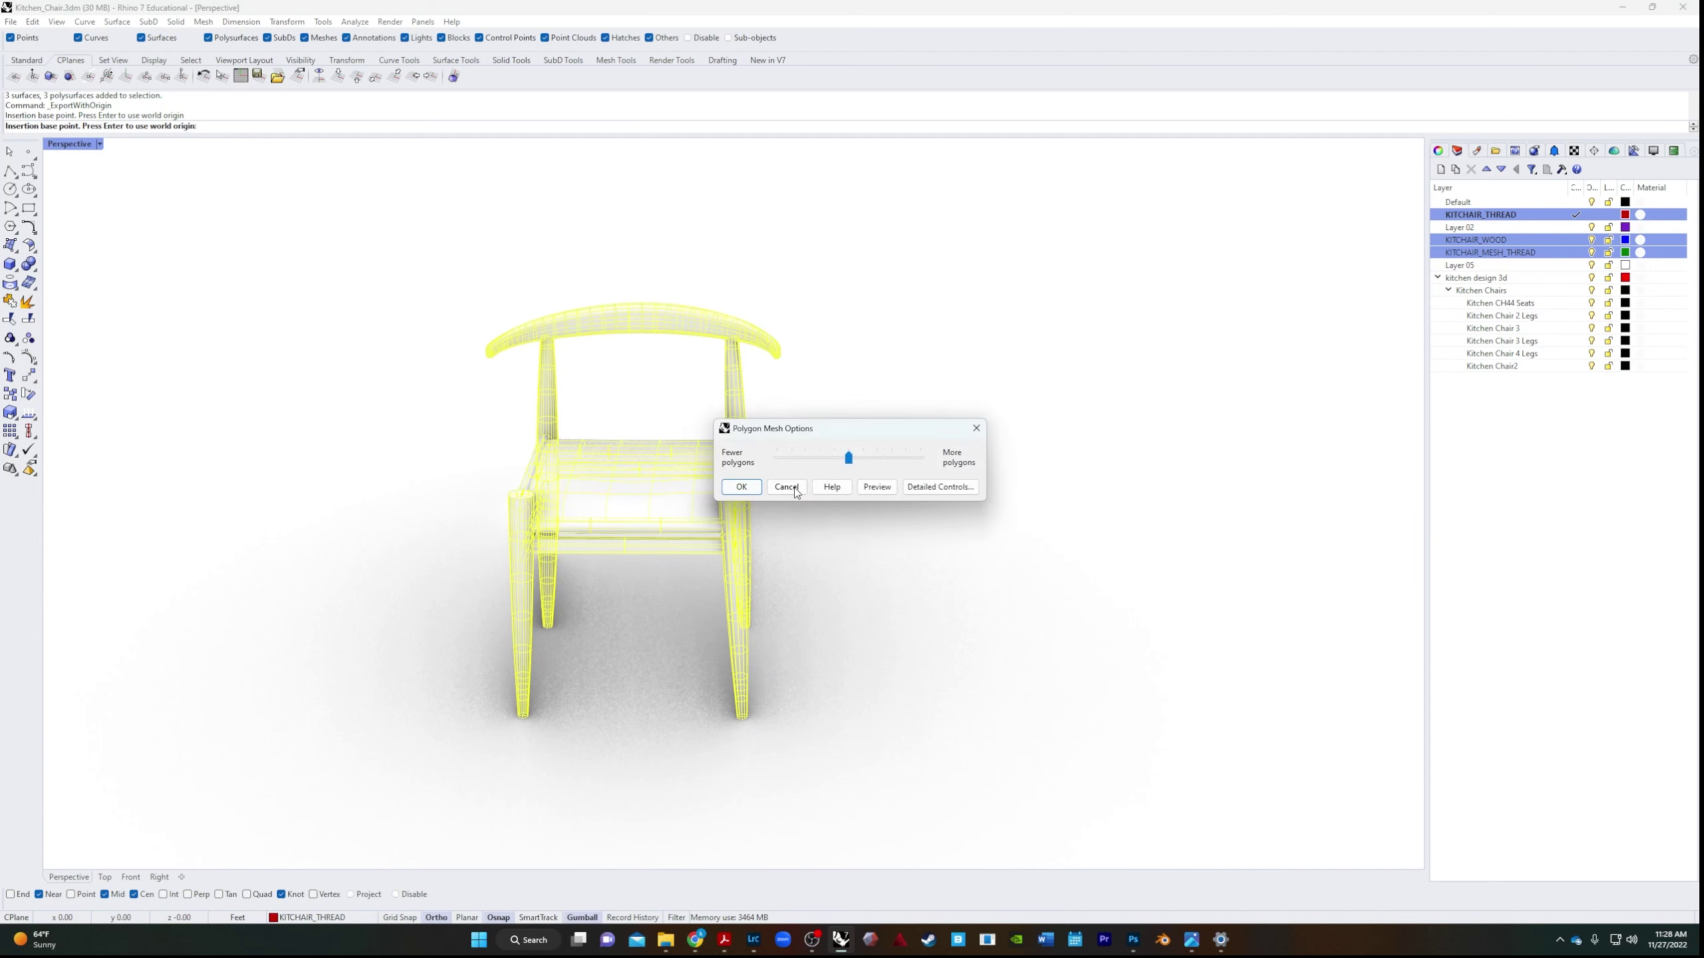
{"action": "left_click", "coordinate": [741, 487]}
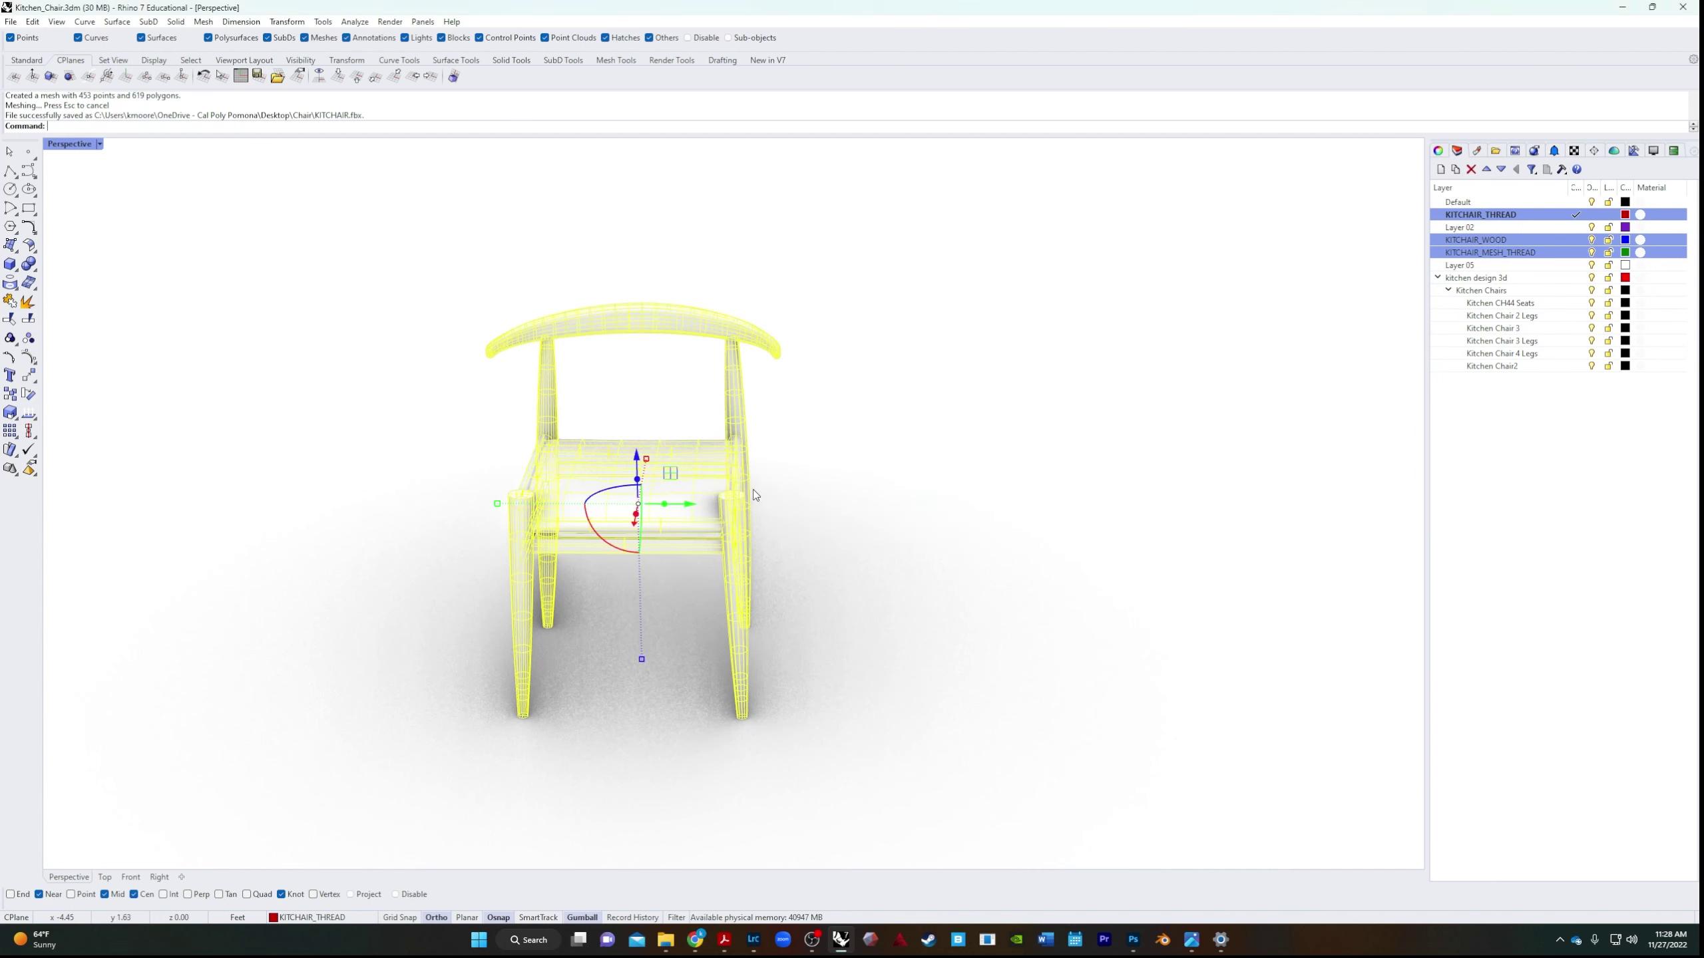
Save the model as Kitchen_Chair.3dm in Desktop\Chair, then minimize Rhino.
{"action": "left_click", "coordinate": [10, 21]}
{"action": "left_click", "coordinate": [47, 131]}
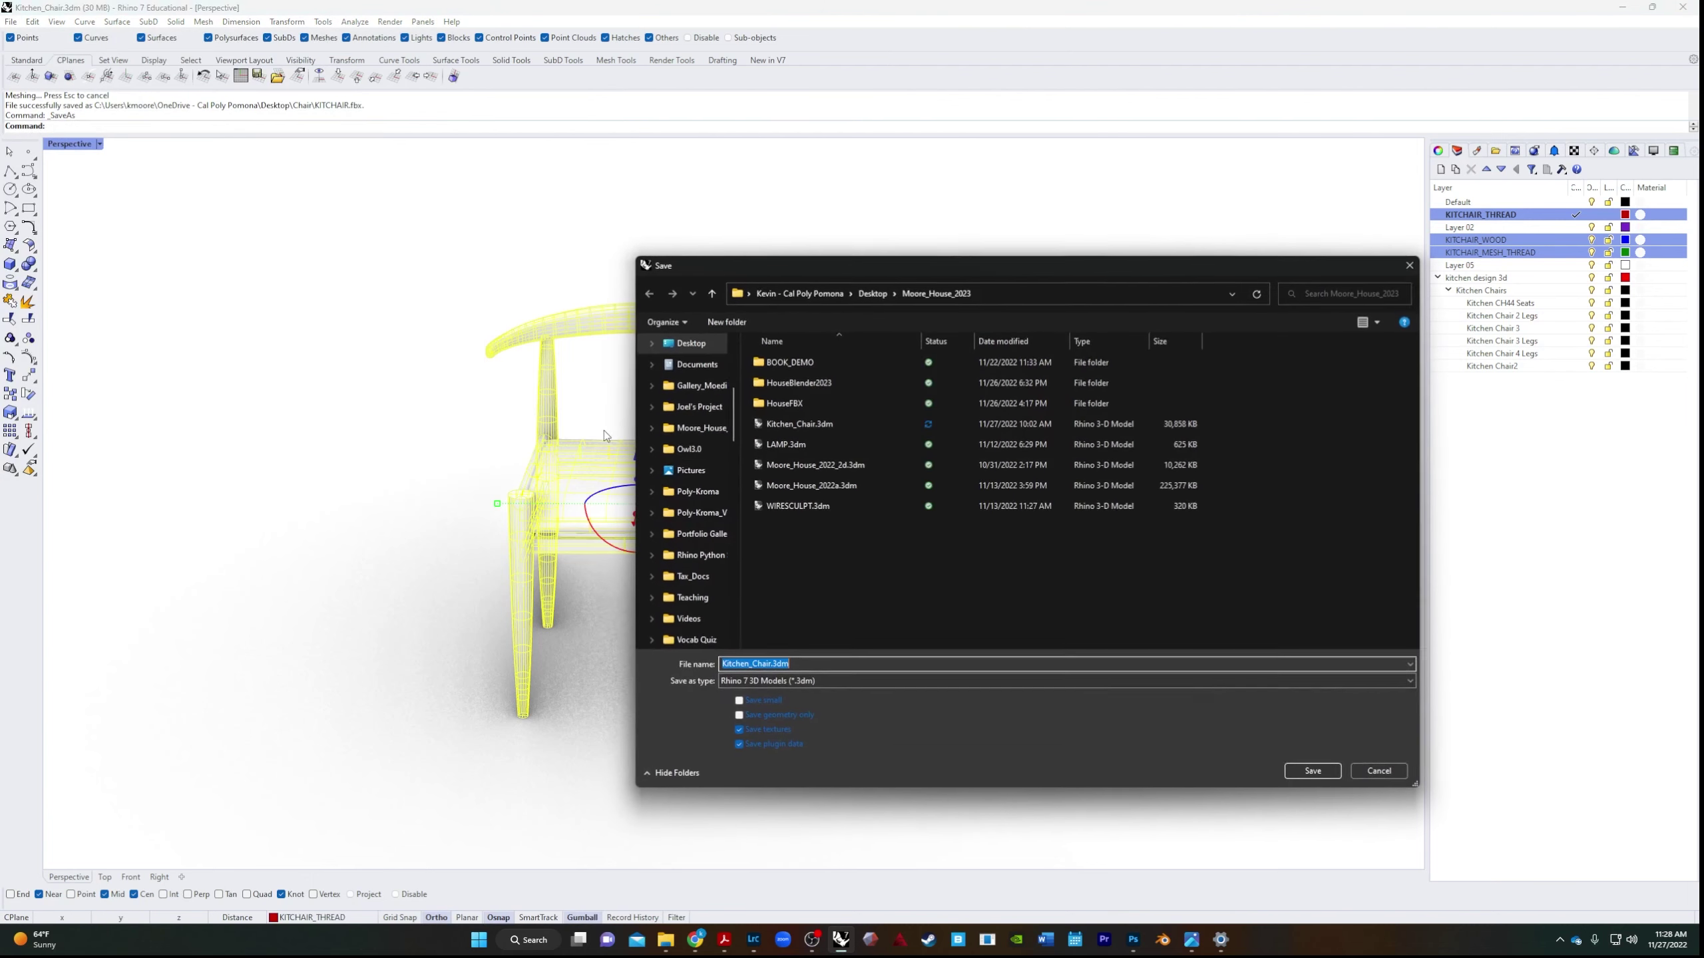
{"action": "left_click", "coordinate": [690, 342]}
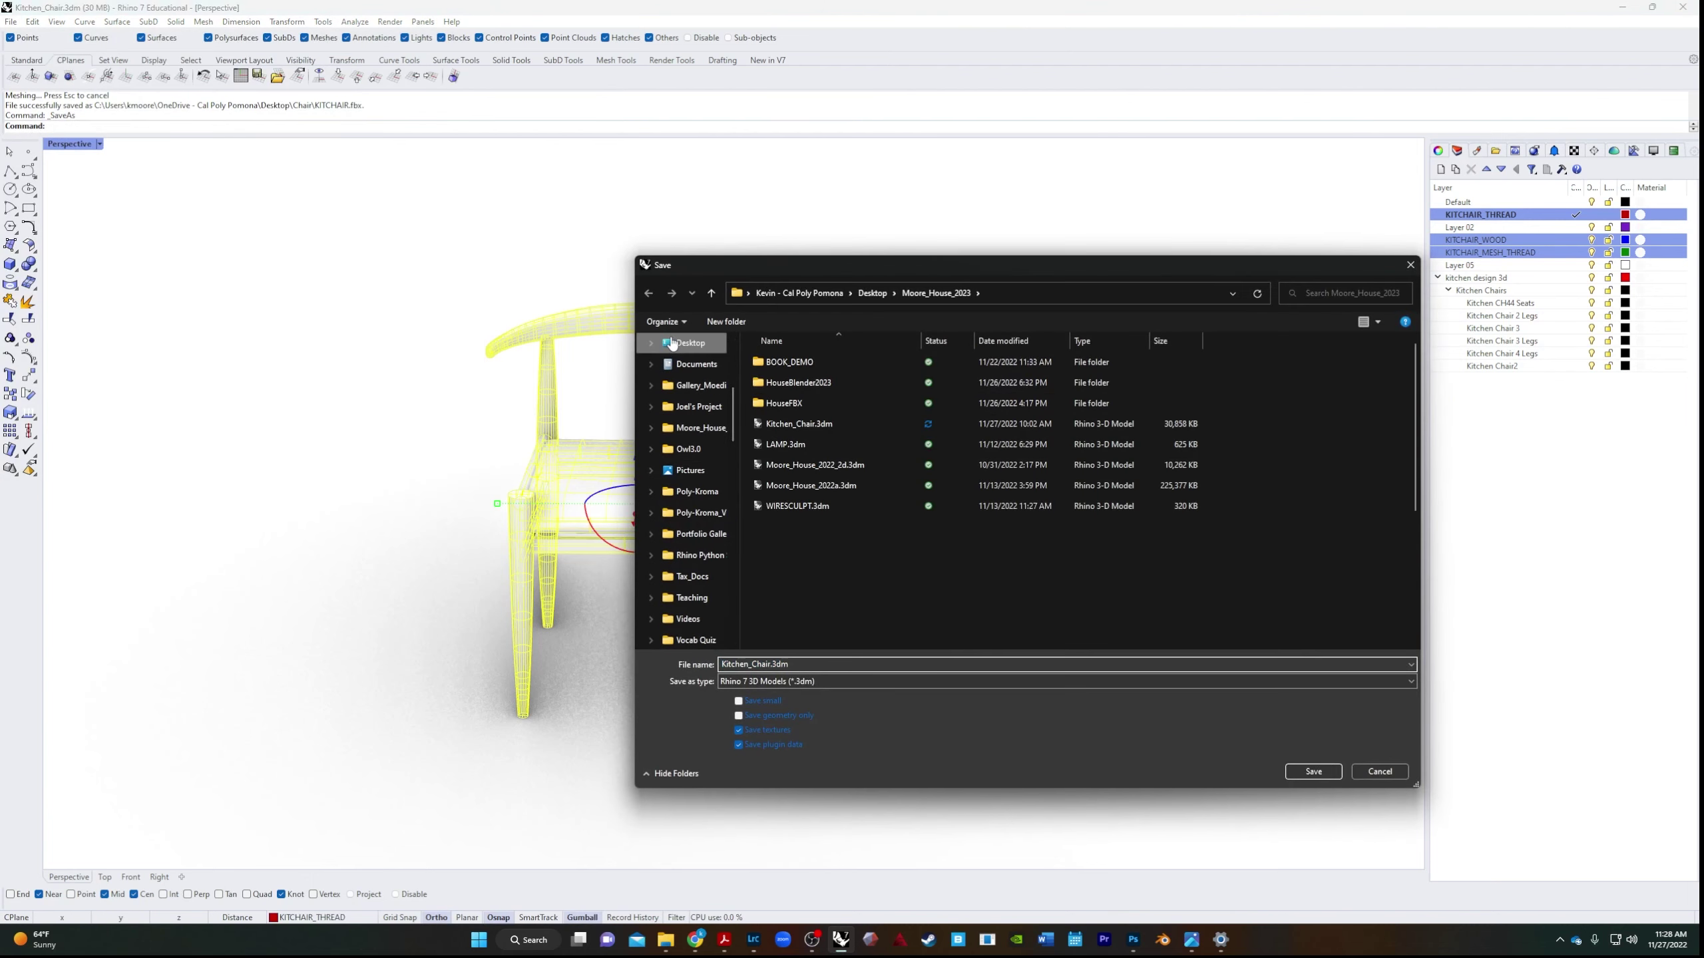
{"action": "double_click", "coordinate": [896, 456]}
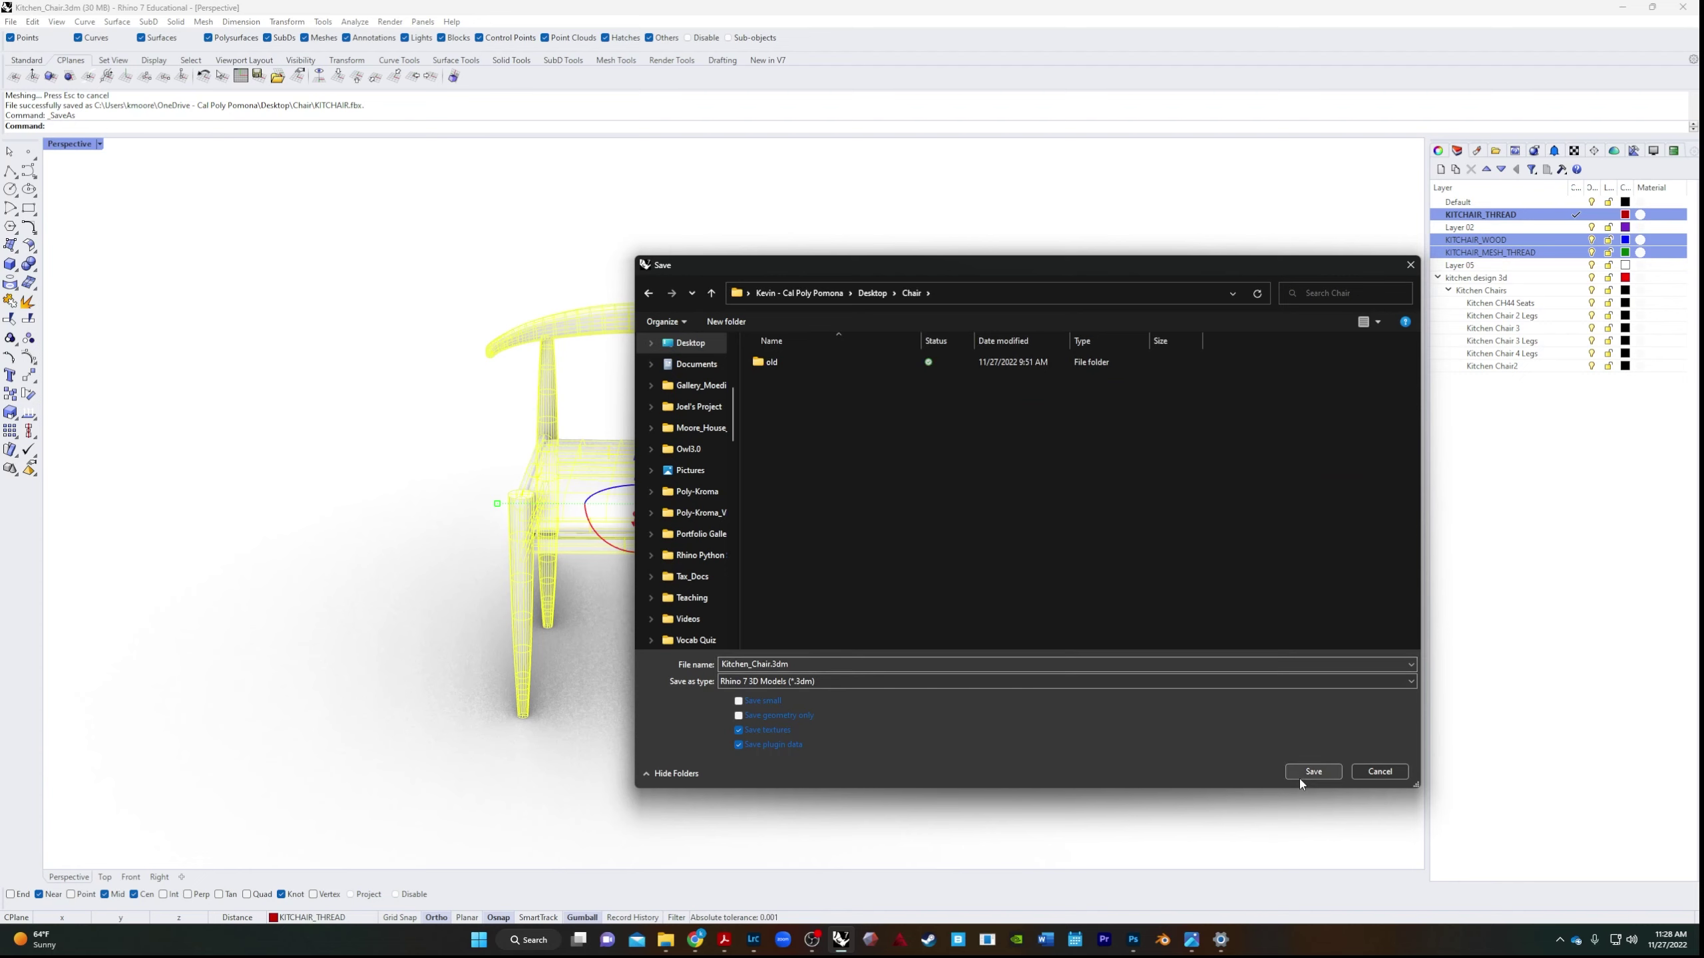
{"action": "left_click", "coordinate": [1326, 778]}
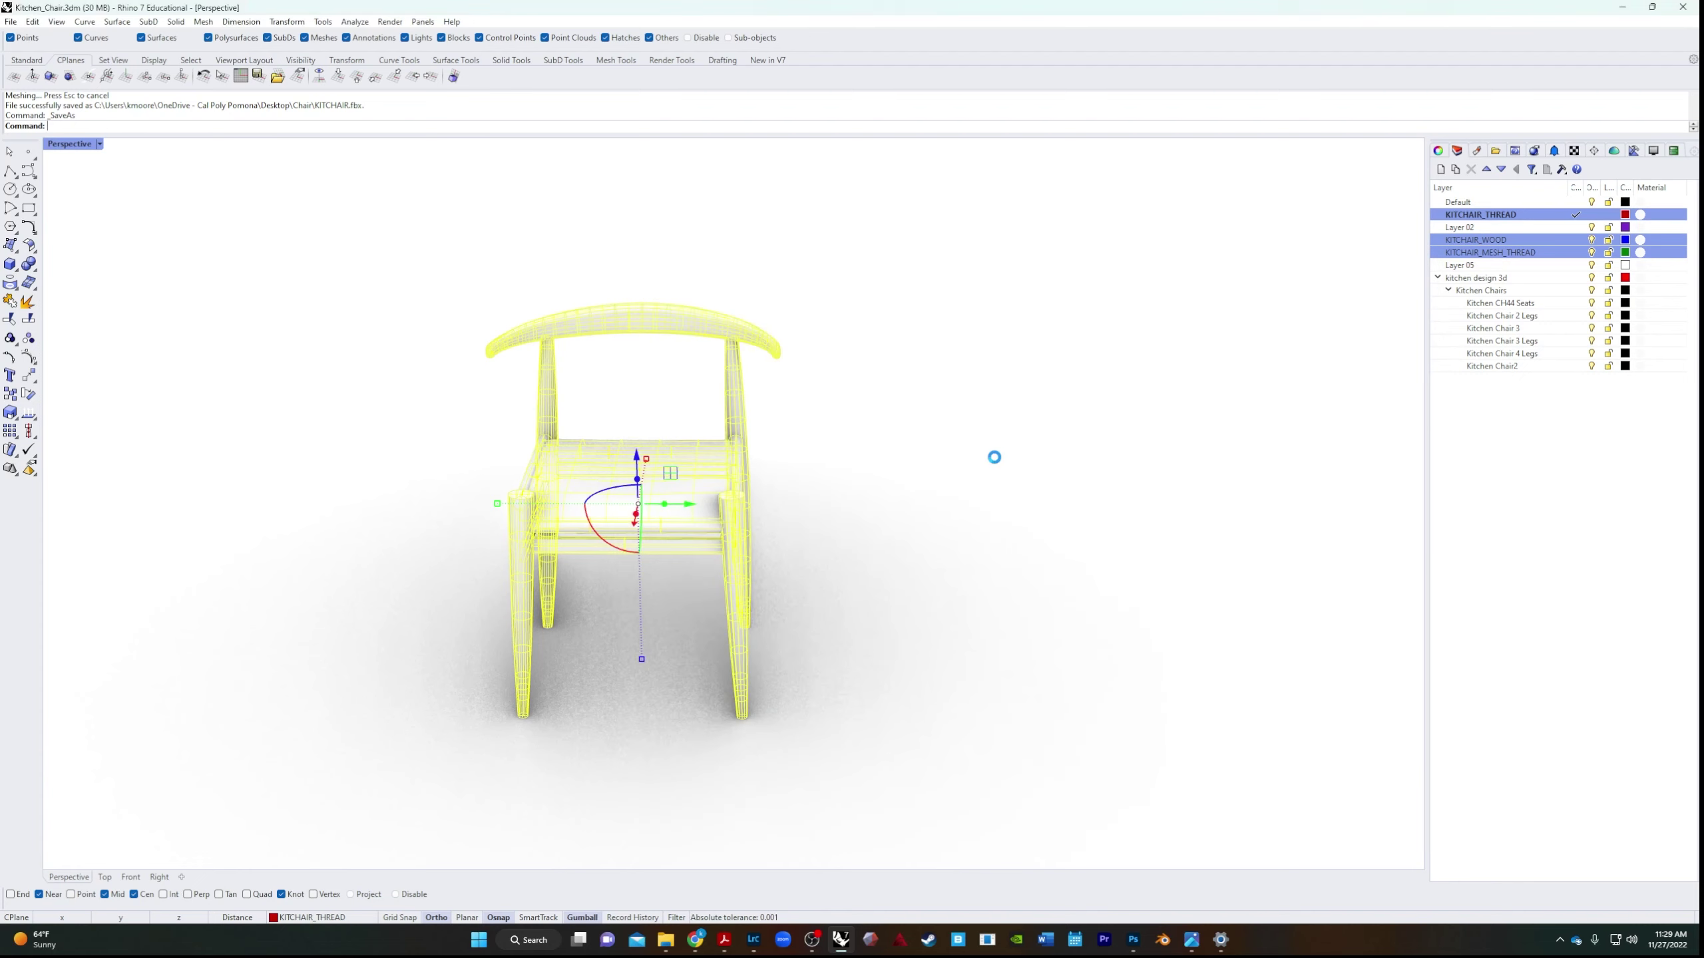
{"action": "left_click", "coordinate": [1621, 8]}
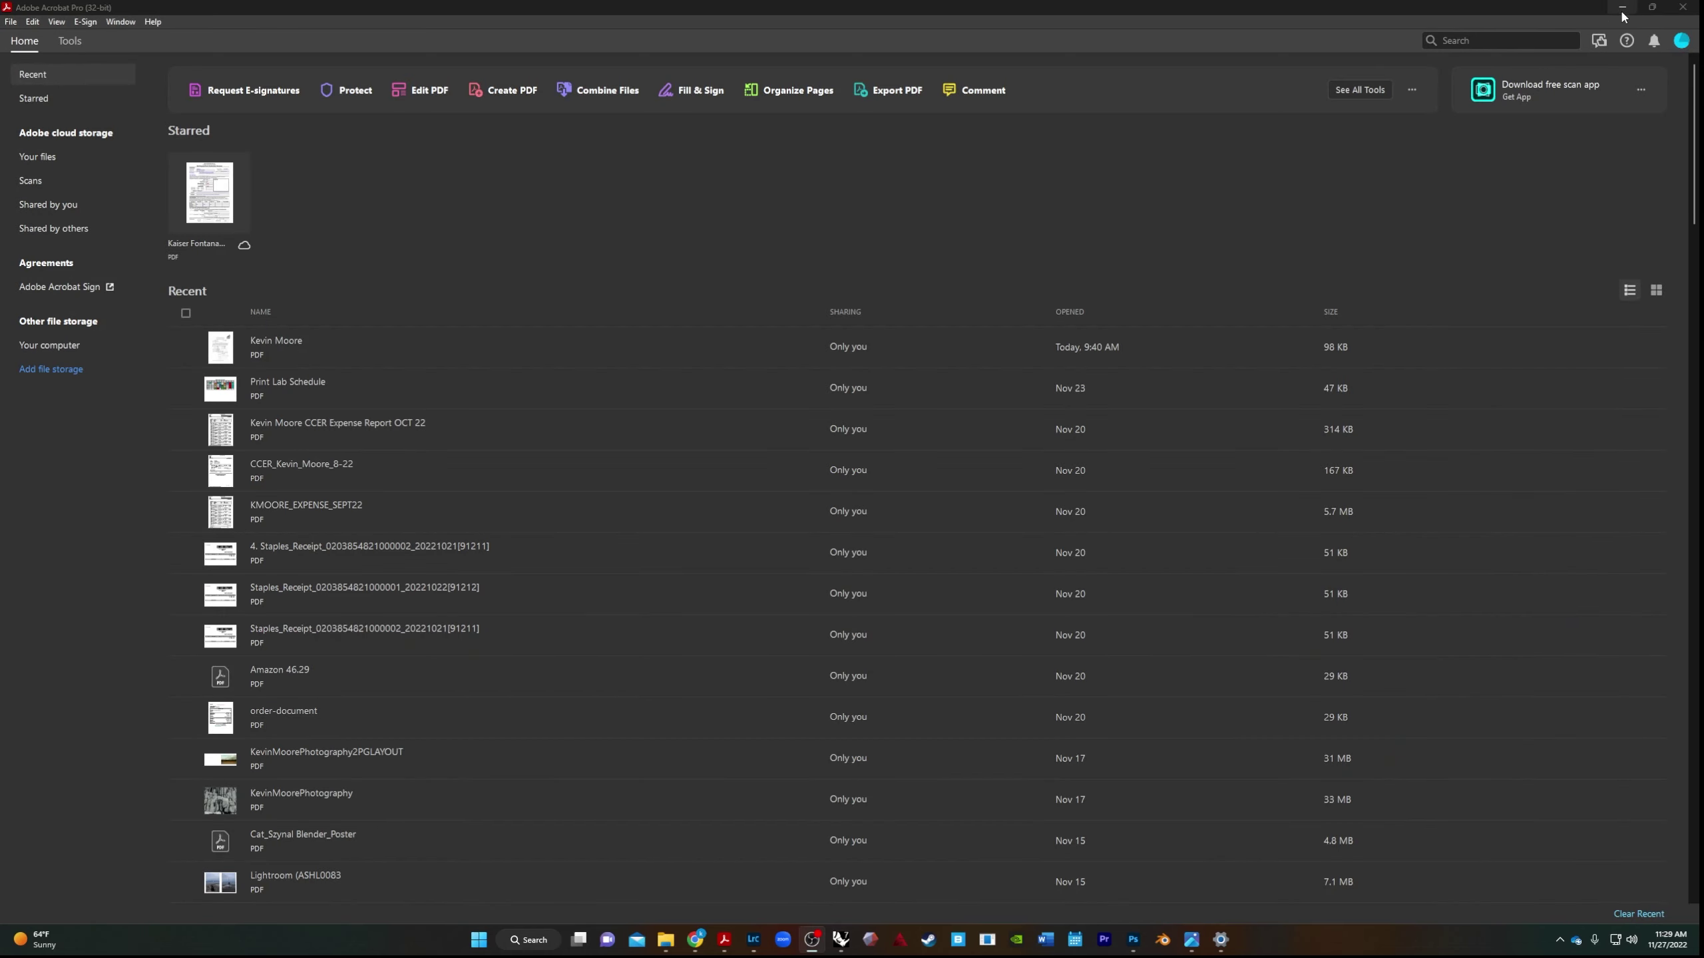